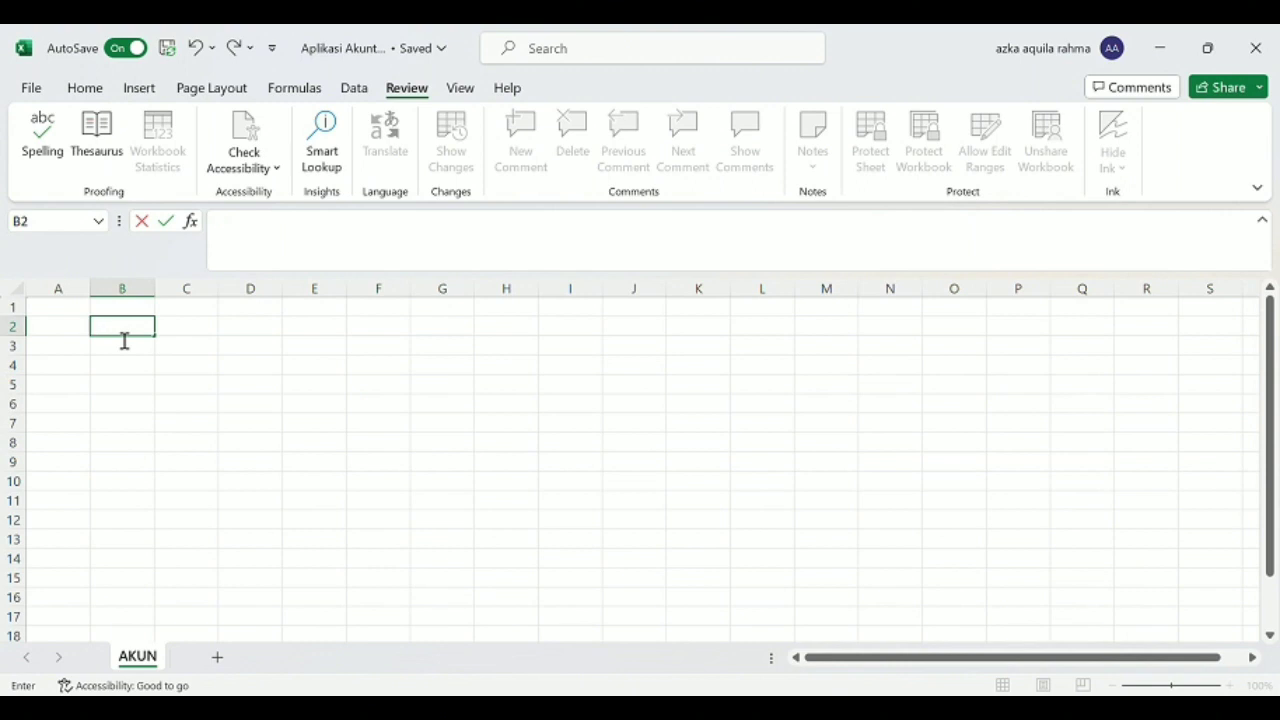
Enter the title "DAFTAR AKUN" in cell B2.
type("DAFTAR AKUN")
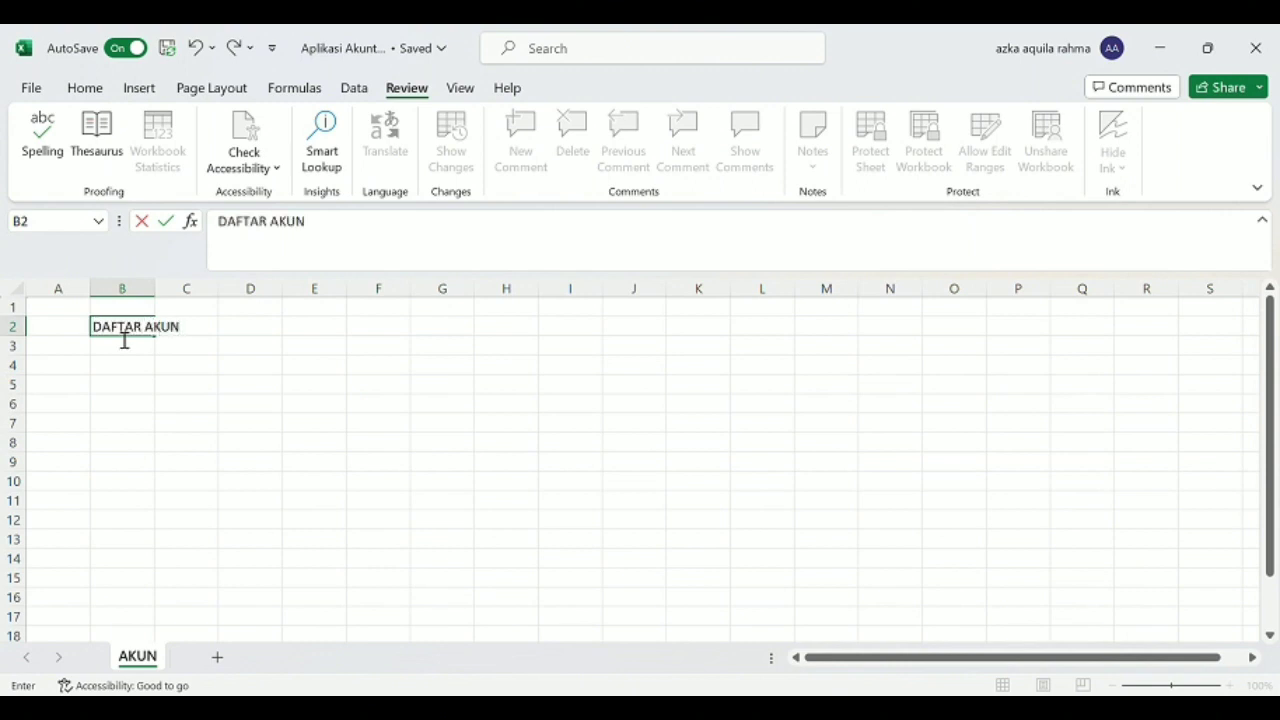
key("Return")
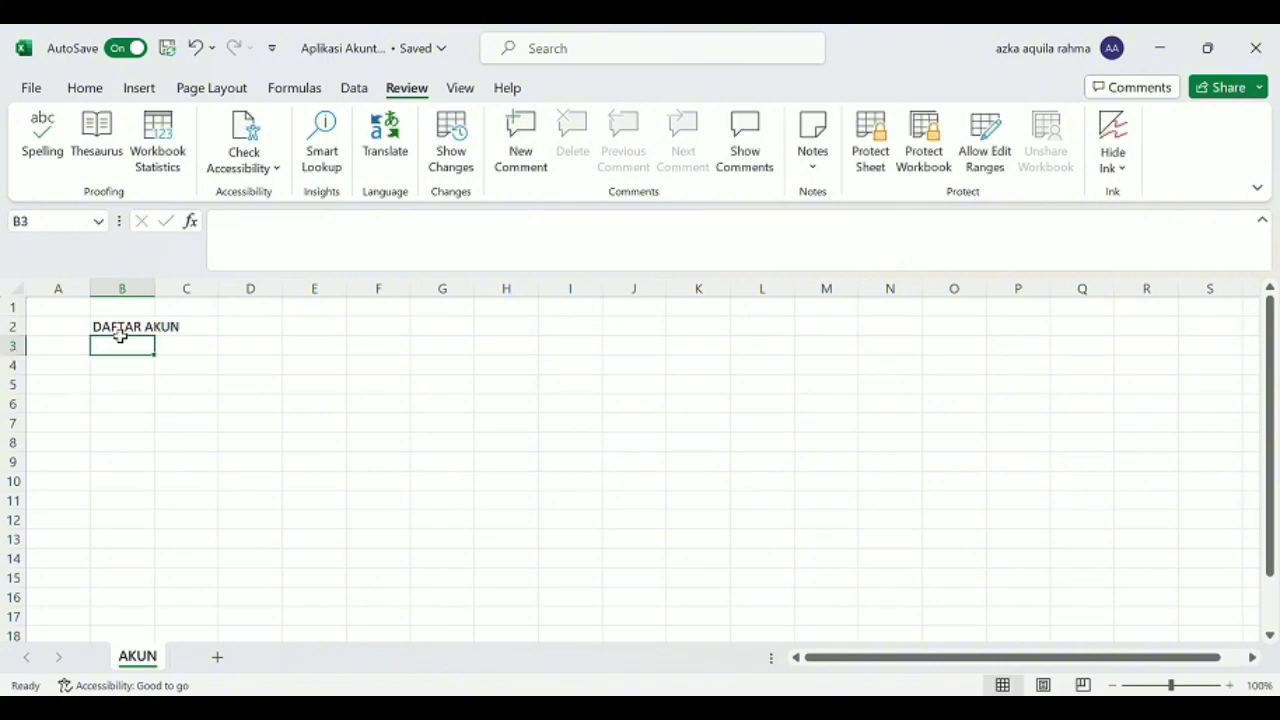
Enter the column headers KODE, NAMA AKUN, POSISI and SN in cells B4 to E4.
key("Return")
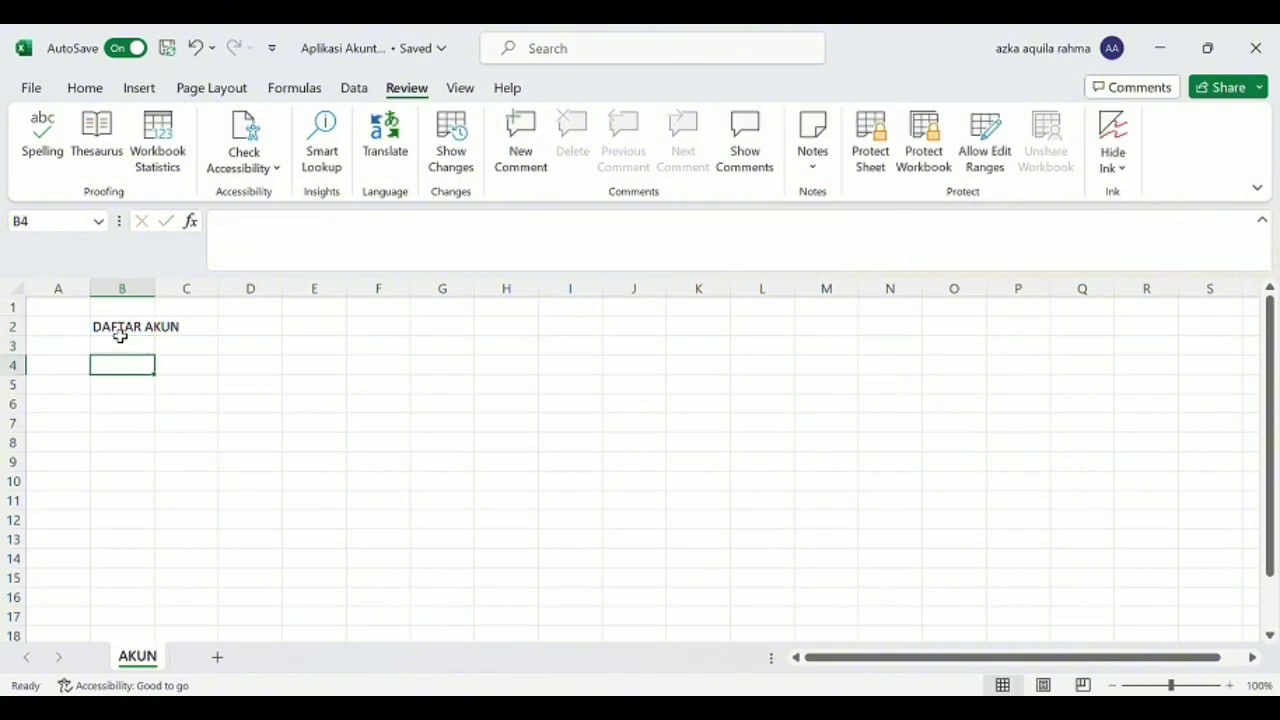
type("KO")
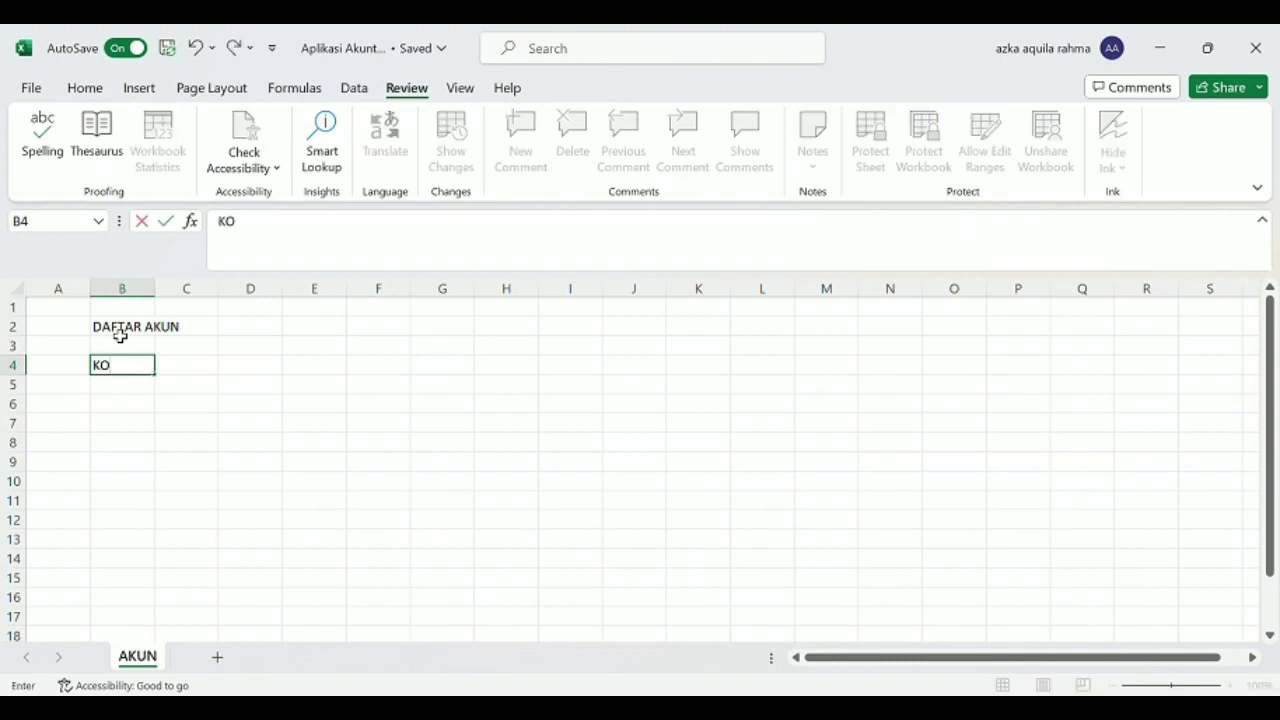
type("DE")
key("Tab")
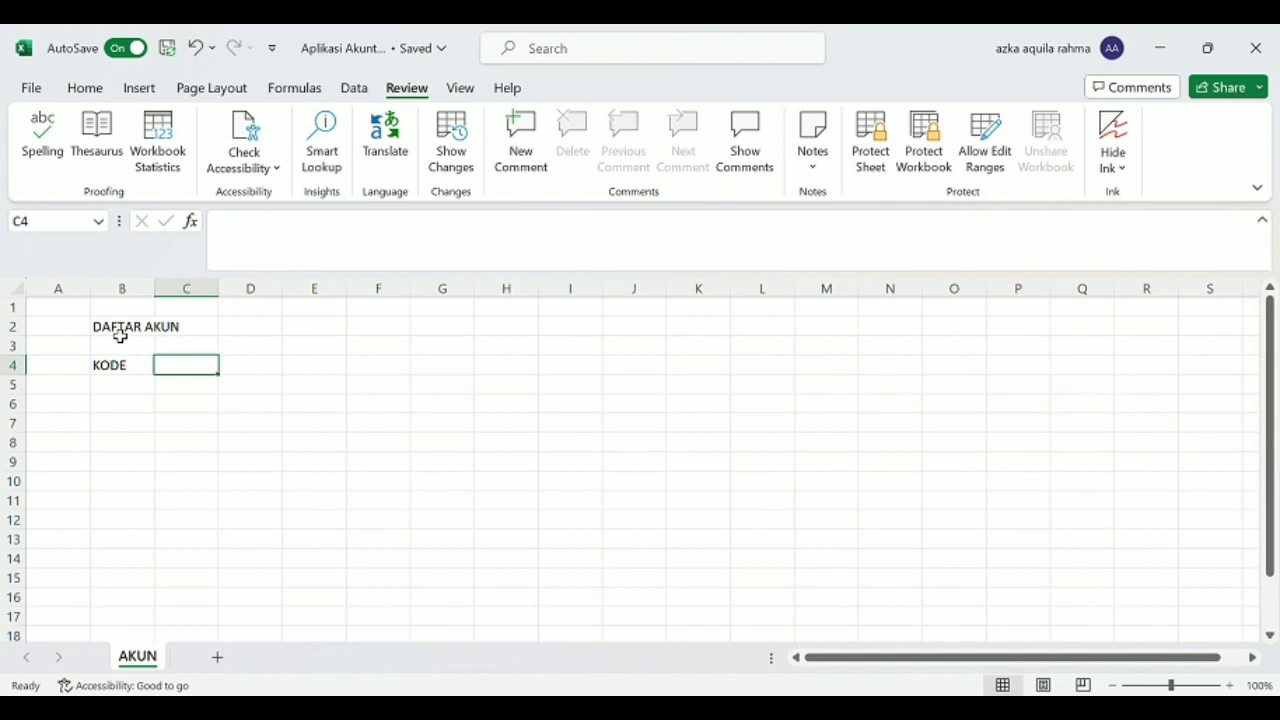
type("NAMA AKUN")
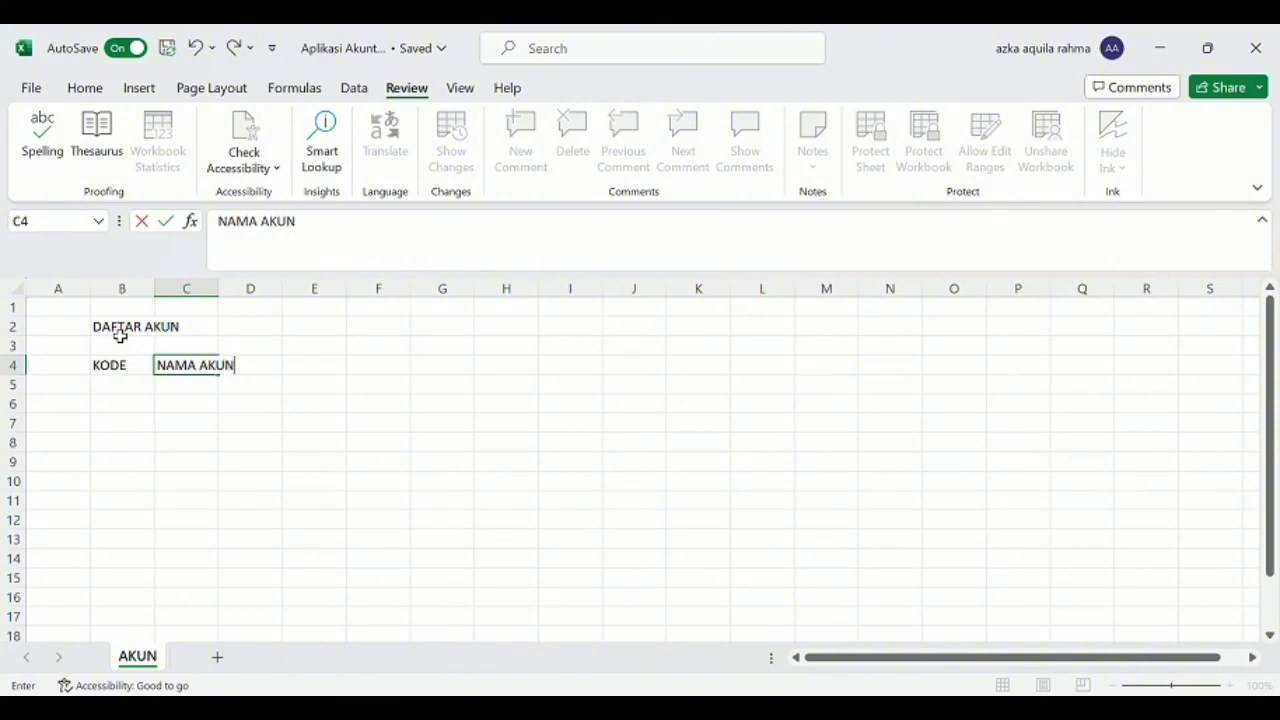
key("Tab")
type("PO")
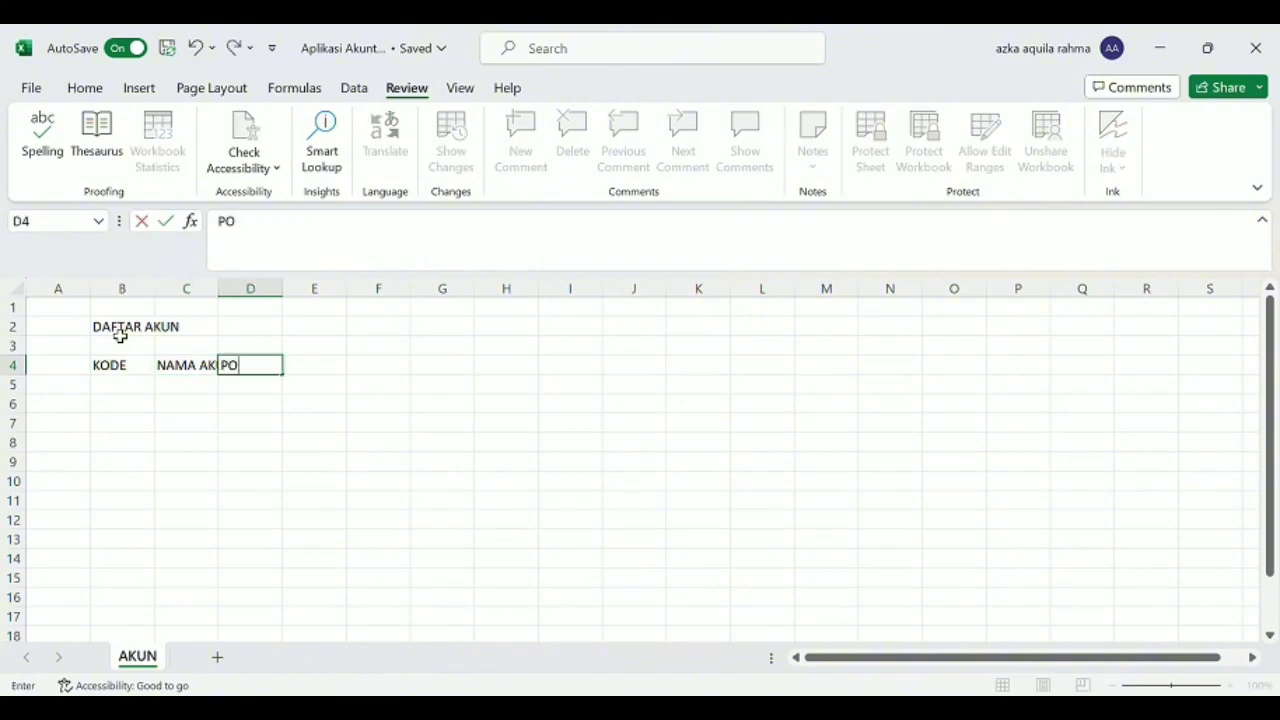
type("SISI")
key("Tab")
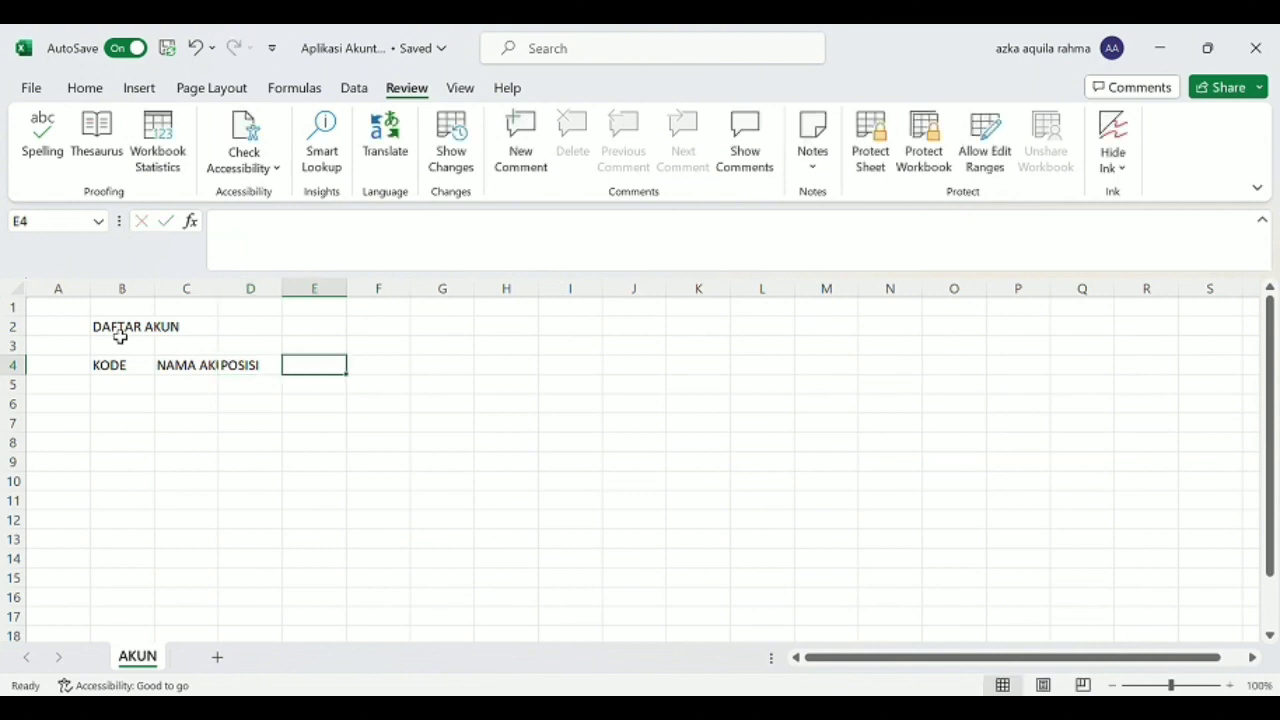
type("SN")
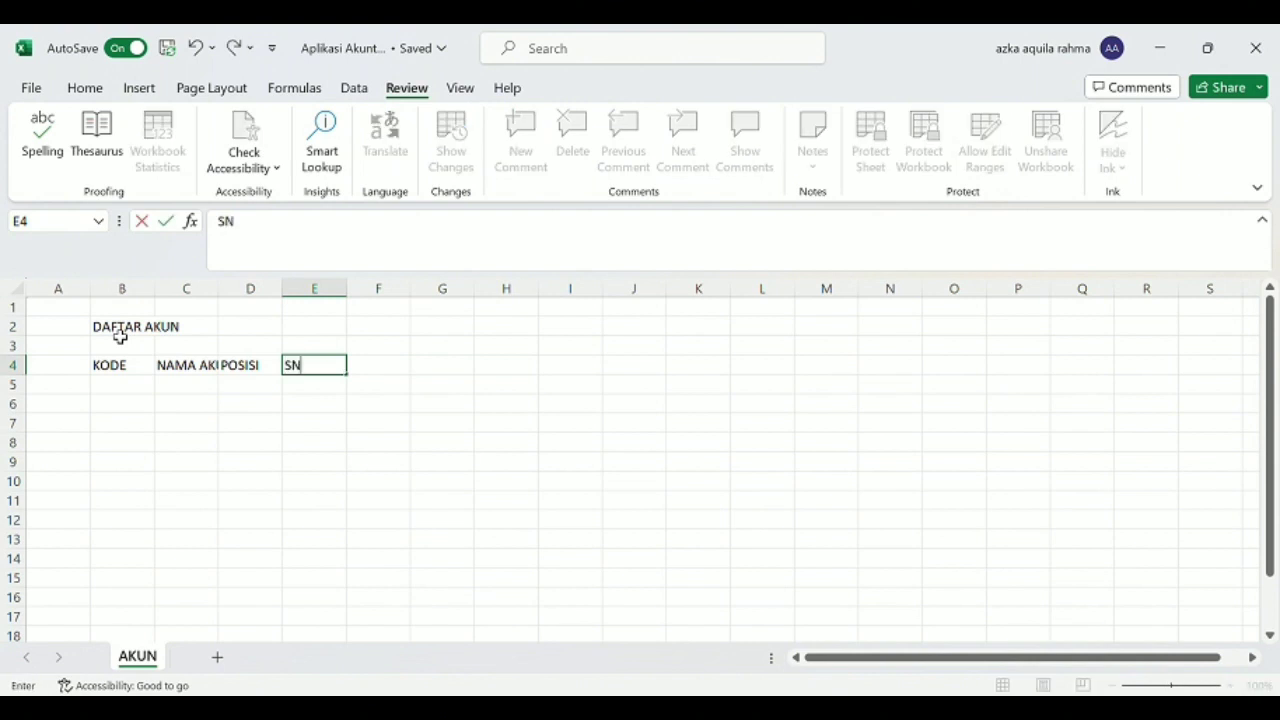
key("Tab")
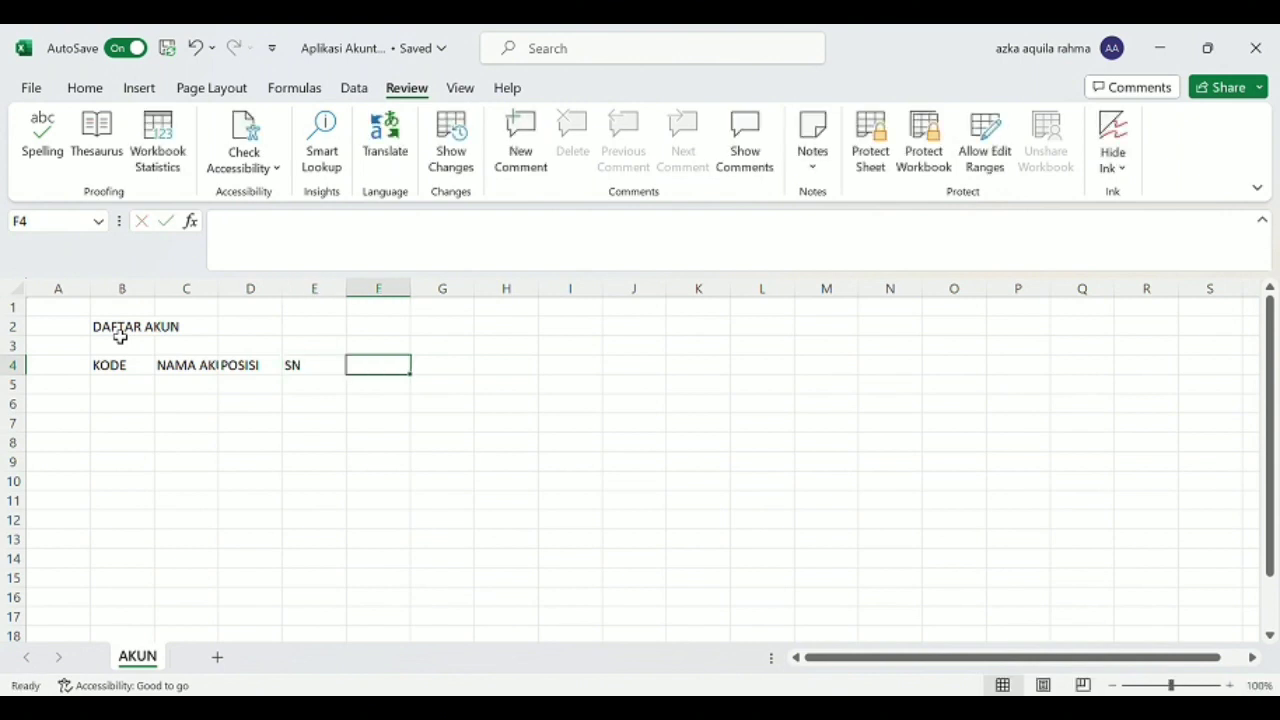
Shorten the header in cell D4 to "POS".
left_click(274, 366)
left_click(284, 240)
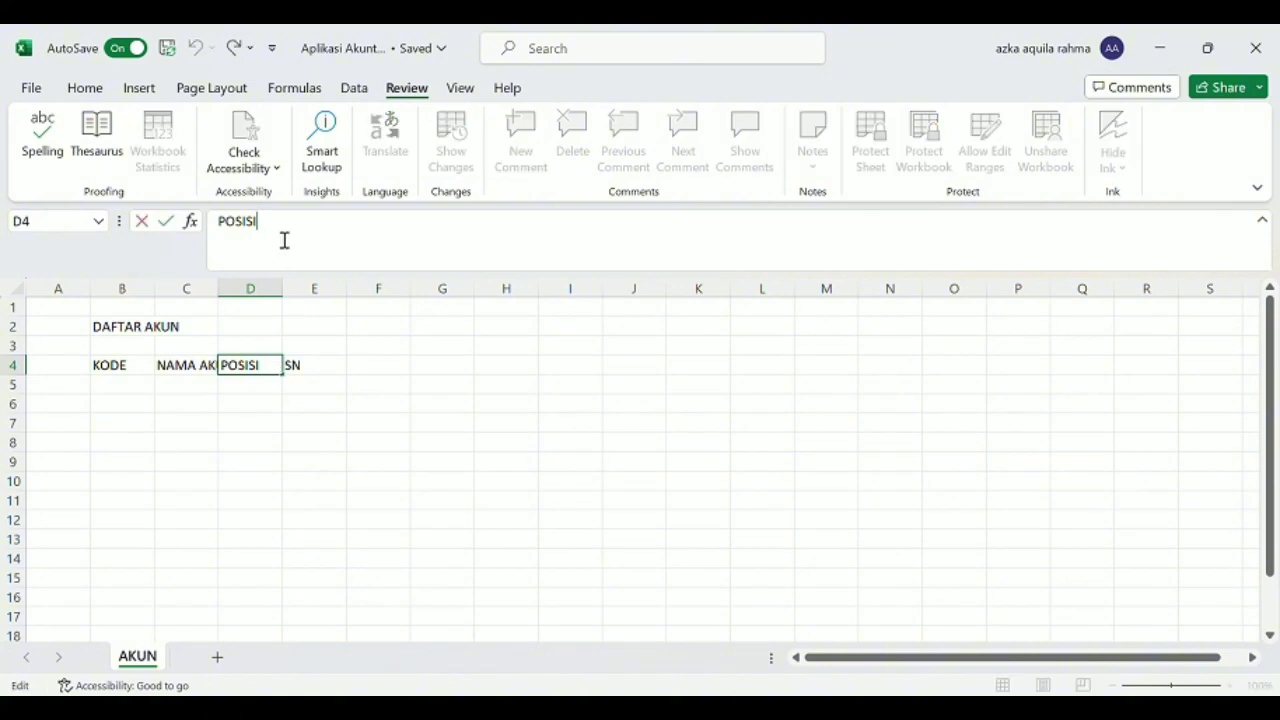
key("BackSpace")
key("BackSpace")
key("BackSpace")
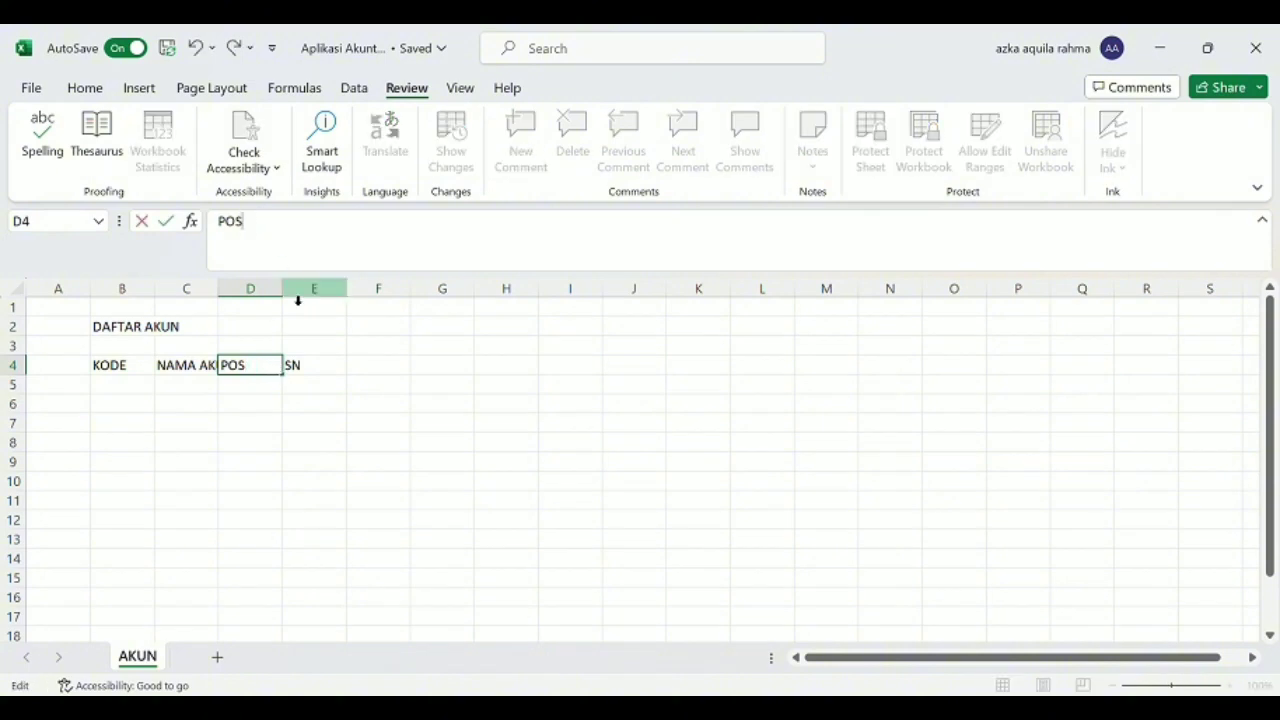
left_click(329, 371)
Add the header "SALDO AWAL" in F4 with the subheaders DEBIT in F5 and KREDIT in G5.
left_click(382, 374)
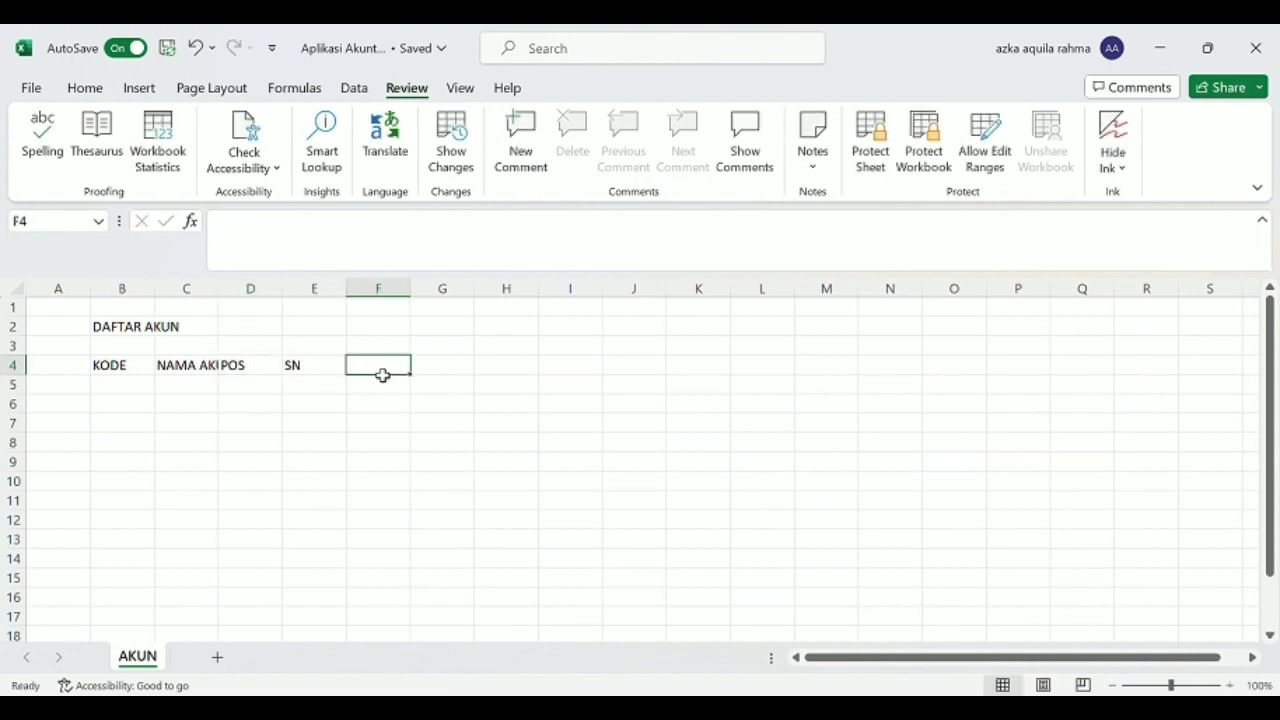
type("SALDO")
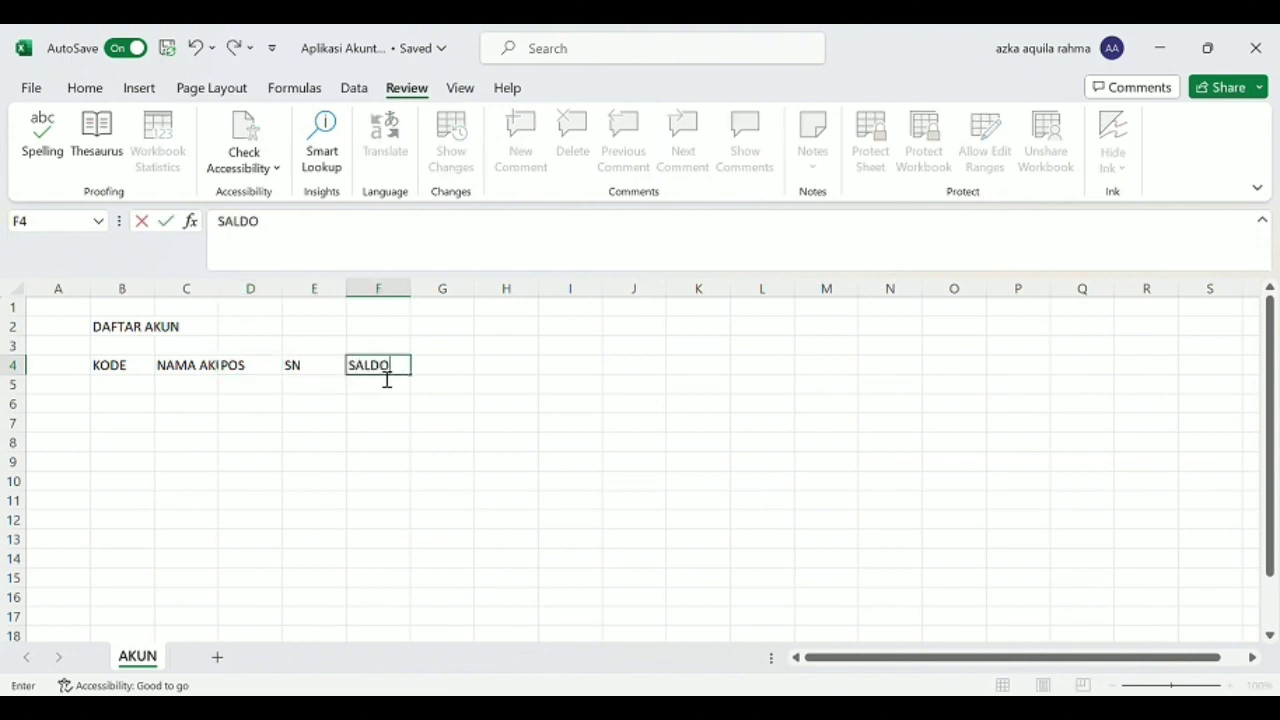
type(" AWAL")
key("Return")
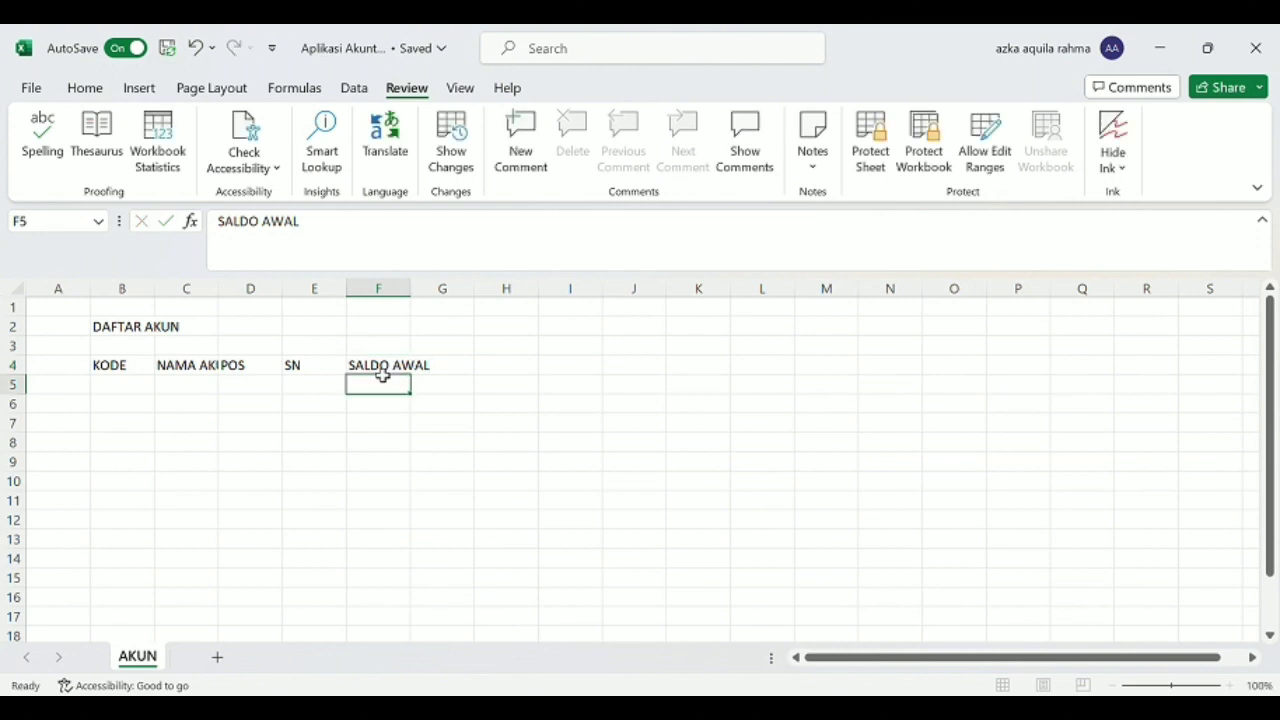
type("DEBIT")
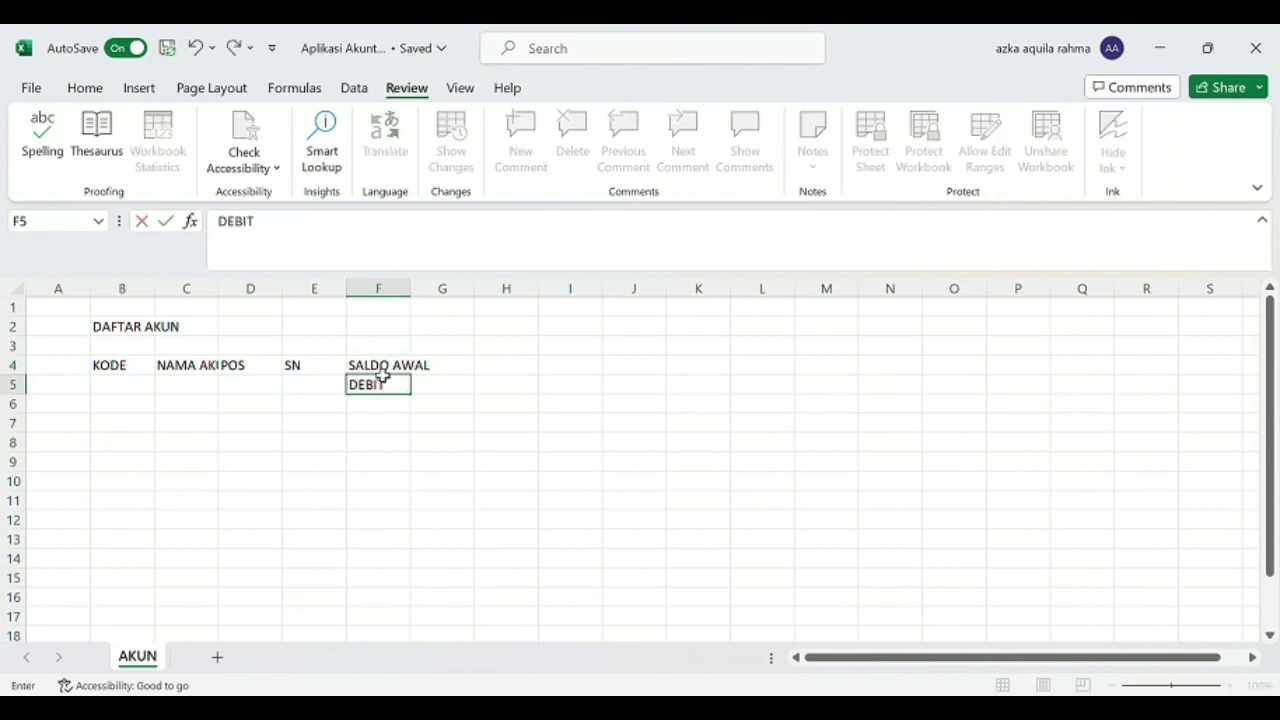
key("Tab")
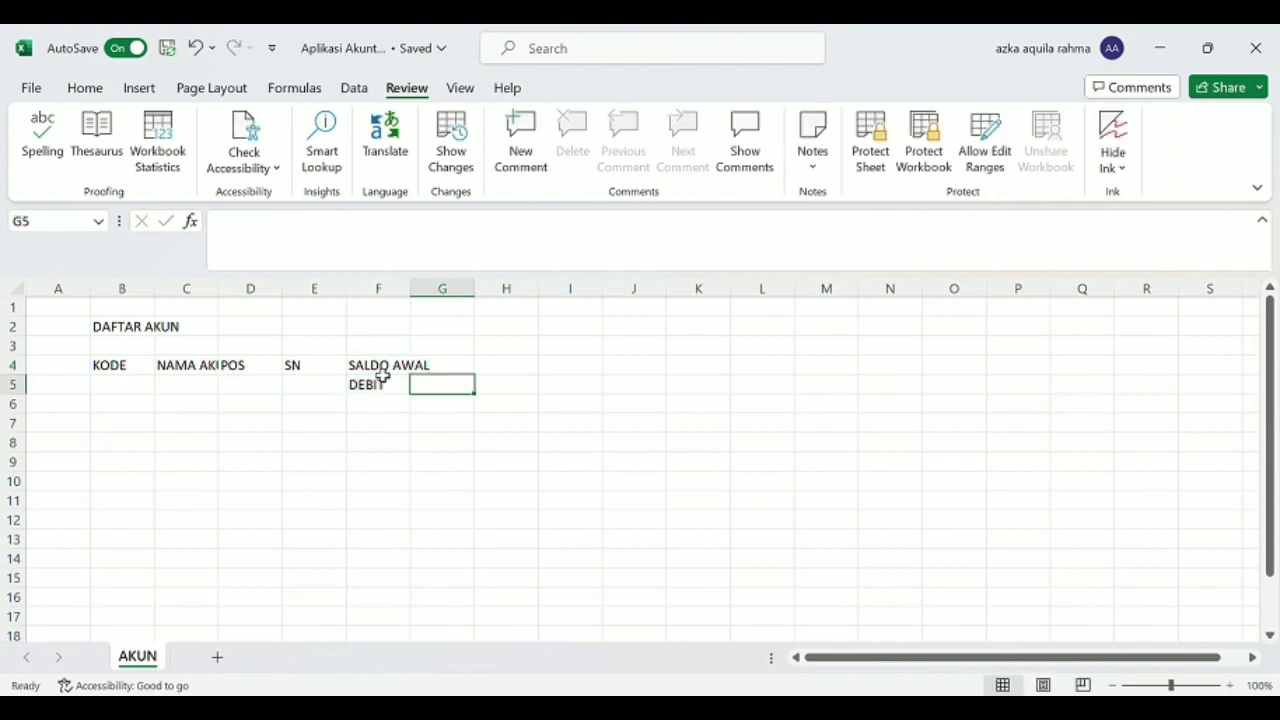
type("KREDIT")
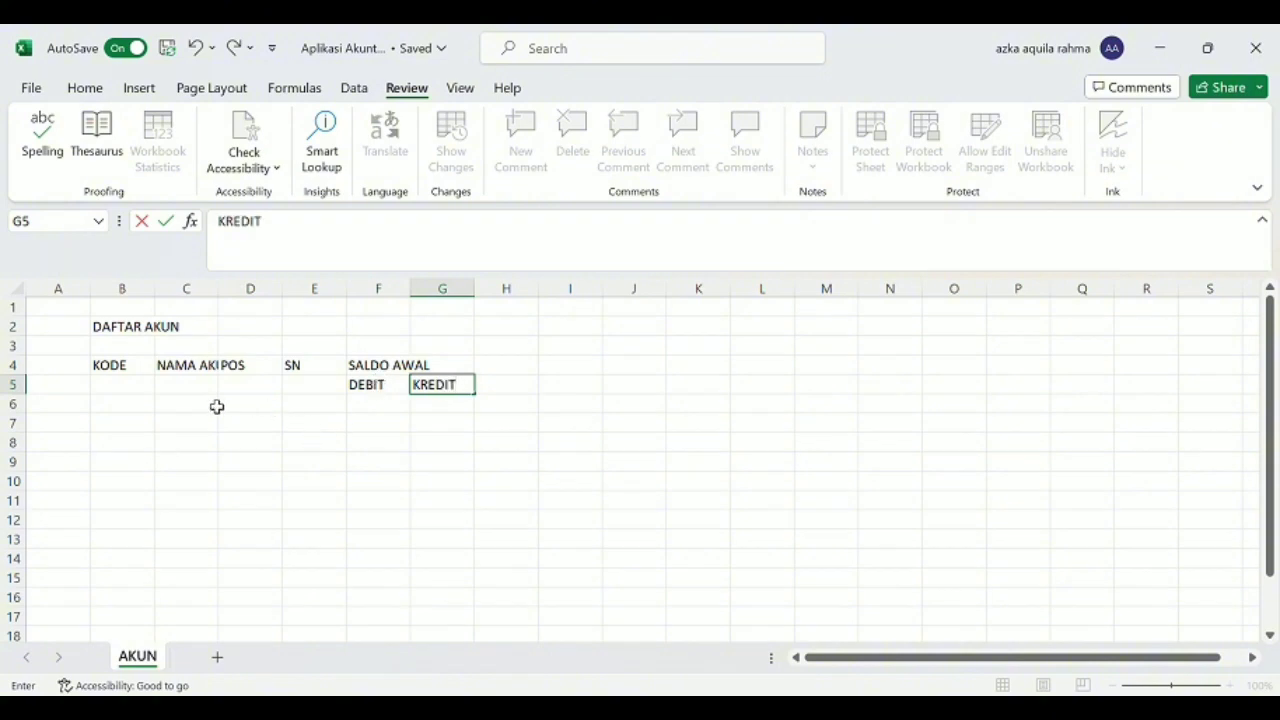
Enter the first account in row 6 with code 1-000 and name "Aktiva".
left_click(122, 409)
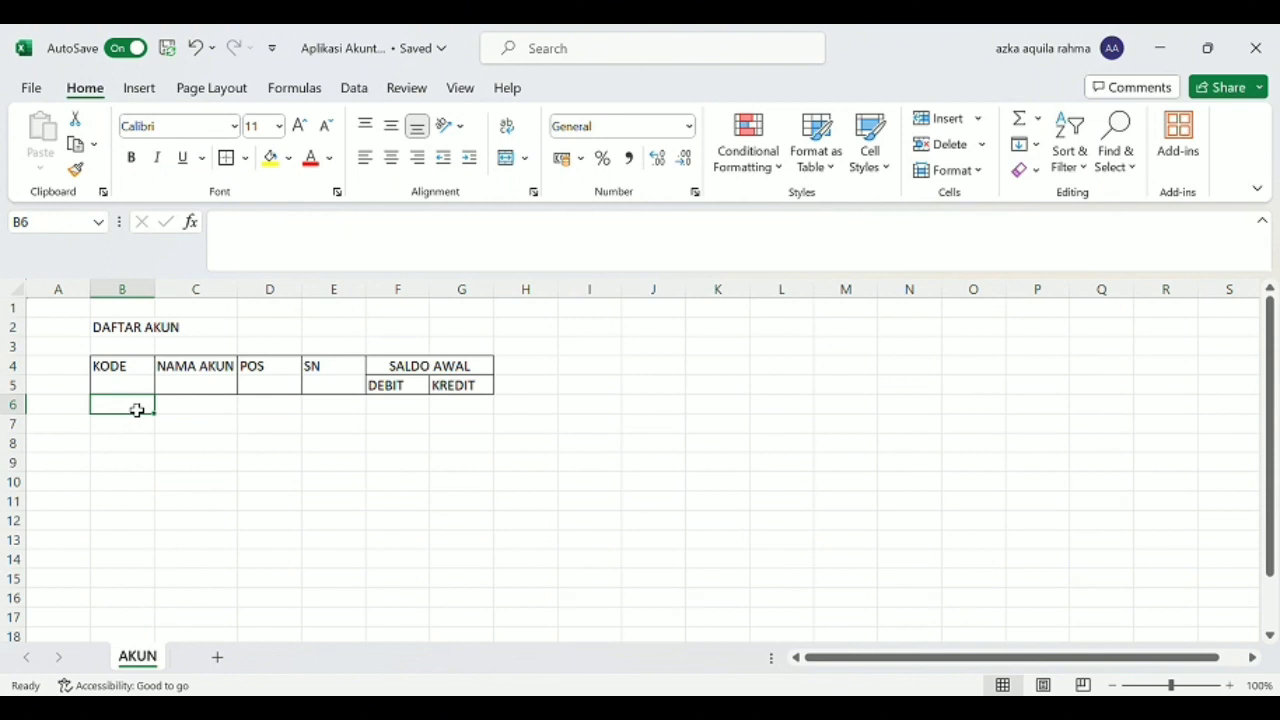
type("1")
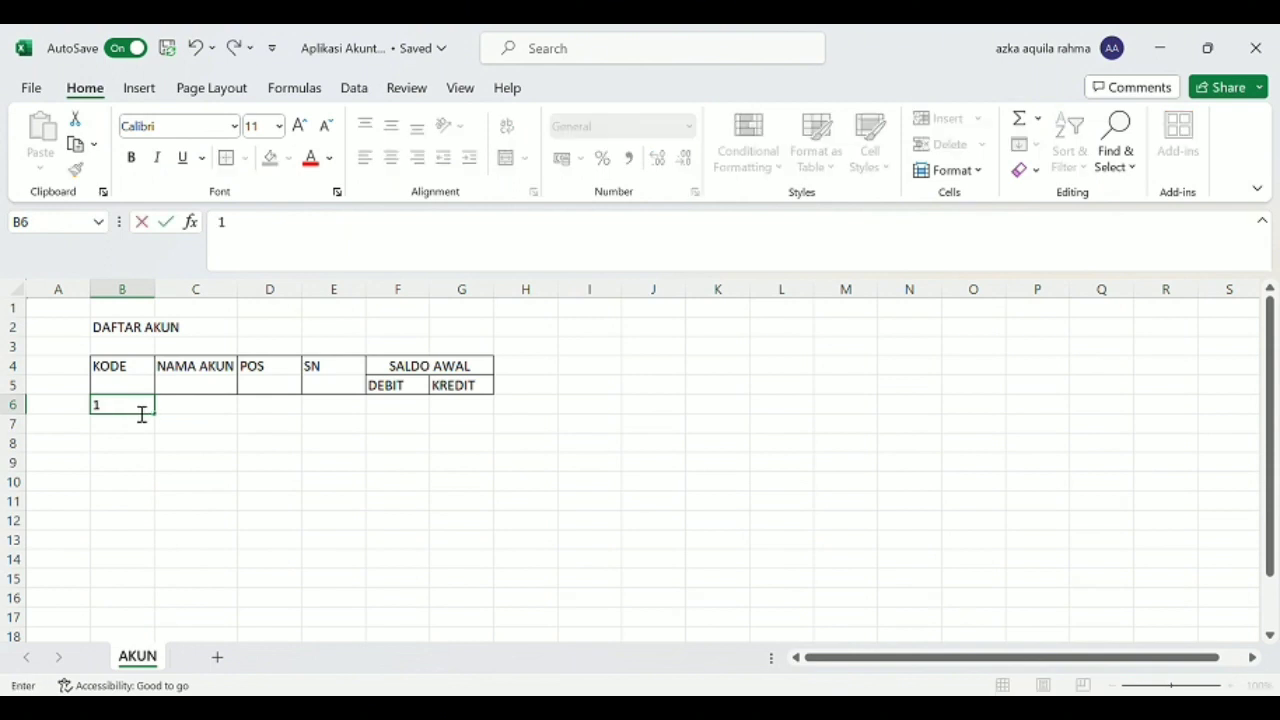
type("-000")
key("Tab")
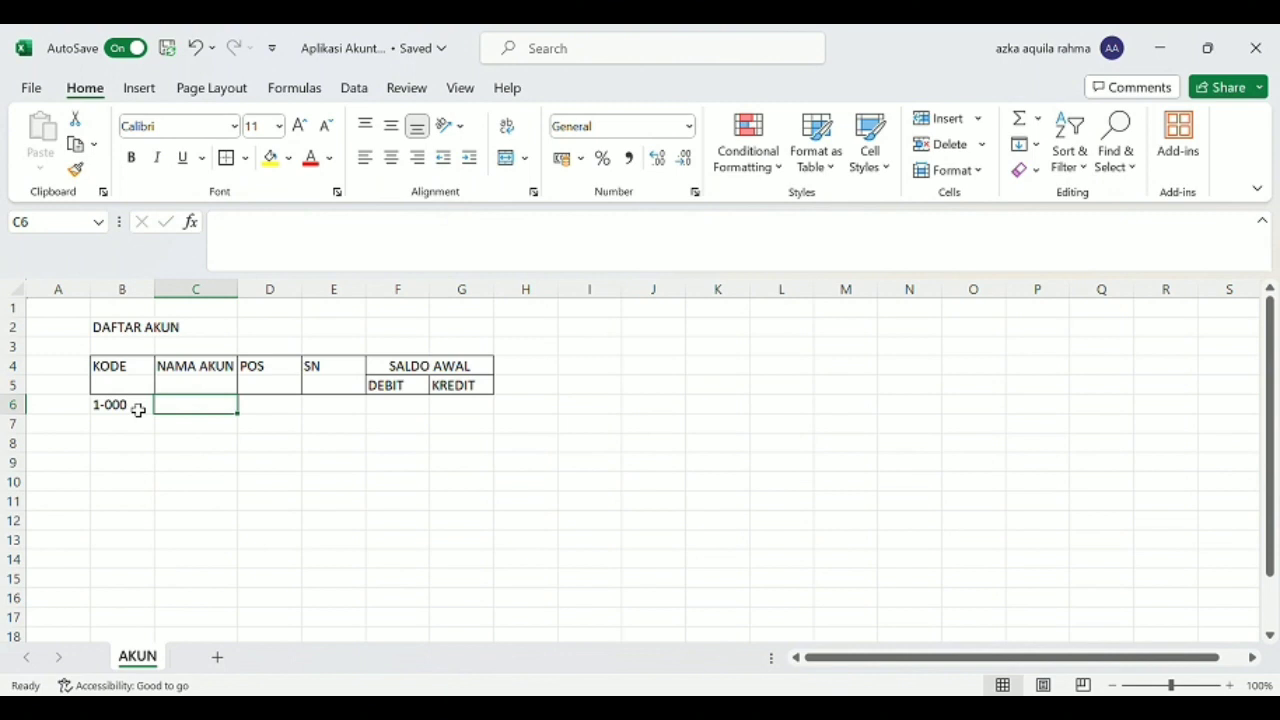
type("a")
key("BackSpace")
type("A")
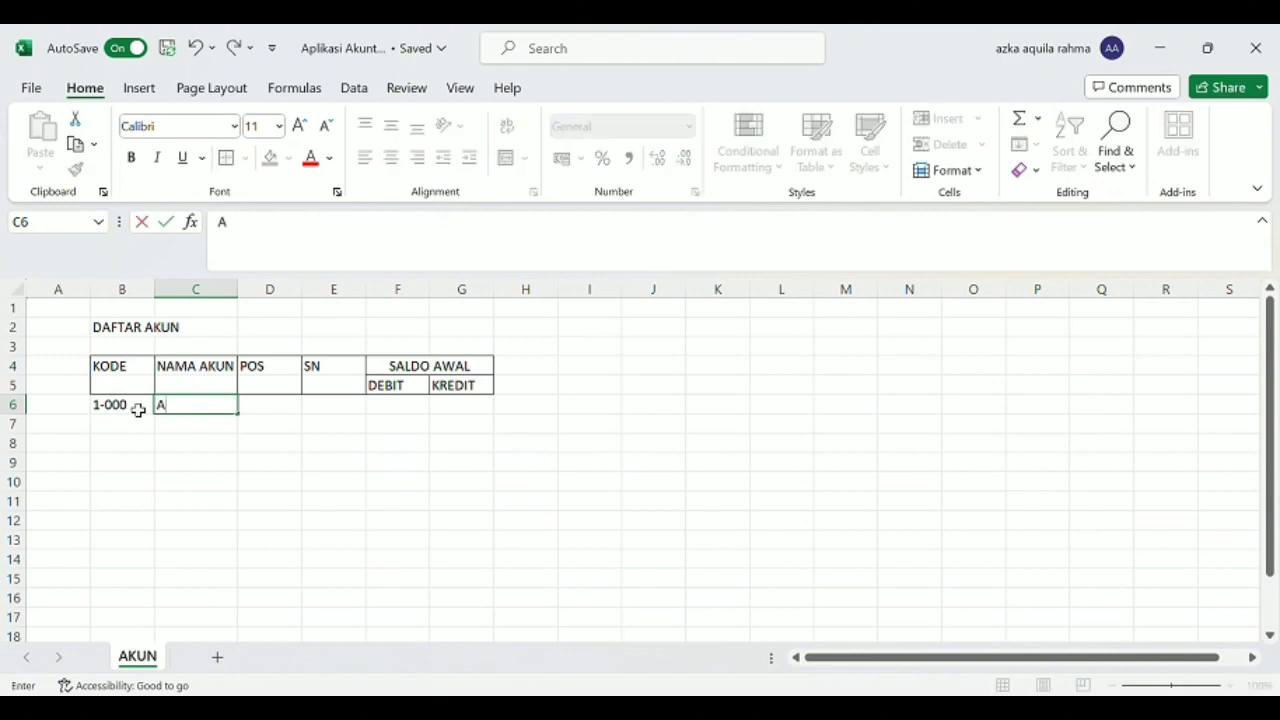
type("ktiva")
key("Left")
key("Left")
Enter the account with code 1-100 and name "Aktiva Lancar" in row 7.
key("Right")
key("Down")
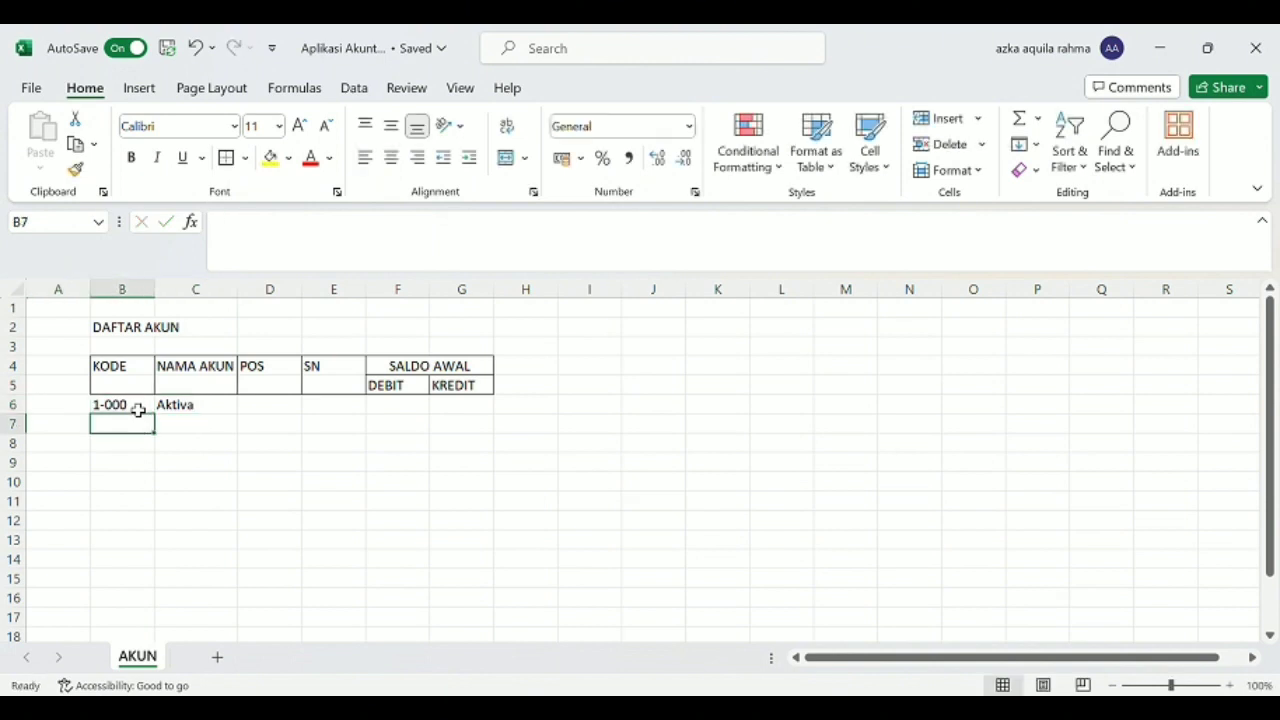
type("1-")
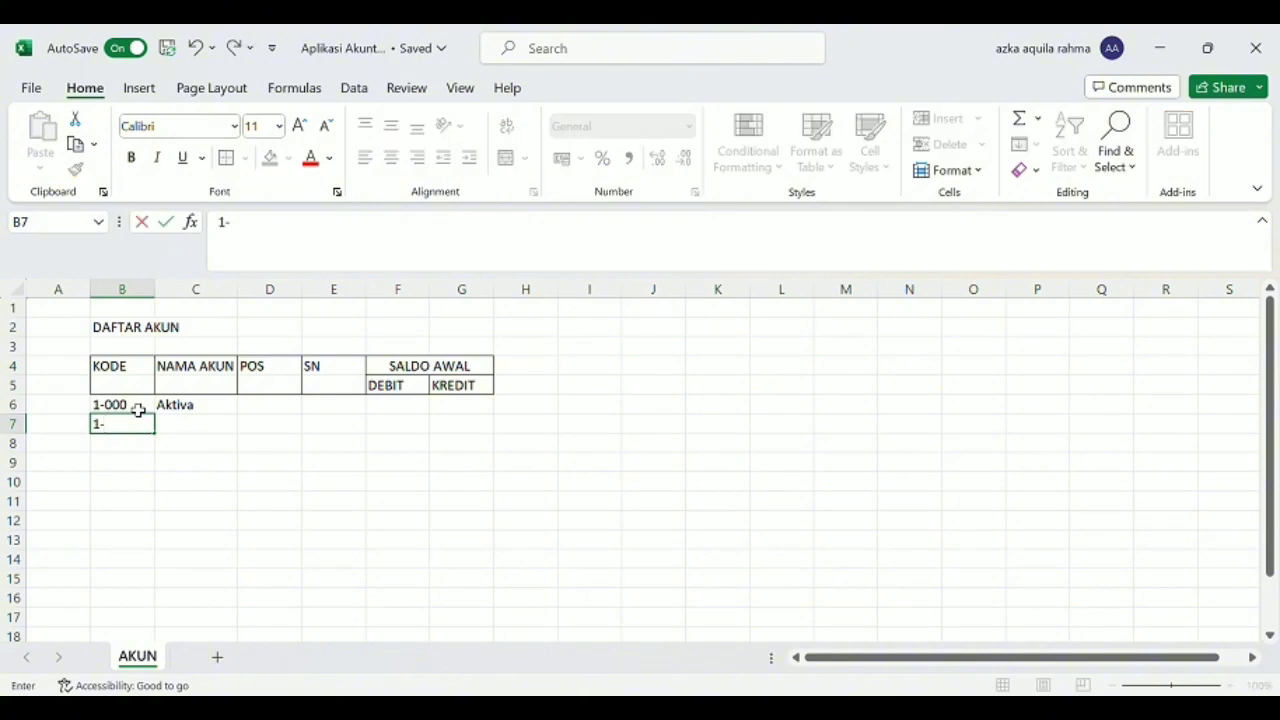
type("100")
key("Tab")
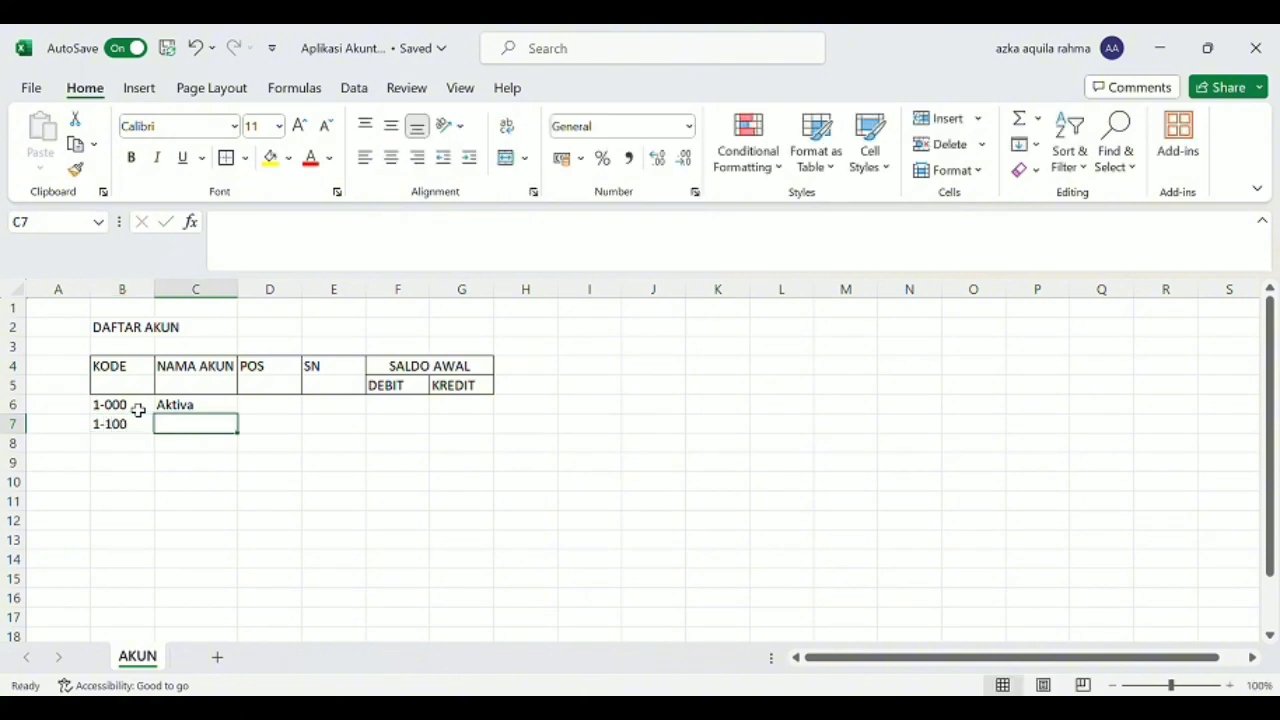
type("Aktiva")
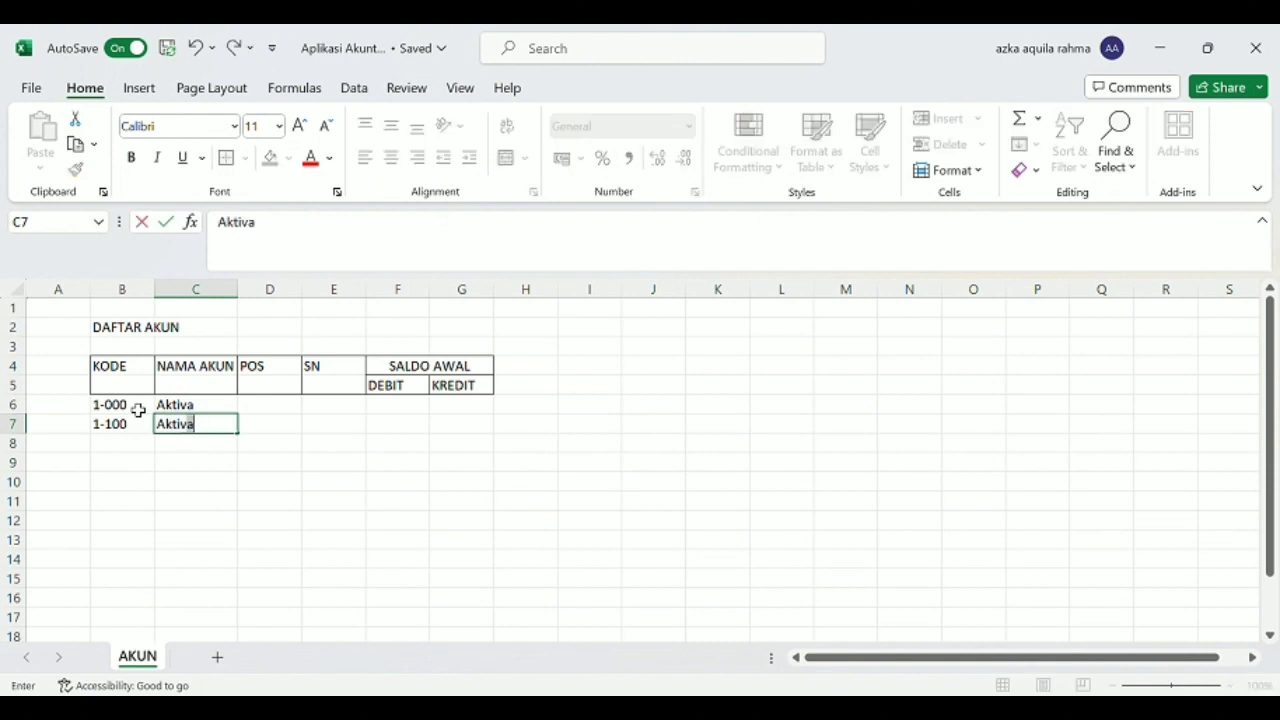
type(" LAncar")
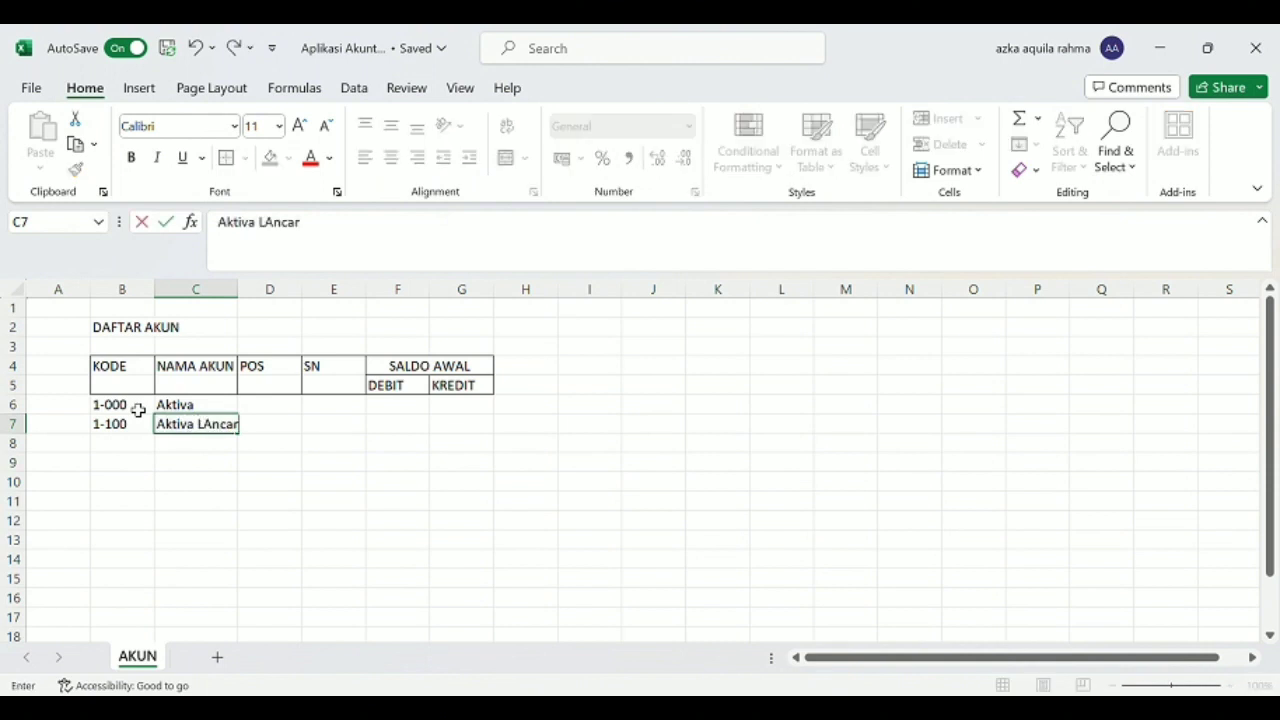
key("Left")
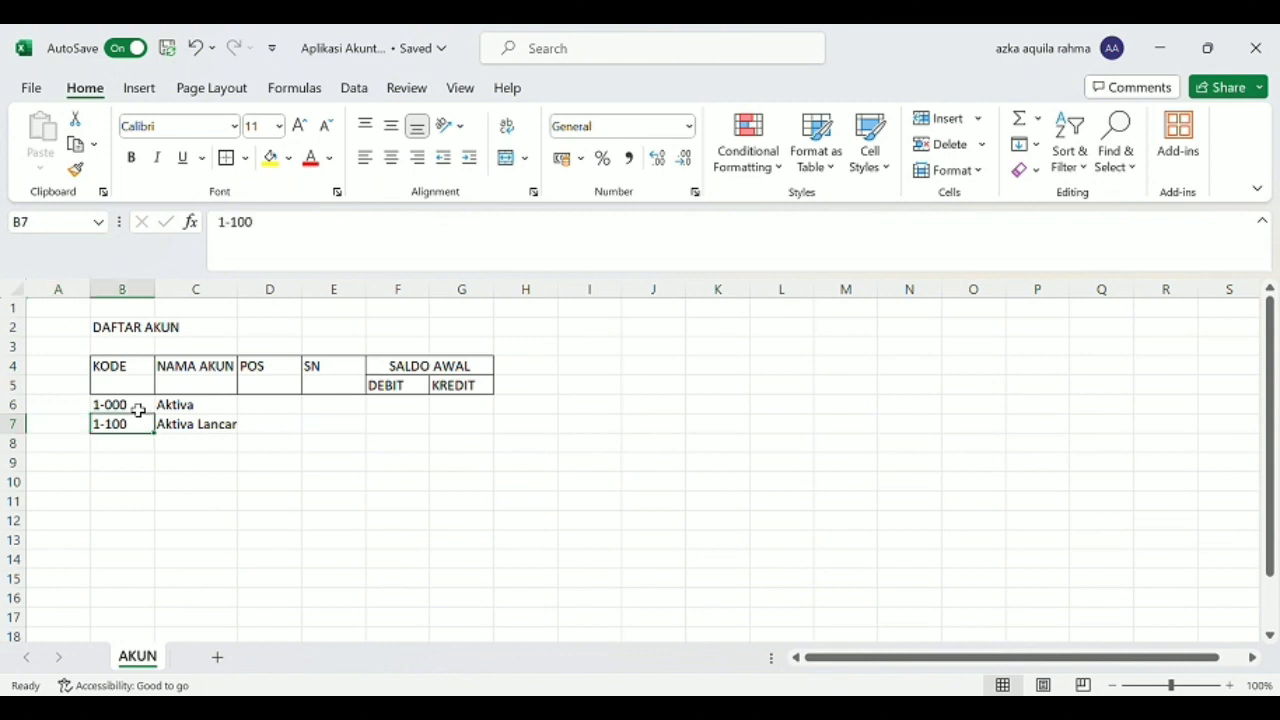
Enter the account with code 1-110 and name "Kas Rupiah" in row 8.
key("Right")
key("Down")
key("Left")
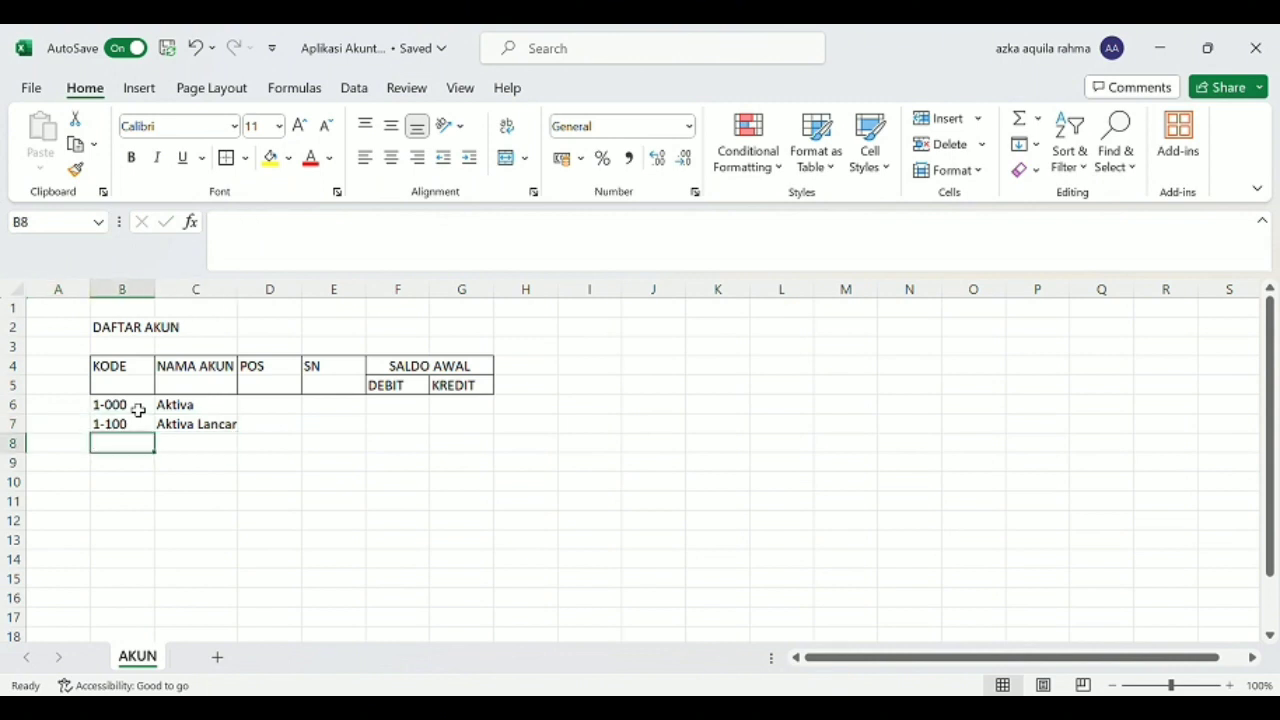
type("1-")
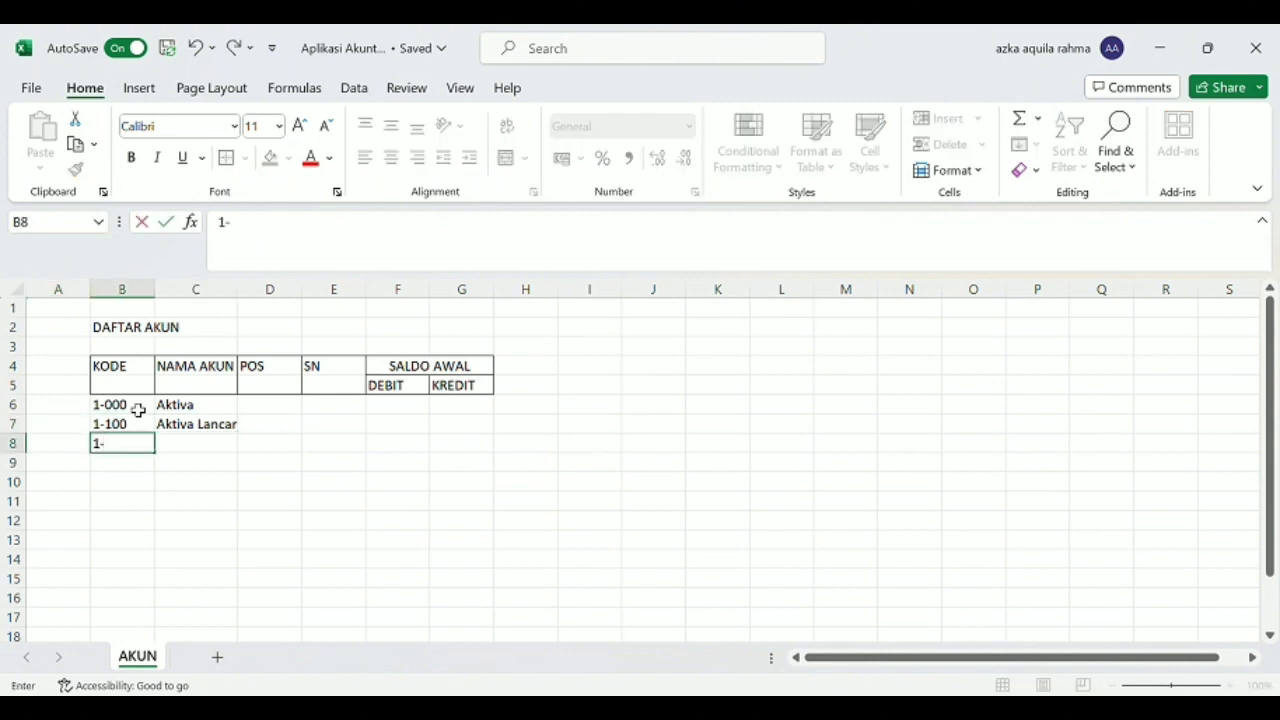
type("110")
key("Tab")
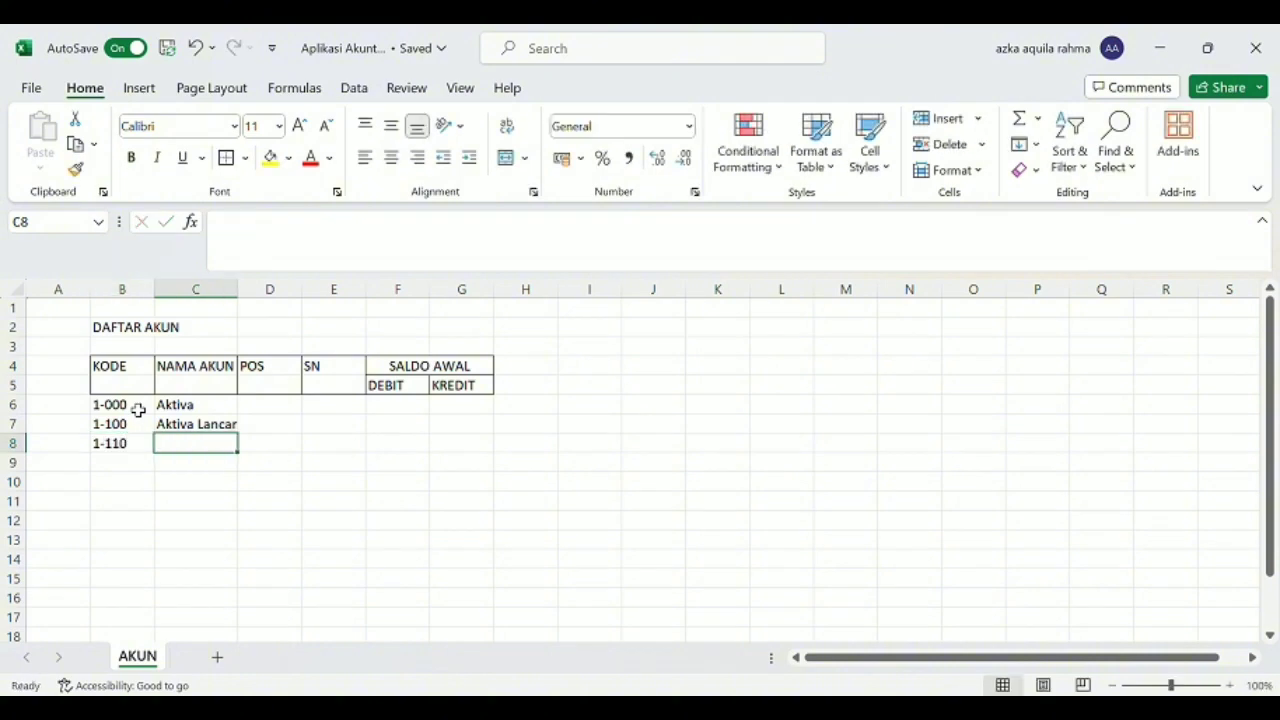
type("Kas R")
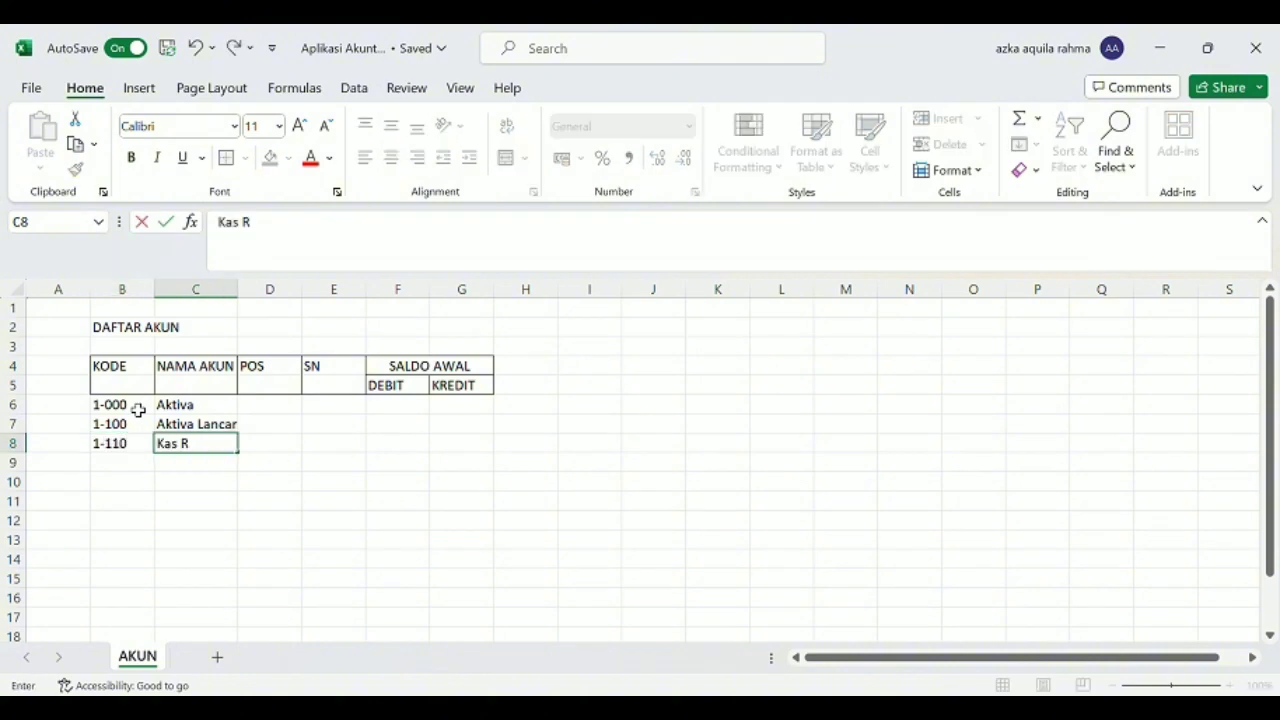
type("upiah")
key("Return")
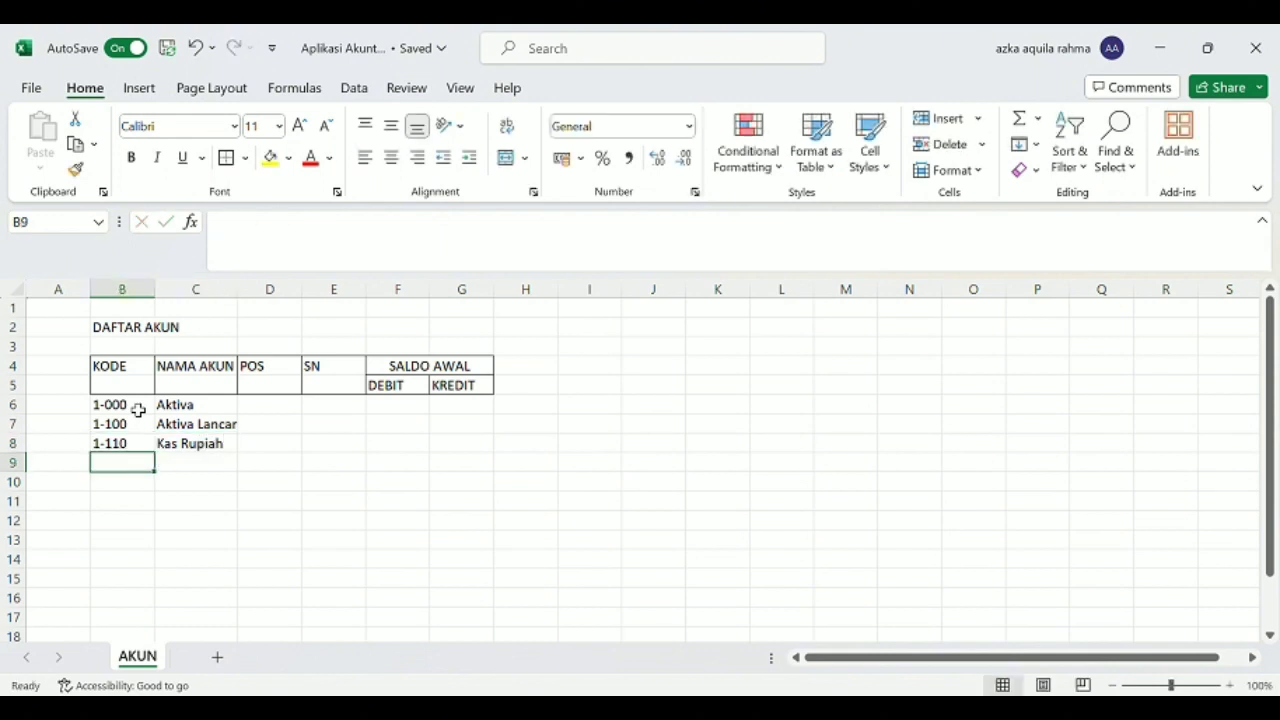
Enter the account with code 1-120 and name "Bank BCA" in row 9.
type("1-1")
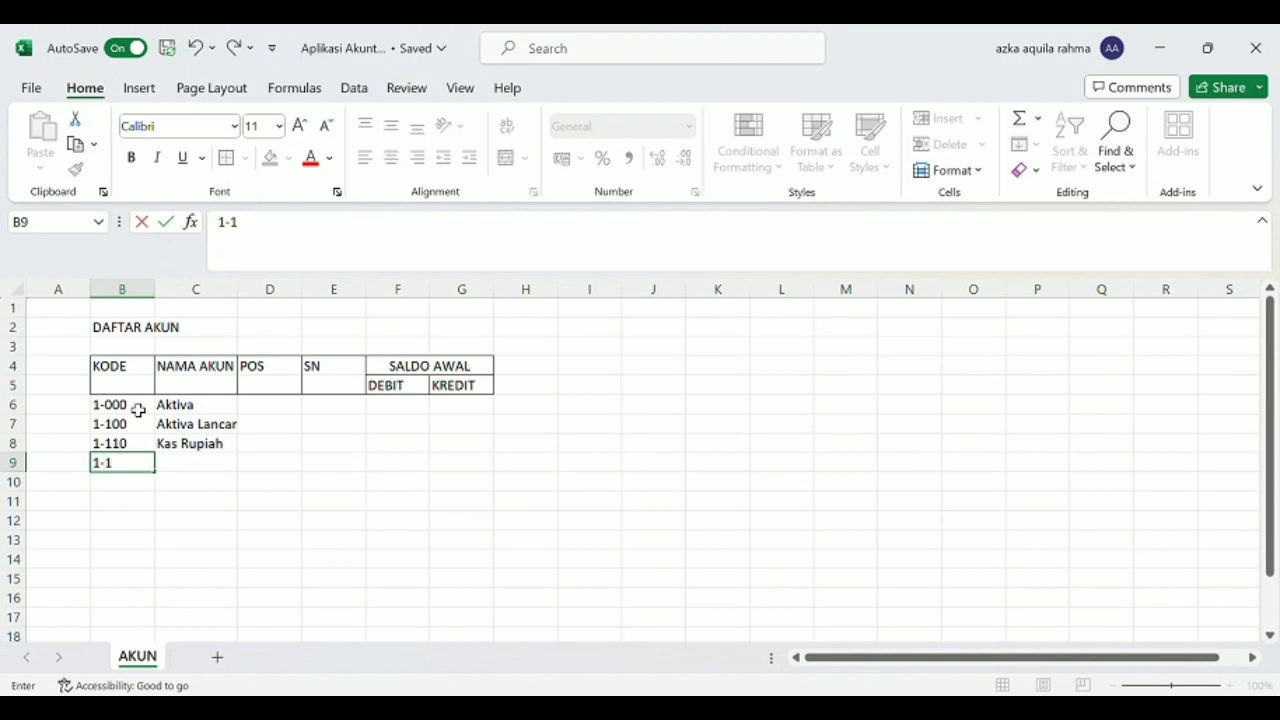
type("20")
key("Tab")
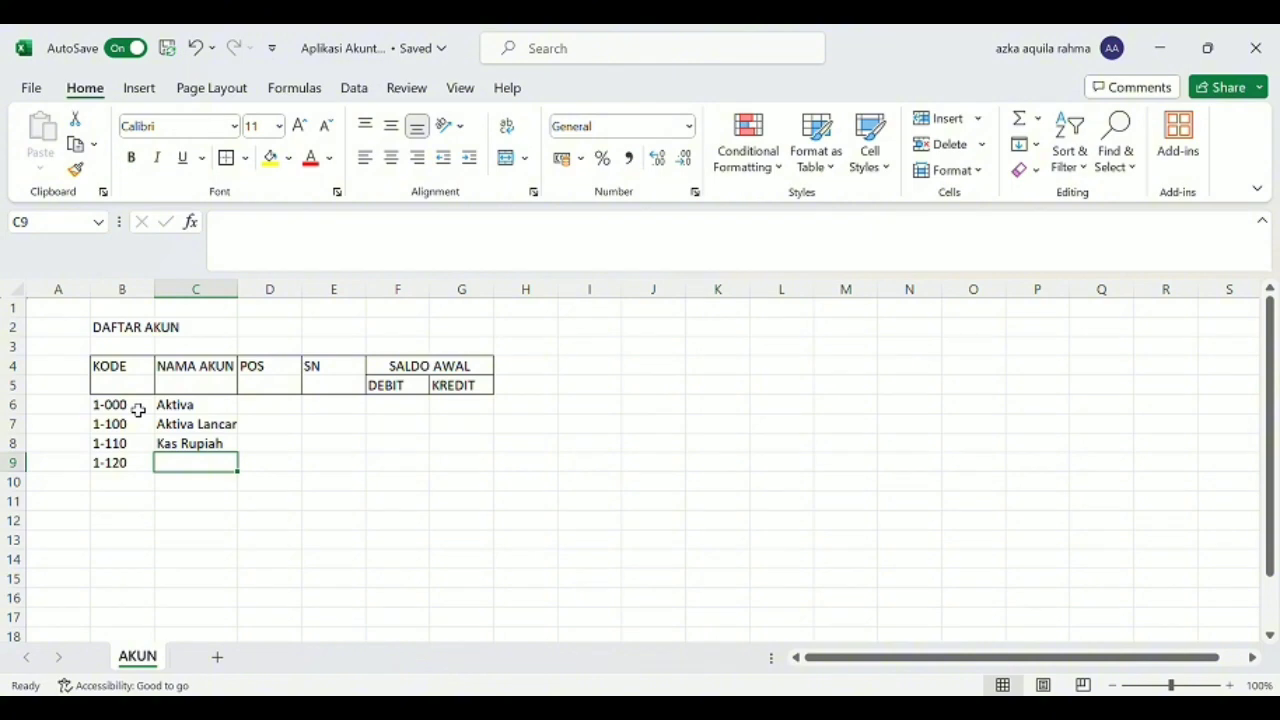
type("Ban")
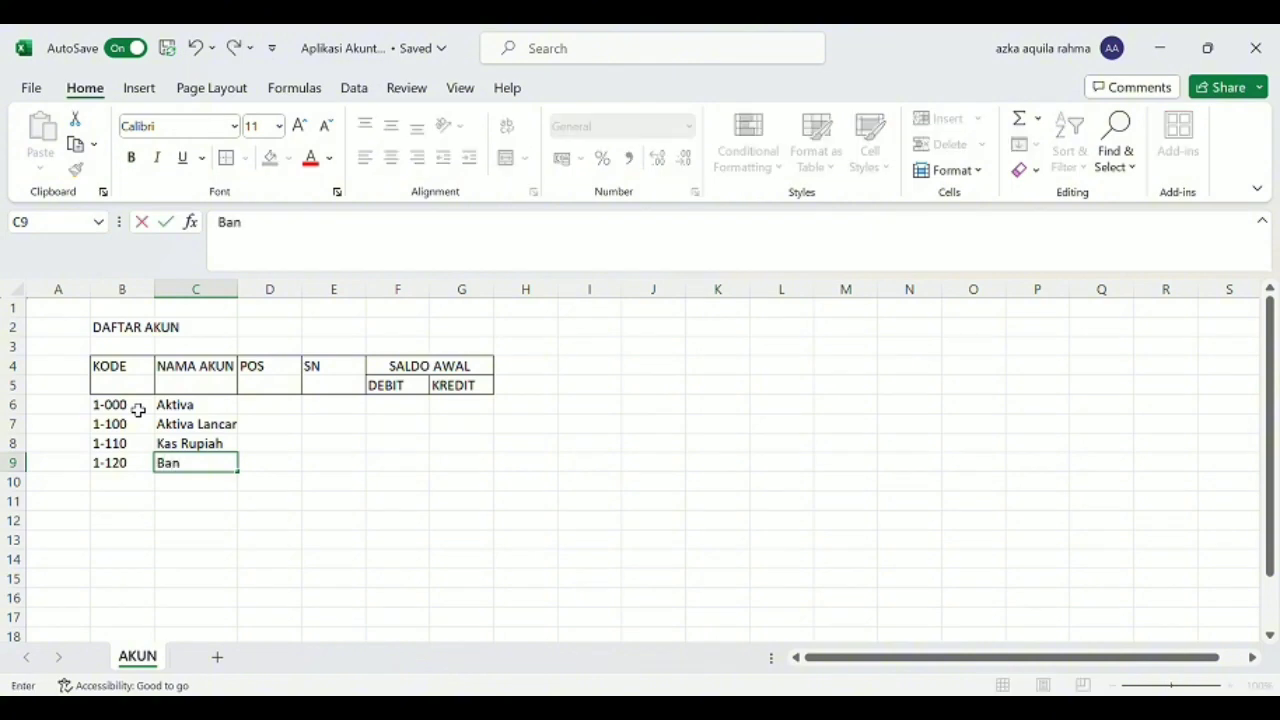
type("k BCa")
key("BackSpace")
type("A")
key("Return")
key("Left")
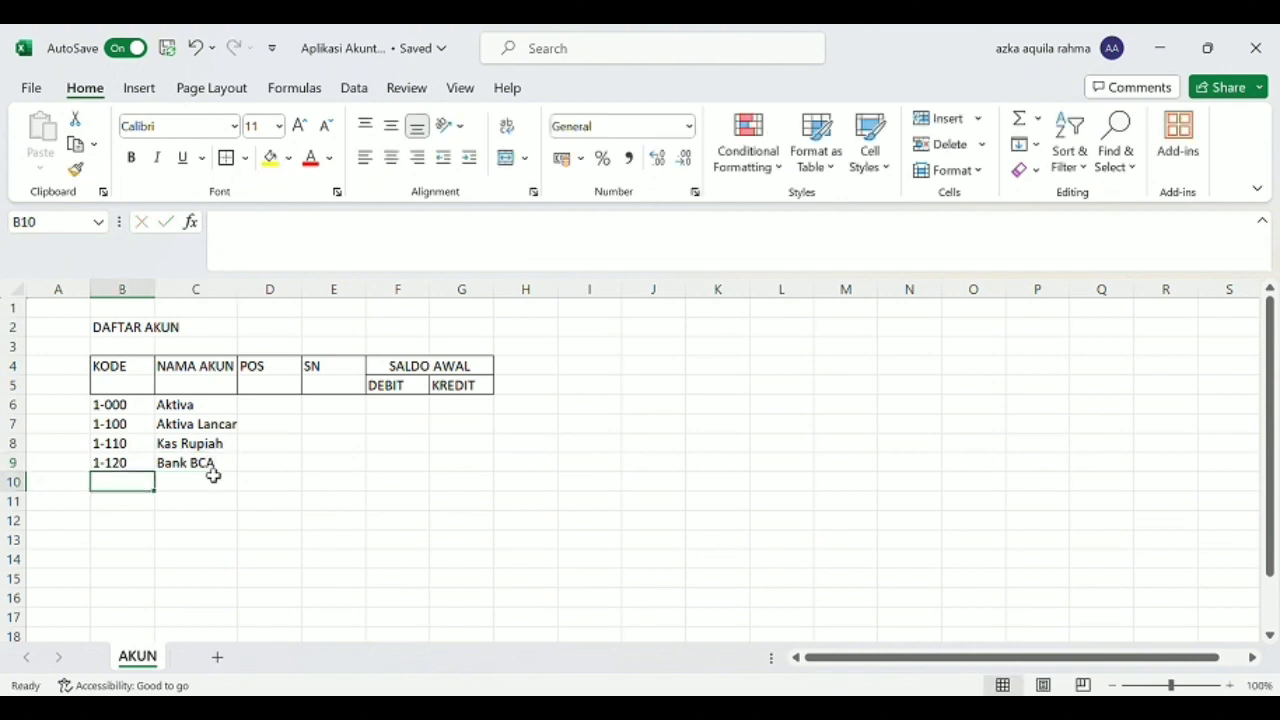
Enter the account with code 1-130 and name "Piutang Usaha" in row 10.
type("1-")
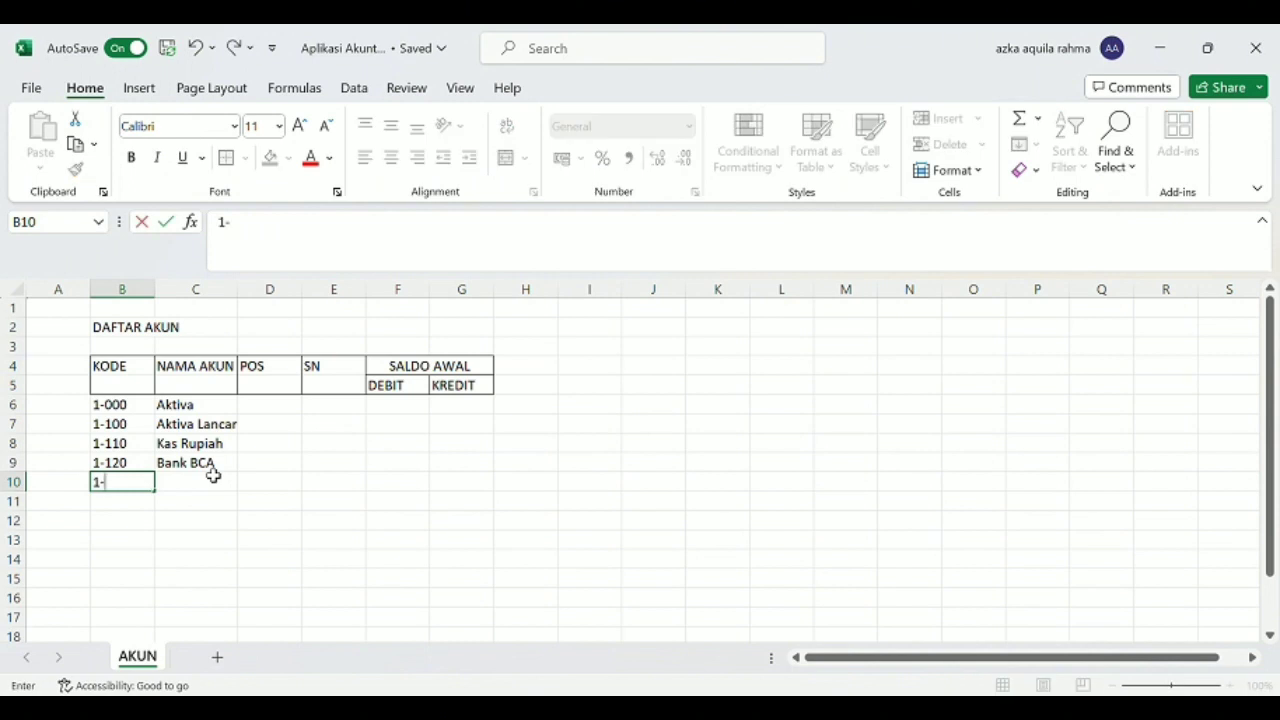
type("130")
key("ctrl+Return")
left_click(208, 491)
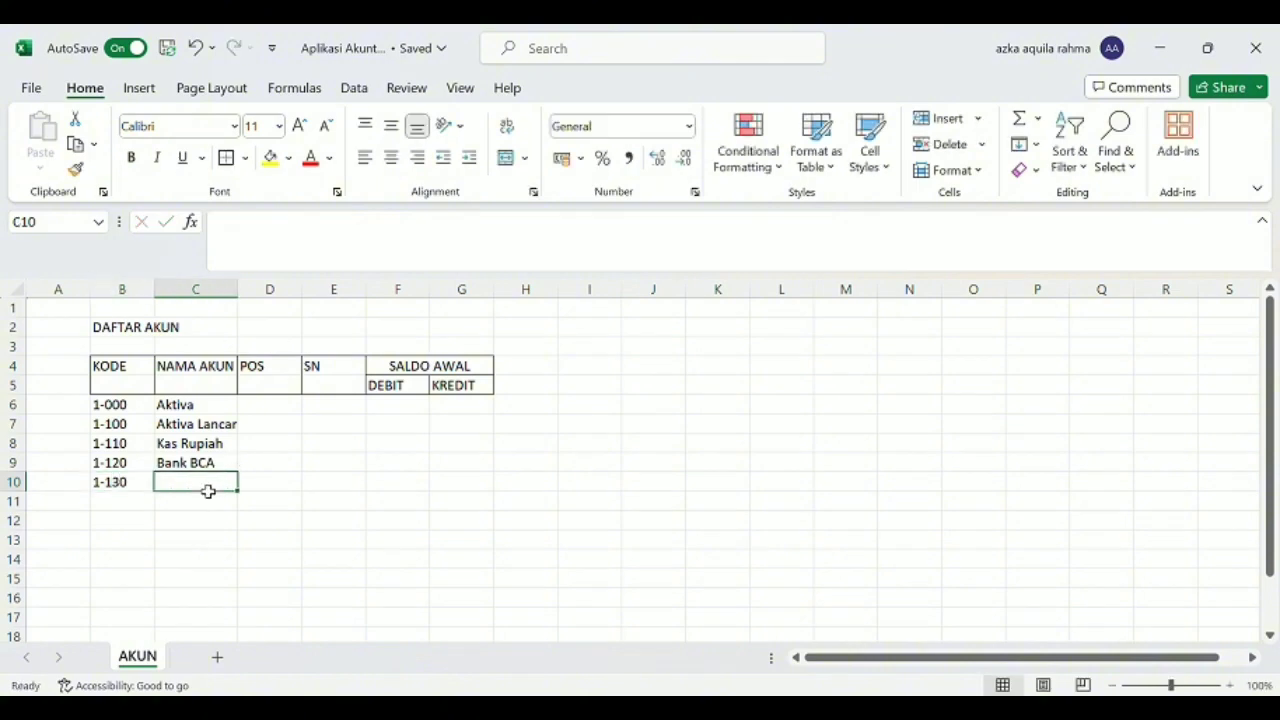
type("p")
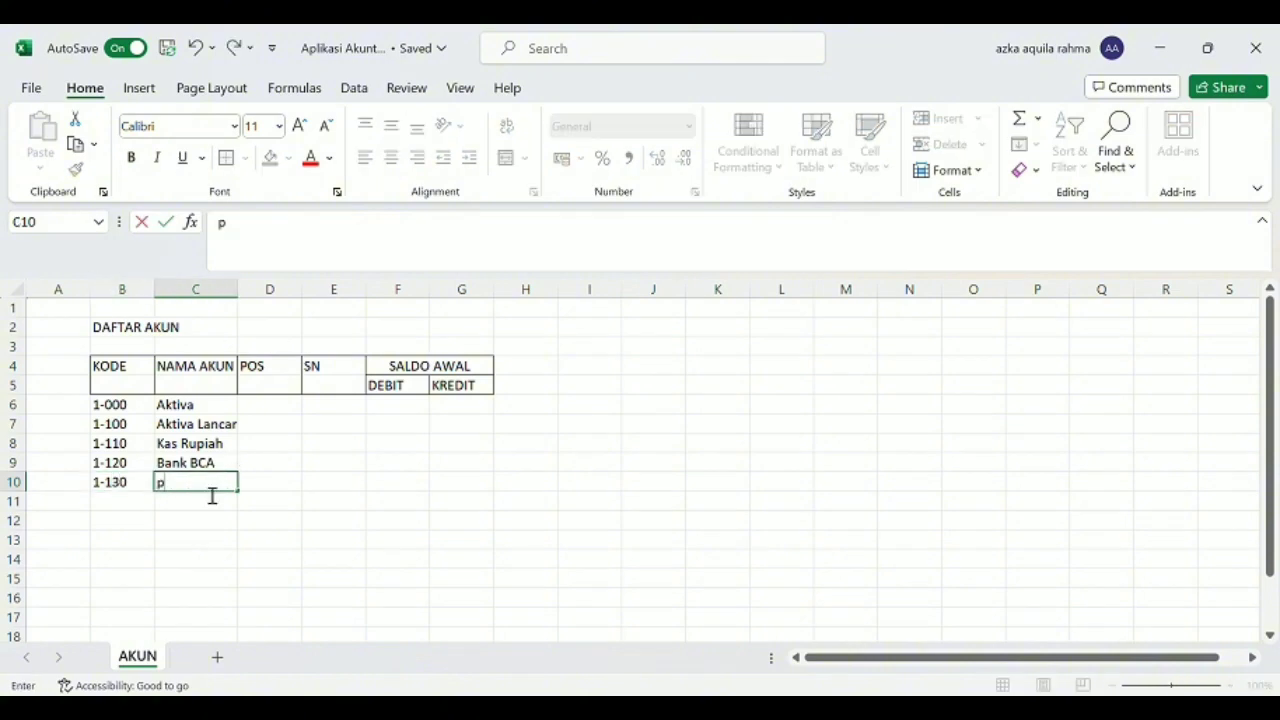
key("BackSpace")
type("Piutang Usaha")
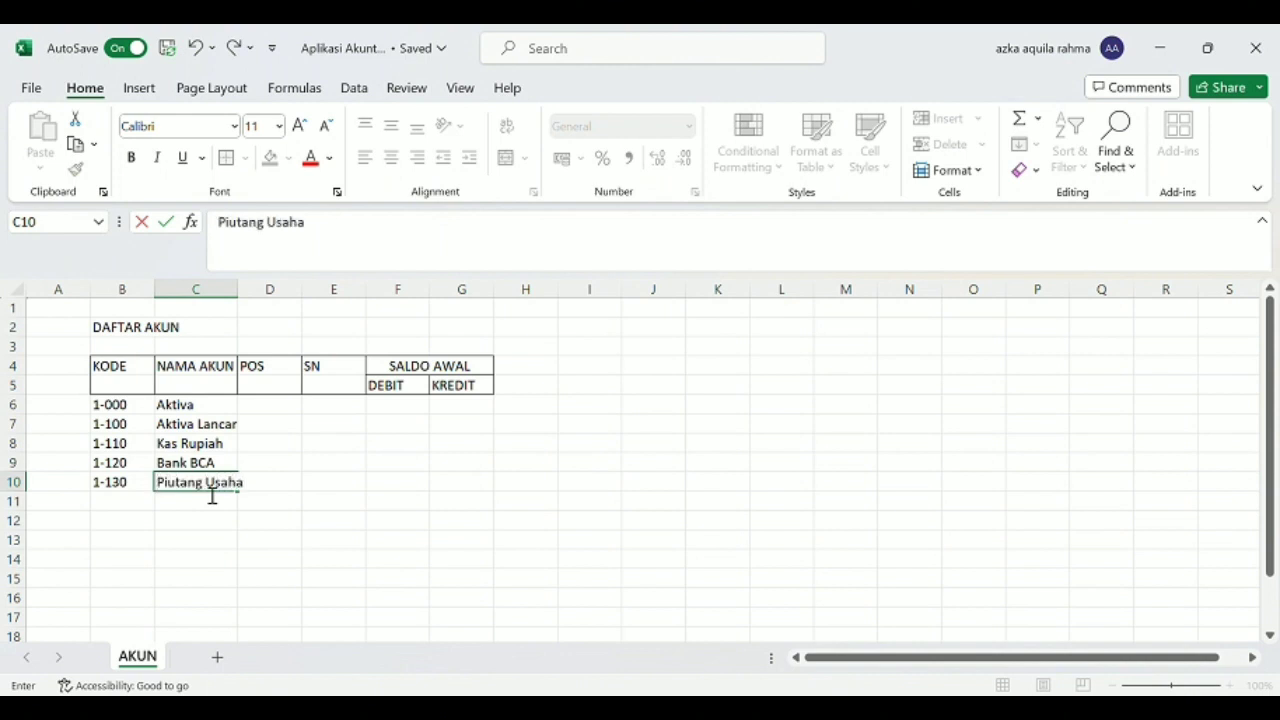
key("Return")
Enter the account with code 1-200 and name "Aktiva Tetap" in row 11.
type("1-")
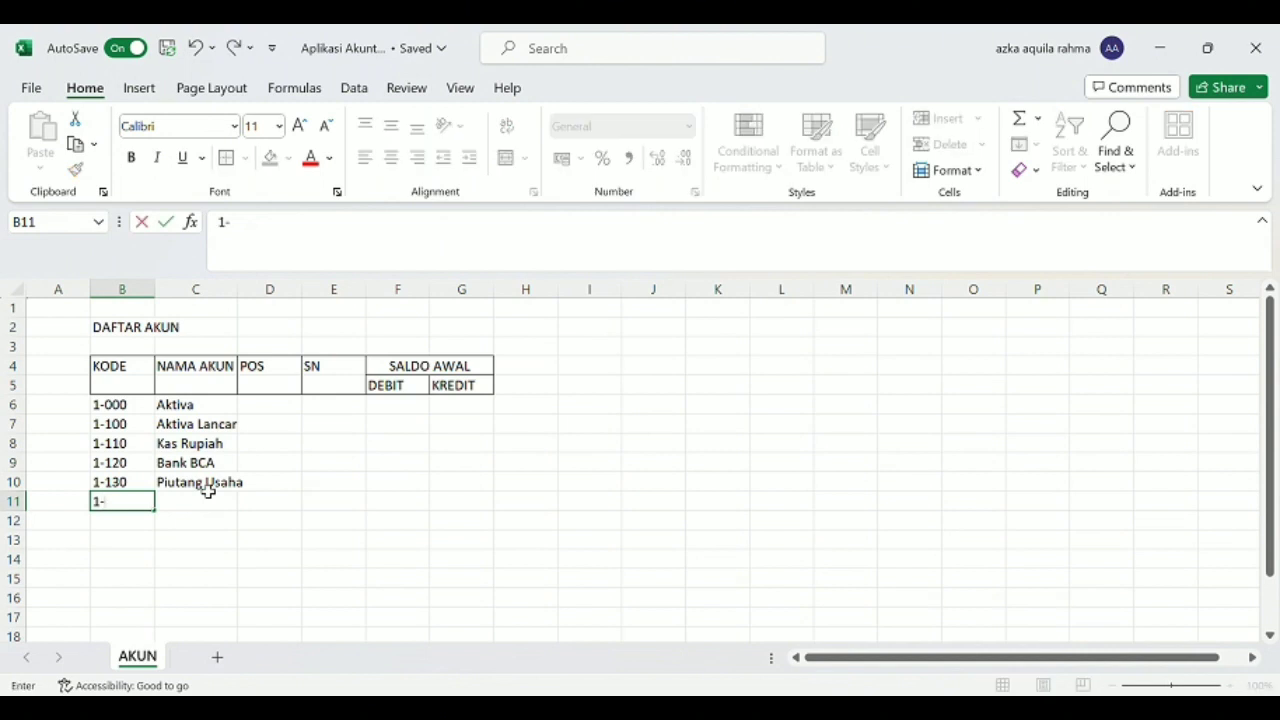
type("200")
key("Tab")
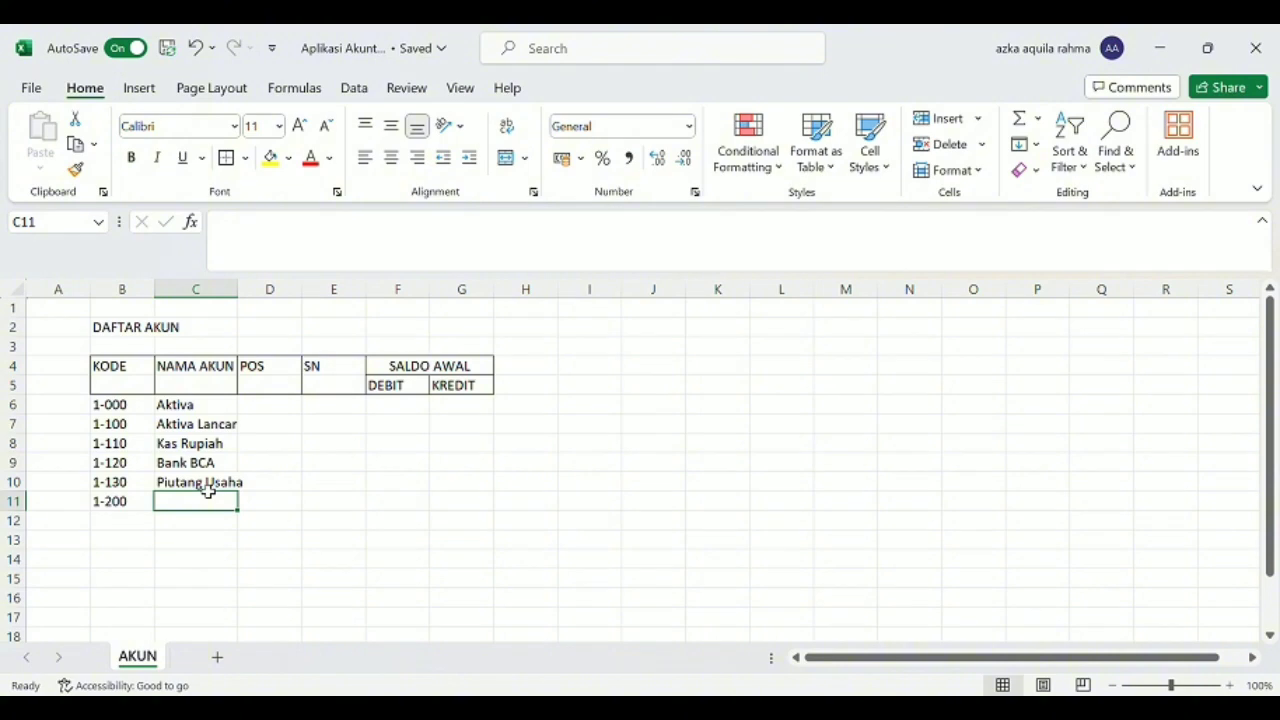
type("Ak")
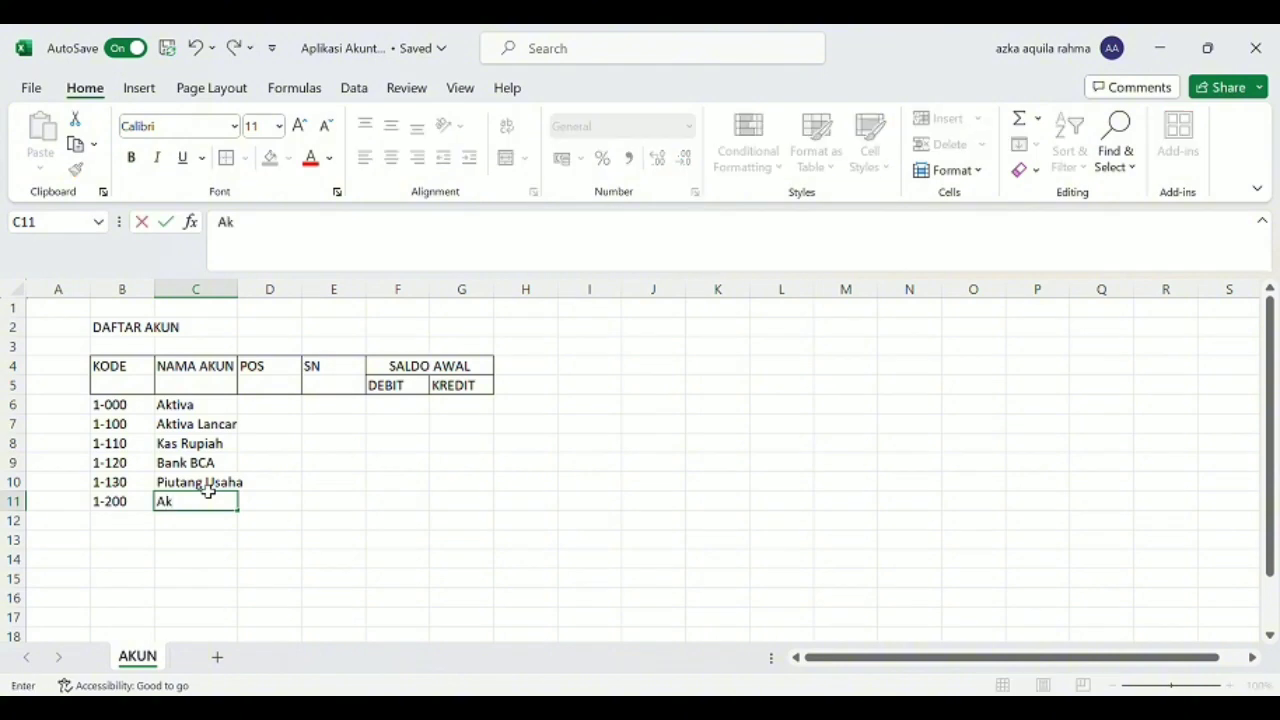
type("tiva ")
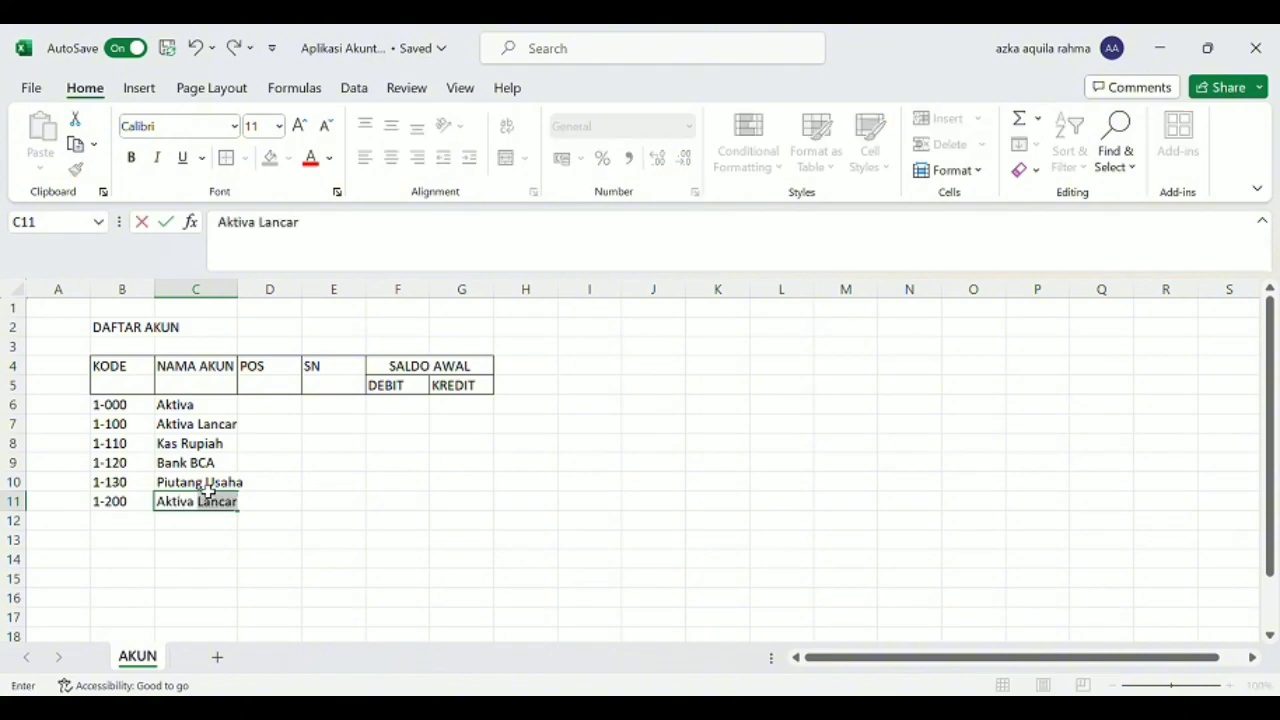
type("Tetap")
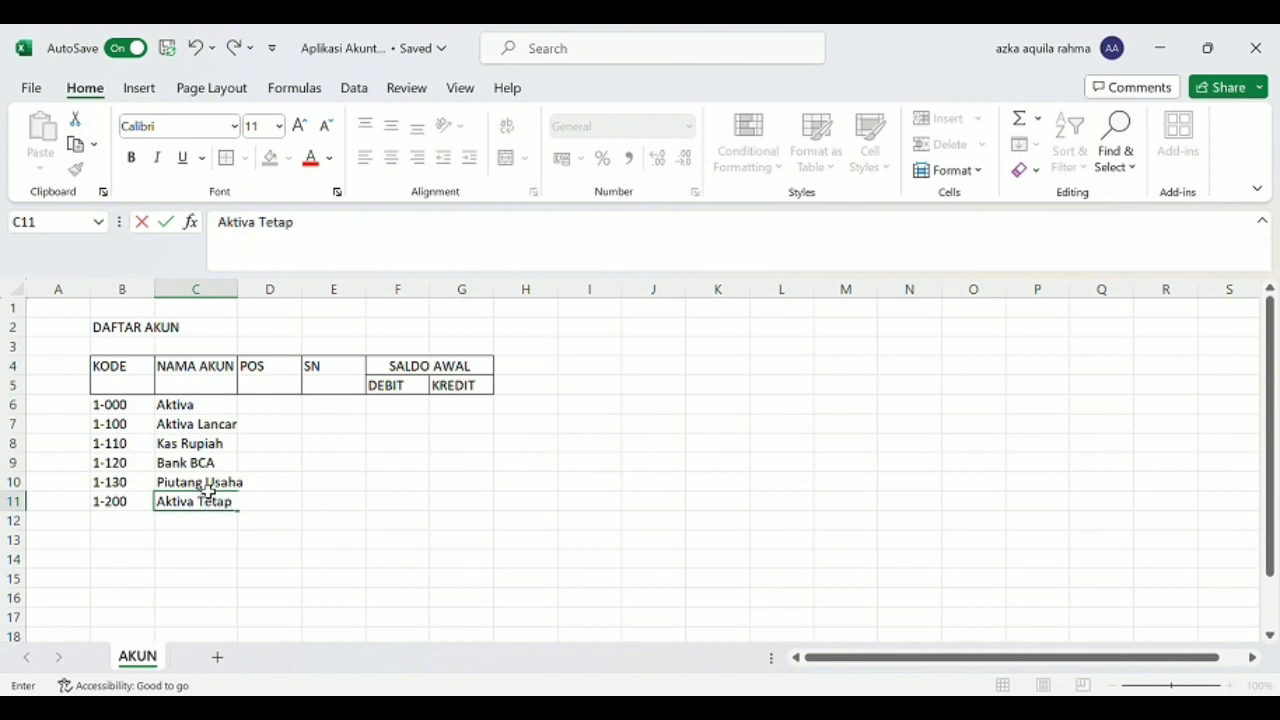
key("Return")
key("Left")
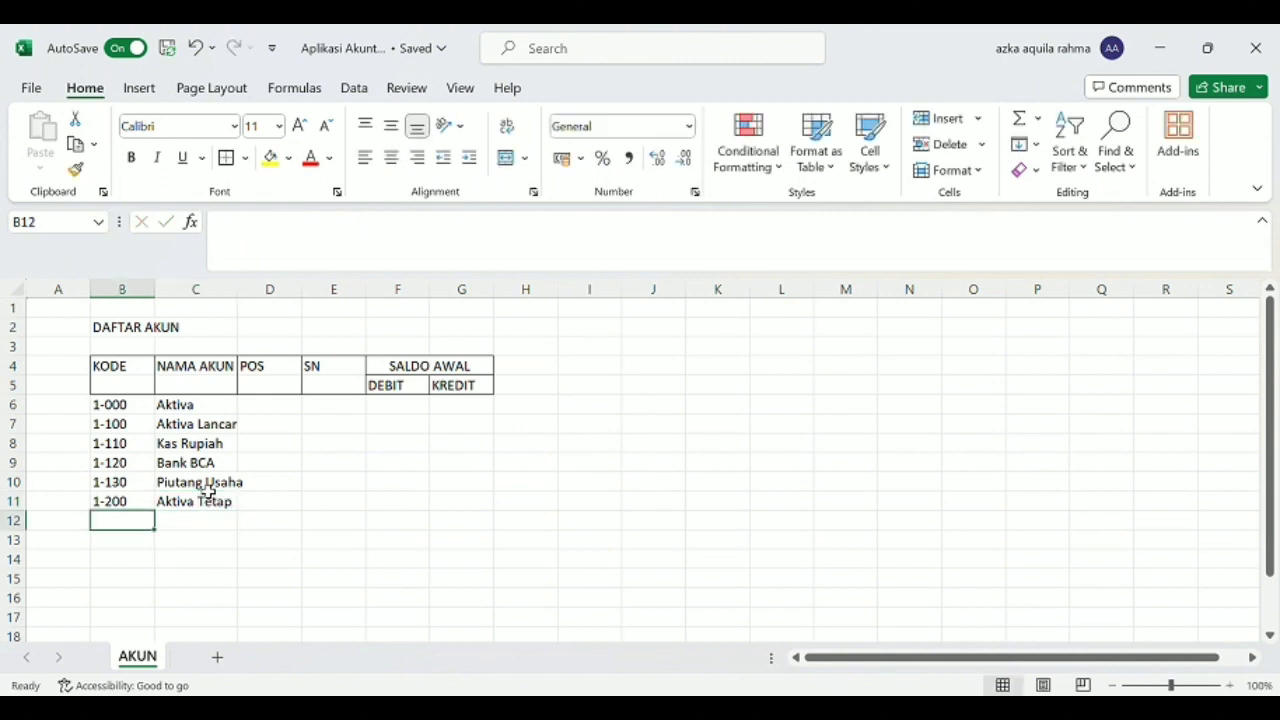
Enter the account with code 1-210 and name "Tanah" in row 12.
type("1")
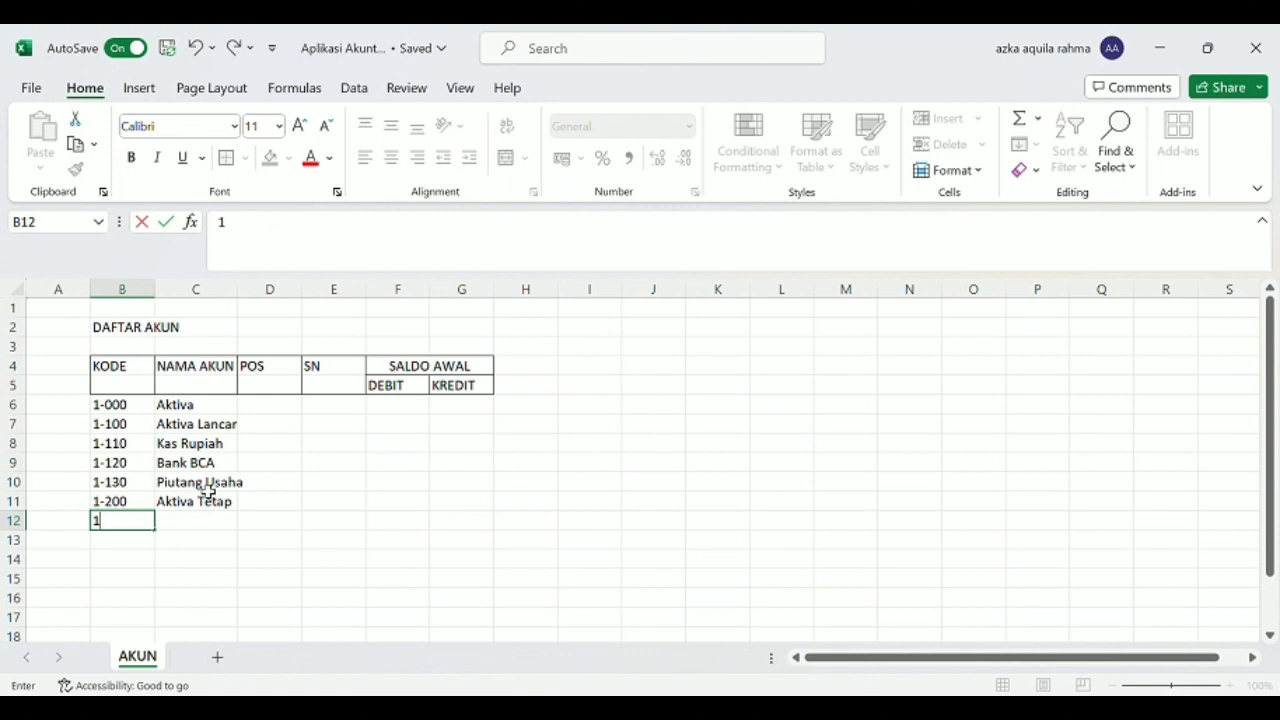
type("-210")
key("Tab")
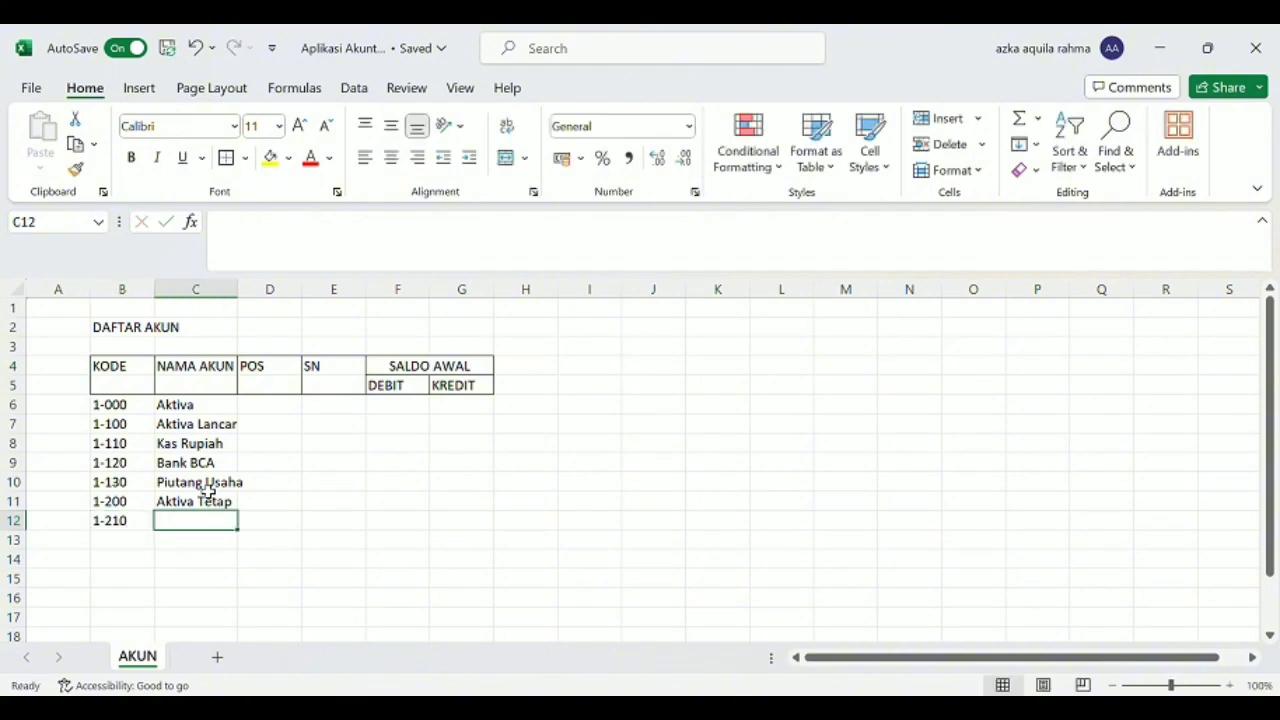
type("Taanah")
key("BackSpace")
key("BackSpace")
key("BackSpace")
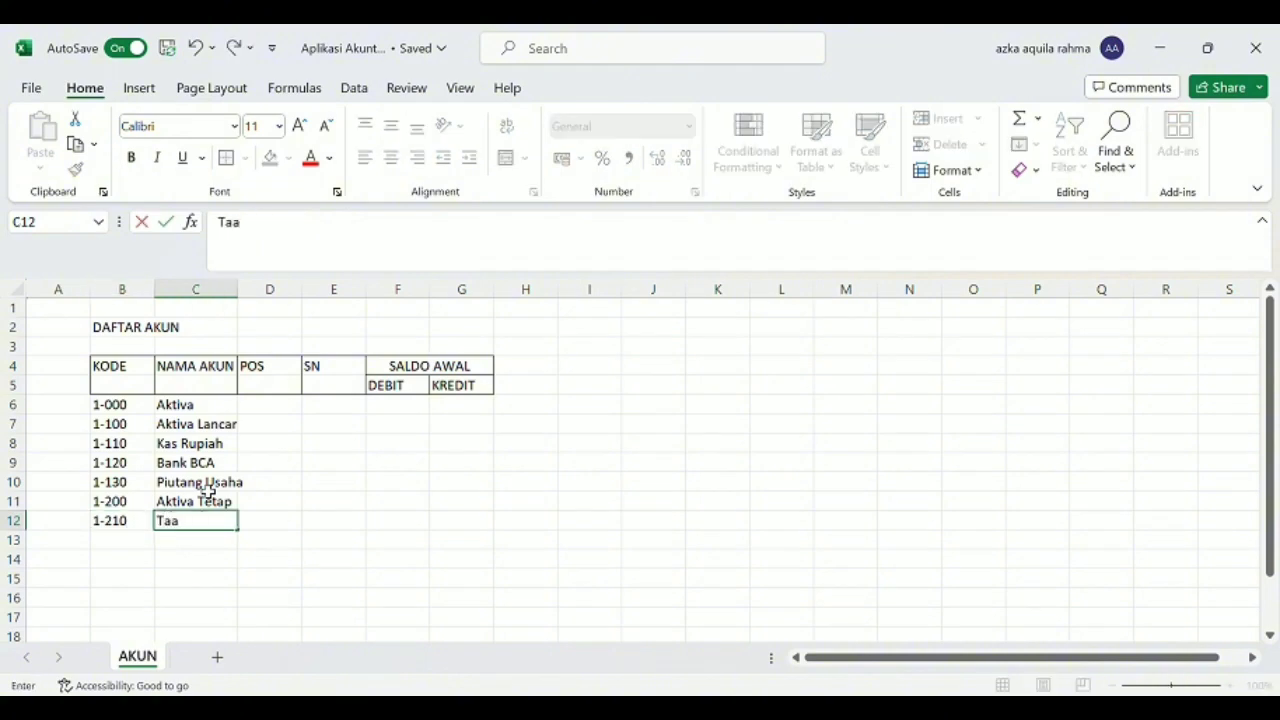
key("BackSpace")
type("nah")
key("Return")
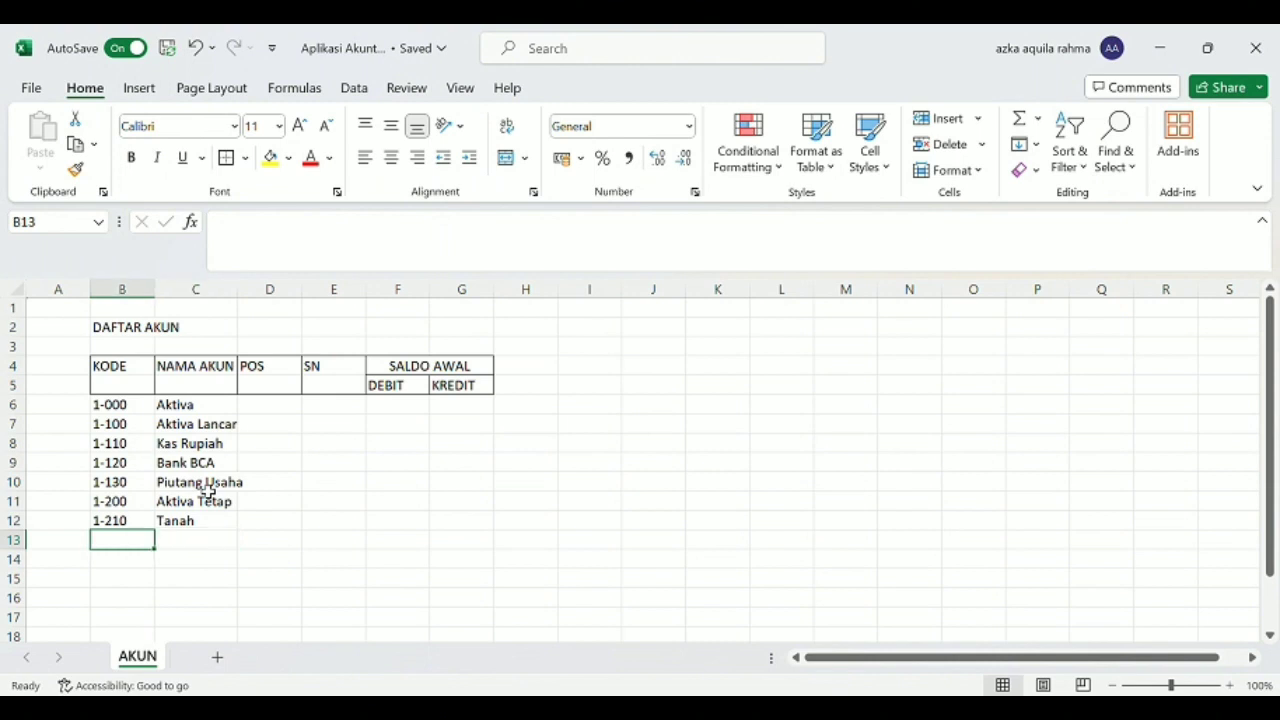
Enter the account with code 1-220 and name "Bangunan" in row 13.
type("1-22")
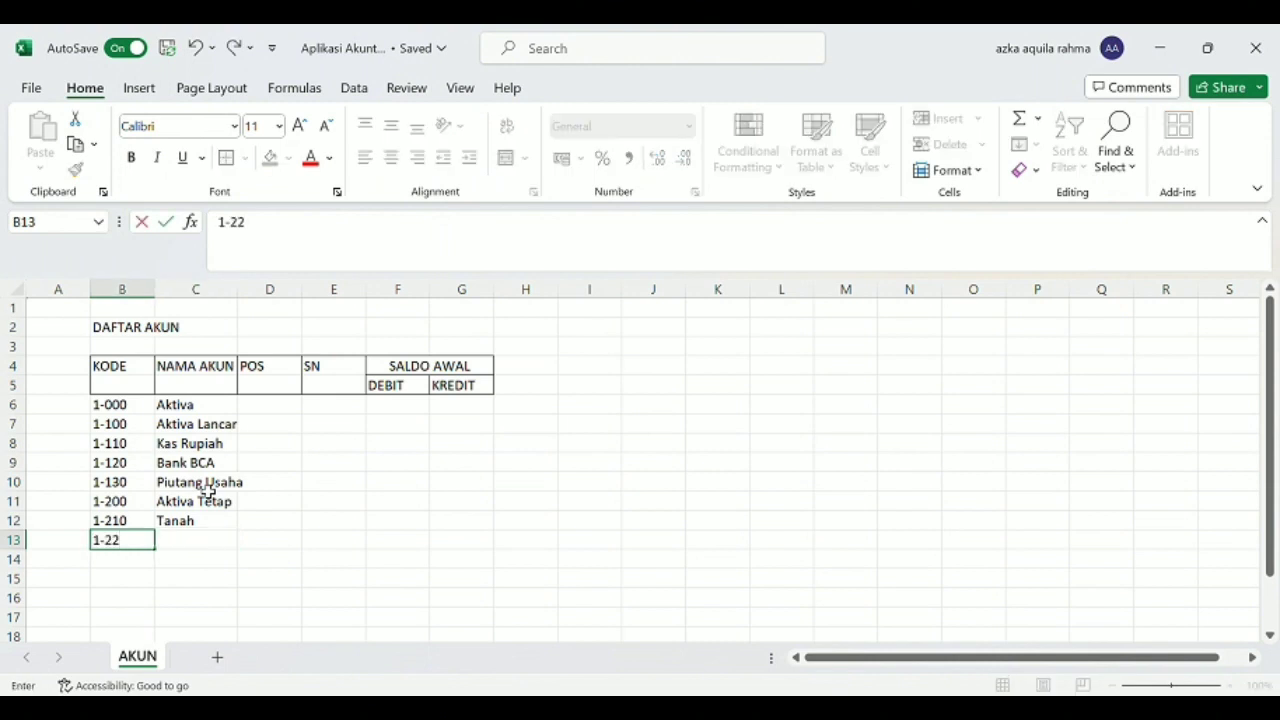
type("0")
key("Tab")
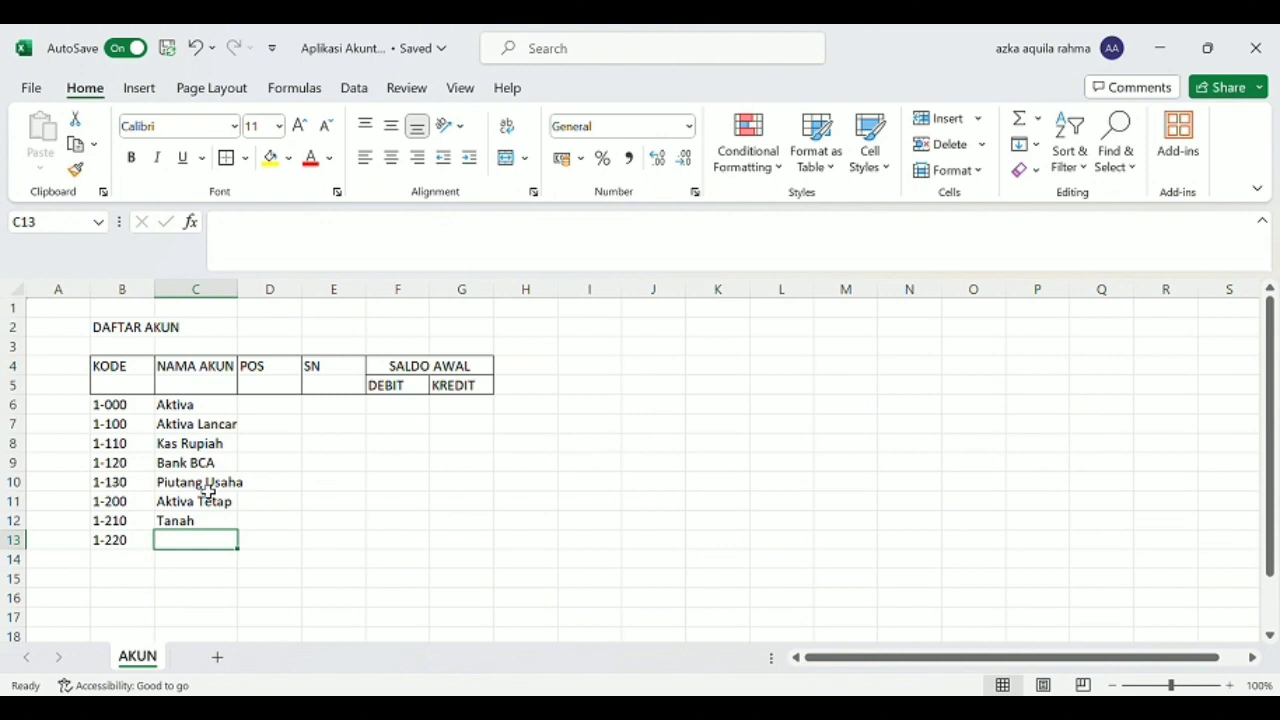
type("Bangunan")
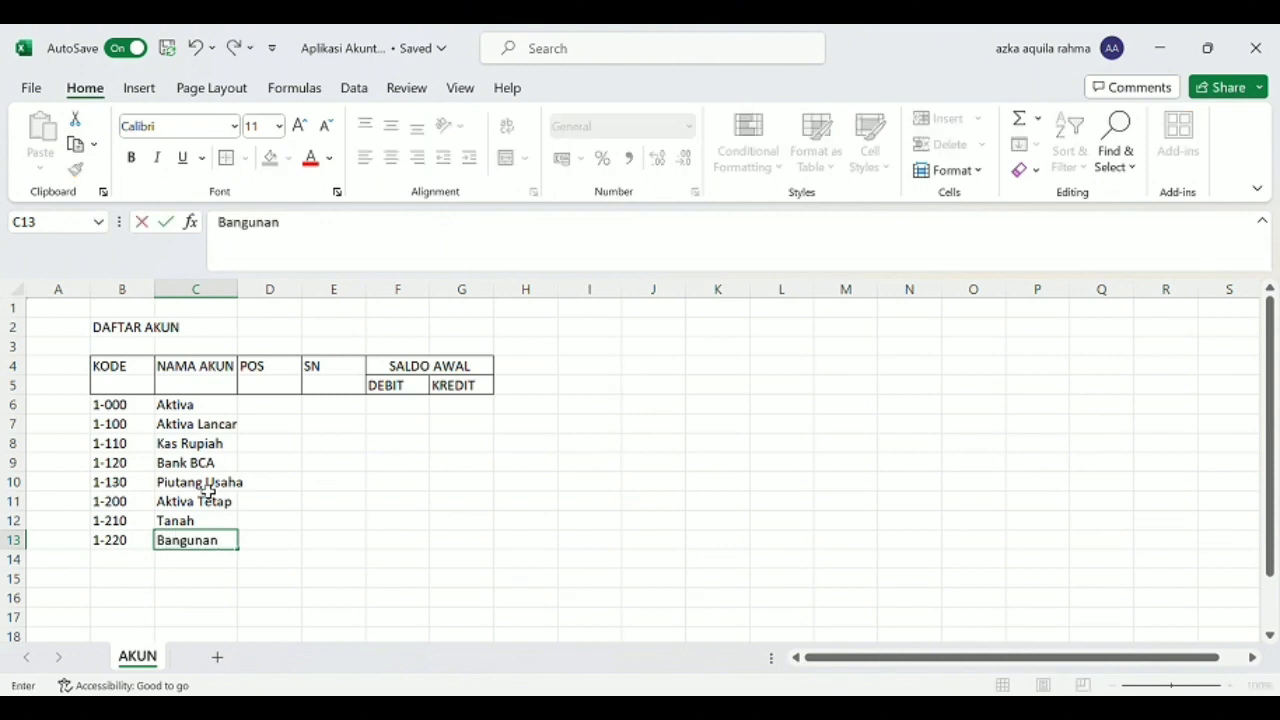
key("Left")
key("Down")
Enter the account with code 1-230 and name "Kendaraan" in row 14.
type("1-")
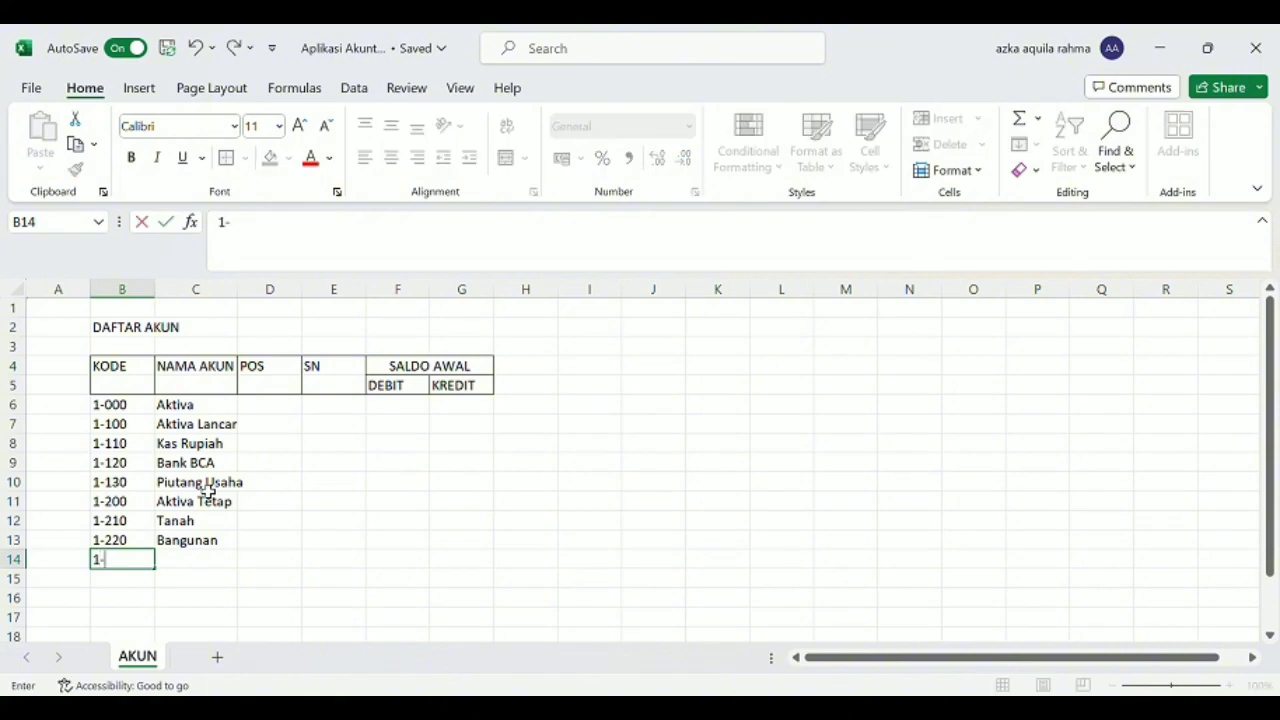
type("230")
key("Tab")
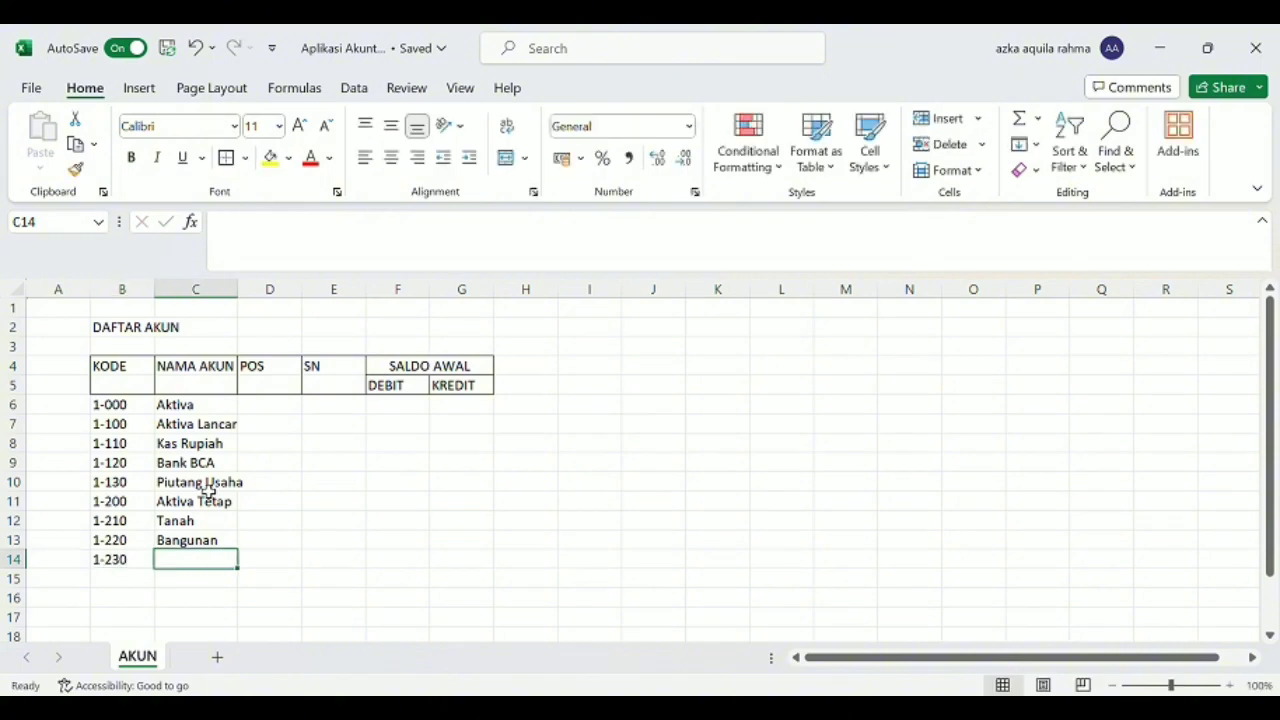
type("Kend")
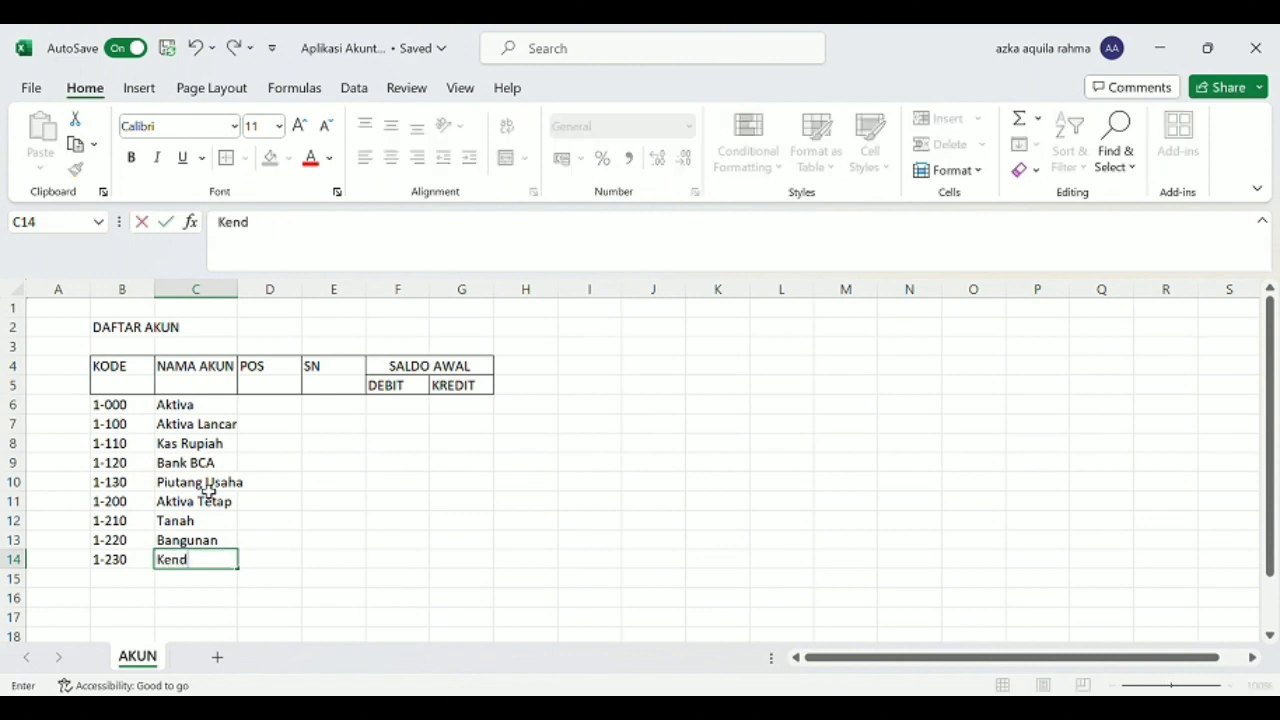
type("araan")
key("Return")
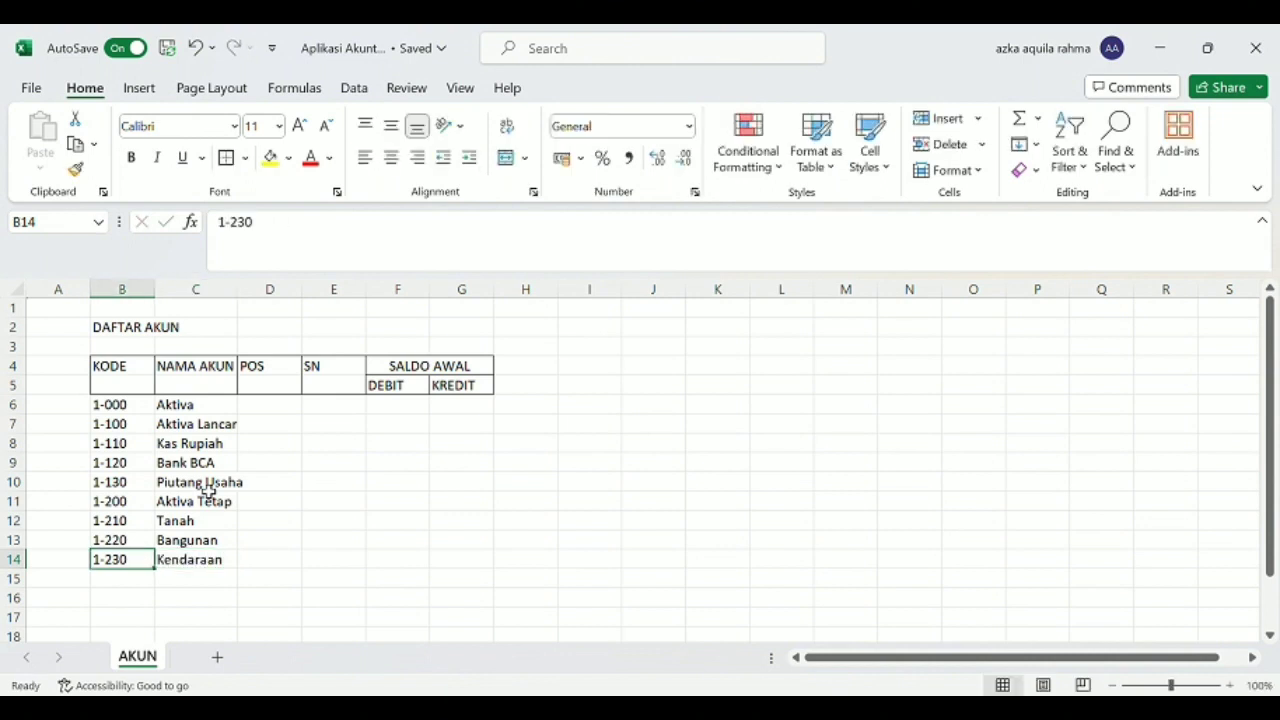
Enter the account with code 1-240 and name "Mesin dan Peralatan" in row 15.
type("1-240")
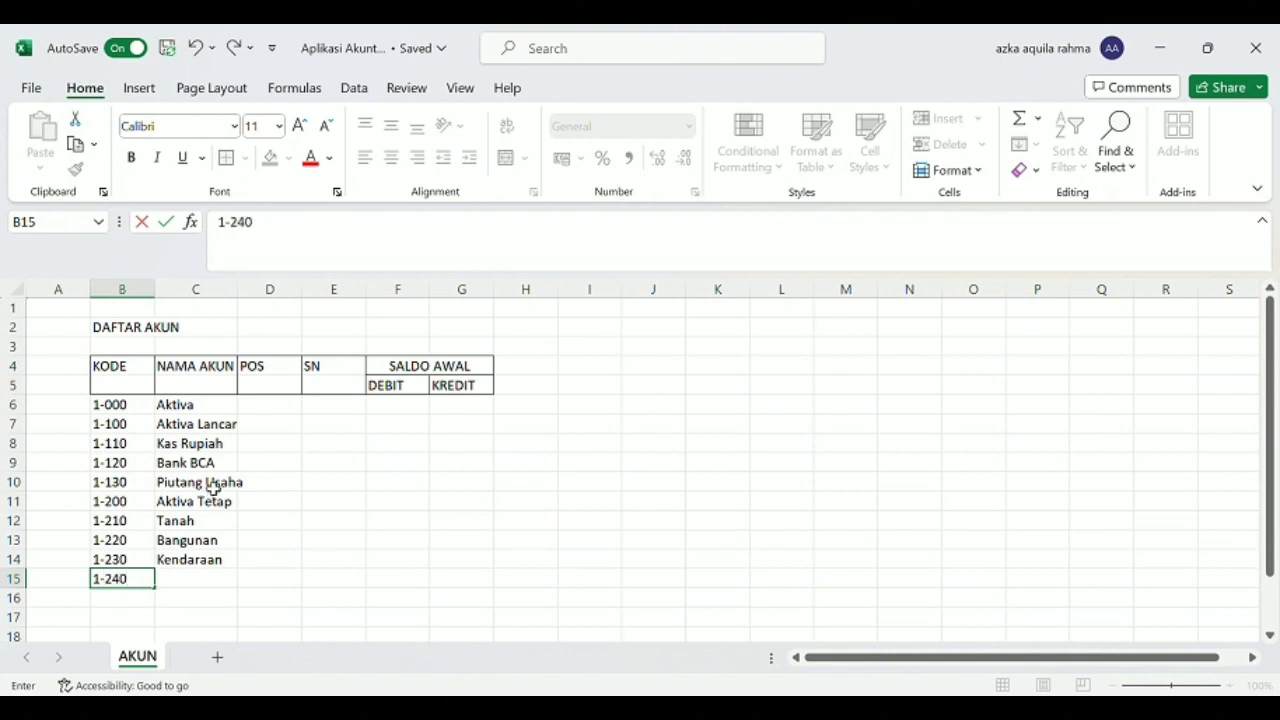
key("Tab")
type("M")
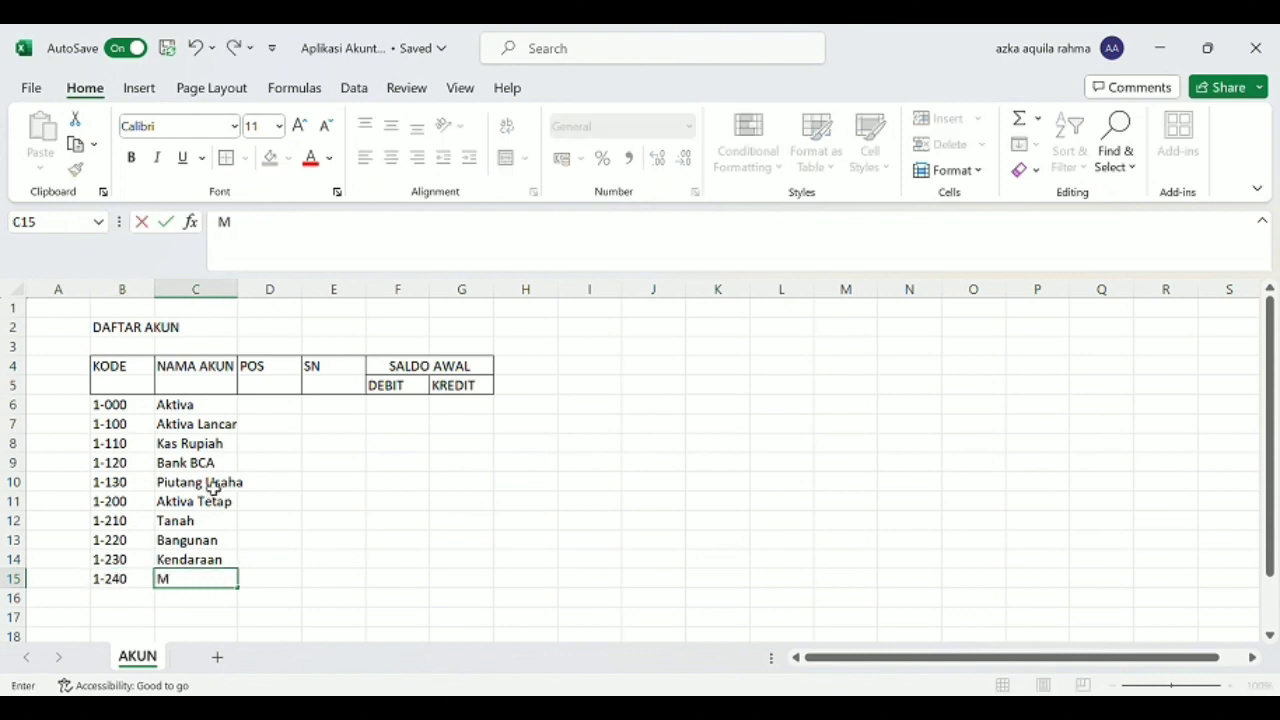
type("esin dan Pe")
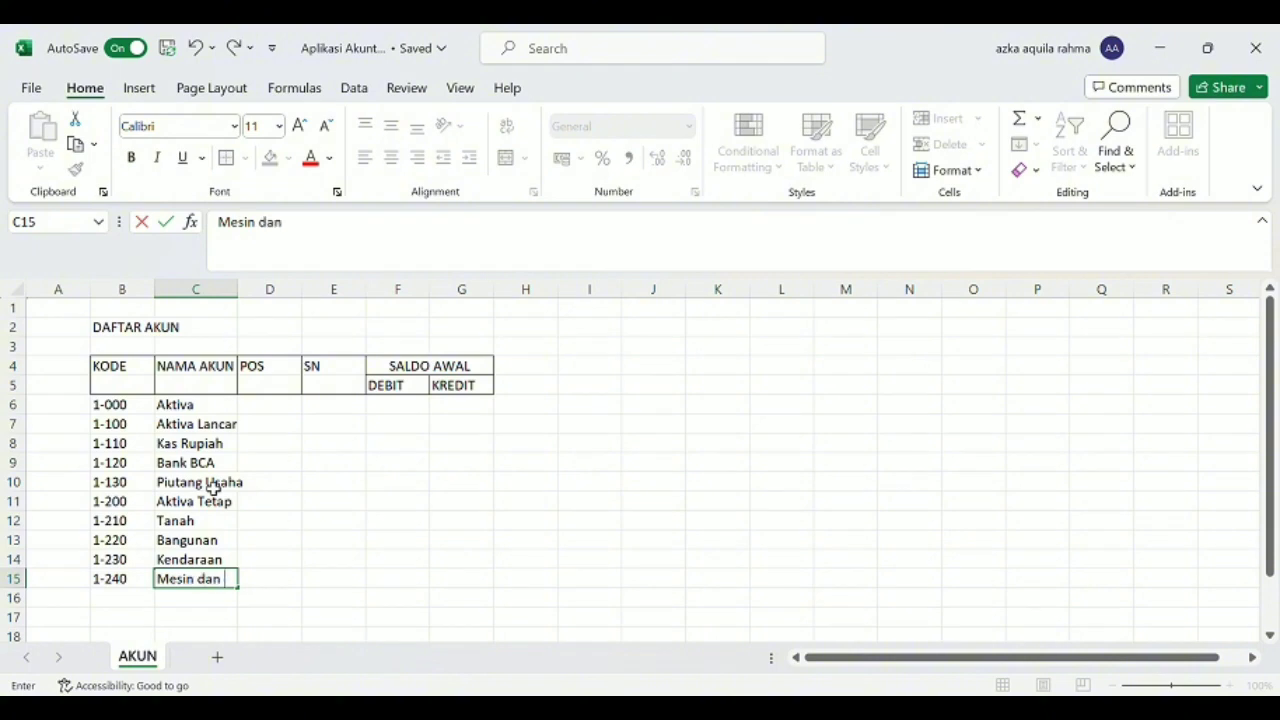
type("latan")
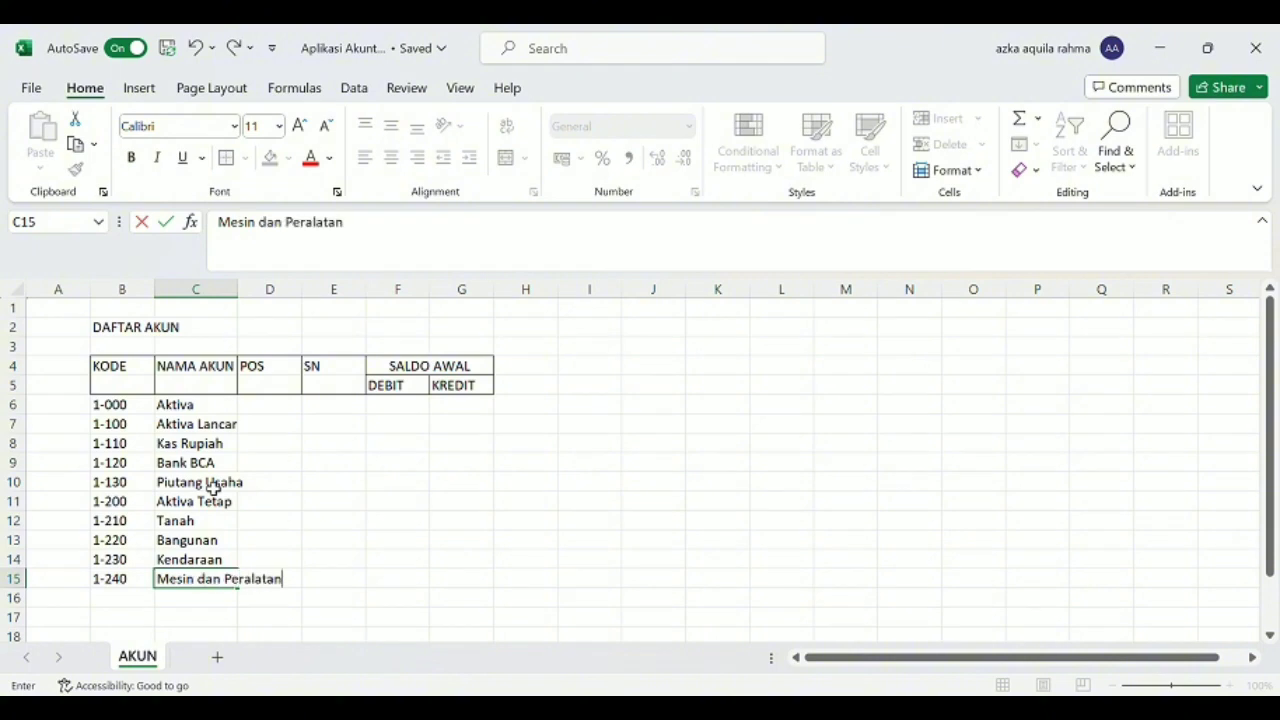
key("Left")
key("Down")
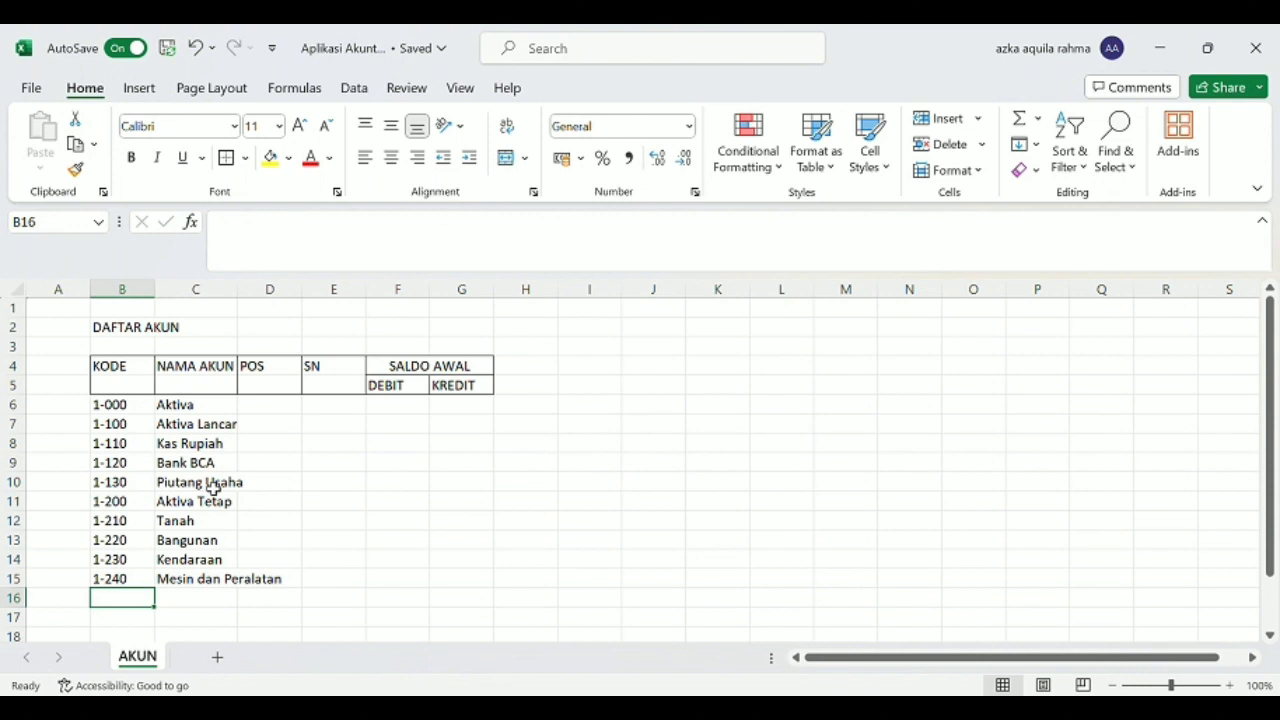
Enter the account with code 1-250 and name "Perabot atau meubel" in row 16.
type("1-250")
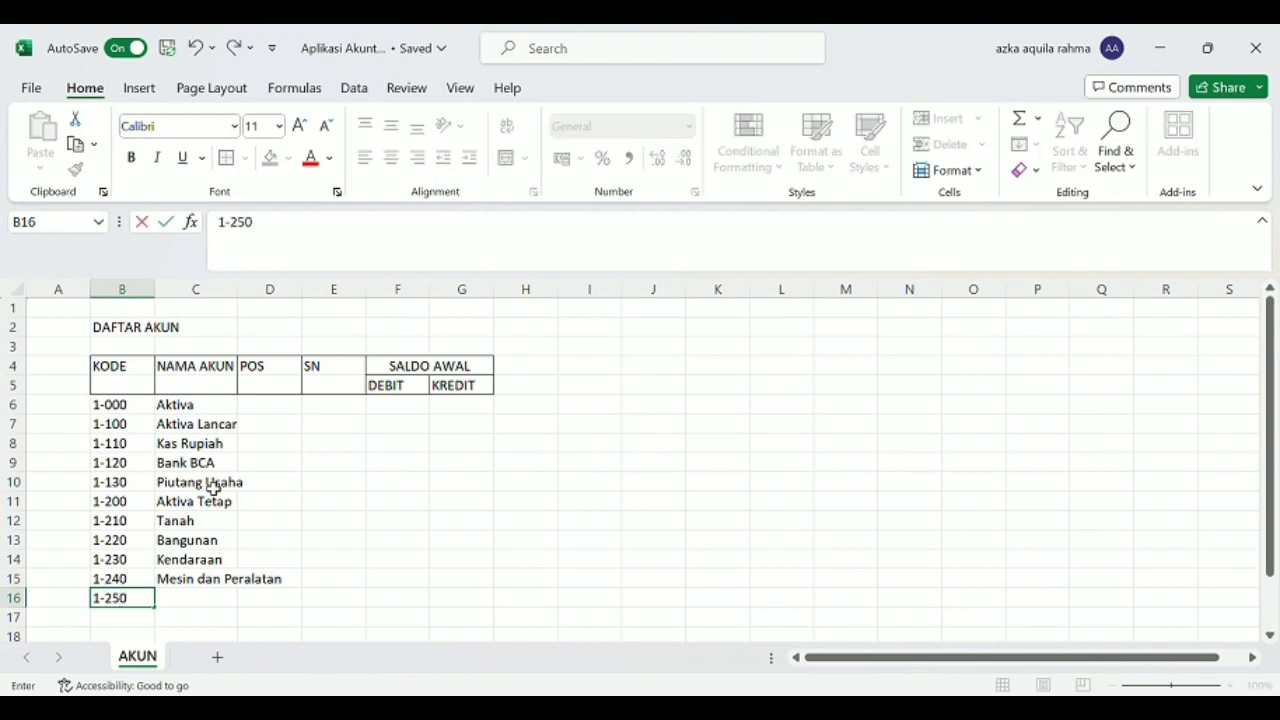
key("Tab")
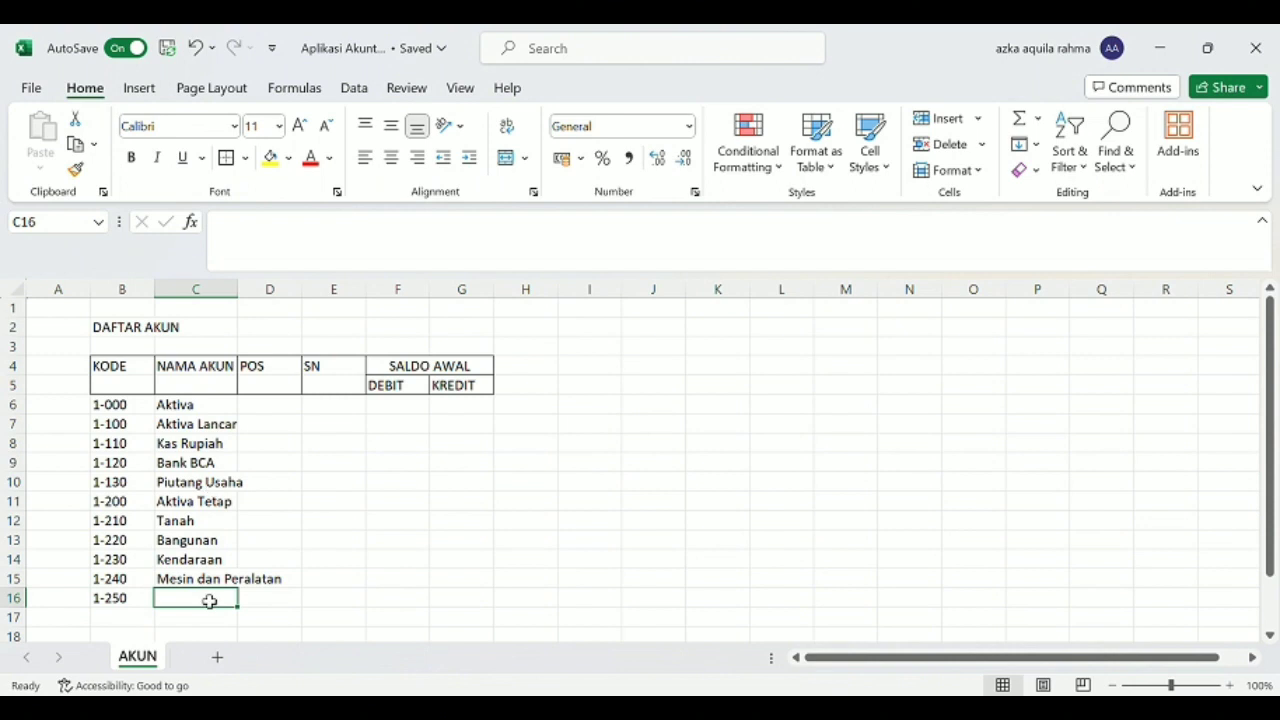
type("Perabo")
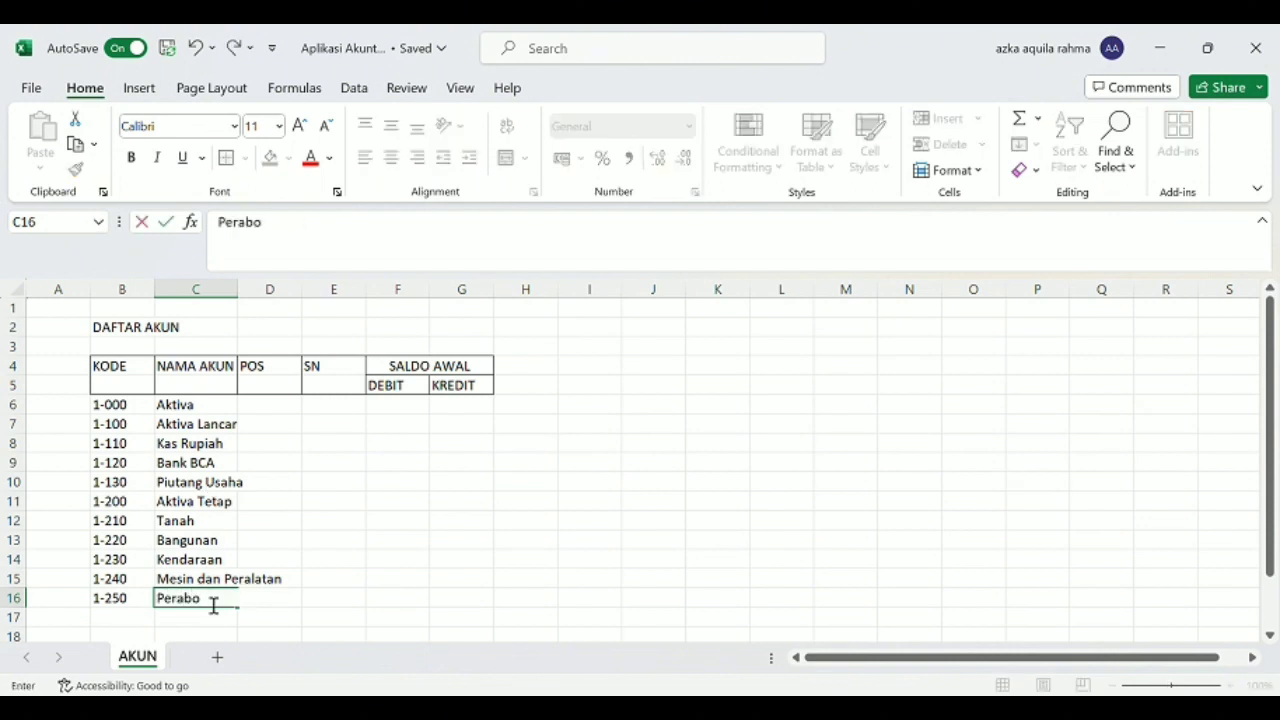
type("t atau meubel")
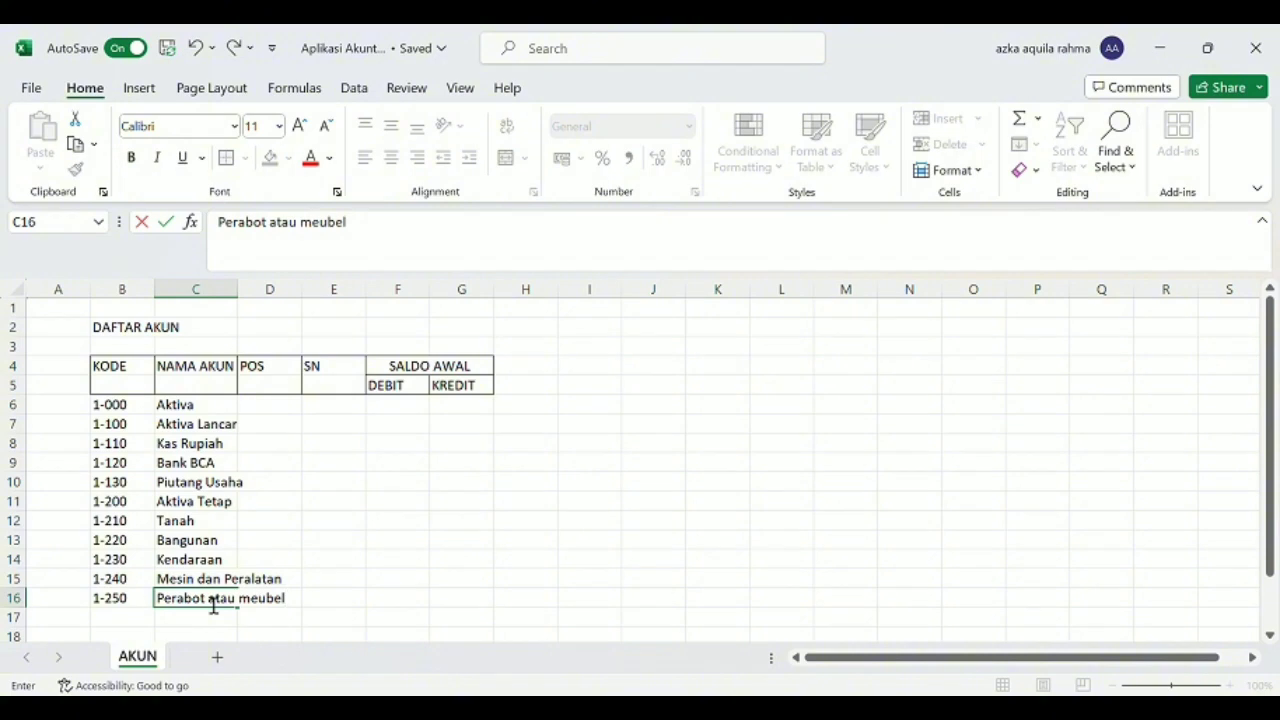
key("Return")
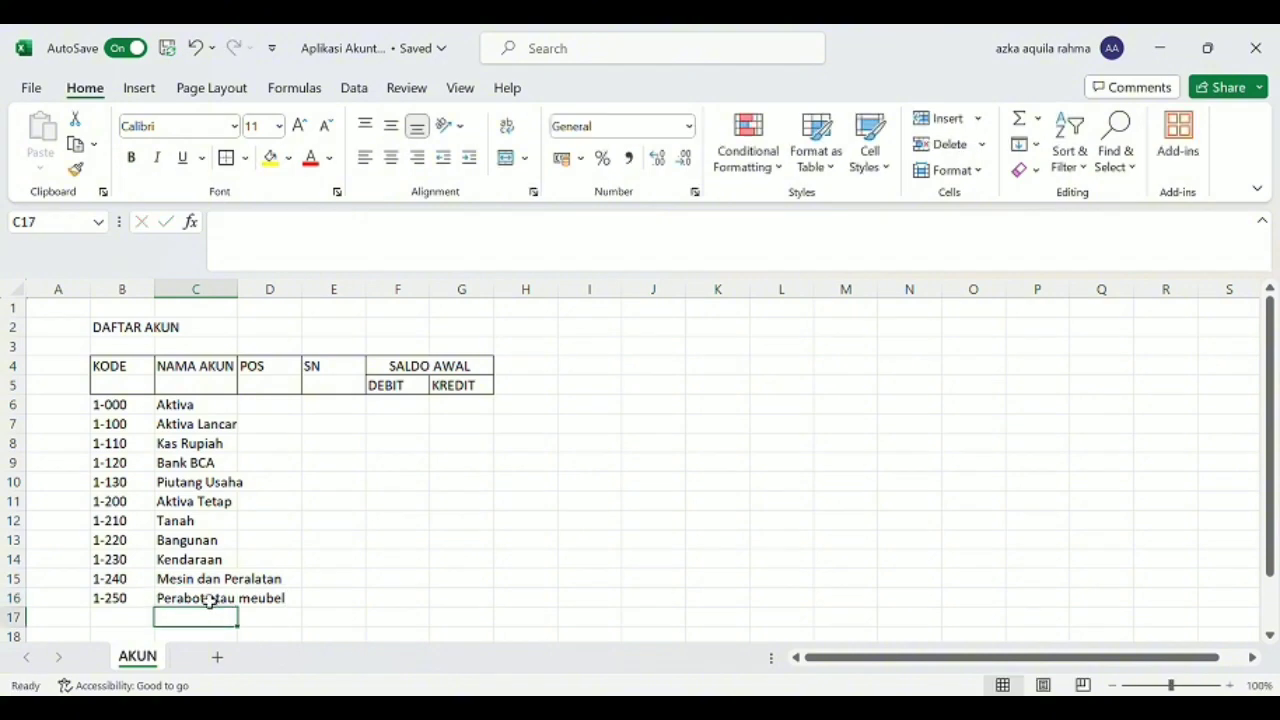
Enter the account with code 1-221 and name "Akumulasi Penyusutan" in row 17.
key("Left")
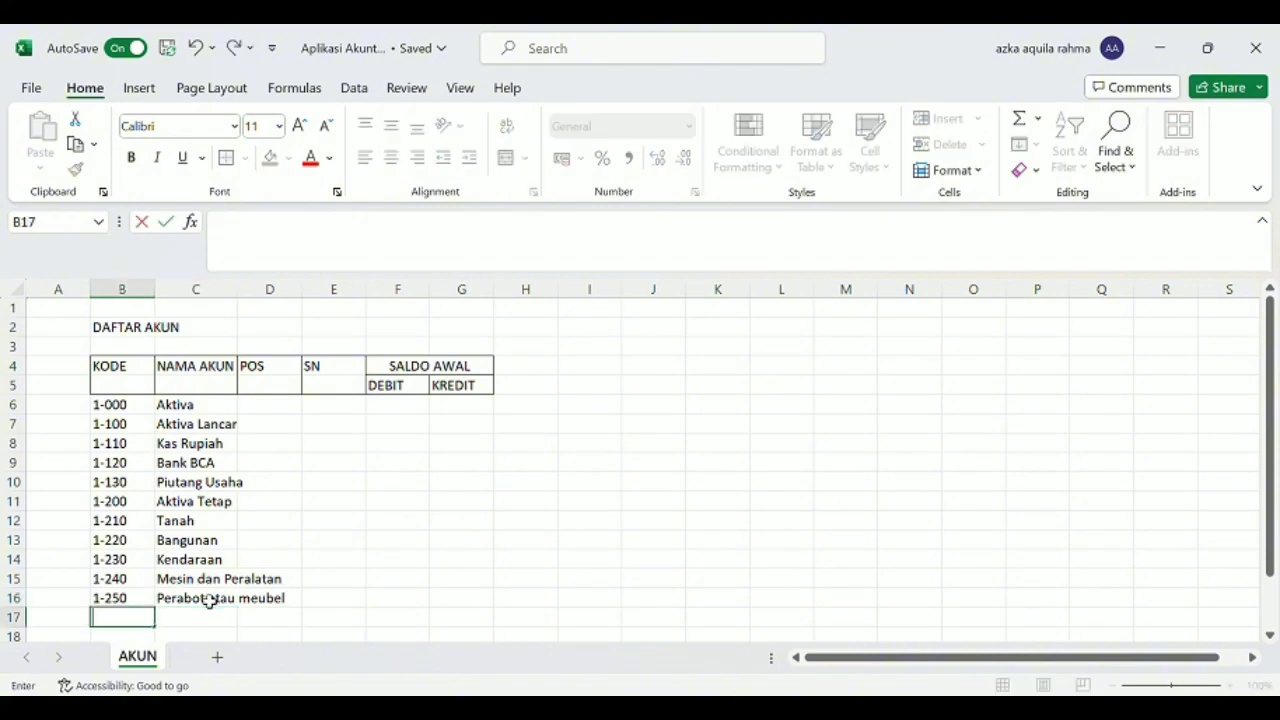
type("1-221")
key("Tab")
type("akumulasi")
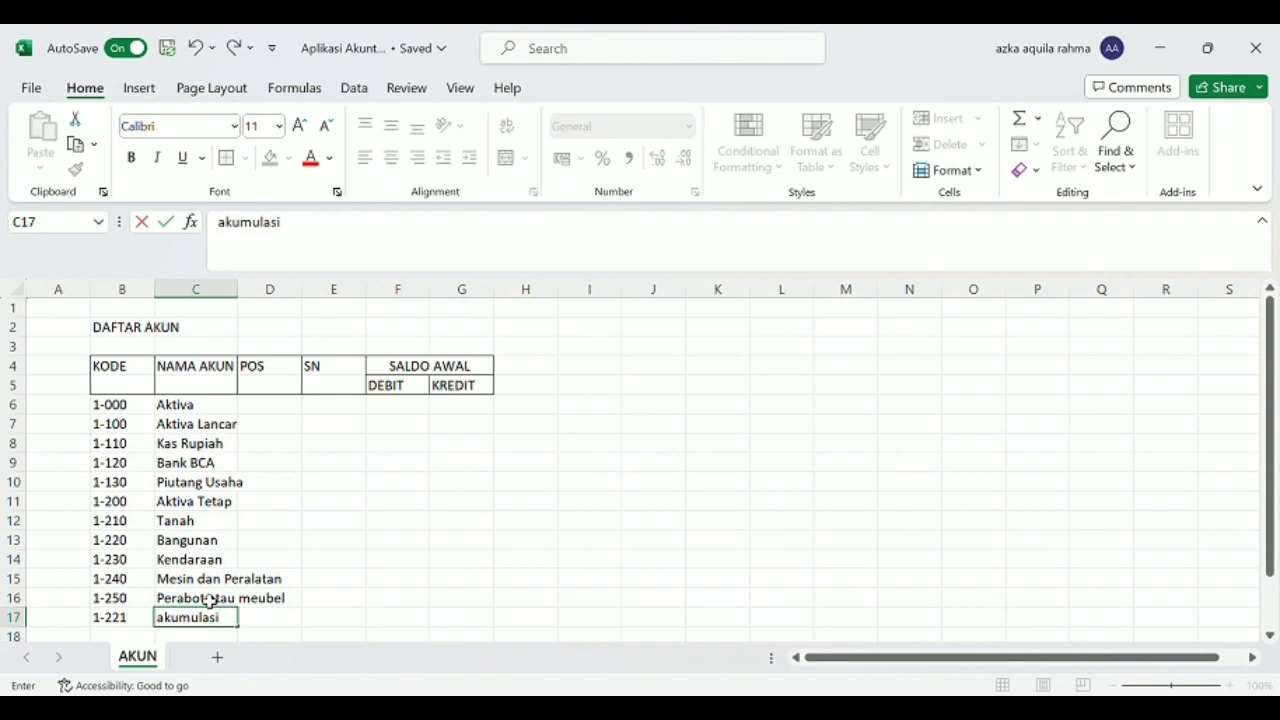
type(" penyusutan")
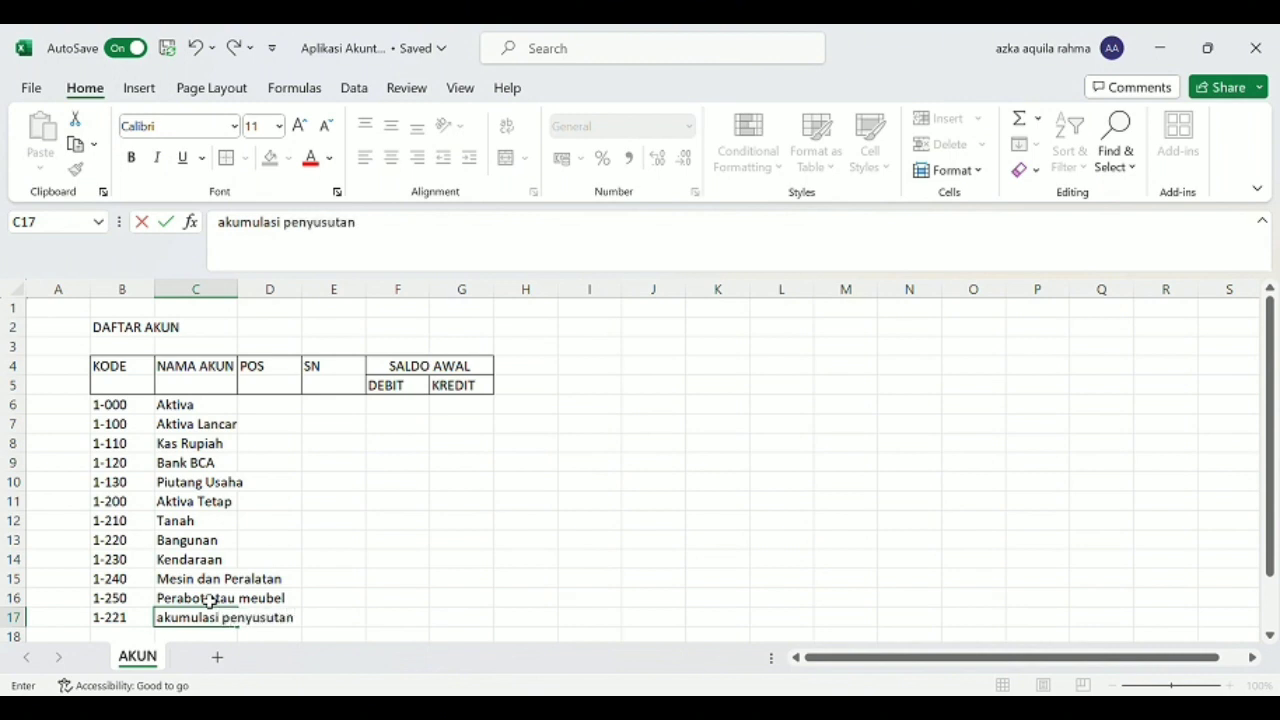
left_click(234, 231)
key("BackSpace")
type("A")
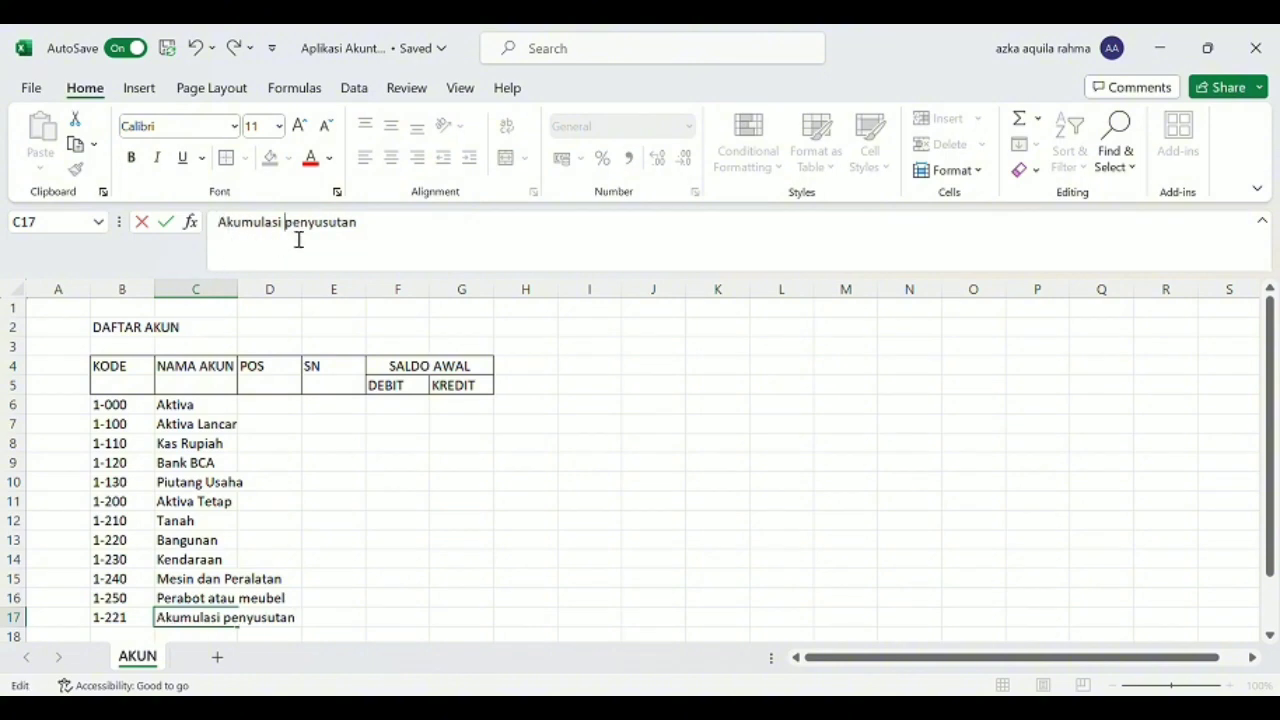
key("BackSpace")
type("P")
Enter the account with code 2-000 and name "Kewajiban" in row 18.
scroll(140, 610, "down", 1)
scroll(140, 610, "down", 3)
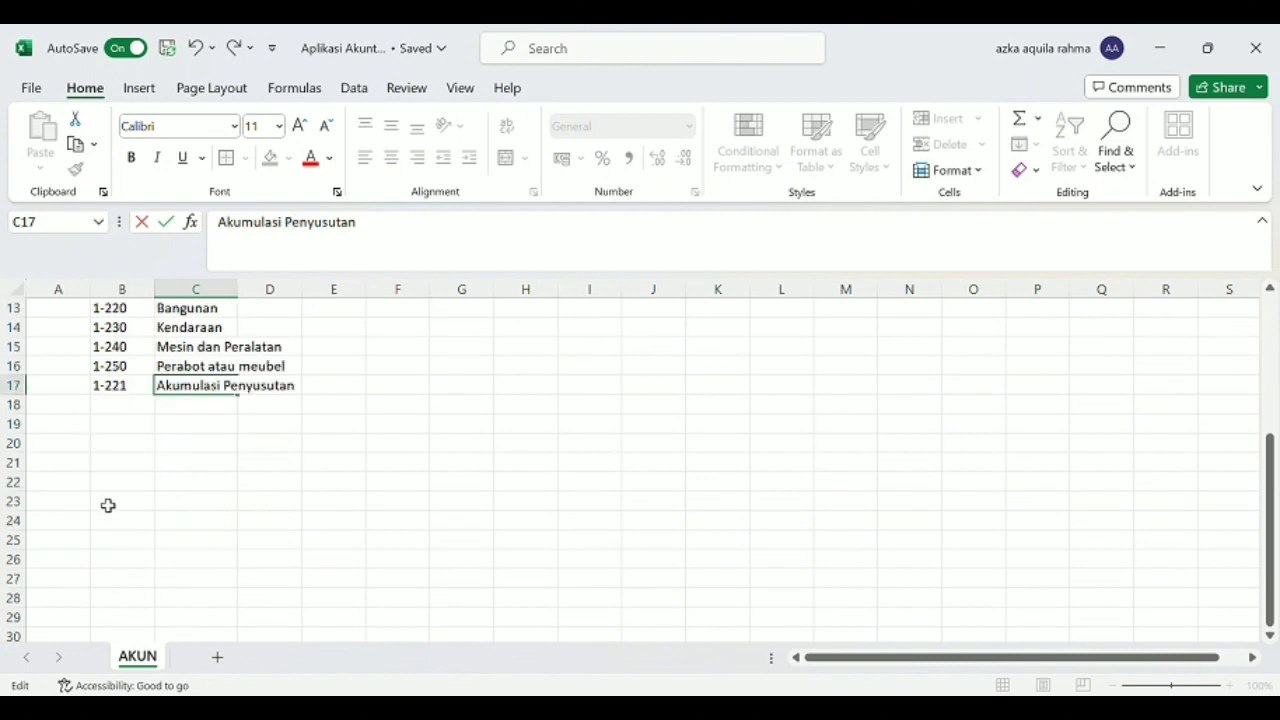
left_click(138, 405)
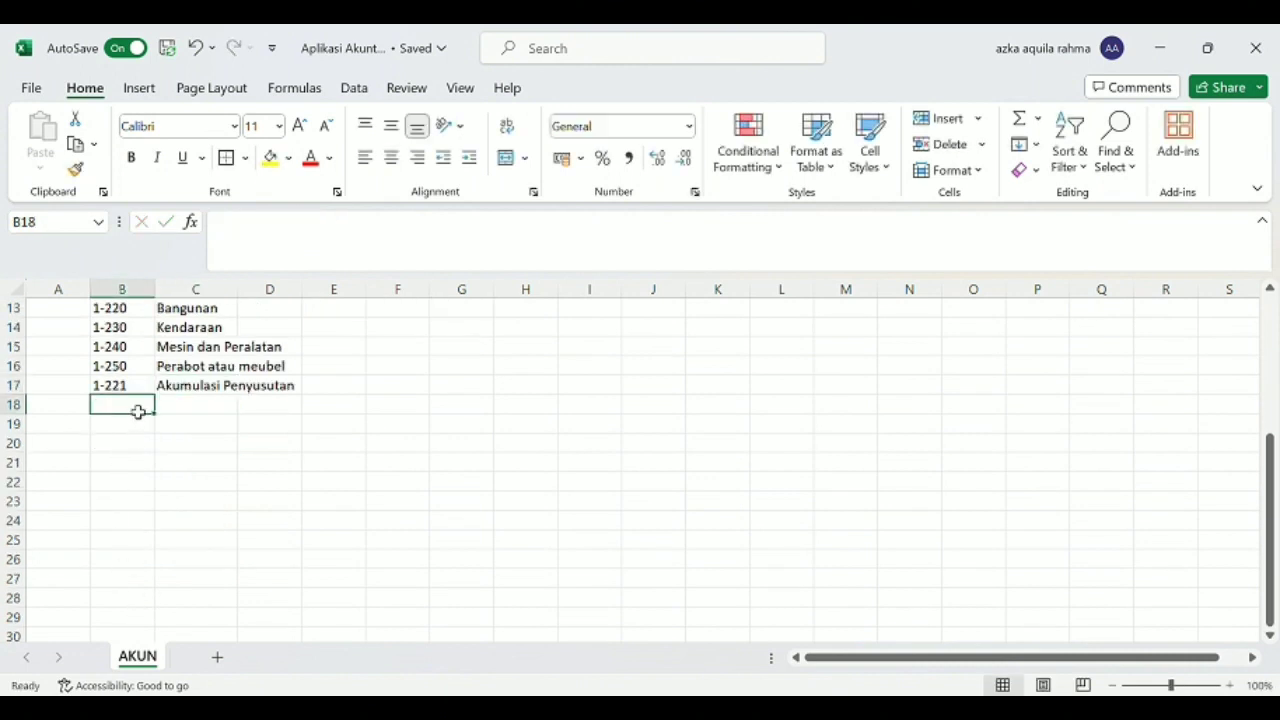
type("2-")
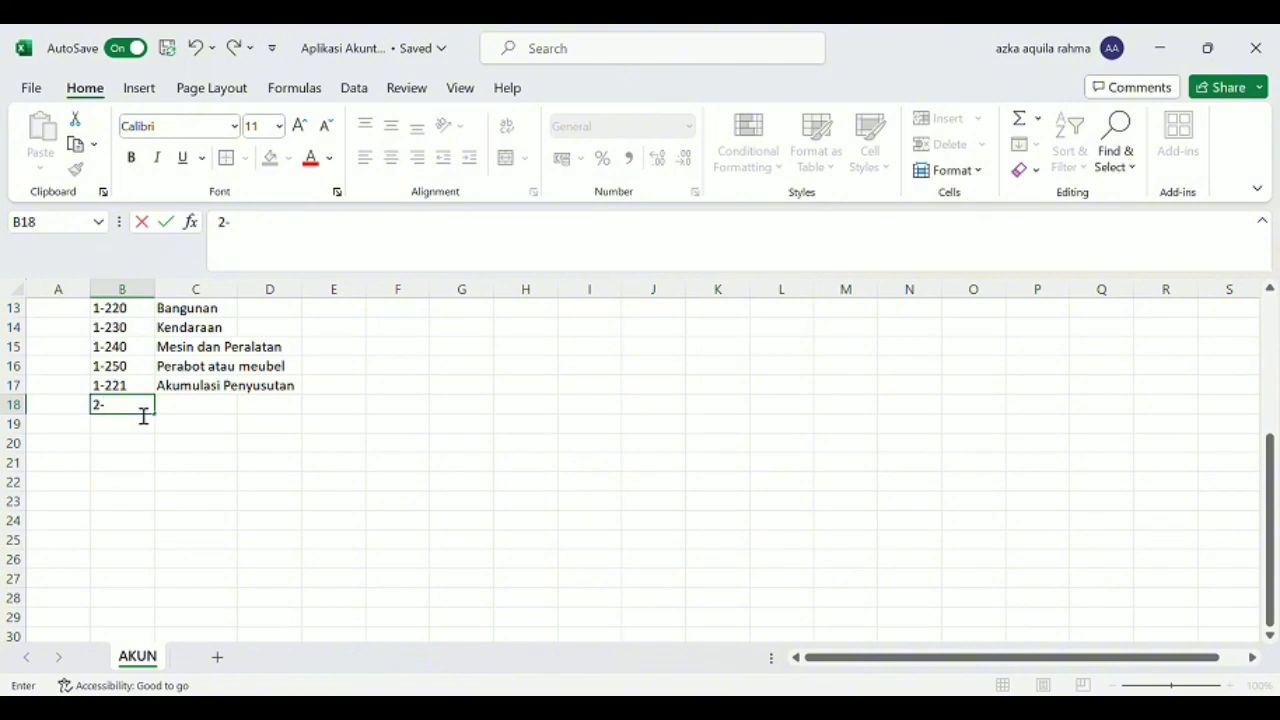
type("000")
key("Tab")
type("Kewaj")
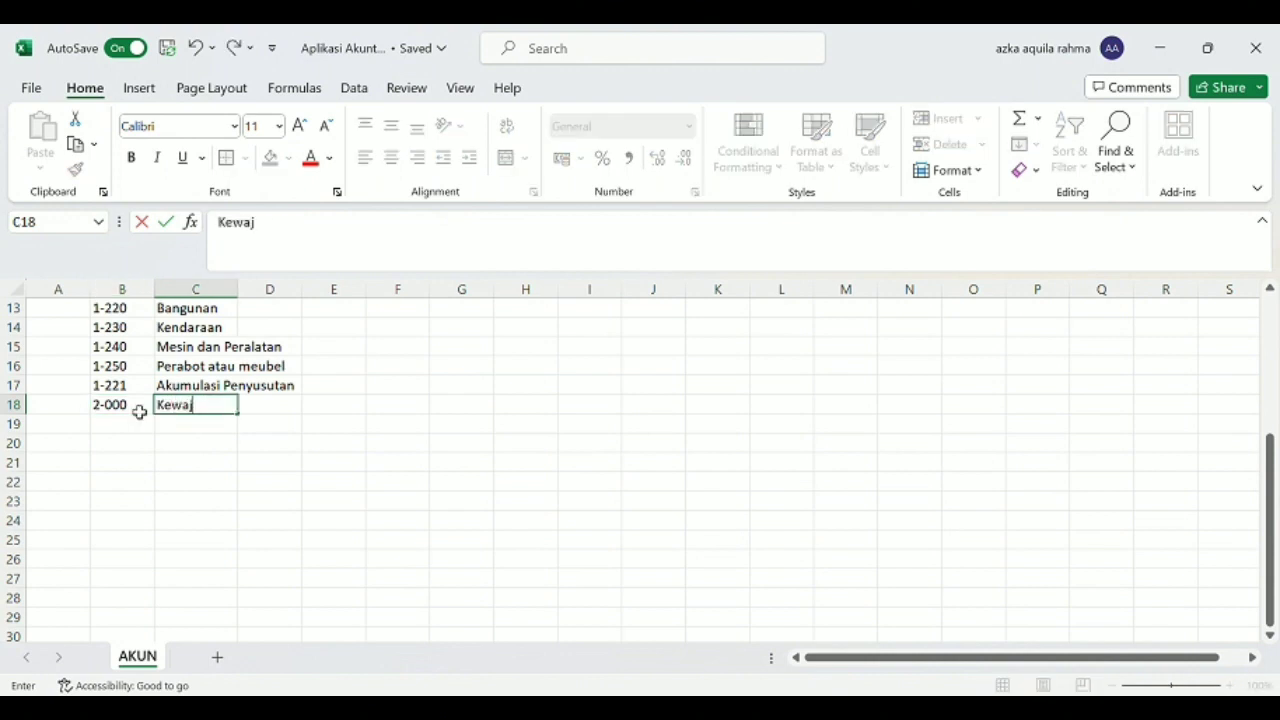
type("iban")
key("Return")
Enter the account with code 2-100 and name "Hutang Lancar" in row 19.
type("2-100")
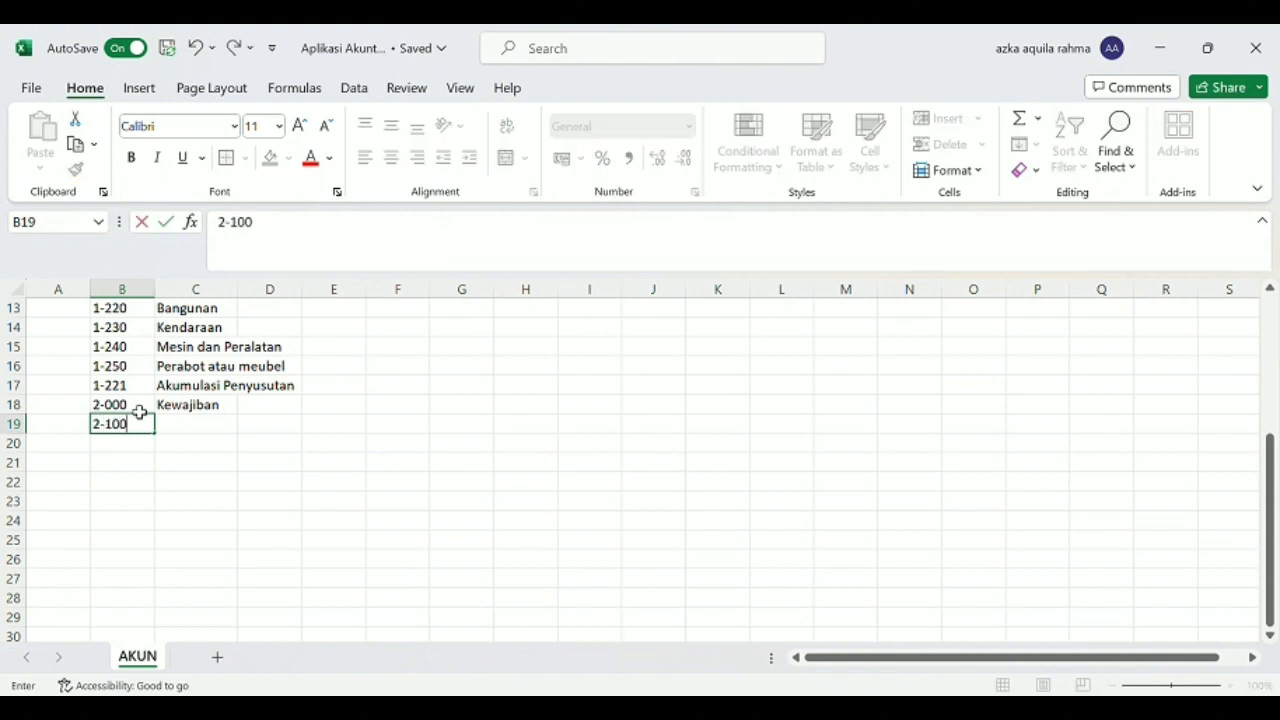
key("Tab")
type("HU")
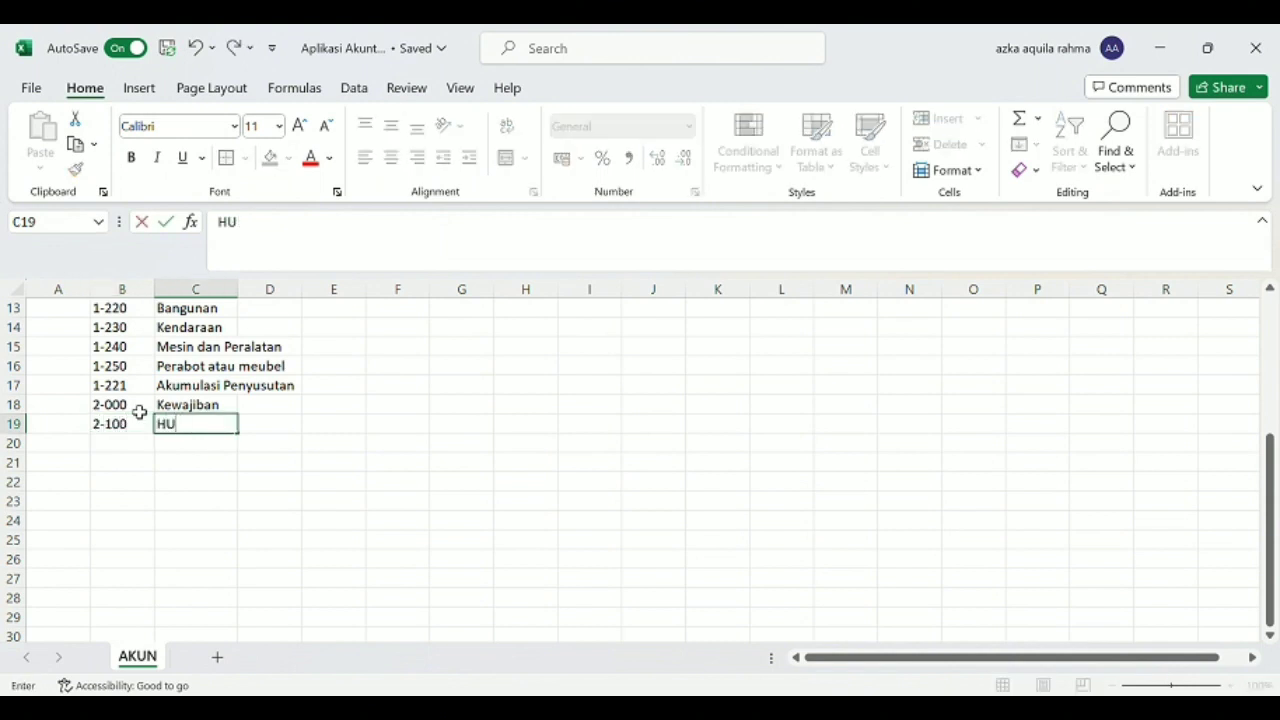
key("BackSpace")
type("tan")
key("BackSpace")
key("BackSpace")
key("BackSpace")
type("utang Lancar")
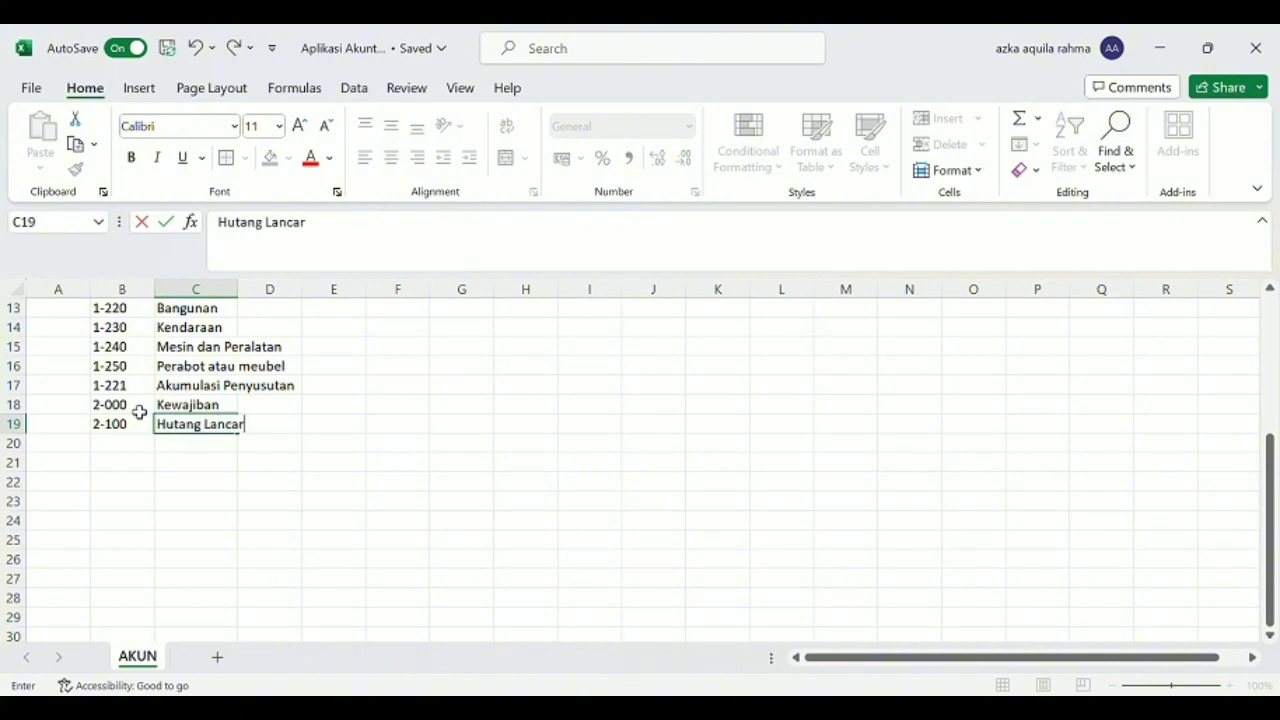
key("Return")
Enter the account with code 2-110 and name "Utang Usaha" in row 20.
type("2")
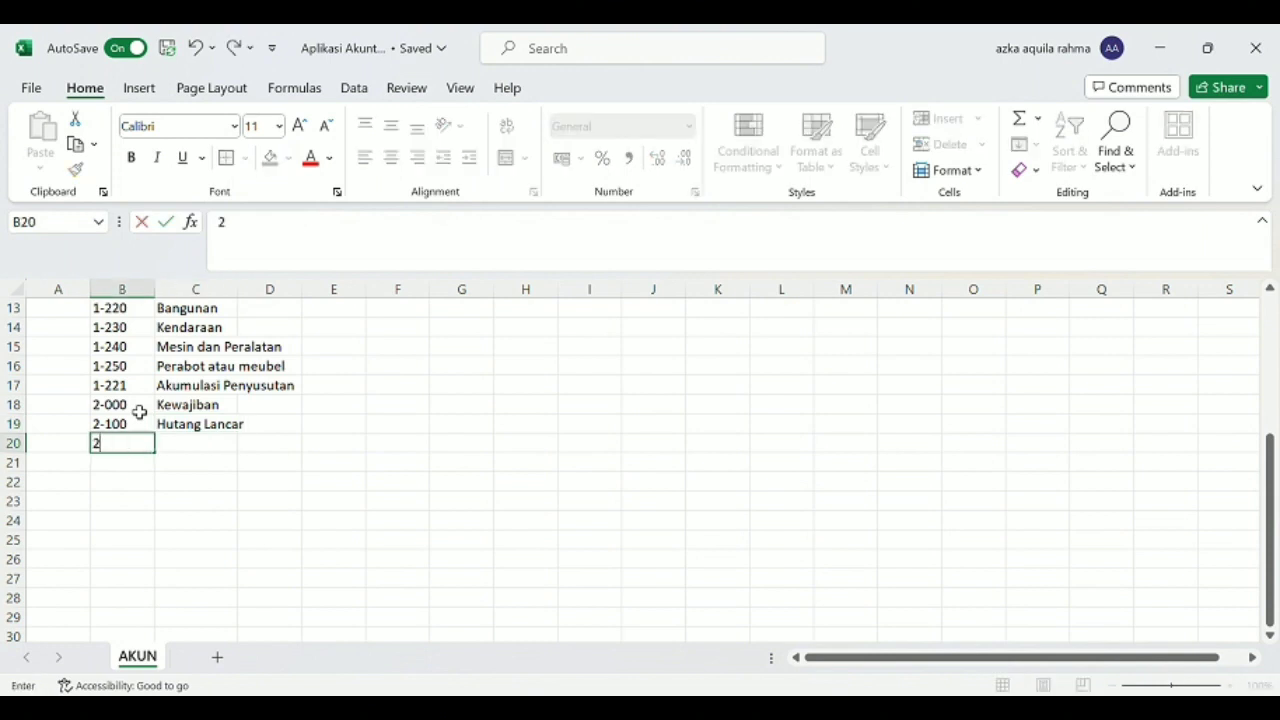
type("-110")
key("Tab")
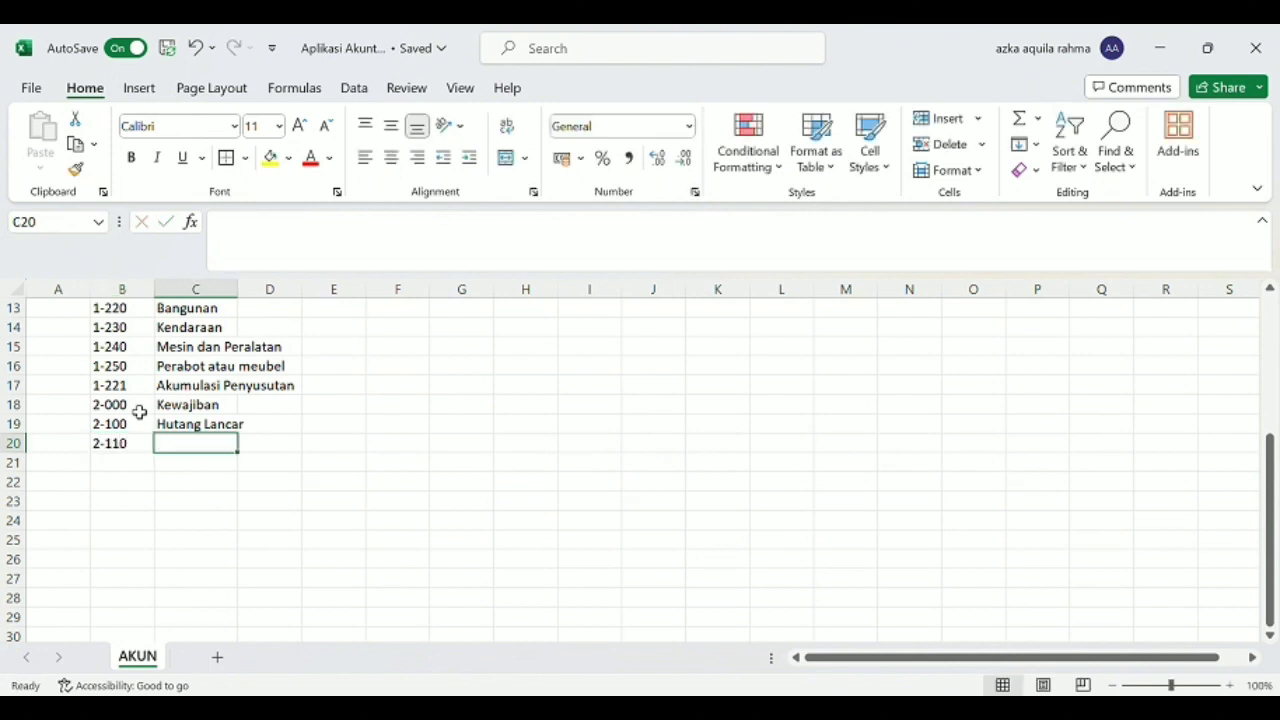
type("Utang ")
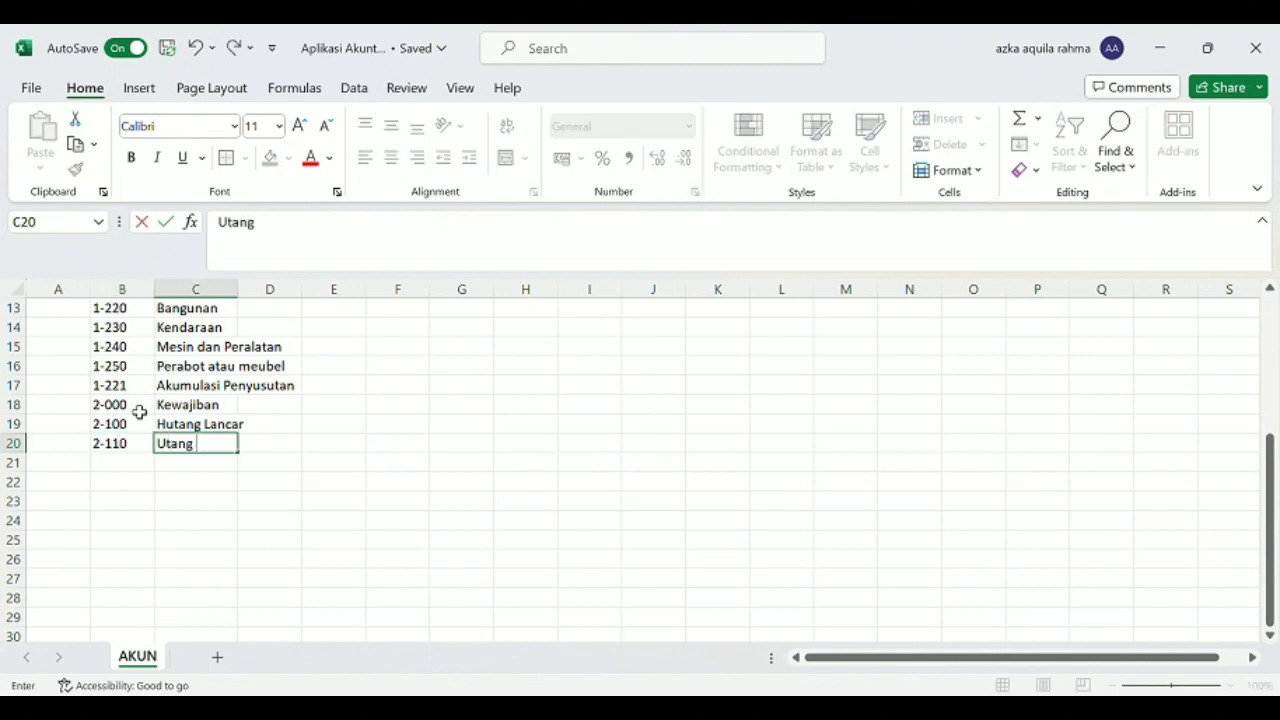
type("Usaha")
key("Return")
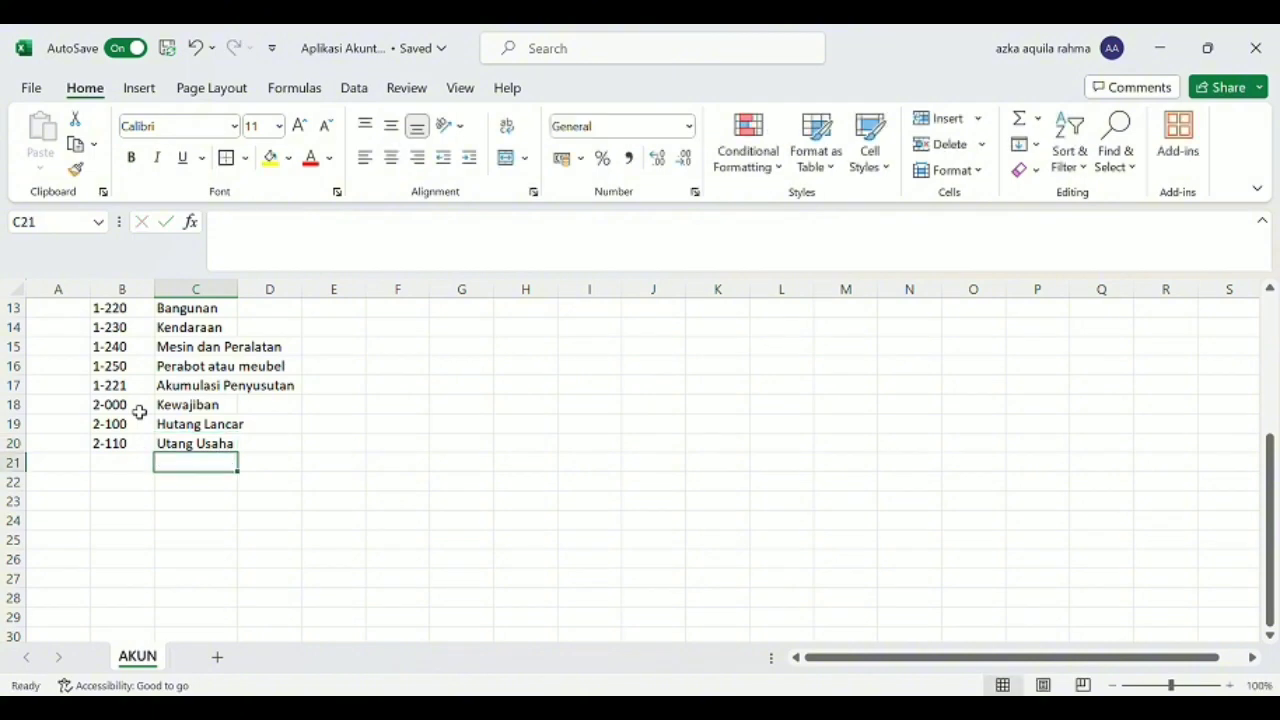
Begin the code in row 21 with "2-" and change the account name in row 19 to "Utang Lancar".
type("2")
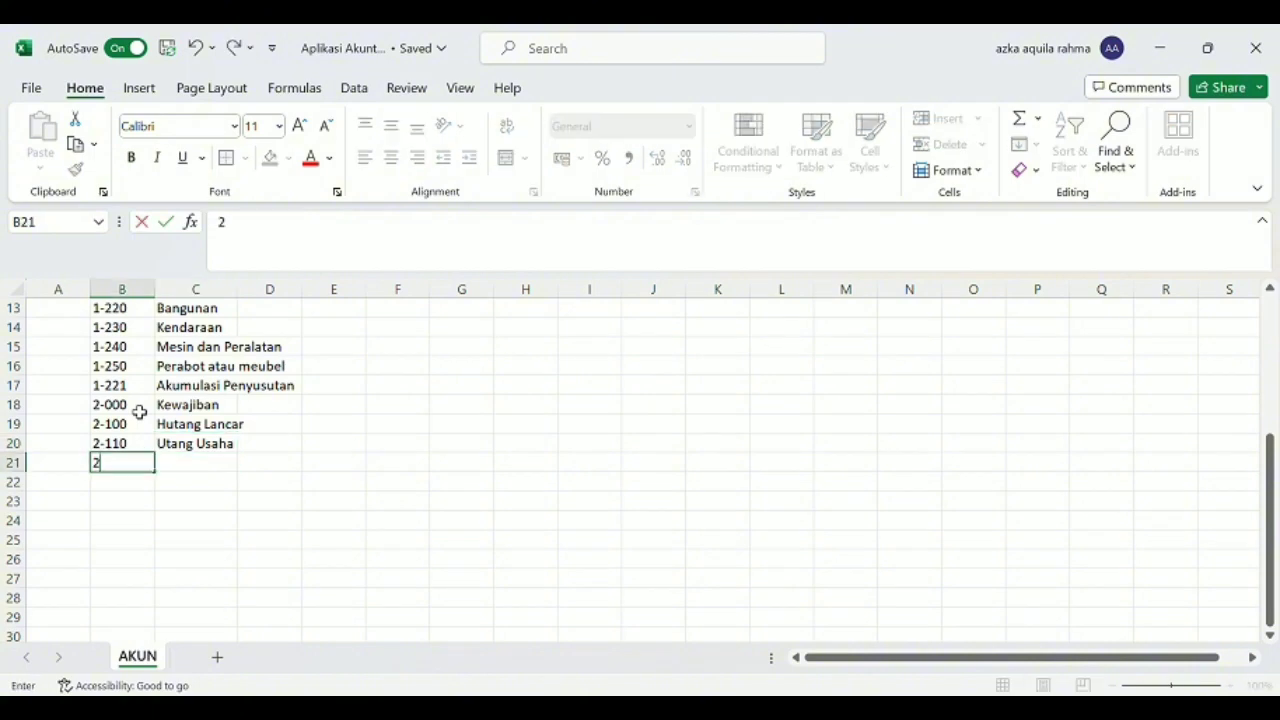
type("-")
left_click(186, 430)
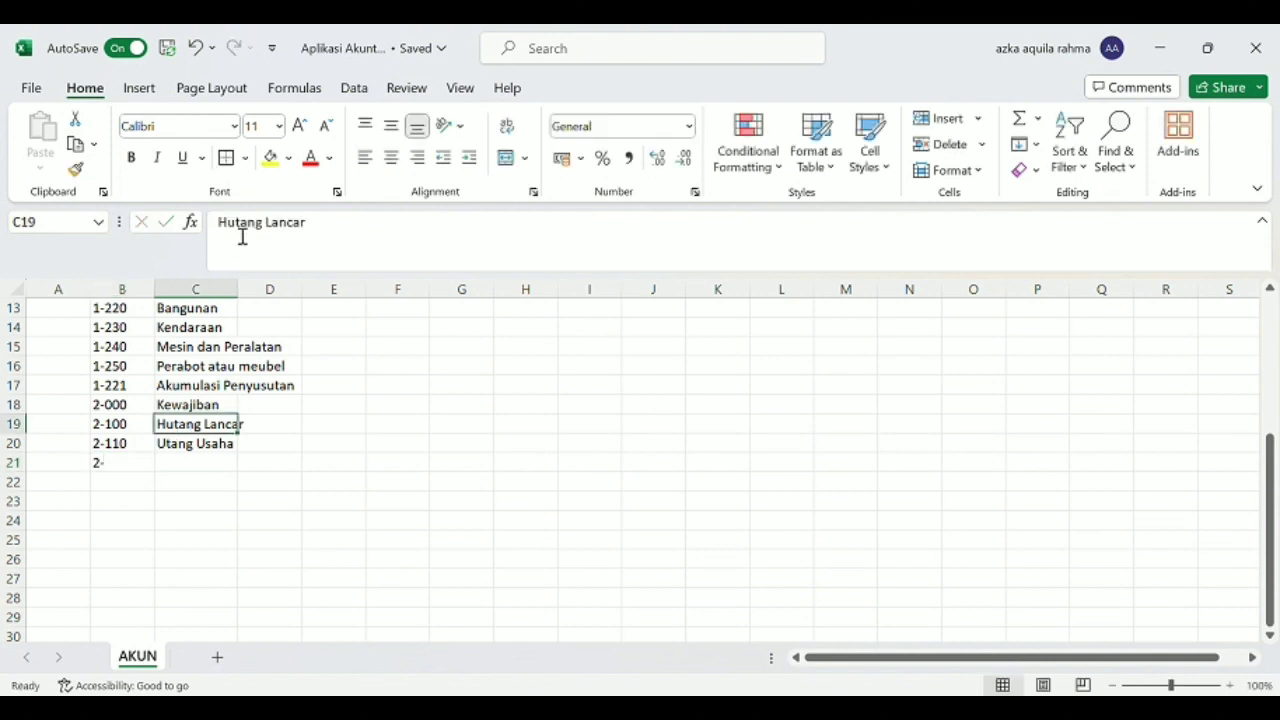
left_click(244, 233)
key("BackSpace")
key("BackSpace")
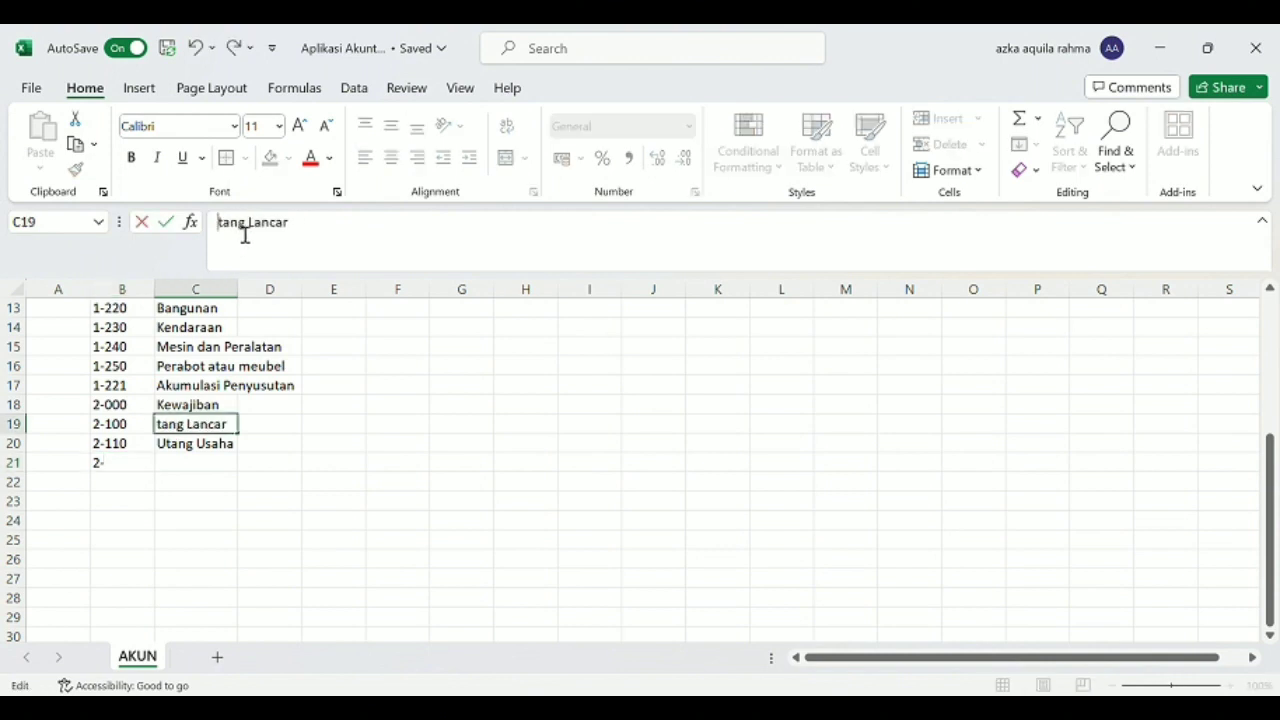
type("U")
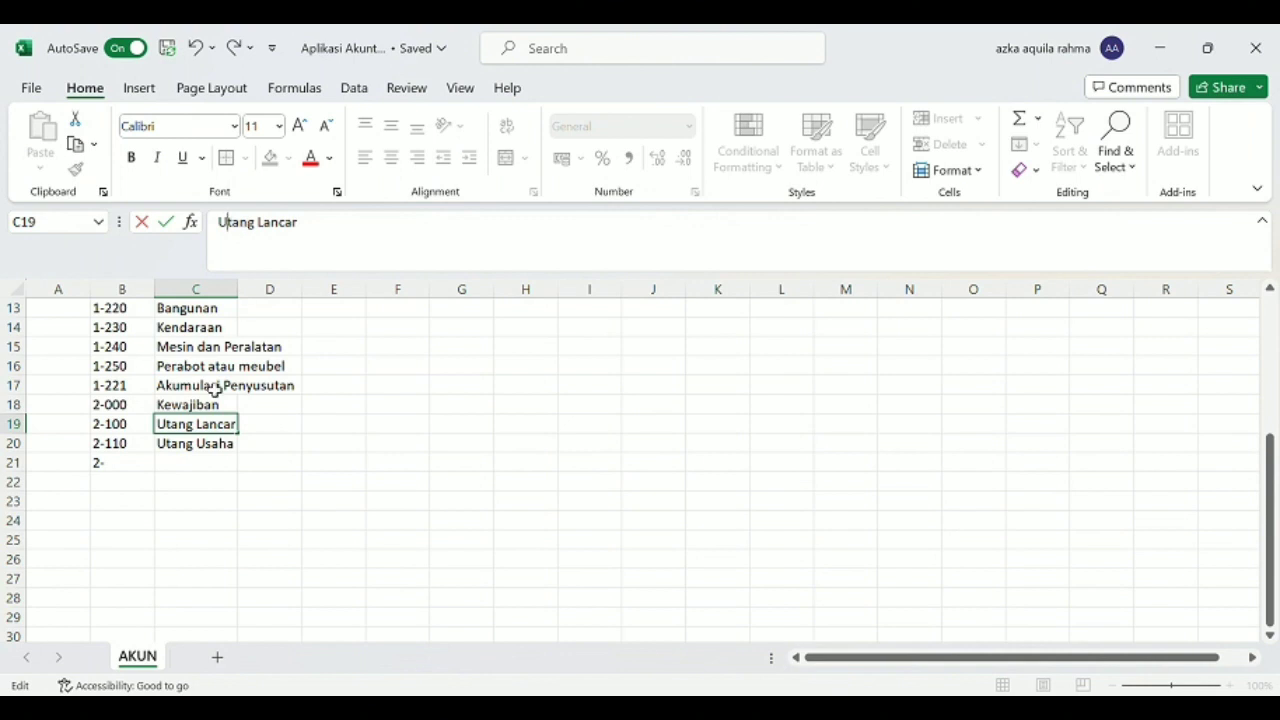
Complete the code in row 21 as 2-200 and name the account "Utang Jangka Panjang".
left_click(132, 466)
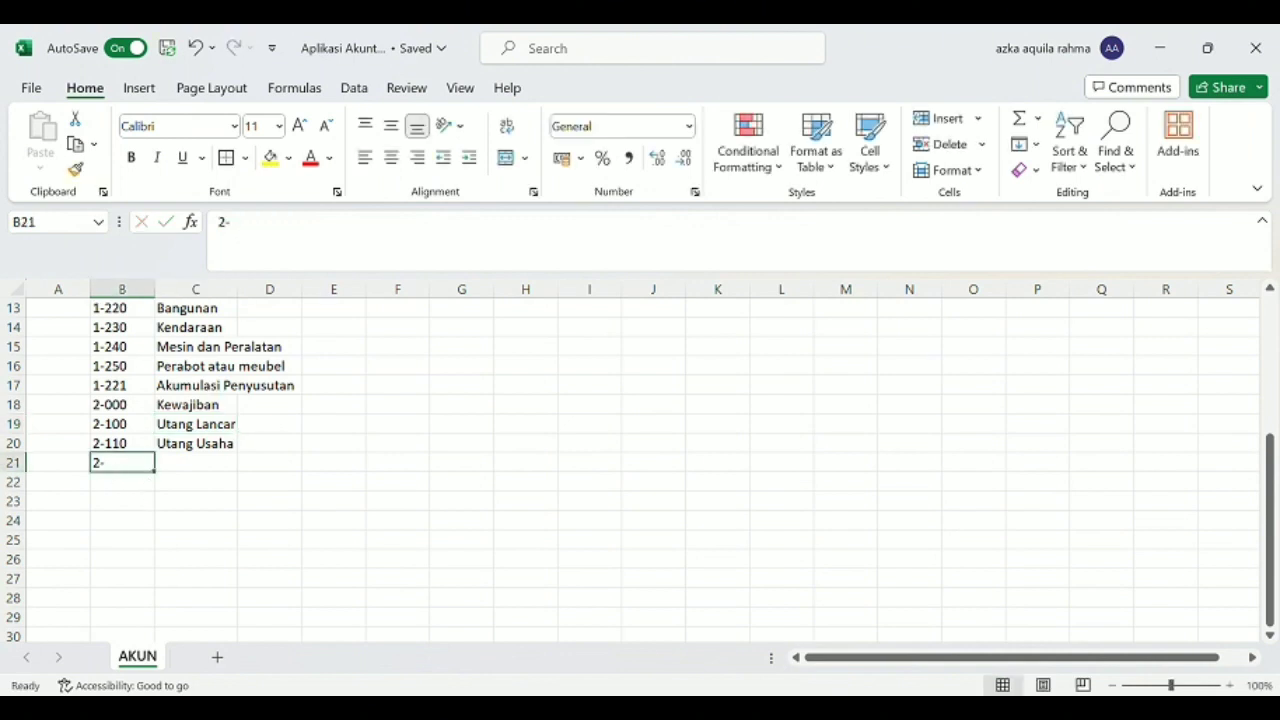
double_click(135, 470)
type("200")
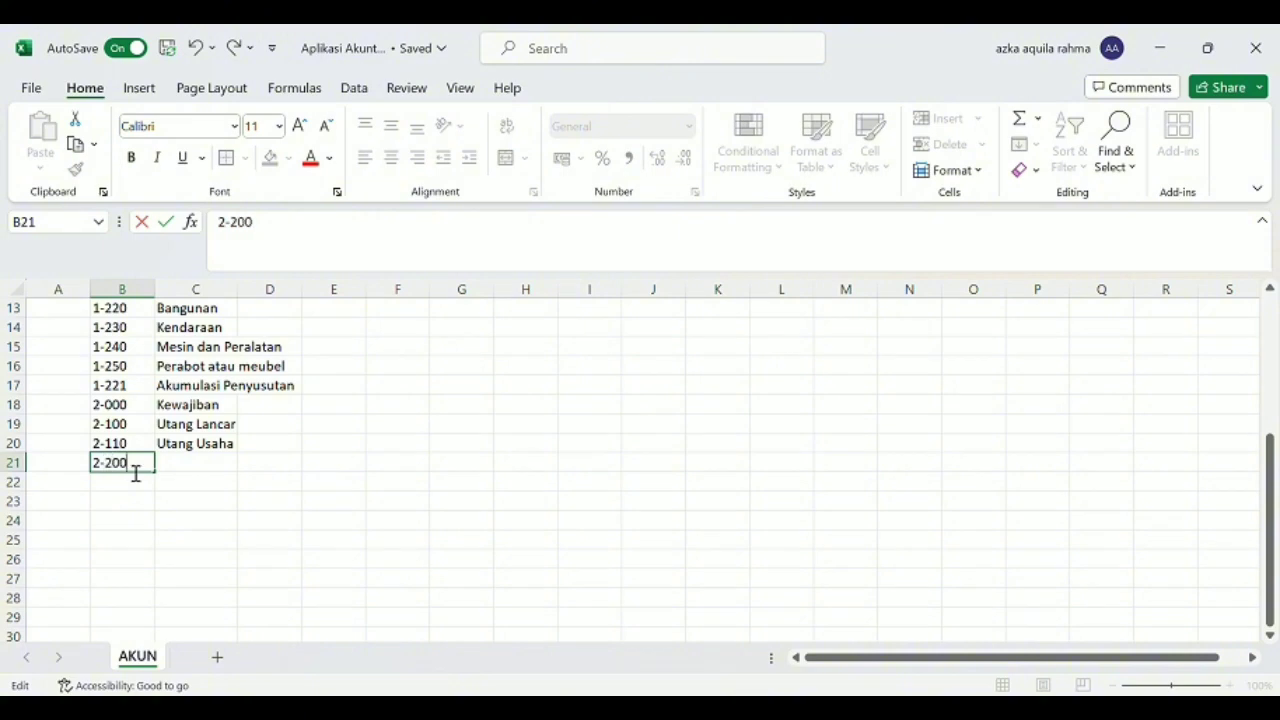
left_click(184, 464)
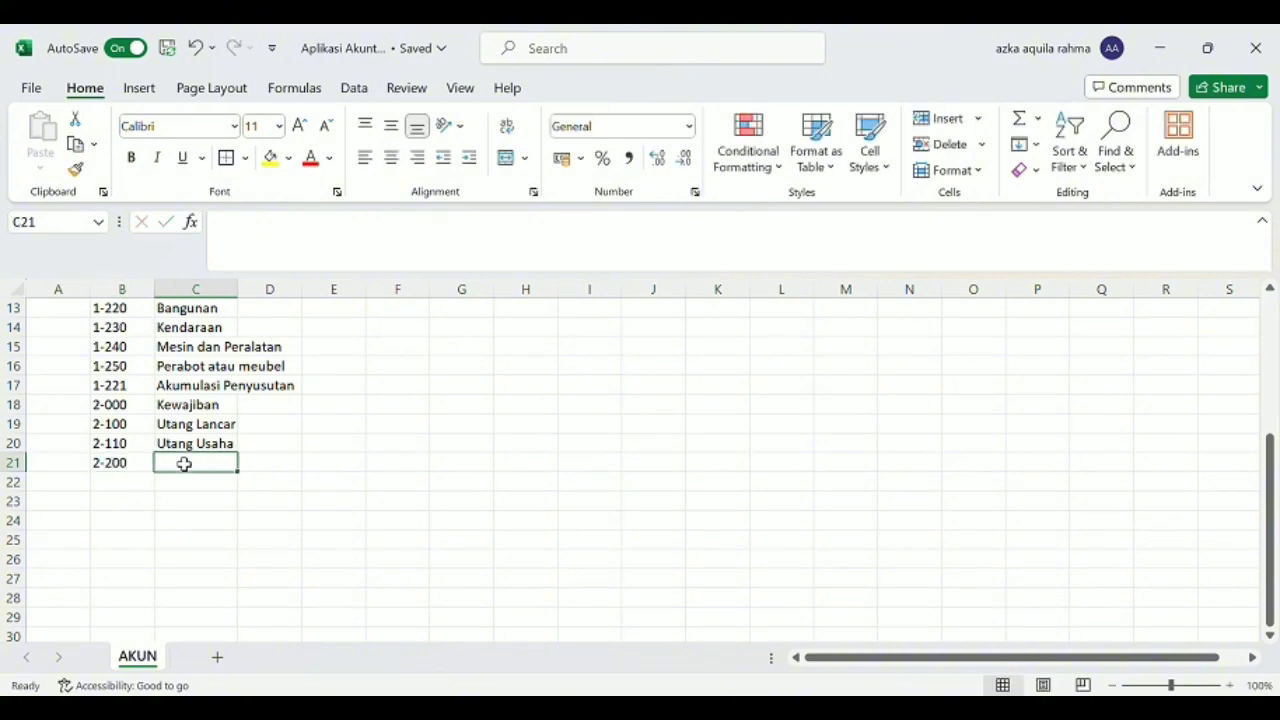
type("Utang")
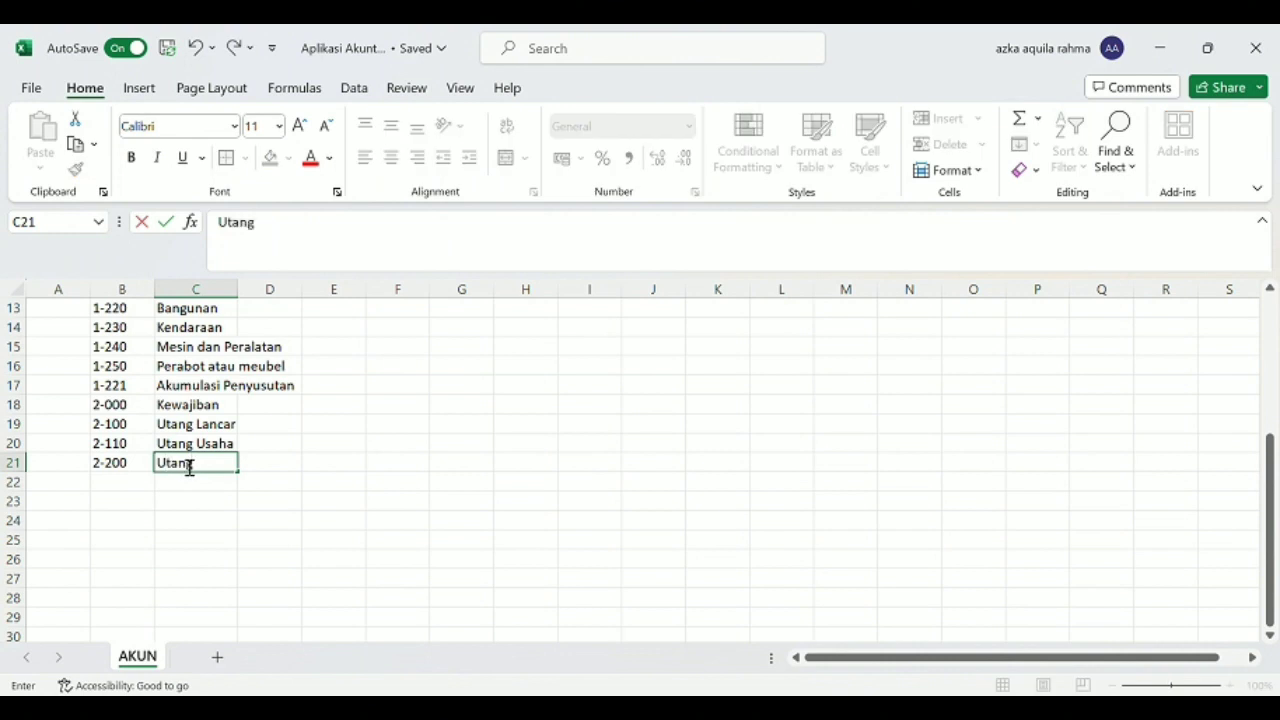
type(" Jangka Panjang")
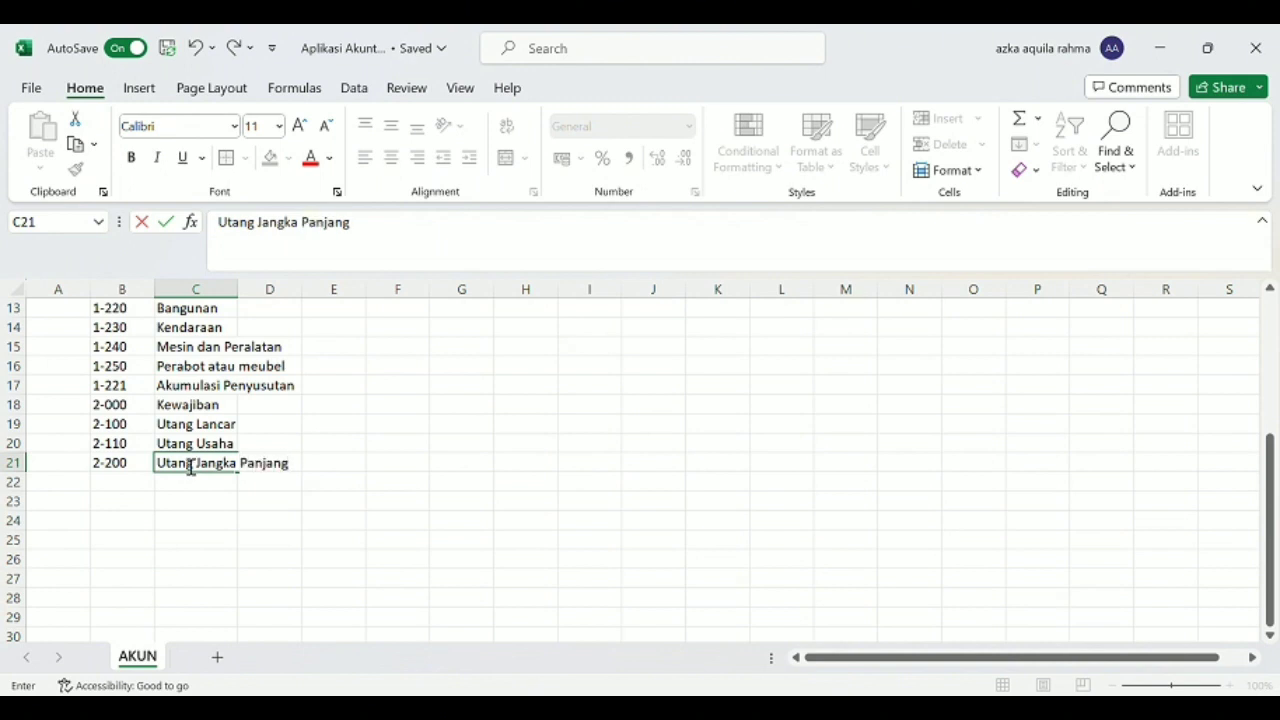
key("Return")
Enter the account with code 2-210 and name "Utang Bank" in row 22.
key("Left")
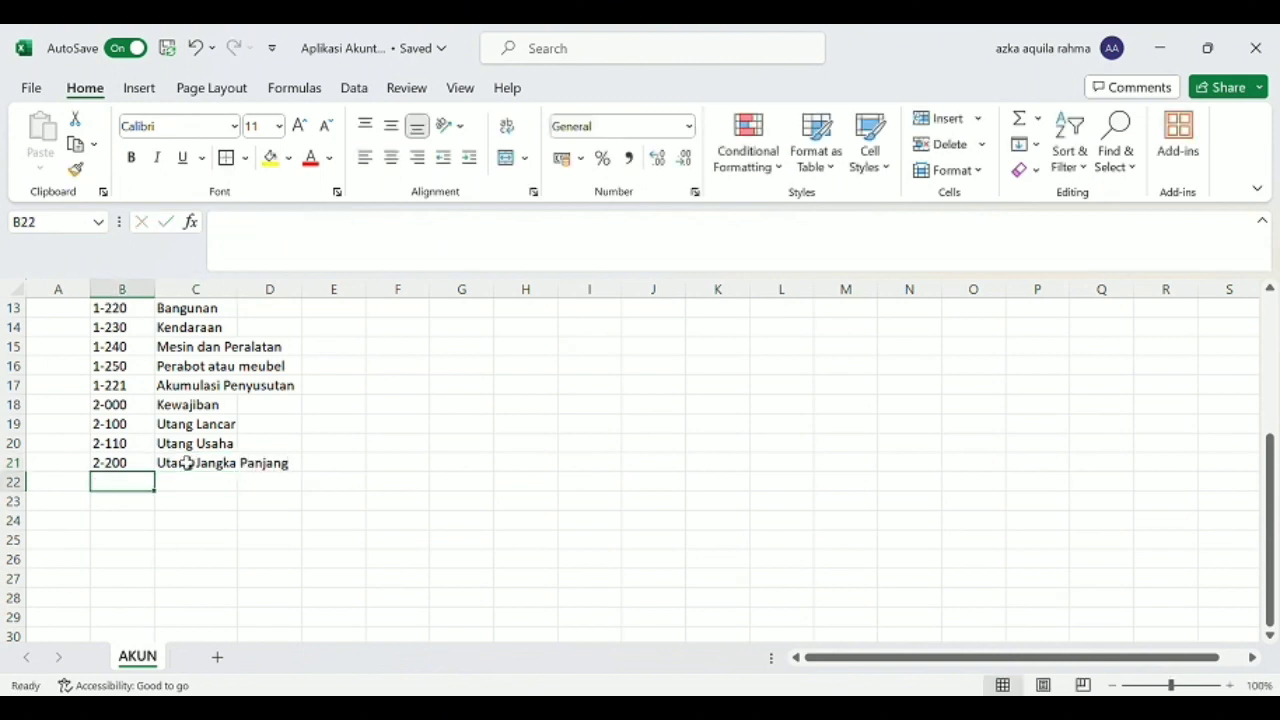
type("2-210")
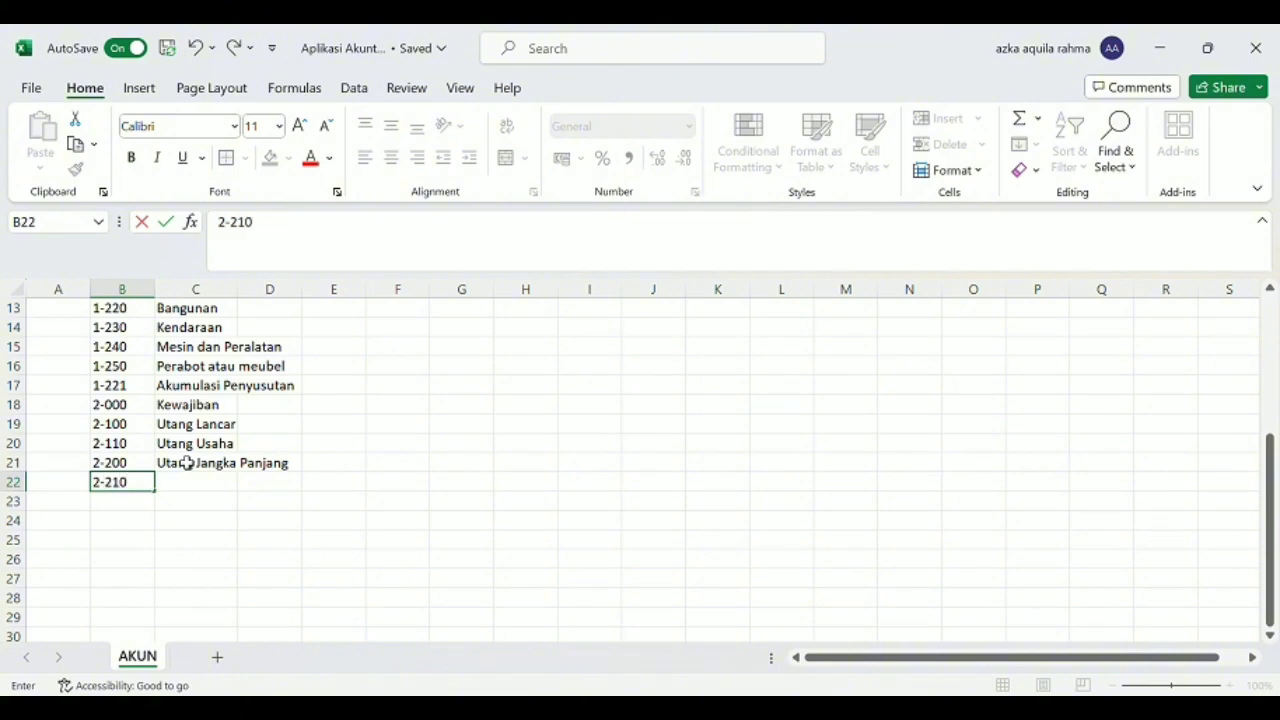
key("Tab")
type("Utang Bank")
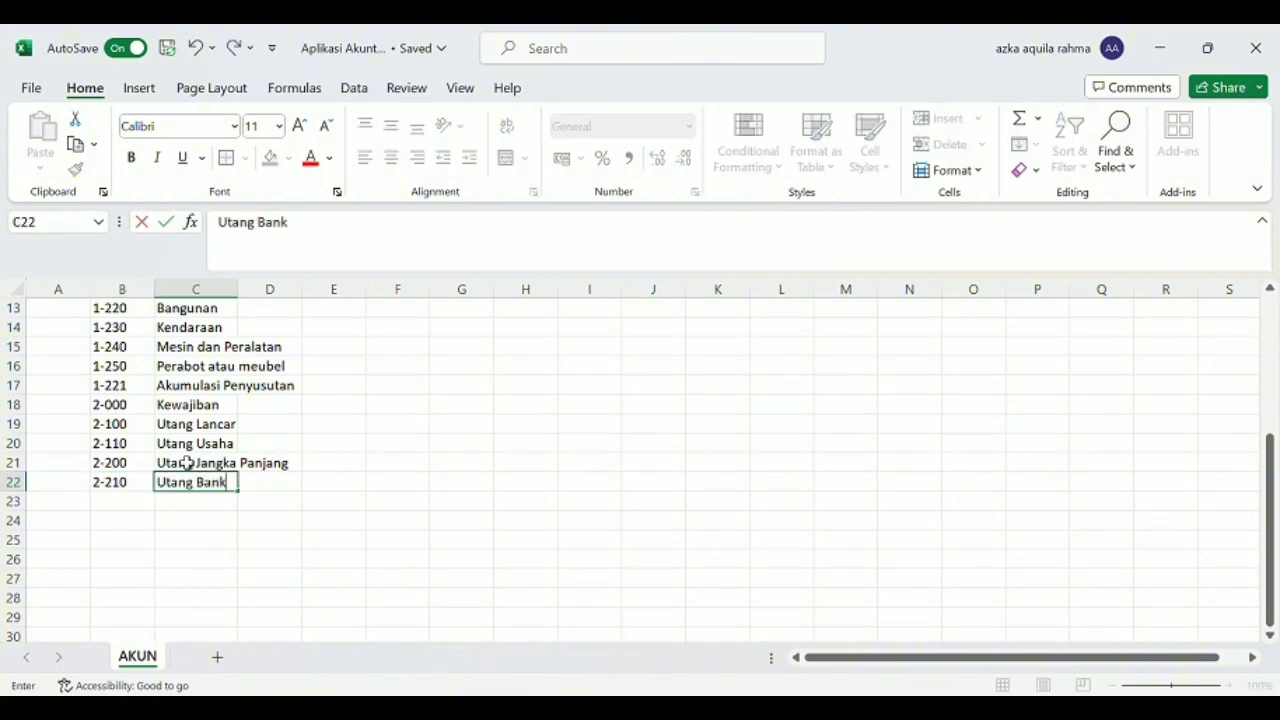
key("Down")
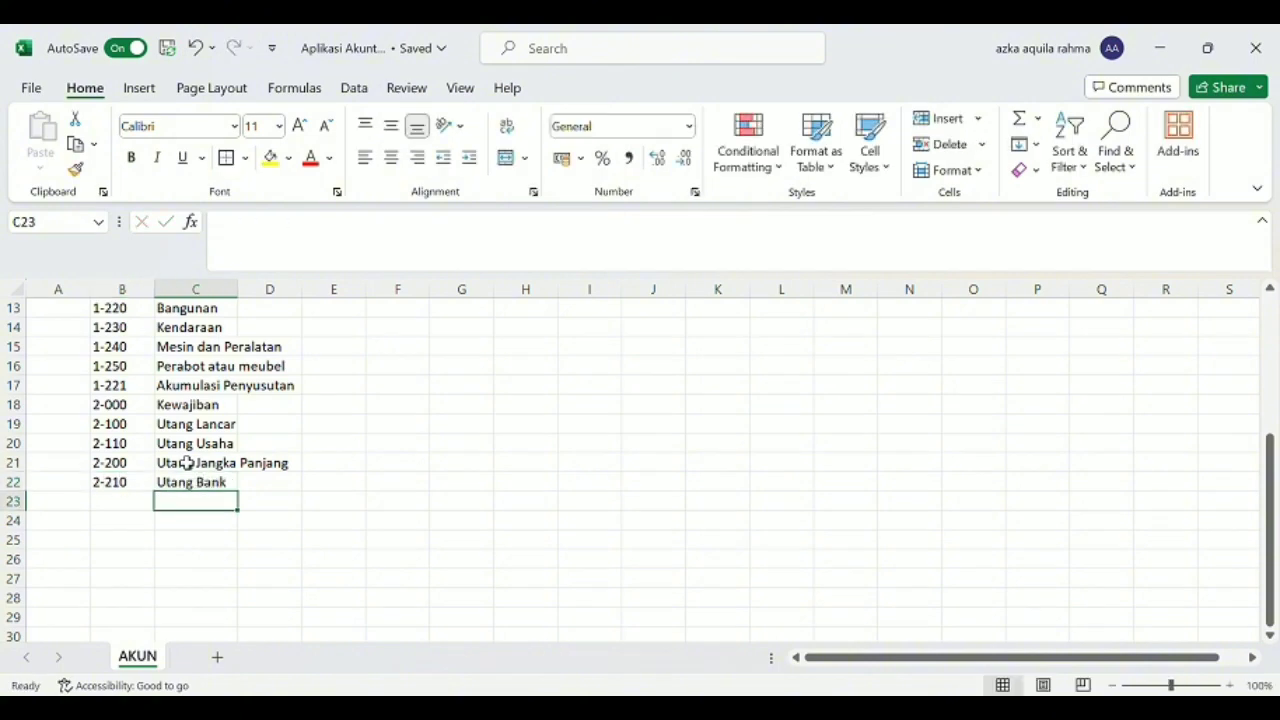
Enter the account with code 3-000 and name "Modal" in row 23.
key("Left")
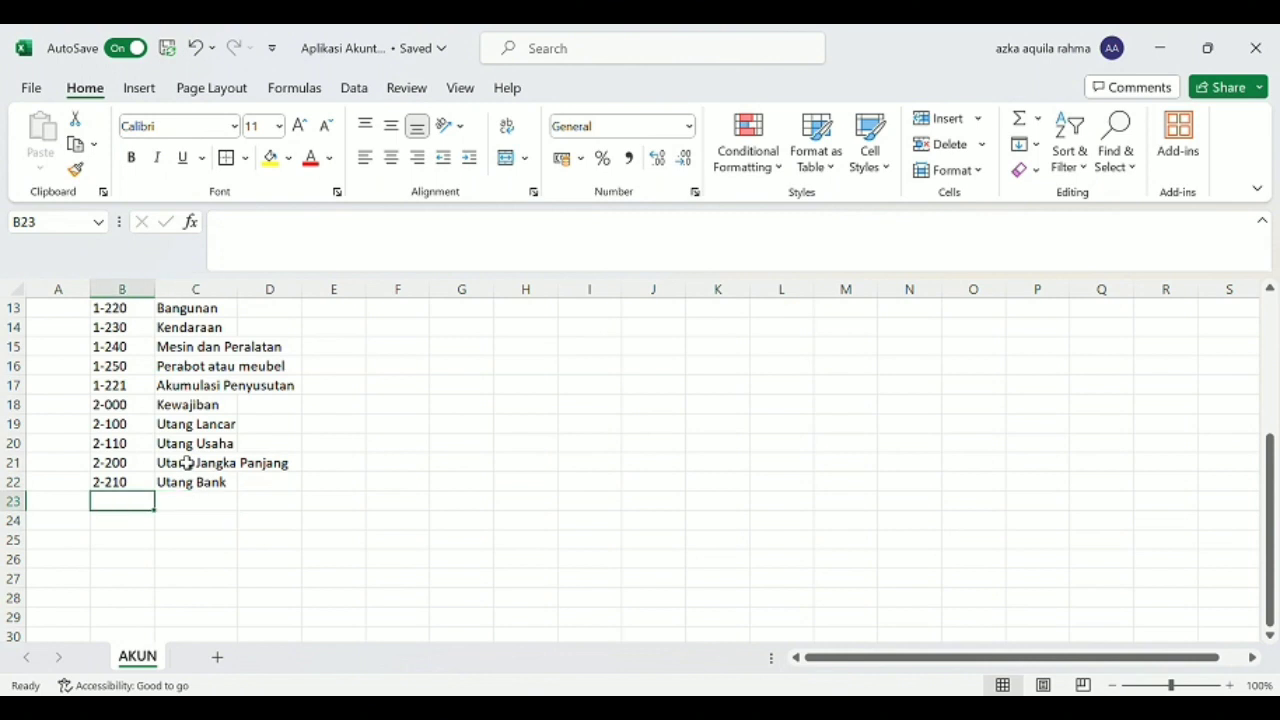
type("3")
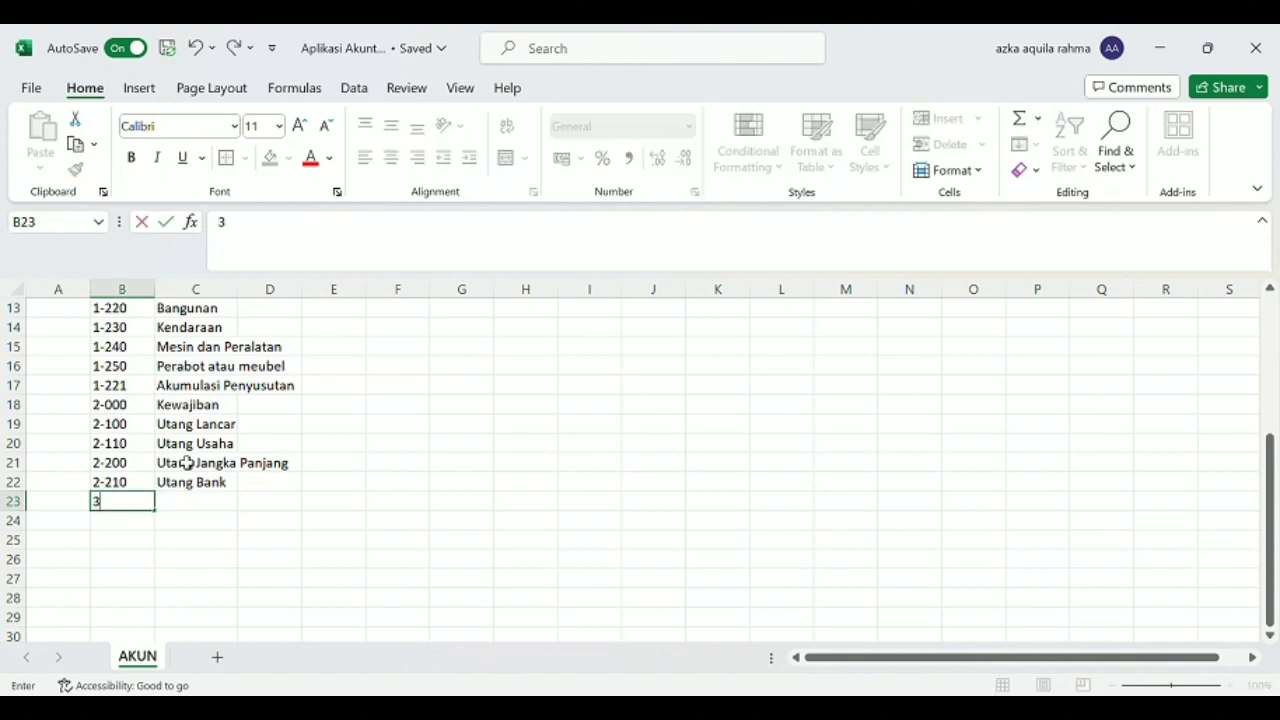
type("-000")
key("Tab")
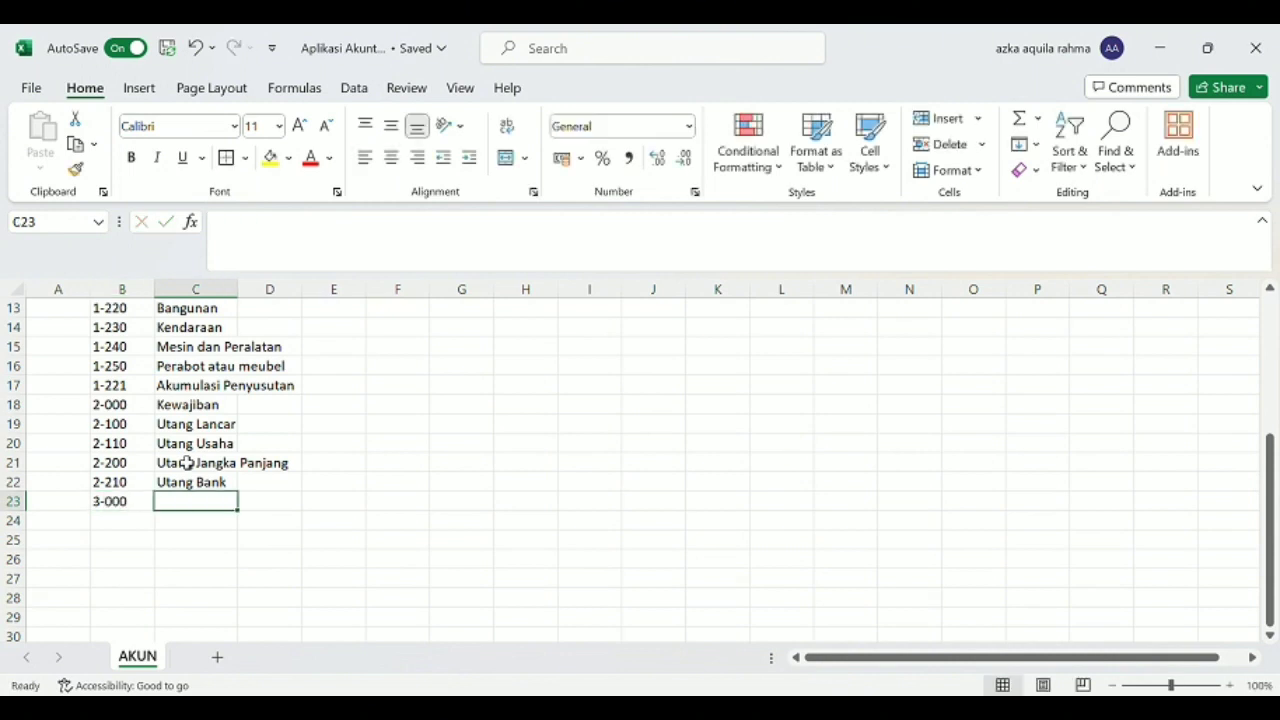
type("Modal")
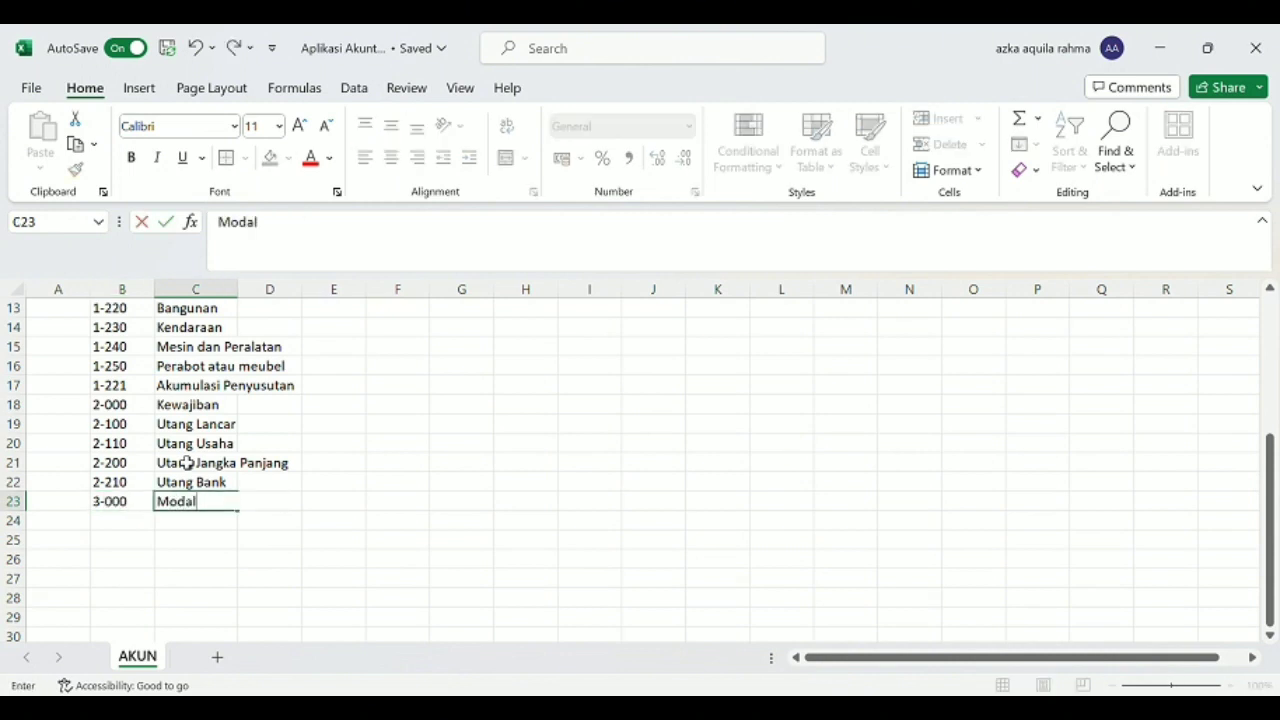
Enter the account with code 3-100 and name "Modal Awal" in row 24.
left_click(134, 528)
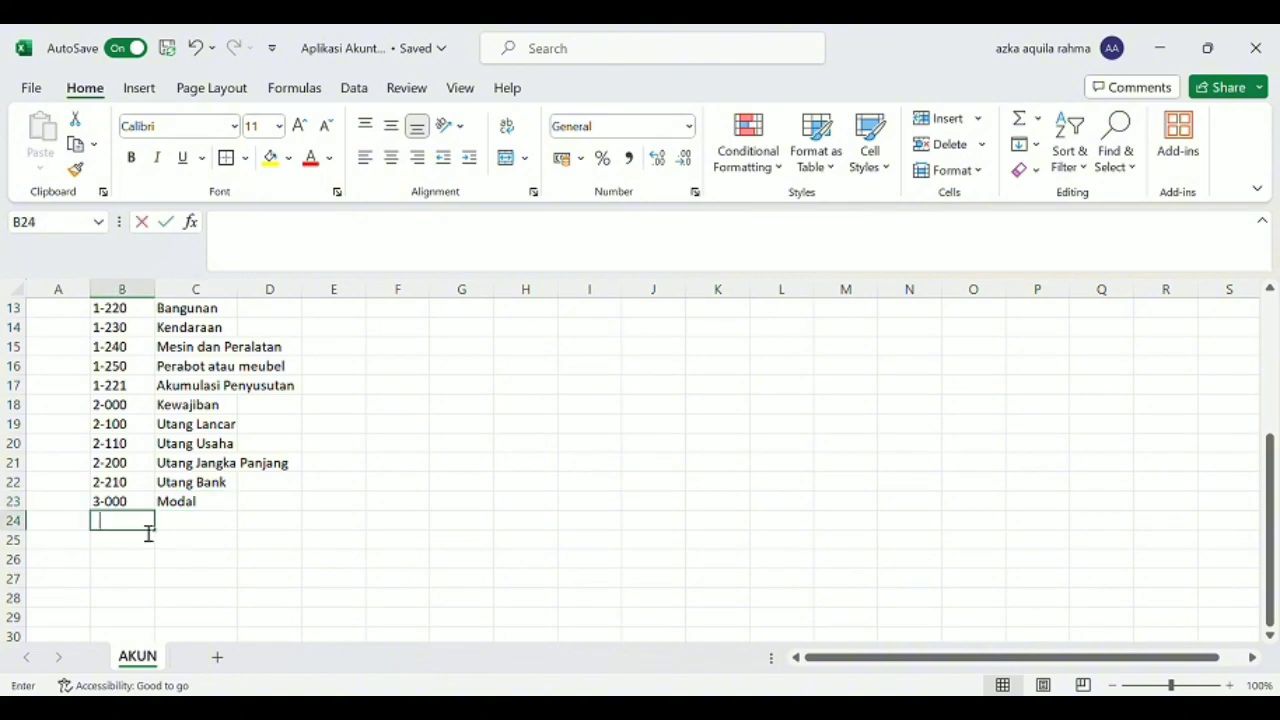
type("3-100")
key("Tab")
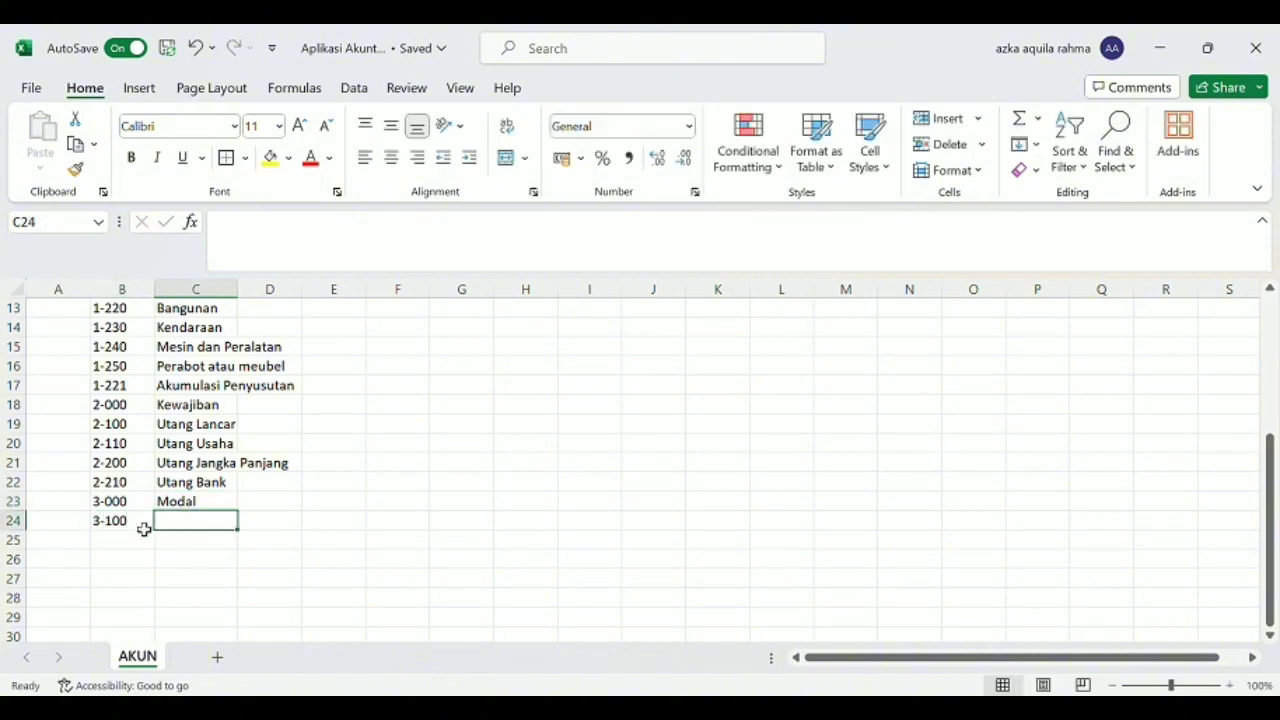
type("Modal")
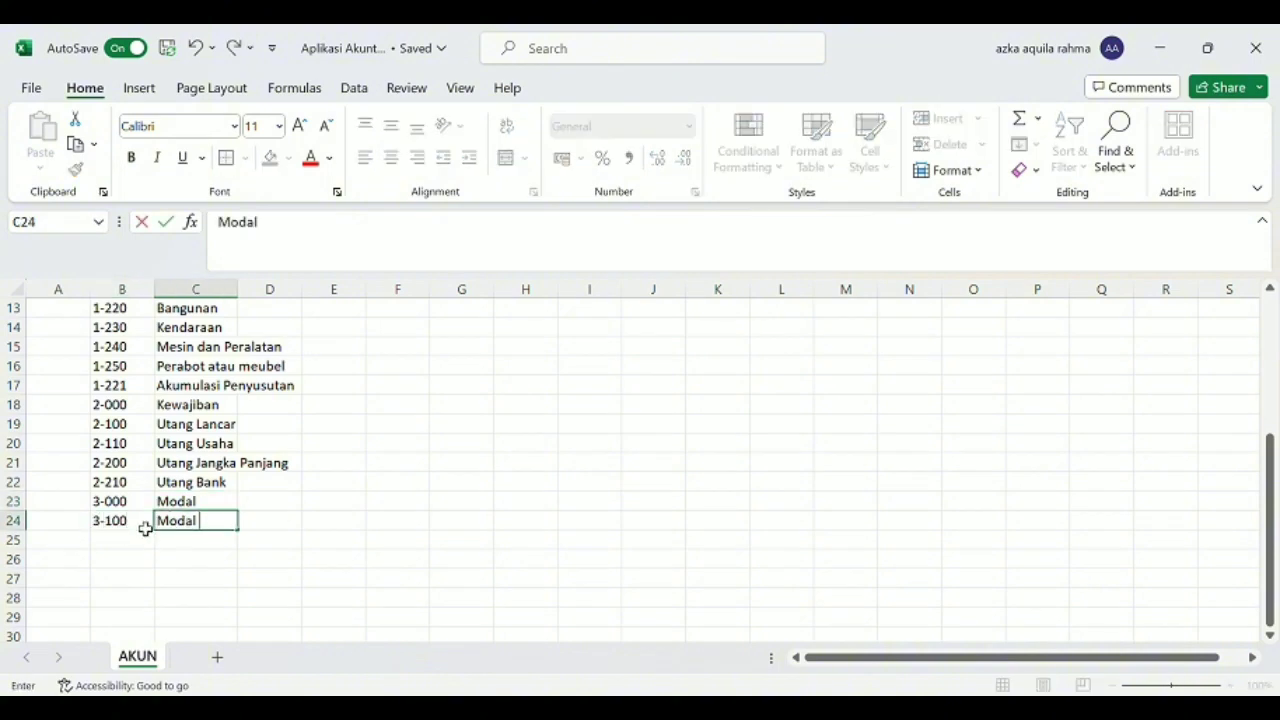
type(" Awal")
key("Return")
Enter the account with code 3-200 and name "Tambahan Modal" in row 25.
left_click(145, 531)
type("3")
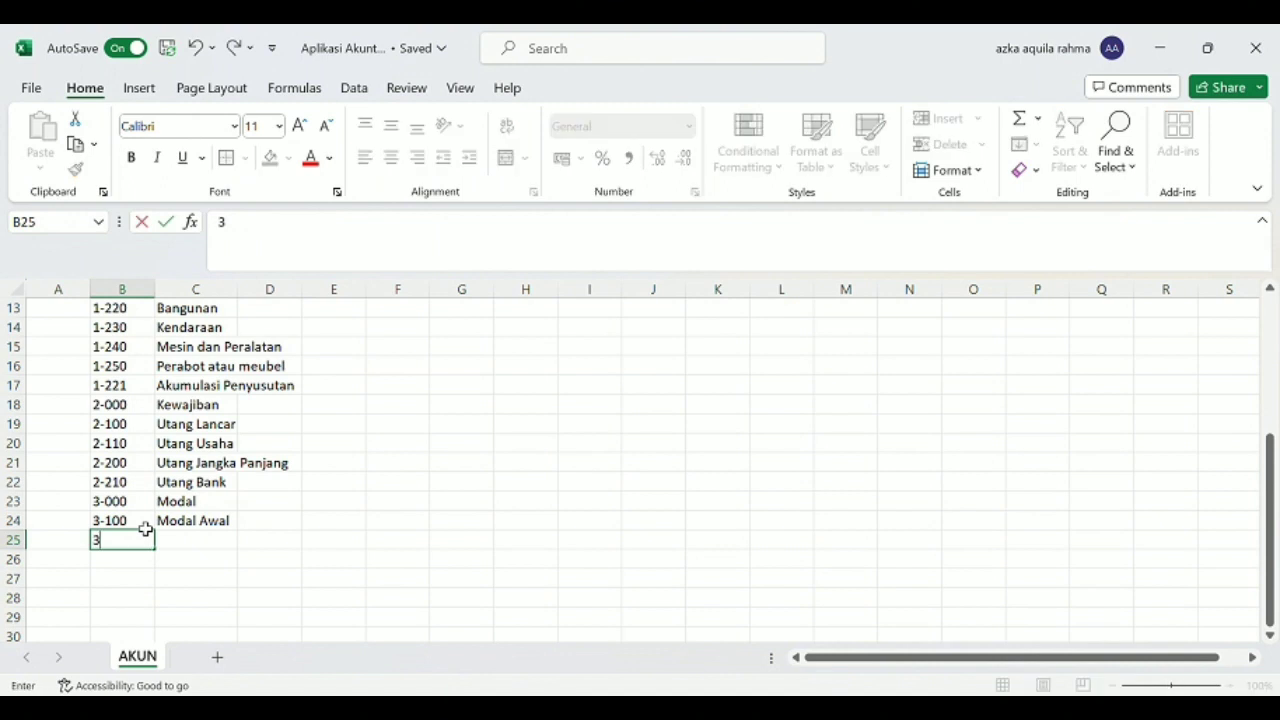
type("-200")
key("Tab")
type("Tambah")
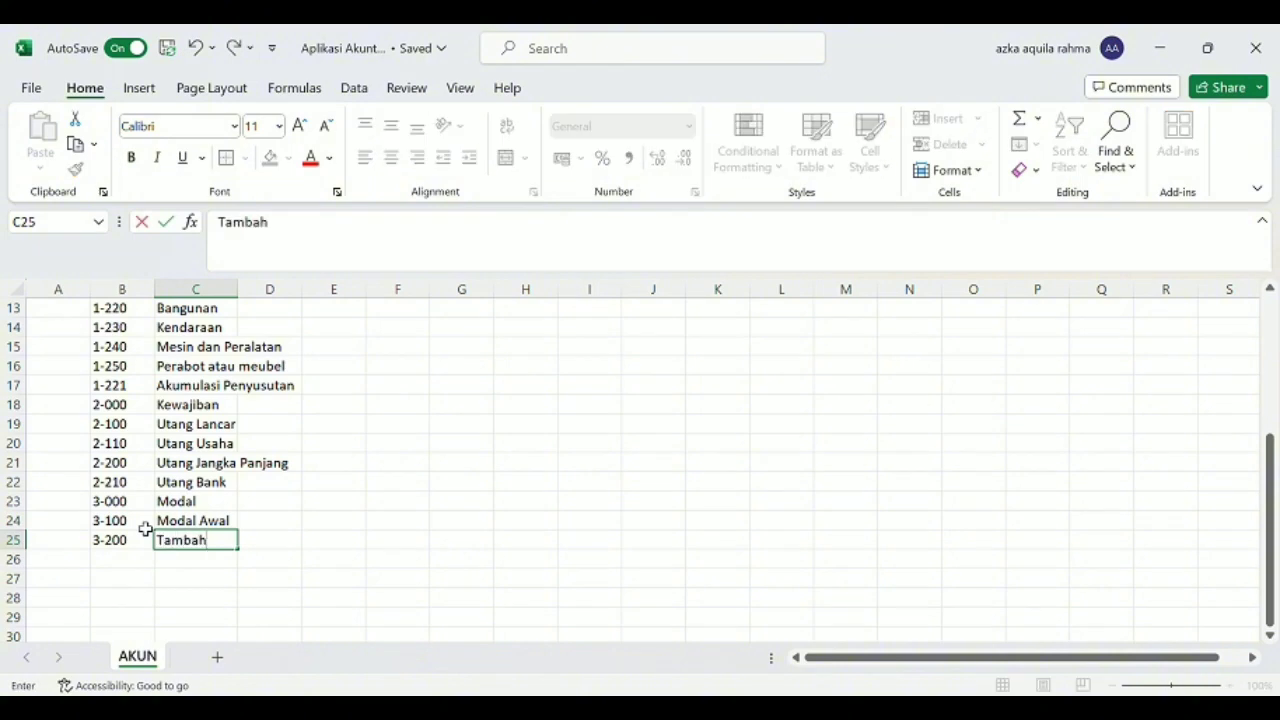
type("an Modal")
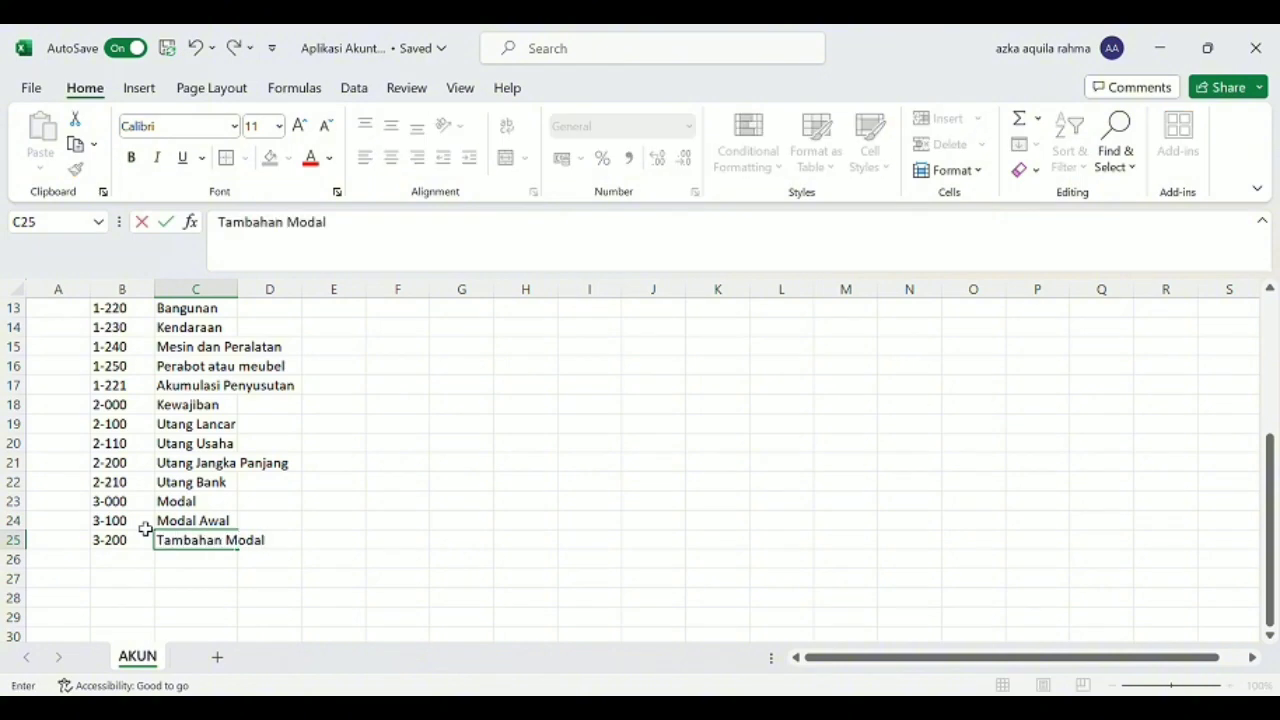
key("Return")
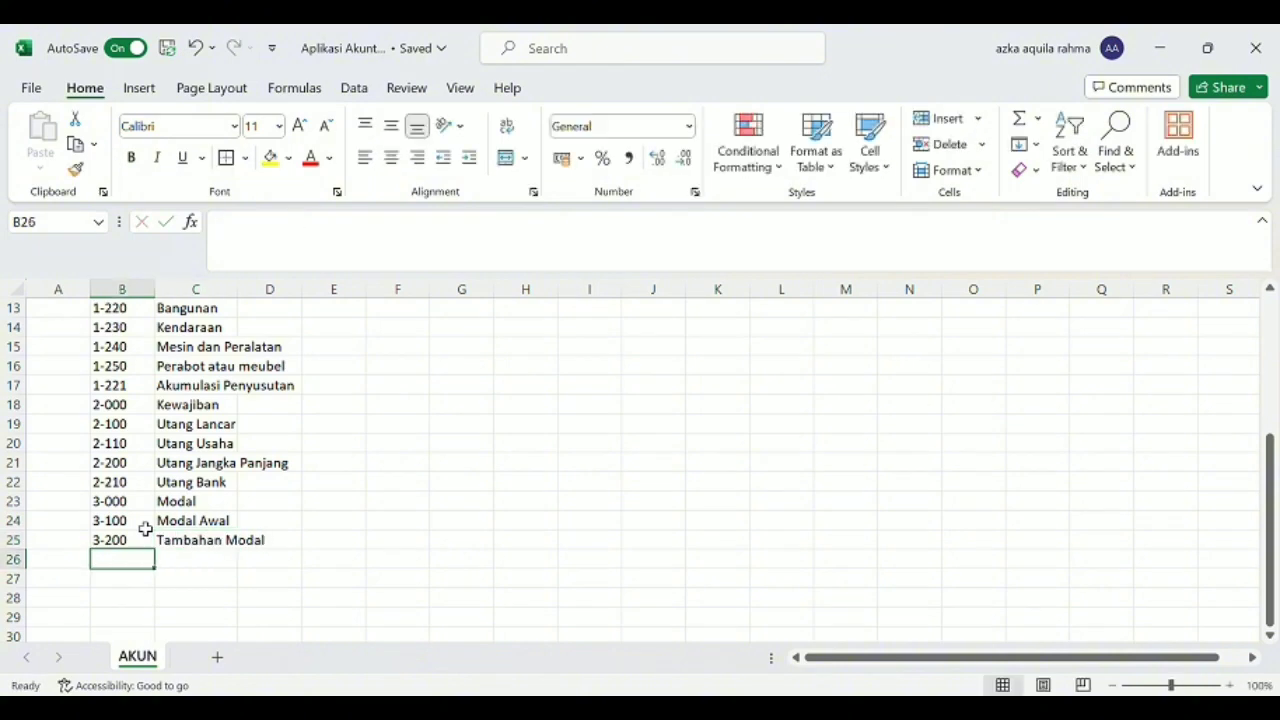
Enter the account codes 3-300, 3-400 and 3-500 in rows 26 to 28.
type("3-300")
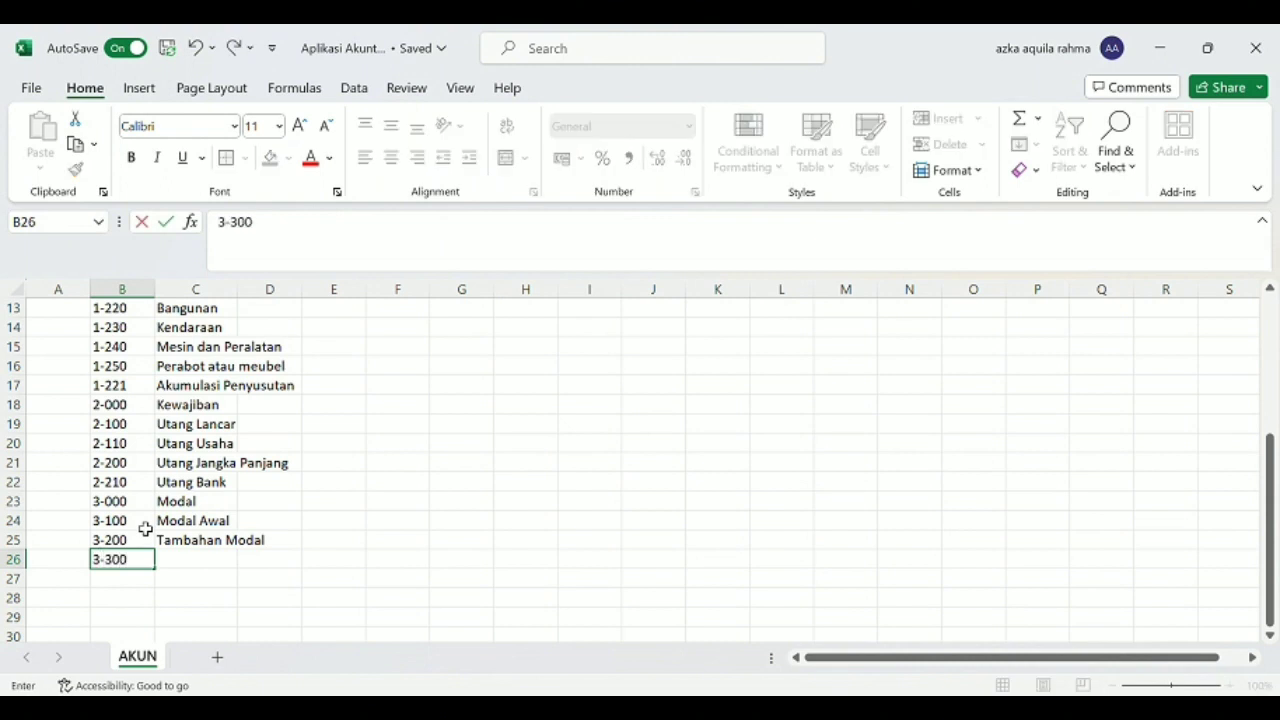
key("Return")
type("3-4")
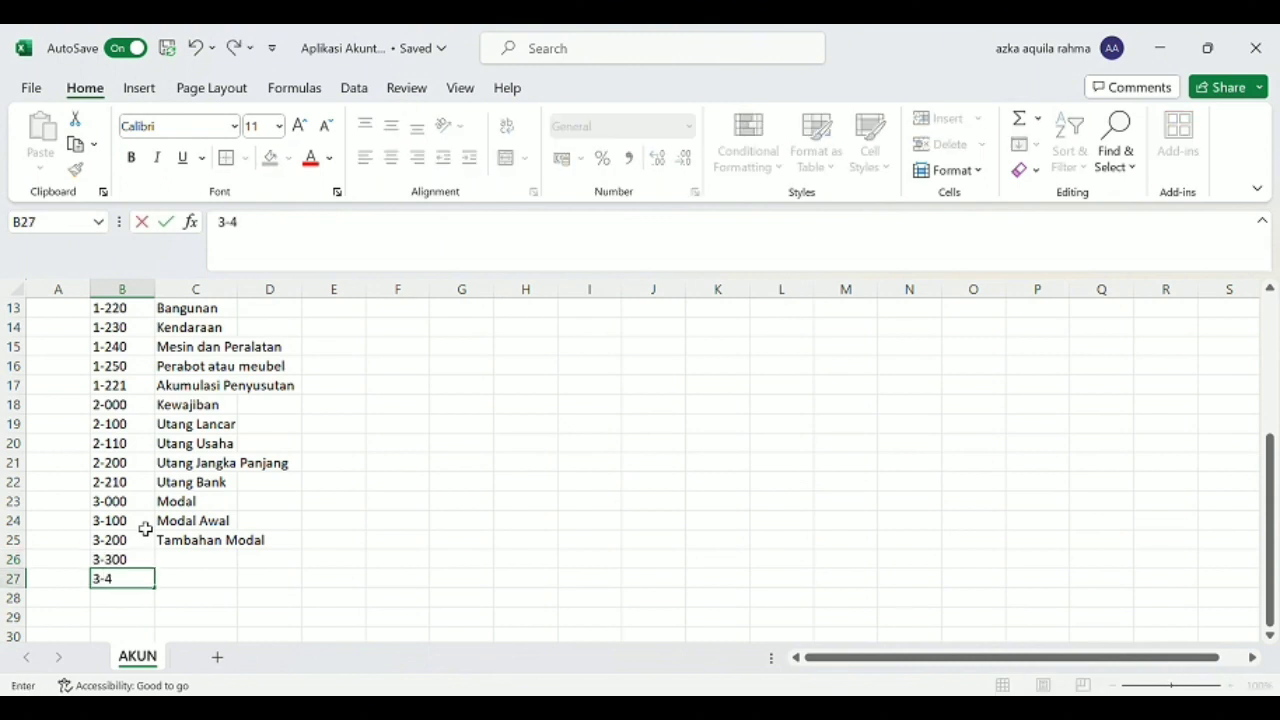
type("00")
key("Return")
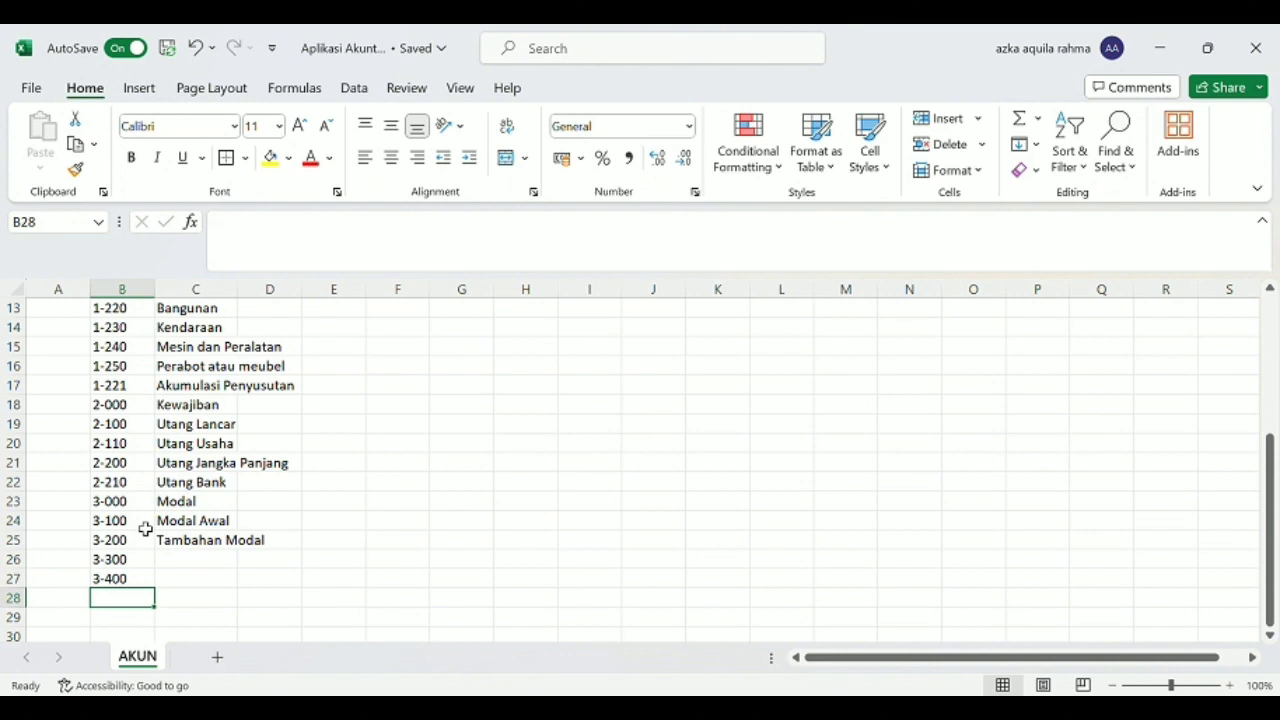
type("3-")
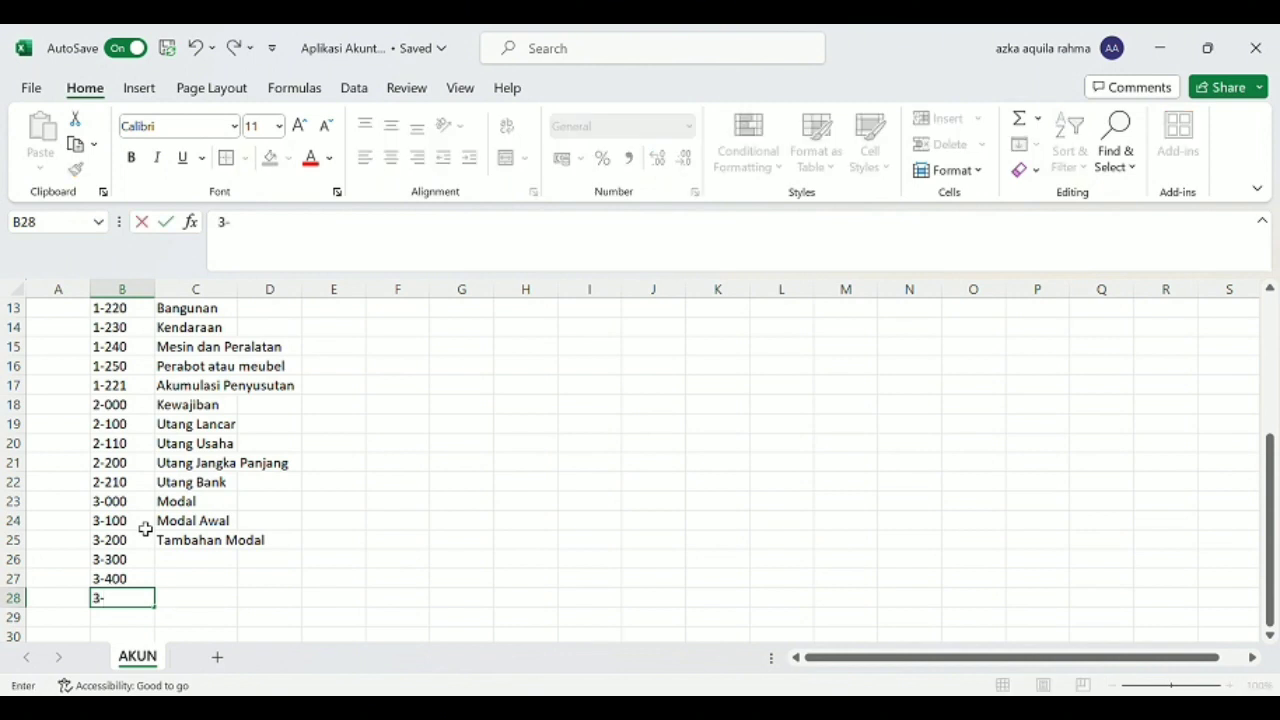
type("500")
Name account 3-300 "Prive" and account 3-400 "Laba Ditahan" in column C.
key("Up")
key("Up")
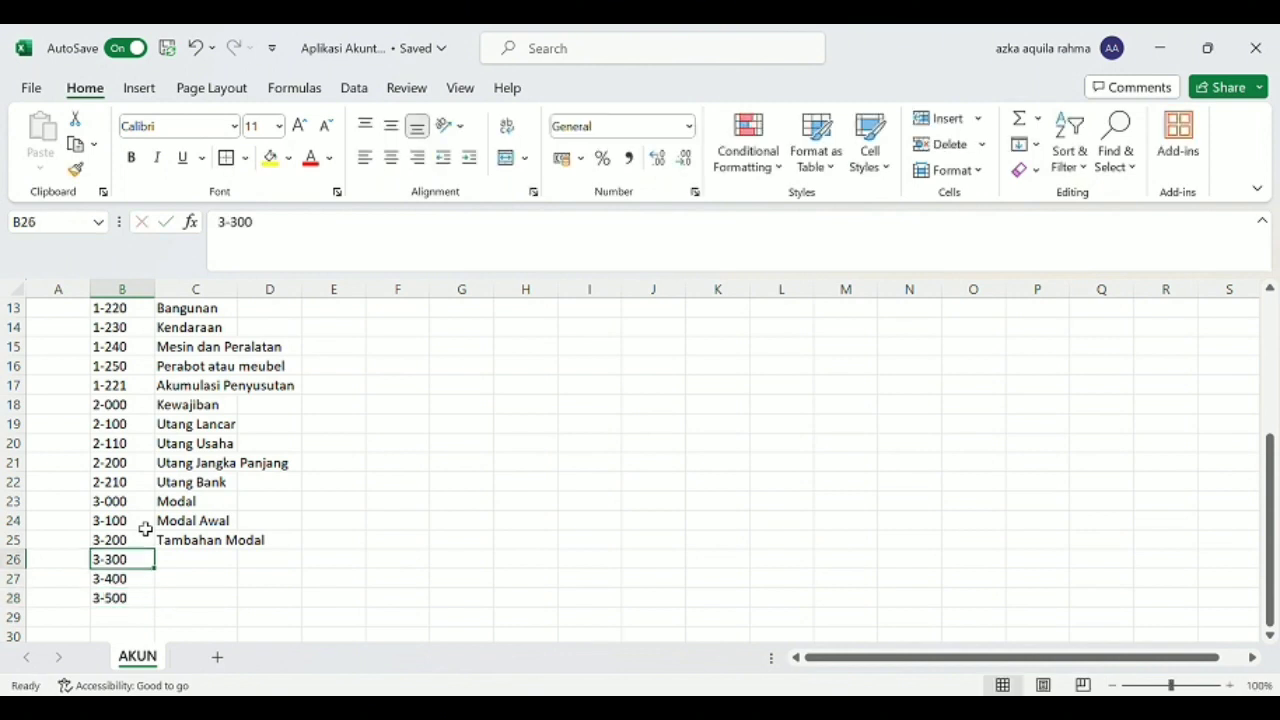
key("Right")
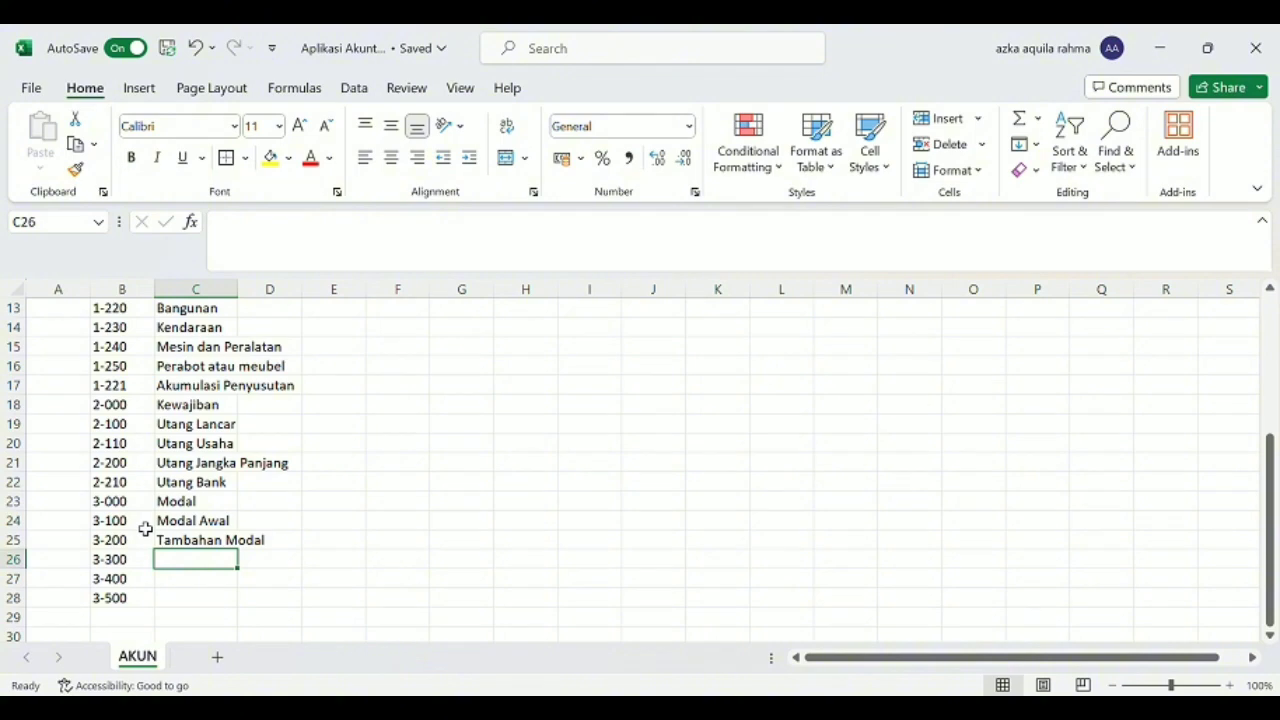
type("Prive")
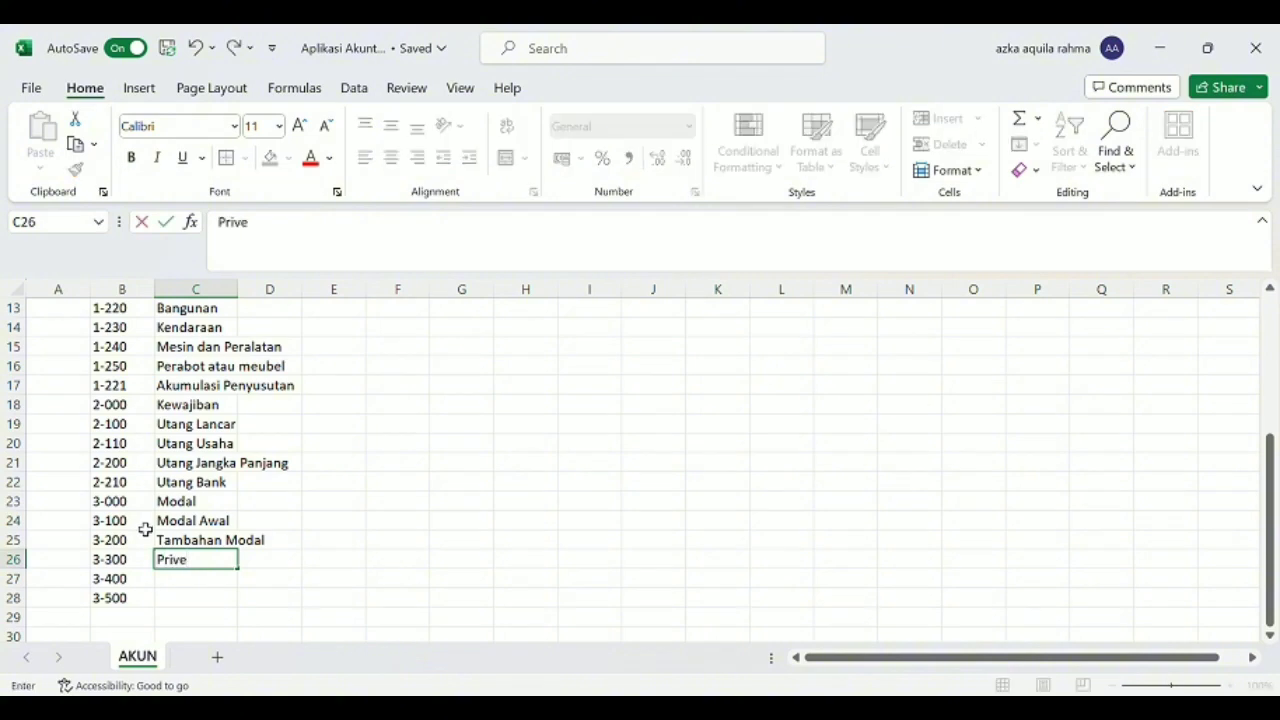
key("Return")
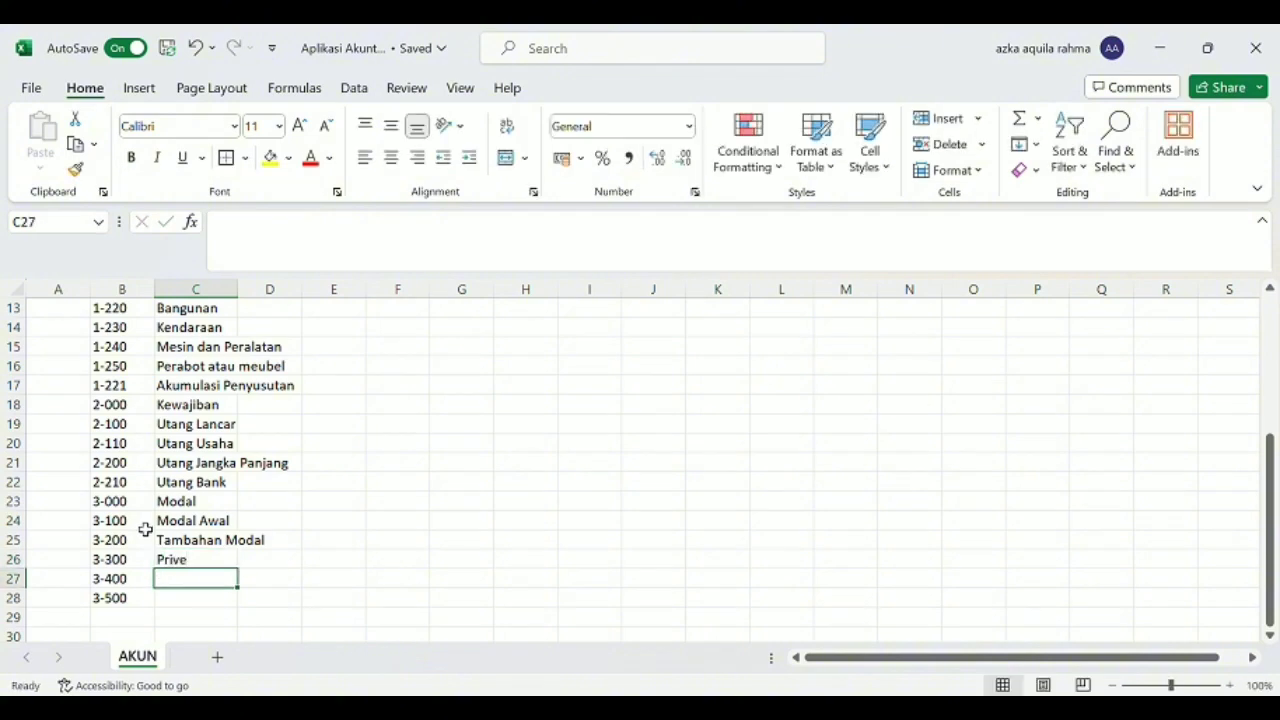
type("La")
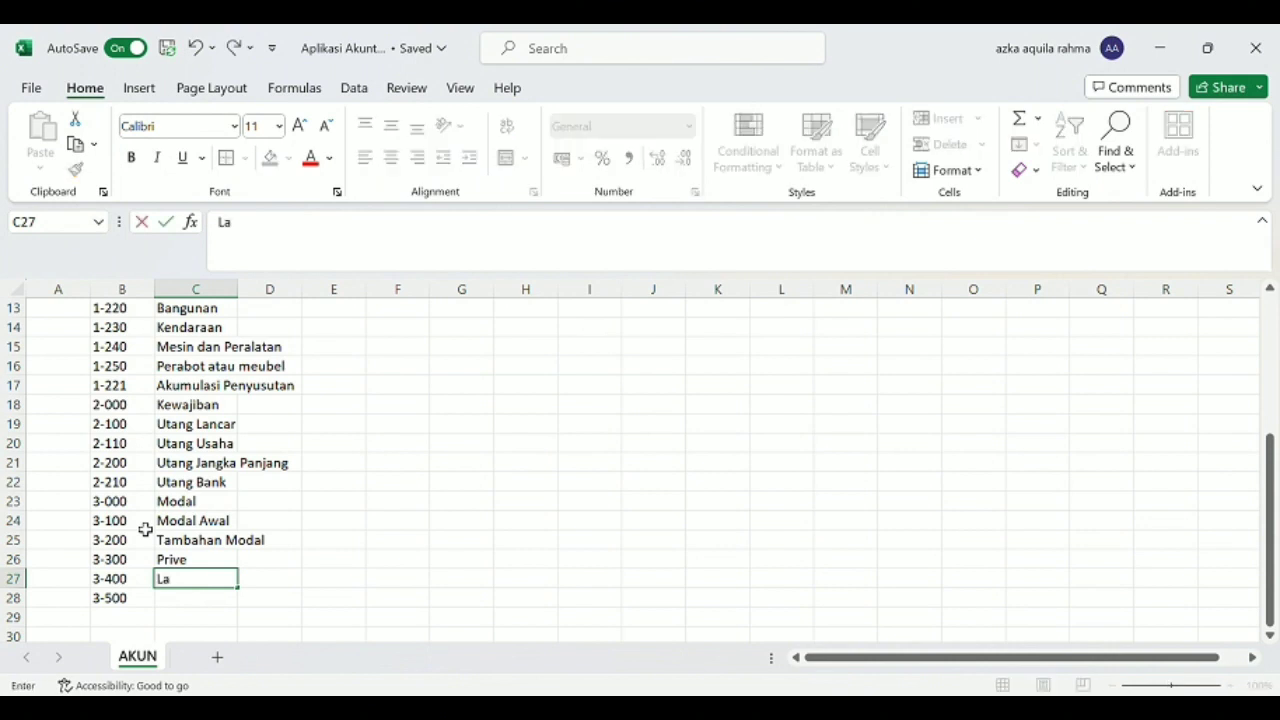
type("ba Ditahan")
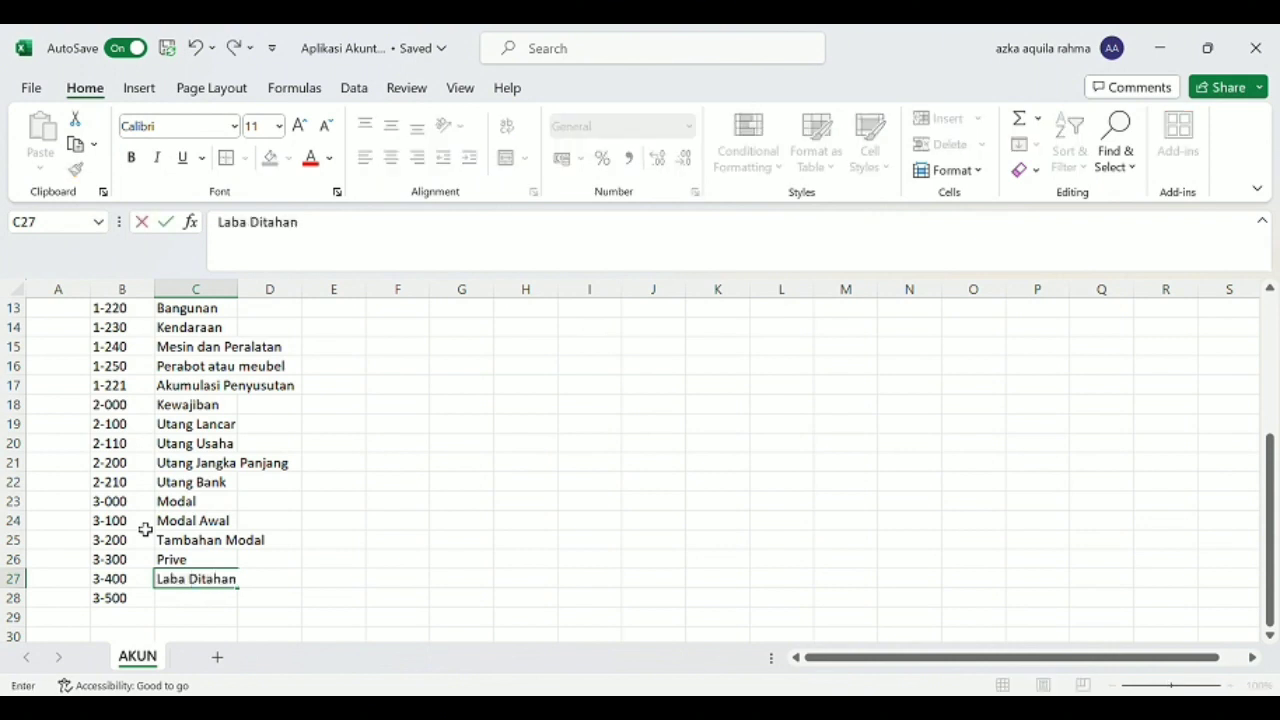
key("Return")
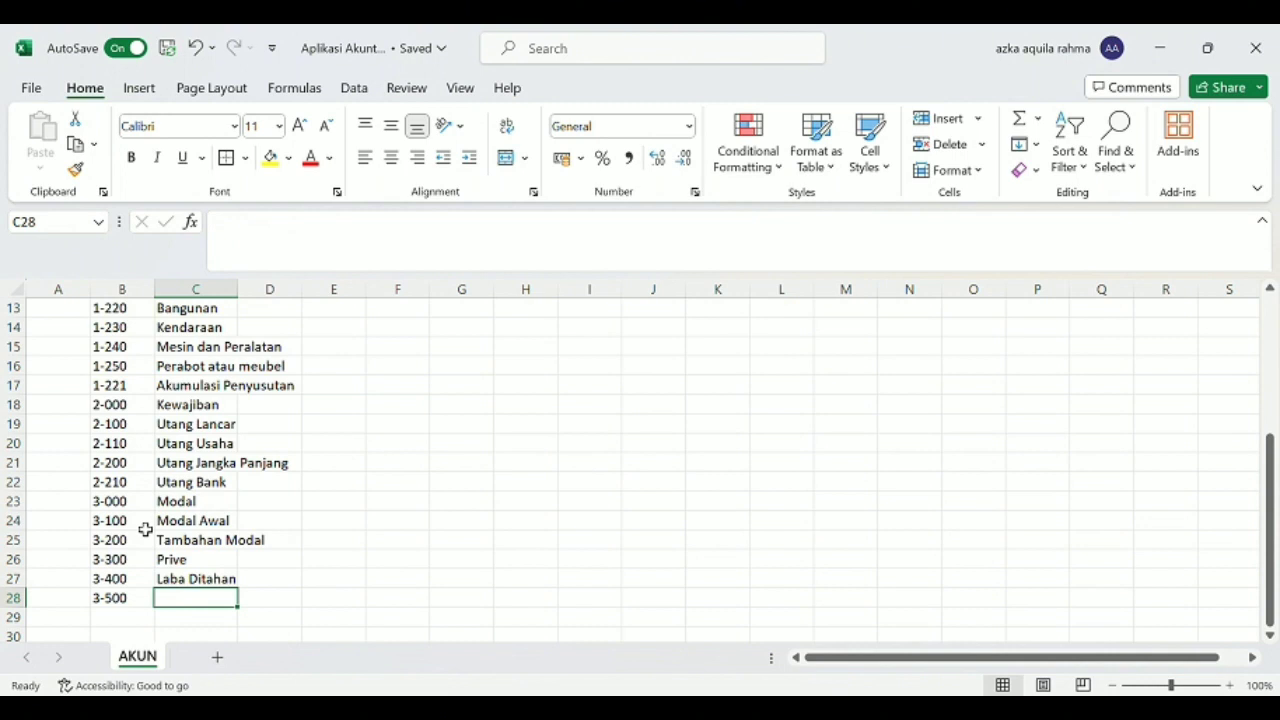
Name account 3-500 in row 28 "Laba Periode Berjalan".
type("Laba ")
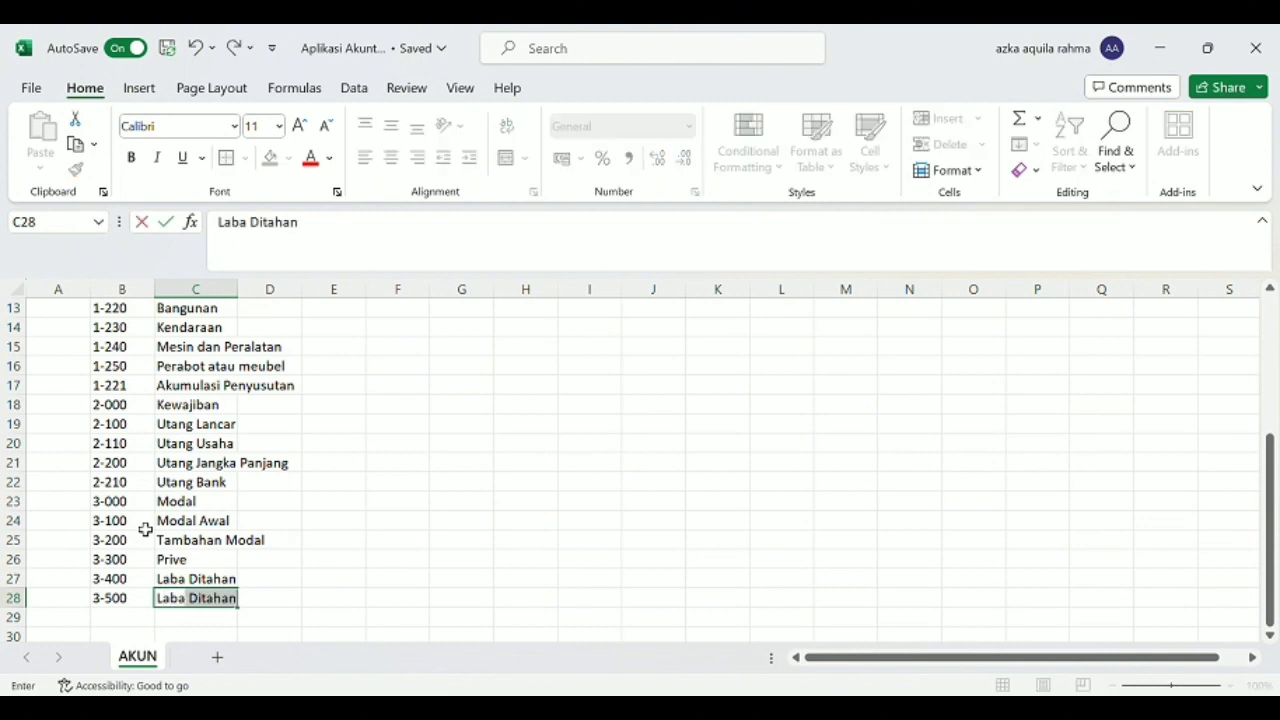
type("Peri")
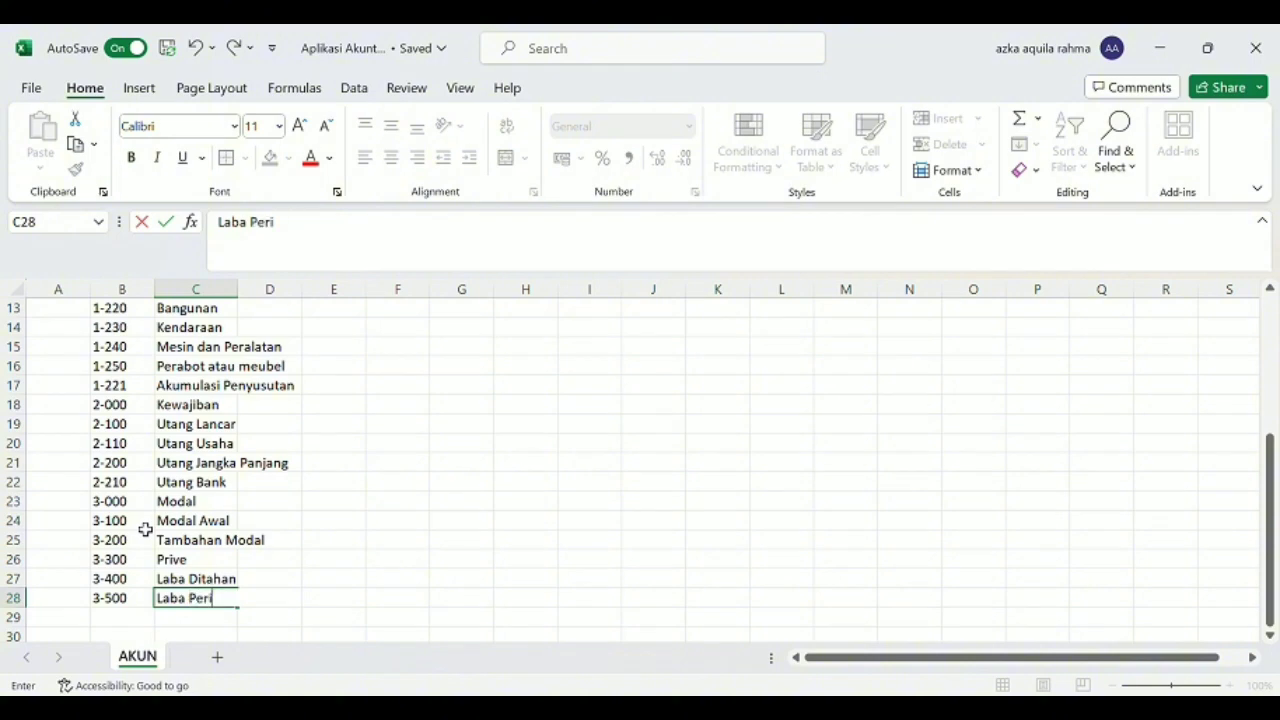
type("ode Be")
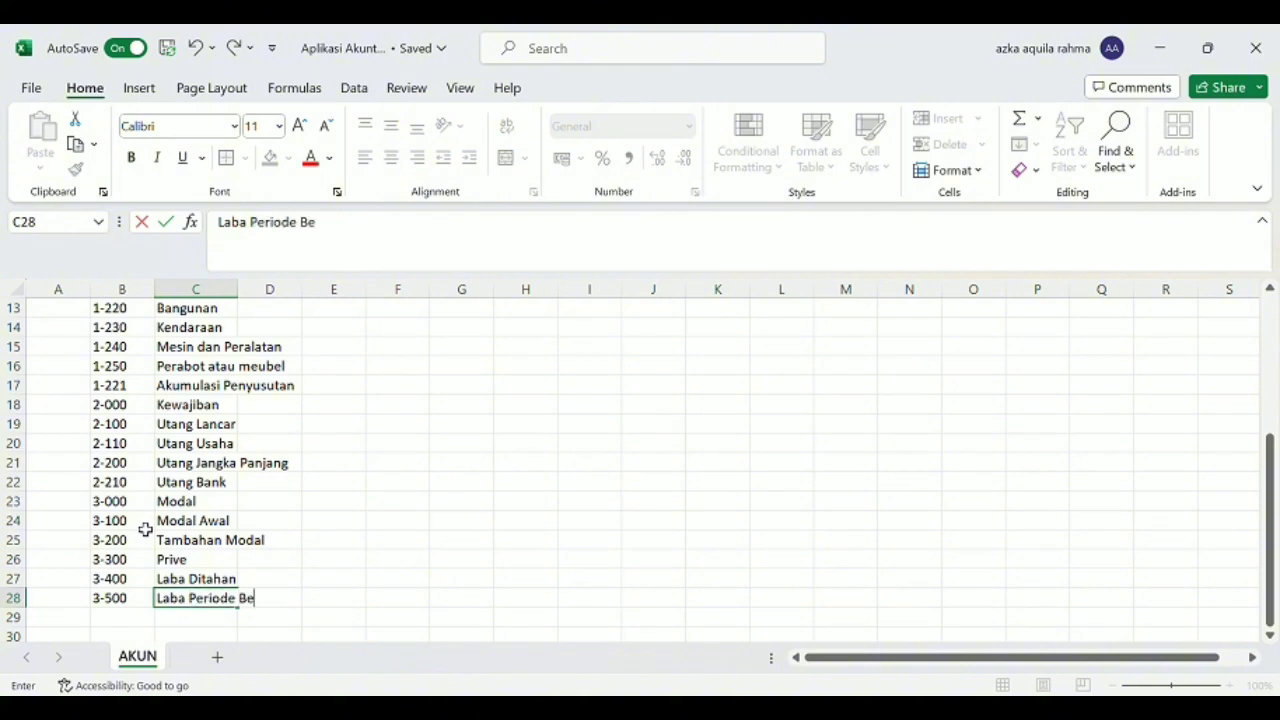
type("rjalan")
key("Return")
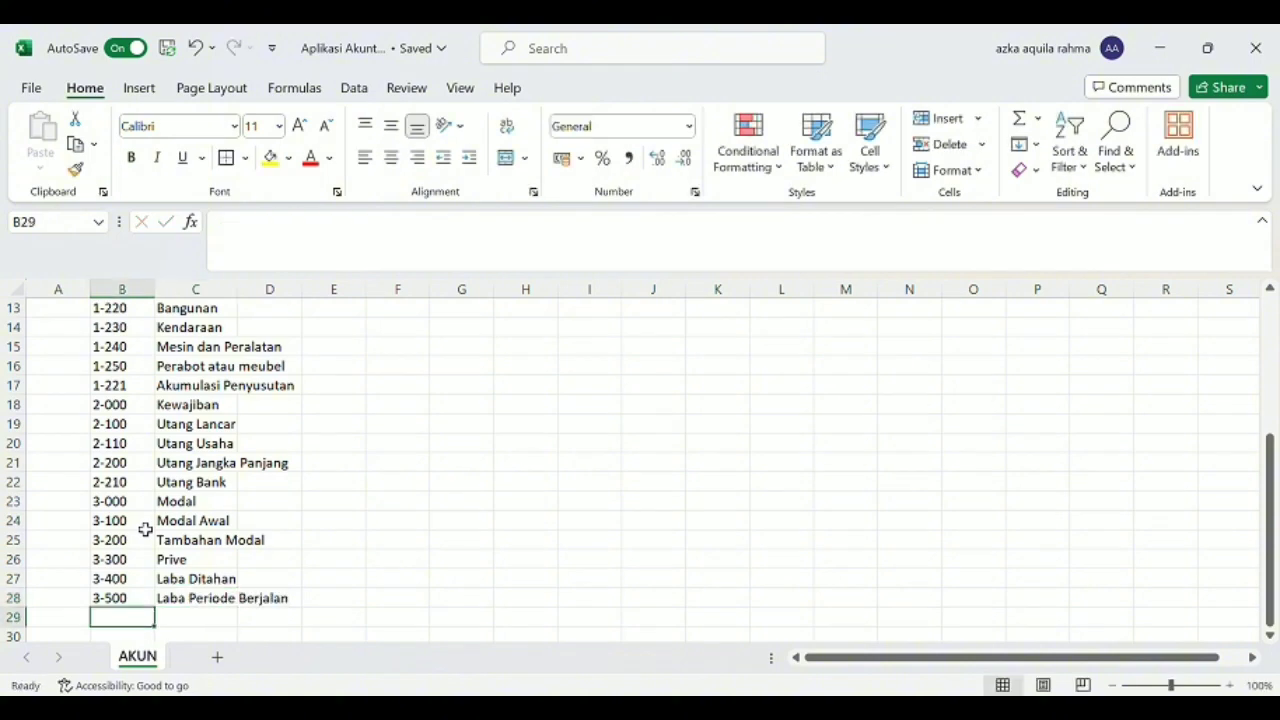
Enter the account with code 4-000 and name "Pendapatan" in row 29.
key("BackSpace")
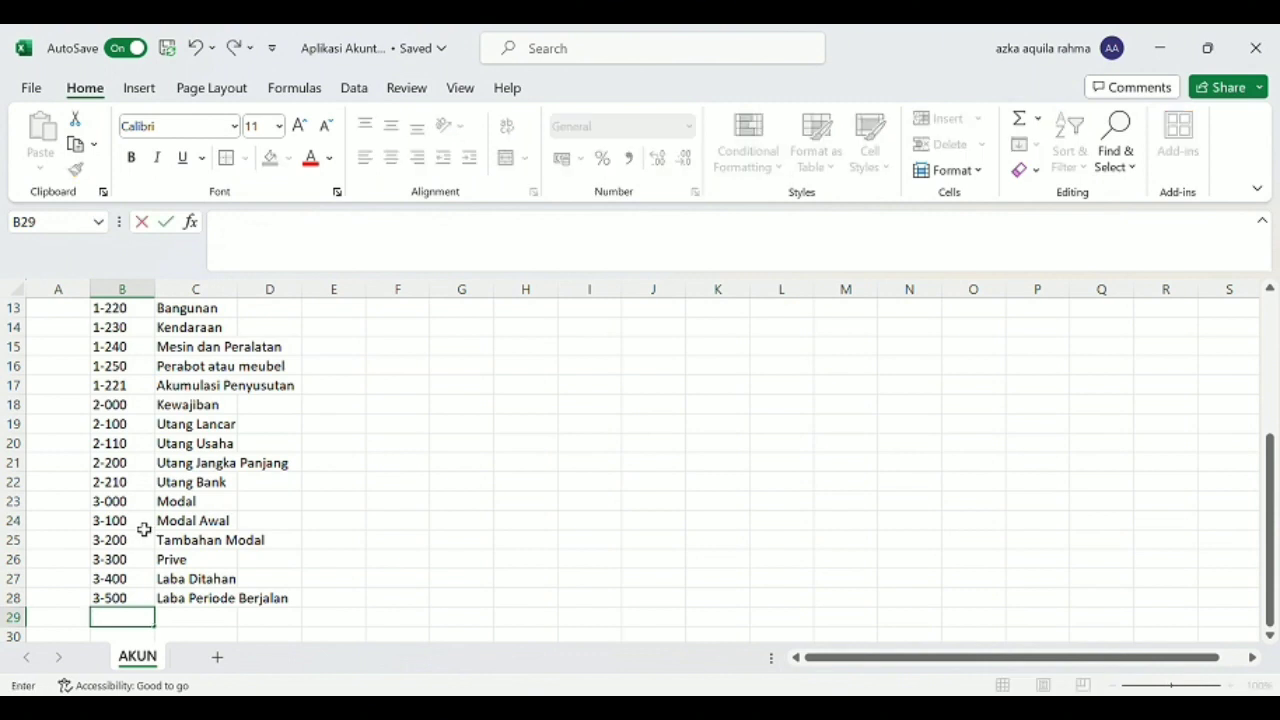
type("4-000")
key("Tab")
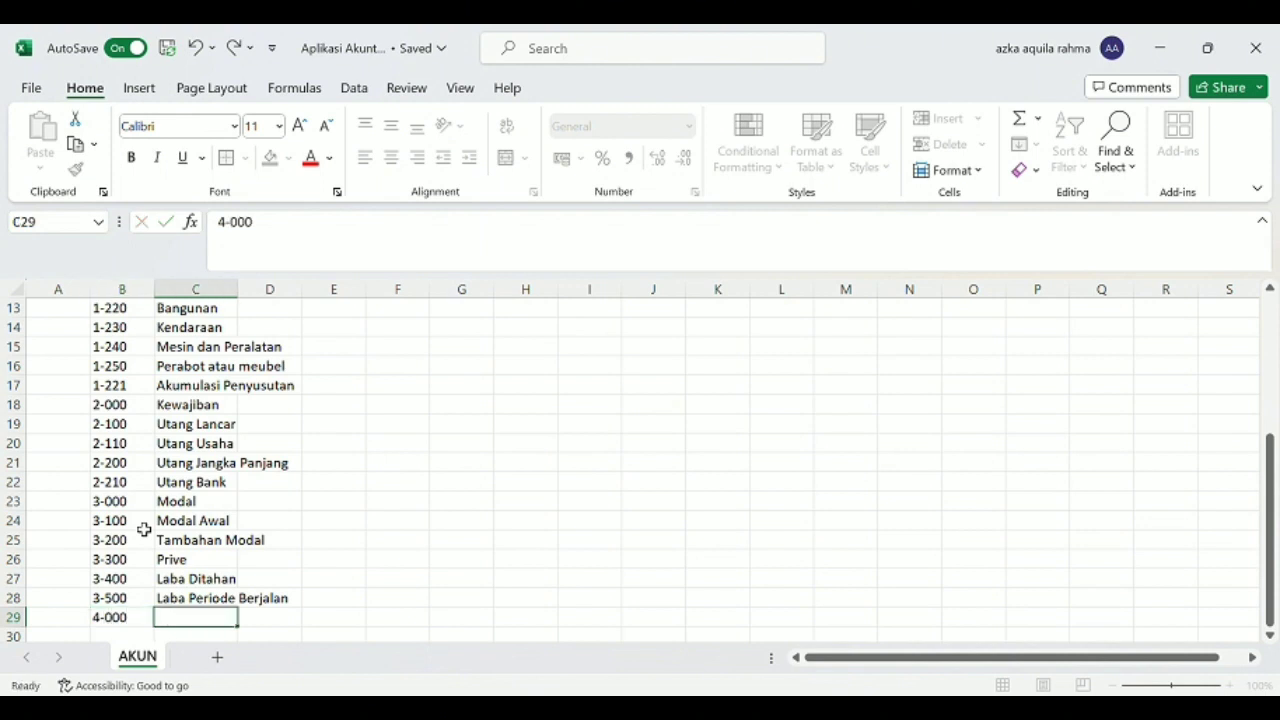
type("Pend")
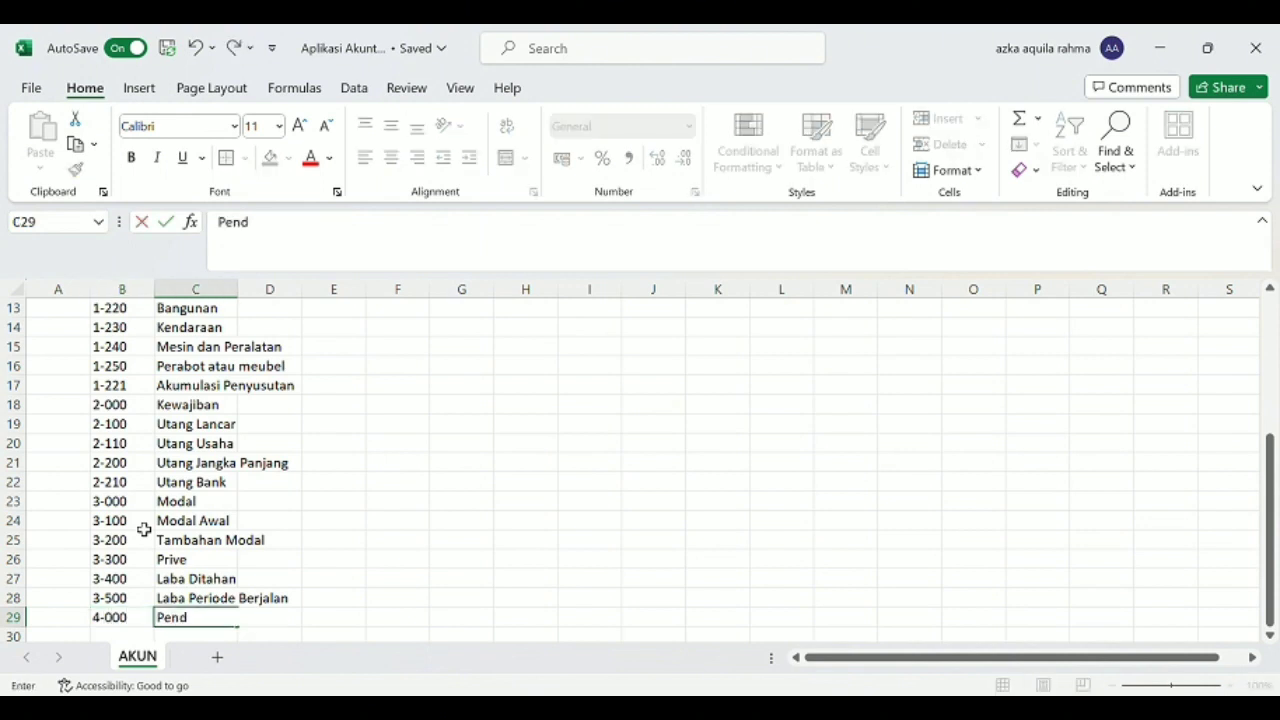
type("apatan")
key("Return")
Enter the account with code 4-100 and name "Pendapatan Usaha" in row 30.
key("Left")
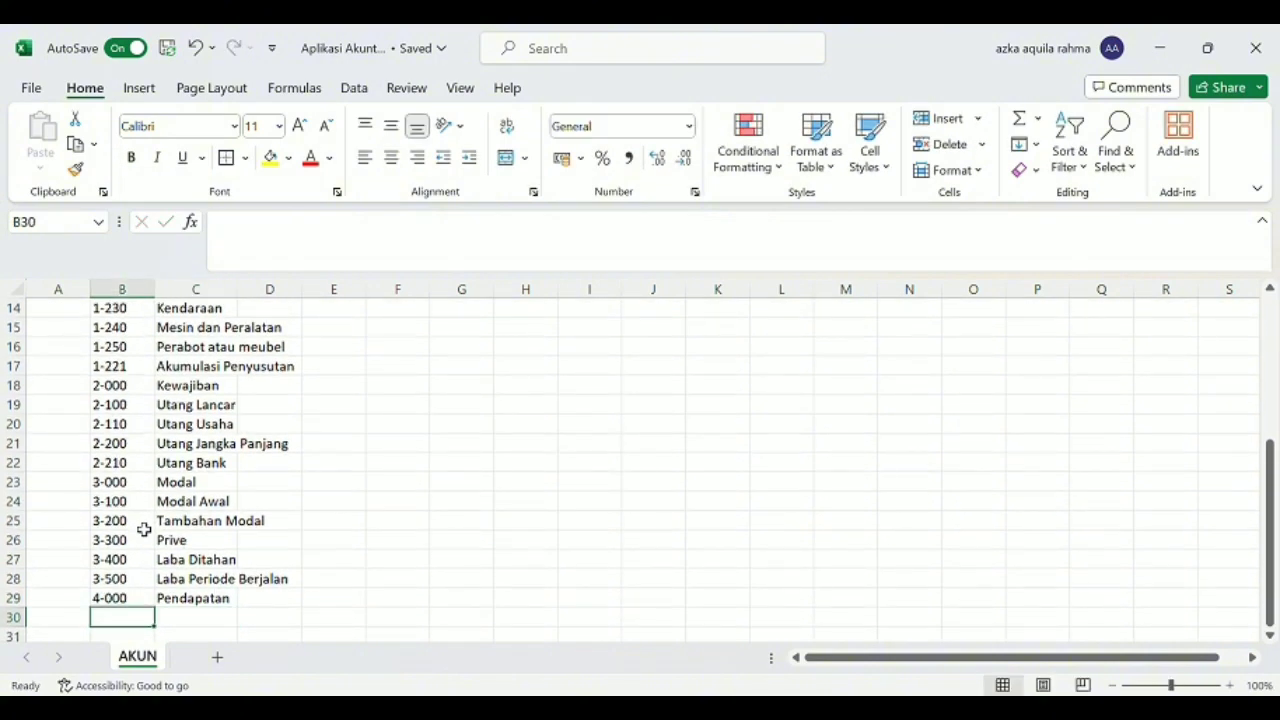
type("4")
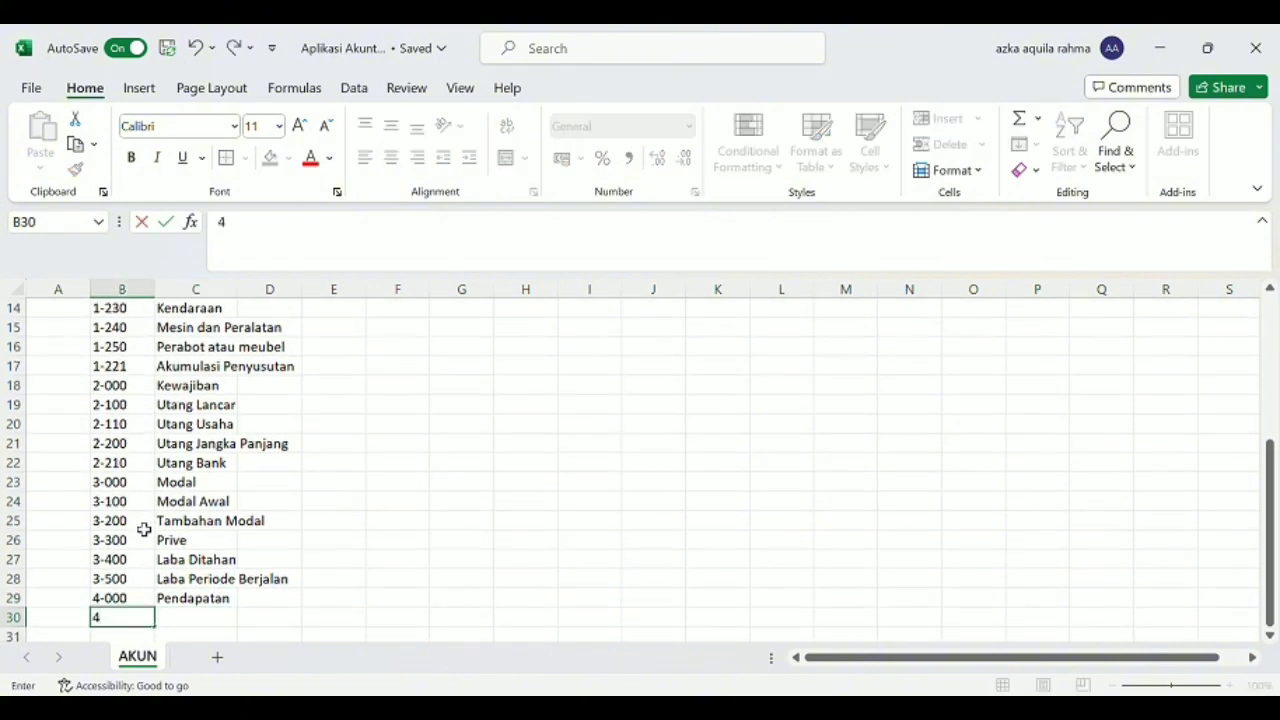
type("-100")
key("ctrl+Return")
key("Tab")
type("Penda")
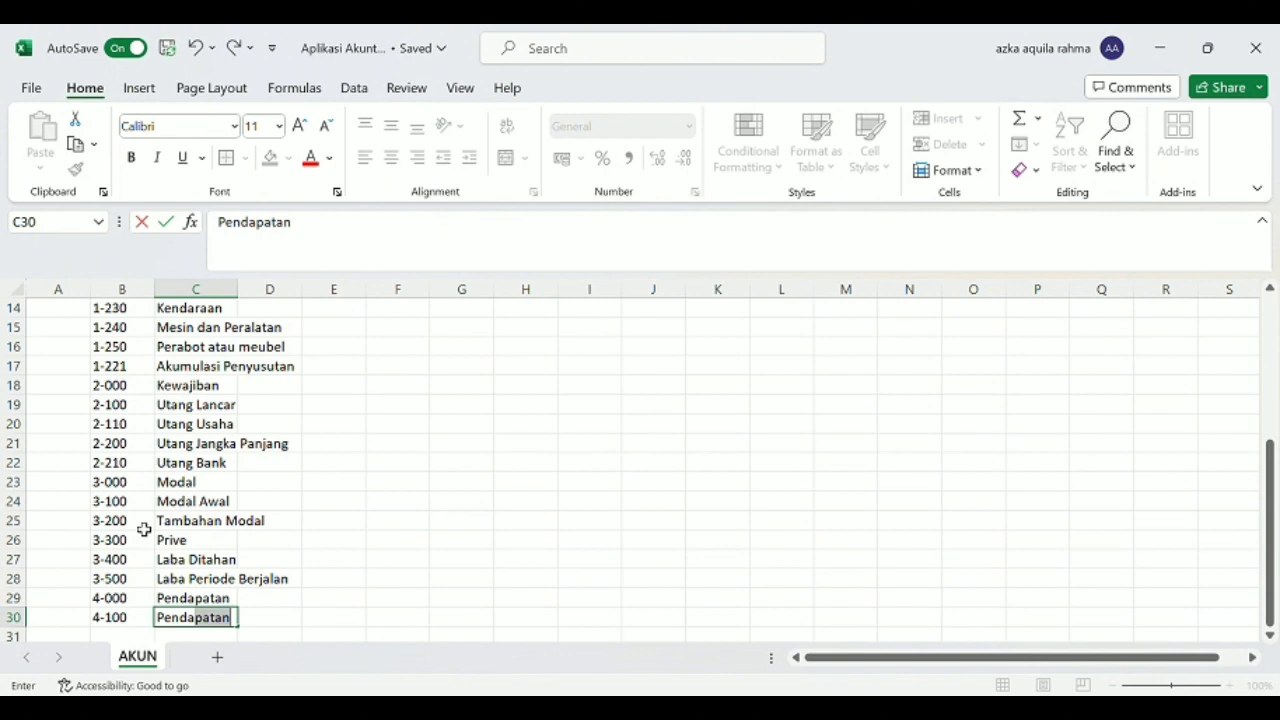
key("Return")
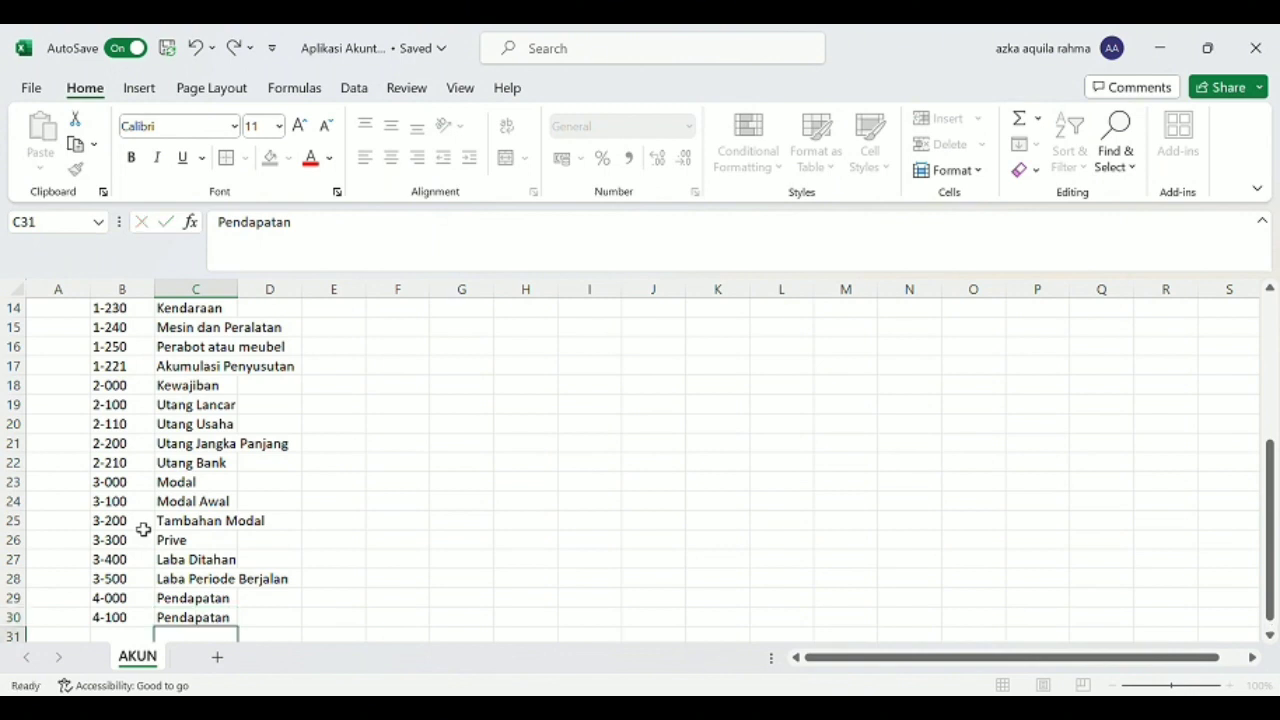
key("Up")
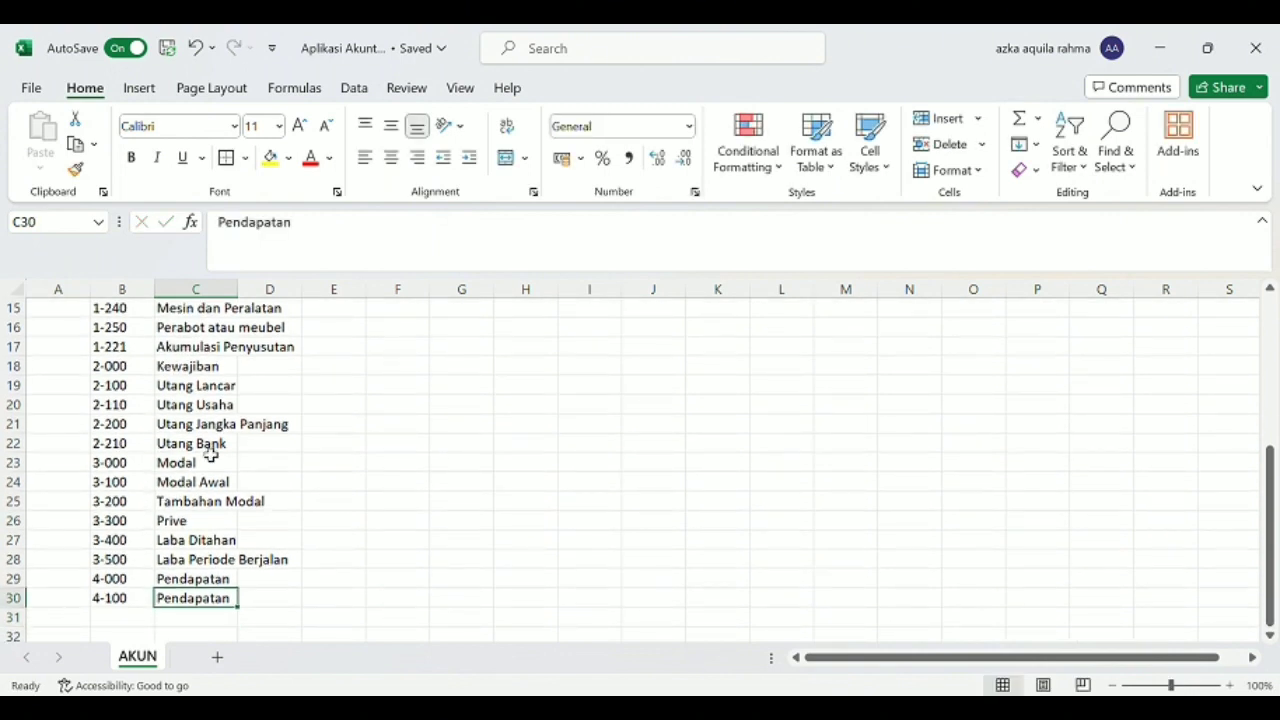
left_click(395, 245)
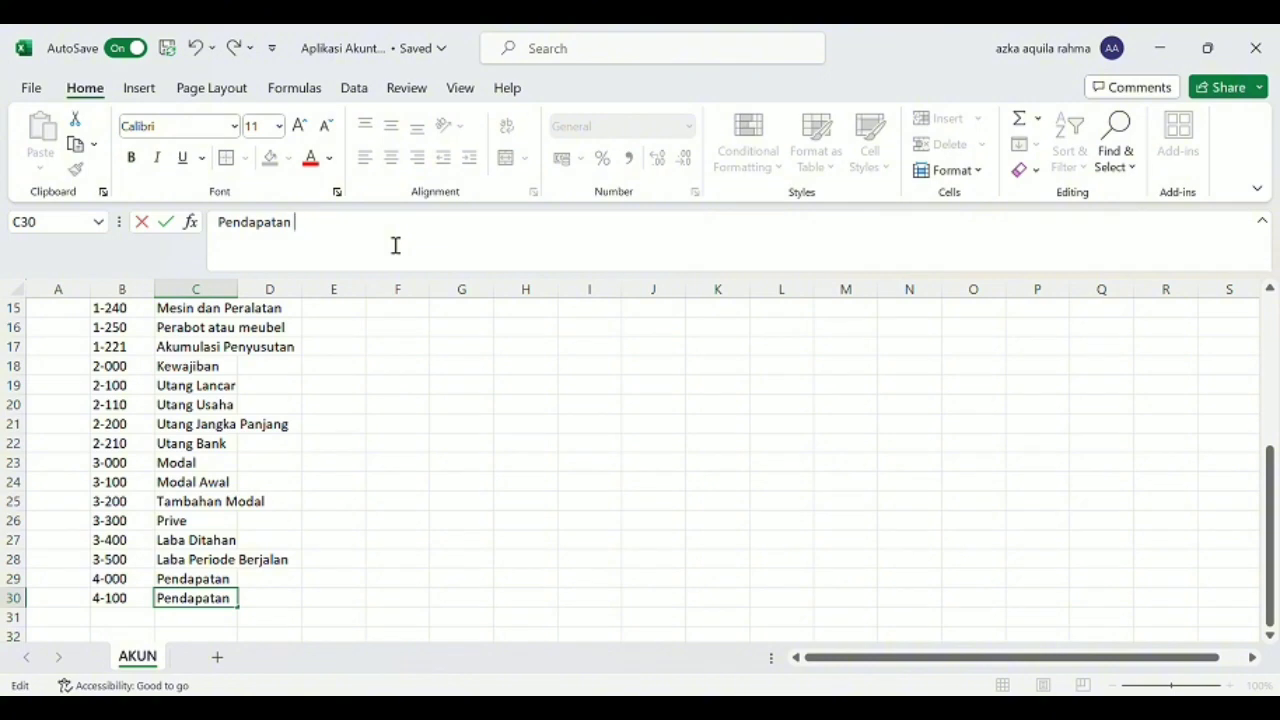
type("Usaha")
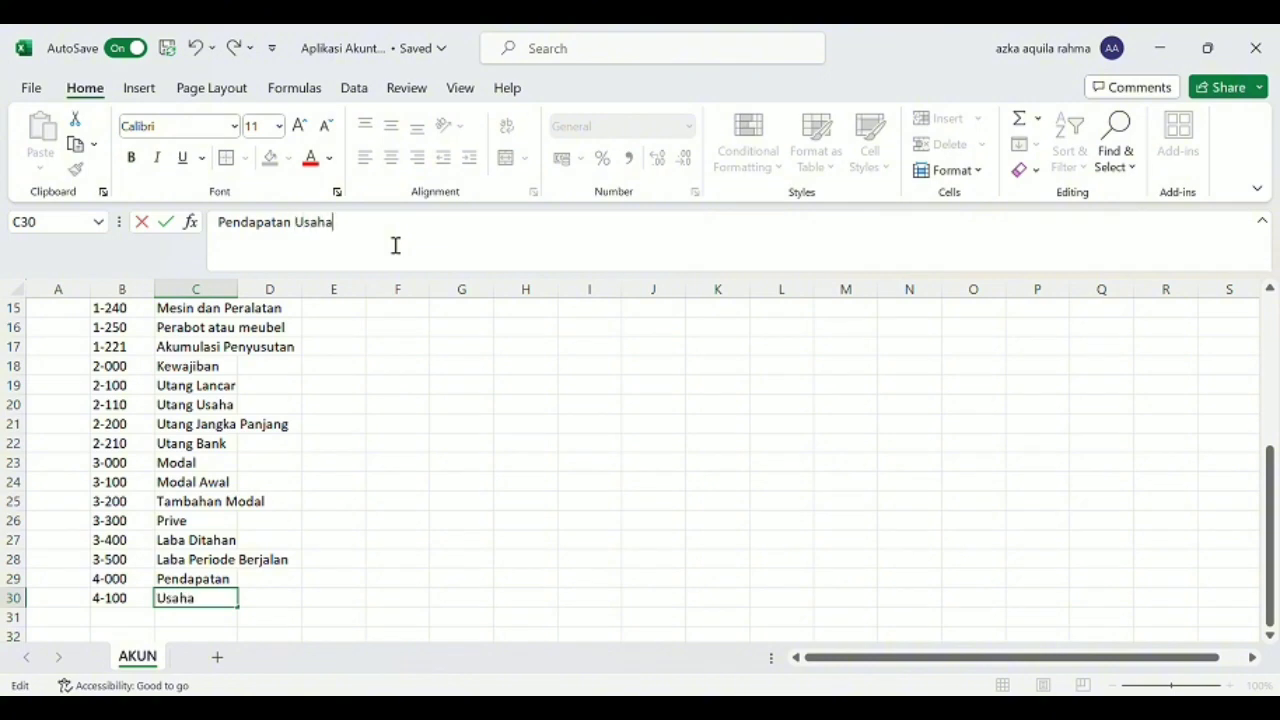
Enter the account with code 4-200 and name "Pendapatan Lainnya" in row 31.
left_click(113, 617)
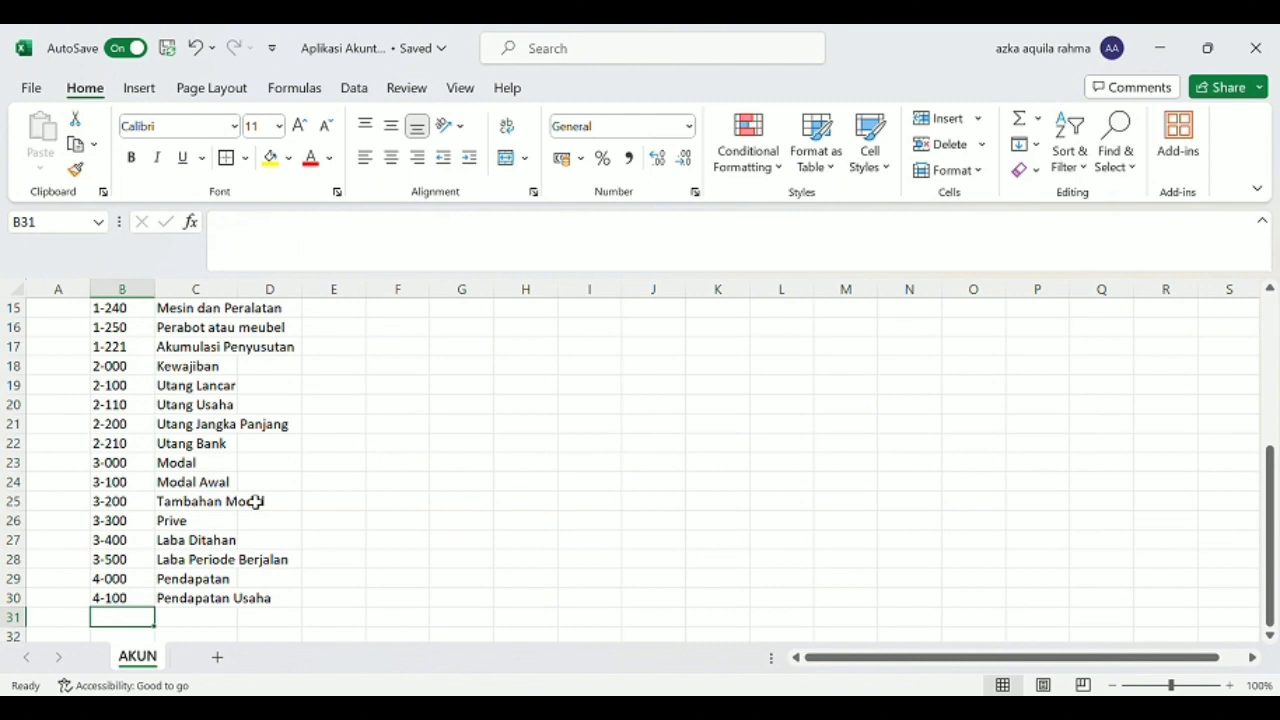
type("4-200")
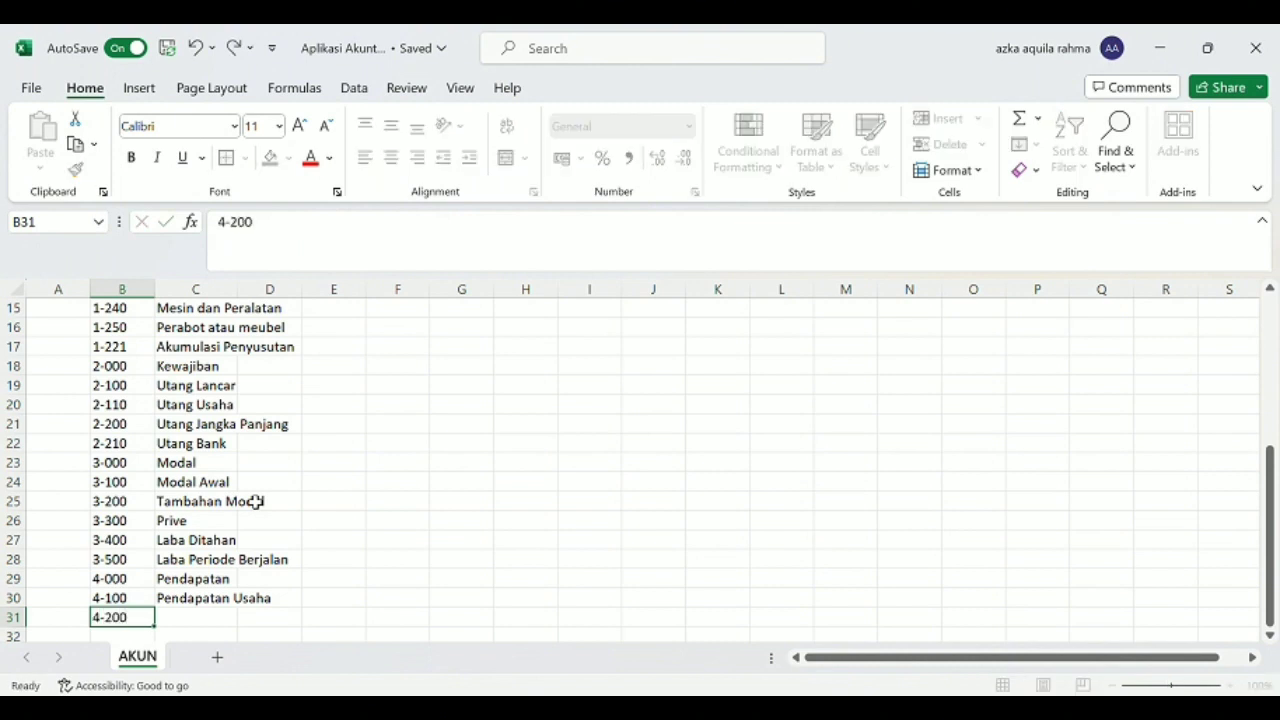
key("Tab")
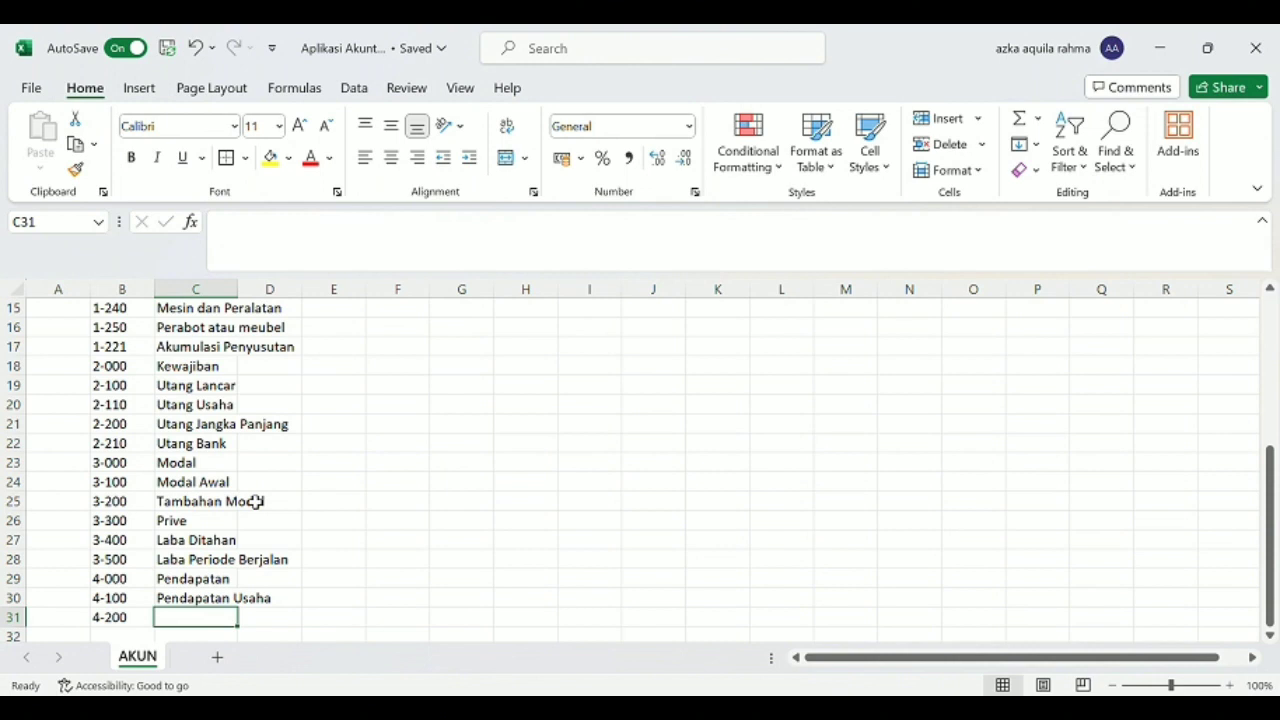
type("Pend")
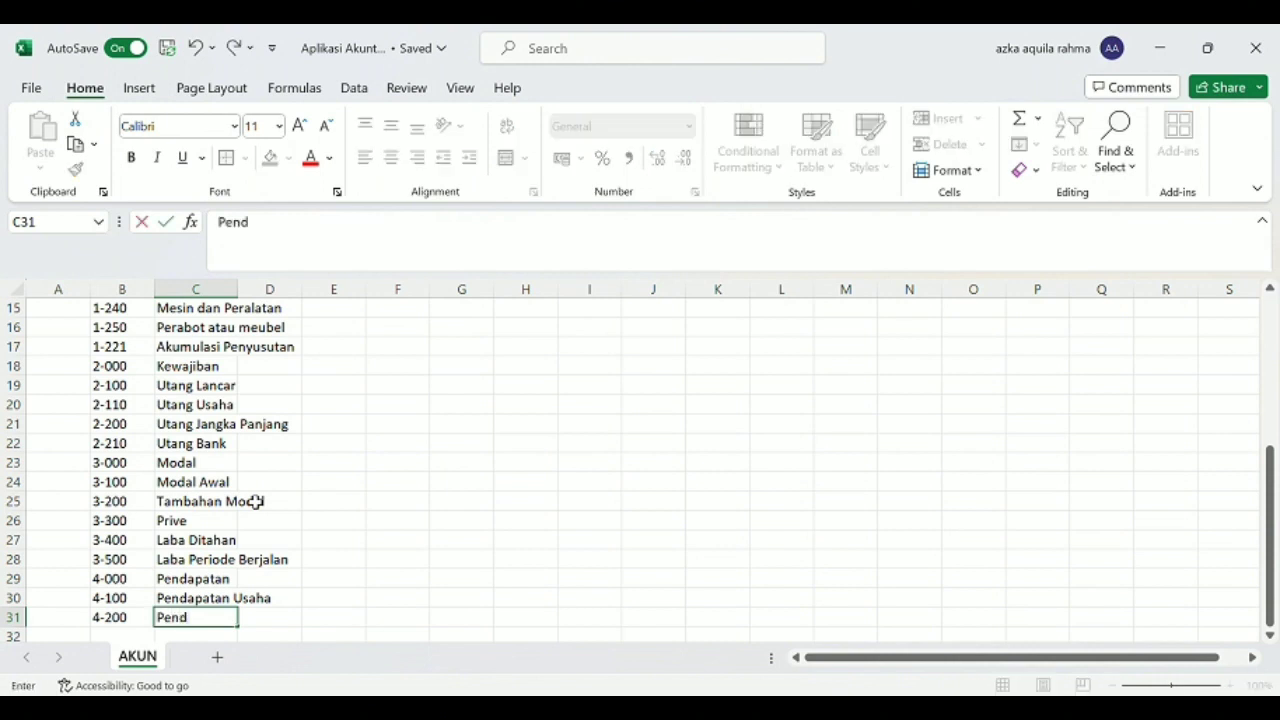
type("apatan a")
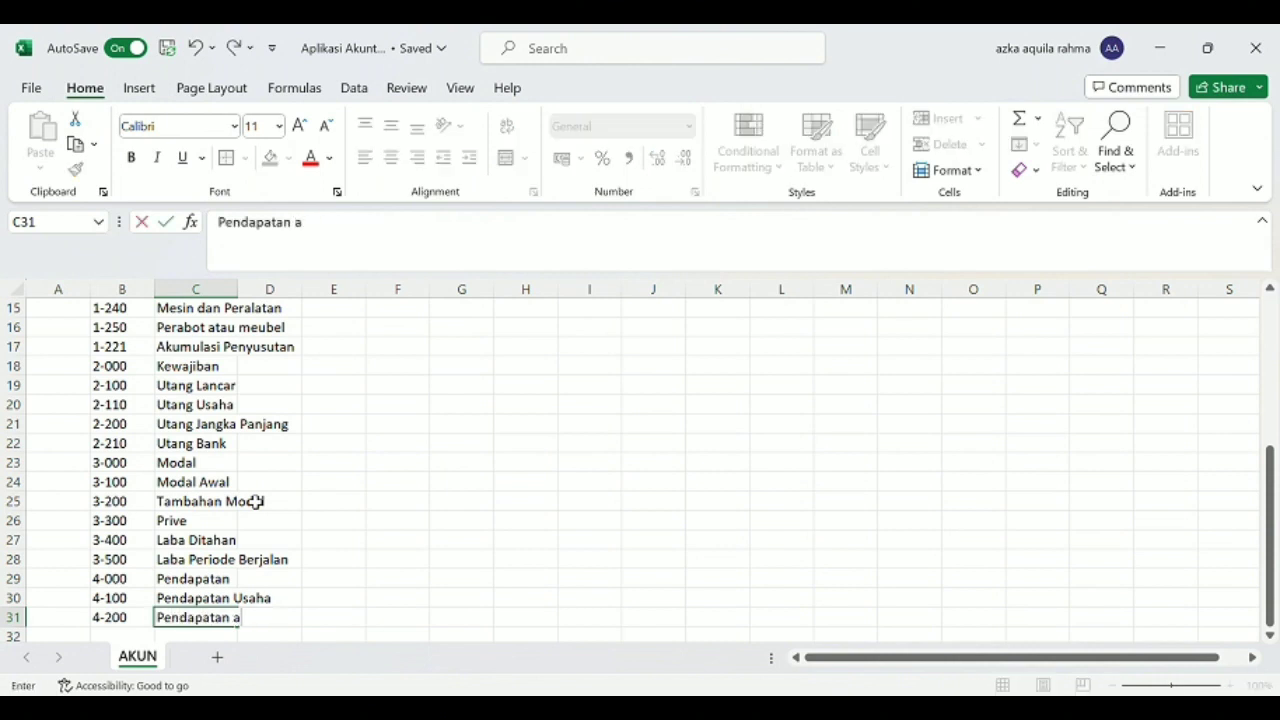
key("BackSpace")
type("Lainnya")
key("Return")
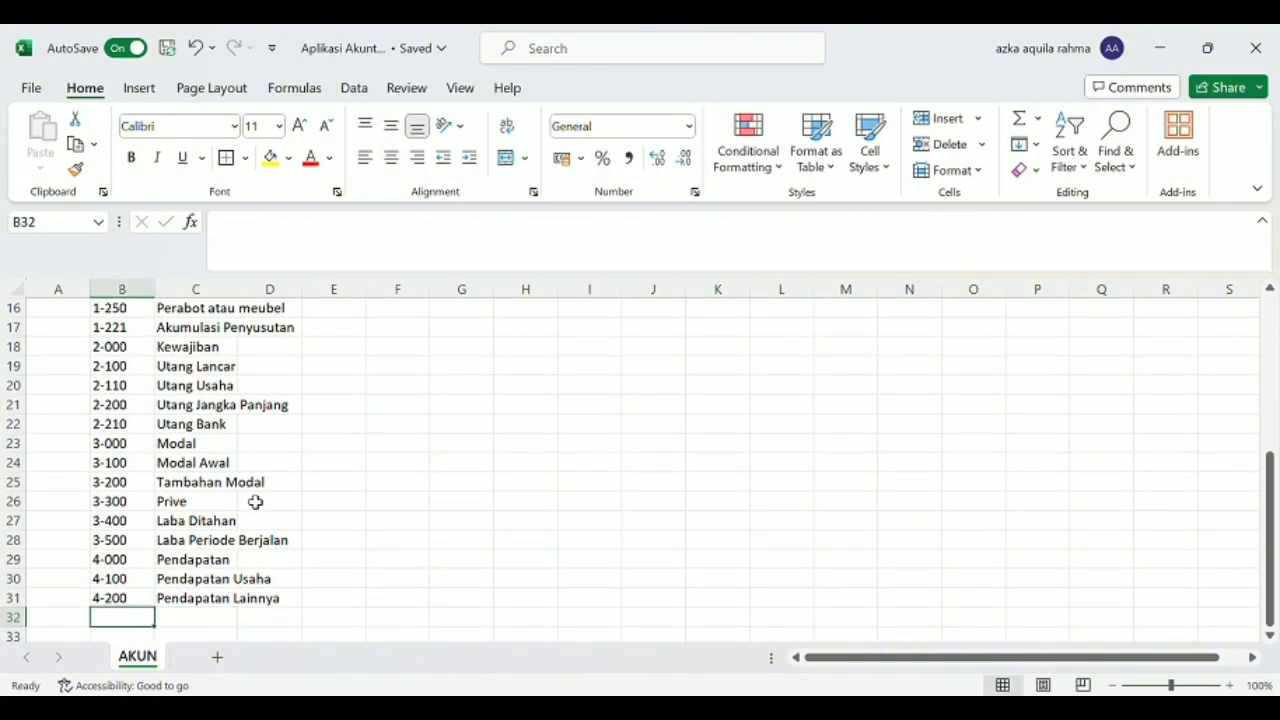
Enter the account with code 5-000 and name "Biaya Atas Pendapatan" in row 32.
double_click(138, 611)
type("5")
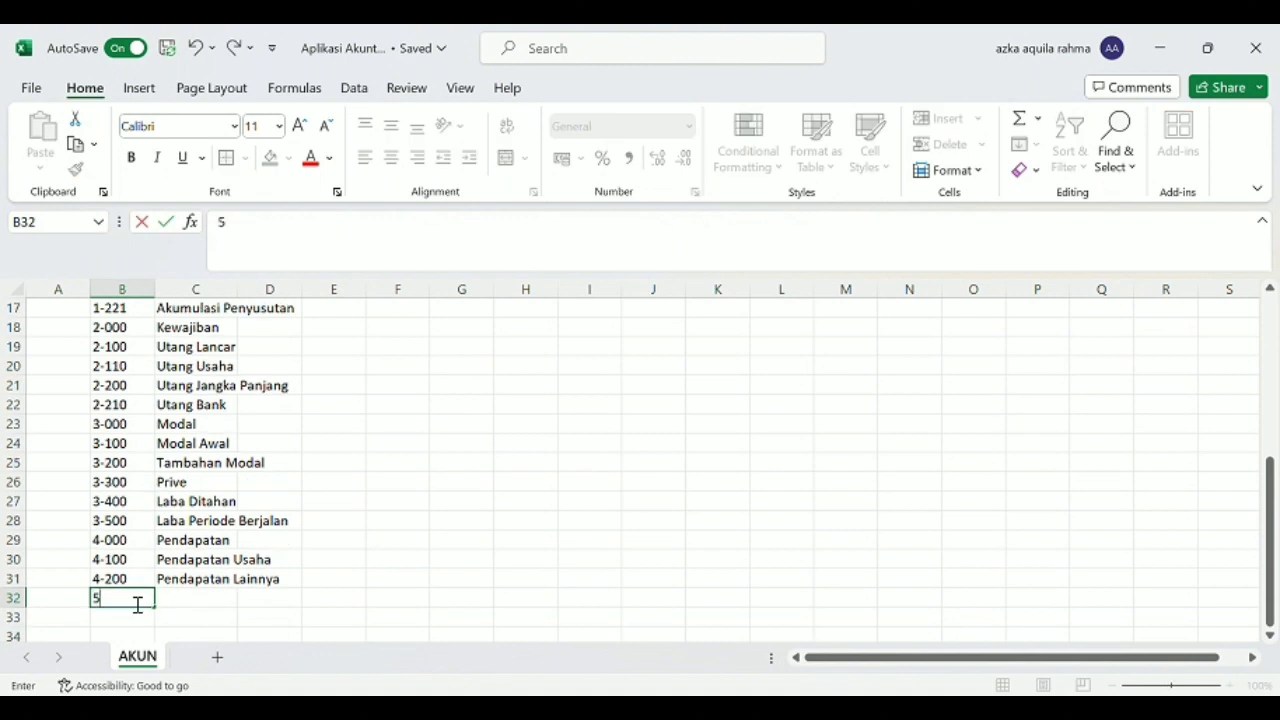
type("-000")
key("Tab")
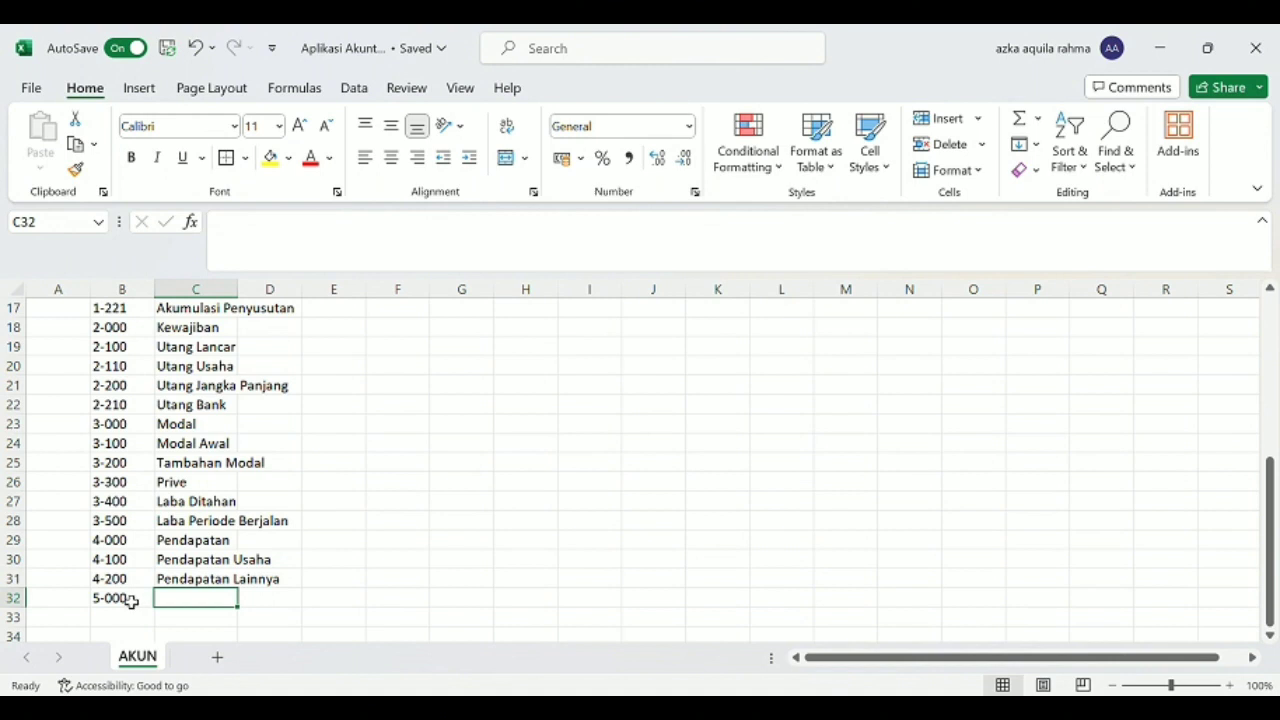
type("Biaya Ta")
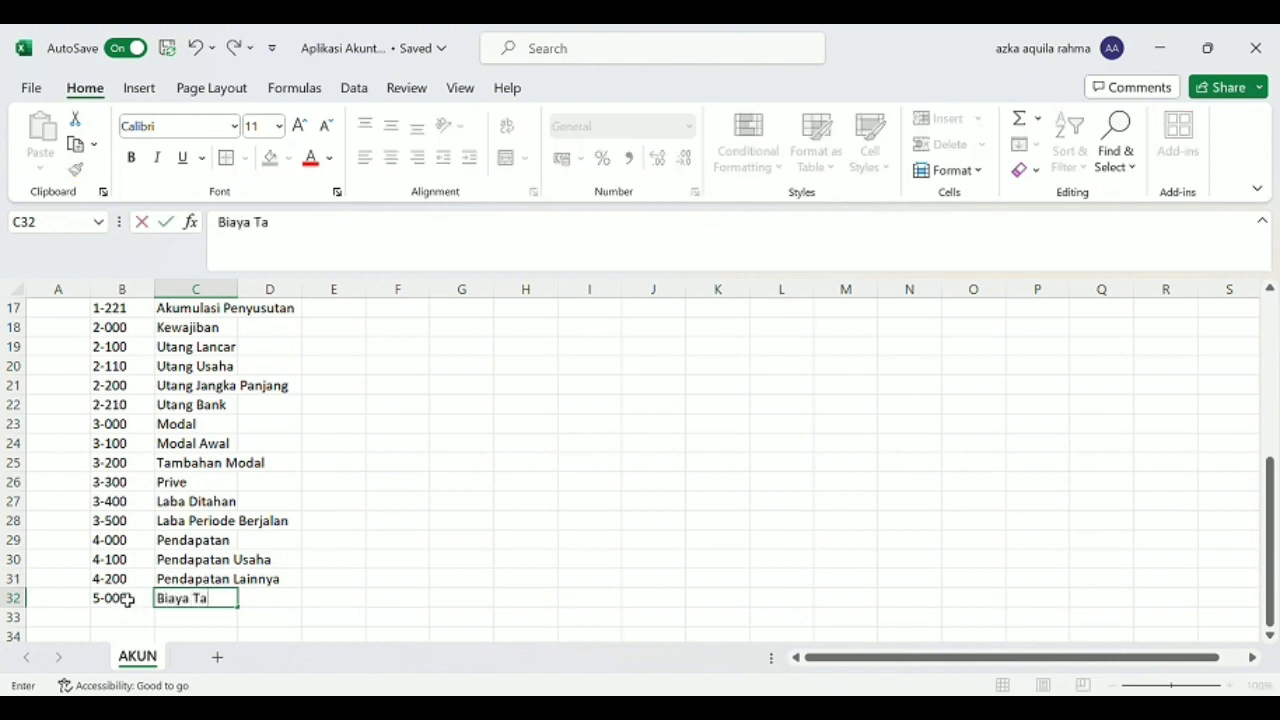
key("BackSpace")
key("BackSpace")
type("Atas Pend")
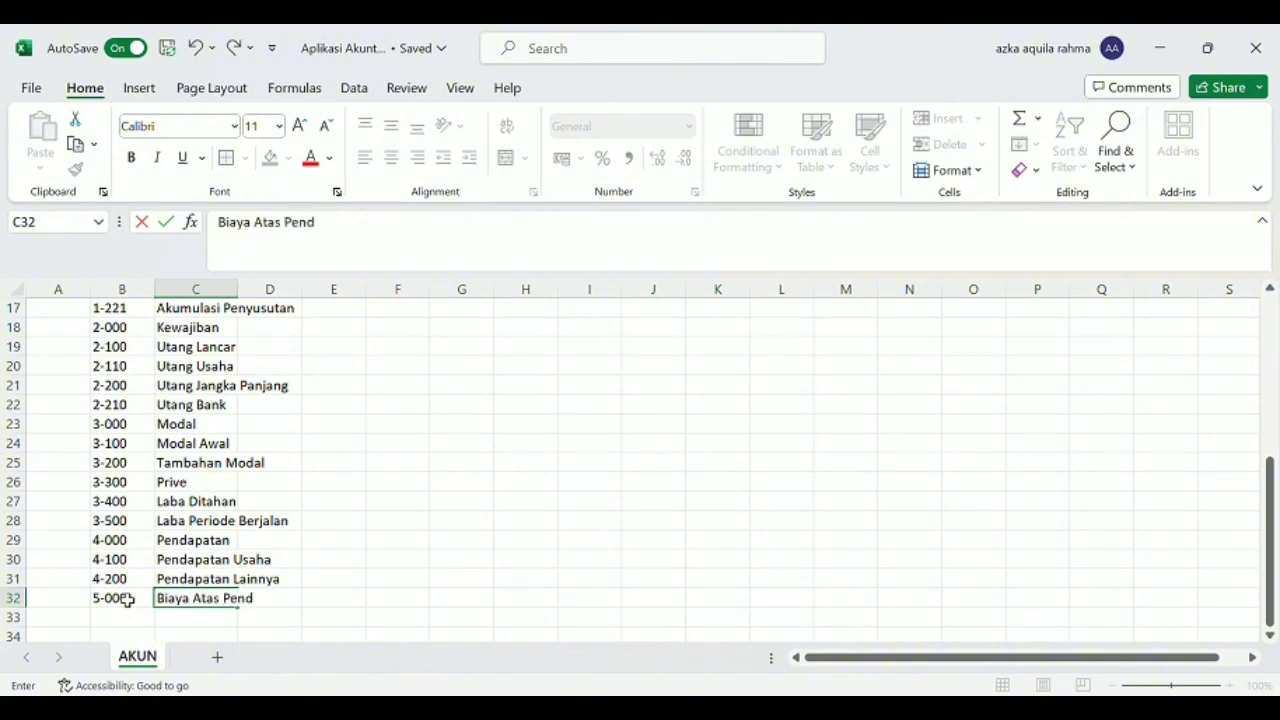
type("apatan")
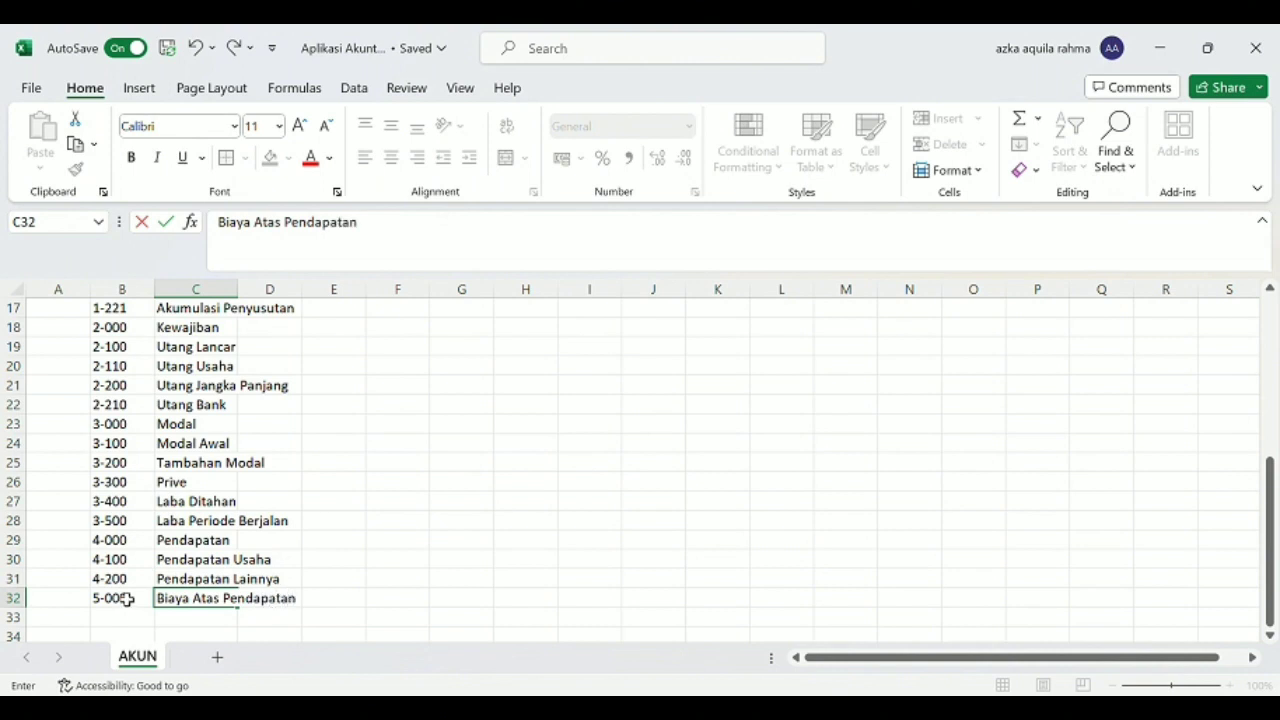
key("Return")
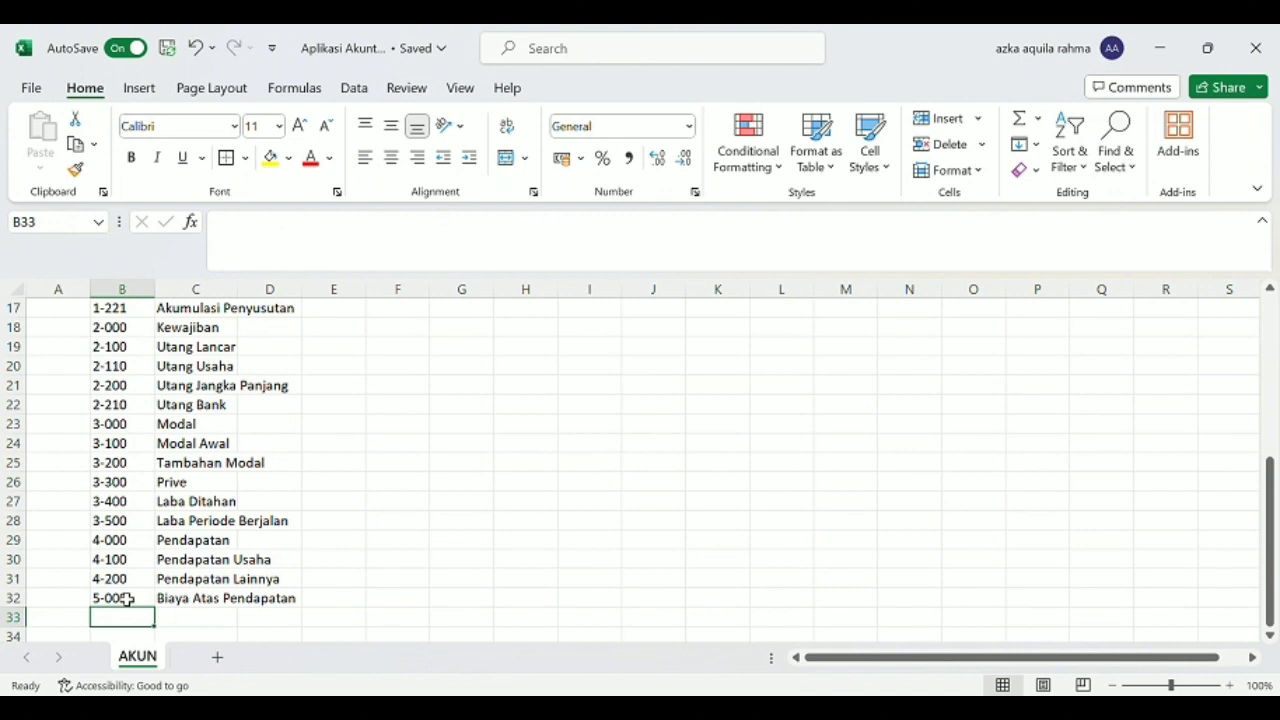
Enter the account codes 5-100 and 5-200 in cells B33 and B34.
type("5-100")
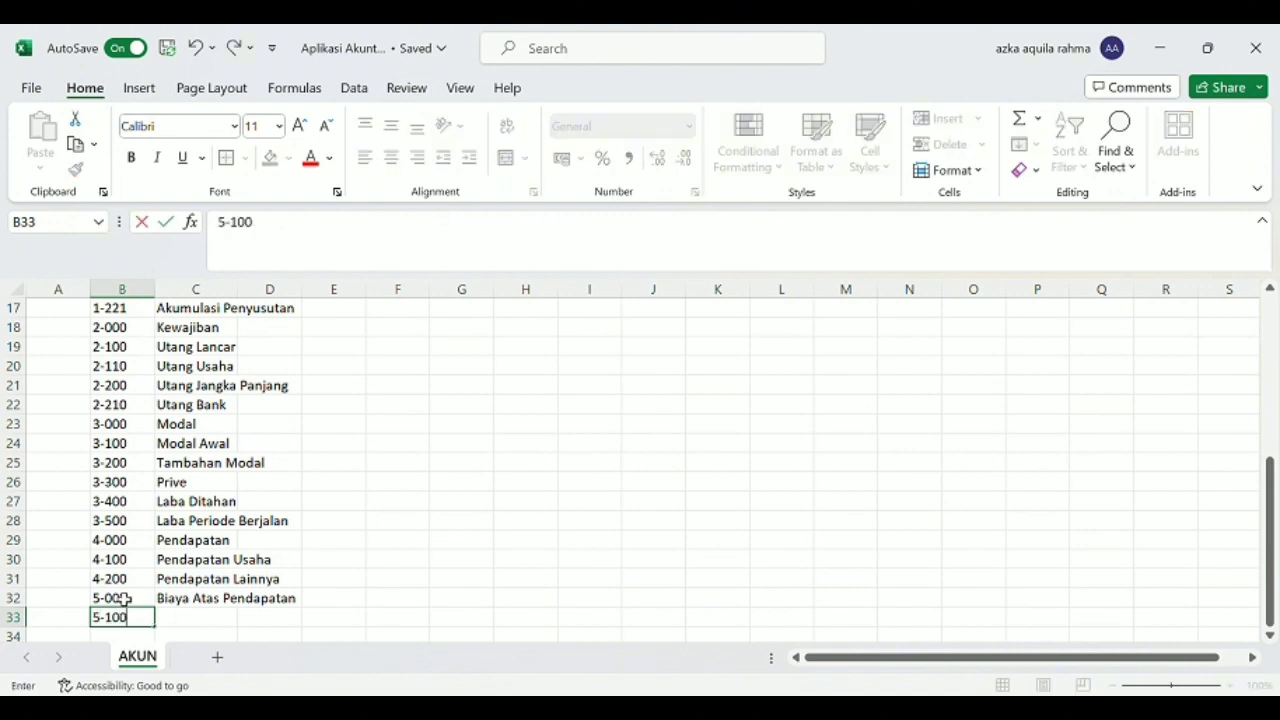
key("Return")
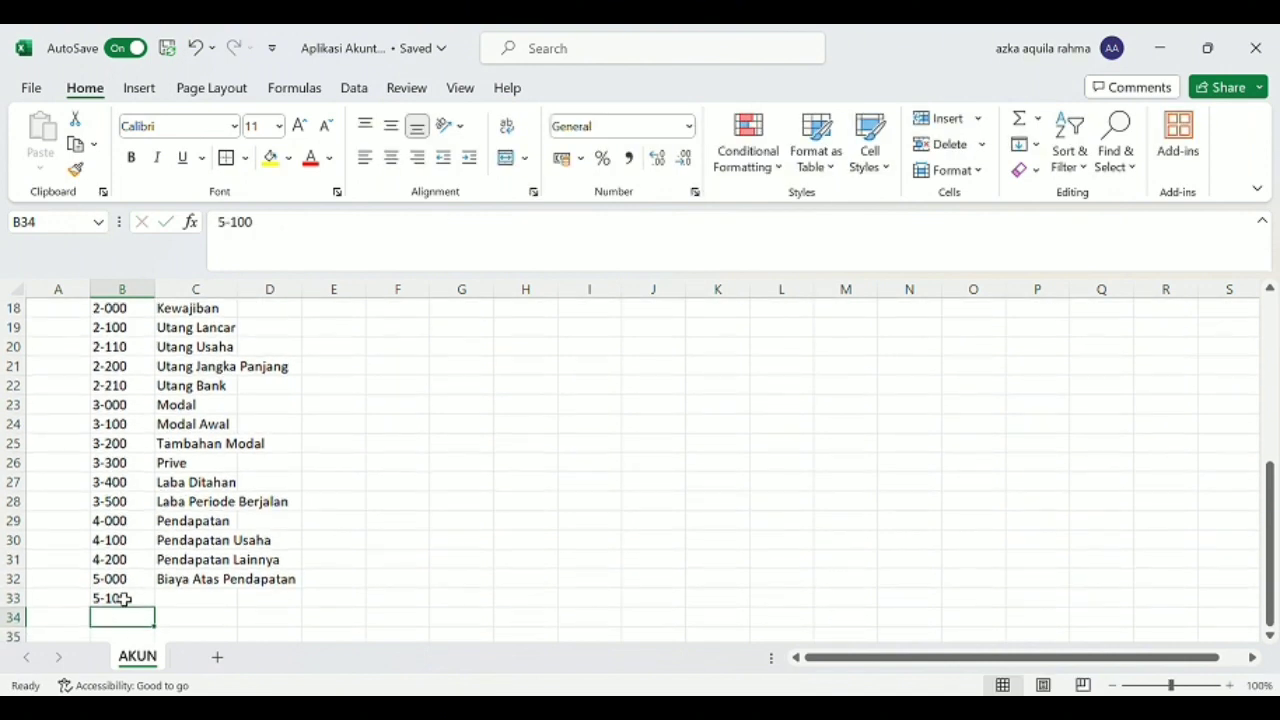
type("5-200")
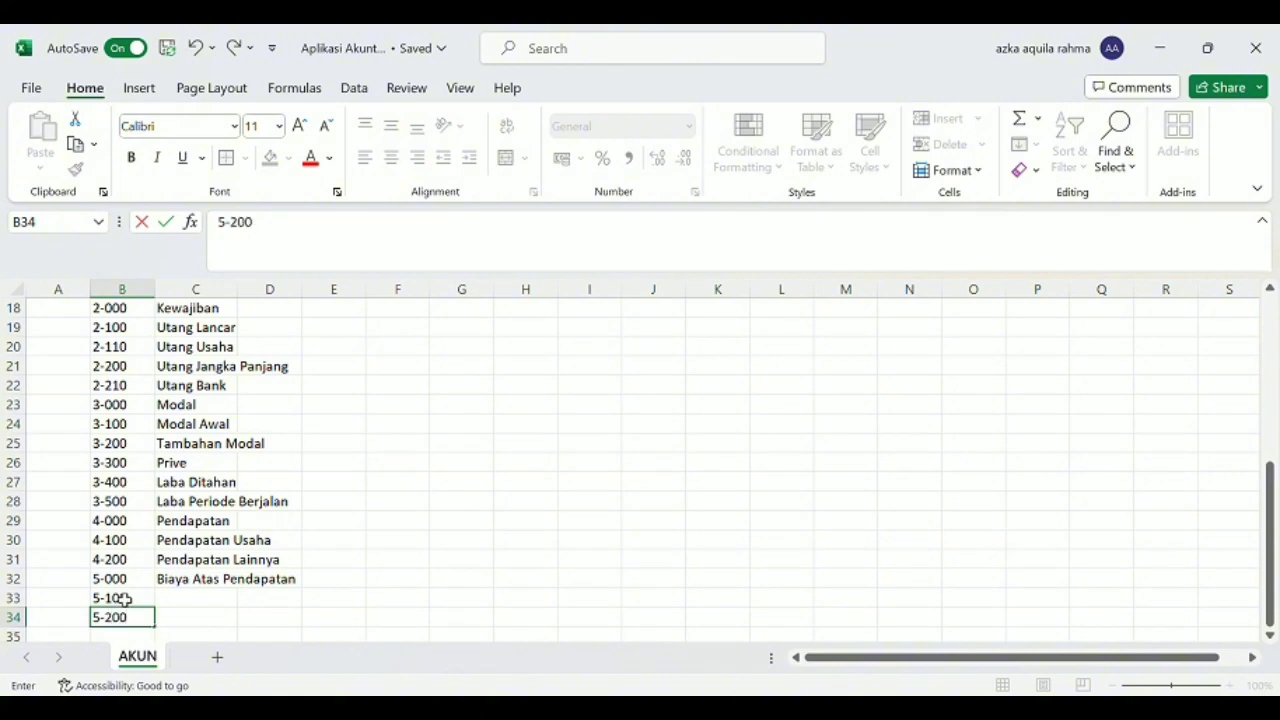
key("Tab")
Name account 5-100 "Harga Pokok Produksi" and account 5-200 "Biaya Lainnya" in column C.
key("Up")
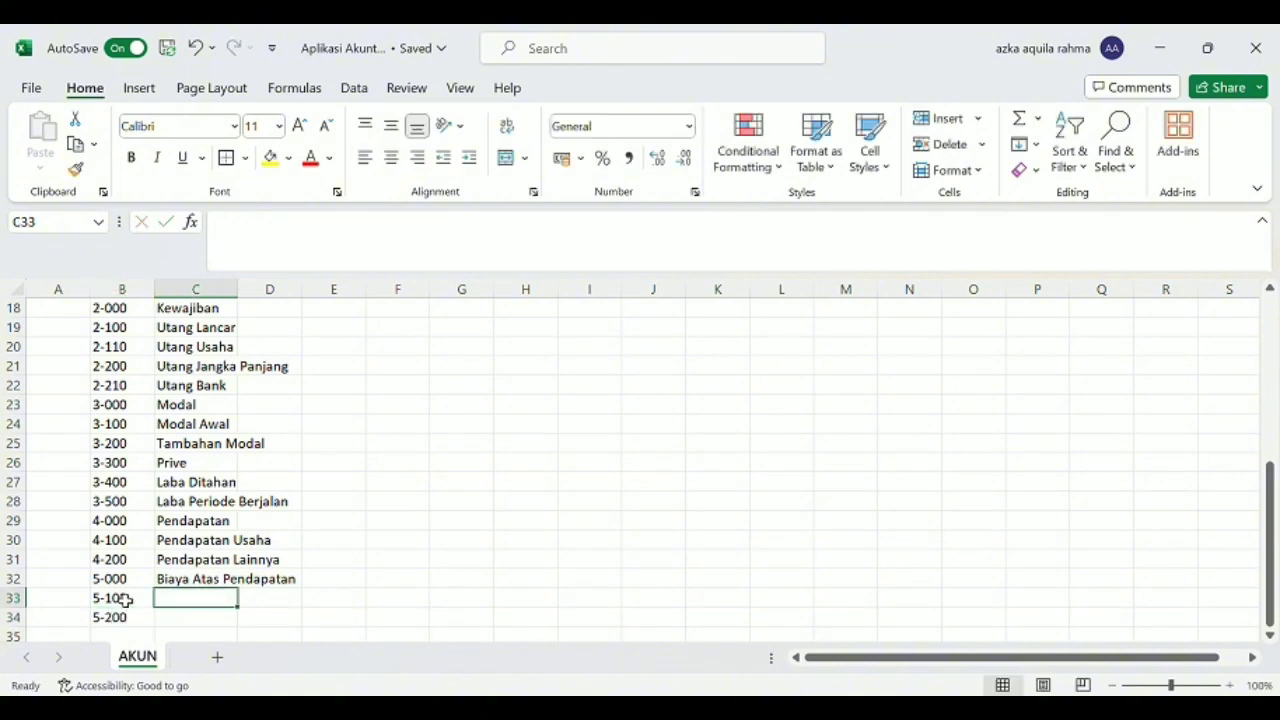
type("Harga ")
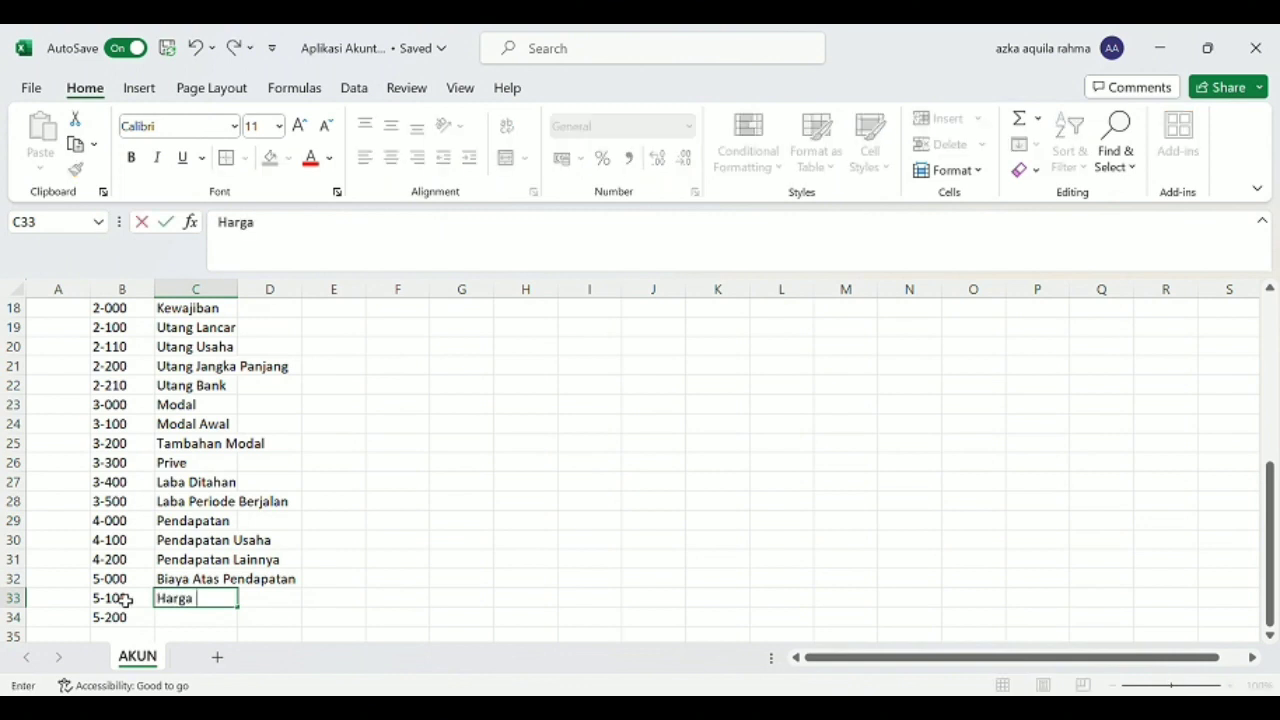
type("Pokok P")
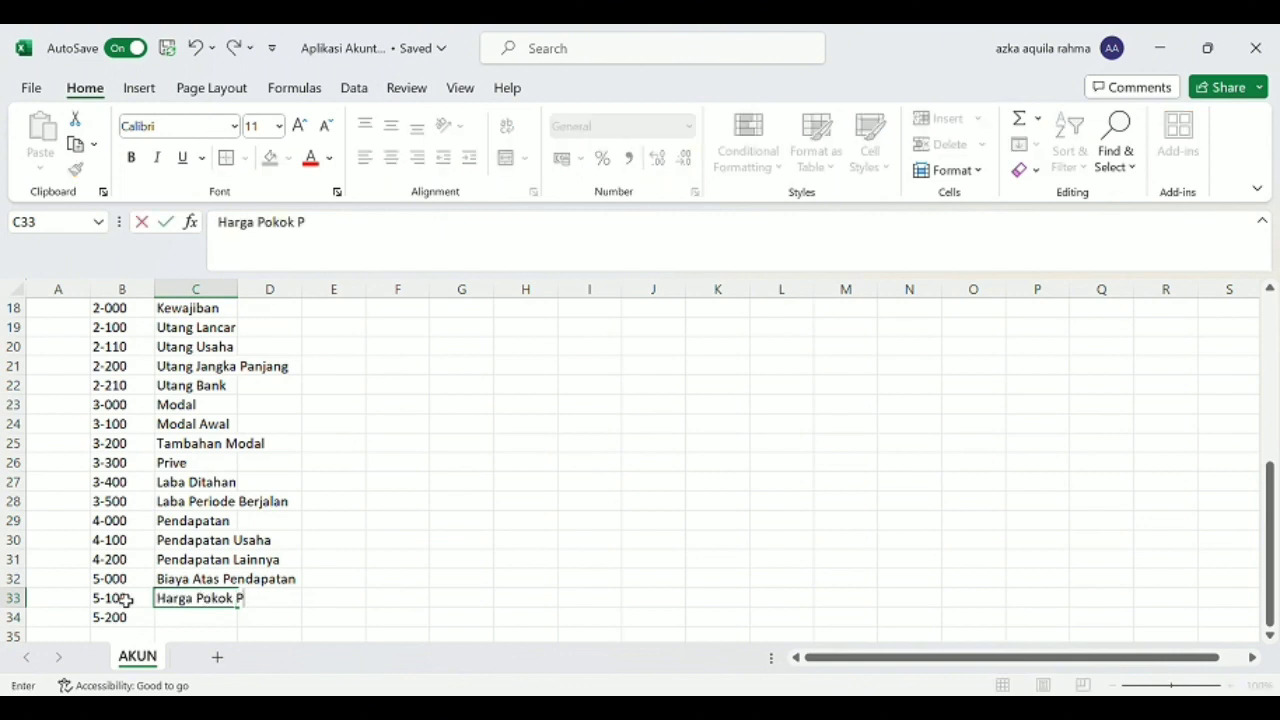
type("roduksi")
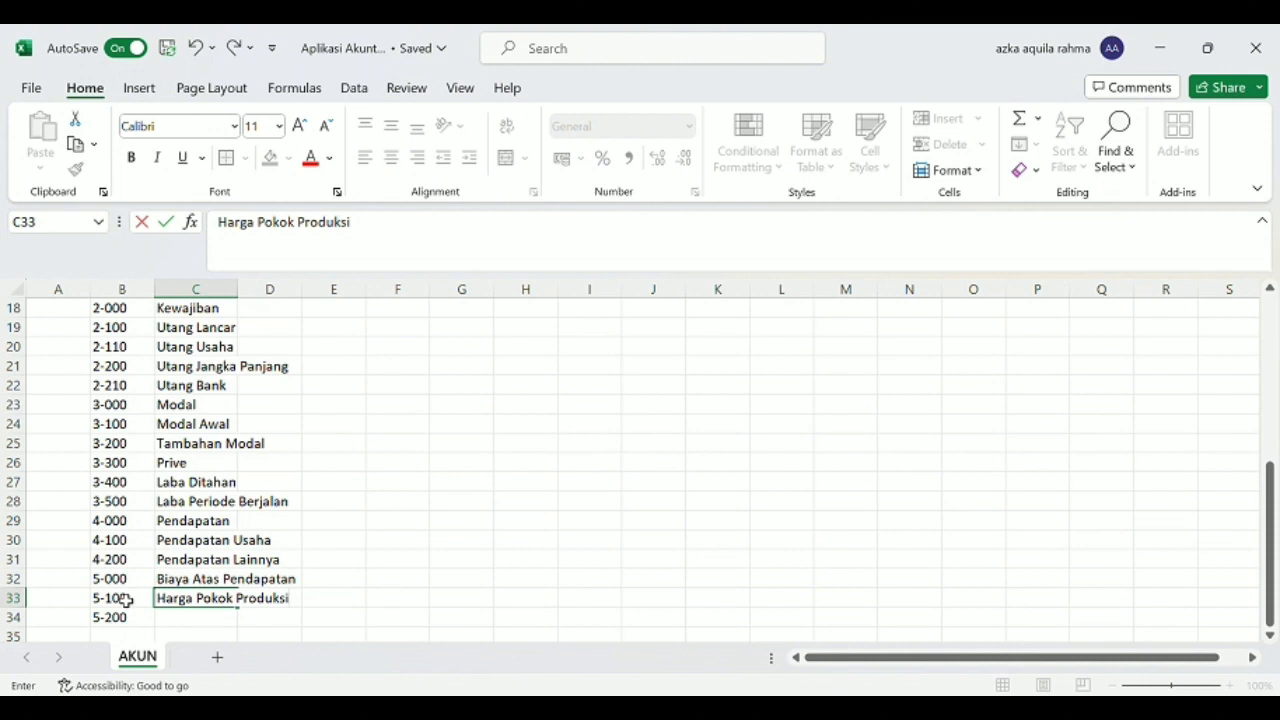
key("Return")
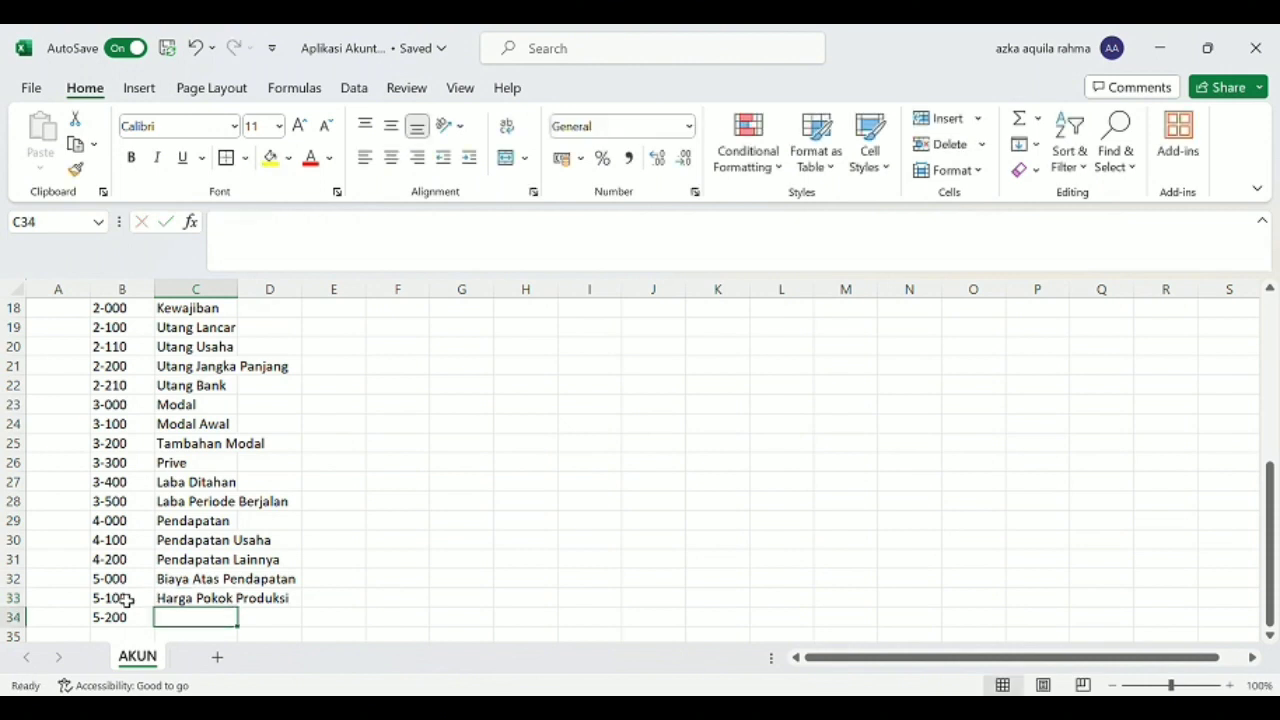
type("Biaya Lainnya")
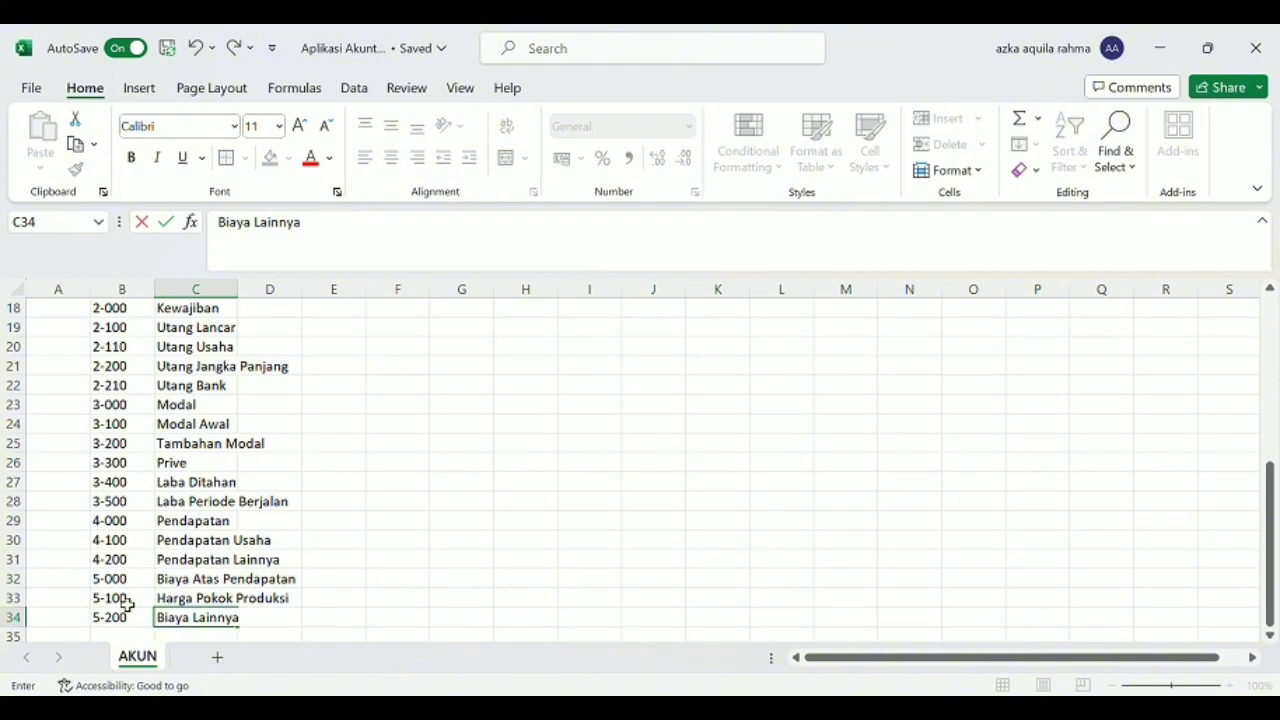
key("Return")
Enter the account codes 6-000 and 6-100 in cells B35 and B36.
key("Left")
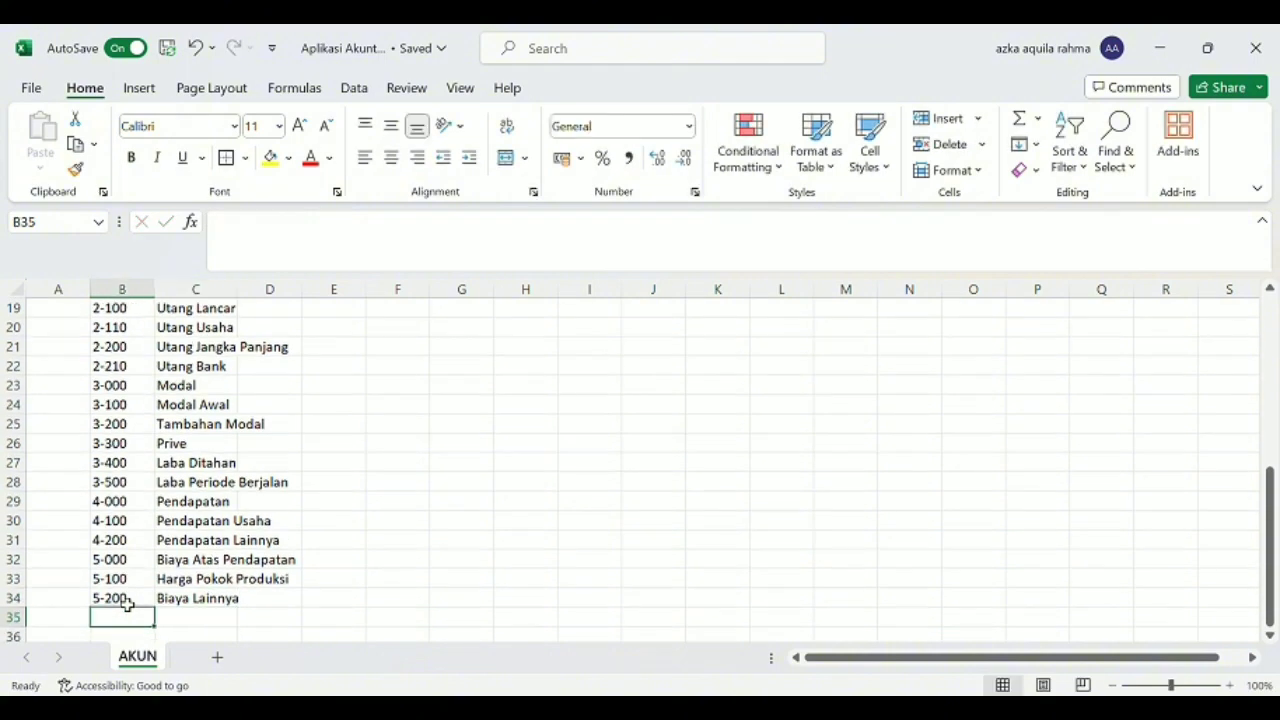
type("6-")
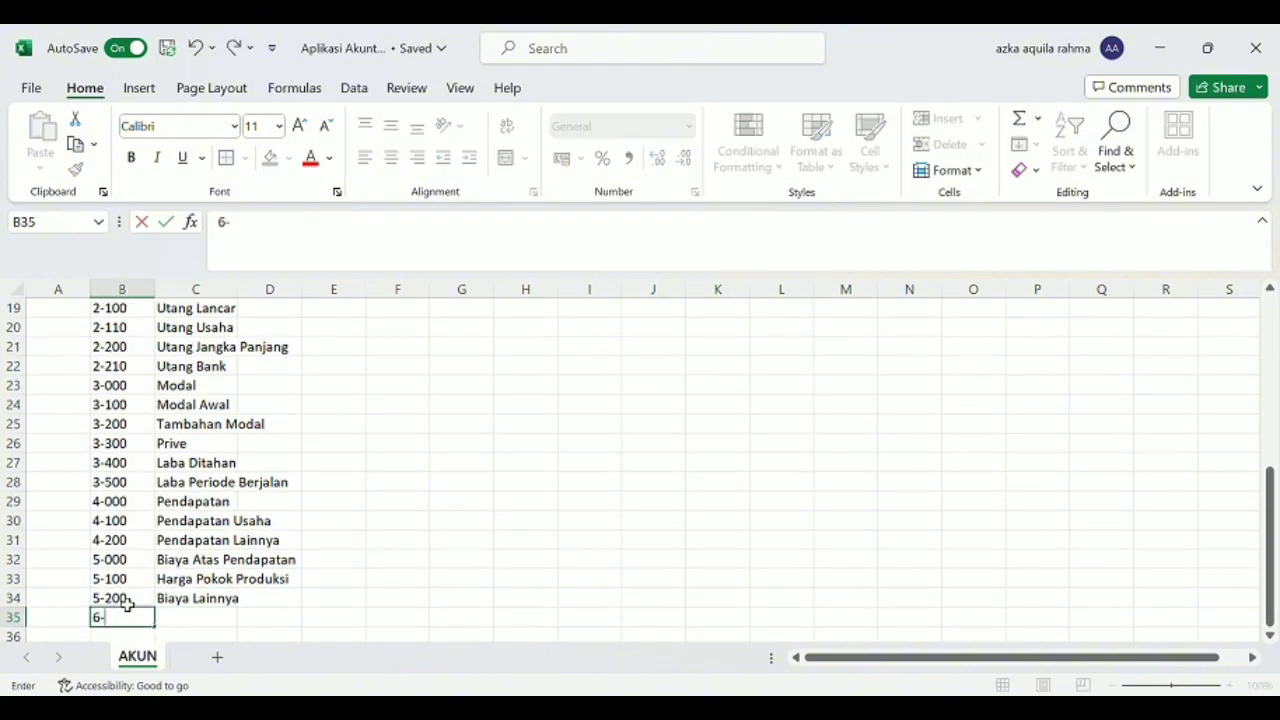
type("000")
key("Return")
type("6-100")
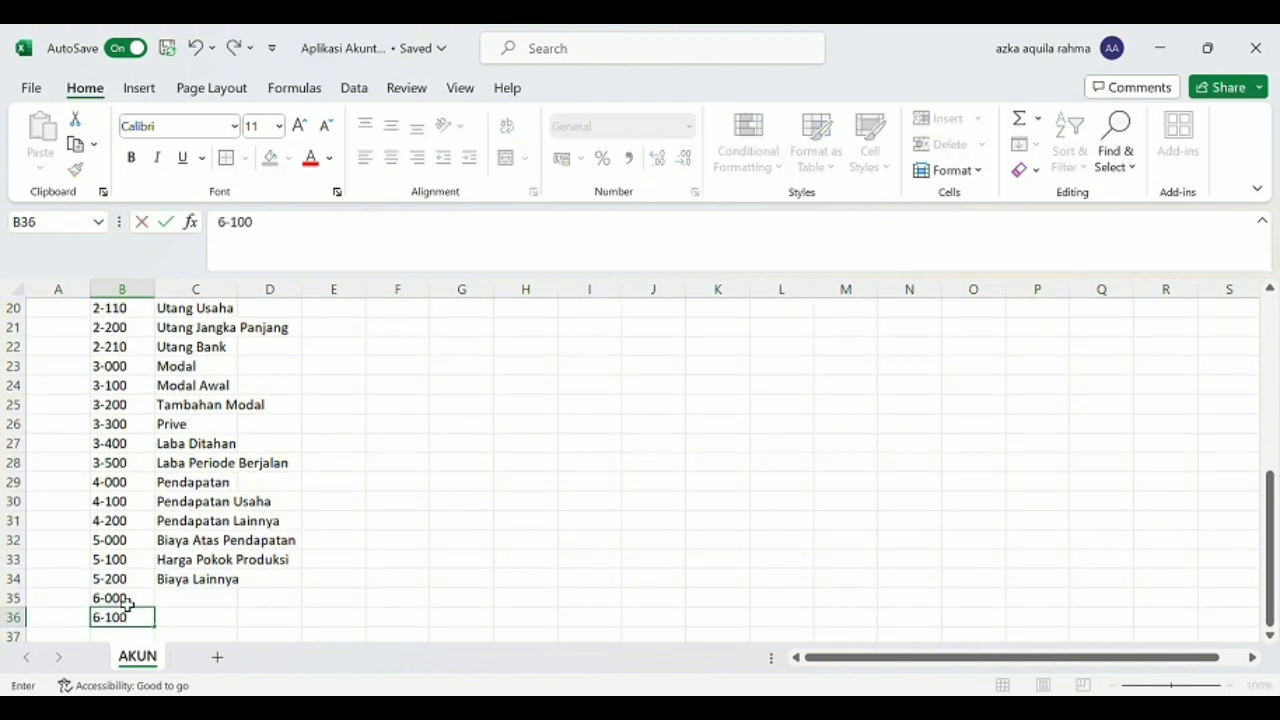
Name account 6-000 "Biaya Operasional" and account 6-100 "Gaji" in column C.
left_click(127, 603)
key("Right")
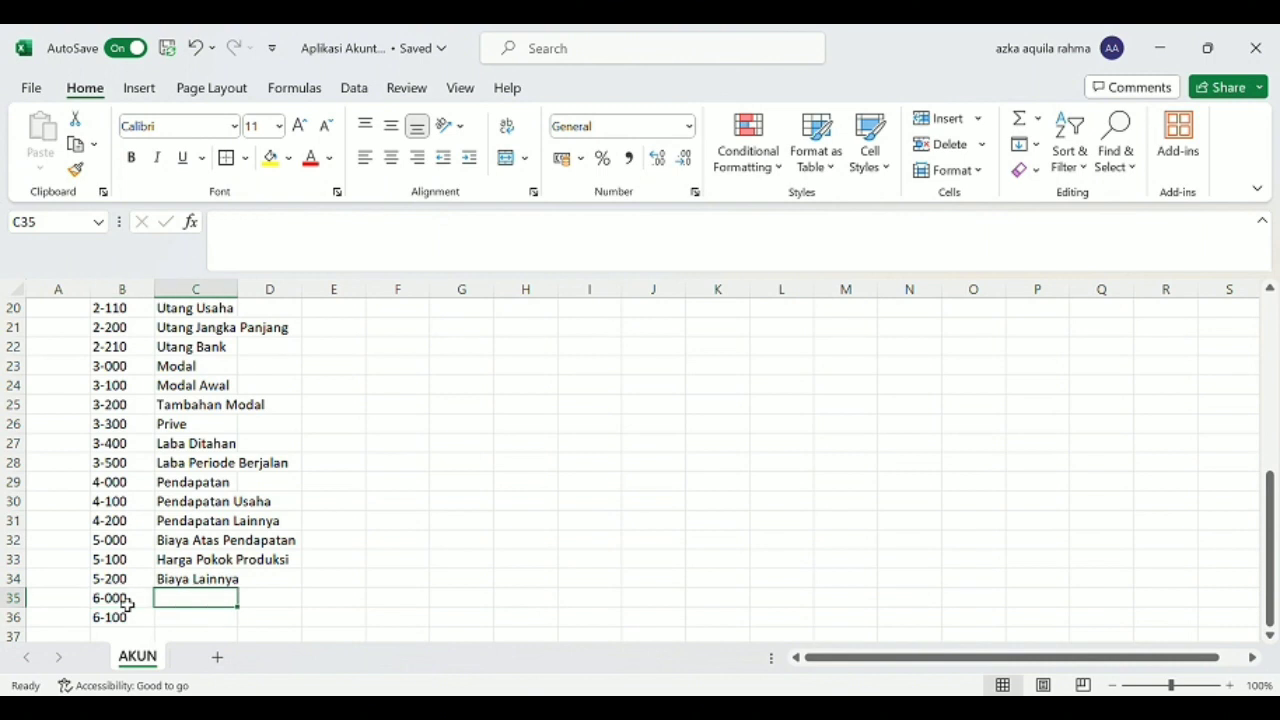
type("Biaya Op")
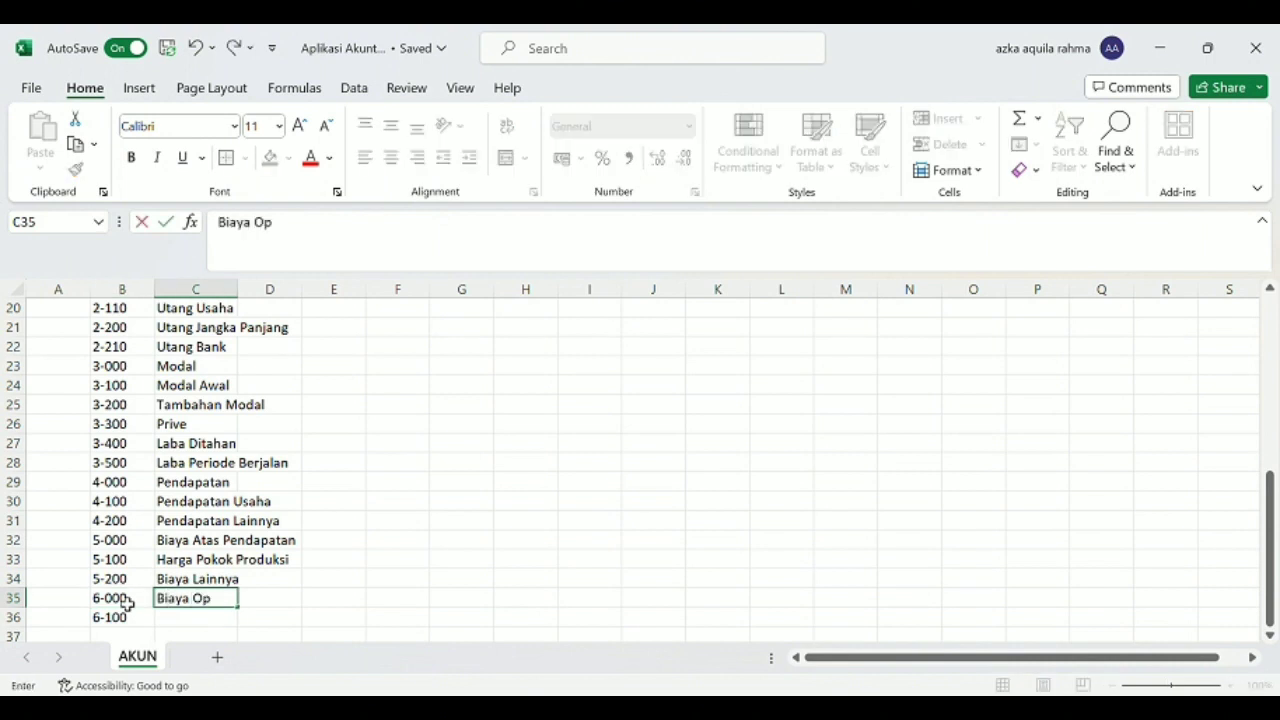
type("erasional")
key("Return")
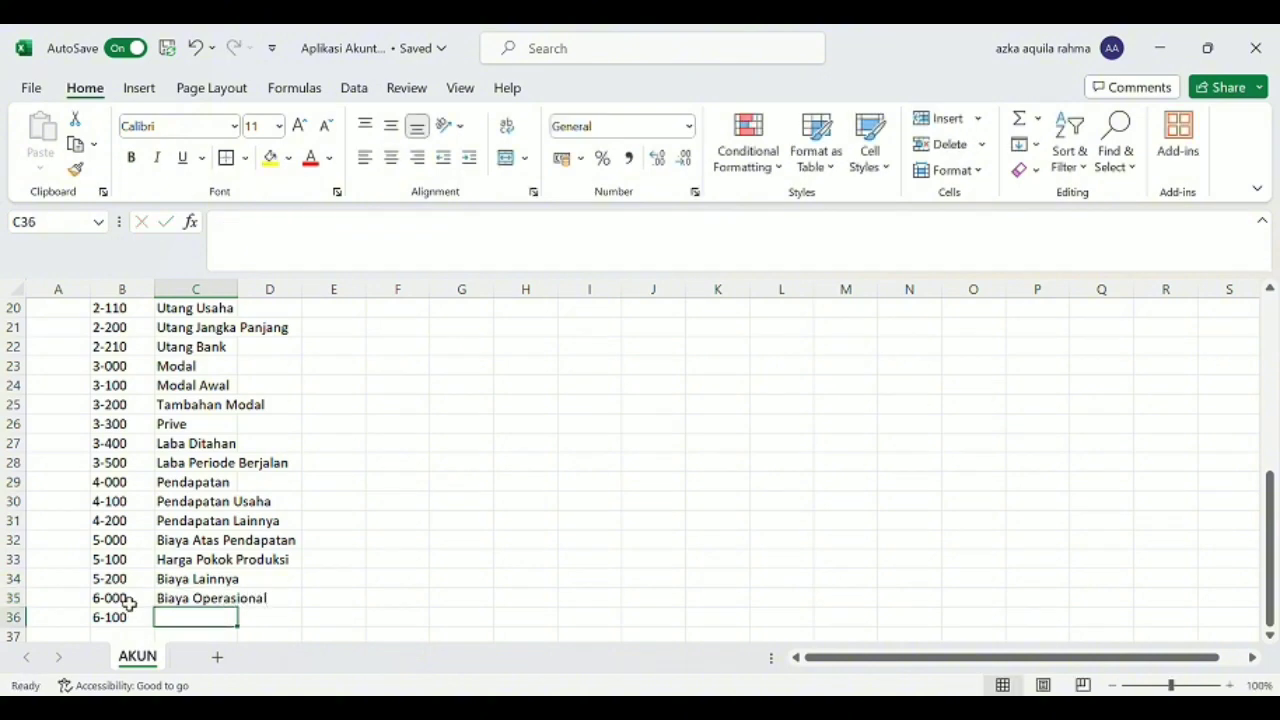
type("Gaji")
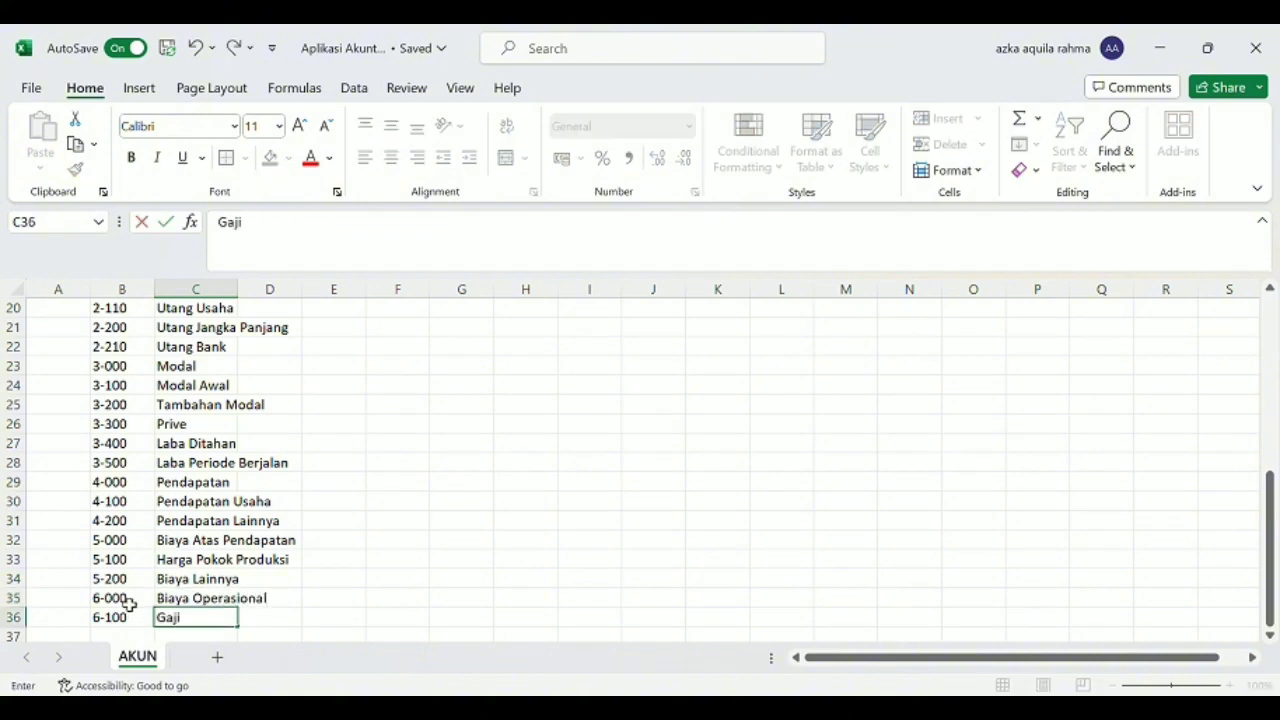
key("Return")
Enter the account with code 6-200 and name "Listrik, Air, dan Telepon" in row 37.
type("6")
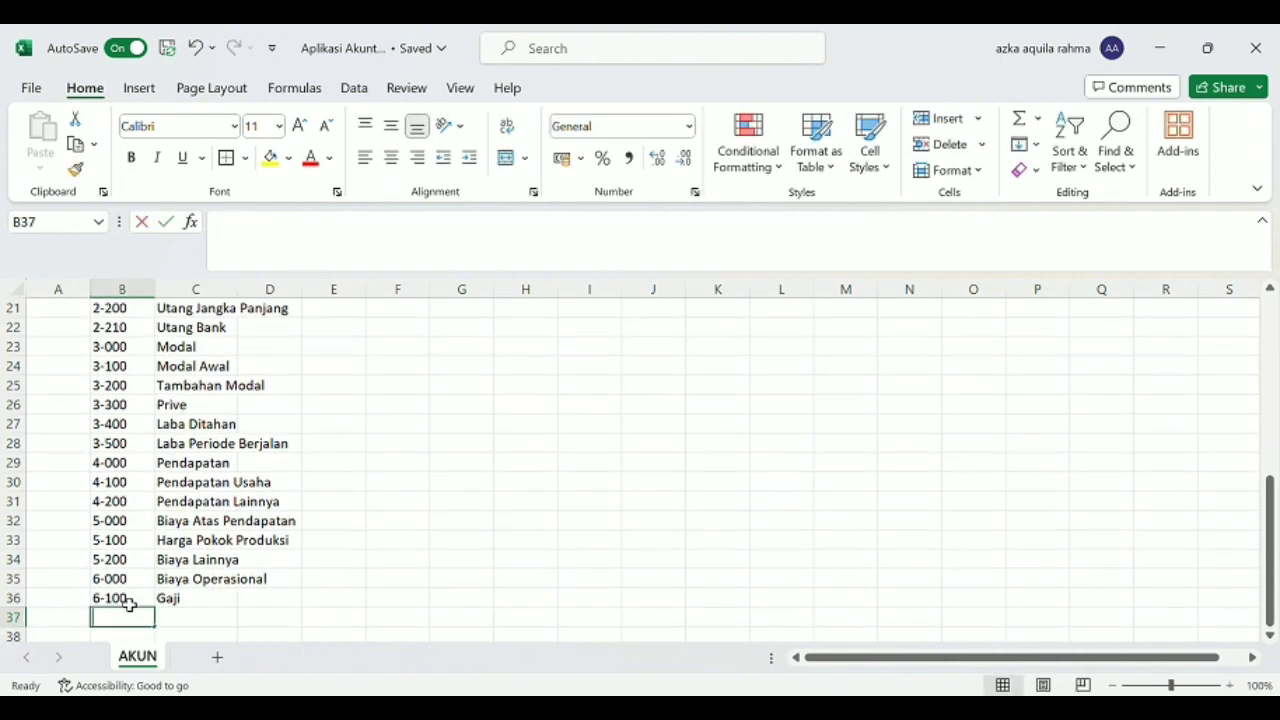
type("-200")
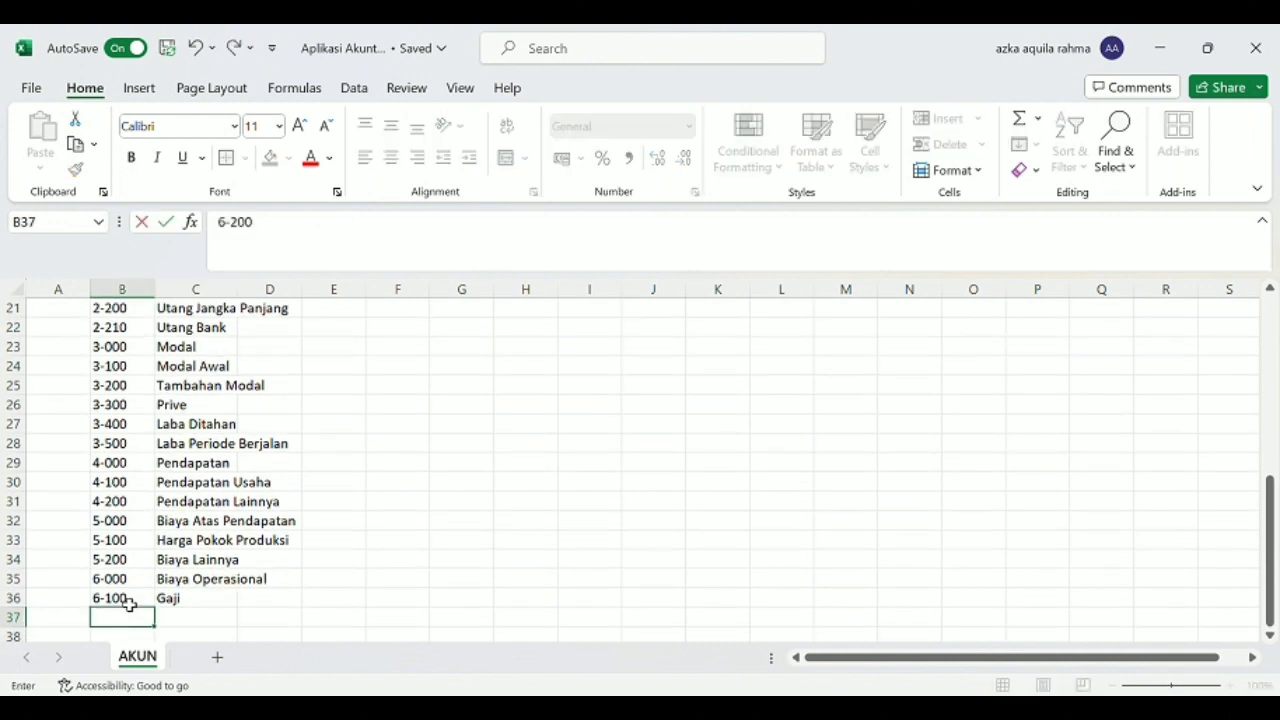
key("Tab")
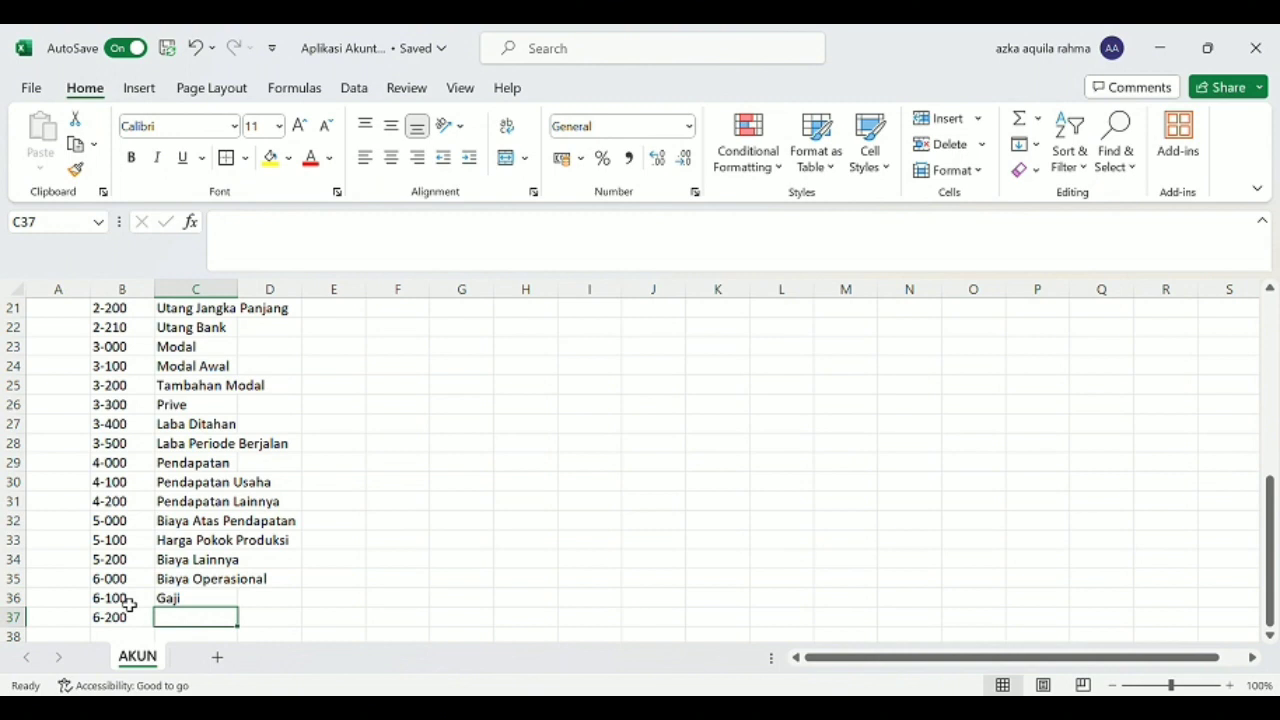
type("Listri")
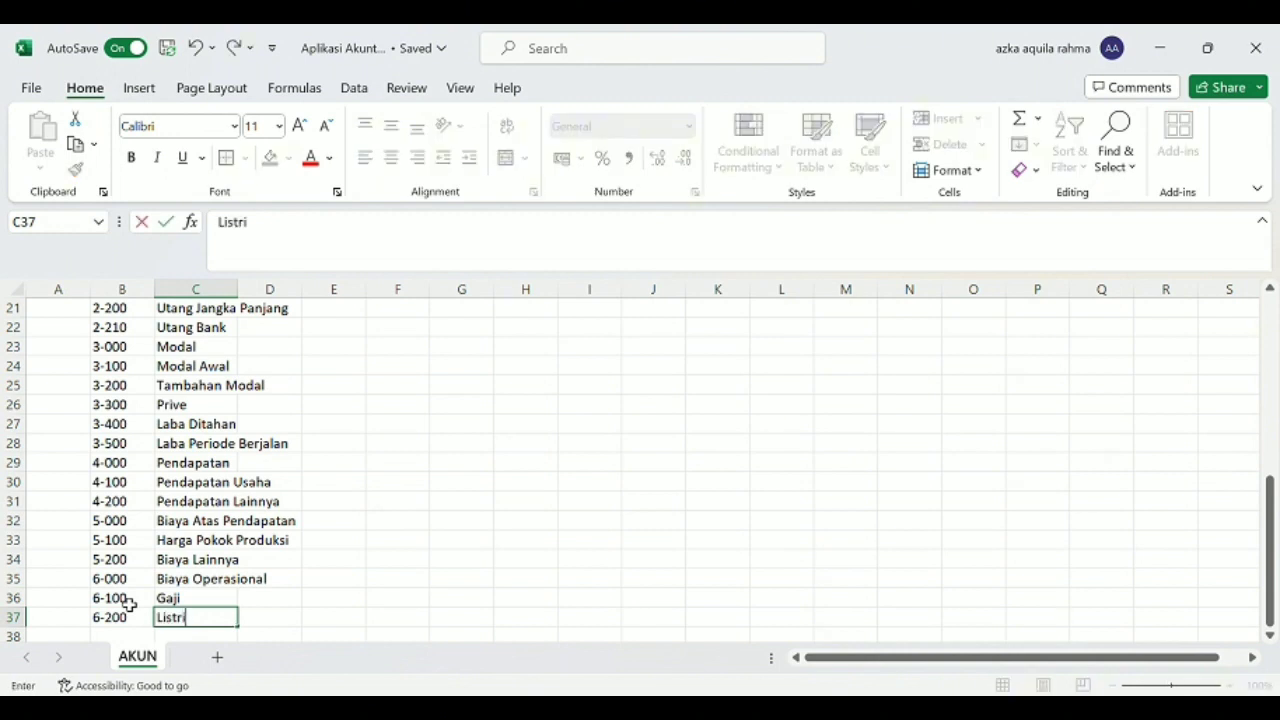
type("k, Air, dan T")
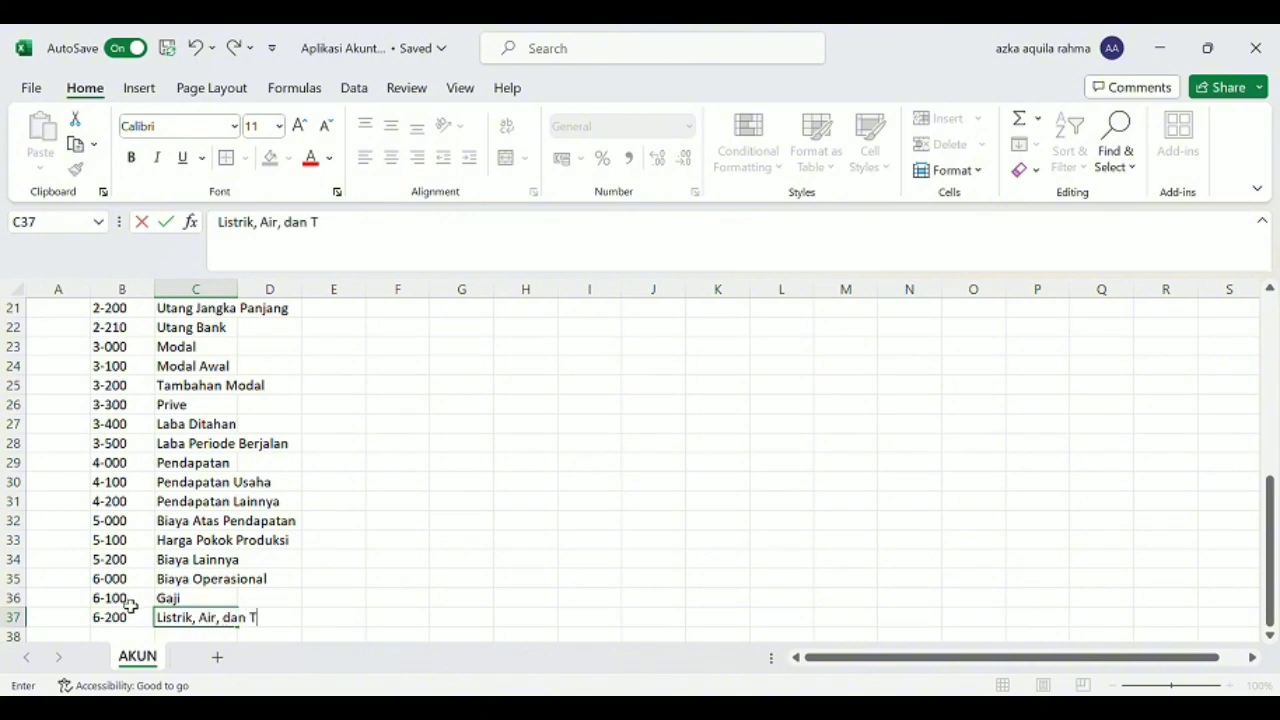
type("elep")
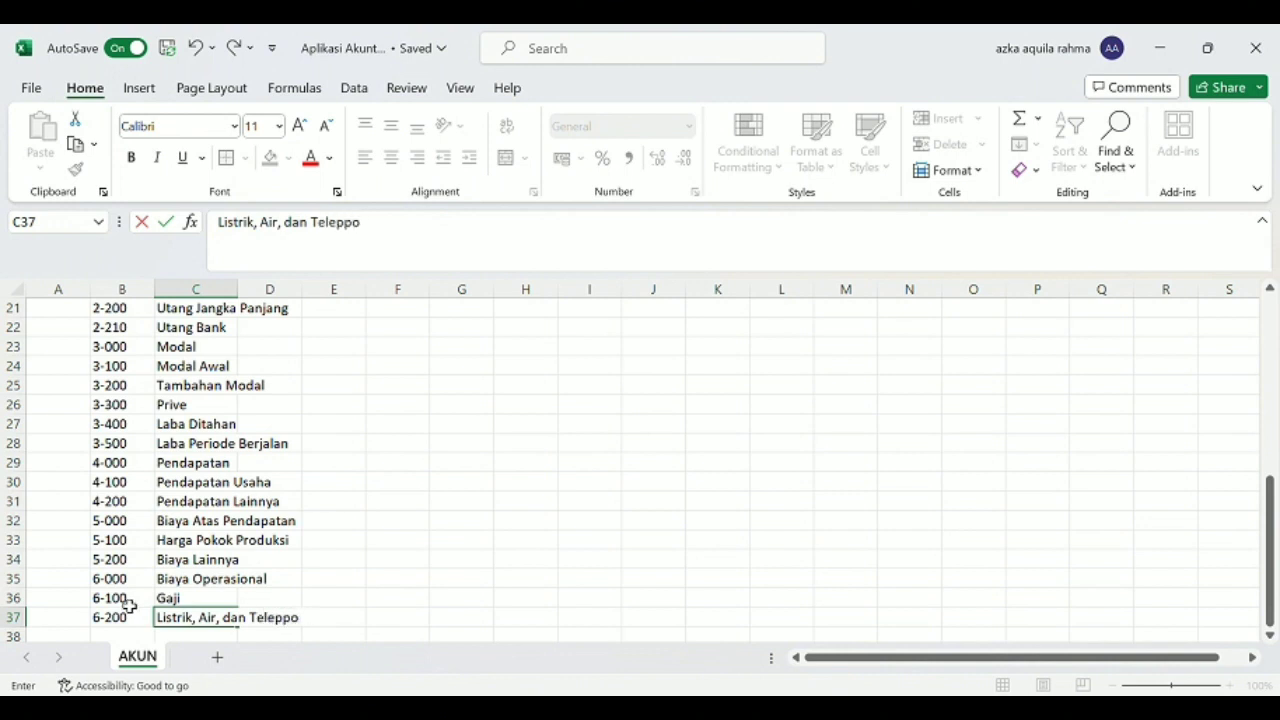
type("on")
key("Return")
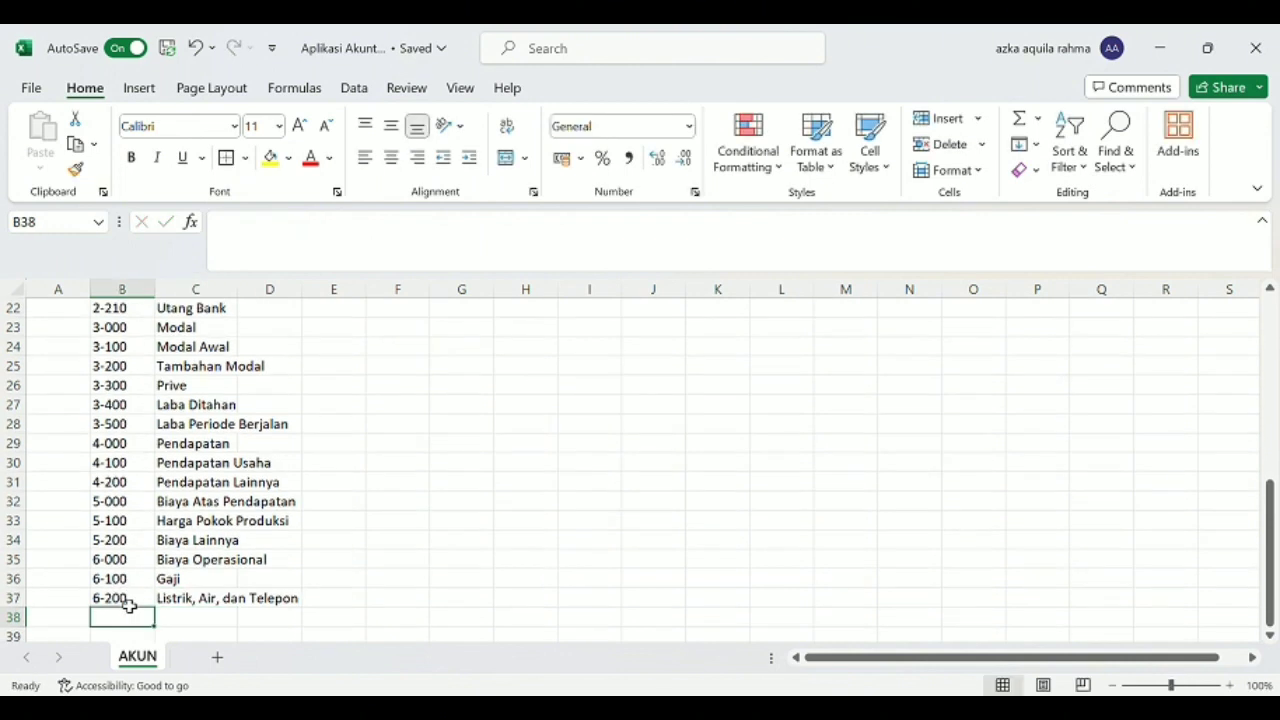
Enter the account with code 6-300 and name "Tol dan Parkir" in row 38.
type("6")
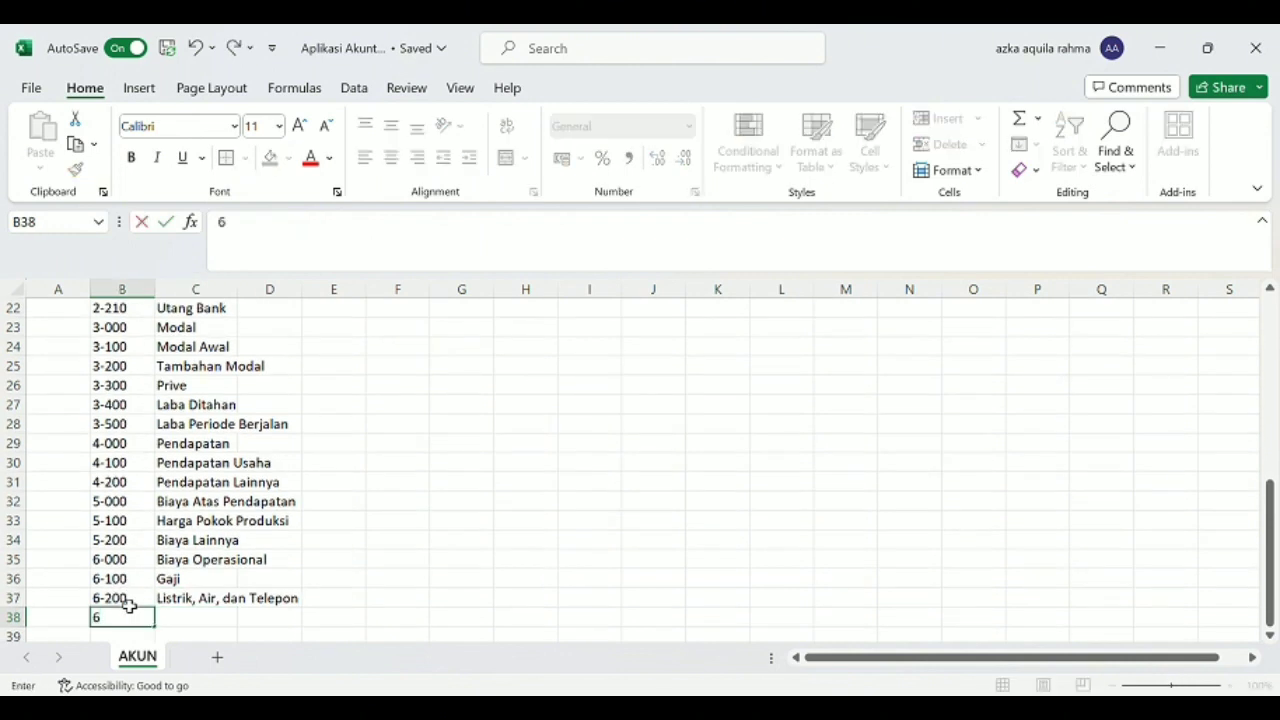
type("-300")
key("Tab")
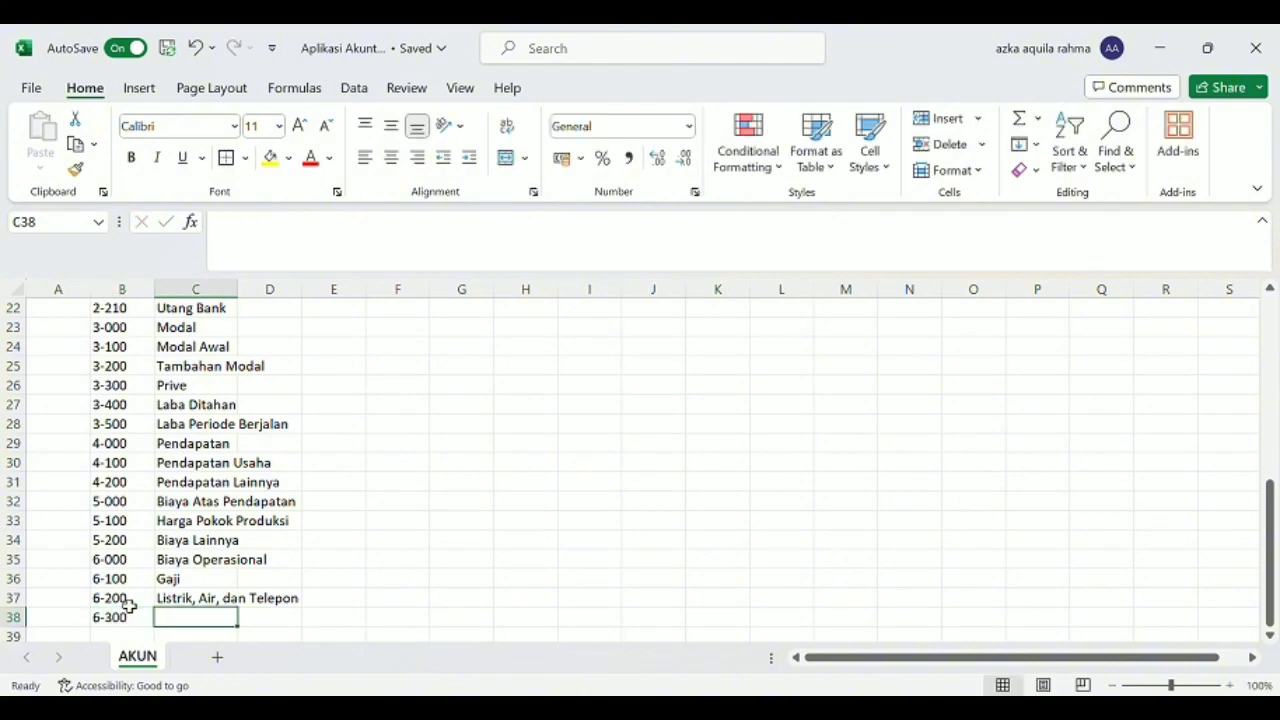
type("To")
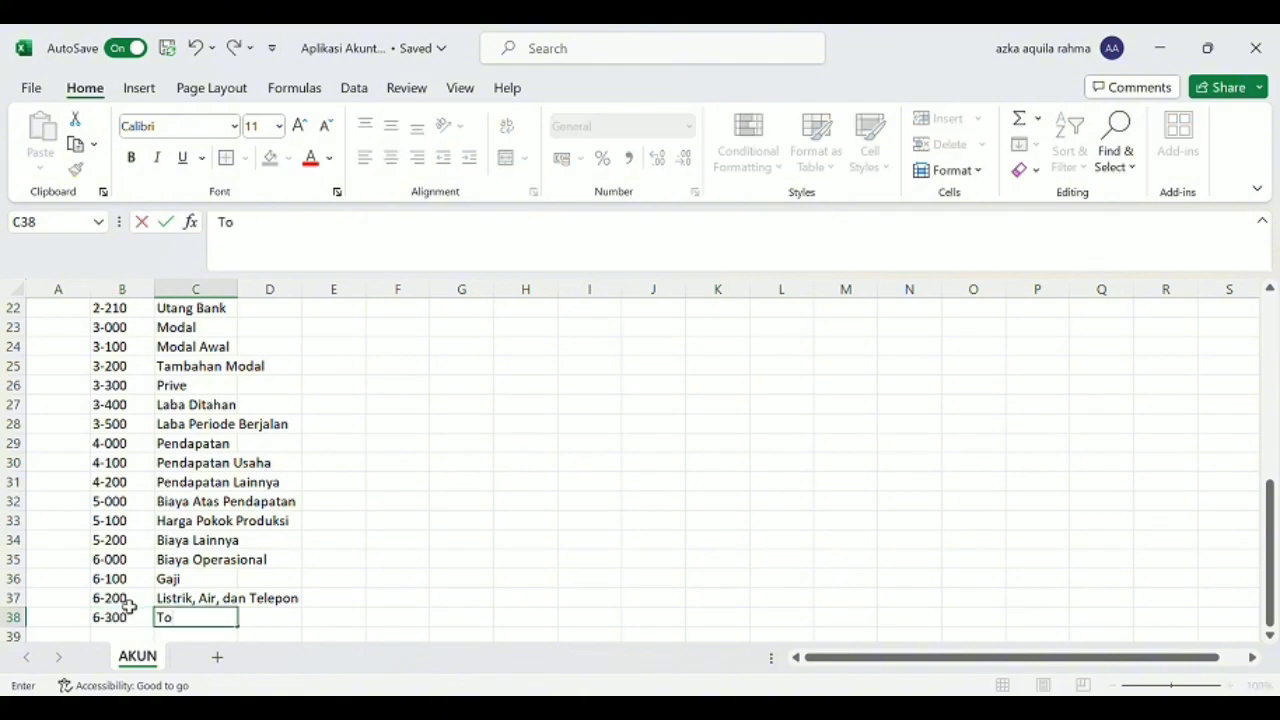
type("l dan Parkir")
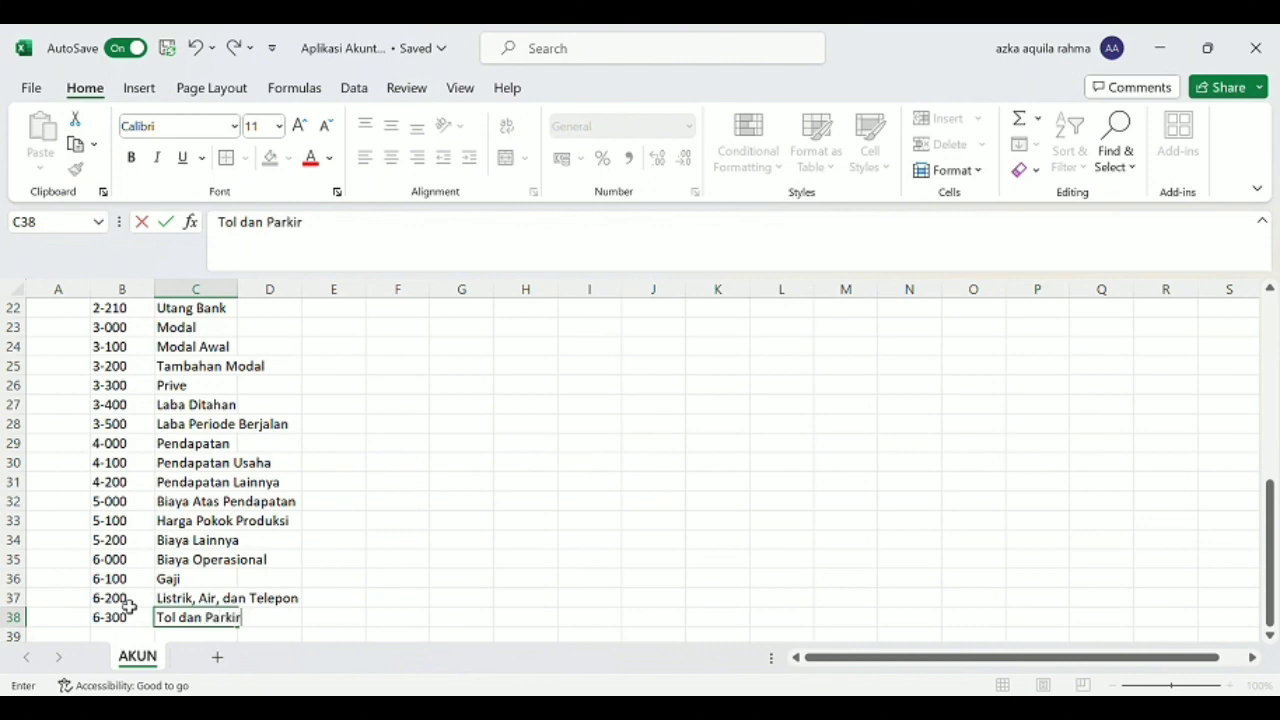
key("Return")
Enter the account with code 6-400 and name "Biaya Operasional Lainnya" in row 39.
left_click(131, 609)
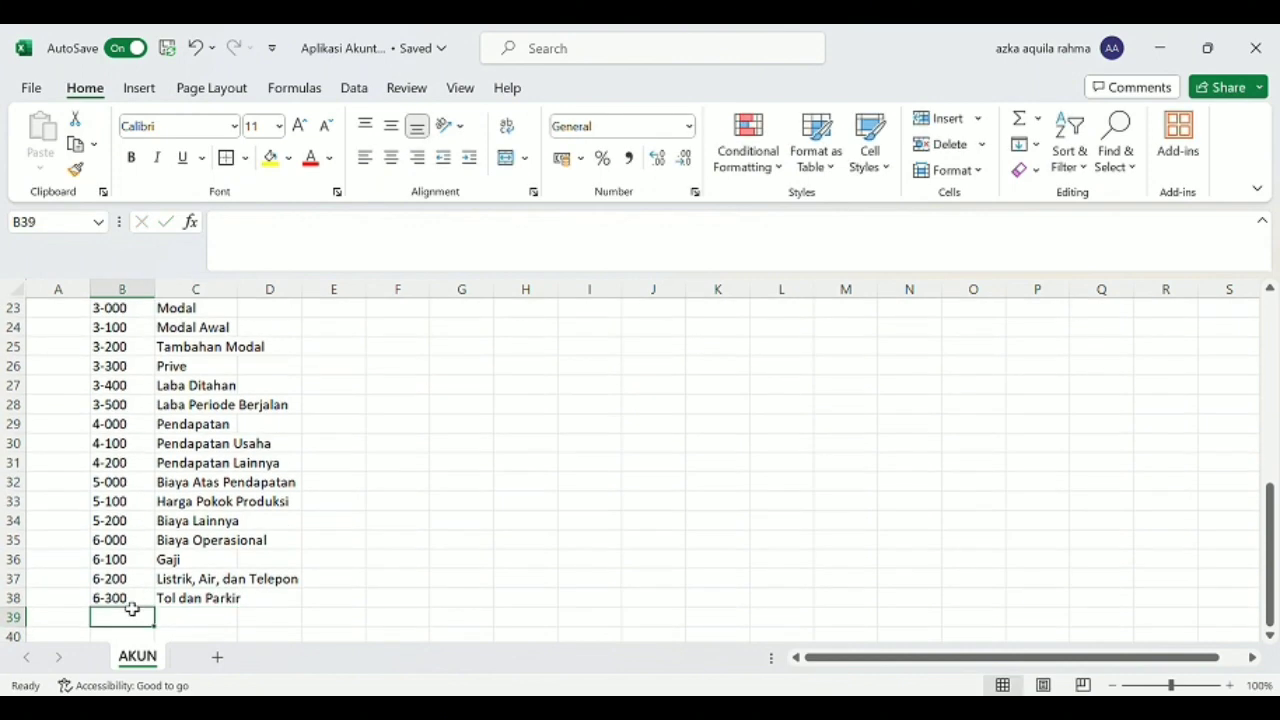
type("6-400")
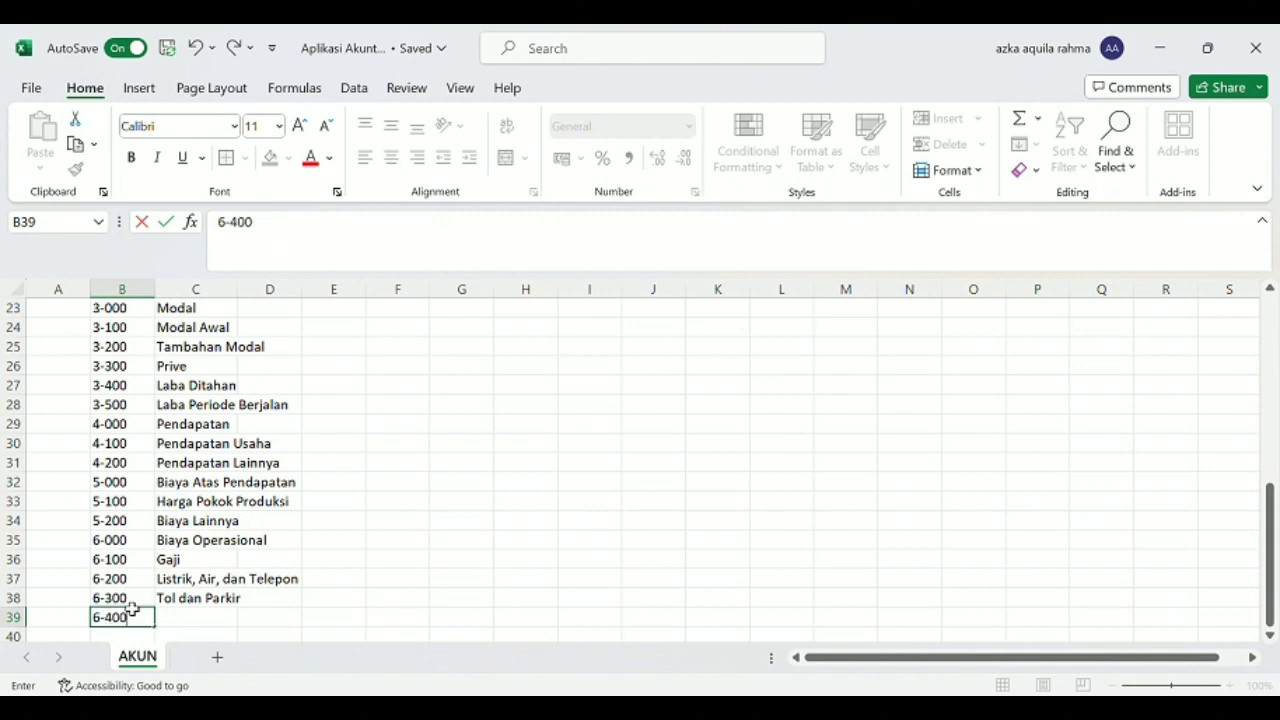
key("Tab")
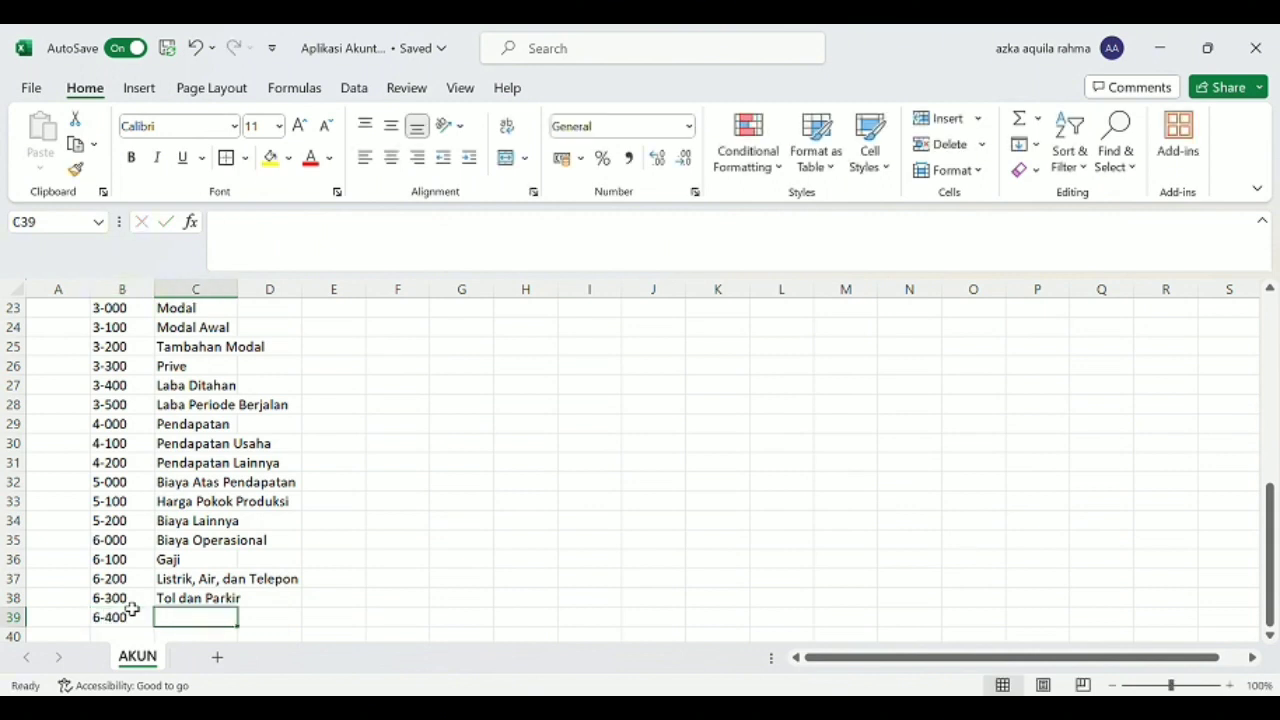
type("B")
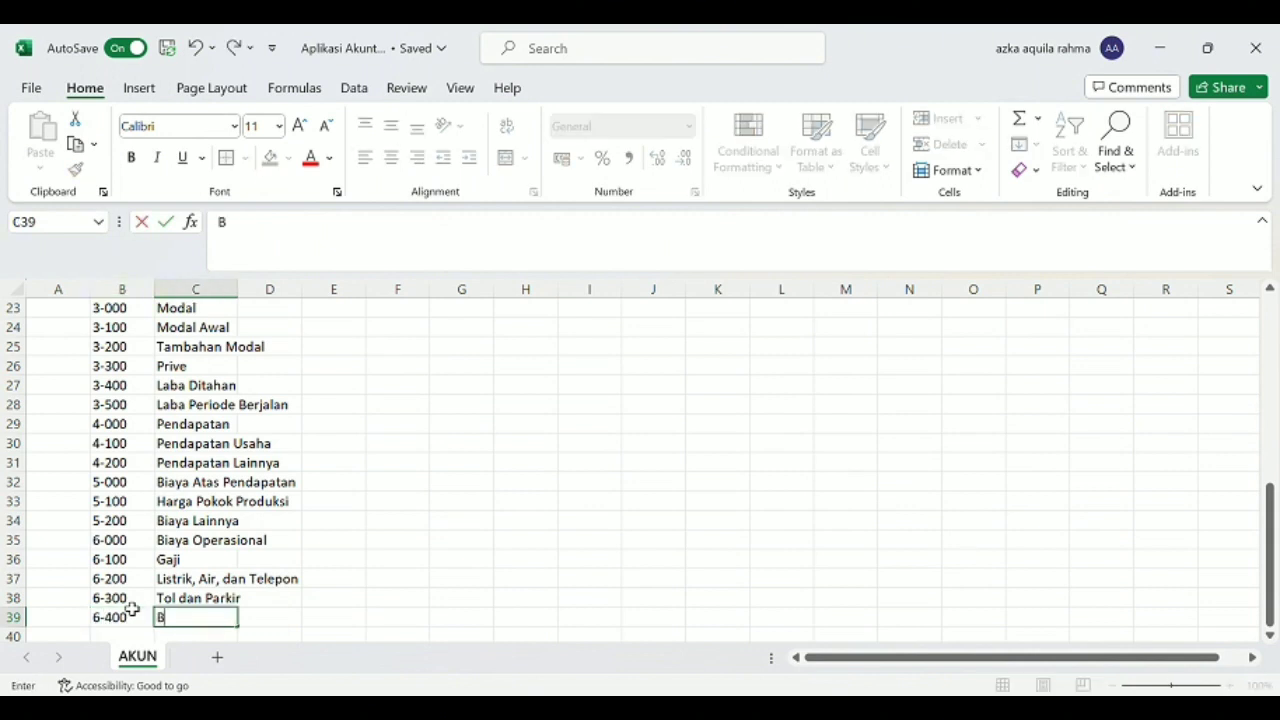
type("iaya Operas")
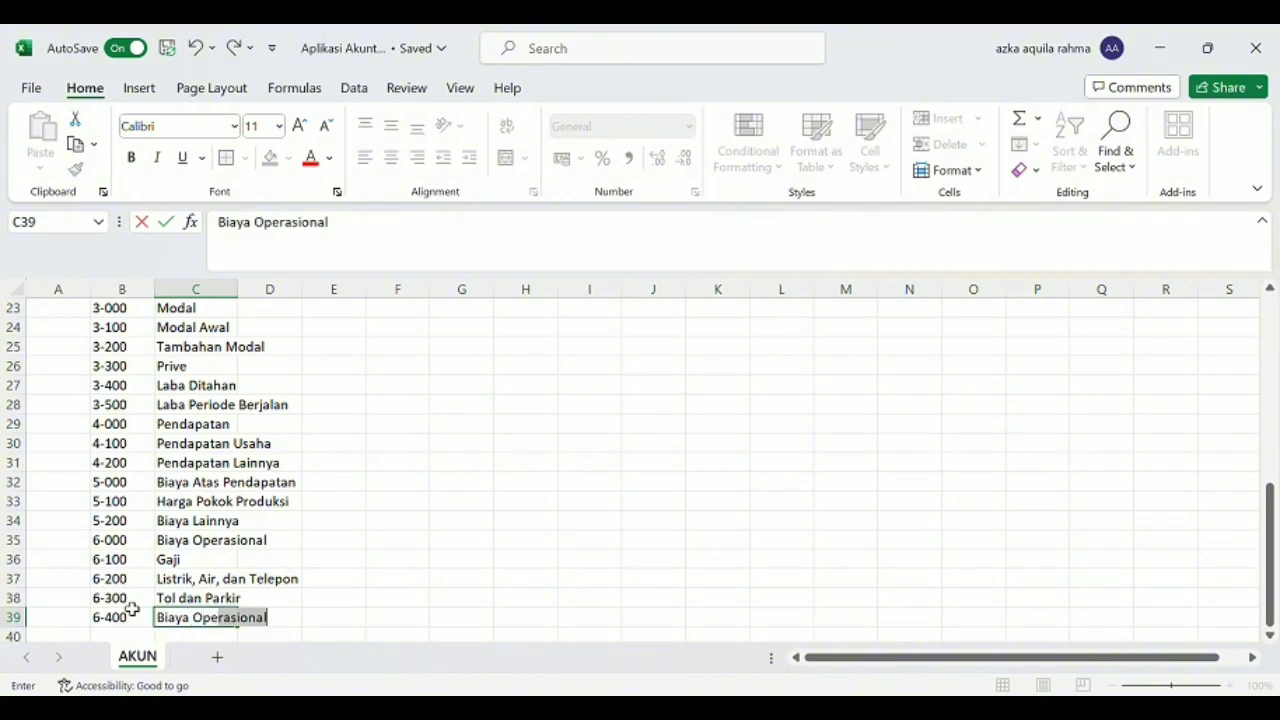
type("ional Lainnya")
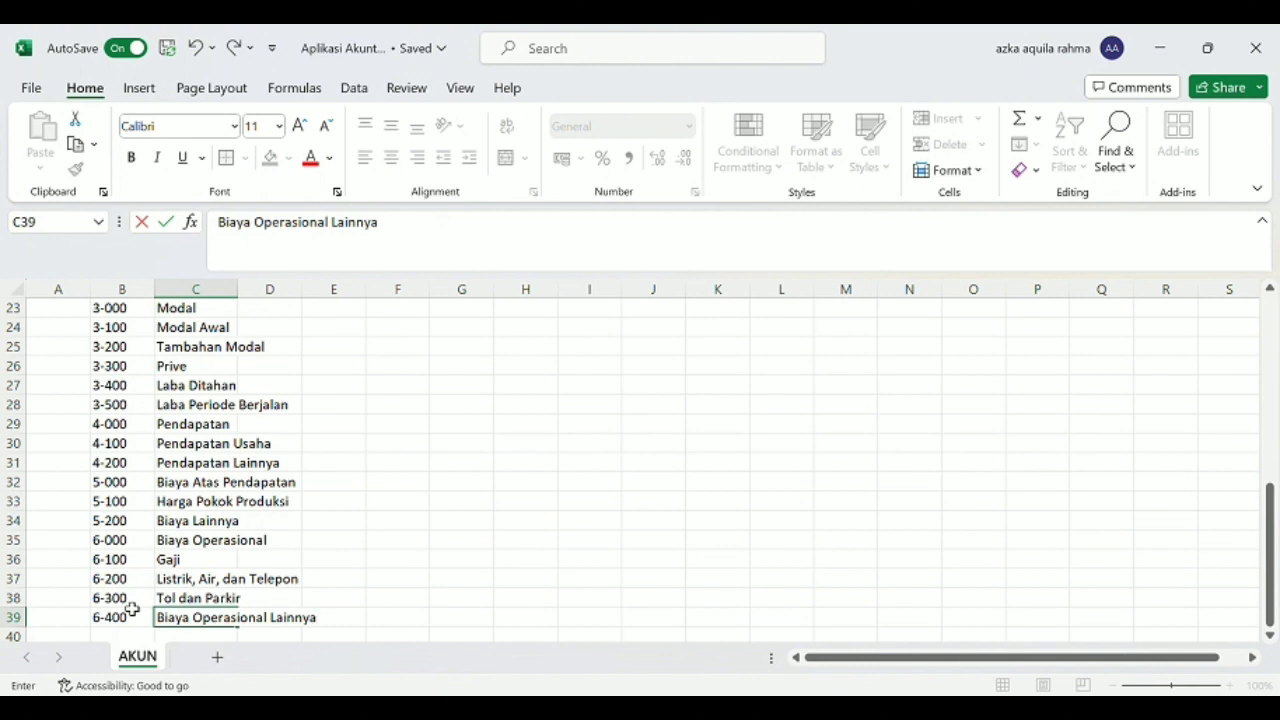
key("Return")
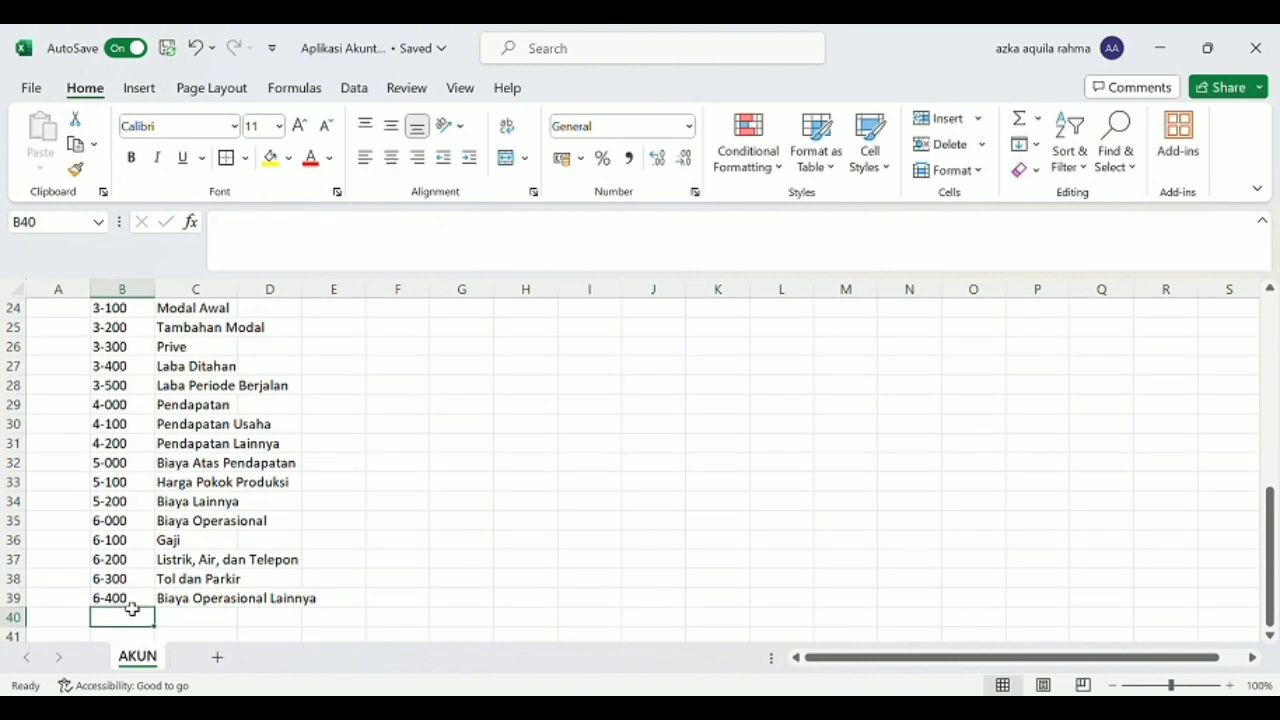
Enter the account with code 7-000 and name "Pendapatan Lainnya" in row 40.
type("7-")
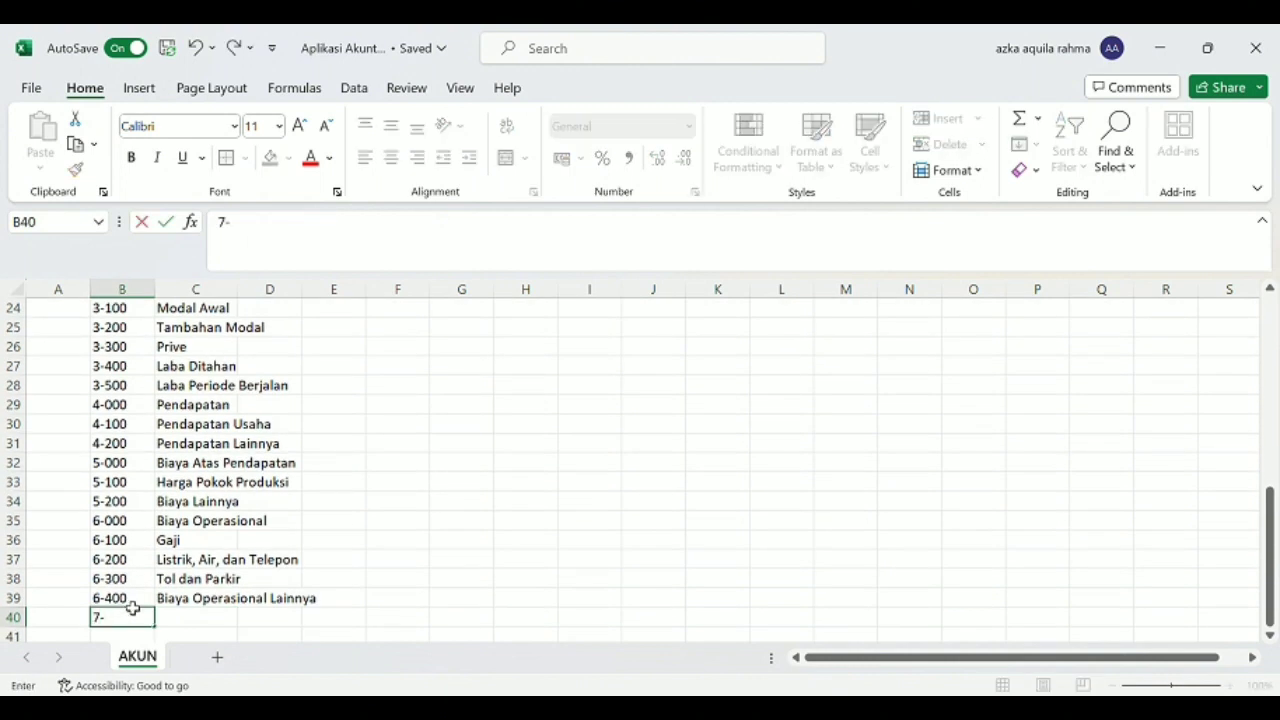
type("000")
key("Tab")
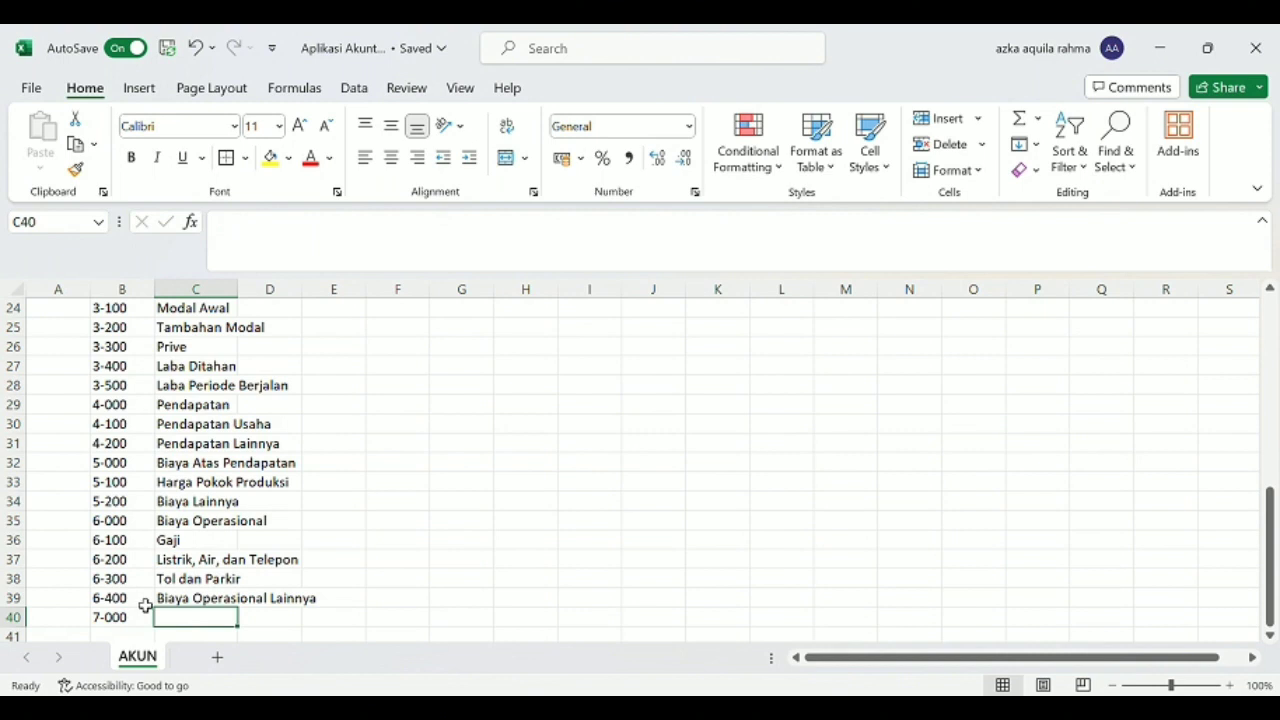
type("Pendapatan Lainnya")
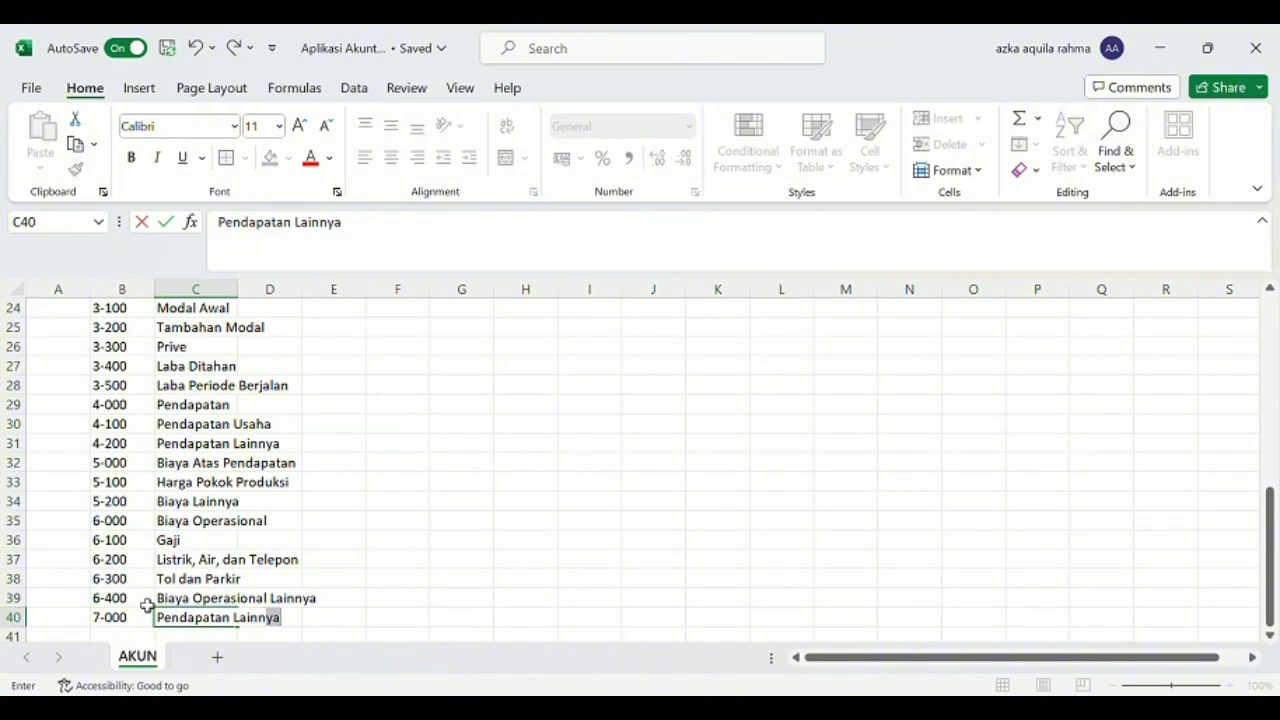
key("Return")
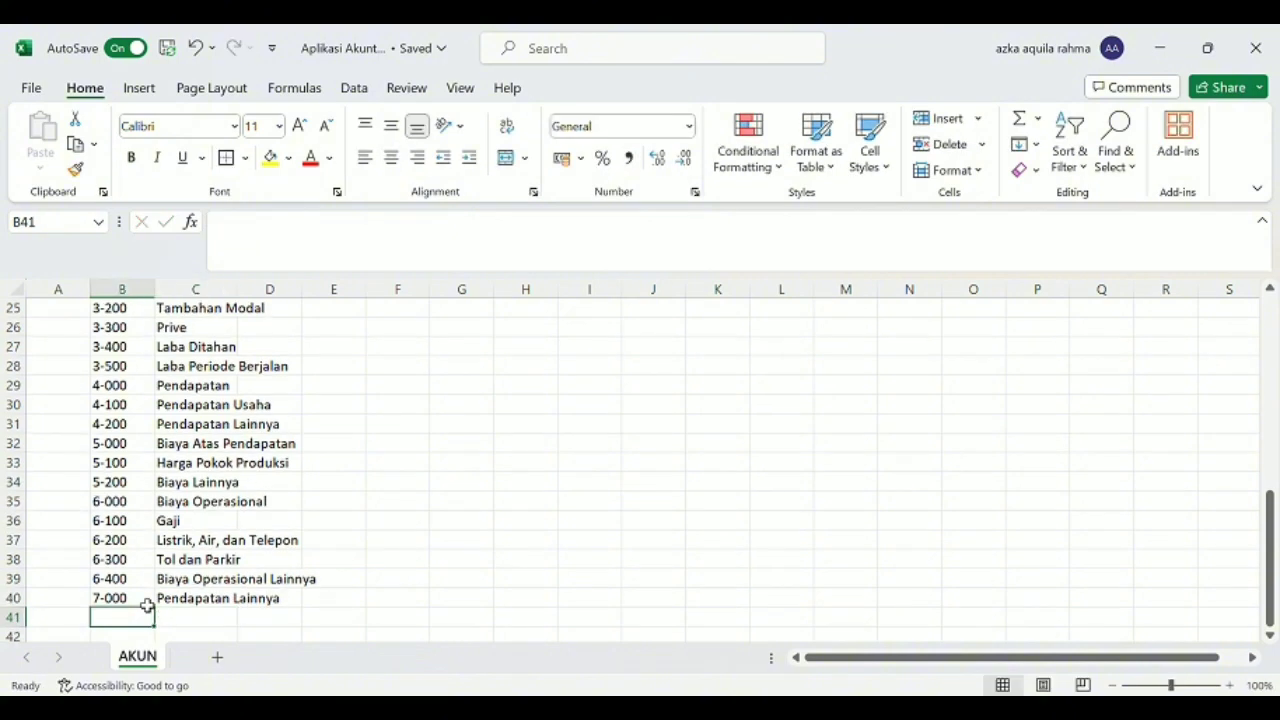
Enter the account with code 7-100 and name "Pendapatan Bunga Bank" in row 41.
type("7-100")
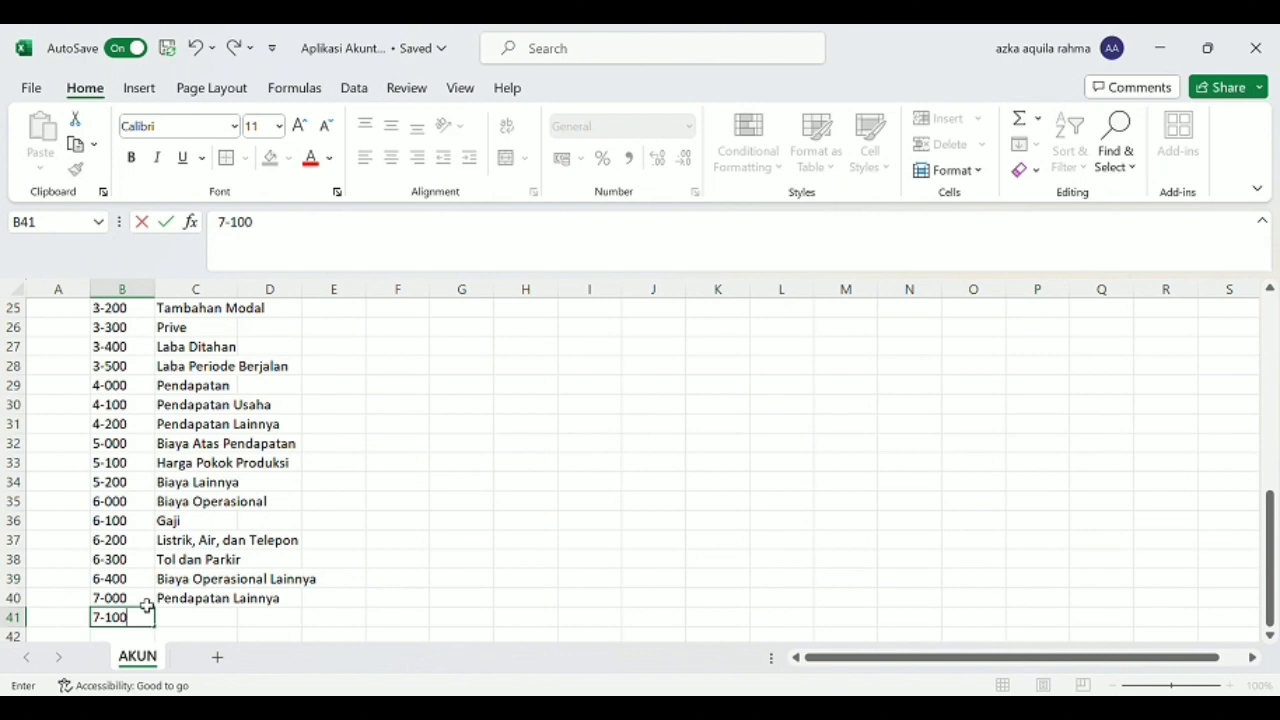
key("Tab")
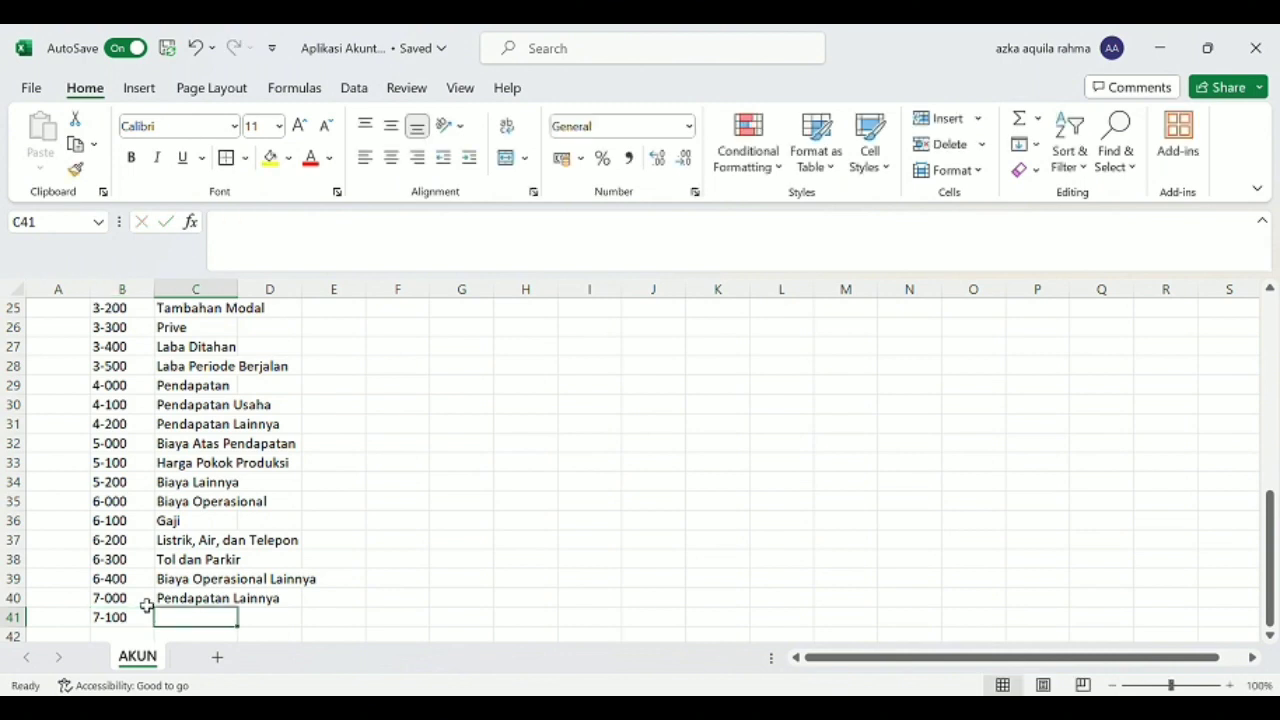
scroll(146, 605, "down", 1)
type("Pendap")
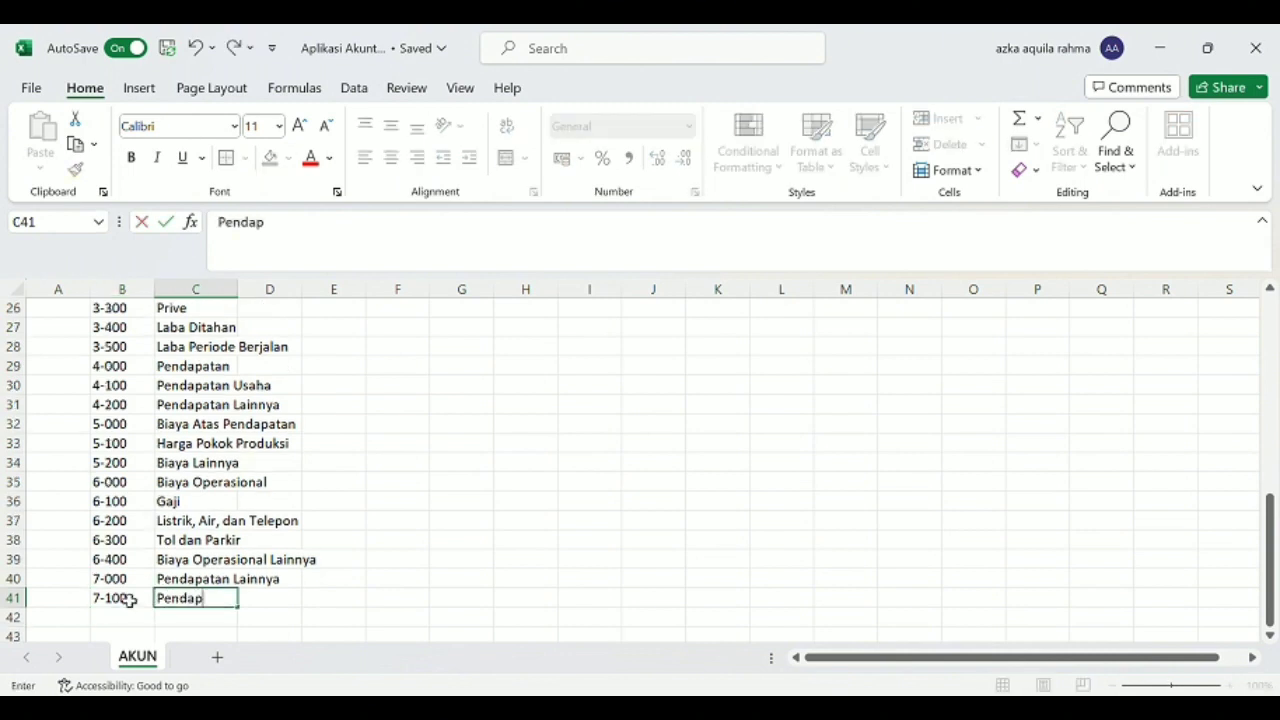
type("atan Bunga")
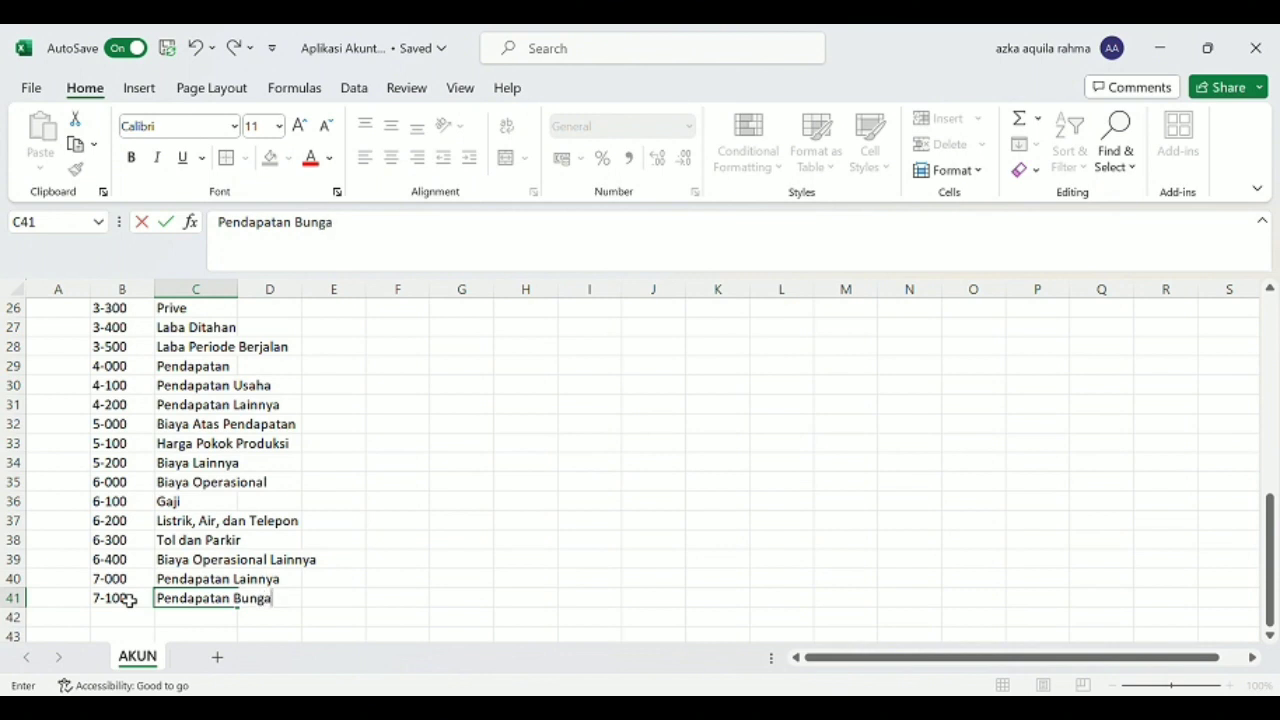
type(" Bank")
key("Return")
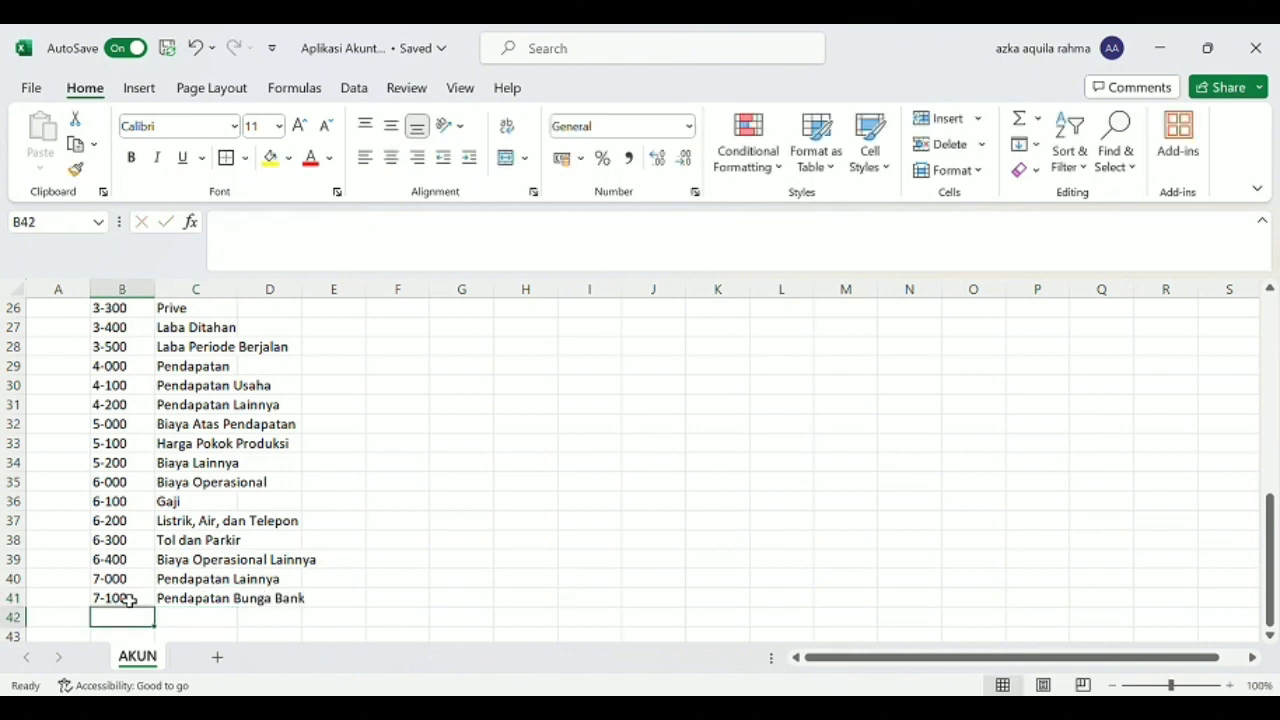
Enter the account with code 8-000 and name "Biaya Lainnya" in row 42.
type("8-000")
key("Tab")
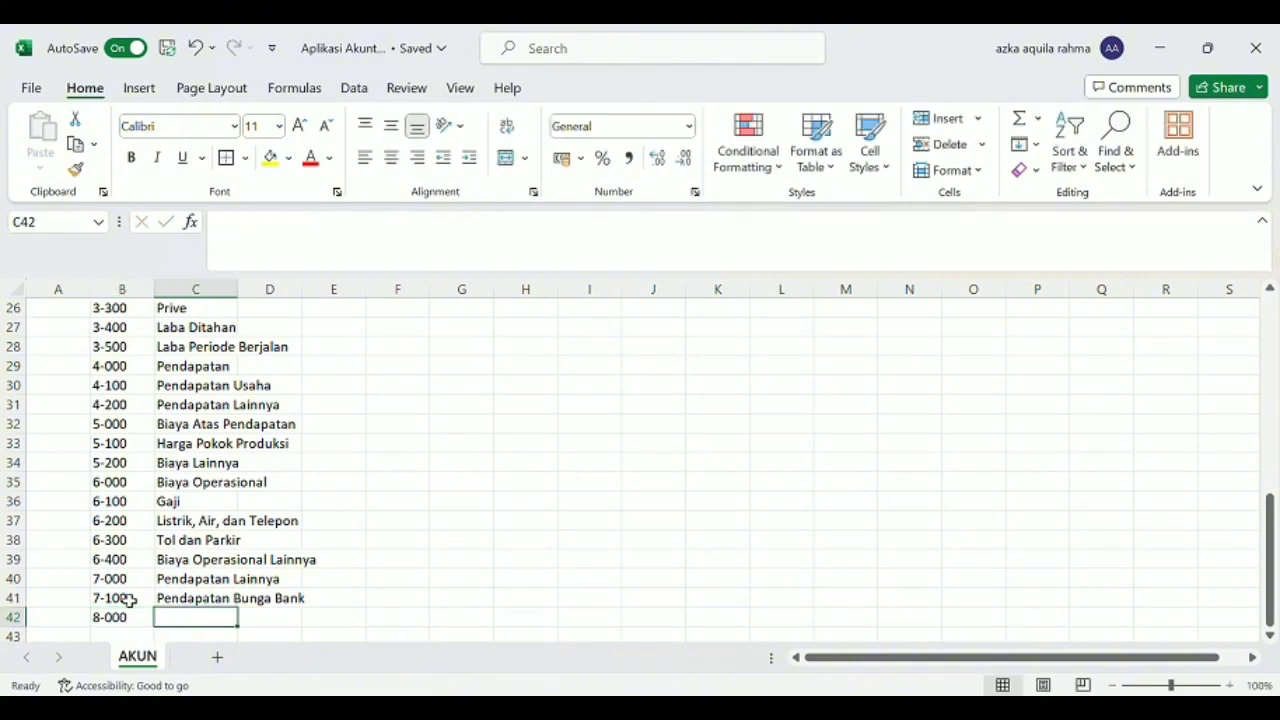
type("Bi")
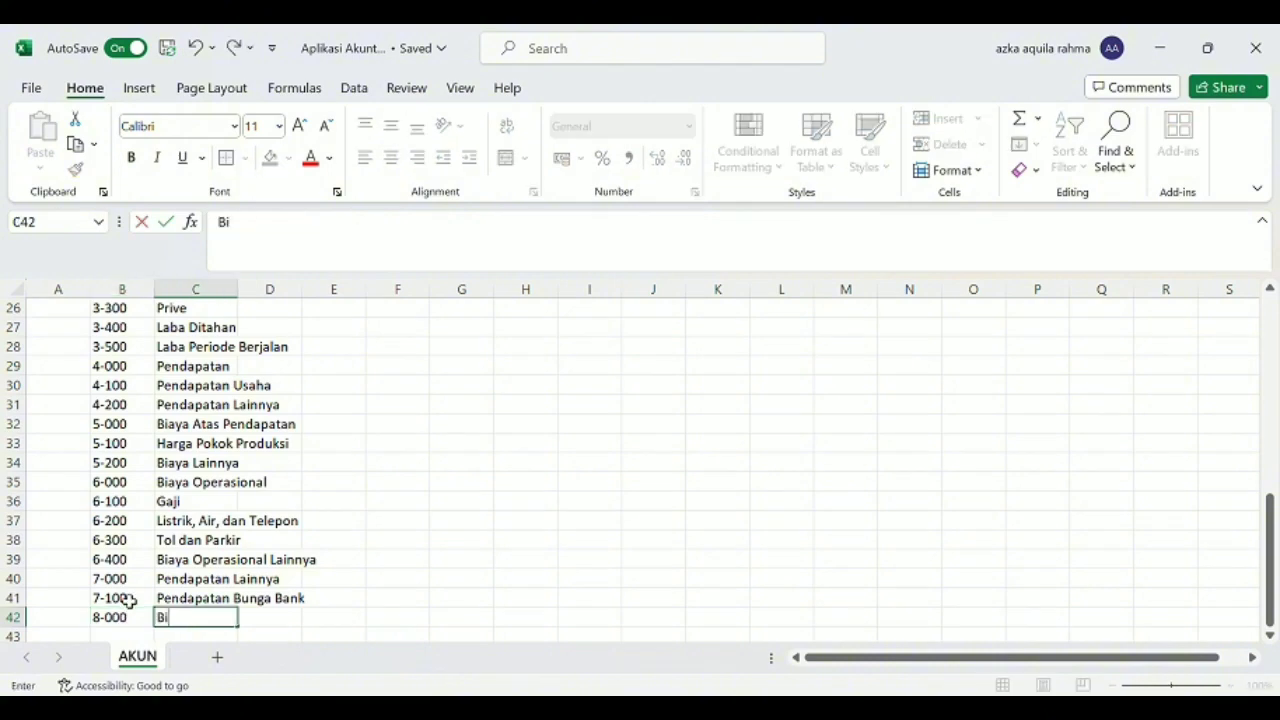
type("aya Lainy")
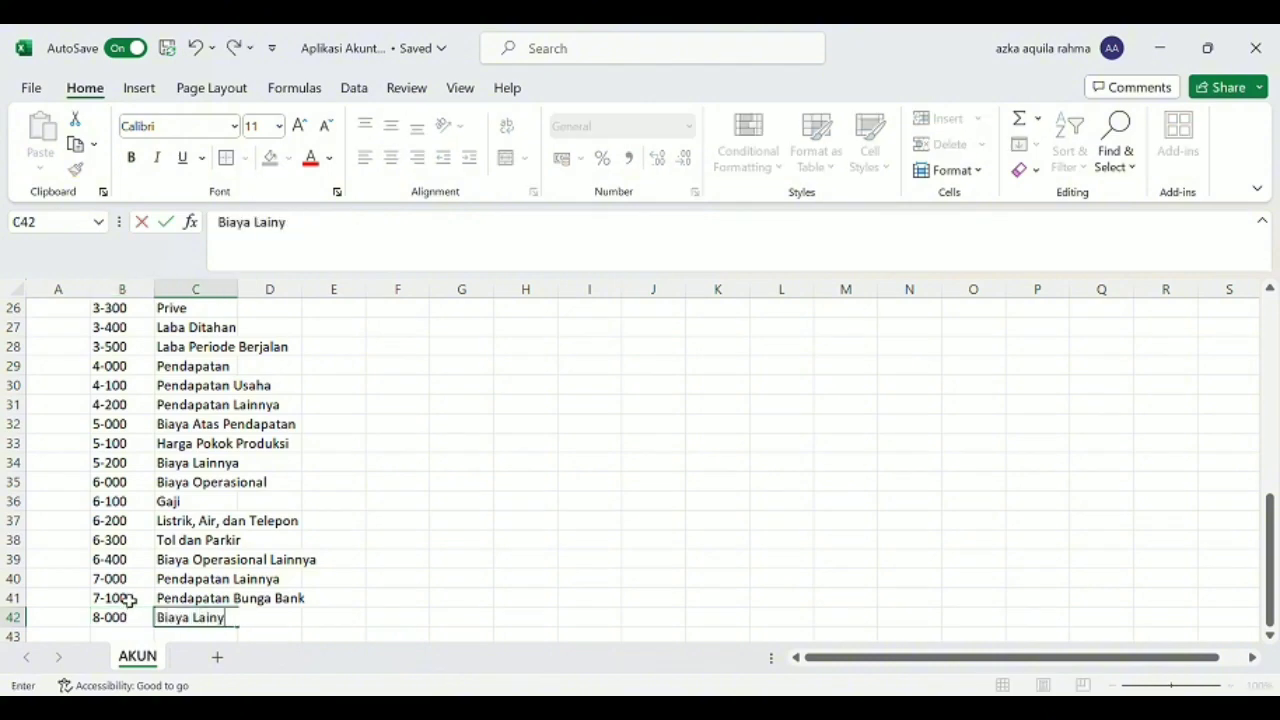
key("BackSpace")
type("nya")
key("Return")
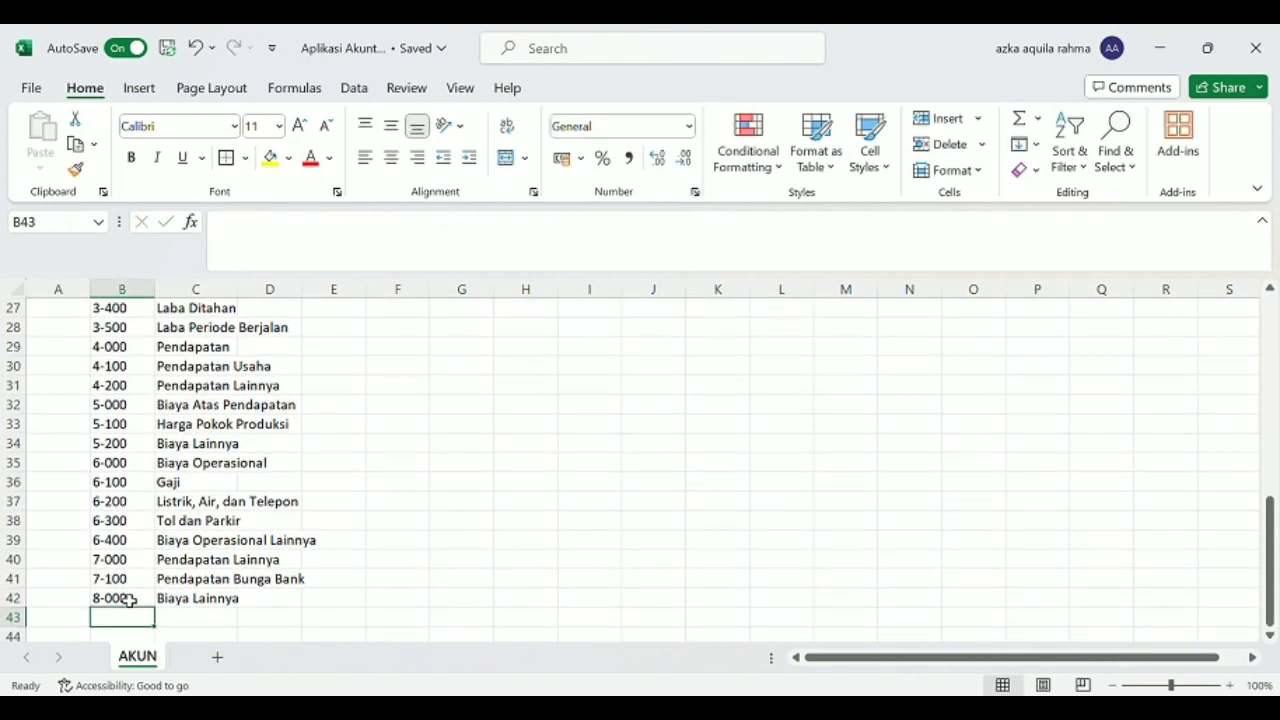
Enter the account with code 8-100 and name "Biaya Administrasi Bank" in row 43.
type("8-100")
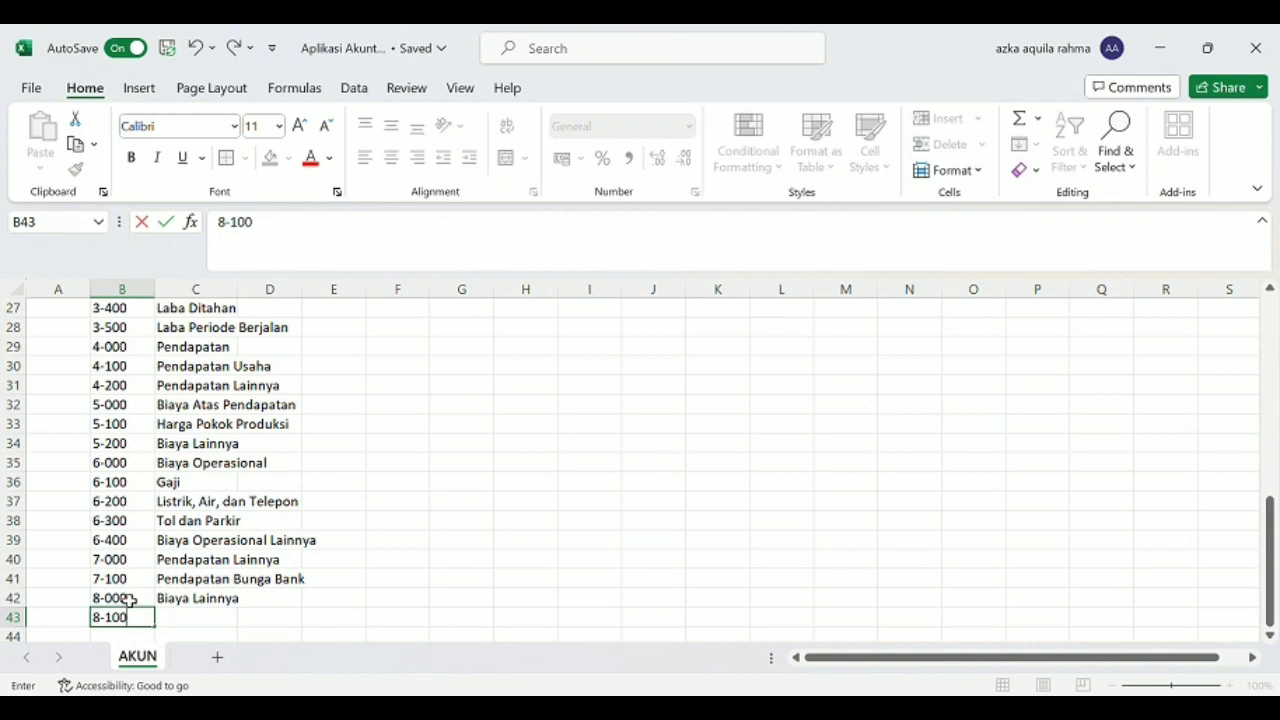
key("Tab")
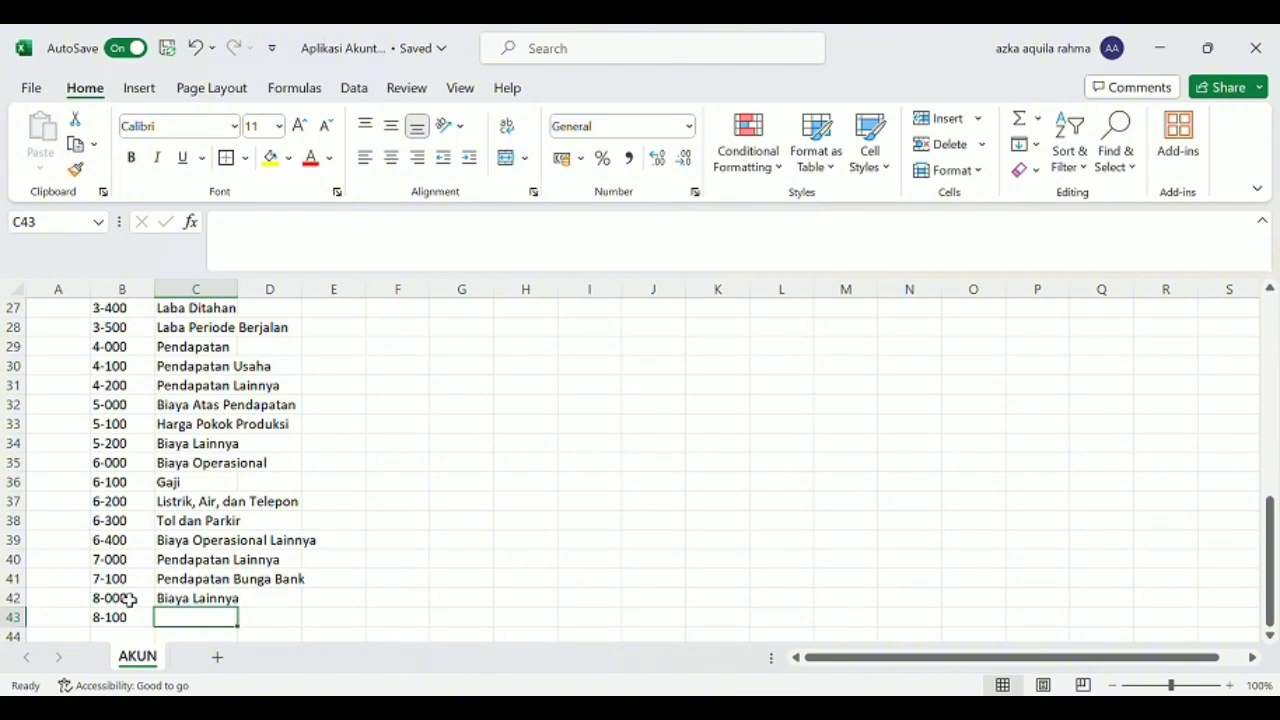
type("Biaya")
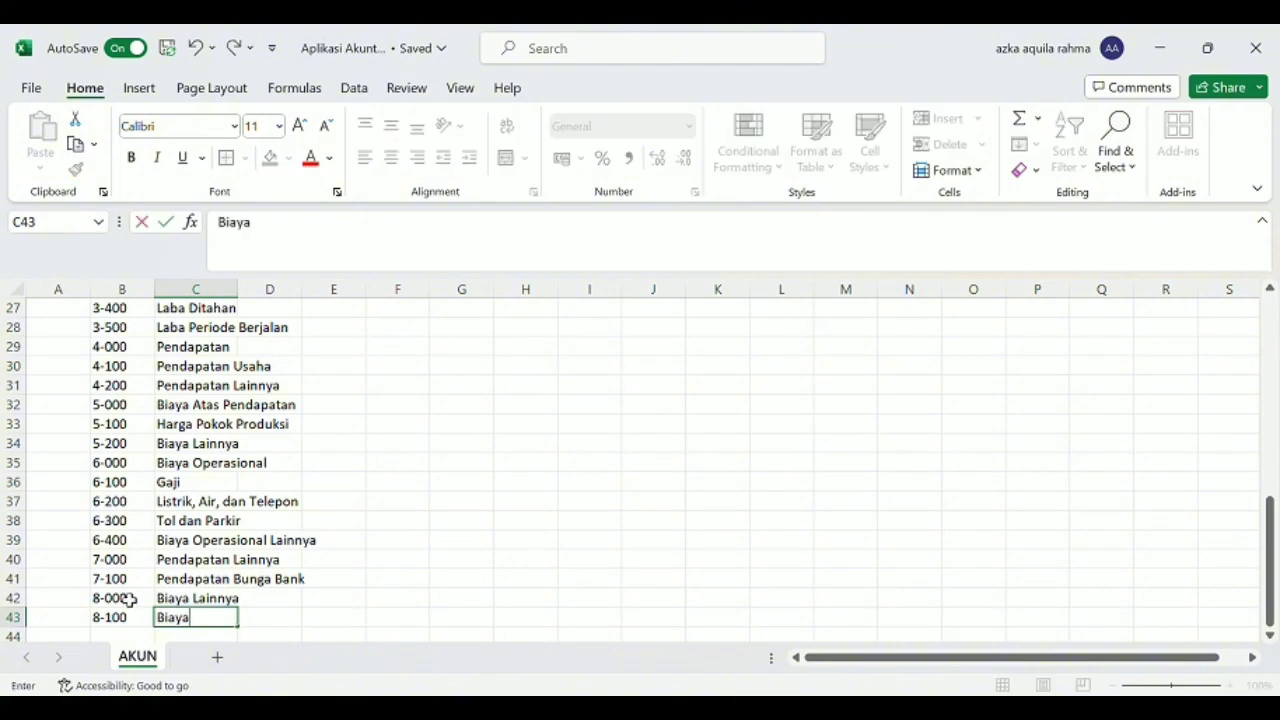
type(" Adm")
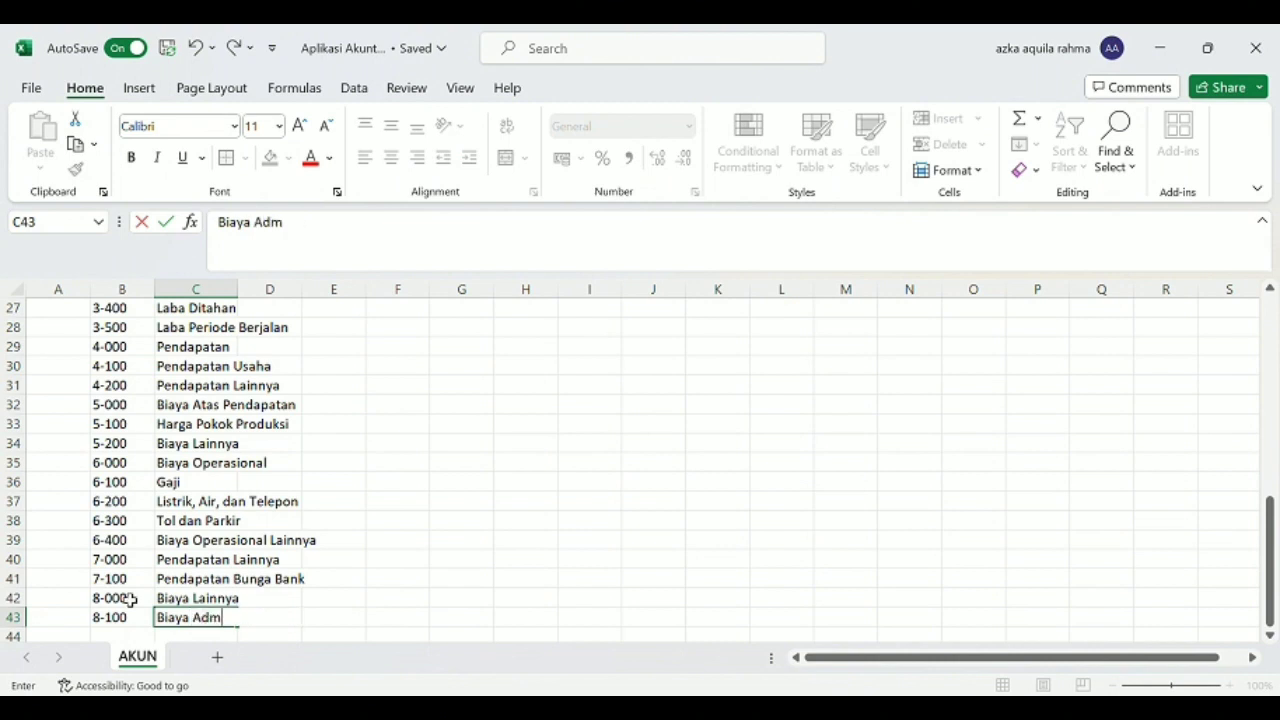
type("inistrasi")
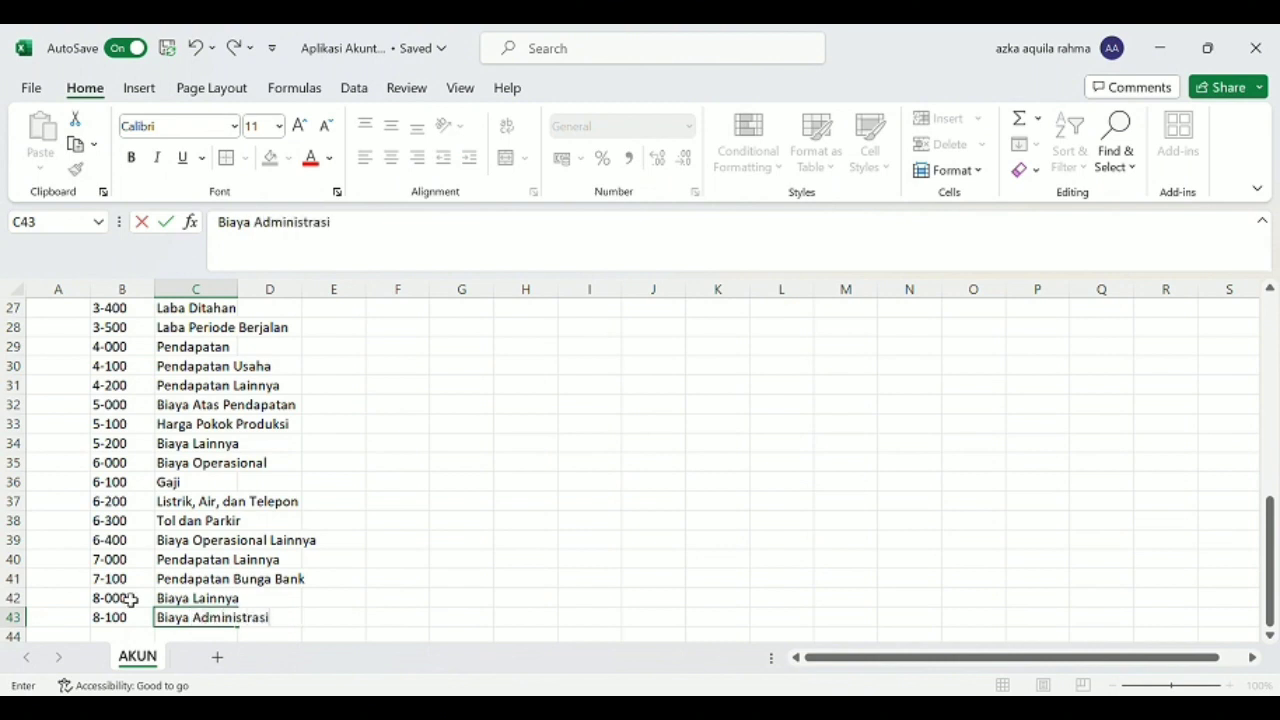
type(" Bank")
left_click(446, 540)
Auto-fit the width of the NAMA AKUN column (column C) to its longest account name.
scroll(388, 582, "up", 2)
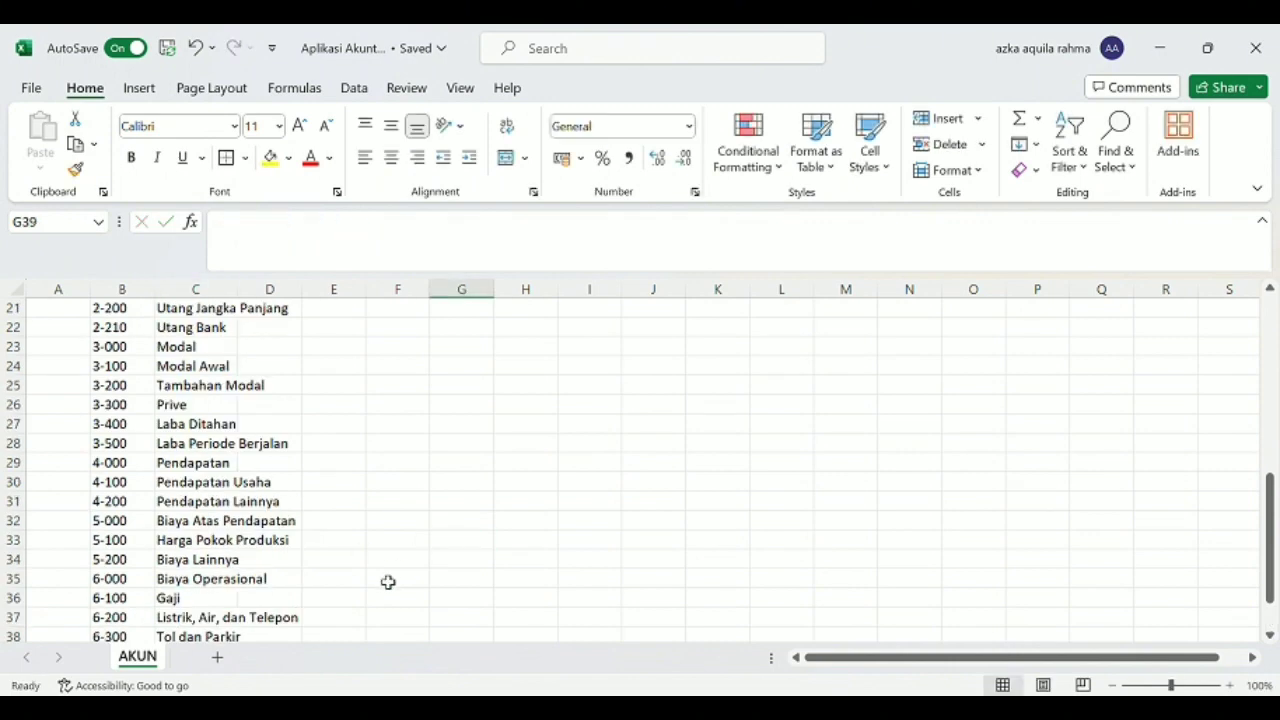
scroll(388, 582, "up", 7)
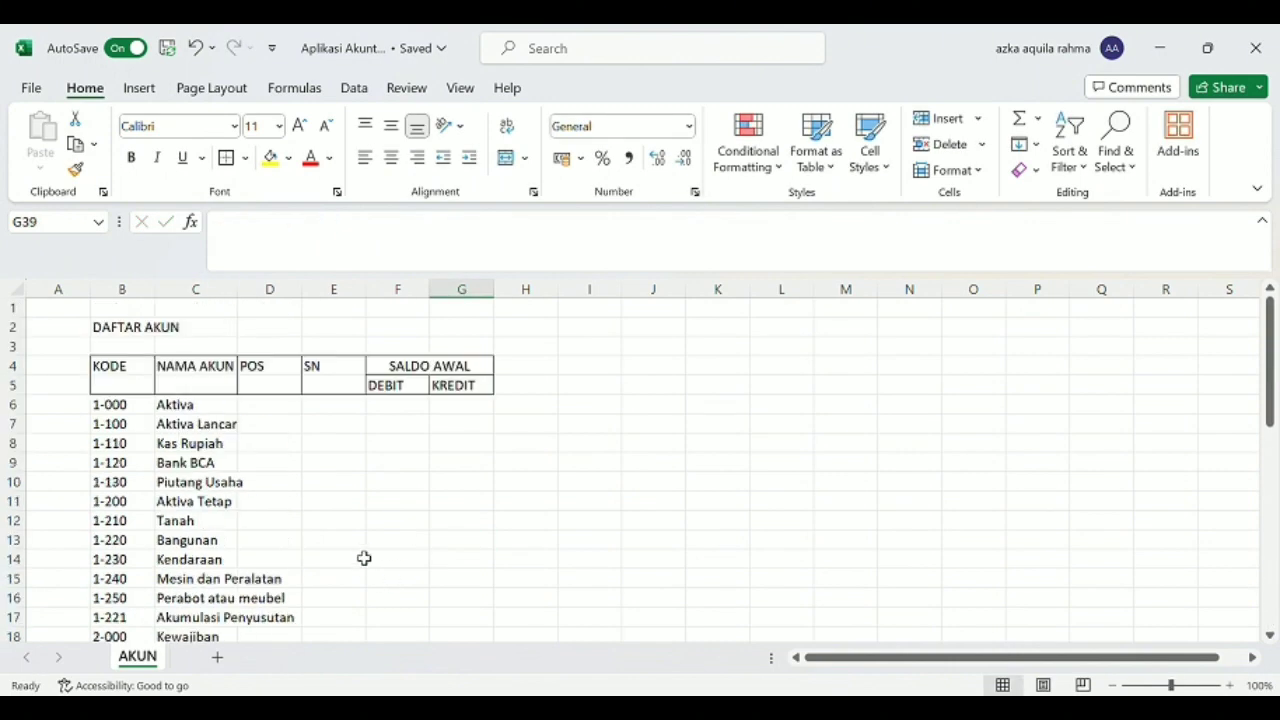
double_click(239, 297)
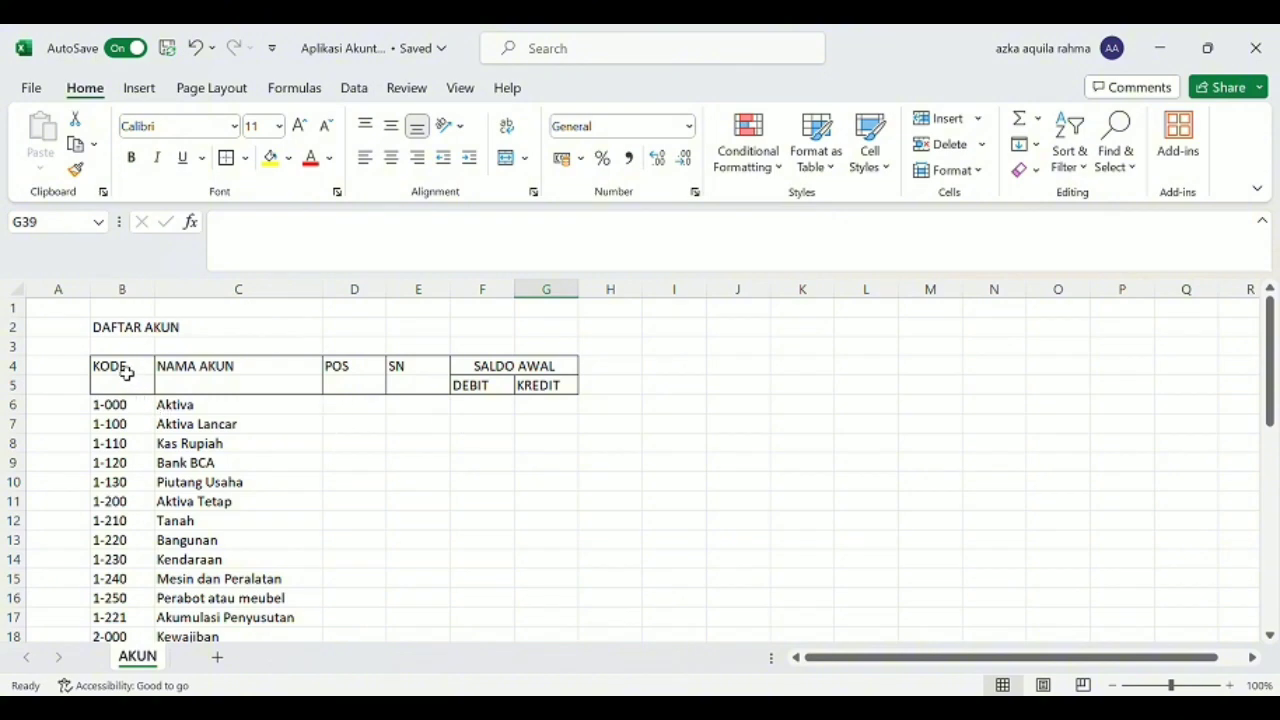
Apply all borders to the whole account table, from the KODE header in B4 through G43.
left_click_drag(126, 371, 544, 527)
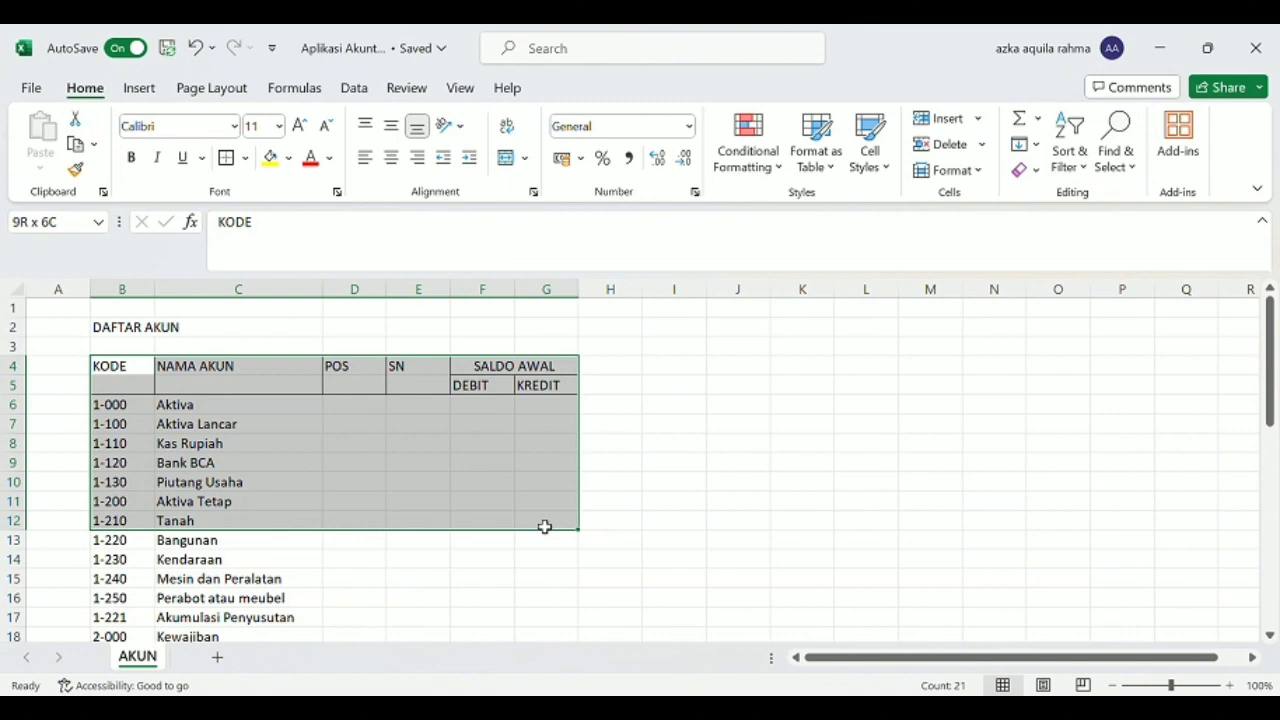
left_click_drag(544, 527, 544, 527)
scroll(544, 527, "down", 4)
scroll(544, 527, "down", 6)
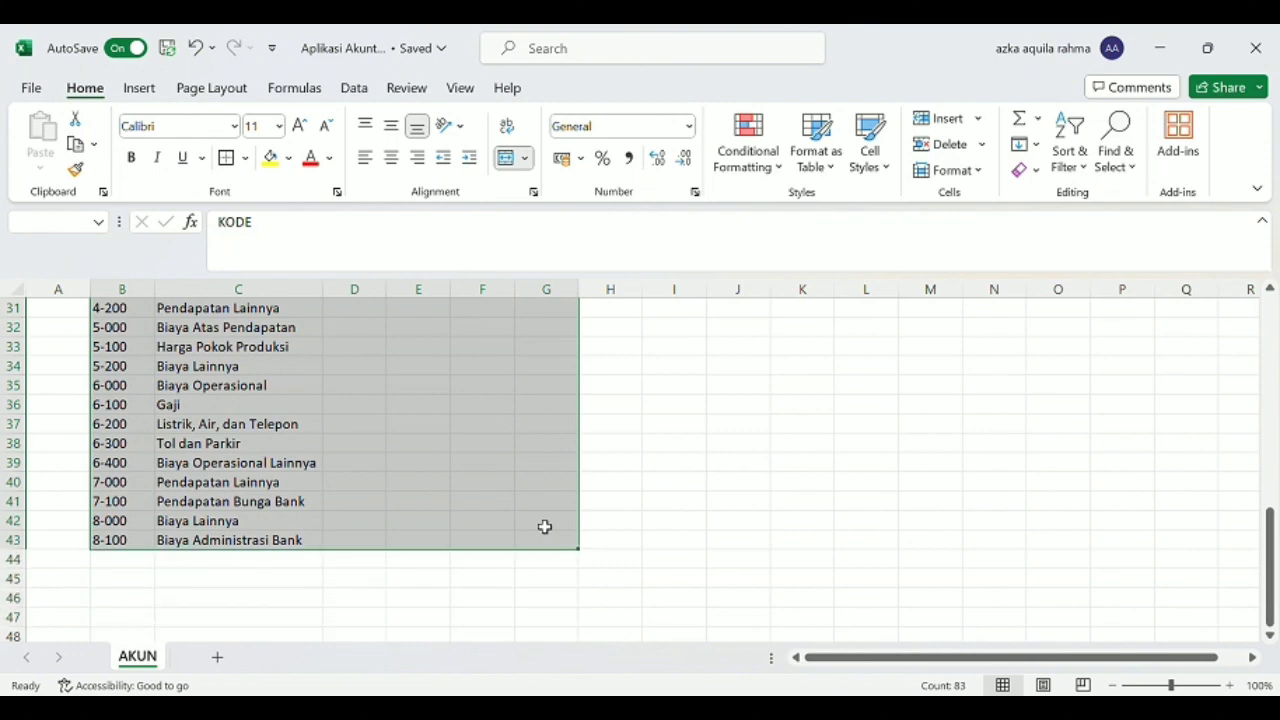
left_click(243, 161)
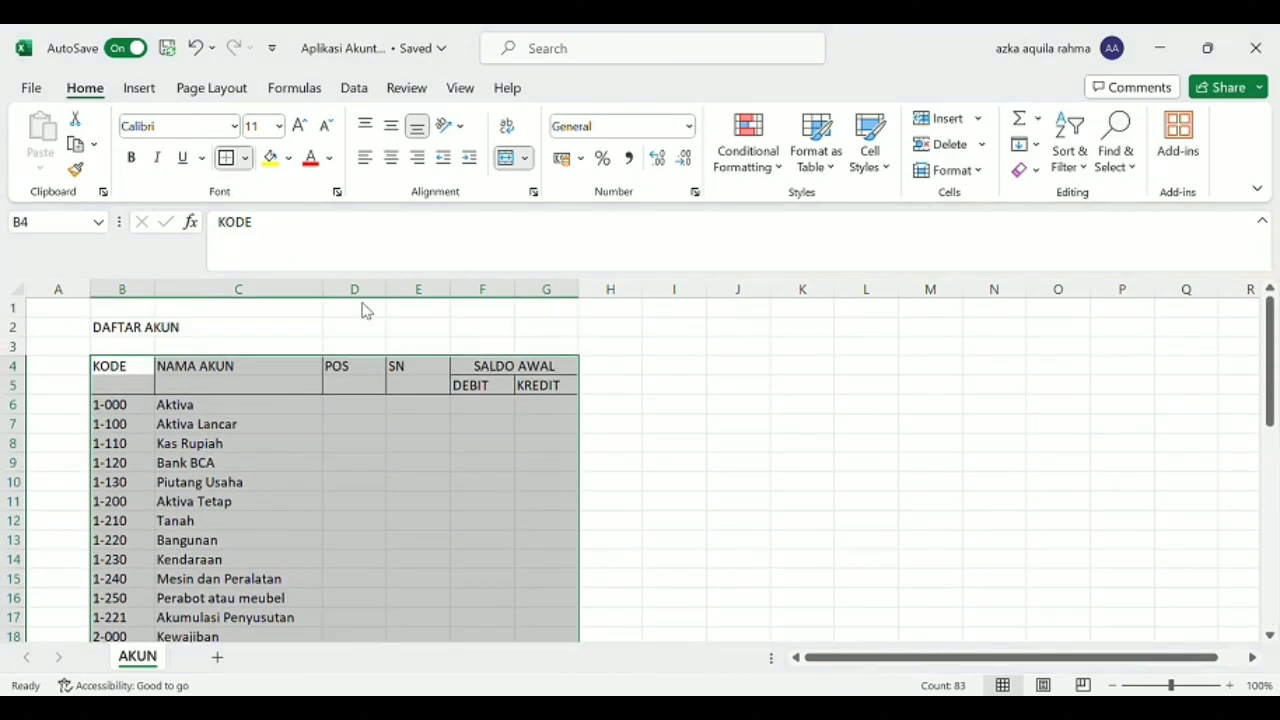
left_click(281, 371)
left_click(655, 402)
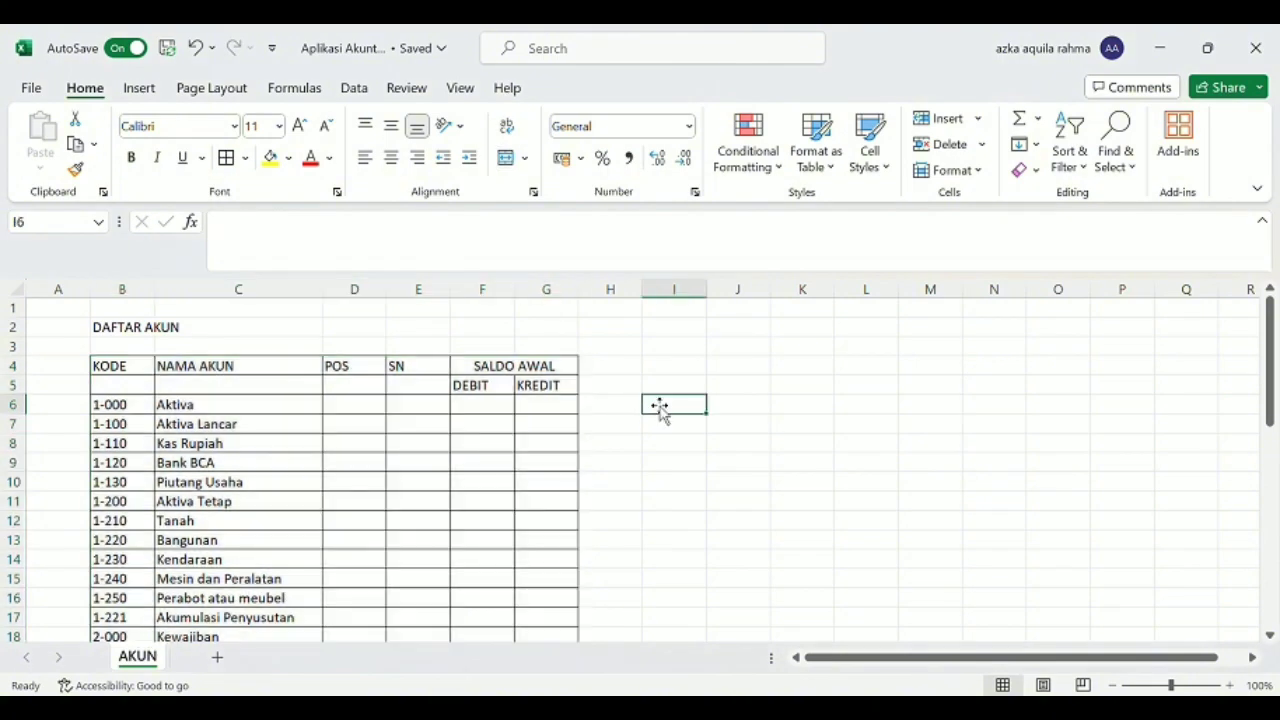
left_click(334, 405)
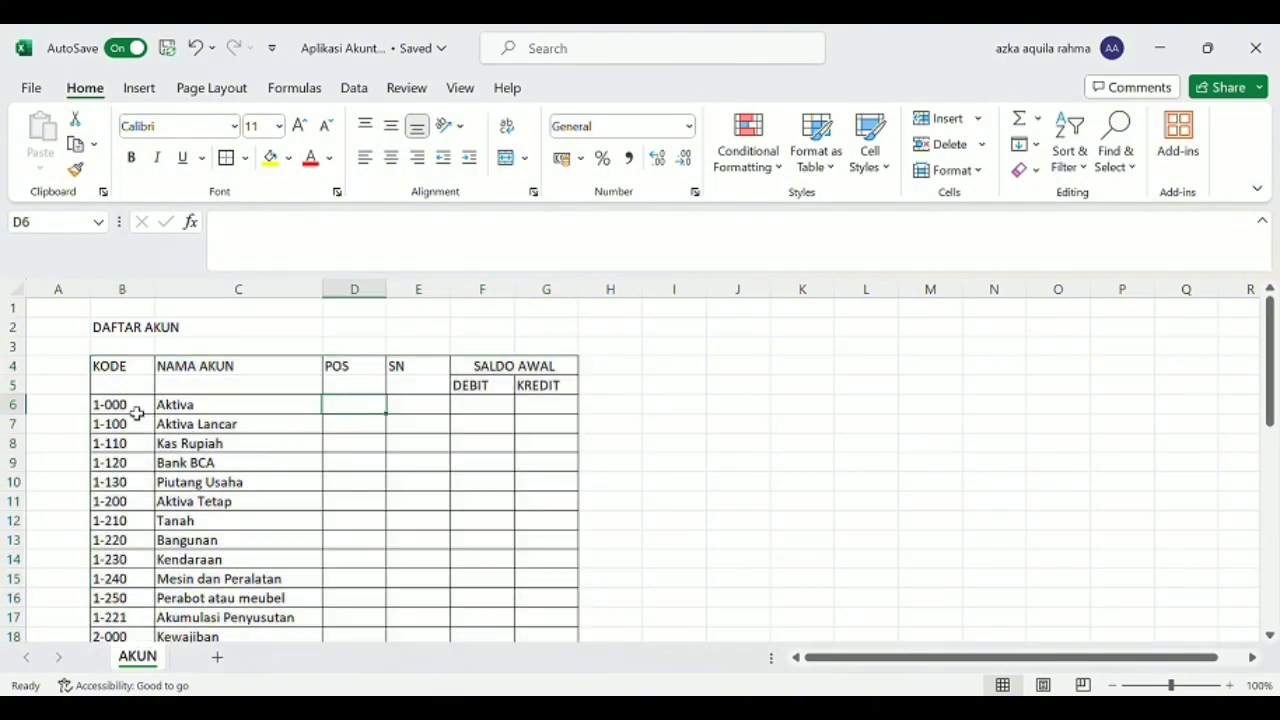
scroll(136, 414, "down", 12)
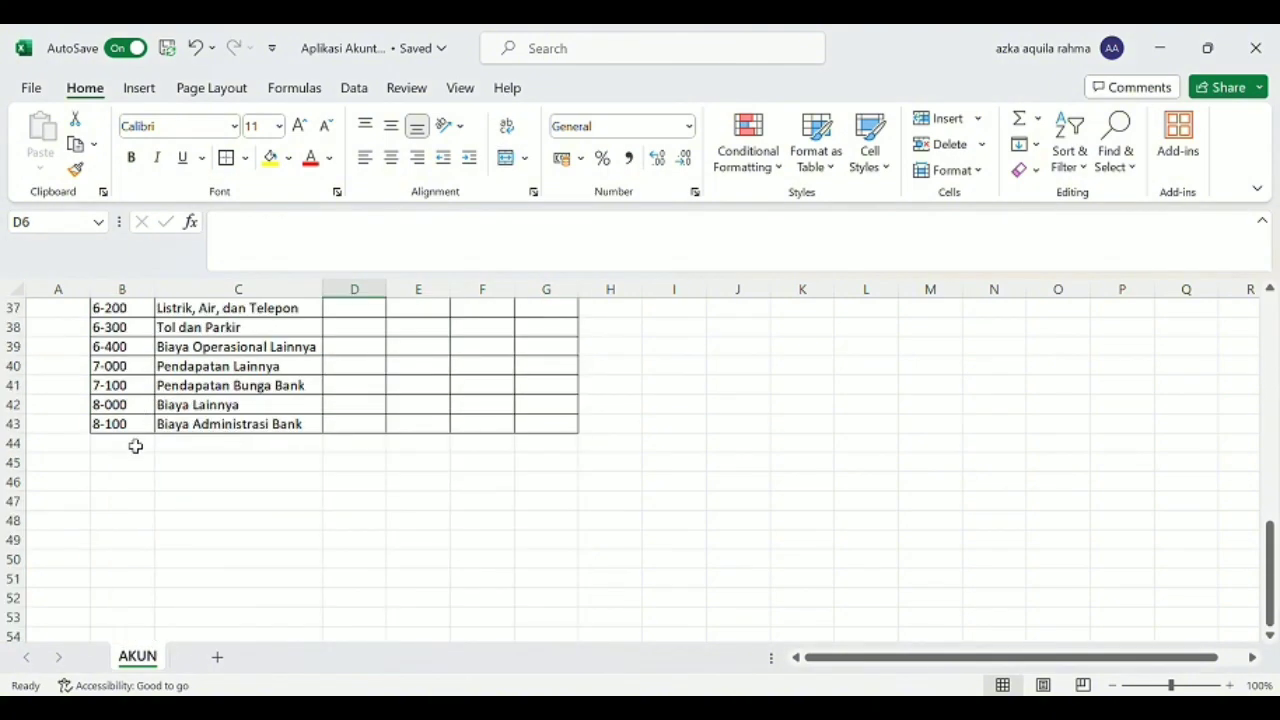
left_click_drag(149, 451, 132, 604)
left_click(134, 414)
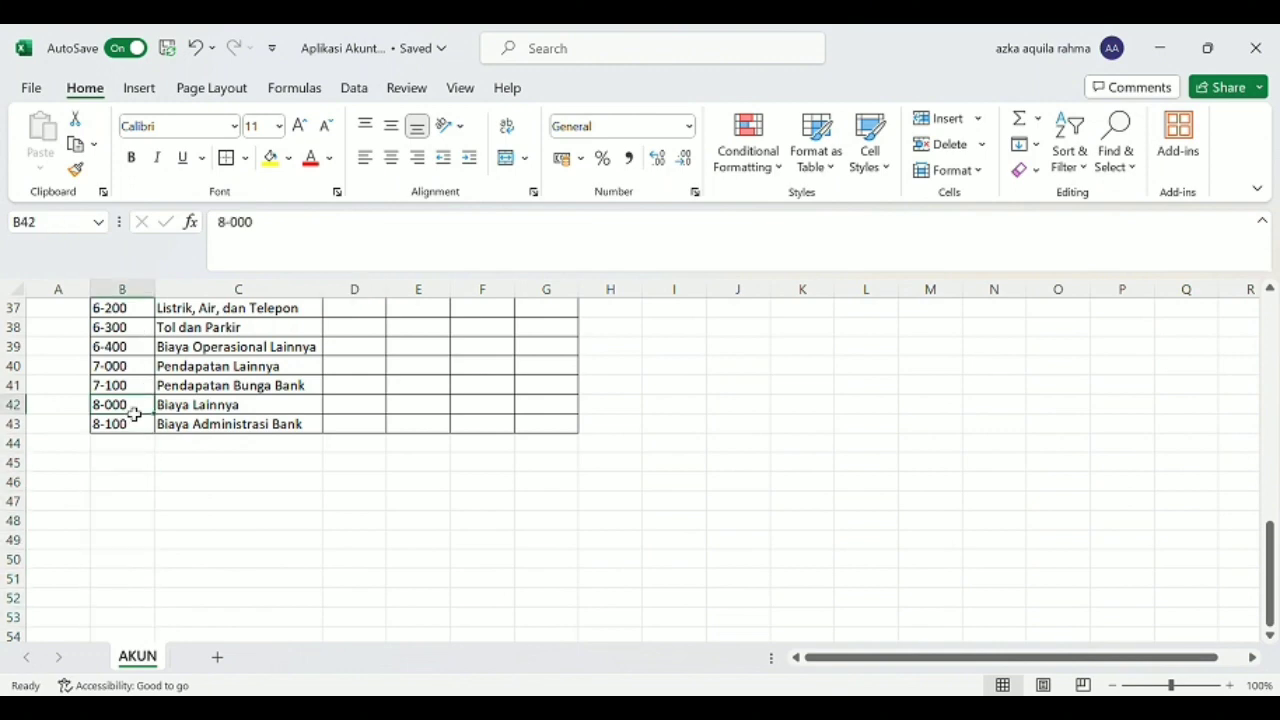
scroll(140, 455, "up", 3)
scroll(145, 470, "up", 9)
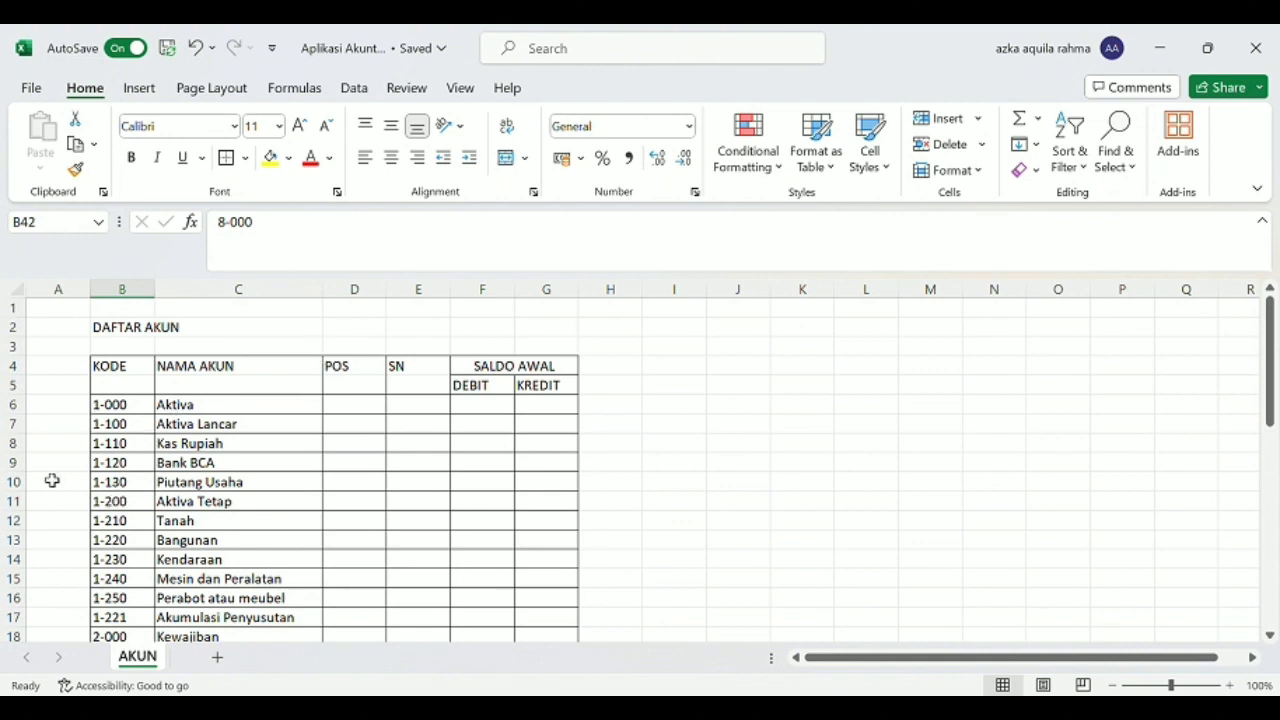
Add list data validation with the options Nrc and Lr to the first POS cell, D6.
left_click(352, 409)
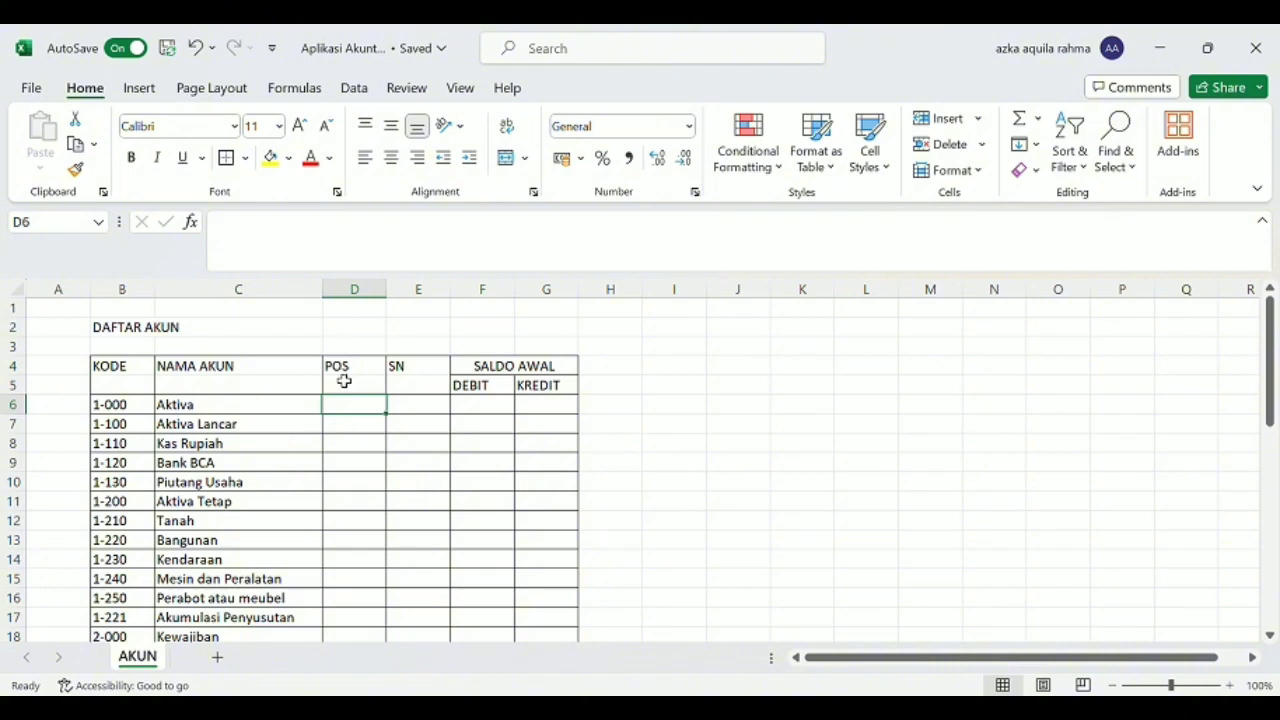
left_click(343, 381)
left_click(358, 411)
left_click(294, 88)
left_click(356, 88)
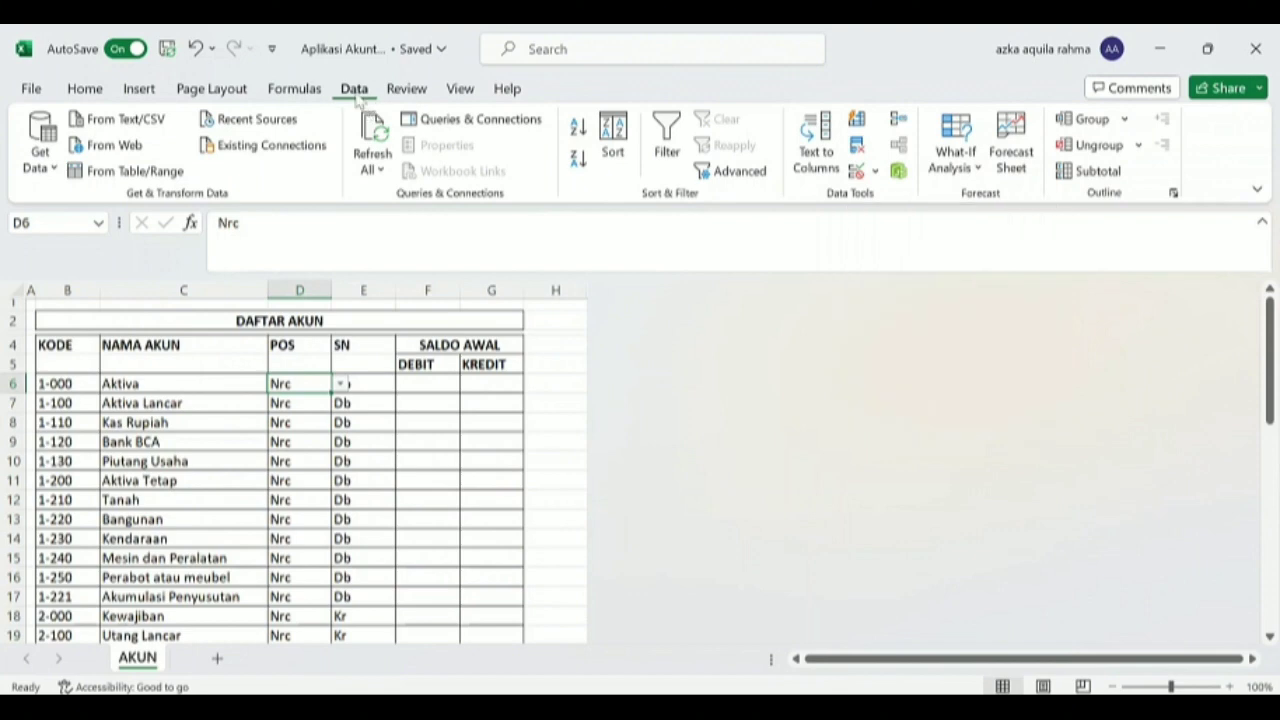
left_click(856, 172)
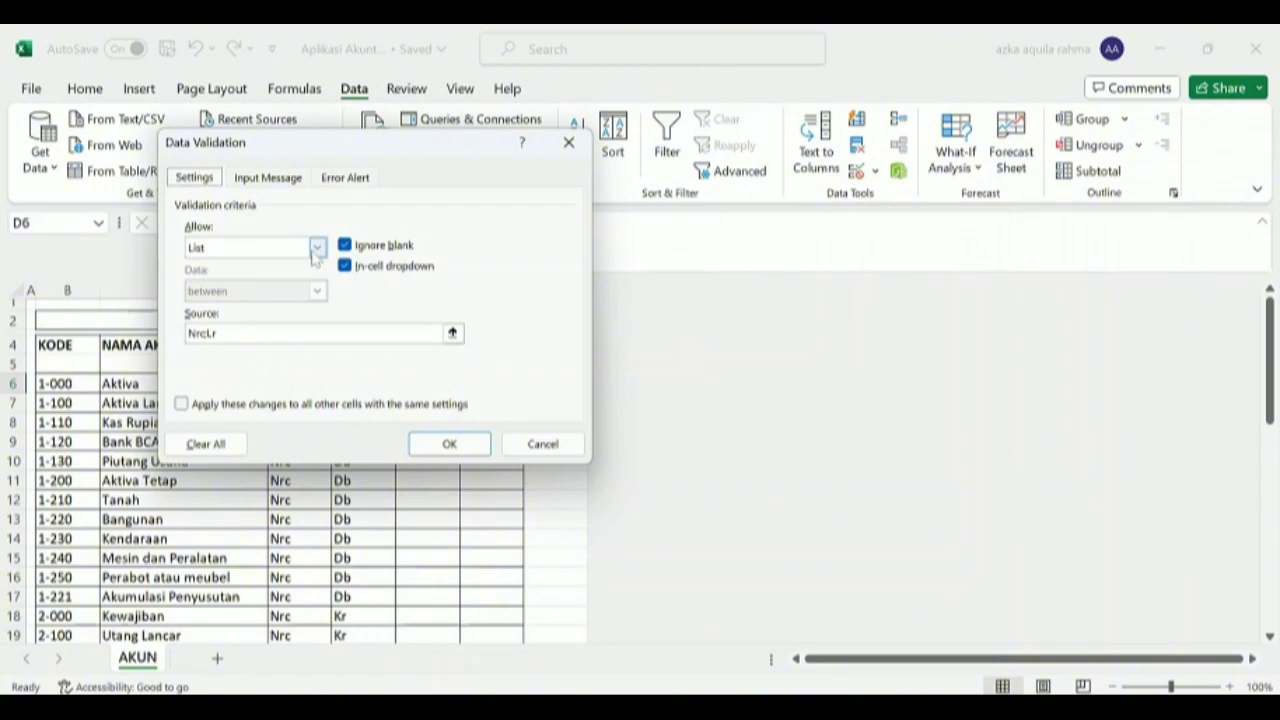
left_click(316, 248)
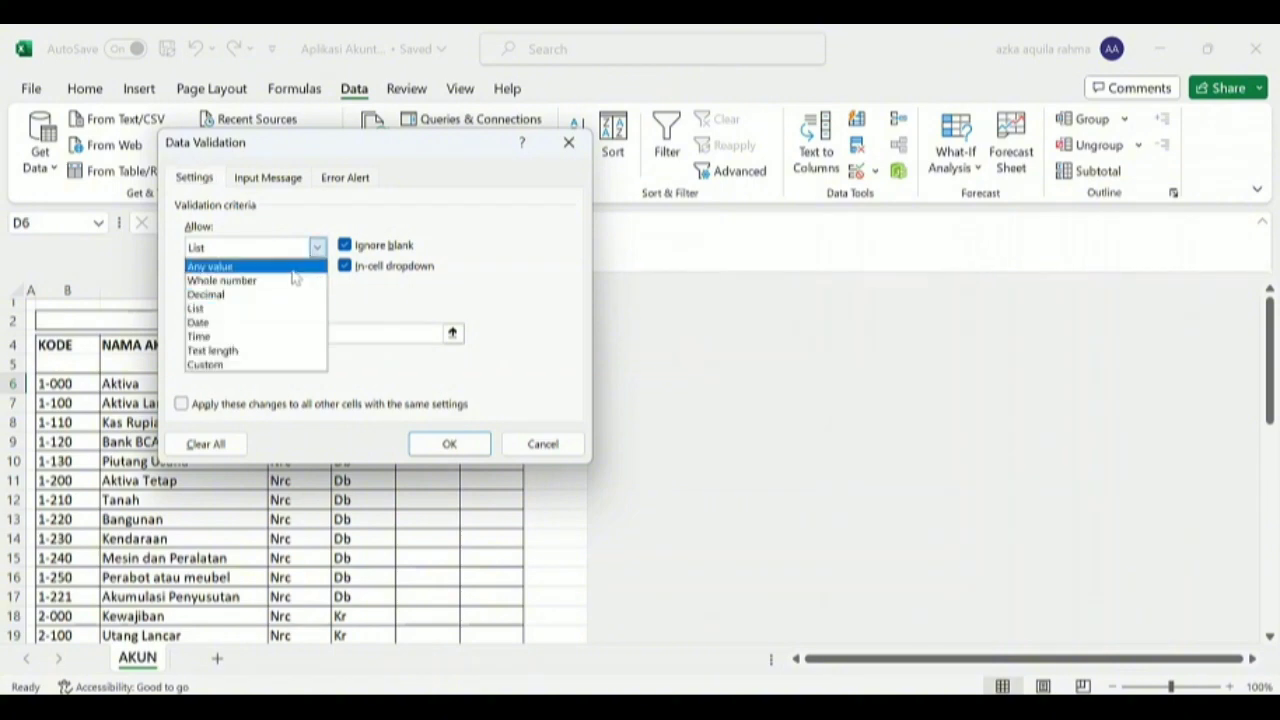
left_click(259, 310)
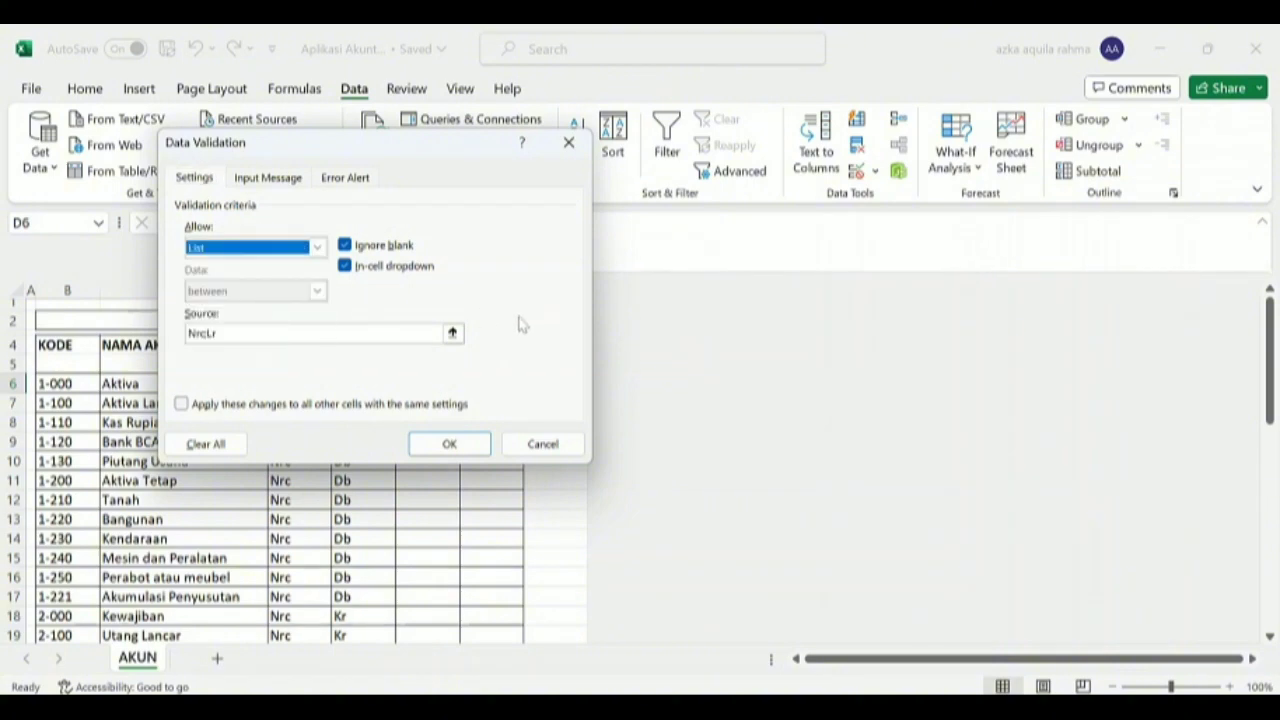
left_click(208, 334)
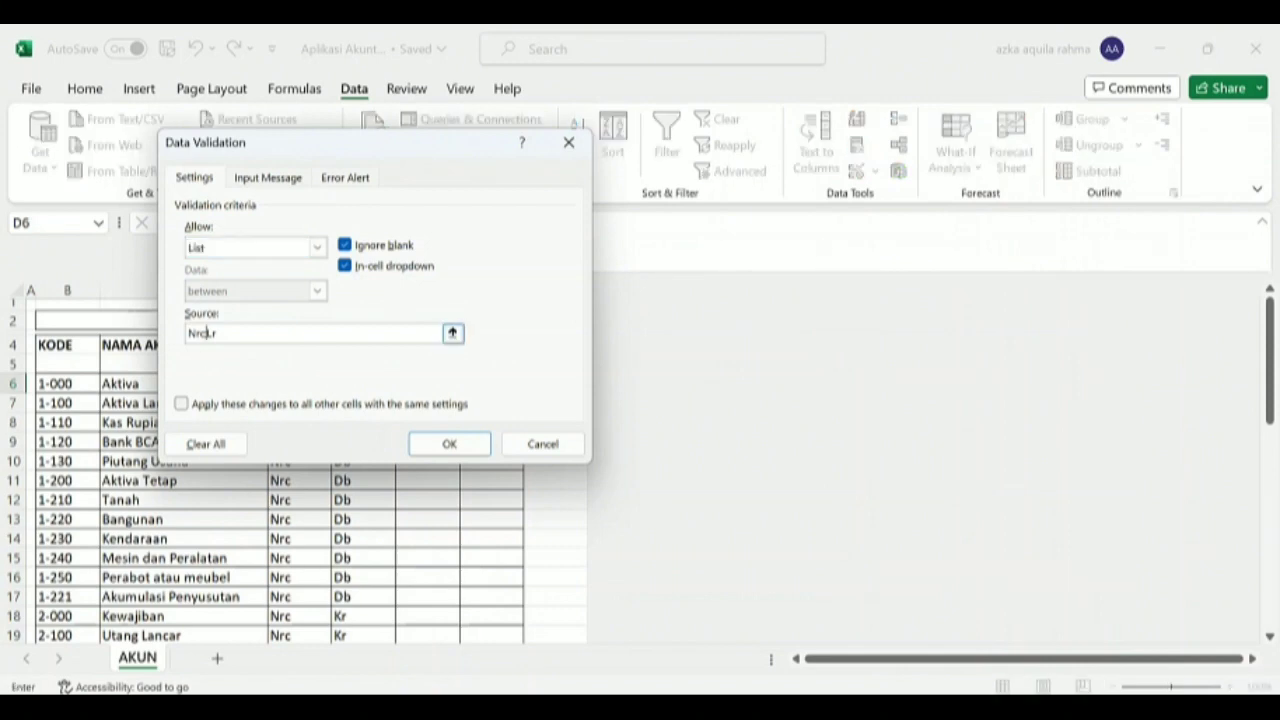
left_click(449, 444)
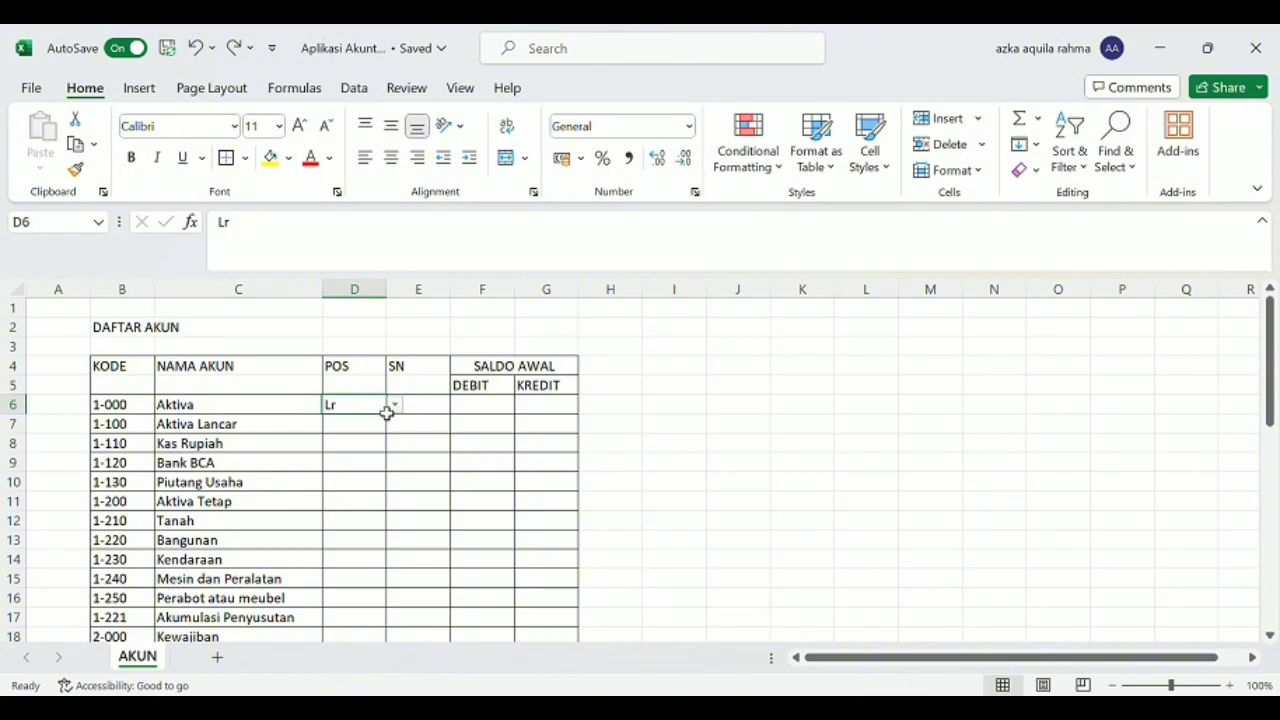
Set the POS of Aktiva in D6 to Nrc and fill it down through Laba Periode Berjalan in row 28.
left_click(377, 422)
scroll(186, 422, "down", 9)
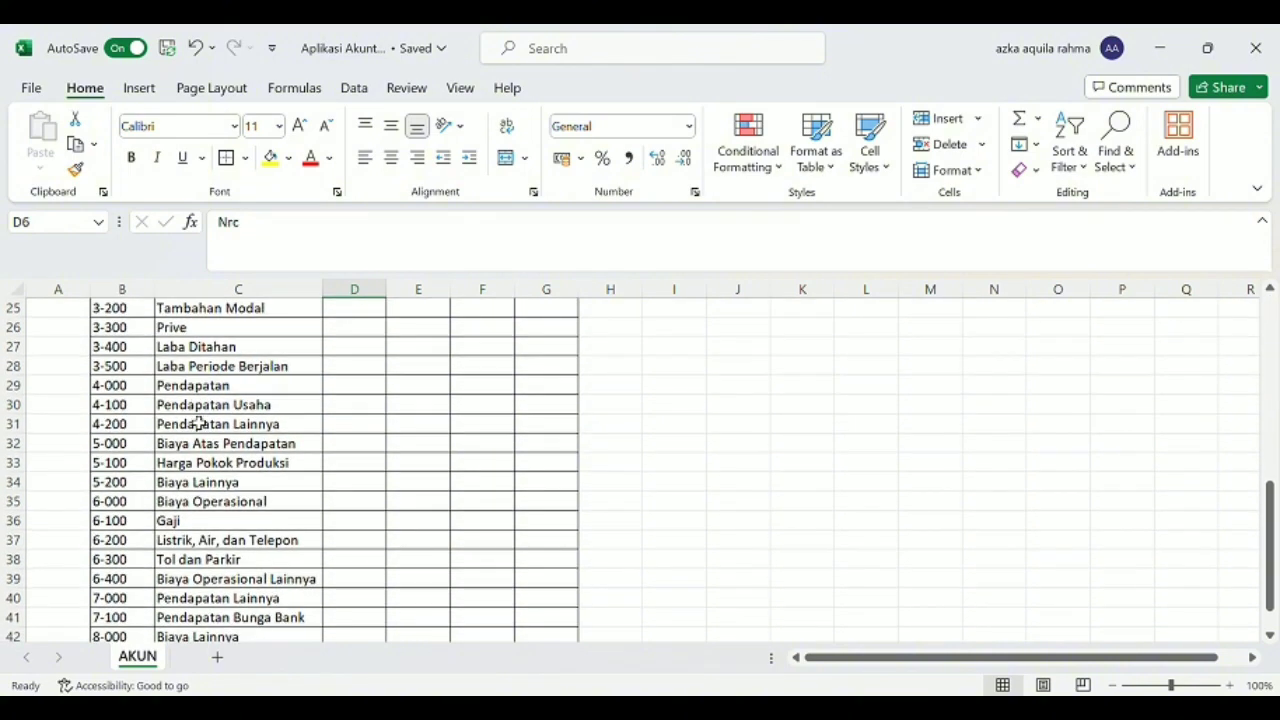
scroll(198, 423, "up", 4)
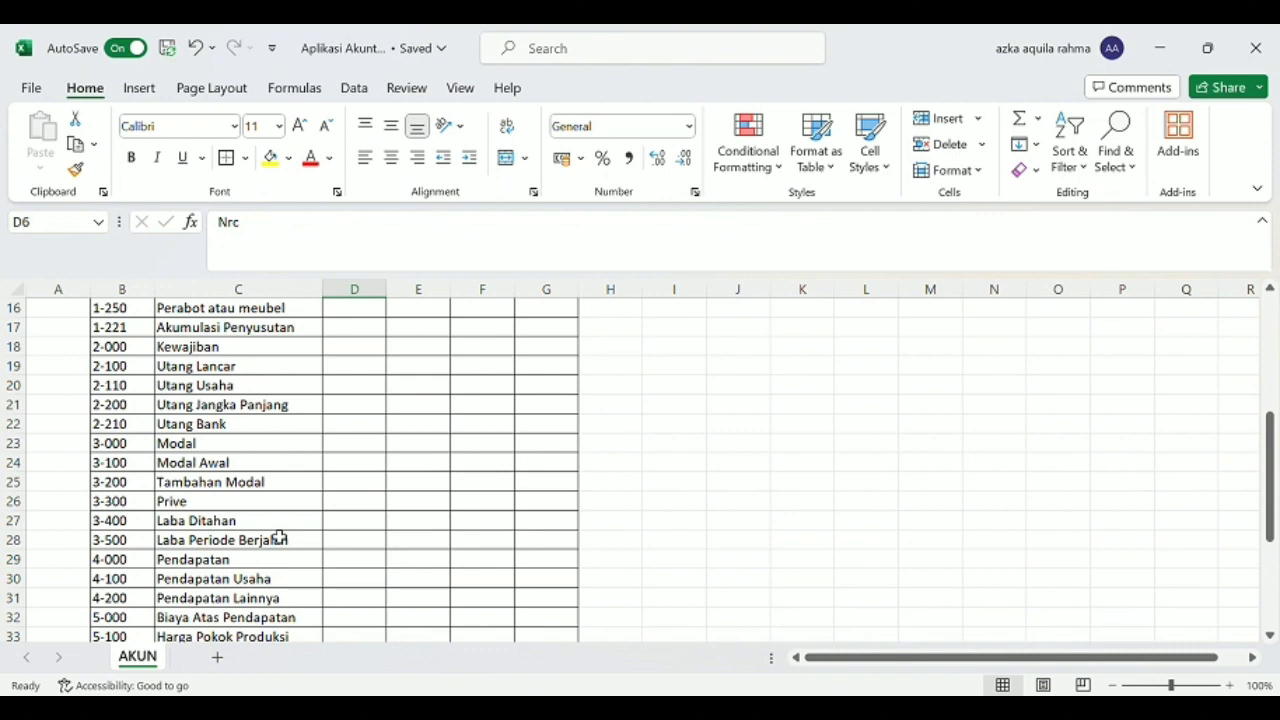
scroll(279, 539, "up", 5)
left_click_drag(394, 423, 377, 636)
Set the POS of Pendapatan in D29 to Lr and fill it down through Biaya Administrasi Bank in row 43.
left_click(370, 466)
left_click(335, 520)
left_click(335, 505)
left_click(358, 485)
scroll(357, 380, "down", 2)
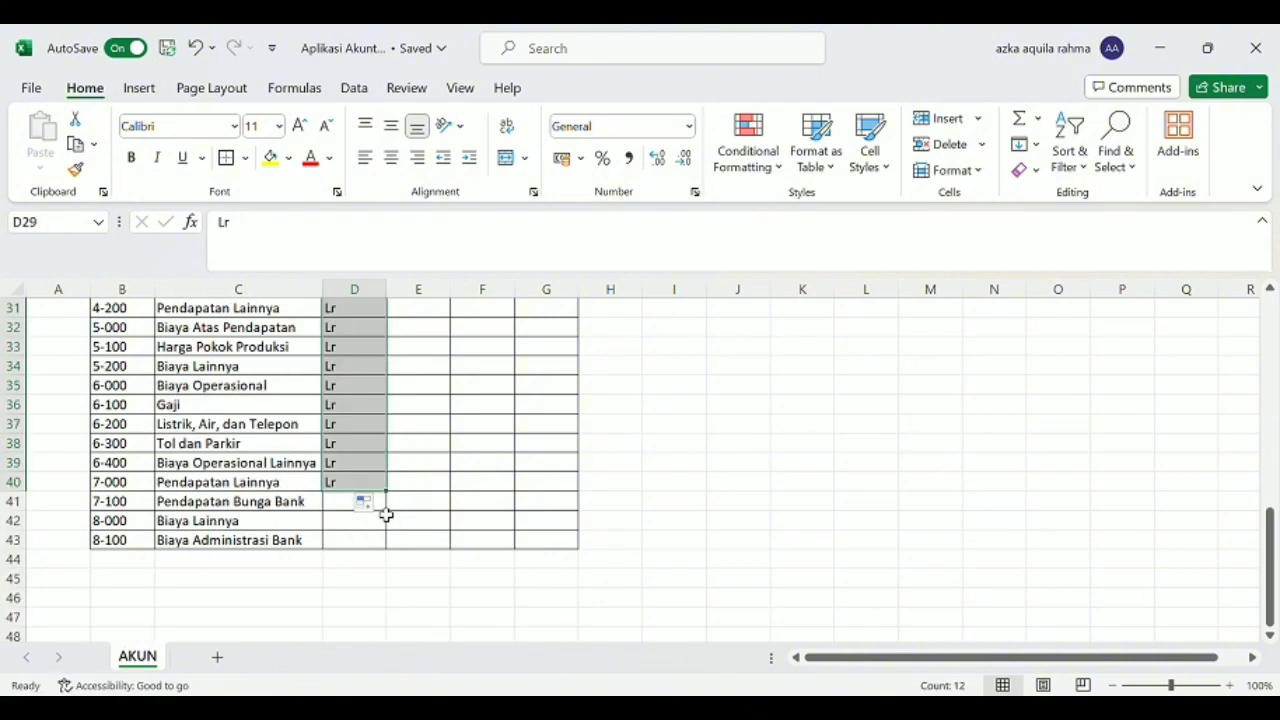
left_click_drag(386, 509, 390, 540)
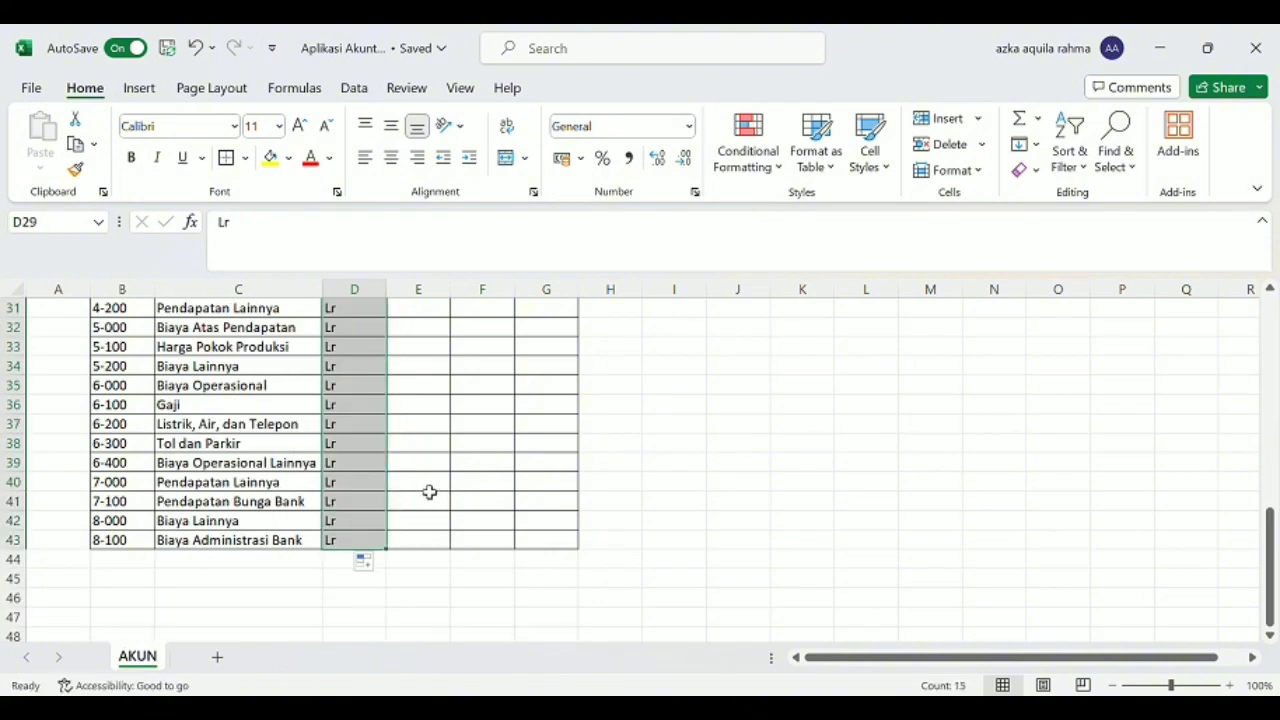
left_click(429, 492)
Select the first cell of the SN column, E6, in the Aktiva row.
scroll(430, 492, "up", 10)
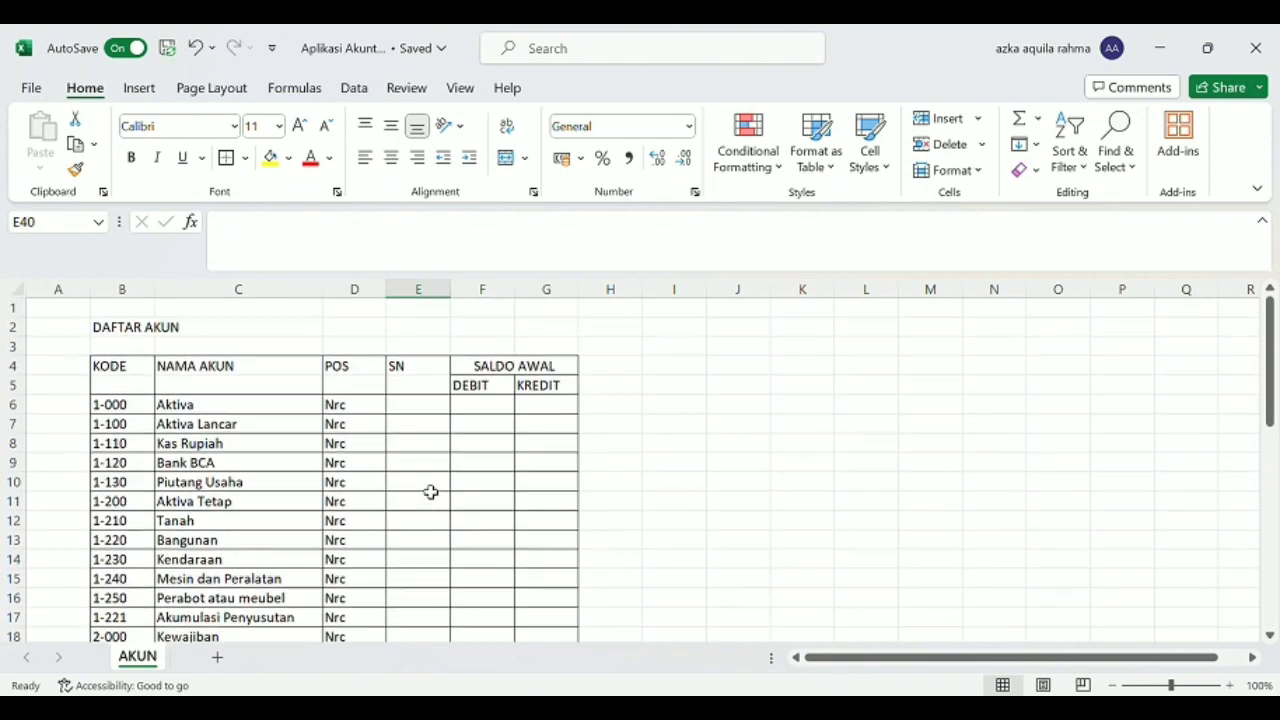
left_click(422, 370)
left_click(424, 408)
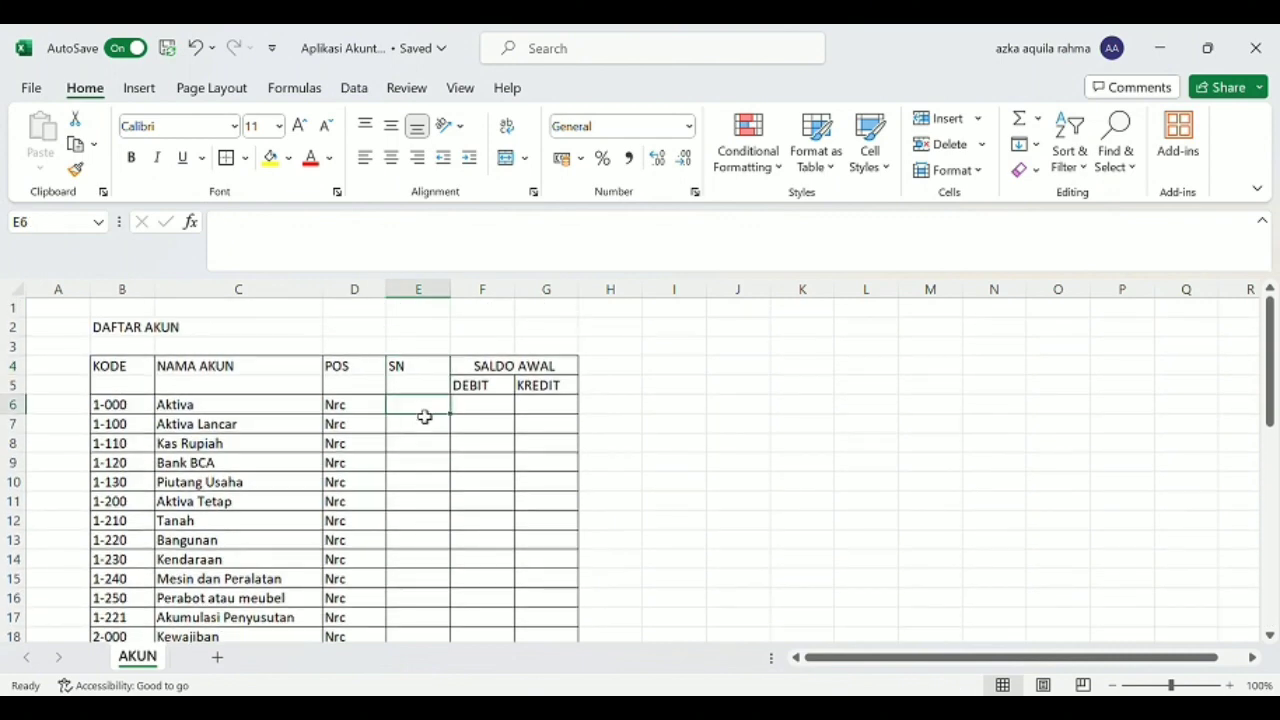
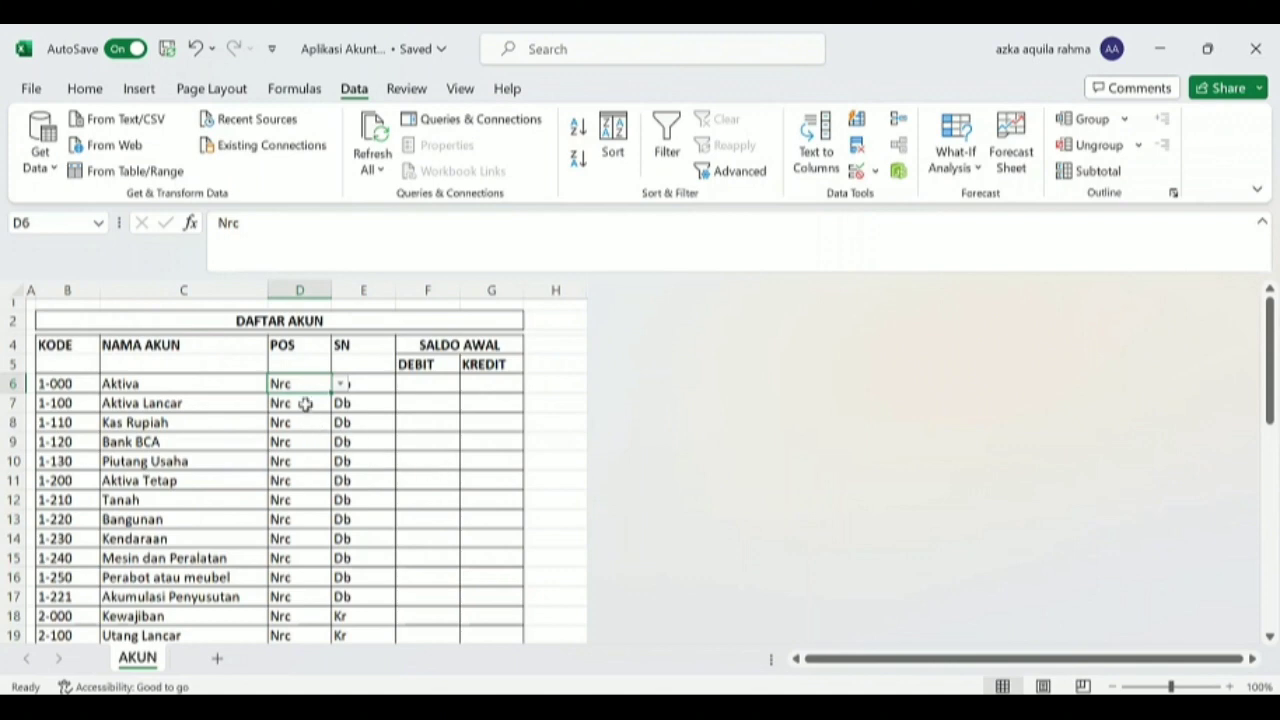
Add list data validation with the options Db and Kr to the first SN cell, E6.
left_click(373, 384)
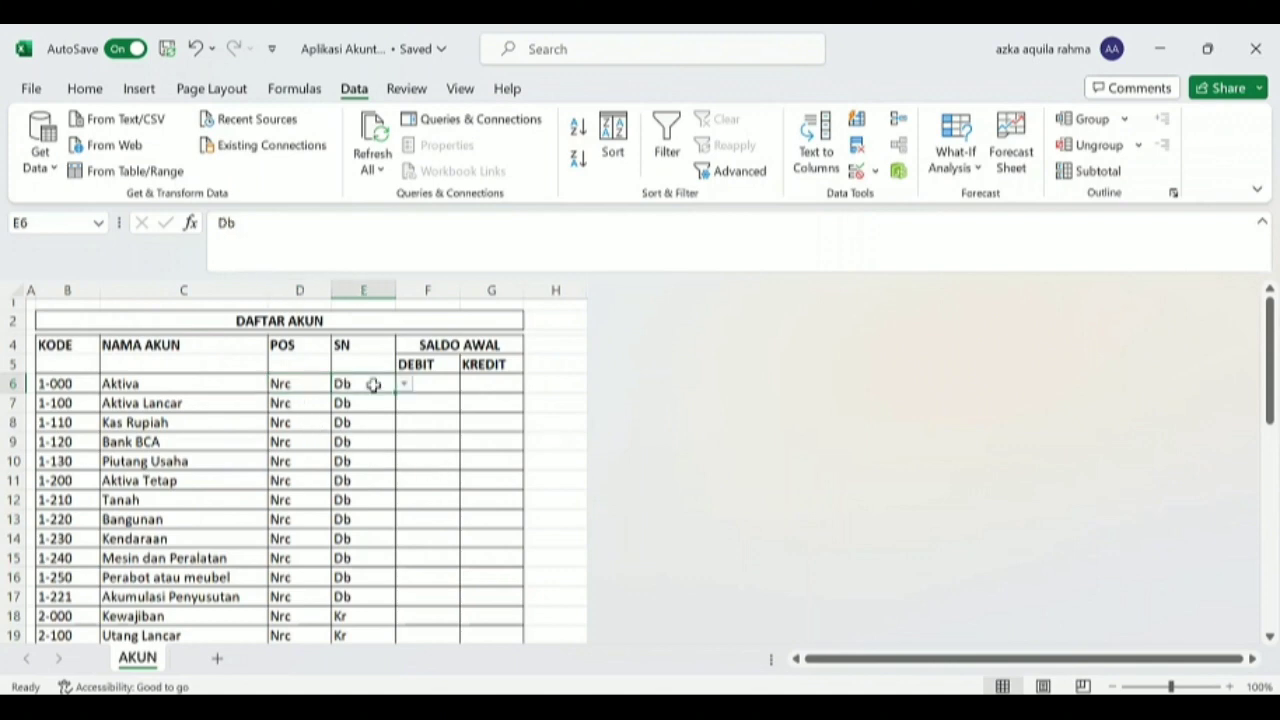
left_click(855, 172)
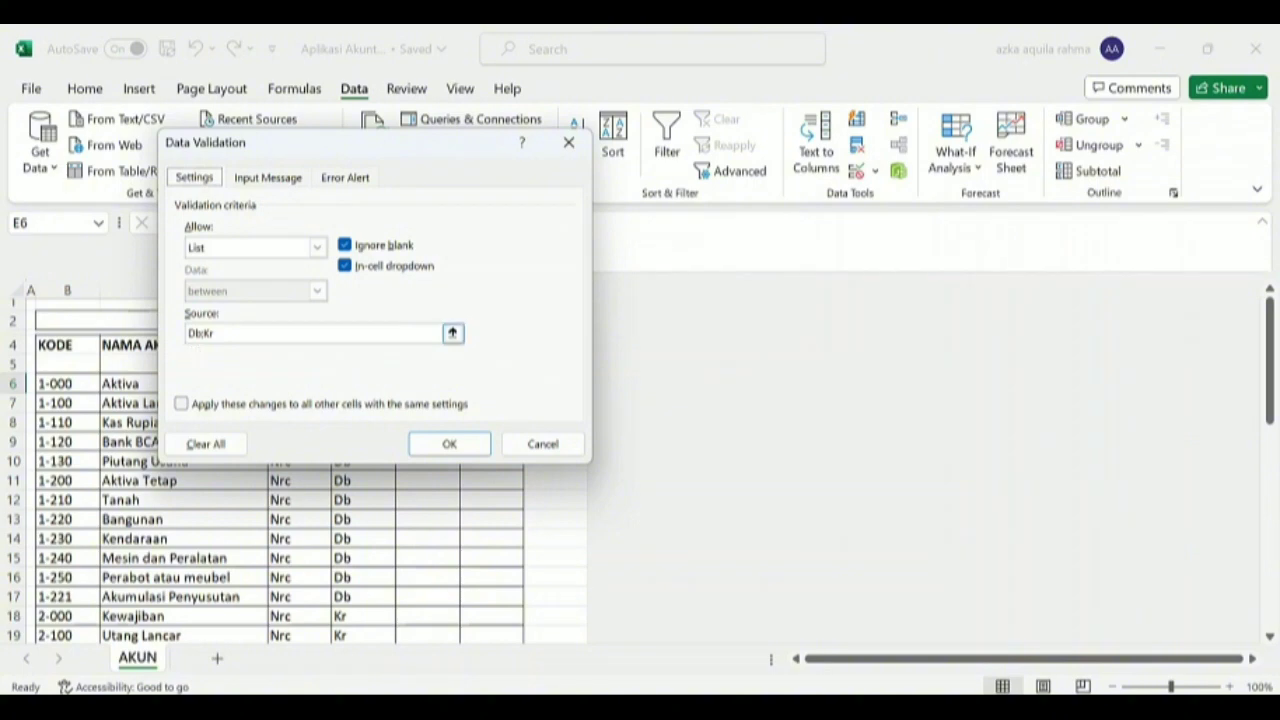
left_click(447, 449)
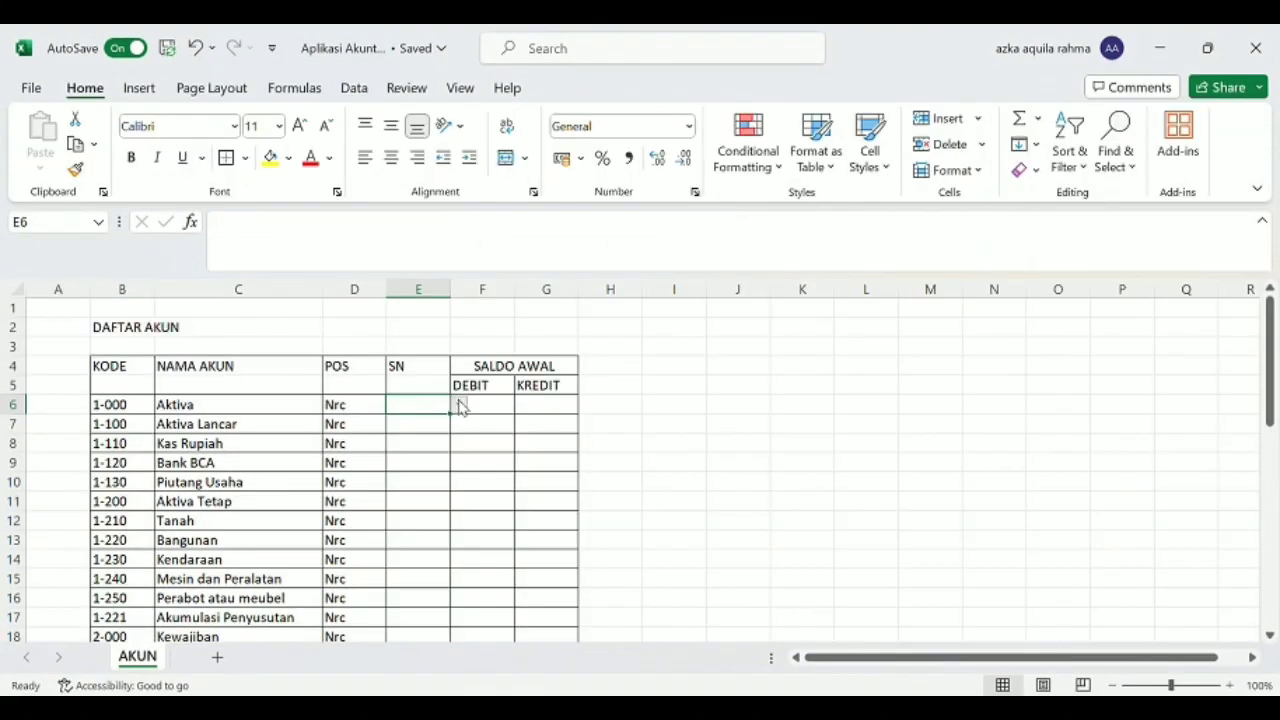
Set the SN of Aktiva in E6 to Db and fill it down through Biaya Administrasi Bank in row 43.
left_click(395, 421)
left_click_drag(456, 422, 429, 614)
scroll(511, 573, "up", 9)
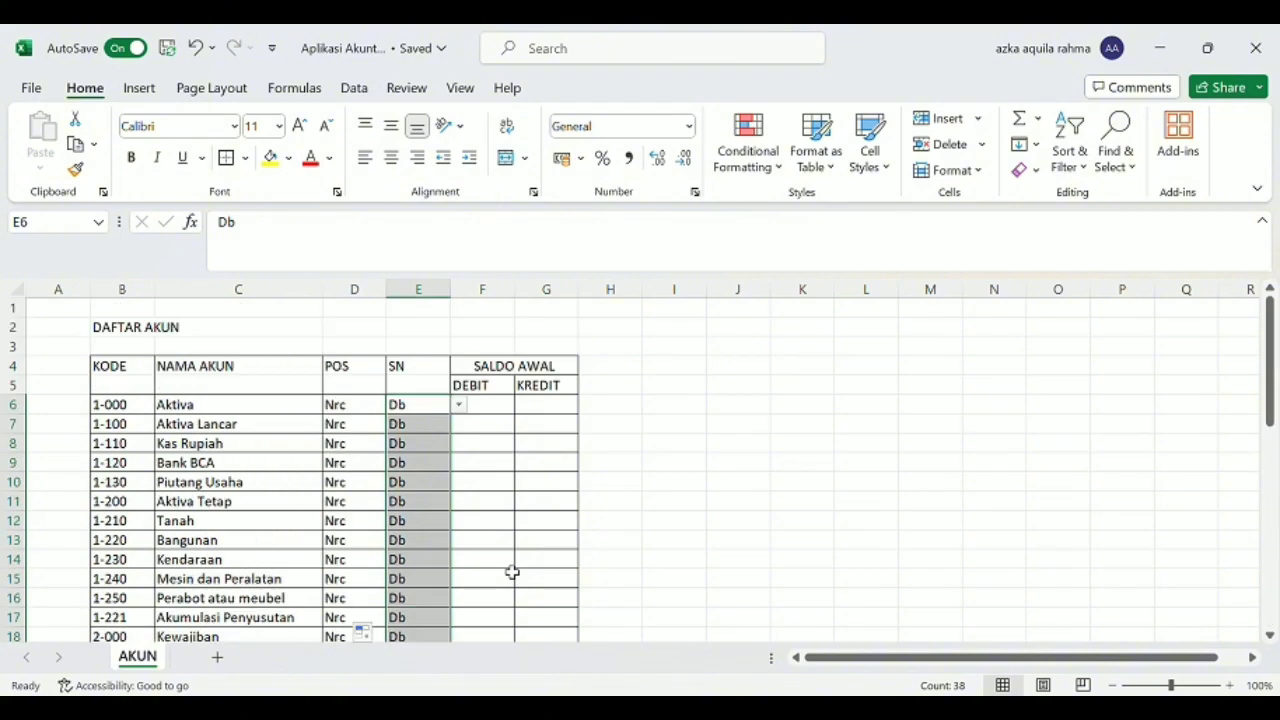
scroll(505, 550, "down", 1)
left_click(491, 521)
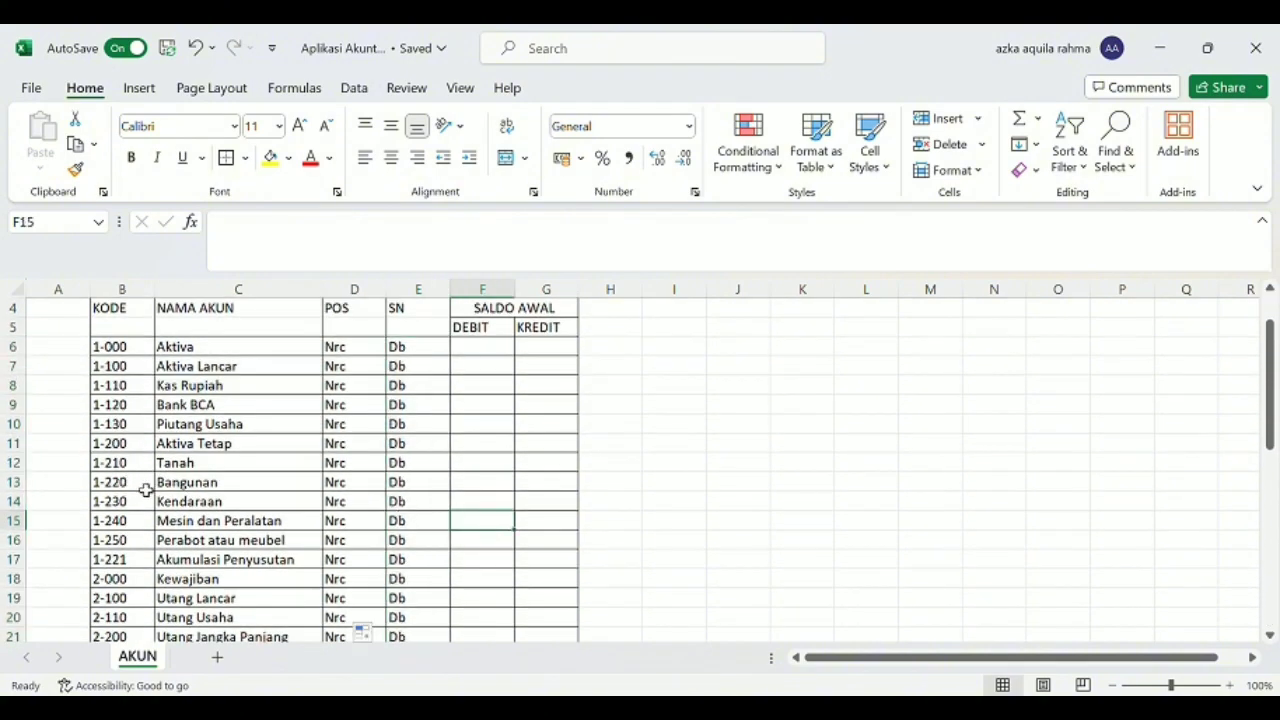
Set the SN of Kewajiban in E18 to Kr and fill it down through Pendapatan Lainnya in row 31.
scroll(145, 490, "down", 2)
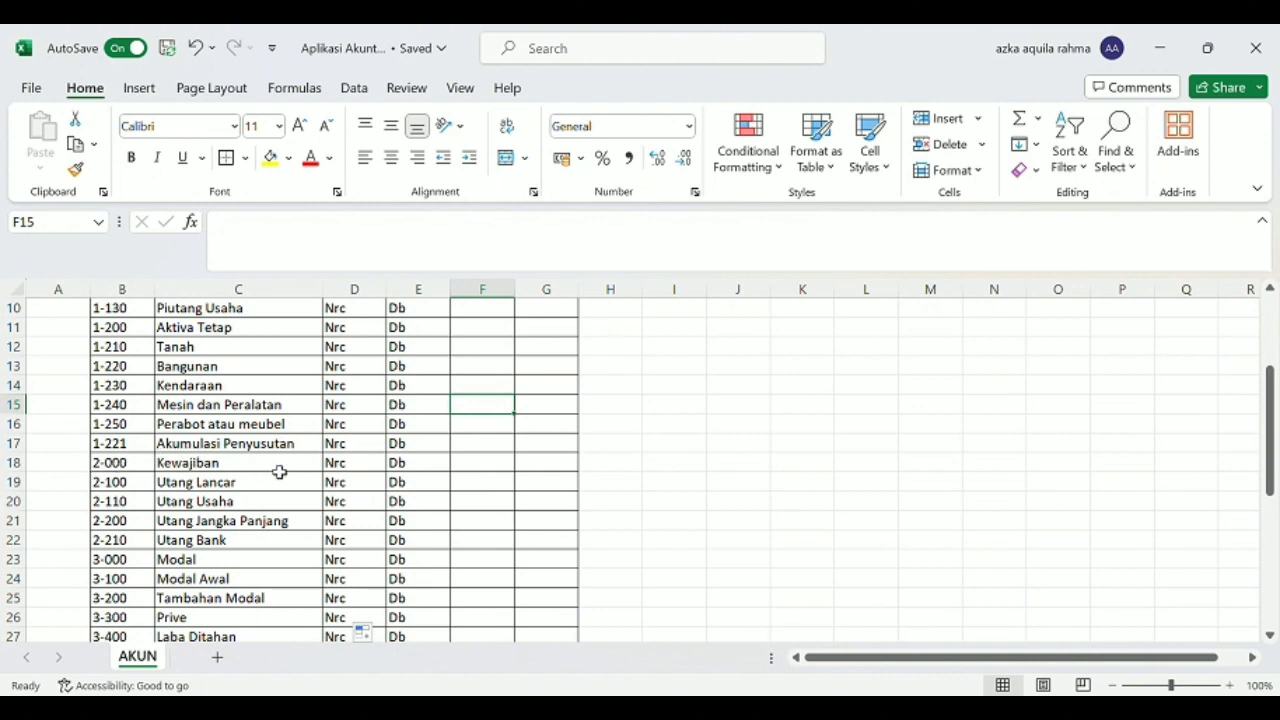
left_click(412, 470)
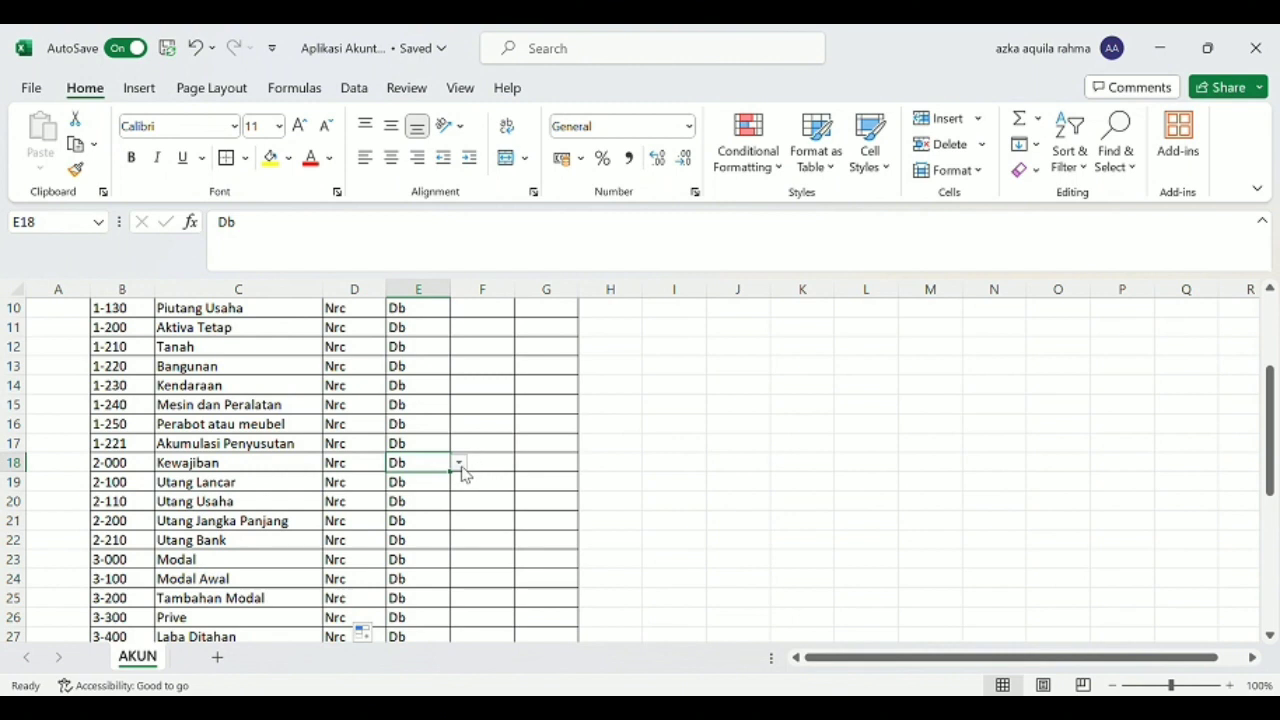
left_click(438, 493)
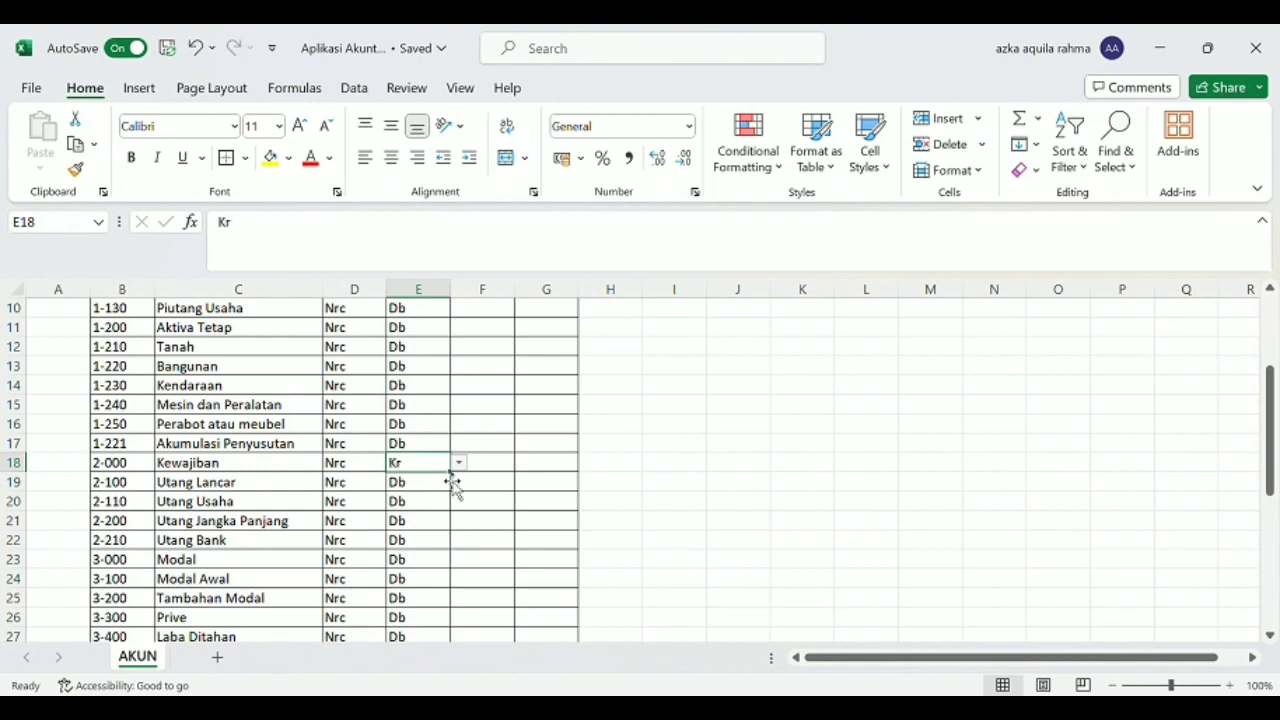
left_click_drag(457, 481, 410, 541)
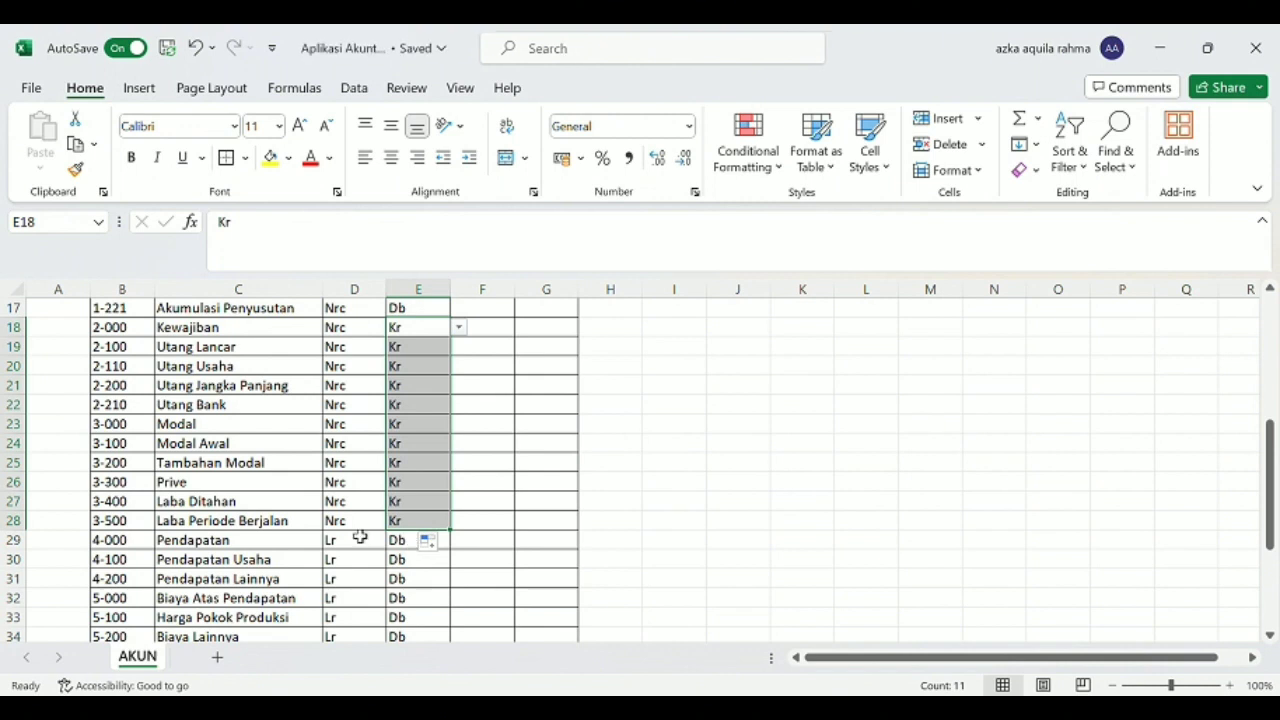
left_click_drag(451, 530, 438, 588)
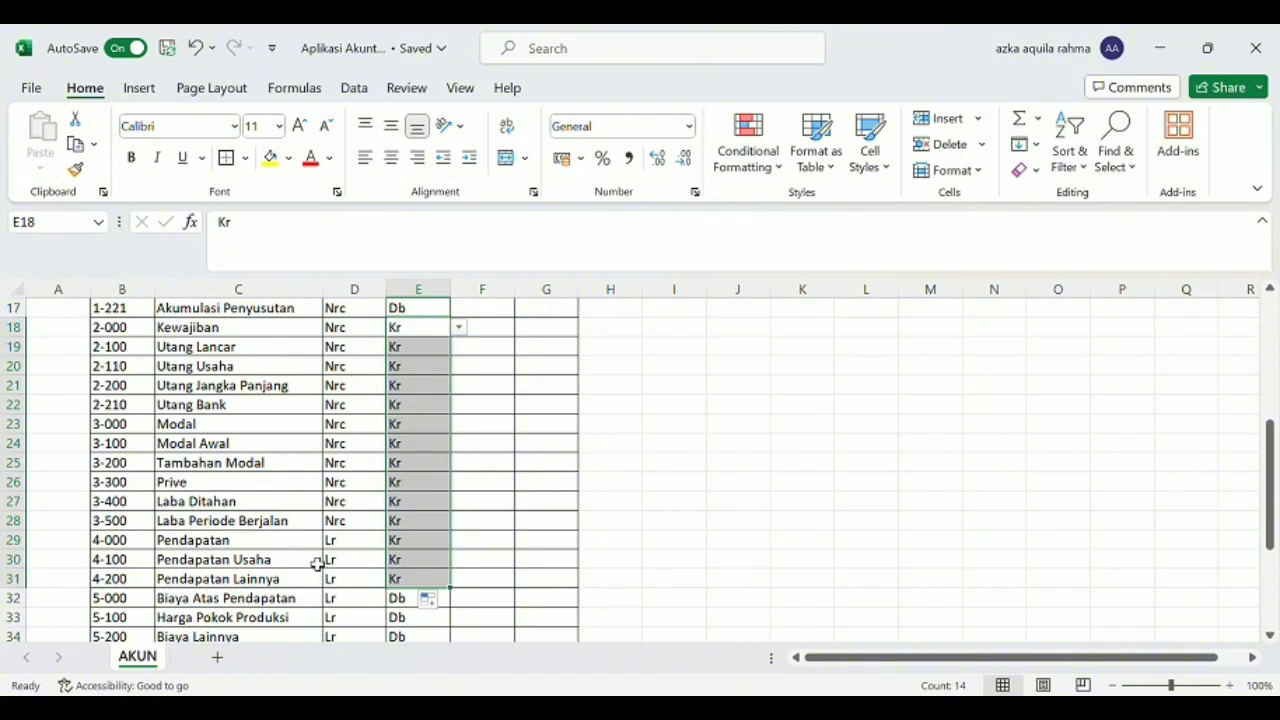
Set the SN of Pendapatan Lainnya in E40 to Kr and fill it down to Pendapatan Bunga Bank in row 41.
scroll(317, 565, "down", 4)
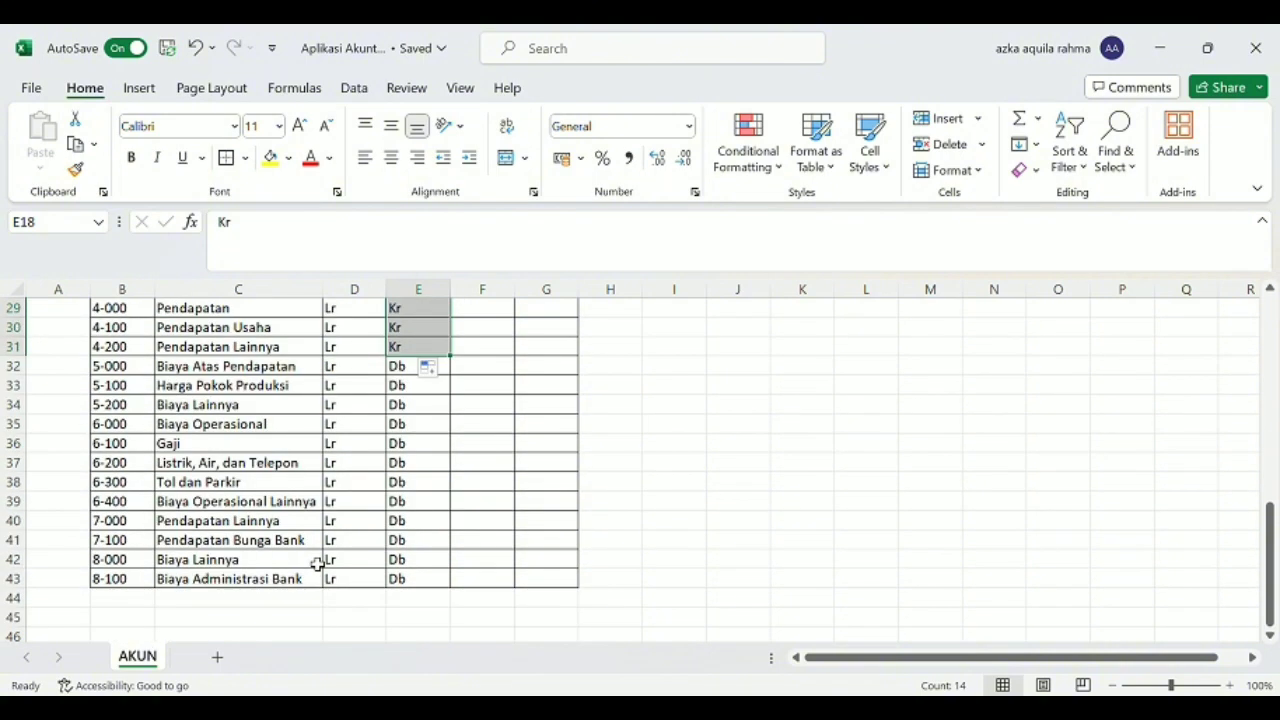
left_click(417, 523)
left_click(458, 521)
left_click(432, 555)
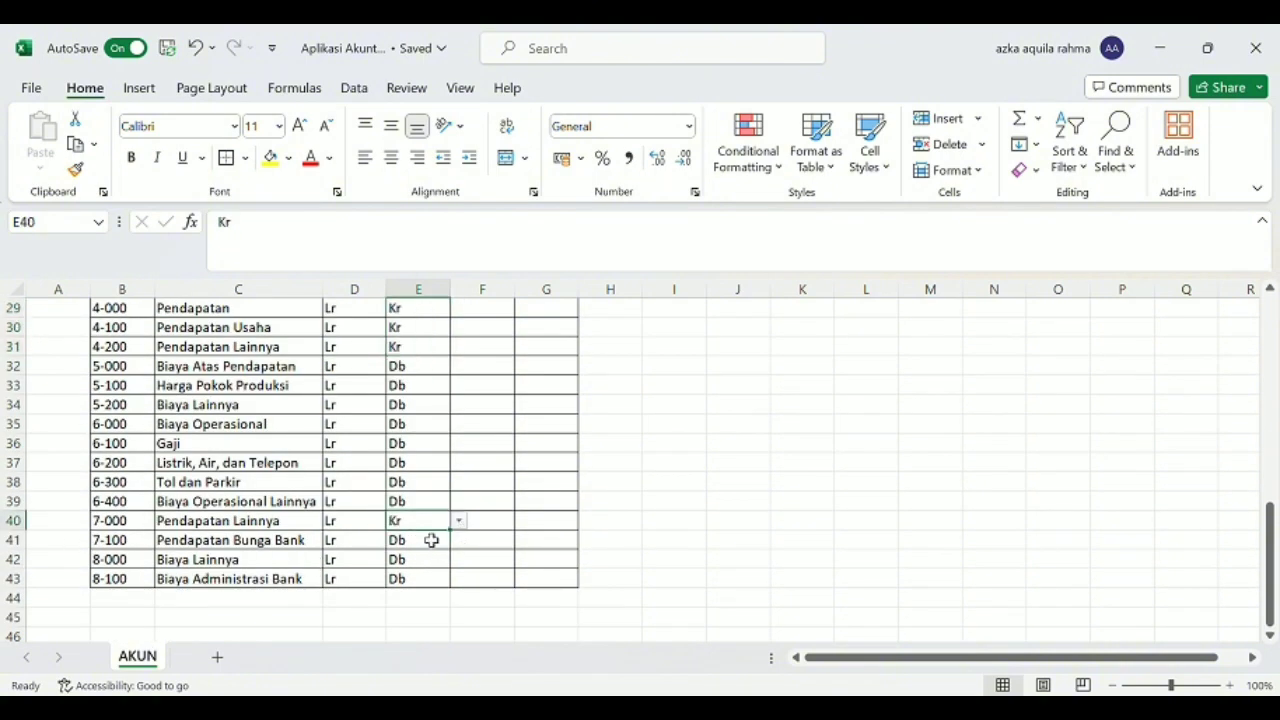
mouse_move(458, 537)
left_mouse_down()
mouse_move(457, 557)
mouse_move(480, 548)
left_mouse_up()
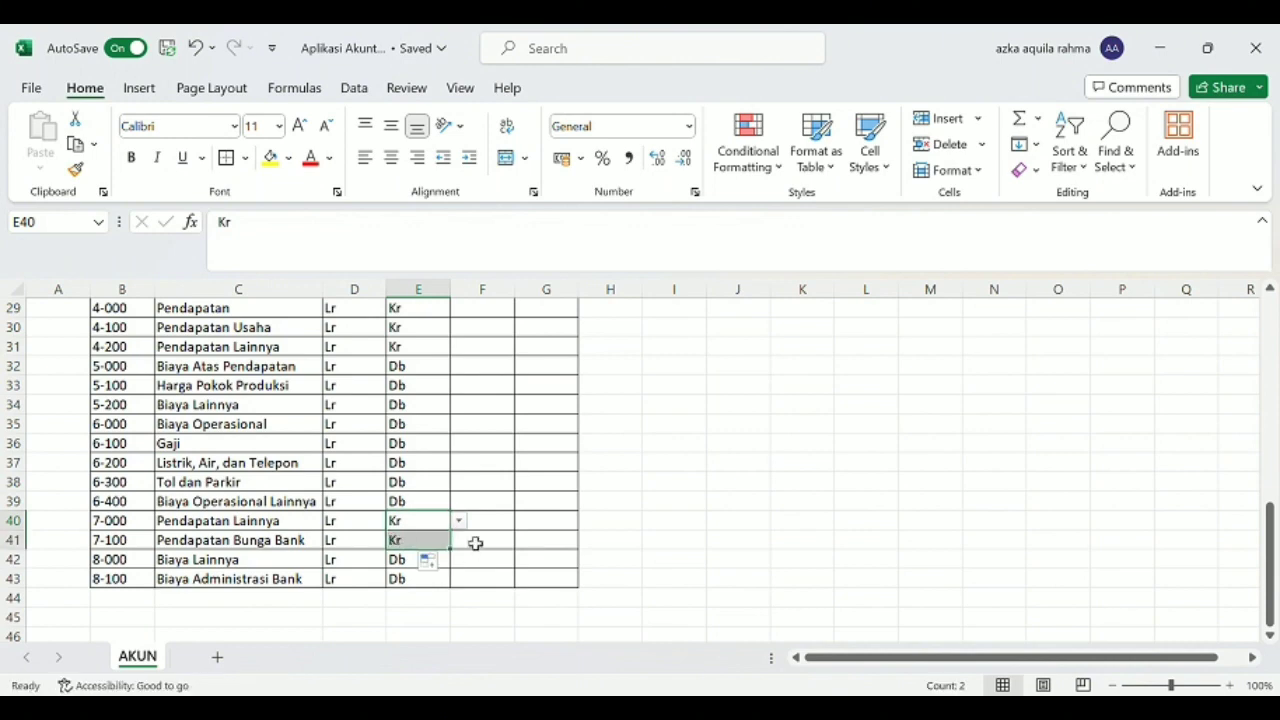
left_click(475, 543)
Merge and center the DAFTAR AKUN title across B2:G2, the full width of the table.
scroll(480, 543, "up", 9)
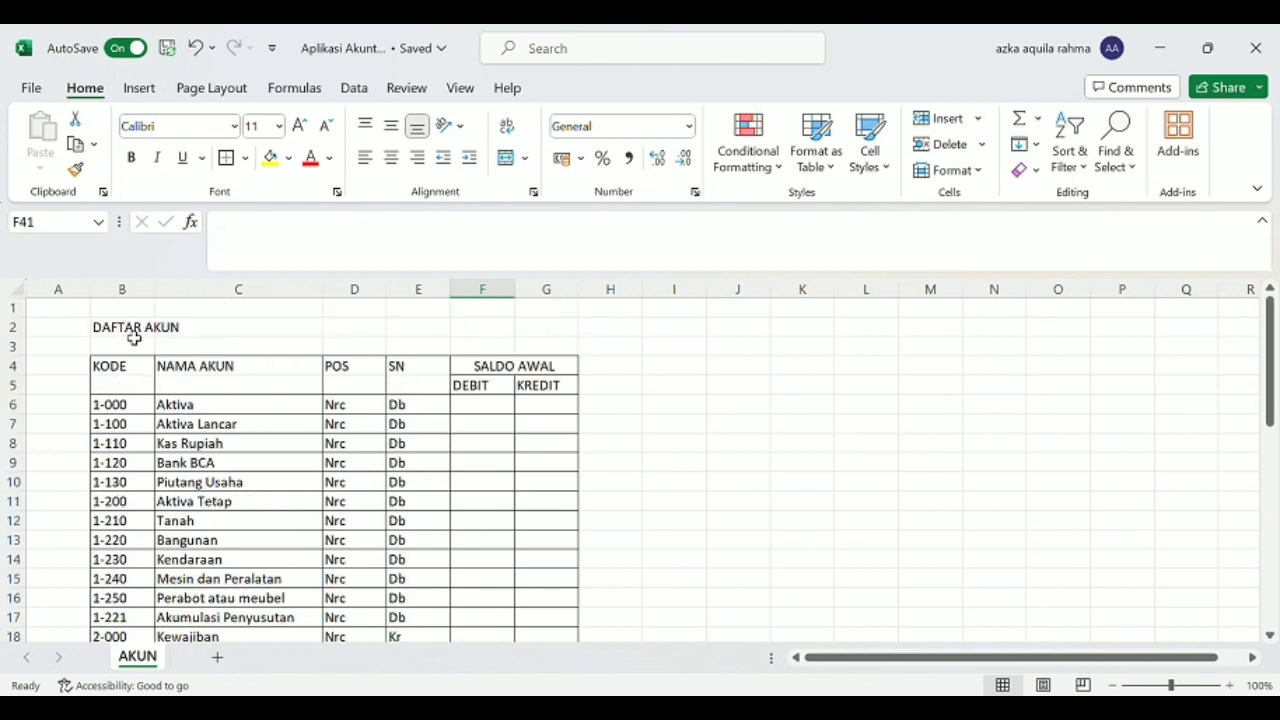
scroll(370, 490, "down", 11)
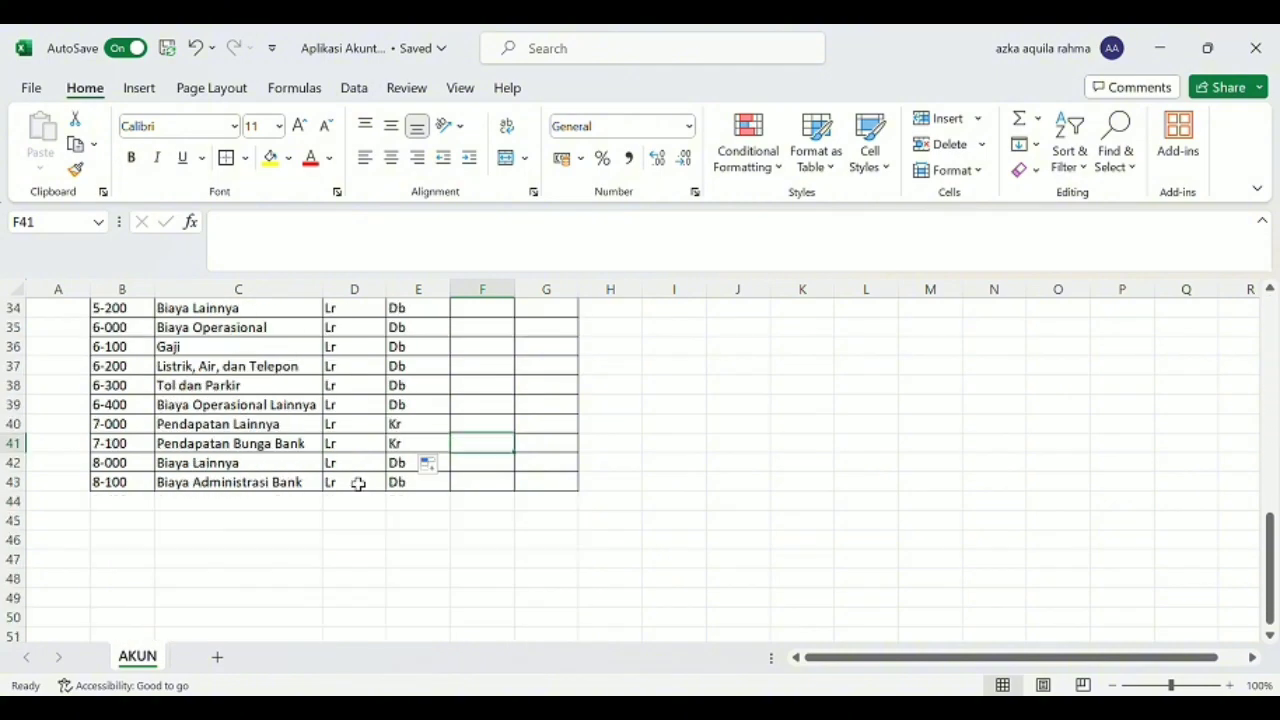
scroll(358, 483, "up", 5)
scroll(358, 483, "up", 6)
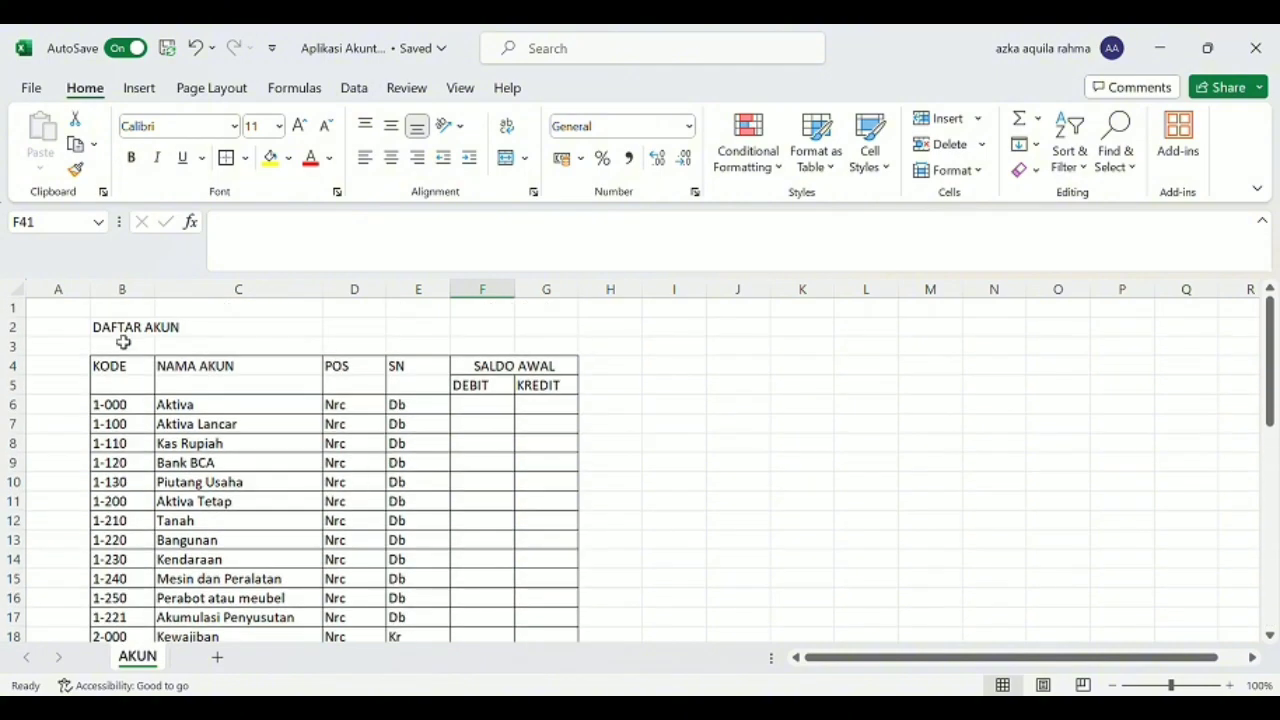
left_click_drag(123, 331, 511, 334)
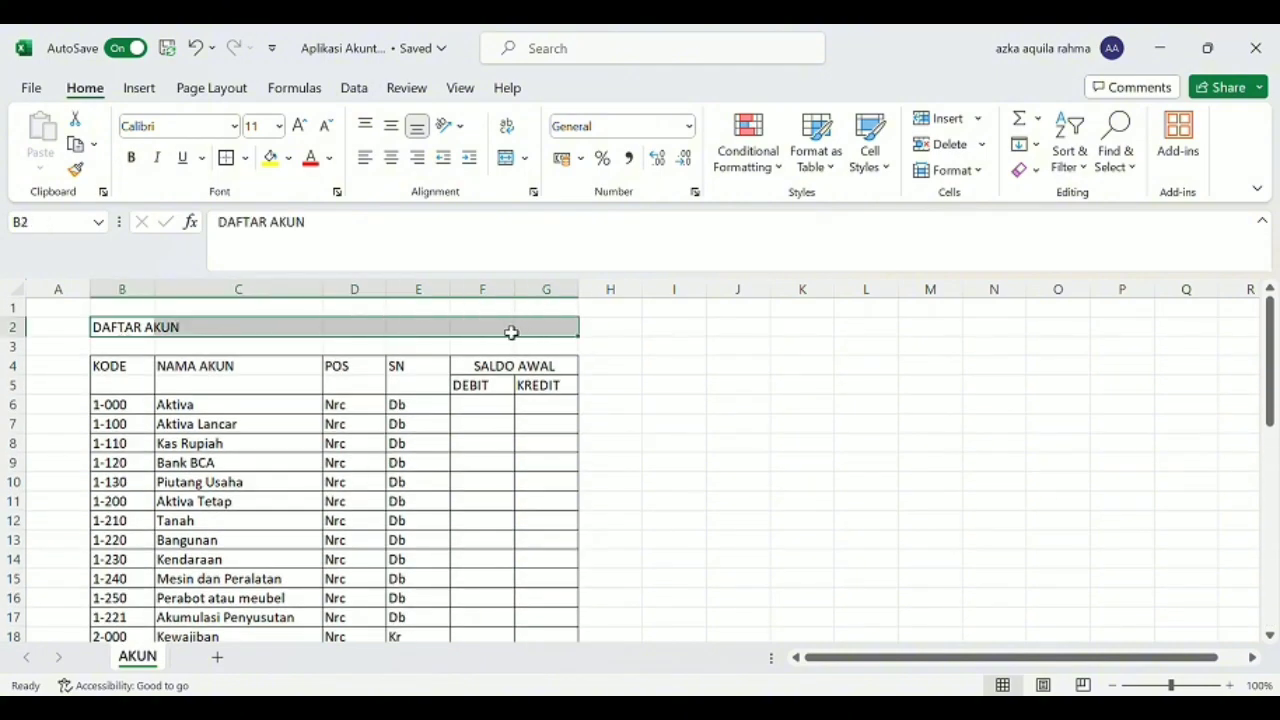
left_click(506, 158)
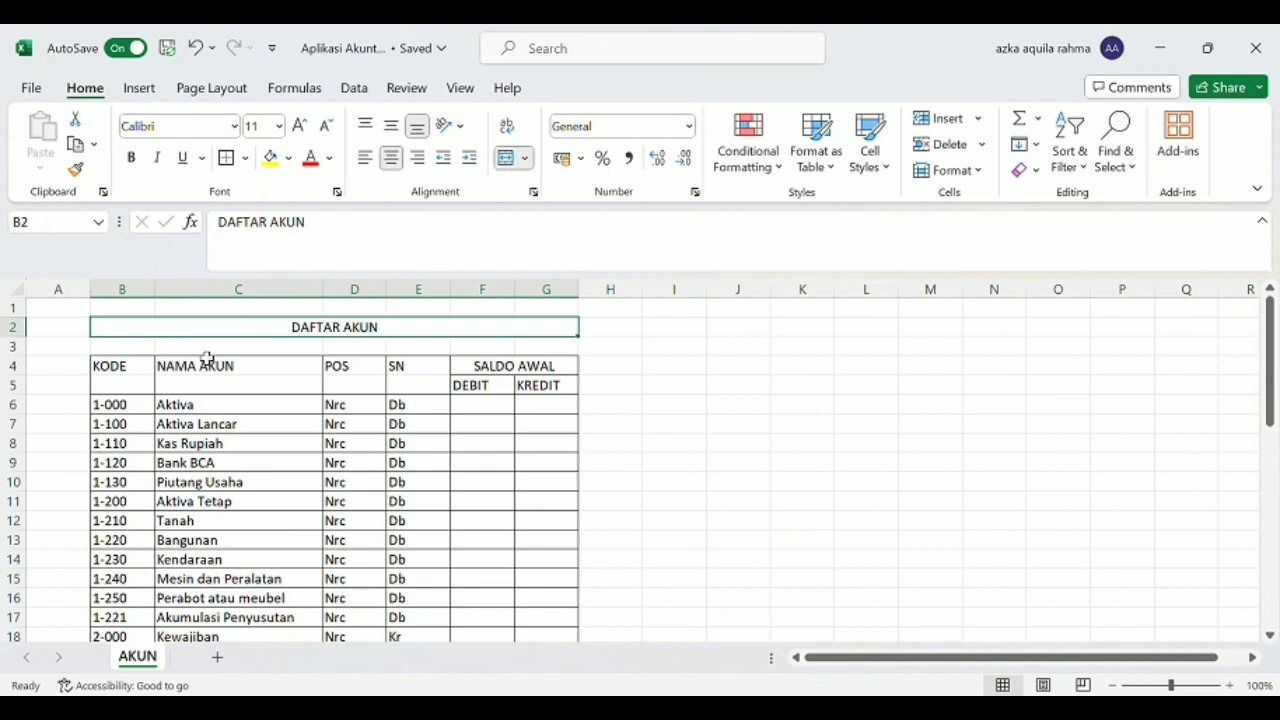
left_click(263, 348)
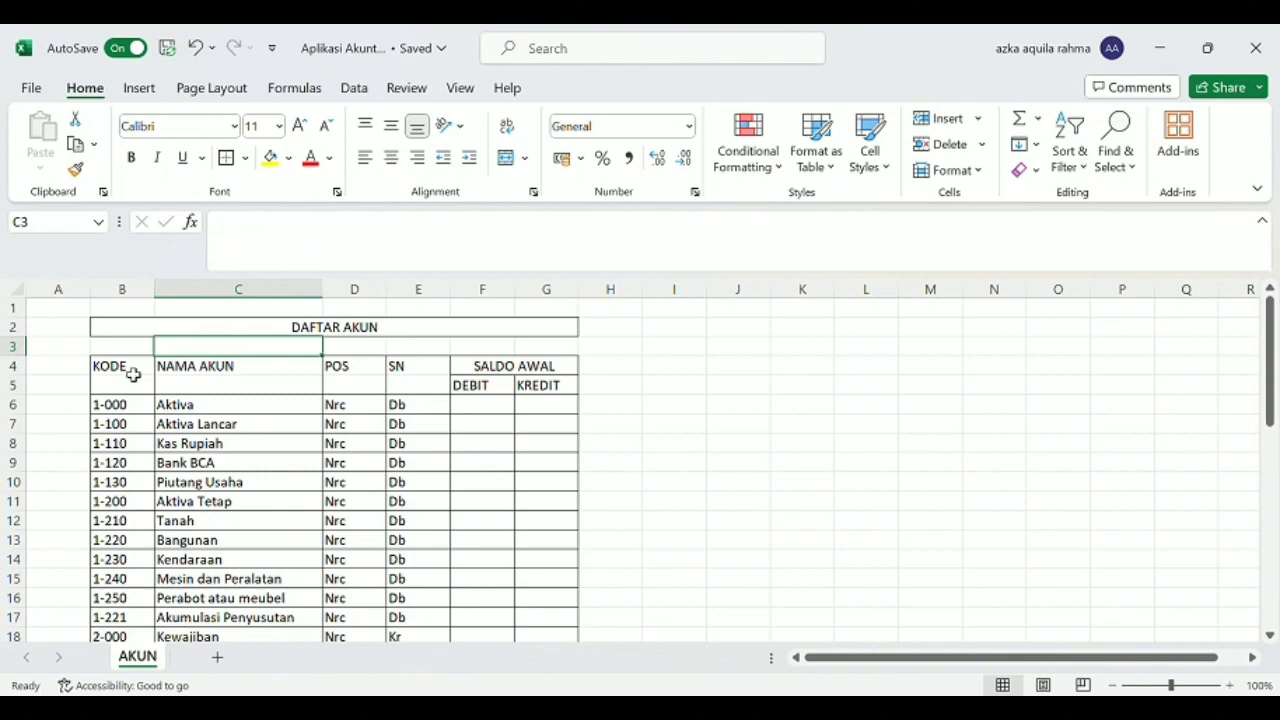
Make the table headers in rows 4 and 5 and the DAFTAR AKUN title bold.
left_click_drag(132, 373, 482, 378)
left_click(130, 157)
key("Up")
key("Up")
left_click(130, 160)
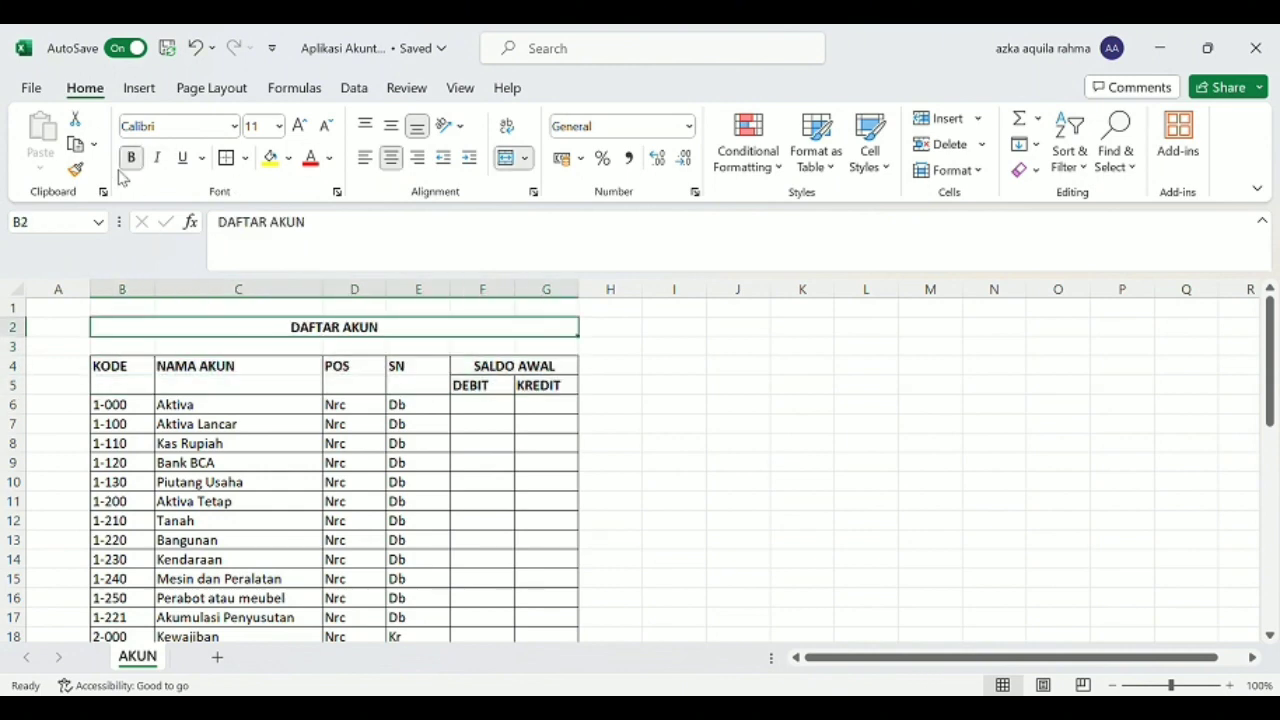
Reduce the heights of the empty rows 1 and 3 and narrow the empty column A.
left_click_drag(20, 357, 40, 344)
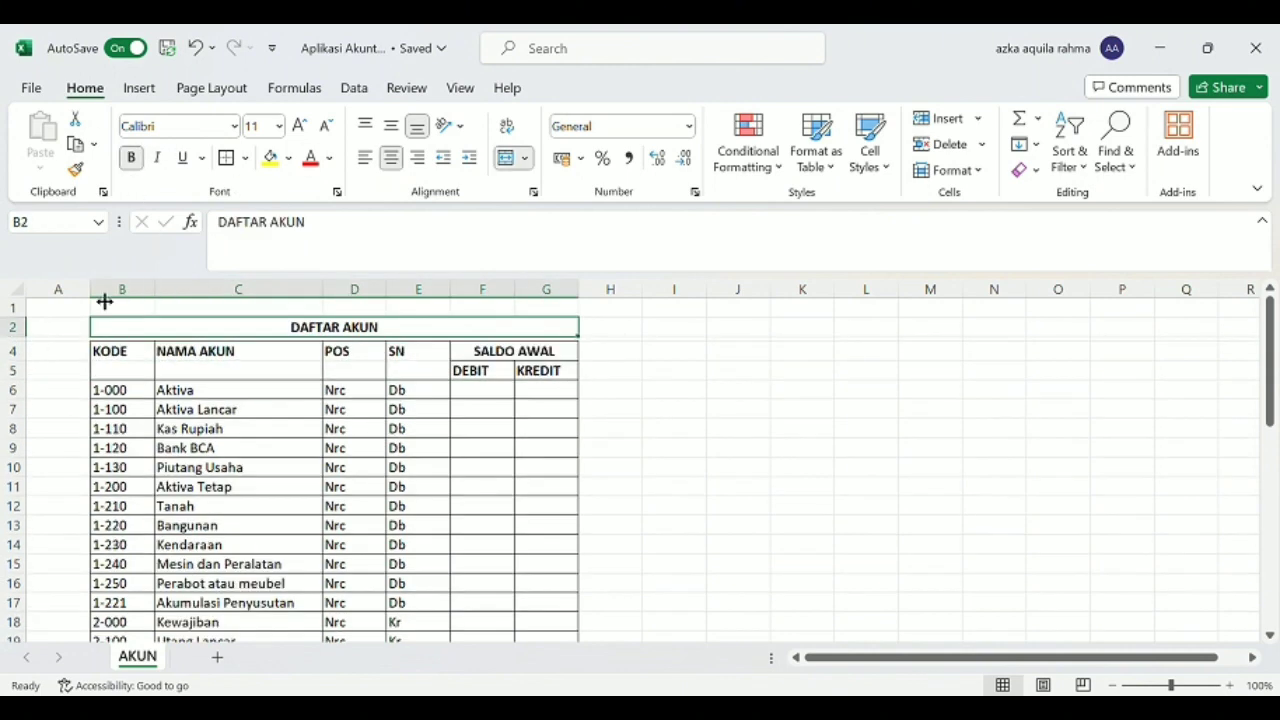
left_click_drag(91, 290, 35, 290)
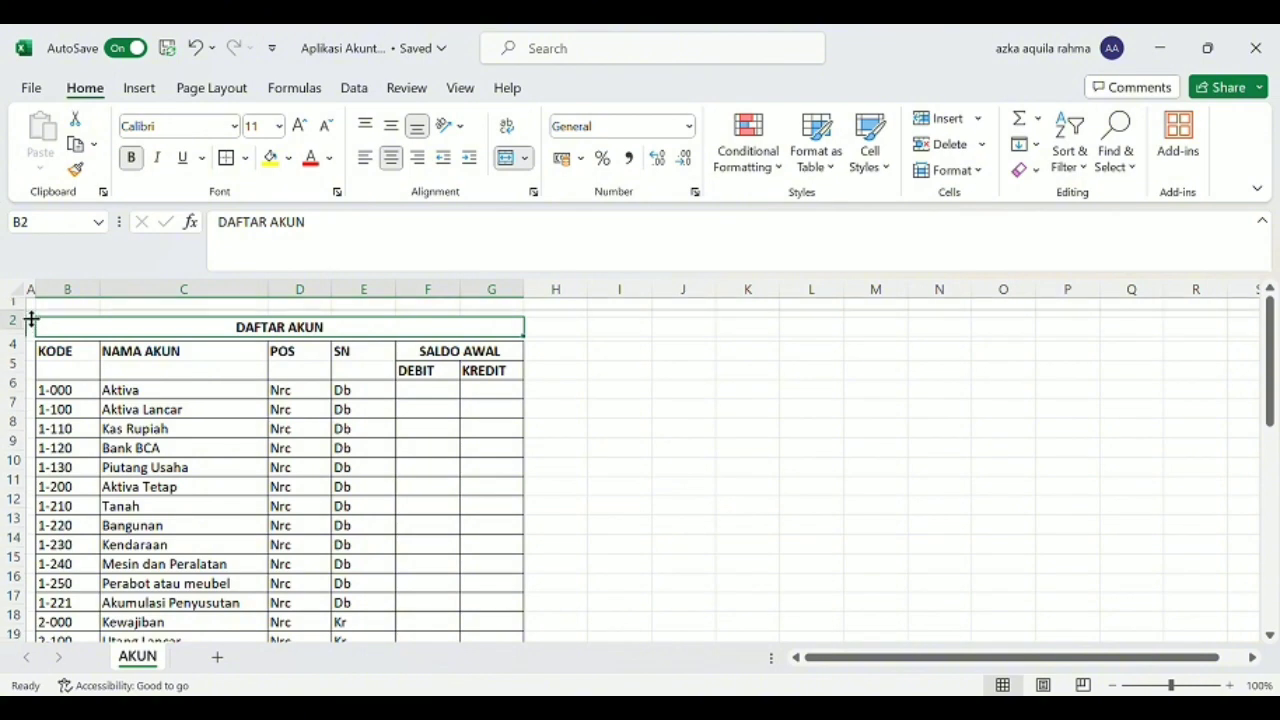
Add borders to F44:G44, the DEBIT and KREDIT cells directly below the last account row.
scroll(306, 397, "down", 11)
scroll(320, 410, "down", 1)
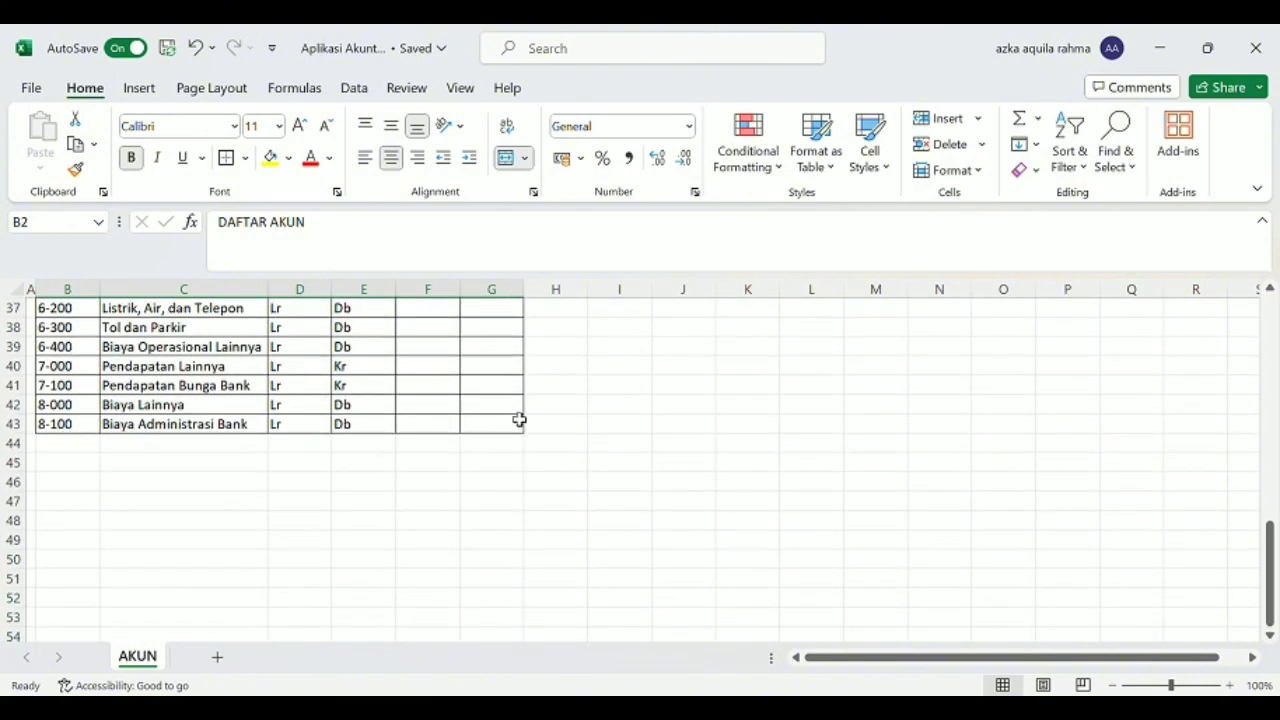
left_click(440, 428)
left_click_drag(429, 446, 485, 452)
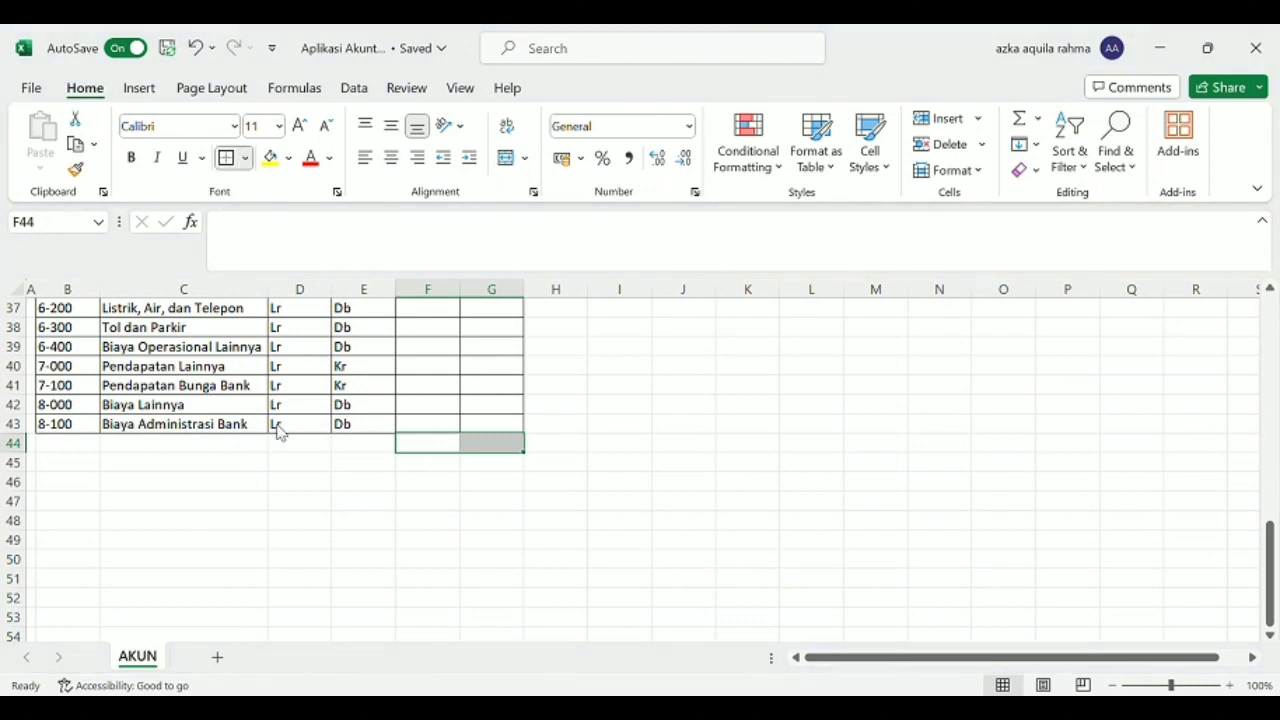
Enter the label Balance in italics in E44, beside the bordered total cells.
key("Left")
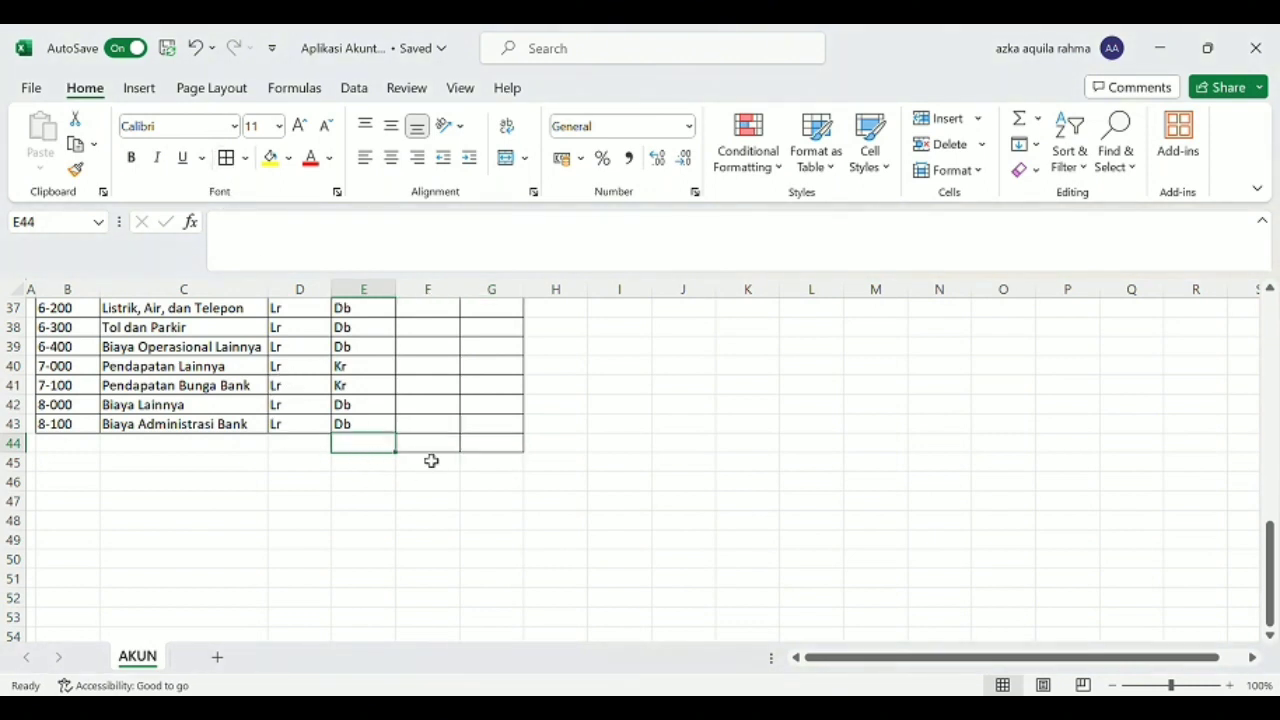
type("ba")
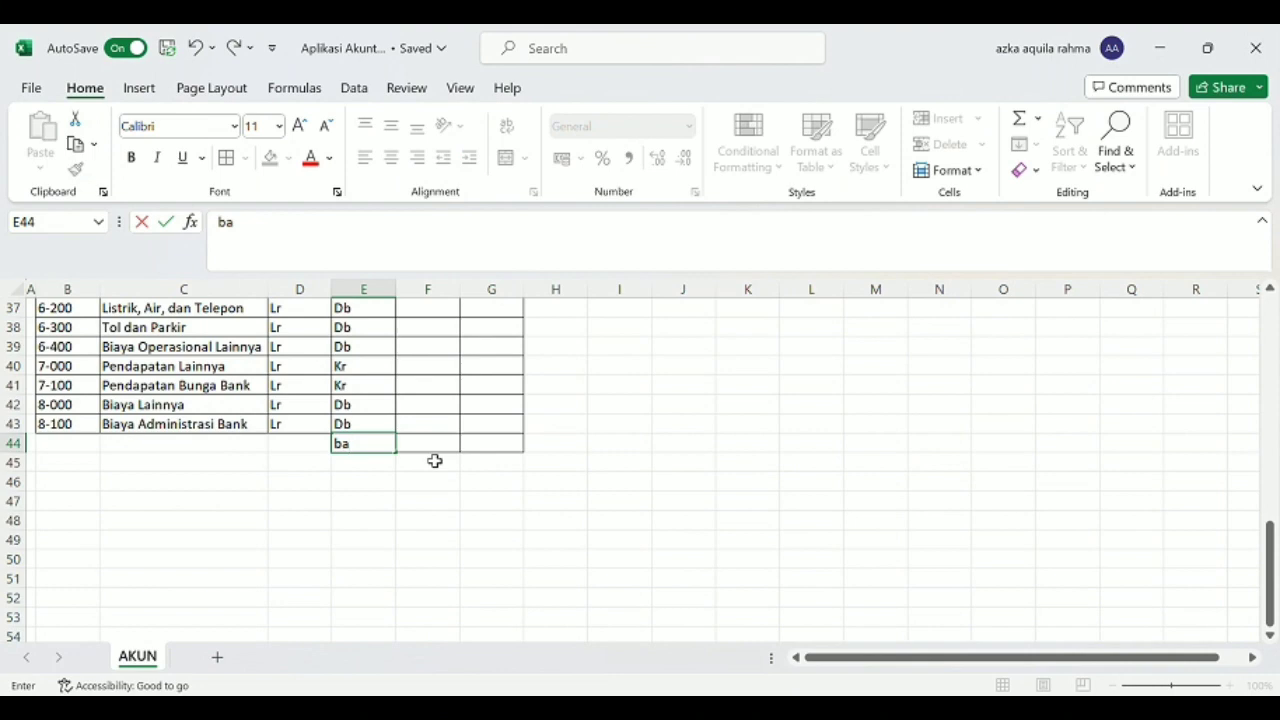
type("lance")
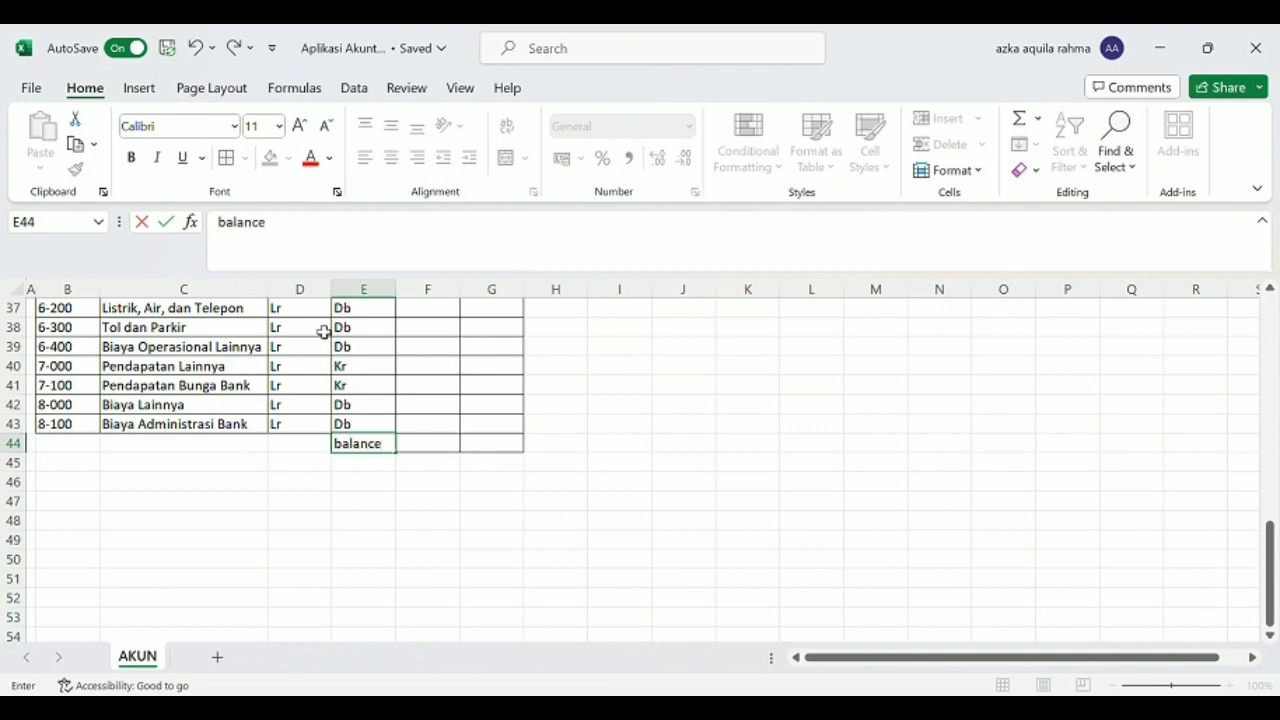
left_click(157, 158)
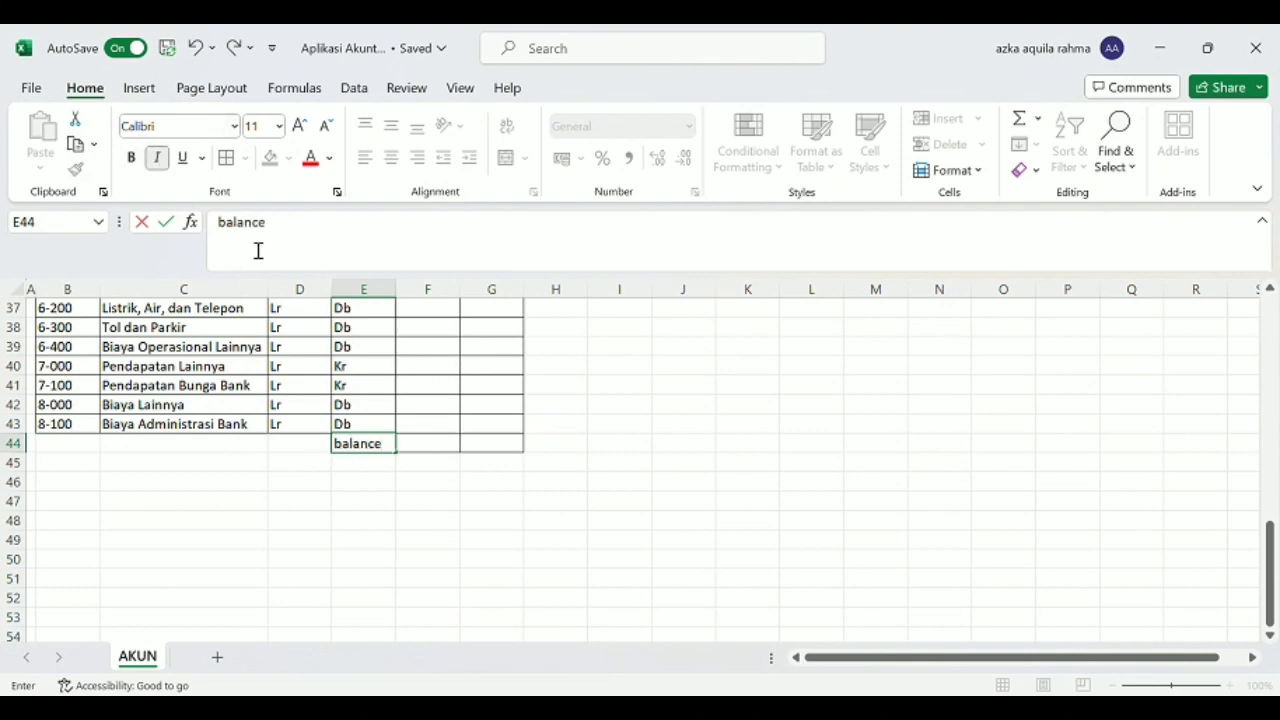
left_click_drag(276, 230, 200, 222)
left_click(157, 158)
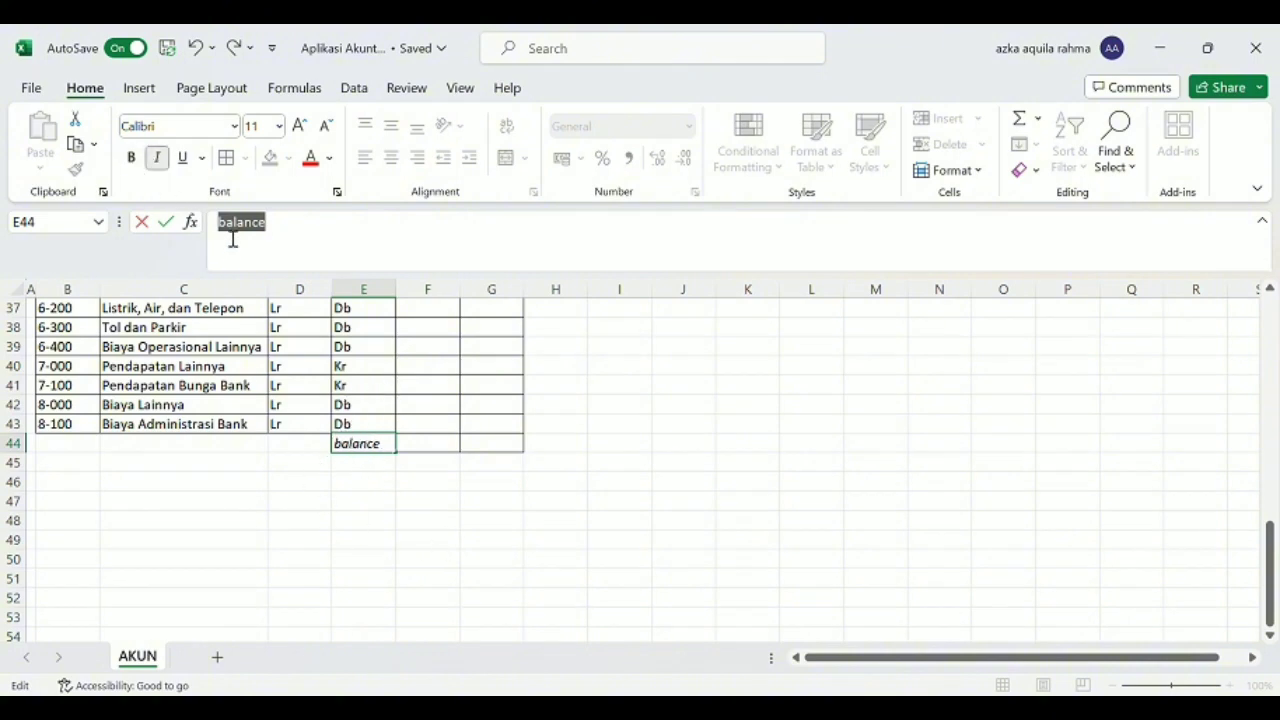
key("Left")
key("Right")
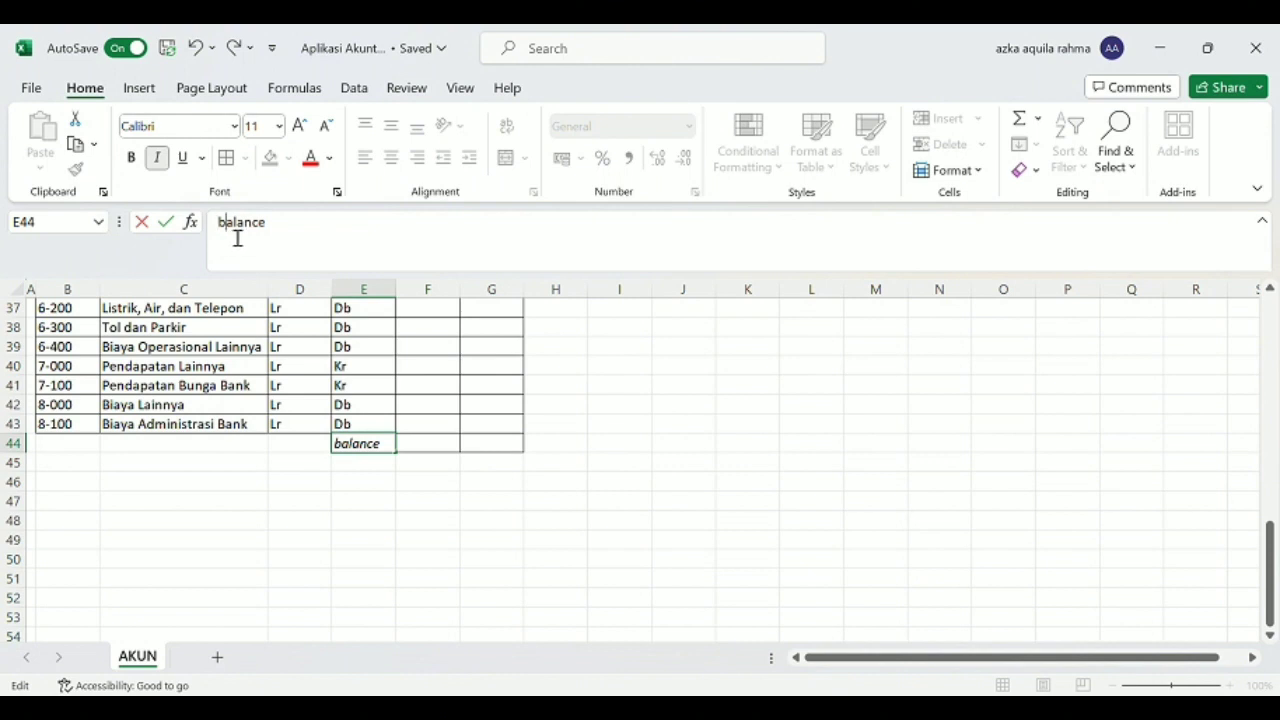
key("BackSpace")
type("B")
Begin a SUM formula in F44, the DEBIT cell of the Balance row.
left_click(443, 449)
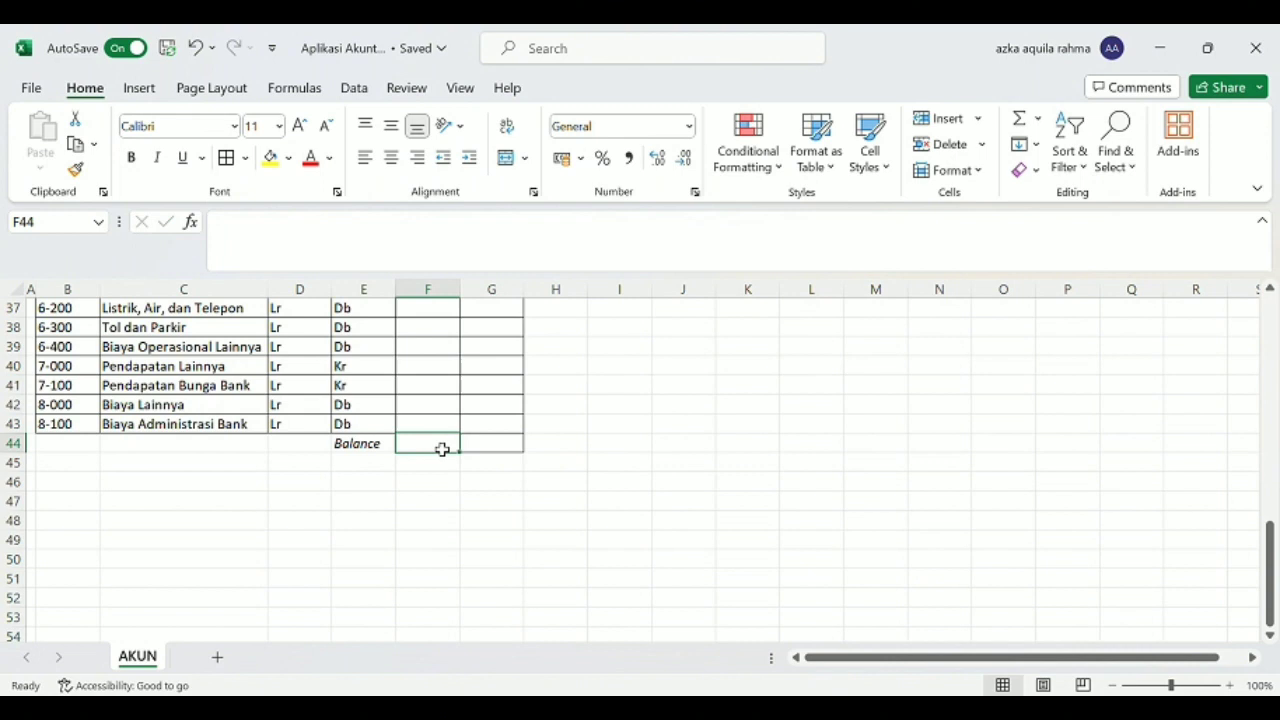
left_click(380, 261)
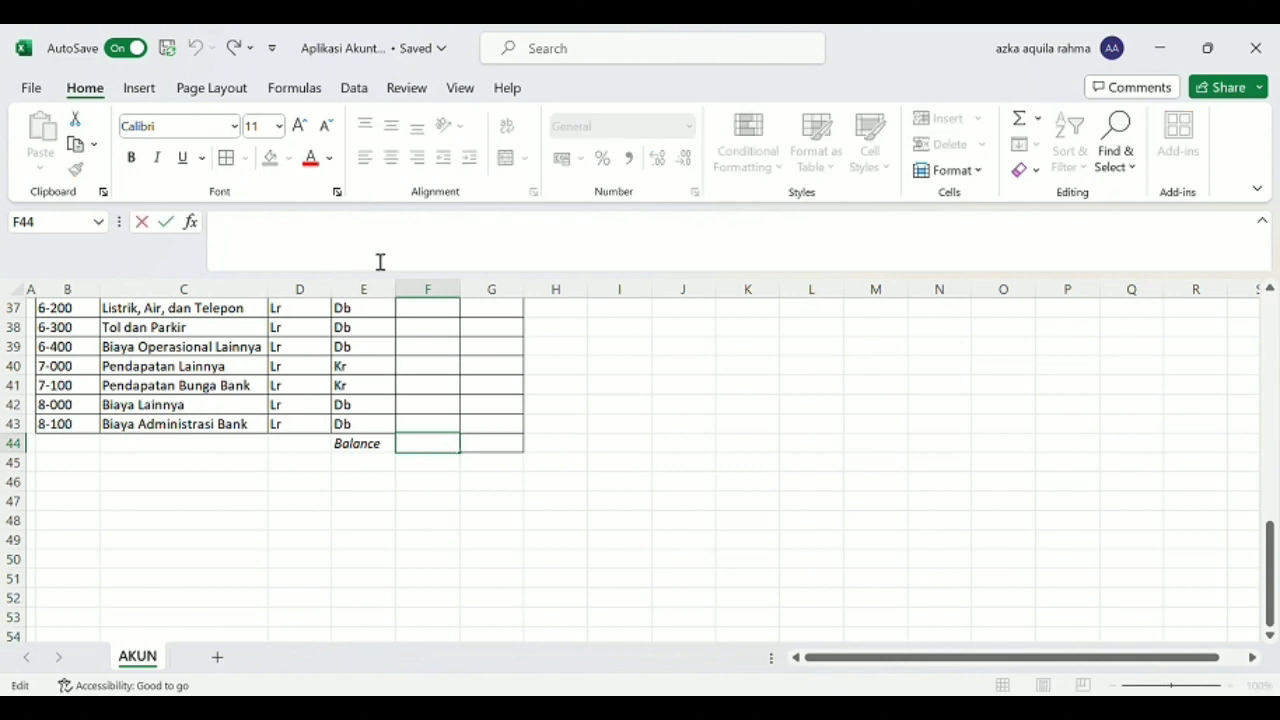
type("=sum(")
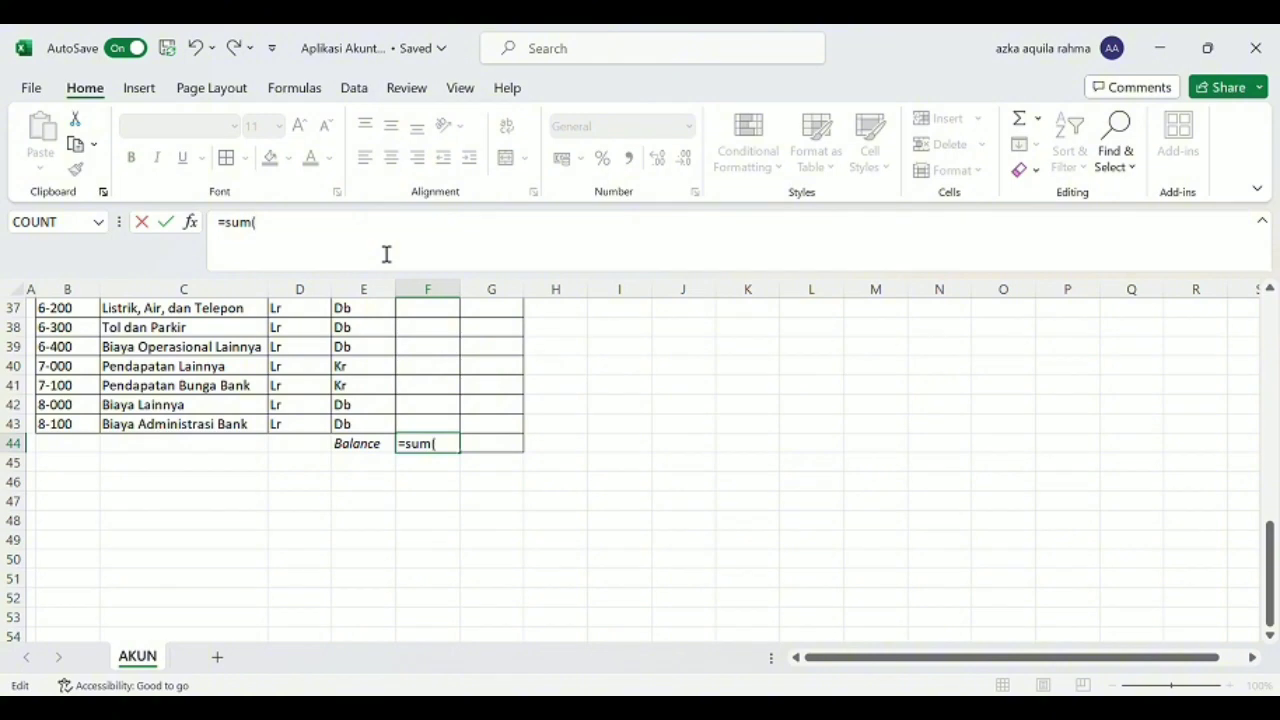
scroll(386, 369, "up", 11)
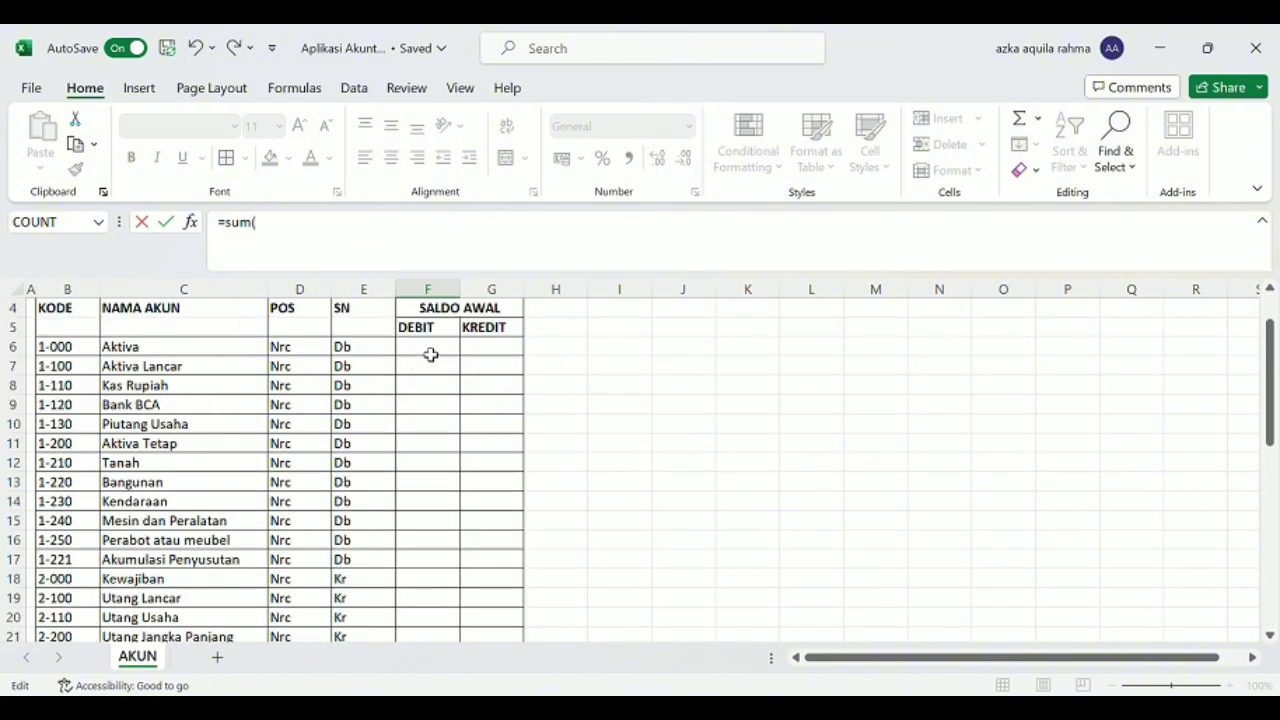
left_click(430, 354)
key("F8")
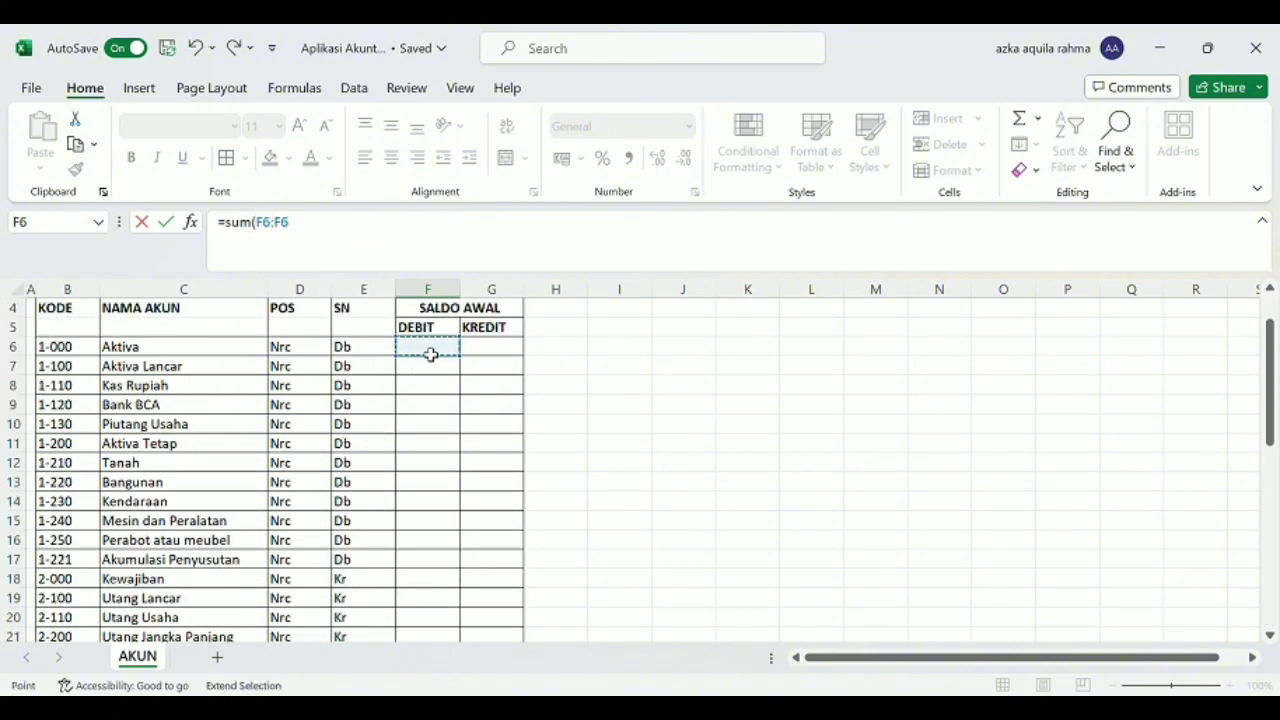
key("F8")
scroll(428, 355, "down", 9)
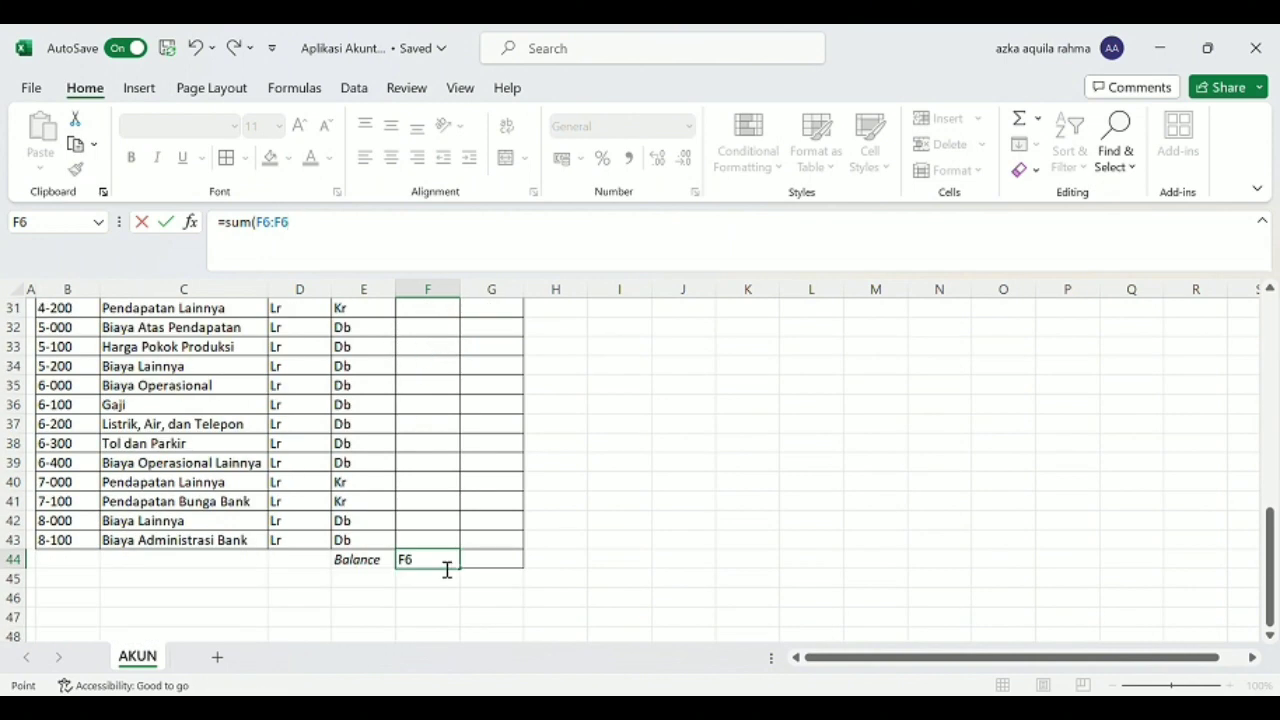
left_click(441, 545)
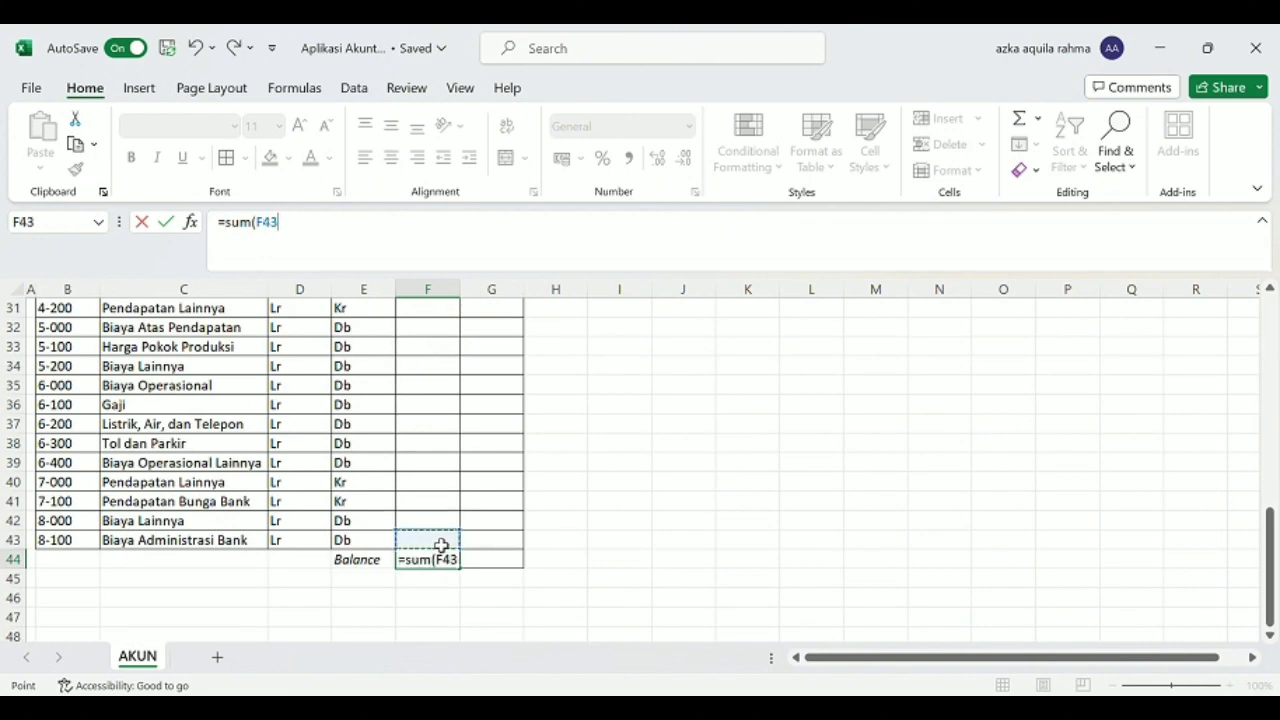
Complete the F44 formula as =SUM(F6:F43) to total the DEBIT column.
scroll(443, 543, "up", 8)
scroll(418, 339, "up", 2)
left_click(427, 385)
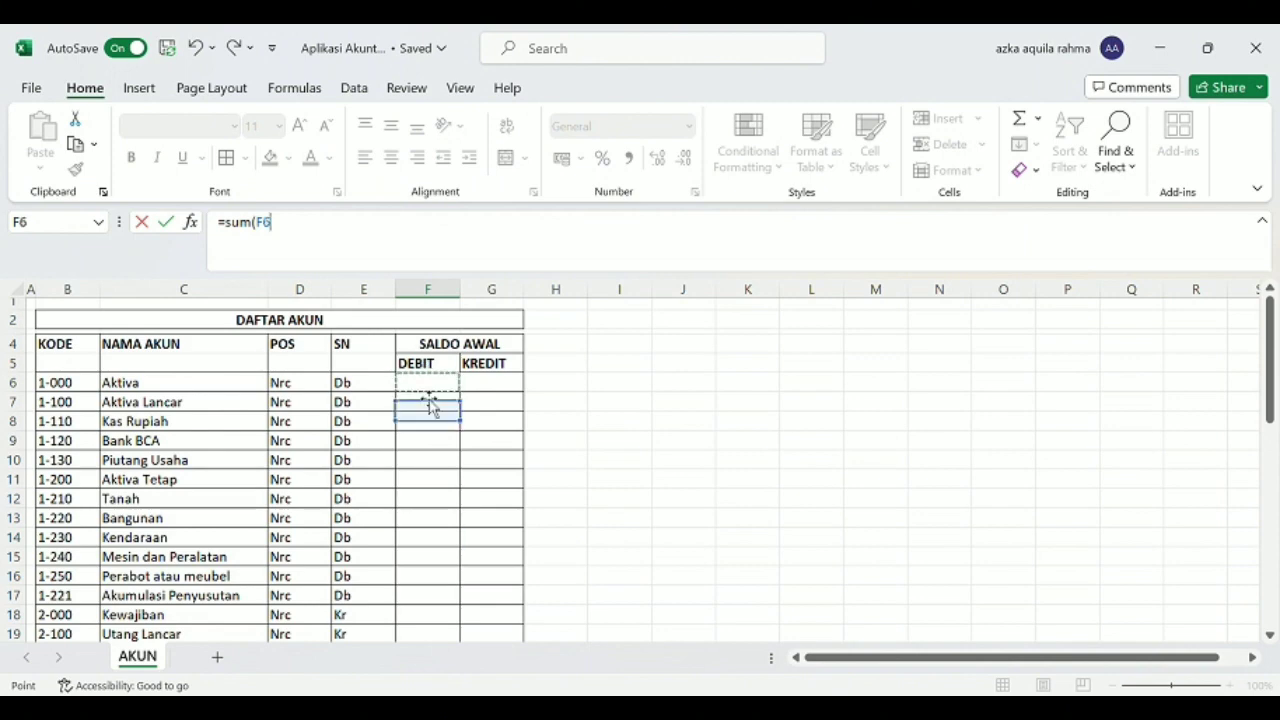
type(";")
scroll(437, 463, "down", 10)
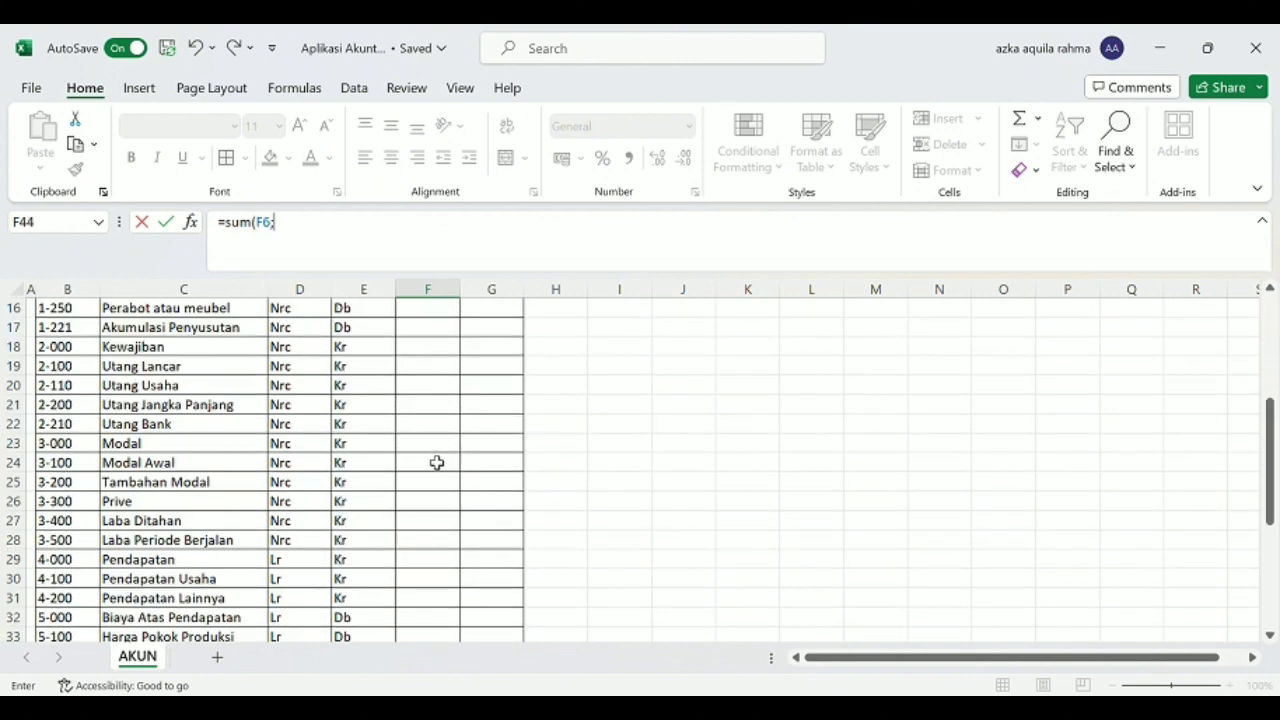
left_click(441, 538)
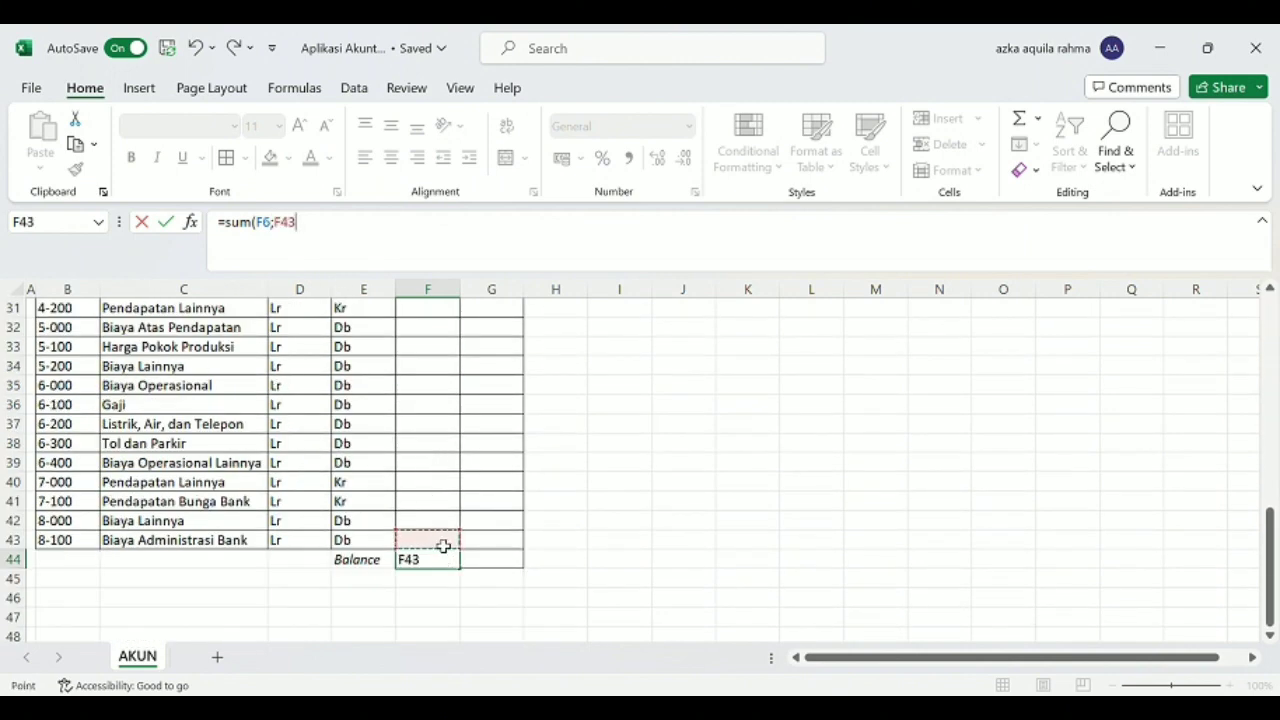
type(")")
left_click(286, 230)
key("BackSpace")
type(":")
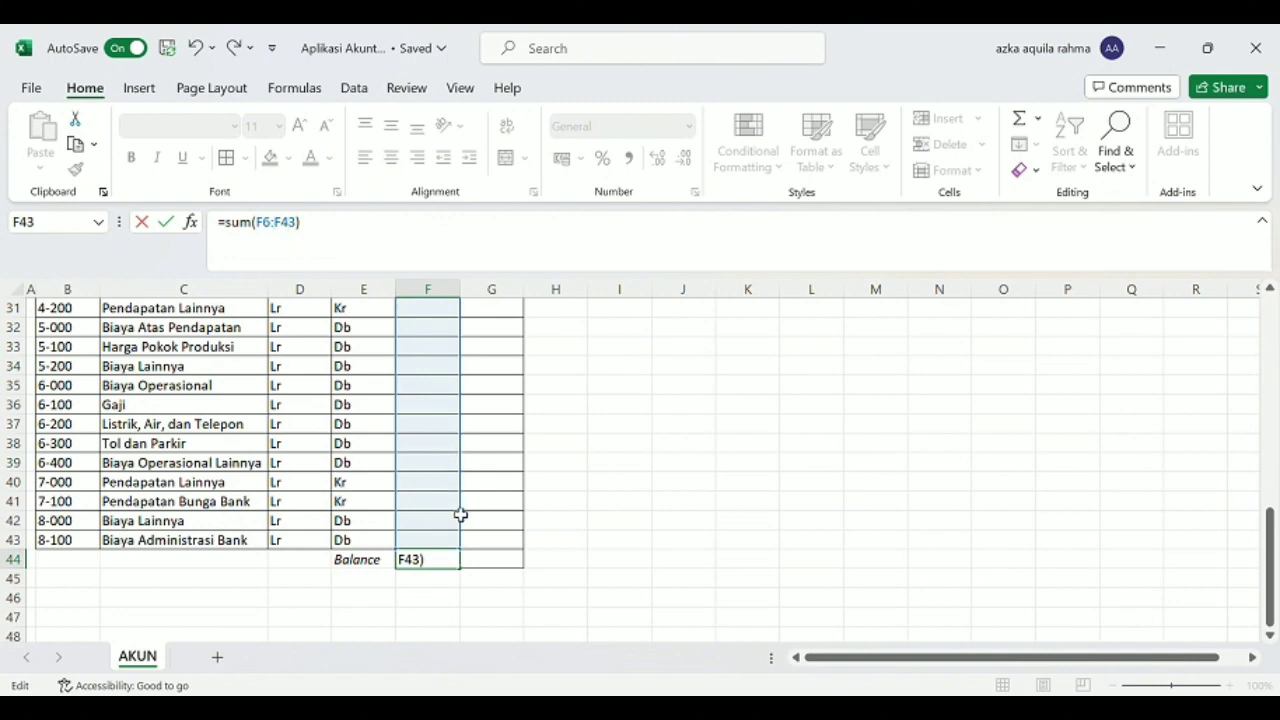
key("Return")
Copy the sum formula from F44 to G44 to total the KREDIT column.
left_click(482, 563)
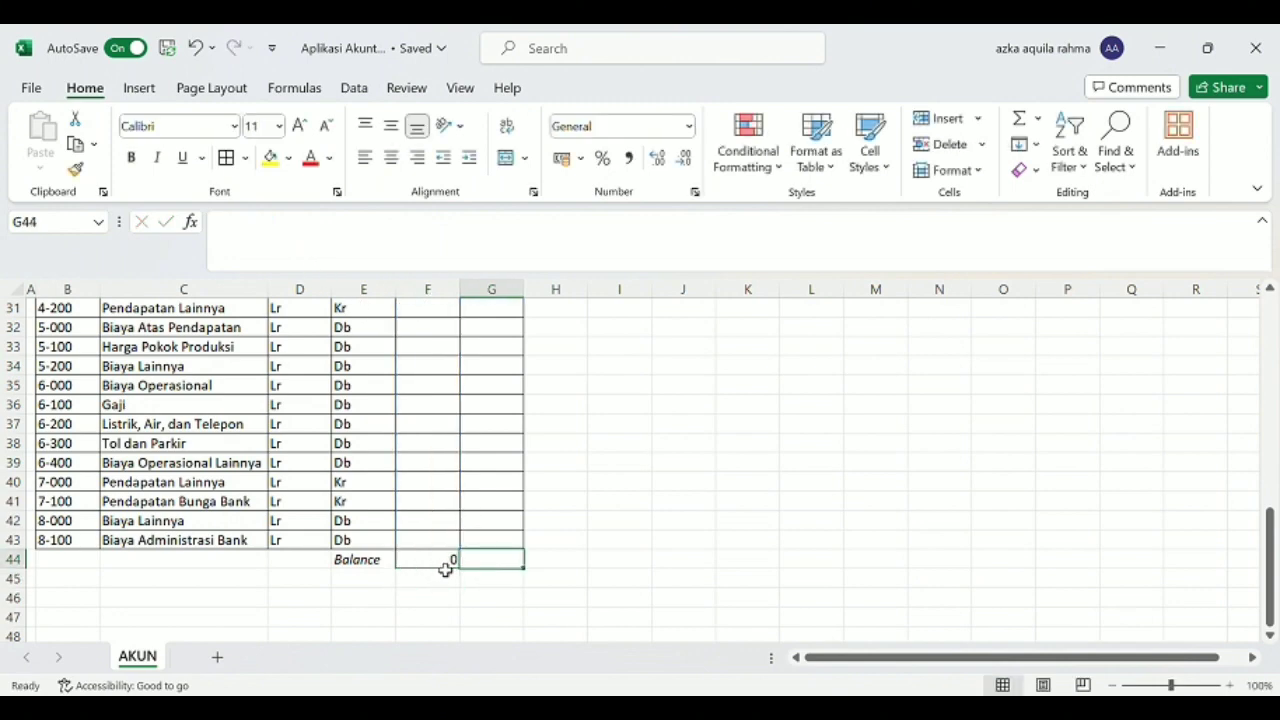
left_click(446, 566)
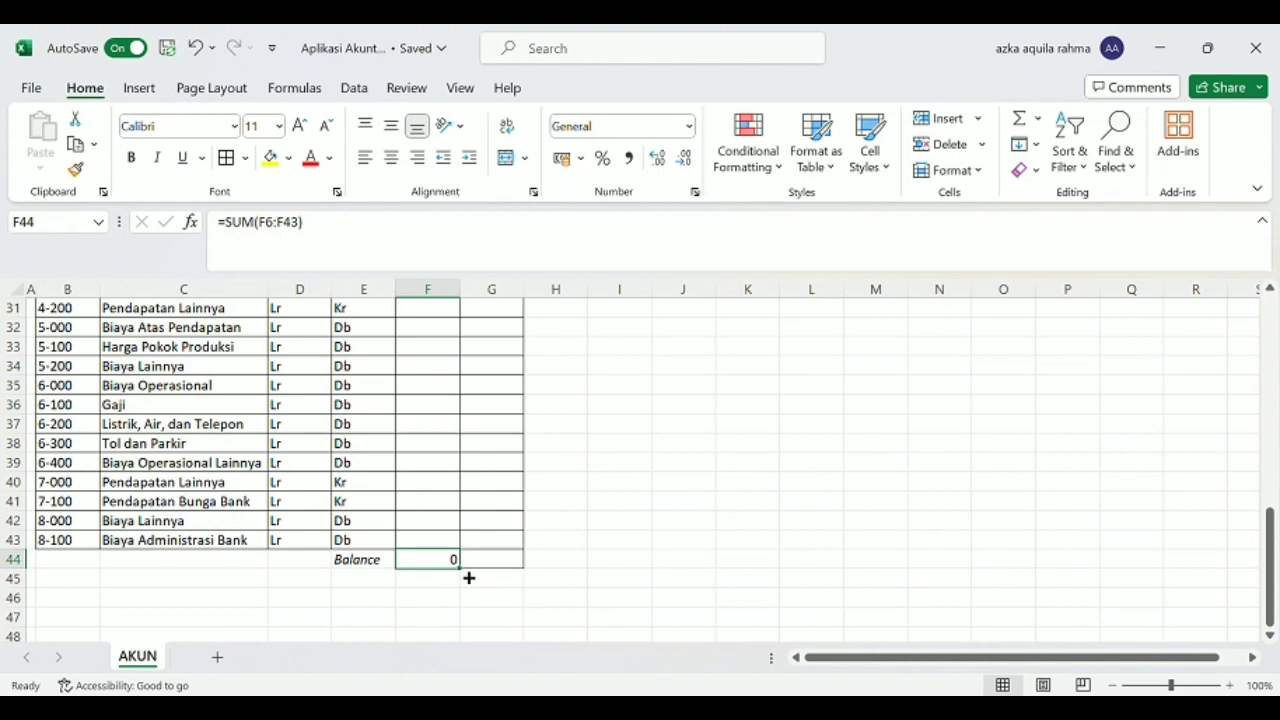
left_click_drag(469, 577, 519, 568)
left_click(620, 566)
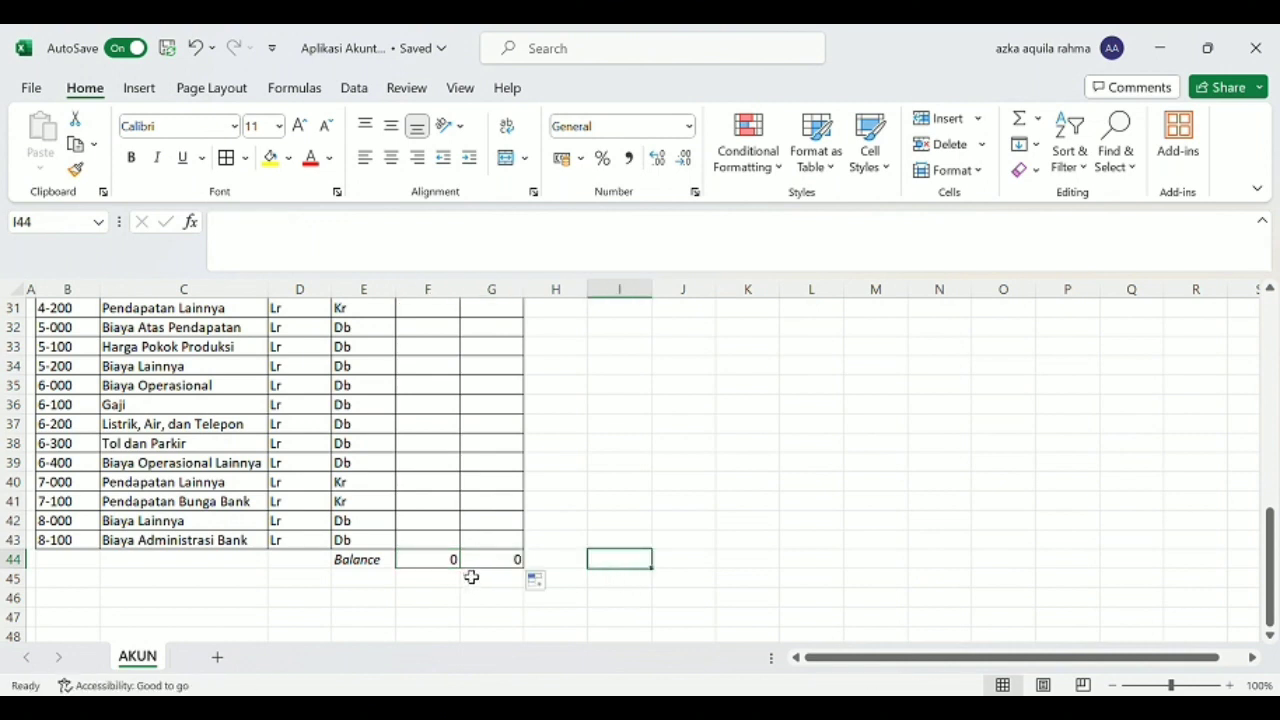
left_click(493, 566)
left_click(446, 563)
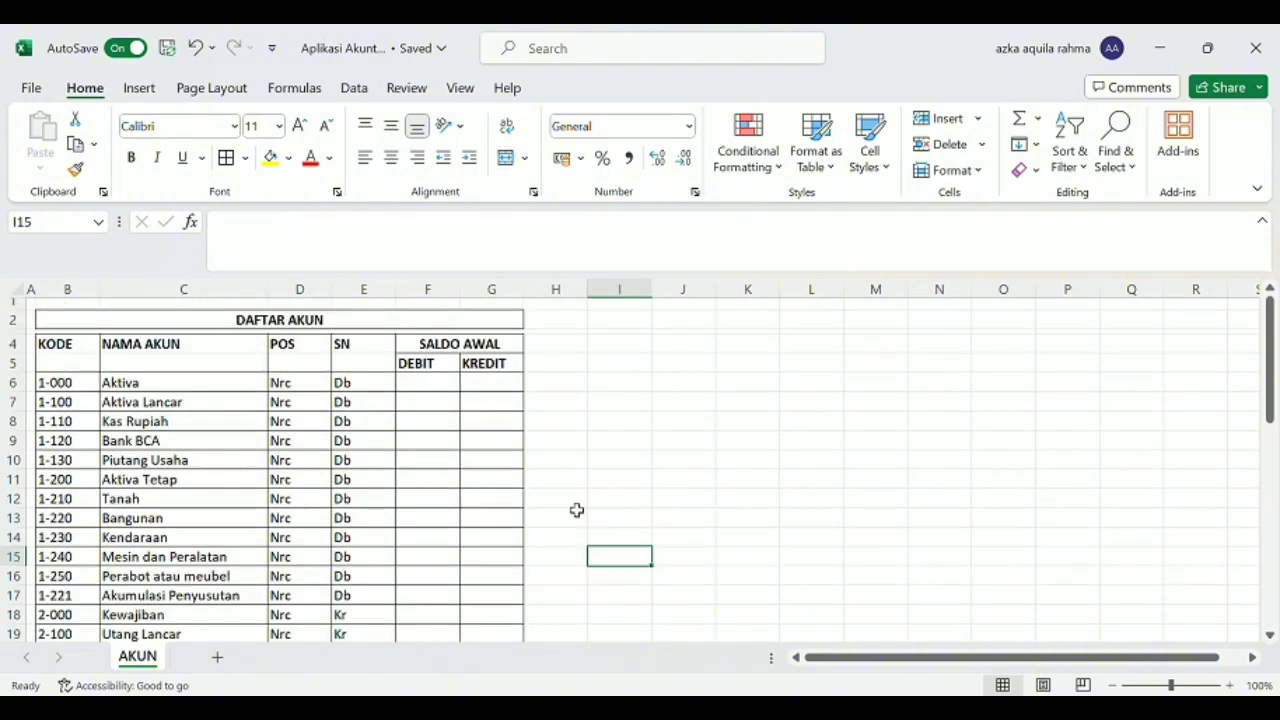
Hide all unused columns from I through XFD on the AKUN sheet.
left_click(632, 304)
left_click(648, 296)
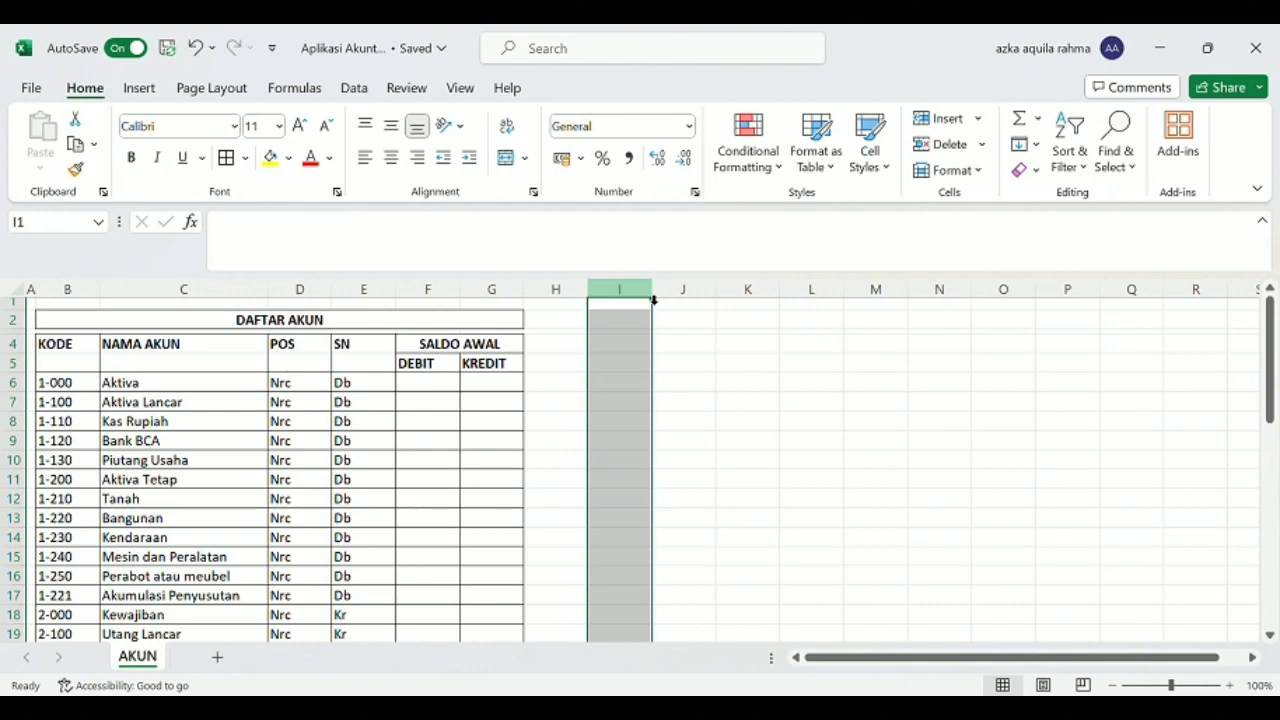
key("ctrl+shift+Right")
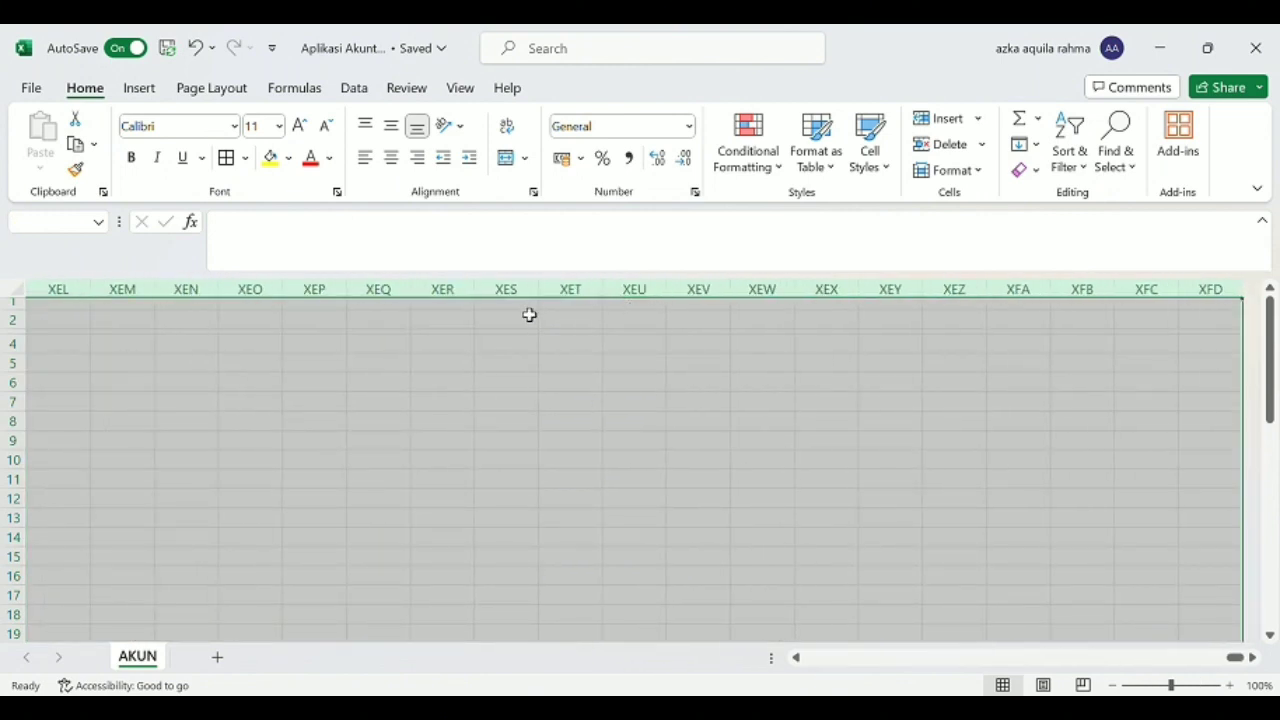
key("ctrl+0")
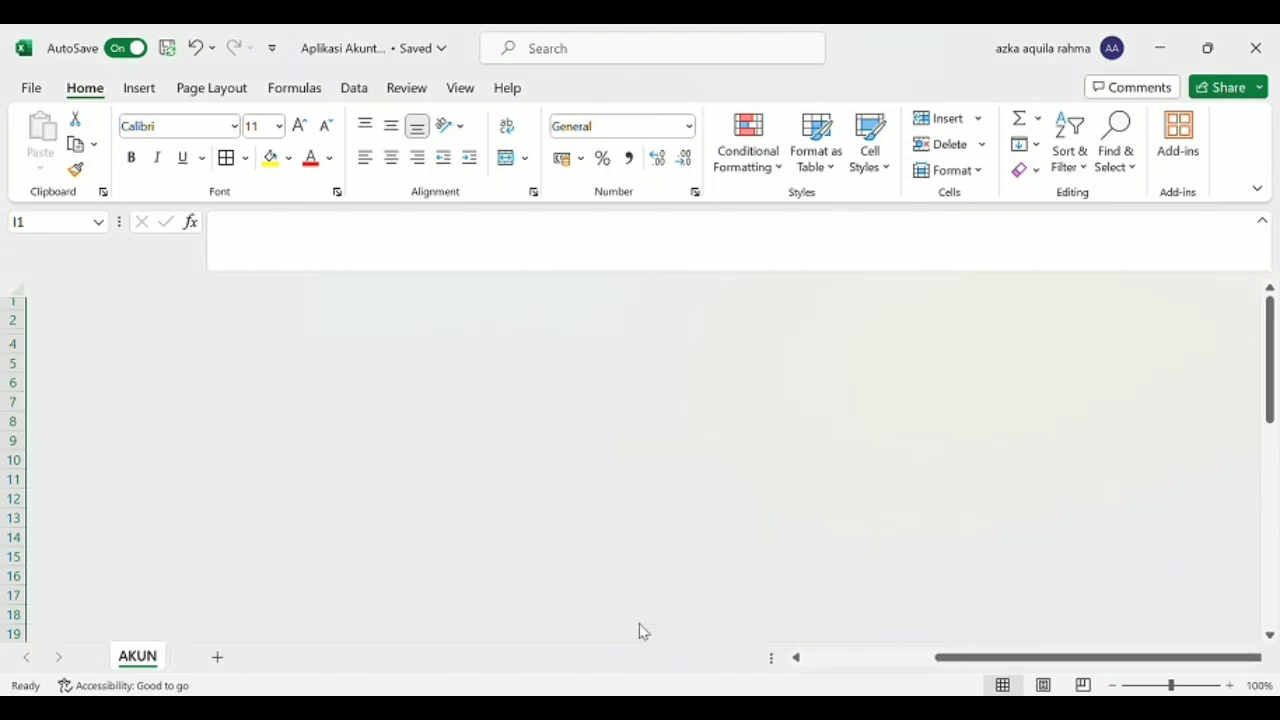
left_click(562, 323)
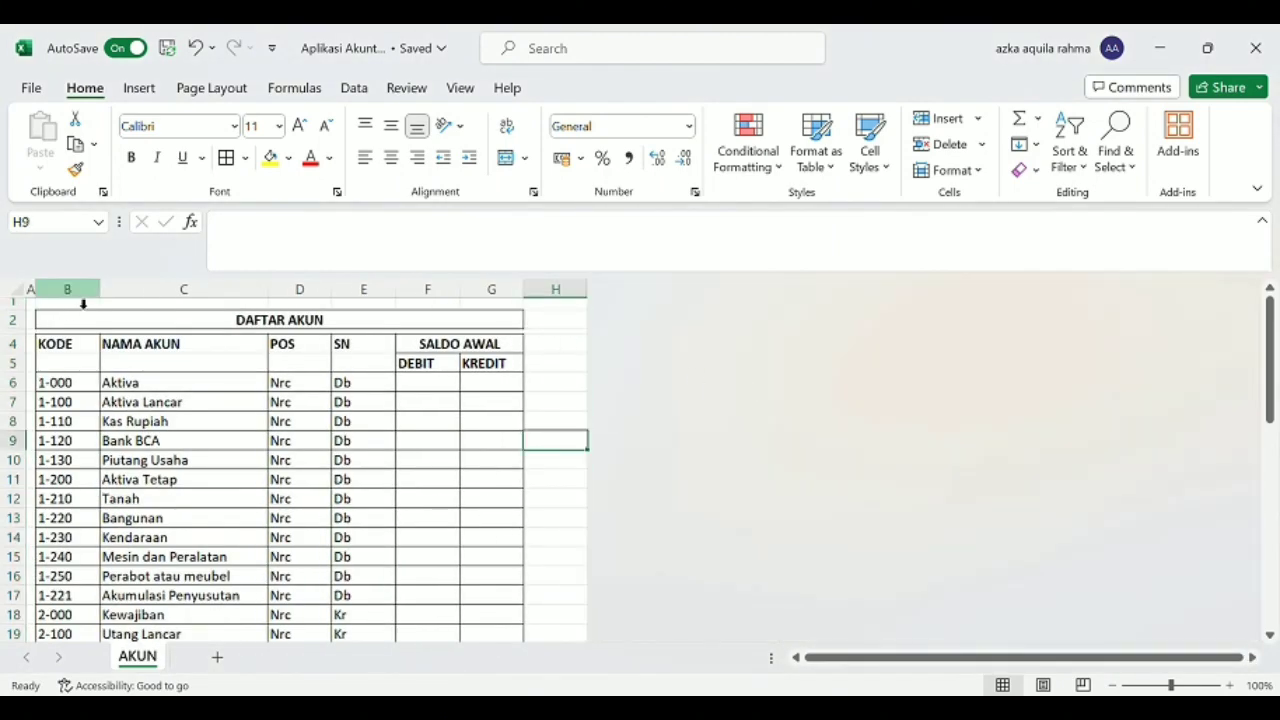
Define the name T_Akun for the whole columns B through G.
left_click_drag(75, 289, 129, 289)
left_click_drag(273, 289, 478, 295)
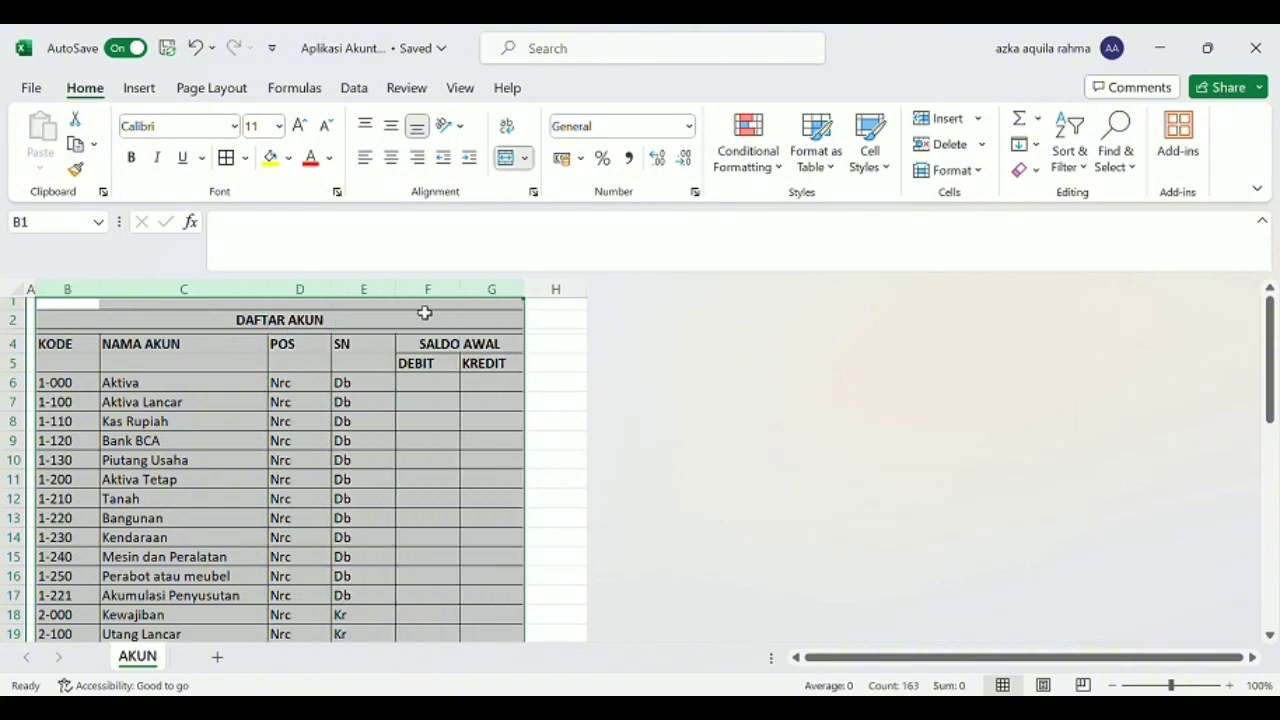
left_click(92, 223)
left_click(69, 231)
key("BackSpace")
key("BackSpace")
type("T_Aku")
key("Return")
left_click(548, 344)
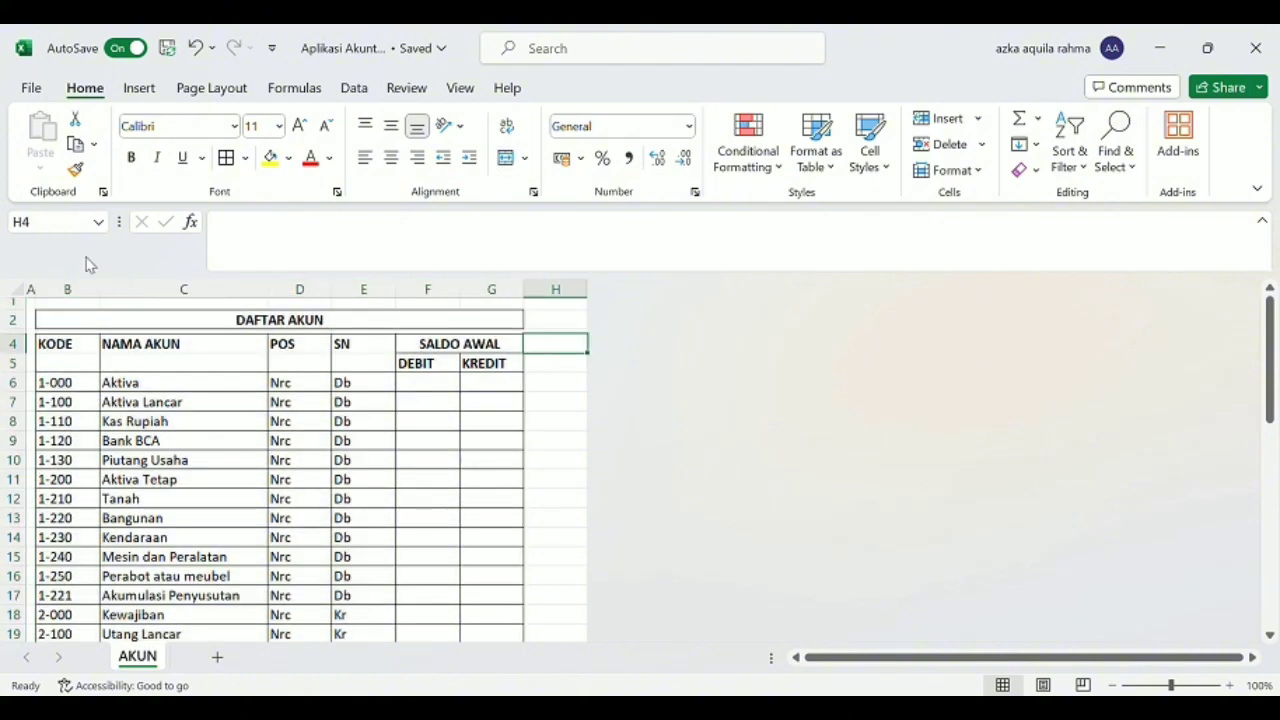
Go to the named range T_Akun and check which cells it covers.
left_click(96, 226)
left_click(78, 248)
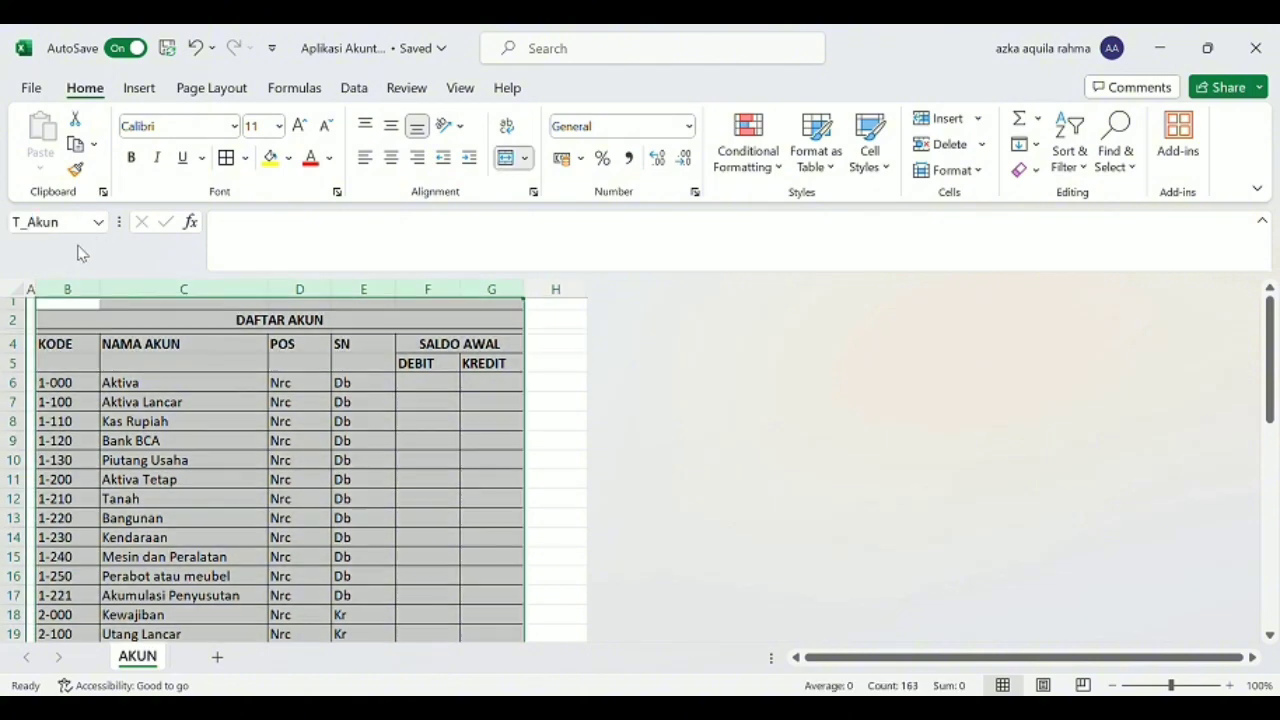
scroll(180, 512, "down", 15)
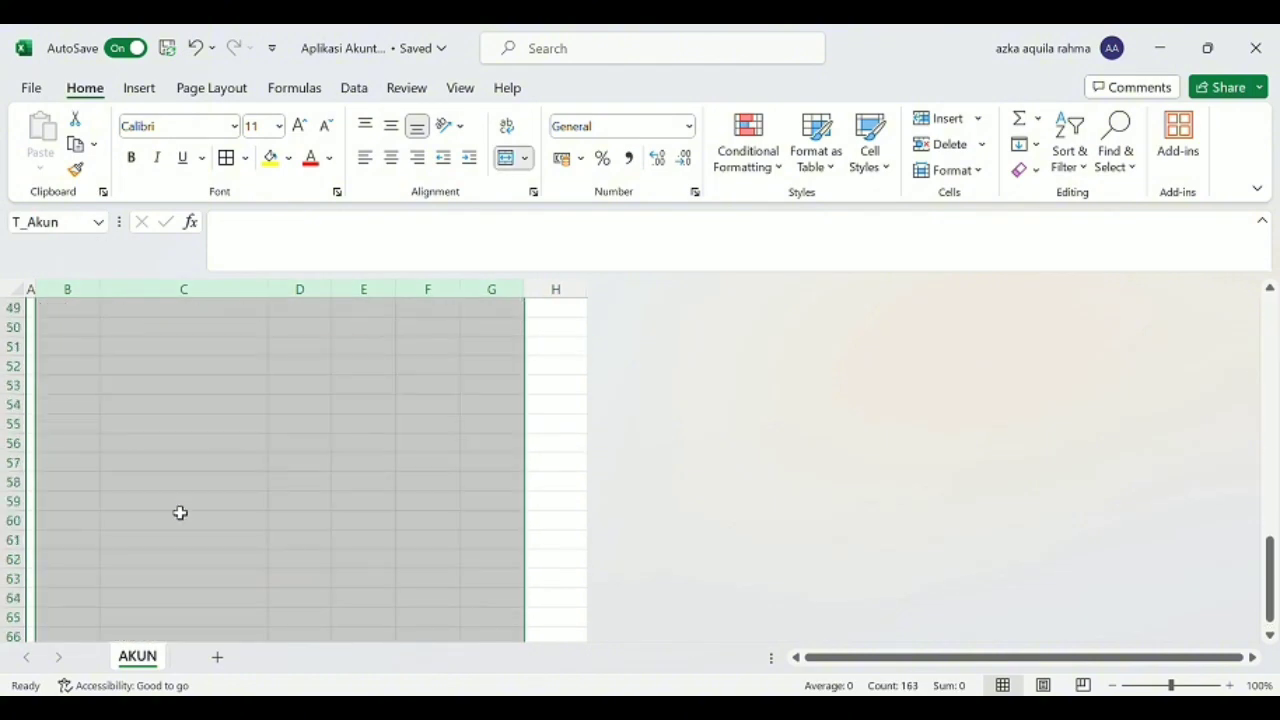
scroll(180, 512, "up", 2)
scroll(180, 512, "up", 13)
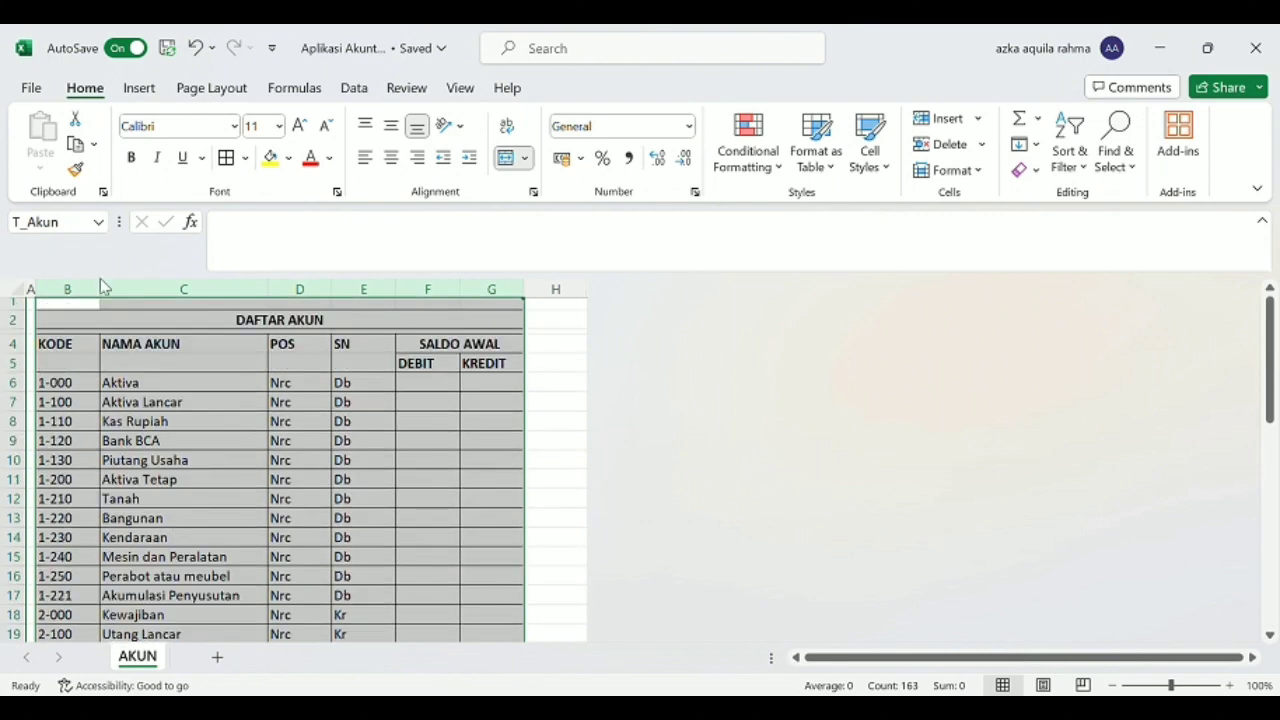
left_click(190, 368)
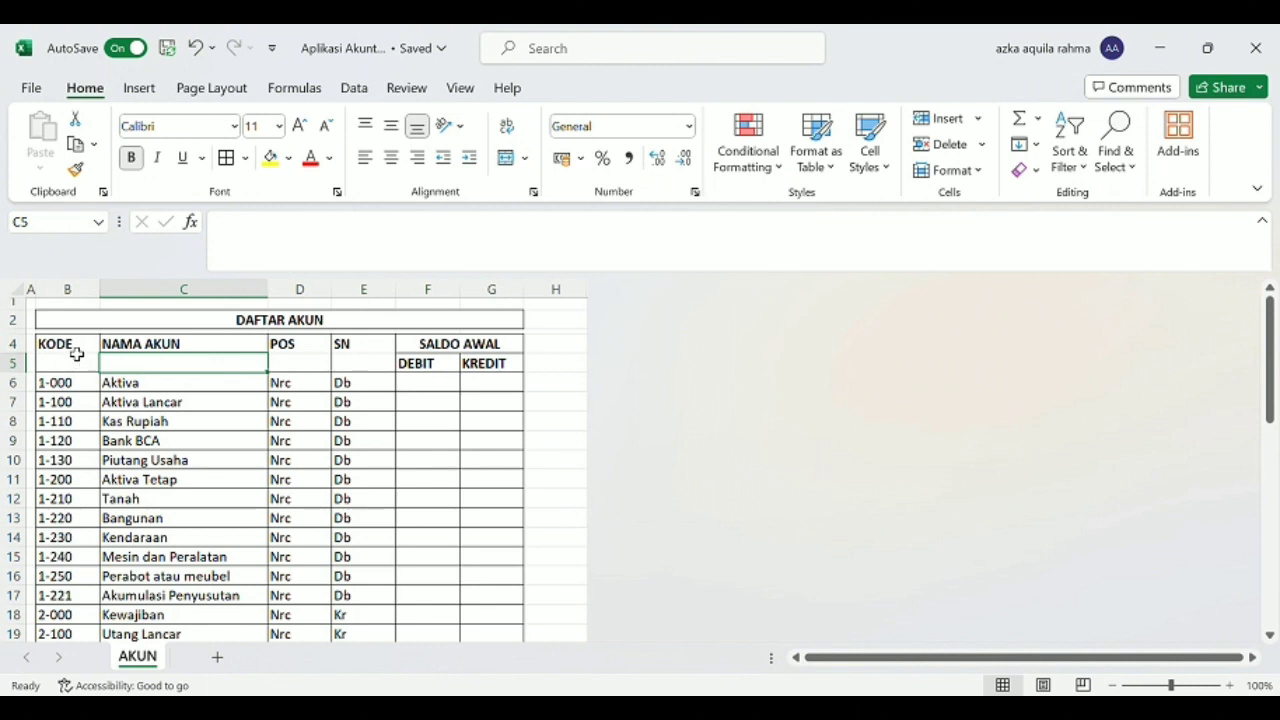
Define the name KodeAkun for B4:B43, the KODE column including its header.
left_click_drag(77, 350, 72, 462)
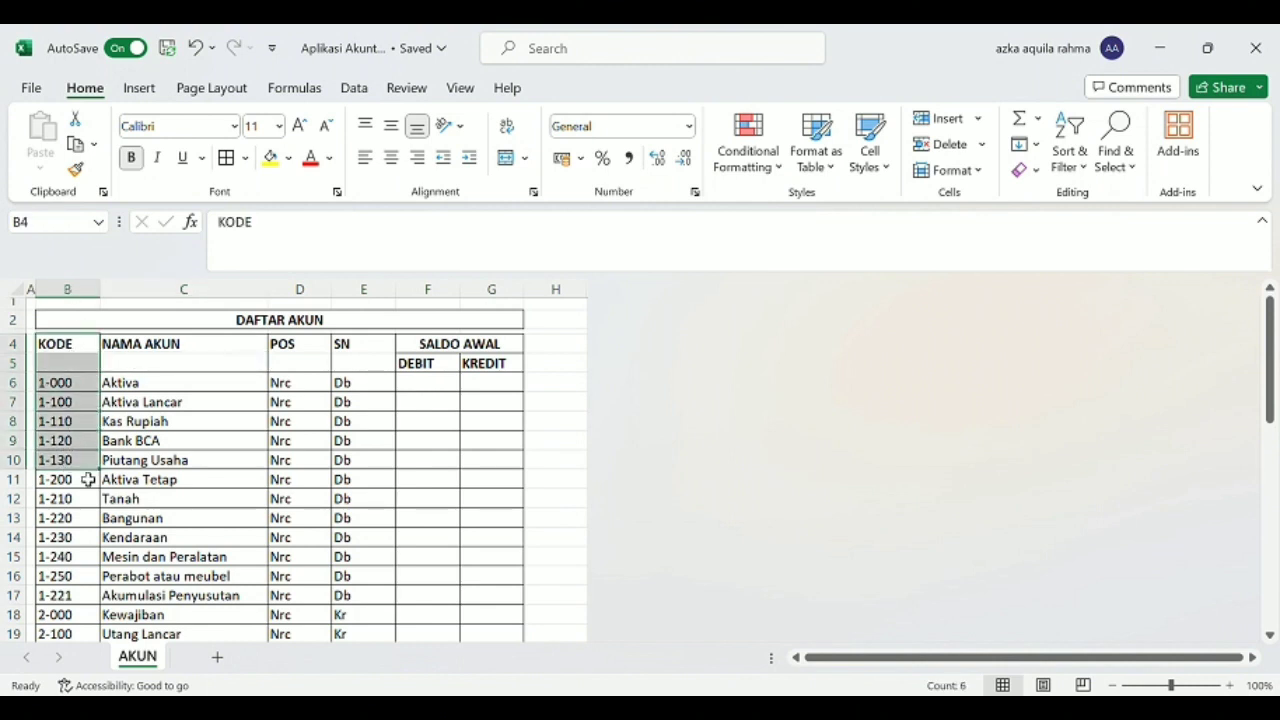
left_click(81, 350)
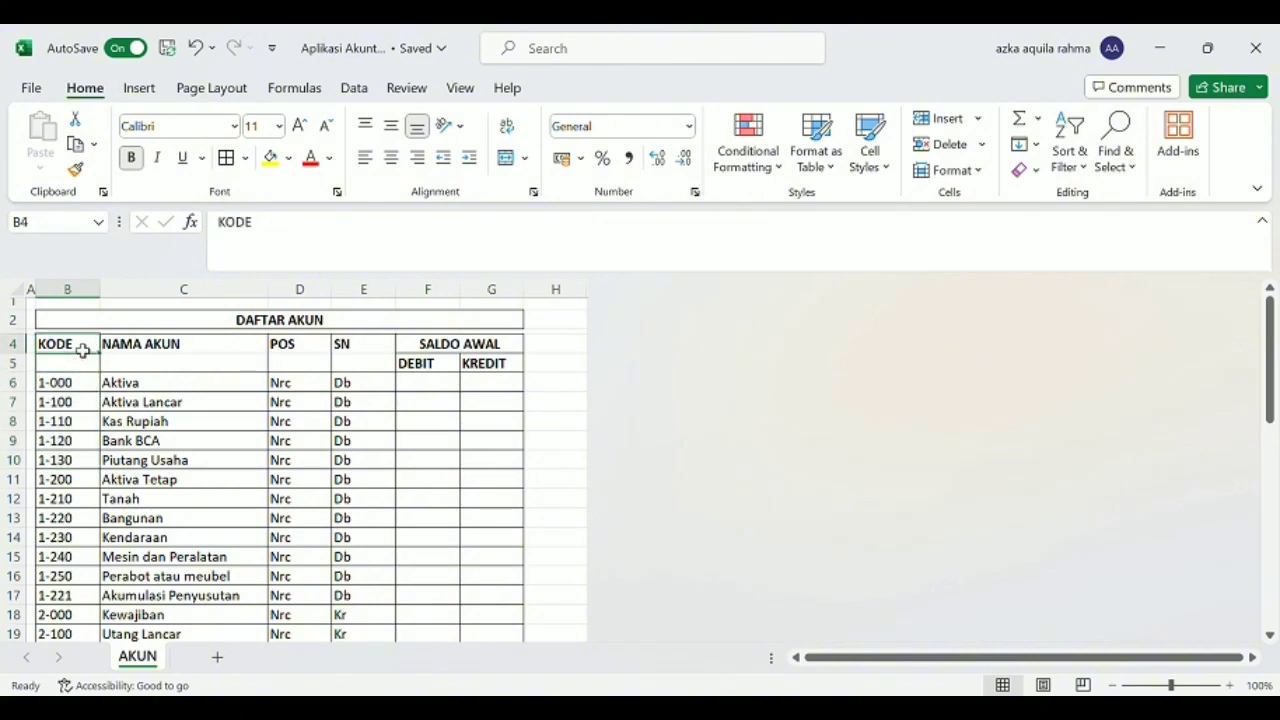
left_click_drag(83, 350, 89, 382)
key("ctrl+shift+Down")
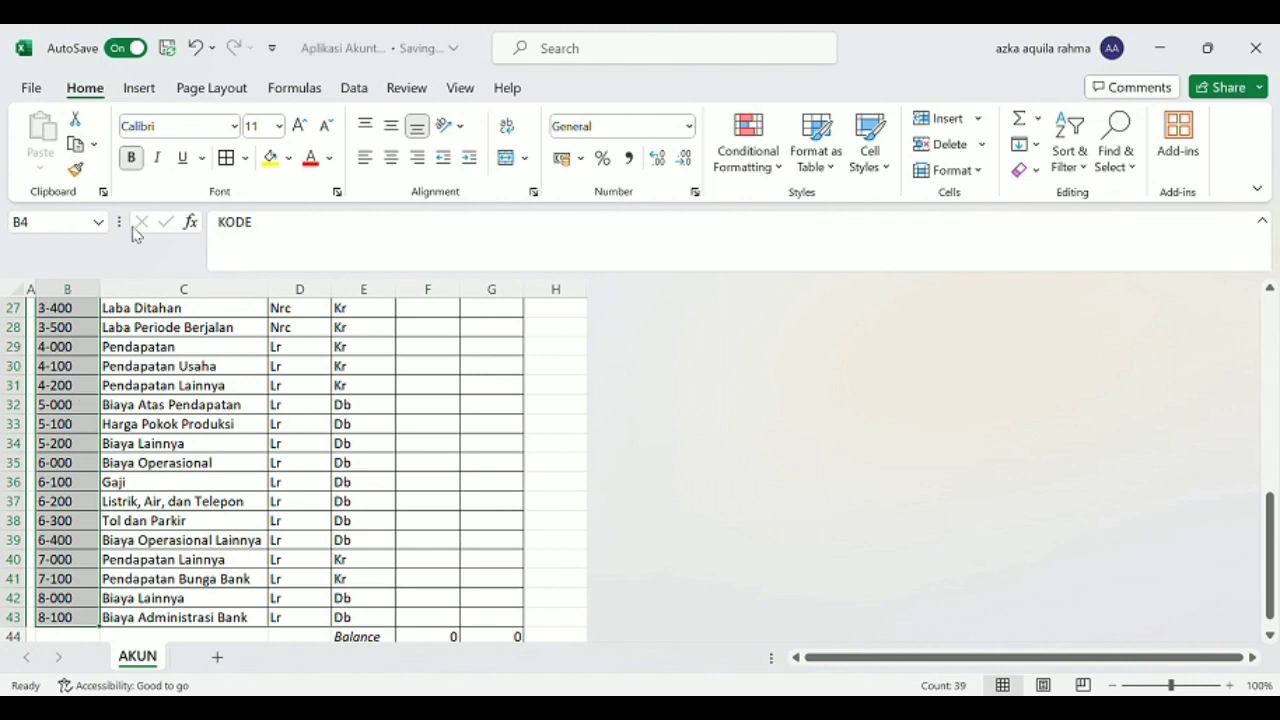
left_click(87, 228)
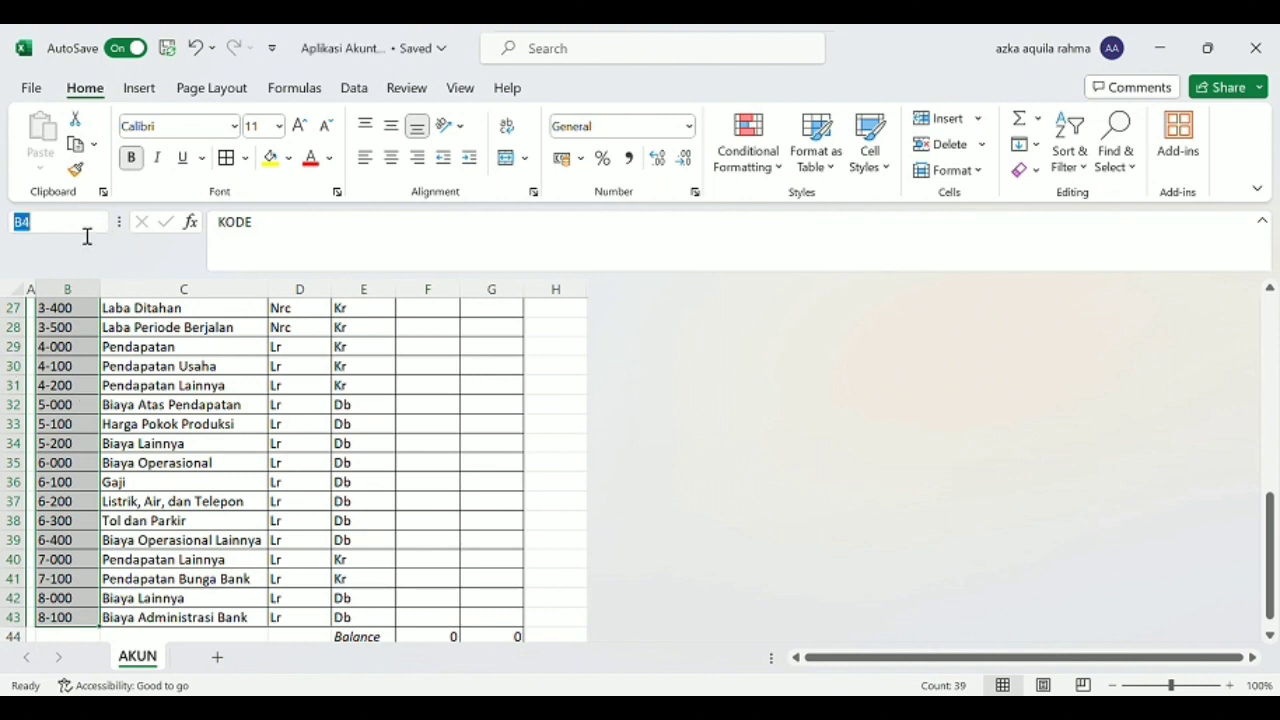
type("KodeAkun")
key("Return")
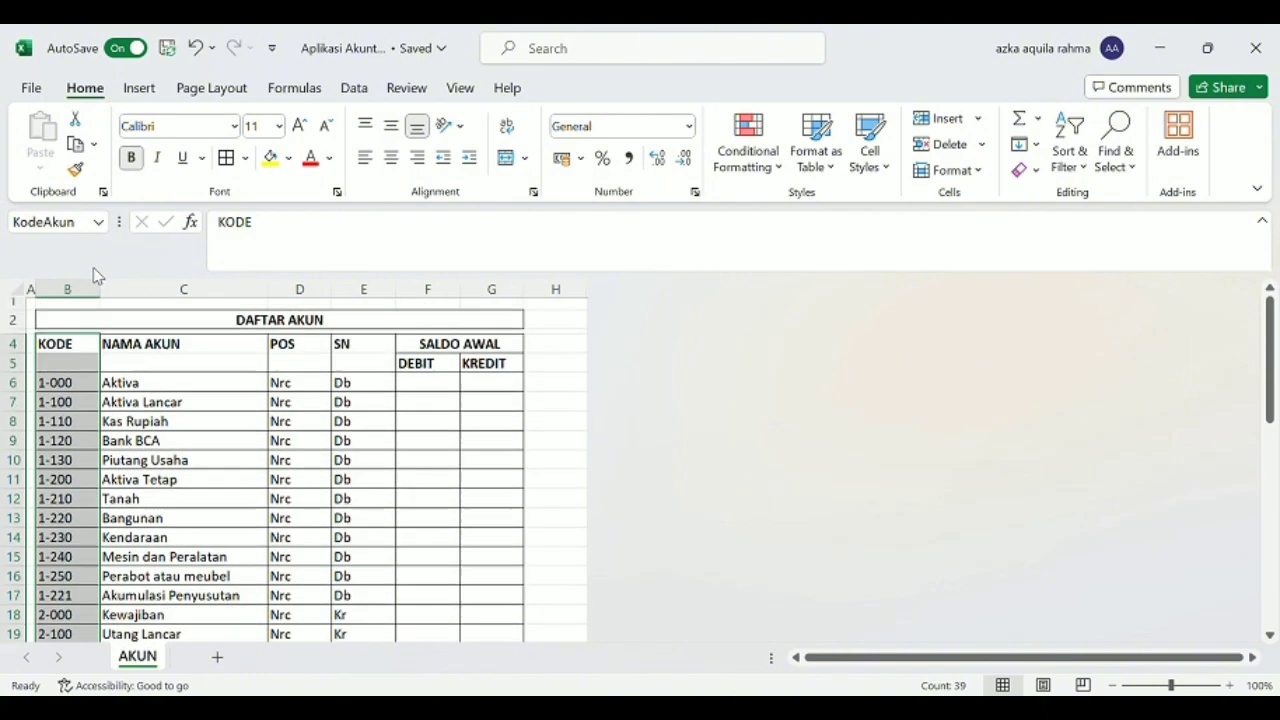
left_click(168, 402)
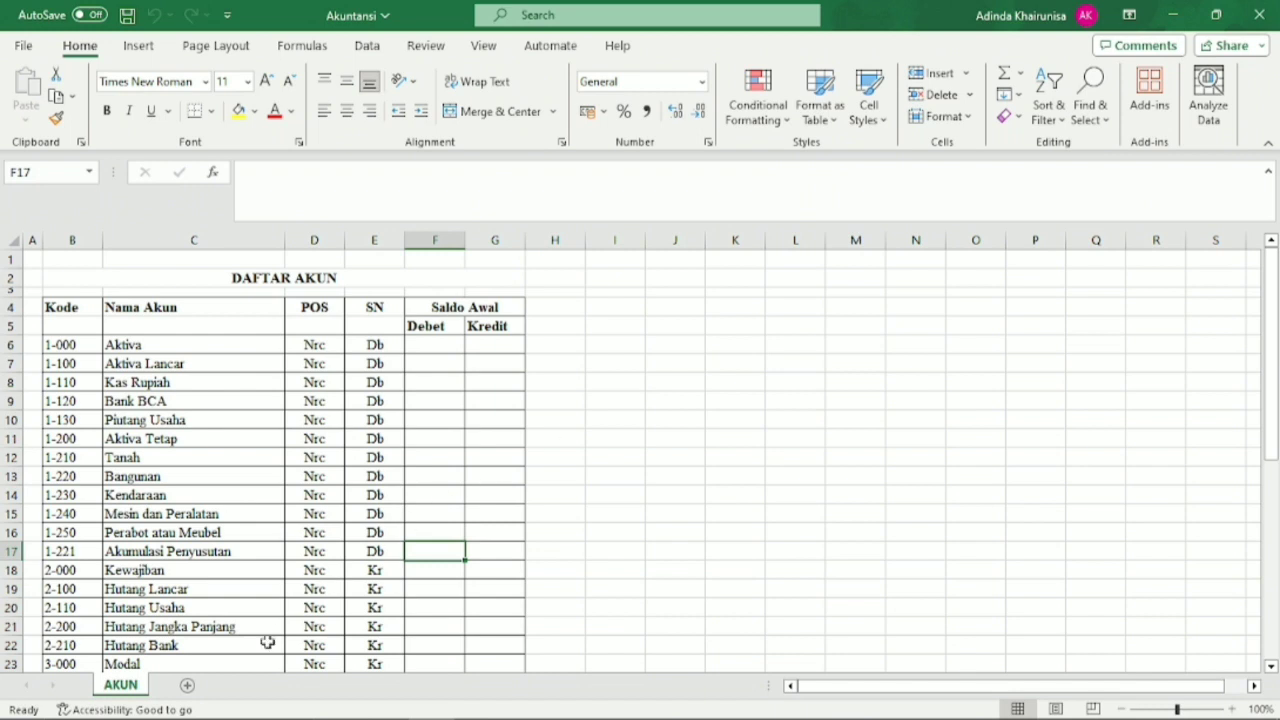
Add a new sheet after AKUN in the Akuntansi workbook and name it Jurnal.
left_click(189, 689)
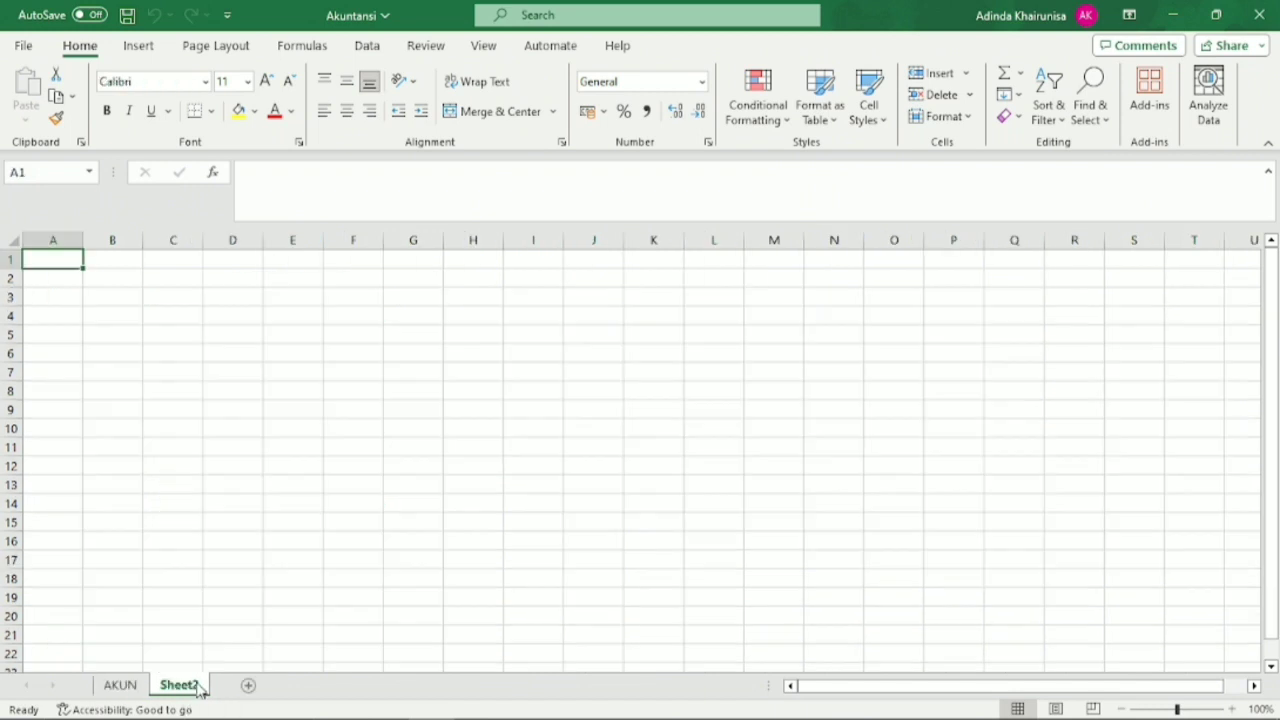
double_click(180, 686)
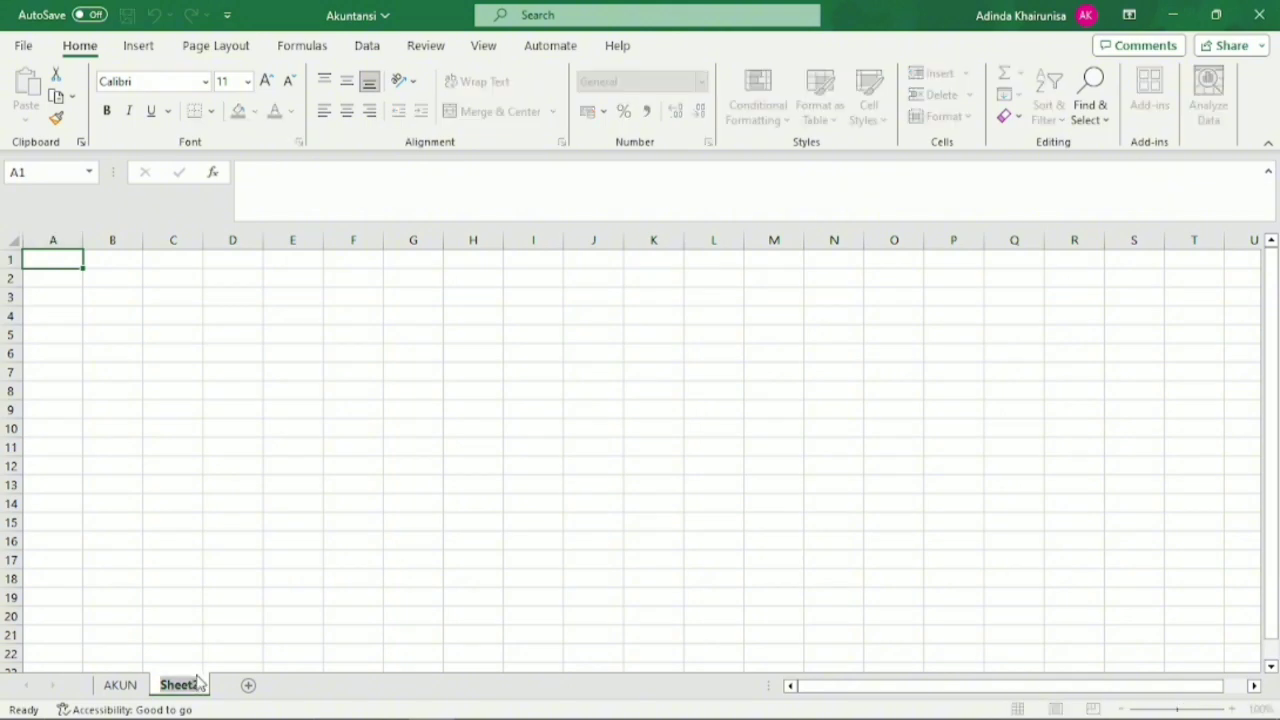
type("Jurnal")
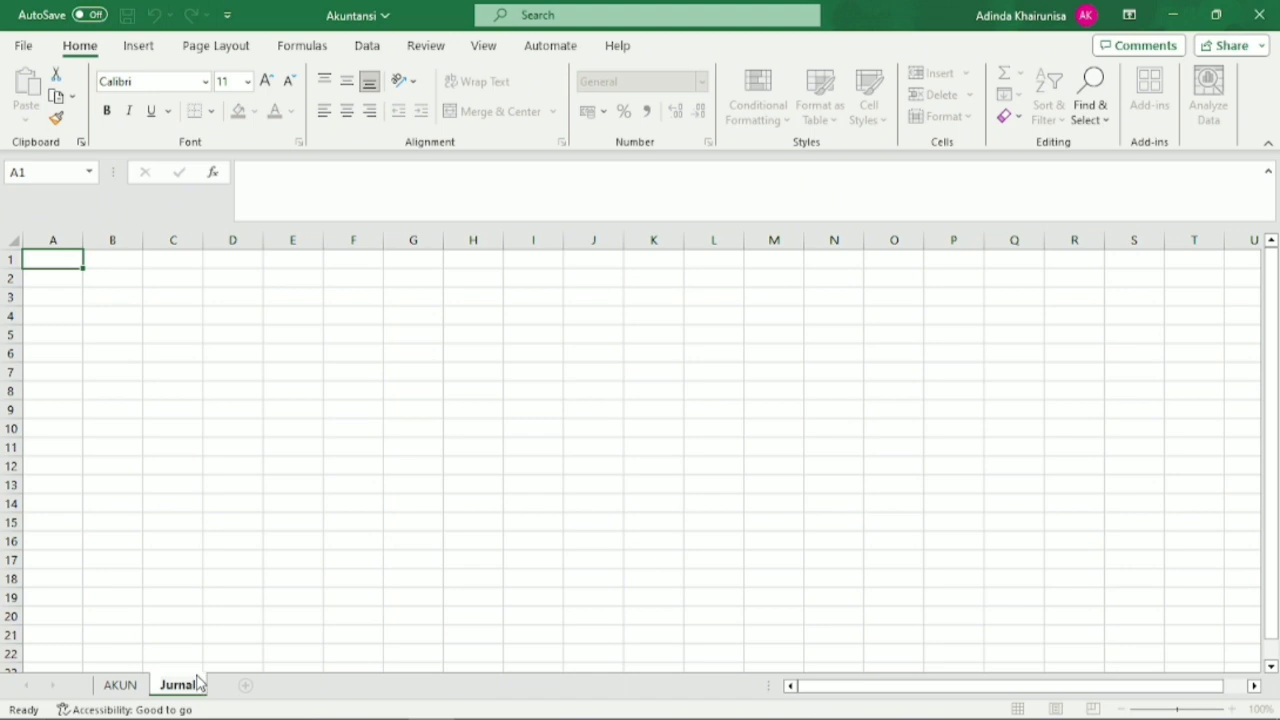
key("Return")
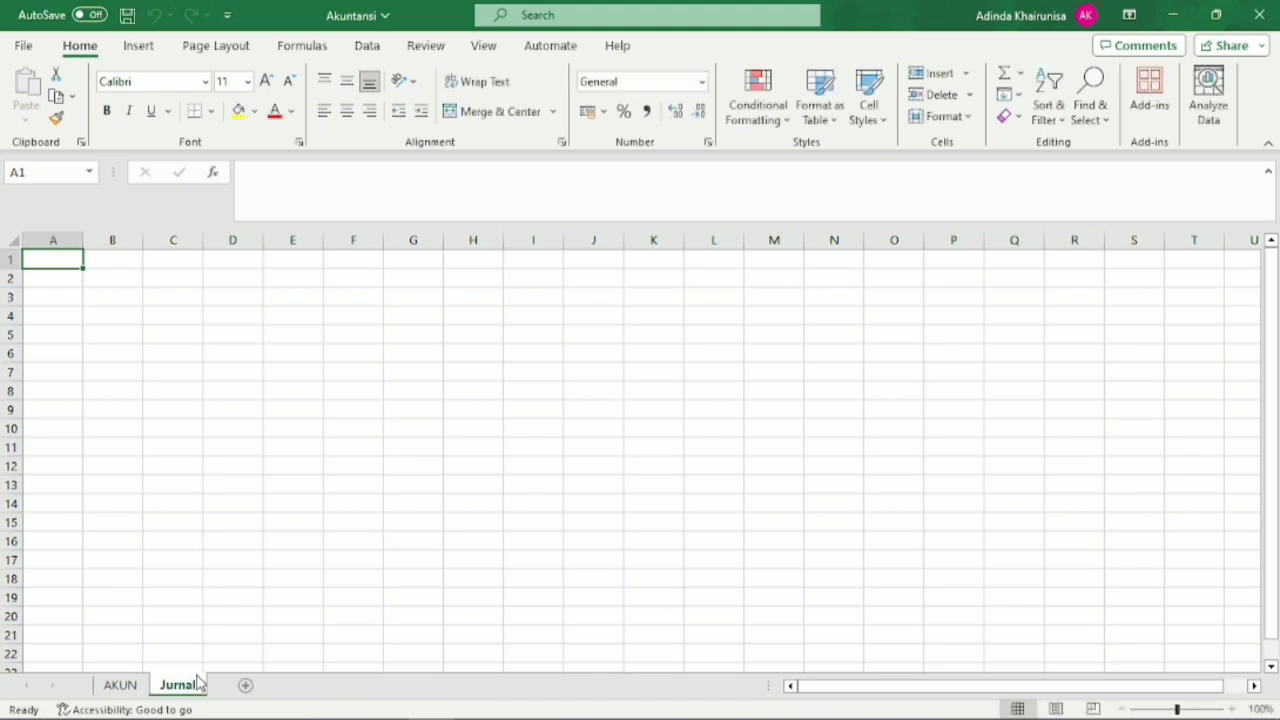
Set the font of the whole Jurnal sheet to Times New Roman and narrow column A to a slim margin.
left_click(12, 241)
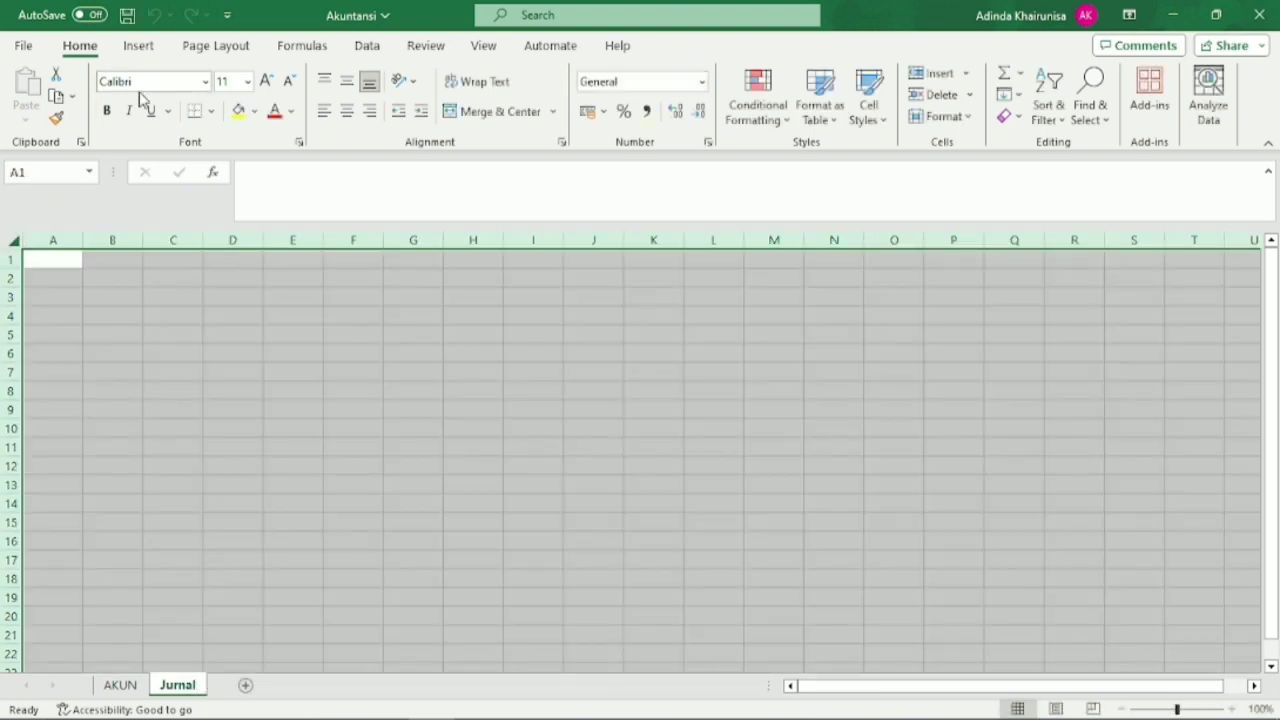
left_click(205, 81)
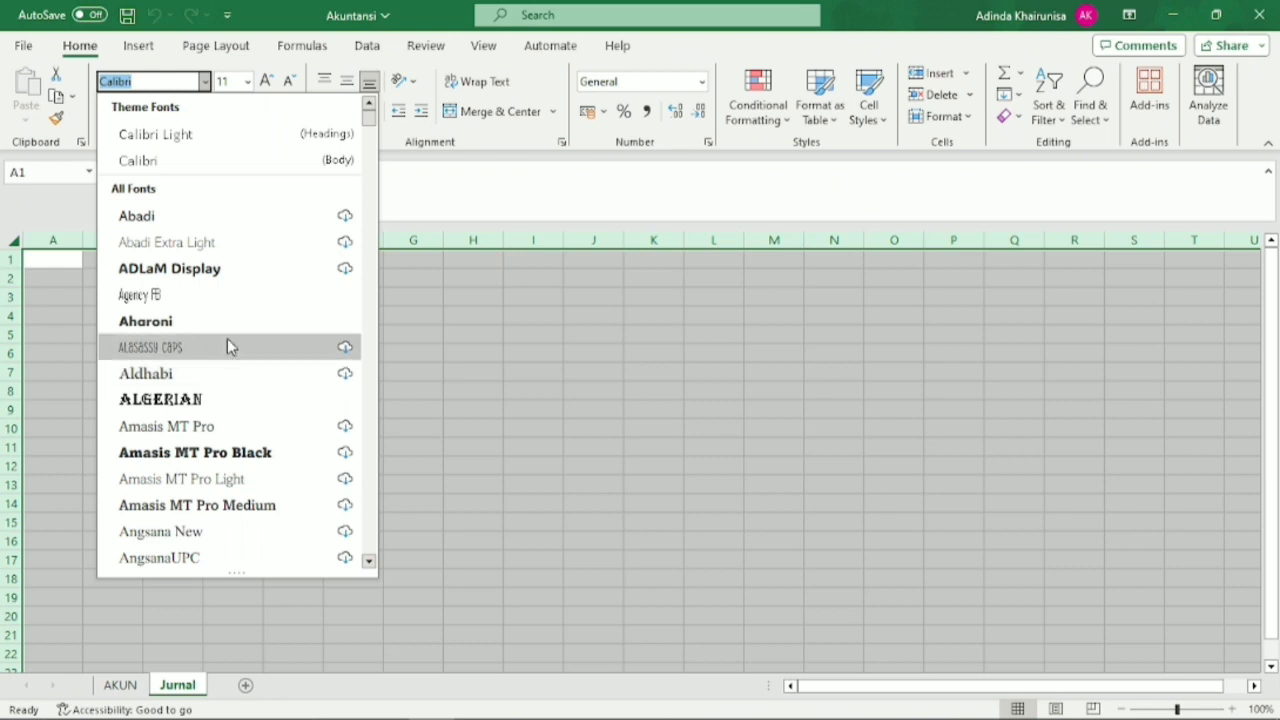
type("Times New Roman")
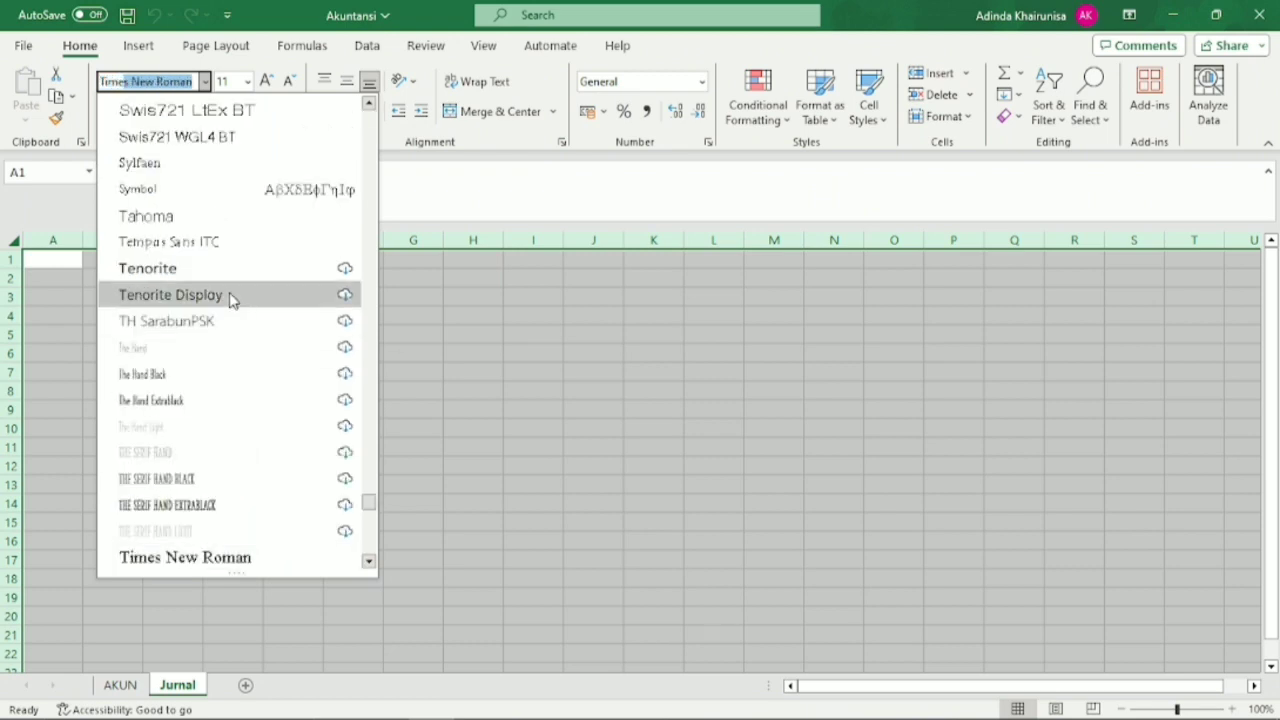
left_click(211, 556)
left_click(211, 451)
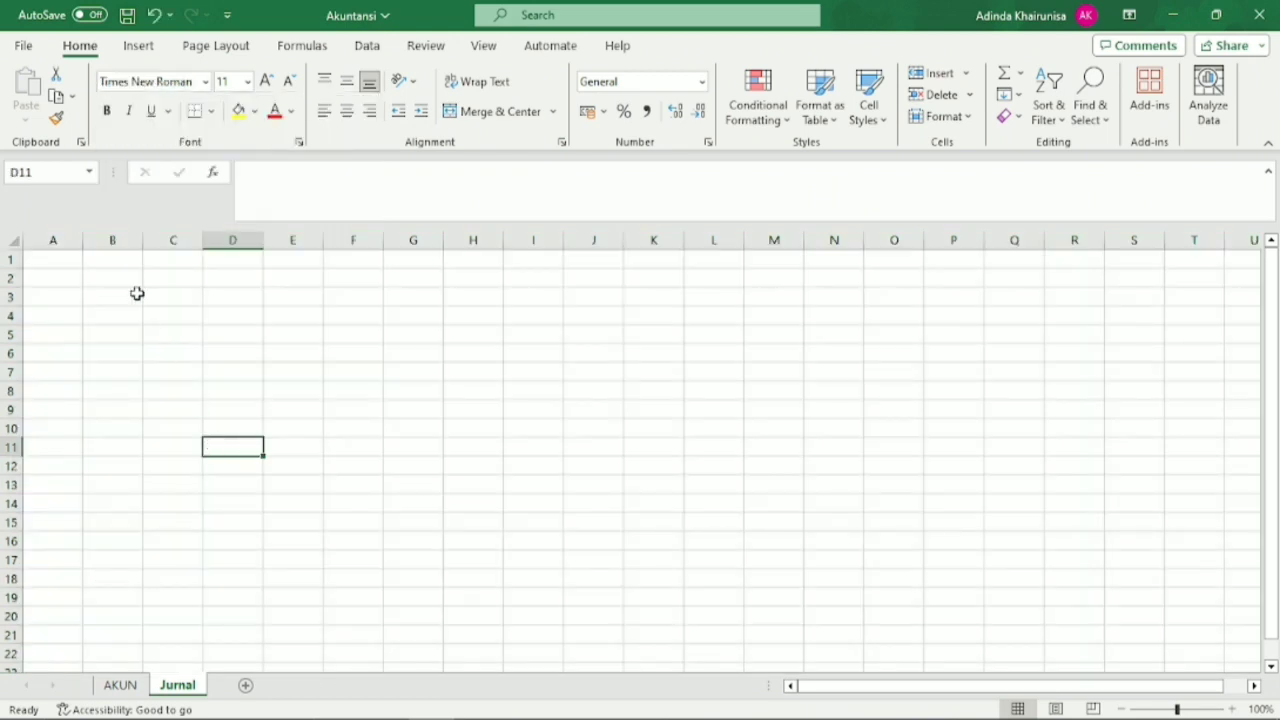
left_click_drag(83, 242, 44, 267)
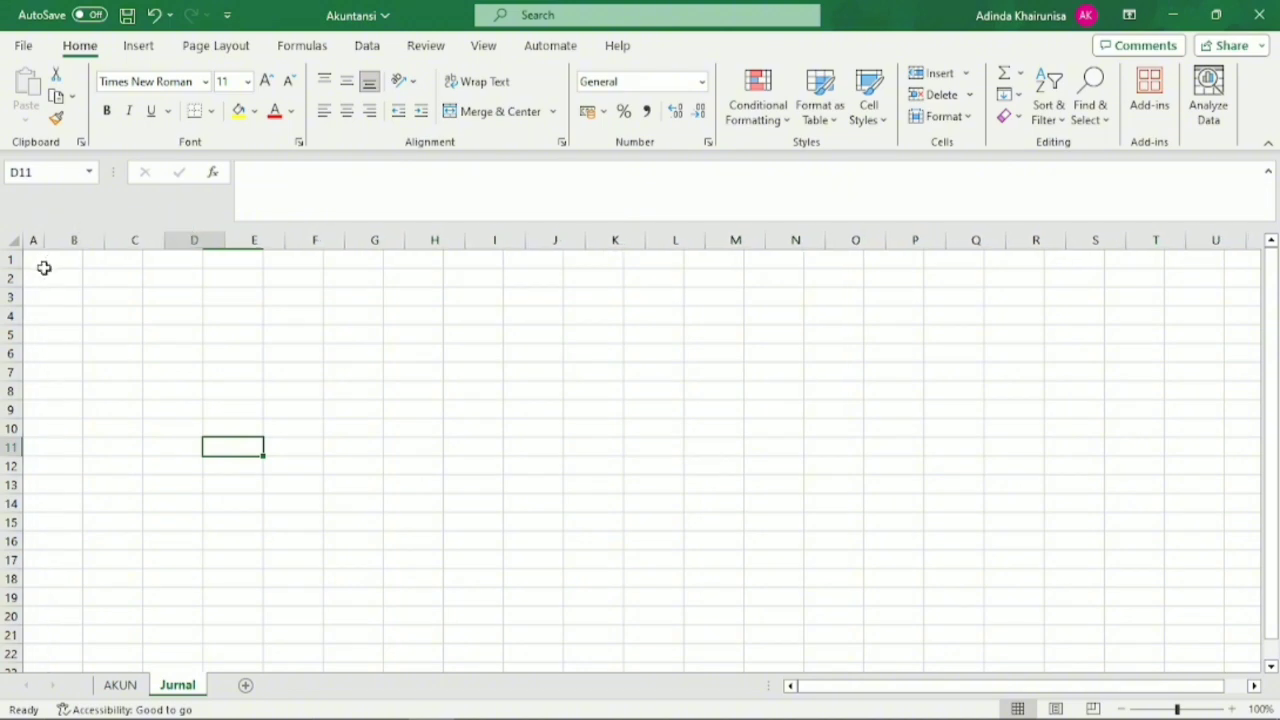
Enter the company title "Nama Perusahaan (PT EKUITAS)" in cell B2 of the Jurnal sheet.
left_click(74, 278)
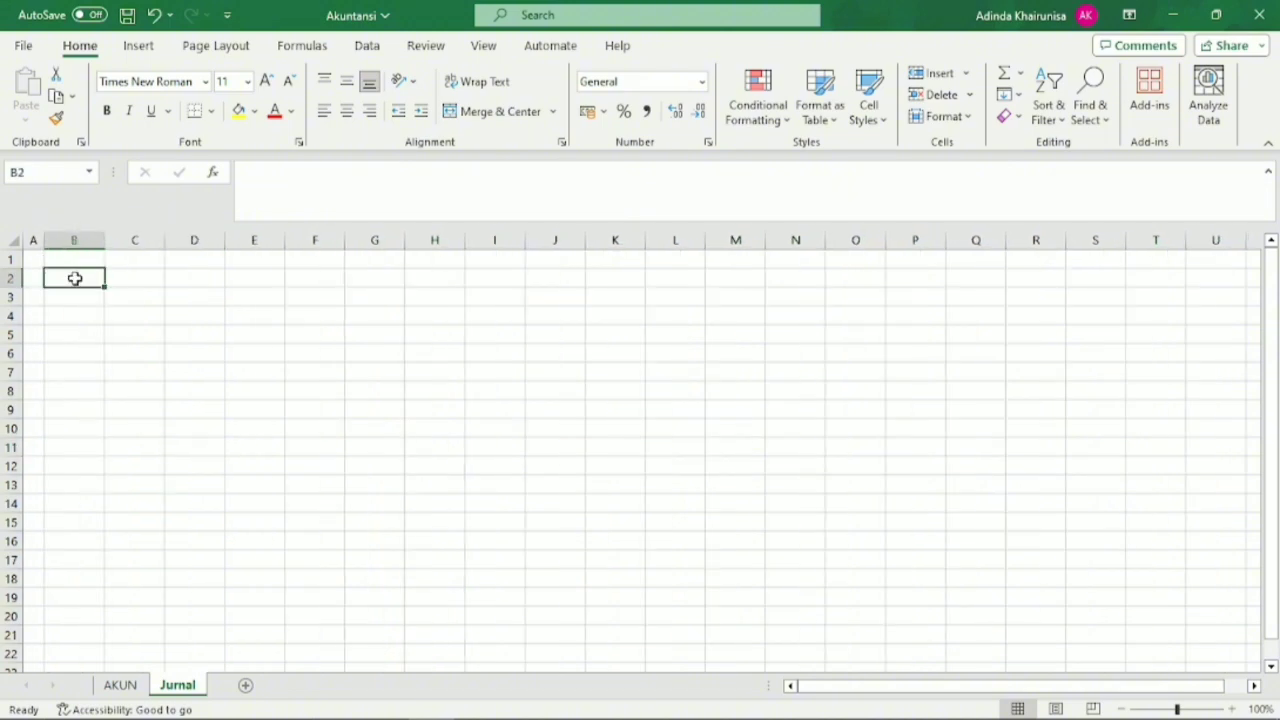
type("Nama")
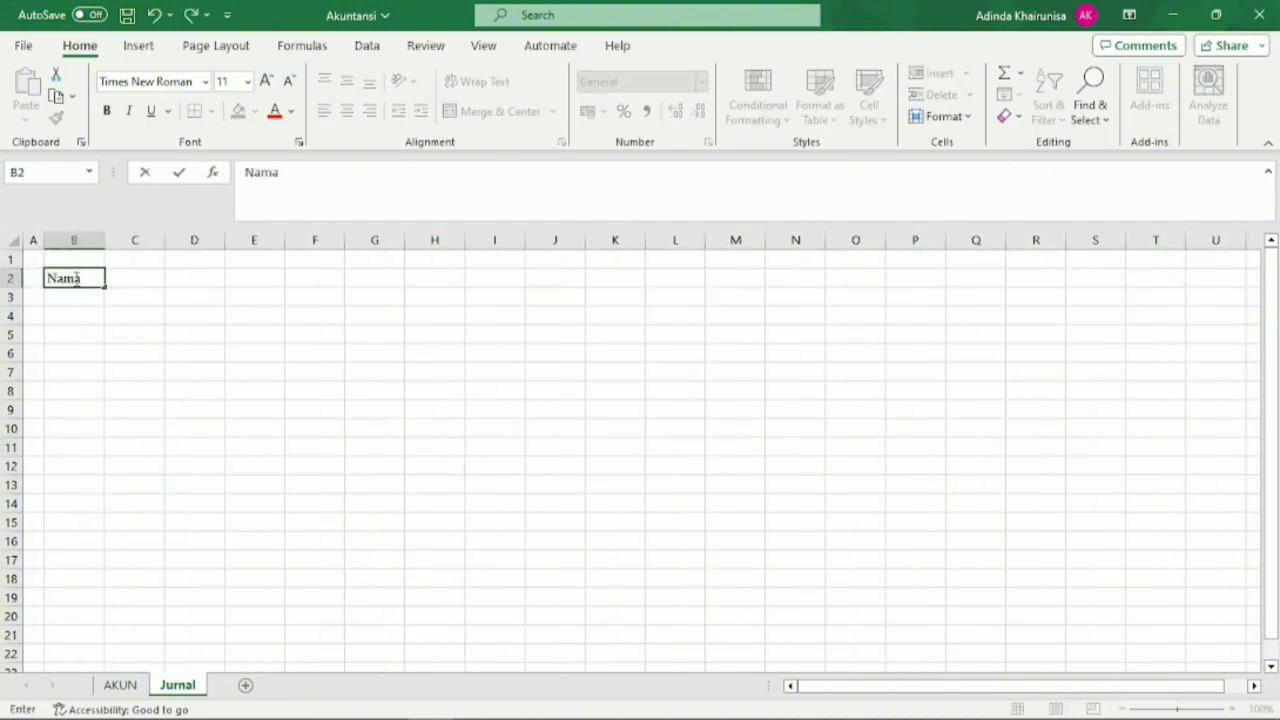
type(" Perusahaan")
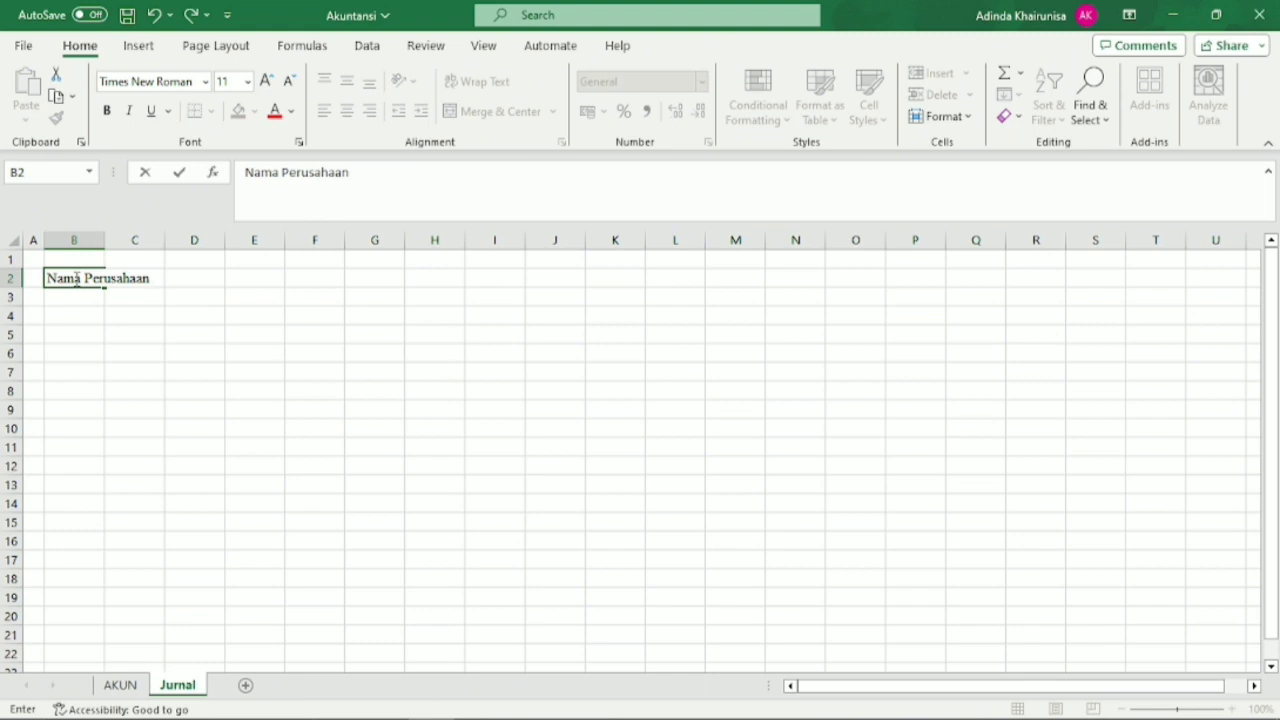
type(" (PT EKU")
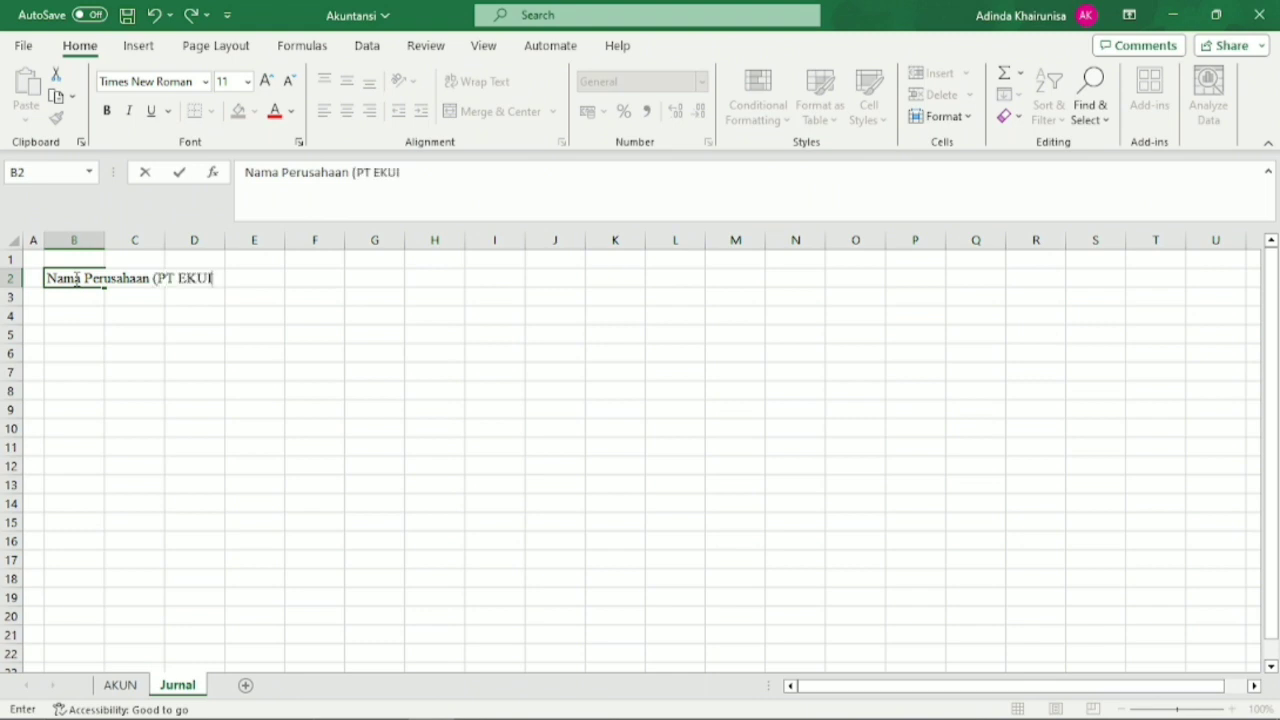
type("ITAS)")
key("Return")
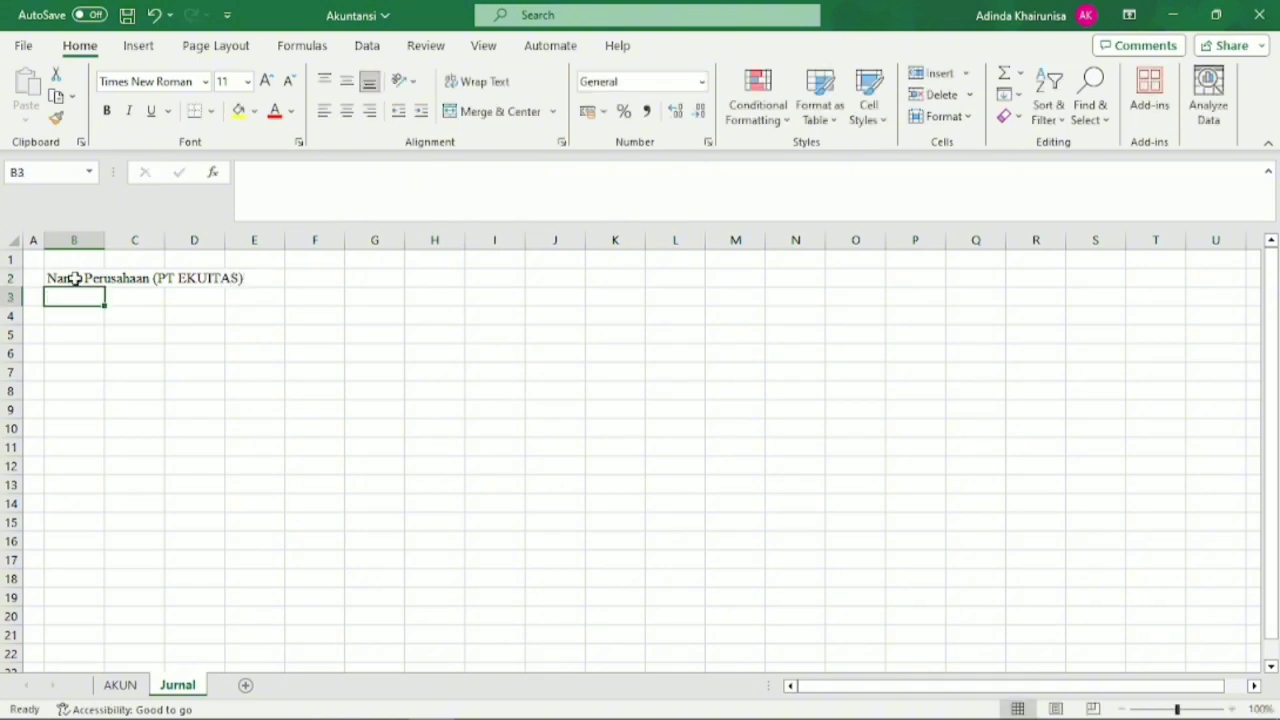
Enter "Form Jurnal" in B3 and "Periode Januari 2023" in B4 beneath the company title.
type("F")
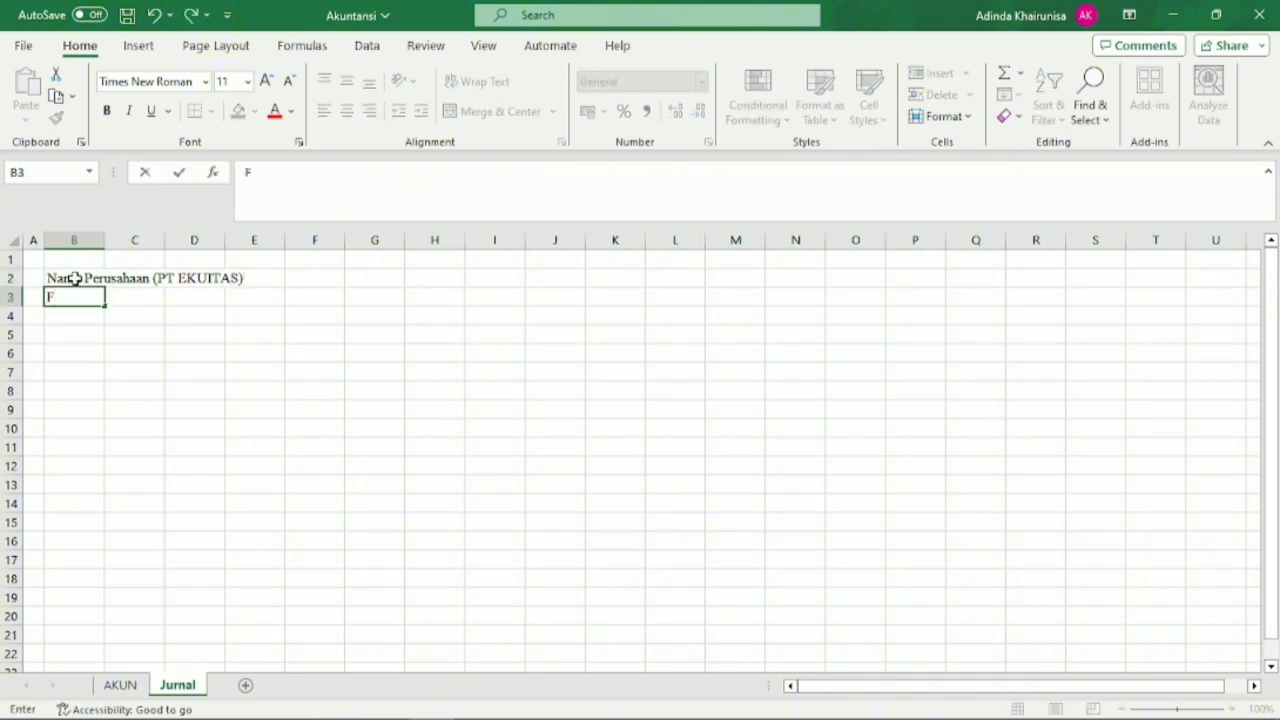
type("orm Jurnal")
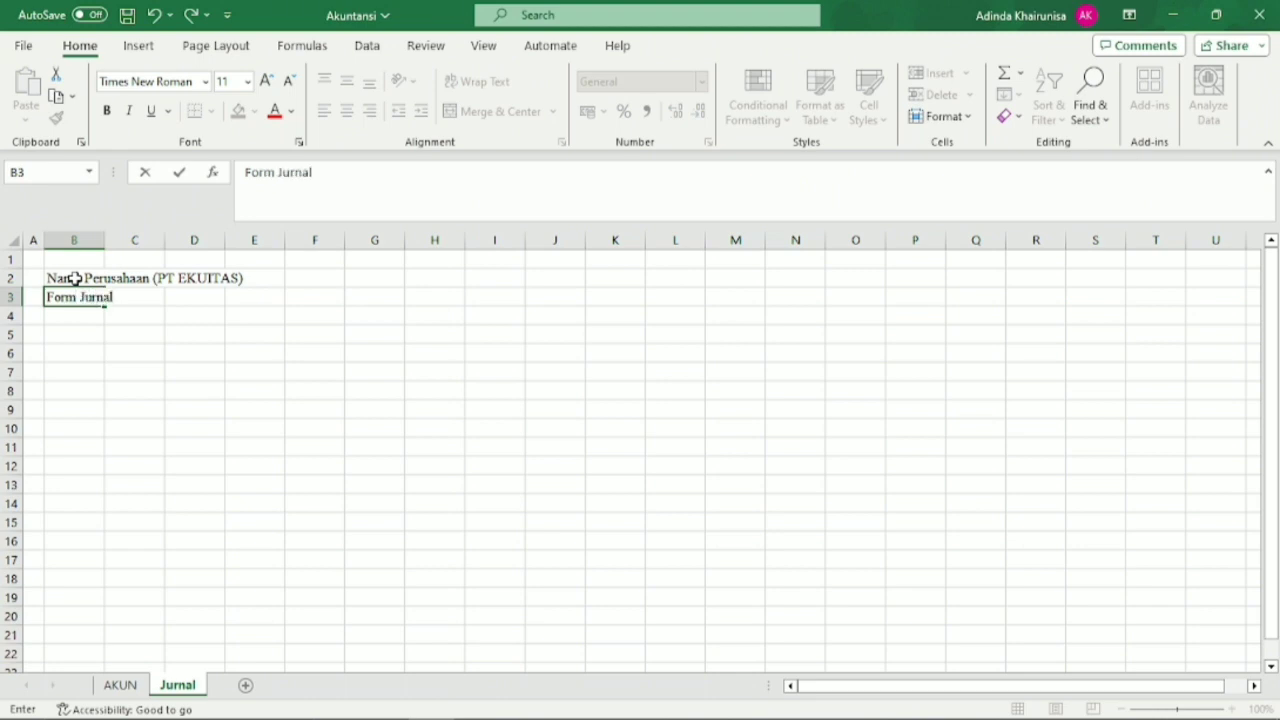
key("Return")
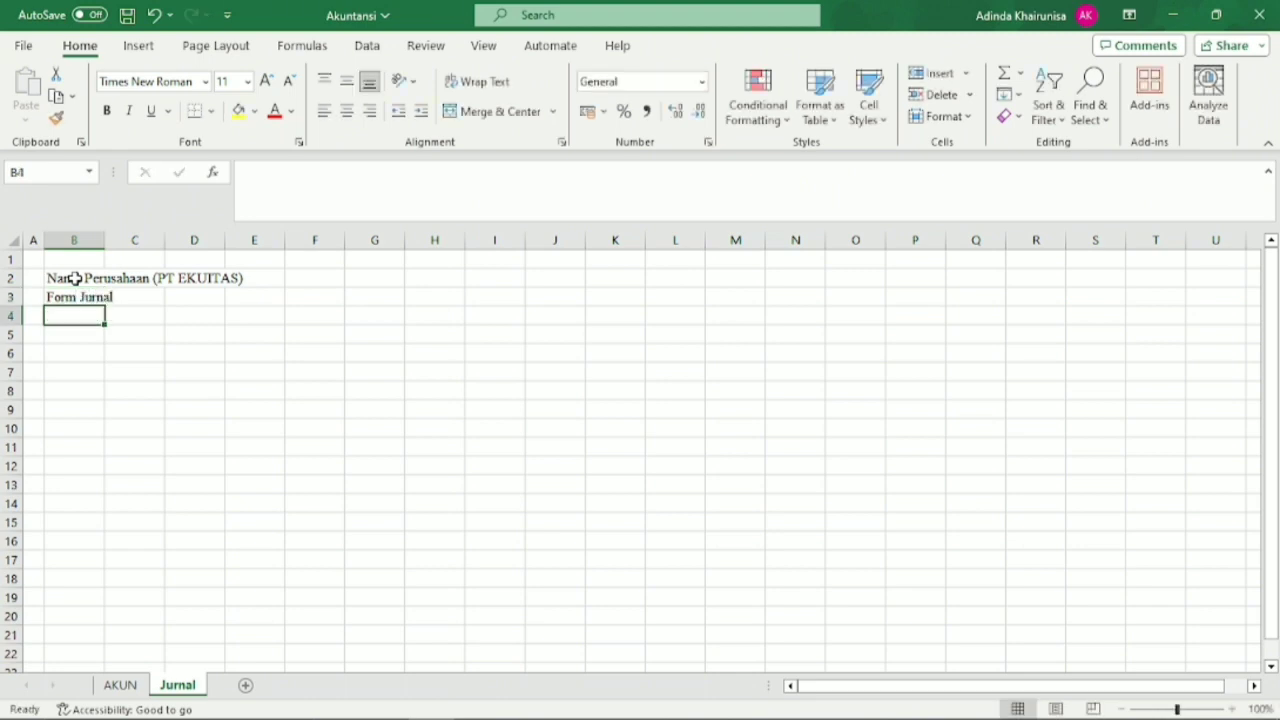
type("Perio")
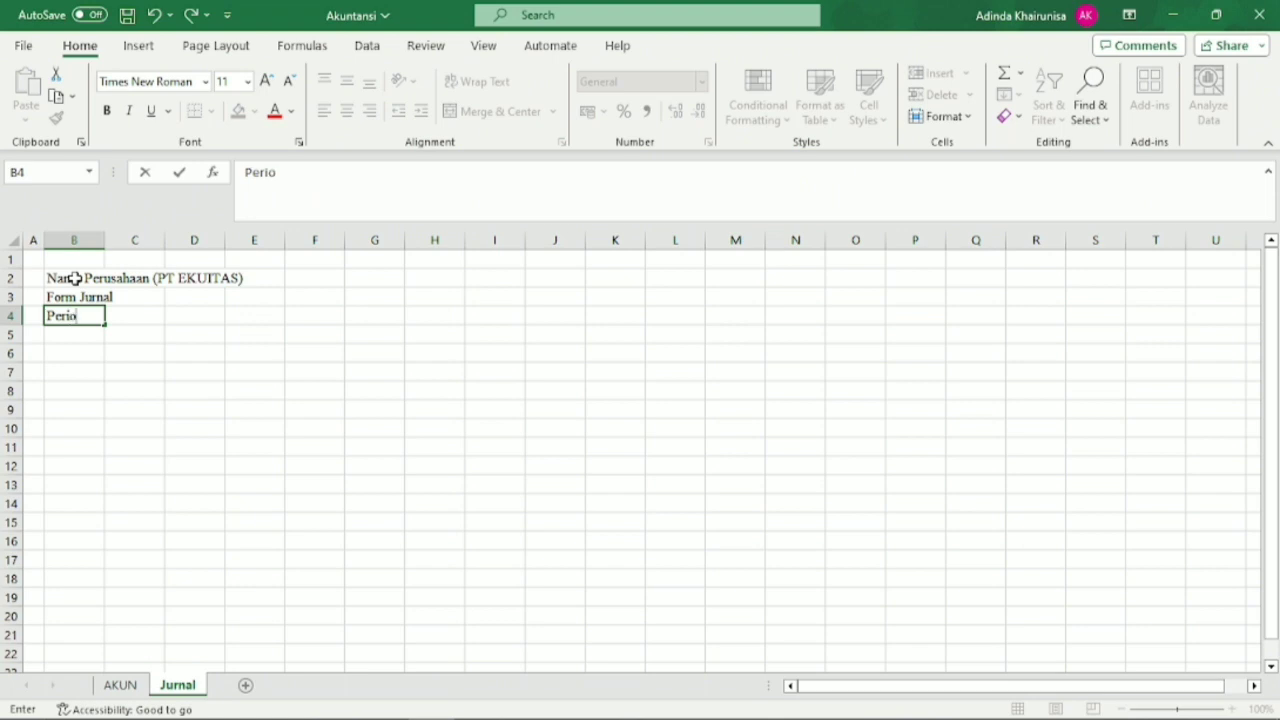
type("de")
type(" Ju")
type("nu")
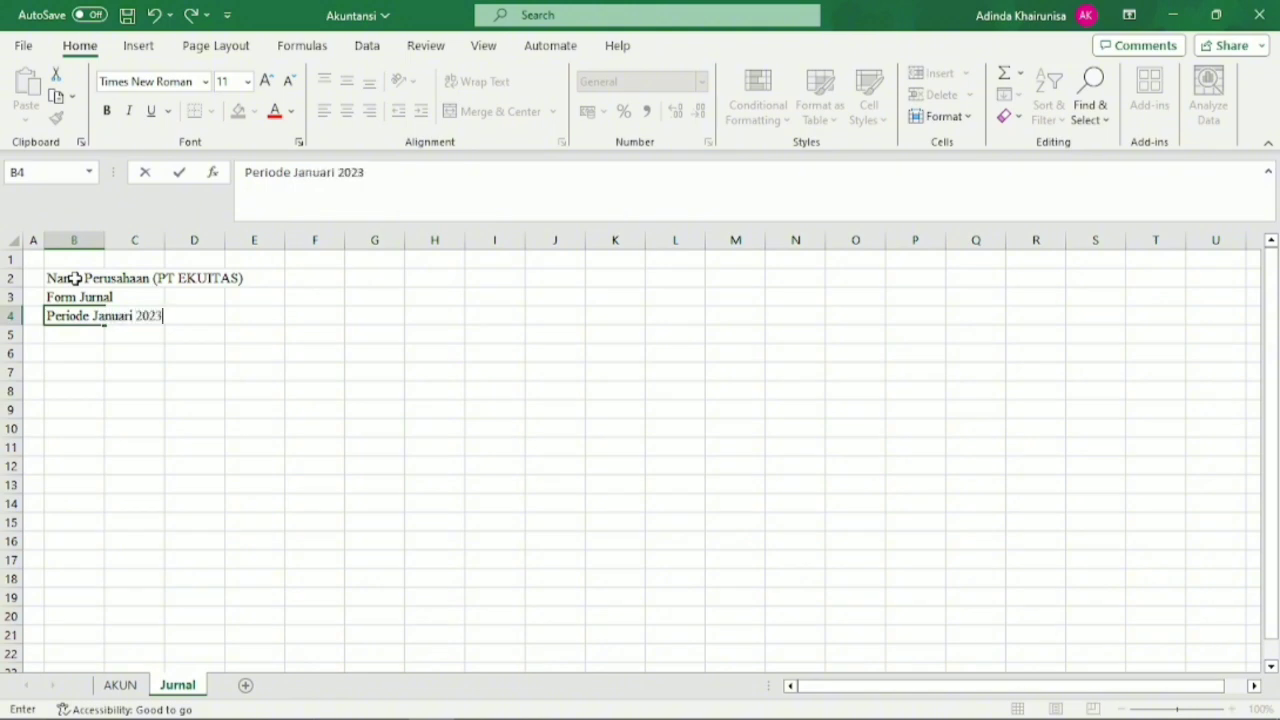
key("Return")
key("Return")
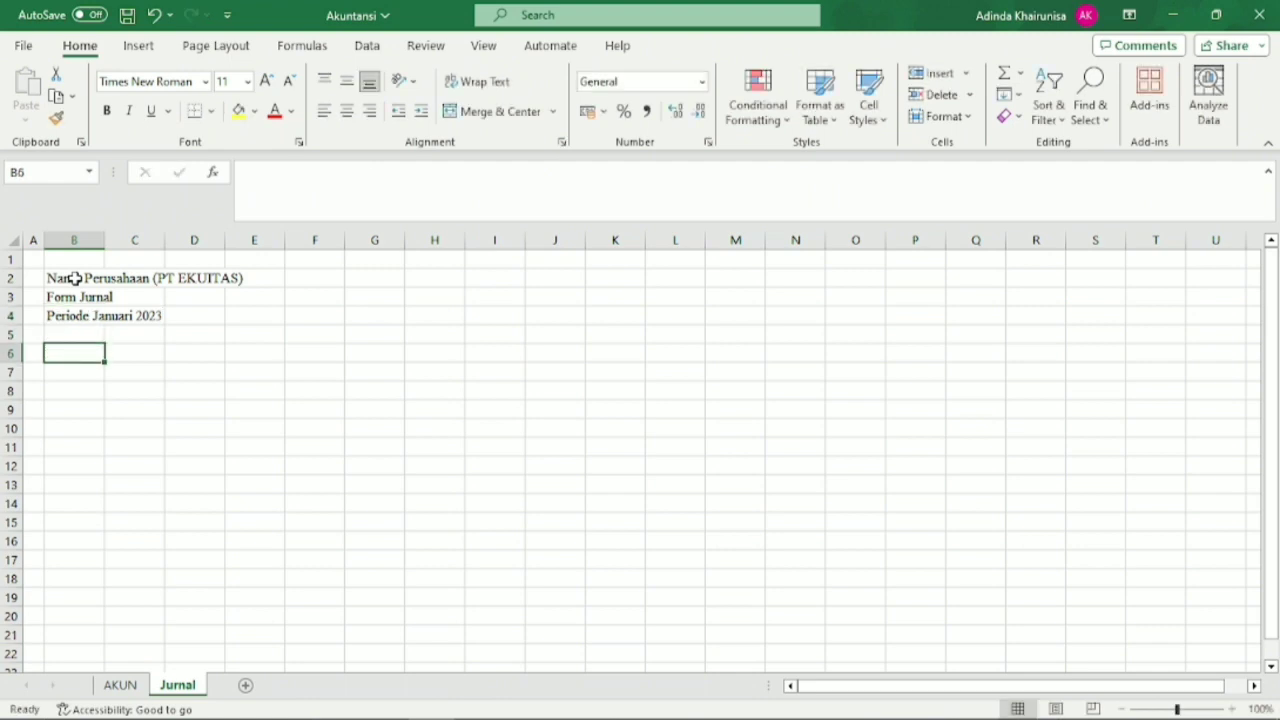
Enter the journal column headers "Tanggal", "Ref." and "Keterangan" in cells B6 to D6.
type("T")
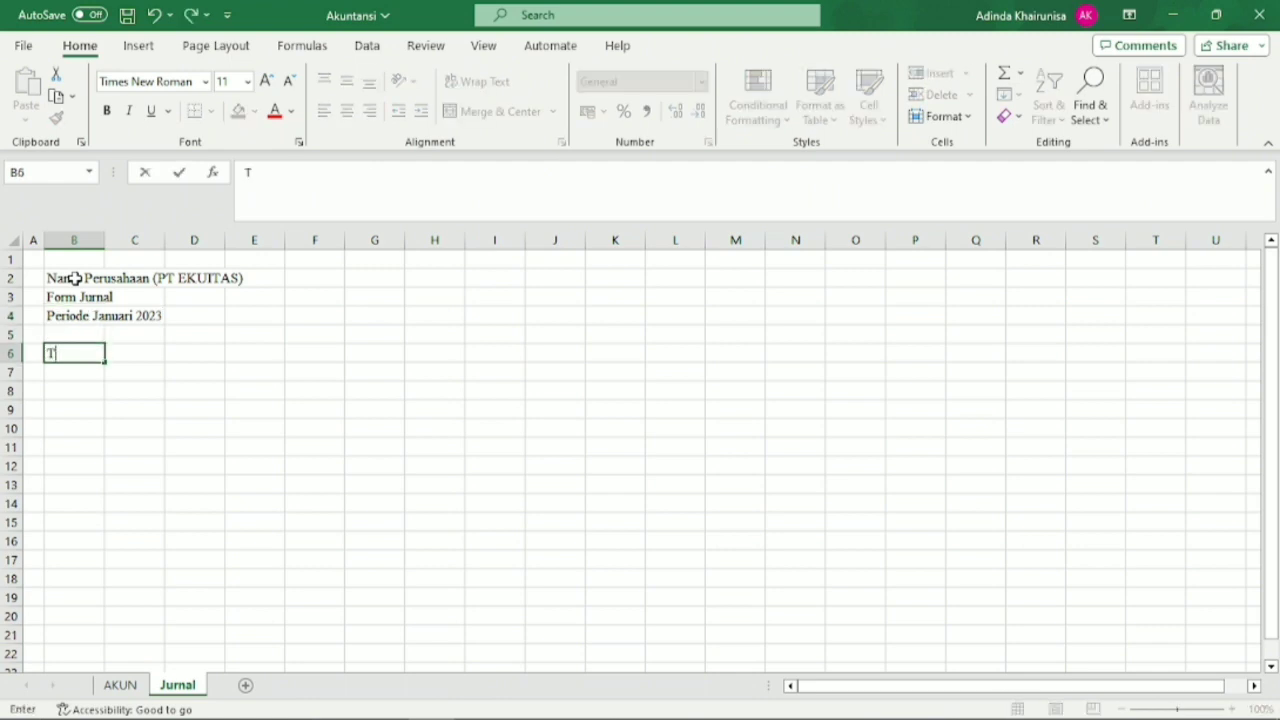
type("anggal")
key("Tab")
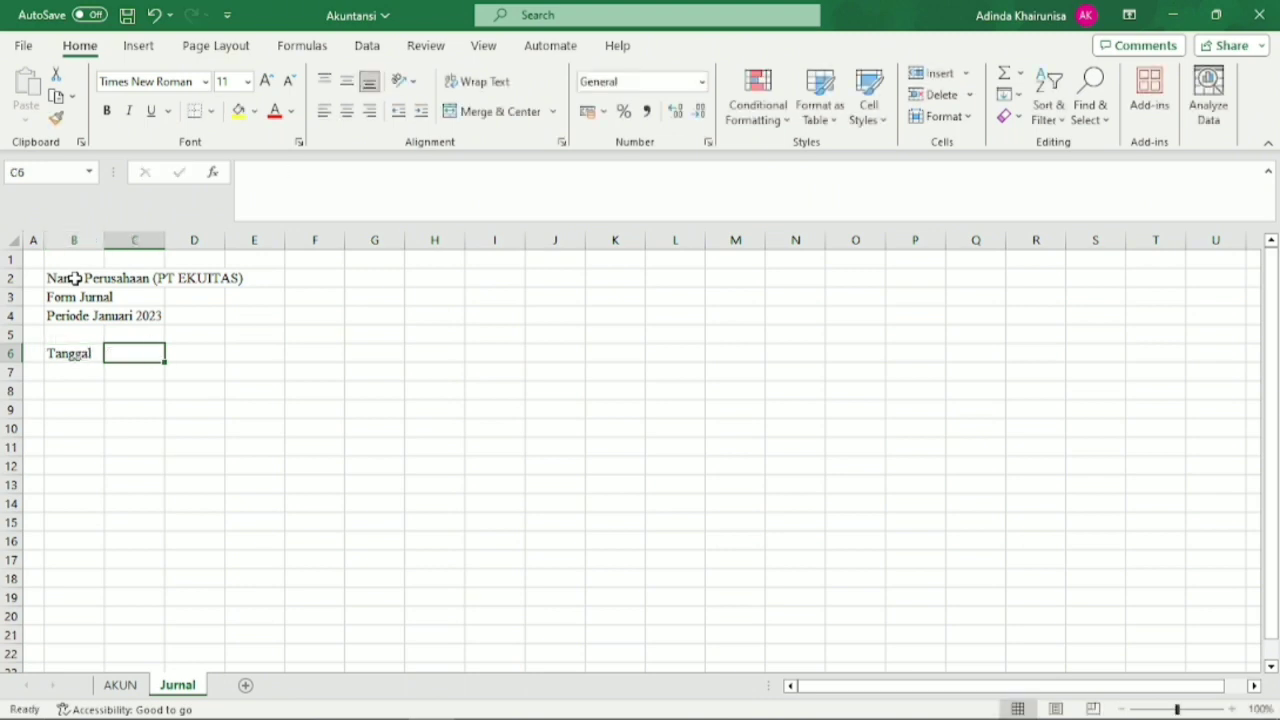
type("Ref.")
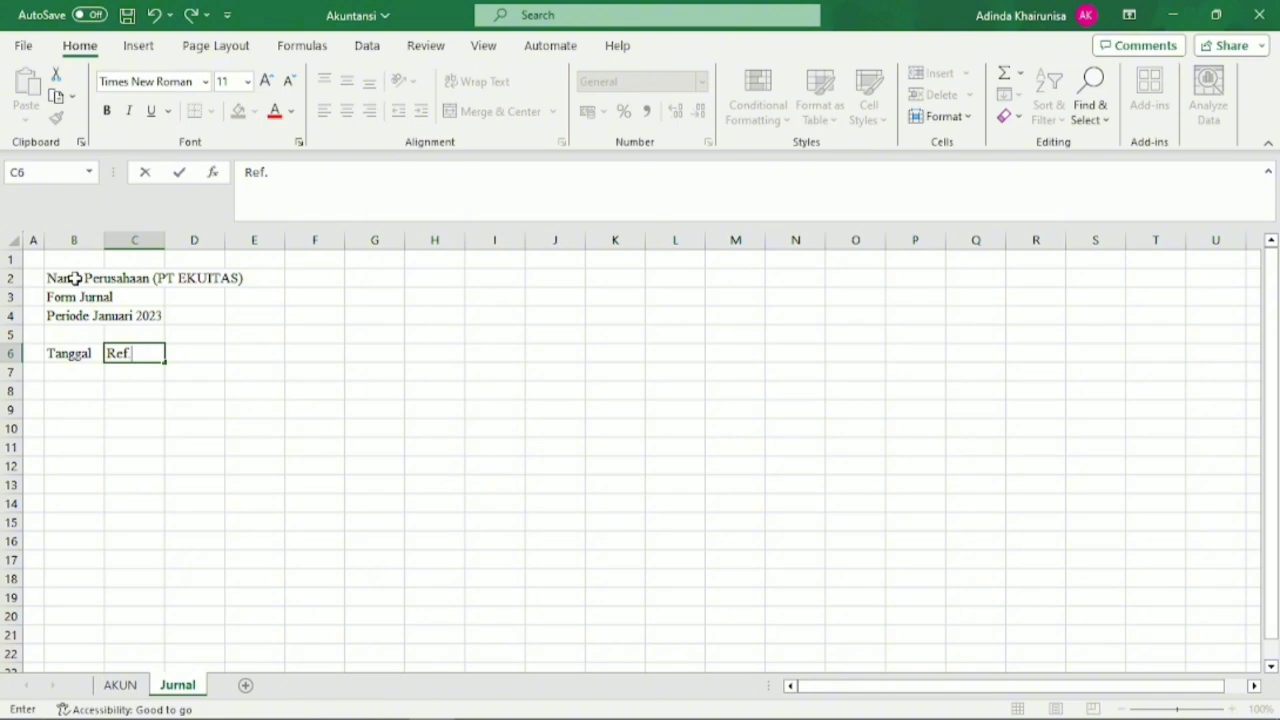
key("Tab")
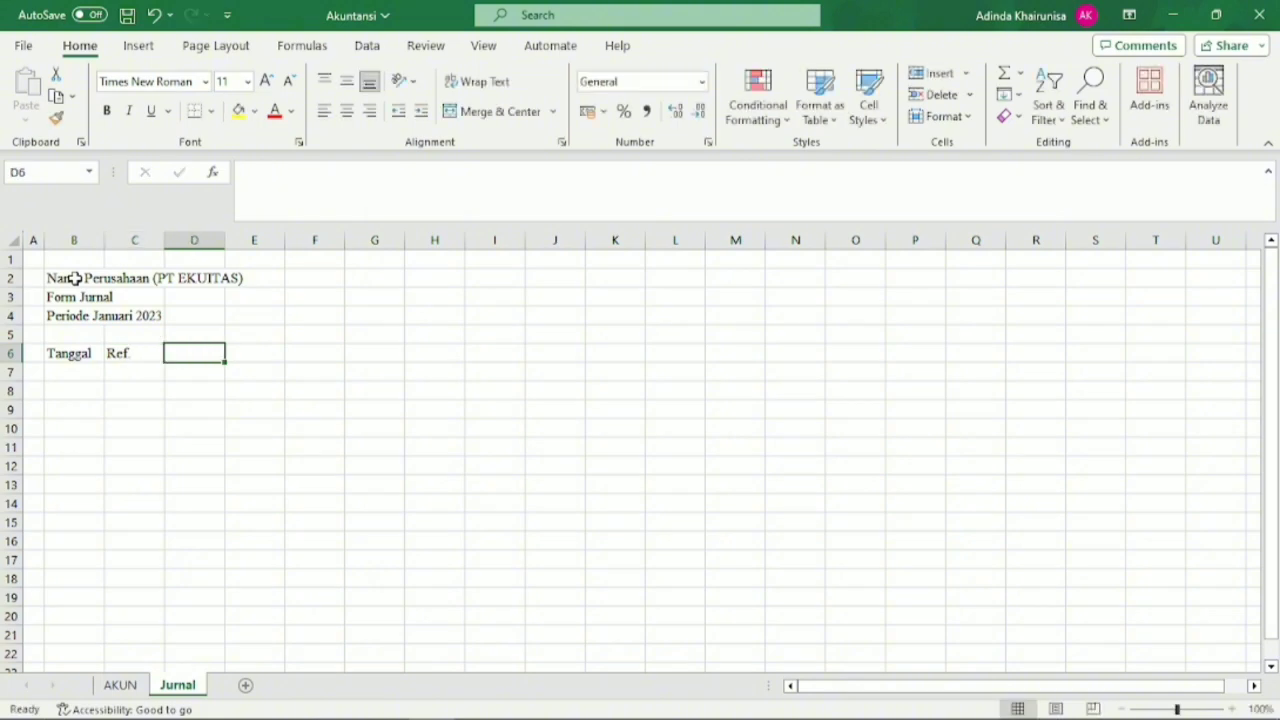
type("Keter")
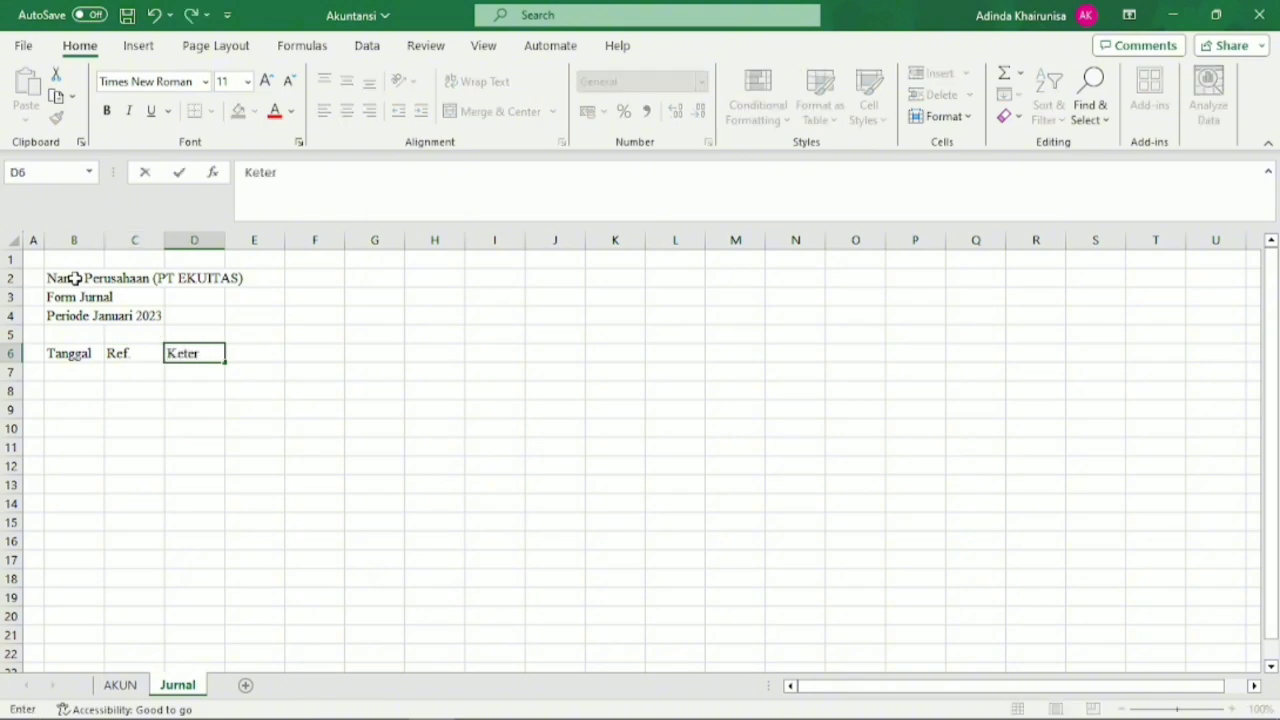
type("angan")
key("Tab")
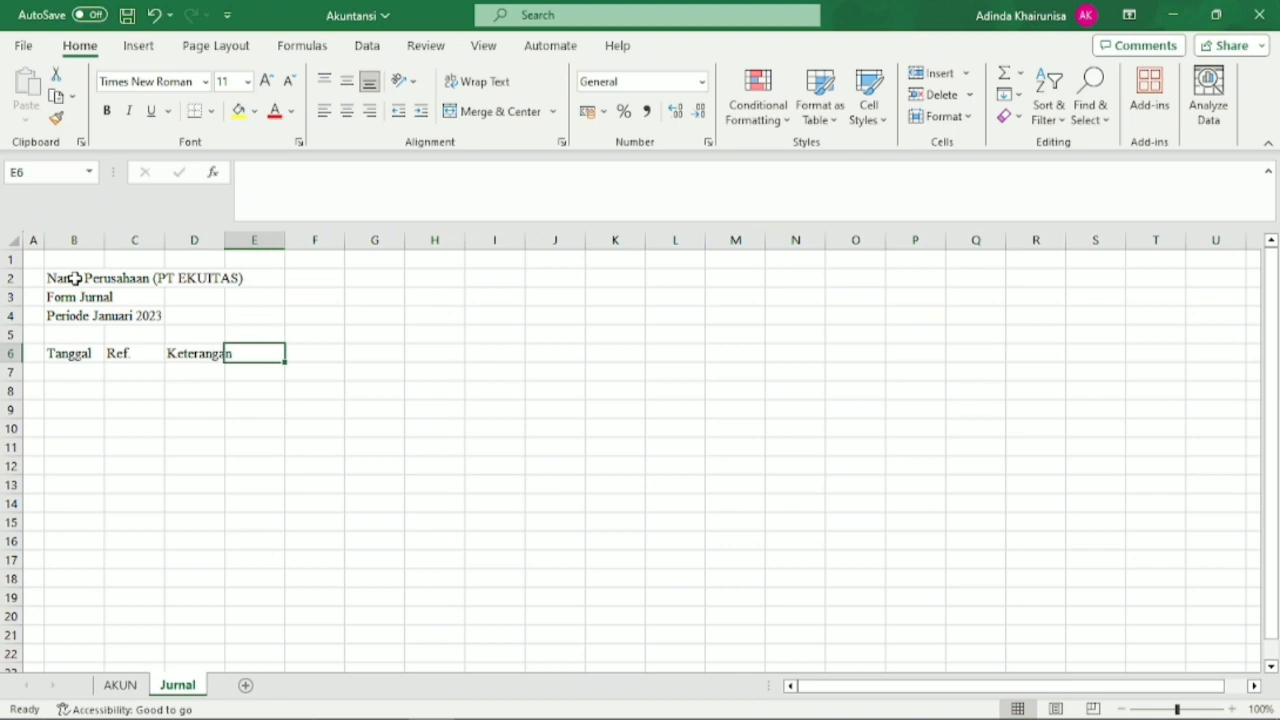
Continue the header row with "Kode", "Nama Akun", "Debet" and "Kredit" in cells E6 to H6.
type("Kode")
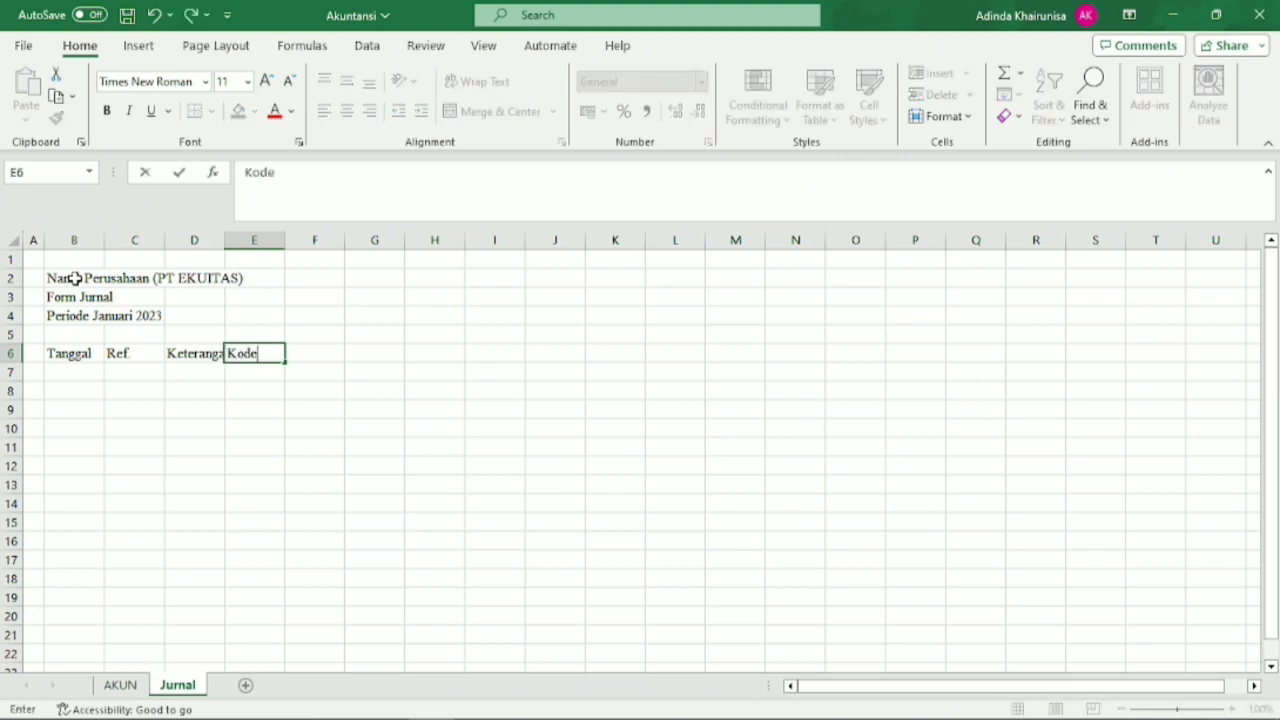
key("Tab")
type("nama")
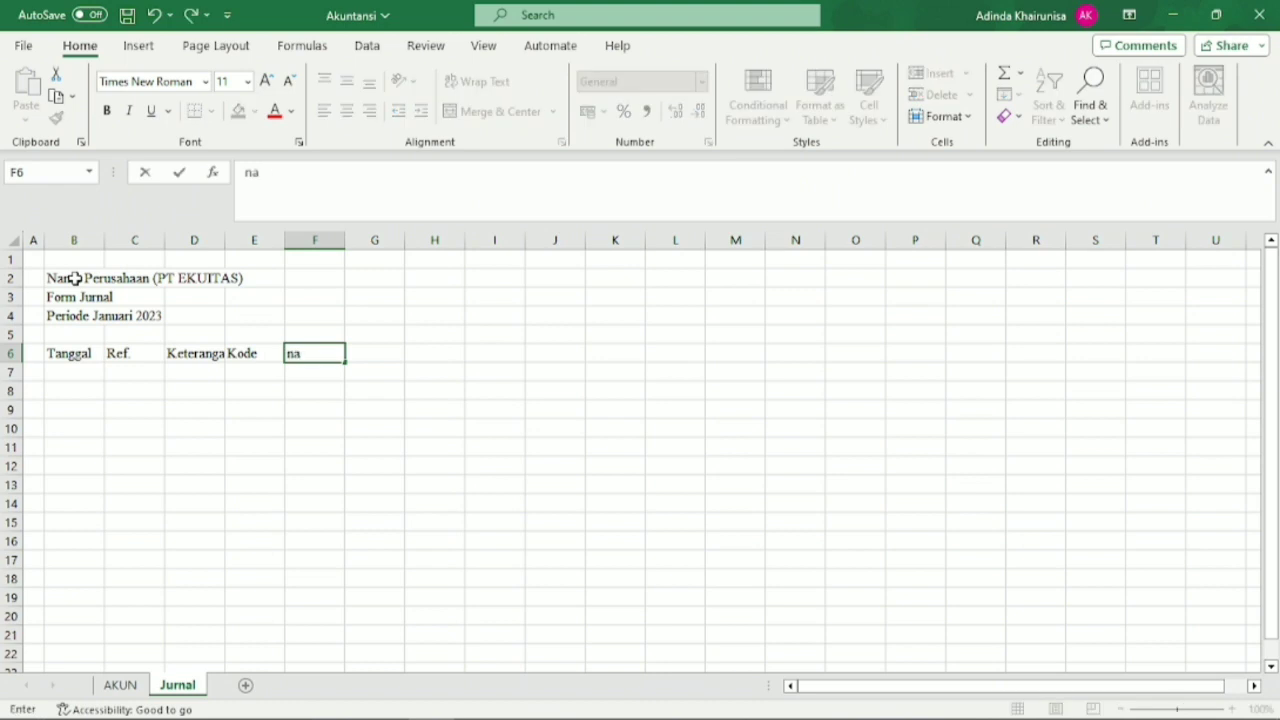
key("BackSpace")
key("BackSpace")
type("Nama Aku")
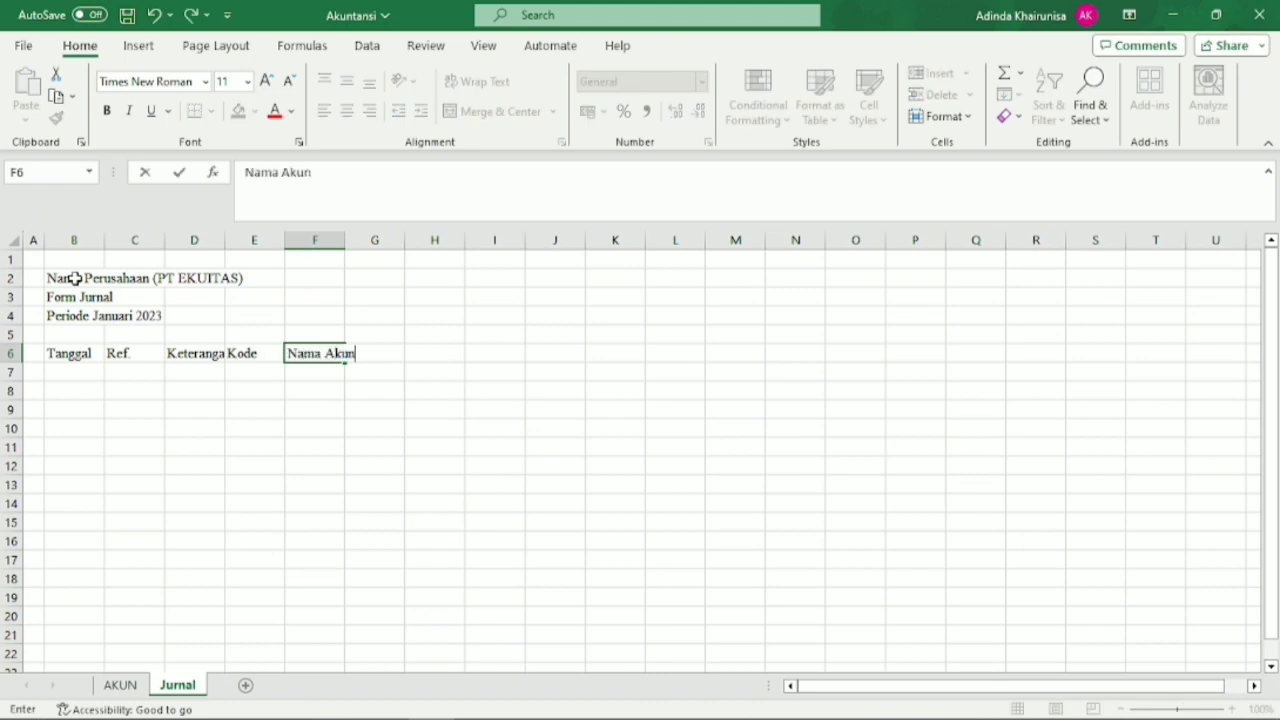
key("Tab")
type("D")
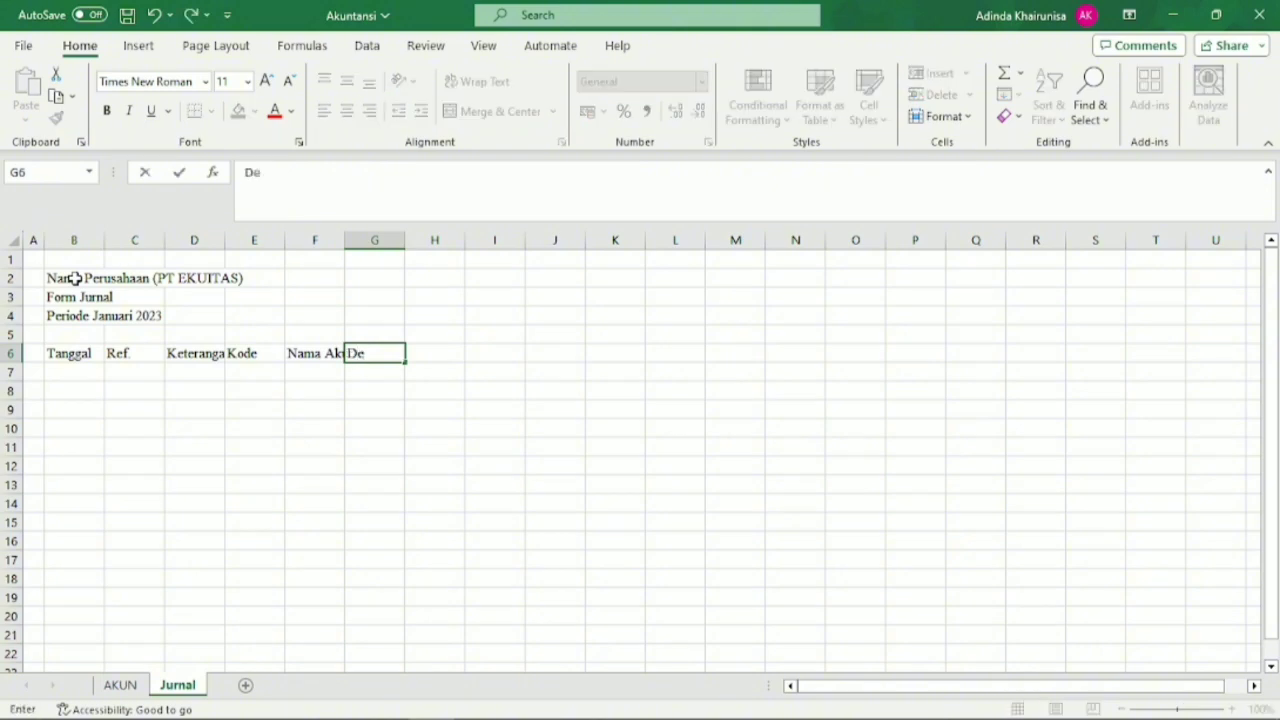
key("Tab")
type("Kred")
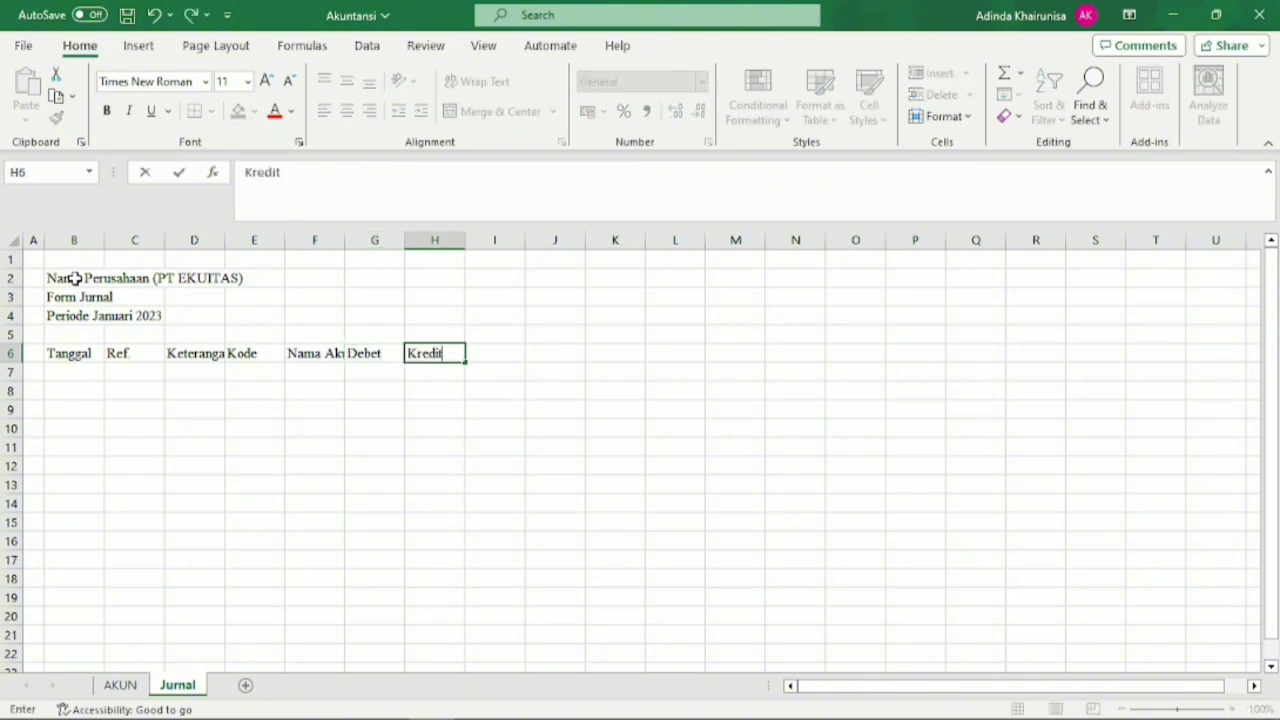
Widen column D to about three times its width and column F enough to fit the Nama Akun header.
left_click(220, 252)
left_click_drag(225, 246, 345, 256)
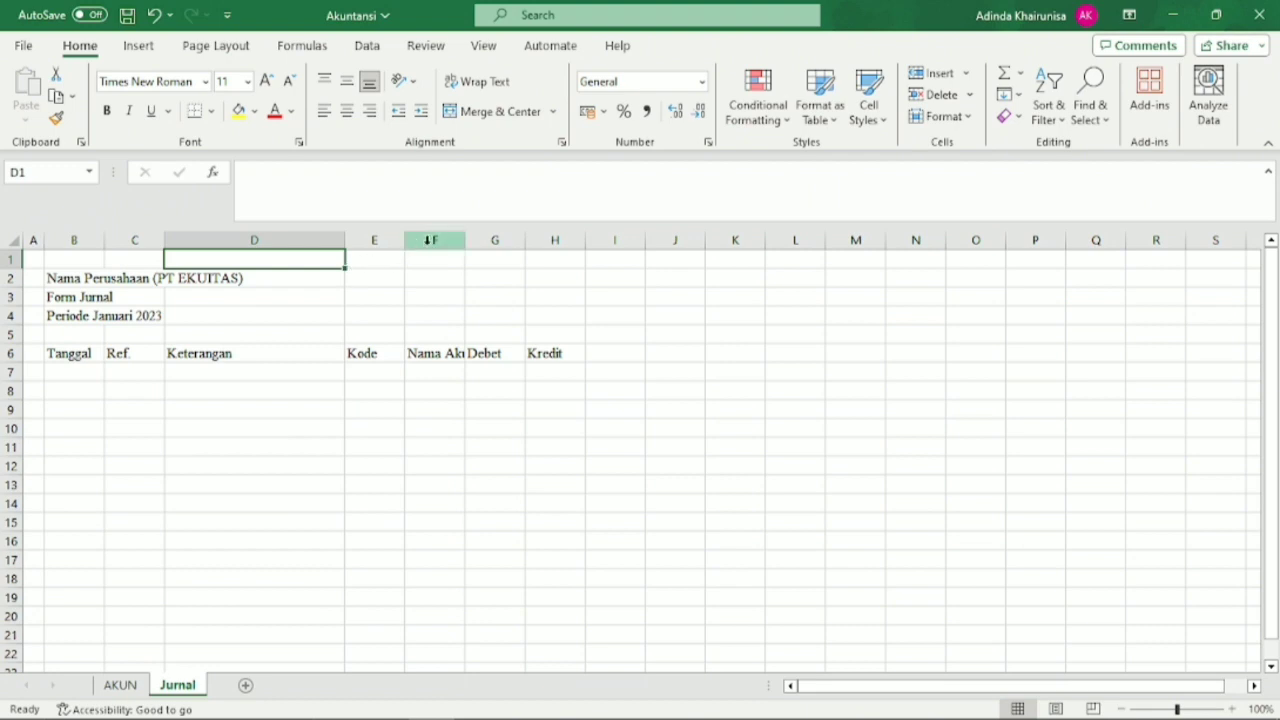
left_click_drag(466, 243, 516, 250)
Make the header row B6:H6 bold and apply All Borders to it.
left_click(89, 355)
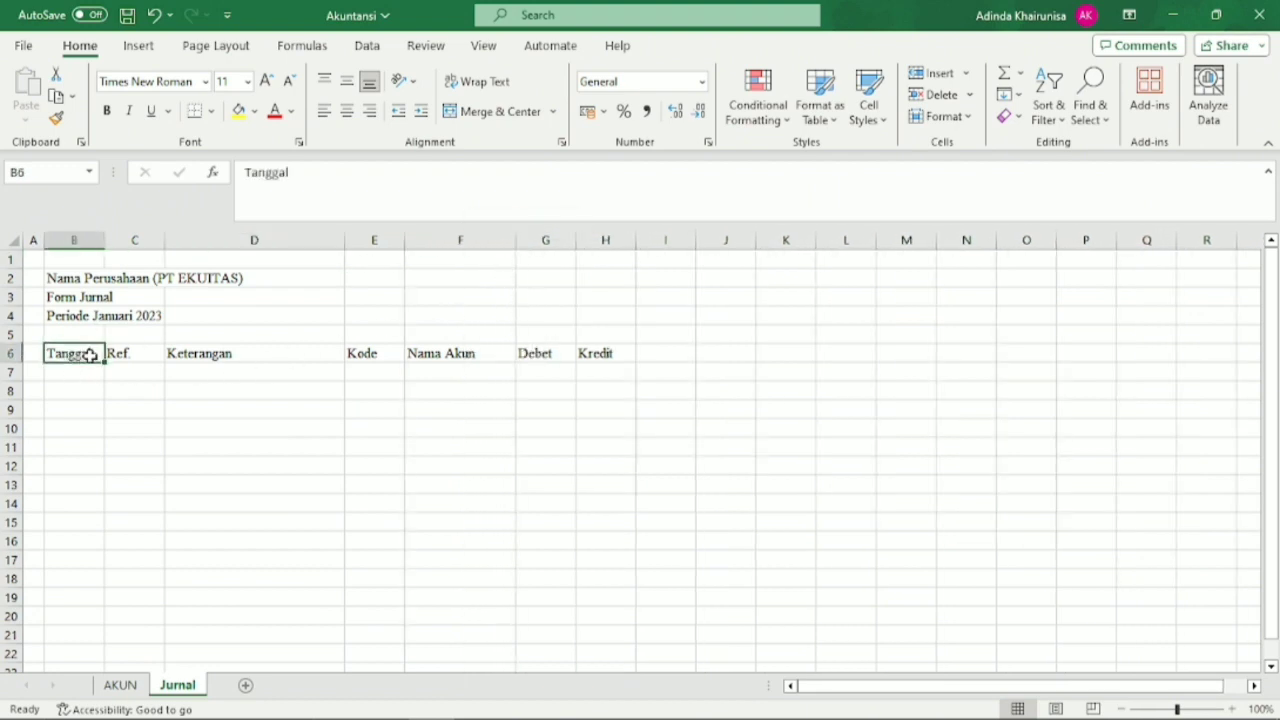
left_click_drag(89, 355, 600, 352)
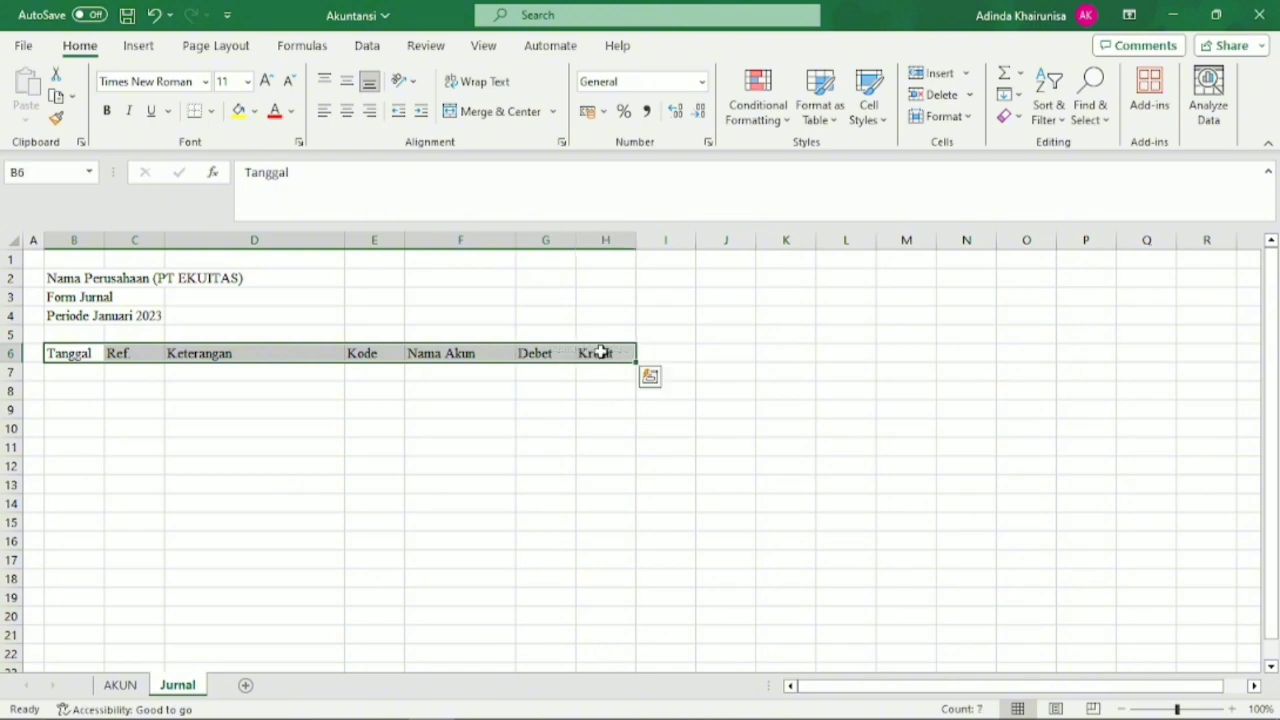
left_click(107, 111)
left_click(211, 111)
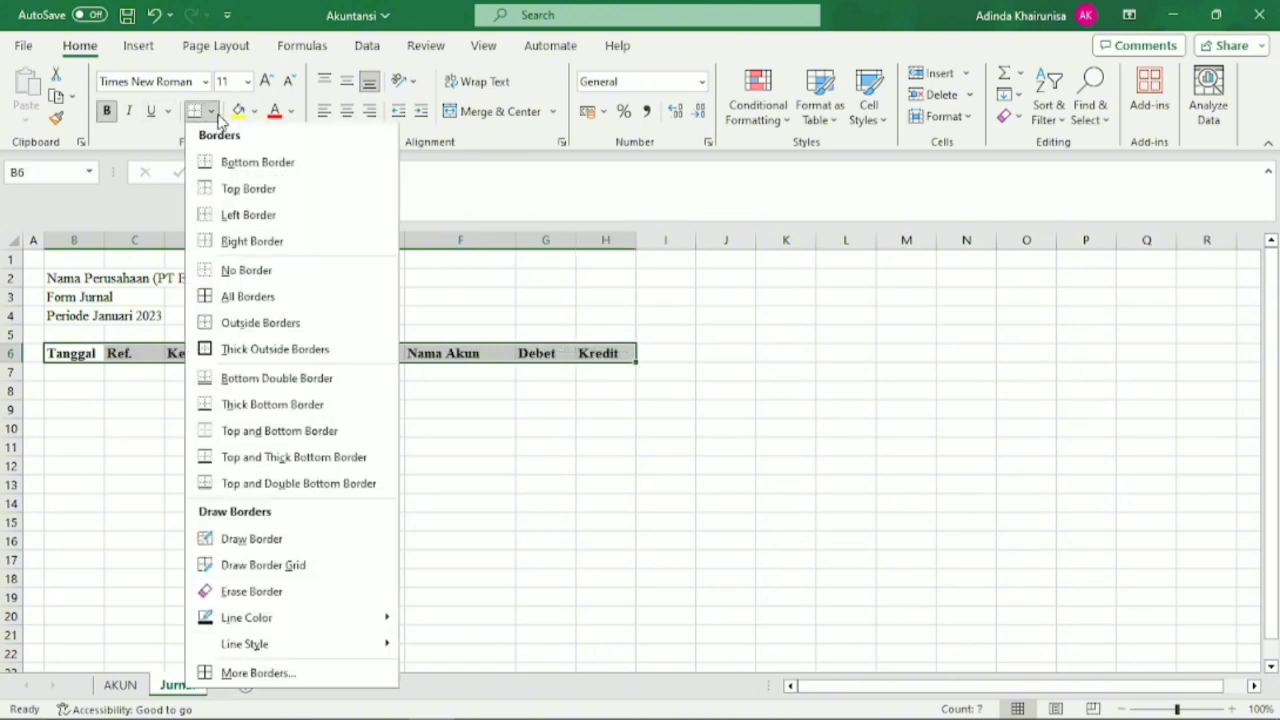
left_click(265, 324)
Apply All Borders to the empty journal rows B7:H22 below the headers.
left_click(70, 398)
left_click_drag(74, 374, 600, 646)
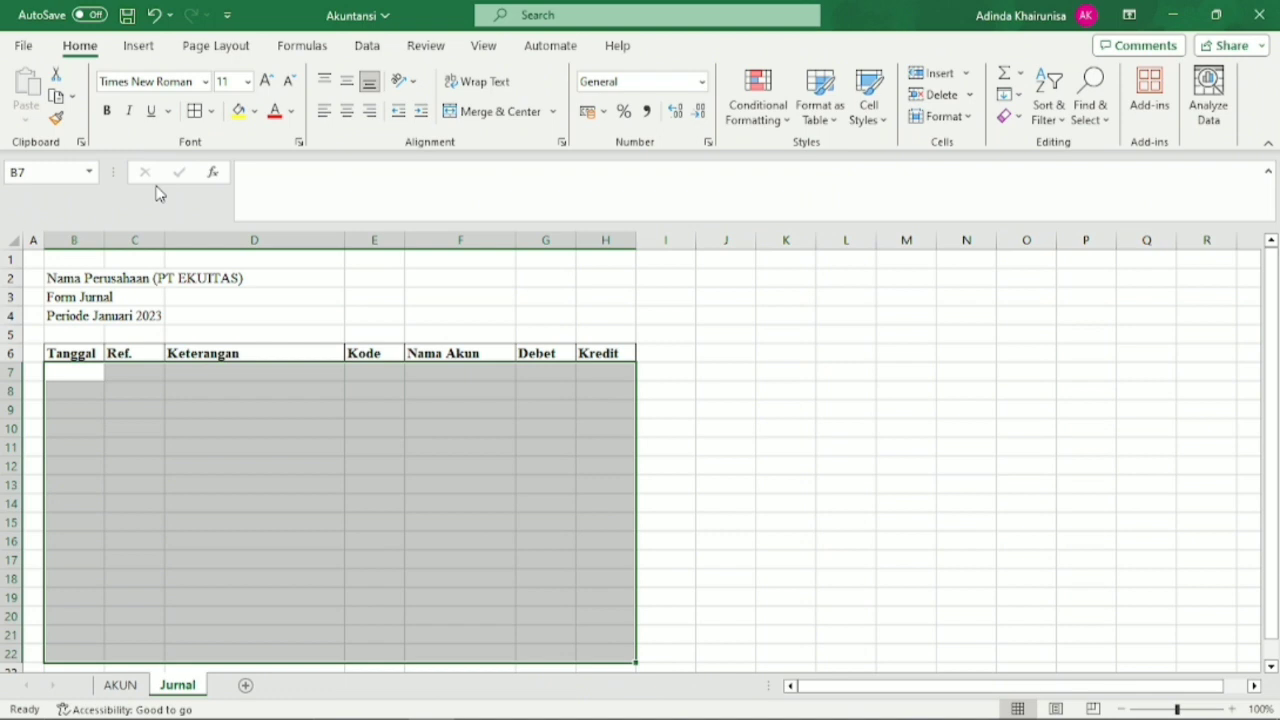
left_click(195, 117)
left_click(240, 552)
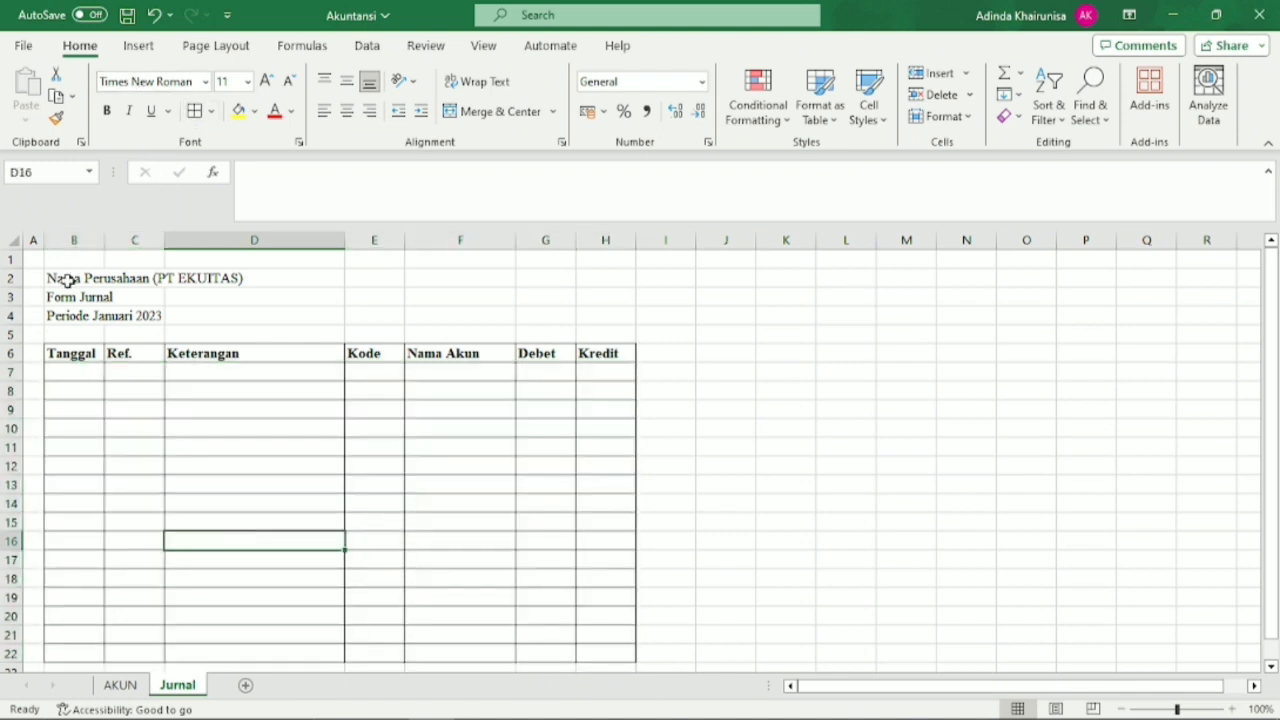
Merge and center the company title across B2:H2 and the Form Jurnal line across B3:H3.
left_click_drag(66, 277, 599, 277)
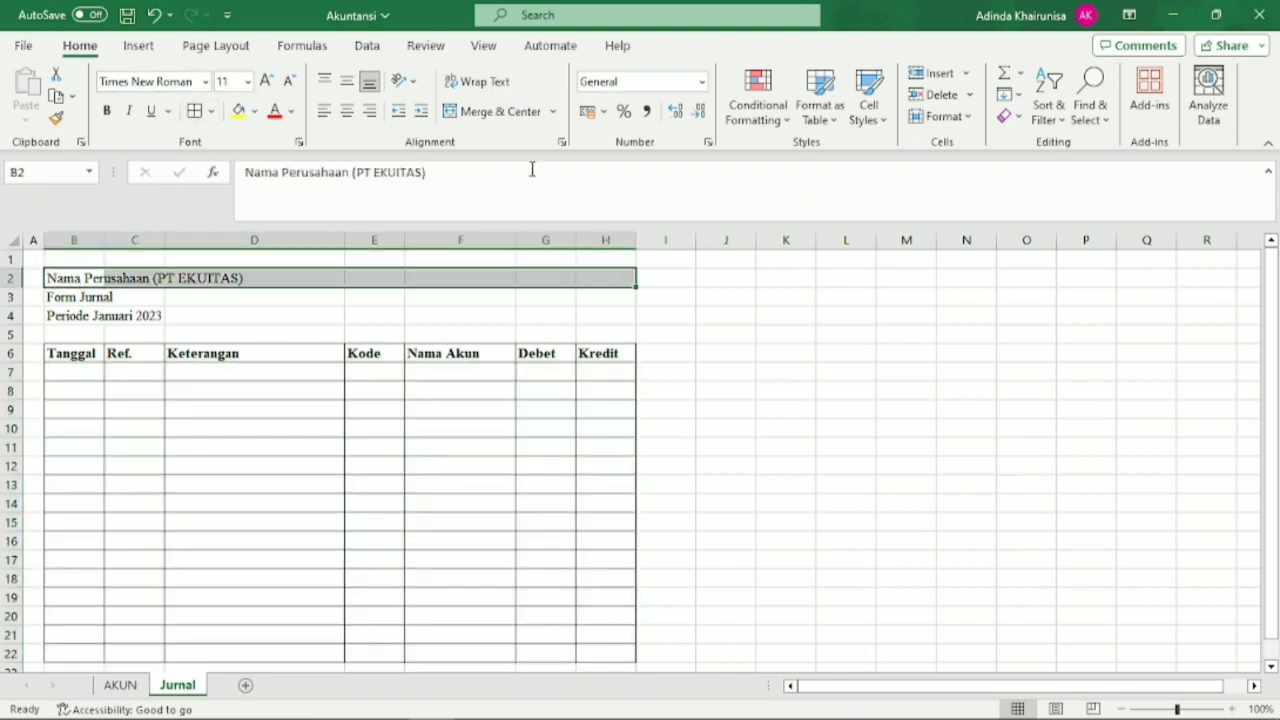
left_click(498, 111)
left_click_drag(57, 296, 600, 298)
left_click(470, 111)
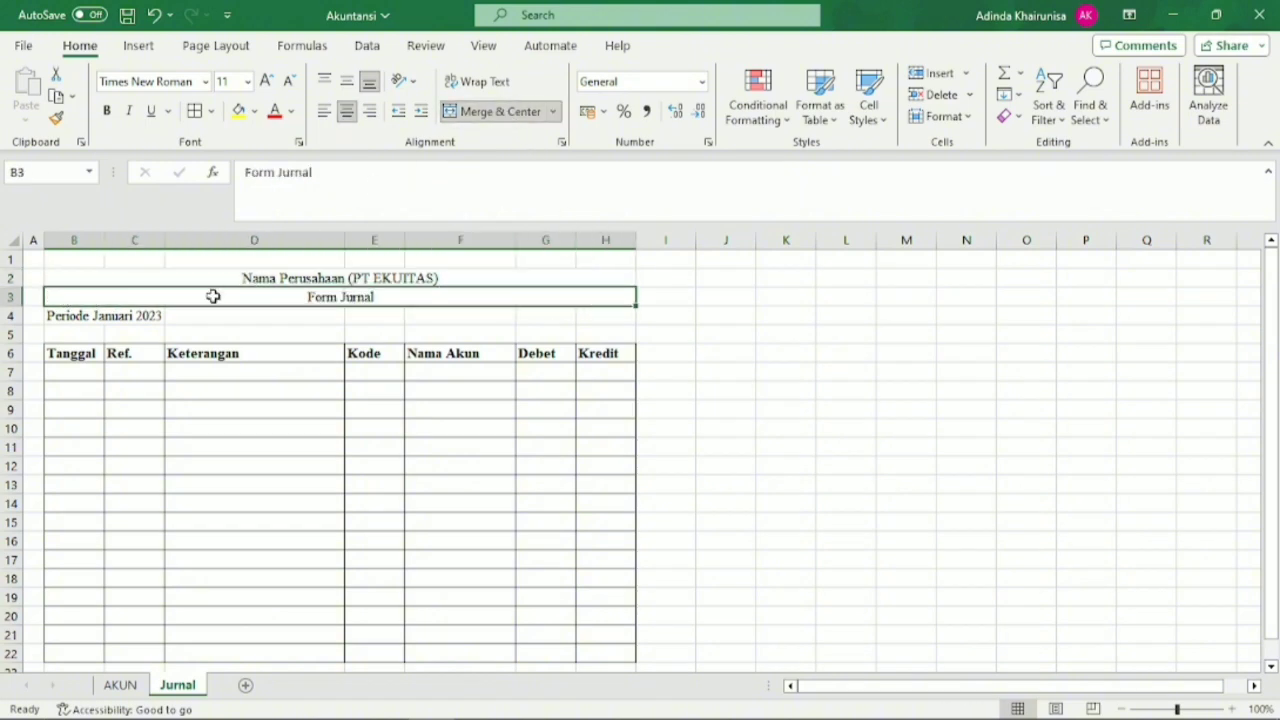
Merge and center the Periode Januari 2023 line across B4:H4.
left_click_drag(85, 319, 620, 317)
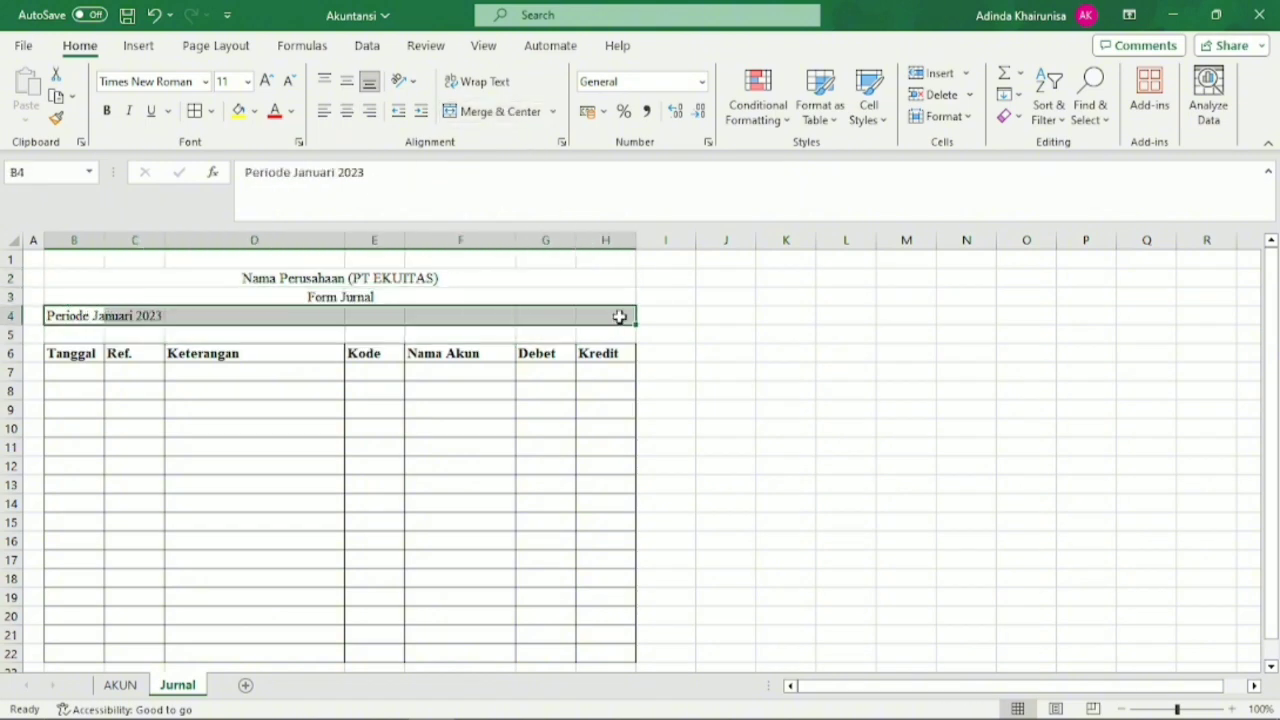
left_click(520, 112)
left_click(442, 446)
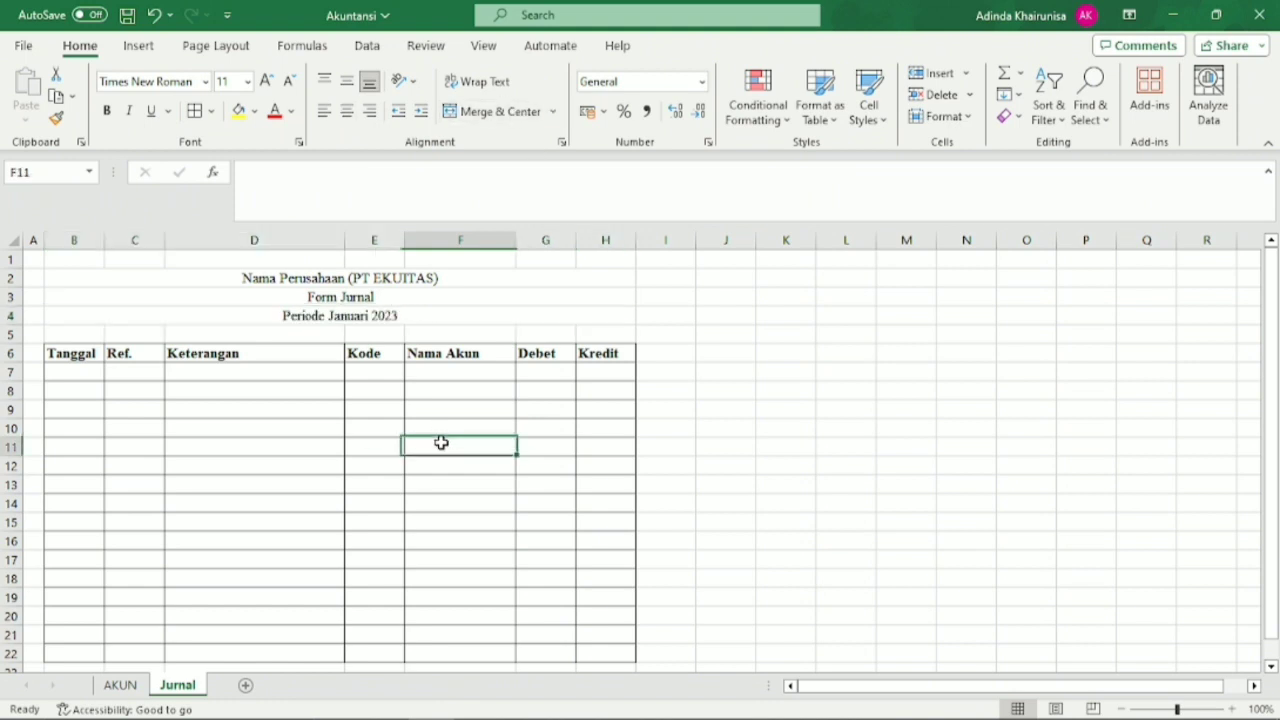
Narrow the Keterangan column slightly and widen the Kode column a little.
left_click(369, 451)
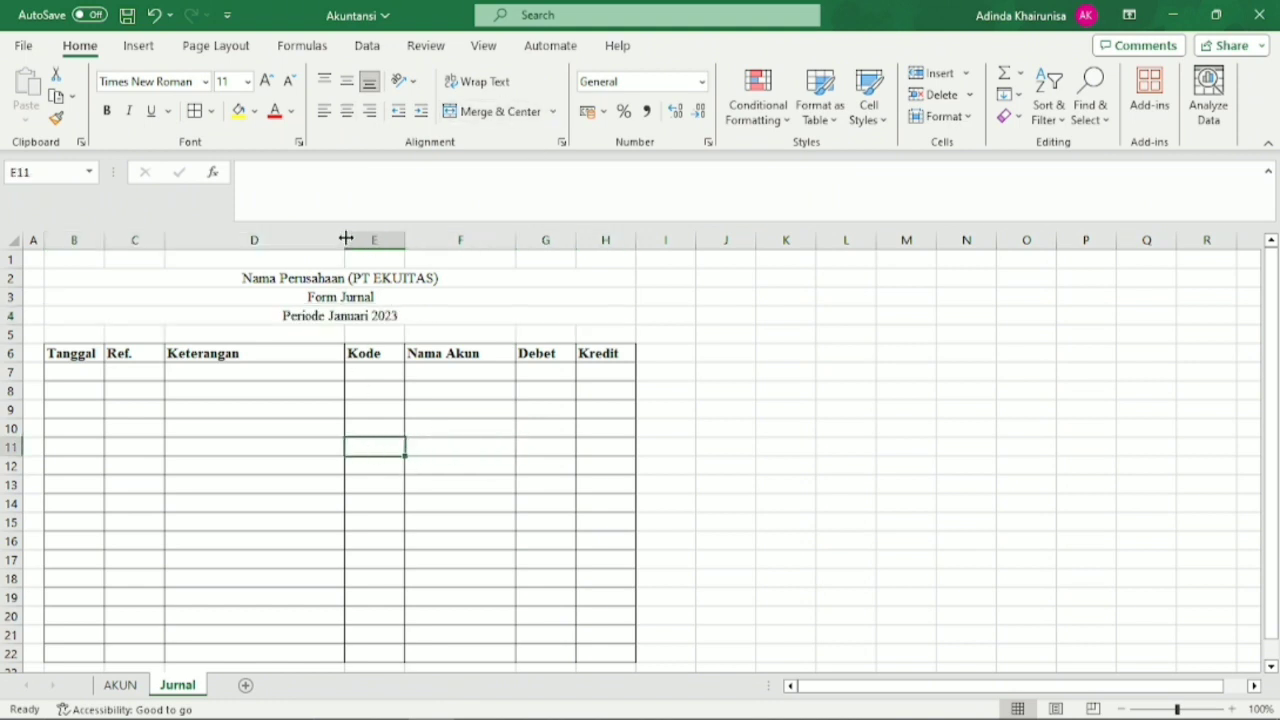
left_click_drag(345, 240, 416, 243)
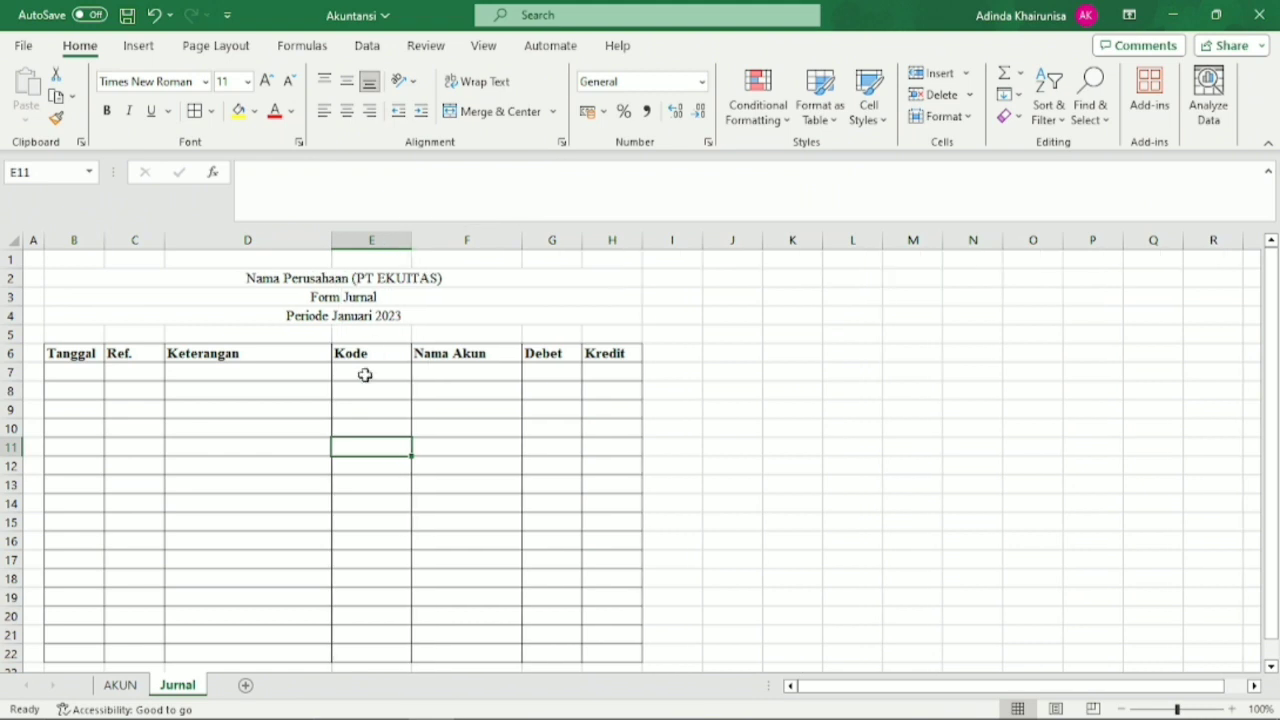
Add list data validation to the first Kode cell E7 with the source =KodeAkun.
left_click(367, 375)
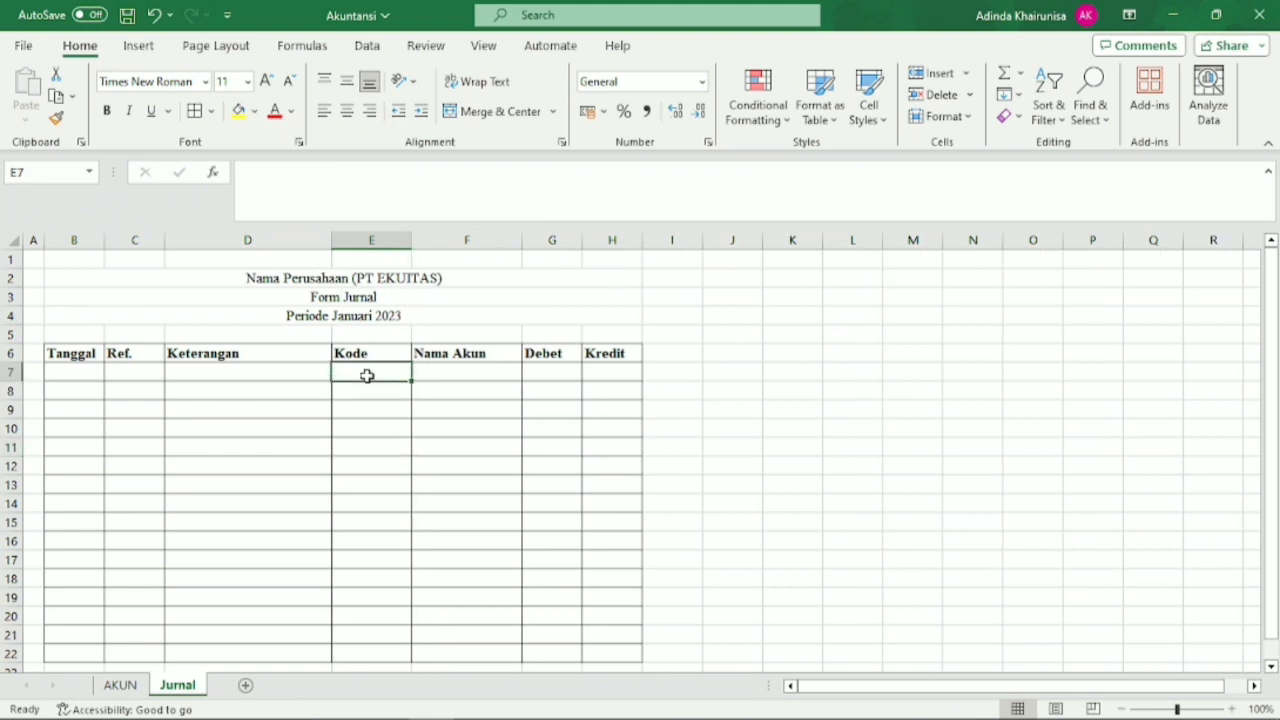
left_click(303, 46)
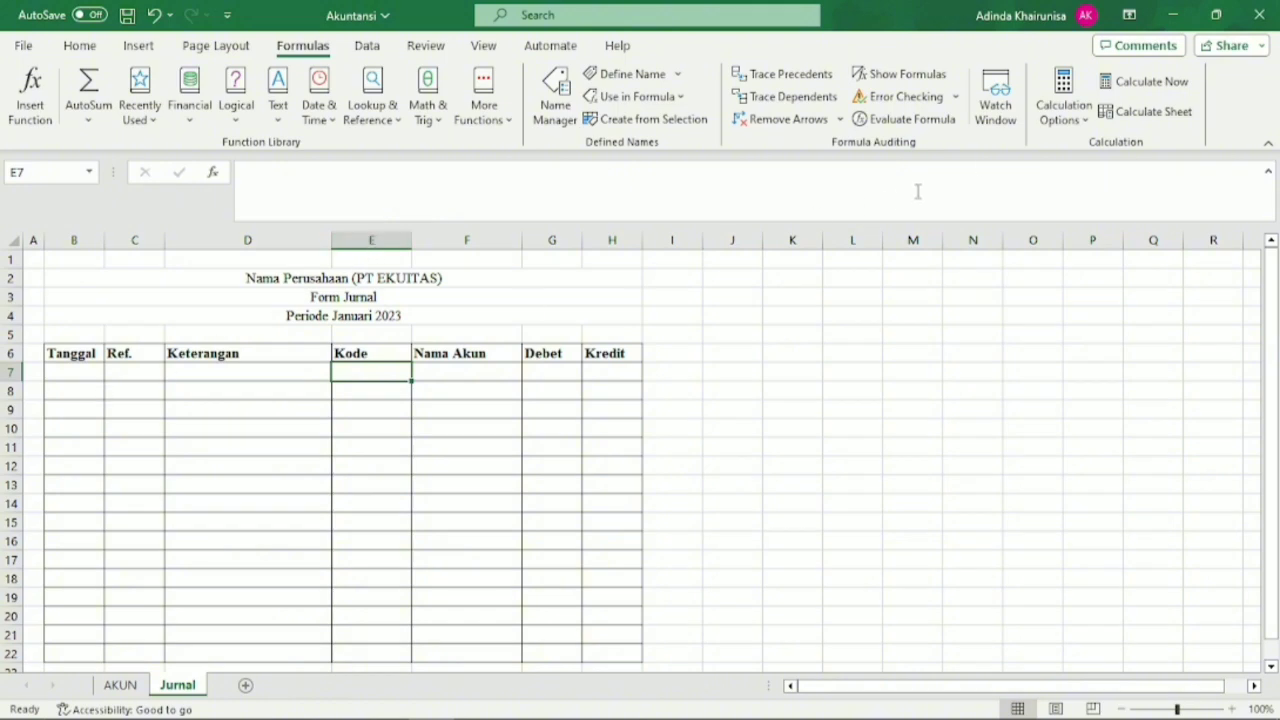
left_click(370, 46)
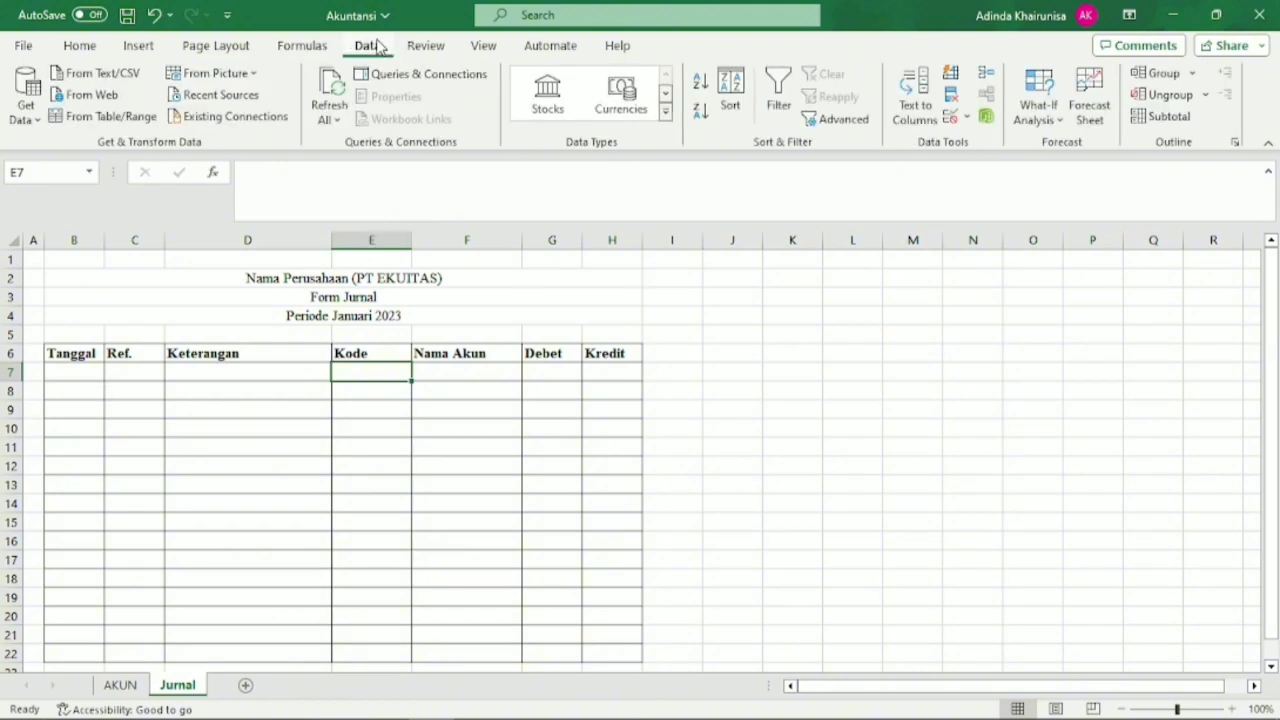
left_click(951, 119)
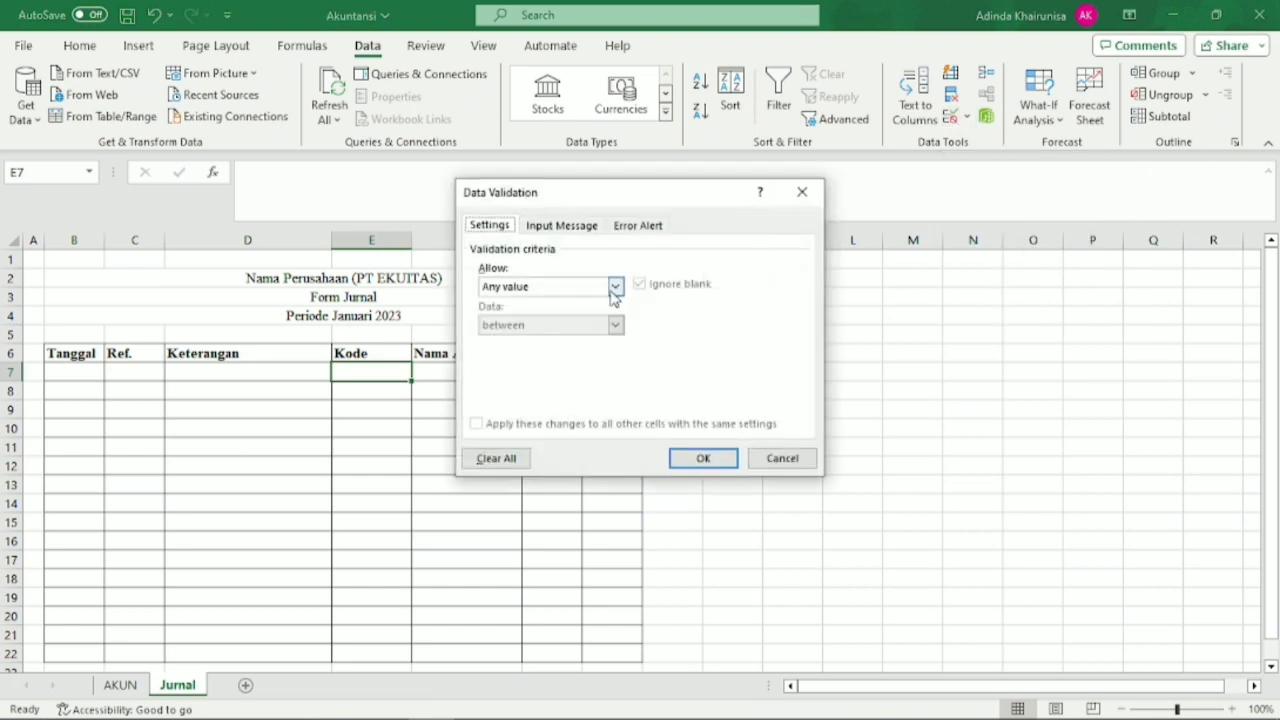
left_click(615, 287)
left_click(595, 346)
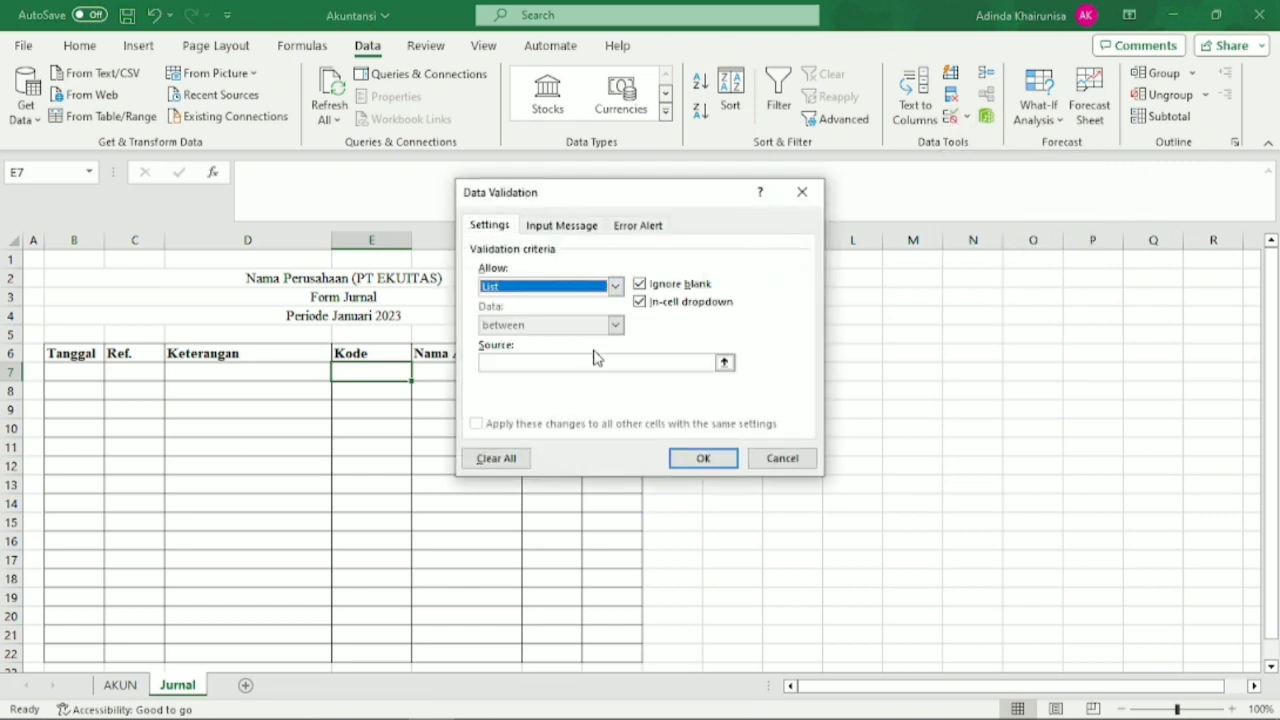
left_click(588, 364)
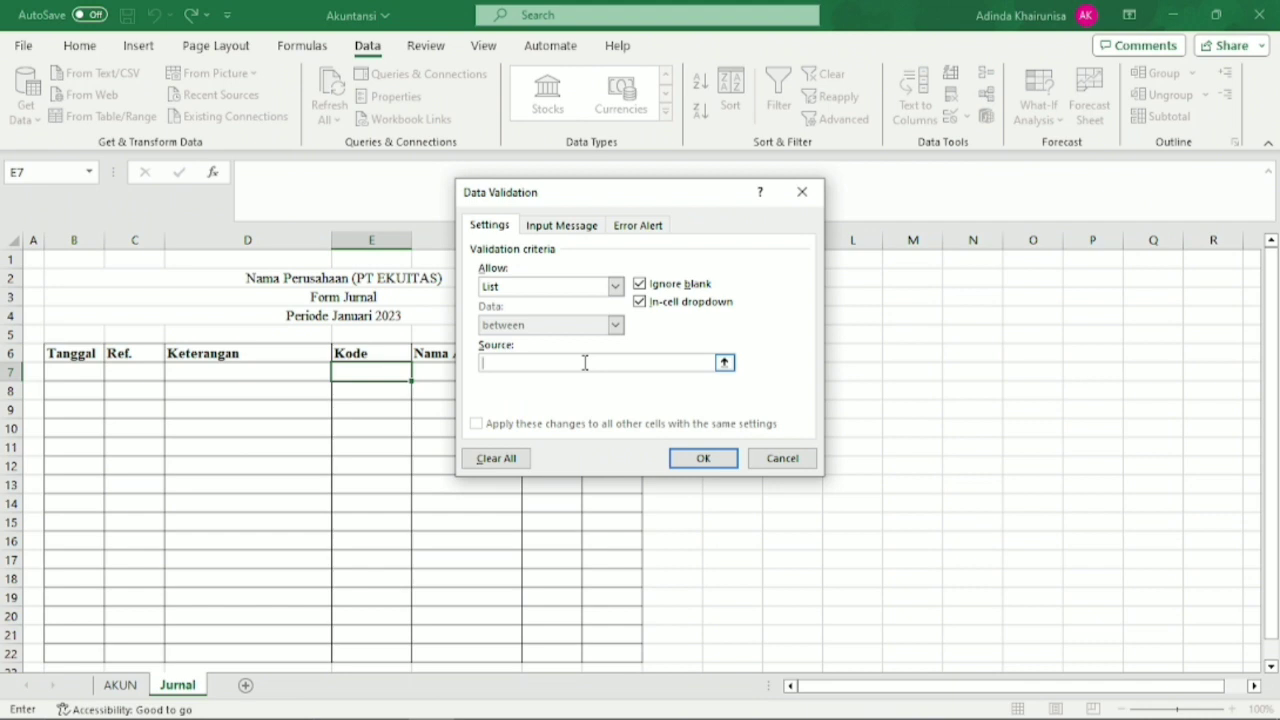
type("=KodeAkun")
left_click(690, 463)
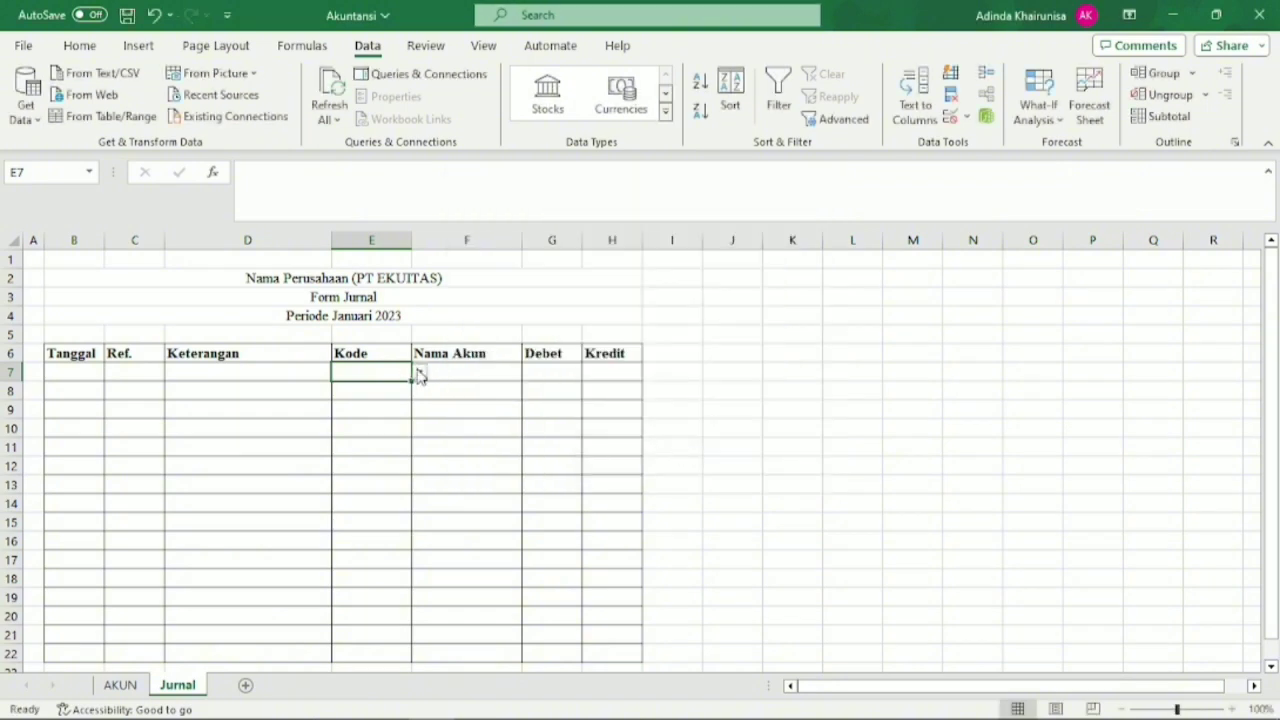
Browse the account codes offered by the drop-down list in E7.
left_click(419, 373)
left_click_drag(421, 410, 432, 517)
left_click(446, 451)
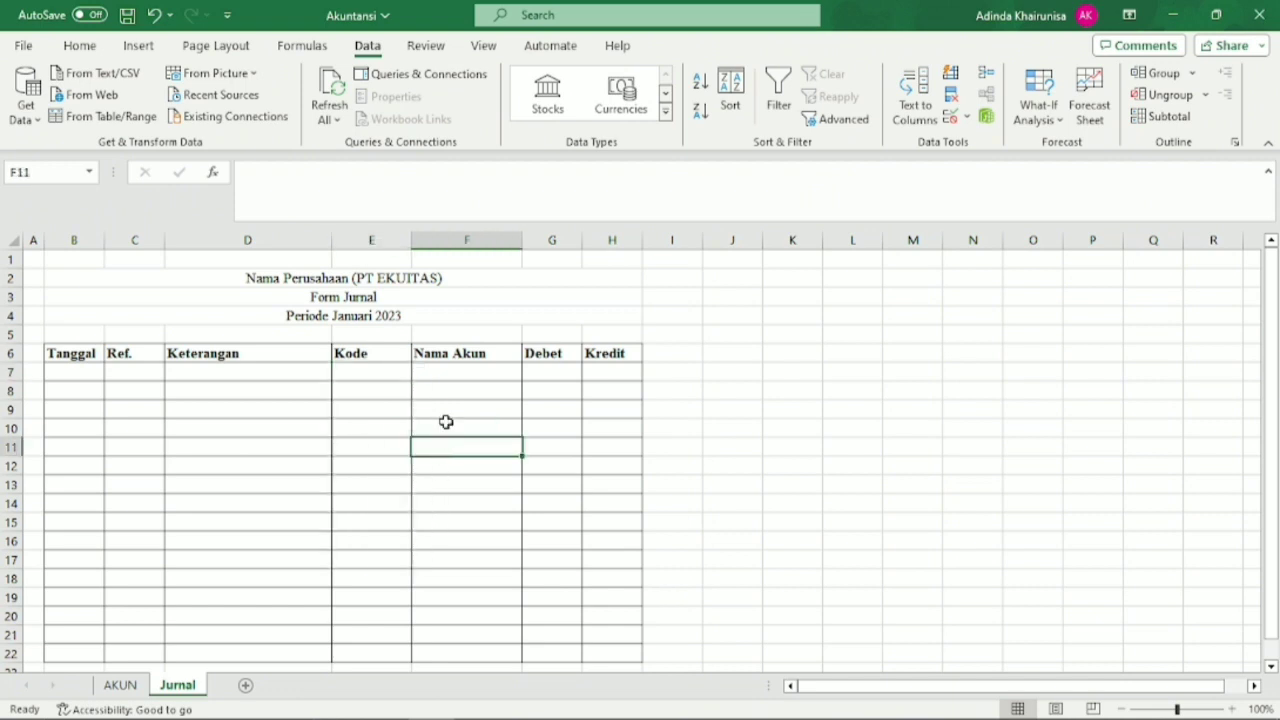
Begin a formula in the Nama Akun cell F7 that leaves it empty when E7 is empty: =IF(E7="","",.
left_click(443, 378)
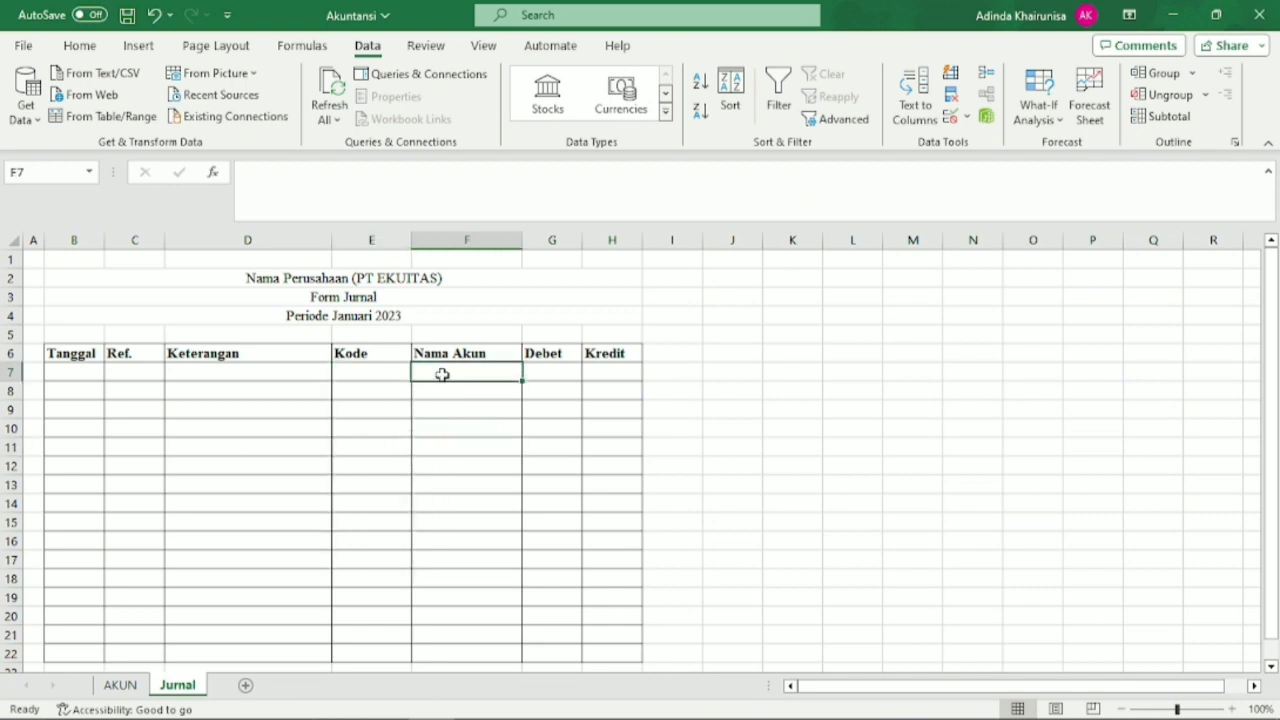
left_click(418, 395)
left_click(402, 368)
left_click(443, 369)
type("=")
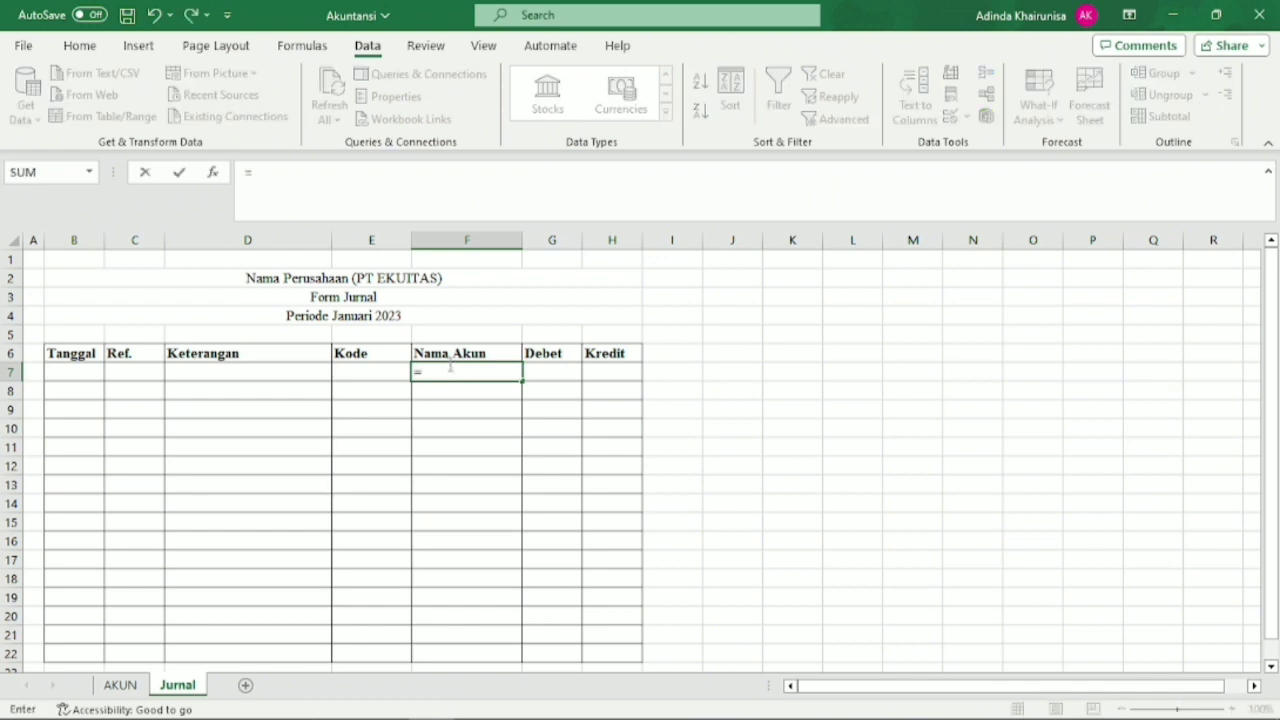
type("if")
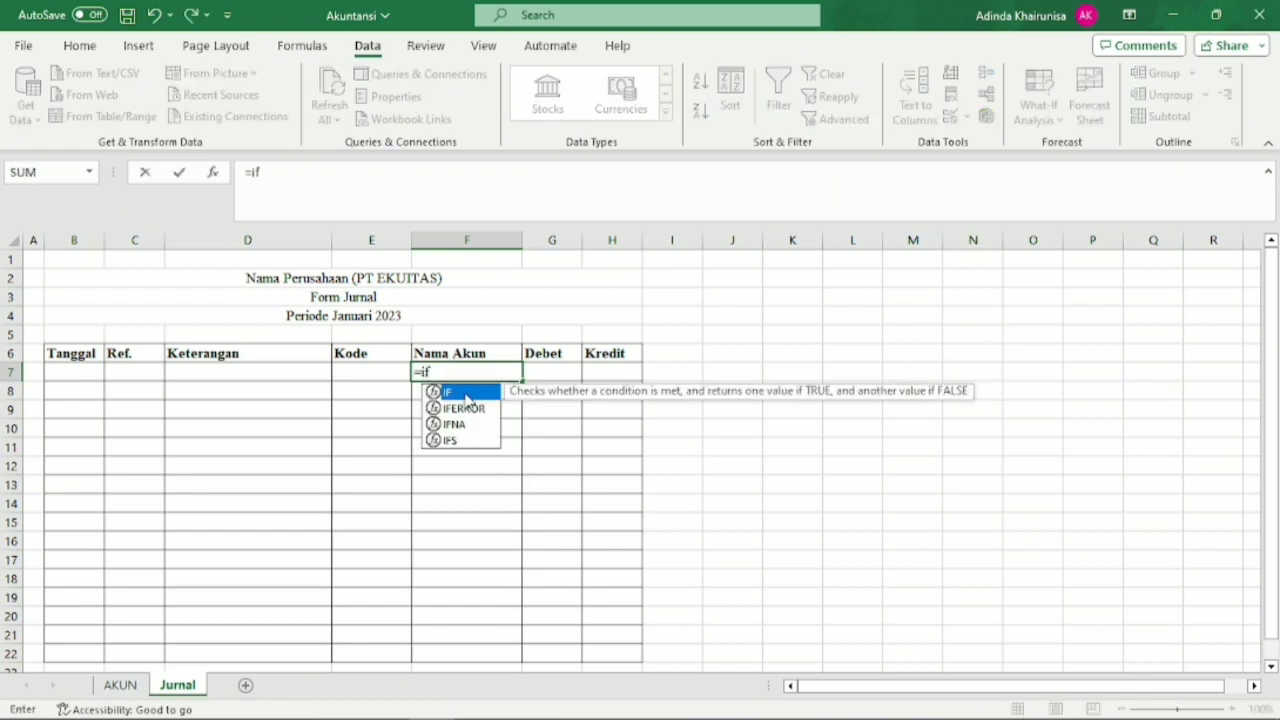
double_click(463, 394)
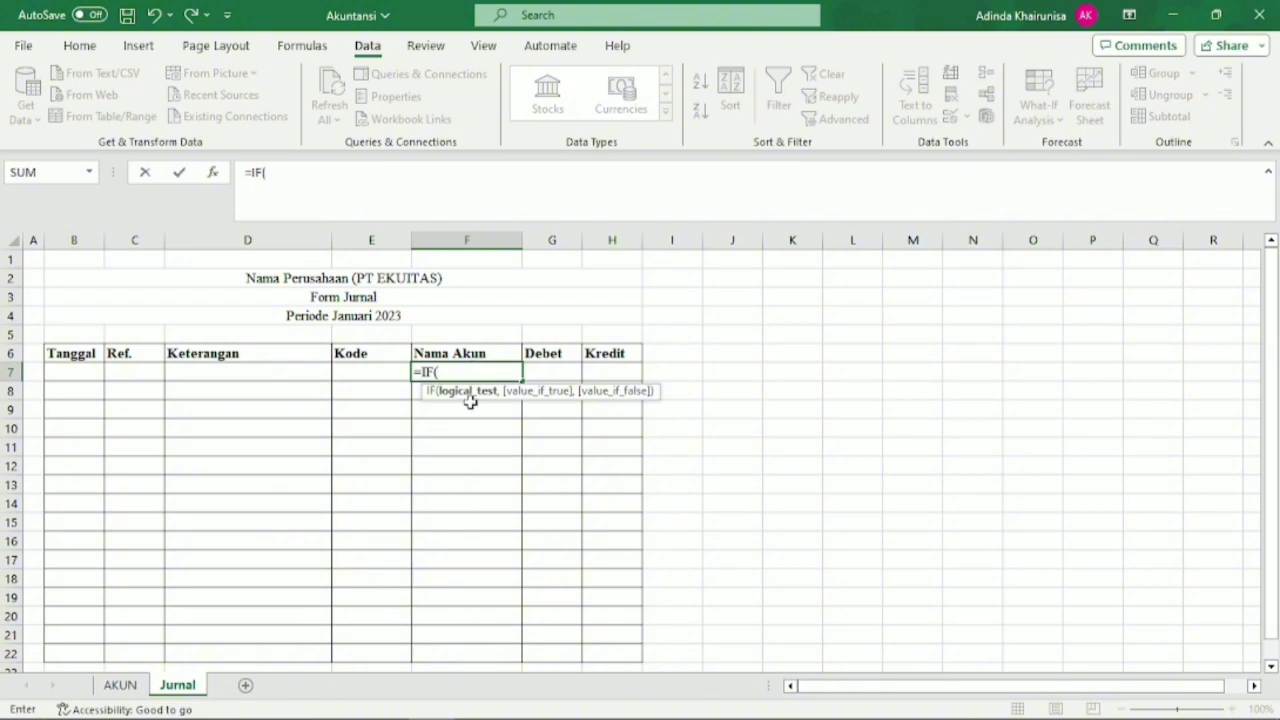
left_click(394, 373)
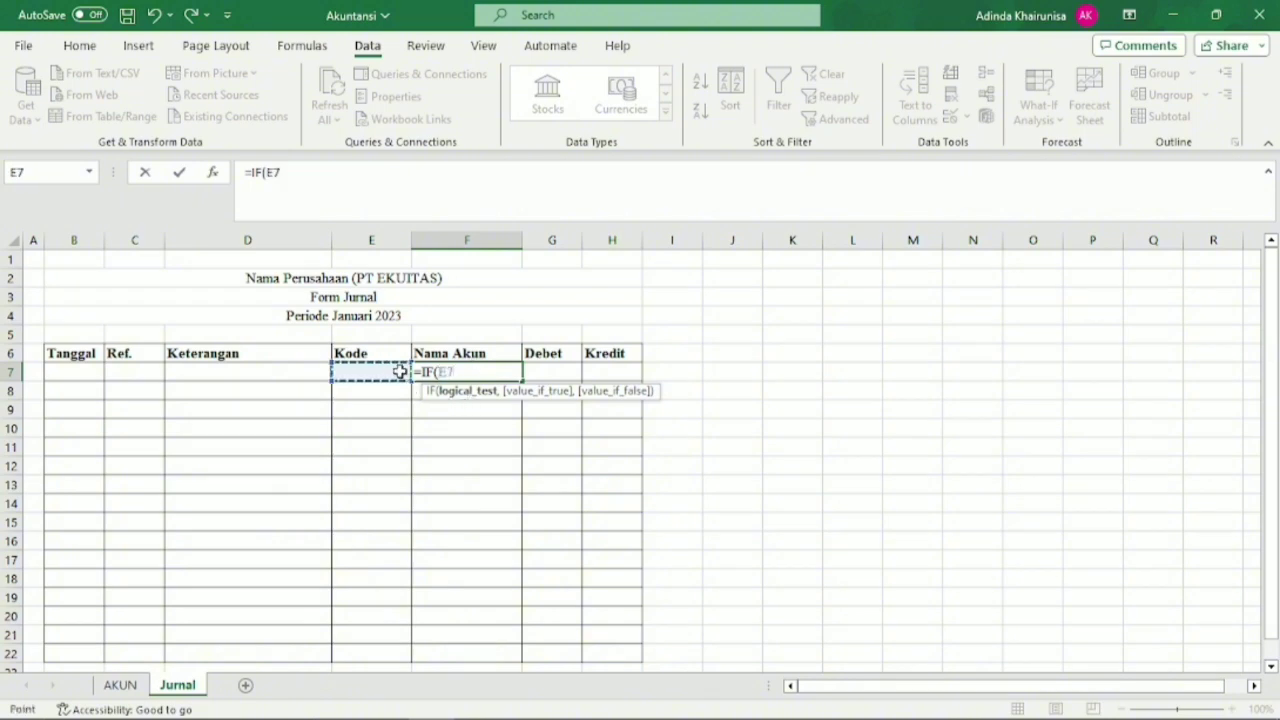
type("=")
type("\"\",")
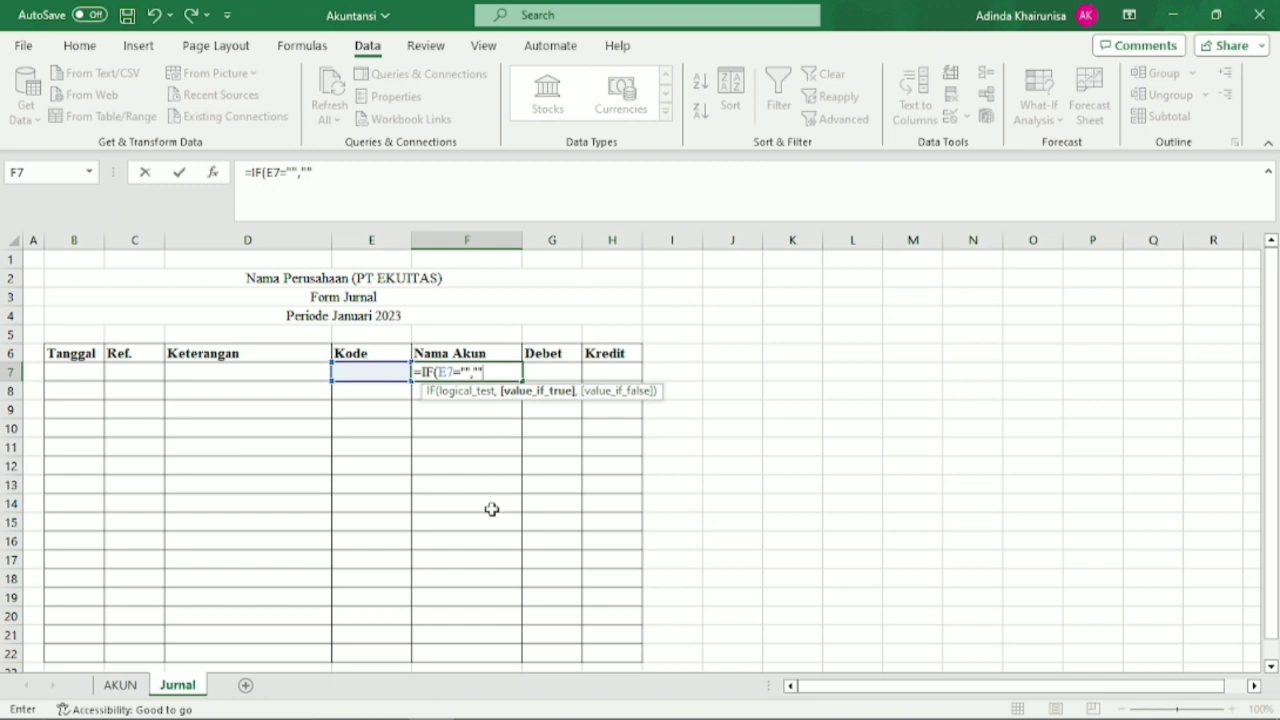
type(",")
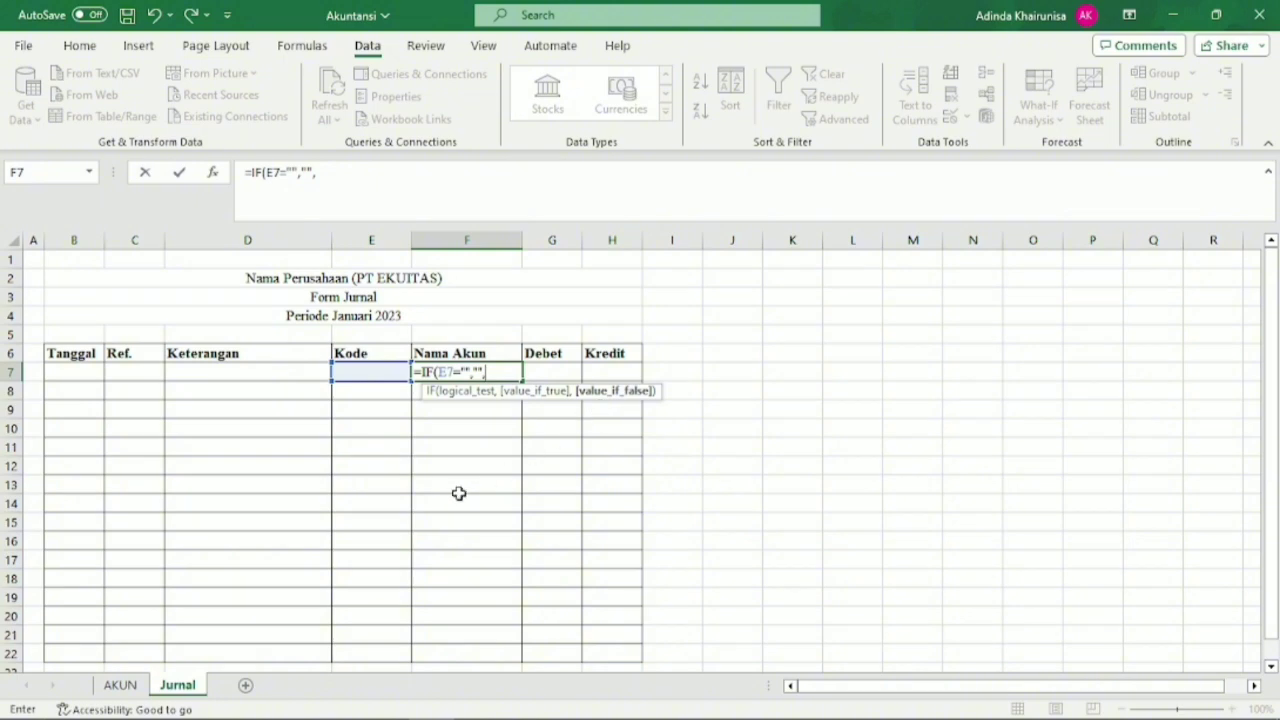
type("vlo")
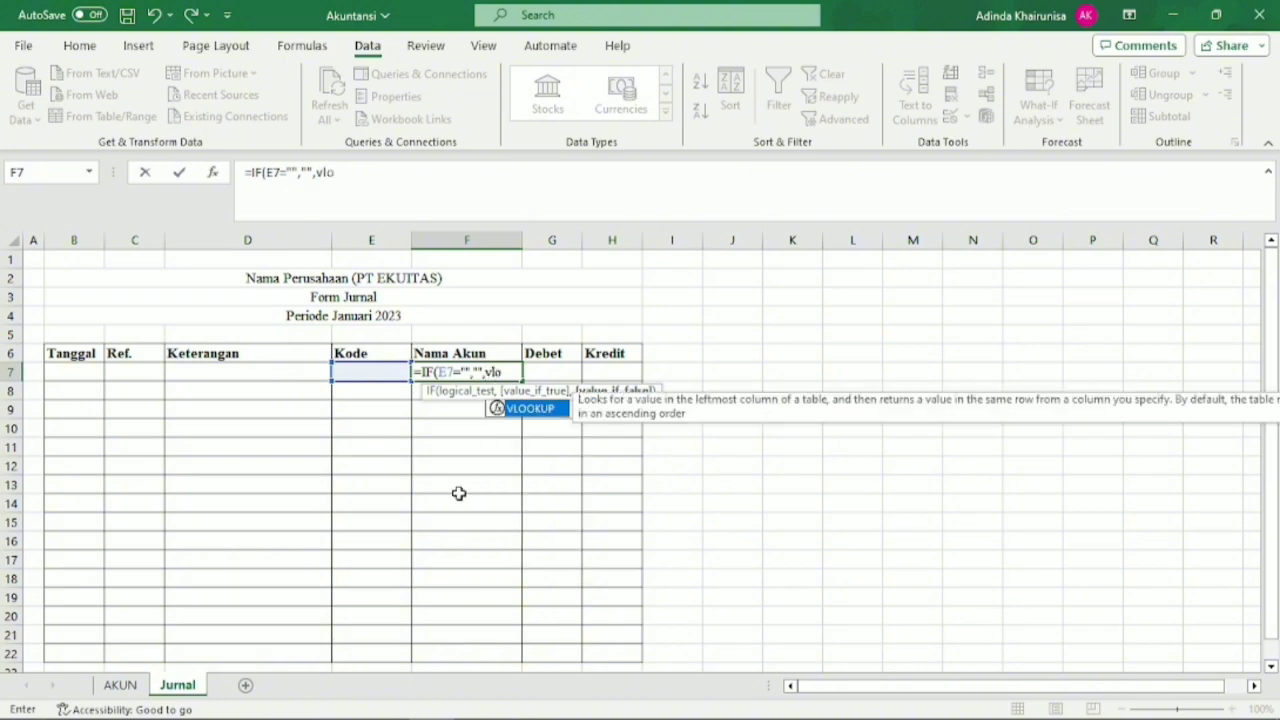
Complete the F7 formula with an exact-match lookup of the code in the account table: VLOOKUP(E7,T_Akun,2,0)).
double_click(533, 410)
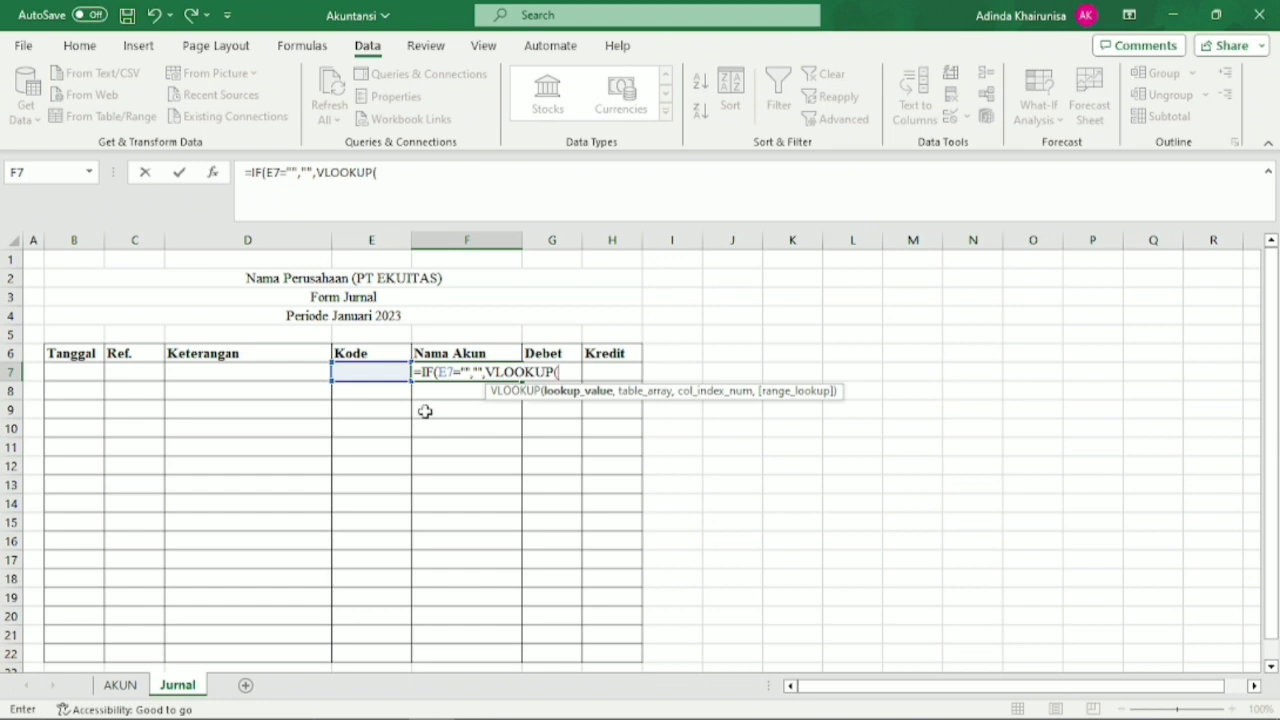
left_click(390, 375)
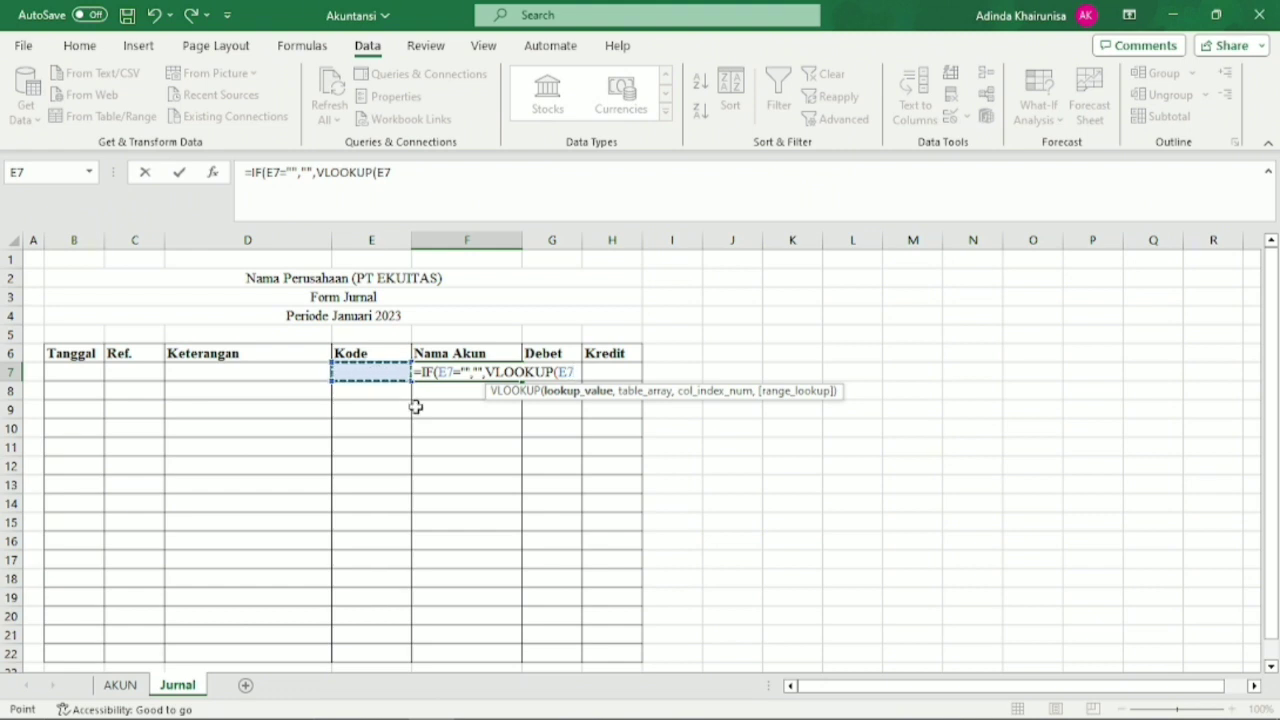
type(",")
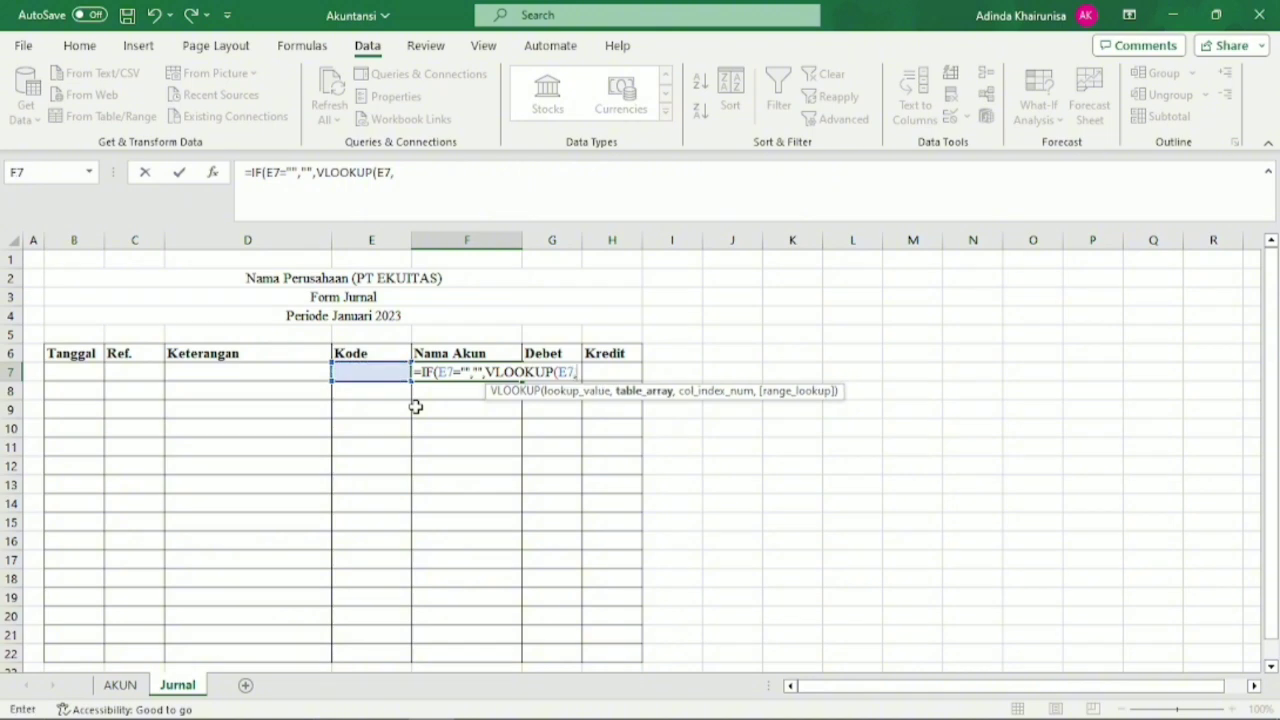
type("T-")
key("BackSpace")
type("_")
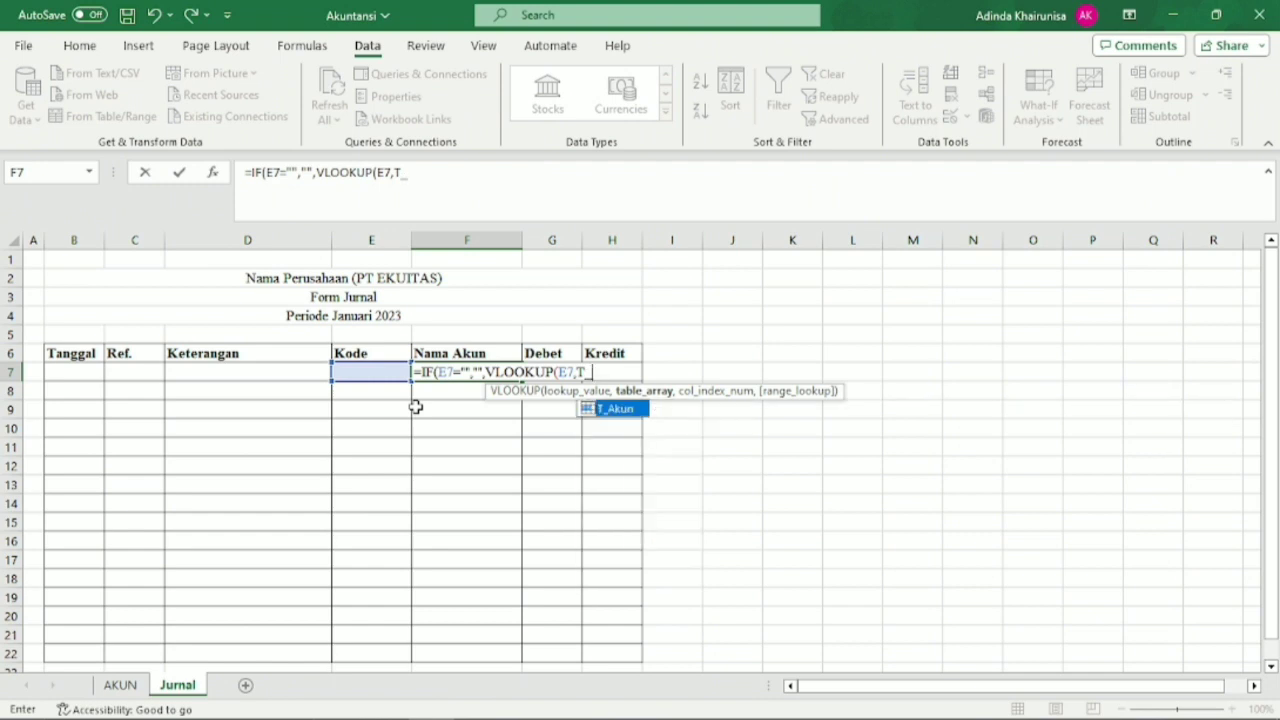
double_click(628, 411)
type(",2")
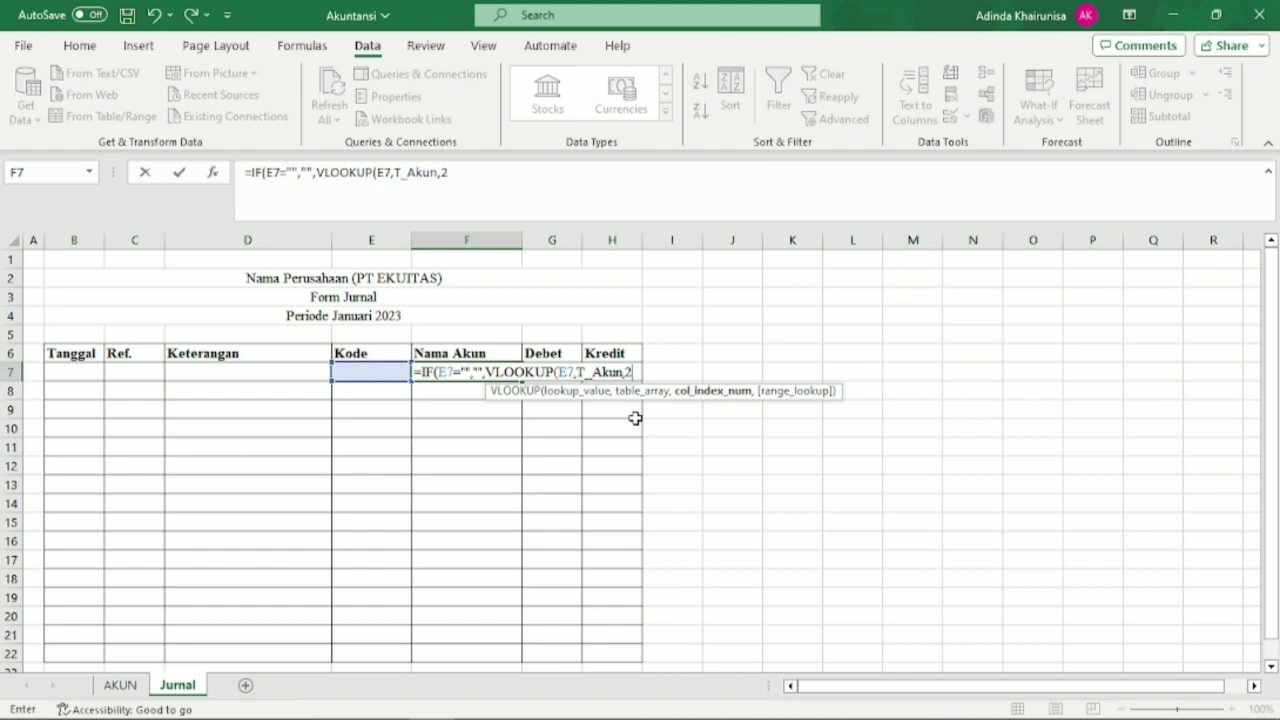
type(",")
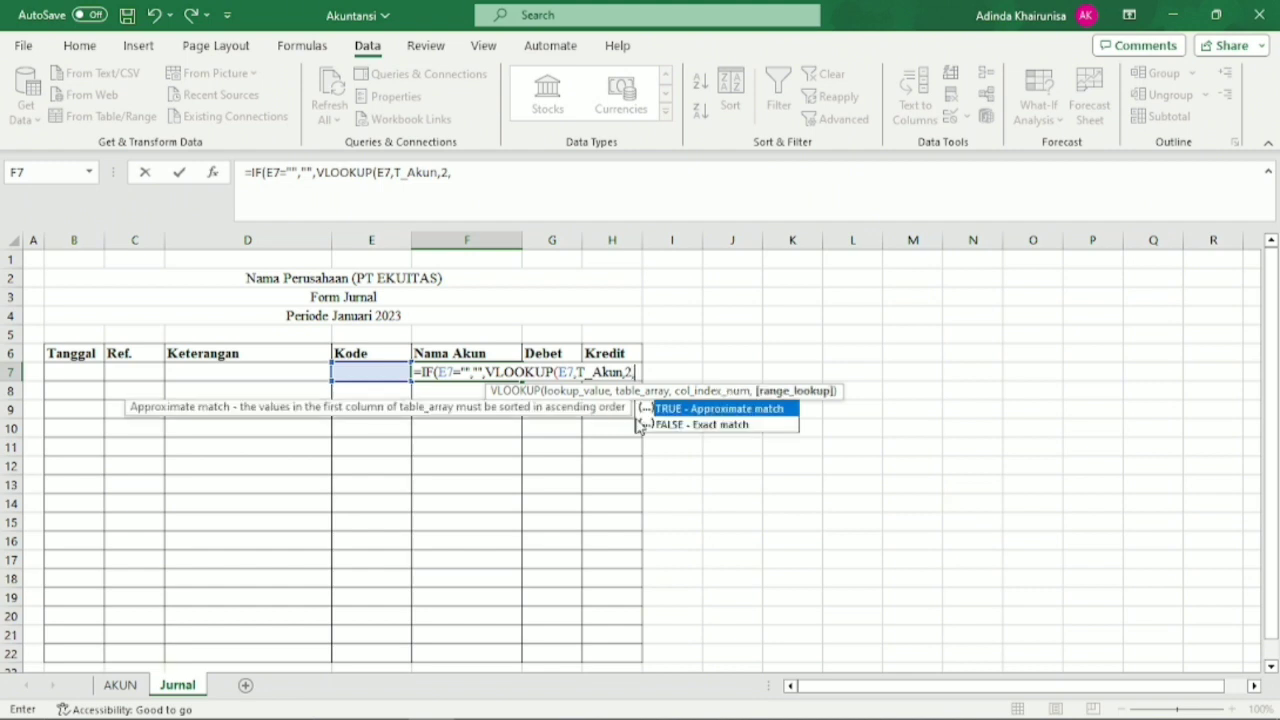
type(")")
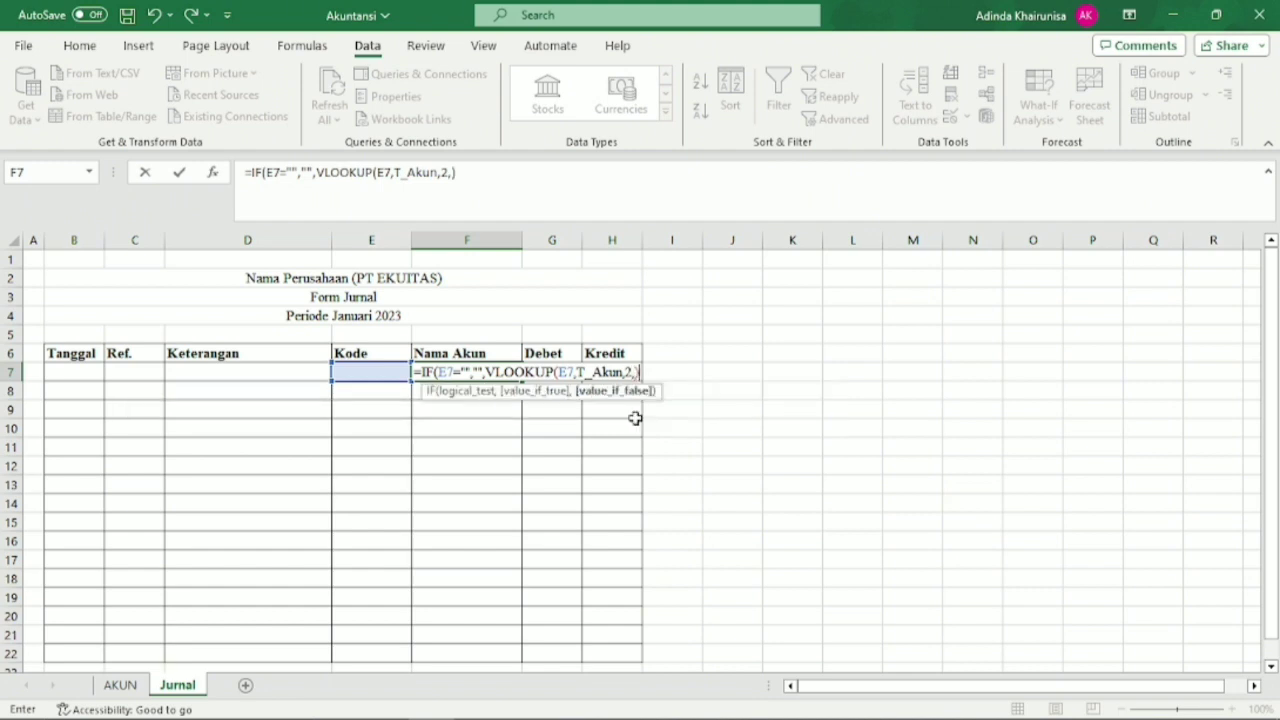
key("BackSpace")
type("0))")
key("Return")
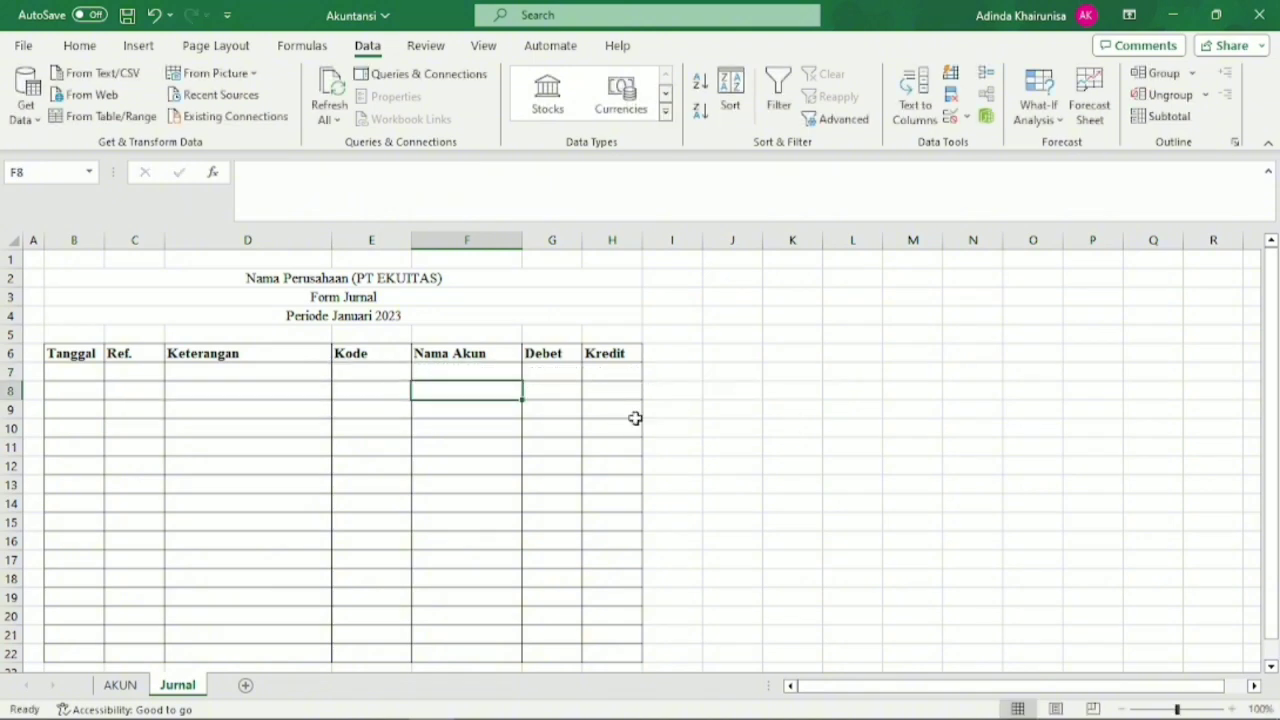
Choose account code 1-120 in E7 to test the lookup and widen the Nama Akun column slightly.
left_click(500, 372)
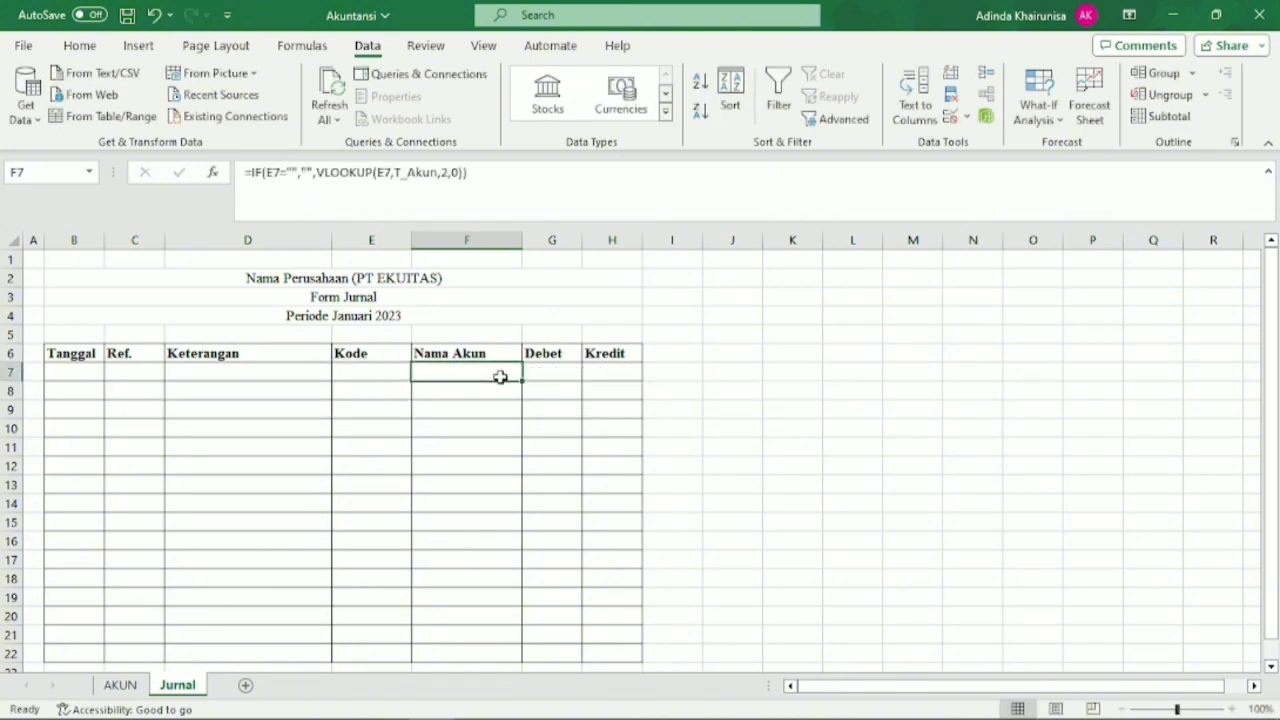
left_click(400, 373)
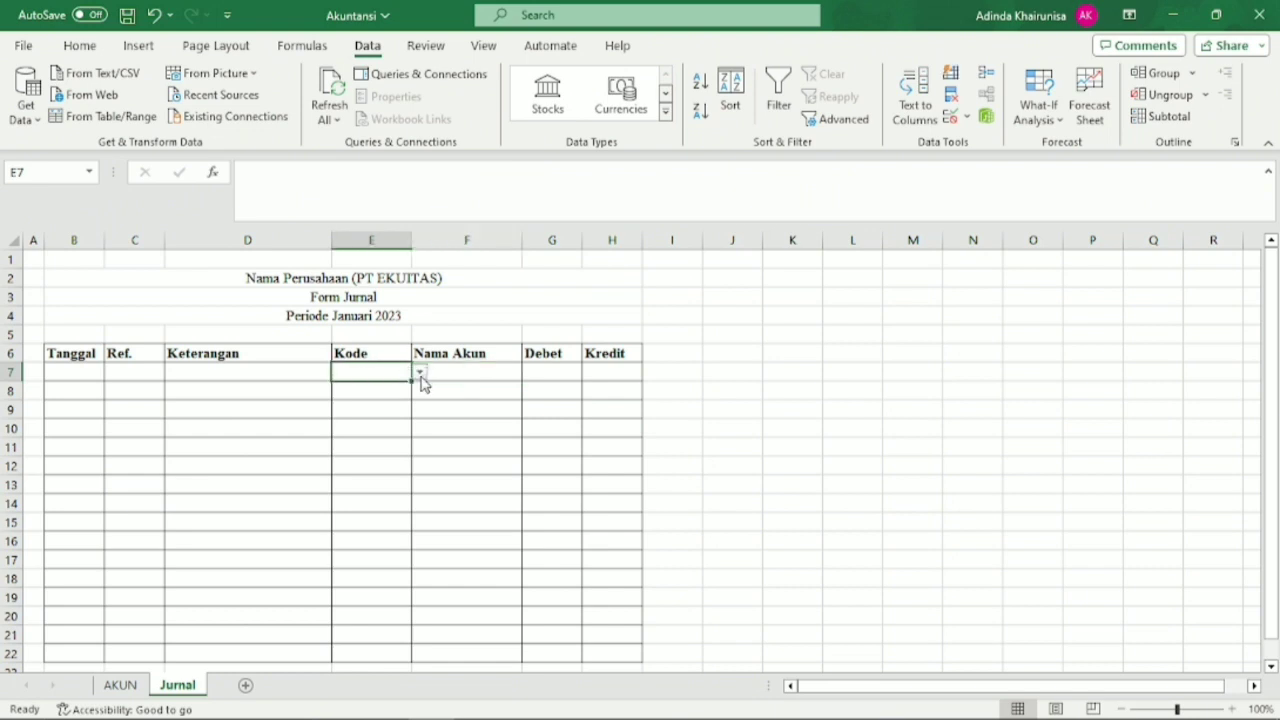
left_click(421, 376)
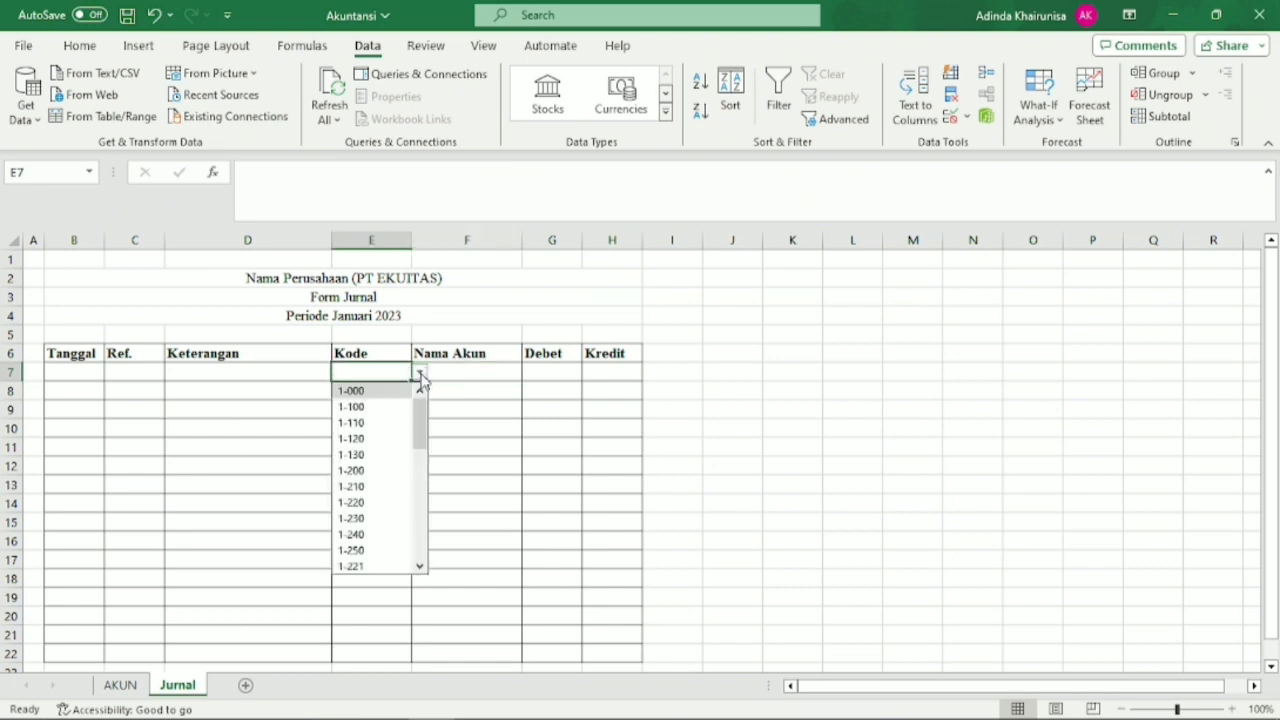
left_click(387, 439)
left_click(416, 446)
left_click(456, 372)
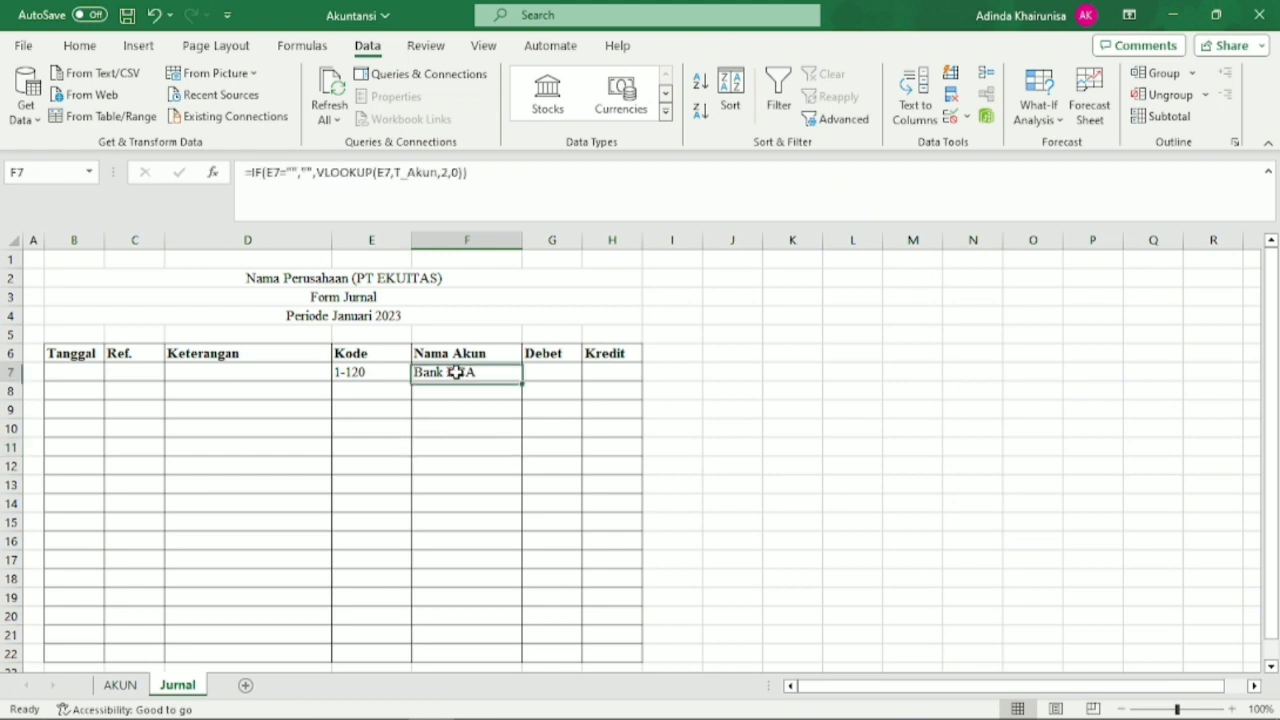
left_click_drag(521, 241, 540, 245)
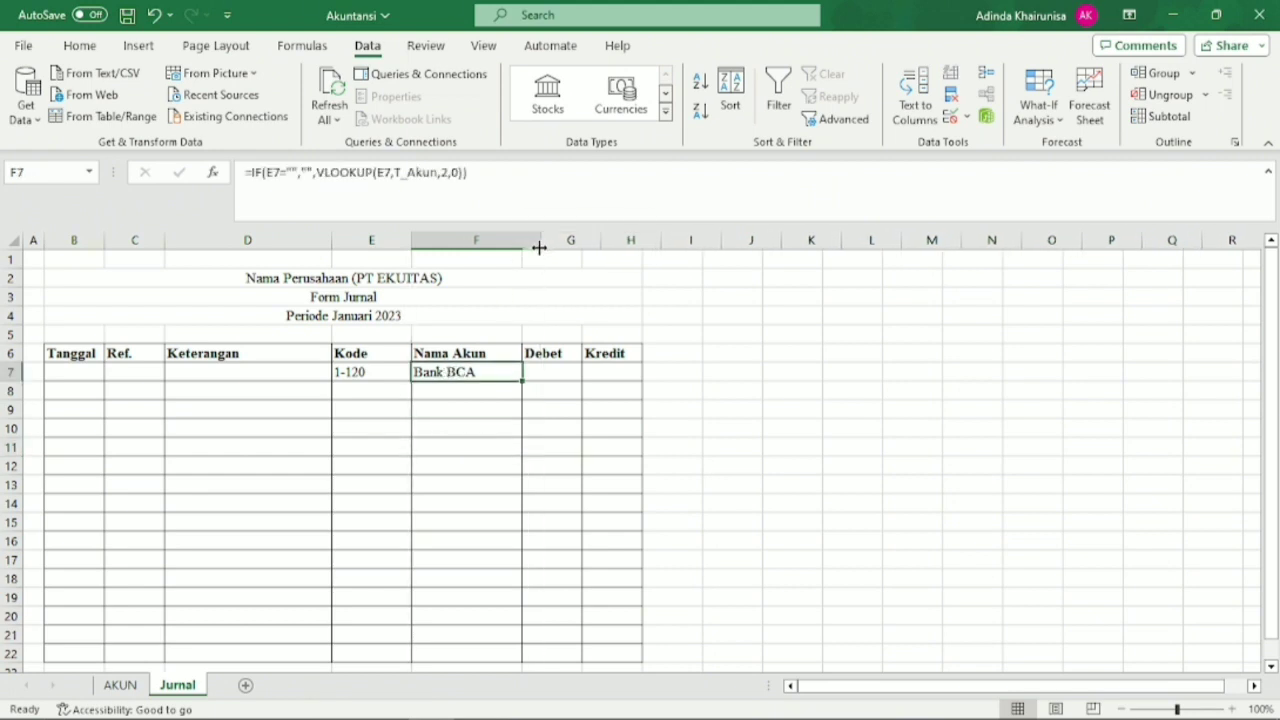
Choose account code 3-200 in the Kode cell E7 and check the account name that F7 looks up.
left_click(375, 373)
left_click(419, 372)
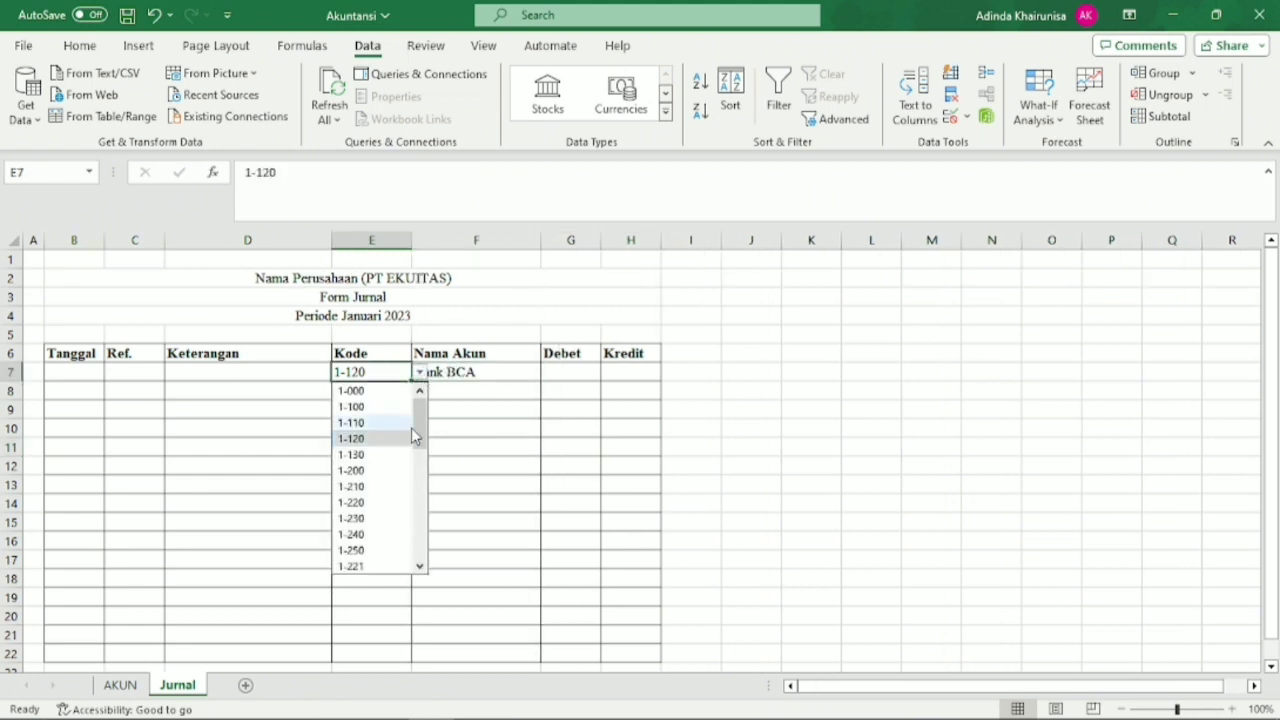
left_click_drag(418, 434, 419, 480)
left_click(381, 486)
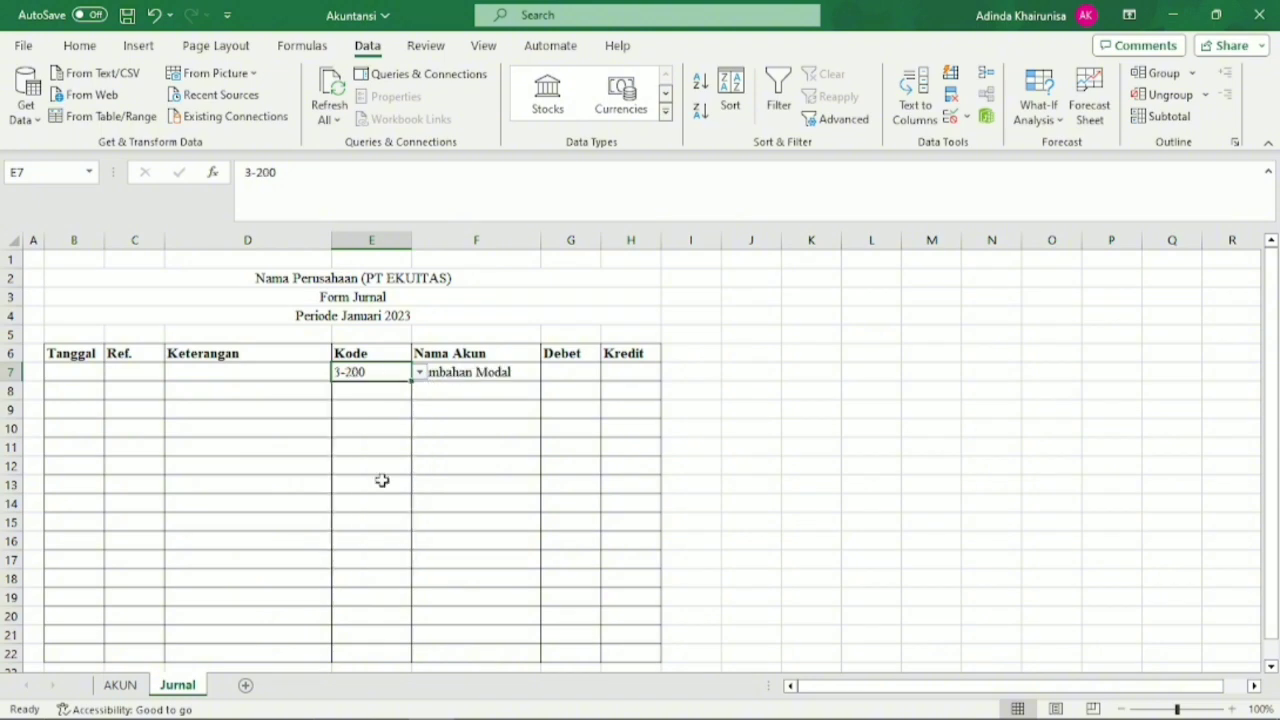
left_click(466, 398)
left_click(489, 378)
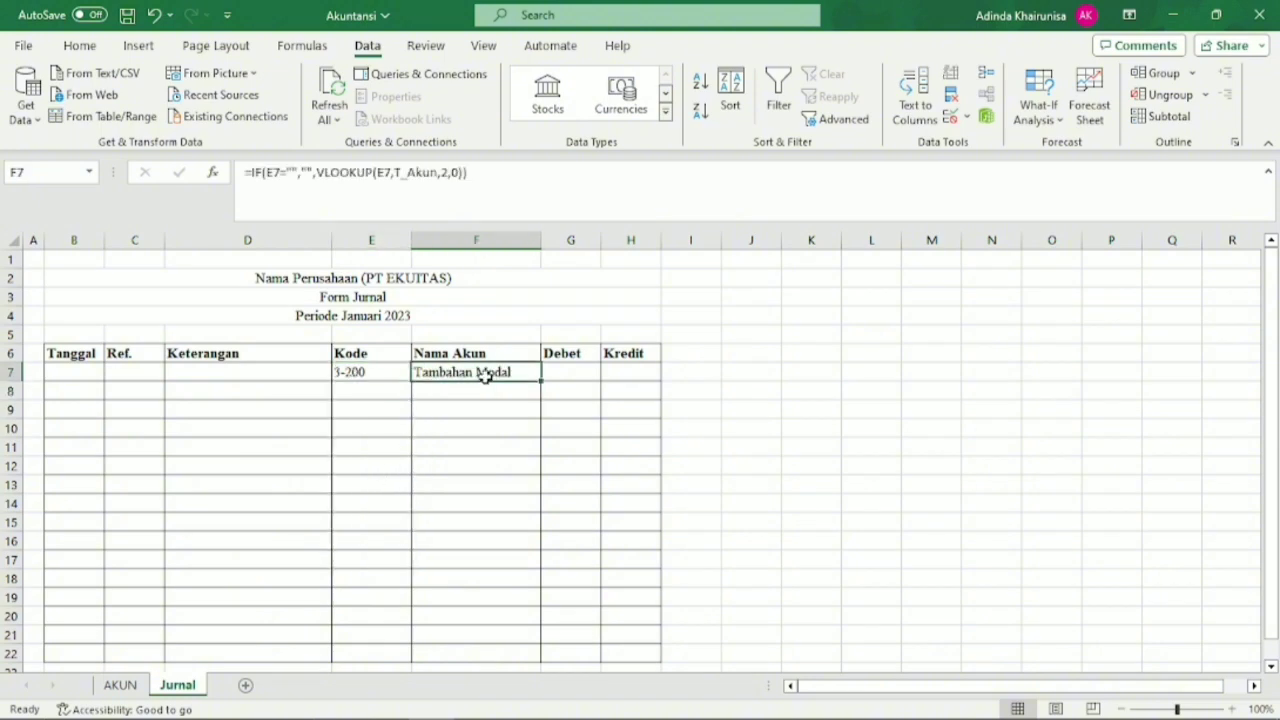
Choose account code 4-200 in E7 to test the account-name lookup with another code.
left_click(401, 372)
left_click(419, 372)
left_click_drag(419, 445, 419, 490)
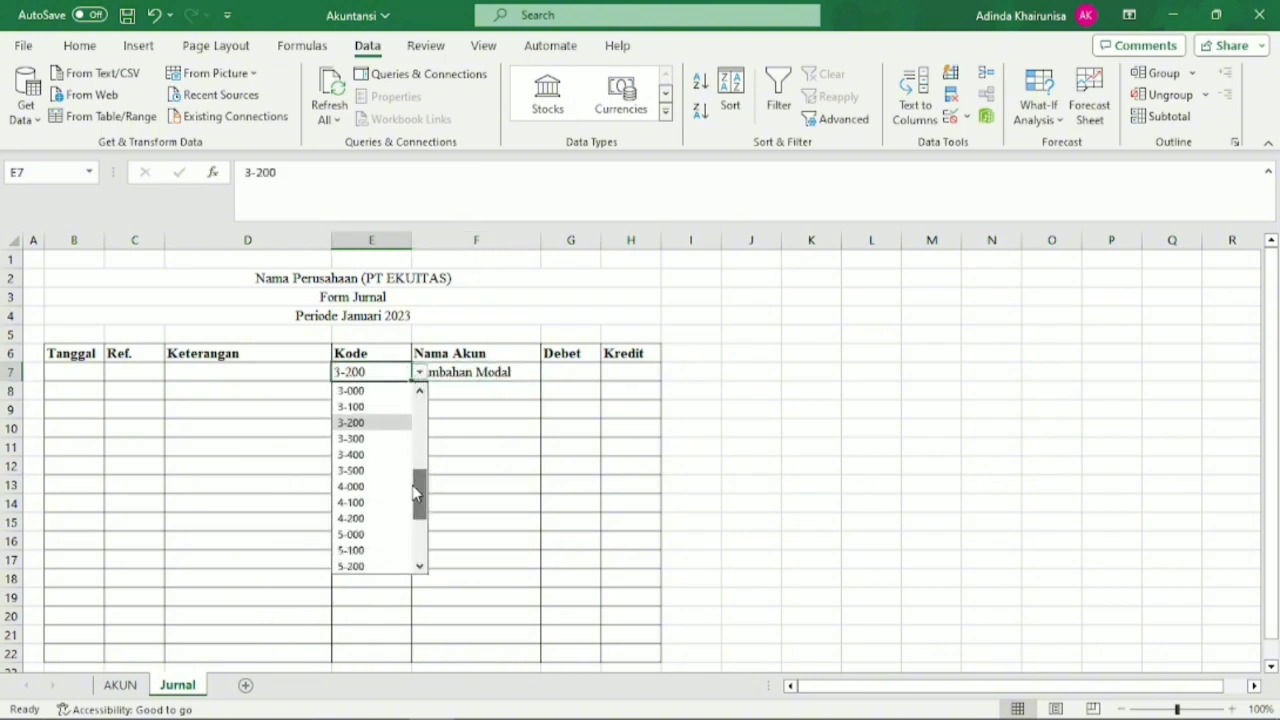
left_click(371, 514)
left_click(470, 447)
Clear the account code from E7 and check how the lookup formula in F7 handles an empty code.
left_click(387, 376)
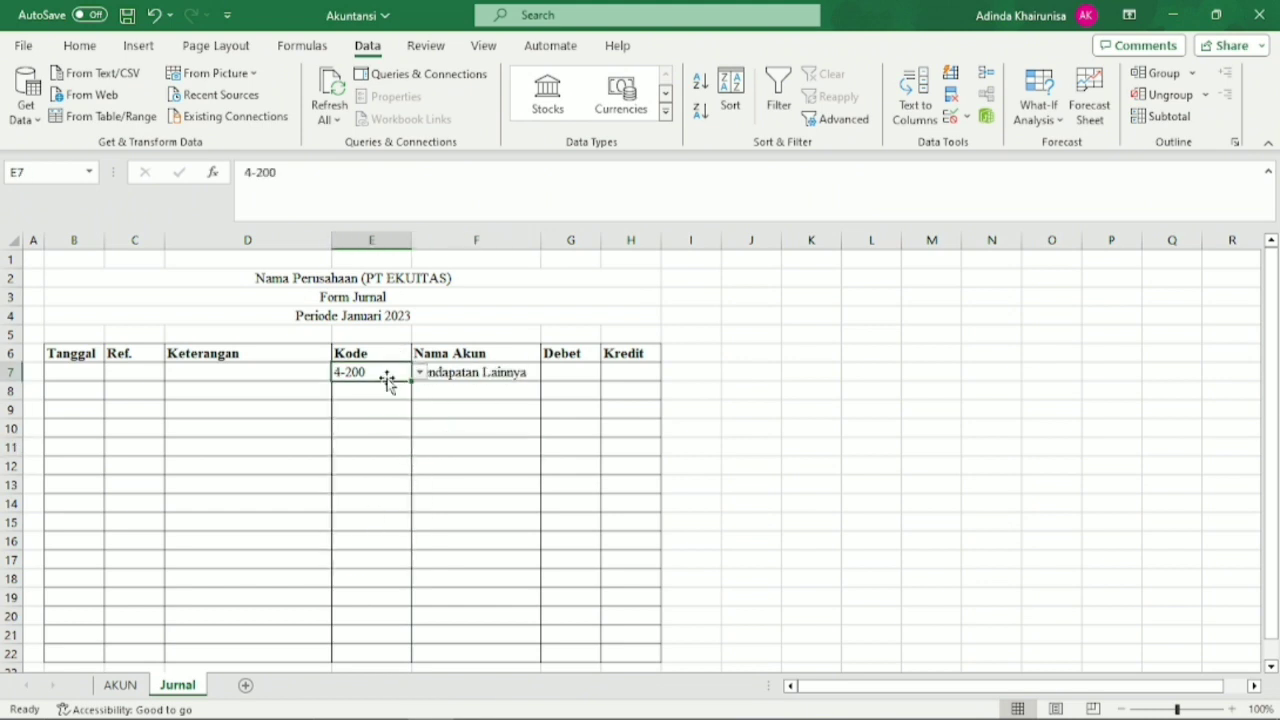
key("BackSpace")
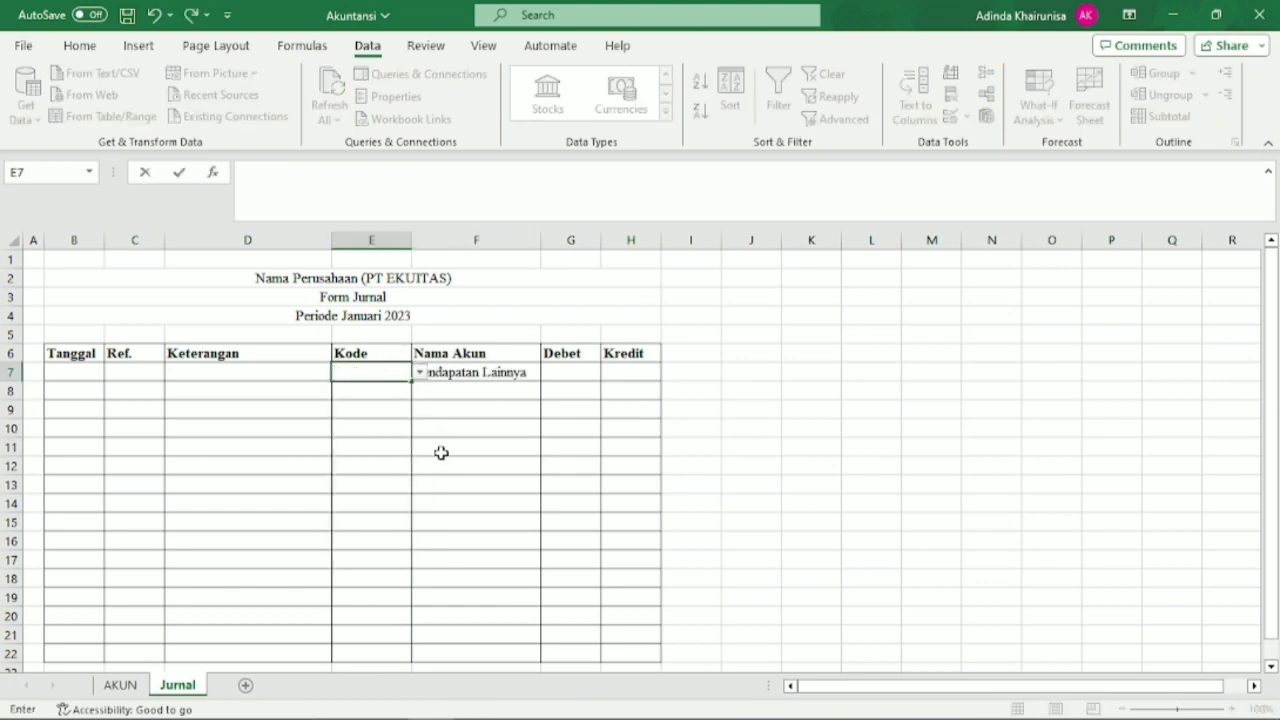
left_click(443, 452)
left_click(443, 372)
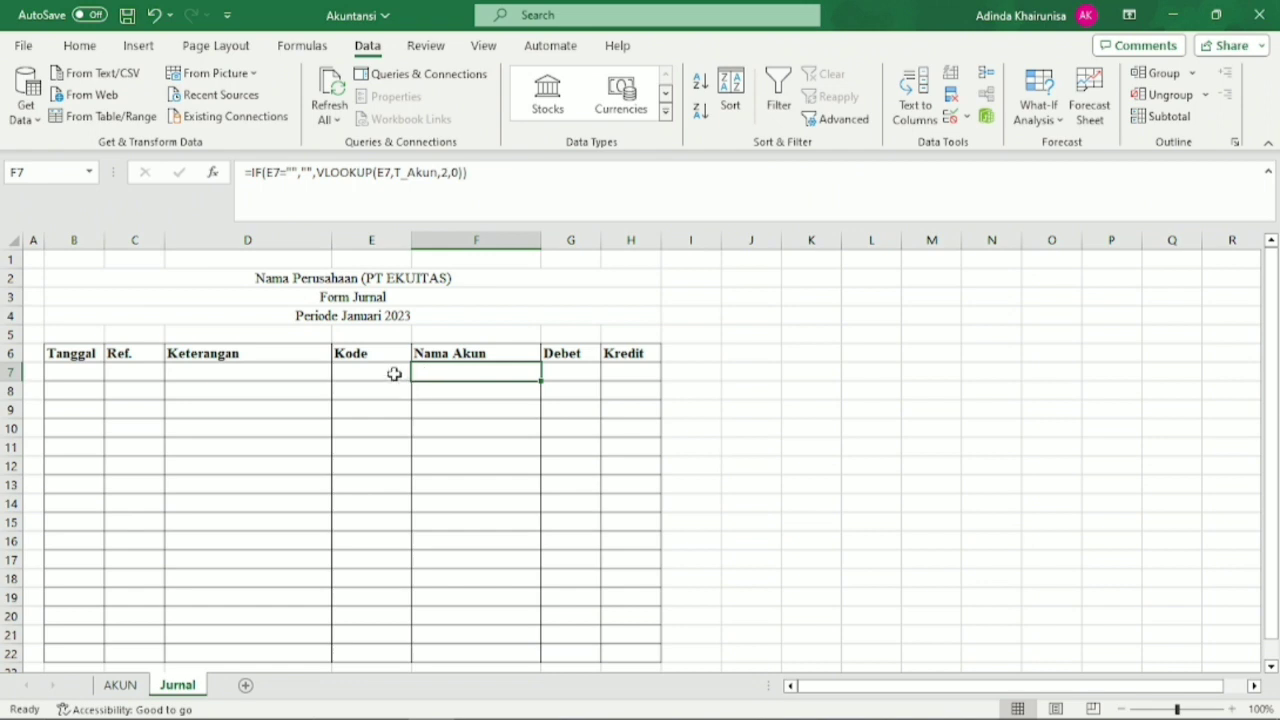
Reduce the blank row 5 above the journal table's header to about half its height.
left_click(12, 334)
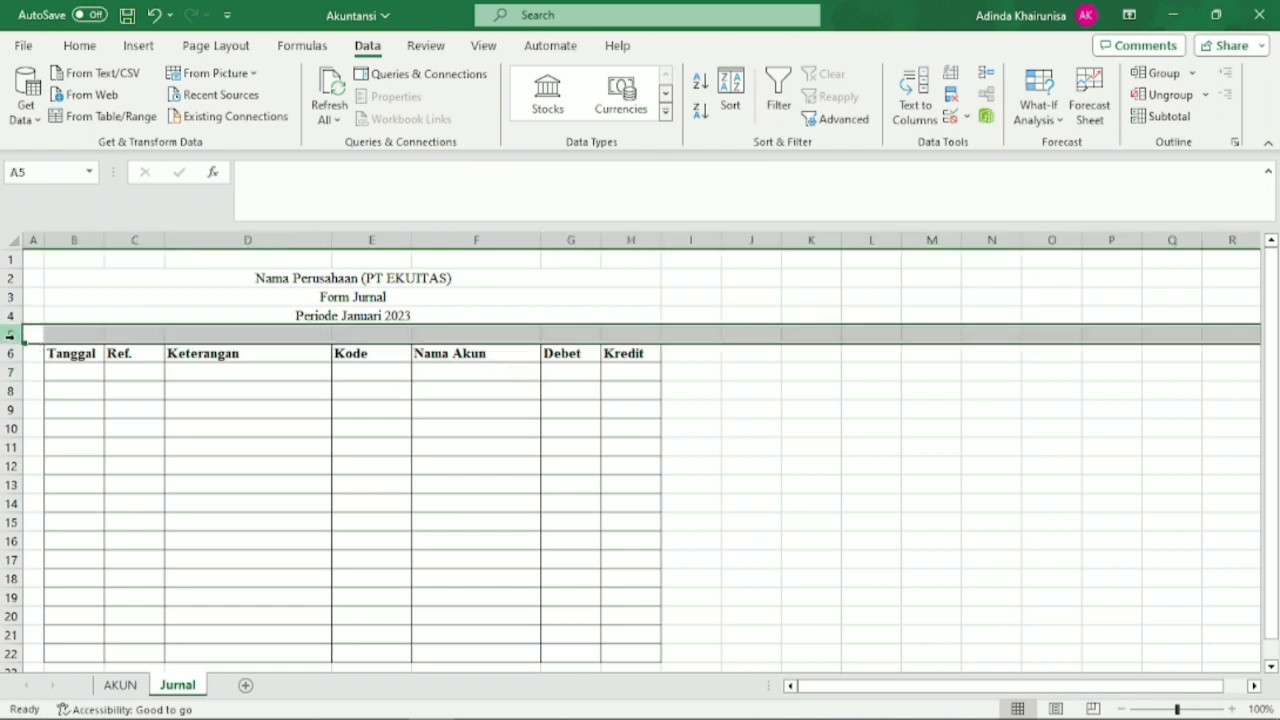
left_click_drag(20, 342, 18, 333)
left_click(180, 396)
Insert three blank columns before the Tanggal column and widen the middle one, column C.
left_click(70, 240)
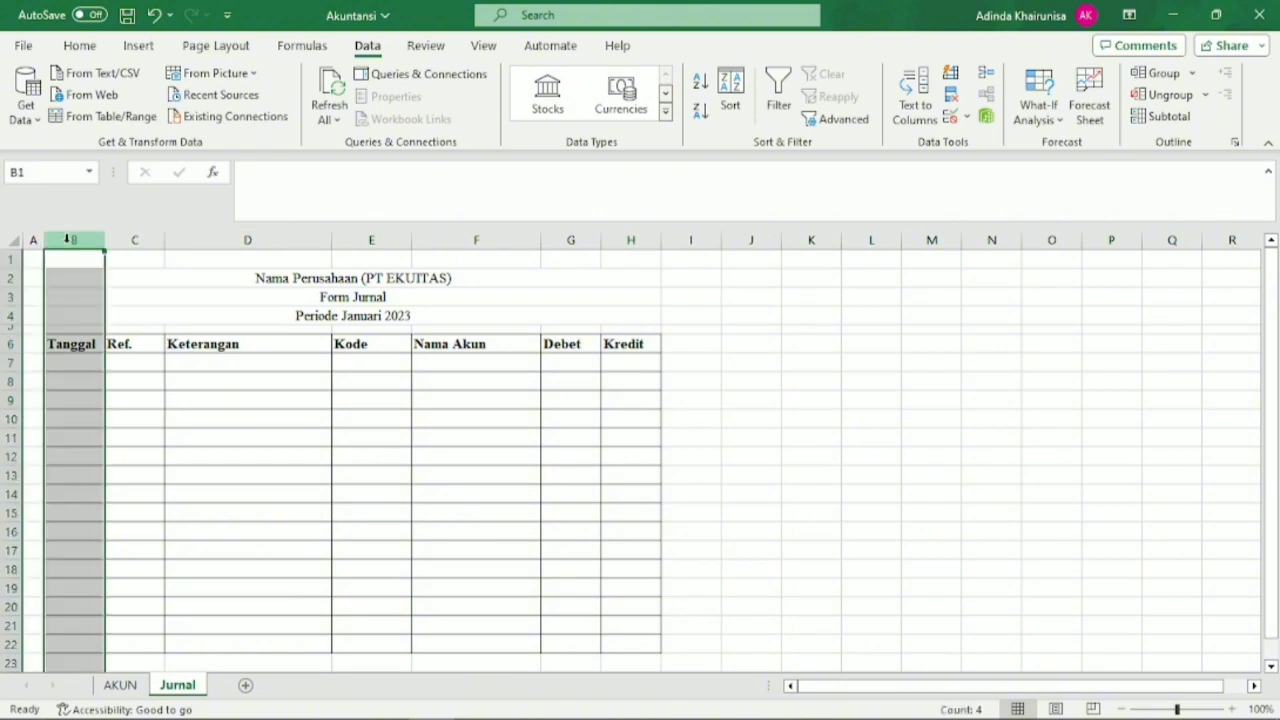
right_click(66, 242)
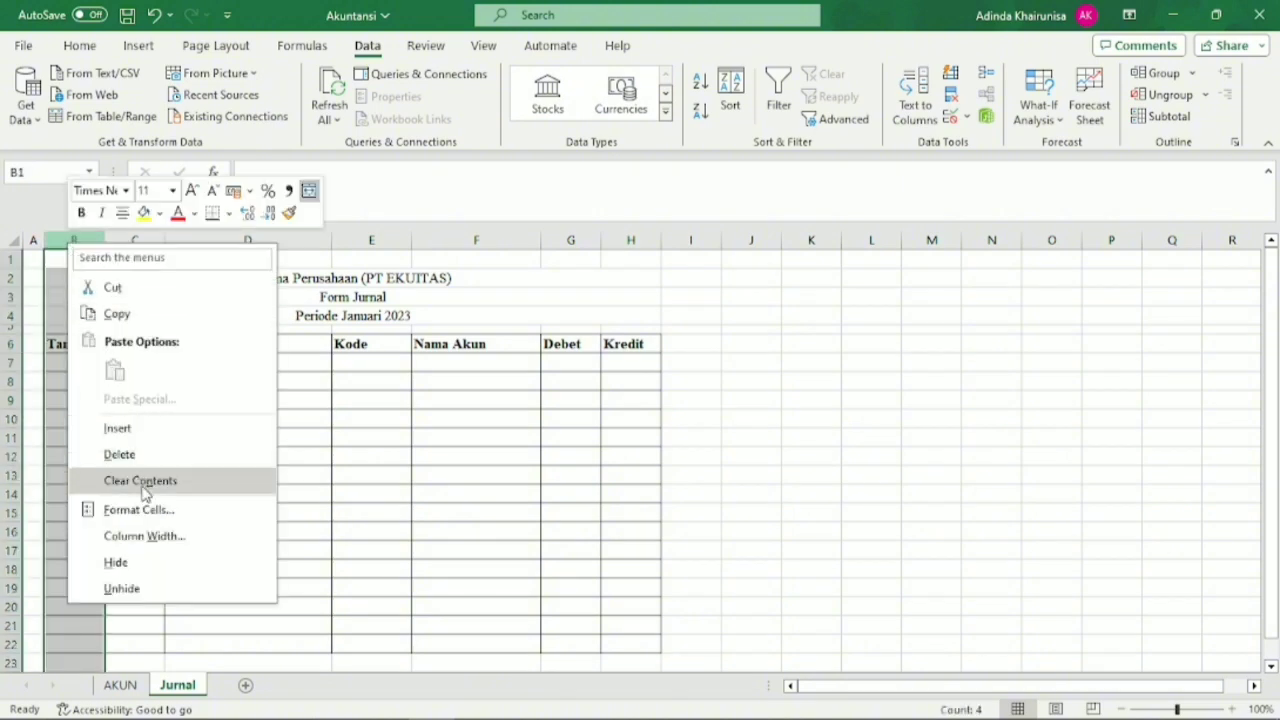
left_click(155, 431)
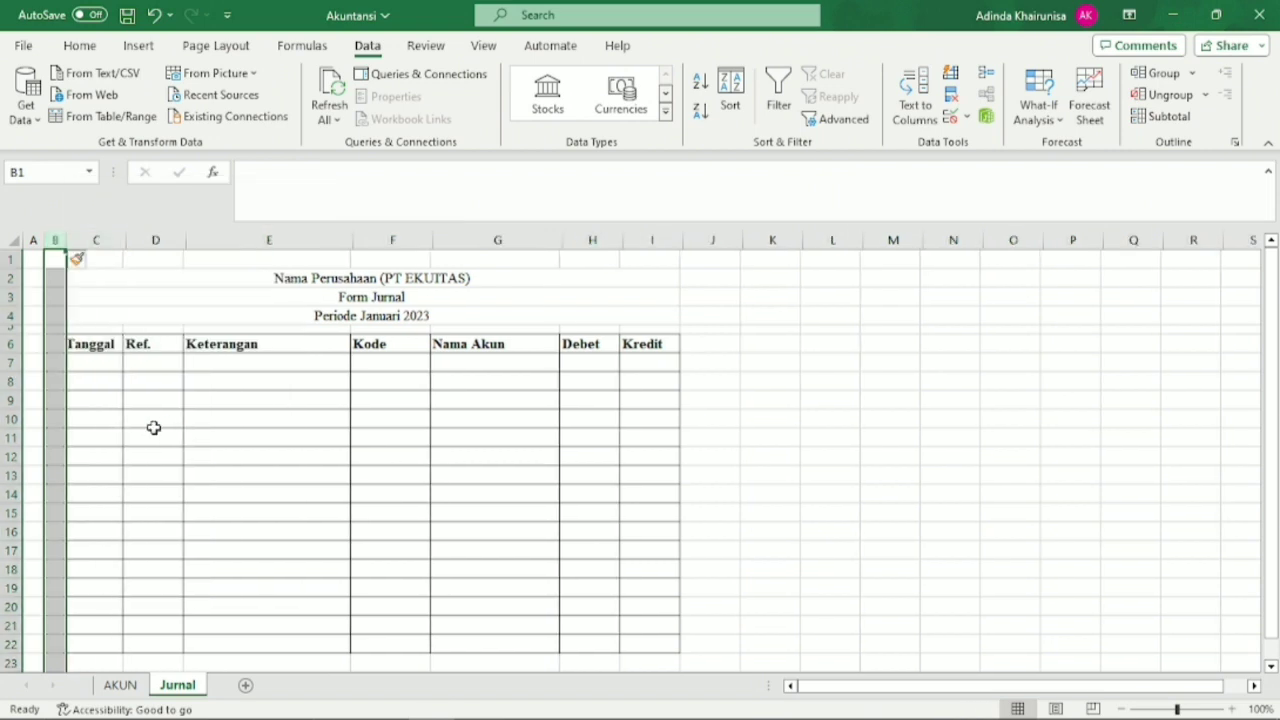
right_click(56, 241)
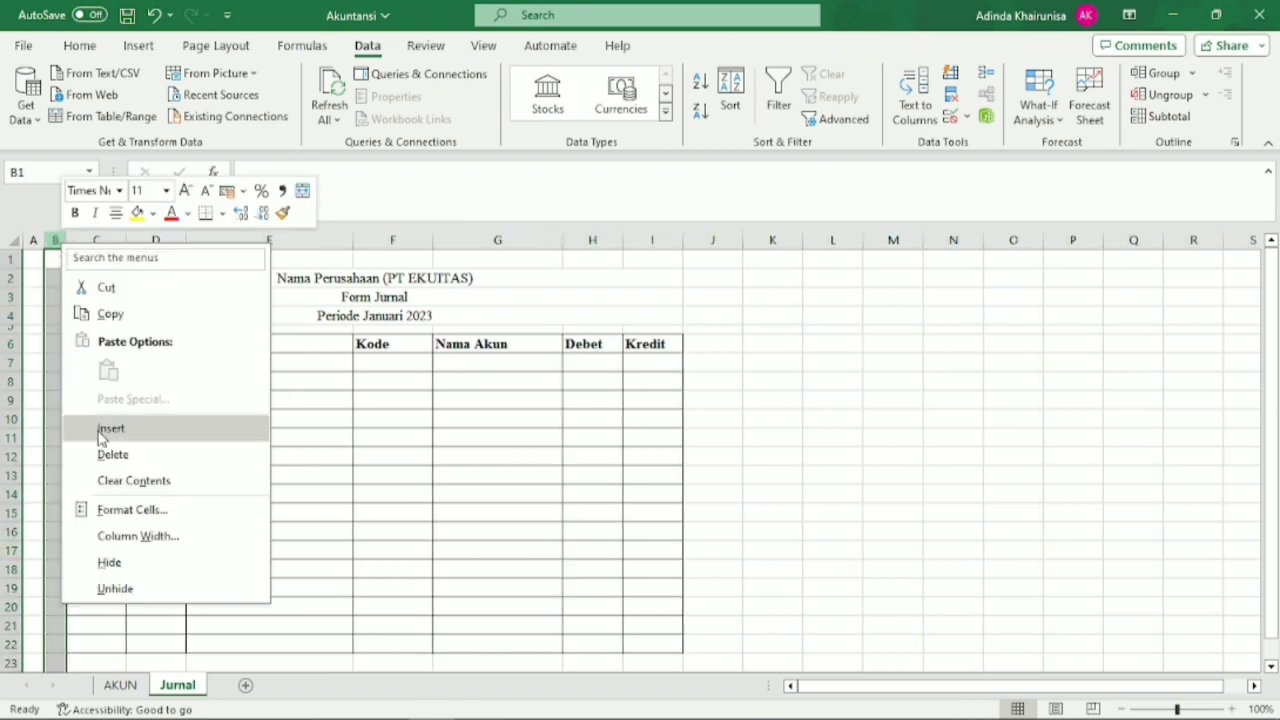
left_click(105, 427)
left_click(77, 240)
right_click(77, 240)
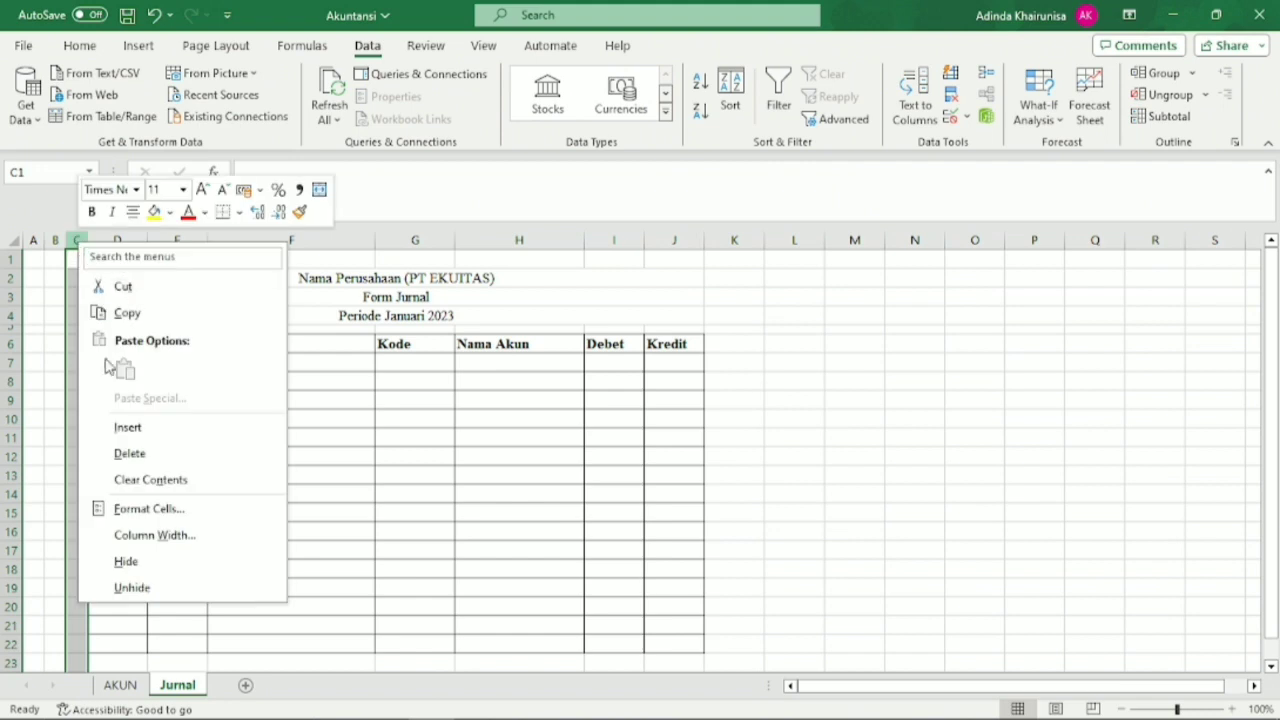
left_click(122, 431)
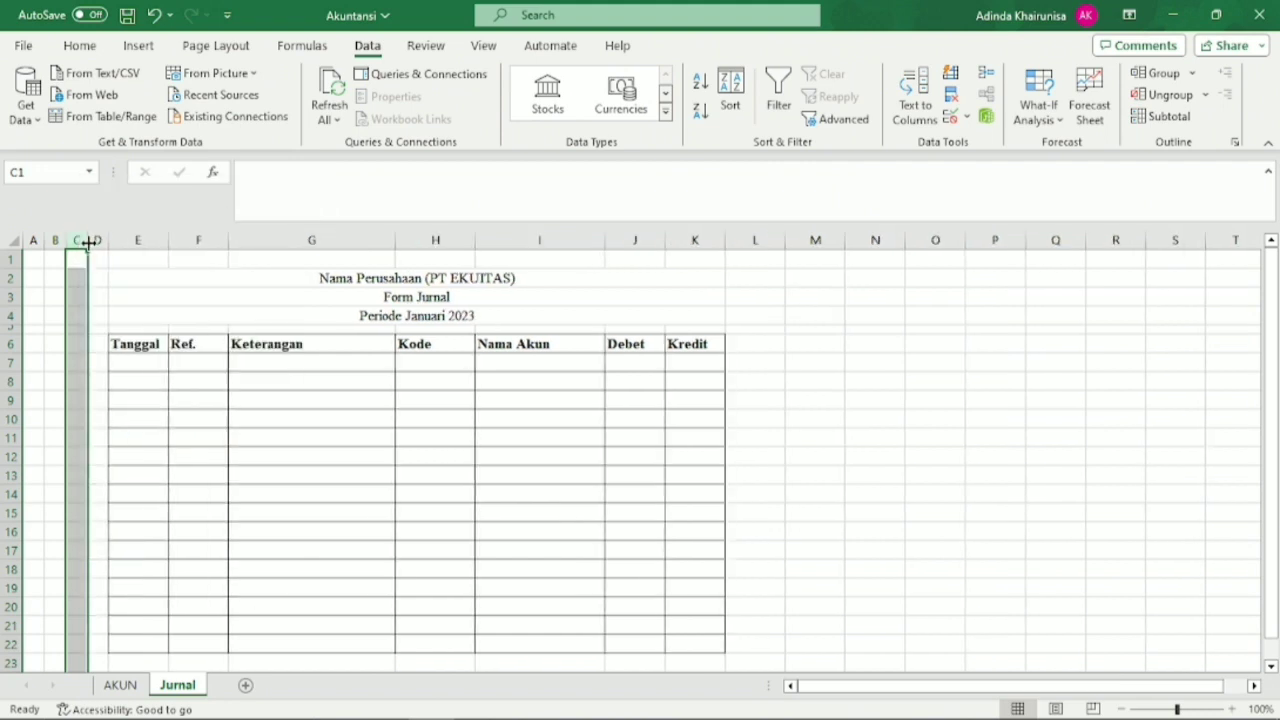
left_click_drag(88, 241, 129, 241)
Begin a formula in C7 that tests whether the Kode cell H7 equals "Kode": =IF(H7="Kode",.
left_click(114, 362)
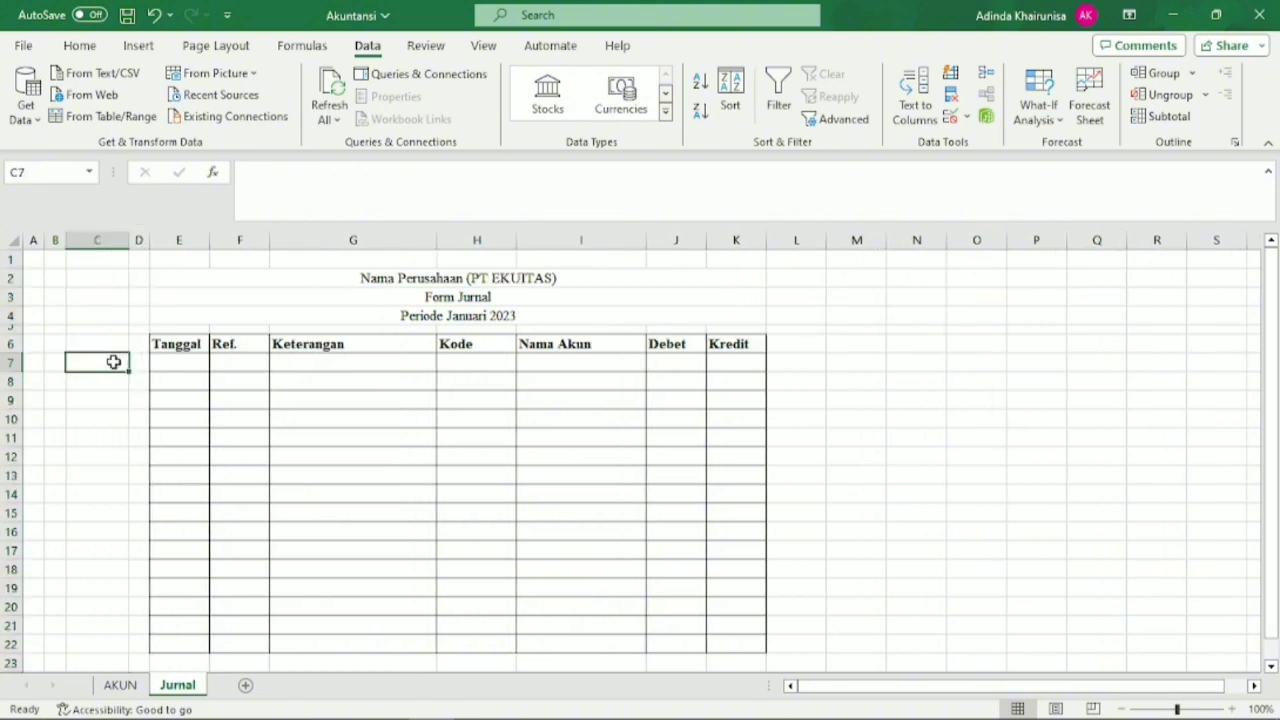
left_click(120, 397)
left_click(117, 363)
type("=if")
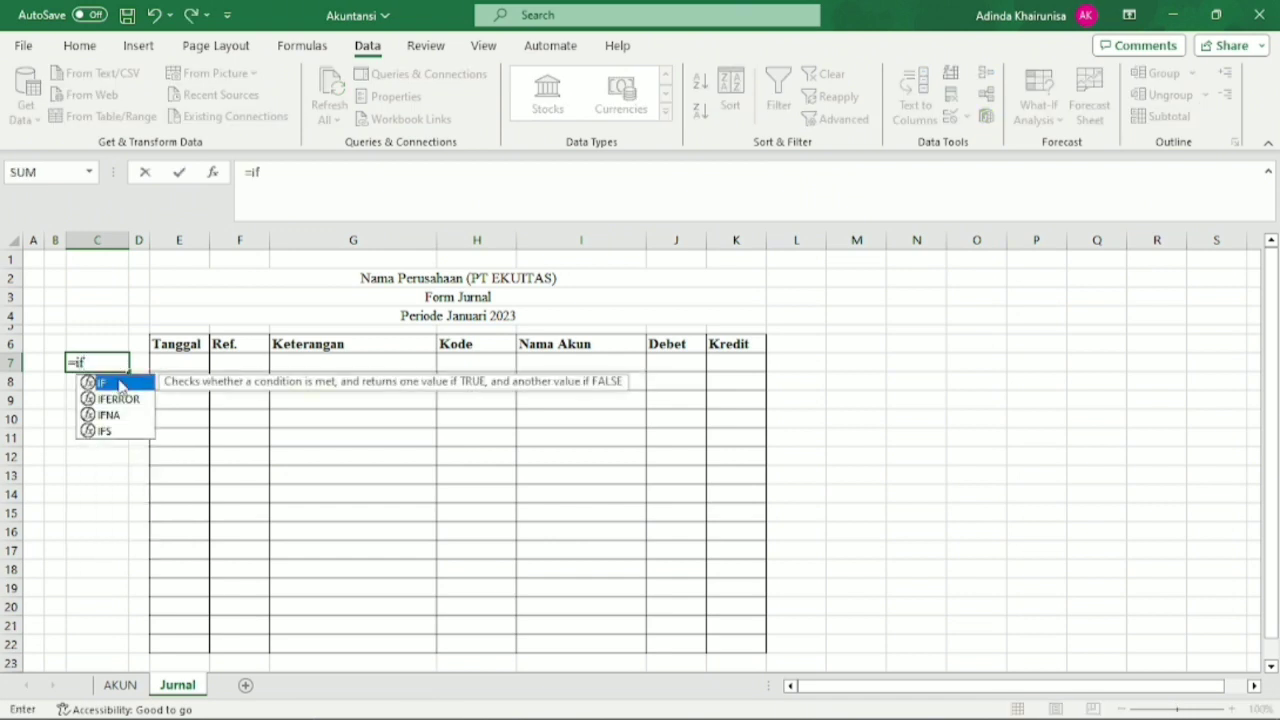
double_click(120, 384)
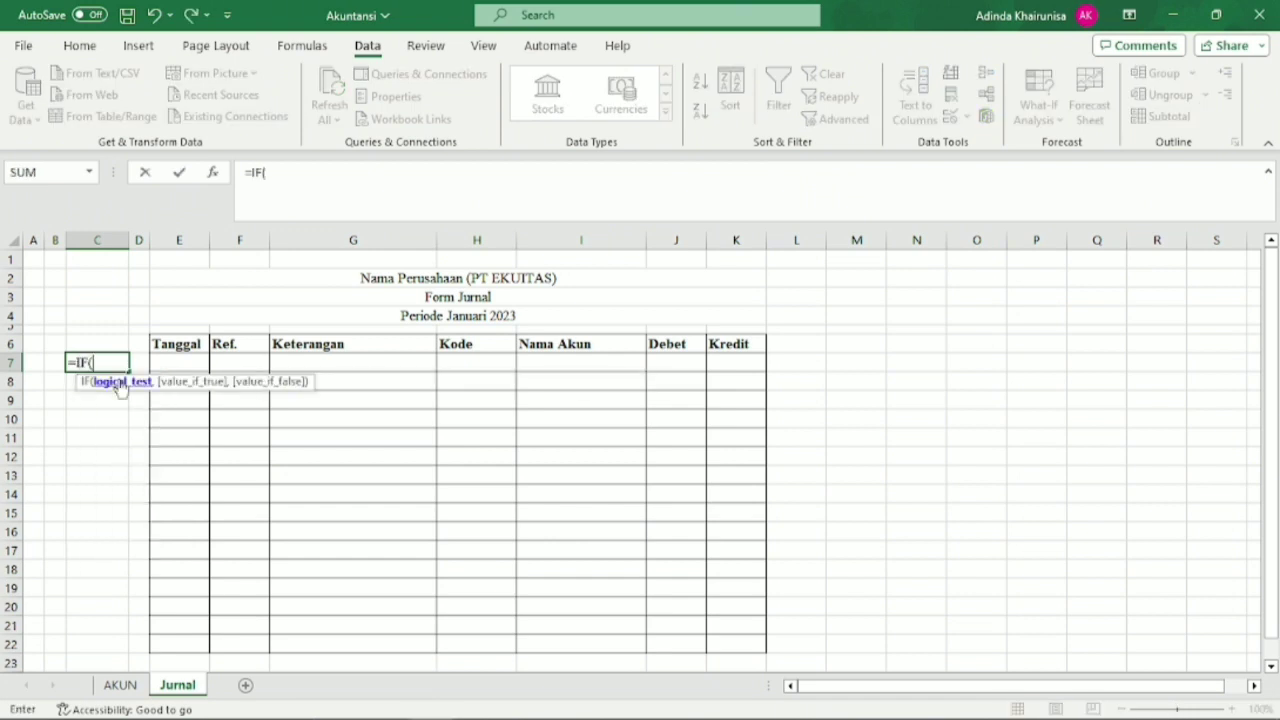
left_click(472, 361)
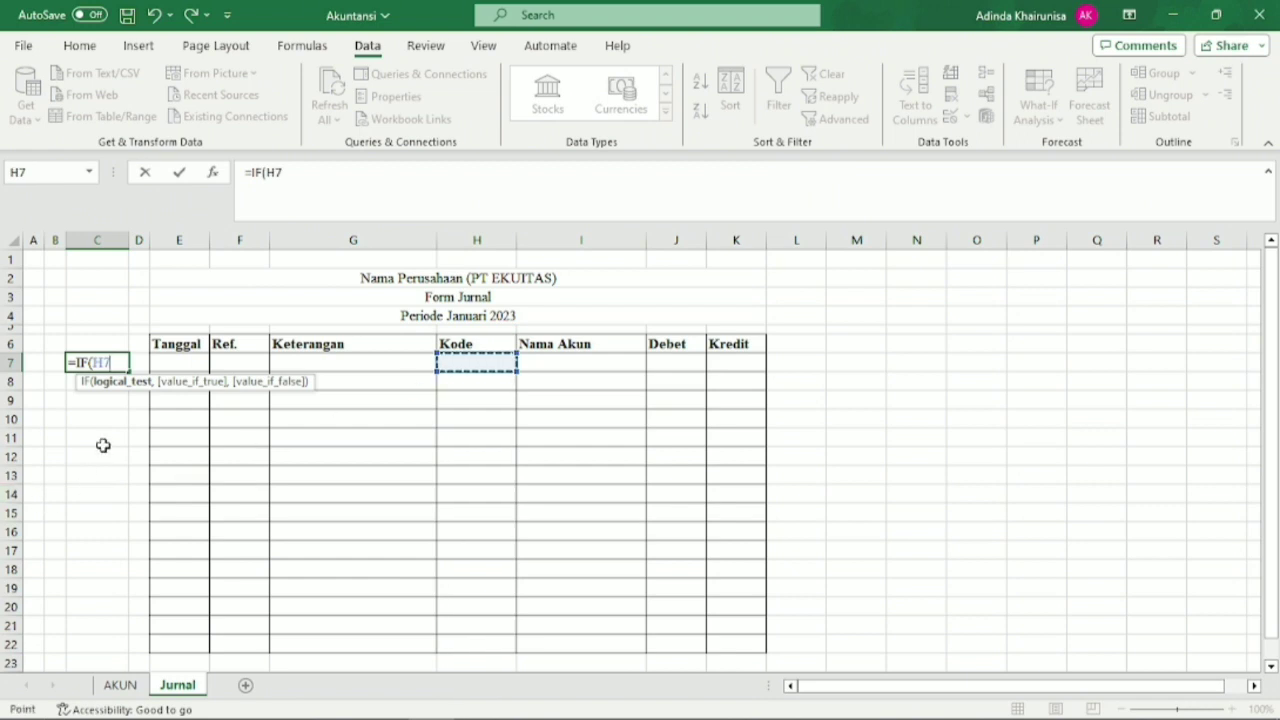
type("=\"Kode")
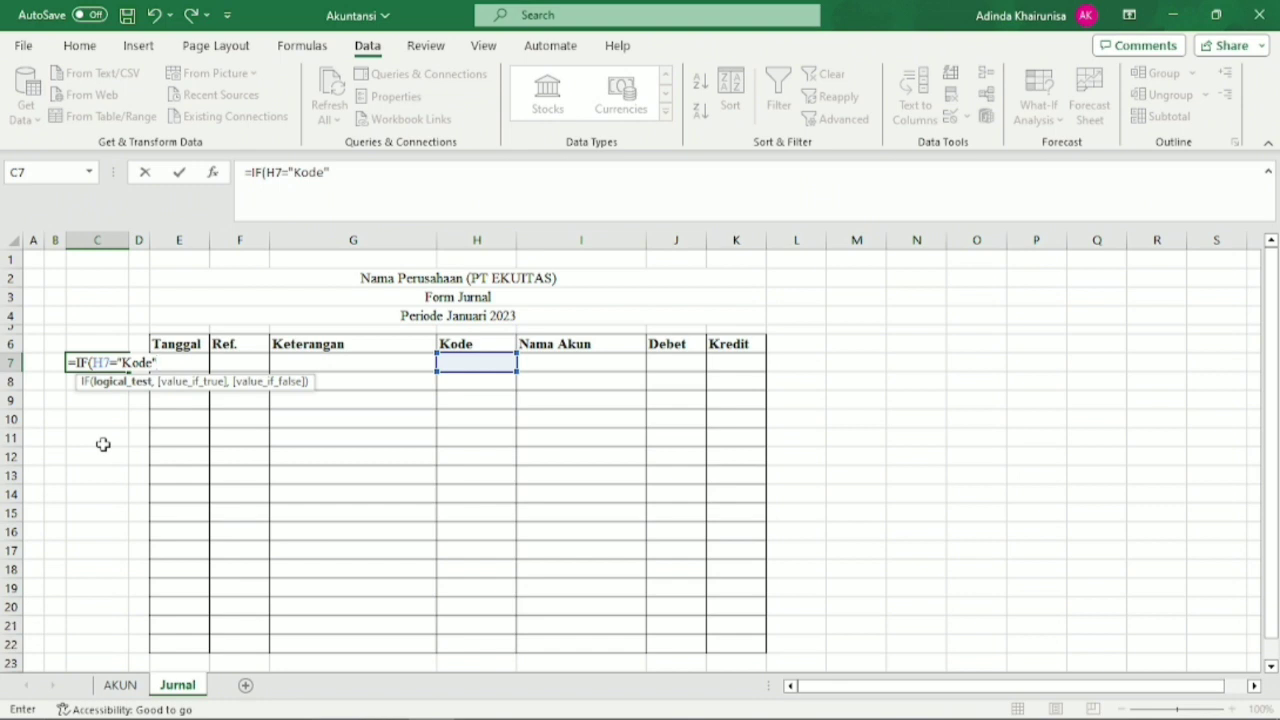
type(",")
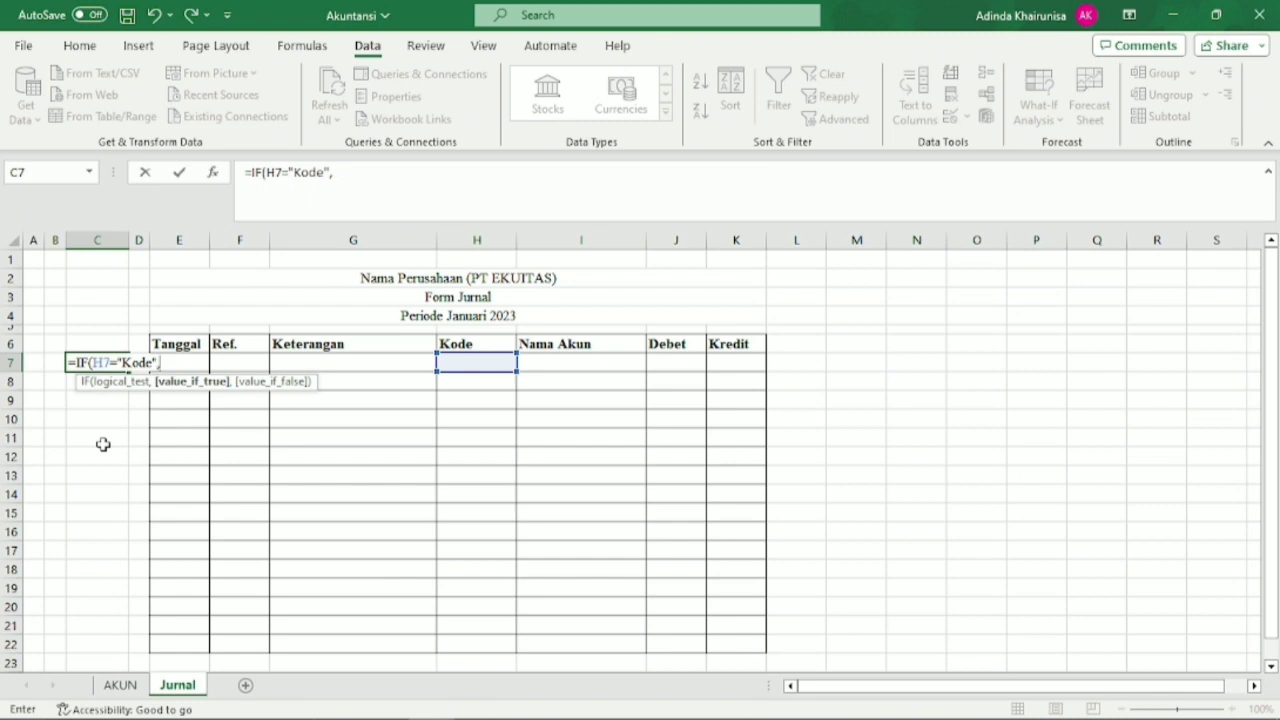
Complete the C7 formula so it returns H7 when true and empty text otherwise: =IF(H7="Kode",H7,"").
left_click(463, 362)
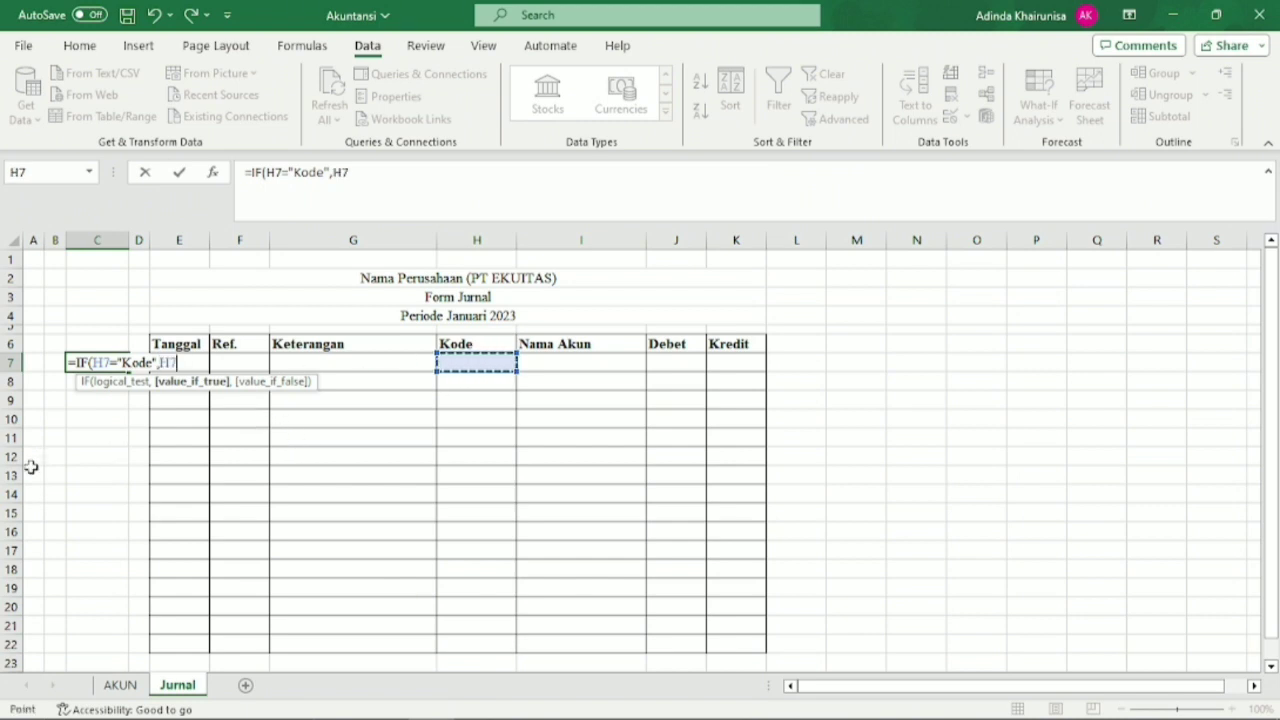
type(",")
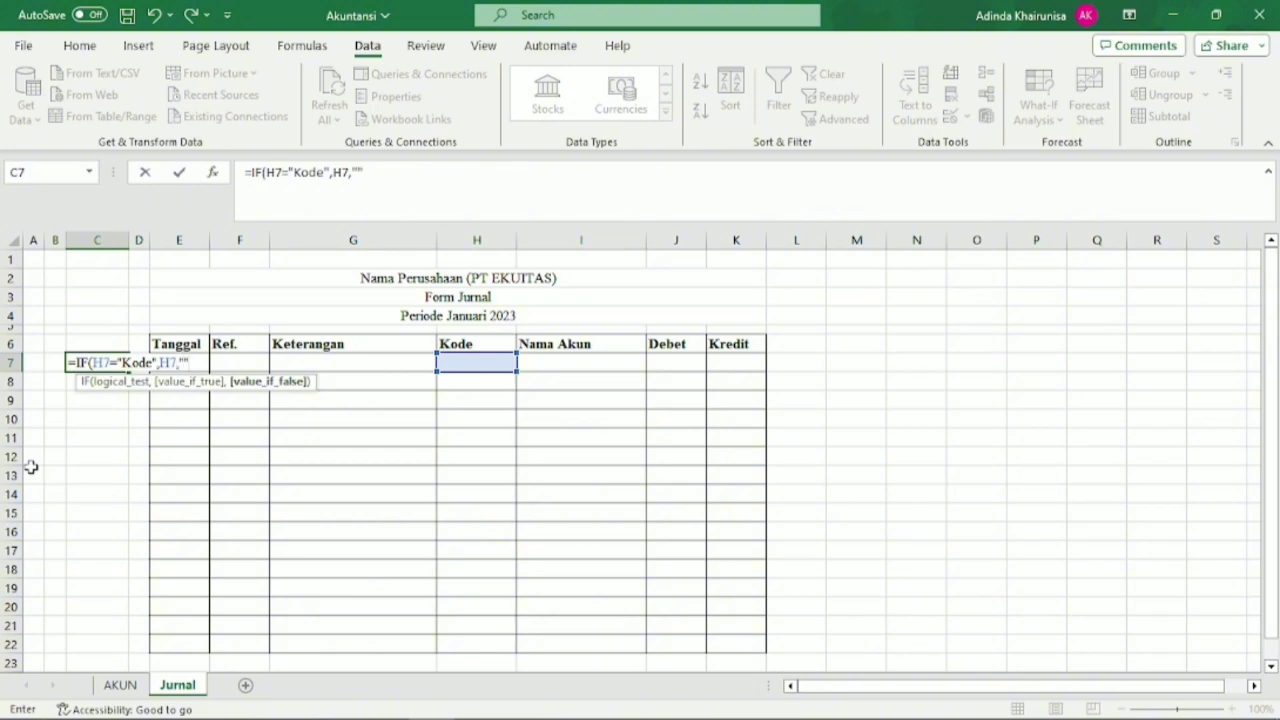
type("\"\")")
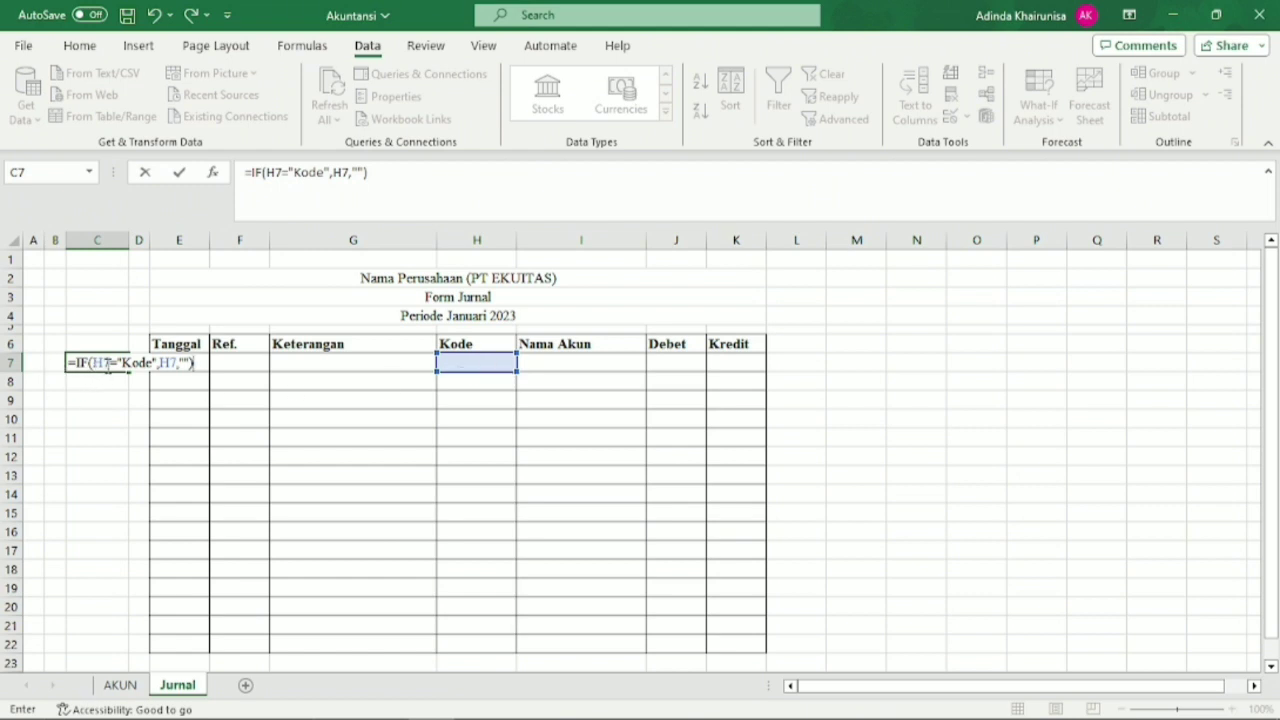
key("Return")
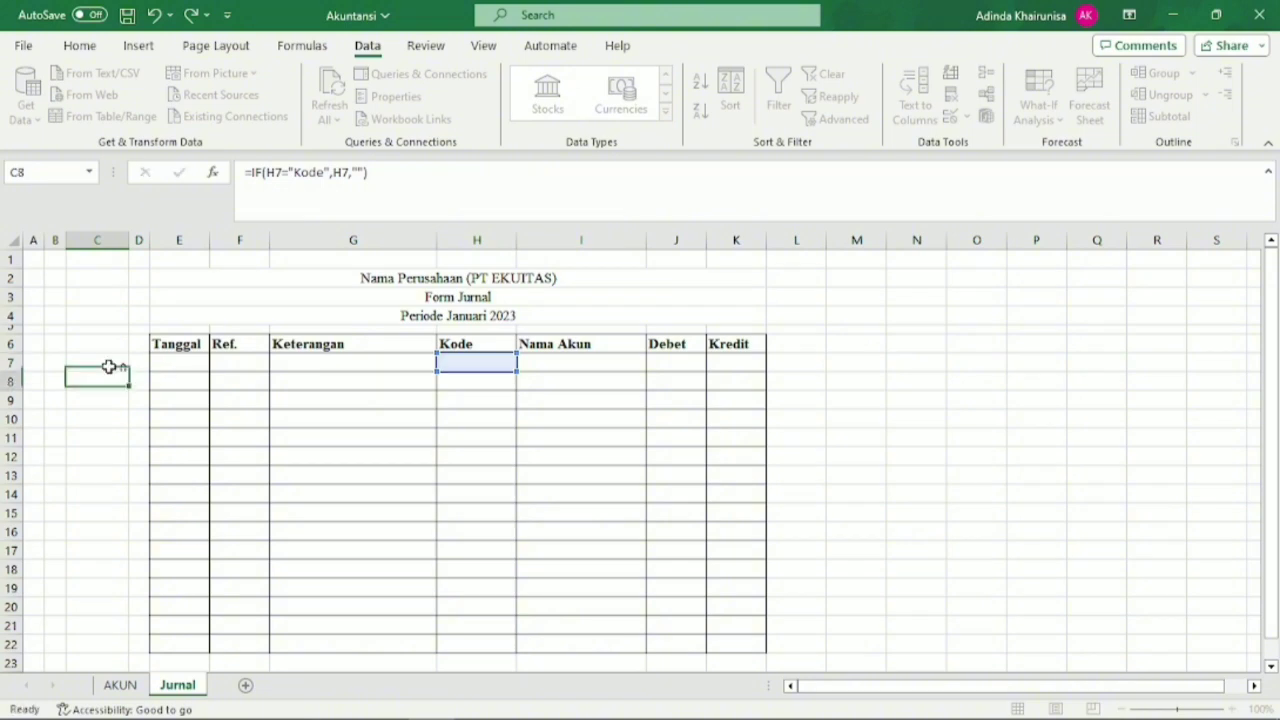
Fill the C7 formula, the H7 code drop-down and the I7 lookup formula down to row 22.
left_click(109, 367)
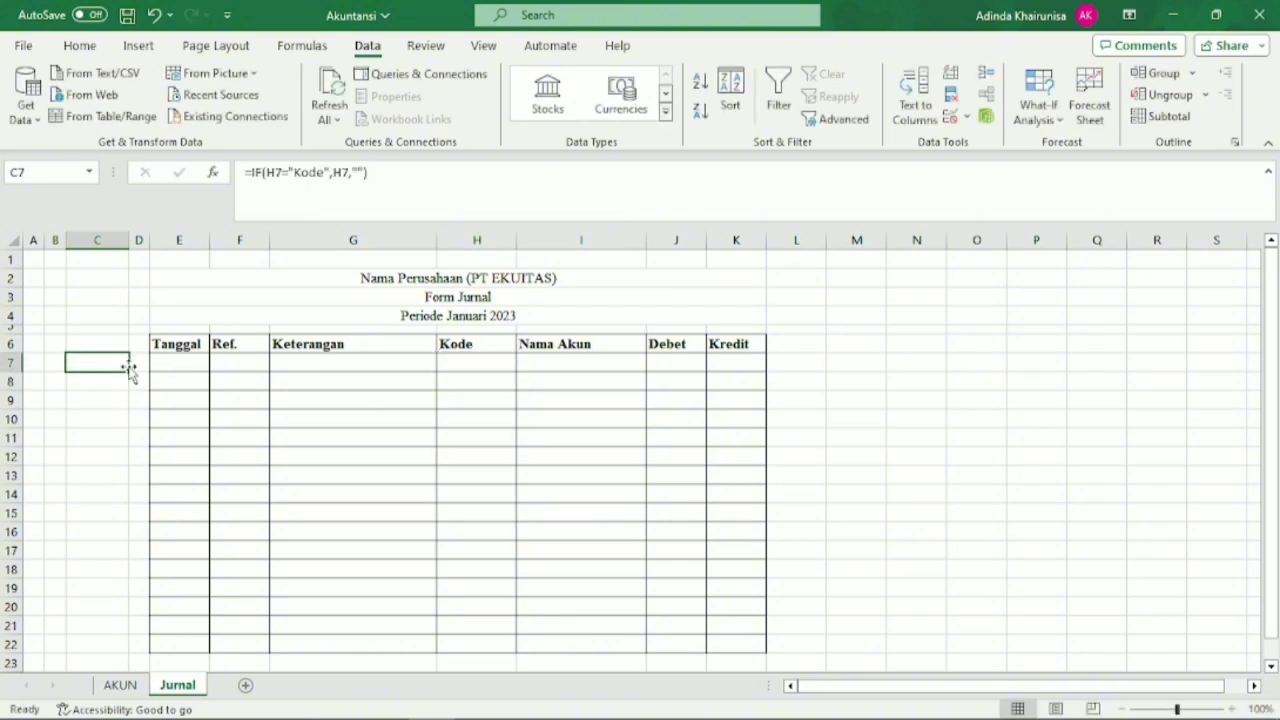
left_click_drag(129, 378, 129, 650)
left_click(488, 366)
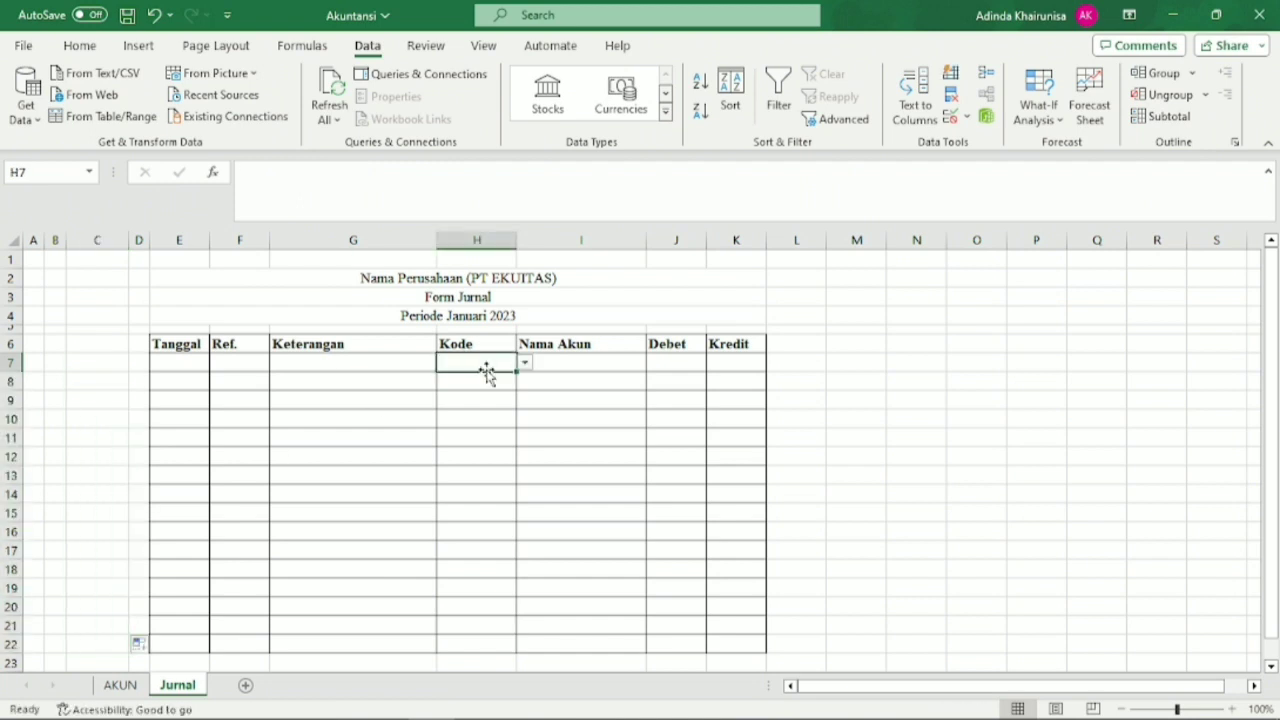
left_click_drag(516, 369, 530, 647)
left_click(631, 368)
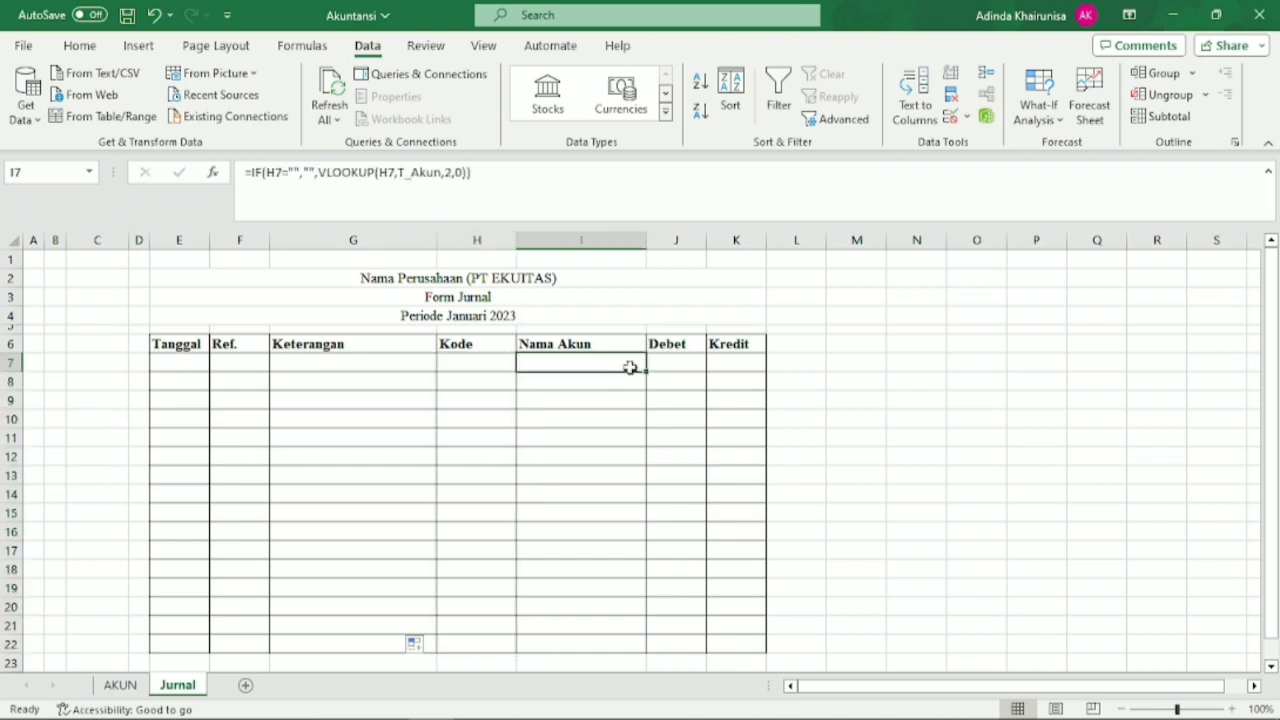
left_click_drag(645, 371, 651, 640)
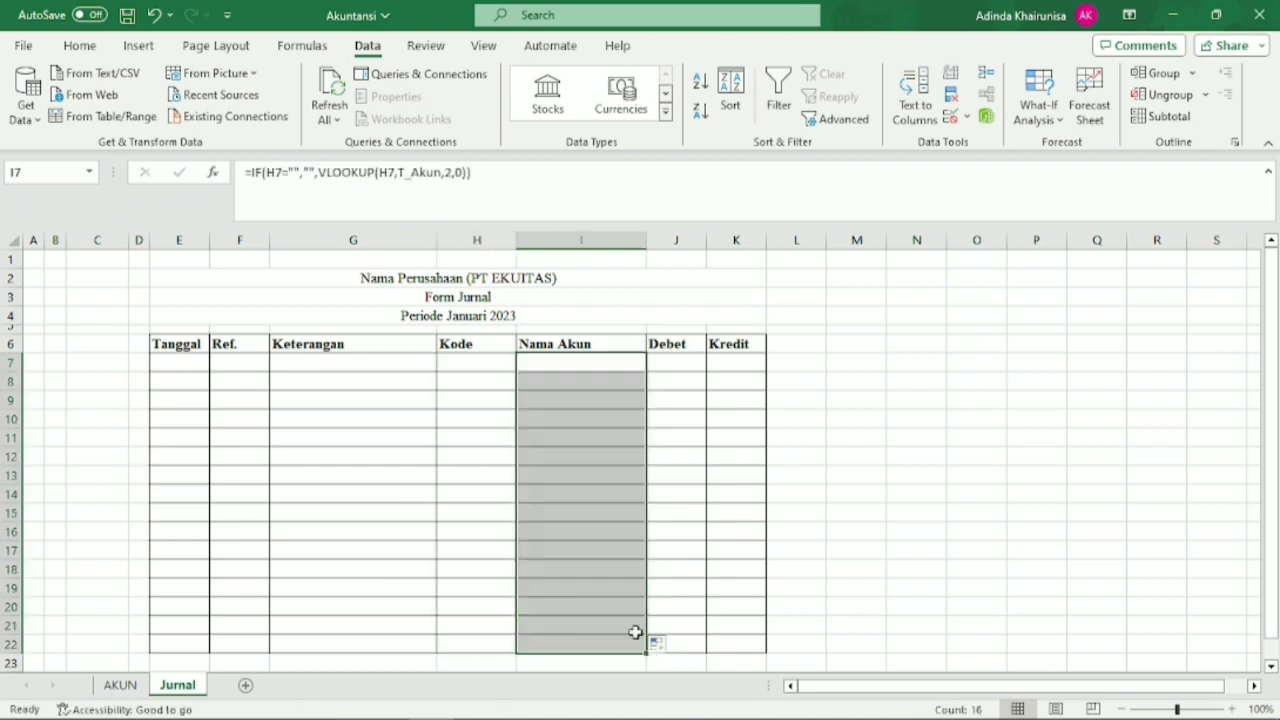
Enter the heading KB in C6 and apply cell borders to C6:C22.
left_click(91, 341)
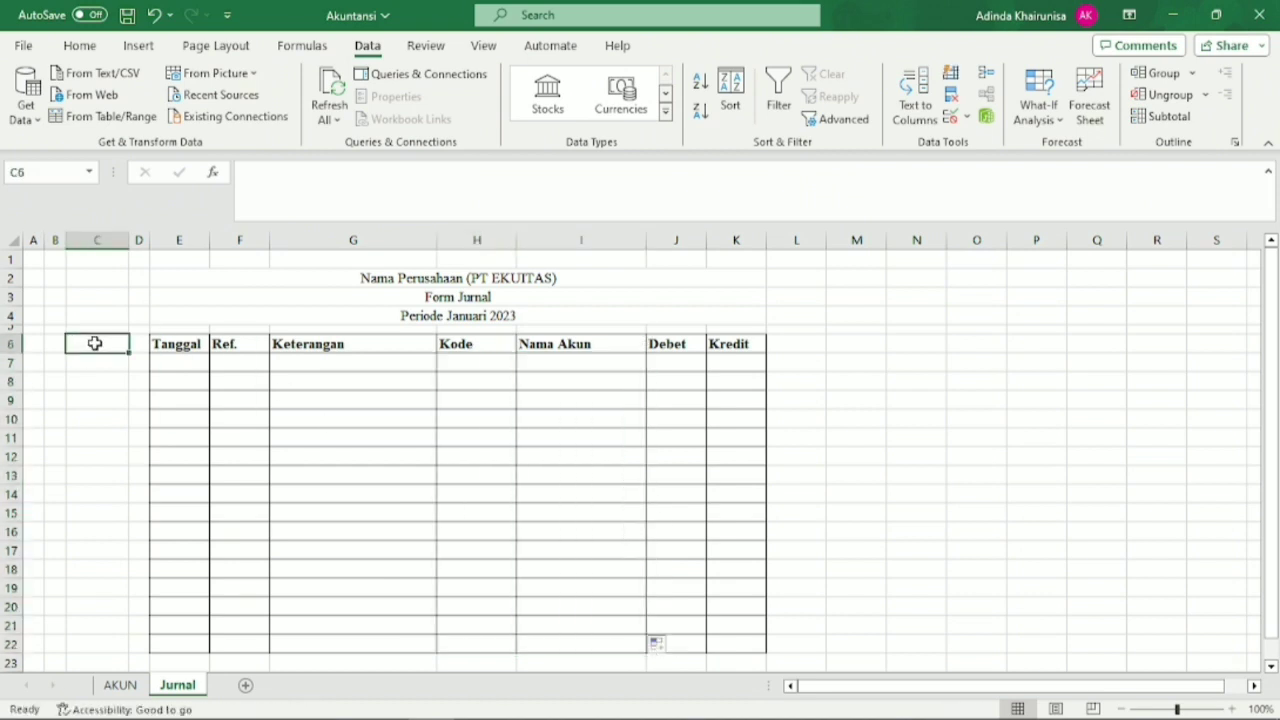
type("KB")
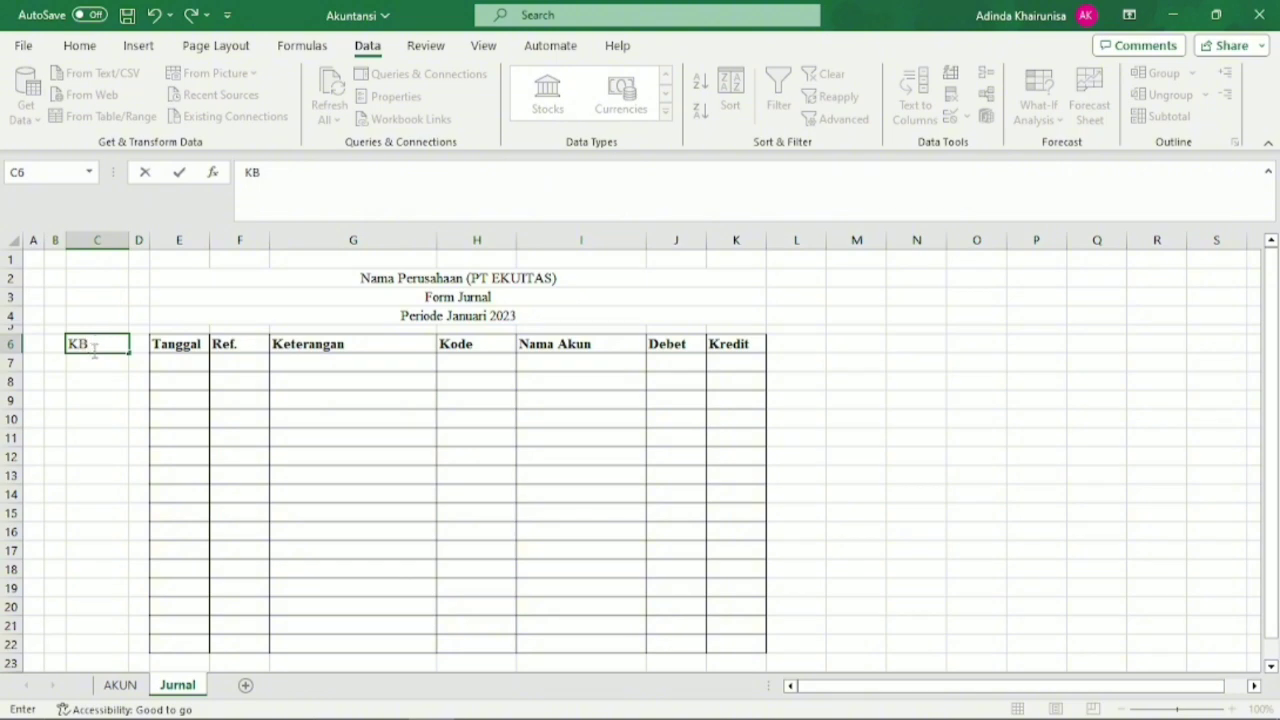
key("Return")
left_click_drag(108, 343, 111, 643)
left_click(80, 46)
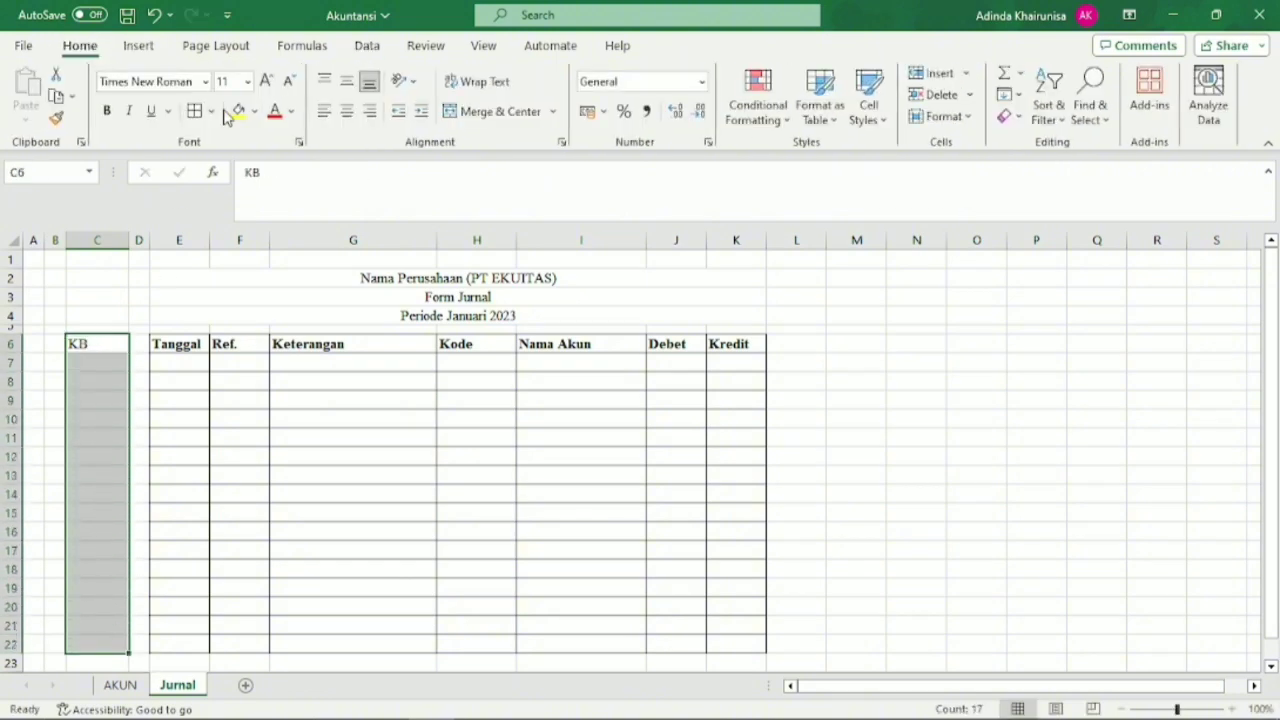
left_click(107, 397)
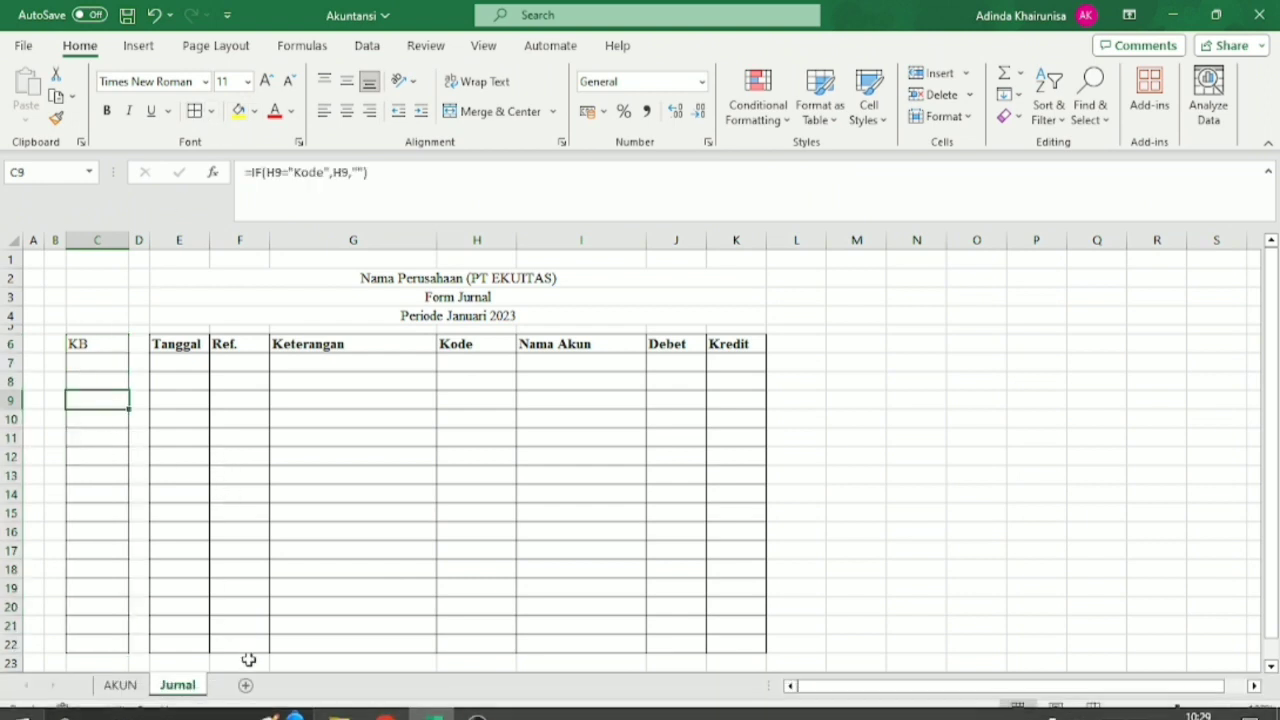
Add a new worksheet after Jurnal and name it Buku Besar.
left_click(249, 691)
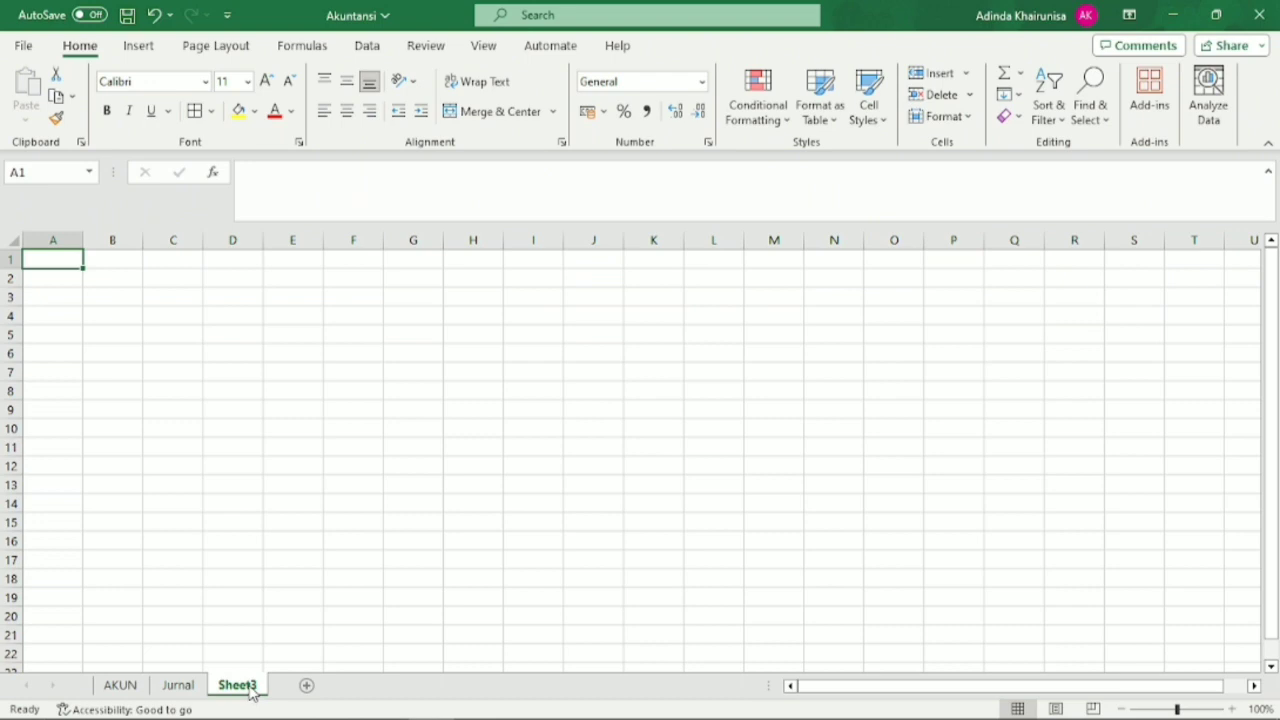
double_click(240, 686)
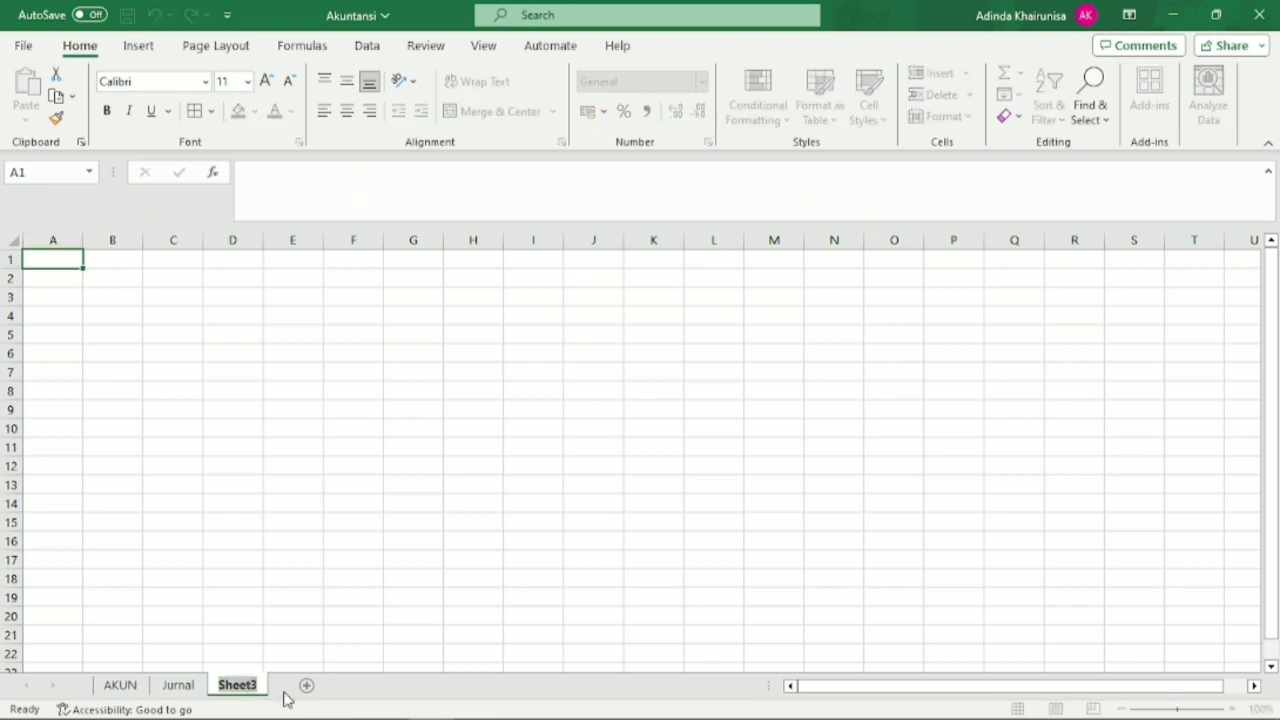
type("BU")
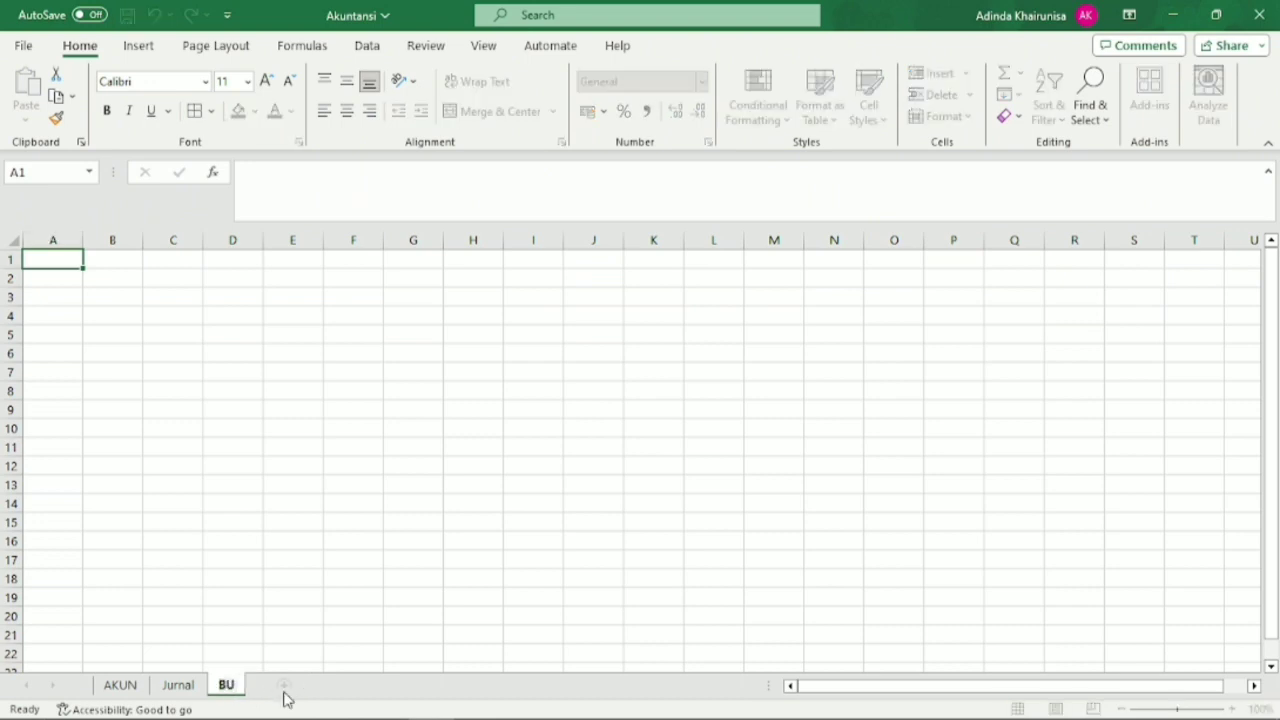
key("BackSpace")
type("uku Bs")
key("BackSpace")
type("esar")
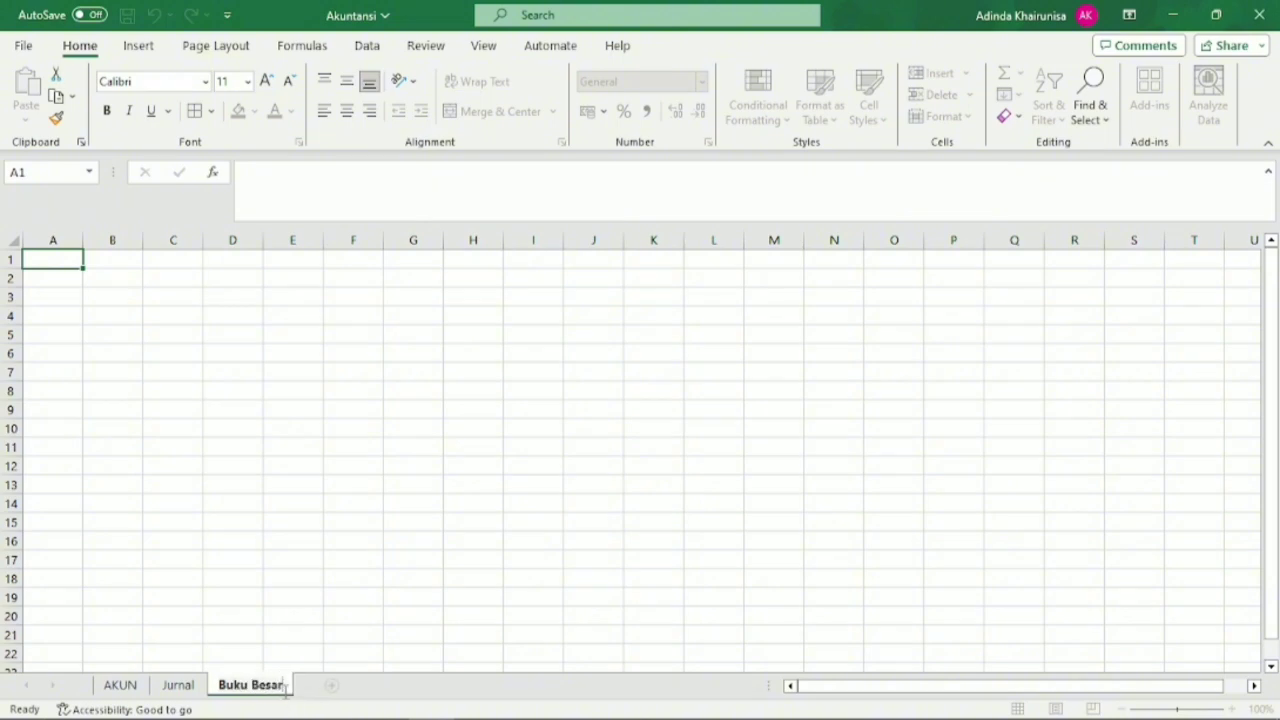
left_click(286, 560)
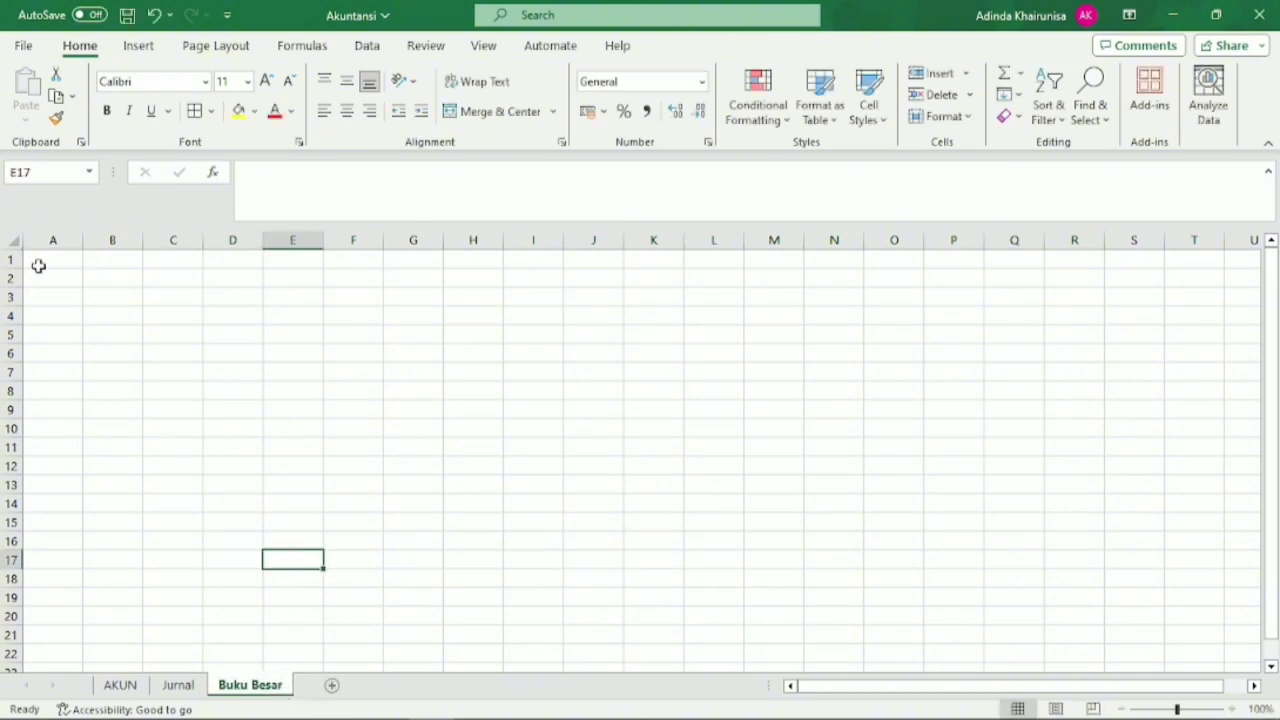
Set the font of the entire Buku Besar sheet to Times New Roman and narrow column A.
left_click(14, 241)
left_click(205, 81)
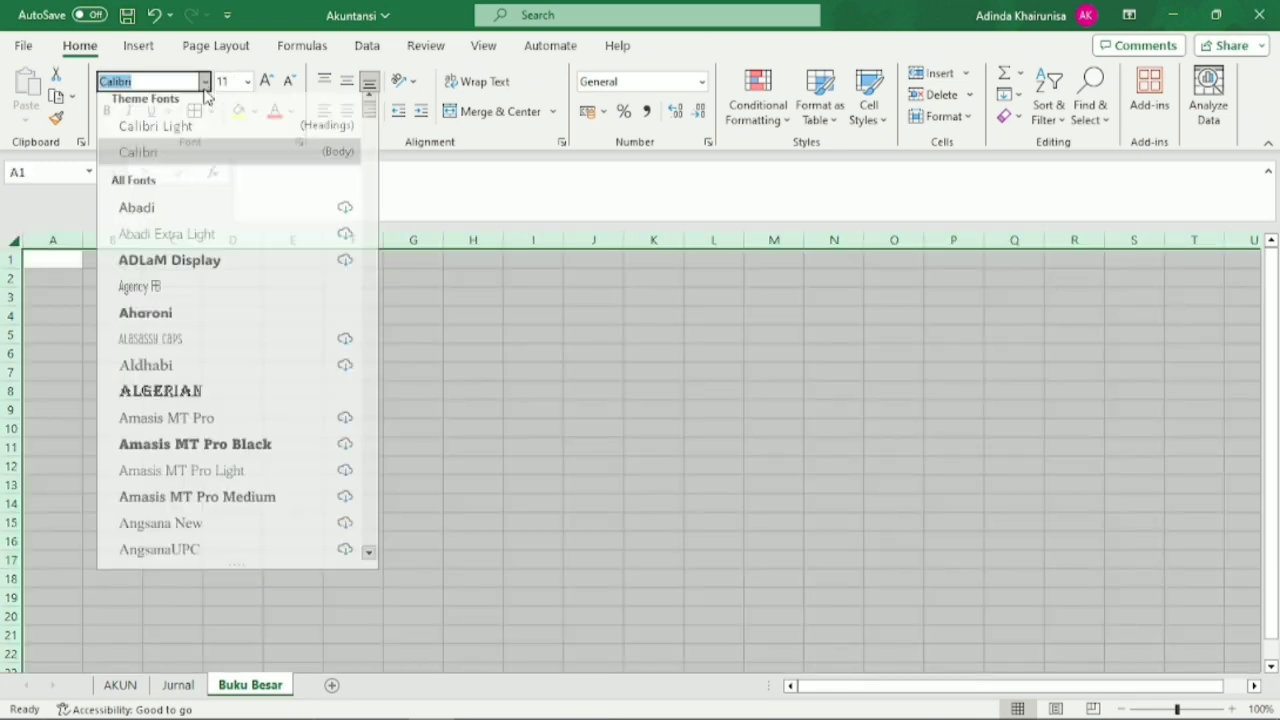
type("Times New Roman")
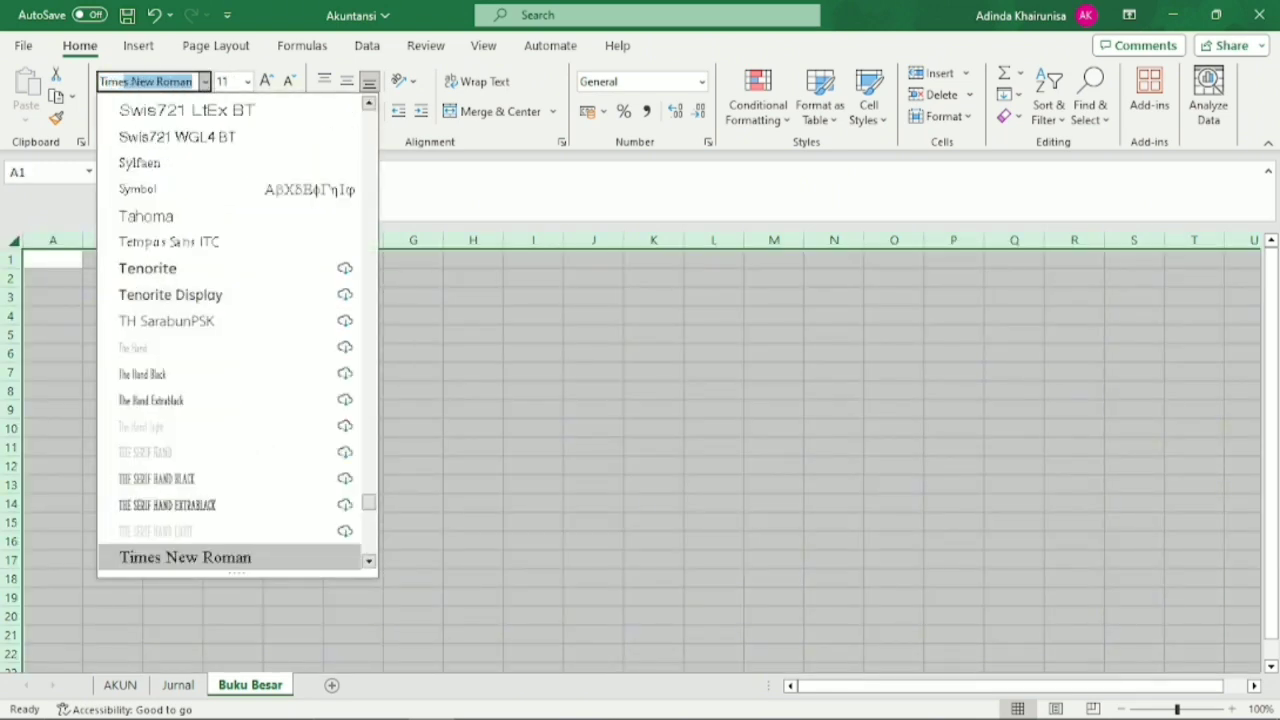
left_click(265, 556)
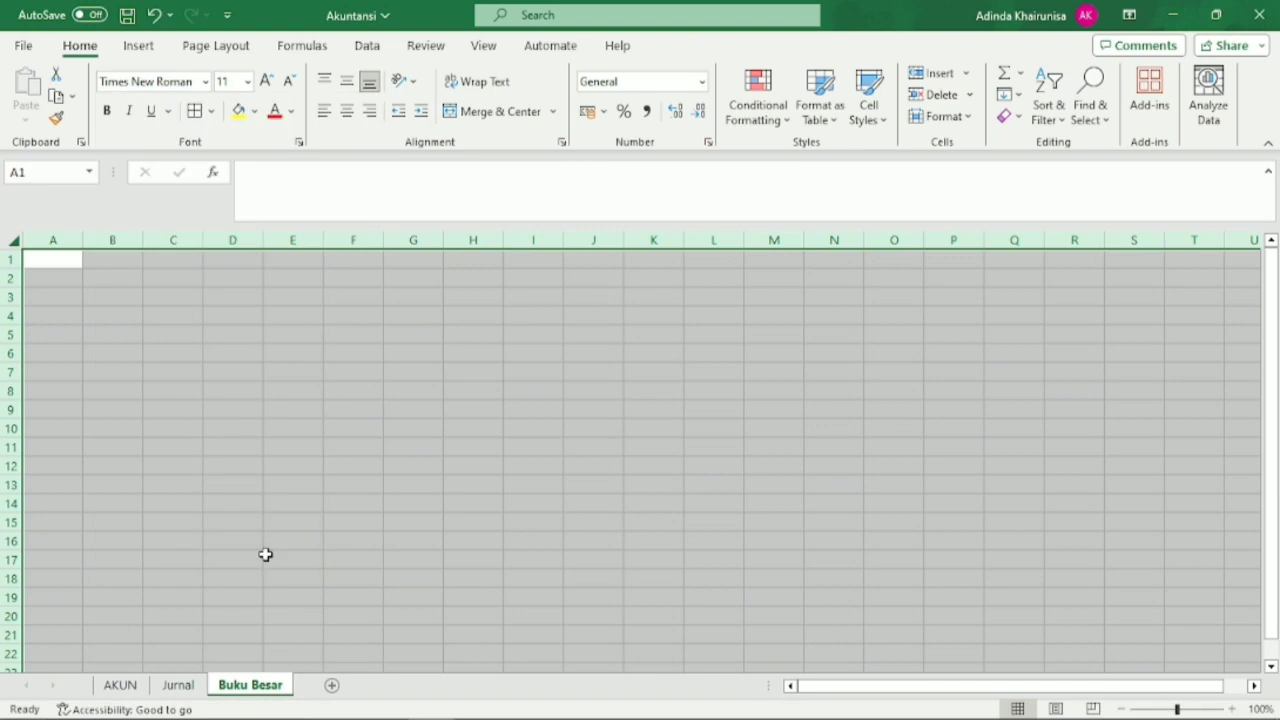
left_click(264, 556)
left_click_drag(82, 241, 46, 276)
Enter the title Nama Perusahaan (PT EKUITAS) in B2 of the Buku Besar sheet.
left_click(71, 278)
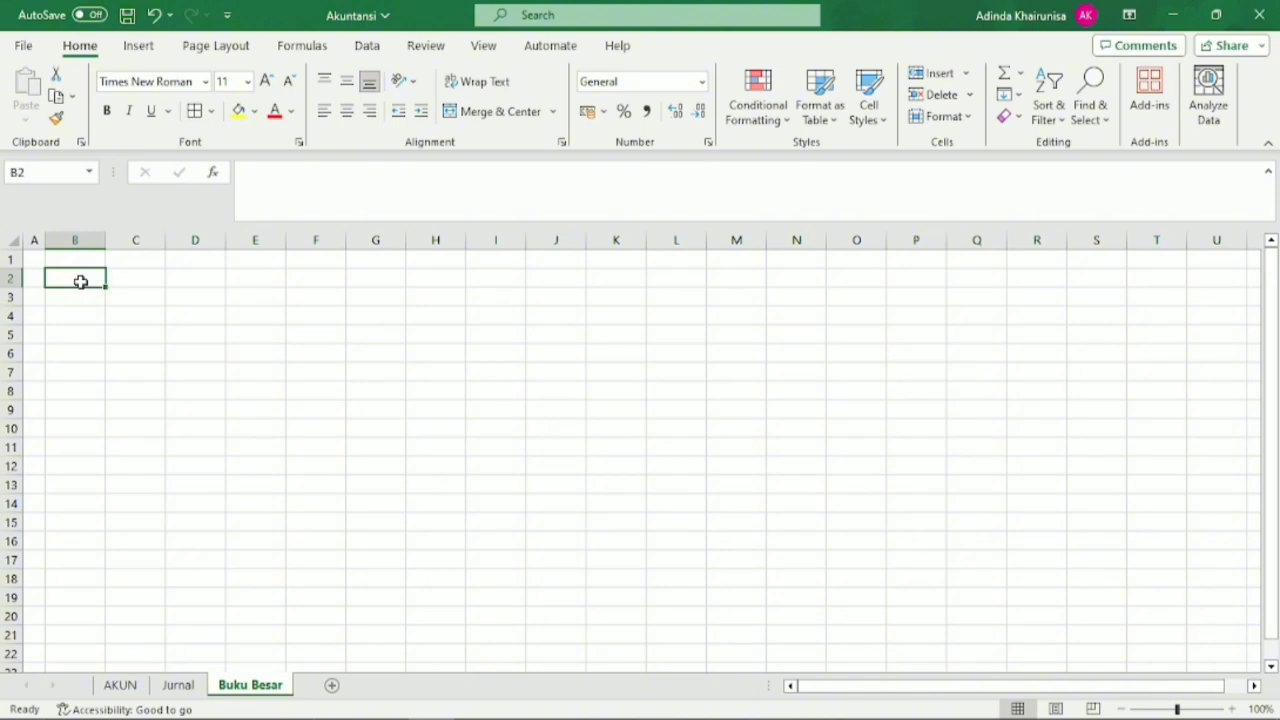
type("N")
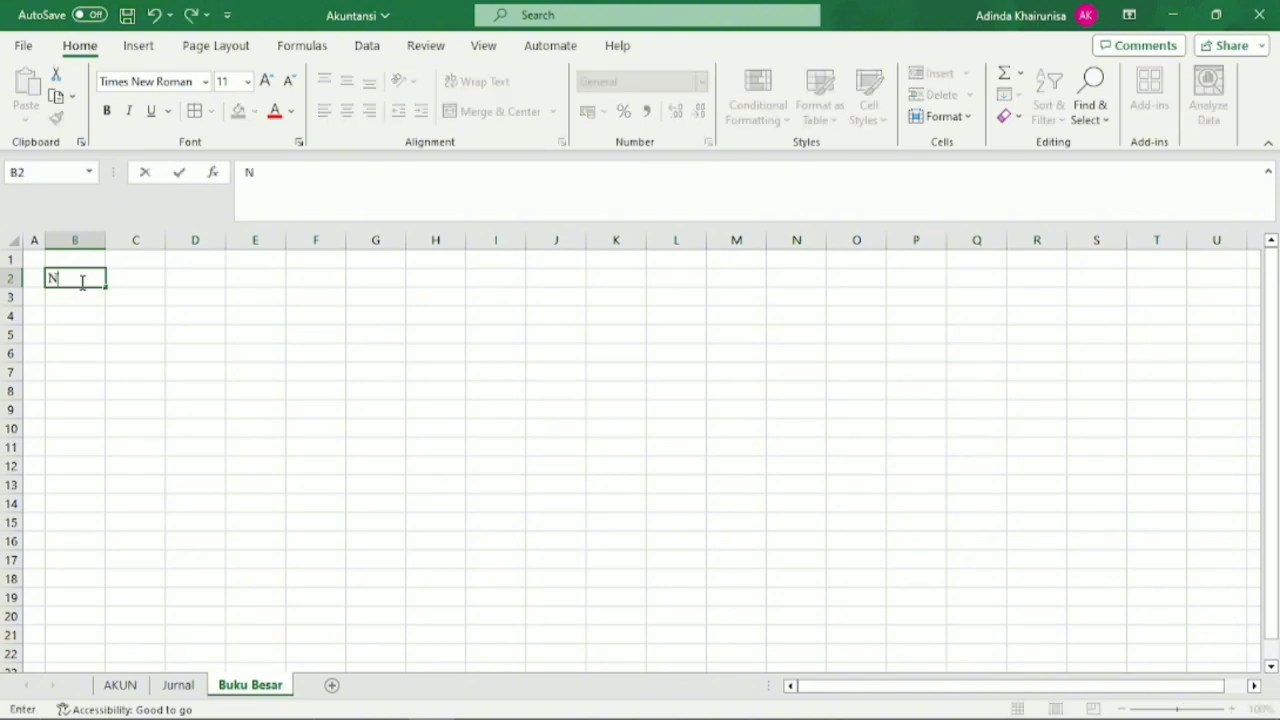
type("ama Perusahaan")
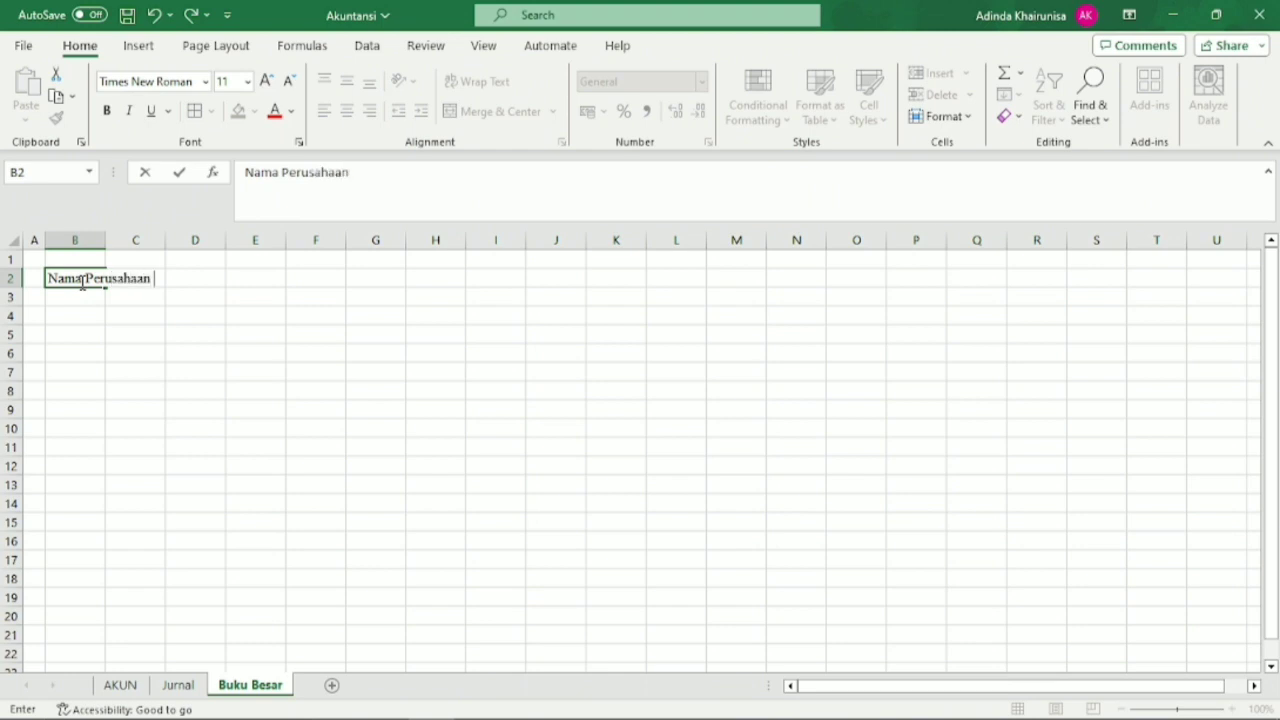
type(" (PT EKUITAS")
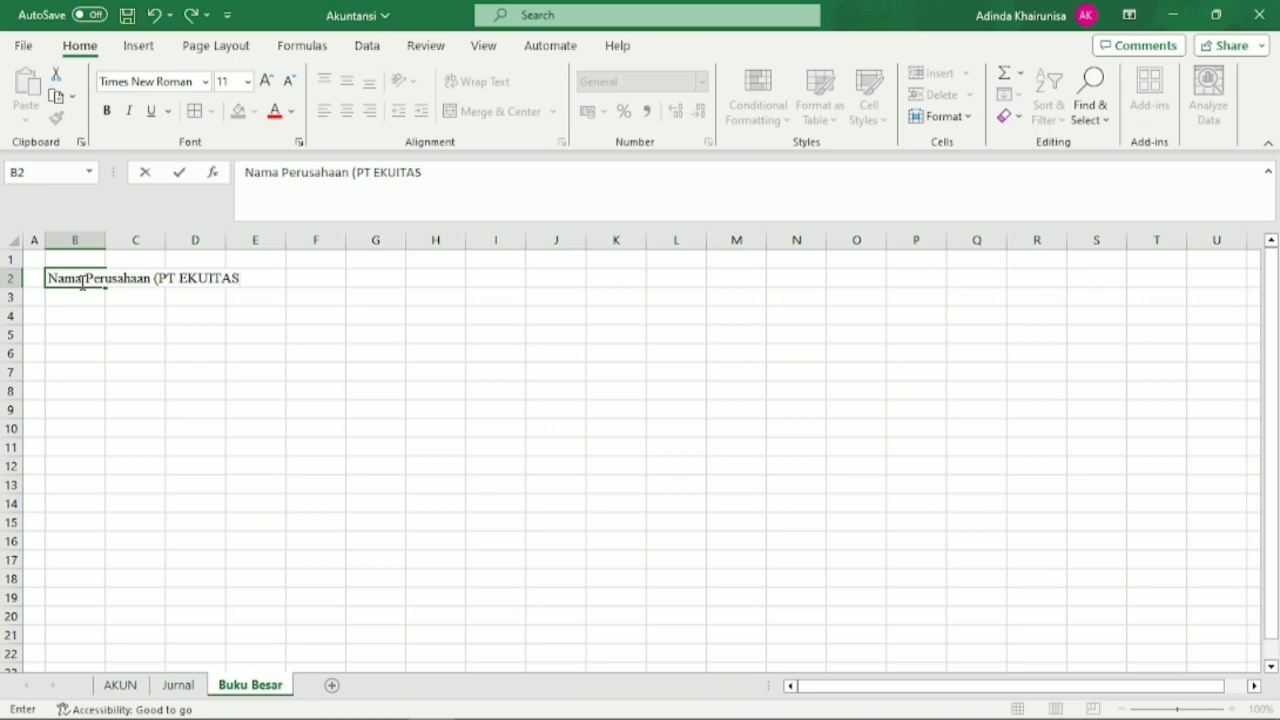
type("0")
key("BackSpace")
type(")")
key("Return")
Enter the remaining heading lines Buku Besar, Akun and Periode Januari 2023 in B3:B5.
type("BU")
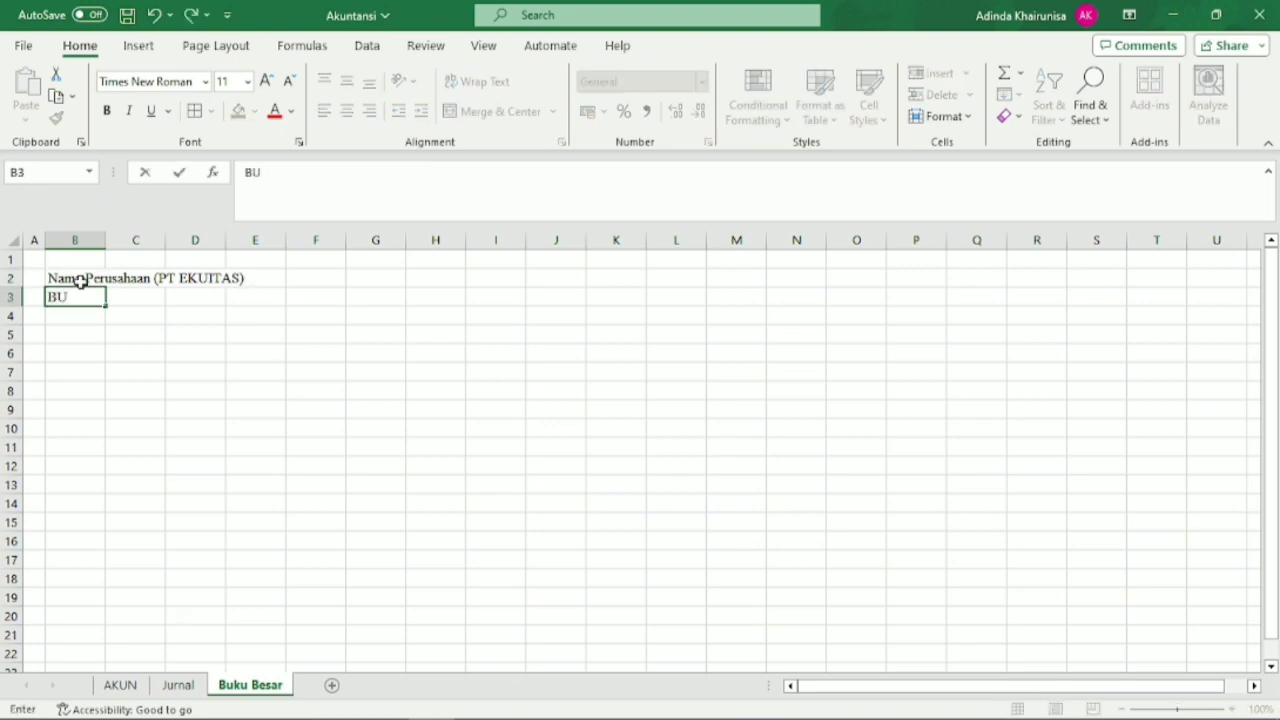
key("BackSpace")
type("uku Besar")
key("Return")
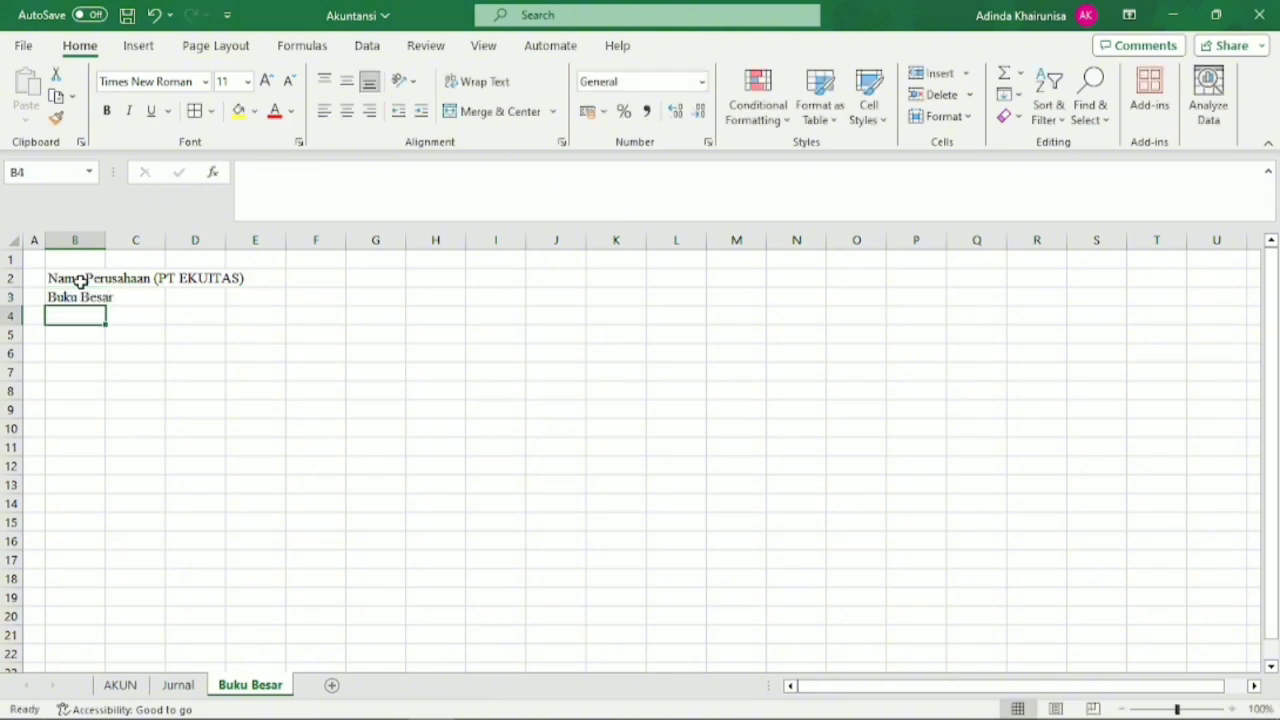
type("Akun")
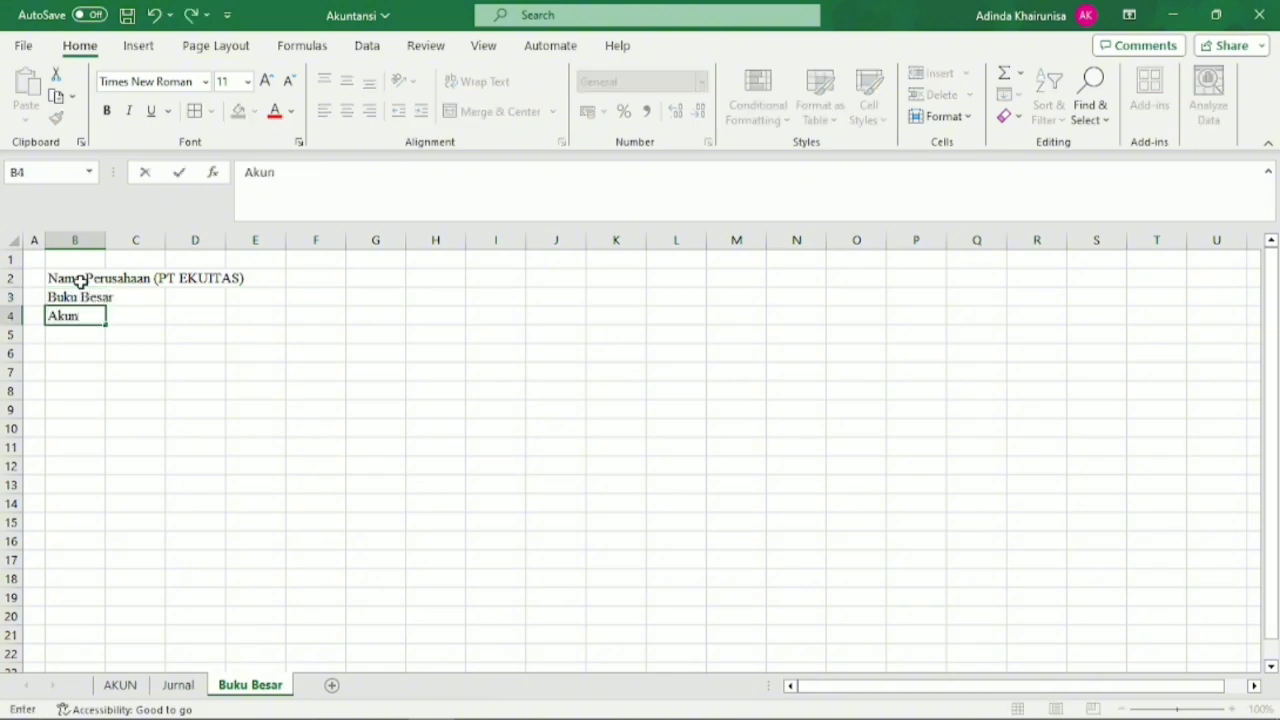
key("Return")
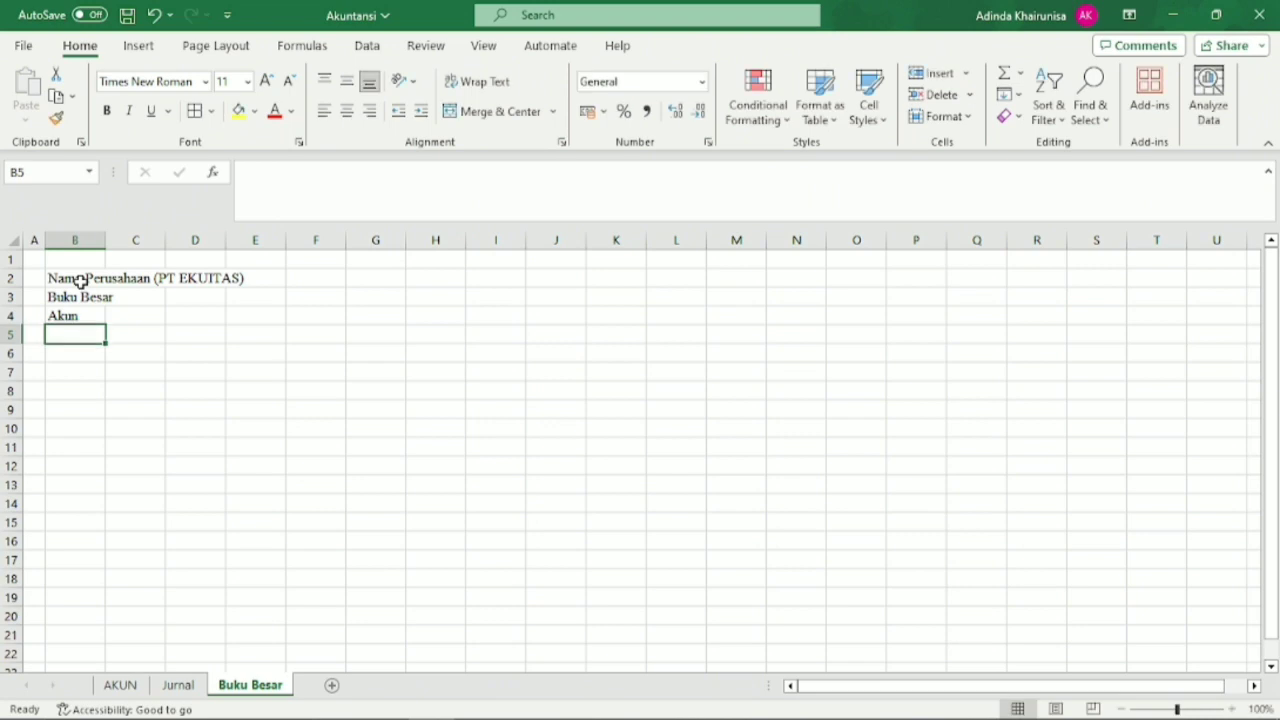
type("Perio")
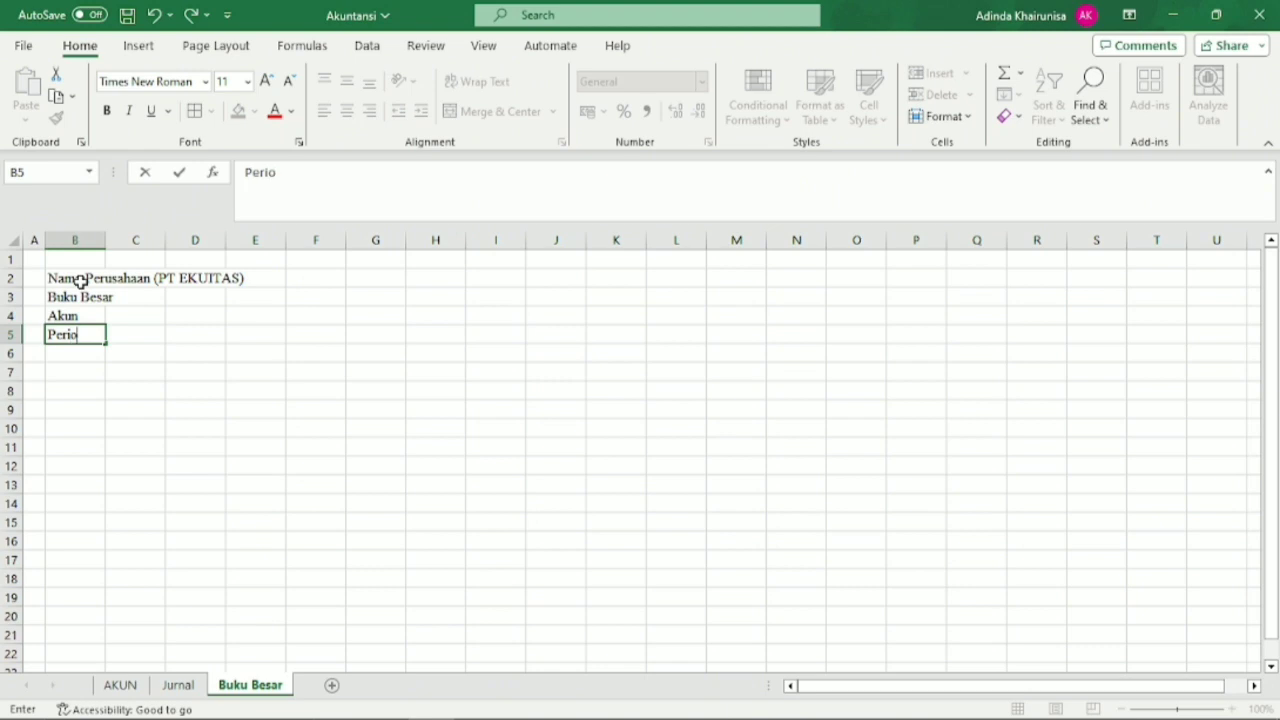
type("de Januari 2023")
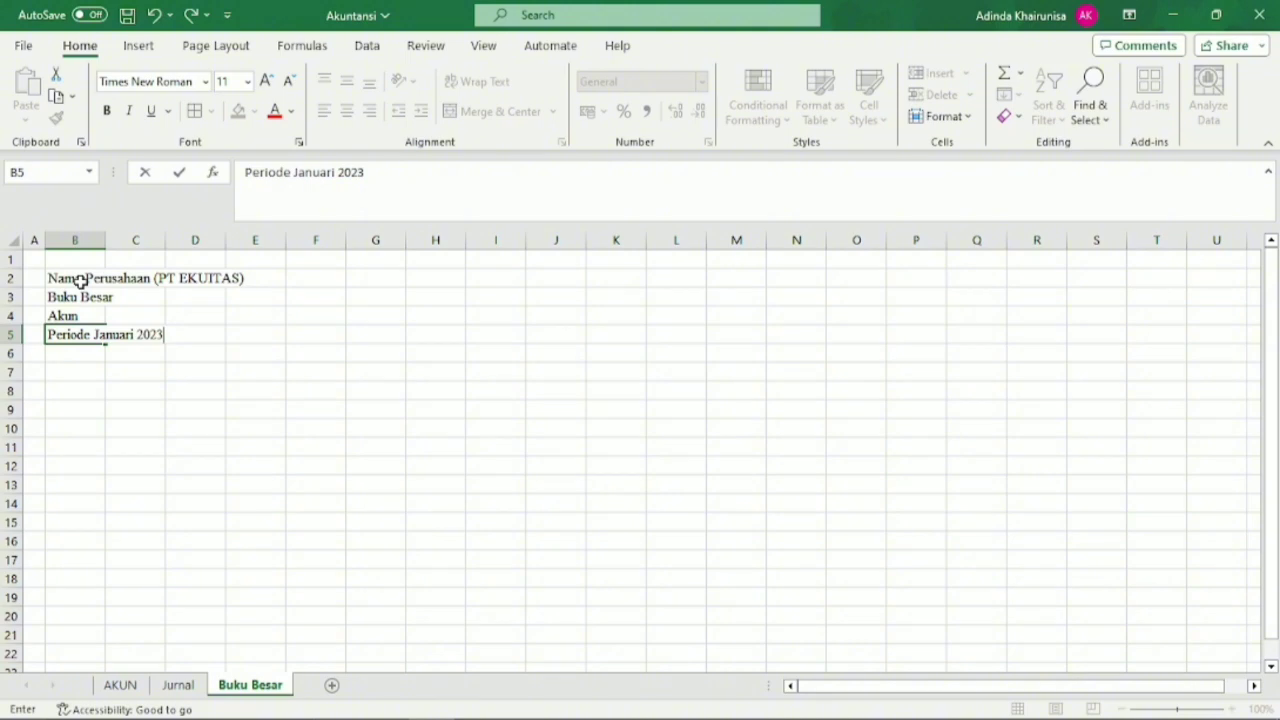
key("Return")
key("Return")
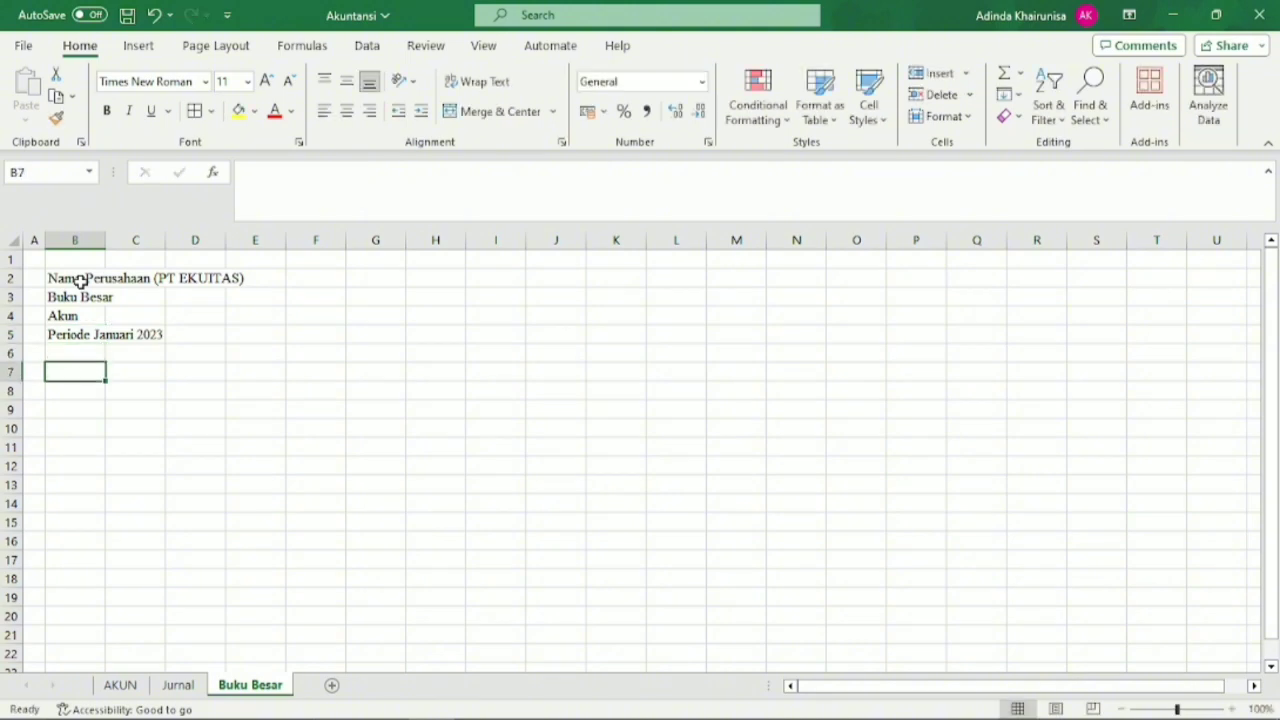
Enter the column headings No, Tanggal, Ref. and Keterangan in B7:E7.
type("No")
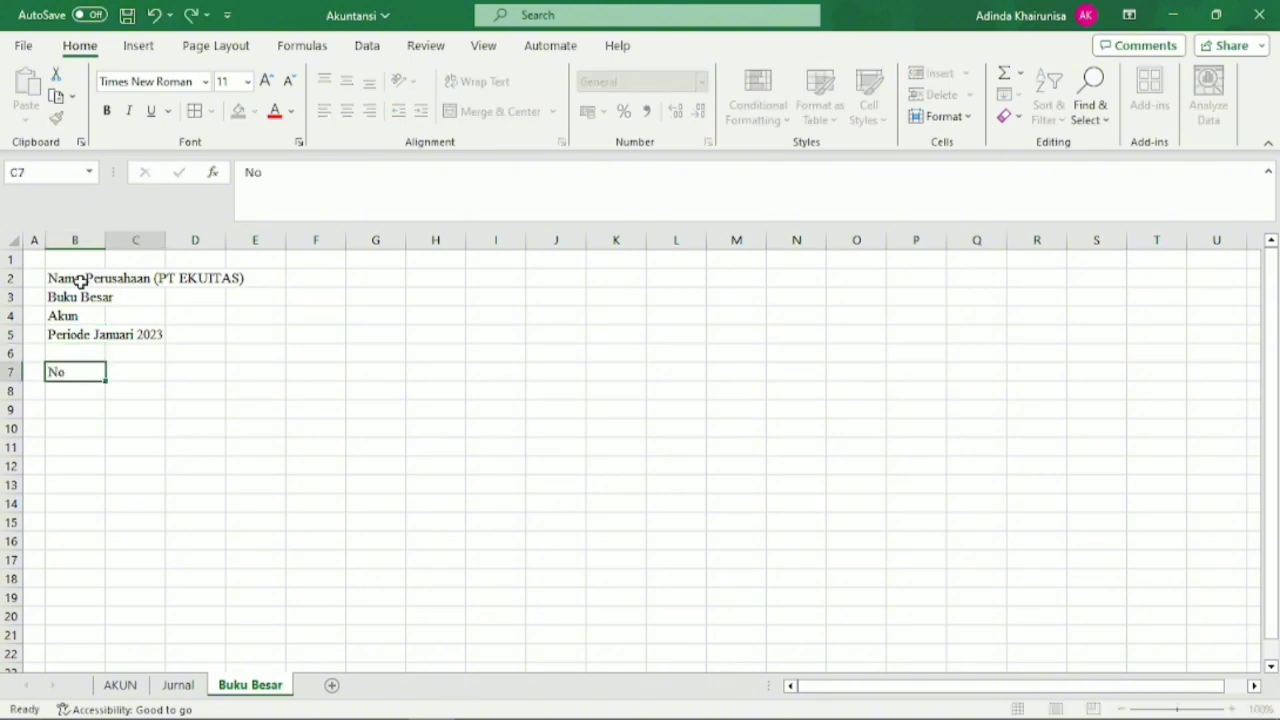
key("Tab")
type("Tang")
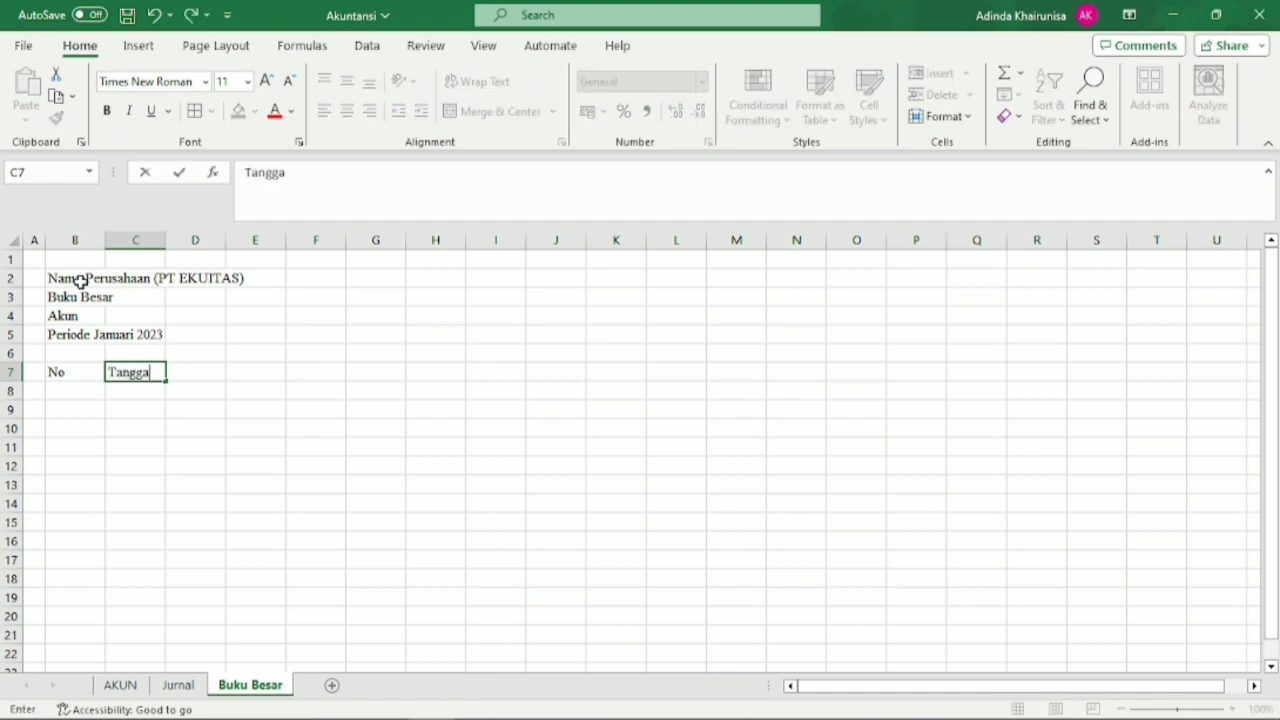
type("gal")
key("Tab")
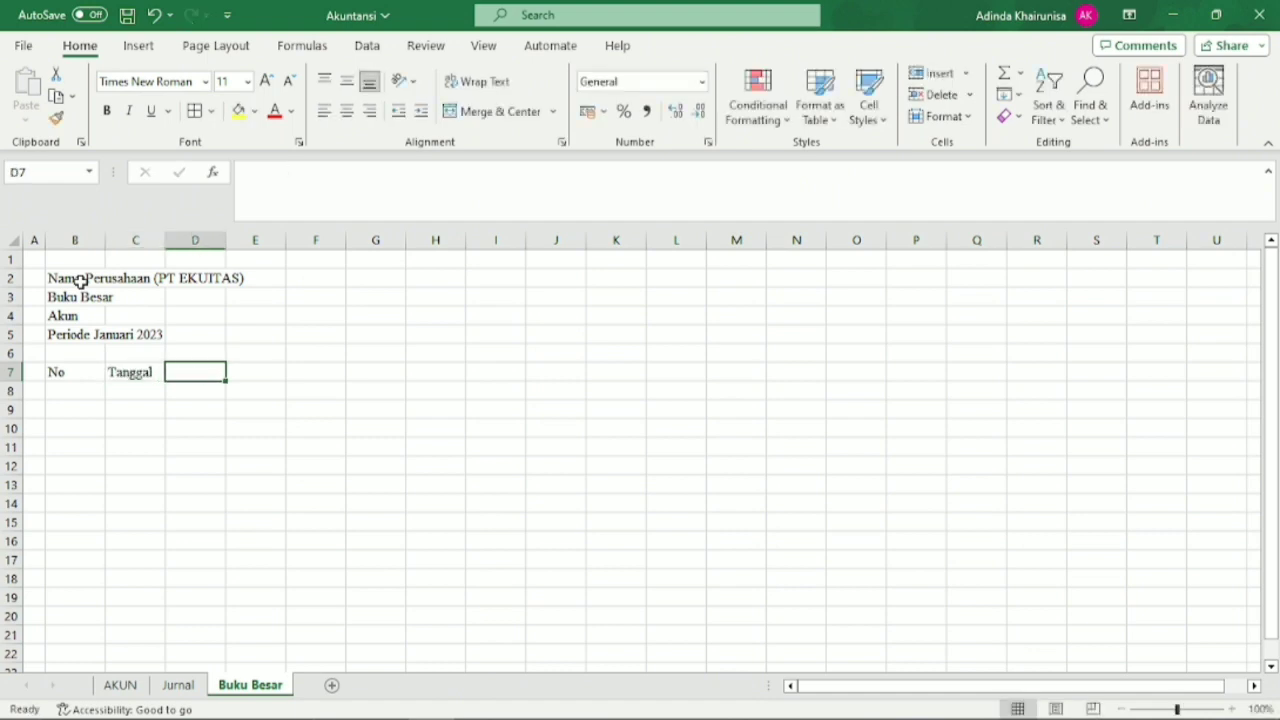
type("Ref.")
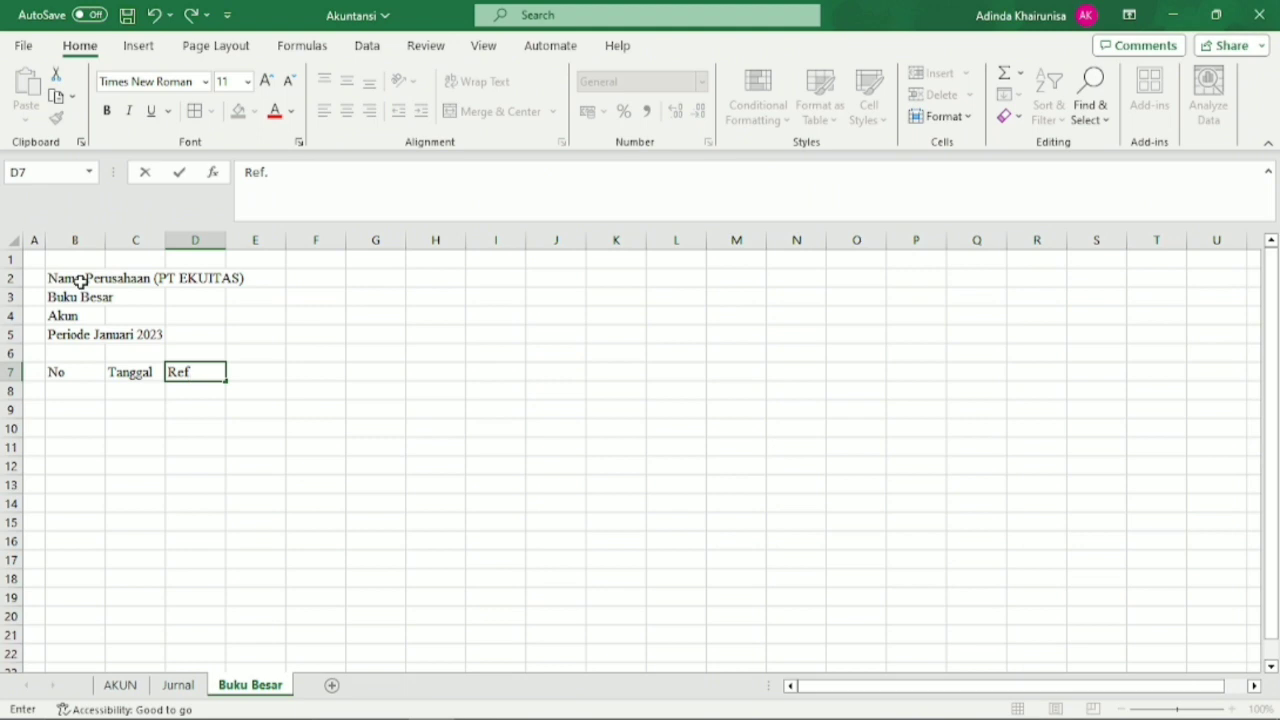
key("Tab")
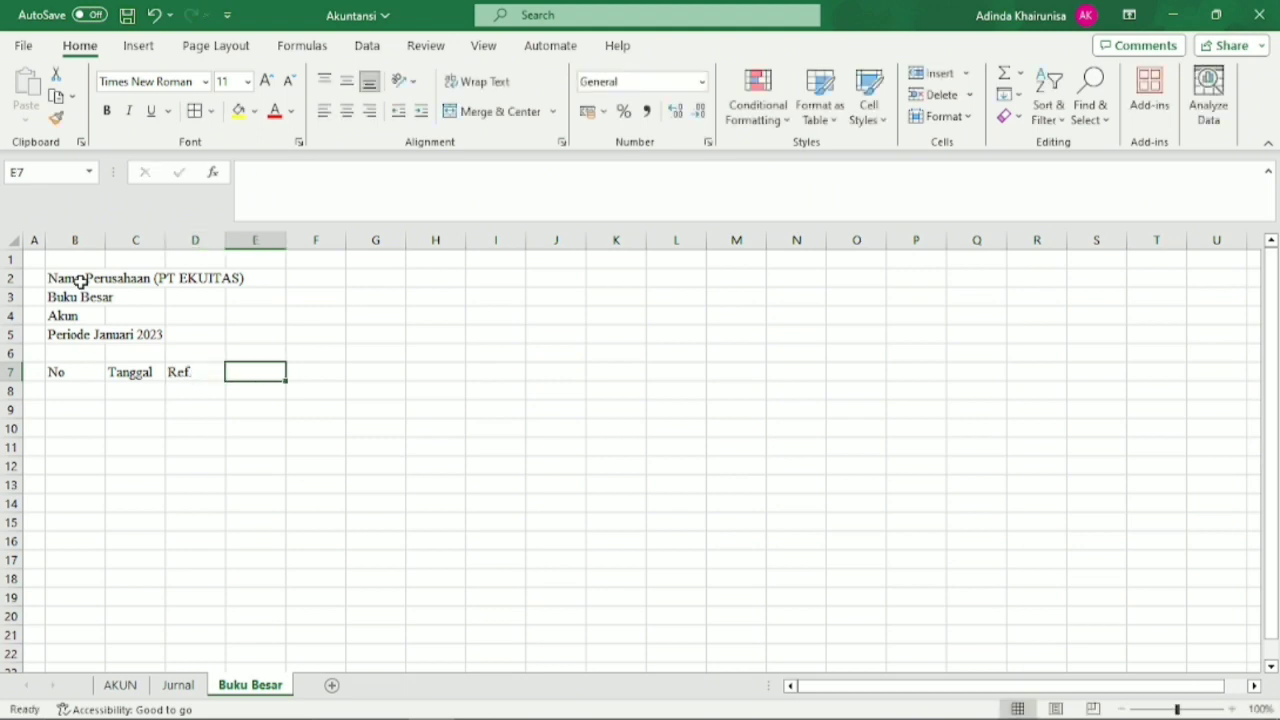
type("Kete")
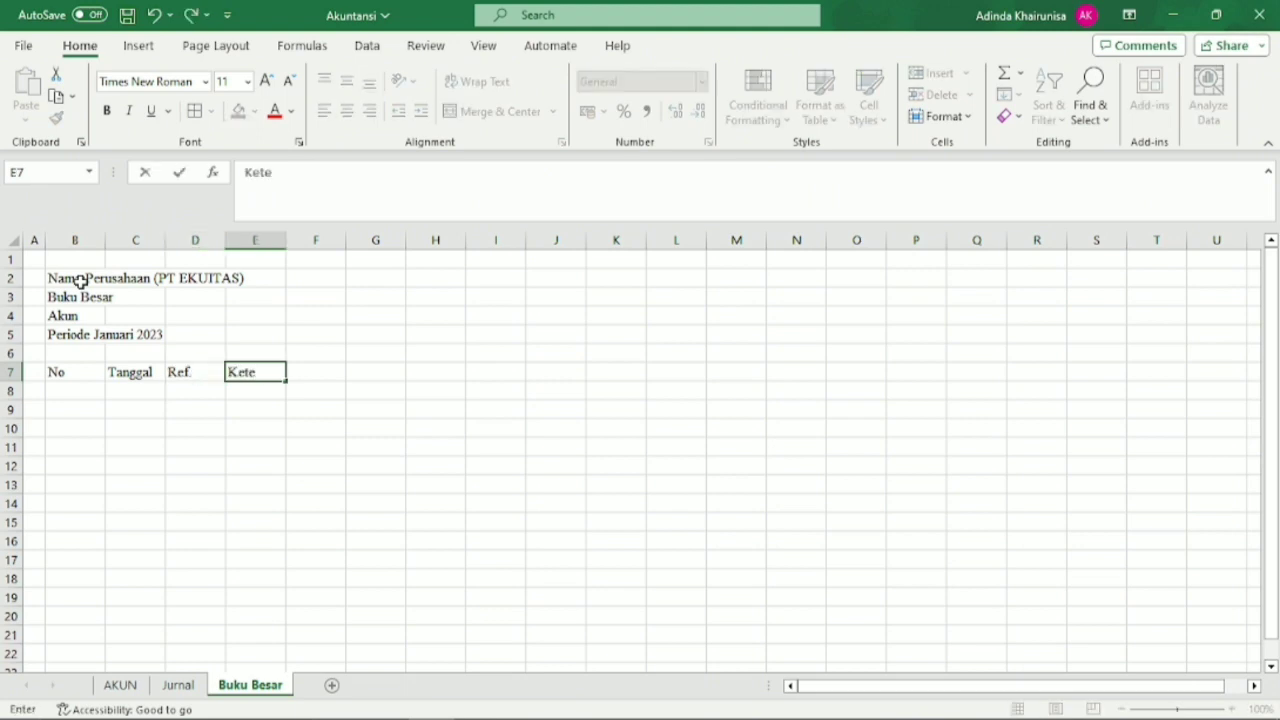
type("rangan")
key("Tab")
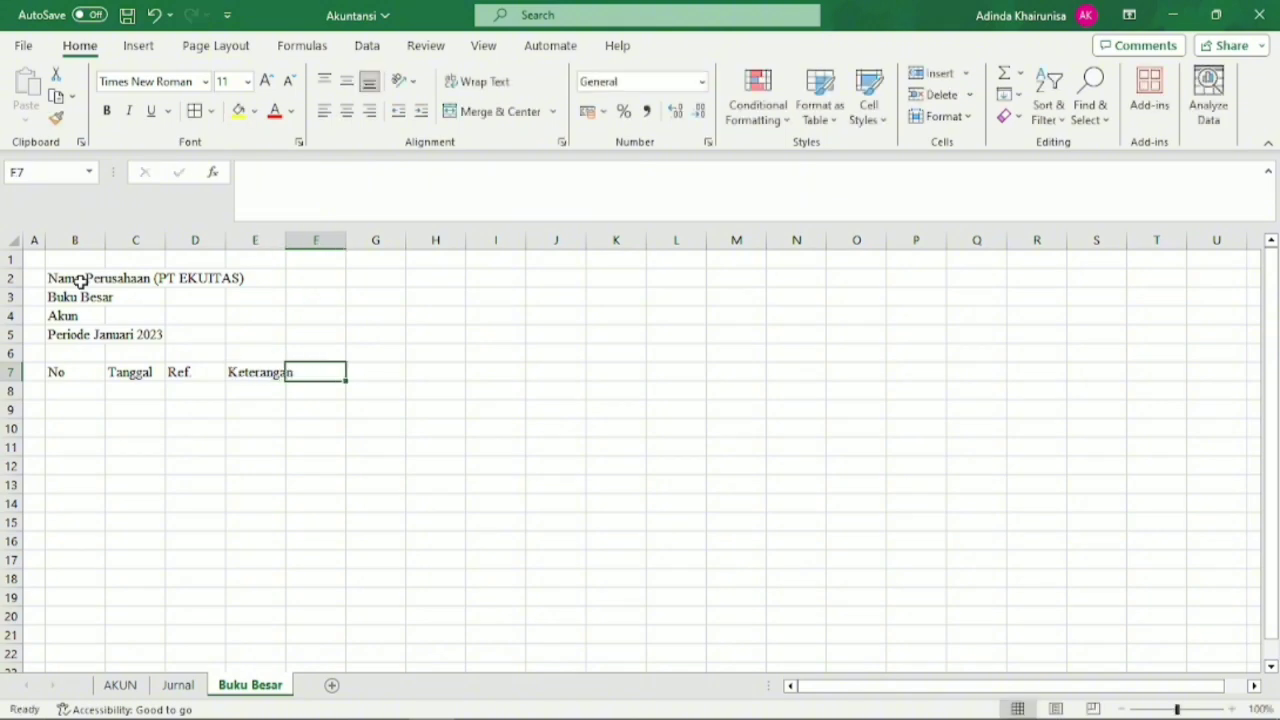
Enter the column headings Debet, Kredit and Saldo in F7:H7.
type("Debet")
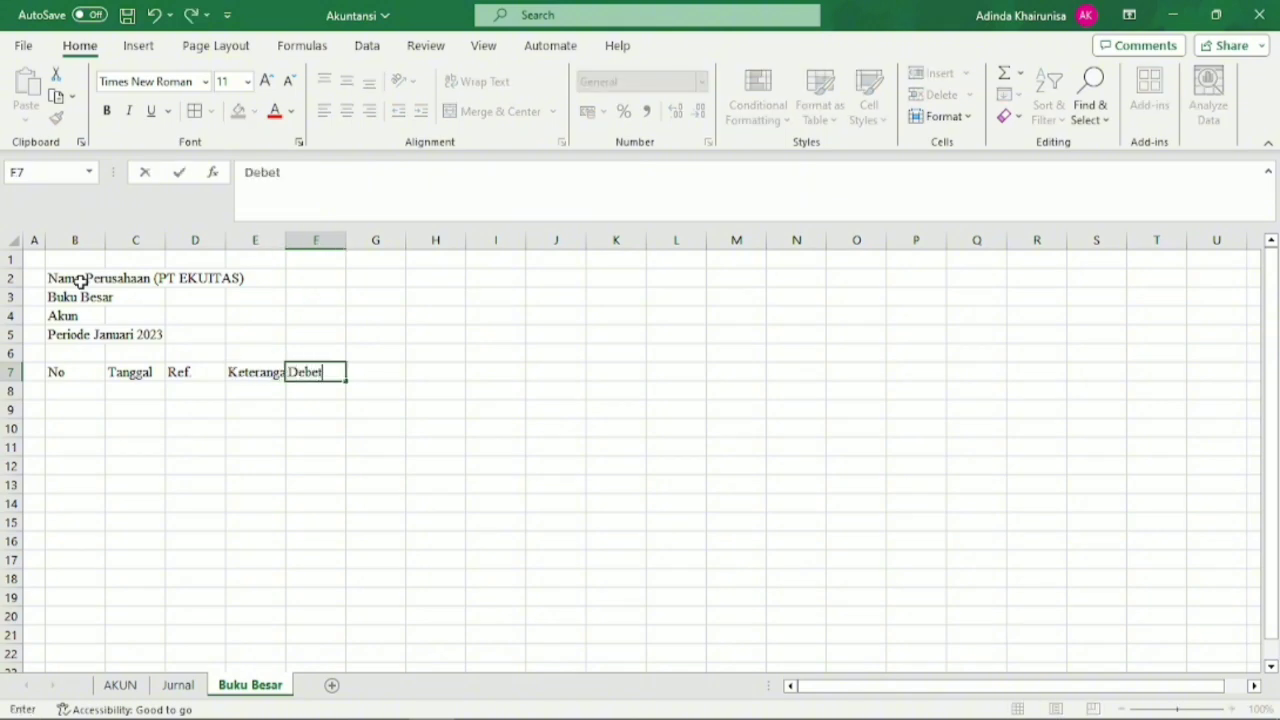
key("Tab")
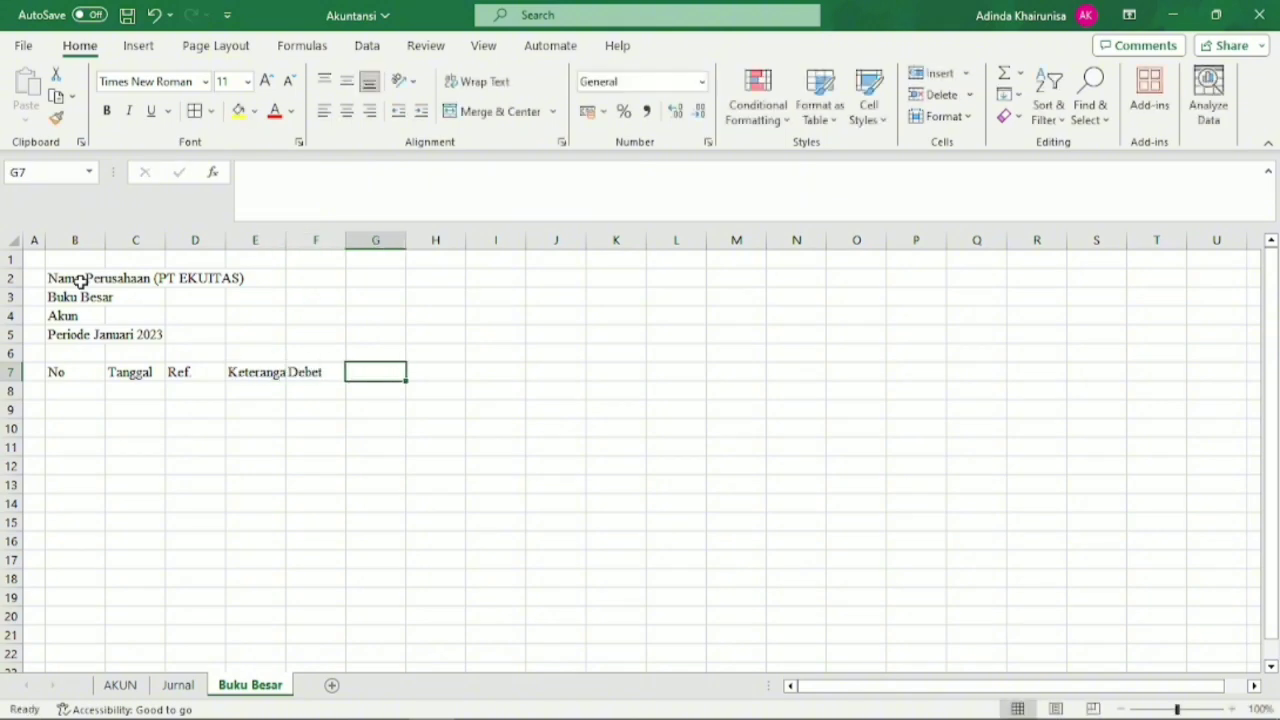
type("Kredit")
key("Tab")
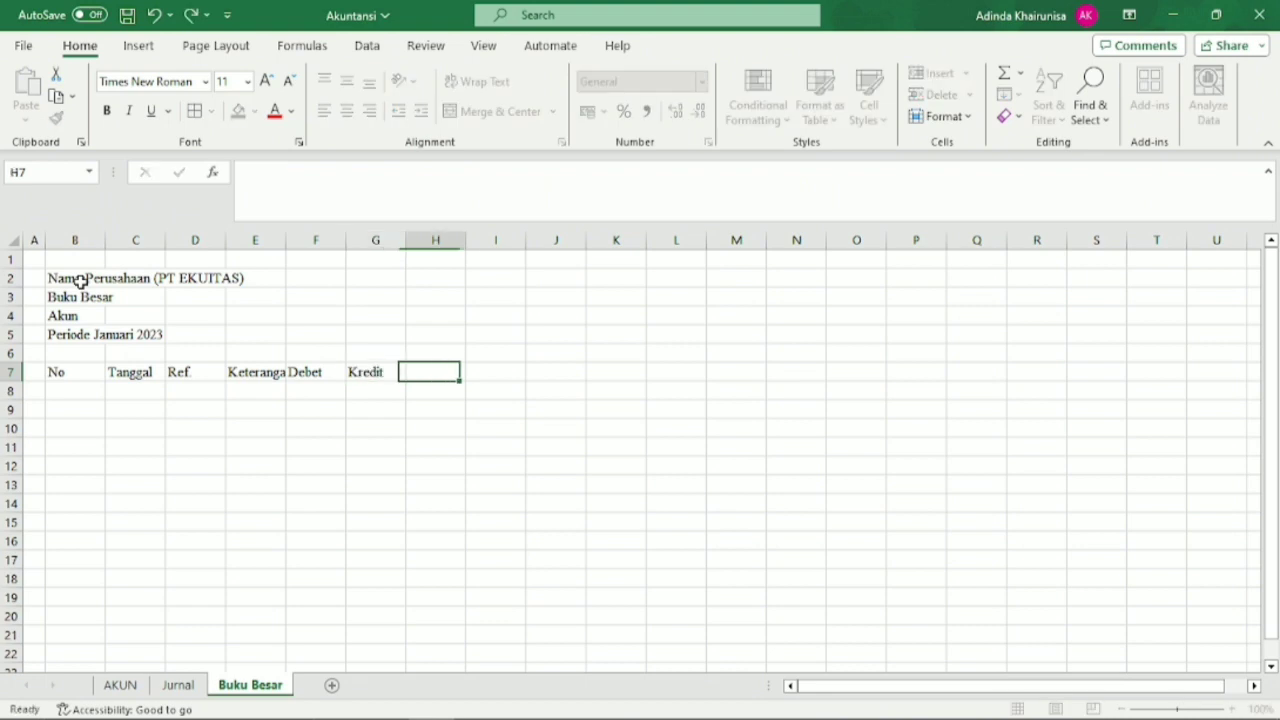
type("Sal")
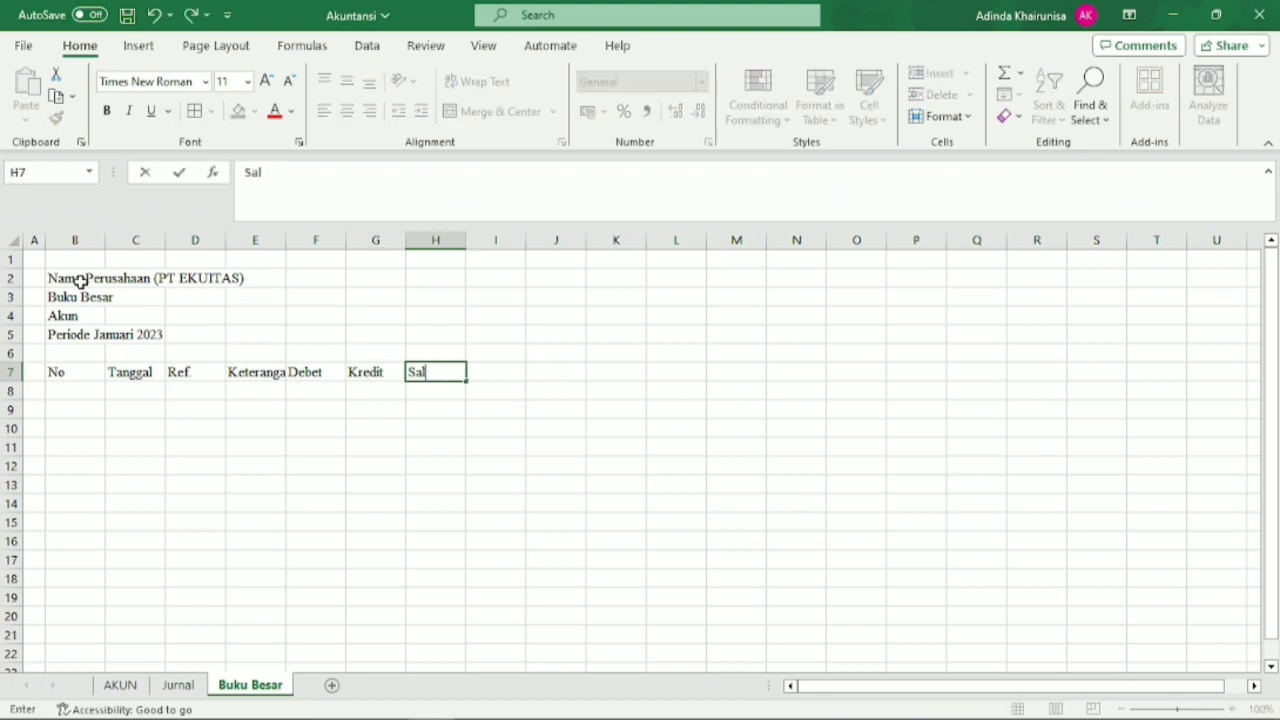
type("do")
Widen column E to give the Keterangan entries more room.
left_click(252, 241)
left_click_drag(286, 246, 379, 246)
left_click(237, 428)
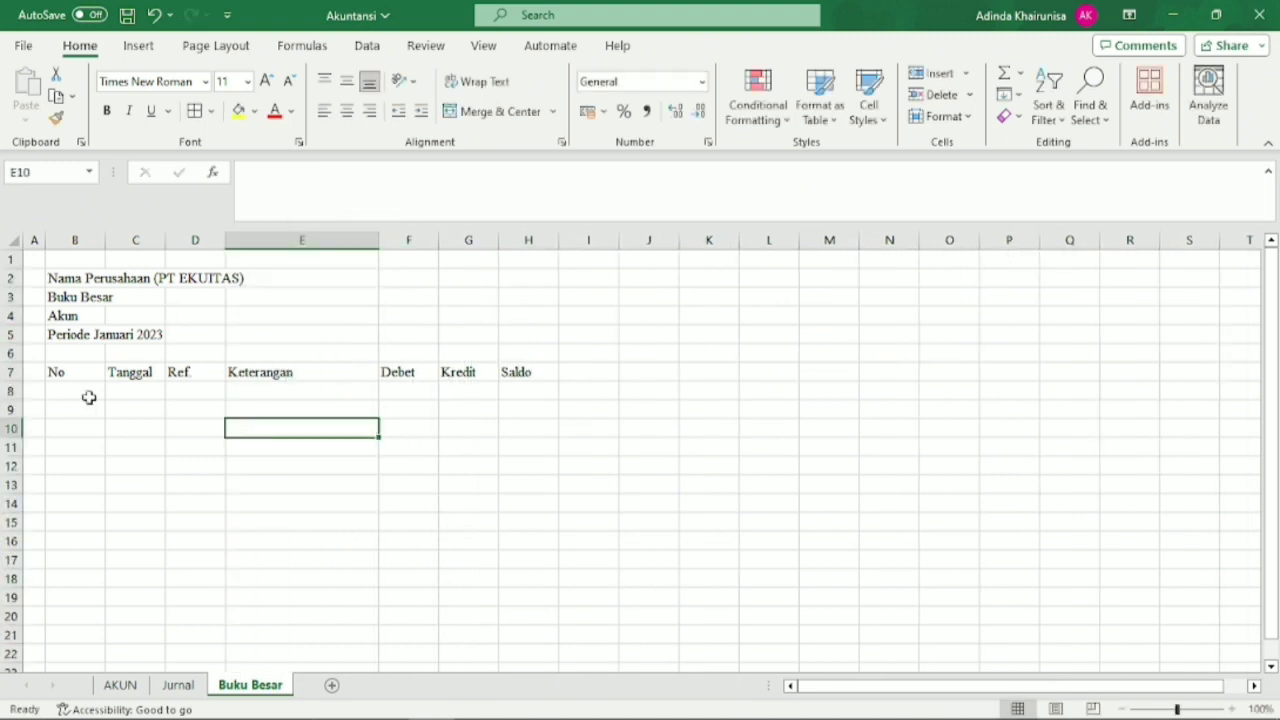
Apply all borders to the table range B7:H22 and bold the headings in B7:H7.
left_click_drag(75, 372, 551, 650)
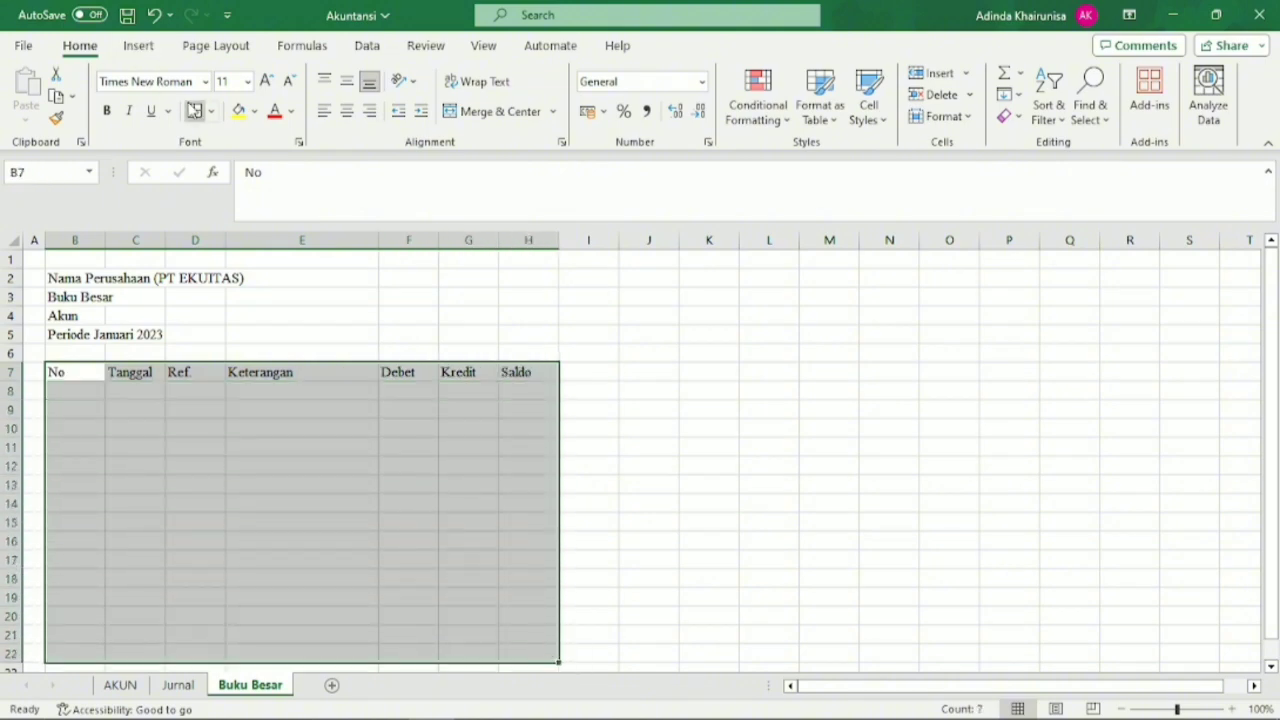
left_click(194, 110)
left_click(251, 503)
left_click_drag(73, 374, 529, 372)
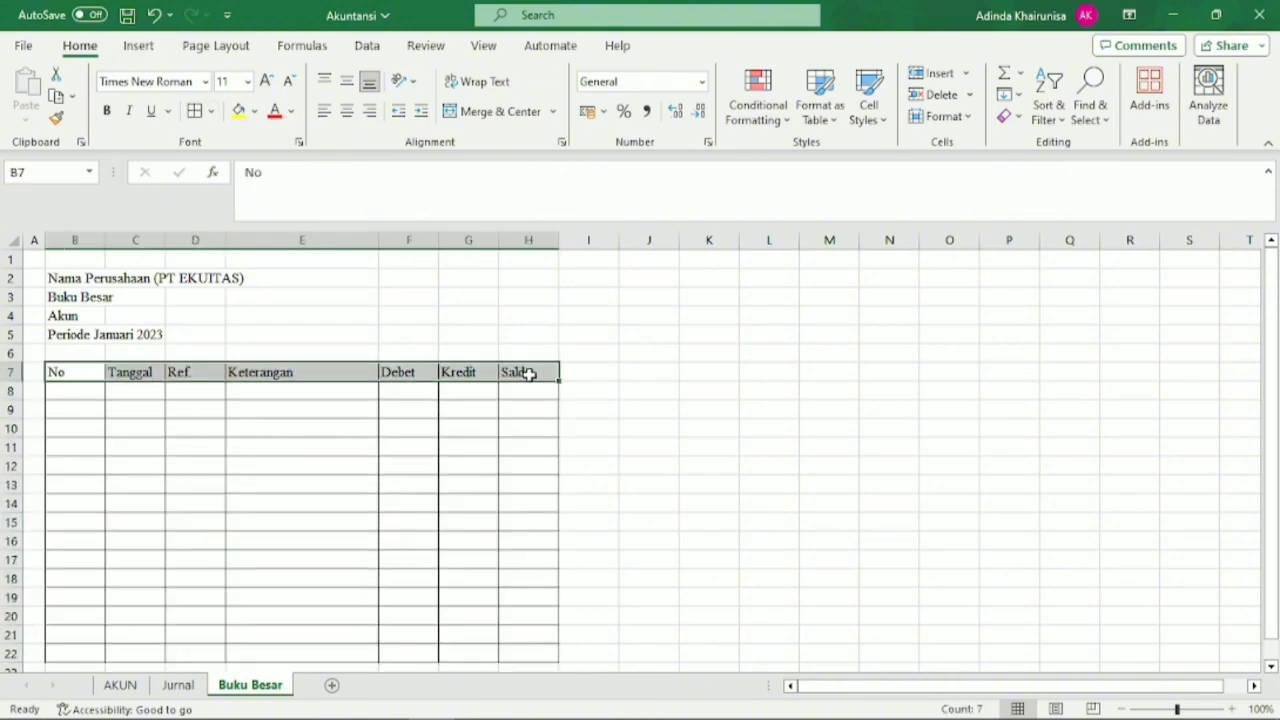
left_click(106, 110)
Merge and center each of the four title lines in rows 2 to 5 across columns B to H.
left_click_drag(65, 279, 534, 278)
left_click(495, 111)
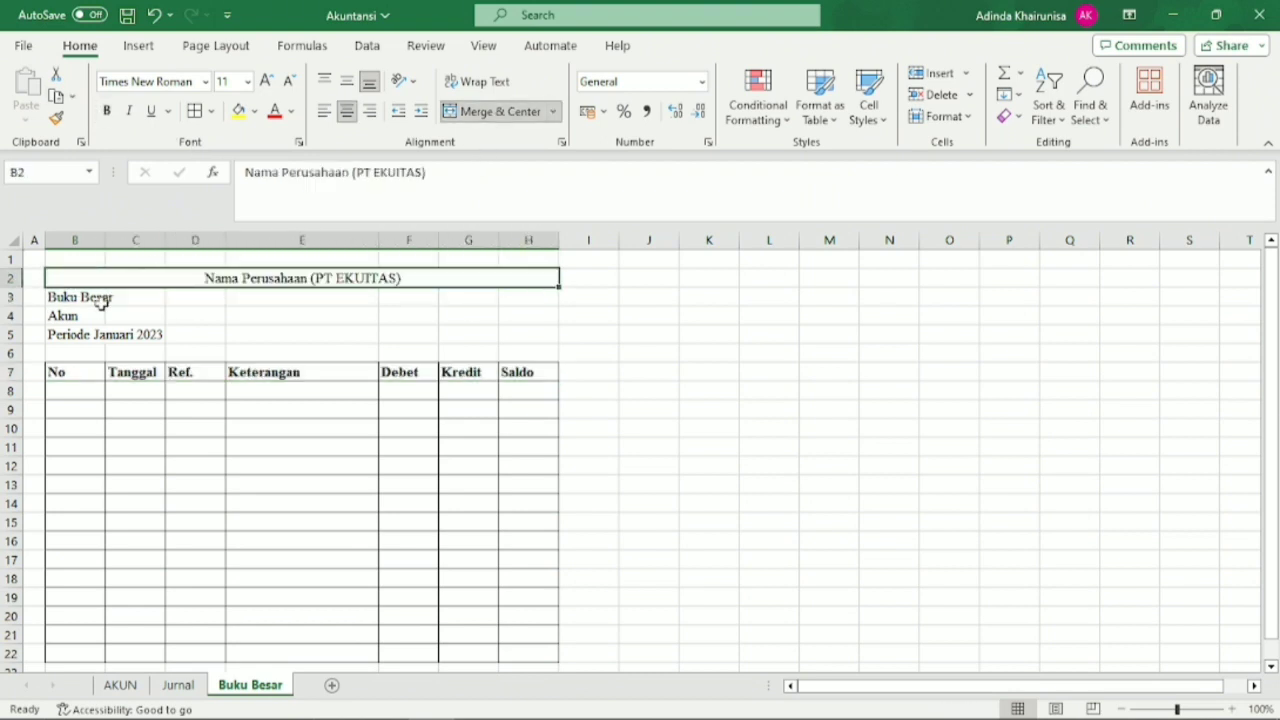
left_click_drag(97, 297, 504, 299)
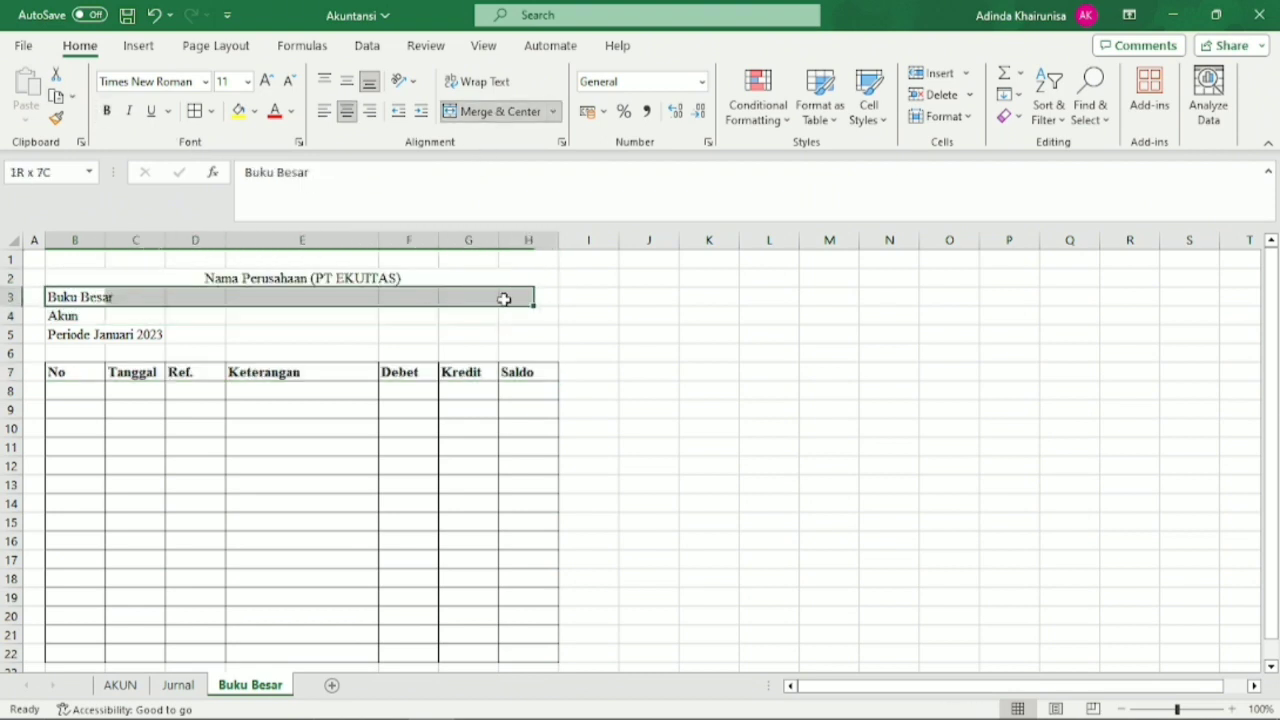
left_click(495, 111)
left_click_drag(97, 313, 506, 318)
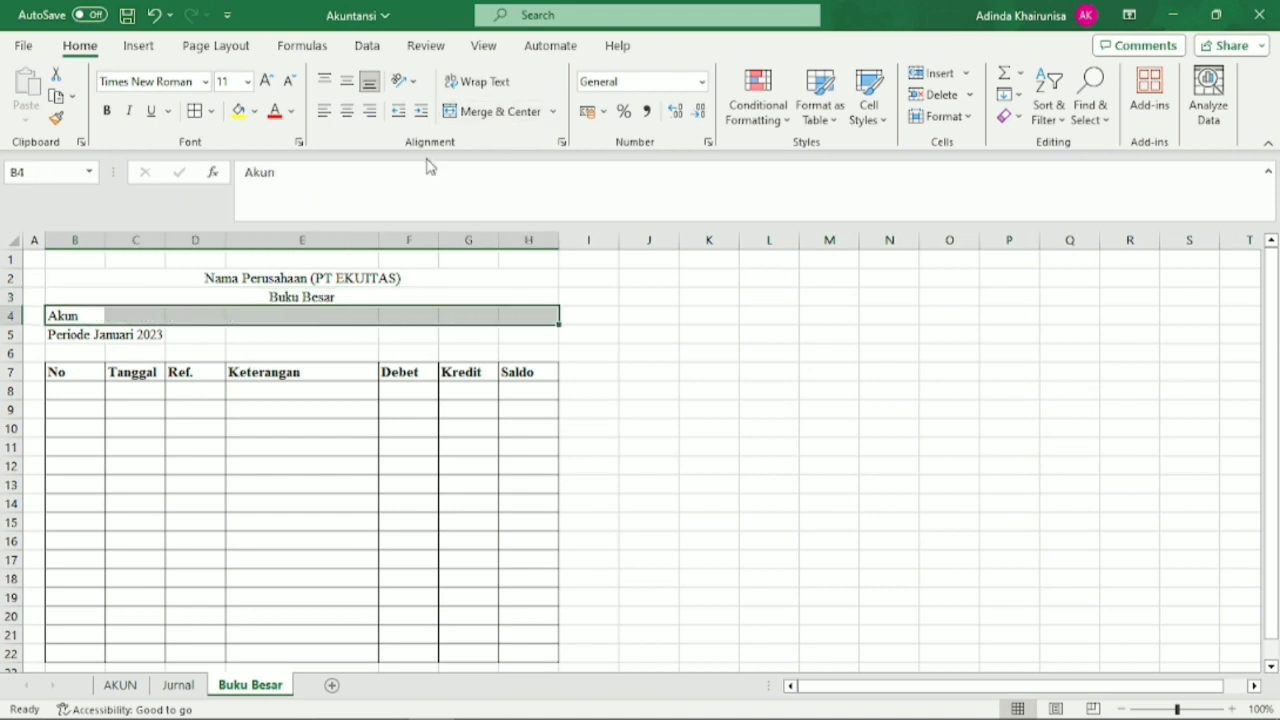
left_click(495, 111)
left_click_drag(86, 339, 500, 331)
left_click(497, 111)
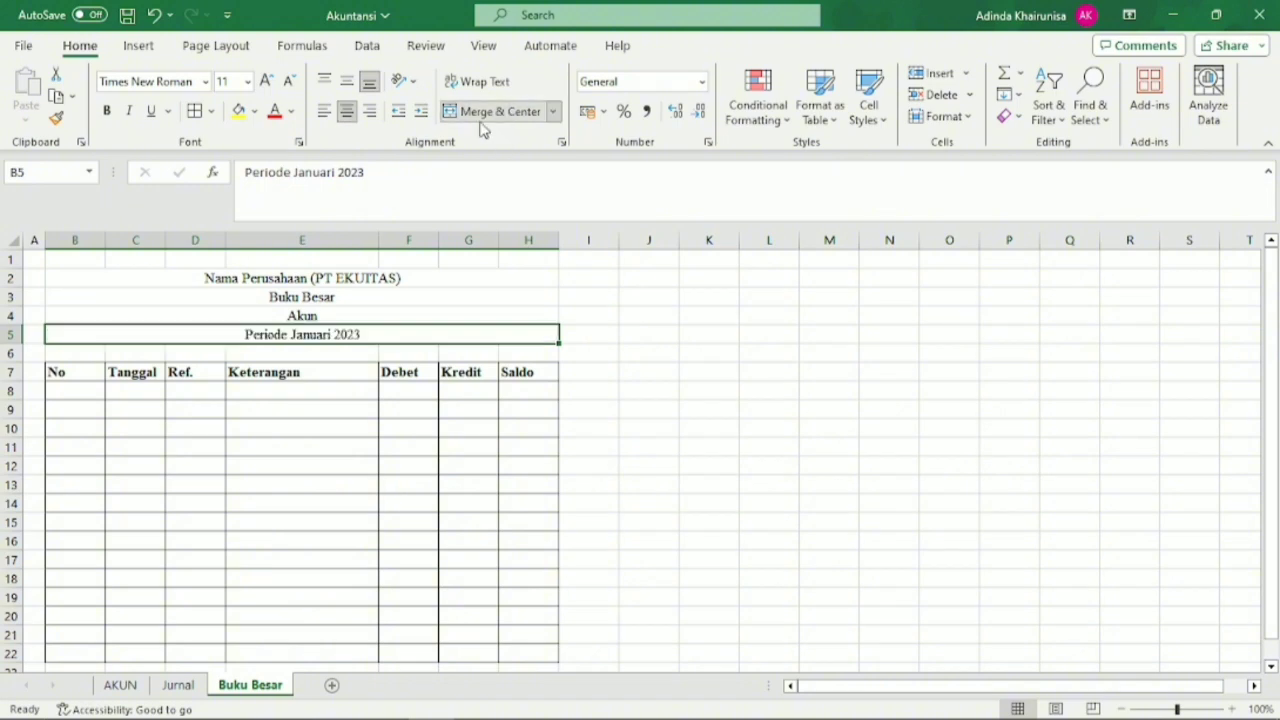
left_click(420, 511)
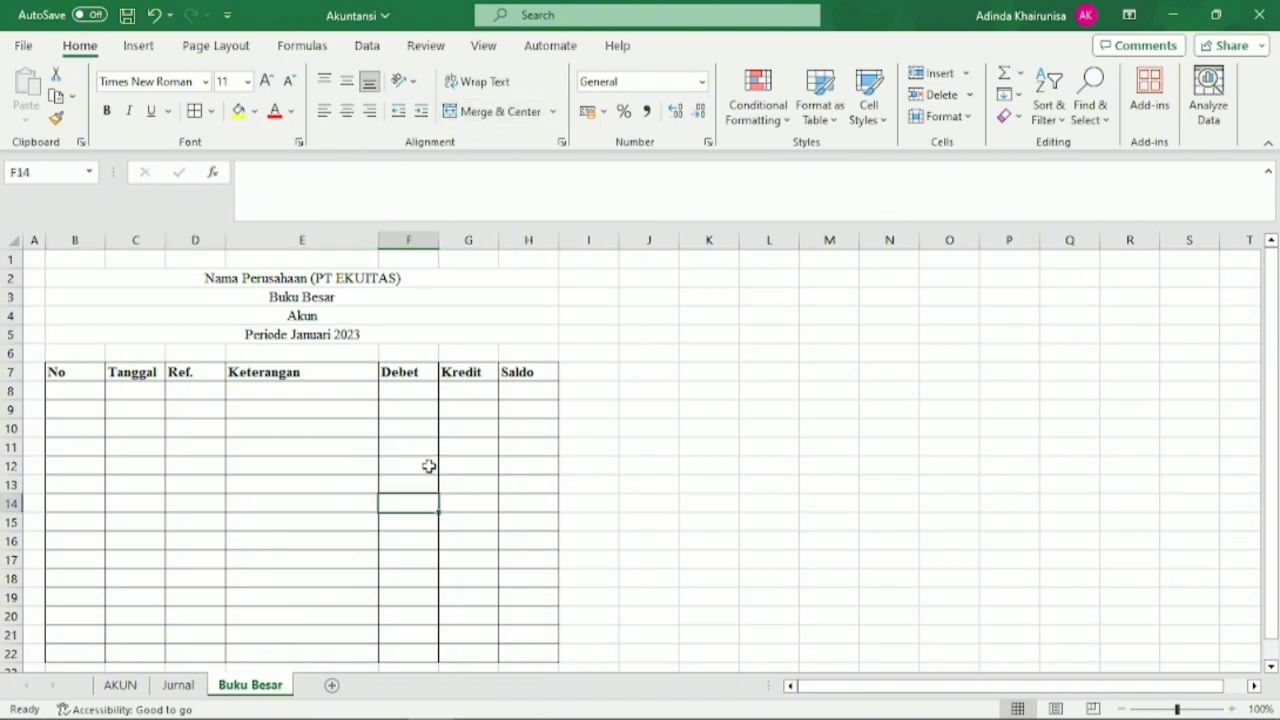
Enter Saldo Awal as the first Keterangan entry in E8 and the number 1 in B9.
left_click(349, 395)
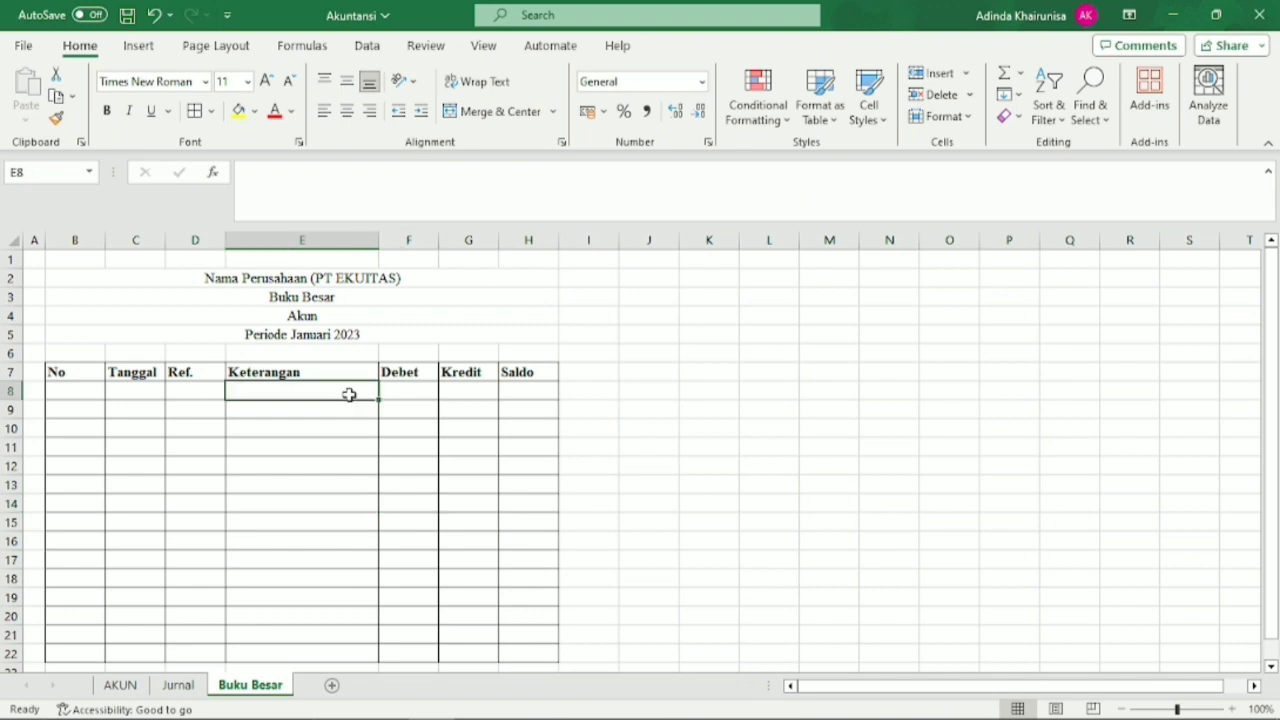
type("Saldo")
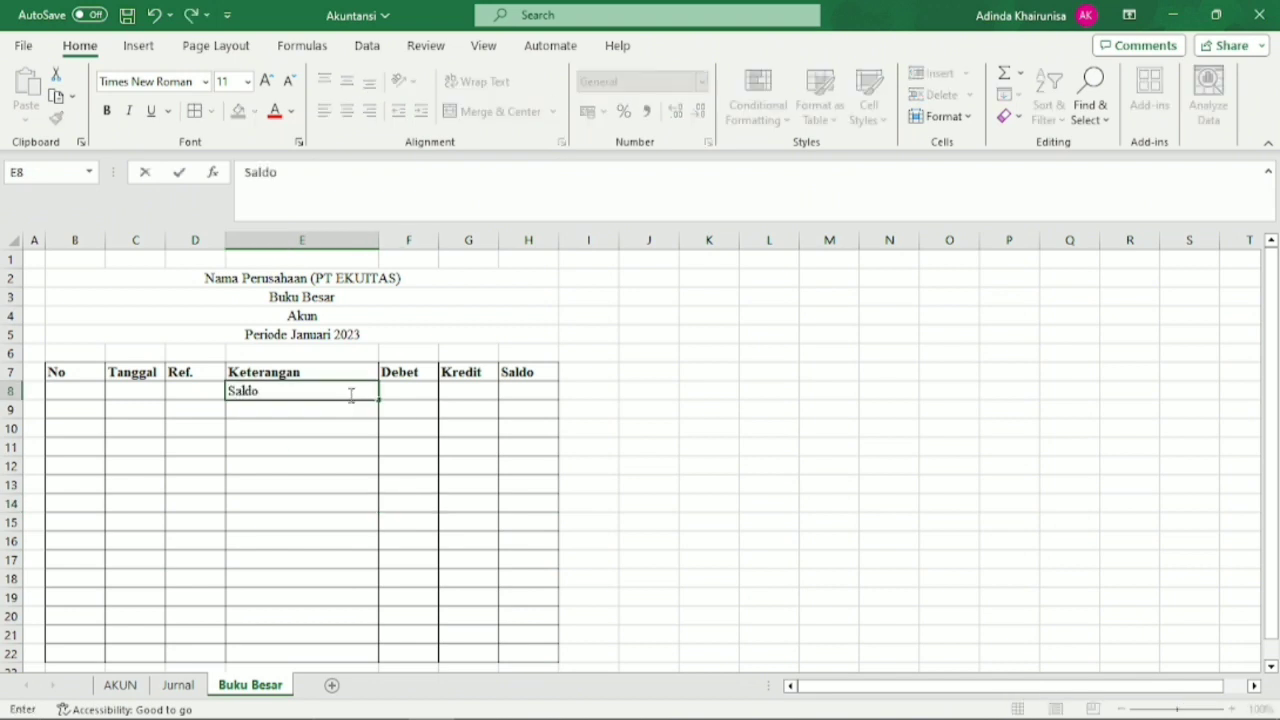
type(" Awal")
left_click(77, 412)
type("1")
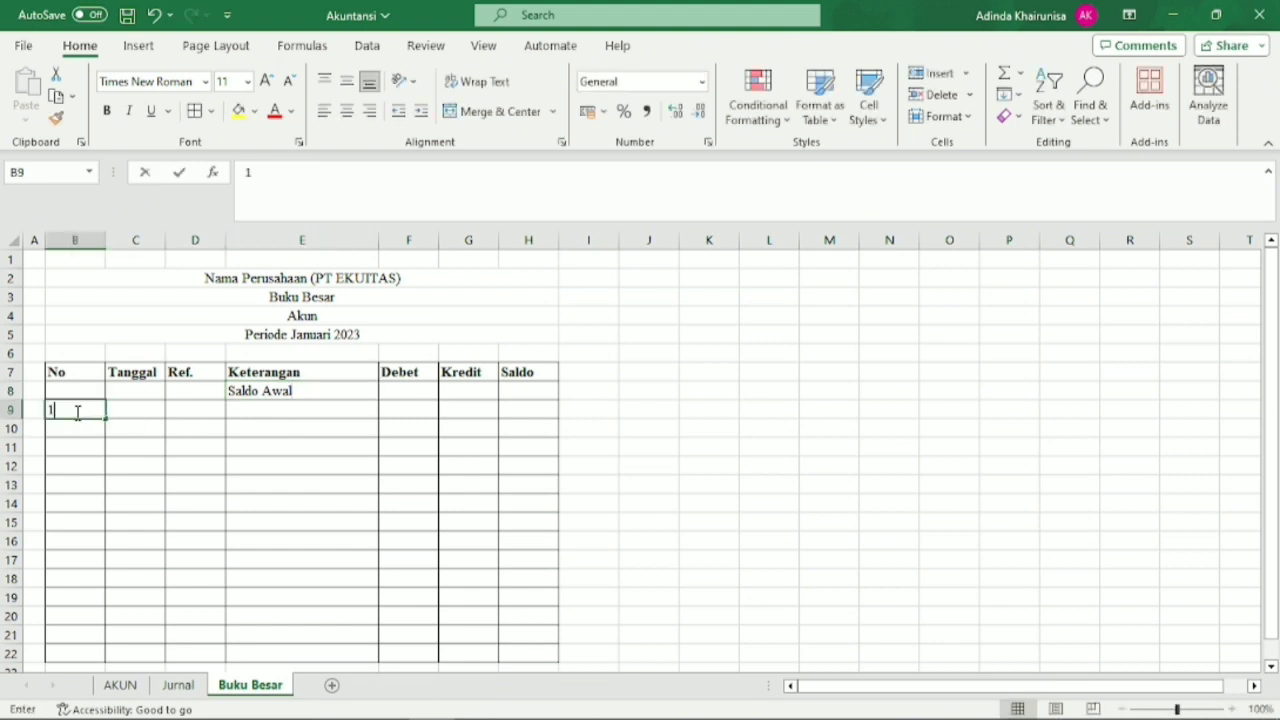
Start an IF formula in B10 that tests whether C9 is empty, =IF(C9="",.
left_click(80, 429)
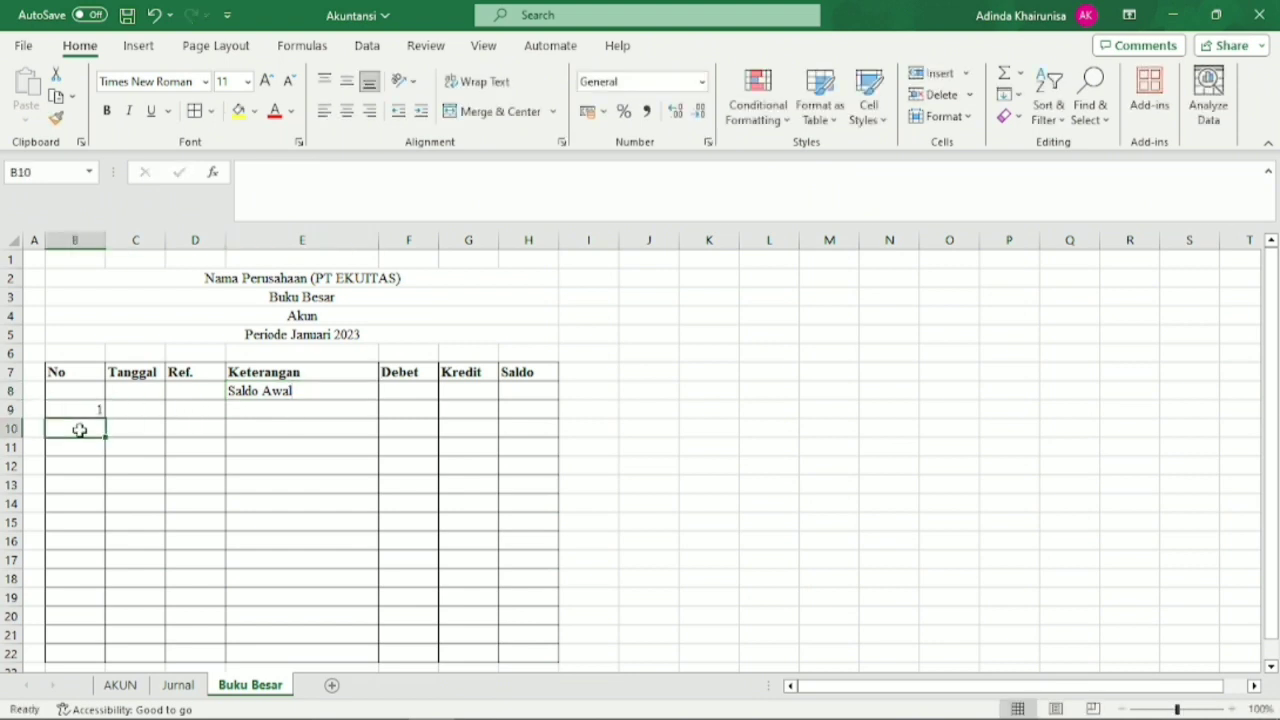
type("=")
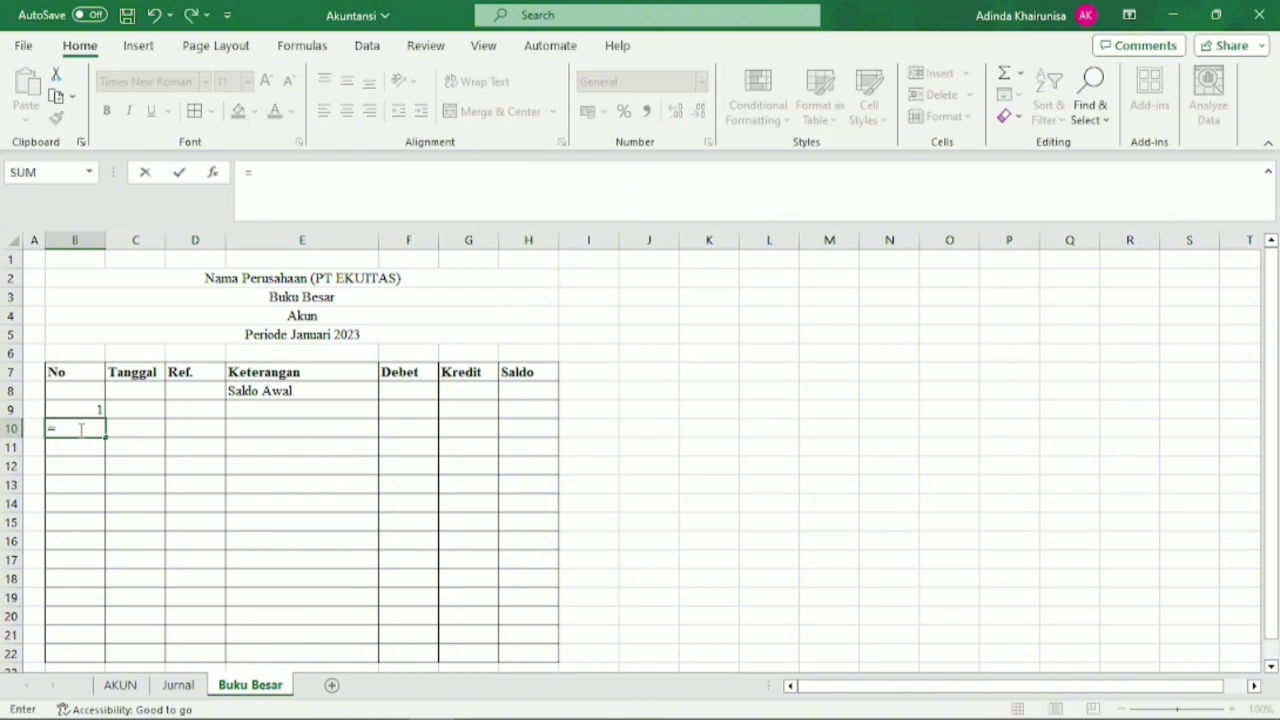
type("IF")
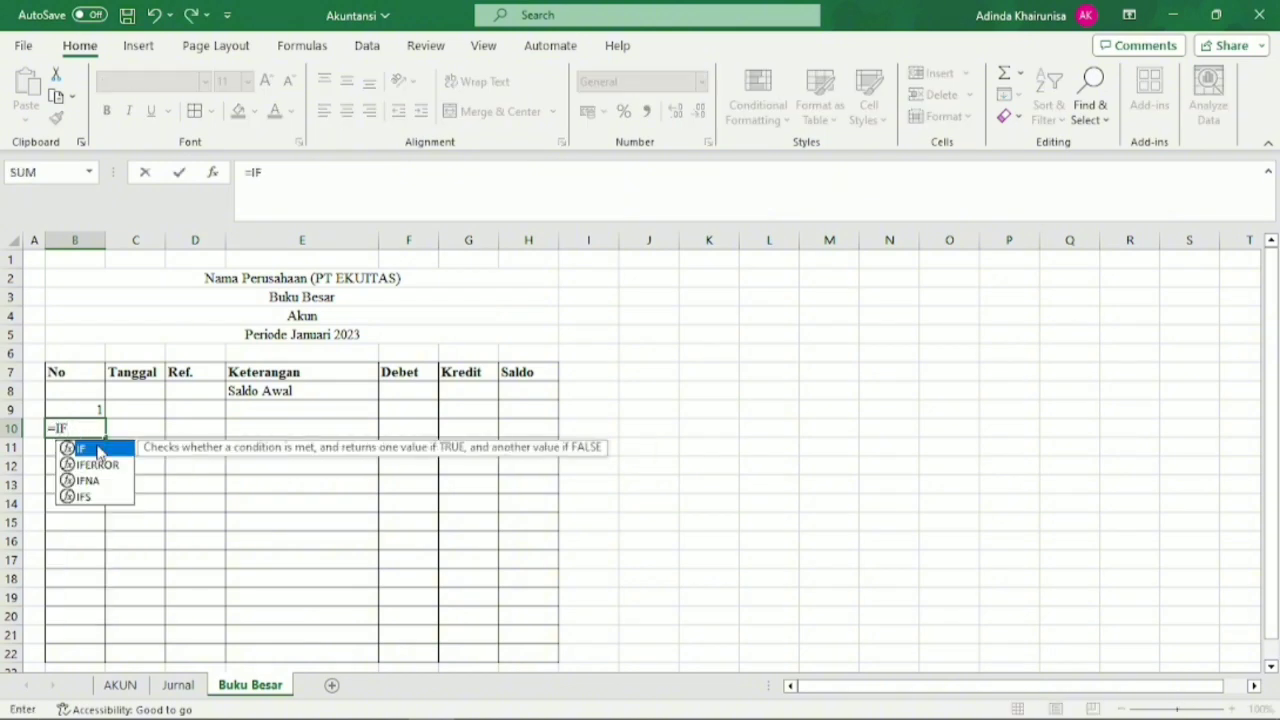
double_click(100, 449)
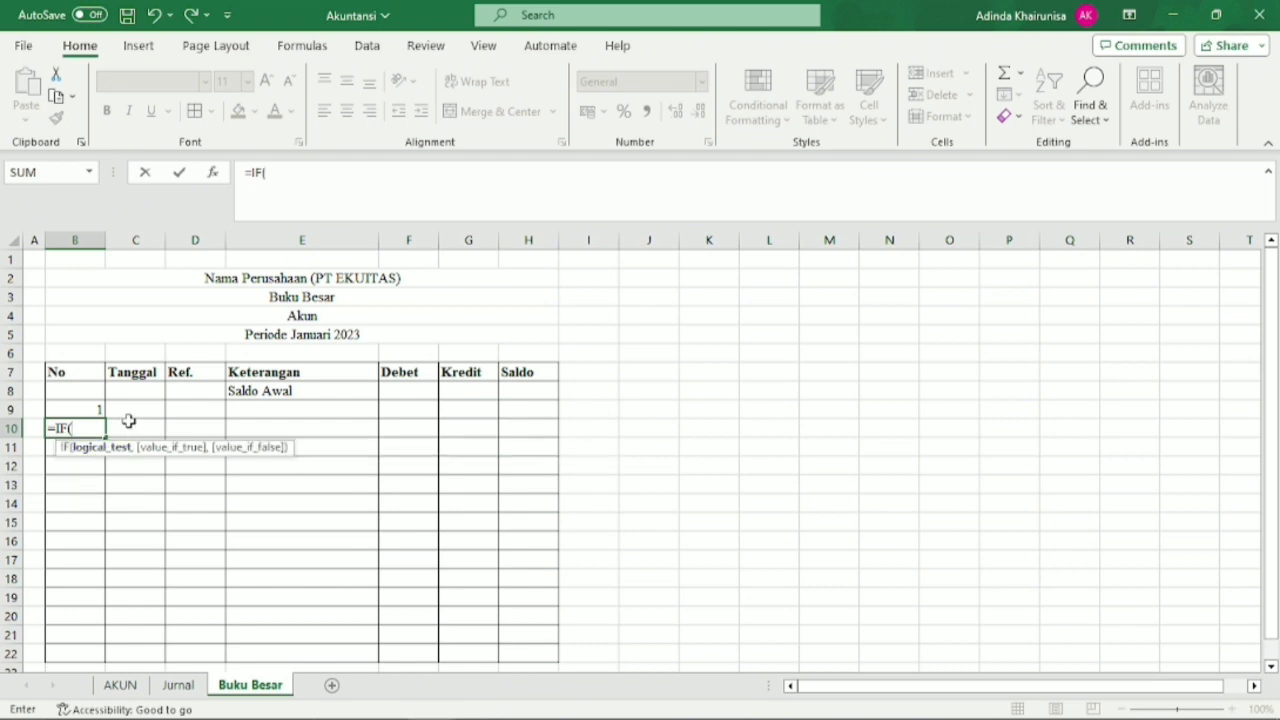
left_click(137, 410)
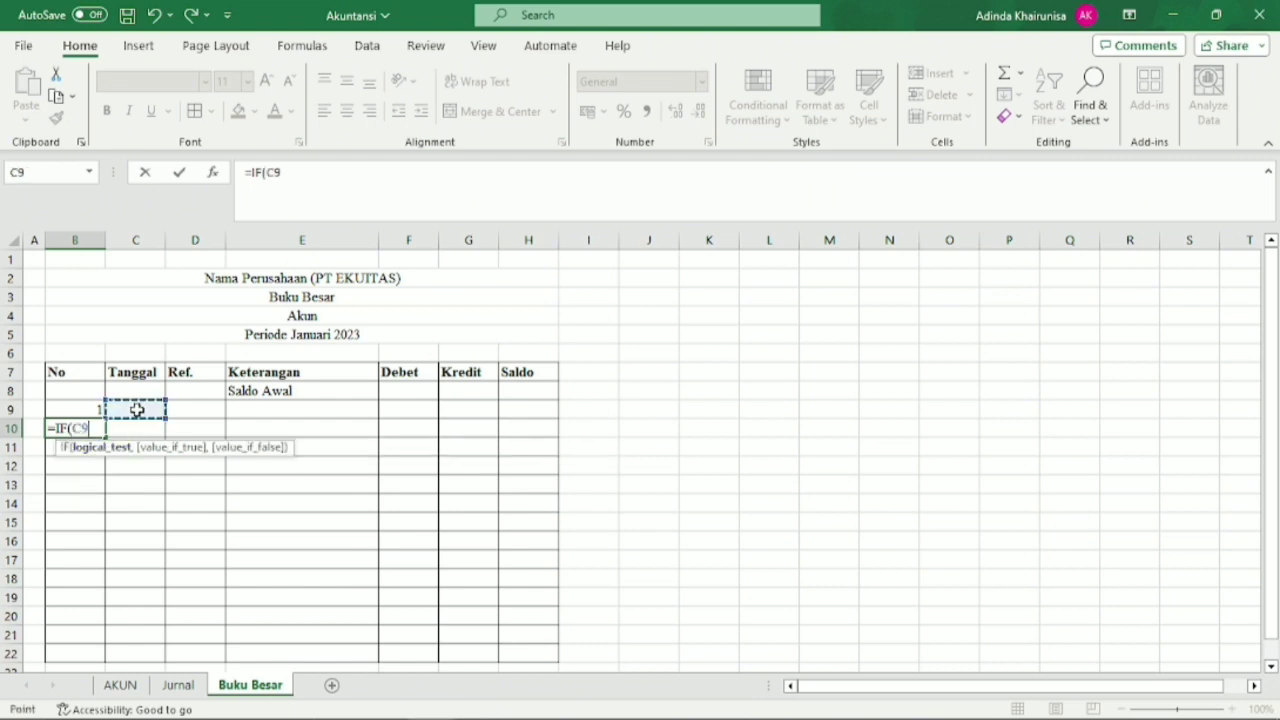
type("=")
type("\"\",\"\",")
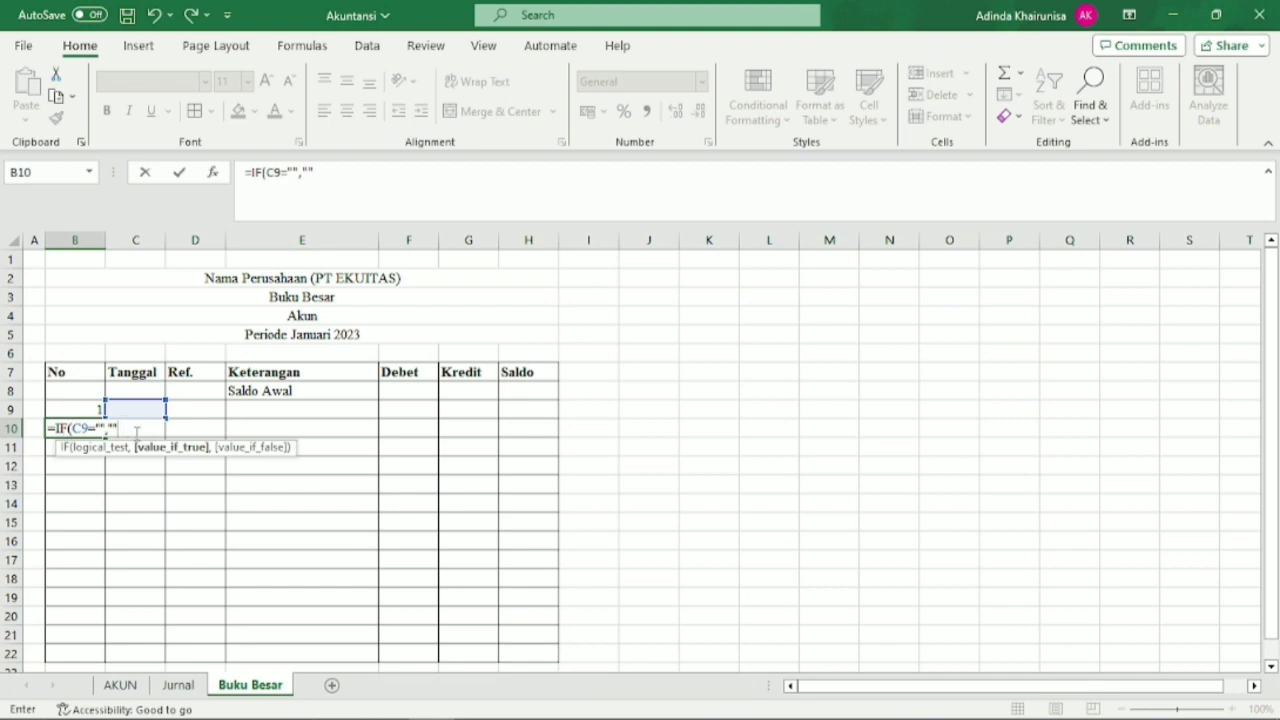
Complete the numbering formula in B10 as =IF(C9="","",B9+1).
type(",")
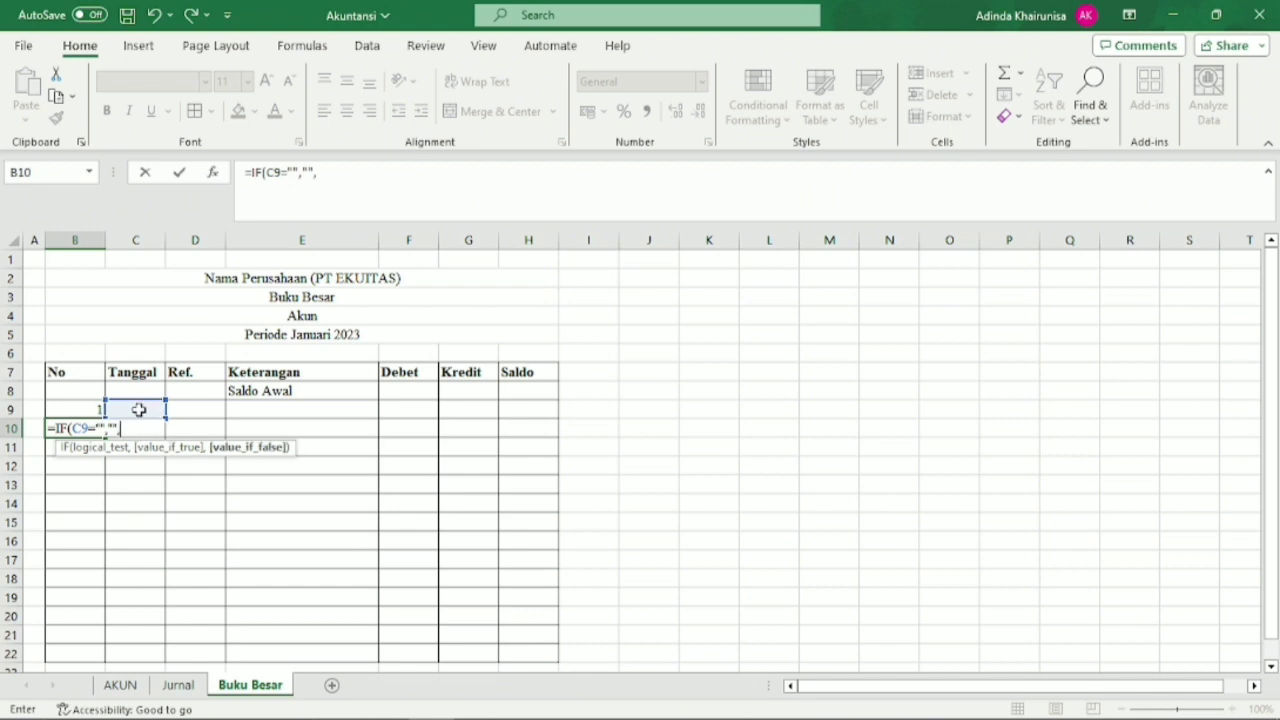
left_click(95, 410)
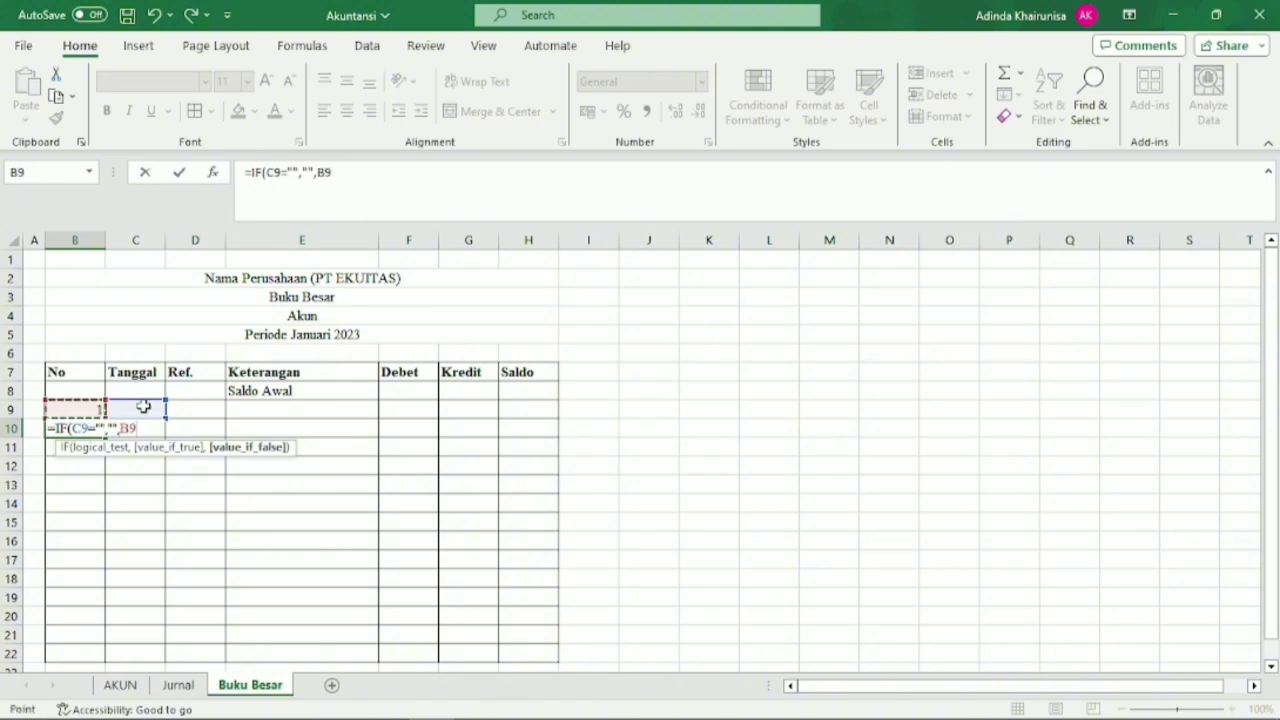
type("=")
type("1)")
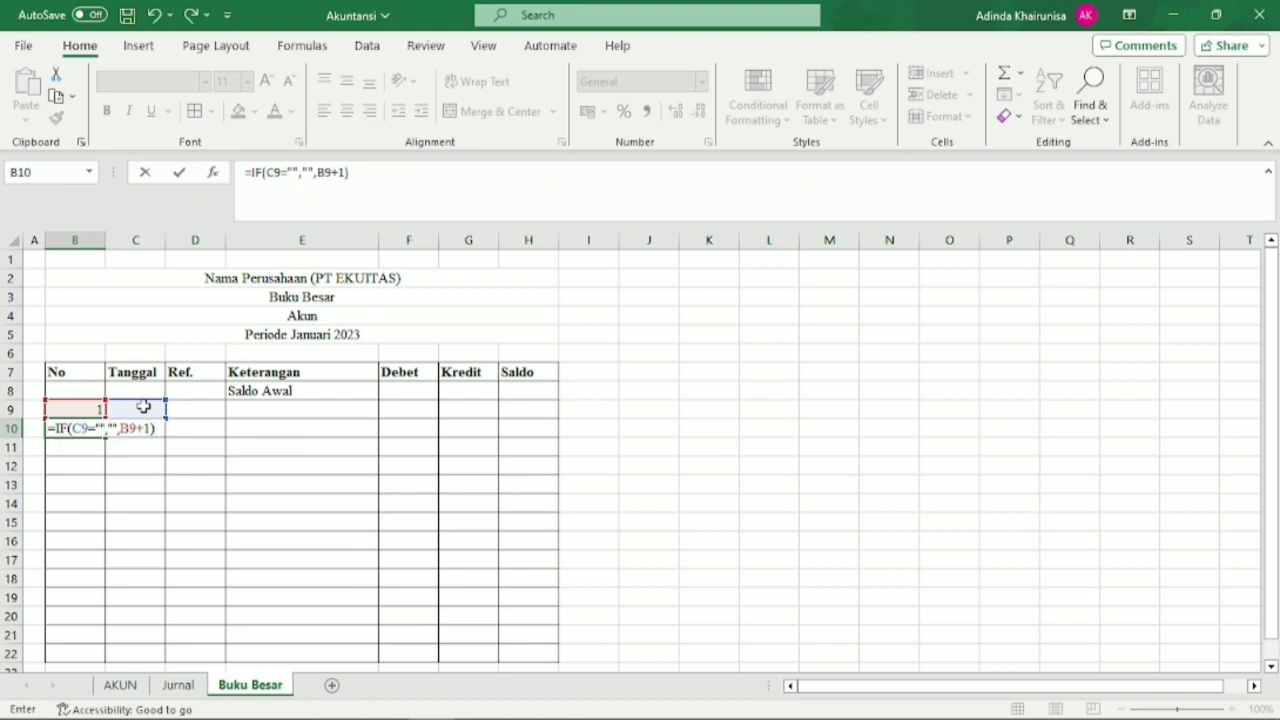
key("Return")
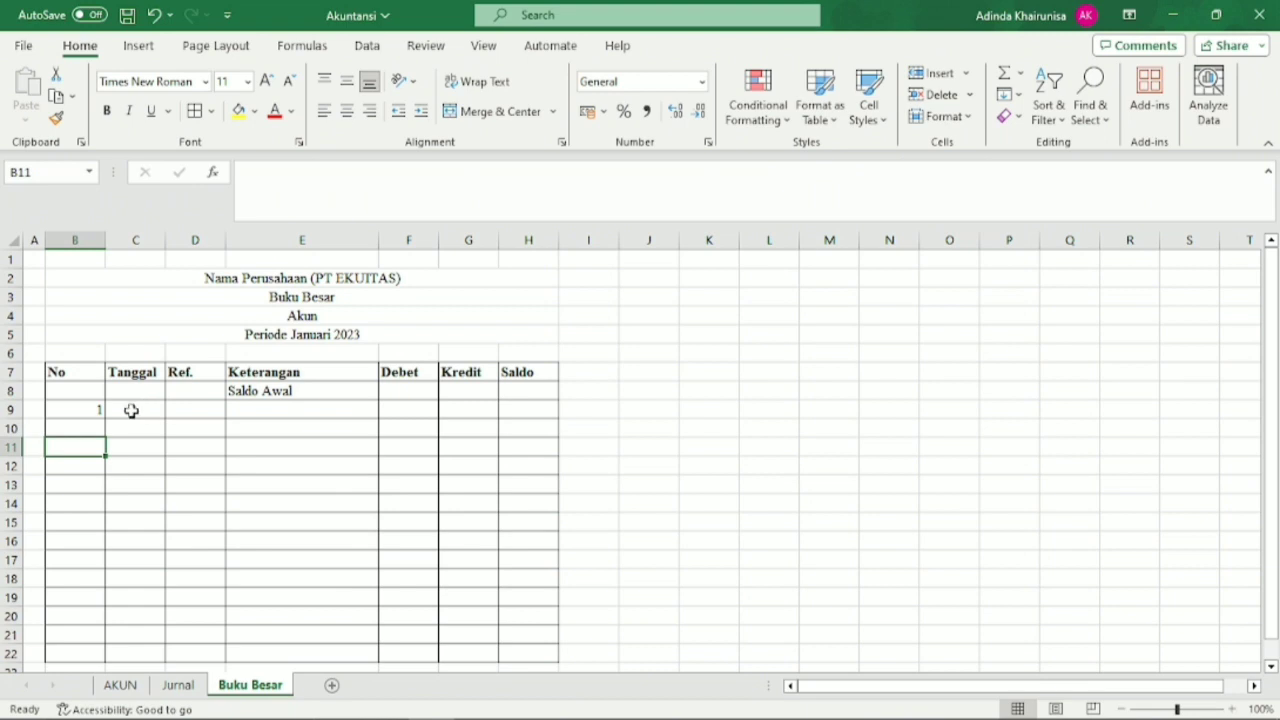
Fill the numbering formula from B10 down to B22 in the No column.
left_click(144, 407)
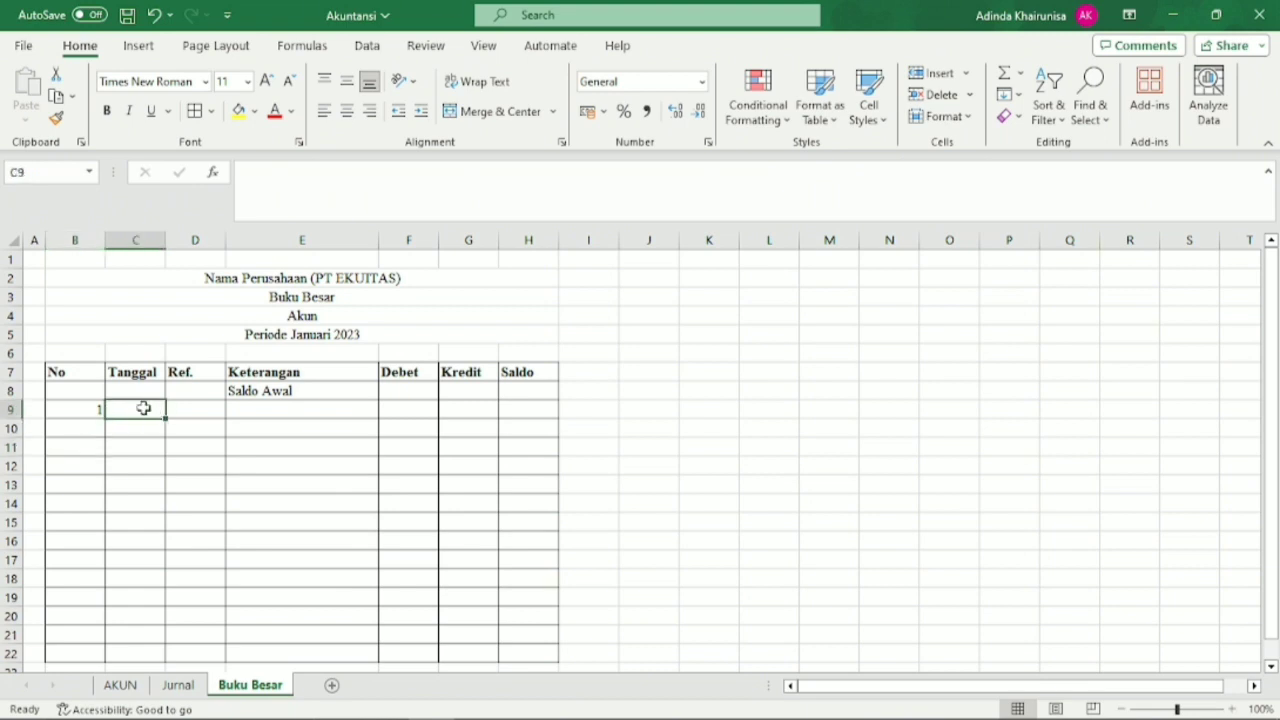
left_click(90, 411)
left_click(89, 432)
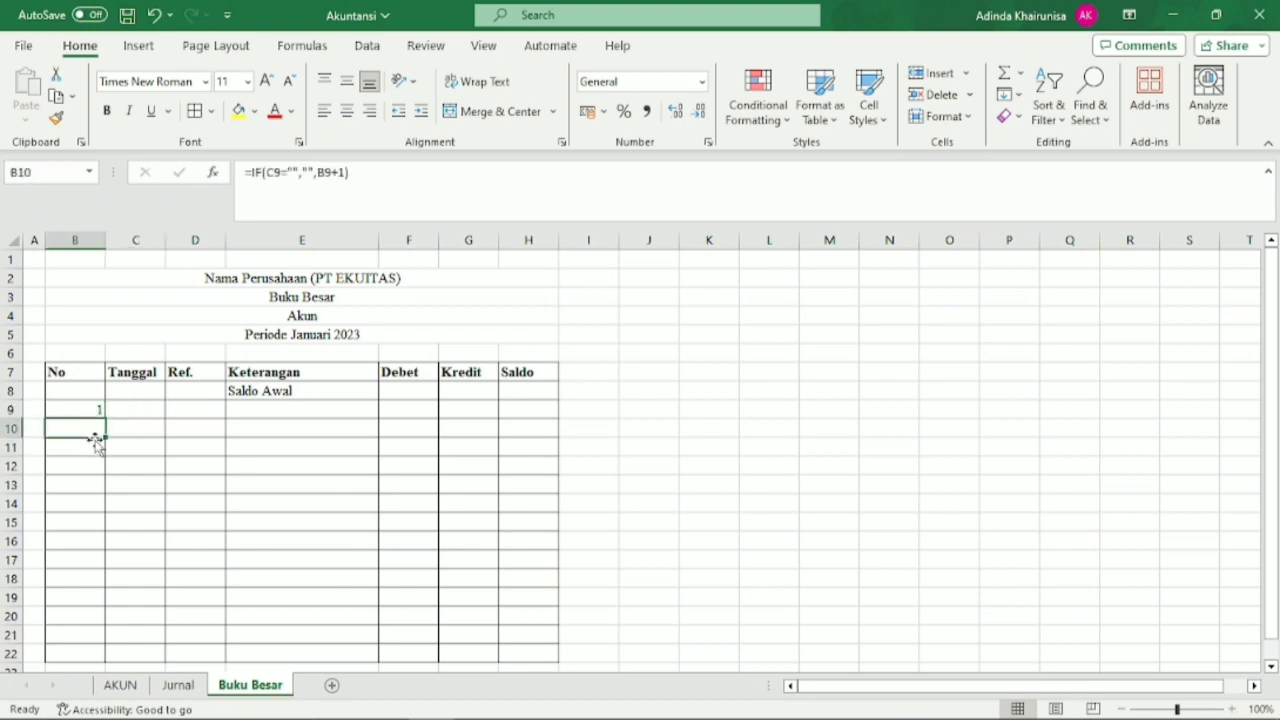
left_click_drag(105, 437, 106, 648)
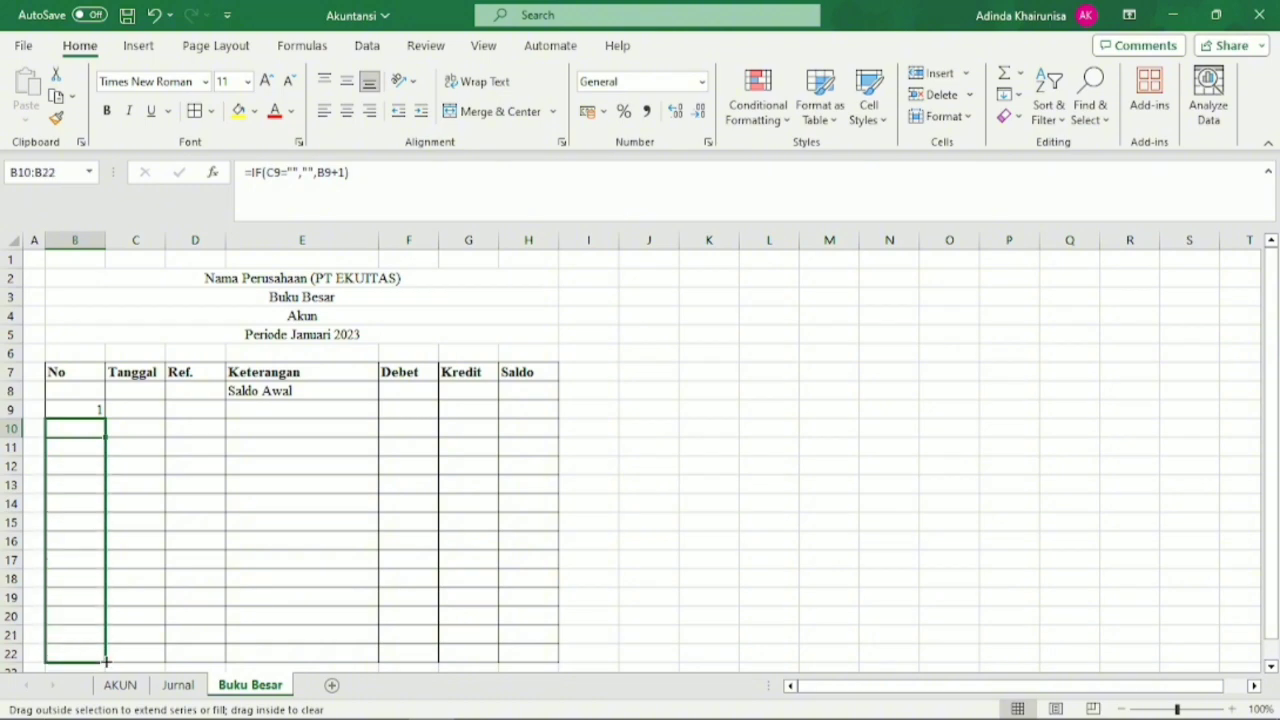
left_click(145, 480)
left_click(142, 411)
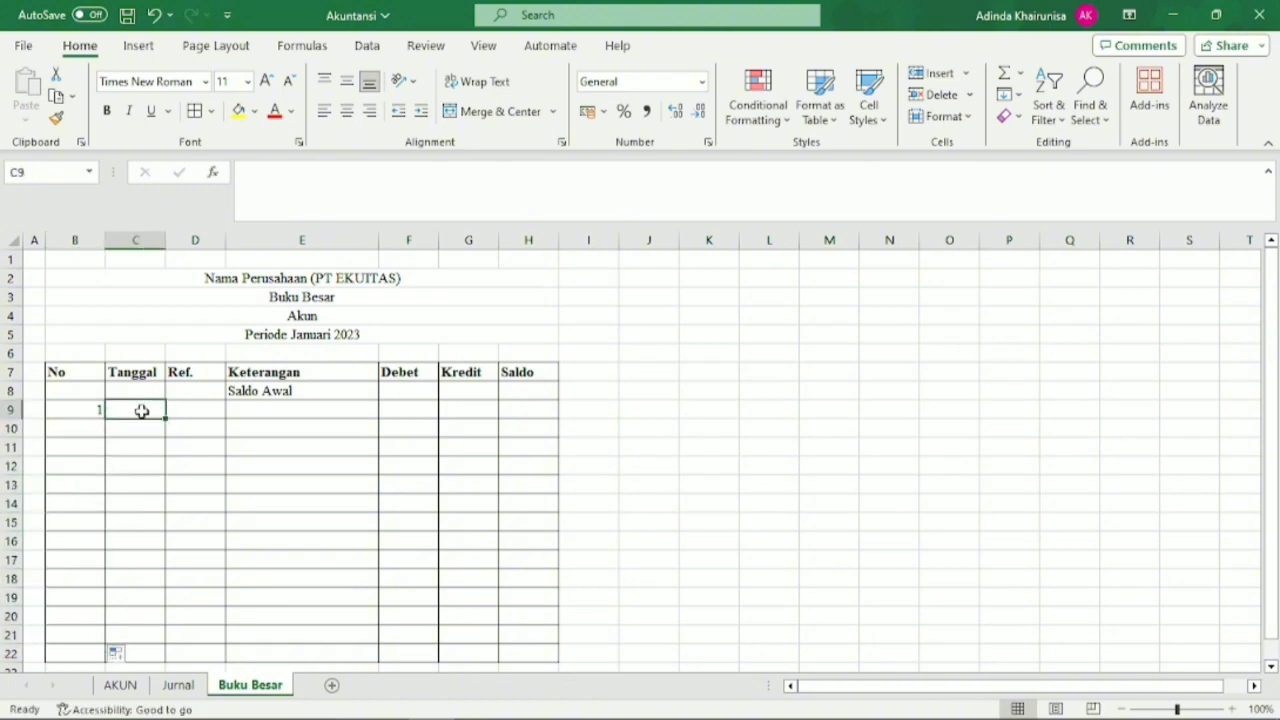
left_click(93, 428)
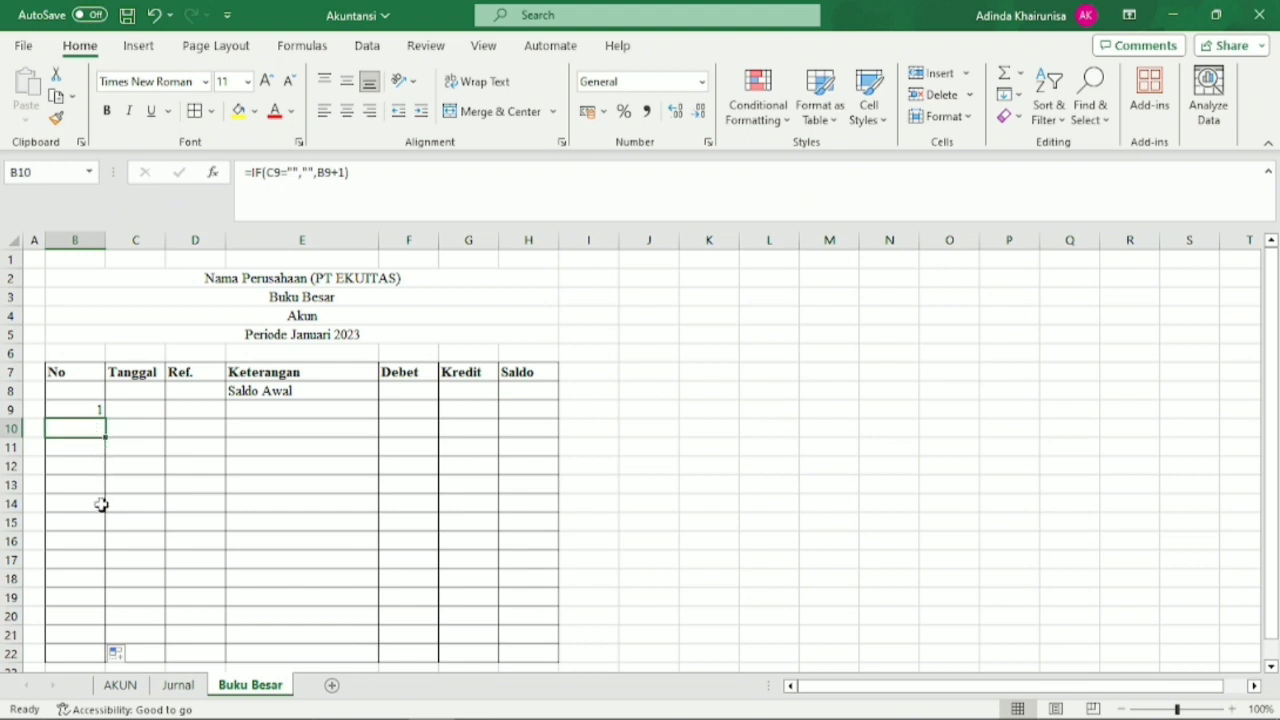
left_click(393, 580)
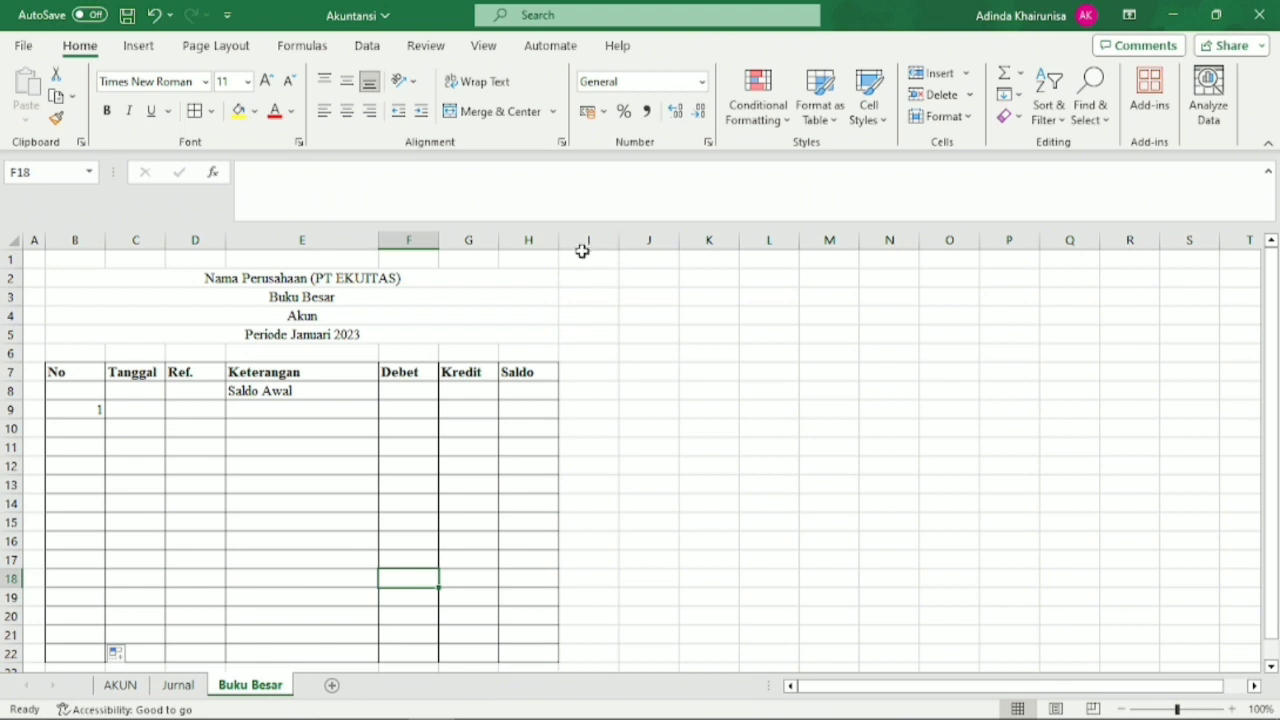
Narrow column I and widen column J, and enter the label Pilih Akun in J2.
left_click_drag(618, 242, 579, 296)
left_click(617, 294)
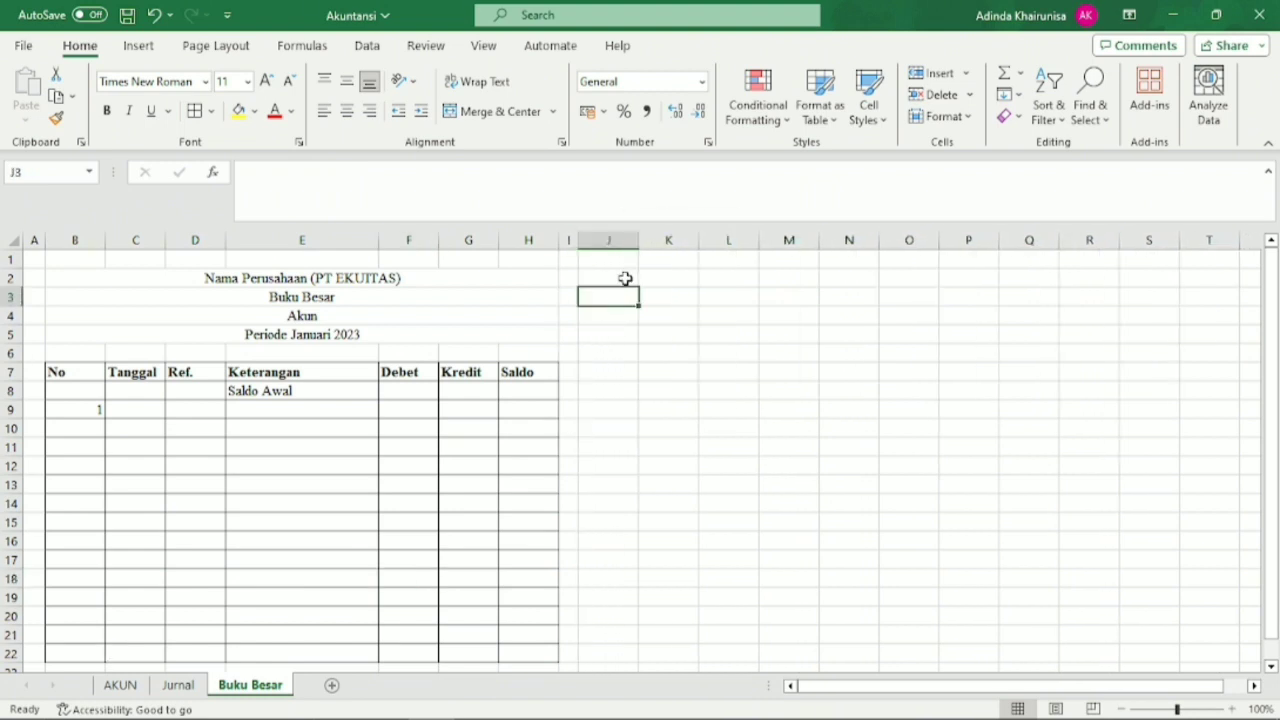
left_click(623, 278)
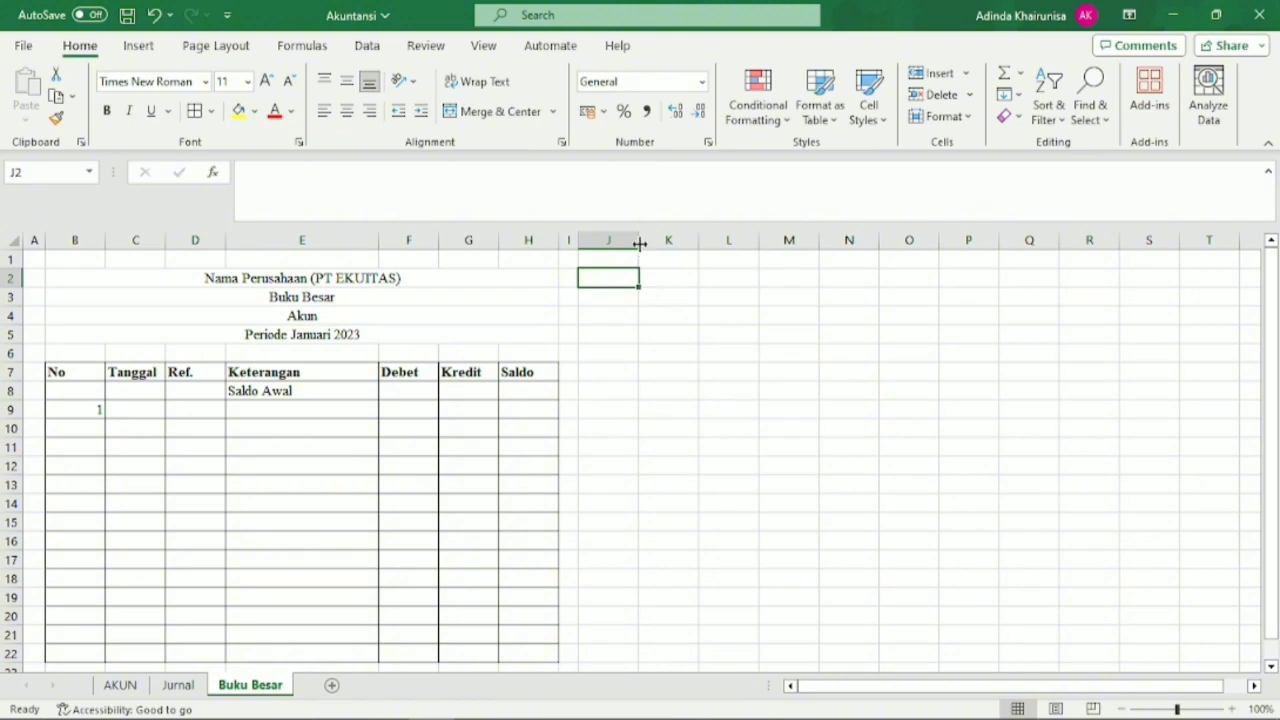
left_click_drag(639, 244, 668, 242)
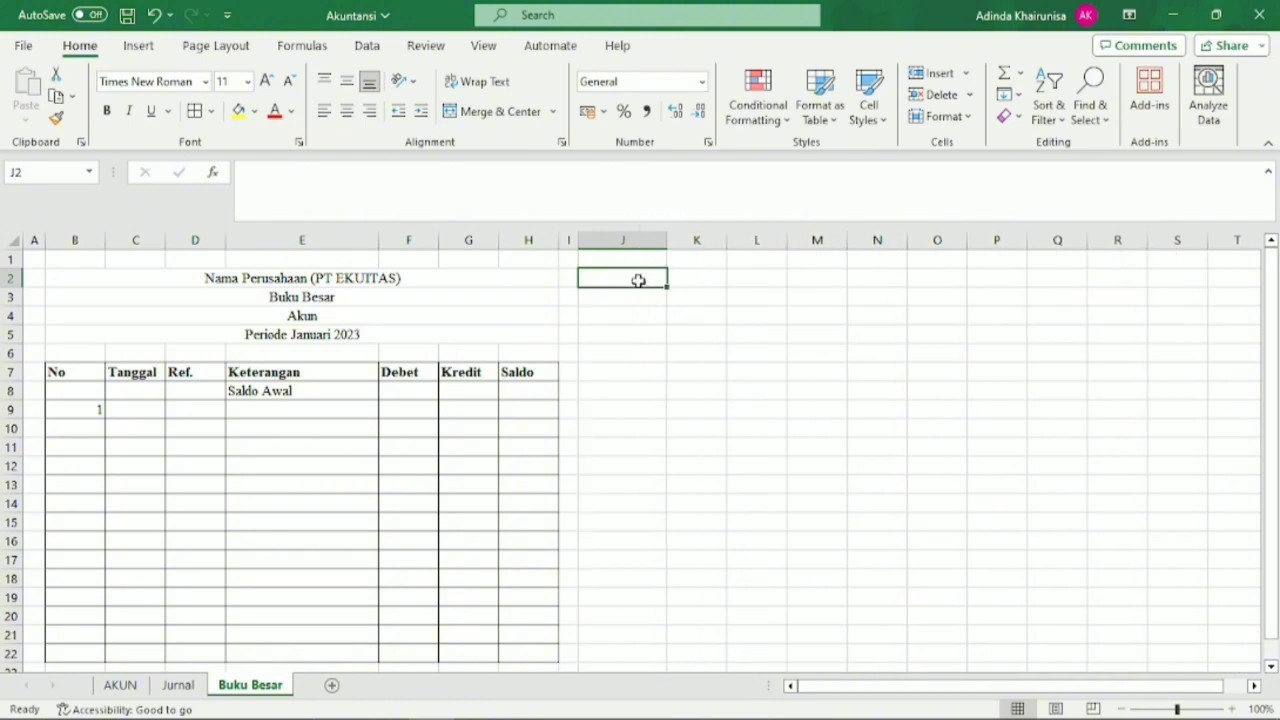
type("Pilih Akun")
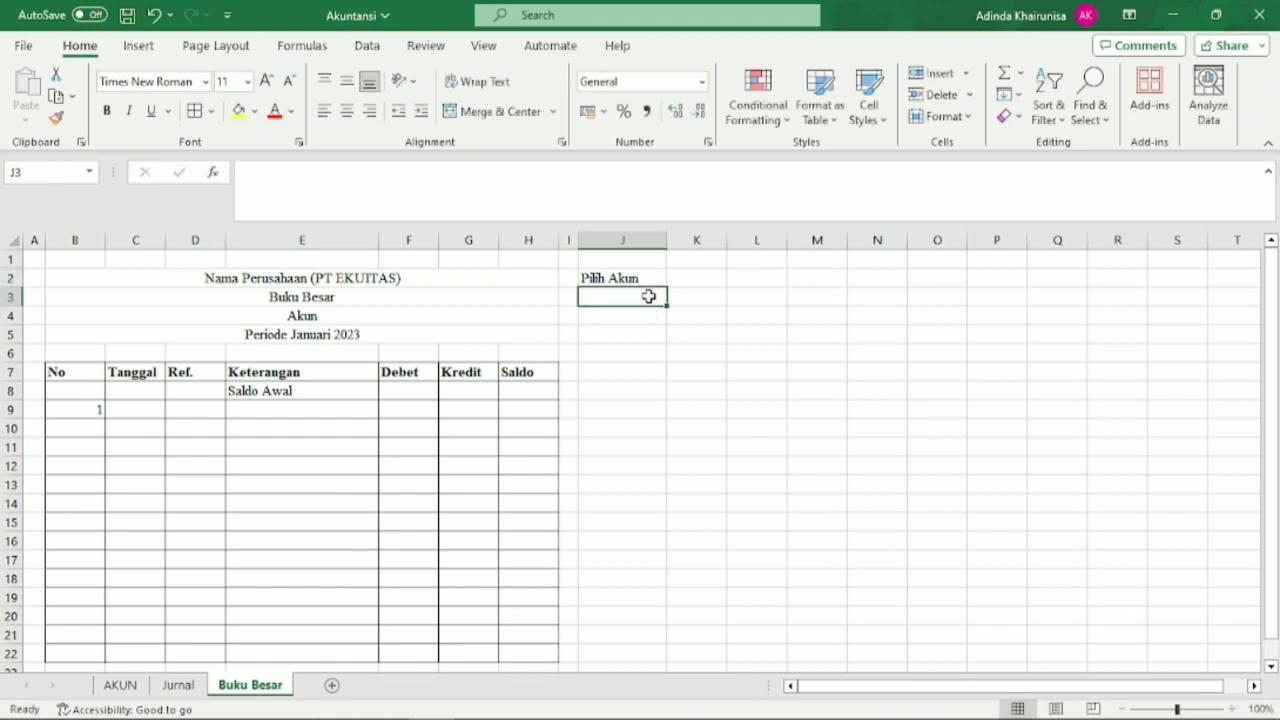
Add a List data validation to J3 with the account-code named range as its source, and check its dropdown.
left_click(648, 296)
left_click(368, 46)
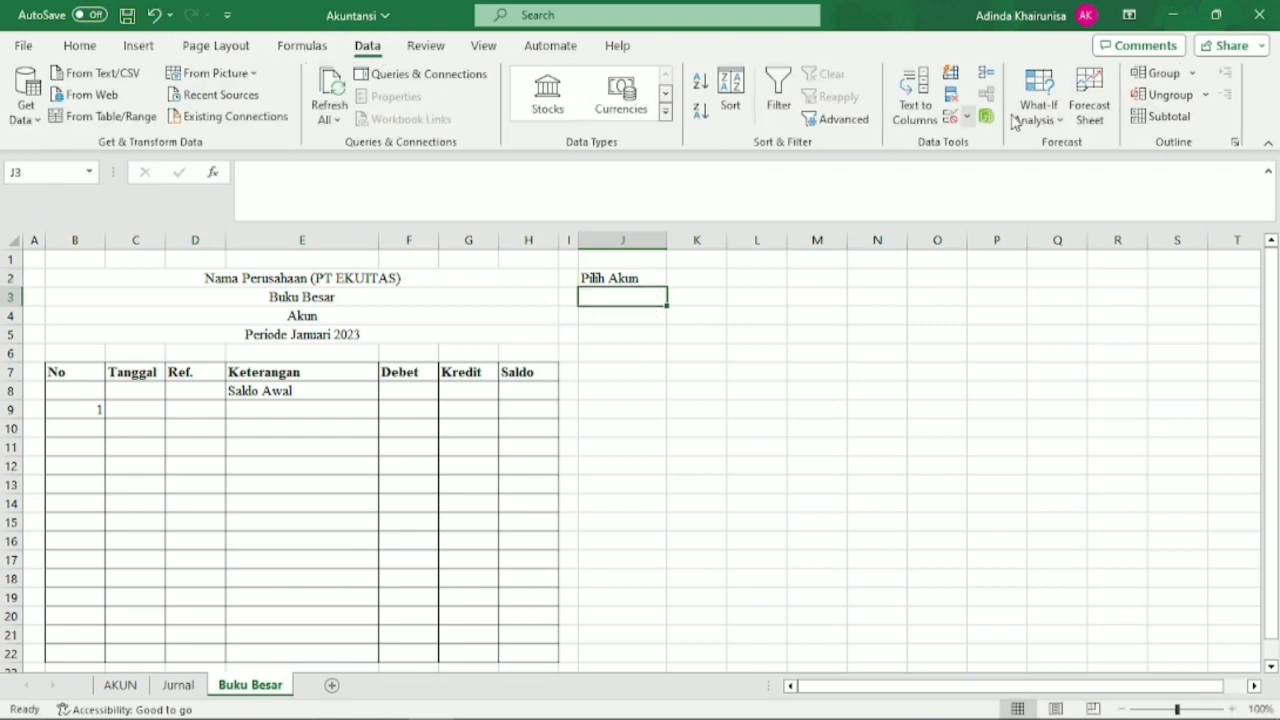
left_click(948, 118)
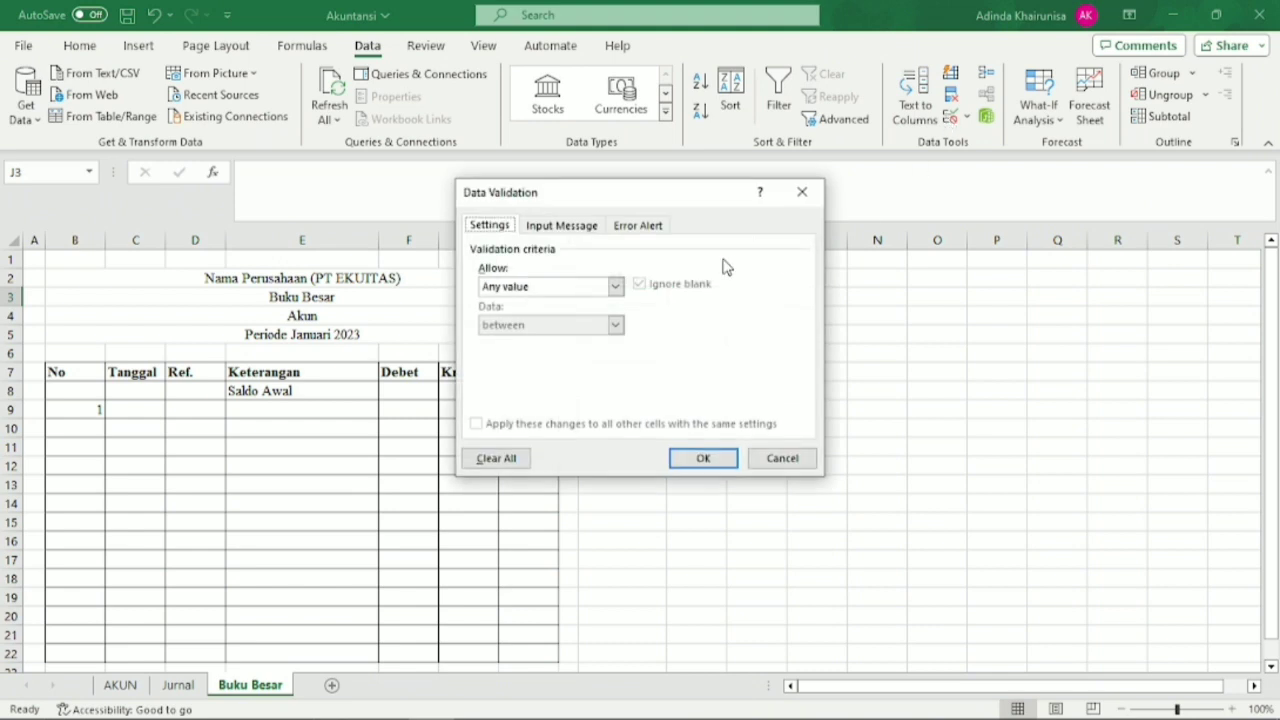
left_click(615, 287)
left_click(596, 341)
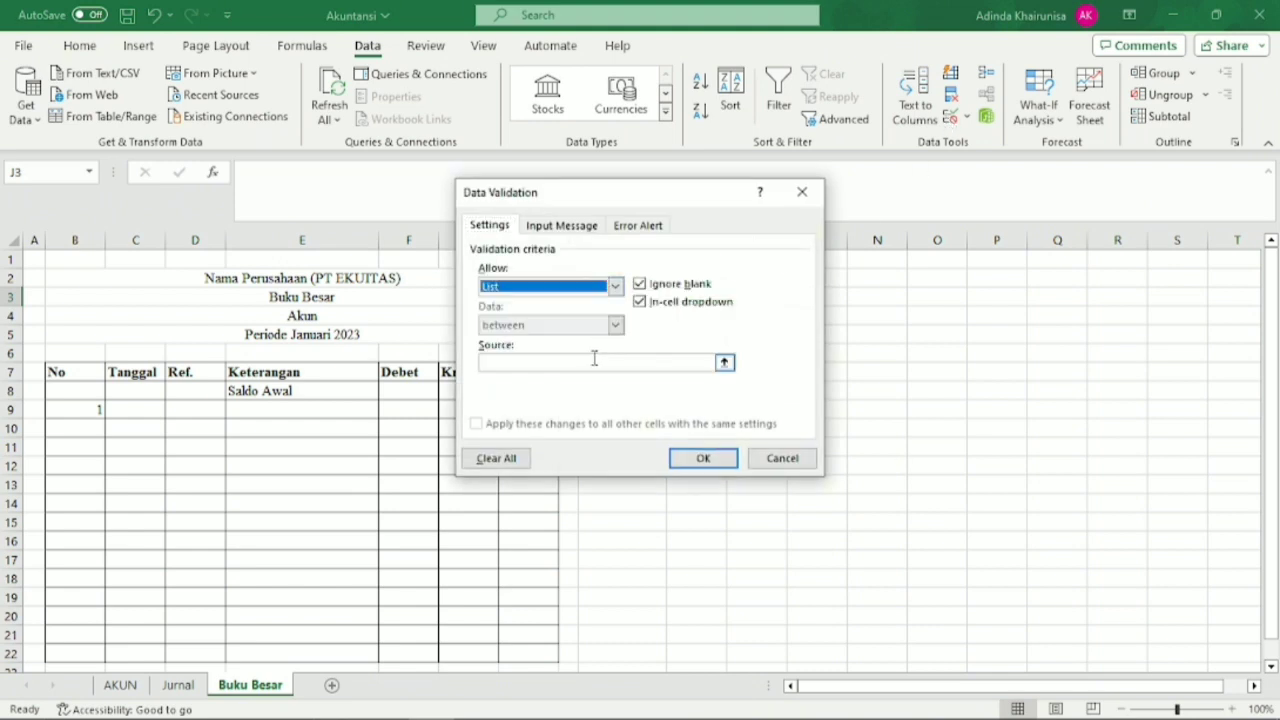
left_click(594, 363)
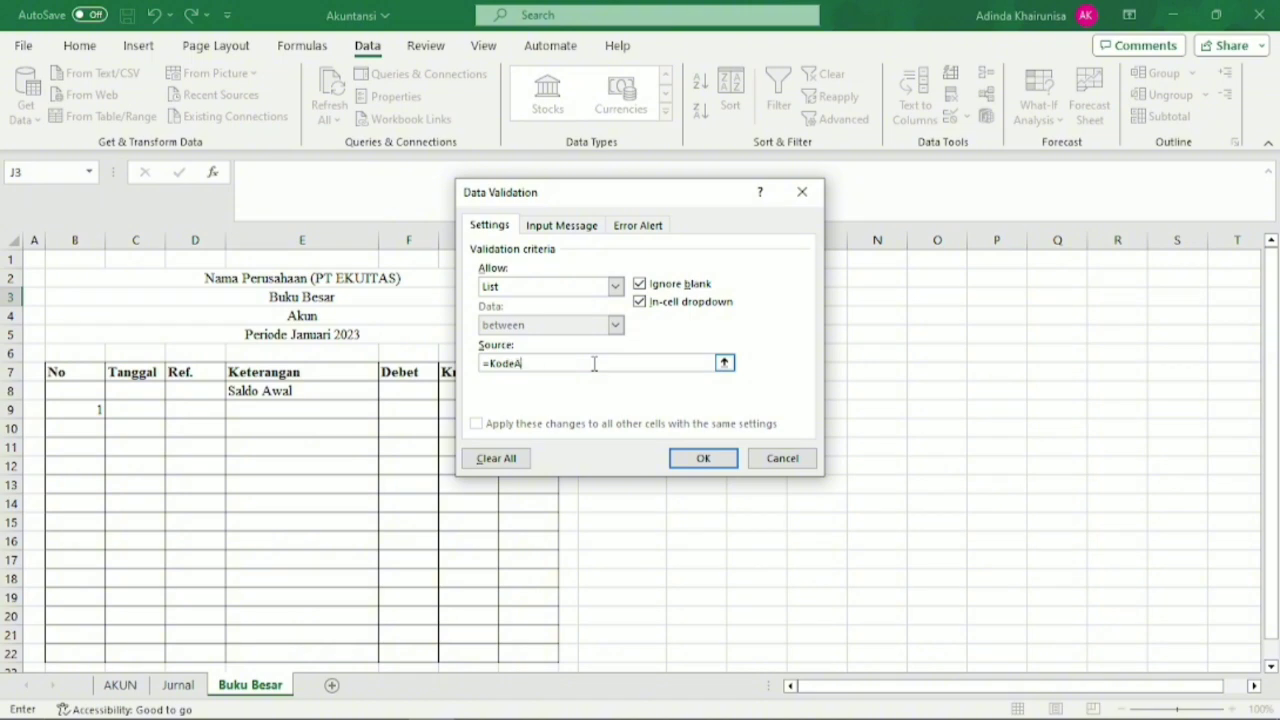
key("Return")
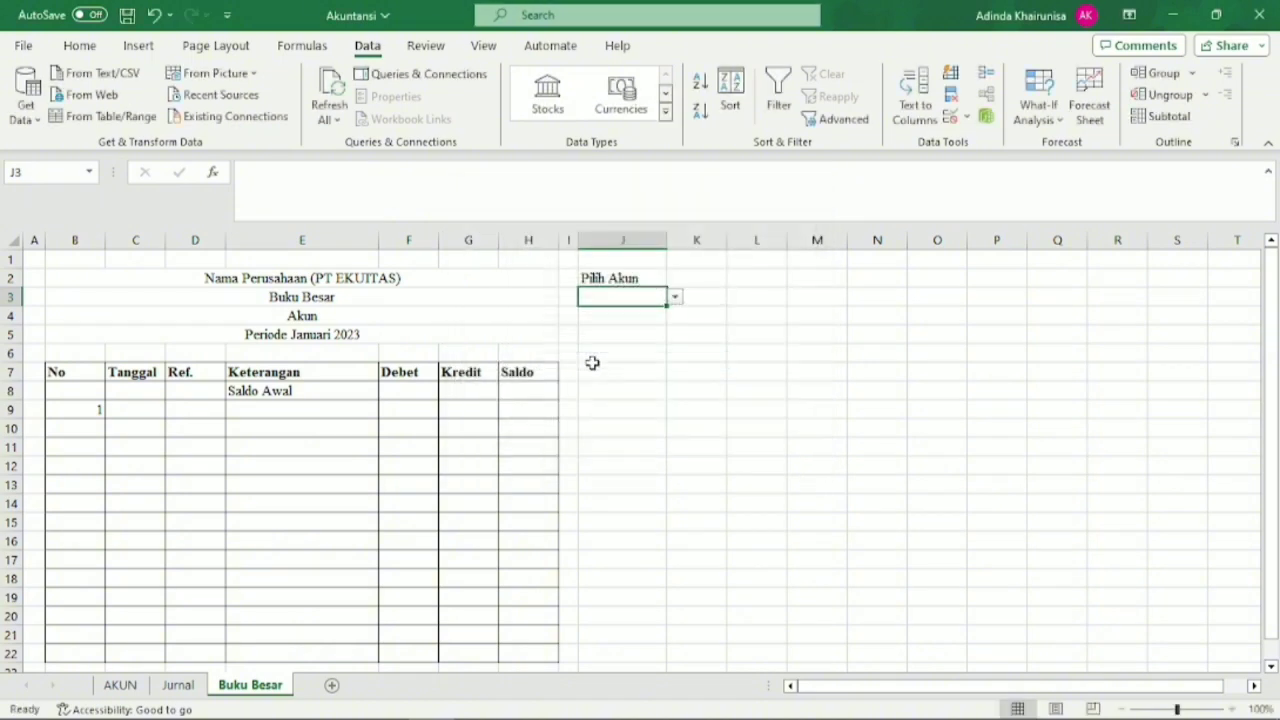
left_click(678, 311)
left_click(664, 298)
left_click(675, 297)
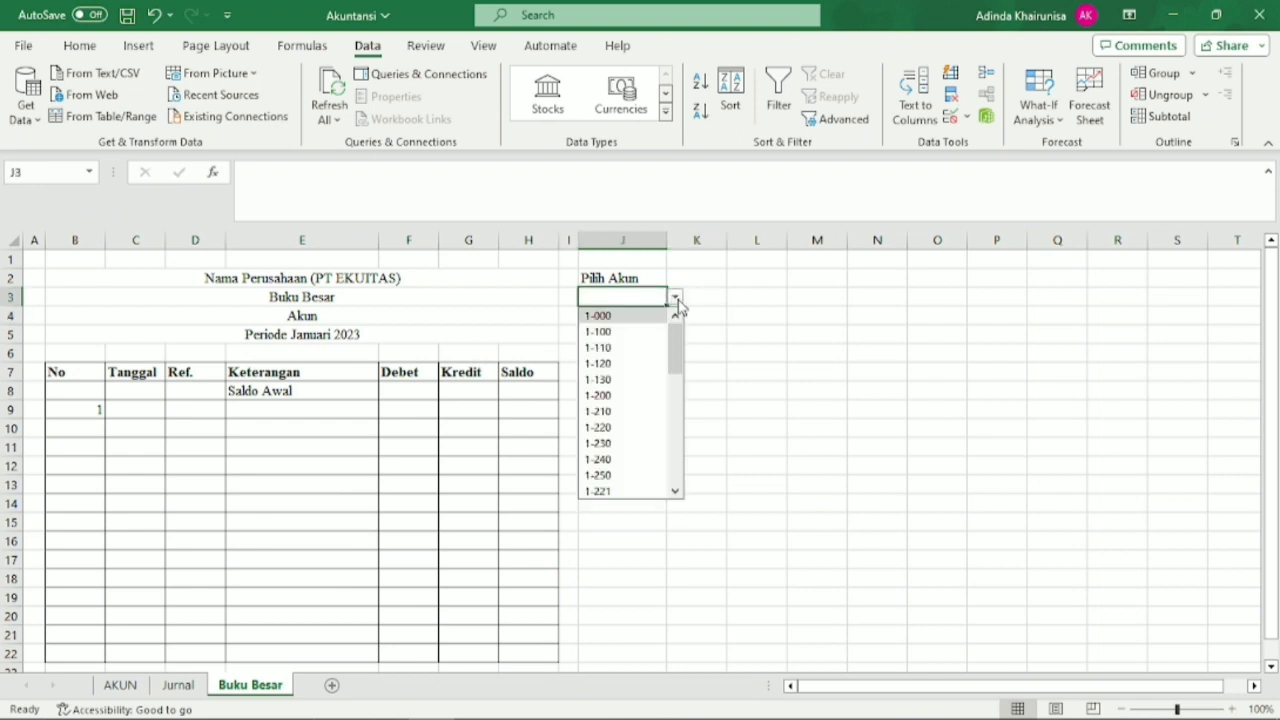
mouse_move(677, 352)
left_mouse_down()
mouse_move(677, 486)
mouse_move(680, 350)
left_mouse_up()
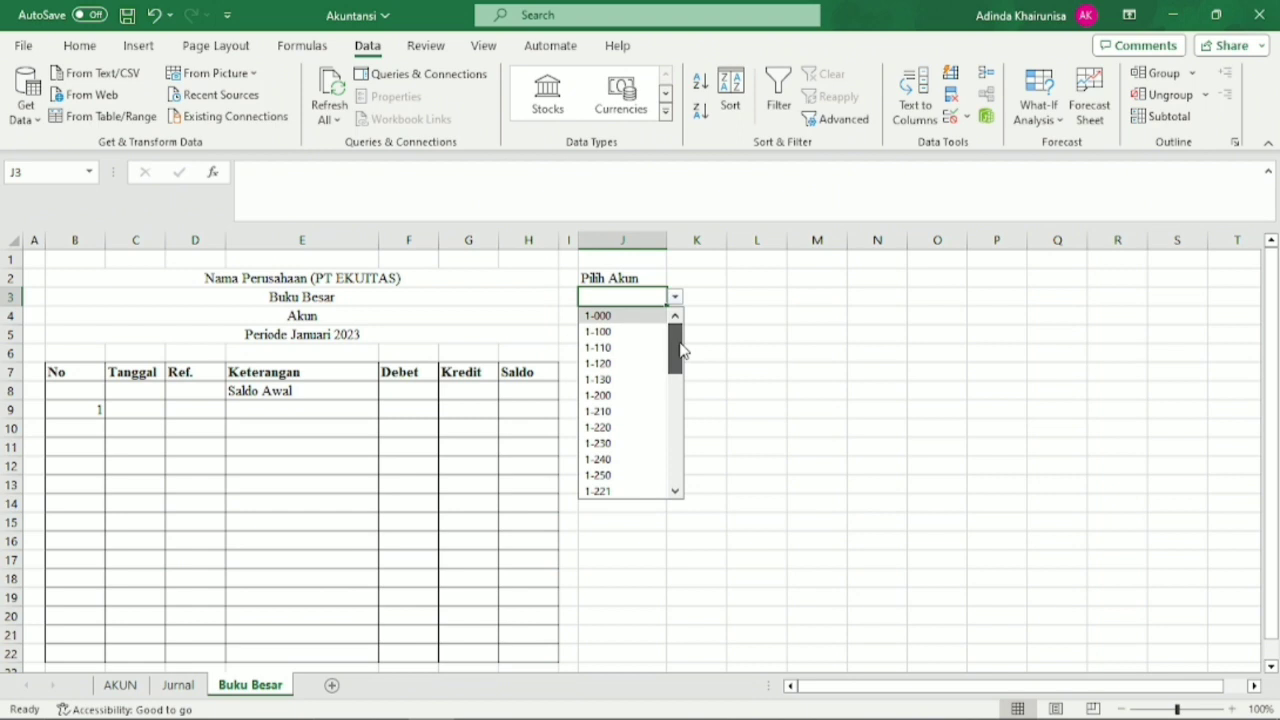
left_click(753, 390)
Define the name Filter for cell J3 and go to that name to check it.
left_click(614, 297)
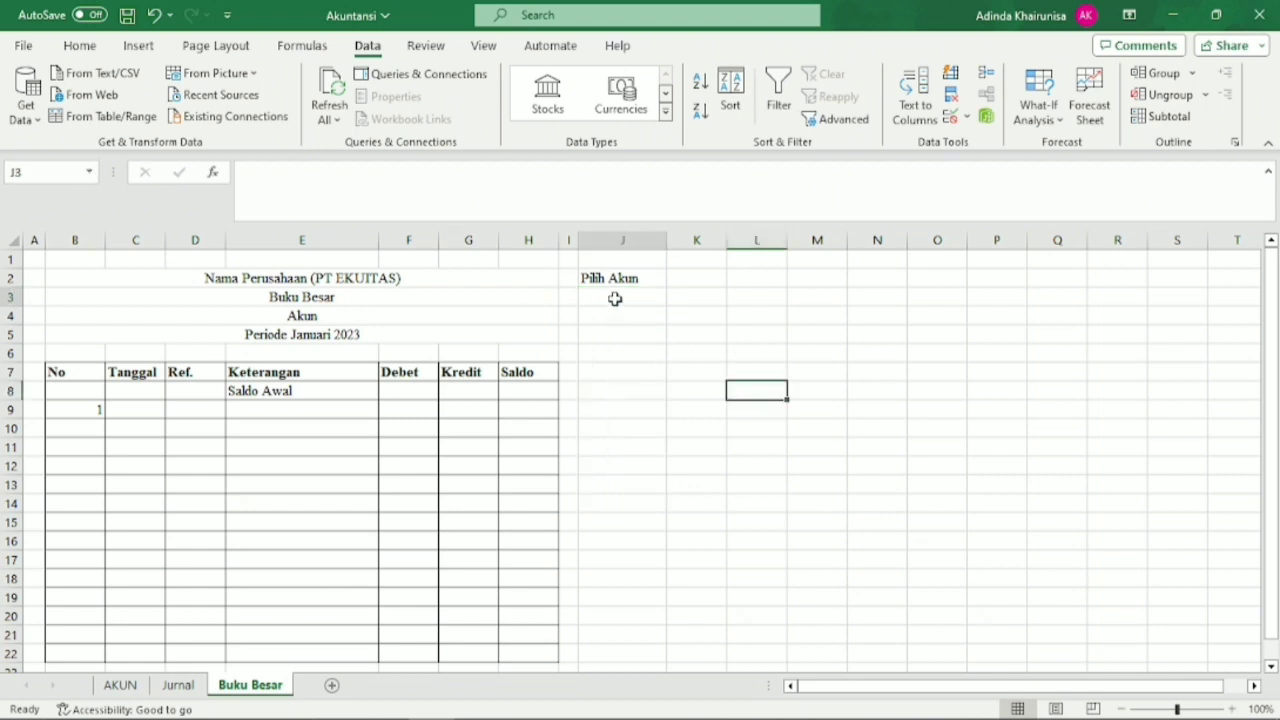
left_click(66, 173)
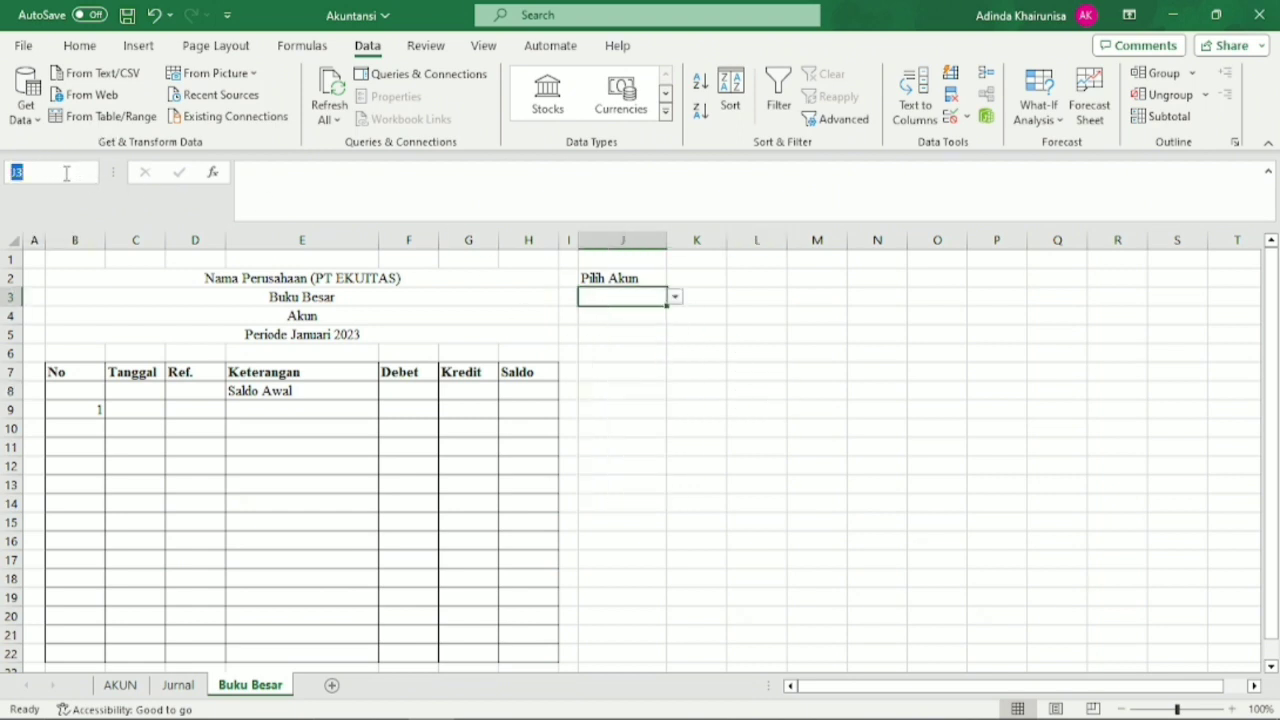
type("Filter")
left_click(588, 331)
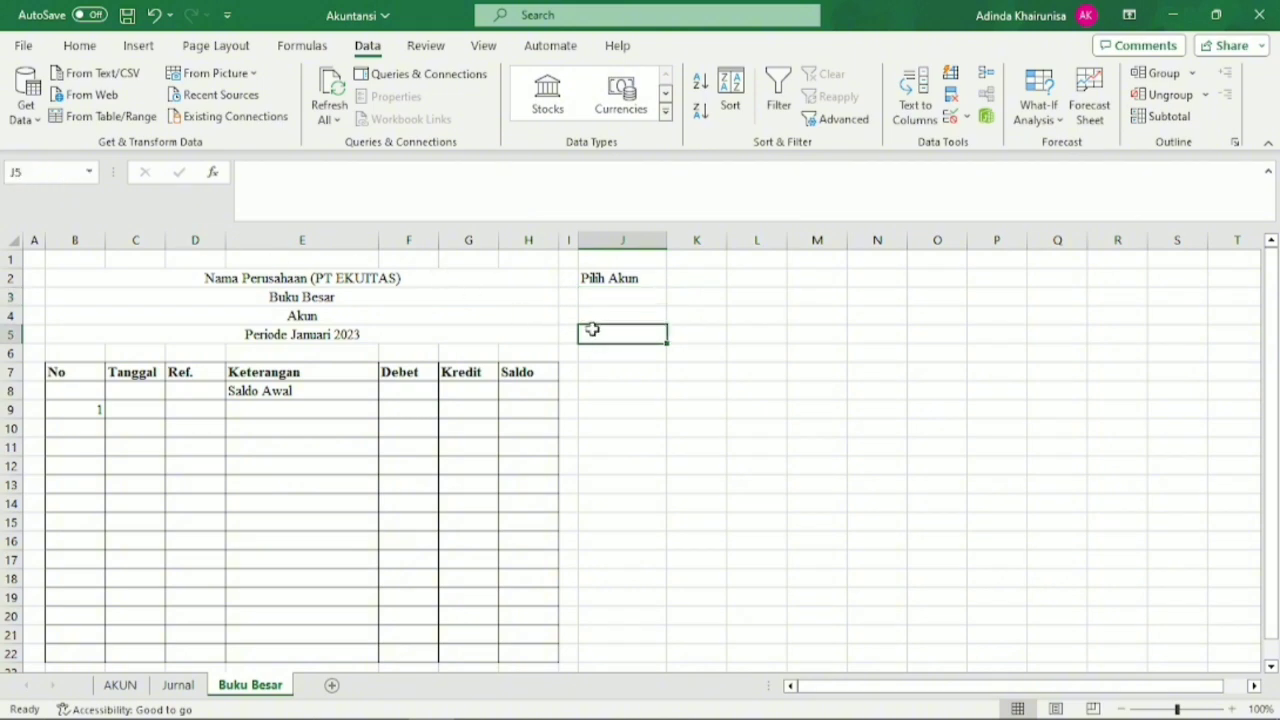
left_click(89, 172)
left_click(82, 196)
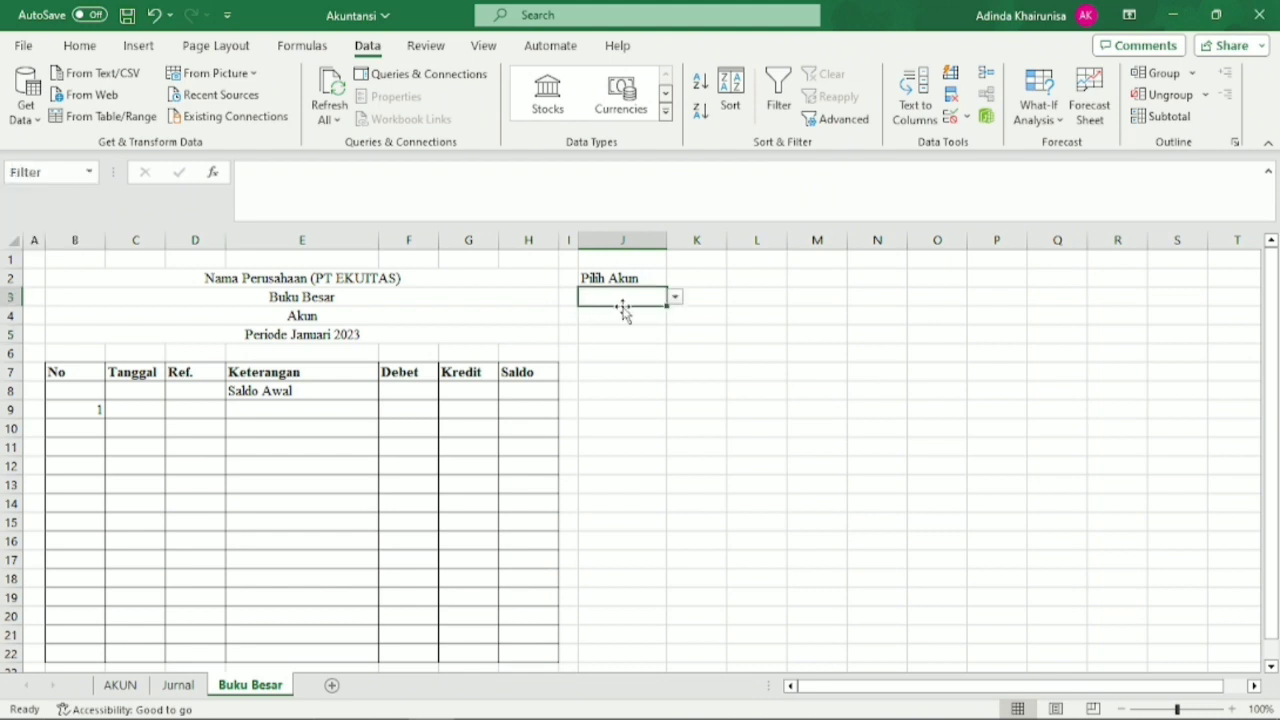
left_click(631, 390)
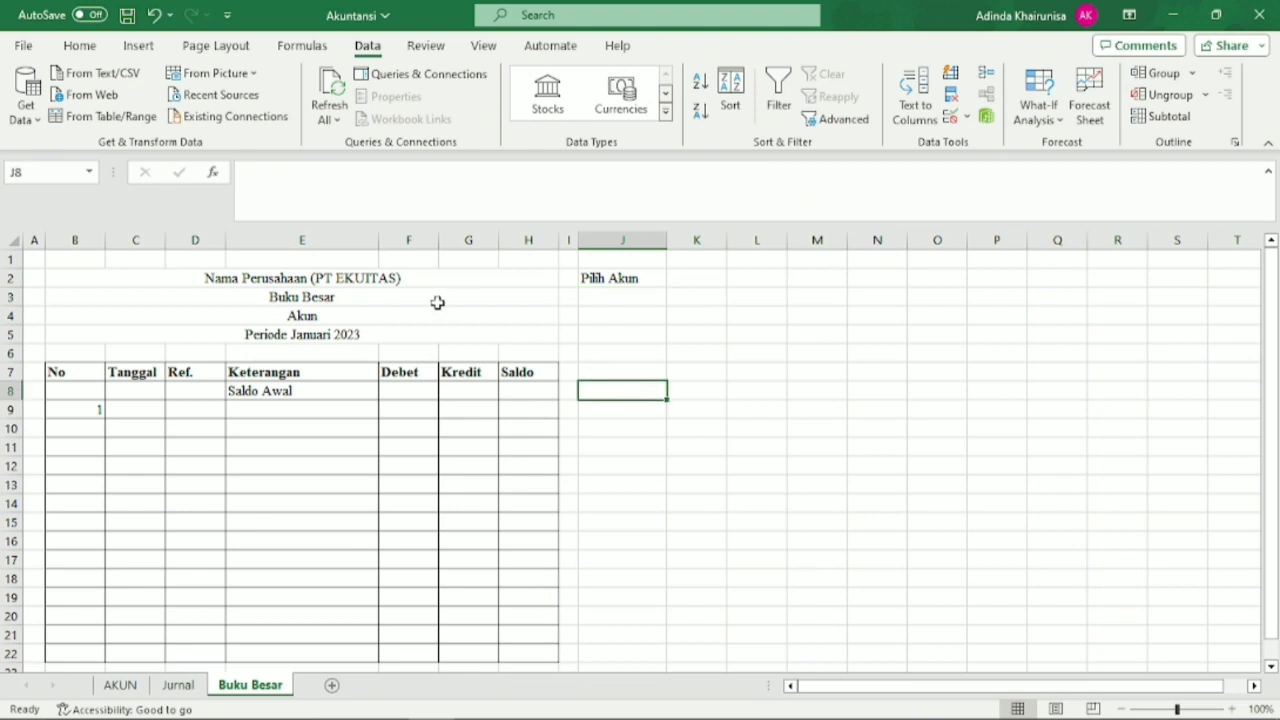
Clear the text Akun from the merged title cell B4.
left_click(390, 333)
left_click(389, 316)
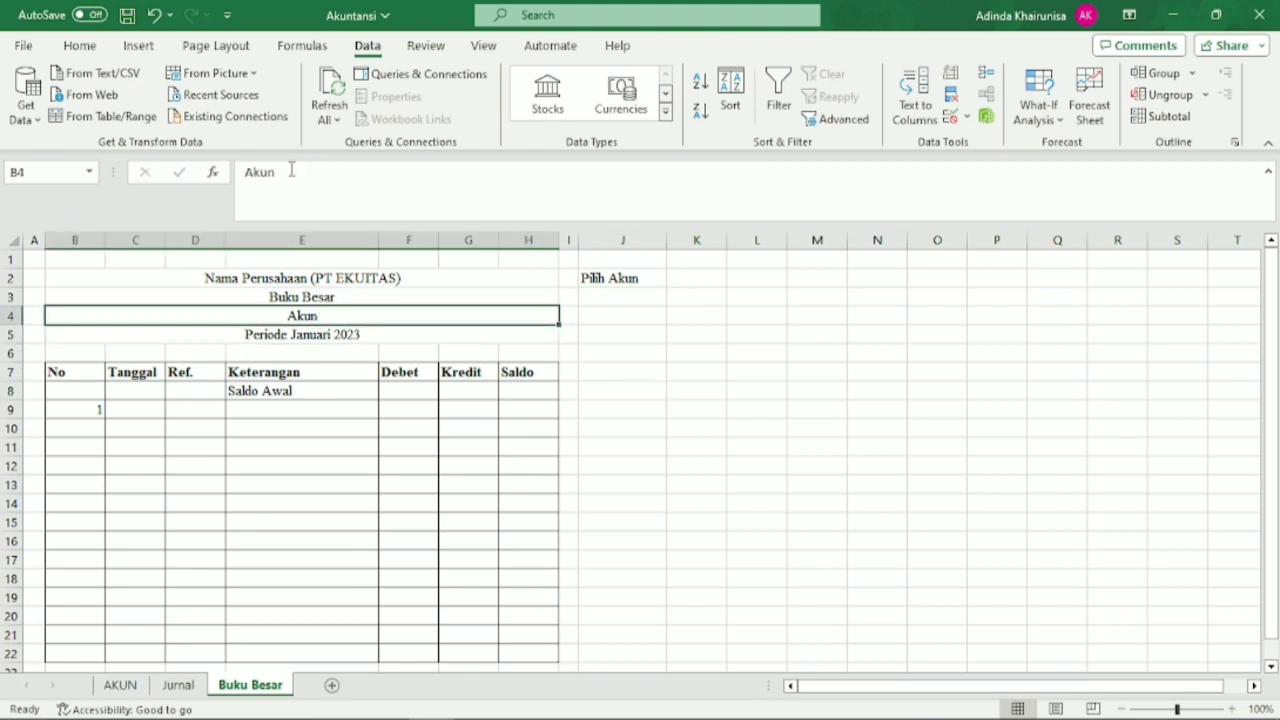
left_click(626, 300)
left_click(675, 300)
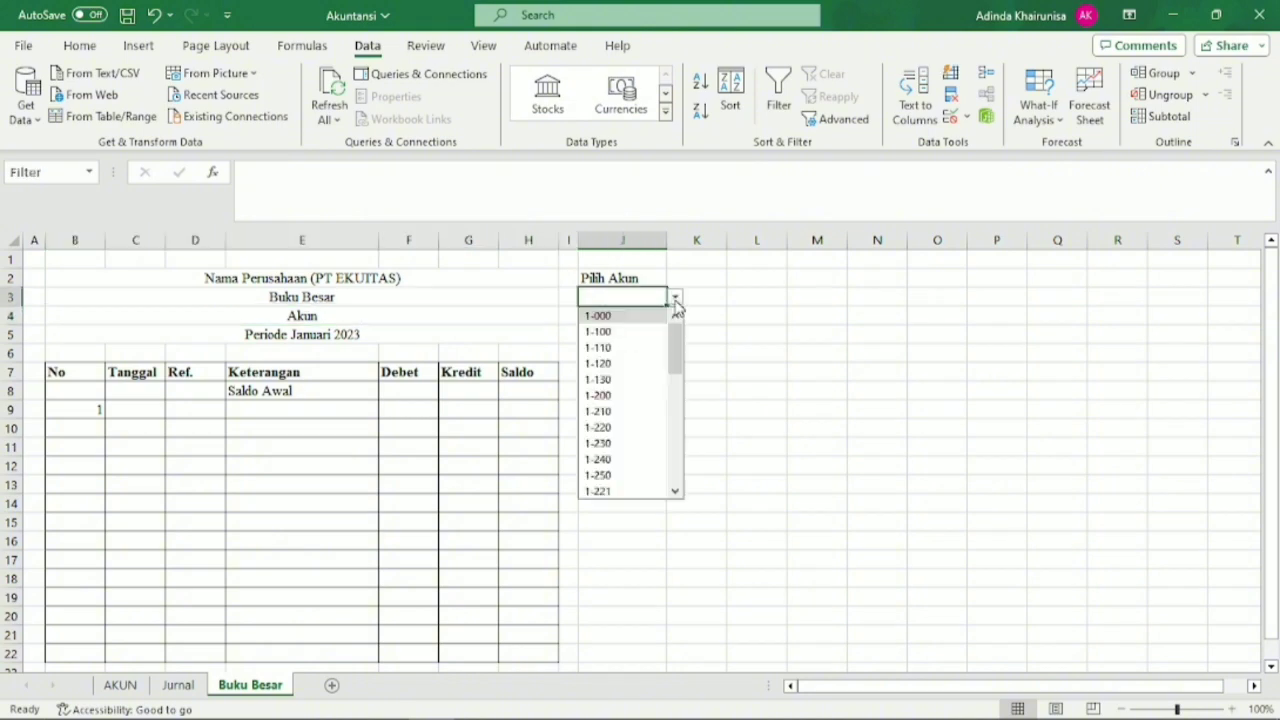
scroll(680, 349, "down", 2)
left_click(423, 312)
left_click_drag(278, 172, 226, 173)
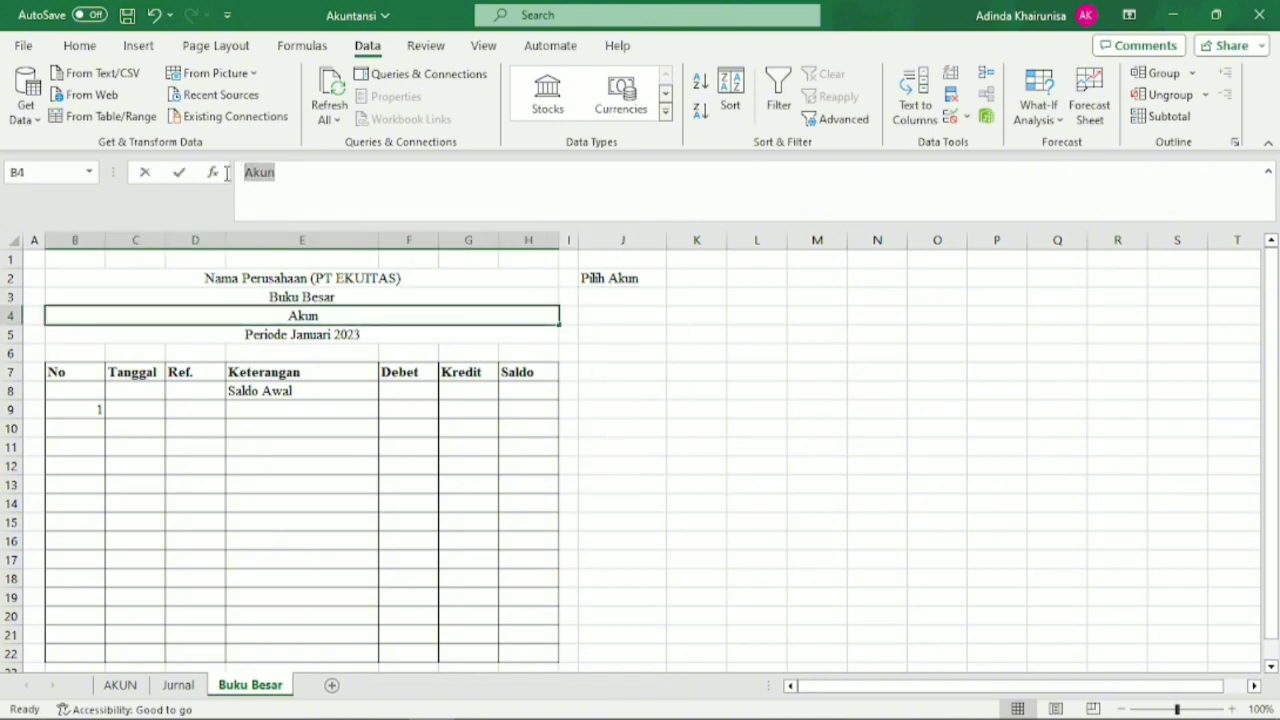
key("BackSpace")
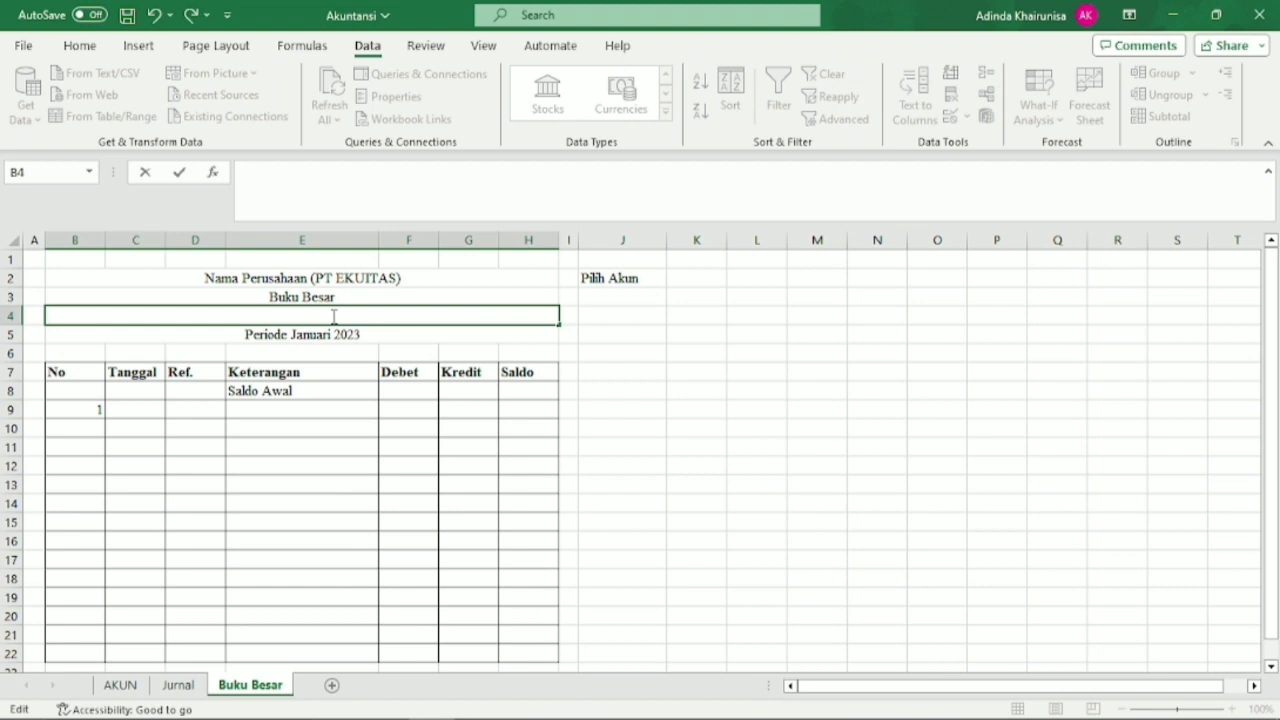
Start an IF formula in the merged title cell B4 that returns "Pilih Akun!" when Filter is empty.
type("=IF")
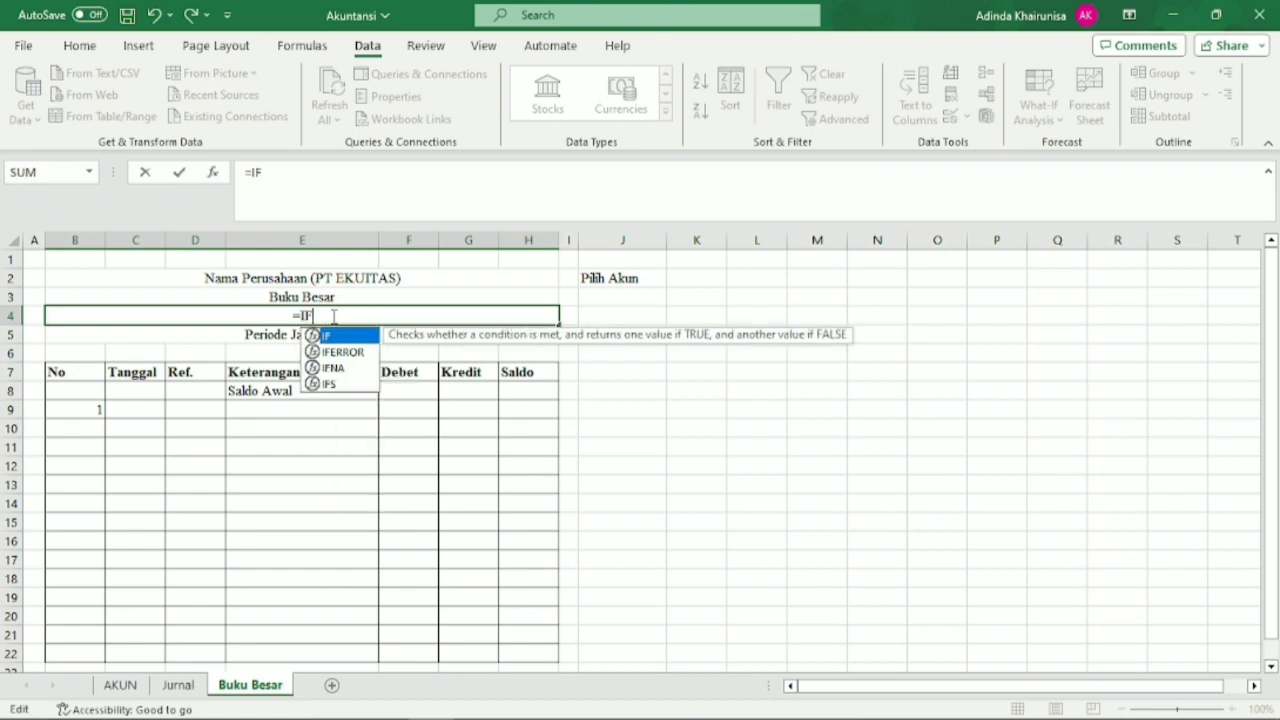
double_click(338, 336)
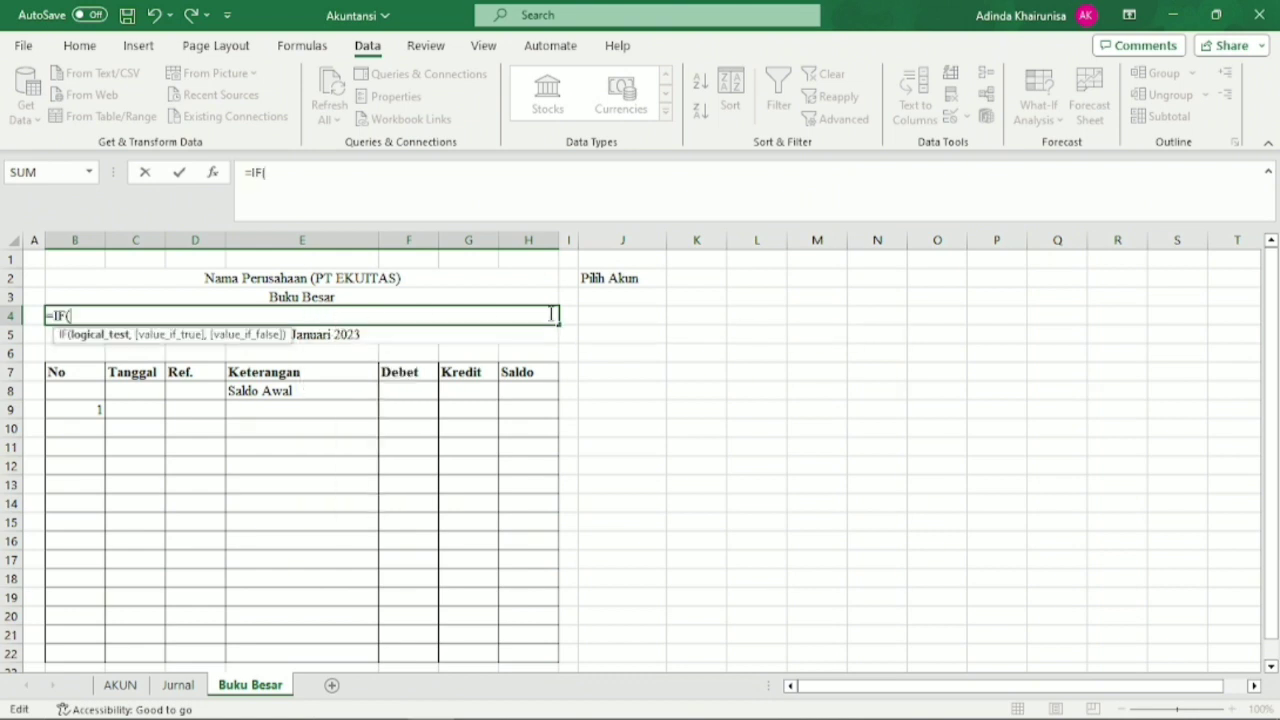
left_click(602, 296)
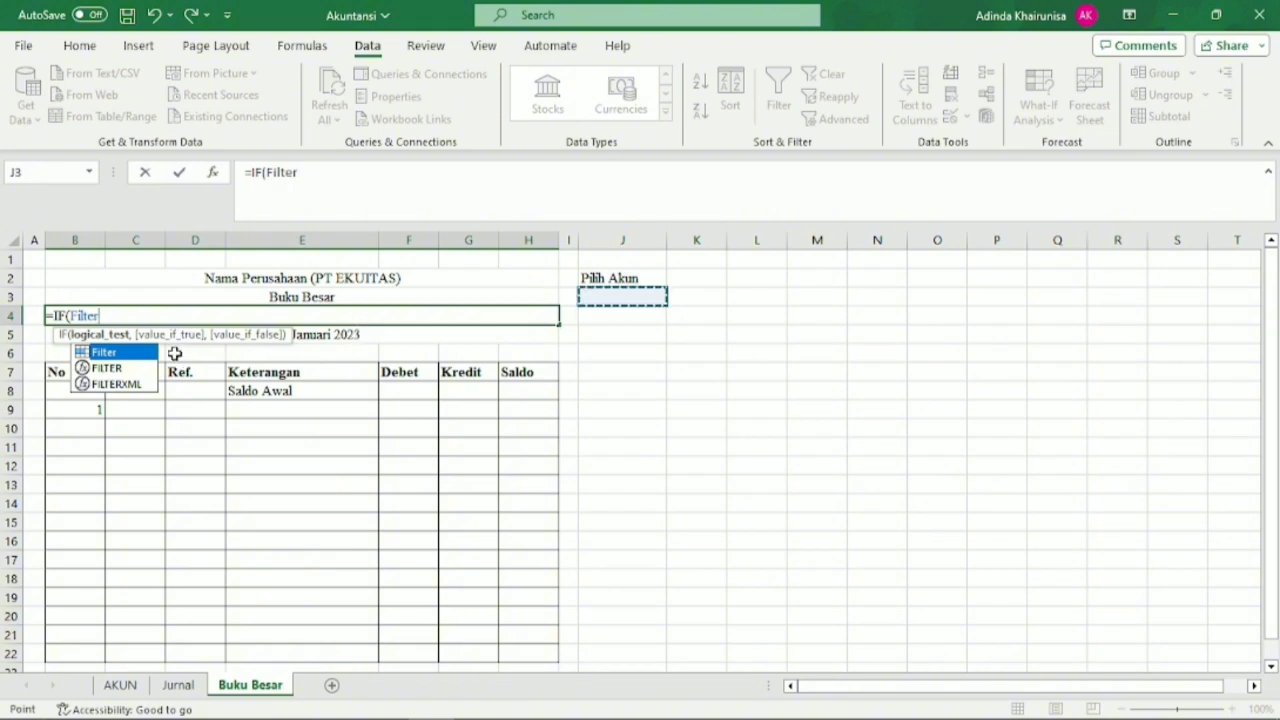
type("=")
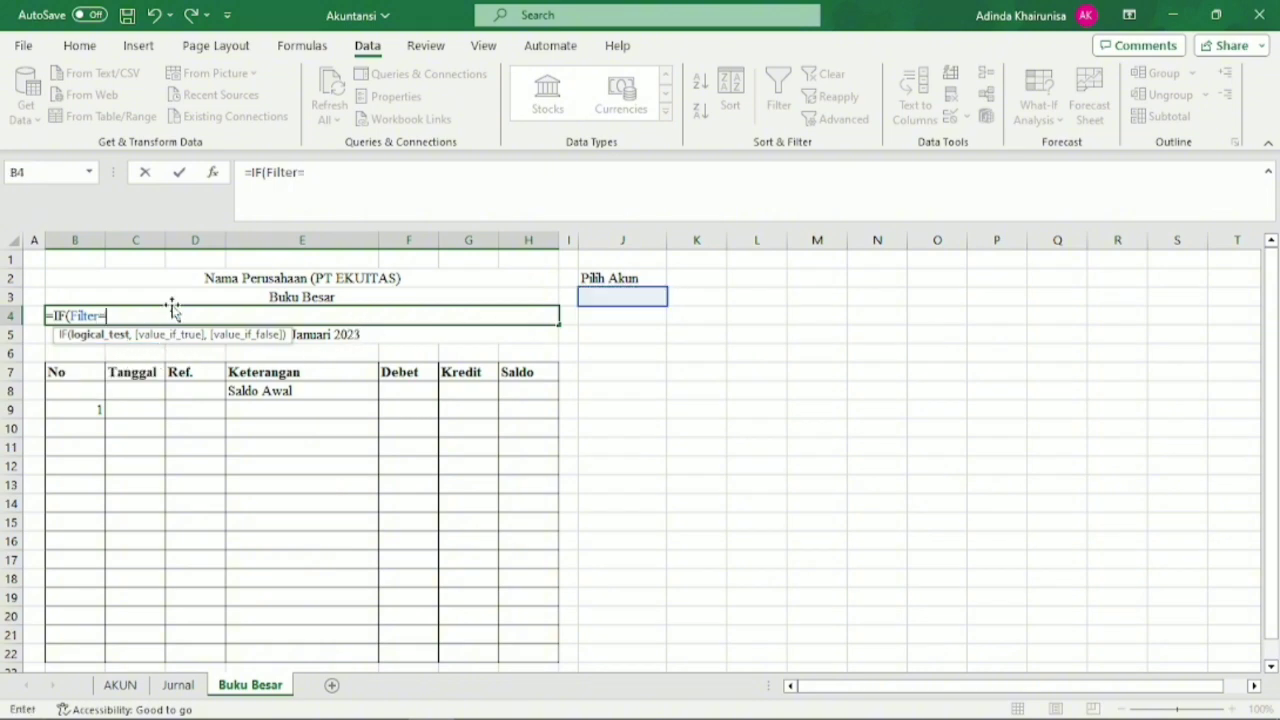
type("\"\",\"Pilih Akun!")
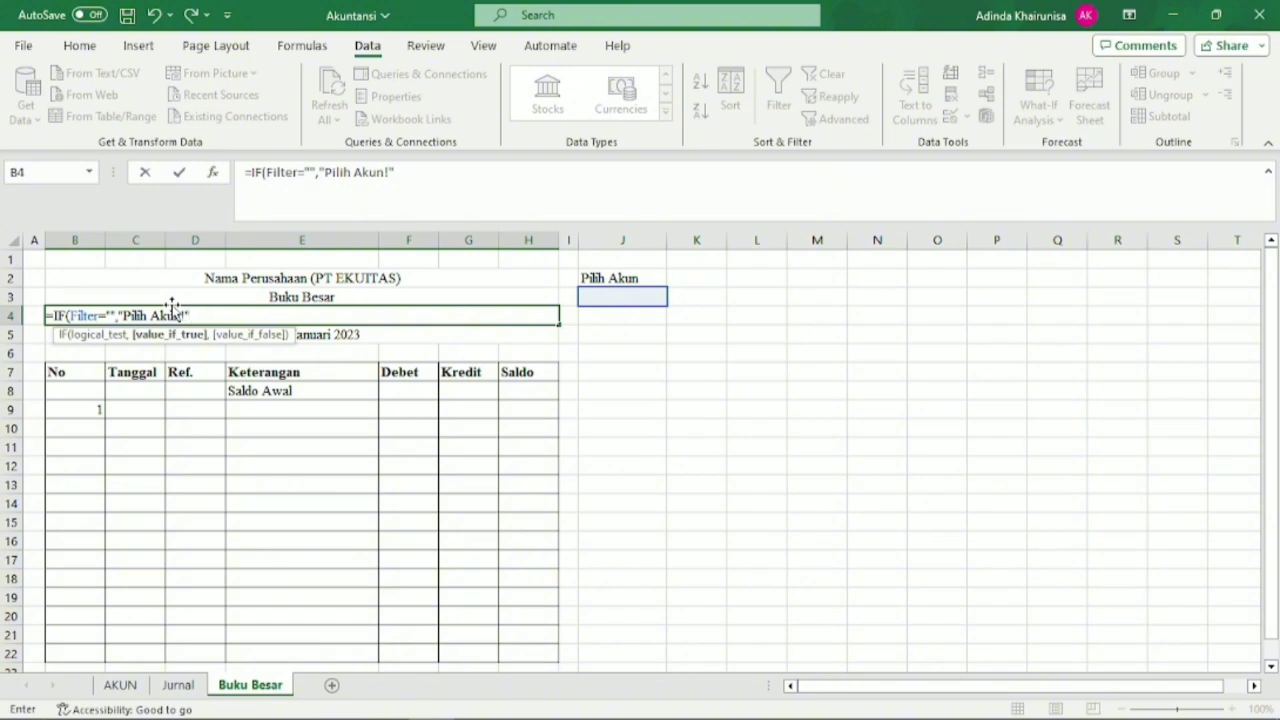
type(",")
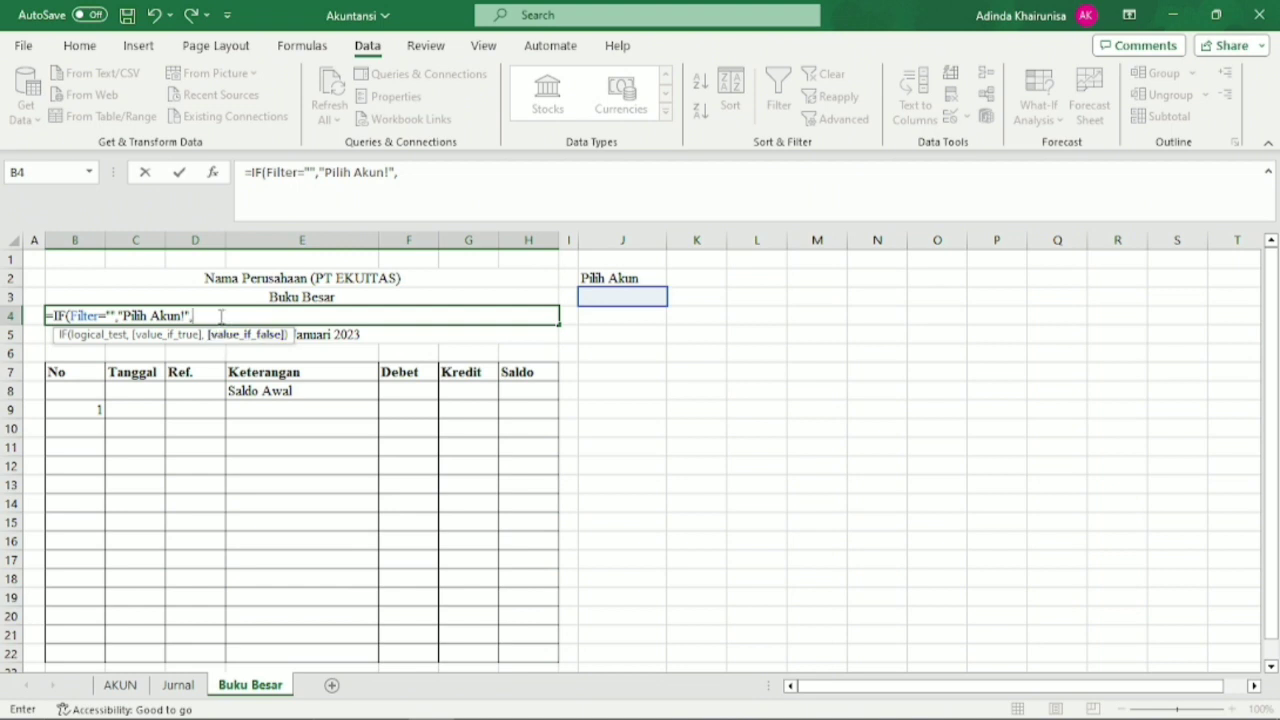
type("Vlook")
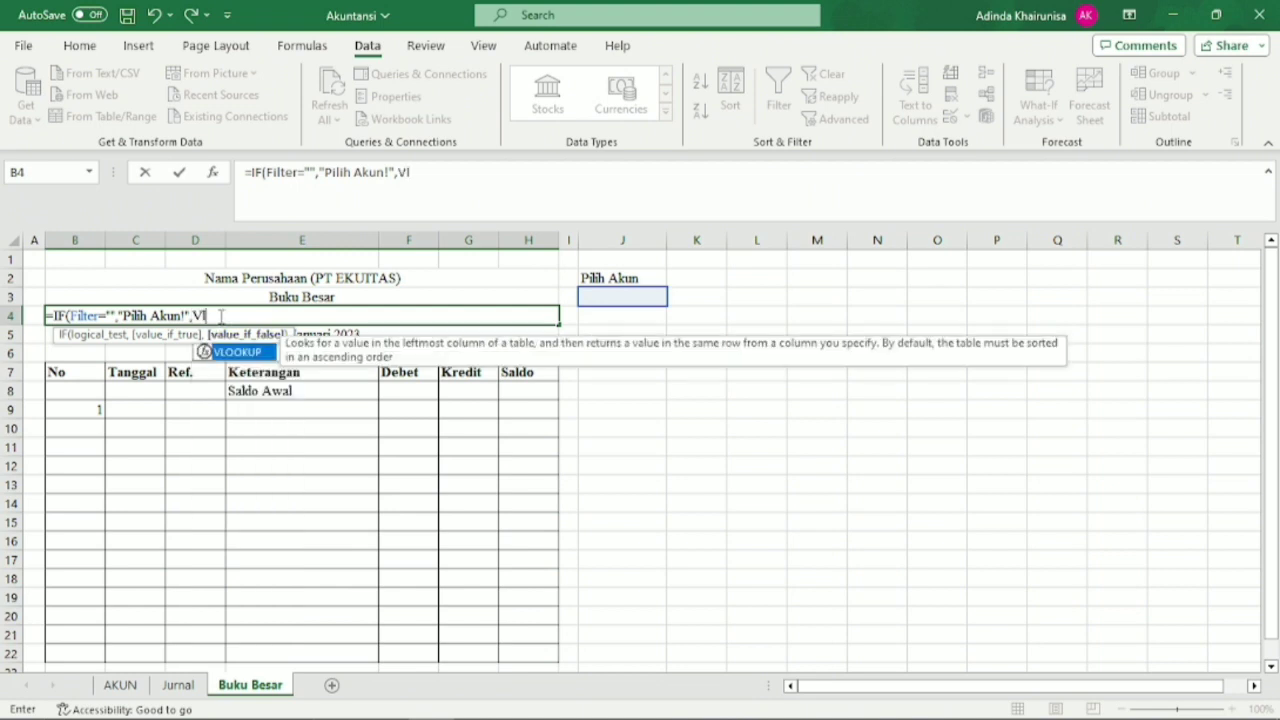
Complete the B4 formula with VLOOKUP(Filter,T_Akun,2,0) as its value if false, and check the entered formula.
double_click(226, 352)
left_click(590, 299)
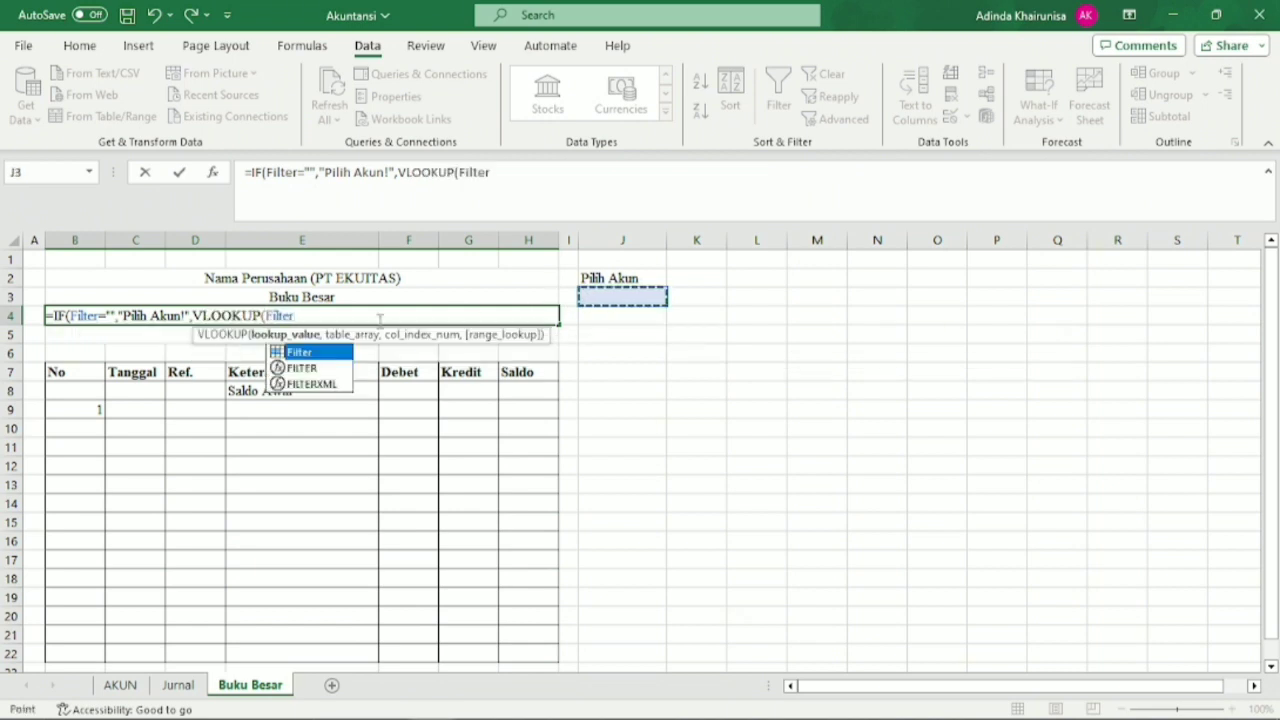
double_click(295, 348)
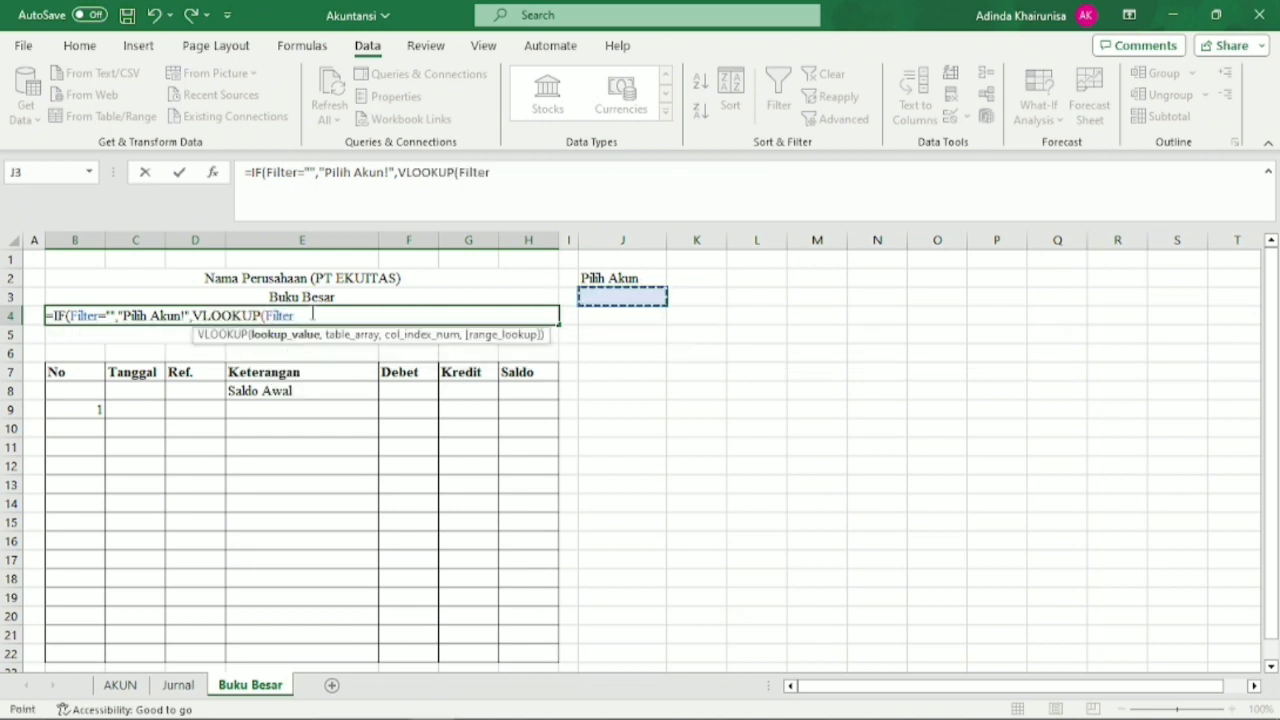
left_click(312, 314)
type(",")
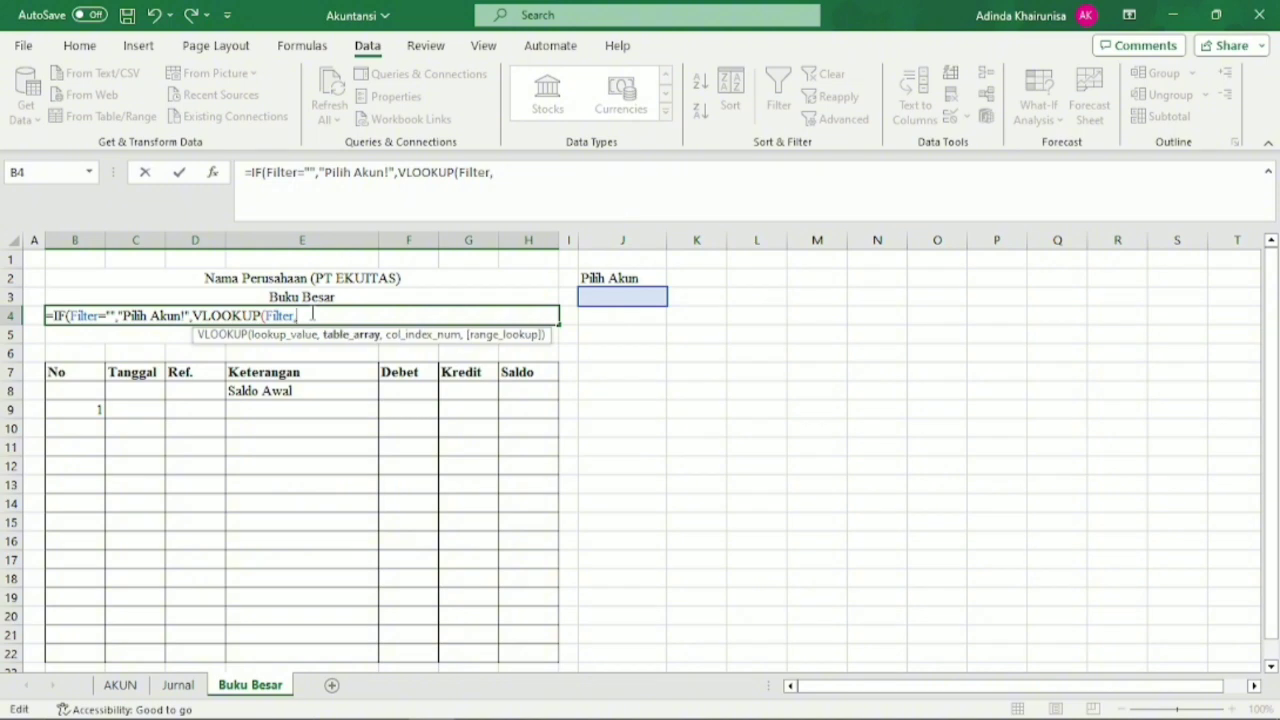
type("T")
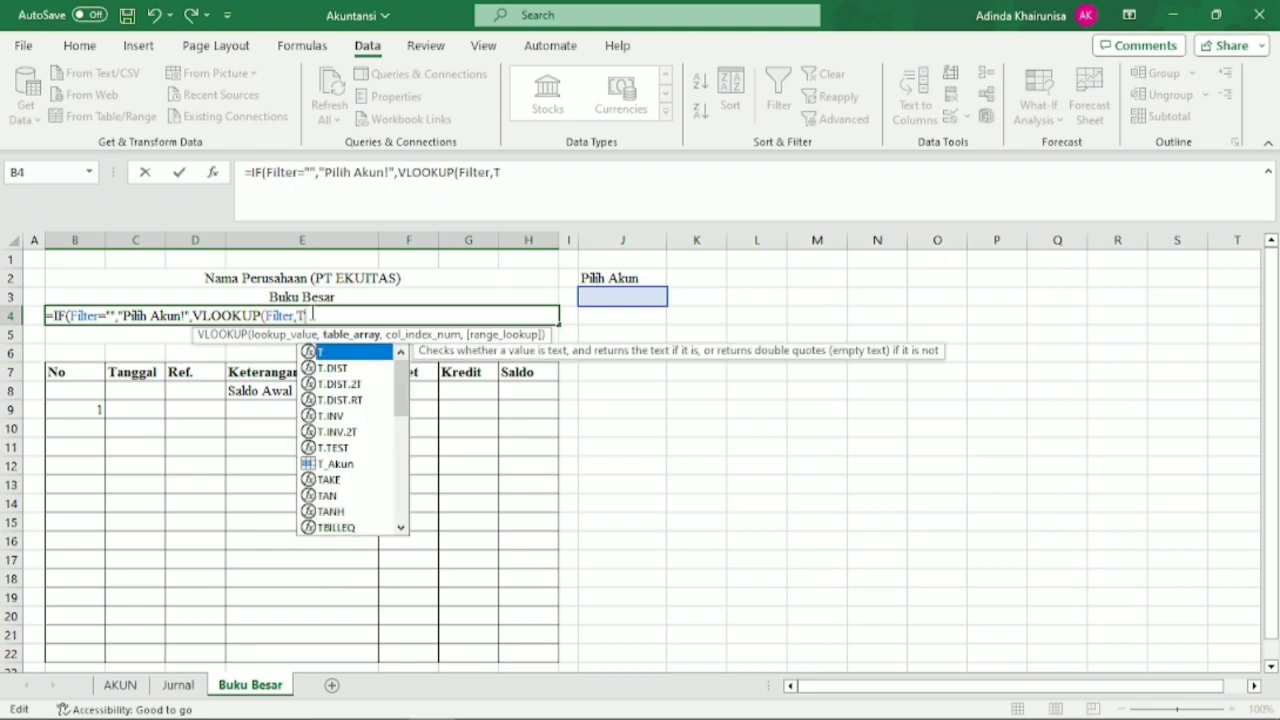
type("_")
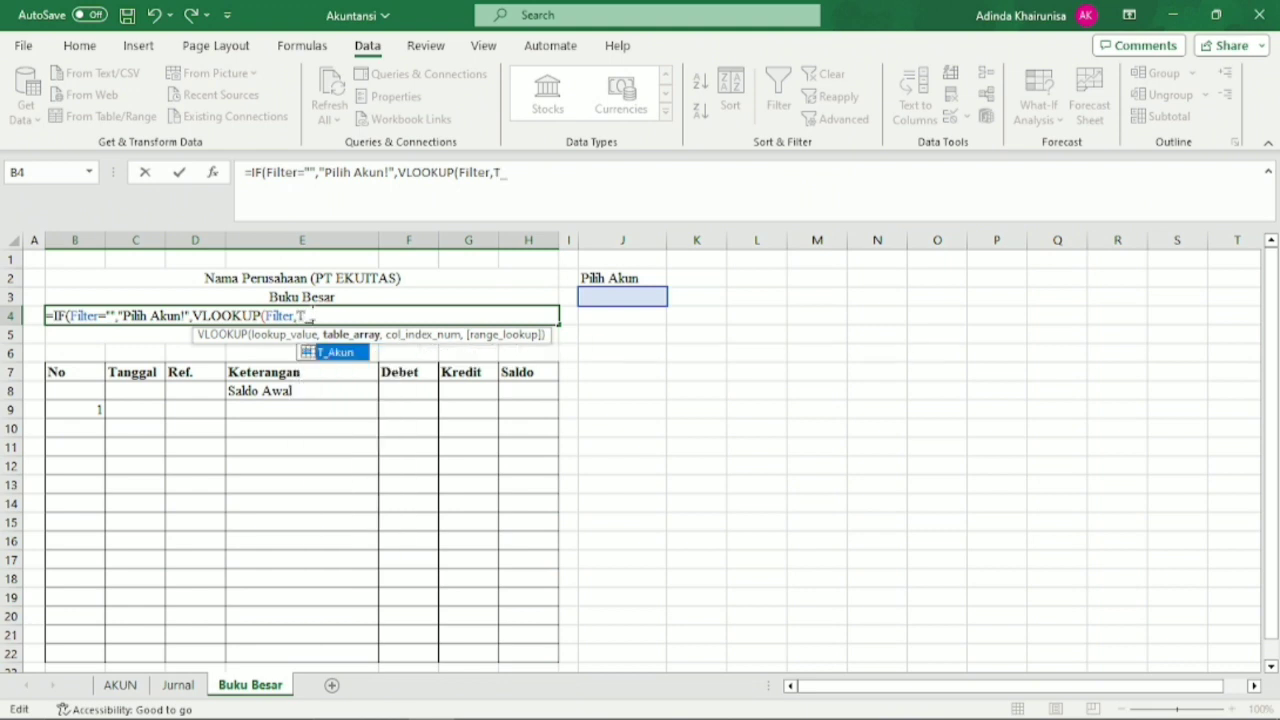
double_click(332, 354)
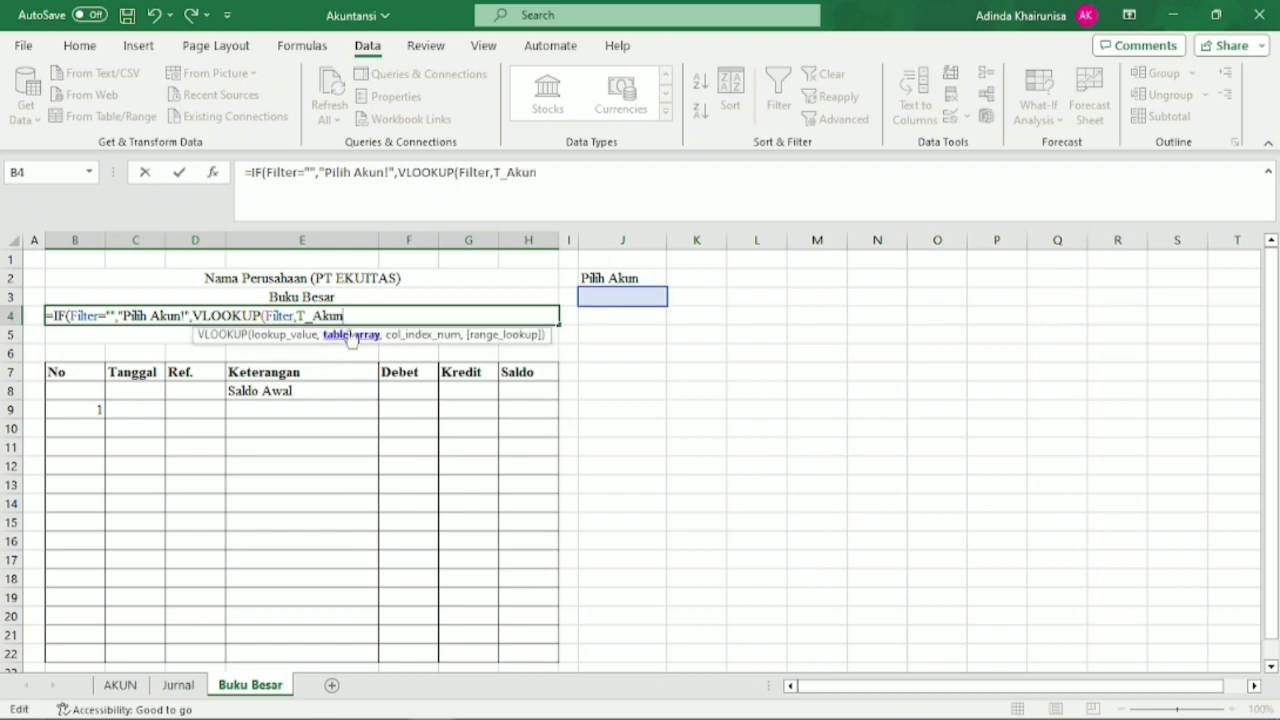
type(",")
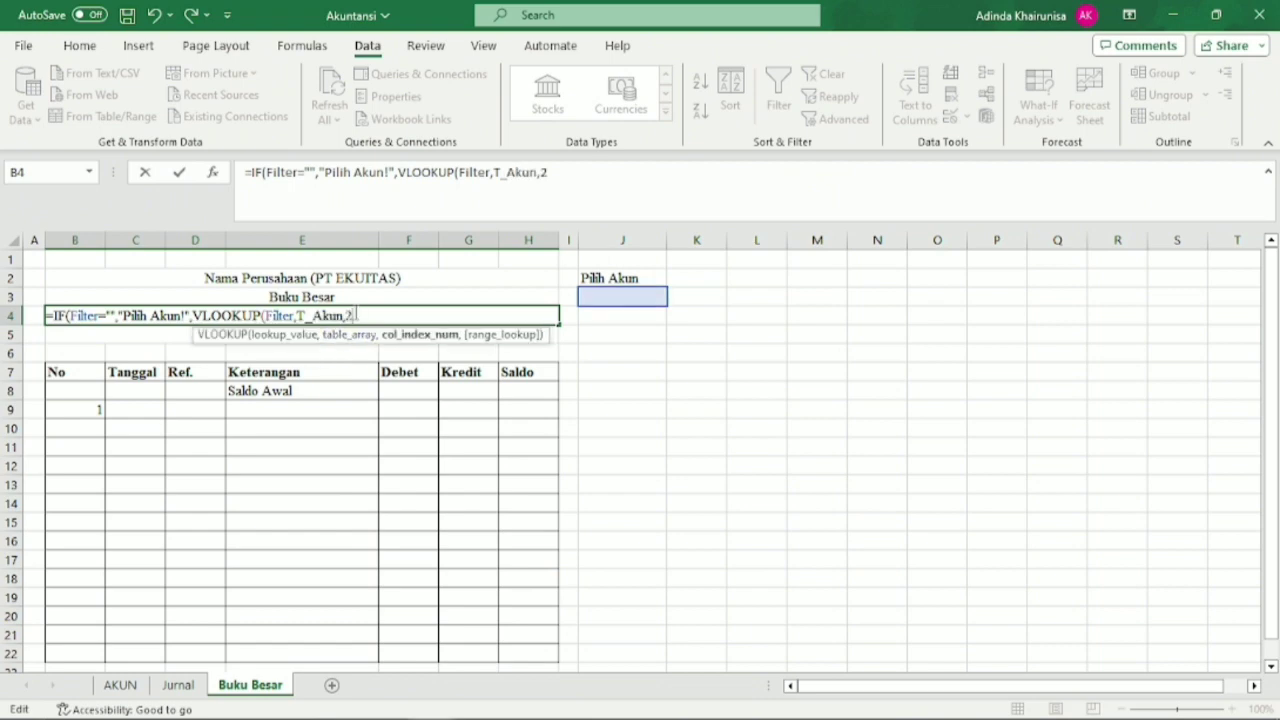
type("2,")
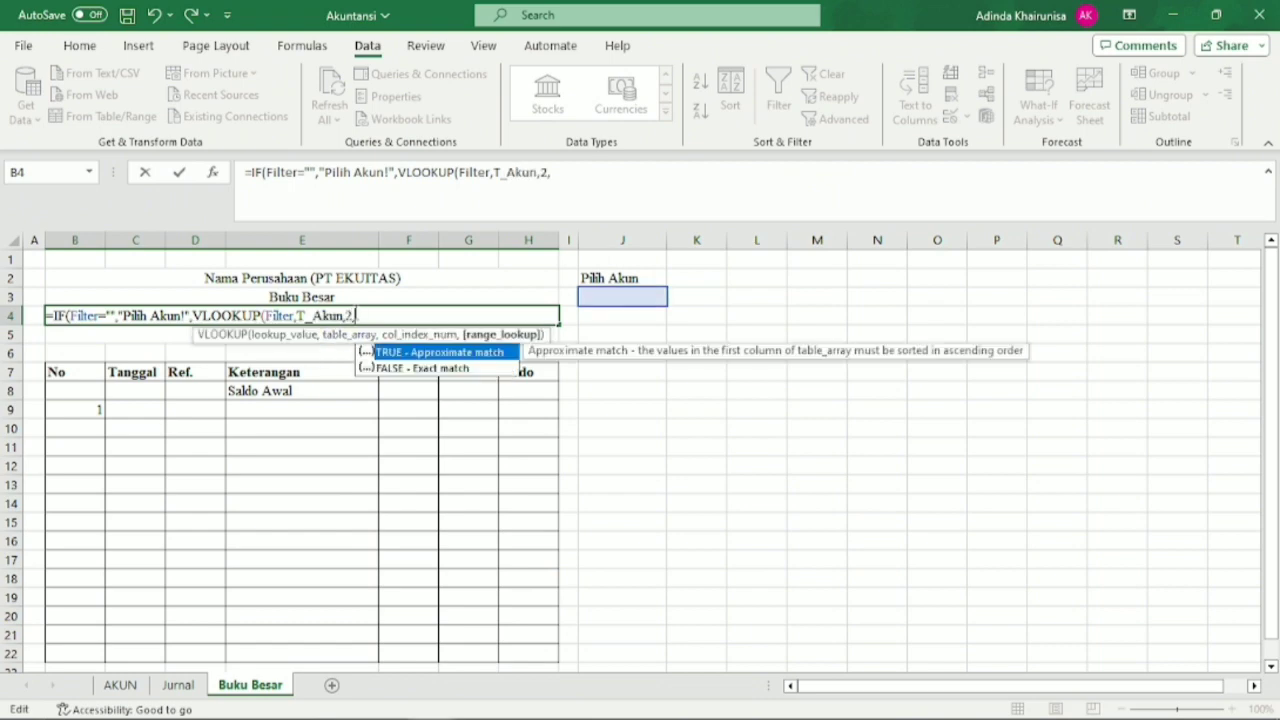
type("0))")
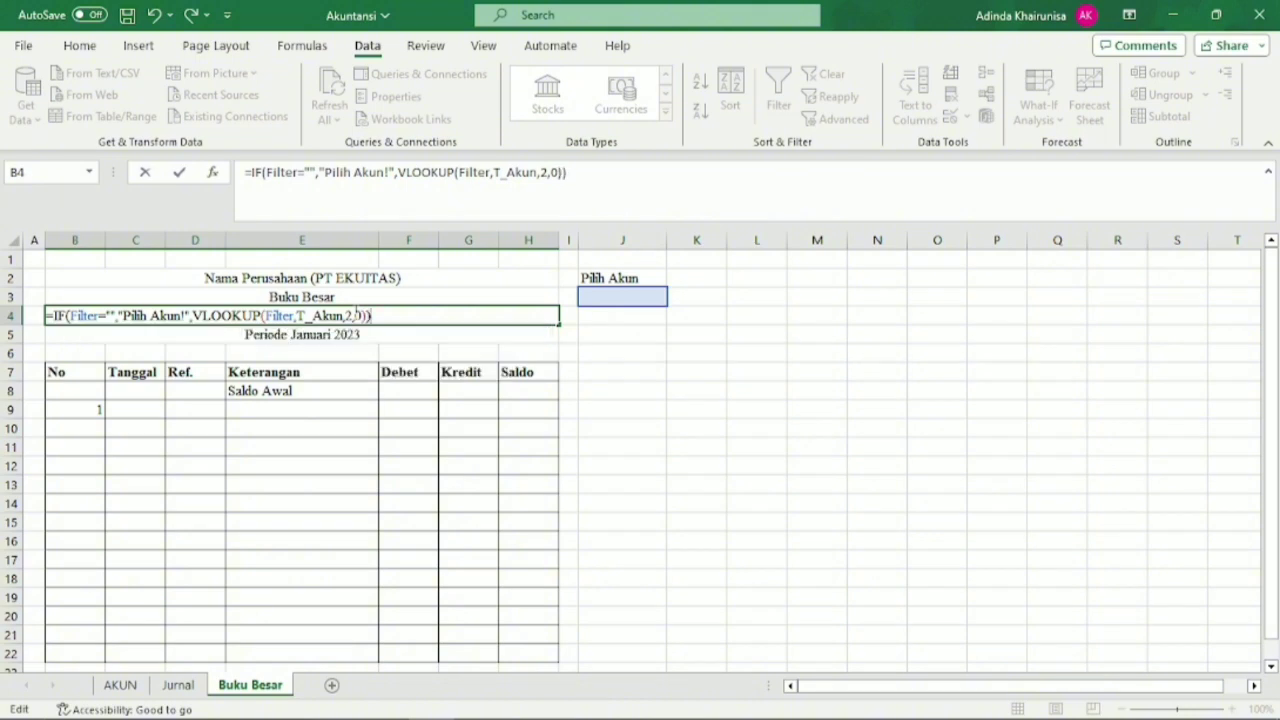
key("Return")
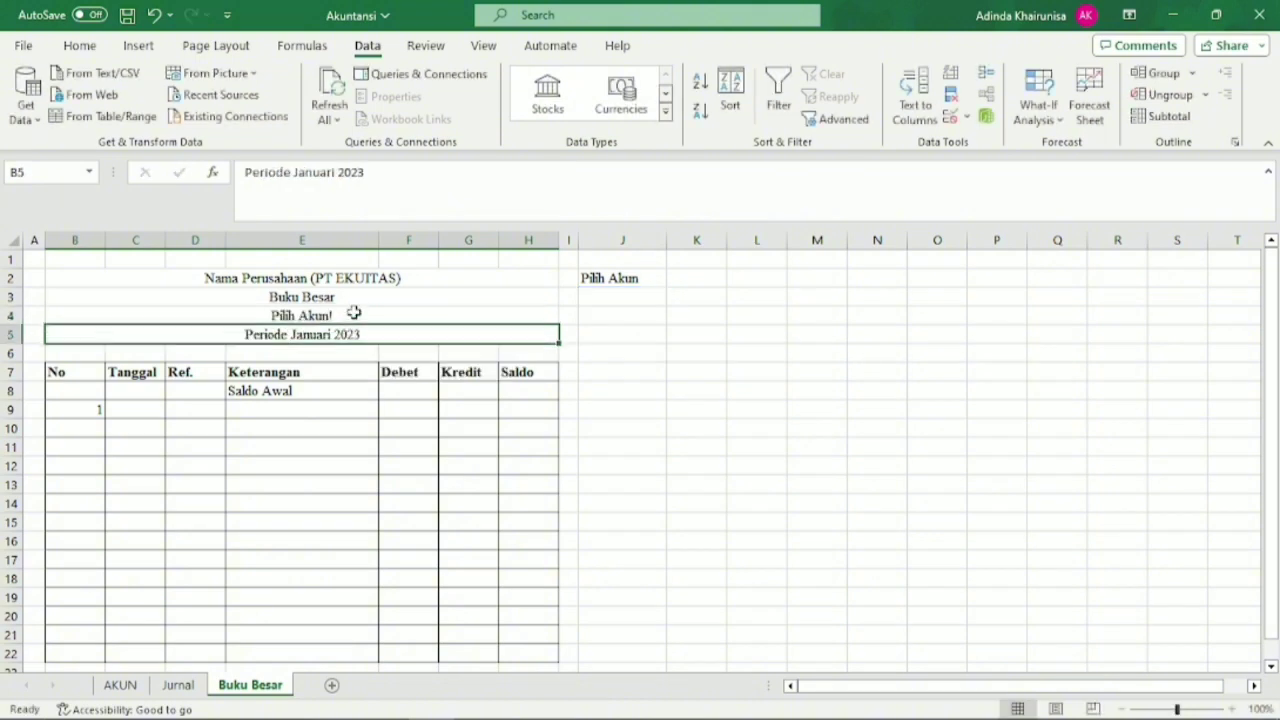
left_click(354, 313)
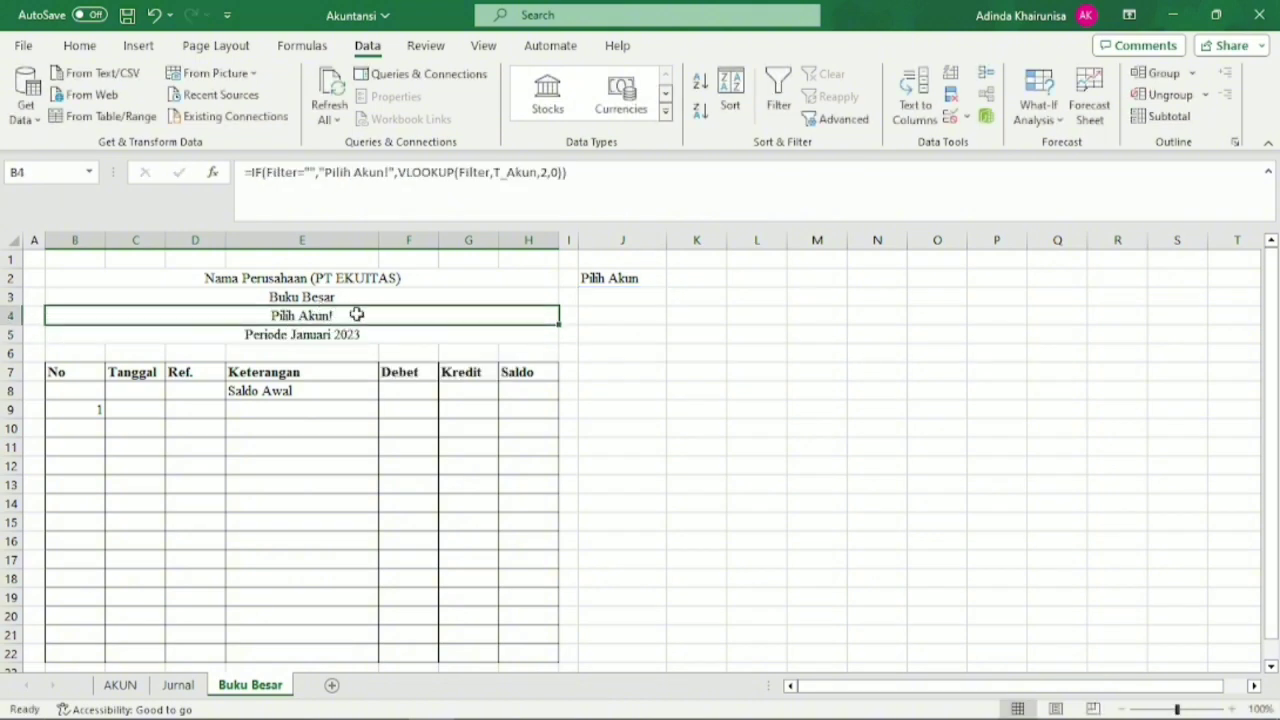
Choose account 1-240 in the J3 dropdown and check the account name in B4.
left_click(619, 296)
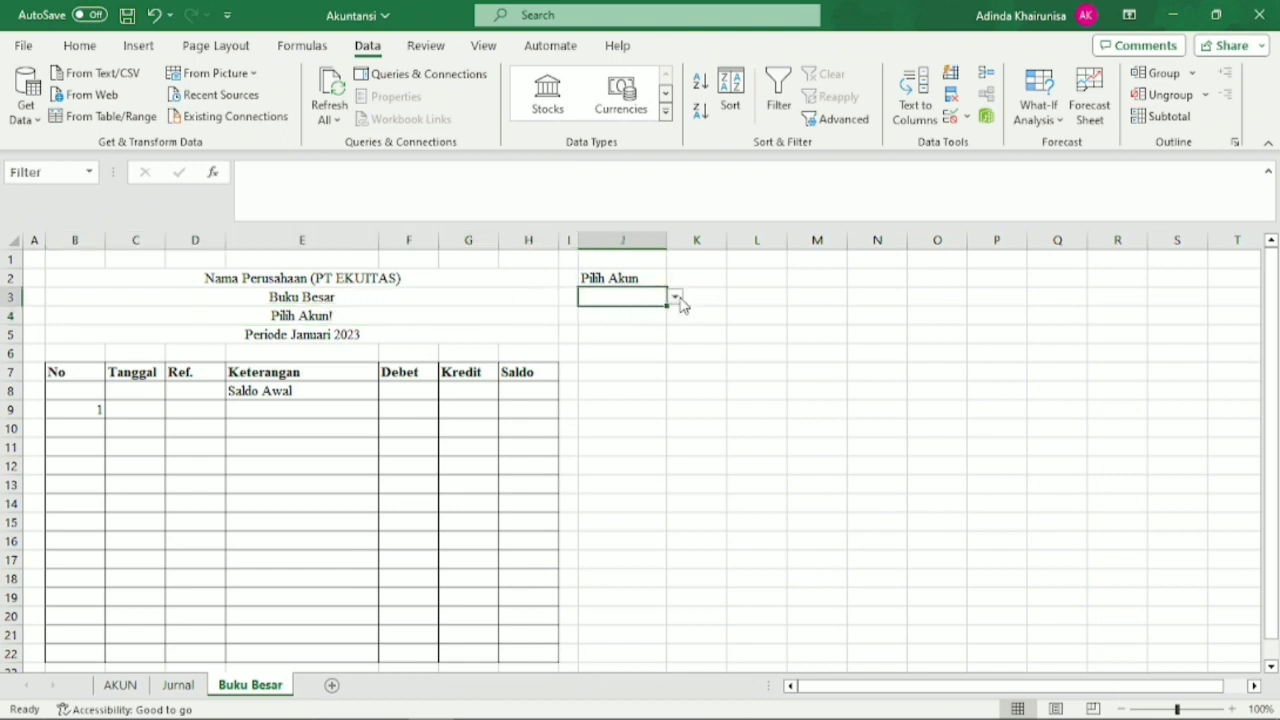
left_click(676, 298)
left_click_drag(677, 337, 676, 372)
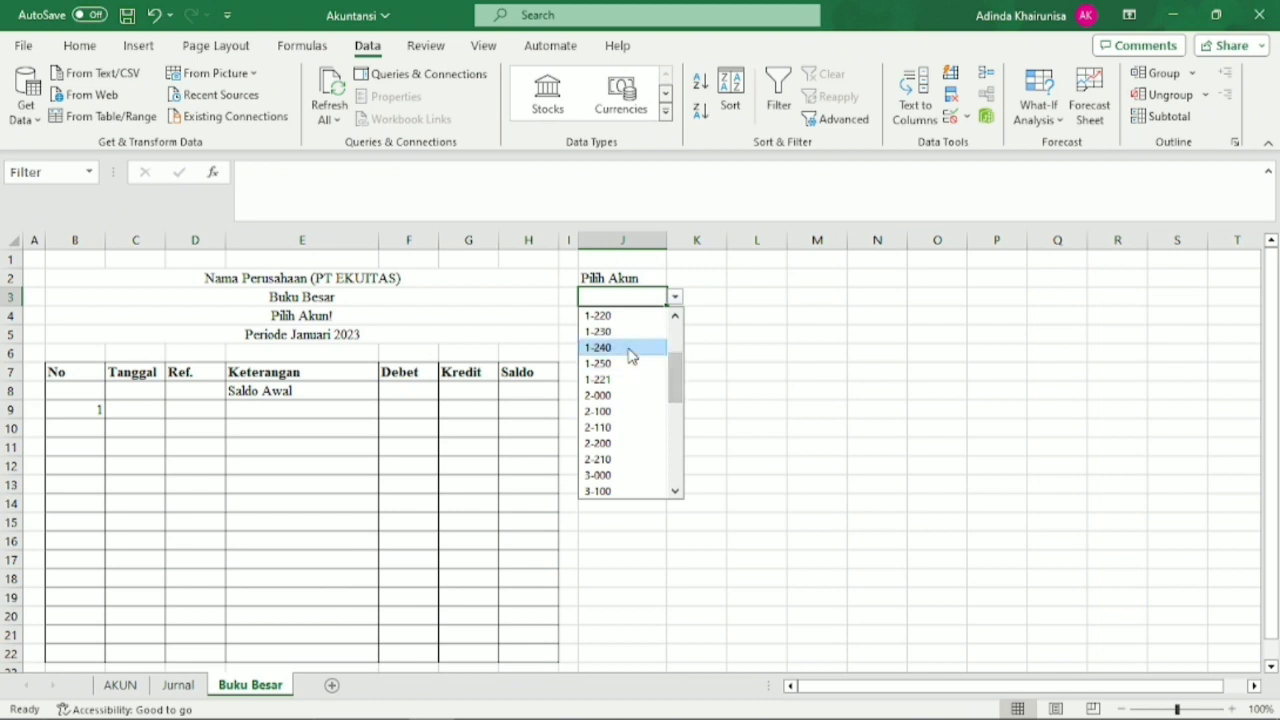
left_click(629, 347)
left_click(357, 316)
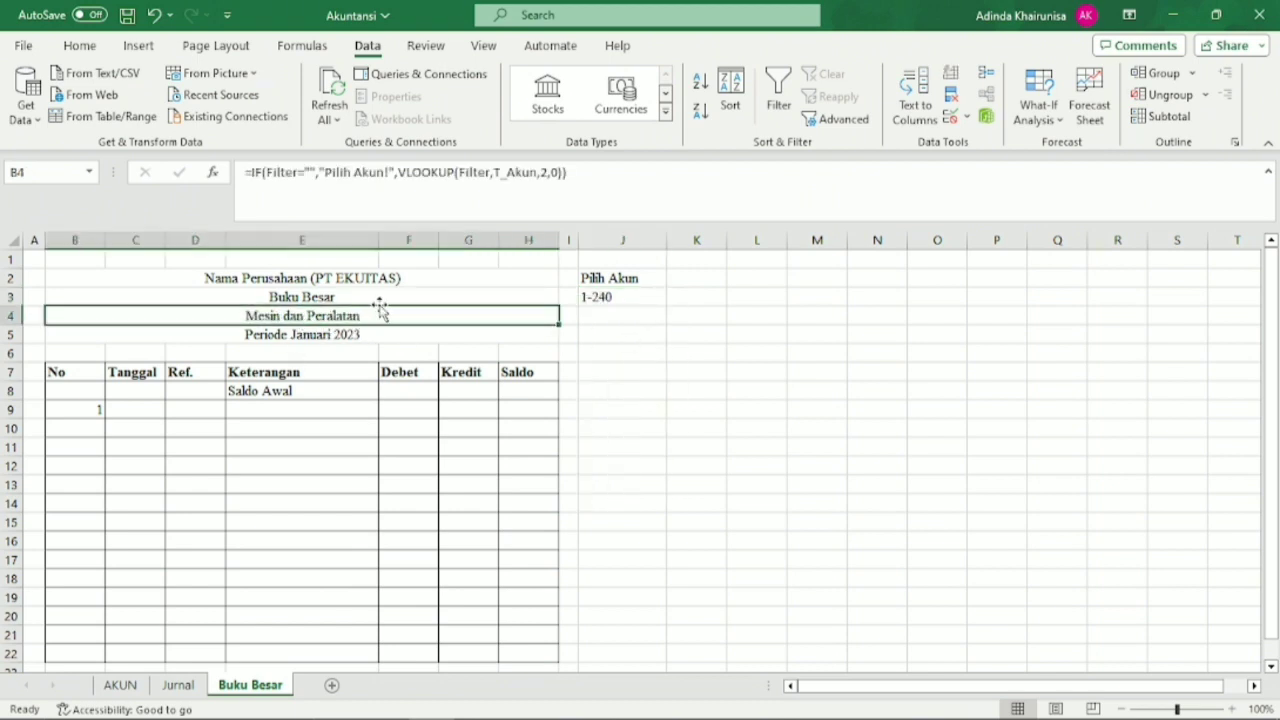
Try accounts 3-100 and 4-200 in the J3 dropdown to test the B4 title formula.
left_click(645, 296)
left_click(676, 298)
left_click_drag(676, 330, 643, 414)
left_click(643, 411)
left_click(676, 298)
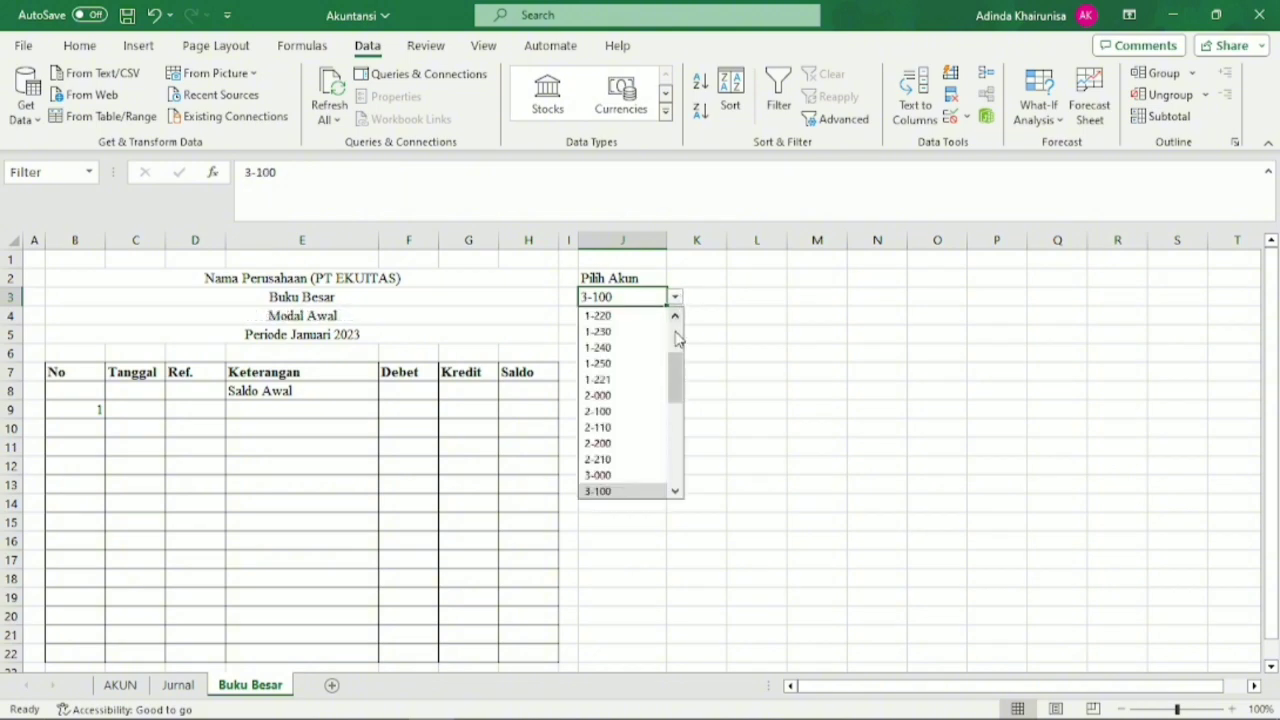
left_click_drag(676, 338, 677, 414)
left_click(666, 420)
Set the account selection in J3 to 1-110.
left_click(676, 298)
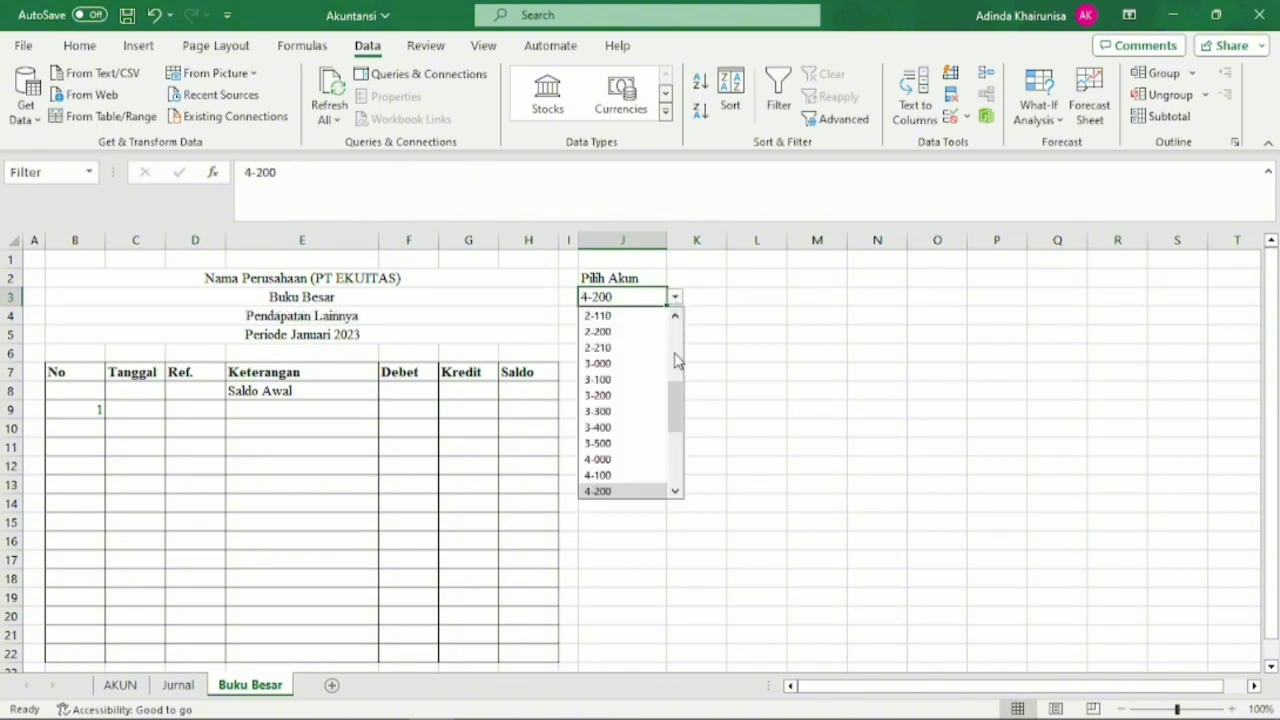
left_click_drag(675, 360, 677, 351)
left_click(622, 347)
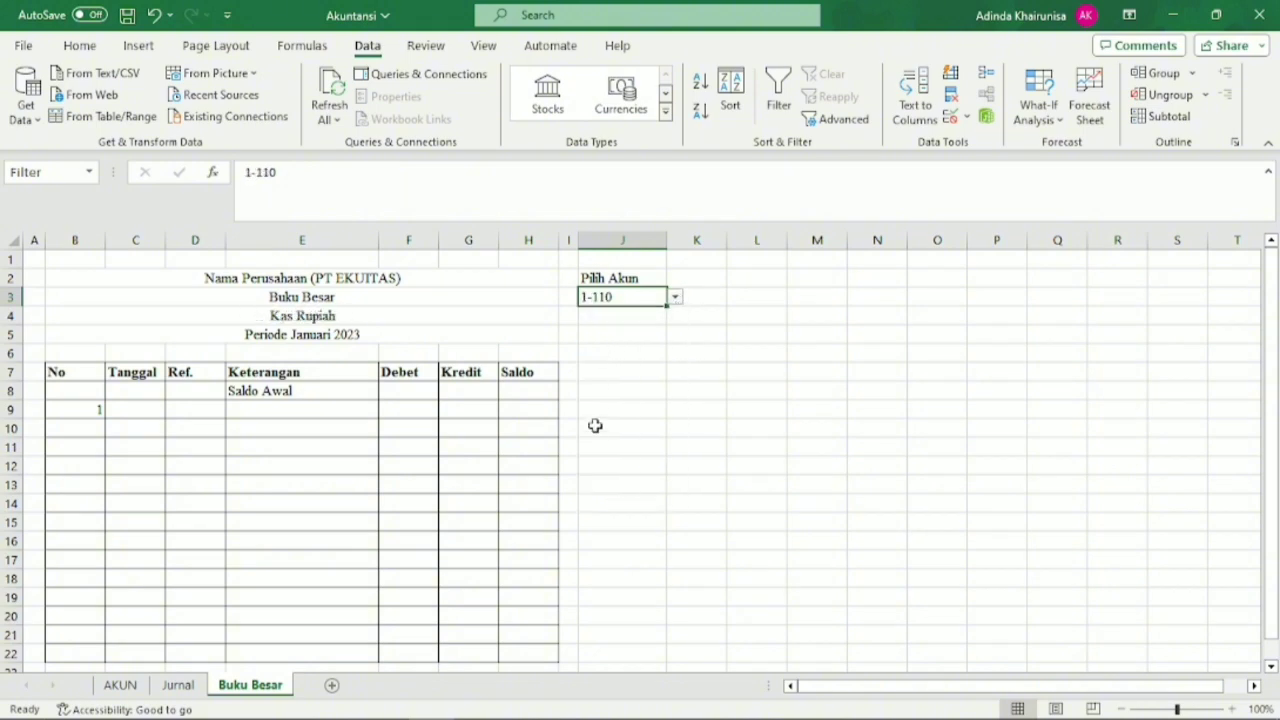
left_click(590, 444)
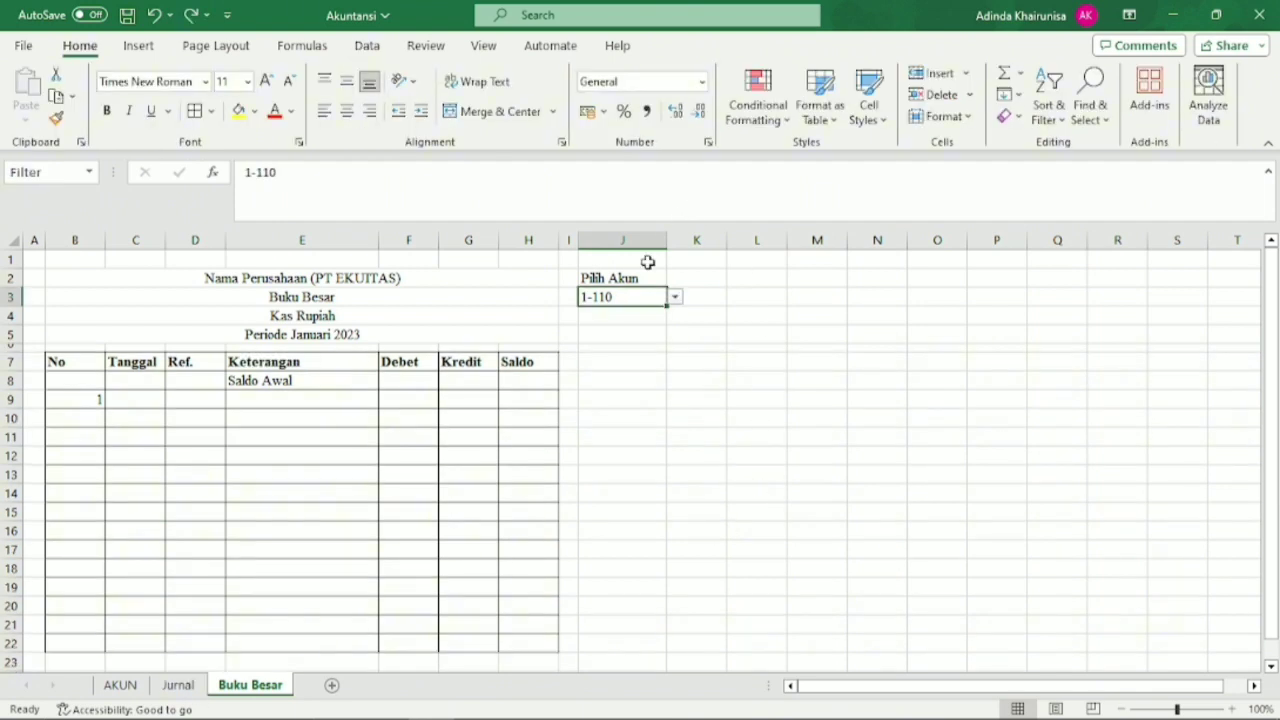
left_click(596, 414)
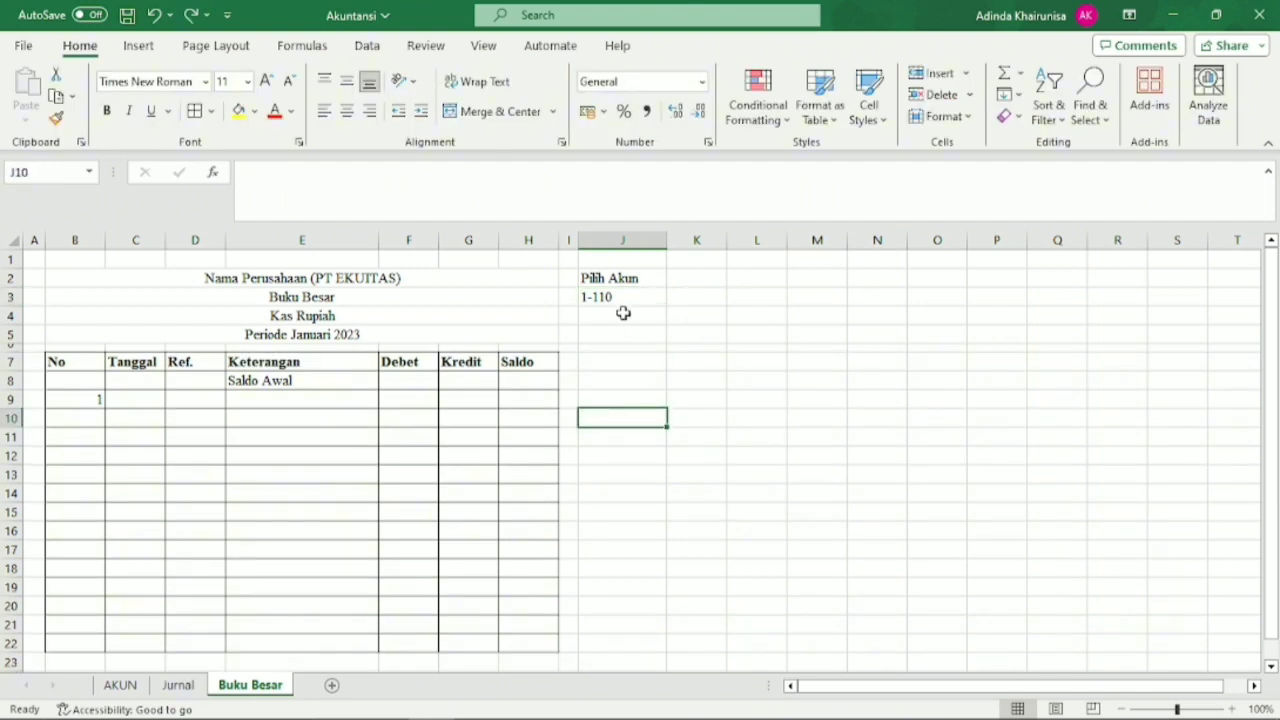
left_click(622, 297)
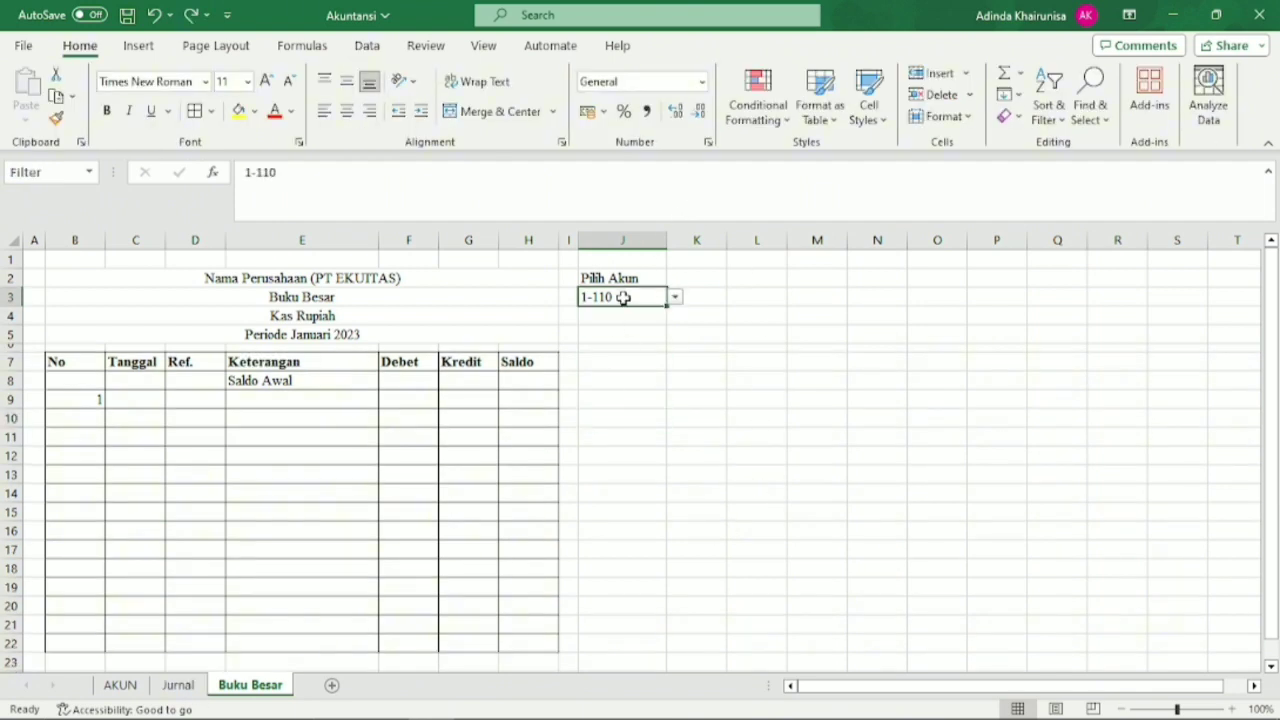
On the Jurnal sheet, replace "Kode" in the C7 formula with the name Filter, and return to the Buku Besar sheet.
left_click(181, 688)
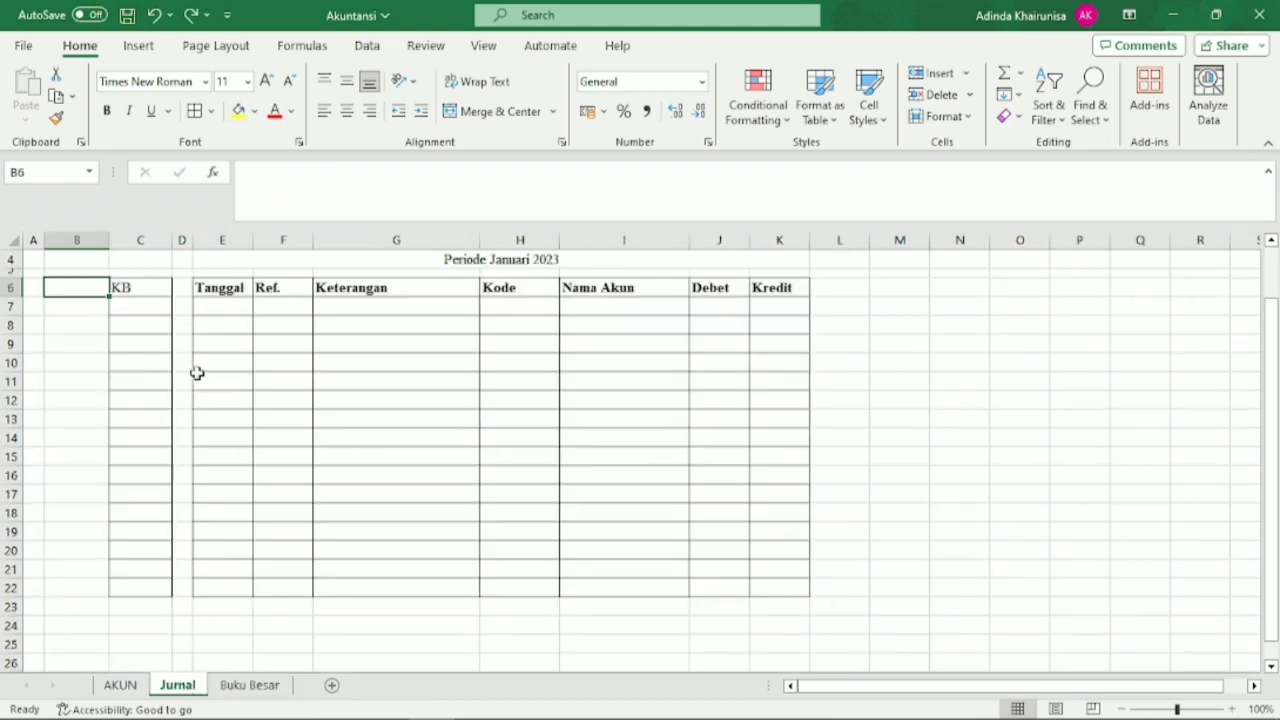
left_click(158, 311)
scroll(176, 323, "up", 1)
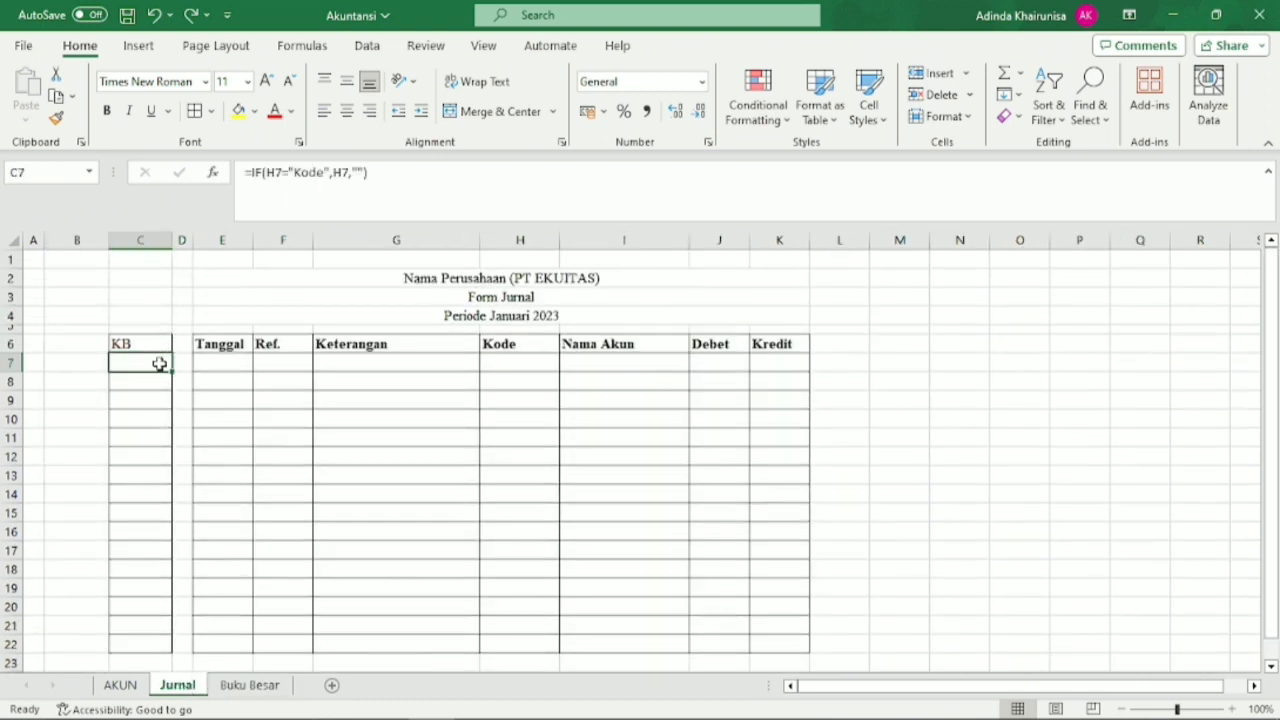
double_click(160, 362)
left_click_drag(197, 362, 171, 364)
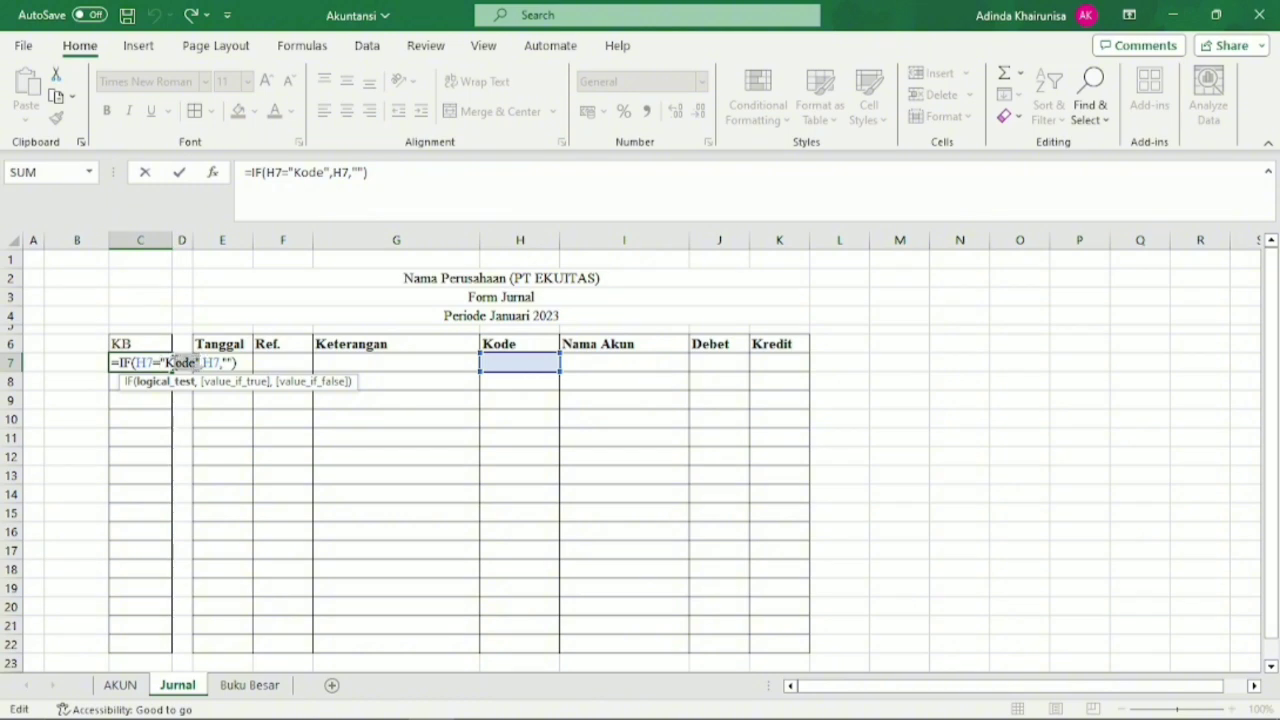
key("BackSpace")
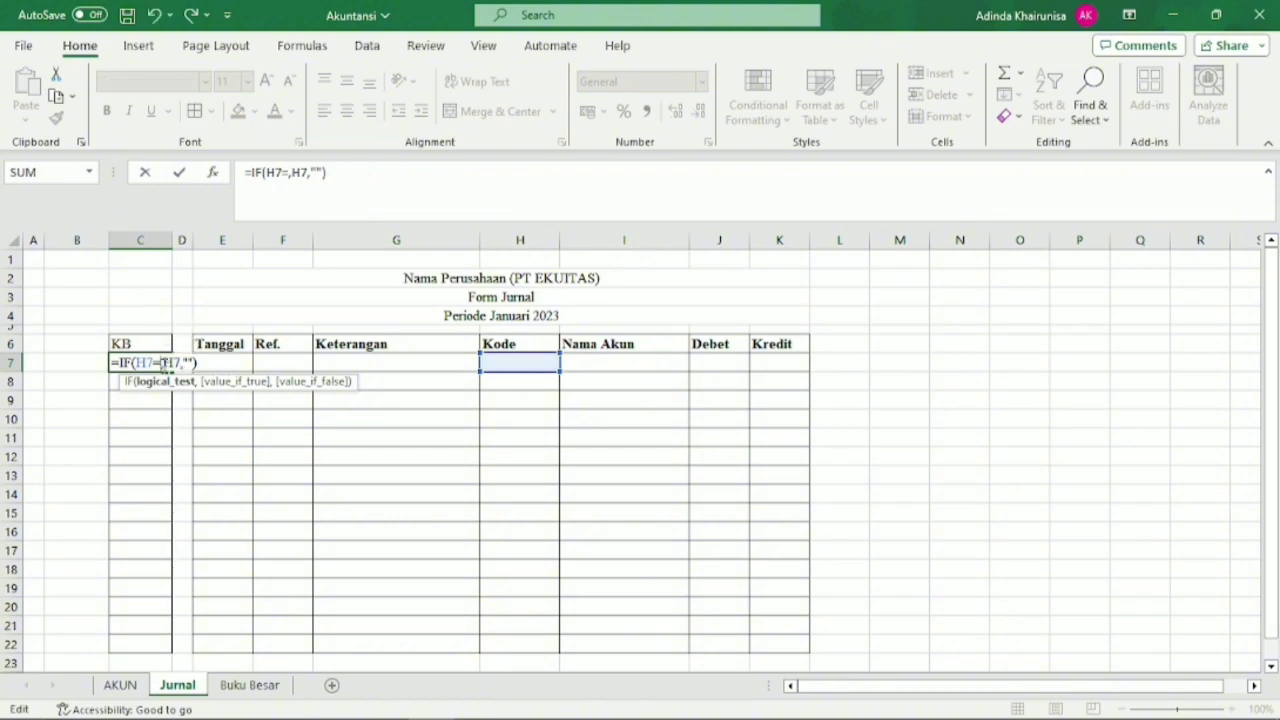
type("Fil")
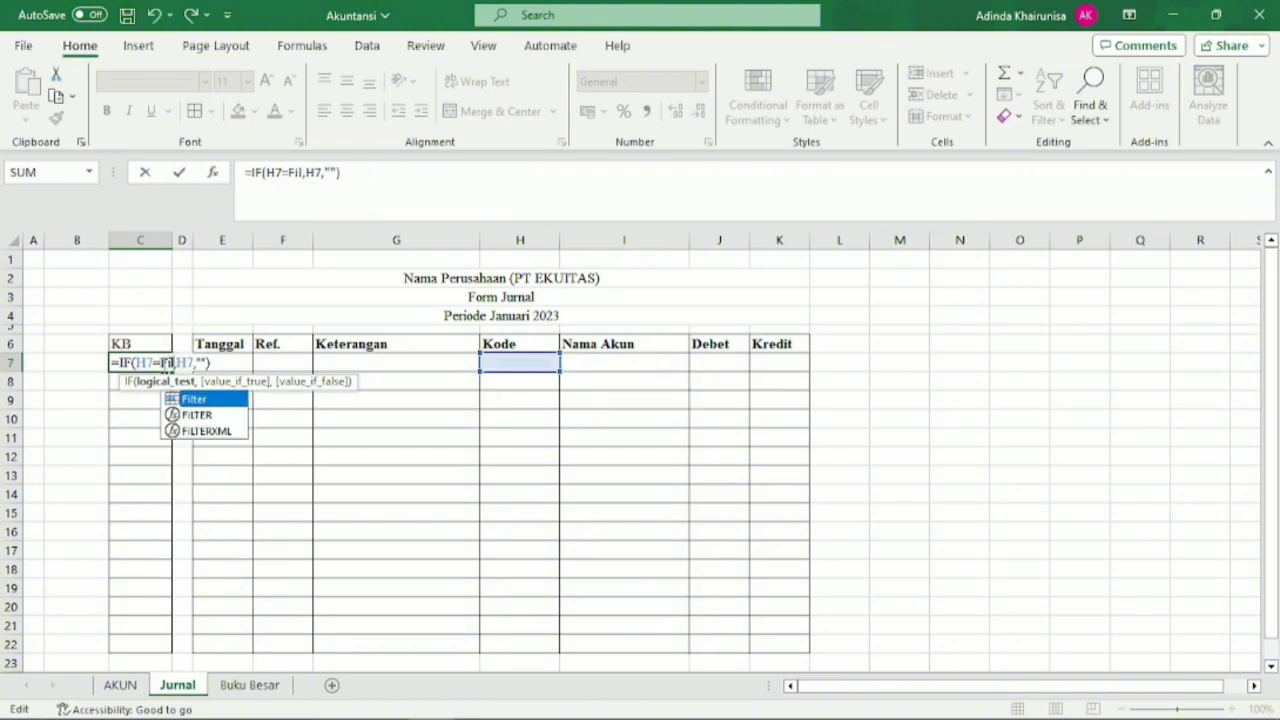
double_click(196, 400)
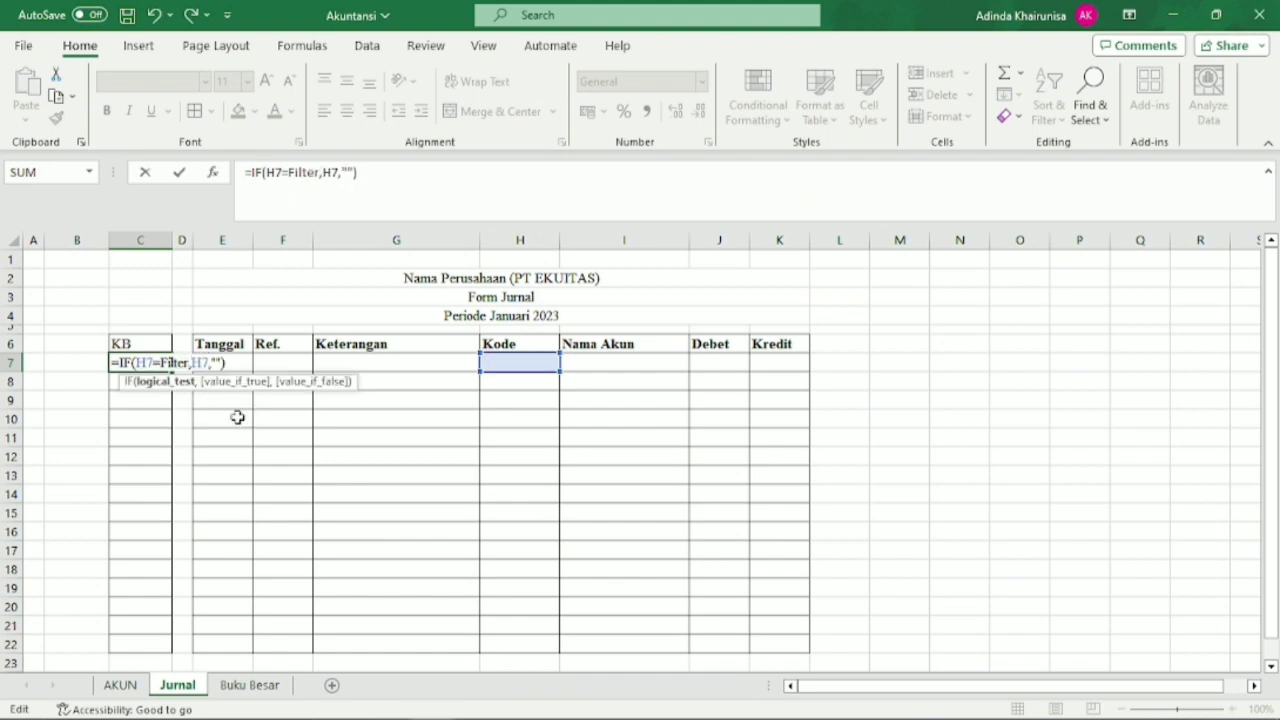
key("Return")
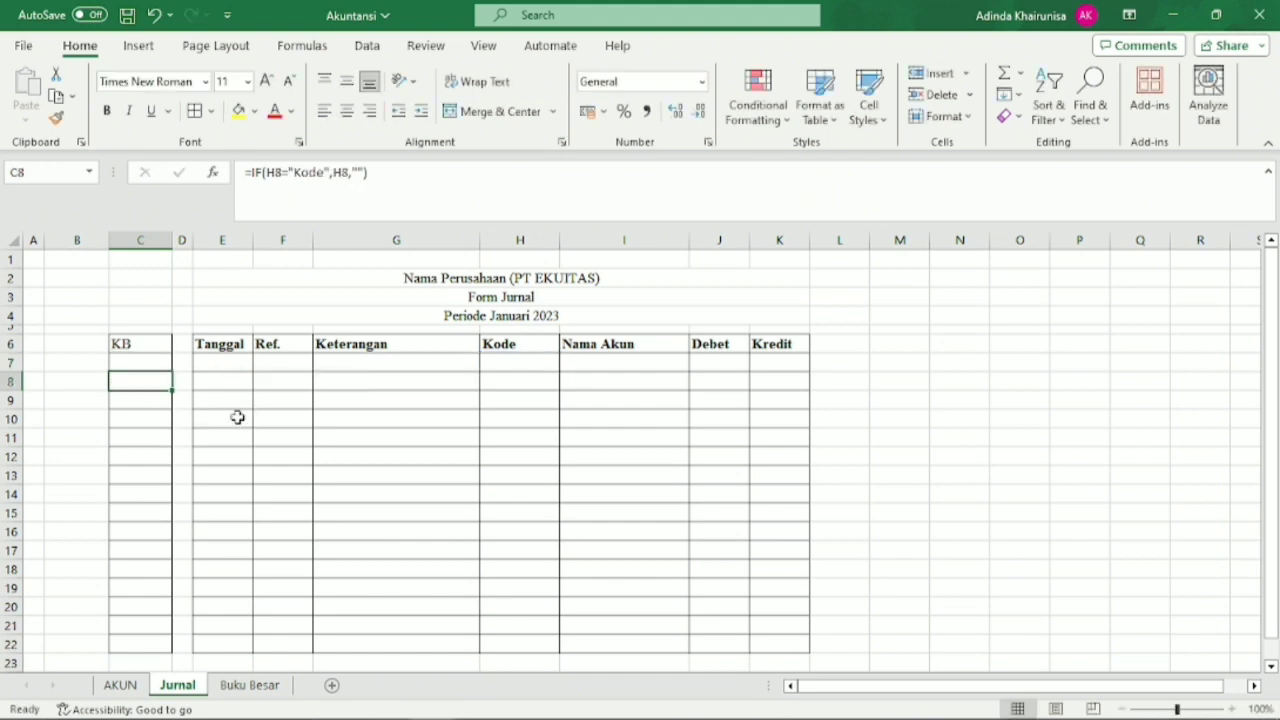
left_click(249, 685)
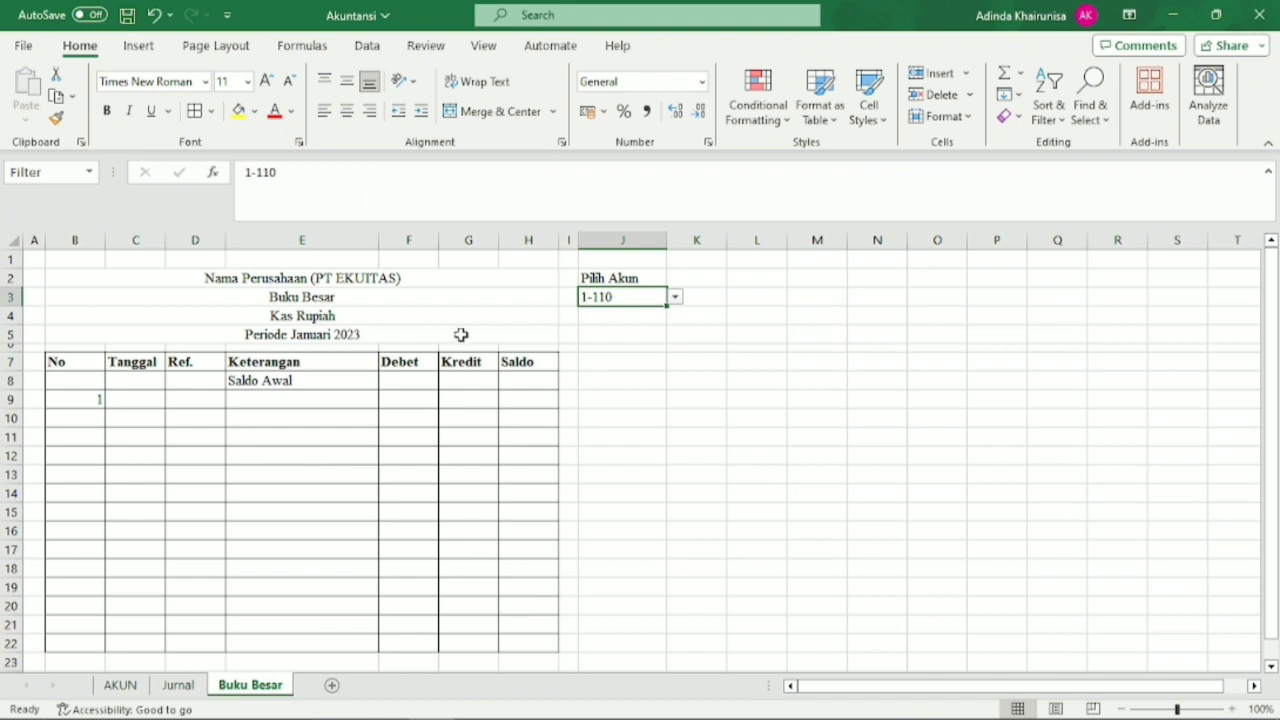
On the Jurnal sheet, choose account 1-110 as the Kode in H7 to test the KB formula in C7.
left_click(185, 686)
left_click(557, 368)
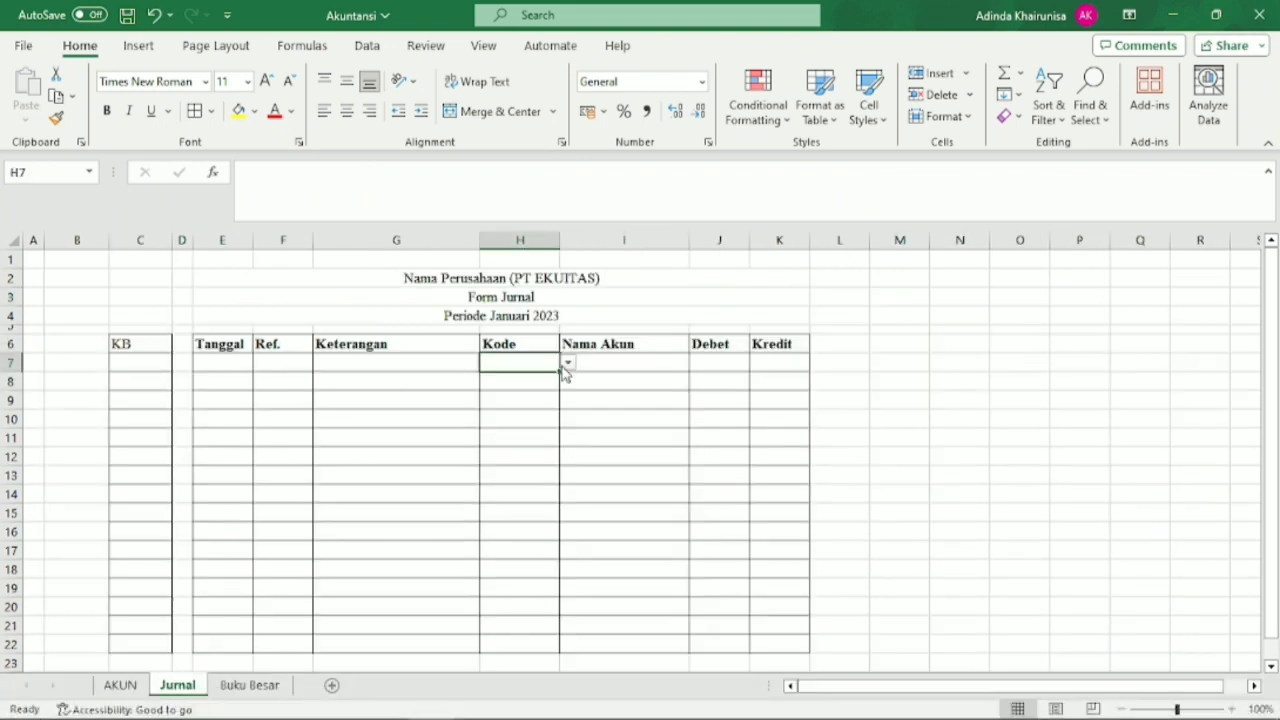
left_click(567, 364)
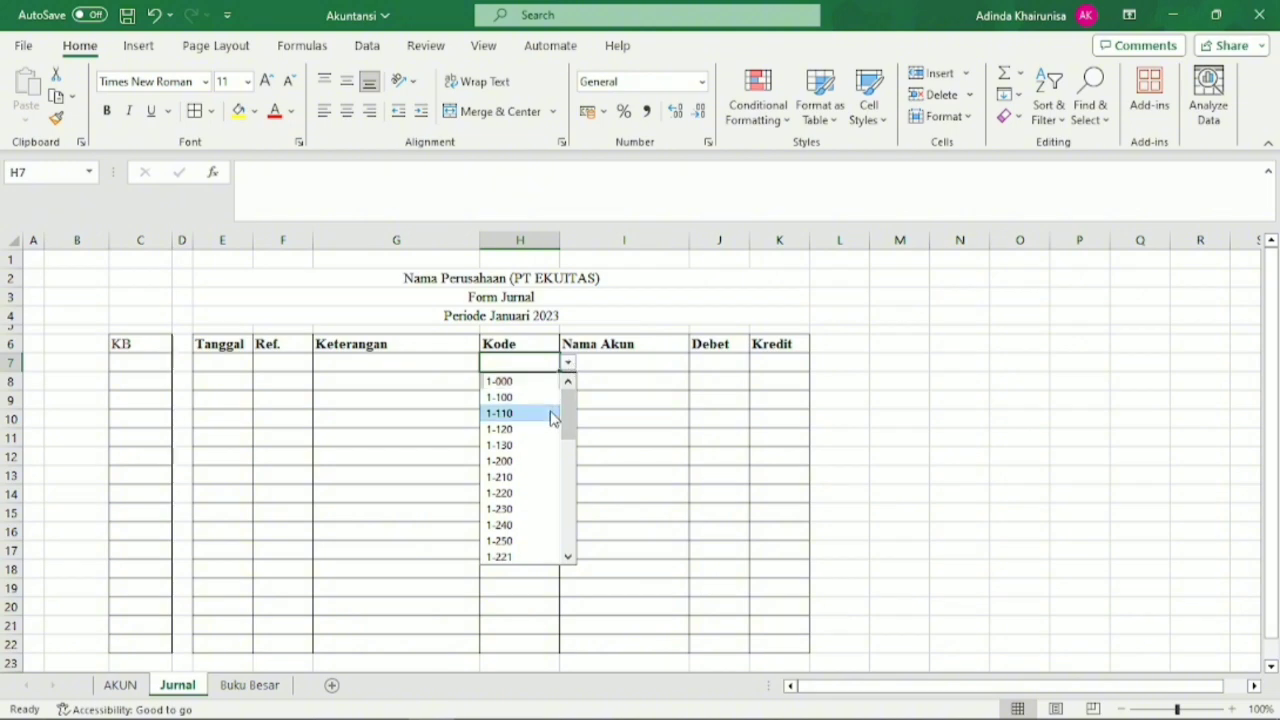
left_click(550, 413)
left_click(149, 363)
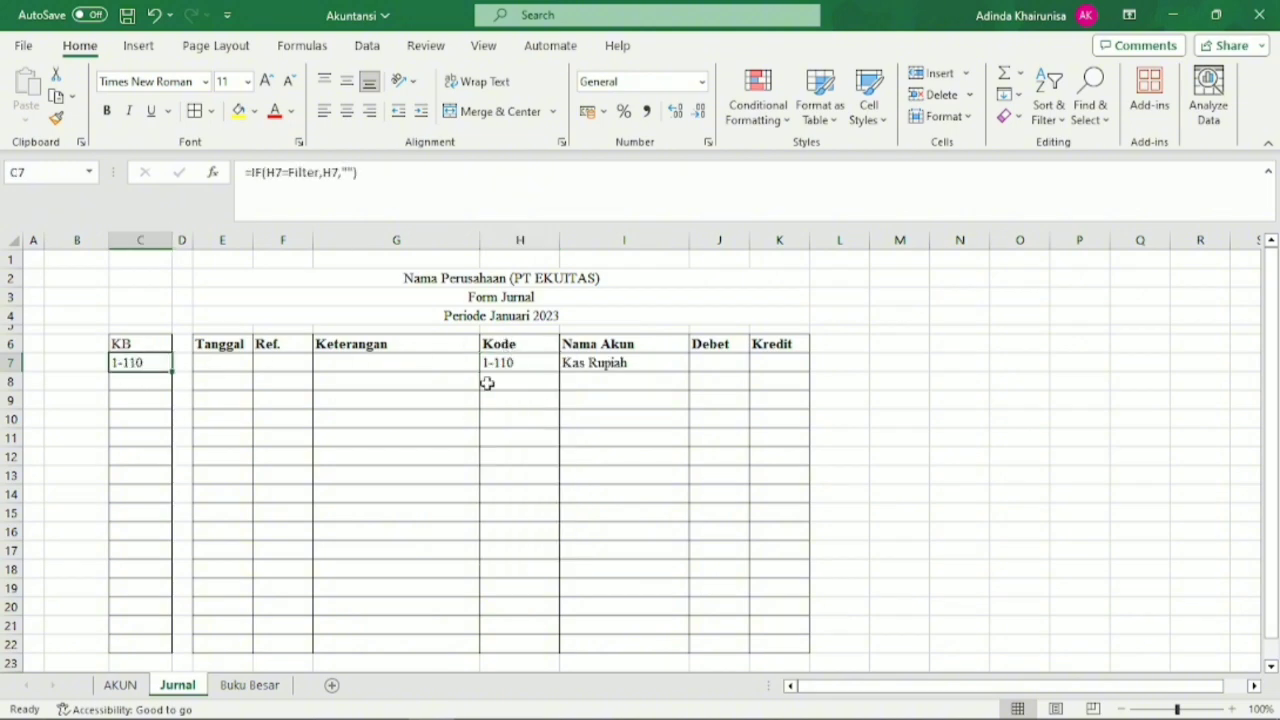
Compare the account selection in J3 on the Buku Besar sheet with the Kode in H7 on the Jurnal sheet.
left_click(257, 686)
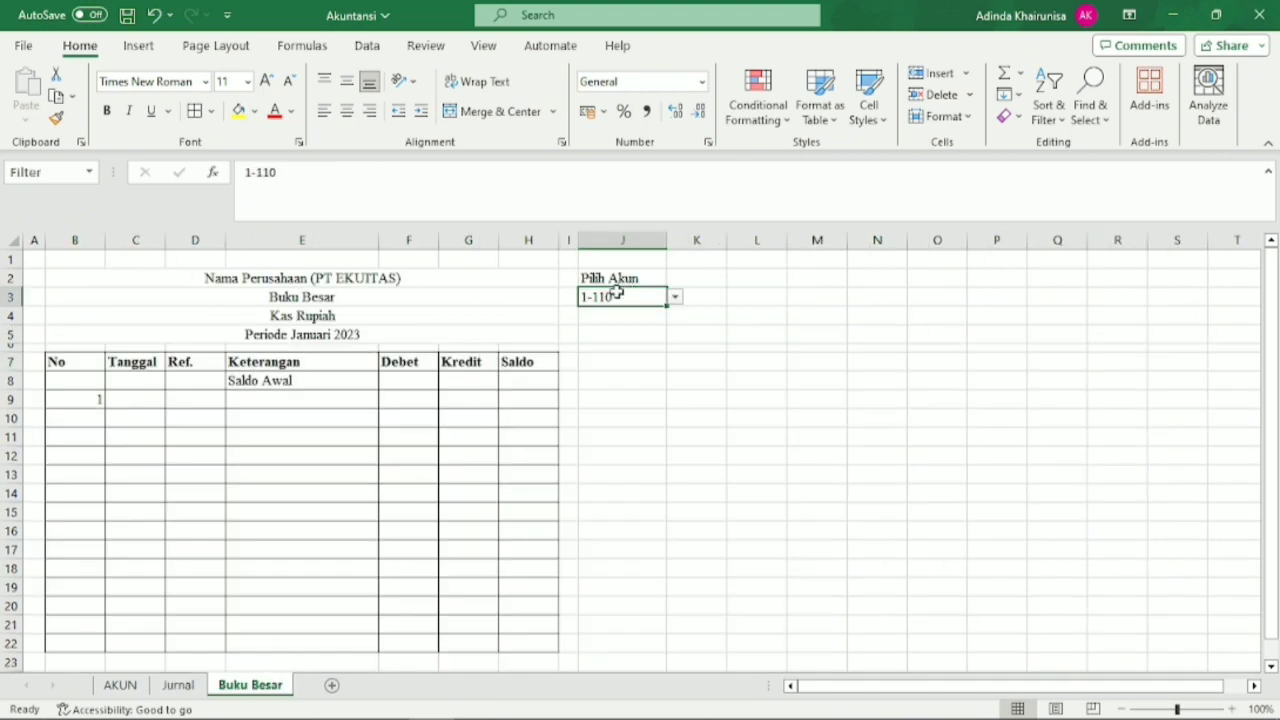
left_click(178, 686)
left_click(522, 362)
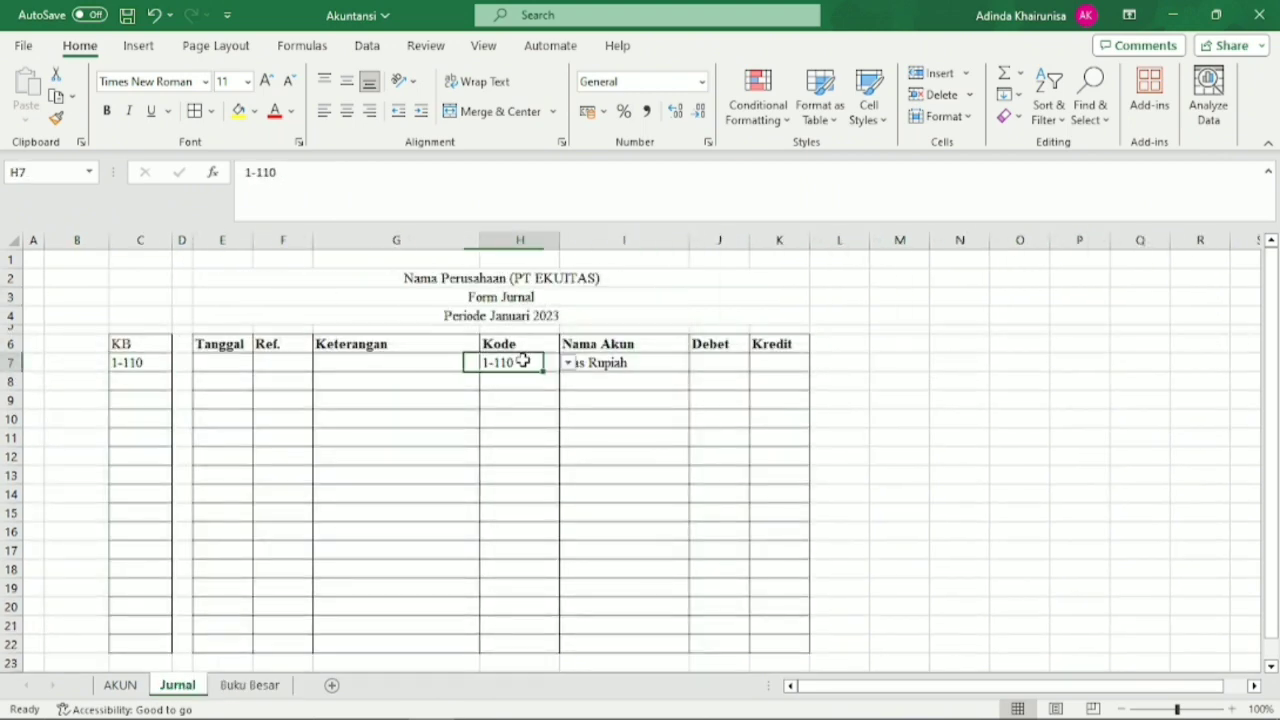
Add the column header KB2 in B6 beside the KB column.
left_click(83, 359)
left_click(83, 345)
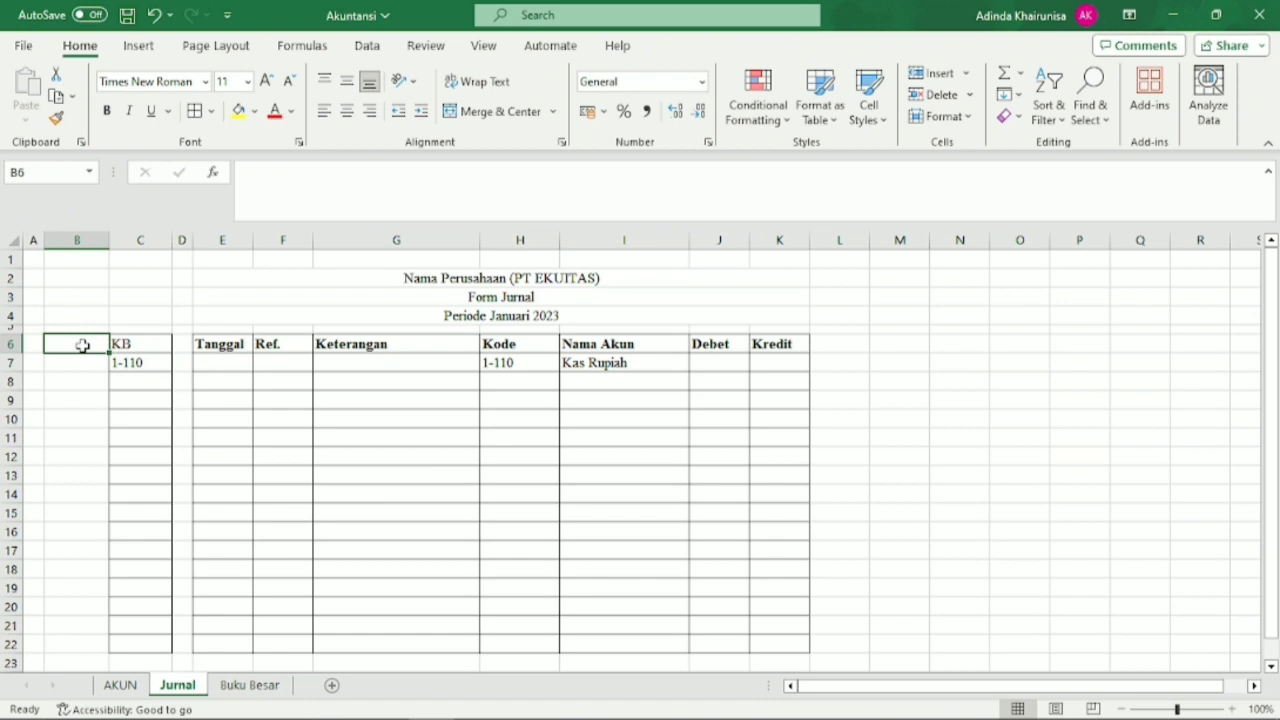
type("K")
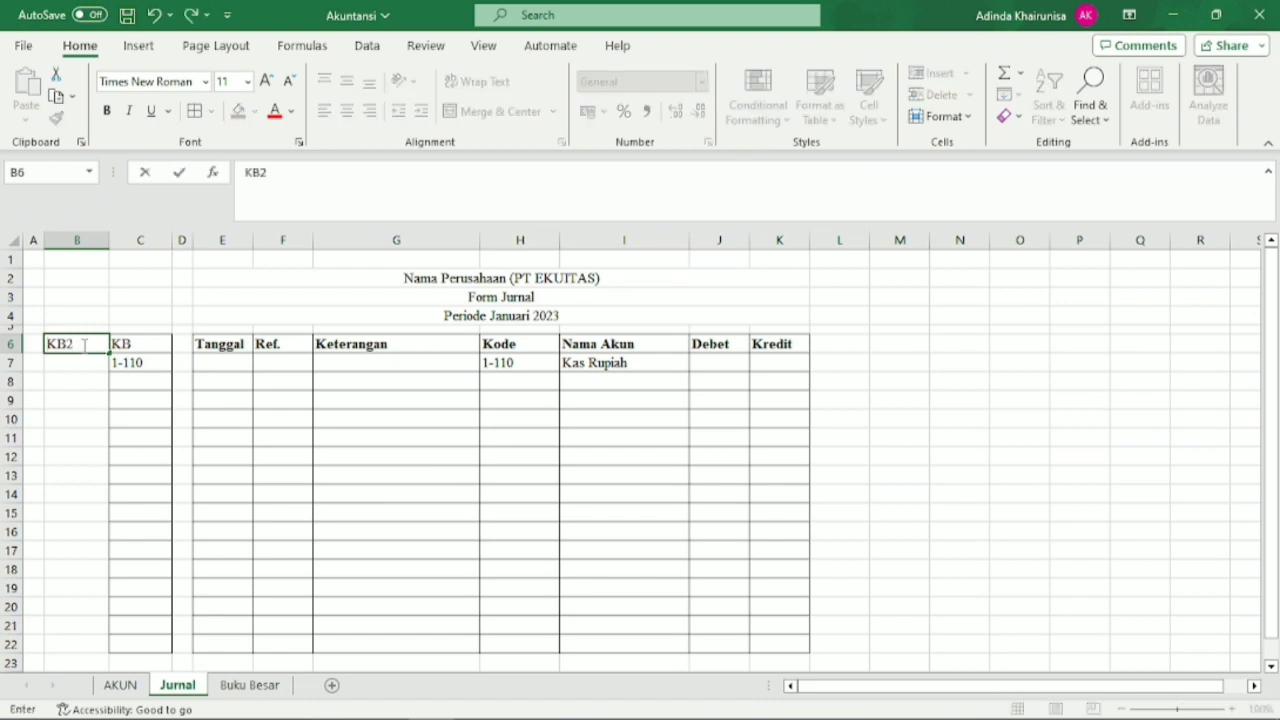
type("B2")
left_click(90, 360)
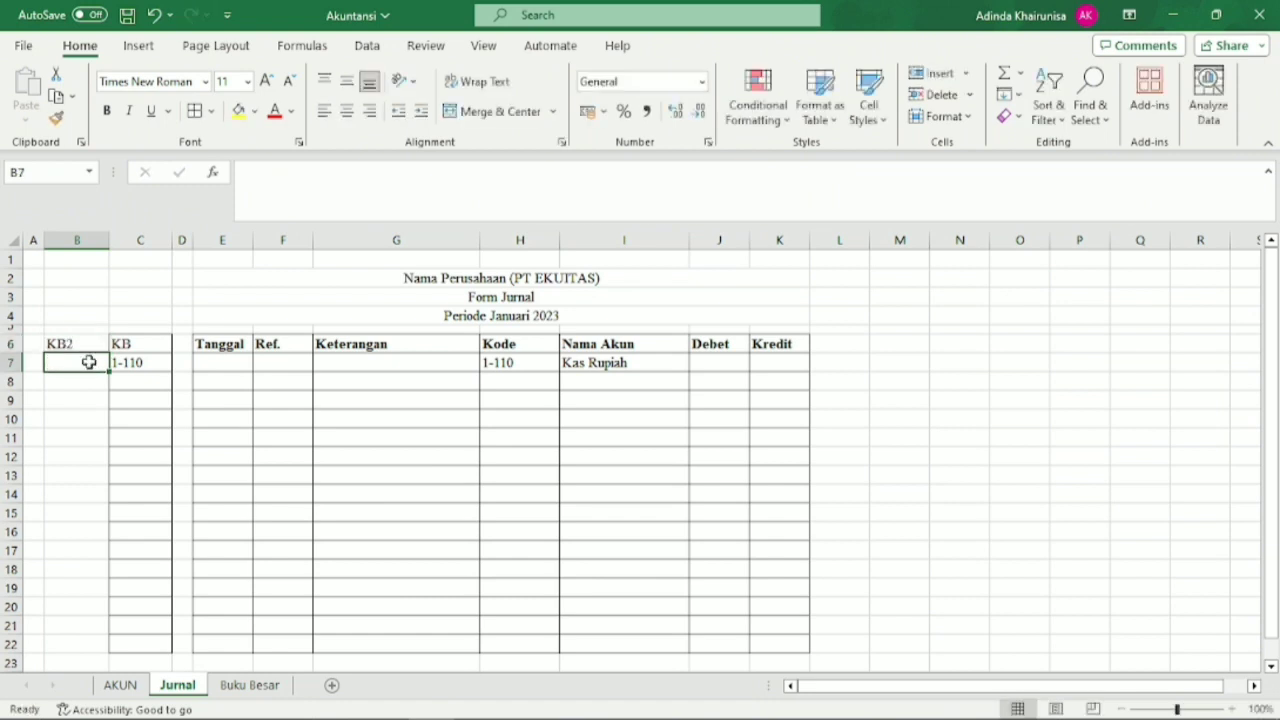
type("=")
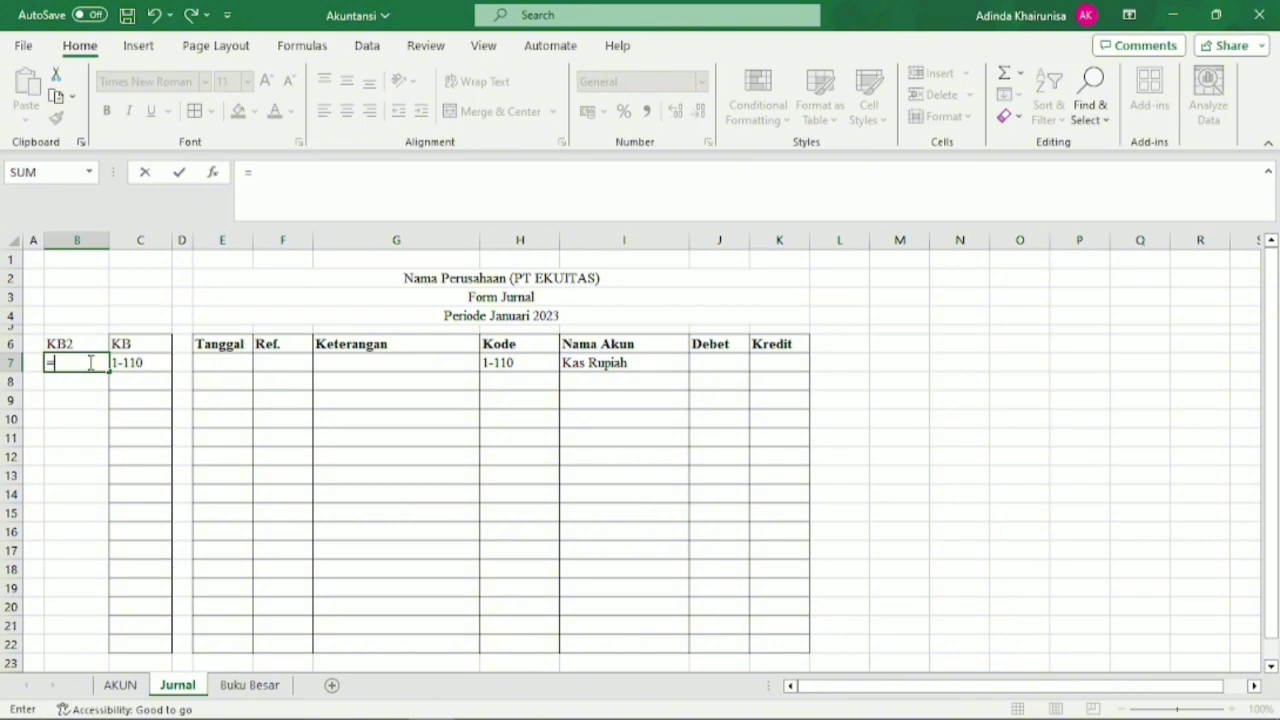
left_click(522, 365)
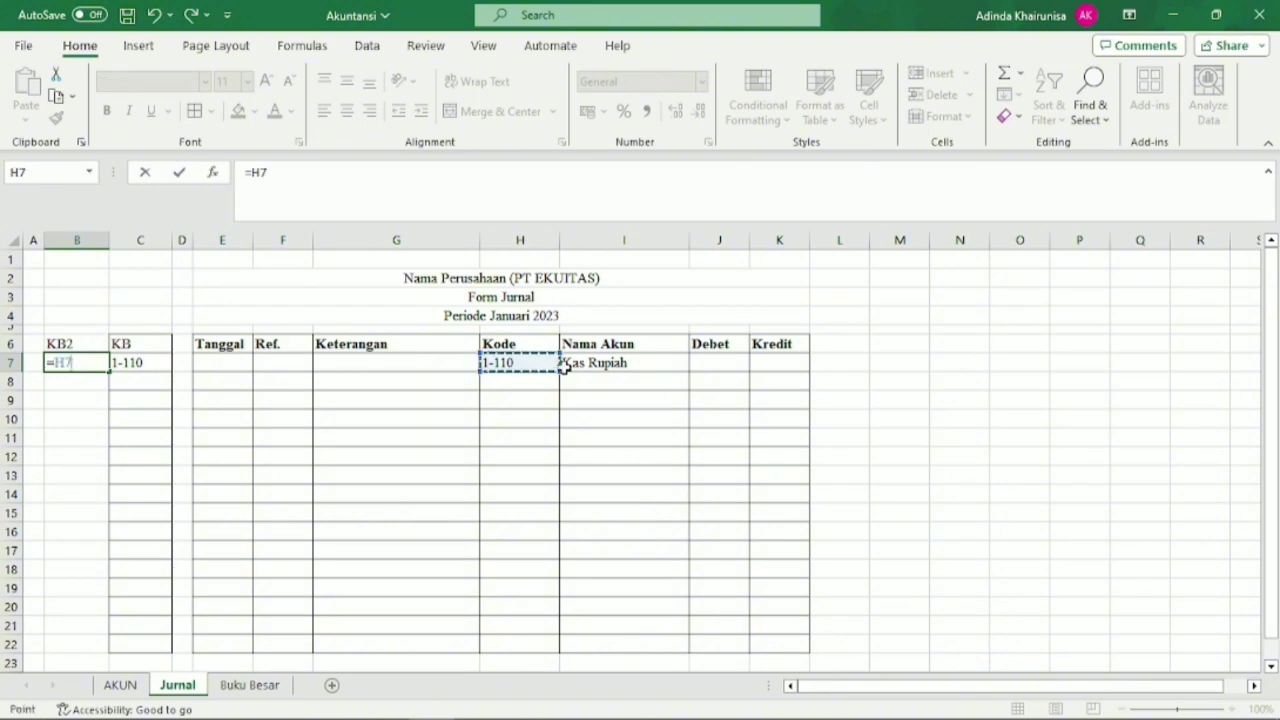
key("BackSpace")
key("BackSpace")
key("BackSpace")
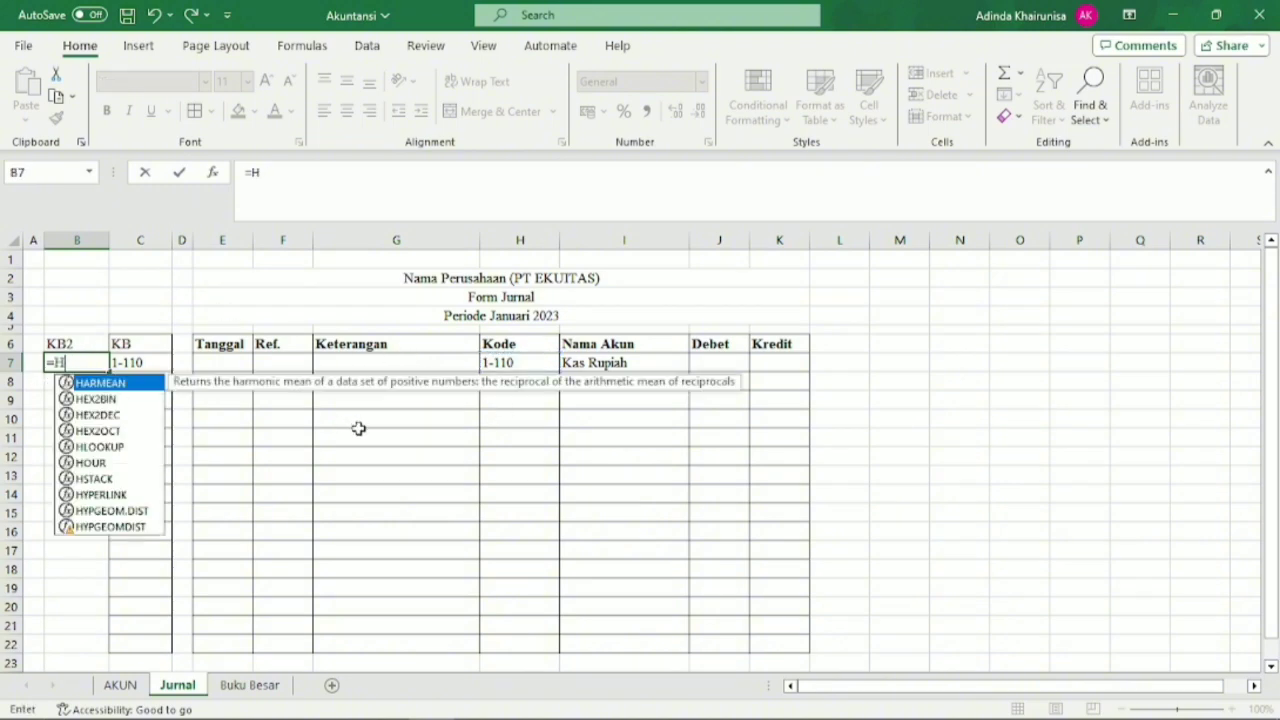
left_click(354, 437)
Clear the test account code from the Kode cell H7.
left_click(511, 360)
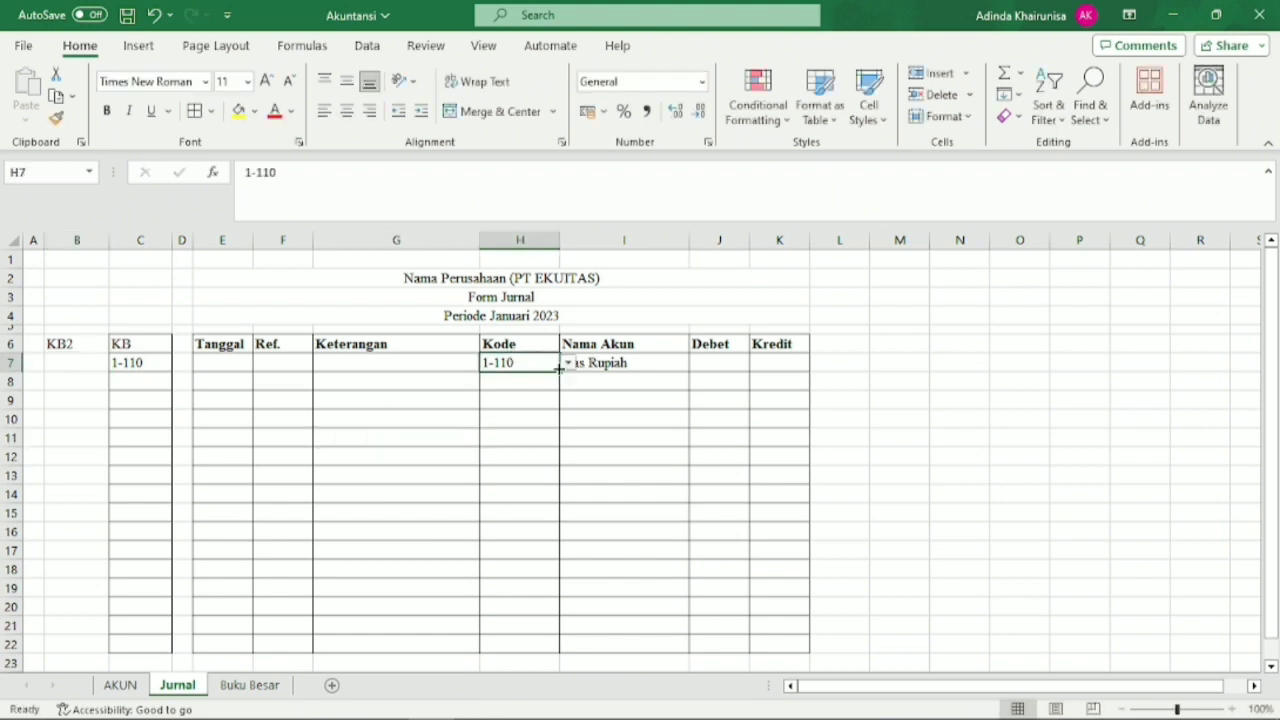
key("BackSpace")
left_click(511, 432)
Start the KB2 formula in B7 with =IF(OR(C7=0,C7=""),"", so that it returns blank for an empty or zero KB.
left_click(90, 362)
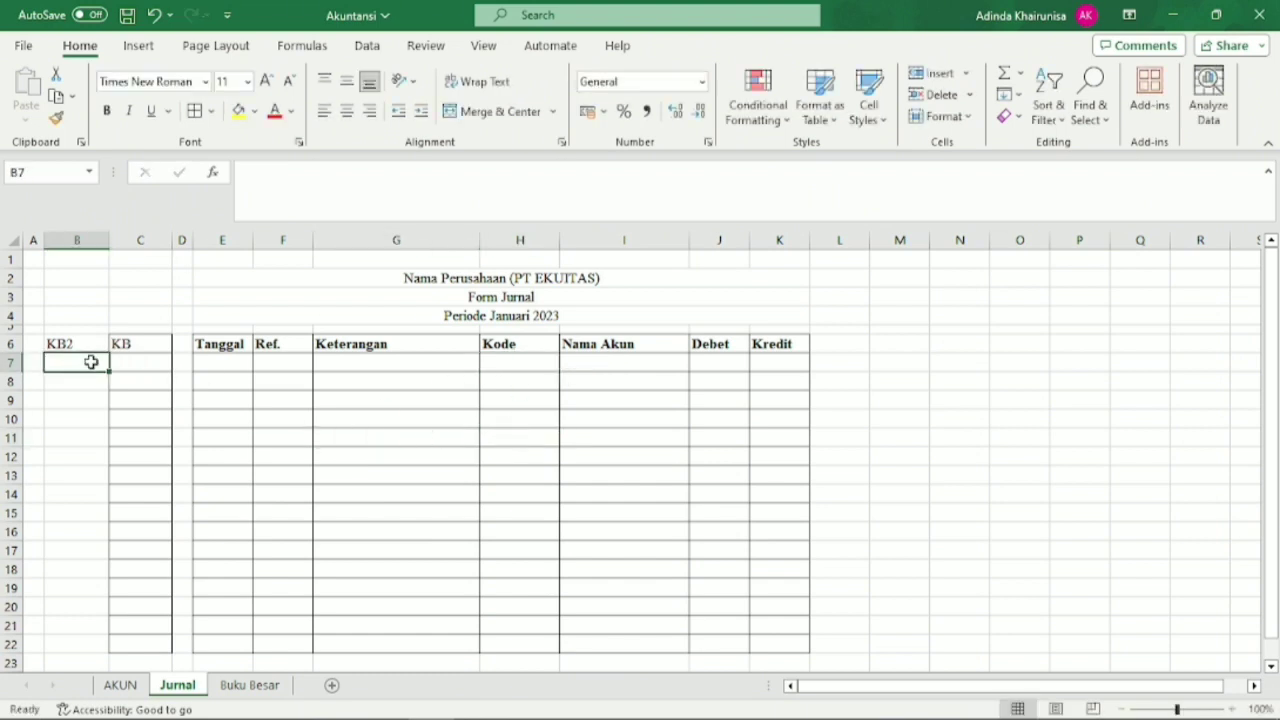
type("=I")
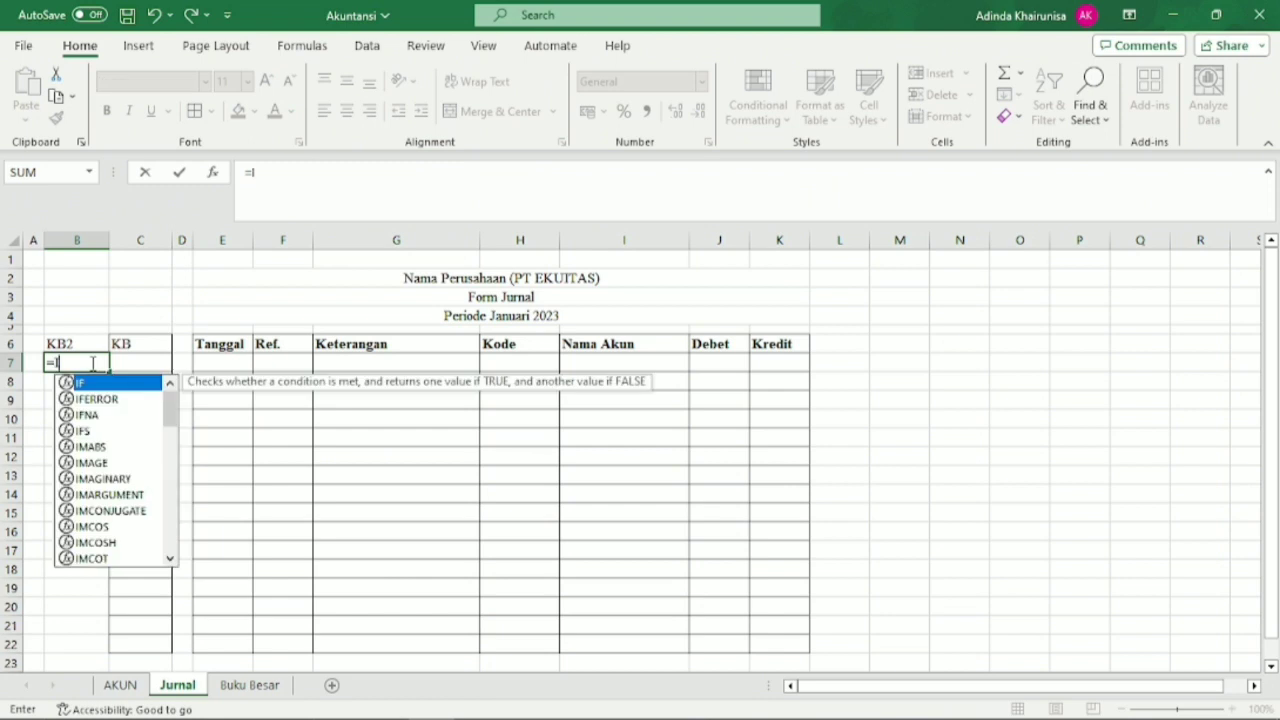
type("F9")
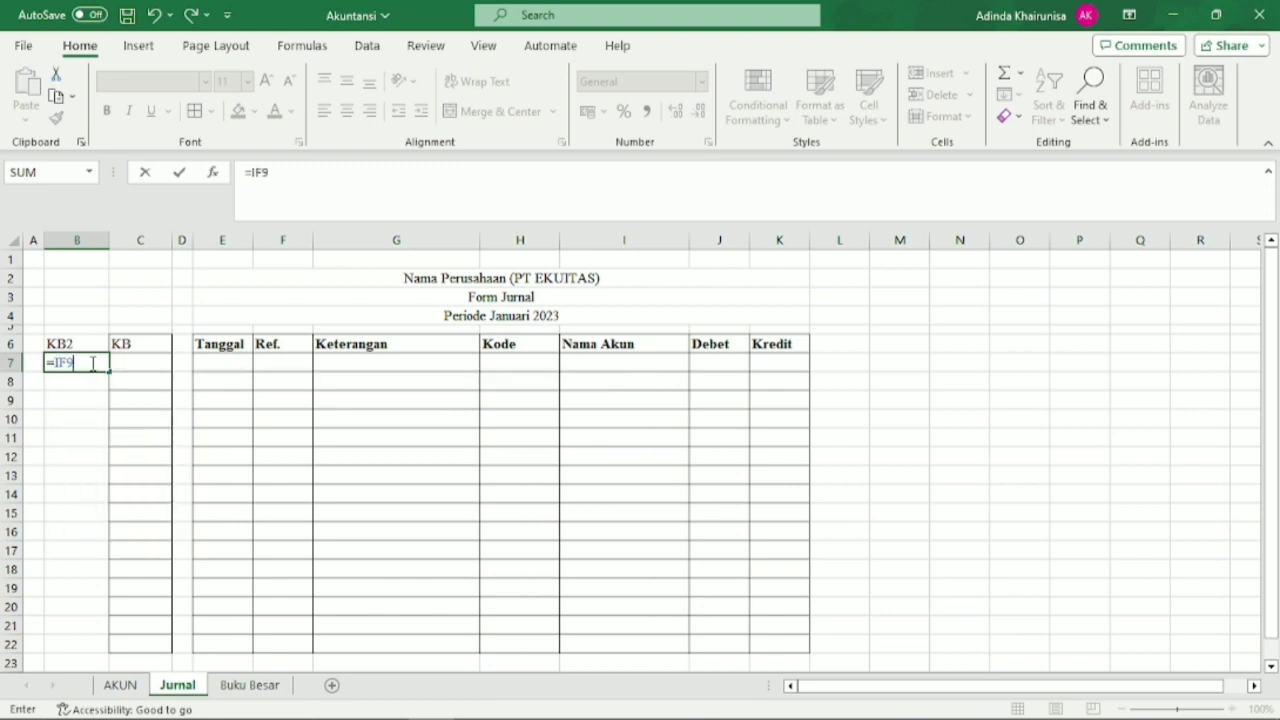
key("BackSpace")
type("(OR")
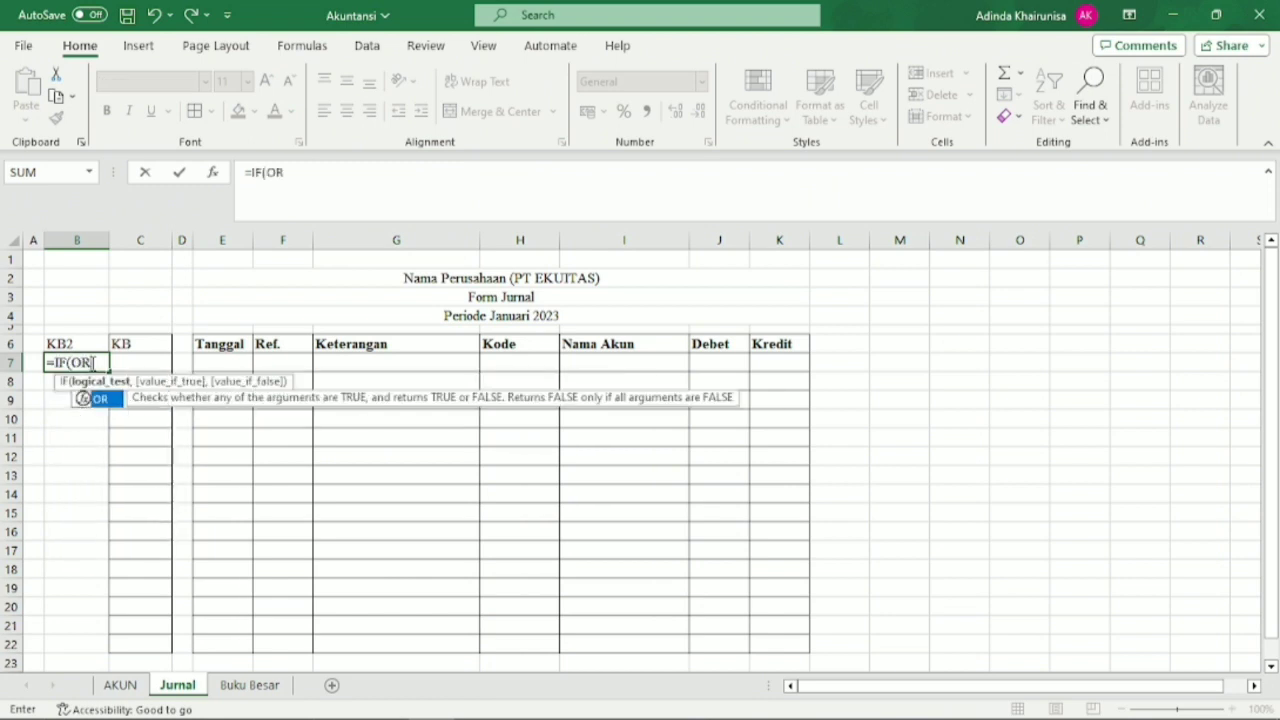
type("(")
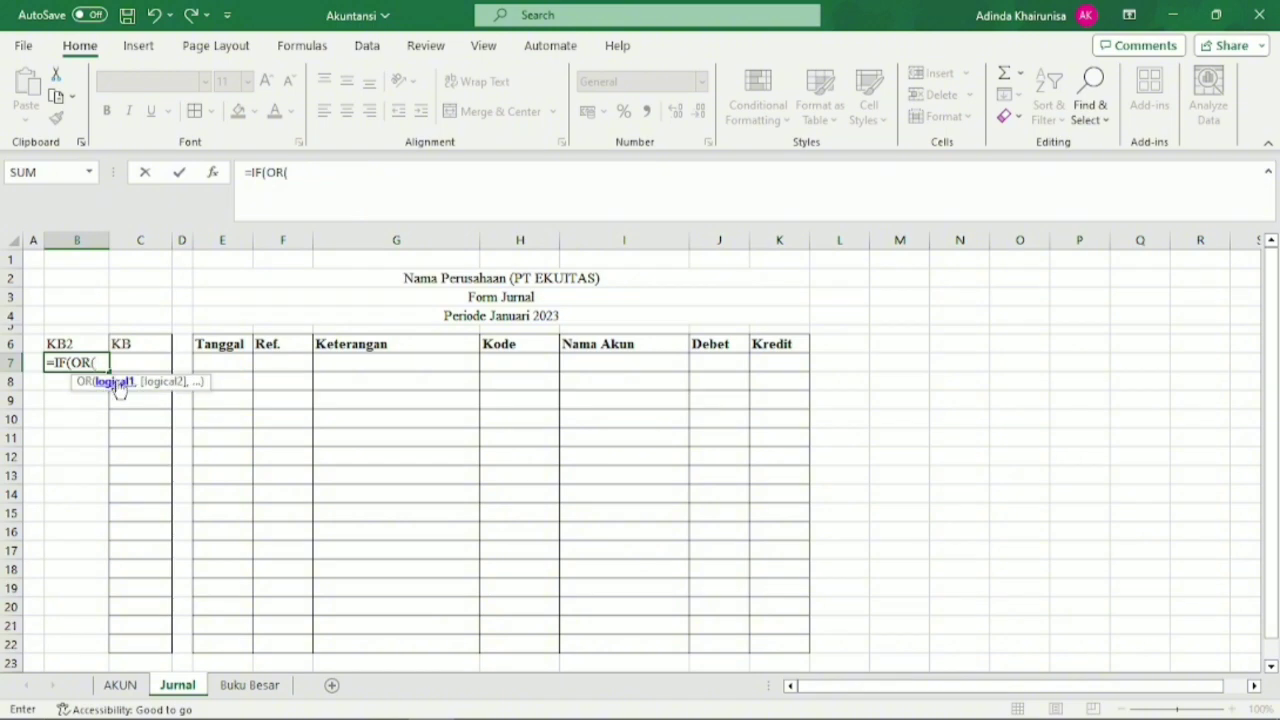
left_click(145, 363)
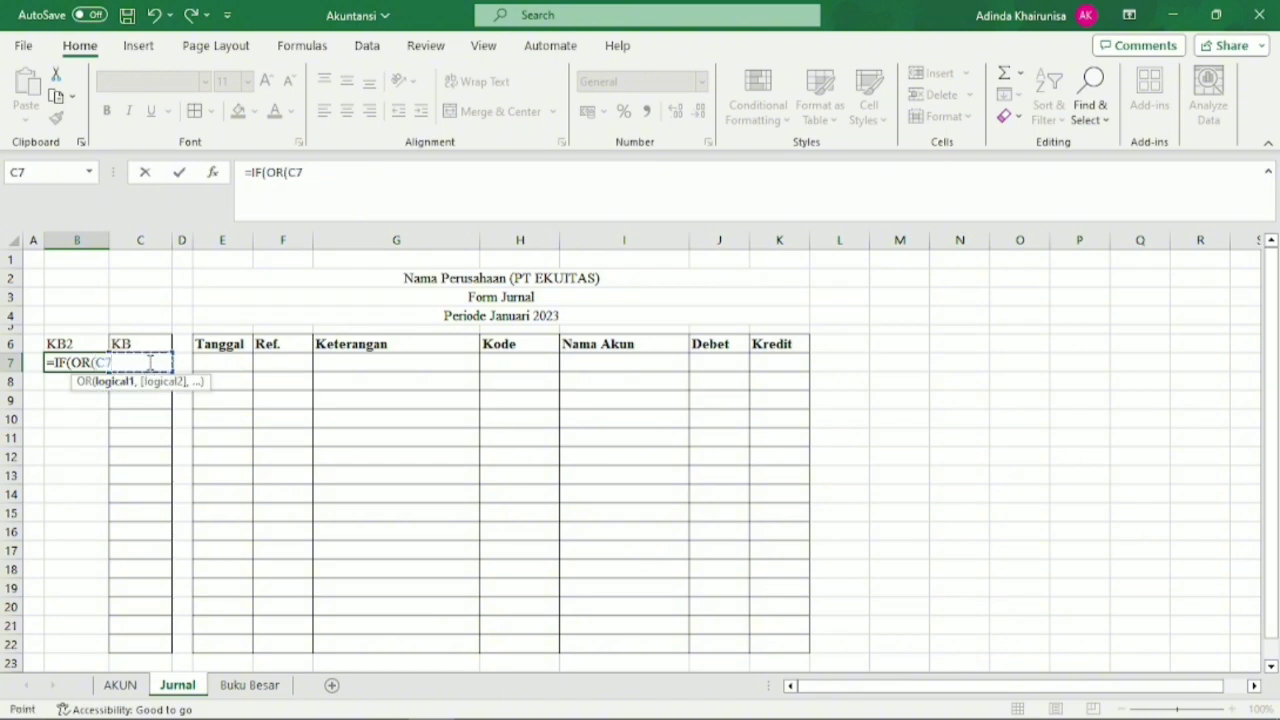
type("=0,C7=\"")
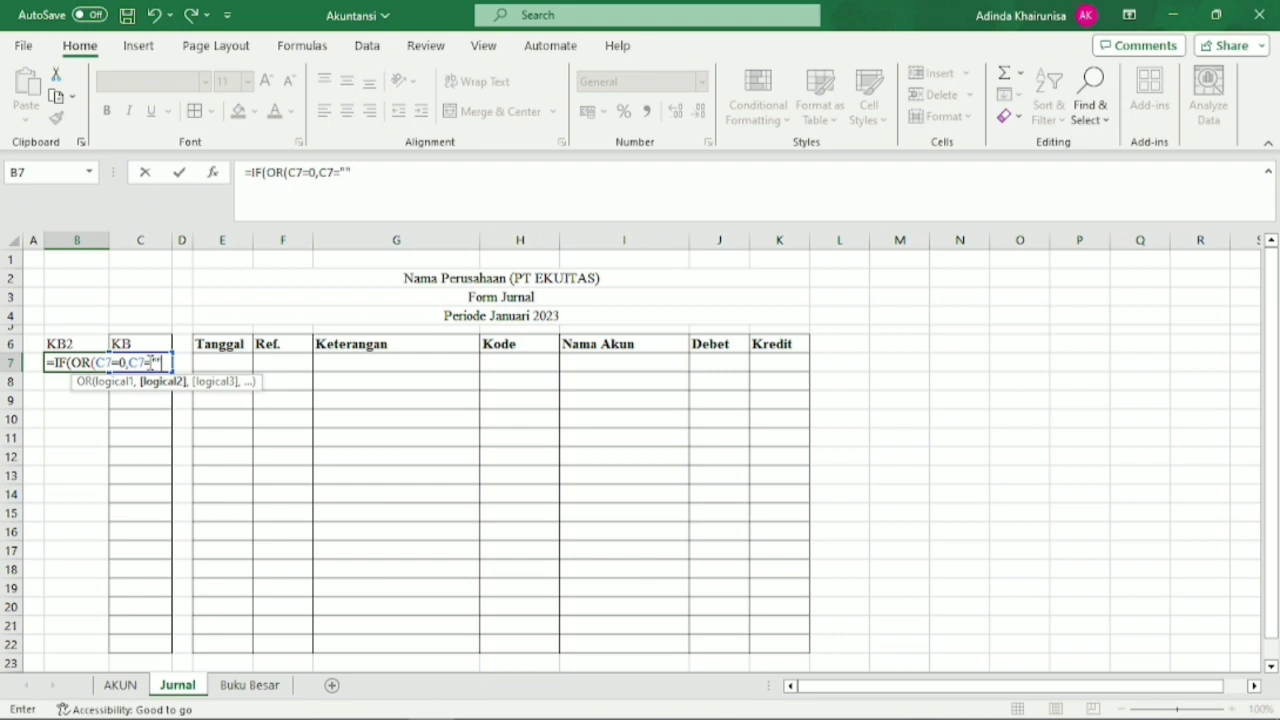
type("\")")
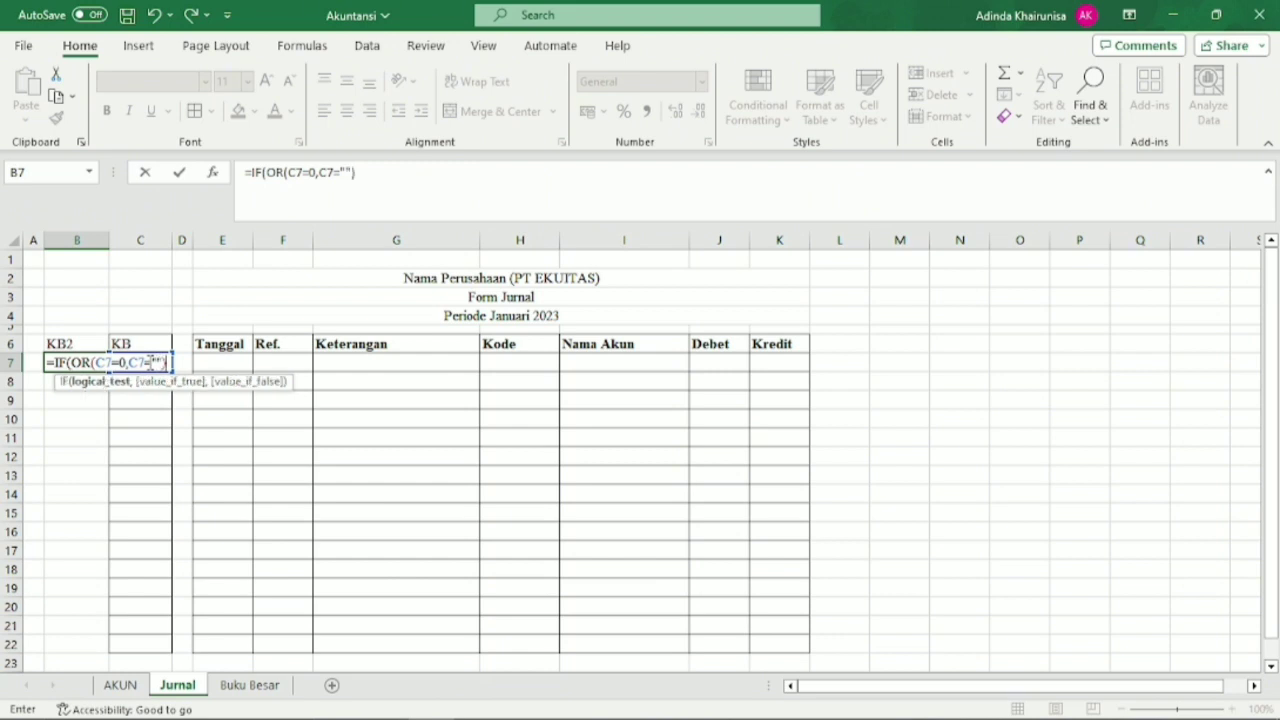
type(",")
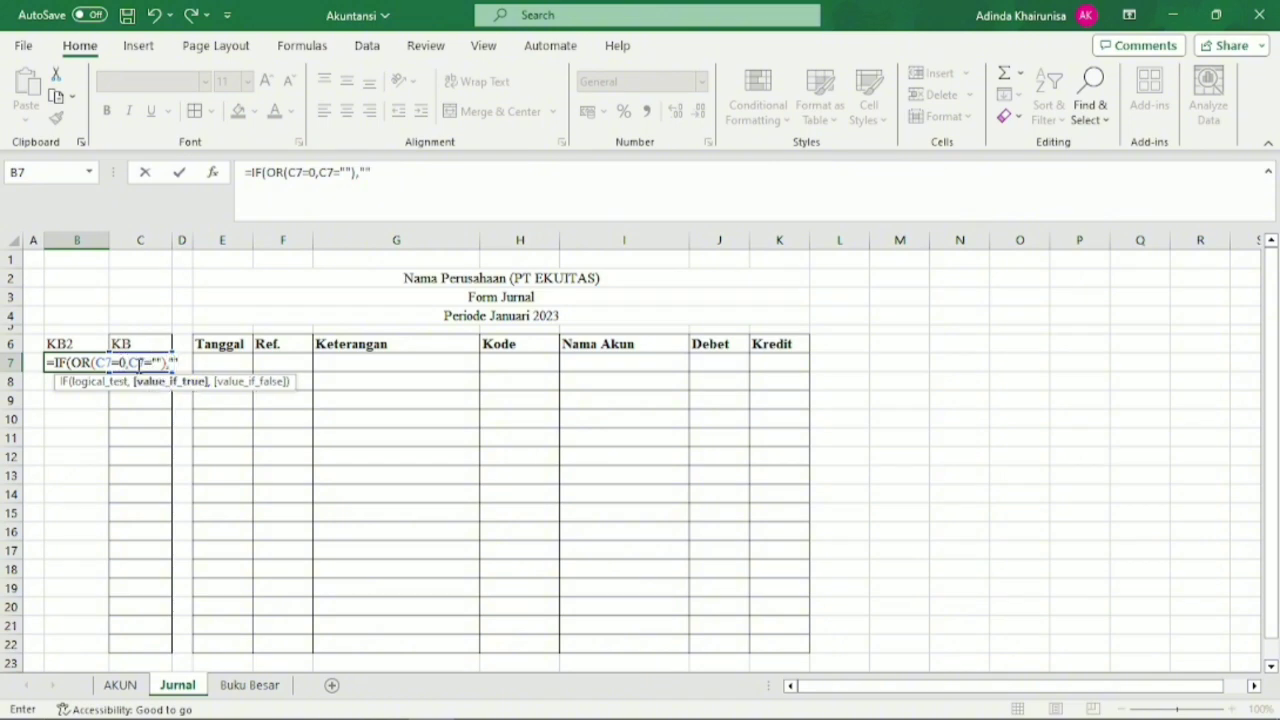
type("\"\",")
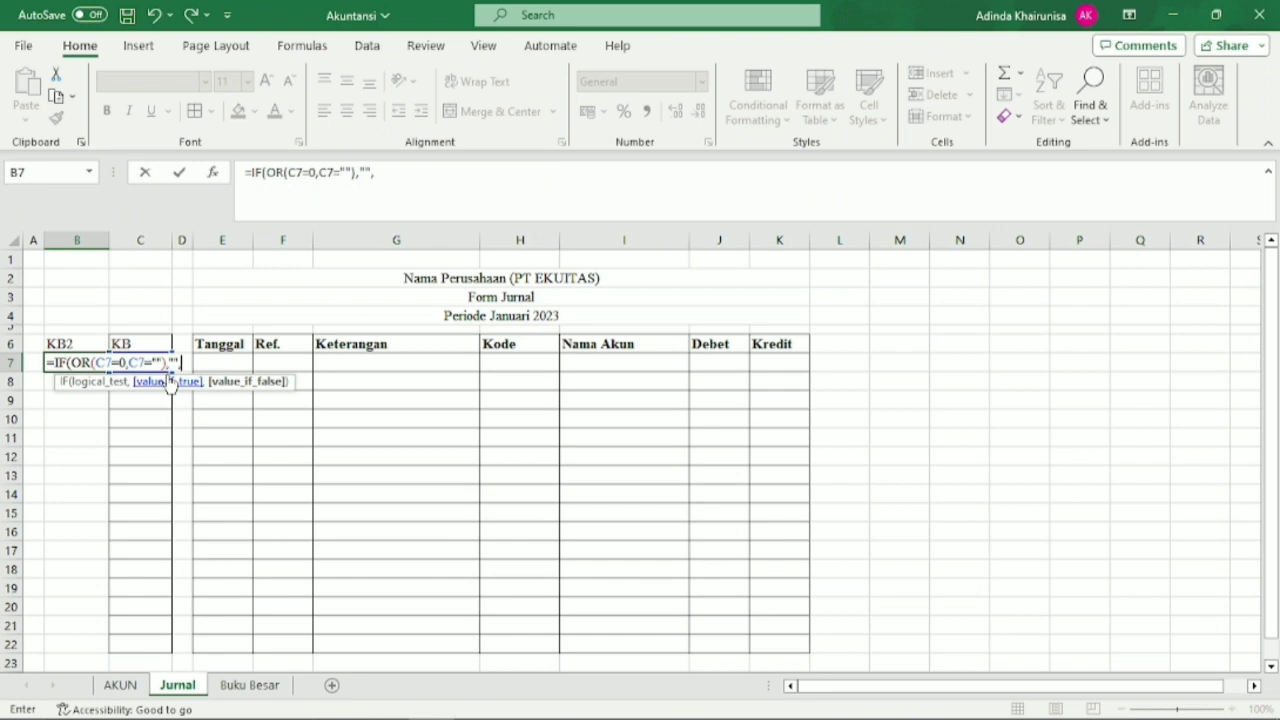
type("coun")
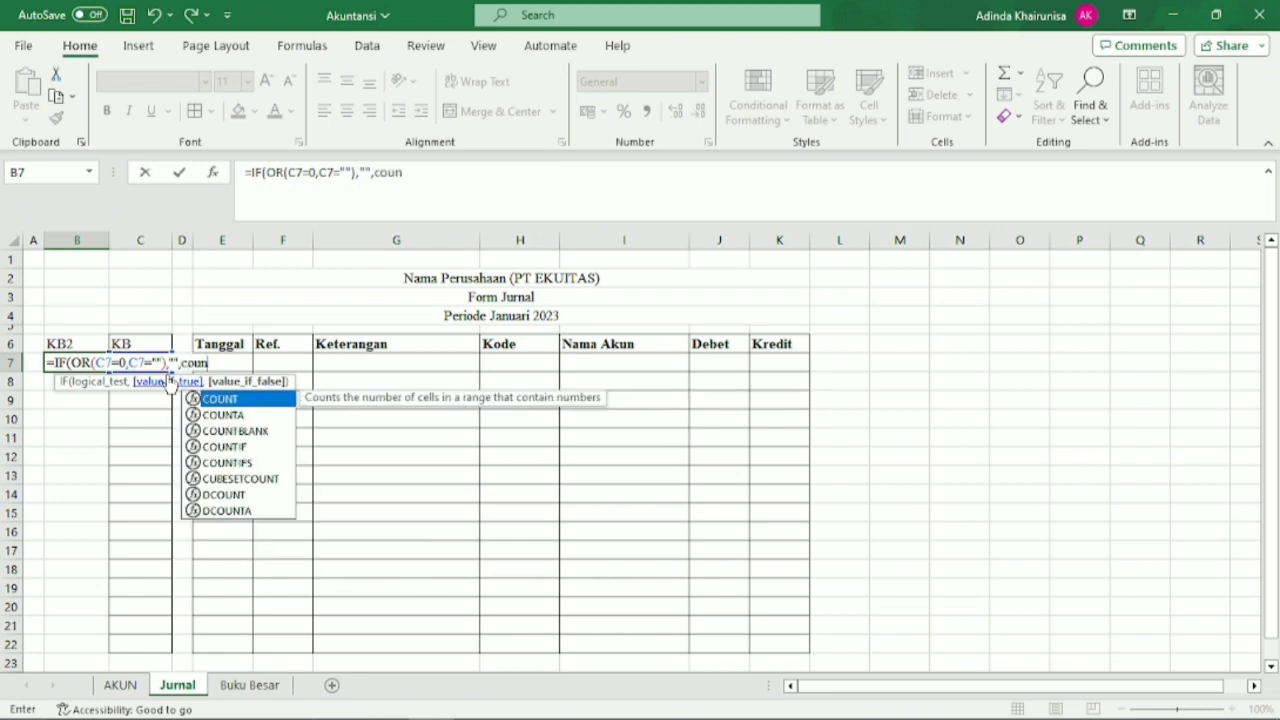
Complete the B7 formula with COUNTIF($C$7:C7,C7)) as the value if false, making the start of the range absolute.
left_click(240, 447)
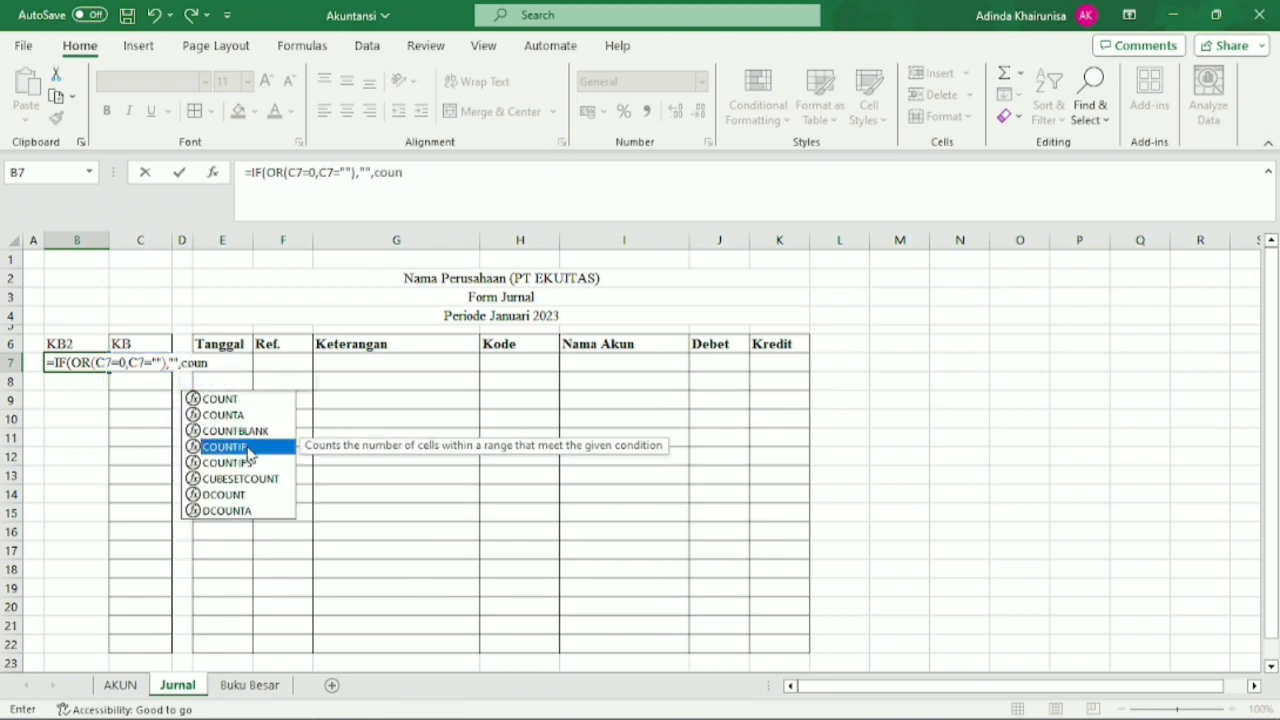
double_click(240, 447)
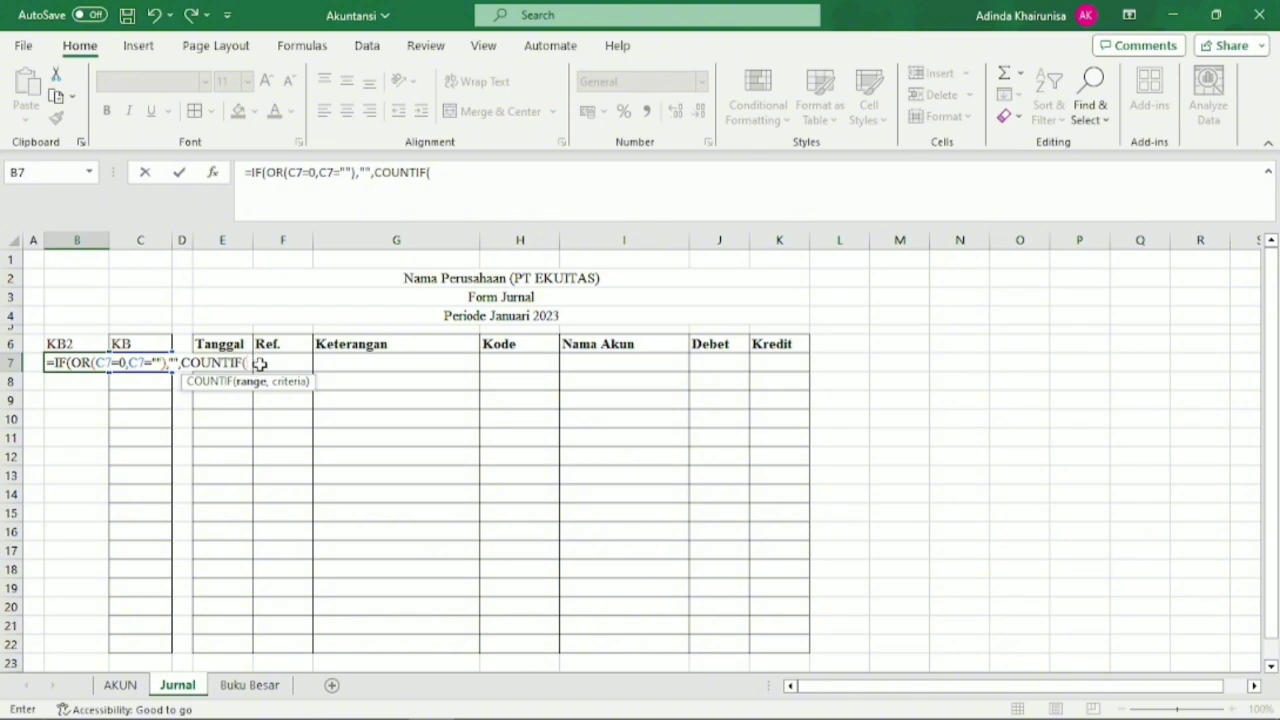
type("C7:C")
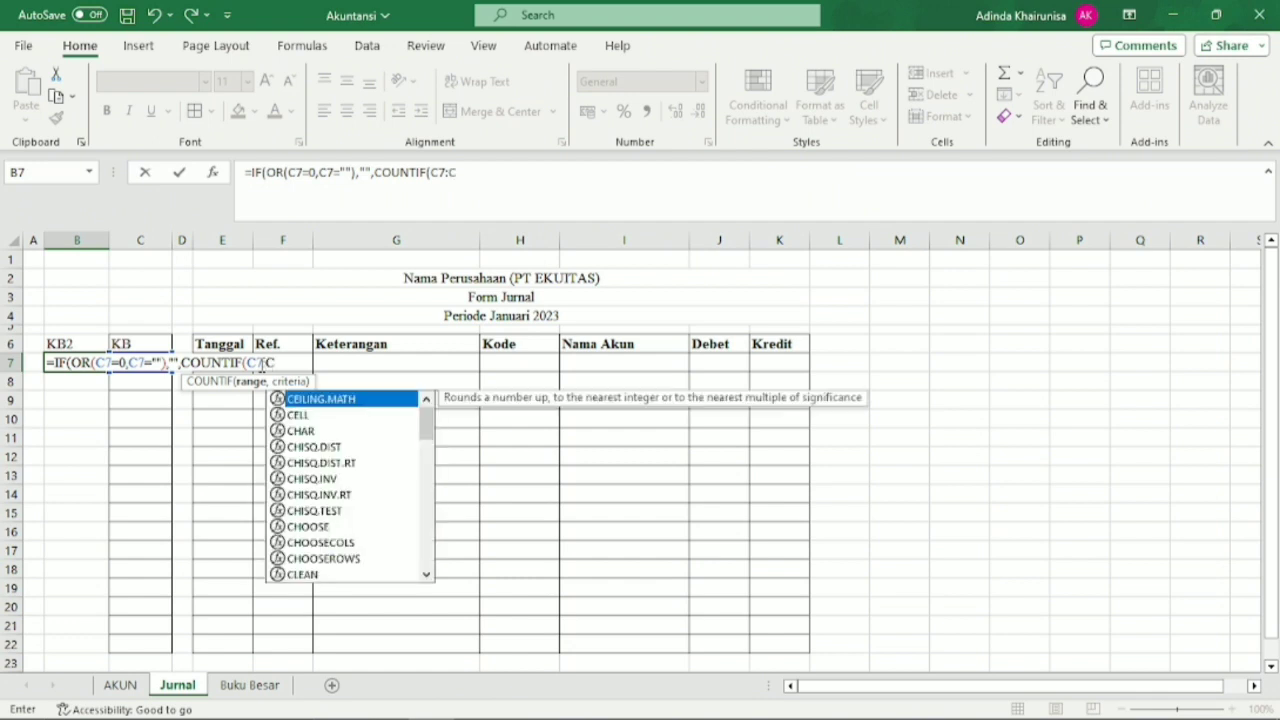
type("7")
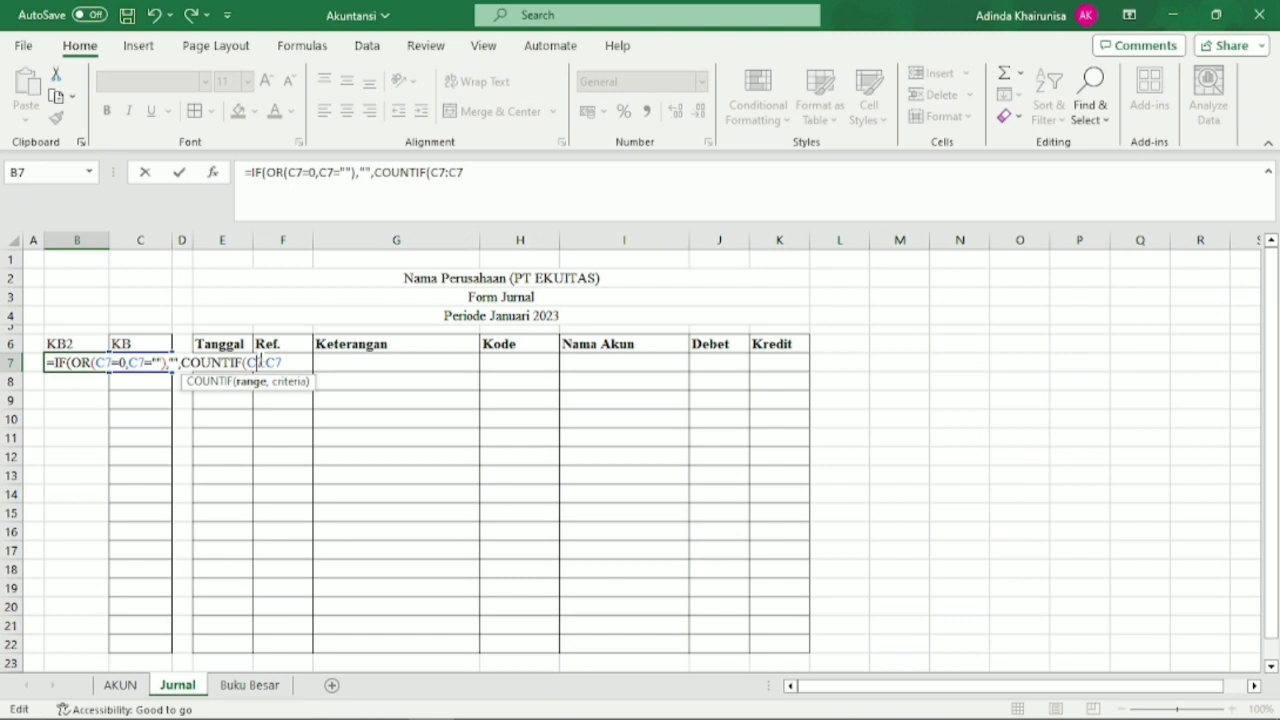
double_click(255, 362)
key("F4")
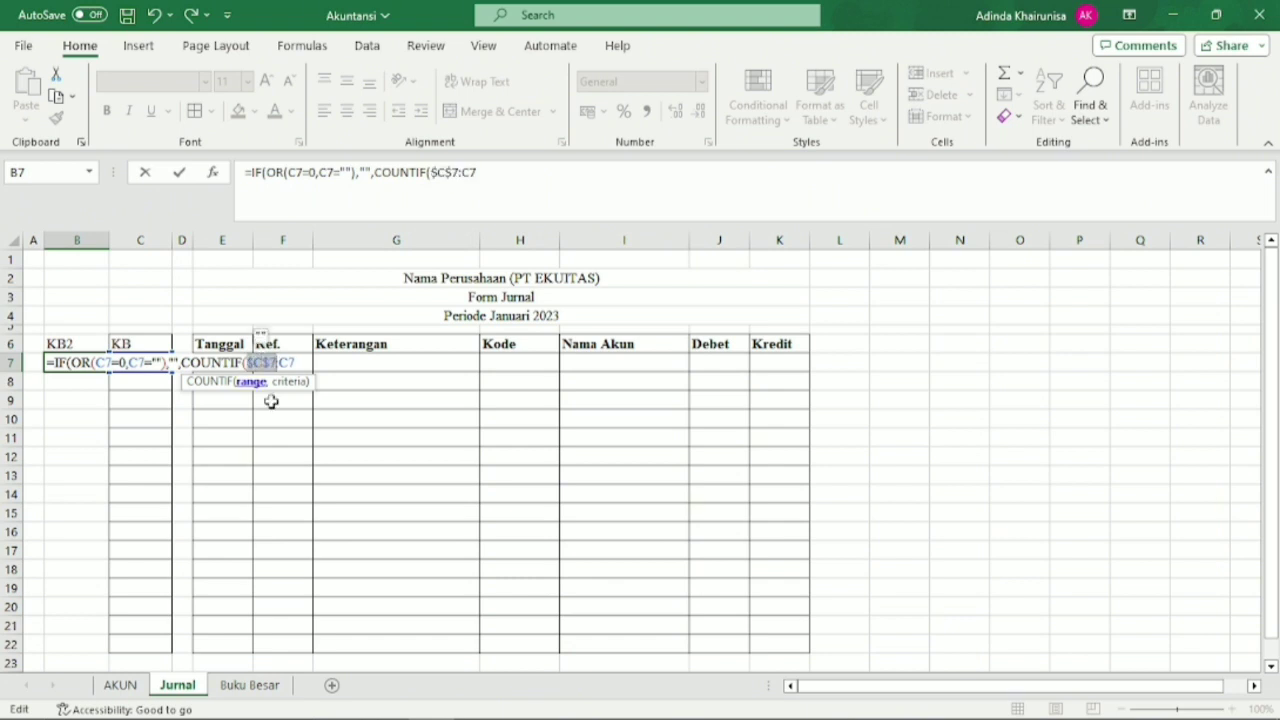
left_click(297, 363)
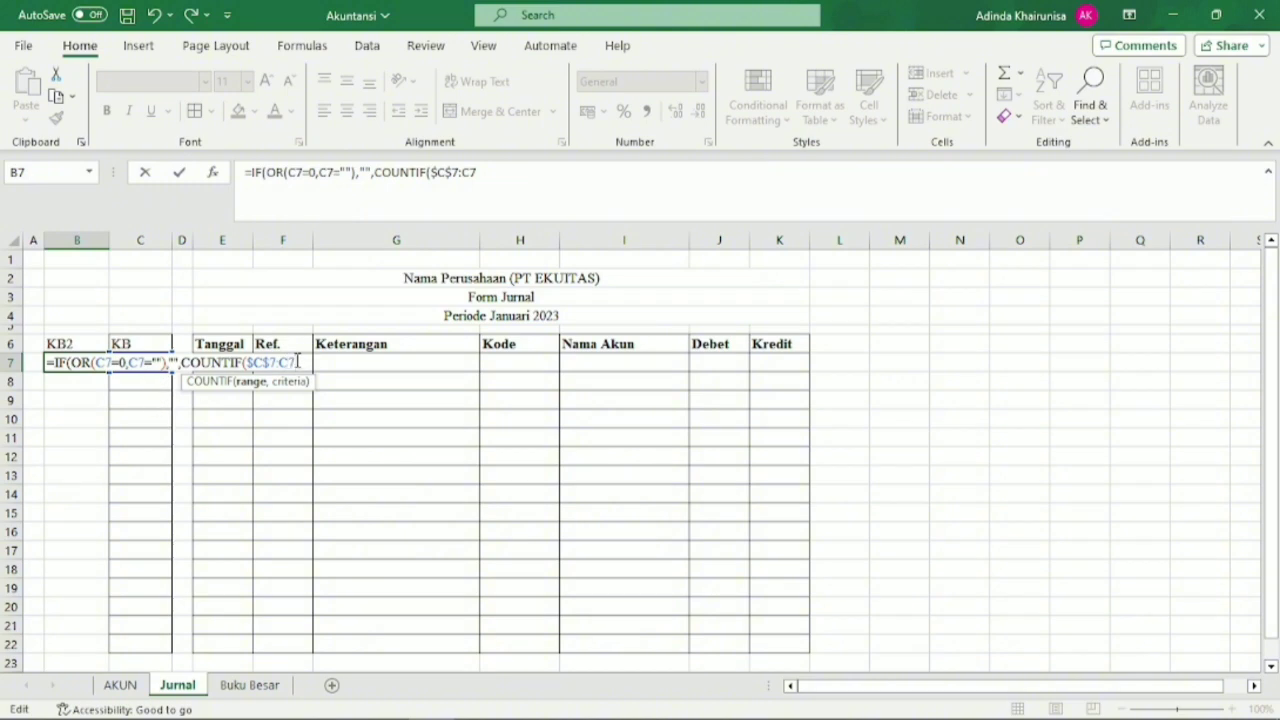
type(",C")
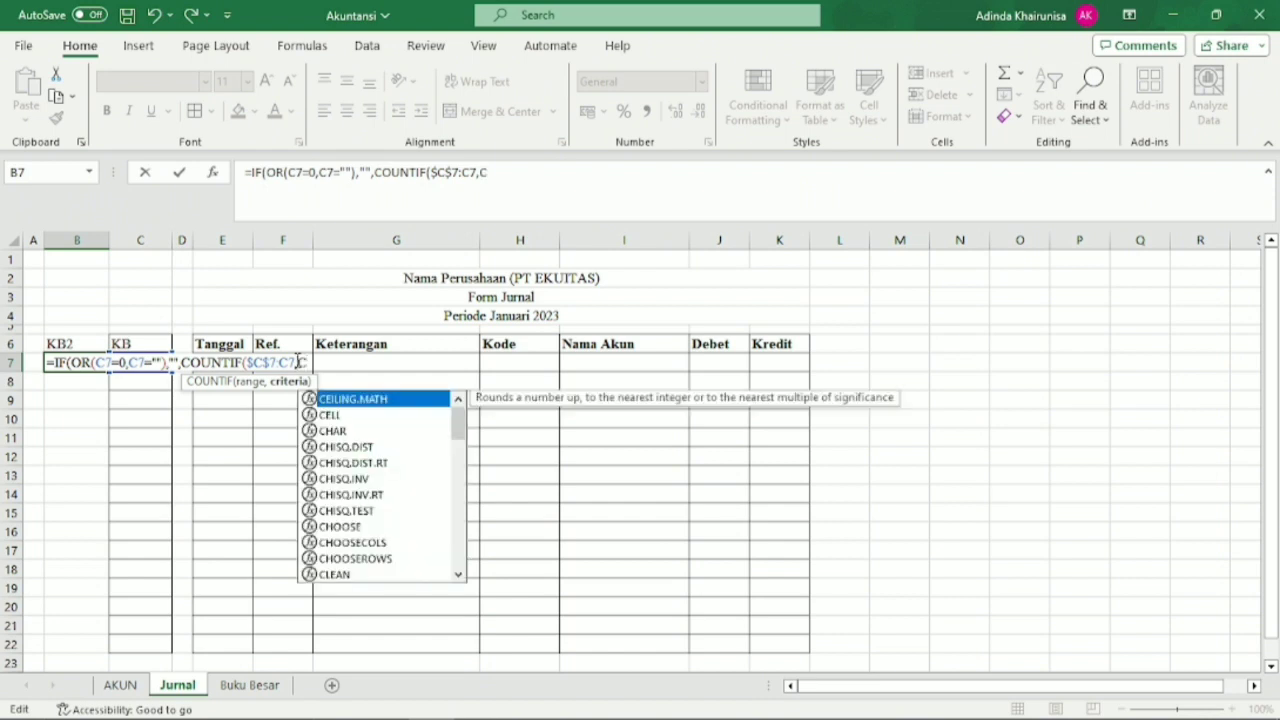
type("7))")
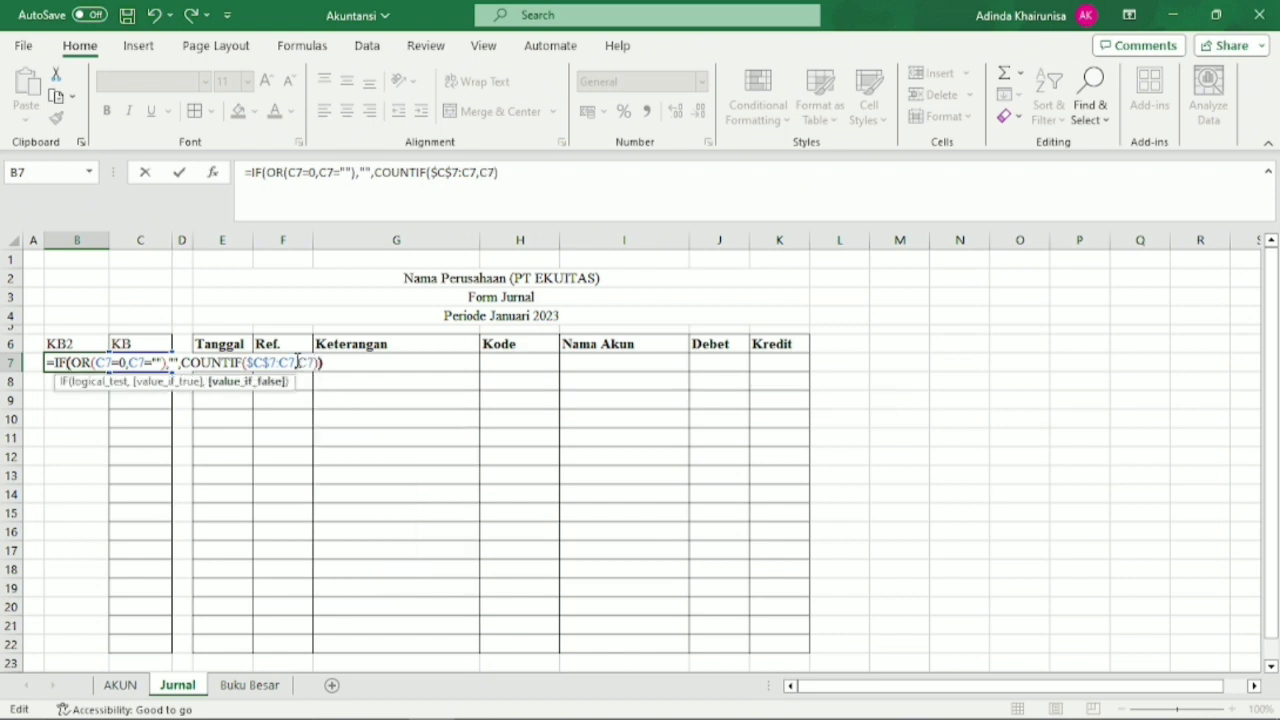
key("Return")
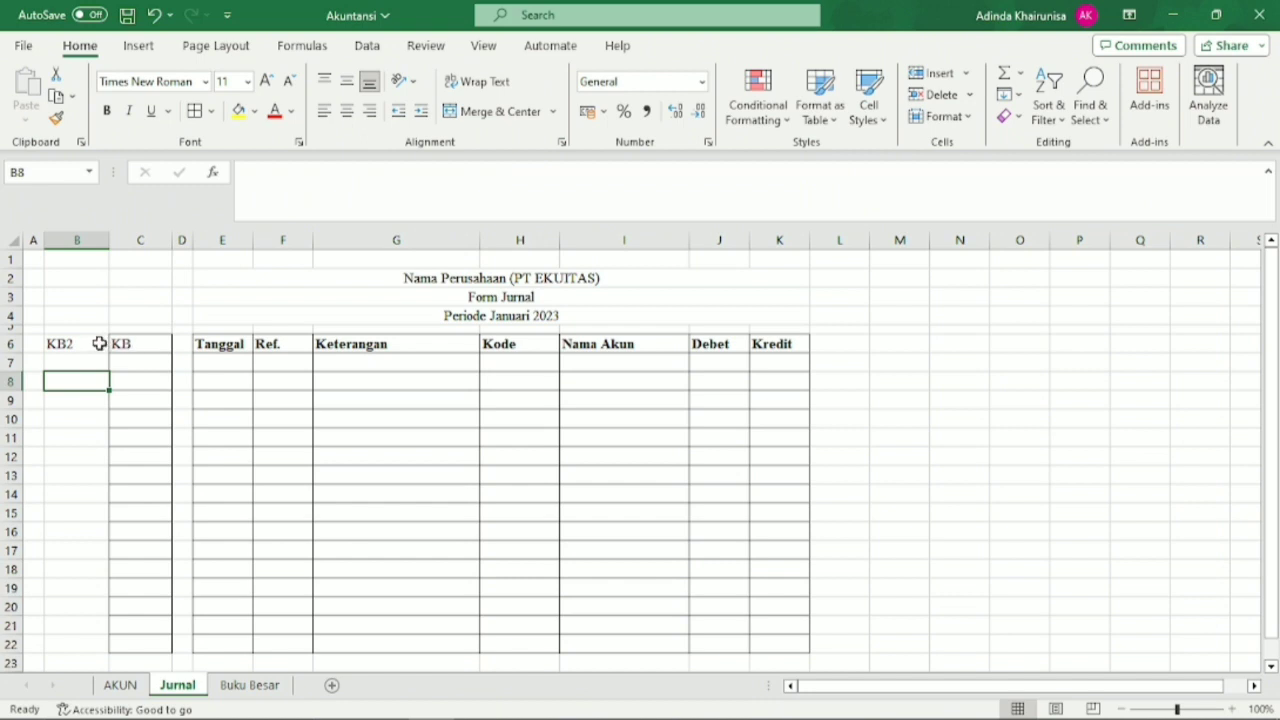
Apply all borders to the KB2 column range B6:B22.
left_click_drag(95, 344, 86, 645)
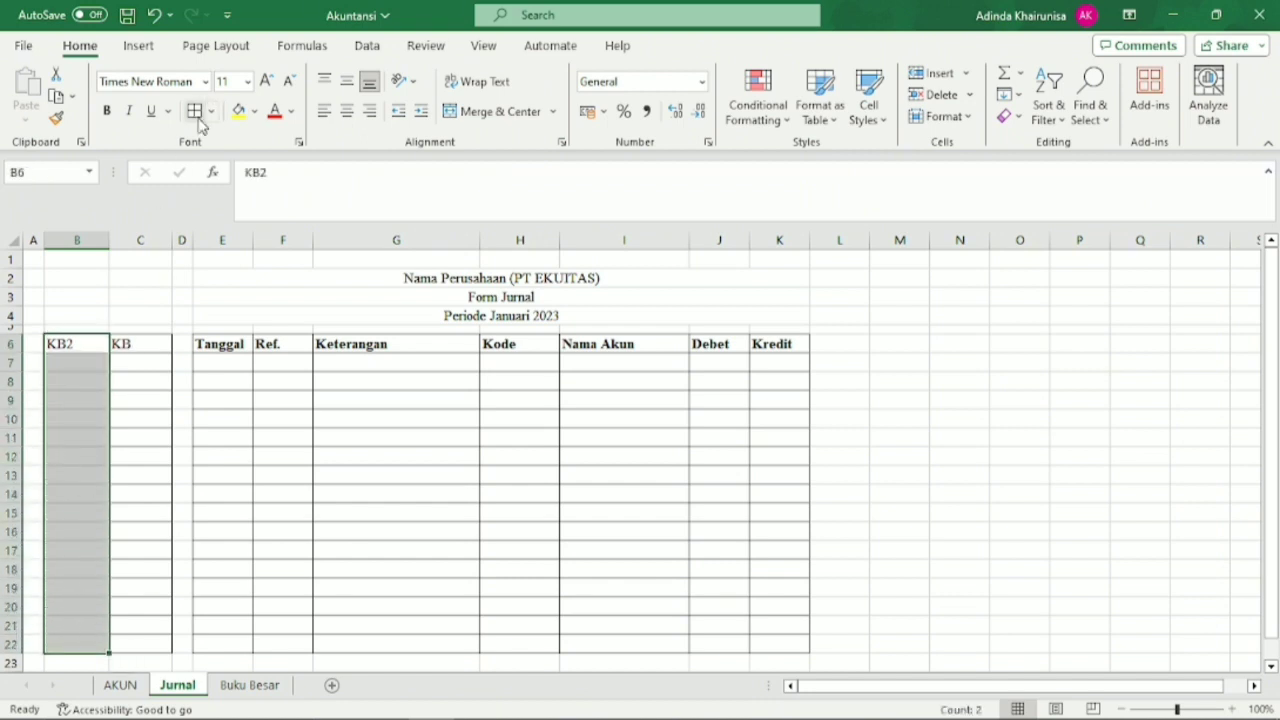
left_click(197, 114)
left_click(126, 438)
Inspect the KB2 and KB formula cells B7 and C7 and the Kode cell H7 in the first journal row.
left_click(97, 366)
left_click(140, 363)
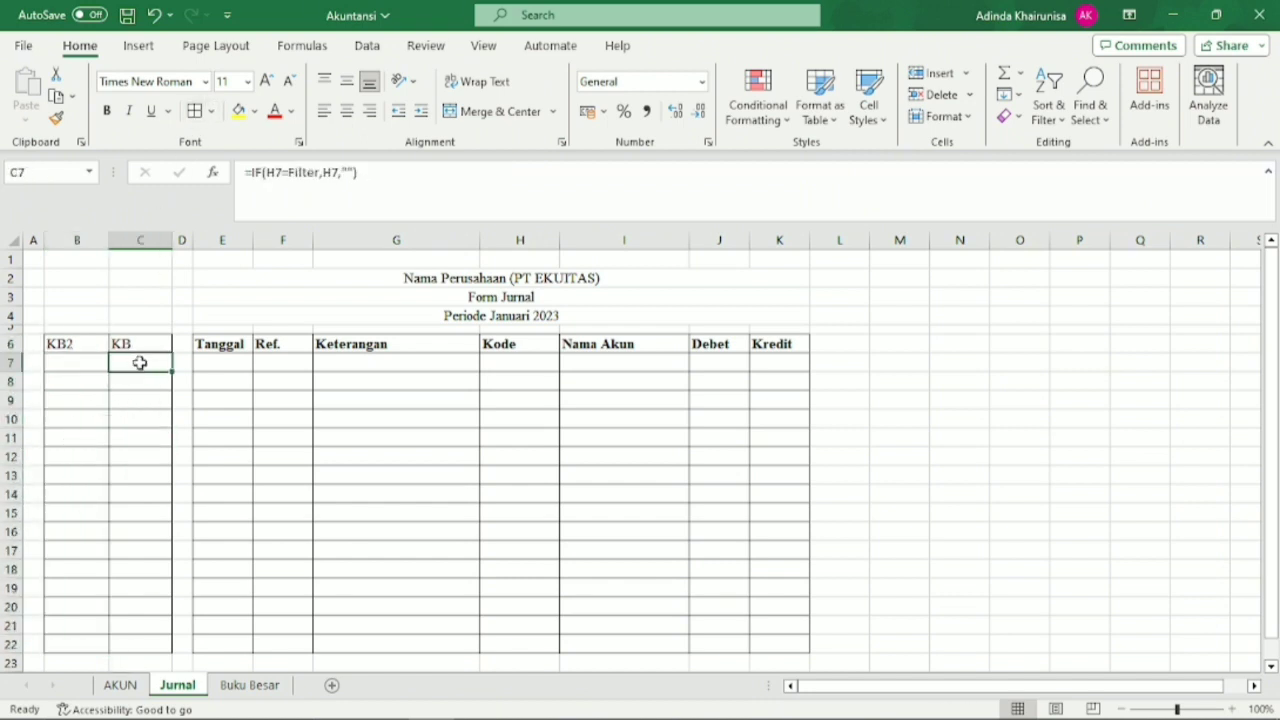
left_click(546, 365)
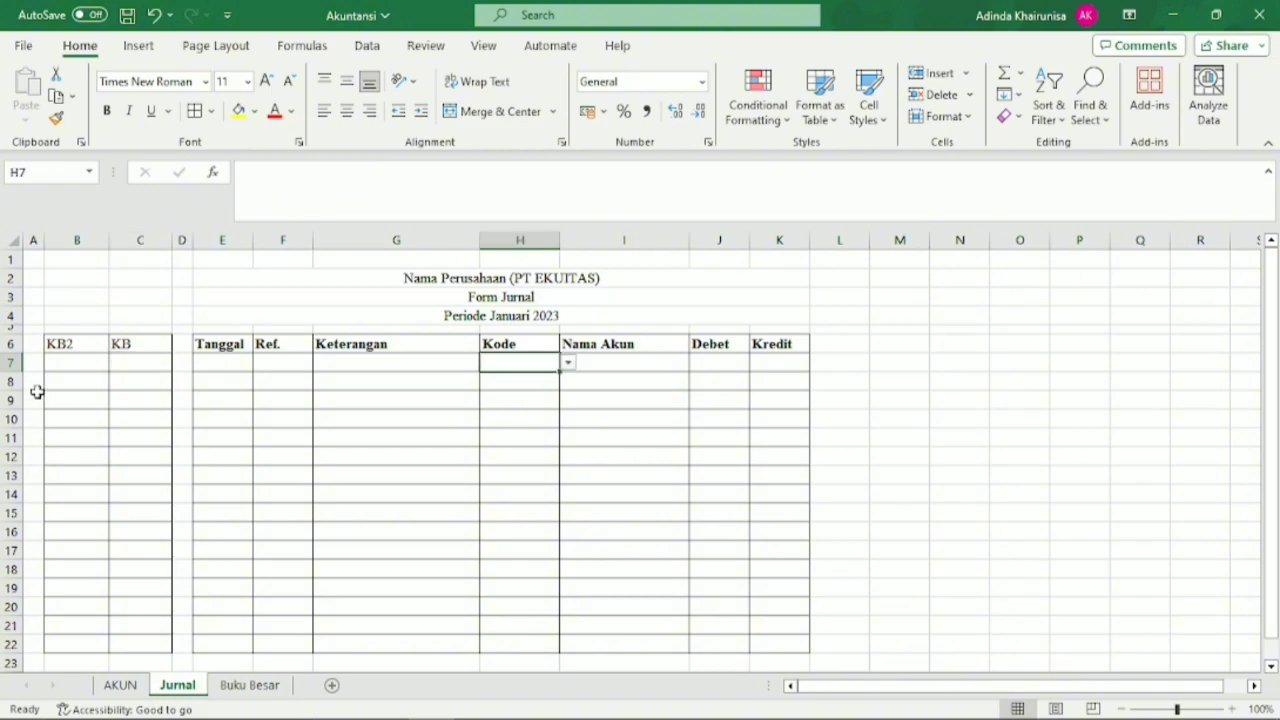
Choose account code 1-110 in Kode cell H7 and check the KB2 and KB formula cells B7 and C7.
left_click(568, 366)
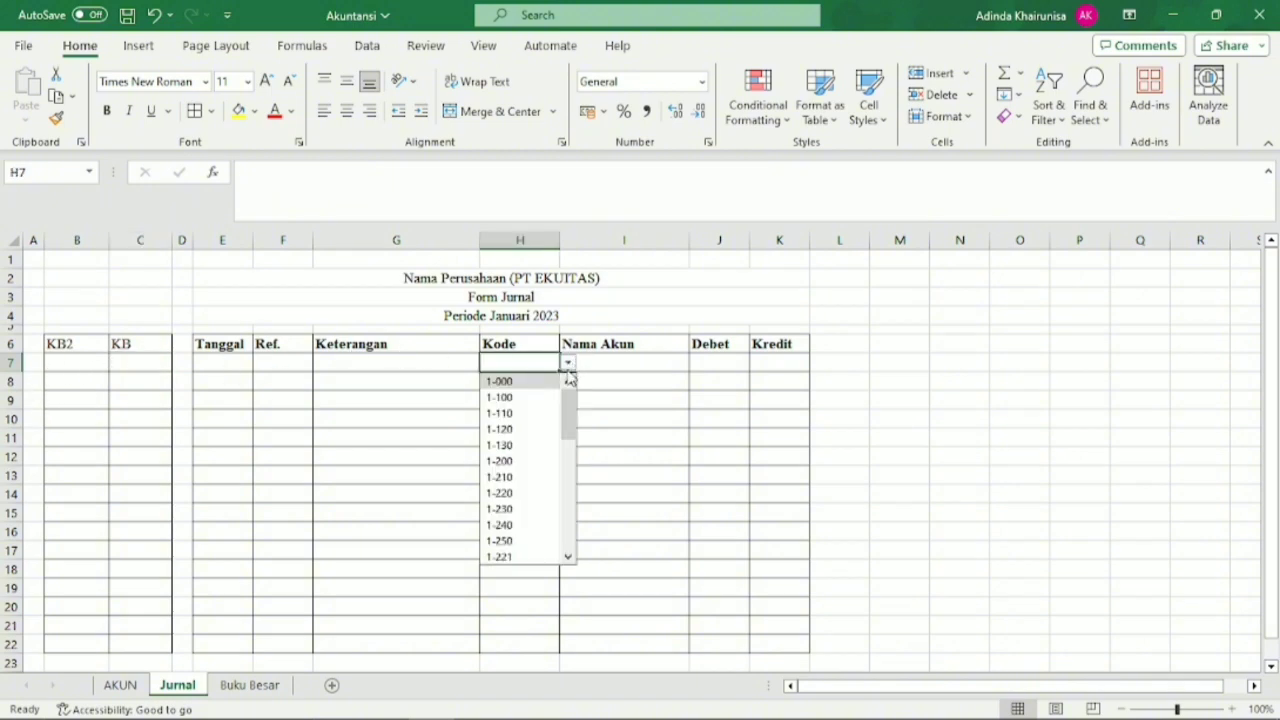
left_click(540, 414)
left_click(182, 457)
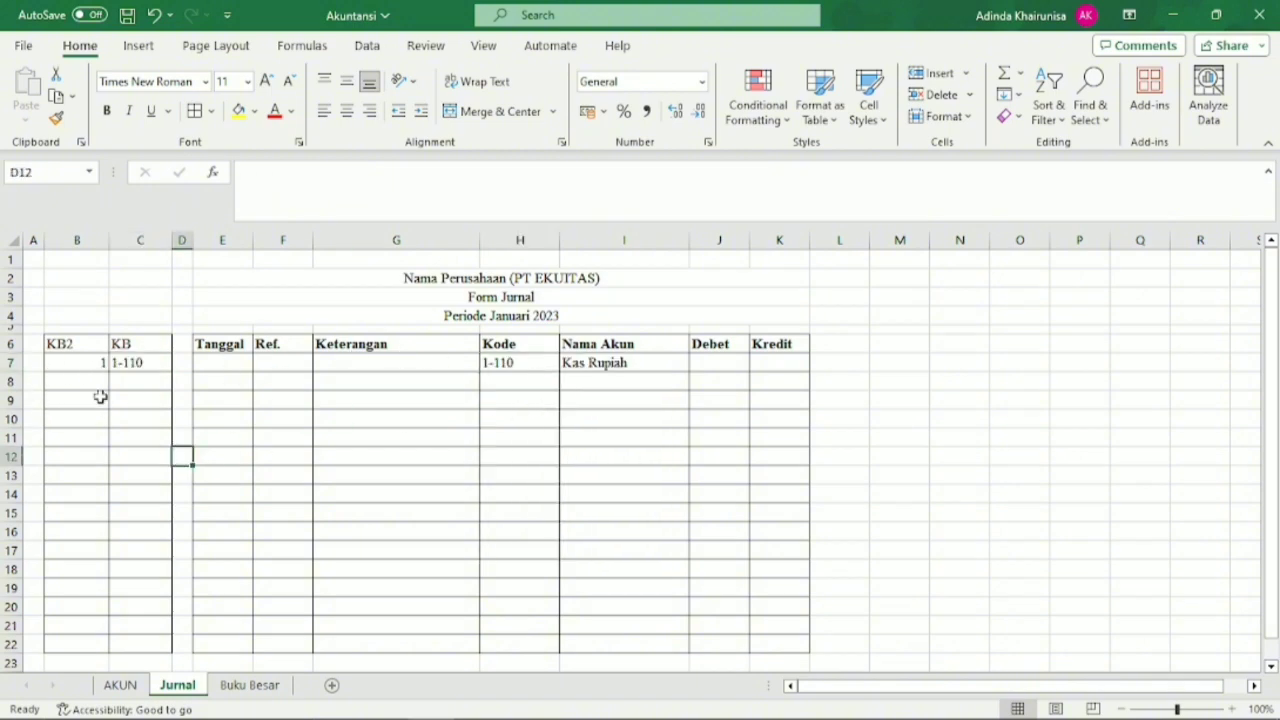
left_click(97, 362)
left_click(136, 363)
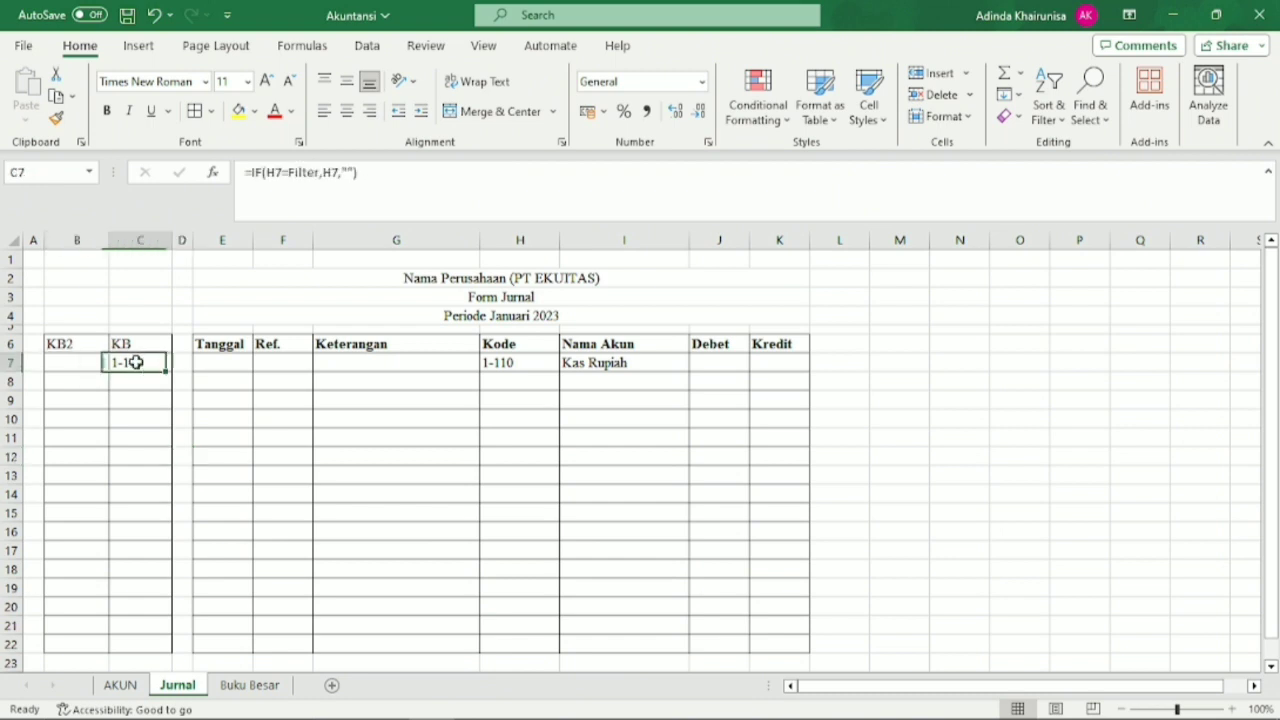
left_click(78, 364)
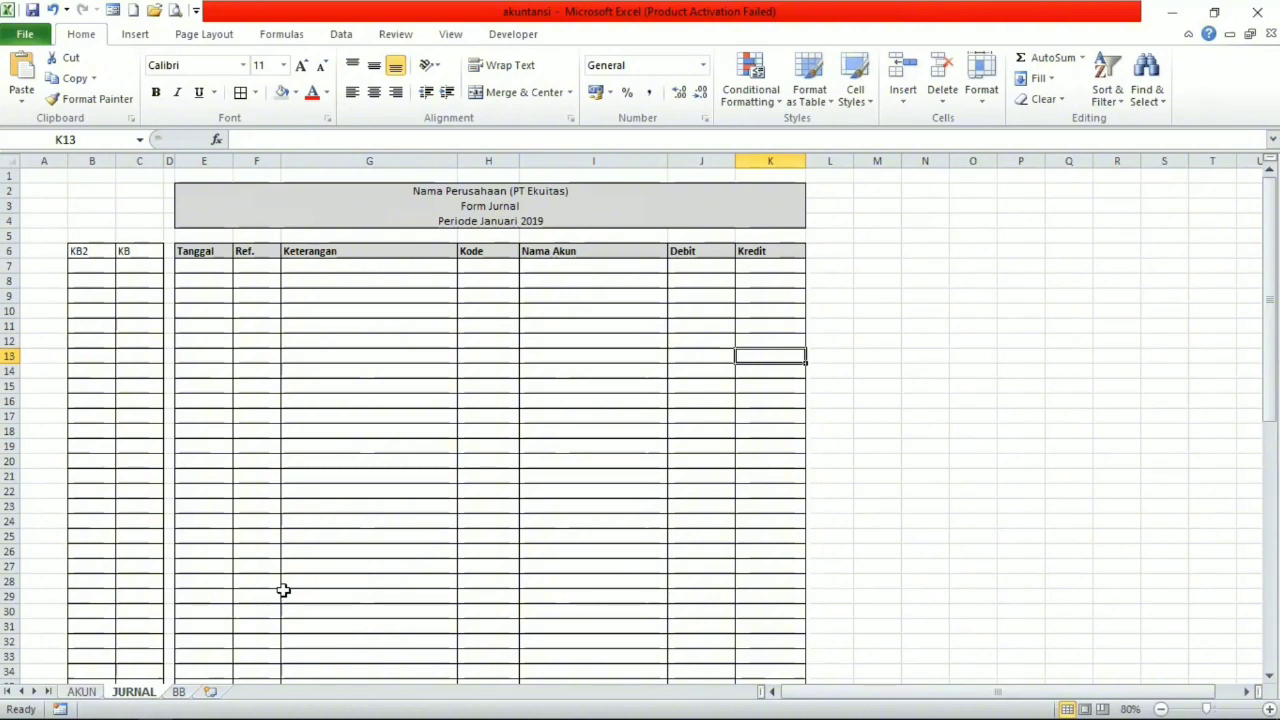
Inspect the range names assigned to the Debit column J and the Kredit column K of the journal.
left_click(712, 251)
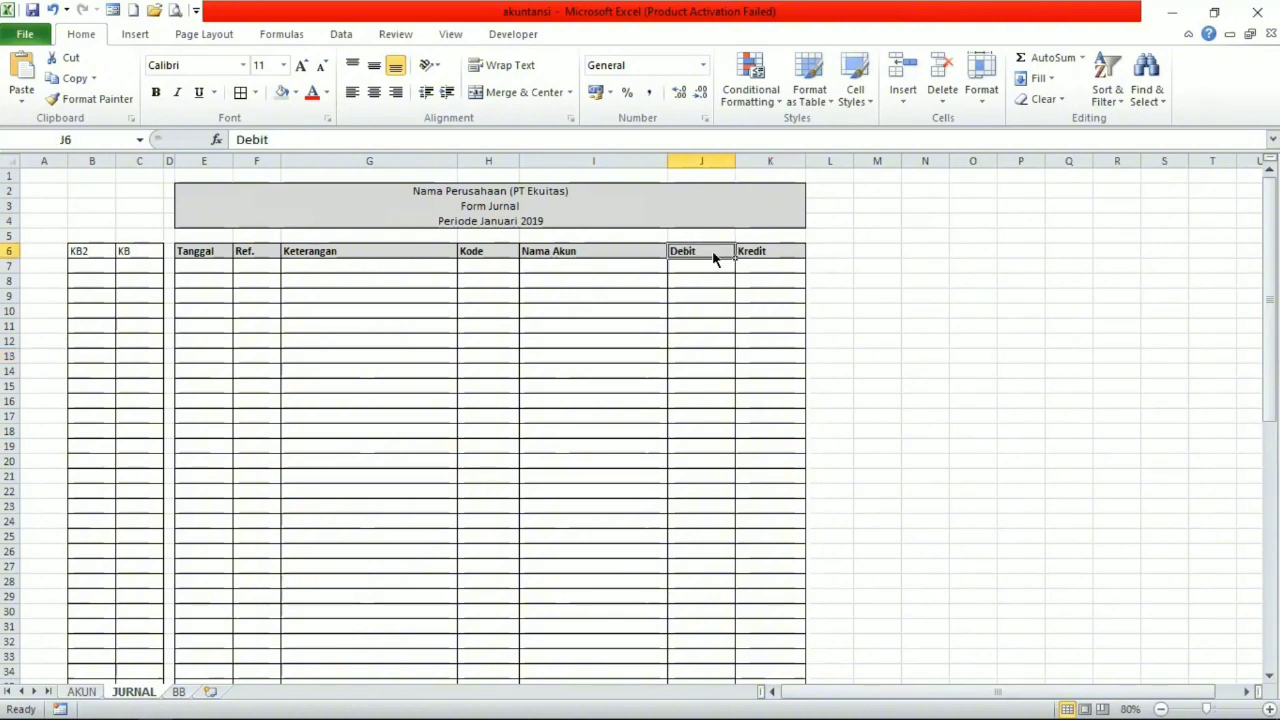
left_click(702, 169)
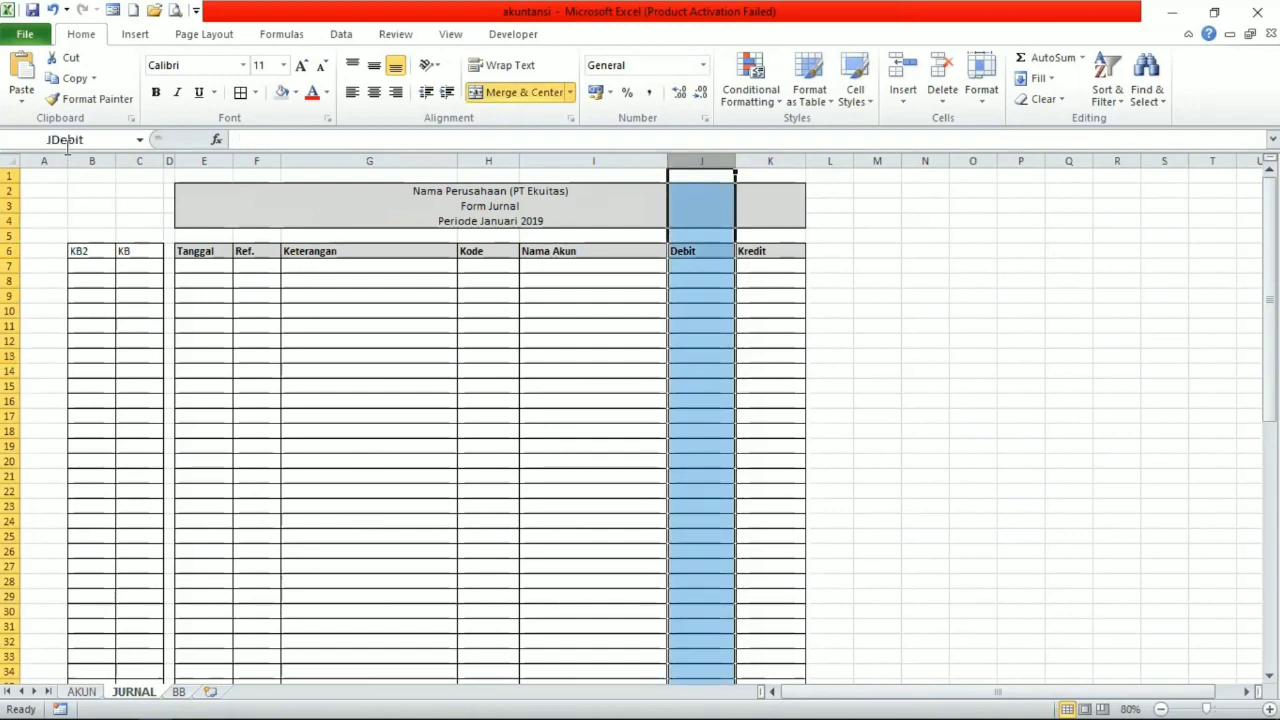
left_click(770, 167)
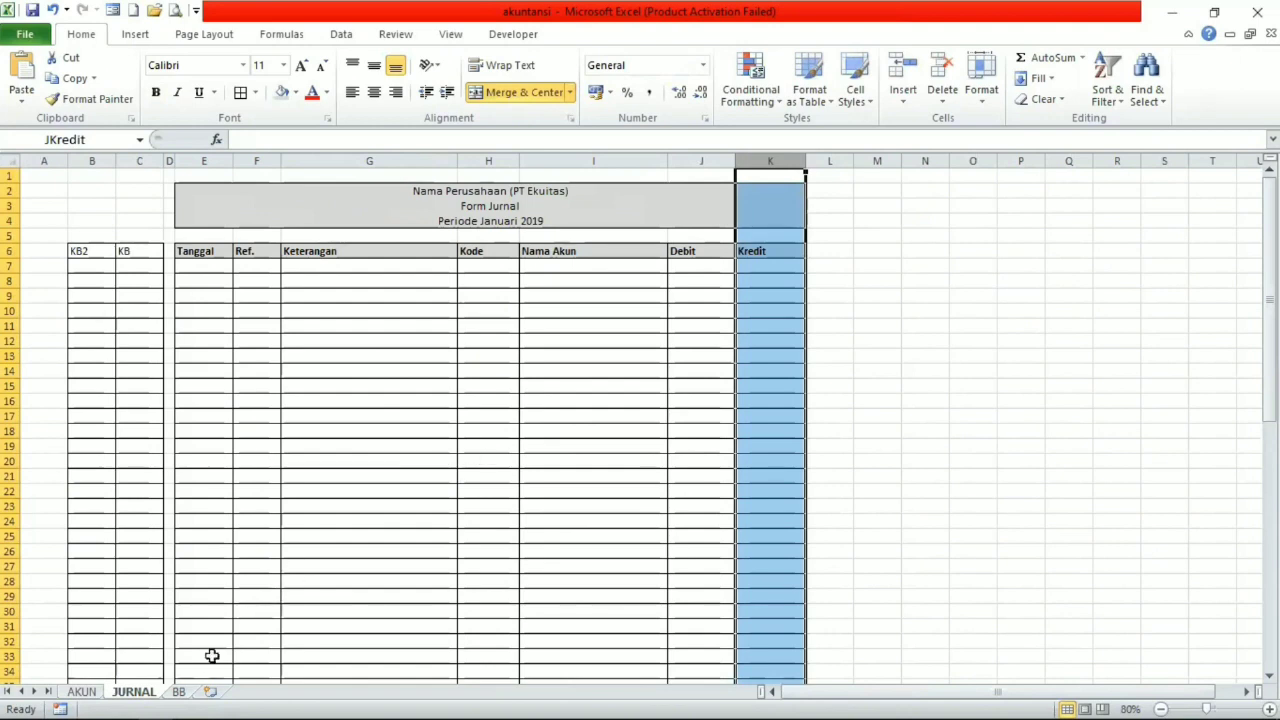
On the BB sheet, choose account code 1-000 in the Pilih Akun cell J3.
left_click(178, 692)
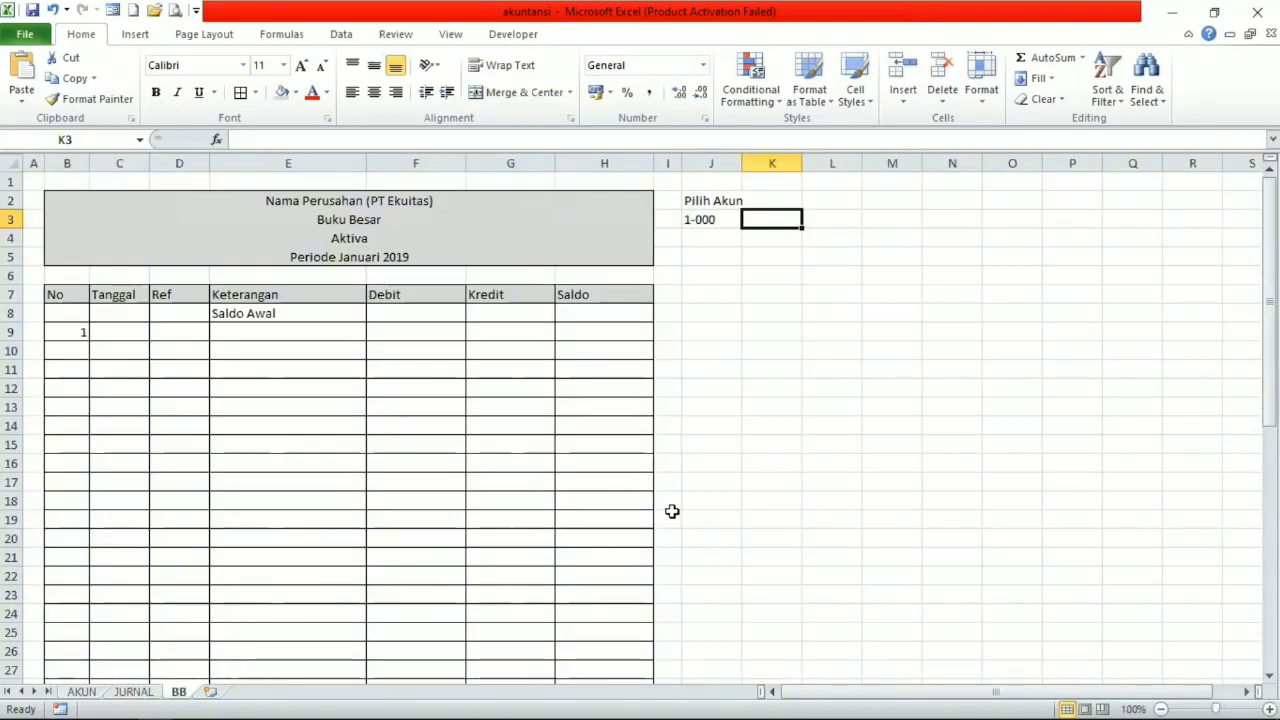
left_click(721, 216)
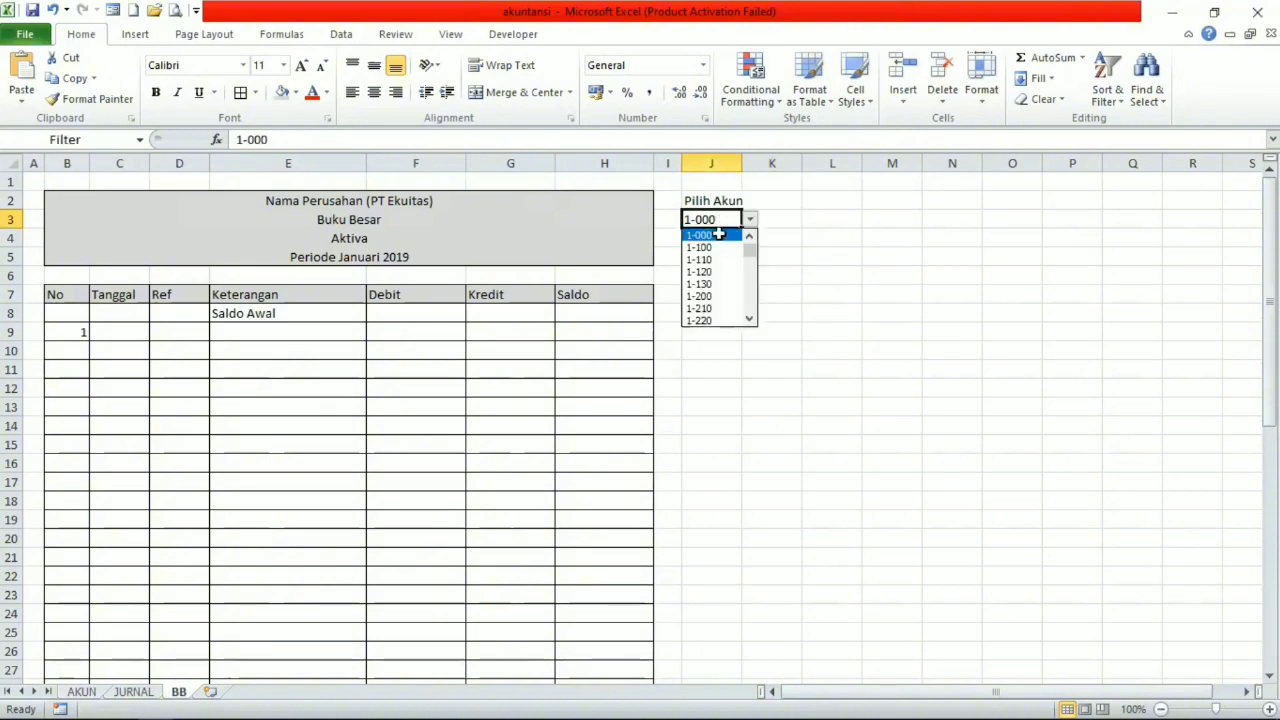
left_click(730, 235)
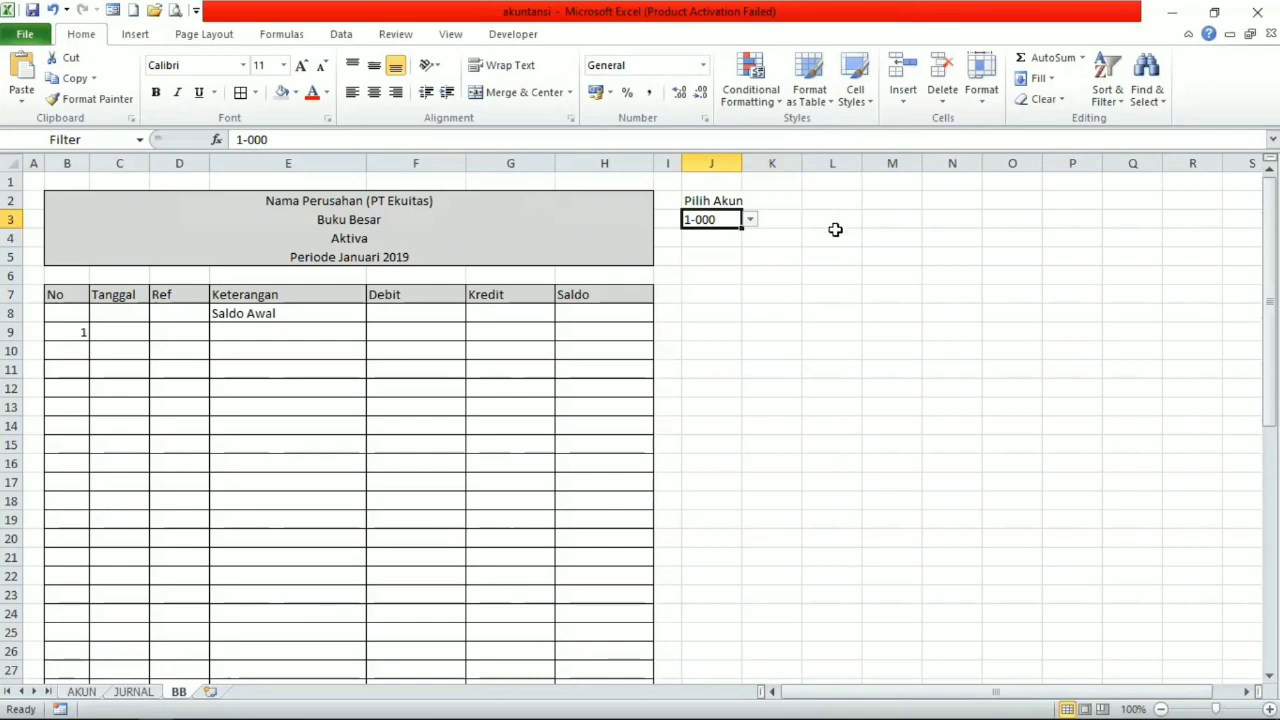
Start a formula in K3 with =VLOOKUP(Filter, using the named cell Filter as the lookup value.
left_click(771, 218)
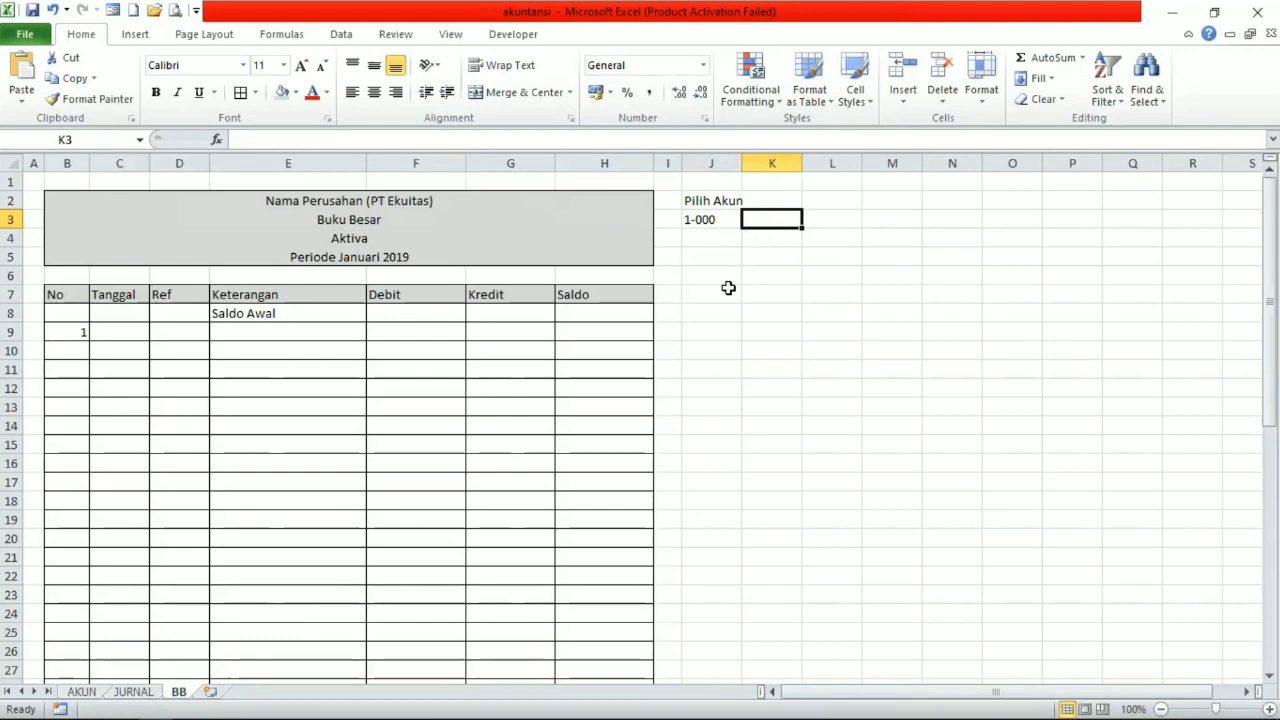
type("=v")
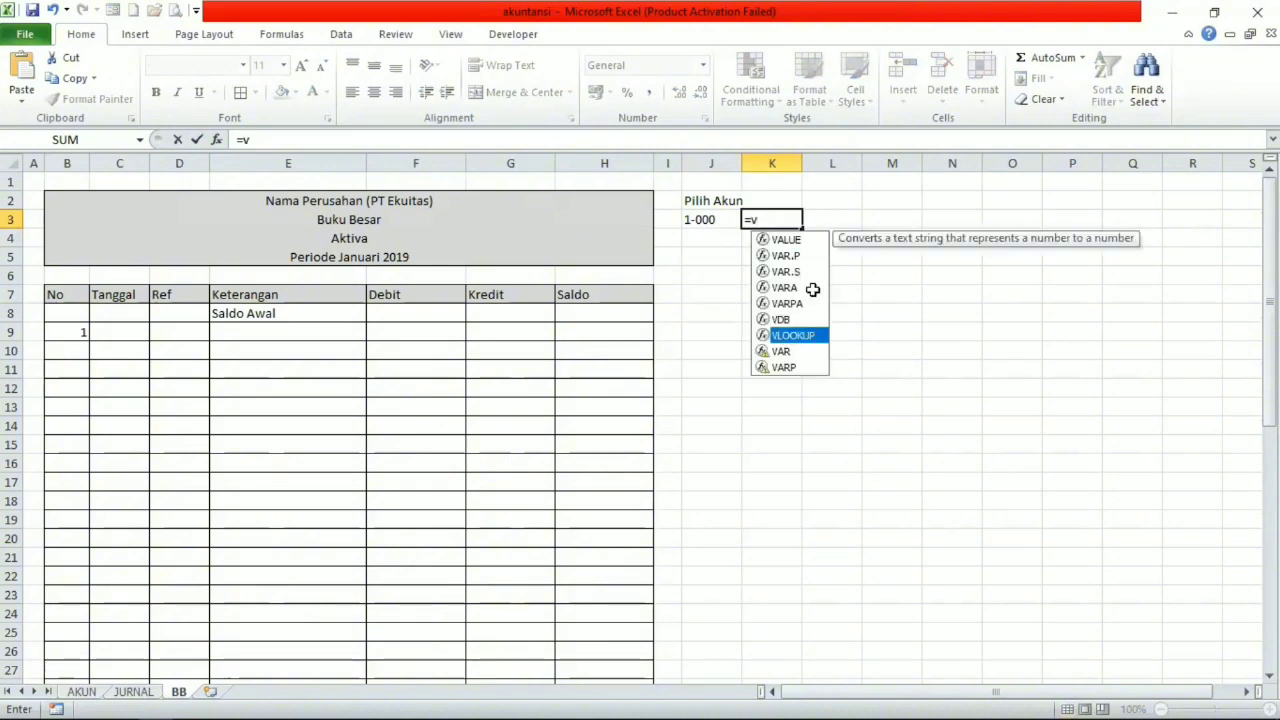
key("Tab")
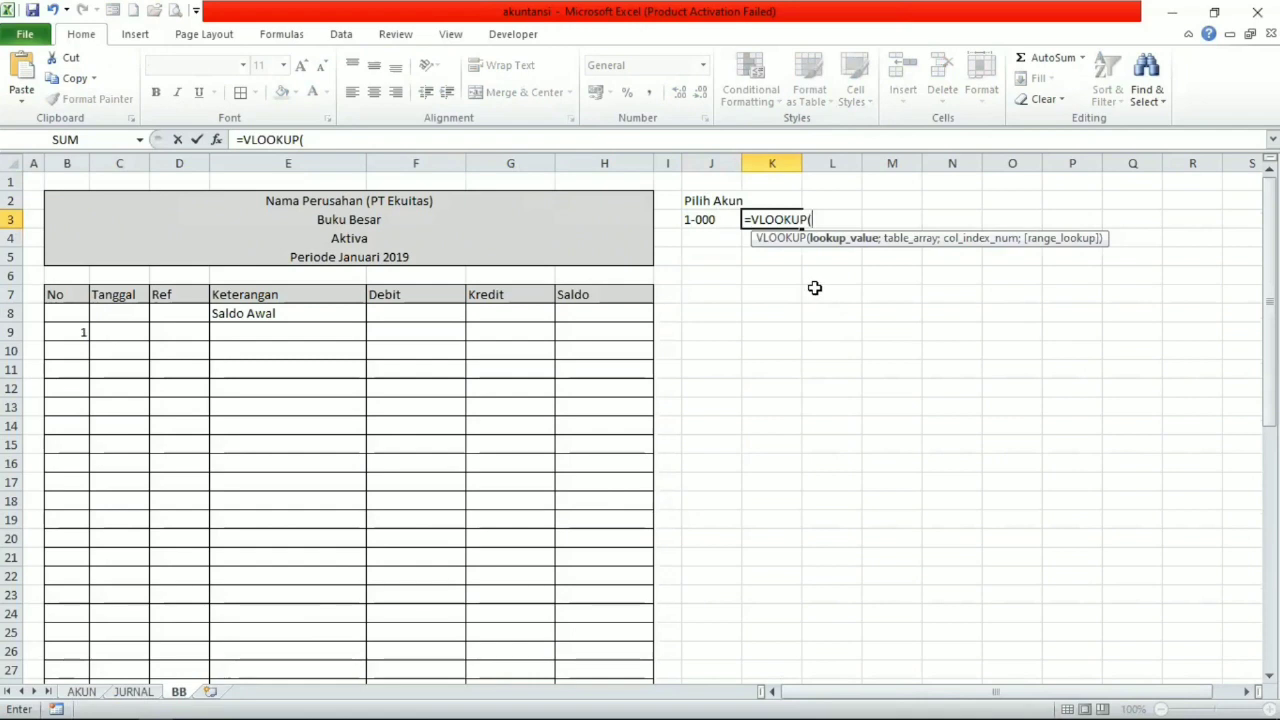
type("f")
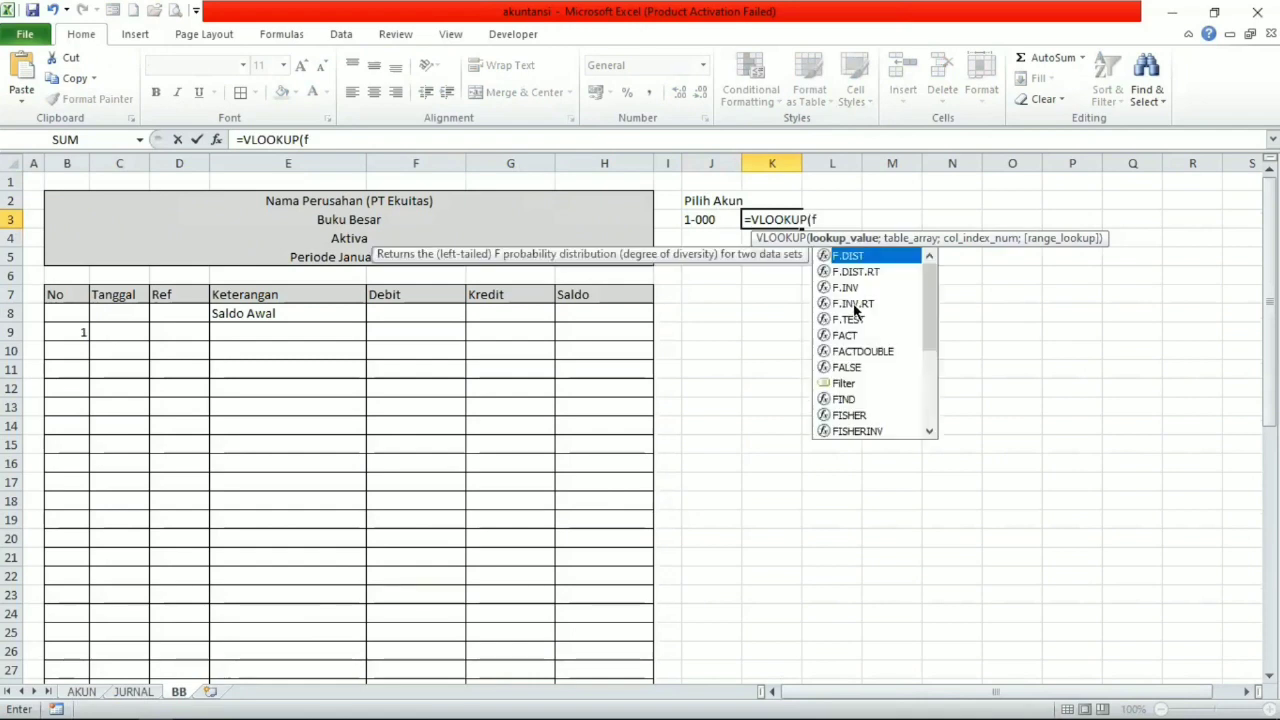
left_click(844, 383)
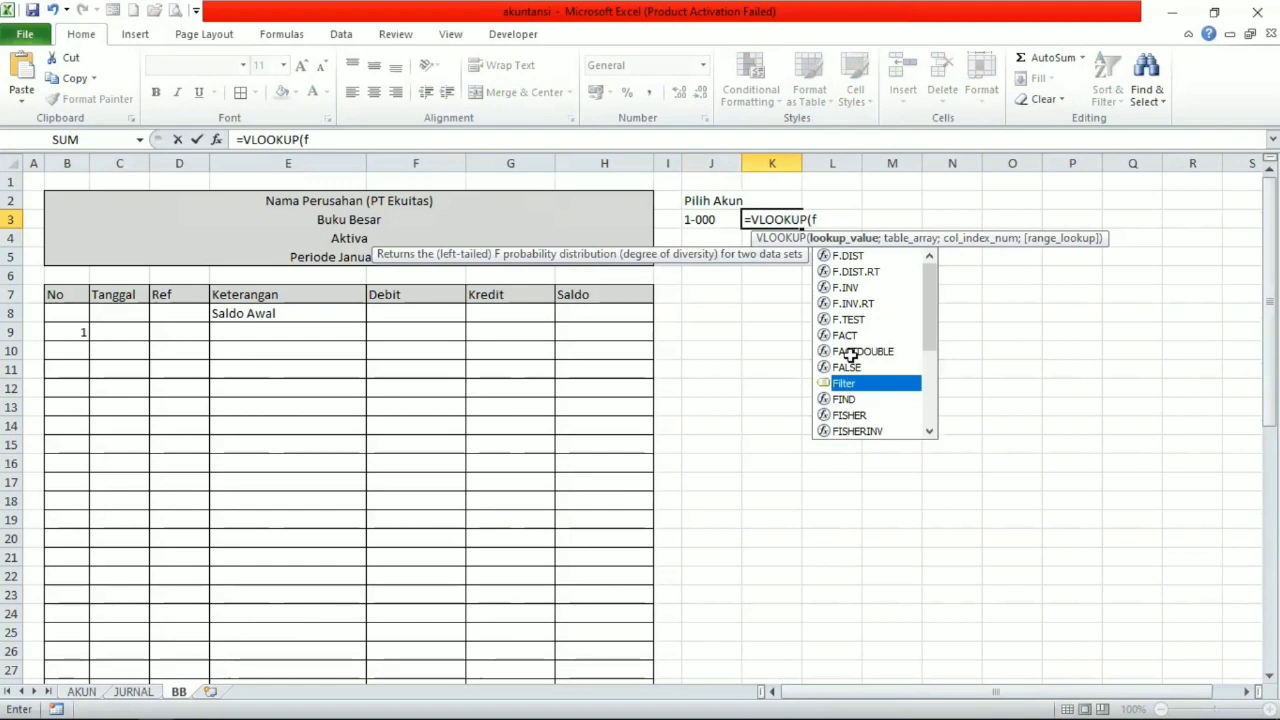
key("Tab")
Complete the K3 formula as =VLOOKUP(Filter;T_Akun;4;0), with T_Akun as the table and column index 4.
type(";")
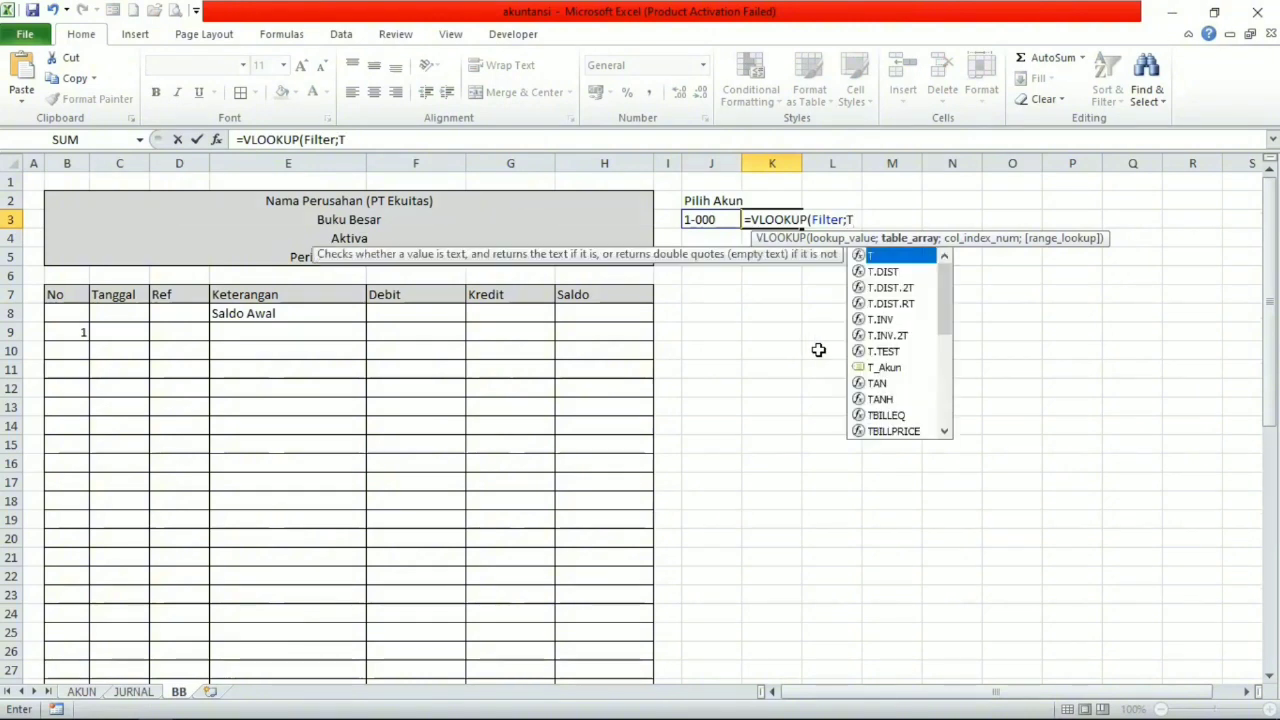
left_click(904, 366)
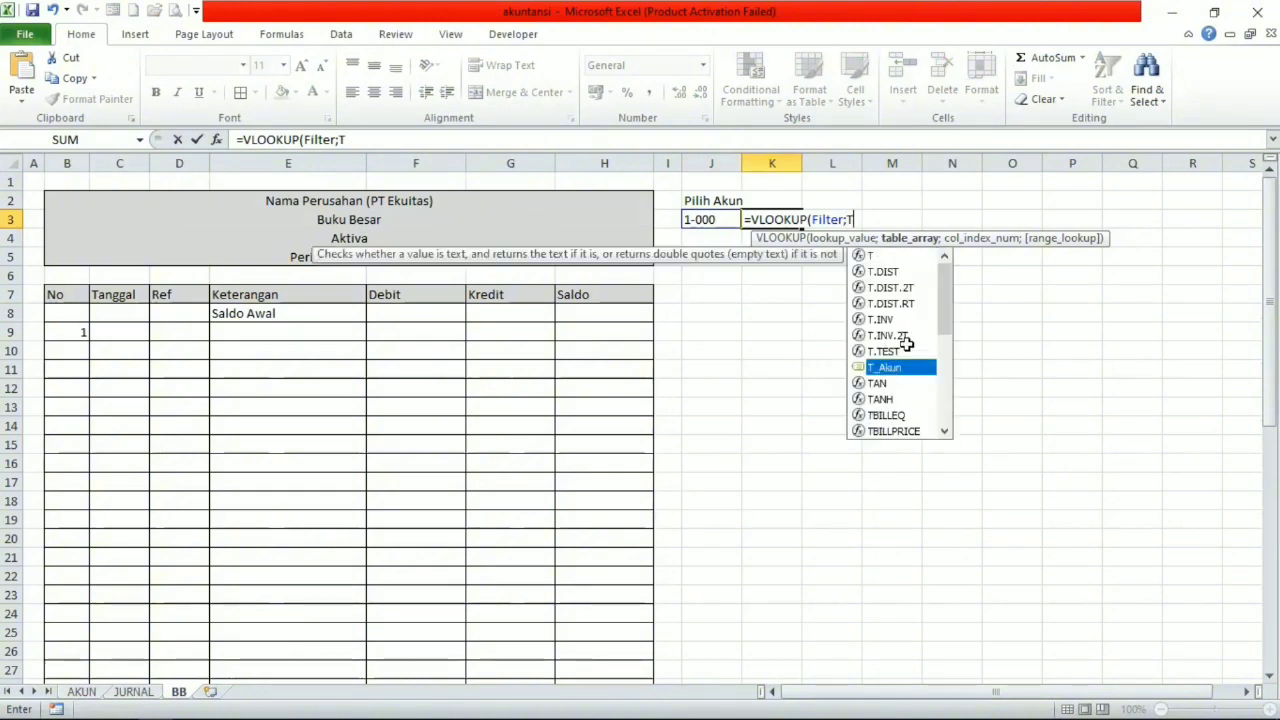
key("Tab")
type(";")
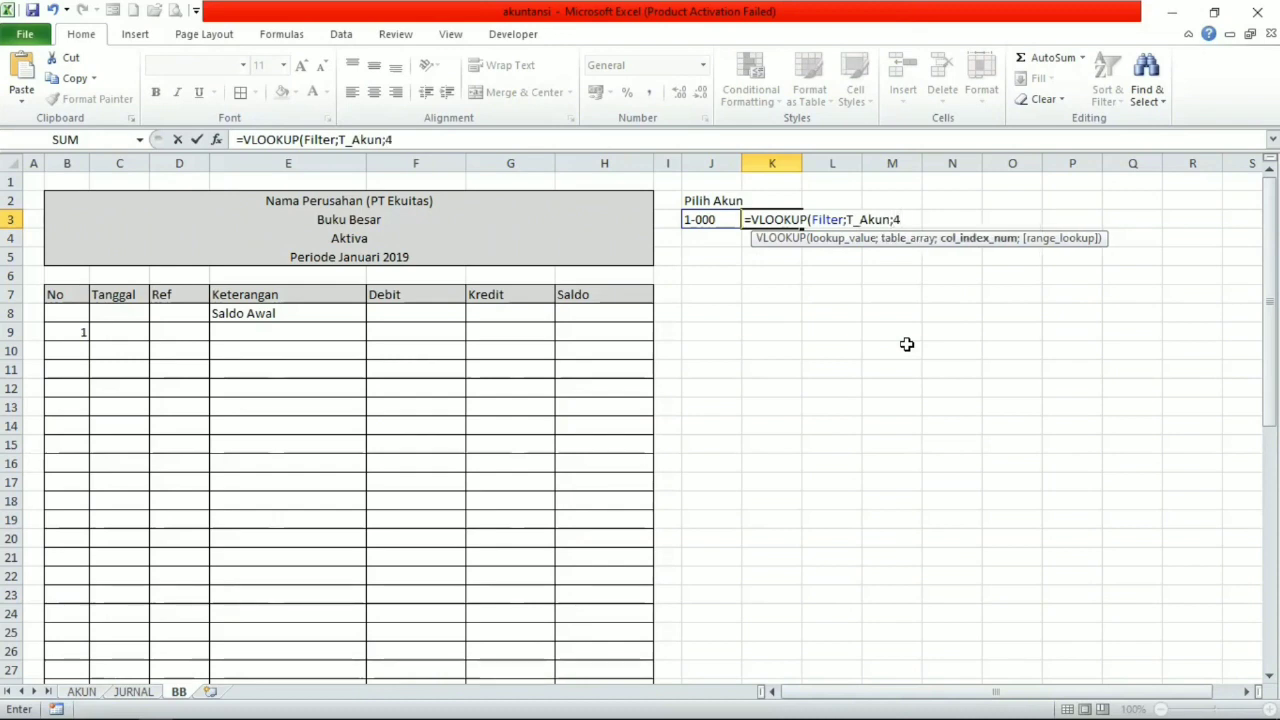
type("4;0)")
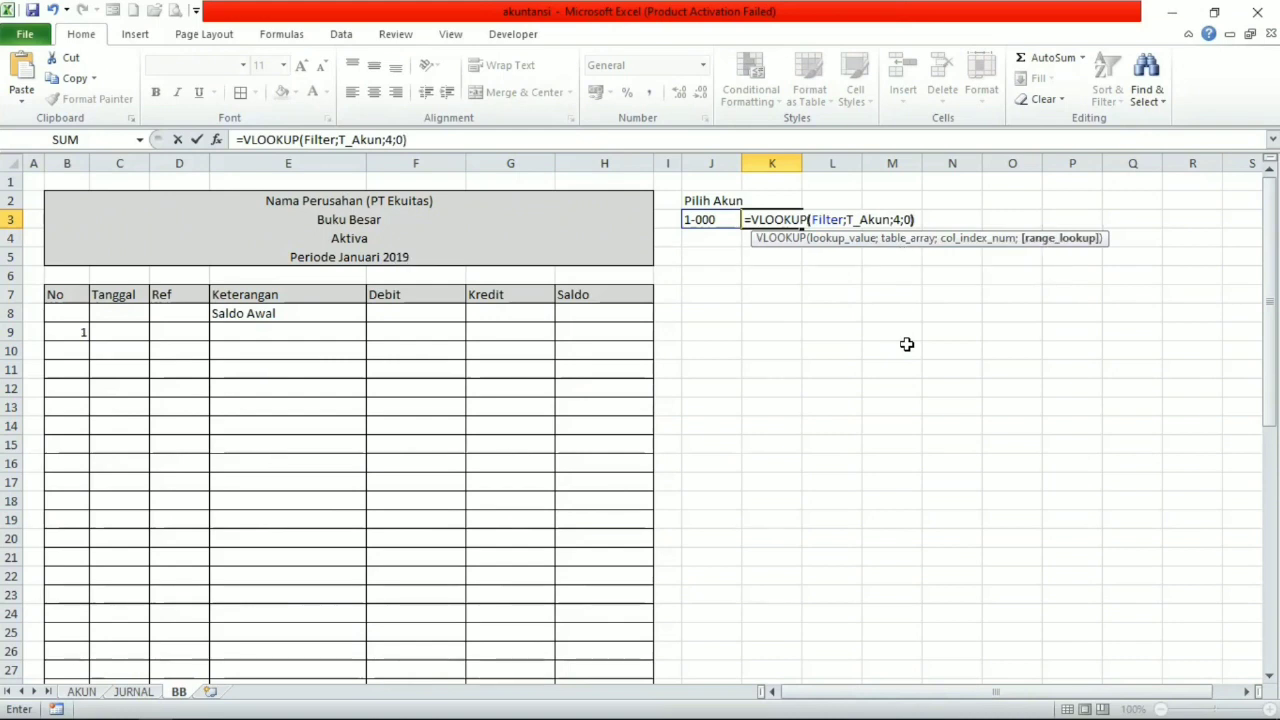
key("Return")
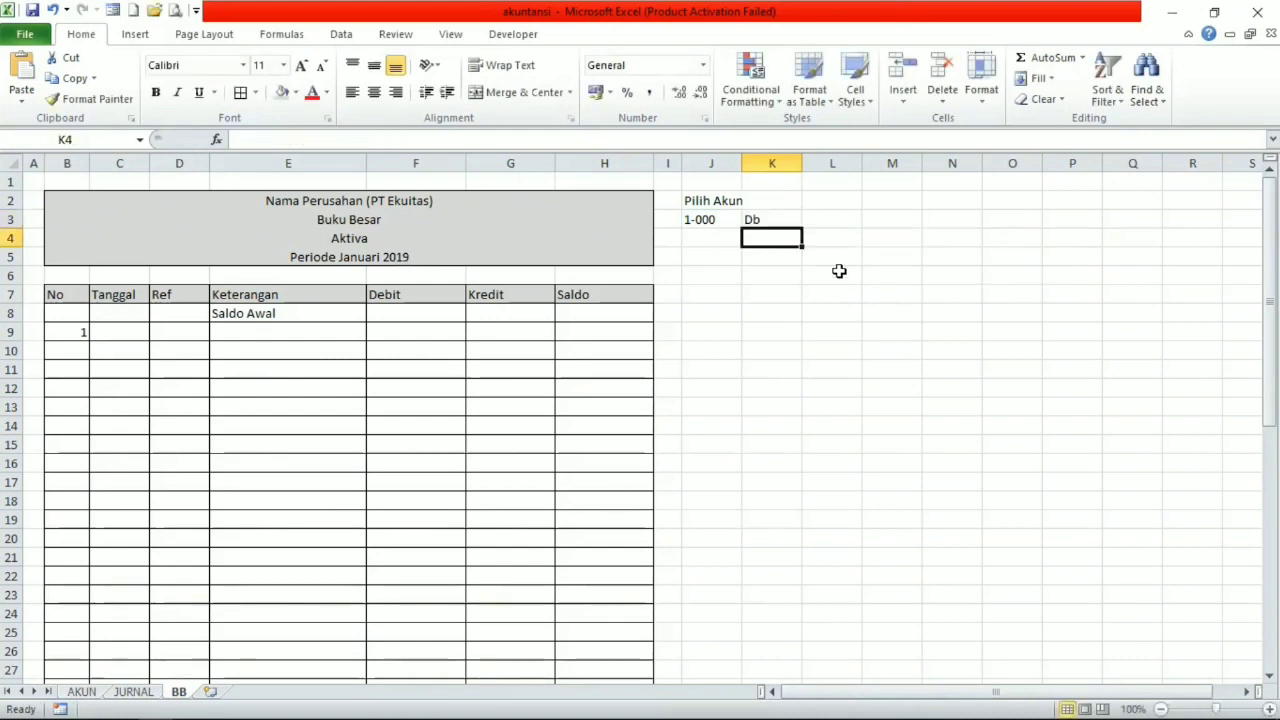
Begin a new formula with an equals sign in cell K4, below the K3 lookup.
left_click(760, 218)
left_click(762, 239)
type("=")
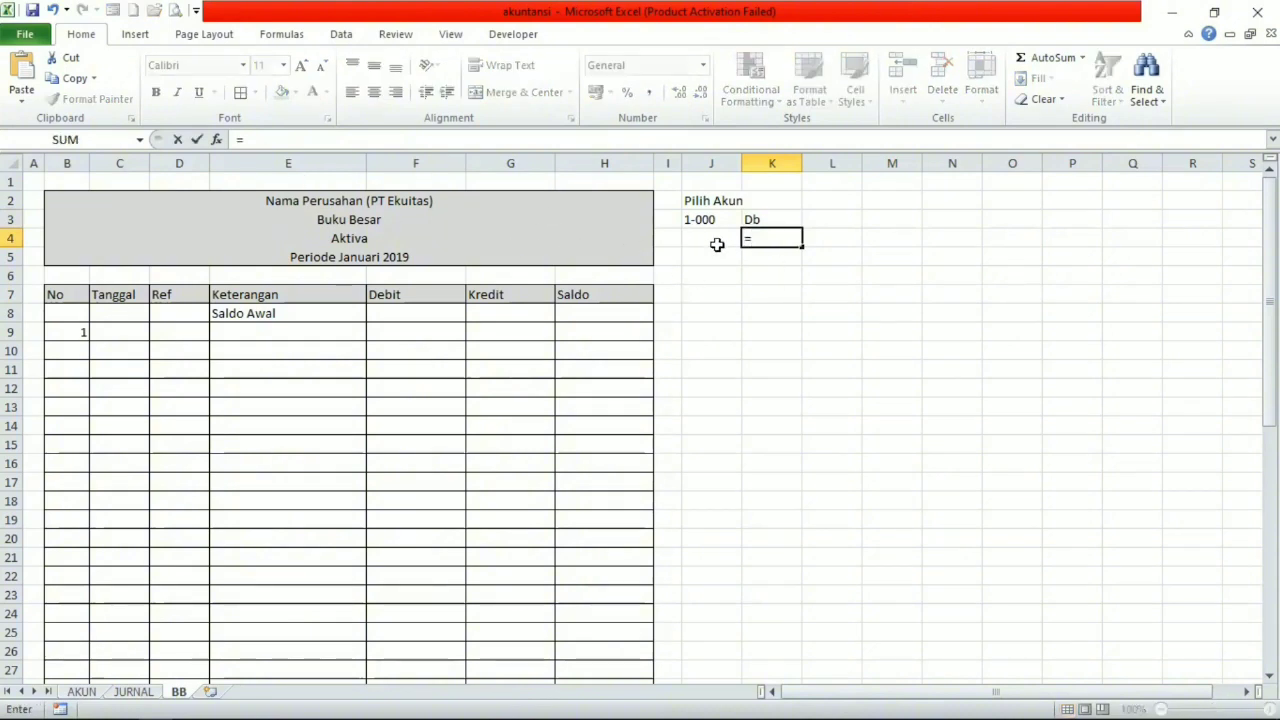
left_click(760, 219)
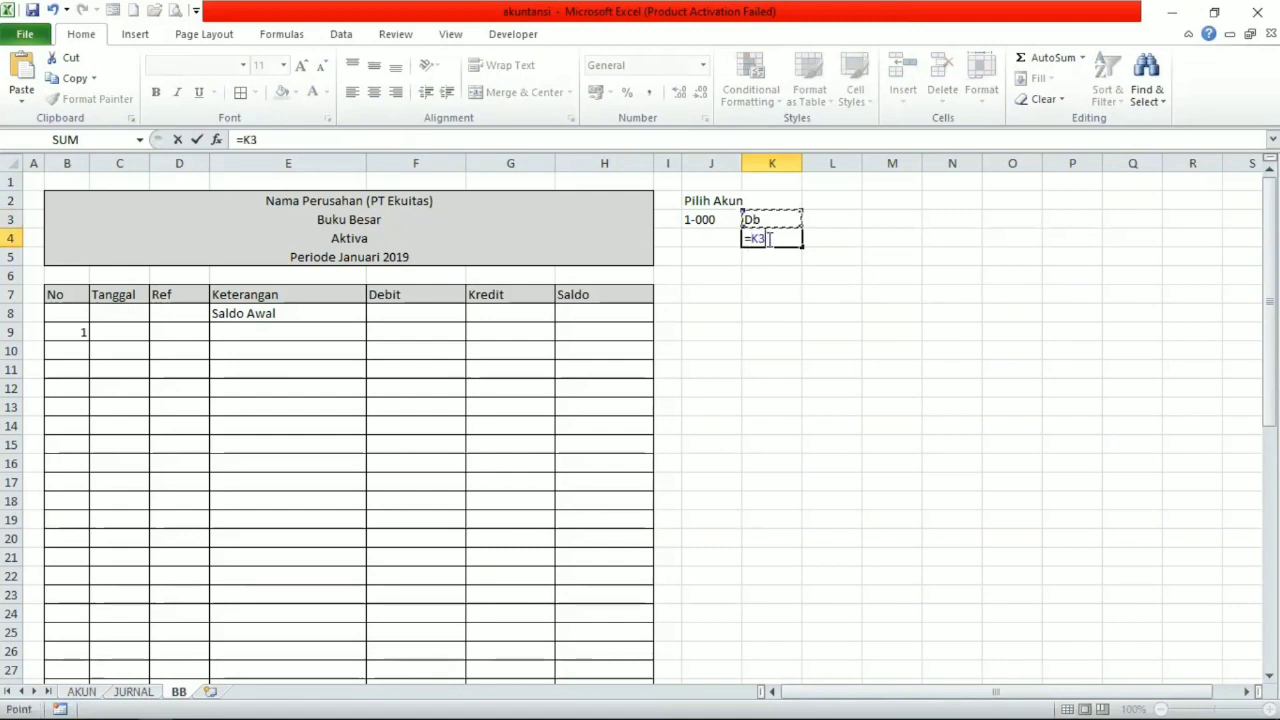
double_click(773, 243)
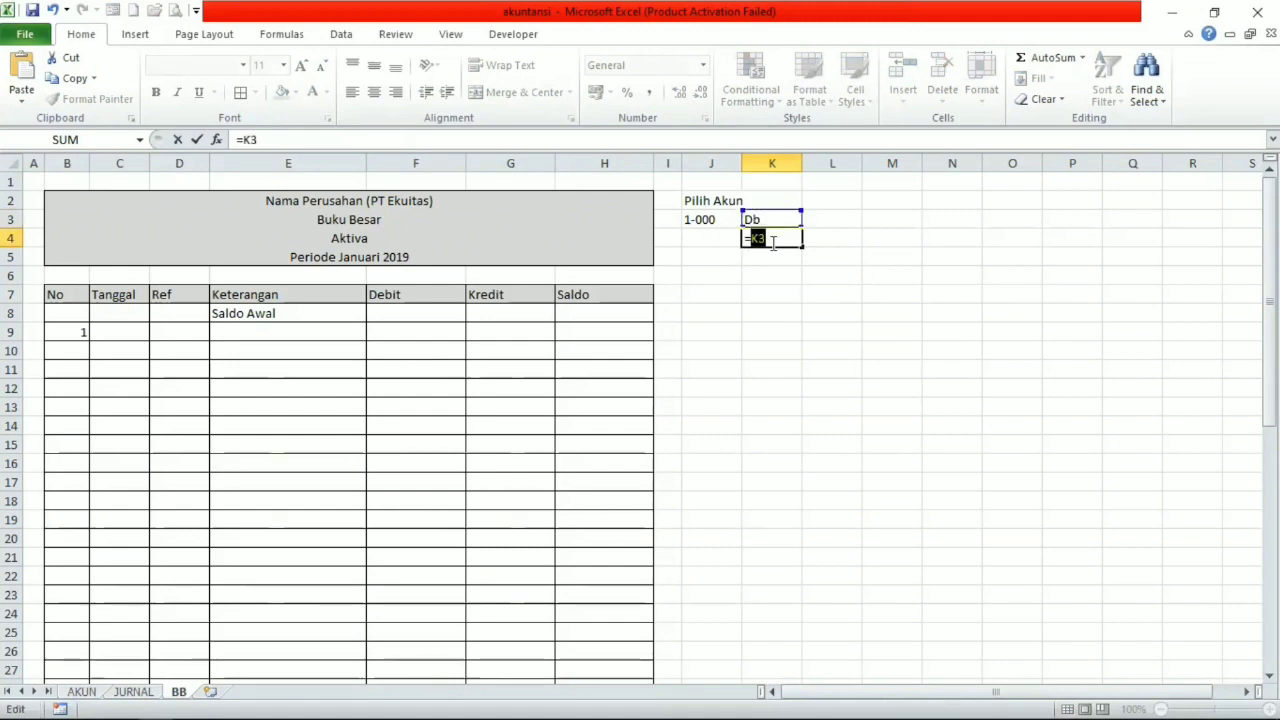
key("BackSpace")
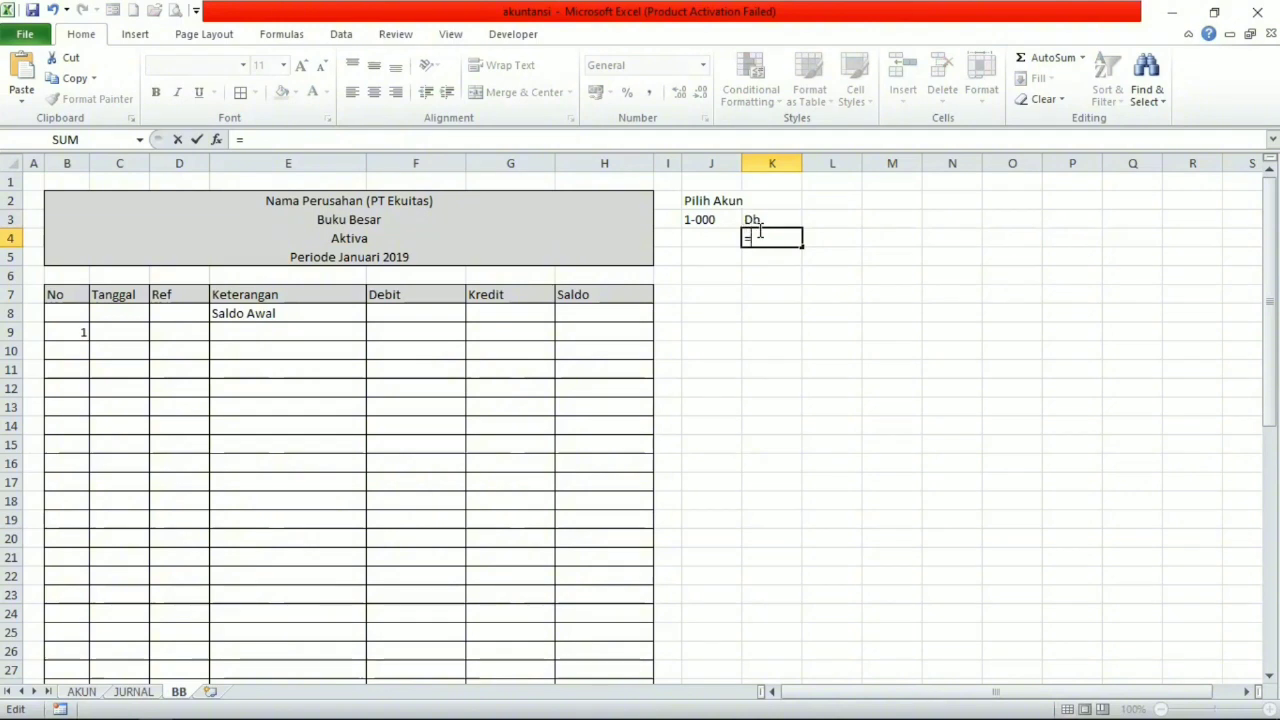
Complete the K4 formula as =VLOOKUP(Filter;T_Akun;5;0) and check it in the cell.
type("vloo")
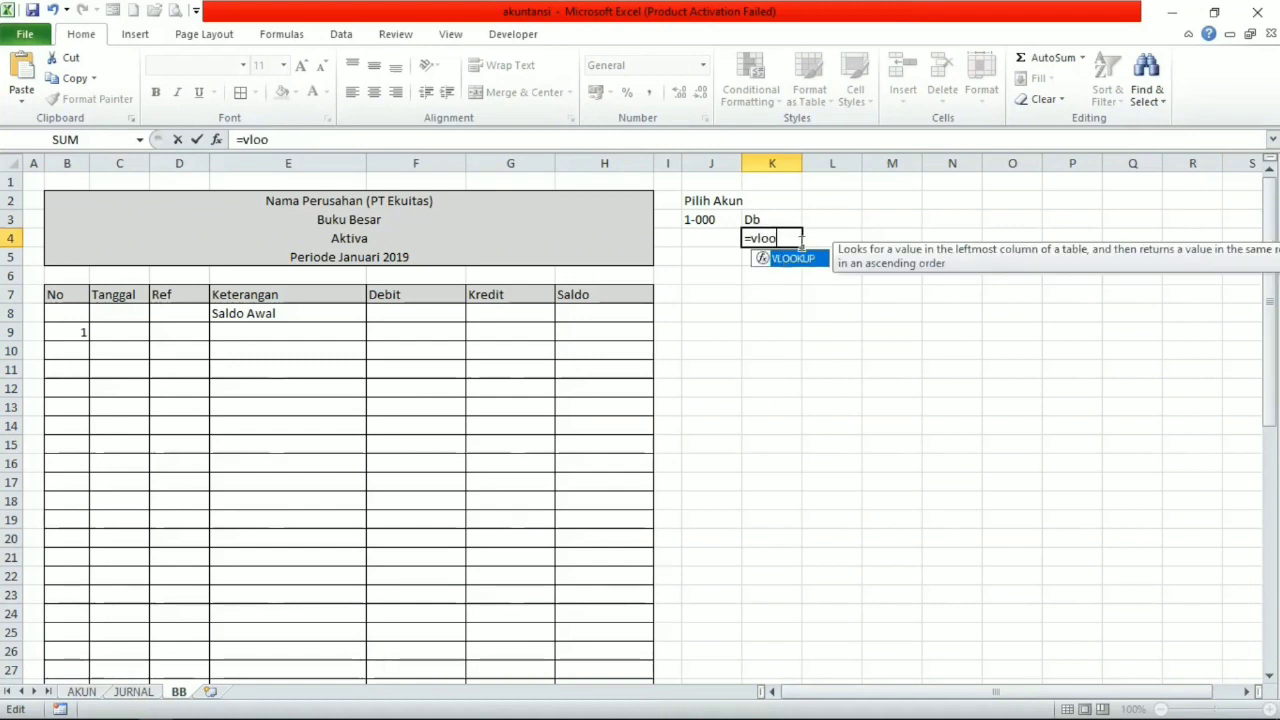
key("Tab")
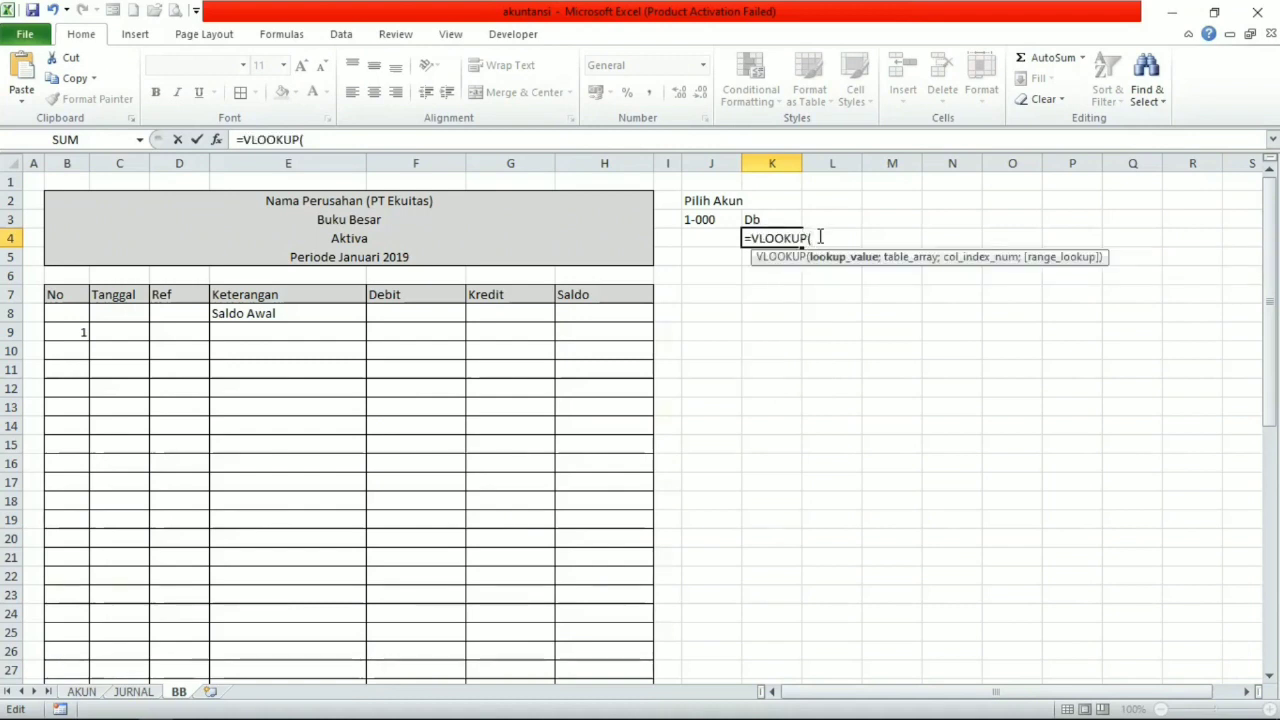
type("fil")
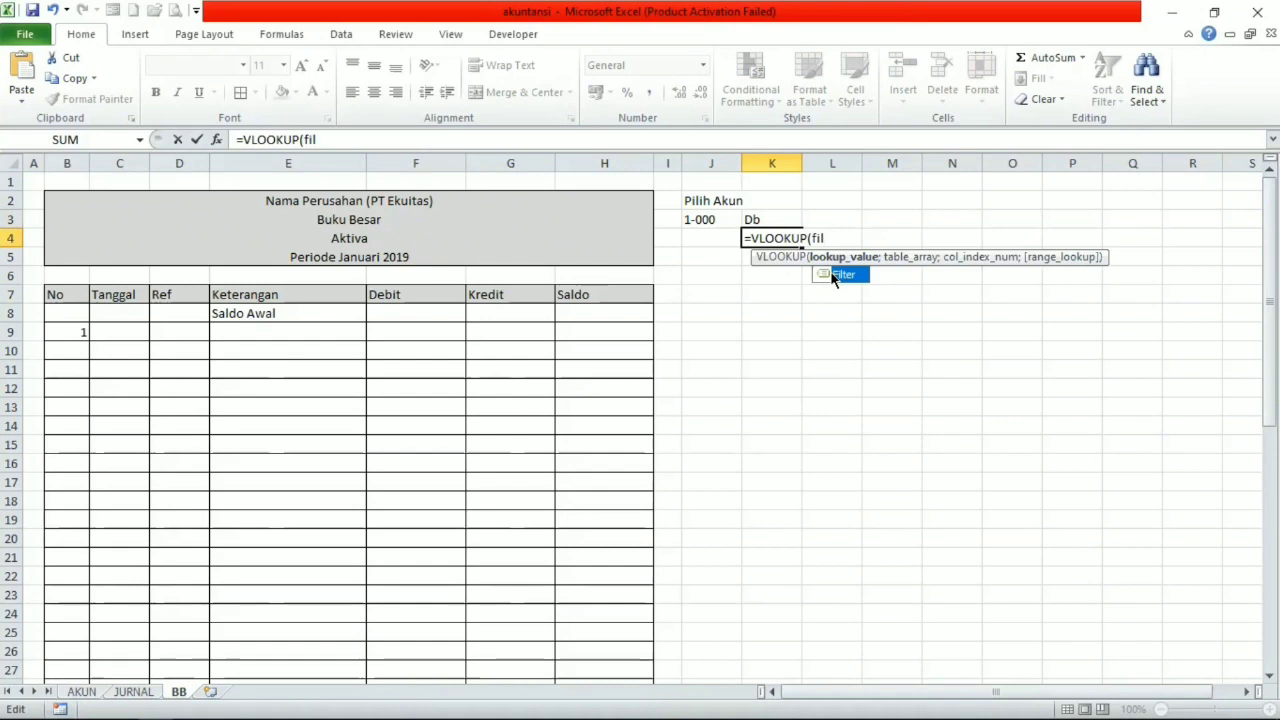
double_click(829, 273)
type(";")
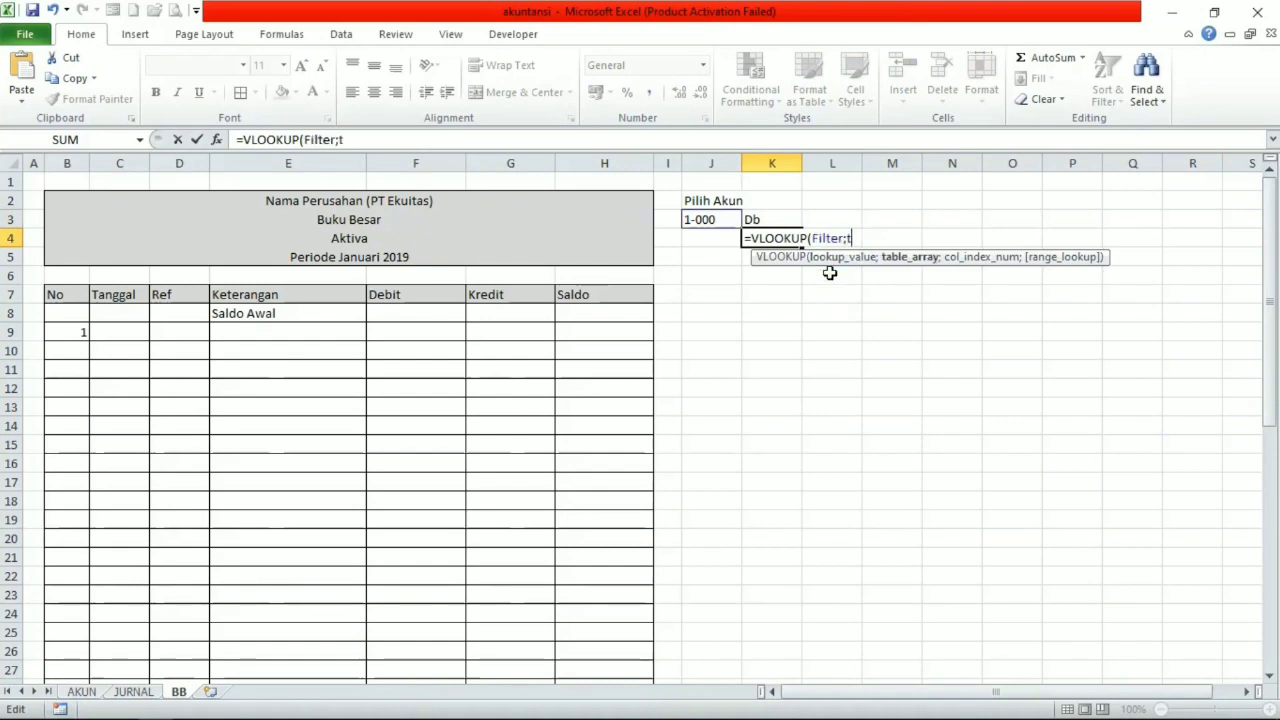
type("t")
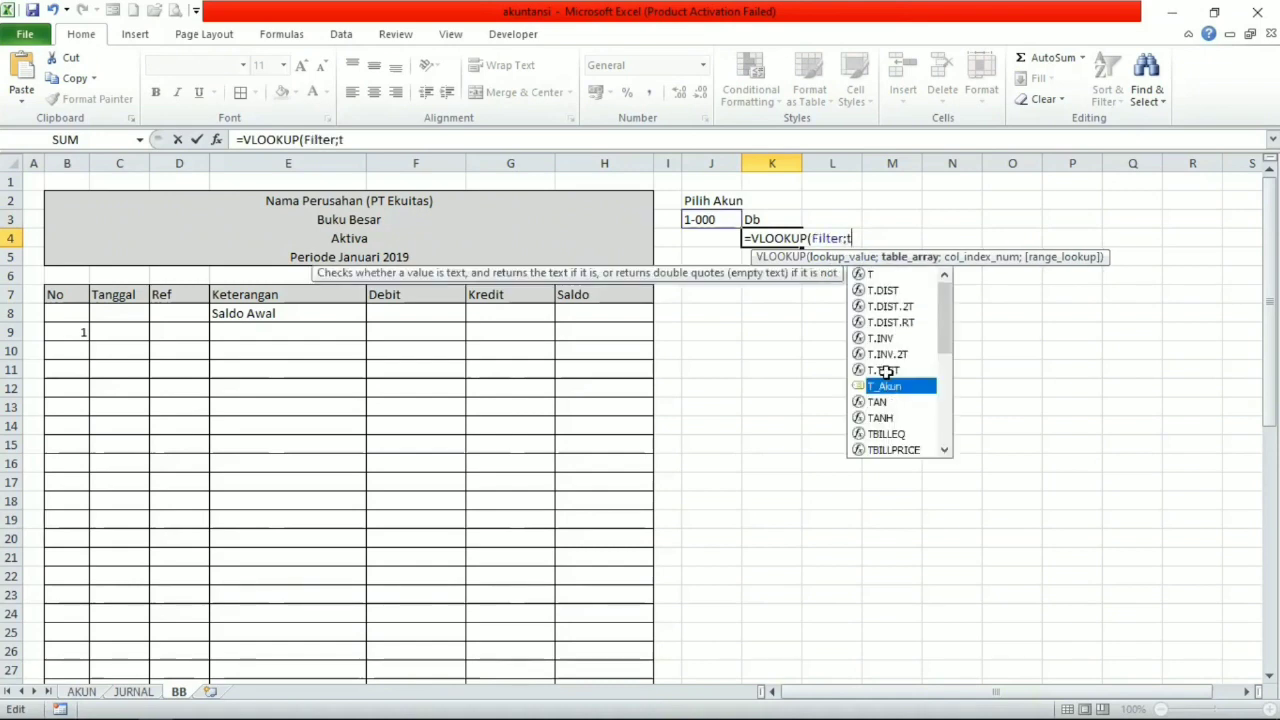
key("Tab")
type(";")
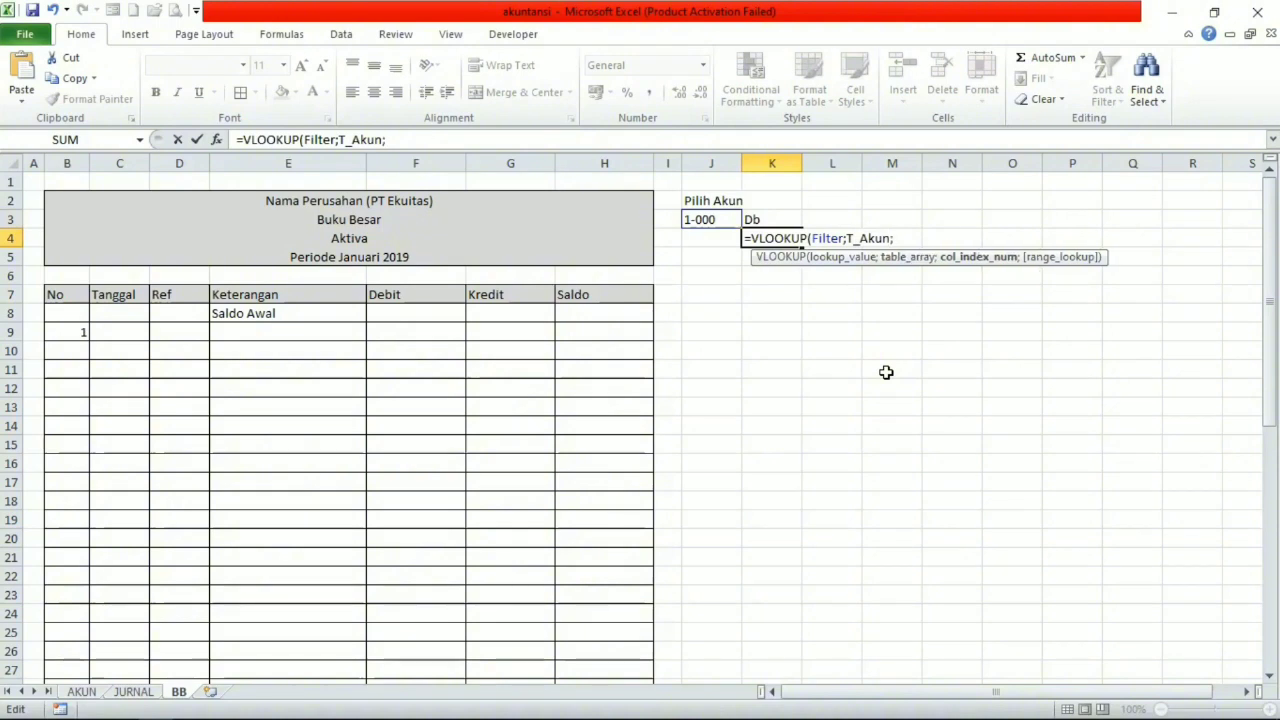
type("5;0")
key("Return")
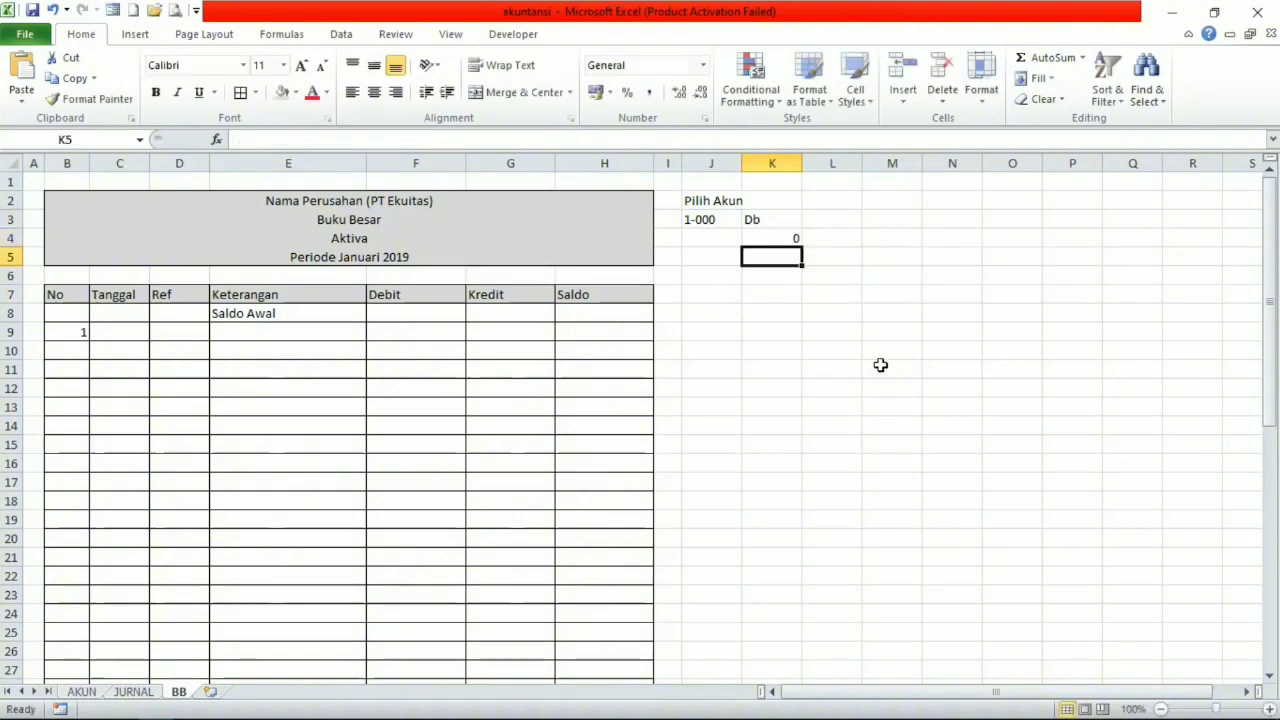
left_click(788, 234)
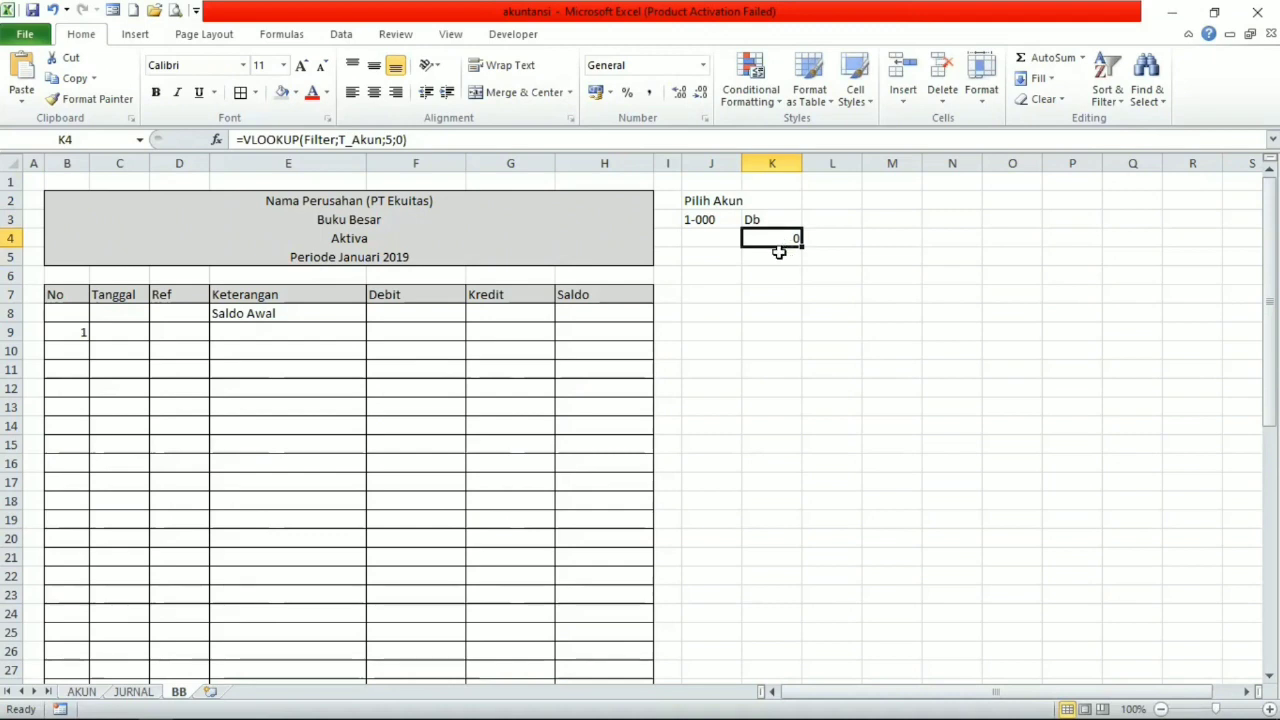
Start a lookup formula in L4 with =VLOOKUP(Filter; using the named cell Filter as the lookup value.
left_click(841, 239)
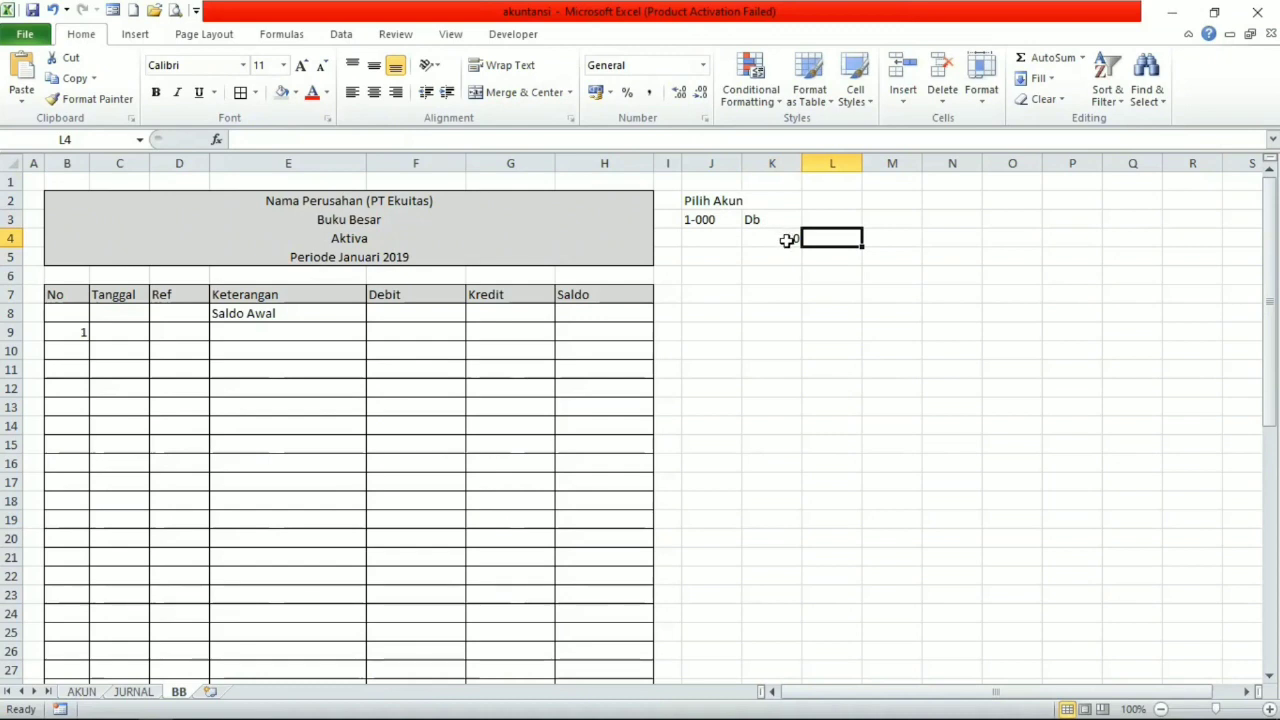
type("=vlo")
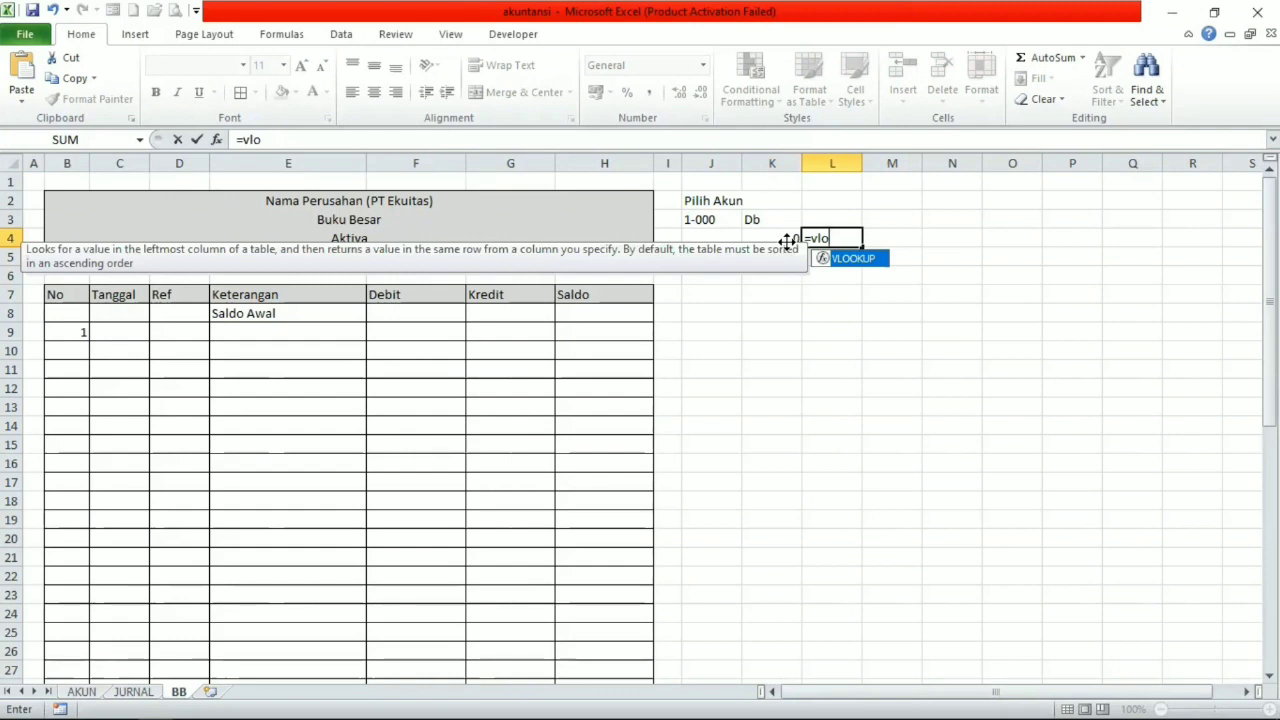
type("ok")
double_click(856, 260)
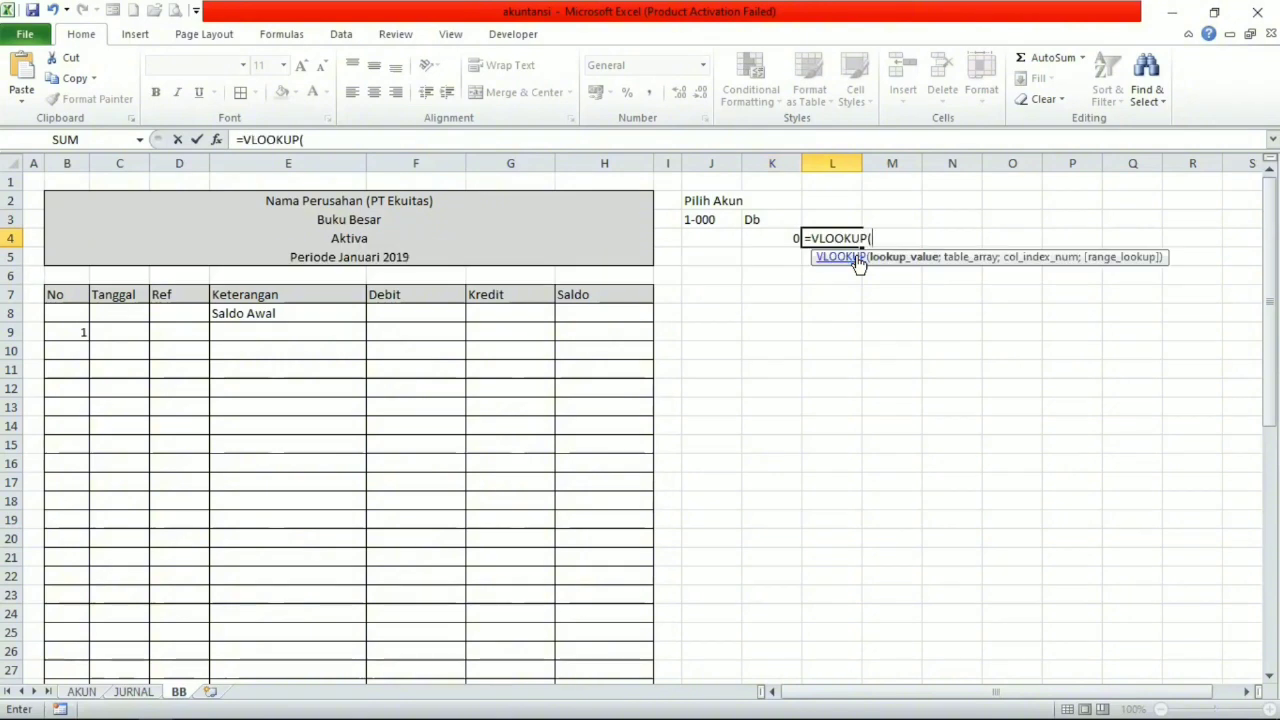
type("fi")
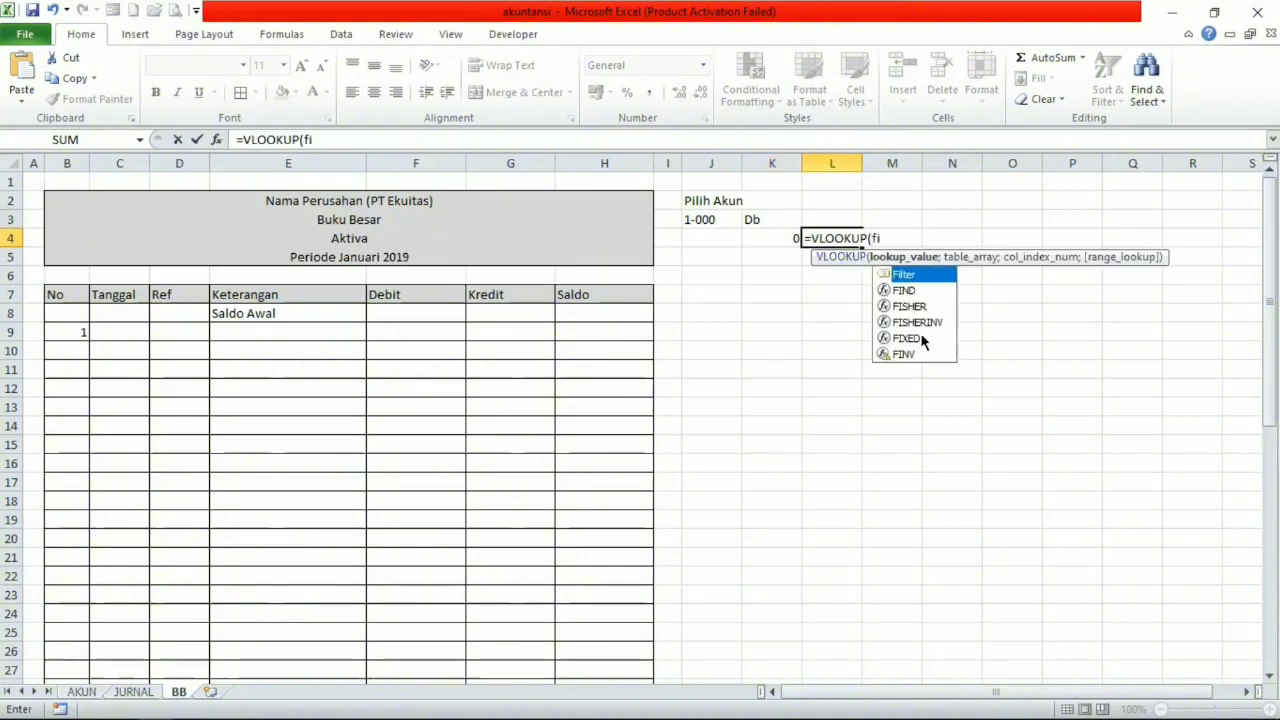
double_click(913, 272)
type(";")
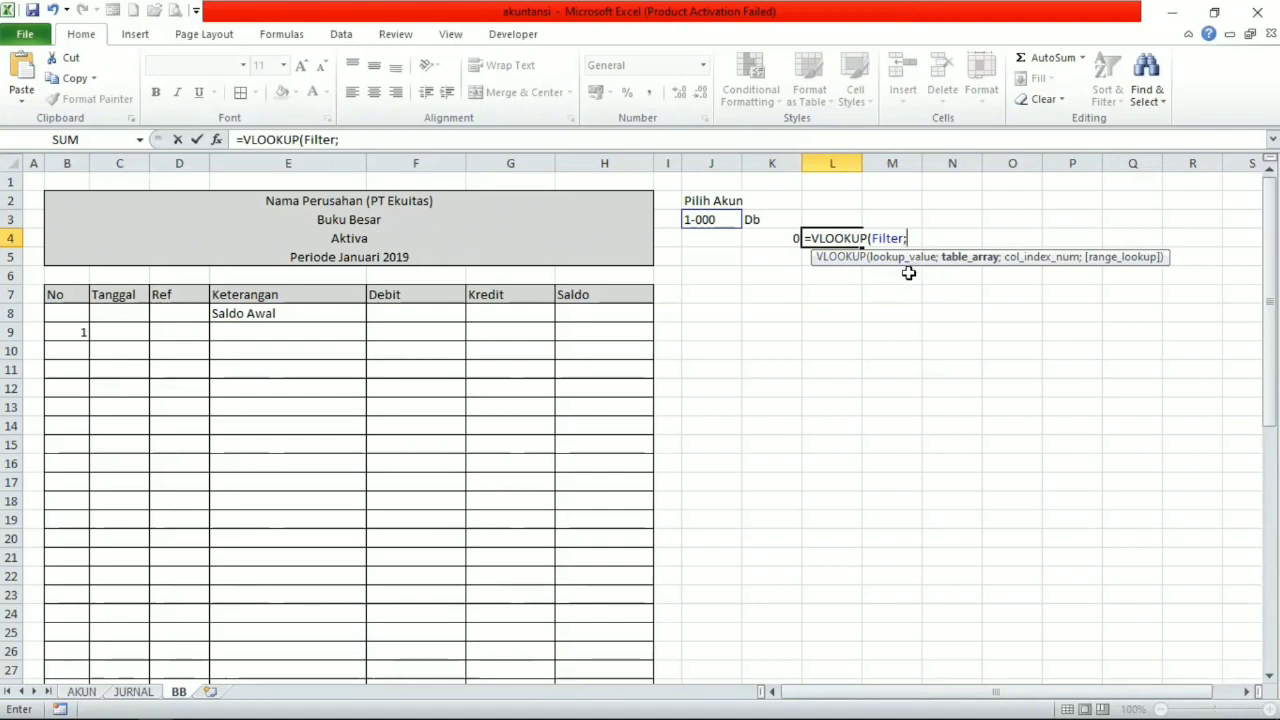
type("T")
Complete the L4 formula as =VLOOKUP(Filter;T_Akun;6;0) and check it against the K4 lookup.
left_click(944, 385)
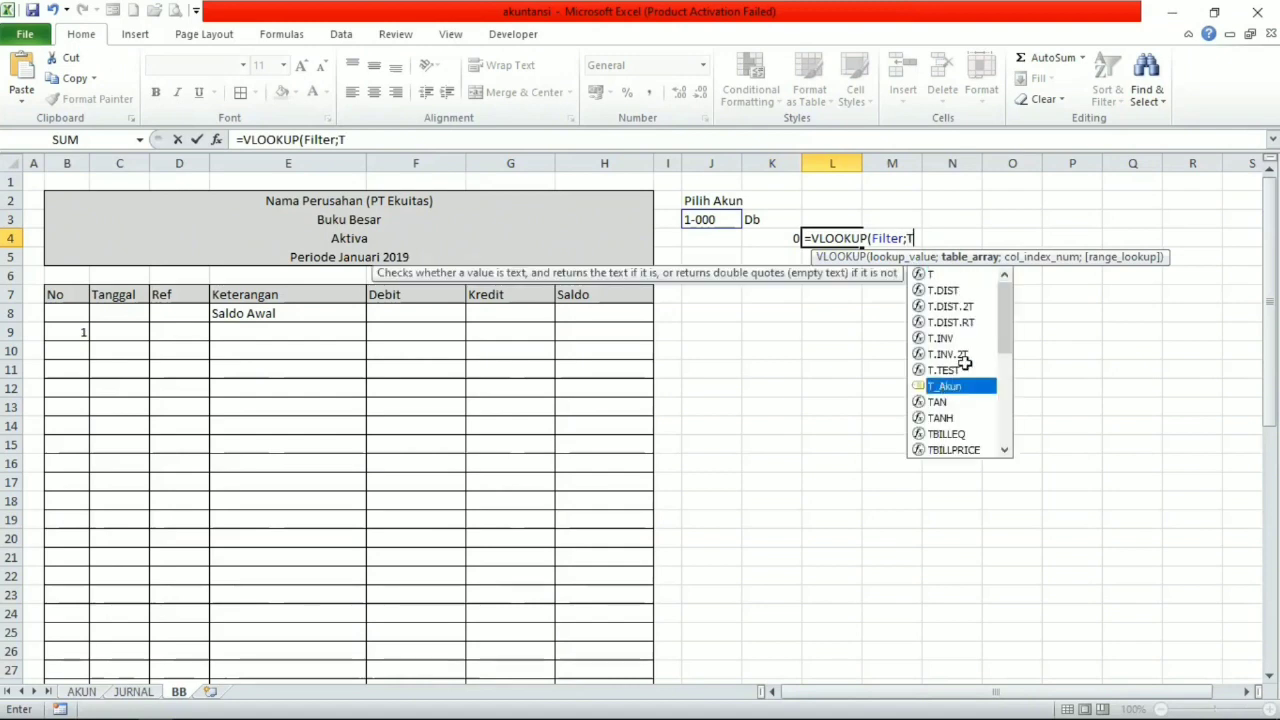
key("Tab")
type(";6")
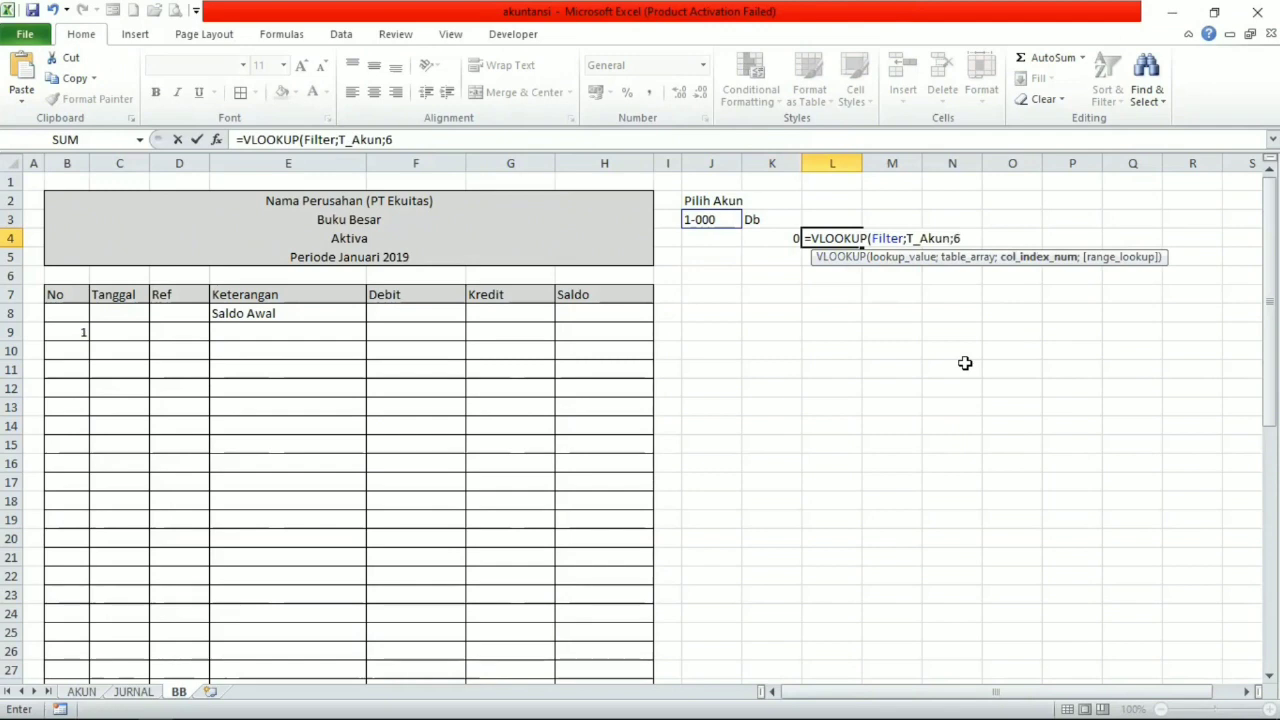
type(";0")
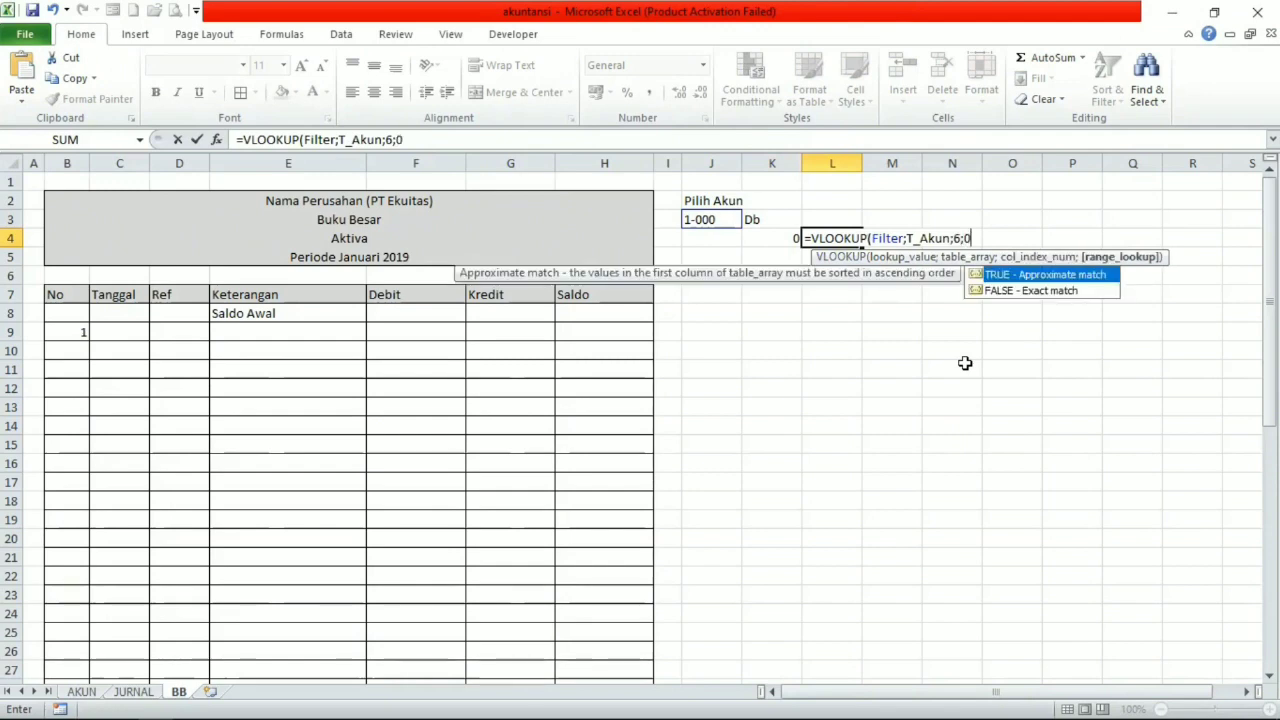
type(")")
key("Return")
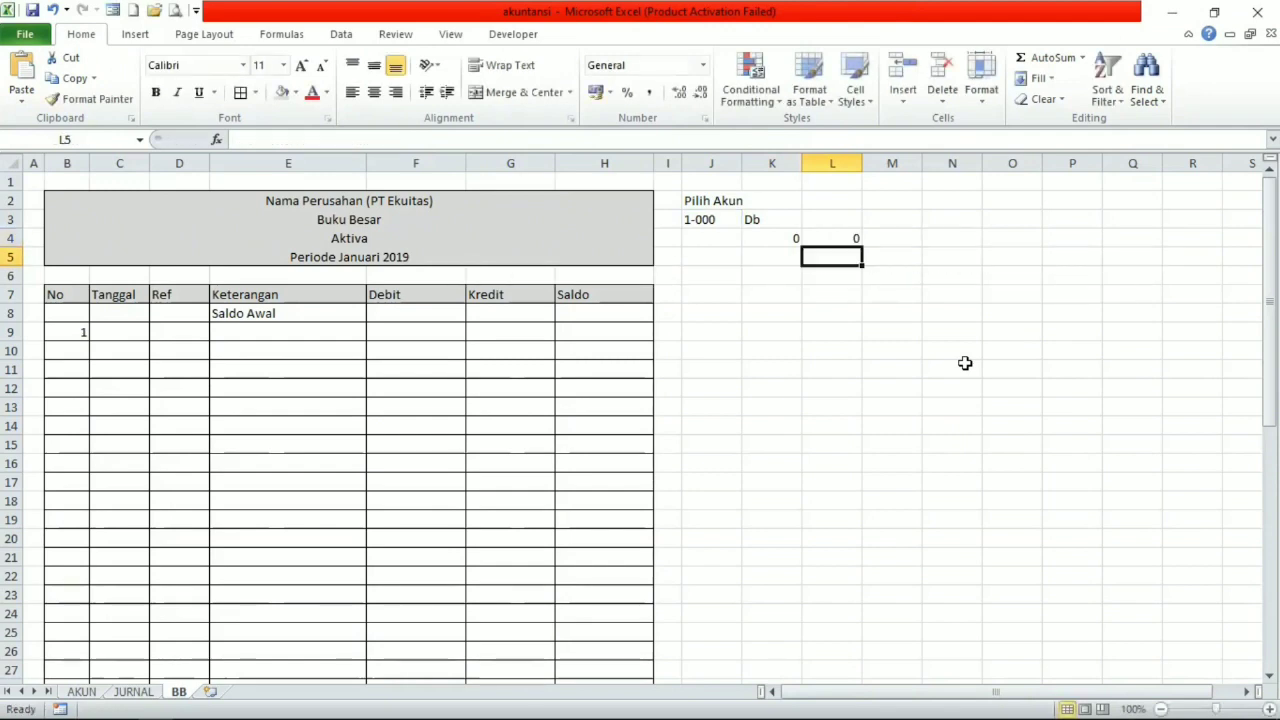
left_click(769, 235)
left_click(817, 242)
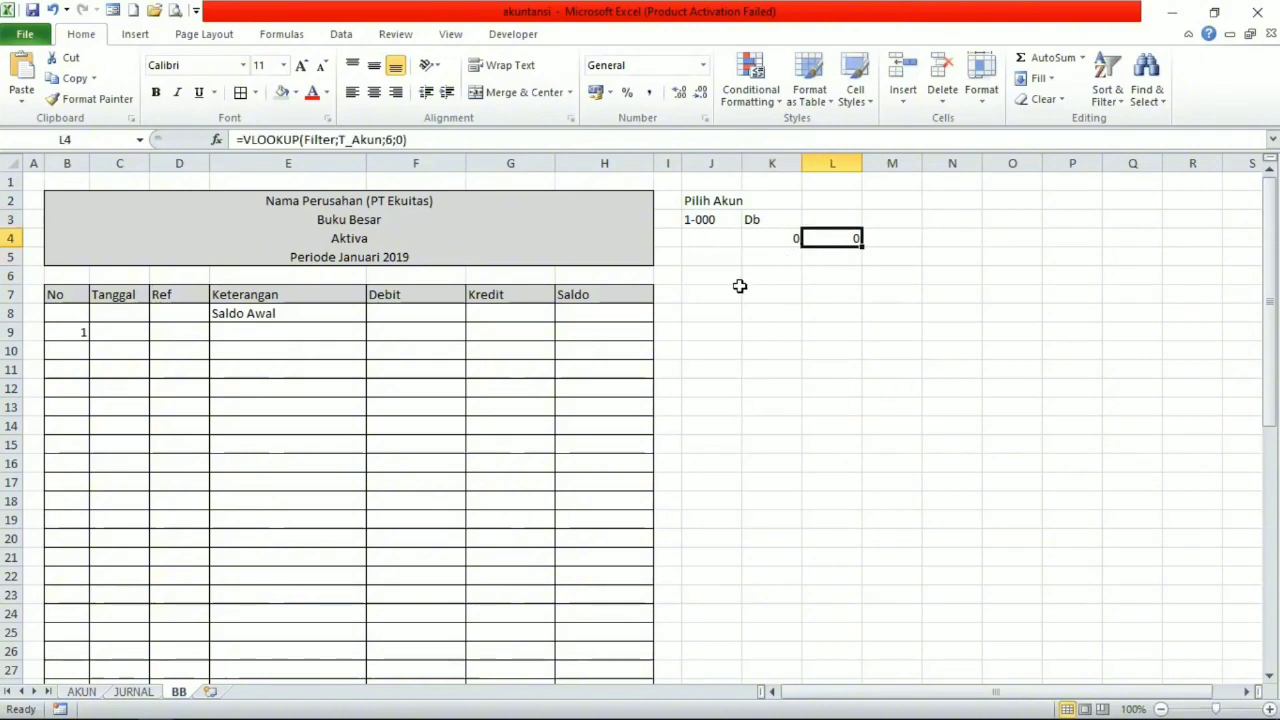
Review the Kode, Nama Akun, POS, SN and Saldo Awal columns on the AKUN sheet, and return to the BB sheet.
left_click(85, 691)
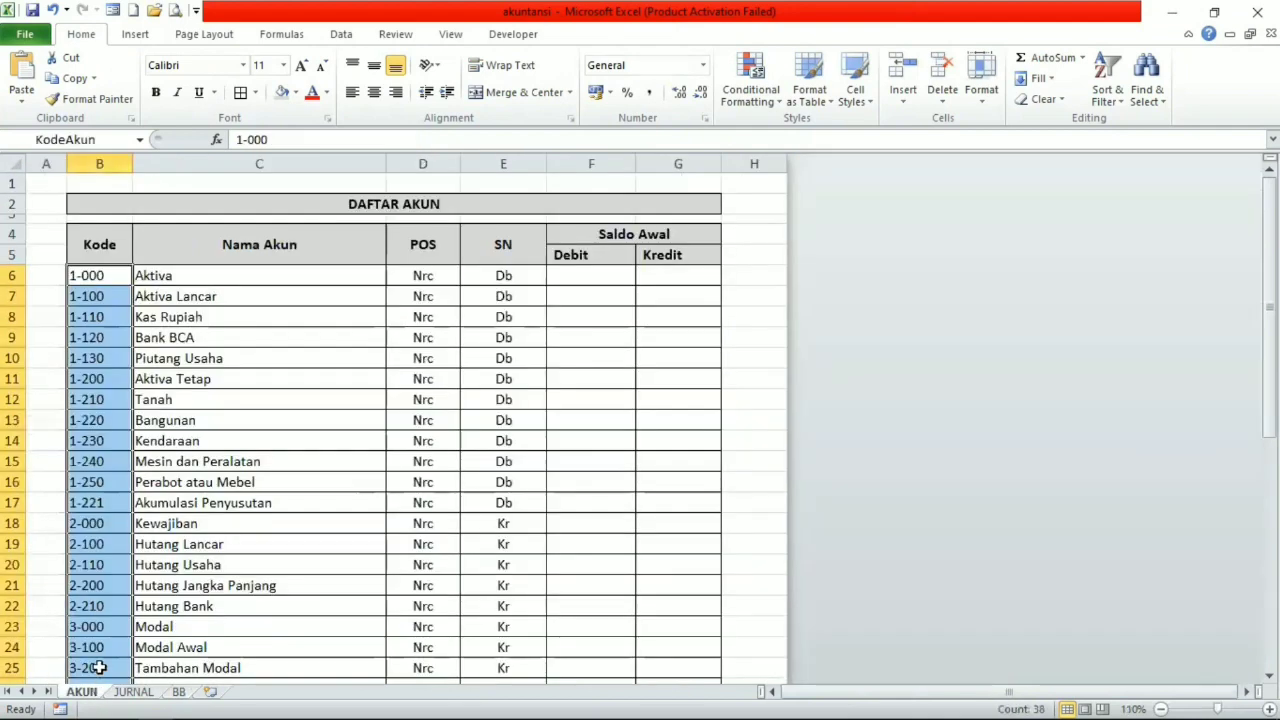
left_click(116, 318)
left_click(120, 275)
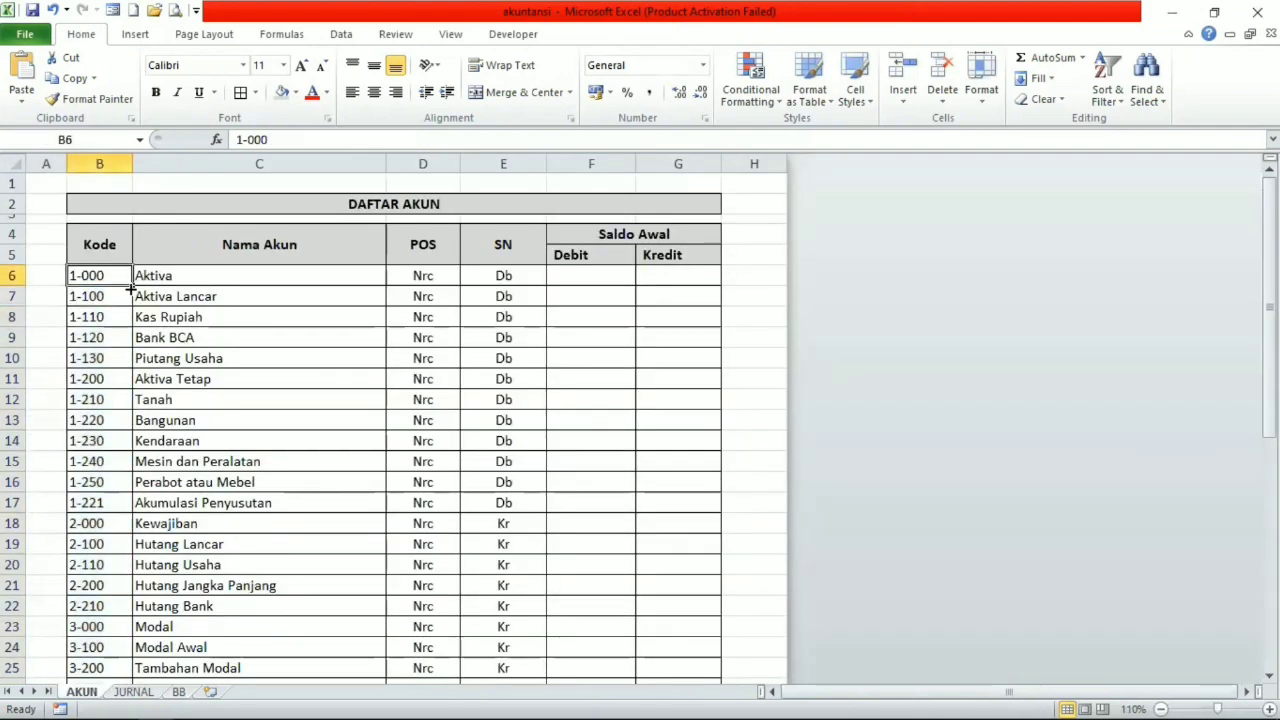
mouse_move(132, 285)
left_mouse_down()
mouse_move(129, 312)
mouse_move(131, 289)
left_mouse_up()
left_click(241, 286)
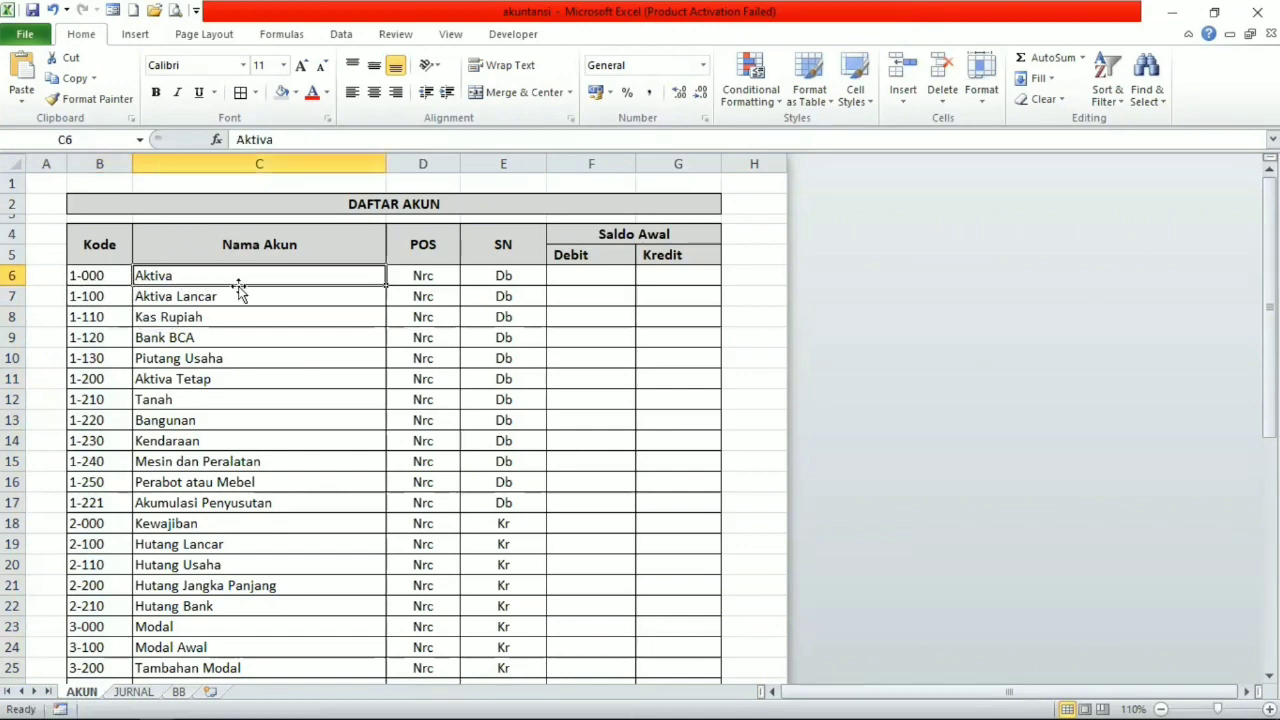
left_click_drag(275, 289, 385, 322)
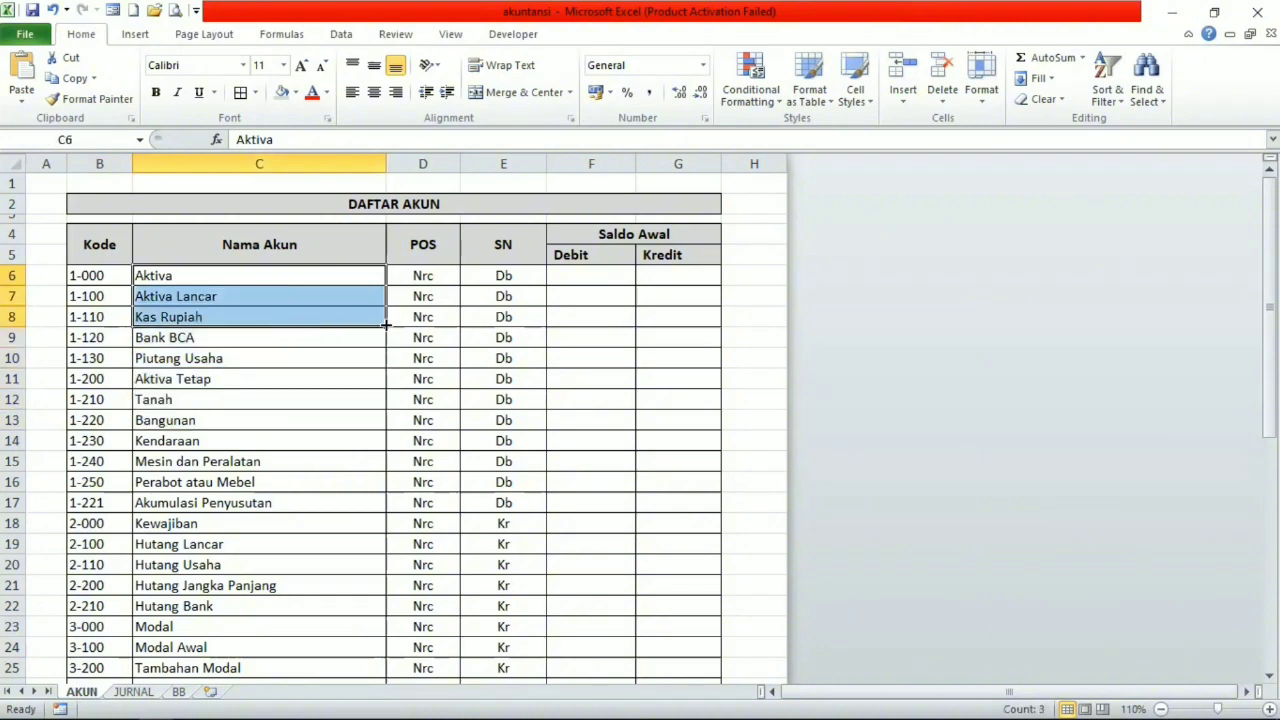
left_click_drag(435, 277, 423, 397)
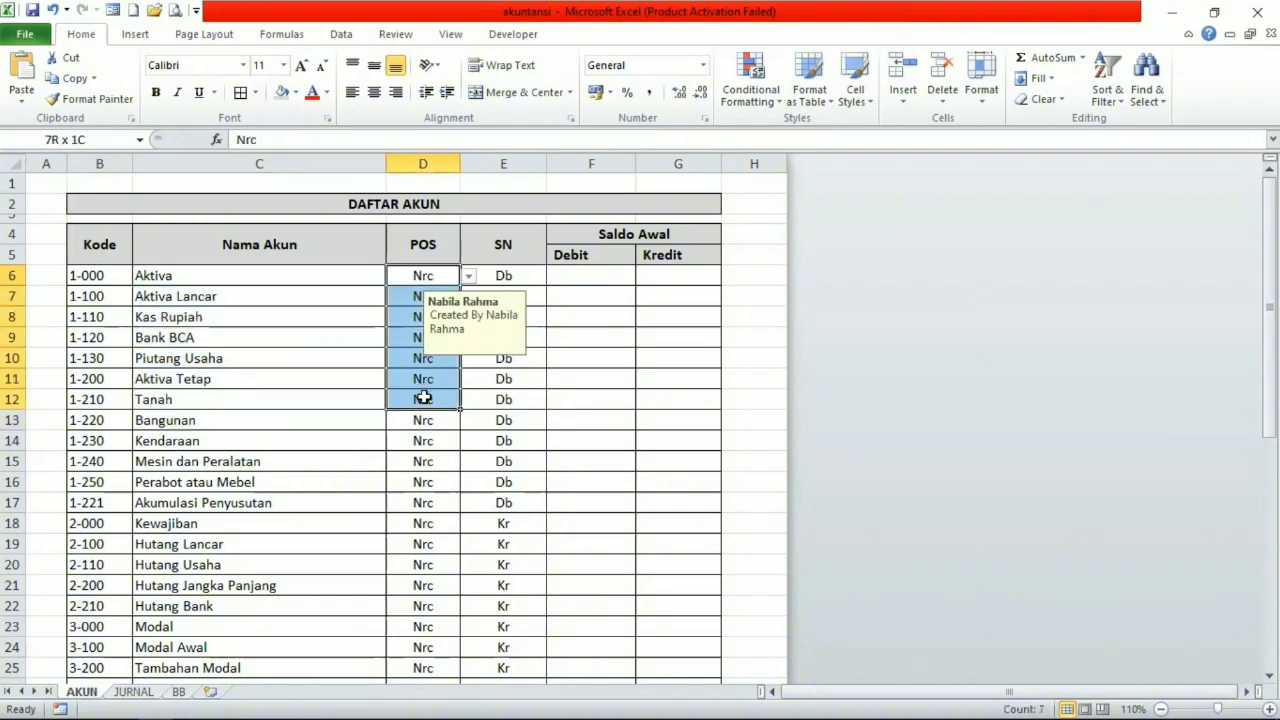
double_click(522, 279)
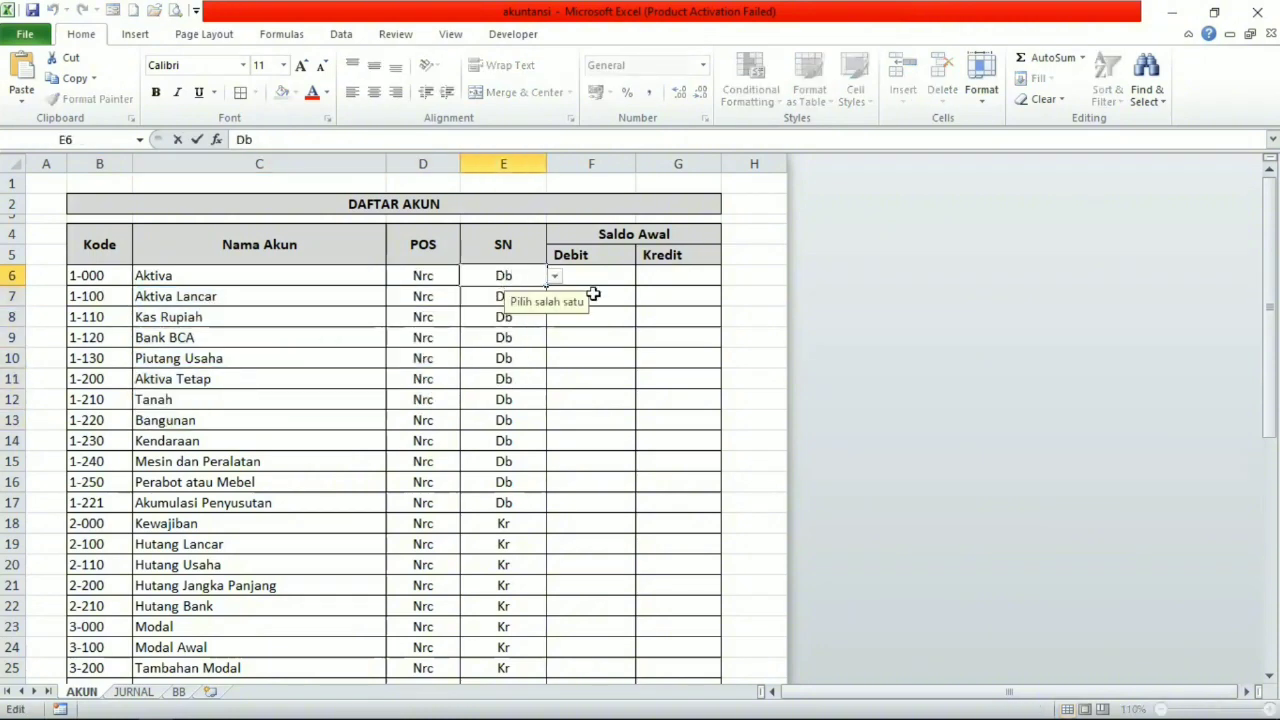
left_click(576, 401)
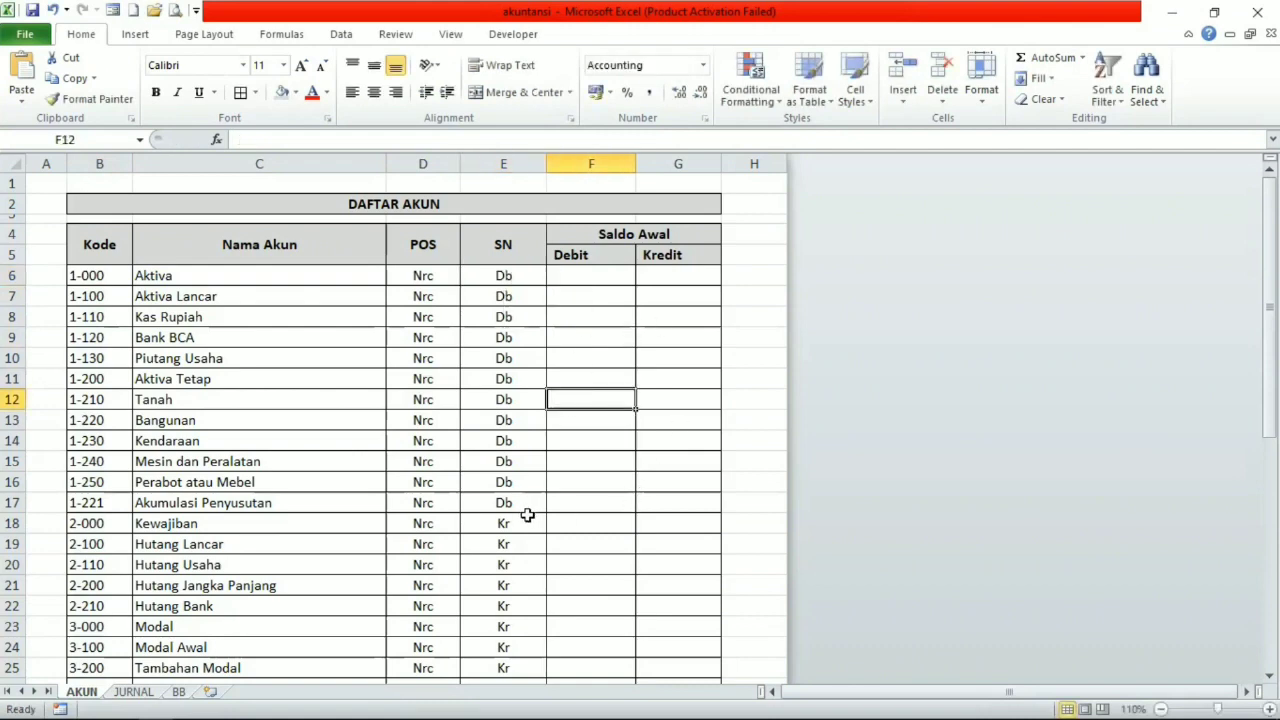
left_click(178, 692)
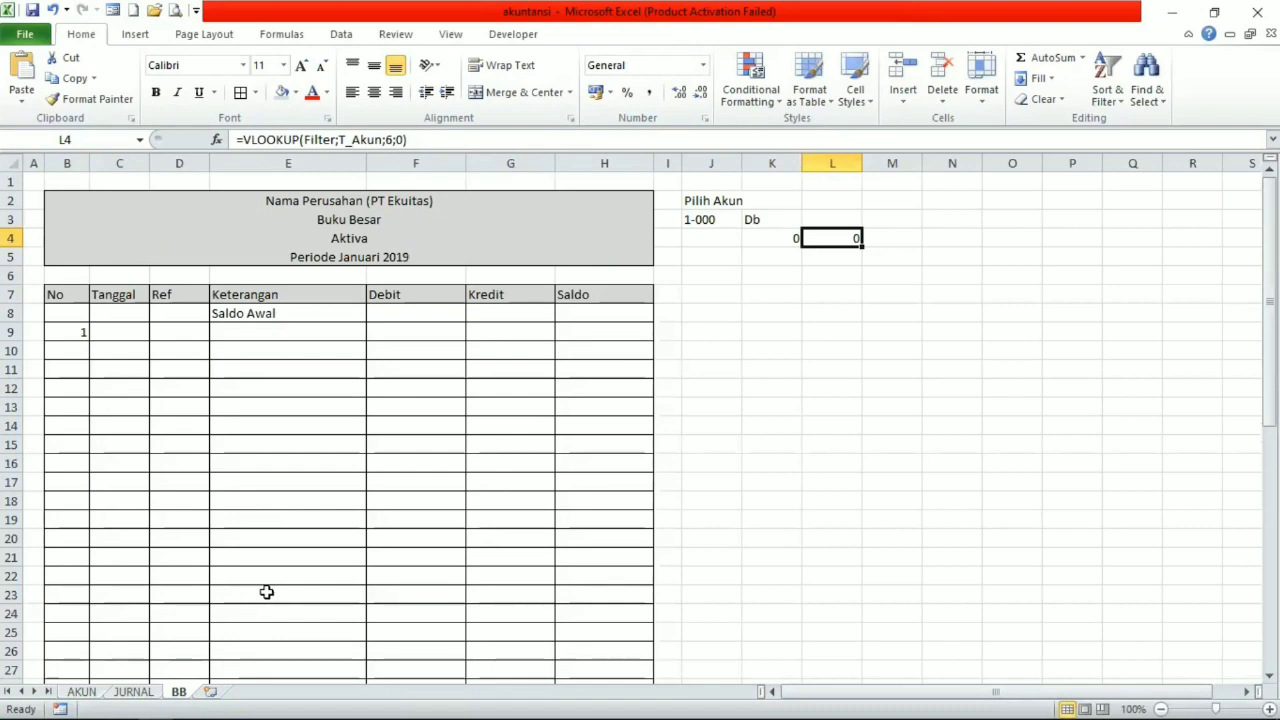
Link the Saldo Awal row to the lookups by entering =K4 in Debit cell F8 and =L4 in Kredit cell G8.
left_click(395, 316)
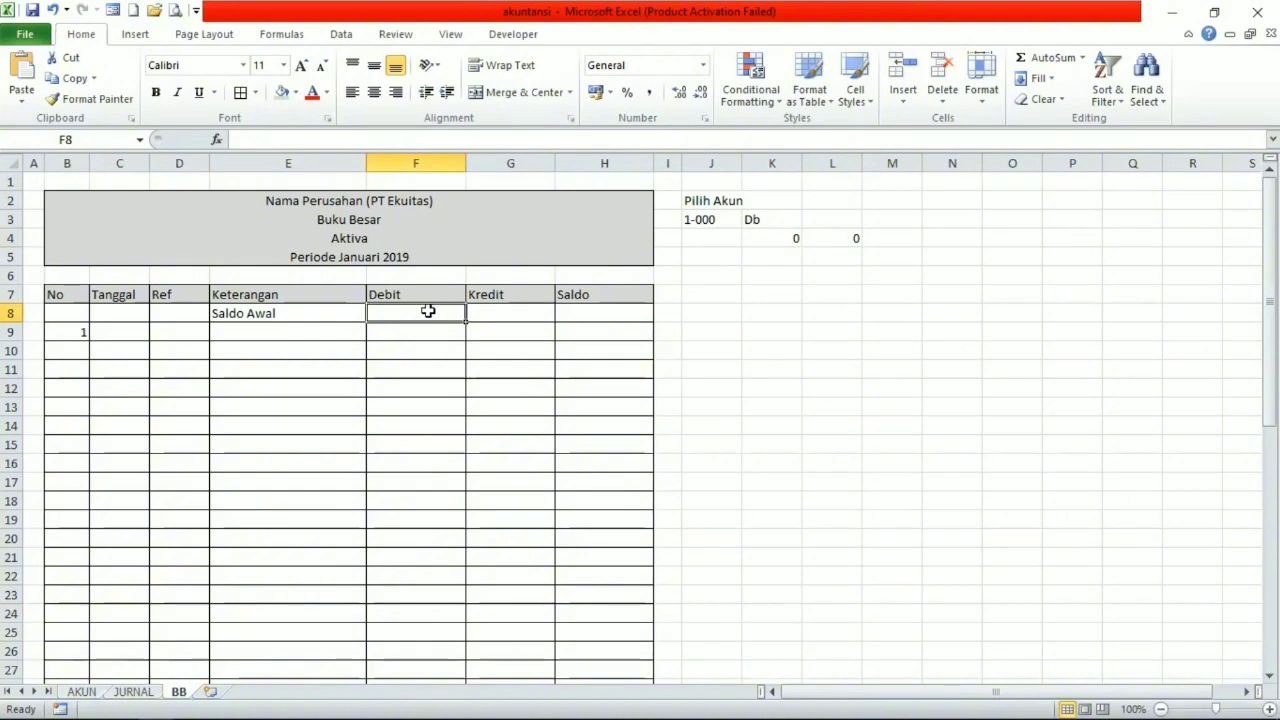
type("=")
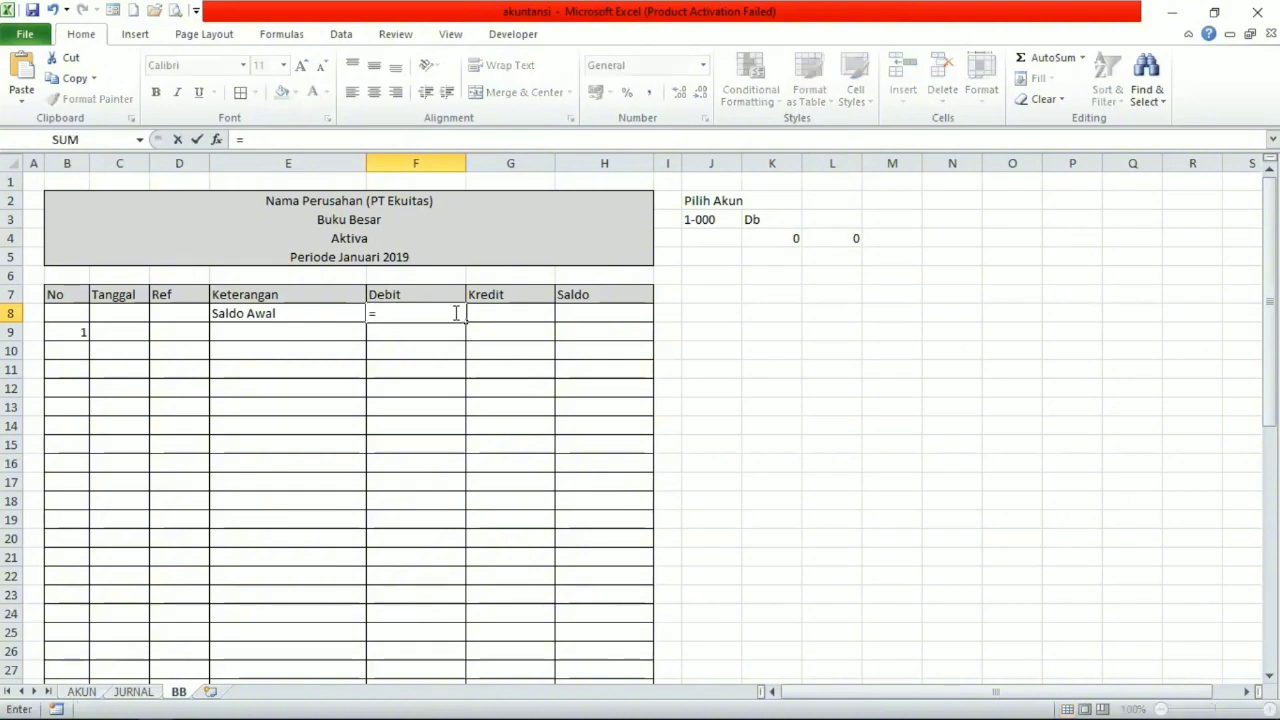
left_click(780, 238)
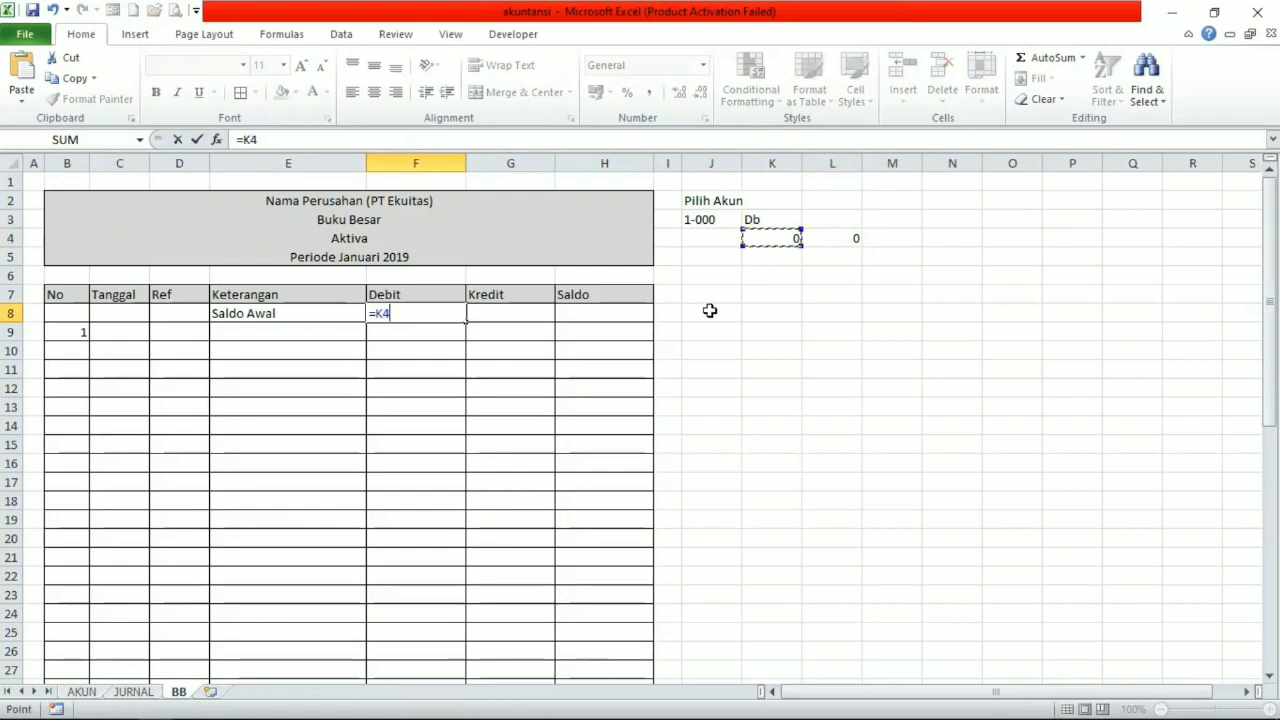
key("Return")
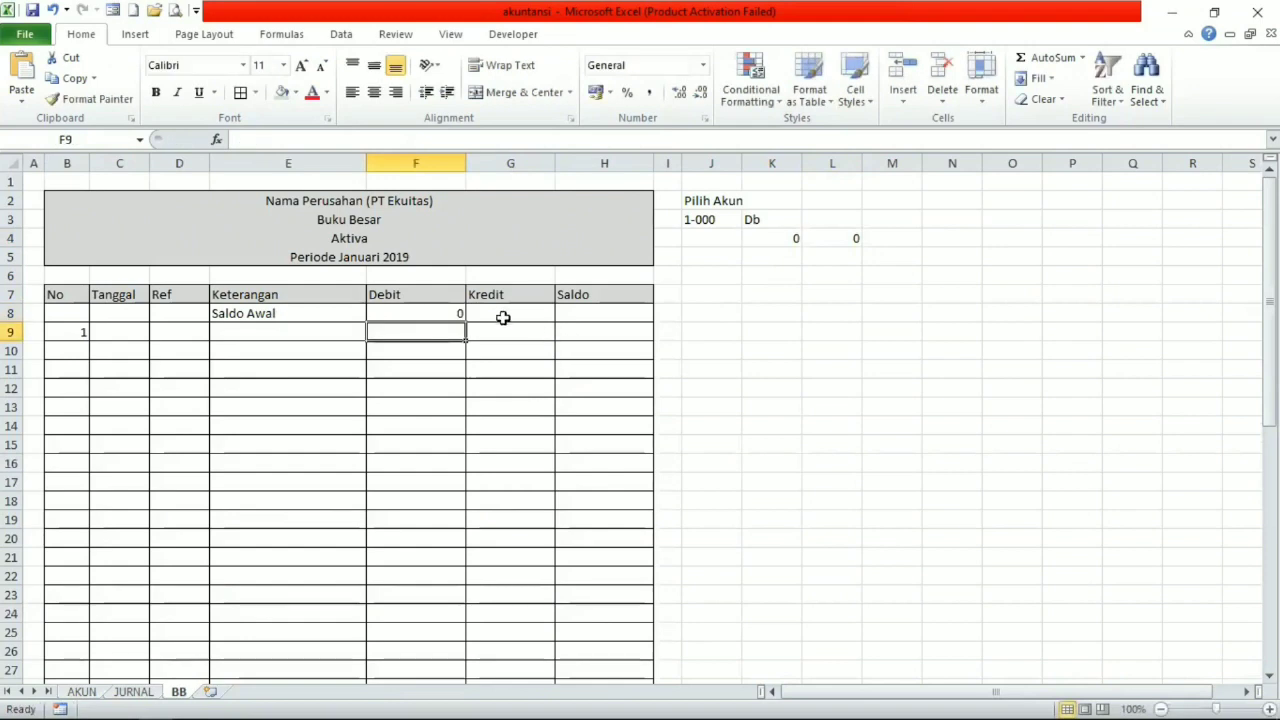
left_click(503, 314)
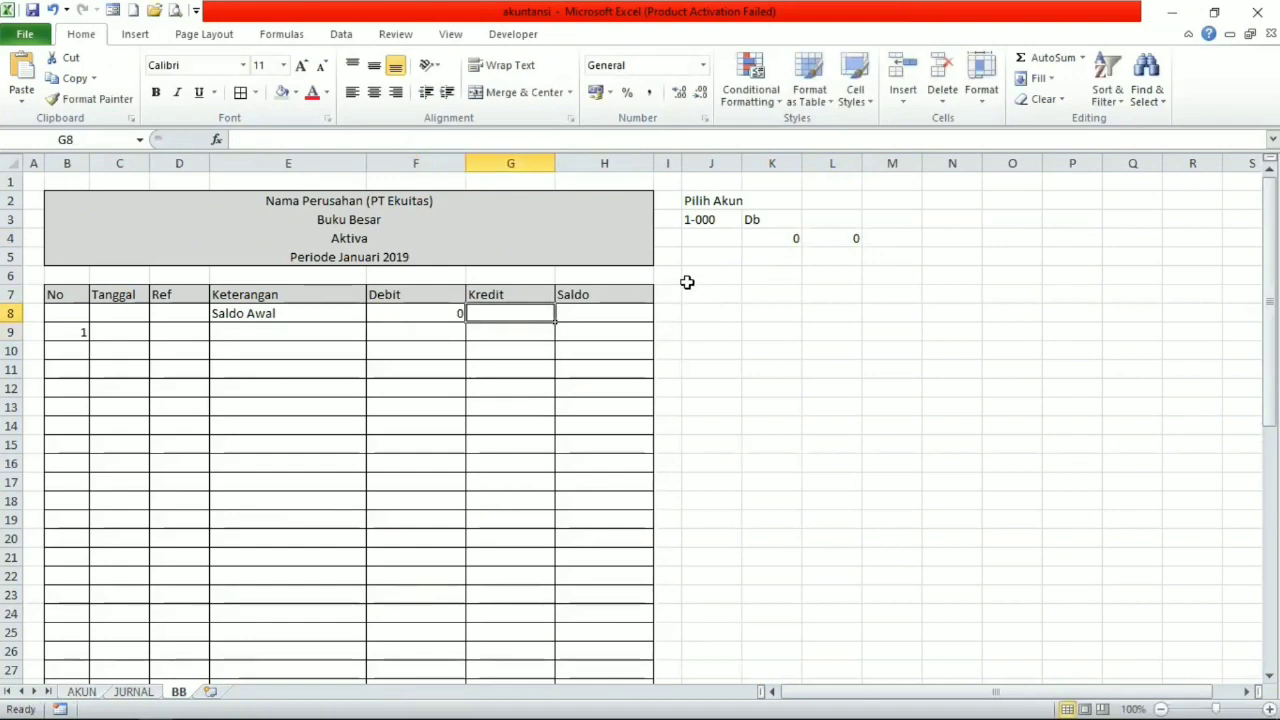
type("=")
left_click(839, 240)
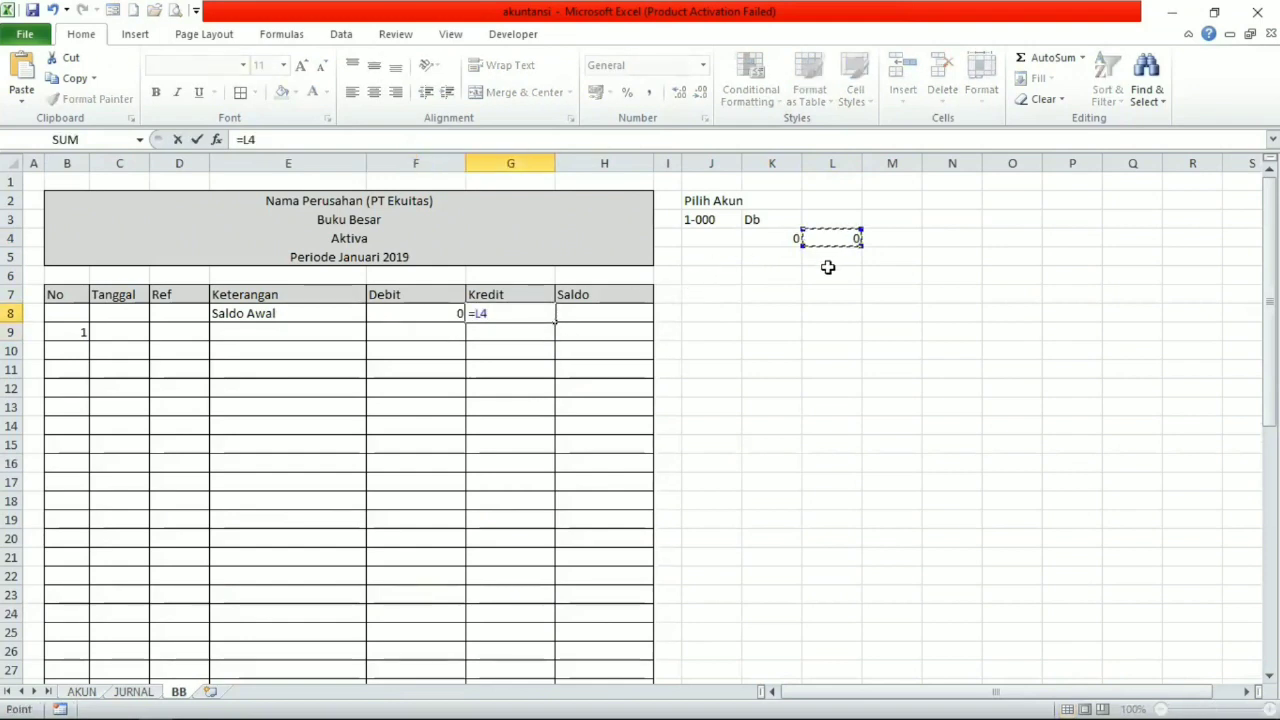
key("Return")
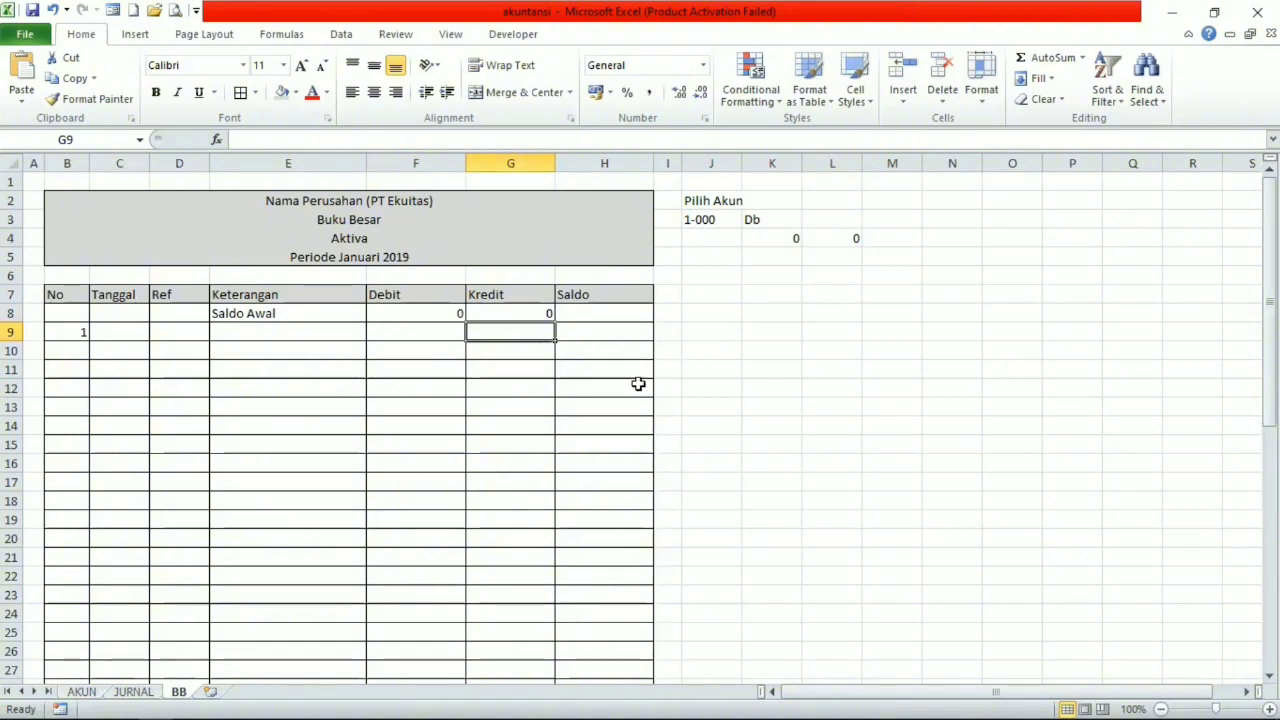
Start an IF formula in Saldo cell H8 with the logical test K3="Db".
left_click(606, 313)
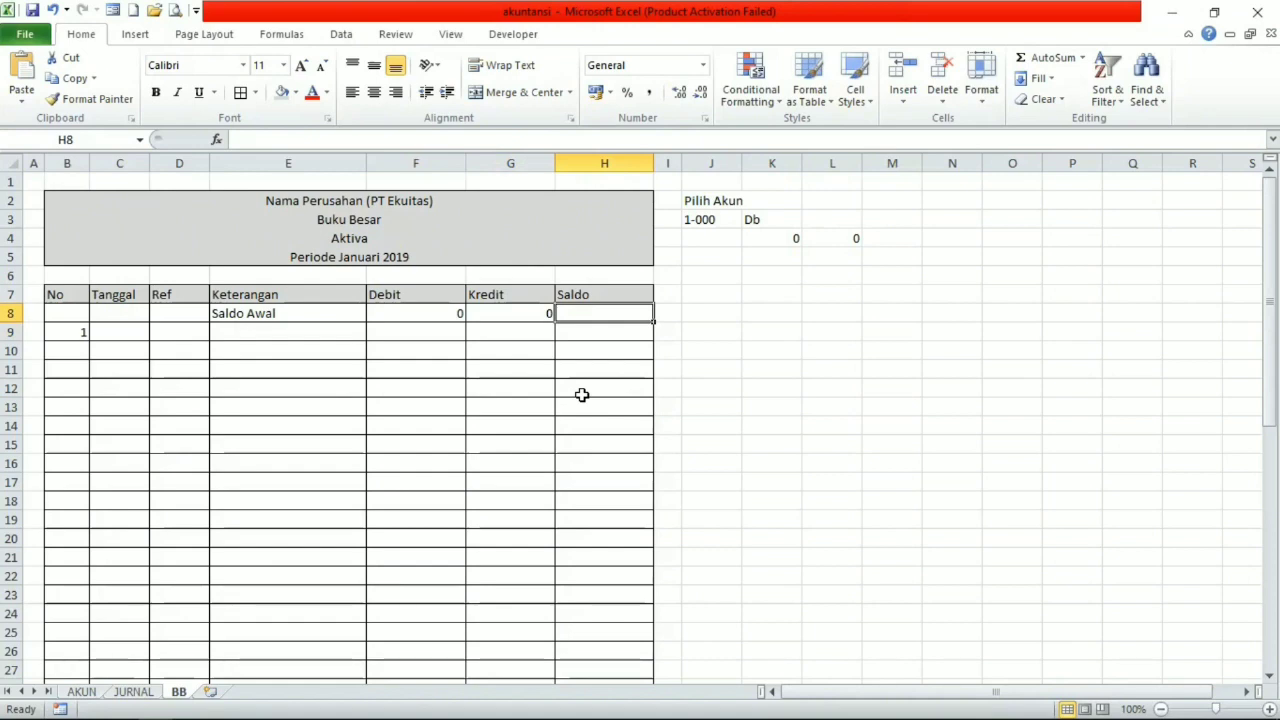
type("=")
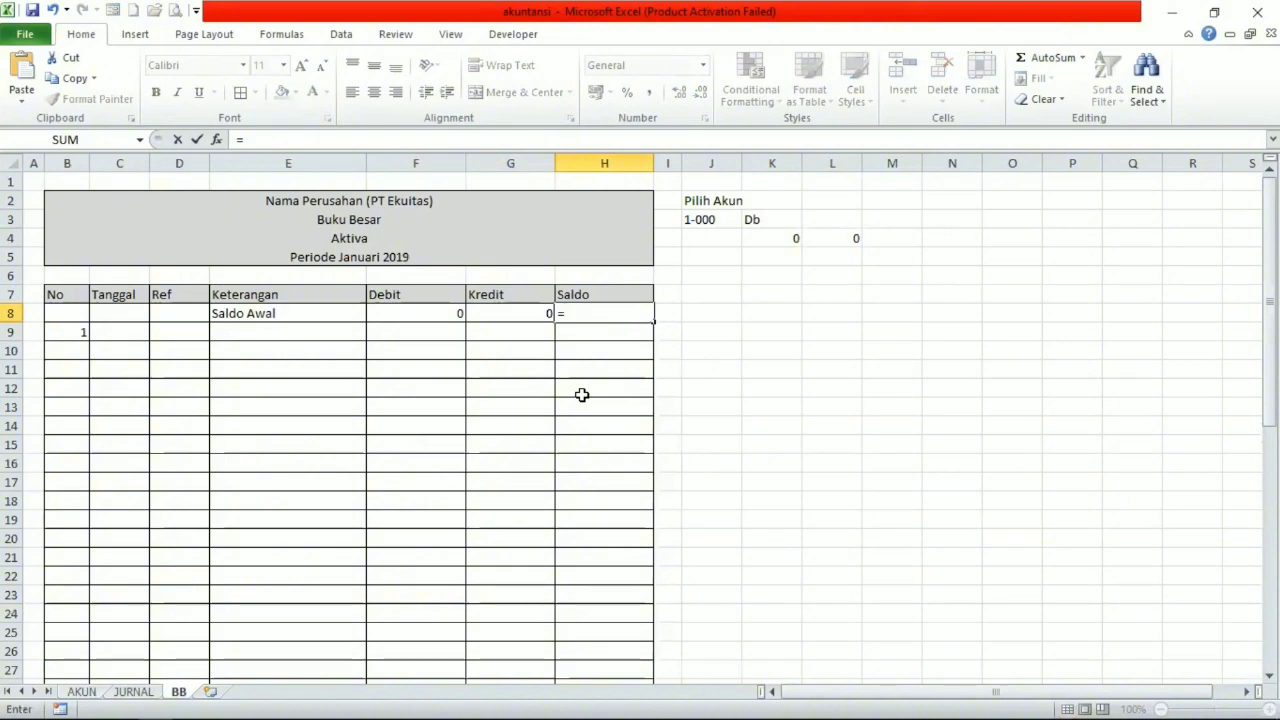
type("if")
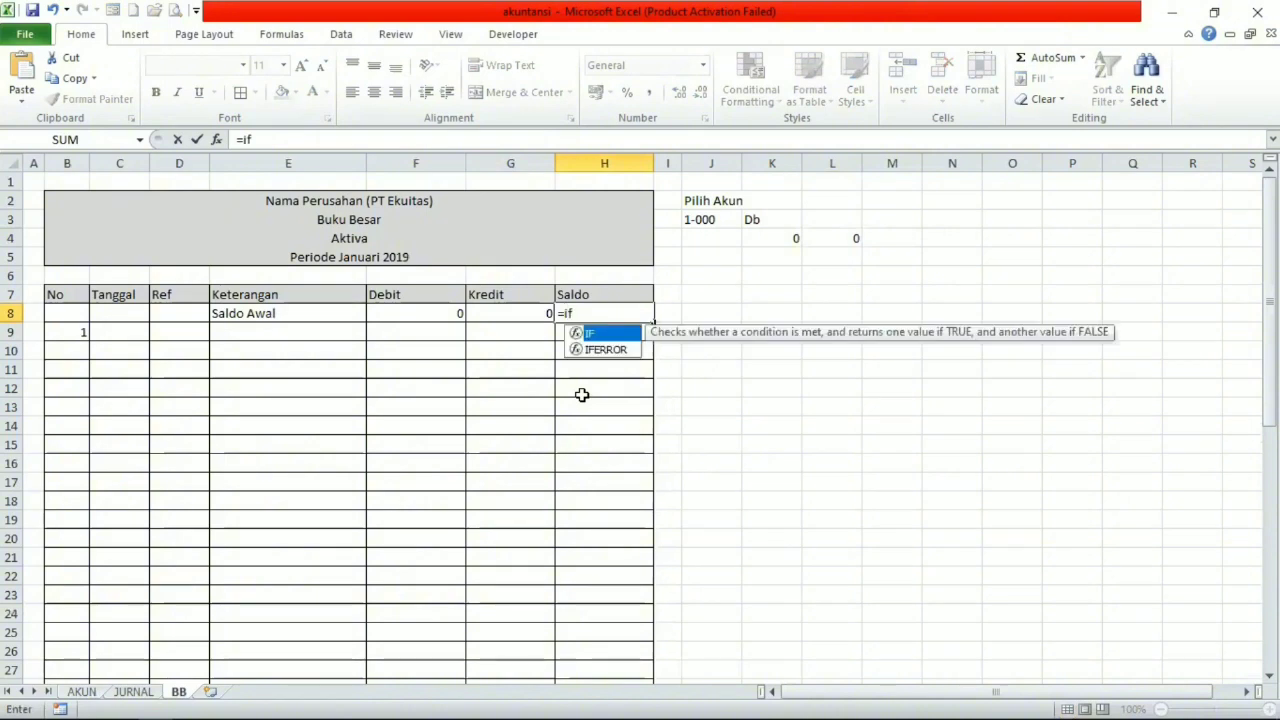
type("(")
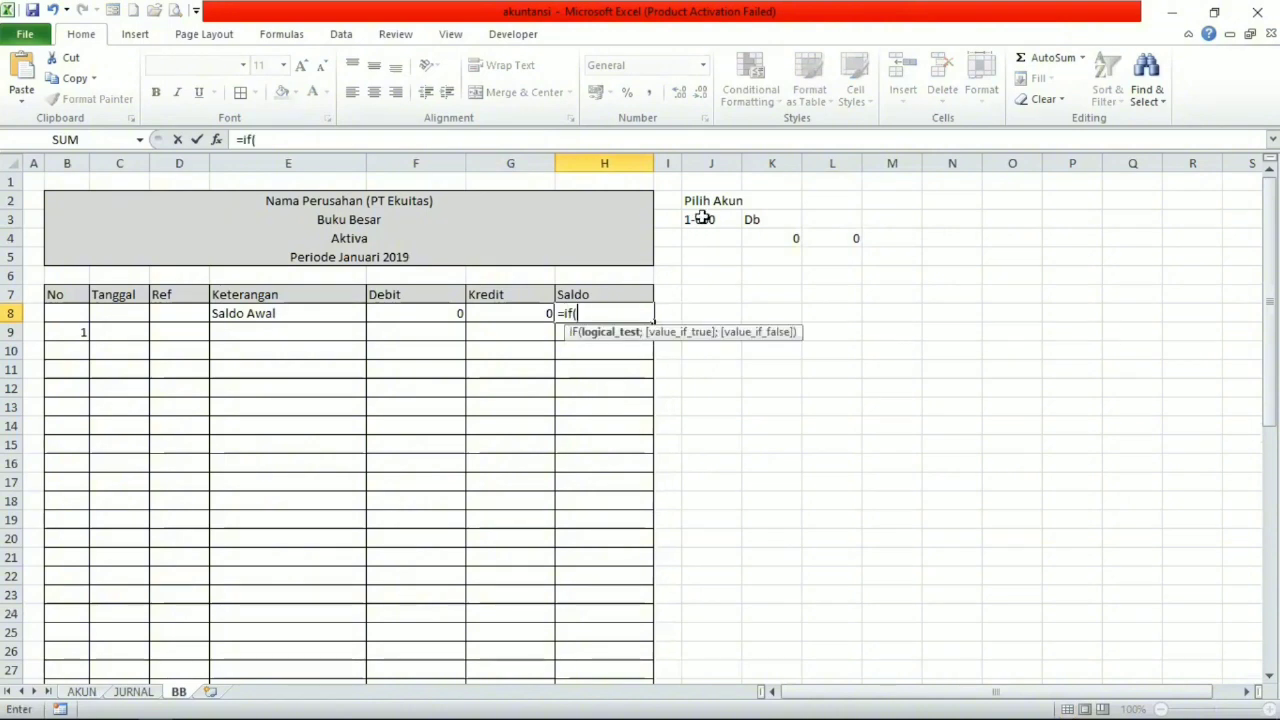
left_click(762, 224)
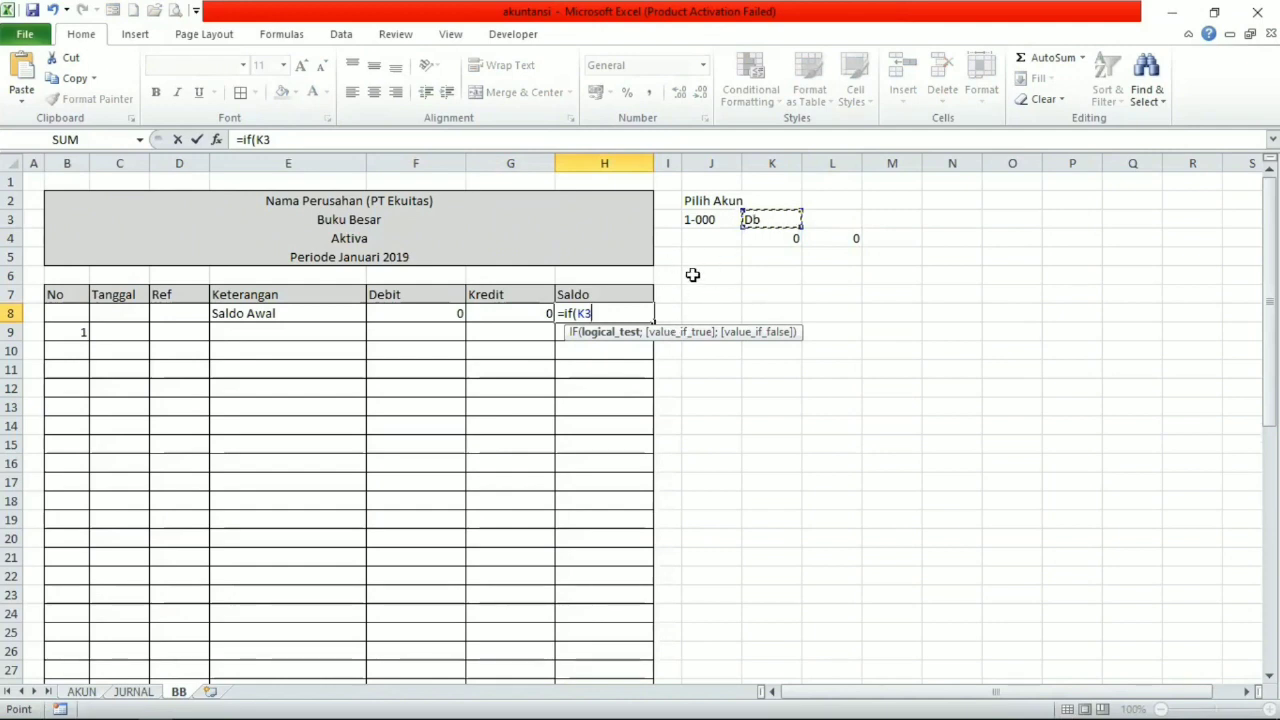
type("=")
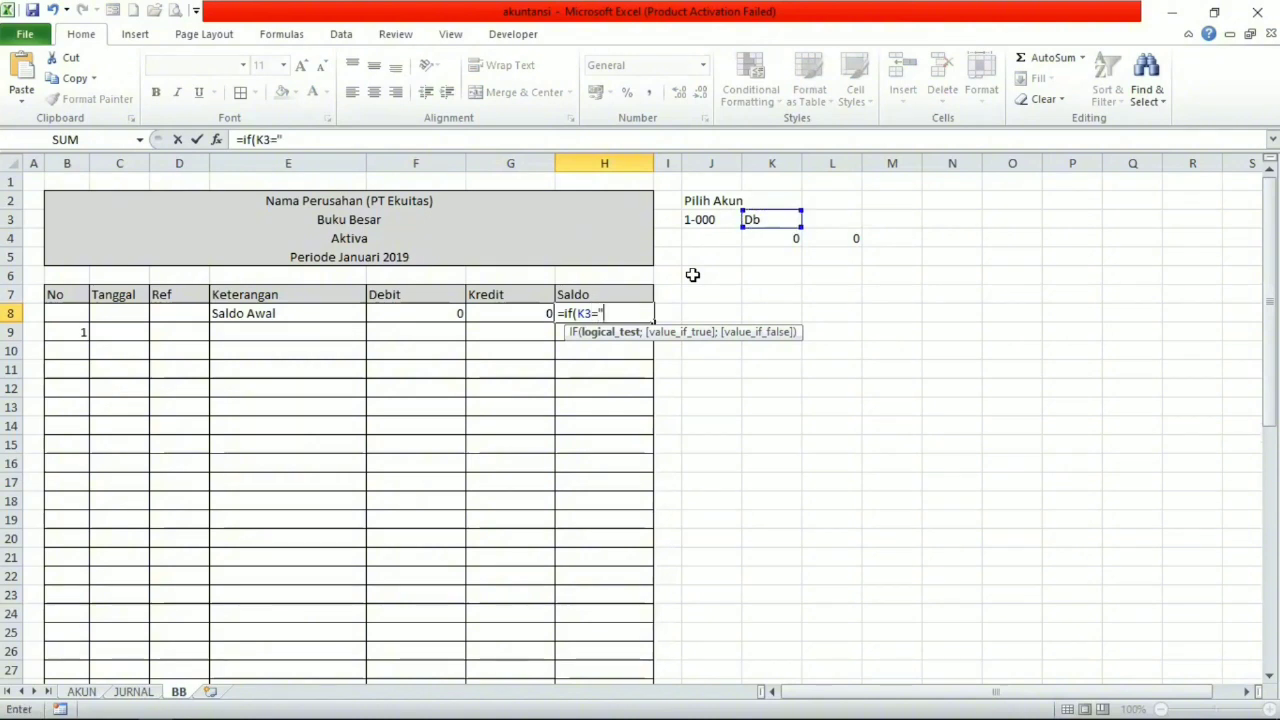
type("\"Db")
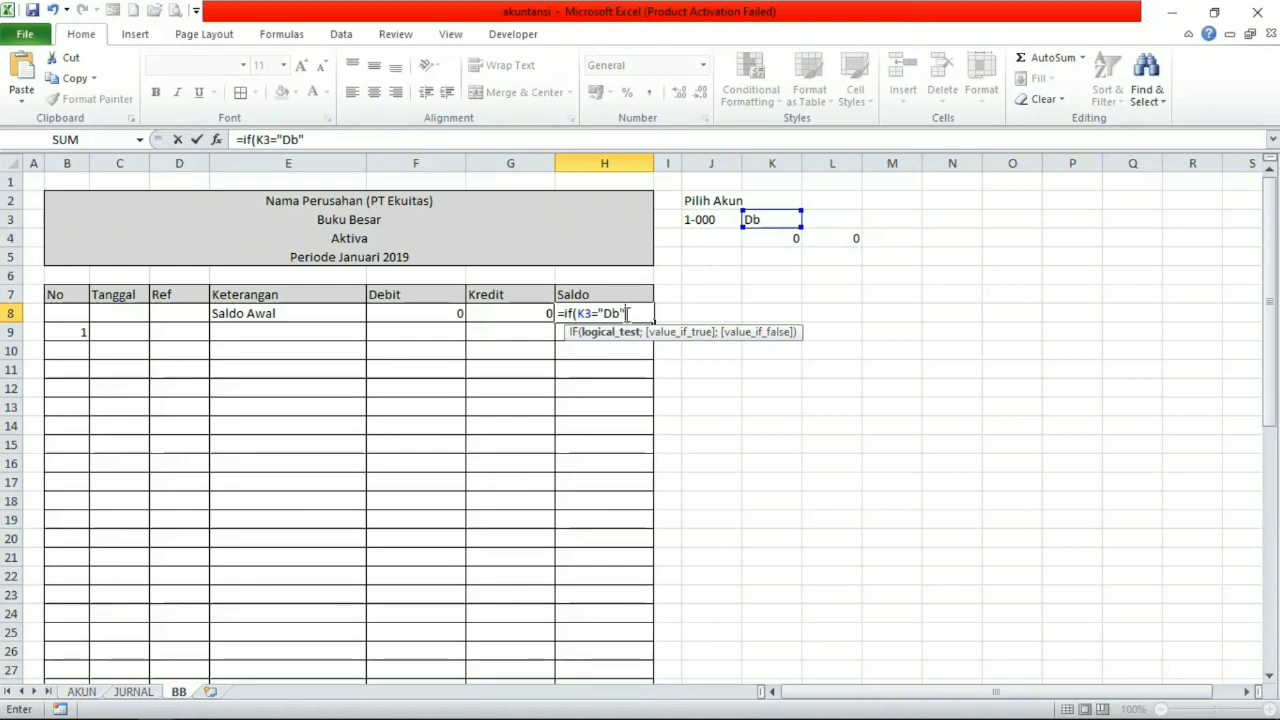
Complete the Saldo formula in H8 as =IF(K3="Db";F8-G8;G8-F8).
type(";")
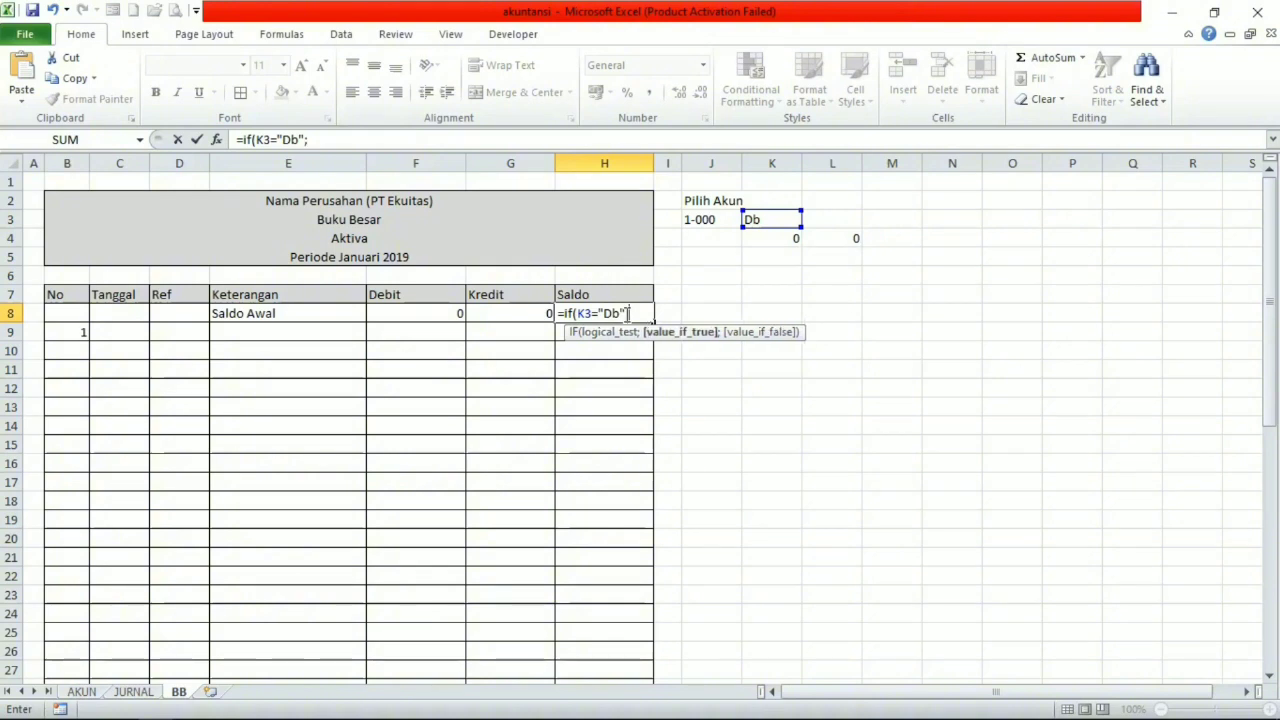
left_click(433, 314)
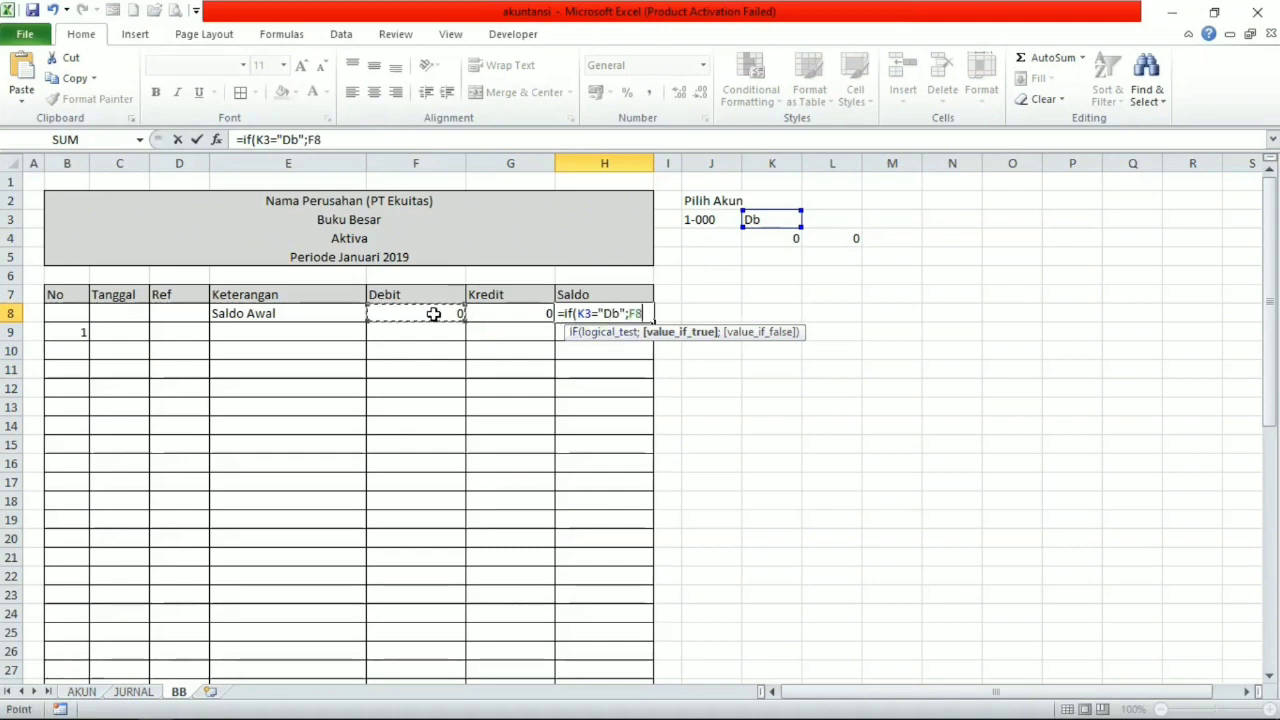
type("-")
left_click(512, 314)
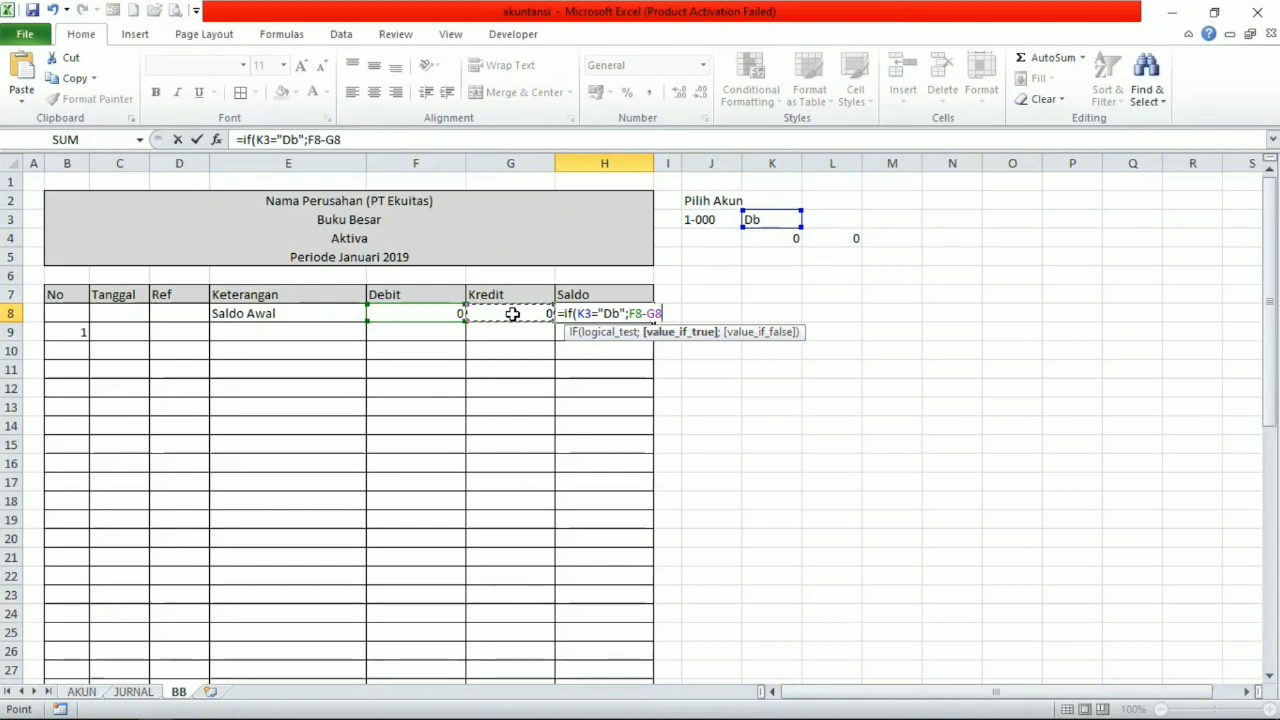
type(";")
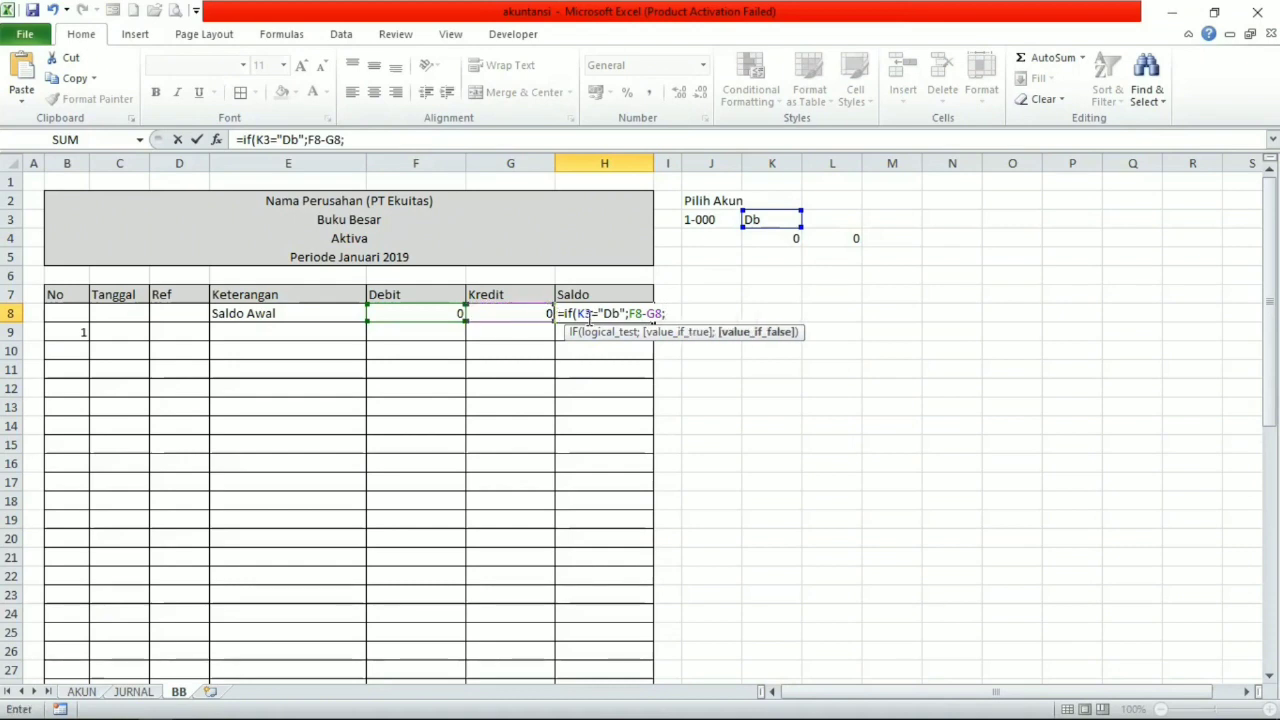
left_click(530, 313)
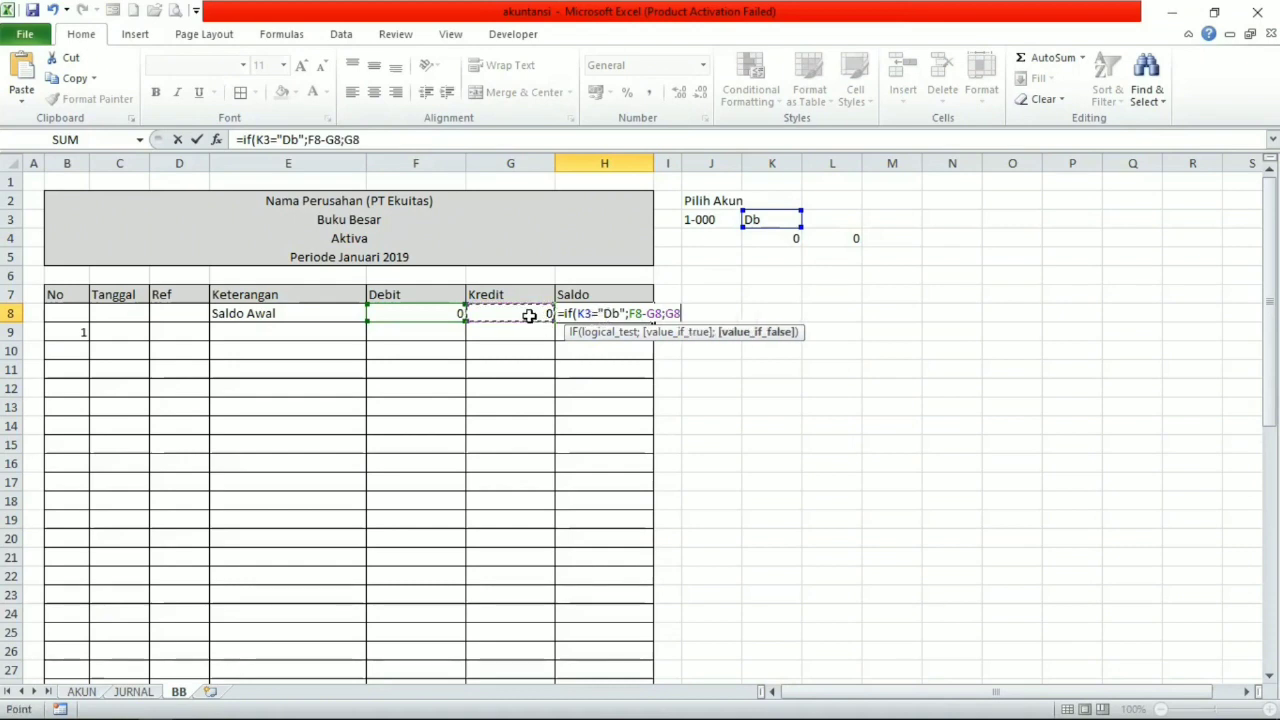
type("-")
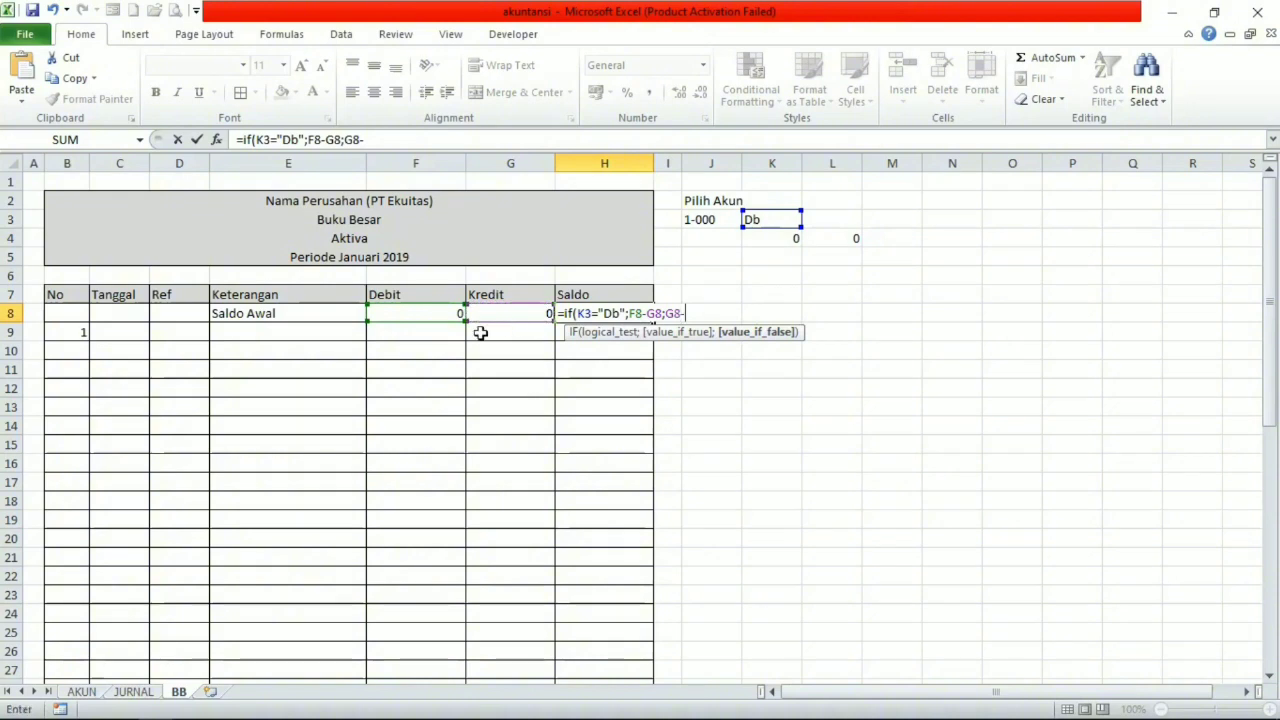
left_click(421, 316)
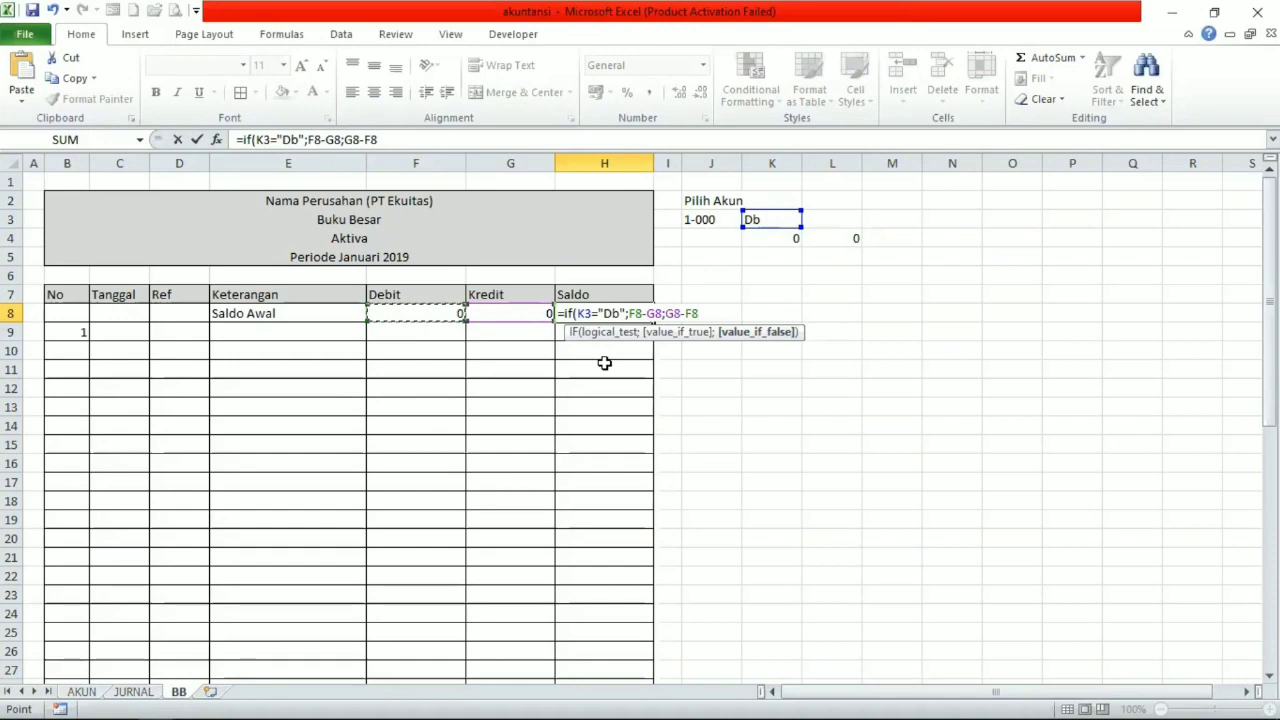
type(")")
key("Return")
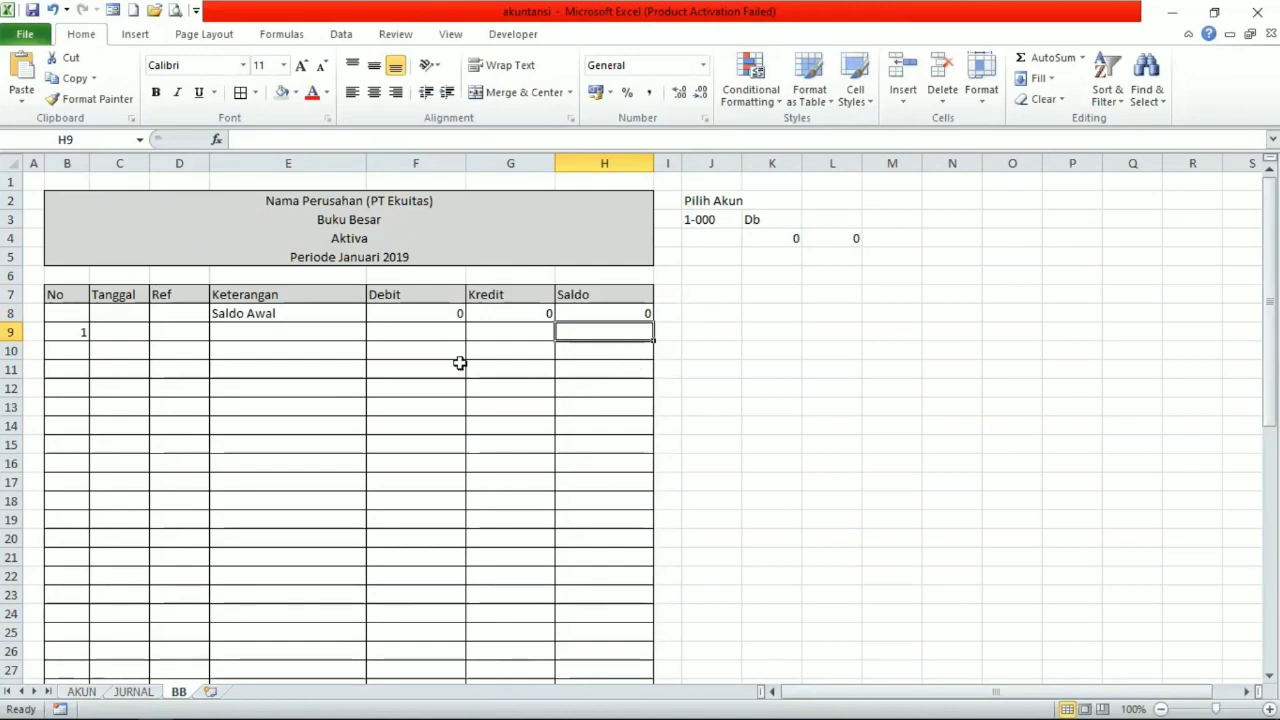
Enter 01/01/2019 as the Tanggal in cell E7 of the JURNAL sheet and auto-fit column E to the date.
left_click(116, 331)
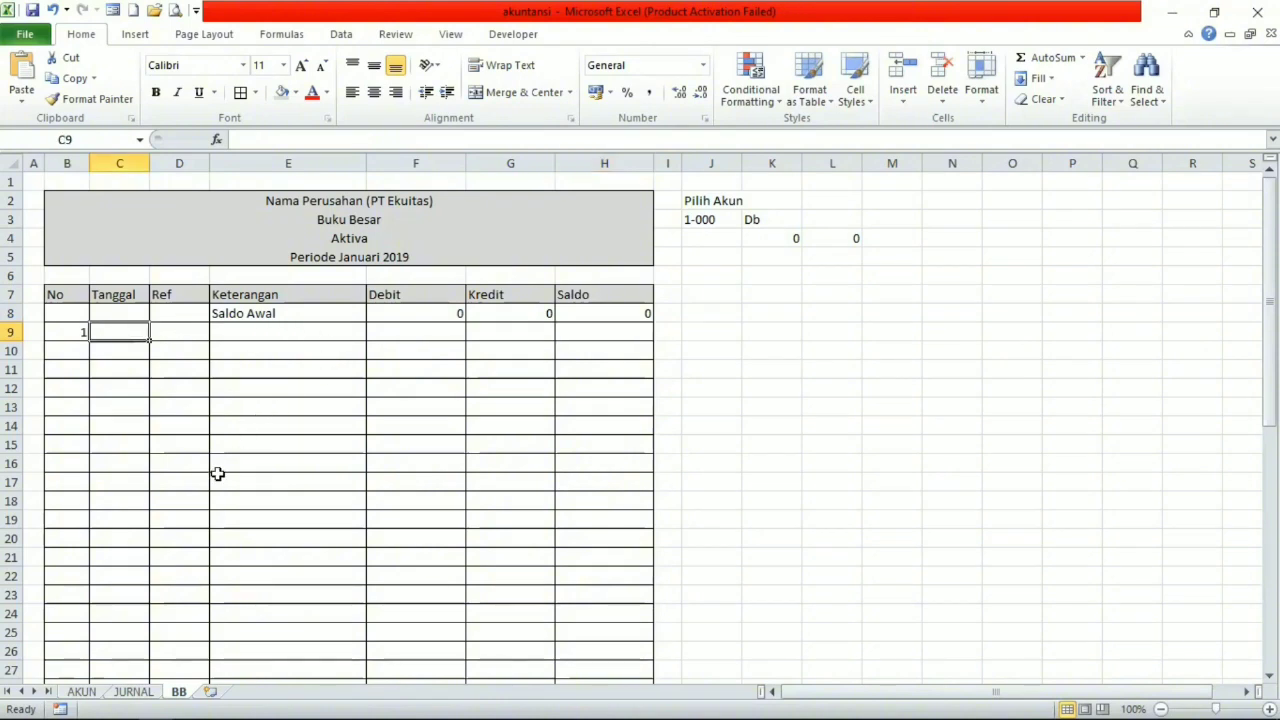
left_click(81, 691)
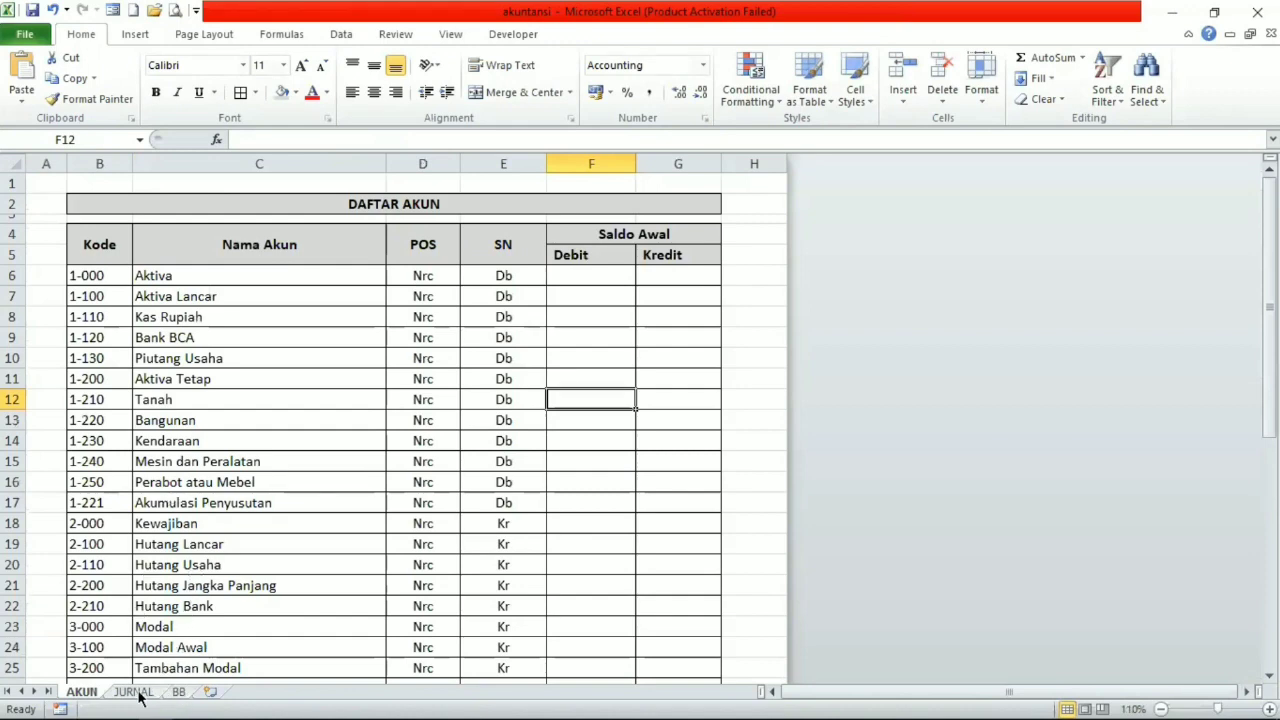
left_click(139, 693)
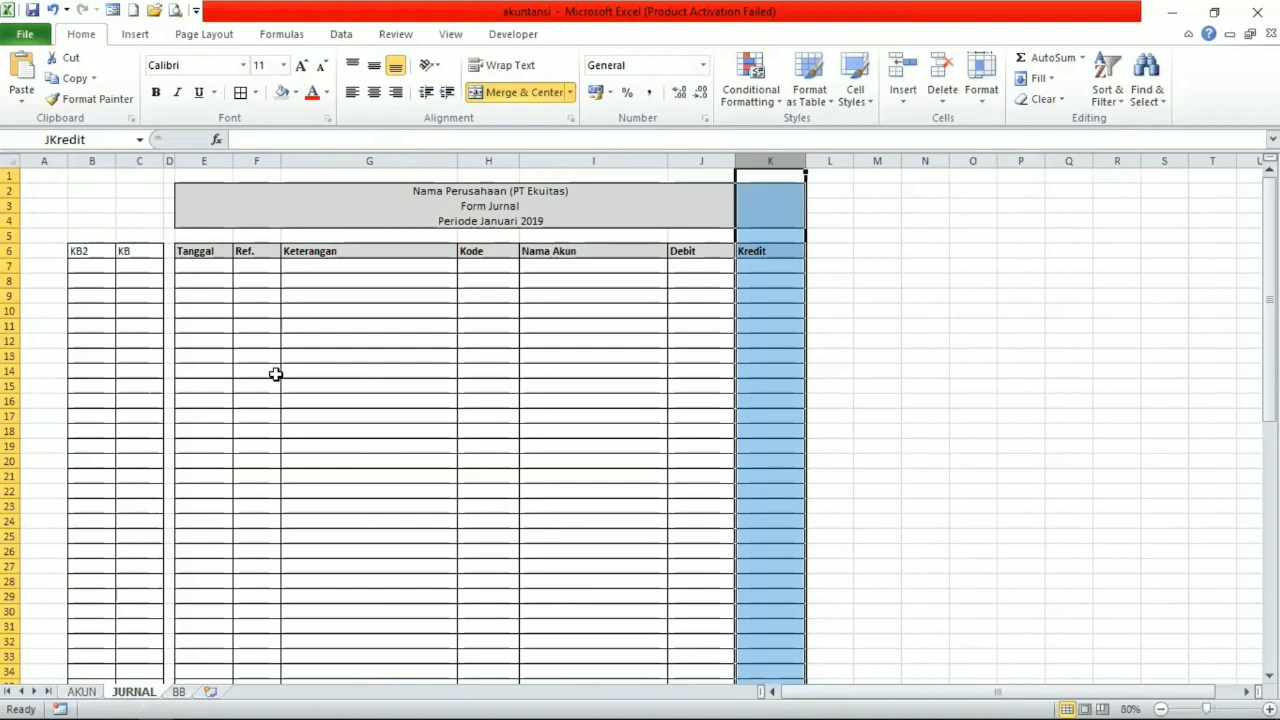
left_click(219, 270)
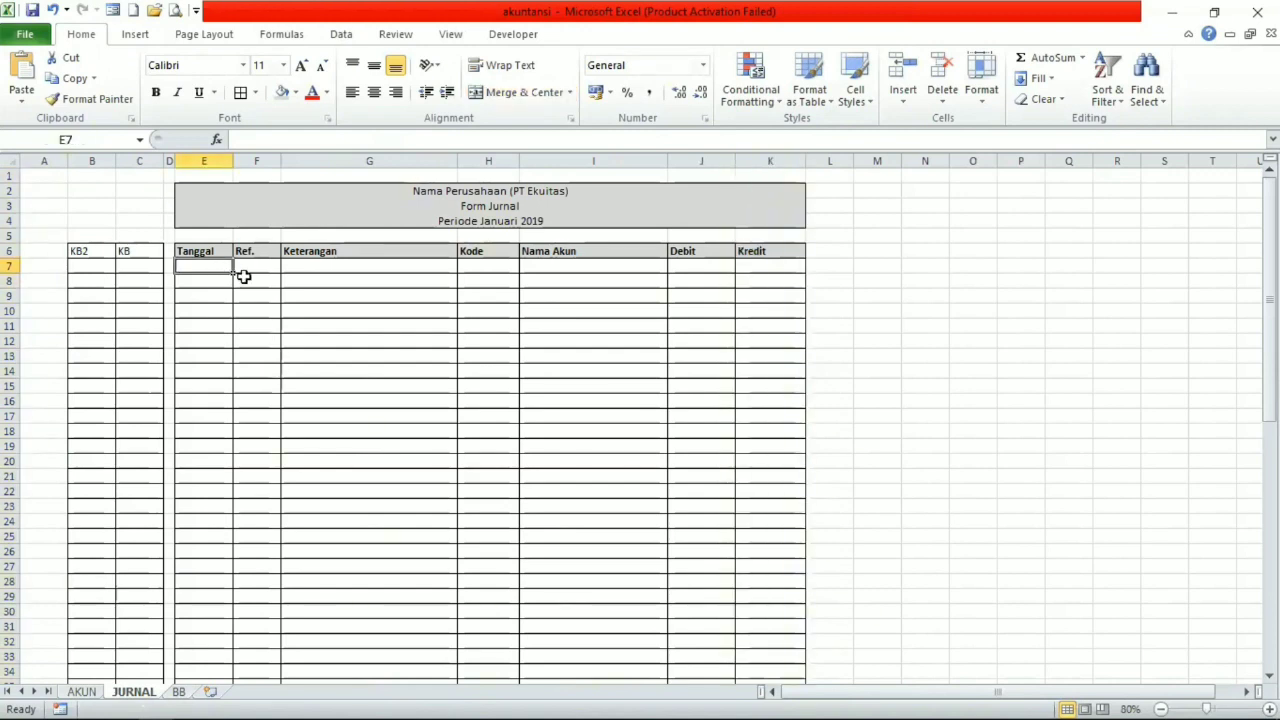
type("01/")
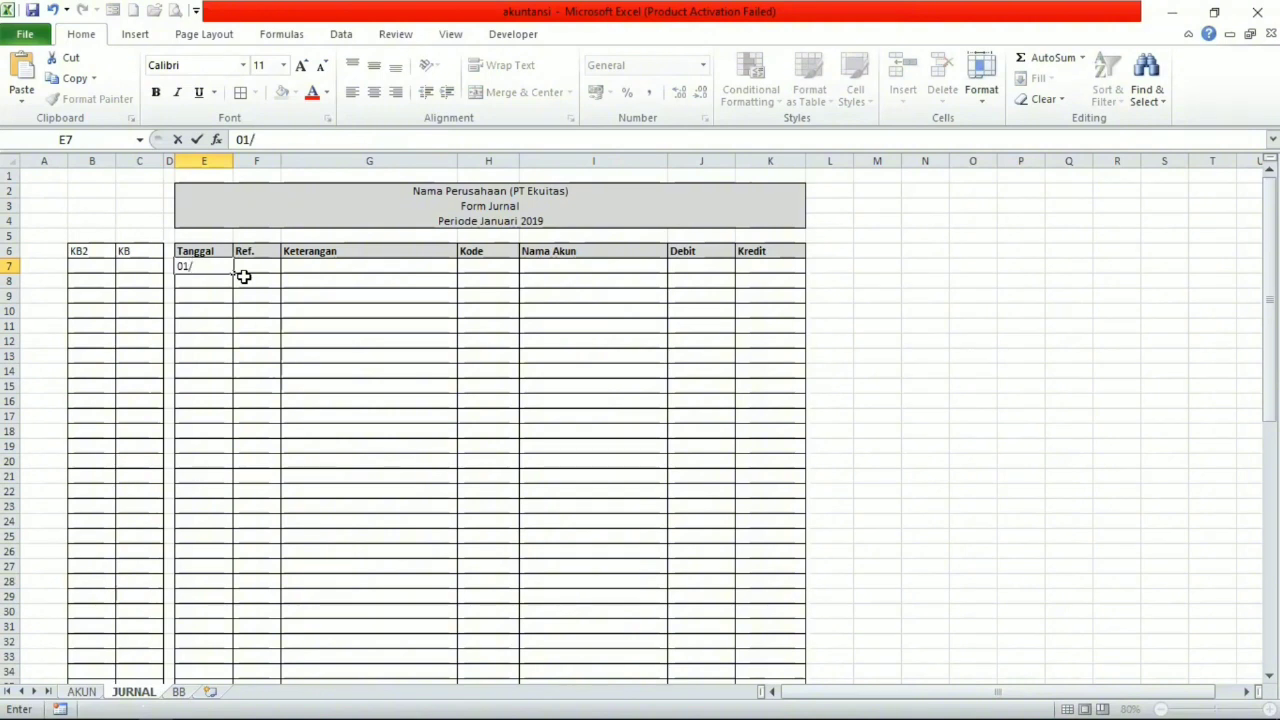
type("01/2019")
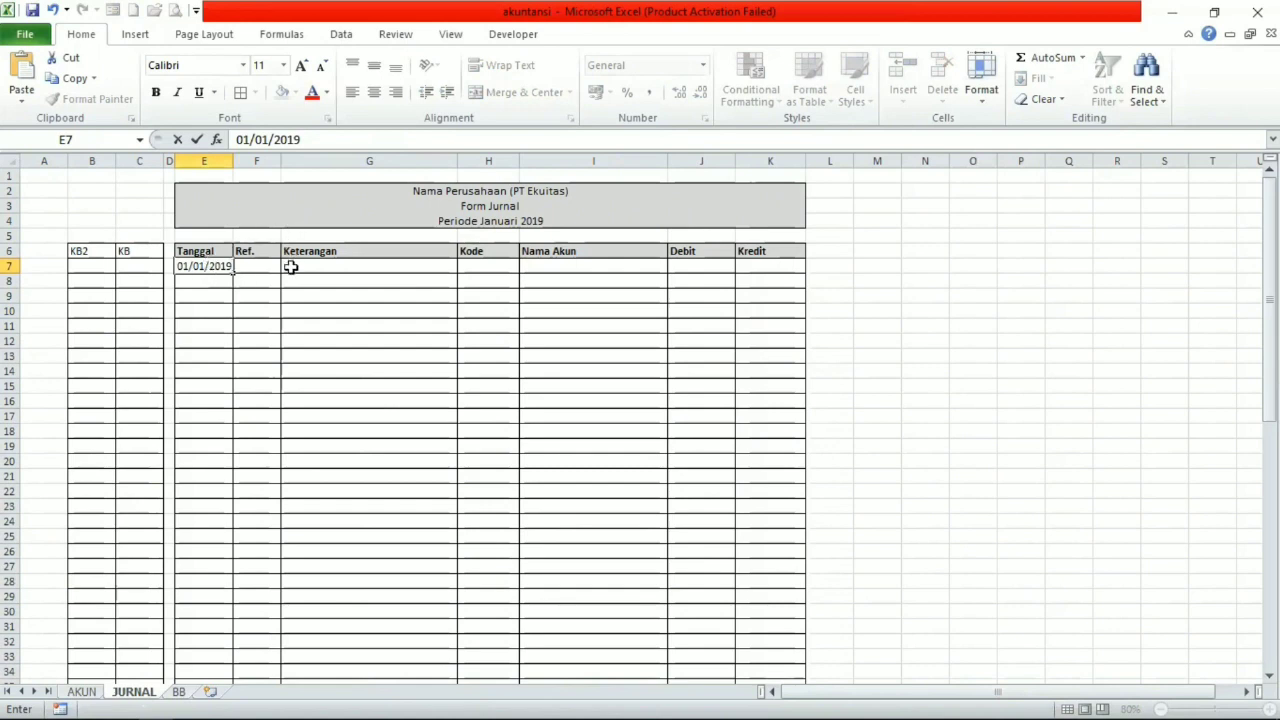
left_click(368, 269)
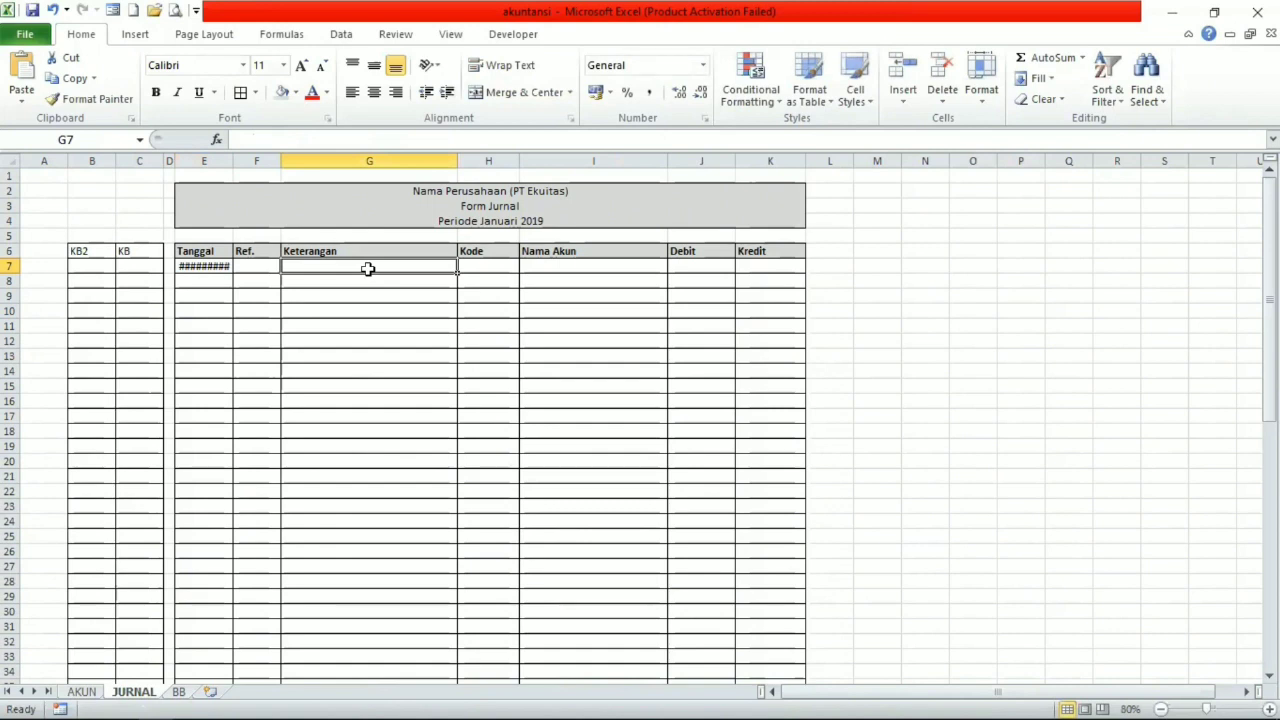
left_click(216, 266)
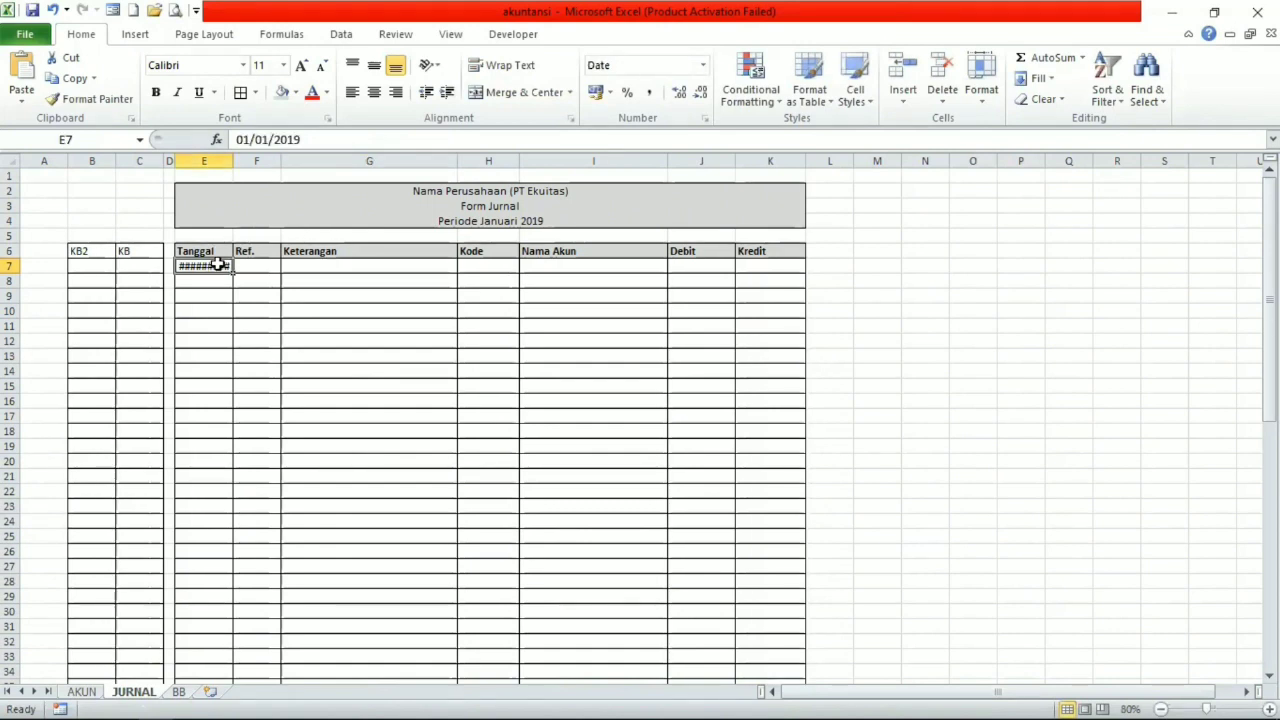
double_click(233, 160)
Enter "Tambahan Setoran Modal" as the Keterangan of the first journal row in cell G7.
left_click(311, 265)
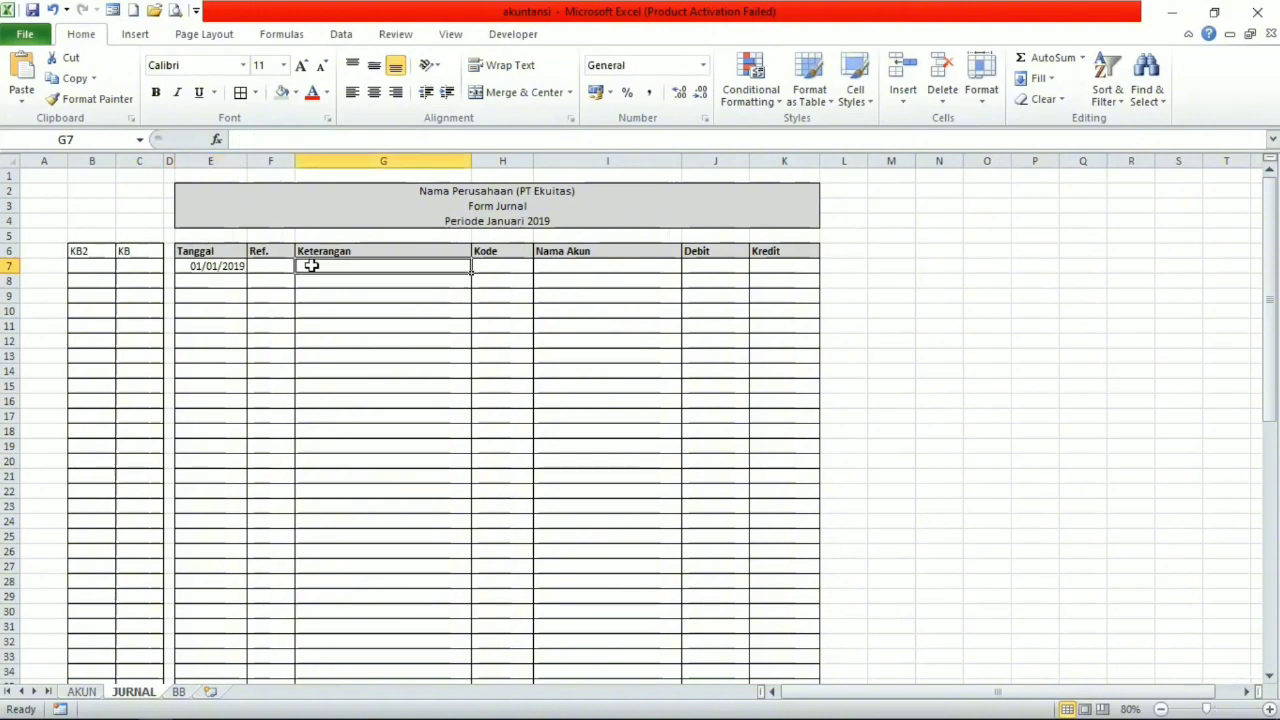
type("Tambahan Set")
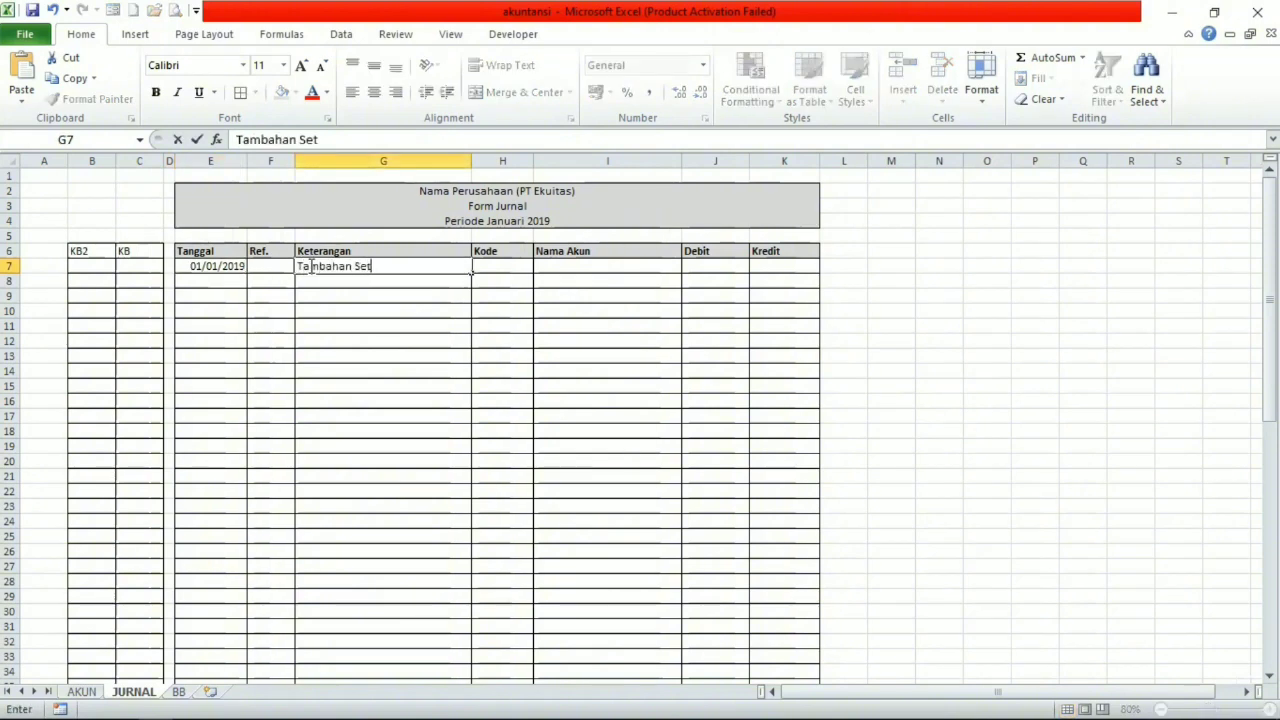
type("oran Modal")
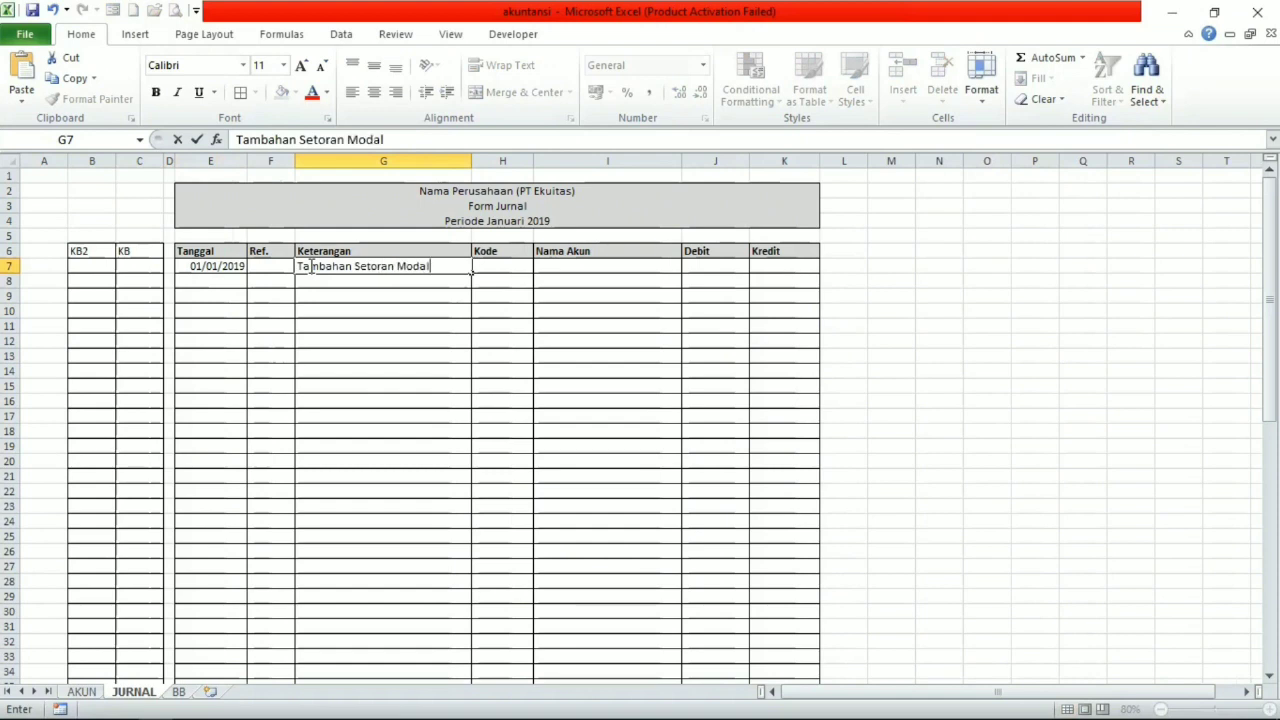
key("Return")
Fill the second journal row with Tanggal 01/01/2019 in E8 and Keterangan "Tambahan Setoran Modal" in G8.
key("Left")
key("Left")
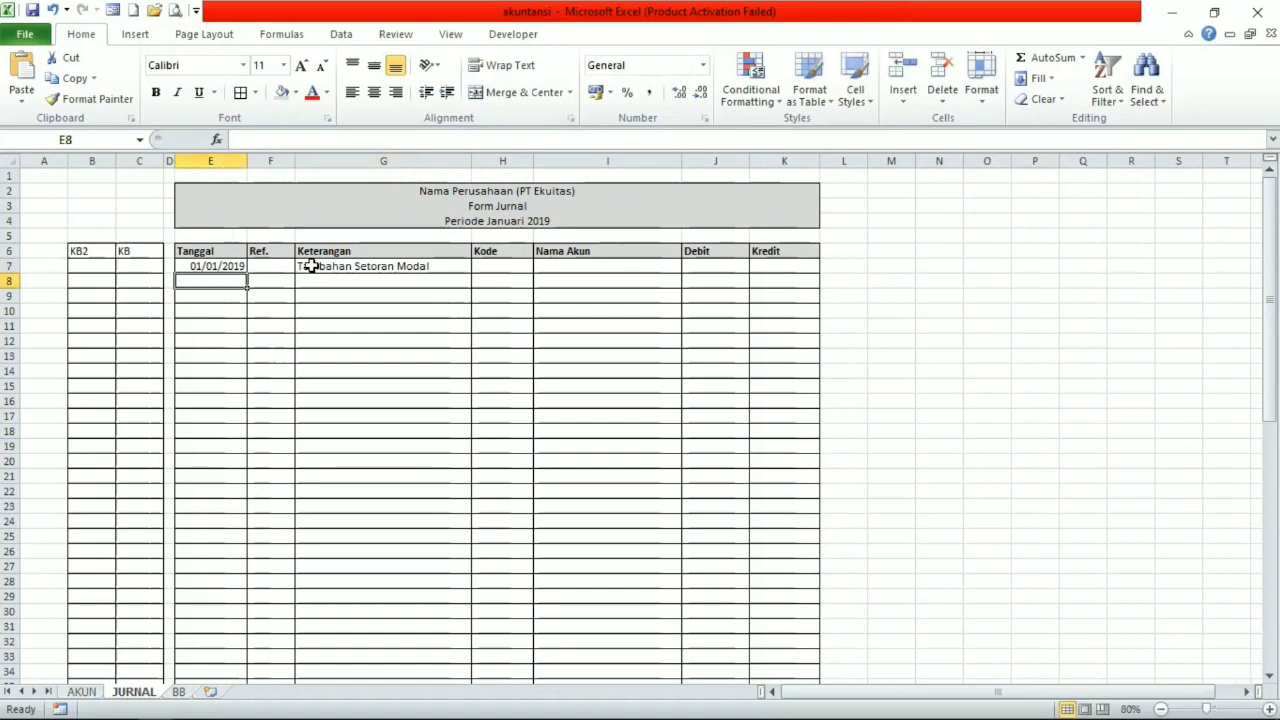
type("01/")
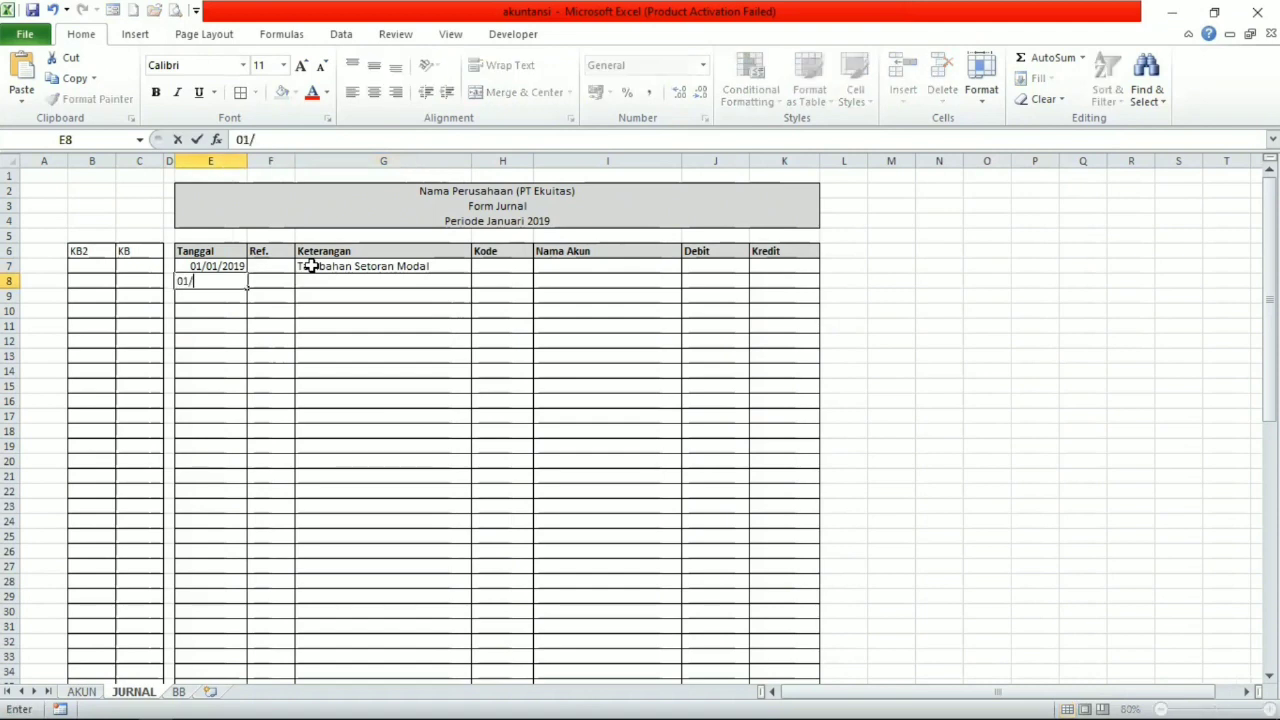
type("01/2019")
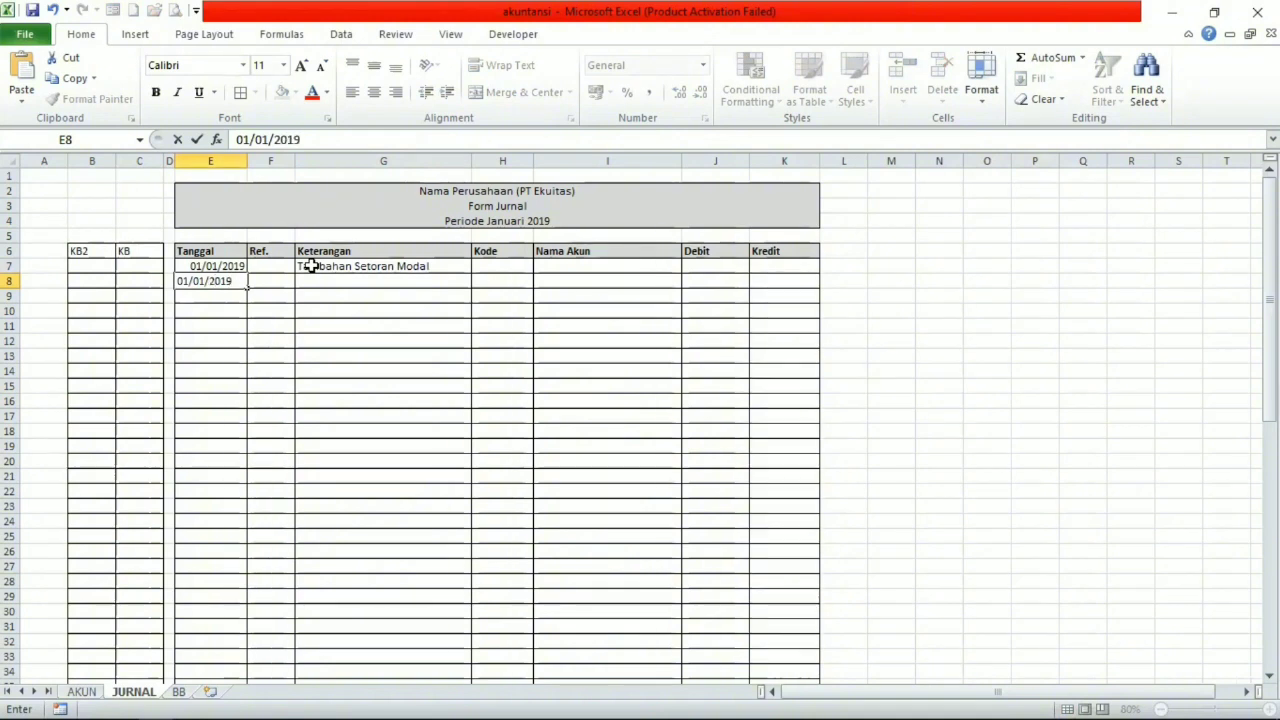
key("Tab")
key("Tab")
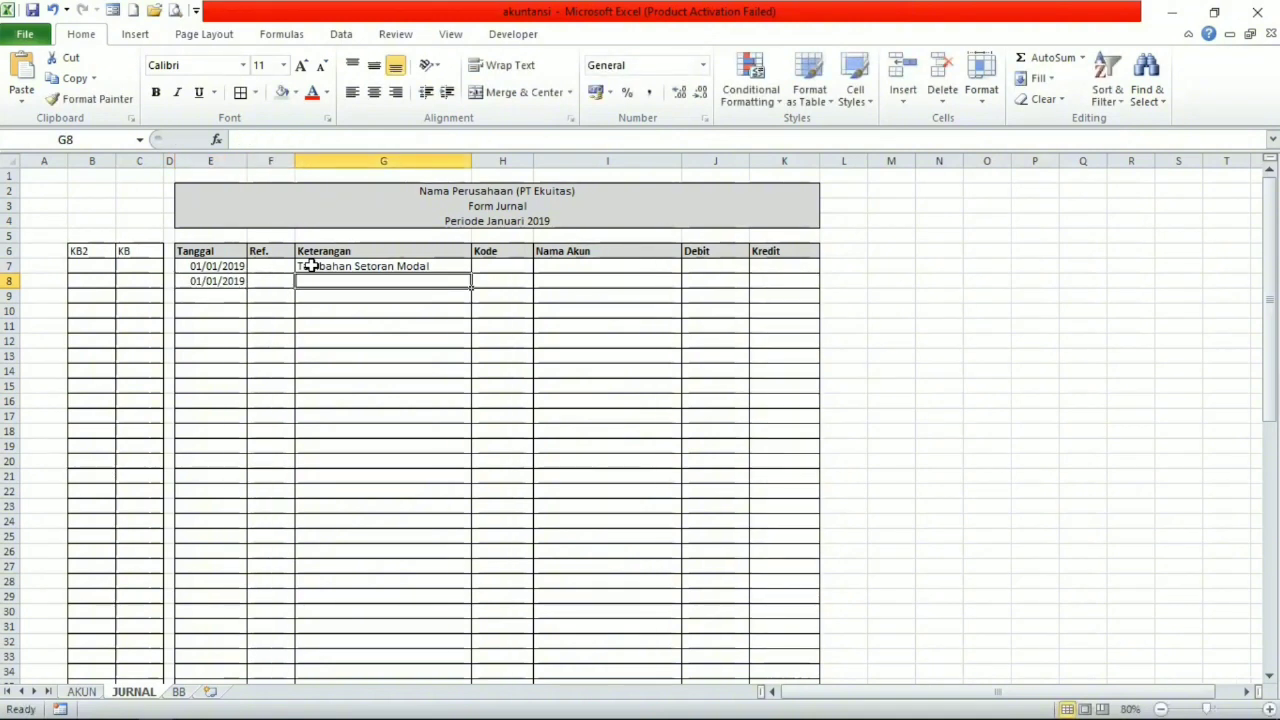
type("Tambahan Setoran Modal")
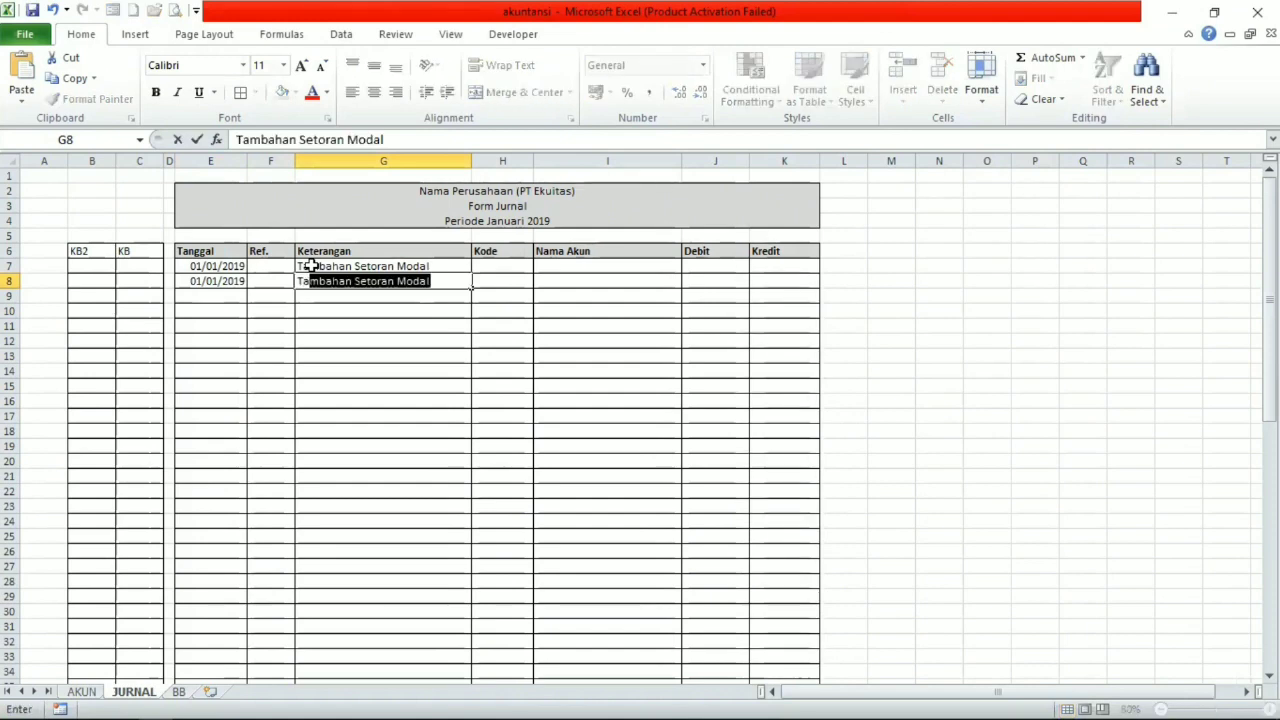
key("Return")
key("Tab")
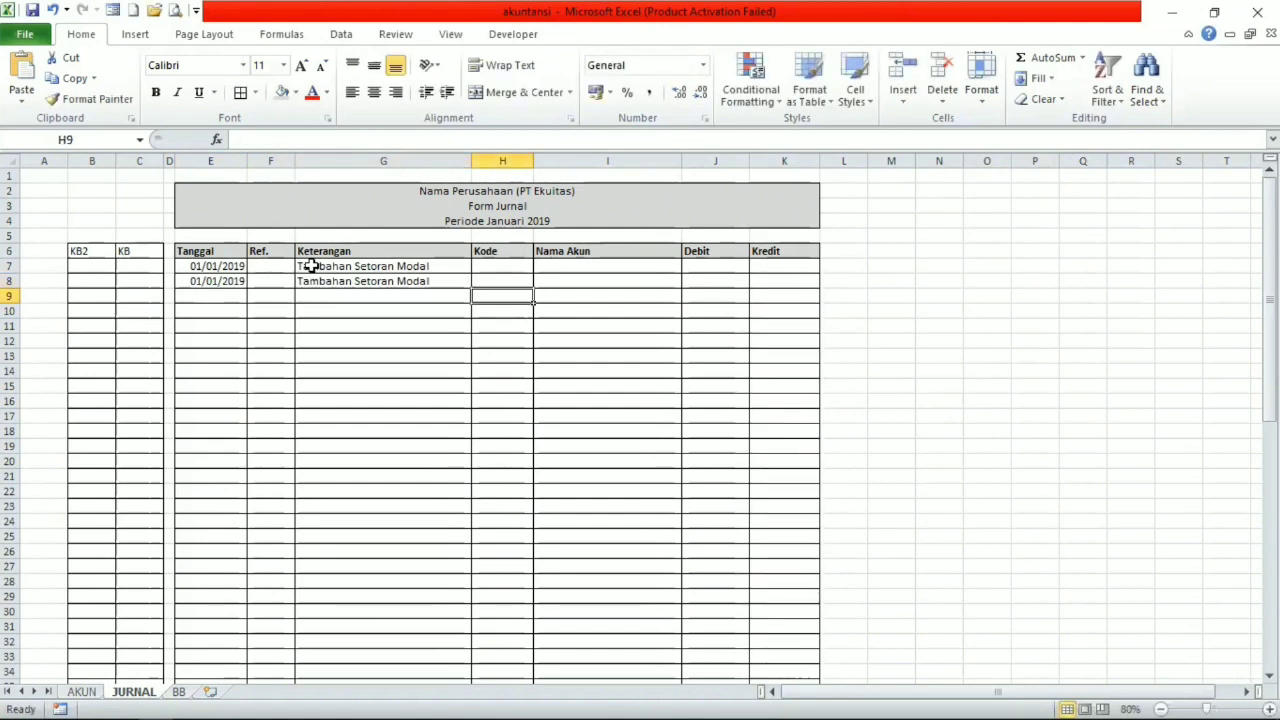
Try to link Kode cell H7 to the Tambahan Modal account code in cell B25 of the AKUN sheet.
key("Up")
key("Up")
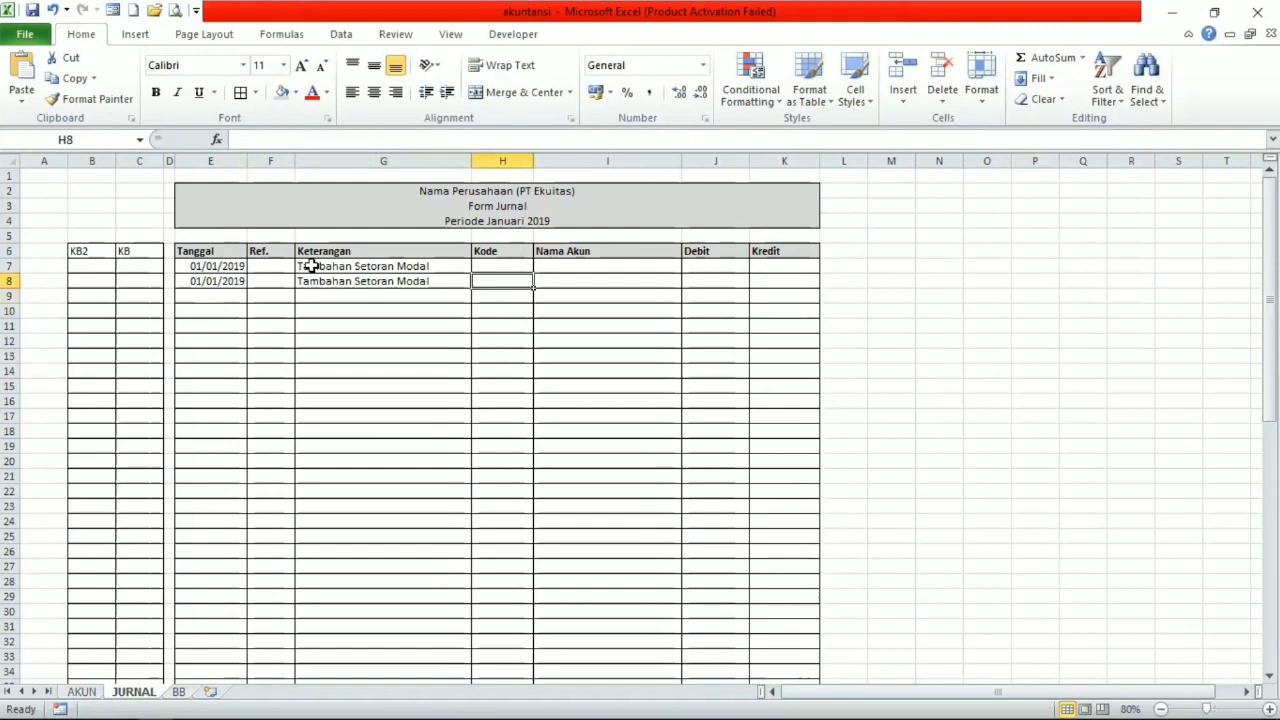
type("=")
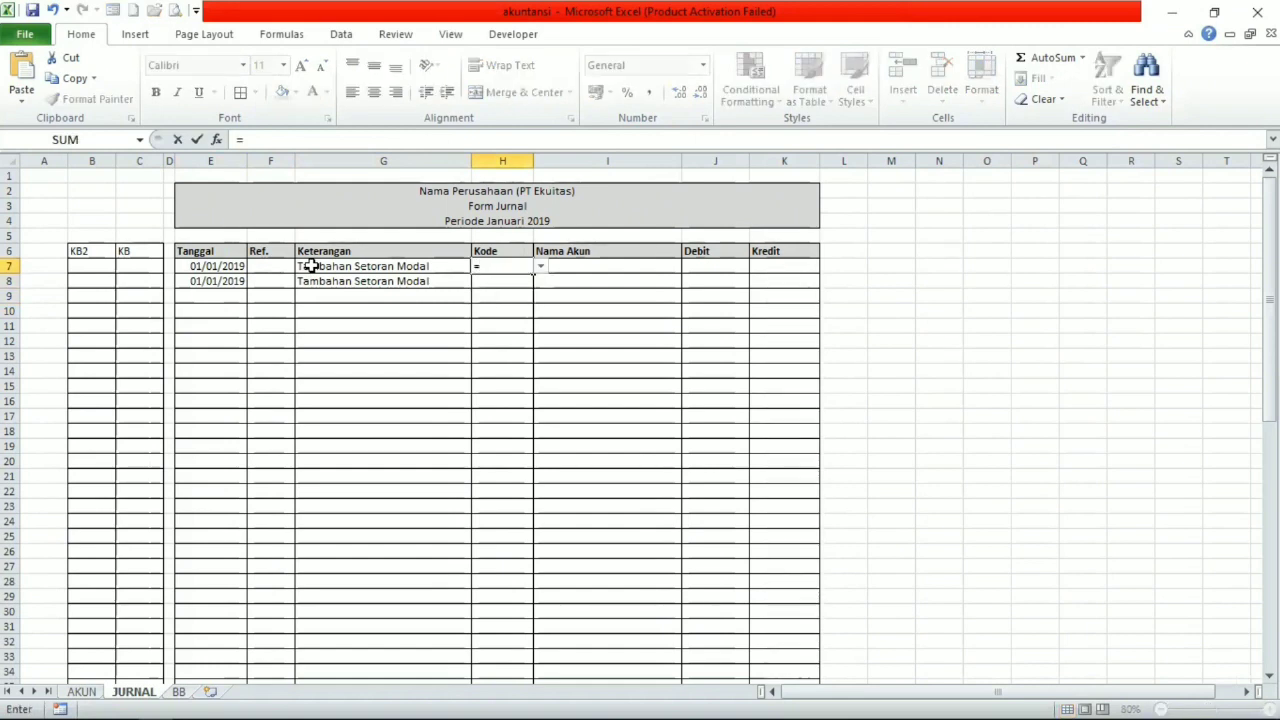
left_click(82, 692)
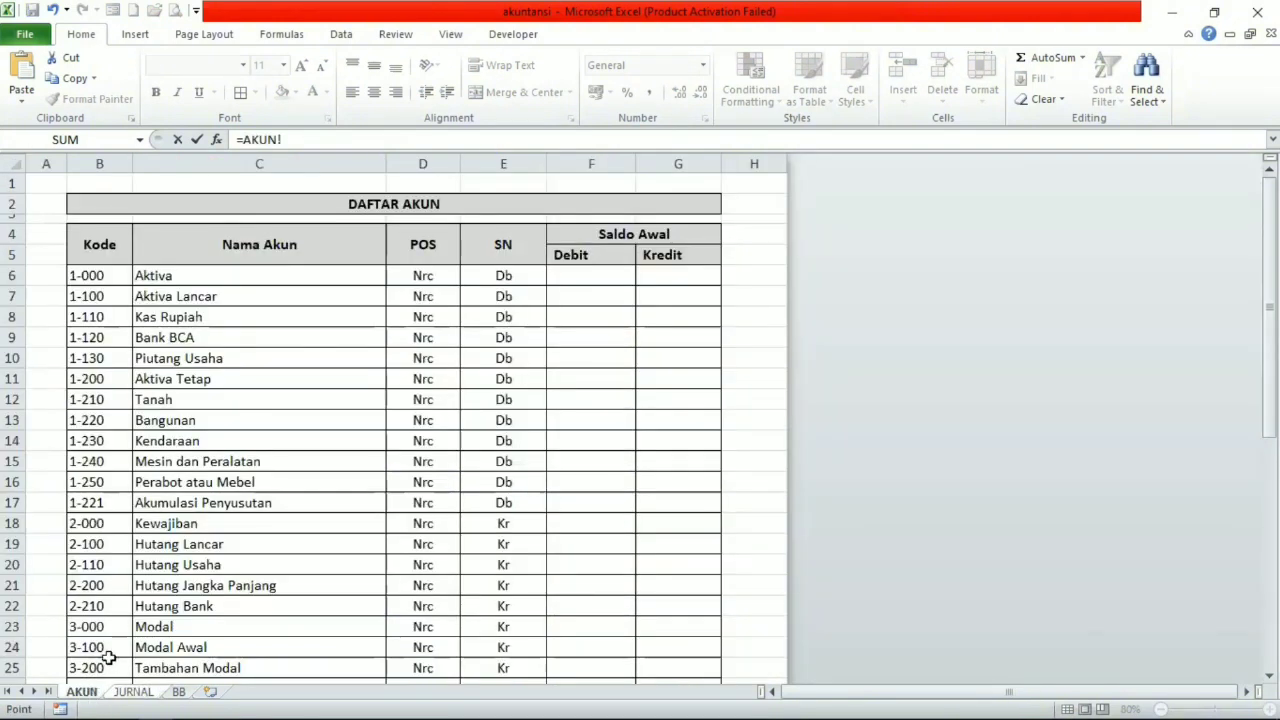
scroll(130, 615, "down", 5)
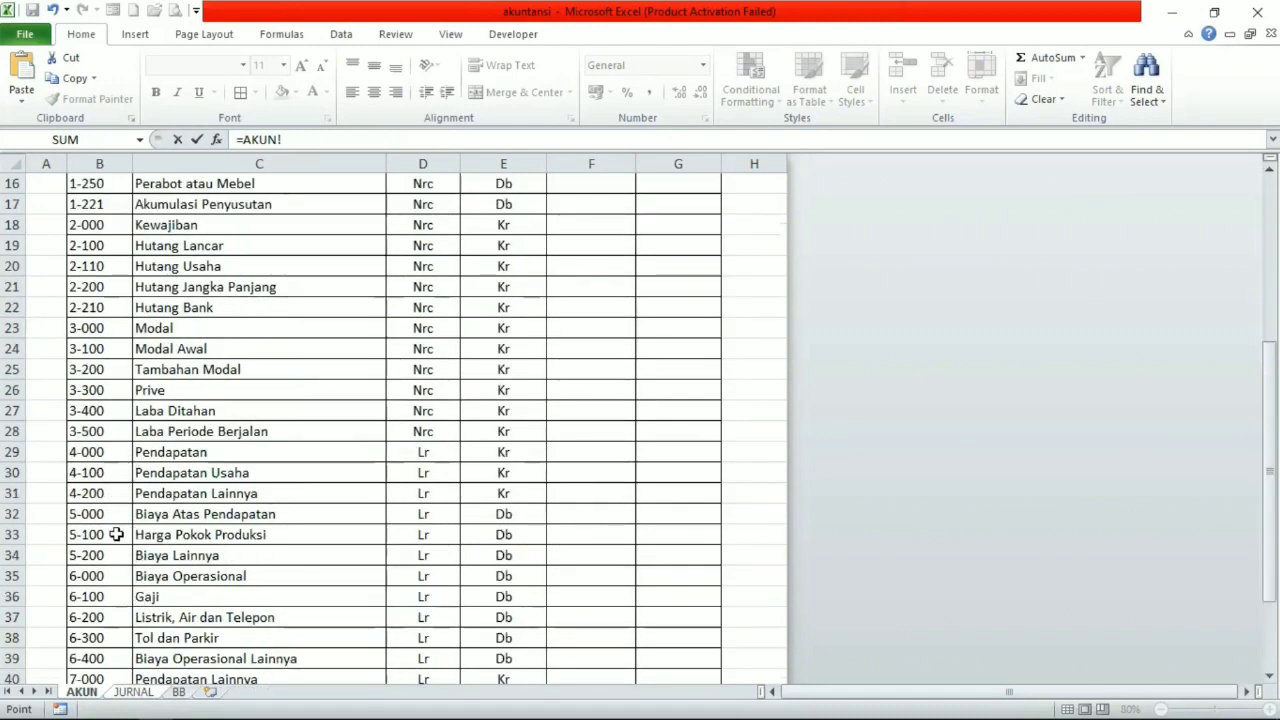
left_click(106, 369)
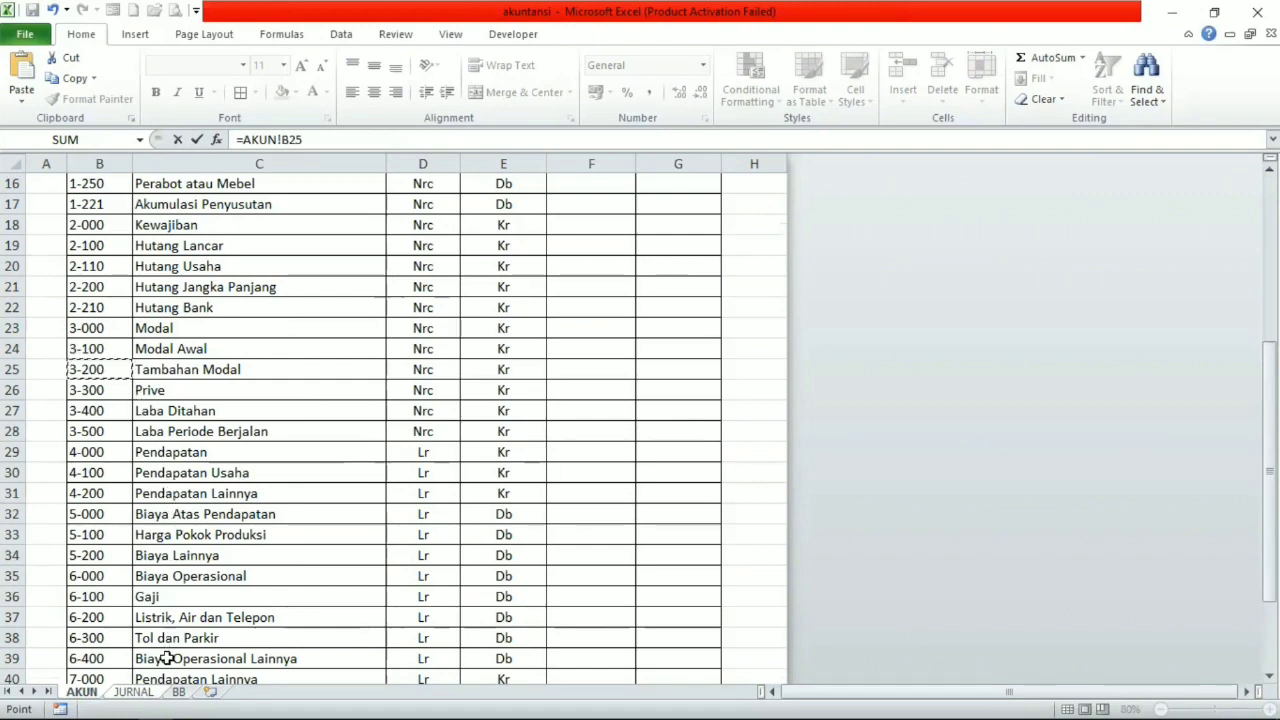
left_click(140, 692)
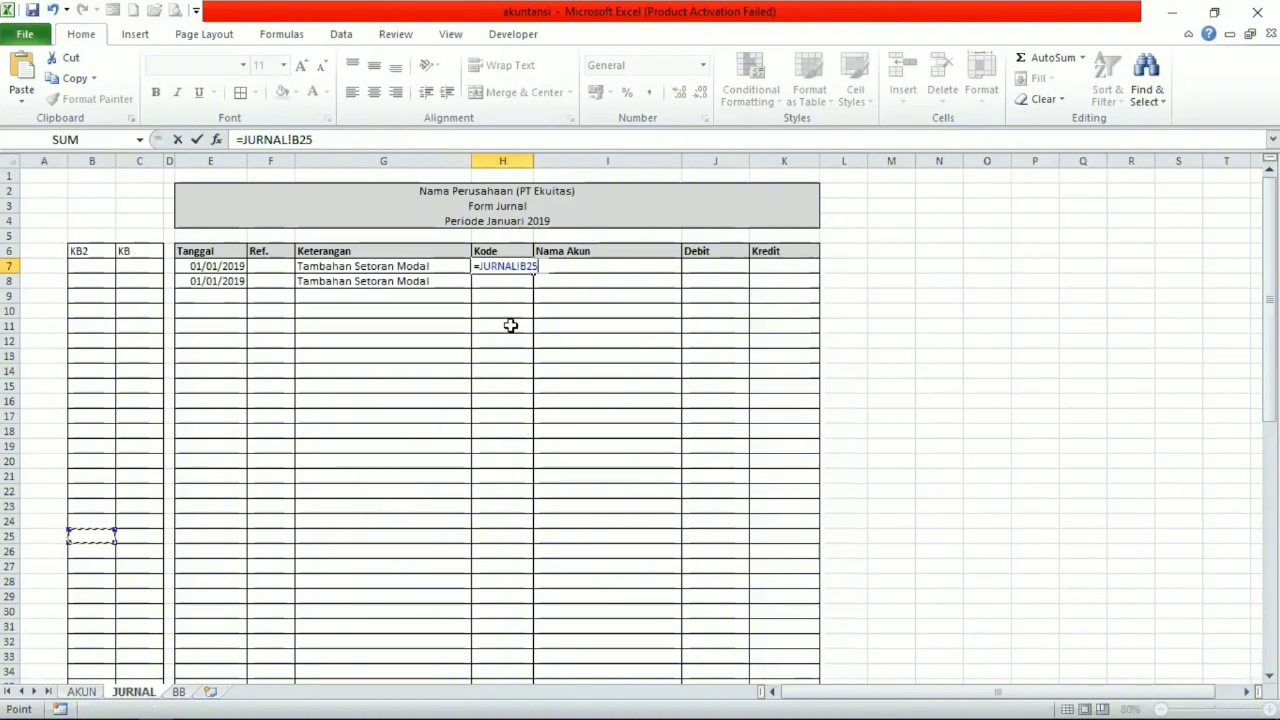
key("Return")
Try account codes 1-130, 1-210, 1-110 and 1-120 as the Kode in cell H7 of the JURNAL sheet.
left_click(520, 268)
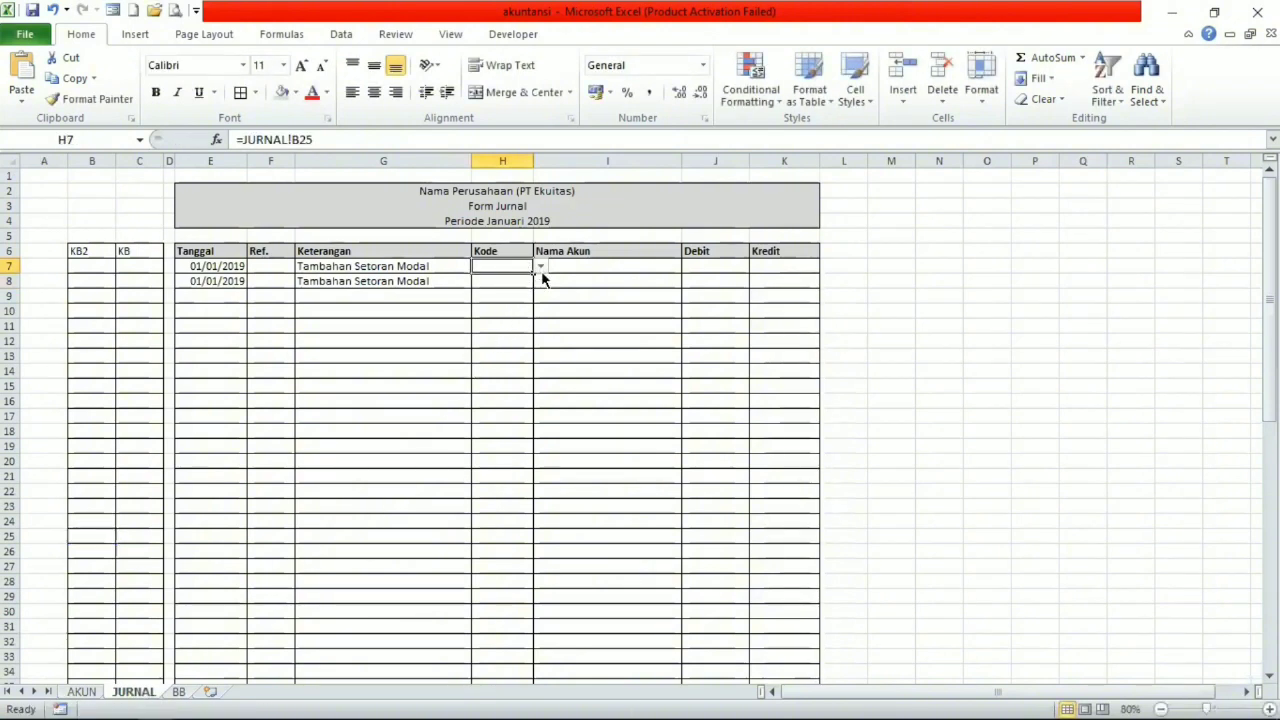
left_click(541, 268)
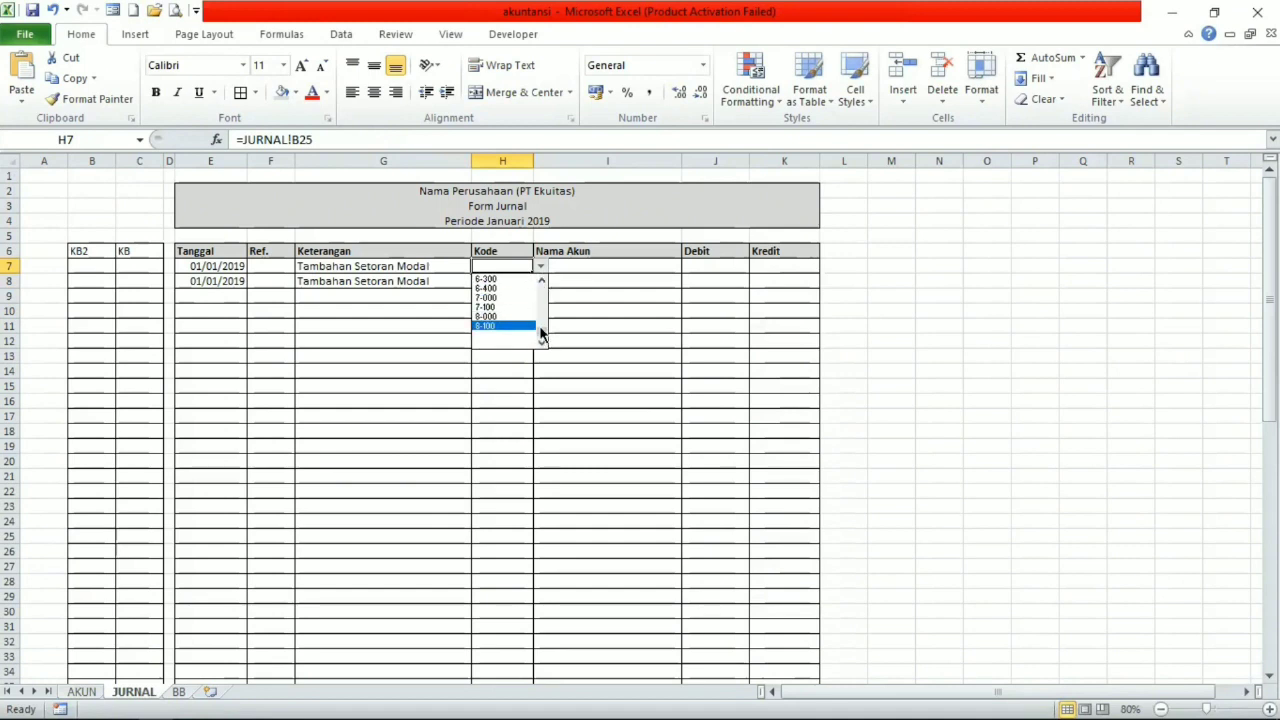
left_click_drag(543, 330, 552, 250)
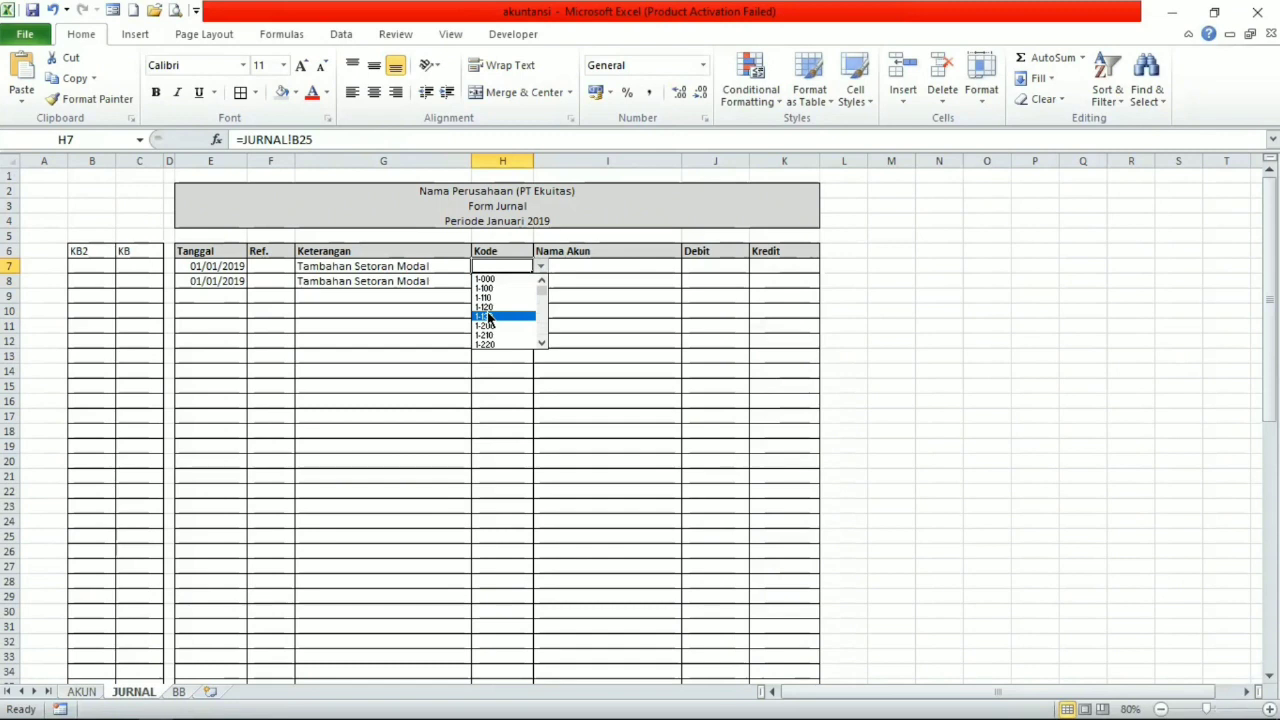
left_click(488, 316)
left_click(540, 266)
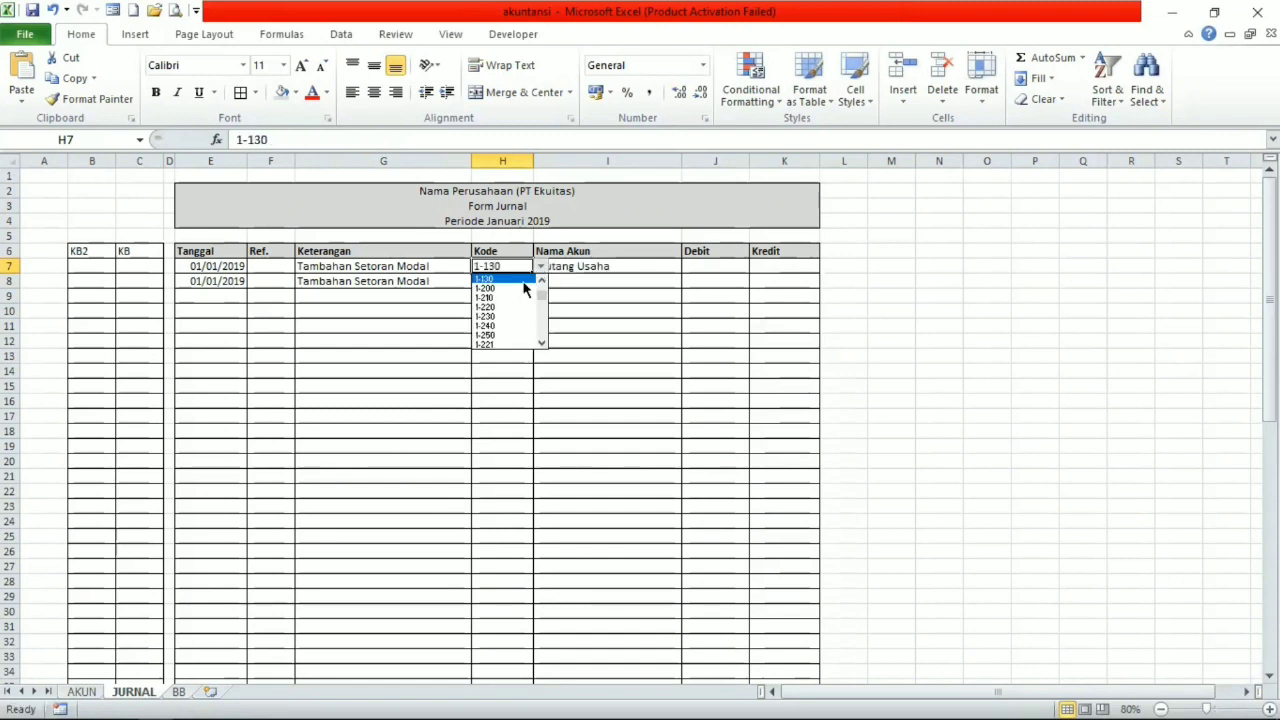
left_click(495, 295)
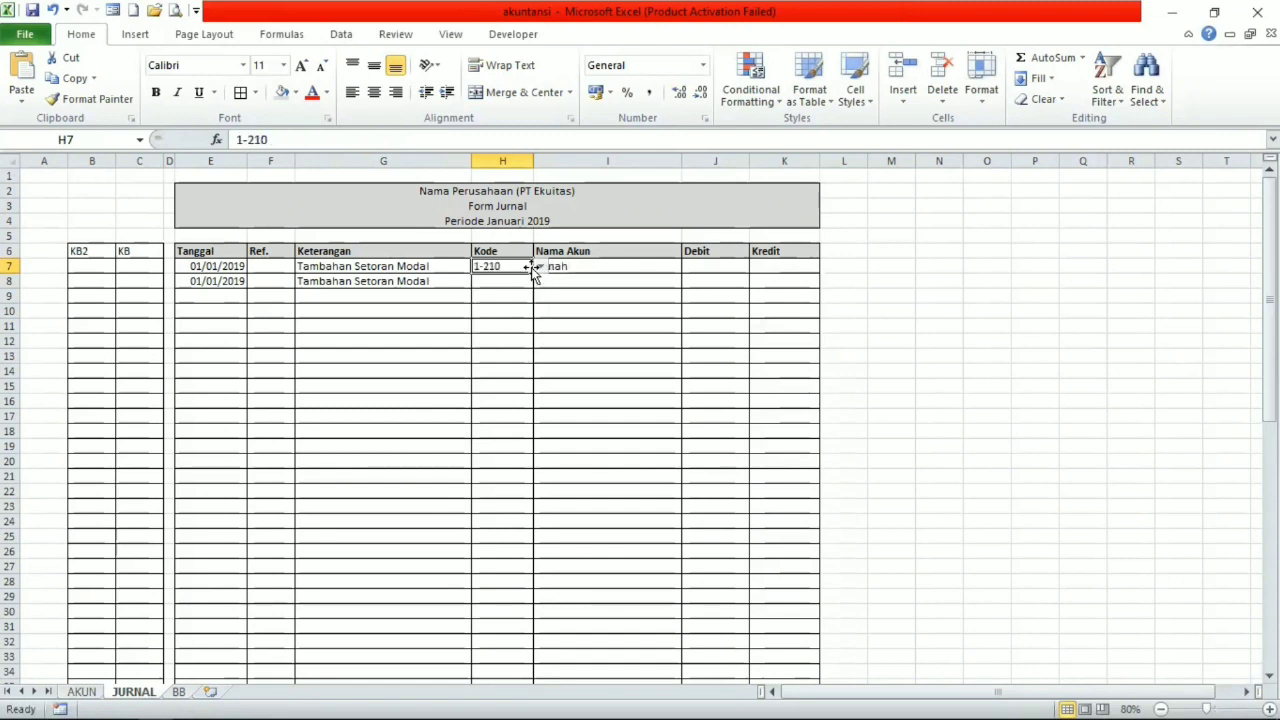
left_click(540, 266)
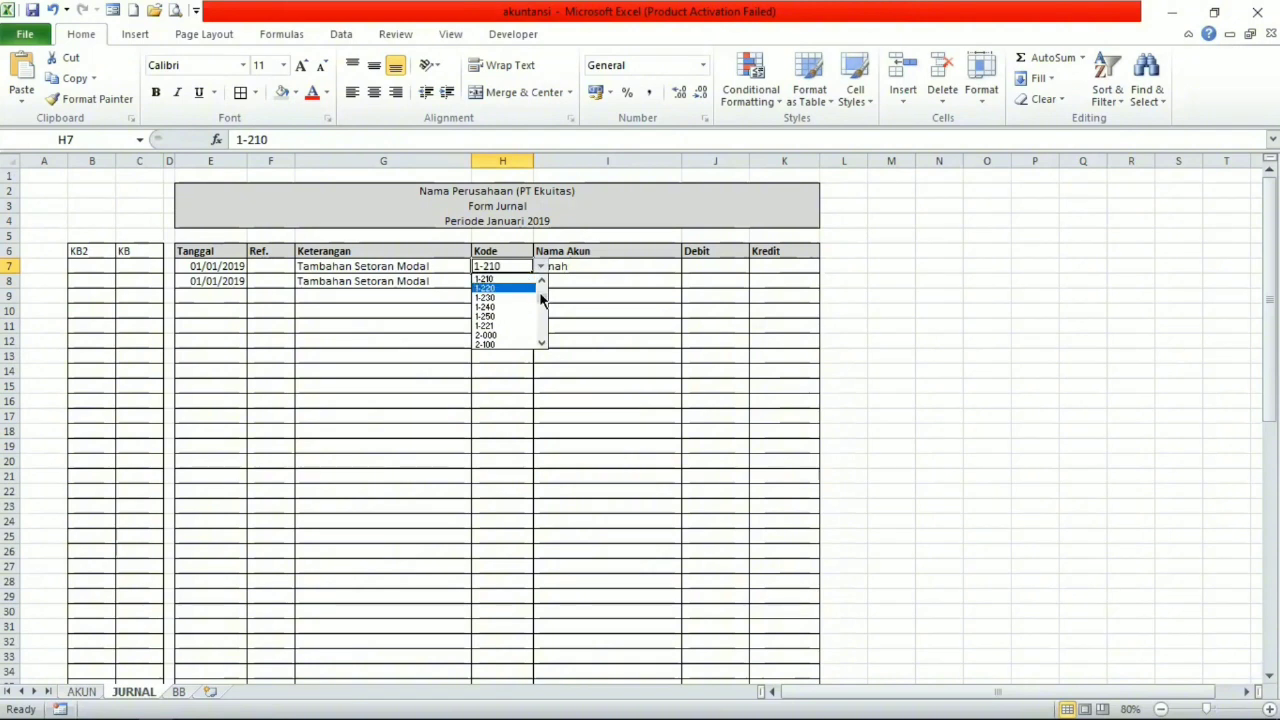
scroll(540, 300, "up", 2)
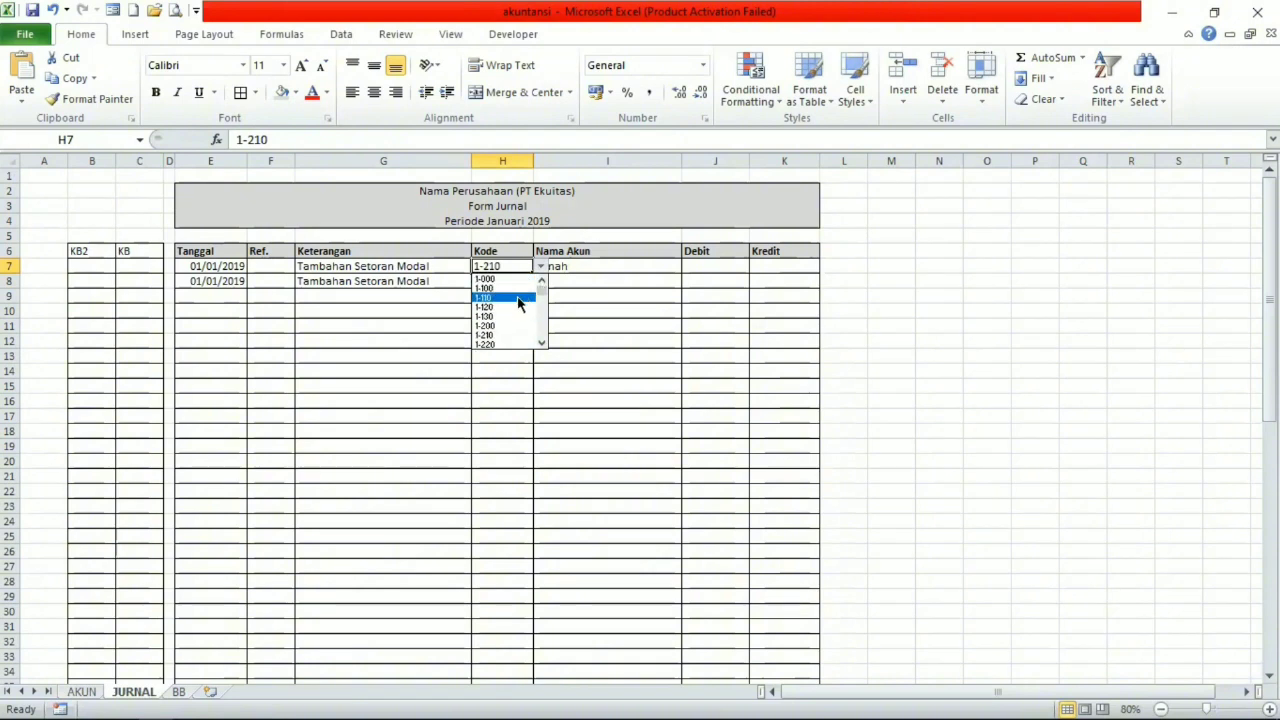
left_click(519, 299)
left_click(539, 268)
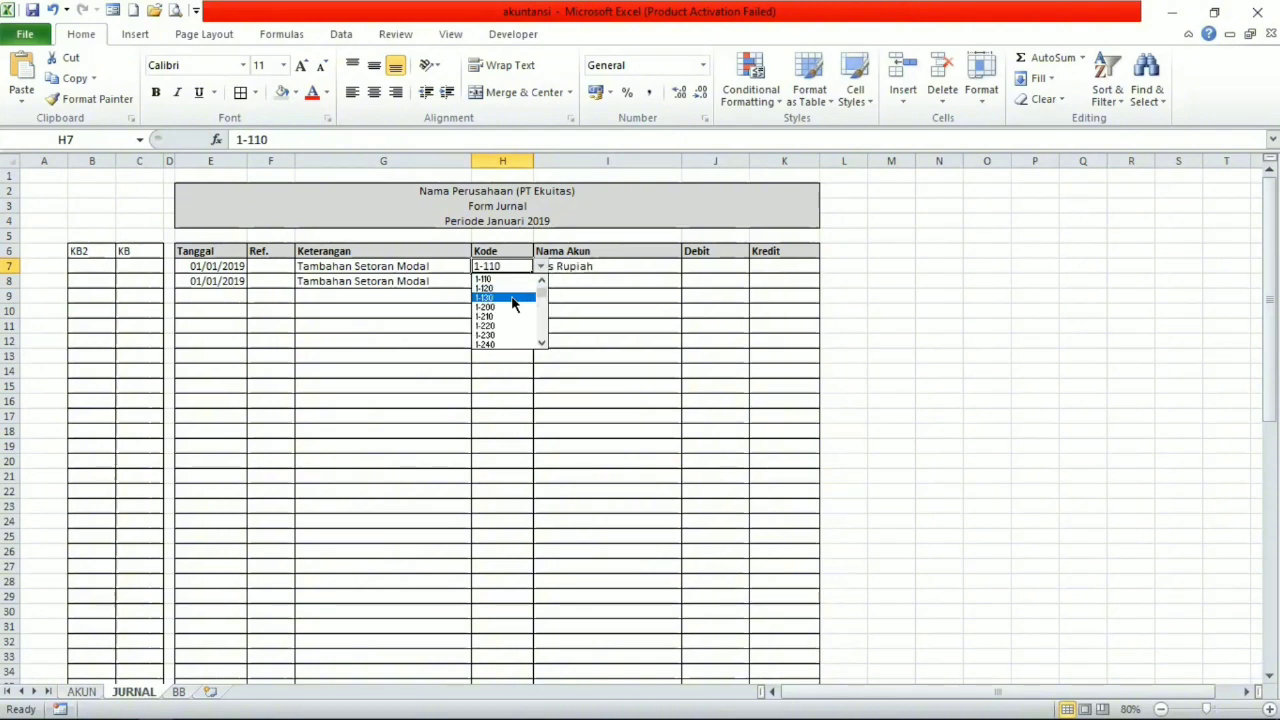
left_click(516, 290)
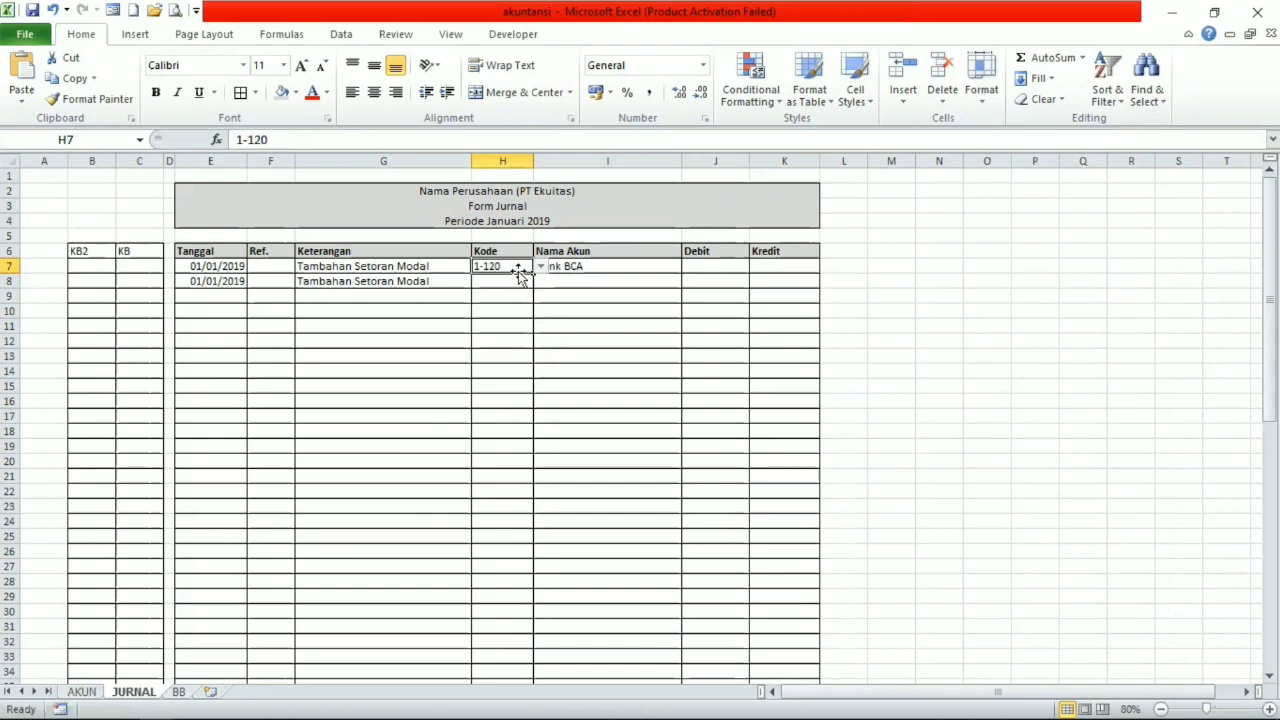
Clear Kode cell H7, fill the empty cell with its code list down to H40, and check the list in H13.
key("BackSpace")
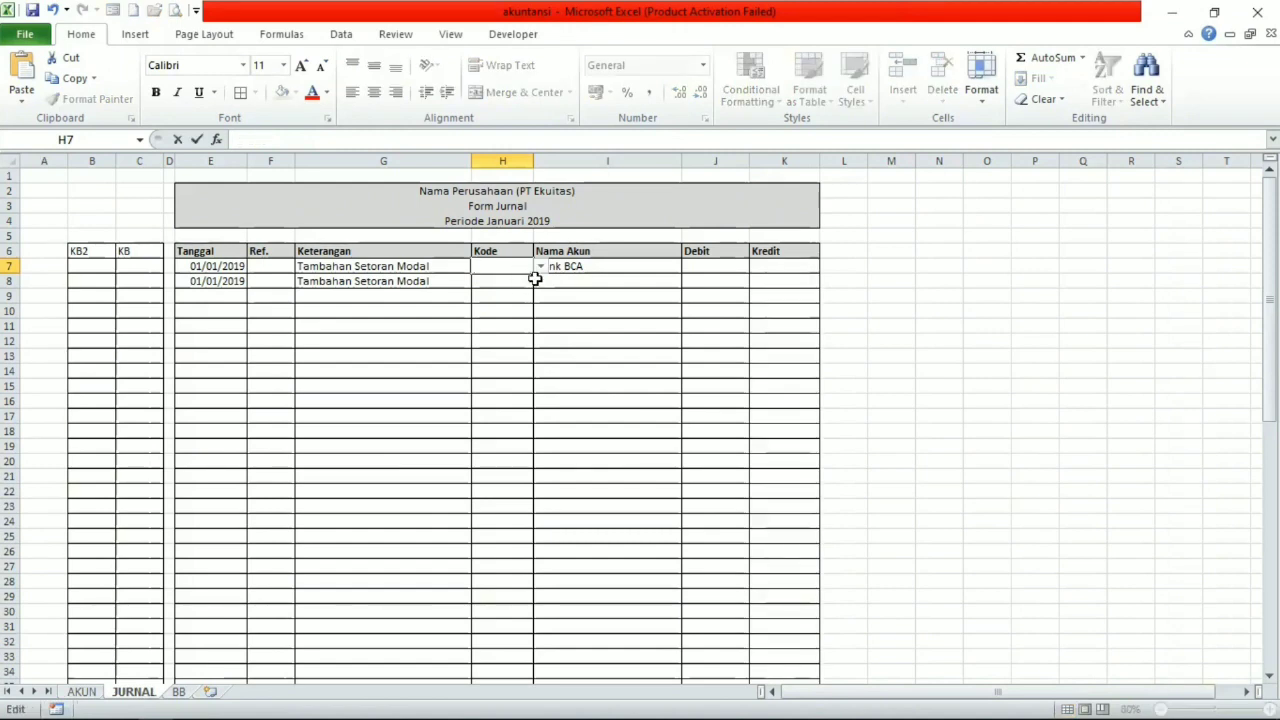
left_click_drag(532, 272, 520, 662)
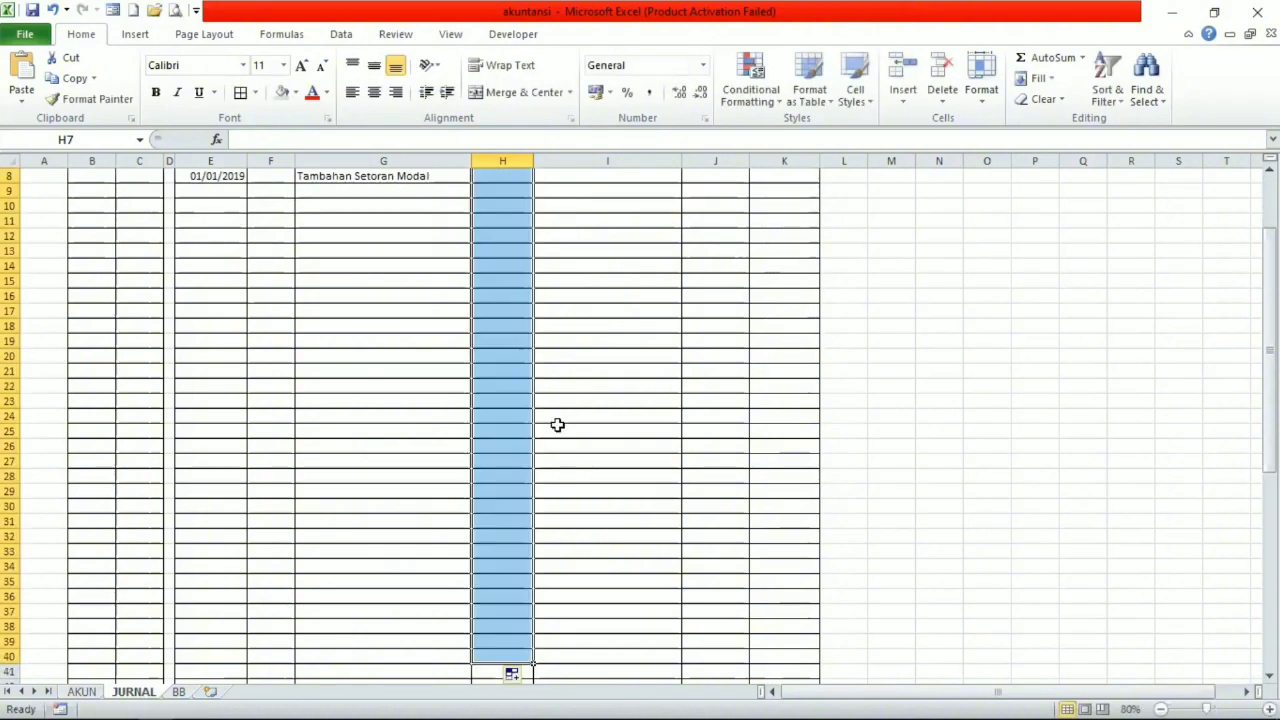
left_click(560, 368)
left_click(523, 297)
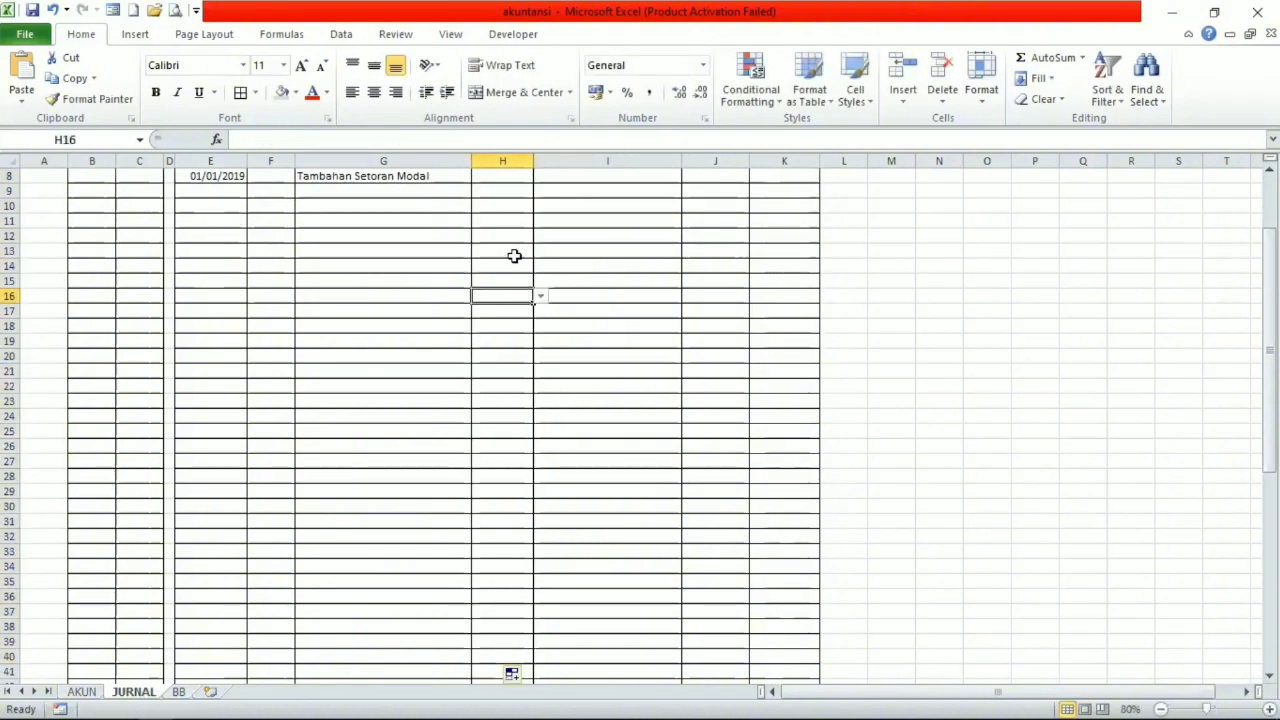
left_click(511, 250)
left_click(541, 252)
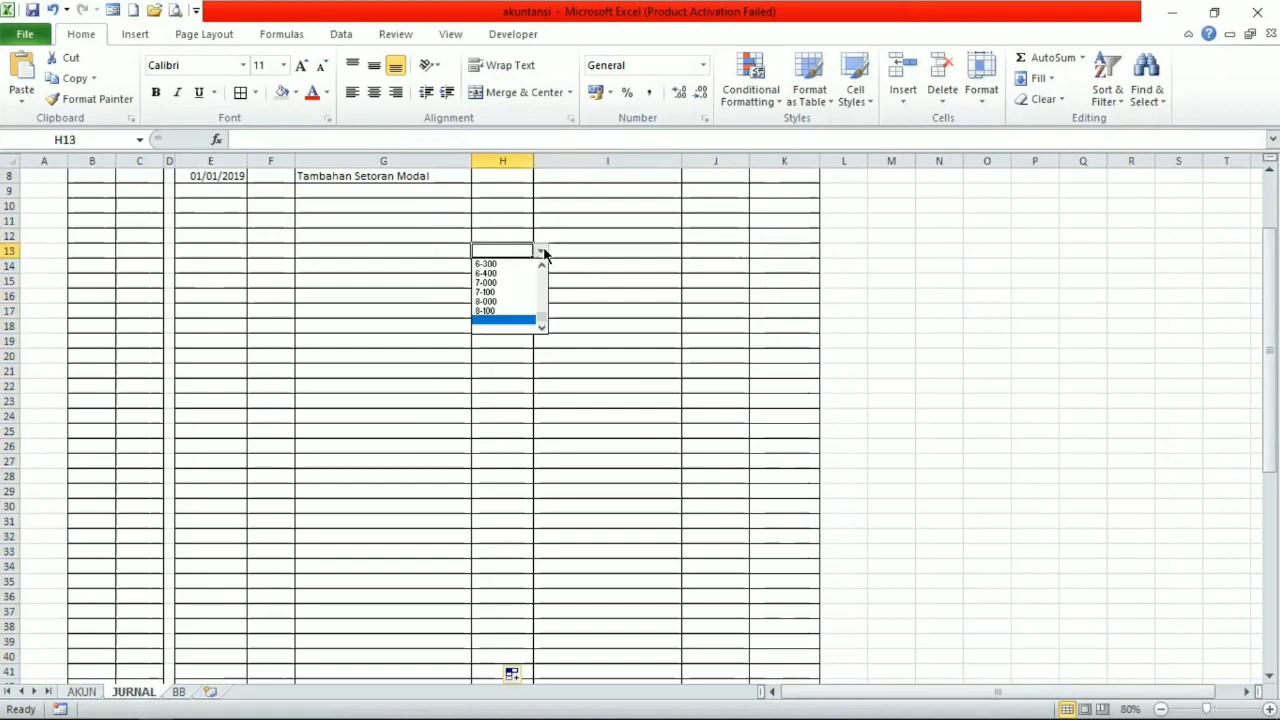
scroll(486, 277, "up", 3)
Link Kode cell H7 to the Bank BCA account code with the formula =AKUN!B9.
left_click(494, 268)
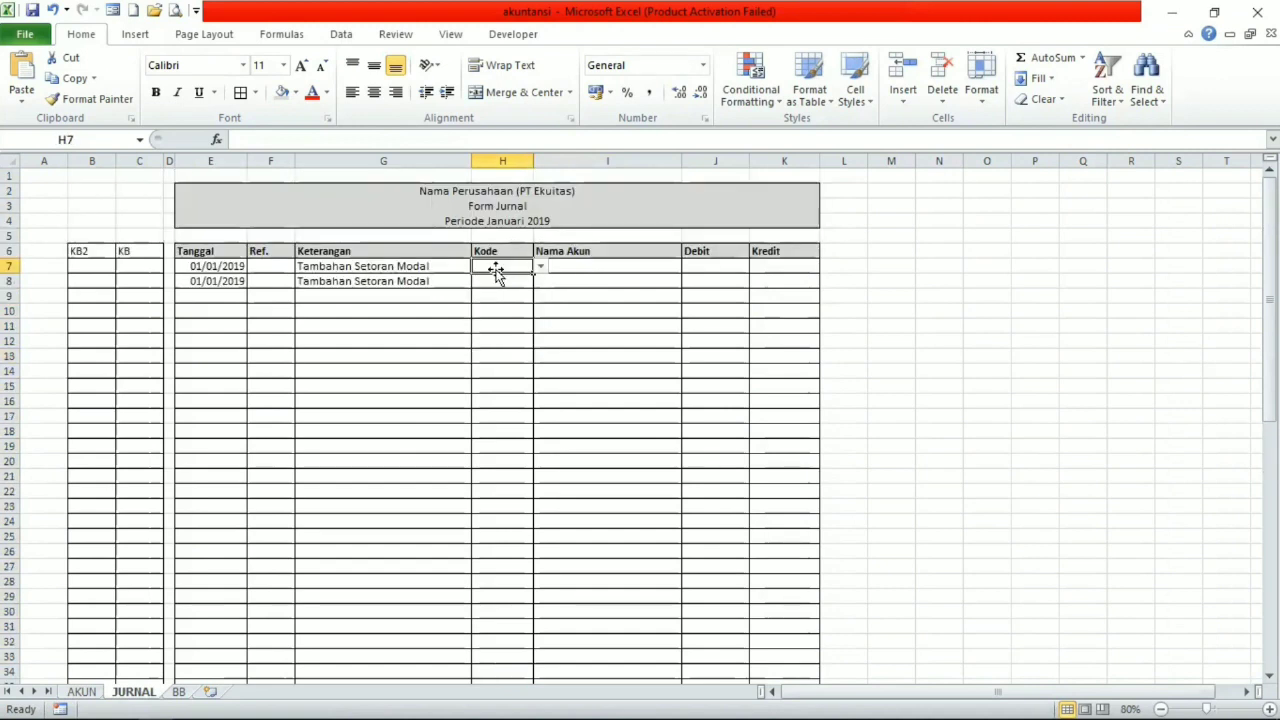
type("=")
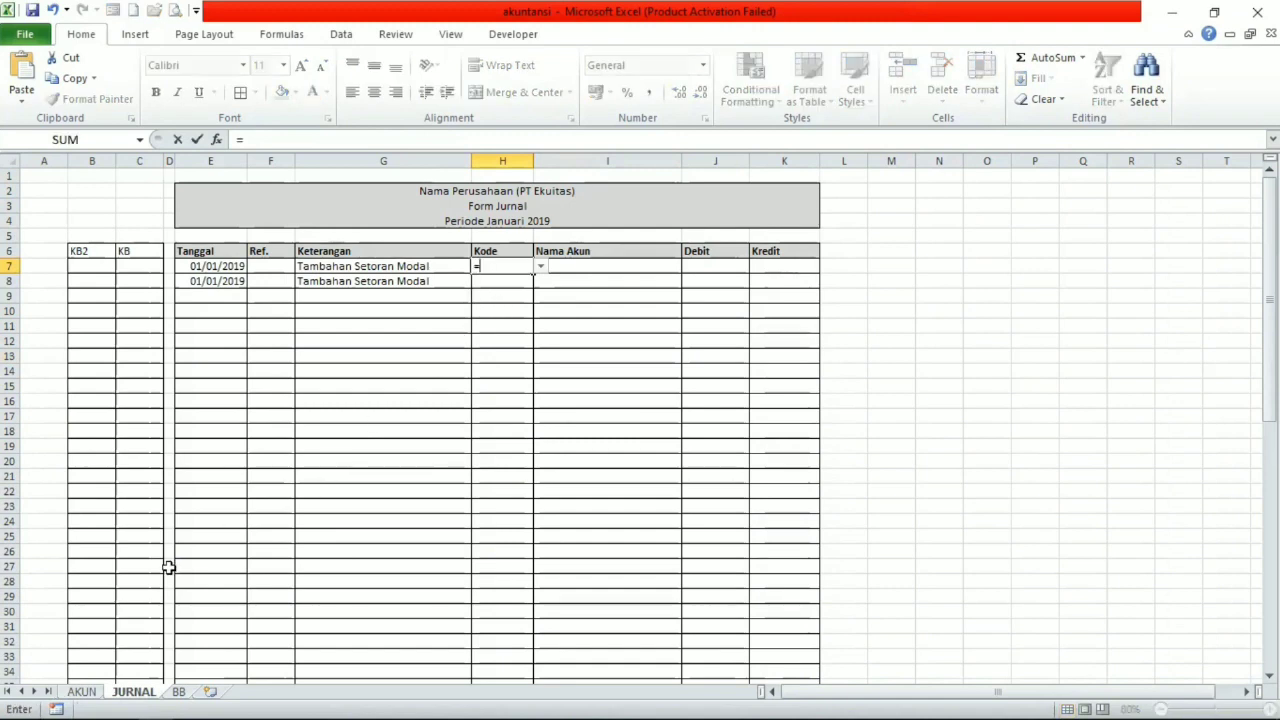
left_click(82, 691)
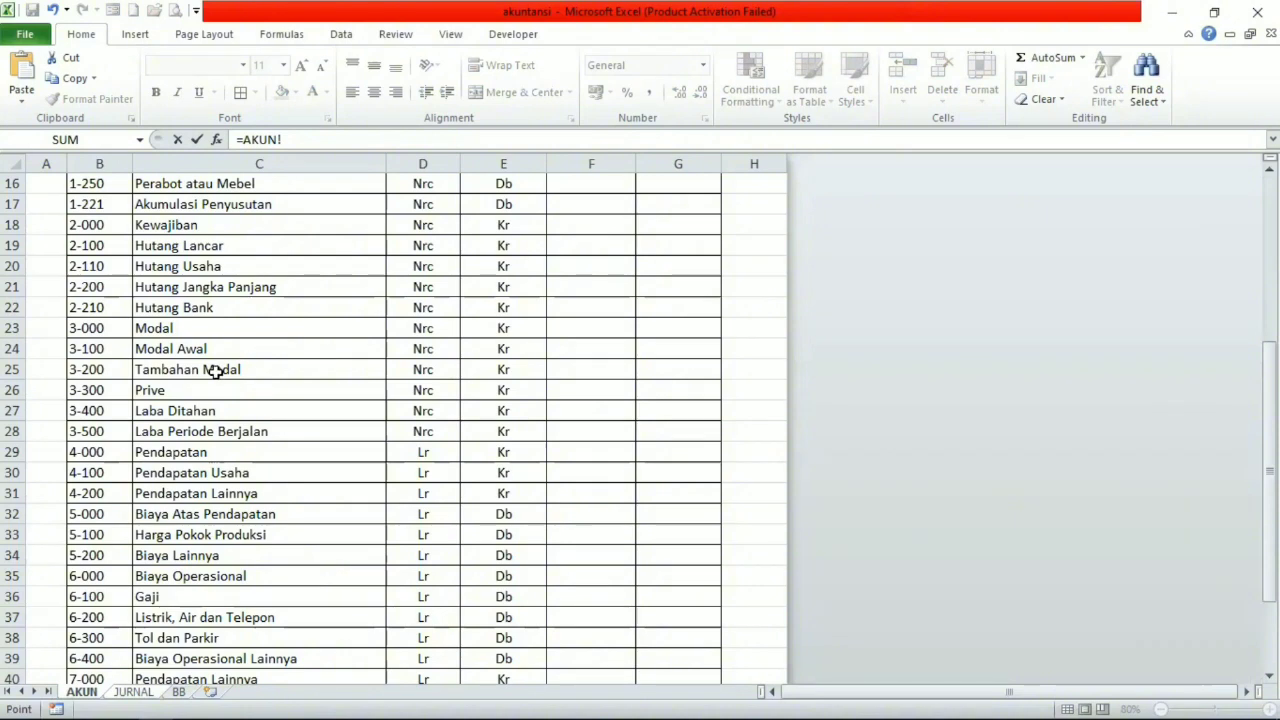
left_click(101, 371)
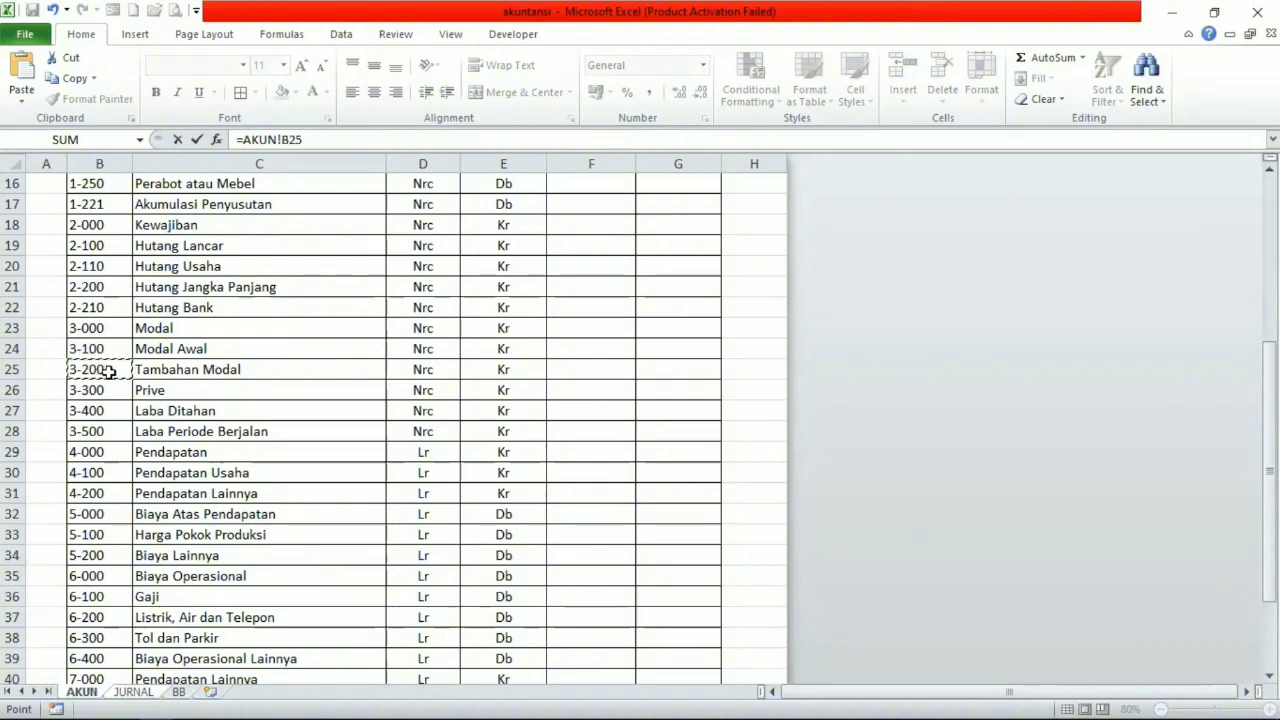
scroll(114, 337, "up", 3)
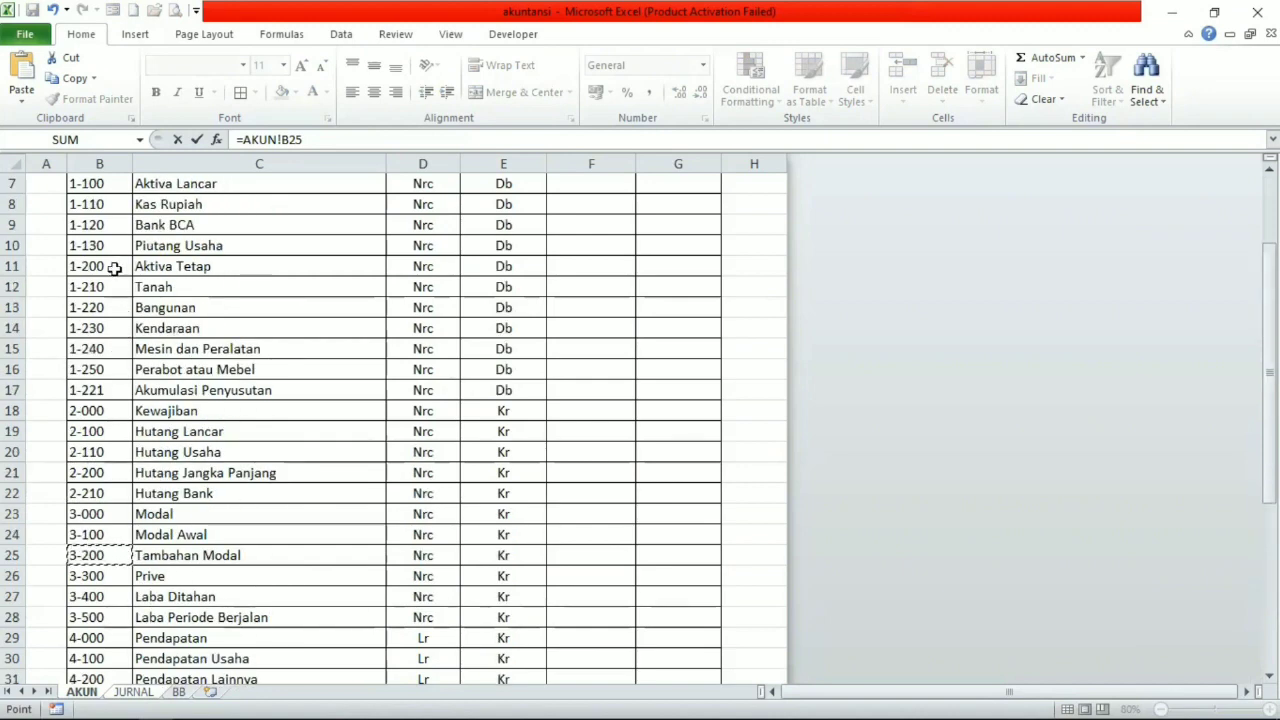
scroll(114, 268, "up", 1)
left_click(91, 286)
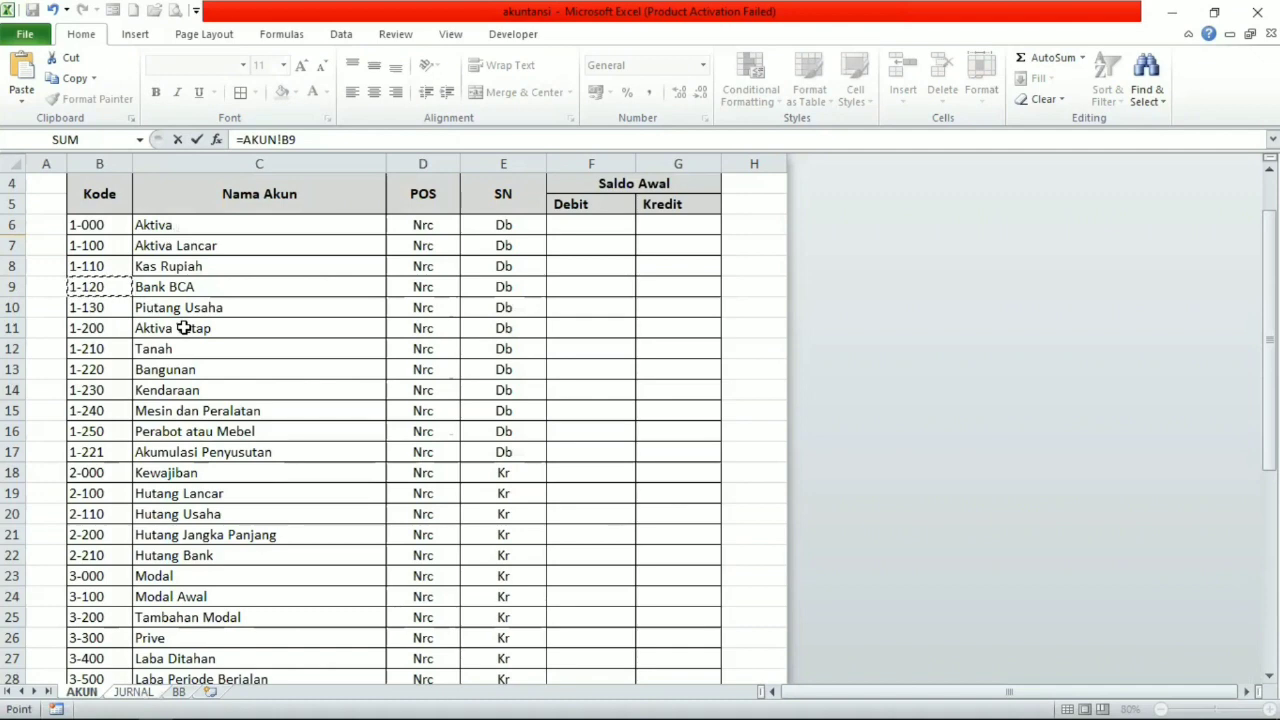
key("Return")
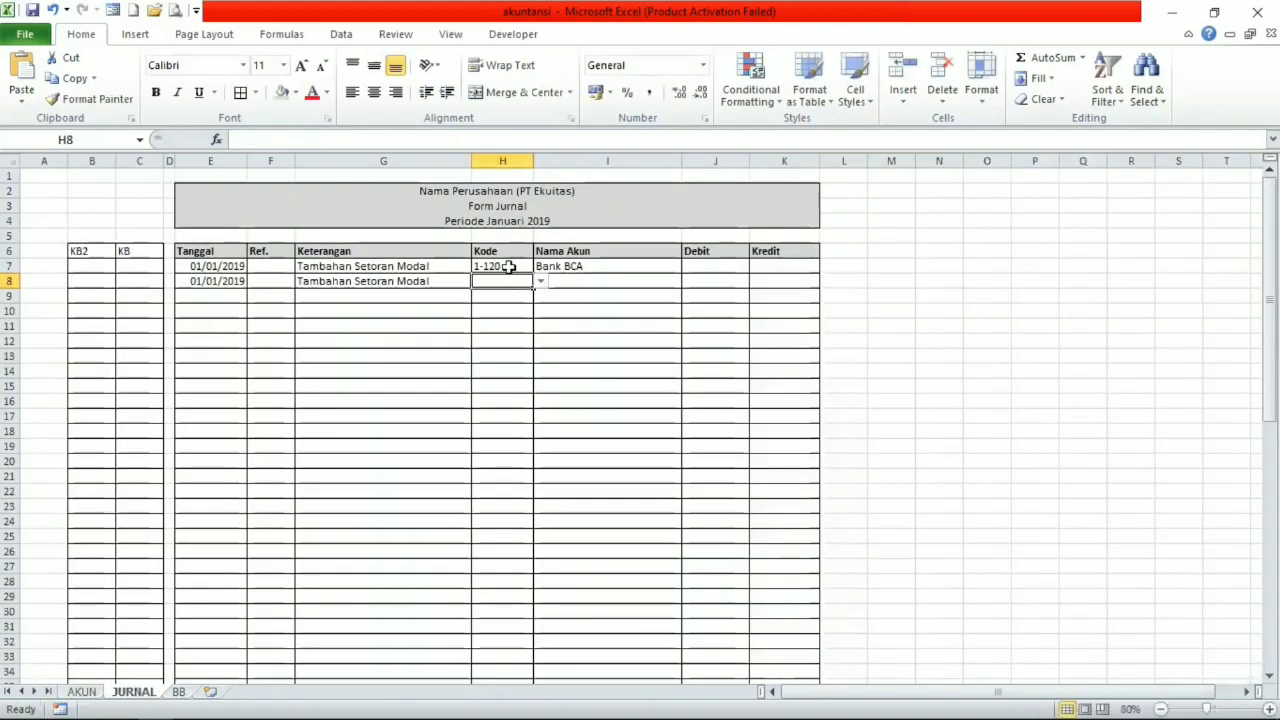
left_click(508, 267)
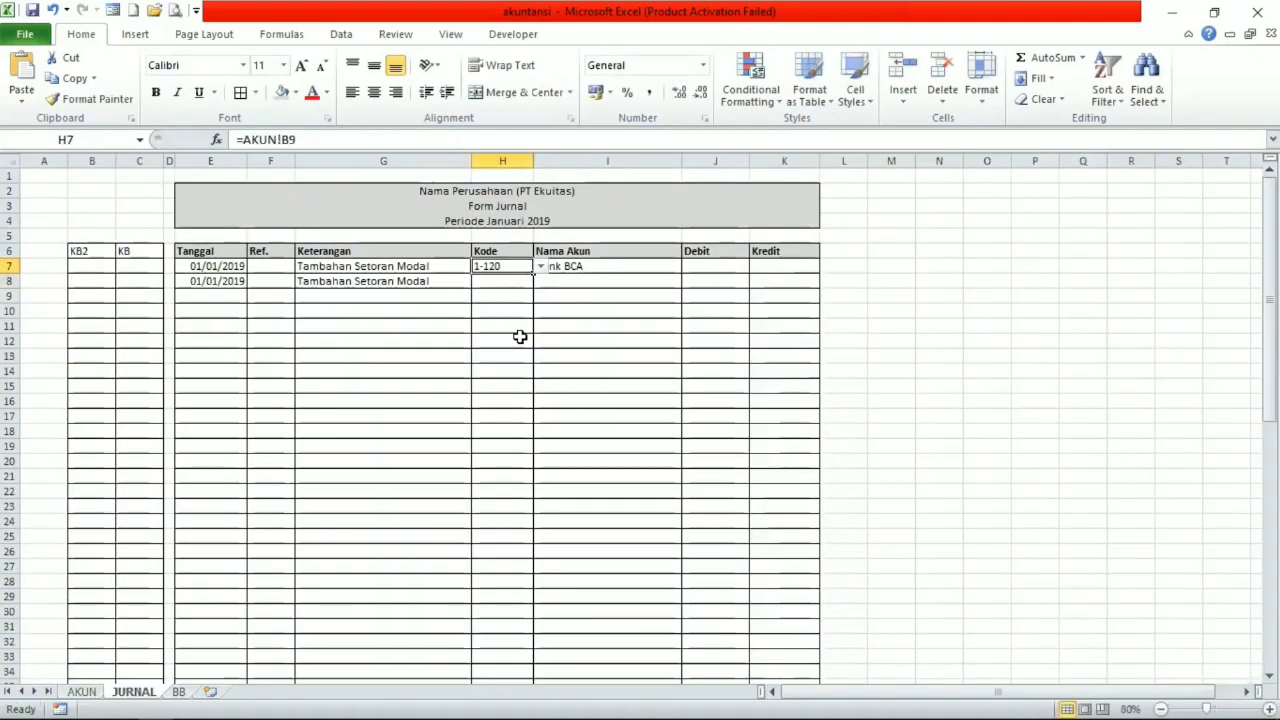
Link Kode cell H8 to the Tambahan Modal account code with the formula =AKUN!B25.
left_click(512, 282)
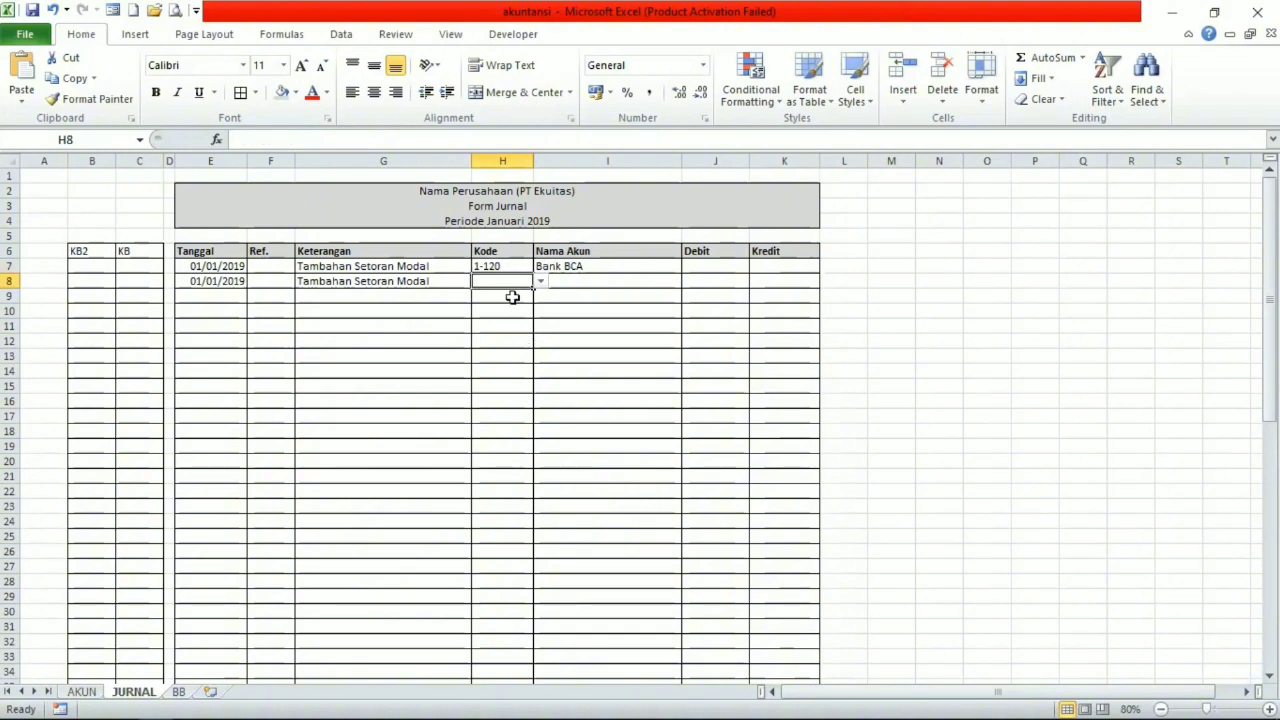
type("=")
left_click(82, 692)
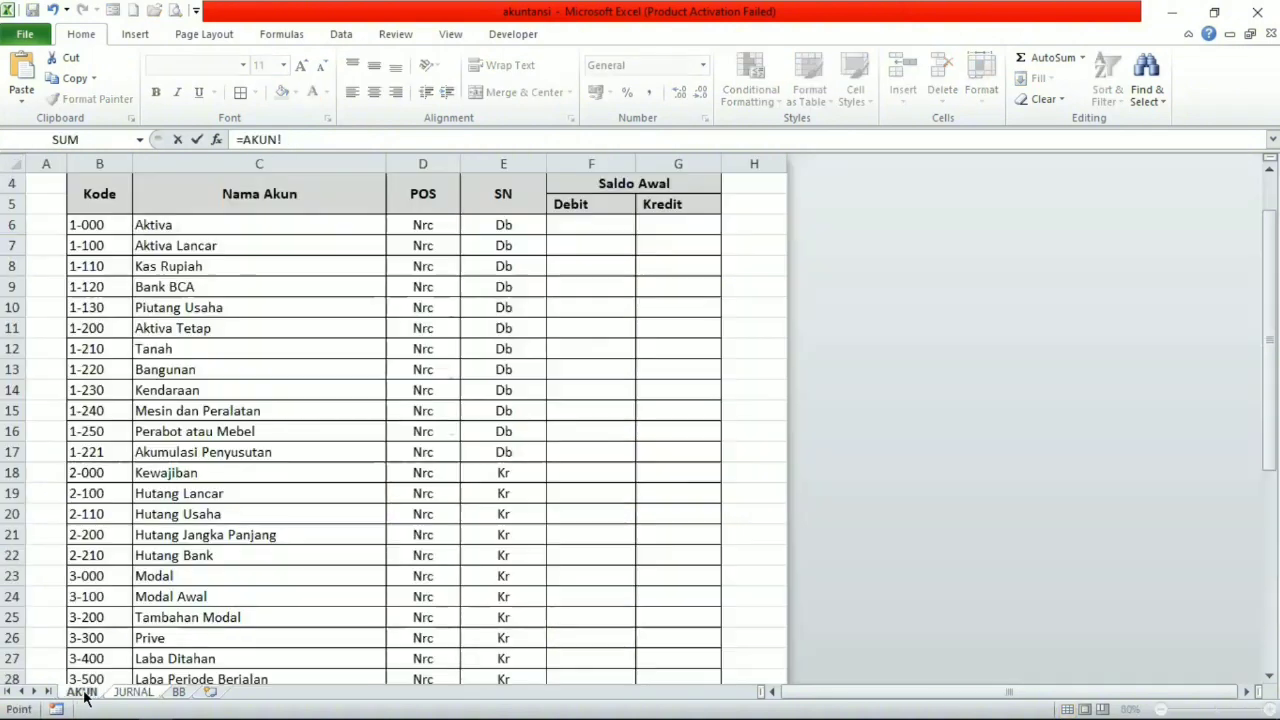
left_click(103, 619)
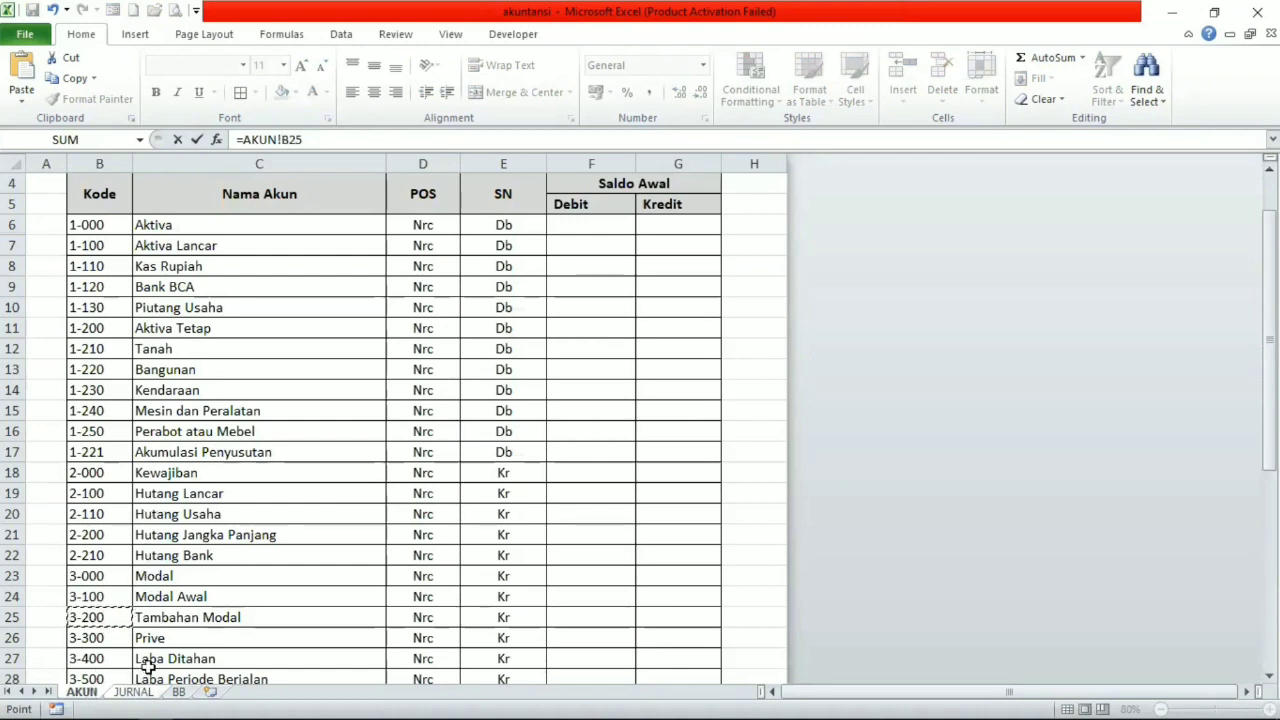
key("Return")
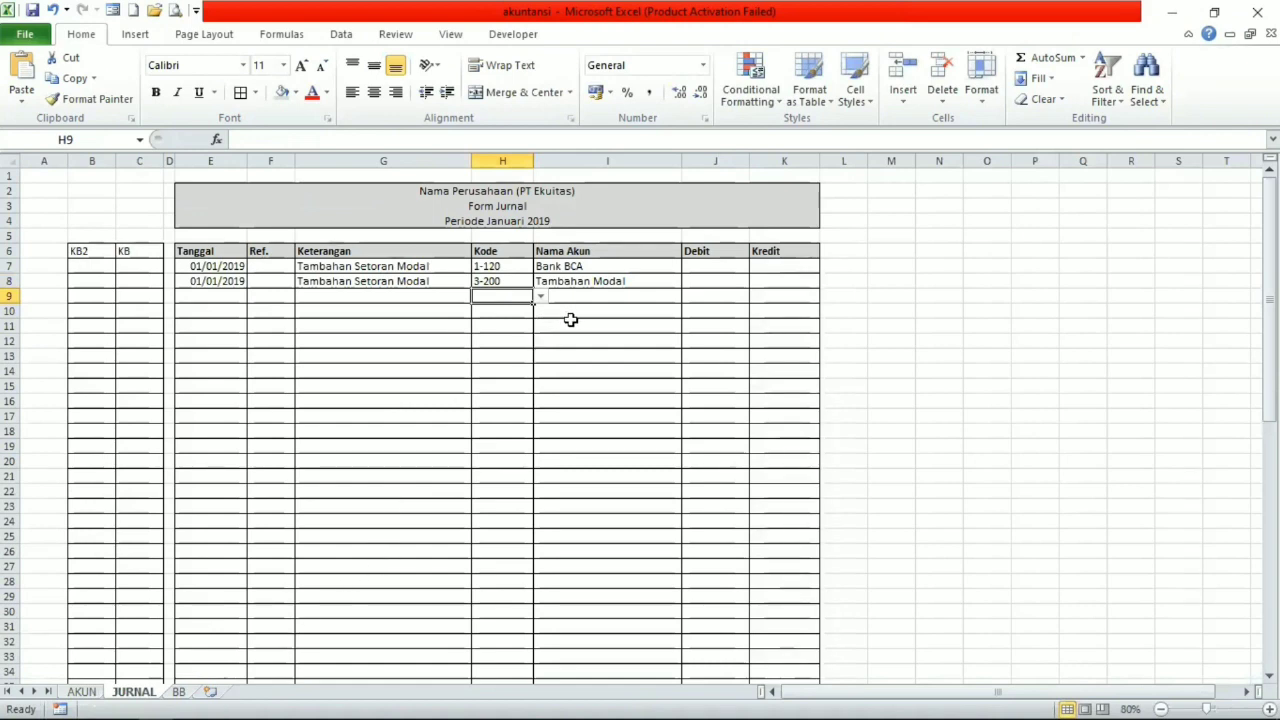
Enter 10000000 as the Debit of the Bank BCA row in J7 and as the Kredit of the Tambahan Modal row in K8.
left_click(690, 269)
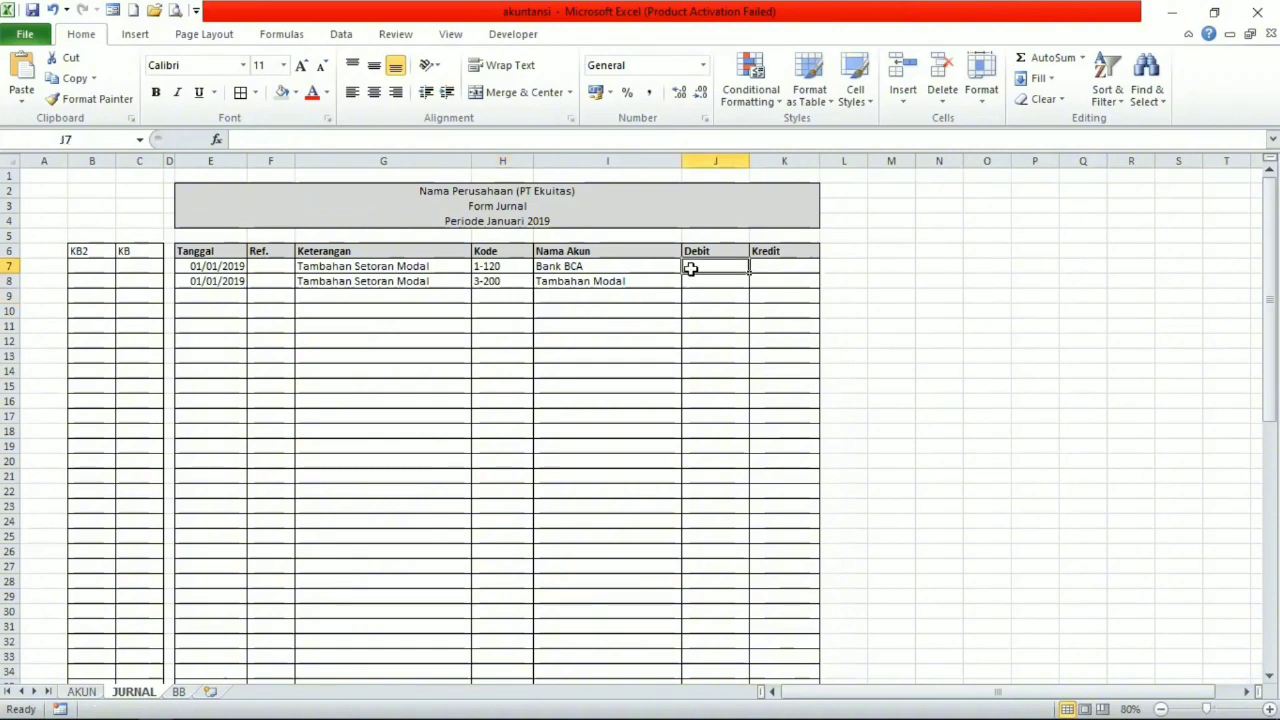
type("10")
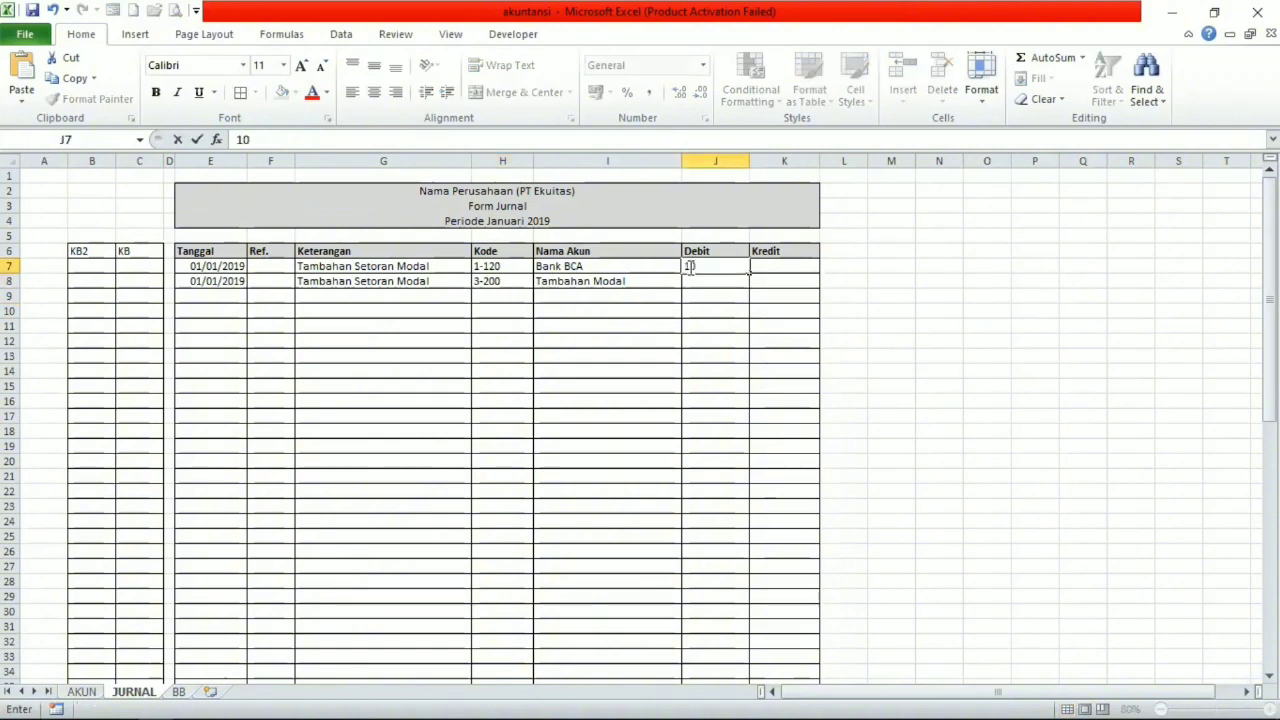
type("000000")
key("Return")
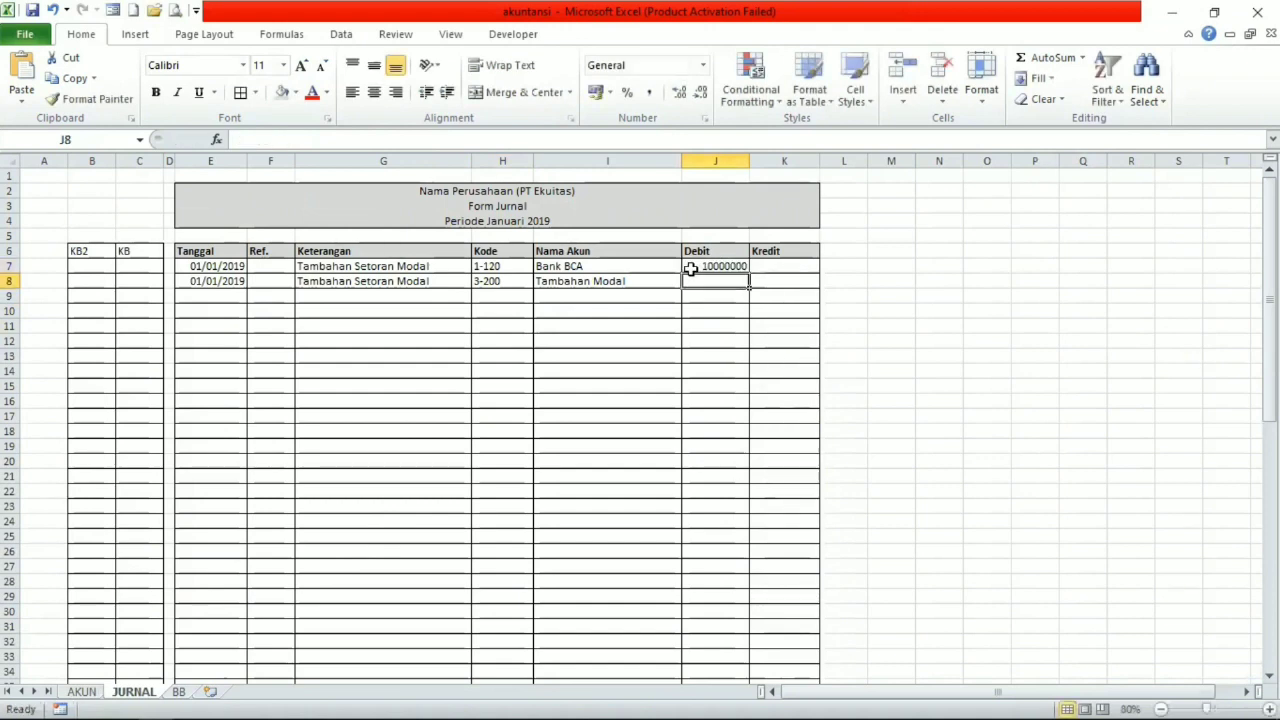
key("Right")
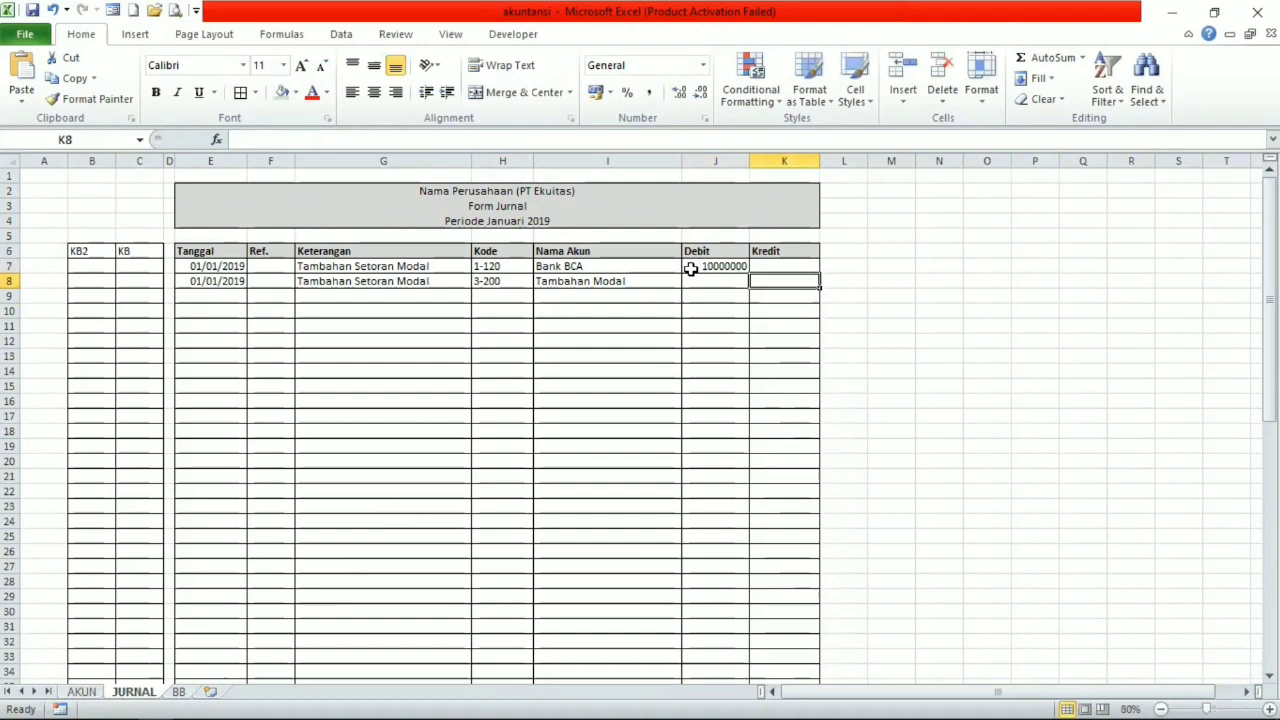
type("1")
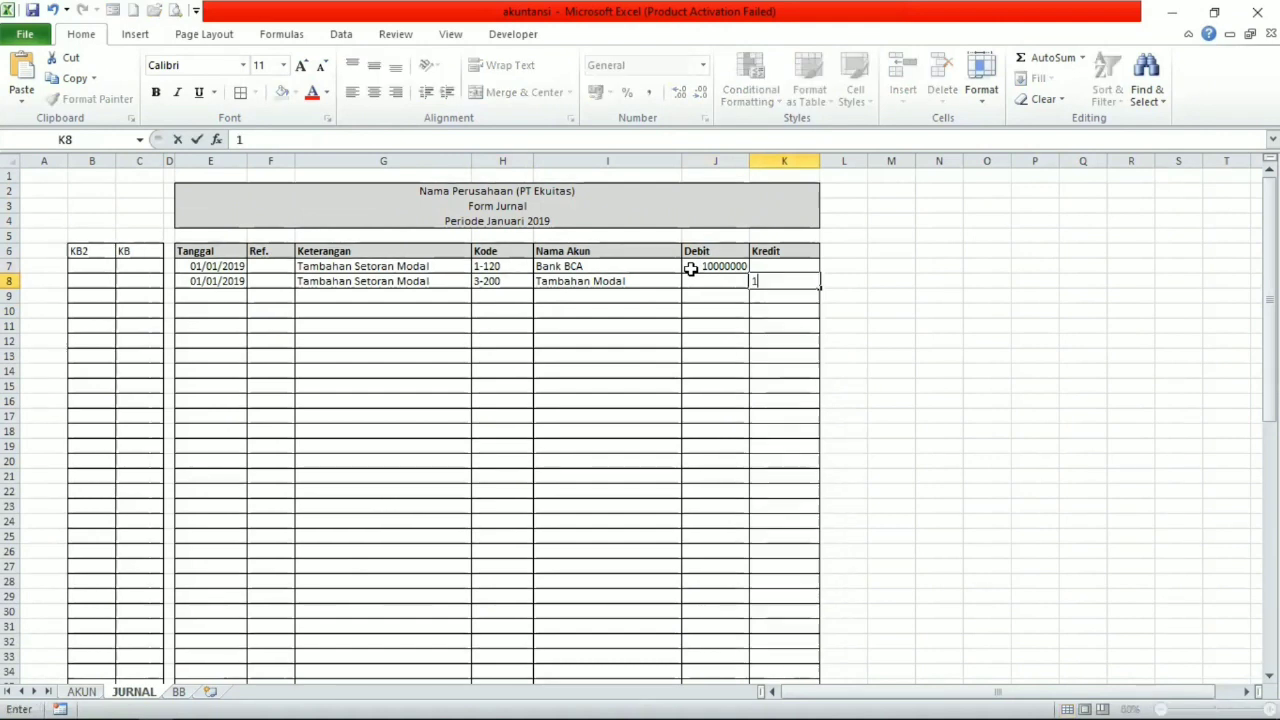
type("0000000")
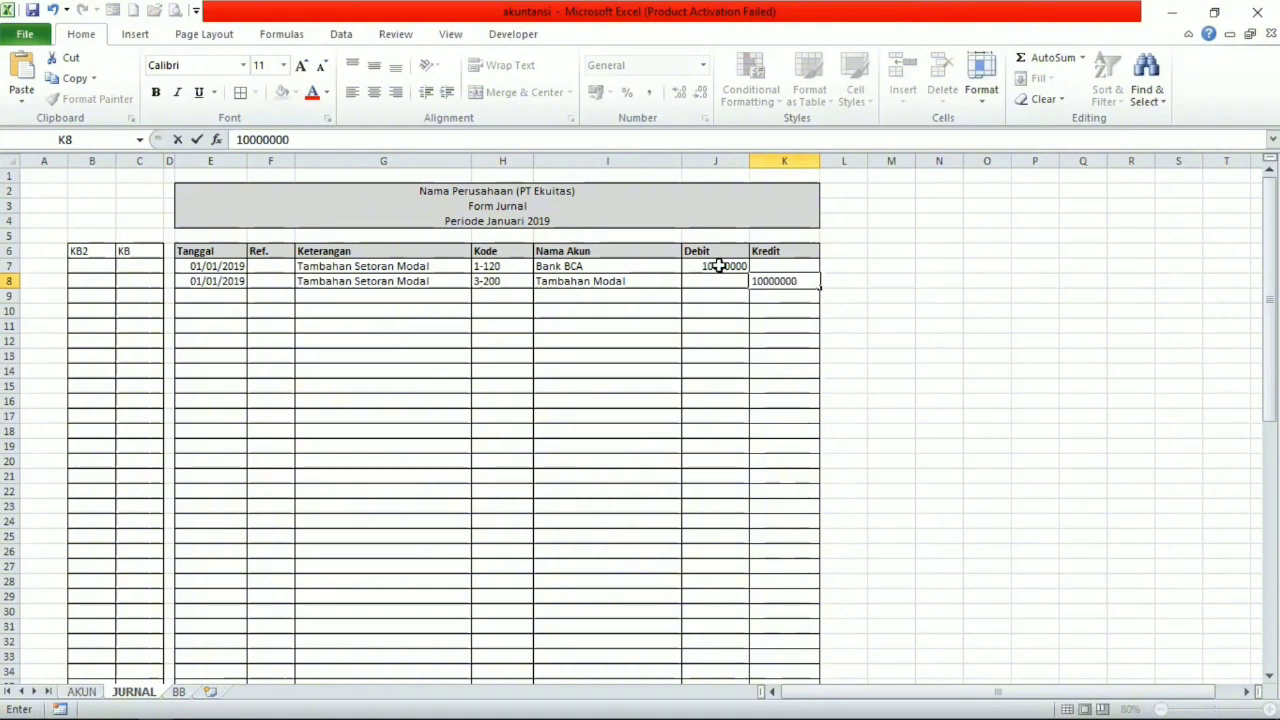
left_click(716, 266)
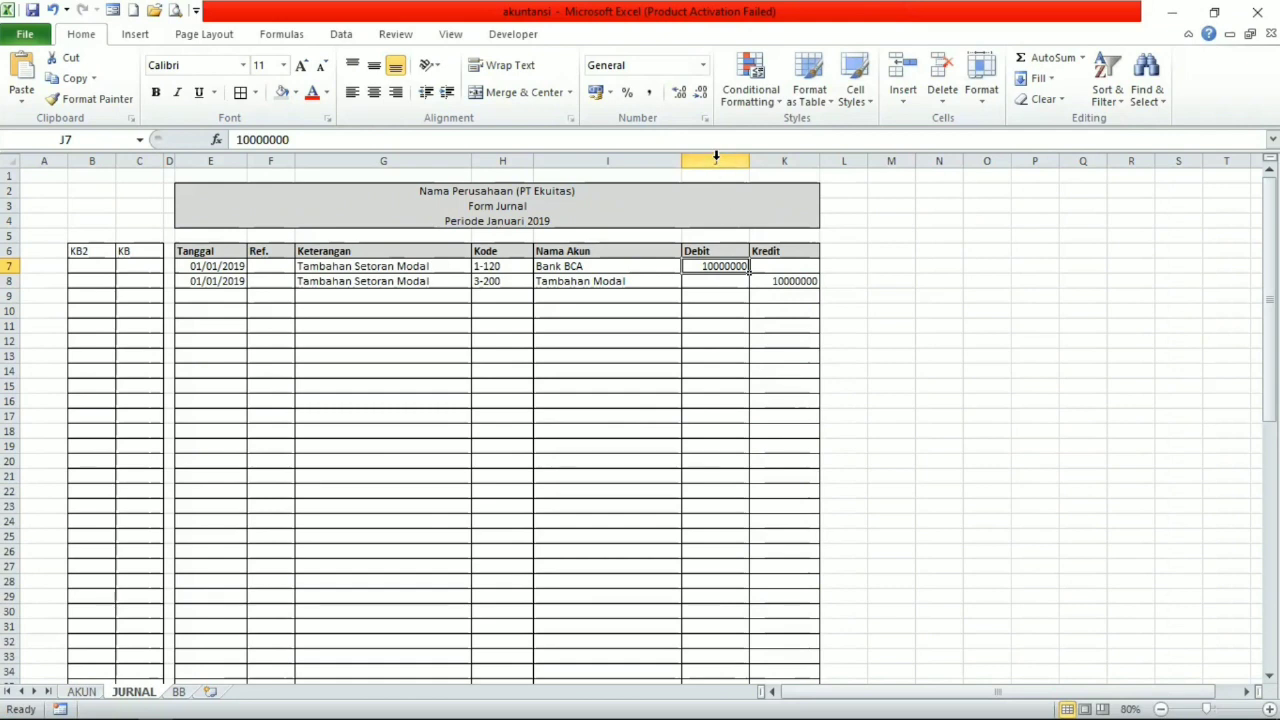
Apply the Accounting number format to the Debit and Kredit columns J and K.
left_click_drag(719, 161, 757, 223)
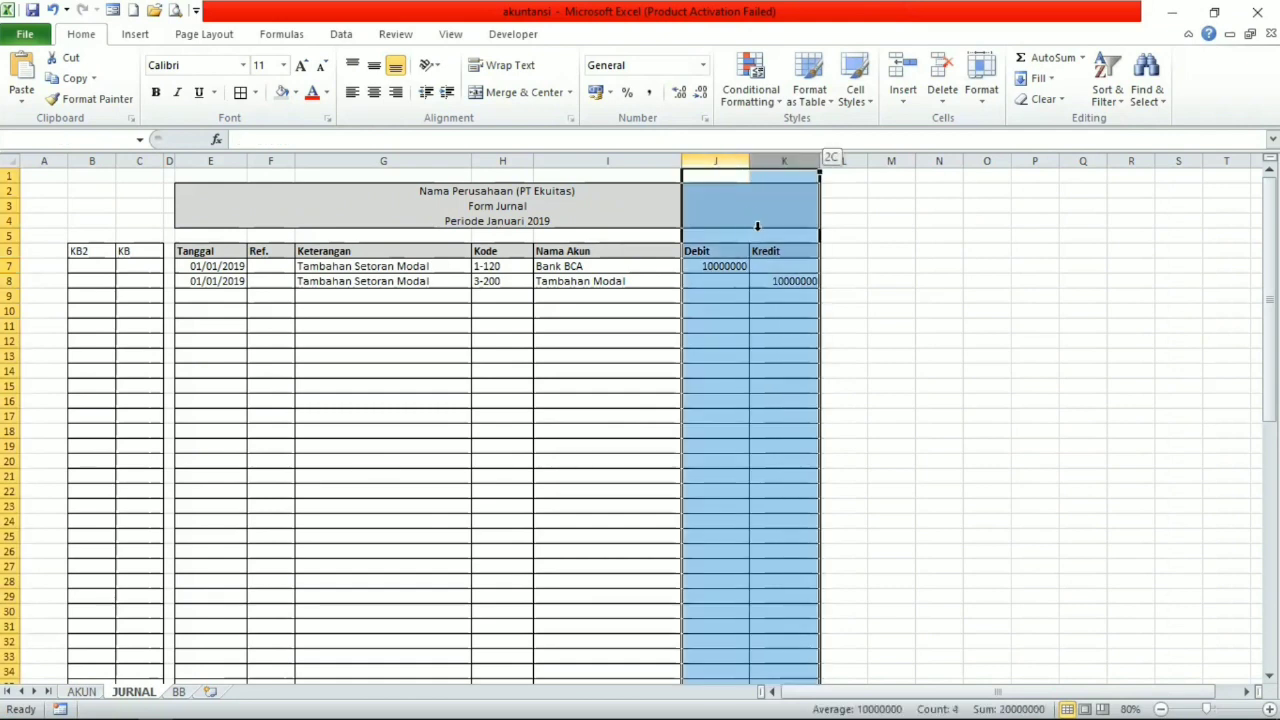
left_click(702, 65)
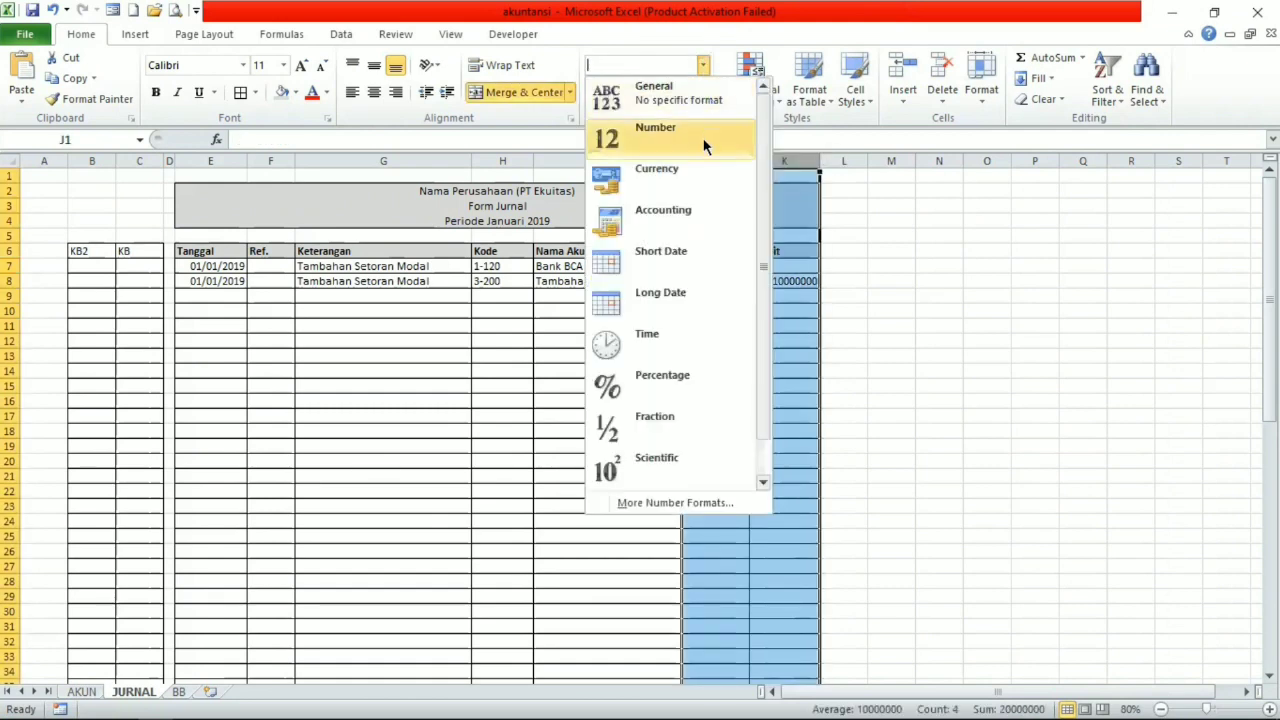
left_click(693, 216)
left_click(722, 262)
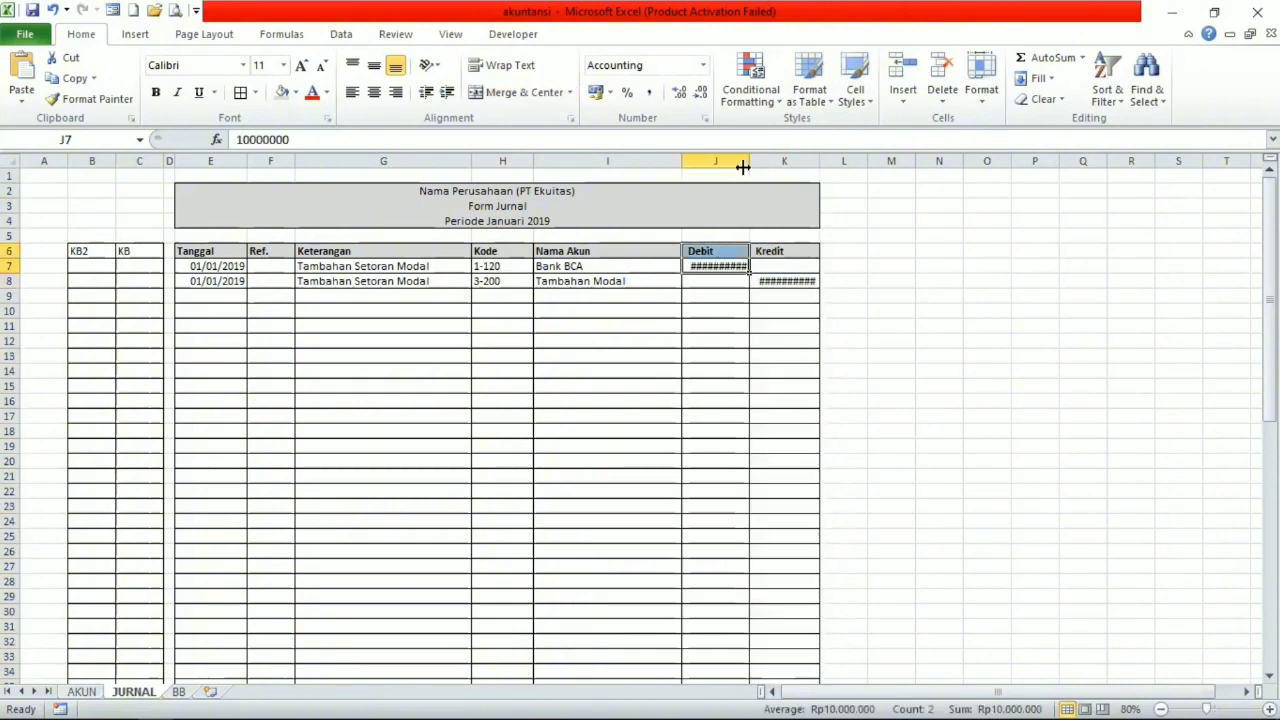
Widen the Debit and Kredit columns J and K so the full amounts fit.
left_click_drag(749, 161, 840, 161)
left_click(821, 161)
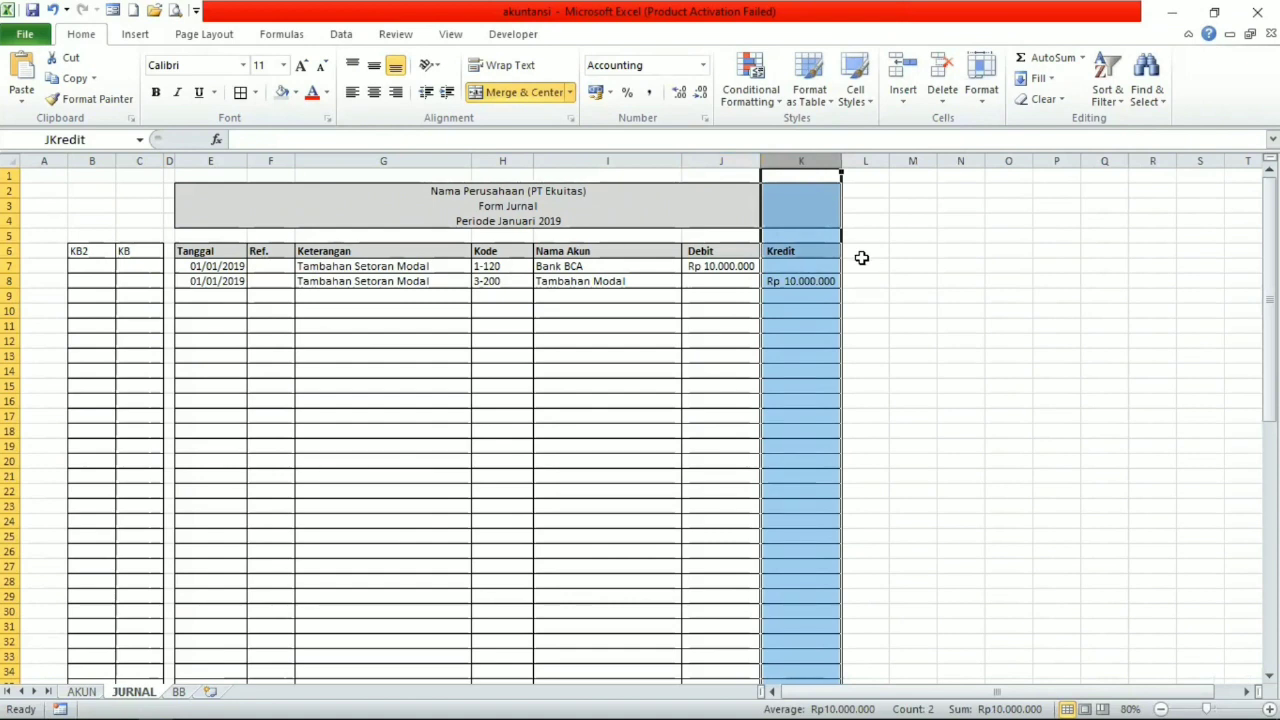
left_click(505, 325)
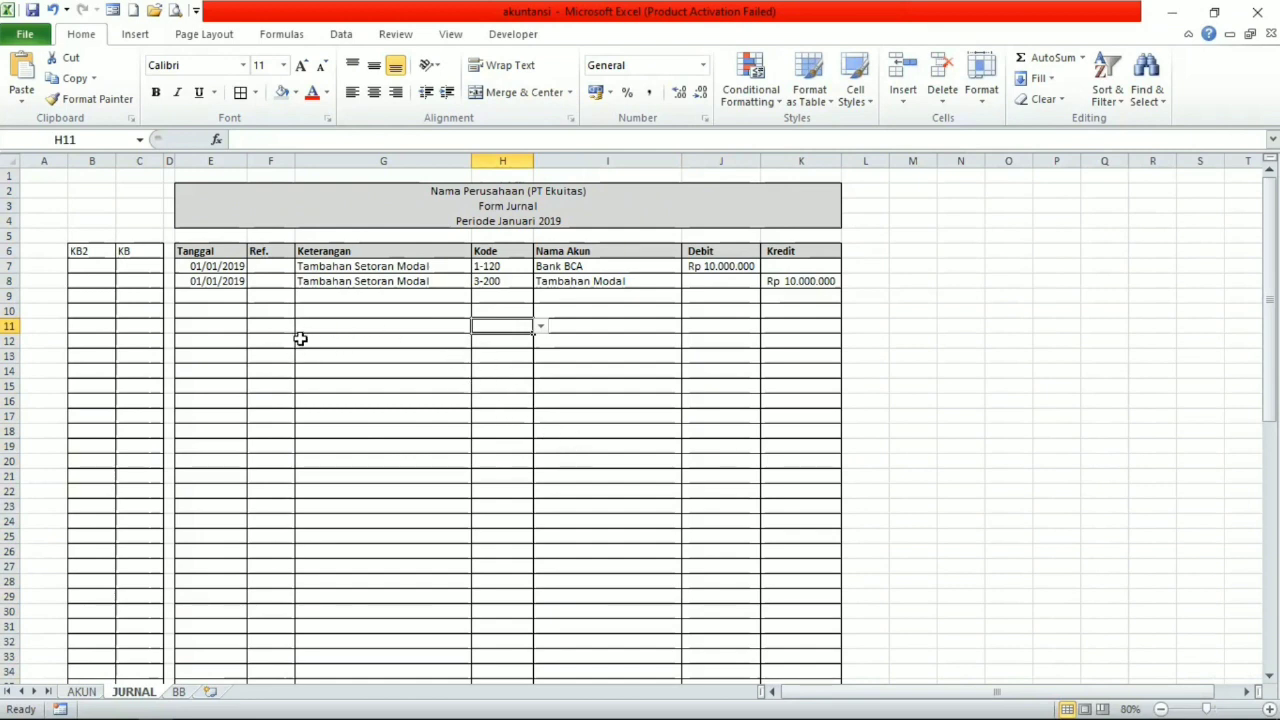
Enter the date 02/01/2019 in Tanggal cell E10, leaving row 9 blank as a separator.
left_click(231, 298)
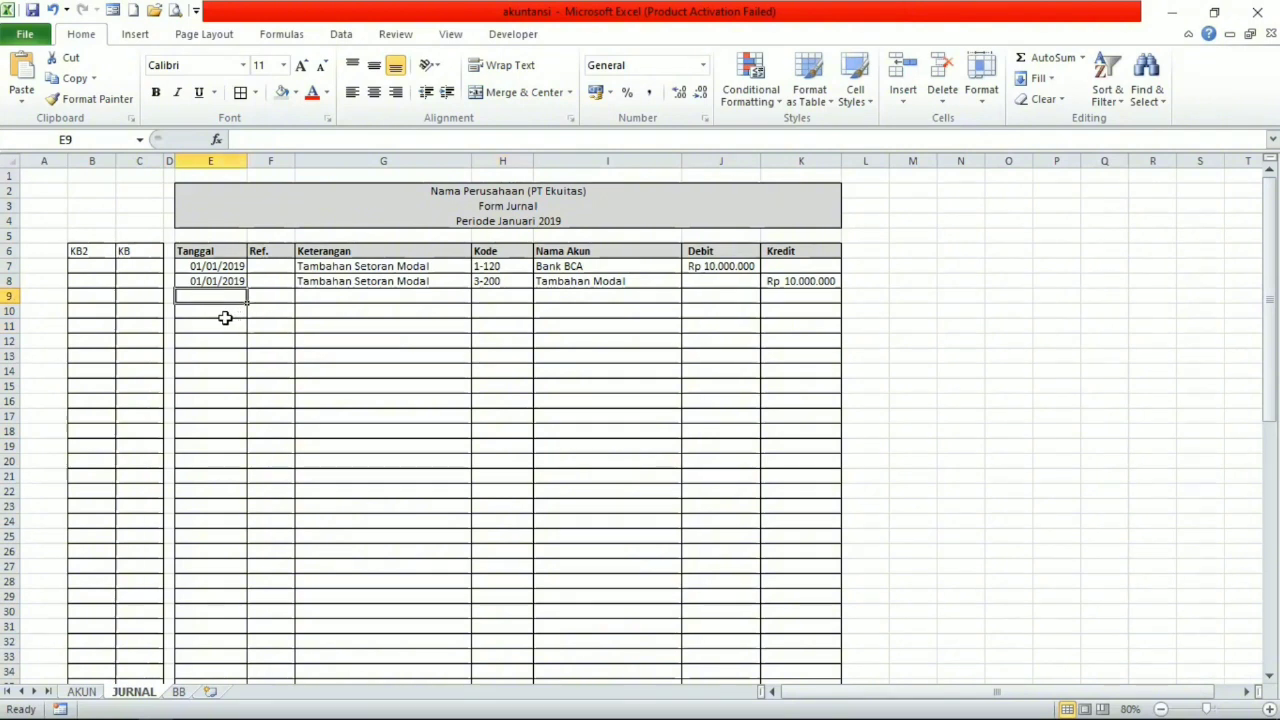
left_click(225, 316)
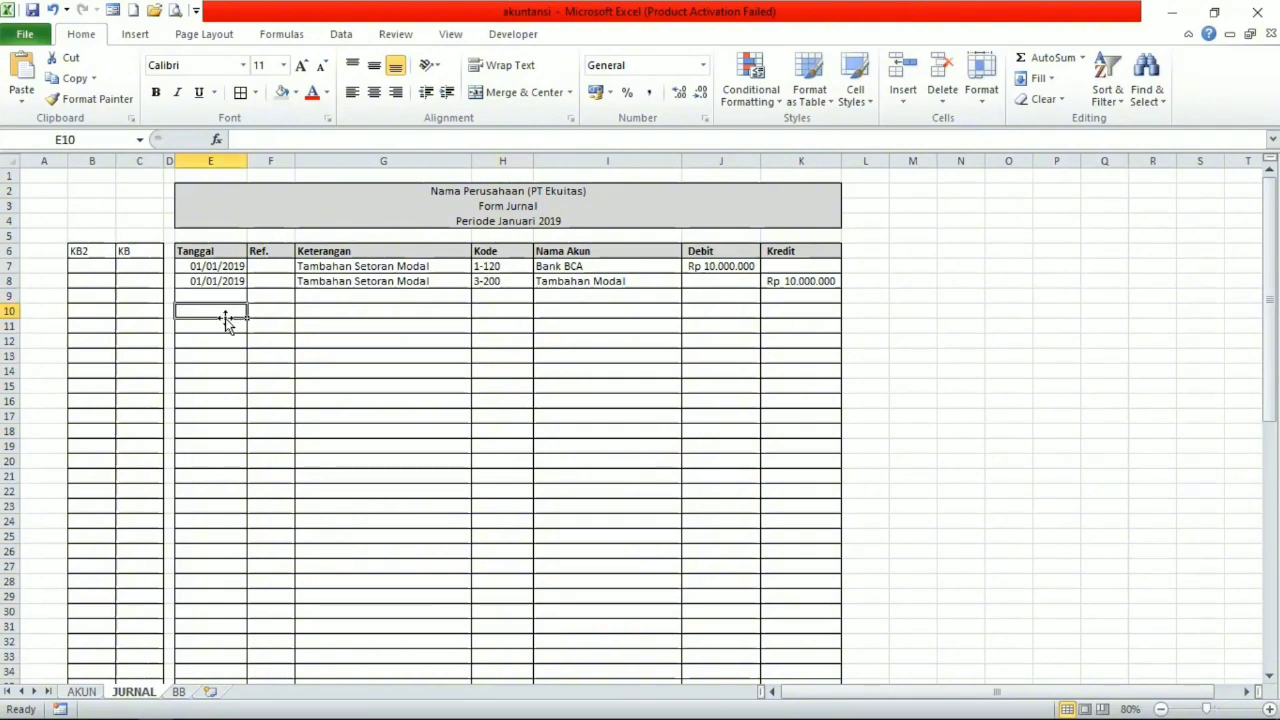
type("2/1/")
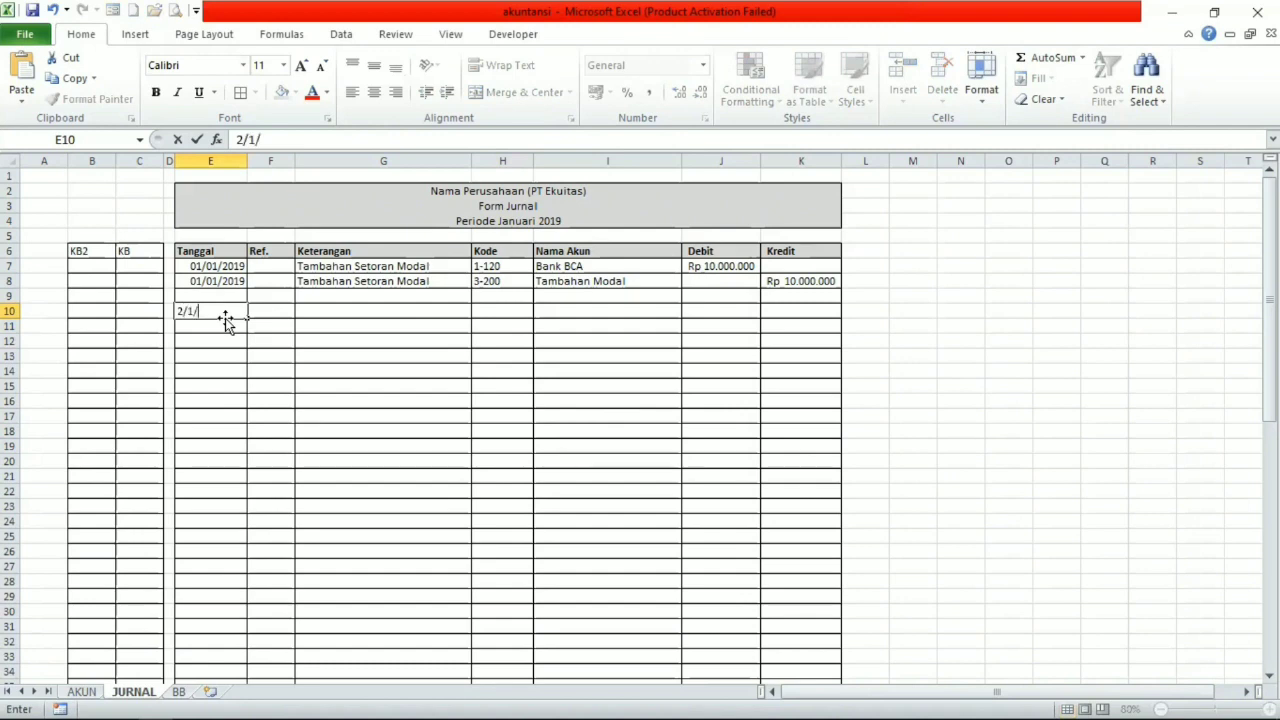
key("BackSpace")
key("BackSpace")
type("01/2019")
key("Left")
key("Left")
key("Left")
key("Right")
key("Right")
key("Right")
key("Right")
key("Right")
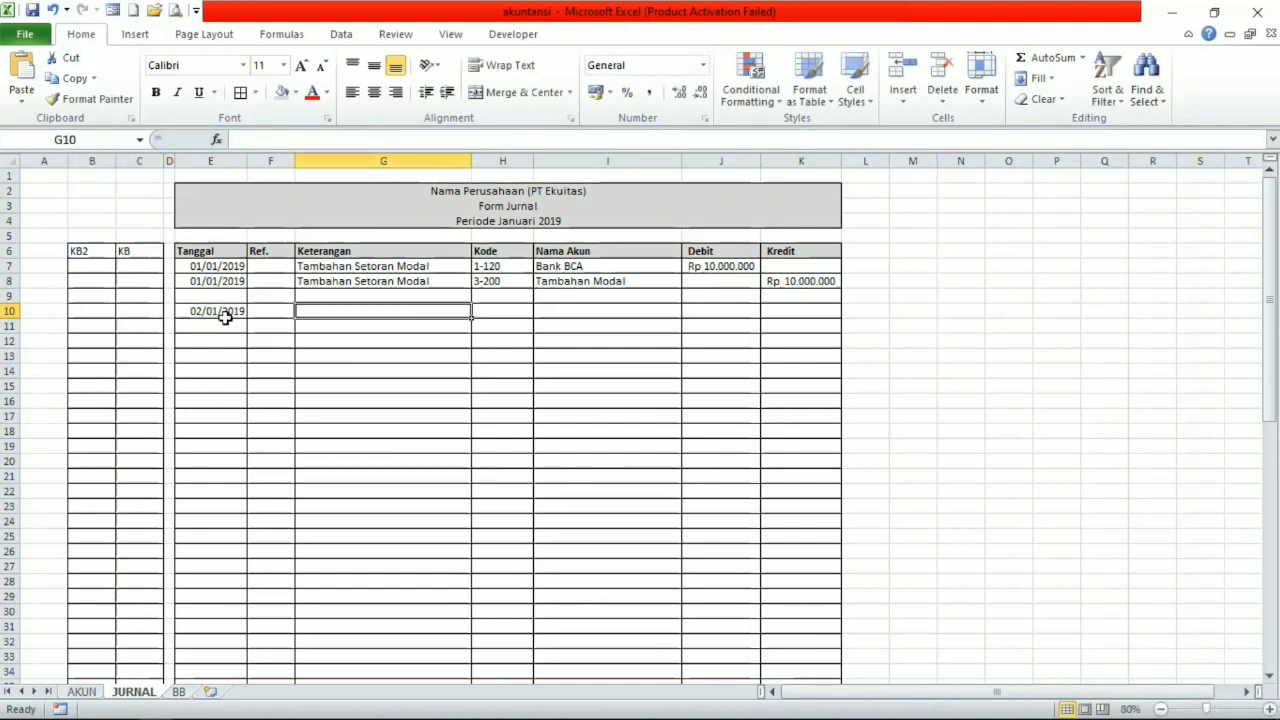
Enter the description Tambahan Kas Kecil in Keterangan cell G10.
type("Ta")
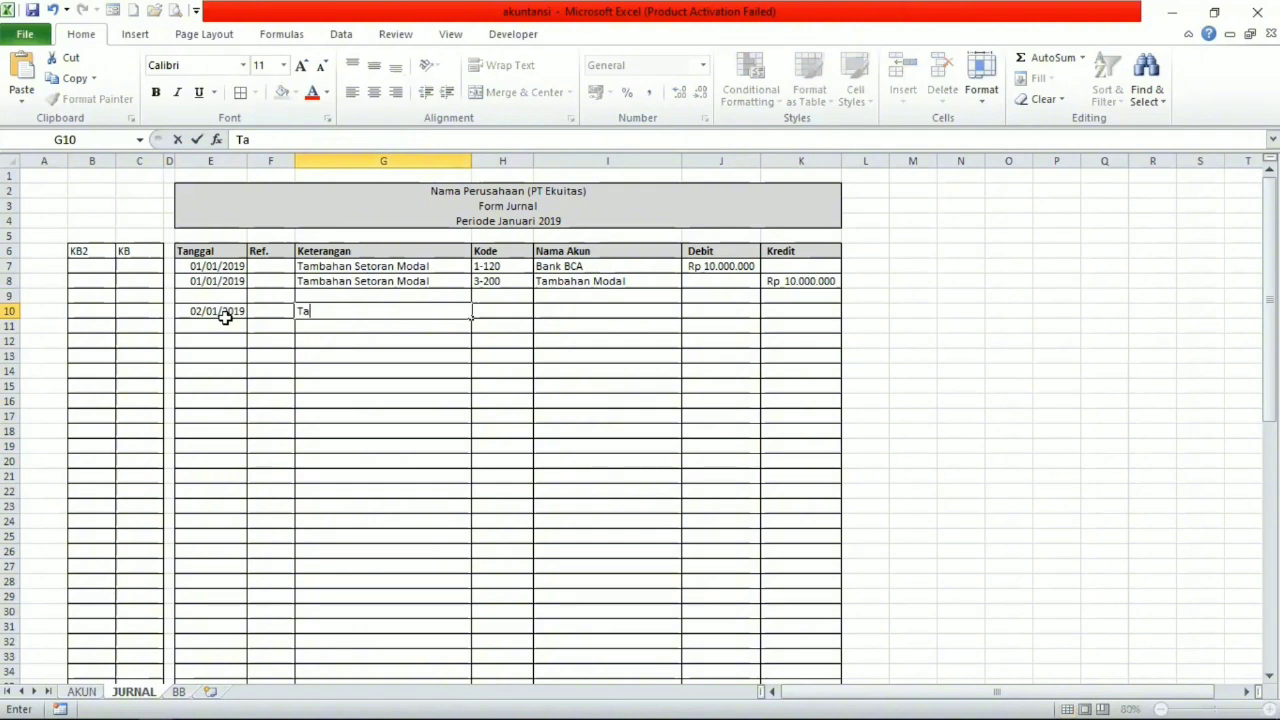
type("mbahan K")
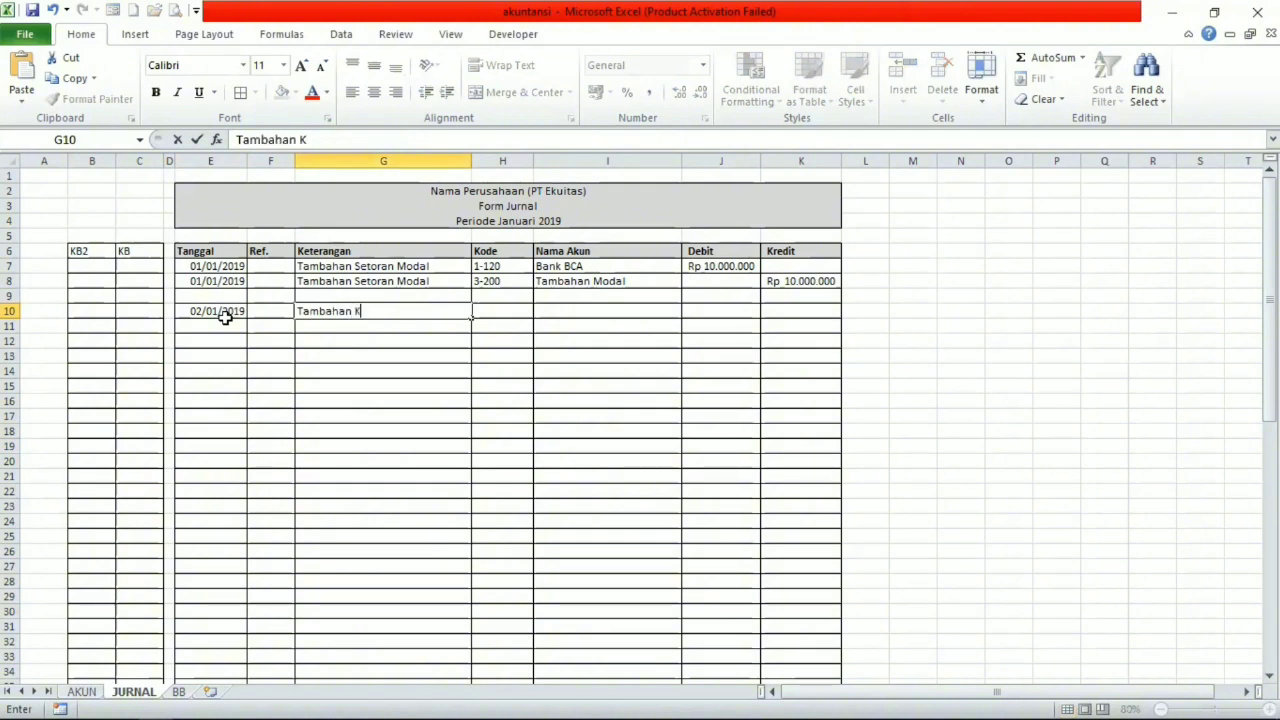
type("as Kev")
key("BackSpace")
type("c")
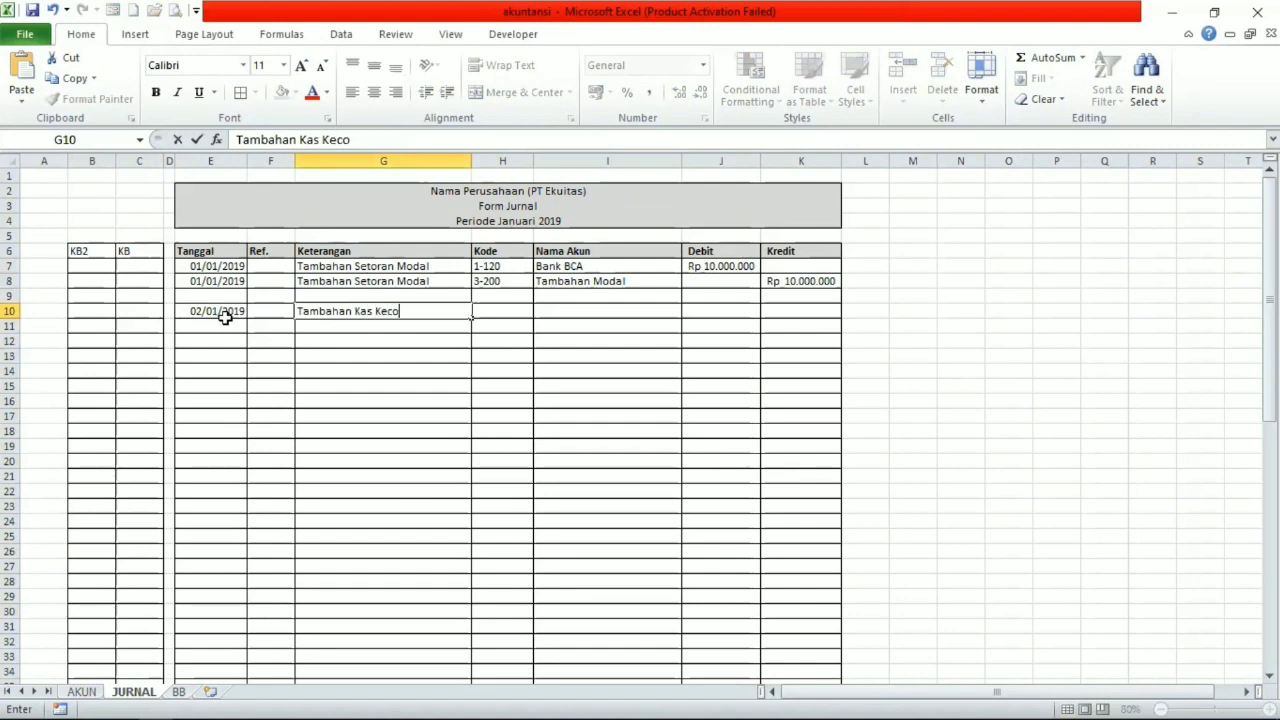
type("il")
key("Tab")
Enter account code 1-110 in Kode cell H10 and 1-120 in H11.
type("1-")
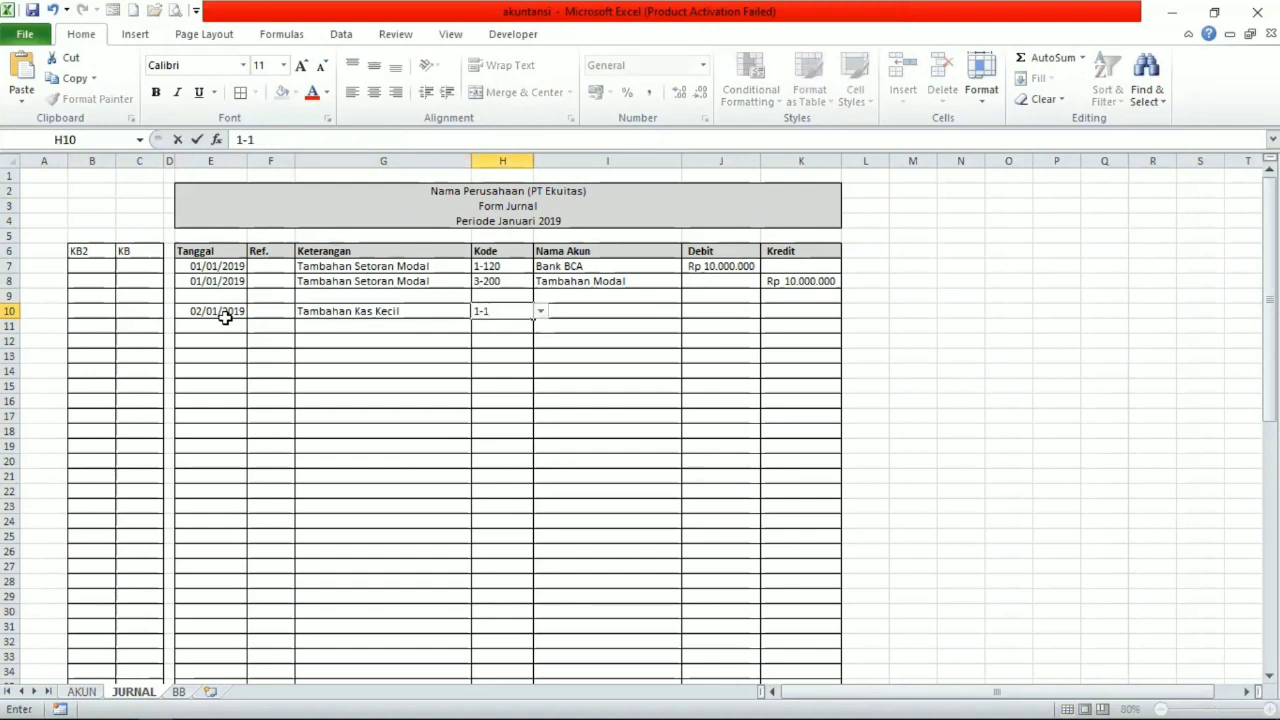
type("11-")
key("Return")
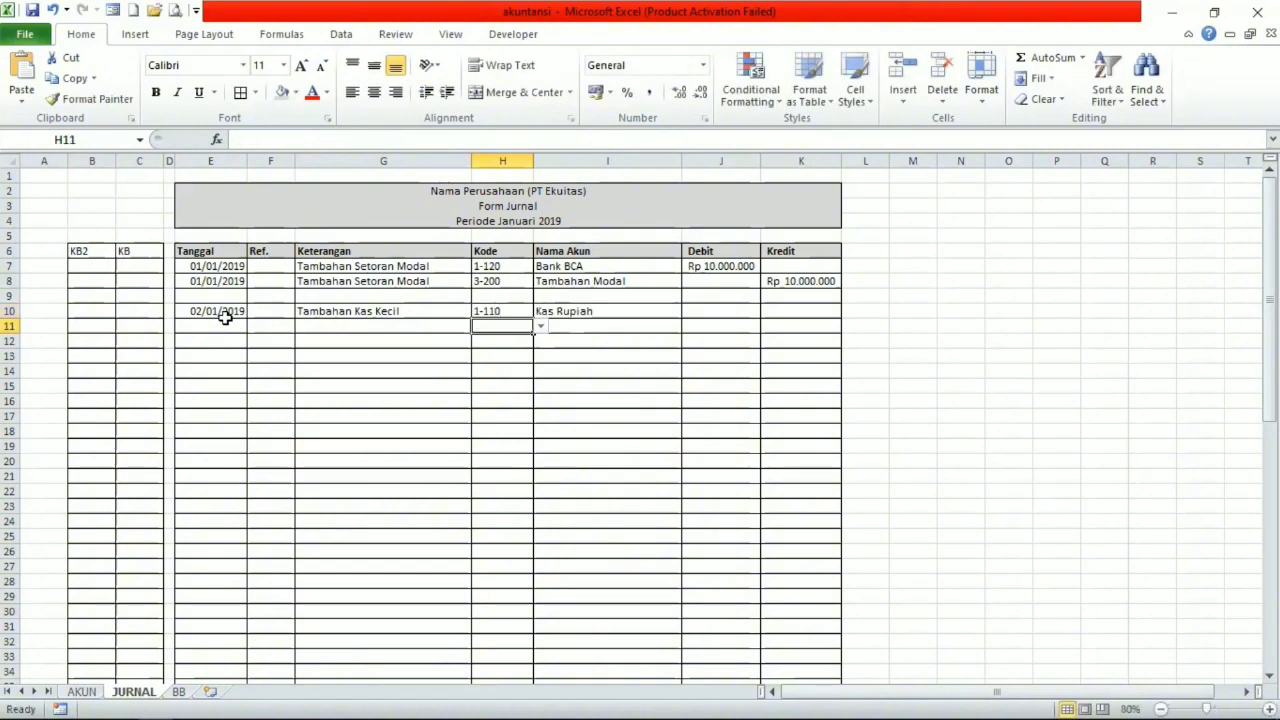
type("1-120")
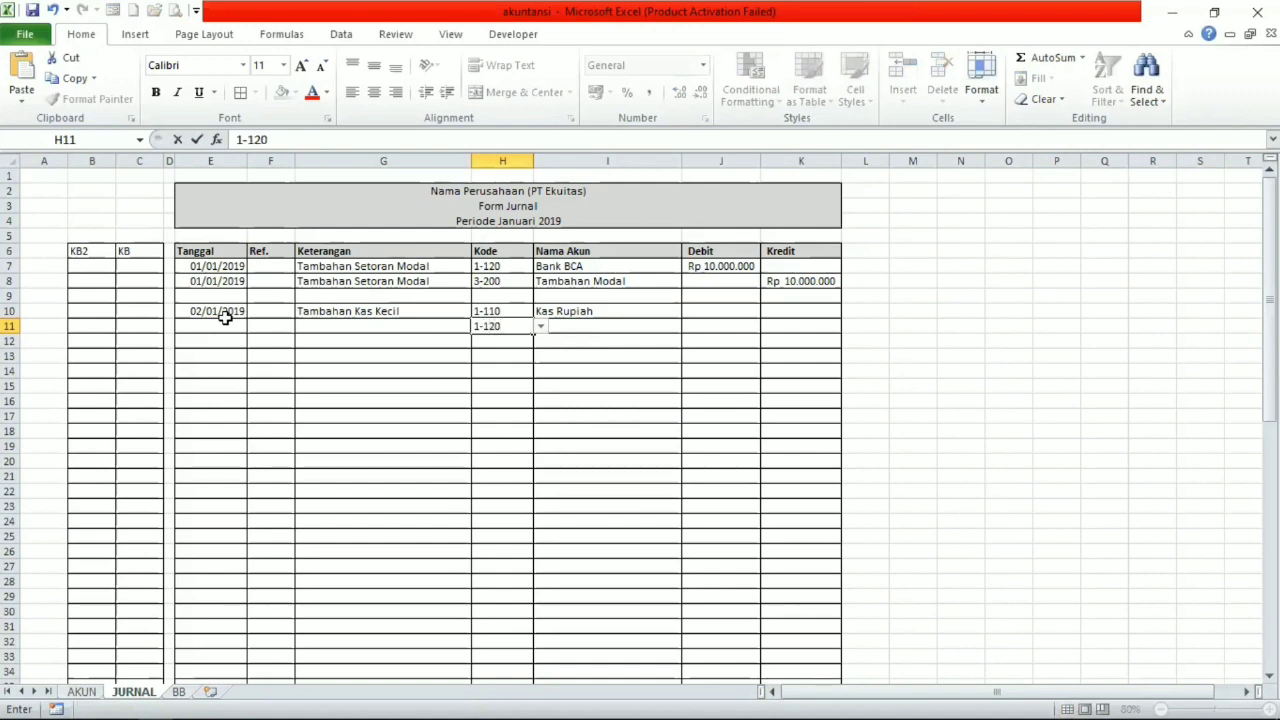
key("Return")
key("Left")
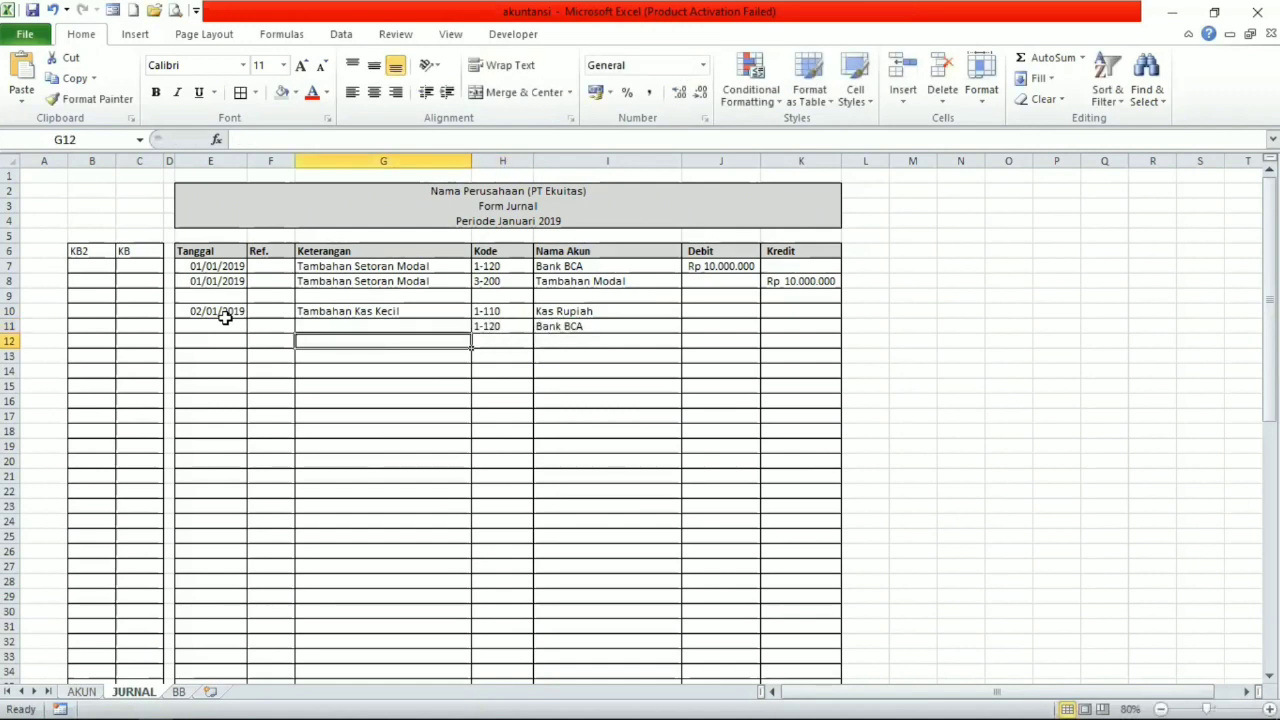
key("Left")
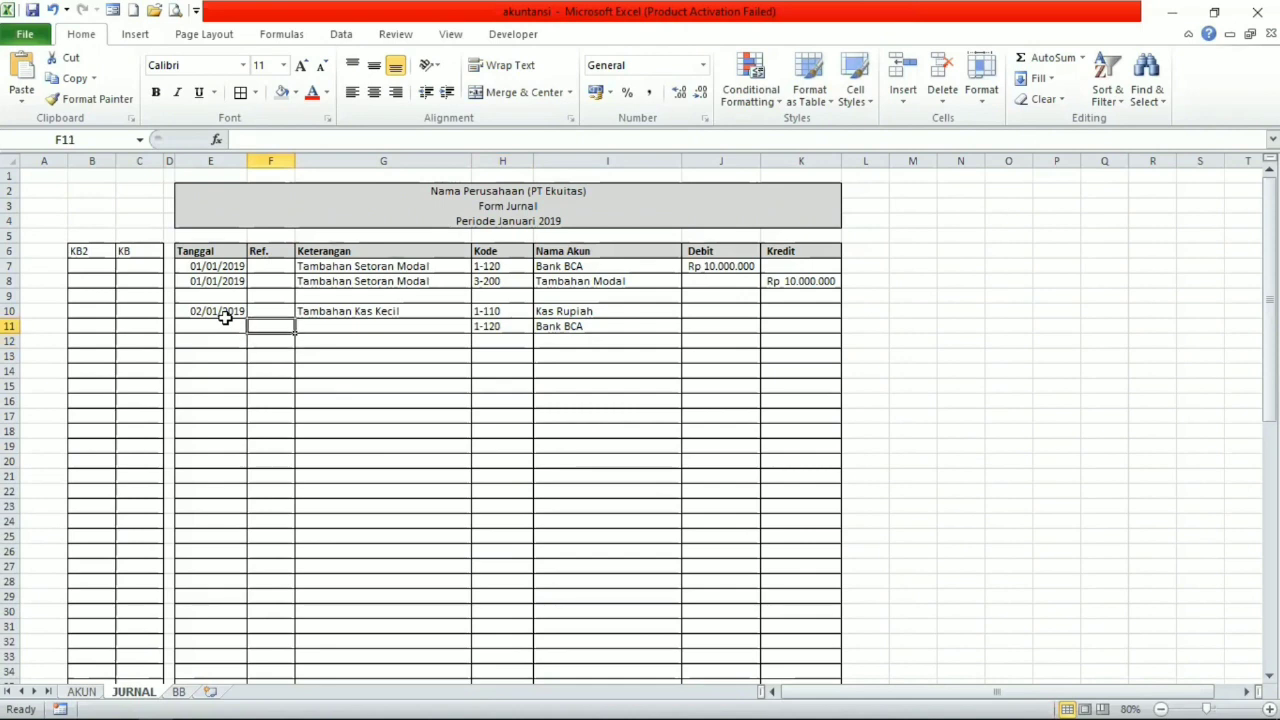
left_click(229, 325)
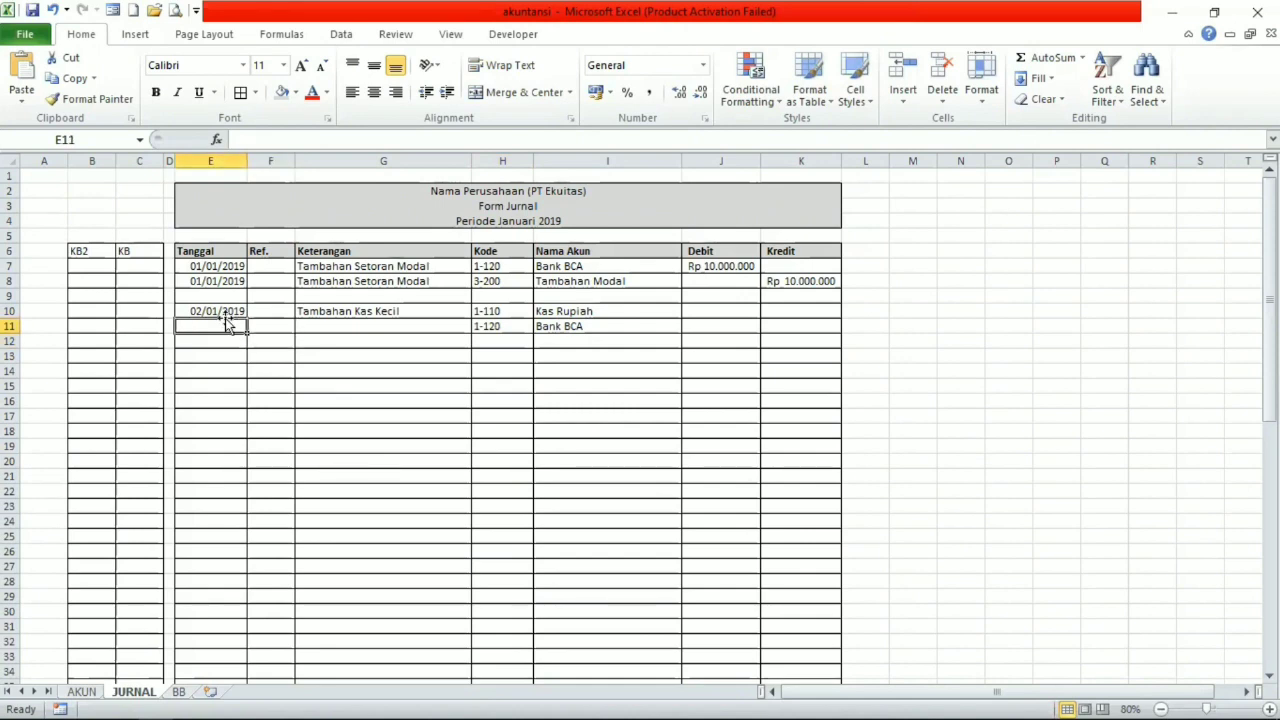
key("Right")
key("Right")
key("Right")
key("Left")
key("Left")
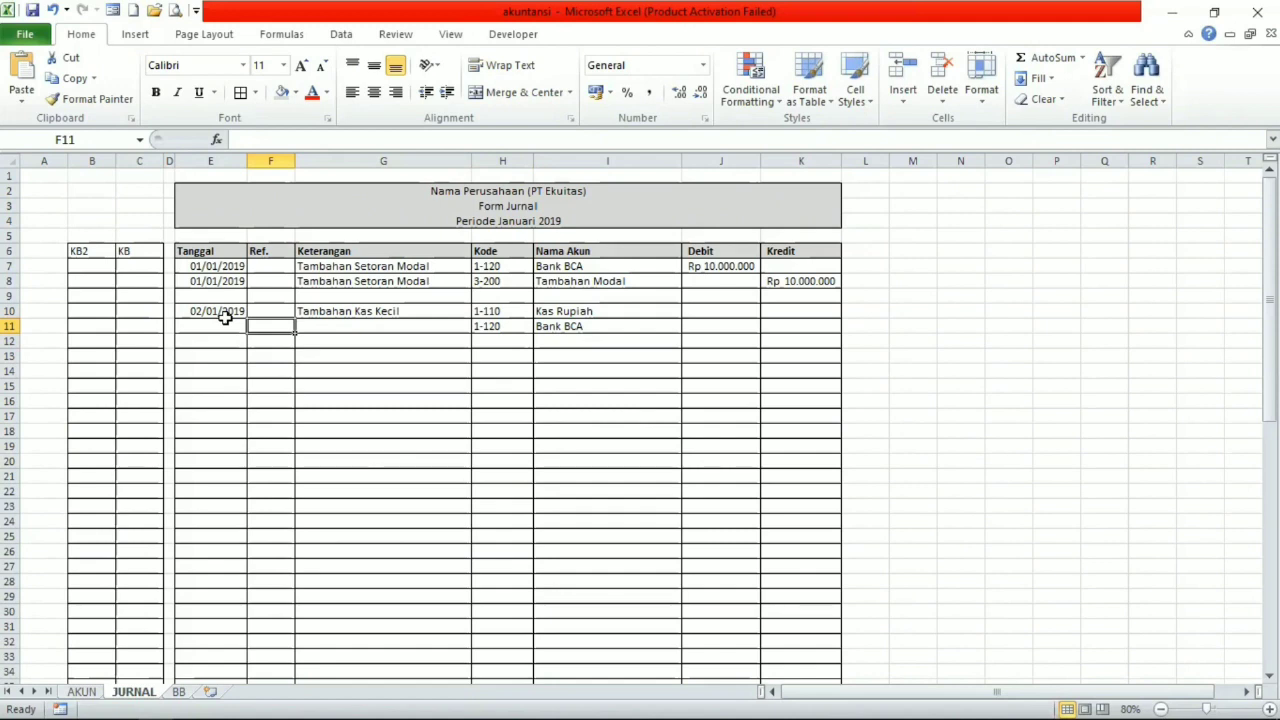
Repeat the date 02/01/2019 and the description Tambahan Kas Kecil in journal row 11.
left_click(228, 322)
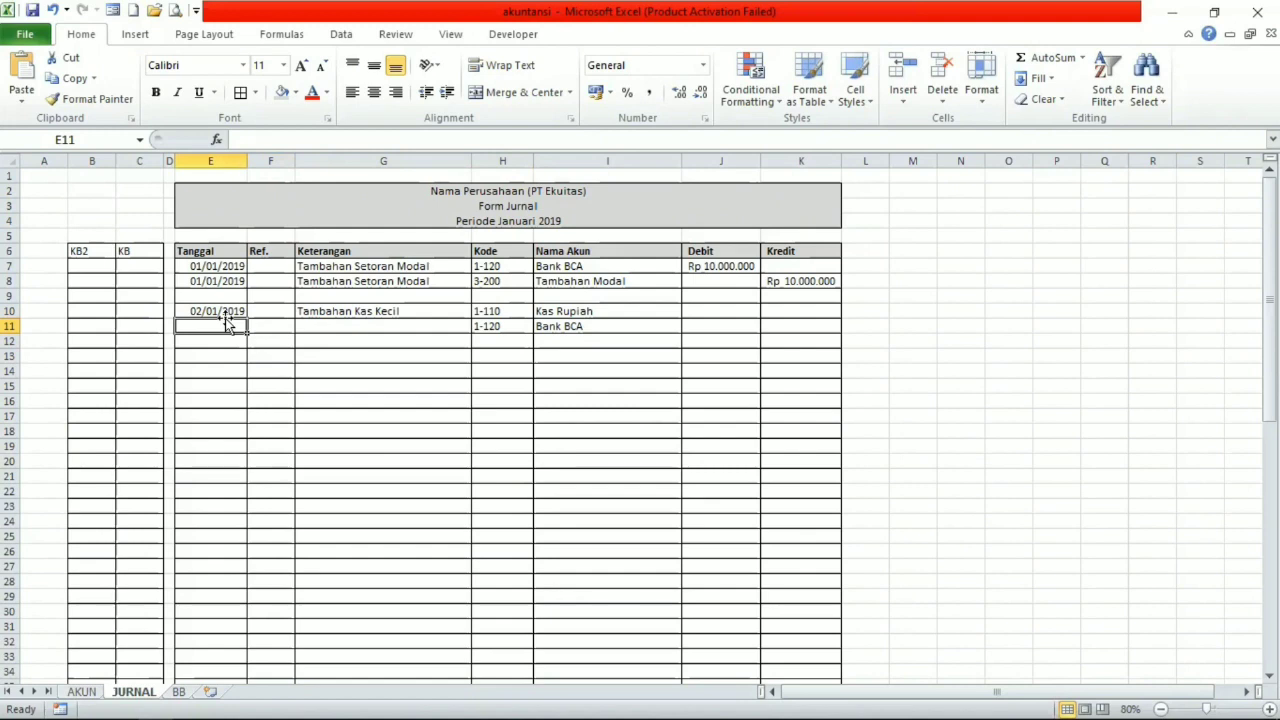
key("shift+Right")
key("shift+Right")
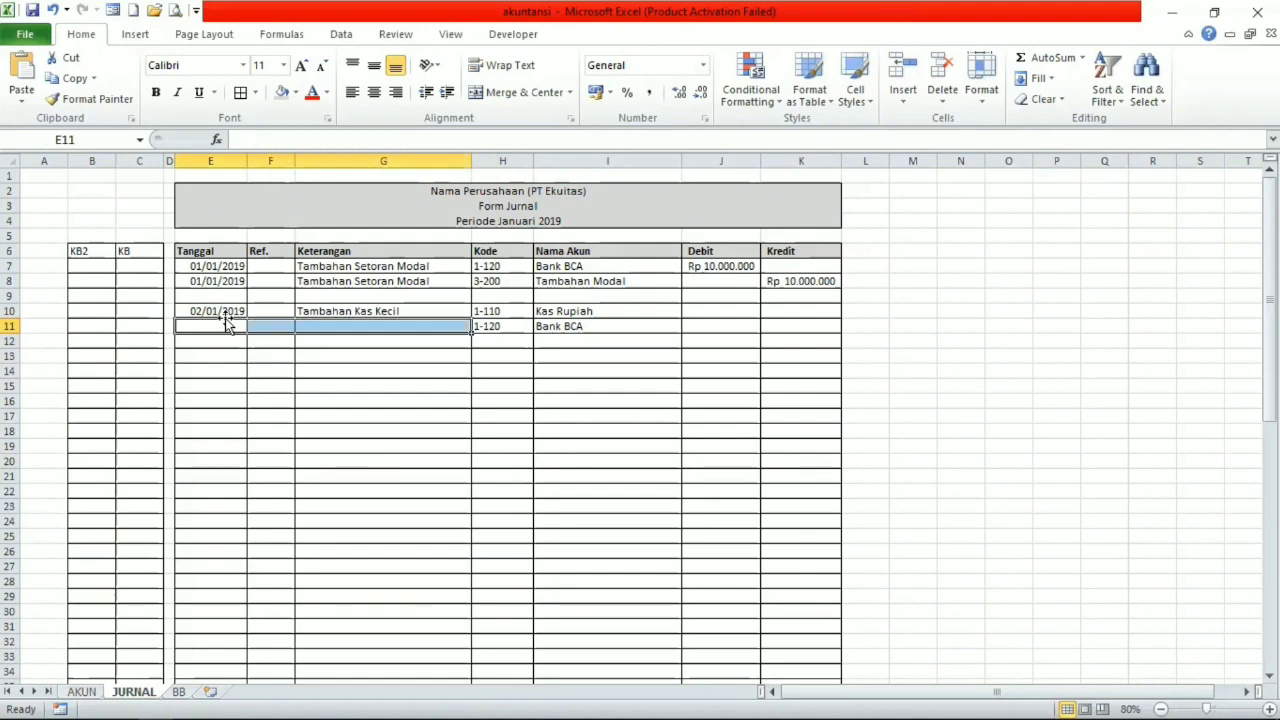
key("ctrl+c")
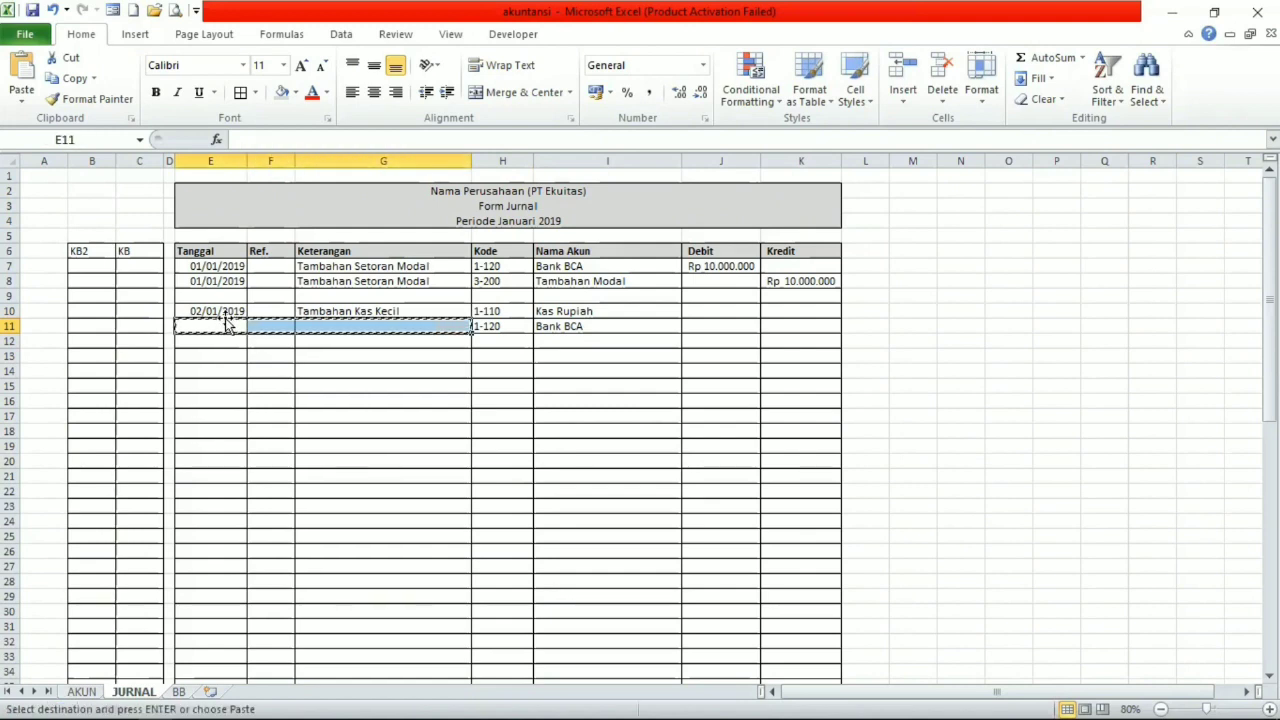
left_click(220, 341)
left_click(220, 327)
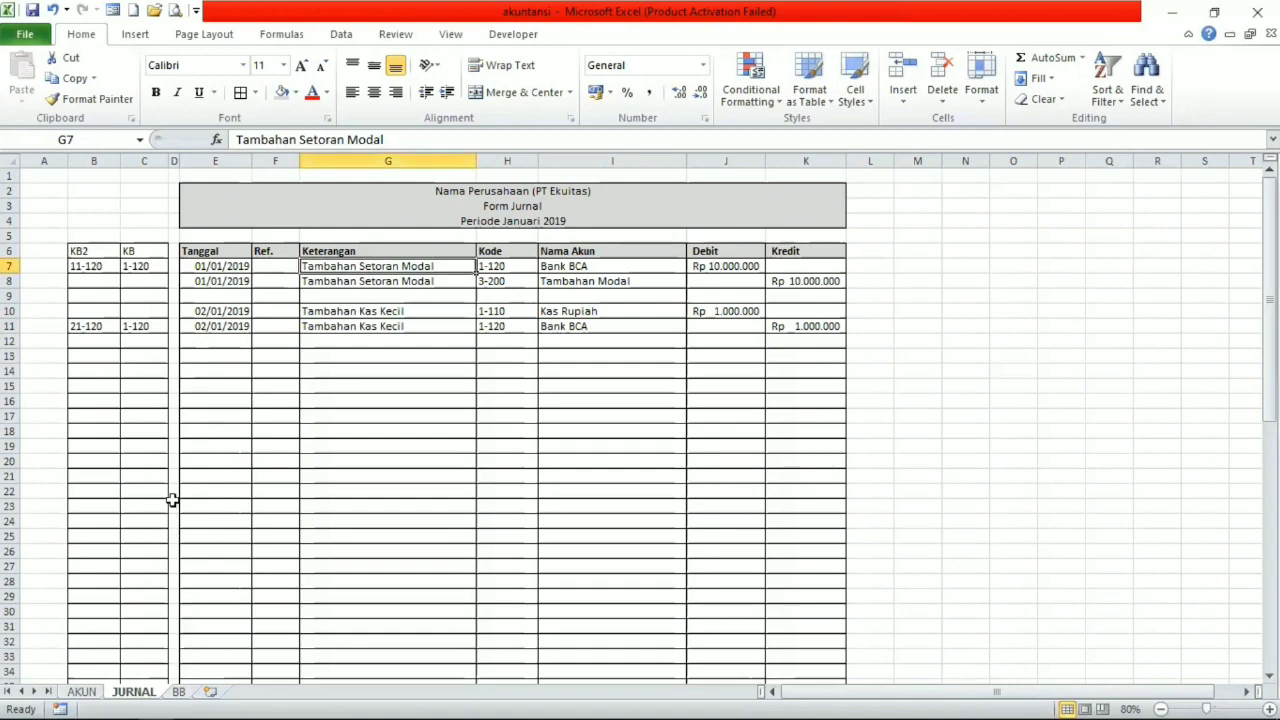
On the BB sheet, begin an IF formula in Tanggal cell C9 that returns blank when Filter is empty.
left_click(178, 691)
scroll(123, 236, "up", 2)
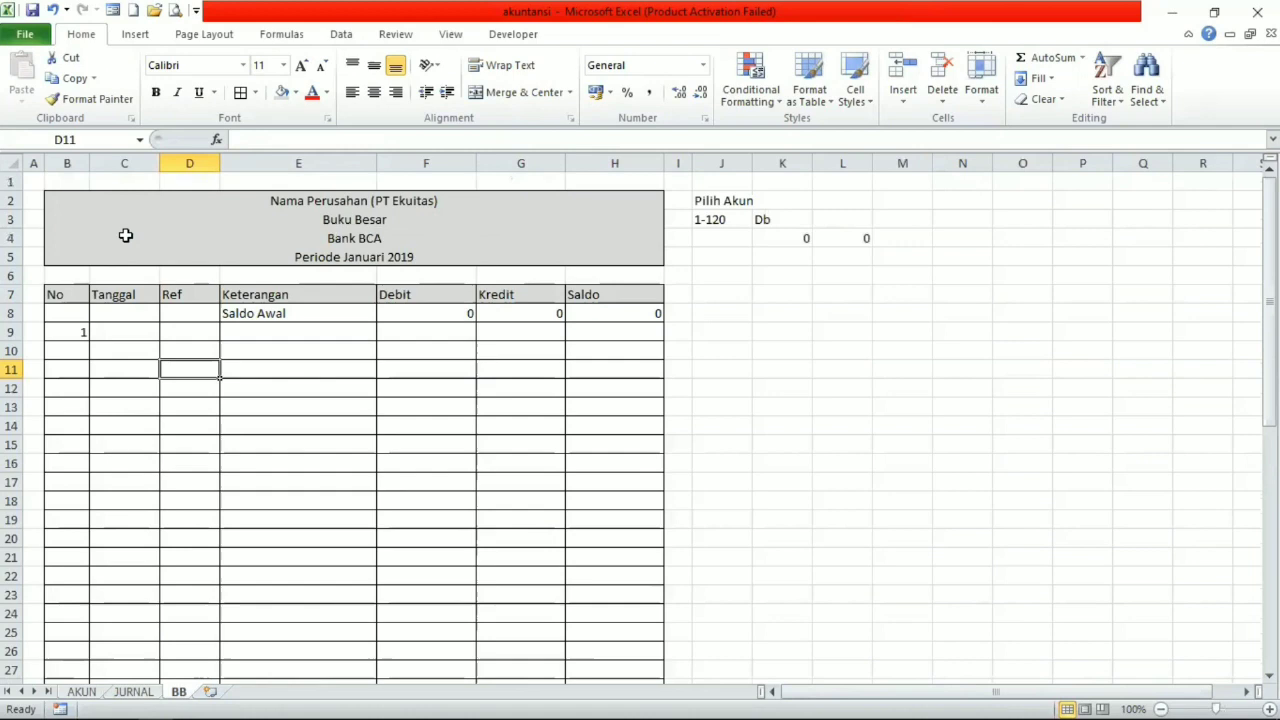
left_click(132, 333)
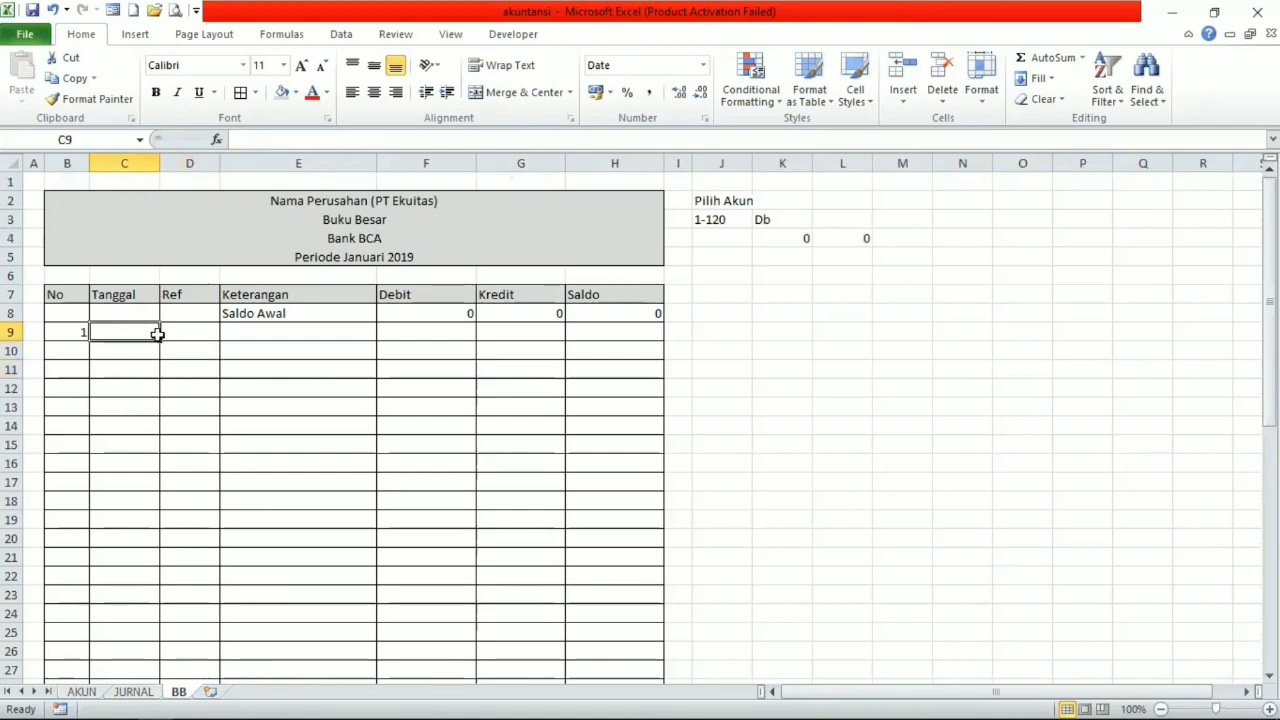
left_click_drag(157, 334, 604, 344)
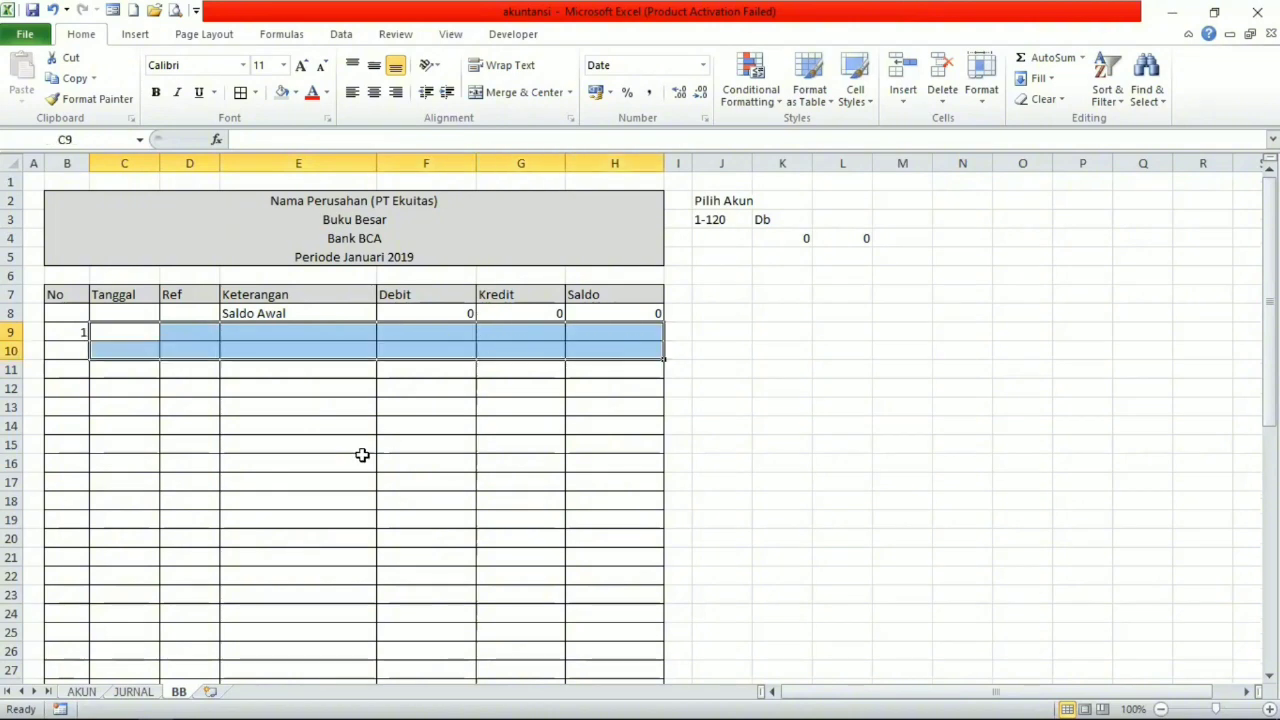
left_click(138, 336)
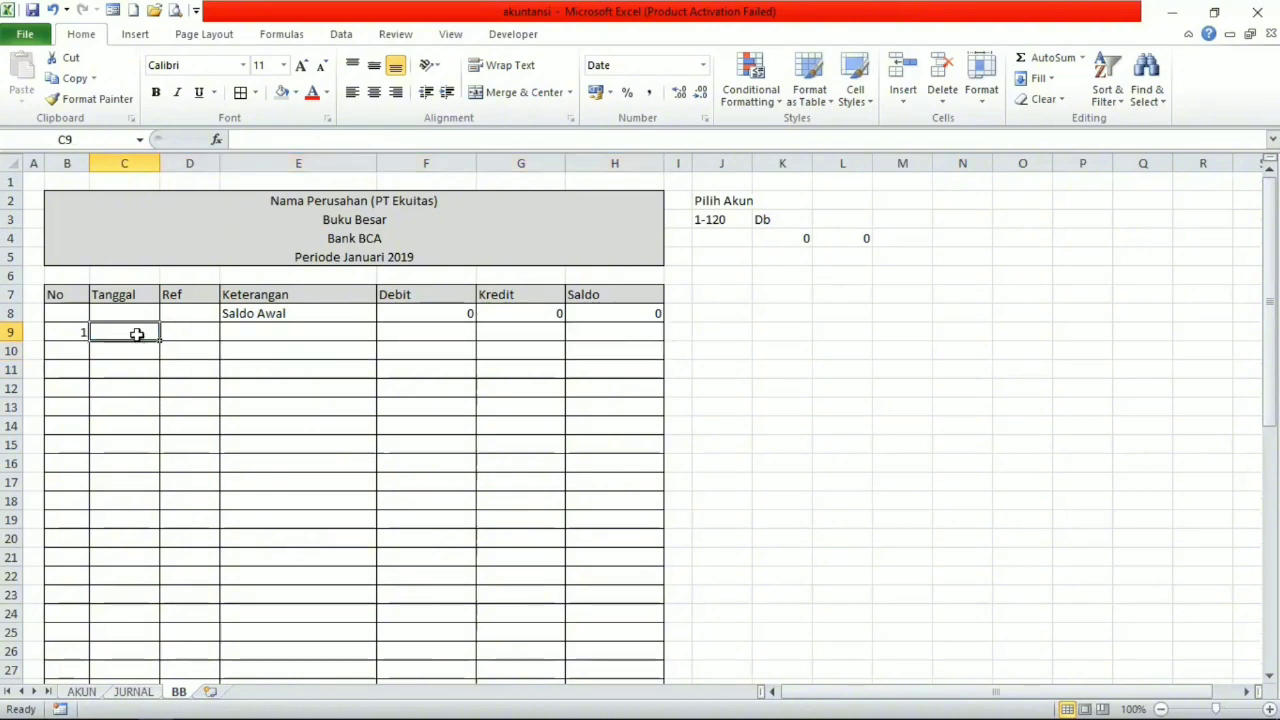
double_click(137, 332)
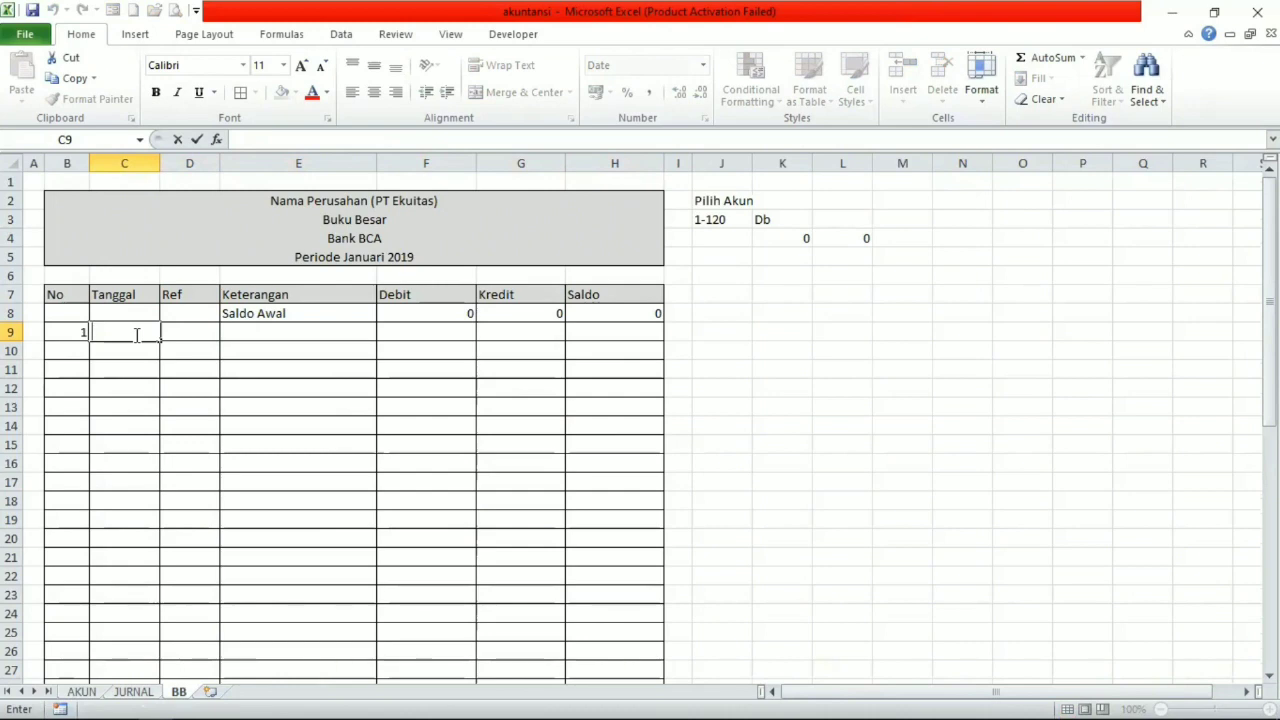
type("=")
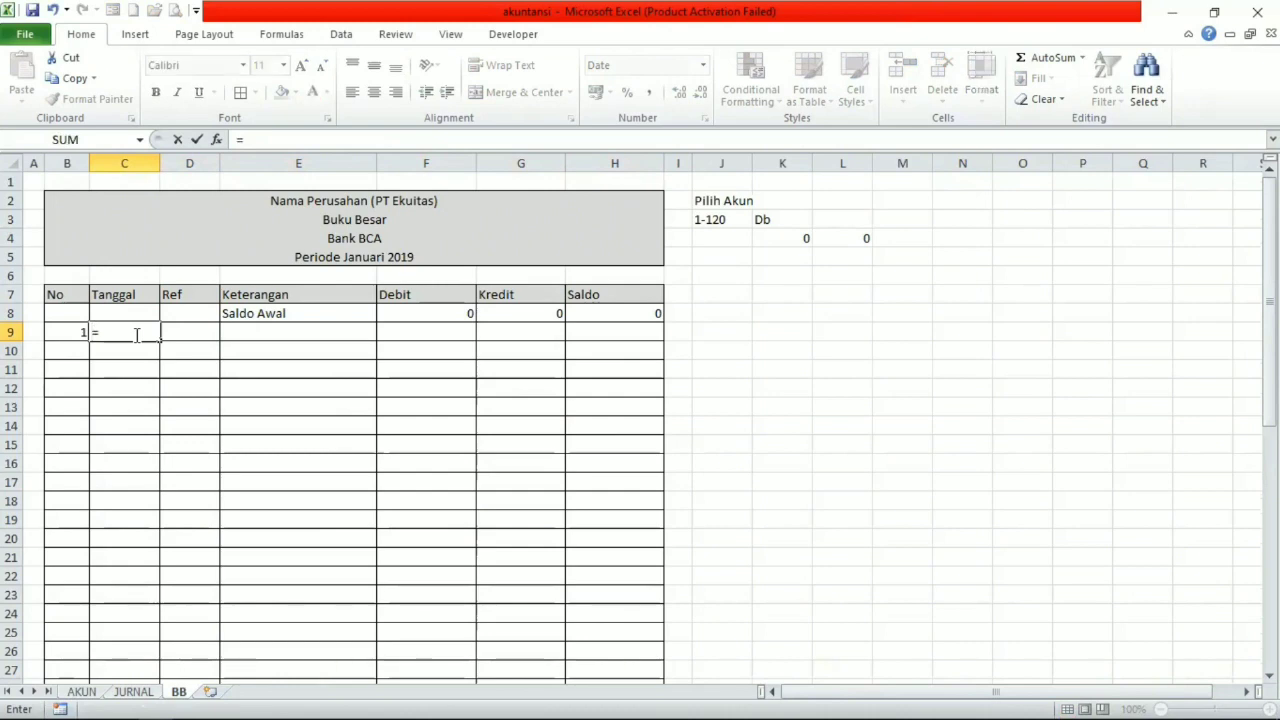
type("if(")
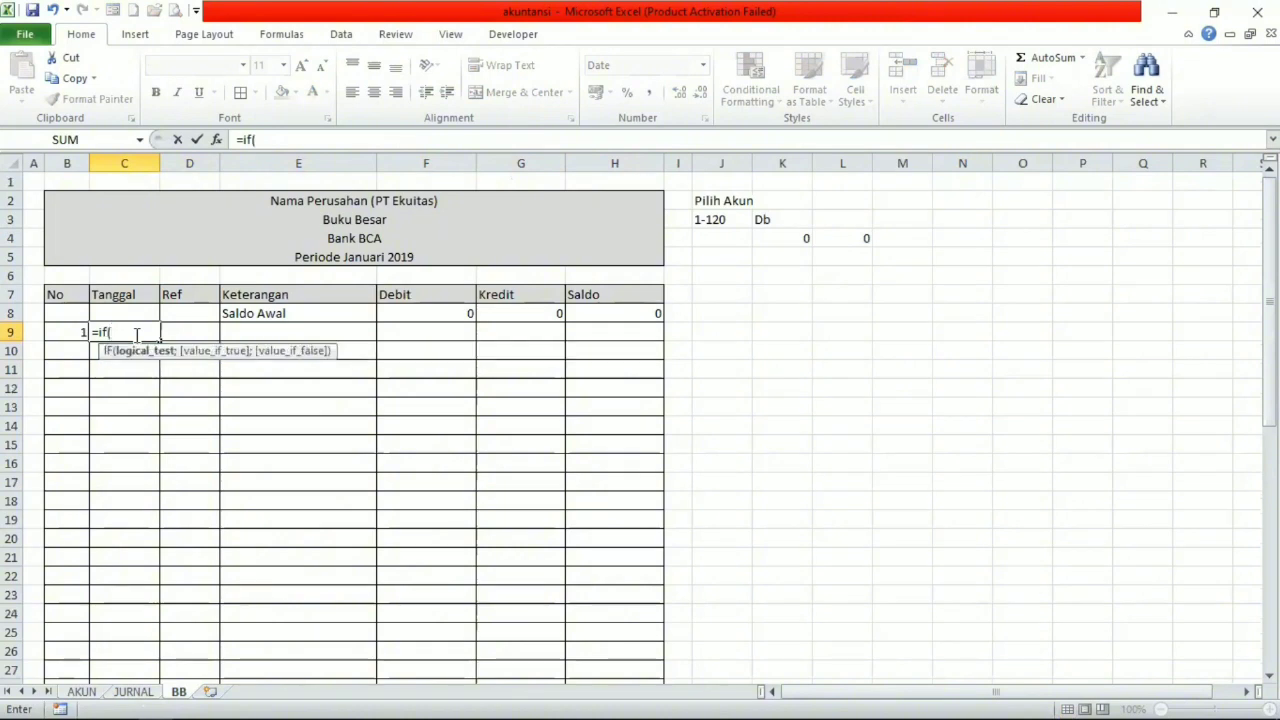
left_click(720, 220)
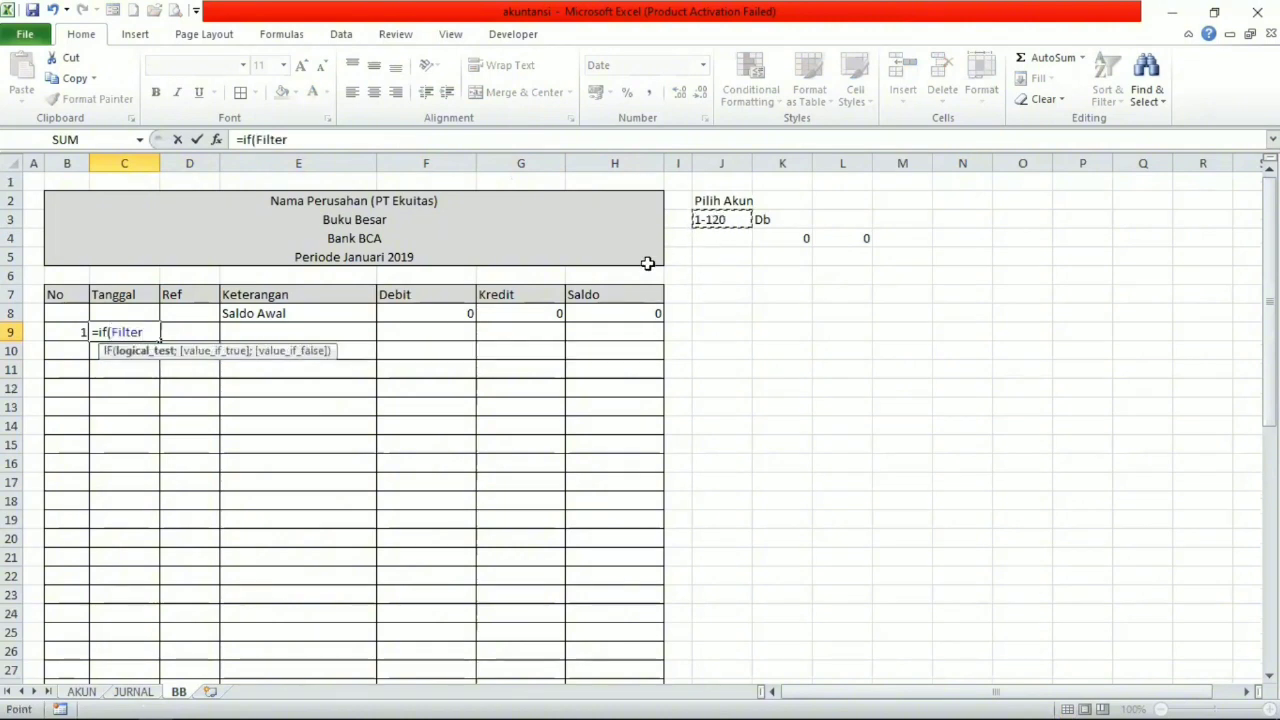
type("=")
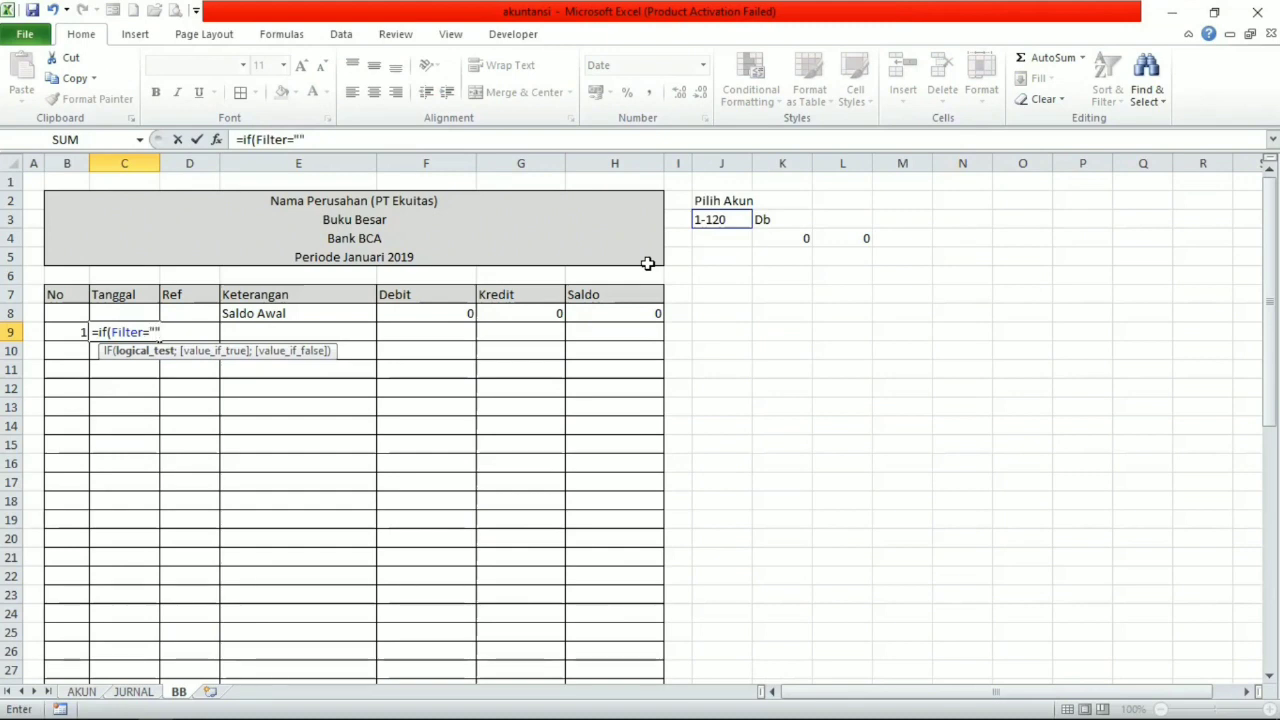
type("\"\";\"\"\"")
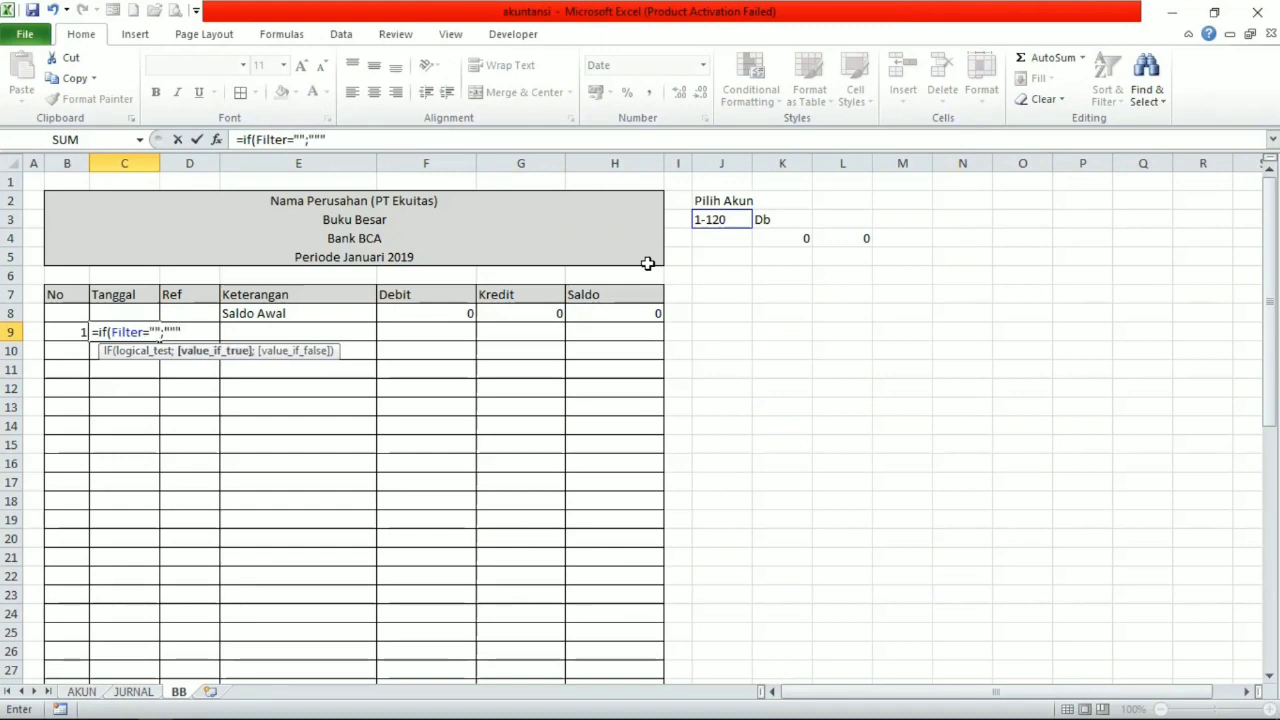
type(";")
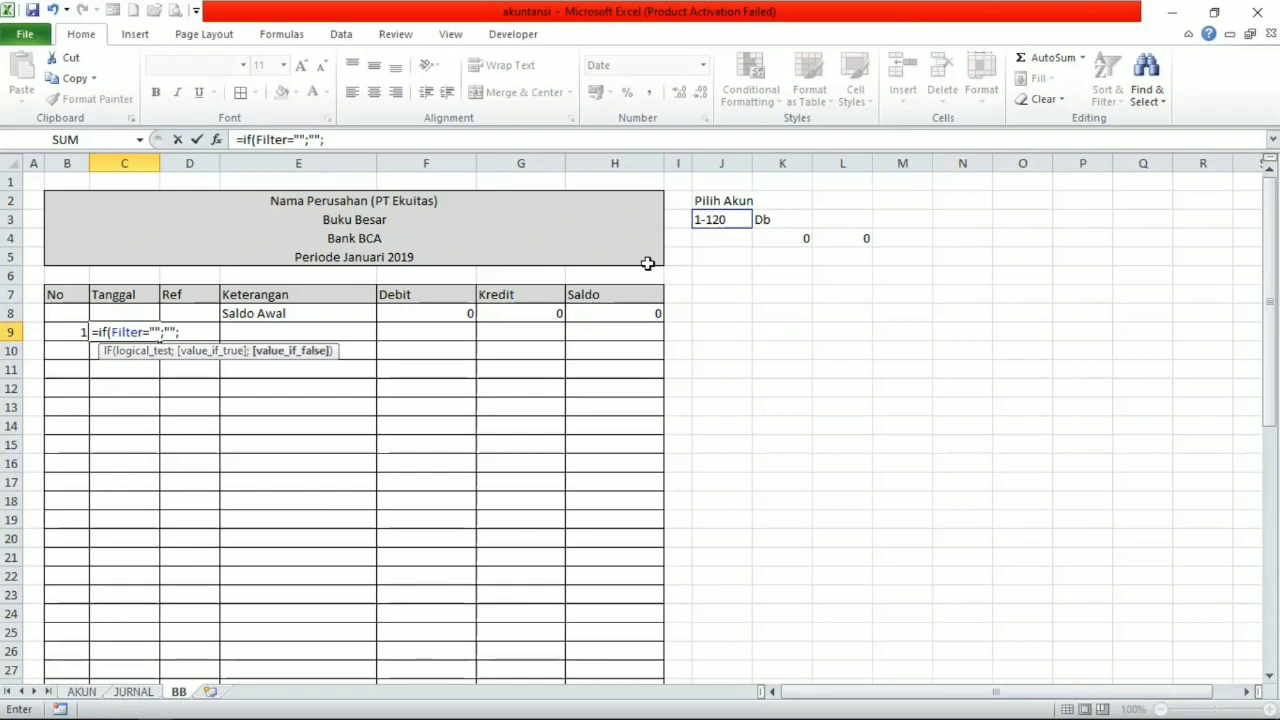
type("v")
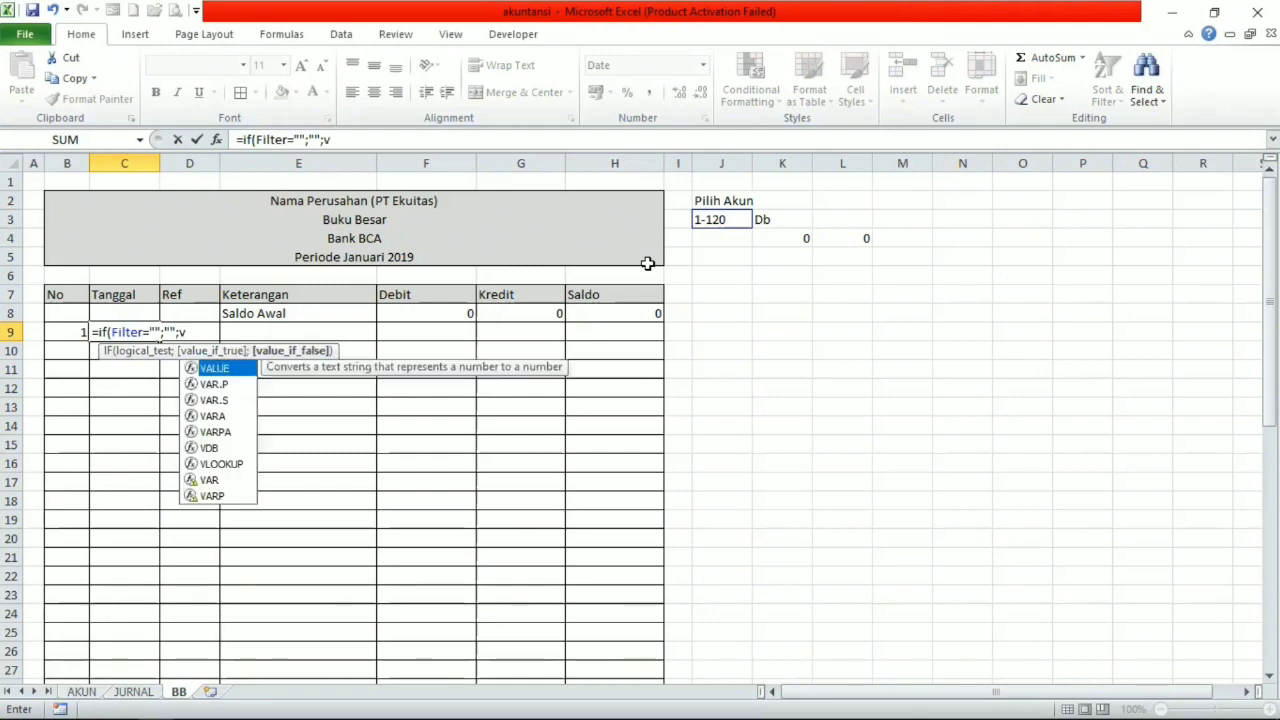
Add a VLOOKUP as the IF formula's false value in C9, with B9&Filter as the lookup value.
left_click(217, 464)
key("Tab")
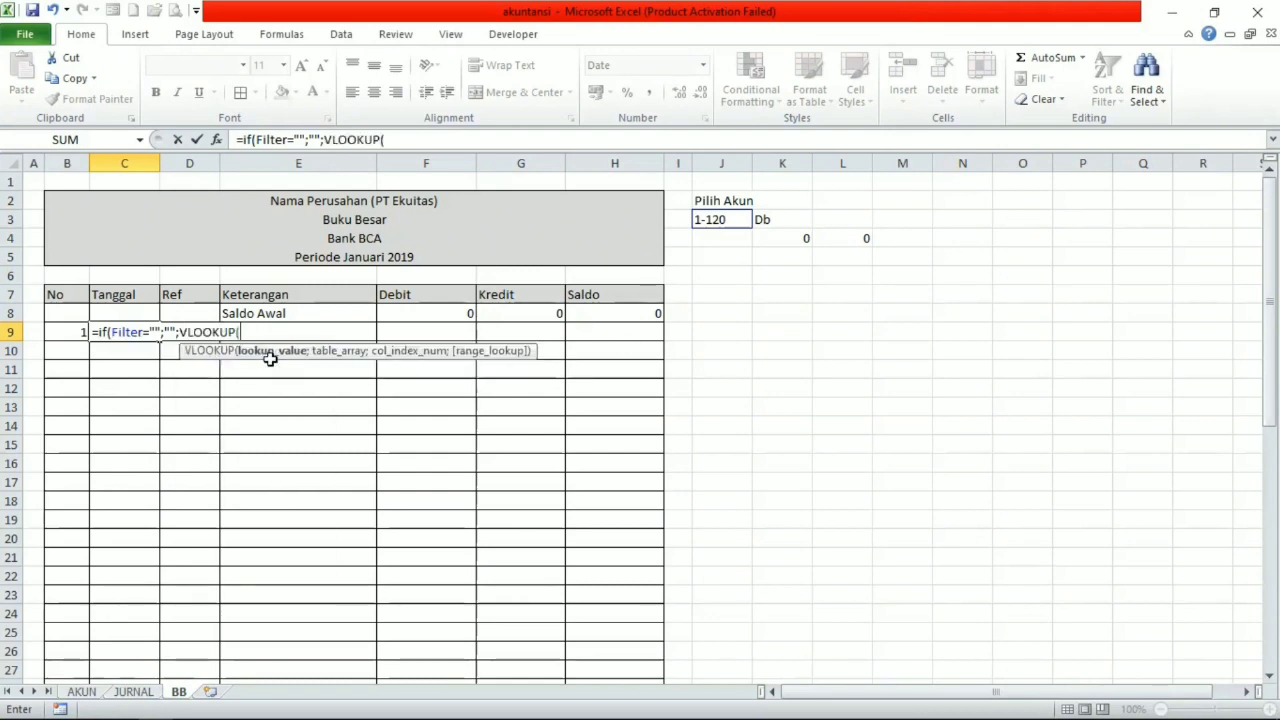
left_click(63, 331)
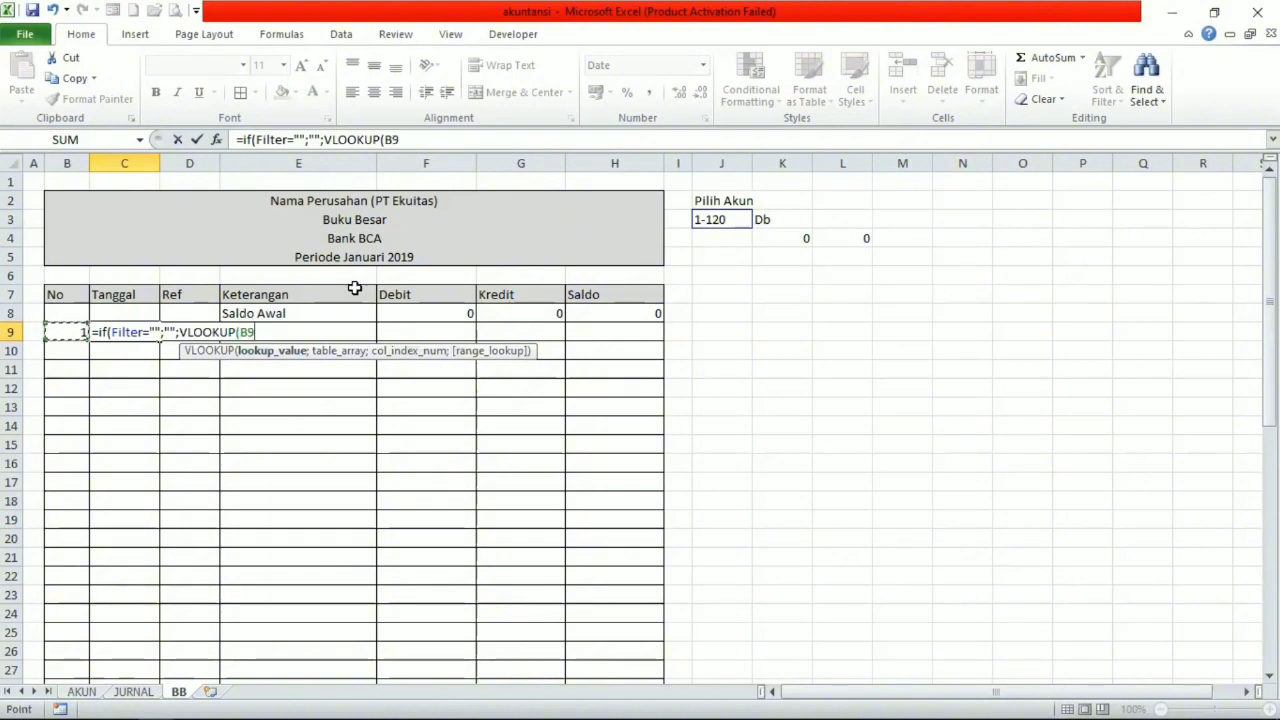
type("&")
left_click(721, 219)
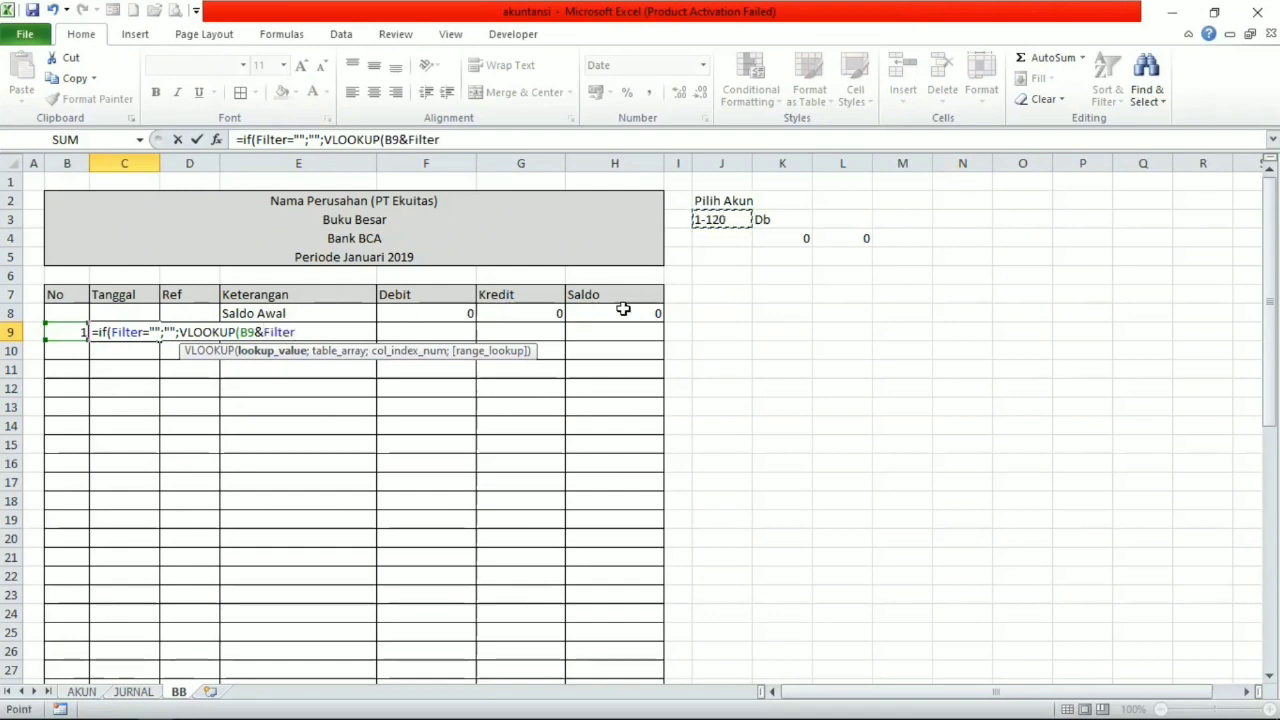
type(";")
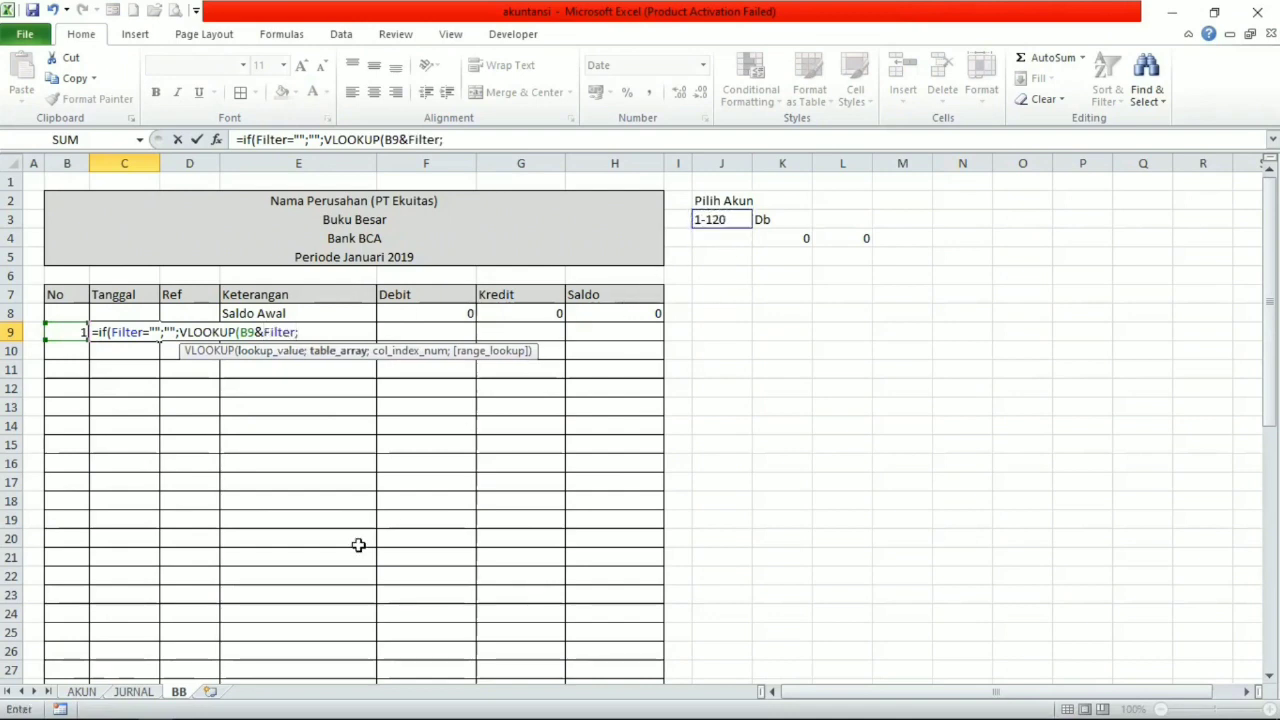
Complete C9's VLOOKUP with the absolute table range JURNAL!$B:$K, column index 4 and match type 0.
left_click(131, 694)
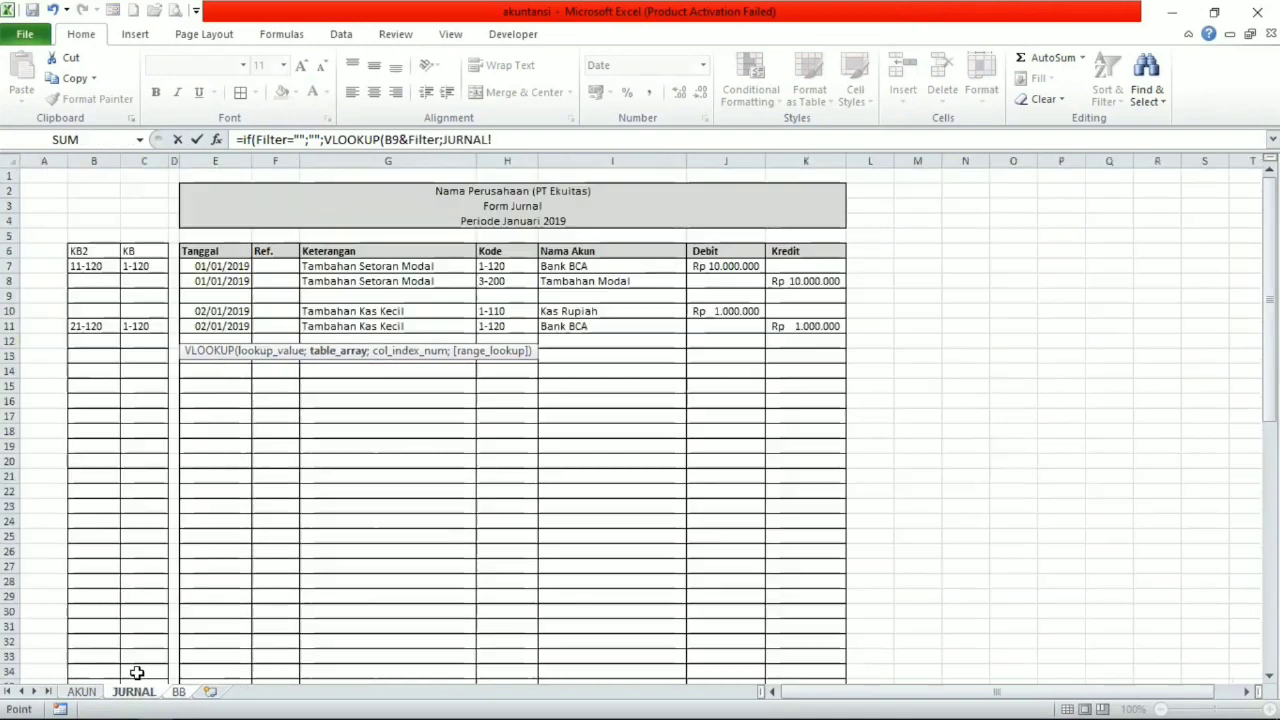
left_click(95, 161)
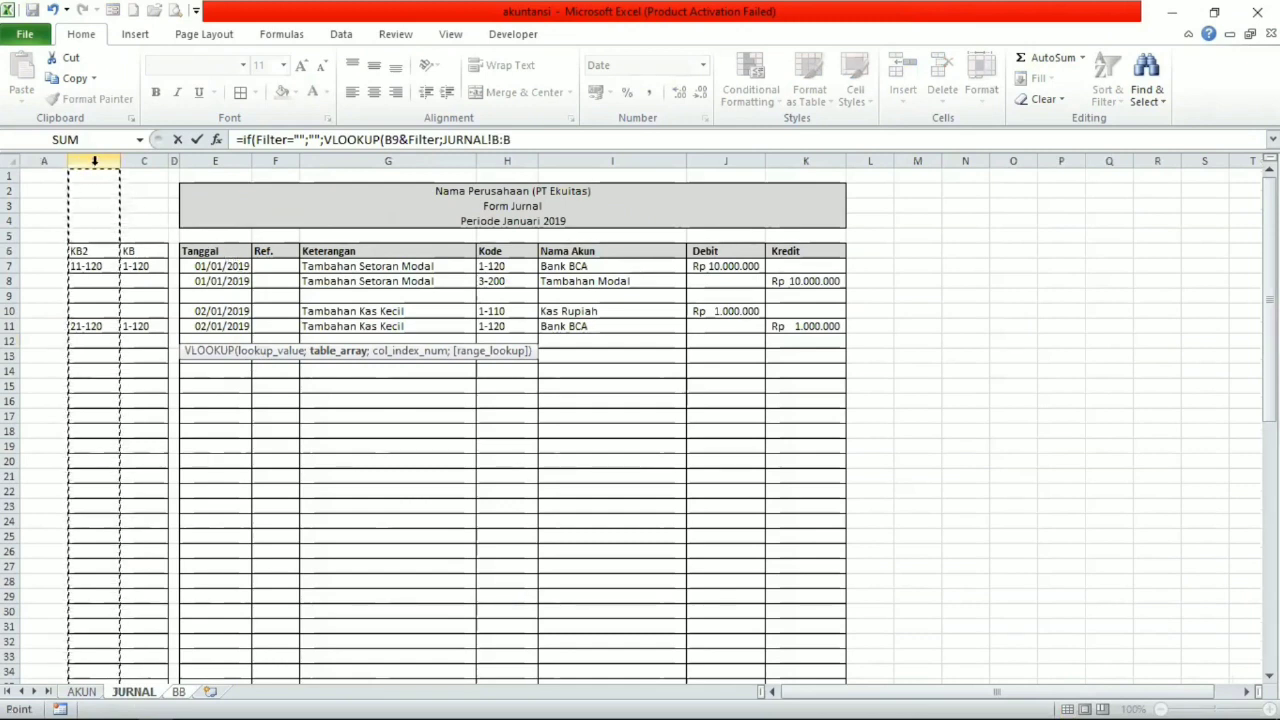
left_click_drag(95, 161, 170, 157)
left_click_drag(536, 157, 806, 160)
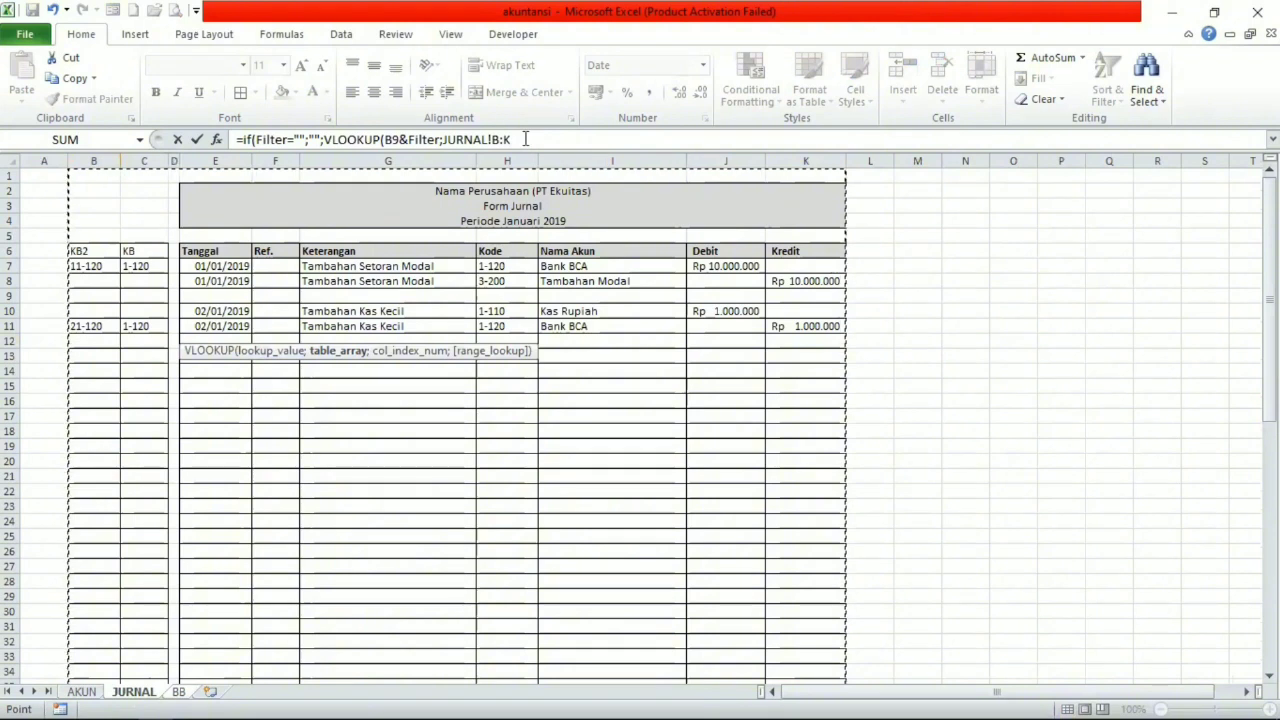
left_click(525, 139)
key("F4")
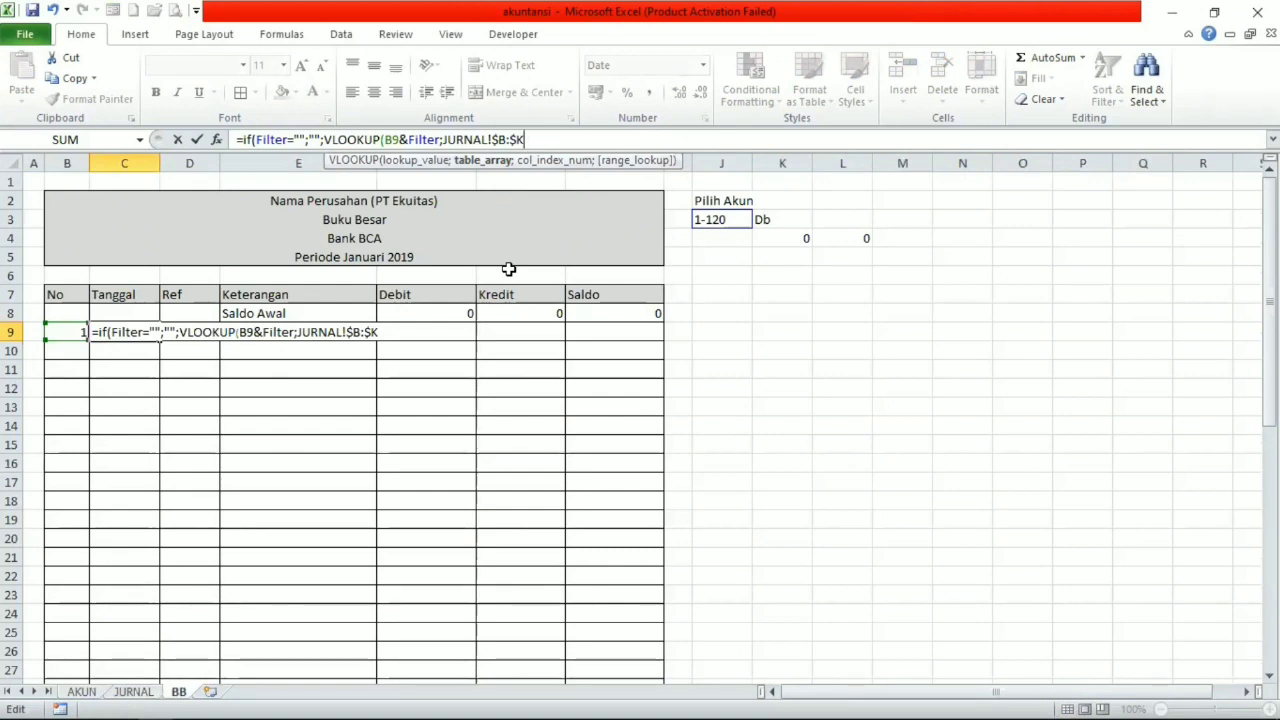
type(";4")
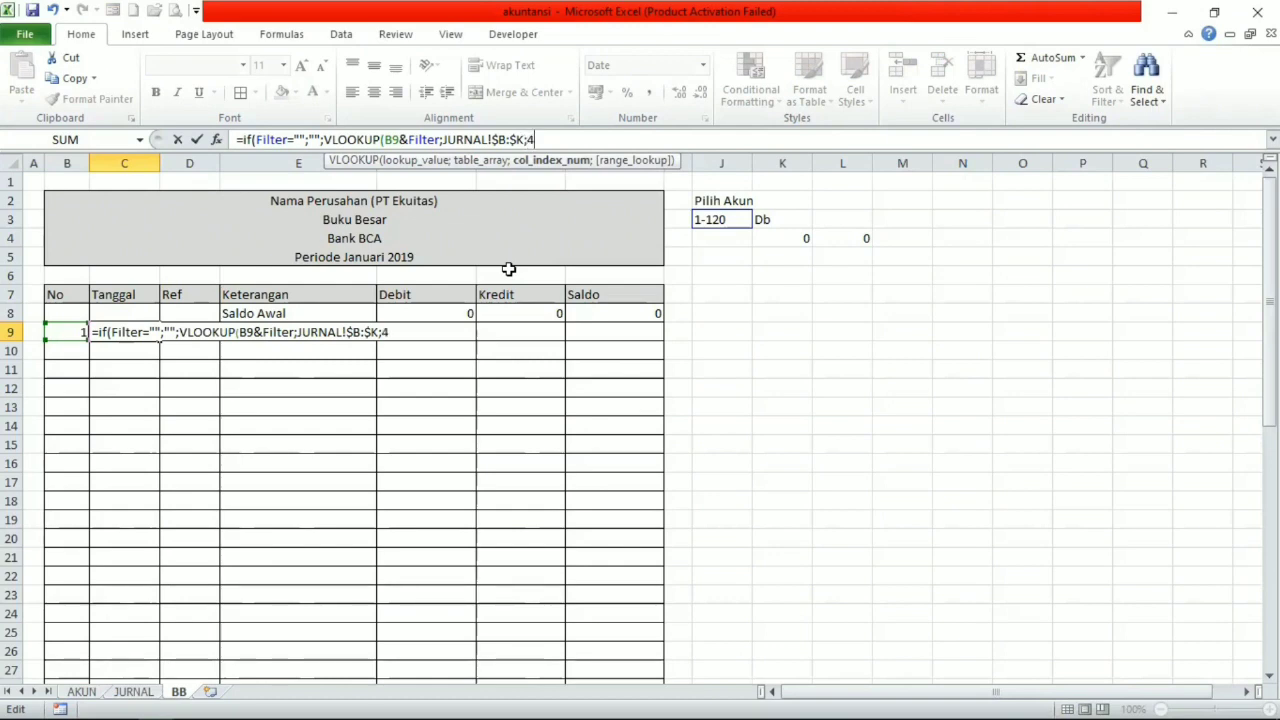
type(";0")
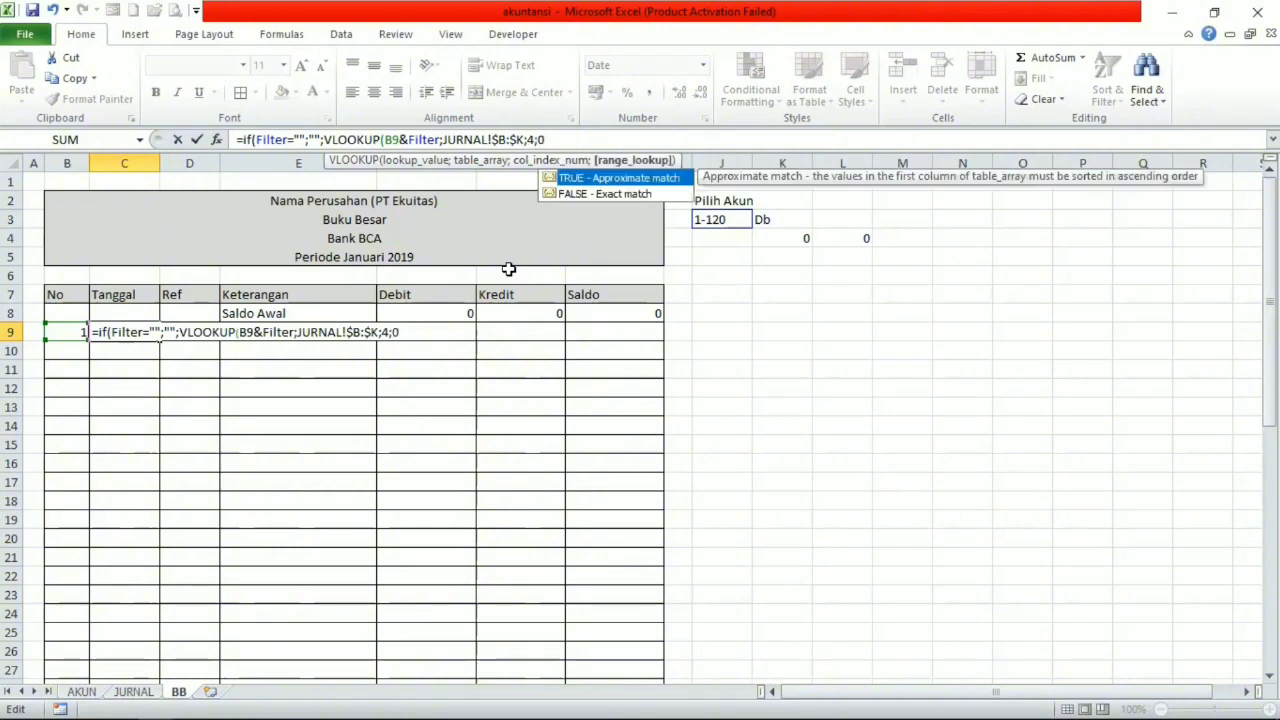
key("Return")
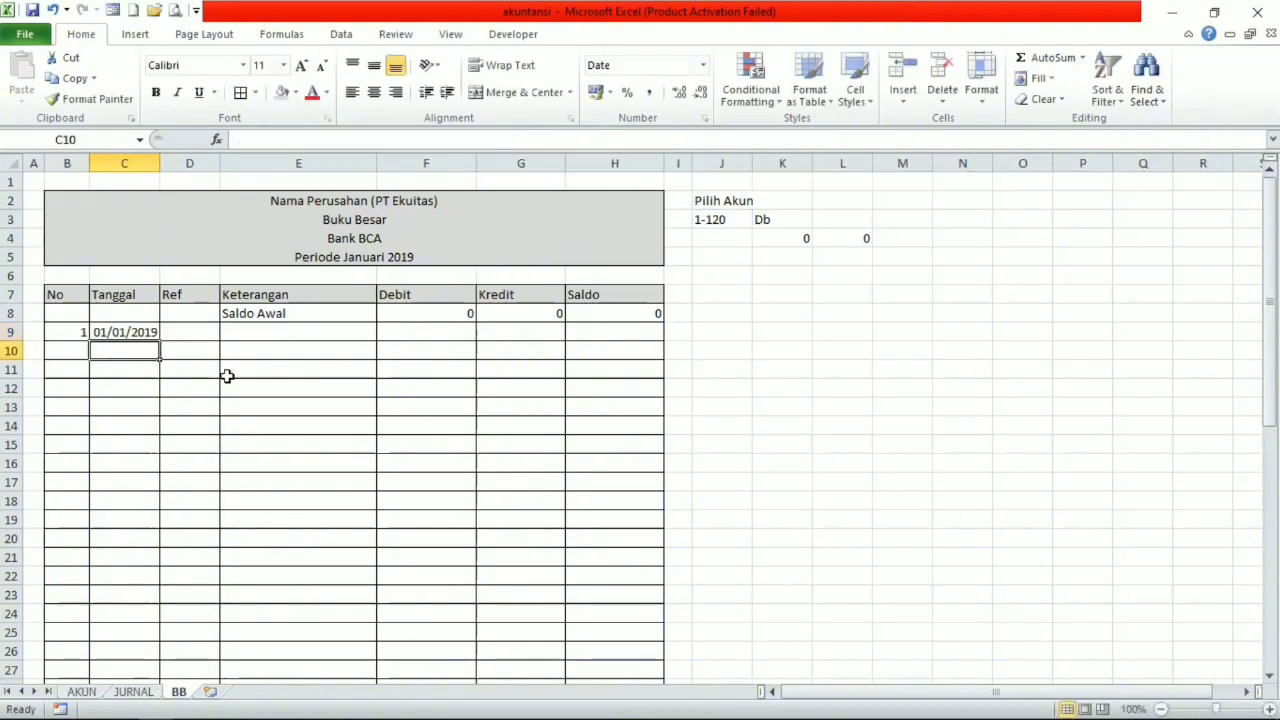
left_click(145, 328)
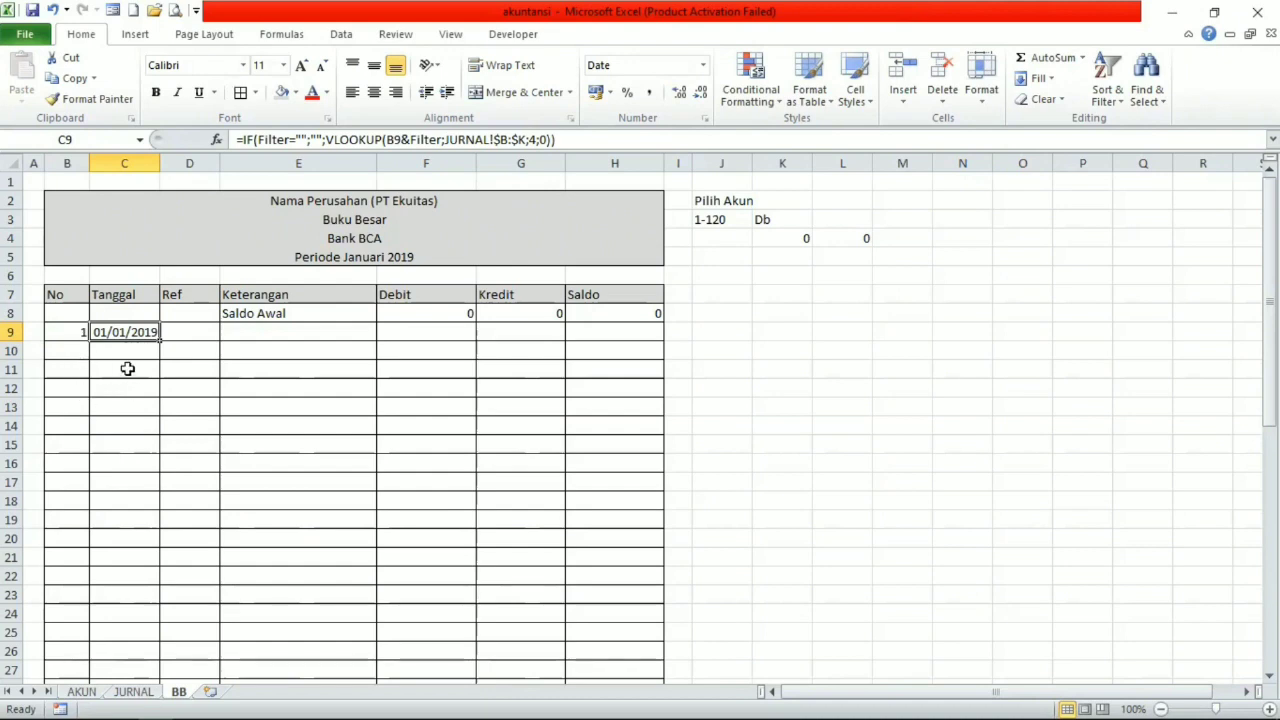
left_click(69, 351)
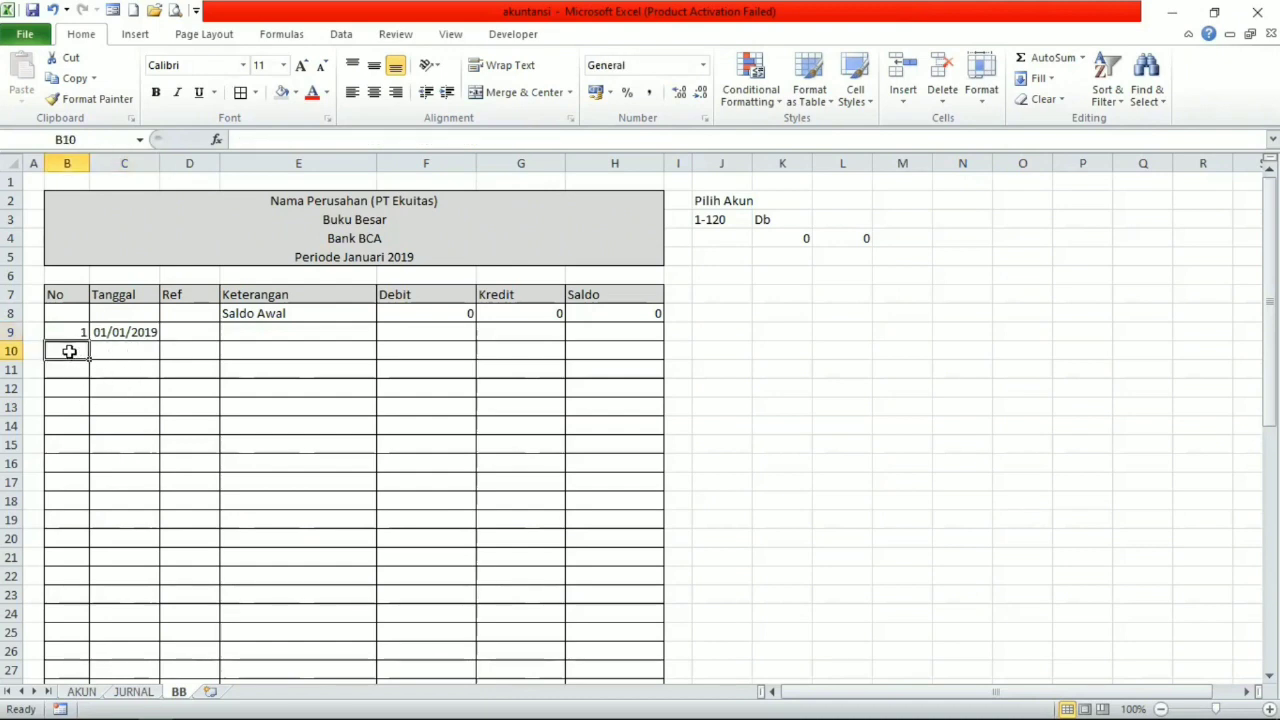
left_click(118, 359)
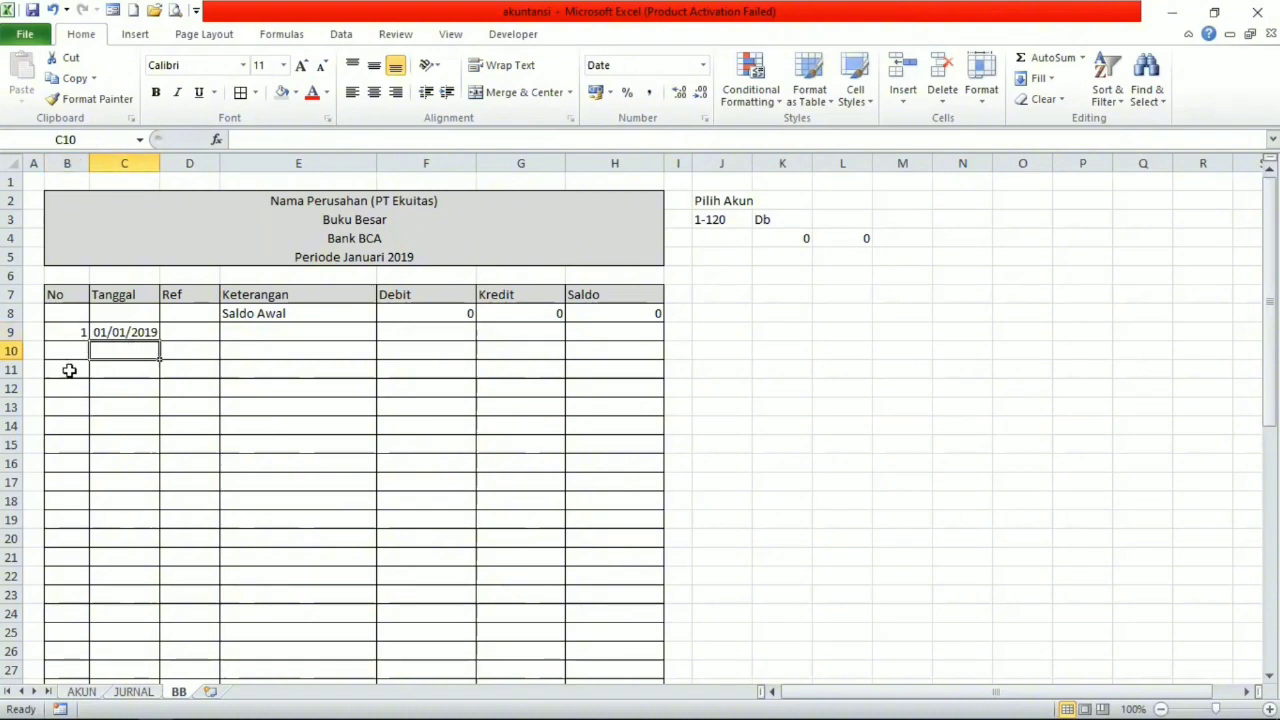
left_click(80, 349)
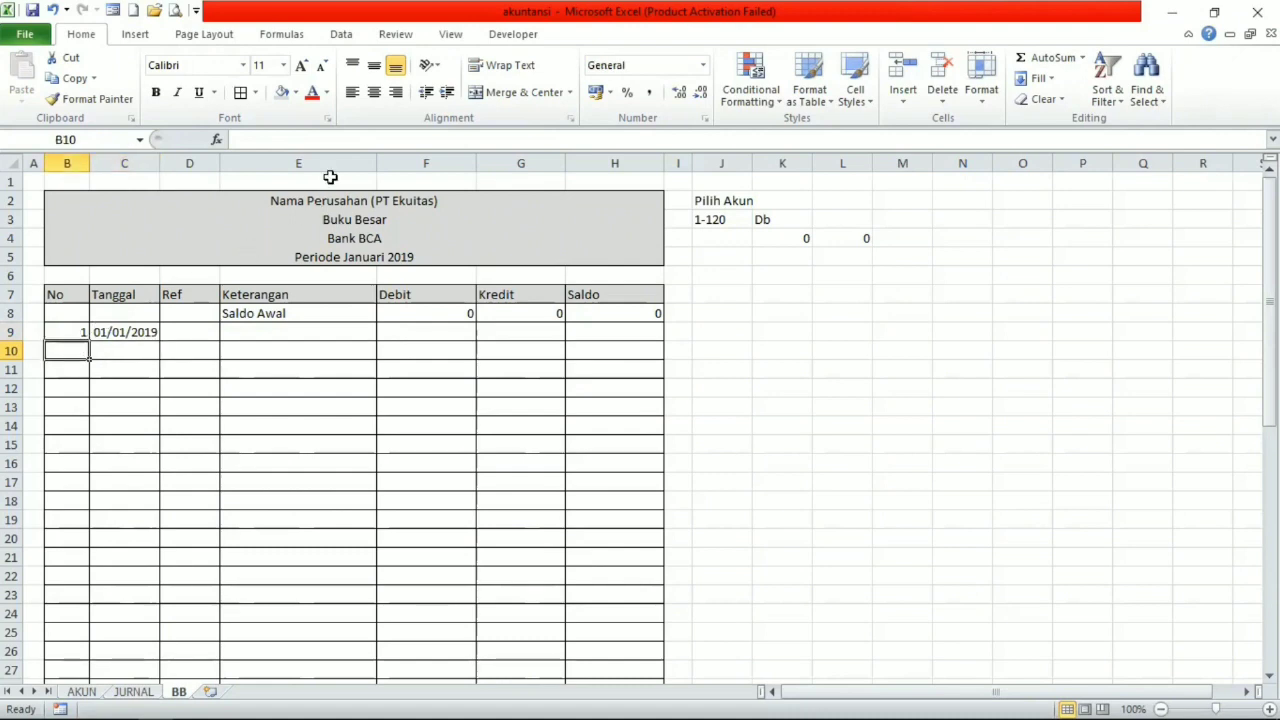
left_click(337, 139)
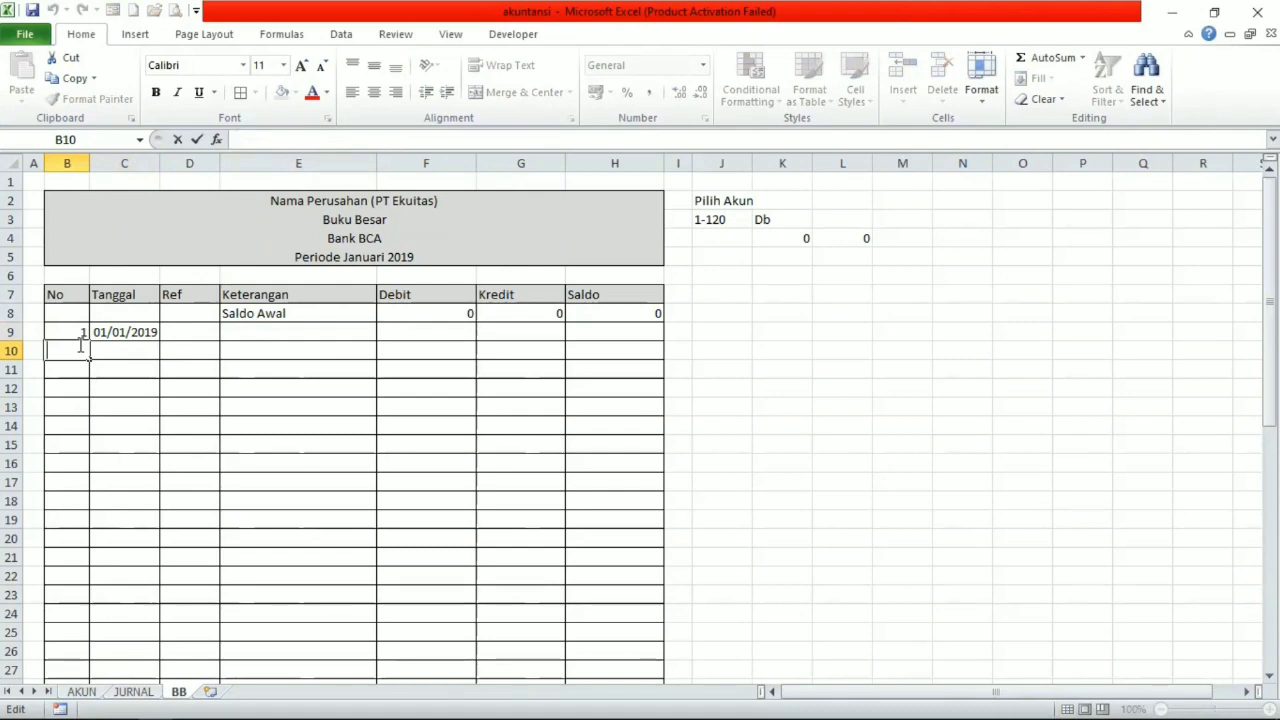
type("=")
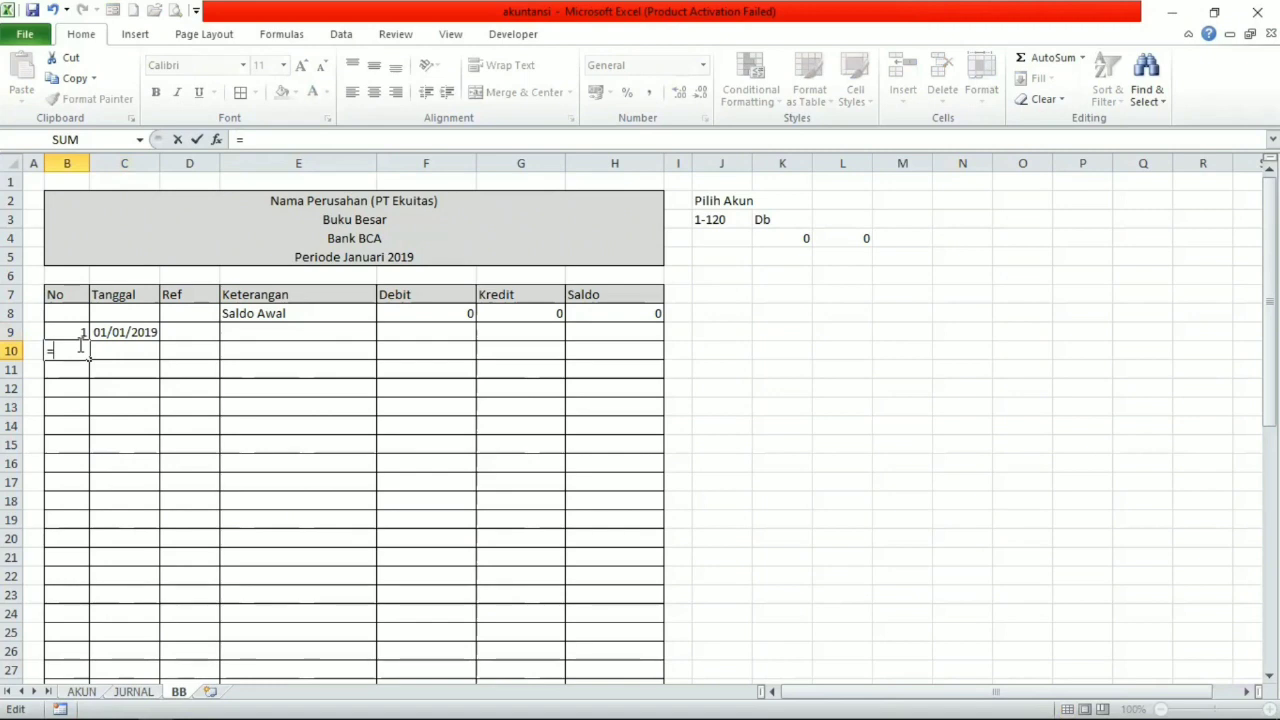
key("Escape")
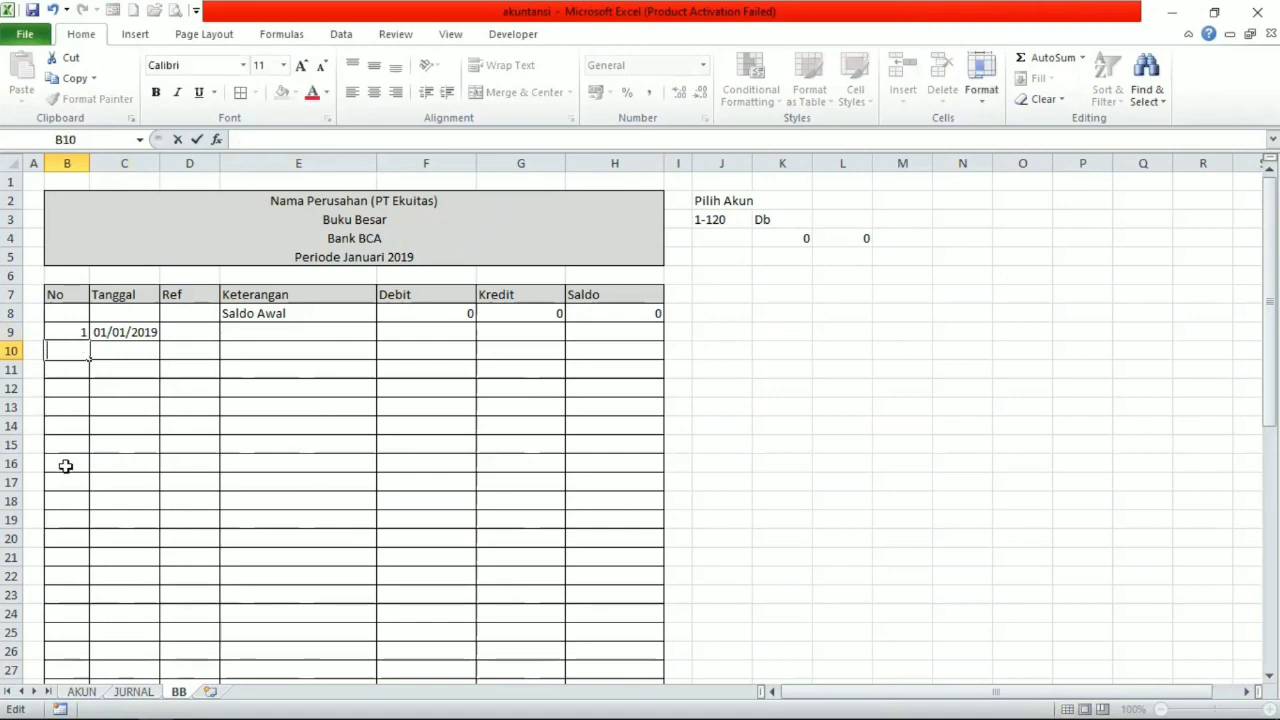
Try to carry the existing numbering formula in B42 up the No column to B10.
scroll(63, 470, "down", 8)
left_click(63, 500)
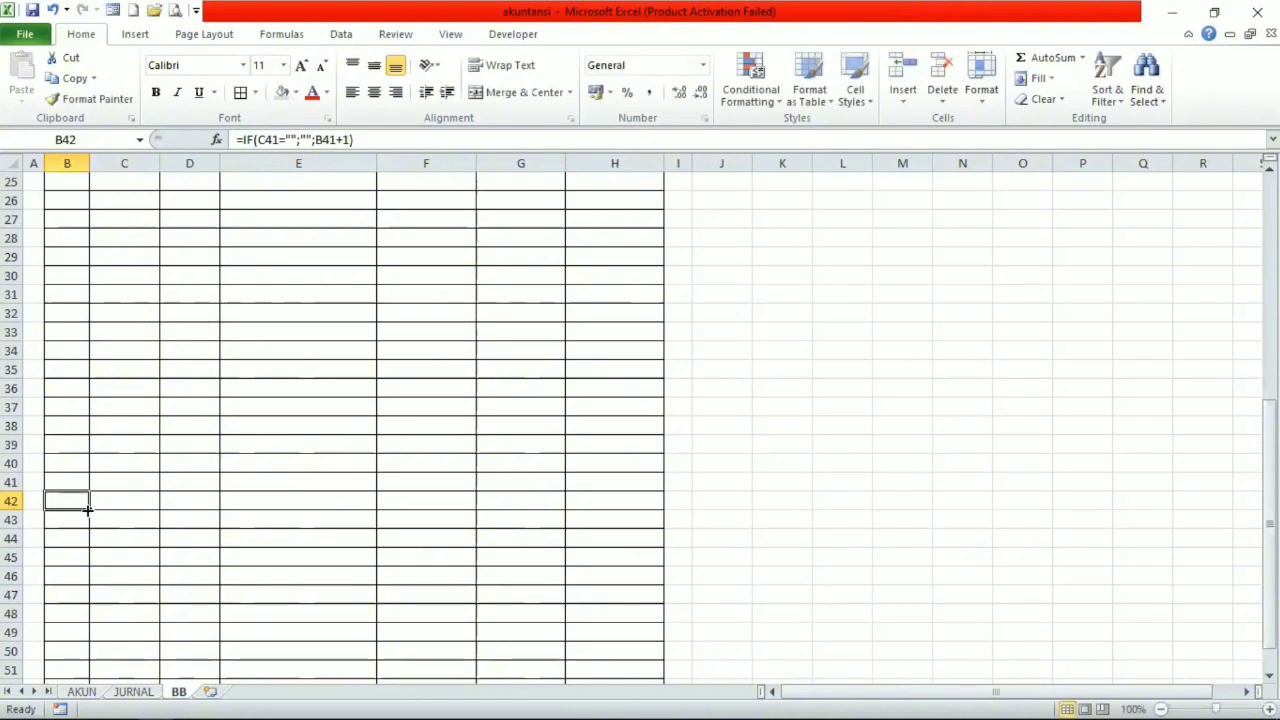
key("shift+Up")
key("shift+Up")
key("shift+Up")
key("shift+Up")
key("shift+Up")
key("shift+Up")
key("shift+Up")
key("shift+Up")
key("shift+Up")
key("shift+Up")
key("shift+Up")
key("shift+Up")
key("shift+Up")
key("shift+Up")
key("shift+Up")
key("shift+Up")
key("shift+Up")
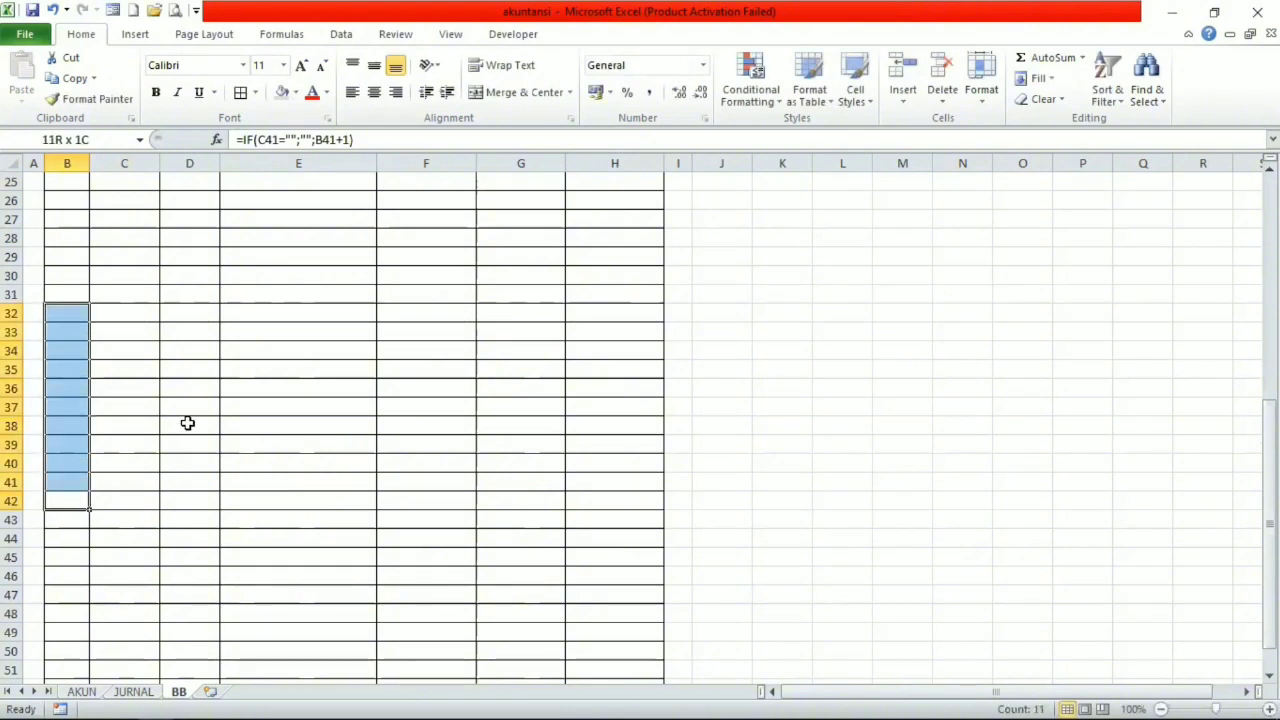
key("shift+Up")
key("shift+Up")
key("shift+Up")
key("shift+Up")
key("shift+Up")
key("shift+Up")
key("shift+Up")
key("shift+Up")
key("shift+Up")
key("shift+Up")
key("shift+Up")
key("shift+Up")
key("shift+Up")
key("shift+Up")
key("shift+Up")
key("shift+Up")
key("shift+Up")
key("shift+Up")
key("shift+Up")
key("shift+Up")
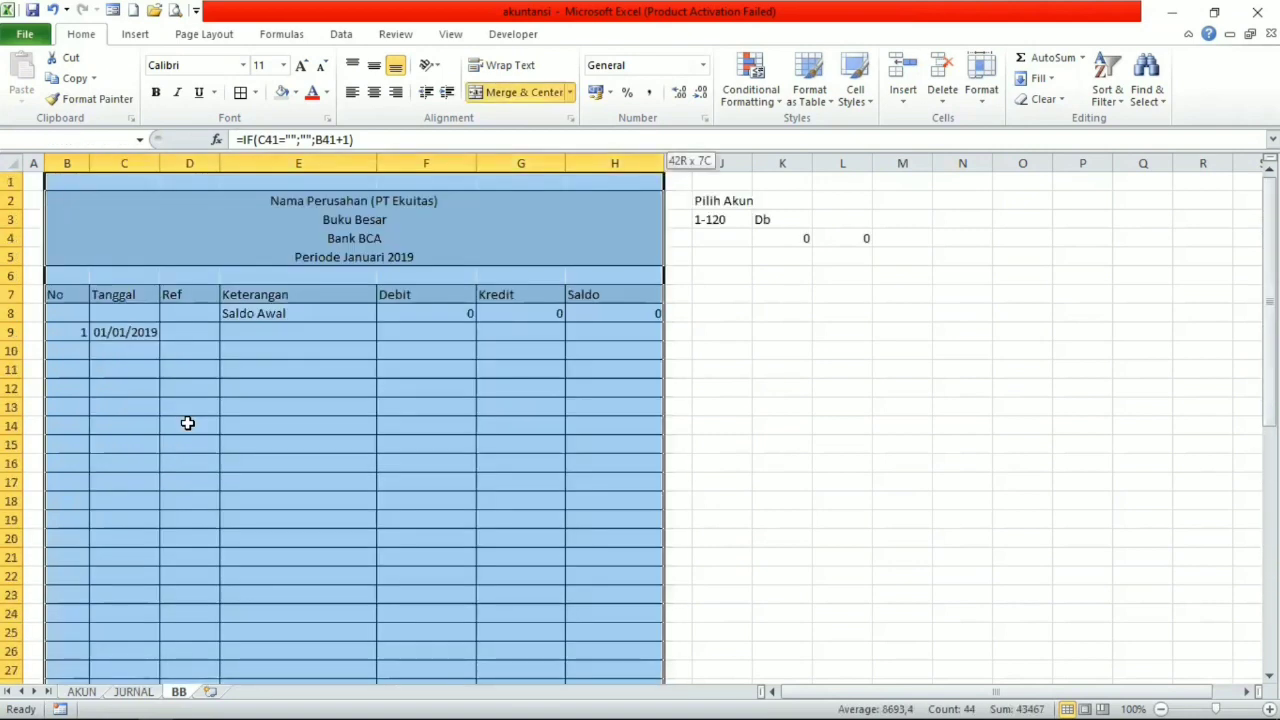
key("shift+Left")
key("shift+Left")
key("shift+Left")
key("shift+Left")
key("shift+Left")
key("shift+Left")
key("shift+Down")
key("shift+Down")
key("shift+Down")
key("shift+Down")
key("shift+Down")
key("shift+Down")
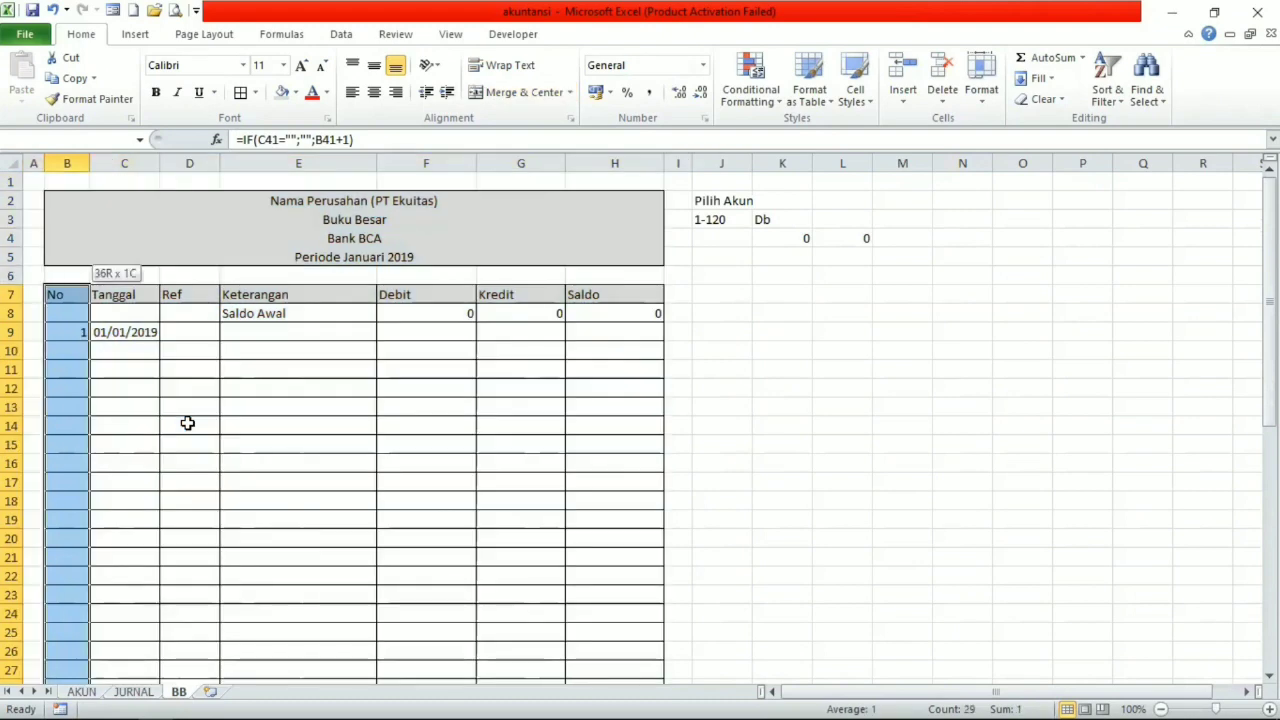
key("shift+Down")
key("shift+Down")
key("shift+Down")
key("Return")
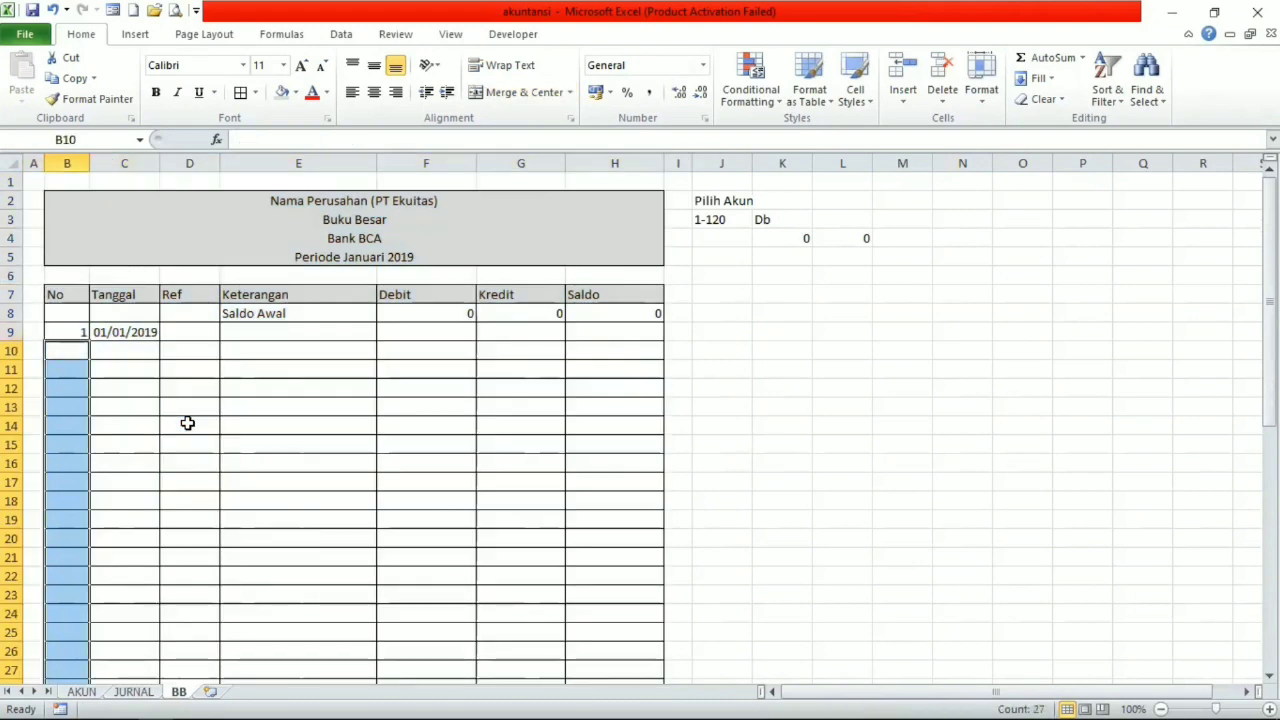
left_click(187, 423)
Copy the numbering formula from B30 into the No column cells B10 through B30.
scroll(171, 460, "down", 14)
scroll(149, 480, "up", 7)
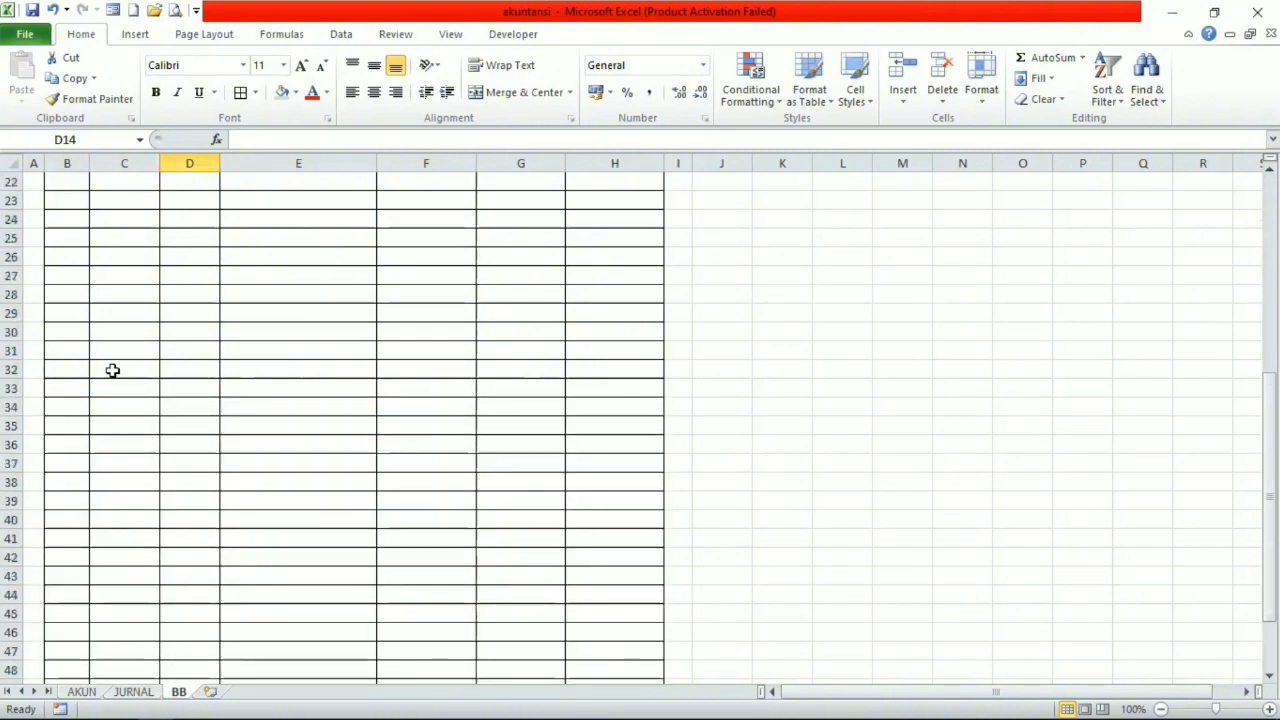
scroll(113, 370, "up", 1)
left_click(71, 388)
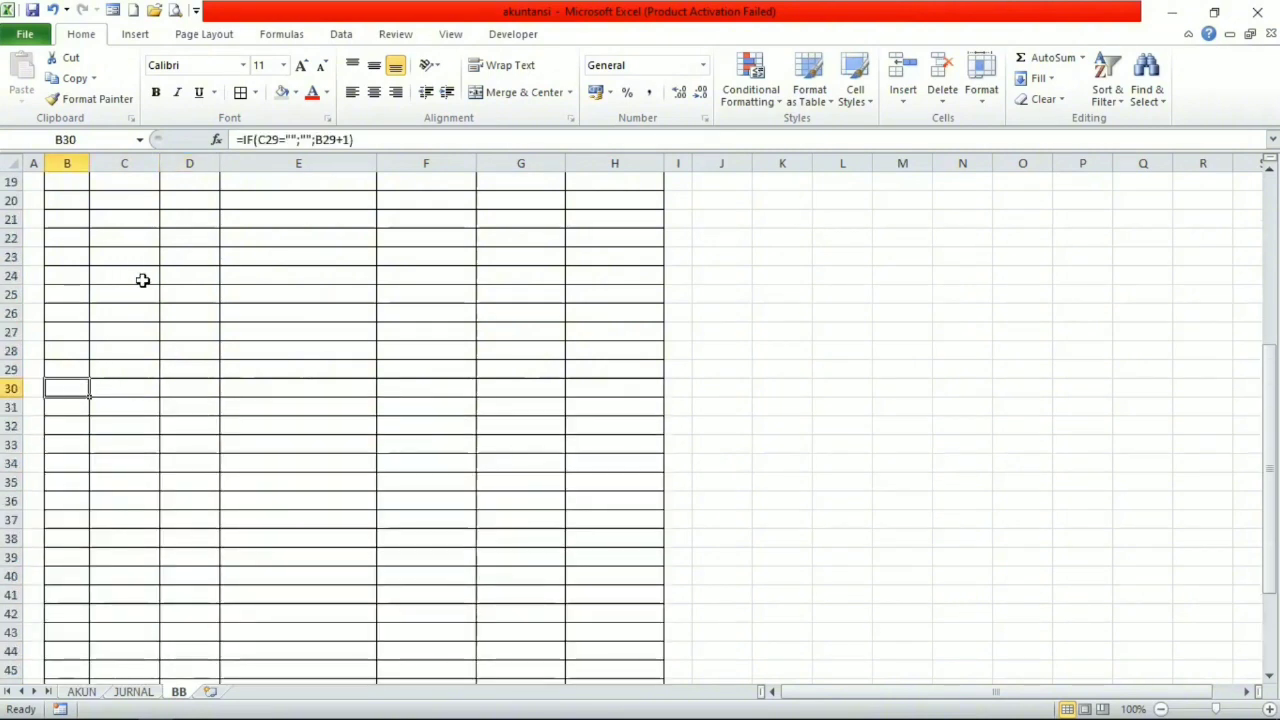
key("ctrl+c")
key("shift+Up")
key("shift+Up")
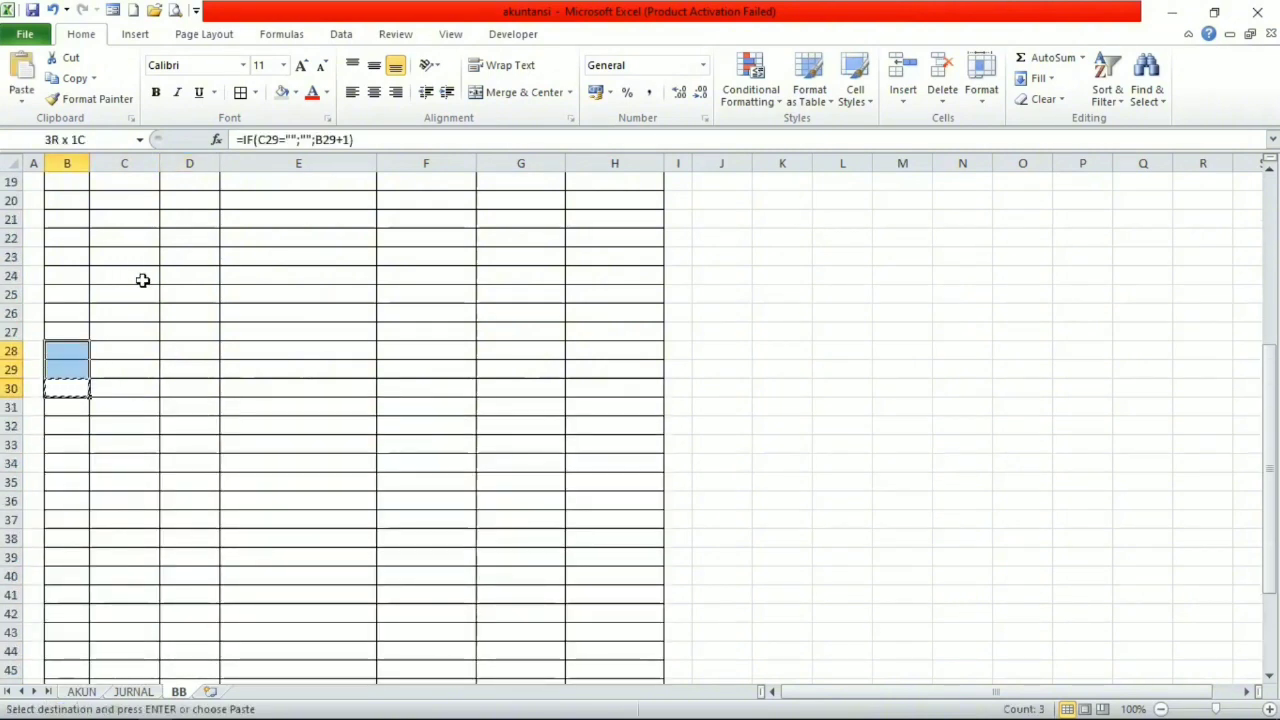
key("shift+Up")
key("shift+Up")
key("shift+Up")
key("shift+Up")
key("shift+Up")
key("shift+Up")
key("shift+Up")
key("shift+Up")
key("shift+Up")
key("shift+Up")
key("shift+Up")
key("shift+Up")
key("shift+Up")
key("shift+Up")
key("shift+Up")
key("shift+Up")
key("shift+Up")
key("shift+Up")
key("shift+Up")
key("shift+Up")
key("shift+Down")
key("shift+Down")
key("shift+Down")
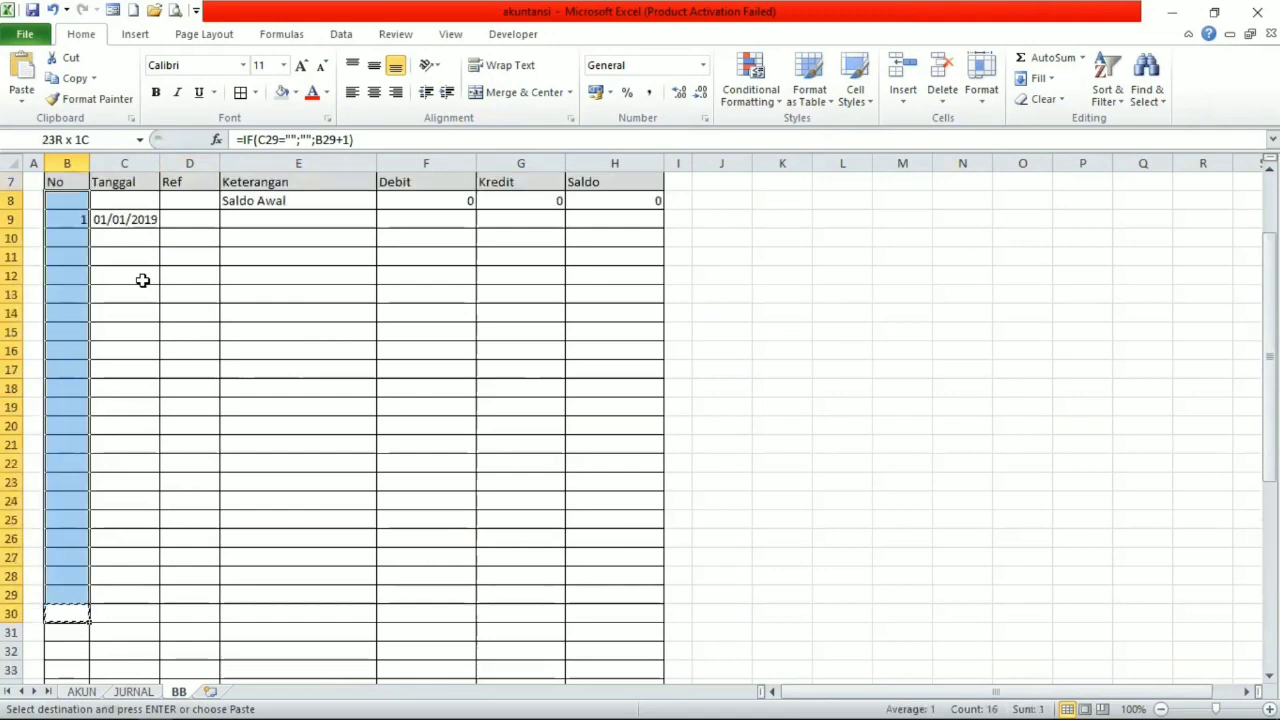
key("Return")
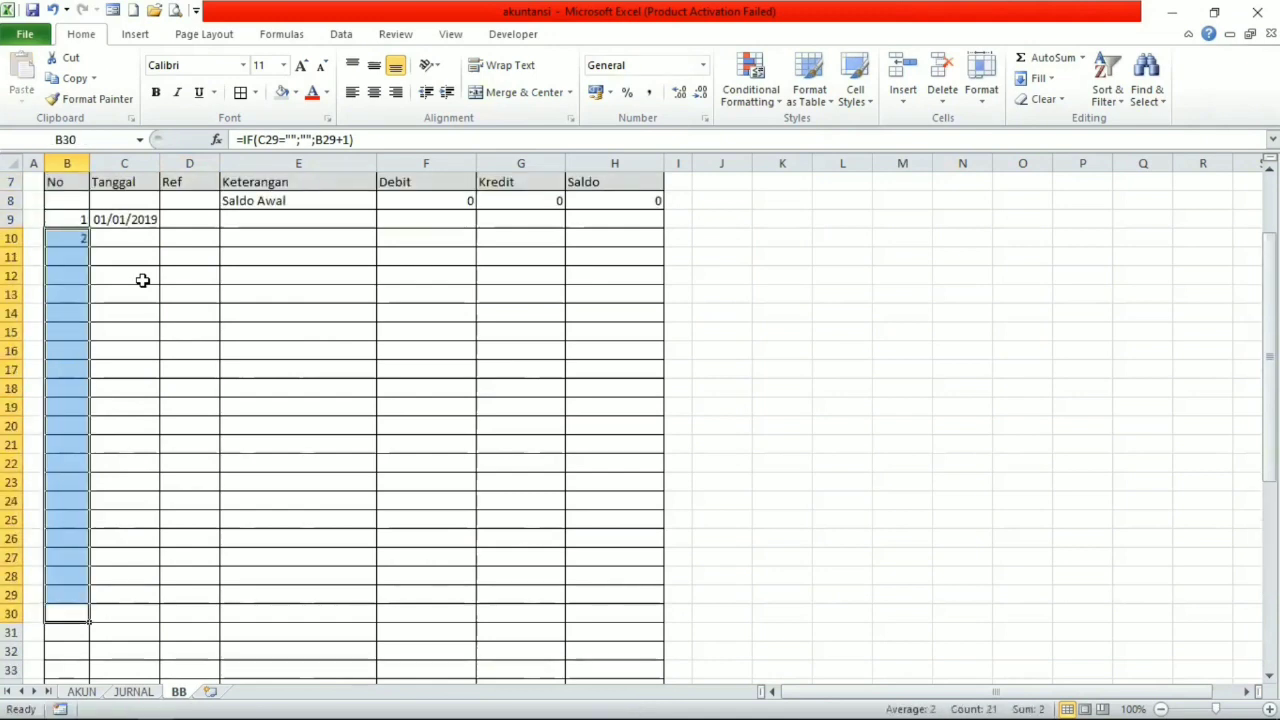
Copy C9's lookup formula down the Tanggal column through C39 and check the row 11 formulas.
left_click(140, 256)
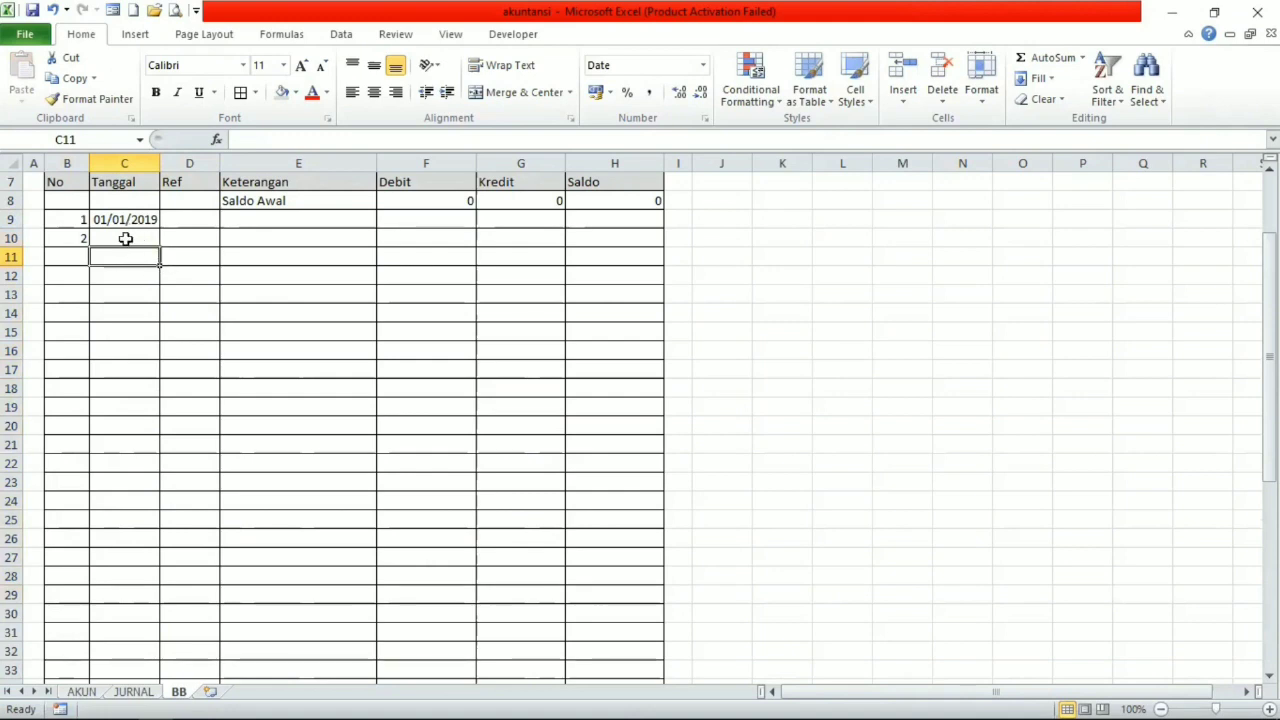
left_click(124, 235)
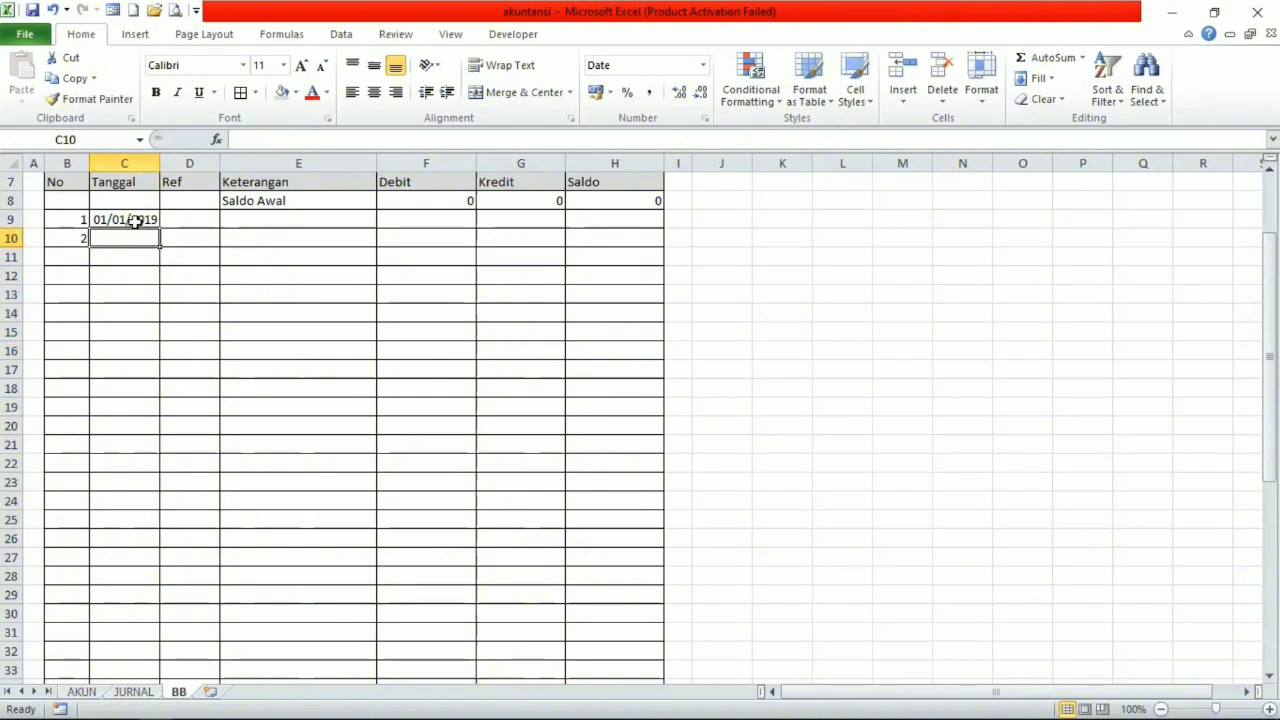
left_click(134, 220)
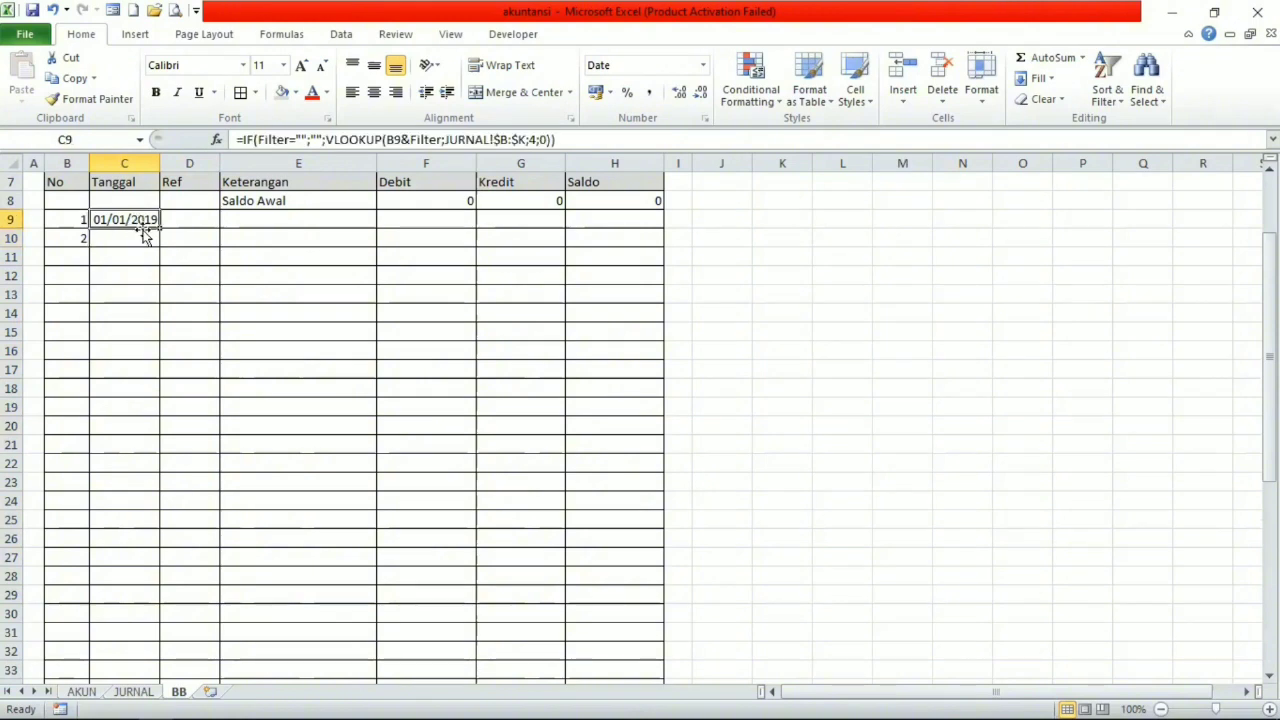
key("ctrl+c")
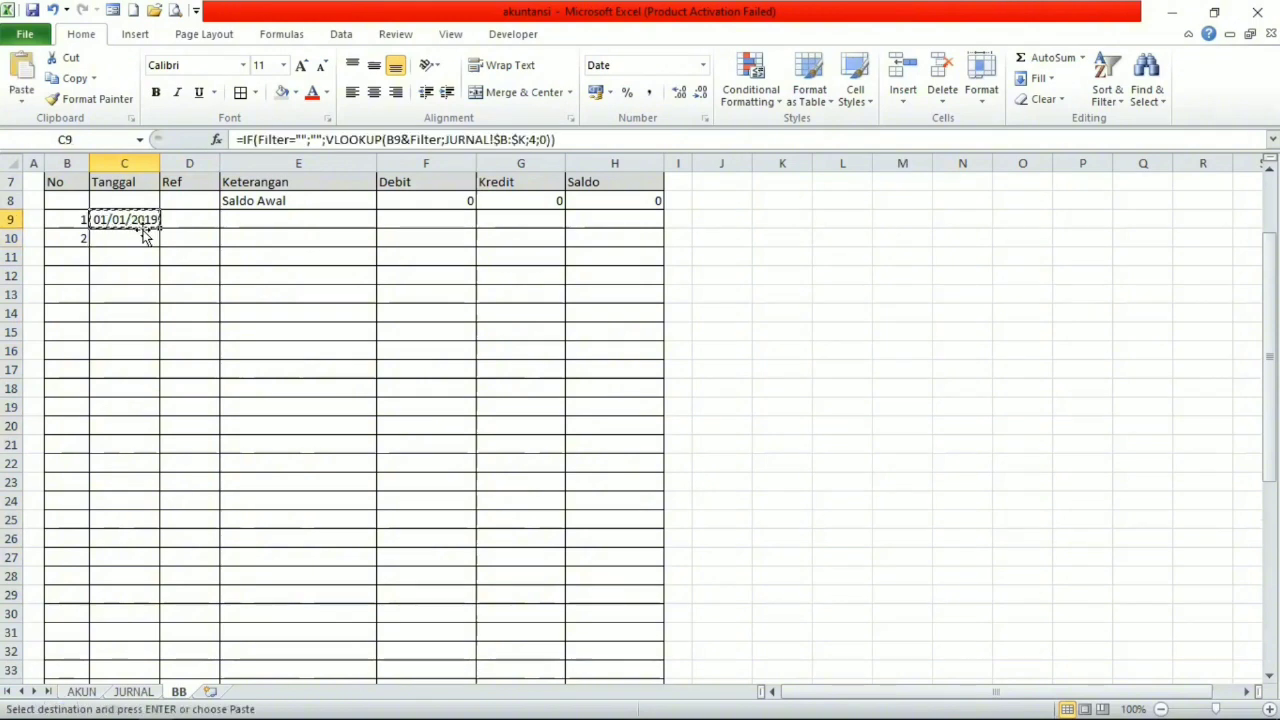
left_click_drag(143, 240, 143, 426)
key("shift+Down")
key("shift+Down")
key("shift+Down")
key("shift+Down")
key("shift+Down")
key("shift+Down")
key("shift+Down")
key("shift+Down")
key("shift+Down")
key("shift+Down")
key("shift+Down")
key("shift+Down")
key("shift+Down")
key("shift+Down")
key("shift+Down")
key("shift+Down")
key("shift+Down")
key("shift+Down")
key("shift+Down")
key("Return")
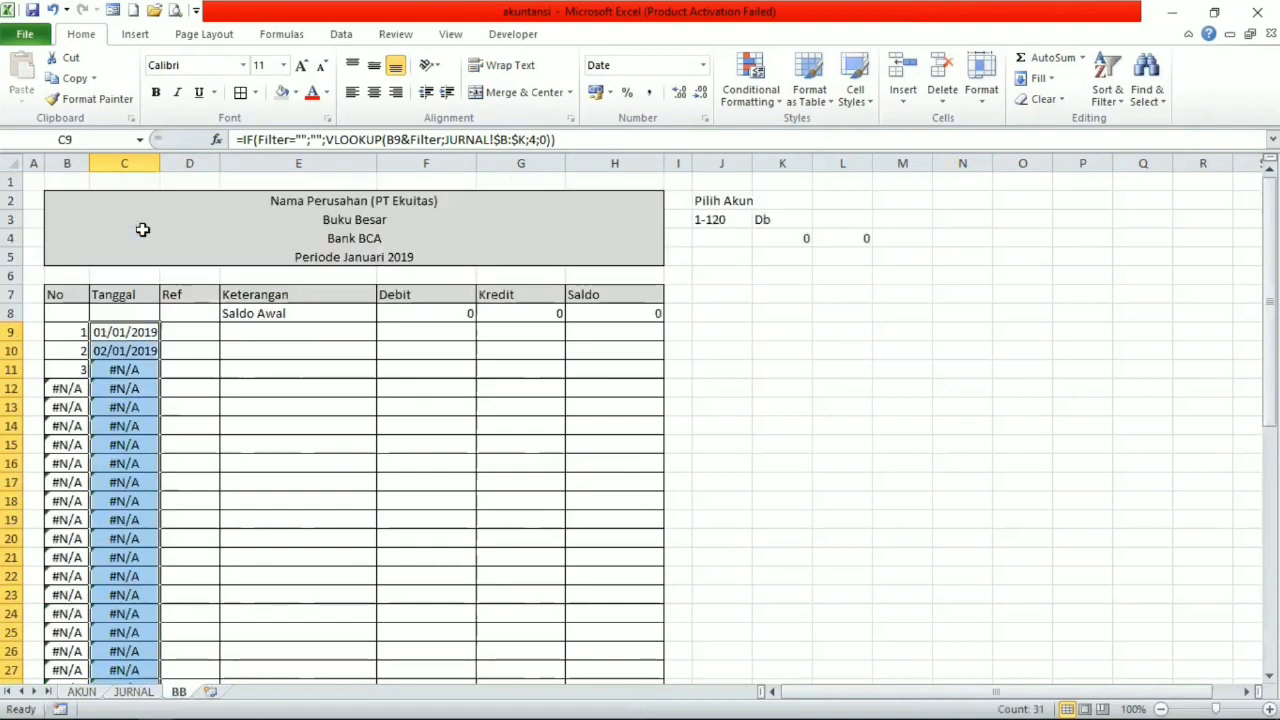
left_click(78, 375)
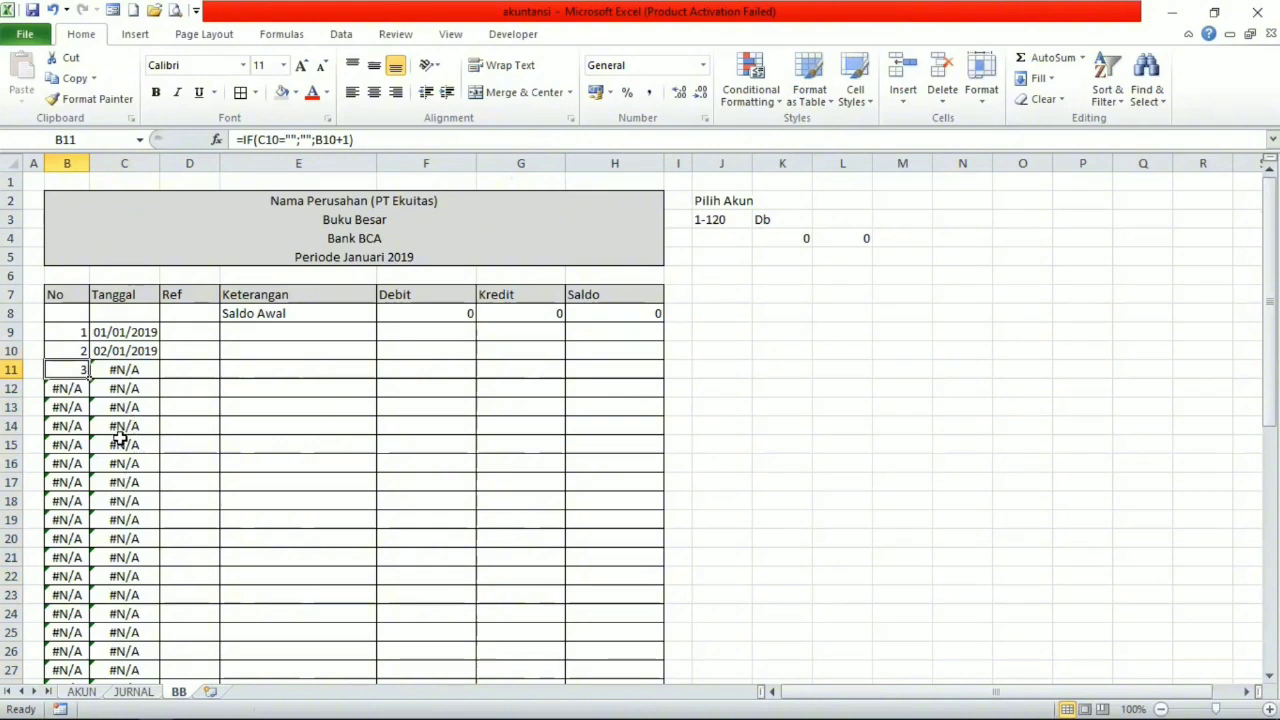
left_click(119, 370)
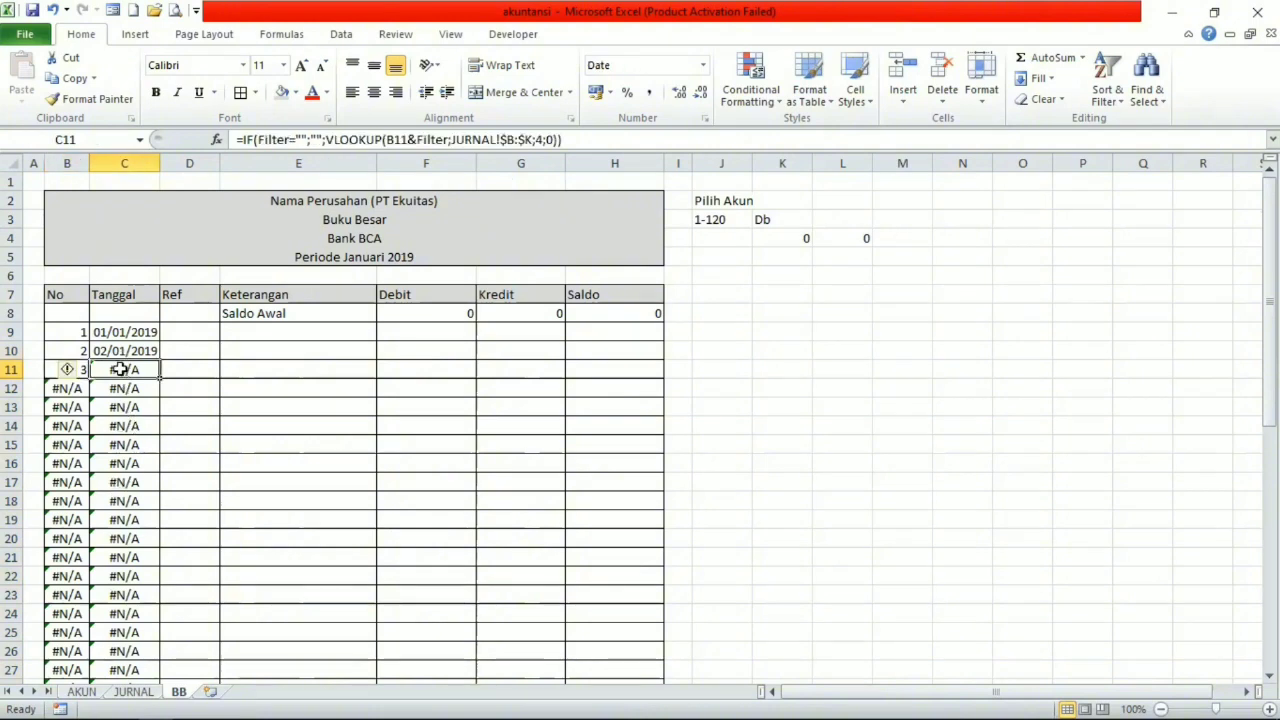
Wrap C9's IF and VLOOKUP formula in IFERROR with "" as the value if error.
left_click(100, 335)
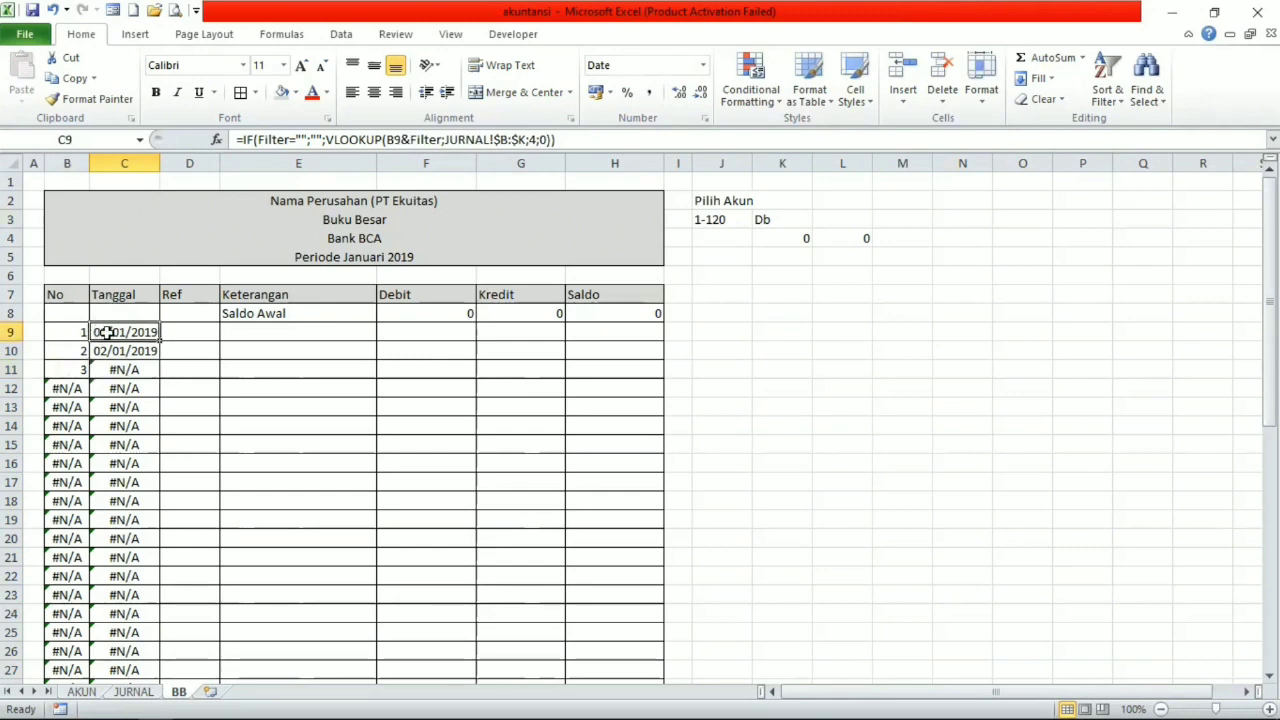
left_click(243, 138)
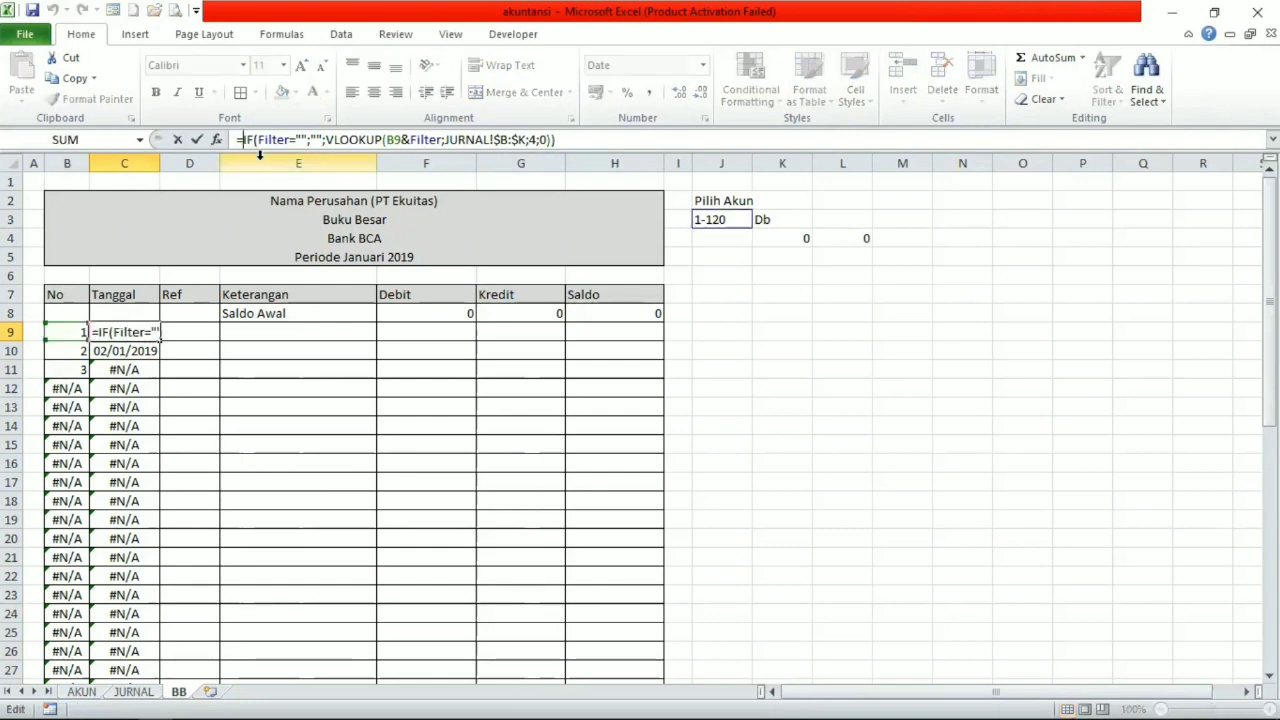
type("if")
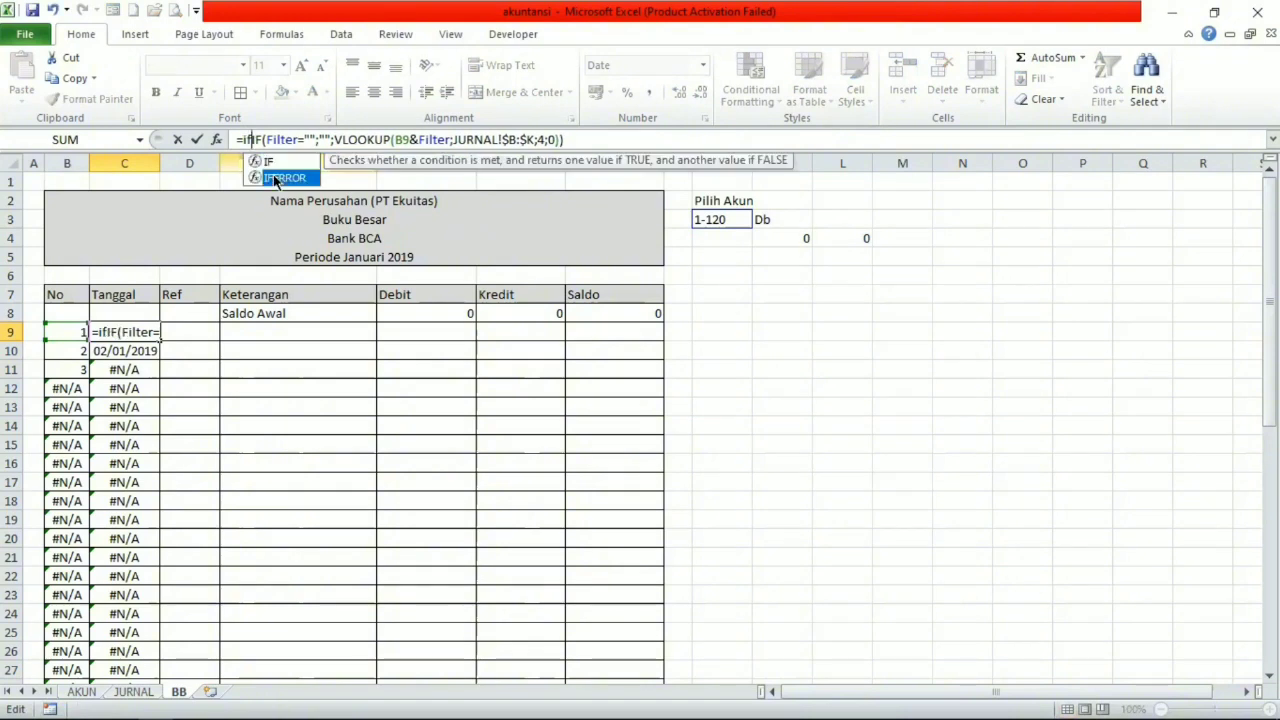
double_click(283, 177)
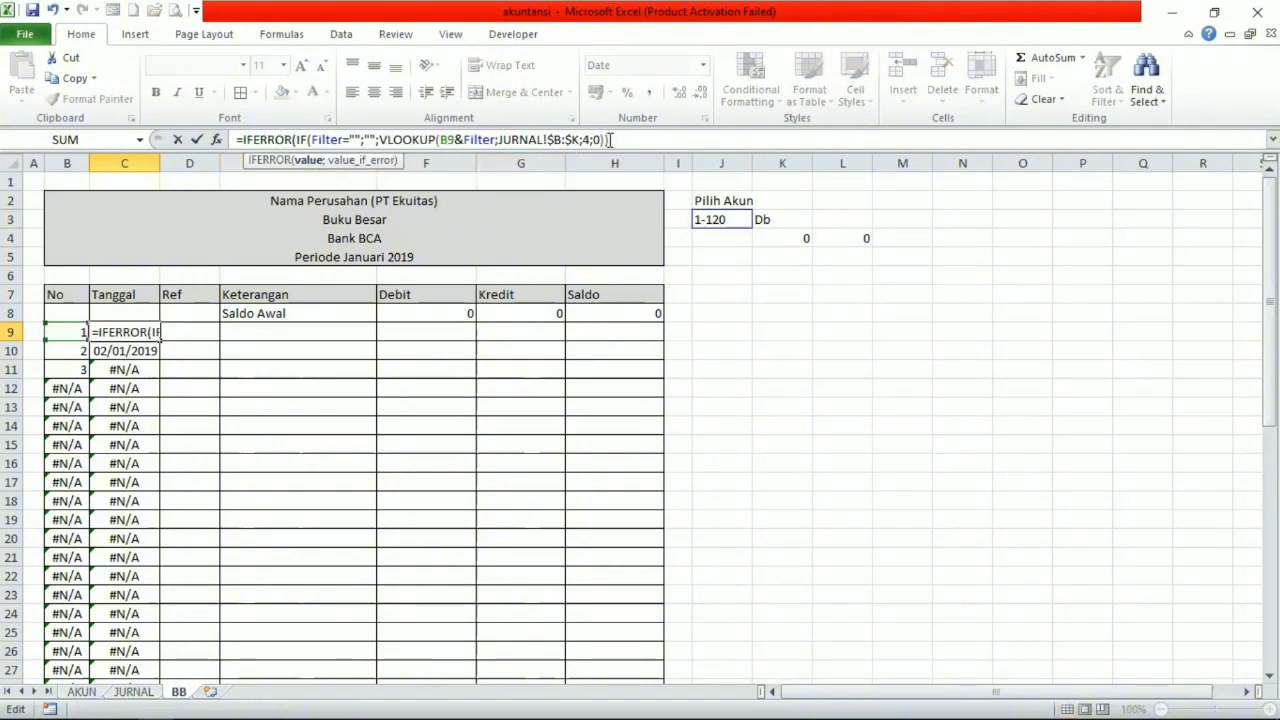
type(");")
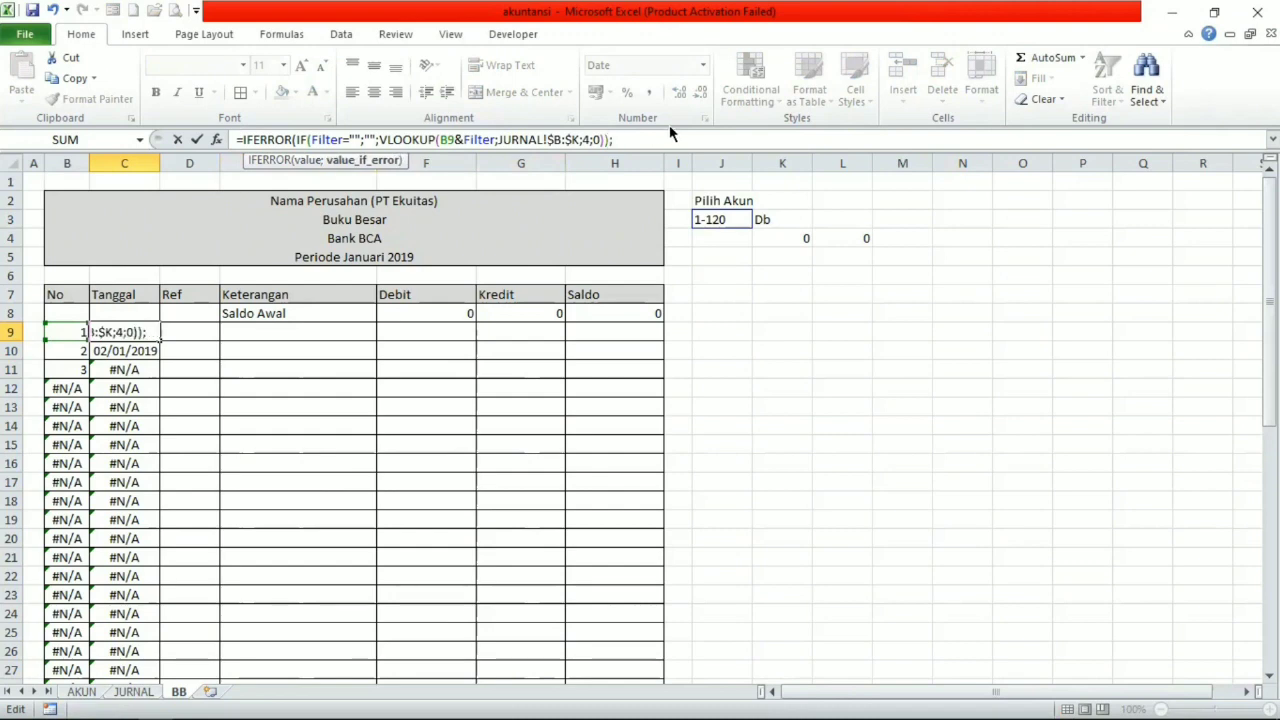
type("\"\"")
type("0")
key("Return")
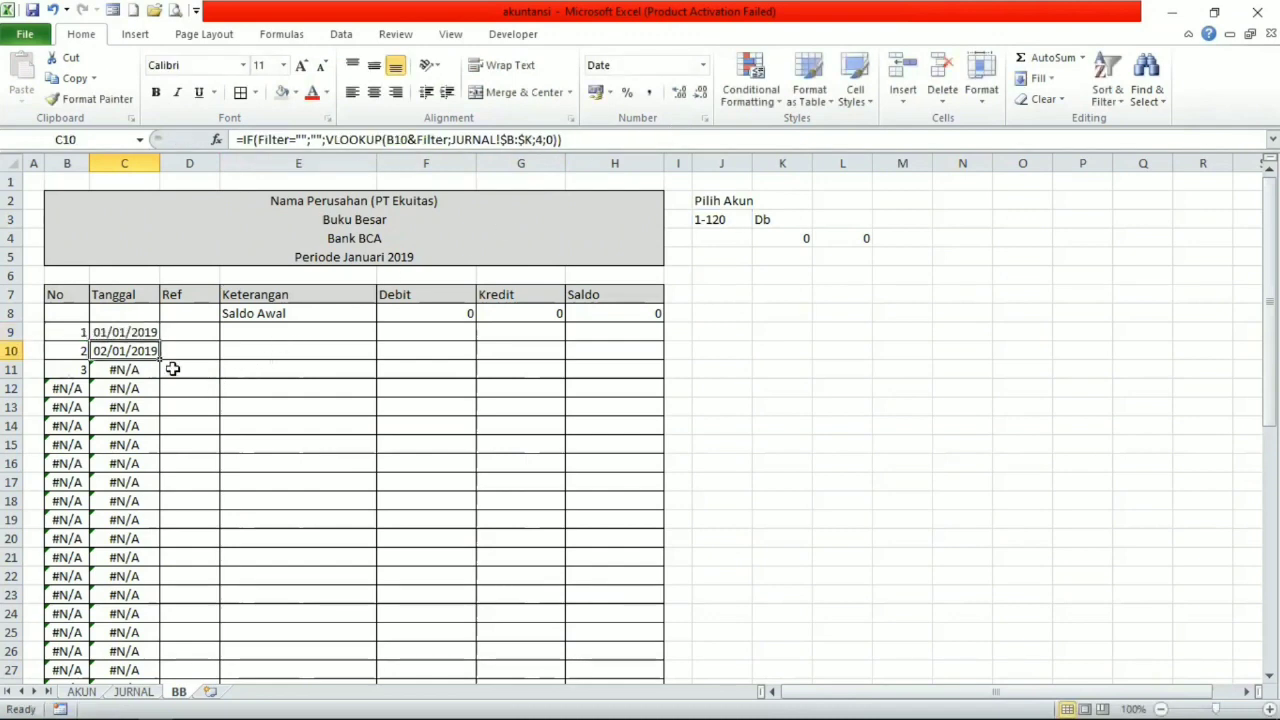
Fill C9's IFERROR formula down the Tanggal column through C40.
left_click_drag(159, 360, 144, 520)
left_click(223, 414)
left_click(155, 335)
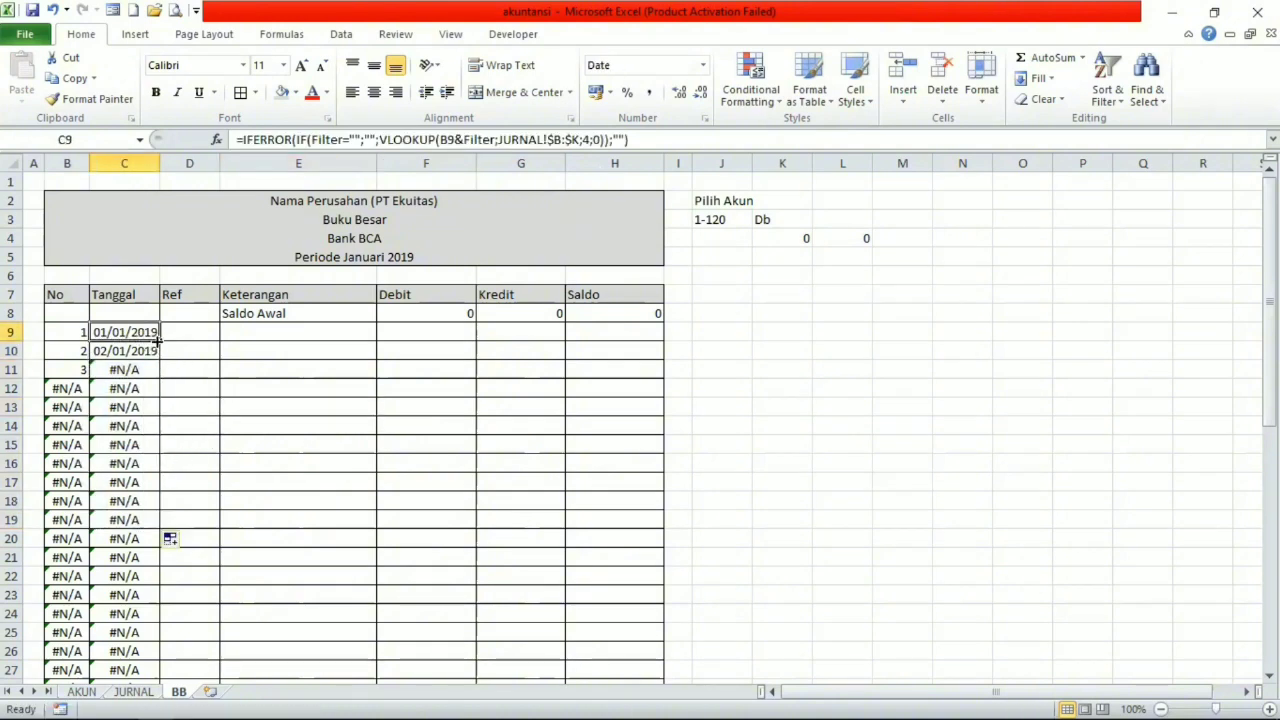
left_click_drag(157, 341, 143, 495)
scroll(189, 422, "down", 2)
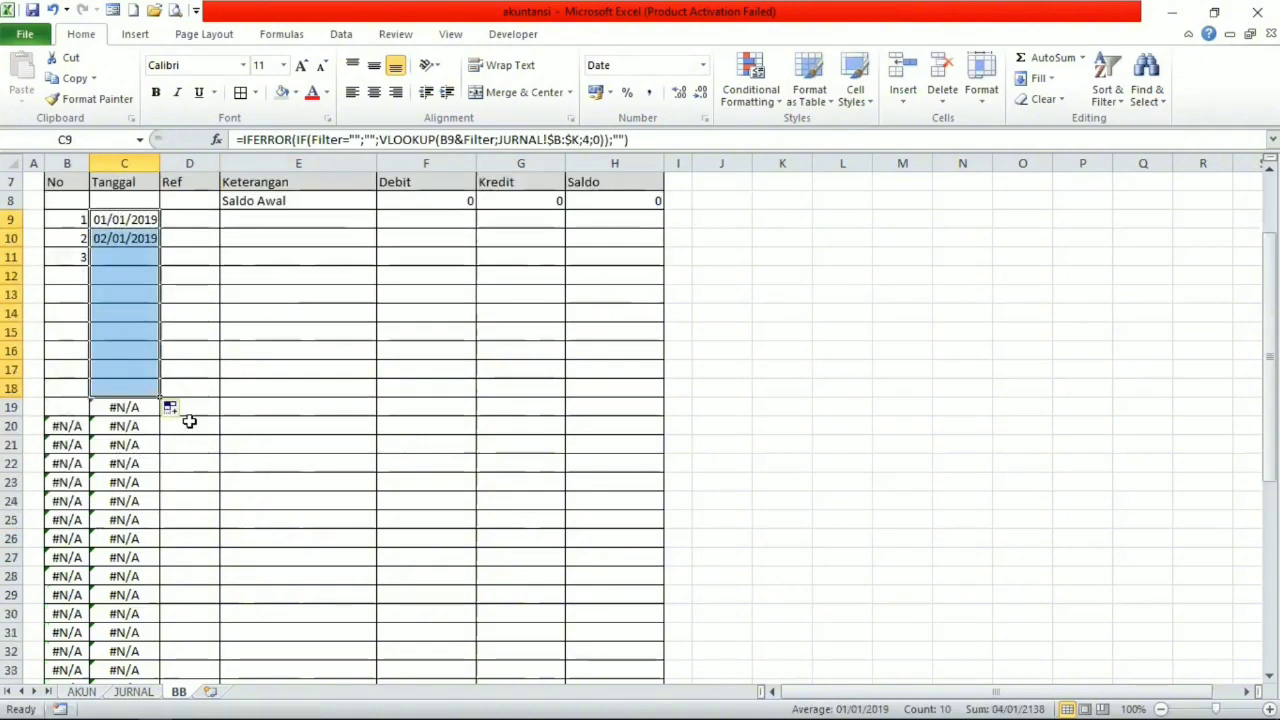
left_click_drag(159, 398, 130, 651)
scroll(143, 543, "down", 5)
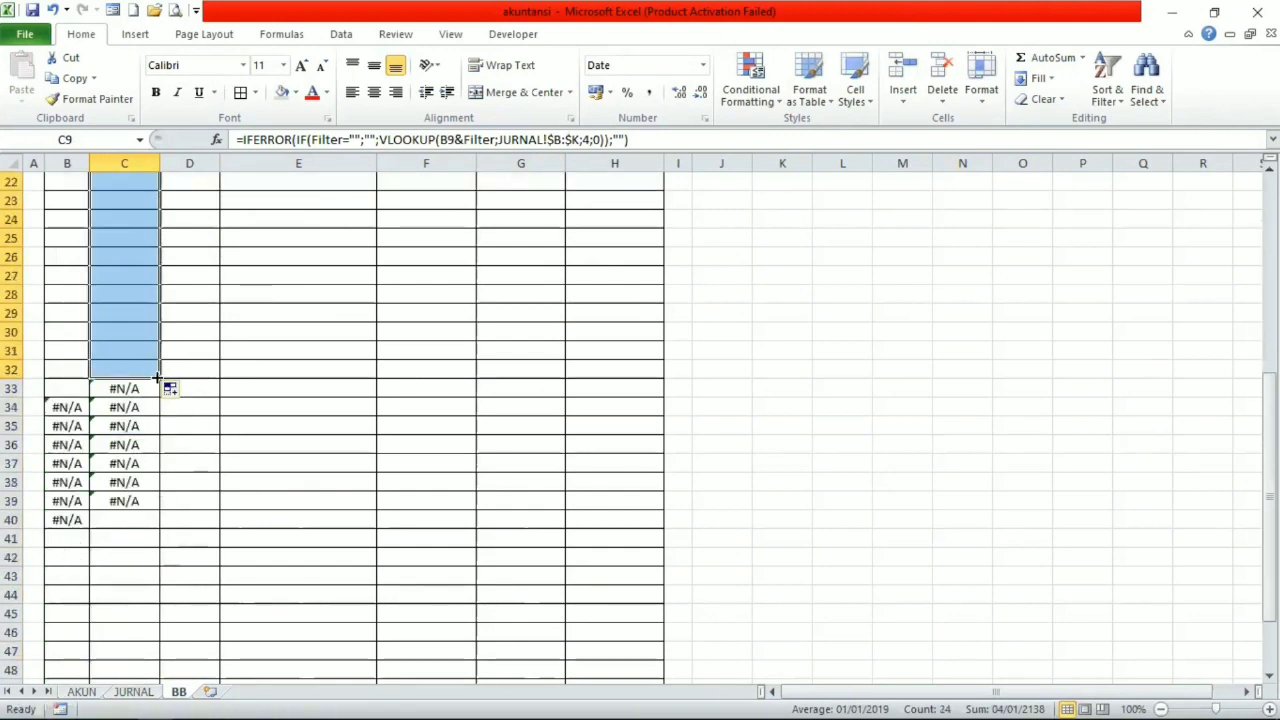
left_click_drag(157, 378, 142, 525)
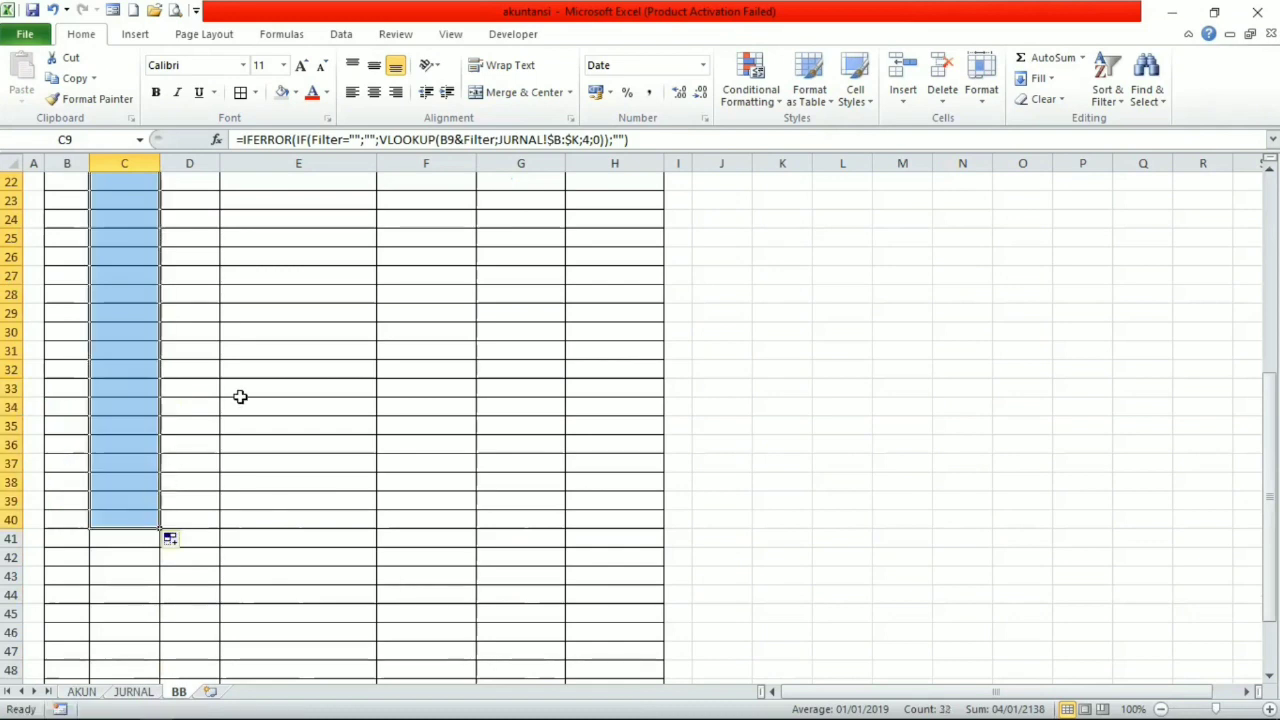
scroll(240, 397, "up", 7)
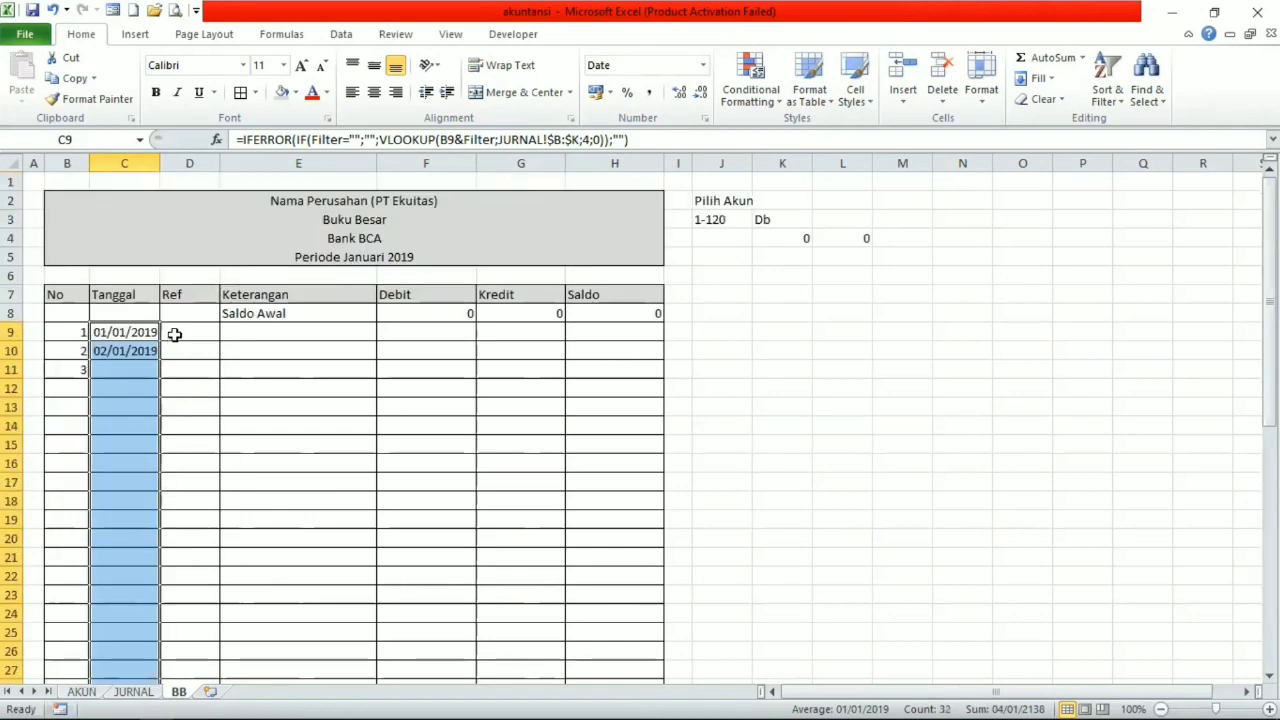
Begin an IF formula in D9 of the Ref column that tests C9="" and returns "" when true.
left_click(174, 335)
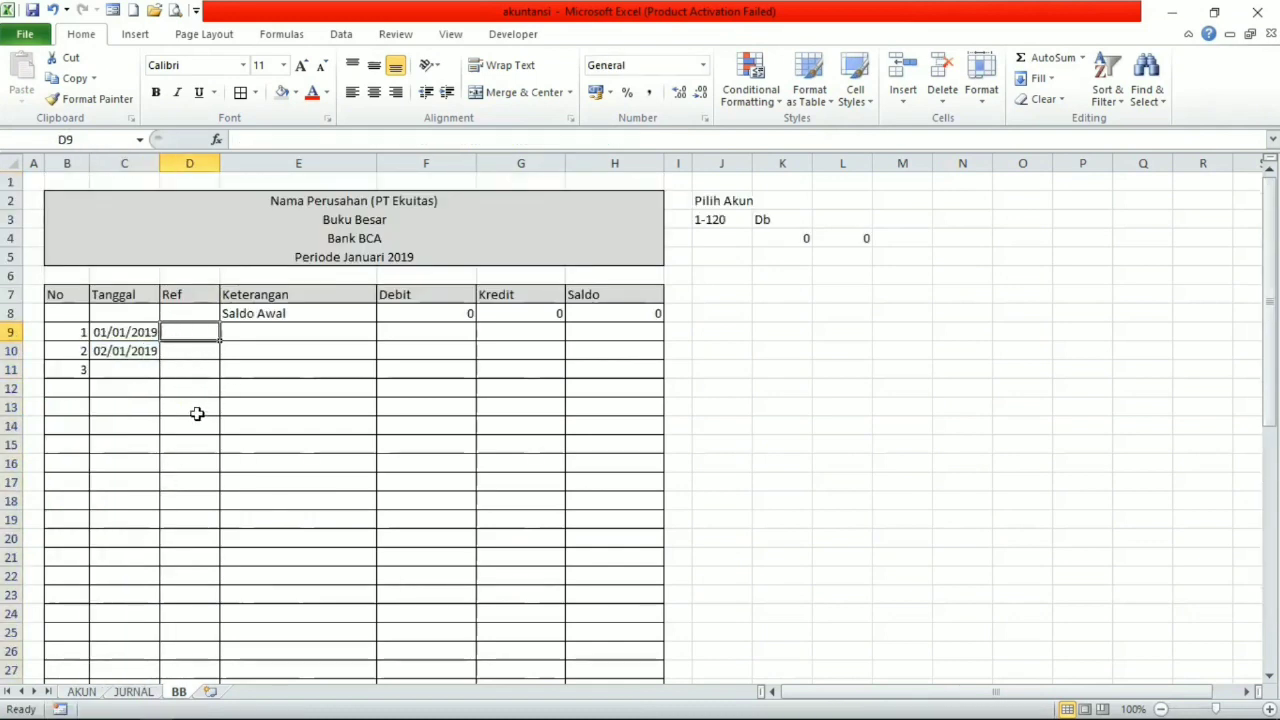
left_click(133, 692)
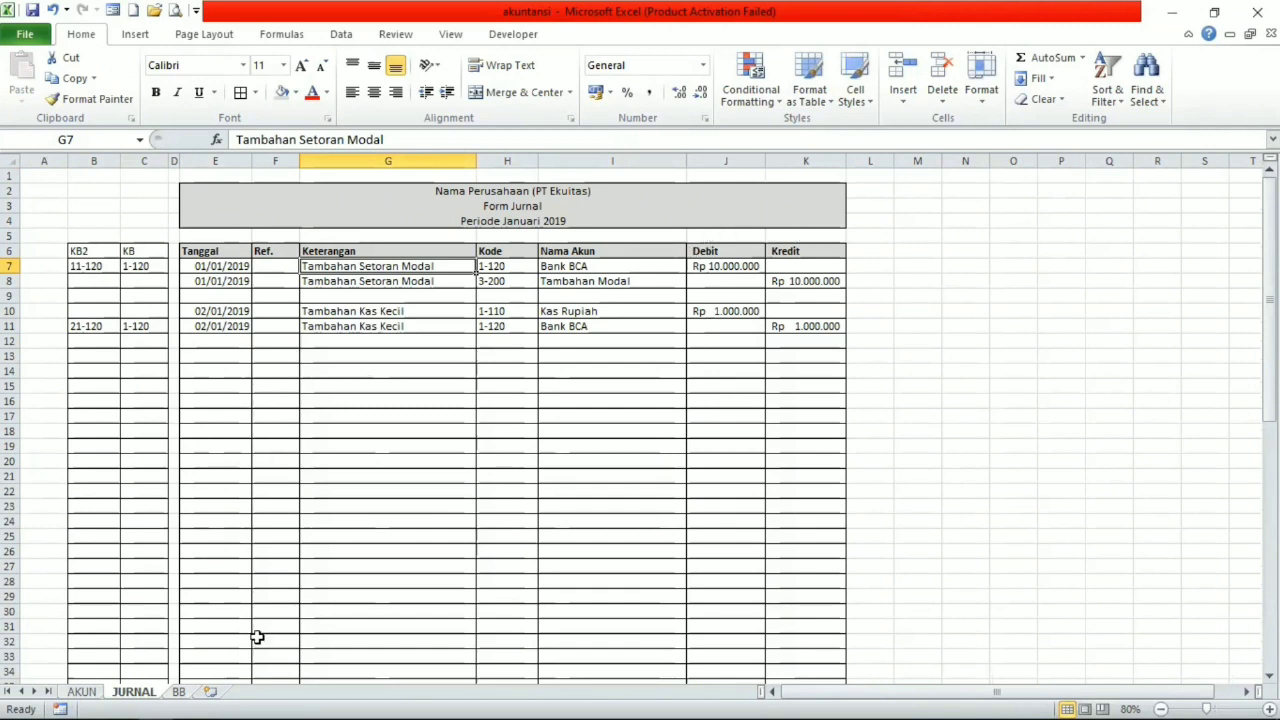
left_click(183, 693)
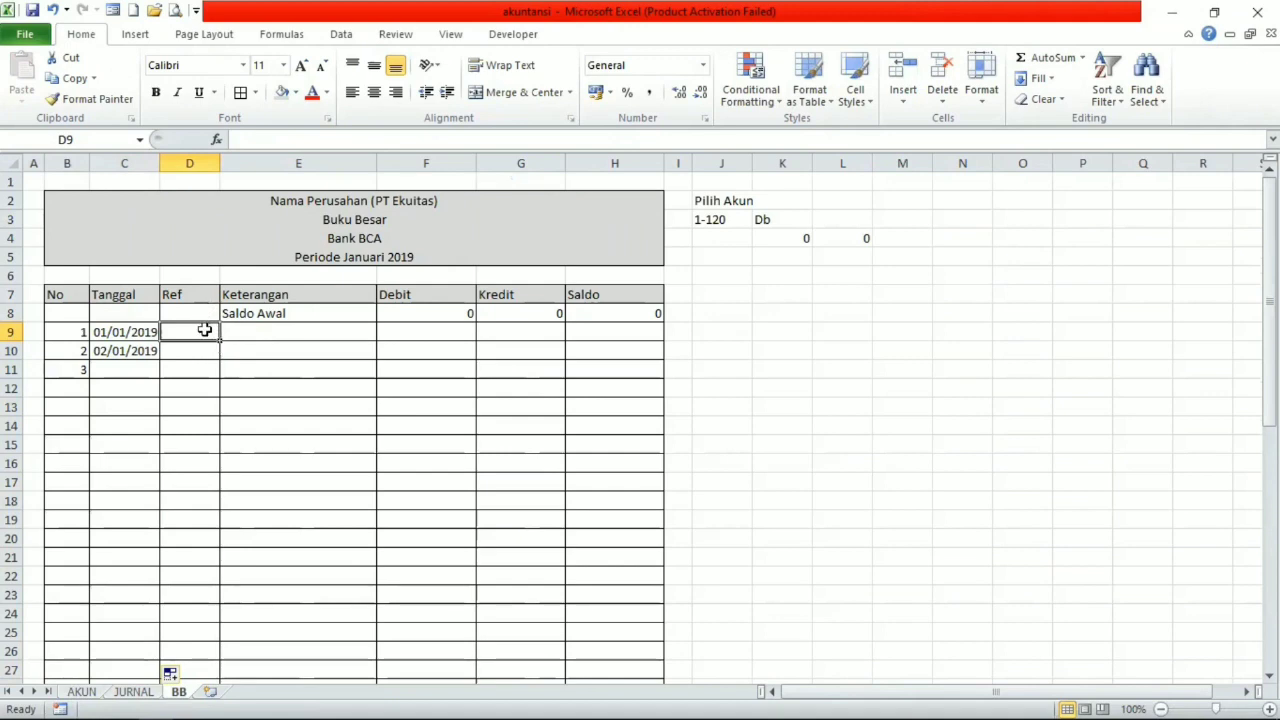
type("=")
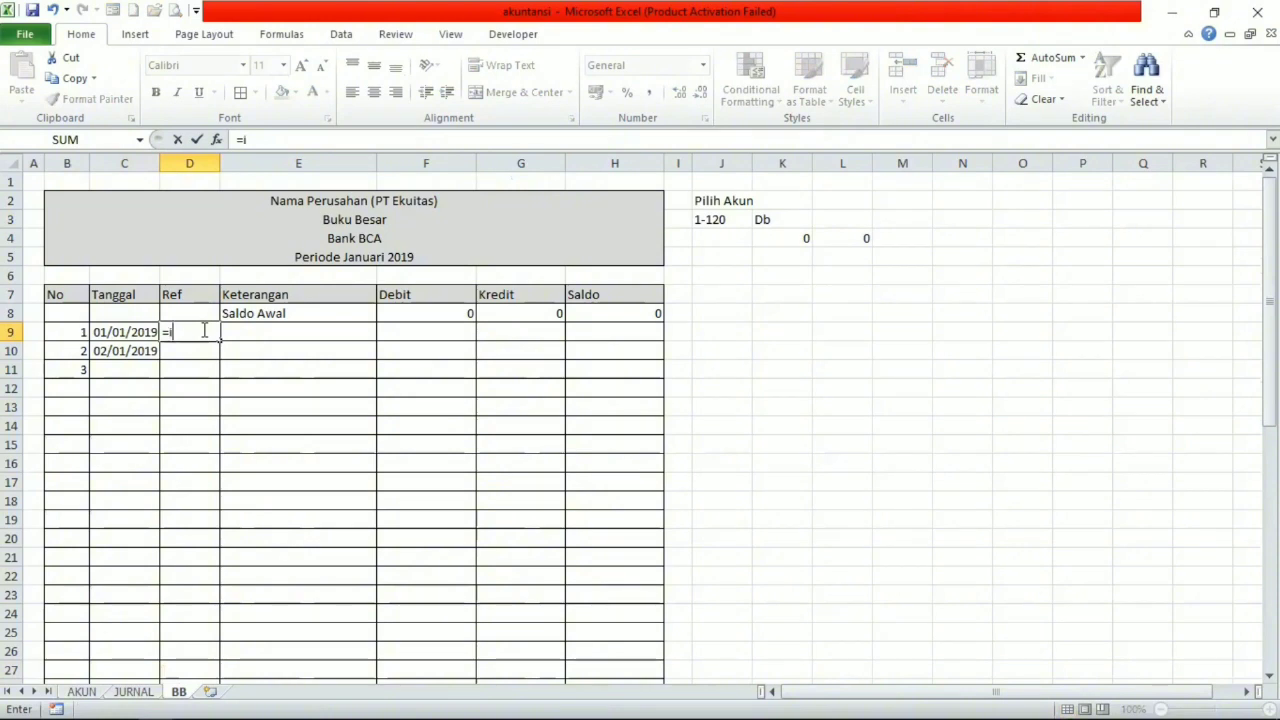
type("if(")
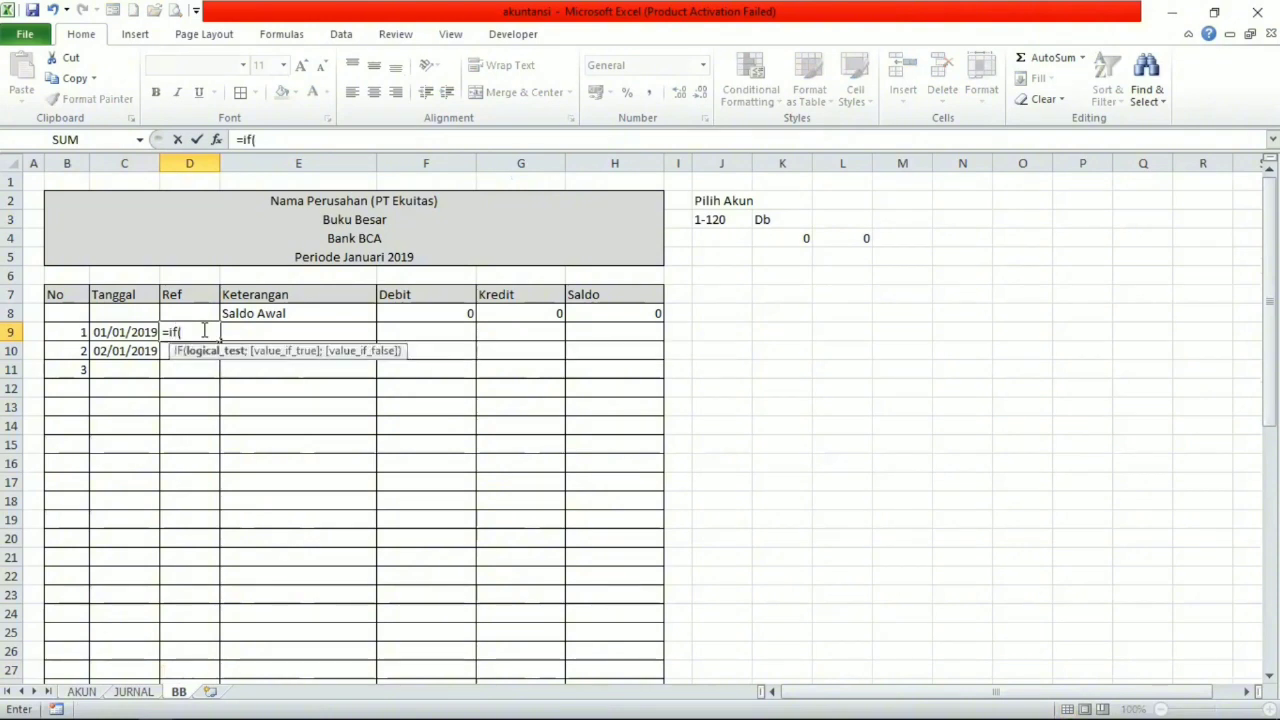
left_click(141, 331)
type("=\"\"")
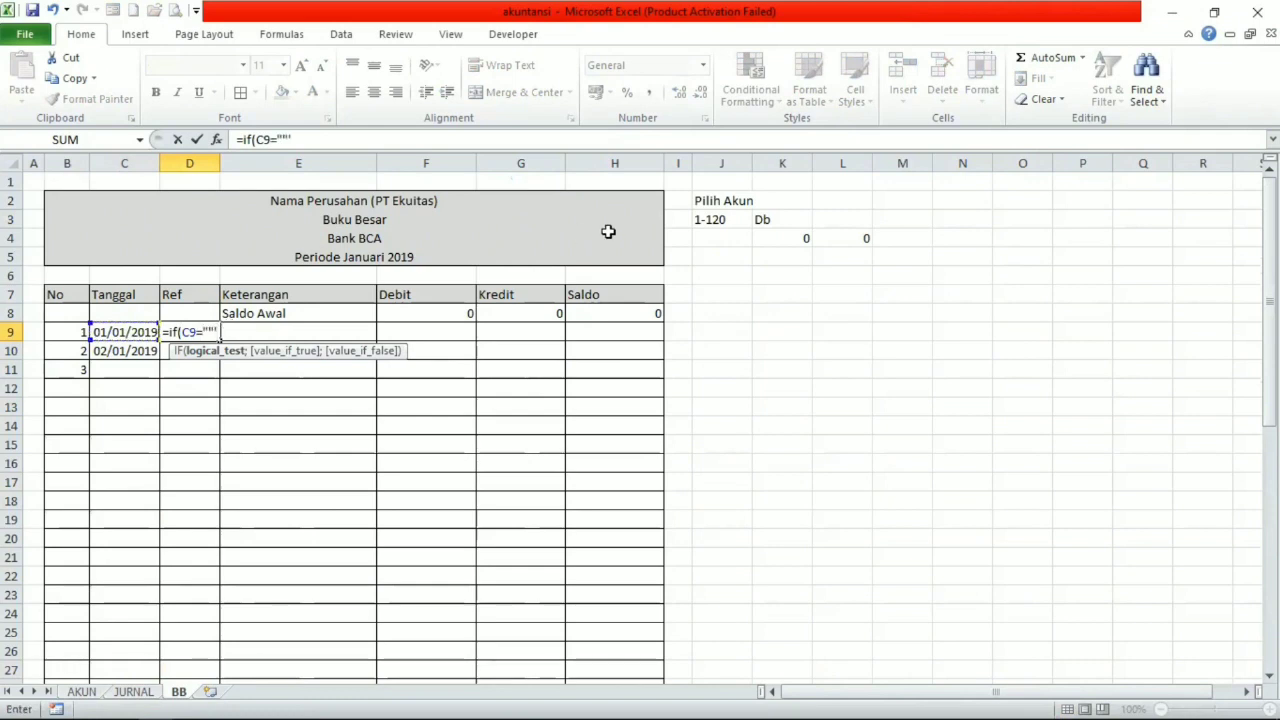
type(";\"\"")
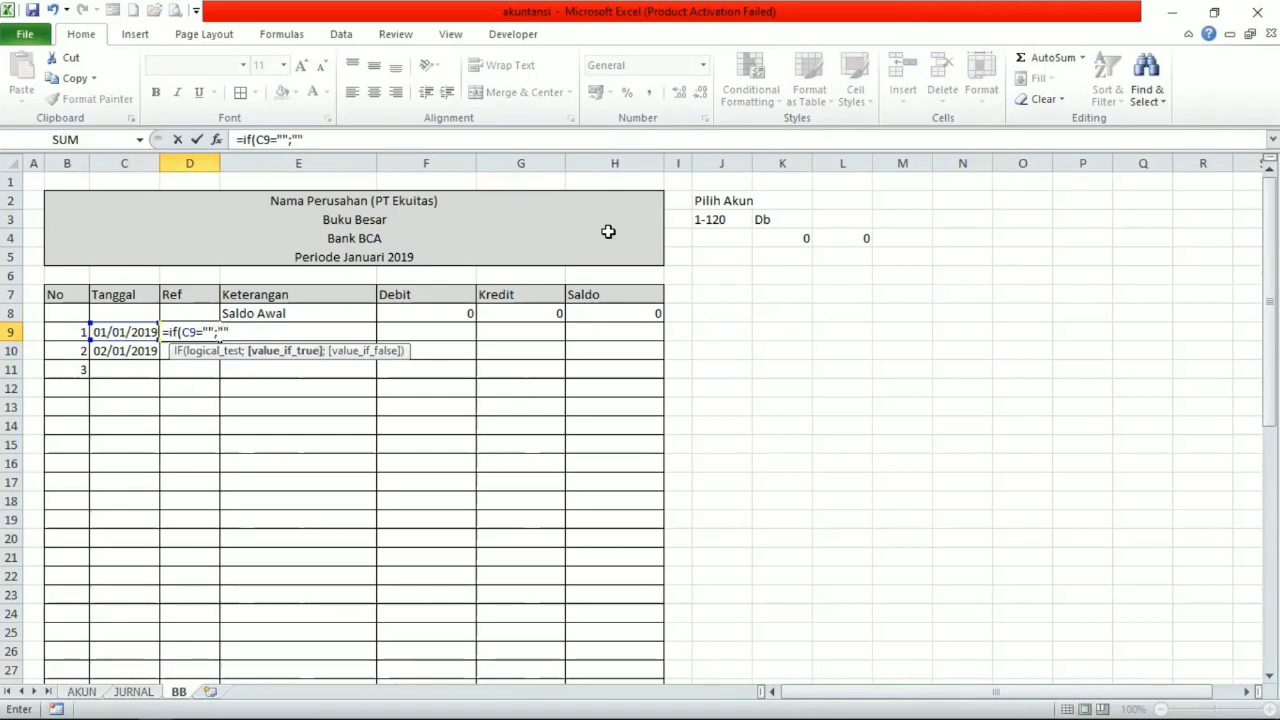
type(";vloo")
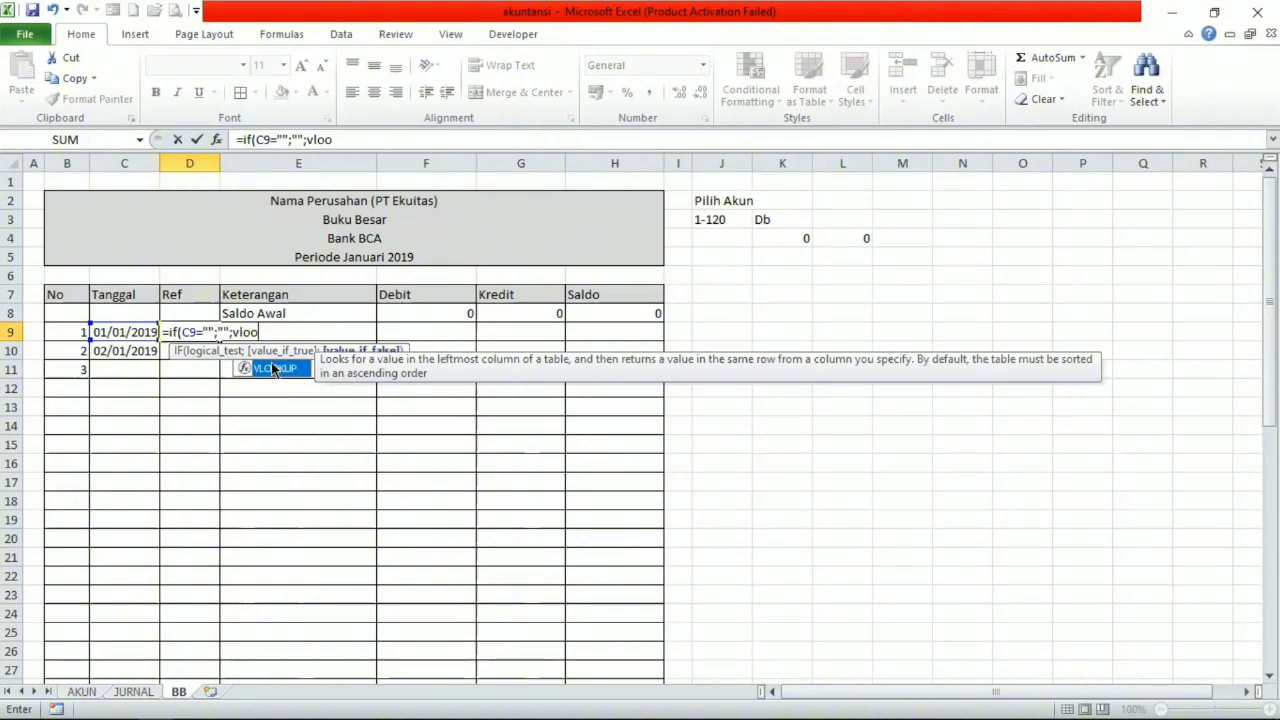
Add a VLOOKUP as D9's false value, using B9&Filter as the lookup value.
double_click(275, 369)
left_click(275, 369)
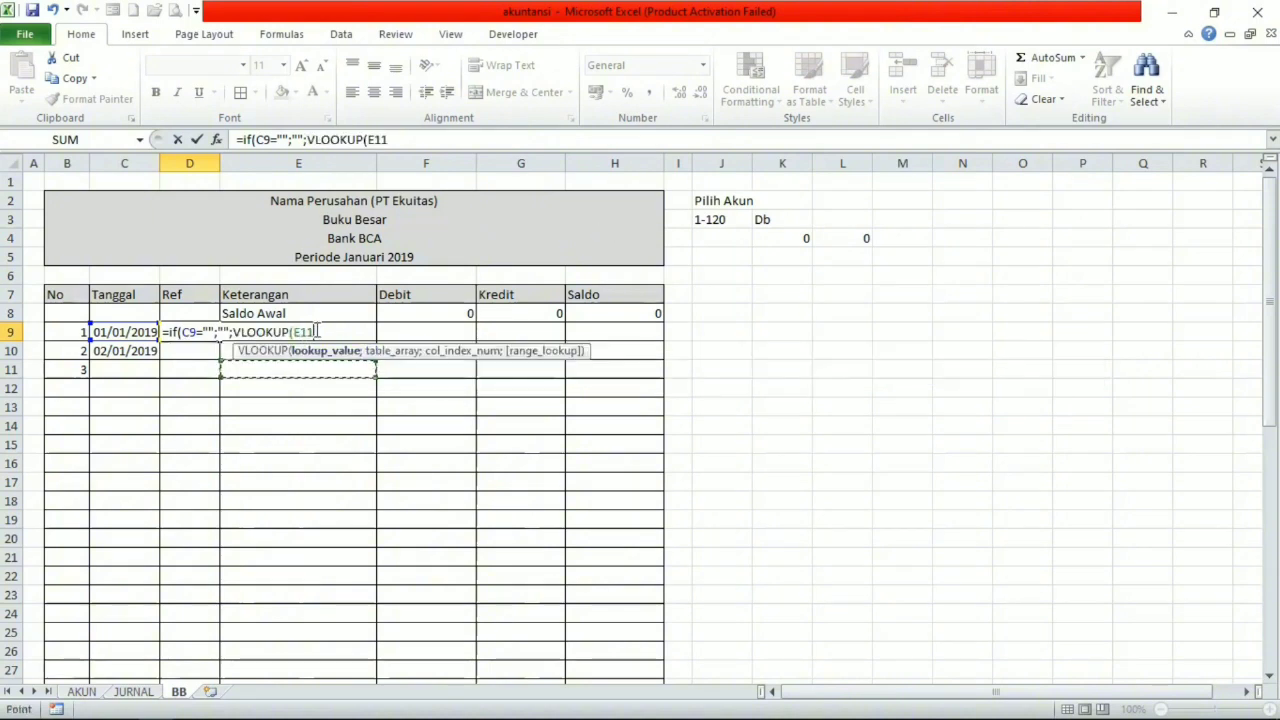
key("BackSpace")
key("BackSpace")
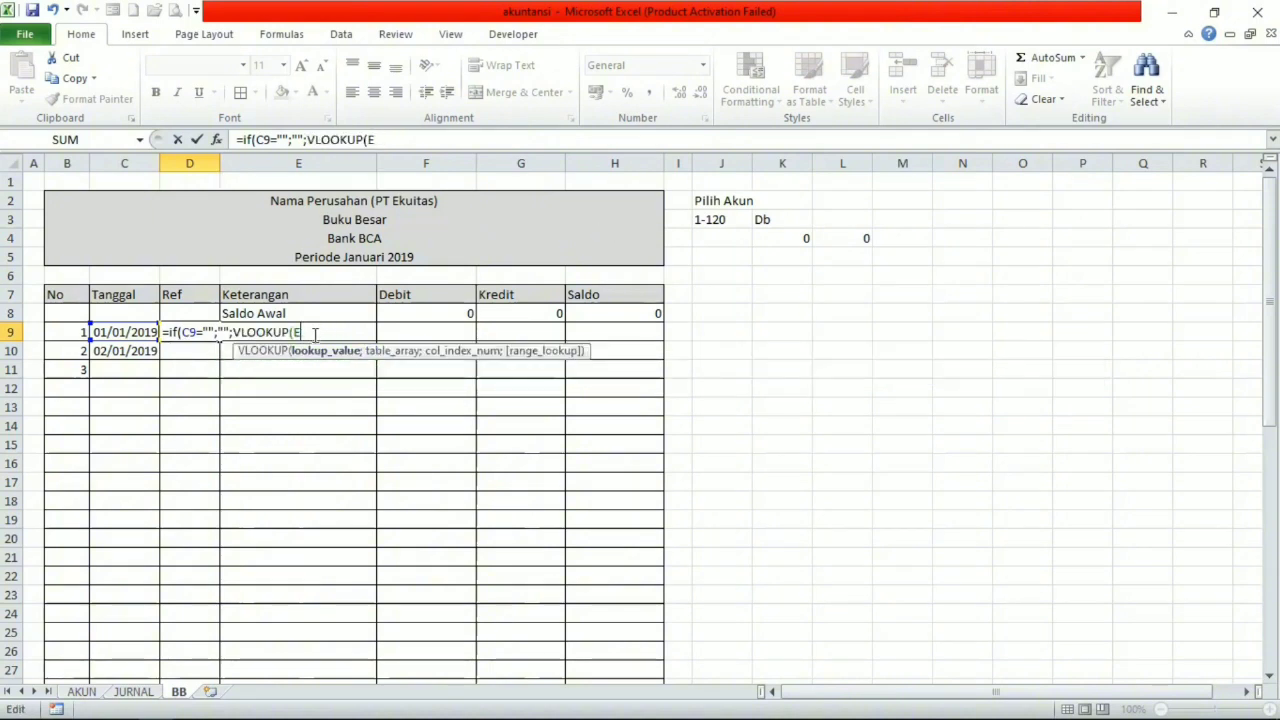
key("BackSpace")
left_click(82, 332)
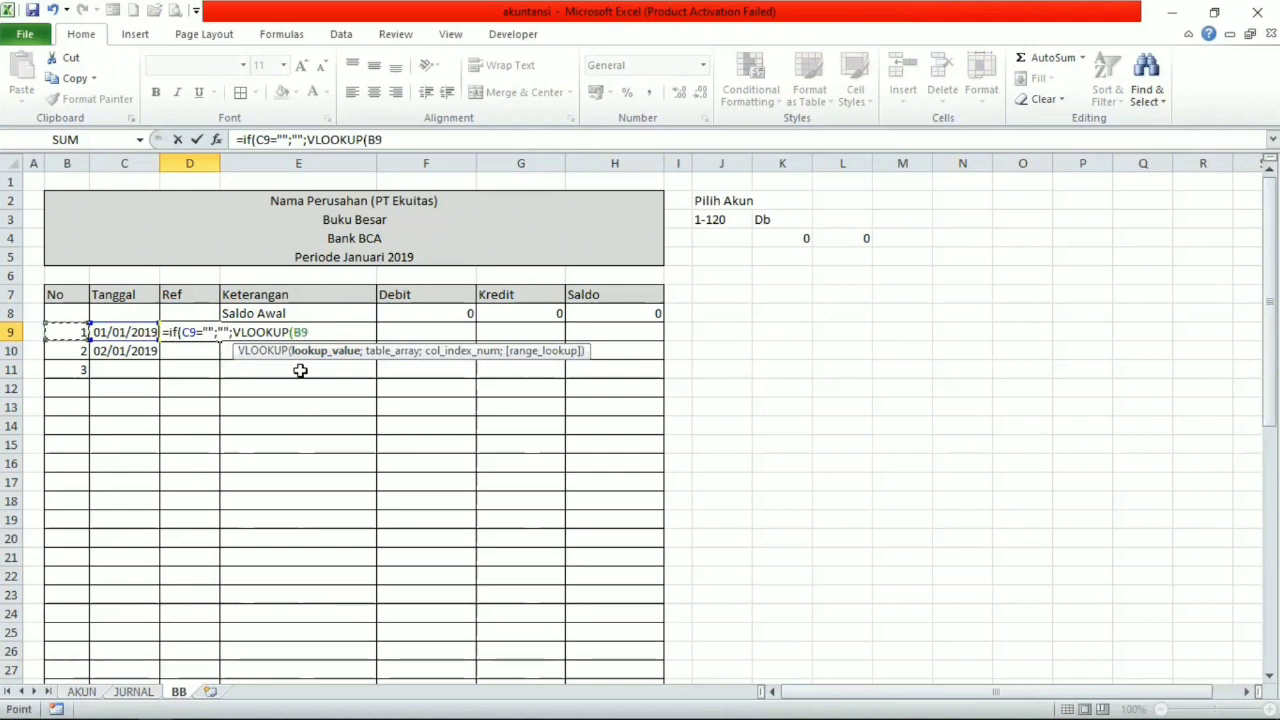
type("&")
left_click(707, 220)
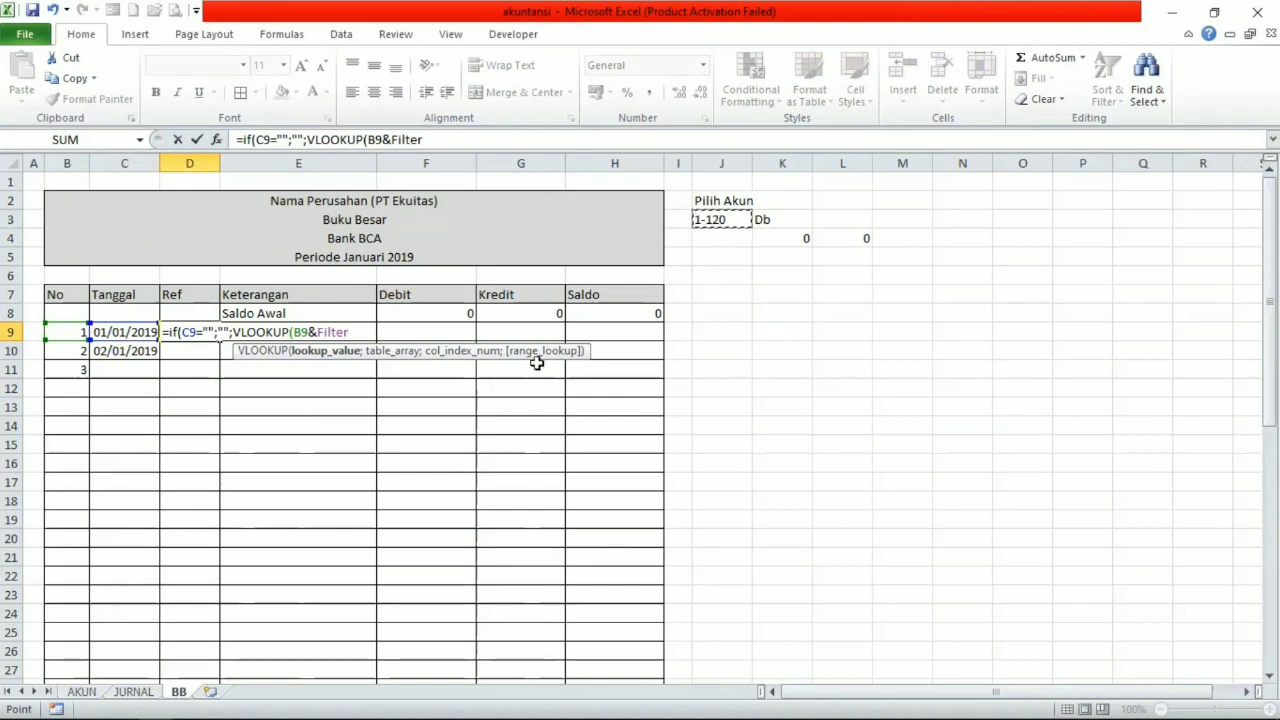
type(";")
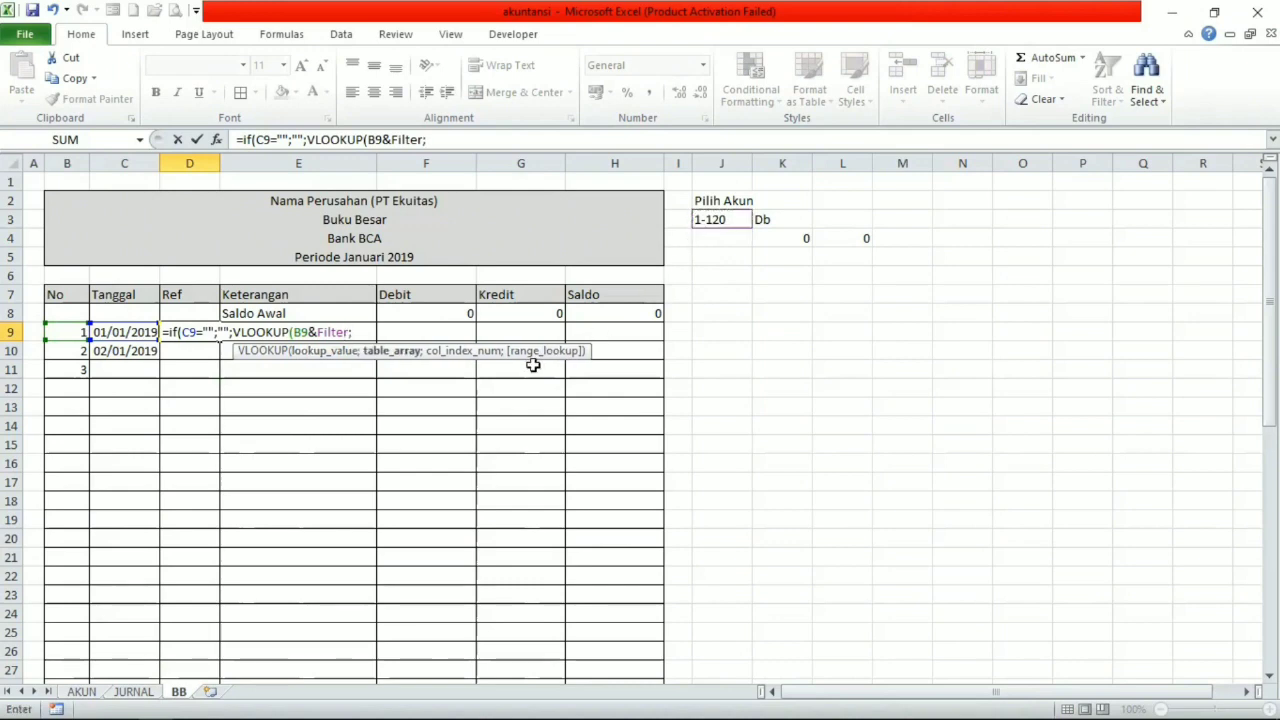
Set the VLOOKUP table array to columns B through K of the JURNAL sheet as the absolute reference JURNAL!$B:$K.
left_click(133, 691)
left_click(95, 160)
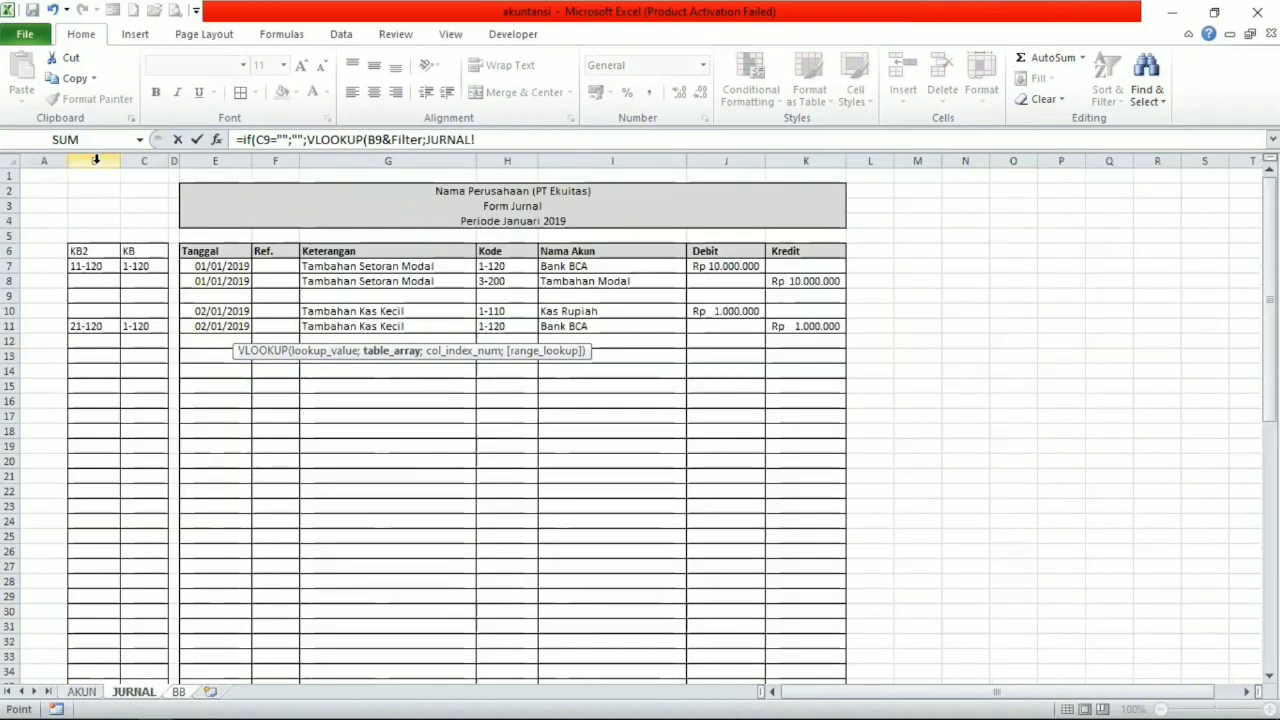
left_click_drag(95, 160, 133, 162)
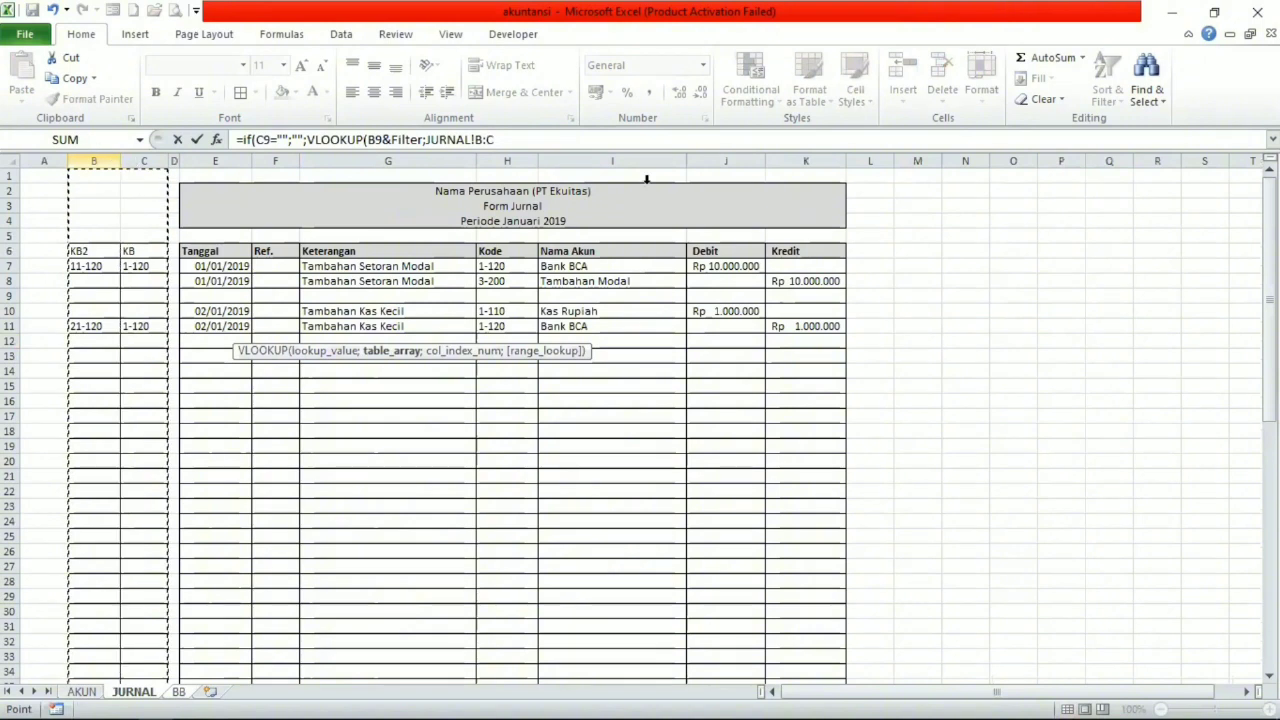
left_click_drag(646, 179, 806, 175)
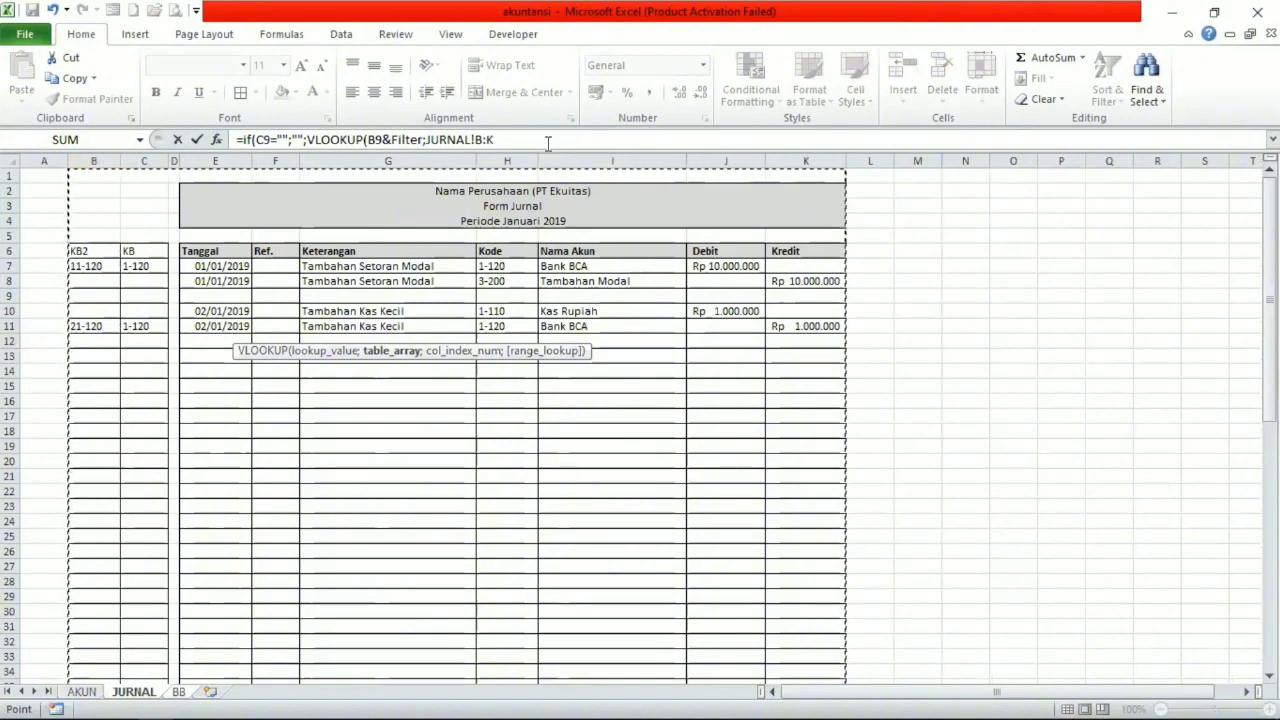
left_click(548, 141)
key("F4")
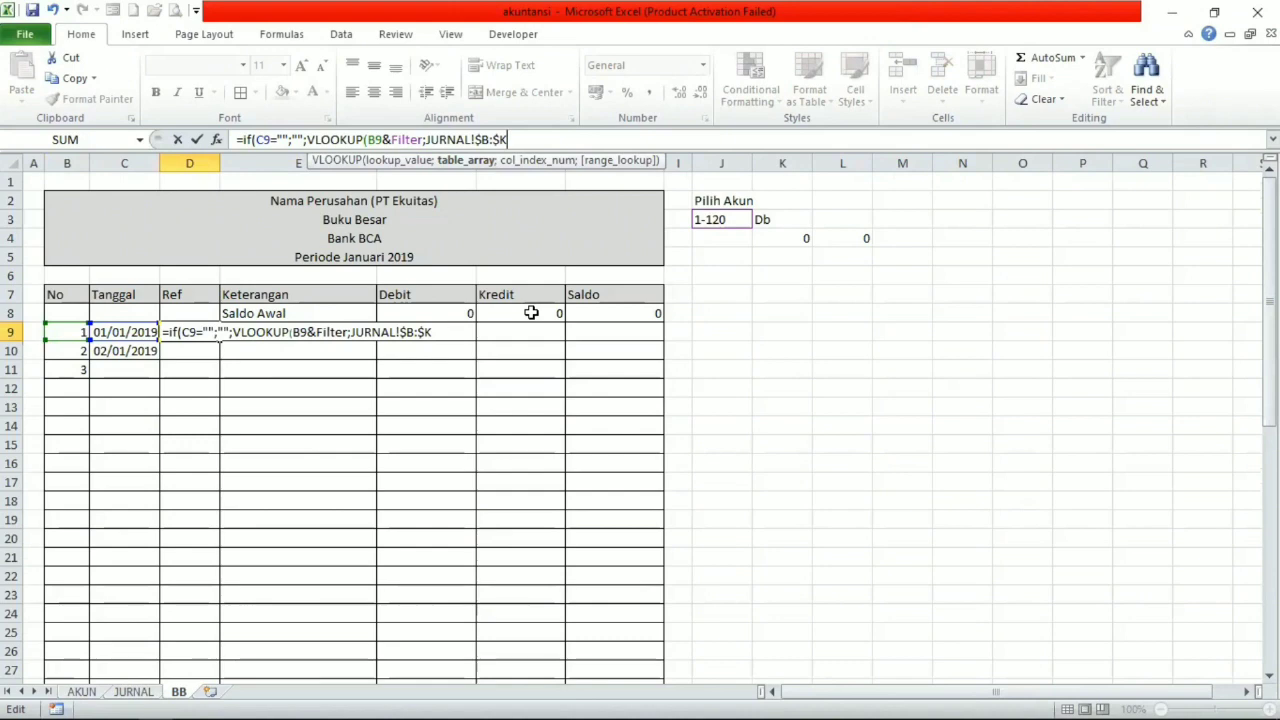
Complete D9's VLOOKUP with column index 5 and range lookup 0, and accept the formula with its closing parentheses.
type(";")
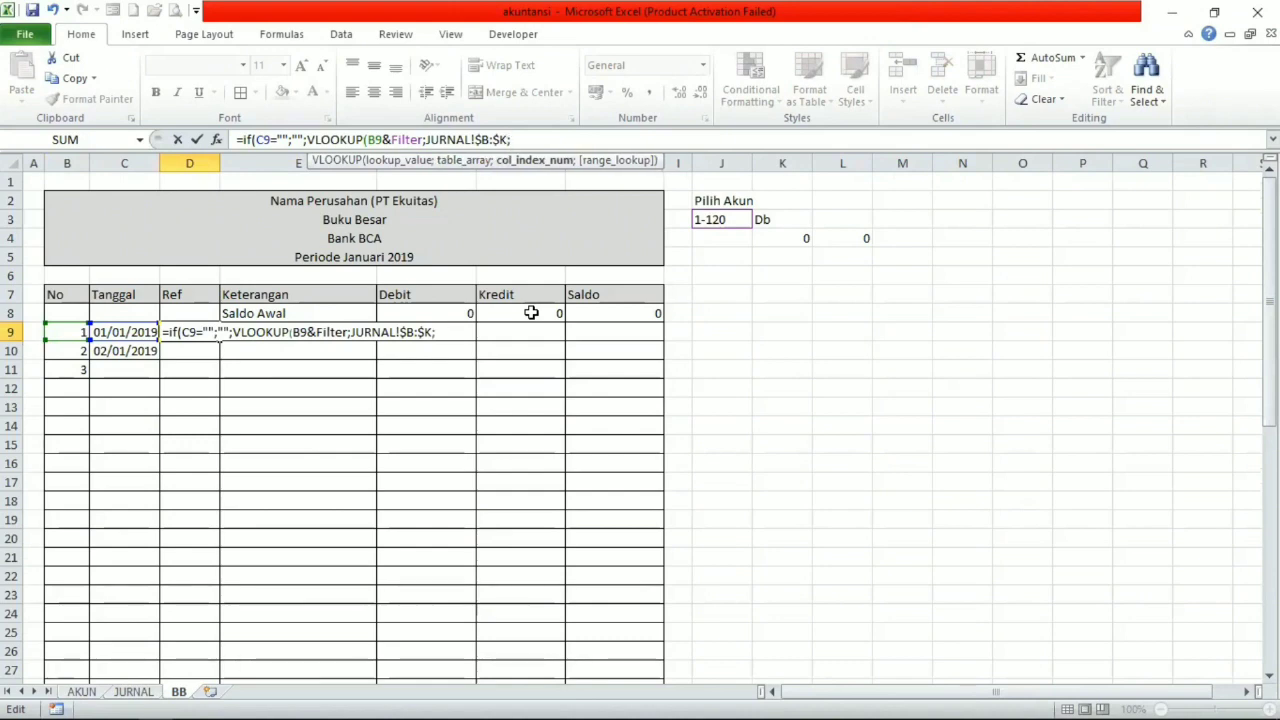
type("6")
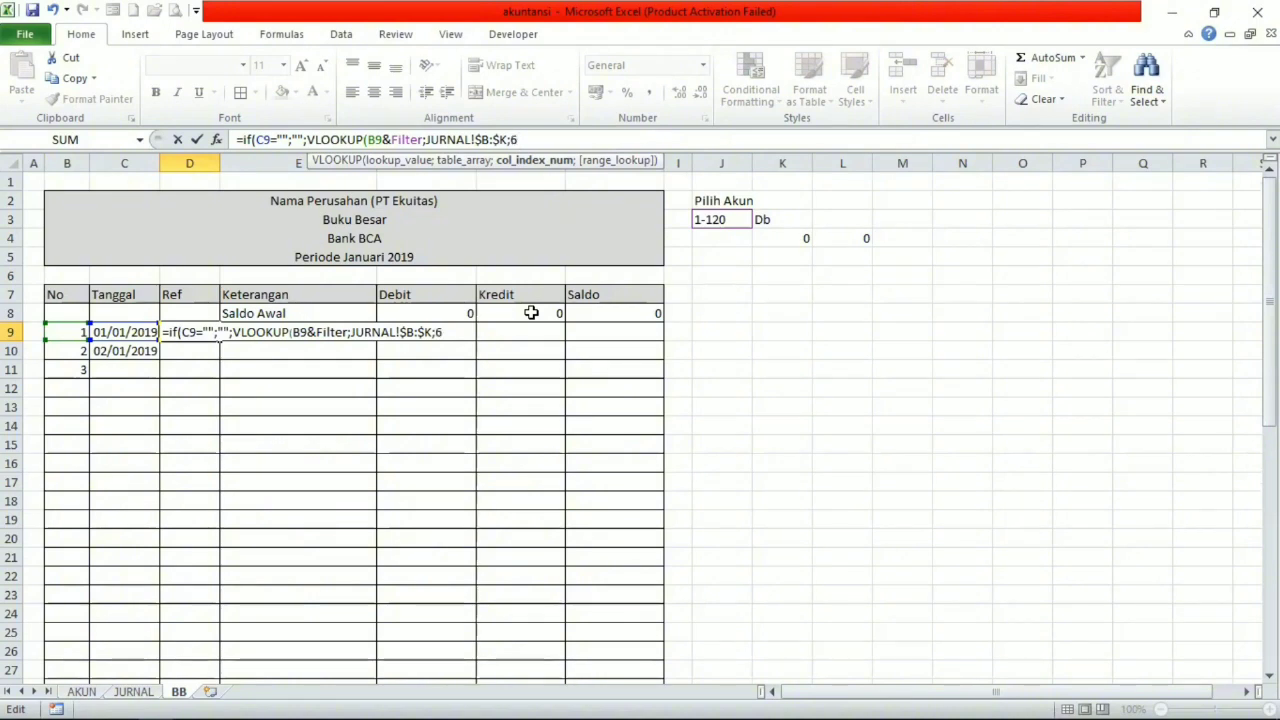
type(";")
key("BackSpace")
key("BackSpace")
type("5;)")
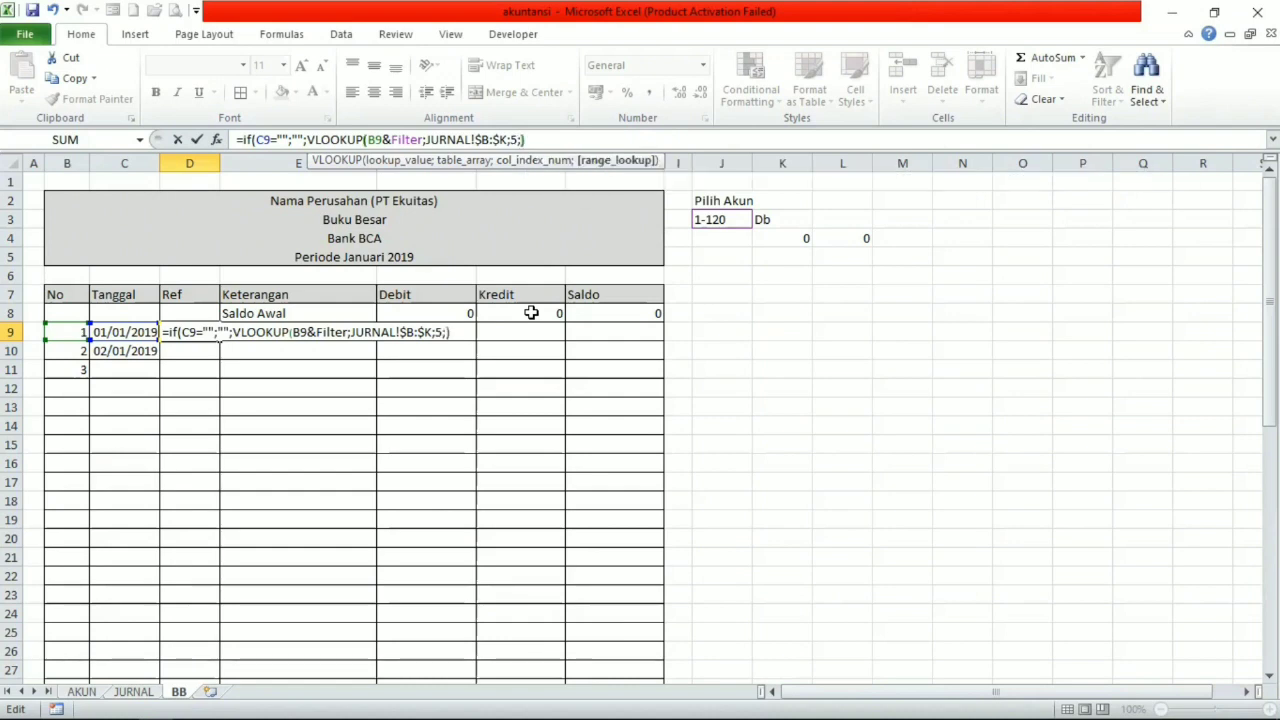
key("BackSpace")
type("0")
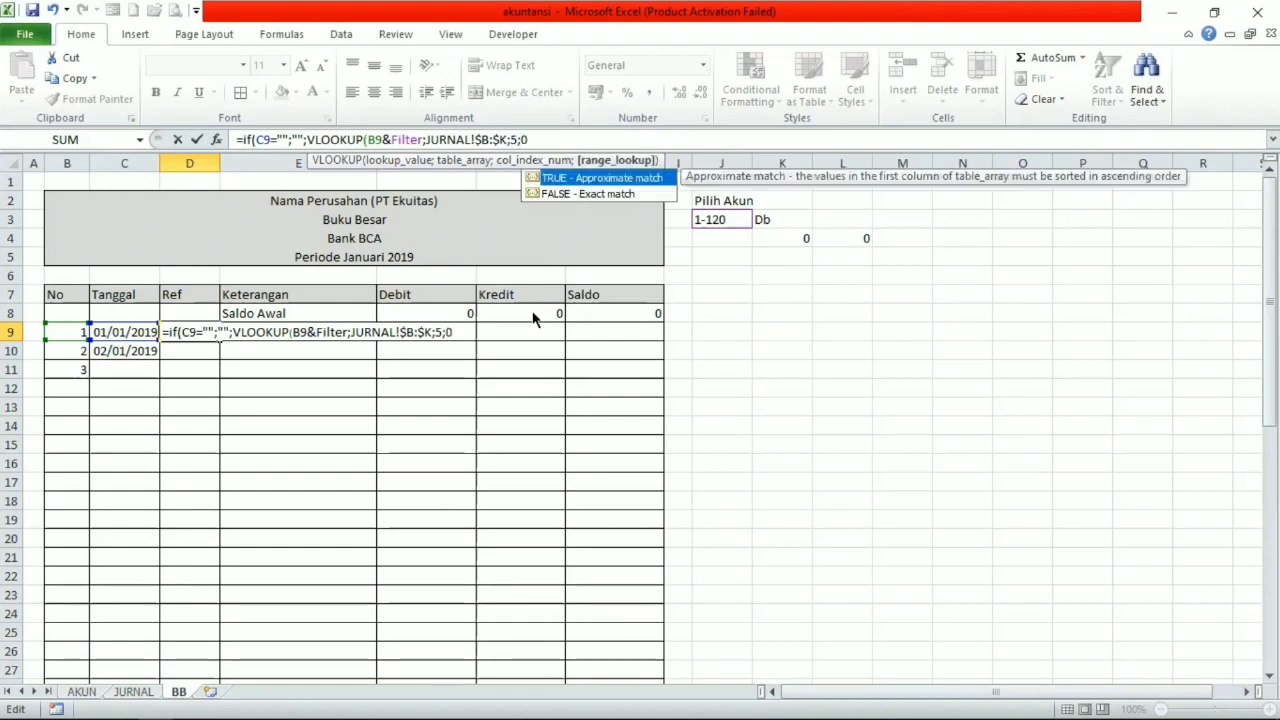
key("Return")
left_click(597, 440)
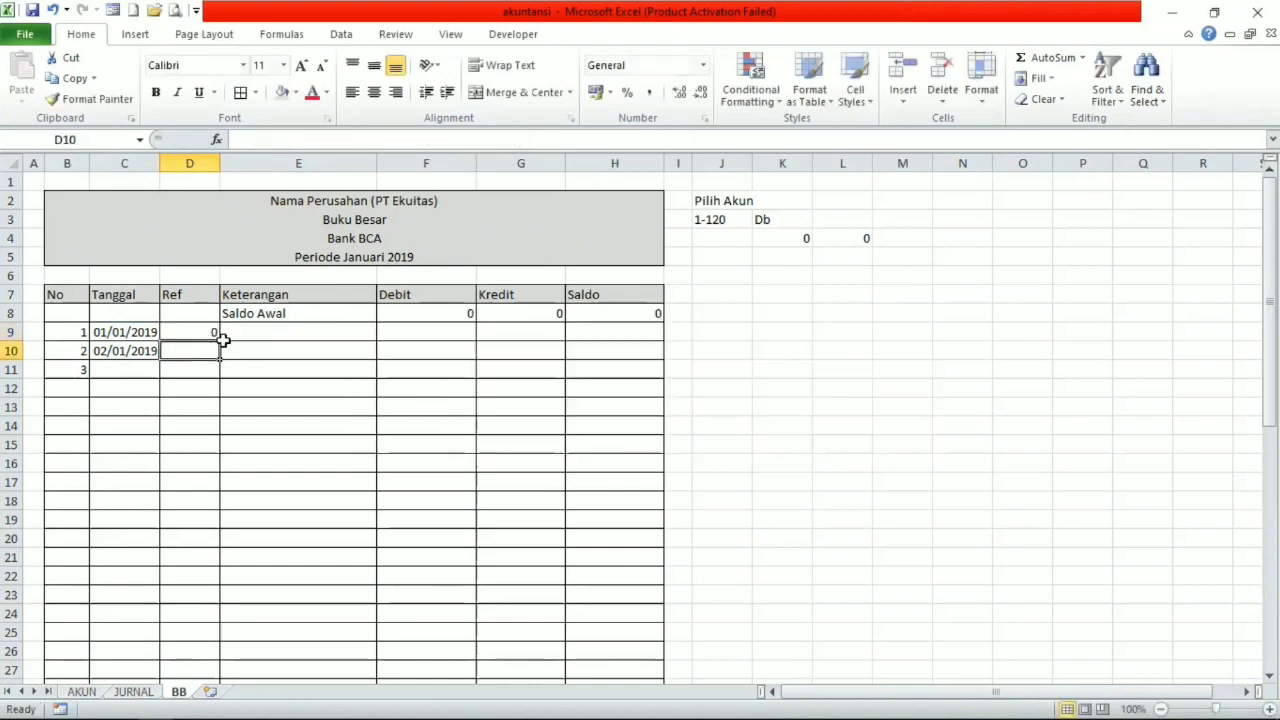
Fill D9's Ref lookup formula down to D10.
left_click(169, 332)
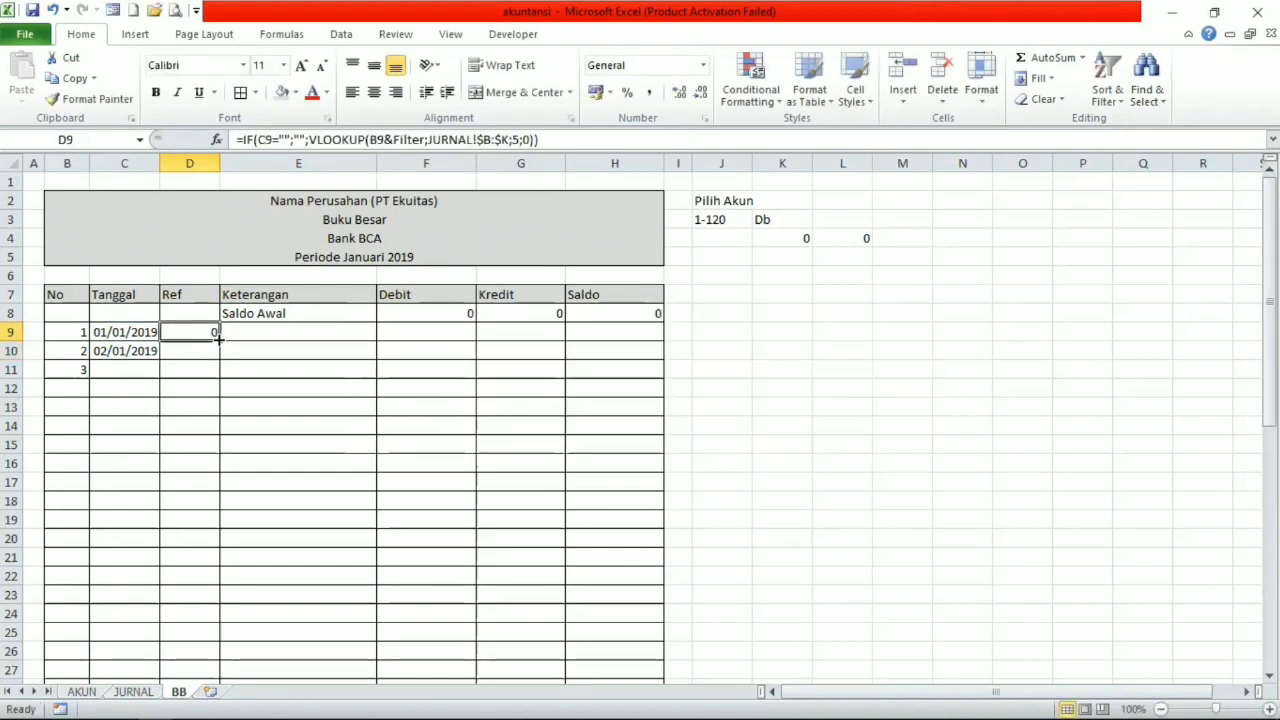
left_click_drag(218, 341, 222, 368)
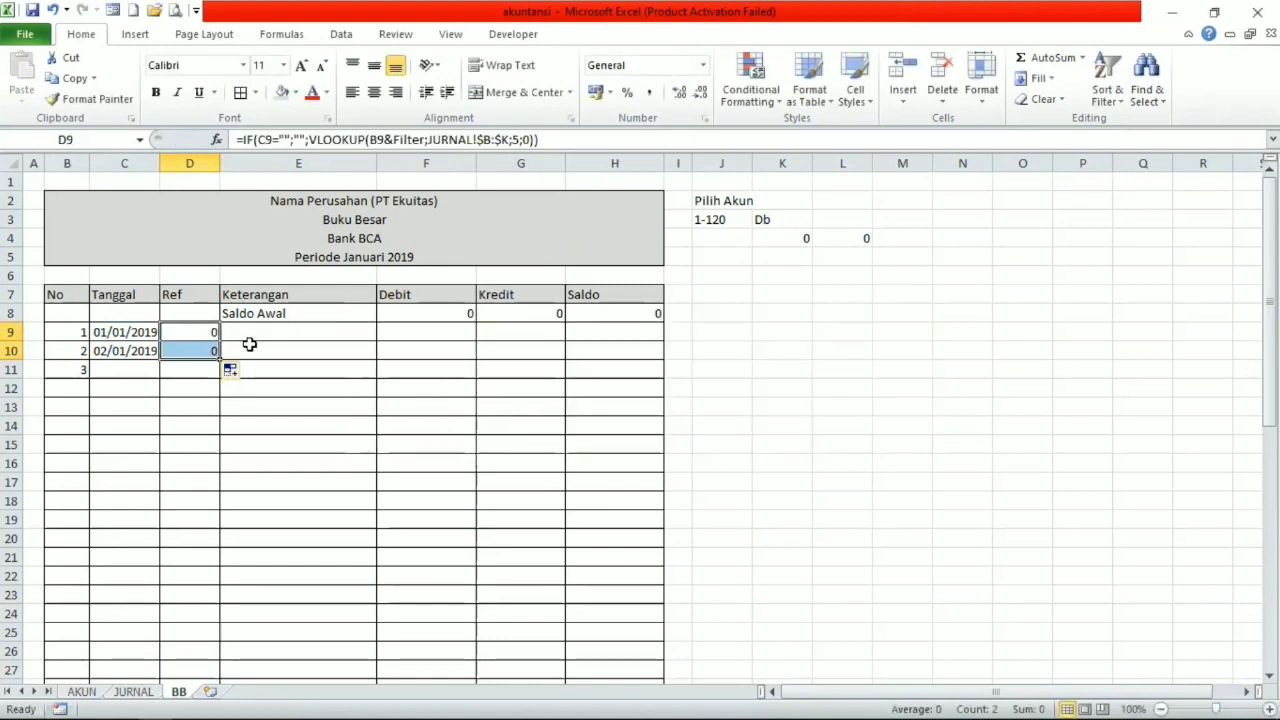
left_click(251, 345)
left_click(194, 344)
left_click(194, 334)
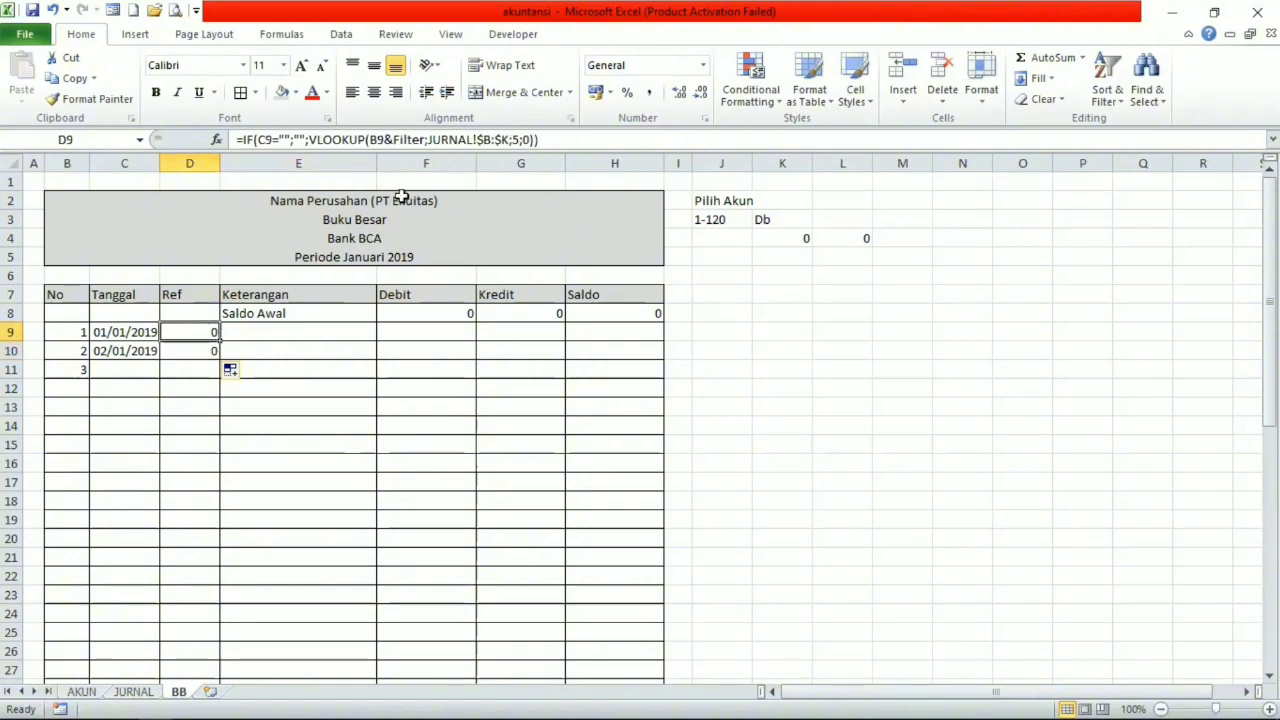
left_click(540, 140)
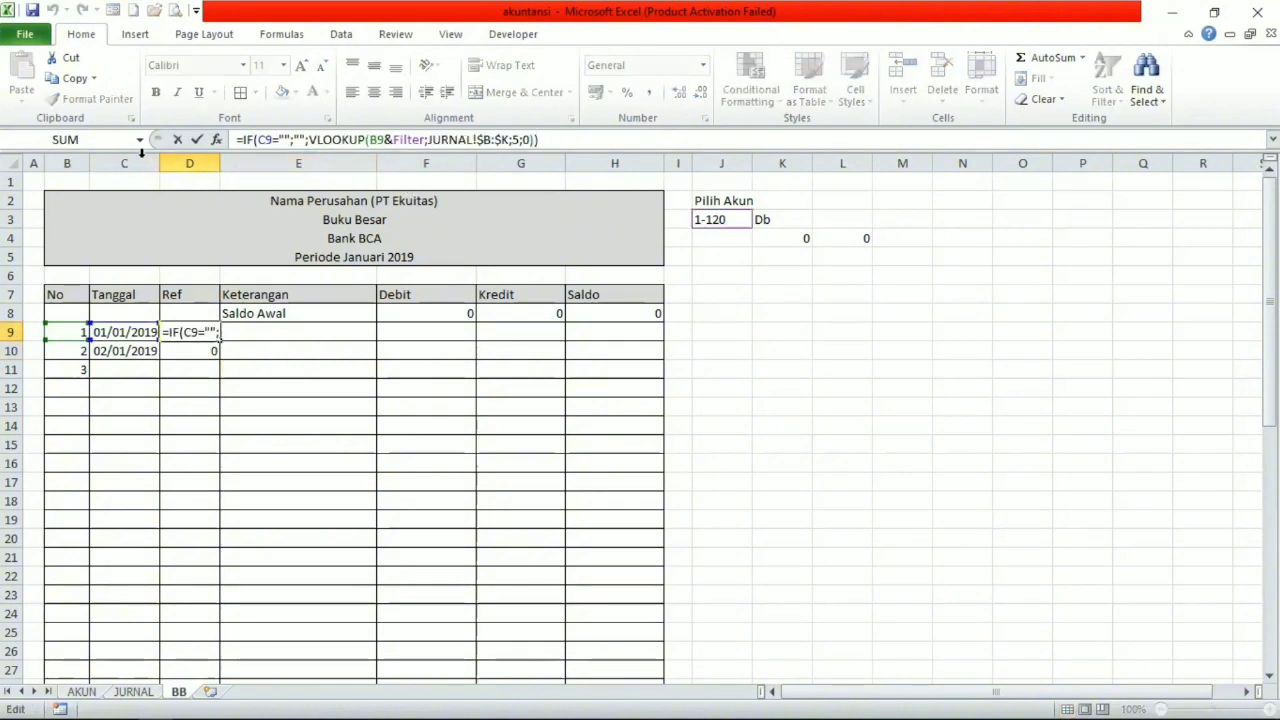
left_click(237, 343)
left_click(236, 333)
left_click(40, 83)
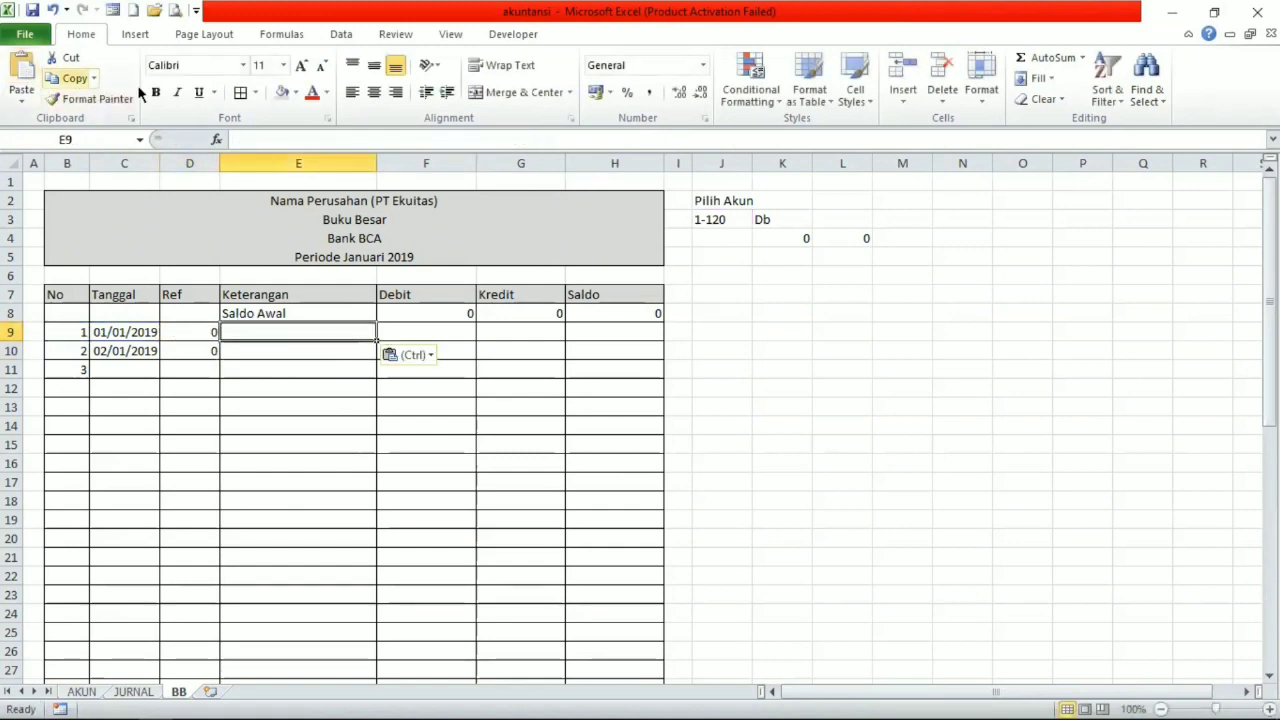
left_click(290, 140)
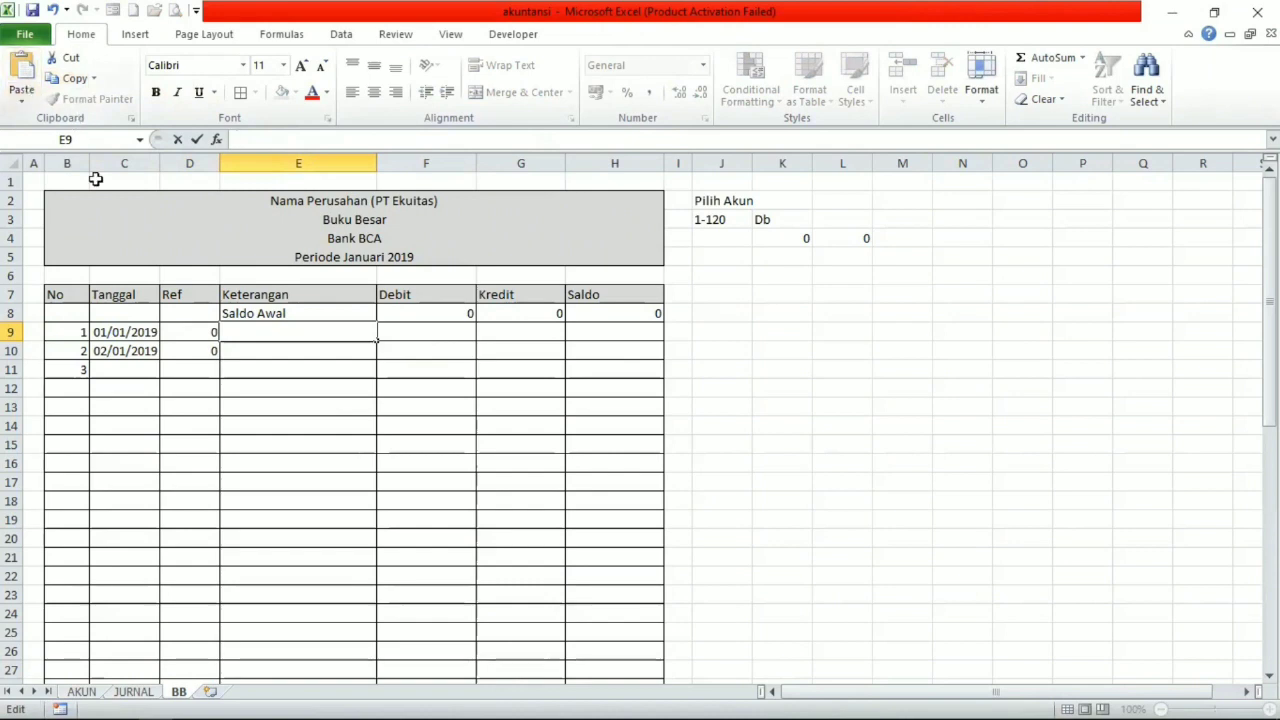
left_click(178, 333)
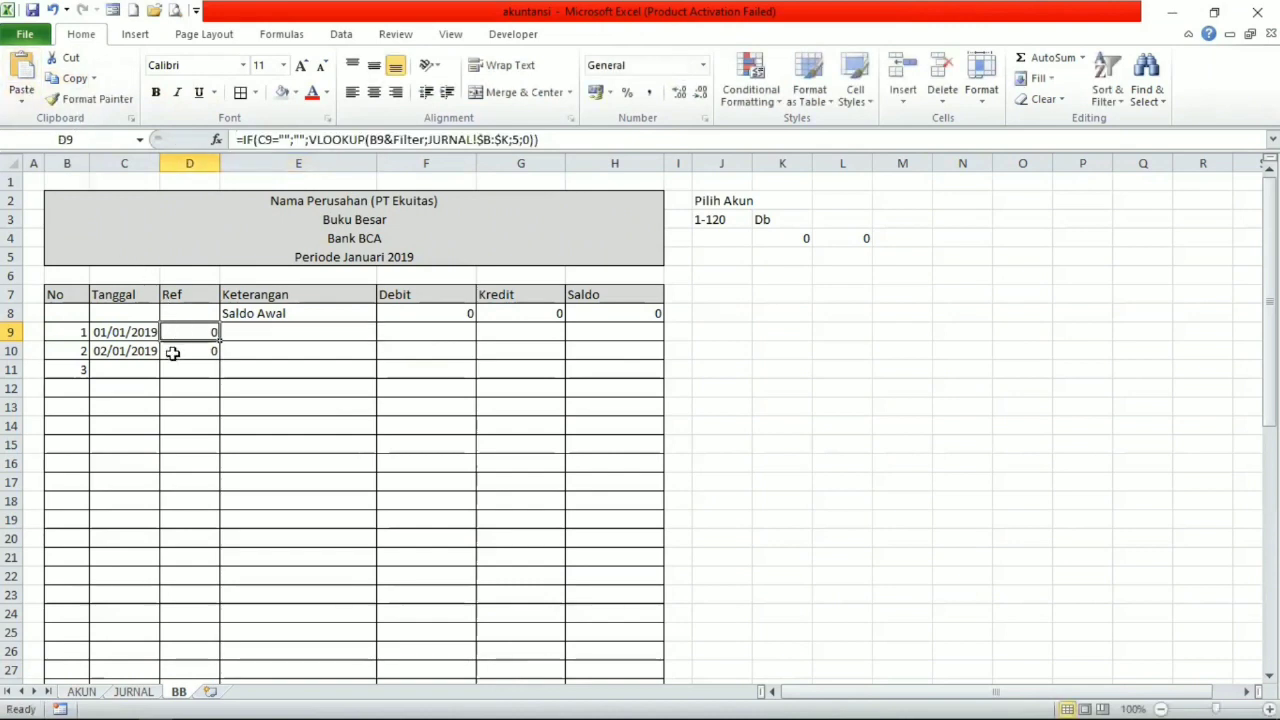
Copy D9's formula text into E9 of the Keterangan column, keeping the C9 and B9 references unchanged.
left_click_drag(575, 140, 237, 139)
key("ctrl+c")
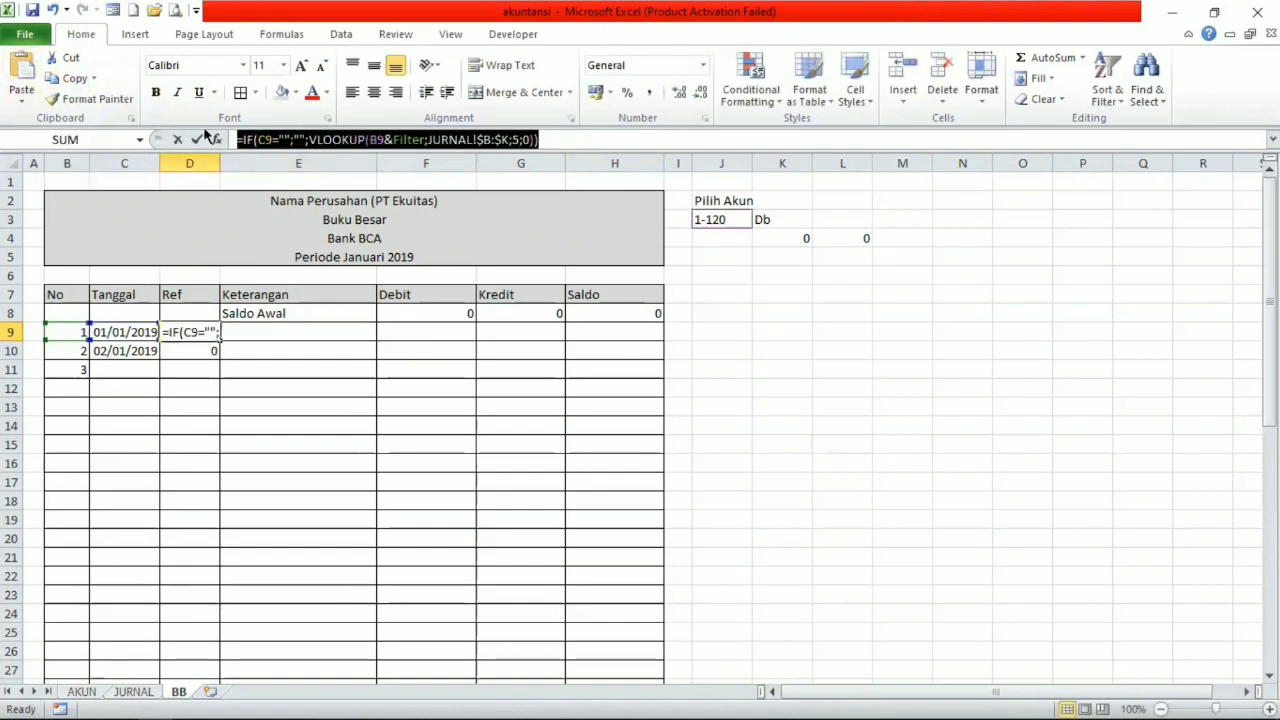
type("=")
left_click(340, 334)
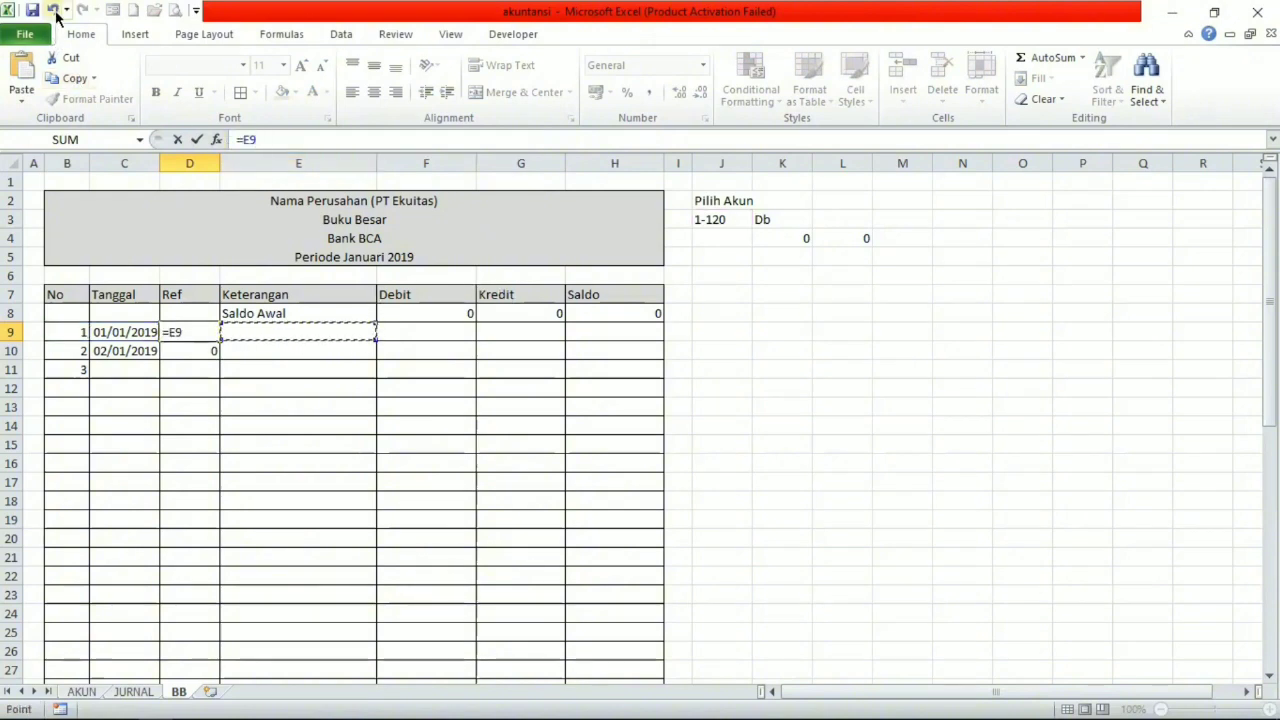
left_click(52, 10)
key("Return")
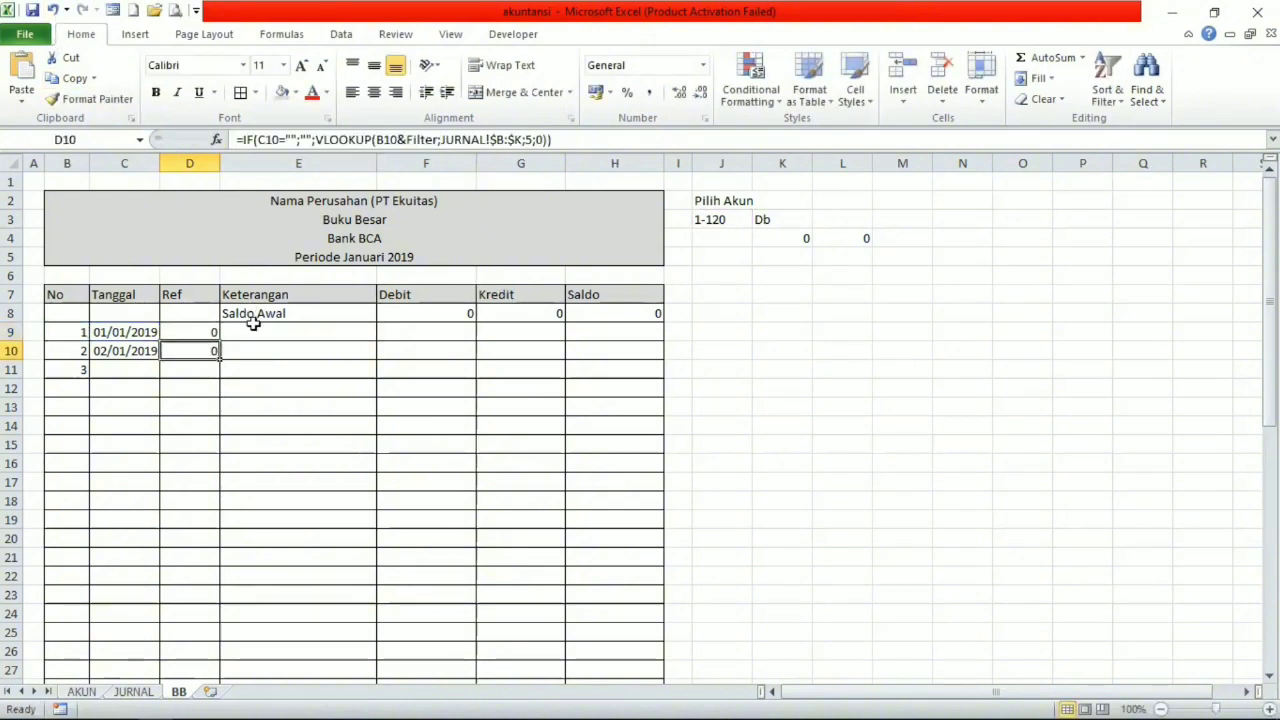
left_click(275, 330)
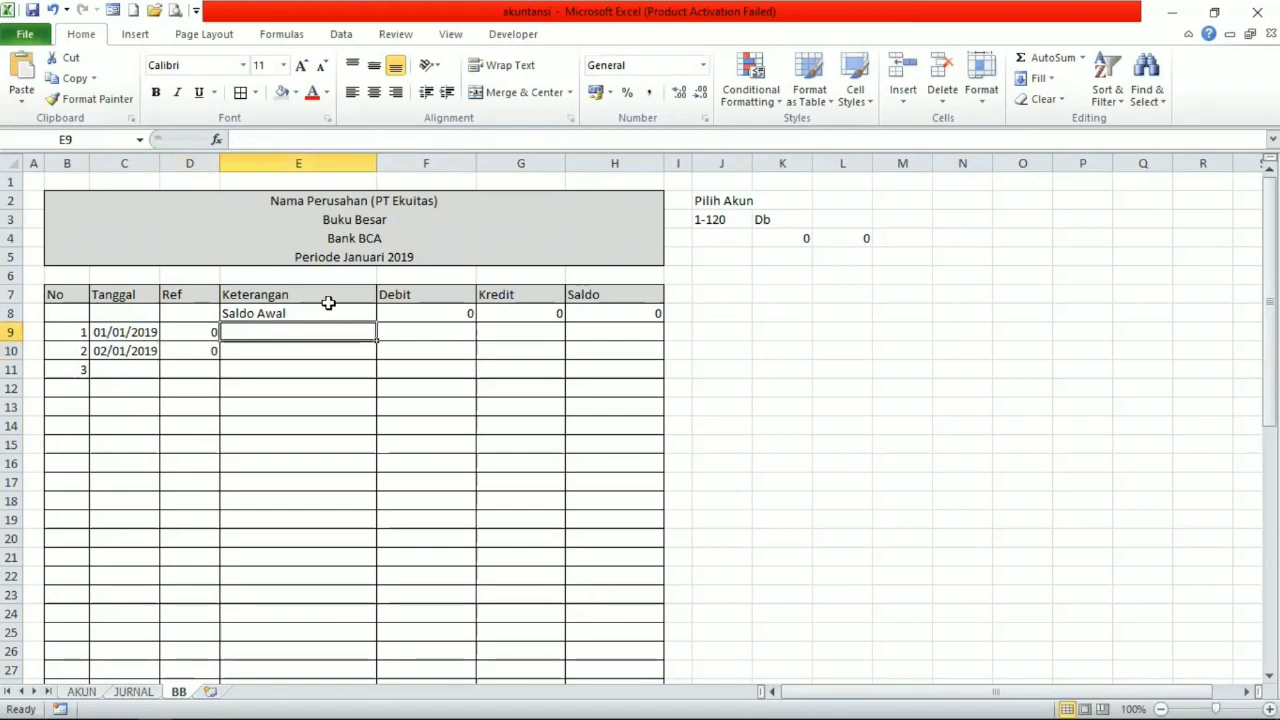
key("ctrl+v")
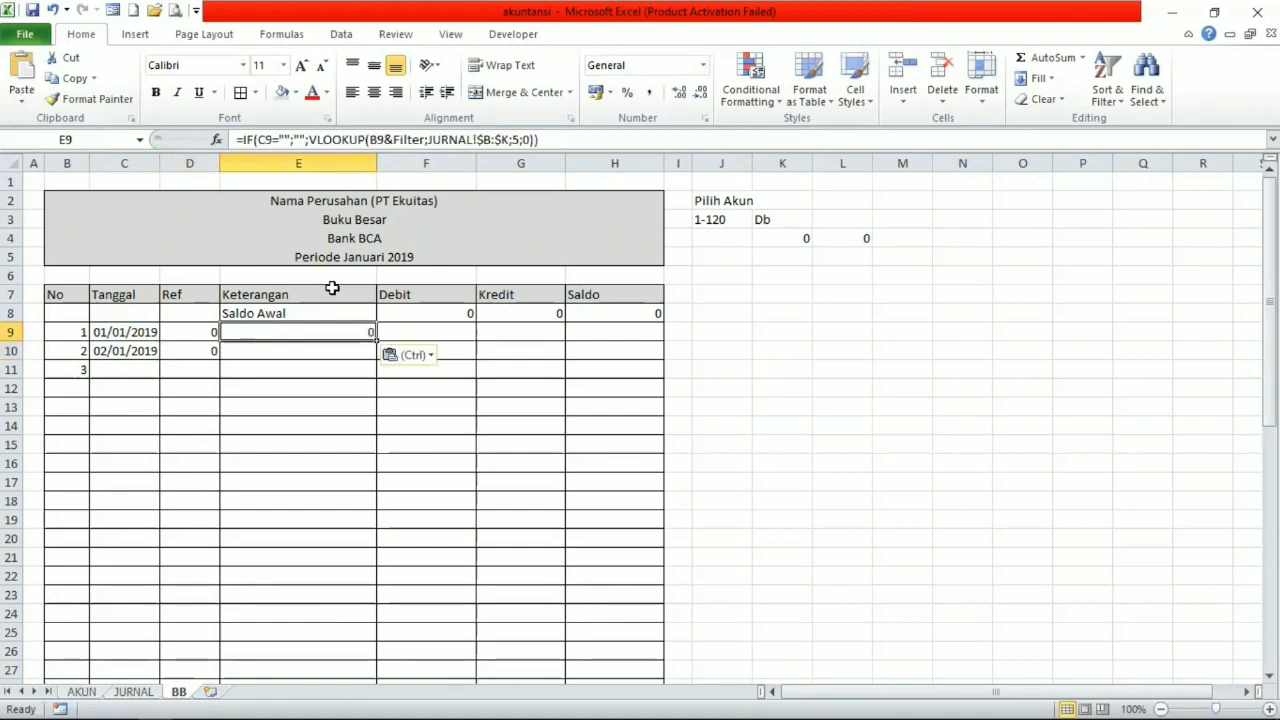
Try column index 7 in E9's Keterangan lookup formula.
left_click(516, 139)
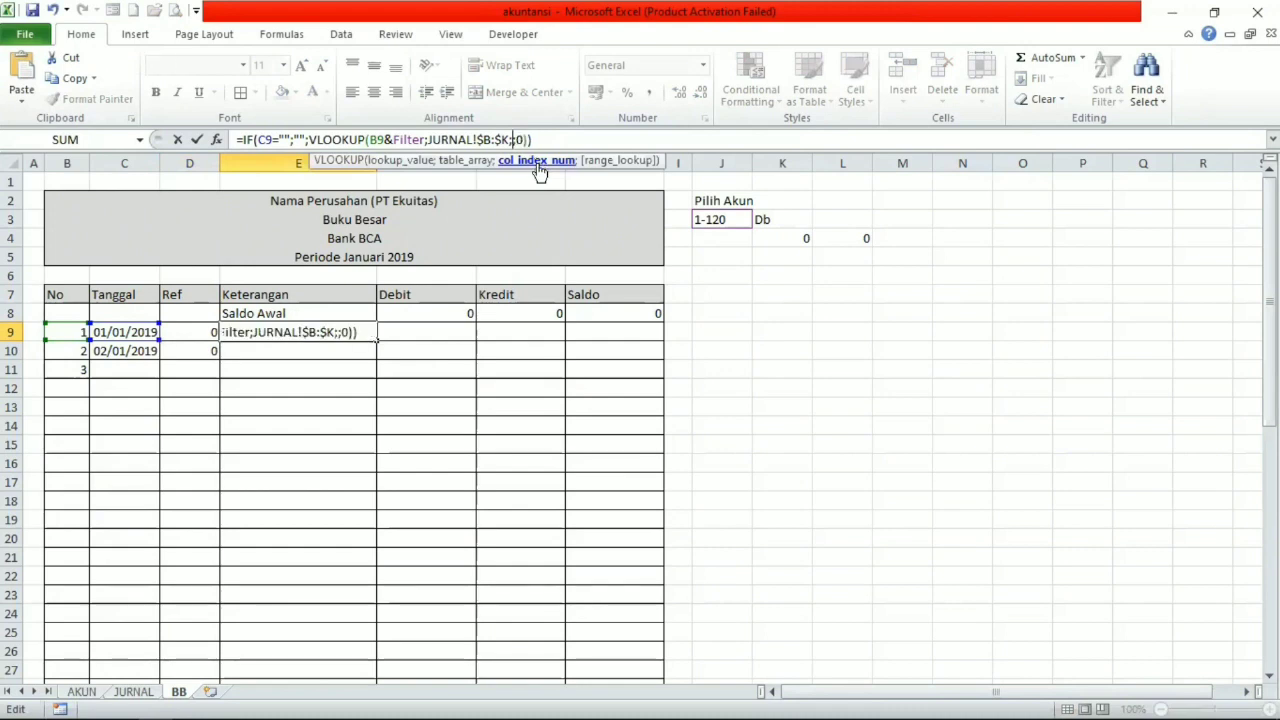
key("Delete")
type("7")
key("Return")
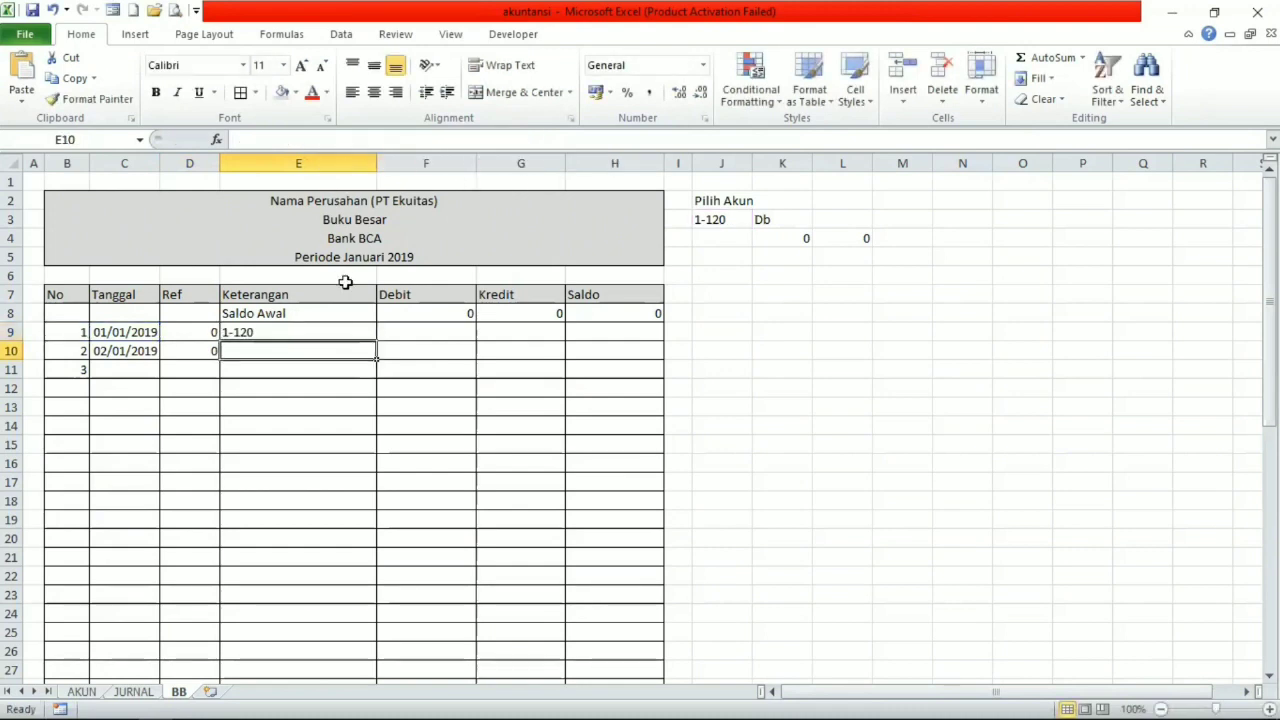
Set the VLOOKUP column index in E9 of the Keterangan column to 6.
left_click(338, 331)
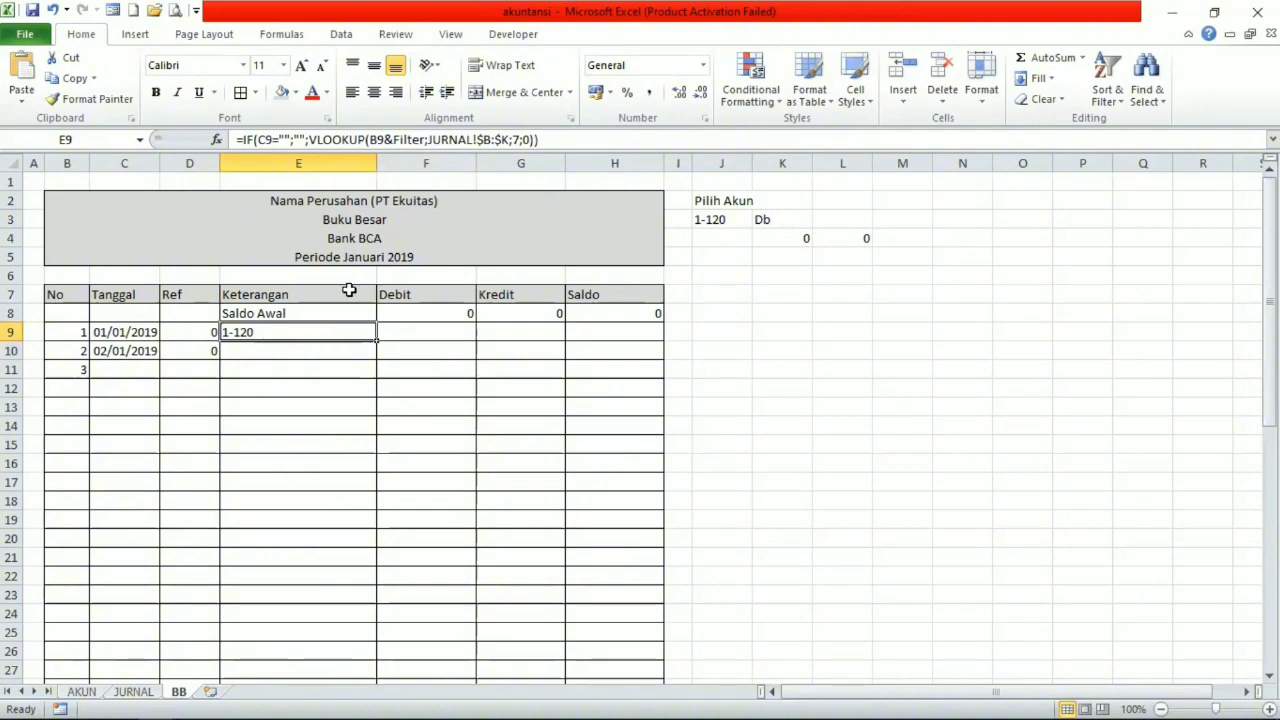
left_click(511, 139)
key("Delete")
type("6")
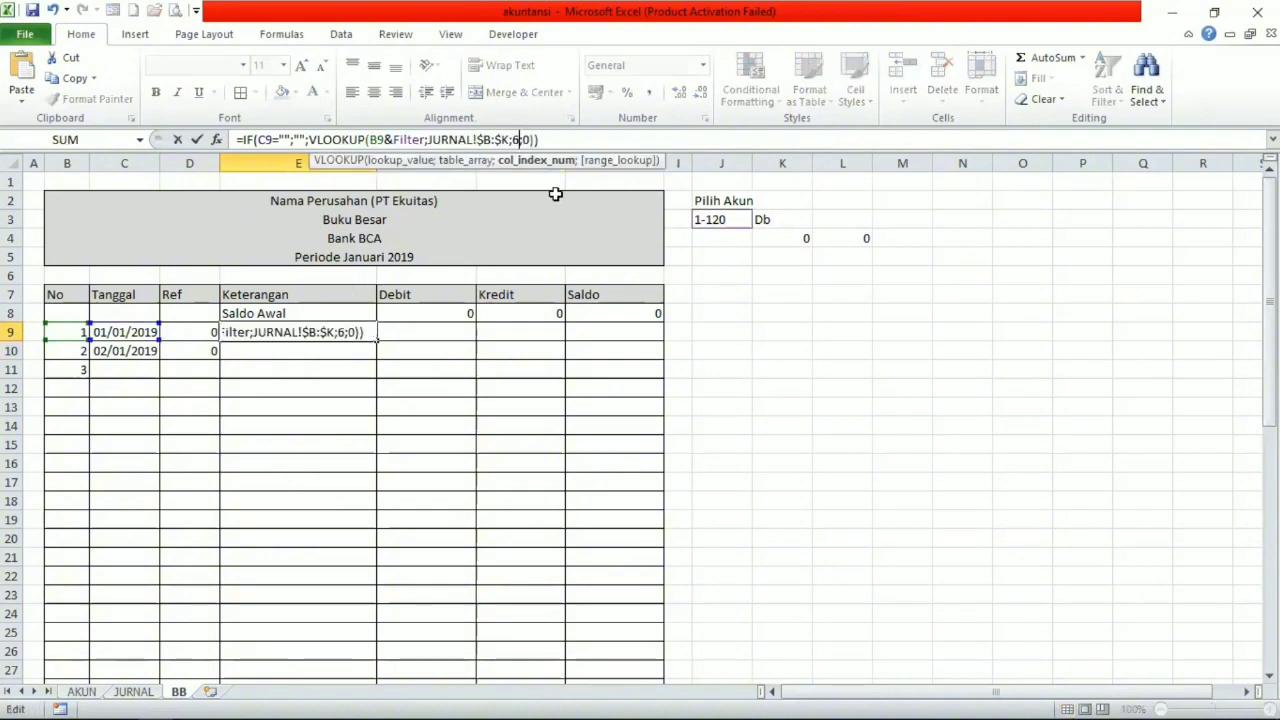
key("Return")
Paste the copied lookup formula text into F9 of the Debit column with column index 8.
left_click(400, 331)
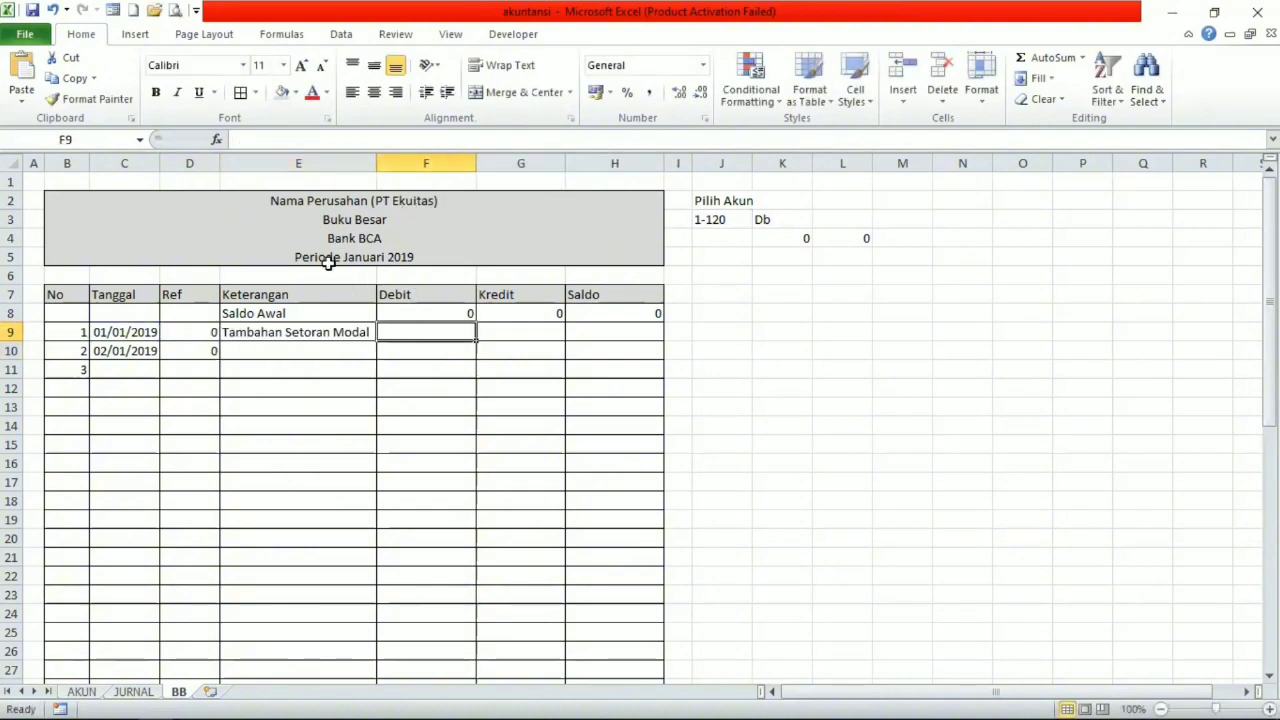
left_click(357, 145)
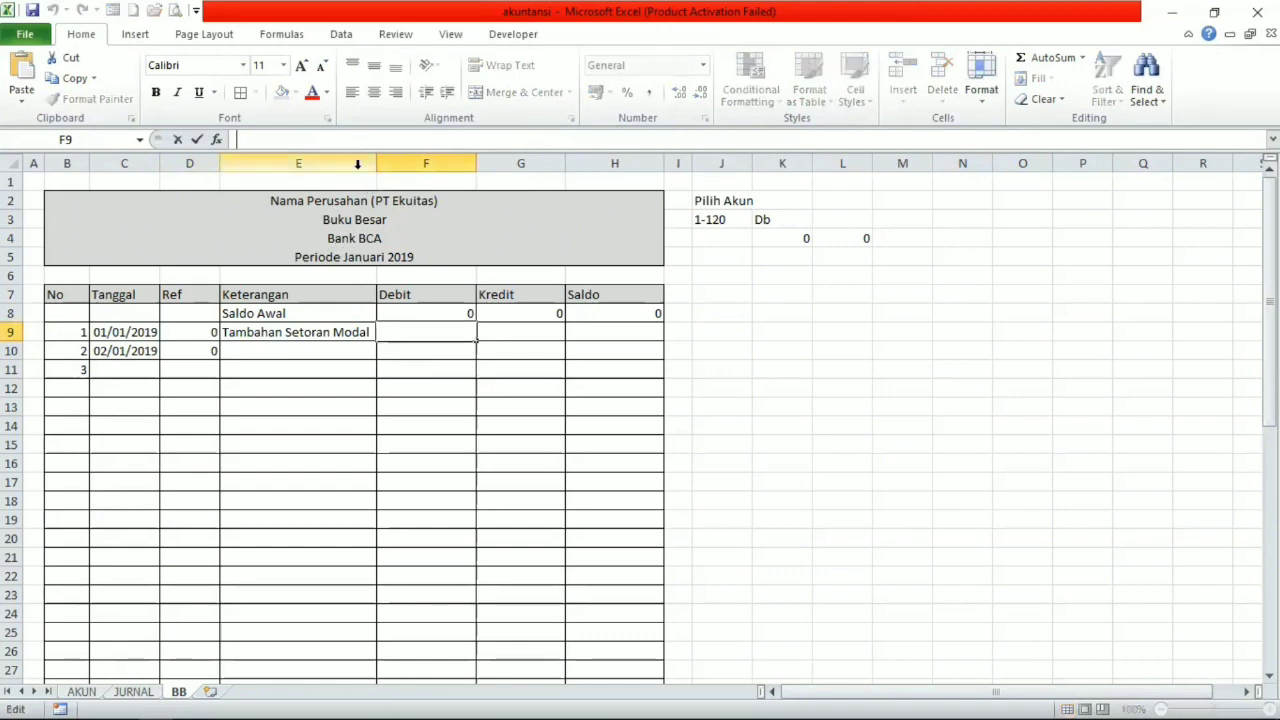
key("ctrl+v")
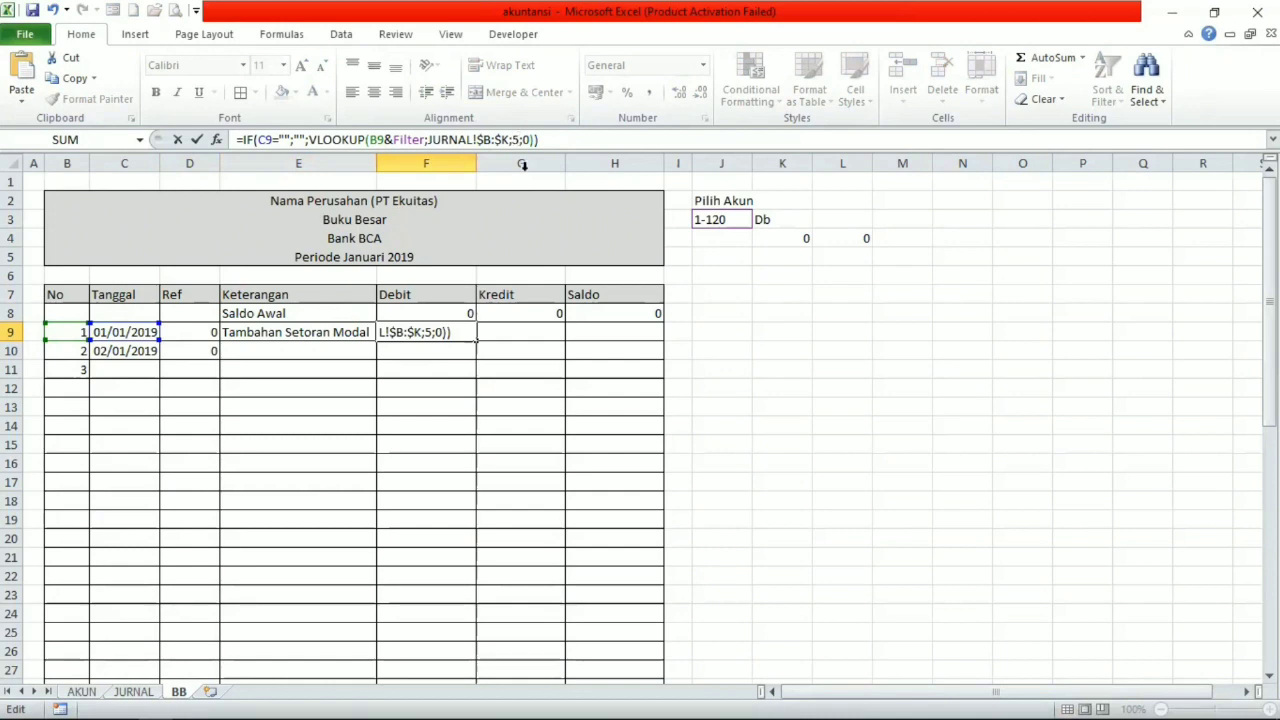
double_click(521, 141)
type("8")
key("Return")
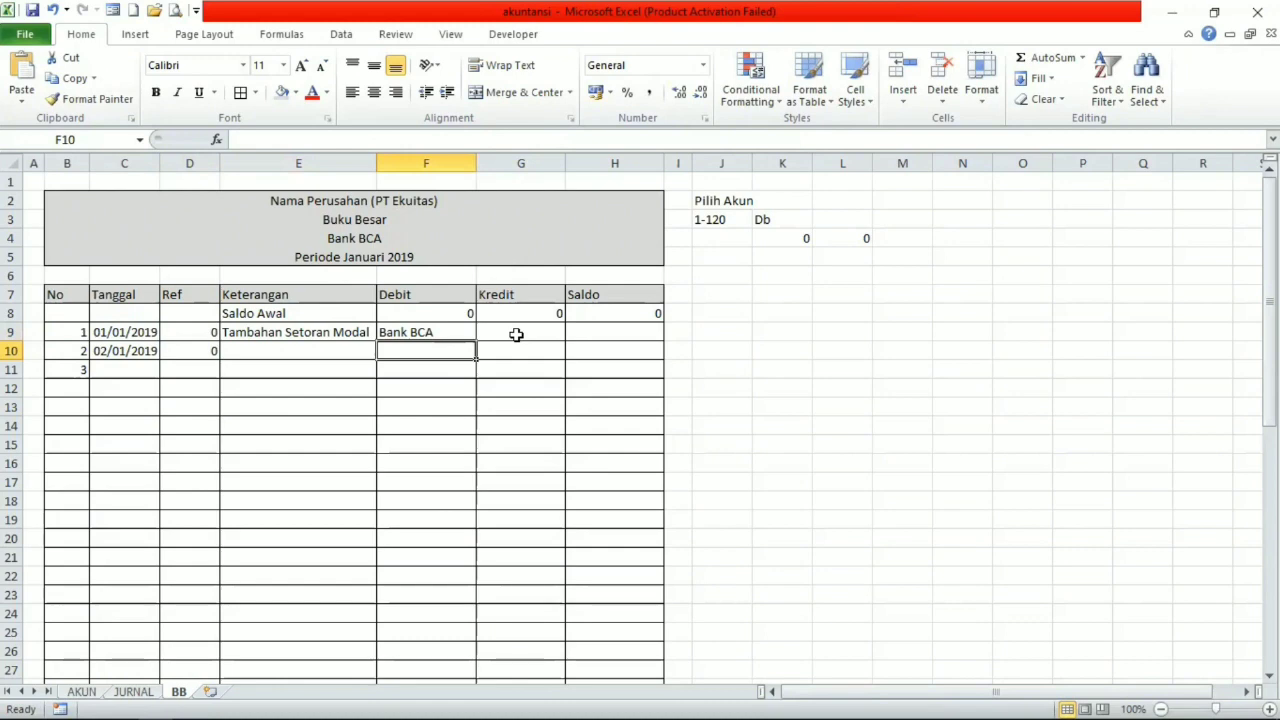
Edit F9's Debit formula to use VLOOKUP column index 9 and return 0 when C9 is empty.
left_click(445, 335)
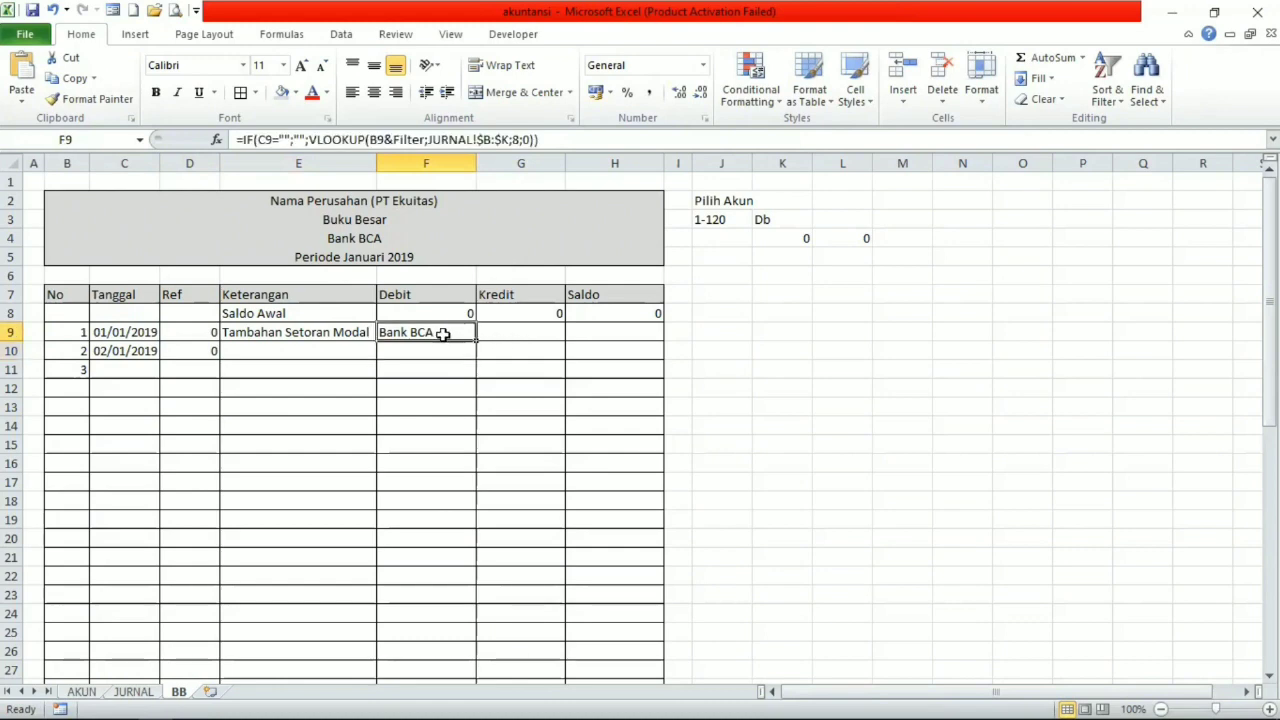
left_click(518, 139)
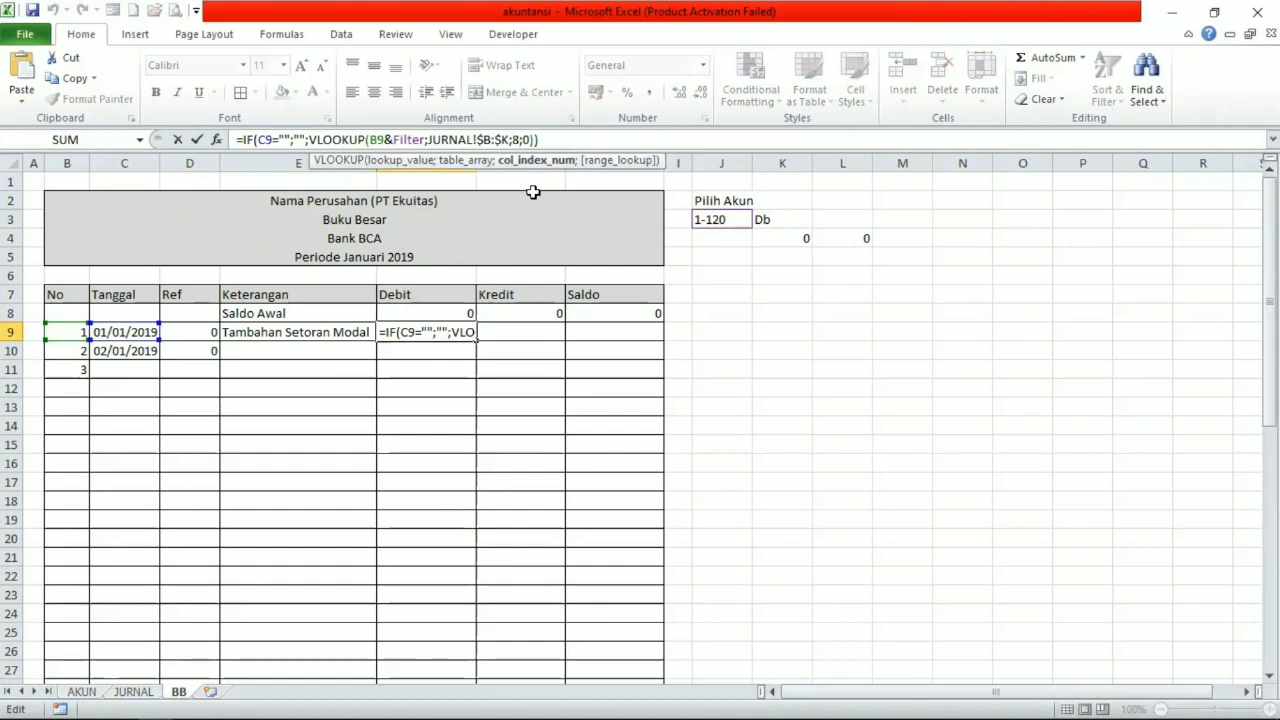
key("BackSpace")
type("9")
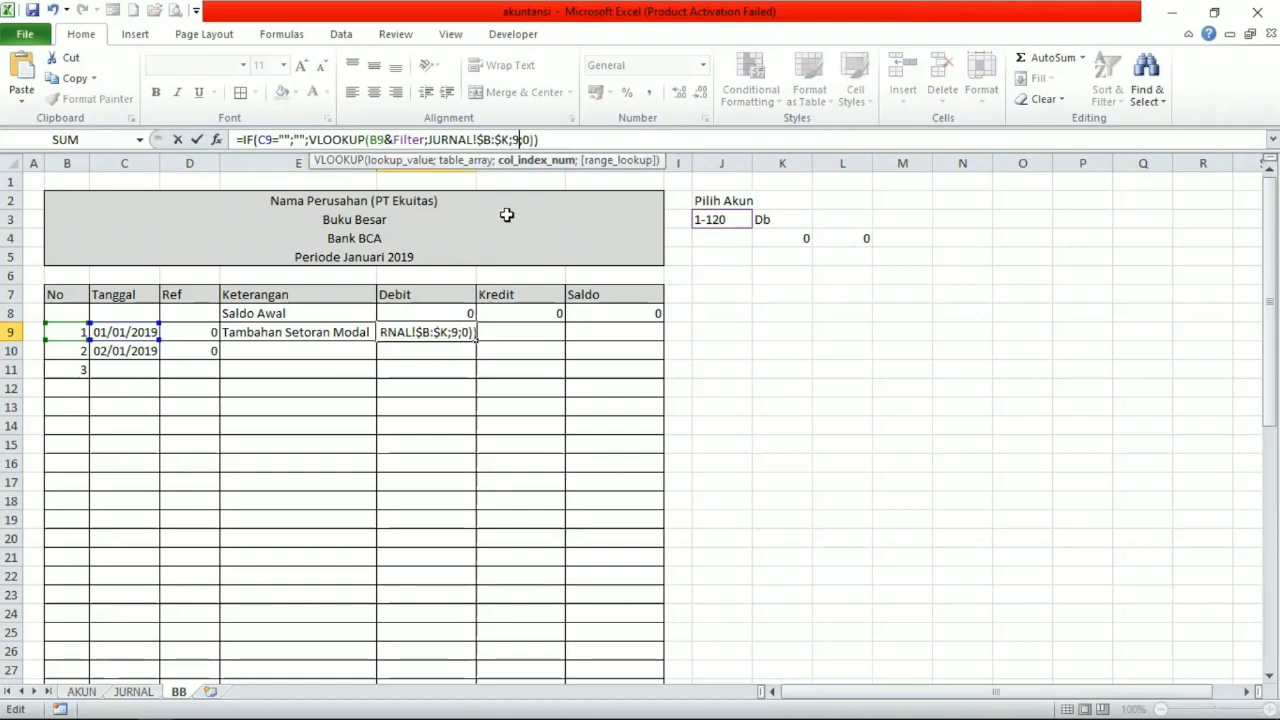
left_click(306, 139)
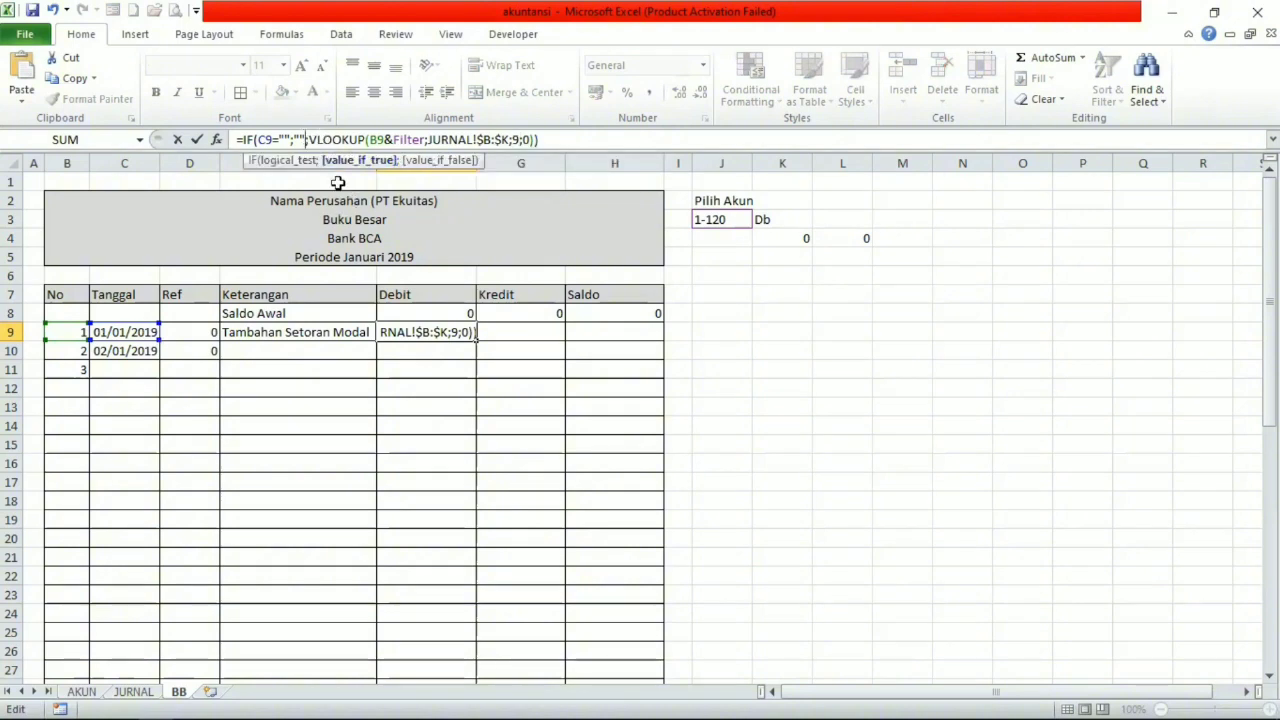
key("BackSpace")
key("BackSpace")
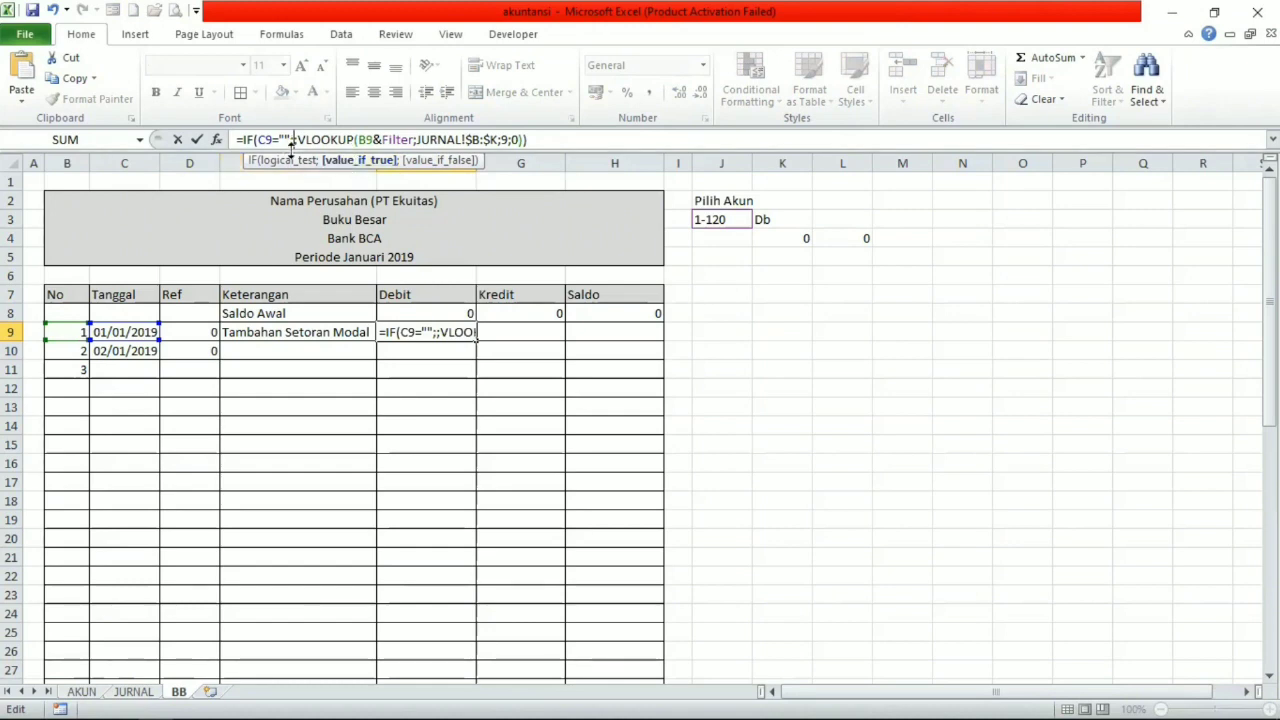
type("0")
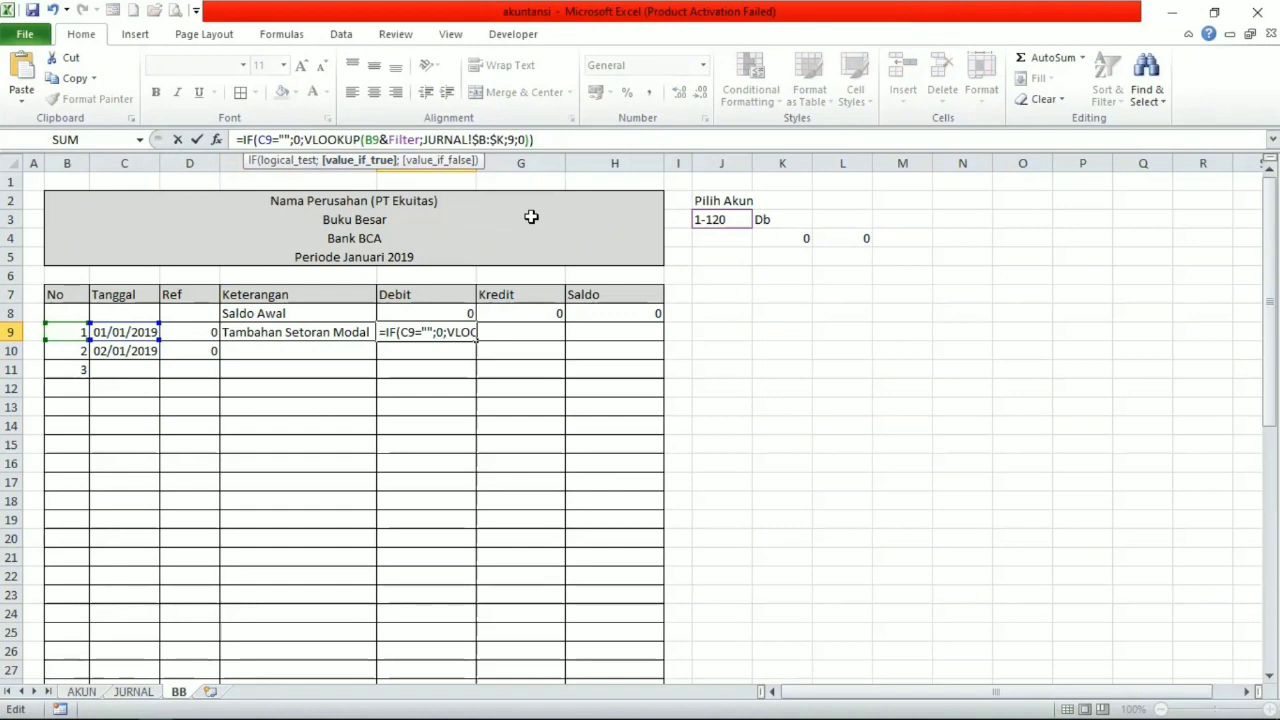
key("Return")
Apply the Accounting number format to columns F through H.
left_click(452, 332)
left_click(441, 162)
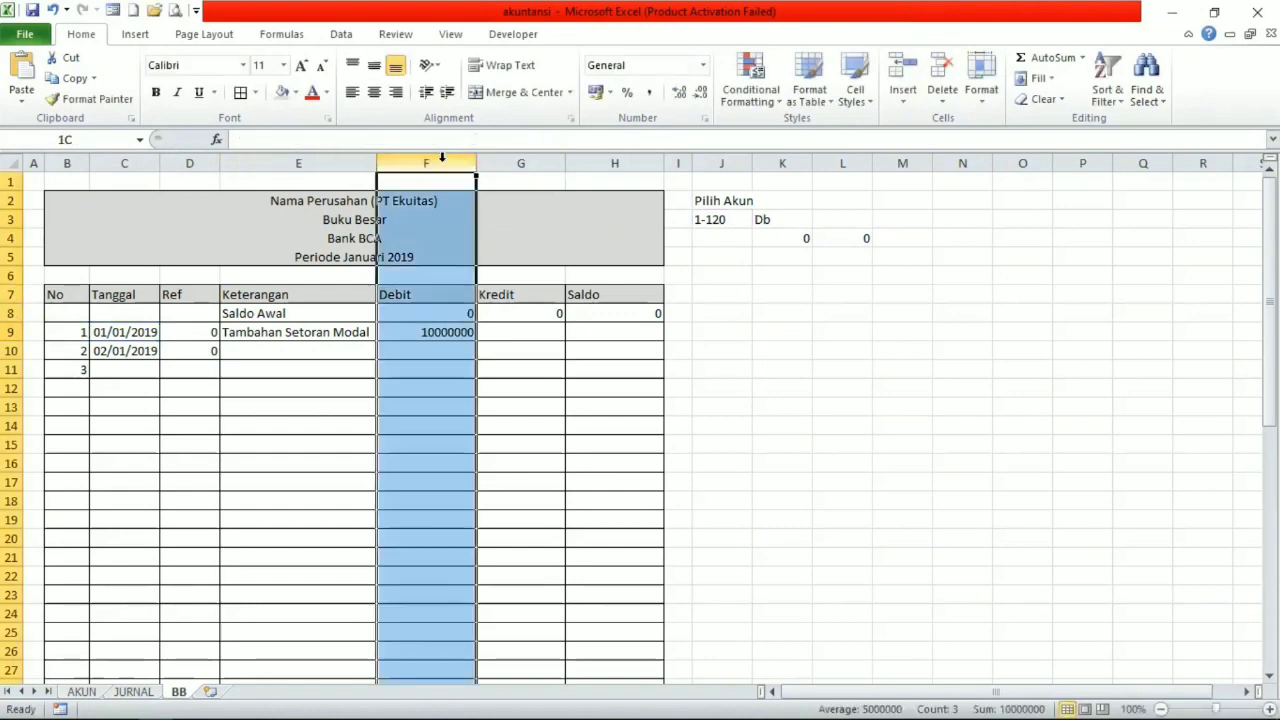
left_click_drag(441, 162, 590, 160)
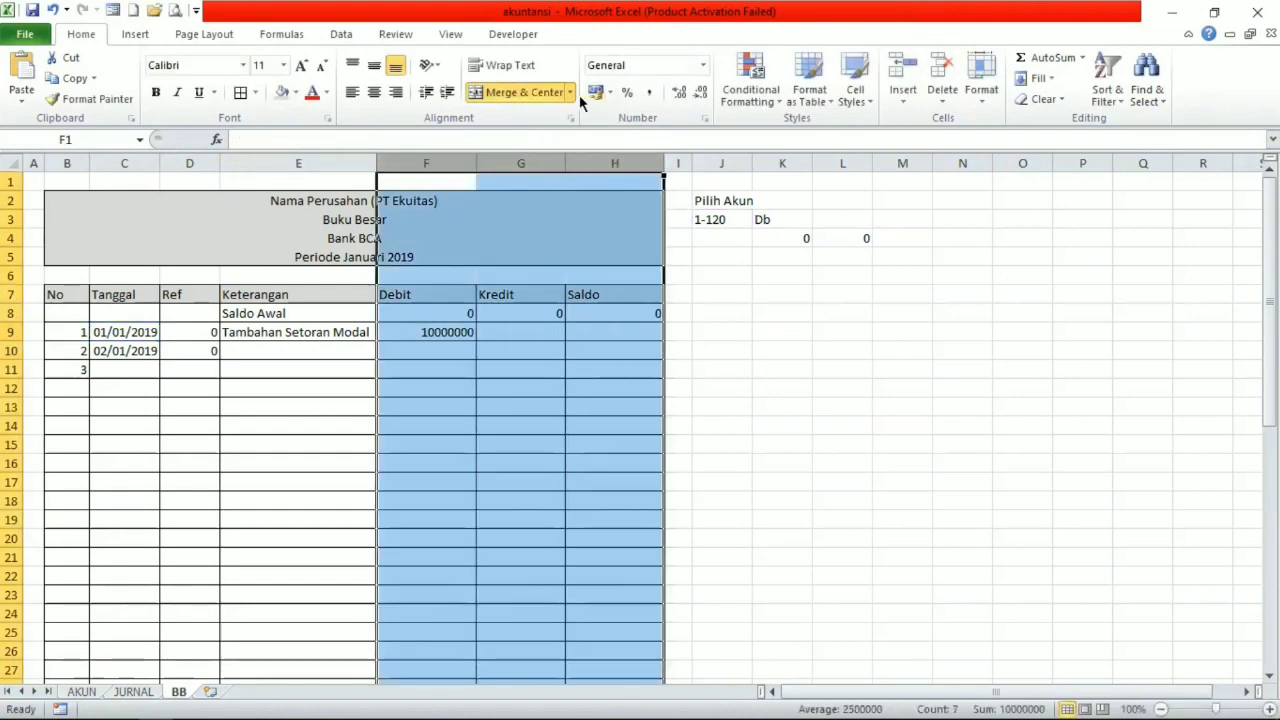
left_click(704, 67)
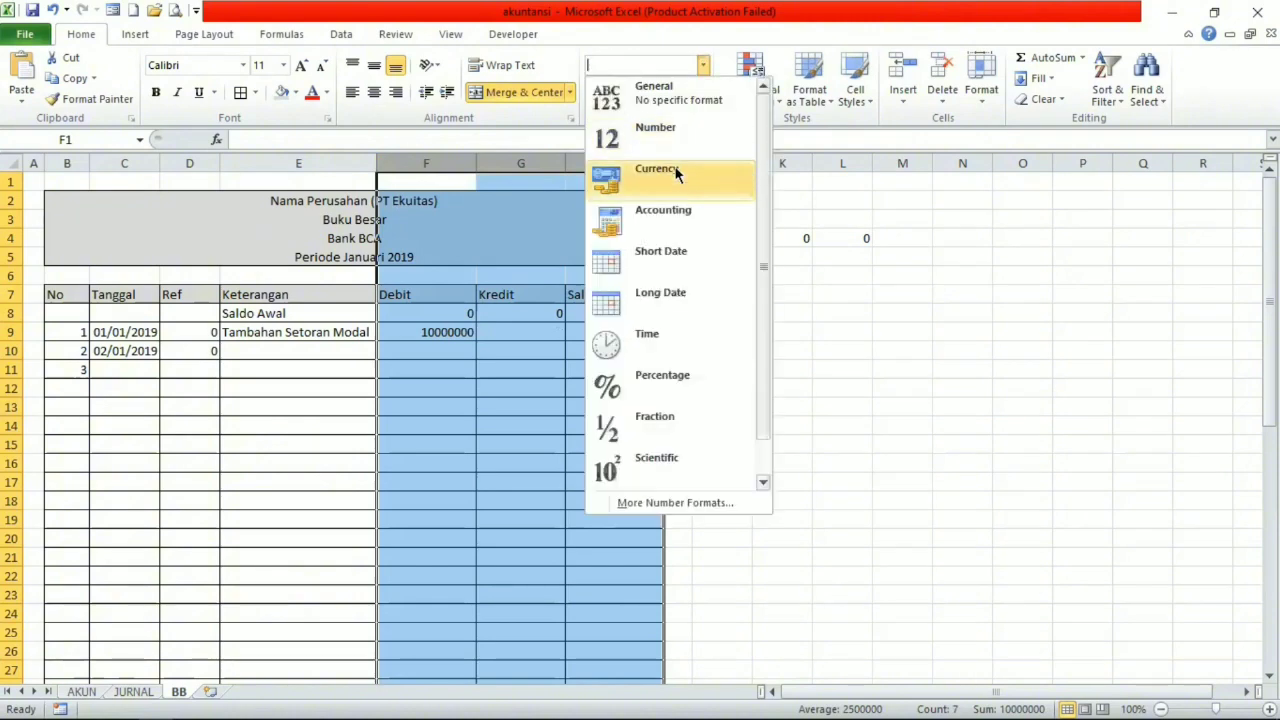
left_click(667, 214)
Copy the full text of F9's Debit formula.
left_click(501, 333)
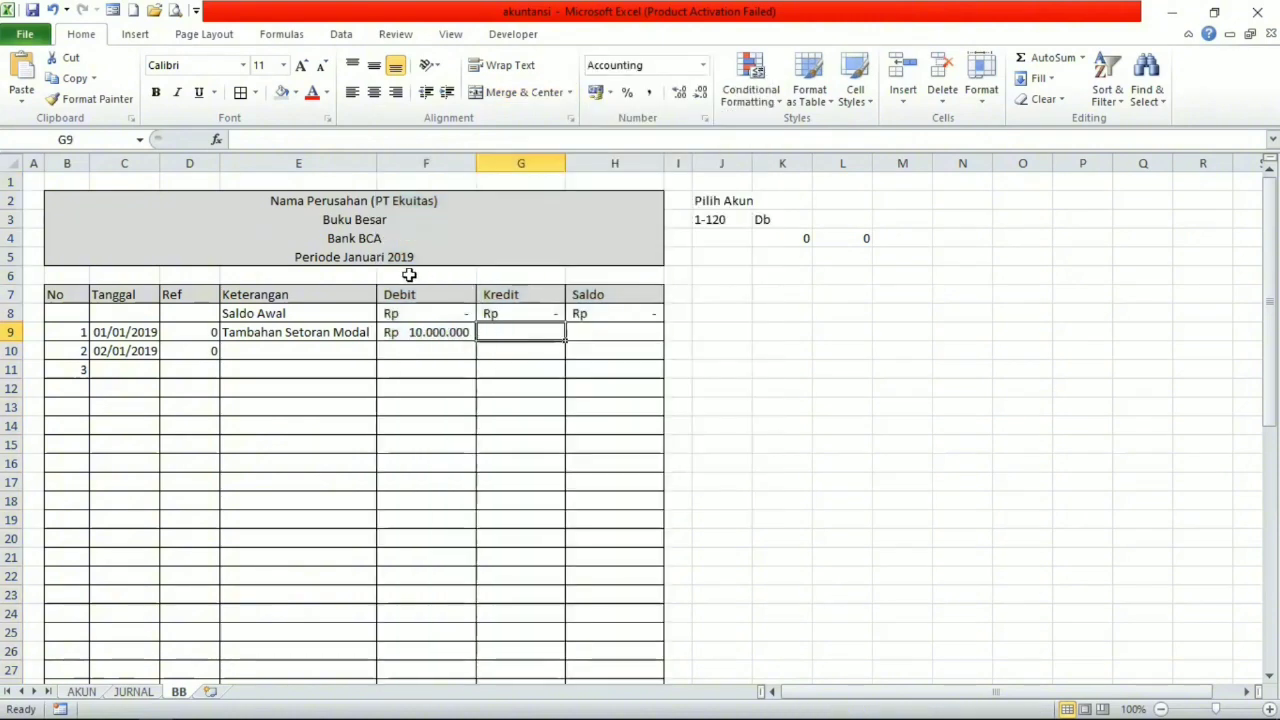
left_click(412, 325)
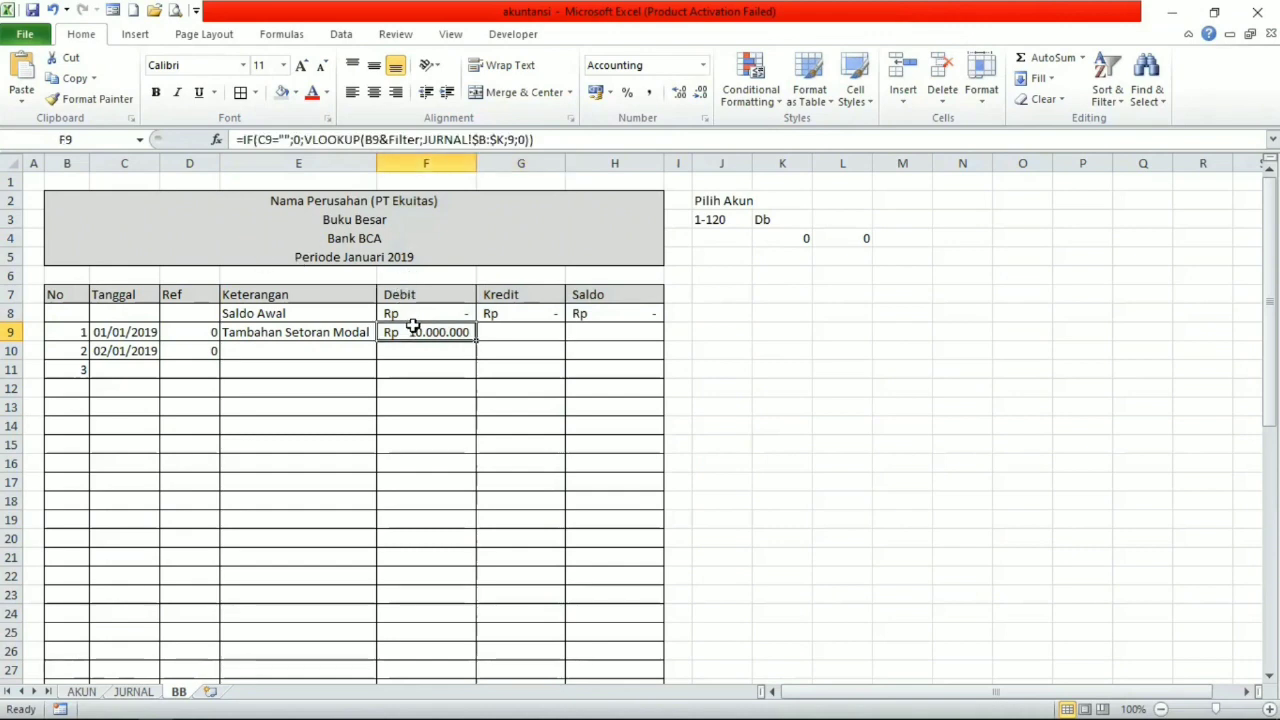
left_click_drag(548, 140, 236, 140)
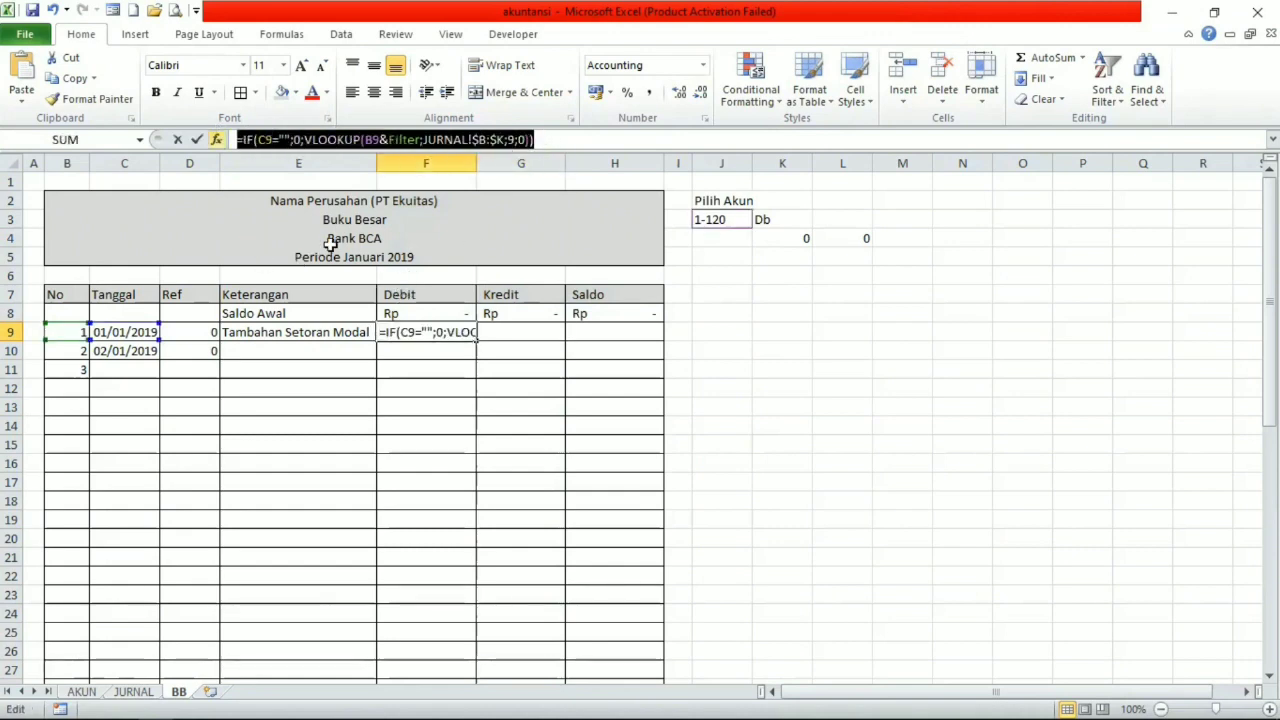
type("=")
left_click(505, 334)
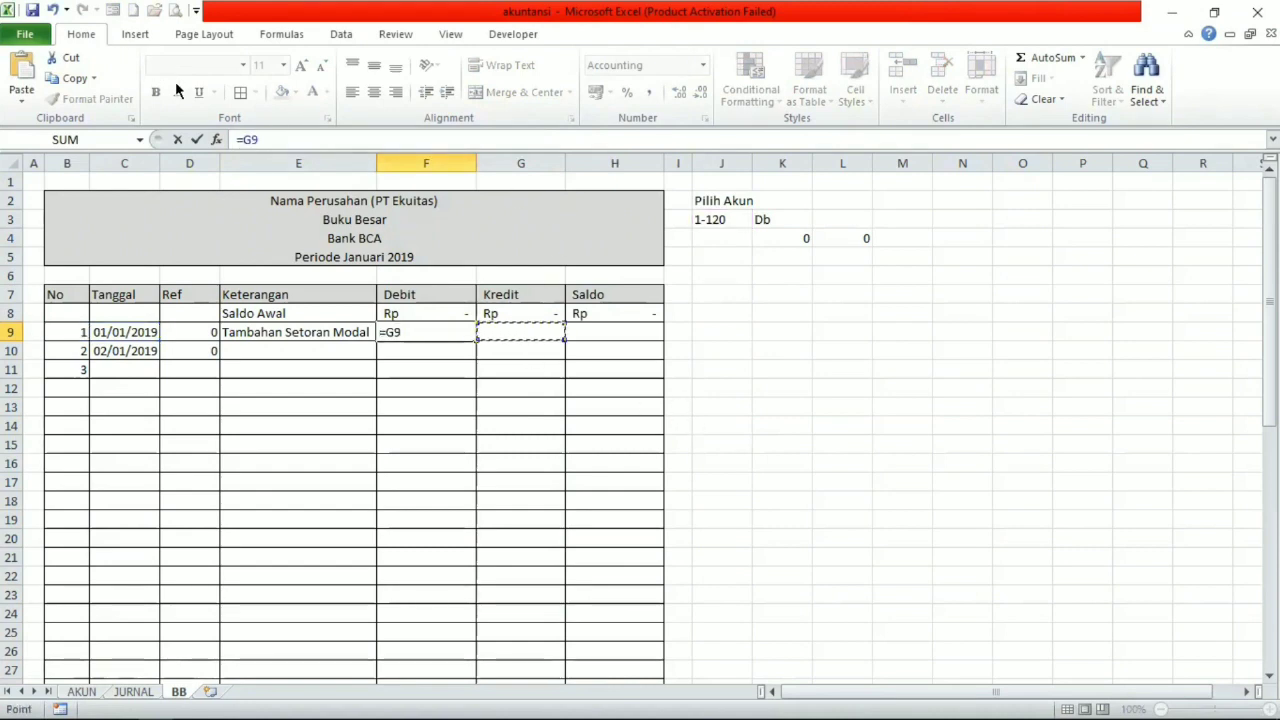
left_click(52, 9)
key("ctrl+c")
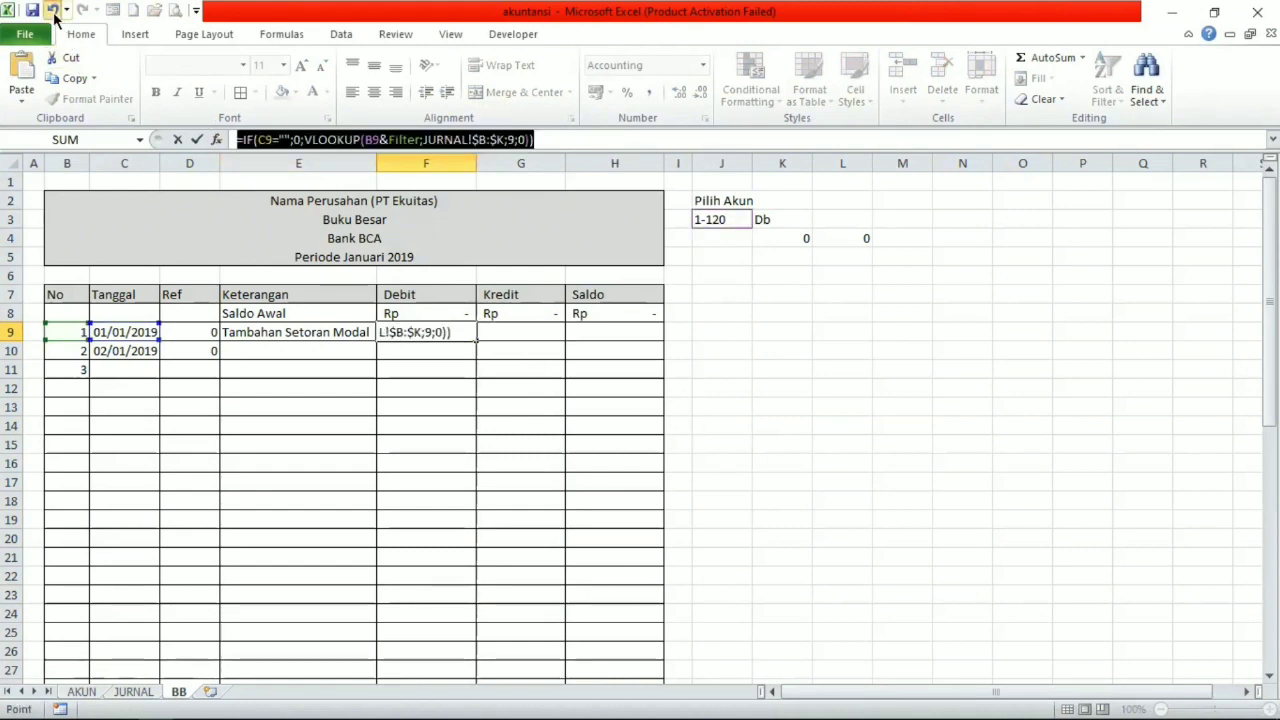
Paste the copied formula into G9 of the Kredit column and set its VLOOKUP column index to 10.
key("Return")
left_click(518, 333)
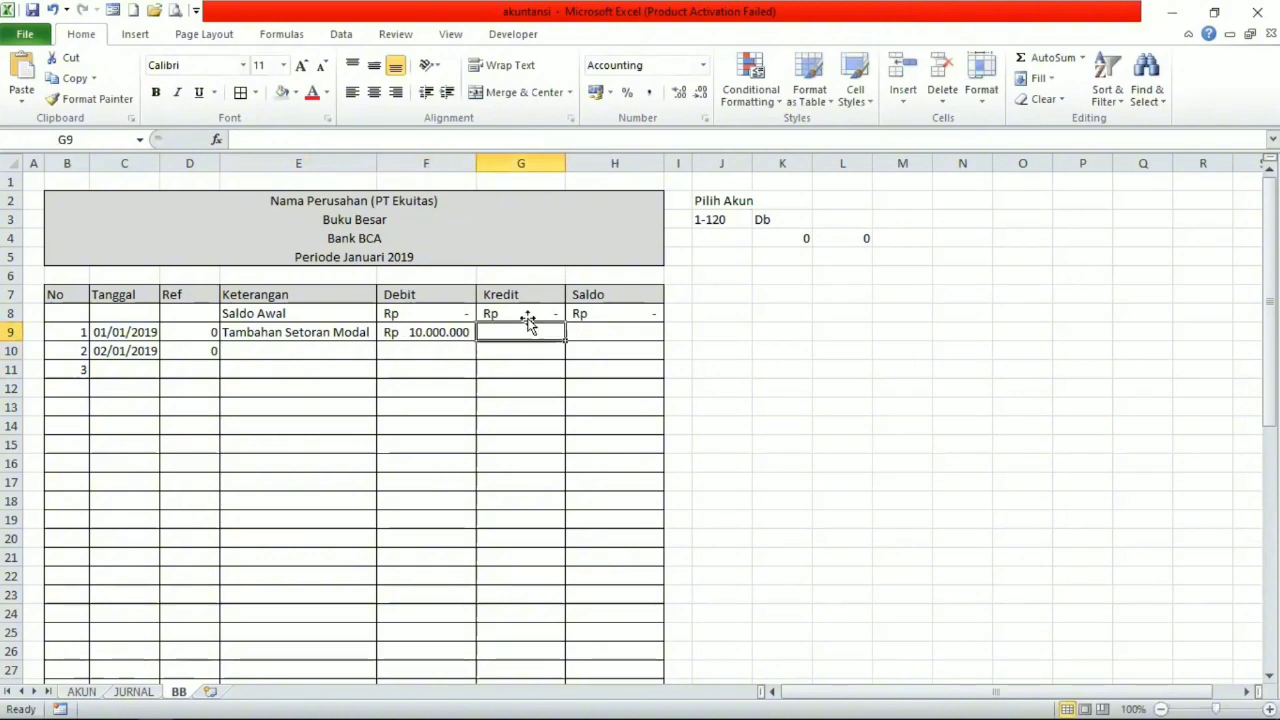
key("ctrl+v")
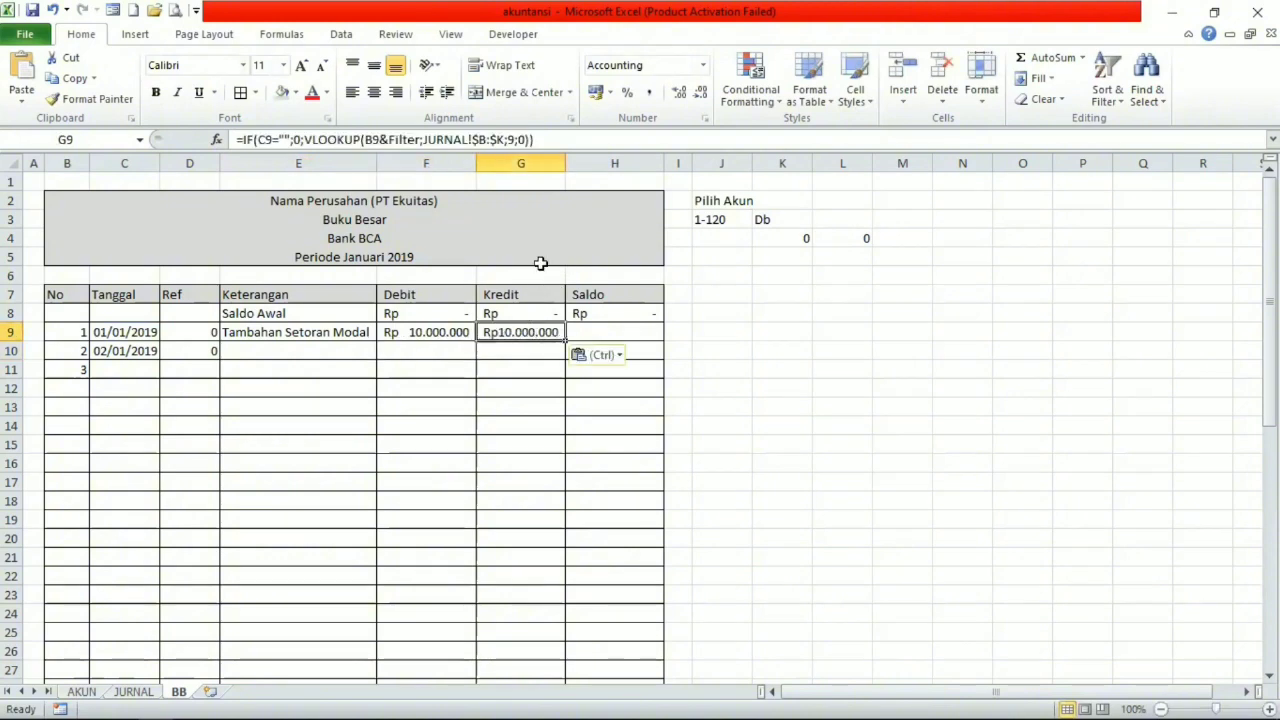
left_click(514, 140)
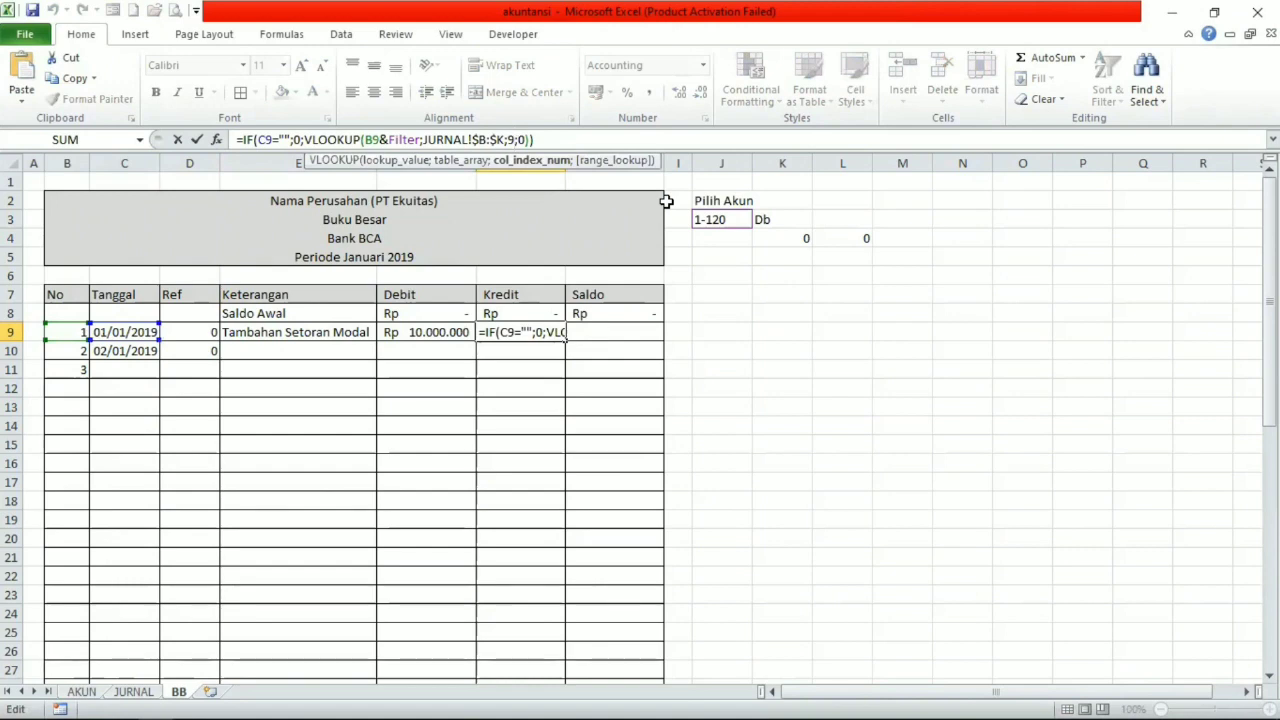
key("BackSpace")
type("10")
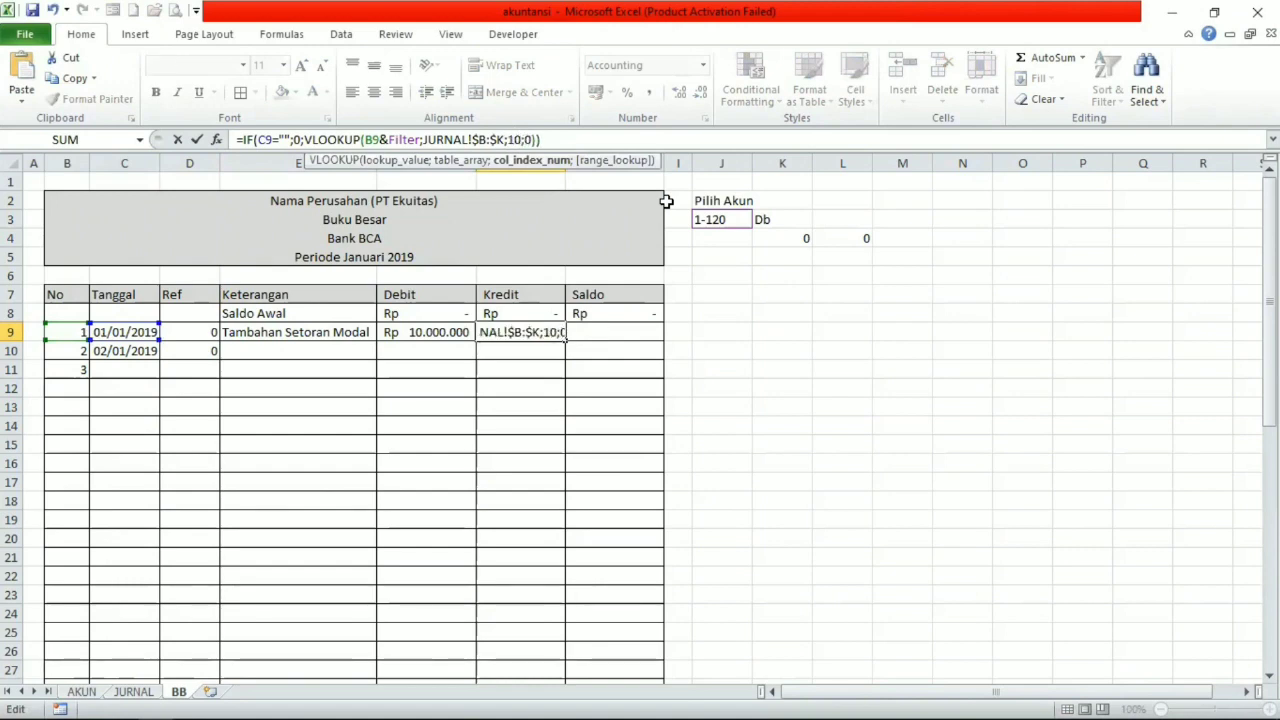
key("Return")
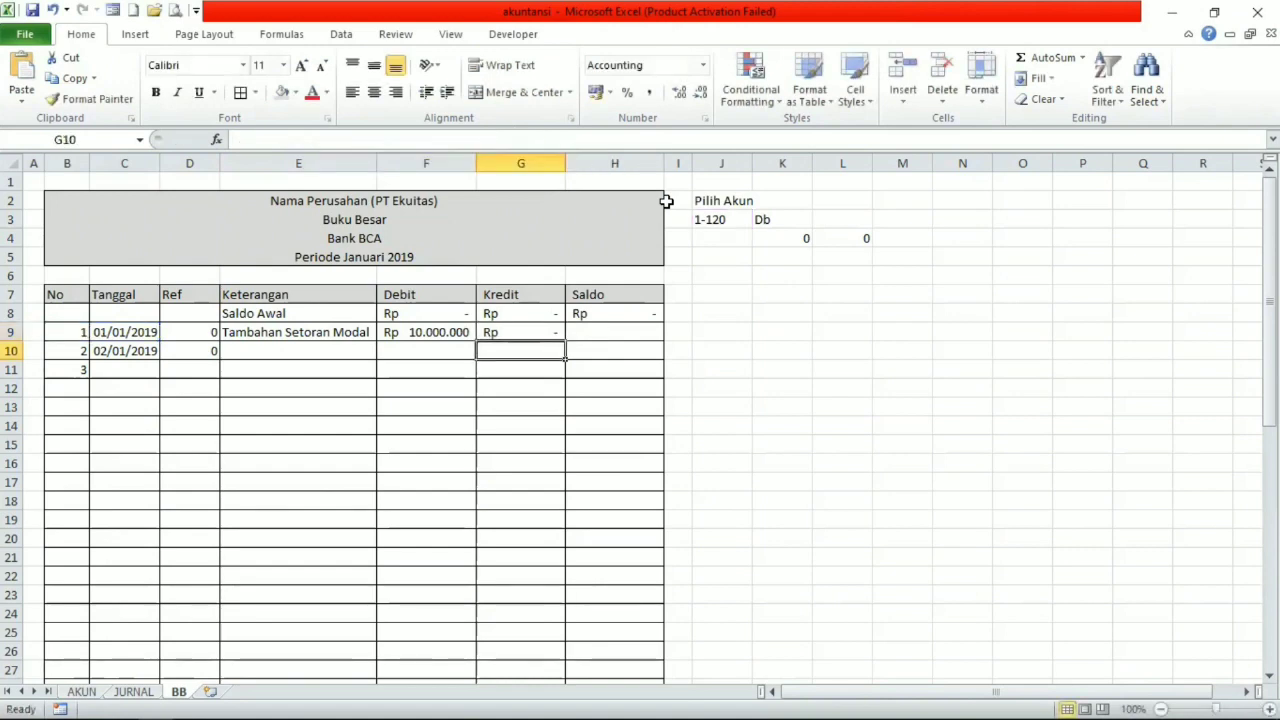
Review the opening Saldo formula in H8 and the Debit and Kredit formulas in row 9.
left_click(616, 335)
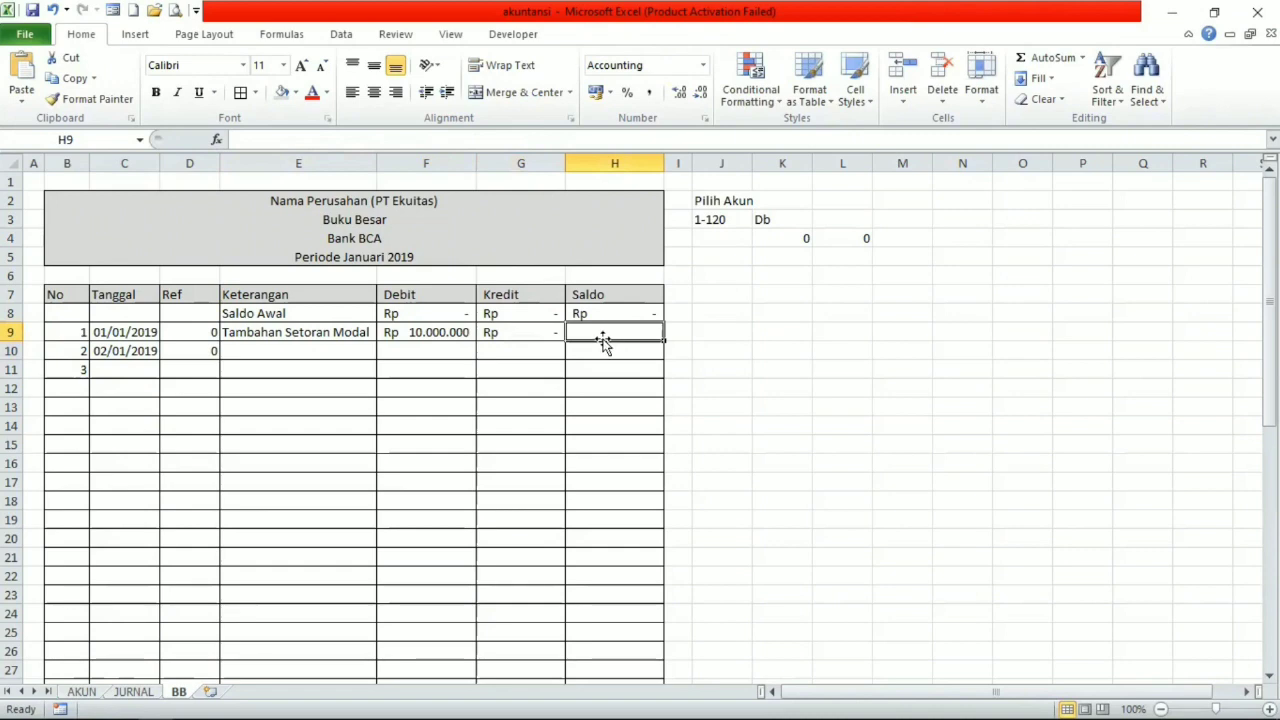
left_click(545, 331)
left_click(447, 331)
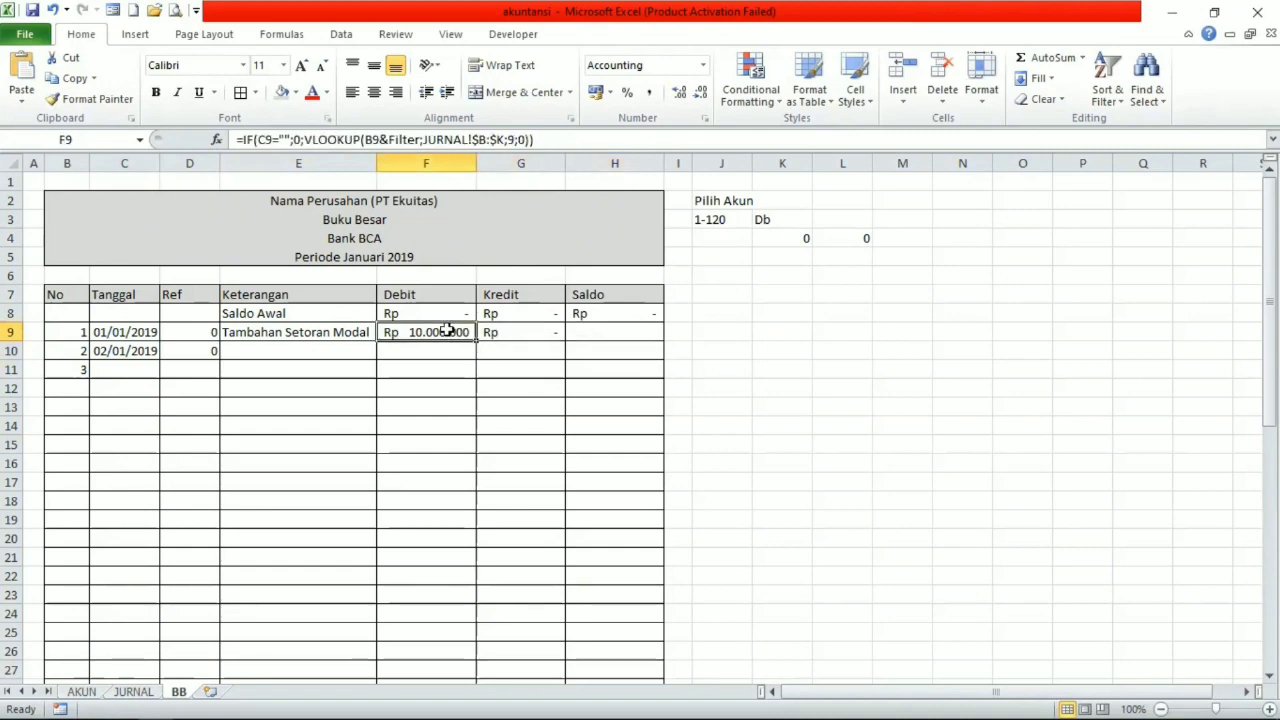
left_click(585, 313)
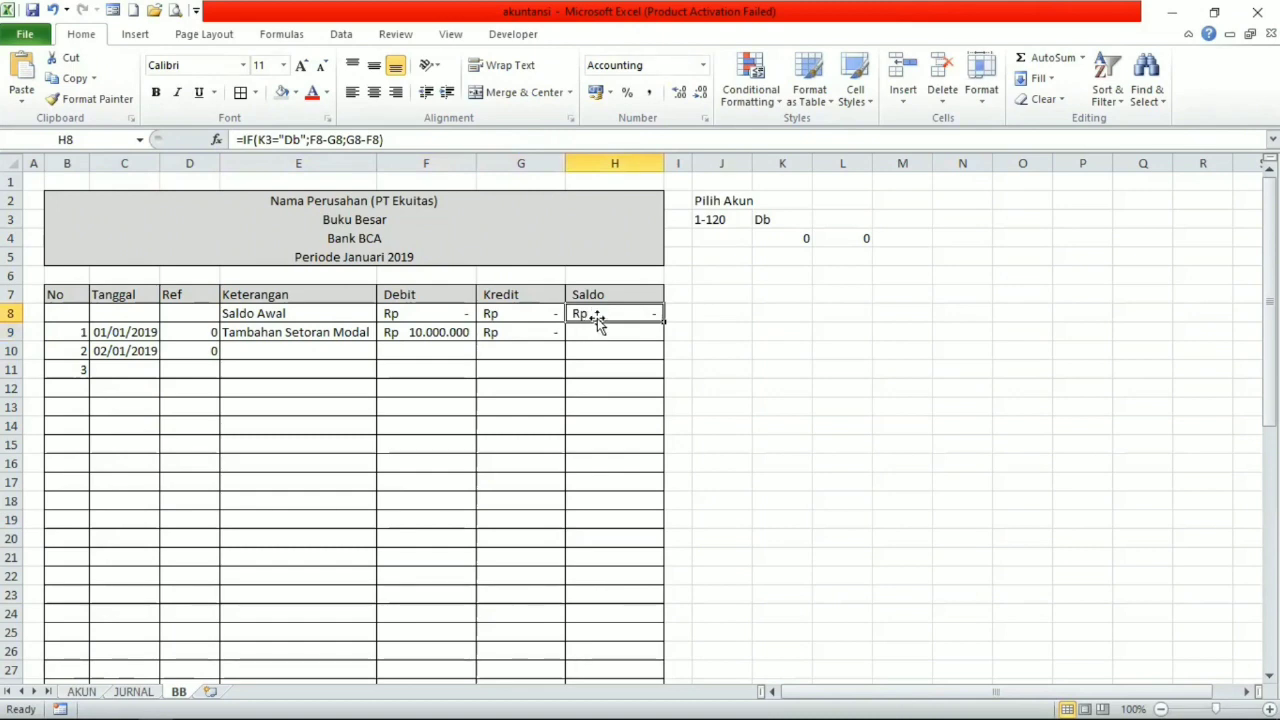
left_click(542, 333)
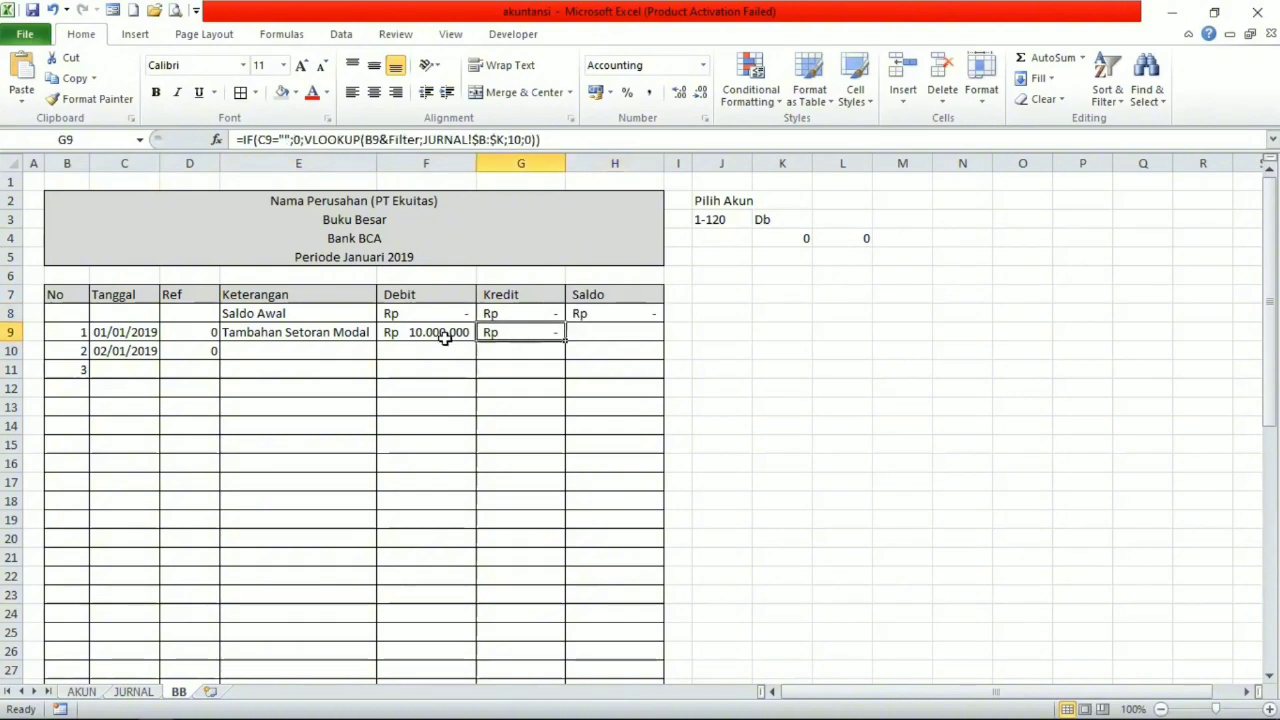
left_click(439, 336)
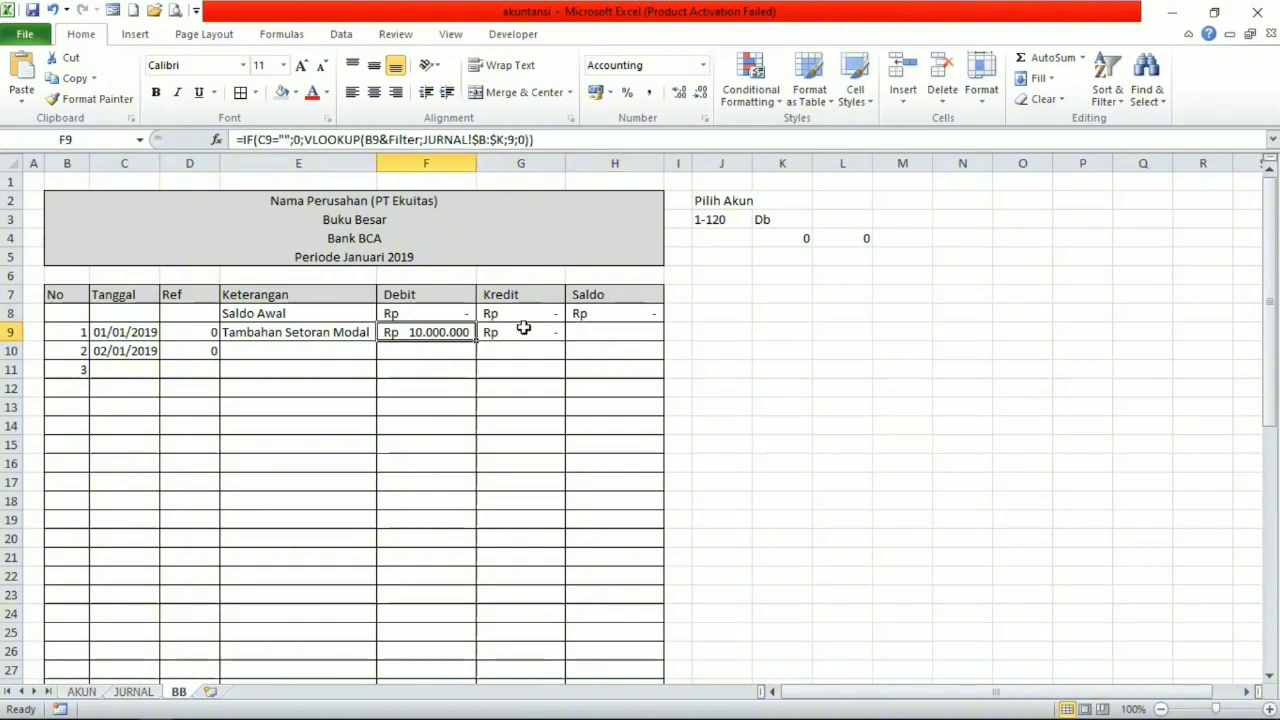
Start an IF formula in H9 of the Saldo column that tests whether K3 equals "Db".
left_click(605, 333)
type("=")
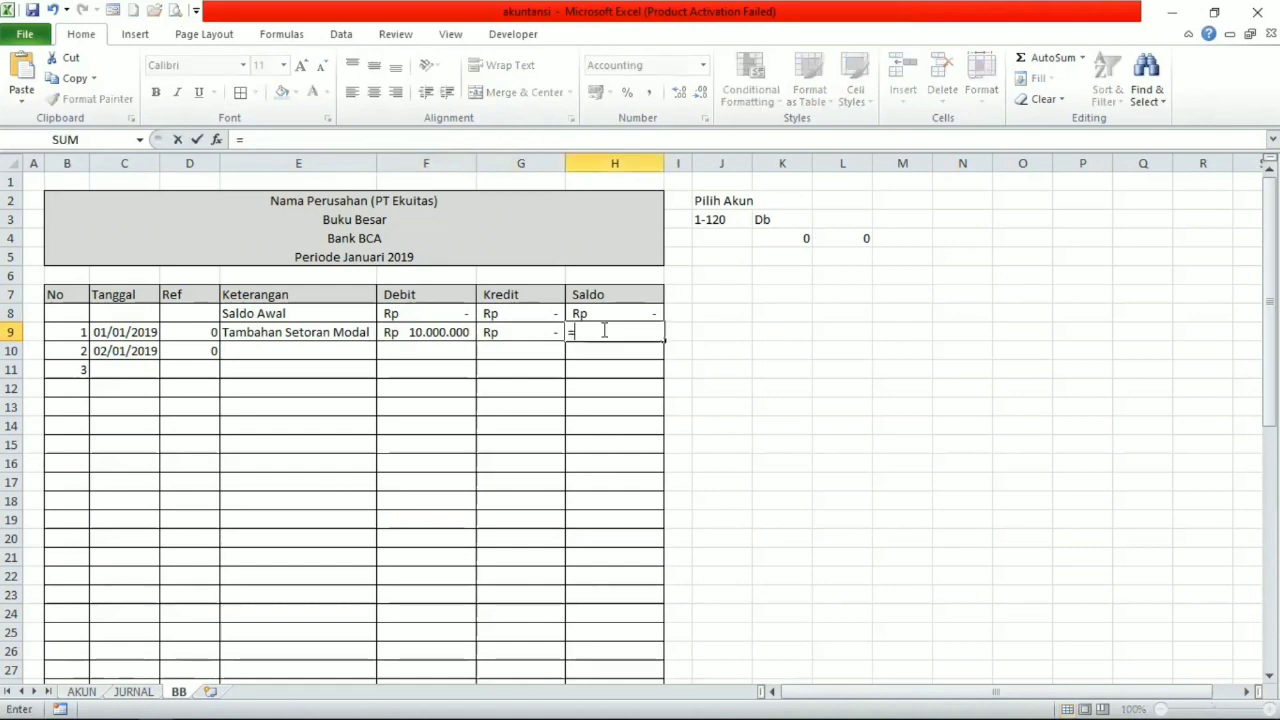
type("if")
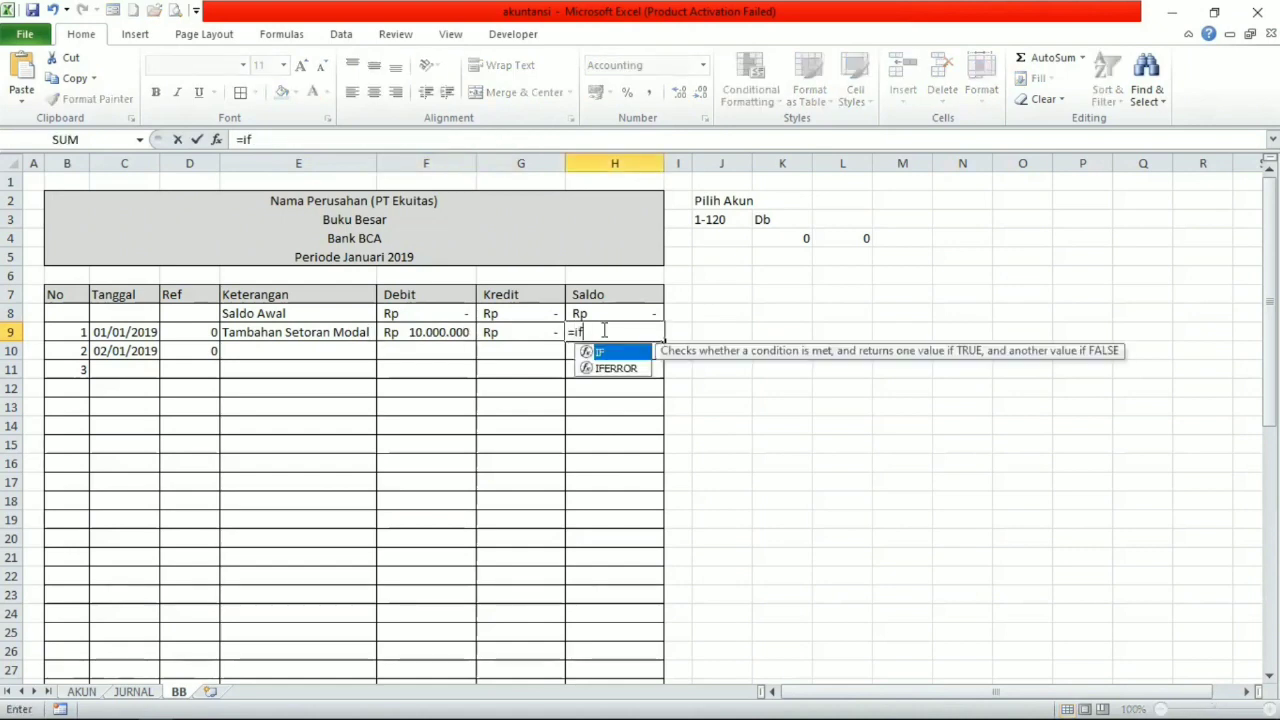
type("(")
left_click(777, 240)
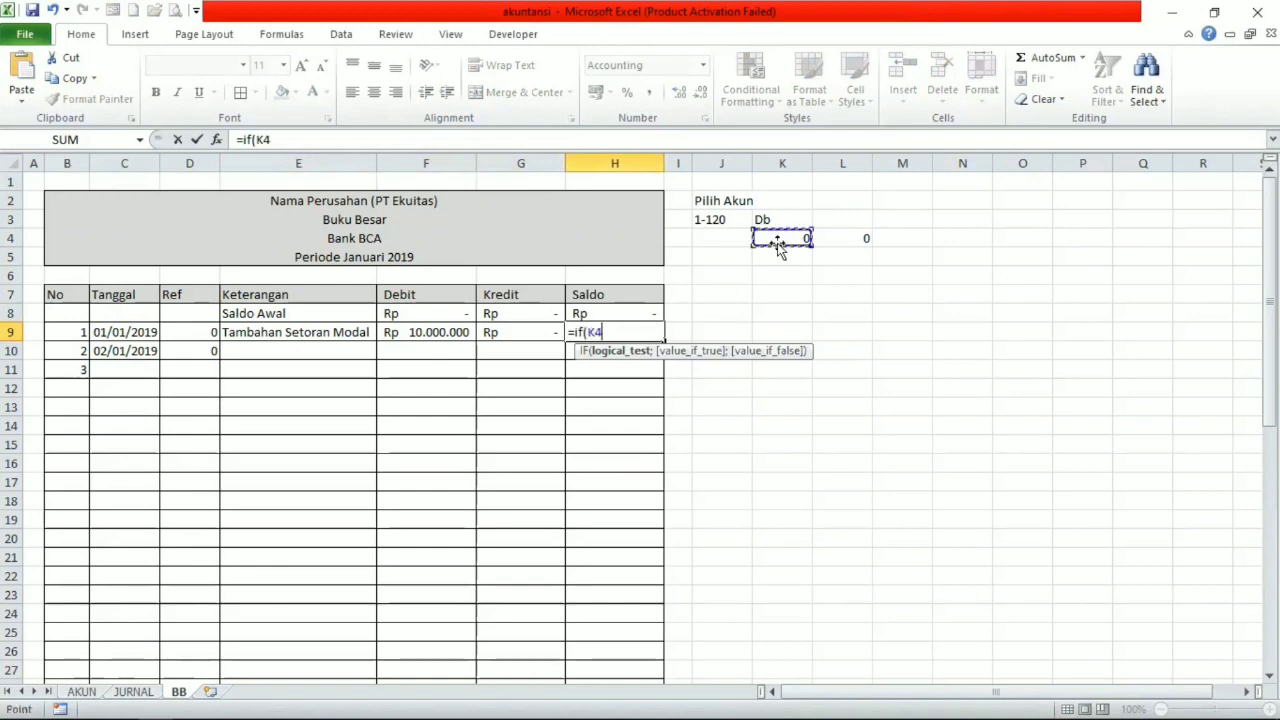
left_click(768, 222)
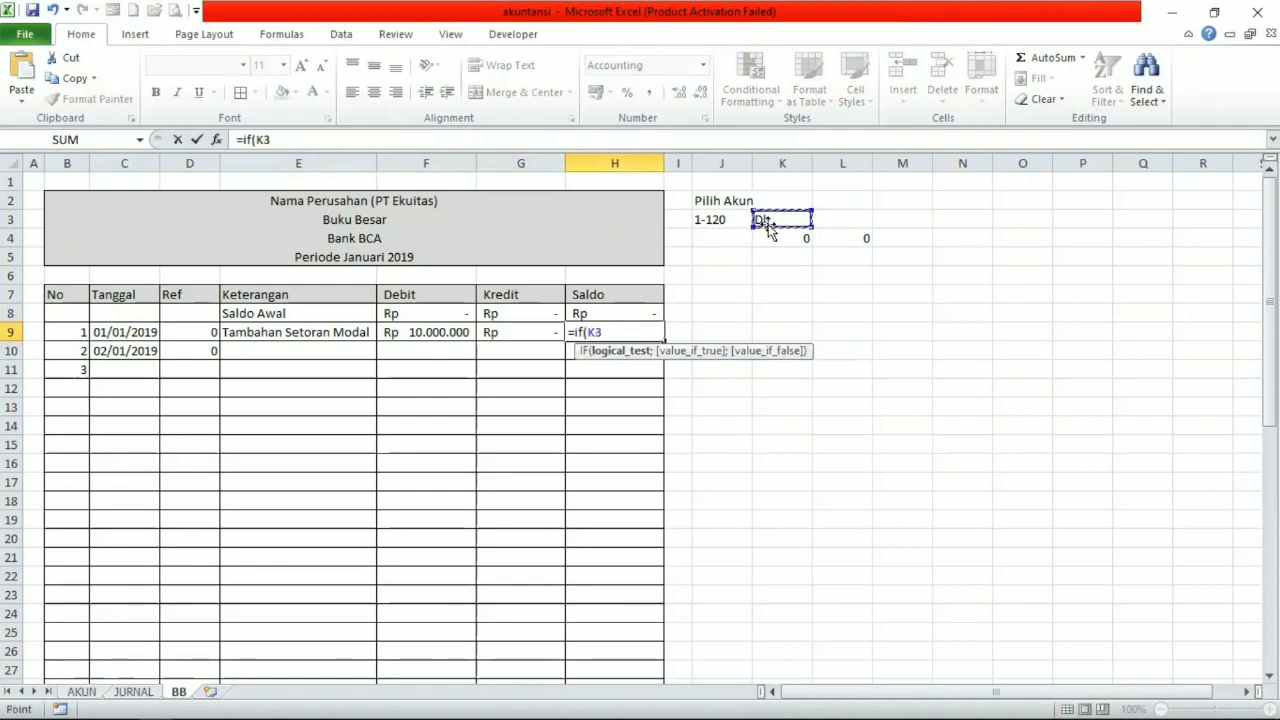
type("=\"Db\";")
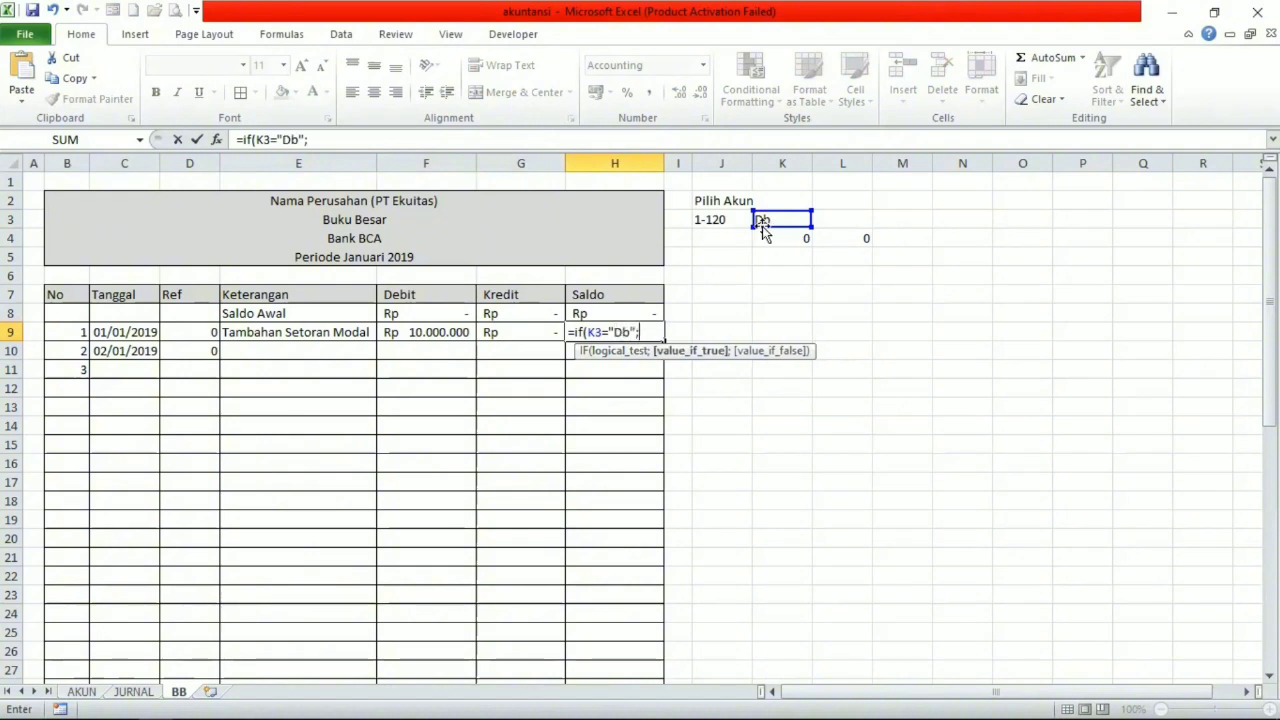
Make the Saldo formula's value-if-true H8+F9-G9, the previous balance plus Debit minus Kredit.
left_click(585, 314)
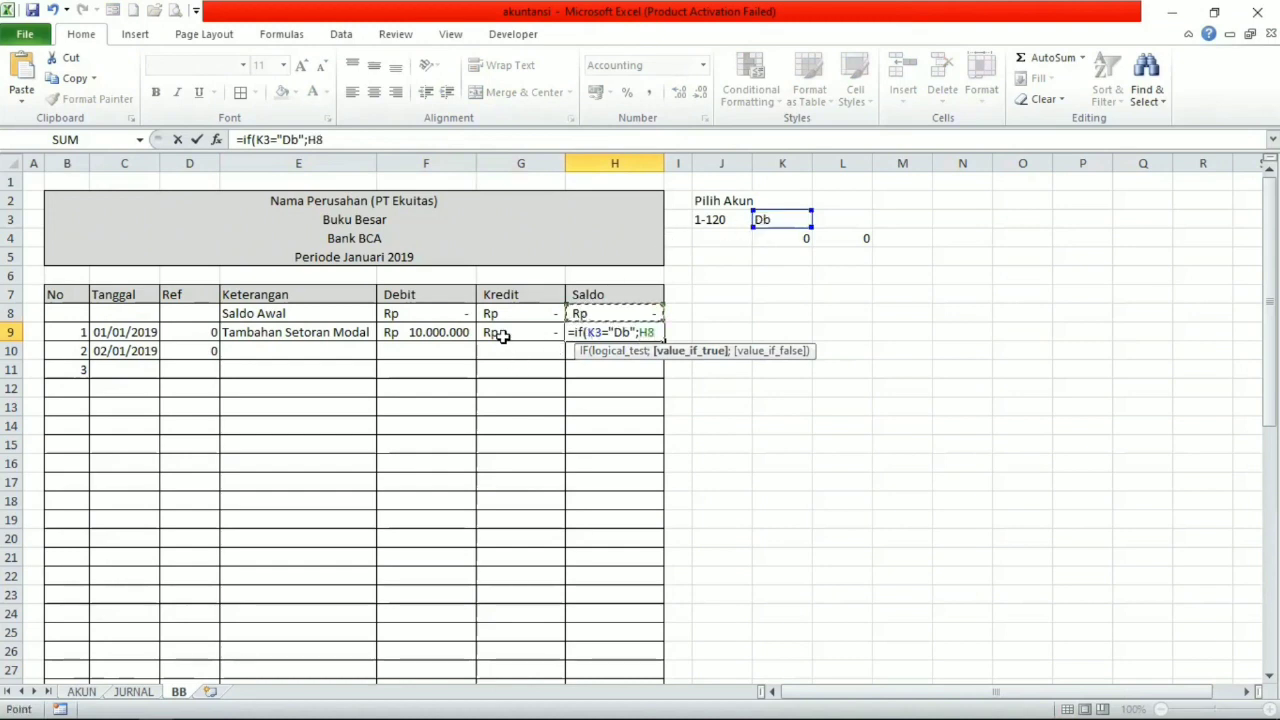
left_click(440, 333)
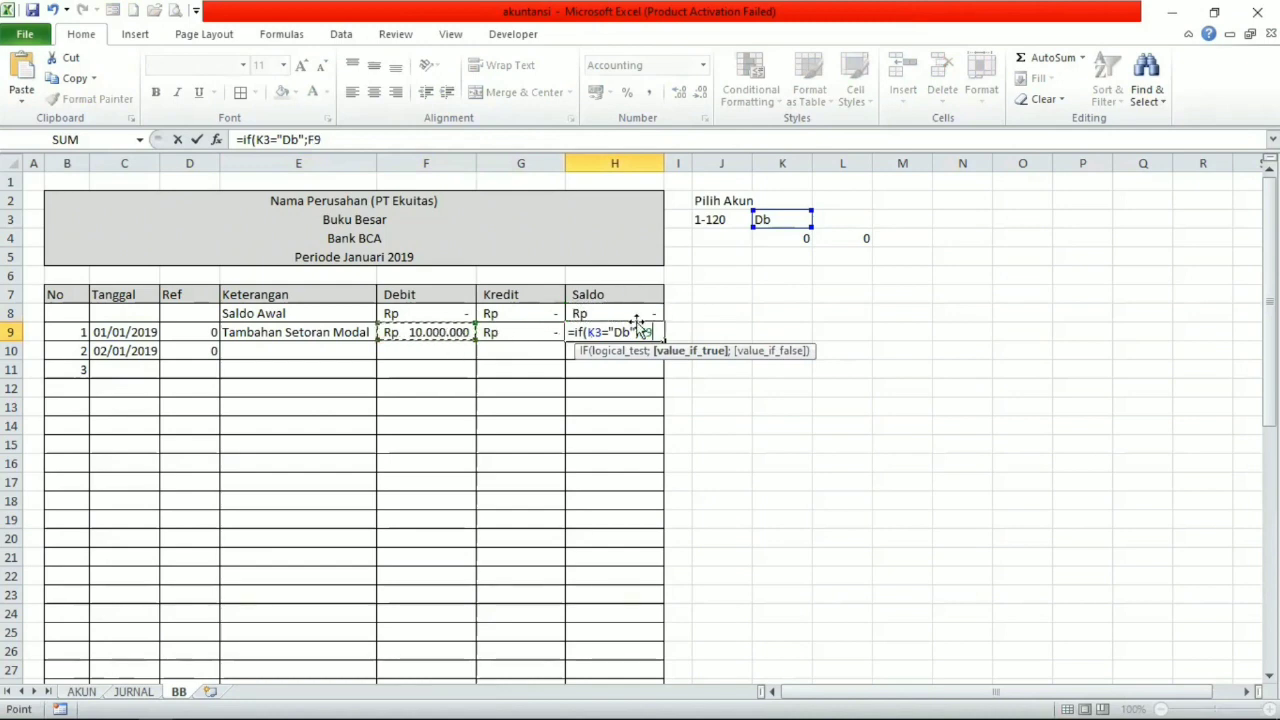
left_click(619, 314)
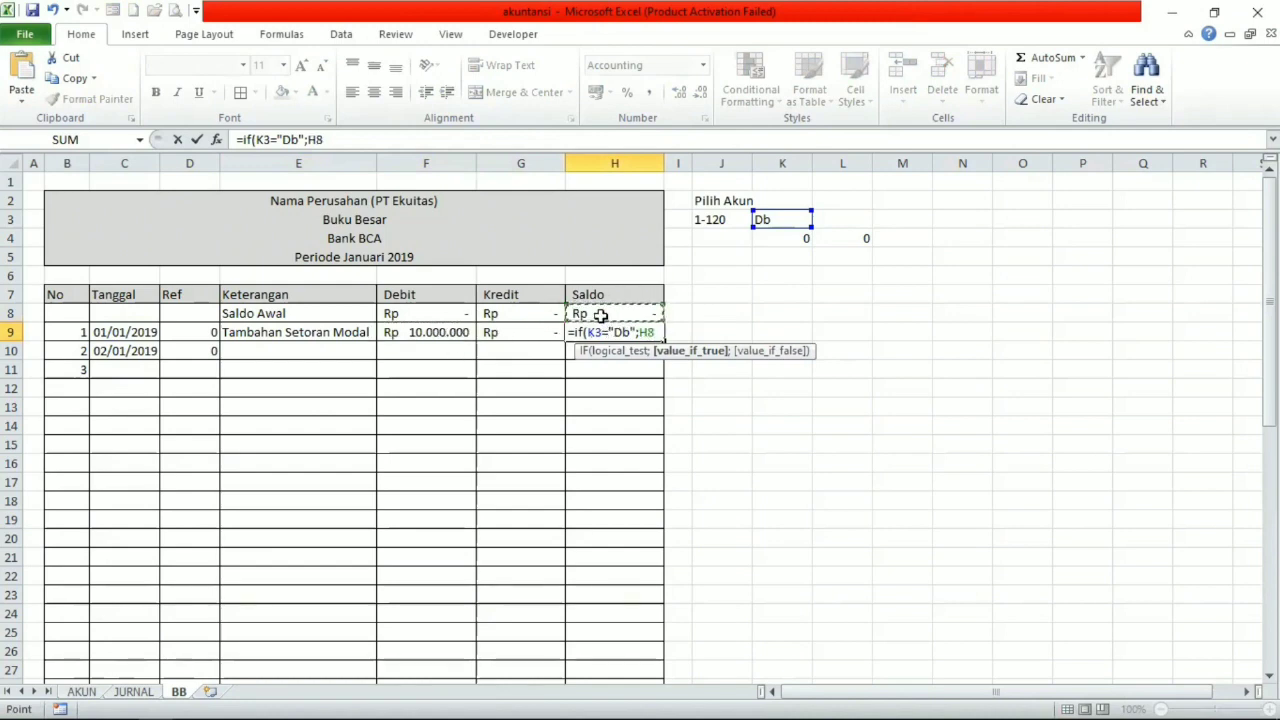
type("+")
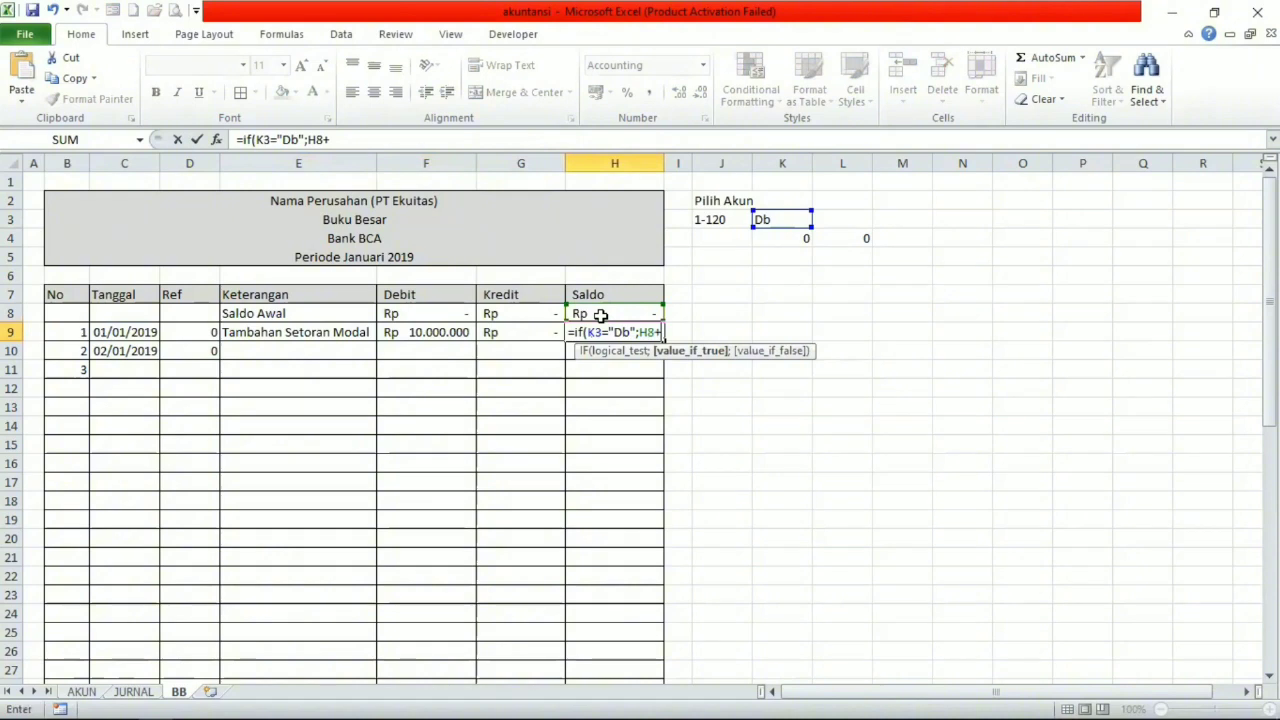
left_click(417, 332)
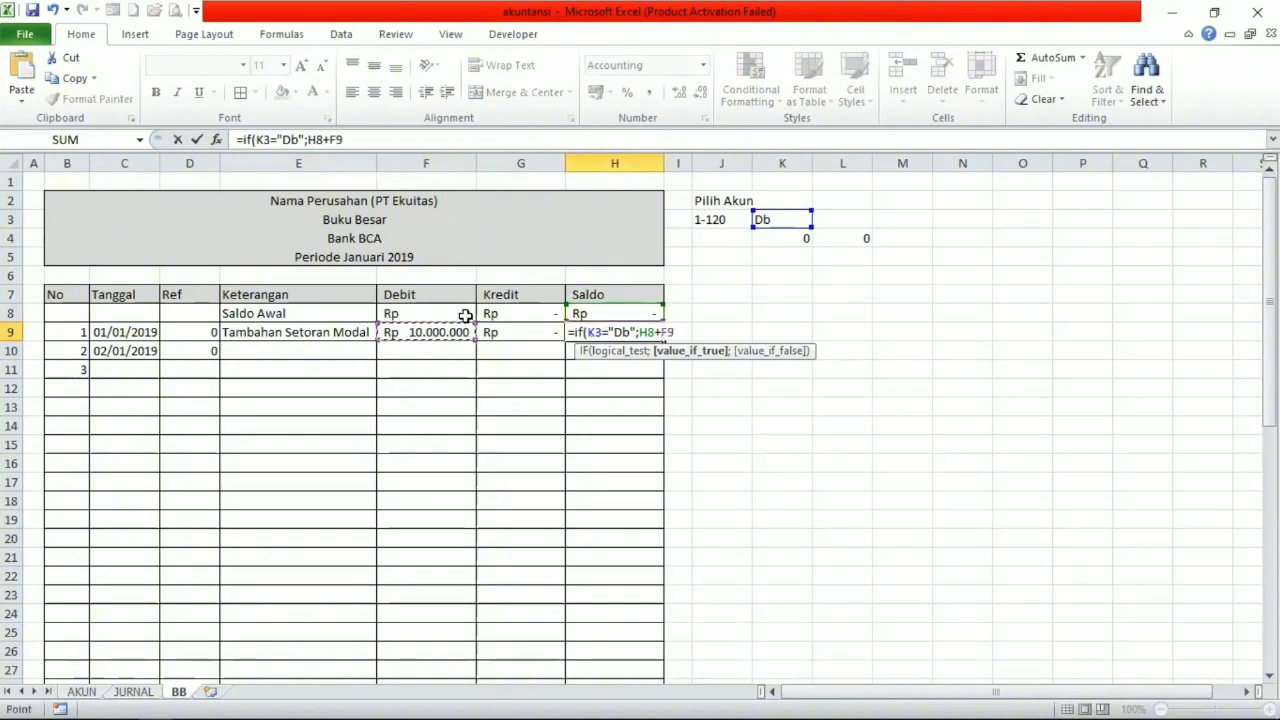
type("-")
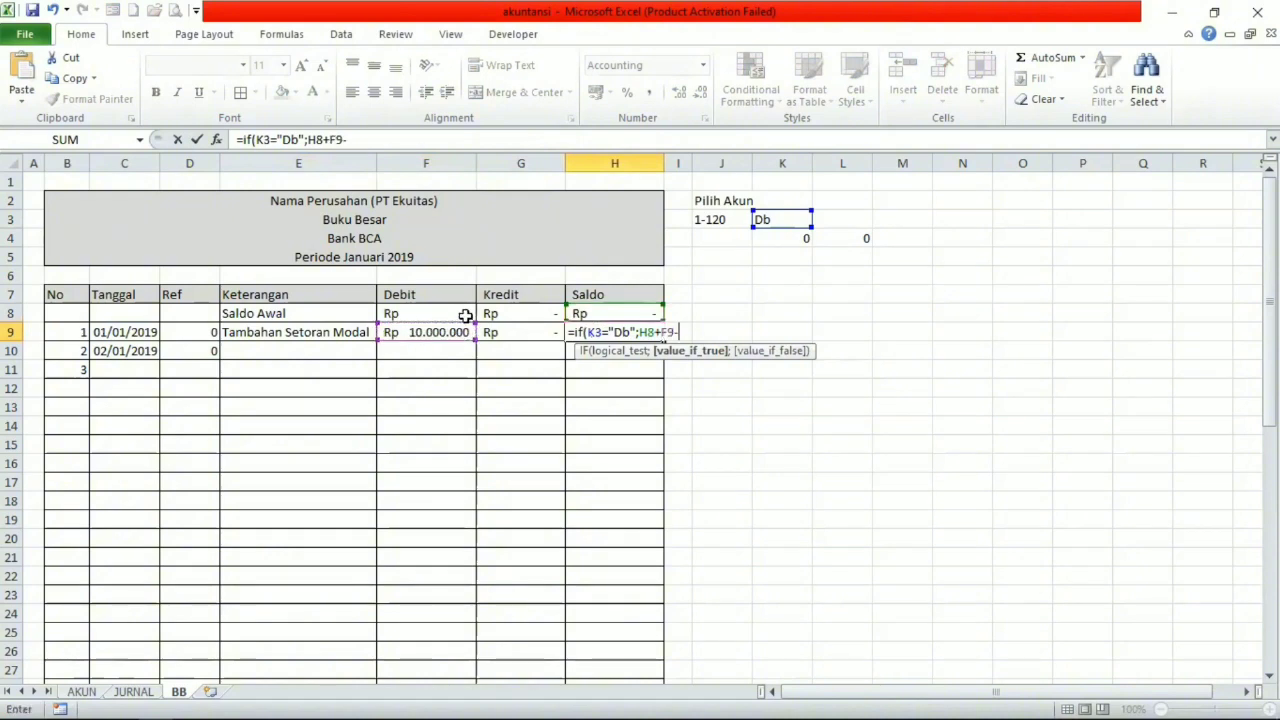
left_click(528, 334)
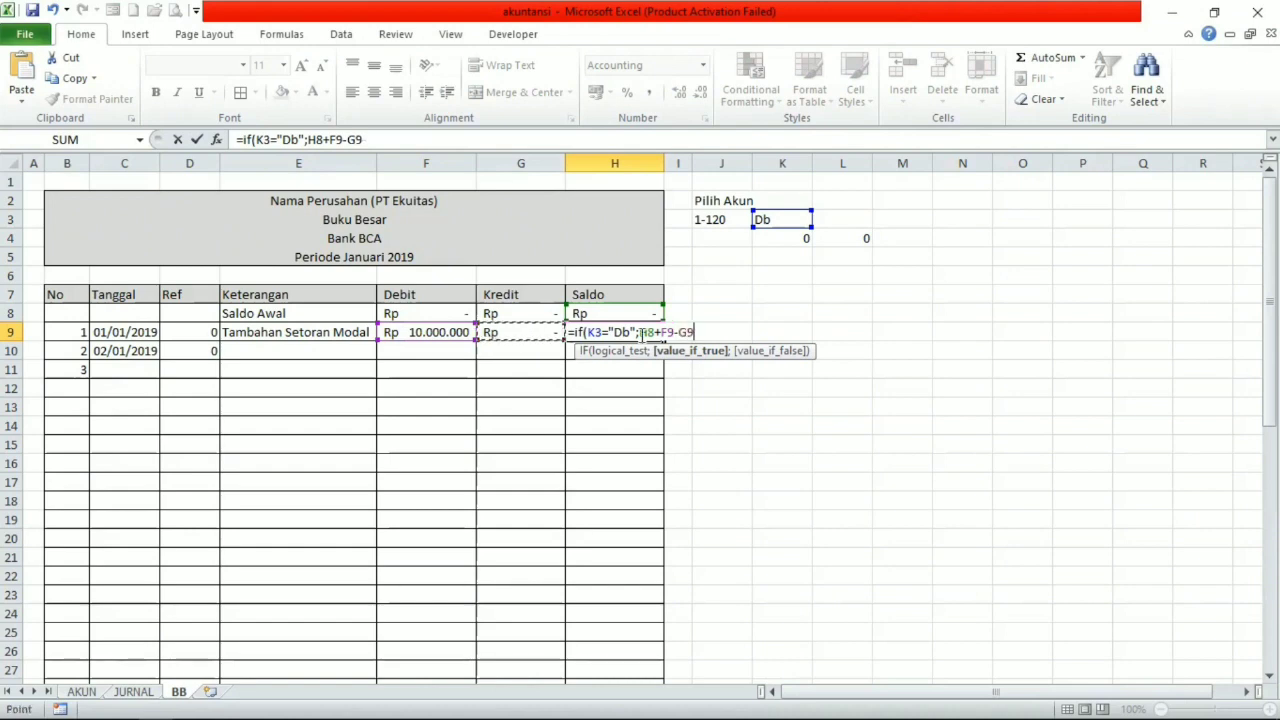
type(";")
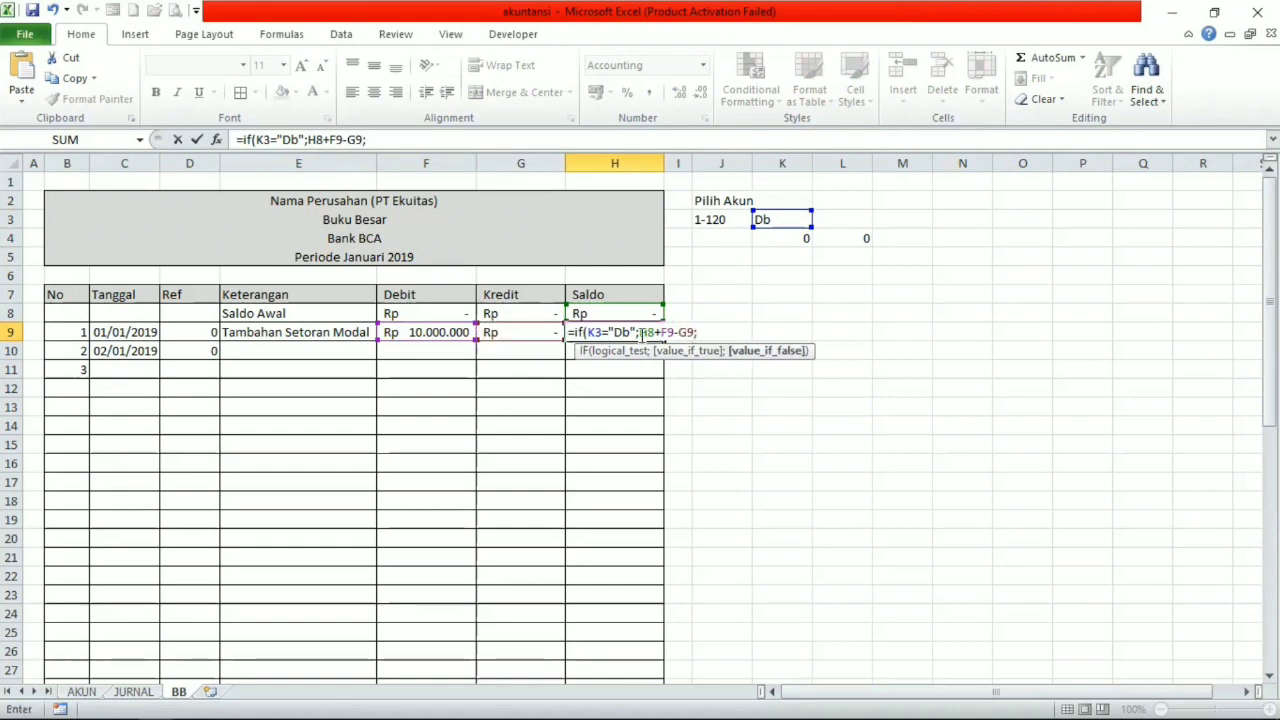
Complete the H9 Saldo formula with the value-if-false H8+G9-F9.
left_click(608, 312)
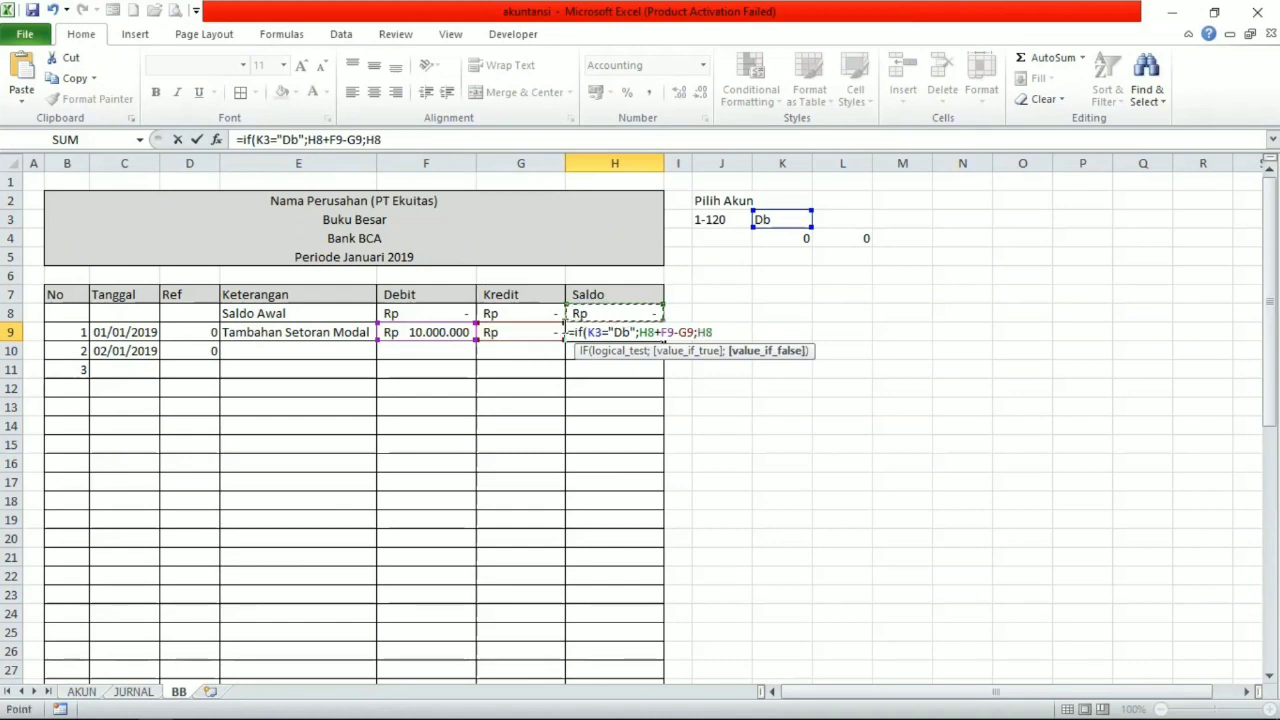
type("+")
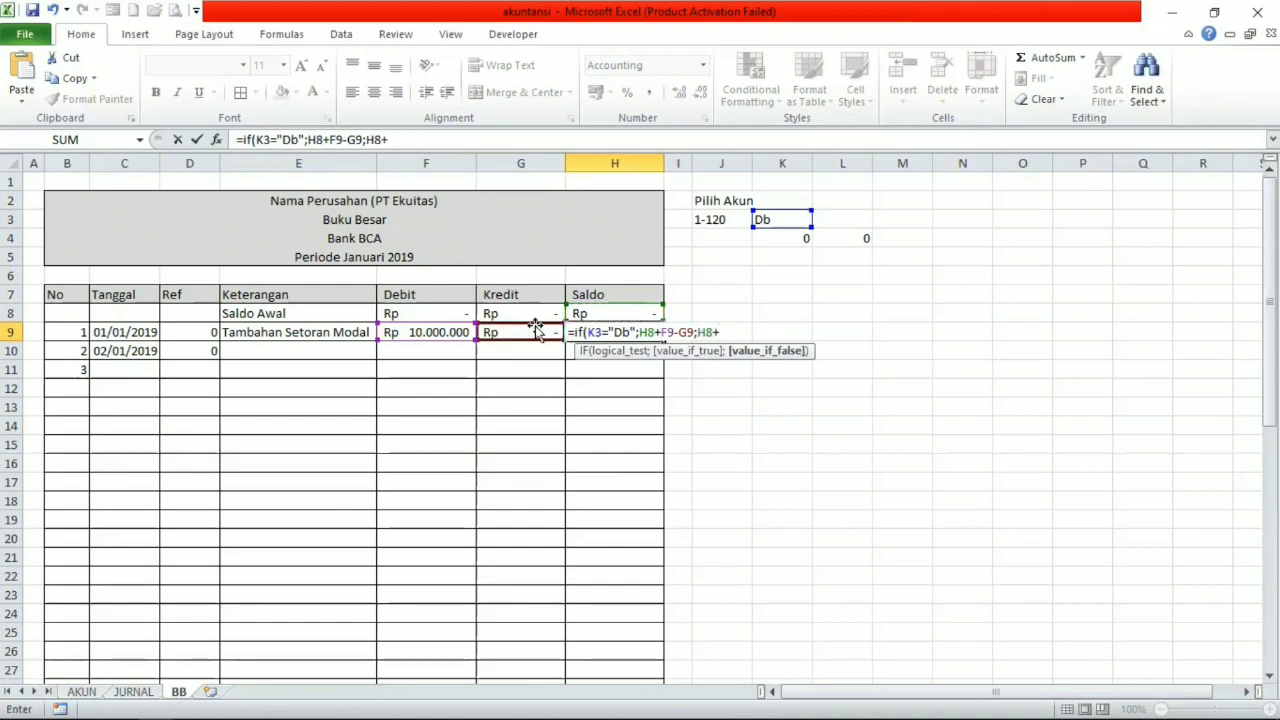
left_click(520, 330)
type("-")
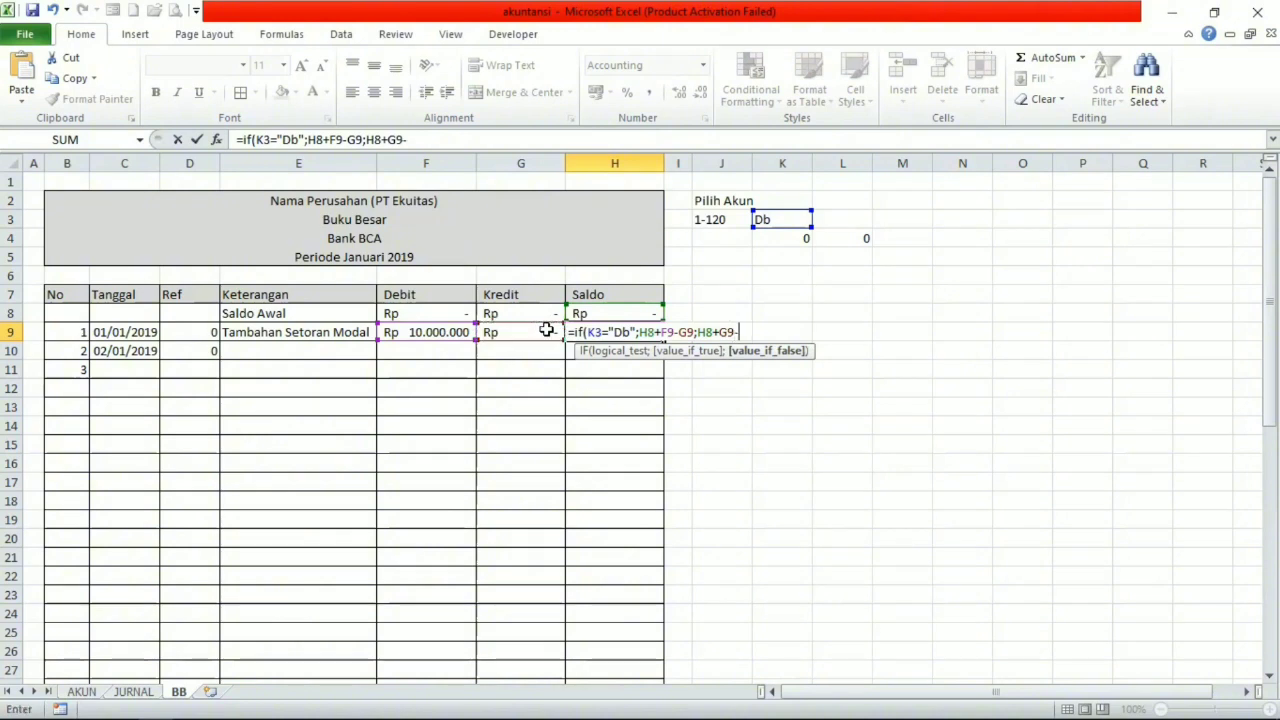
left_click(450, 331)
key("Return")
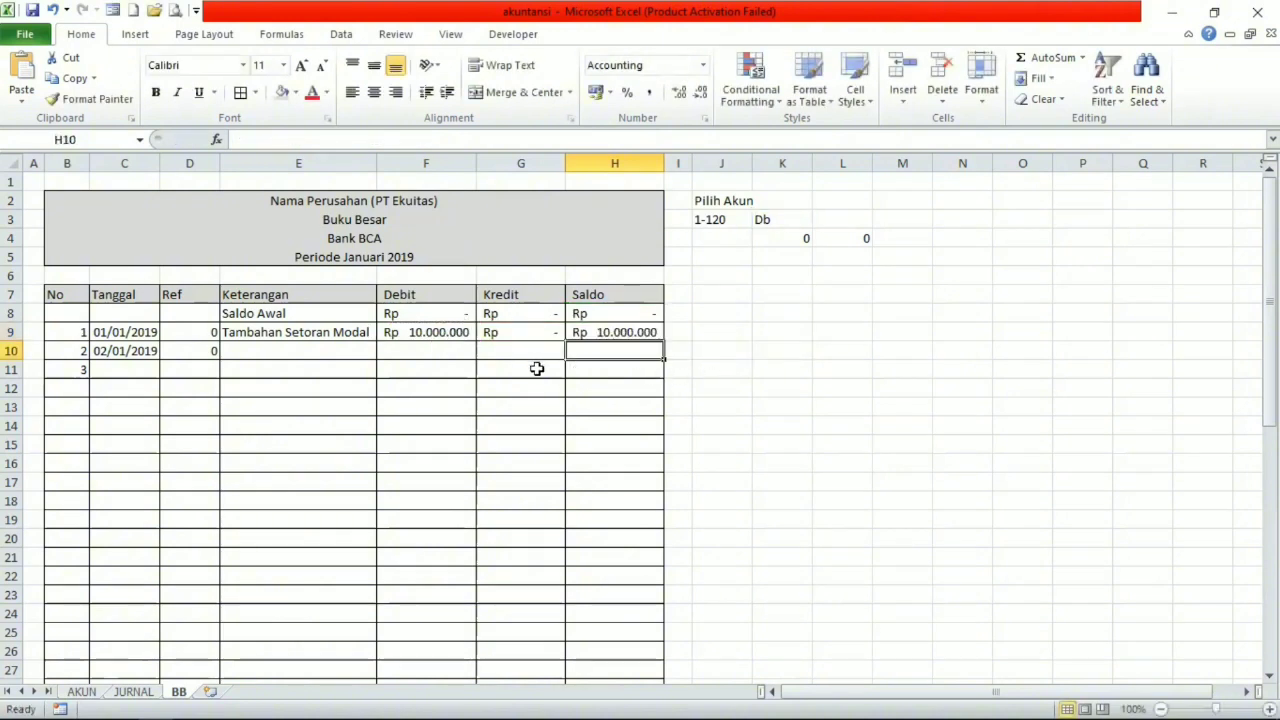
Copy the row 9 formulas in D9:H9, from Ref through Saldo.
left_click(610, 335)
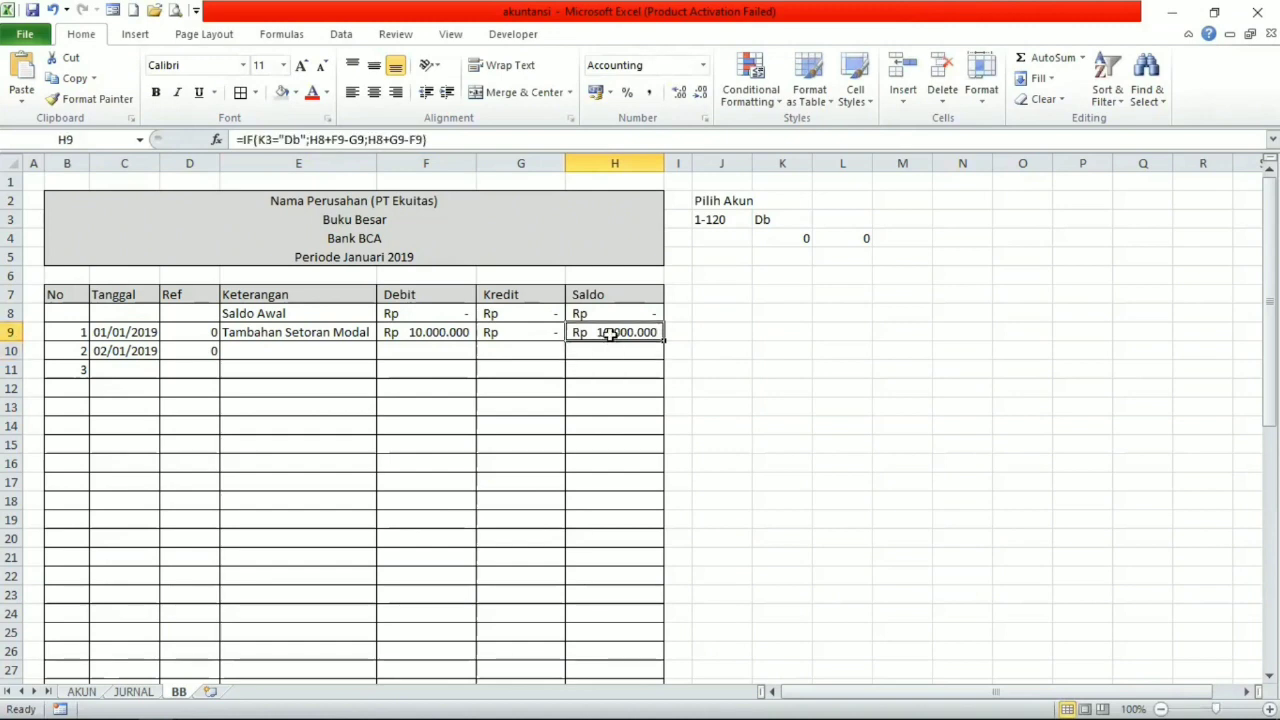
key("shift+Left")
key("shift+Left")
key("shift+Left")
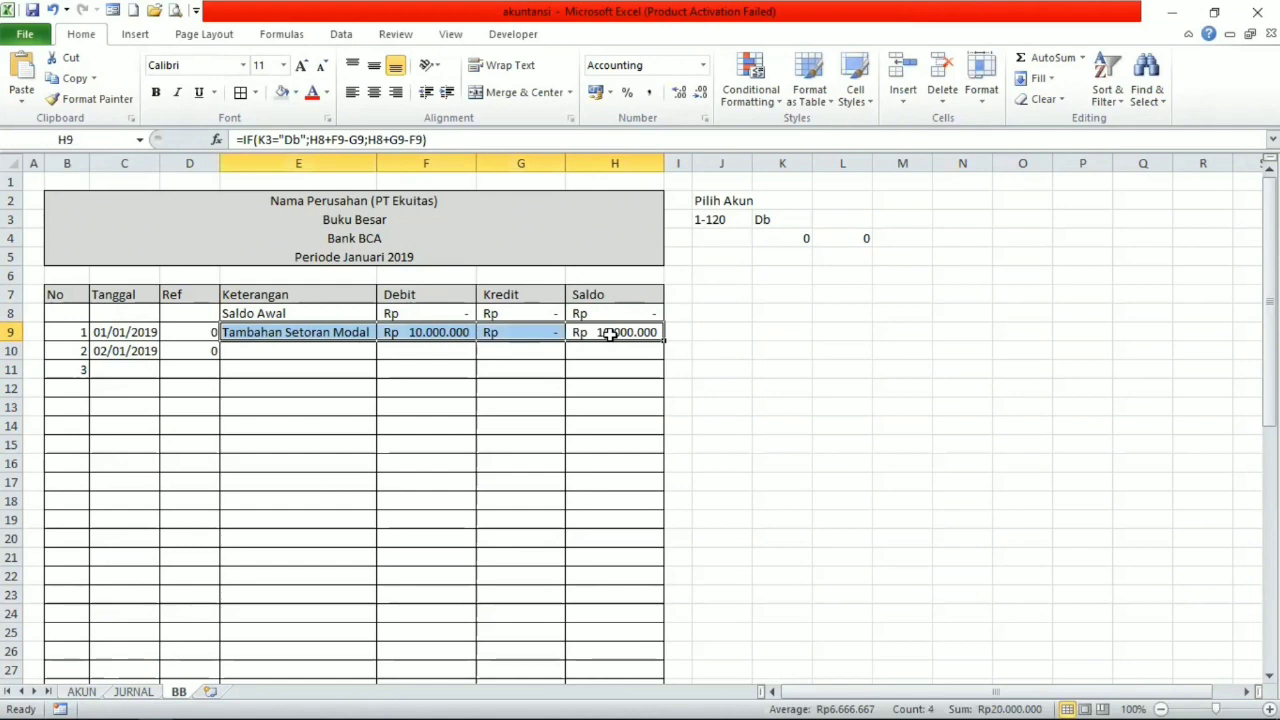
left_click(610, 335)
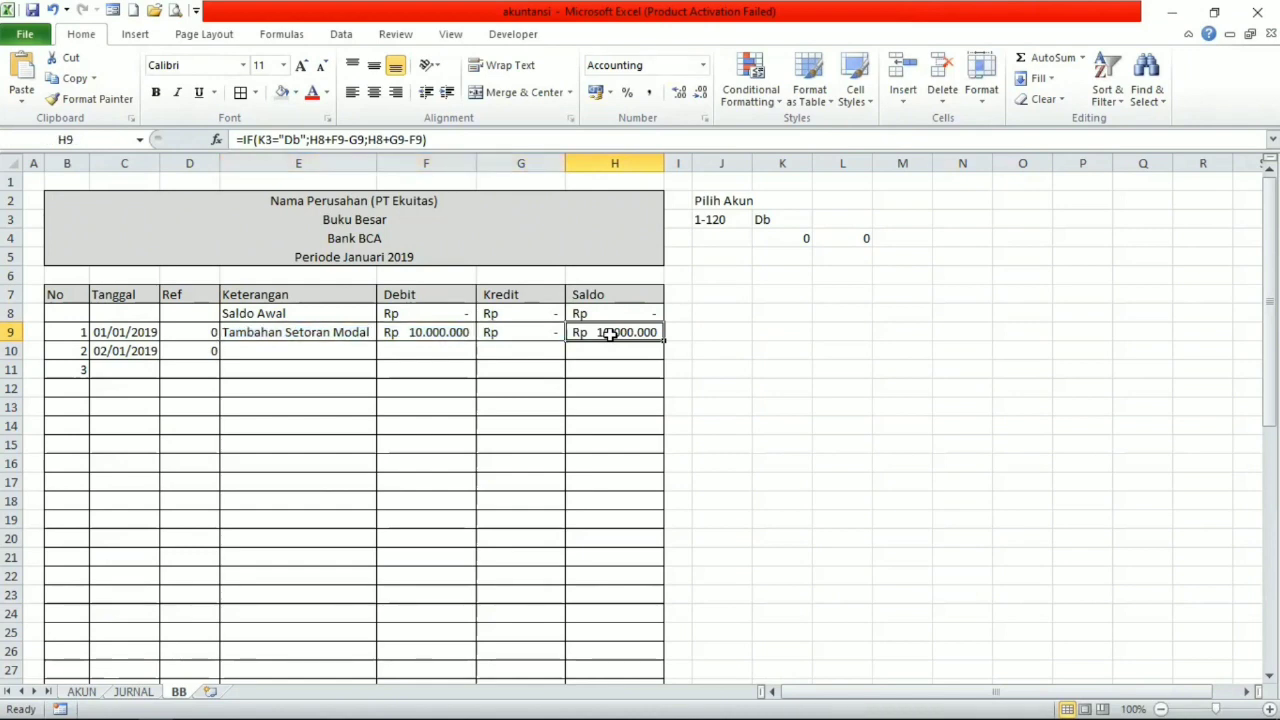
key("shift+Left")
key("shift+Left")
key("shift+Left")
key("shift+Left")
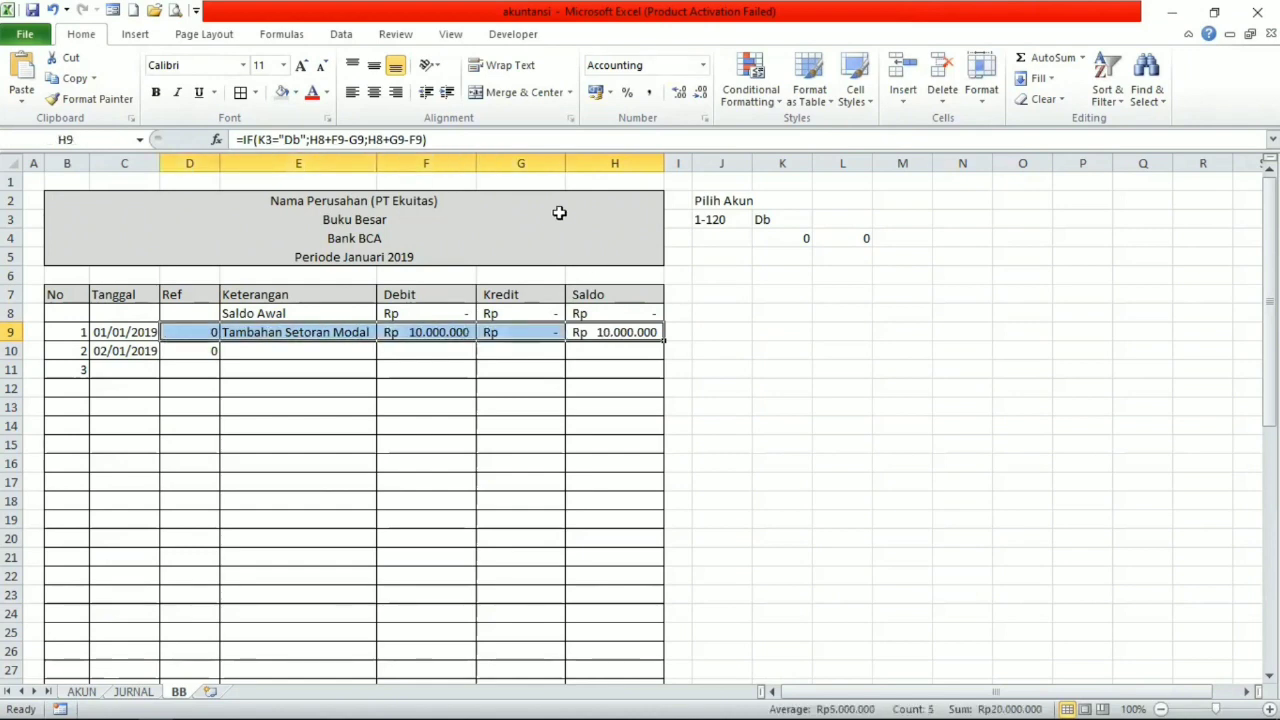
key("ctrl+c")
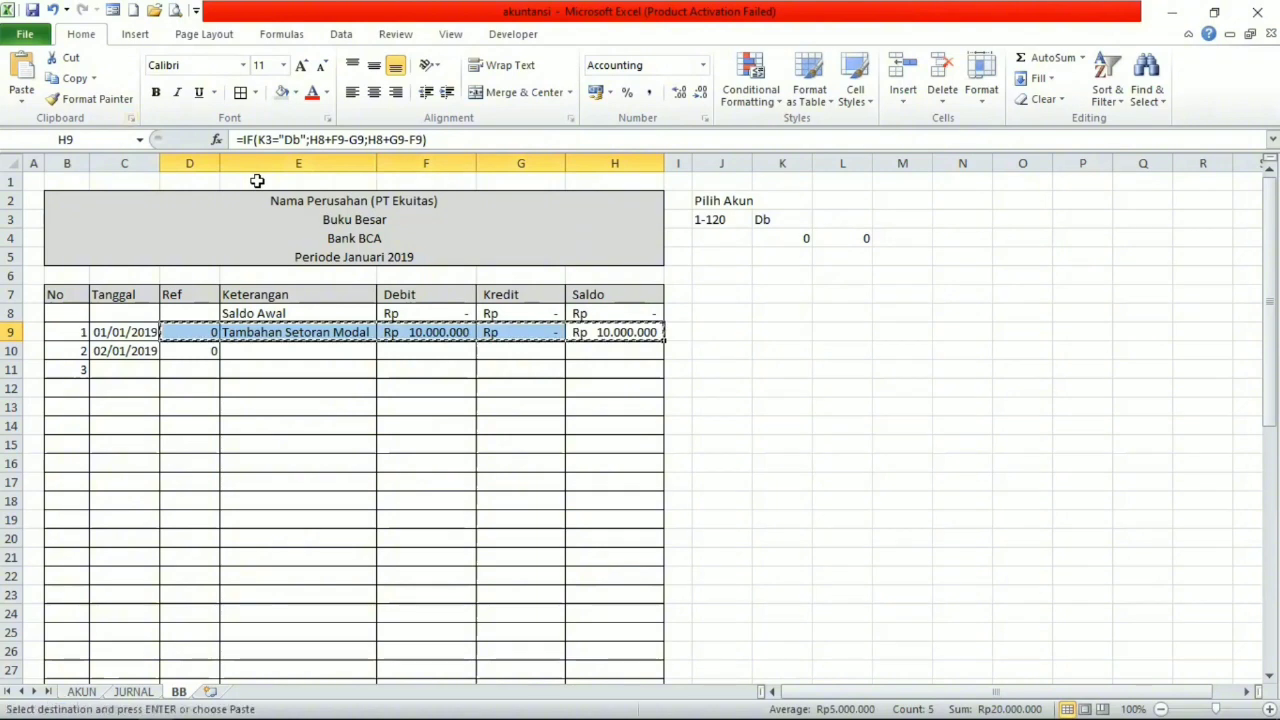
Paste the copied Ref to Saldo formulas down the ledger table from row 9 to row 53.
left_click(186, 330)
key("shift+Down")
key("shift+Down")
key("shift+Down")
key("shift+Down")
key("shift+Down")
key("shift+Down")
key("shift+Down")
key("shift+Down")
key("shift+Down")
key("shift+Down")
key("shift+Down")
key("shift+Down")
key("shift+Down")
key("shift+Down")
key("shift+Down")
key("shift+Down")
key("shift+Down")
key("shift+Down")
key("shift+Down")
key("shift+Down")
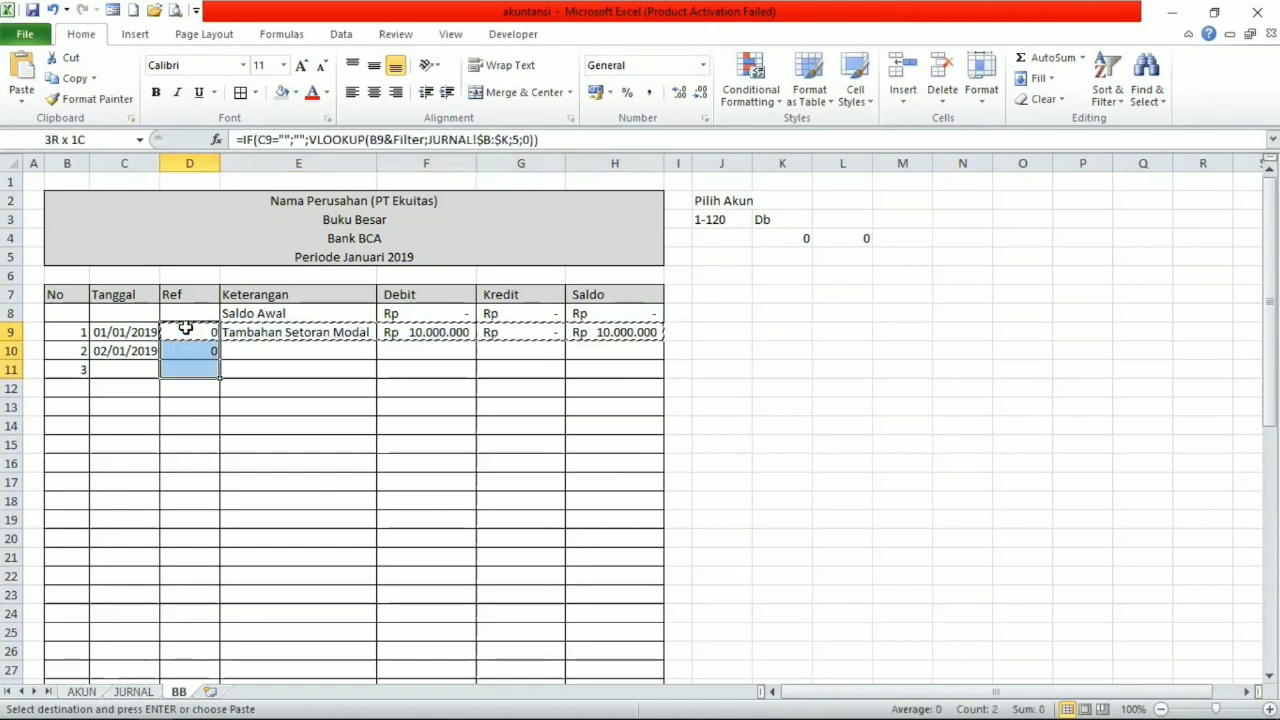
key("shift+Down")
key("shift+Down")
key("shift+Down")
key("shift+Down")
key("shift+Down")
key("shift+Down")
key("shift+Down")
key("shift+Down")
key("shift+Down")
key("shift+Down")
key("shift+Down")
key("shift+Down")
key("shift+Down")
key("shift+Down")
key("shift+Down")
key("shift+Down")
key("shift+Down")
key("shift+Down")
key("shift+Down")
key("shift+Down")
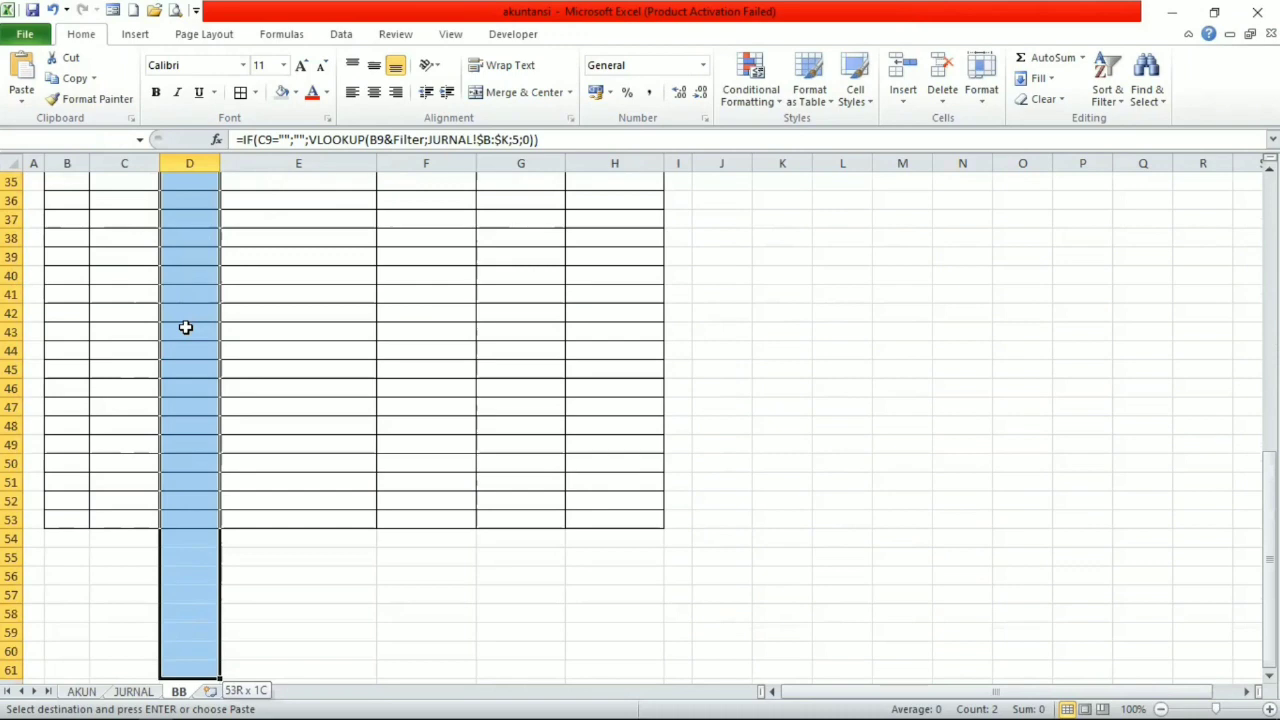
key("Return")
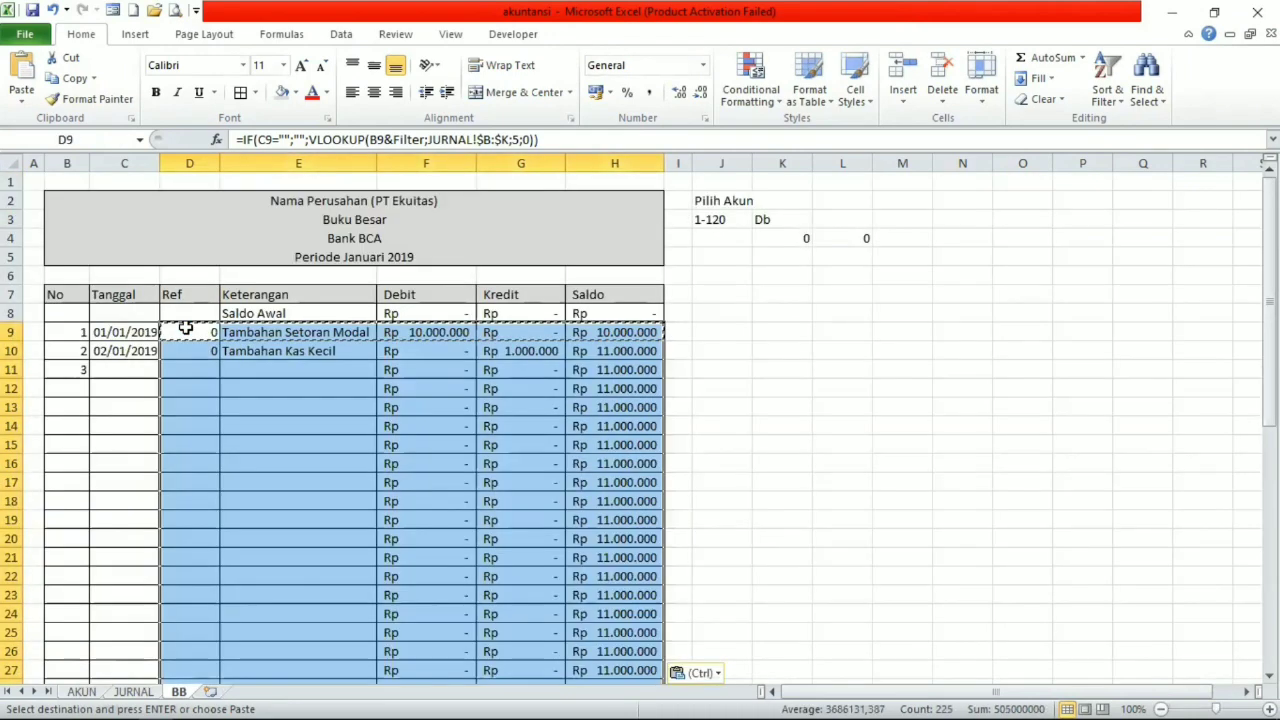
left_click(370, 425)
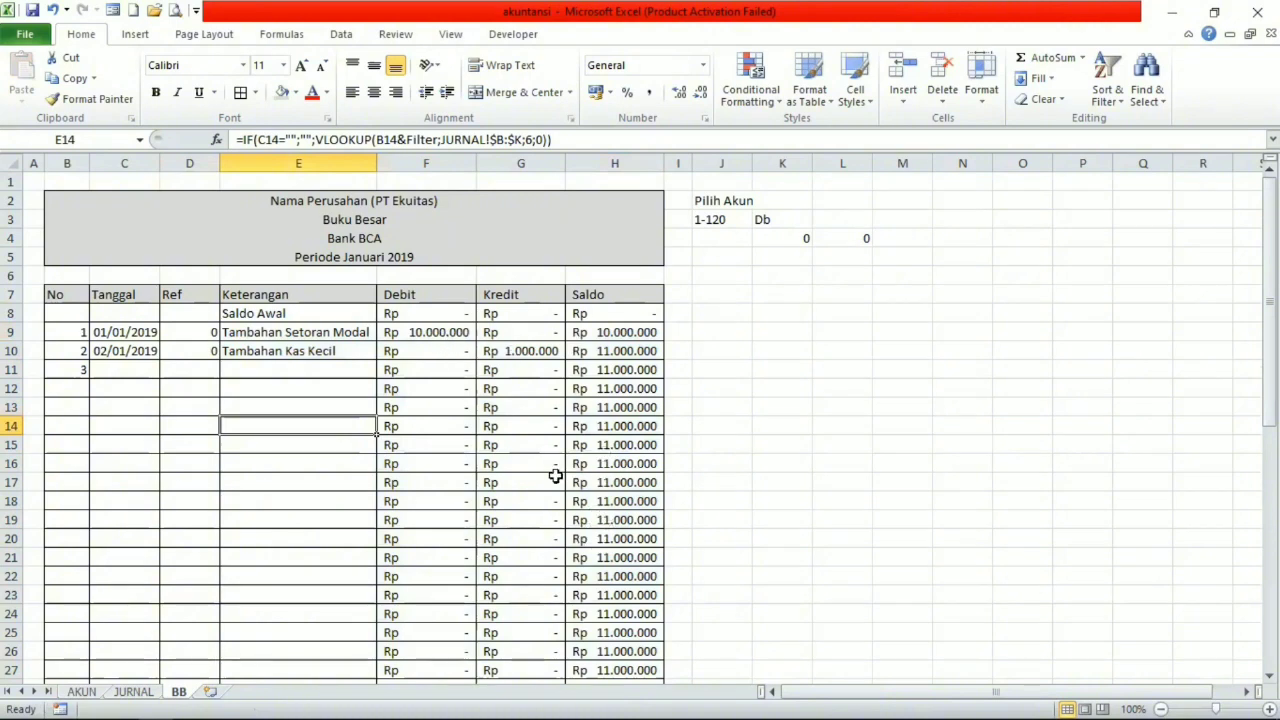
Check the filled ledger rows and test the Pilih Akun filter in J3 with account 1-100, followed by 1-110.
scroll(555, 476, "down", 9)
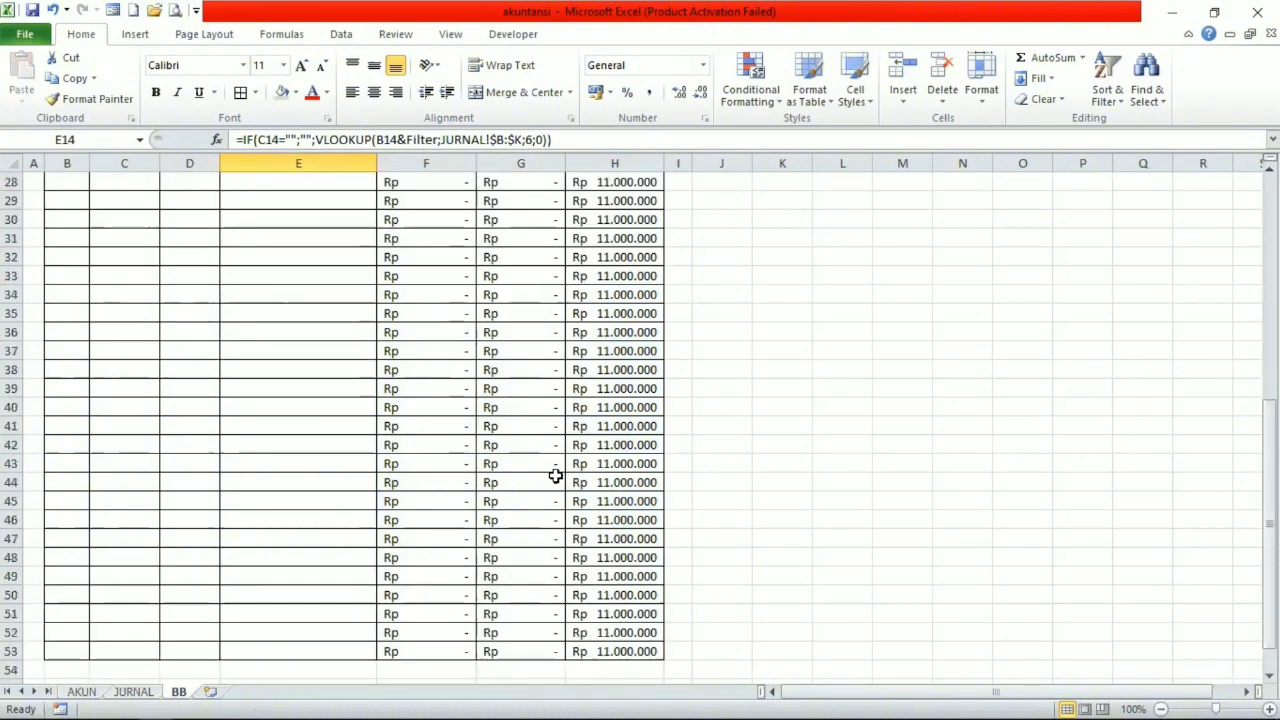
scroll(555, 476, "down", 5)
scroll(555, 476, "up", 12)
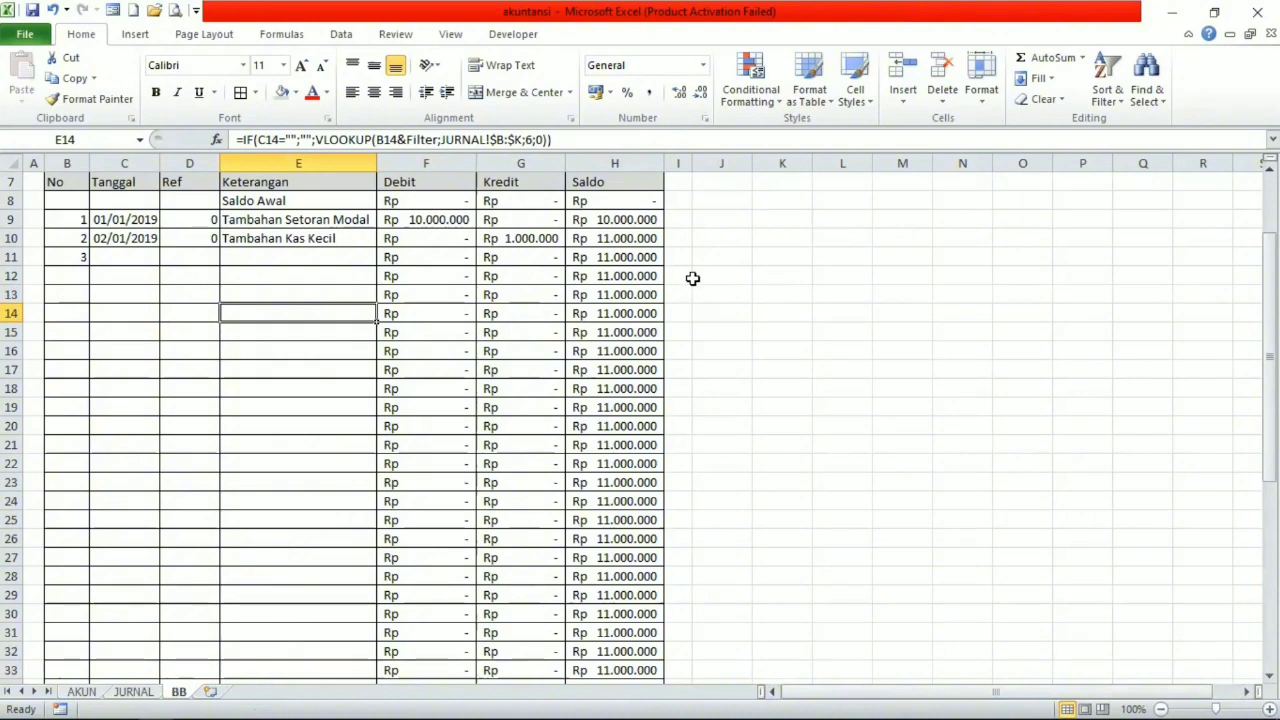
scroll(692, 278, "up", 2)
left_click(745, 219)
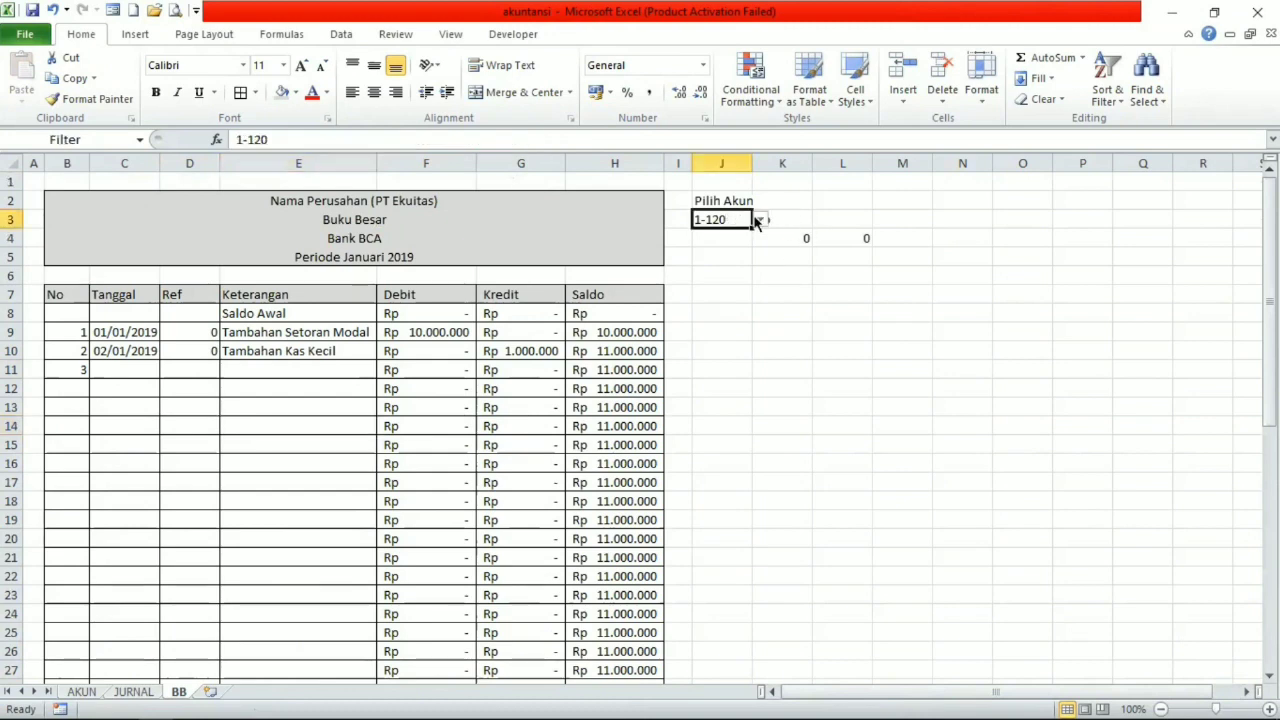
left_click(760, 219)
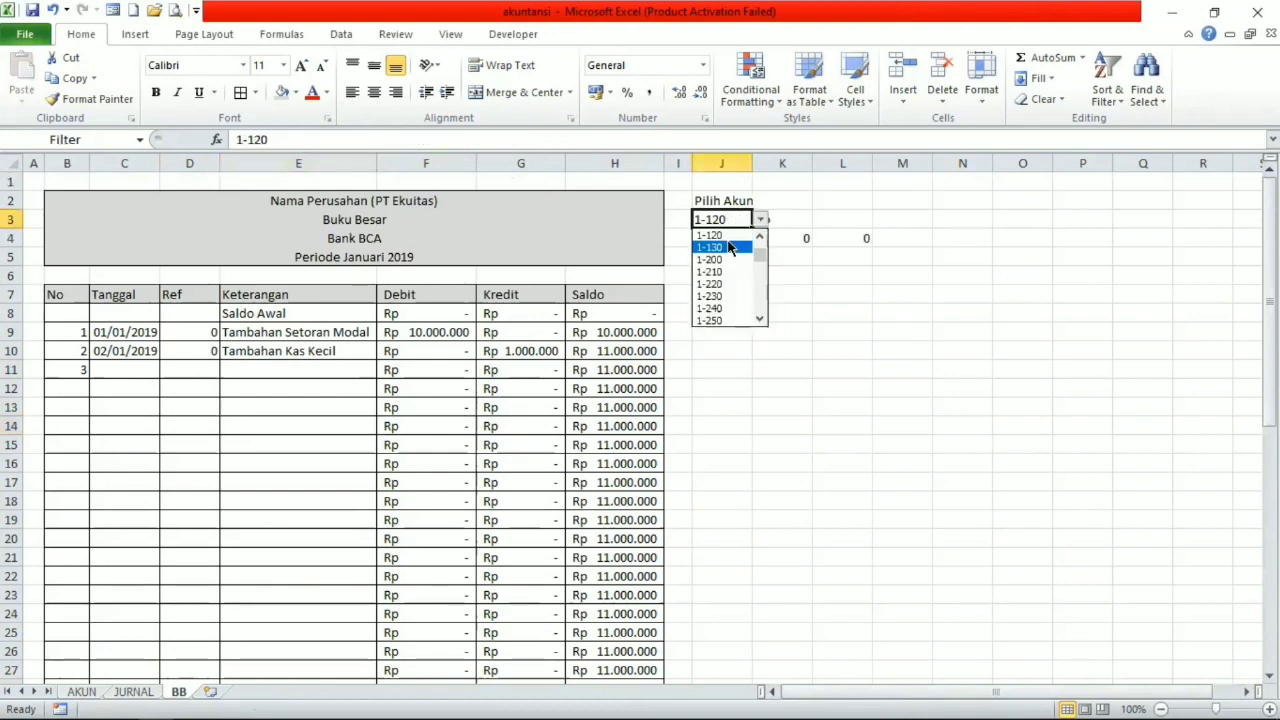
scroll(730, 250, "up", 3)
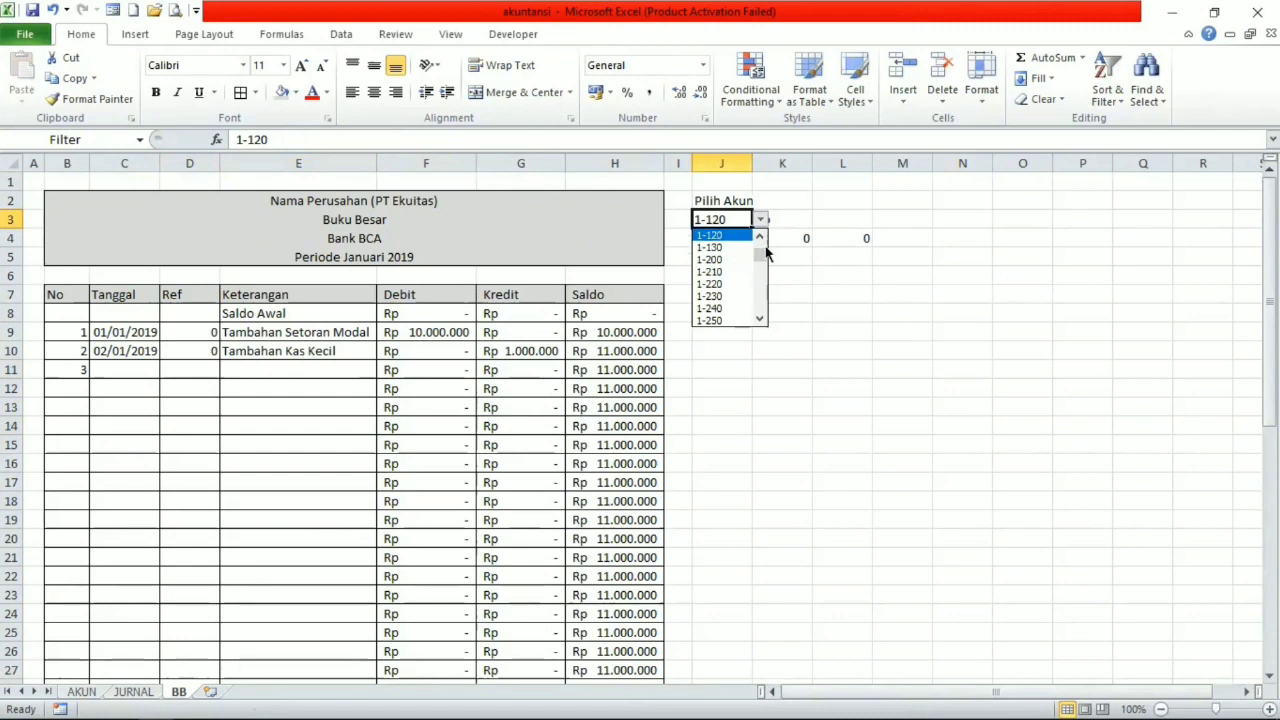
left_click(742, 247)
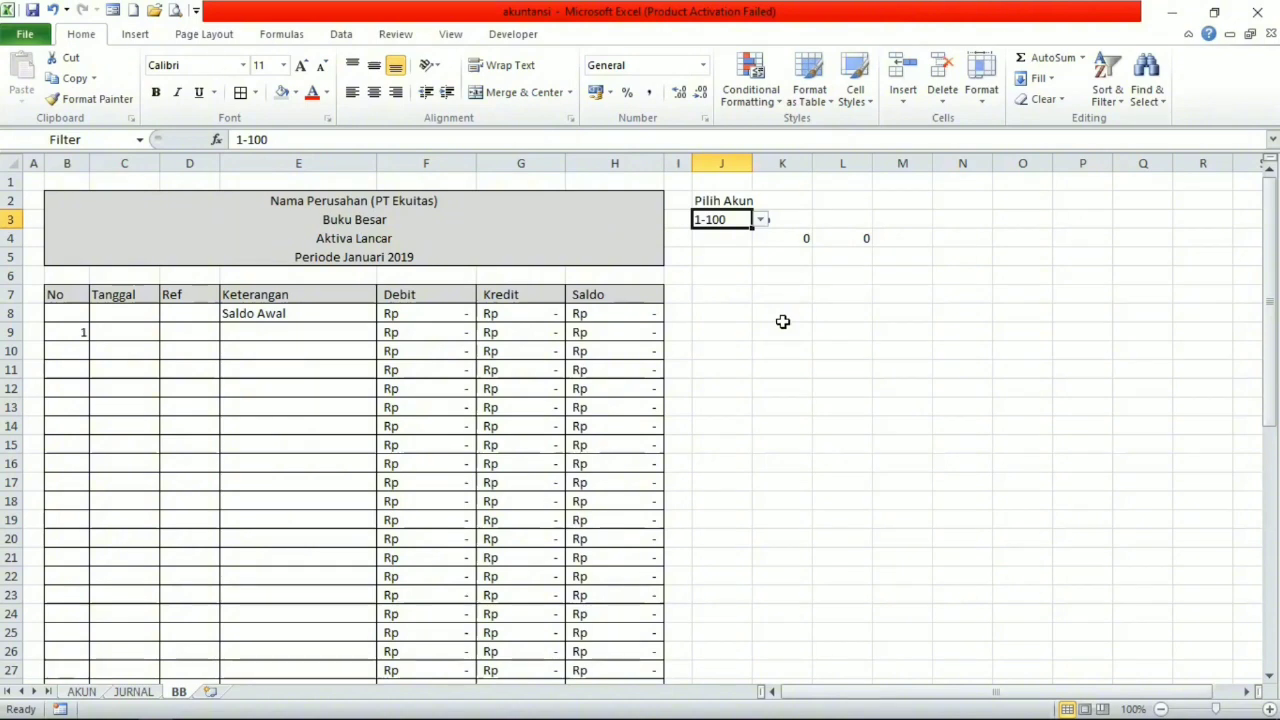
left_click(760, 221)
left_click(726, 246)
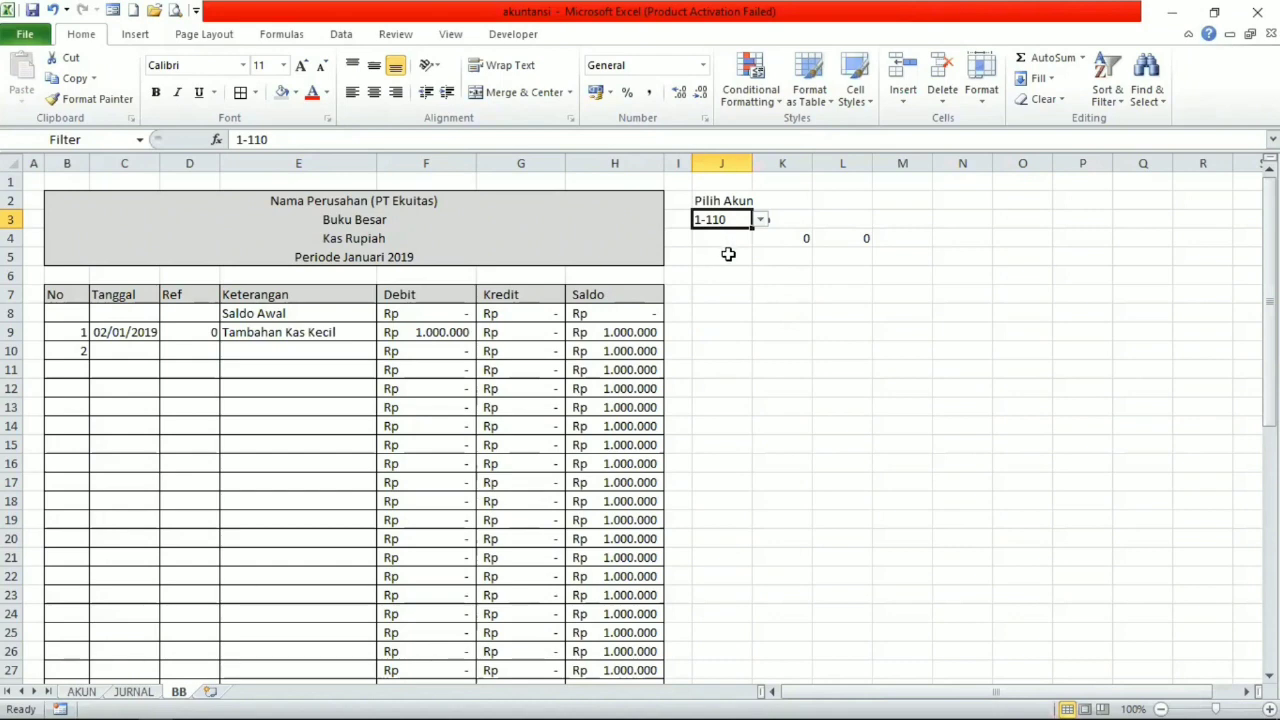
Test the Pilih Akun selection in J3 with account 3-200, followed by account 1-120.
left_click(761, 221)
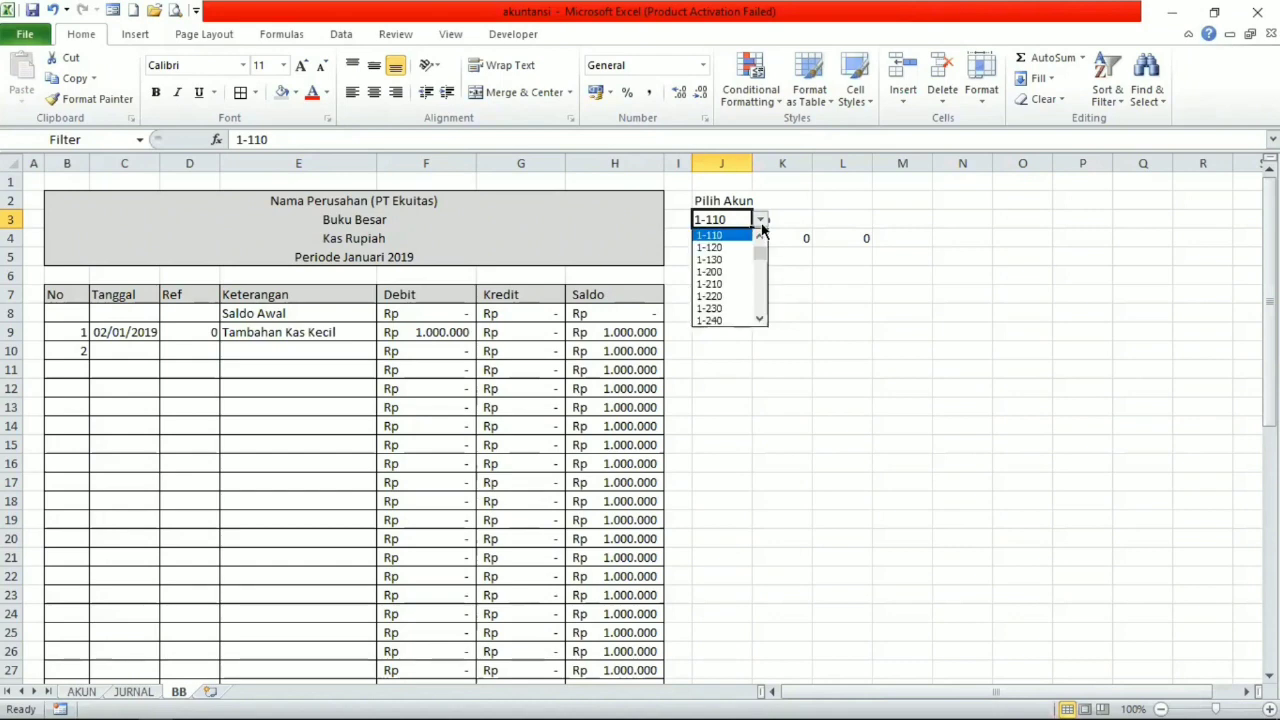
left_click_drag(761, 253, 762, 282)
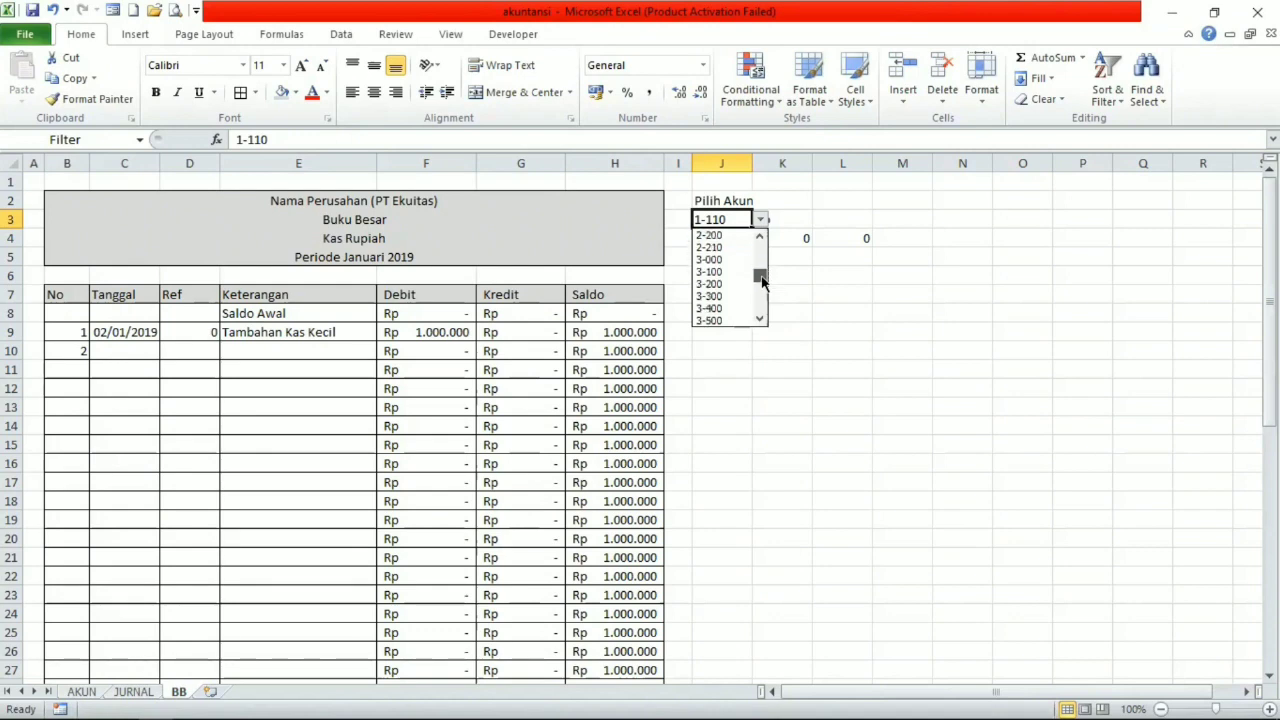
left_click(737, 284)
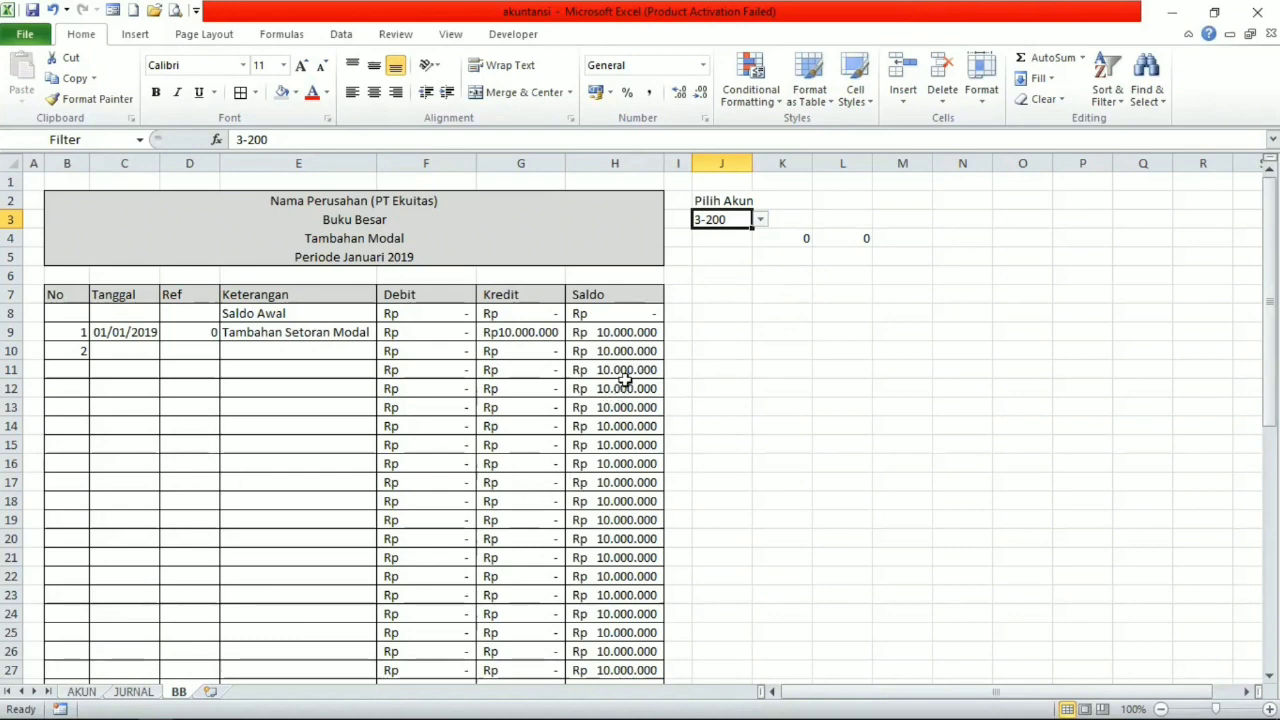
left_click(759, 219)
left_click_drag(758, 285, 760, 248)
left_click(722, 272)
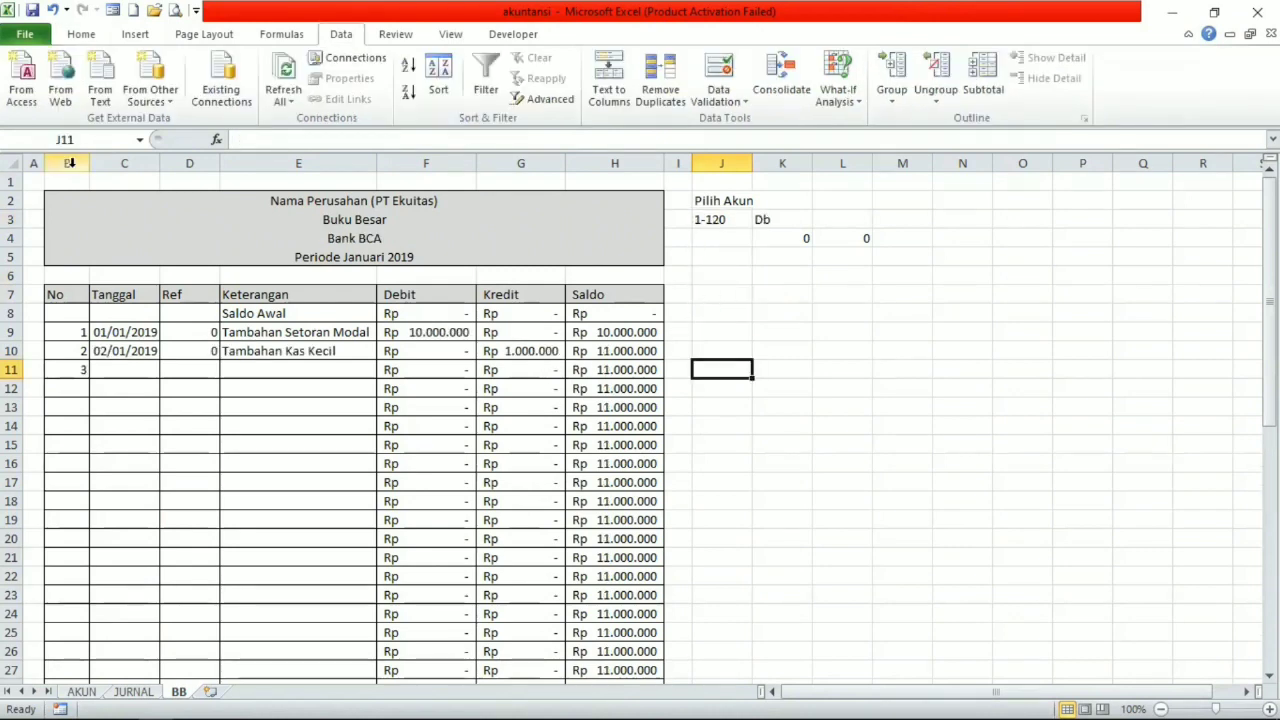
left_click(70, 163)
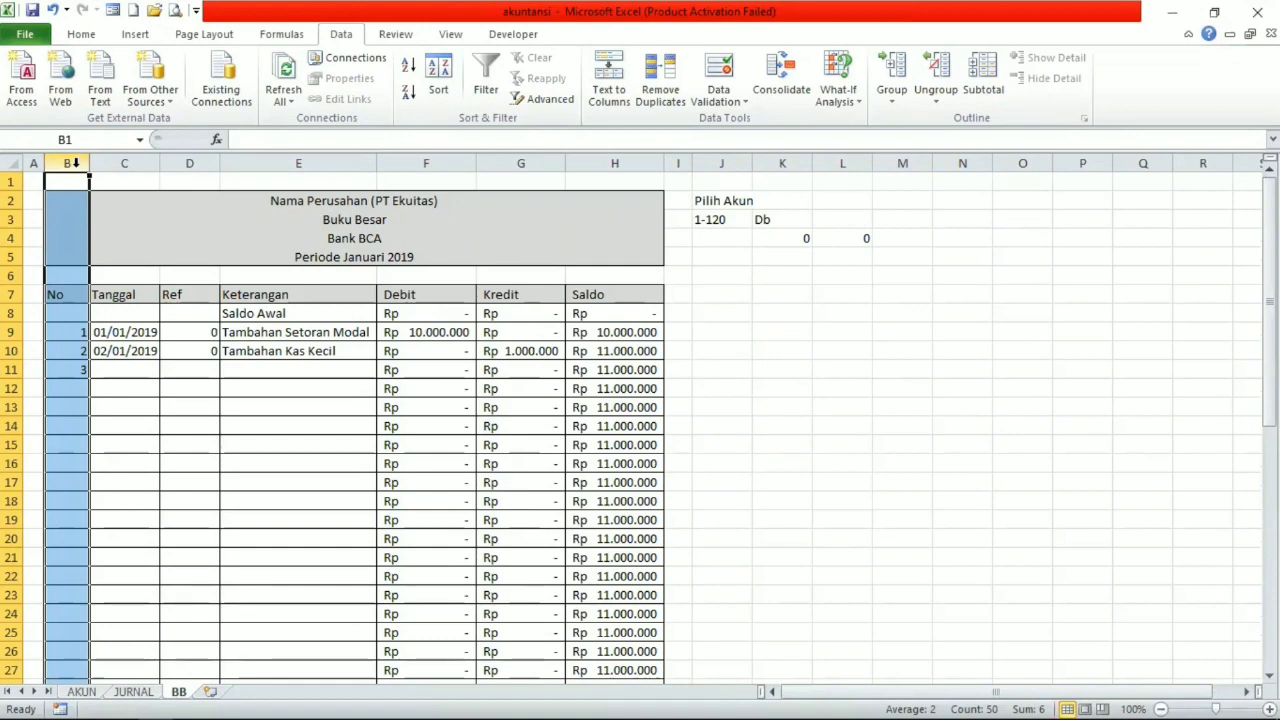
left_click(69, 205)
right_click(70, 206)
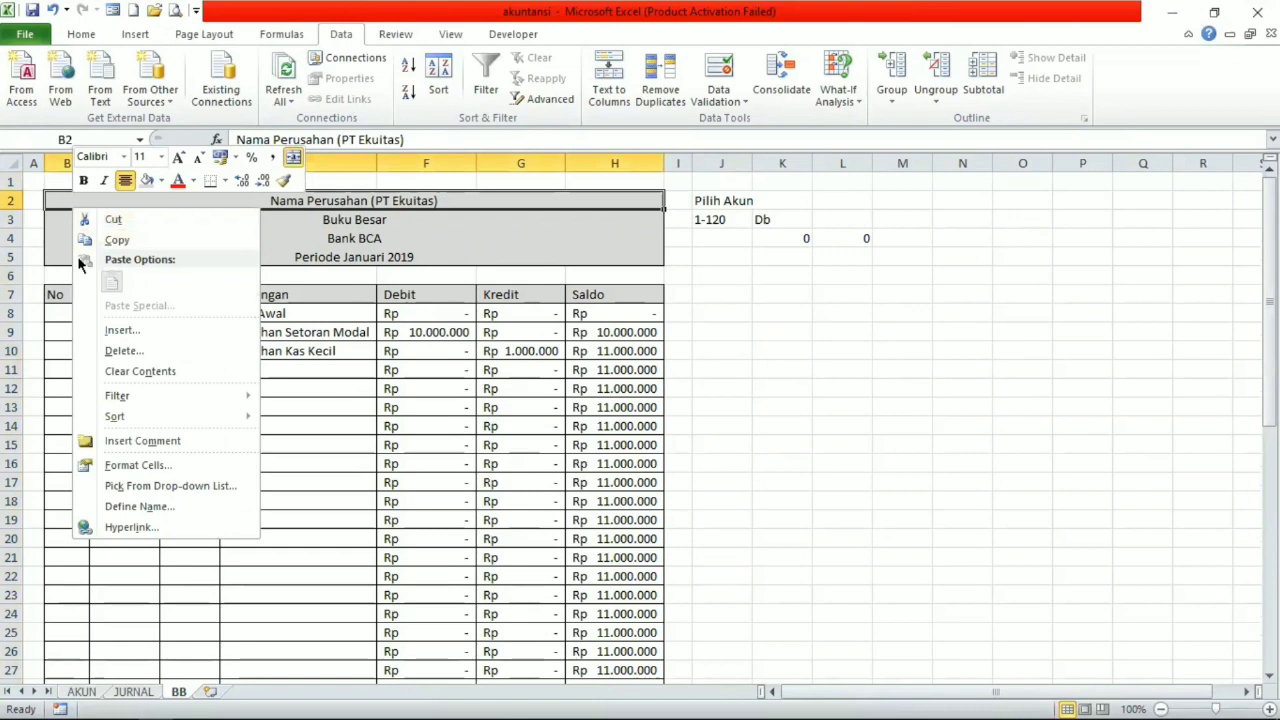
left_click(110, 330)
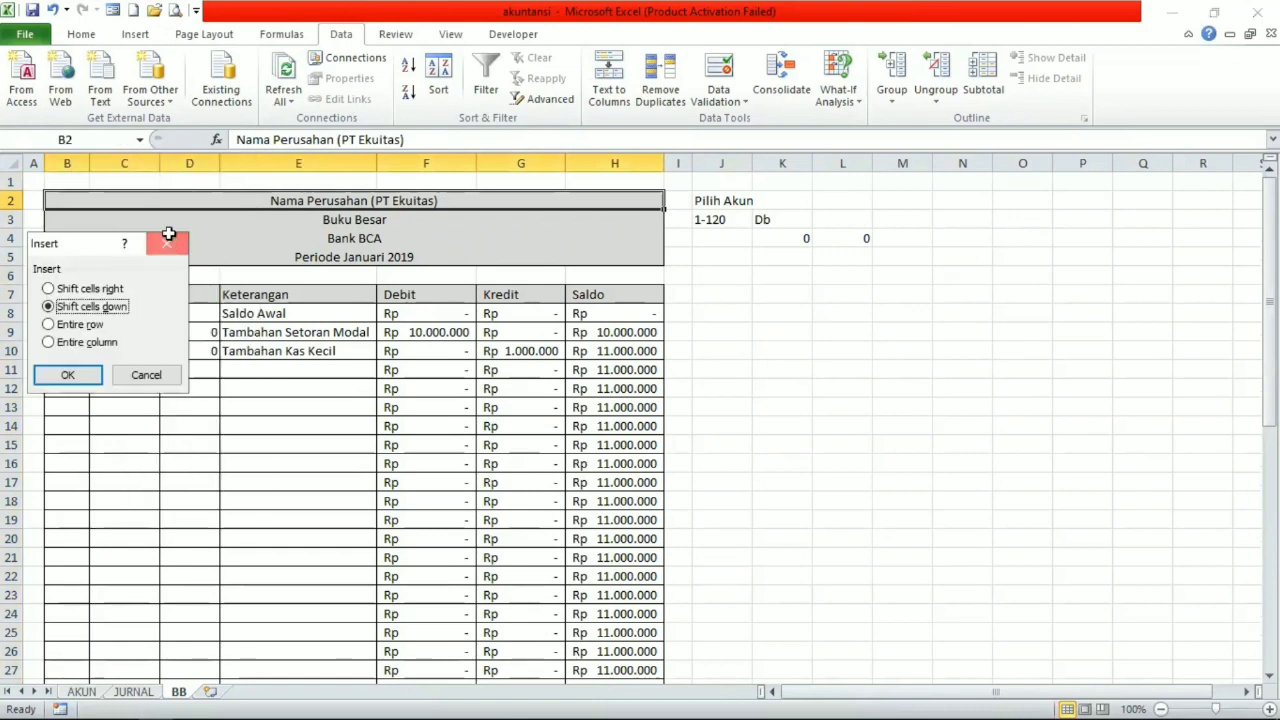
key("Escape")
Insert two blank columns before the ledger's No column and widen the new column B.
left_click(69, 163)
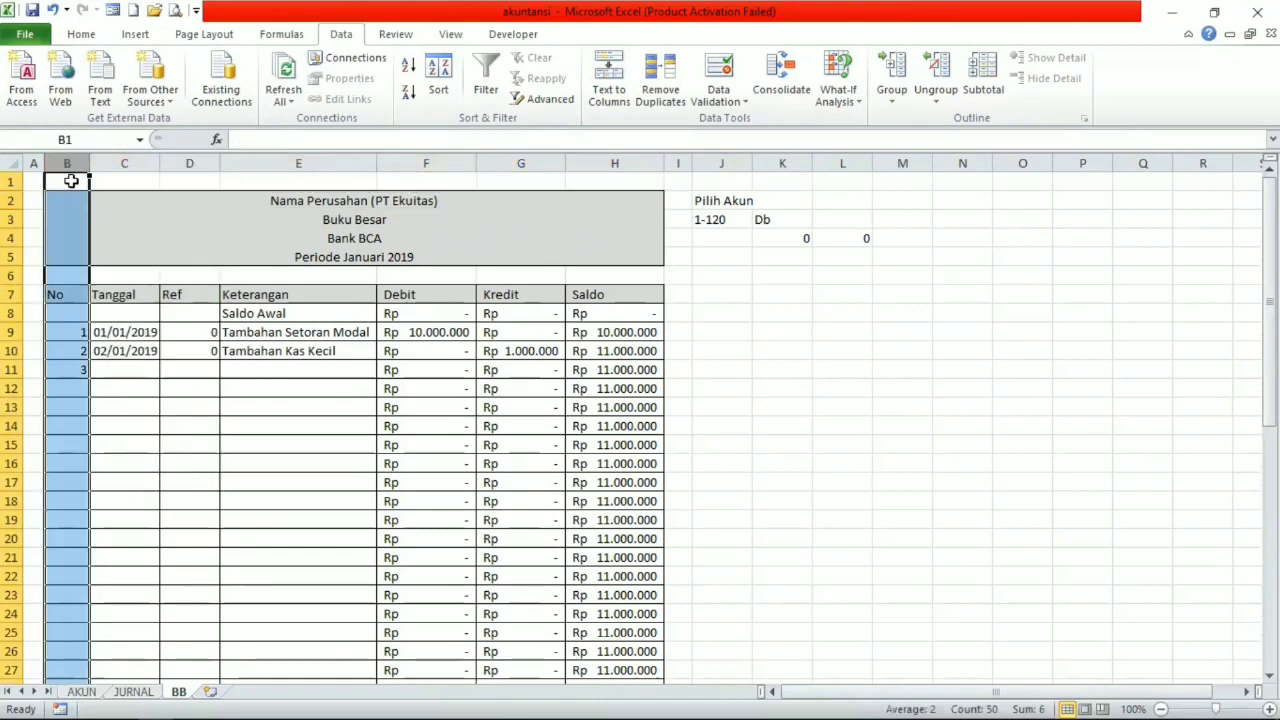
right_click(73, 180)
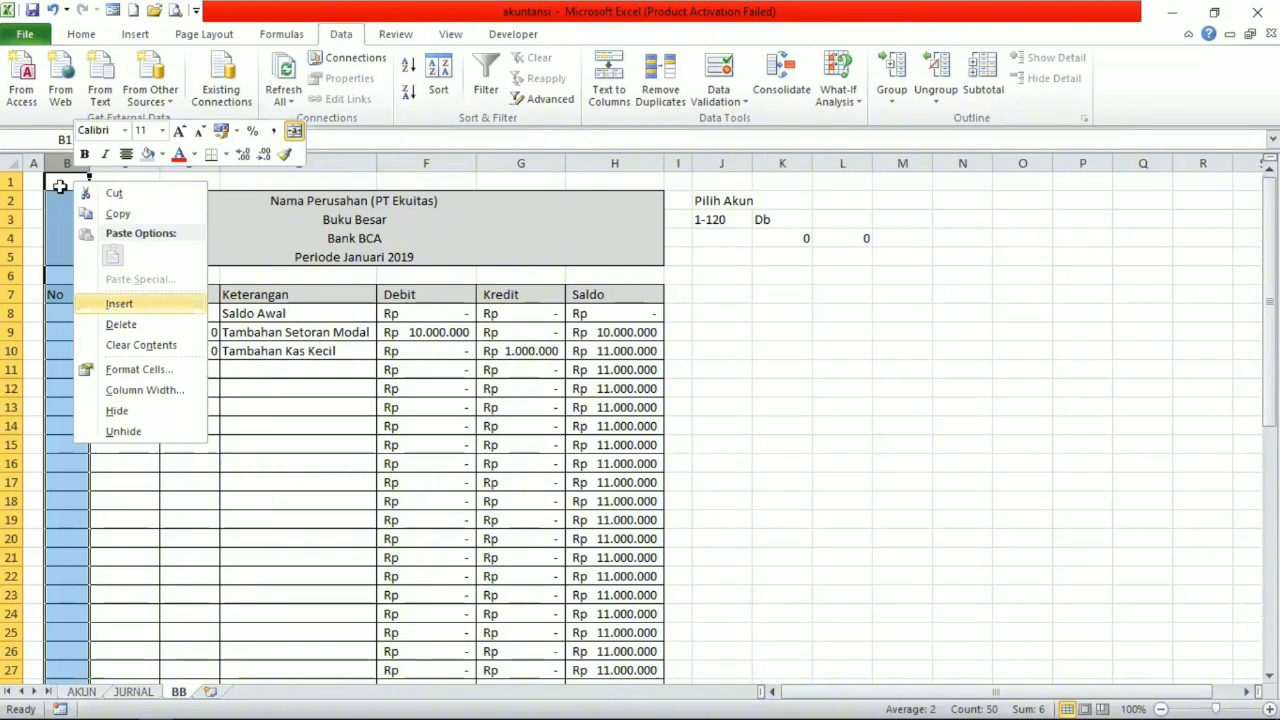
left_click(115, 303)
right_click(56, 163)
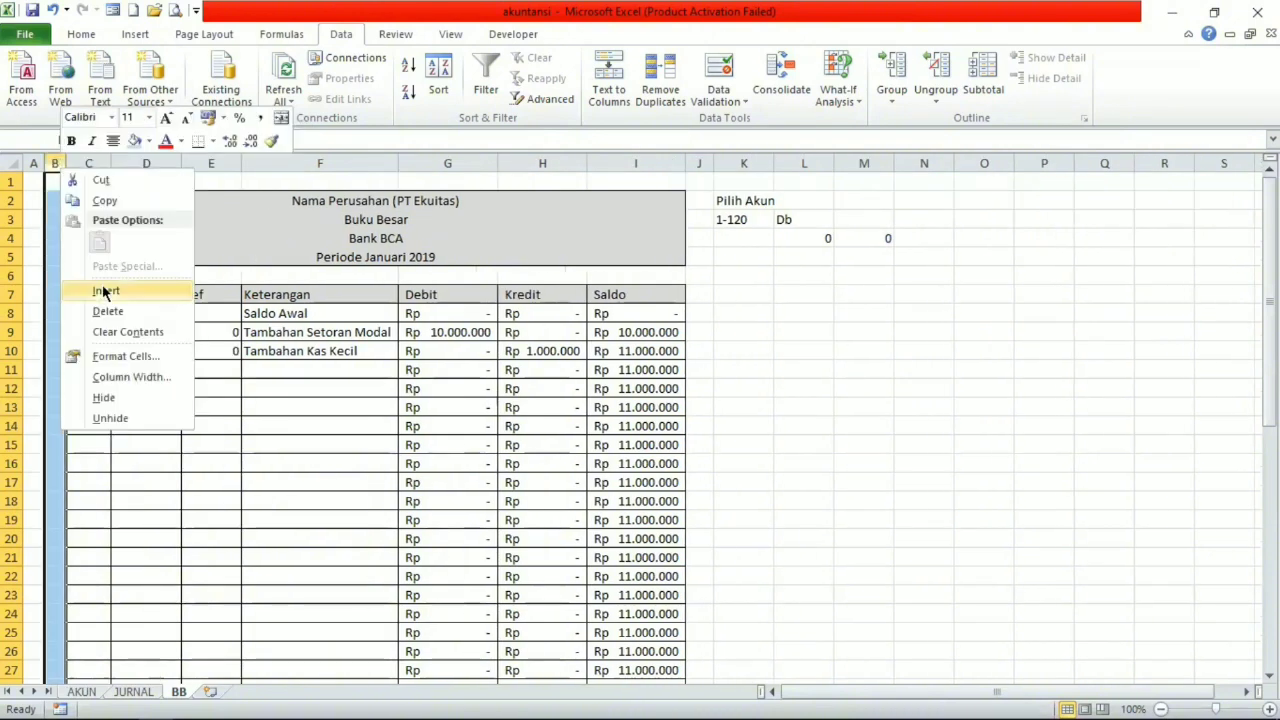
left_click(106, 290)
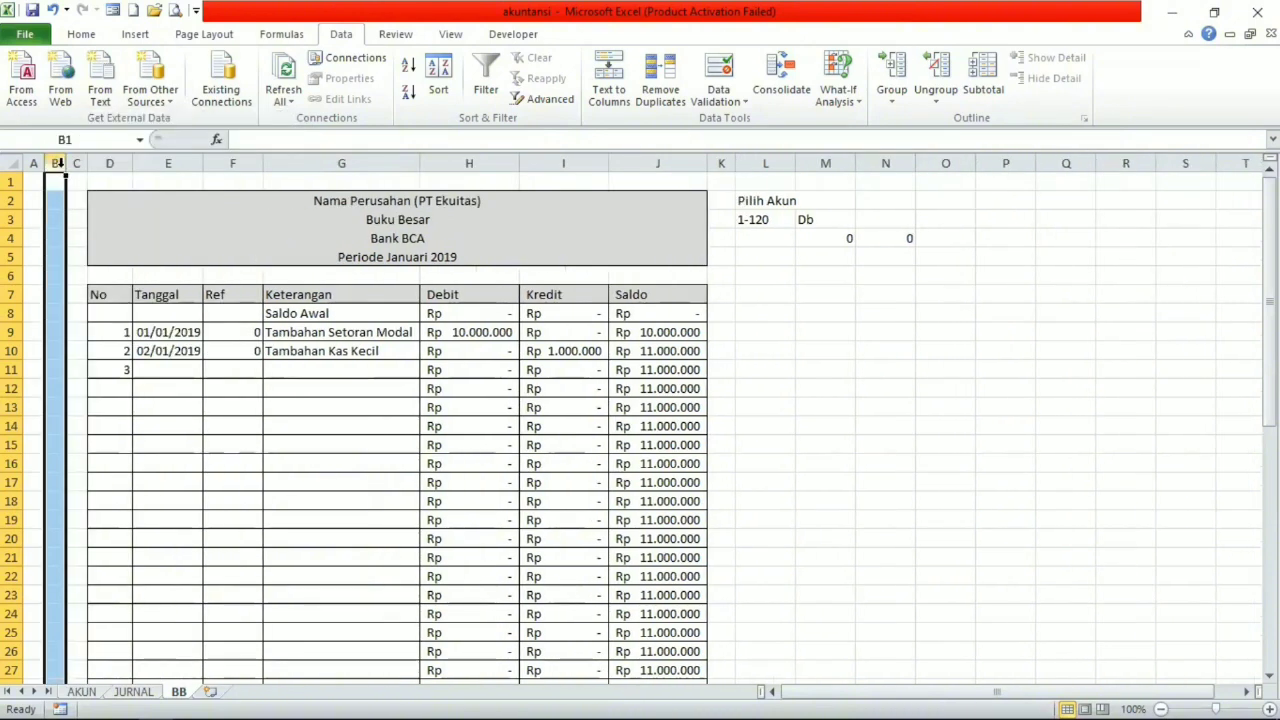
left_click_drag(63, 165, 96, 163)
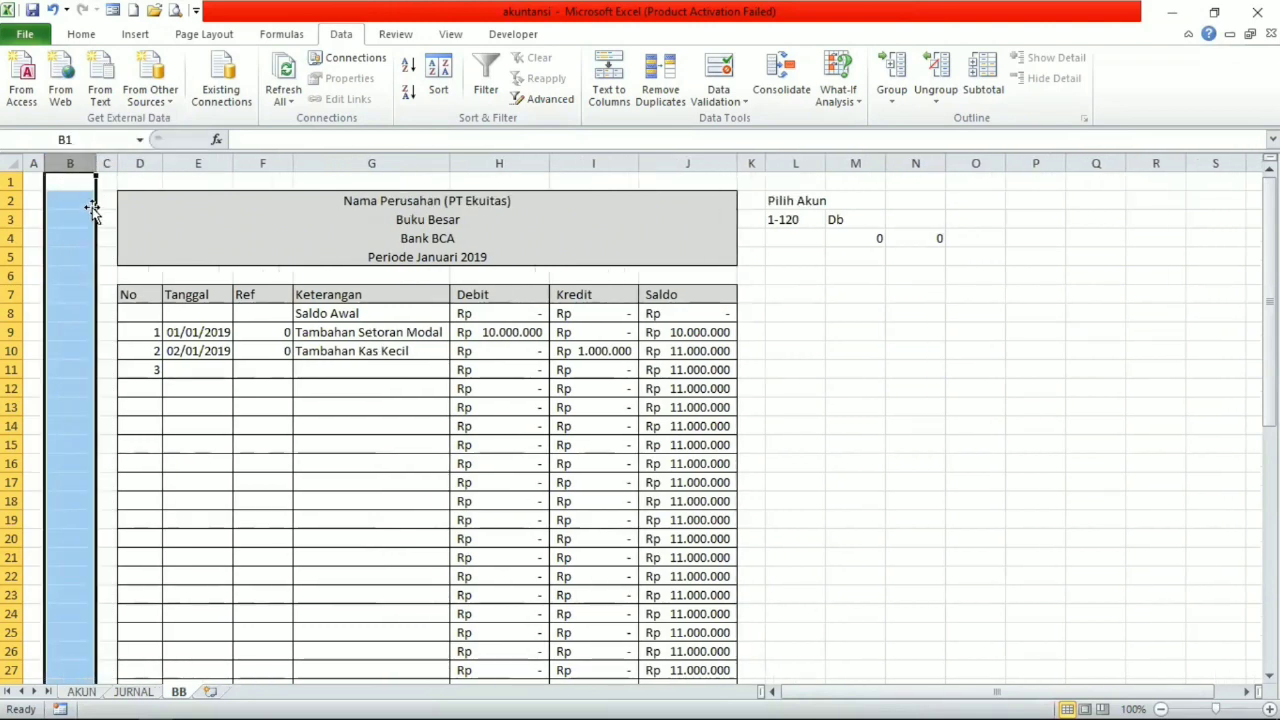
Enter the heading Filter in B7 and the value 1 in B8 beside the Saldo Awal row.
left_click(65, 295)
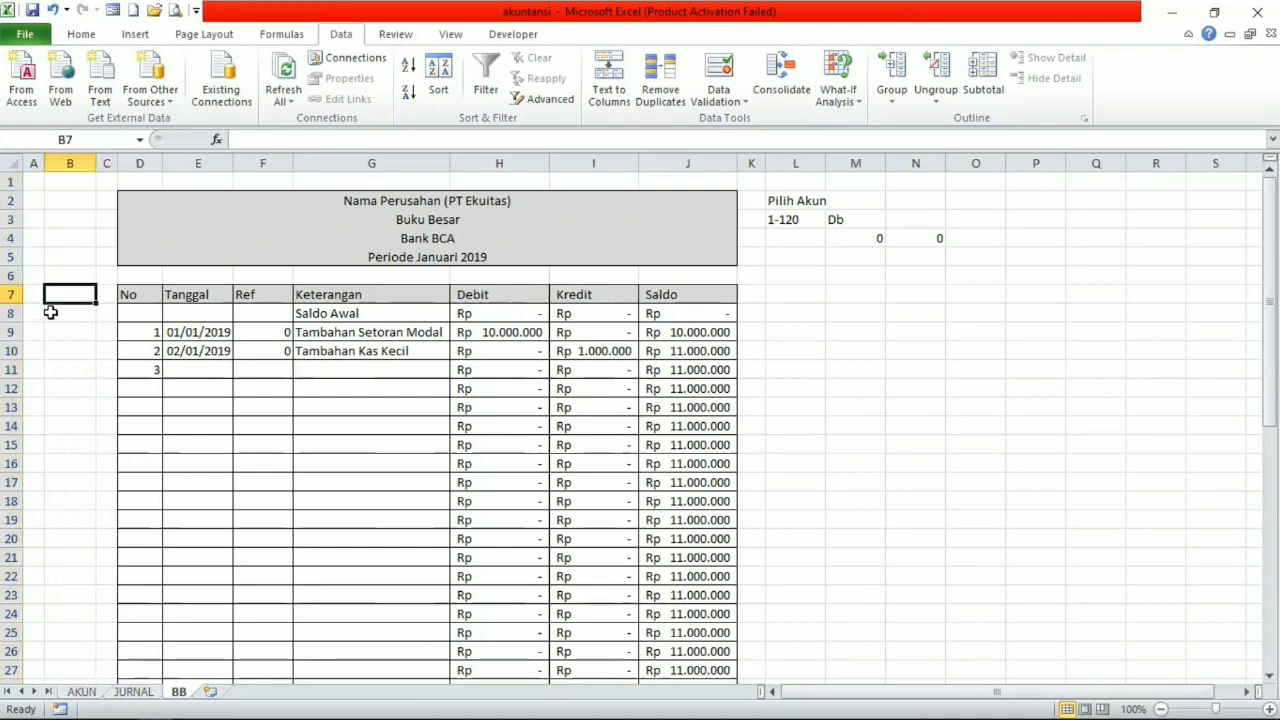
type("Fil")
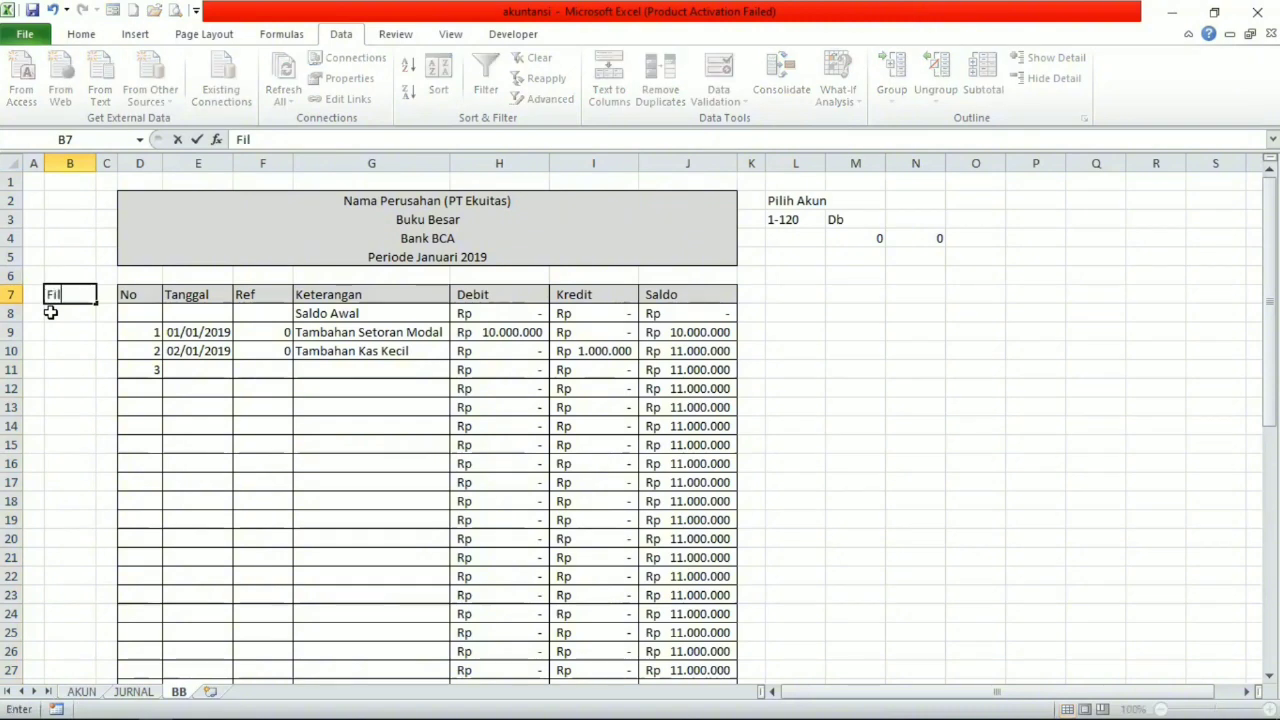
type("ter")
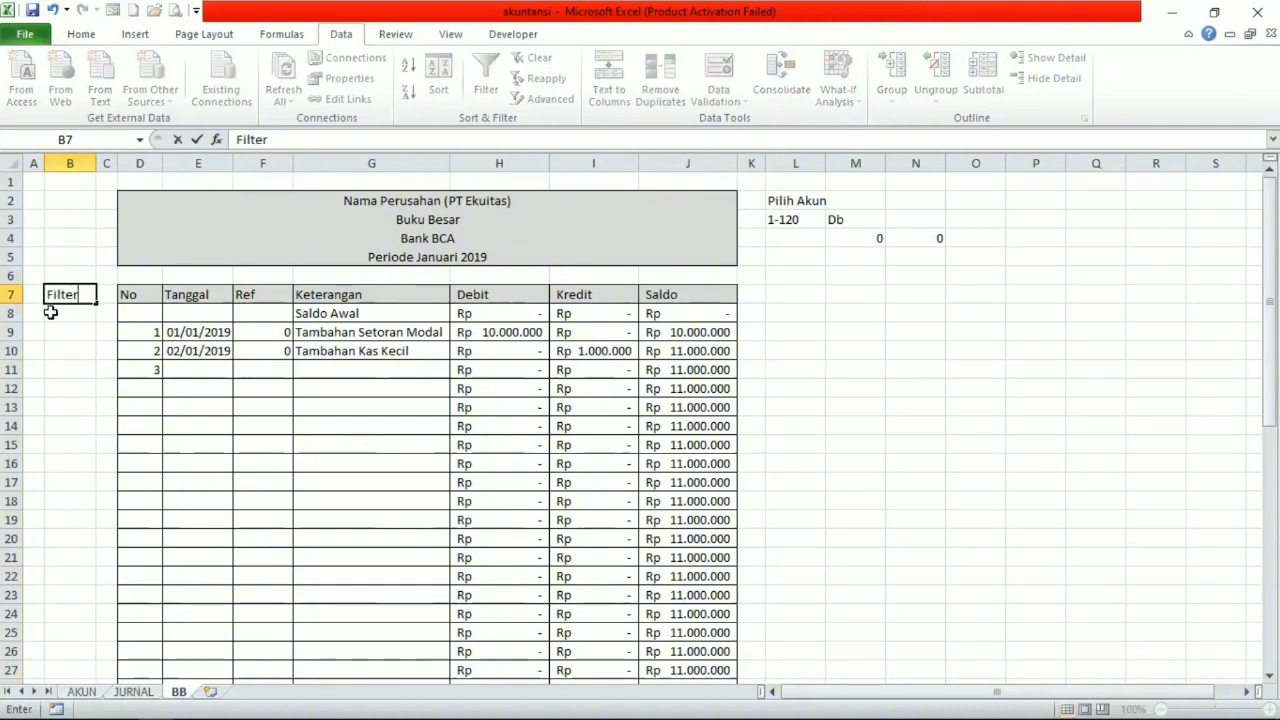
left_click(50, 313)
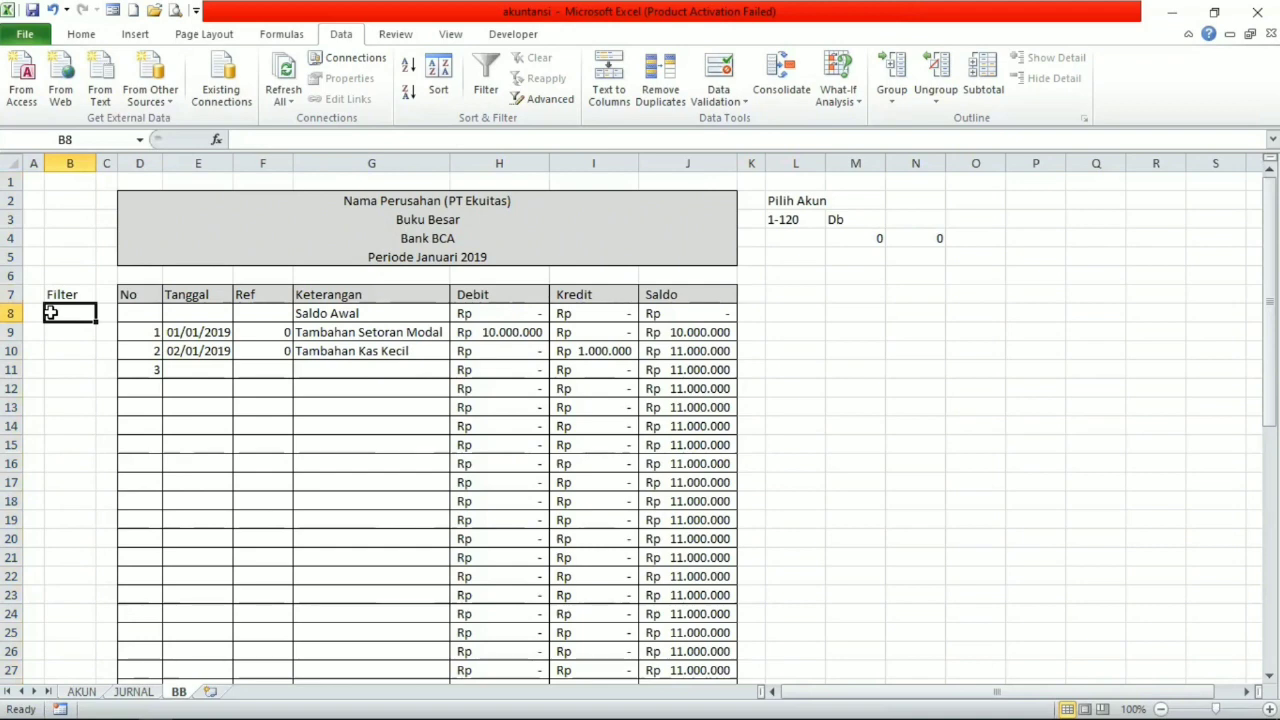
type("1")
key("Return")
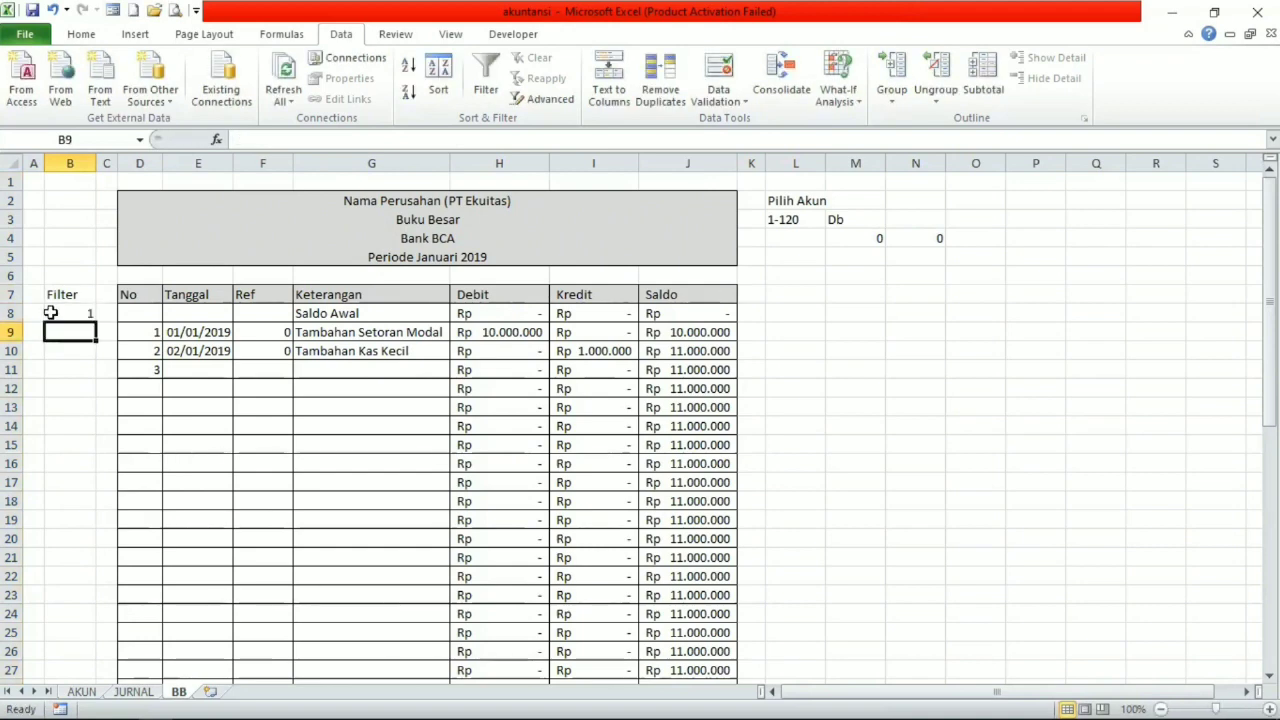
Enter the formula =IF(E9="";0;1) in B9 to flag whether the ledger row has a date.
type("=i")
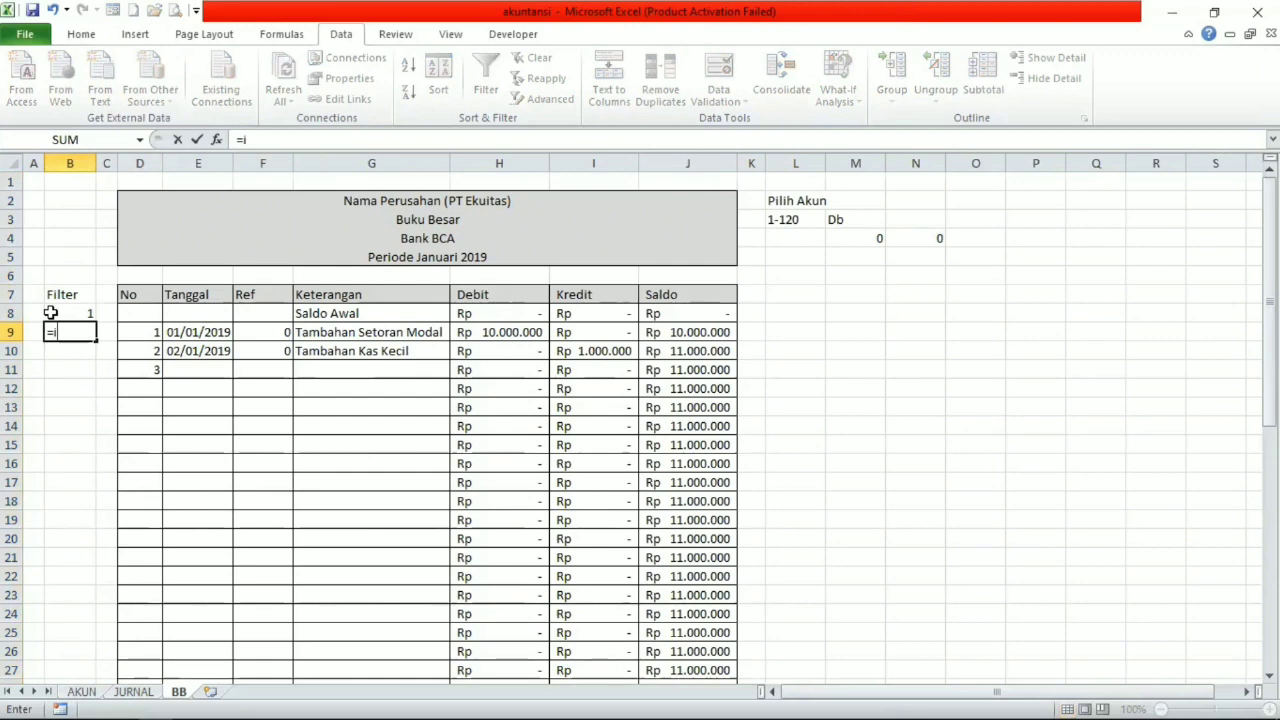
type("f")
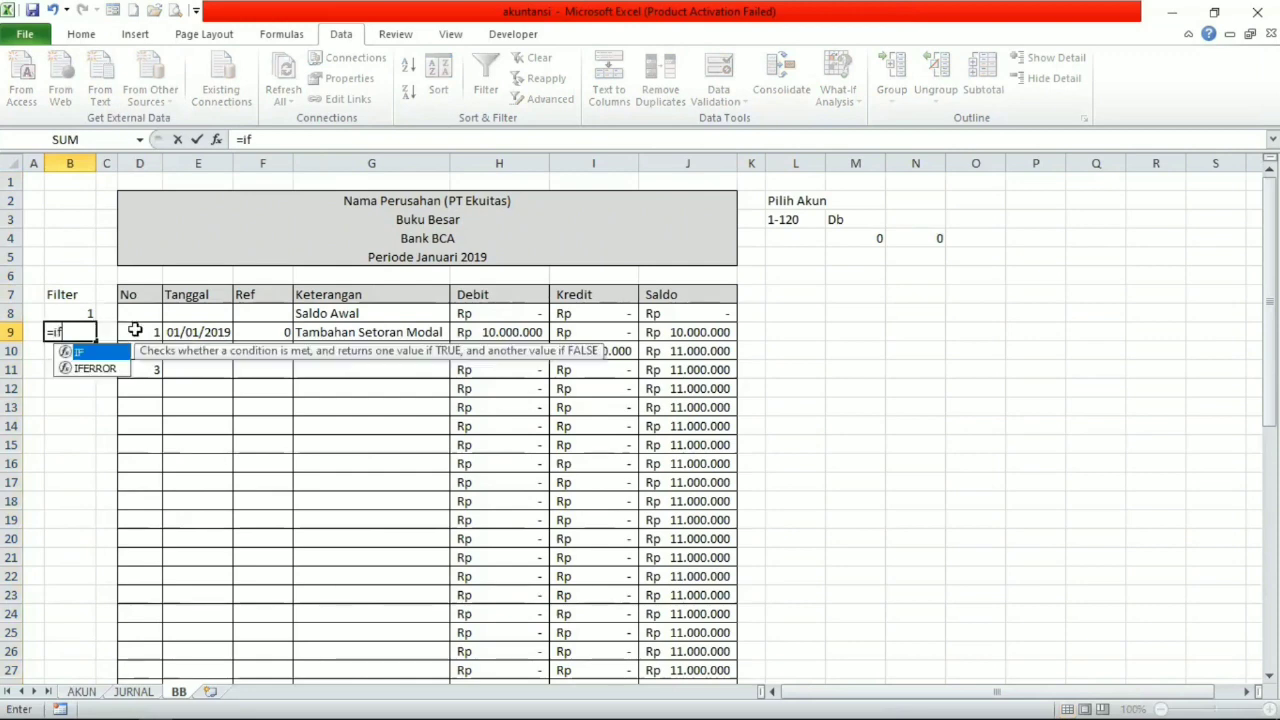
type("(")
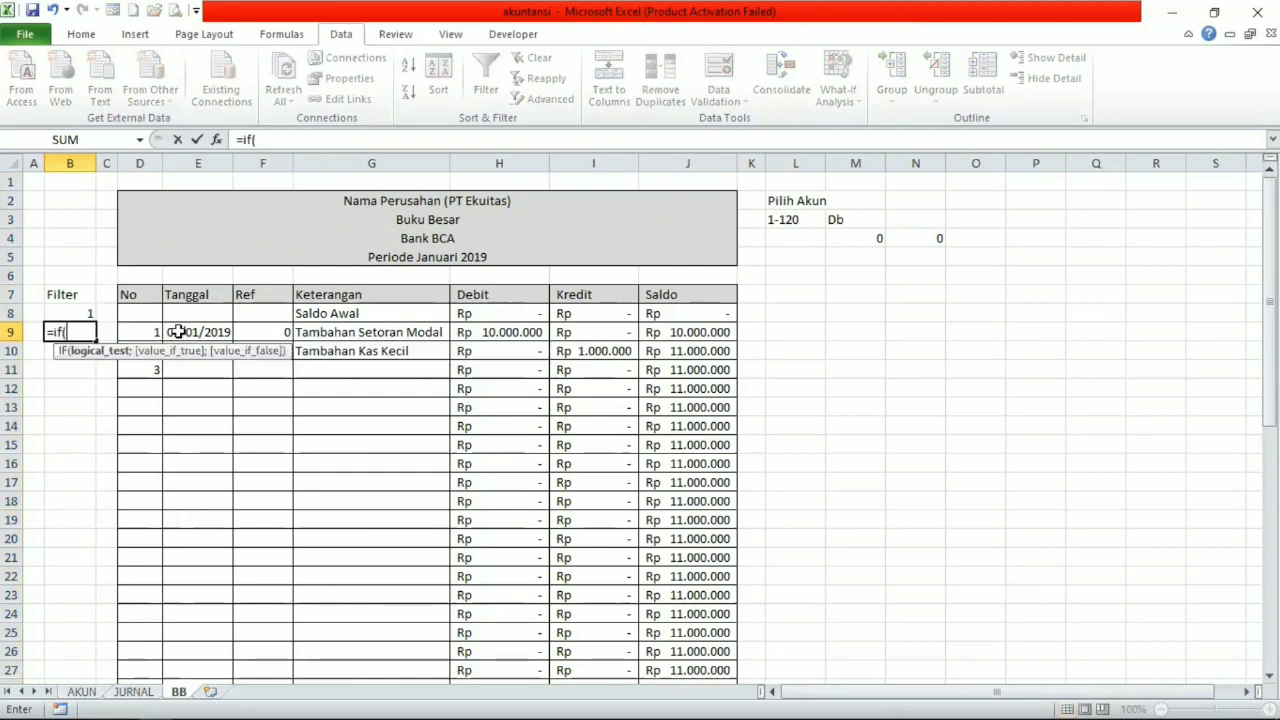
left_click(177, 332)
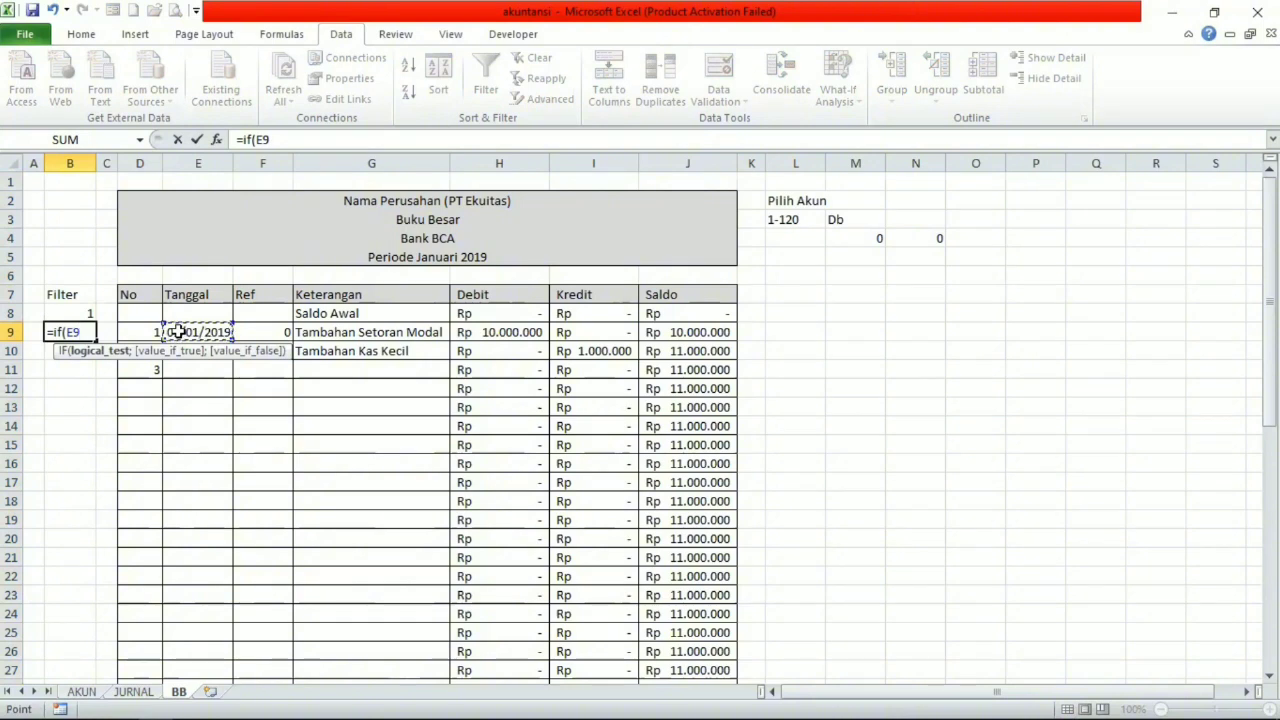
type("=")
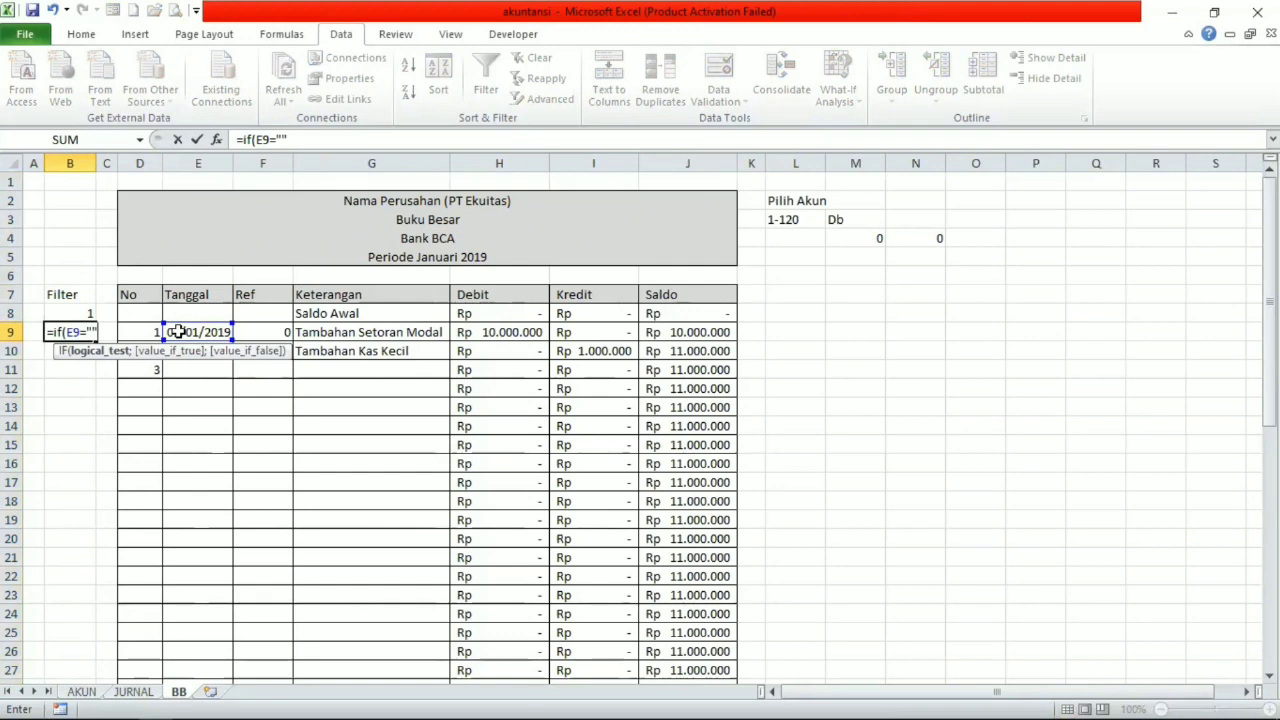
type(";")
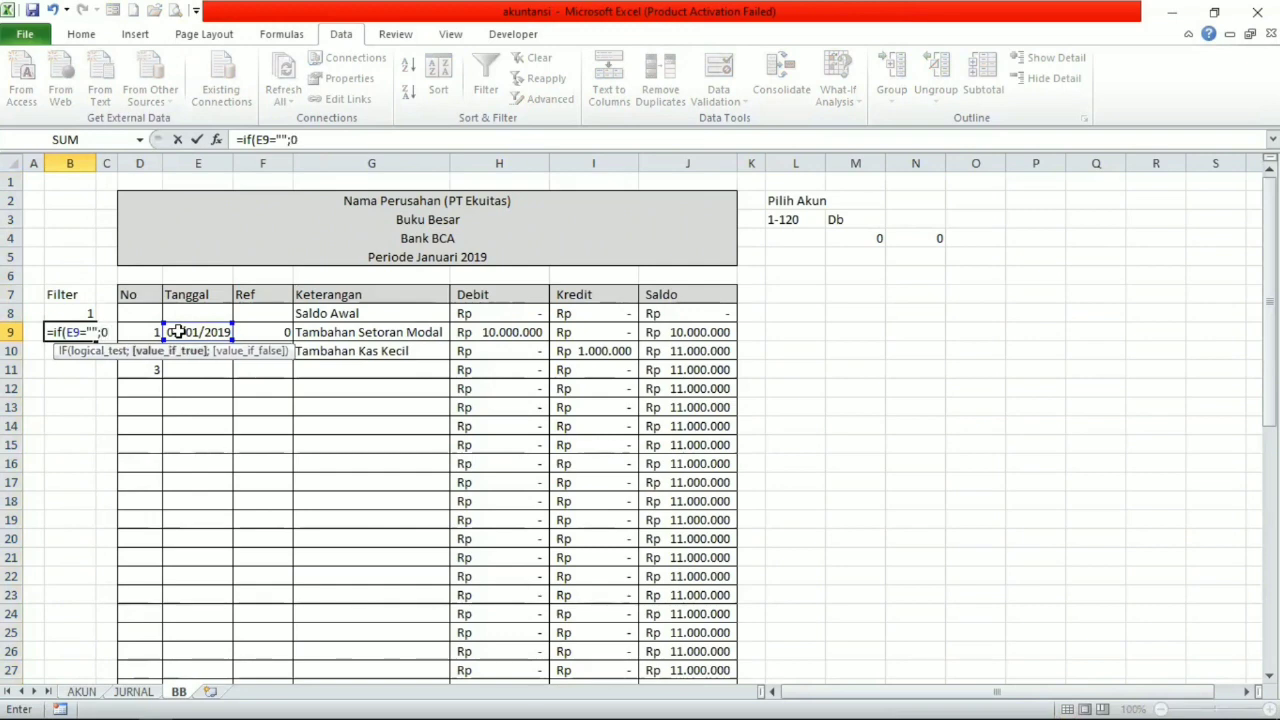
type("0;1")
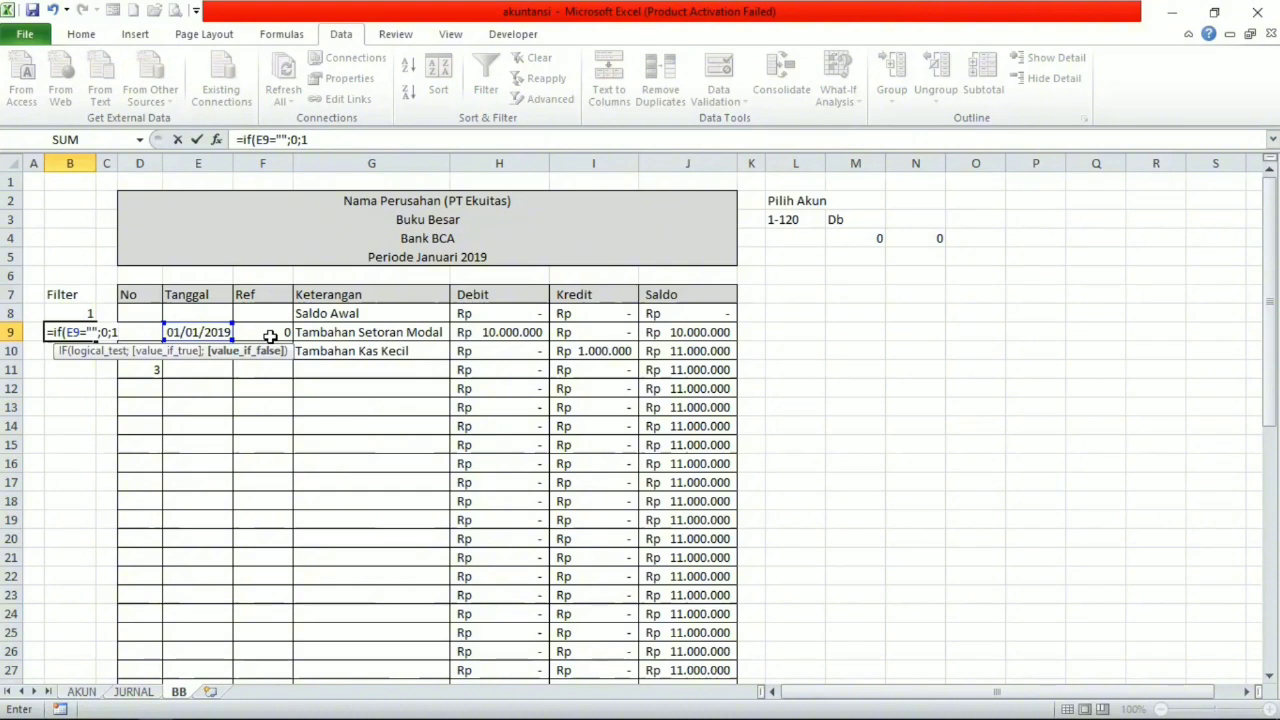
type(")")
key("Return")
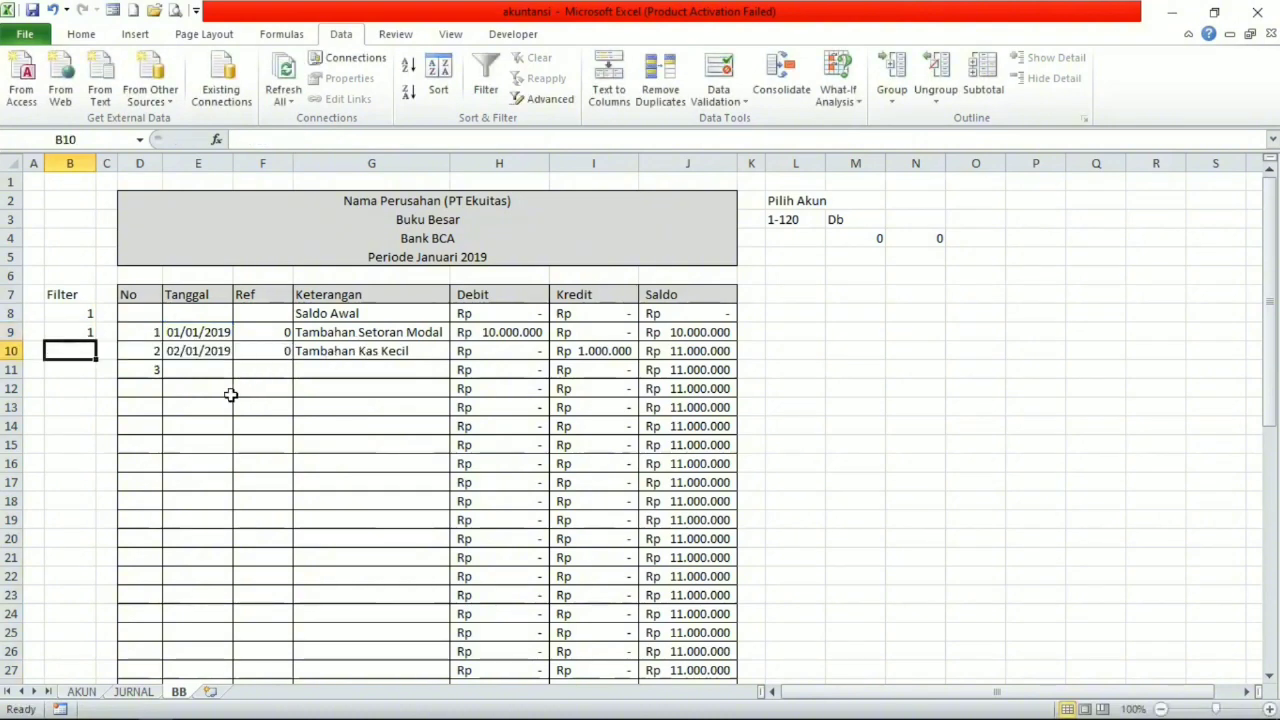
Fill the B9 flag formula down the Filter column through row 53.
left_click(83, 332)
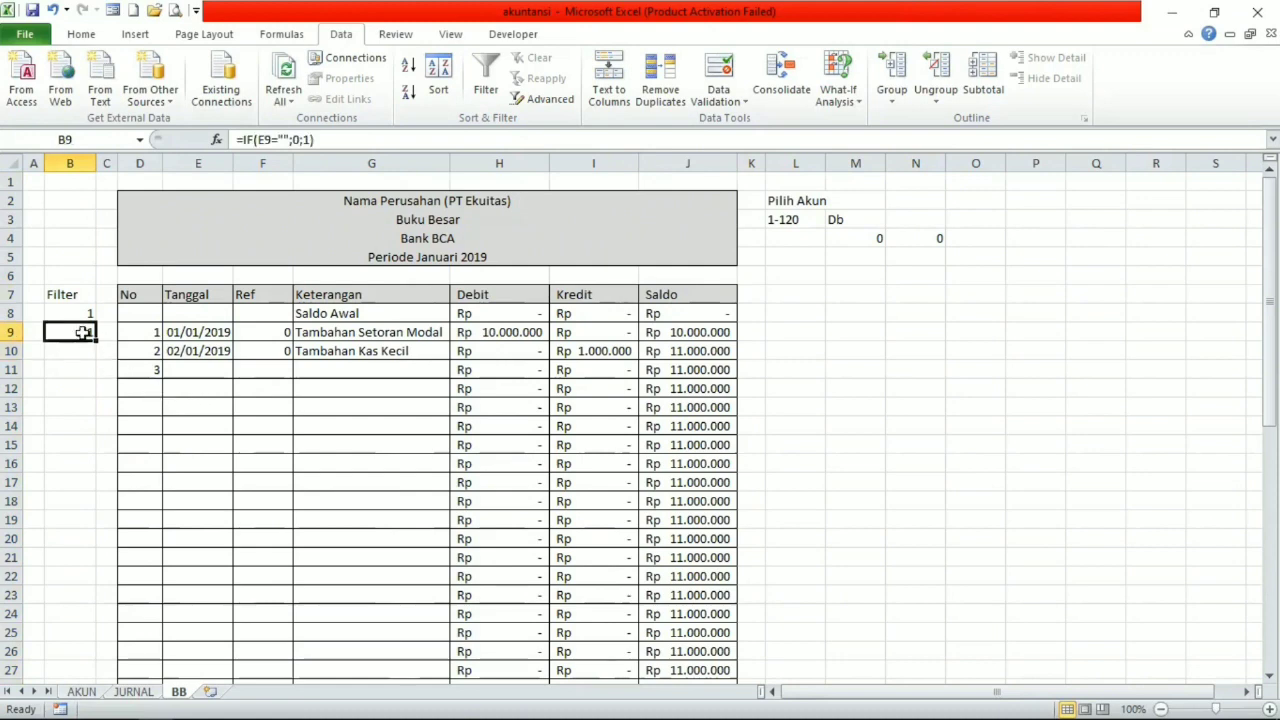
left_click_drag(98, 344, 67, 655)
scroll(101, 515, "up", 9)
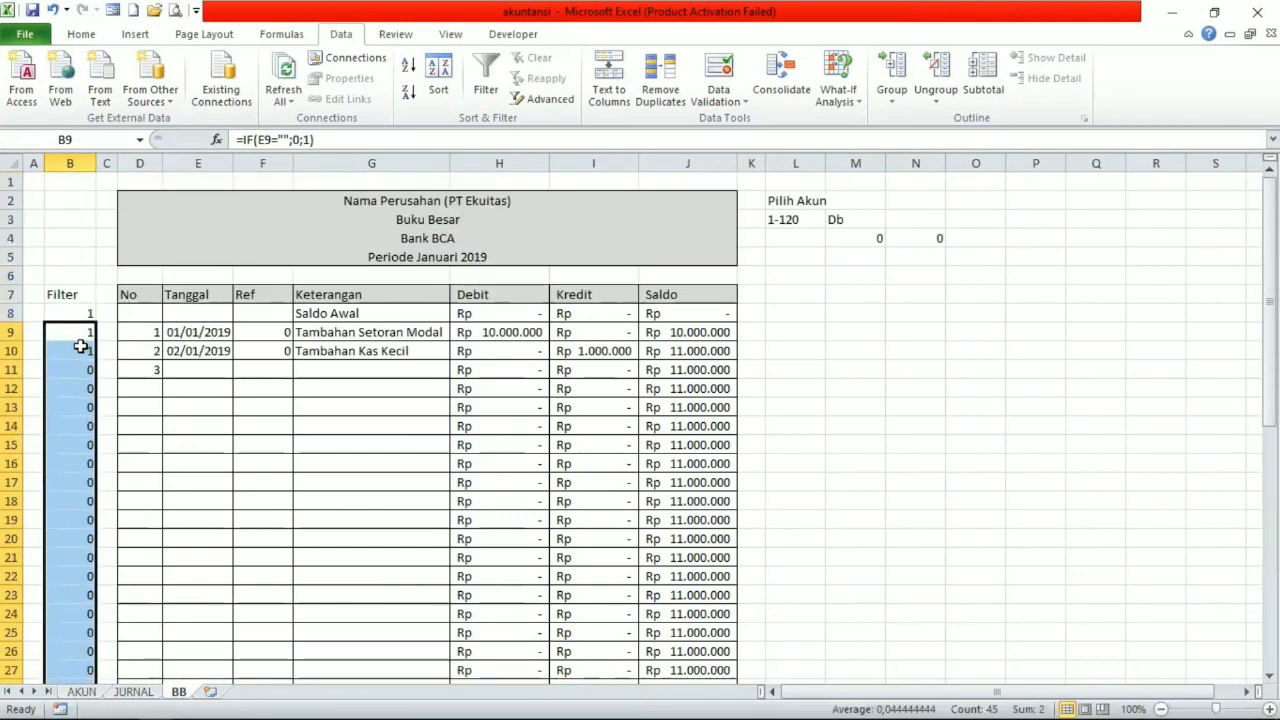
left_click(73, 407)
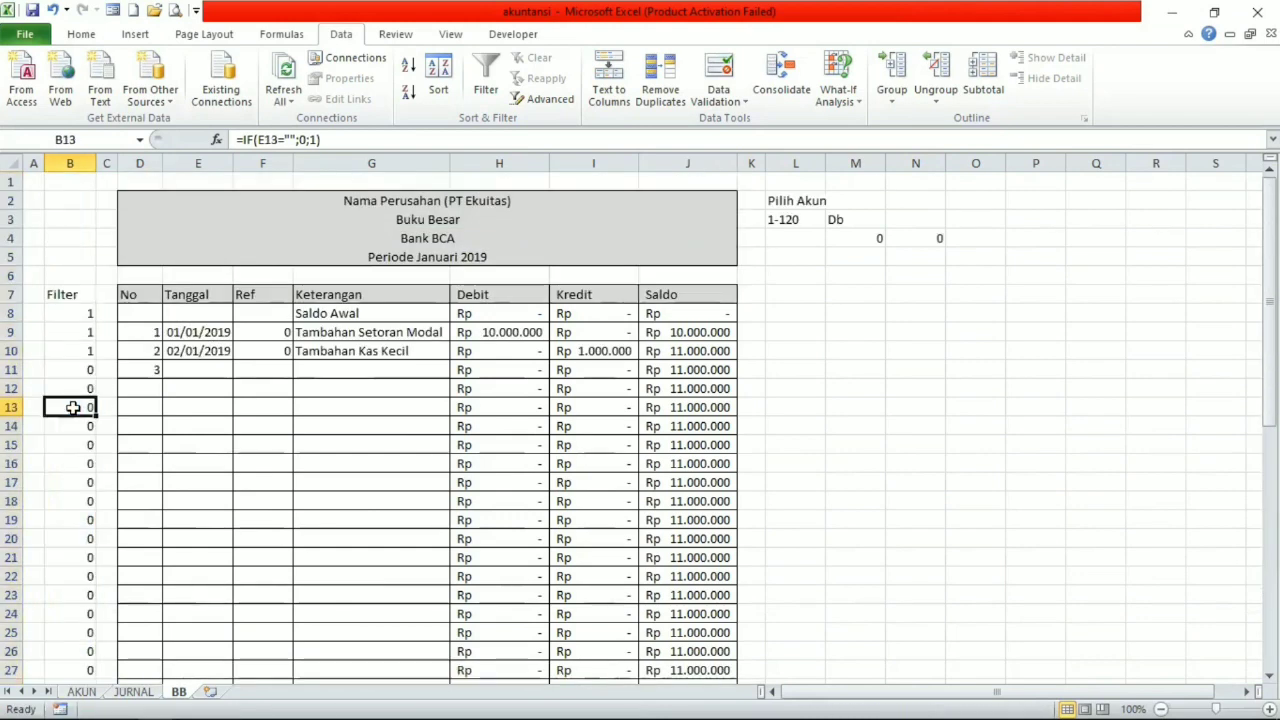
Add an AutoFilter to the Filter heading in B7 and show only the rows with value 1.
left_click(74, 298)
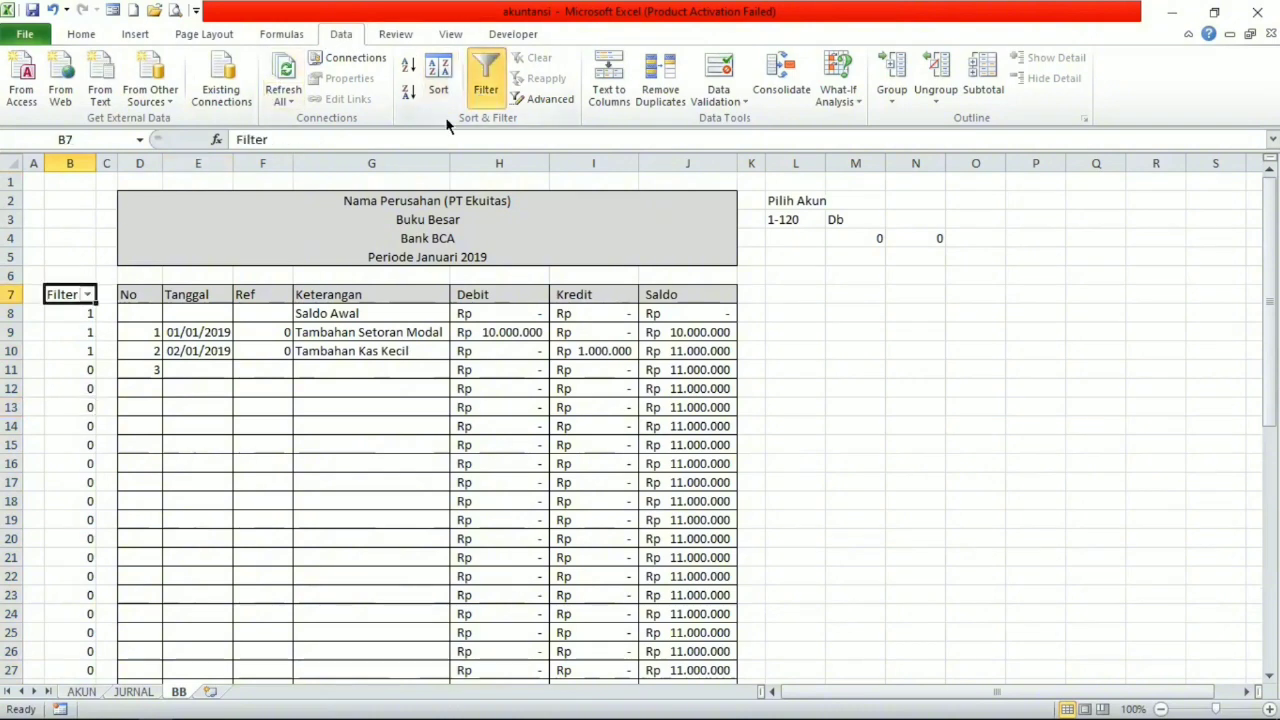
left_click(89, 294)
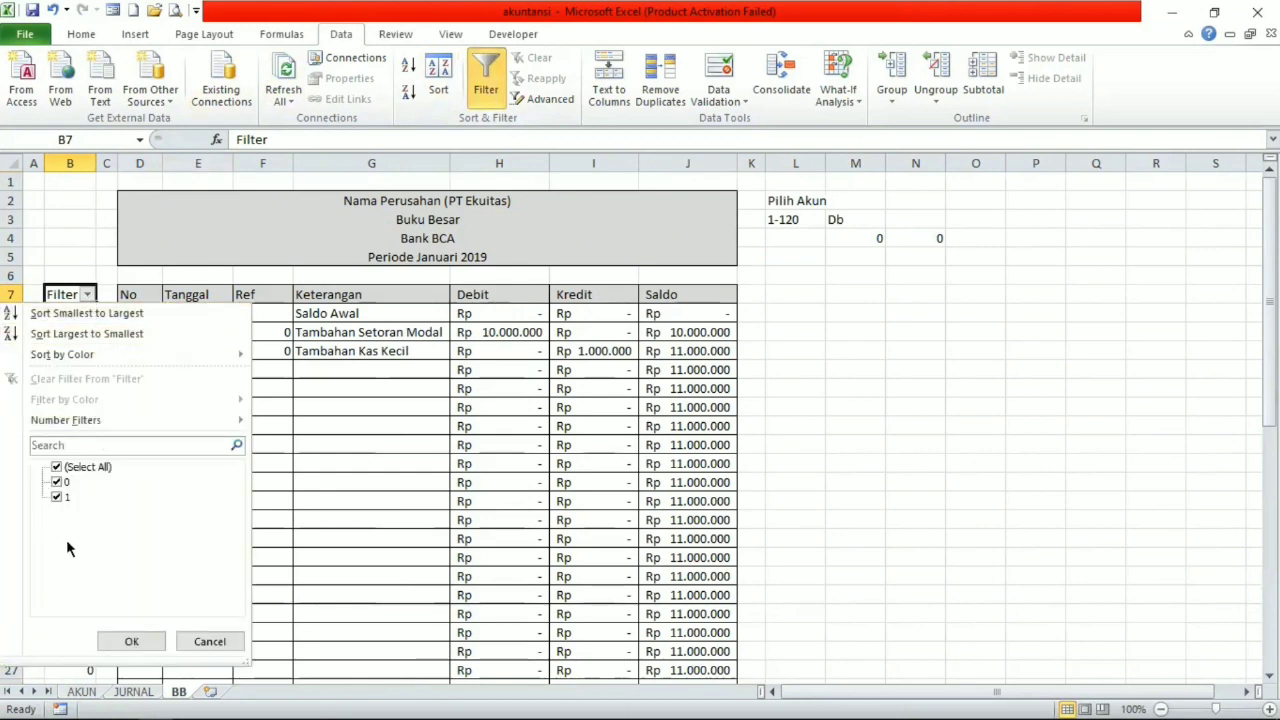
left_click(57, 482)
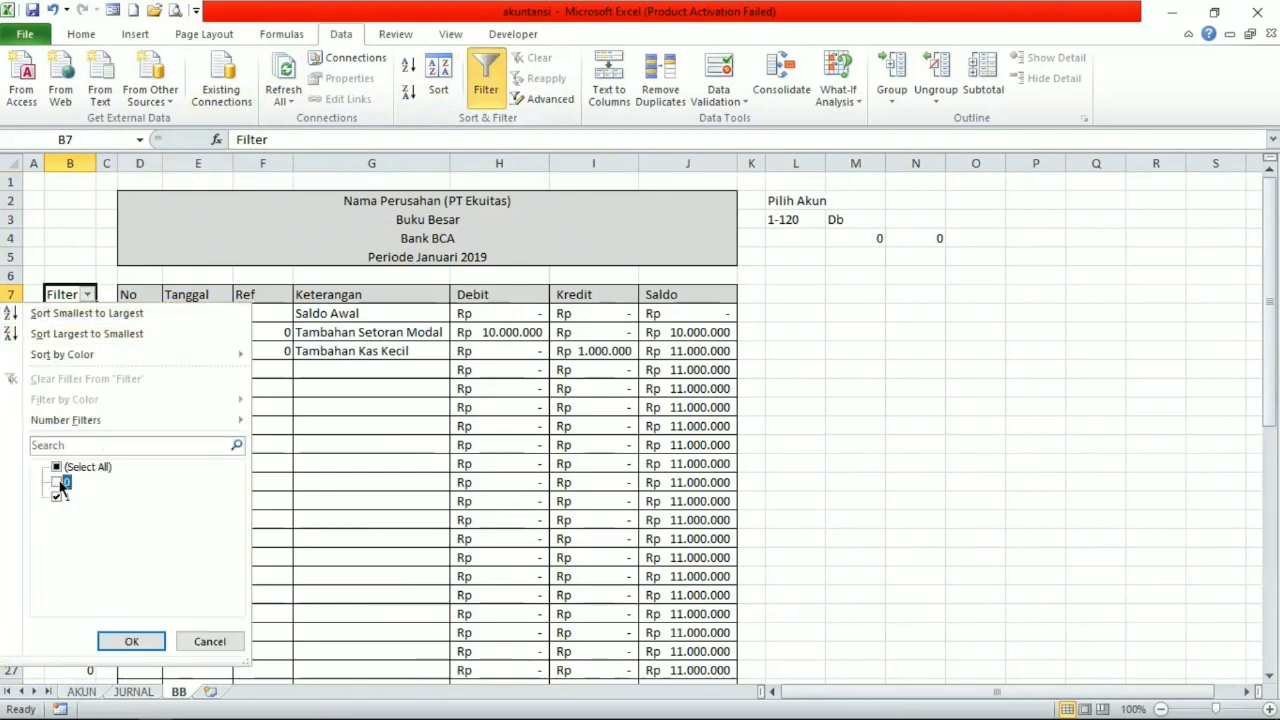
left_click(131, 642)
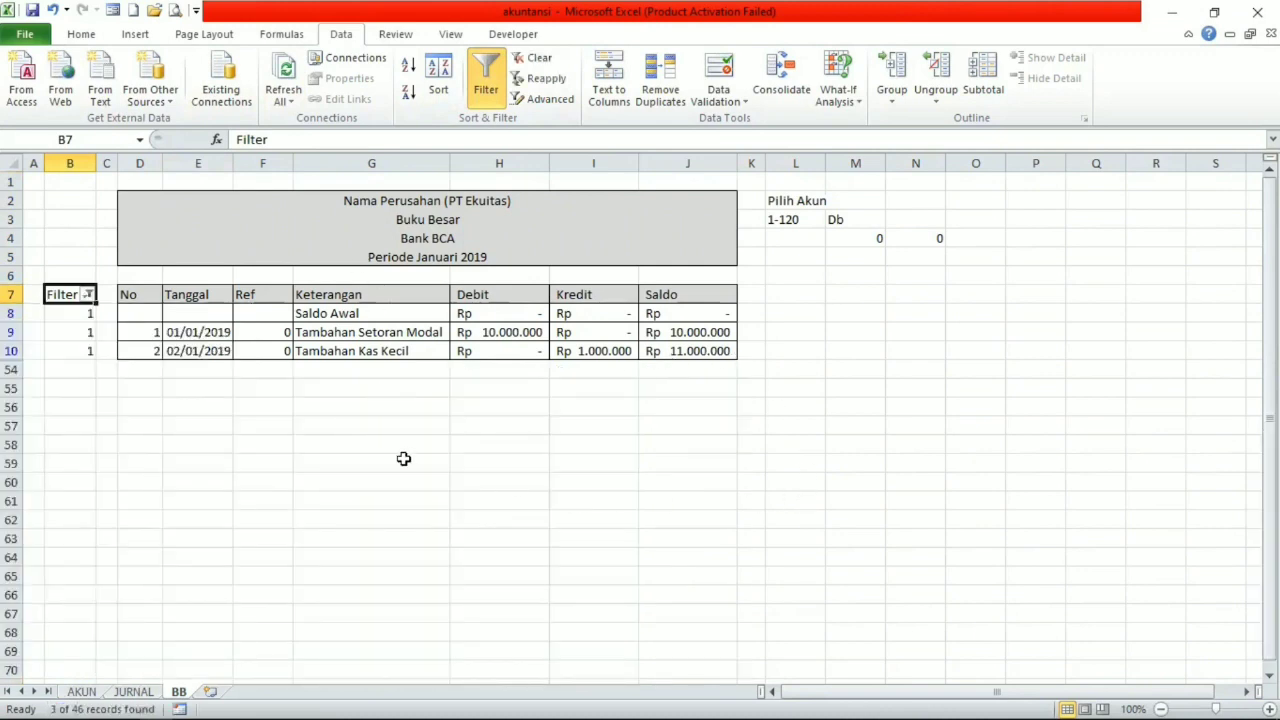
Reset the Filter column to show all values, both 0 and 1.
left_click(89, 294)
left_click(56, 468)
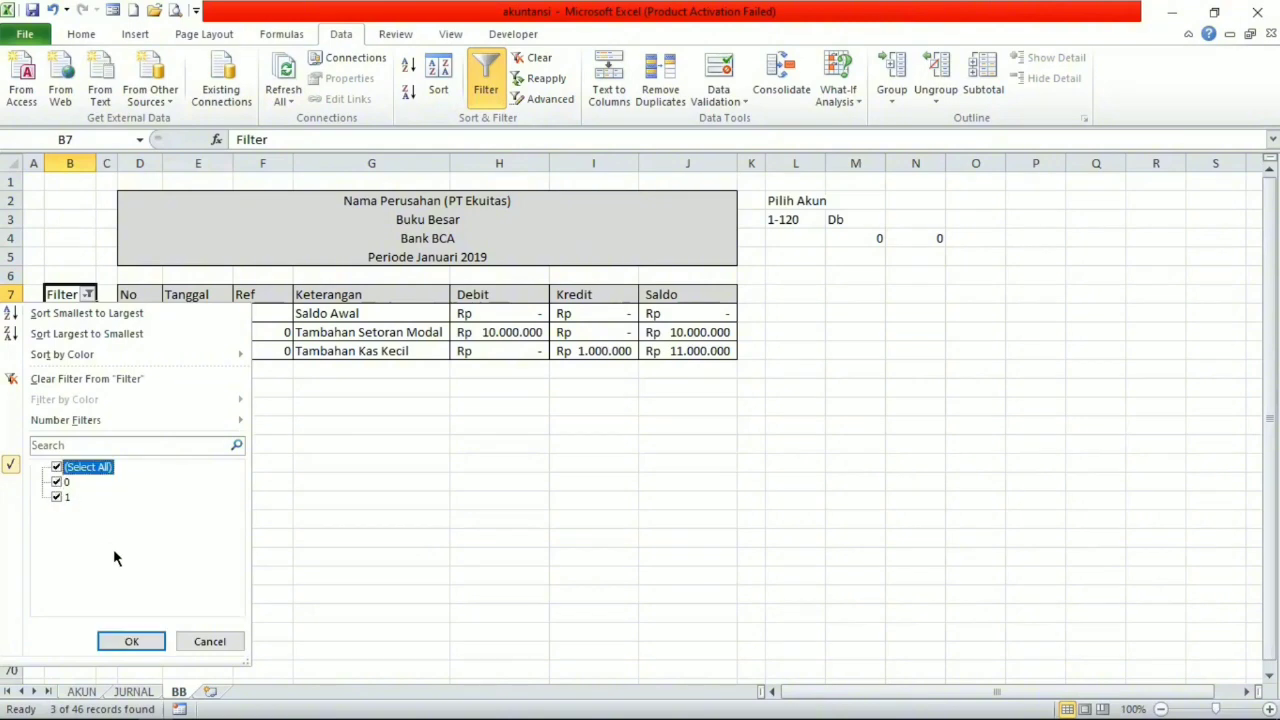
left_click(131, 640)
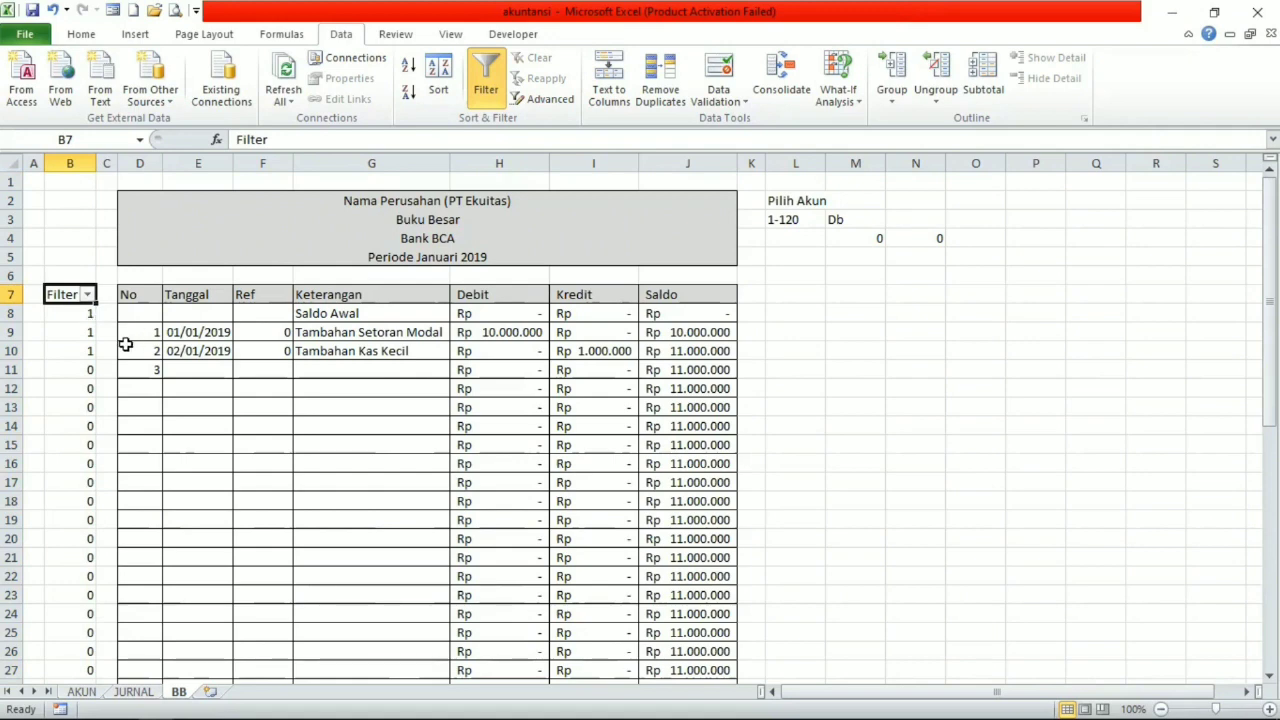
left_click(91, 316)
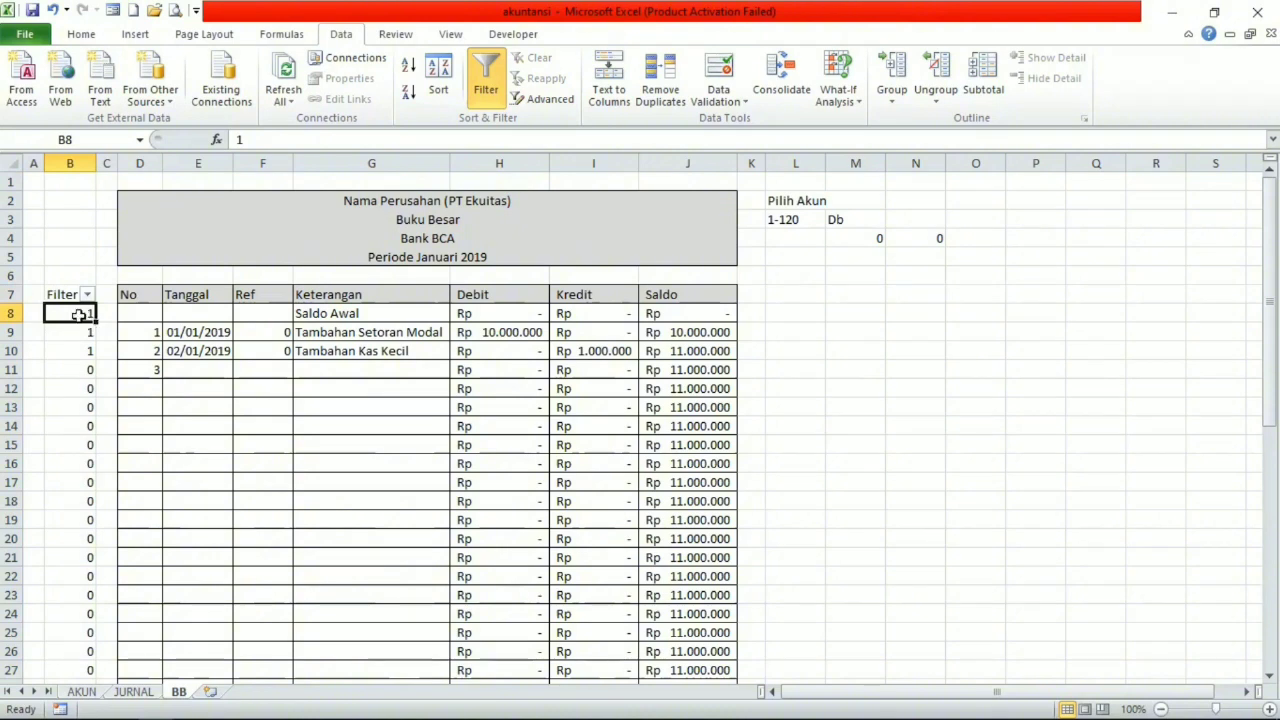
Set the font colour of the filter flag cells B8:C53 to white so they blend into the sheet.
left_click_drag(91, 316, 95, 655)
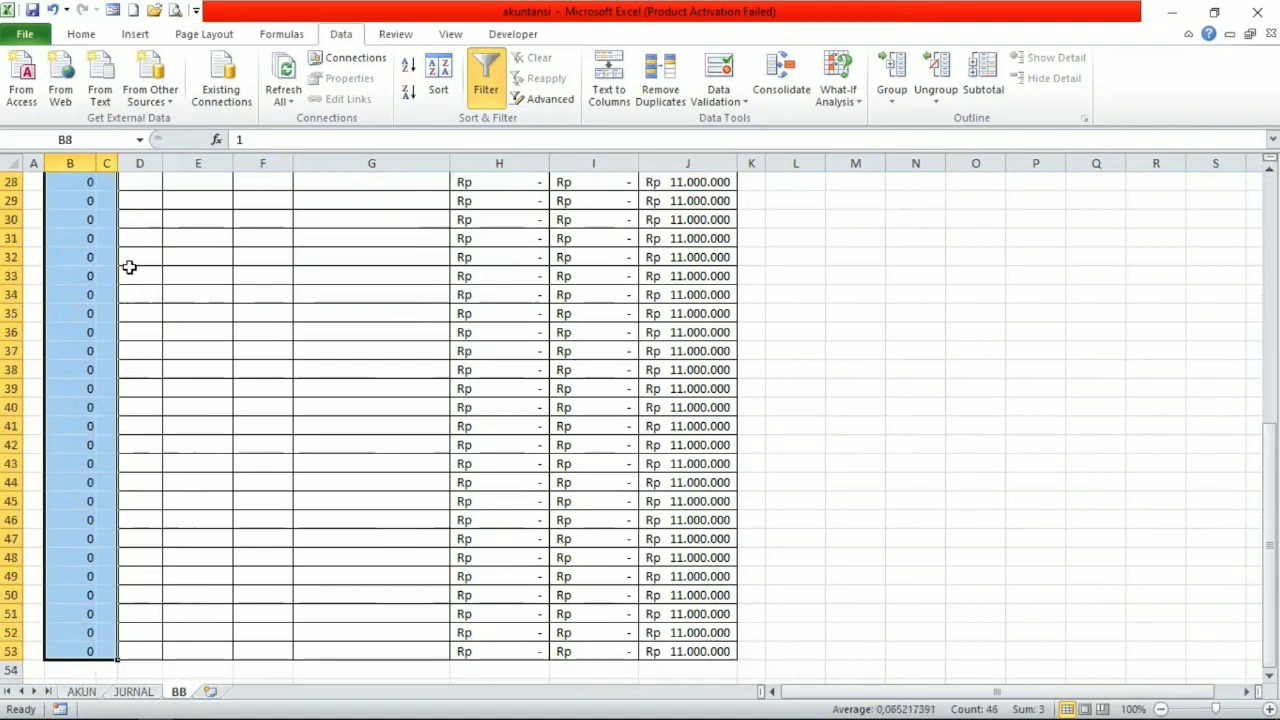
left_click(84, 36)
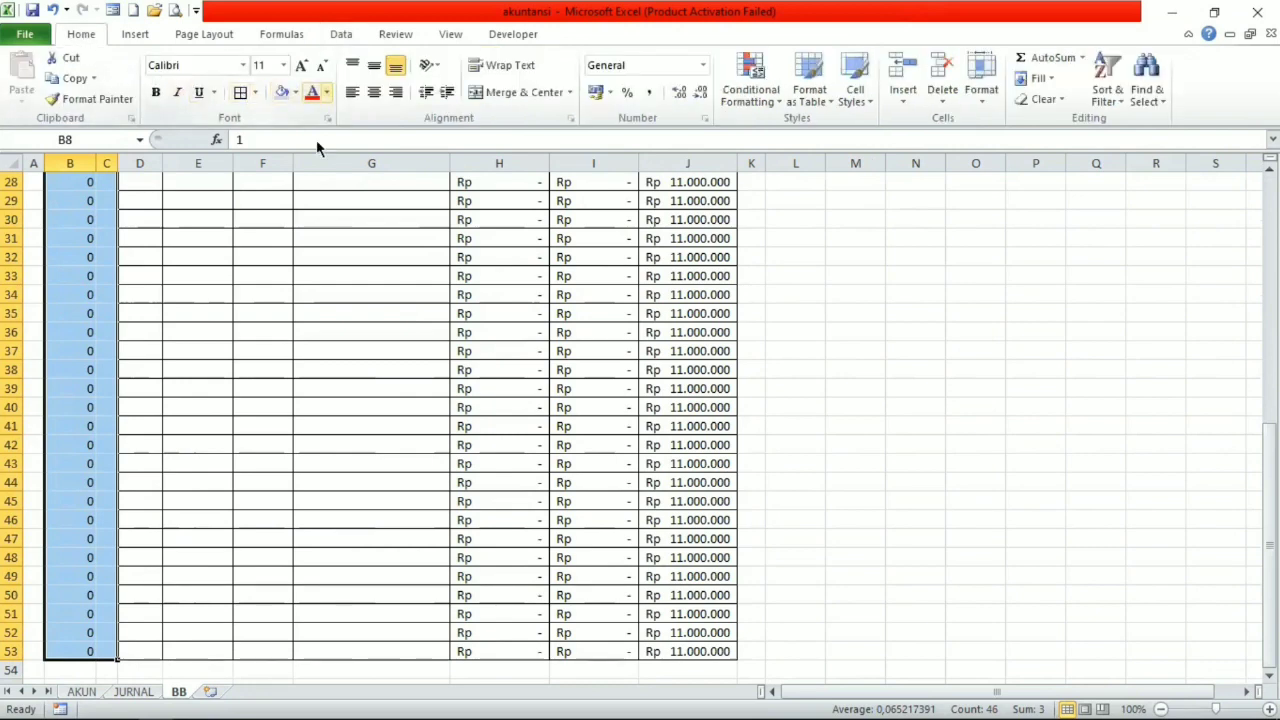
left_click(326, 92)
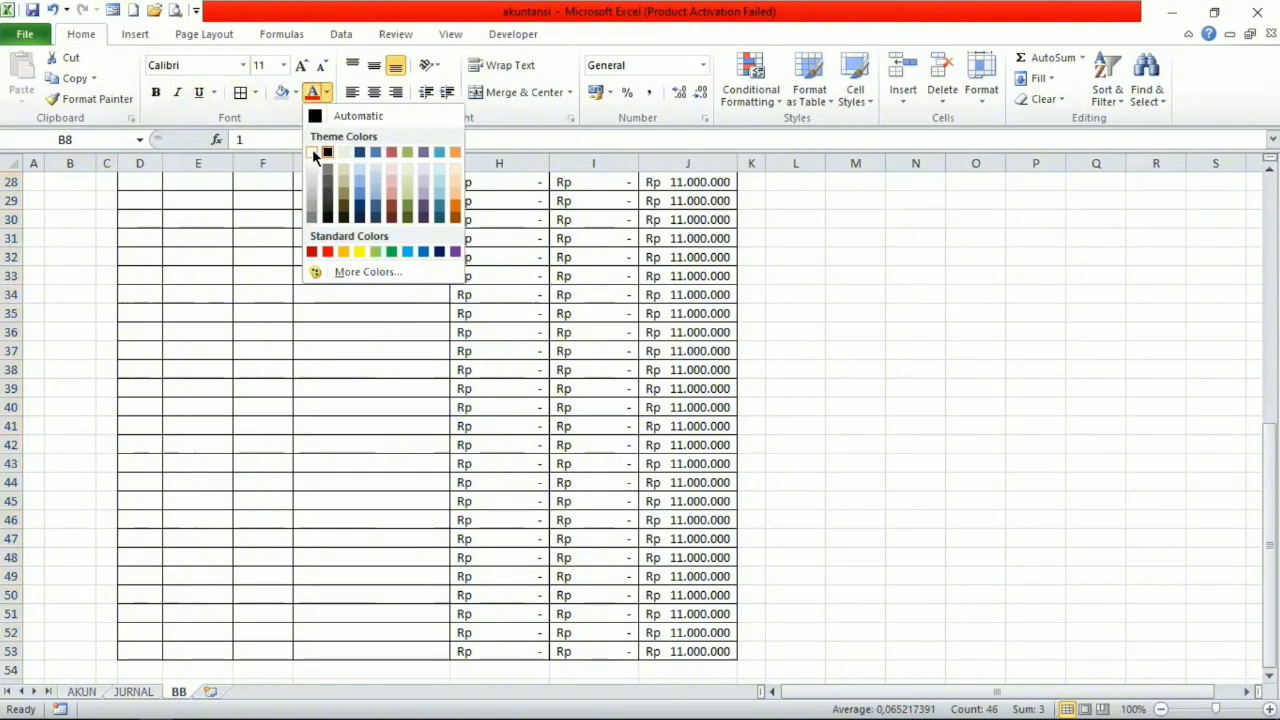
left_click(312, 151)
scroll(294, 171, "up", 9)
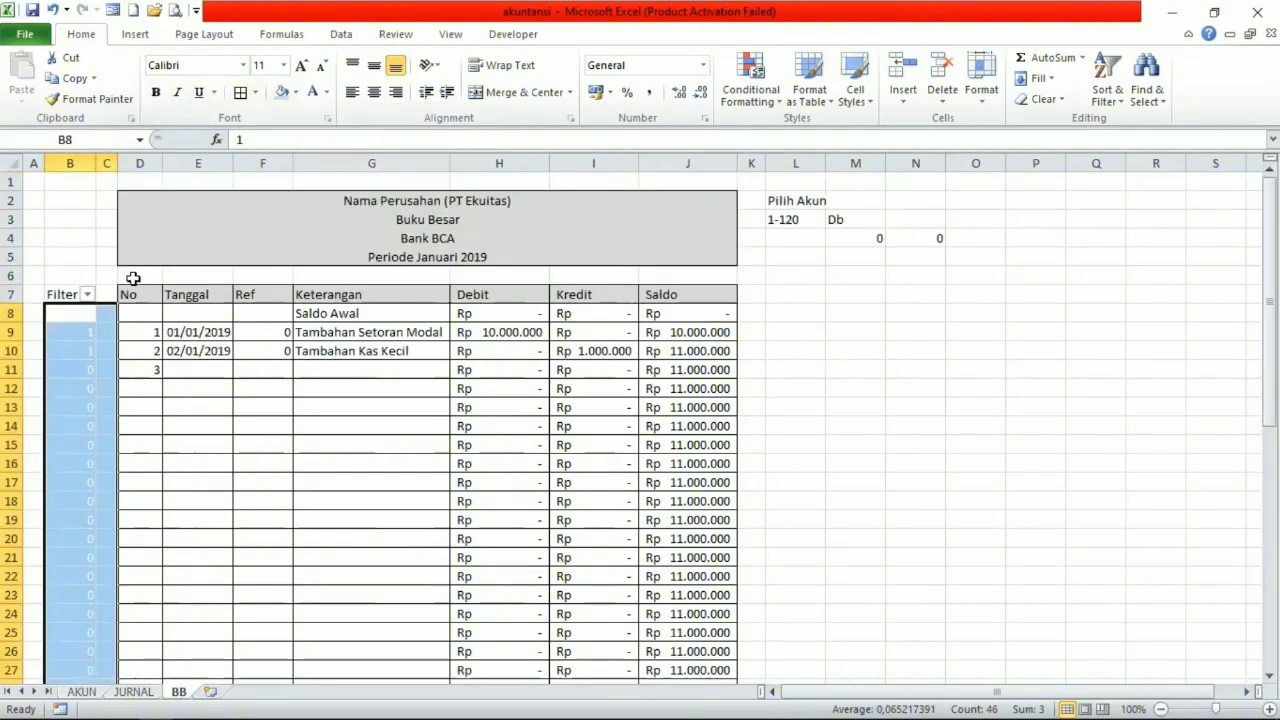
Format the Filter heading in B7 as bold white text on a black fill.
left_click(64, 293)
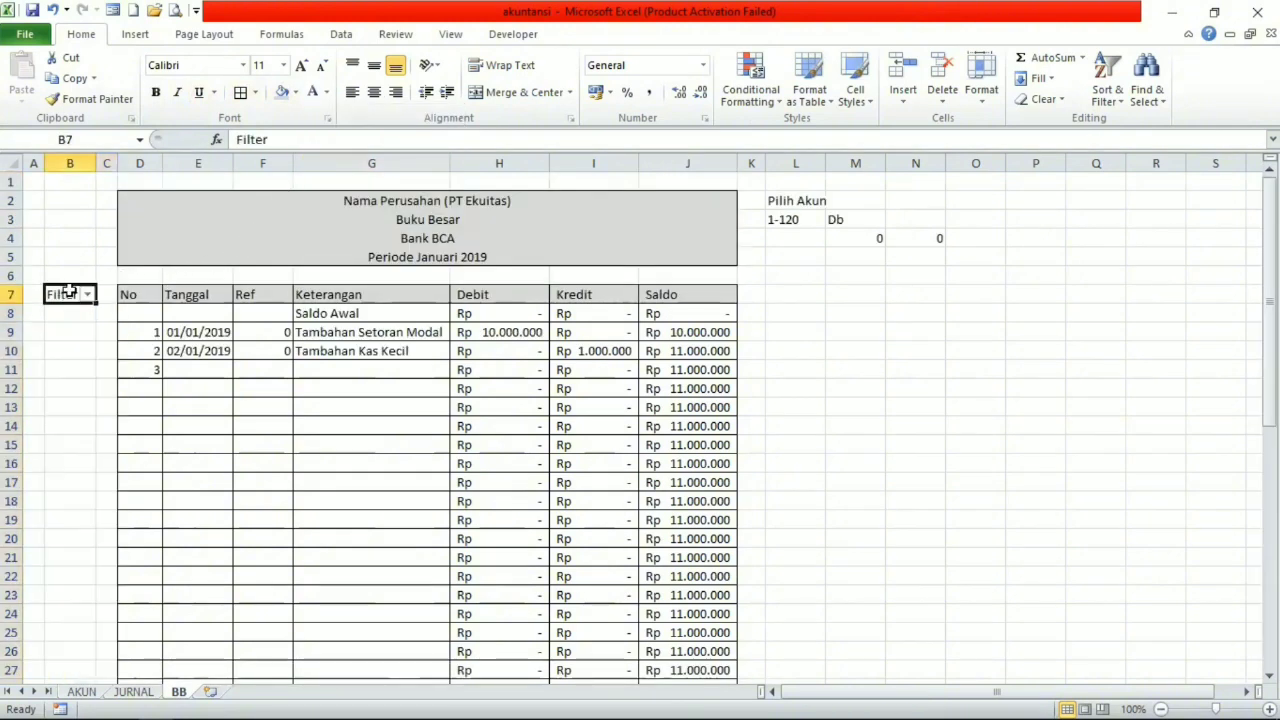
left_click(157, 93)
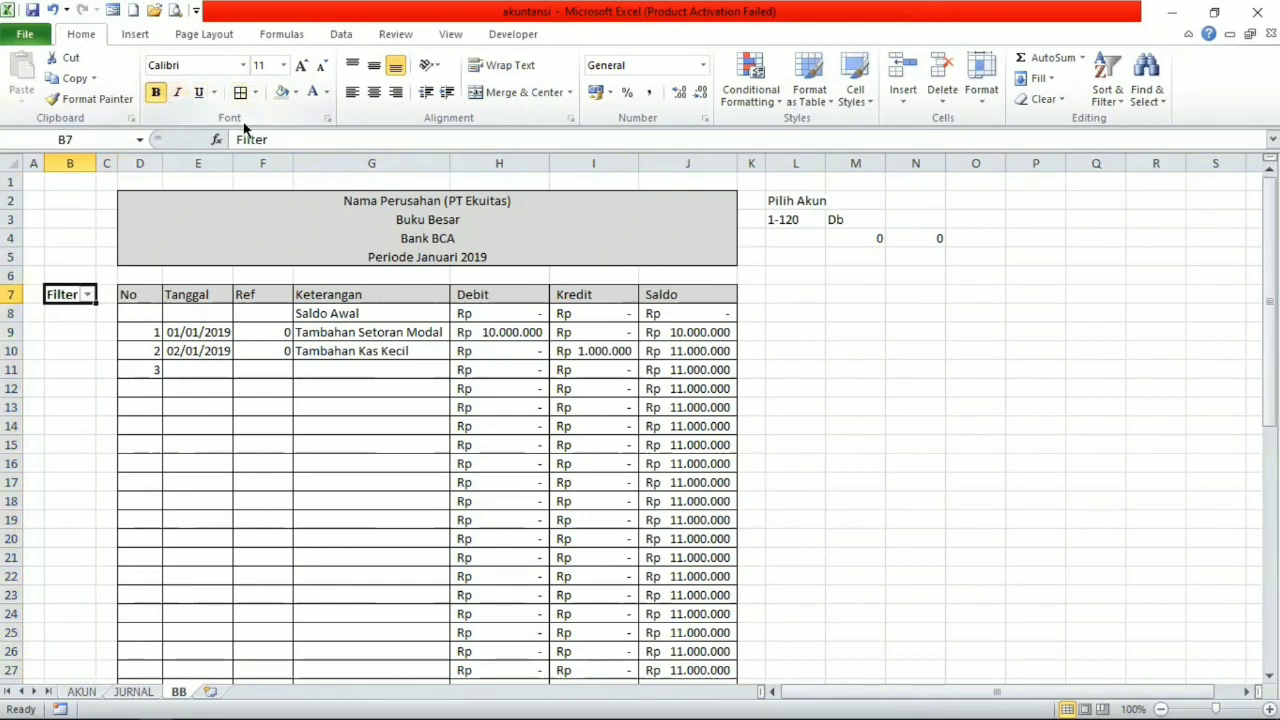
left_click(312, 92)
left_click(326, 92)
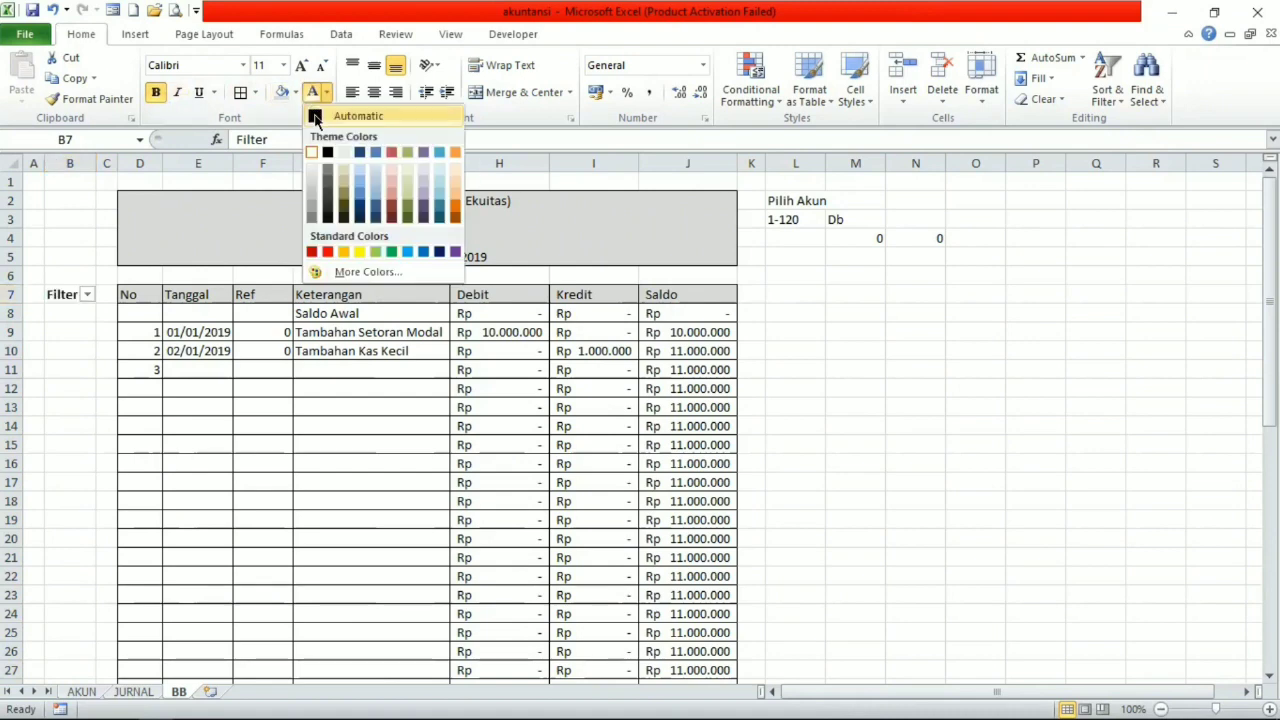
left_click(308, 115)
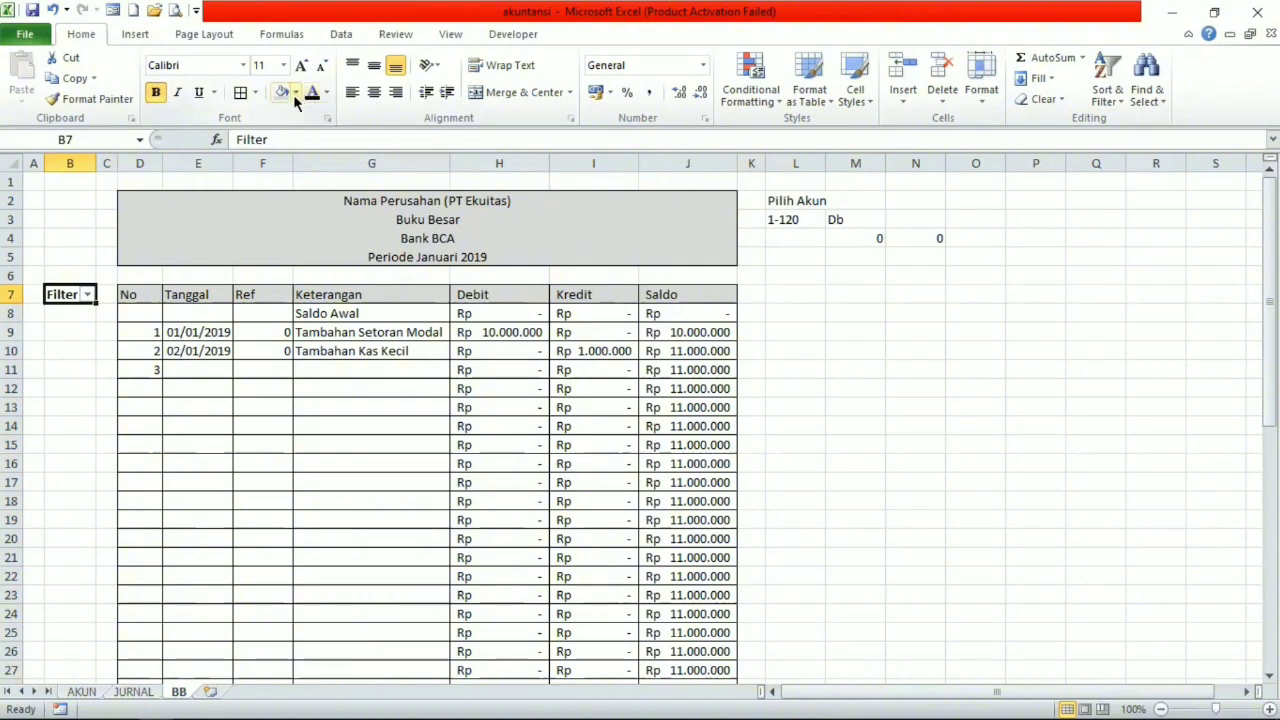
left_click(295, 95)
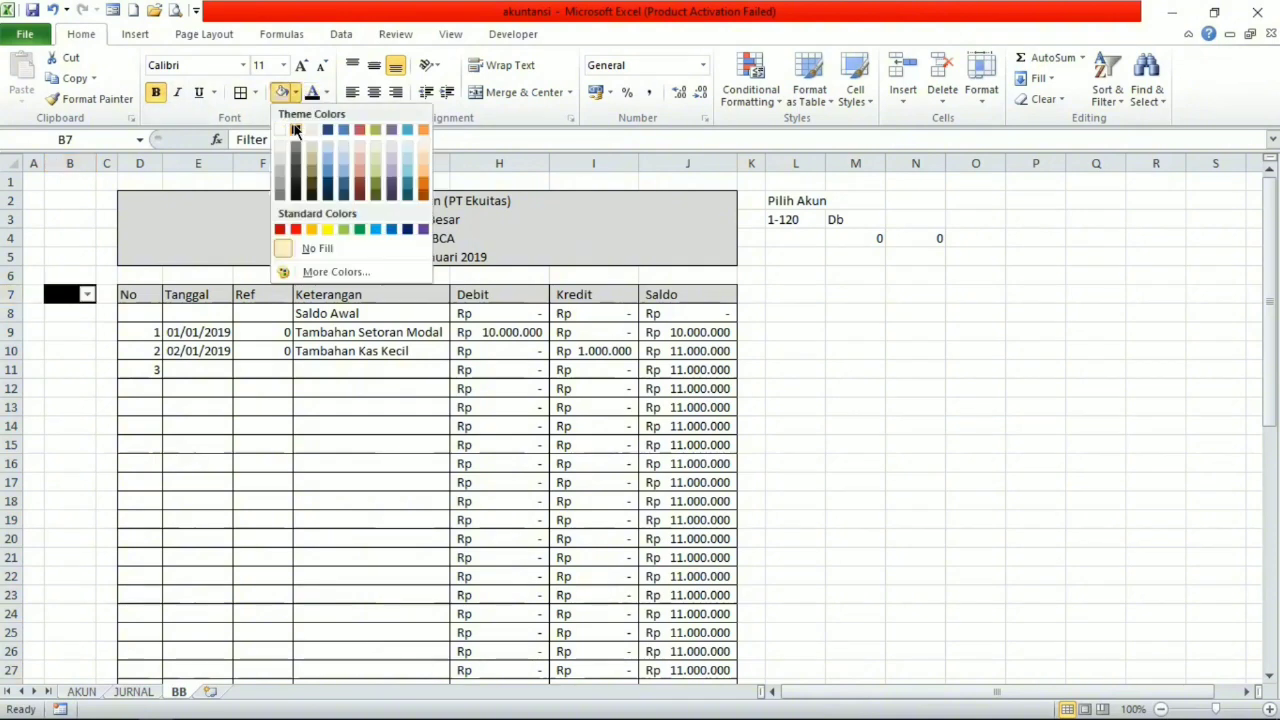
left_click(295, 131)
left_click(326, 92)
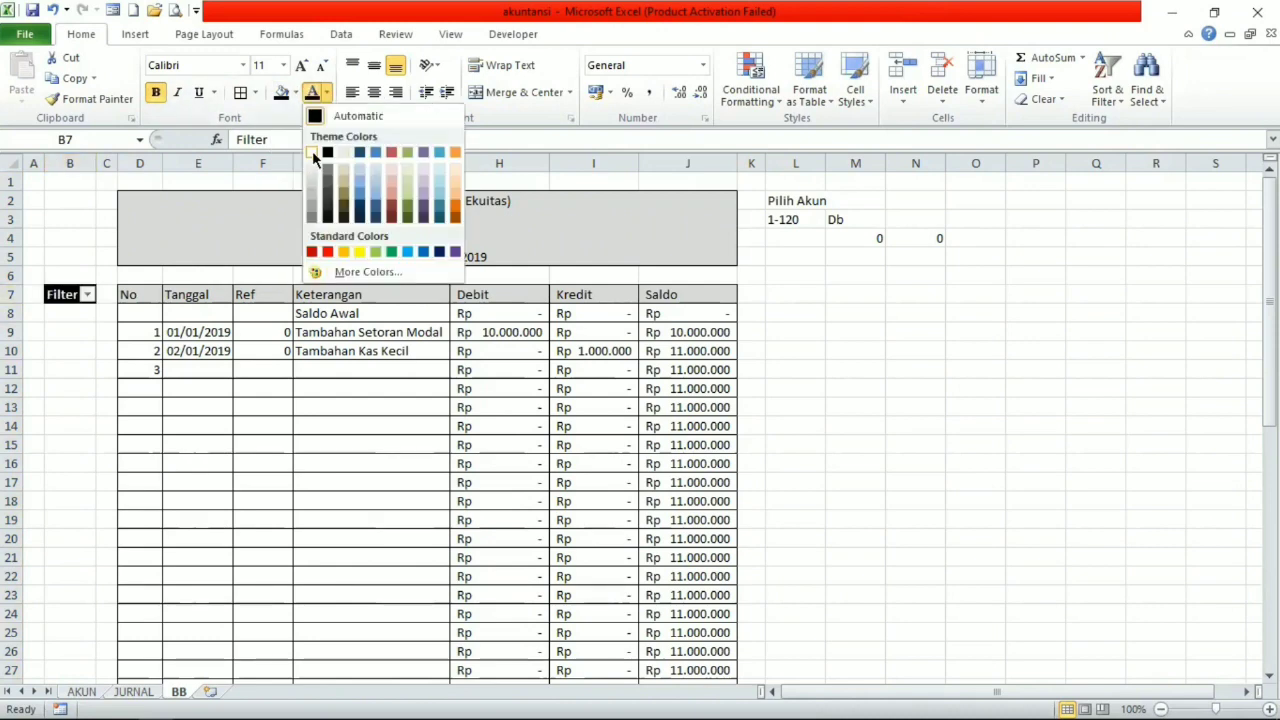
left_click(312, 150)
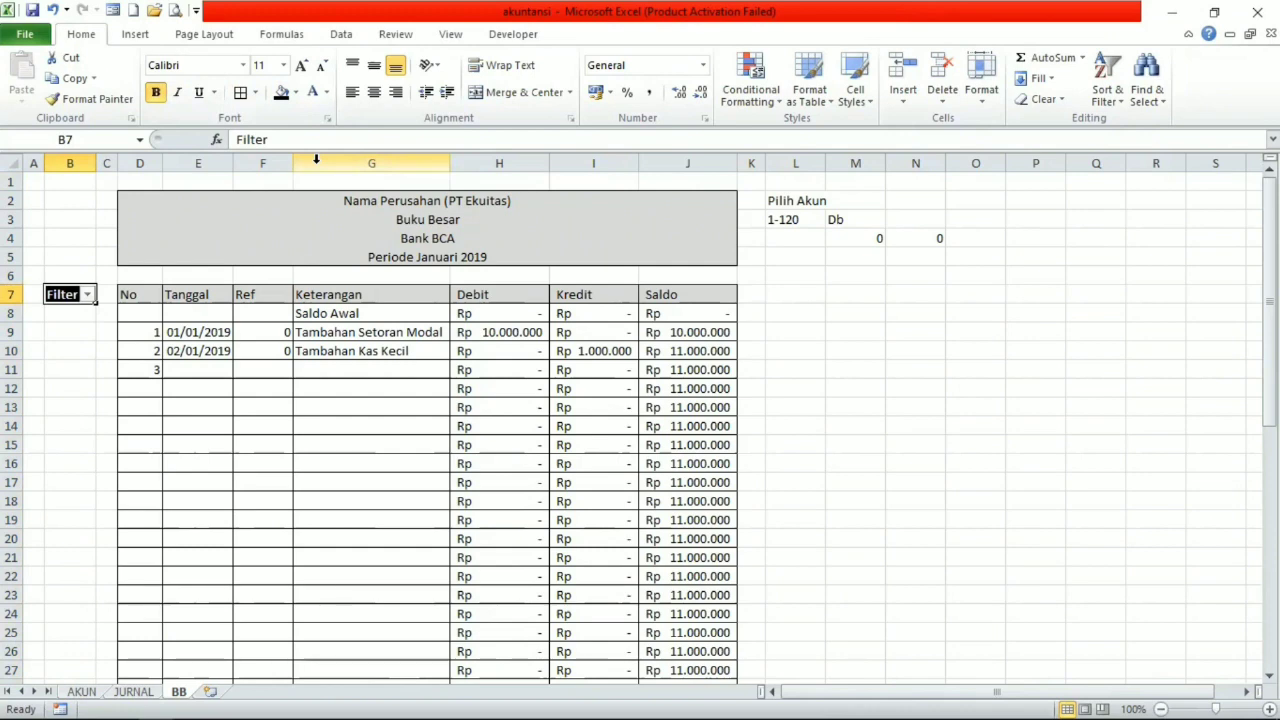
Hide the gridlines on the BB sheet.
left_click(167, 242)
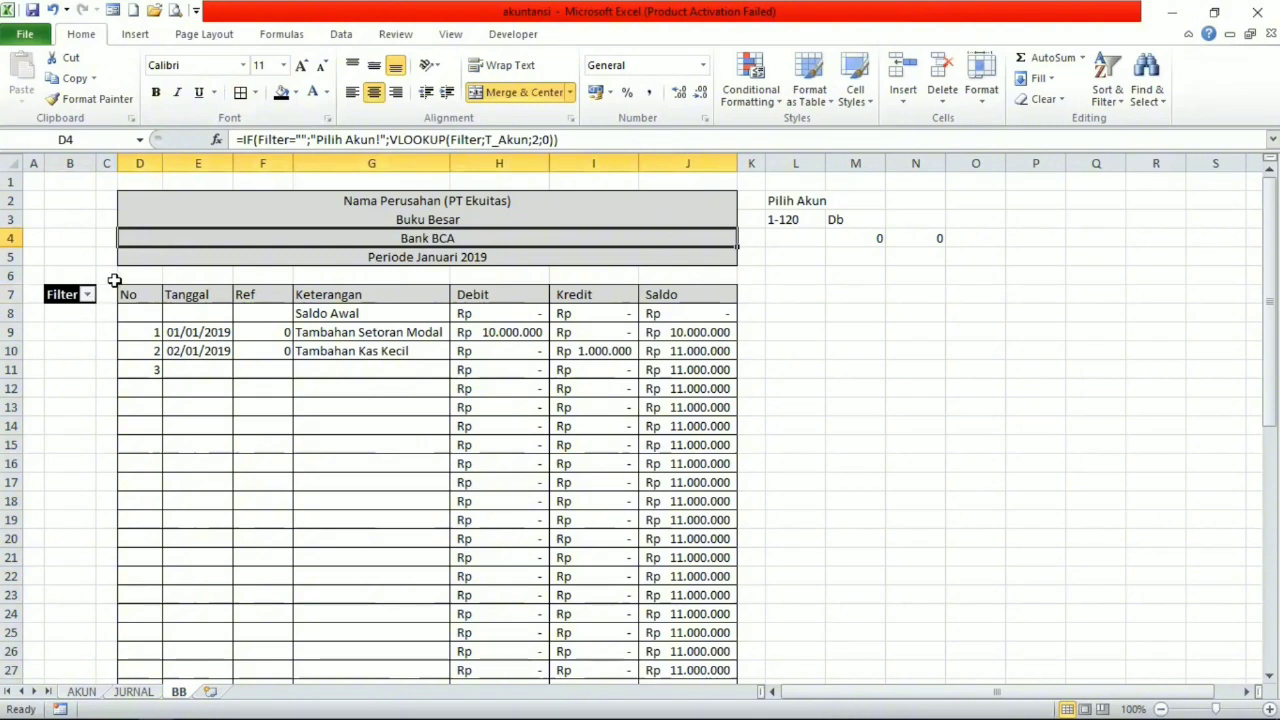
left_click(449, 34)
left_click(75, 290)
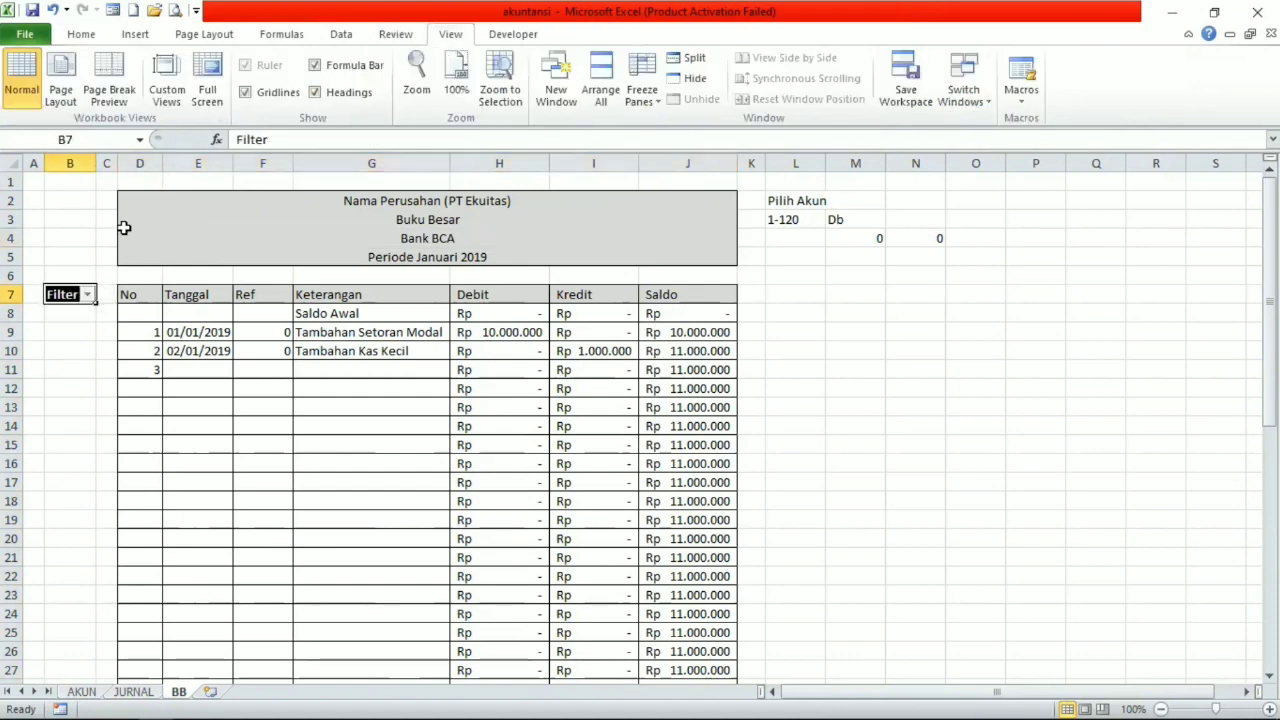
left_click(263, 92)
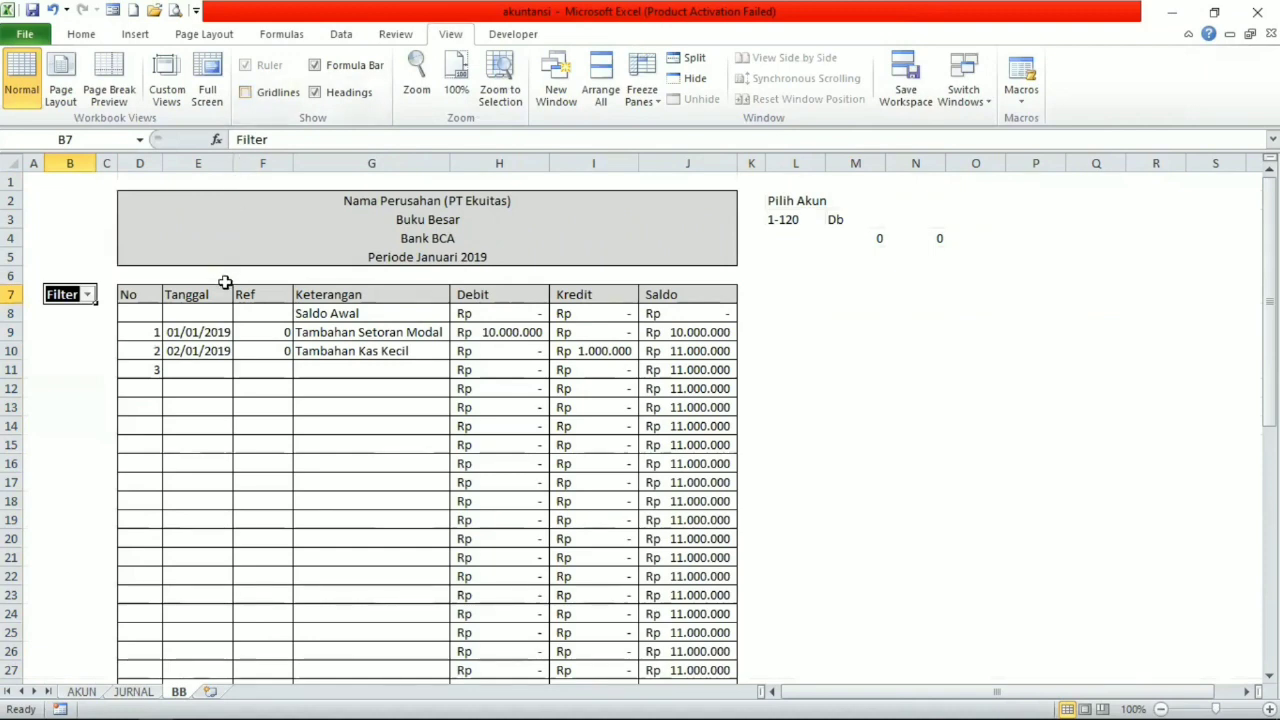
left_click(88, 381)
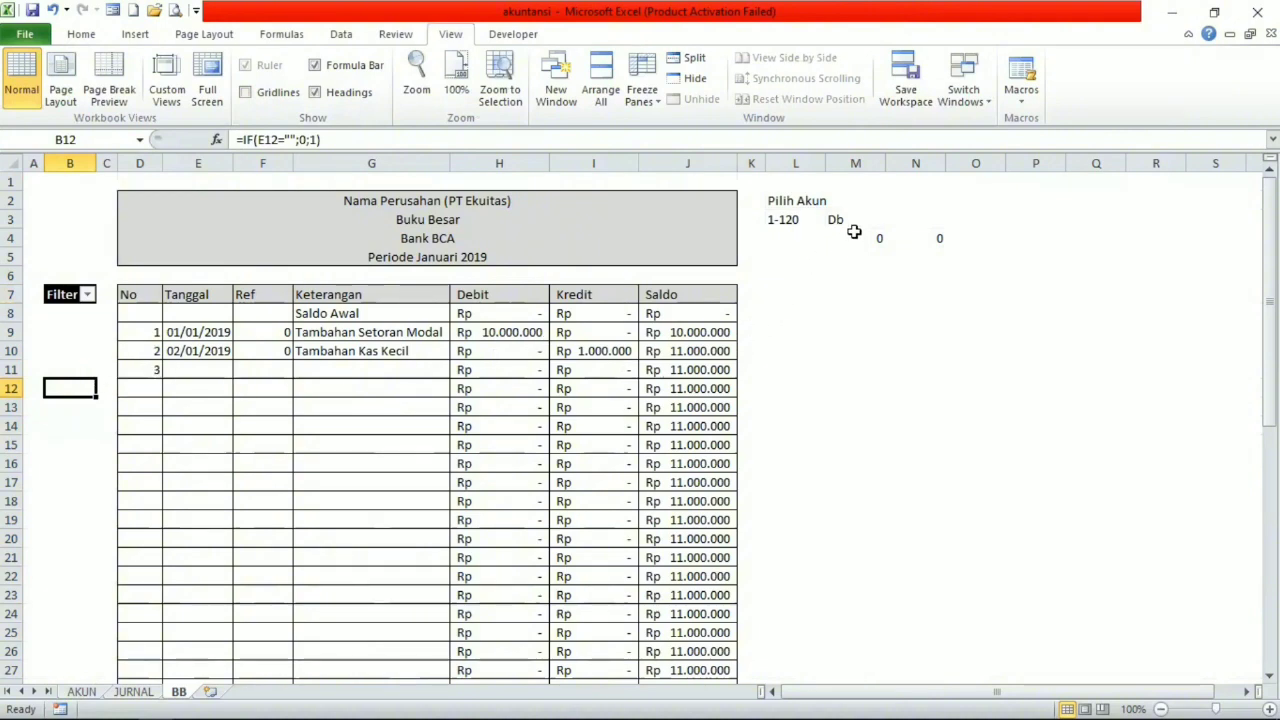
Give the helper cells M3:N4 a white fill and white font, and narrow column M.
left_click_drag(849, 216, 925, 238)
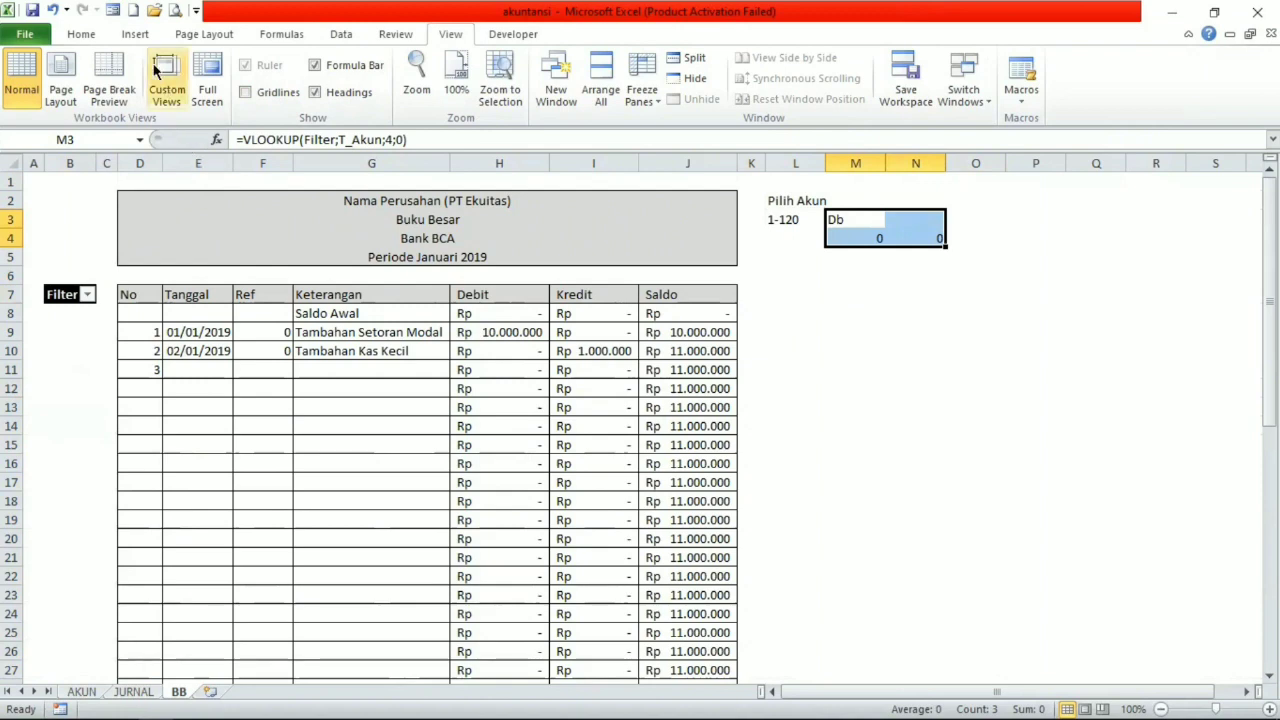
left_click(84, 35)
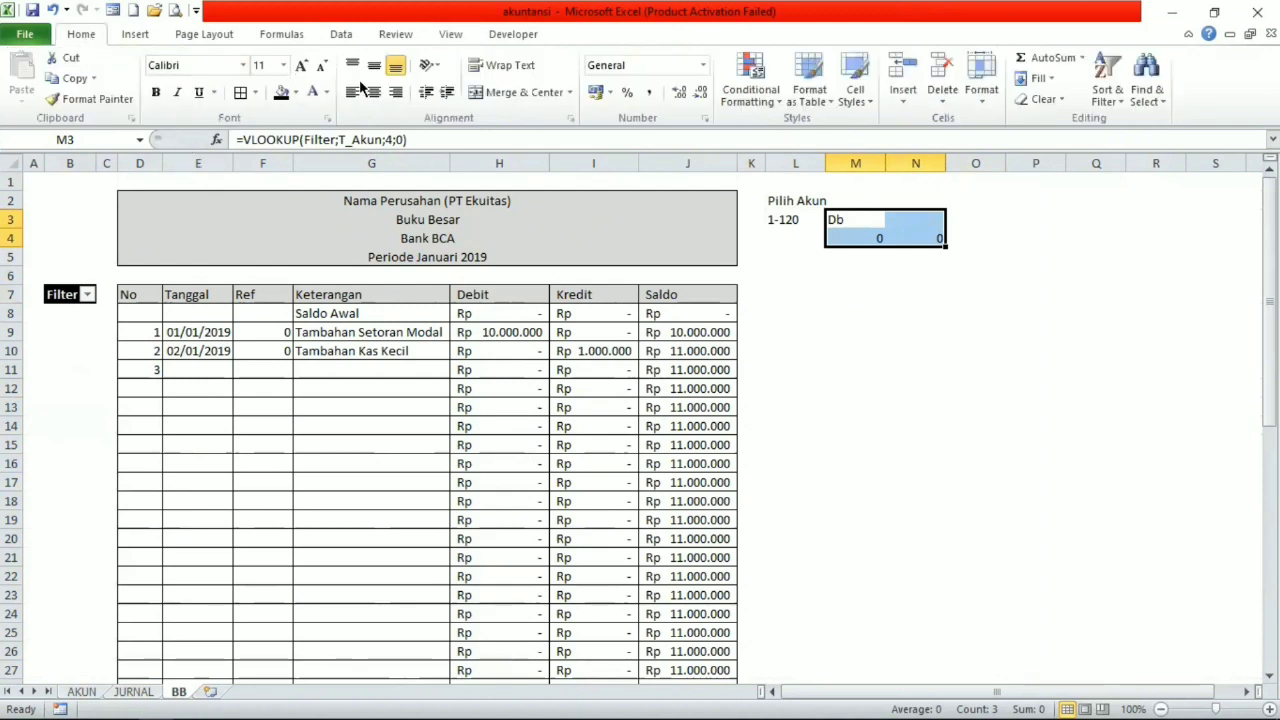
left_click(296, 92)
left_click(281, 130)
left_click(312, 92)
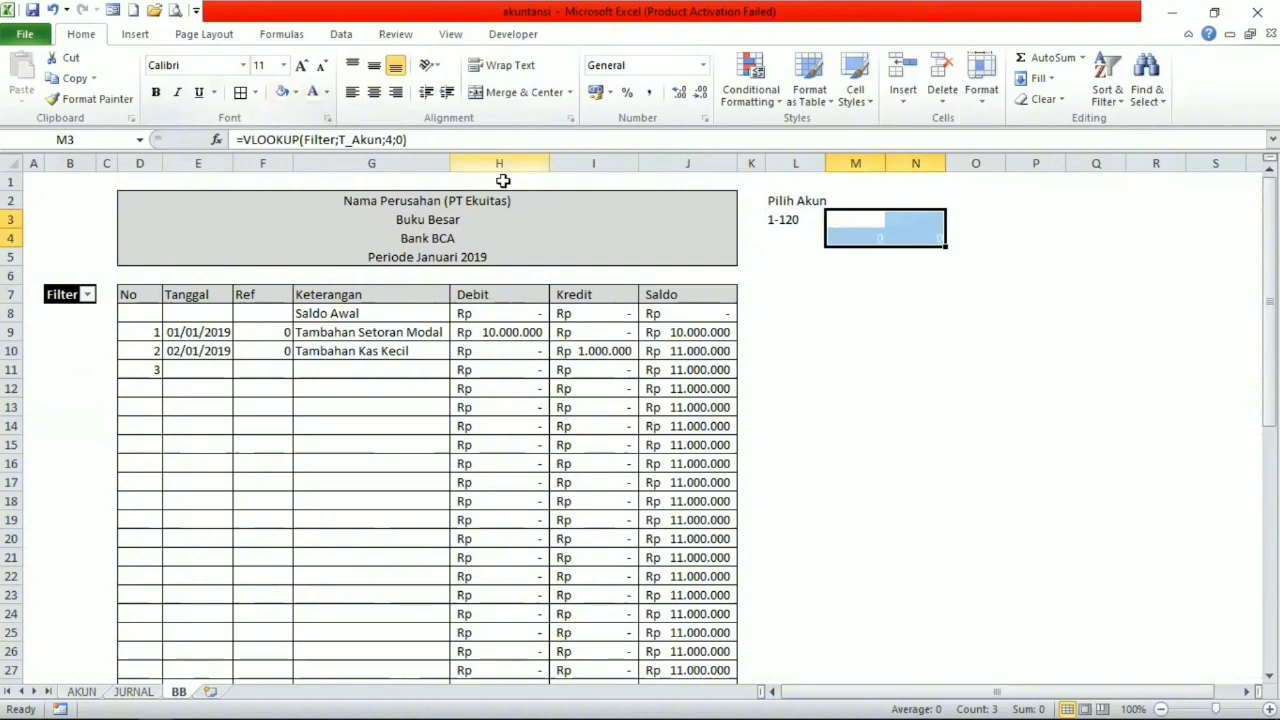
left_click_drag(884, 163, 838, 163)
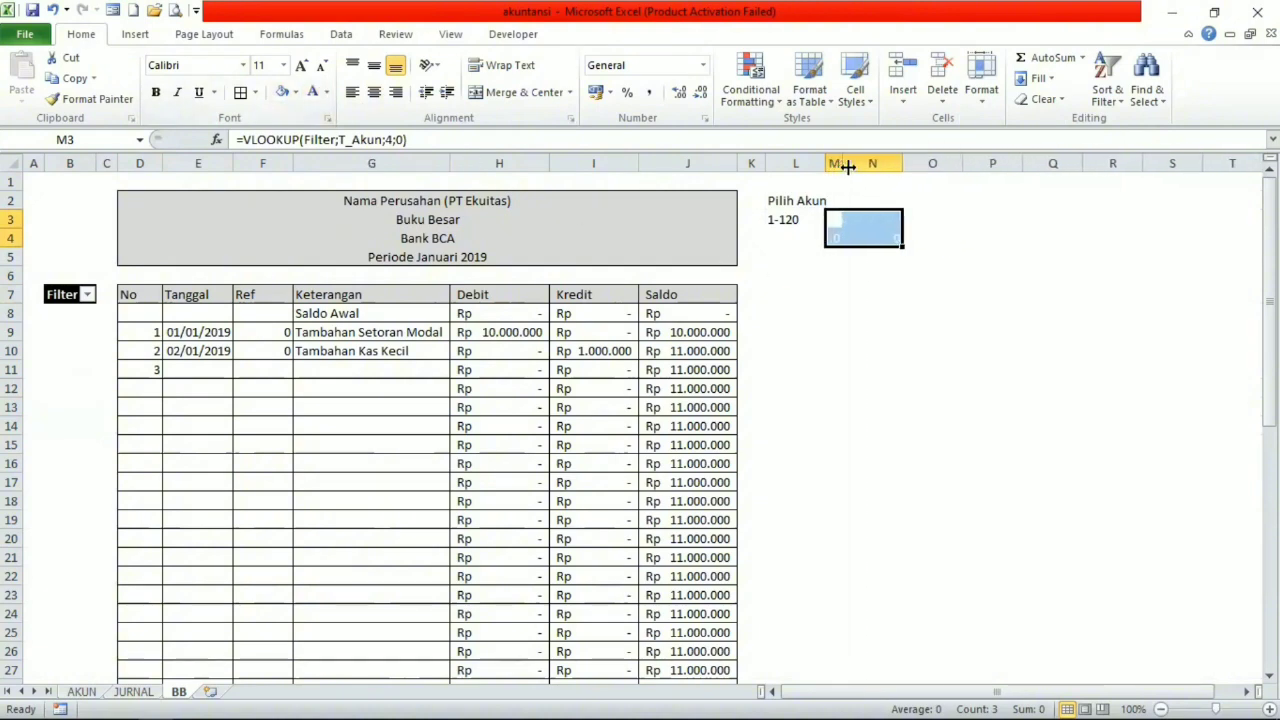
Hide all unused columns from N through XFD on the BB sheet.
left_click(868, 163)
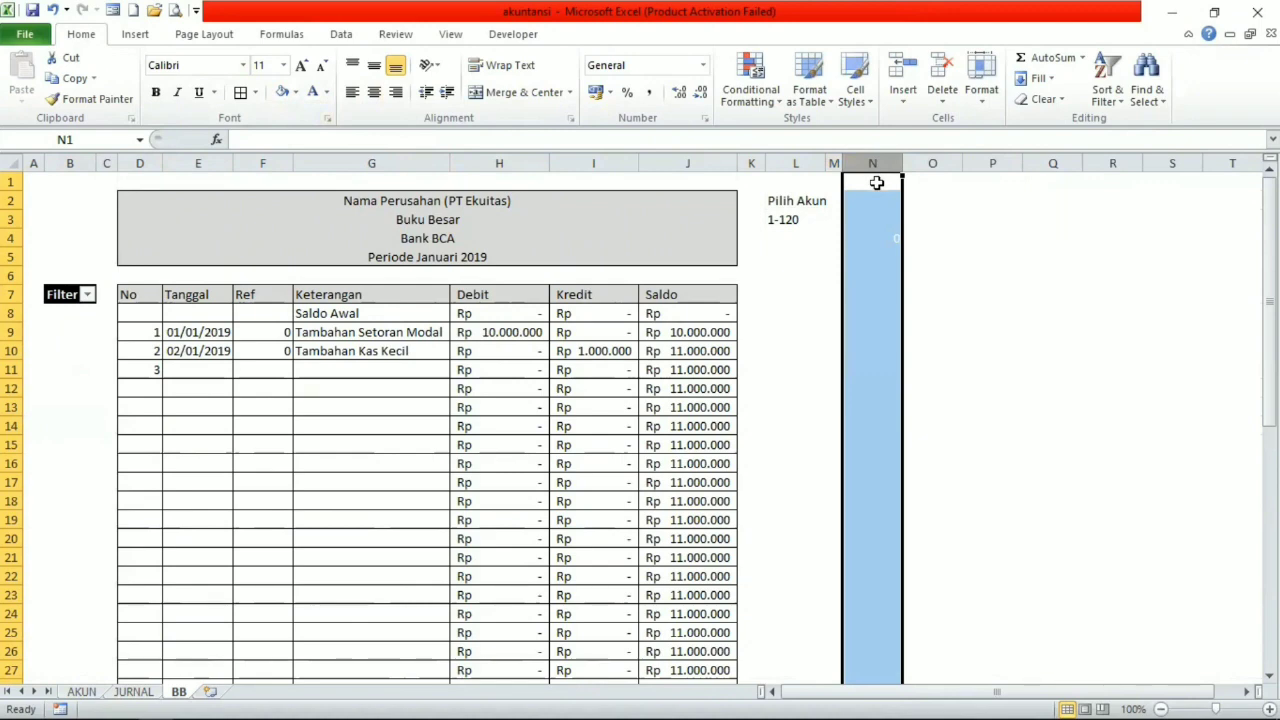
key("End")
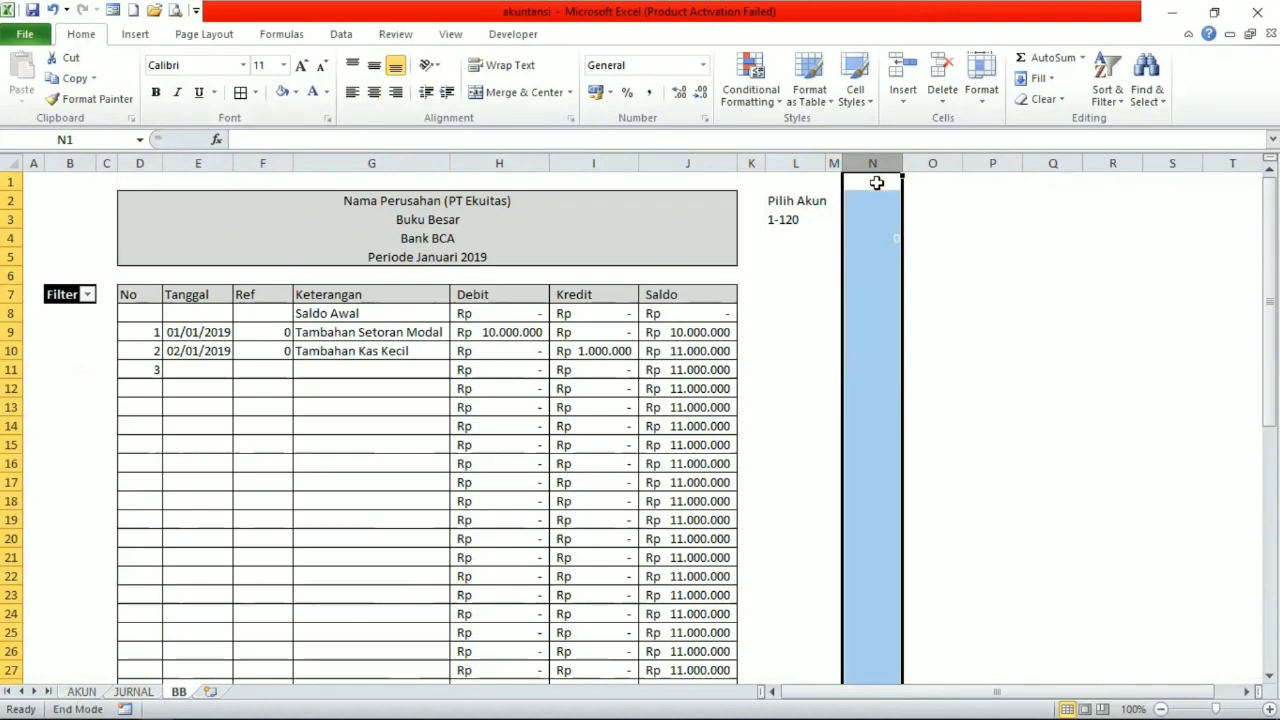
key("shift+Right")
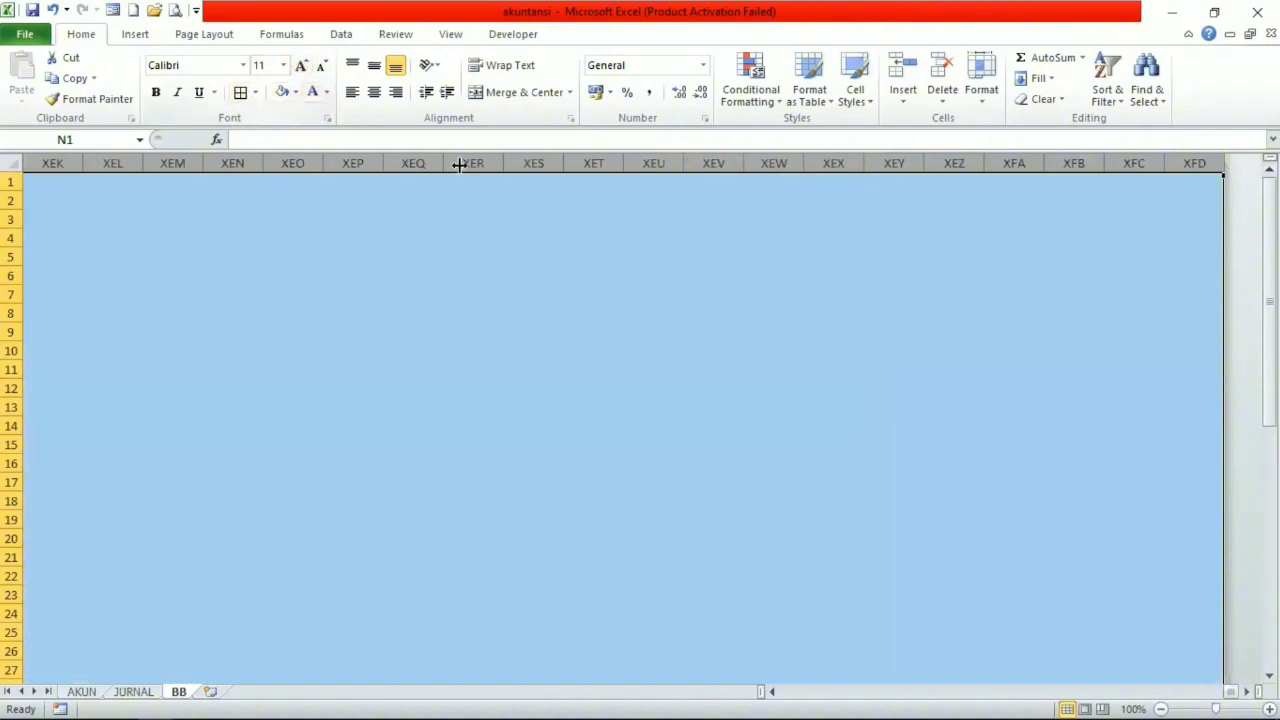
right_click(839, 224)
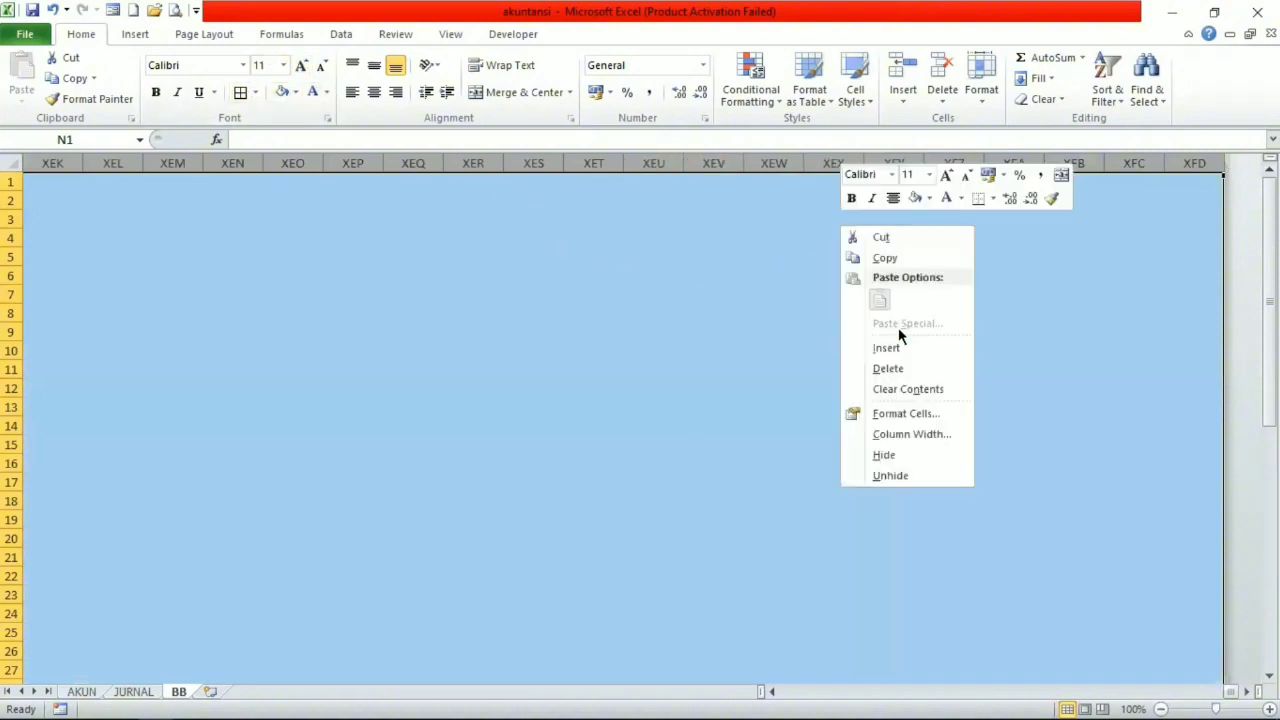
left_click(914, 452)
Hide all unused rows from row 55 to the end of the BB sheet.
scroll(817, 494, "down", 14)
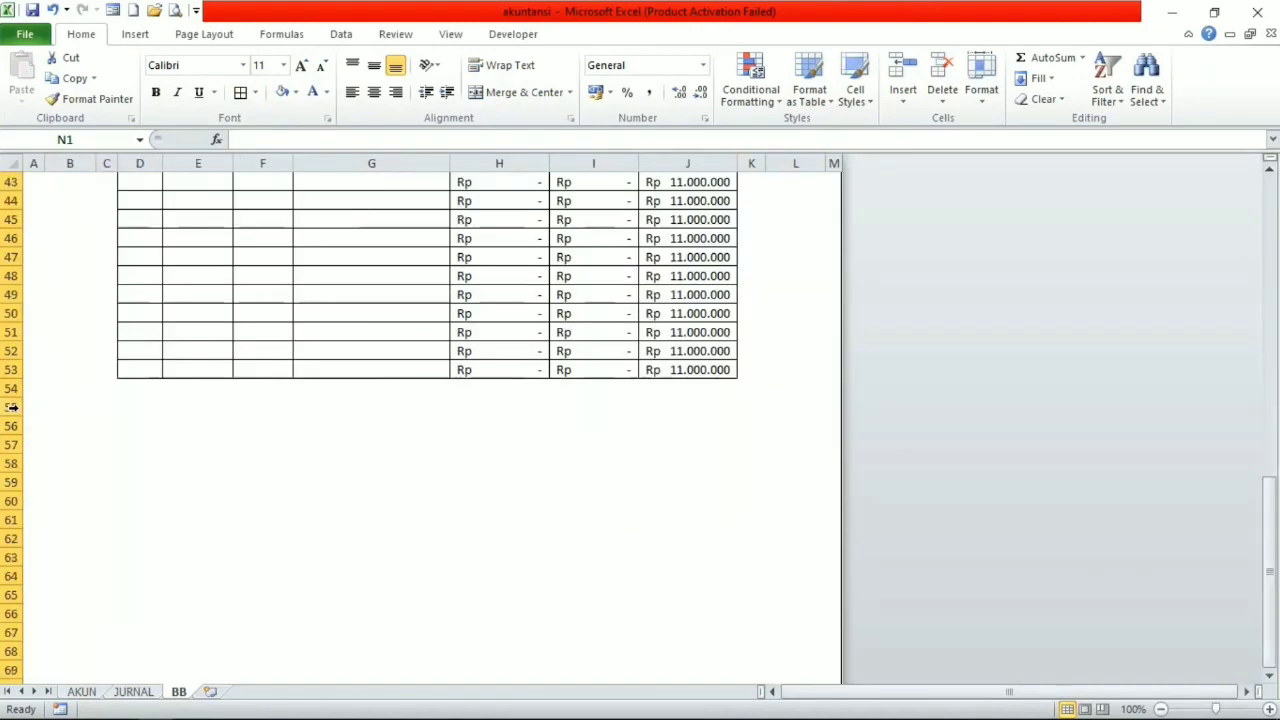
left_click(12, 407)
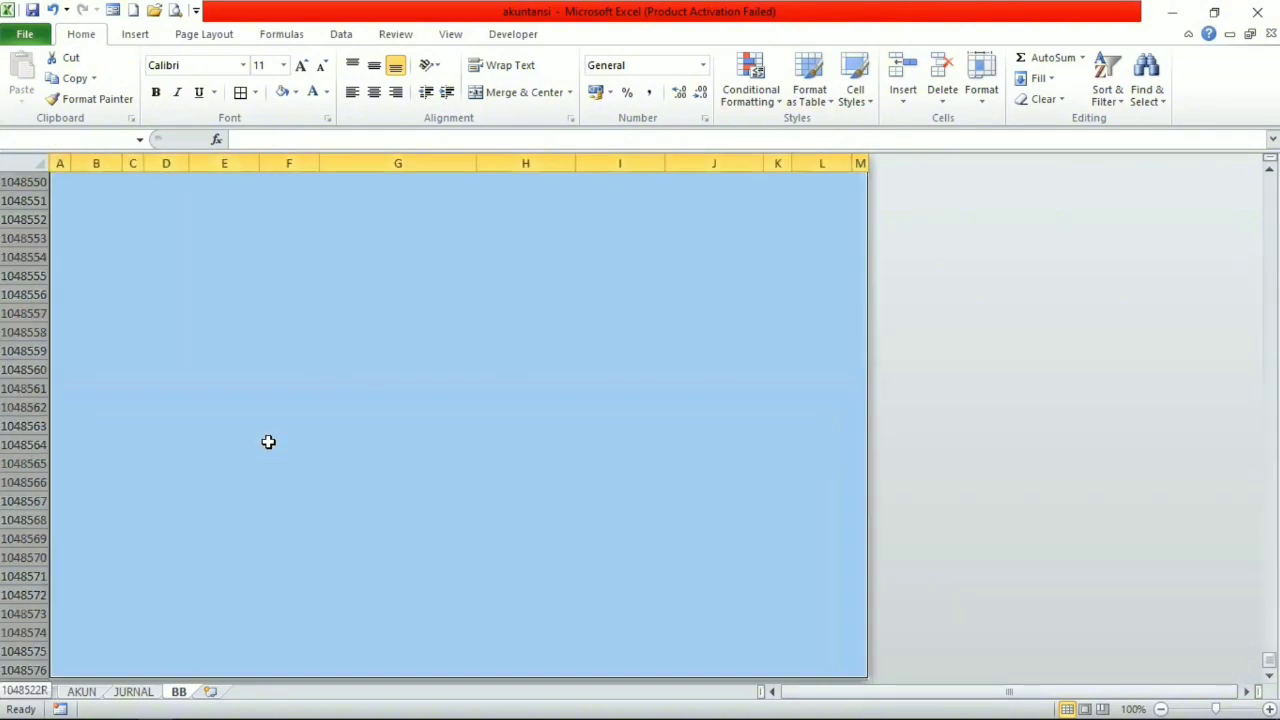
key("ctrl+shift+Down")
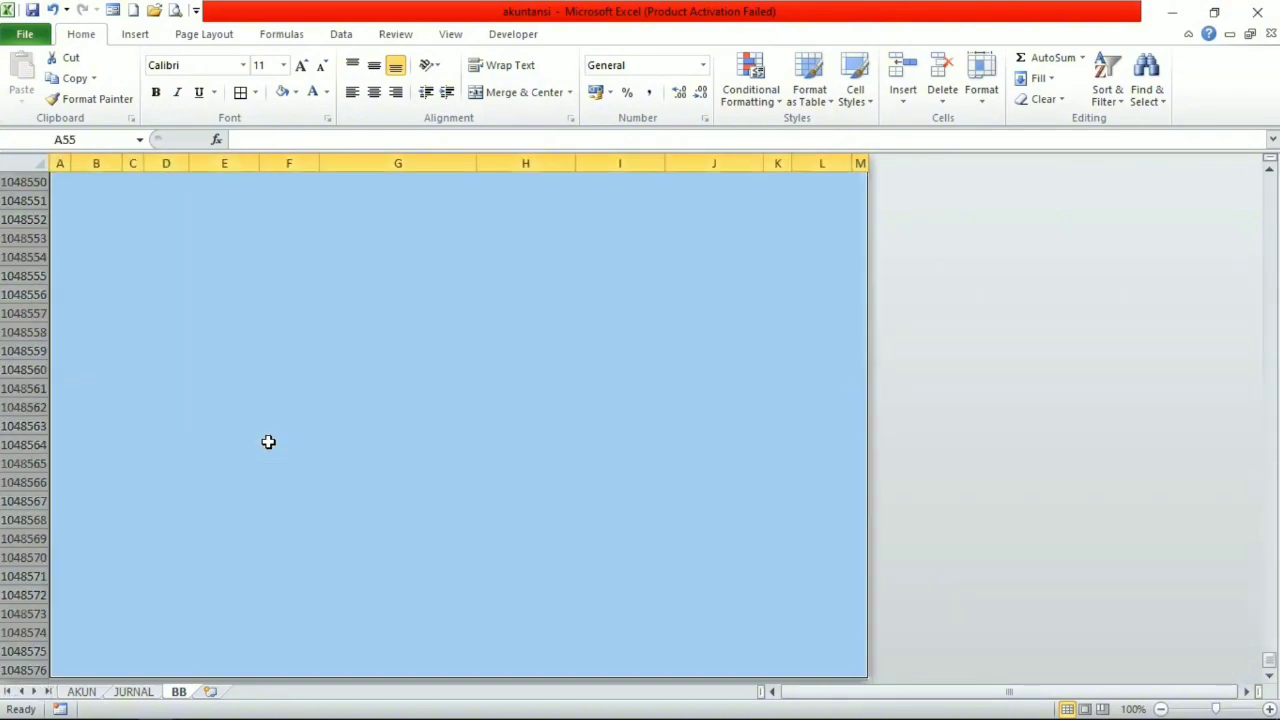
right_click(27, 350)
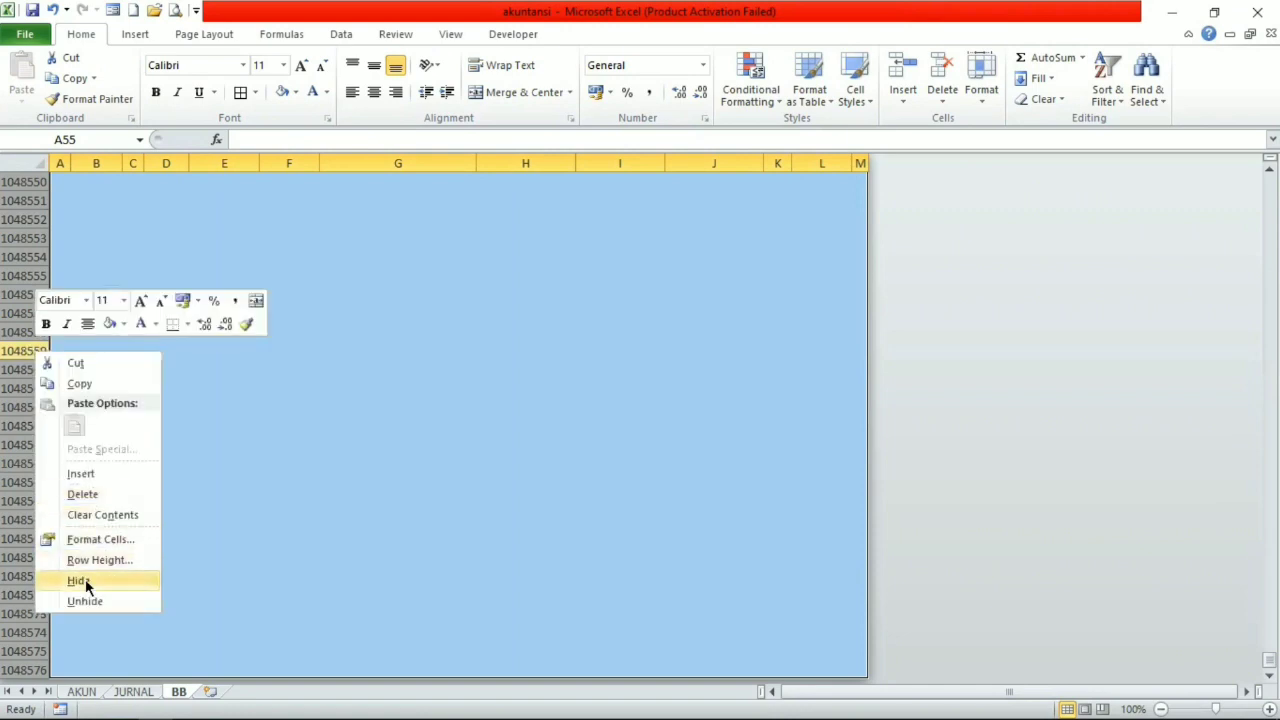
left_click(80, 581)
scroll(263, 503, "up", 12)
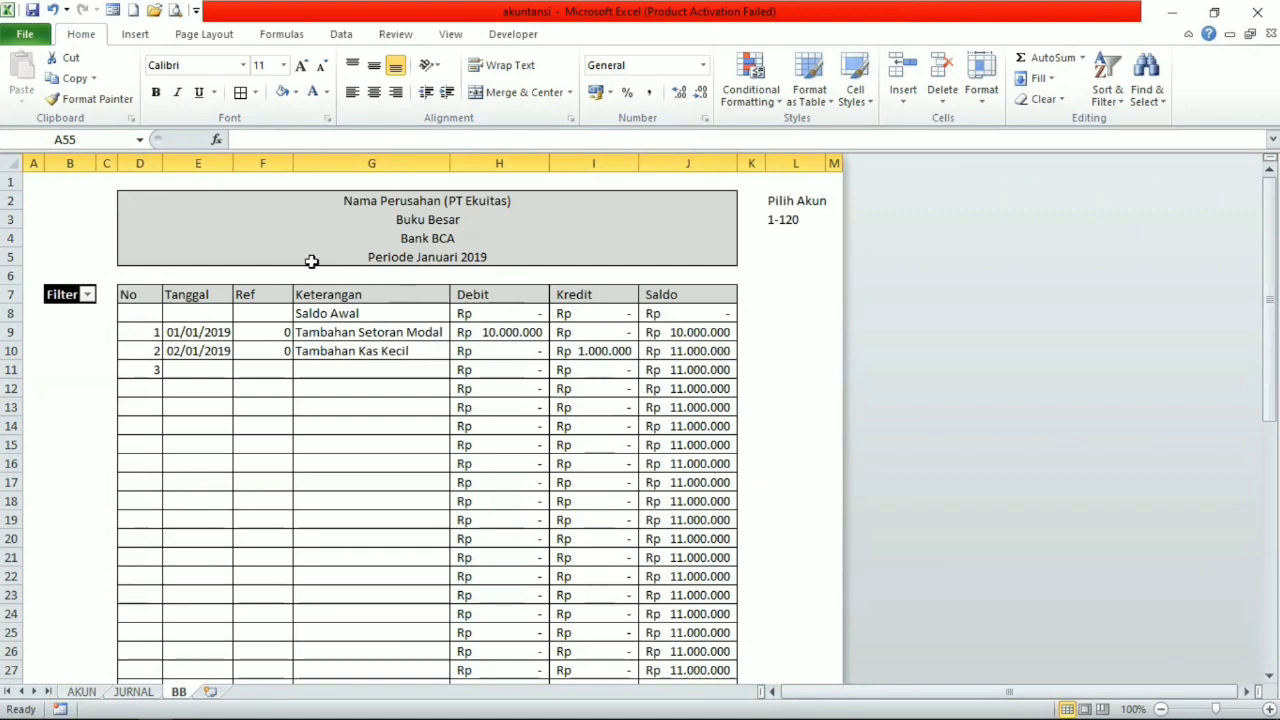
Turn off the row and column headings on the BB sheet and select the account cell under Pilih Akun.
left_click(446, 35)
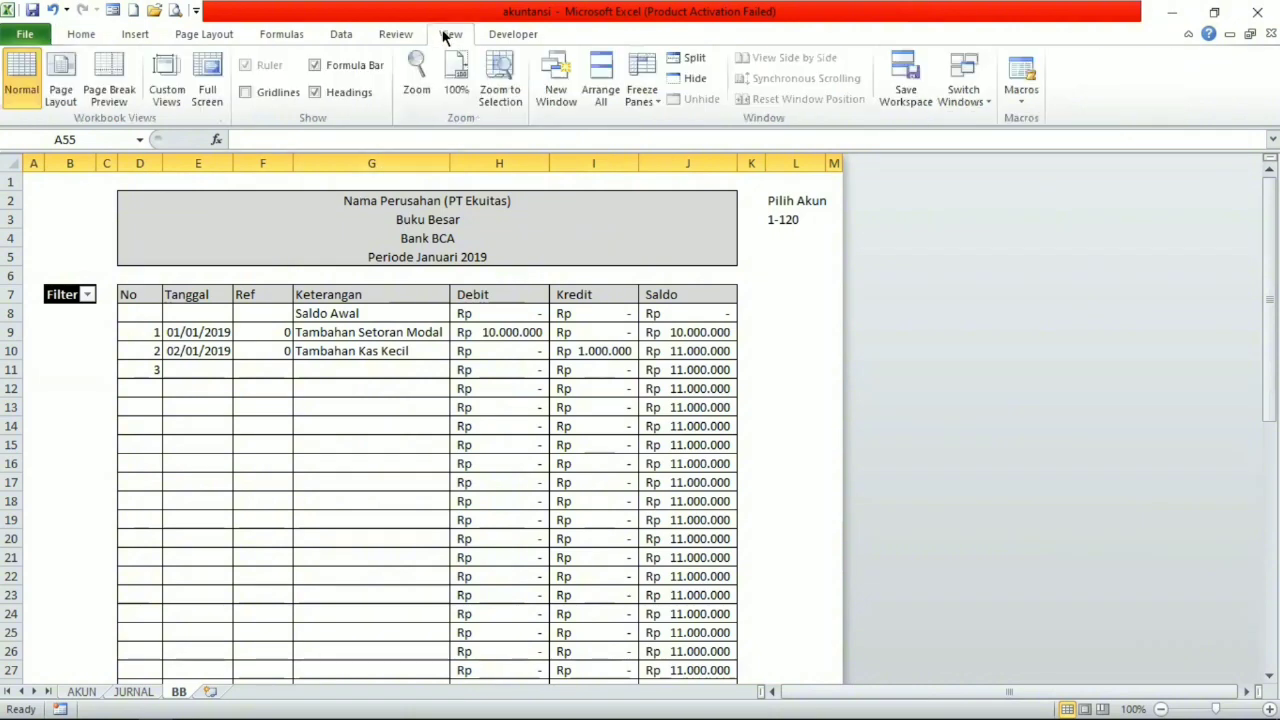
left_click(316, 92)
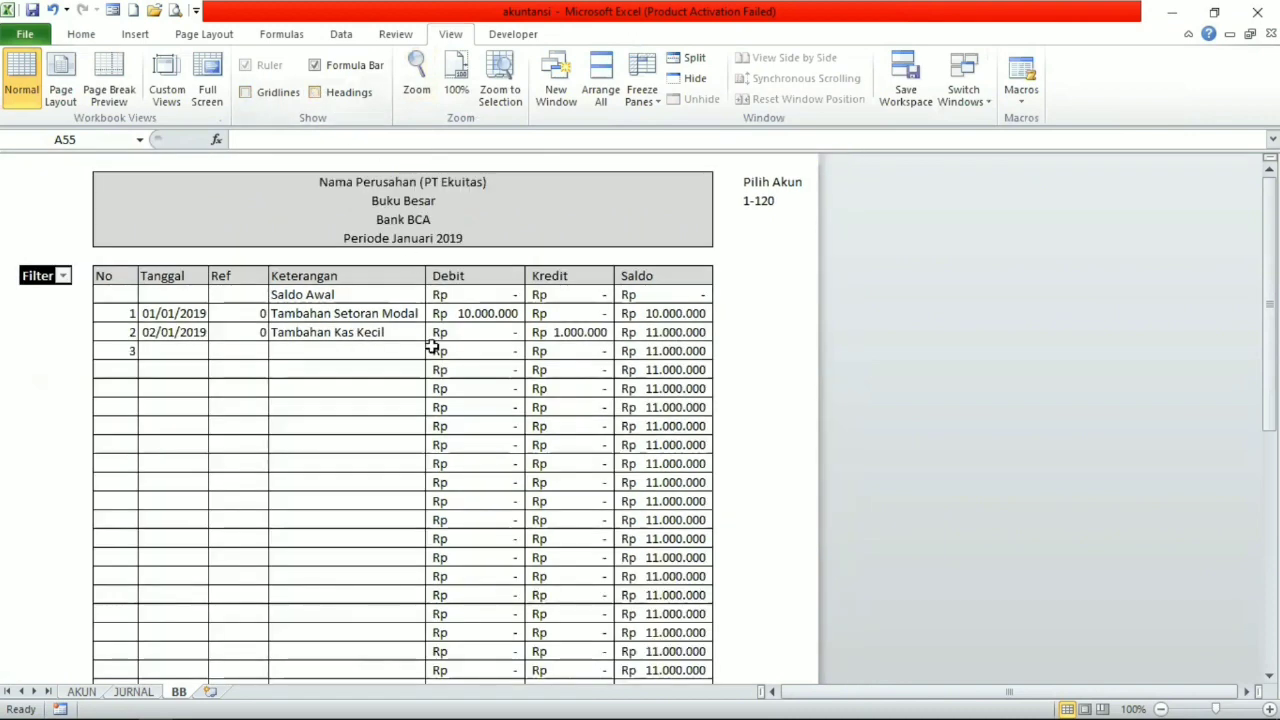
left_click(792, 185)
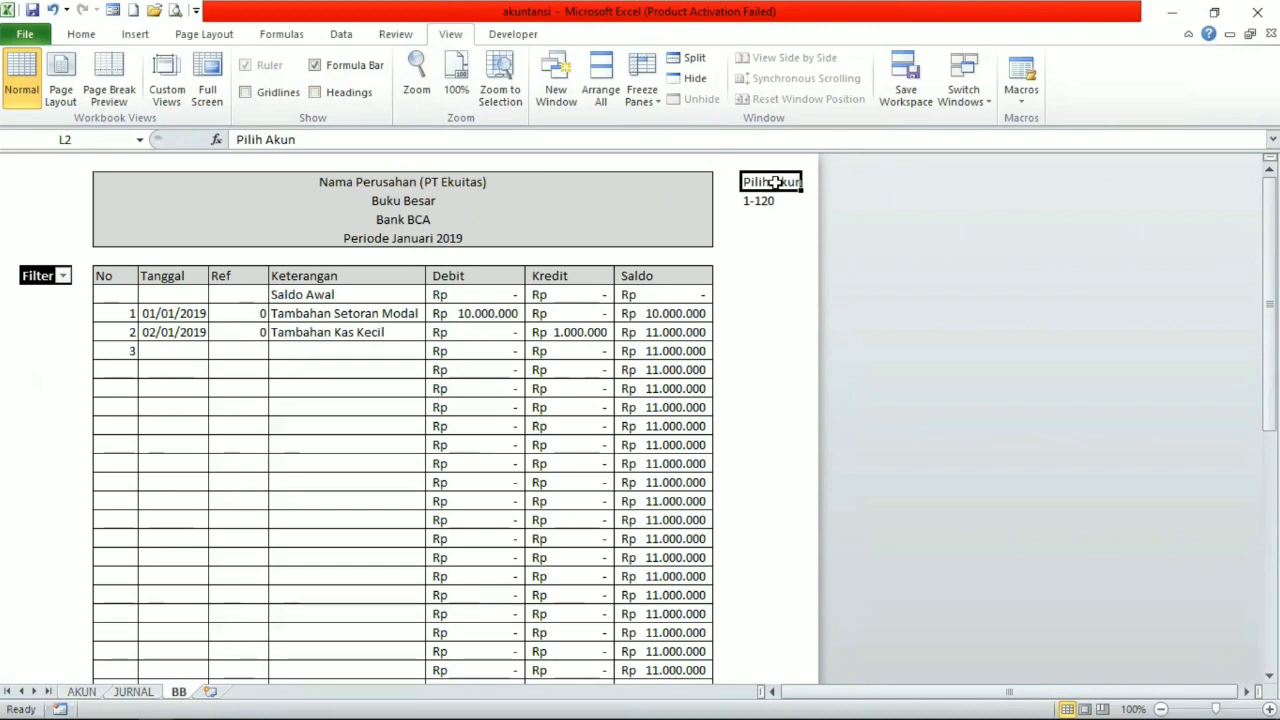
left_click(777, 205)
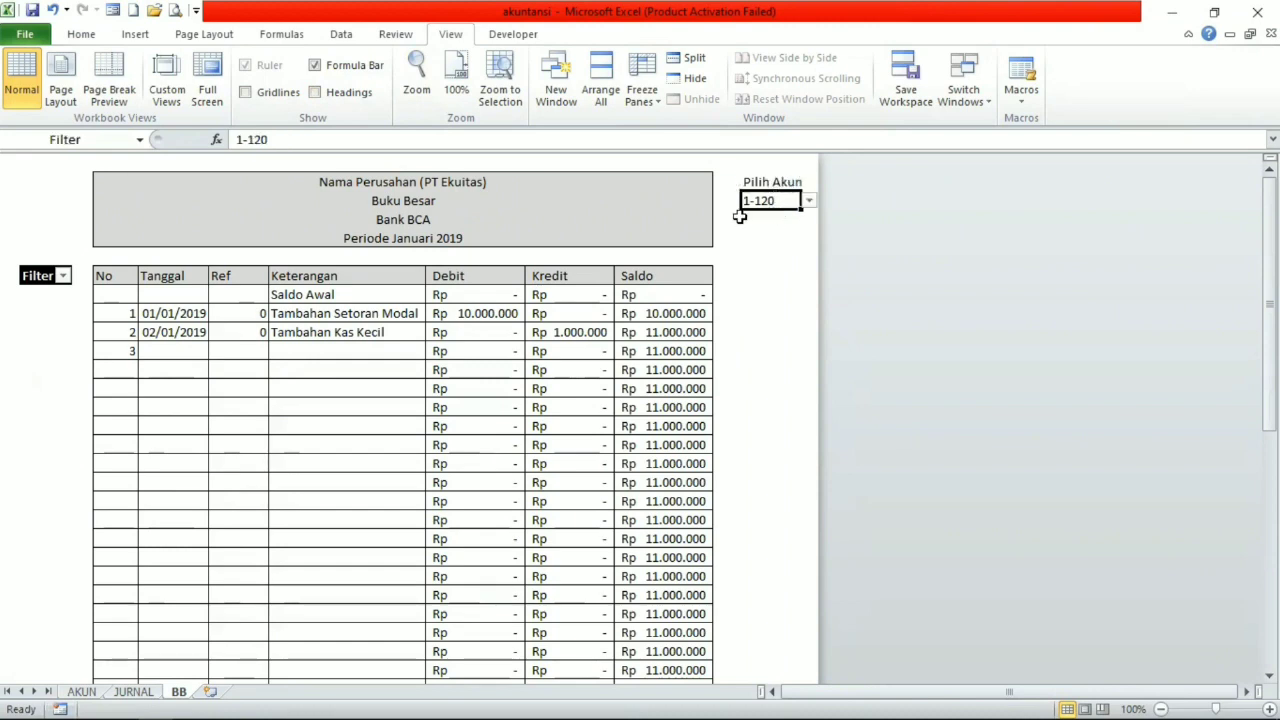
Filter the ledger's Filter column to exclude the value 0, keeping only rows flagged 1.
left_click(62, 275)
left_click(56, 463)
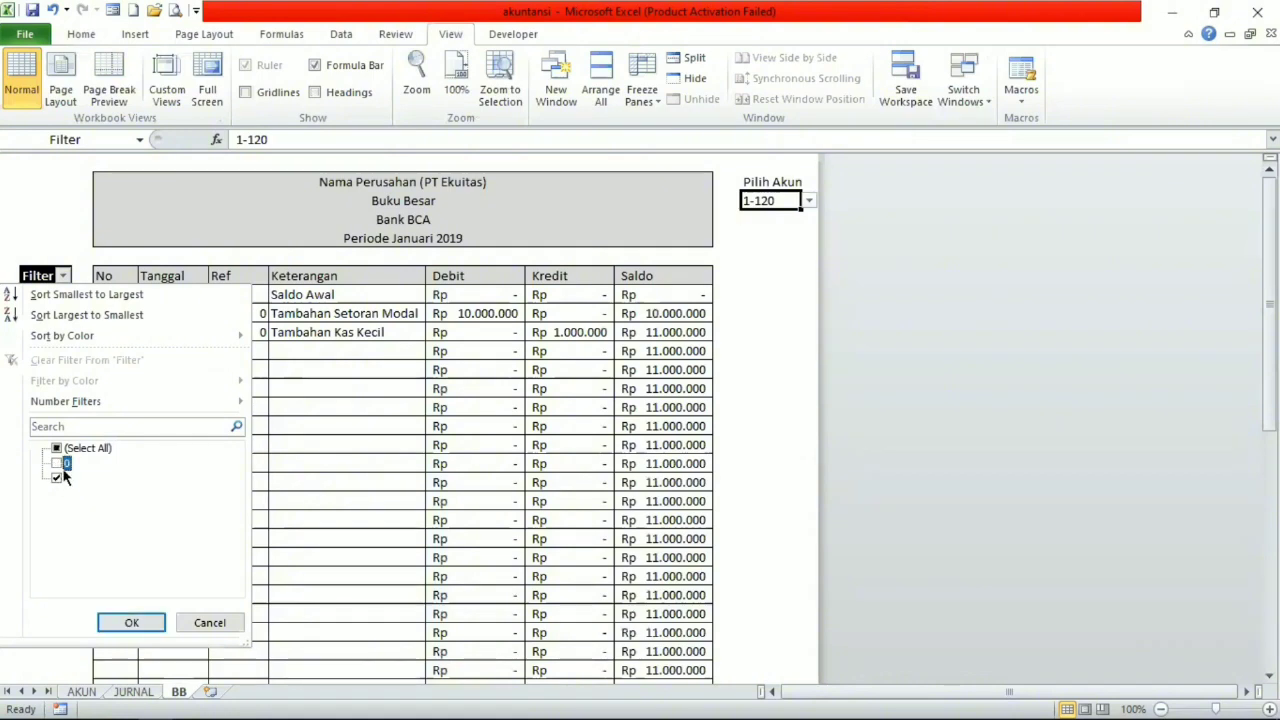
left_click(131, 622)
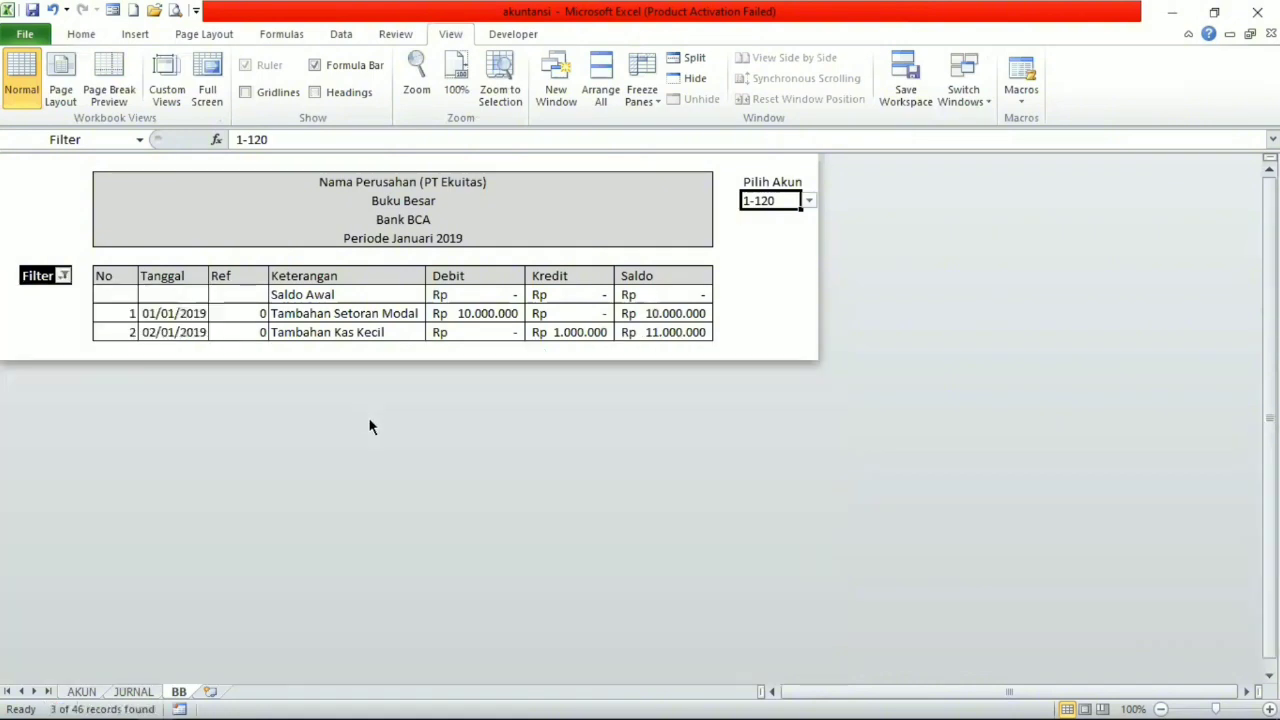
Choose account 1-110 under Pilih Akun on the BB sheet.
left_click(810, 200)
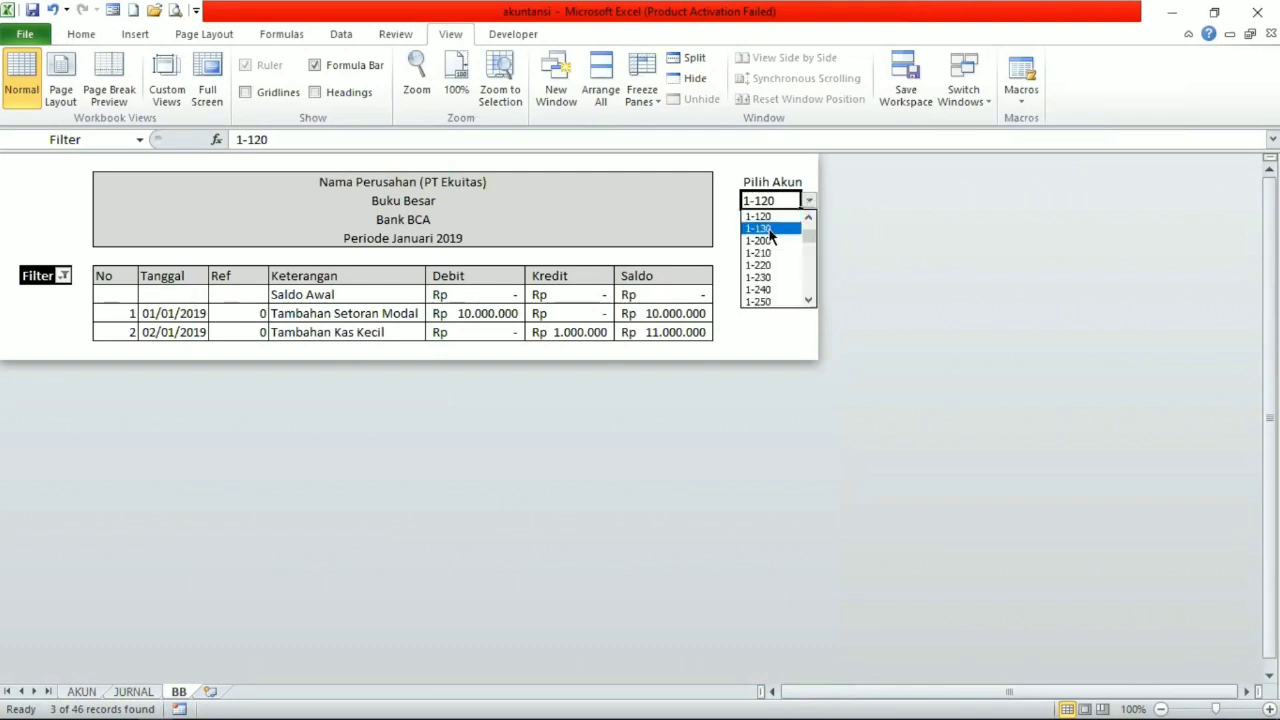
left_click_drag(806, 234, 806, 227)
left_click(781, 229)
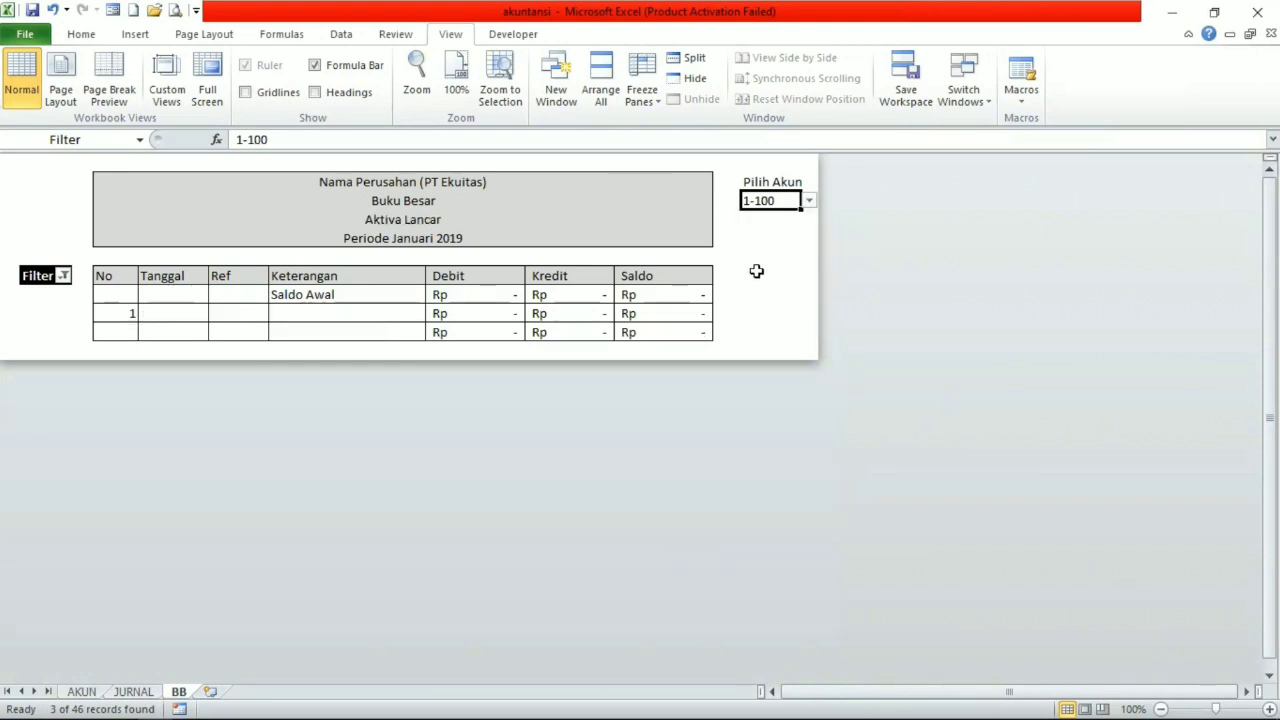
left_click(808, 201)
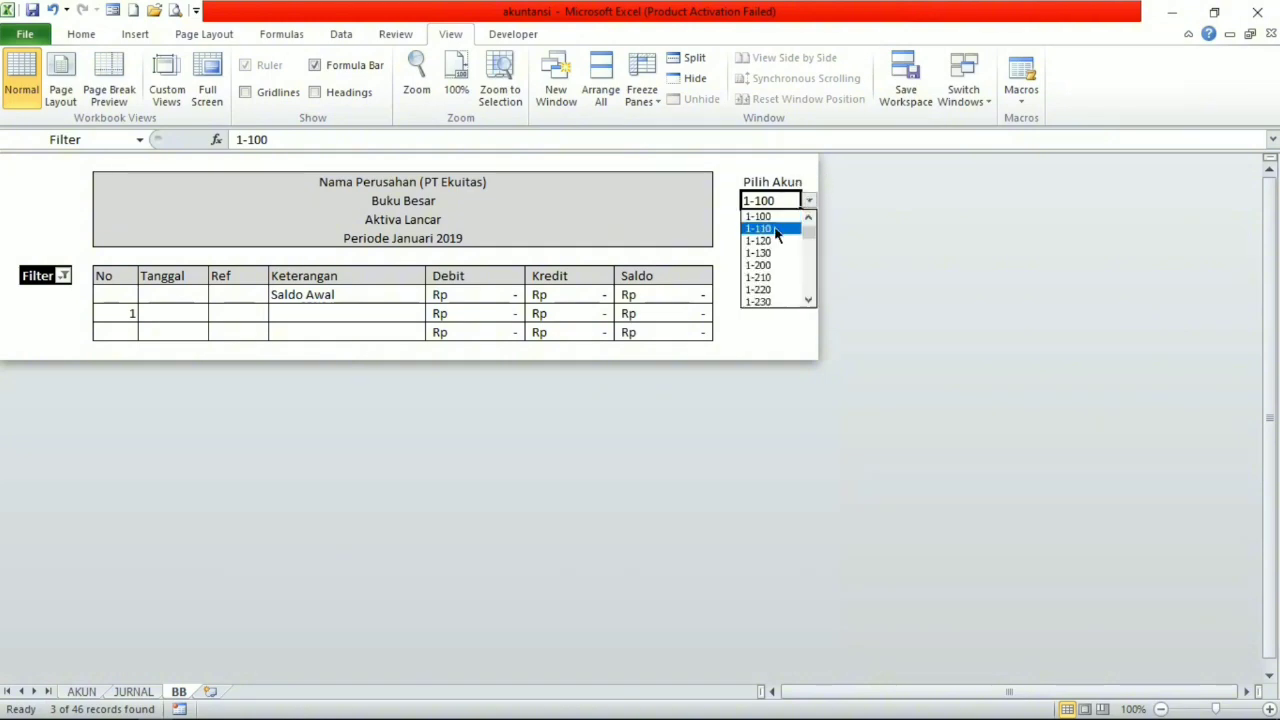
left_click(777, 230)
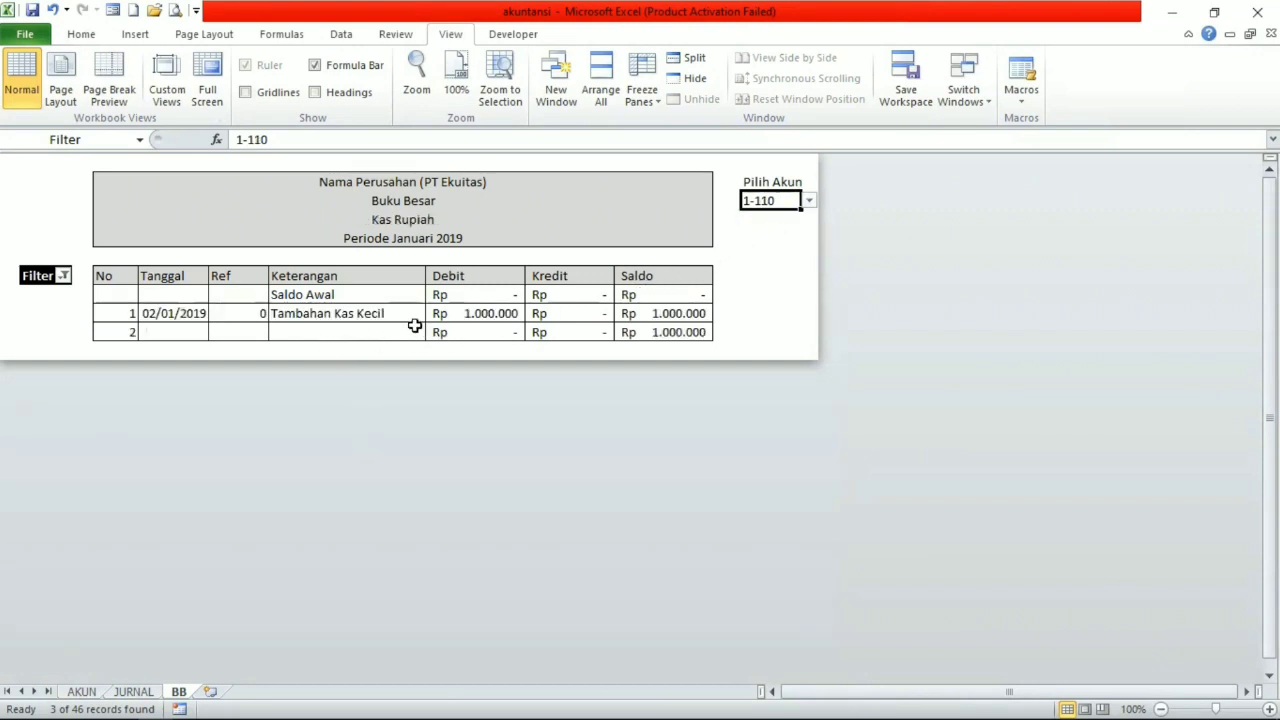
Refresh the ledger's Filter column for the selected account by including the value 0 and then excluding it again, keeping only 1.
left_click(66, 276)
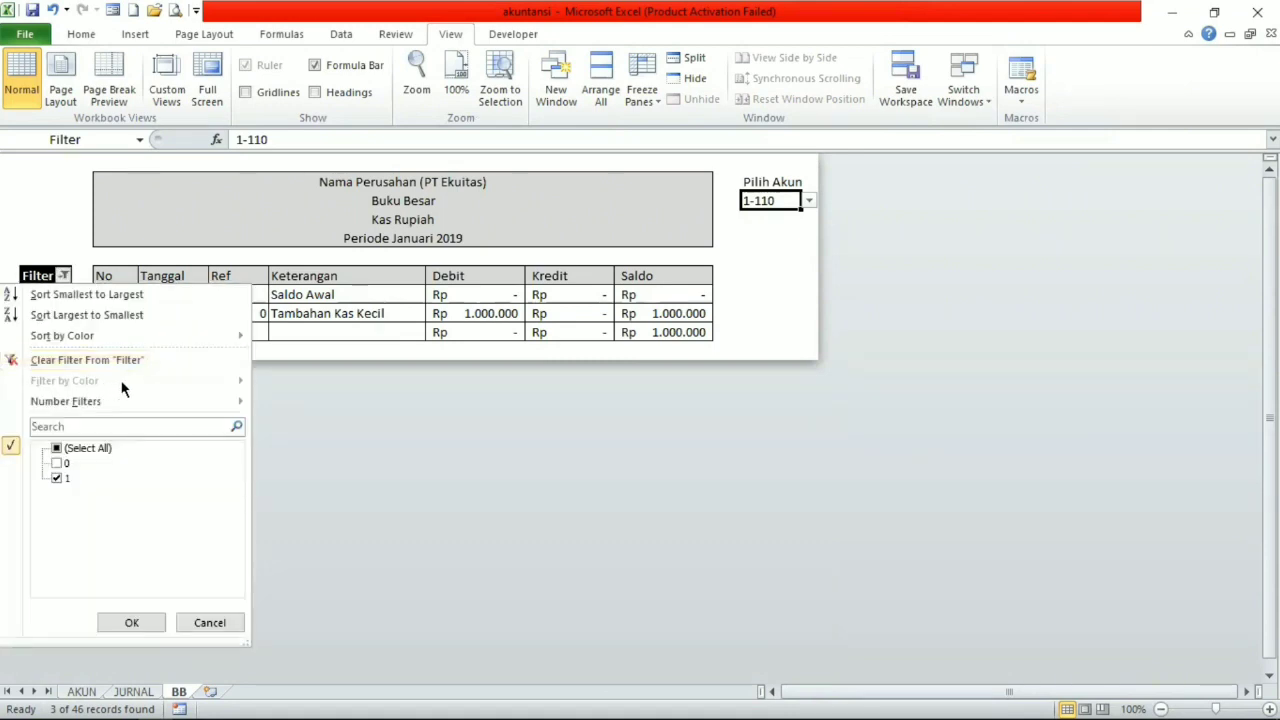
left_click(57, 463)
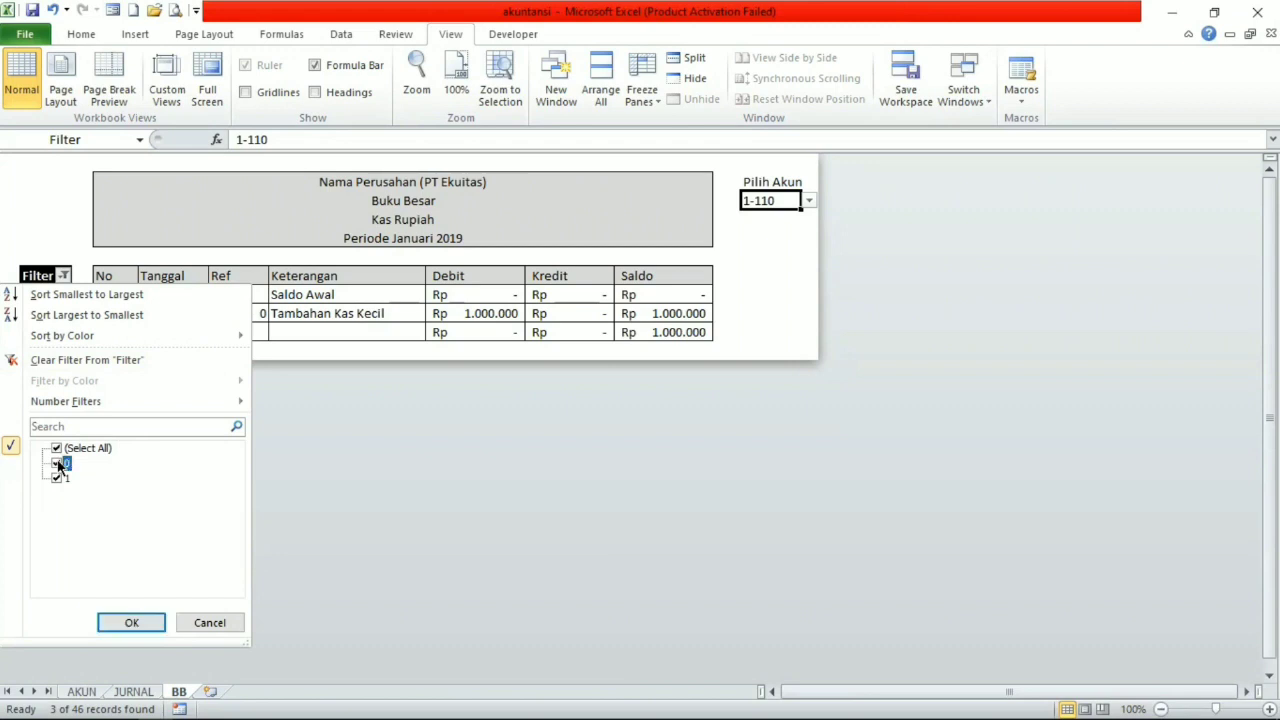
left_click(131, 622)
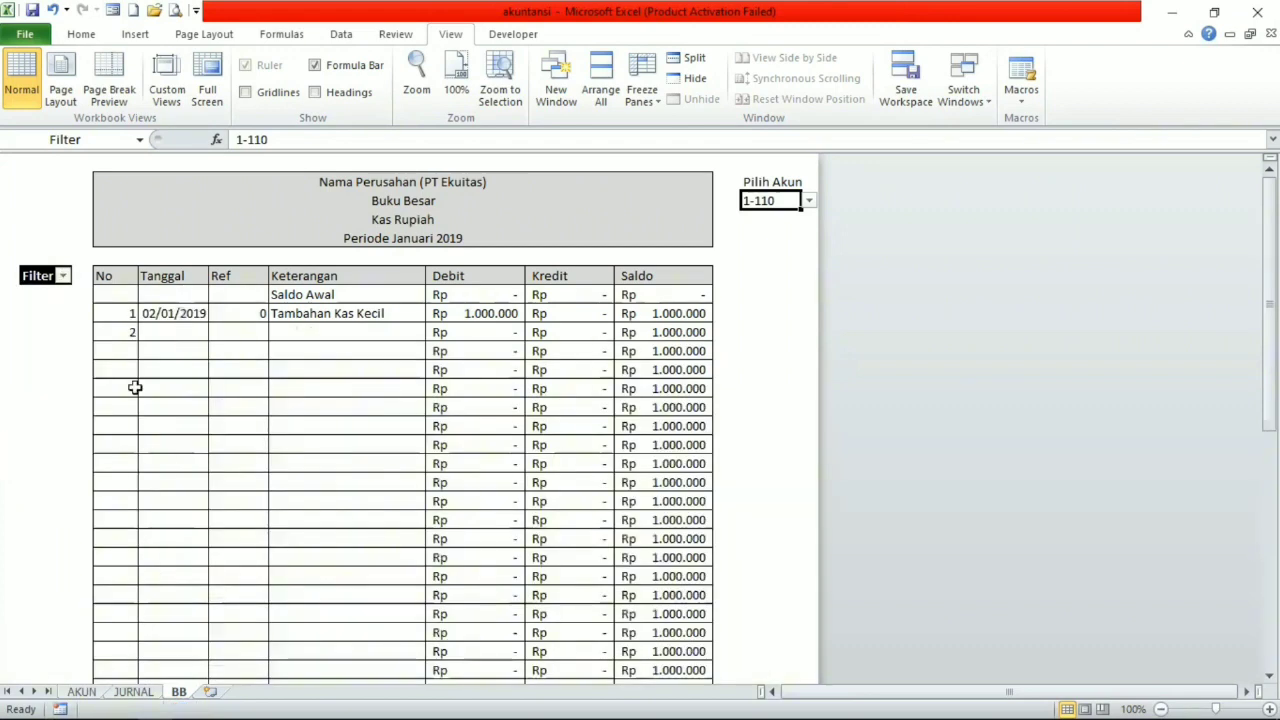
left_click(62, 275)
left_click(57, 463)
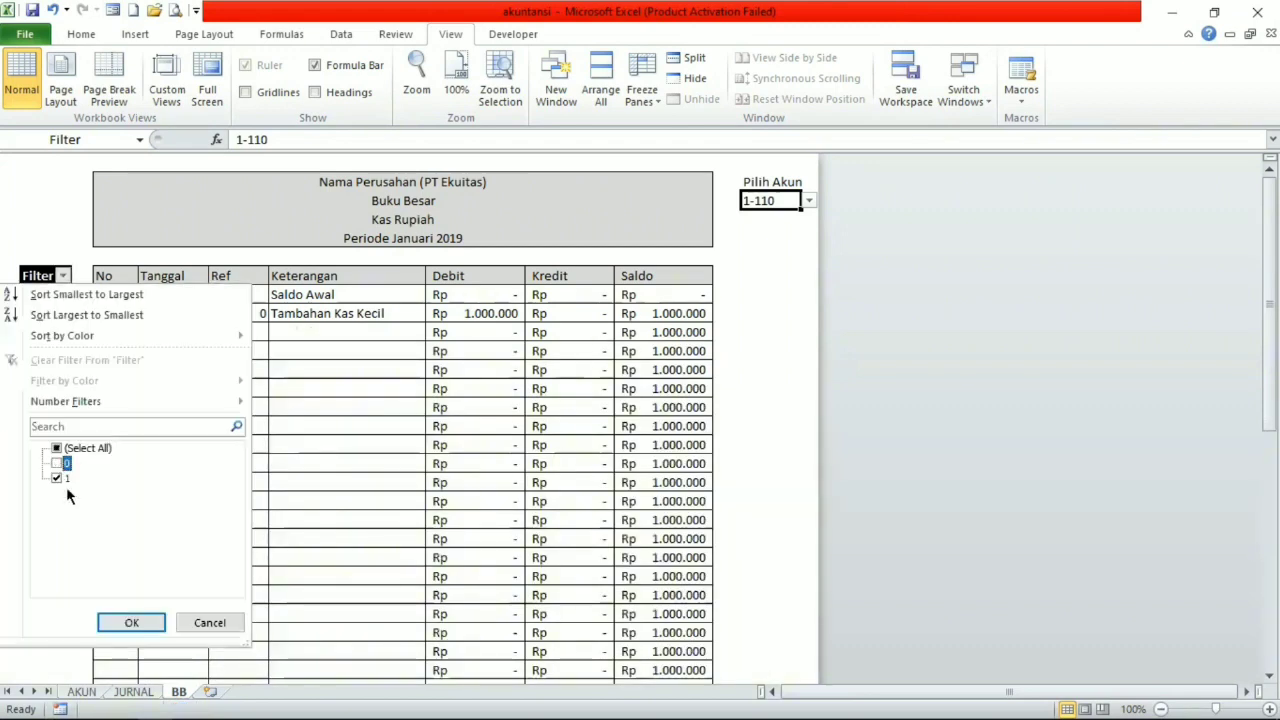
left_click(132, 622)
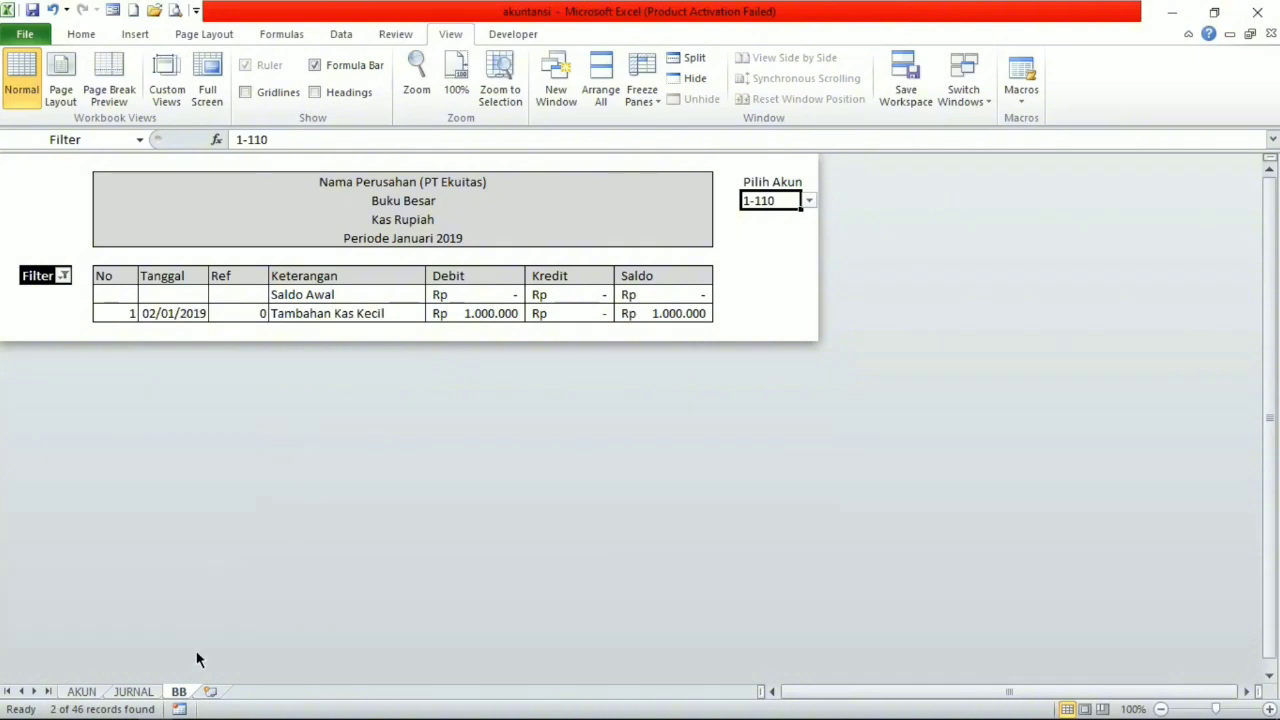
Hide columns A through C on the JURNAL sheet and turn off its row and column headings.
left_click(130, 691)
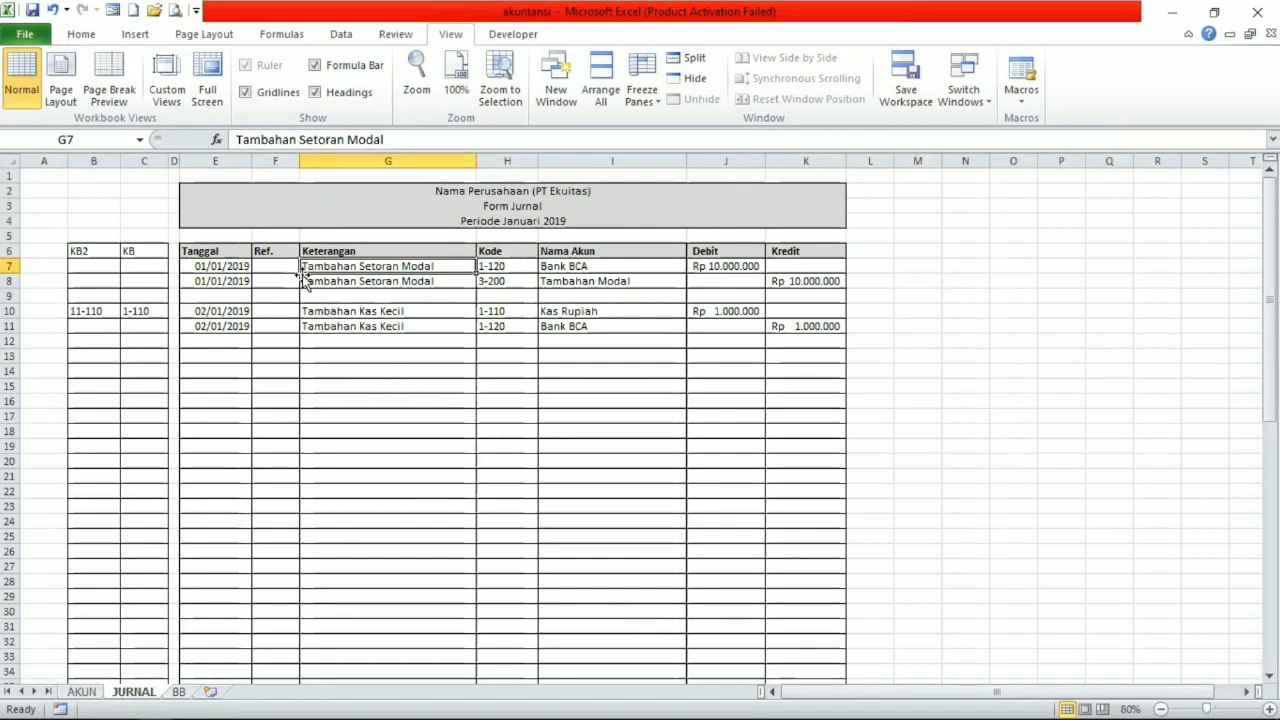
left_click(142, 161)
left_click_drag(122, 157, 94, 161)
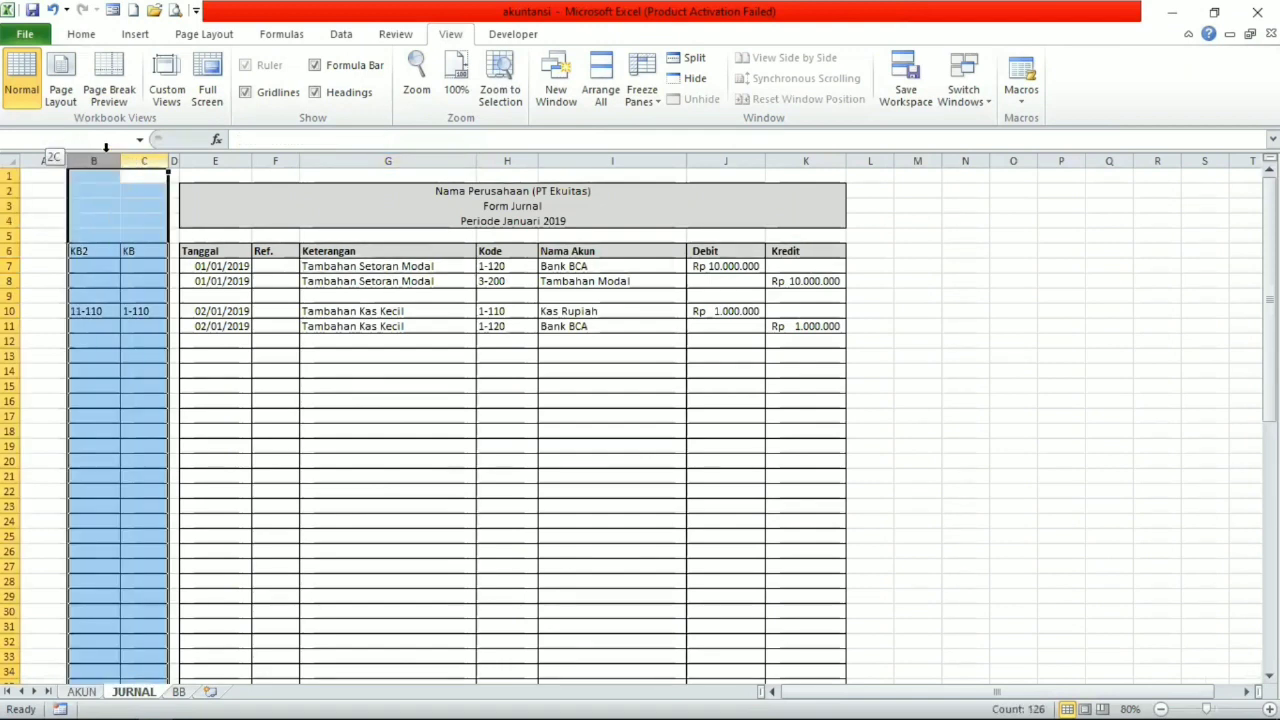
left_click(116, 220)
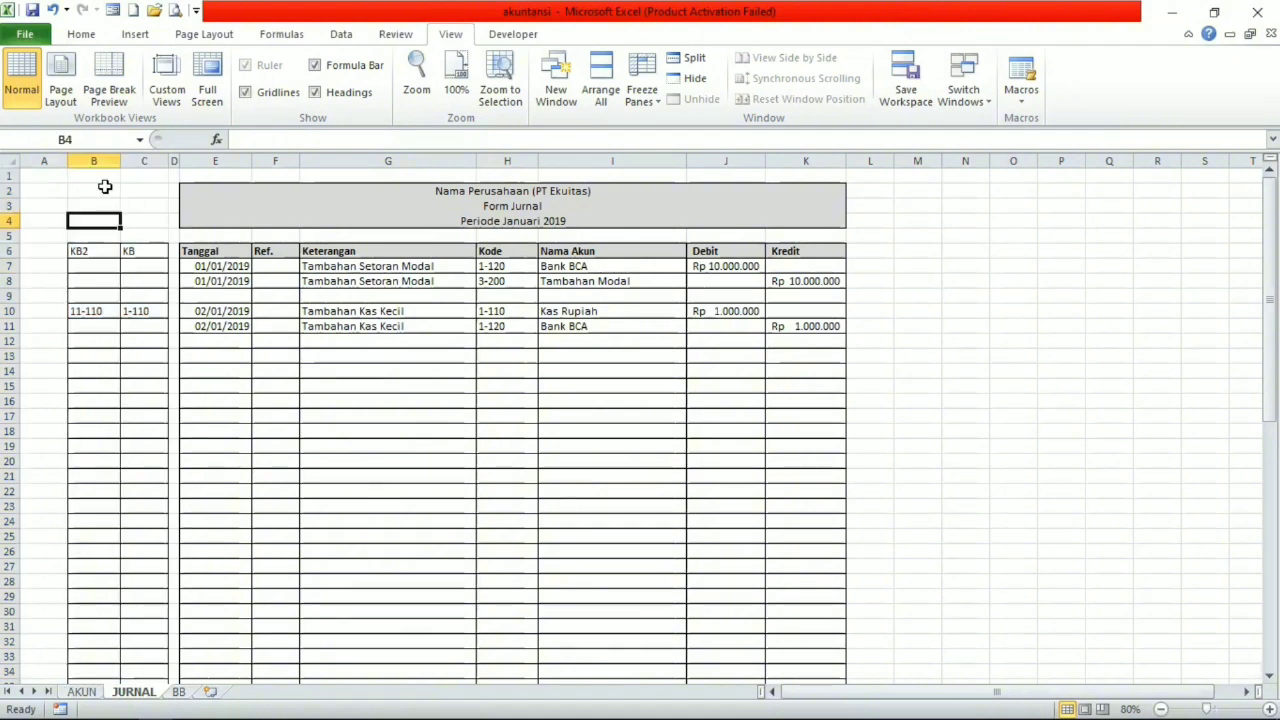
left_click(141, 161)
left_click_drag(140, 161, 62, 162)
right_click(125, 194)
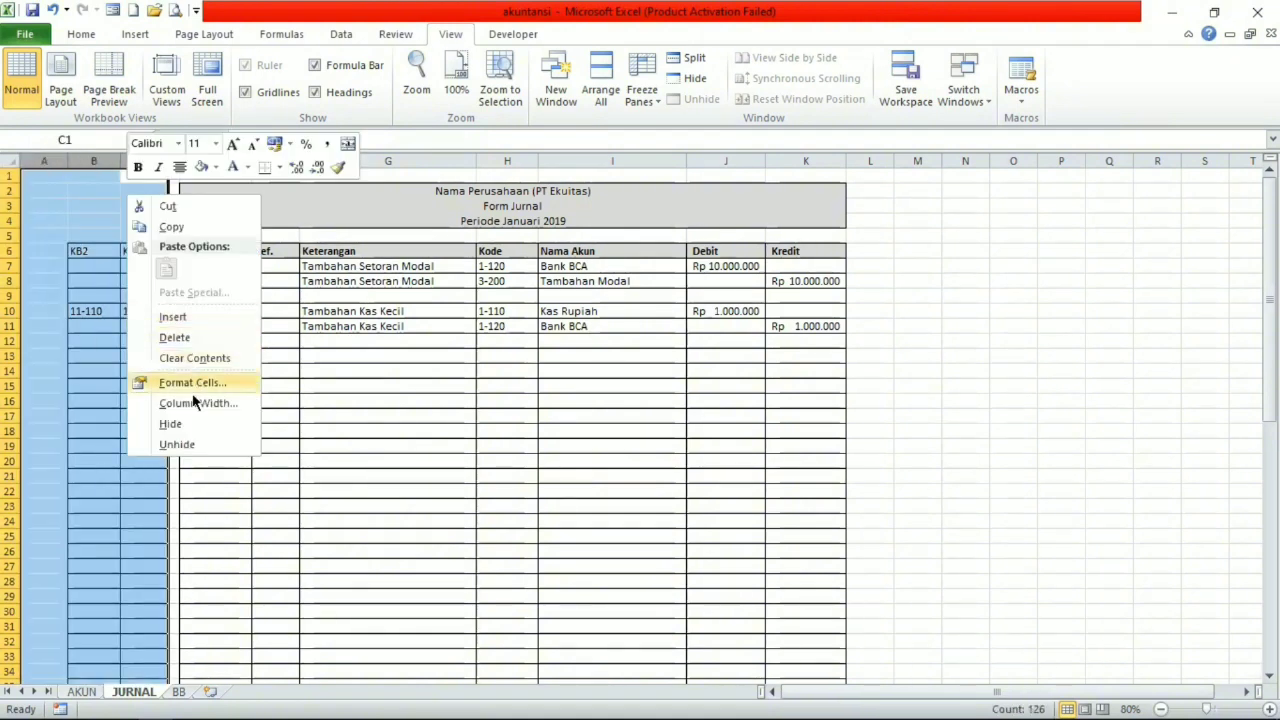
left_click(192, 419)
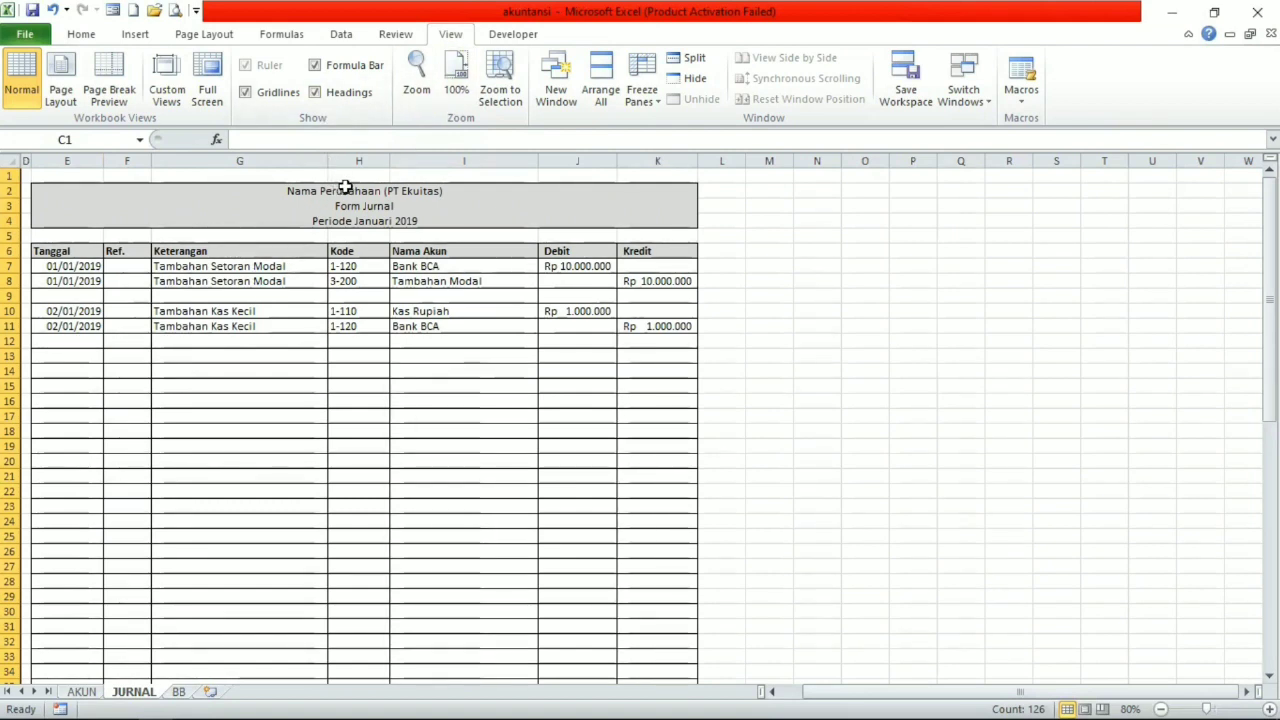
left_click(321, 96)
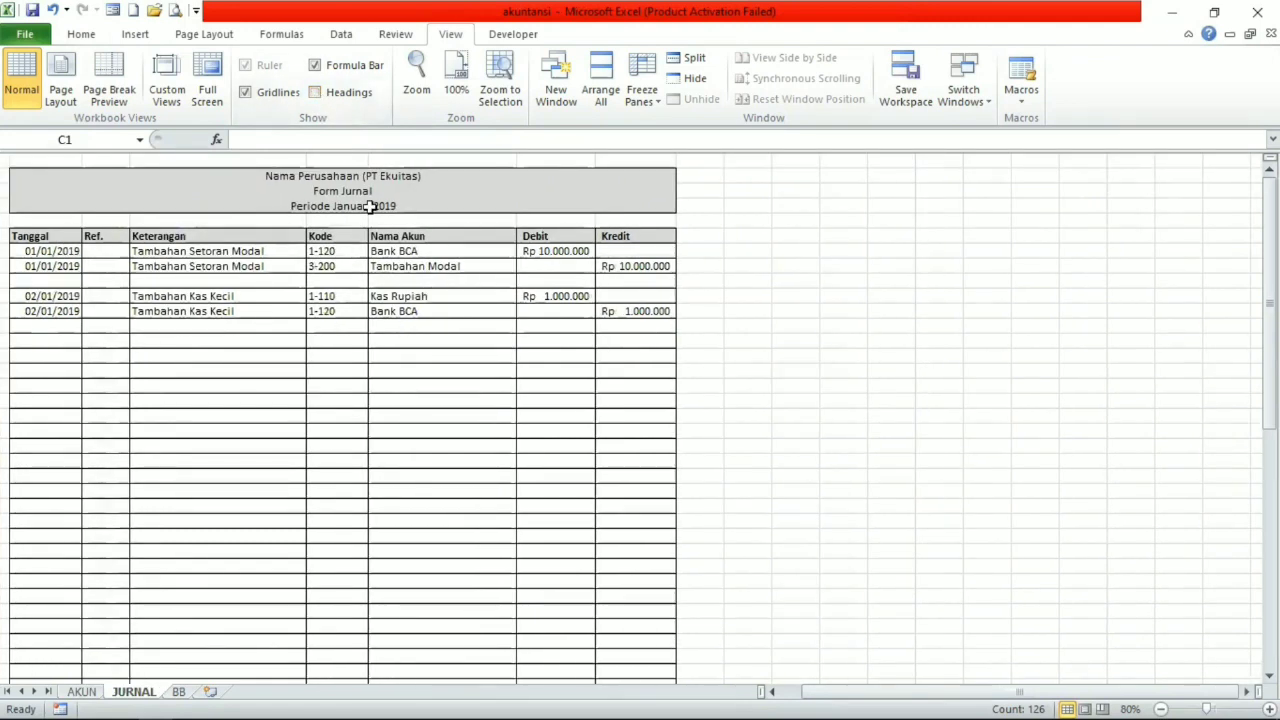
scroll(370, 206, "down", 5)
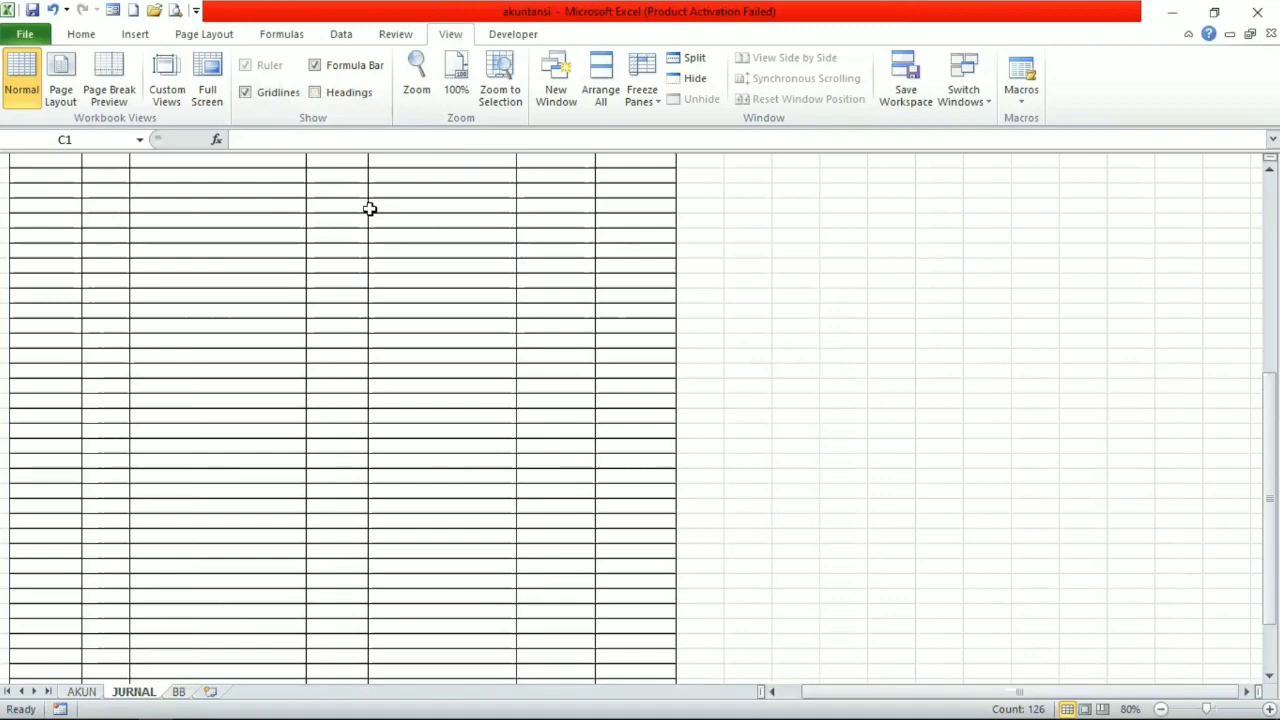
Look through the chart of accounts on the AKUN sheet and return to the BB sheet.
left_click(84, 691)
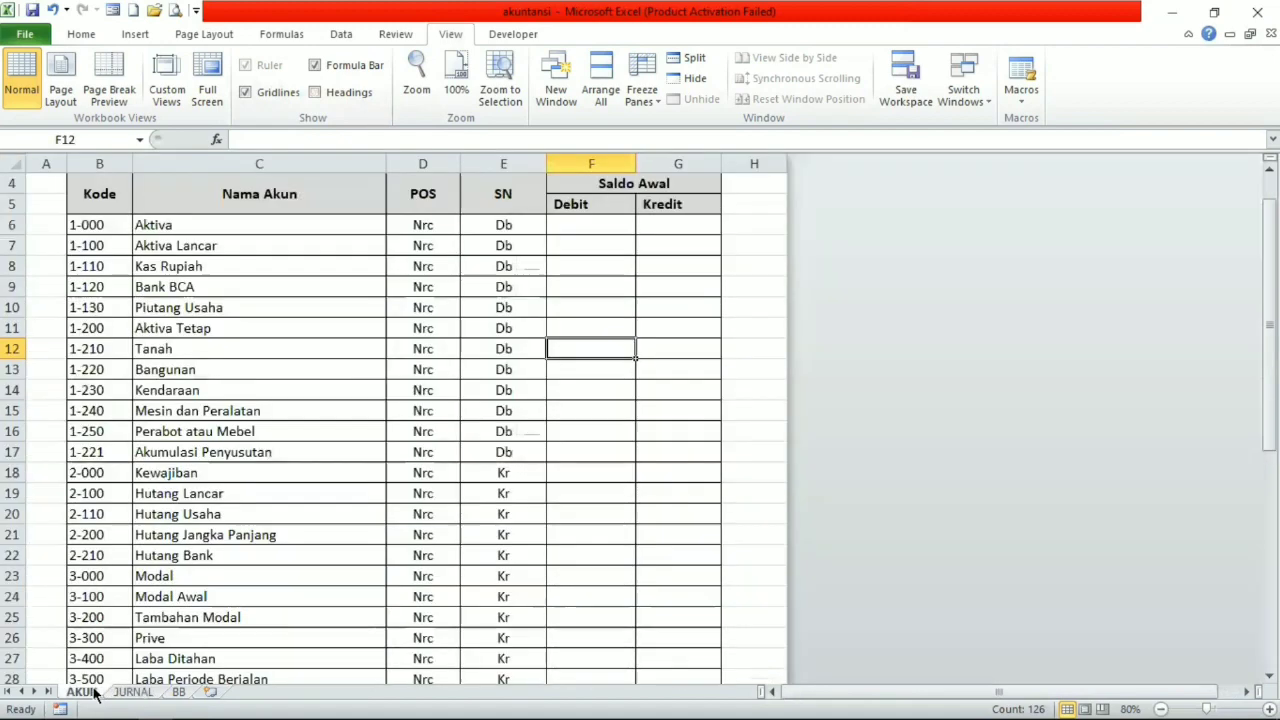
scroll(301, 381, "down", 11)
scroll(300, 380, "up", 11)
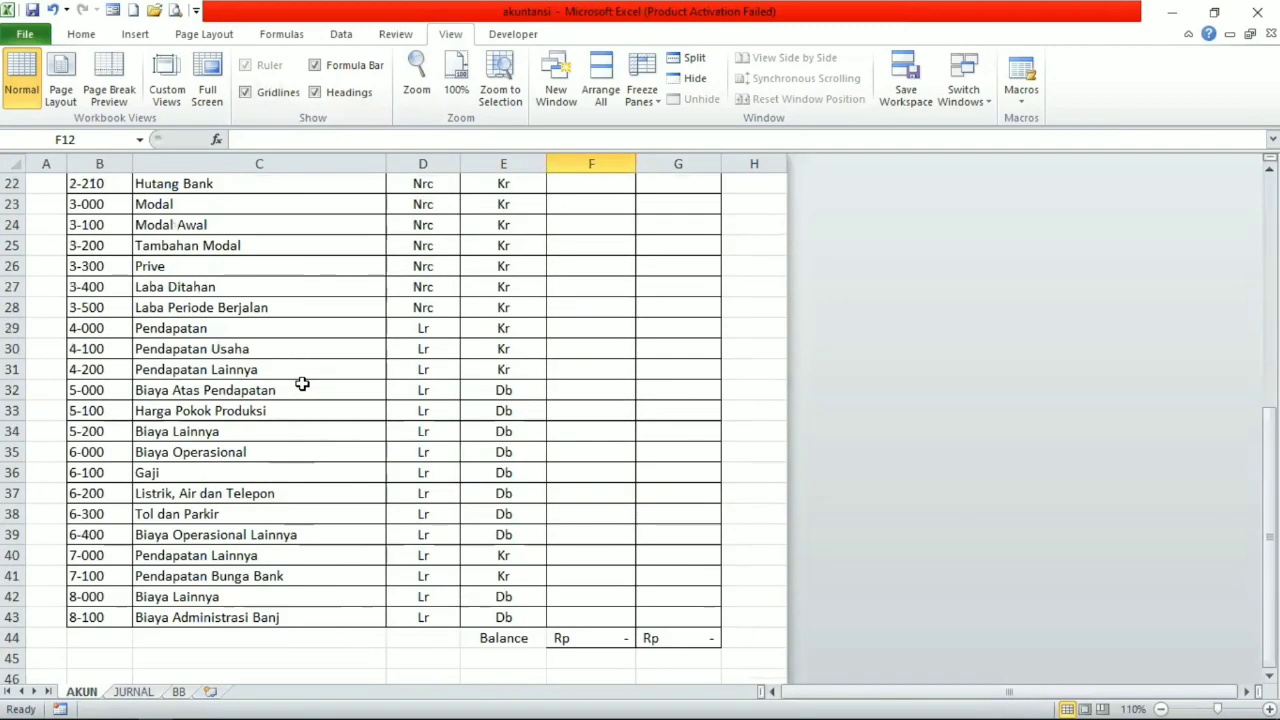
scroll(260, 550, "down", 8)
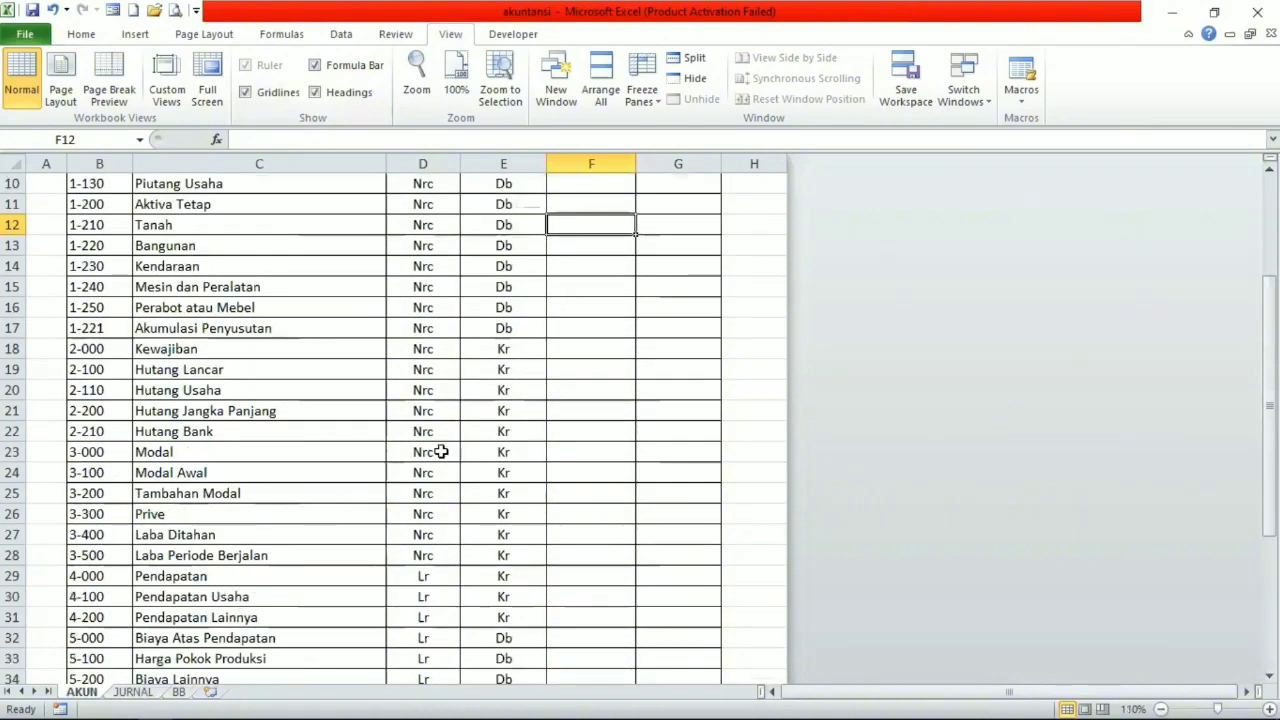
left_click(178, 691)
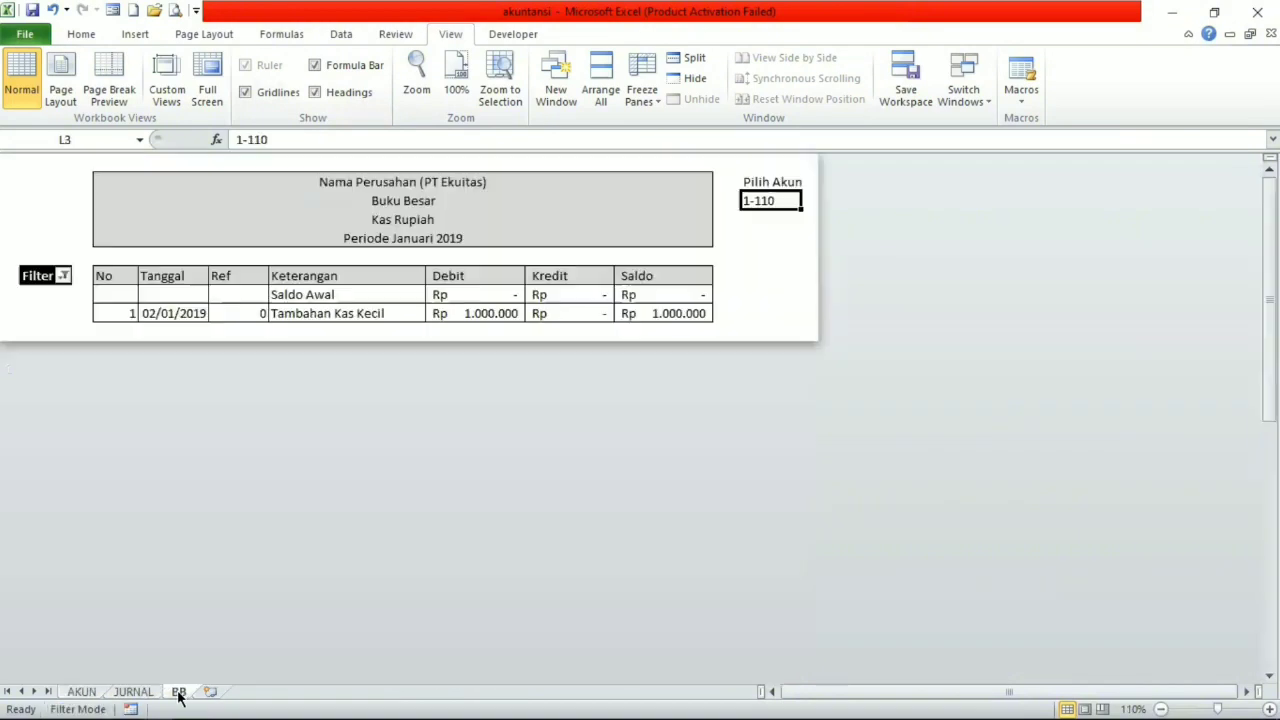
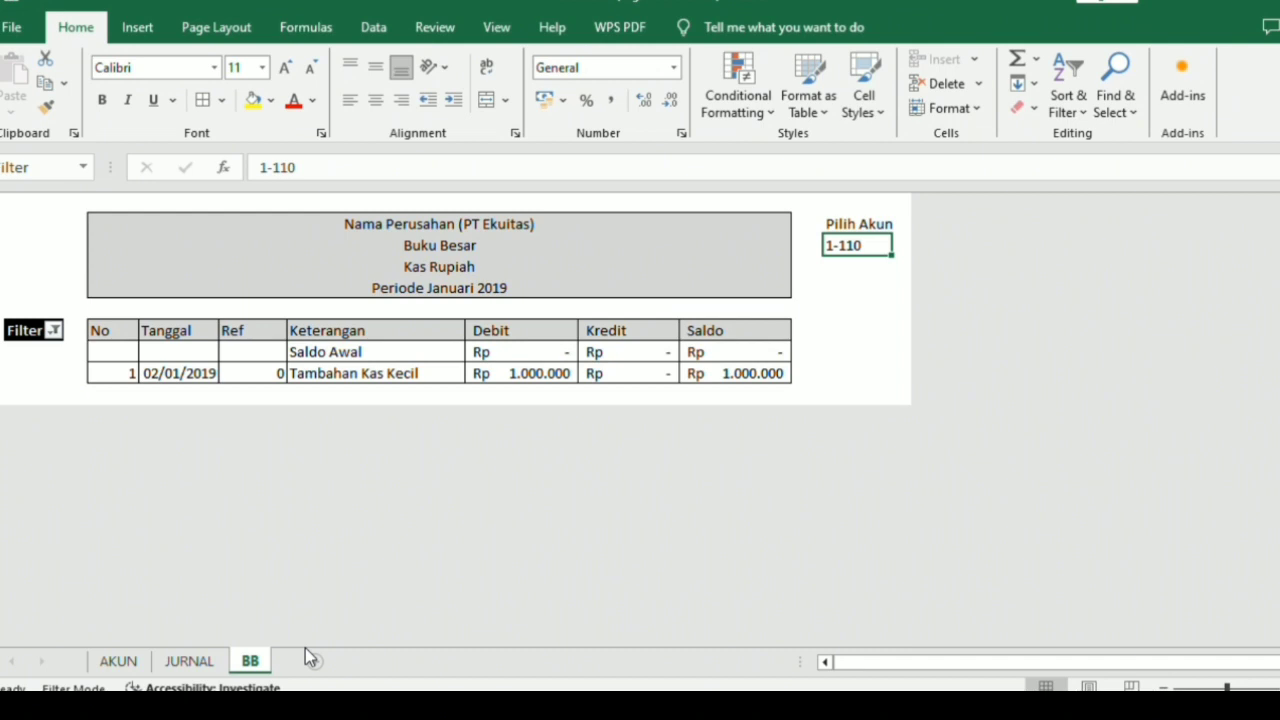
Add a new worksheet after the BB sheet and name it "Neraca Lajur".
left_click(308, 655)
double_click(292, 660)
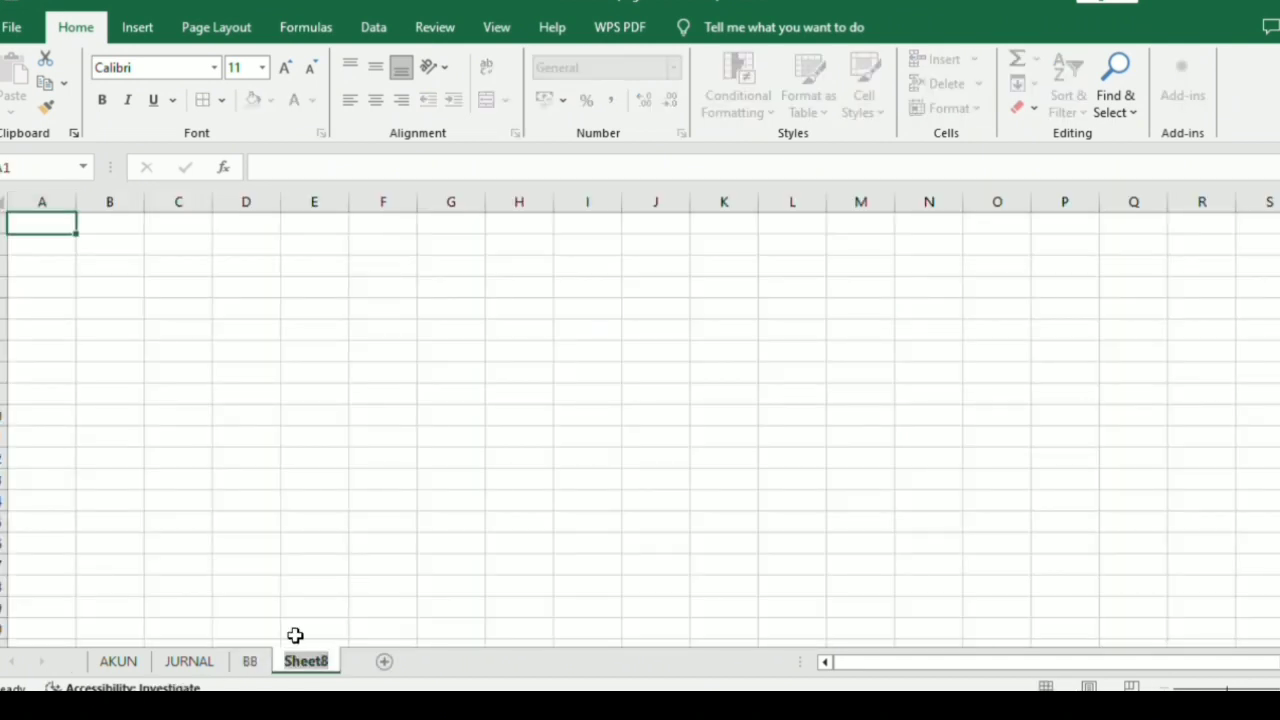
key("BackSpace")
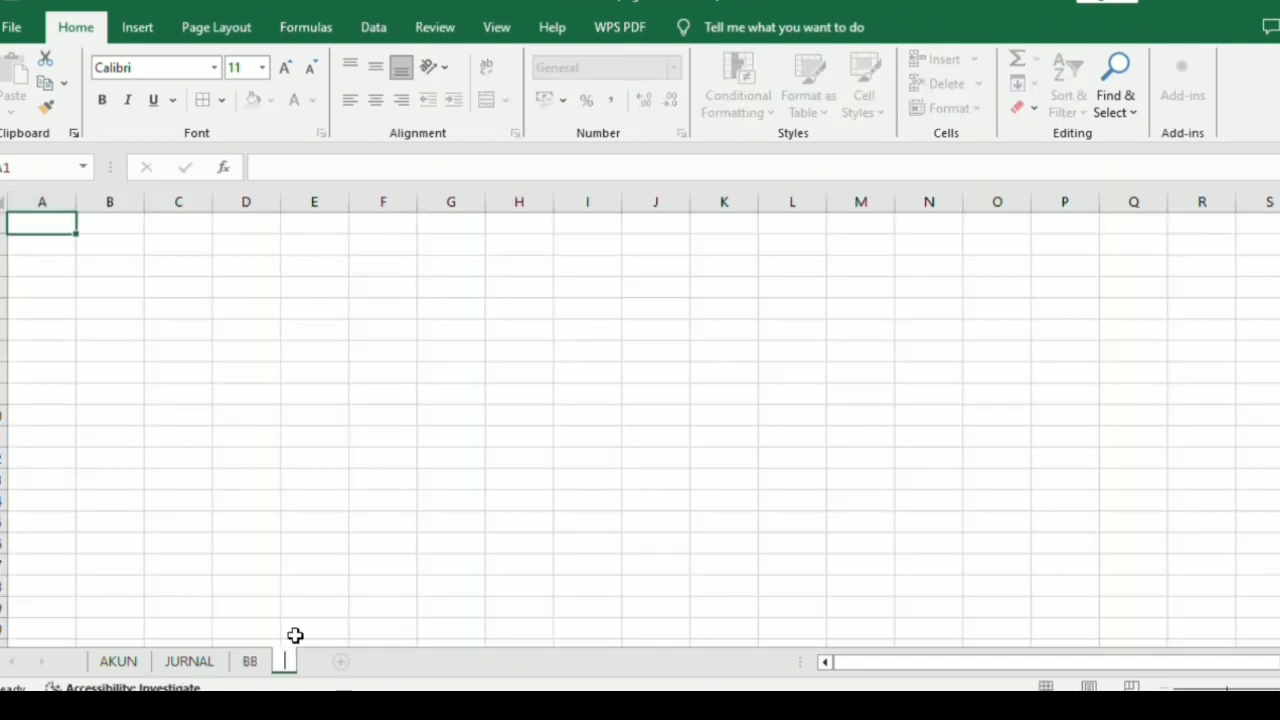
type("N")
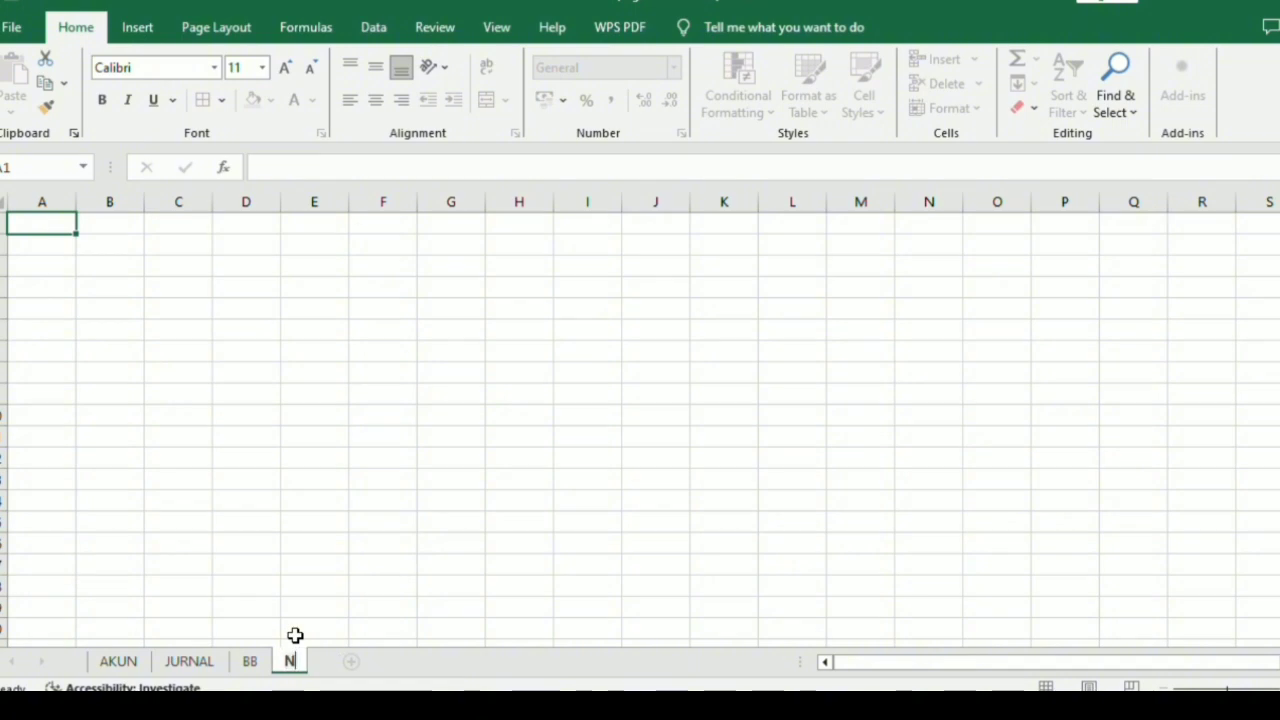
type("eraca")
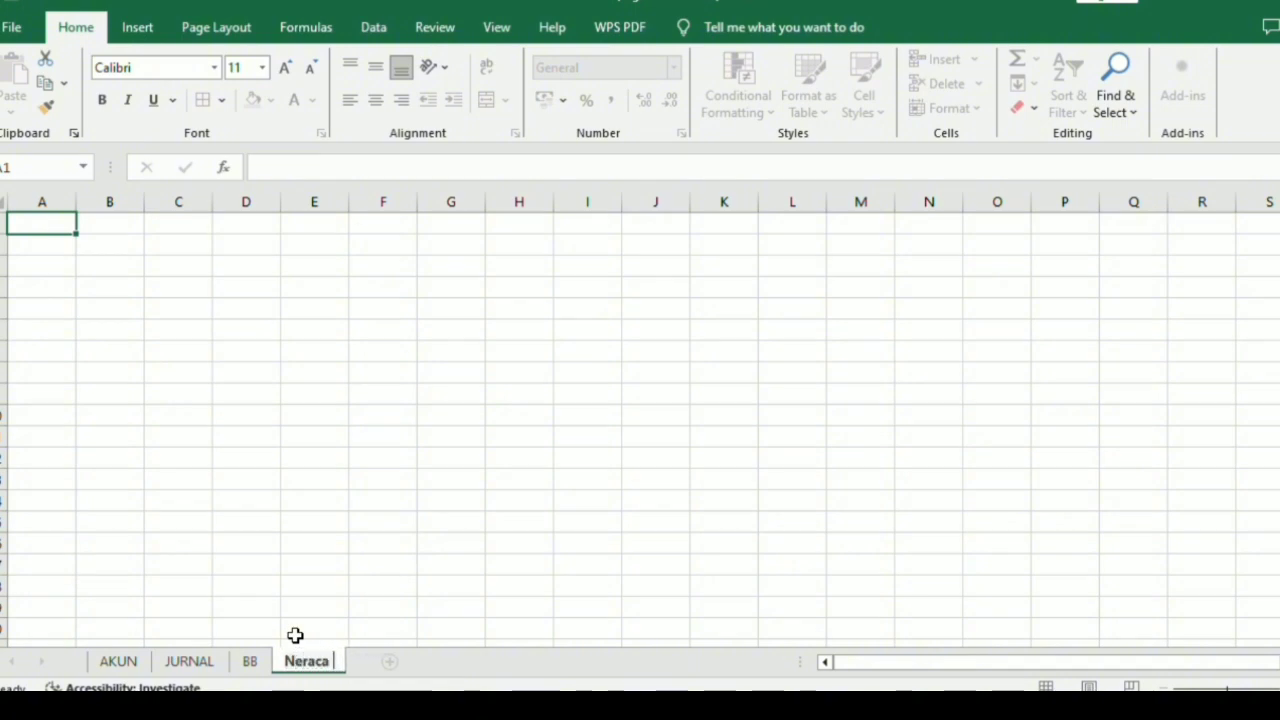
type(" Lajur")
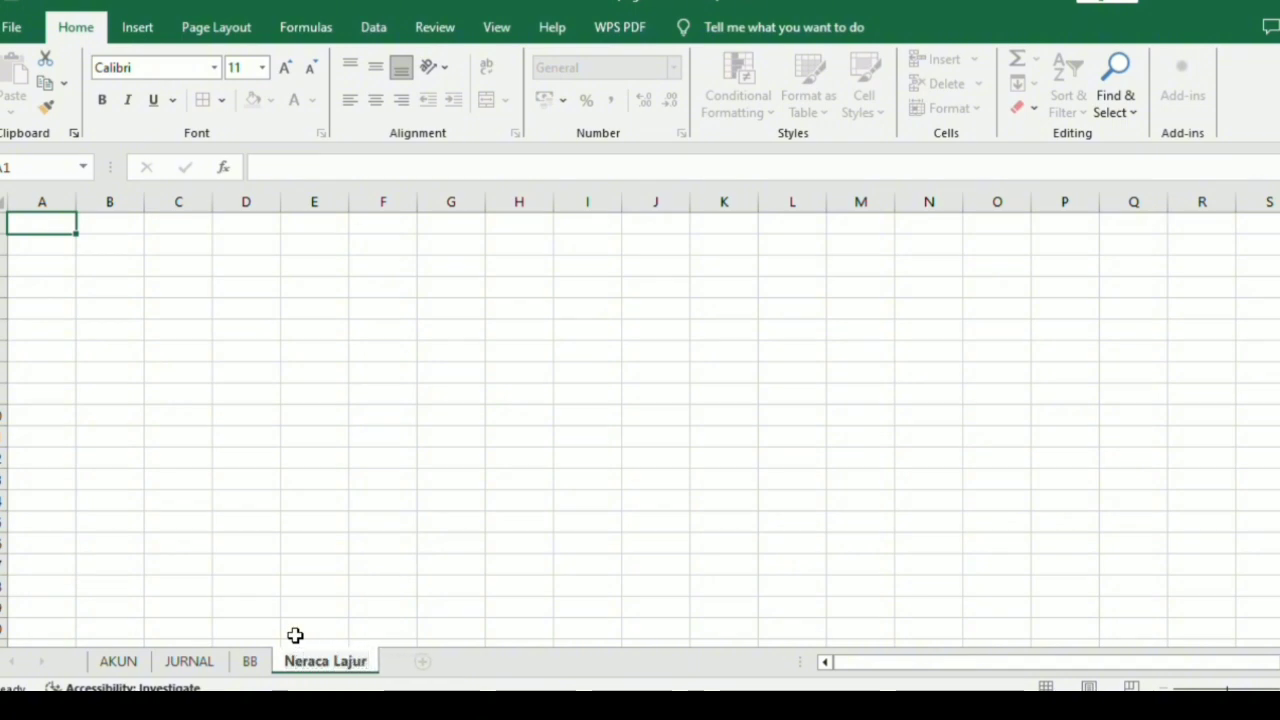
key("Return")
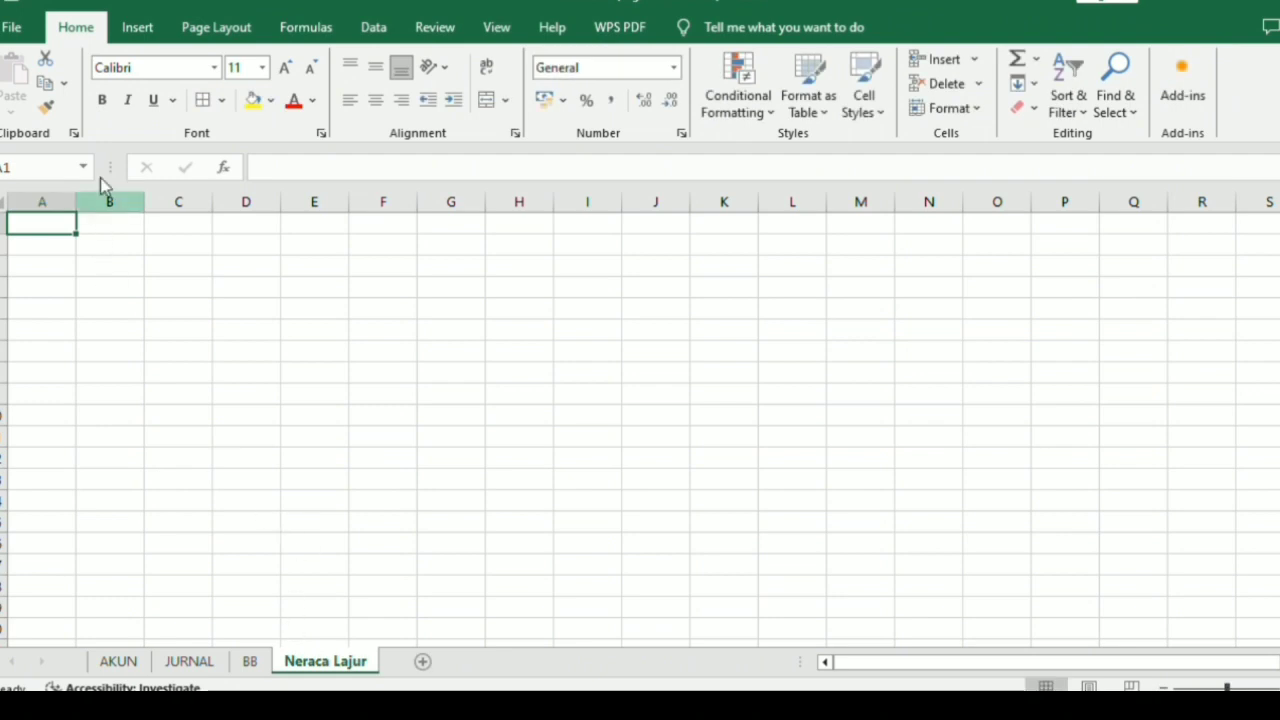
Narrow column A and link cell B2 to the company name title on the BB sheet.
left_click_drag(75, 197, 48, 226)
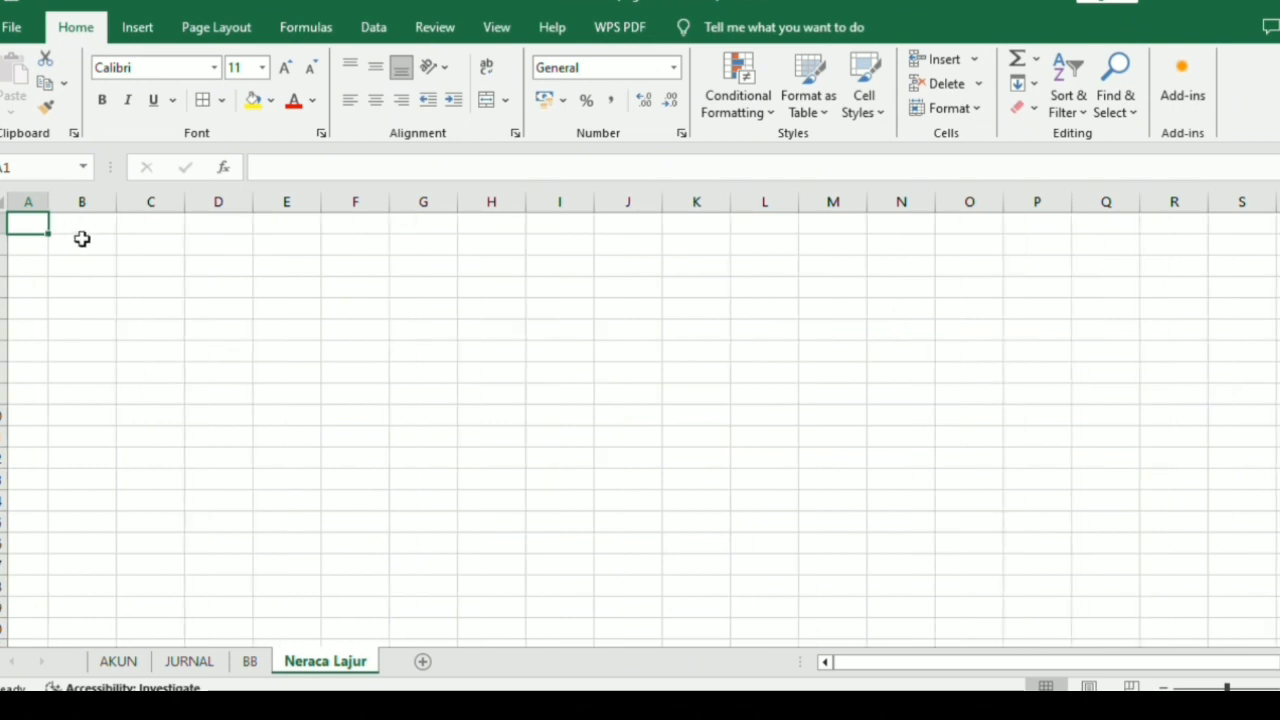
left_click(82, 239)
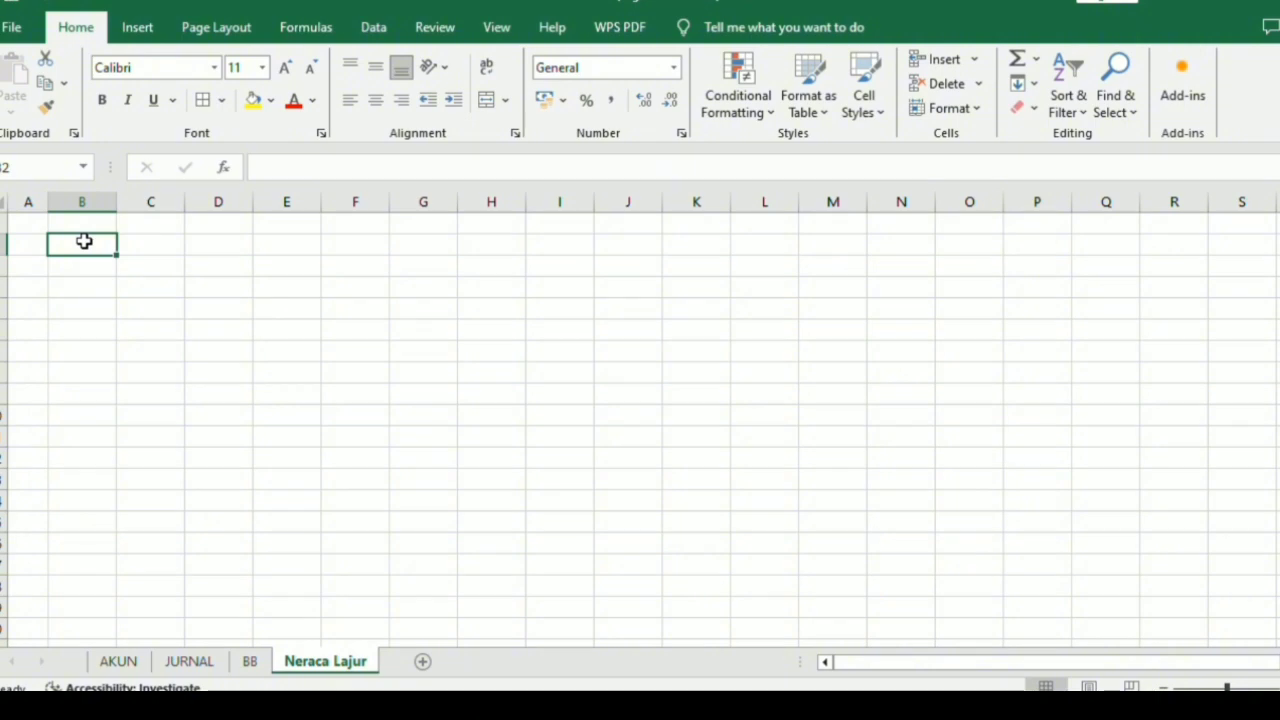
type("=")
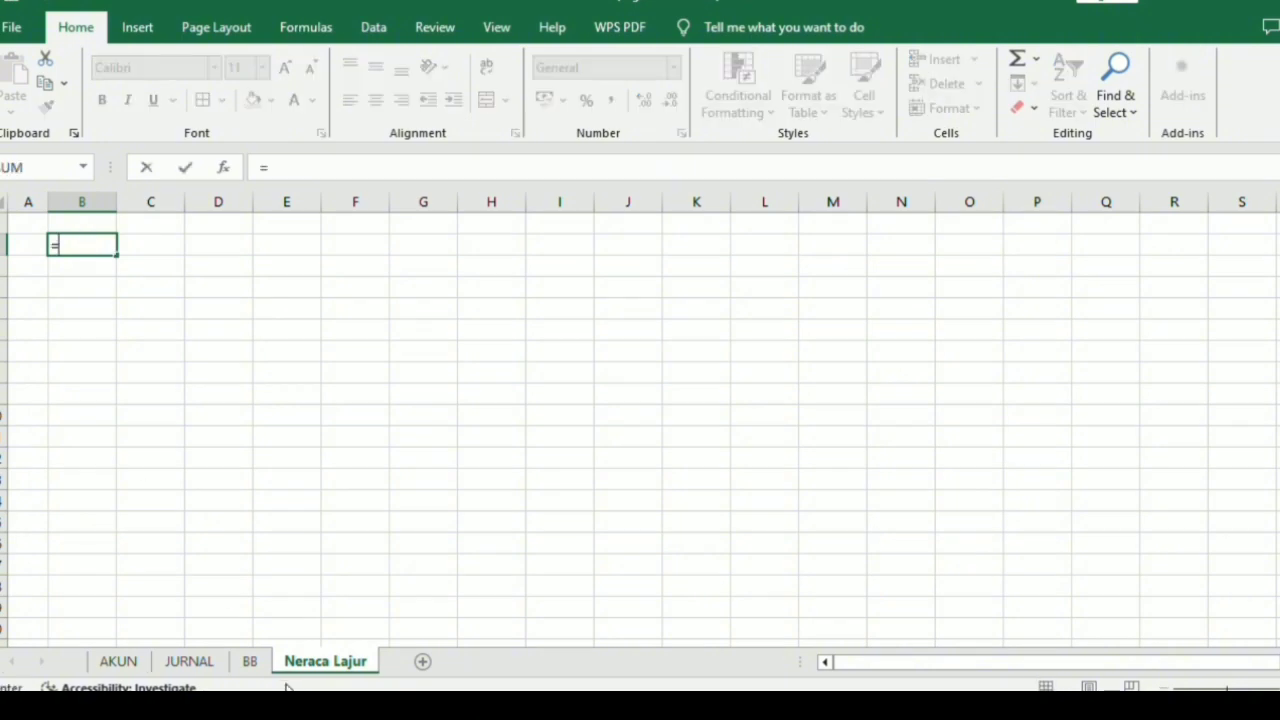
left_click(250, 662)
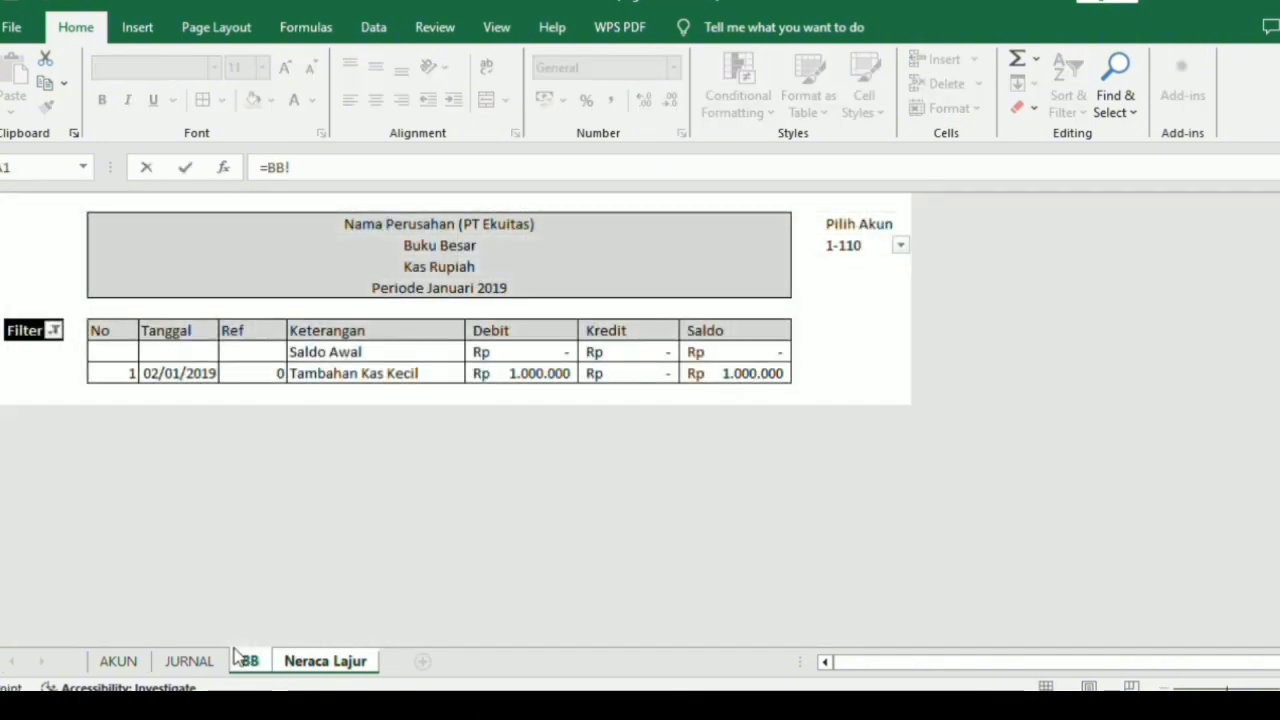
left_click(457, 226)
key("Return")
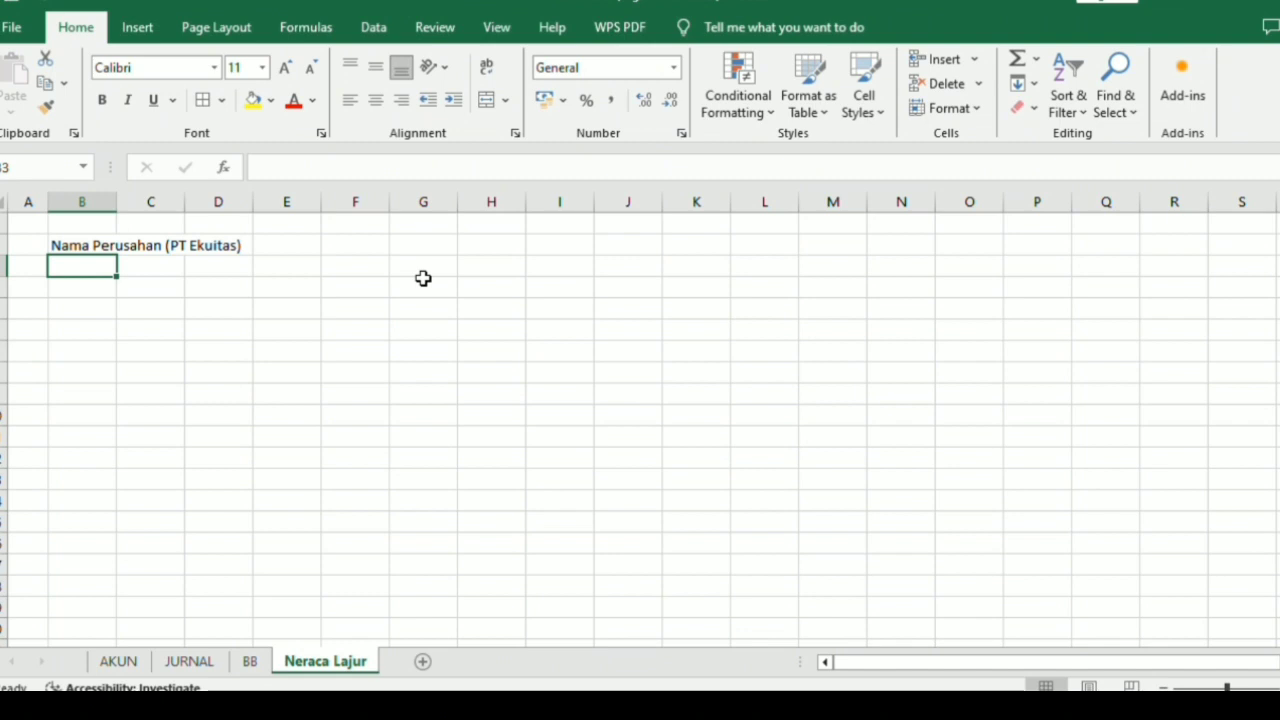
Enter the title "Neraca Saldo" in B3 and link B4 to the period line on the BB sheet (=BB!D5).
type("Ner")
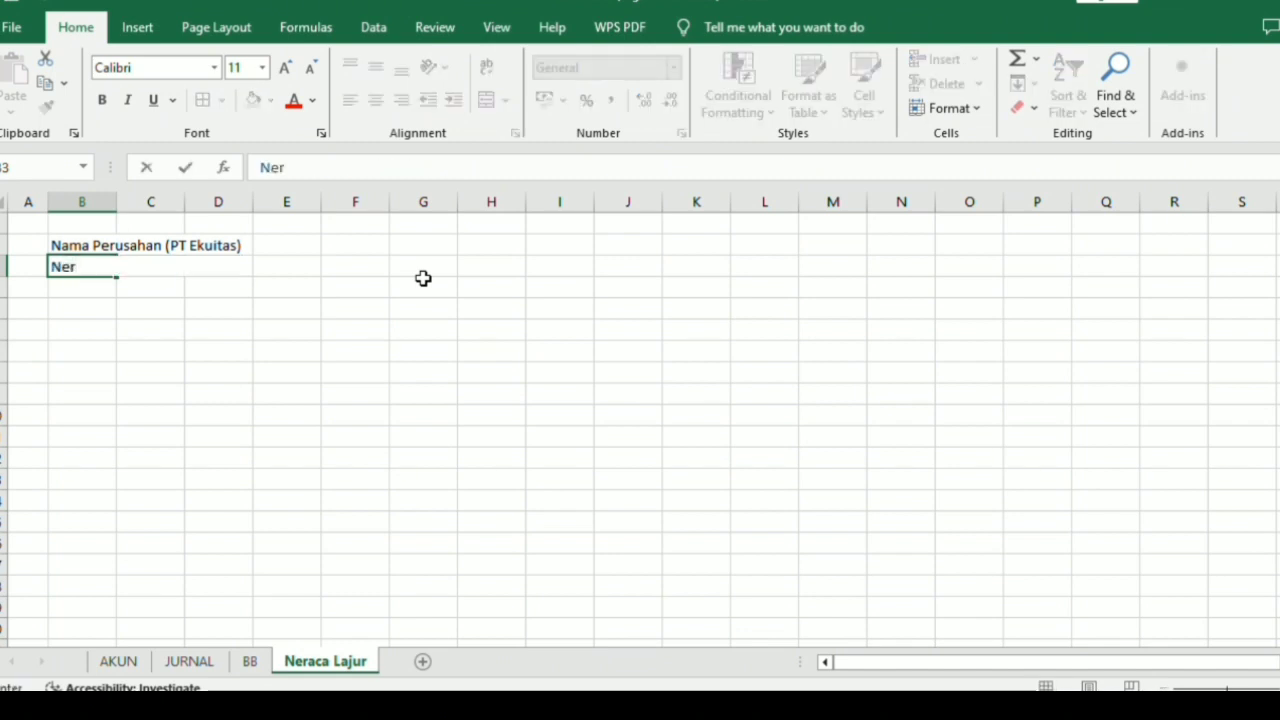
type("aca Saldo")
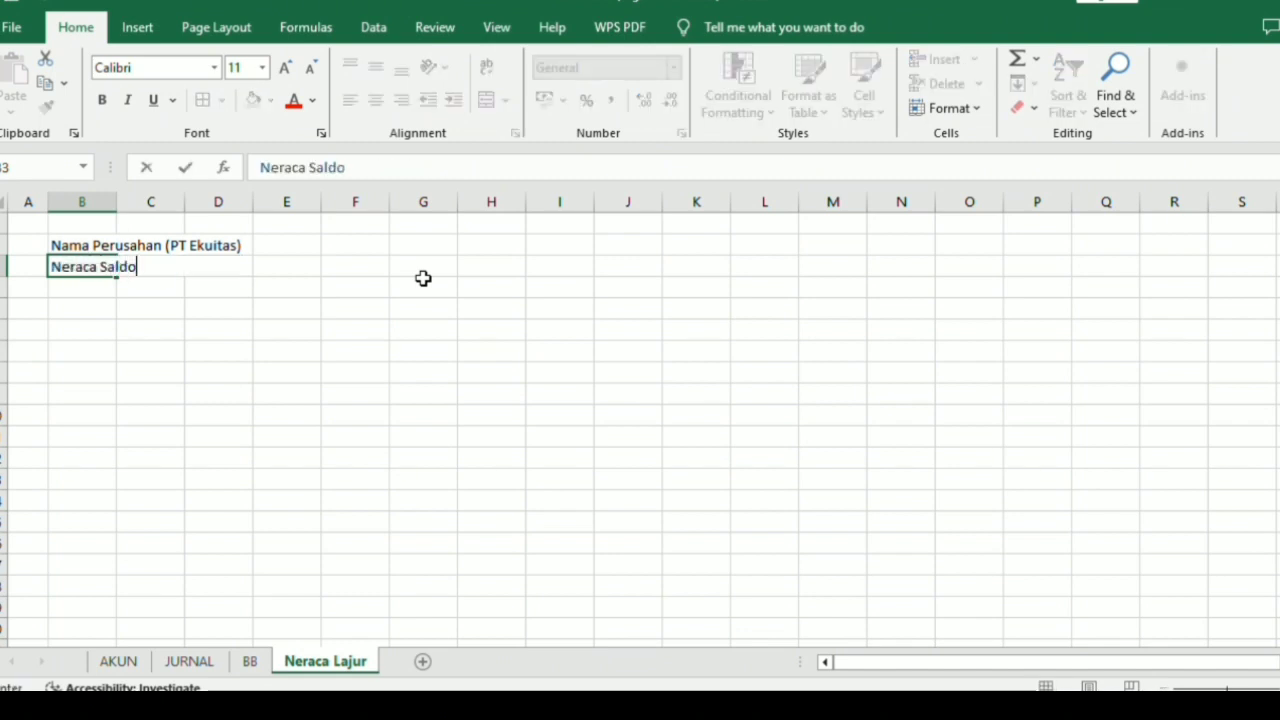
key("Return")
type("=")
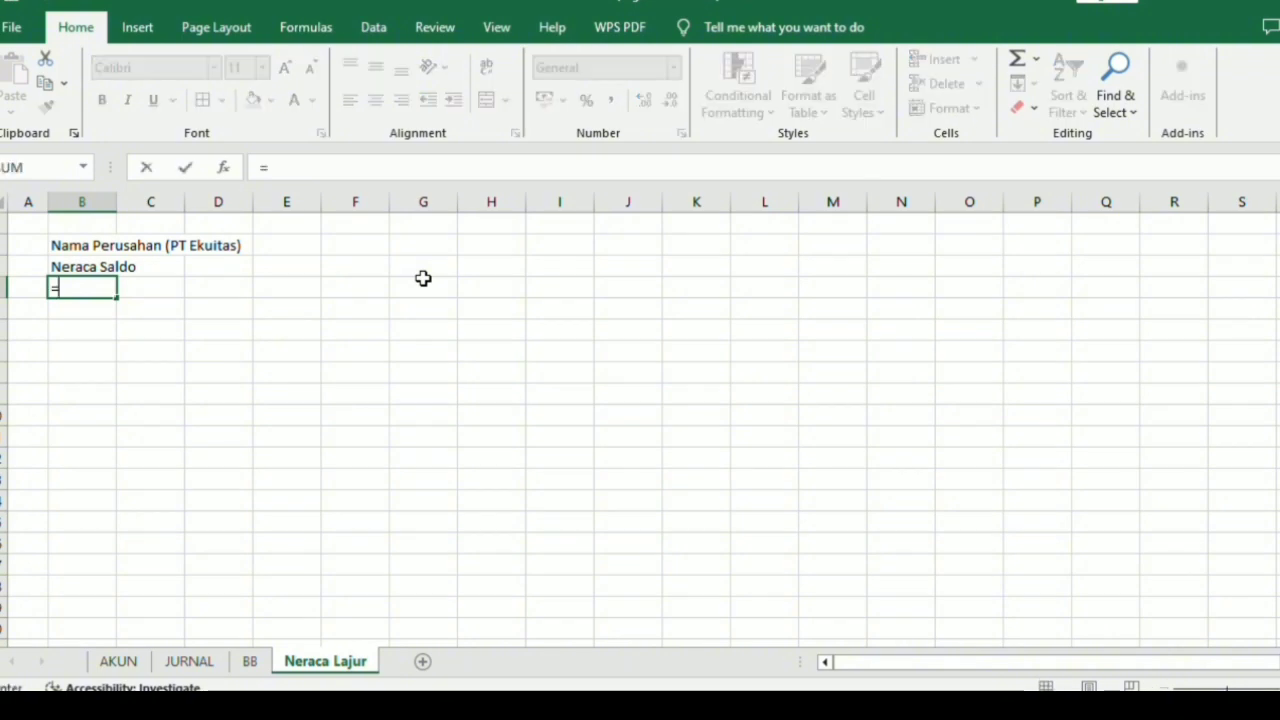
left_click(252, 661)
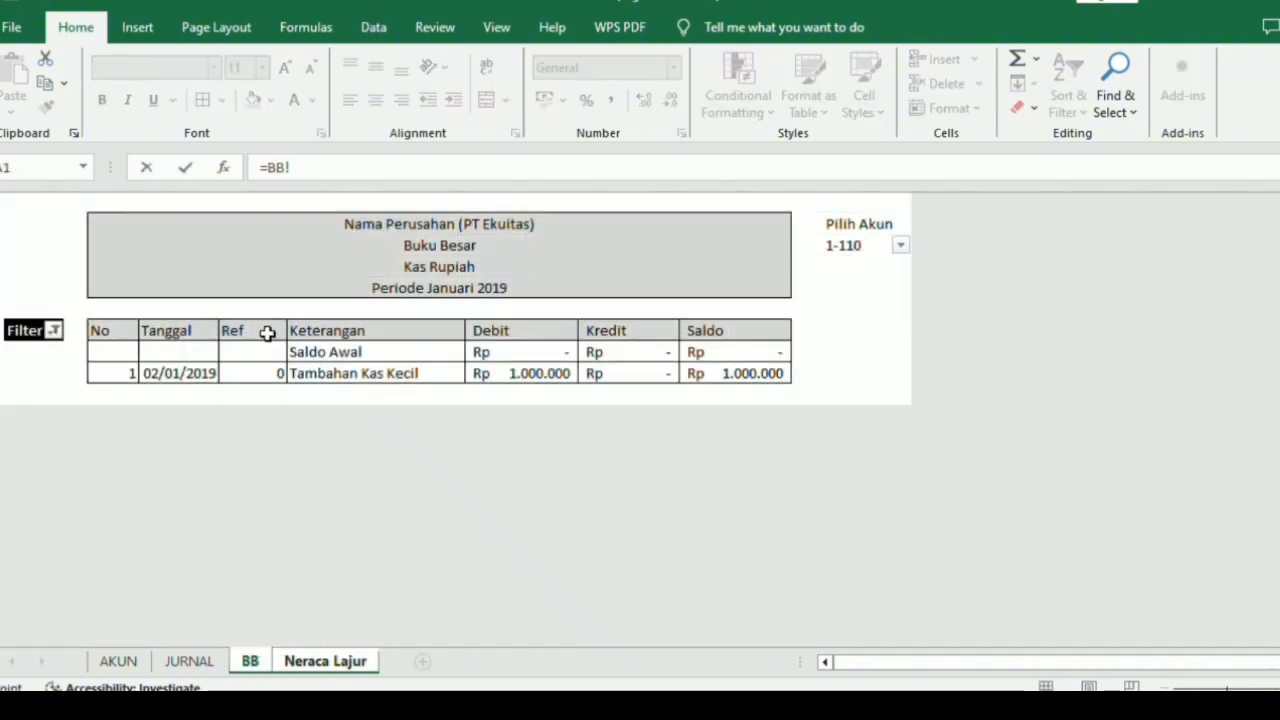
left_click(300, 292)
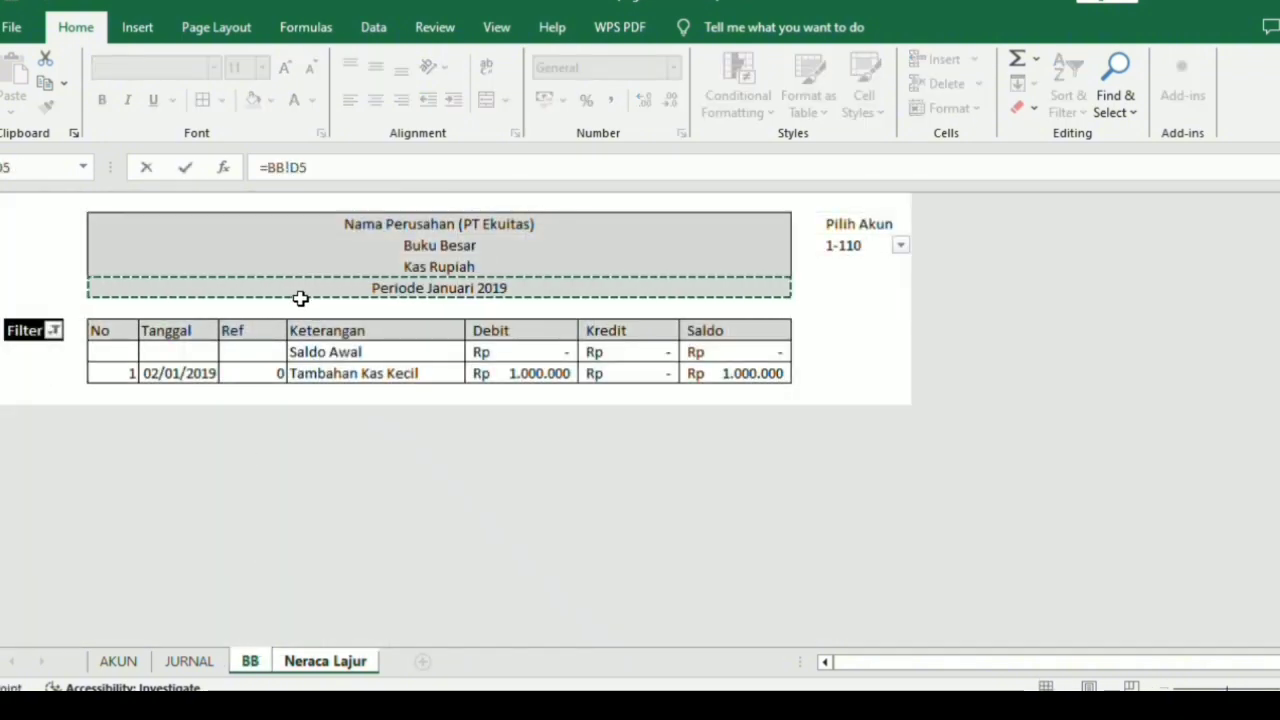
key("Return")
Enter the headings "Kode" in B6 and "Nama Akun" in C6, and widen column C to about three times its width.
left_click(104, 332)
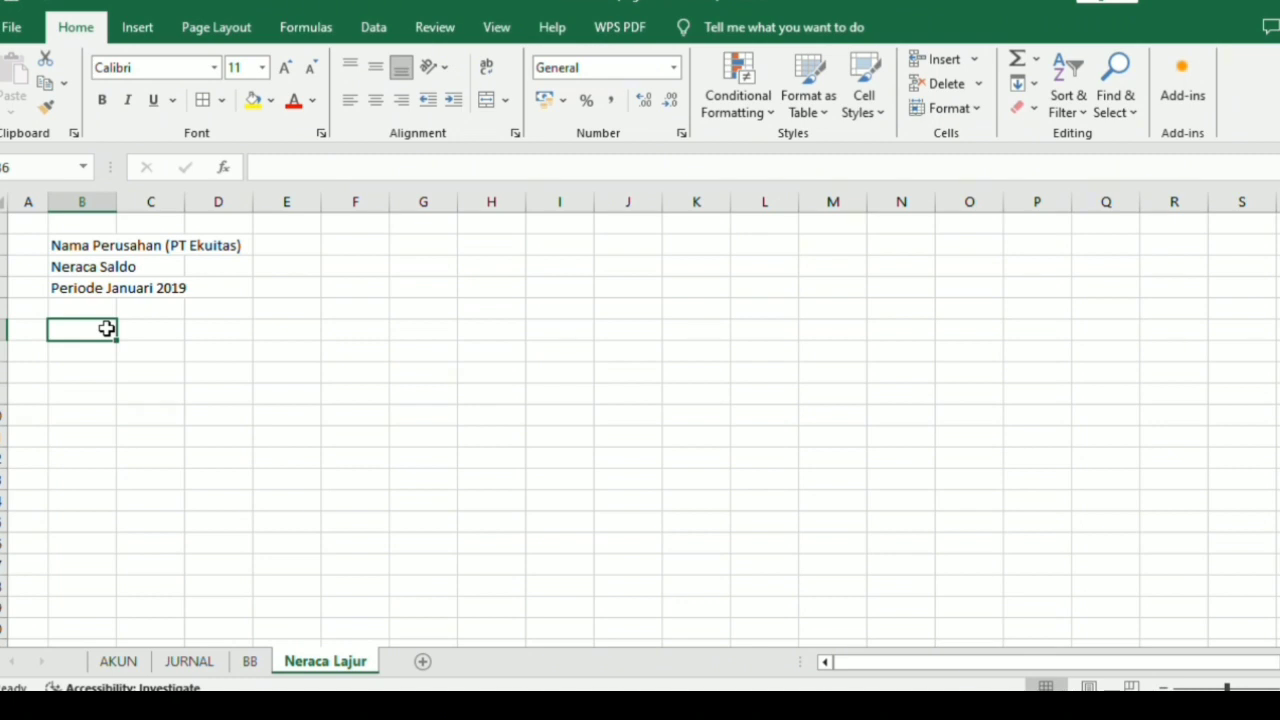
type("Ko")
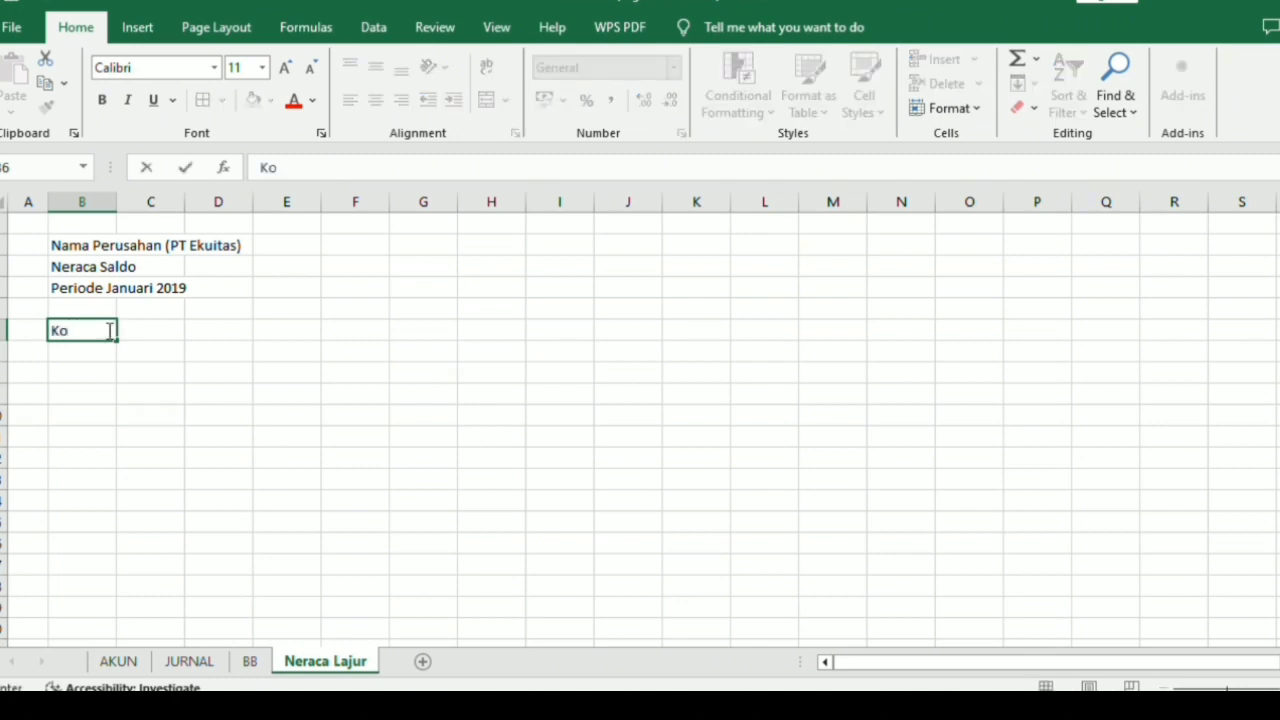
type("de")
key("Tab")
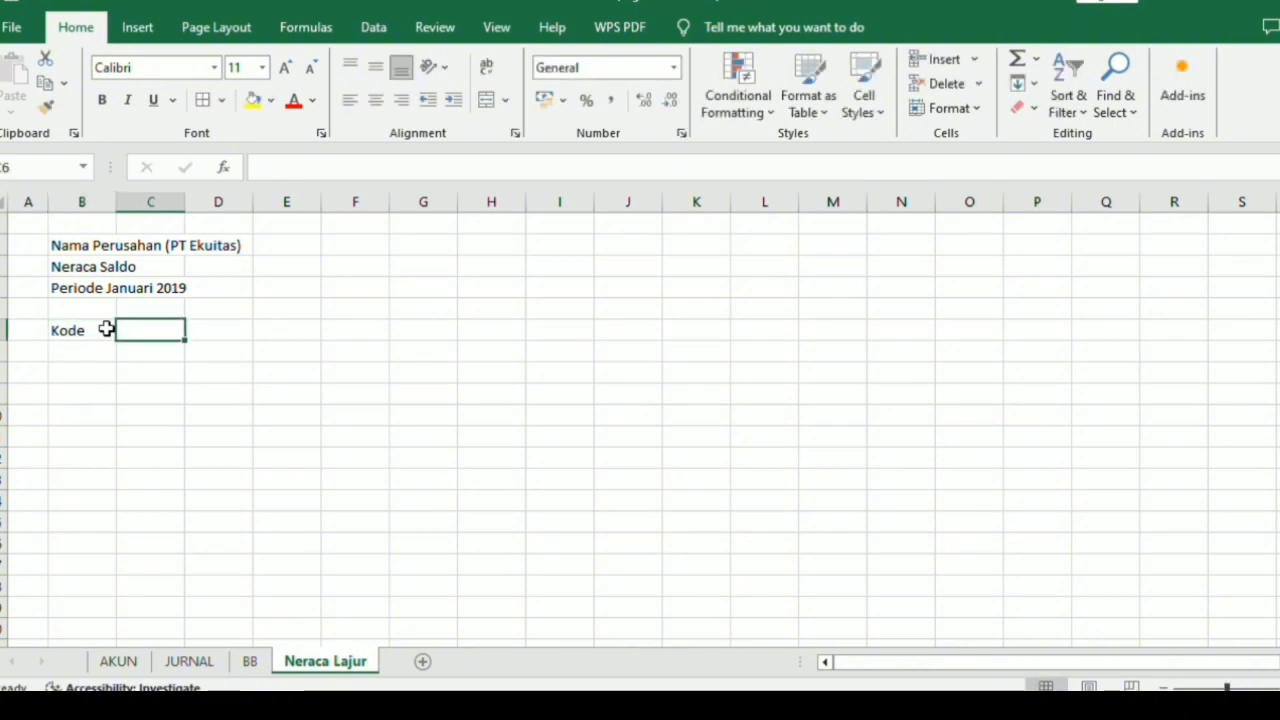
type("N")
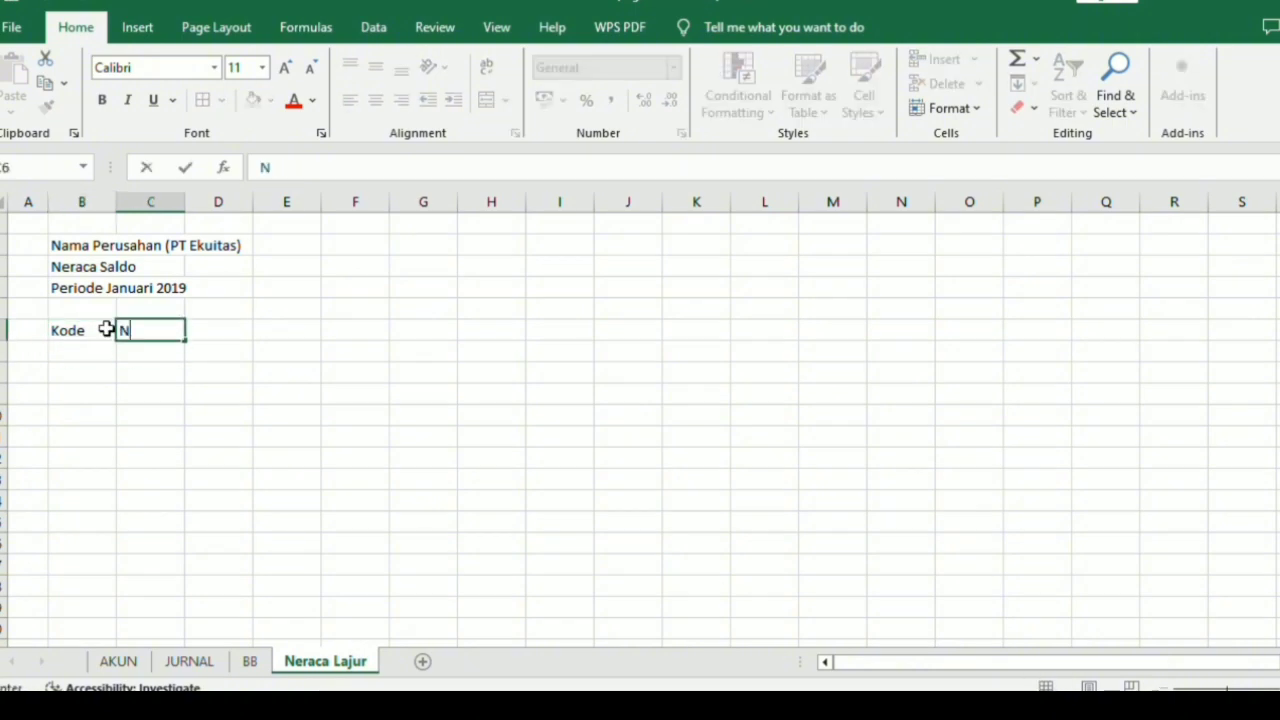
type("ama Akun")
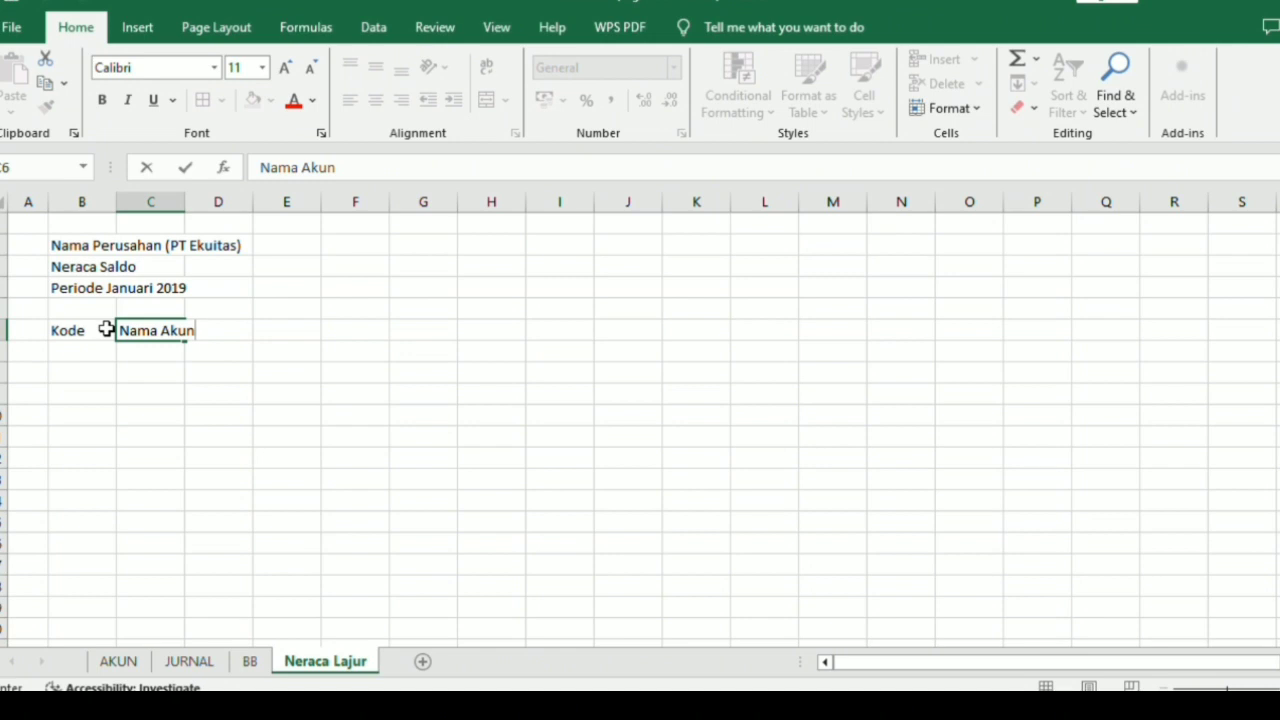
key("Return")
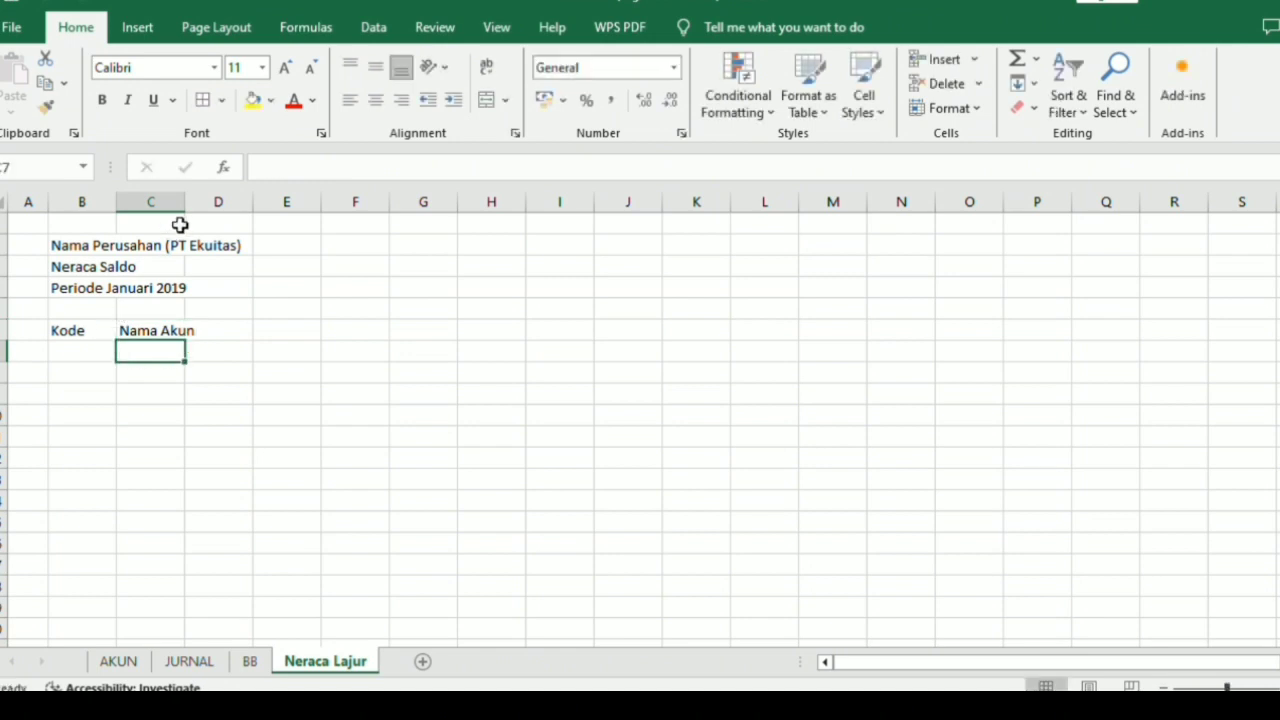
left_click_drag(185, 204, 329, 272)
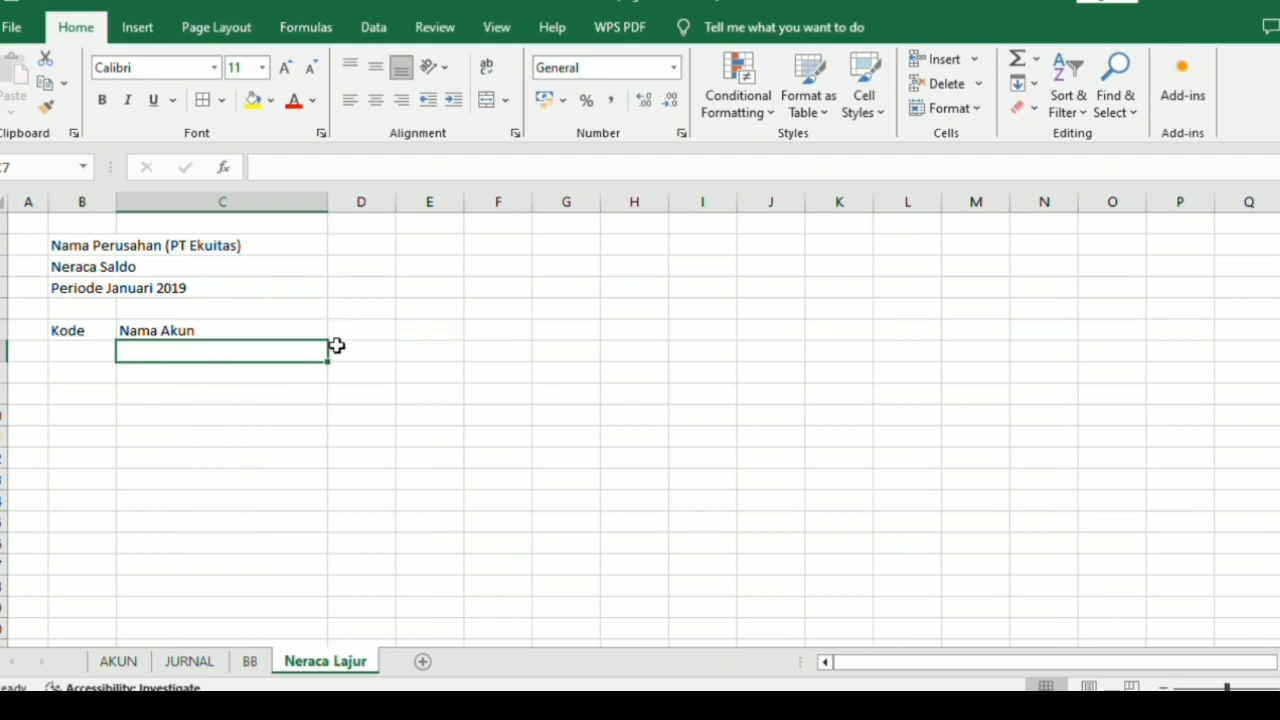
Enter the heading "Saldo Normal" in D7 and widen column D to fit it.
left_click(338, 346)
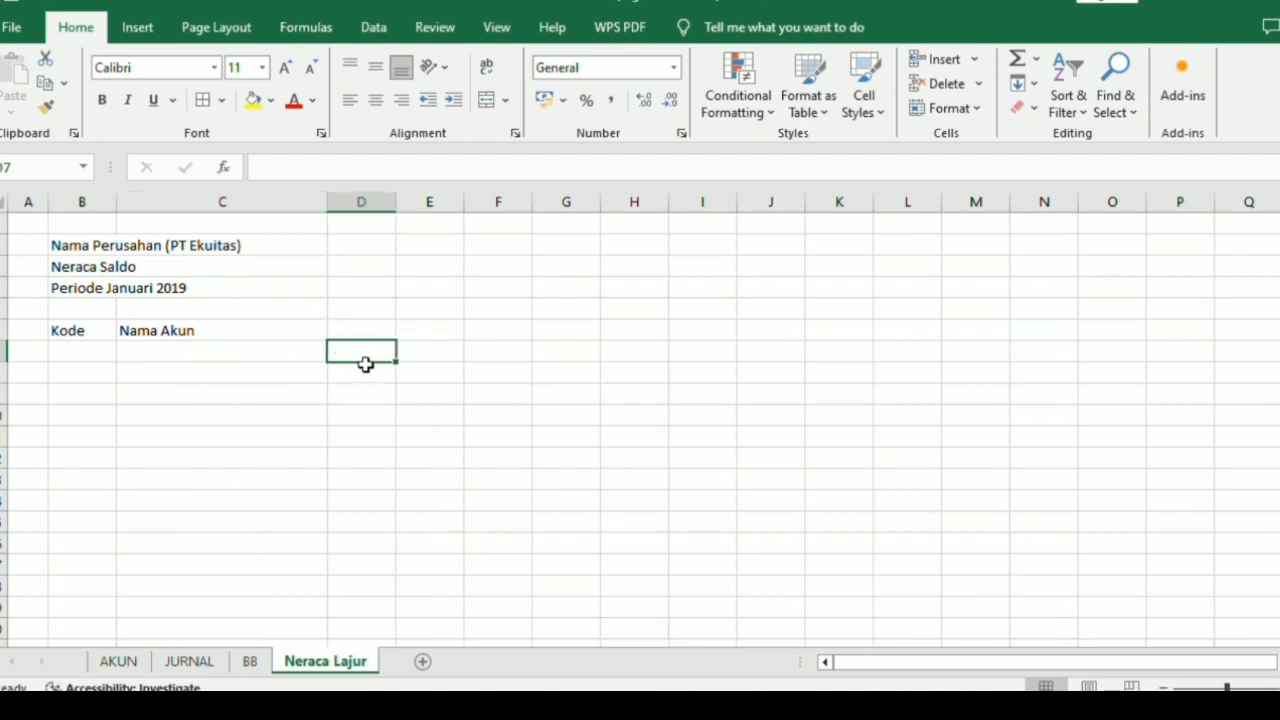
type("Sal")
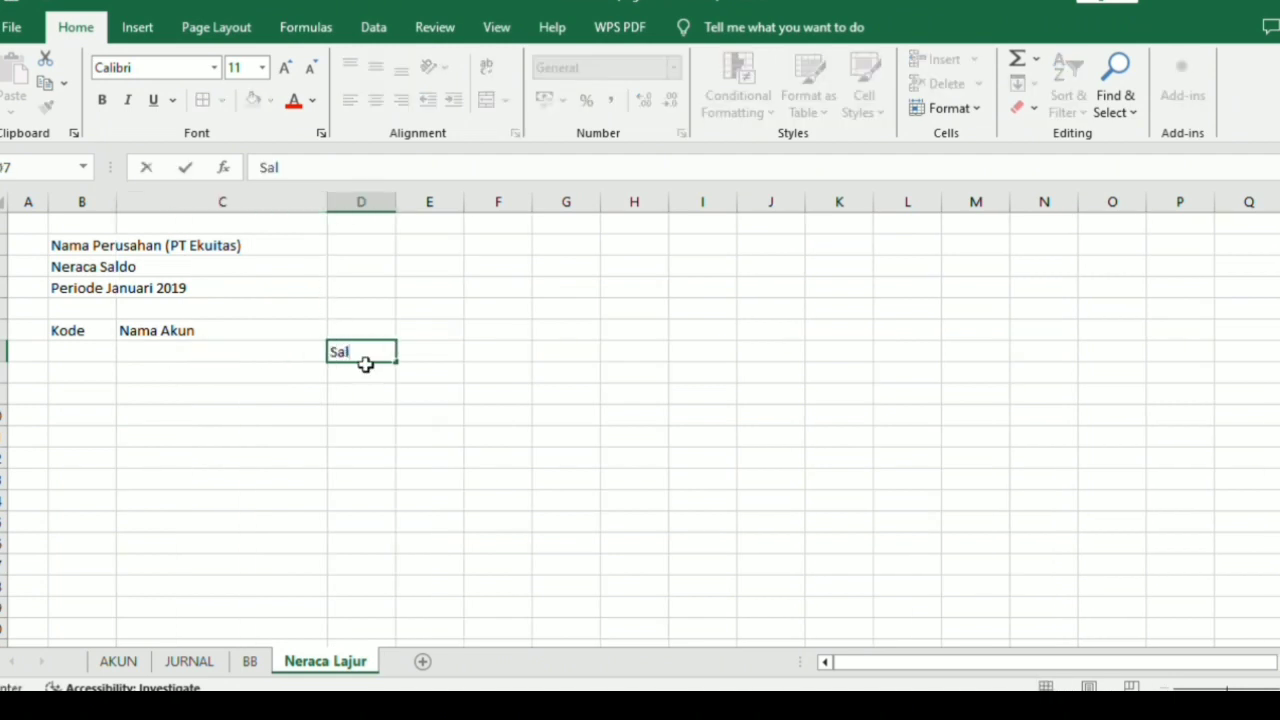
type("do N")
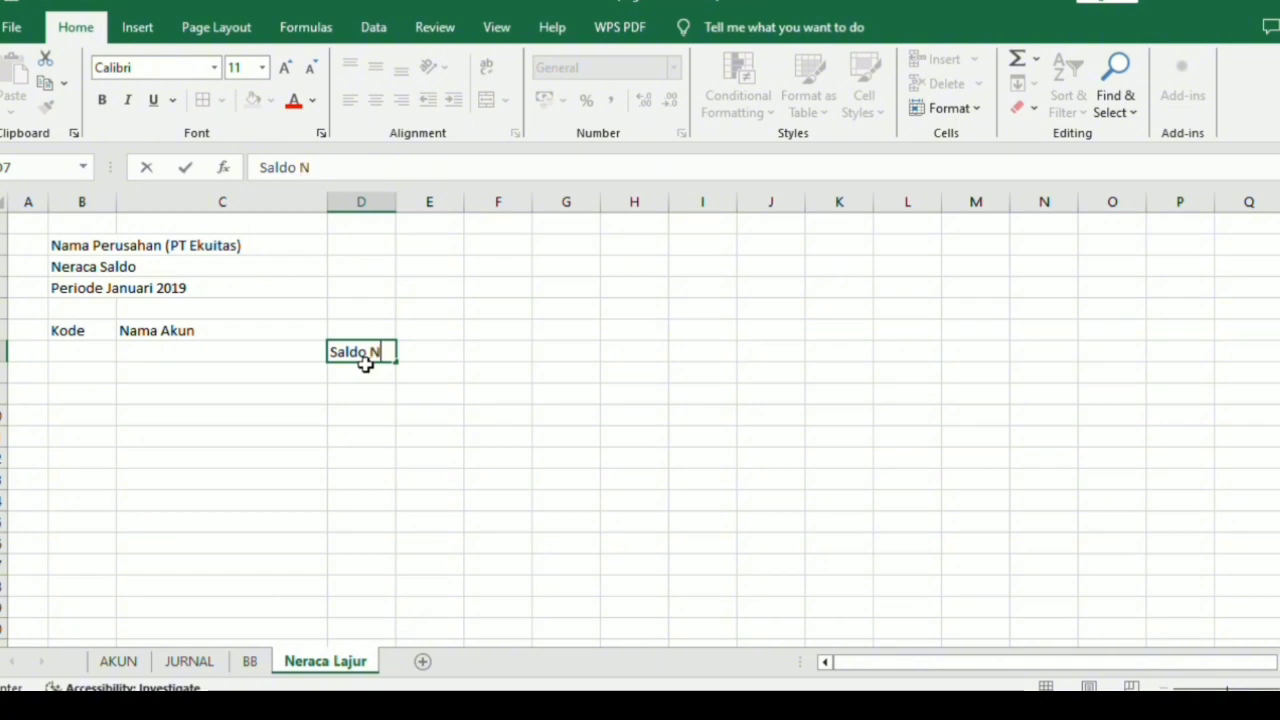
type("ormal")
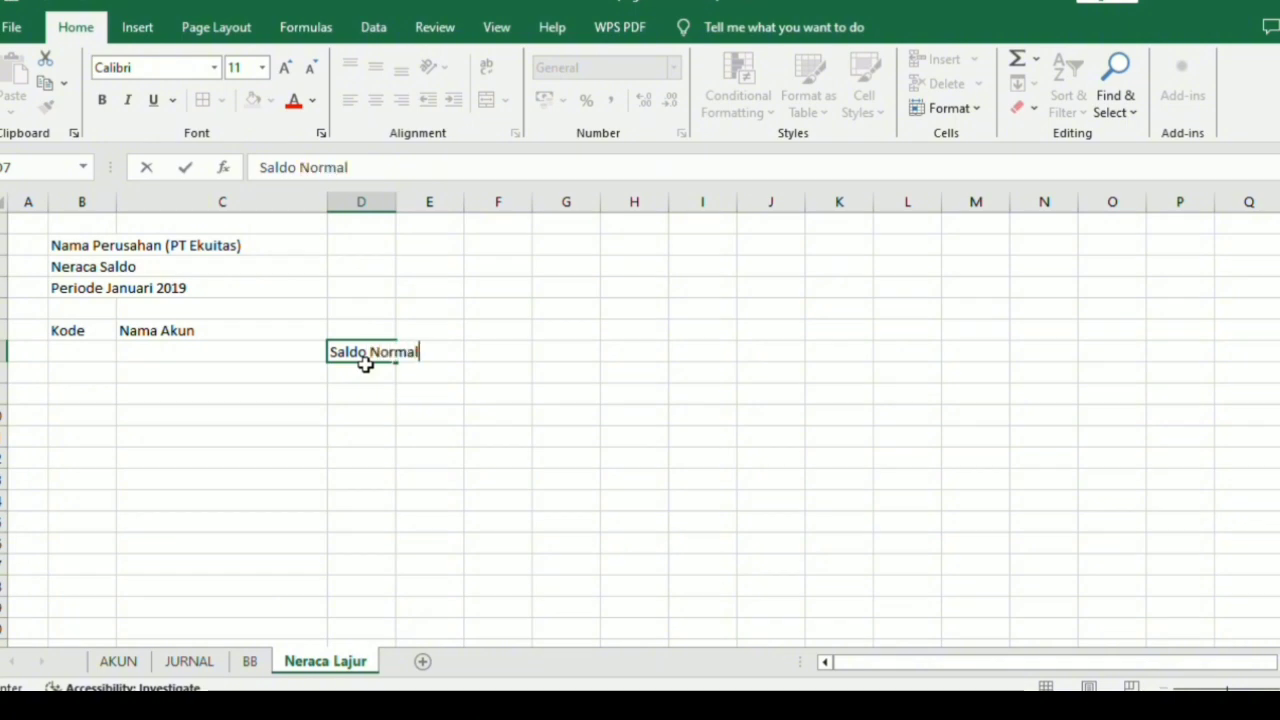
key("Return")
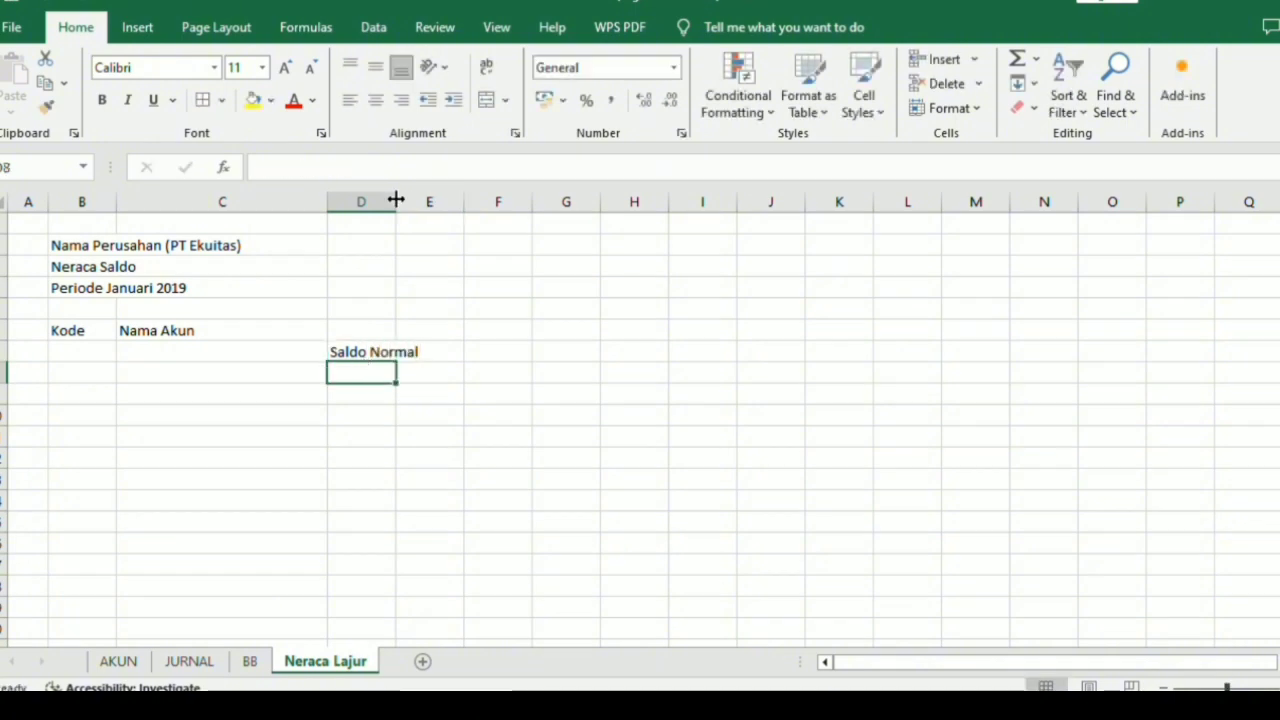
left_click_drag(397, 202, 450, 210)
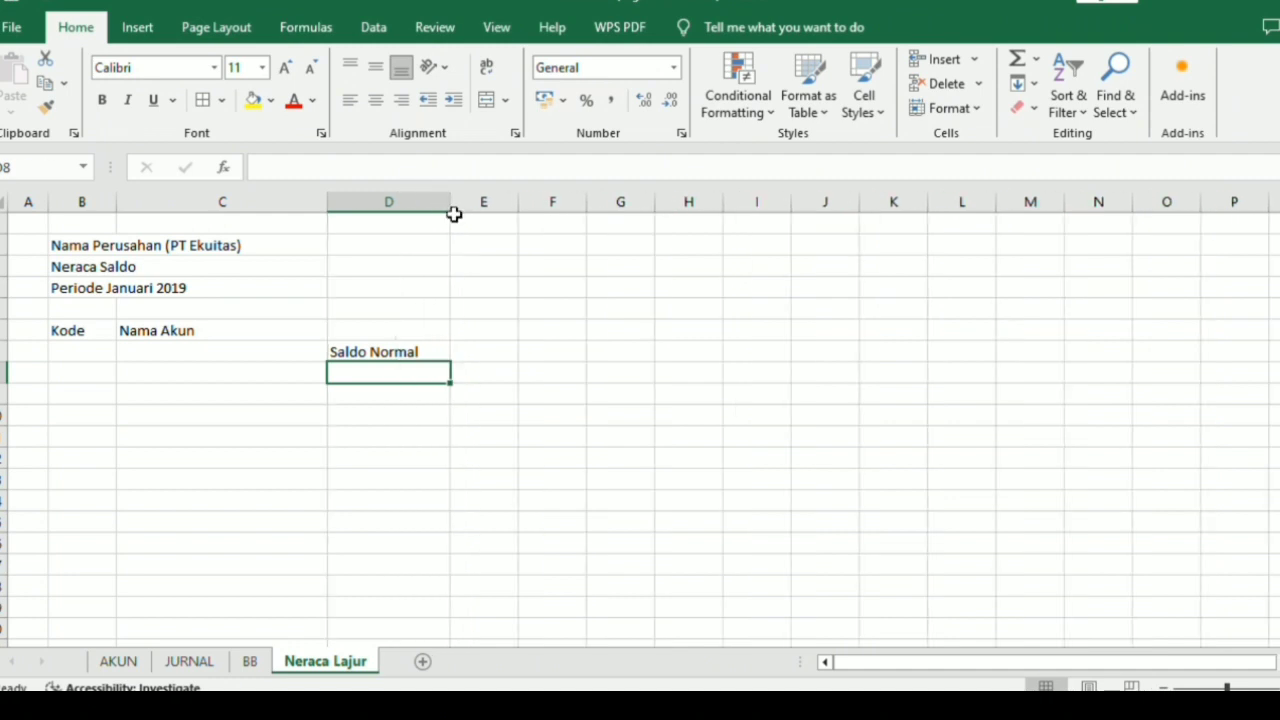
Enter the headings "Posisi" in E7 and "Saldo Awal" in F7.
left_click(484, 350)
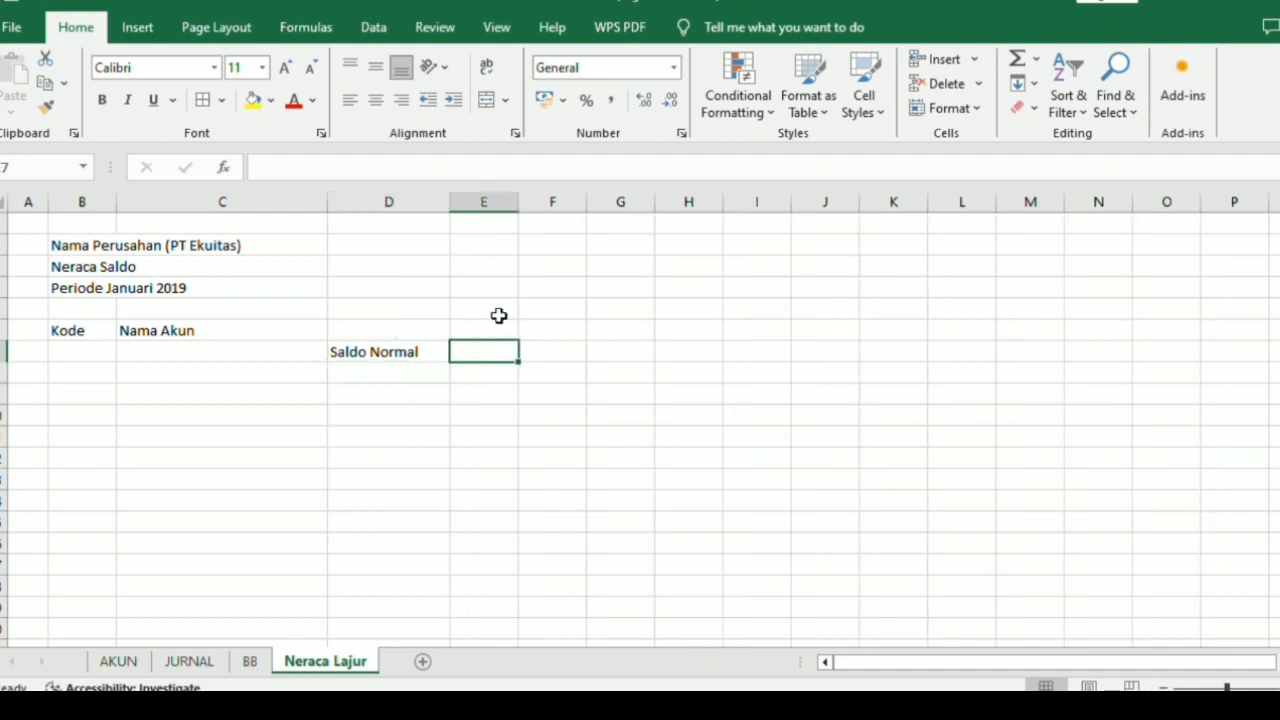
type("Posisi")
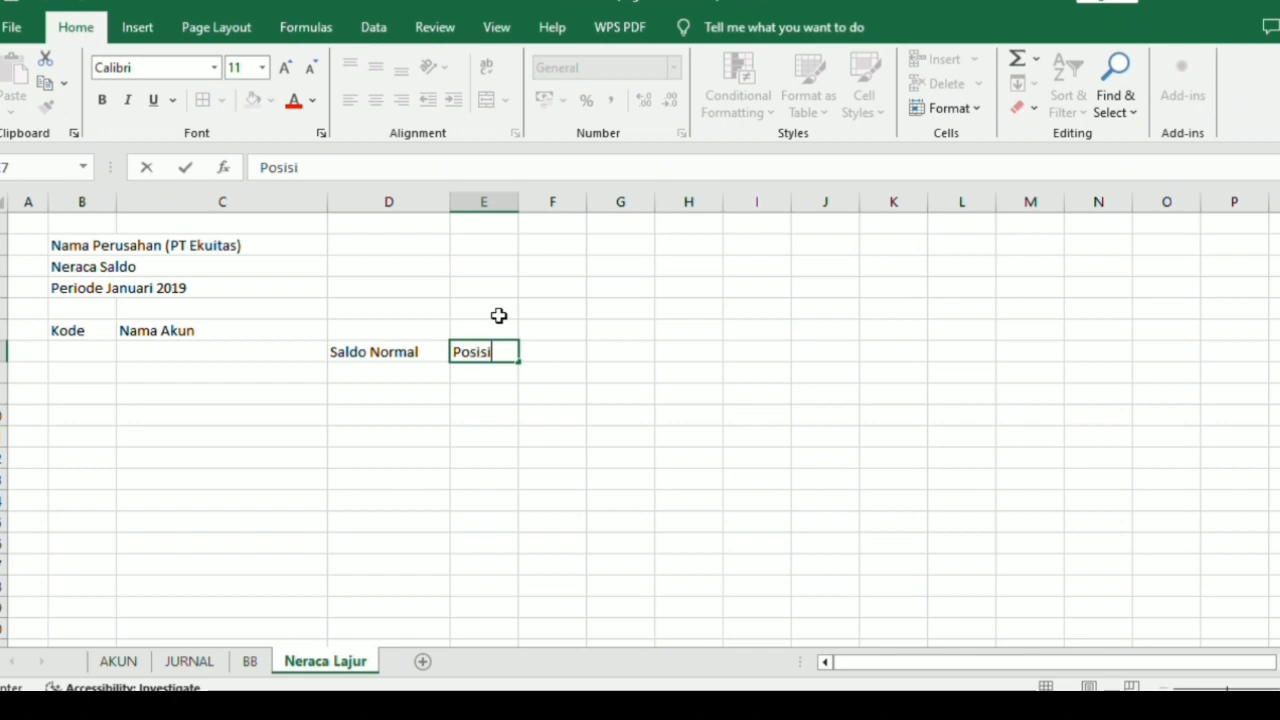
key("Return")
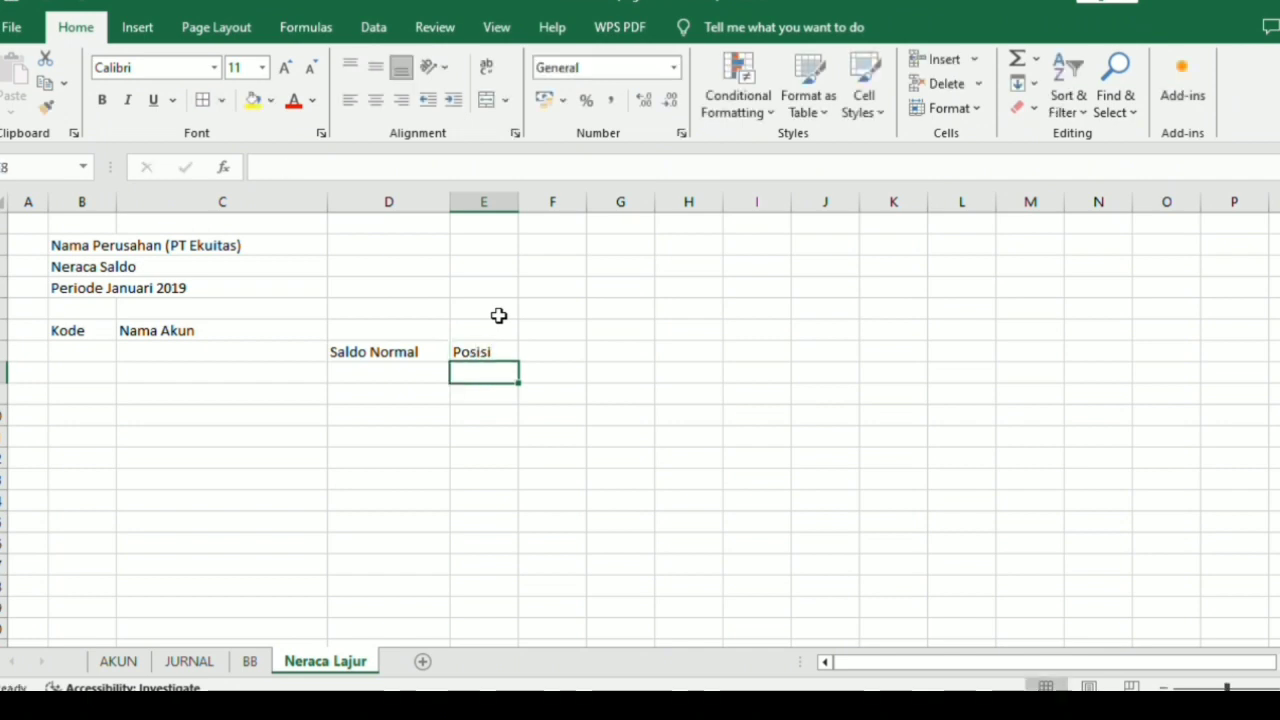
left_click(554, 356)
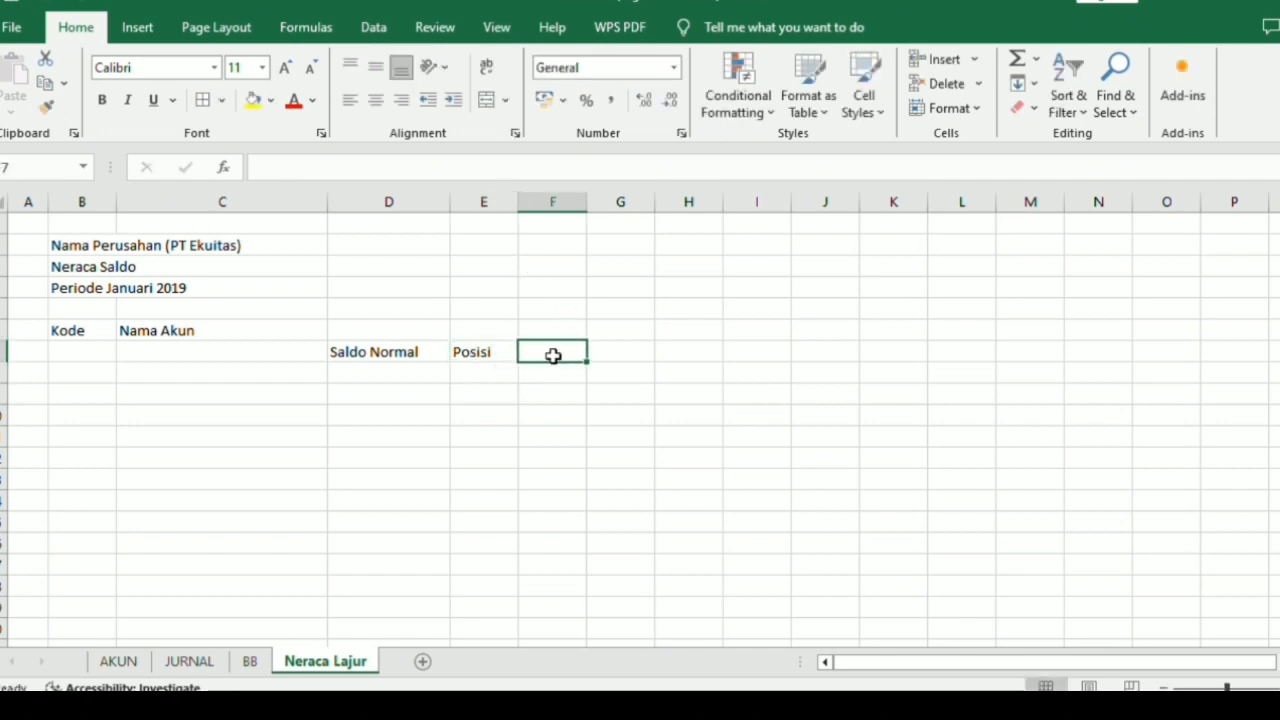
type("N")
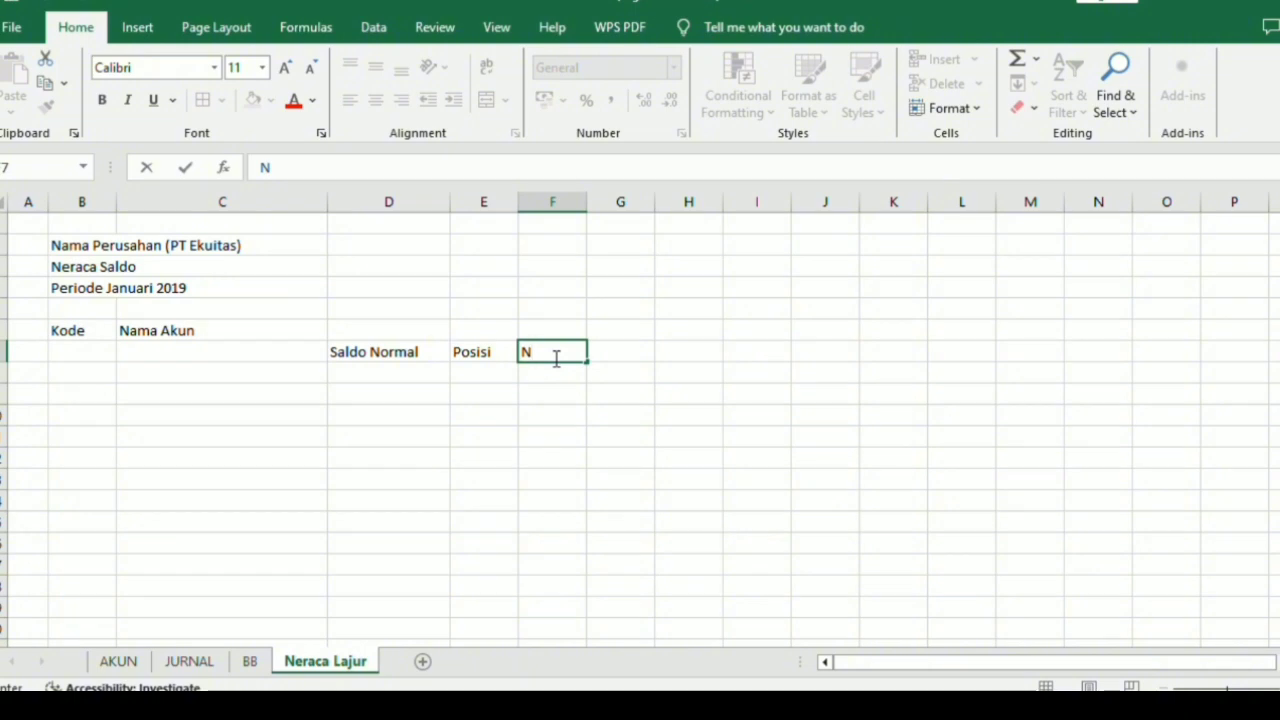
key("BackSpace")
type("Saldo Awal")
key("Return")
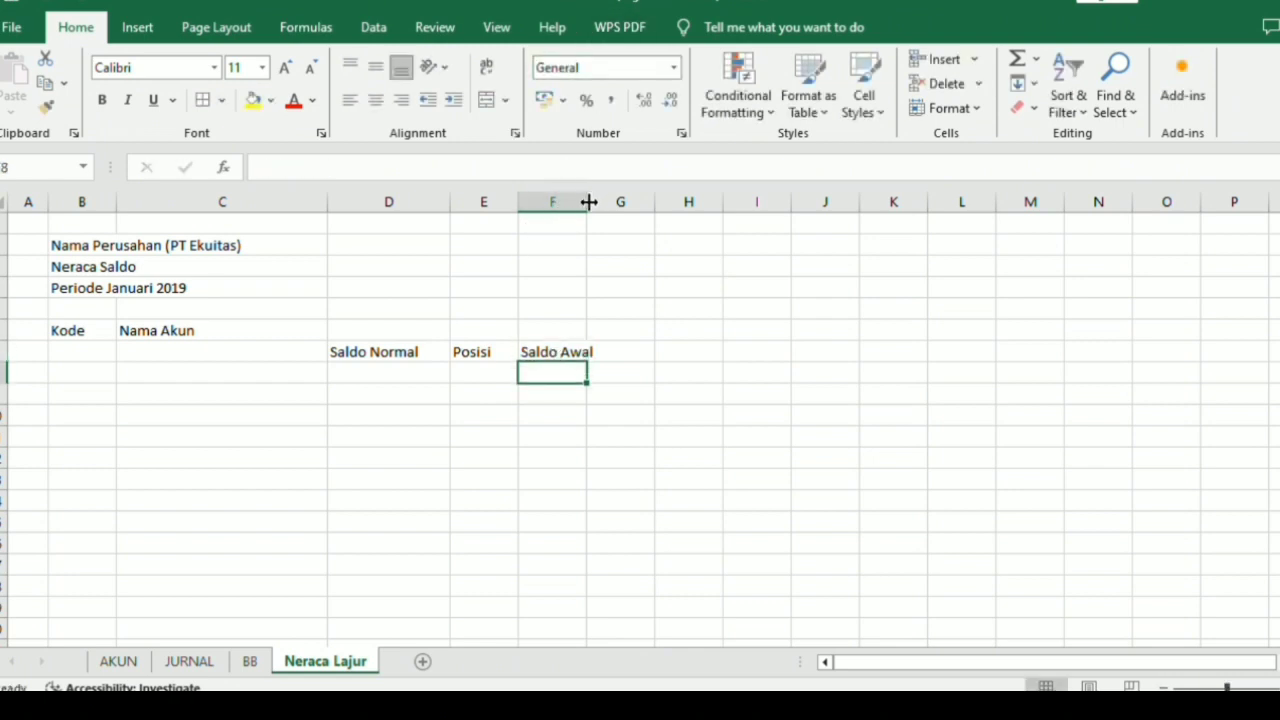
Enter the subheadings "Debit" in F8 and "Credit" in G8 under the Saldo Awal heading.
mouse_move(589, 202)
left_mouse_down()
mouse_move(626, 206)
mouse_move(588, 220)
left_mouse_up()
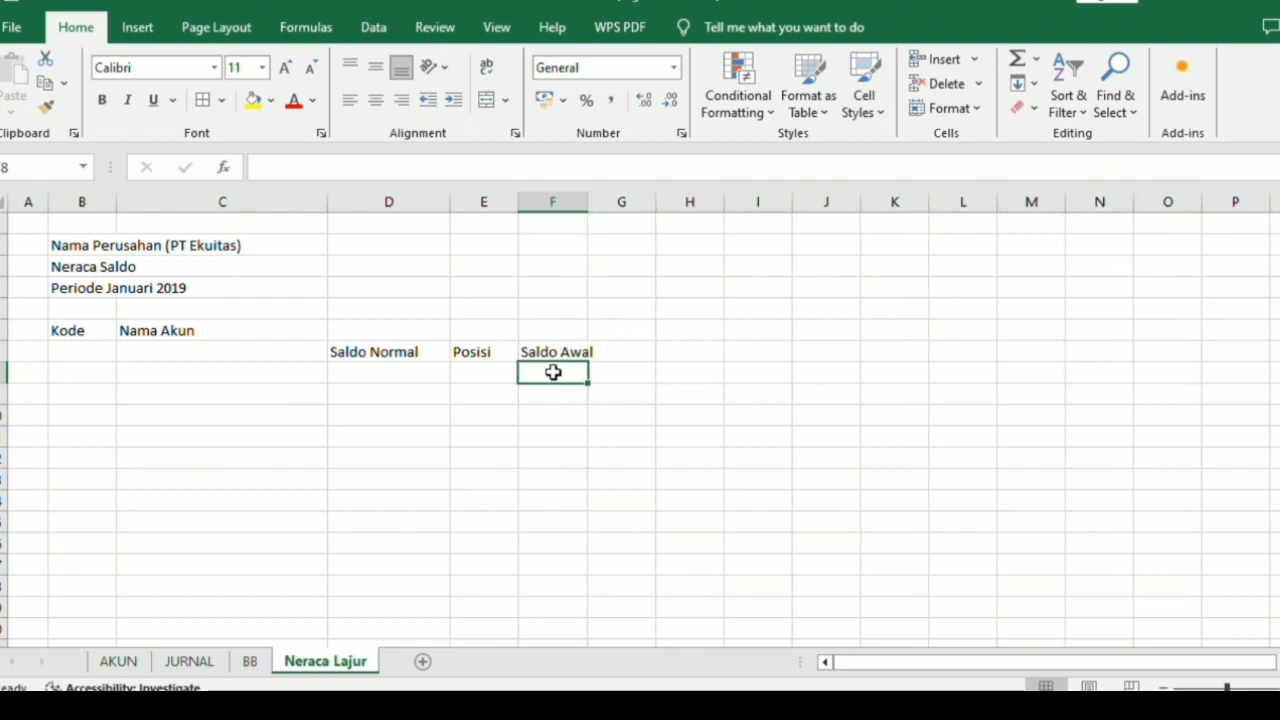
type("Debit")
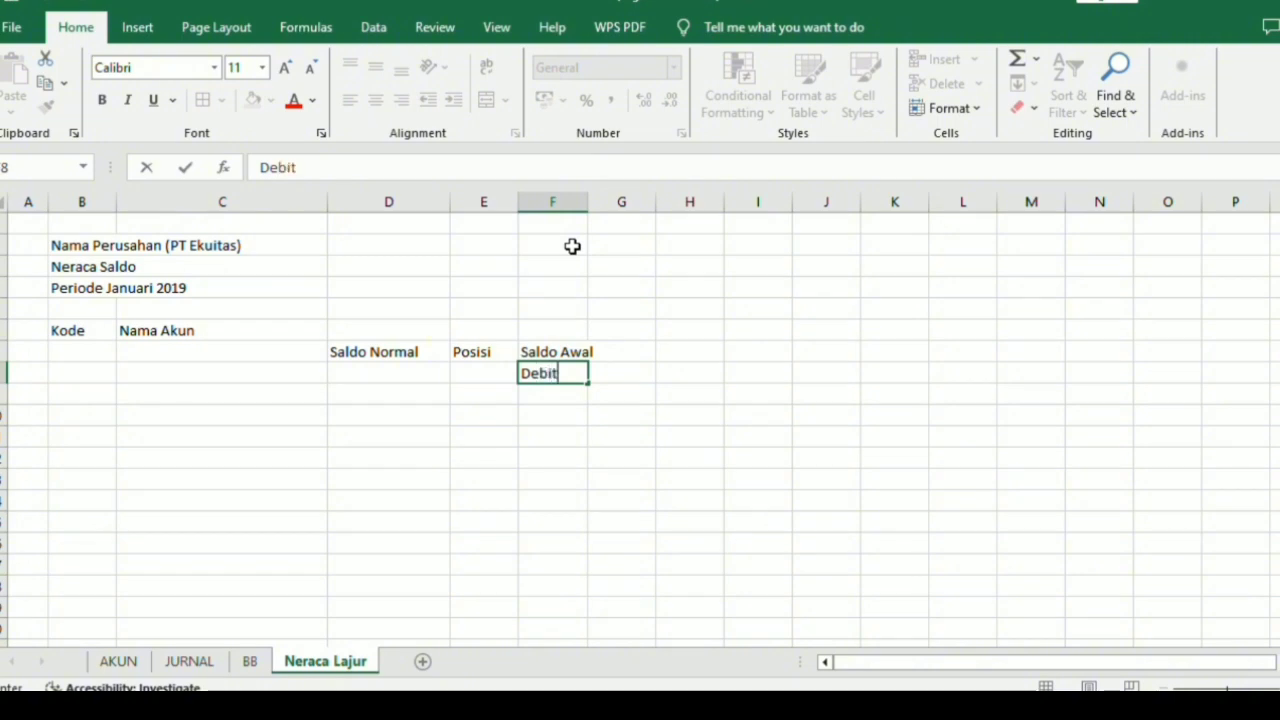
key("Tab")
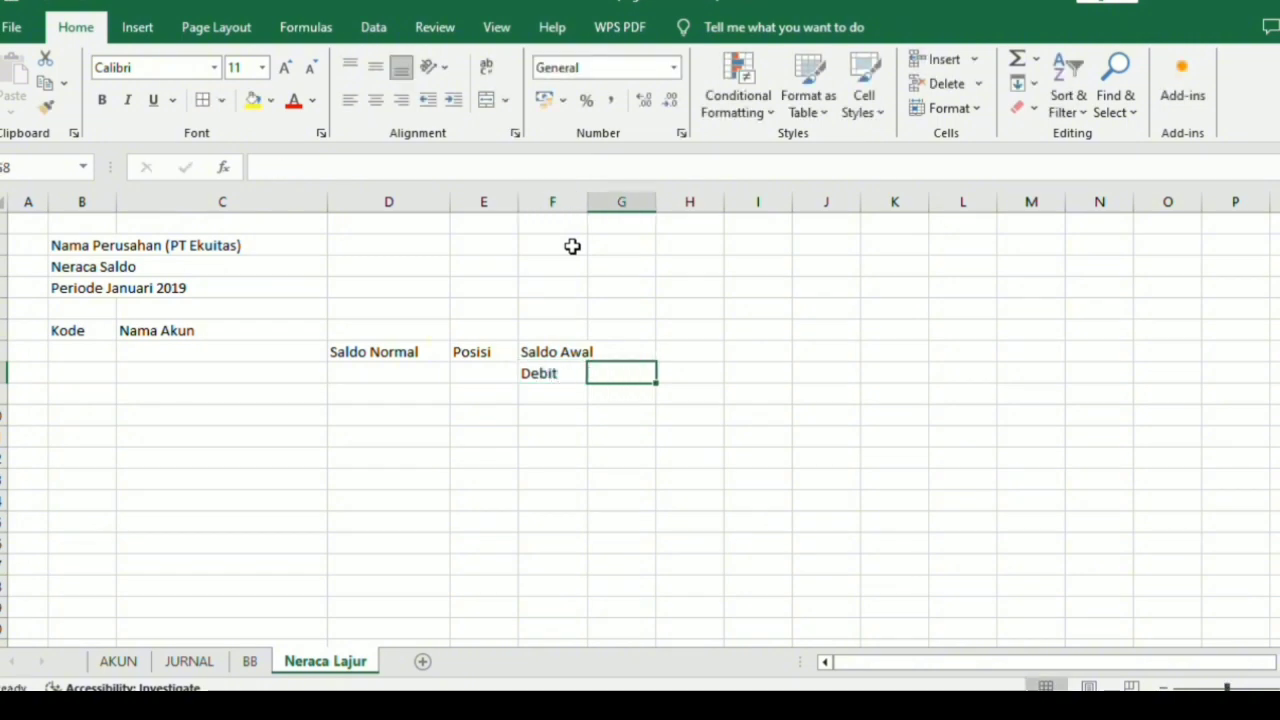
type("Credi")
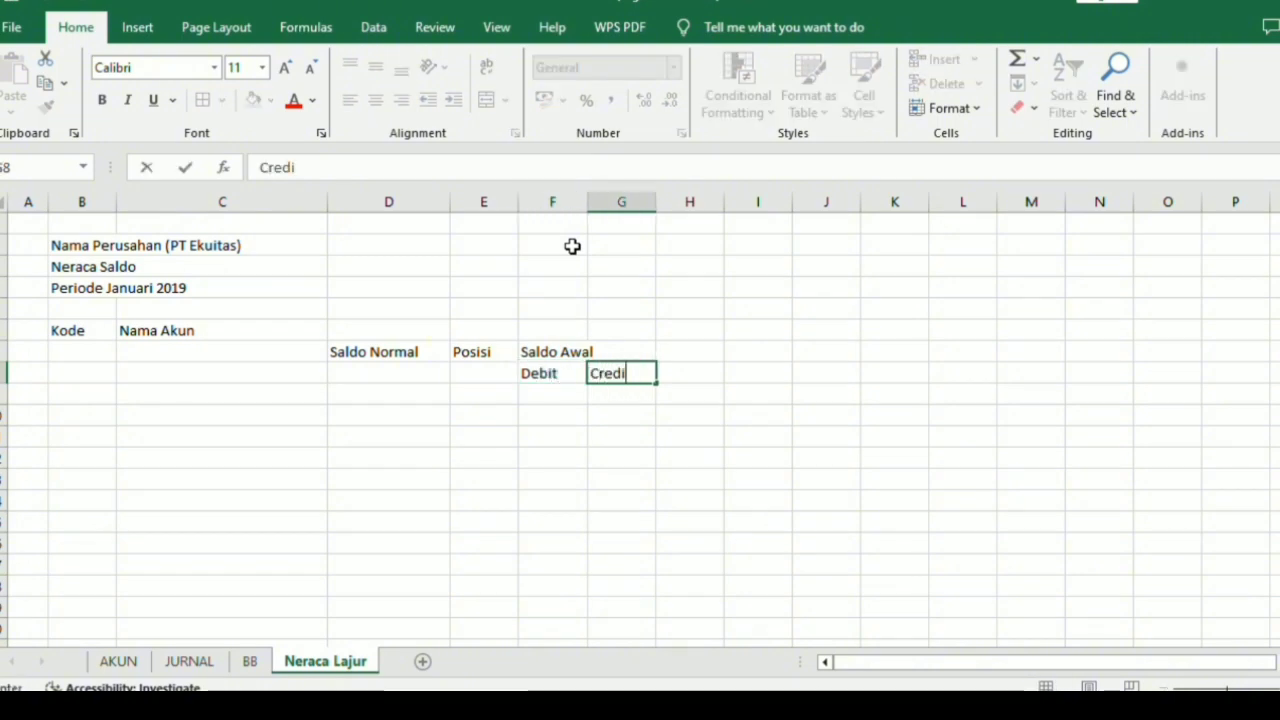
type("t")
Merge and center the "Saldo Awal" heading across F7:G7.
left_click(565, 353)
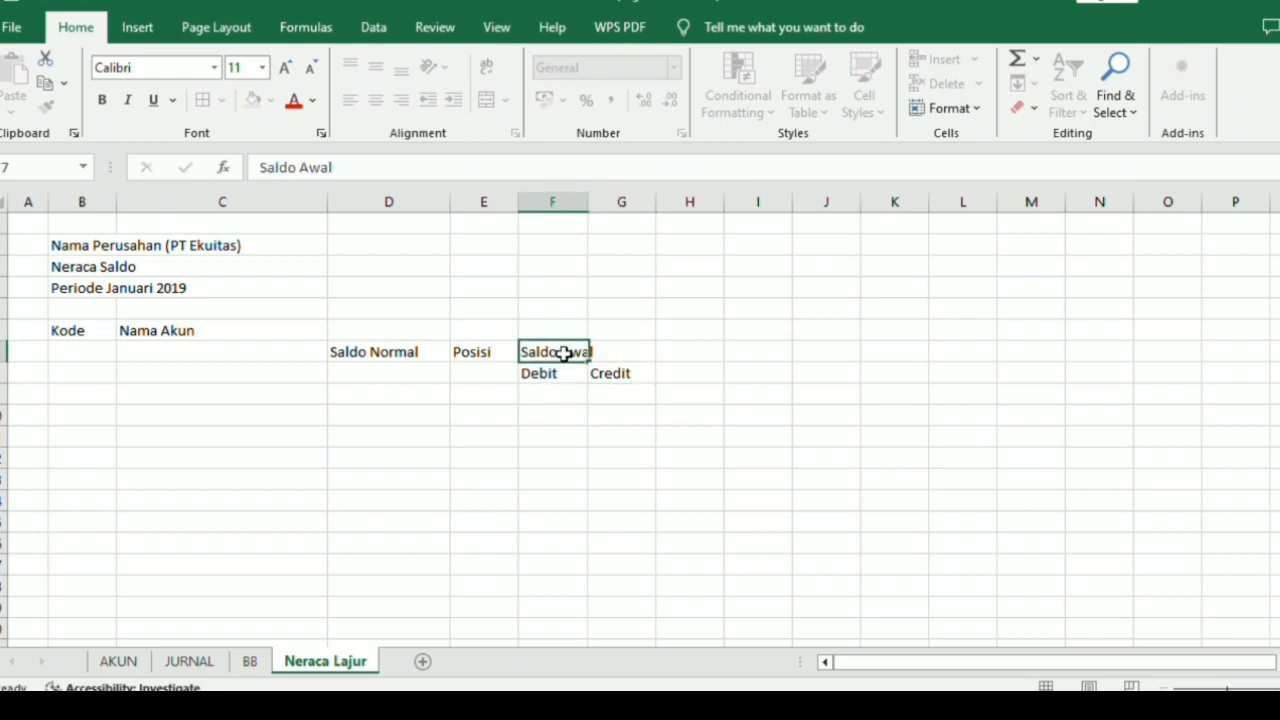
left_click_drag(565, 353, 629, 351)
left_click(488, 101)
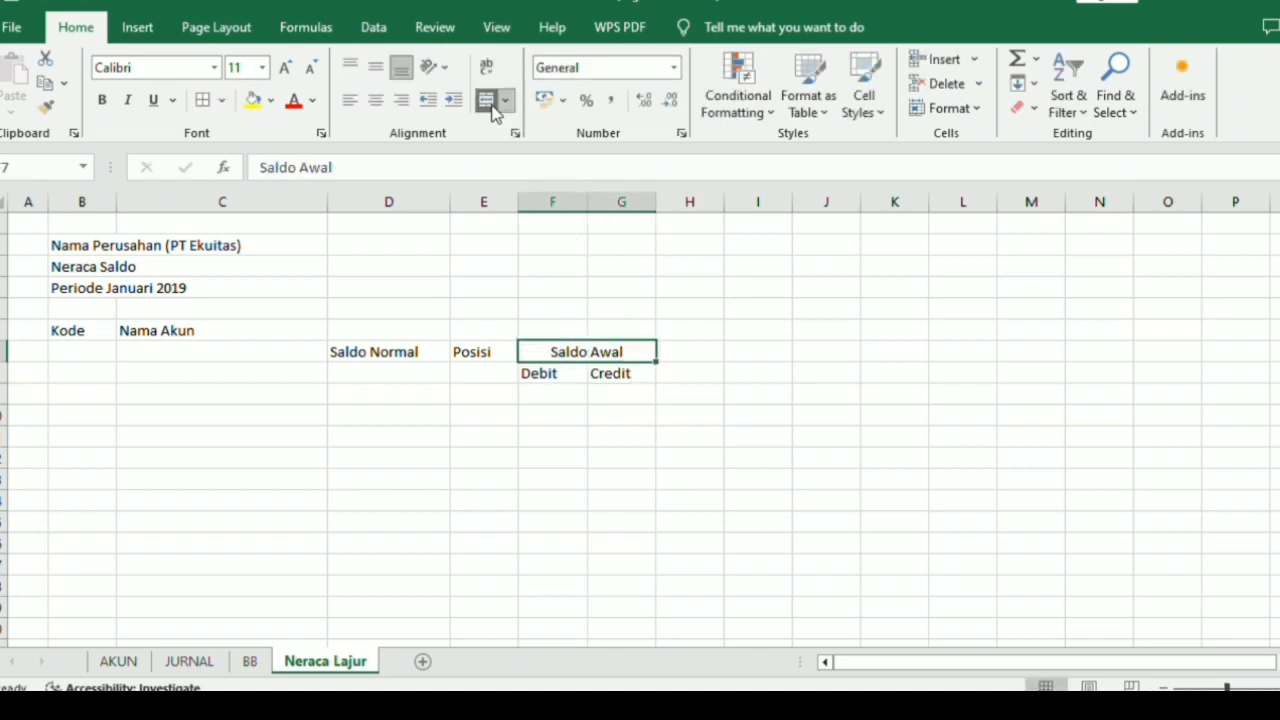
Enter the heading "Neraca Saldo" in H7 and copy the Debit and Credit subheadings from F8:G8 to H8:I8.
left_click(692, 349)
type("Neraca")
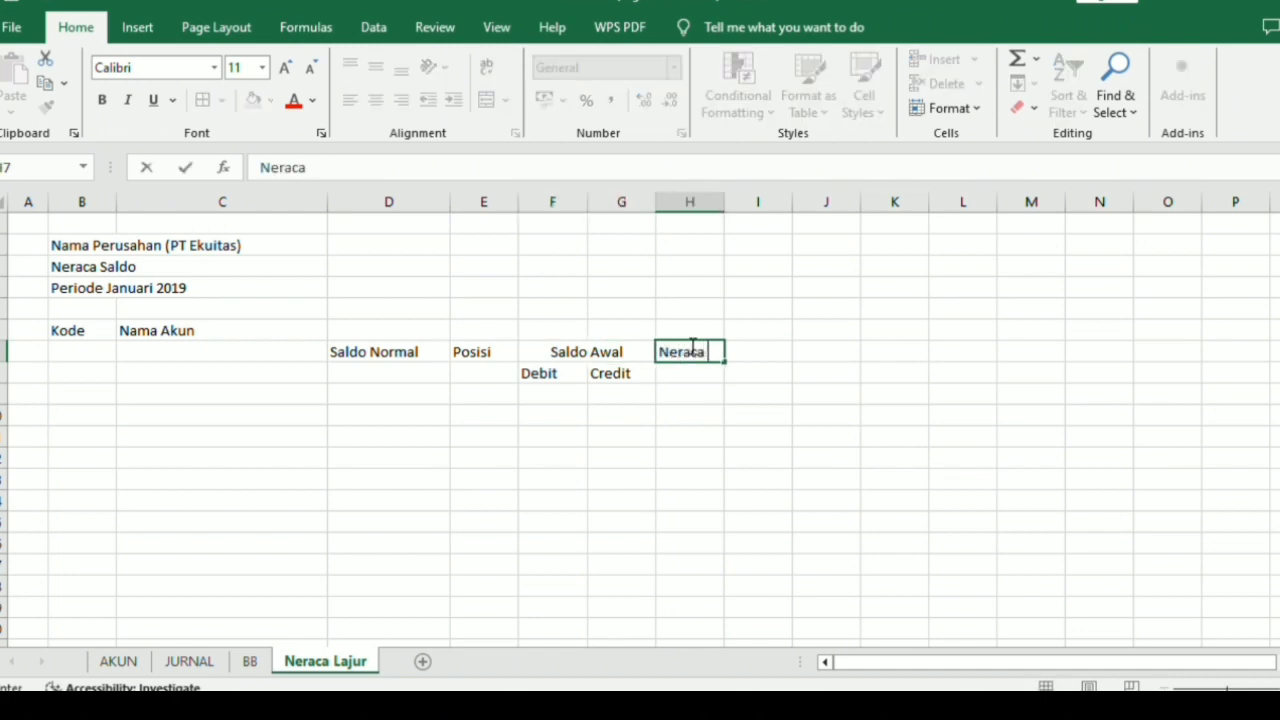
type(" Saldo")
key("Return")
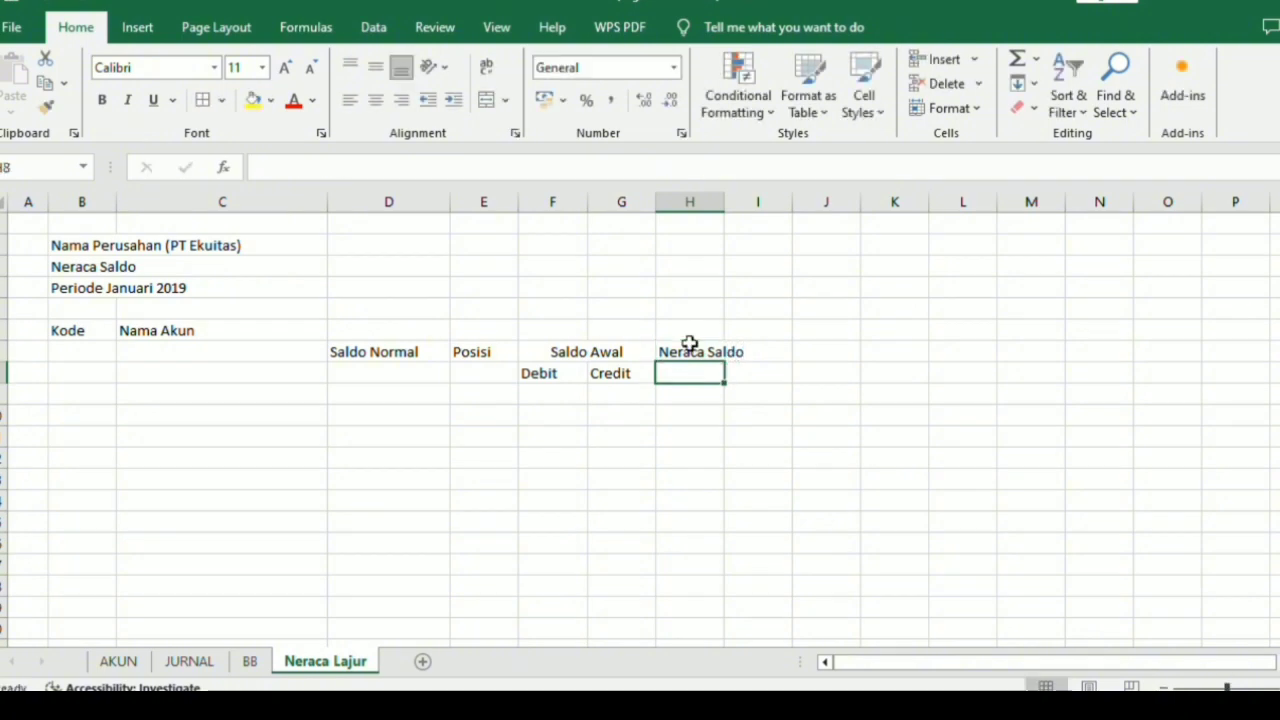
left_click_drag(565, 374, 612, 375)
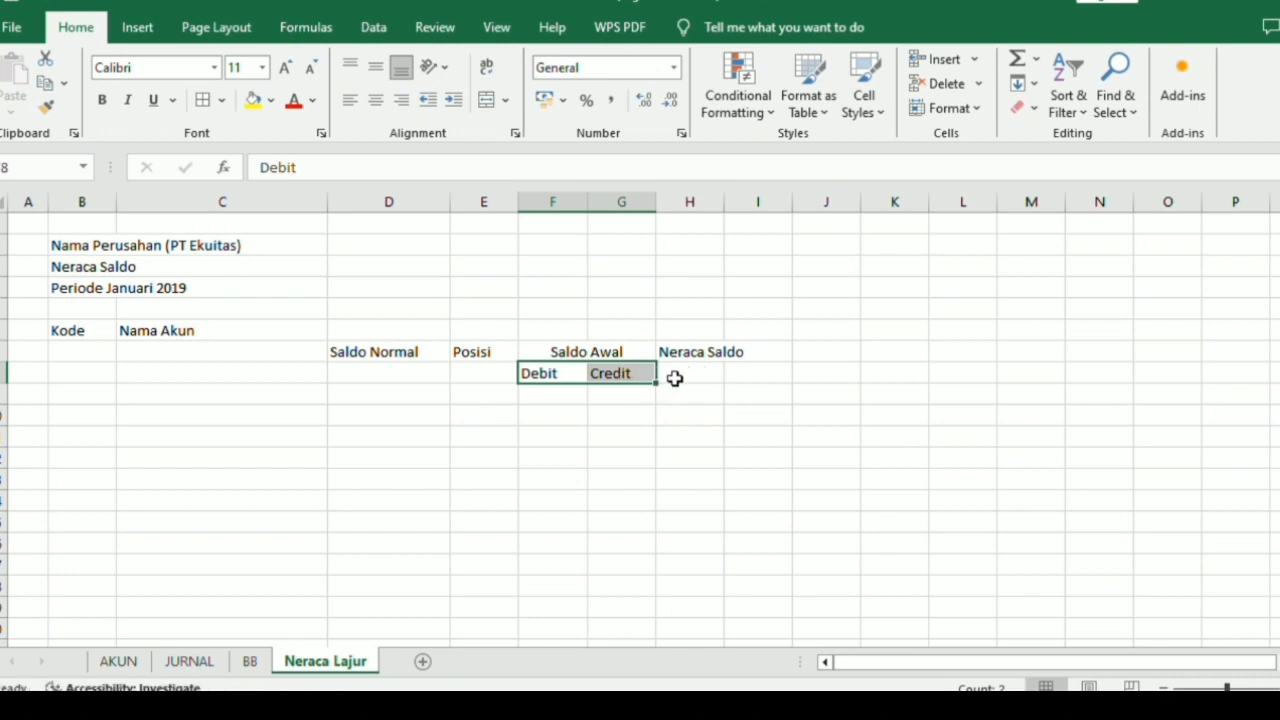
key("ctrl+c")
left_click_drag(677, 377, 731, 374)
key("ctrl+v")
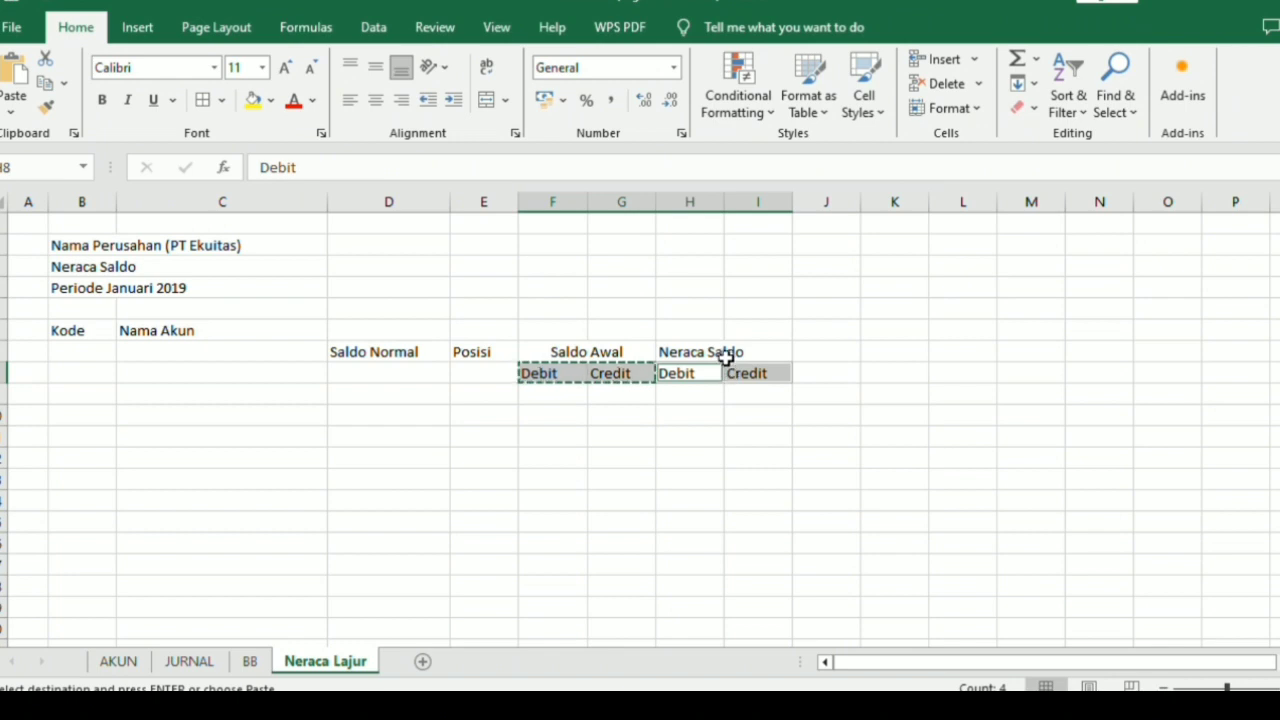
Enter the heading "Penyesuaian" in J7 and copy the Debit and Credit subheadings from H8:I8 to J8:K8.
left_click(818, 347)
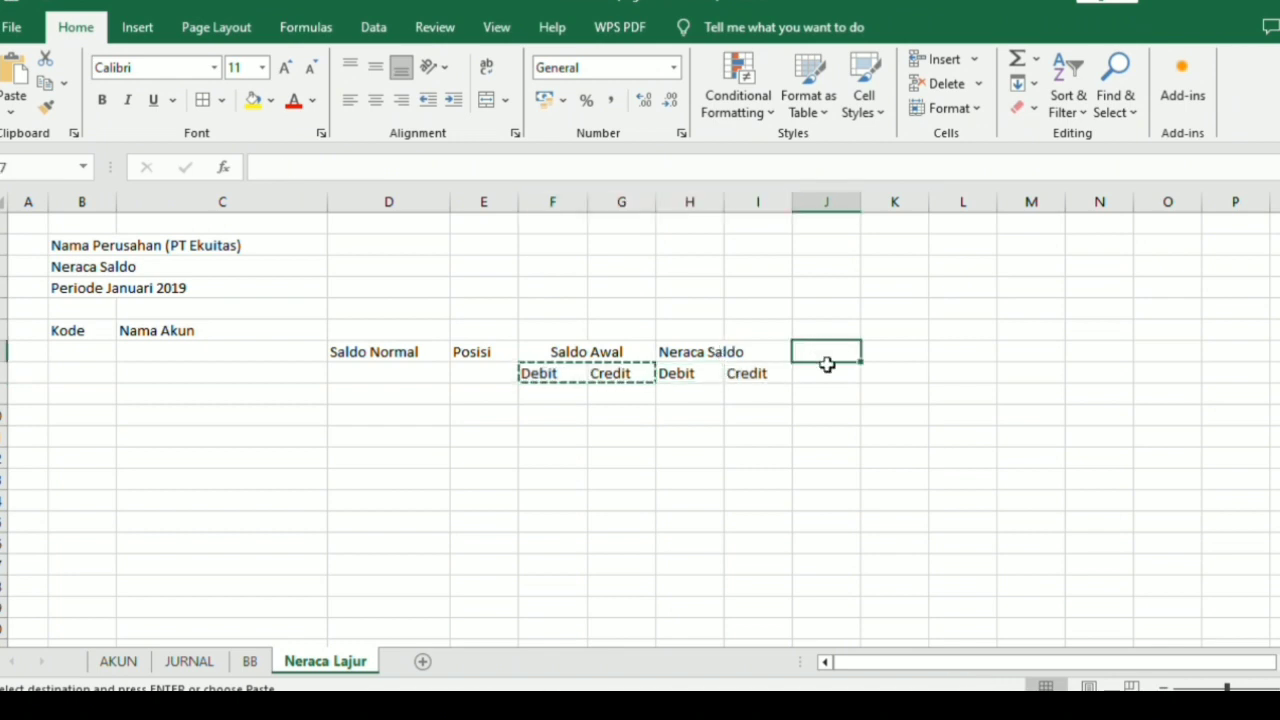
type("P")
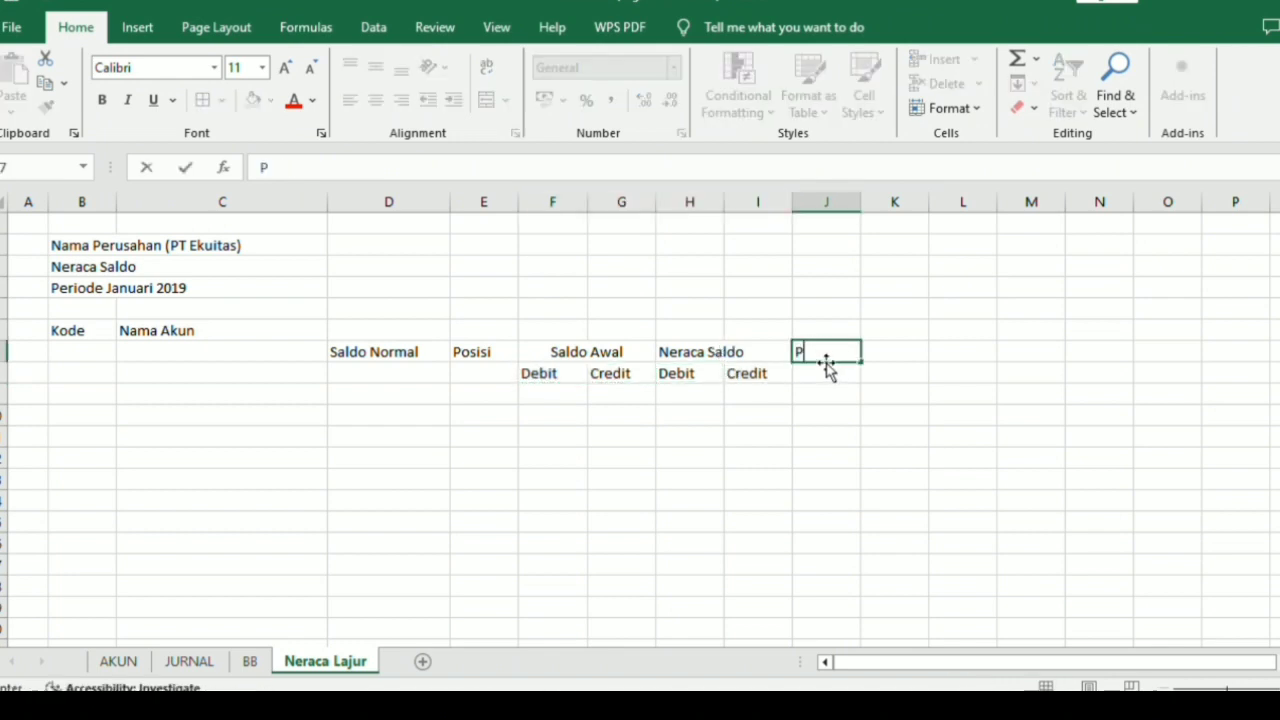
type("enyesuaian")
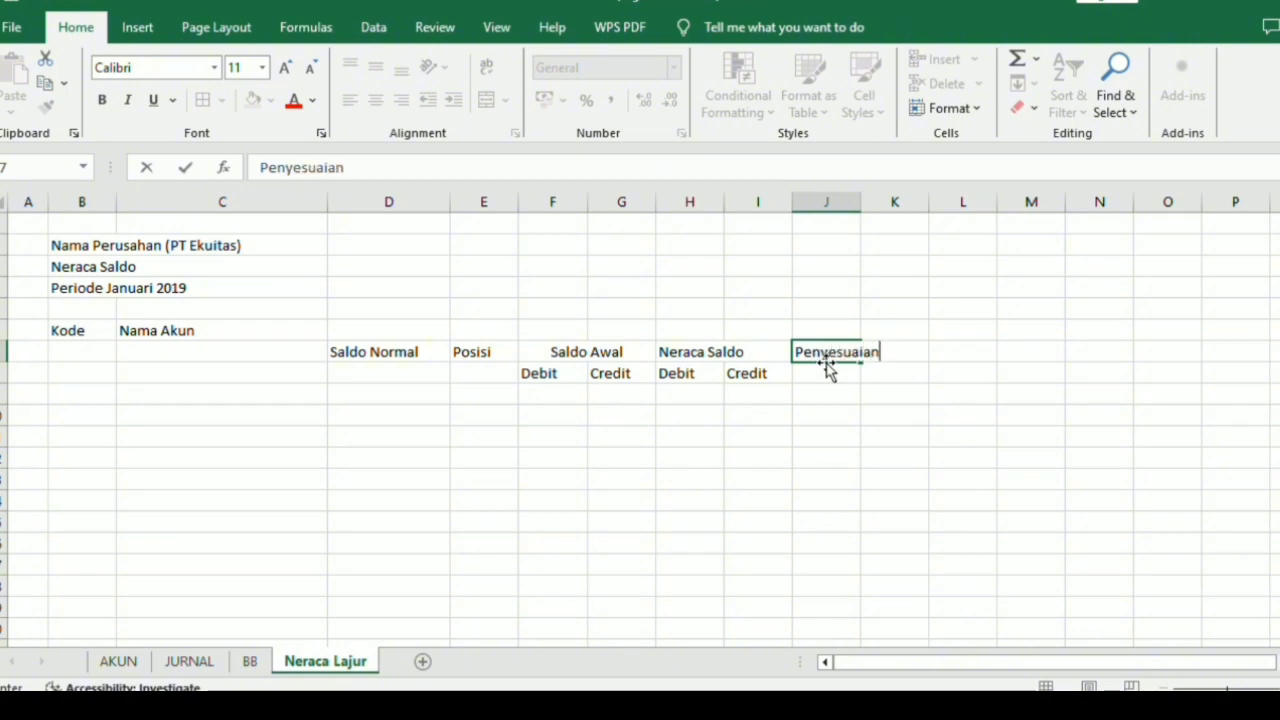
key("Return")
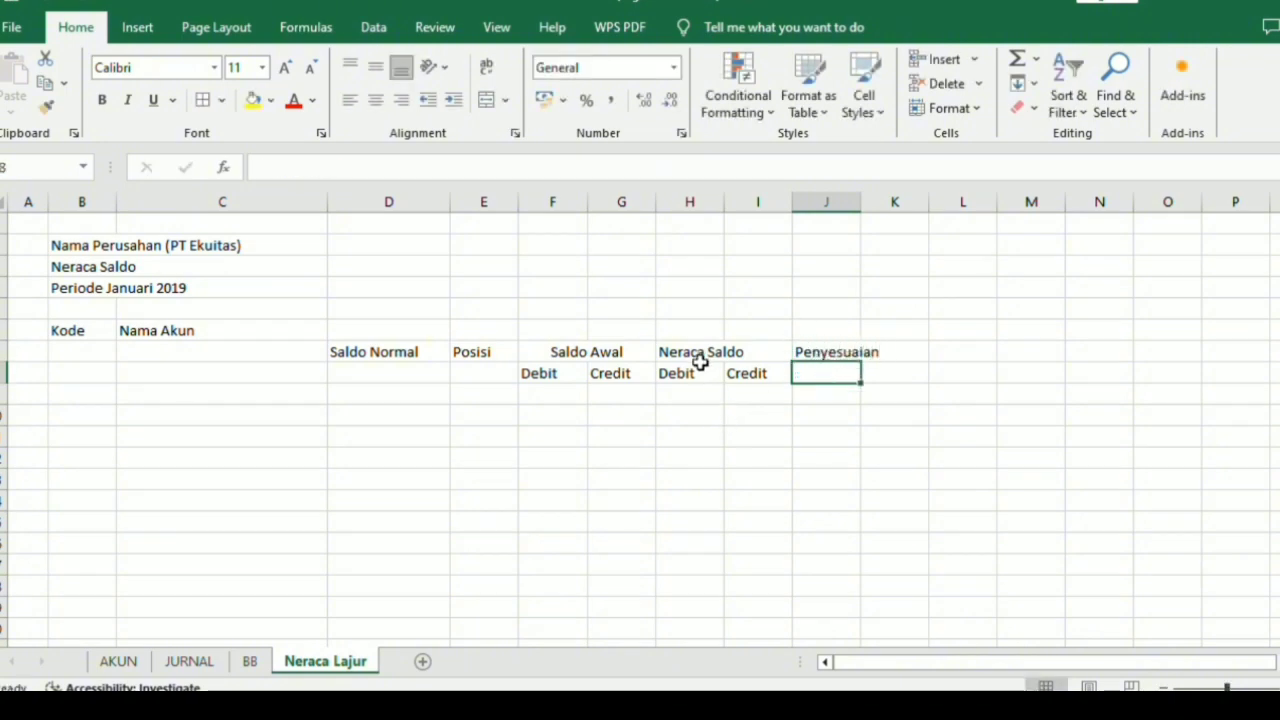
left_click_drag(692, 372, 733, 372)
key("ctrl+c")
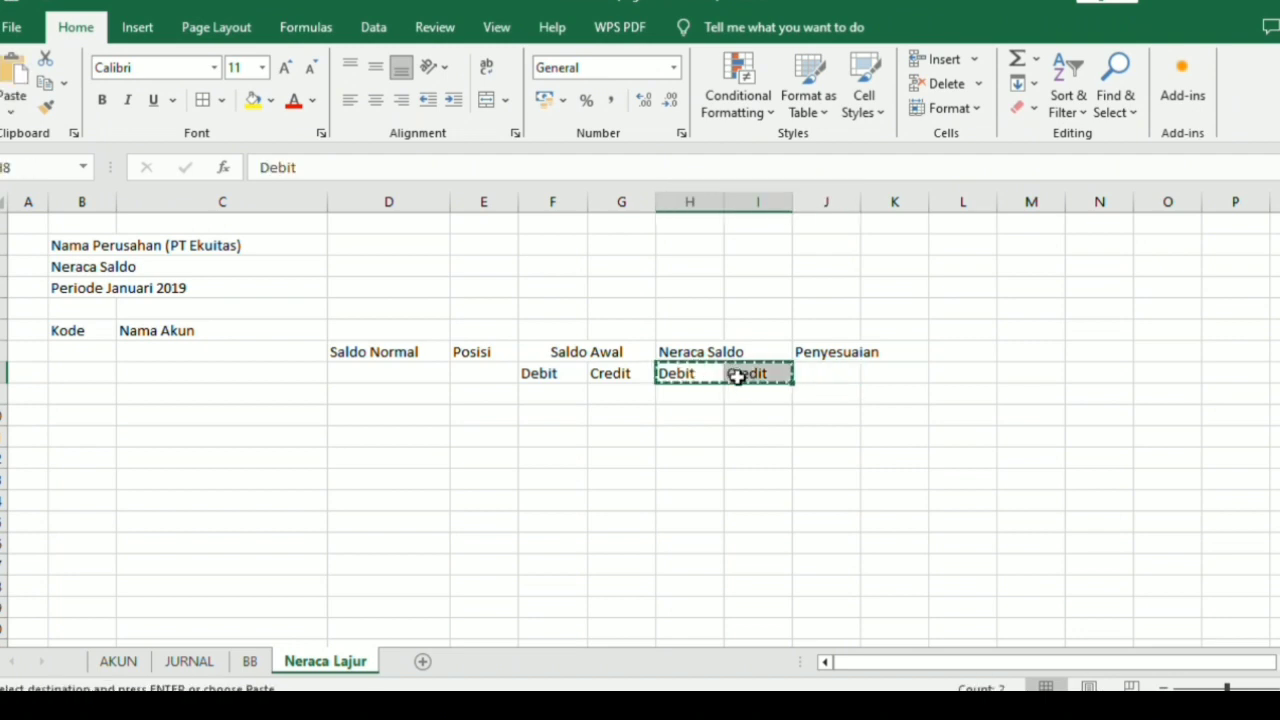
left_click_drag(829, 371, 894, 377)
key("ctrl+v")
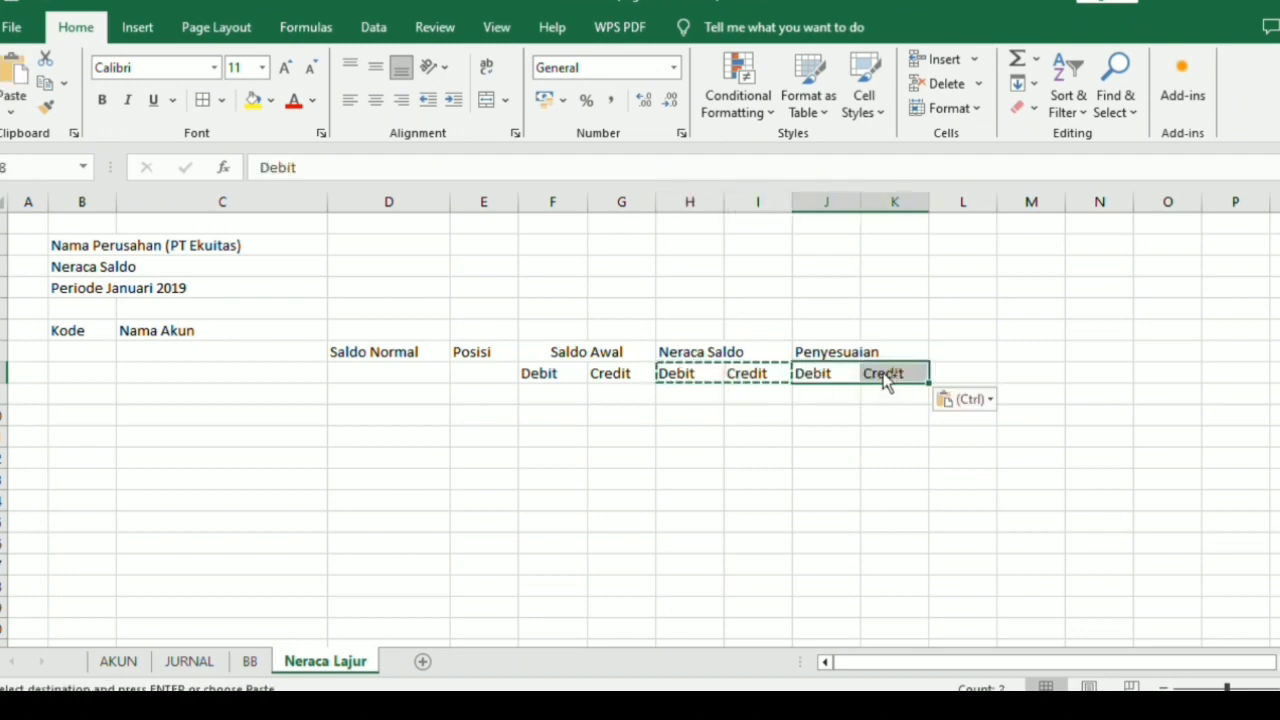
Enter the heading "Neraca Saldo Setelah Disesuaikan" in L7.
left_click(954, 352)
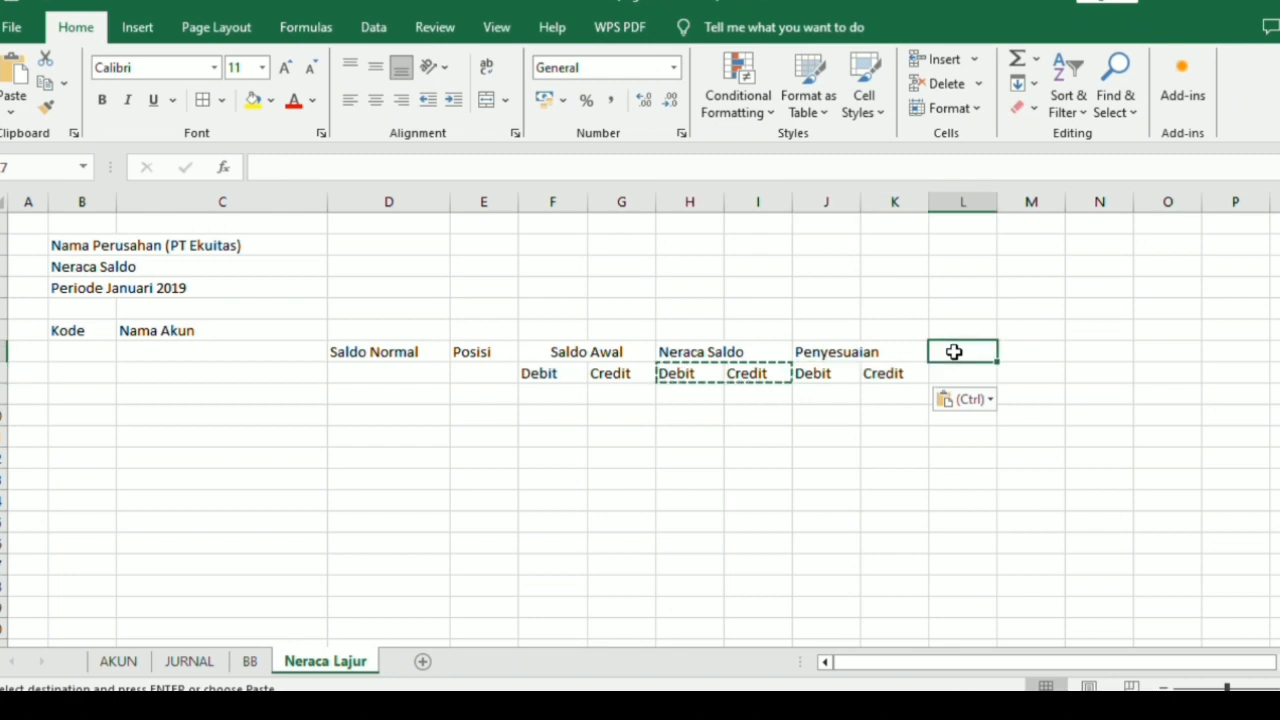
key("Escape")
type("Ne")
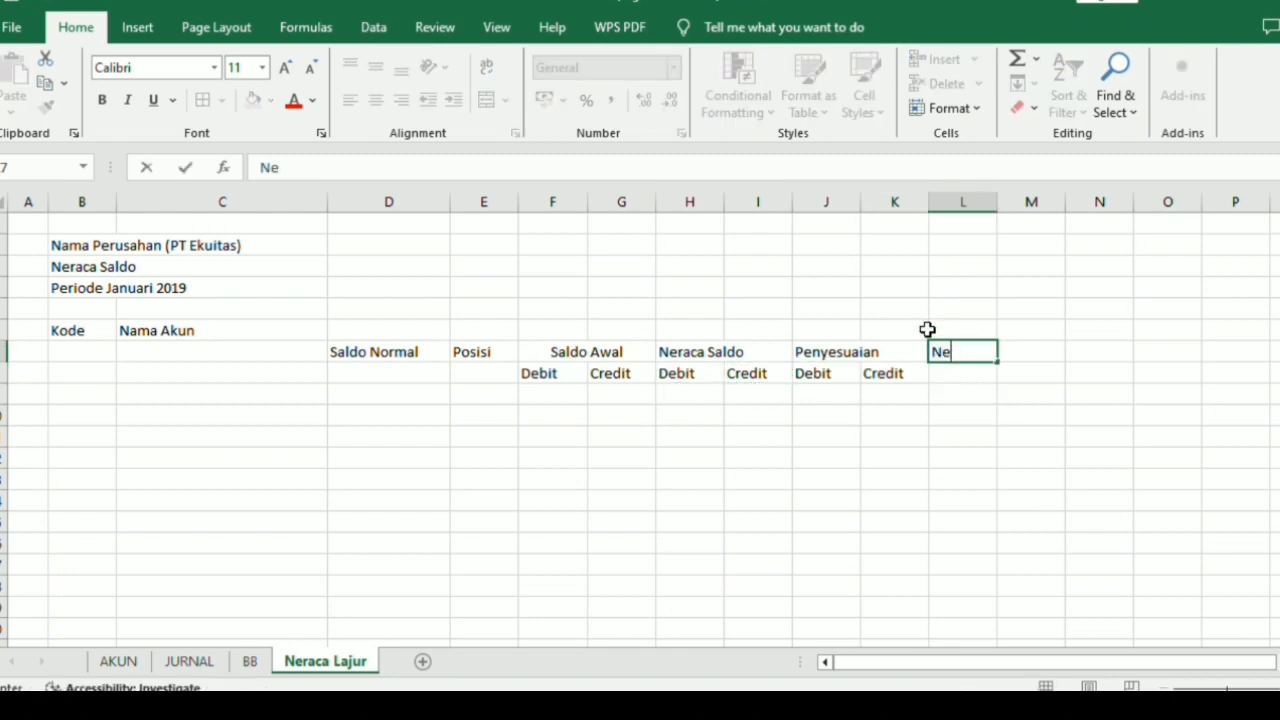
type("raca Saldo Se")
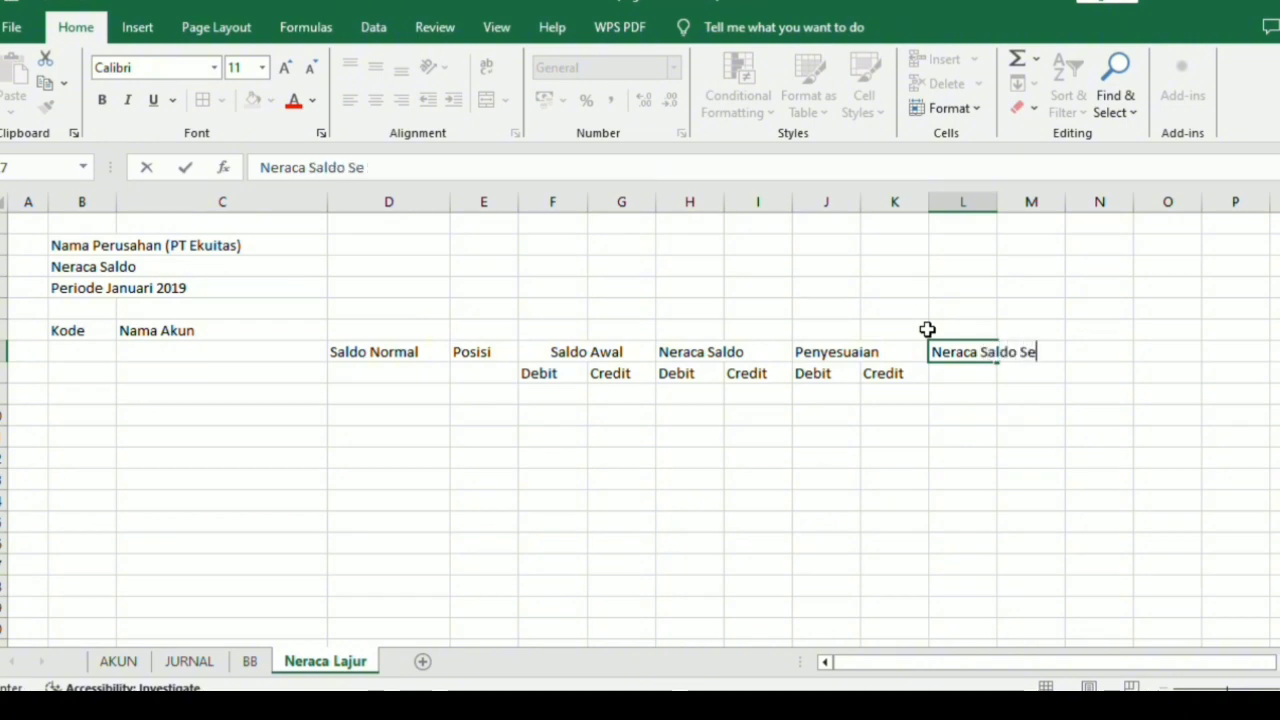
type("telah Disesuai")
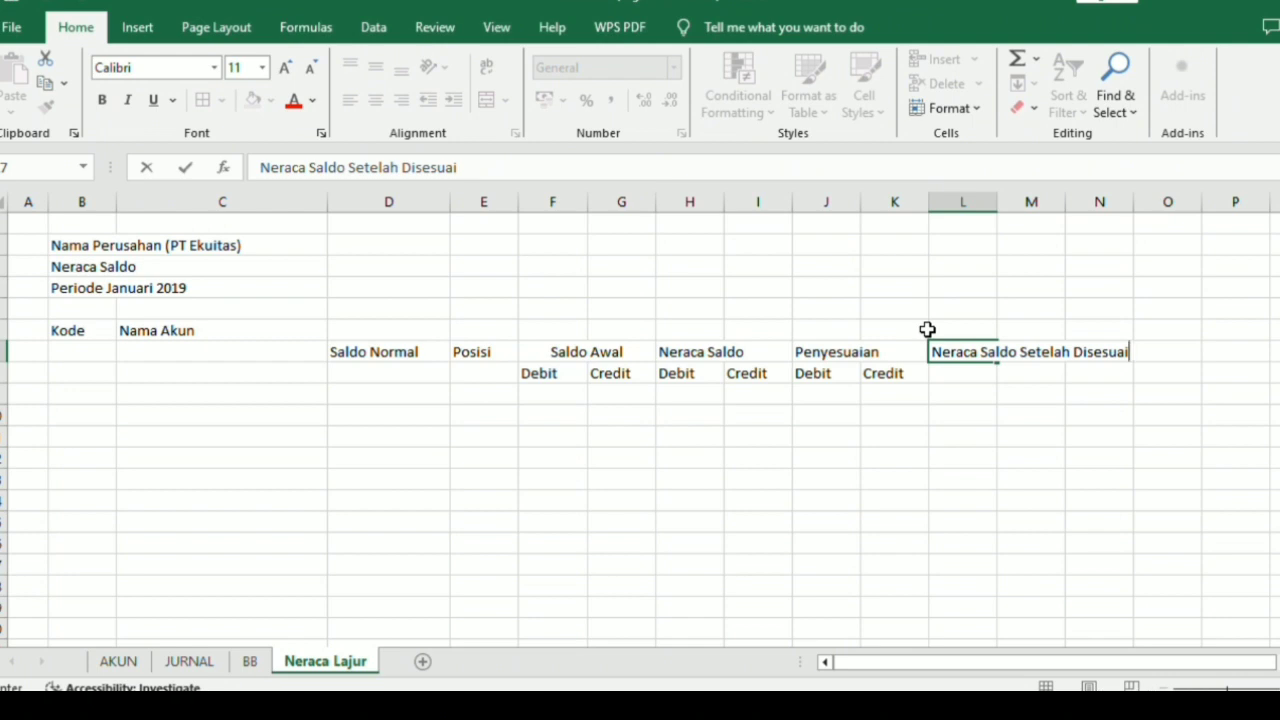
type("kan")
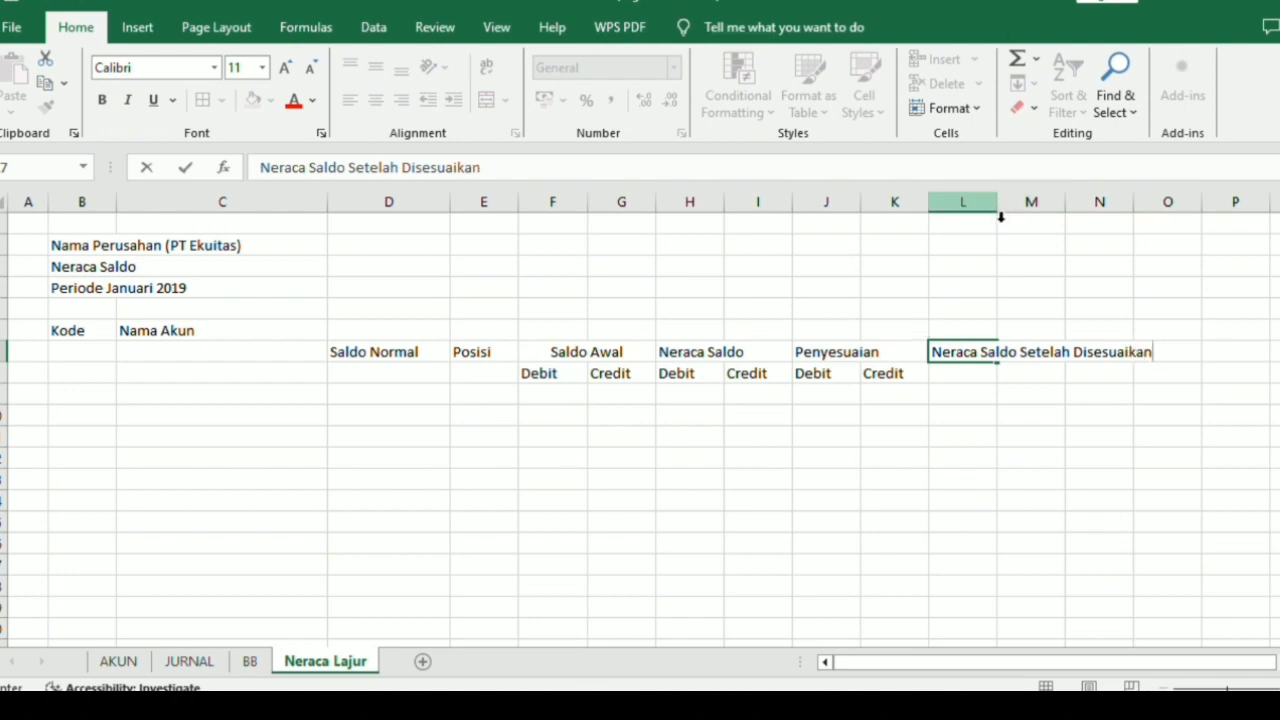
left_click_drag(997, 208, 994, 206)
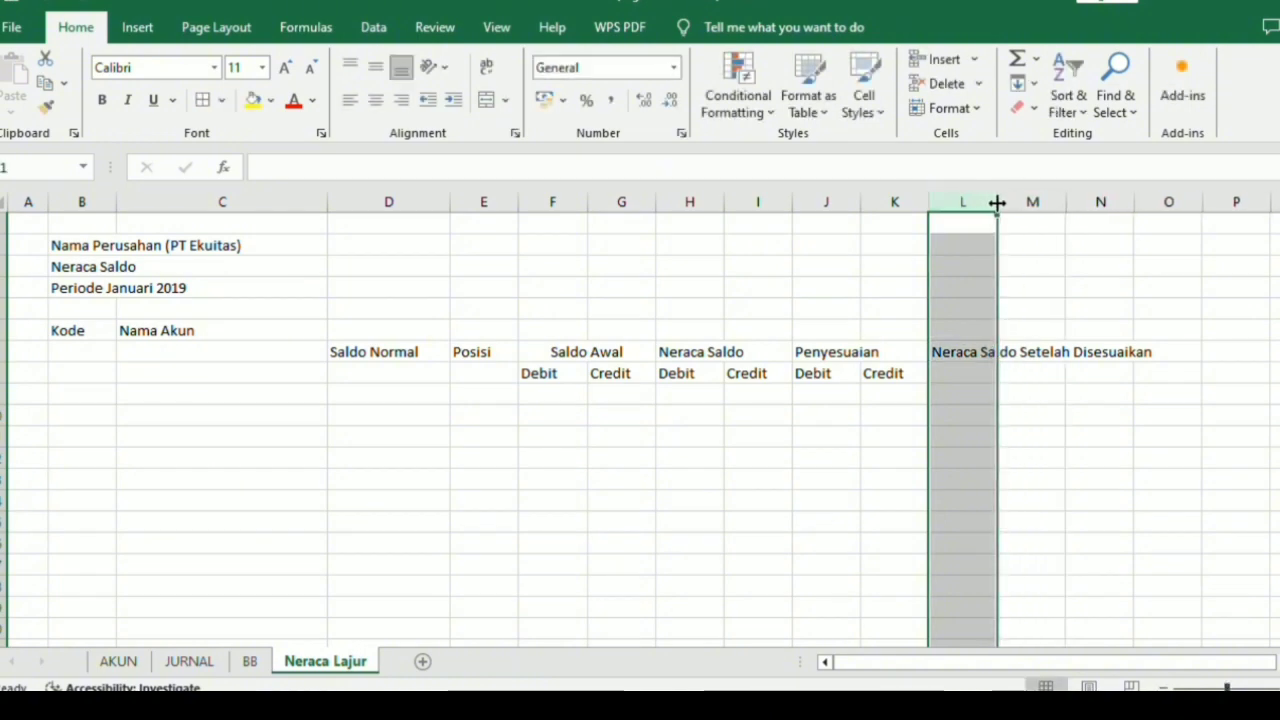
left_click_drag(997, 203, 999, 203)
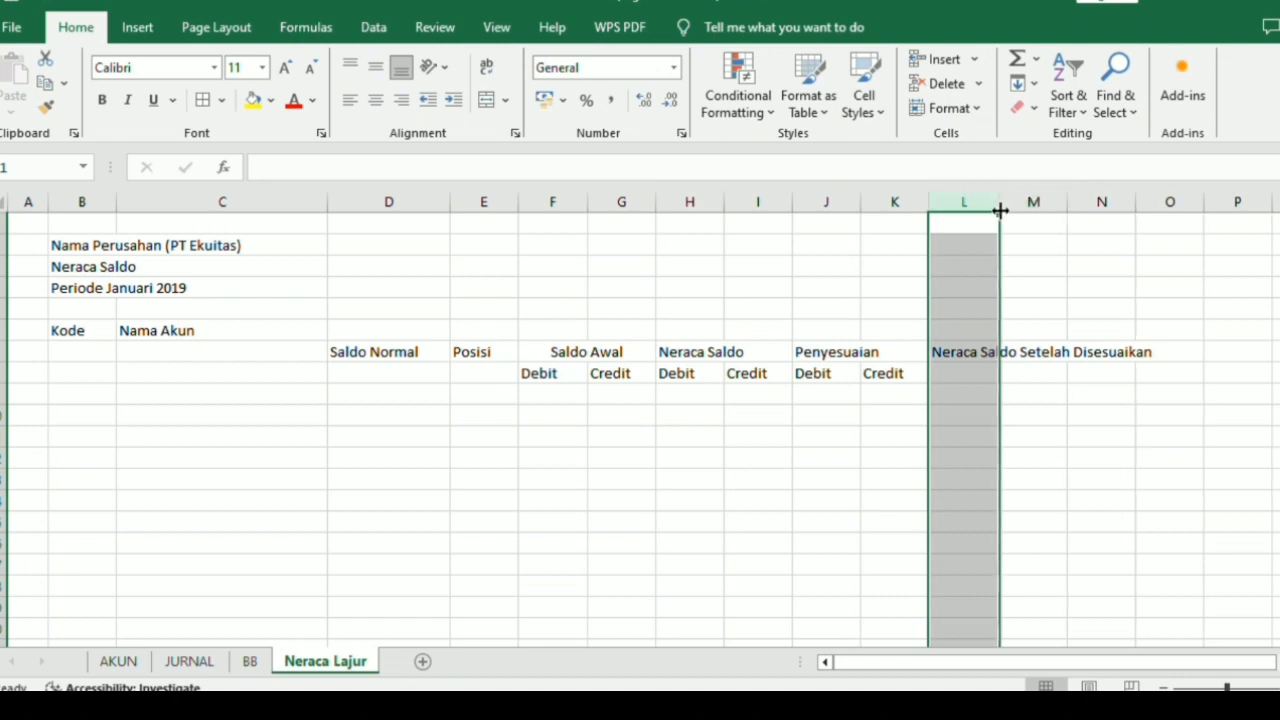
left_click_drag(1000, 210, 999, 210)
Merge and center the "Neraca Saldo Setelah Disesuaikan" heading across L7:O7.
left_click(976, 349)
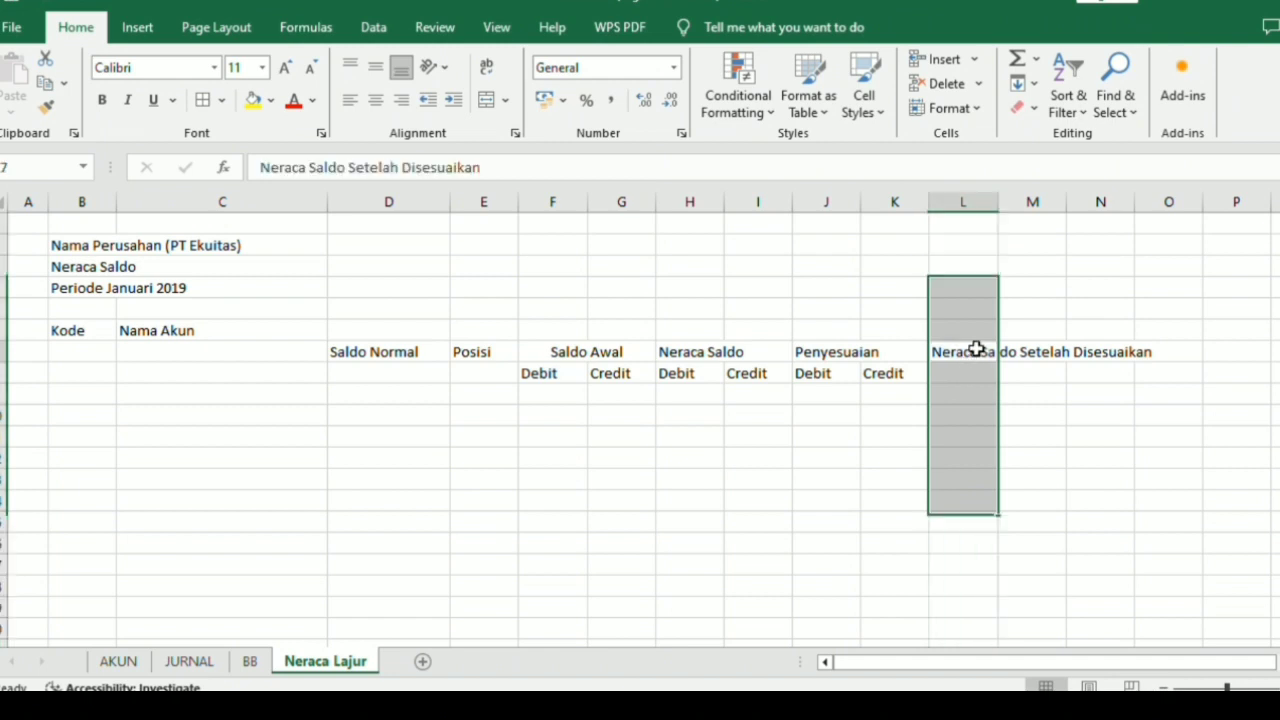
left_click_drag(976, 349, 1190, 350)
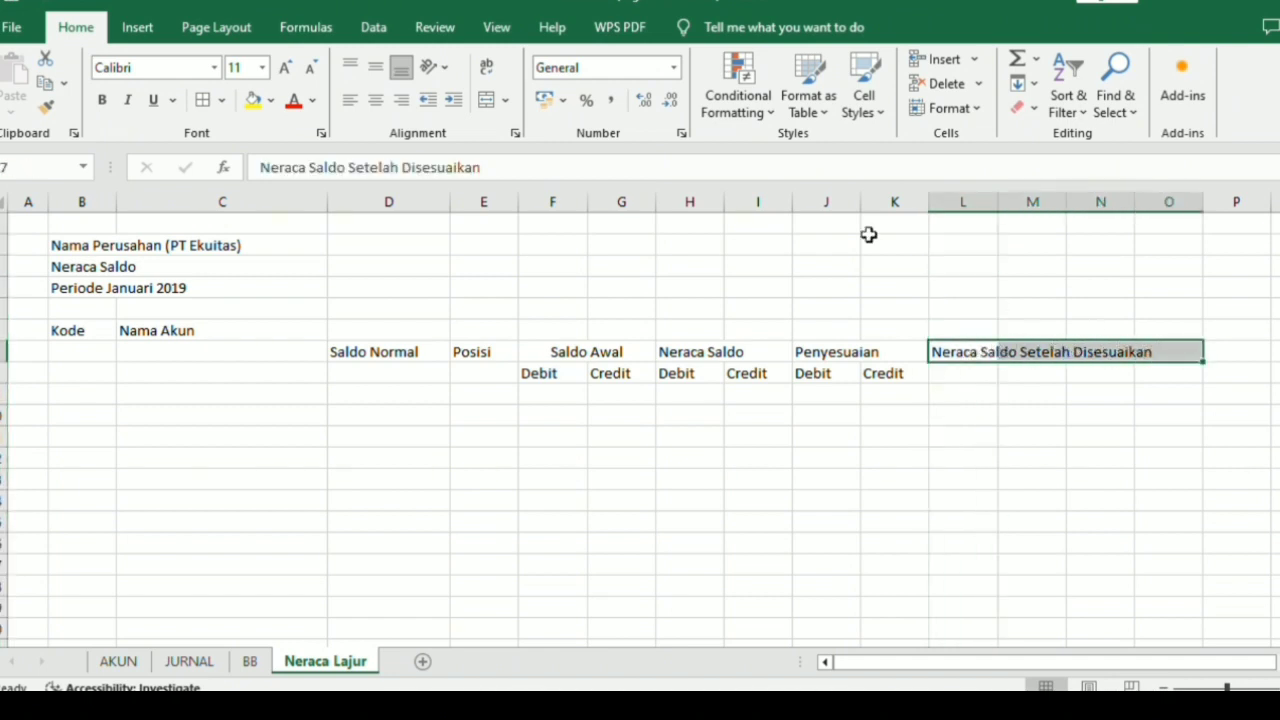
left_click(486, 100)
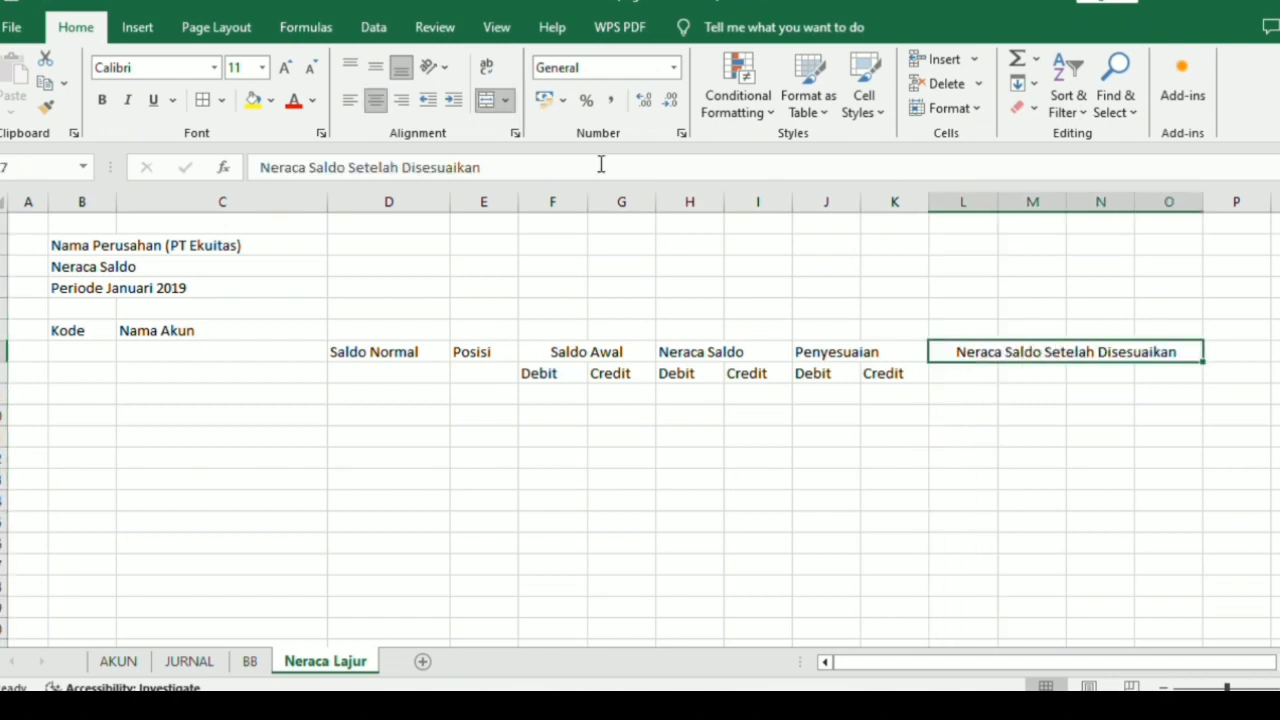
Merge and center the cell pairs L8:M8 and N8:O8 below the Neraca Saldo Setelah Disesuaikan heading.
left_click(982, 371)
left_click_drag(996, 371, 1006, 371)
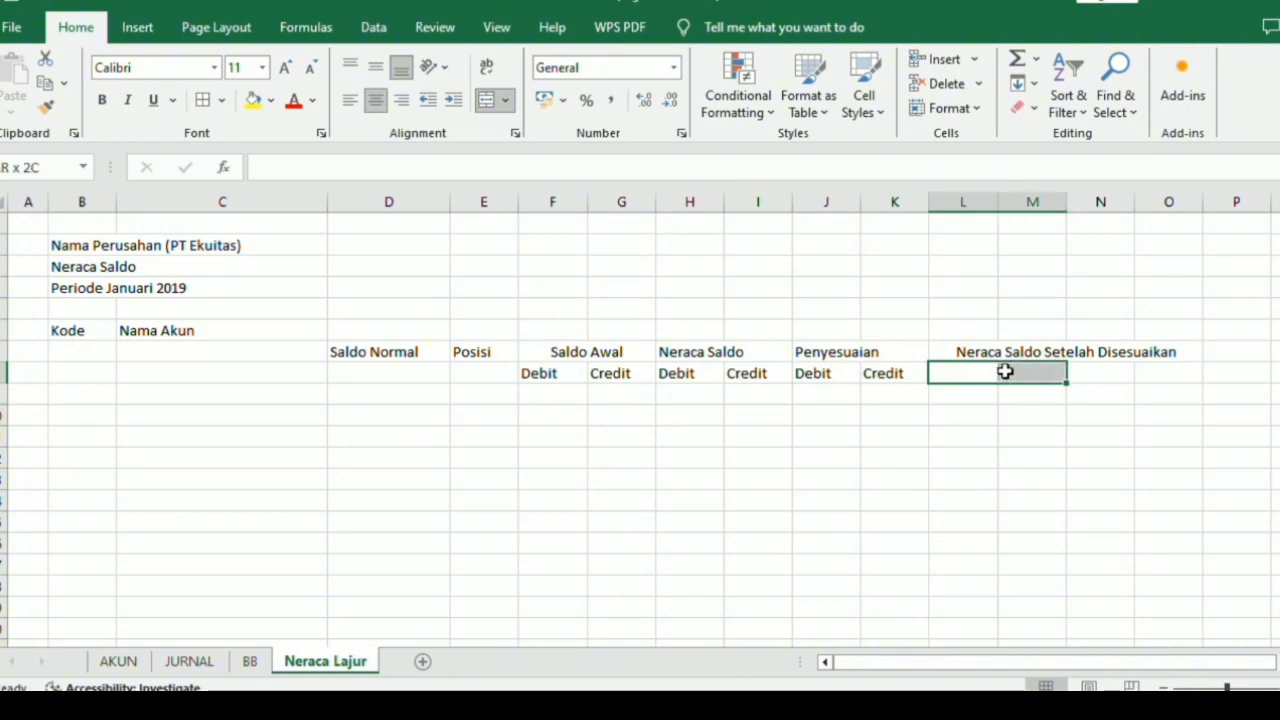
left_click(488, 100)
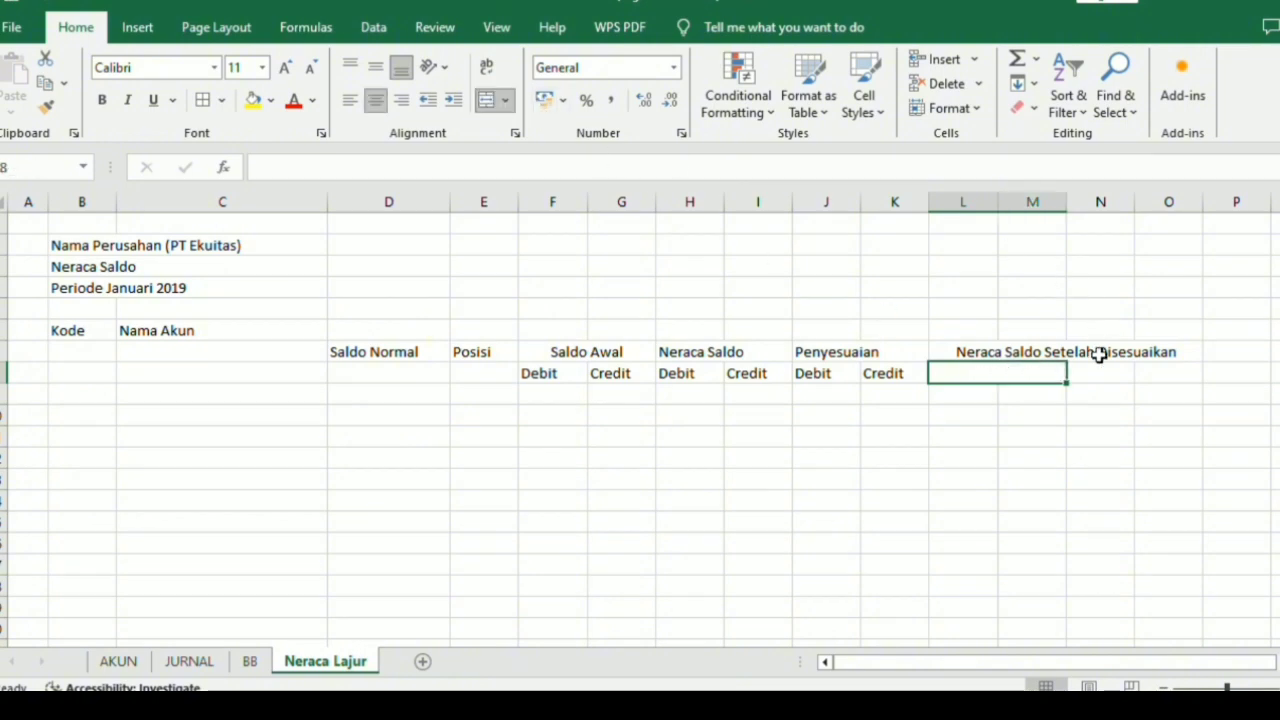
left_click_drag(1101, 368, 1150, 370)
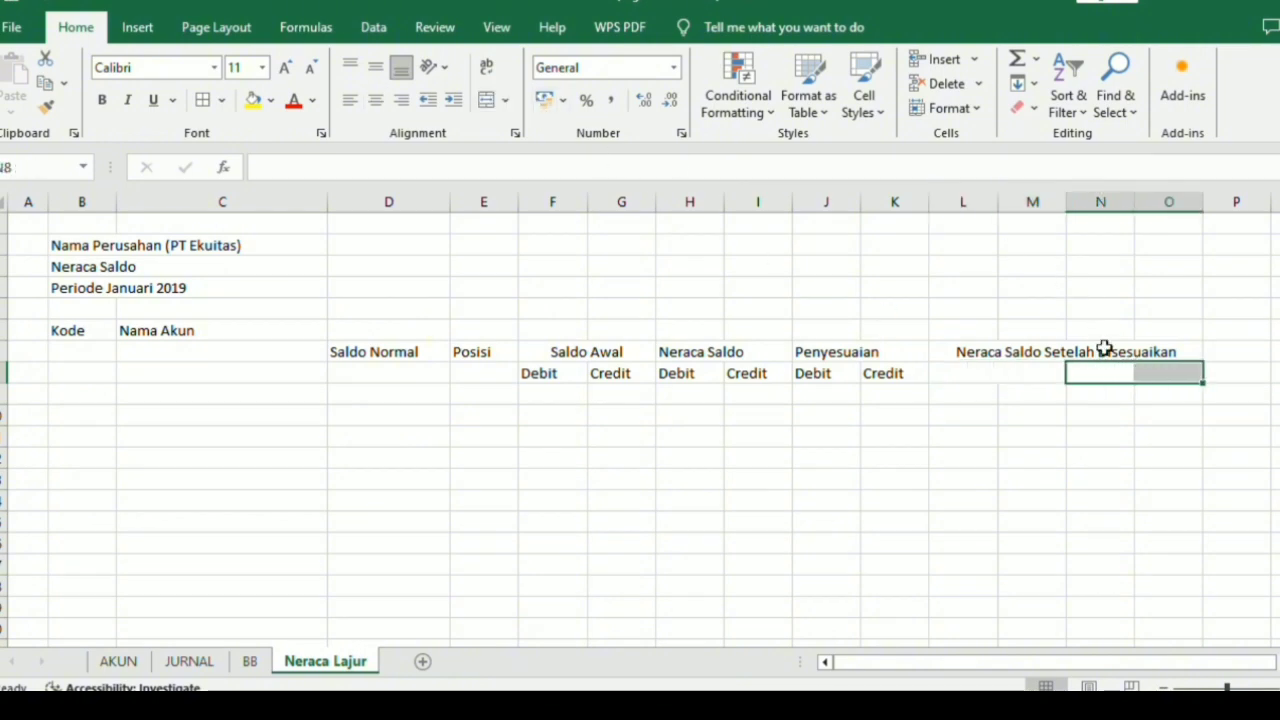
left_click(488, 100)
Enter "Debit" in the merged cell L8:M8 and "Credit" in the merged cell N8:O8.
left_click(988, 371)
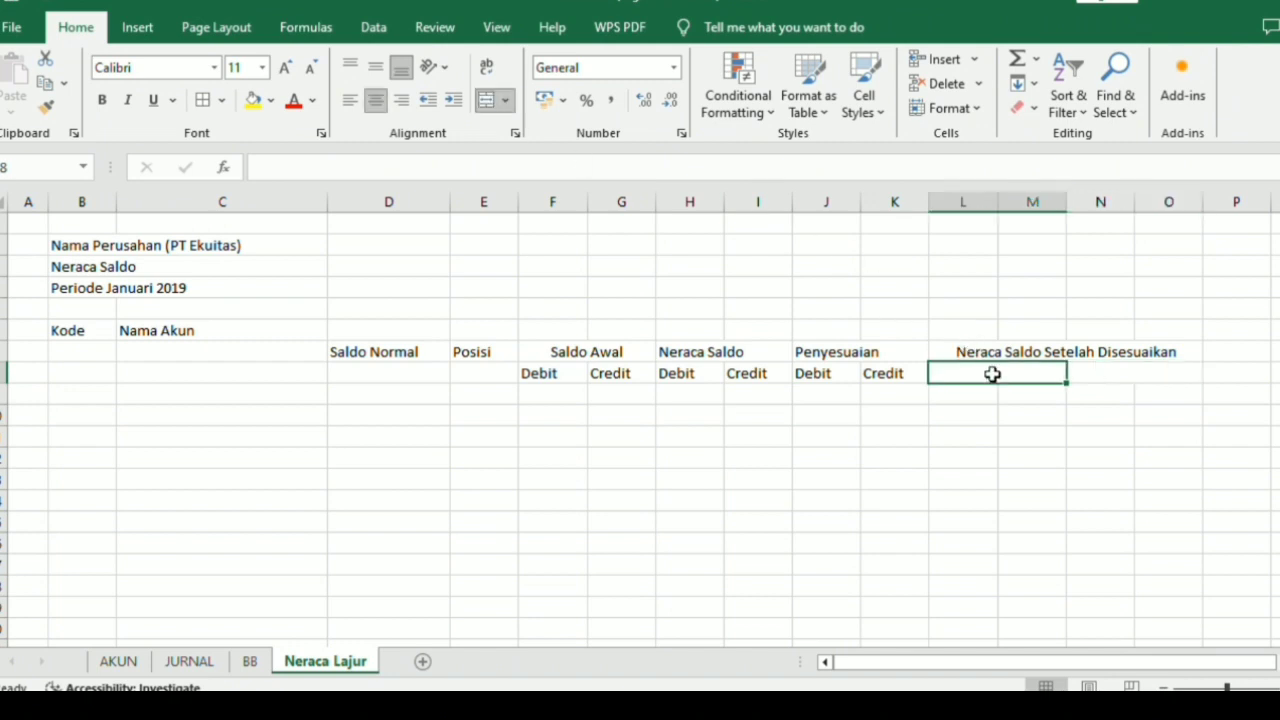
type("De")
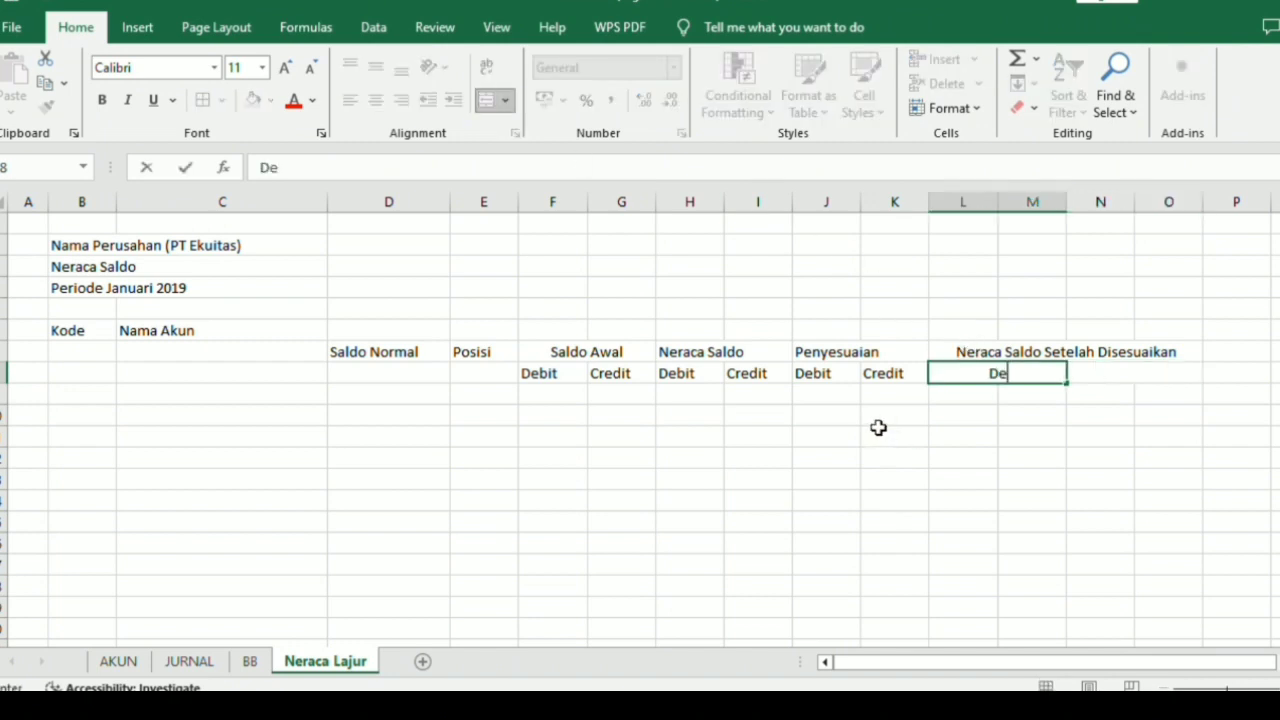
type("bit")
key("Tab")
type("Cre")
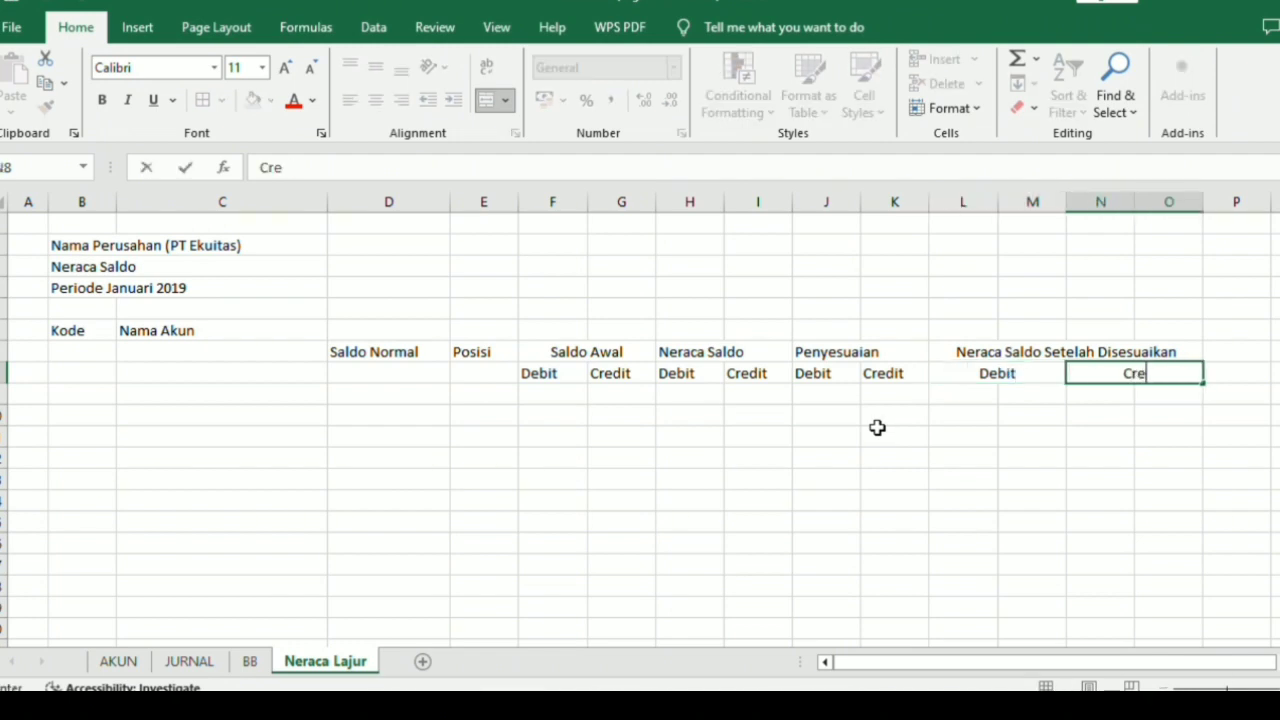
type("dit")
key("Return")
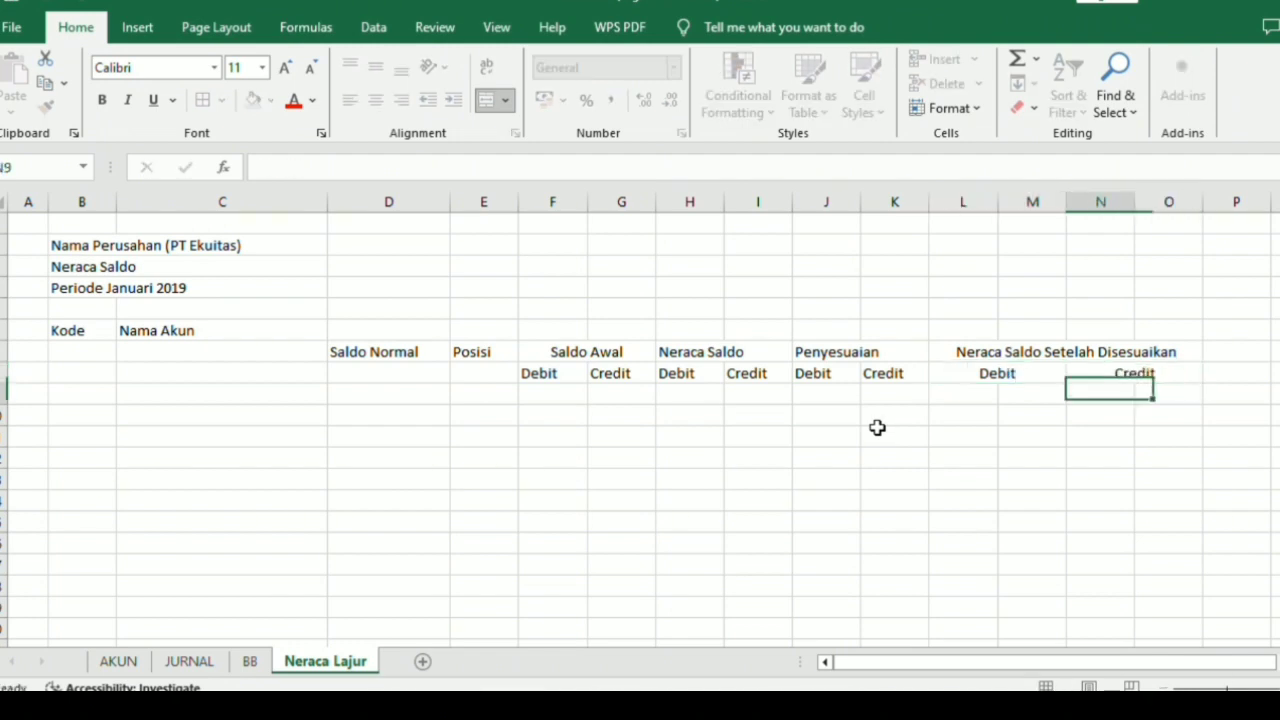
Enter the heading "Laba Rugi" in P7.
key("Right")
key("Right")
key("Up")
key("Up")
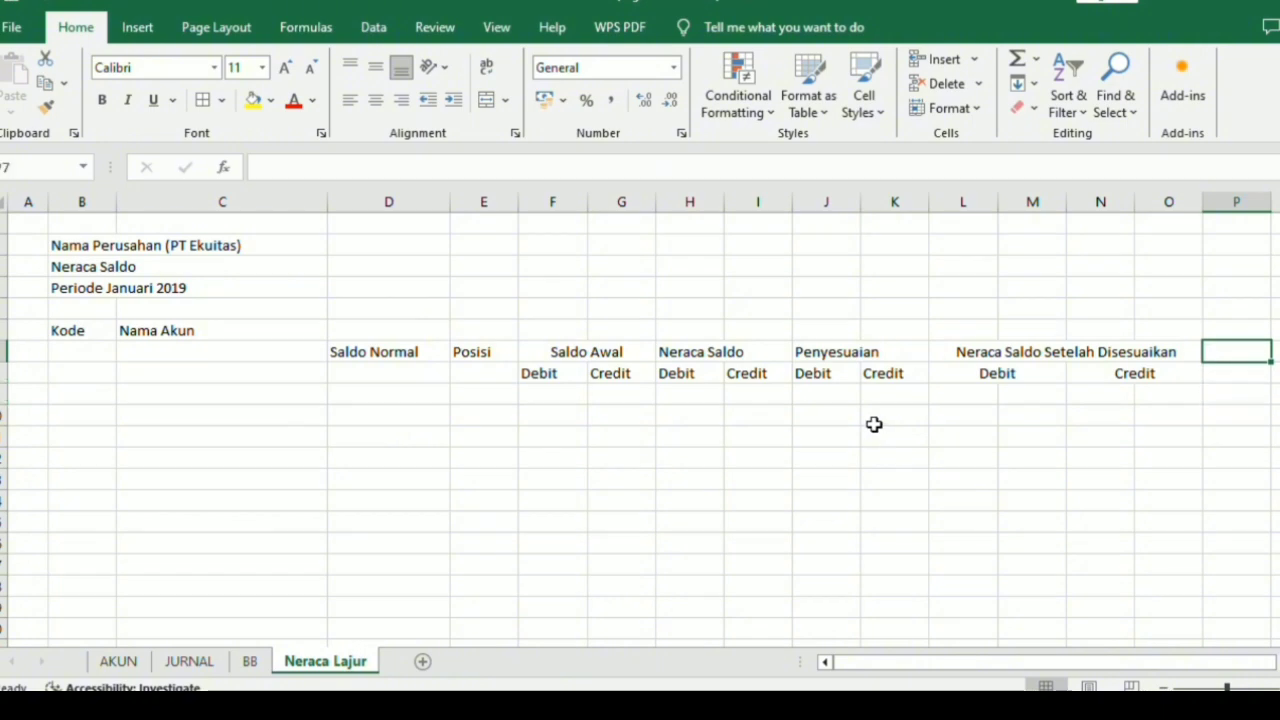
type("Laba Rugi")
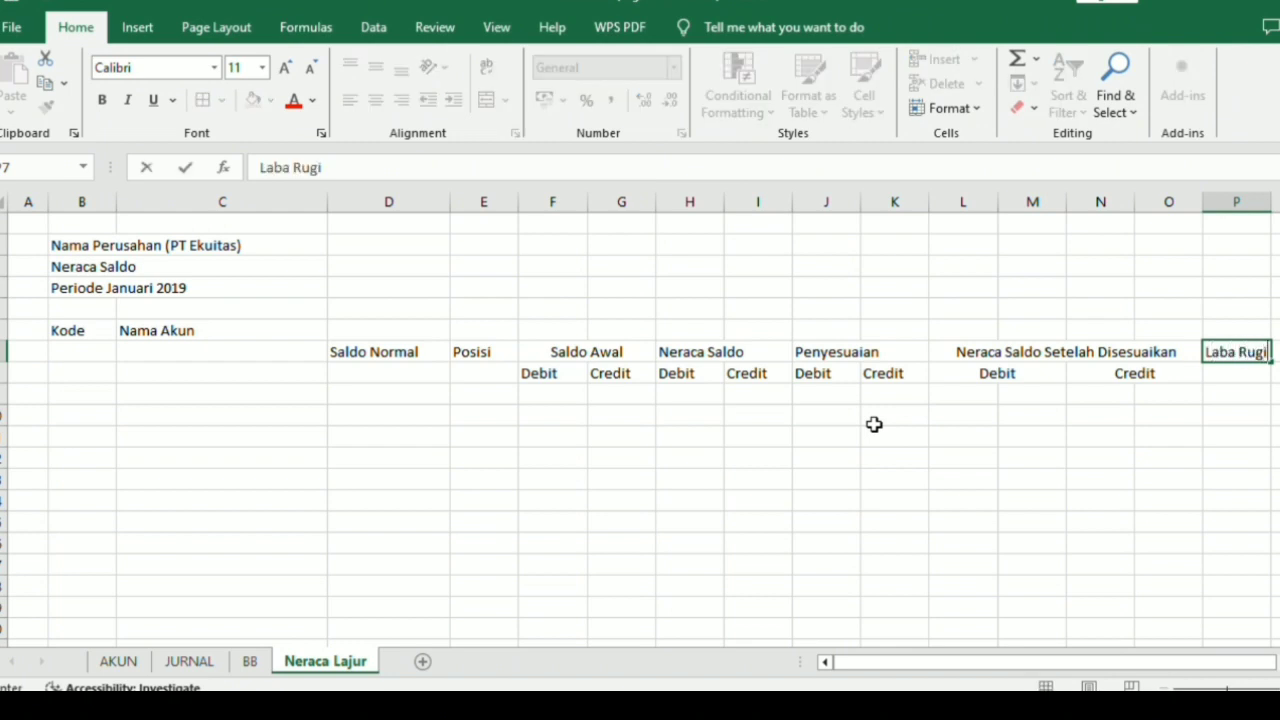
Copy the Debit and Credit subheadings from J8:K8 to P8:Q8 below the Laba Rugi heading.
left_click_drag(800, 376, 866, 372)
key("ctrl+c")
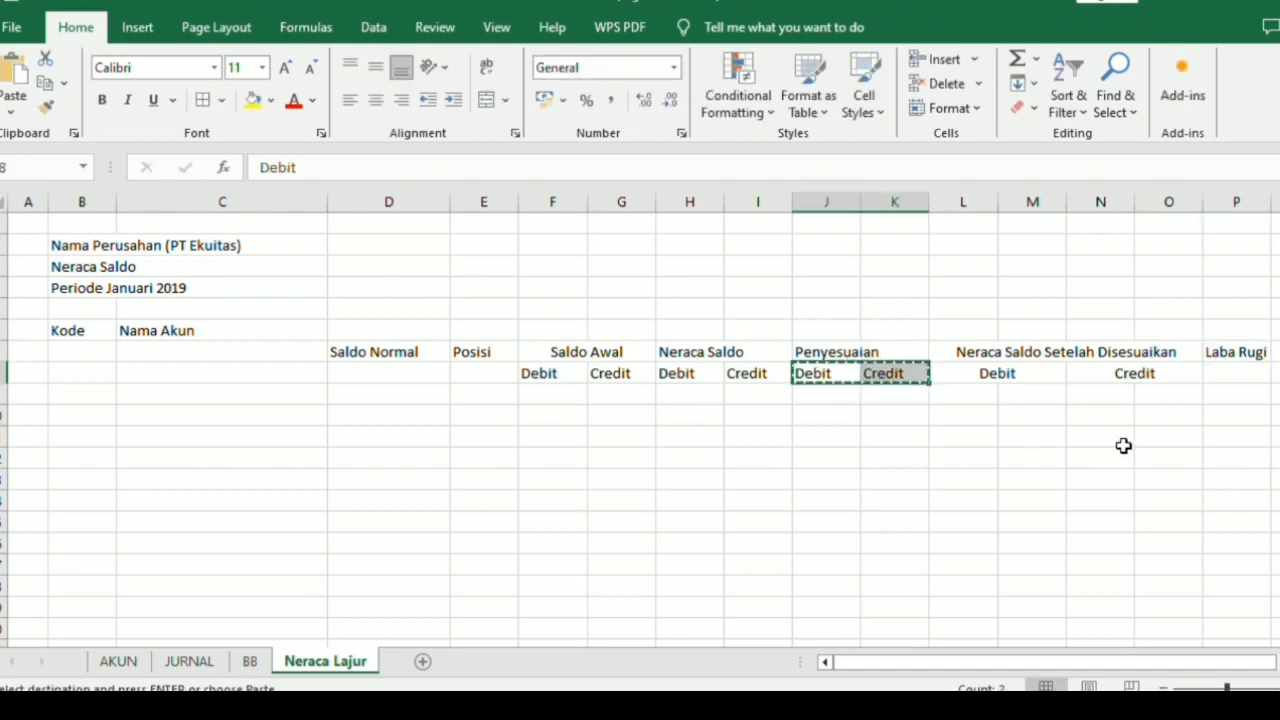
left_click(1192, 369)
left_click(1270, 371)
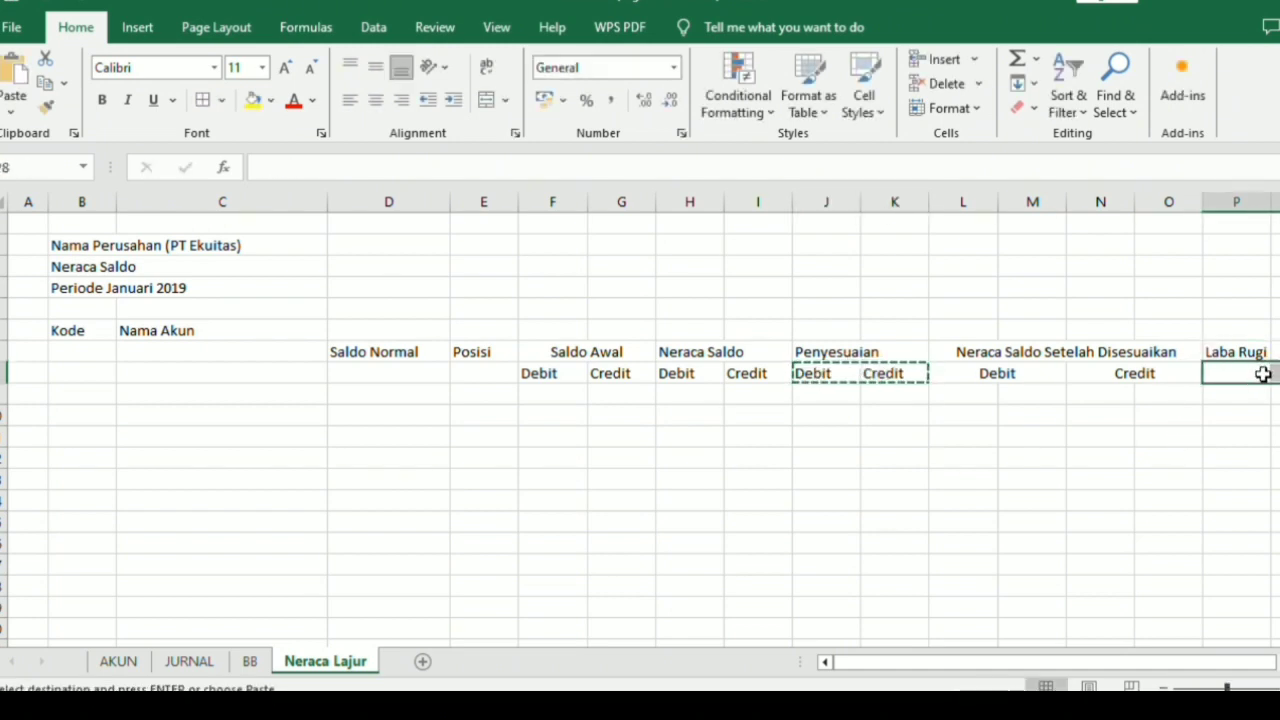
key("ctrl+v")
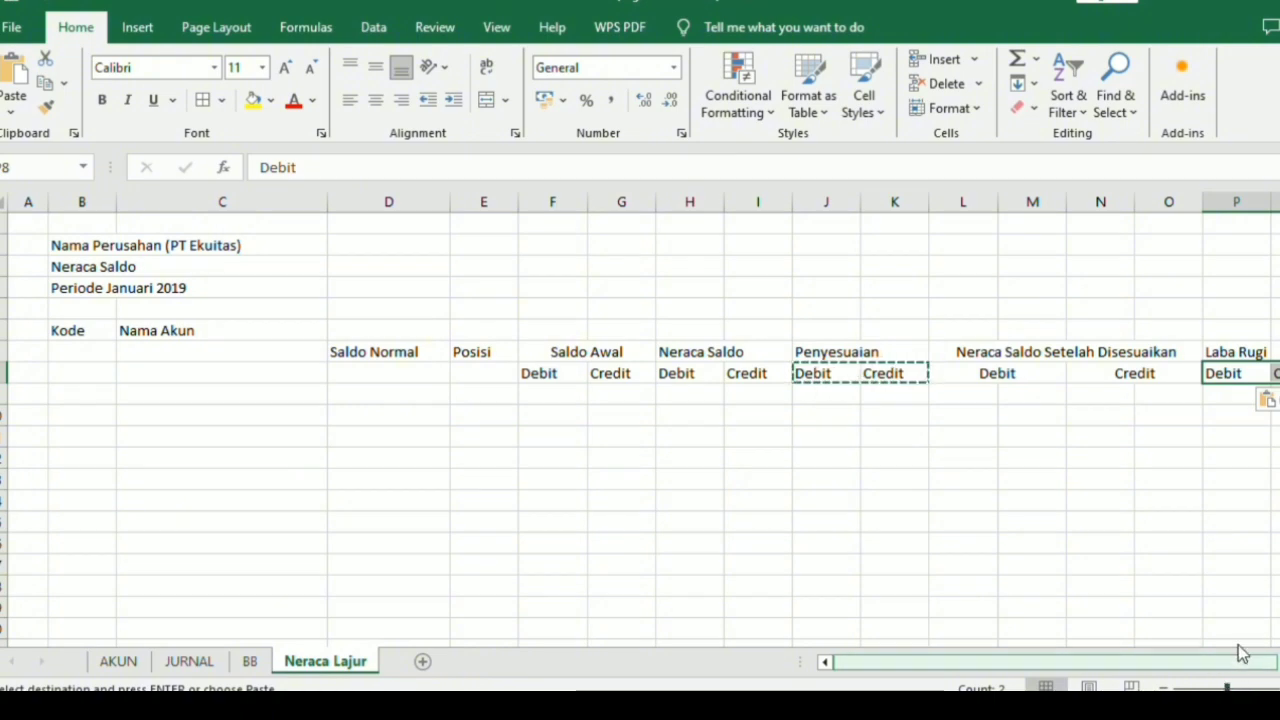
Merge and center the "Laba Rugi" heading across P7:Q7.
left_click_drag(1239, 663, 1268, 661)
left_click_drag(1212, 350, 1240, 350)
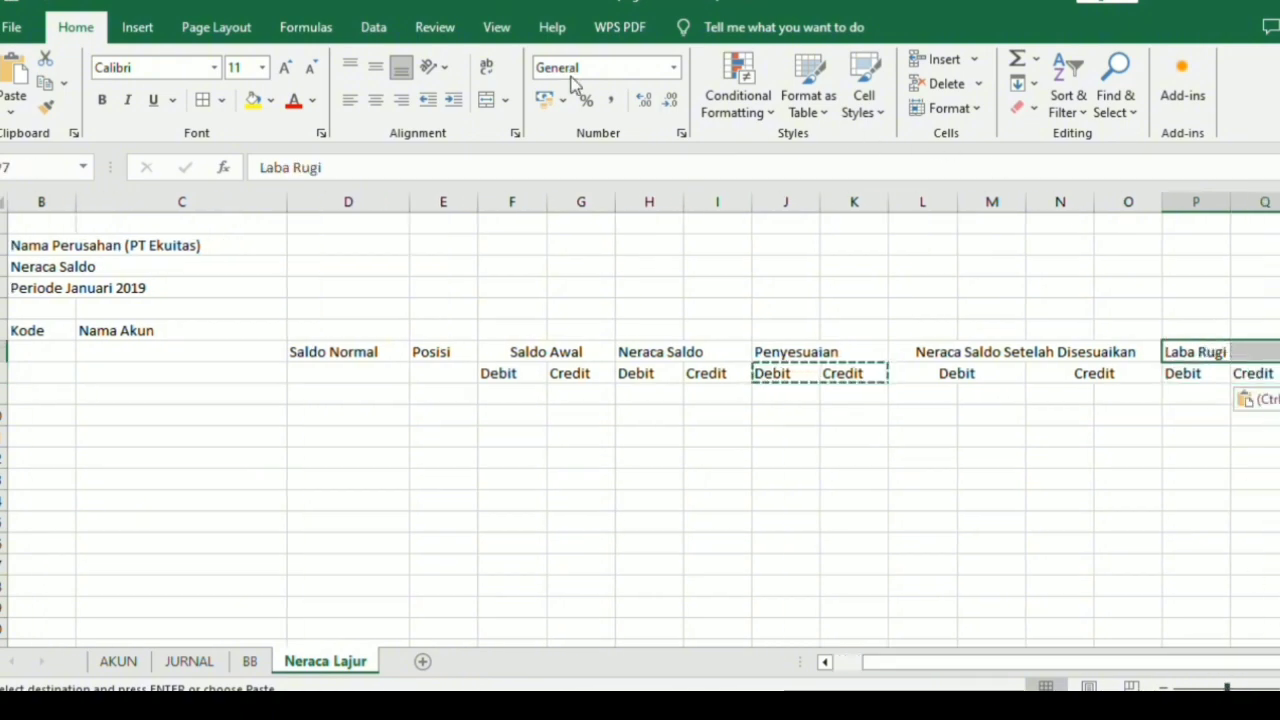
left_click(487, 99)
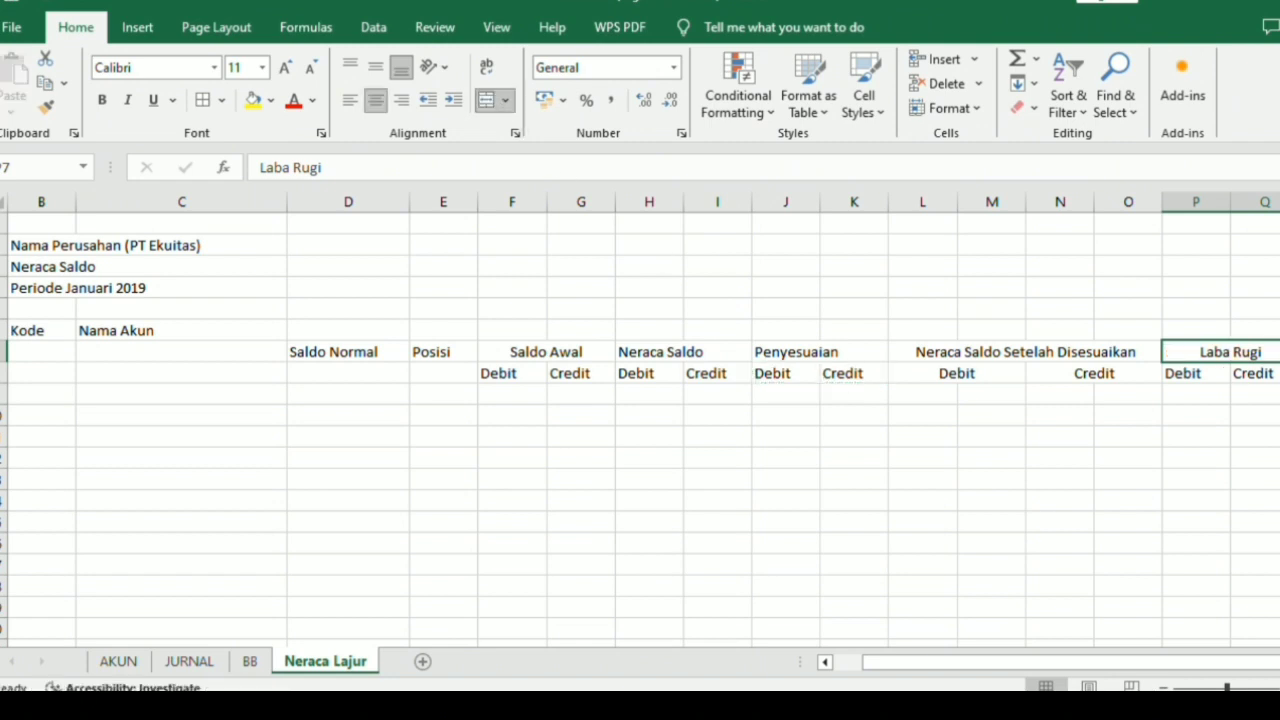
Enter the heading "Neraca" in R7.
left_click(1213, 683)
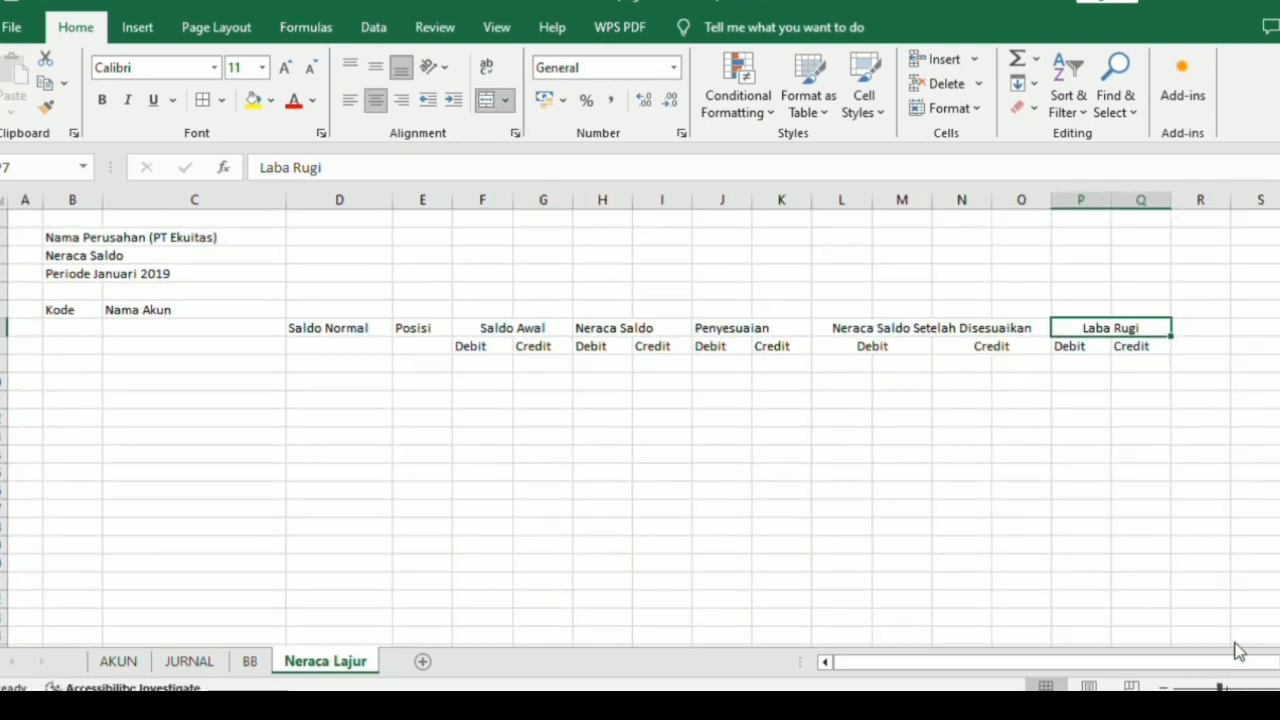
left_click_drag(1260, 663, 1279, 663)
left_click(1181, 330)
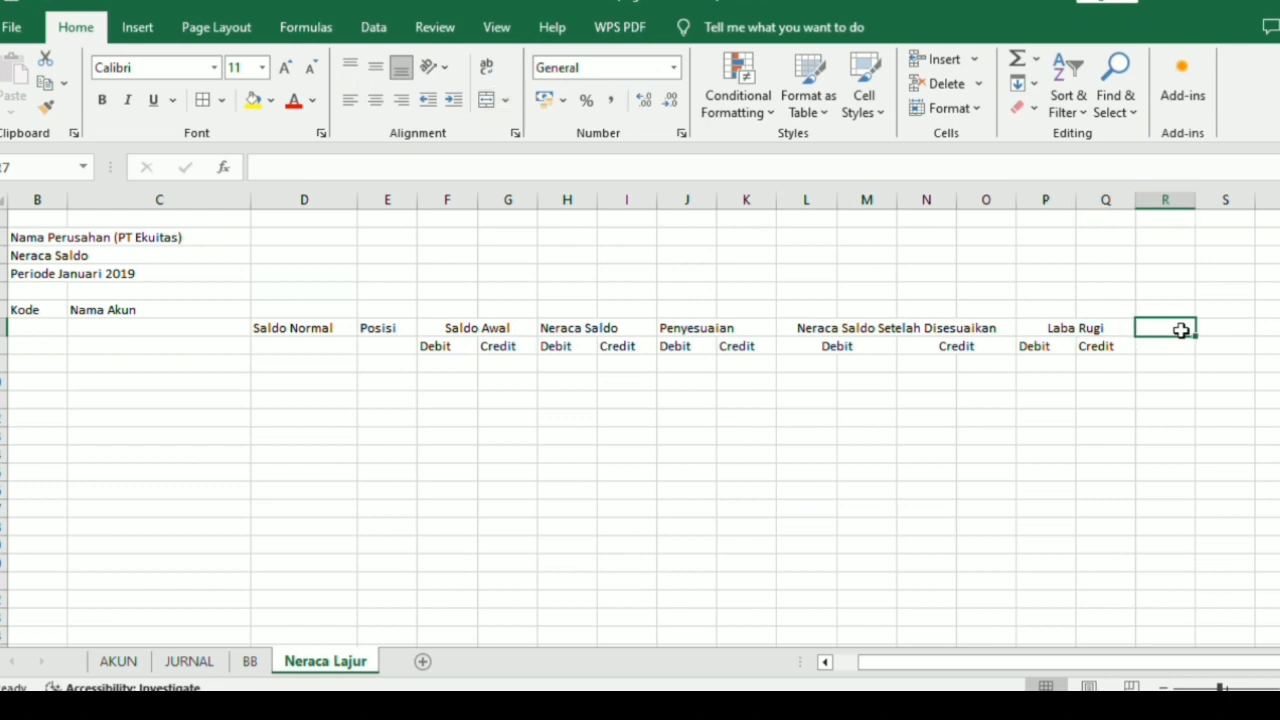
type("Neraca")
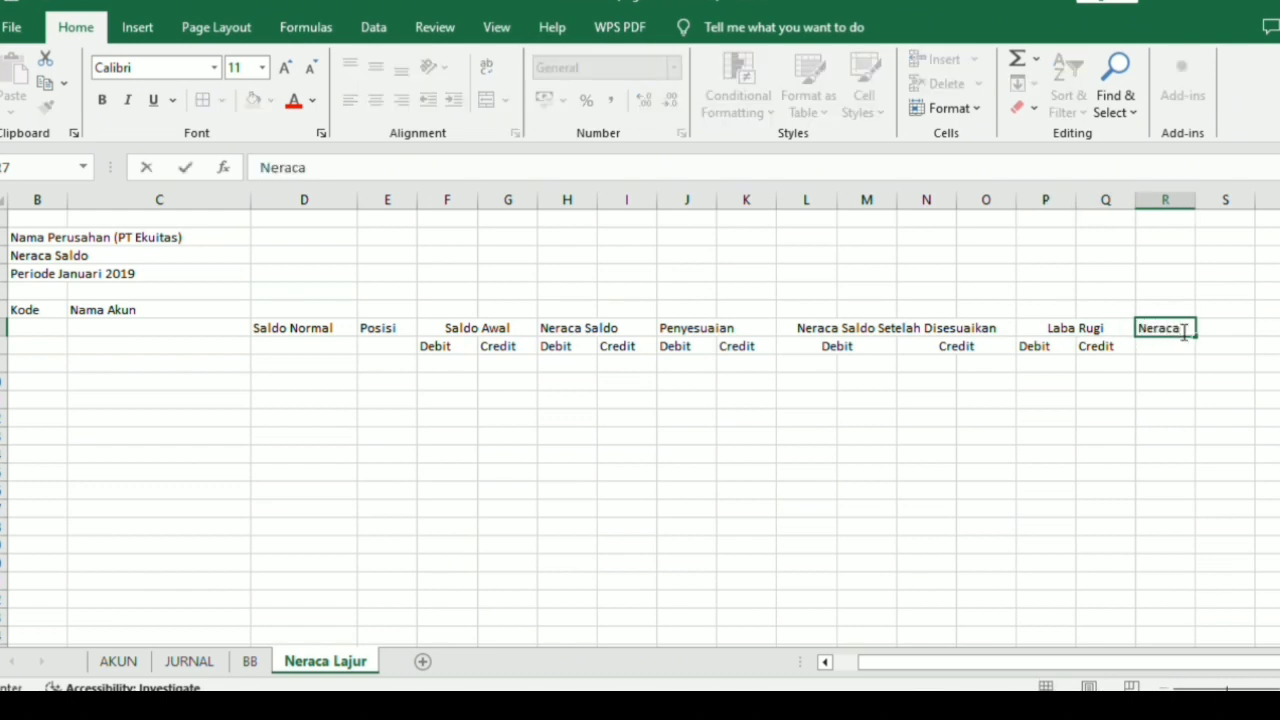
key("Return")
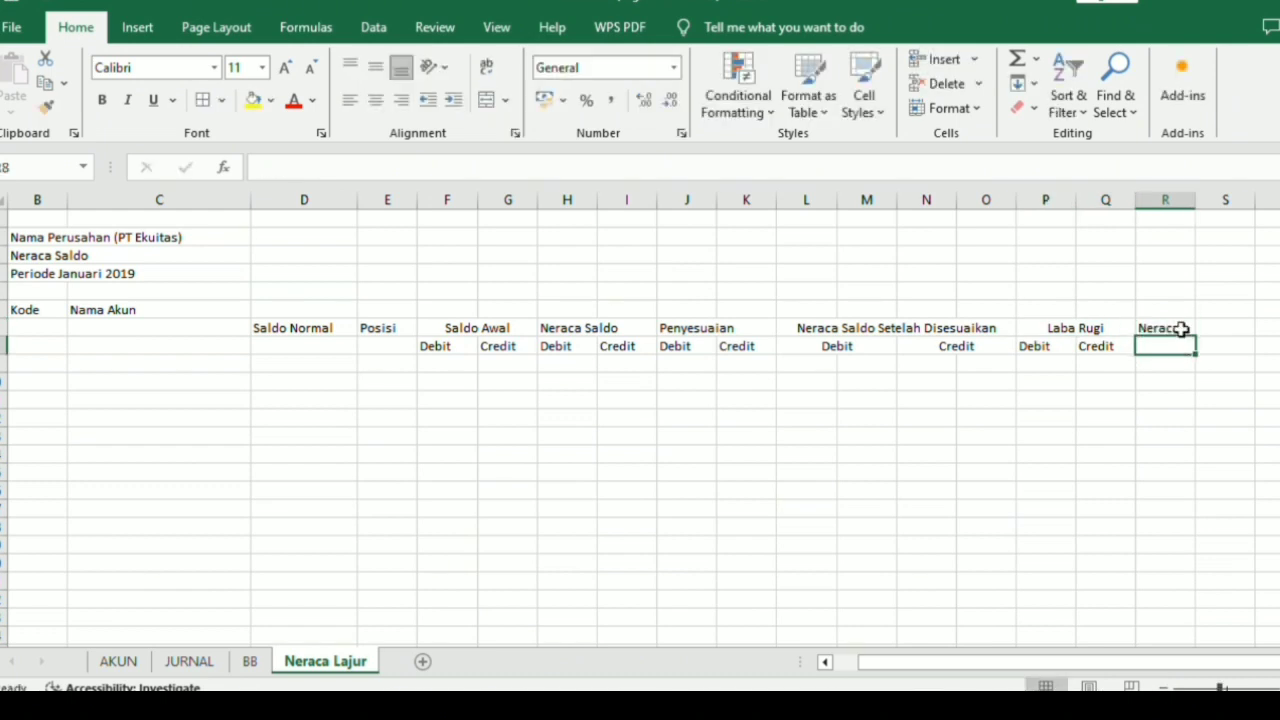
Enter "Debit" in R8 and "Credit" in S8, and merge and center the "Neraca" heading across R7:S7.
type("Deb")
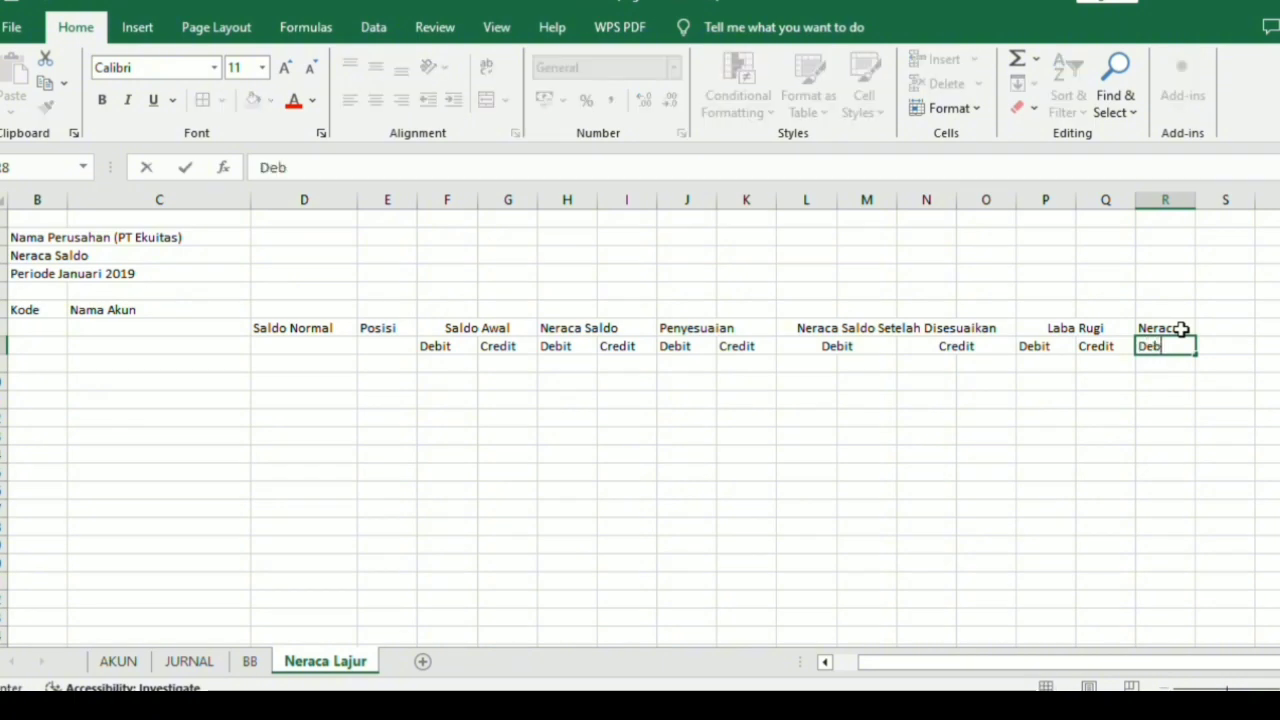
type("it")
key("Tab")
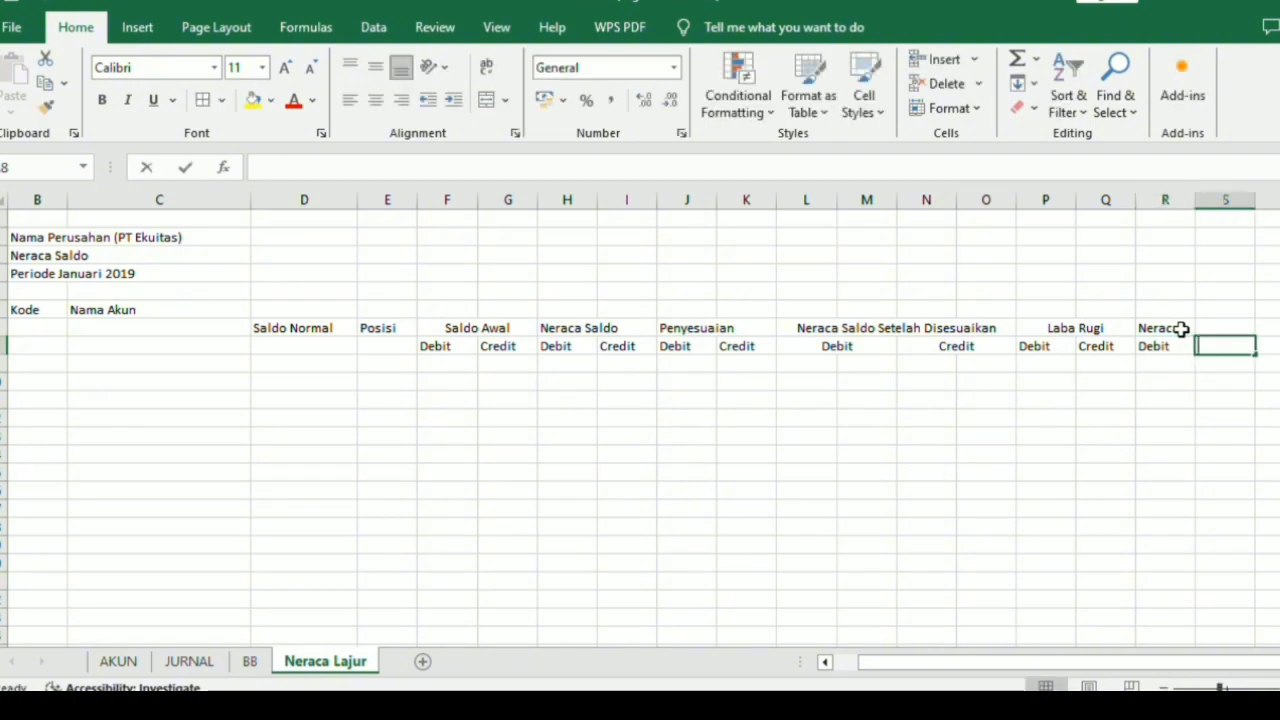
type("Cred")
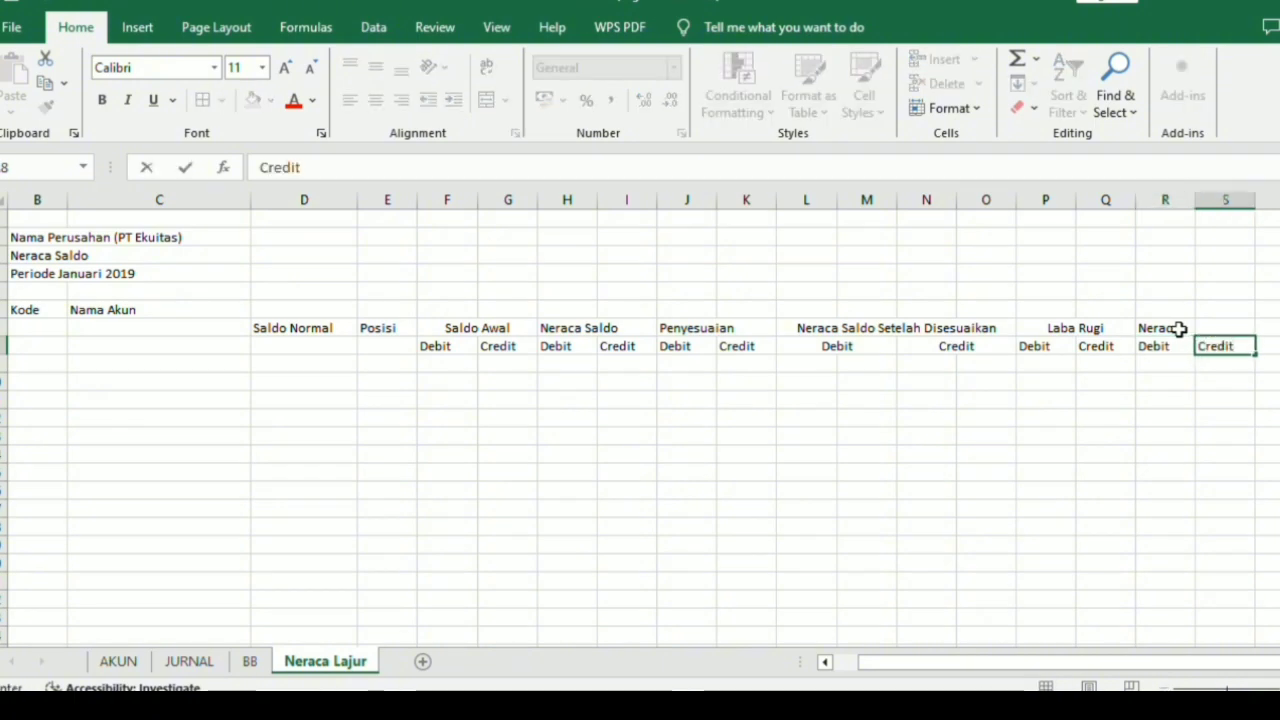
type("it")
left_click_drag(1180, 330, 1205, 329)
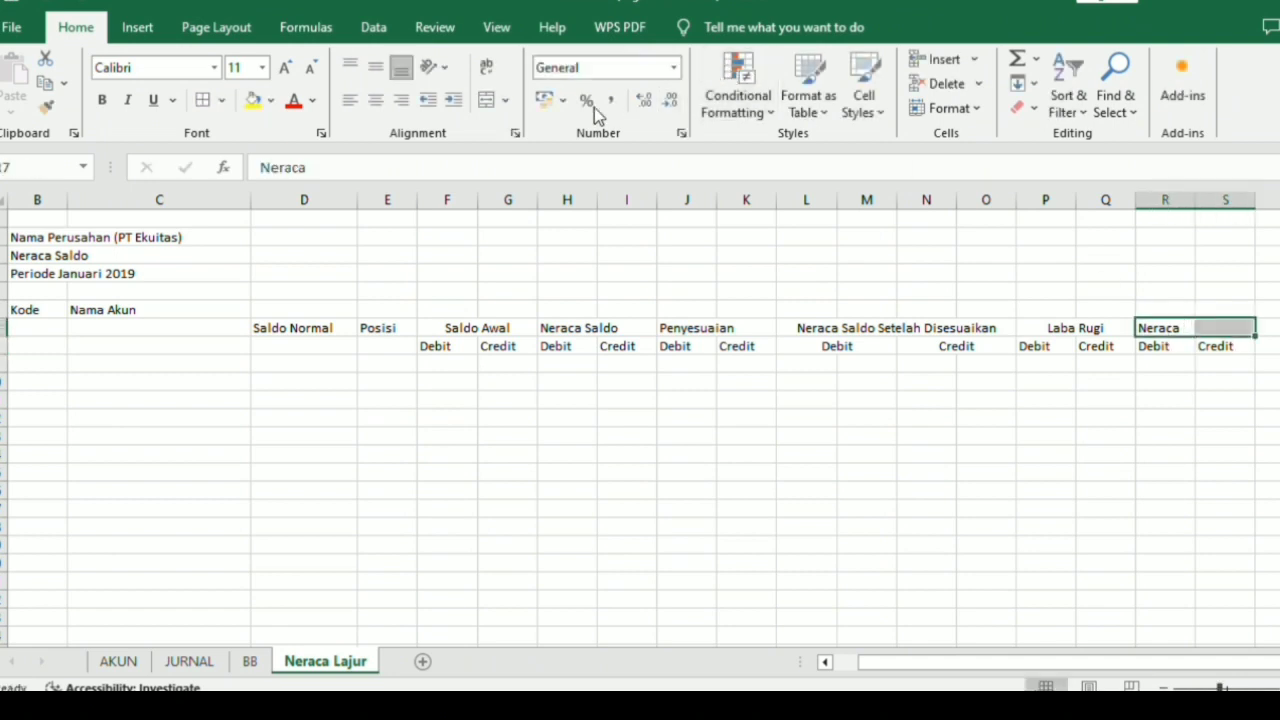
left_click(487, 100)
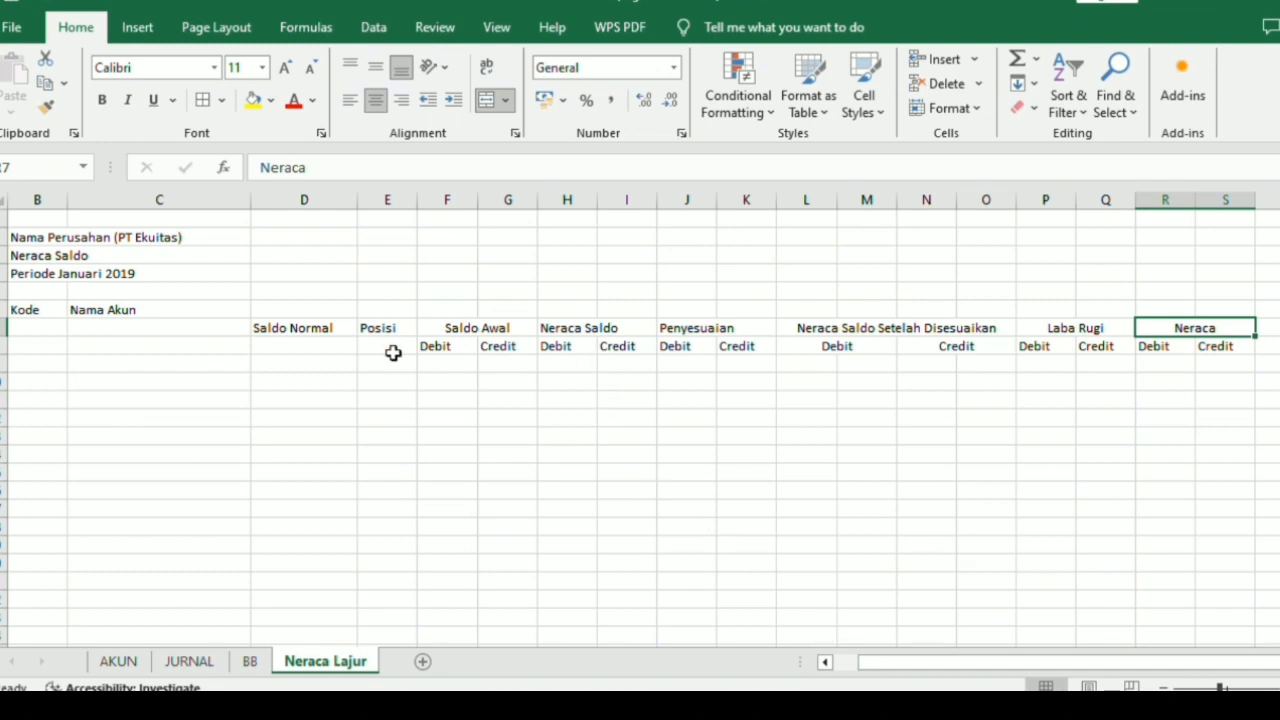
Delete row 6, which holds the Kode and Nama Akun headings.
left_click_drag(988, 660, 930, 660)
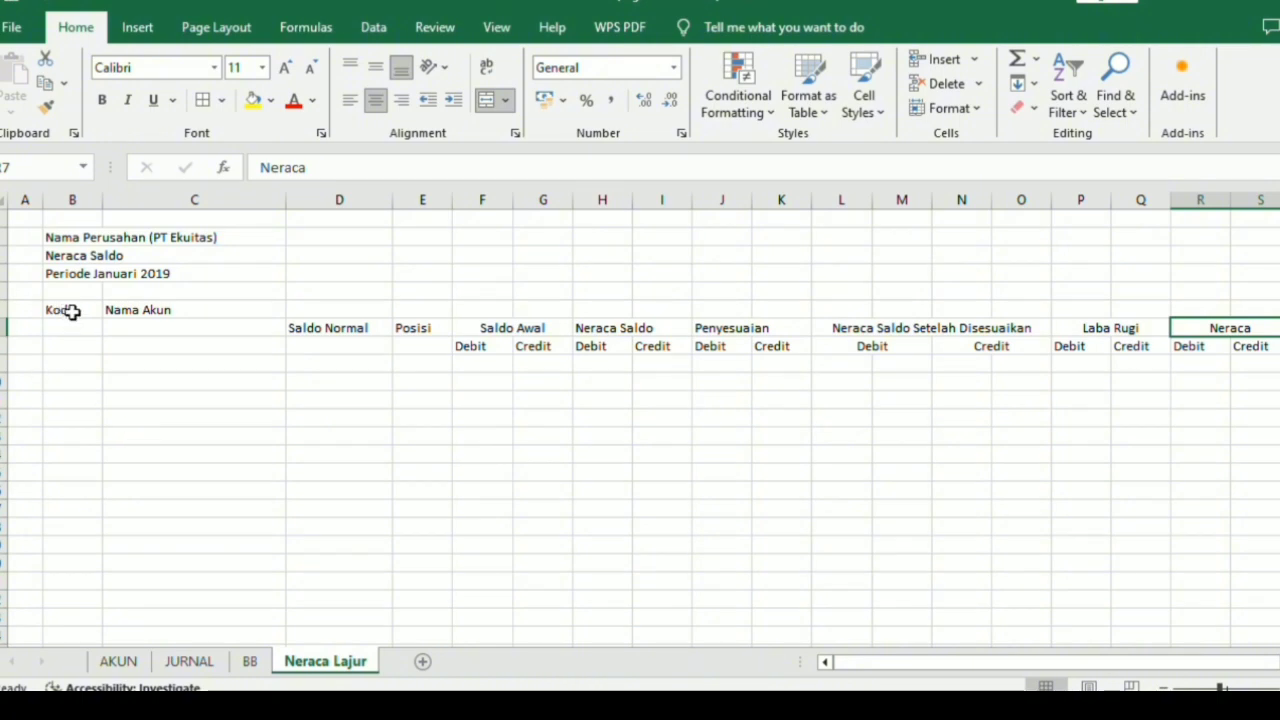
left_click(6, 311)
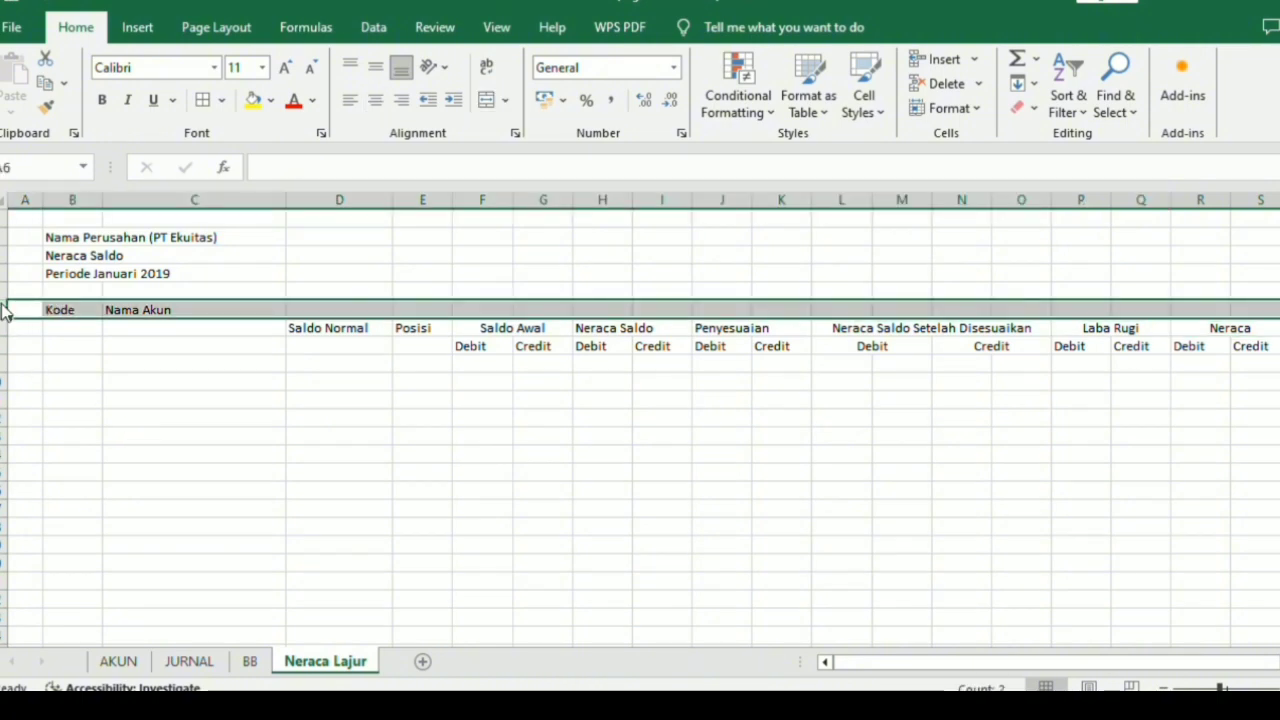
key("ctrl+minus")
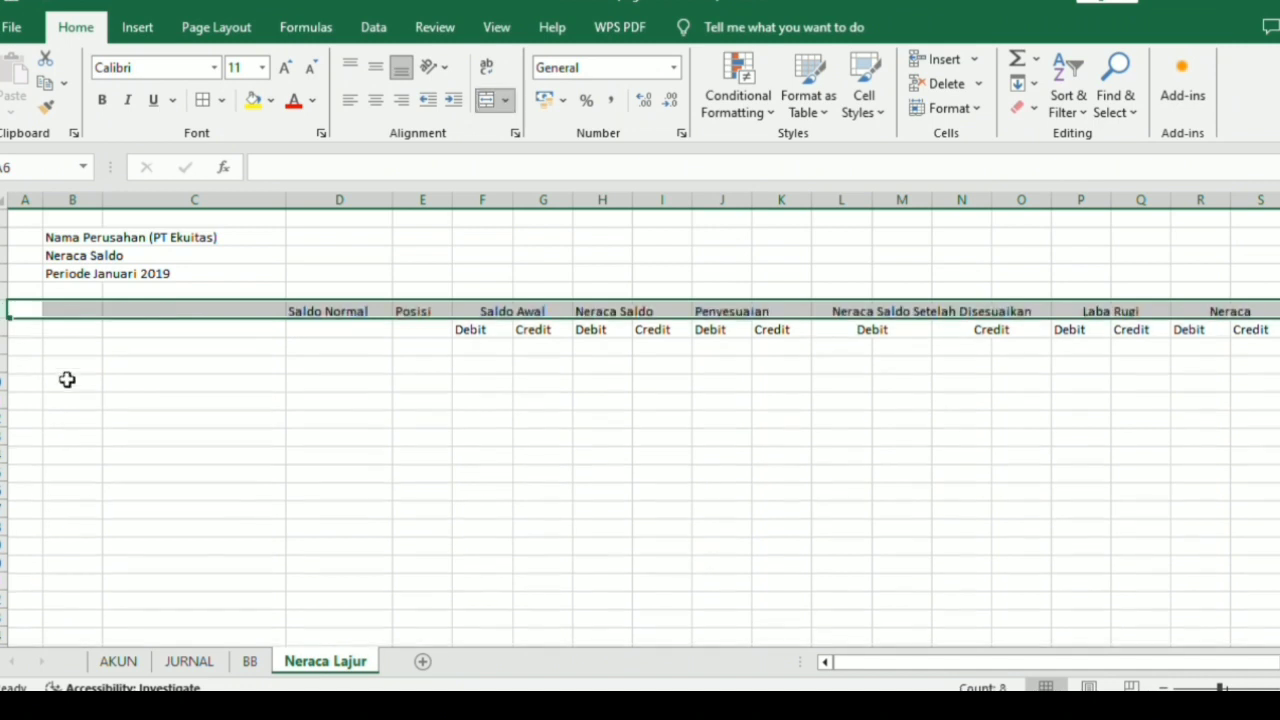
Enter "Kode" in B6 and "Nama Akun" in C6.
left_click(74, 311)
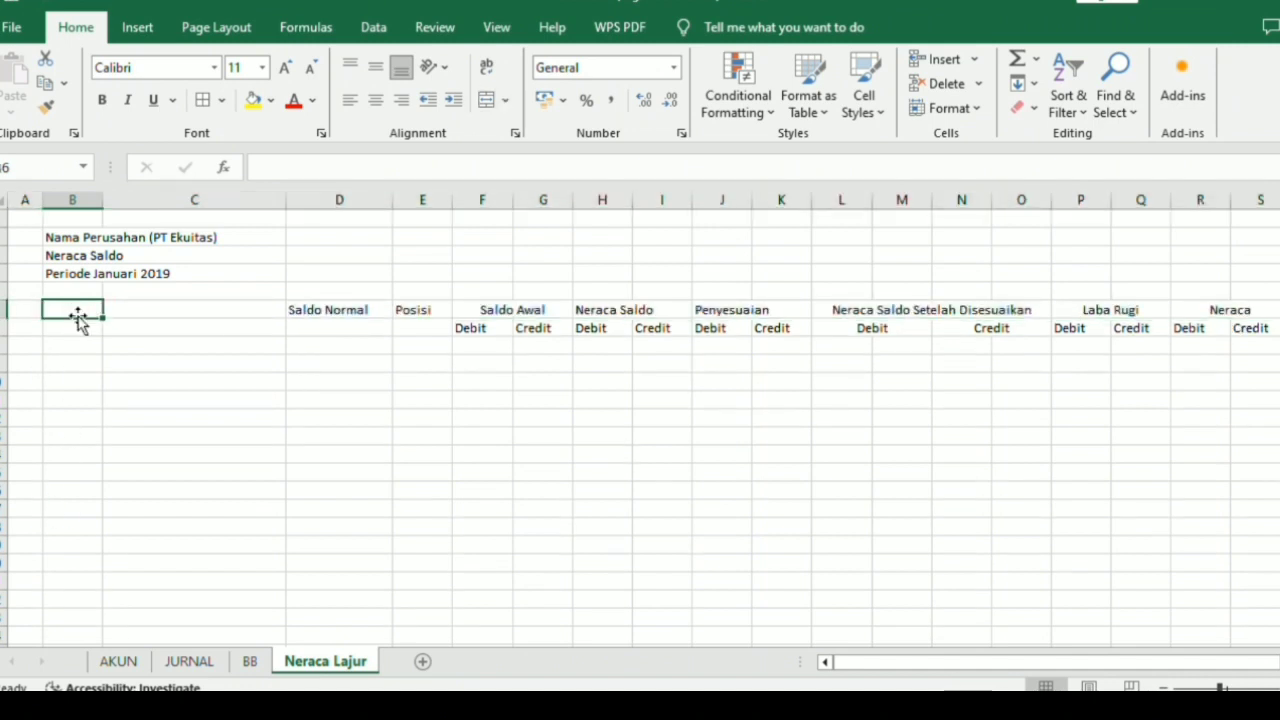
type("Kode")
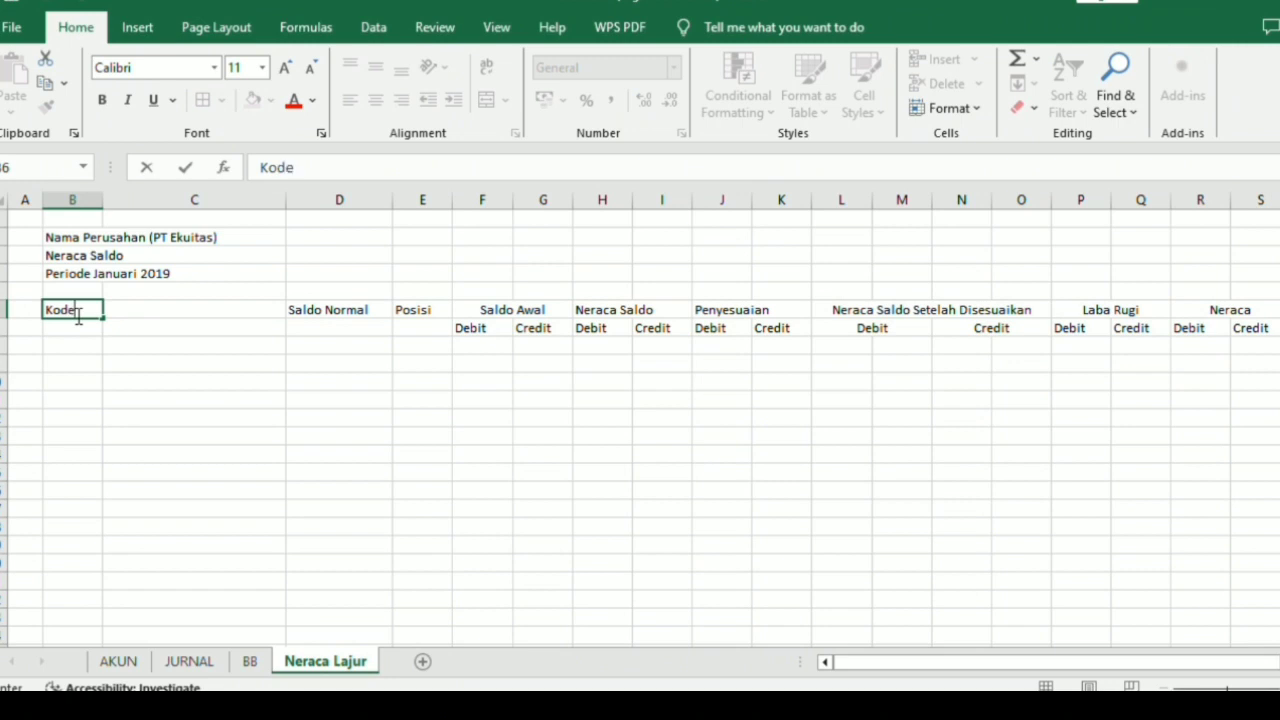
key("Tab")
type("Nama")
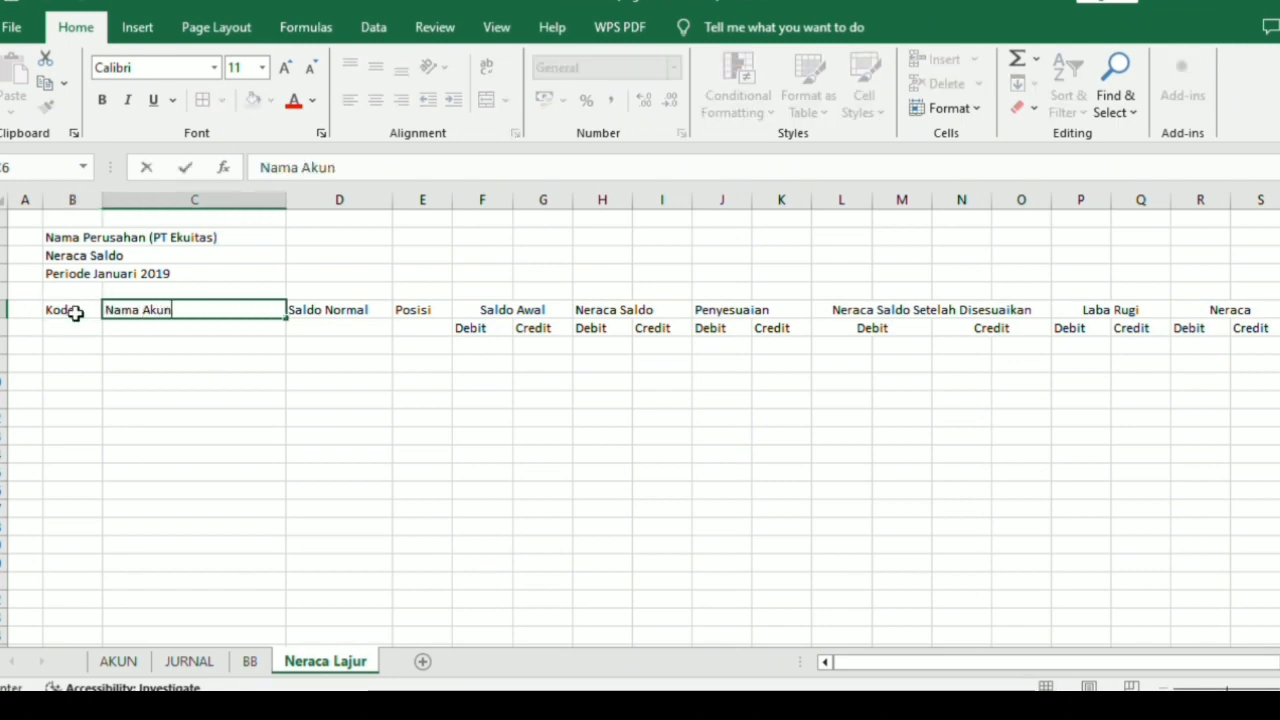
key("Return")
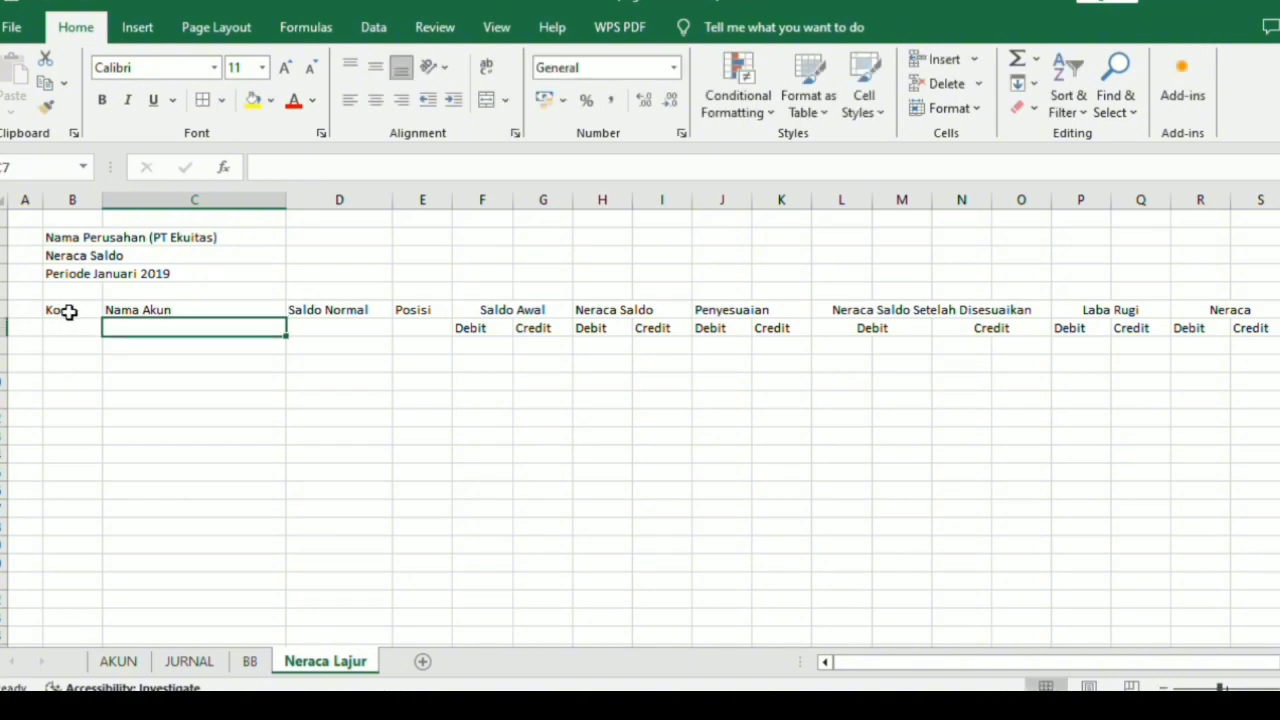
Merge and center the Kode, Nama Akun, Saldo Normal and Posisi headings, each over rows 6 and 7 of its own column.
left_click_drag(68, 312, 92, 326)
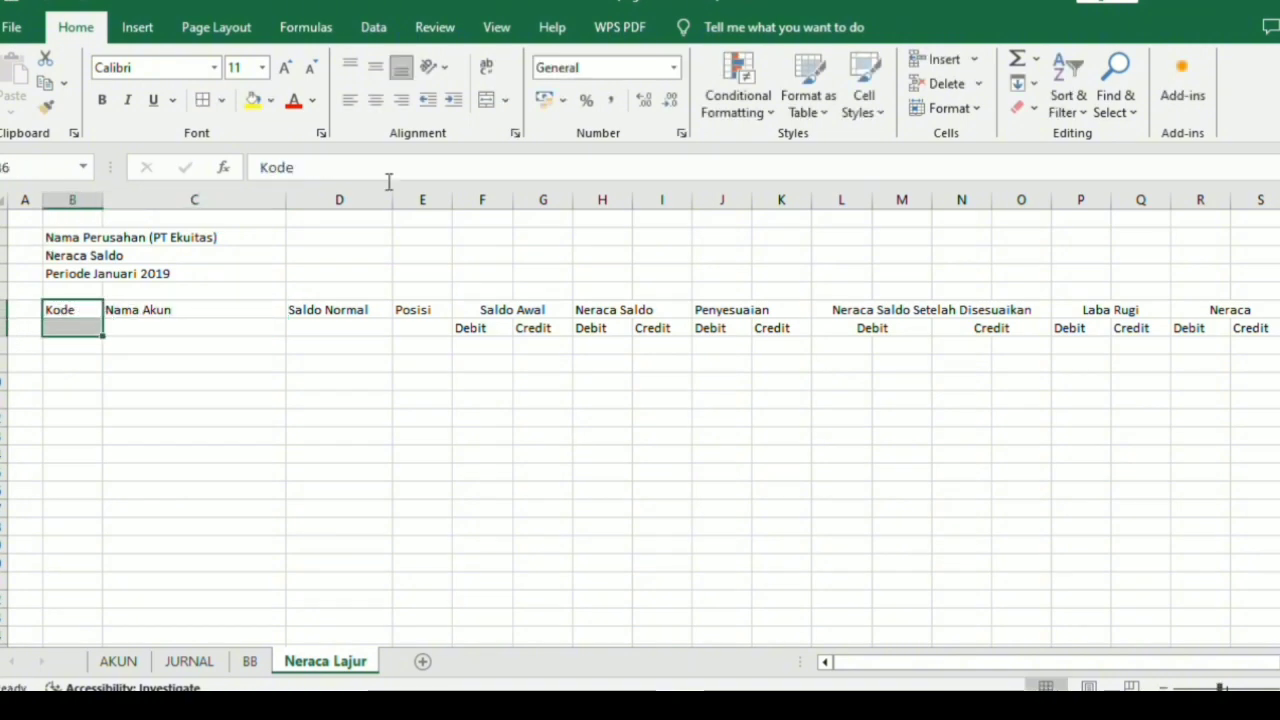
left_click(487, 99)
left_click(258, 305)
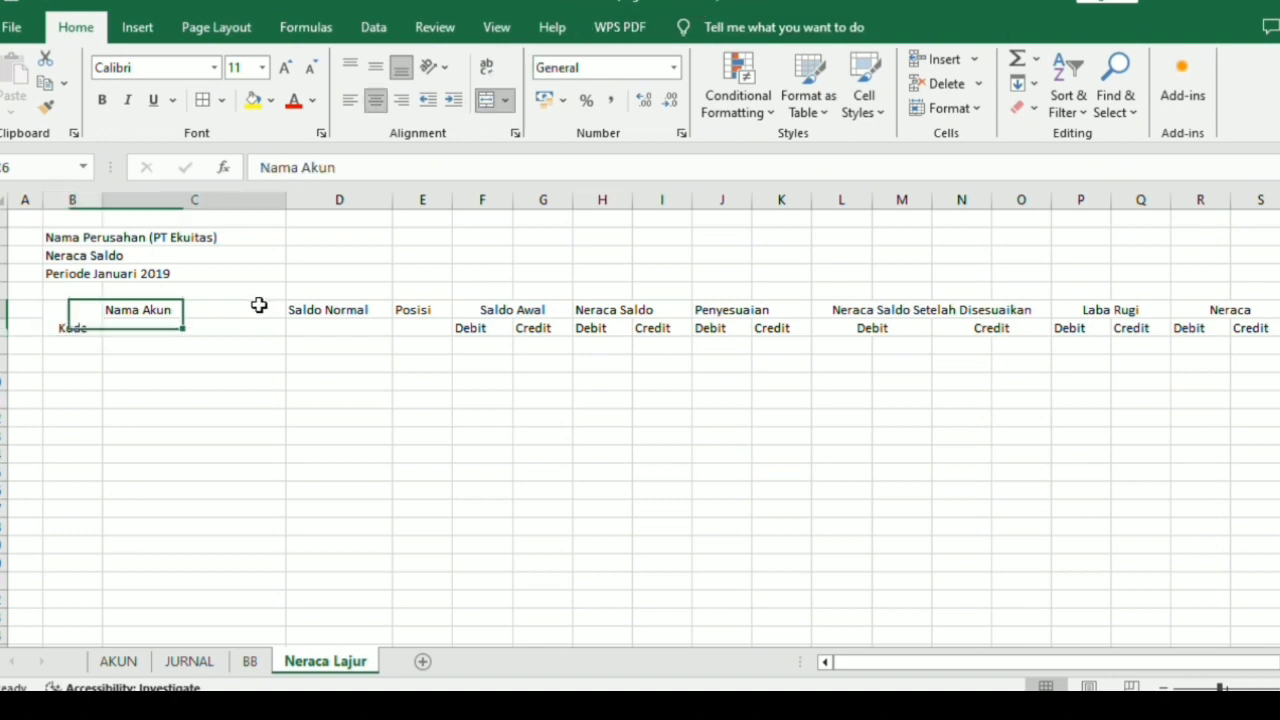
left_click_drag(258, 305, 254, 323)
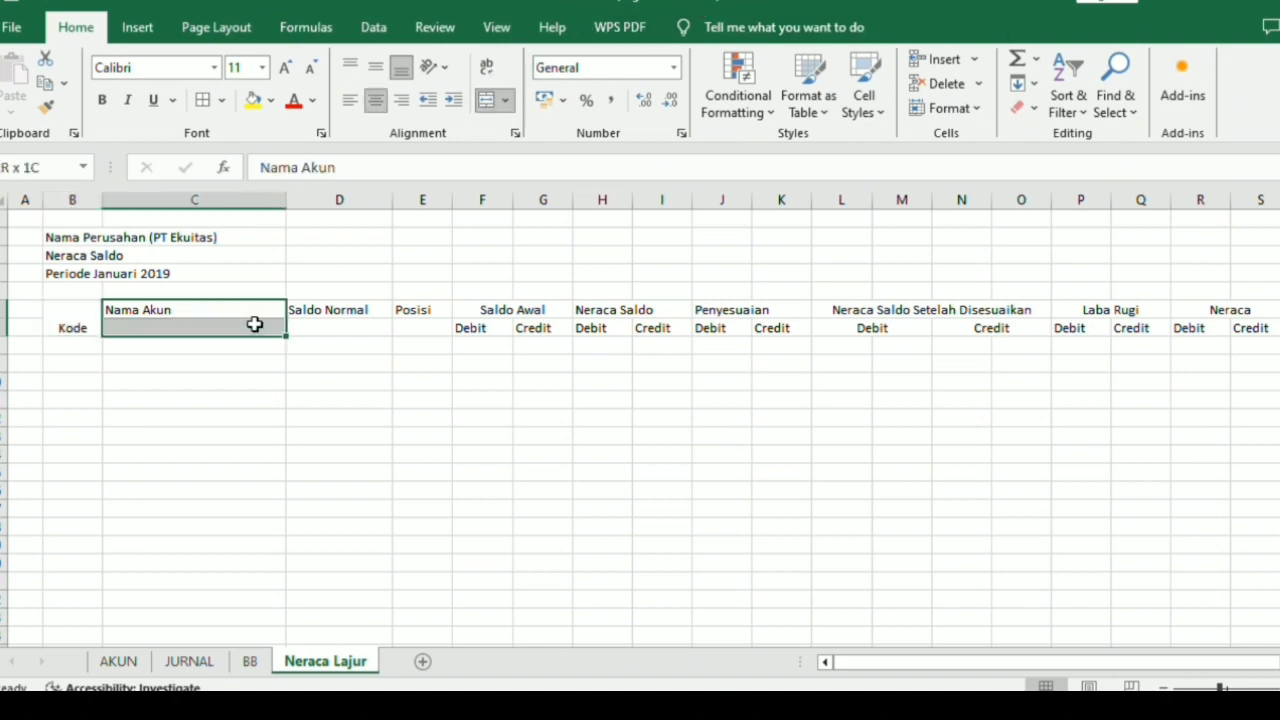
left_click(487, 99)
left_click_drag(338, 304, 344, 327)
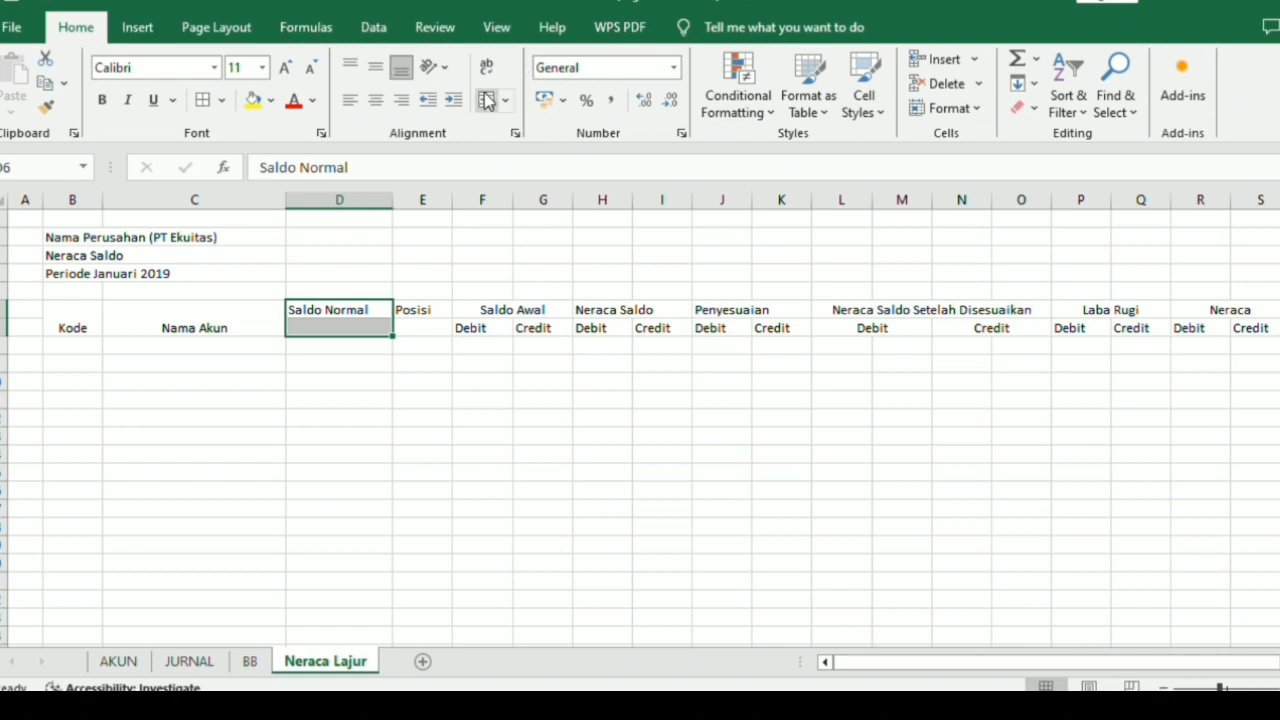
left_click(487, 99)
left_click_drag(423, 306, 423, 323)
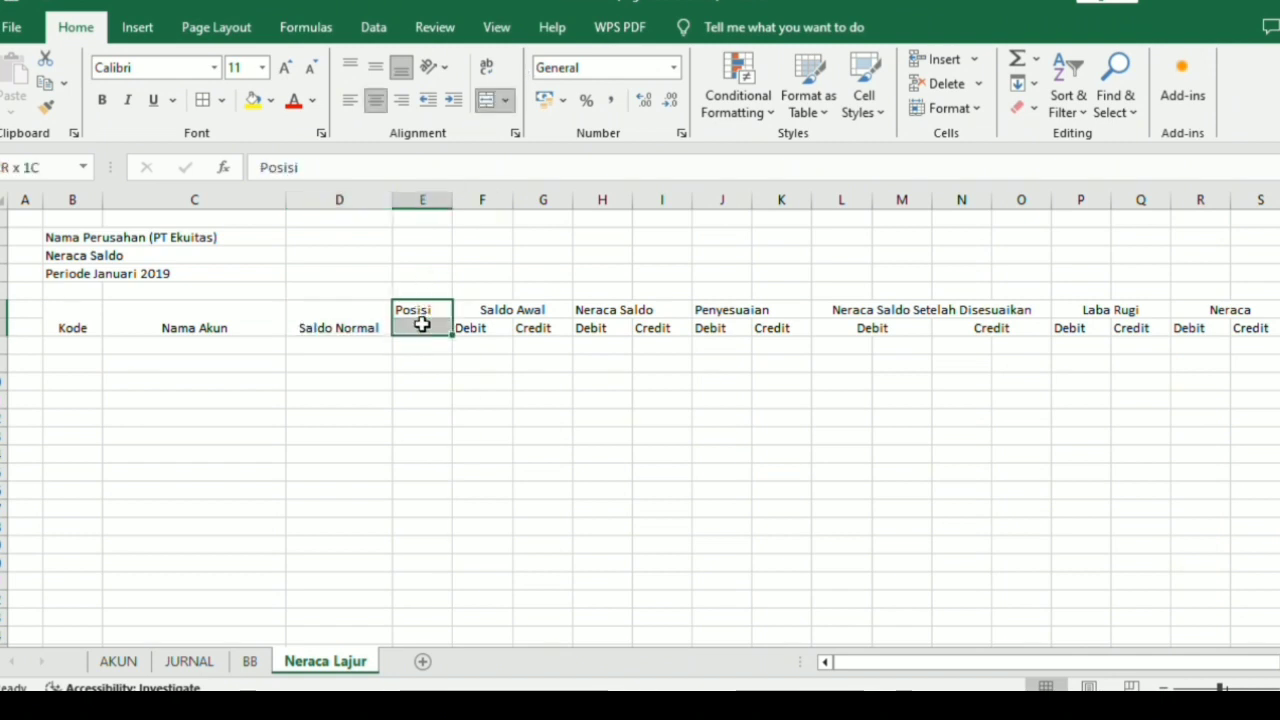
left_click(487, 99)
Apply all borders to the header range B6:S7 and align its contents vertically to the middle.
left_click_drag(90, 315, 1215, 328)
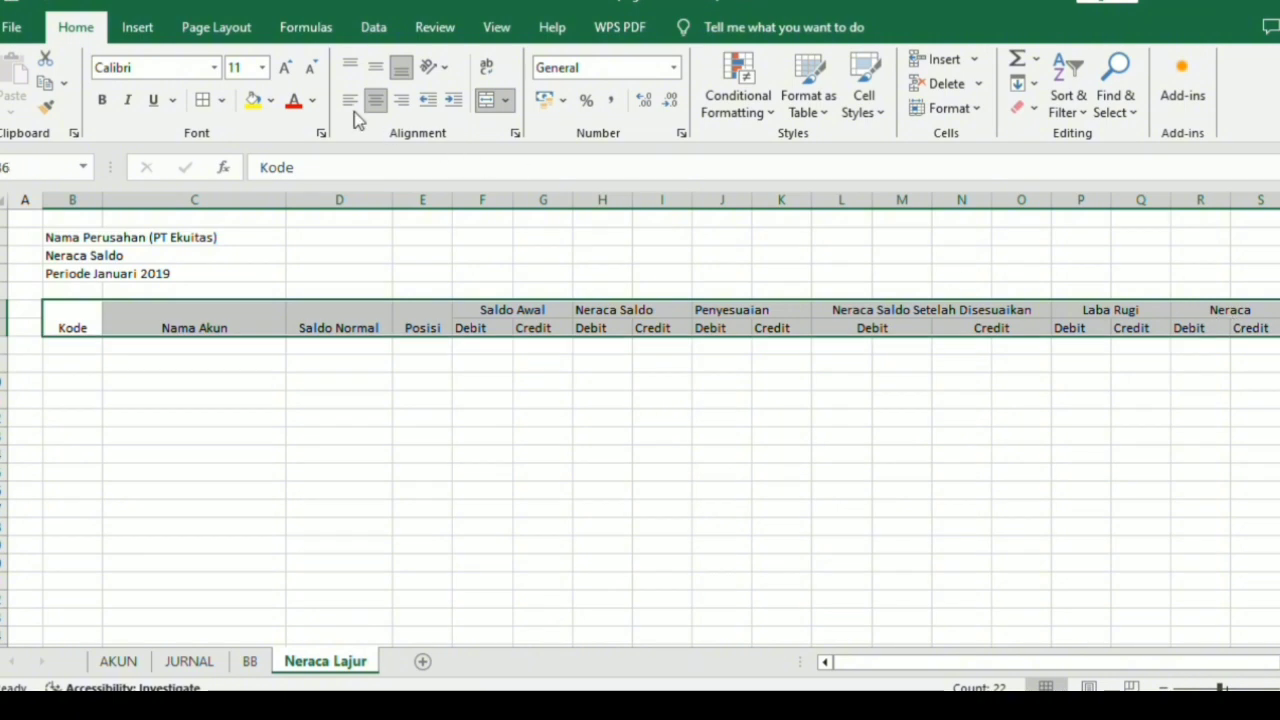
left_click(203, 99)
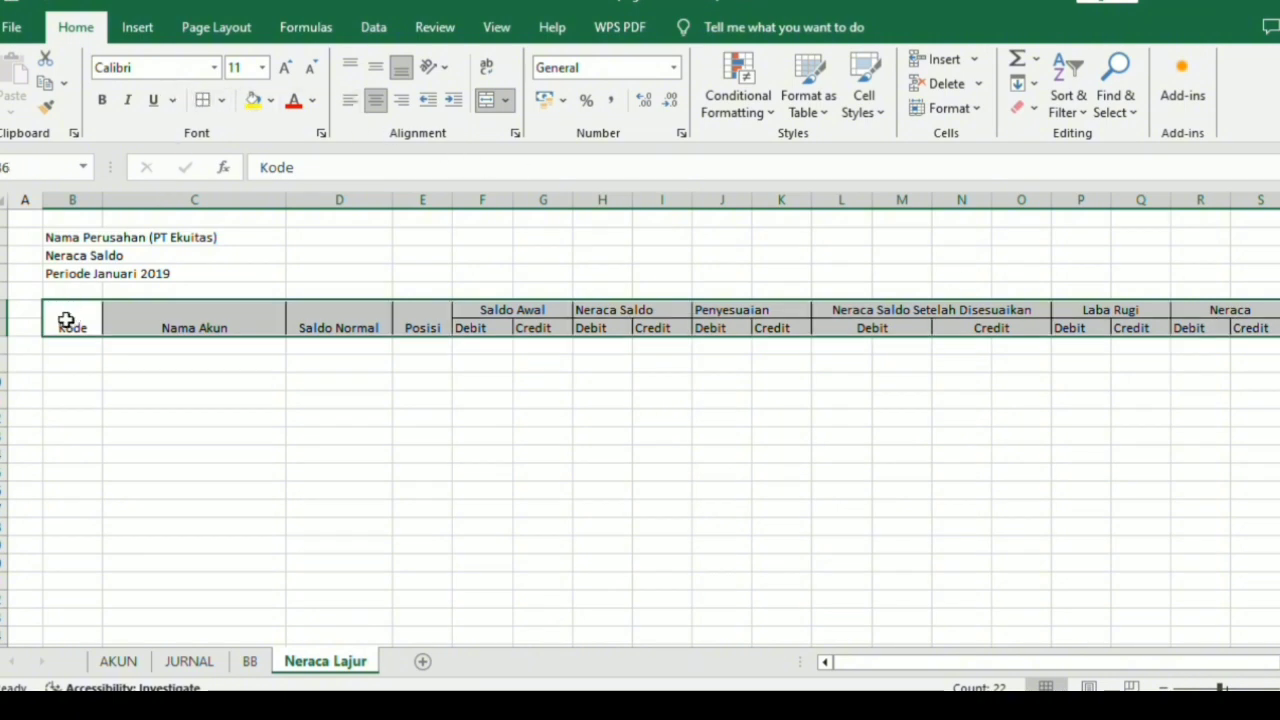
left_click_drag(65, 320, 1200, 326)
left_click(375, 67)
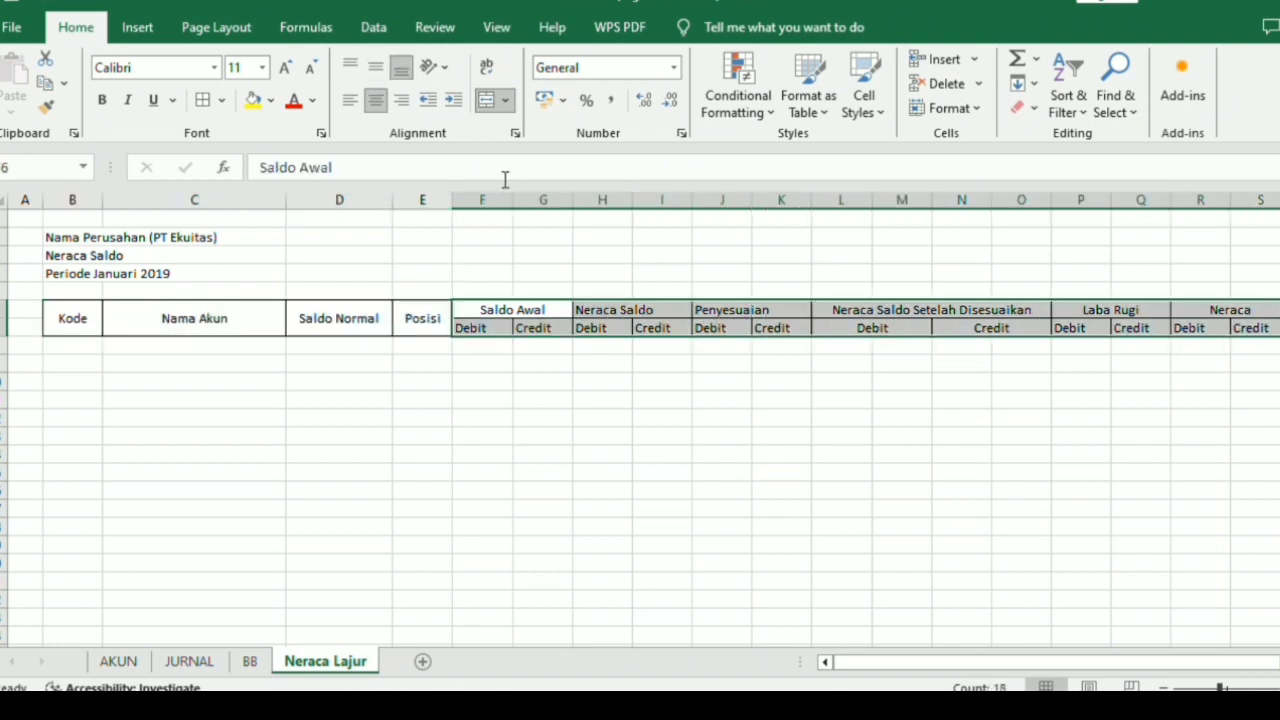
Center the section headings and Debit/Credit subheadings in F6:S7 horizontally.
left_click(375, 99)
left_click(375, 99)
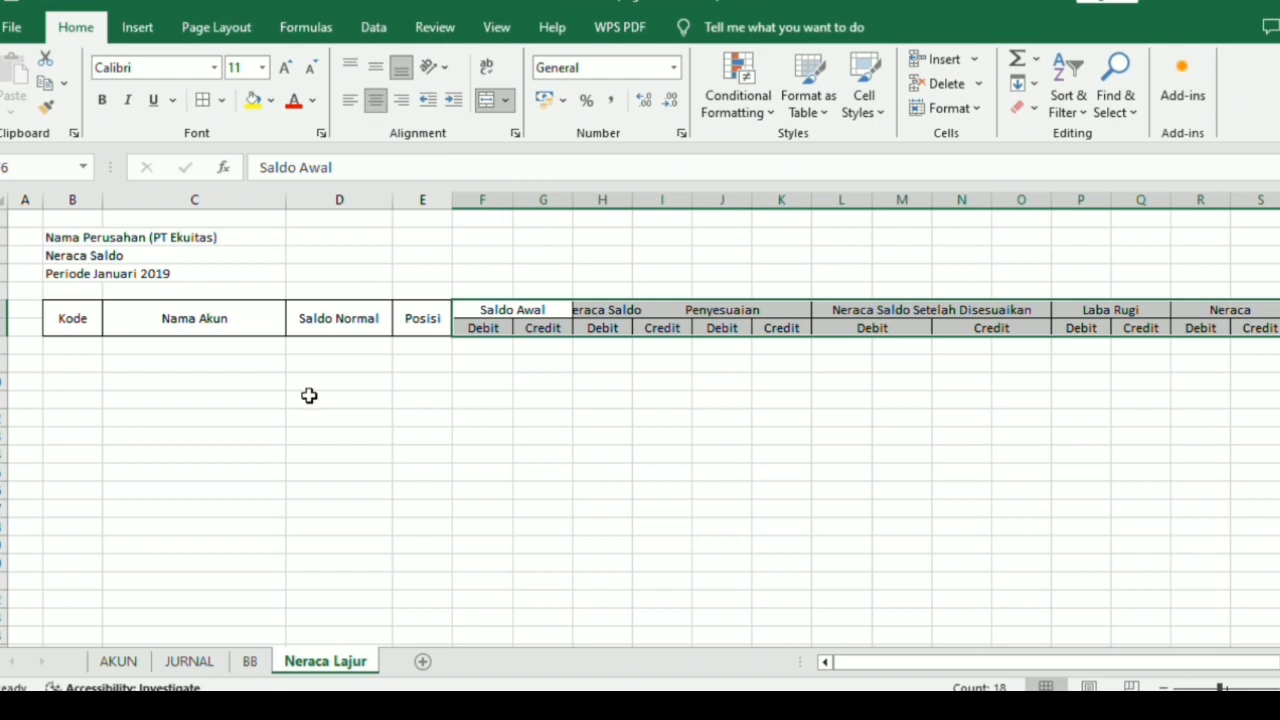
left_click(517, 410)
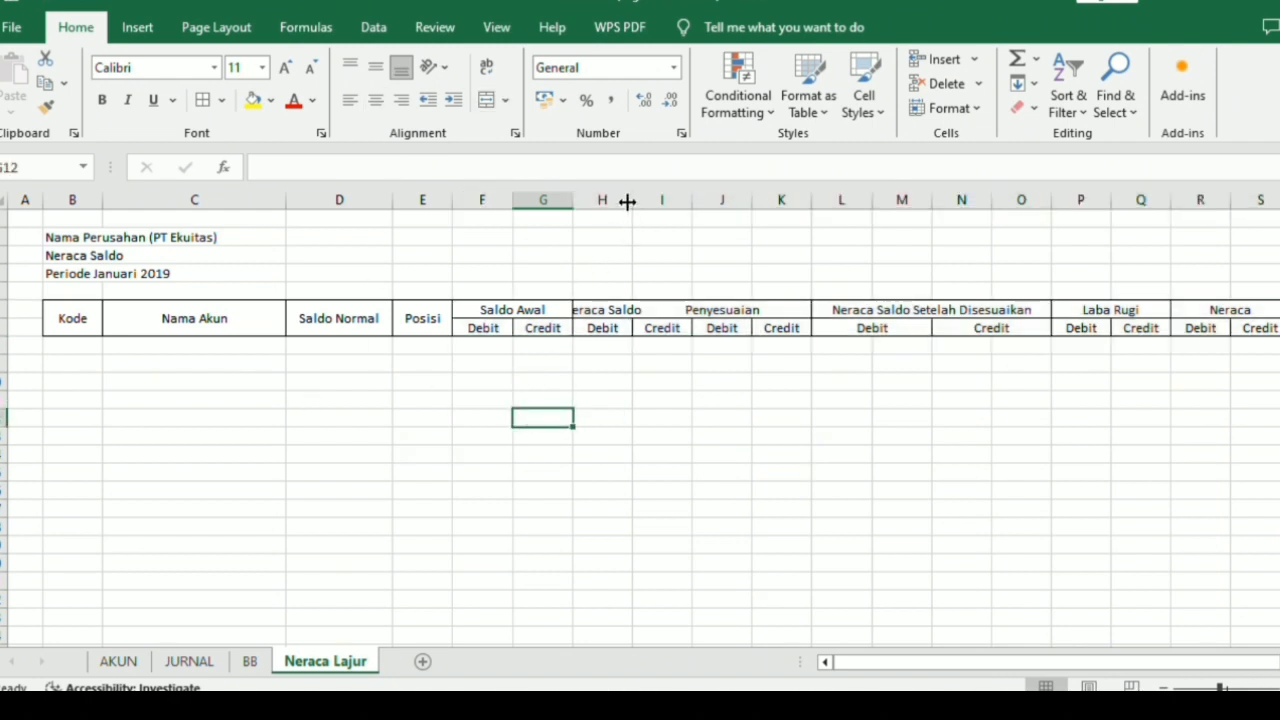
Merge and center the Neraca Saldo heading across H6:I6 and the Penyesuaian heading across J6:K6.
left_click(627, 311)
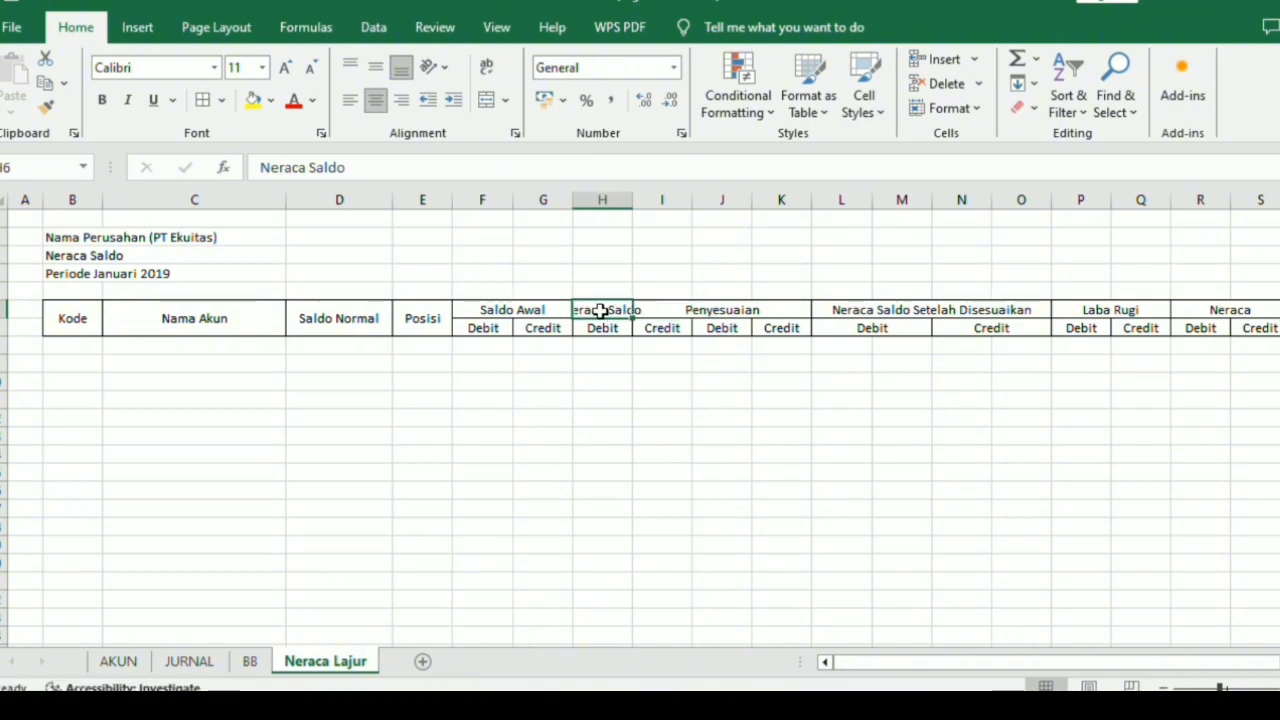
left_click_drag(600, 311, 645, 311)
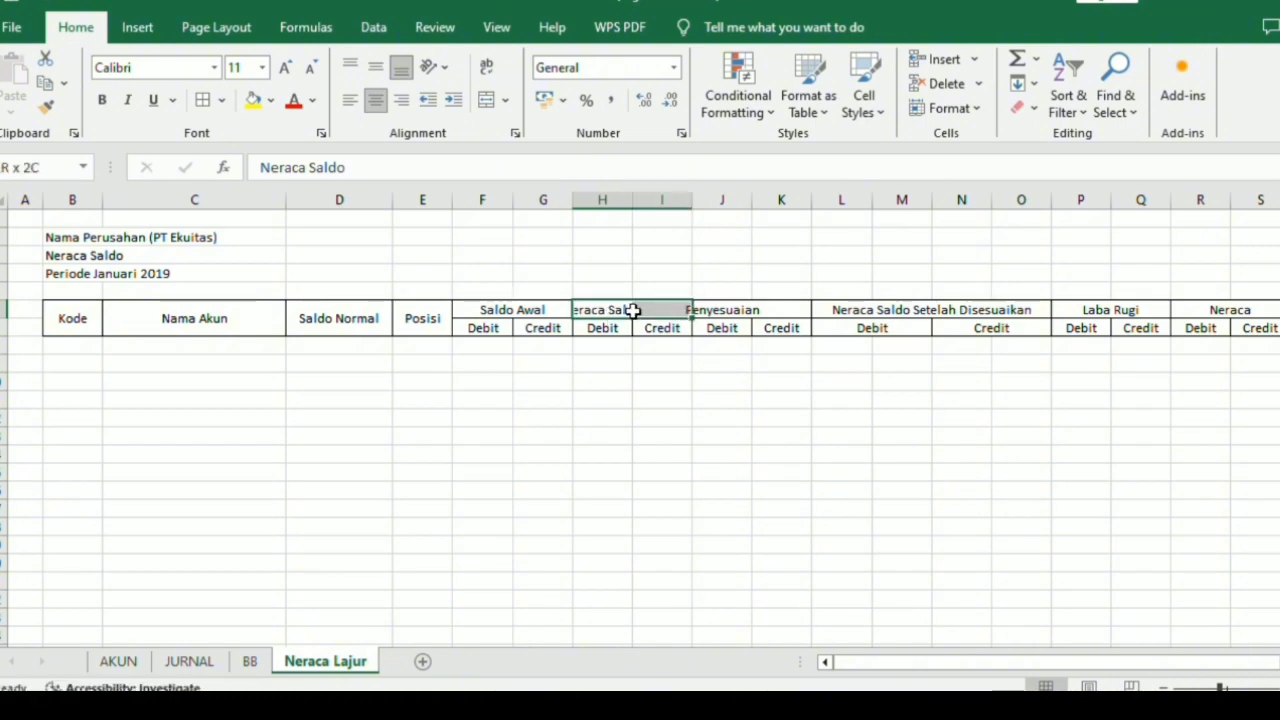
left_click(484, 99)
left_click_drag(687, 308, 722, 306)
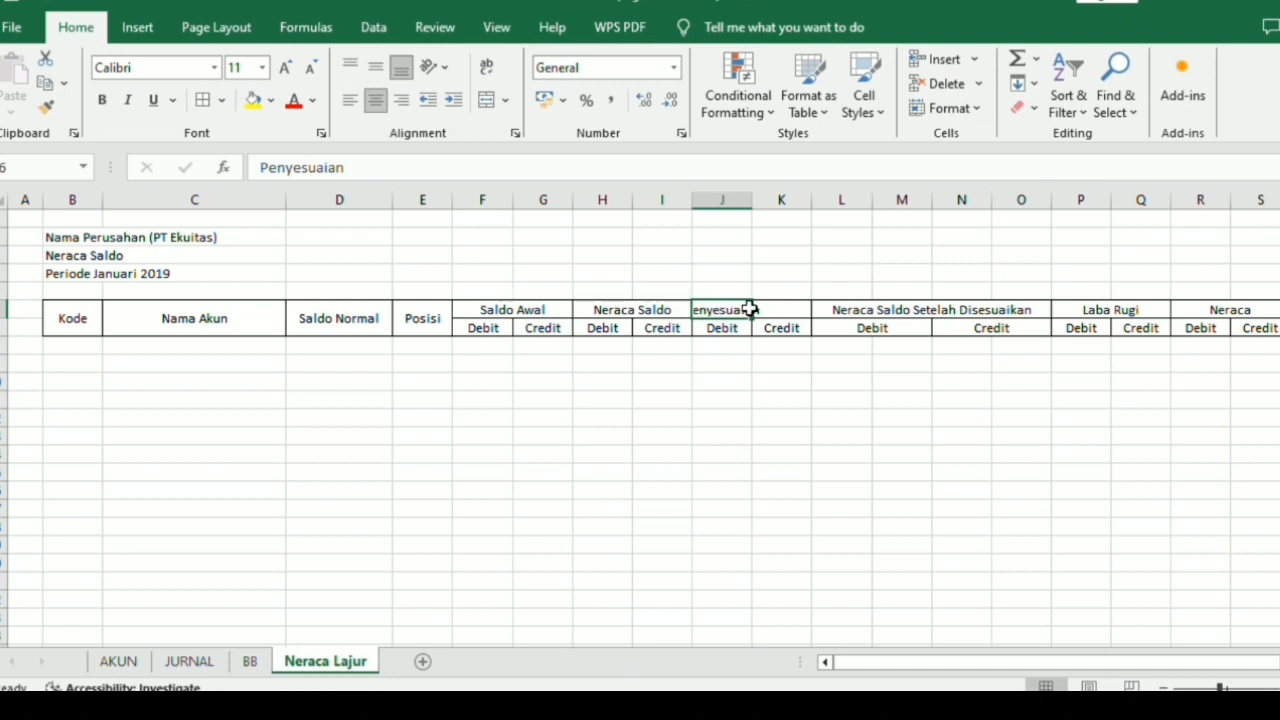
left_click_drag(722, 305, 762, 311)
left_click(484, 100)
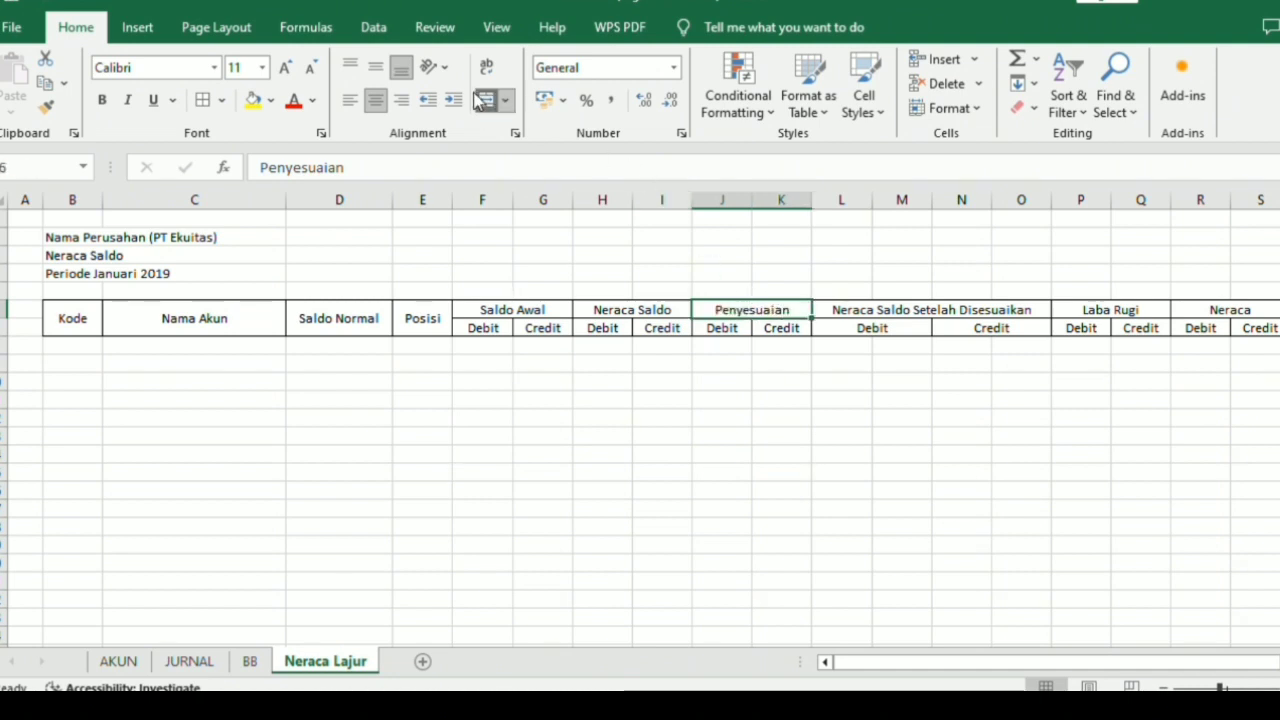
left_click(618, 396)
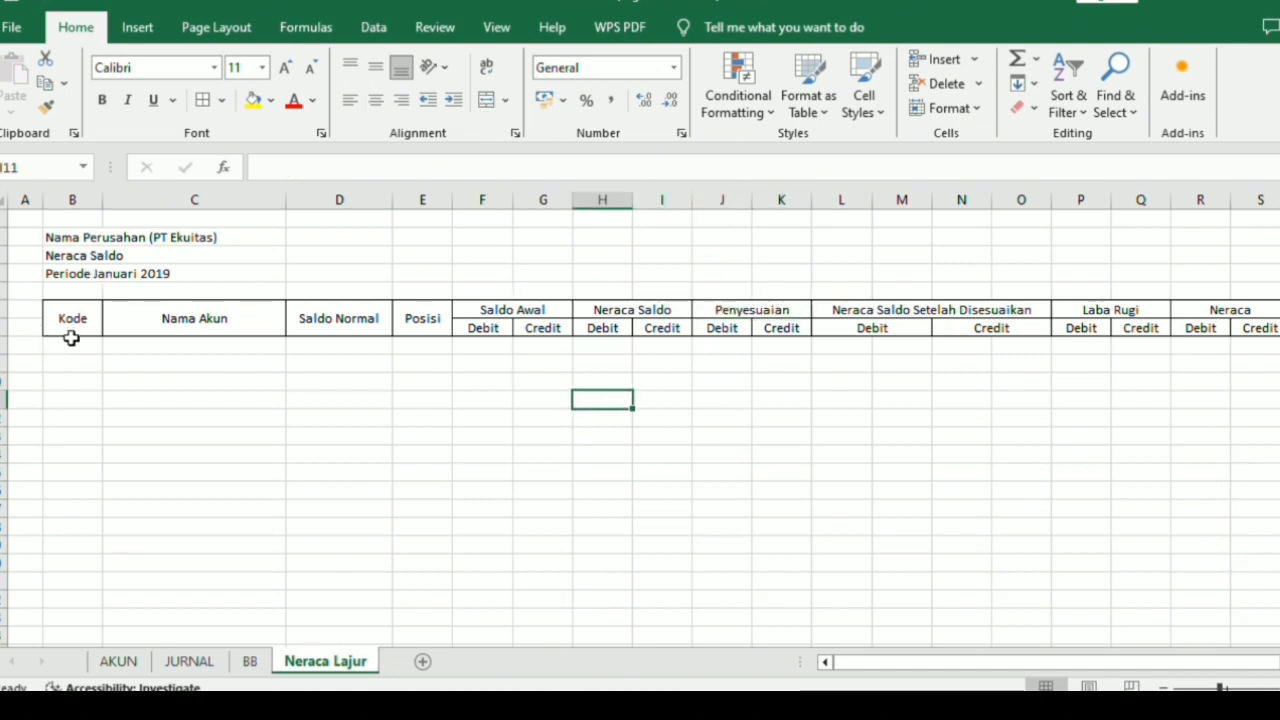
Apply all borders to the empty table rows below the header, B8:S27.
left_click_drag(70, 342, 1245, 345)
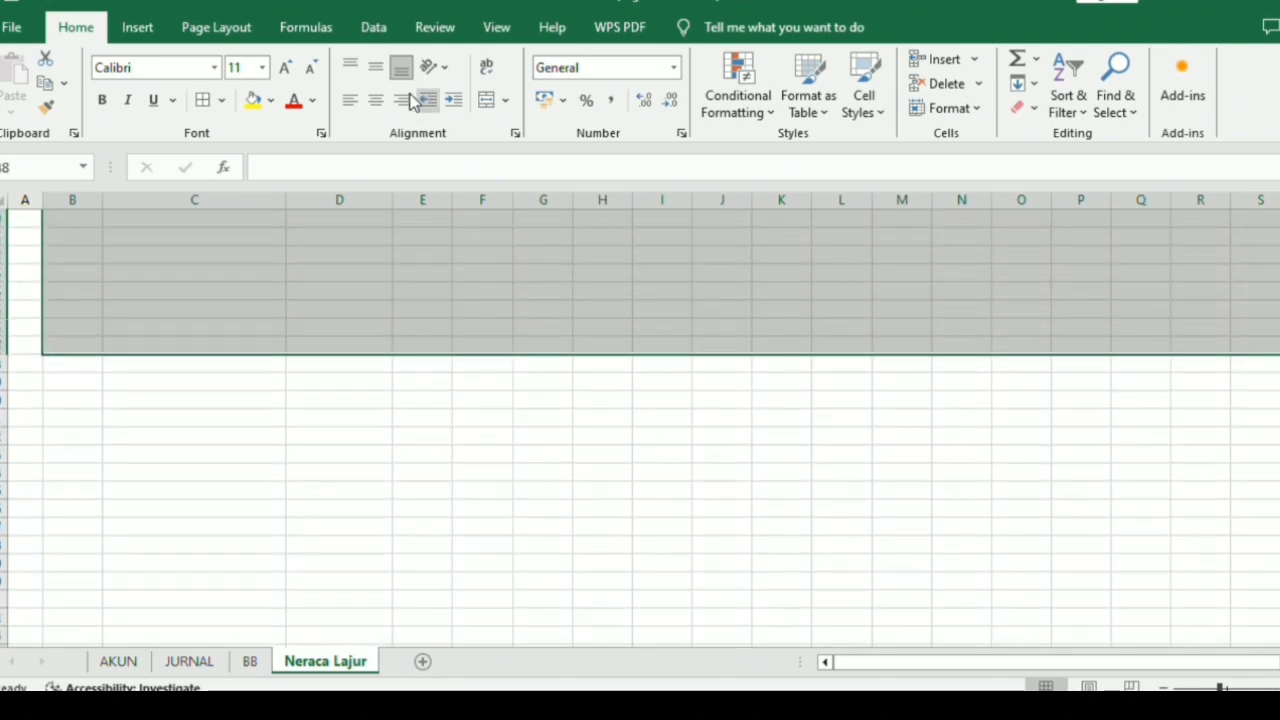
left_click(203, 100)
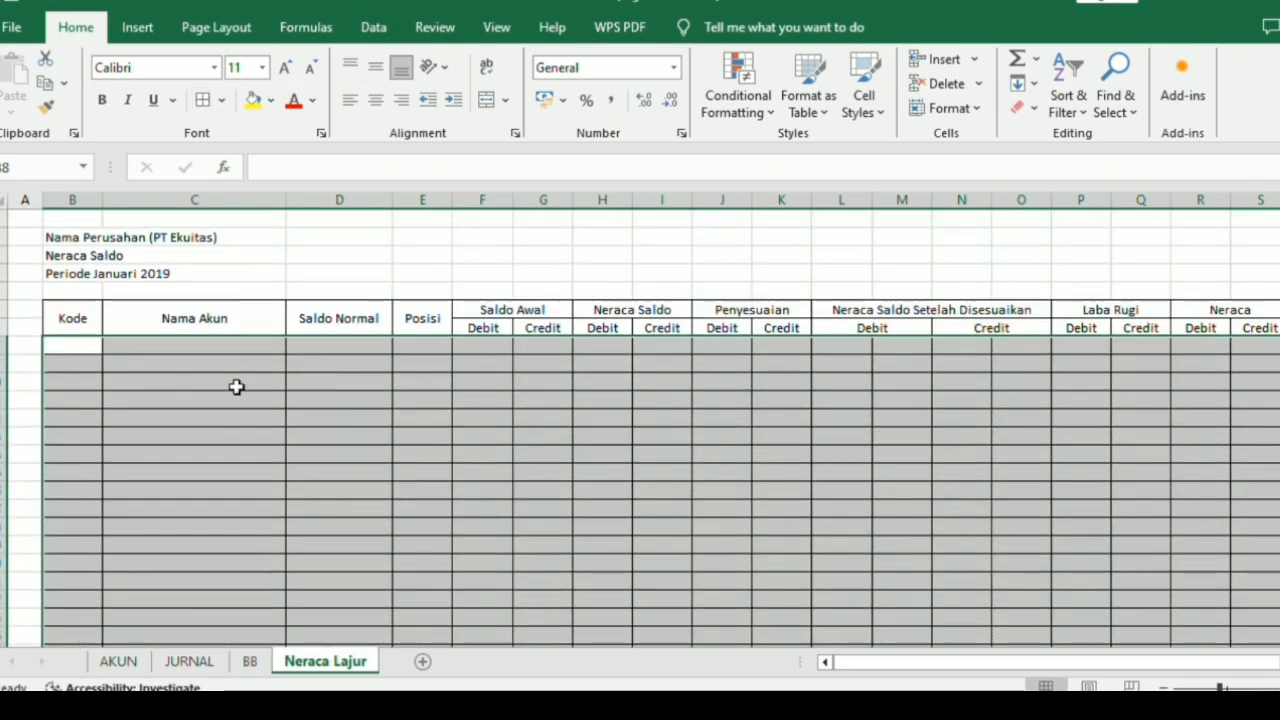
left_click(93, 345)
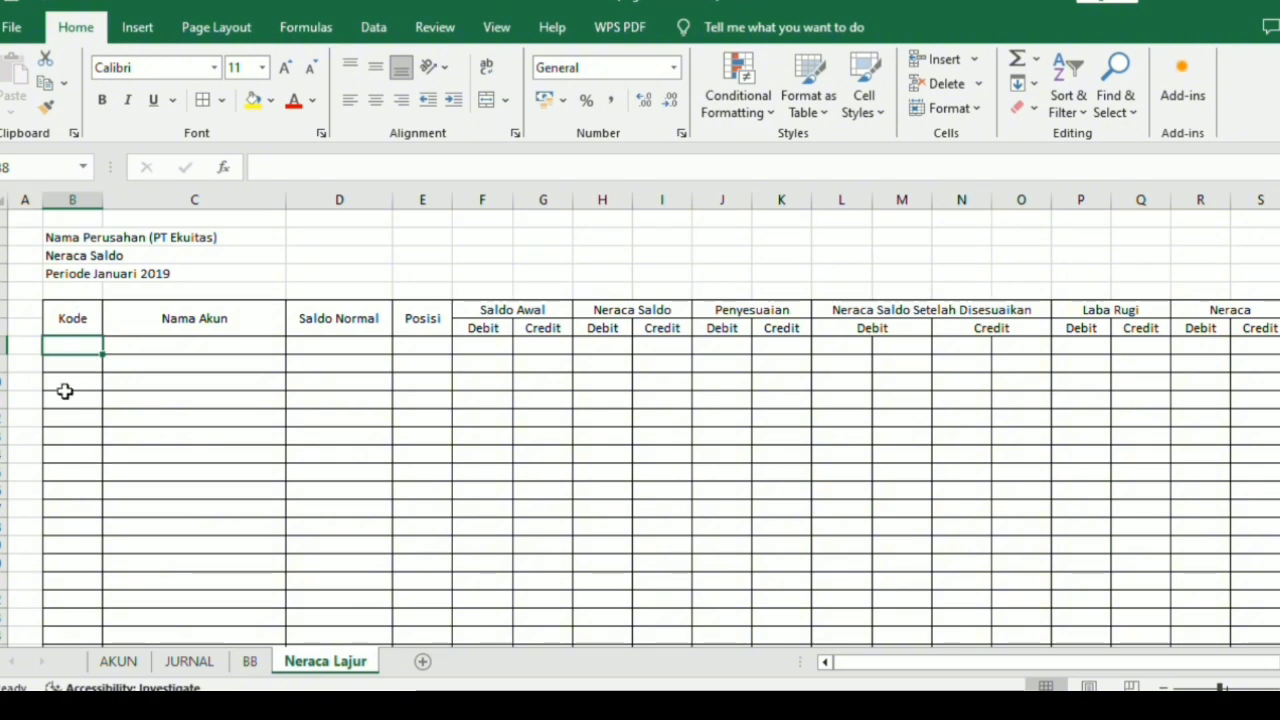
Select the T_Akun named range on the AKUN sheet to examine which cells it covers.
left_click(131, 661)
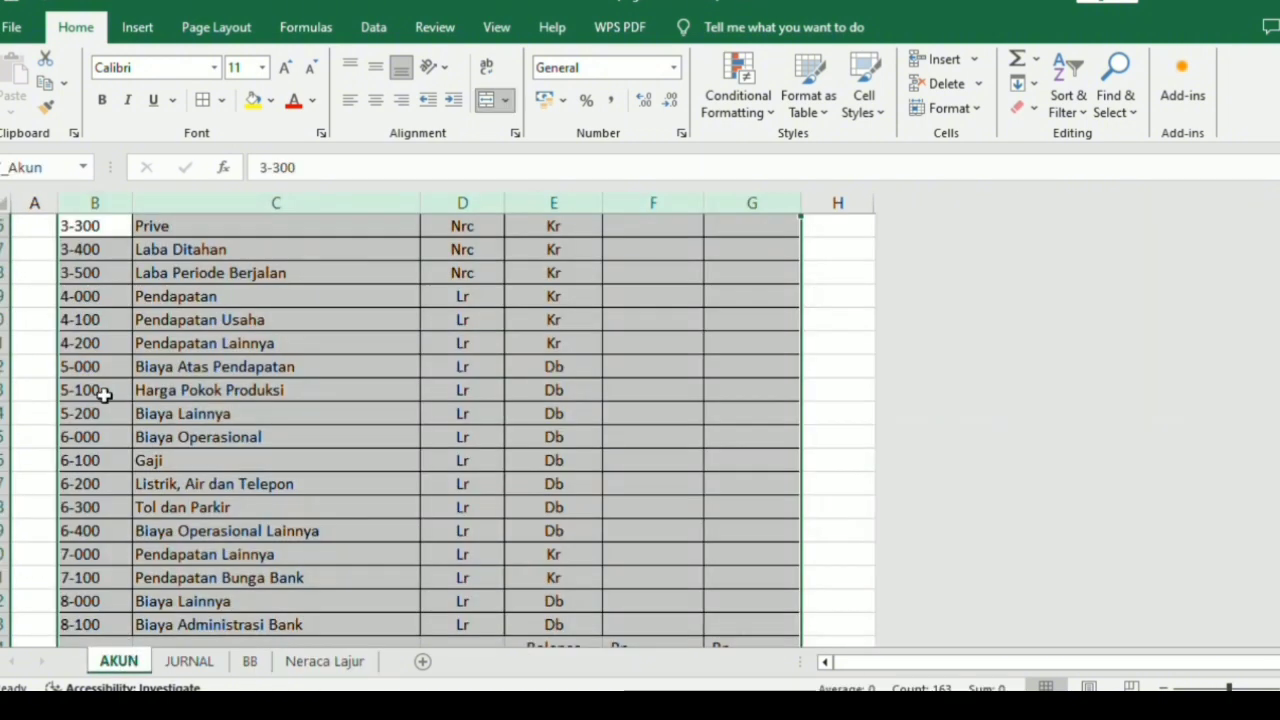
scroll(120, 403, "up", 2)
left_click(121, 410)
scroll(120, 400, "up", 7)
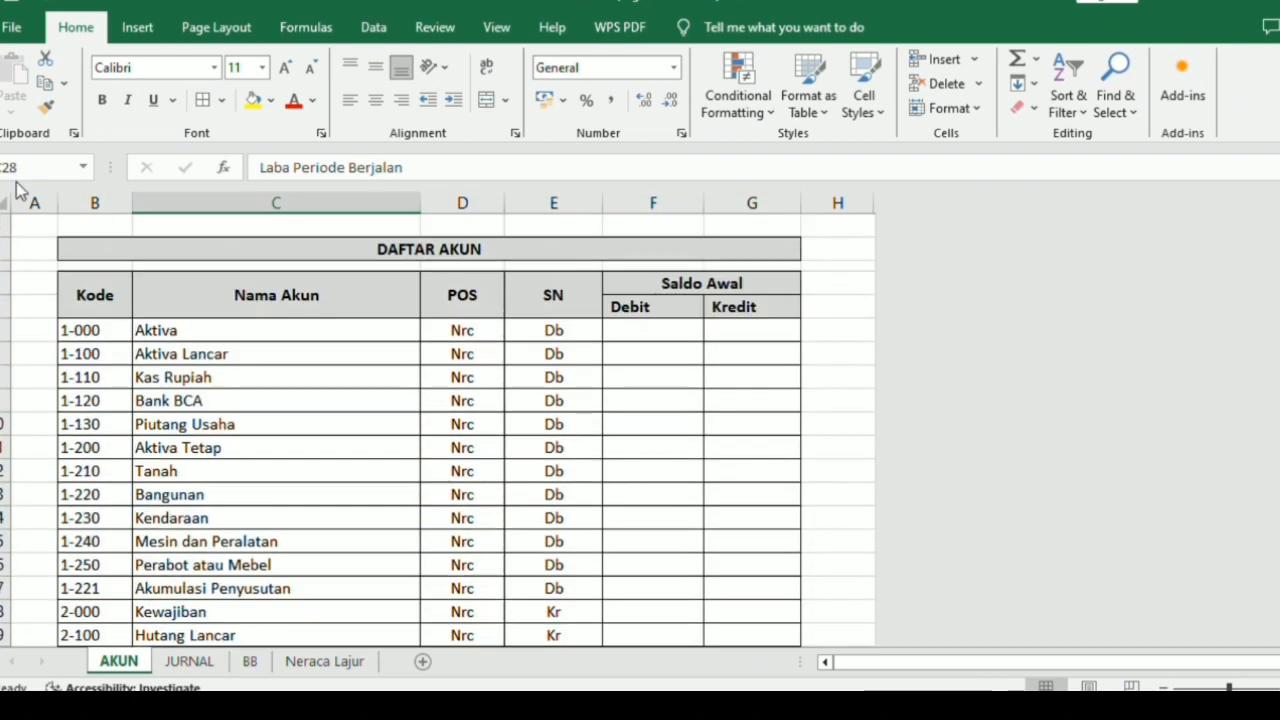
left_click(82, 168)
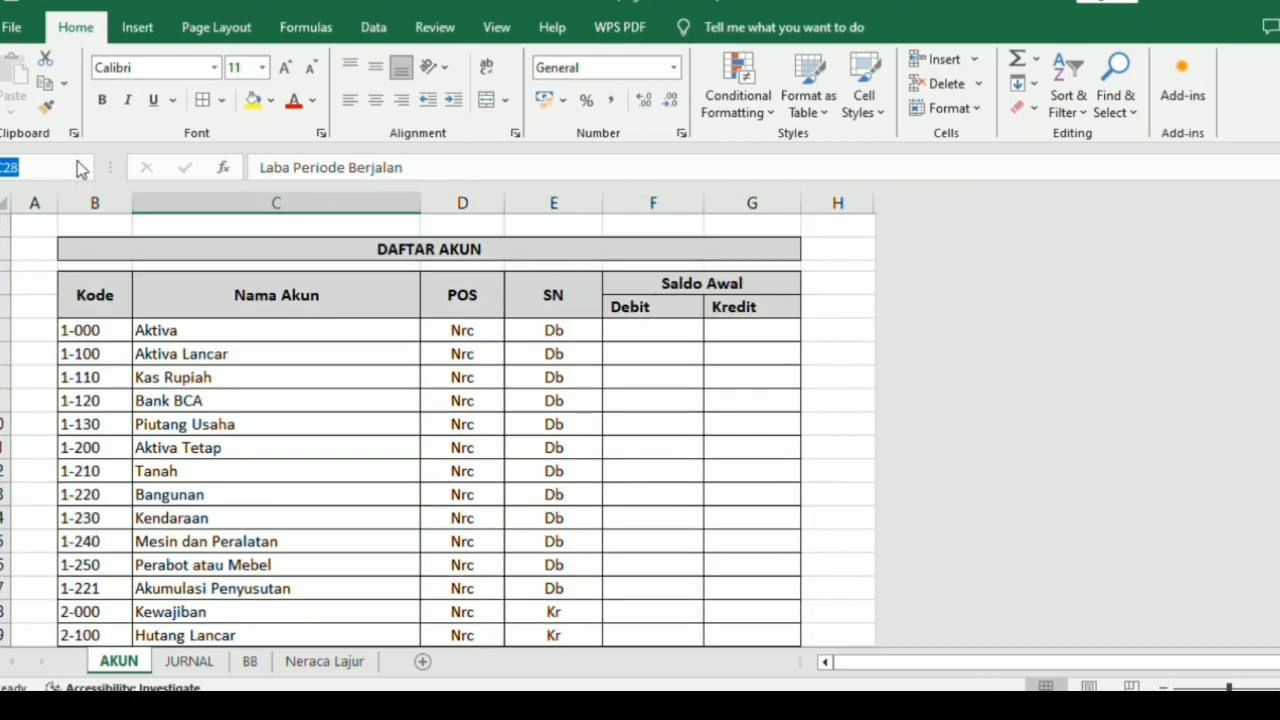
left_click(20, 275)
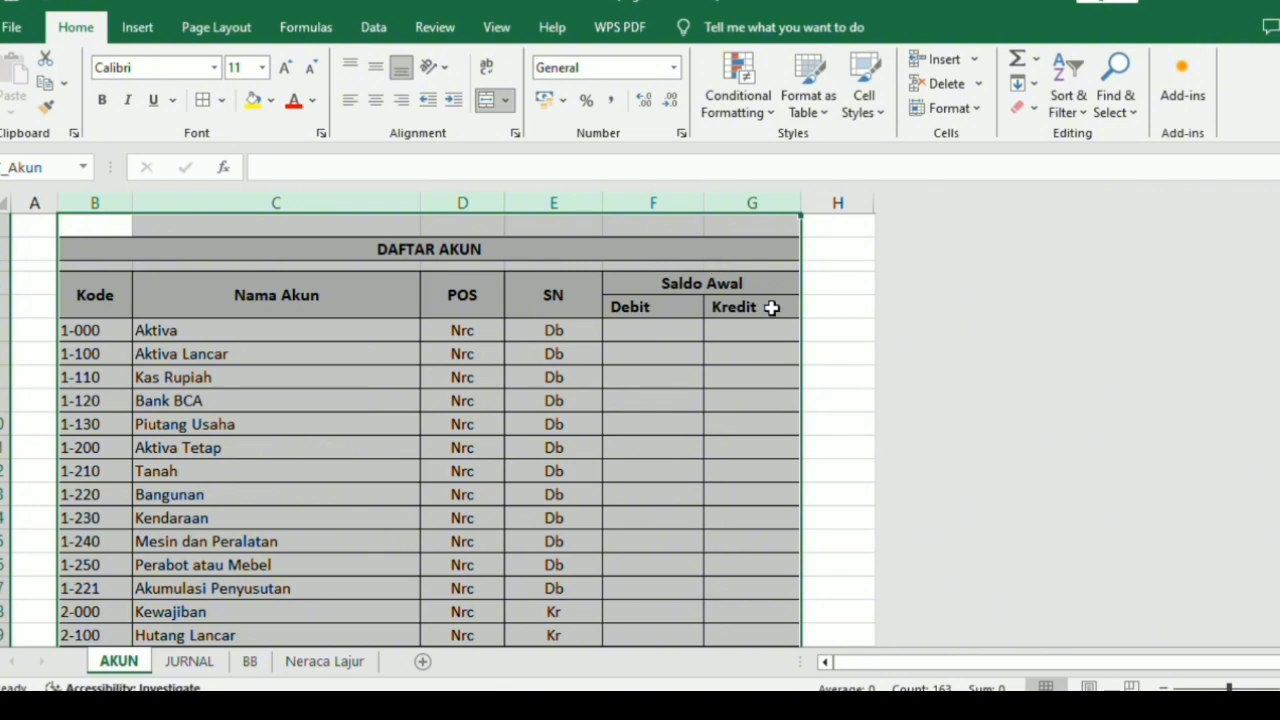
Copy the account codes 1-000 to 8-100 from the AKUN sheet and paste them into Neraca Lajur starting at B8.
left_click(110, 330)
left_click(157, 344)
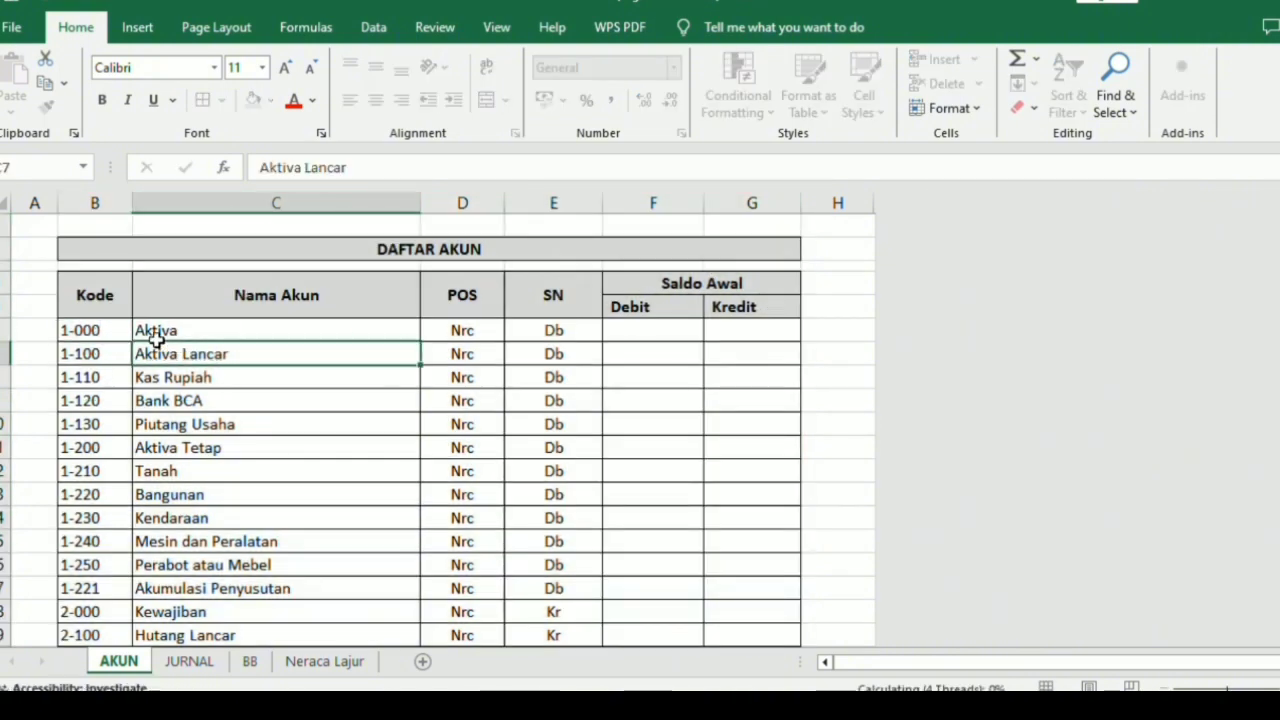
double_click(117, 331)
left_click(169, 361)
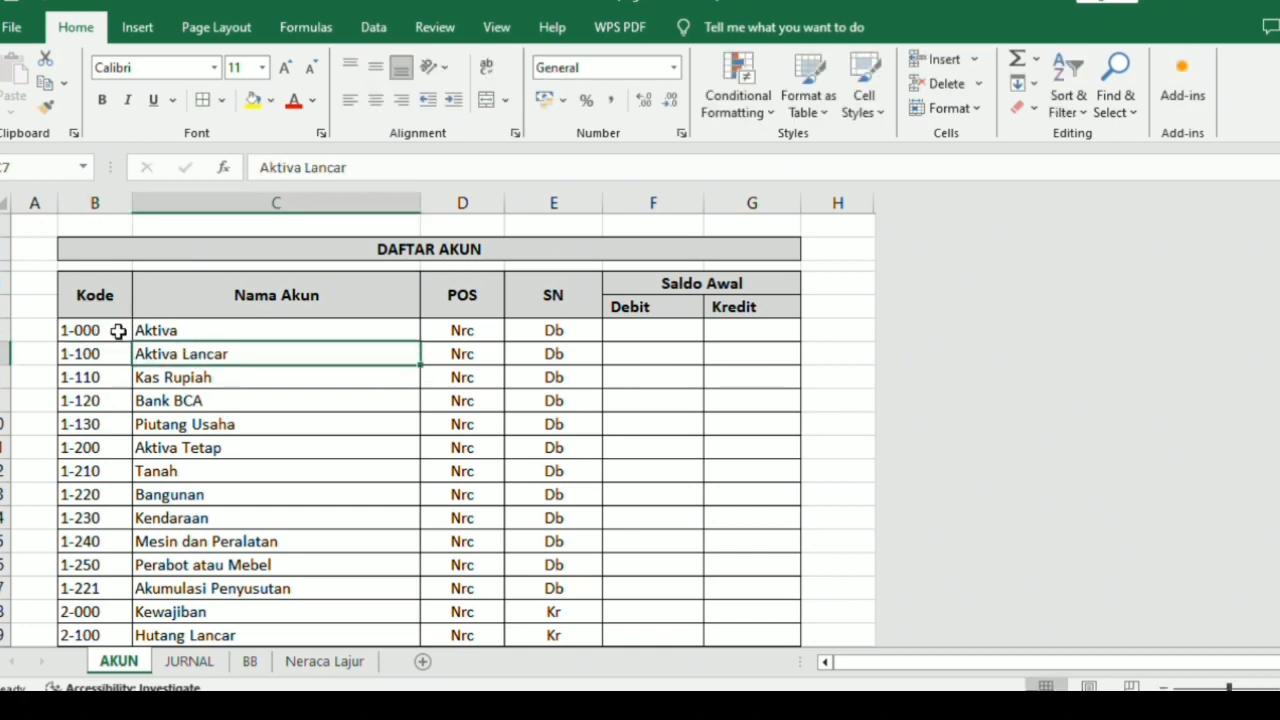
left_click_drag(117, 331, 124, 554)
key("ctrl+c")
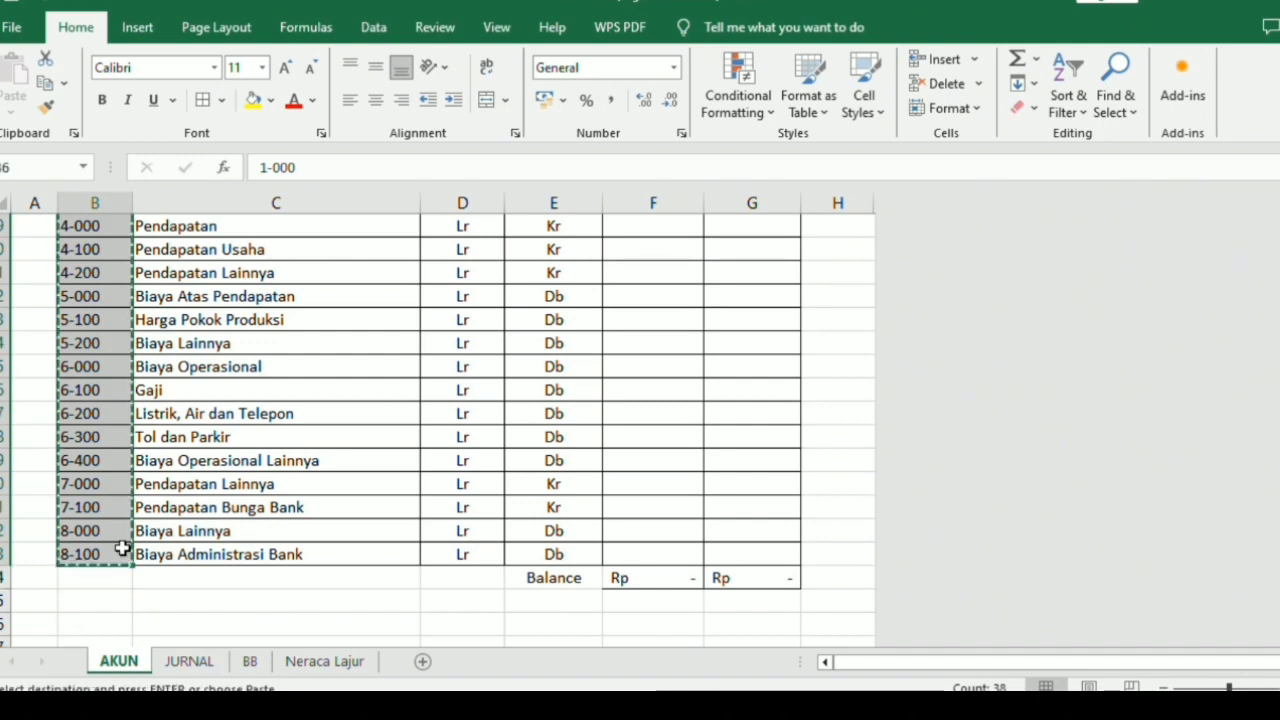
left_click(328, 662)
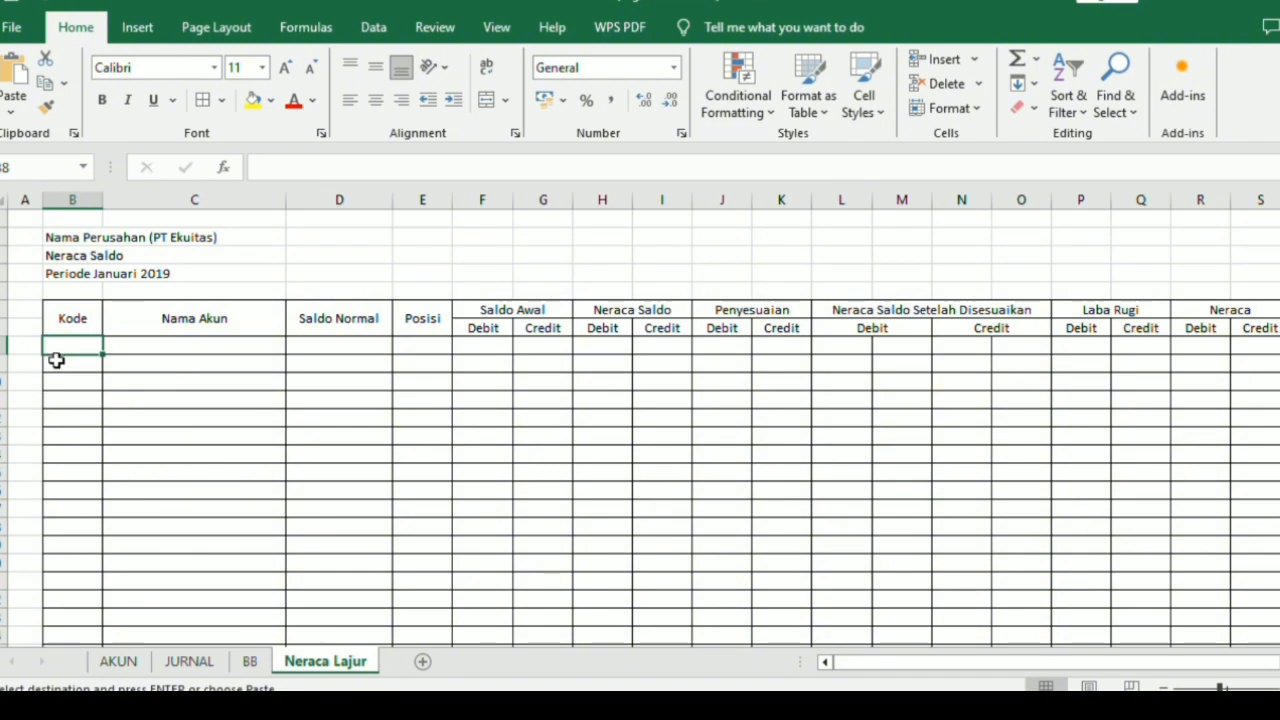
key("ctrl+v")
Apply all borders to C28:S45 so the grid reaches the last account code, 8-100.
scroll(94, 420, "down", 8)
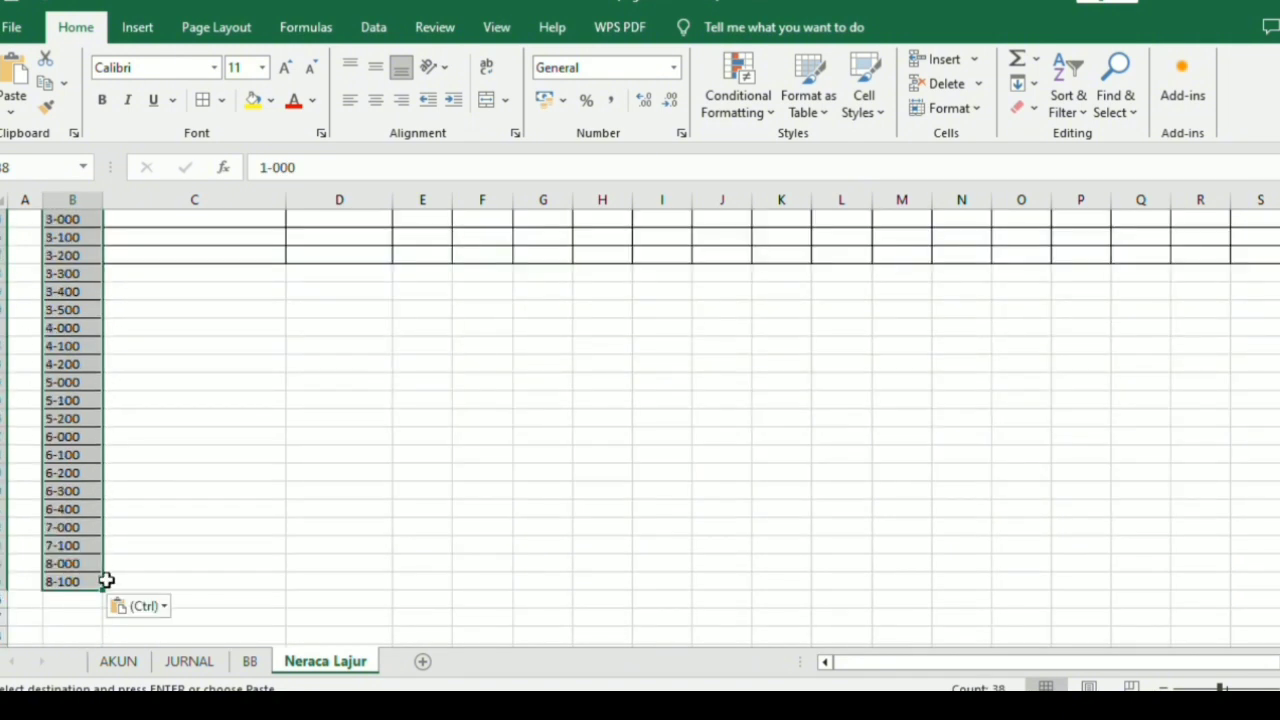
left_click(104, 581)
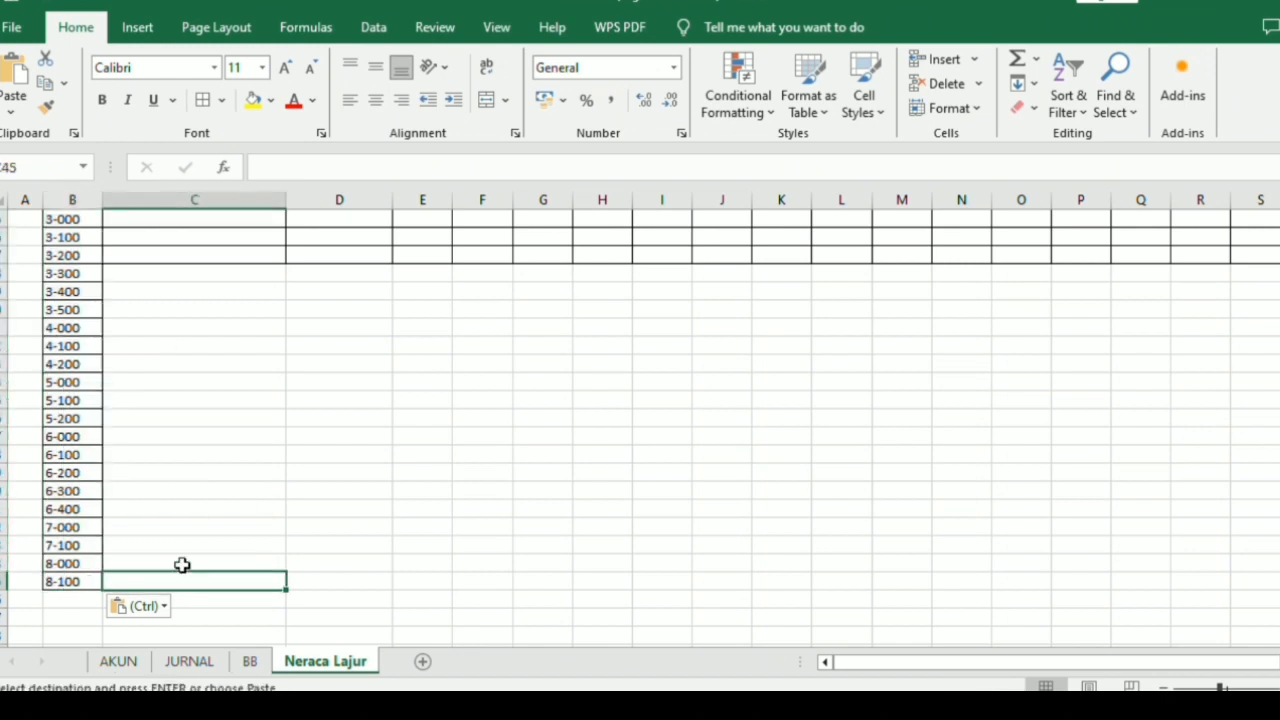
left_click_drag(180, 578, 1240, 271)
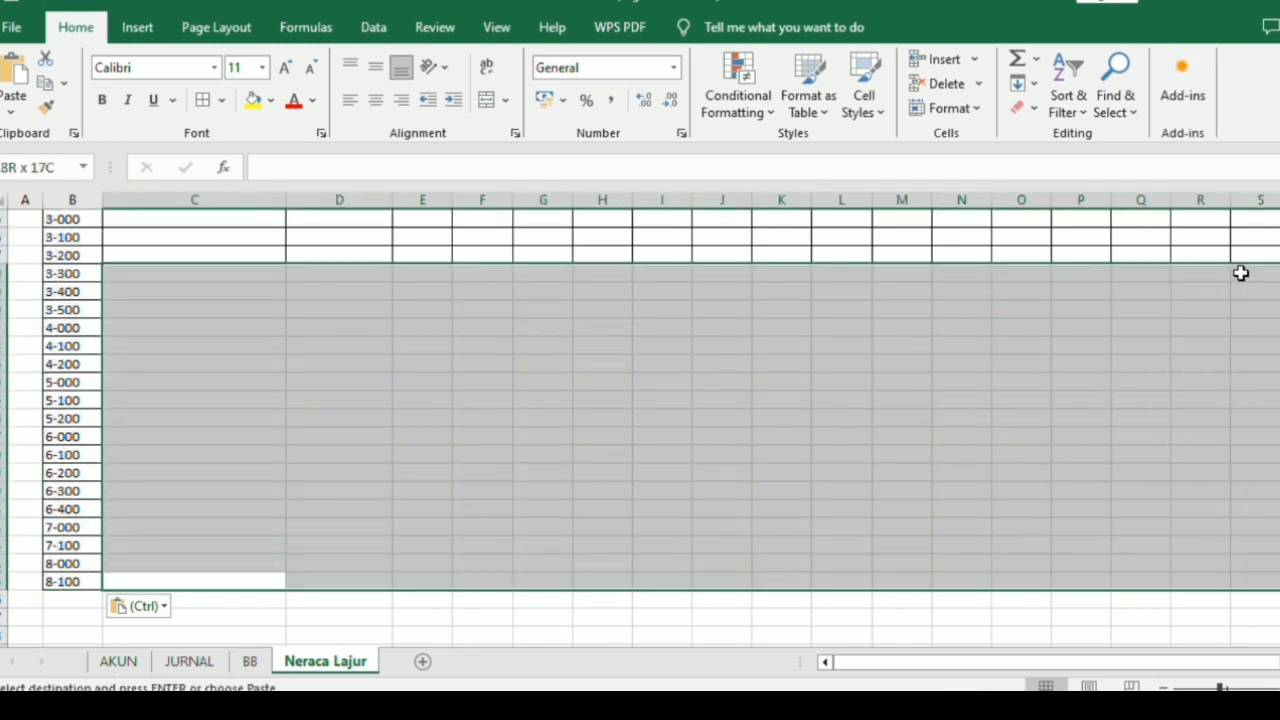
left_click(200, 100)
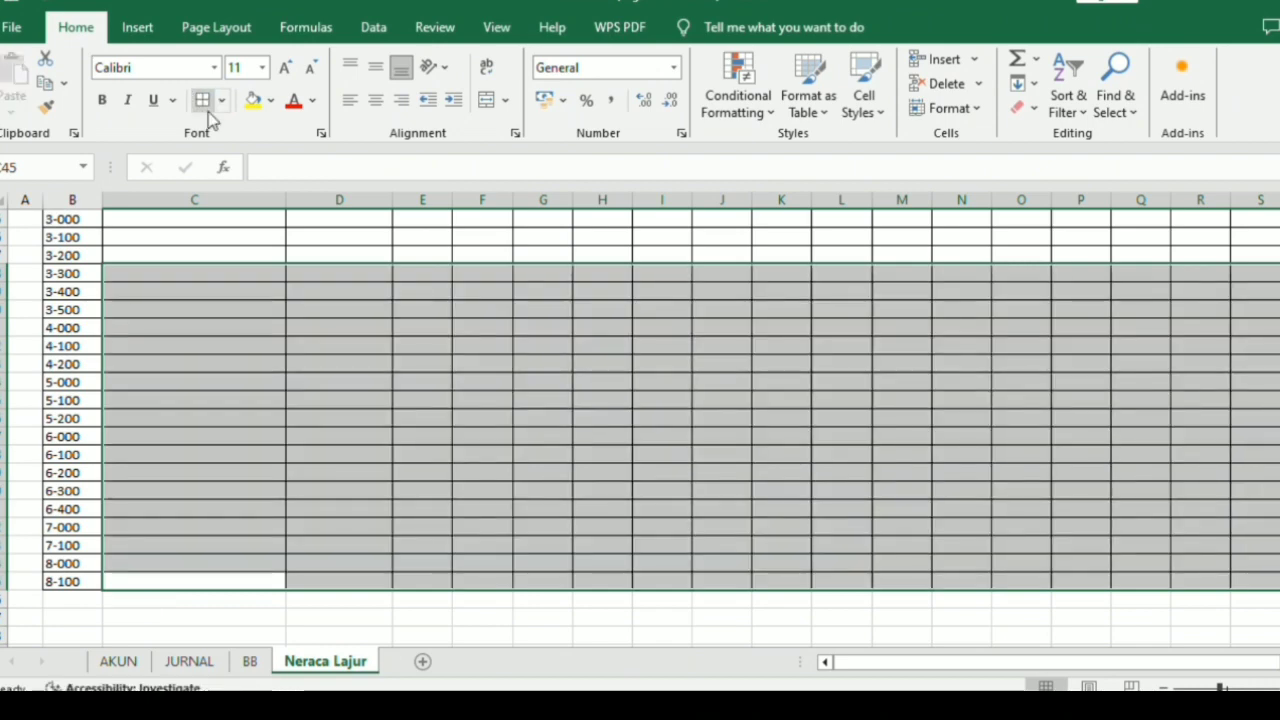
scroll(188, 383, "up", 8)
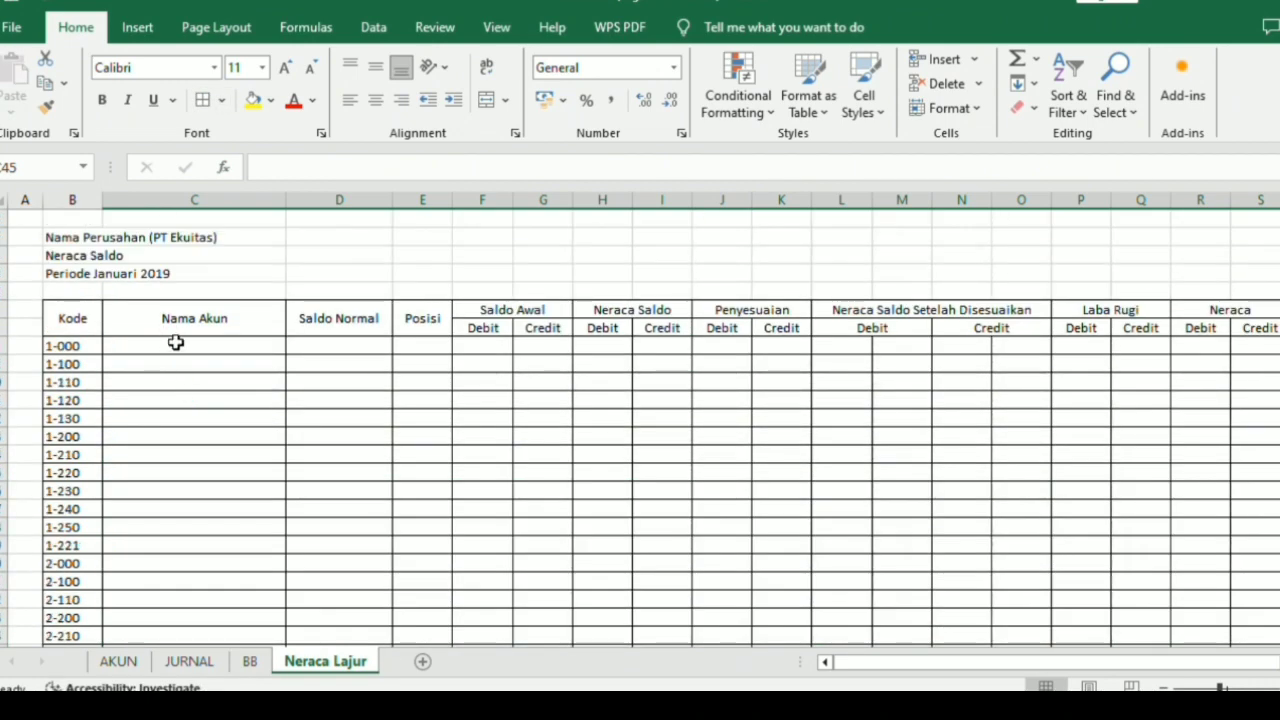
Start a formula in C8 that returns blank when the account code is empty: =if(B8="";"";.
left_click(175, 343)
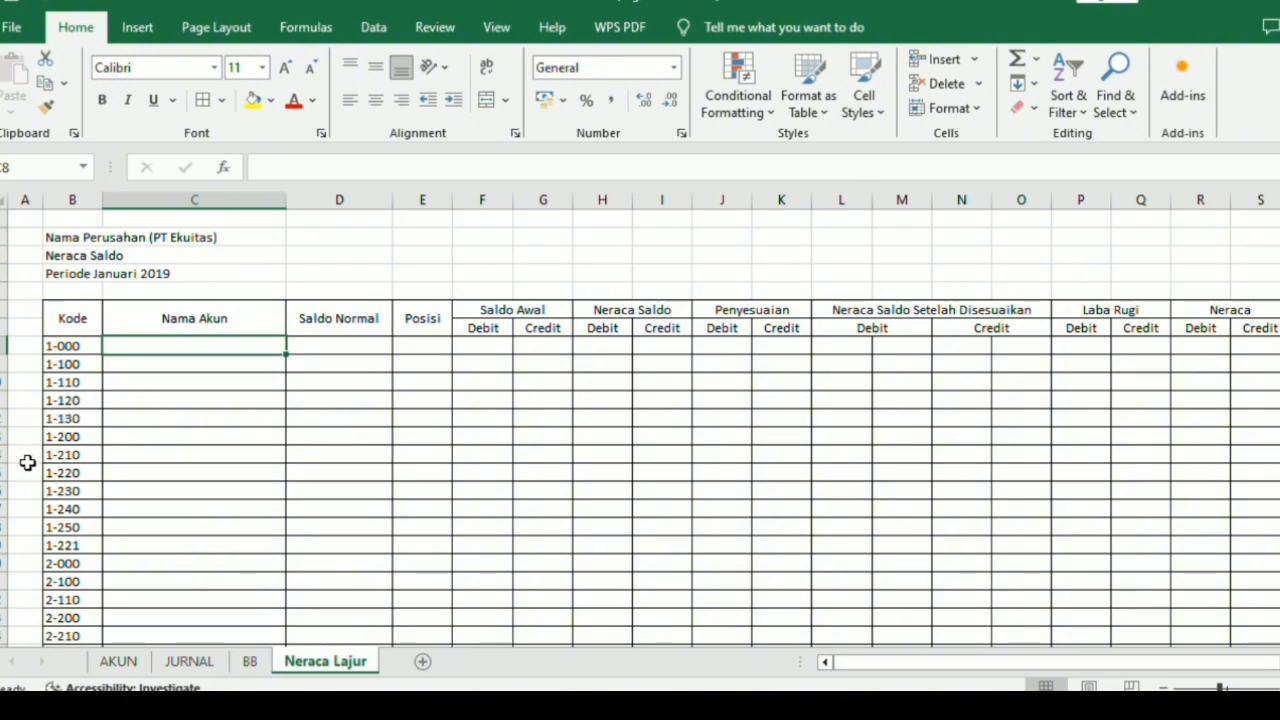
left_click(81, 333)
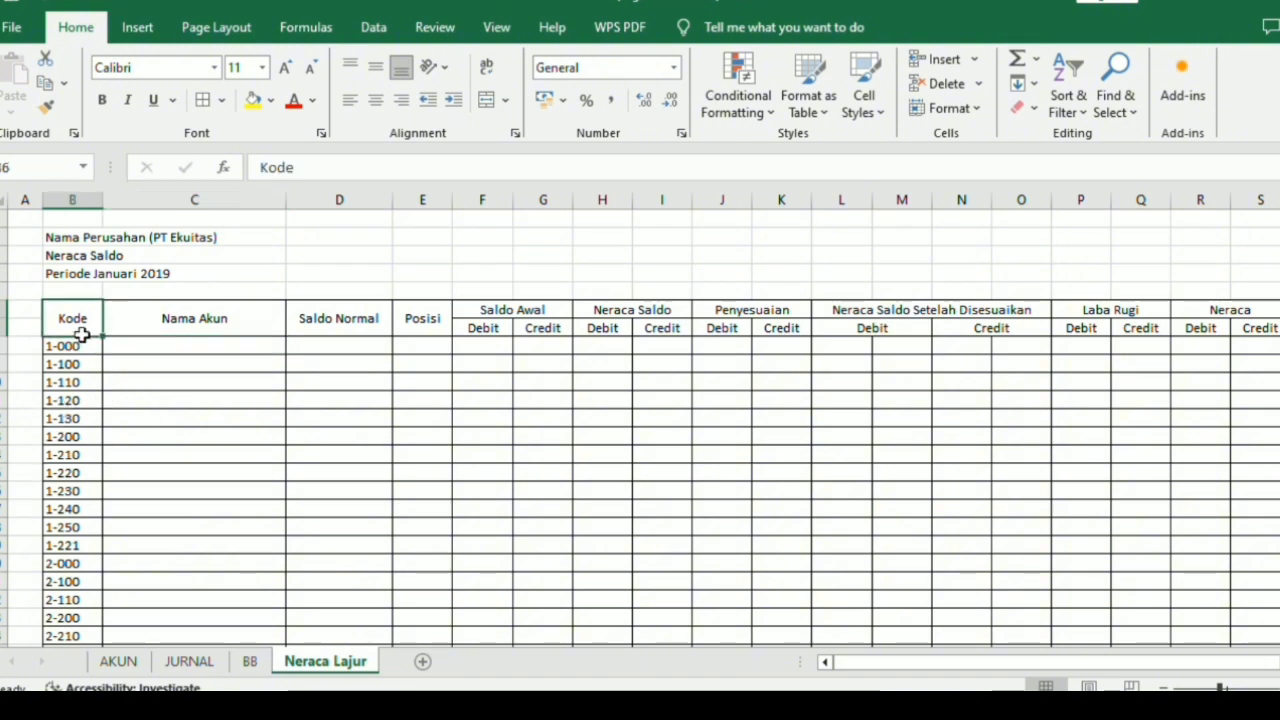
left_click(87, 366)
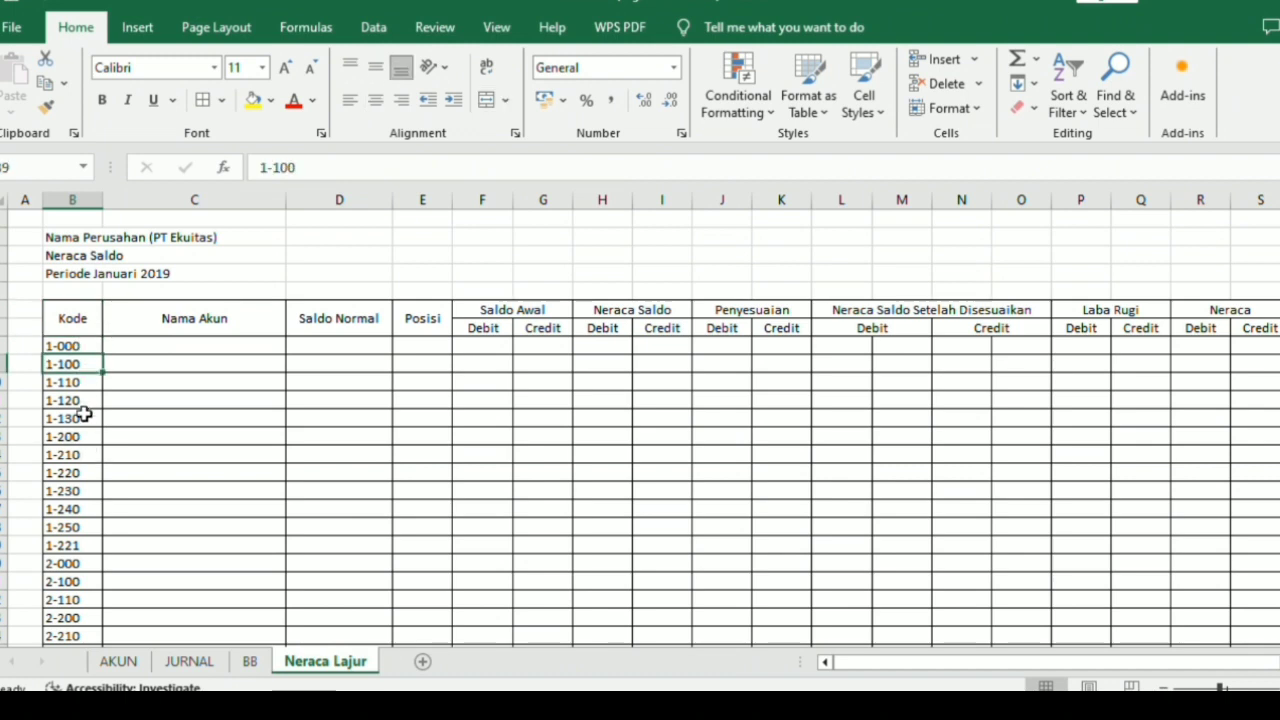
left_click(108, 345)
double_click(125, 348)
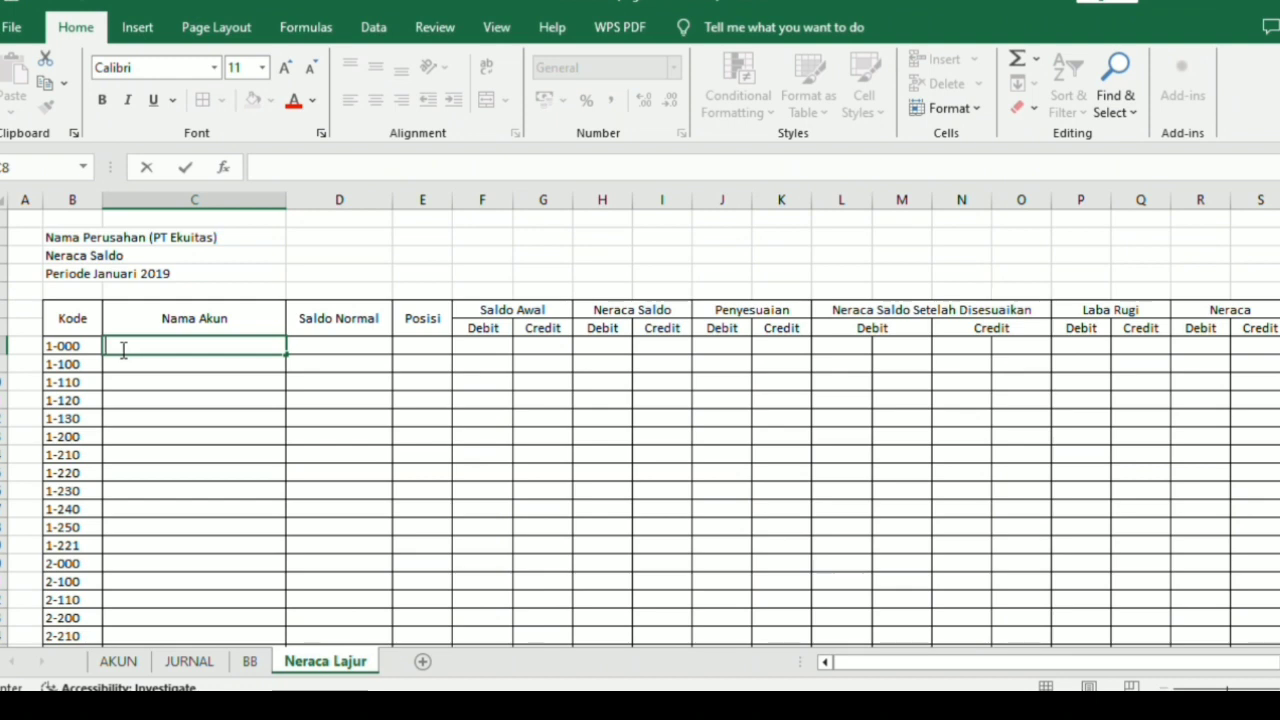
type("=if(")
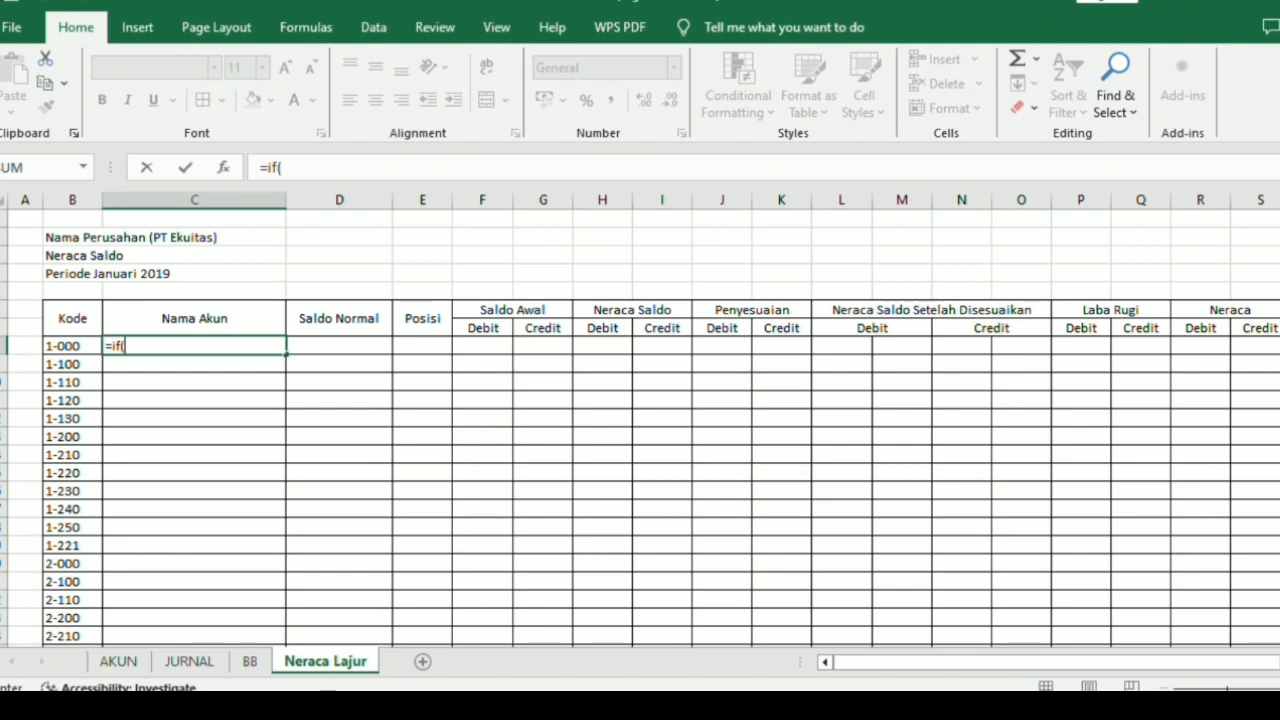
left_click(60, 346)
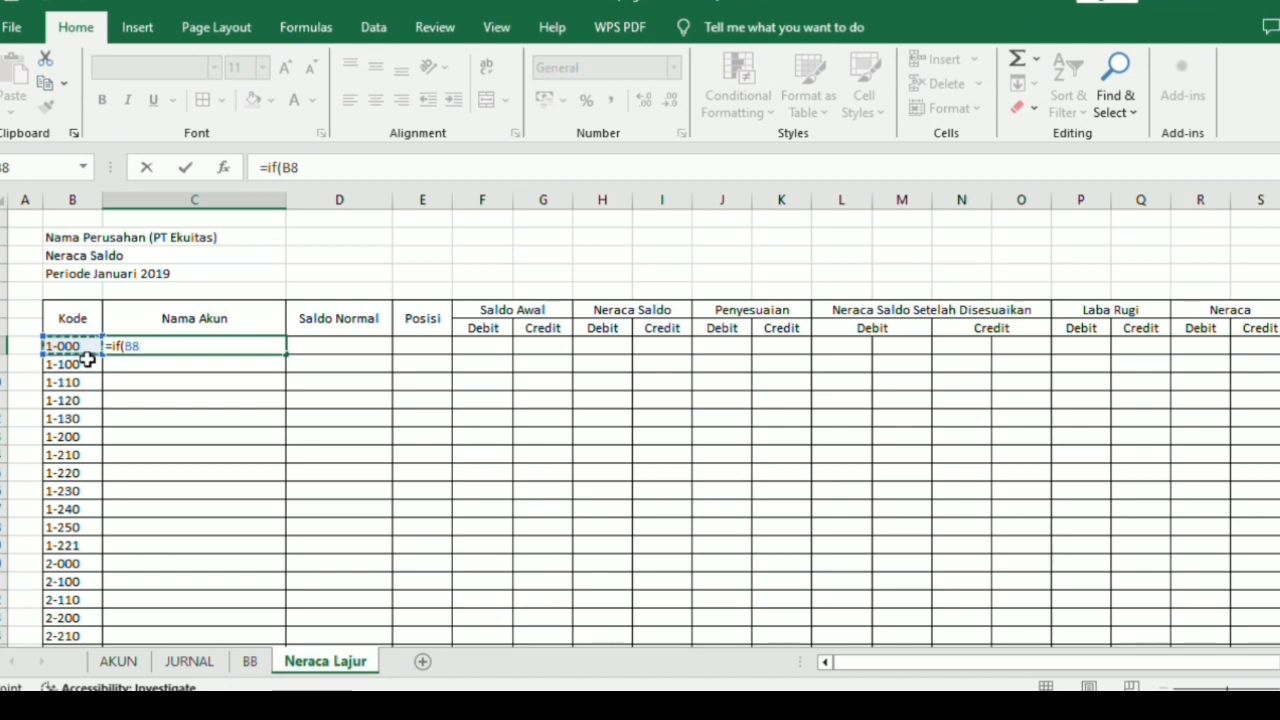
type("=")
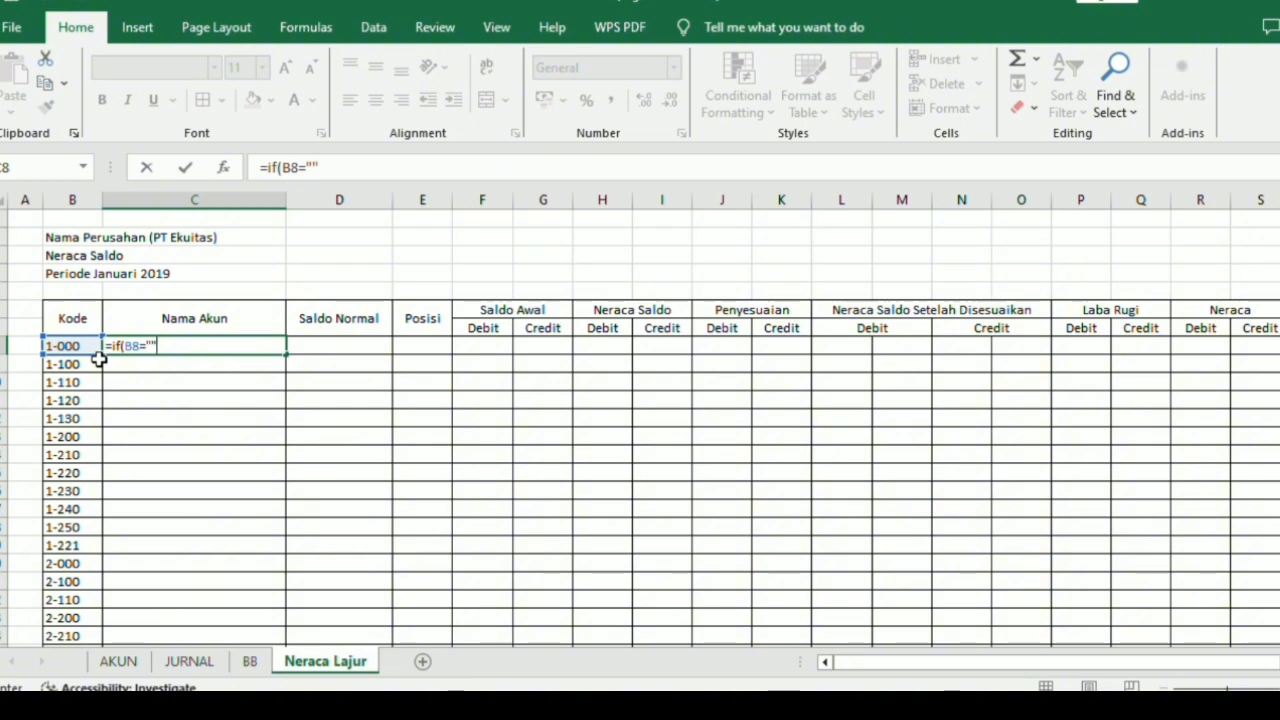
type("\"\";")
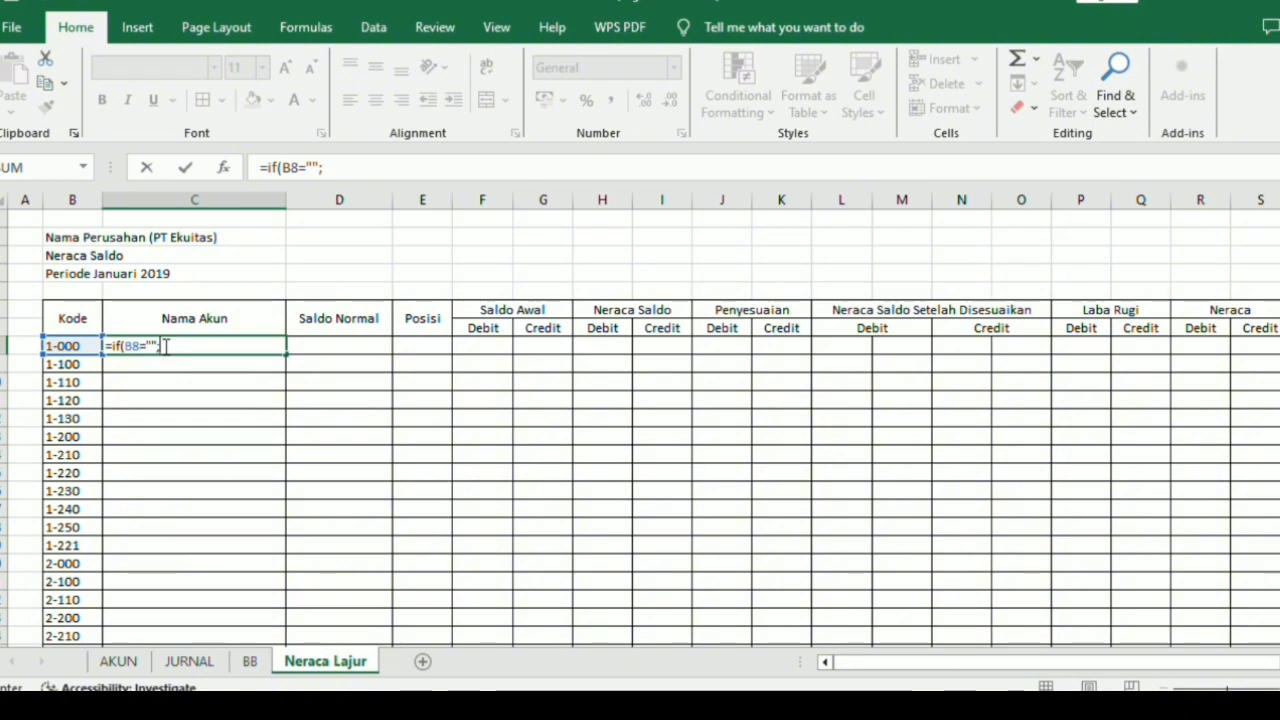
type("\"\"")
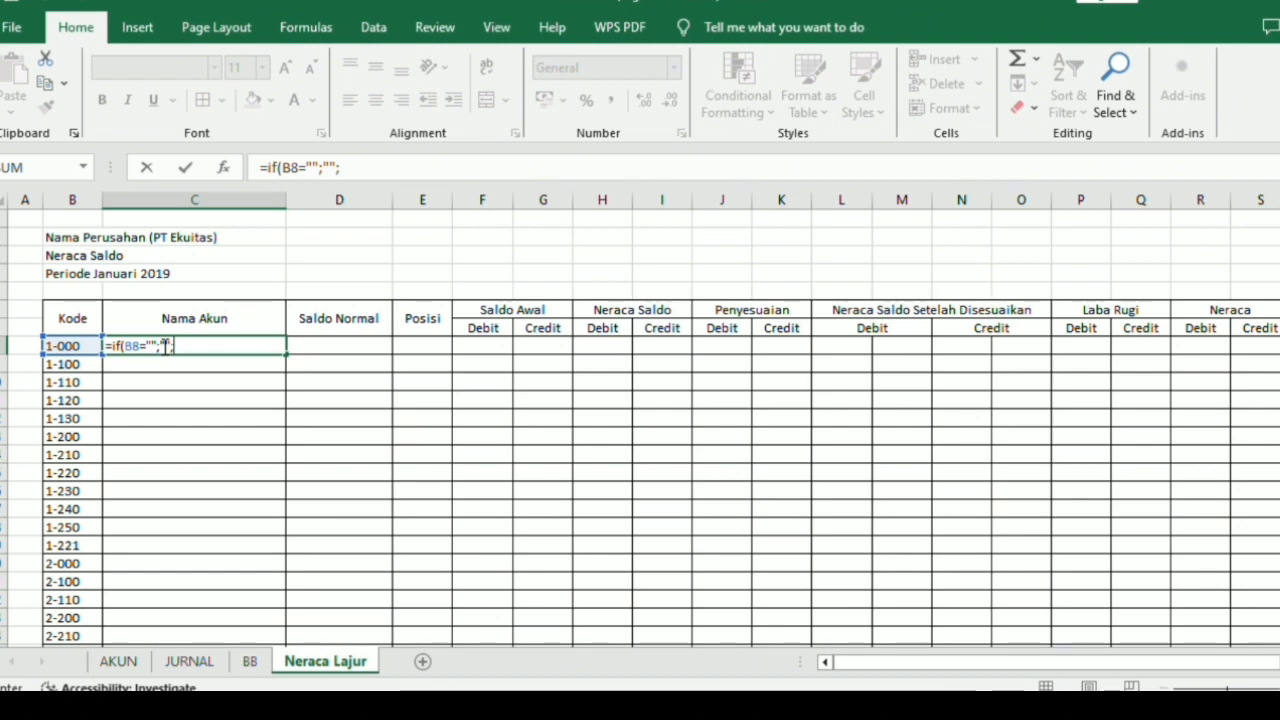
Complete the C8 formula with VLOOKUP(B8;T_Akun;2;0)) so it looks up the account name, and enter it.
type("vloo")
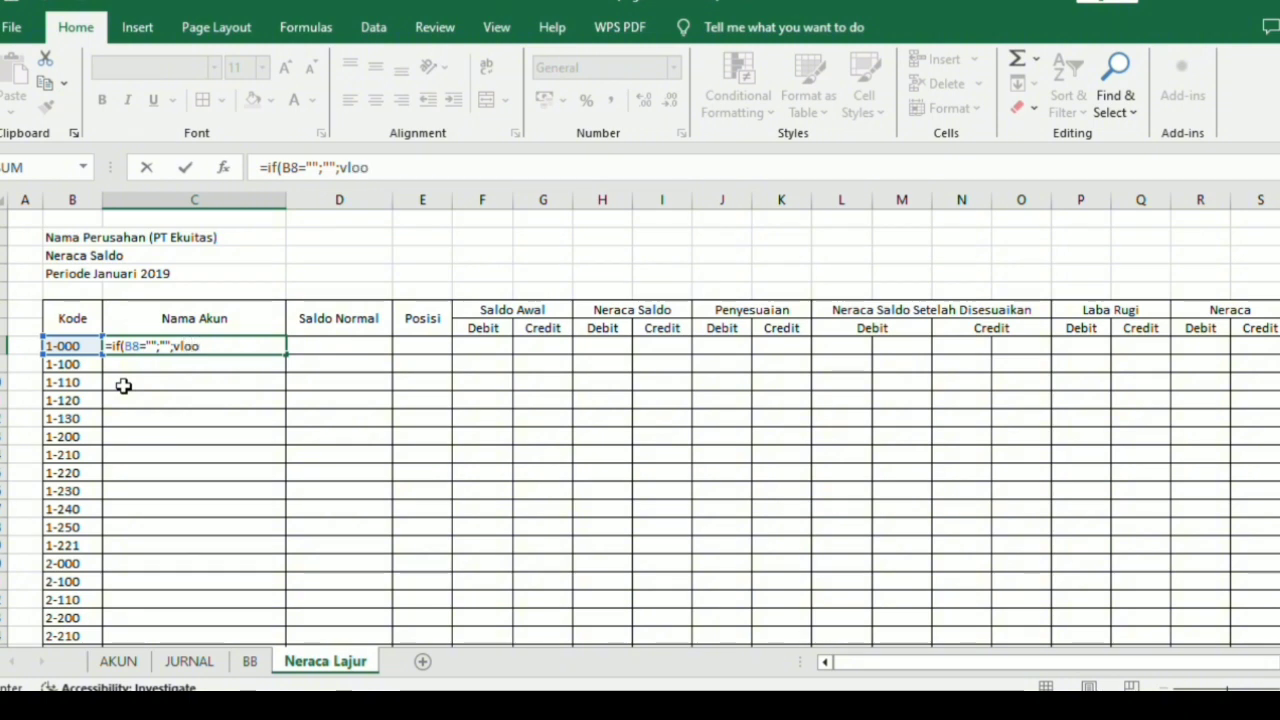
key("Tab")
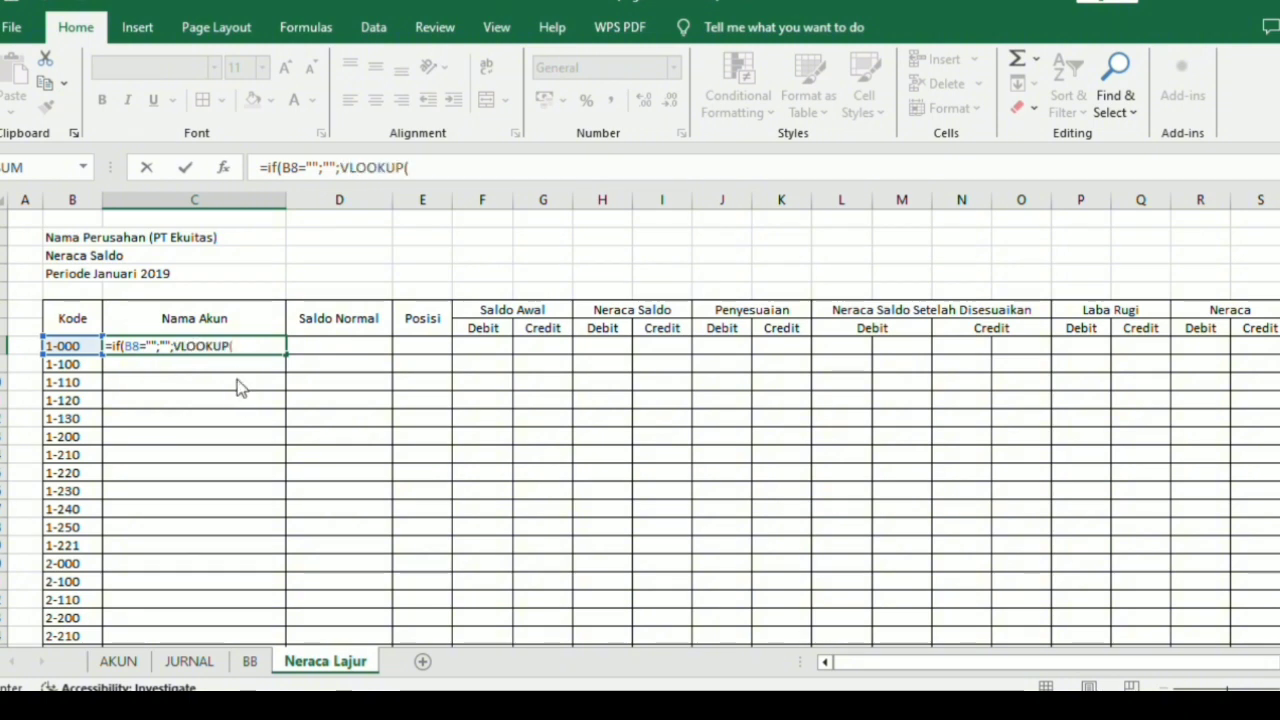
left_click(74, 346)
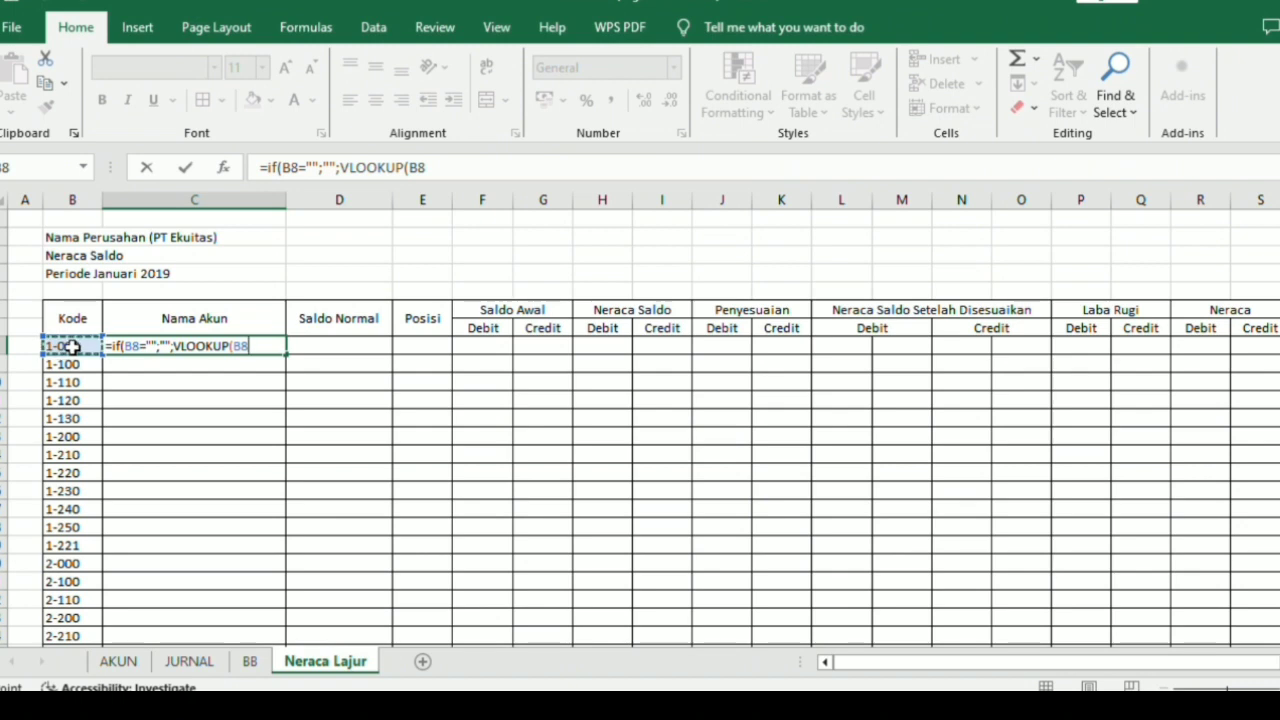
type(";T")
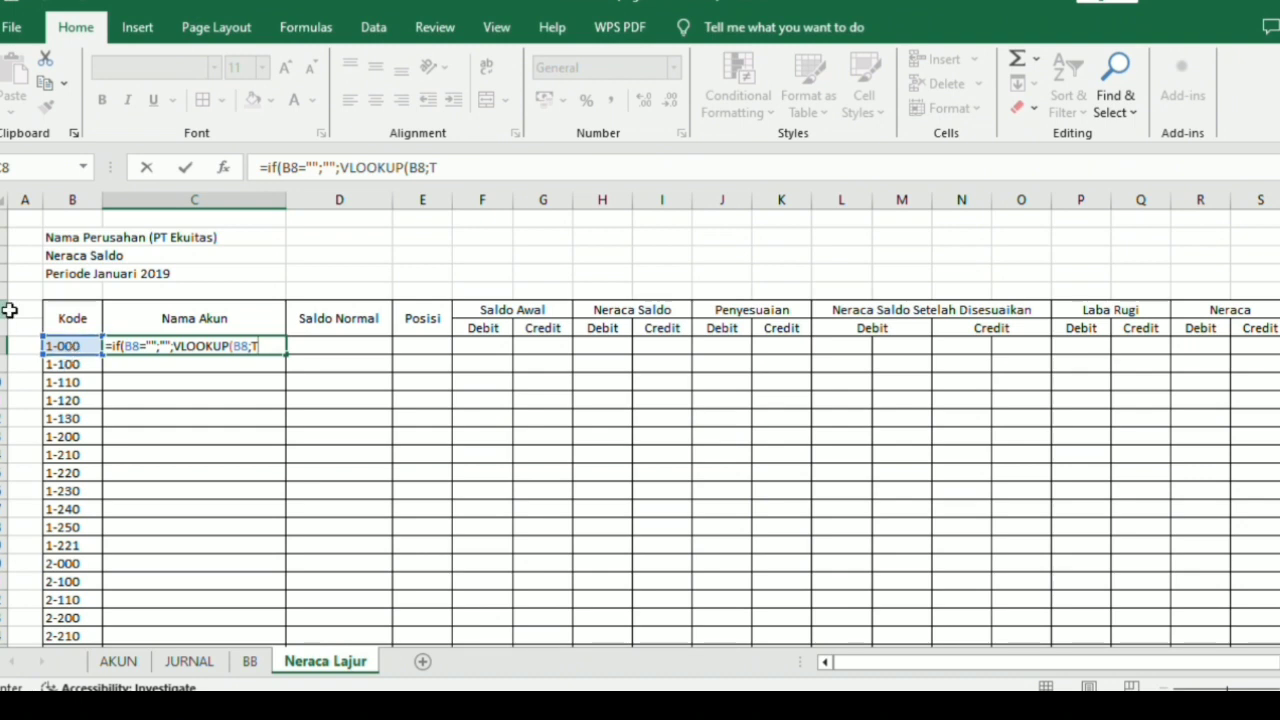
type("_Akun")
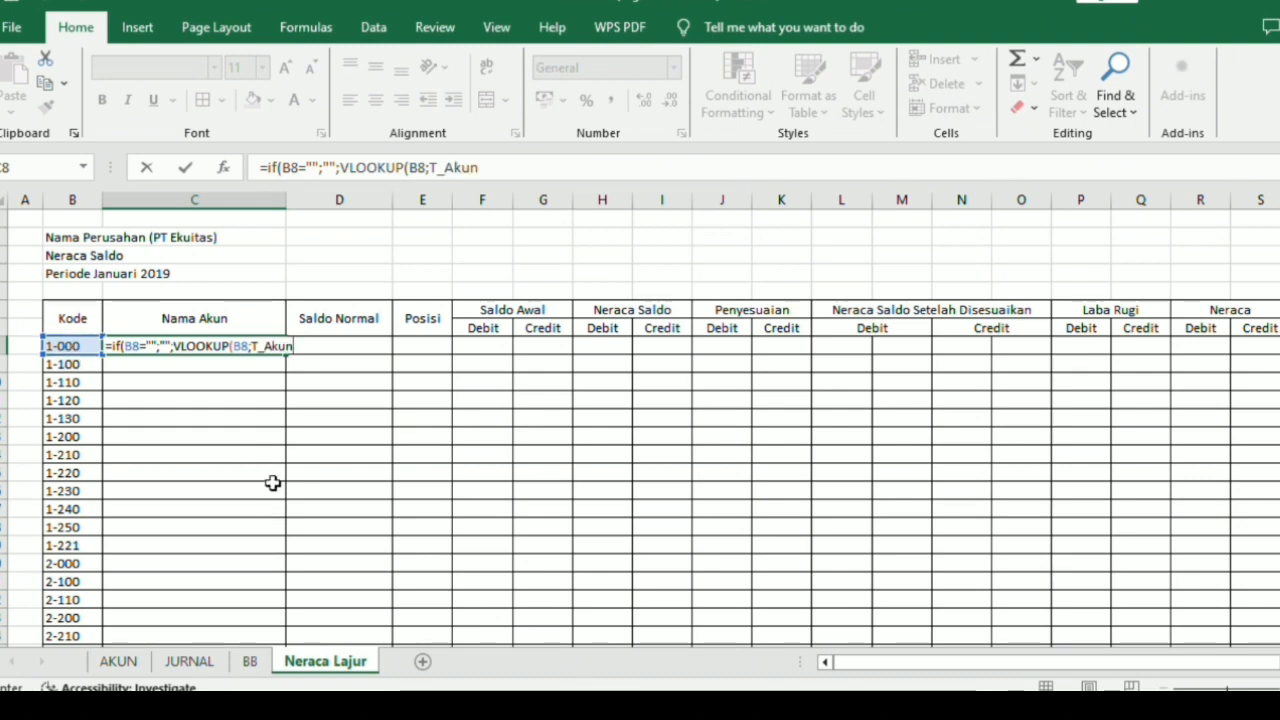
type(";")
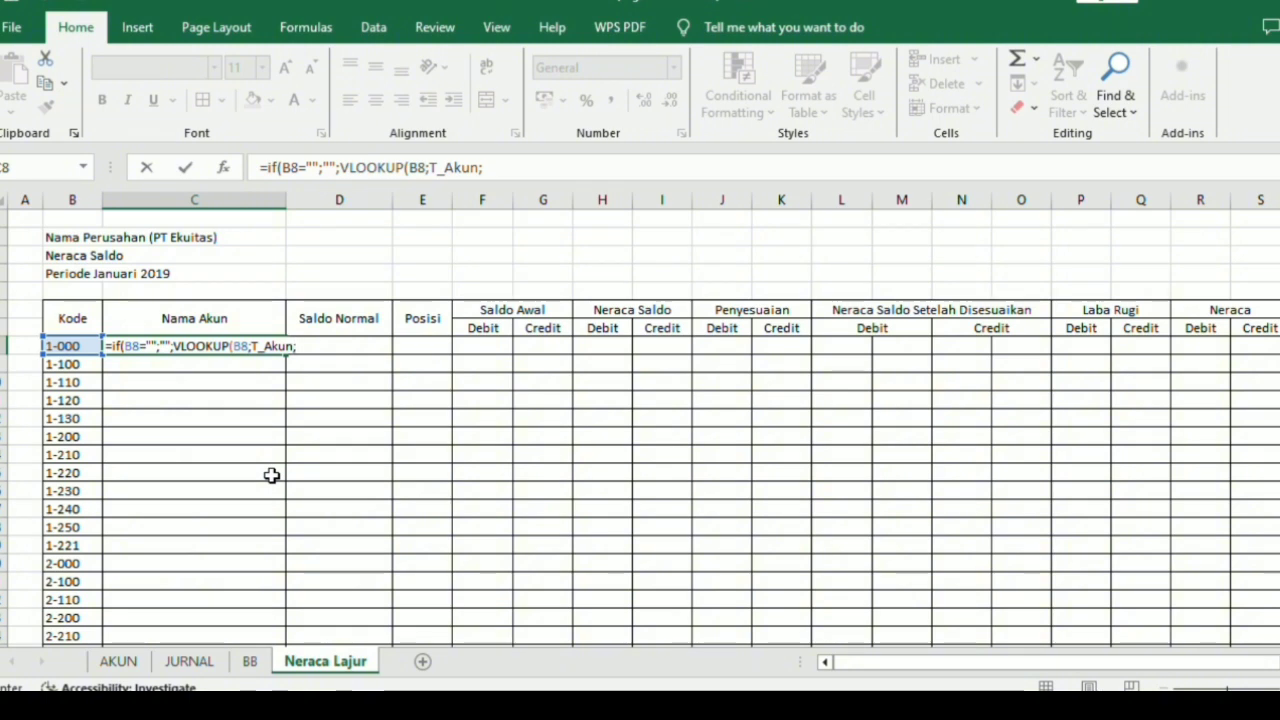
type("2;0))")
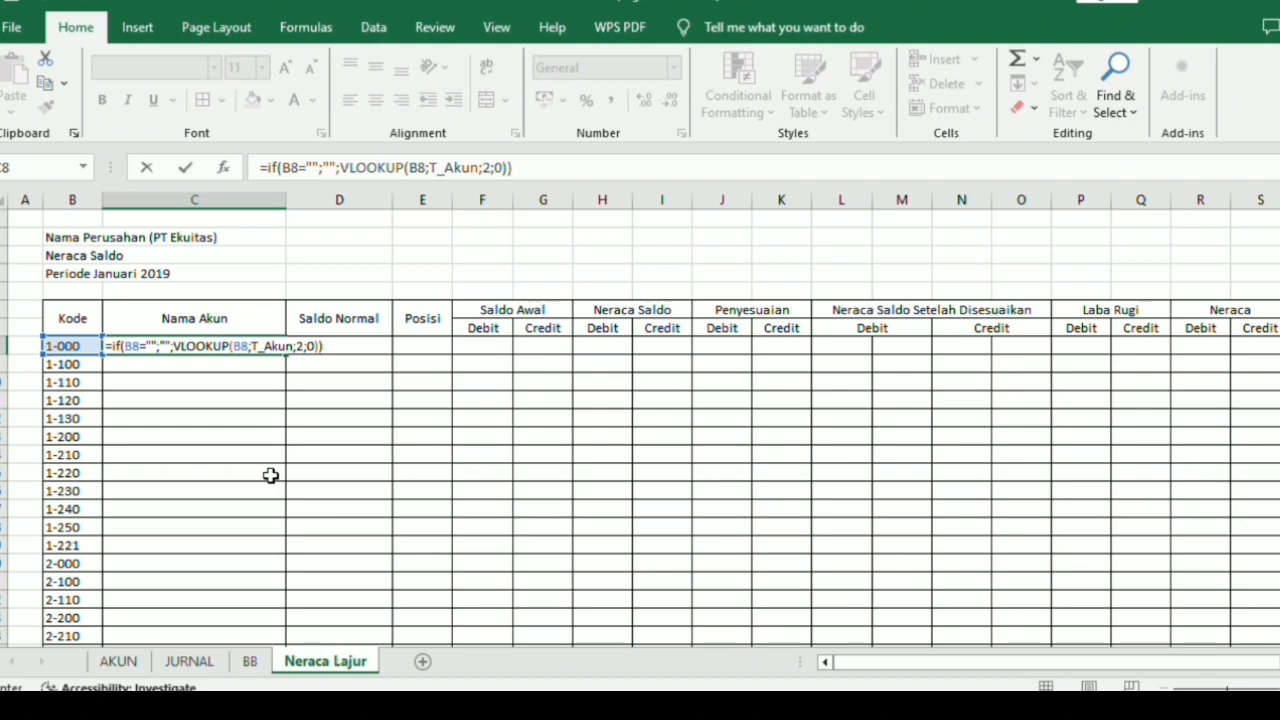
key("ctrl+Return")
key("Return")
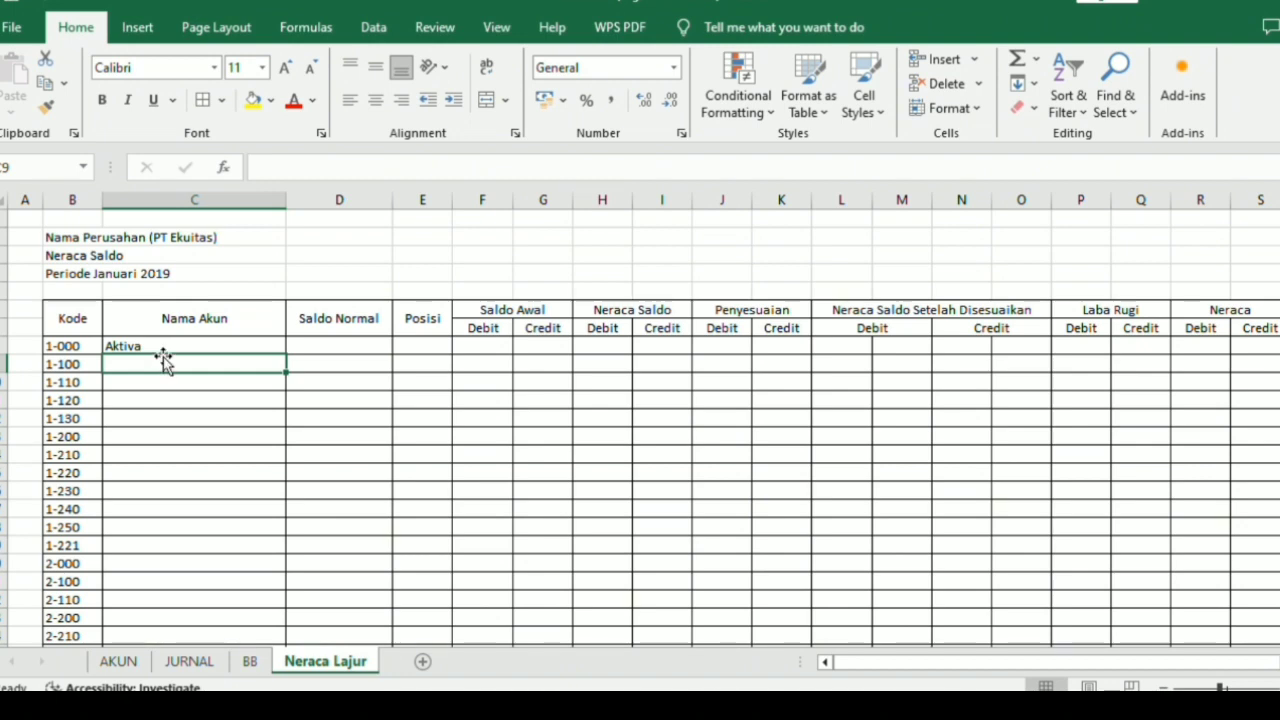
Start a Saldo Normal formula in D8 that returns blank when the account code is empty: =if(B8="";"";.
left_click(332, 347)
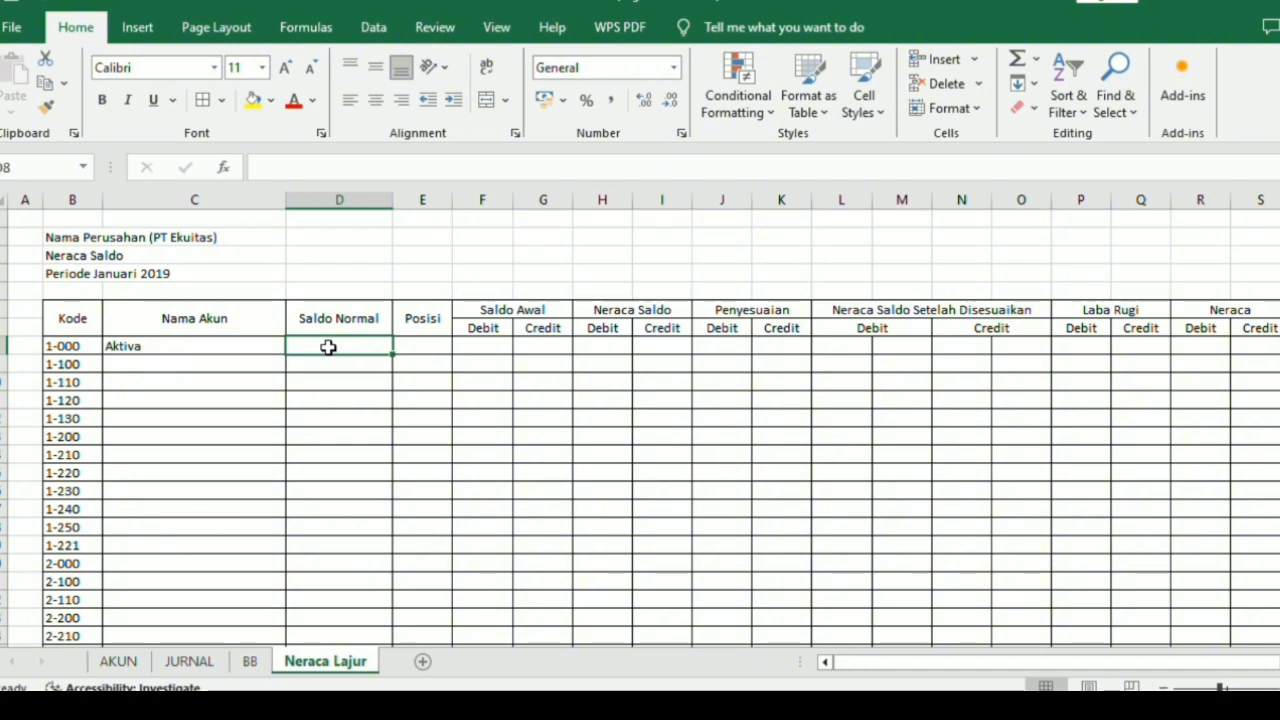
type("=")
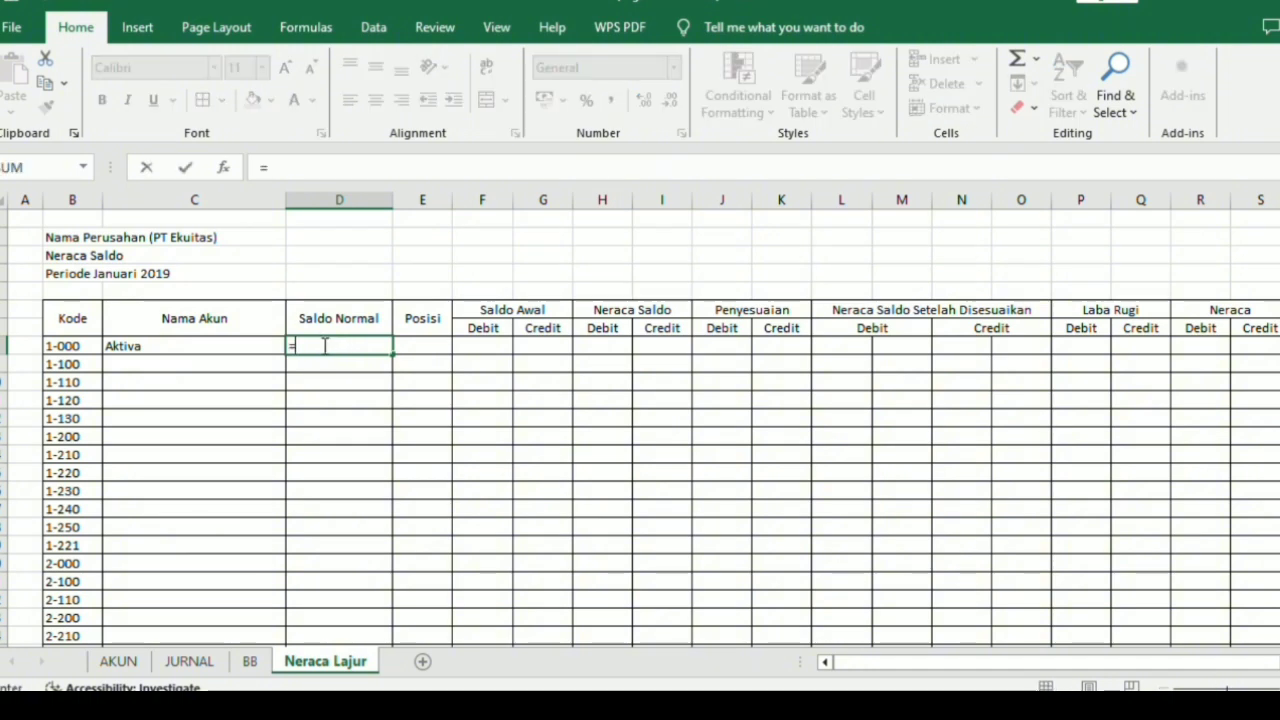
type("if(")
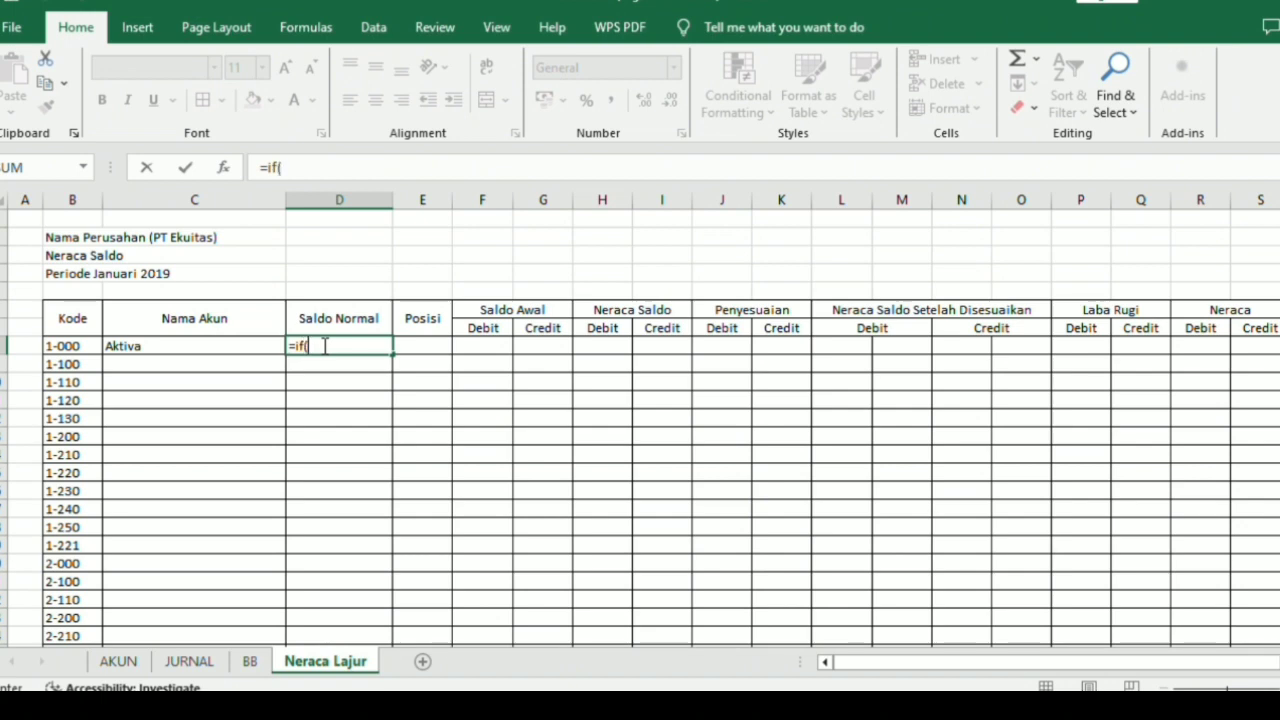
left_click(88, 345)
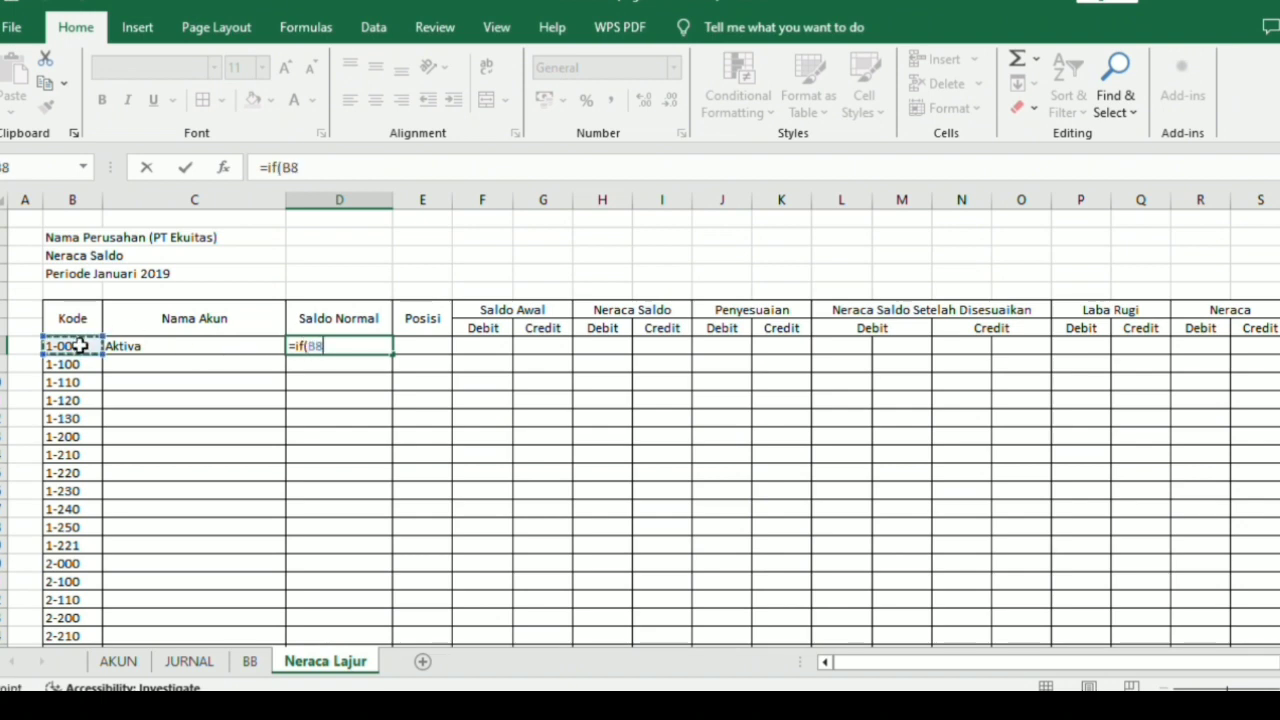
type("=")
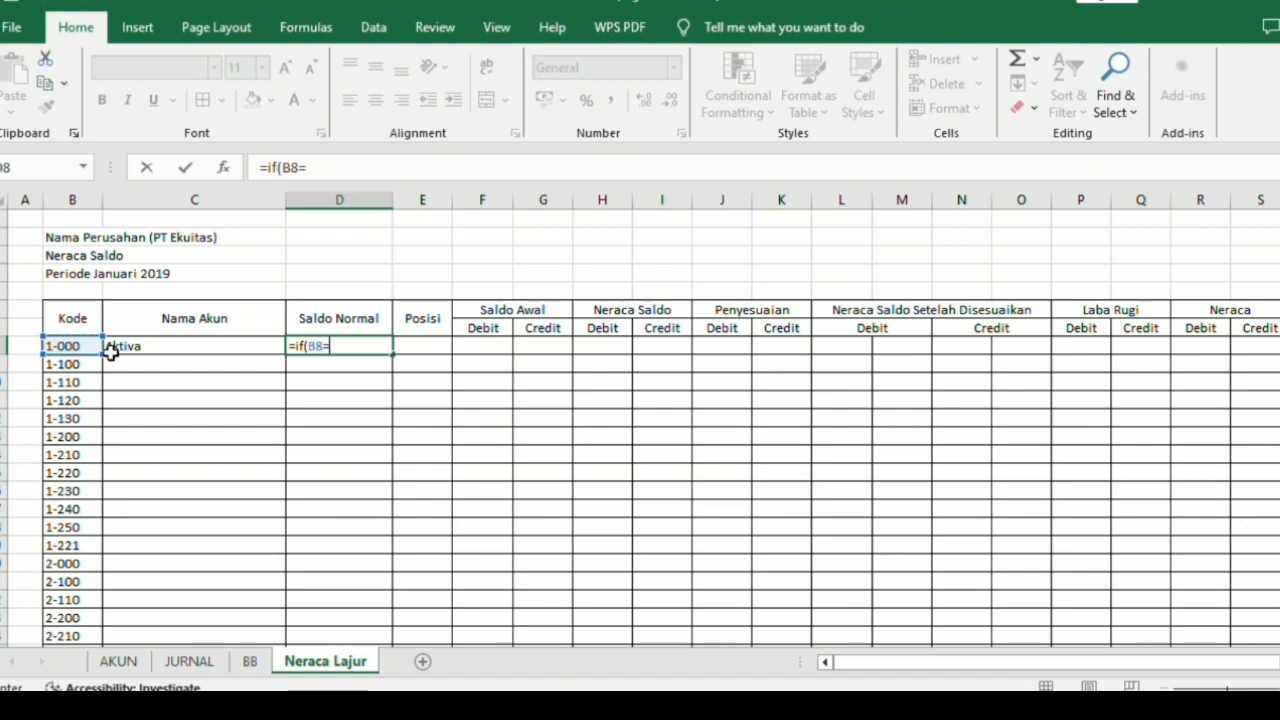
type("\"\";\"\";")
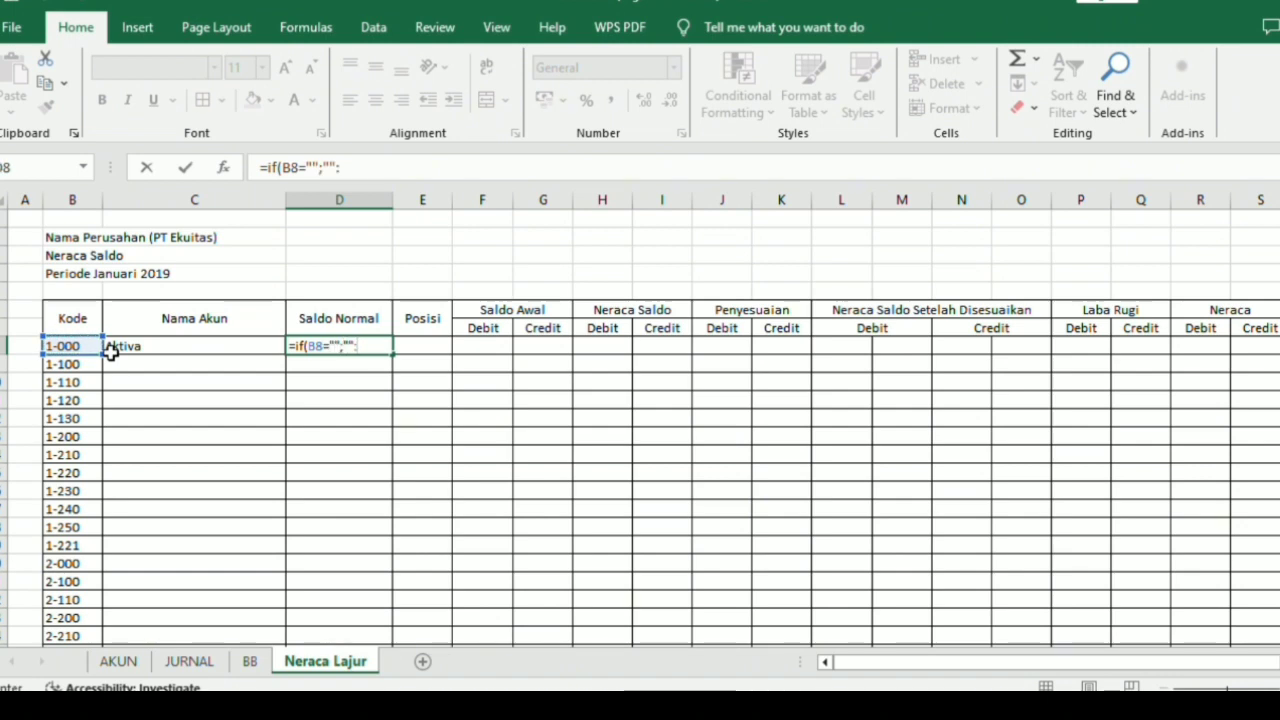
key("BackSpace")
type(";")
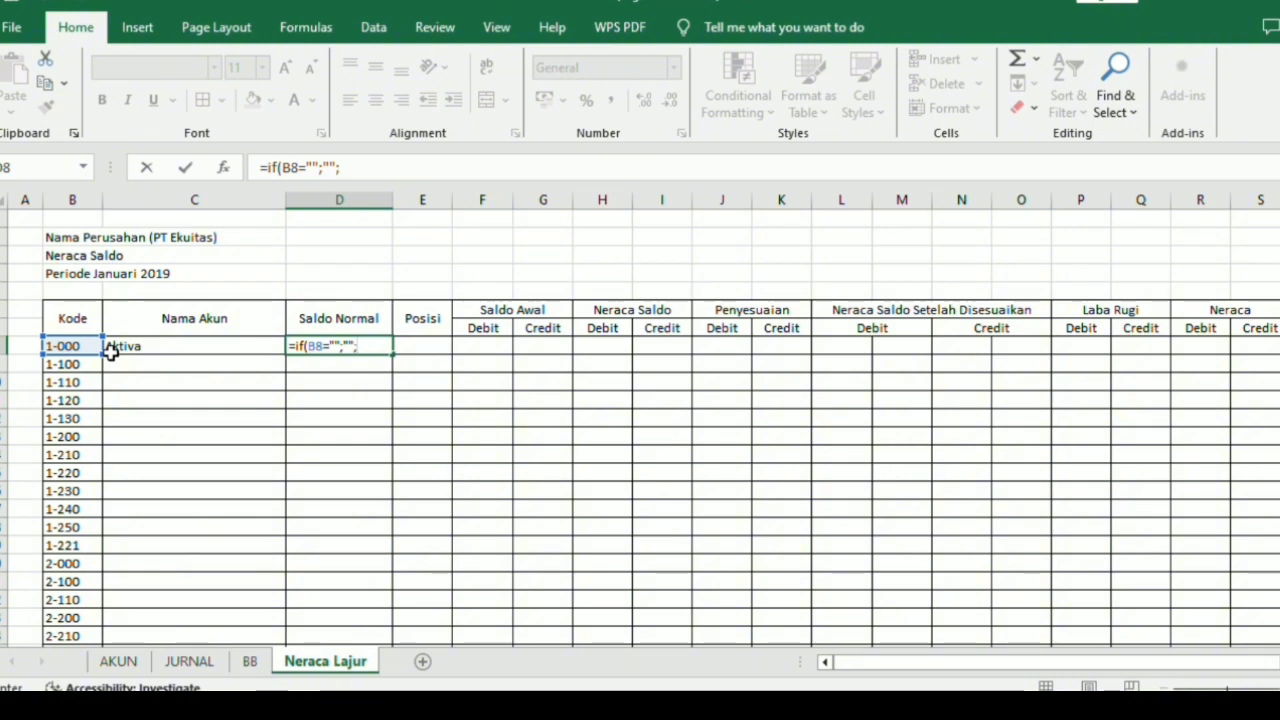
type("vlook")
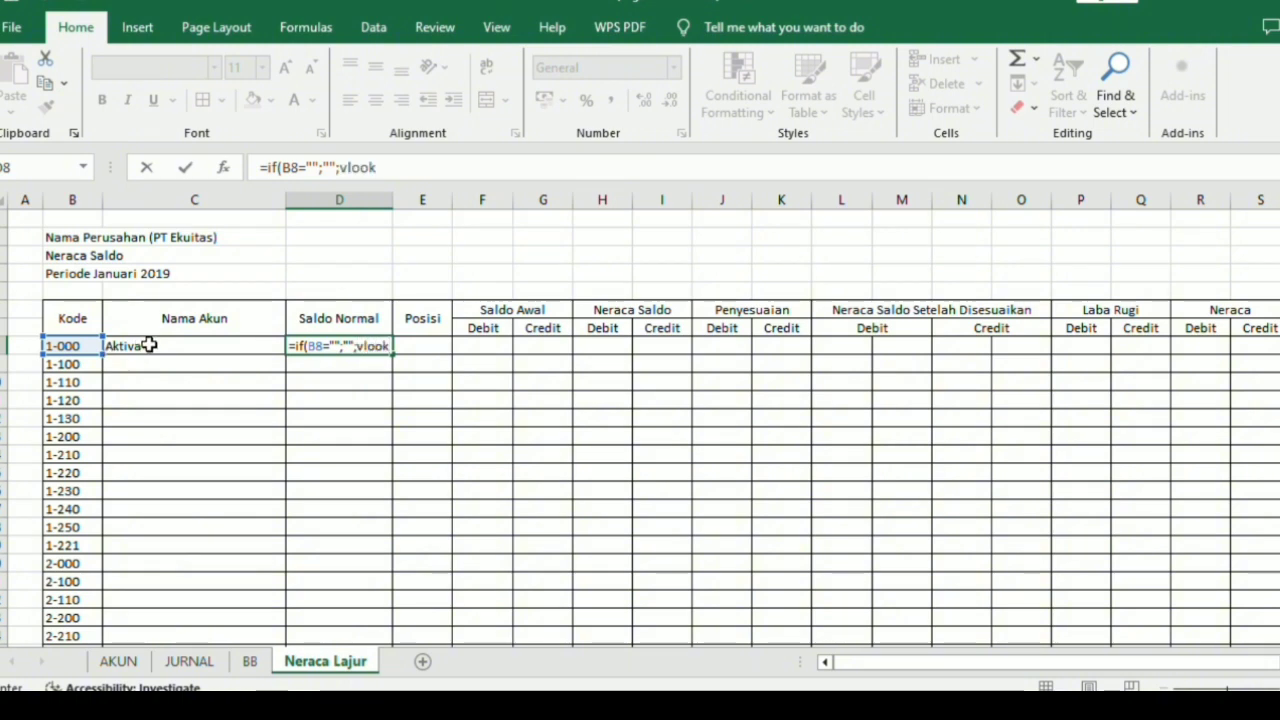
Finish the D8 formula with VLOOKUP(B8;3;0)) and enter it.
key("Tab")
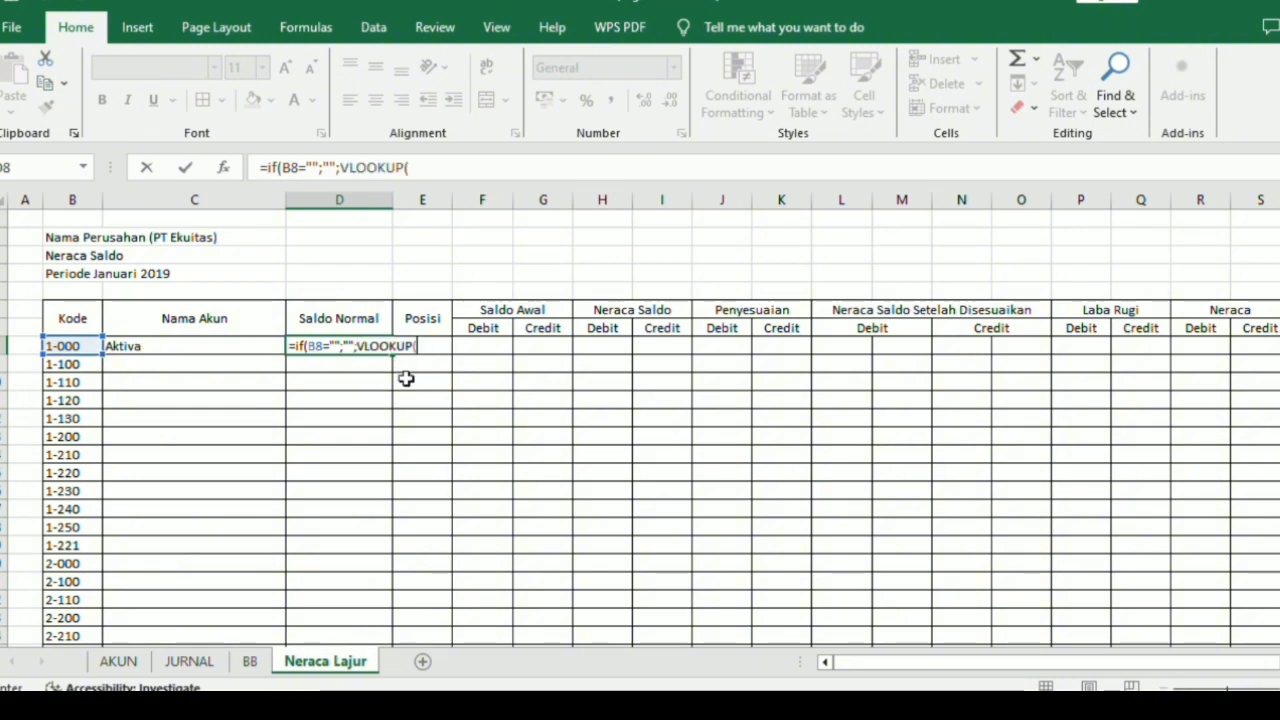
left_click(89, 346)
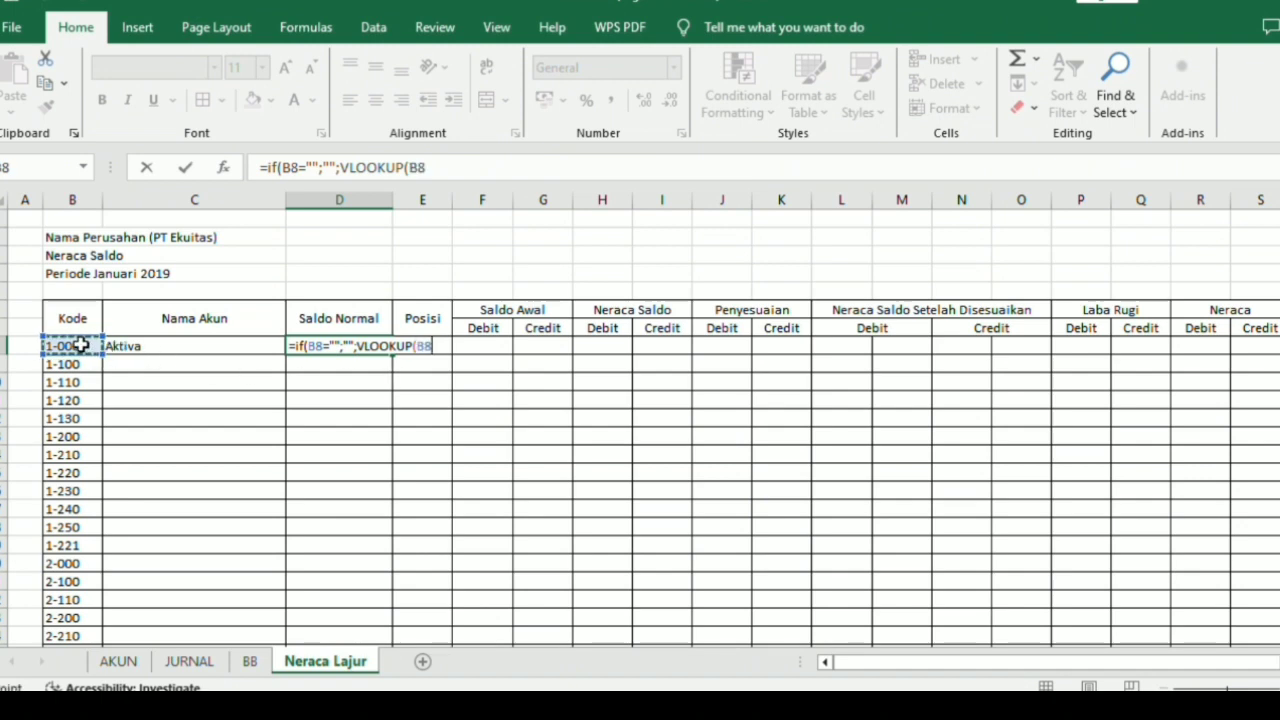
type(";")
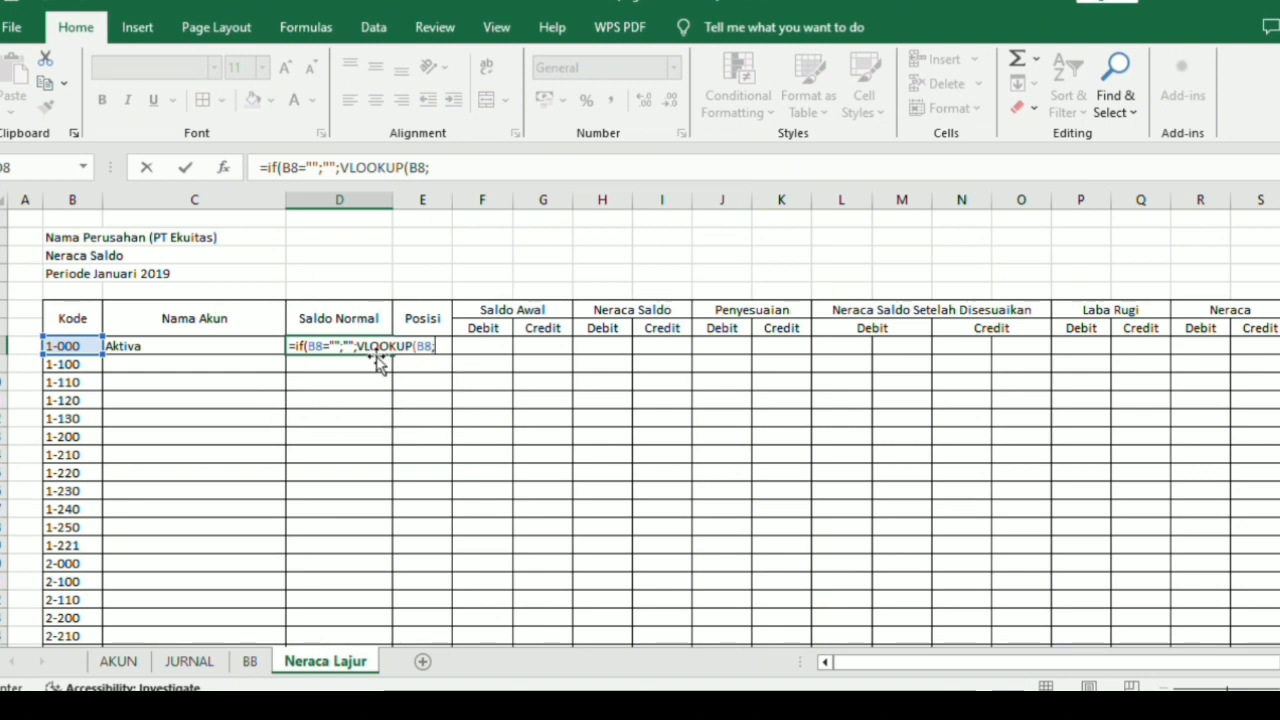
type("3;")
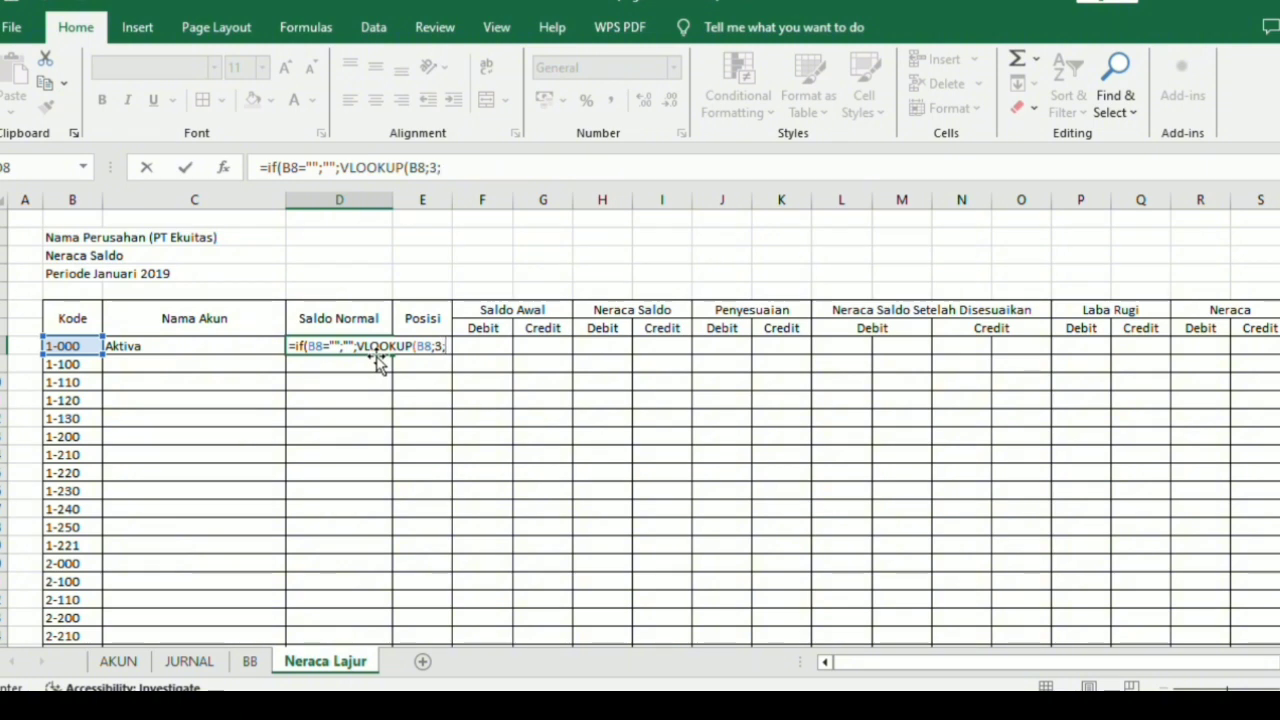
type("0)")
key("Return")
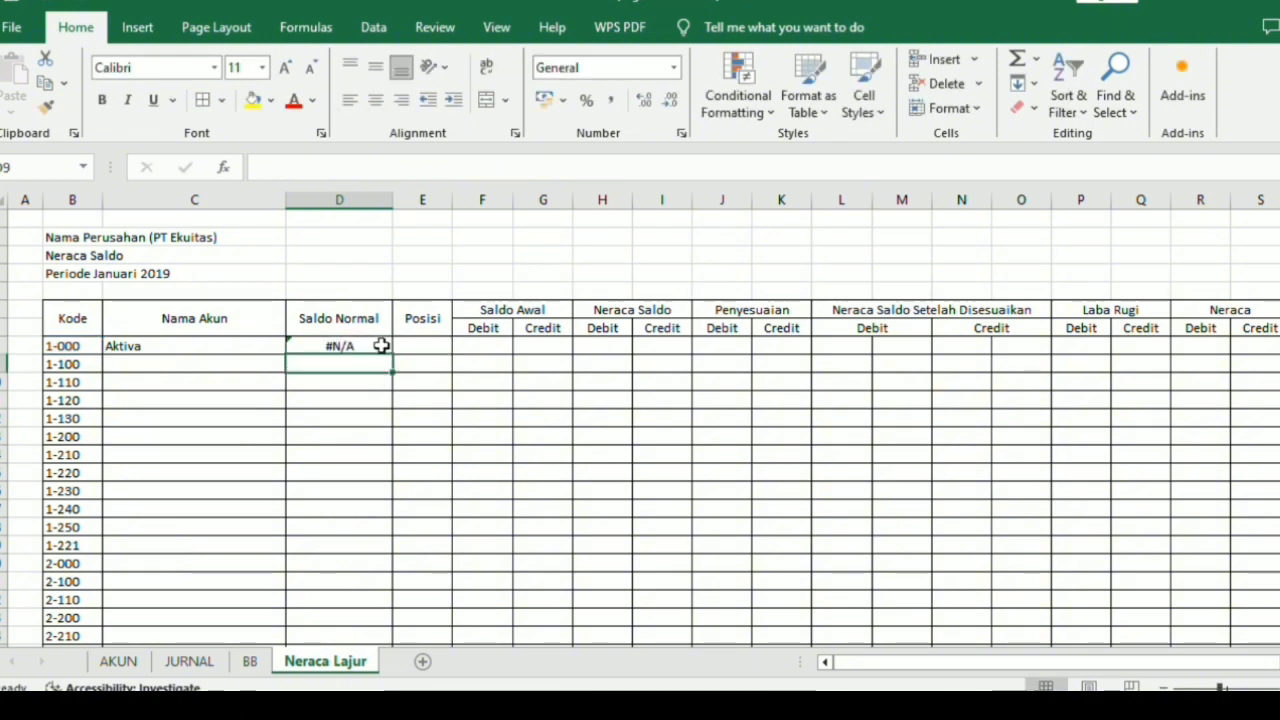
Check D8 against the C8 formula and insert the missing T_Akun table argument, making it =IF(B8="";"";VLOOKUP(B8;T_Akun;3;0)).
left_click(379, 346)
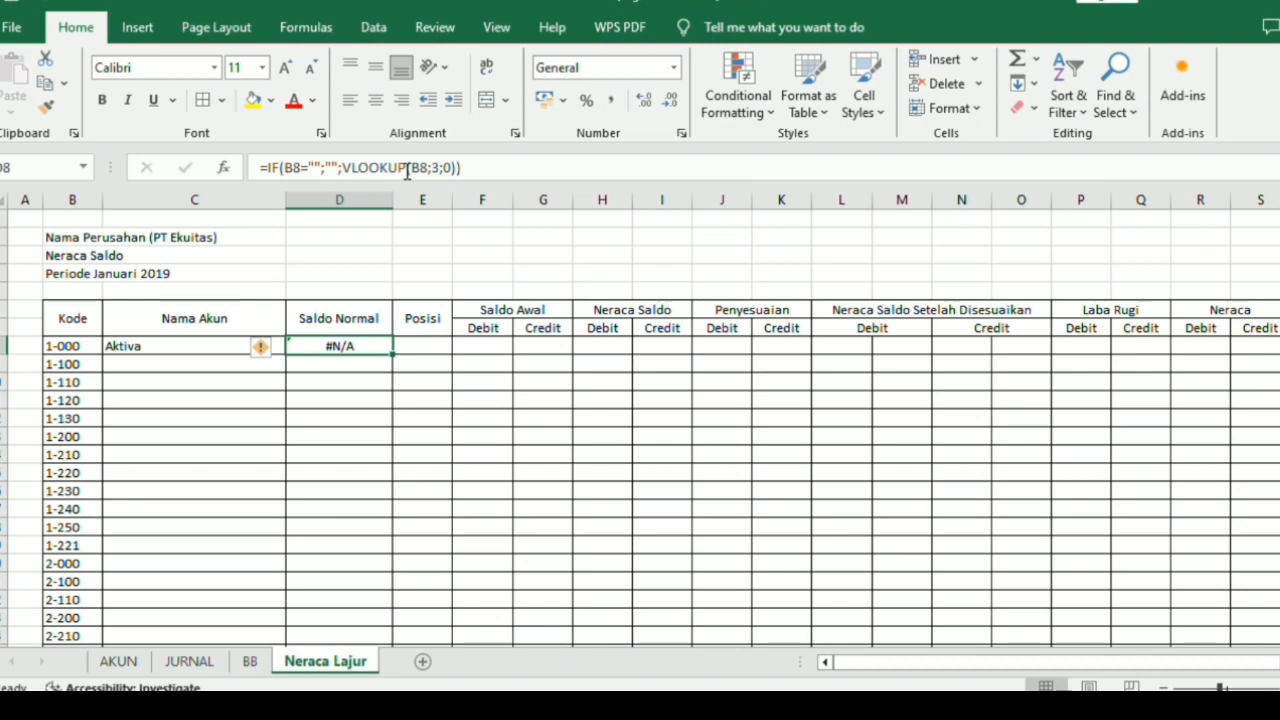
left_click(226, 345)
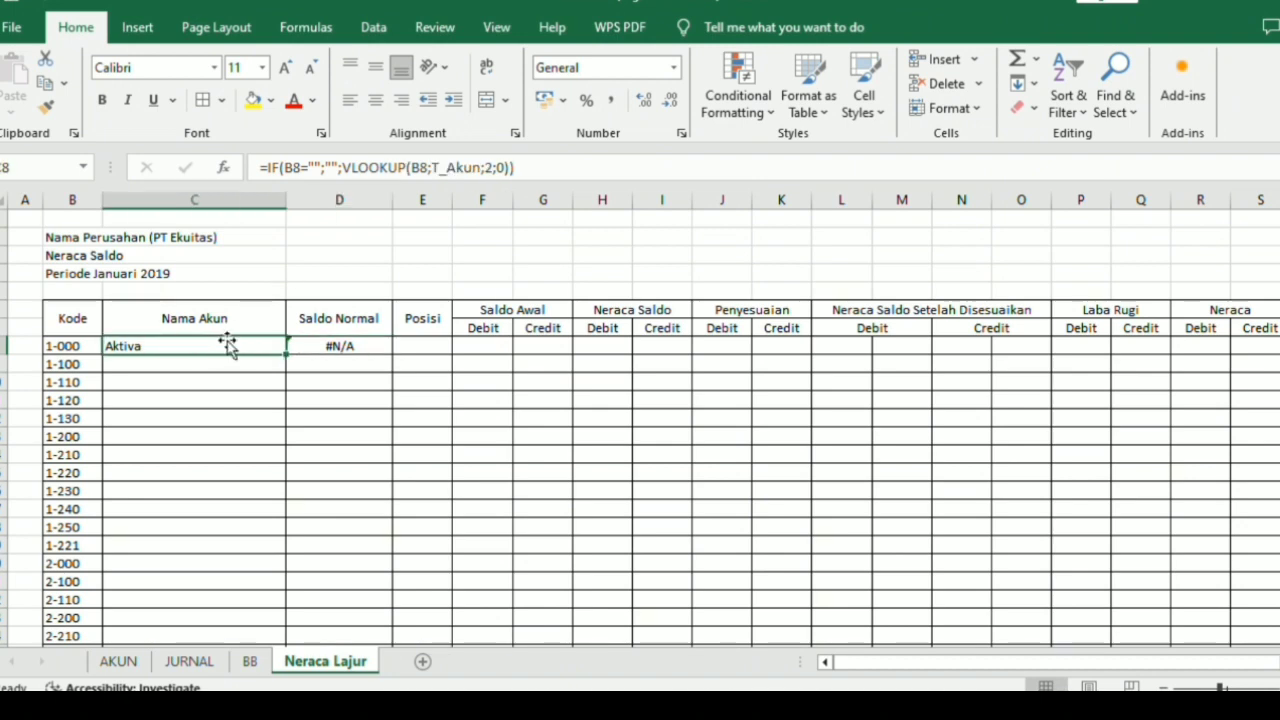
left_click(322, 350)
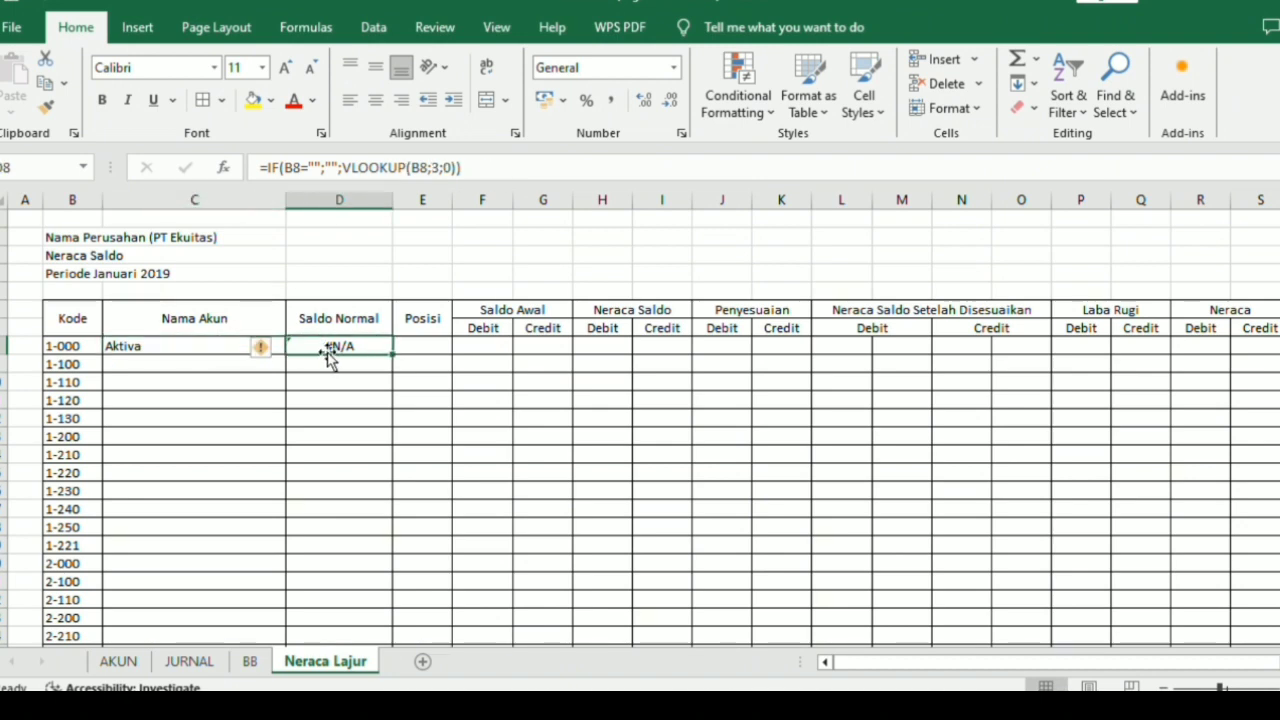
double_click(434, 167)
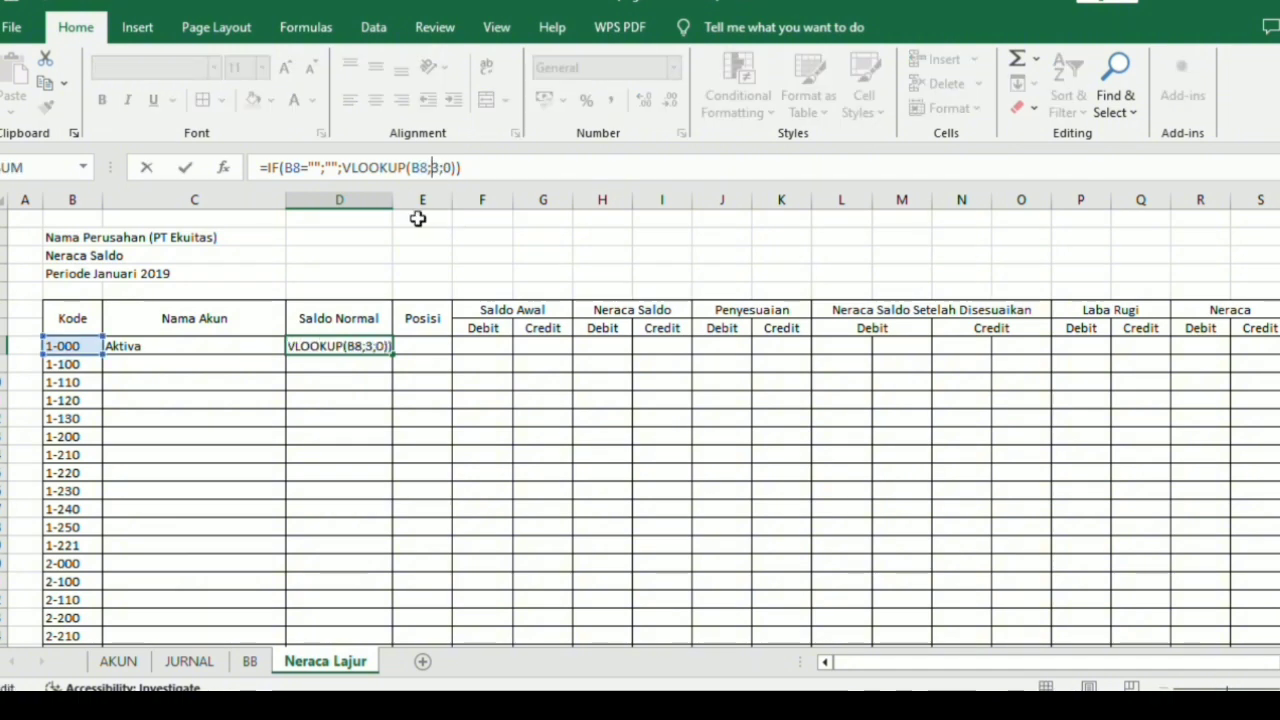
type("T")
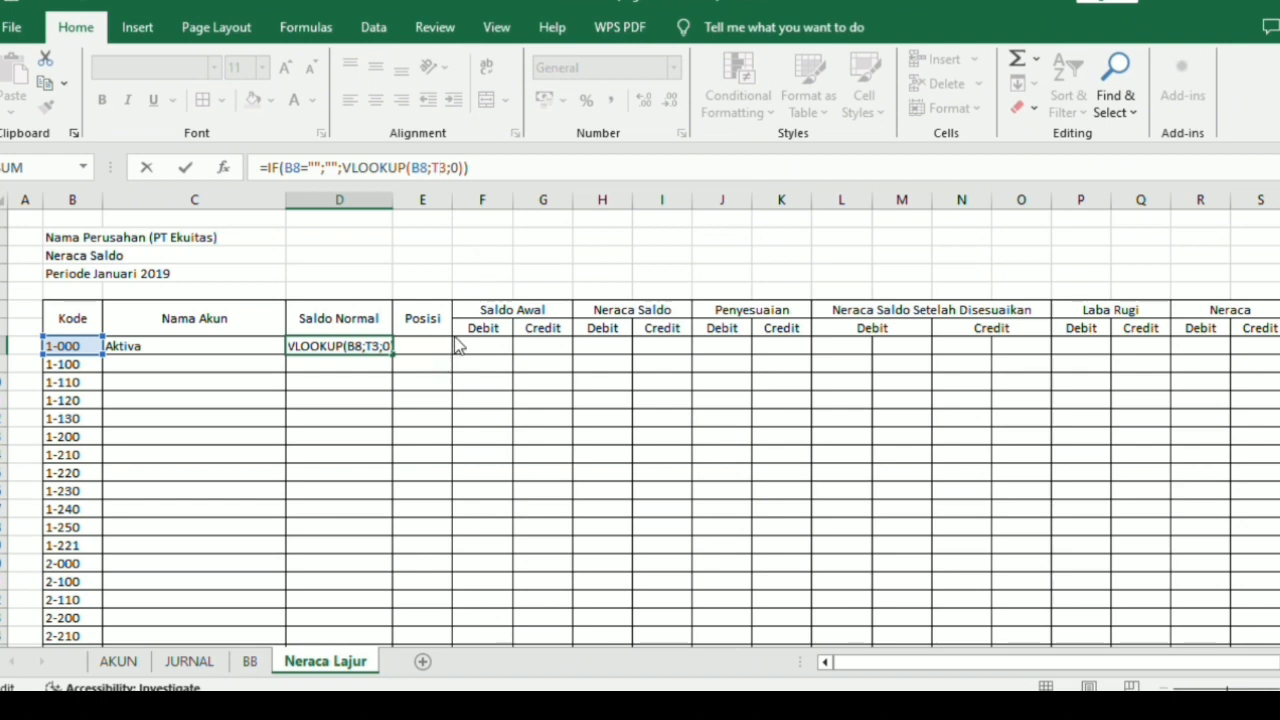
type("_Akun")
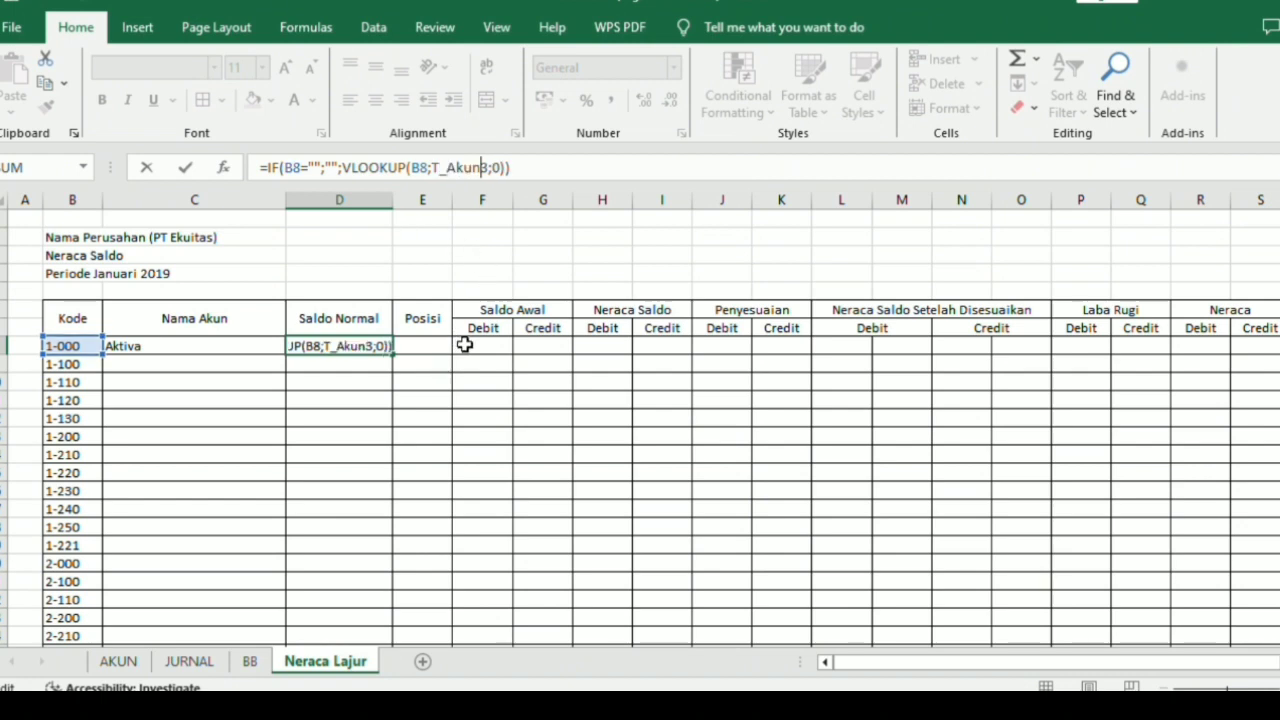
type(";")
key("Return")
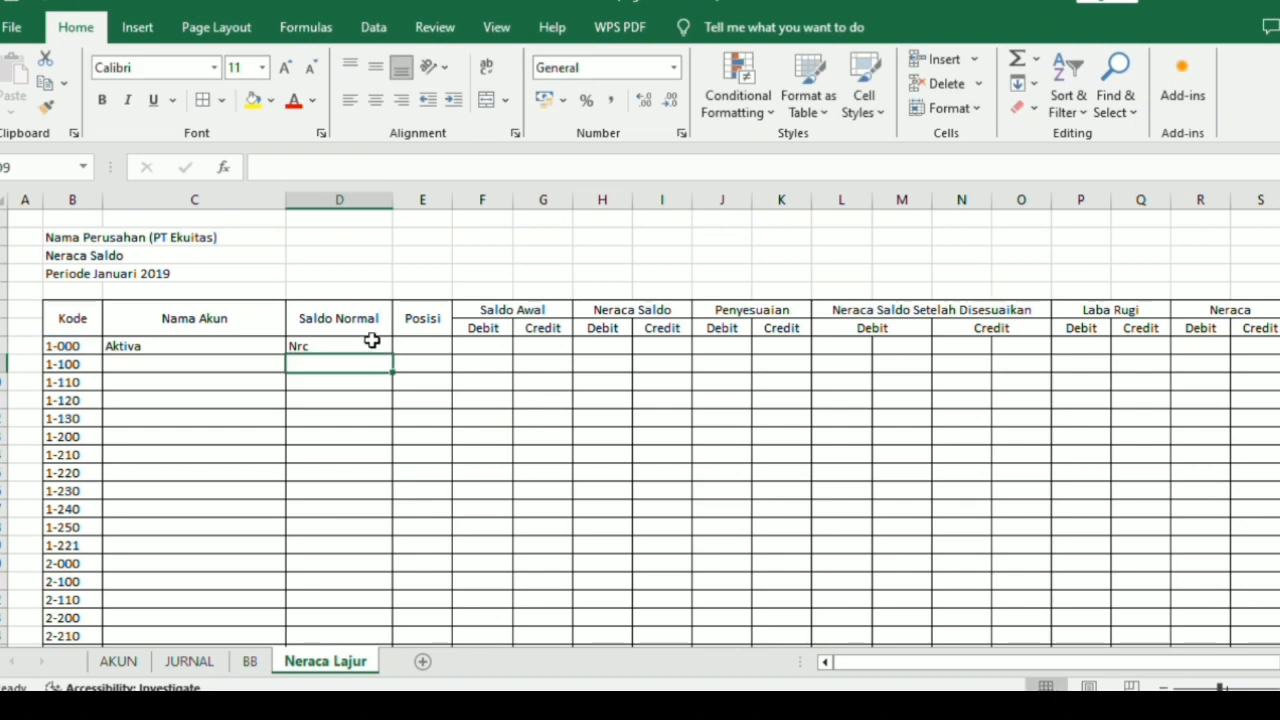
left_click(365, 346)
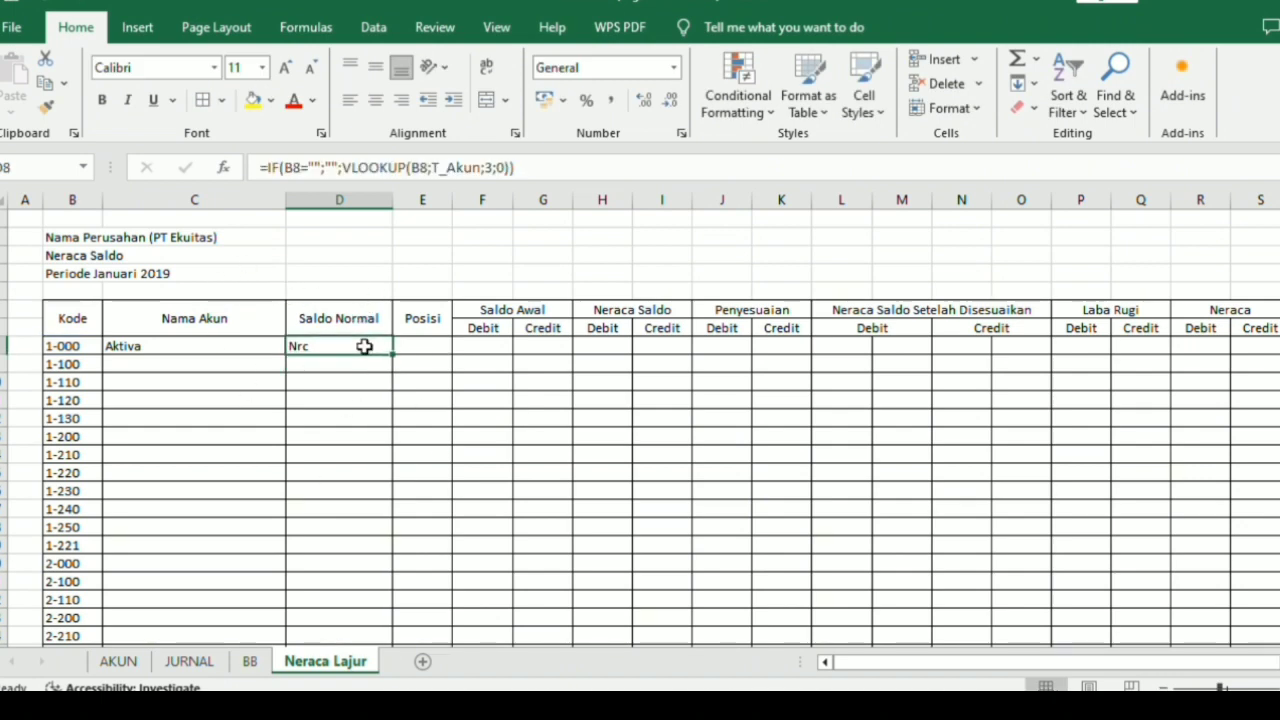
Start a Posisi formula in E8 that returns blank when the account code is empty: =if(B8="";"";.
left_click(425, 347)
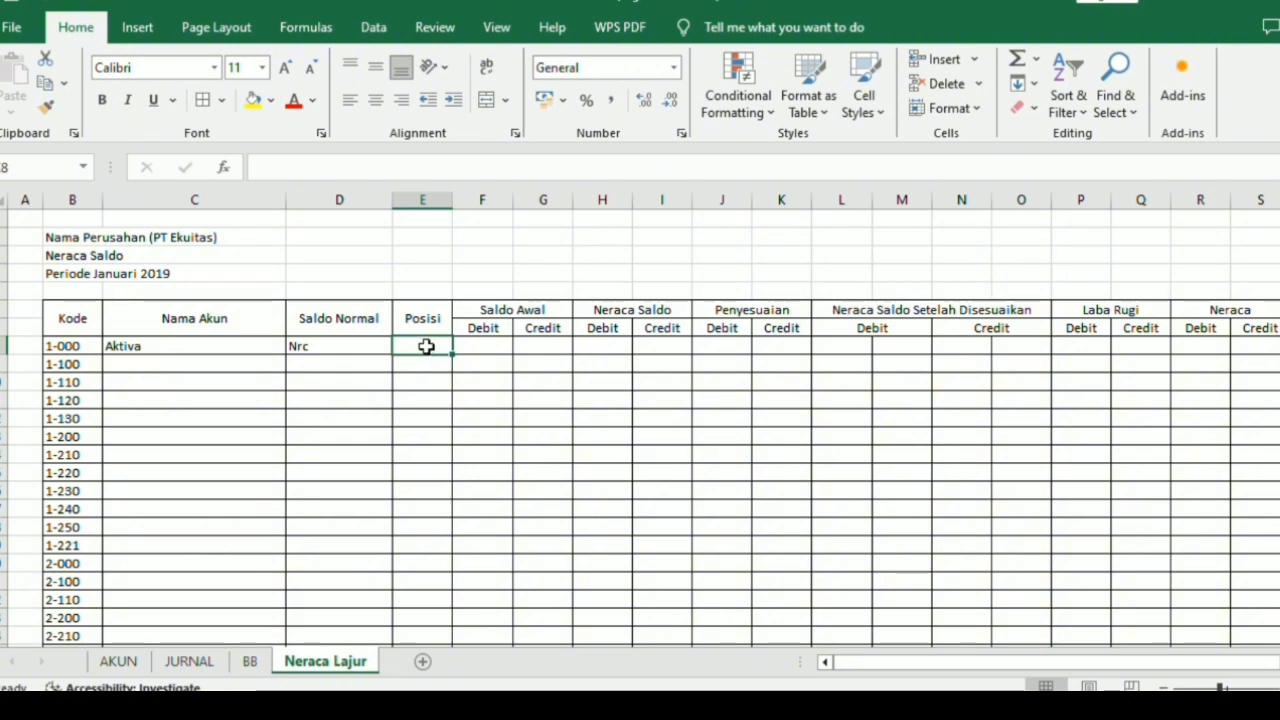
type("=")
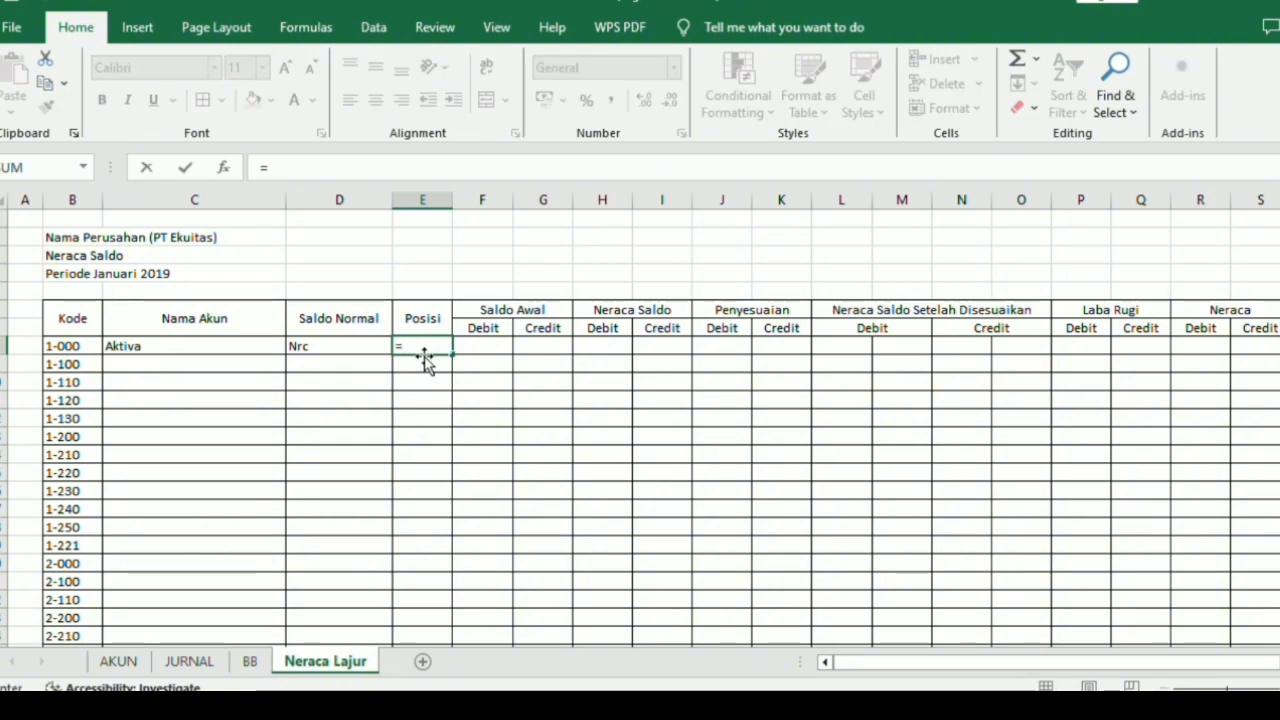
type("if")
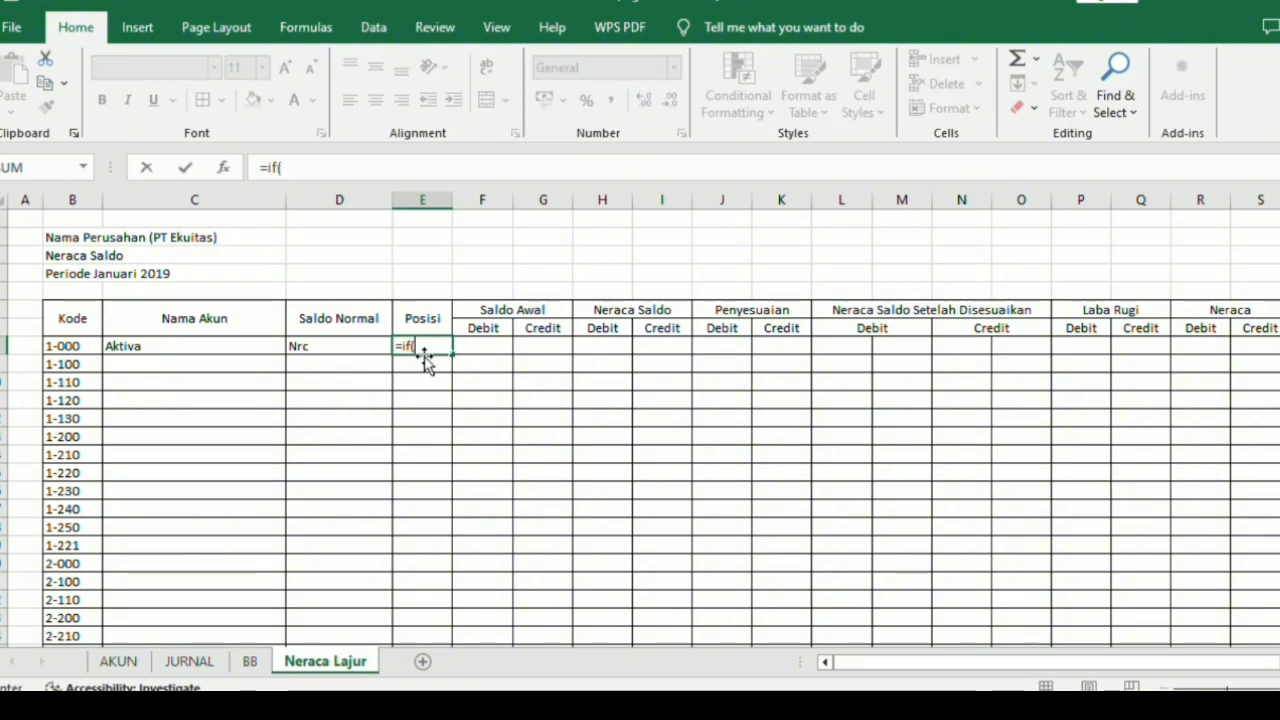
type("(")
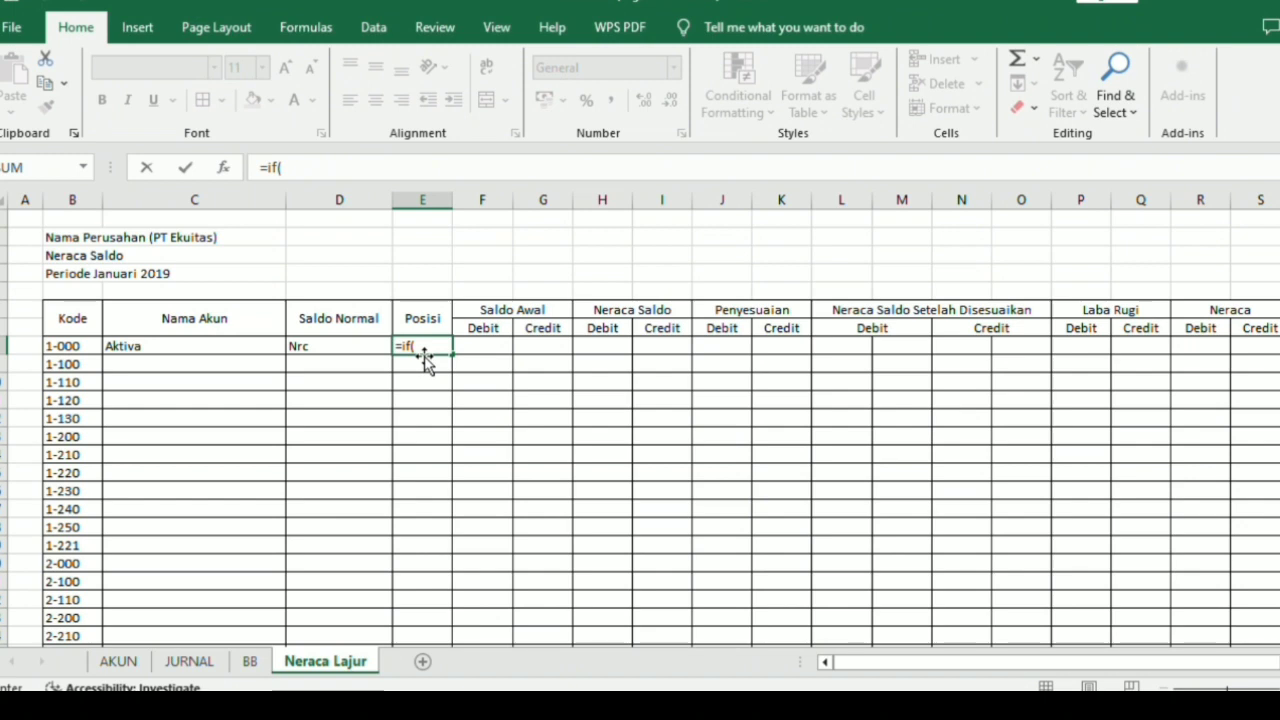
left_click(88, 346)
type("=")
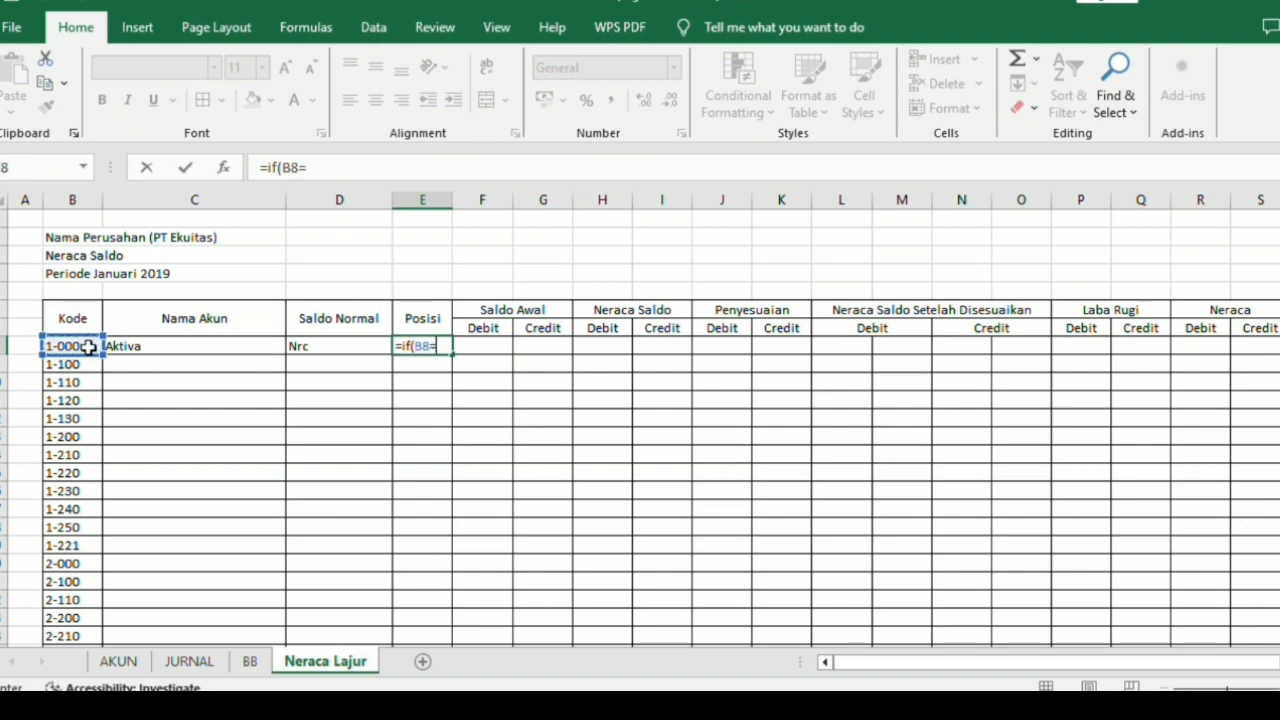
type("\"\";\"\"")
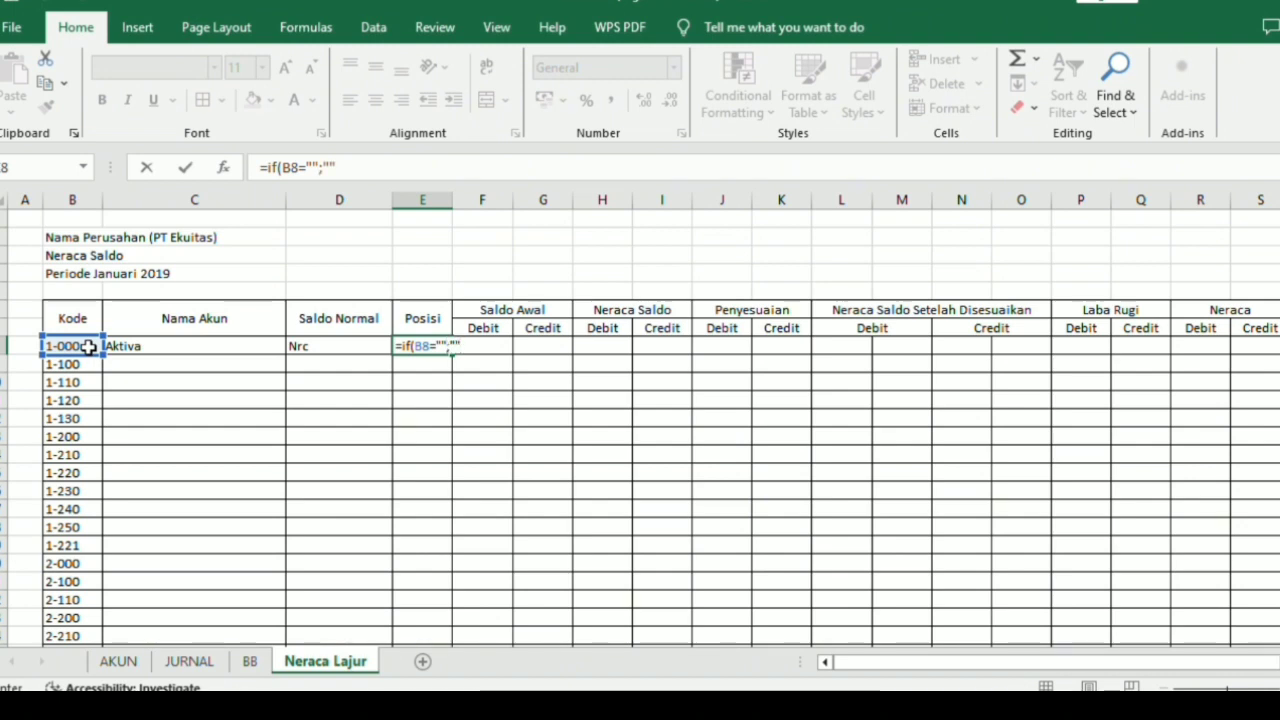
type(";v")
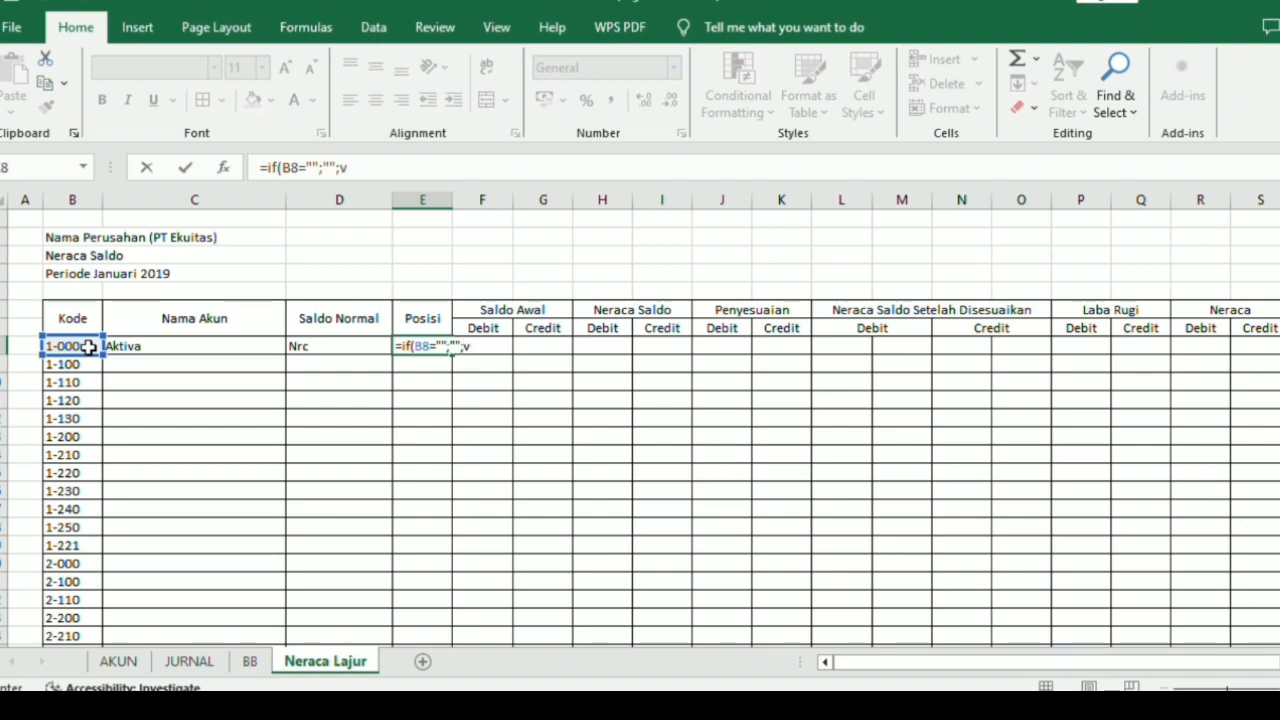
type("look")
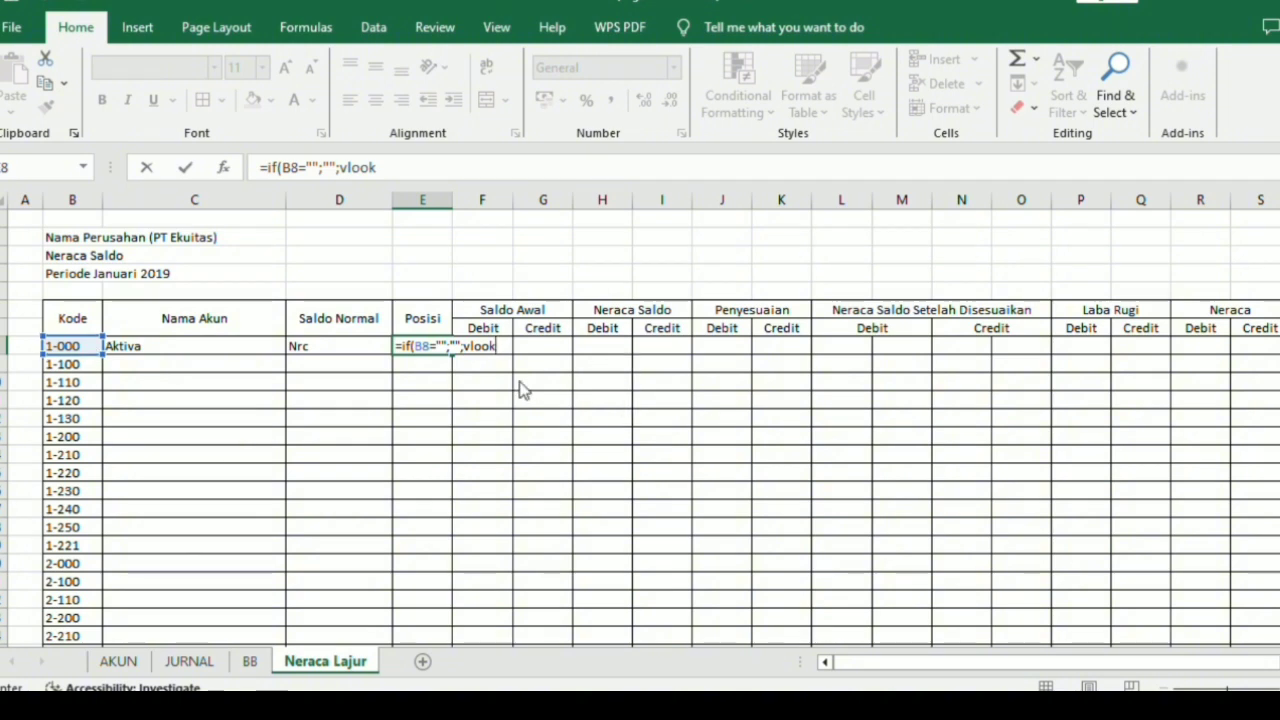
Complete the E8 formula with VLOOKUP(B8;T_Akun;4;0)) so it looks up the account's Posisi, and enter it.
key("Tab")
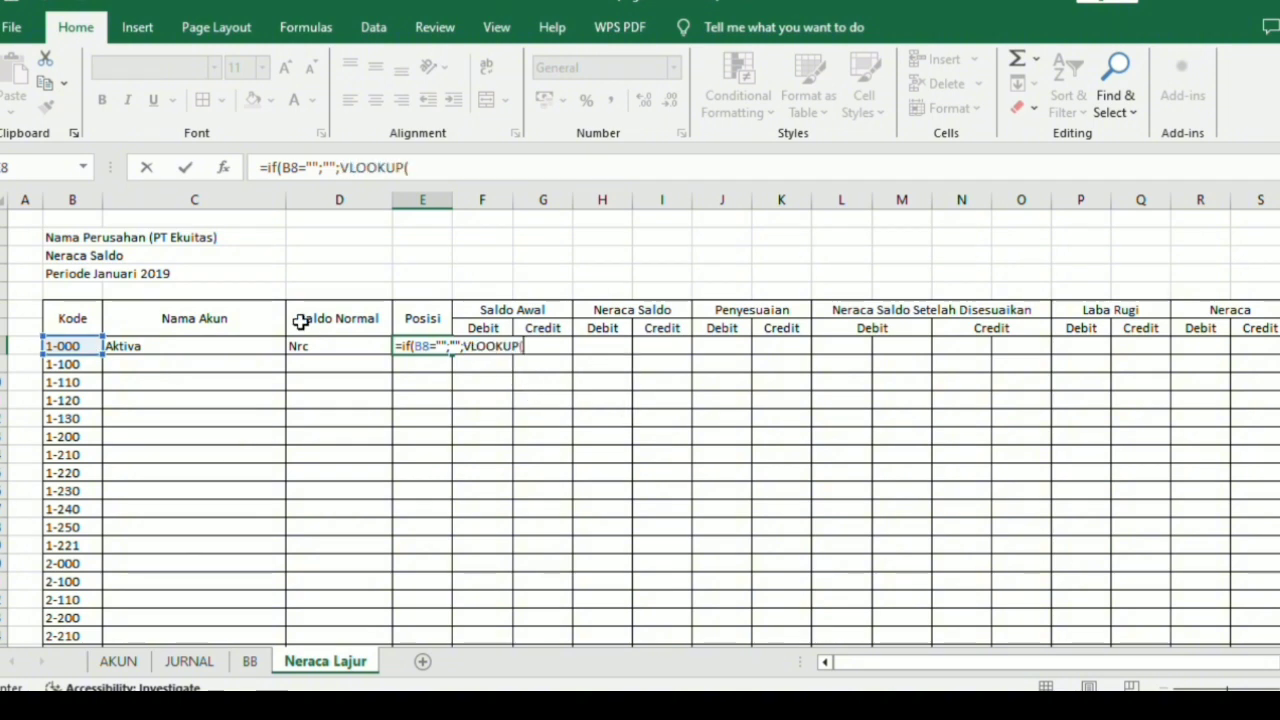
left_click(87, 346)
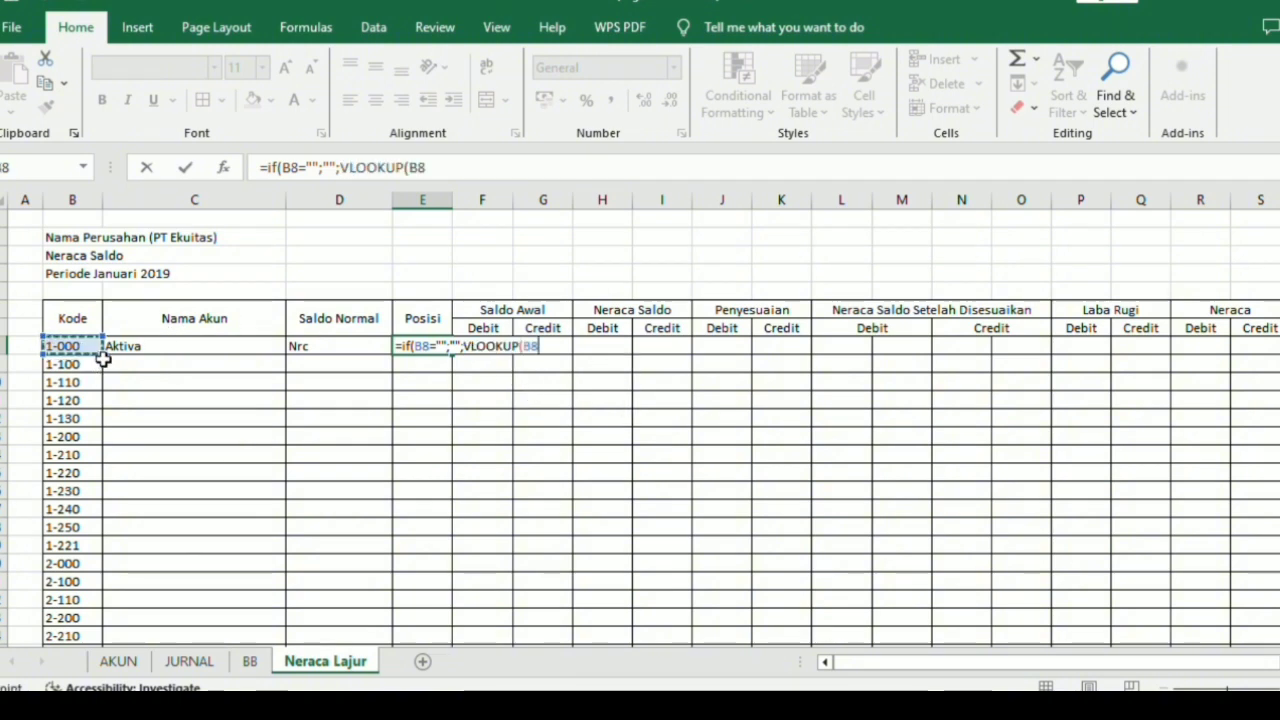
type(";T")
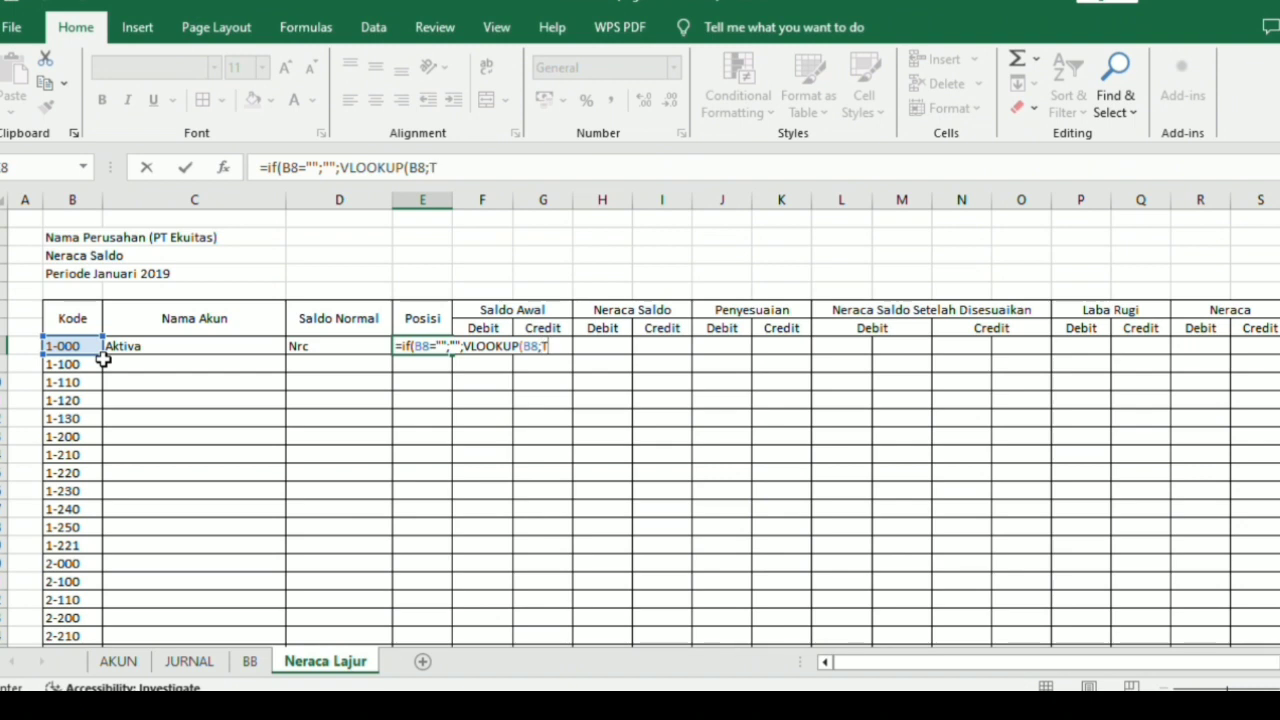
scroll(103, 360, "down", 2)
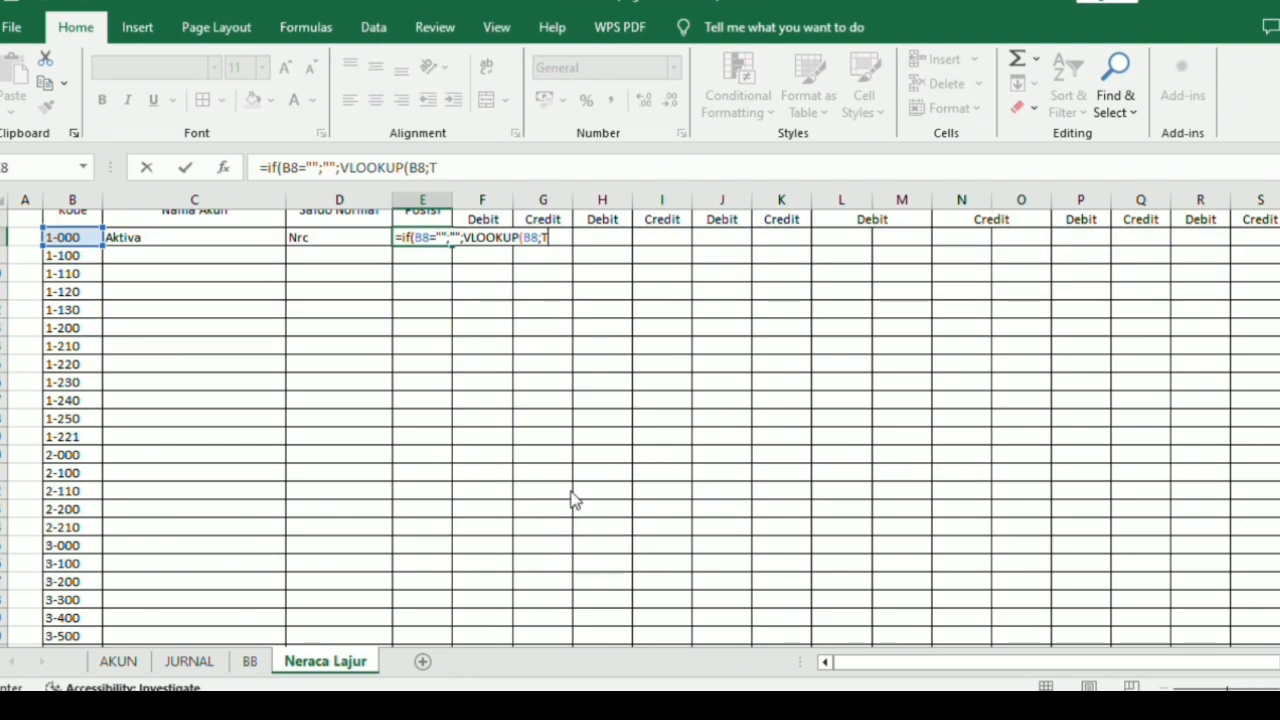
type("T_Akun")
scroll(570, 505, "up", 2)
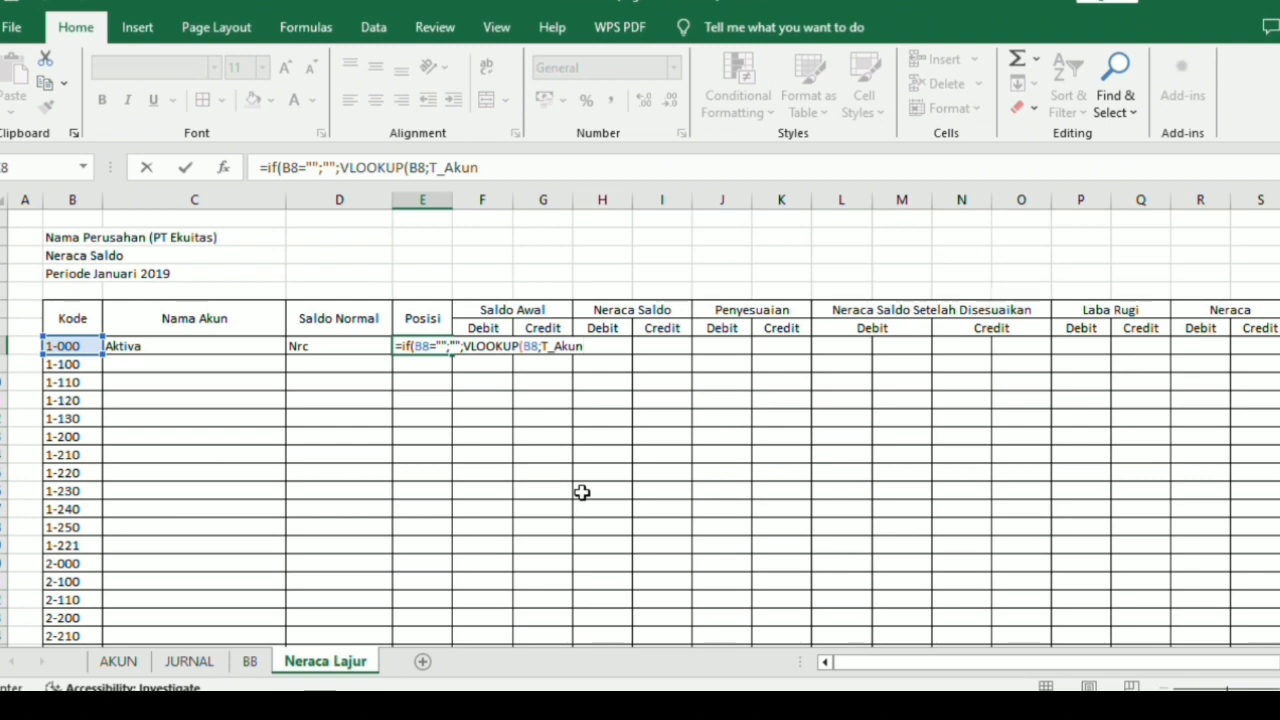
type(";4")
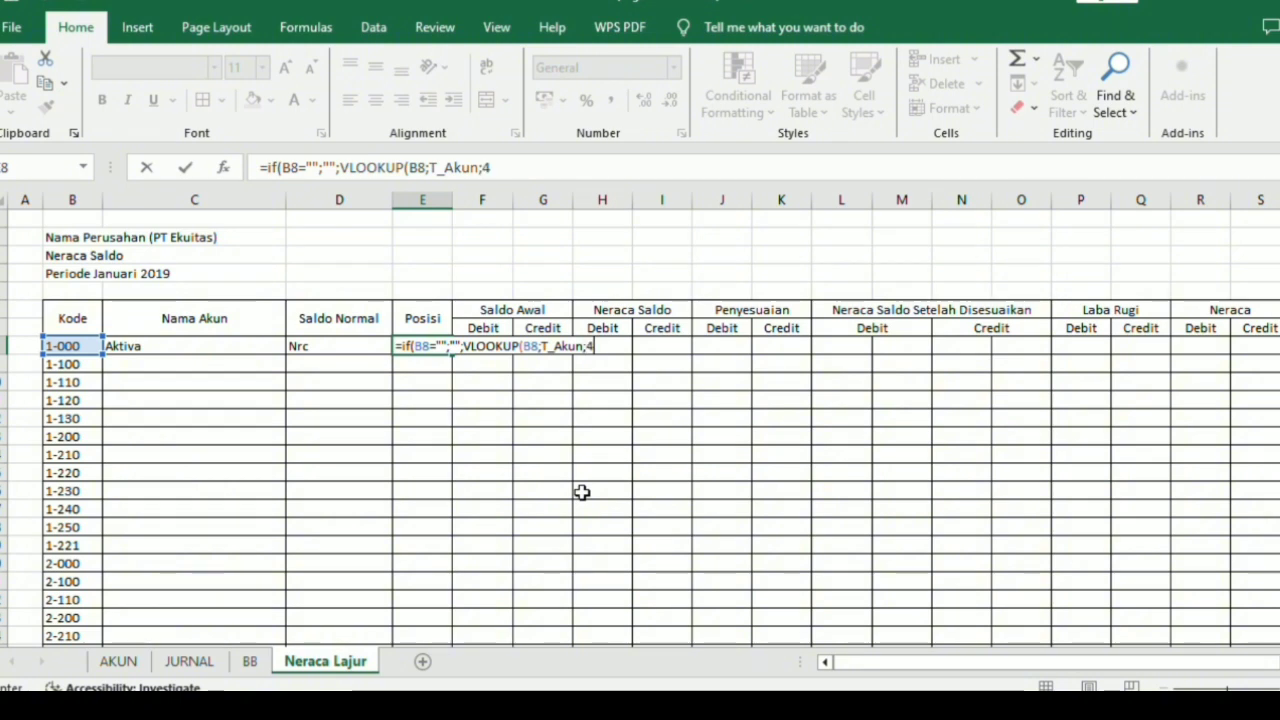
type(";0")
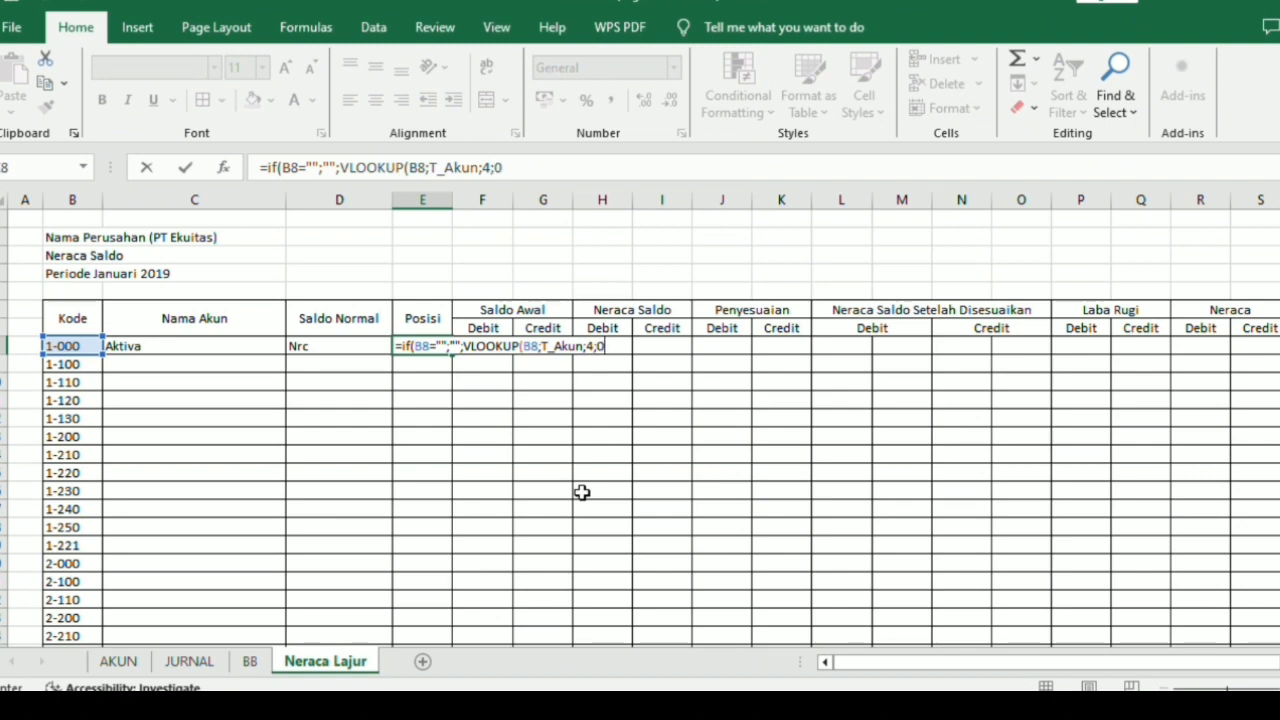
type("))")
key("Return")
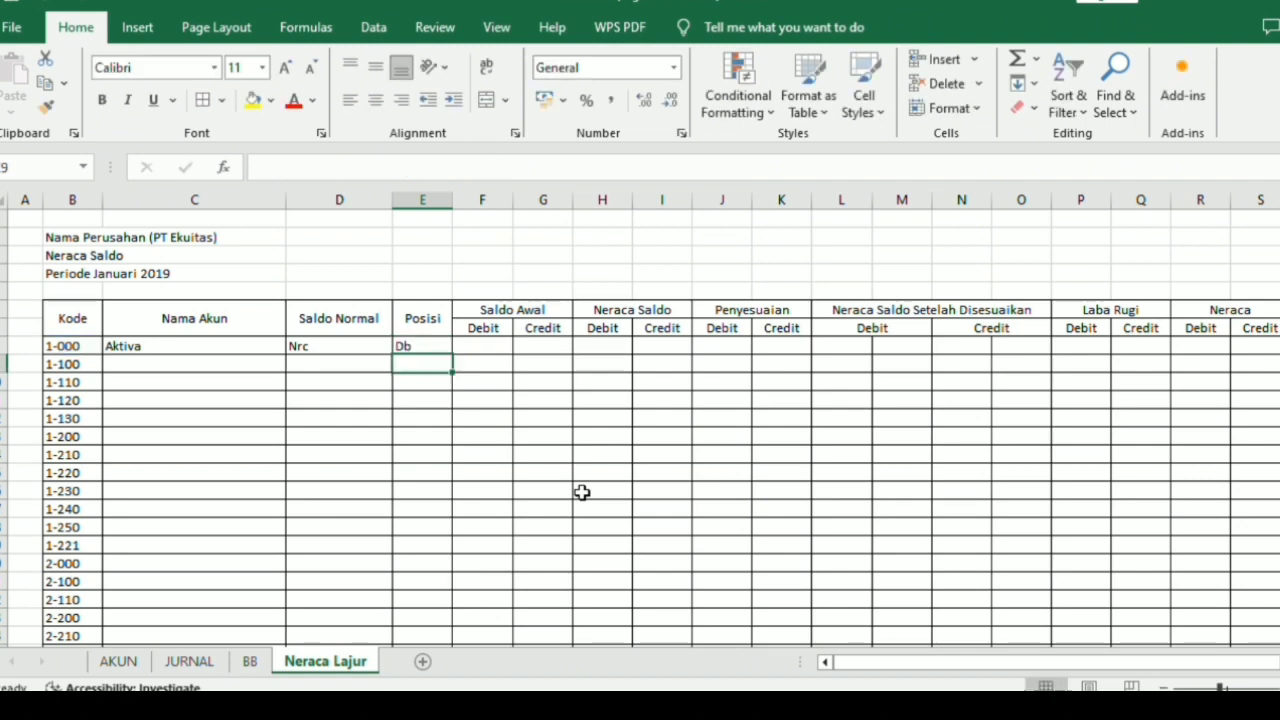
left_click(484, 350)
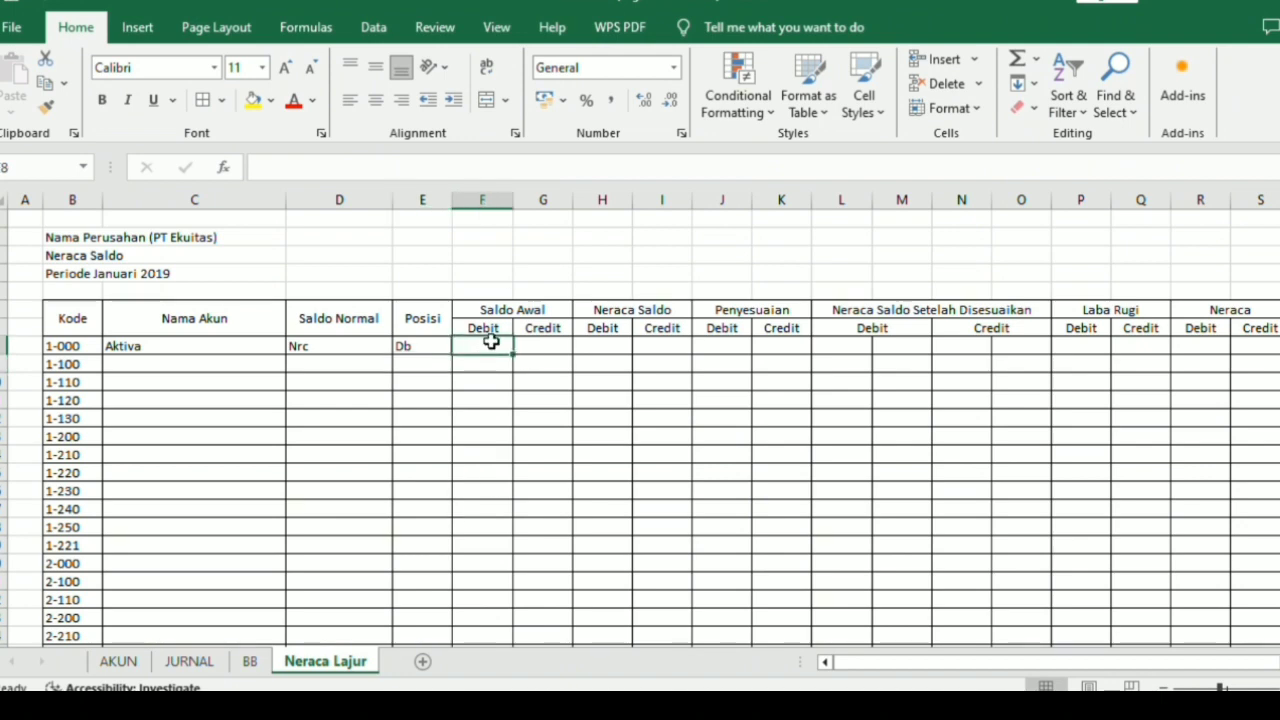
type("=")
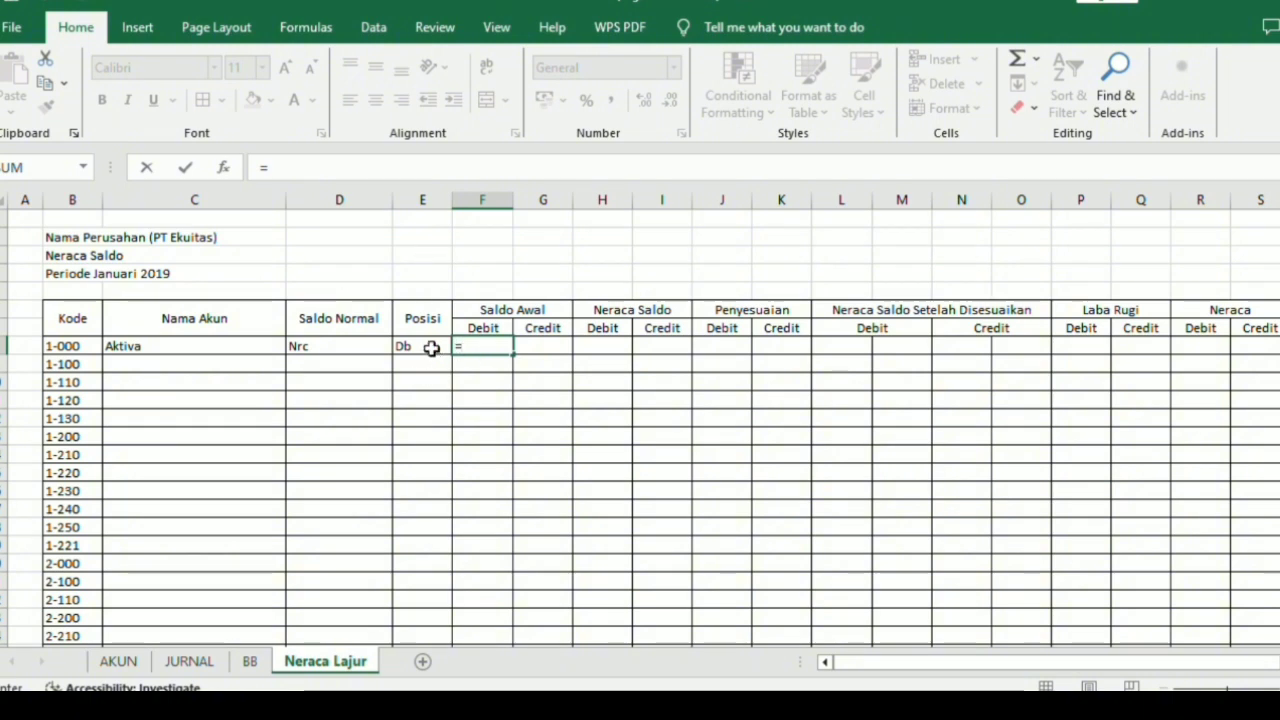
left_click(243, 346)
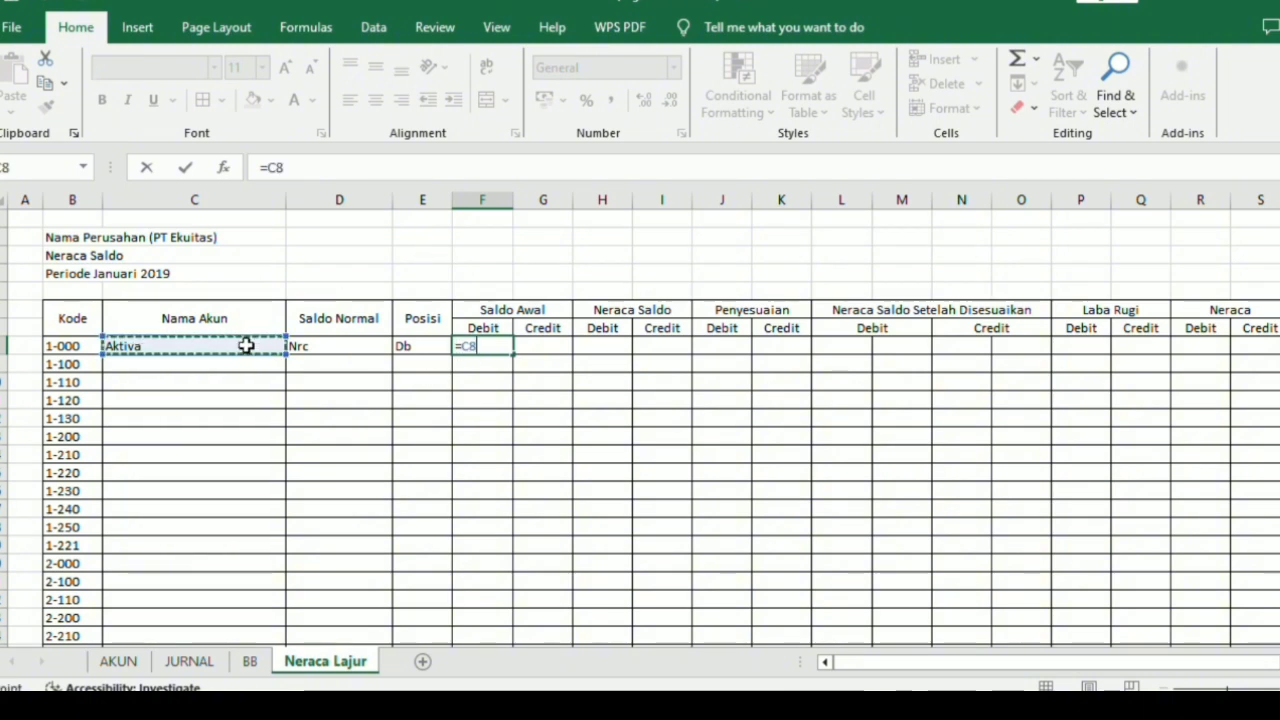
key("Return")
left_click(478, 358)
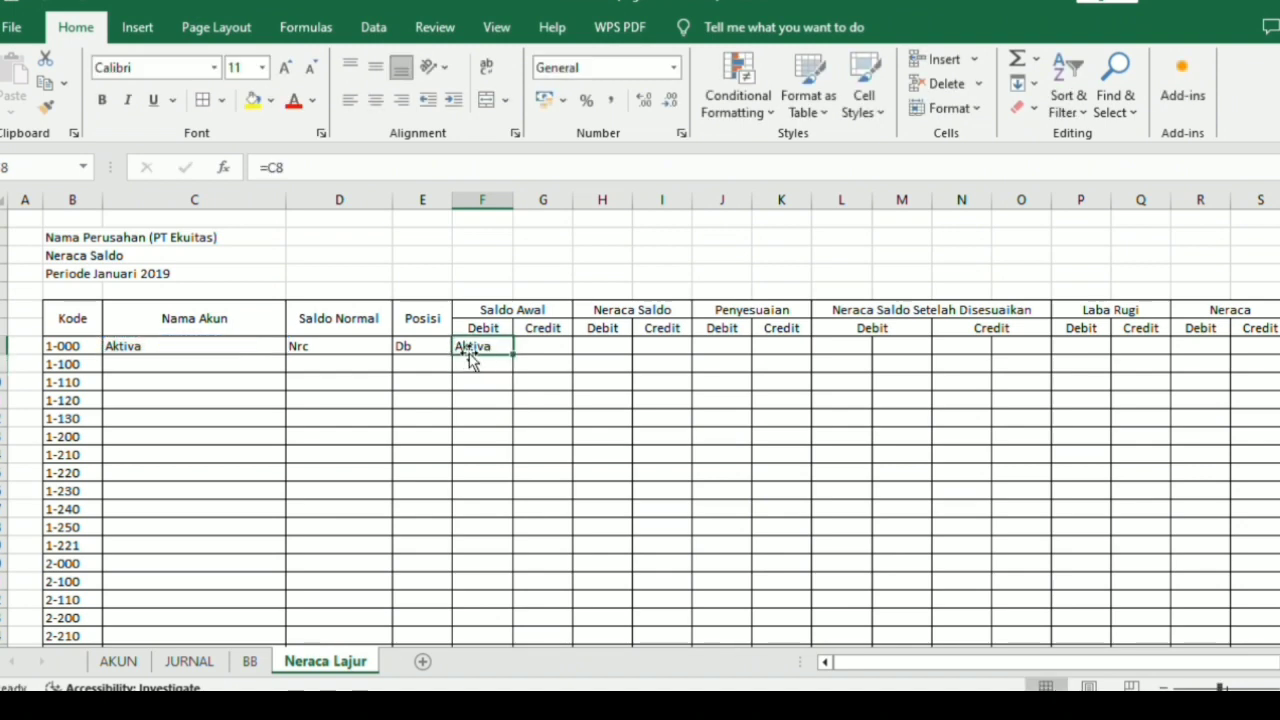
double_click(474, 344)
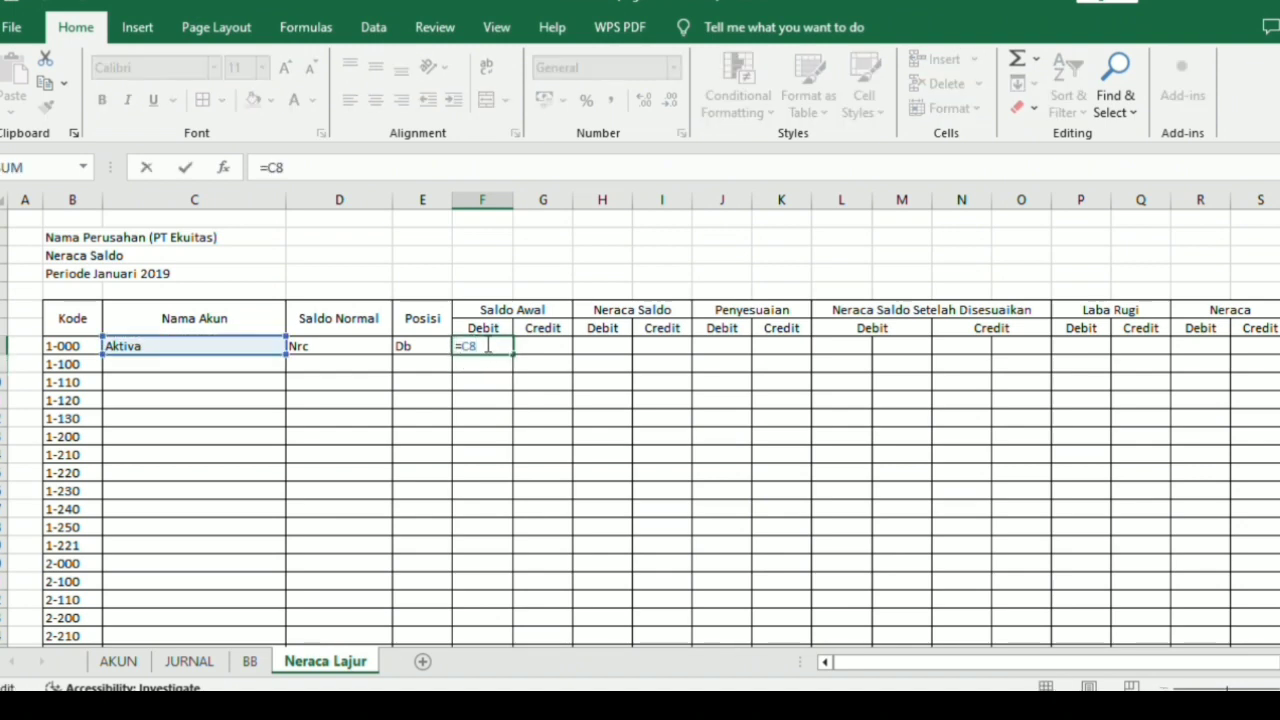
key("BackSpace")
key("BackSpace")
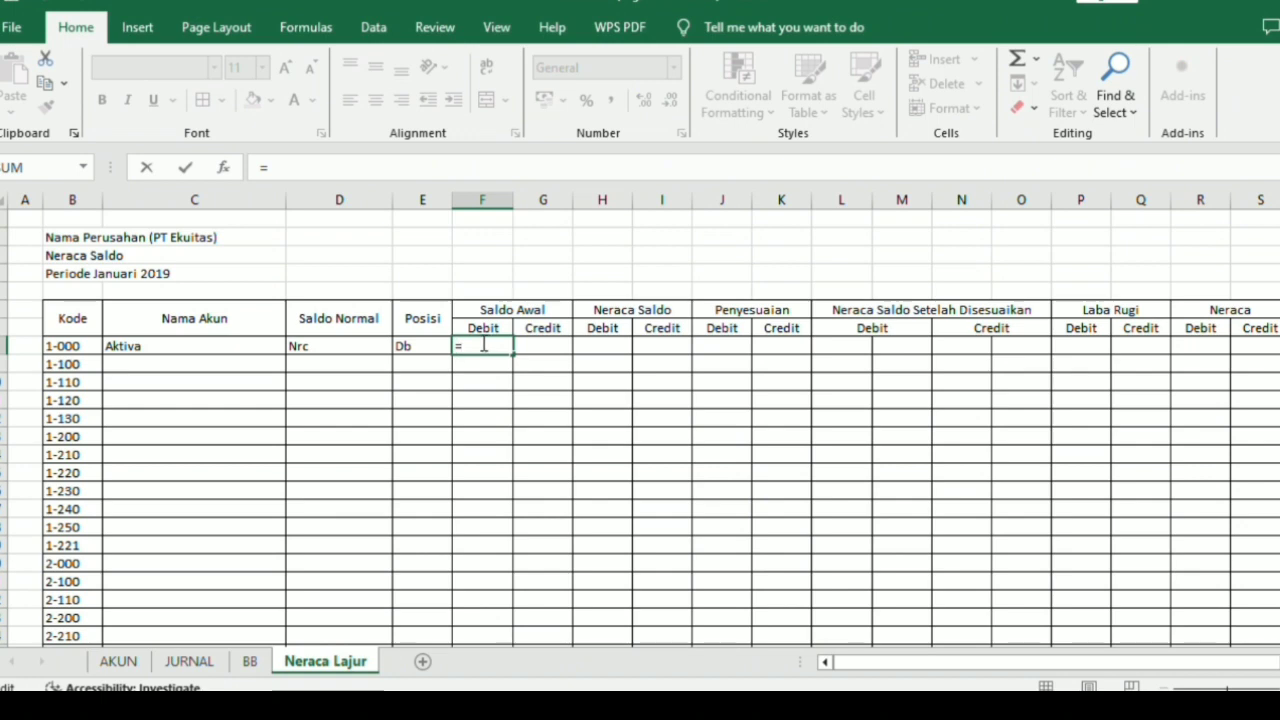
Build the Saldo Awal Debit formula in F8 to return blank when the account code is empty: =if(B8="";"";.
type("if(")
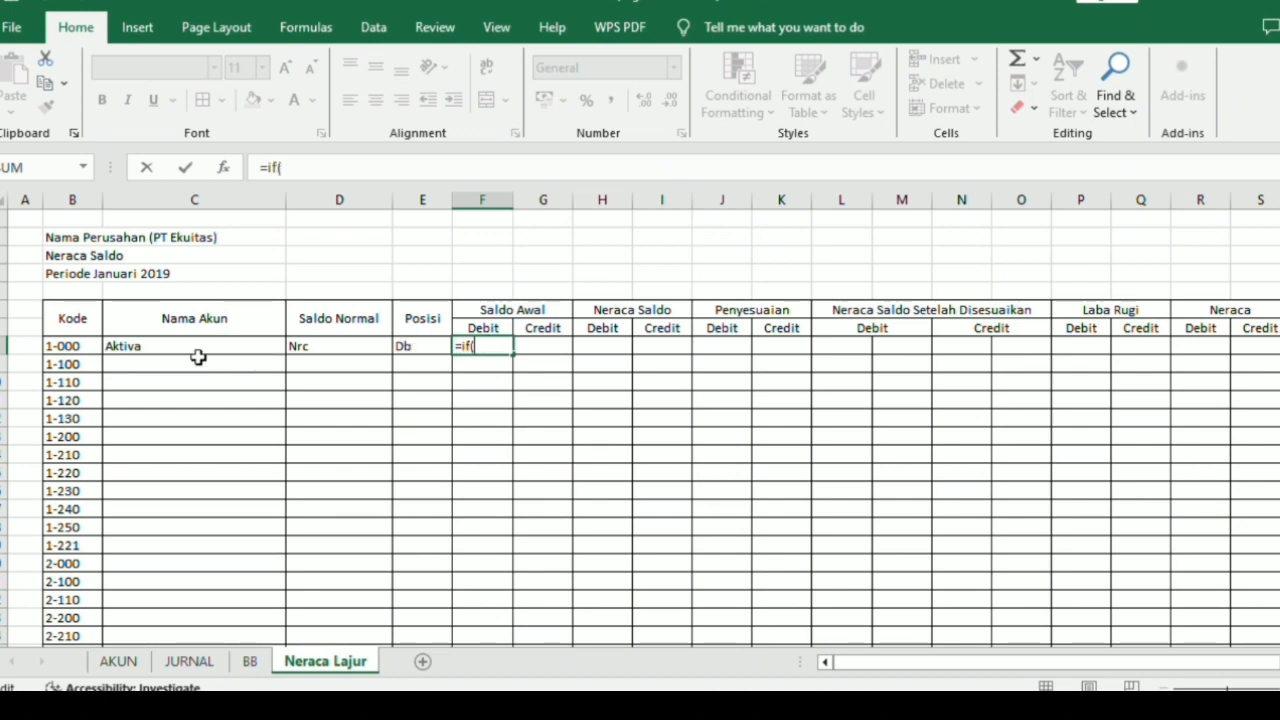
left_click(82, 344)
type("=\"\";")
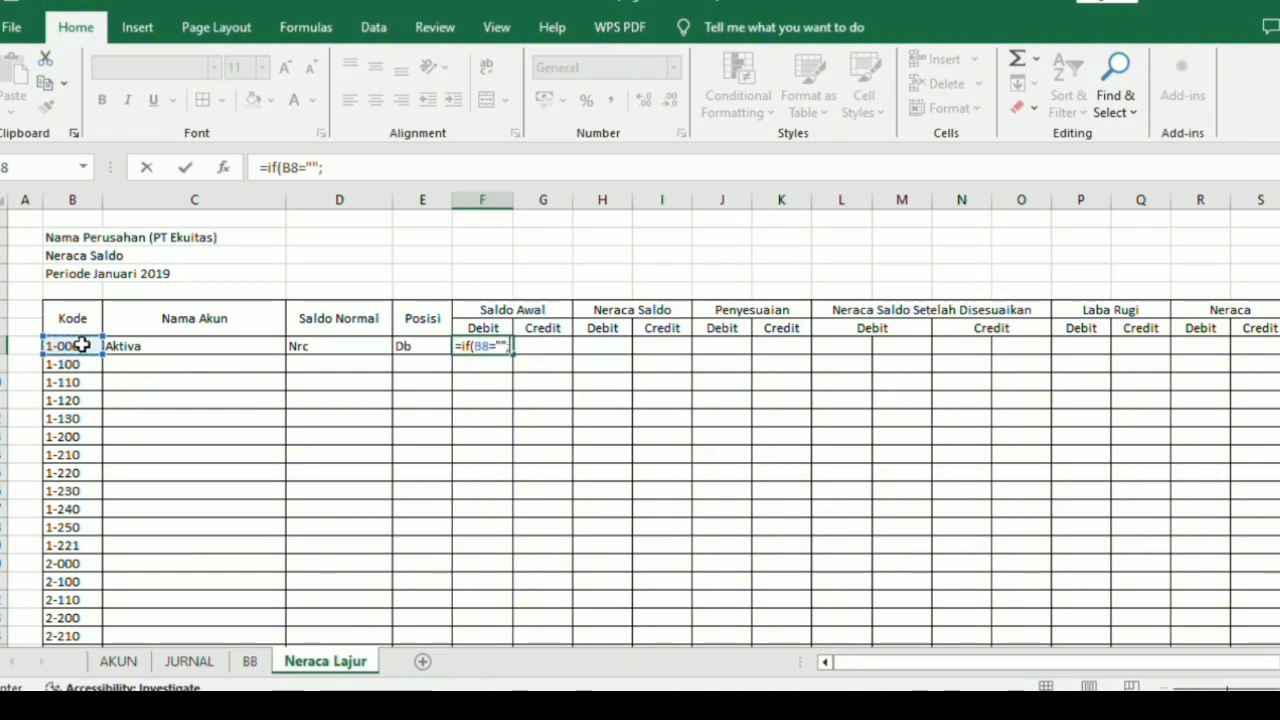
type("\"\"")
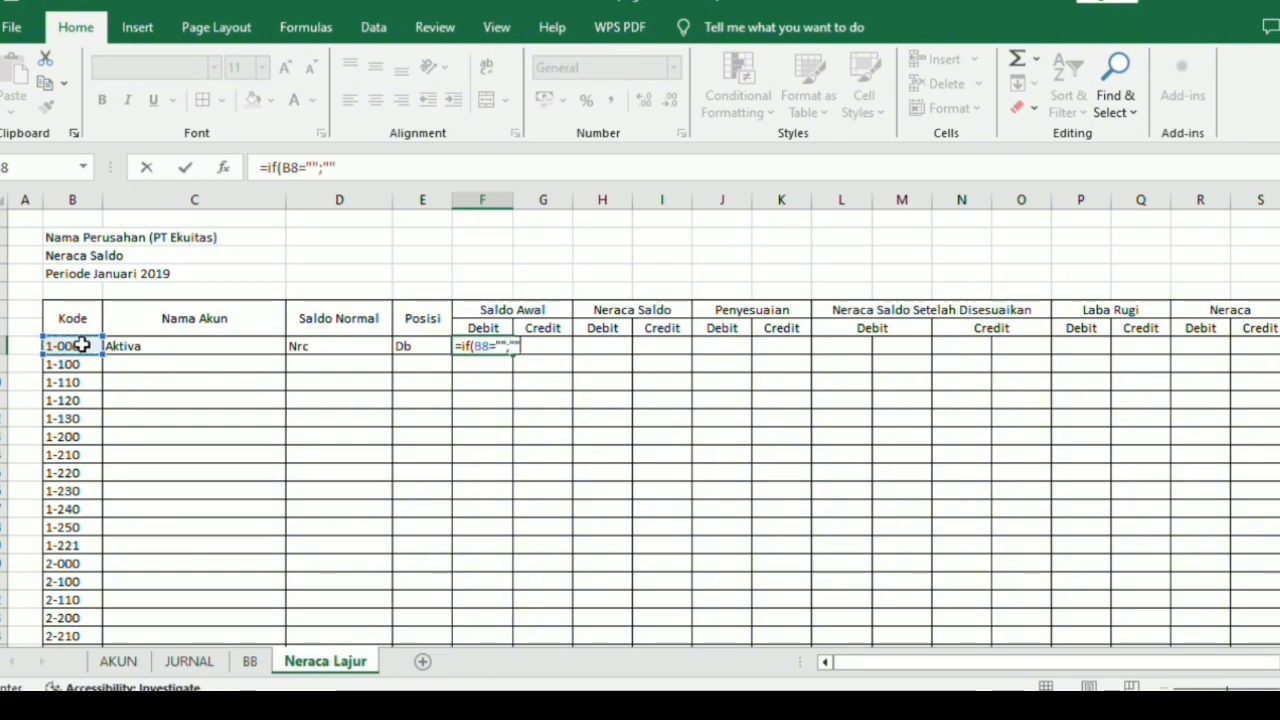
type(";vl")
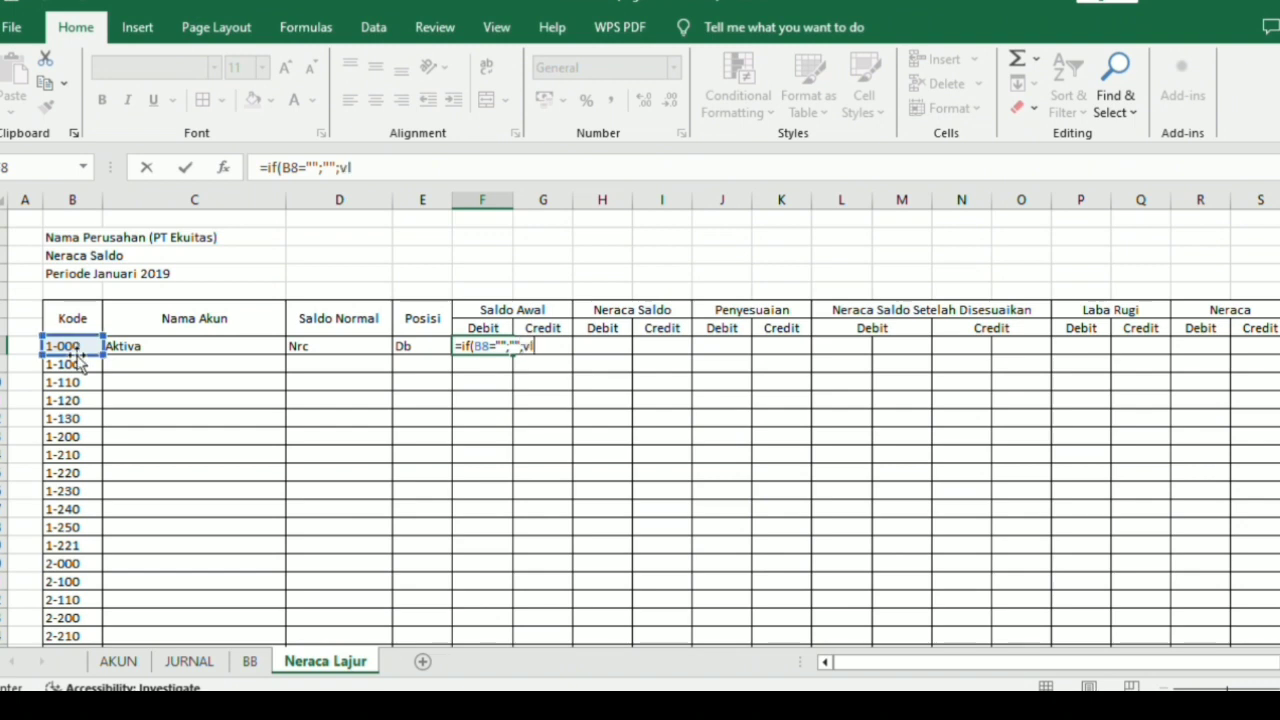
type("ook")
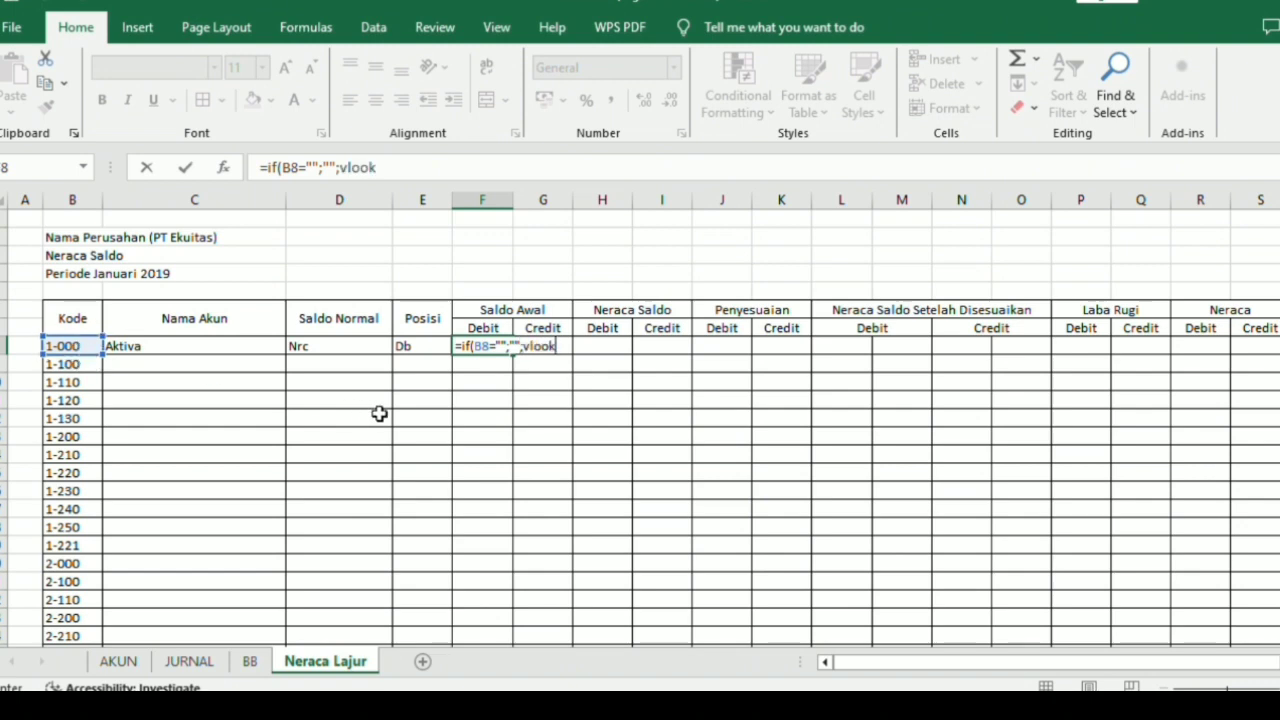
Complete the F8 formula with VLOOKUP(B8;T_Akun;5;0)) to fetch the opening debit balance, and enter it.
key("Tab")
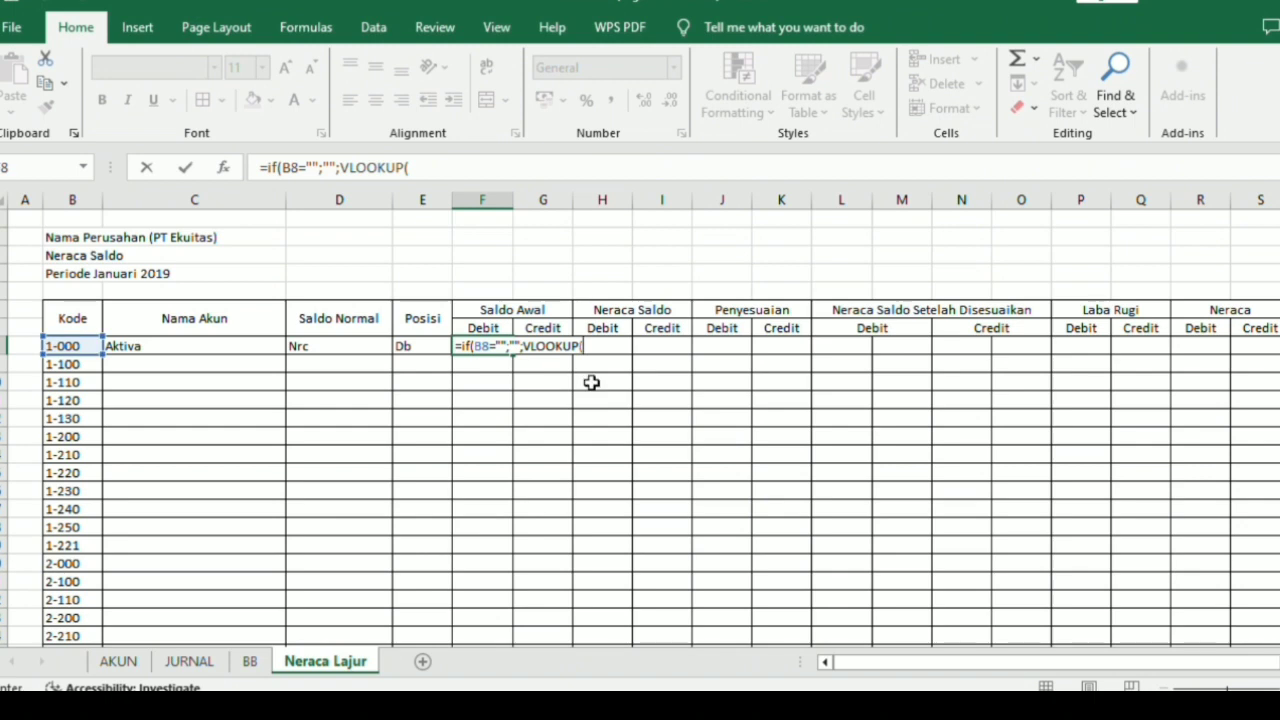
left_click(89, 346)
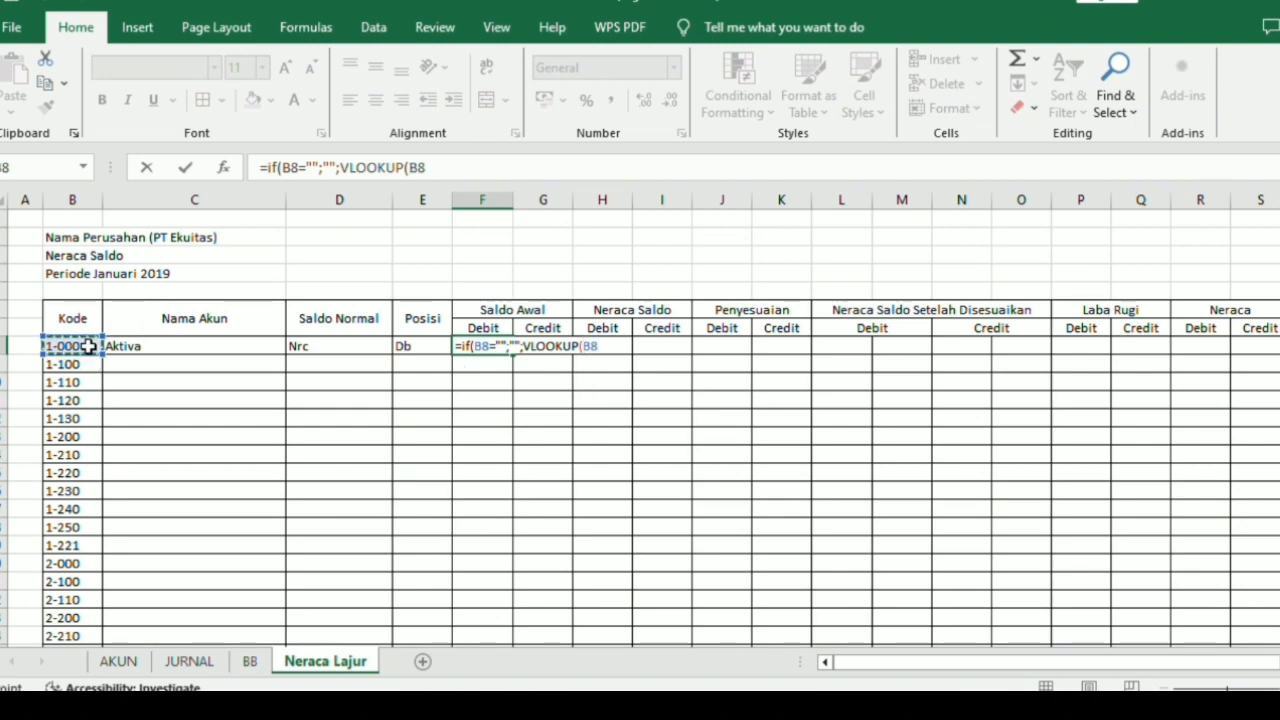
type(";T")
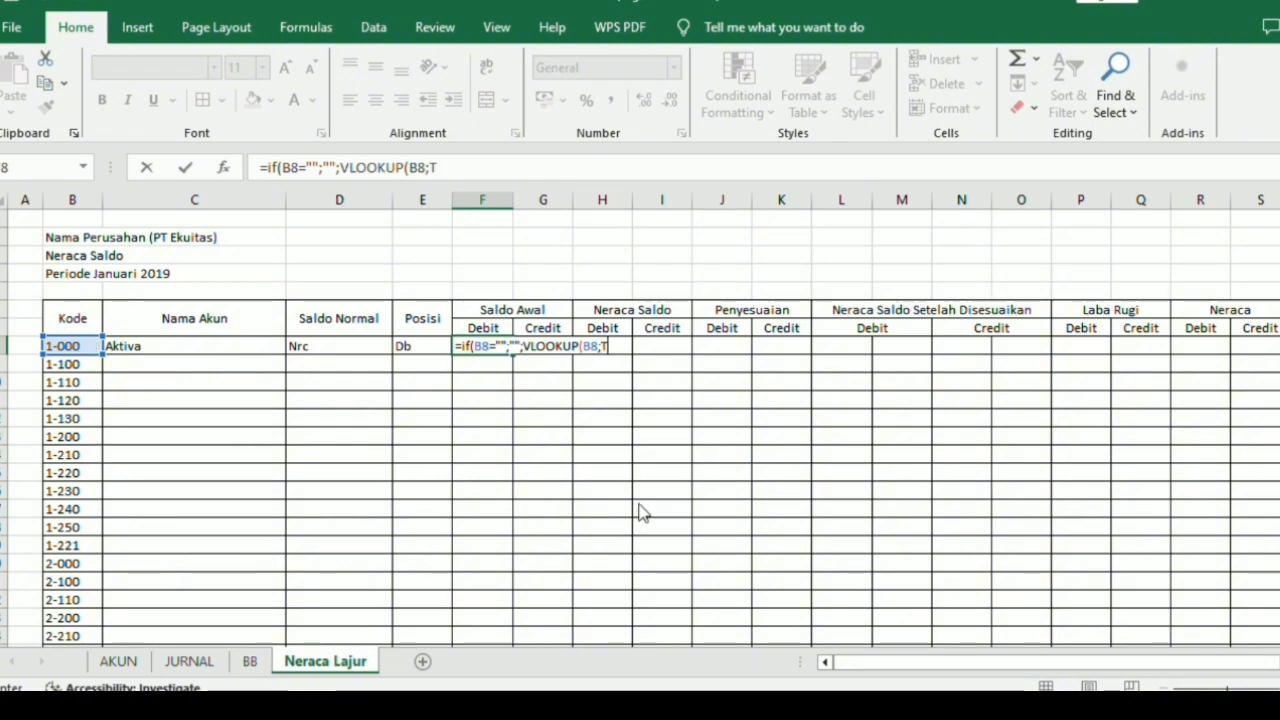
type("_Akun")
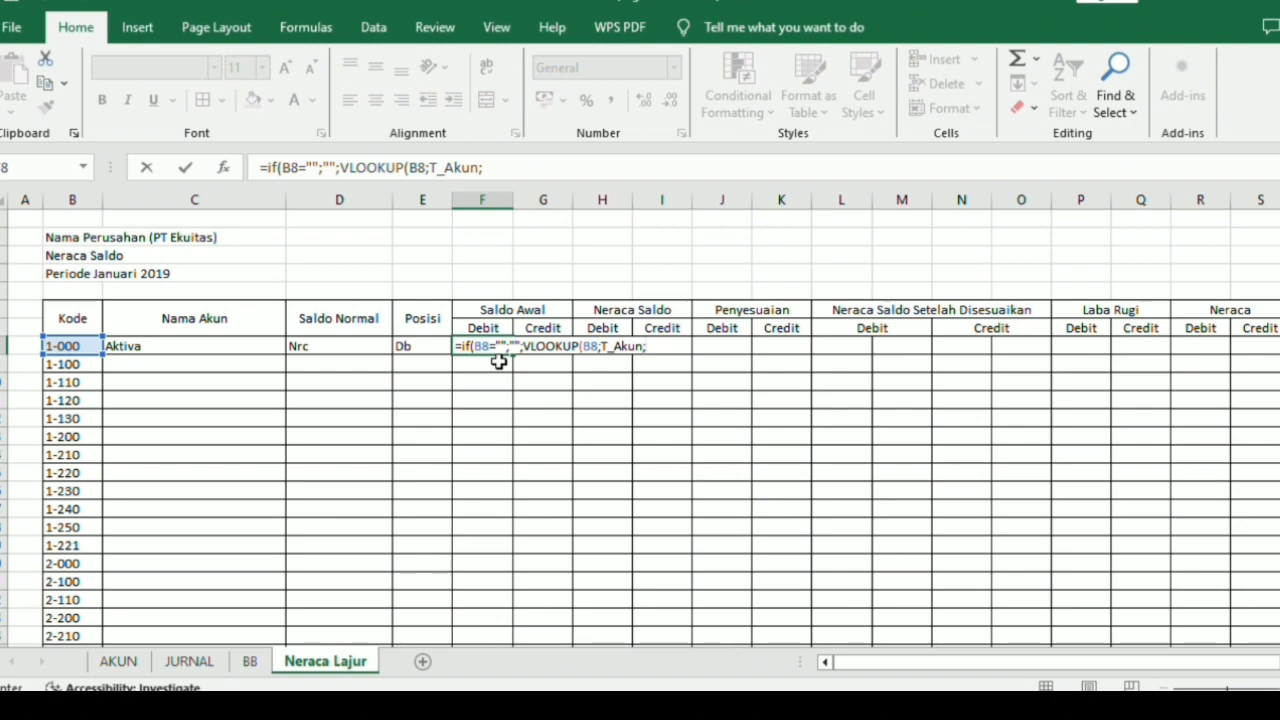
type("5;0)")
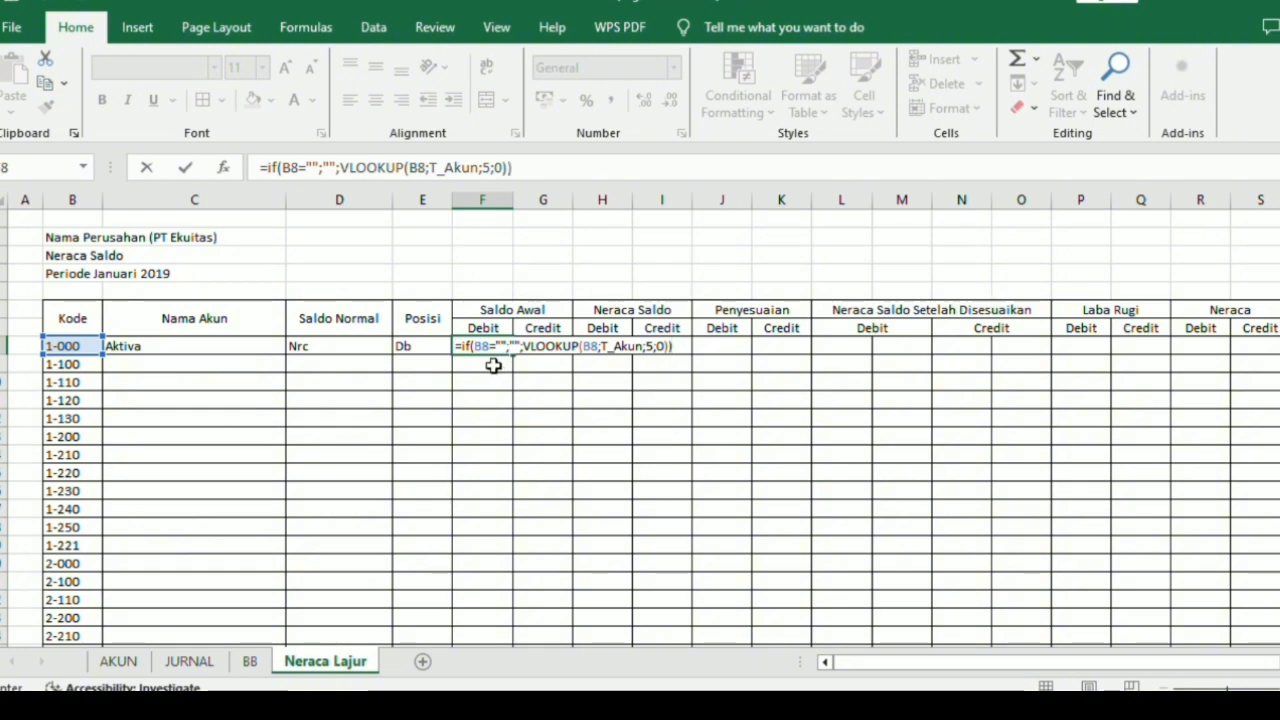
key("Return")
Start a Saldo Awal Credit formula in G8 that returns blank when the account code is empty: =if(B8="";"";.
left_click(525, 344)
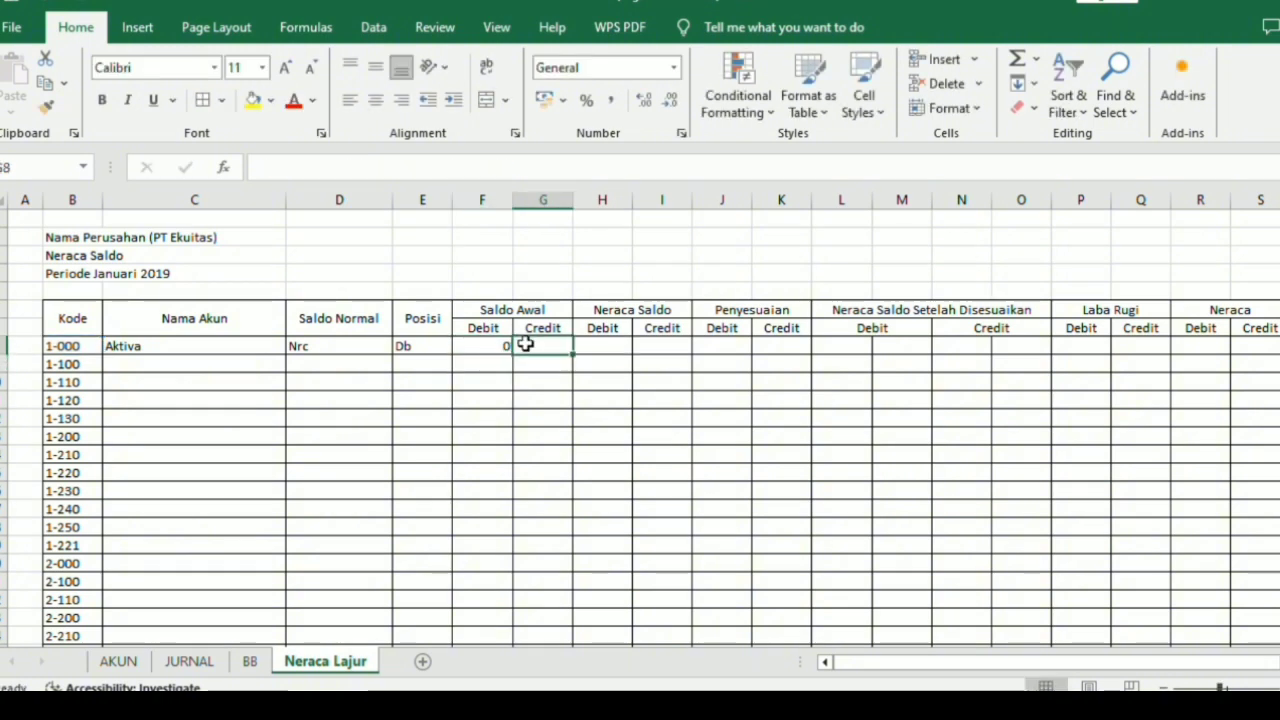
type("=")
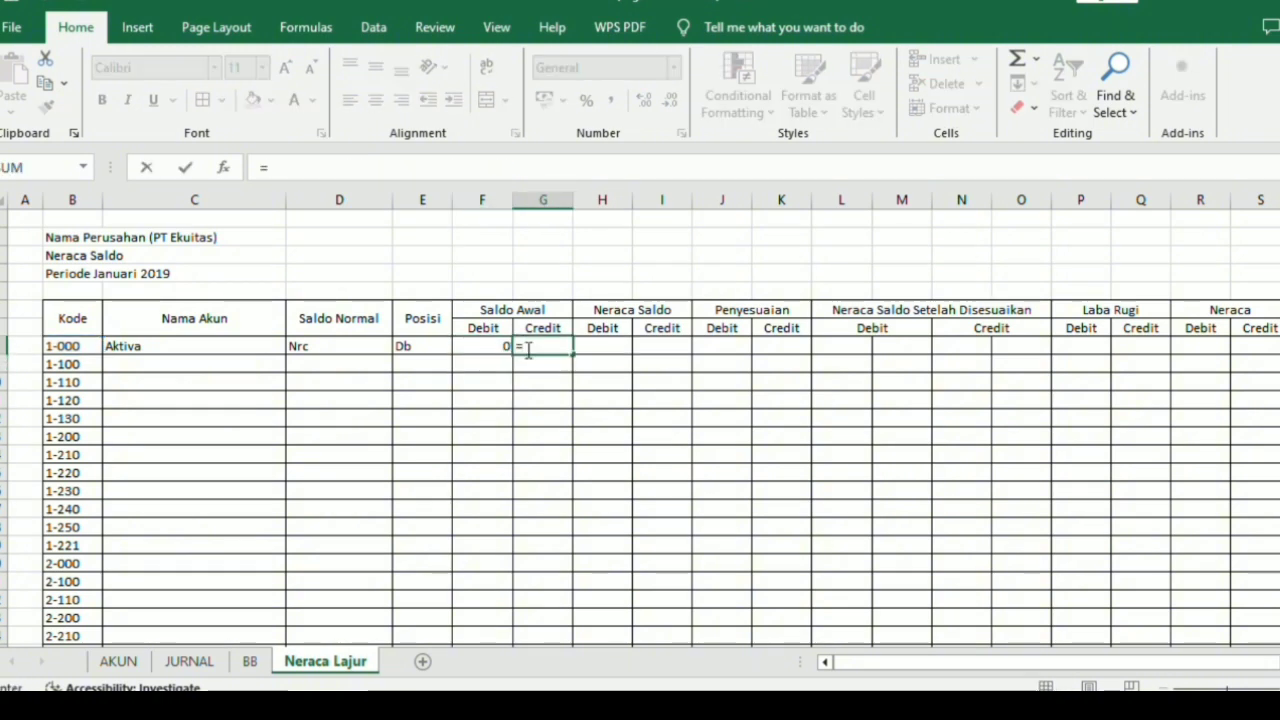
type("if")
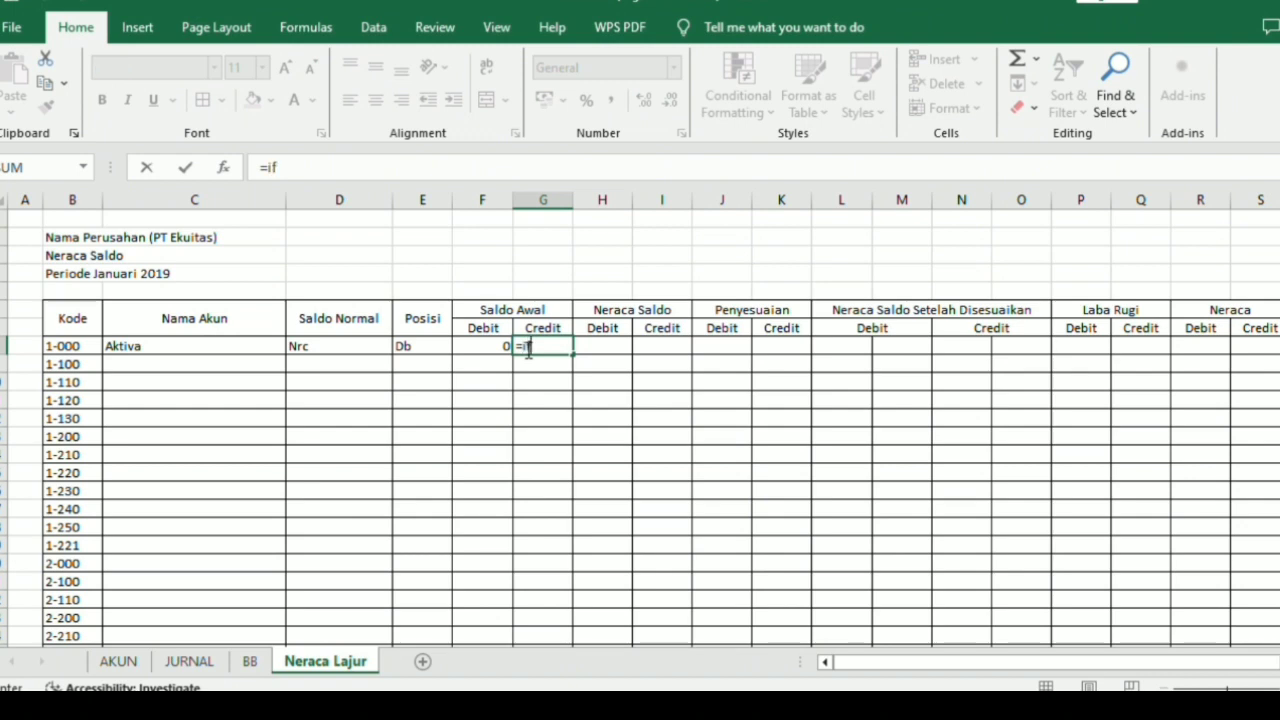
type("(")
left_click(72, 346)
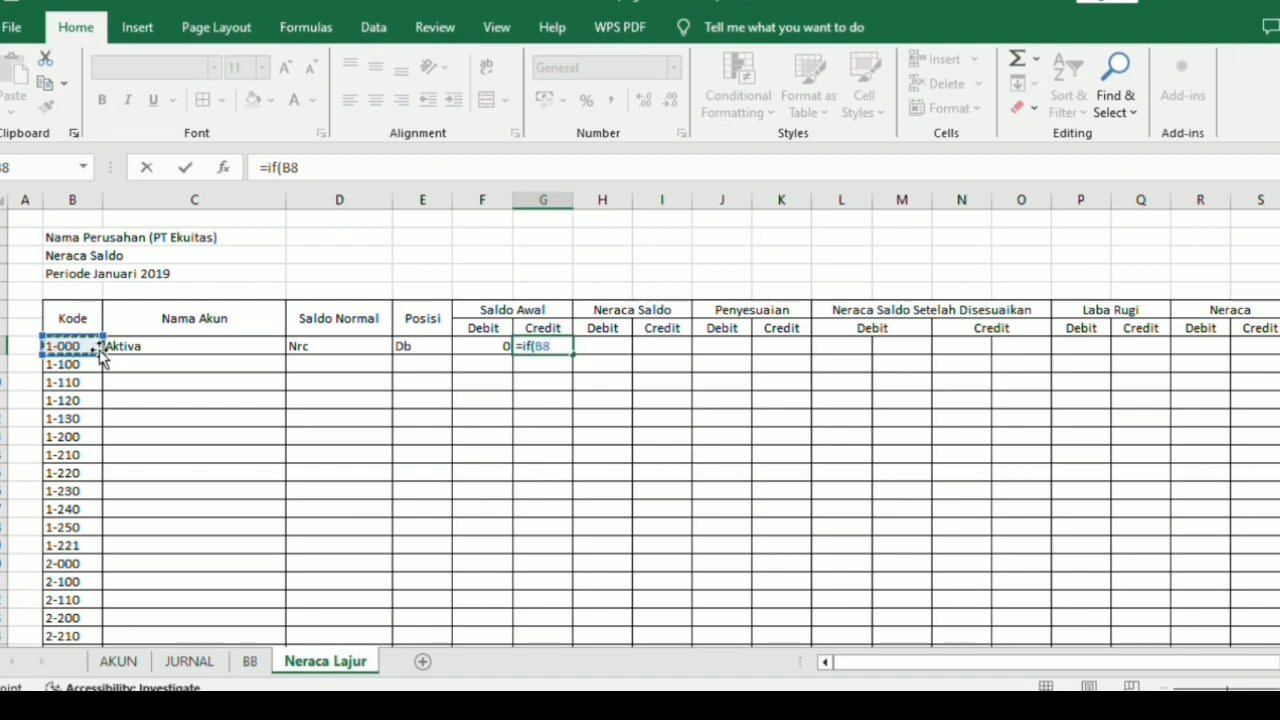
type("=\"\";")
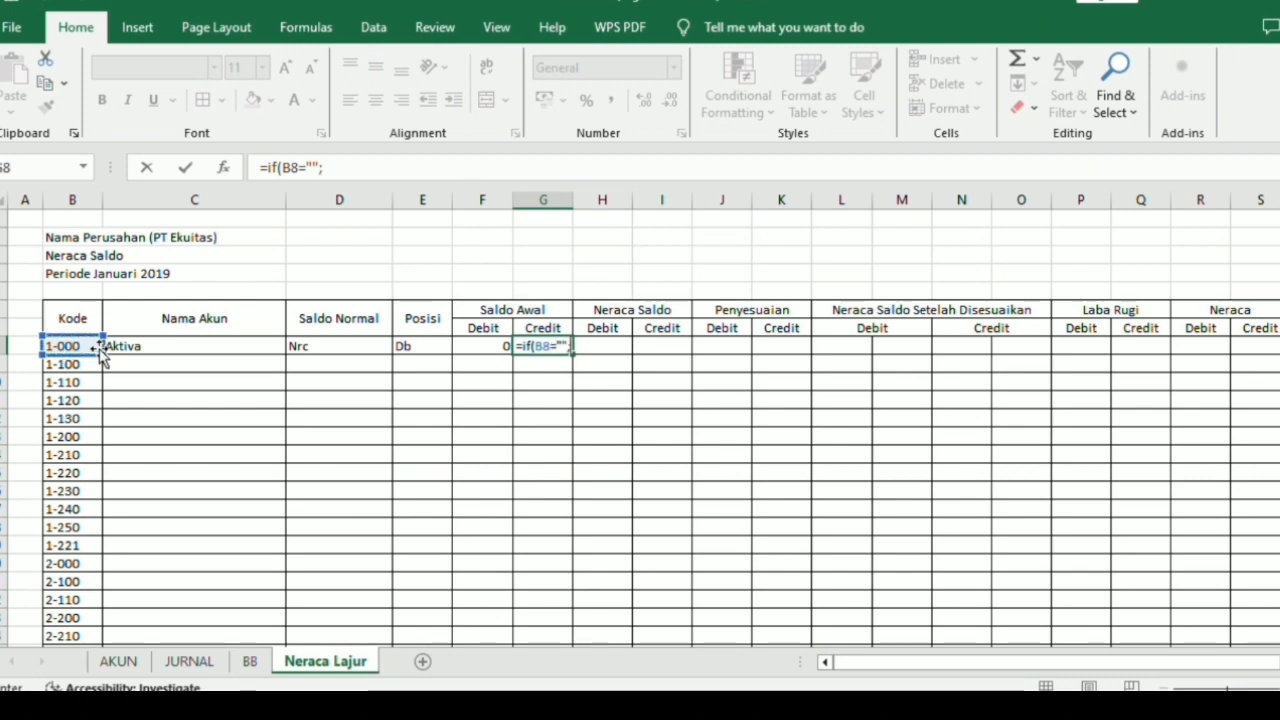
type("\"\";")
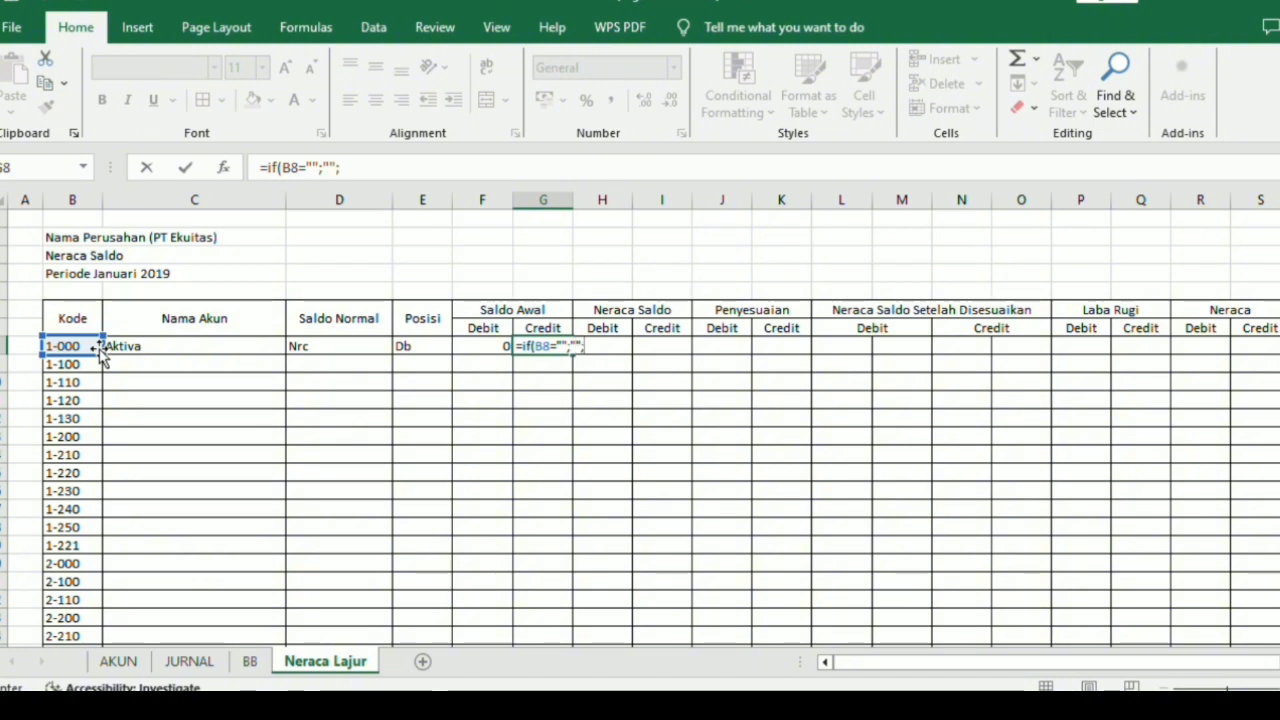
type("vl")
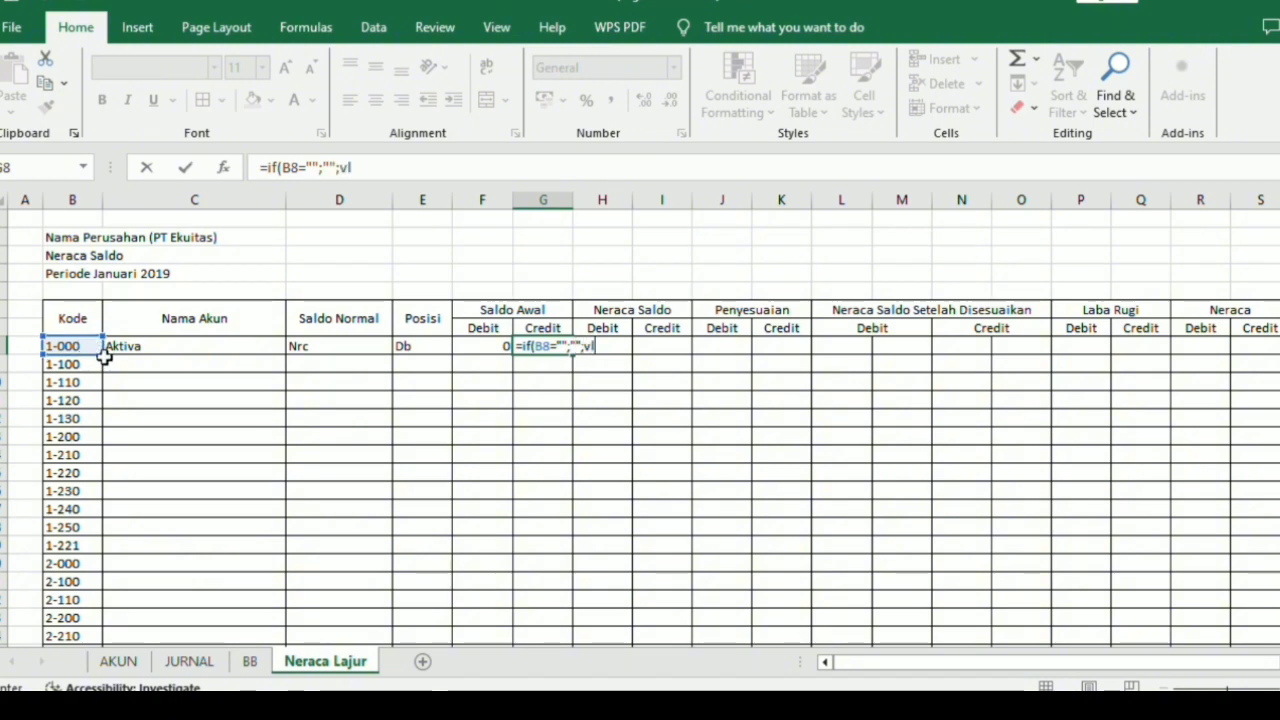
type("o")
Complete the G8 formula with VLOOKUP(B8;T_Akun;6;0)) to fetch the opening credit balance, and enter it.
key("Tab")
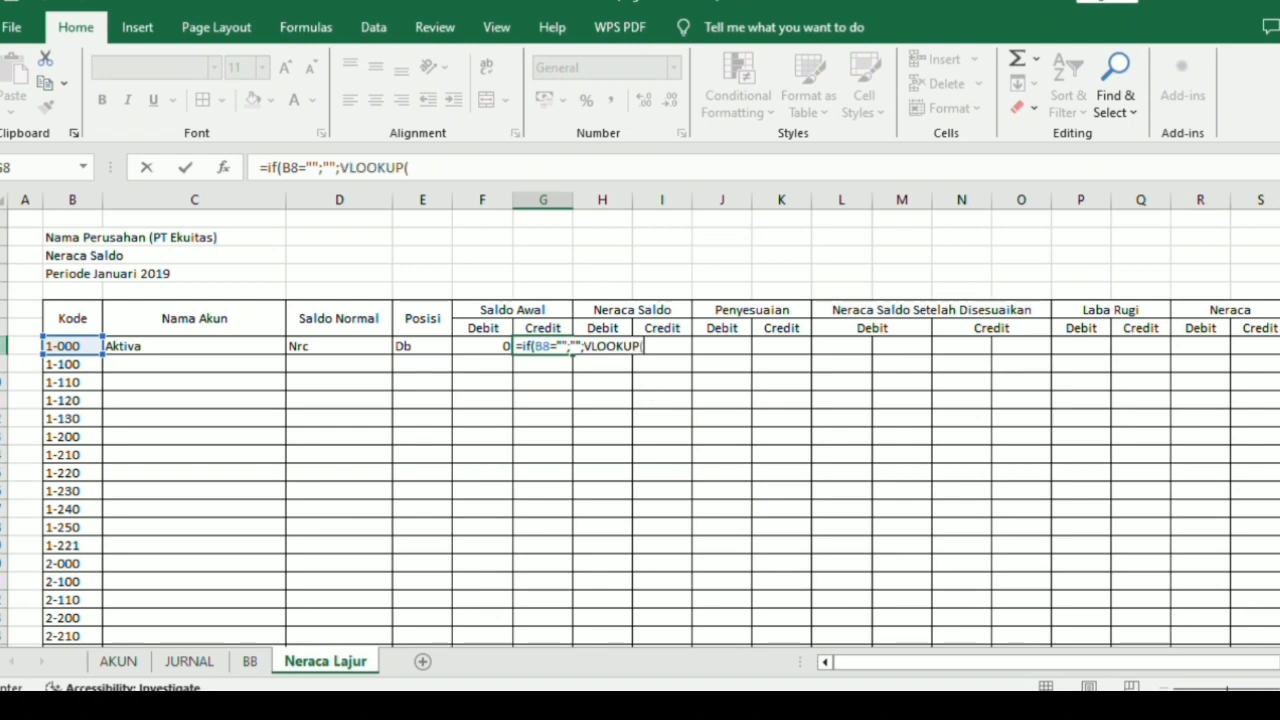
left_click(61, 345)
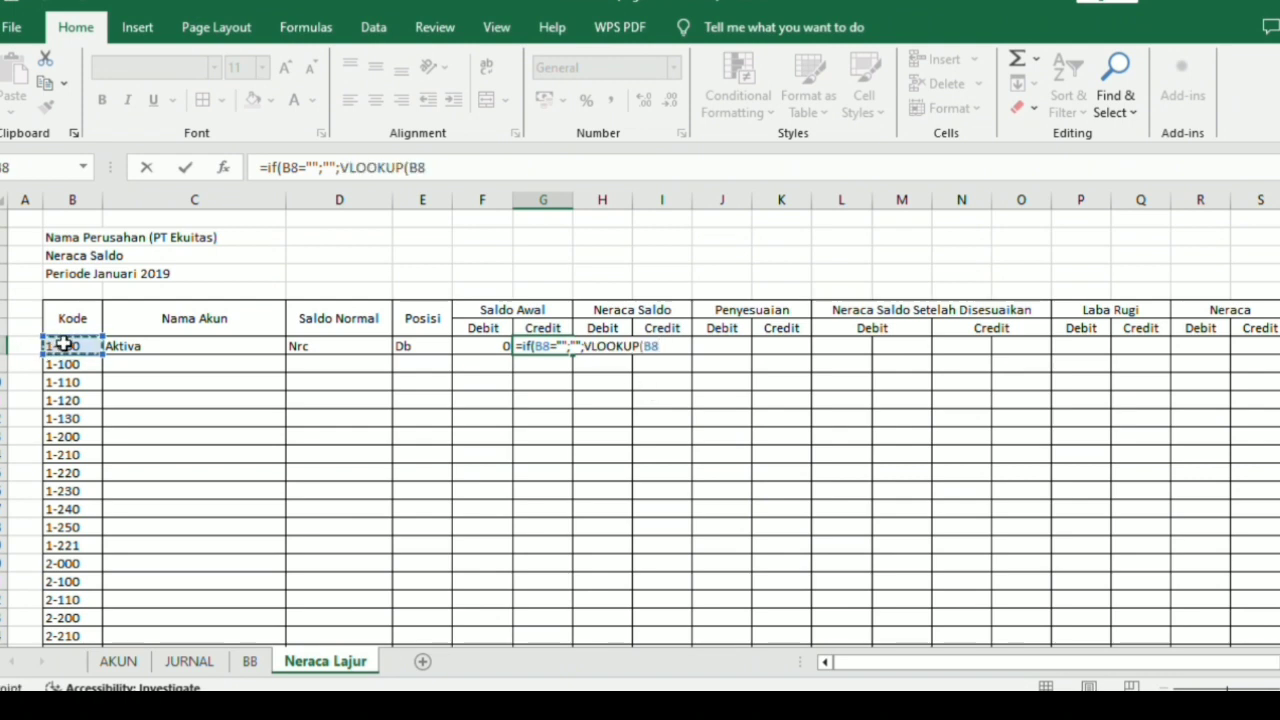
type(";")
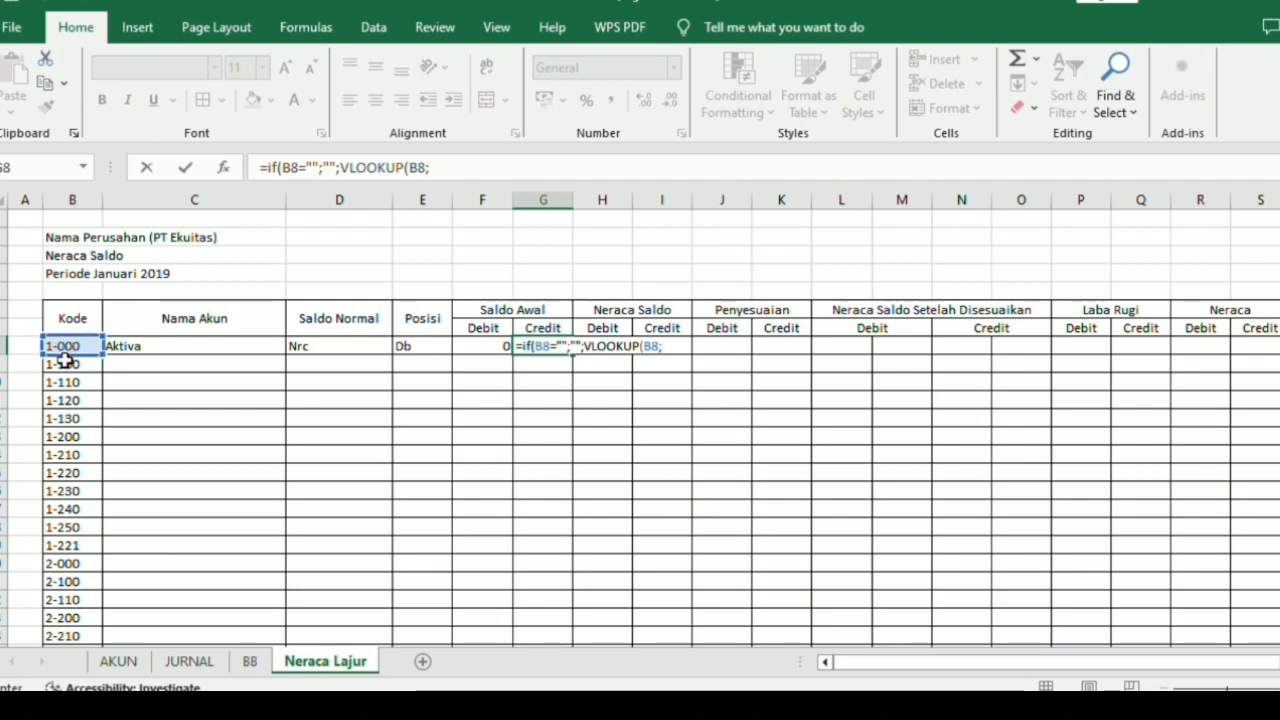
type("T")
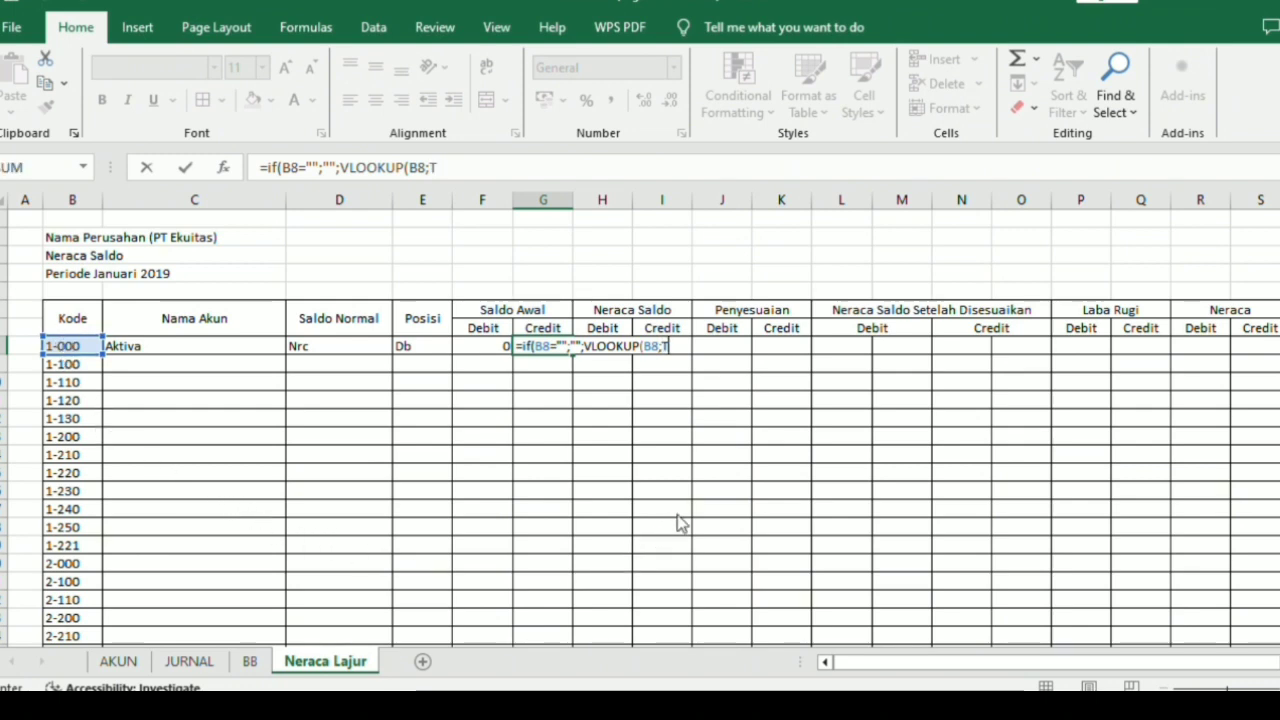
type("_Akun")
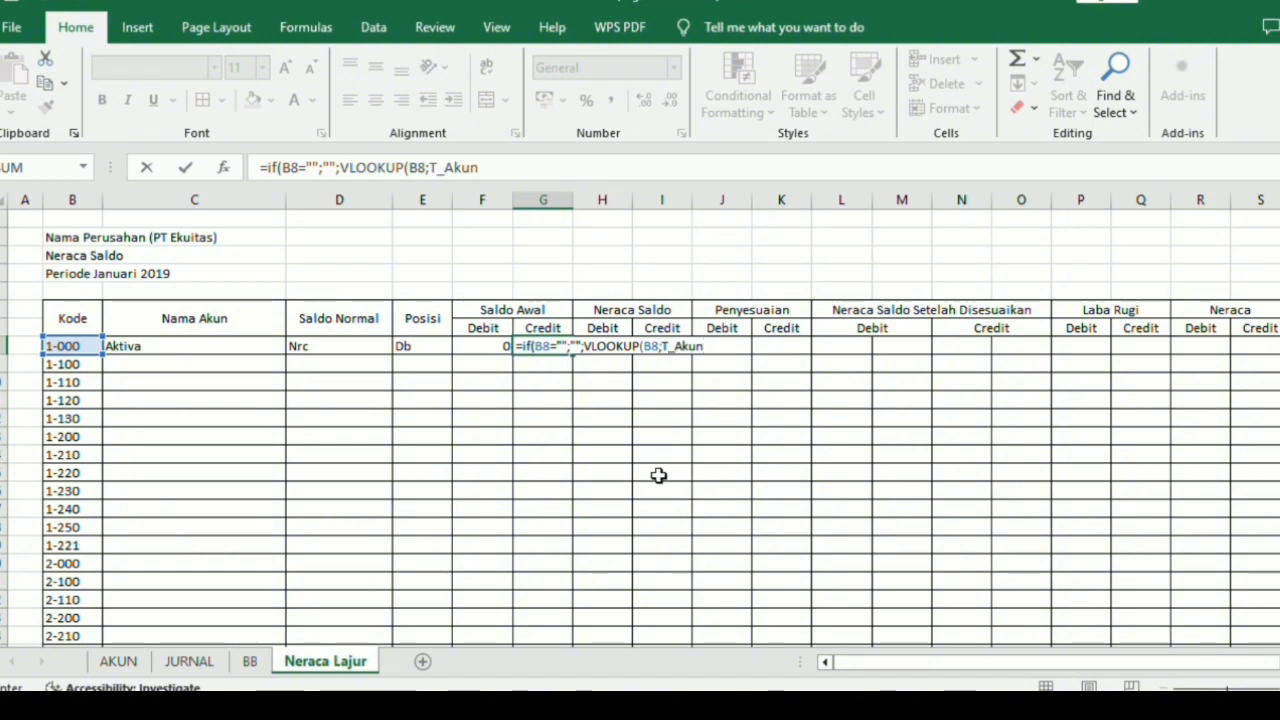
type(";")
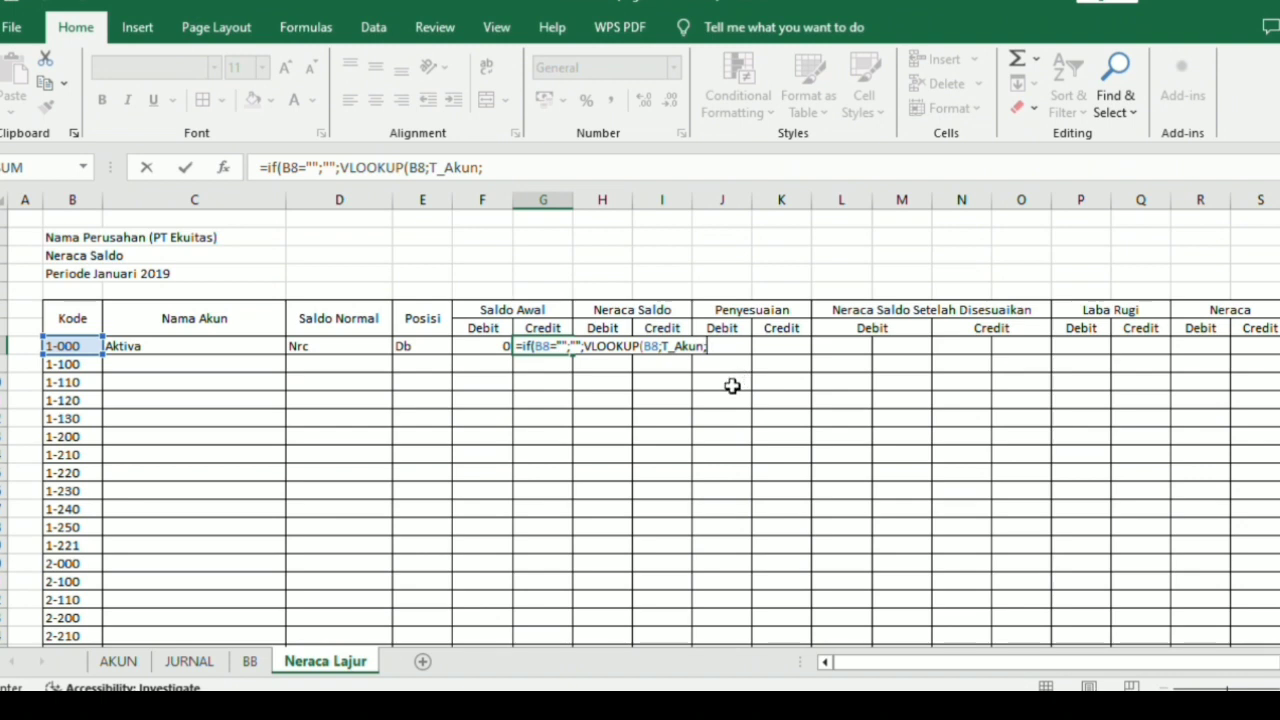
type("6;0))")
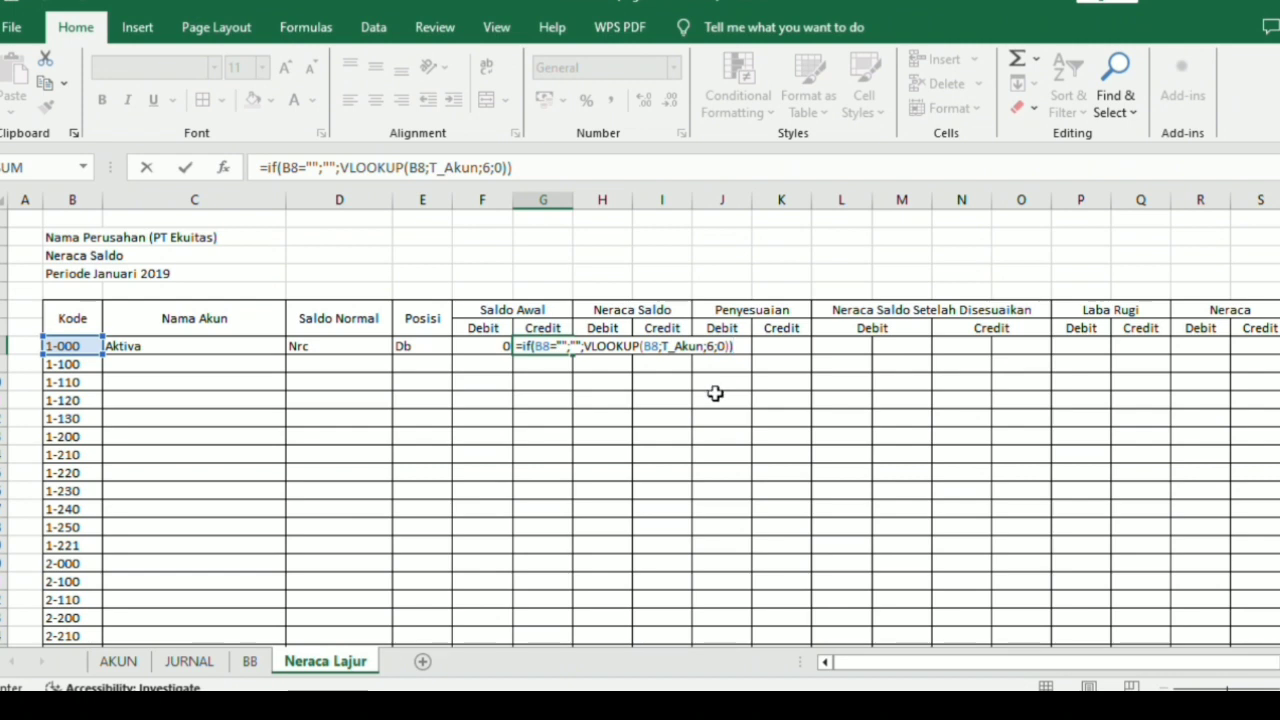
key("Return")
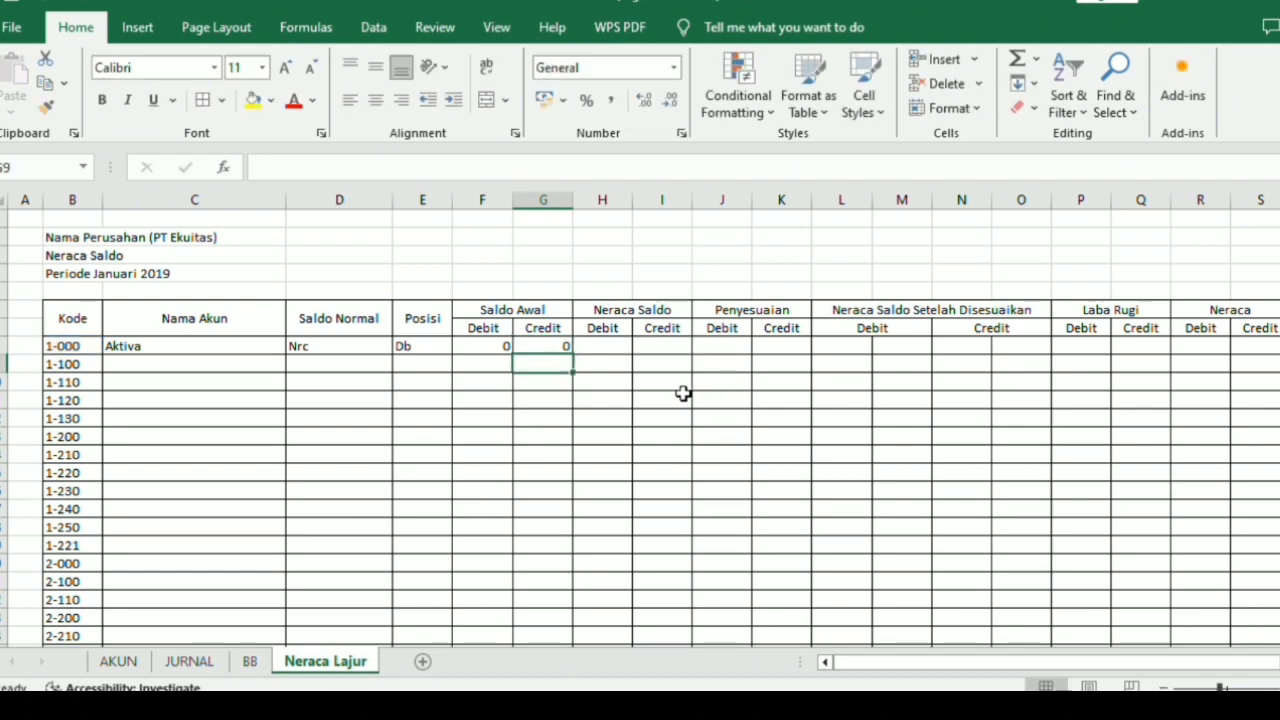
Fill the formulas in C8:G8 down through the last account row, 8-100.
left_click(235, 346)
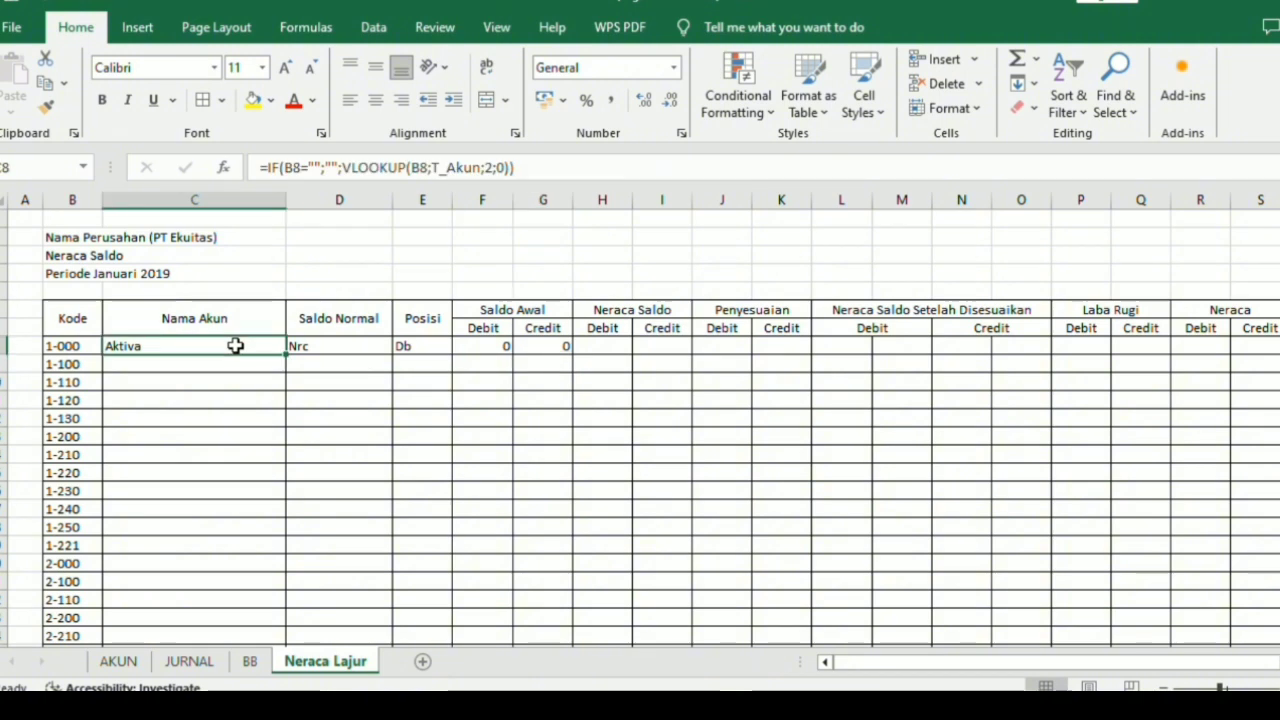
left_click_drag(235, 346, 552, 437)
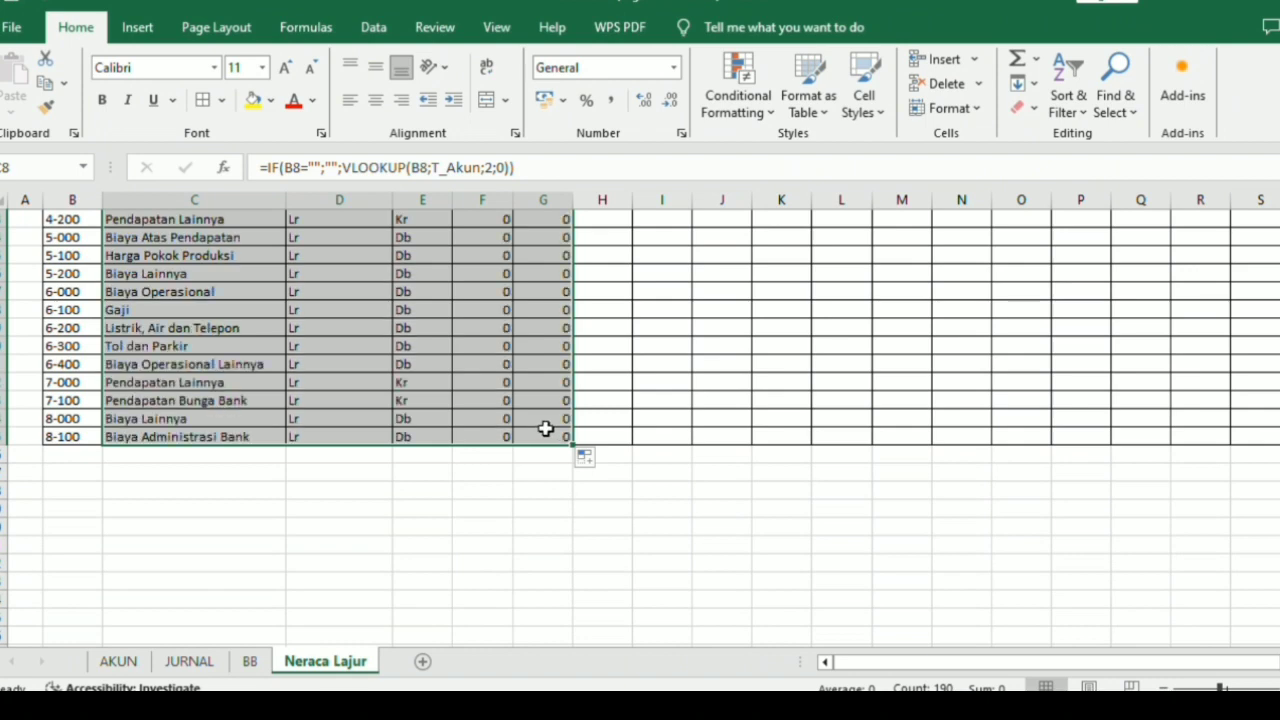
scroll(447, 322, "up", 10)
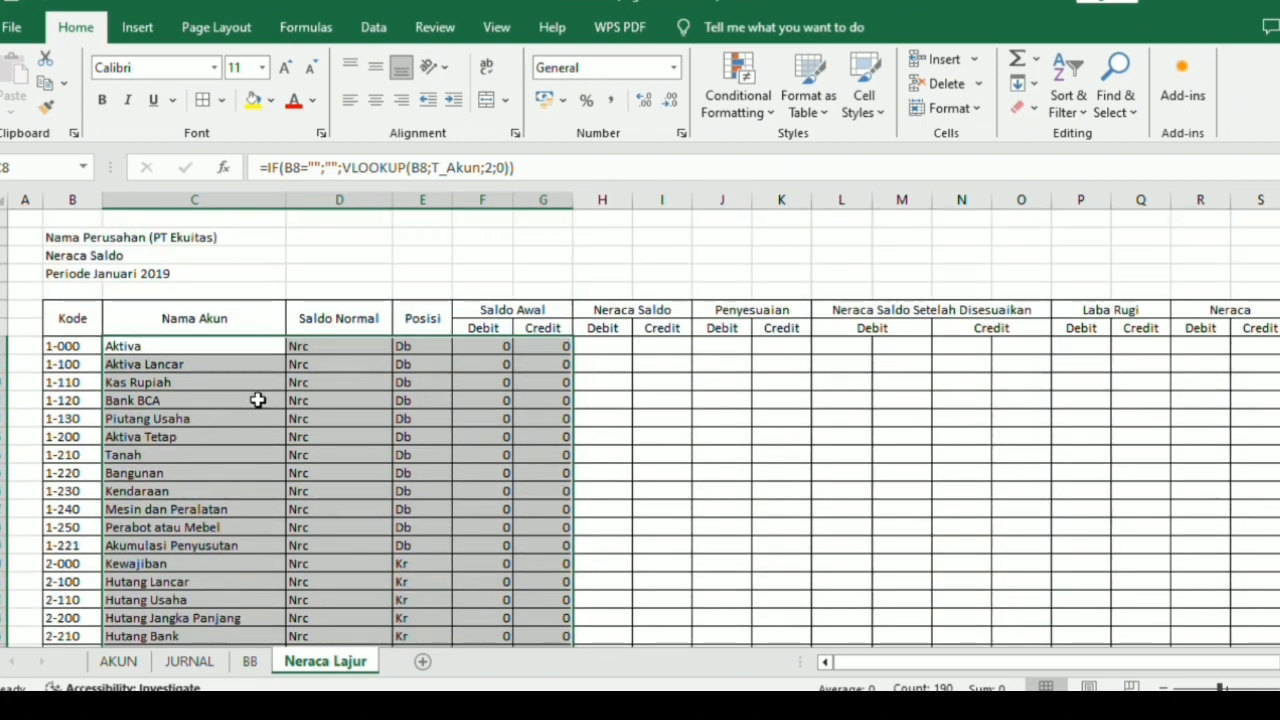
Apply the Accounting number format to all amount columns, from F (Saldo Awal Debit) through S (Neraca Credit).
left_click(485, 199)
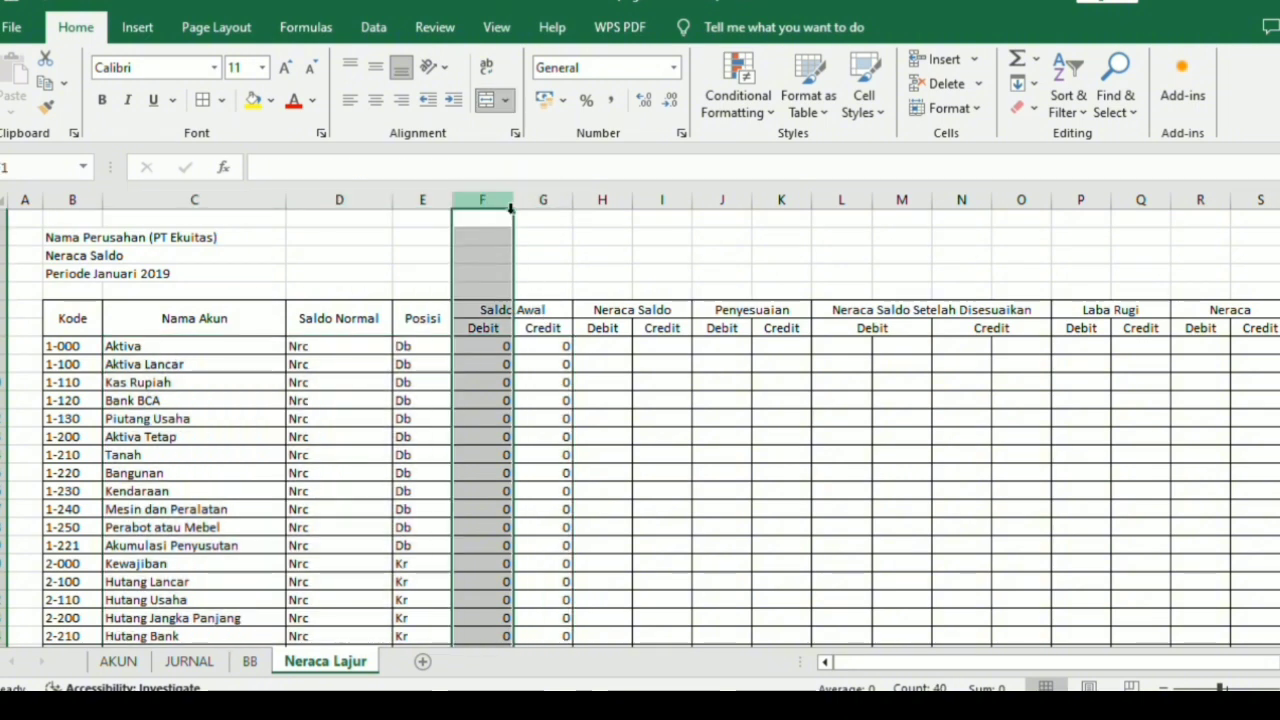
left_click_drag(486, 205, 1254, 214)
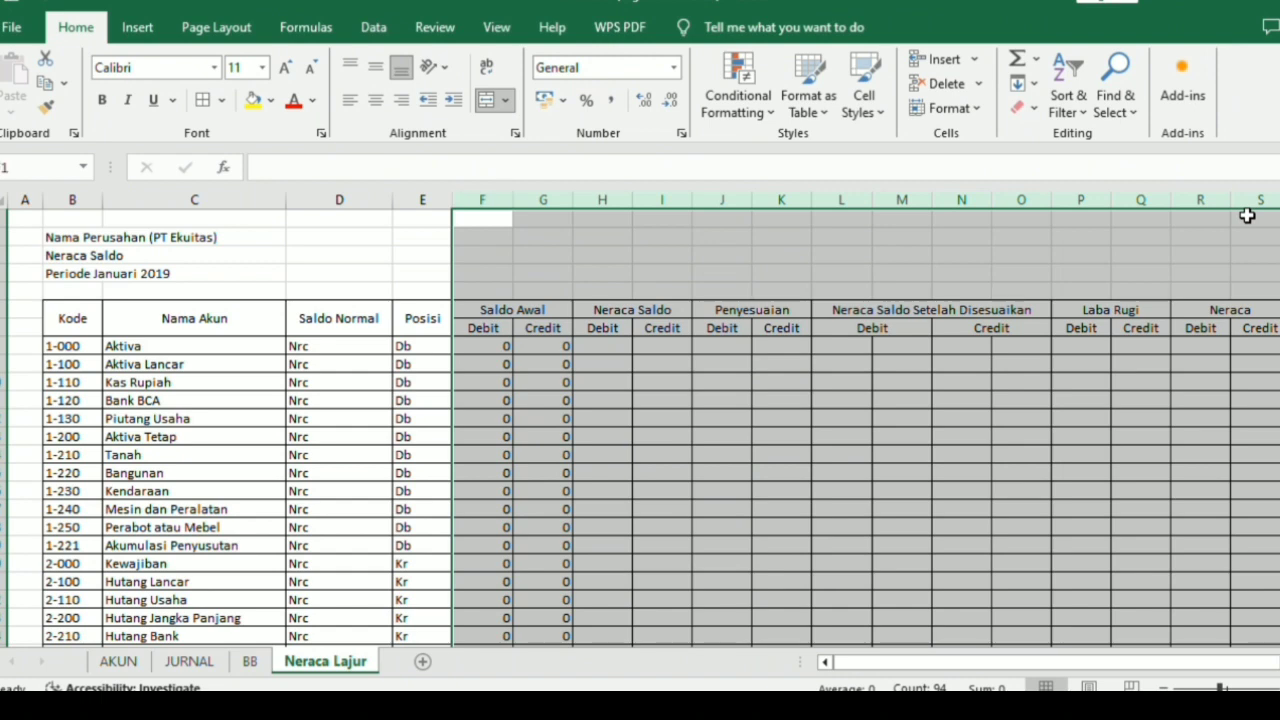
left_click(668, 67)
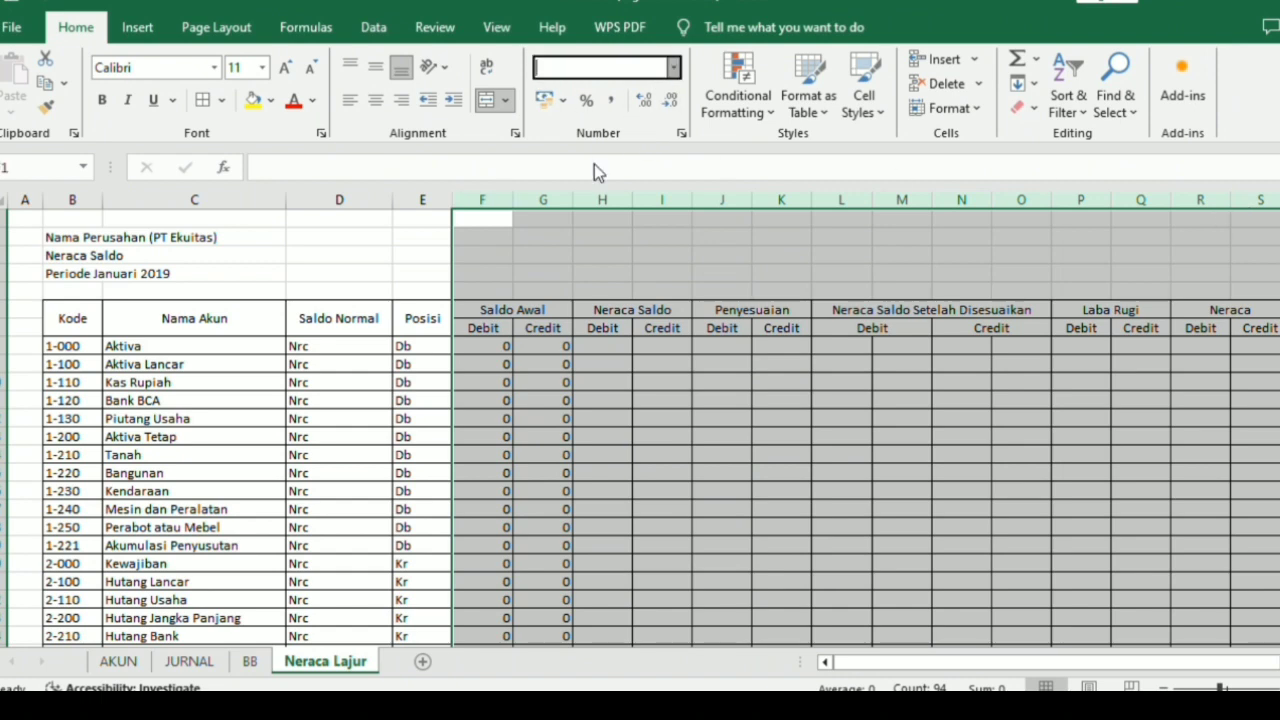
left_click(598, 241)
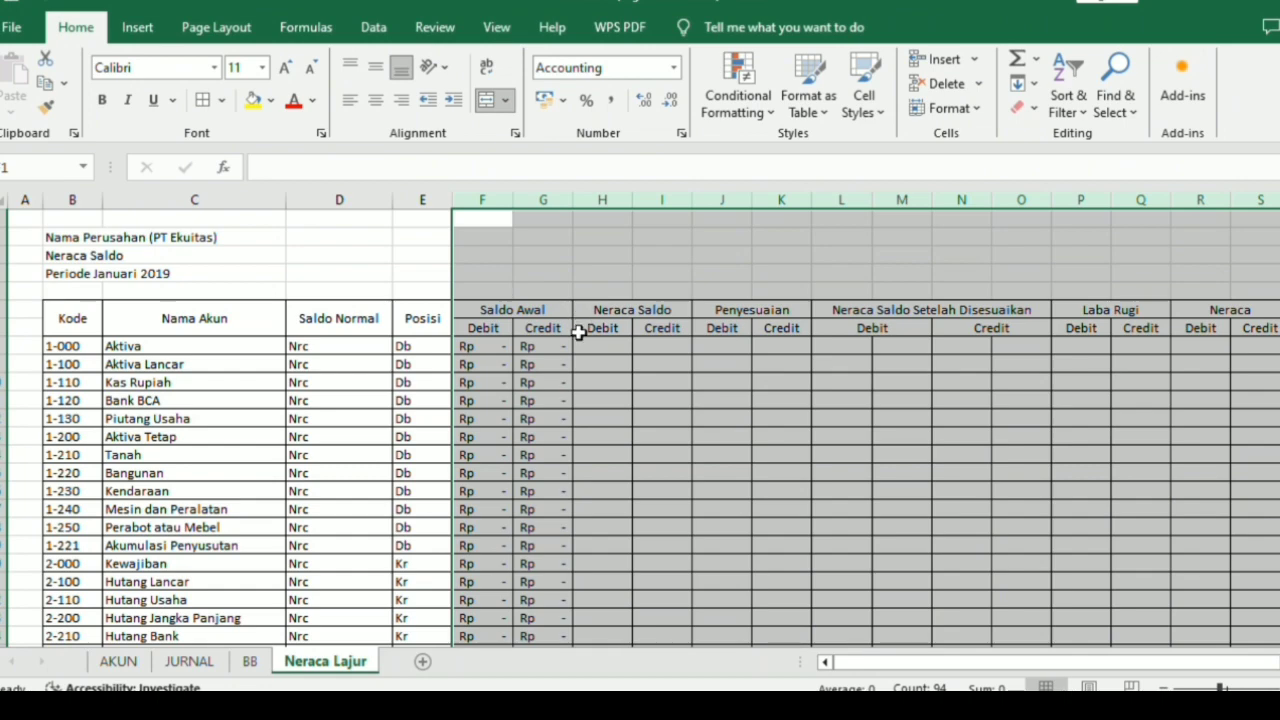
left_click(588, 362)
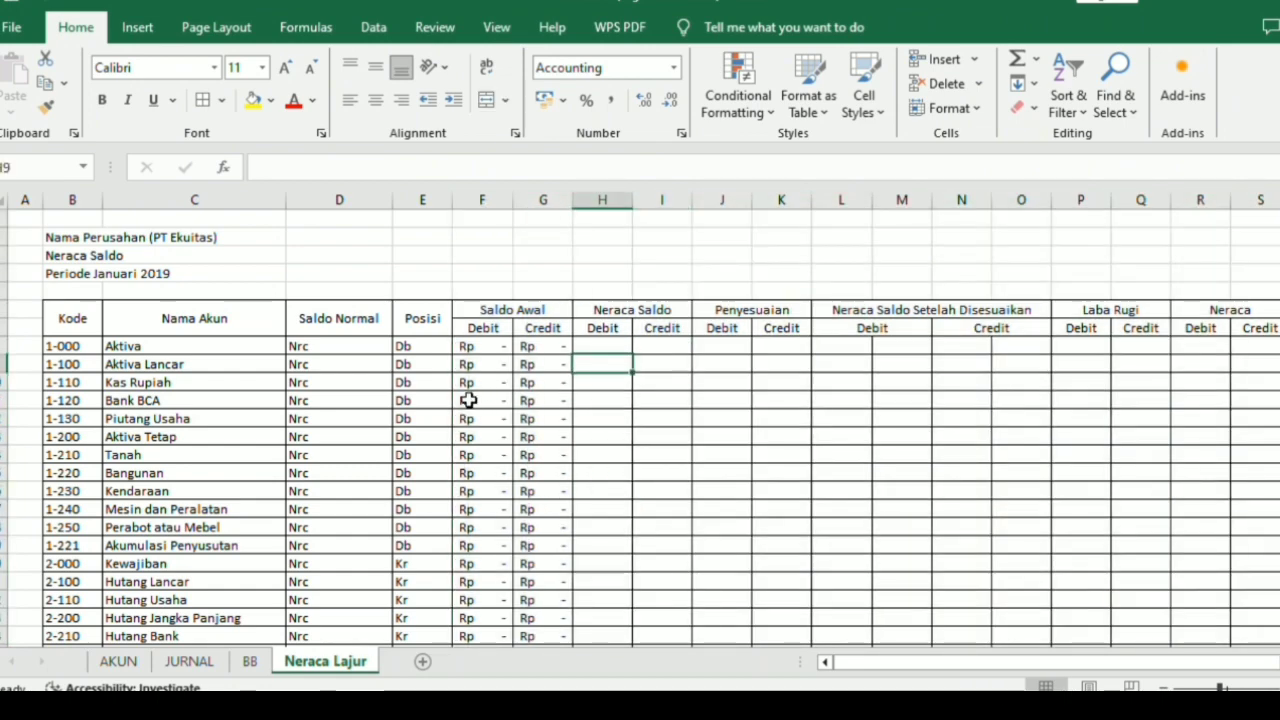
Hide the gridlines on the Neraca Lajur sheet and look over the filled account rows.
scroll(338, 342, "down", 1)
scroll(331, 334, "up", 1)
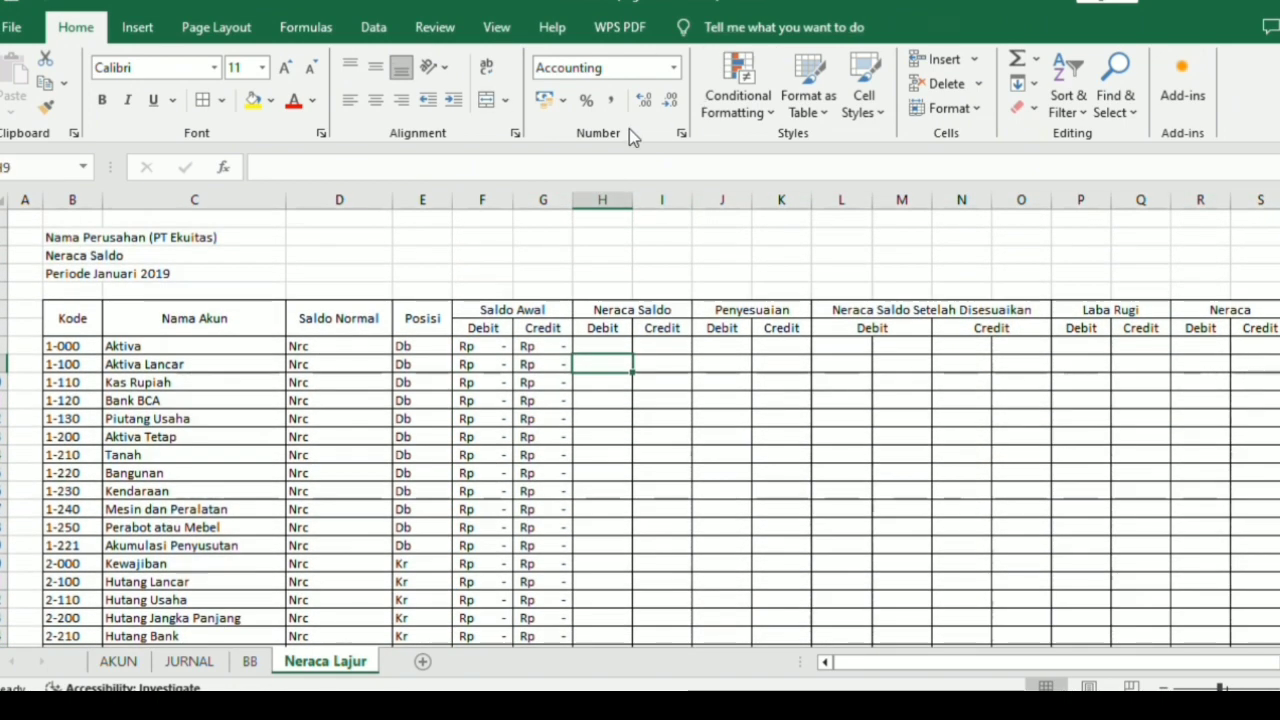
left_click(496, 27)
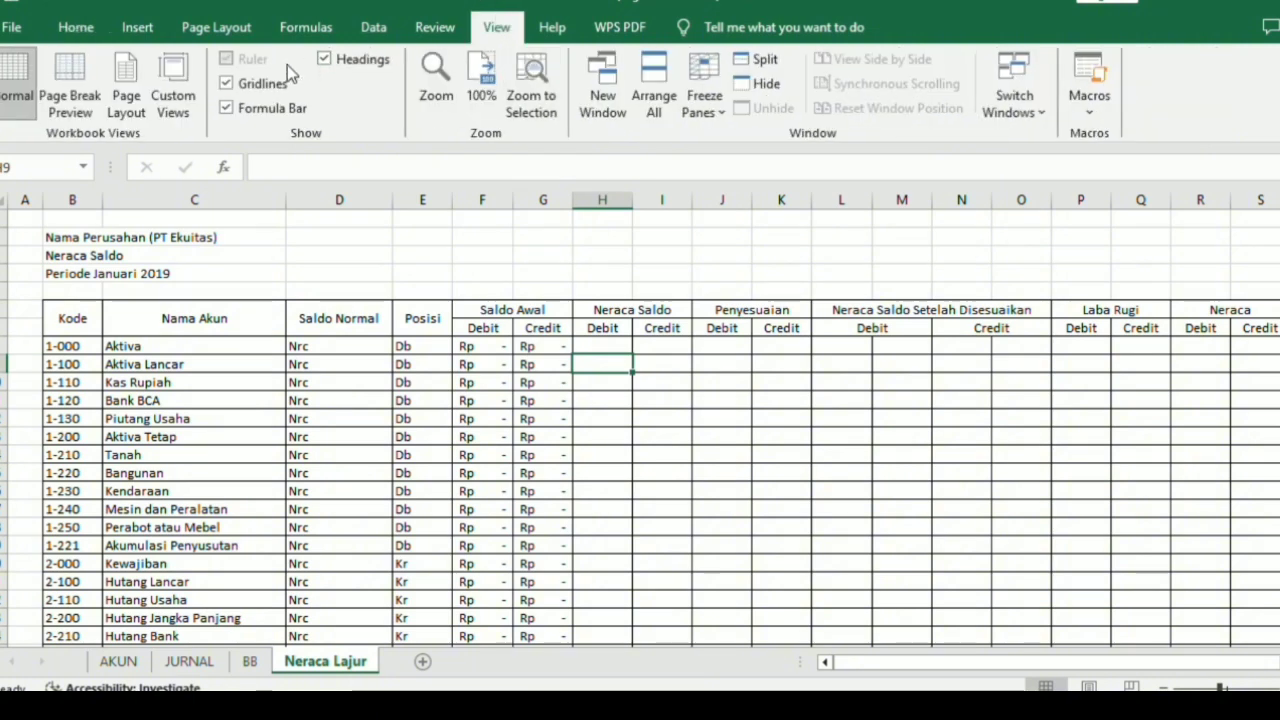
left_click(76, 27)
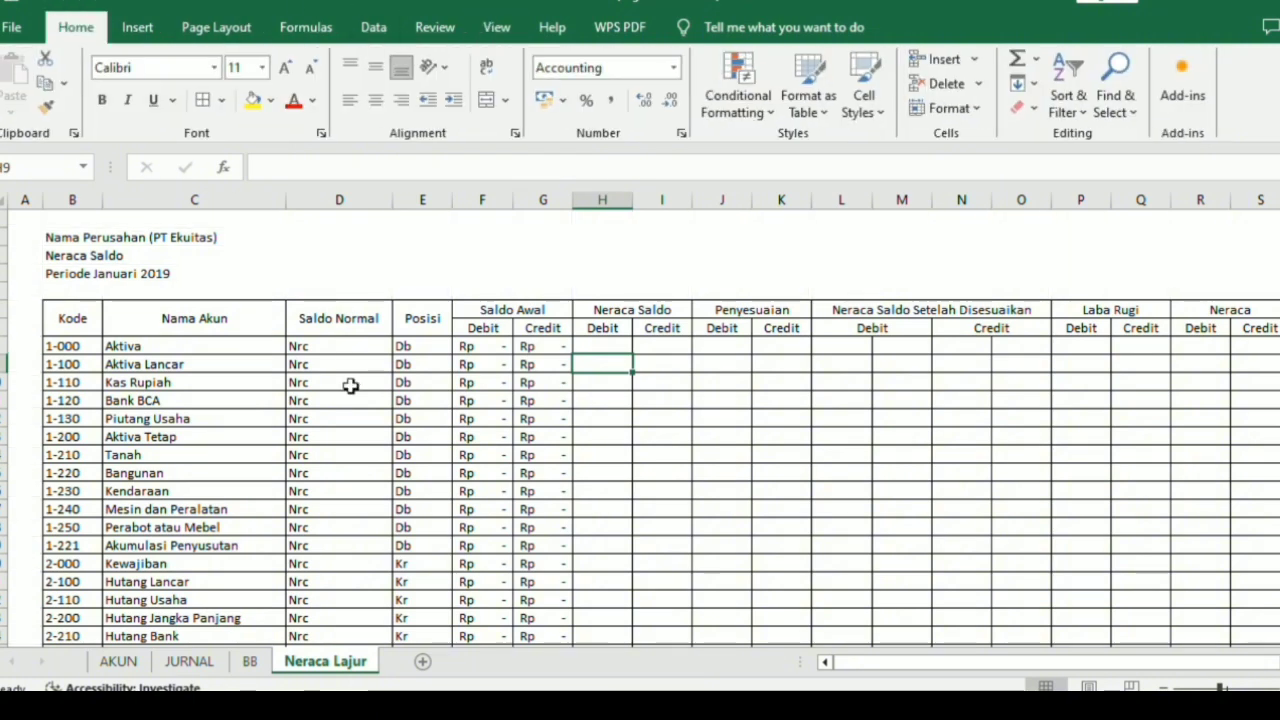
scroll(320, 440, "down", 12)
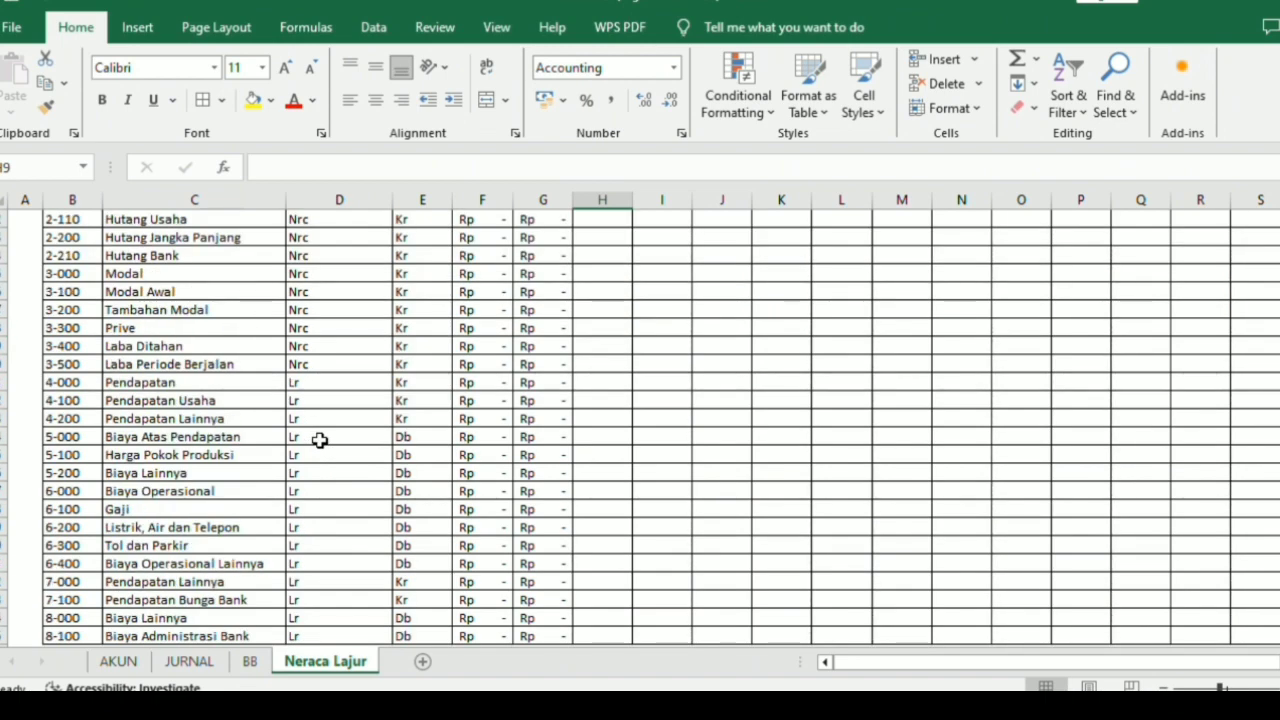
scroll(320, 442, "up", 4)
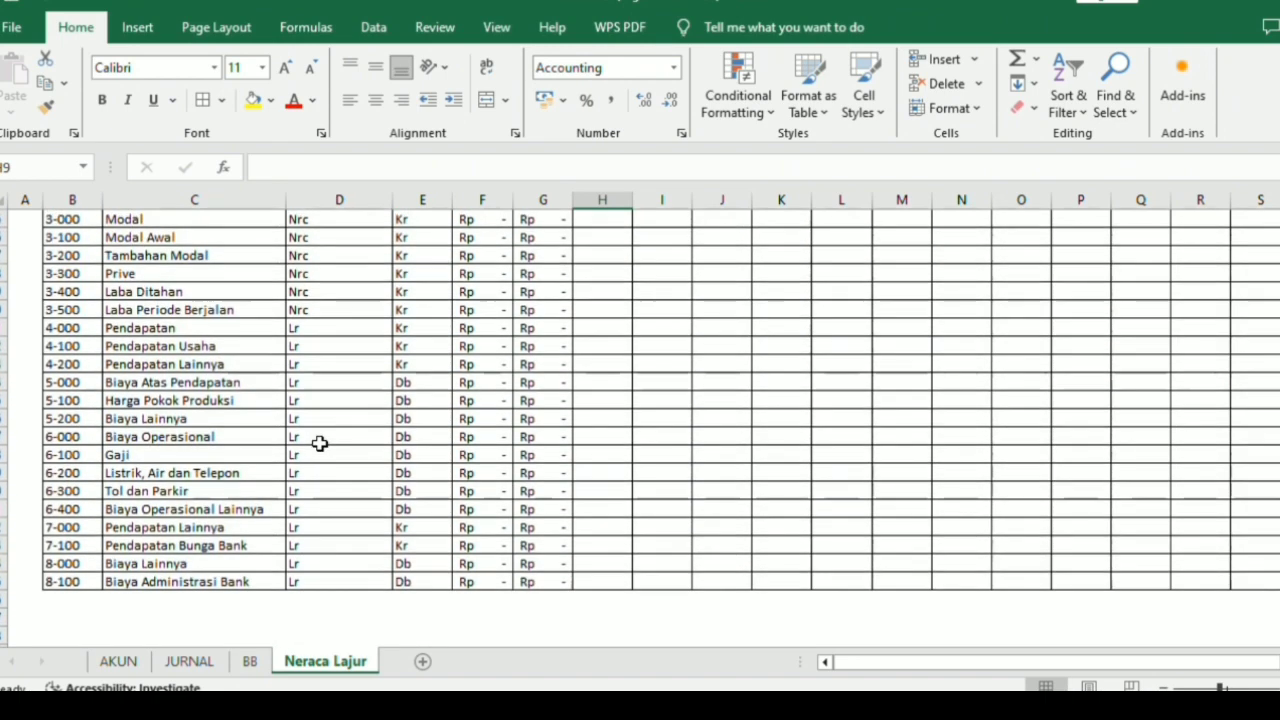
scroll(320, 443, "up", 9)
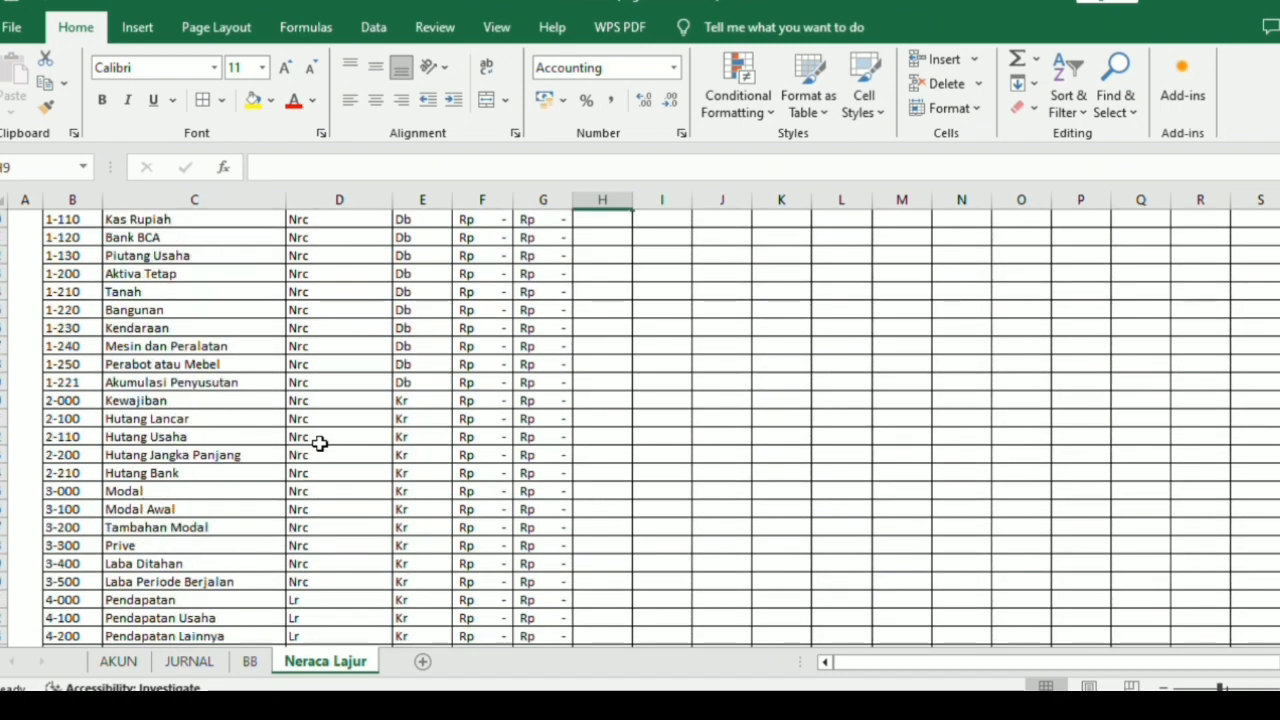
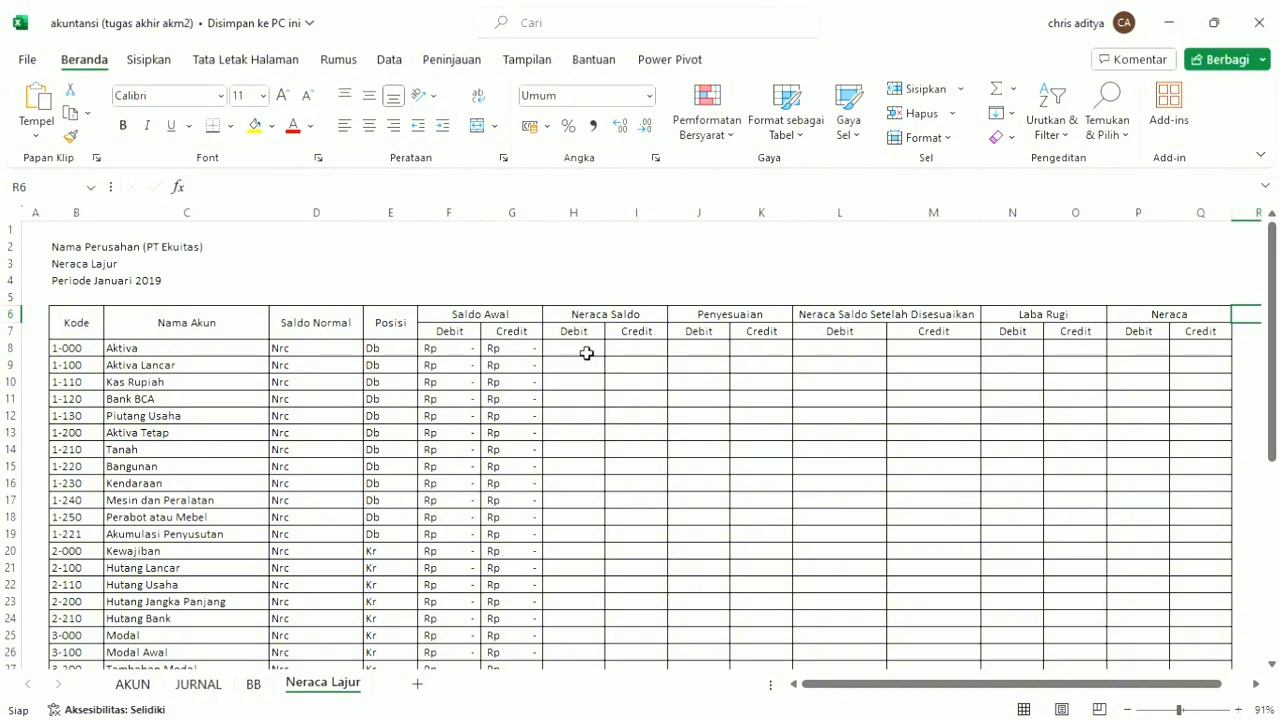
Insert two blank columns before the KB2 column on the JURNAL sheet.
left_click_drag(586, 357, 776, 366)
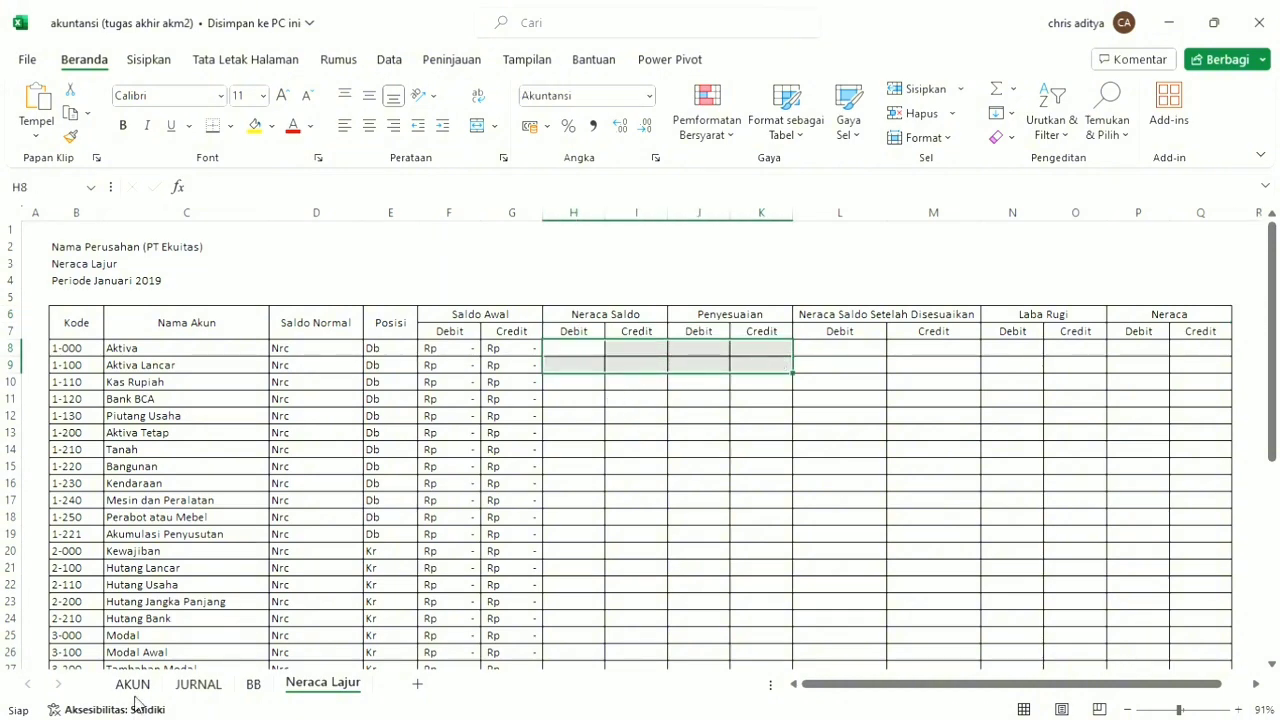
left_click(197, 686)
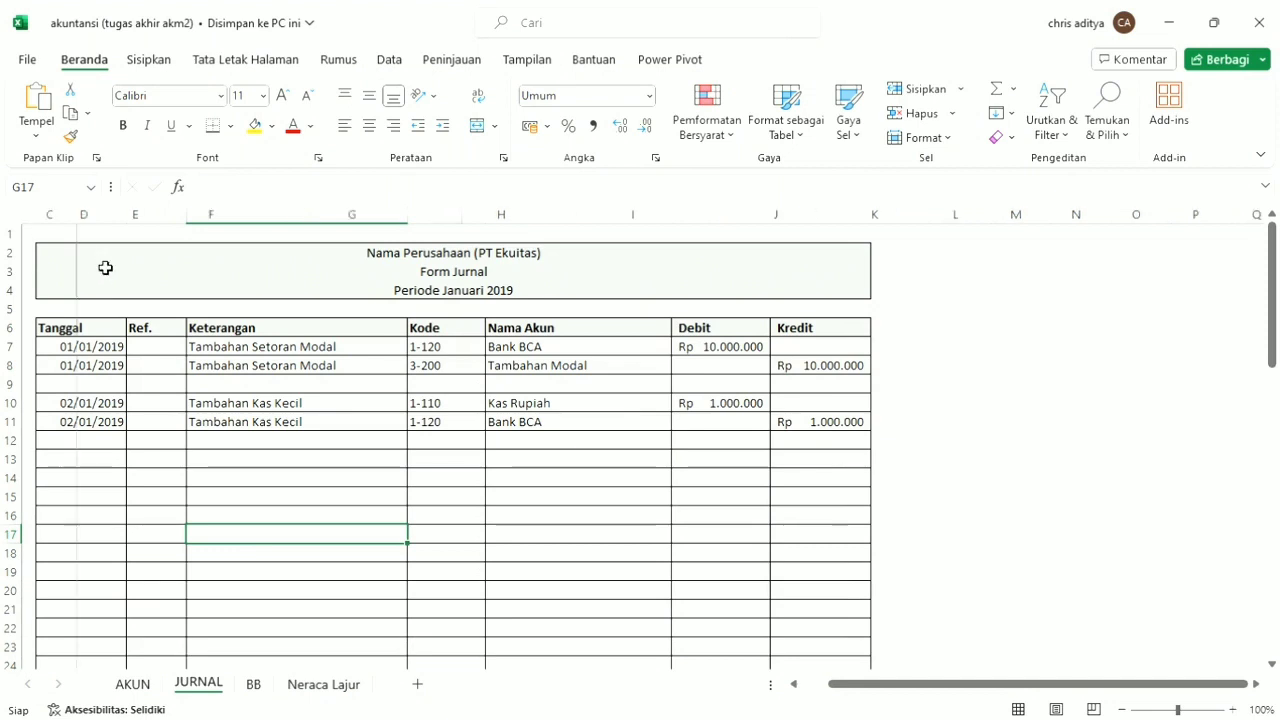
scroll(106, 268, "left", 1)
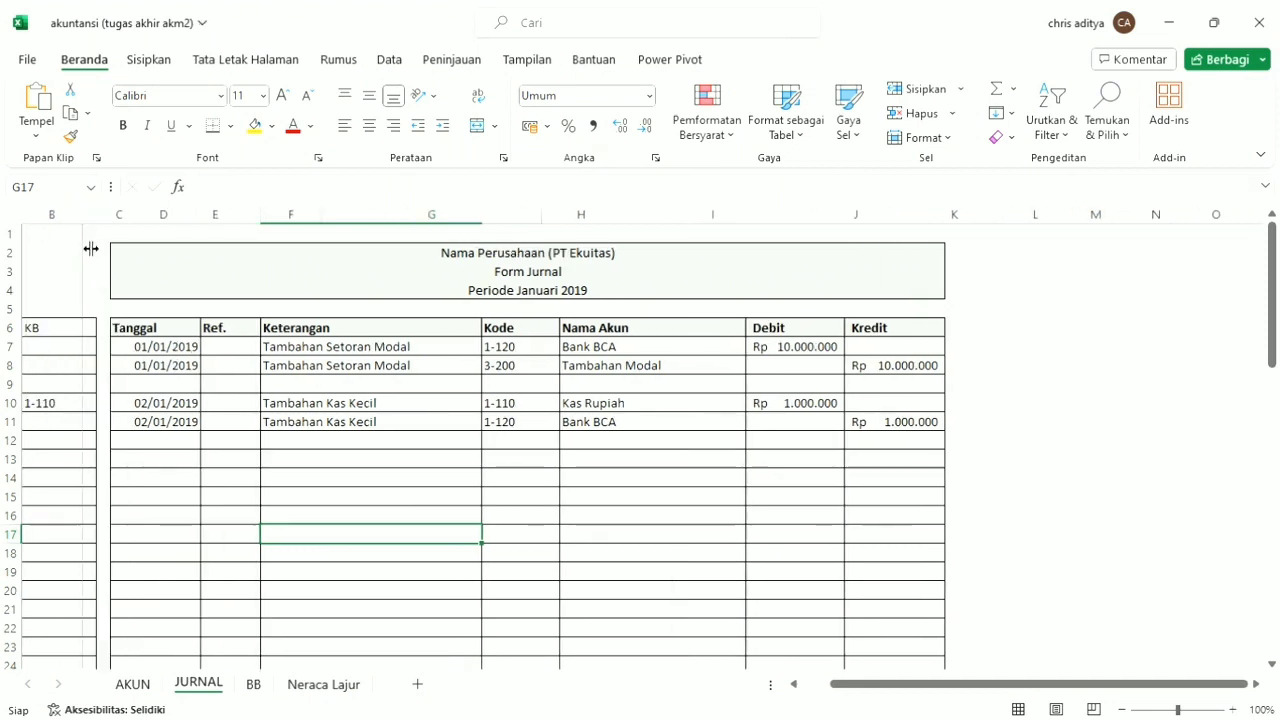
scroll(30, 226, "left", 1)
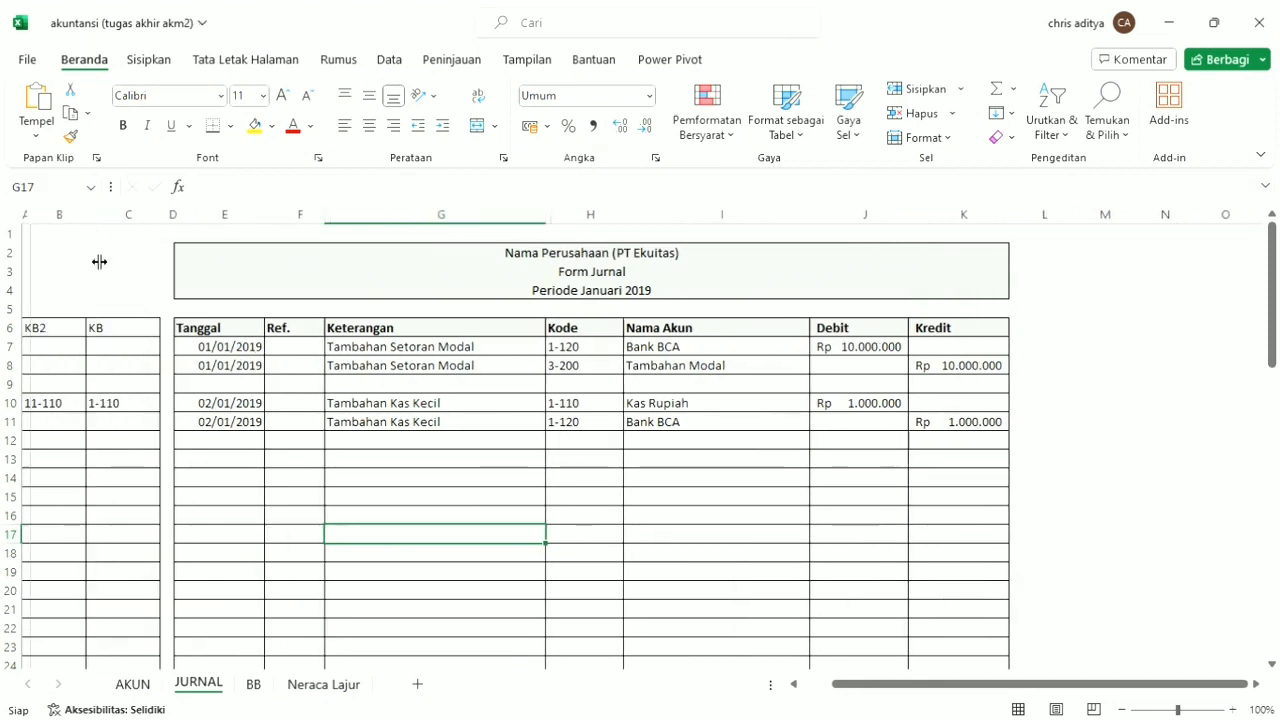
scroll(49, 243, "left", 1)
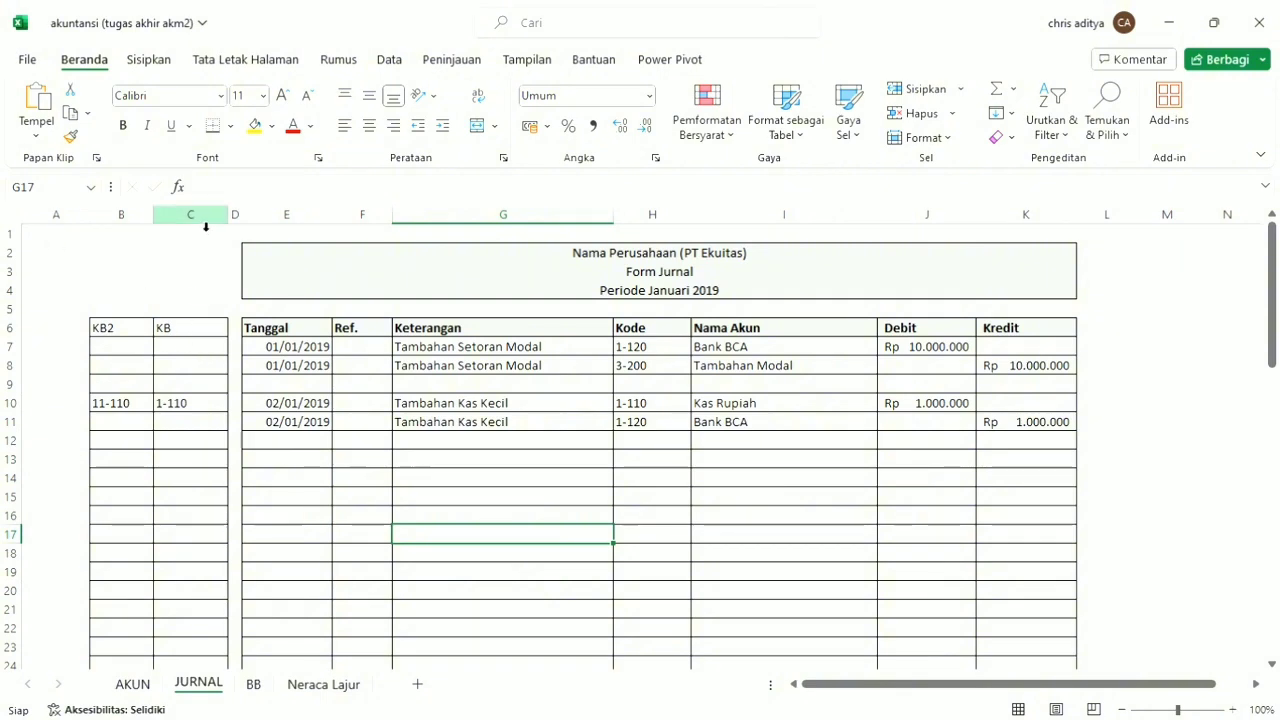
left_click_drag(205, 215, 140, 218)
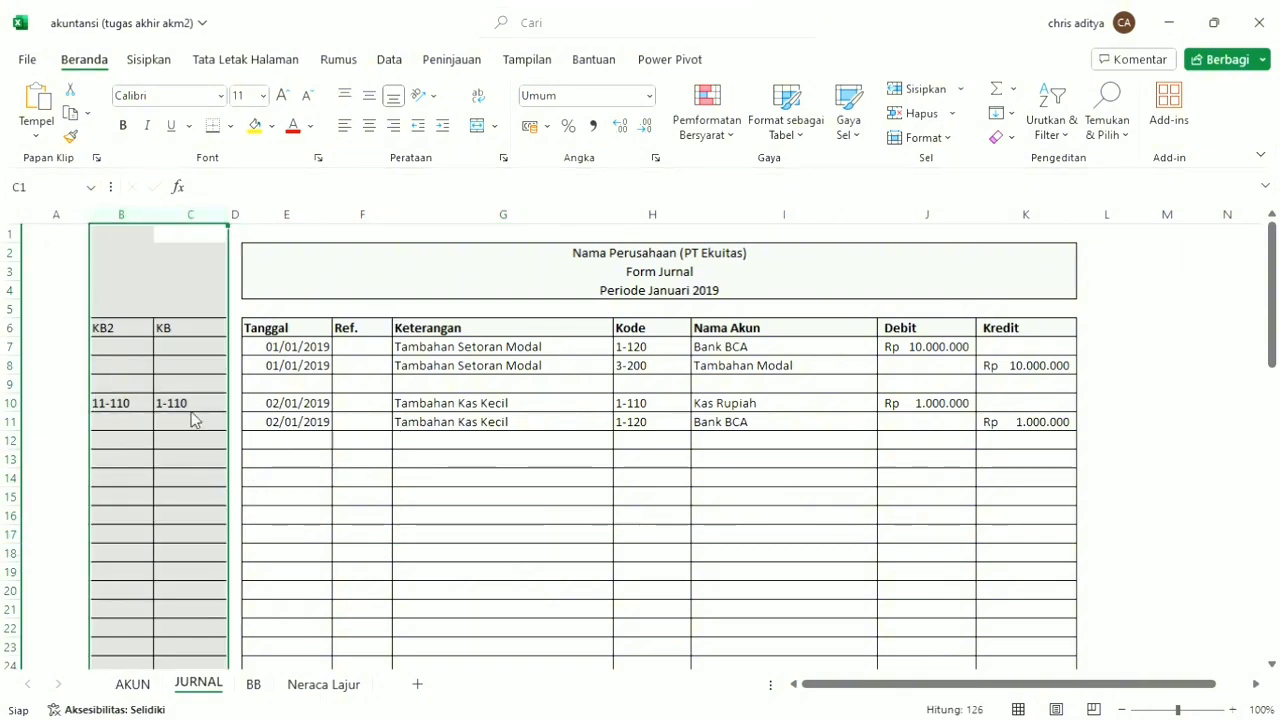
key("ctrl+plus")
Apply all borders to the new helper columns in B6:C68.
left_click(196, 333)
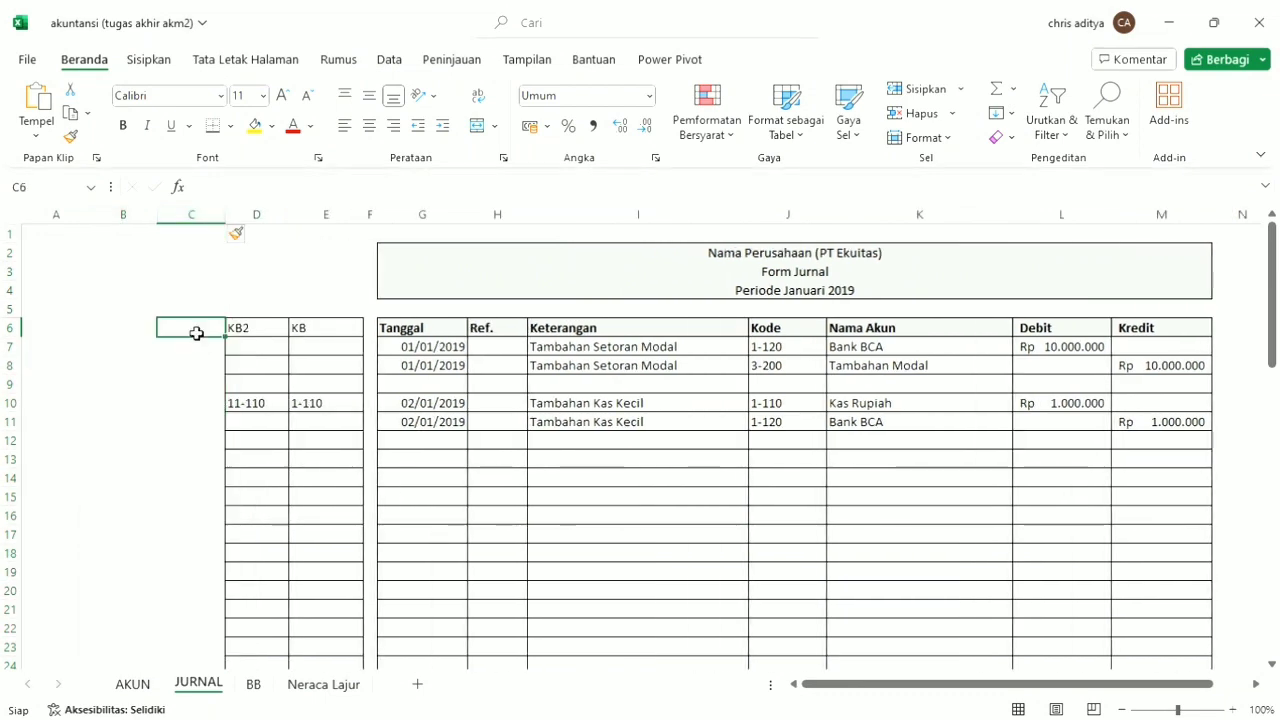
left_click_drag(196, 333, 145, 638)
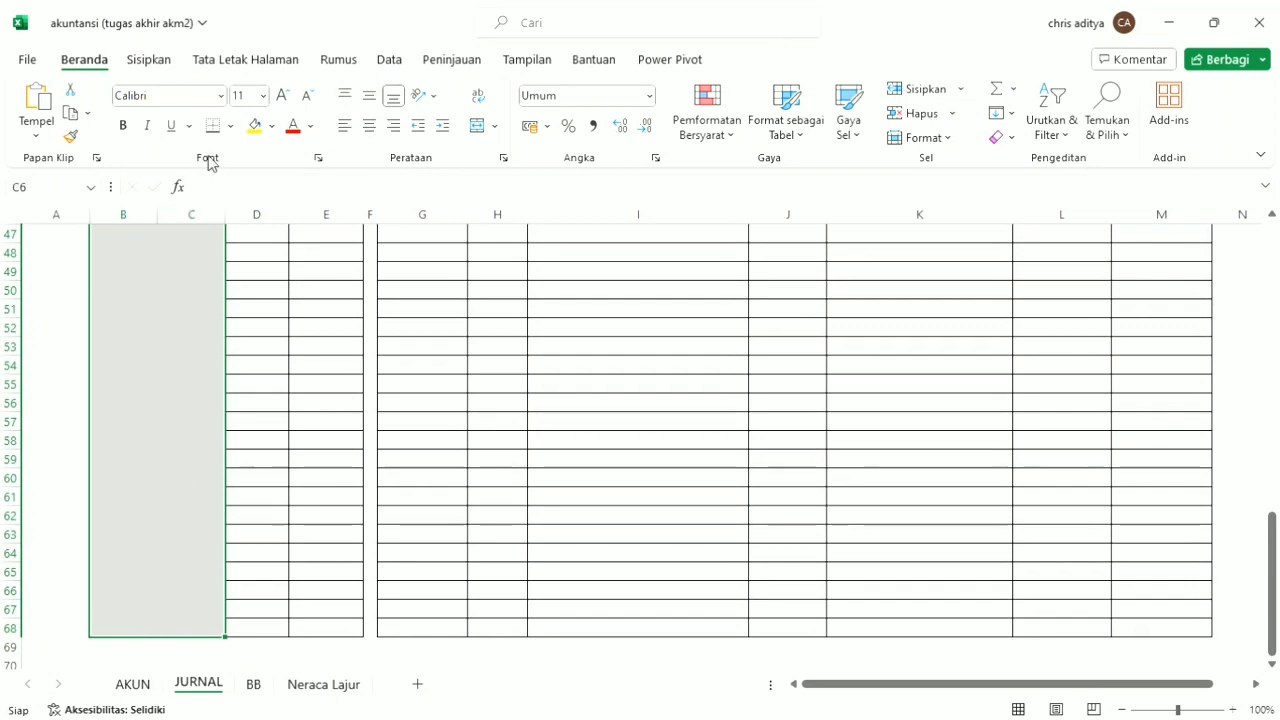
left_click(233, 126)
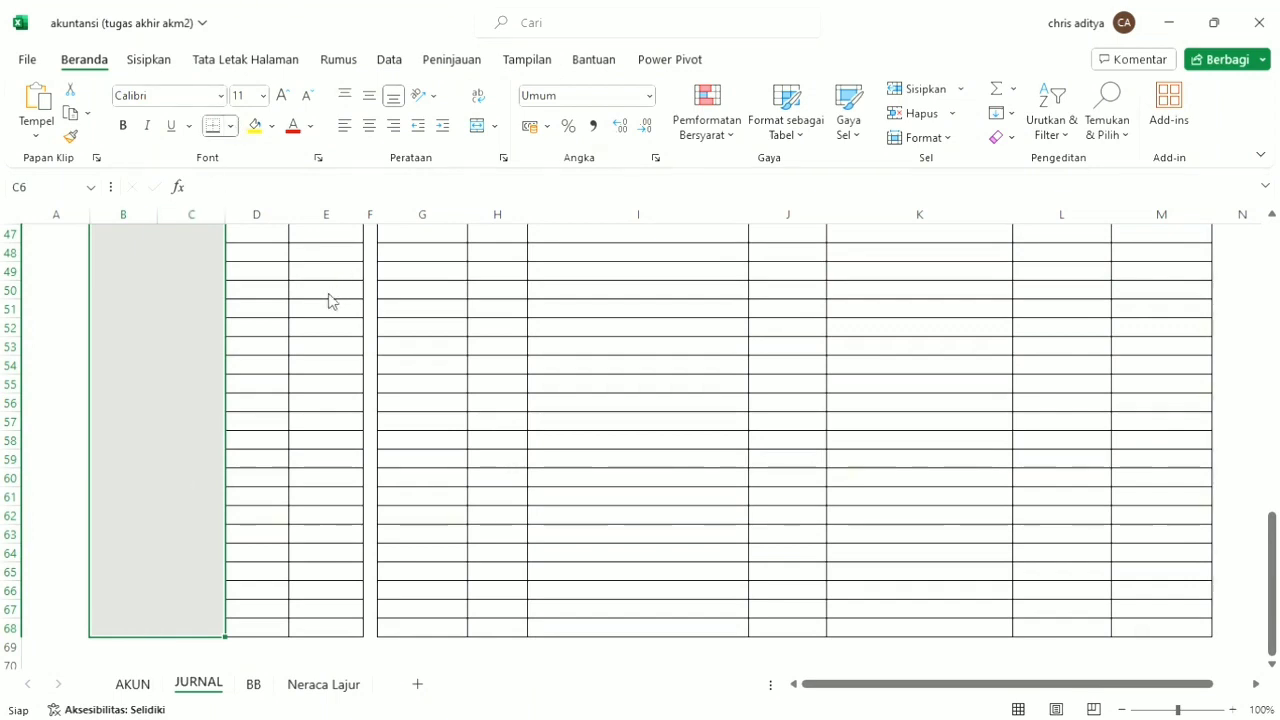
left_click(248, 329)
scroll(242, 350, "up", 15)
left_click(206, 335)
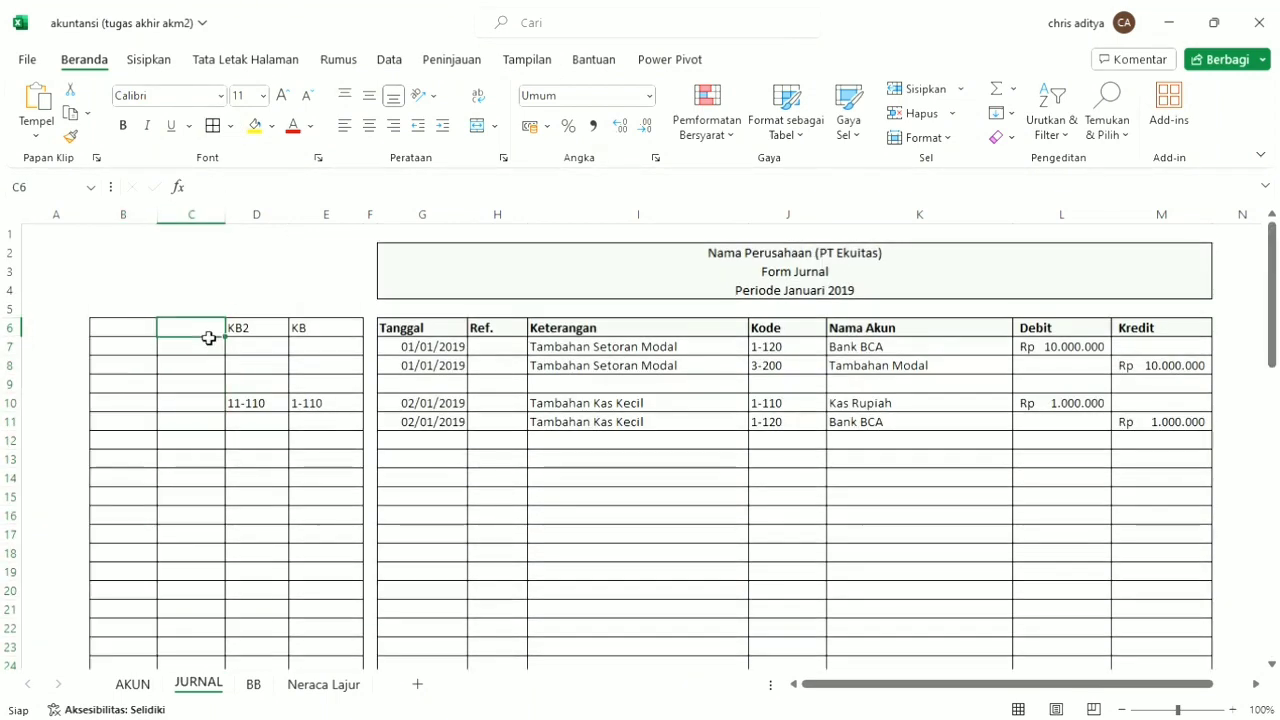
Define the range name KBPNY for the whole of column C.
left_click(198, 217)
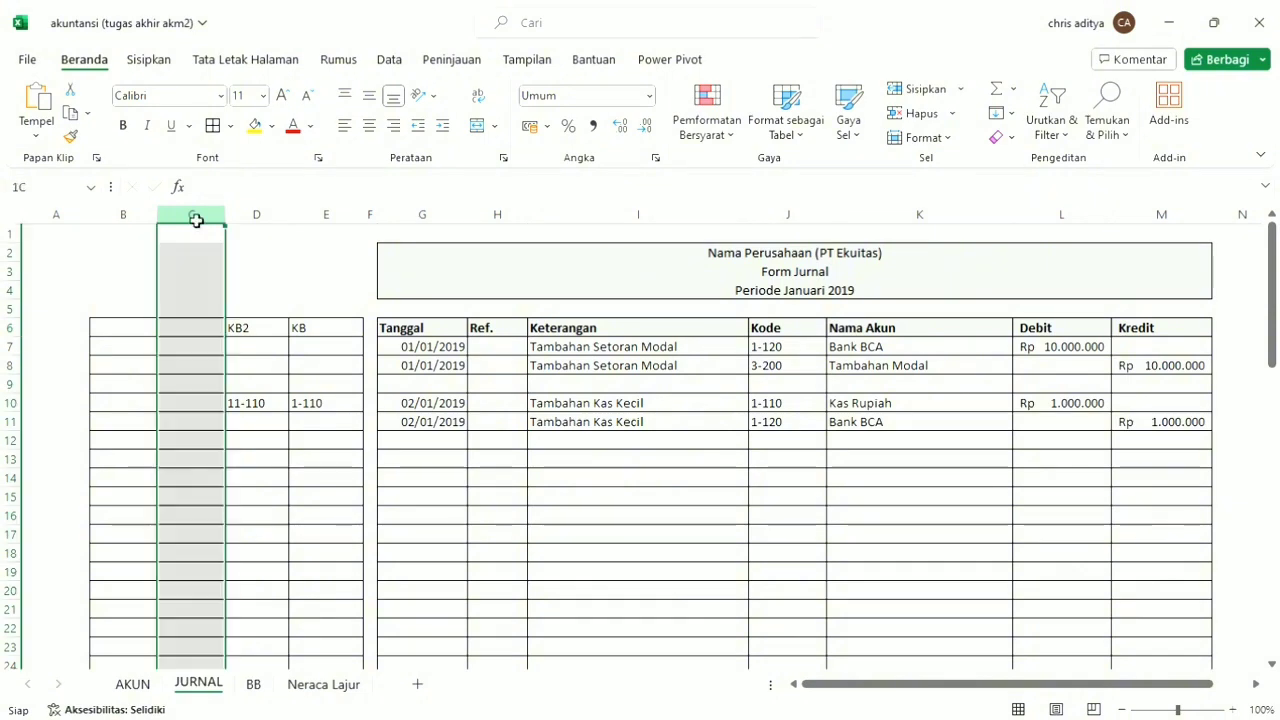
left_click(58, 187)
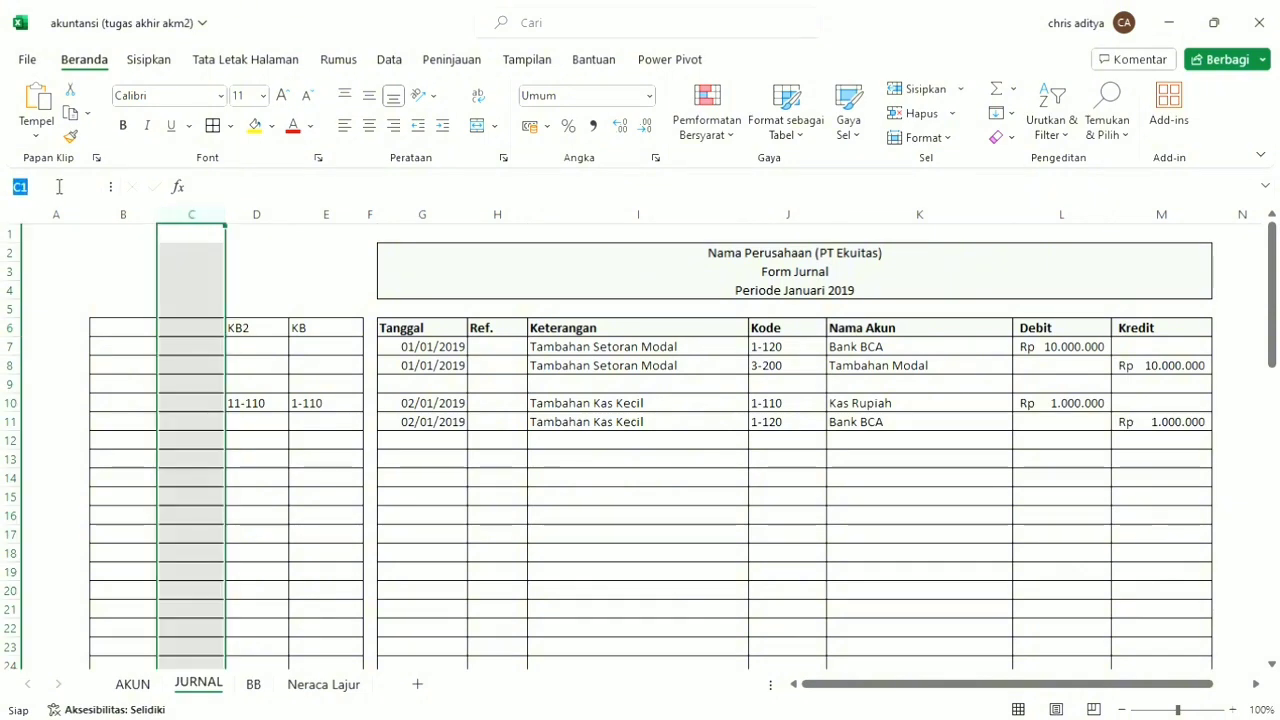
type("KBPN")
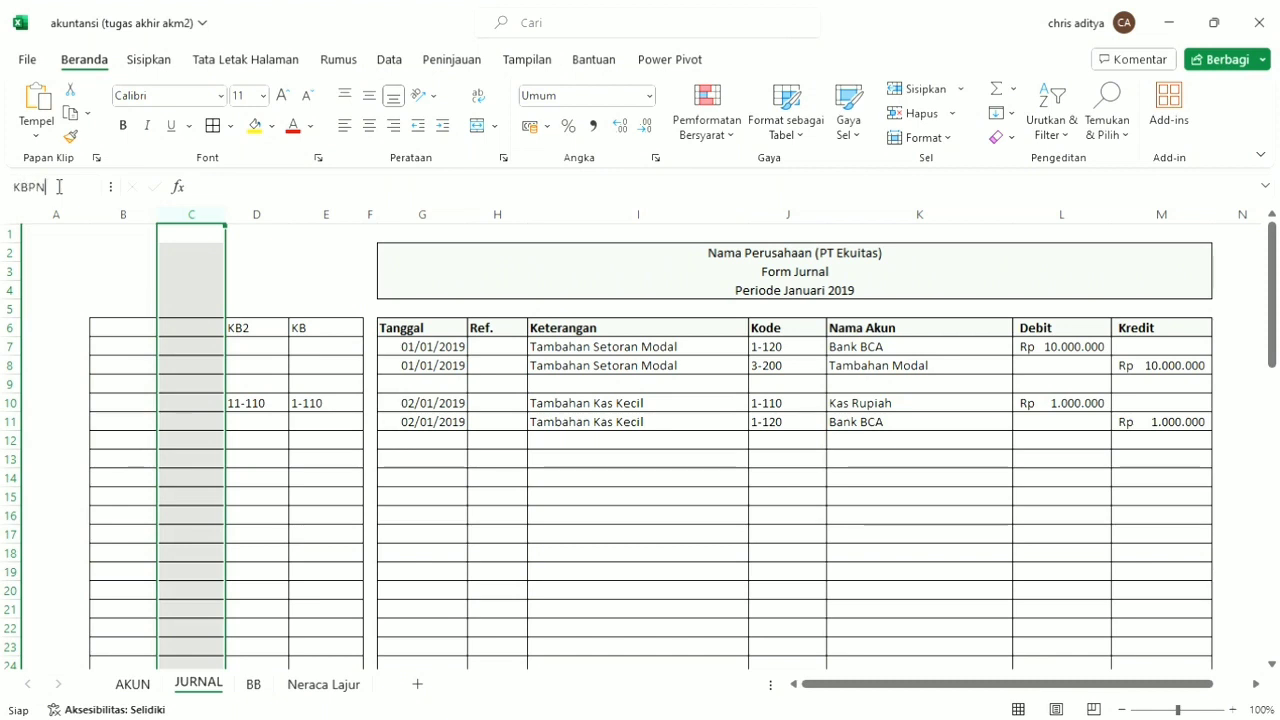
type("Y")
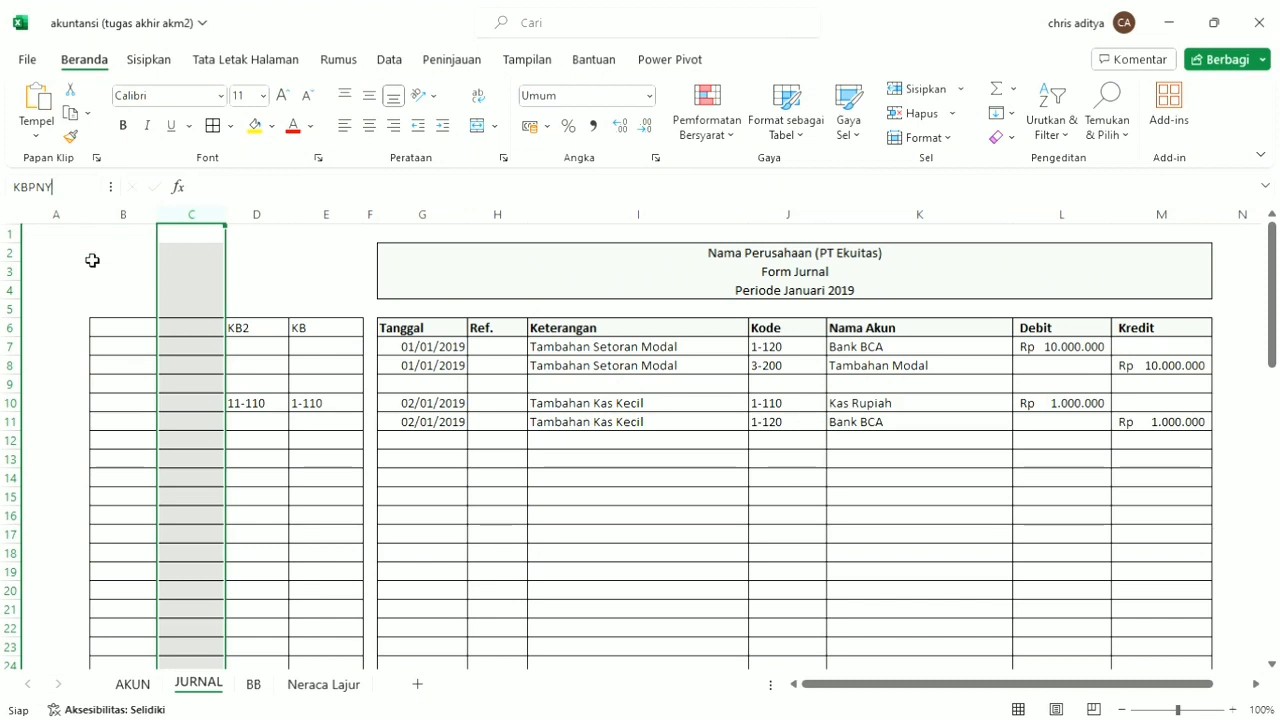
key("Return")
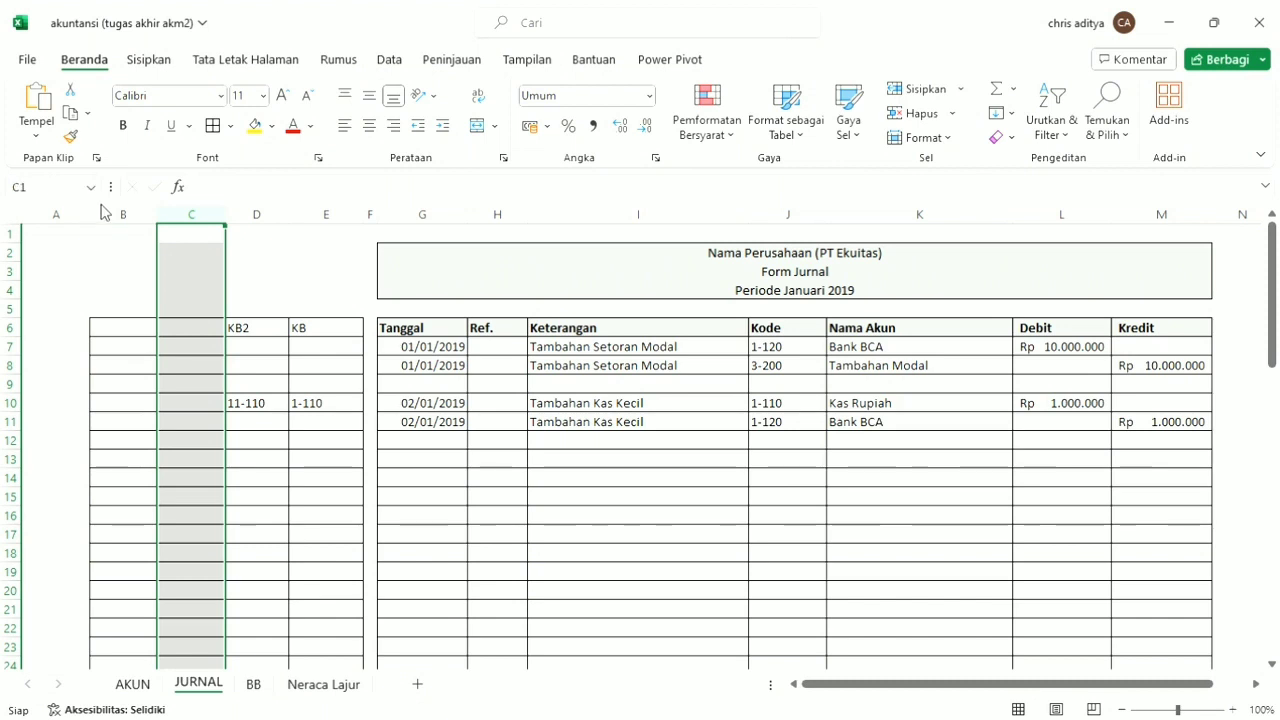
Define the range name KBSN for the whole of column B.
left_click(123, 214)
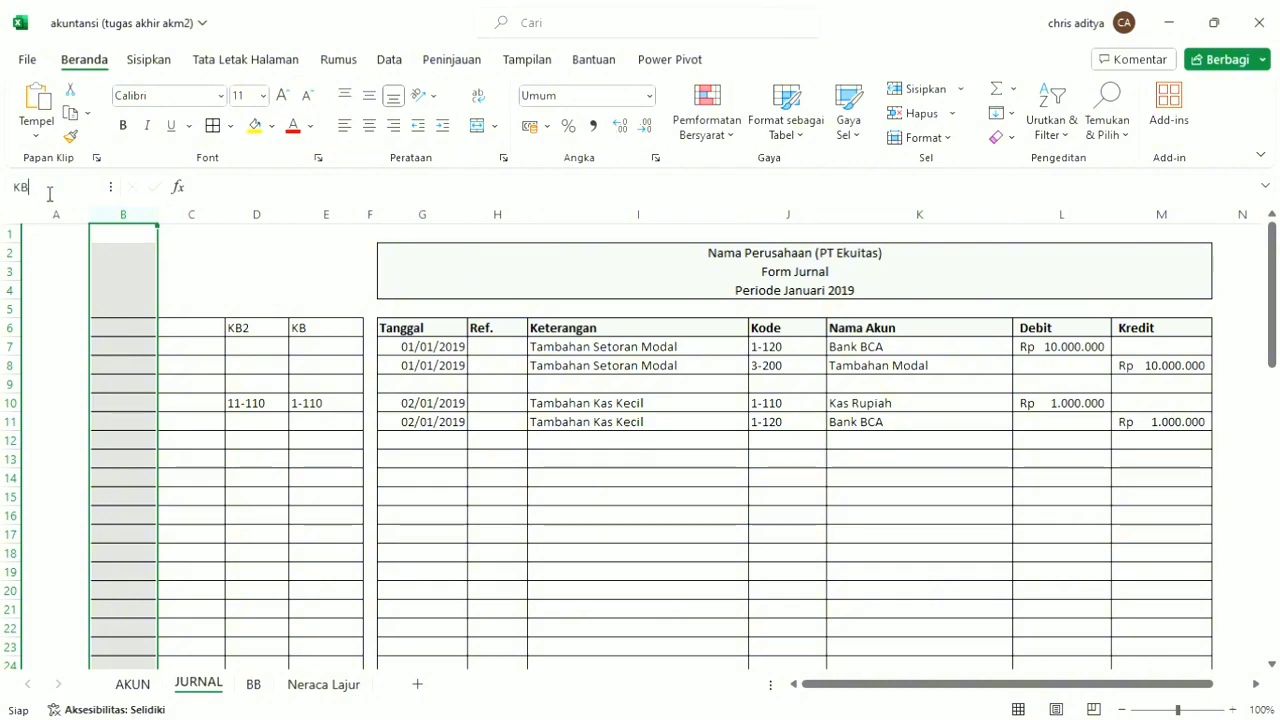
left_click(49, 190)
type("KBSN")
key("Return")
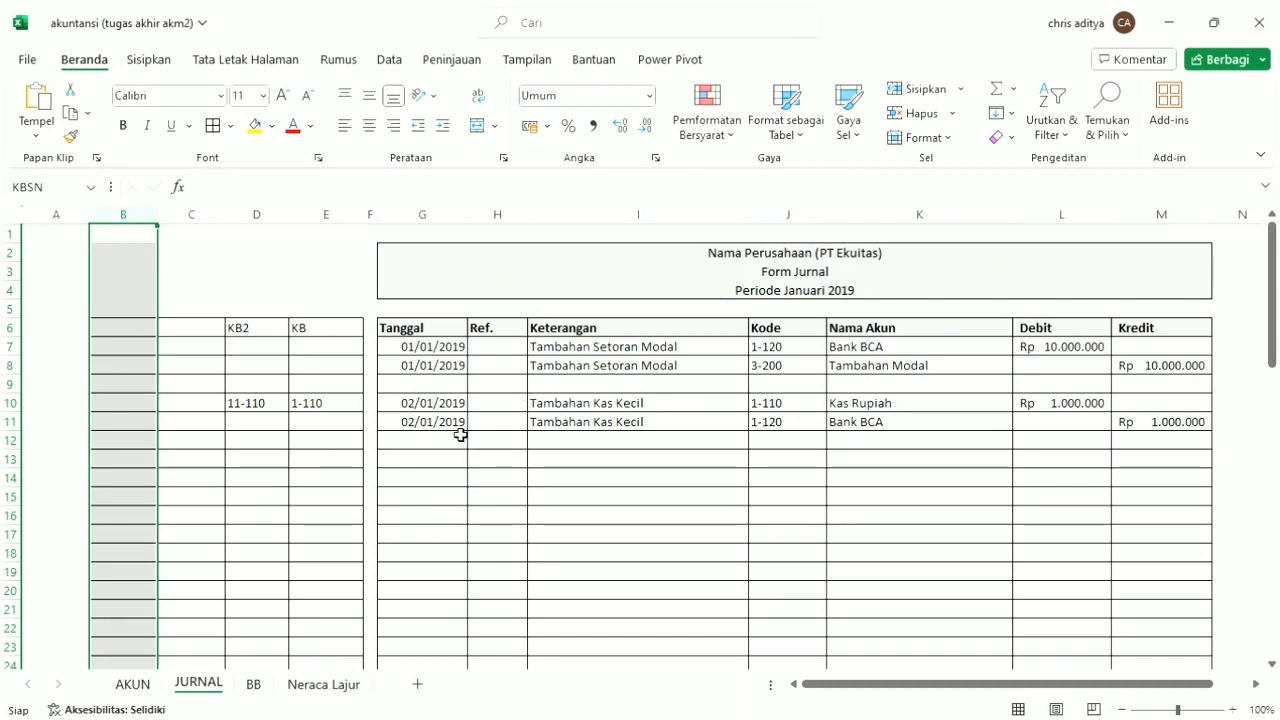
Enter the reference JP-001 in H10 for the Tambahan Kas Kecil entry and copy it to H11.
left_click(500, 403)
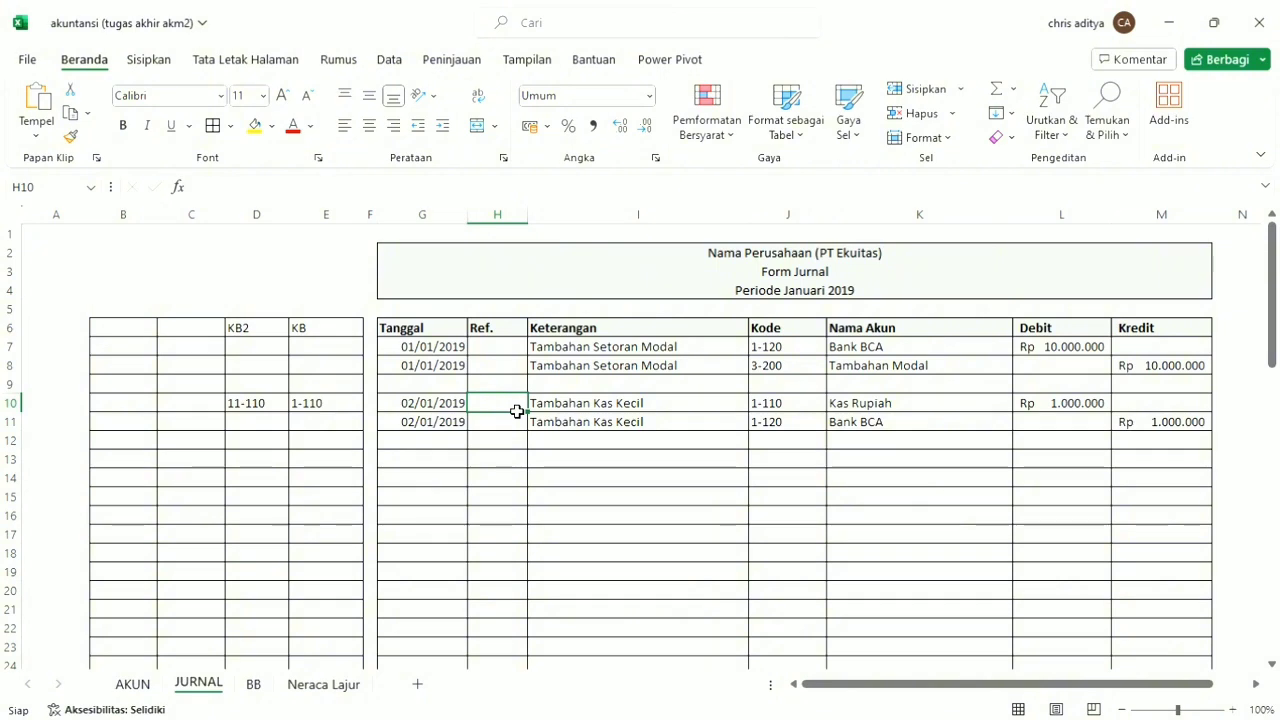
type("JP-001")
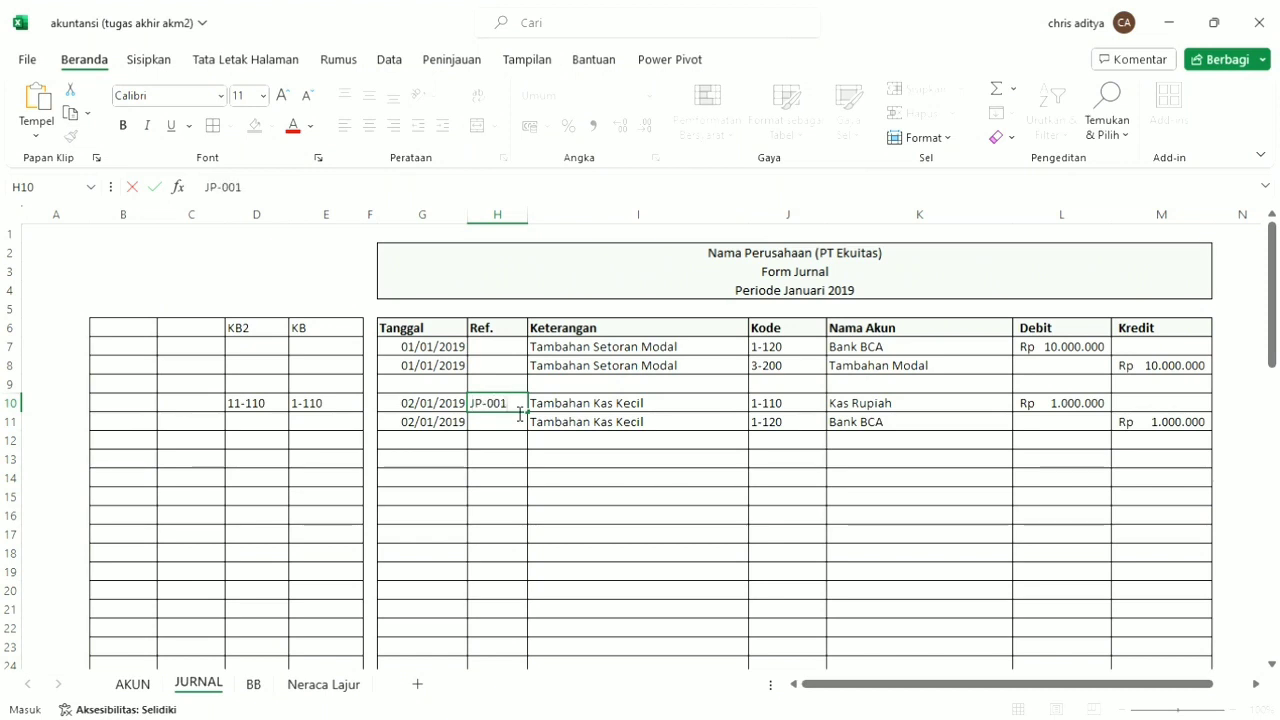
left_click(464, 429)
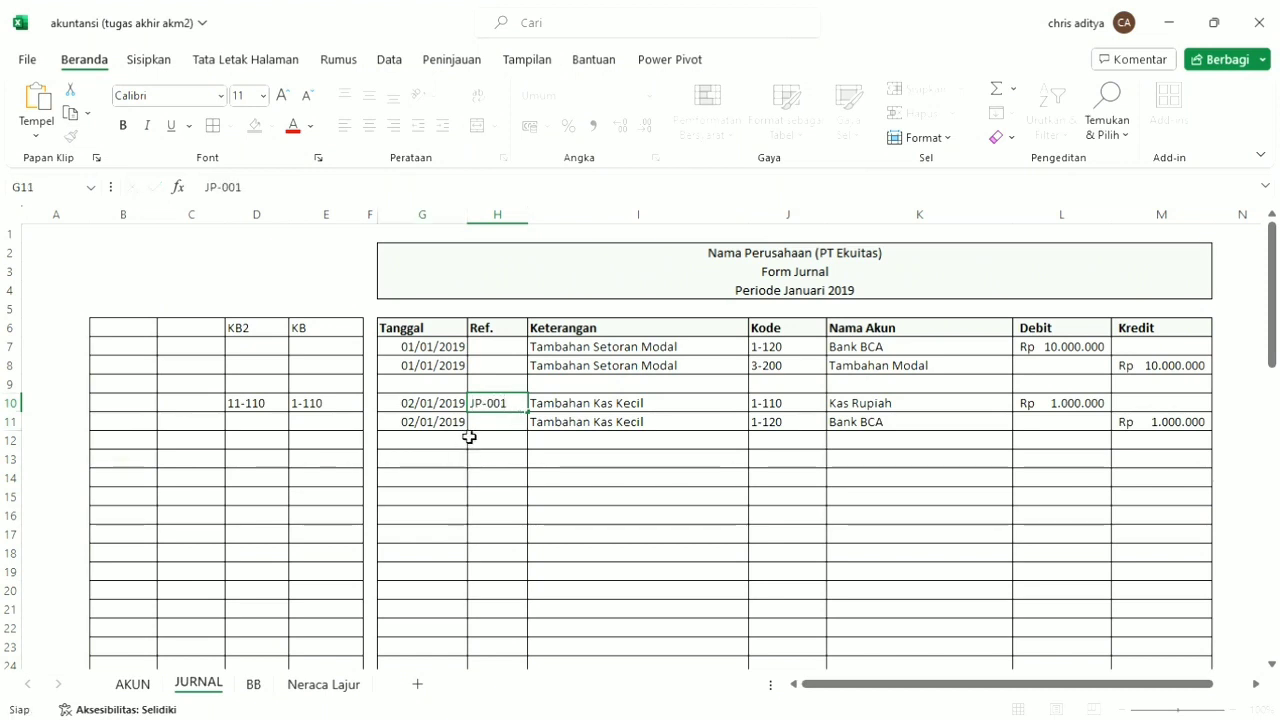
left_click(504, 411)
key("ctrl+c")
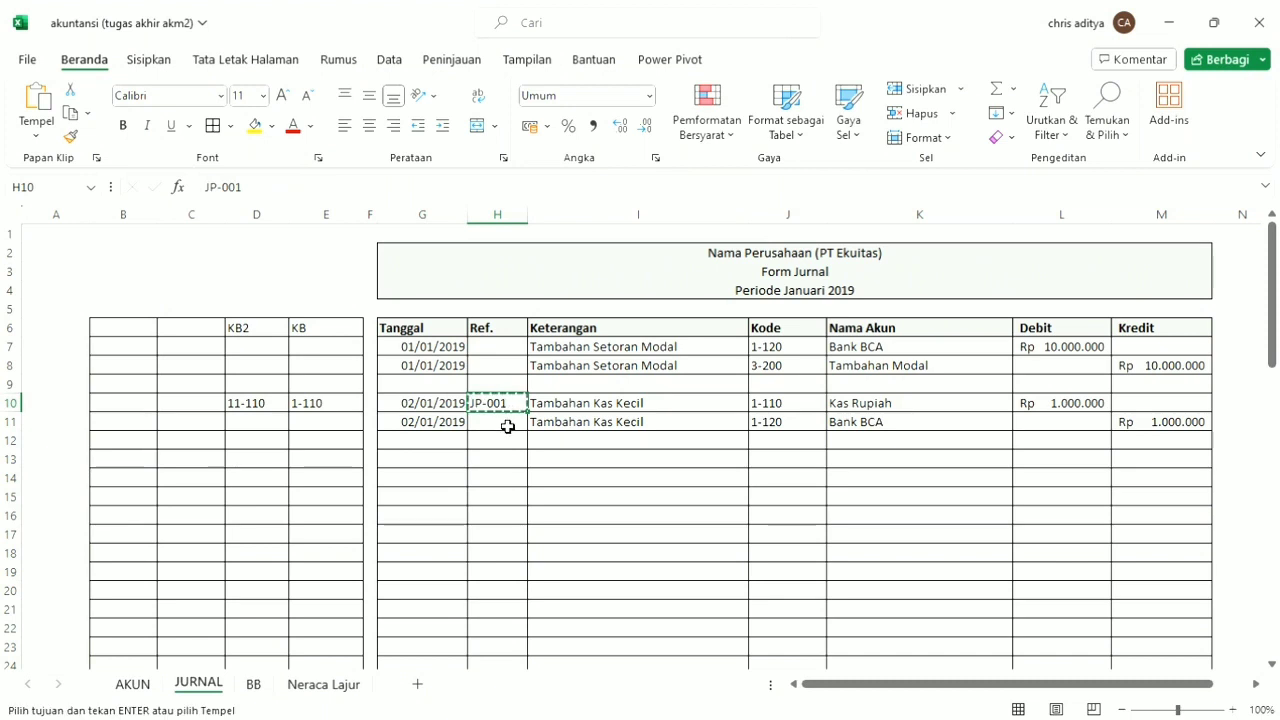
left_click(508, 427)
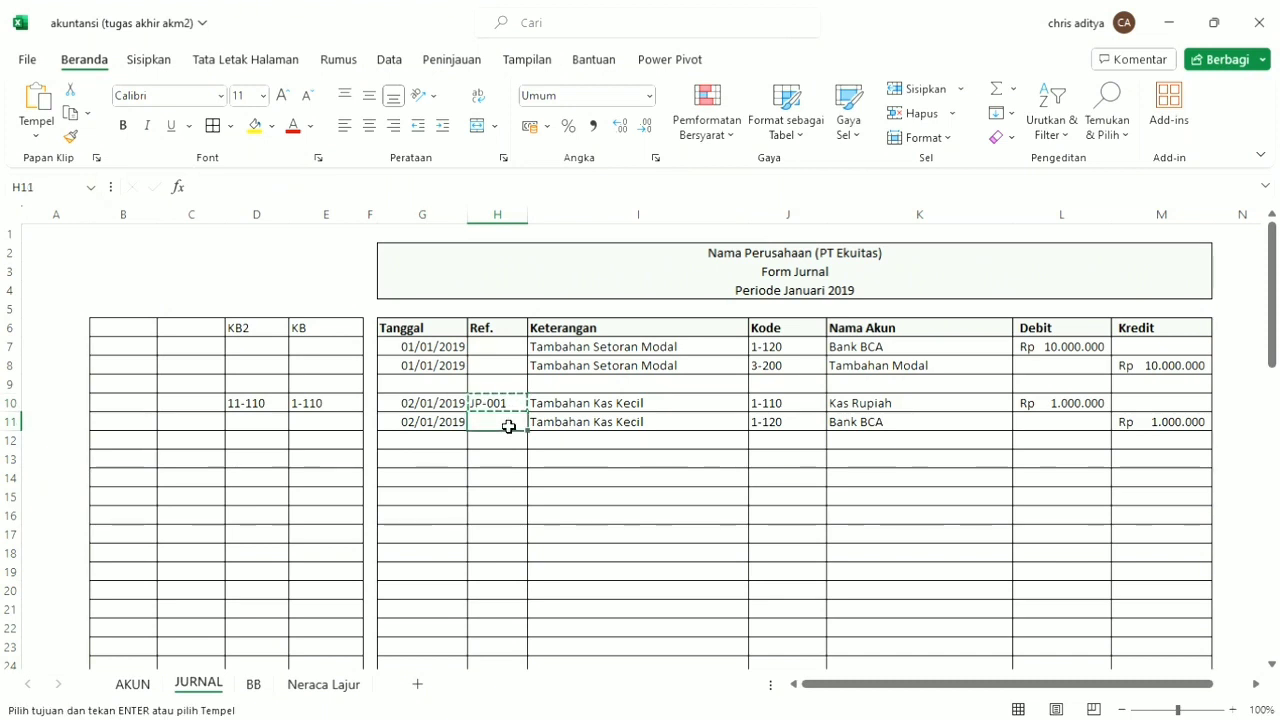
key("ctrl+v")
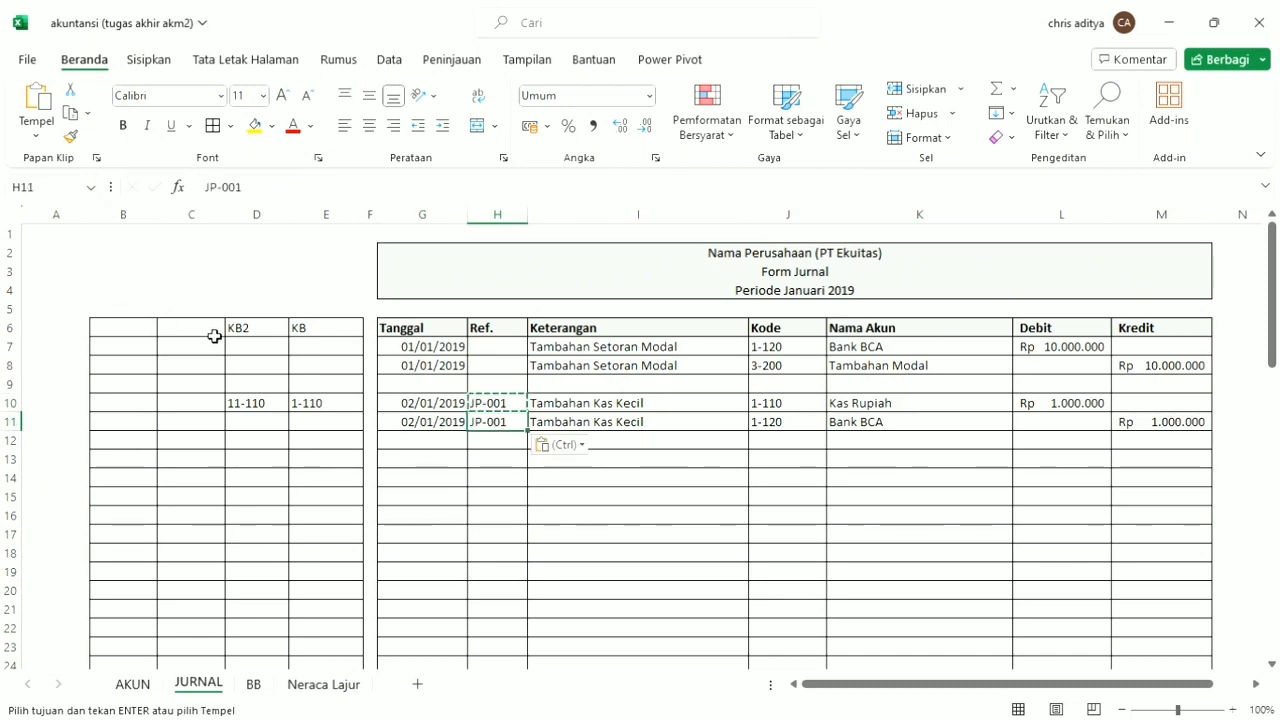
Label the two new helper columns with the headings Penyesuaian in C6 and SN in B6.
left_click(214, 337)
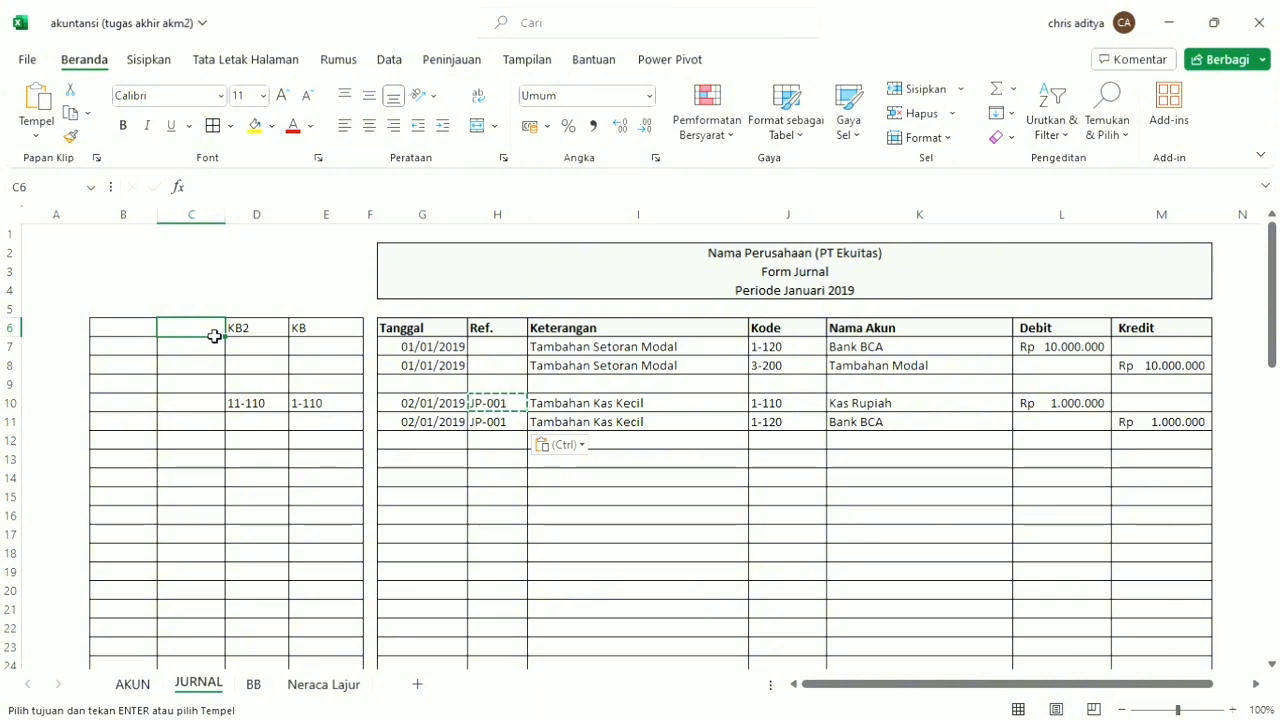
type("Peny")
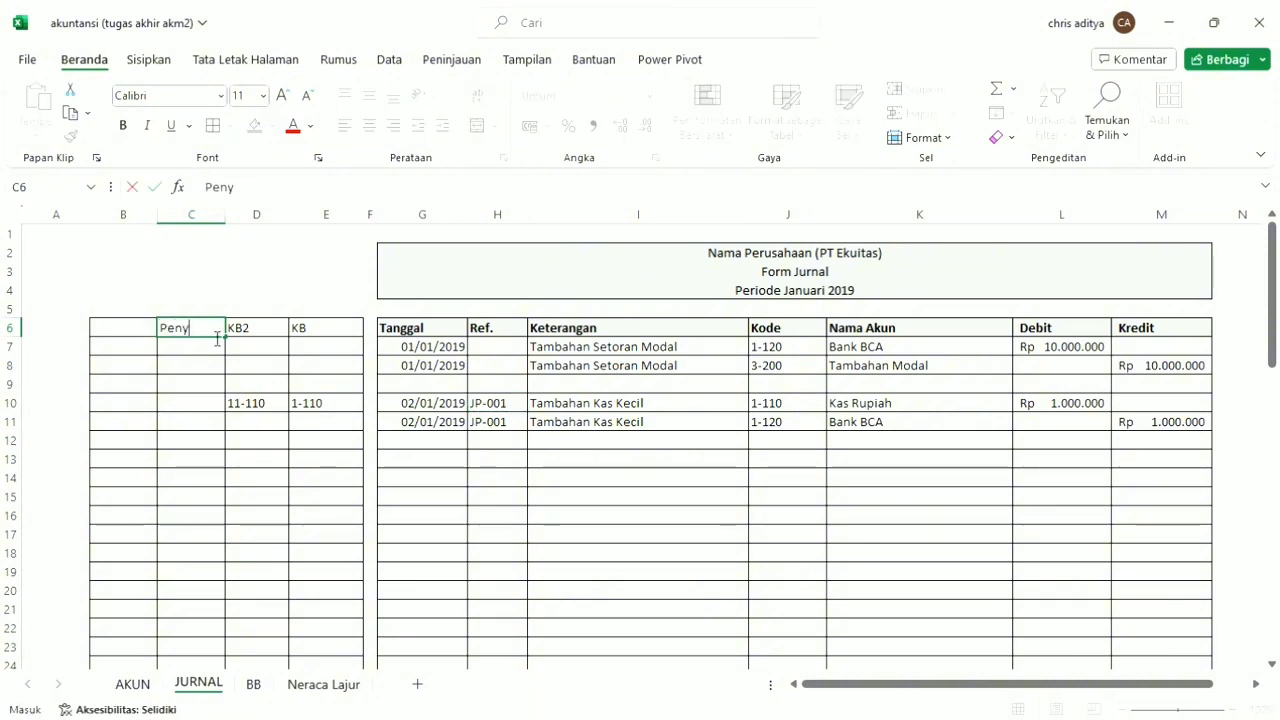
type("esuan")
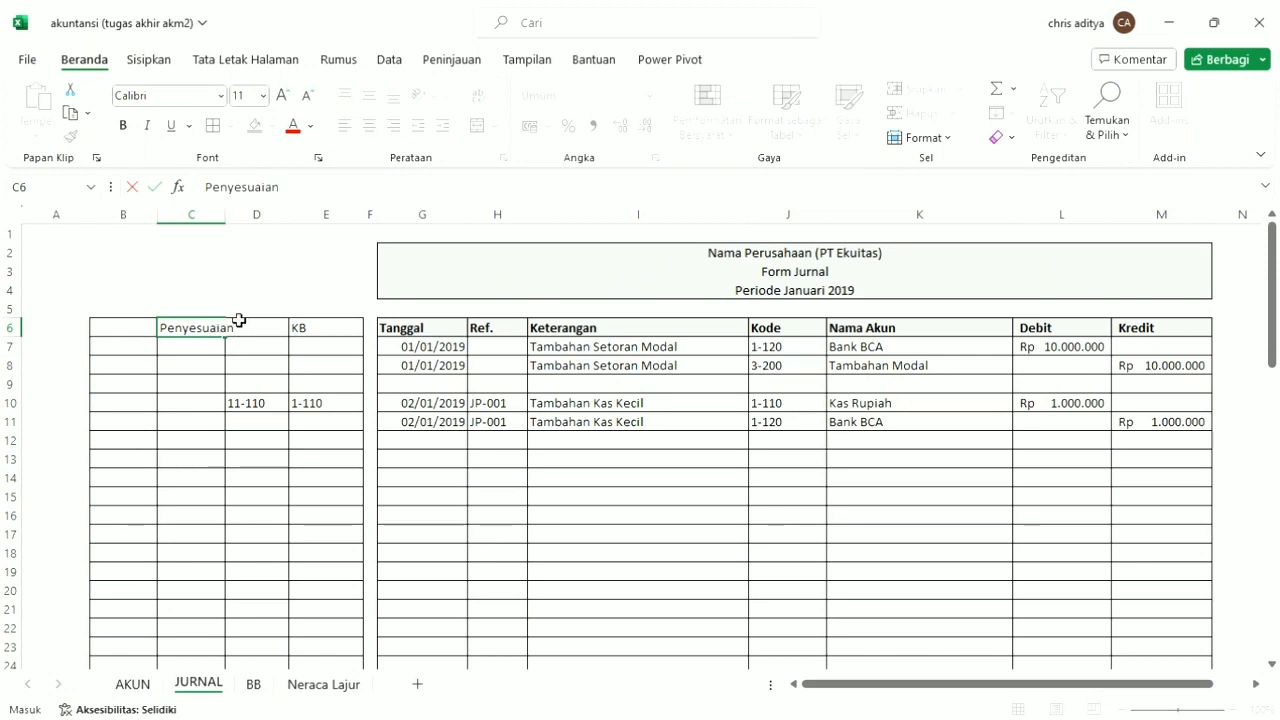
left_click(152, 335)
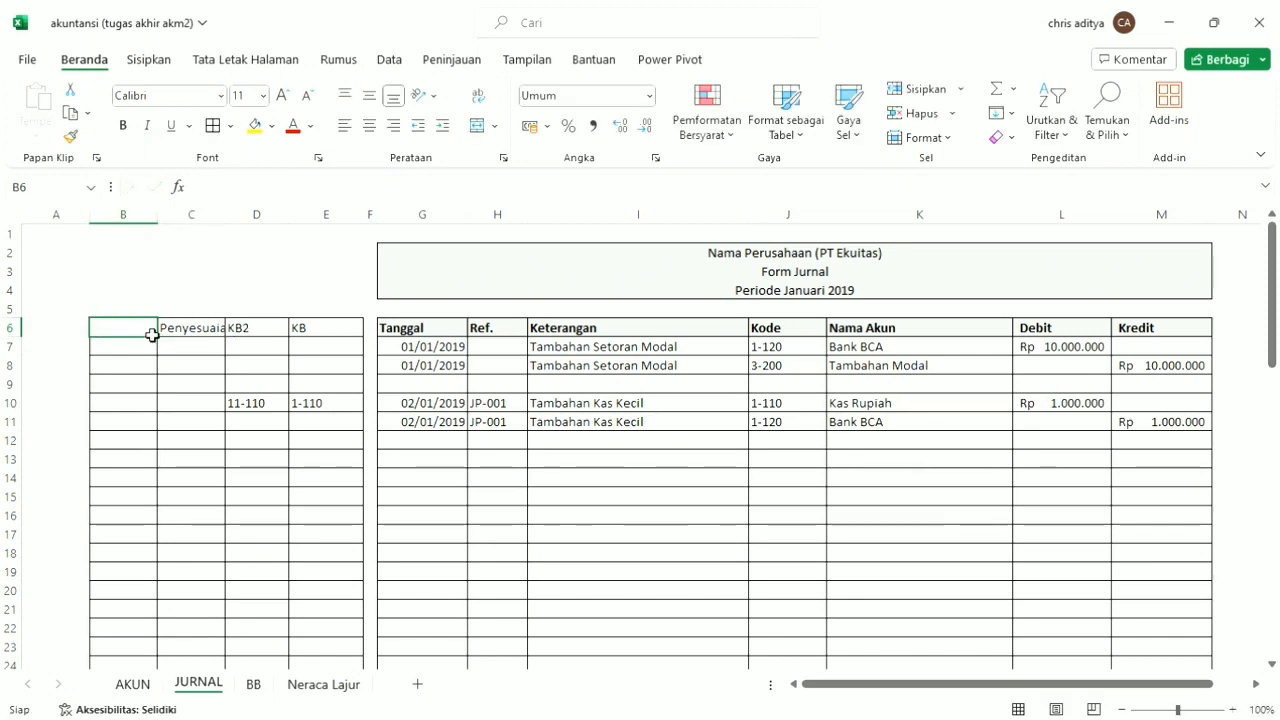
type("SN")
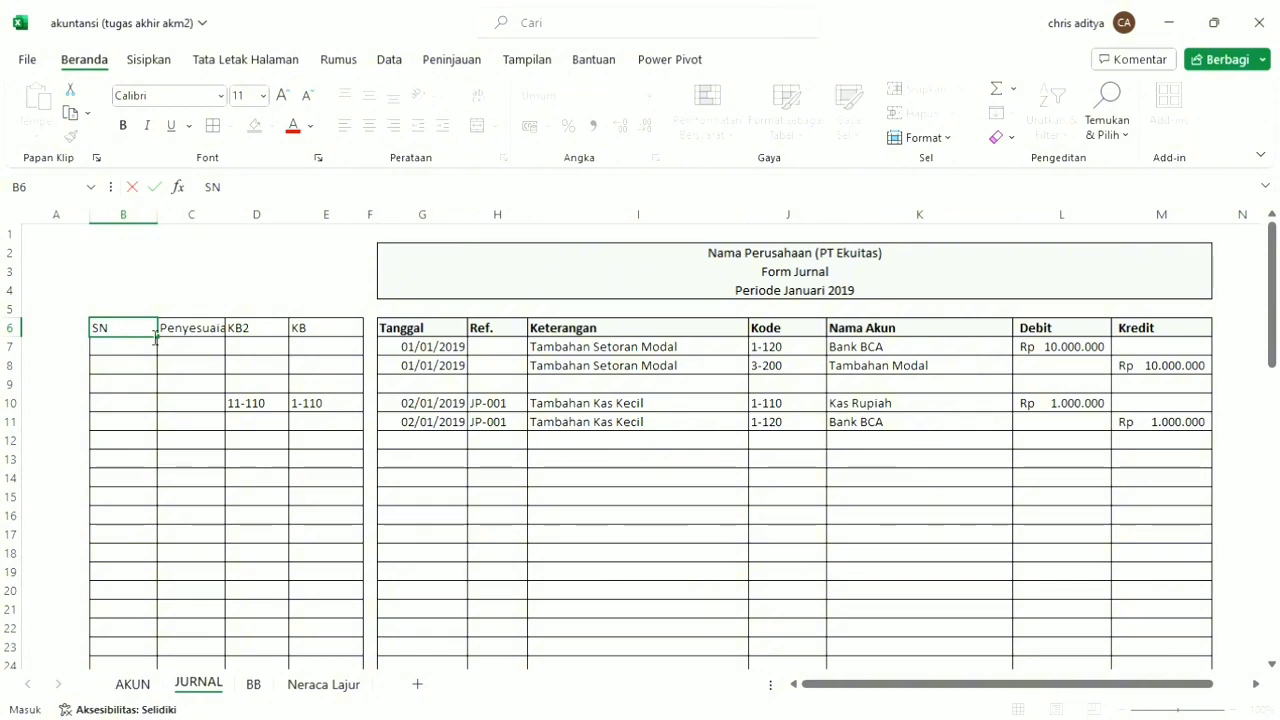
Enter the formula =IF(LEFT(H7;3)="JP-";J7;"") in C7 of the Penyesuaian column.
left_click(203, 350)
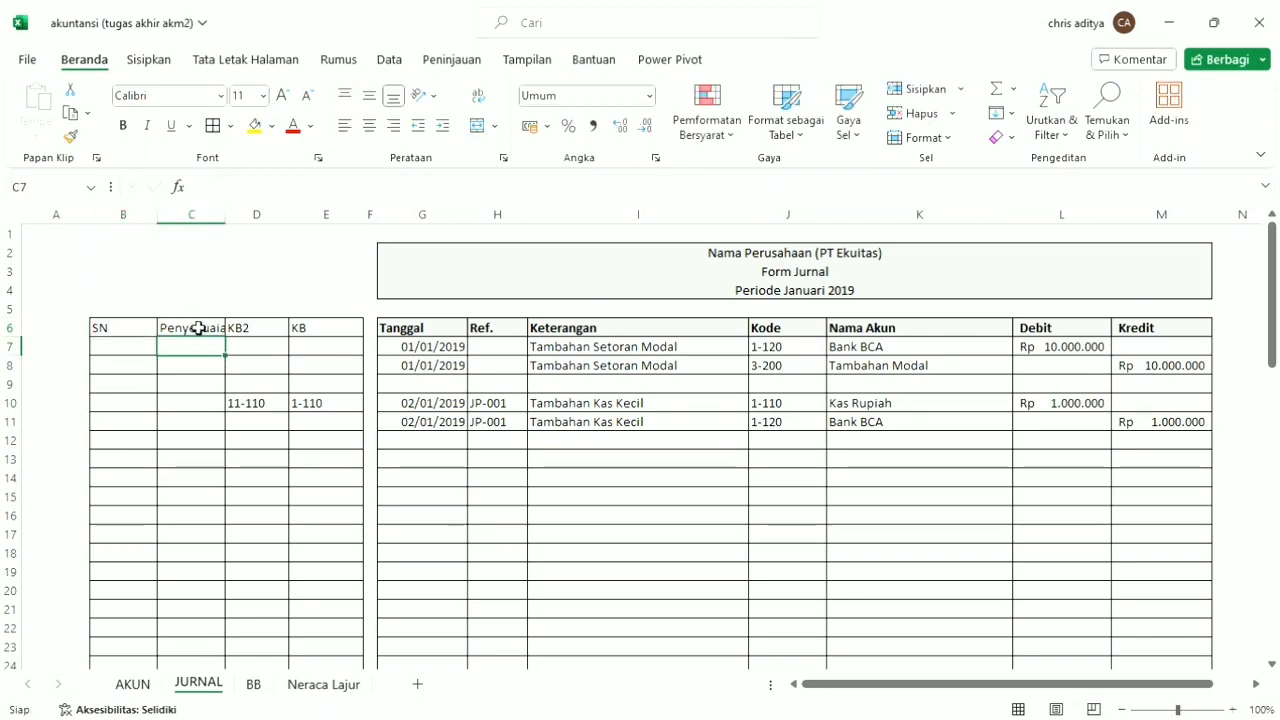
type("=")
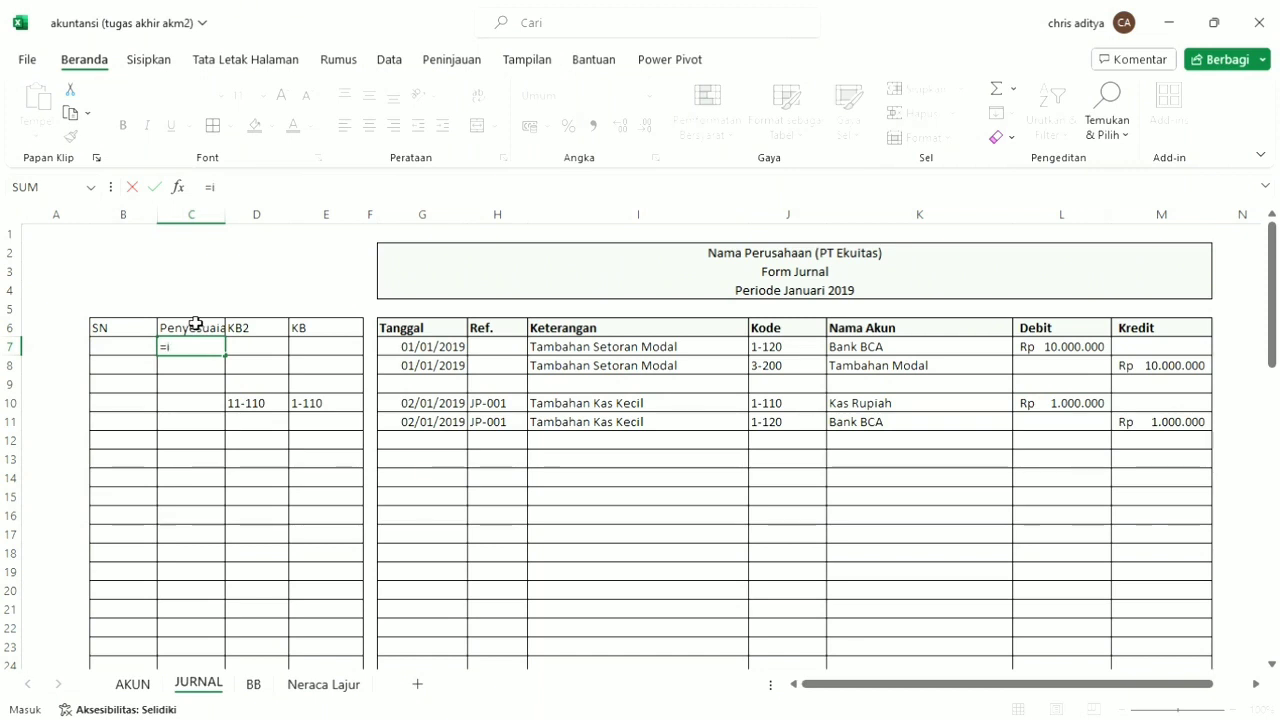
type("if")
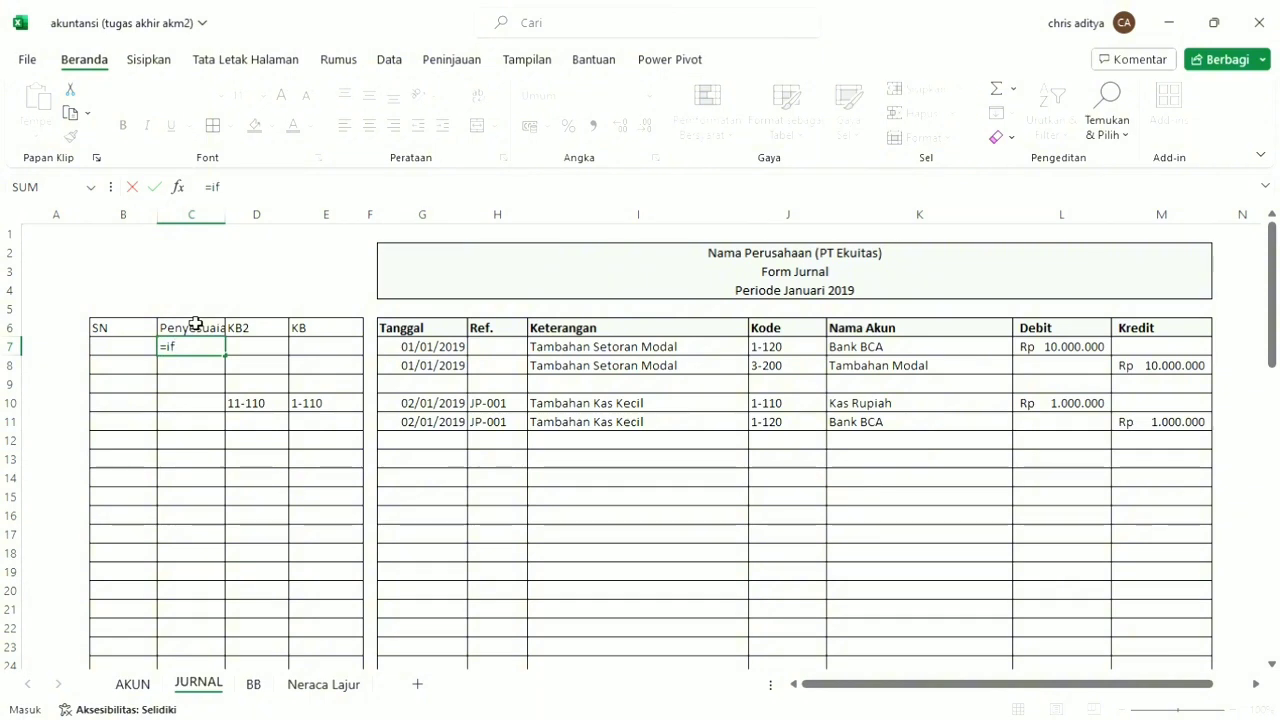
key("Tab")
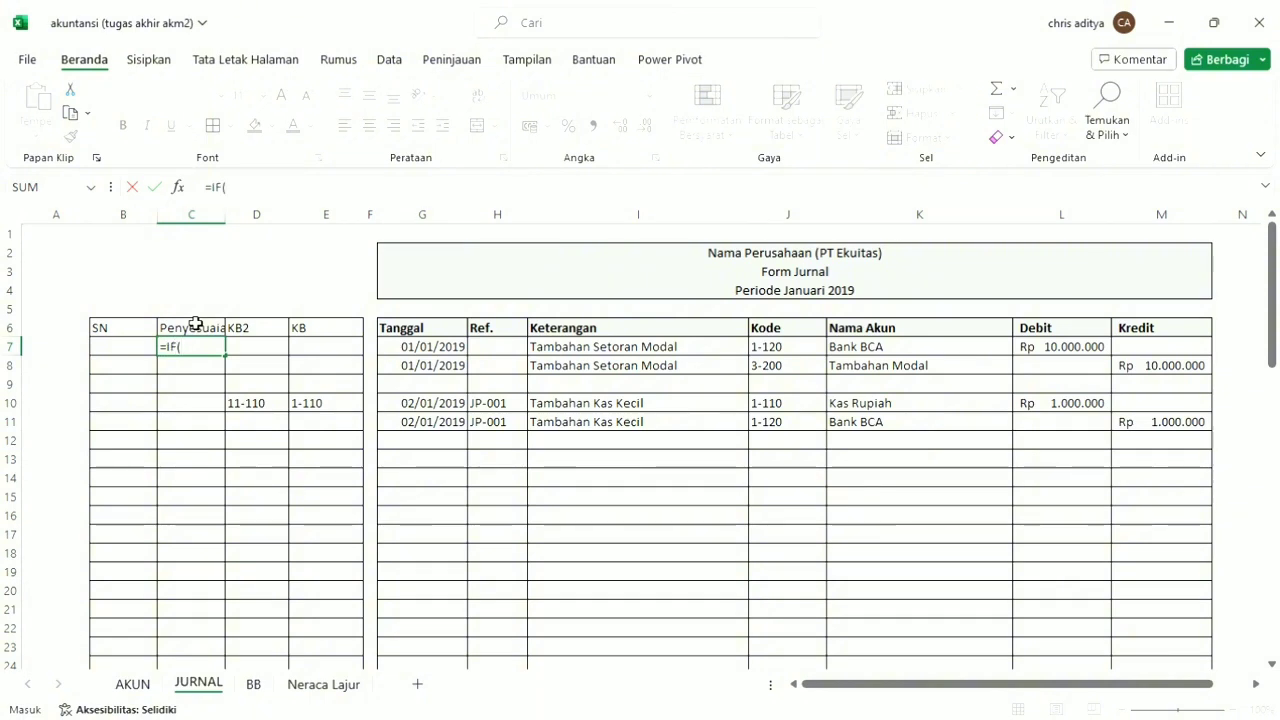
type("le")
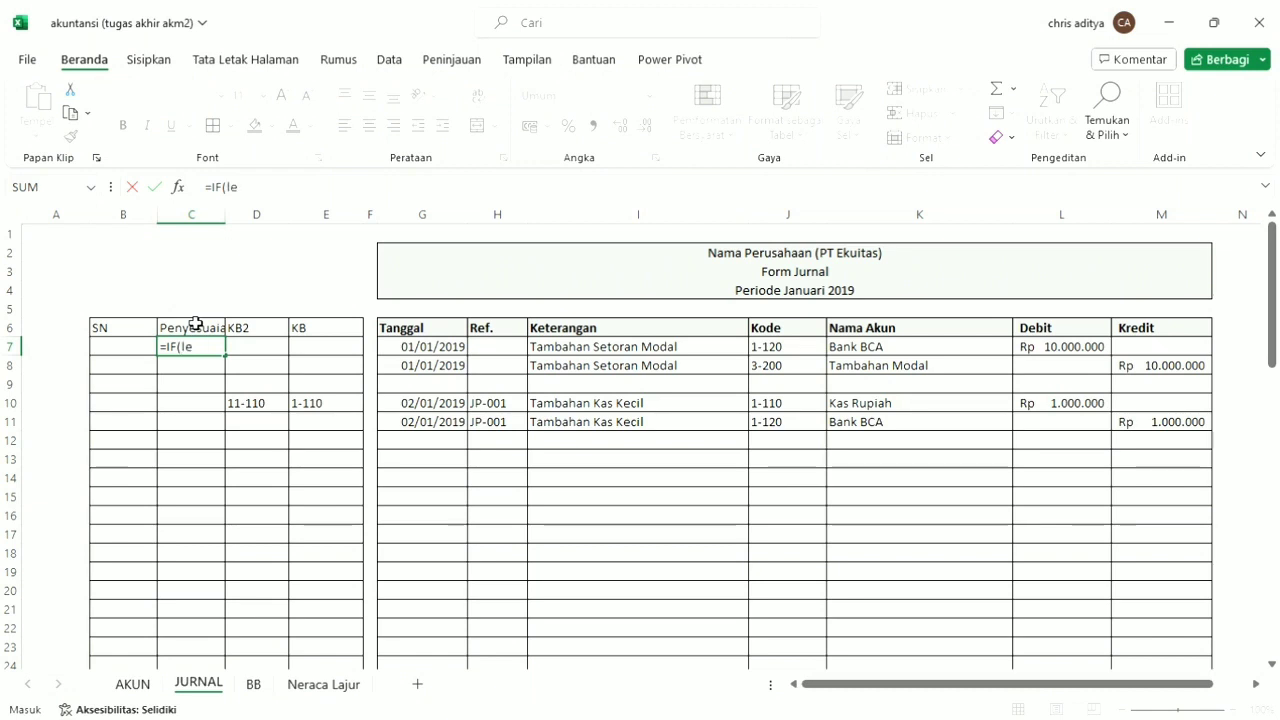
type("f")
key("Tab")
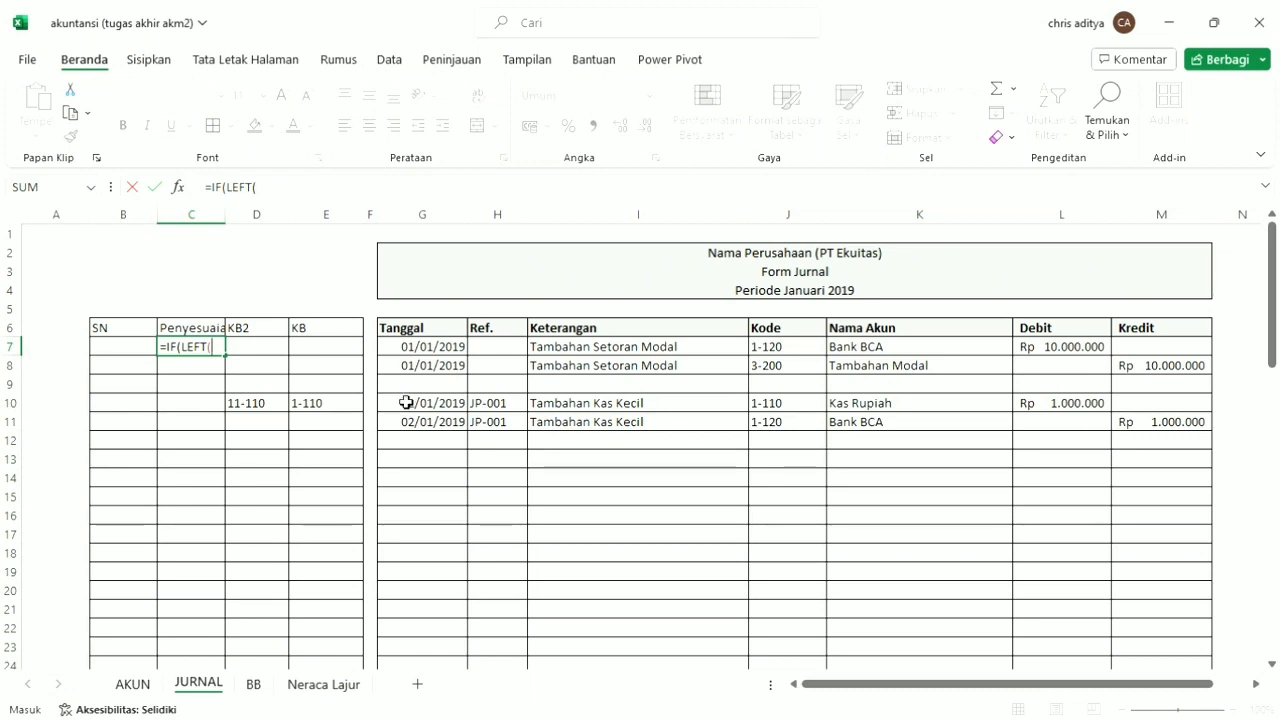
left_click(511, 409)
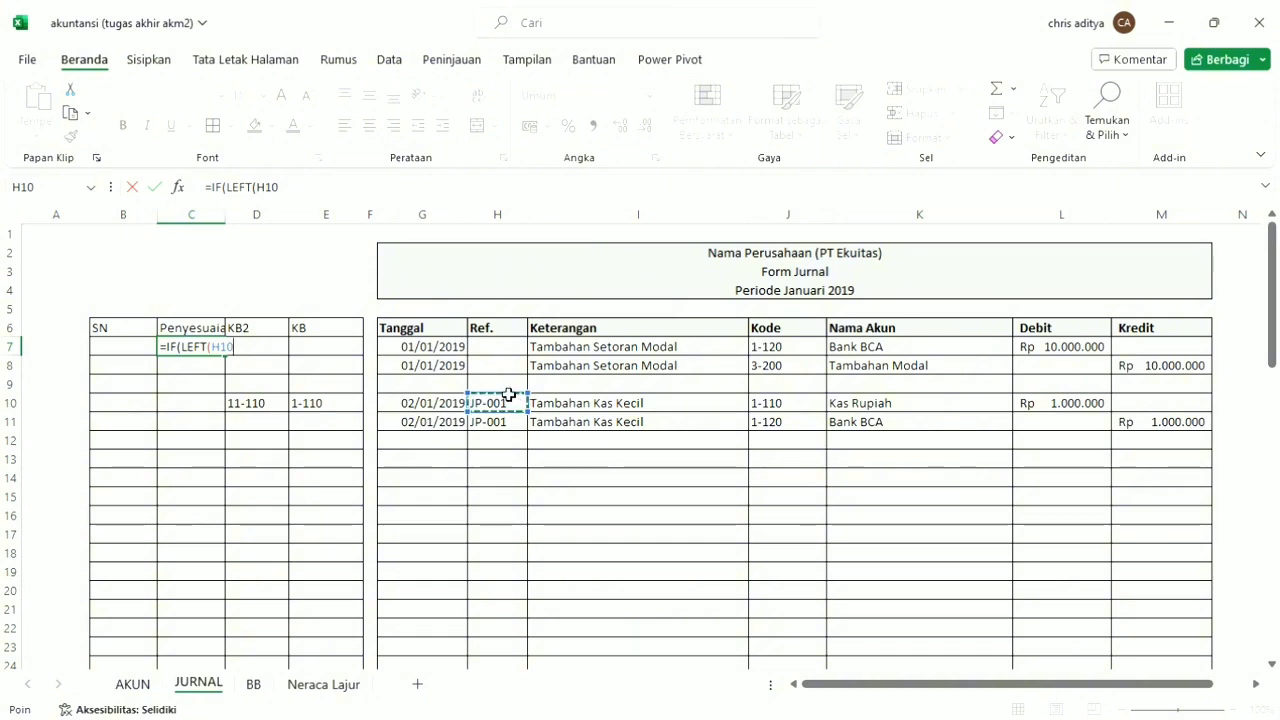
key("BackSpace")
key("BackSpace")
key("BackSpace")
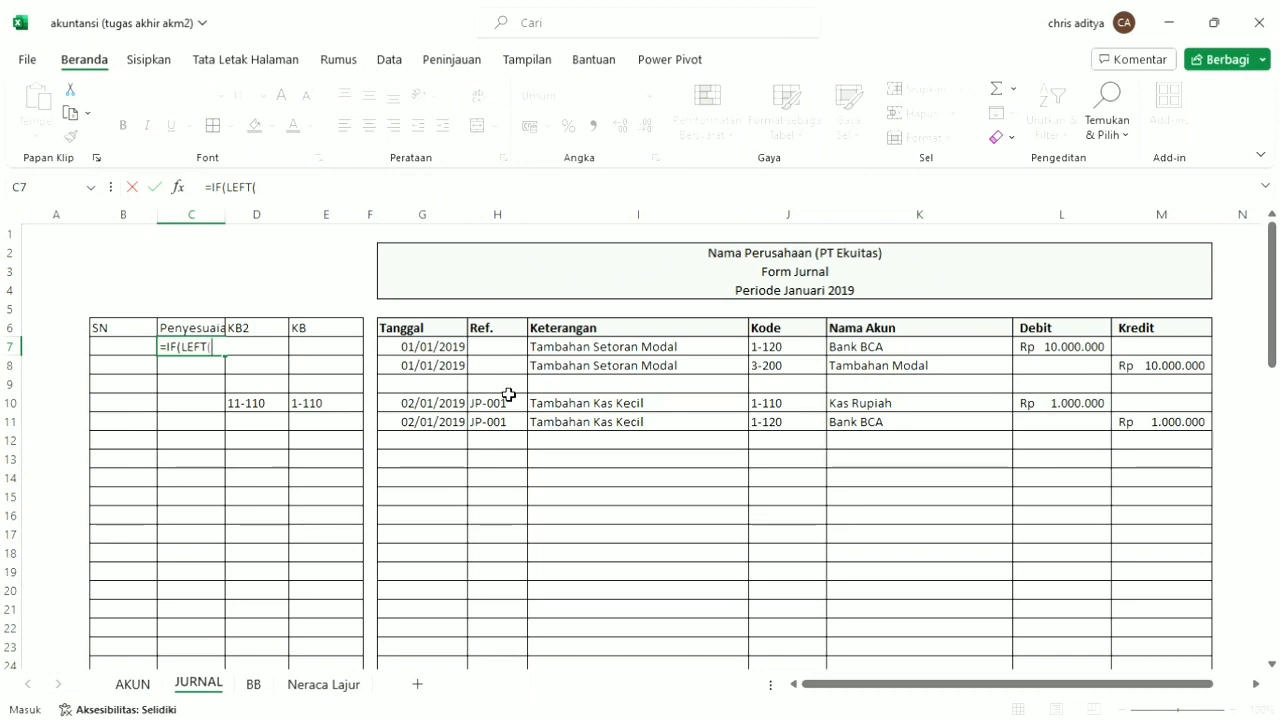
left_click(516, 347)
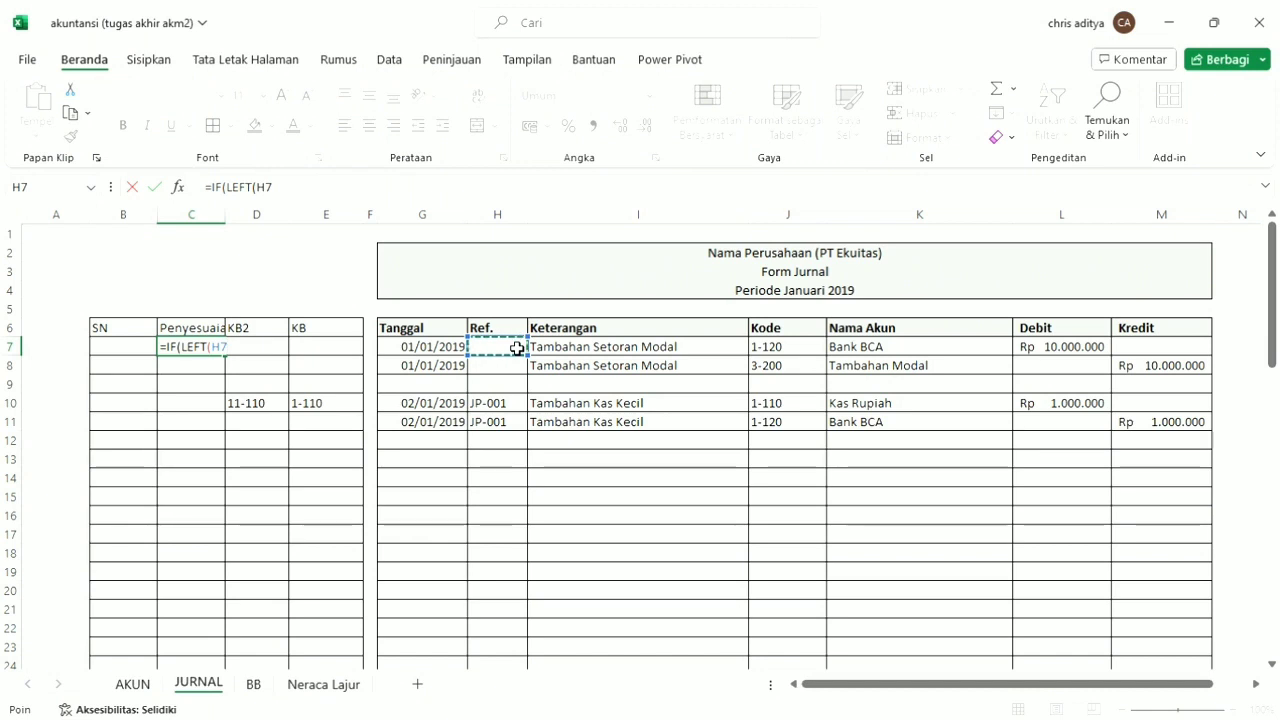
type(";3")
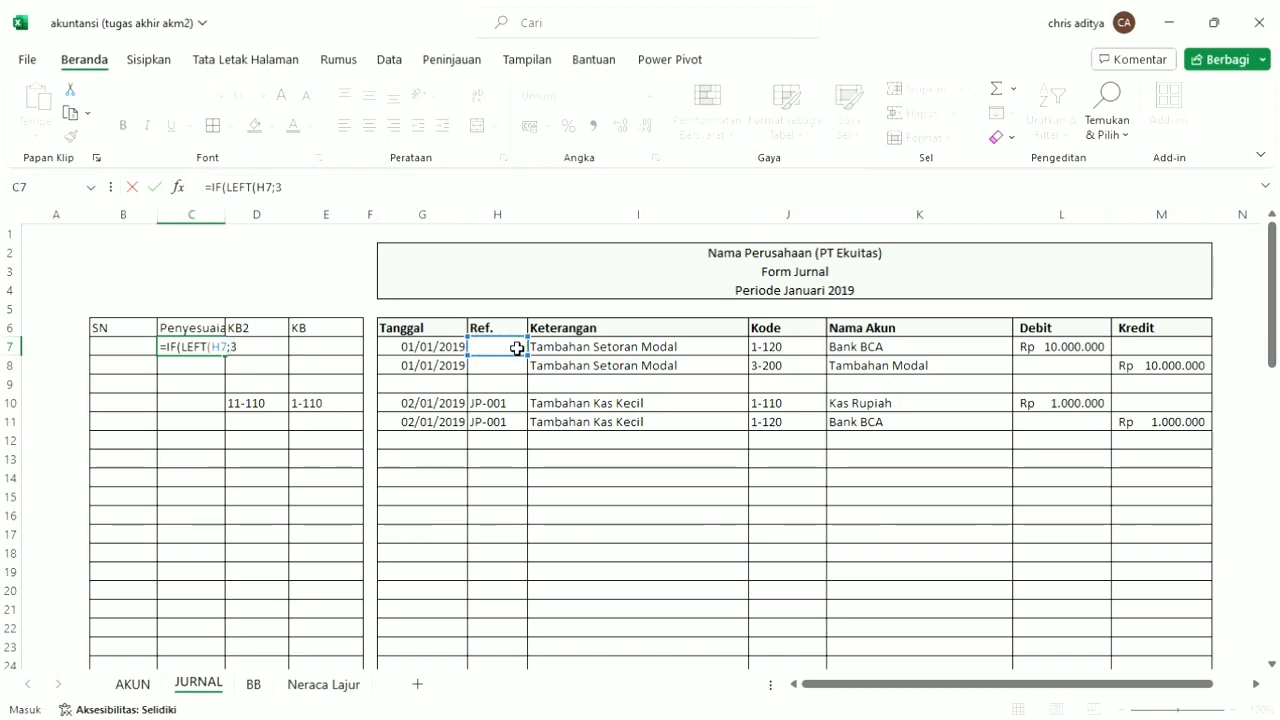
type("3")
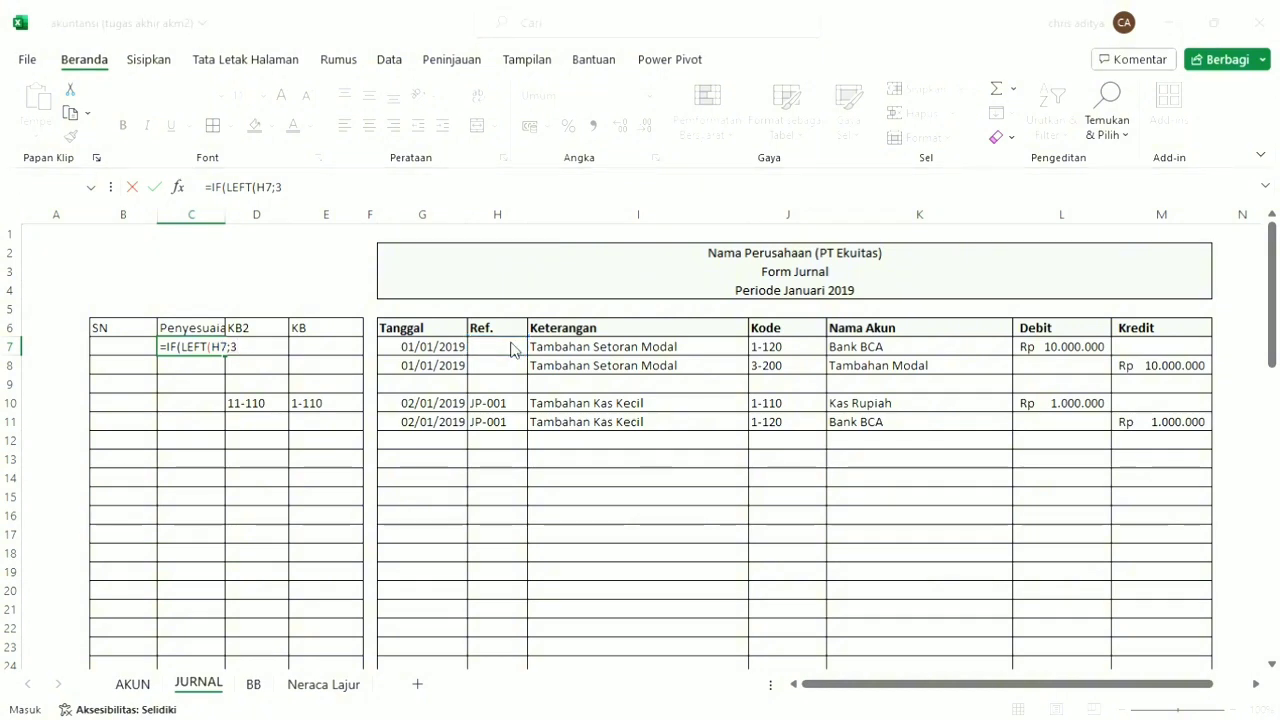
key("F2")
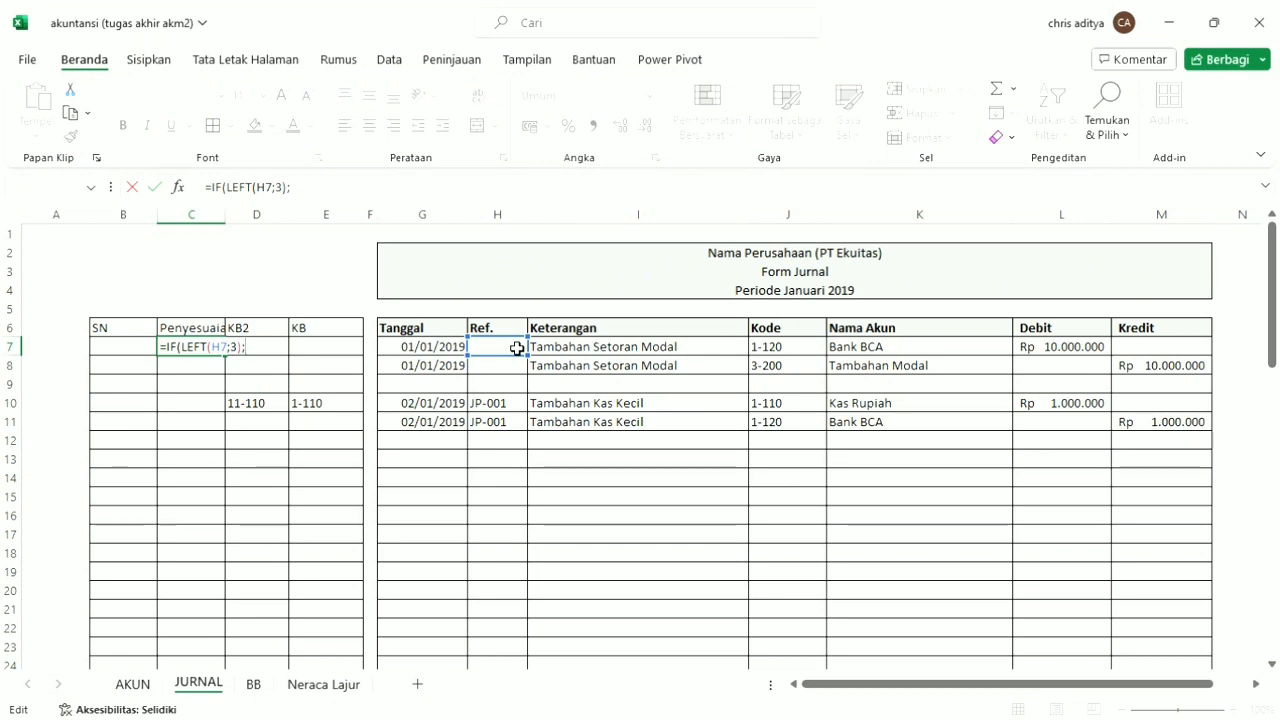
key("BackSpace")
type("=")
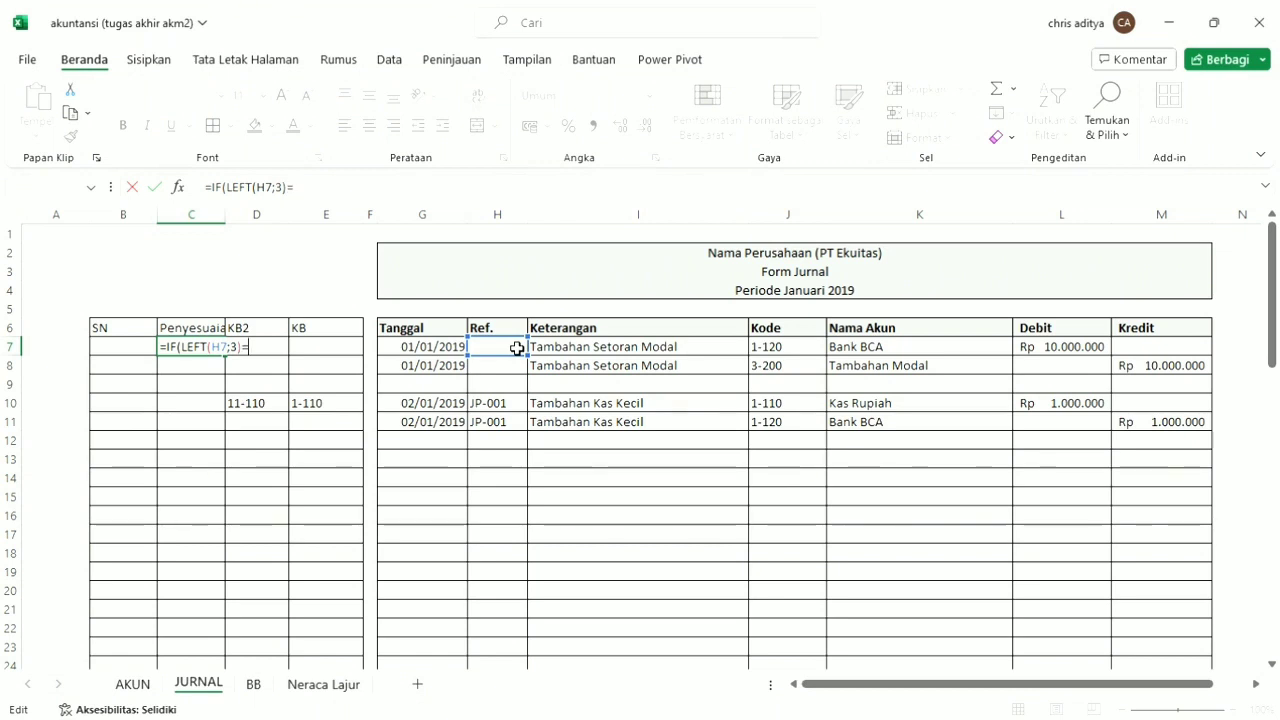
type("JP-\"JP")
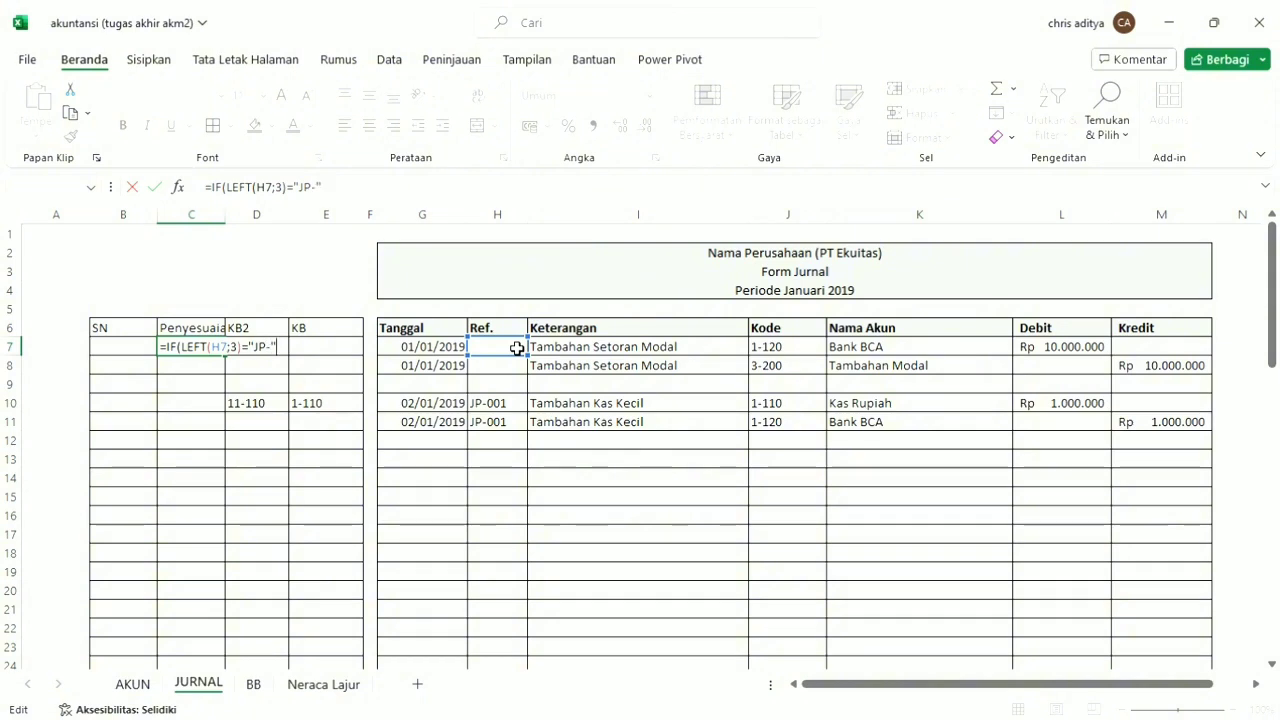
type("-\"")
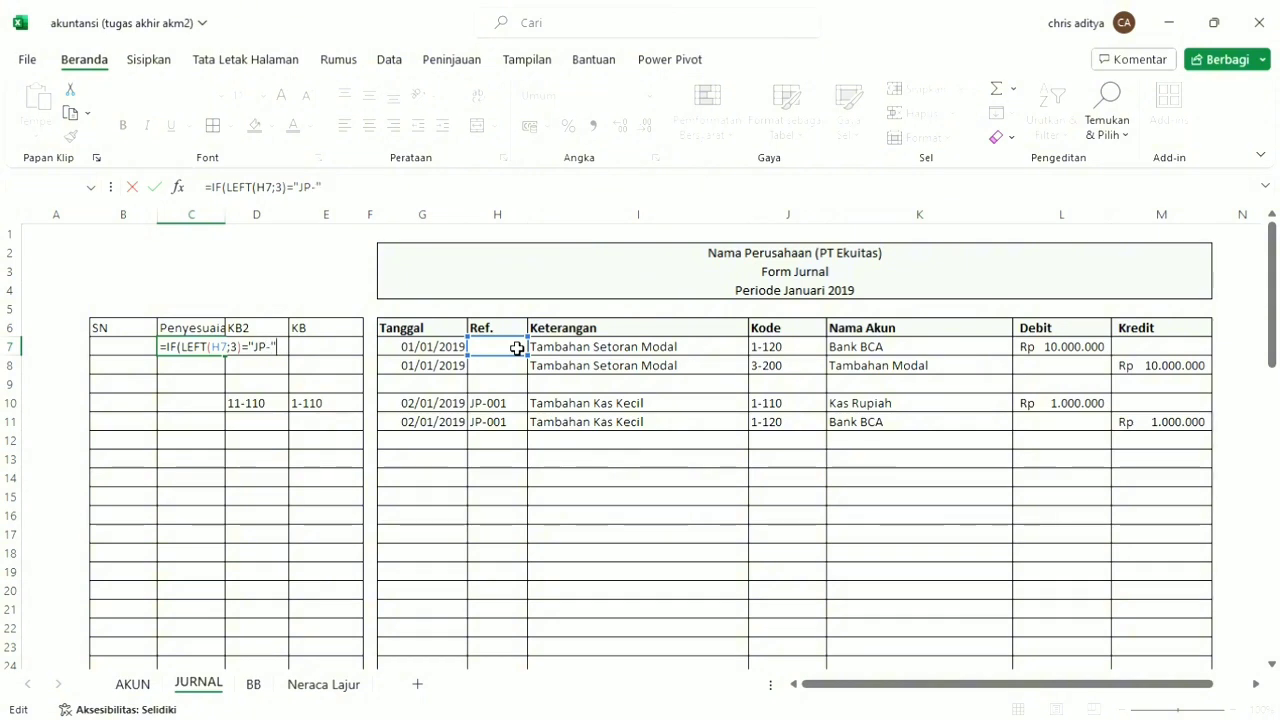
type(";")
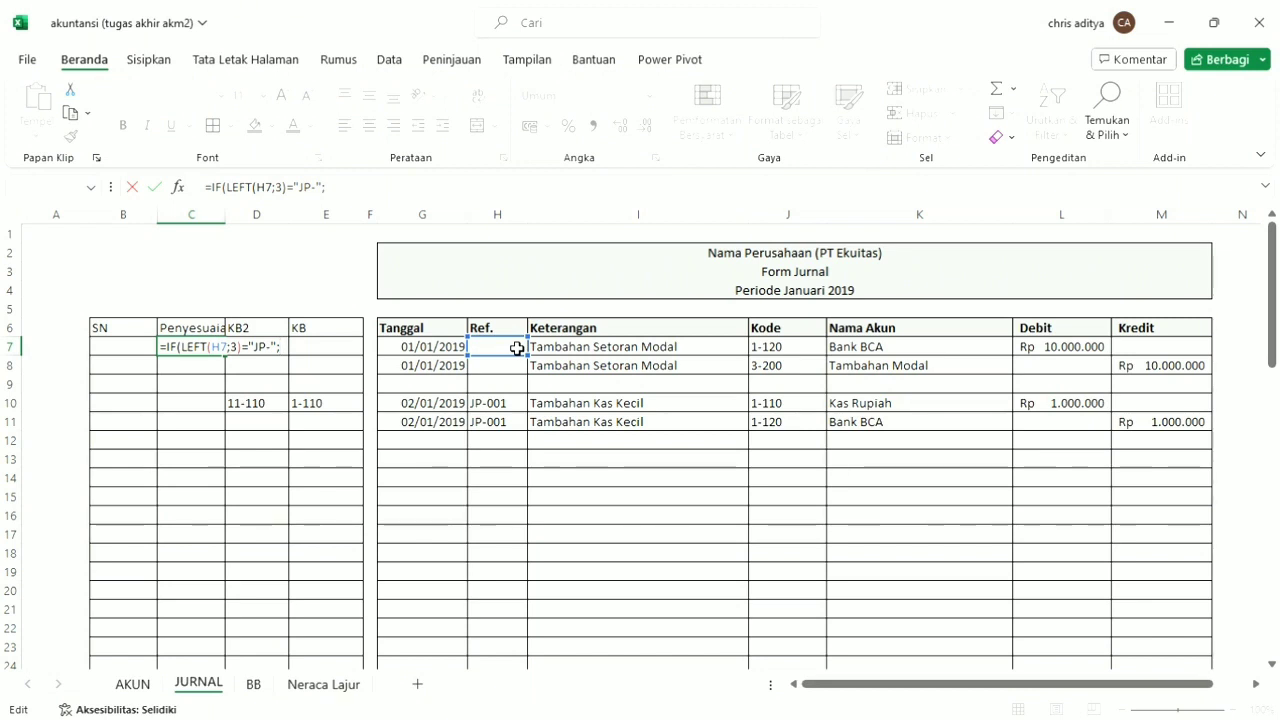
left_click(802, 356)
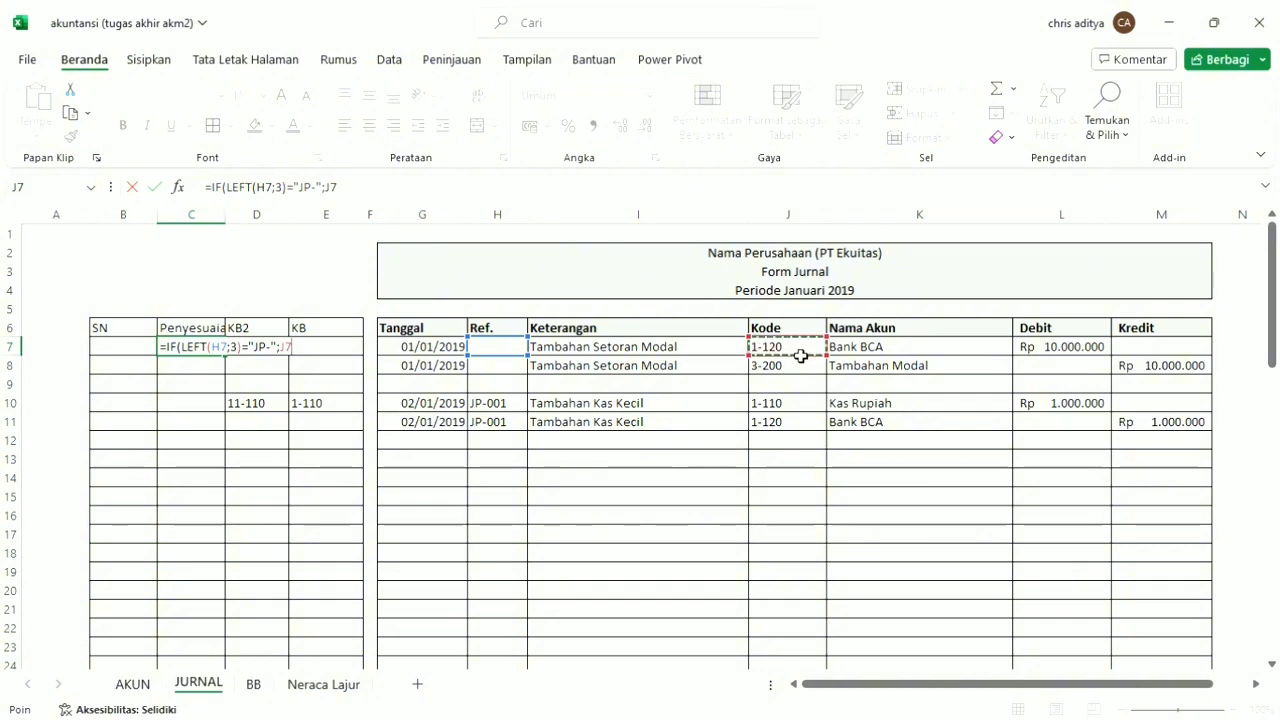
type(";\"\"")
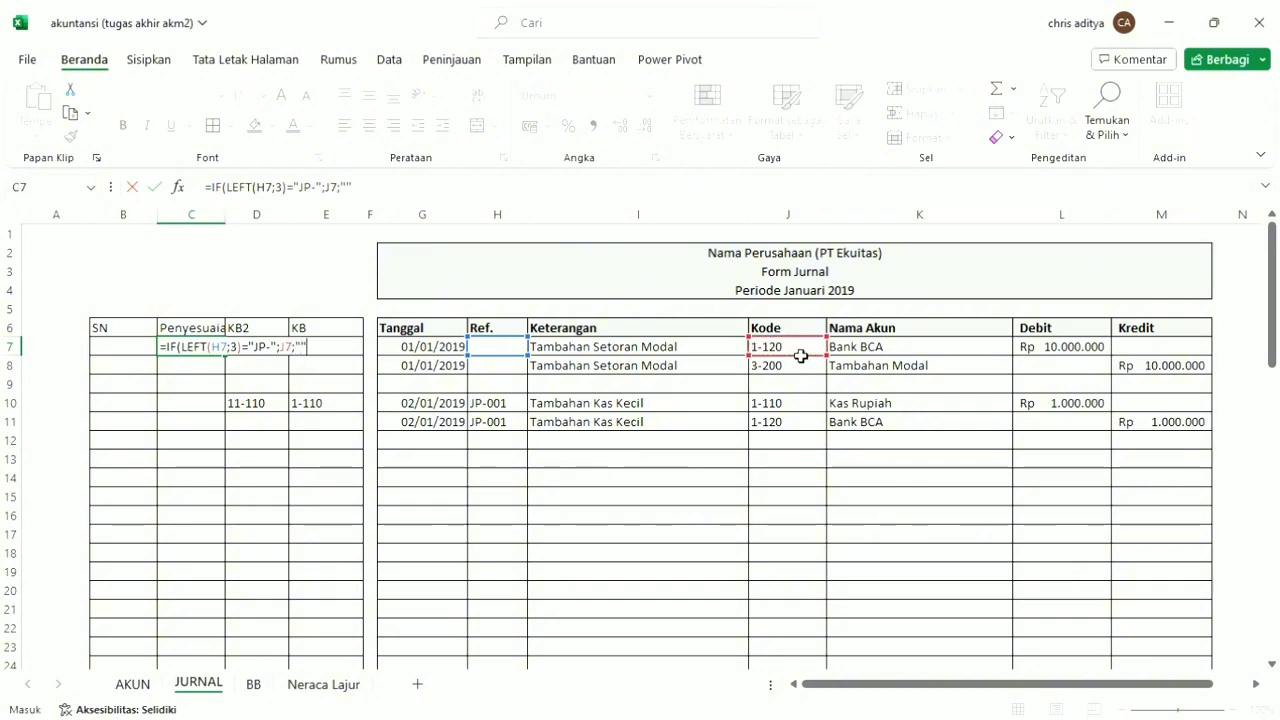
key("Return")
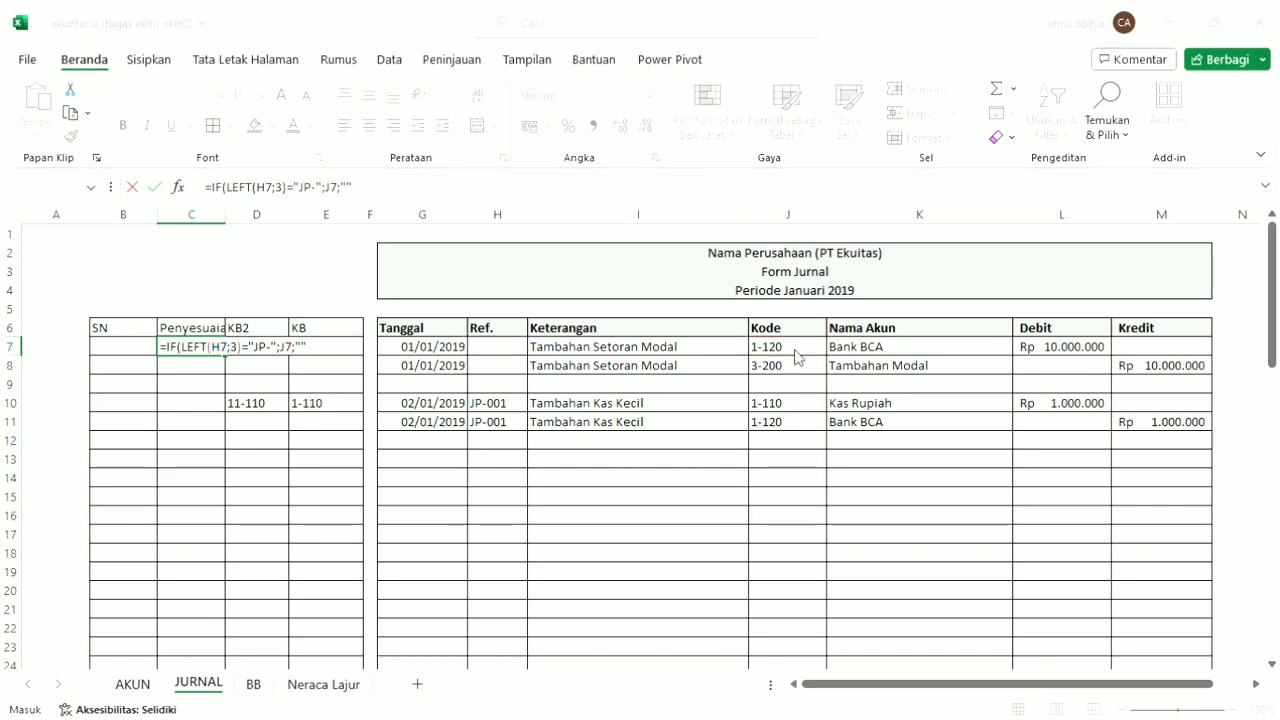
Fill the C7 formula down the Penyesuaian column to row 68 and check the JP-001 rows.
left_click(208, 354)
mouse_move(226, 357)
left_mouse_down()
mouse_move(246, 380)
mouse_move(240, 536)
mouse_move(255, 650)
left_mouse_up()
scroll(234, 514, "up", 15)
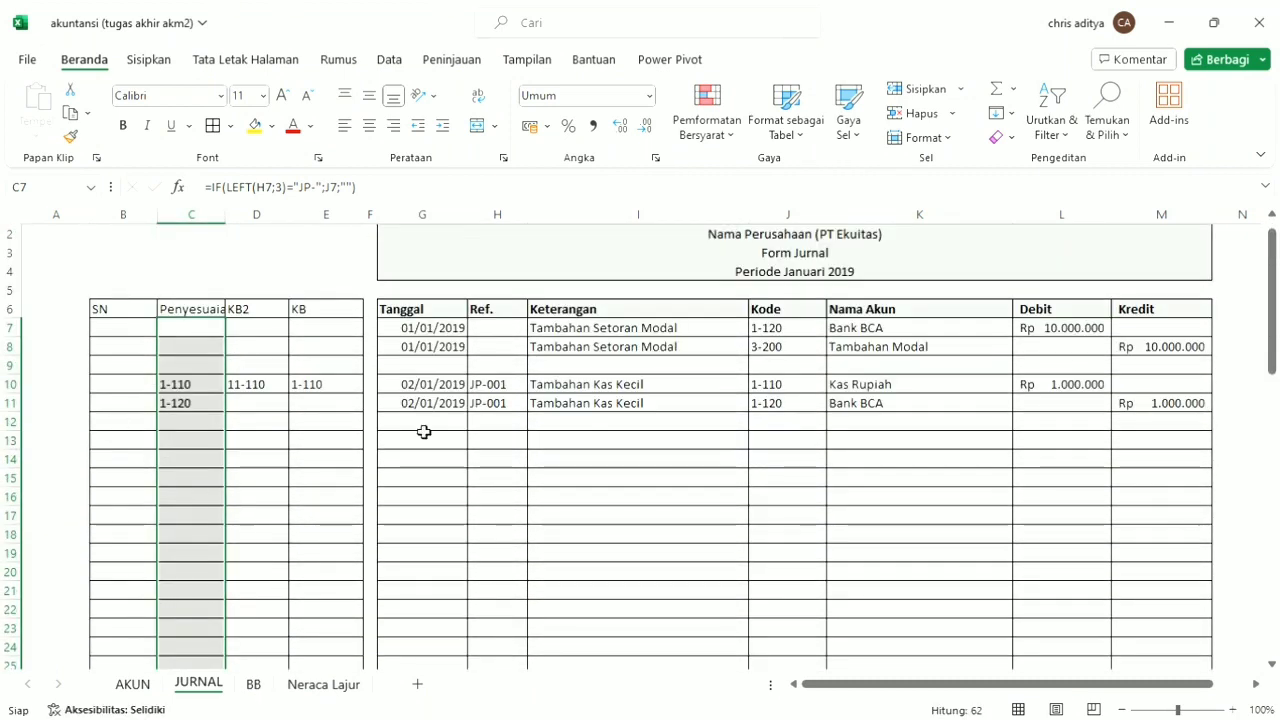
left_click_drag(211, 391, 587, 407)
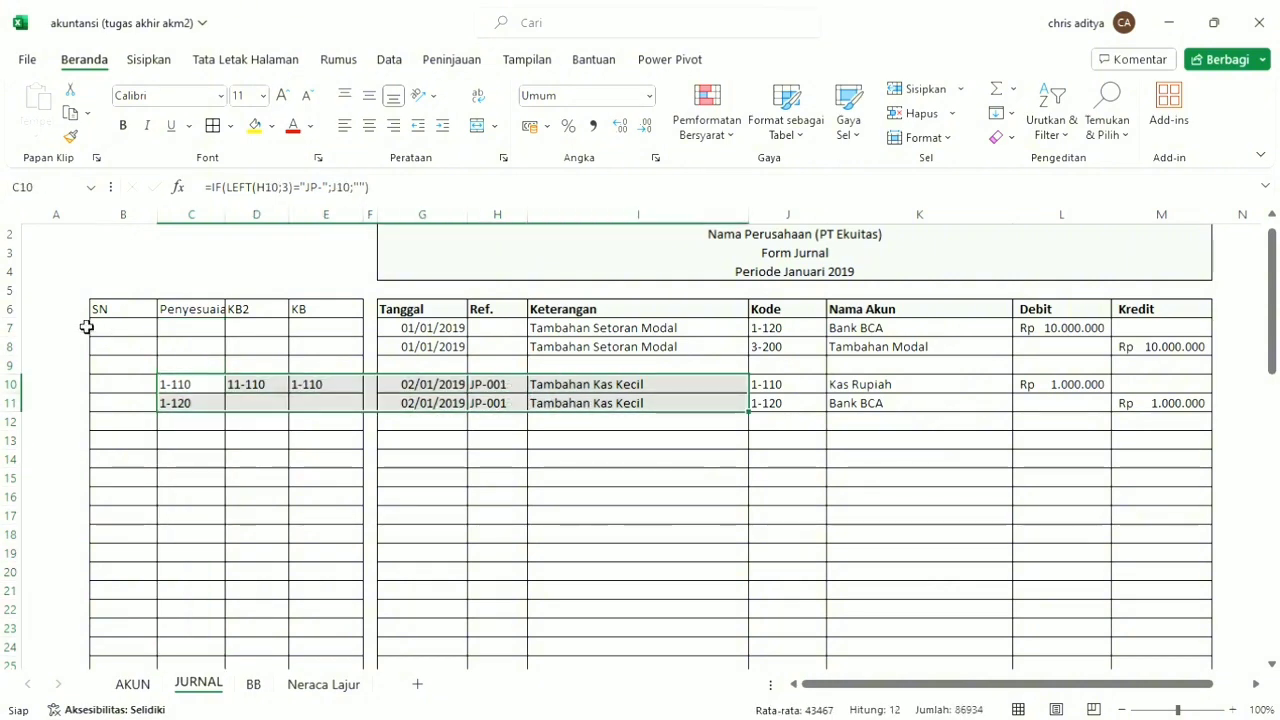
Enter the formula =IF(C7<>"";"";J7) in B7 of the SN column.
left_click(146, 335)
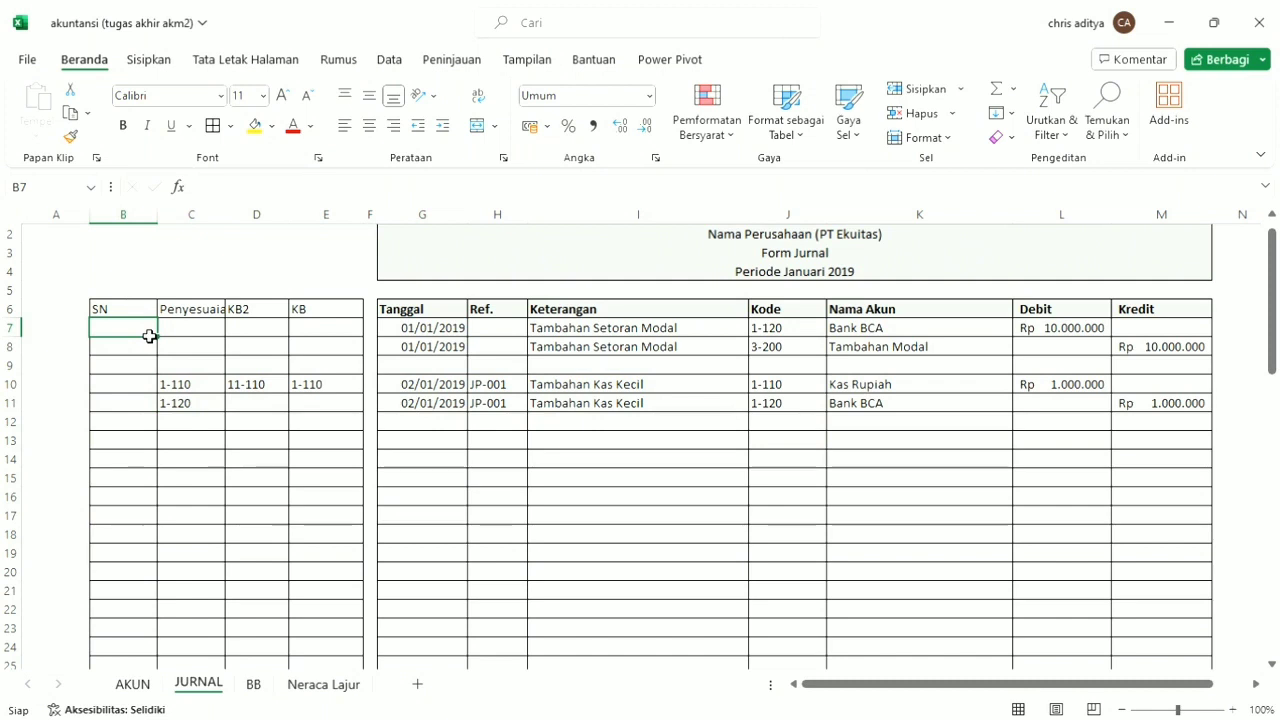
type("=i")
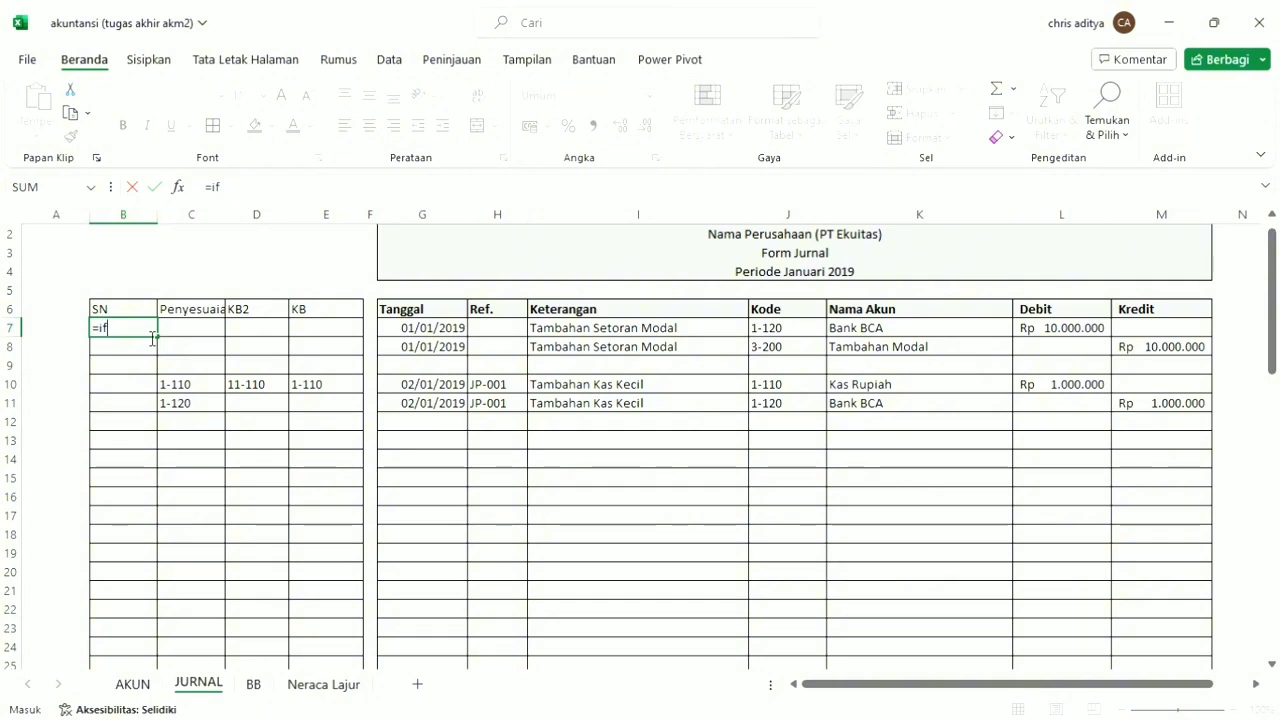
type("f")
key("Tab")
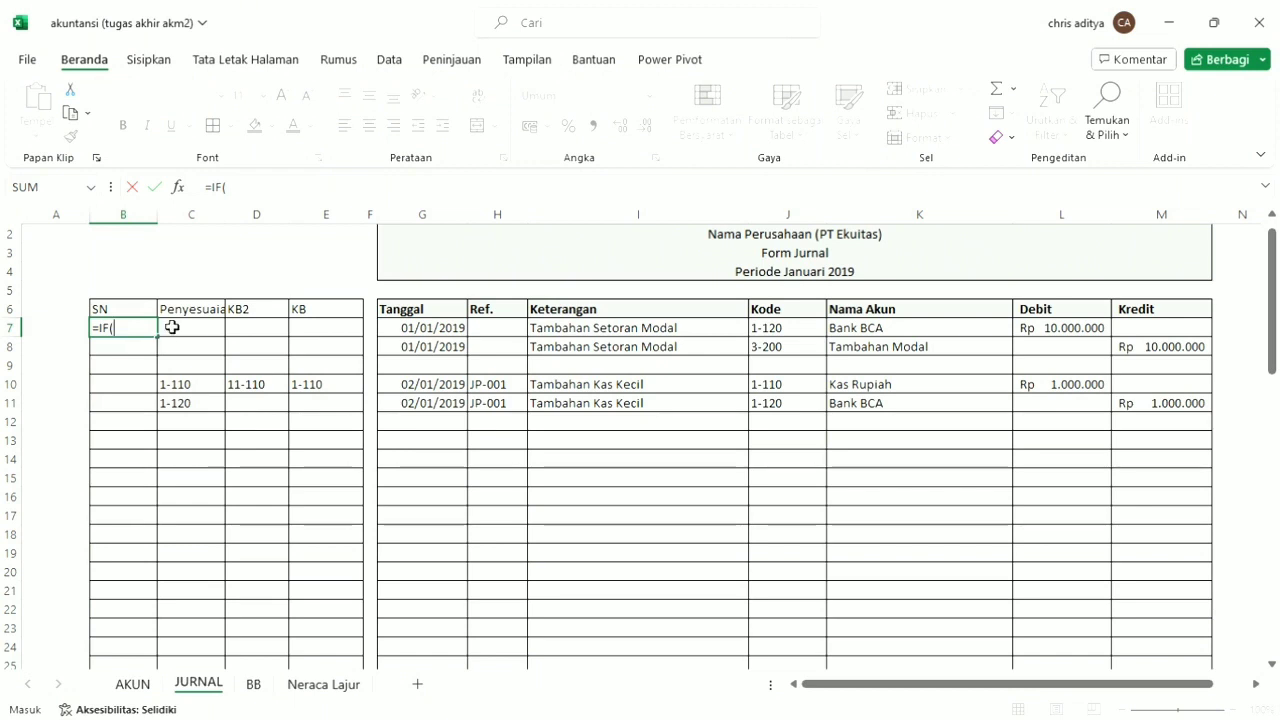
left_click(211, 331)
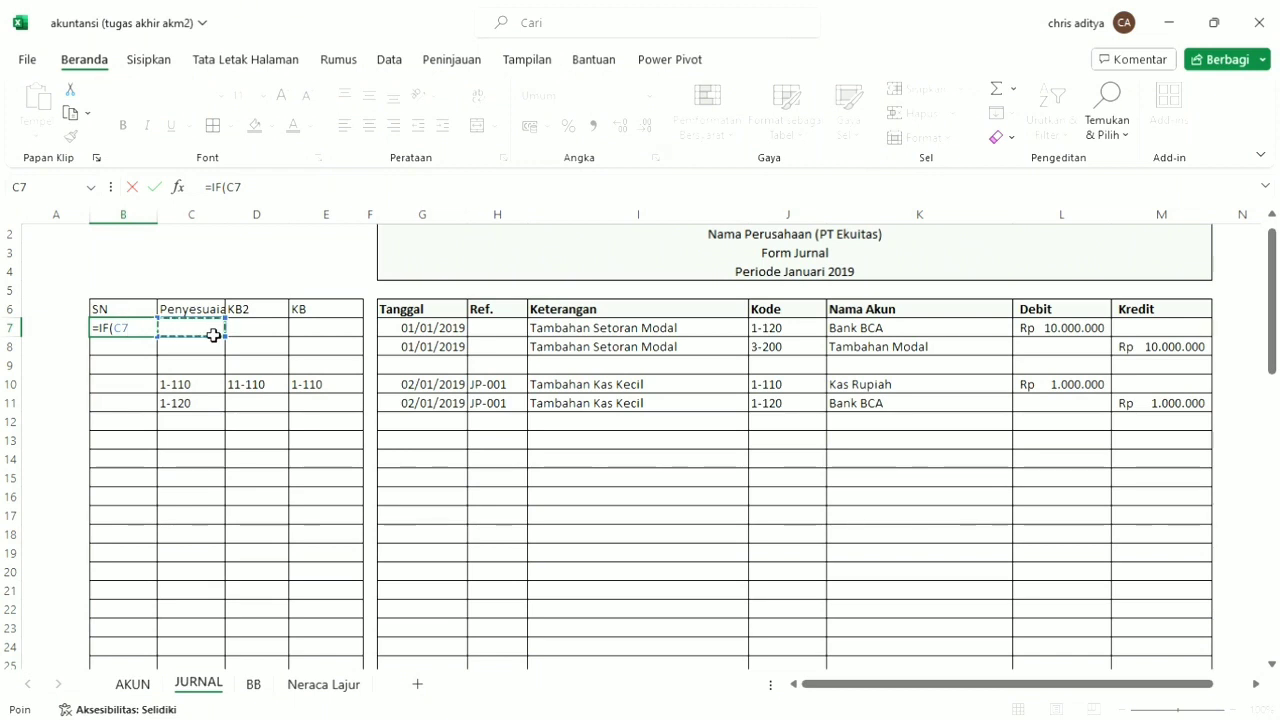
type("<>\"\"")
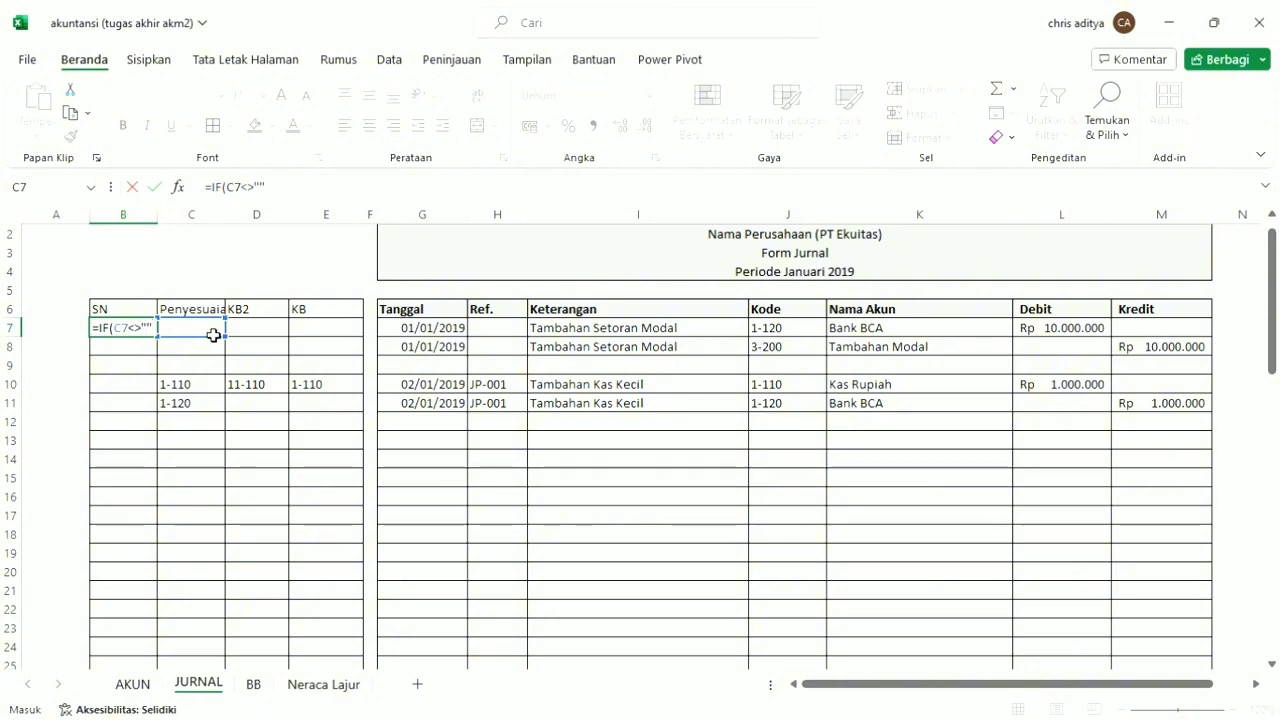
type(";\"\";")
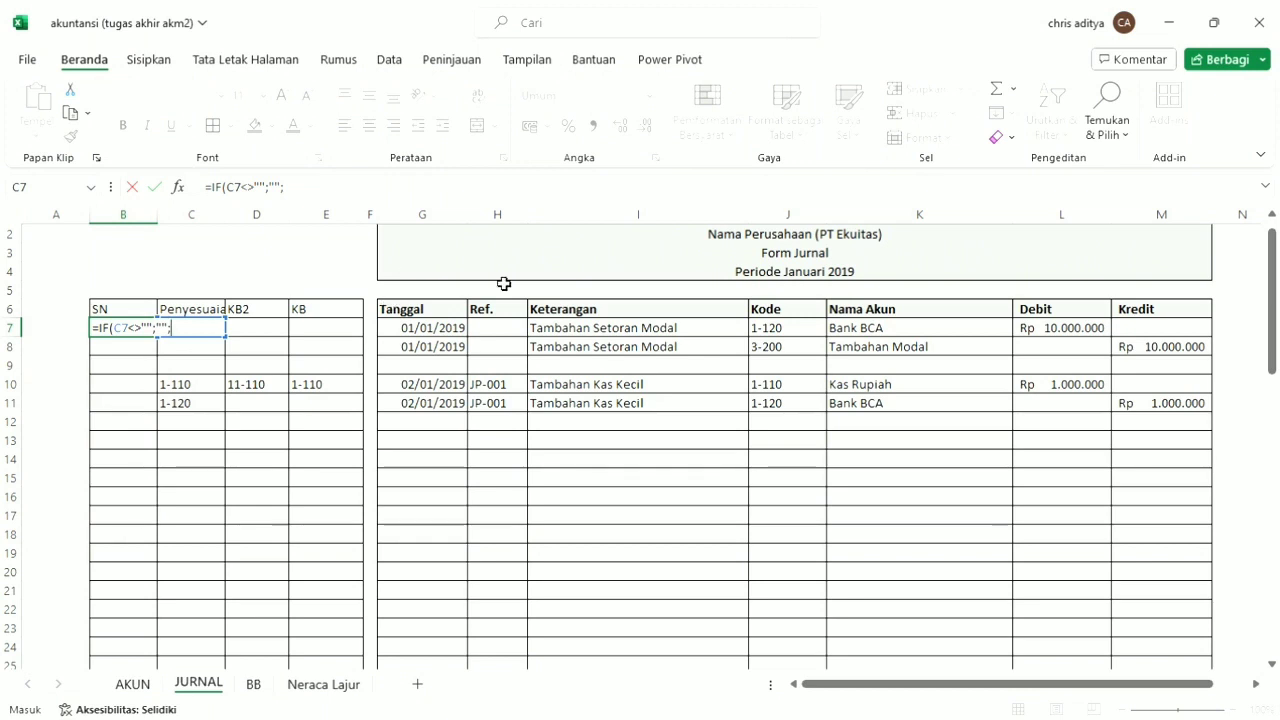
type("\"\";")
left_click(790, 330)
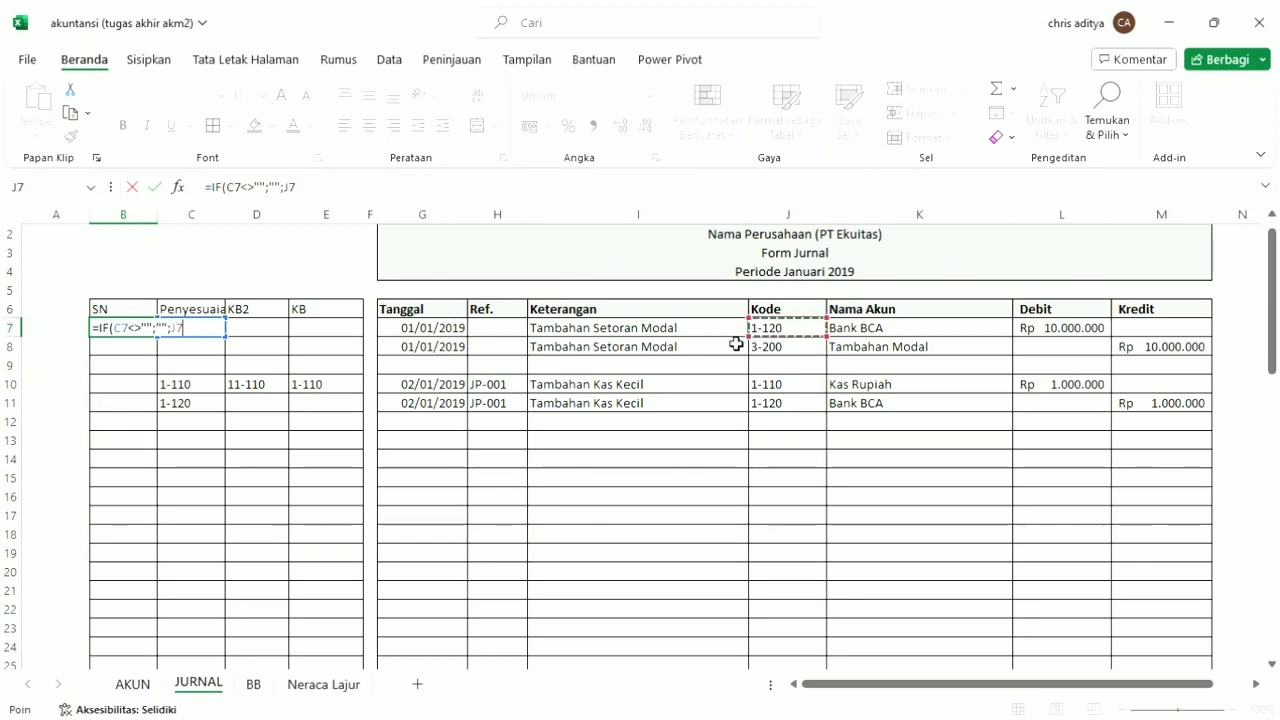
key("Return")
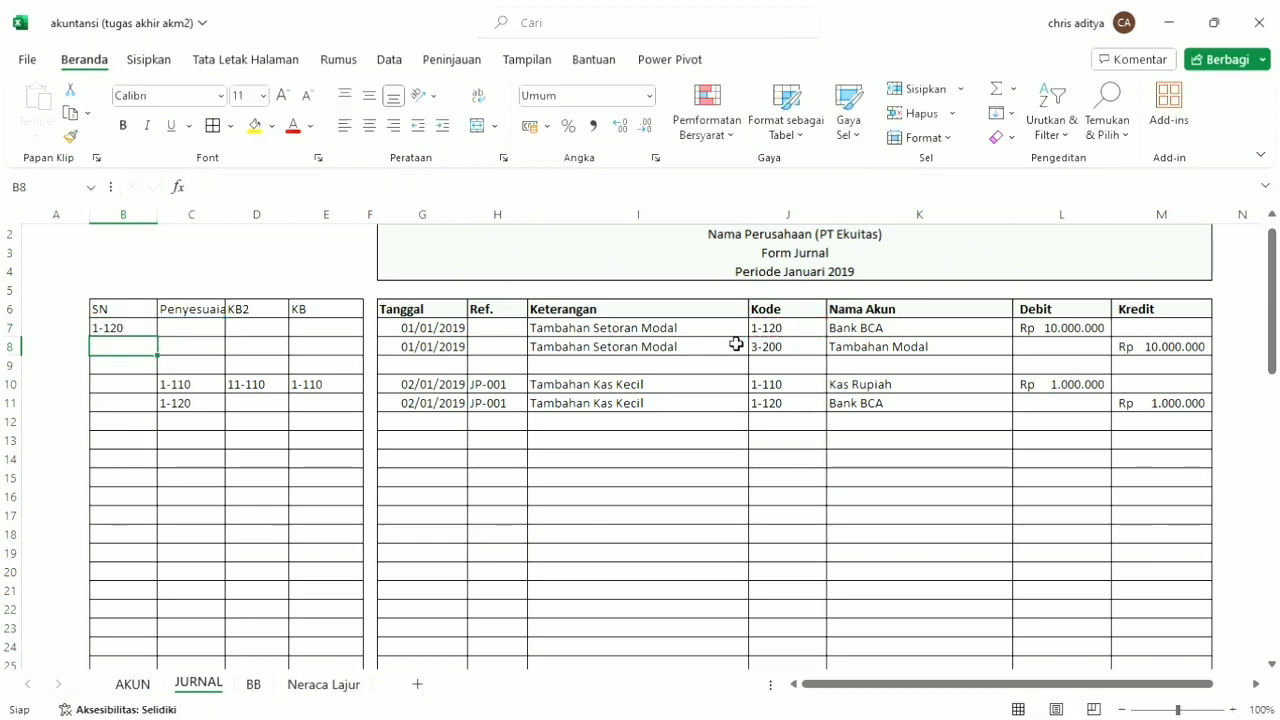
Fill the B7 formula down the SN column to row 68.
left_click(140, 333)
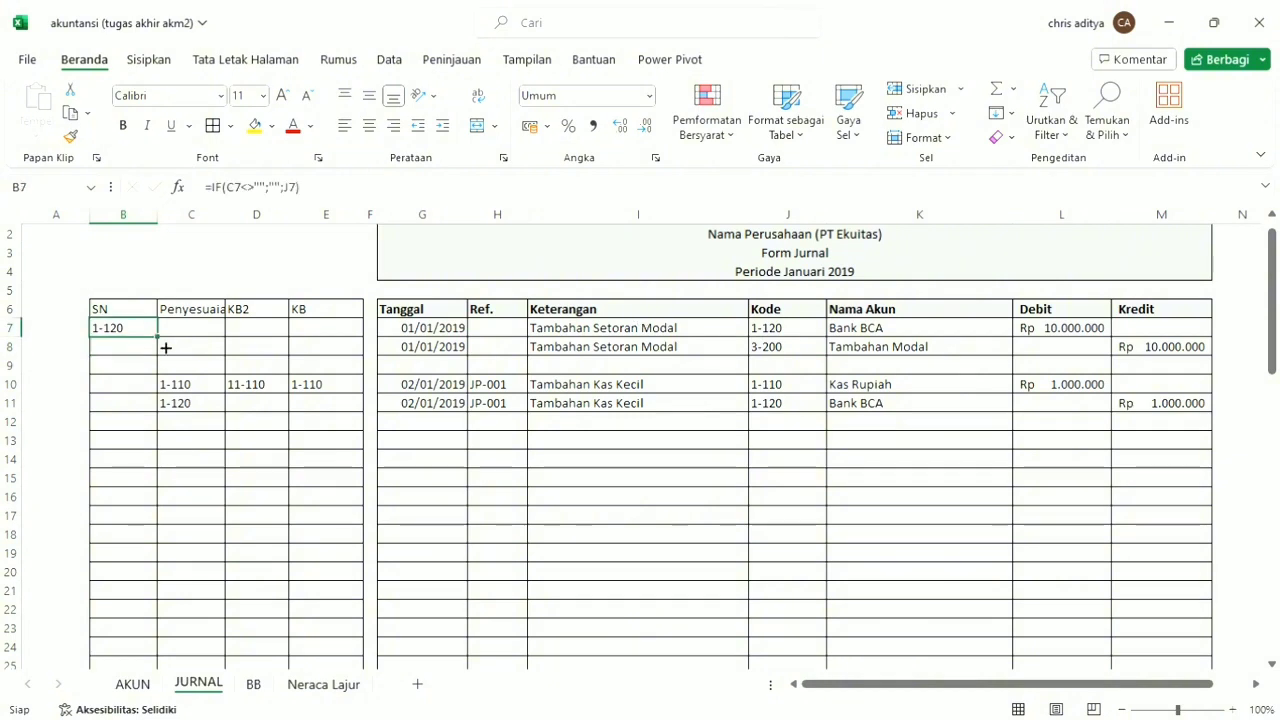
left_click_drag(161, 342, 166, 646)
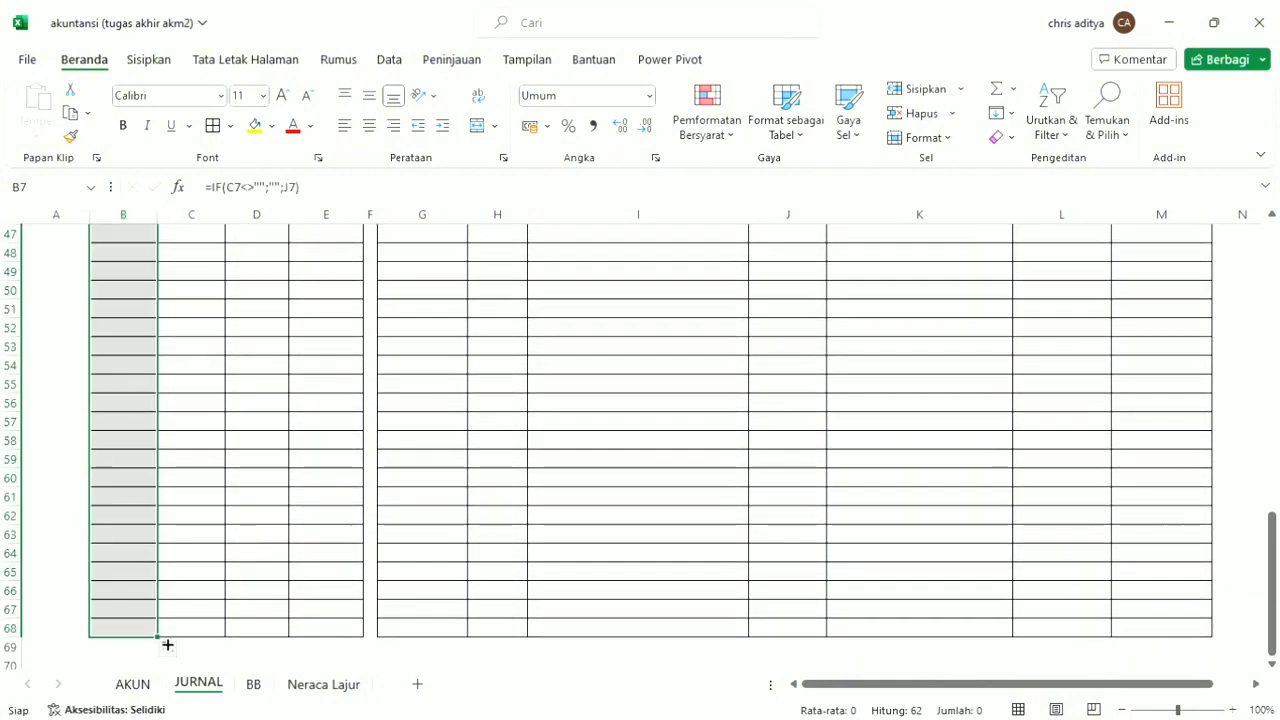
scroll(158, 550, "up", 2)
scroll(158, 550, "up", 13)
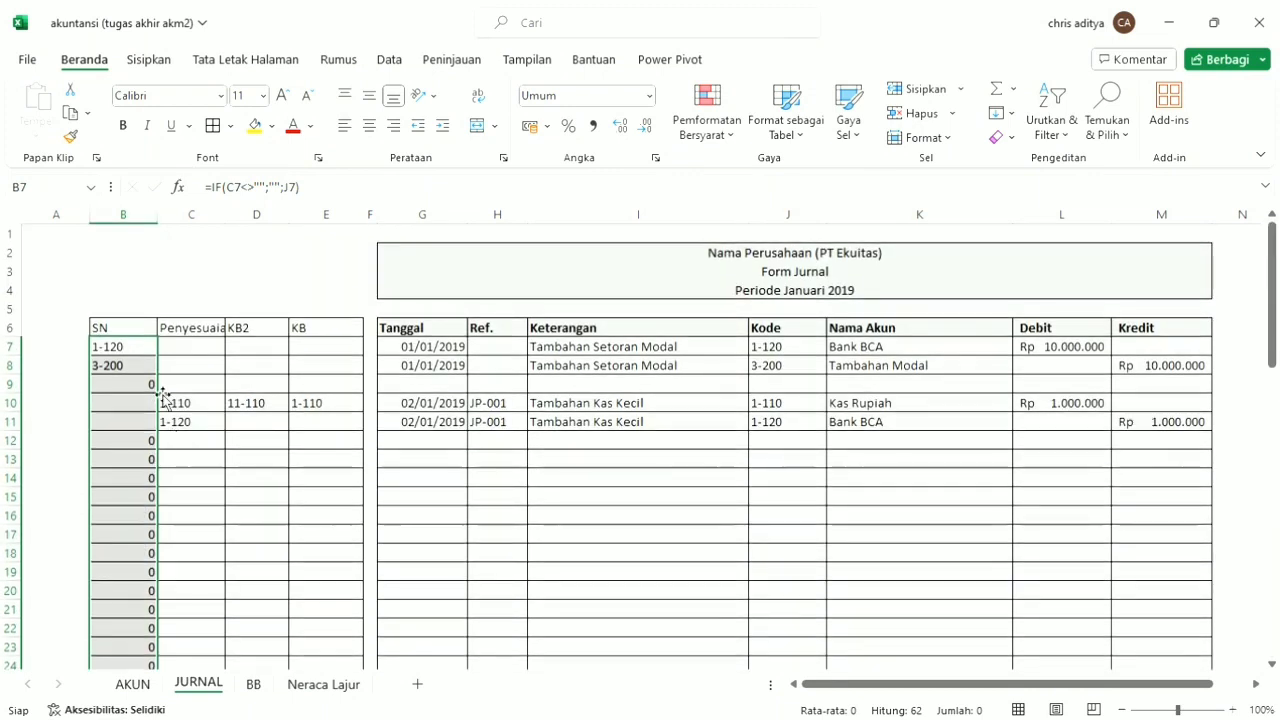
Compare the filled SN codes with the journal's Kode column and inspect the formula in B9.
left_click(107, 340)
mouse_move(107, 345)
left_mouse_down()
mouse_move(326, 371)
mouse_move(485, 372)
mouse_move(131, 350)
left_mouse_up()
left_click(256, 347)
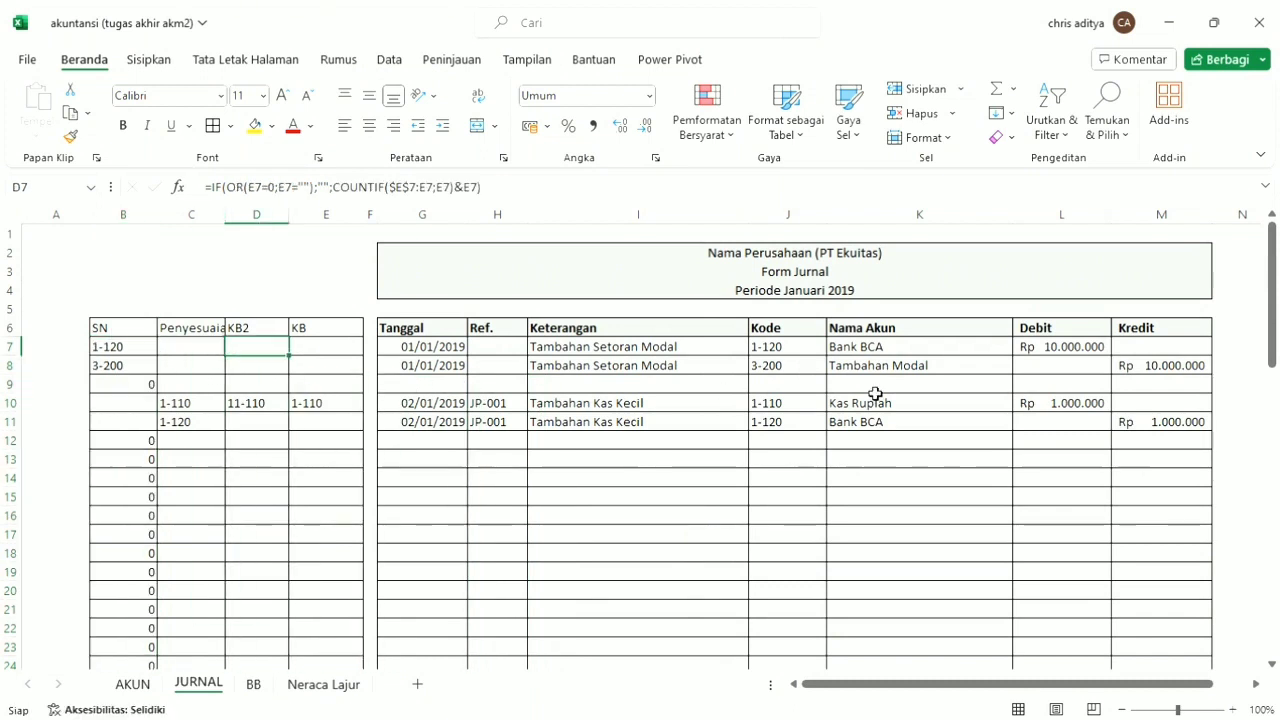
left_click(810, 365)
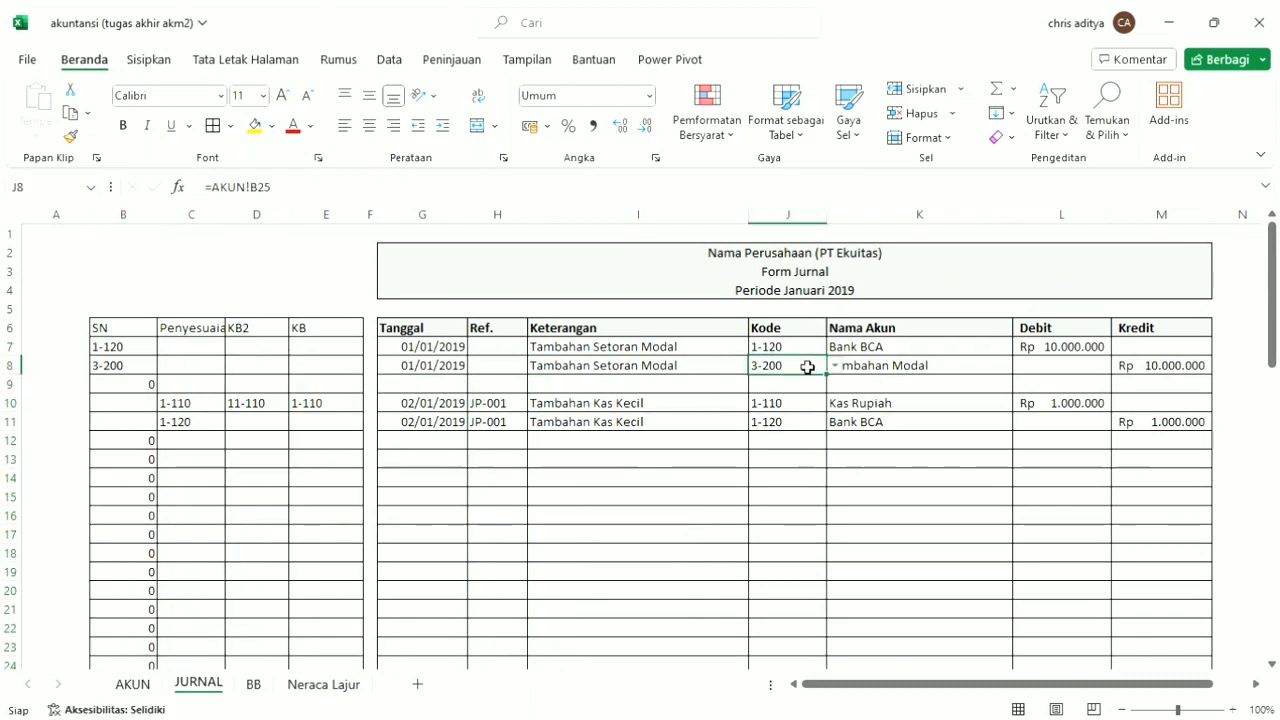
left_click(148, 387)
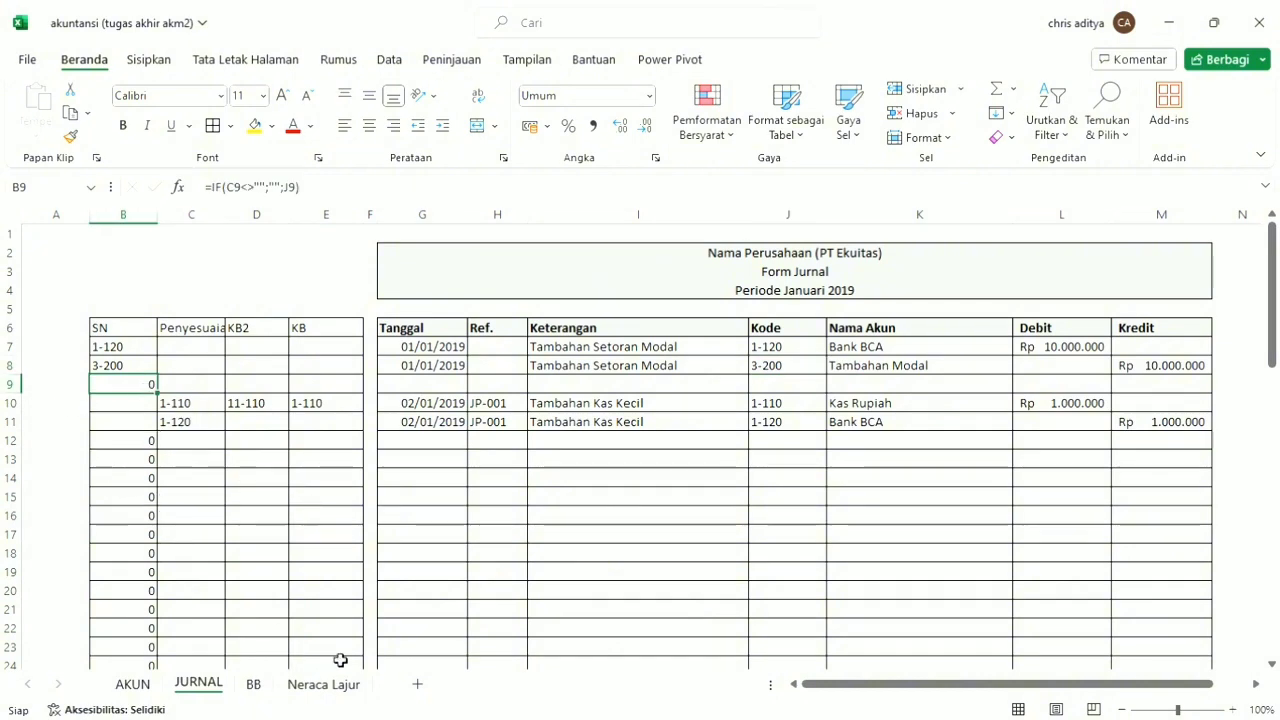
On the Neraca Lajur sheet, insert two blank columns before the Neraca Saldo columns H:I.
left_click(323, 685)
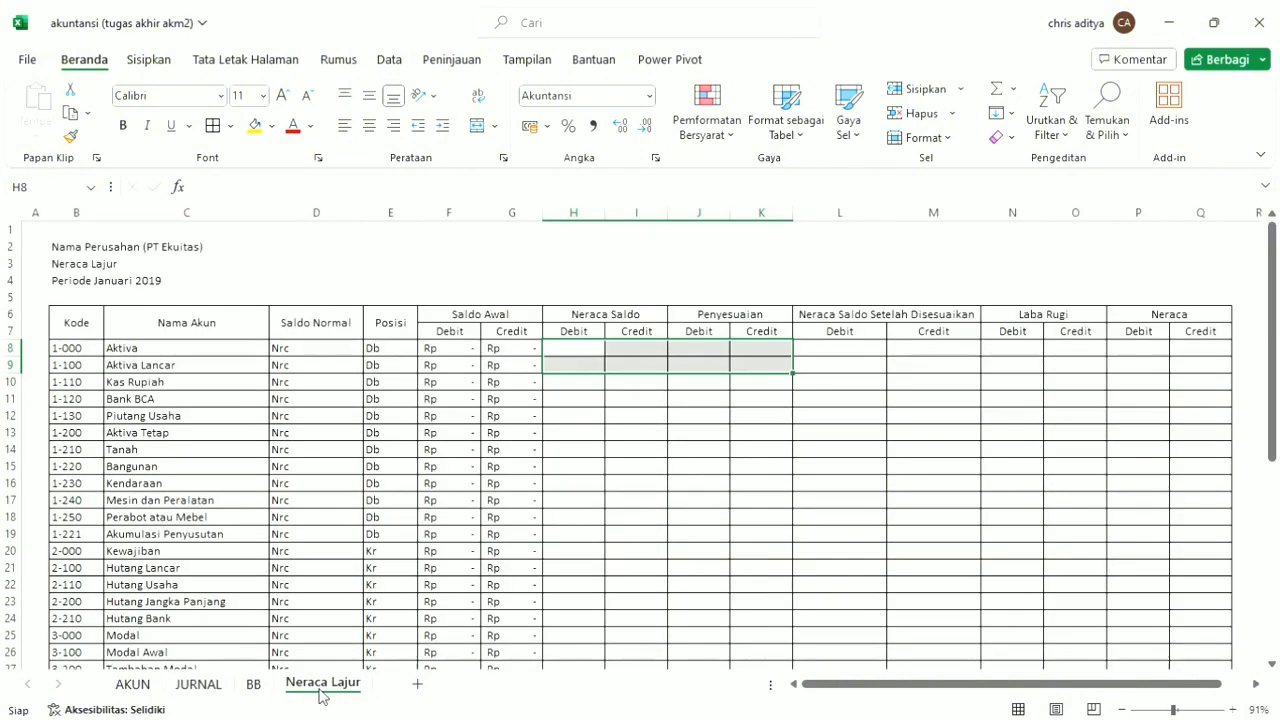
left_click(616, 310)
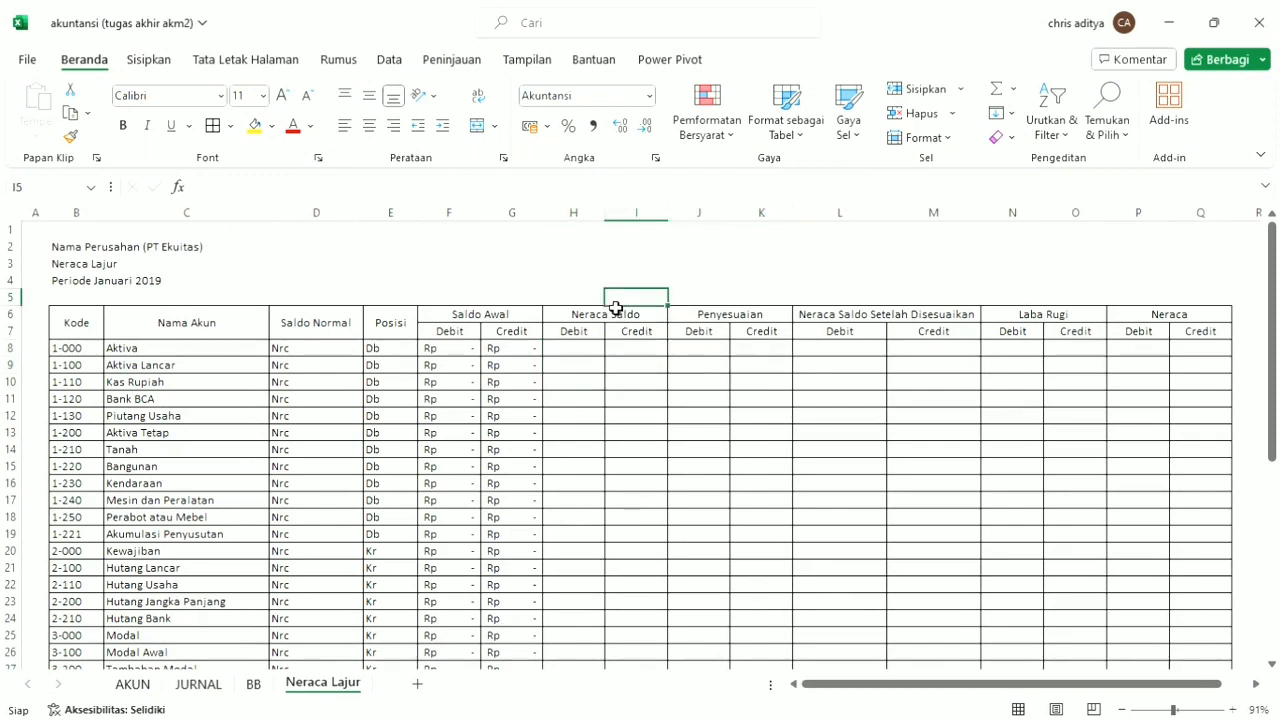
left_click_drag(600, 320, 617, 365)
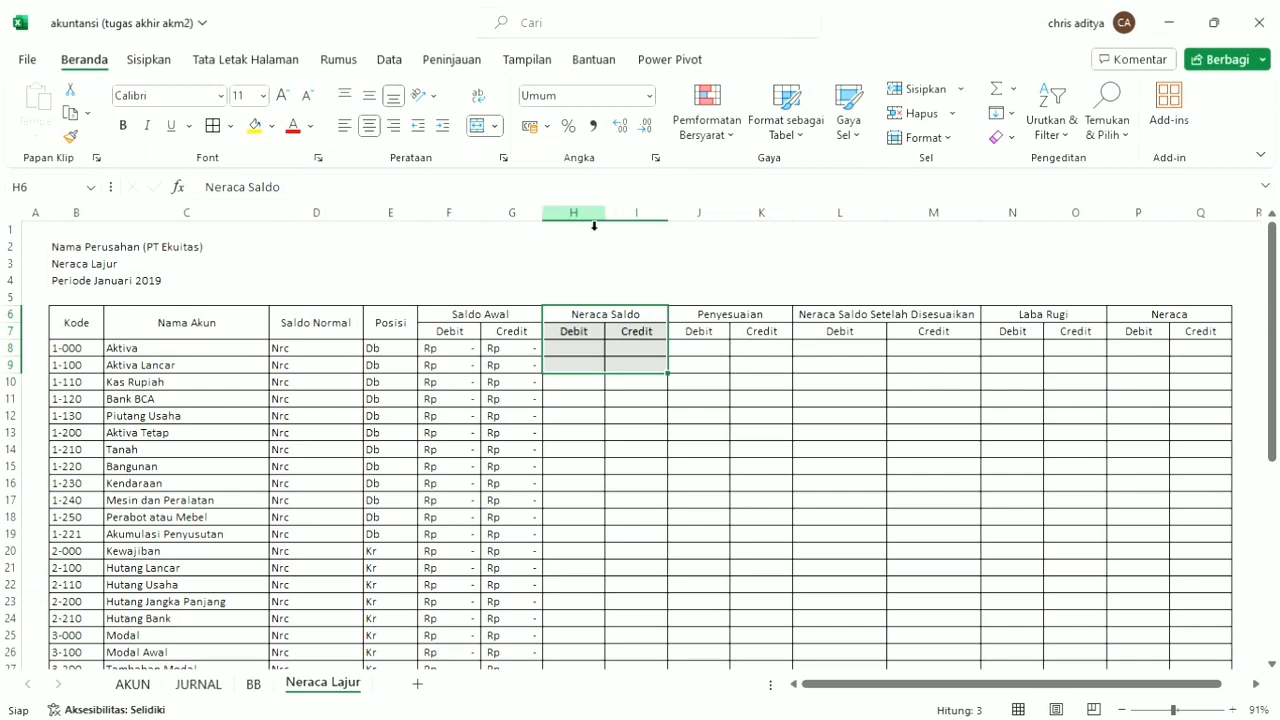
left_click_drag(594, 226, 630, 220)
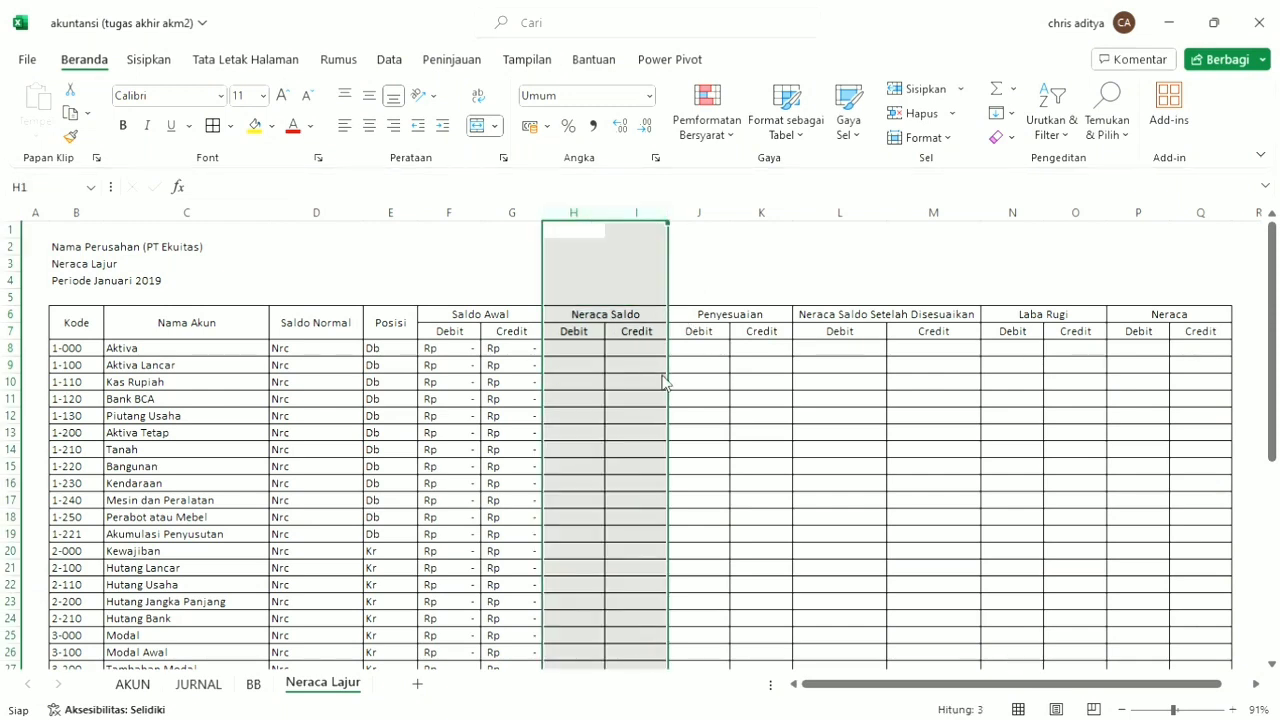
key("ctrl+shift+equal")
Copy the Debit and Credit headings under Neraca Saldo into H7:I7 of the new columns.
left_click(720, 331)
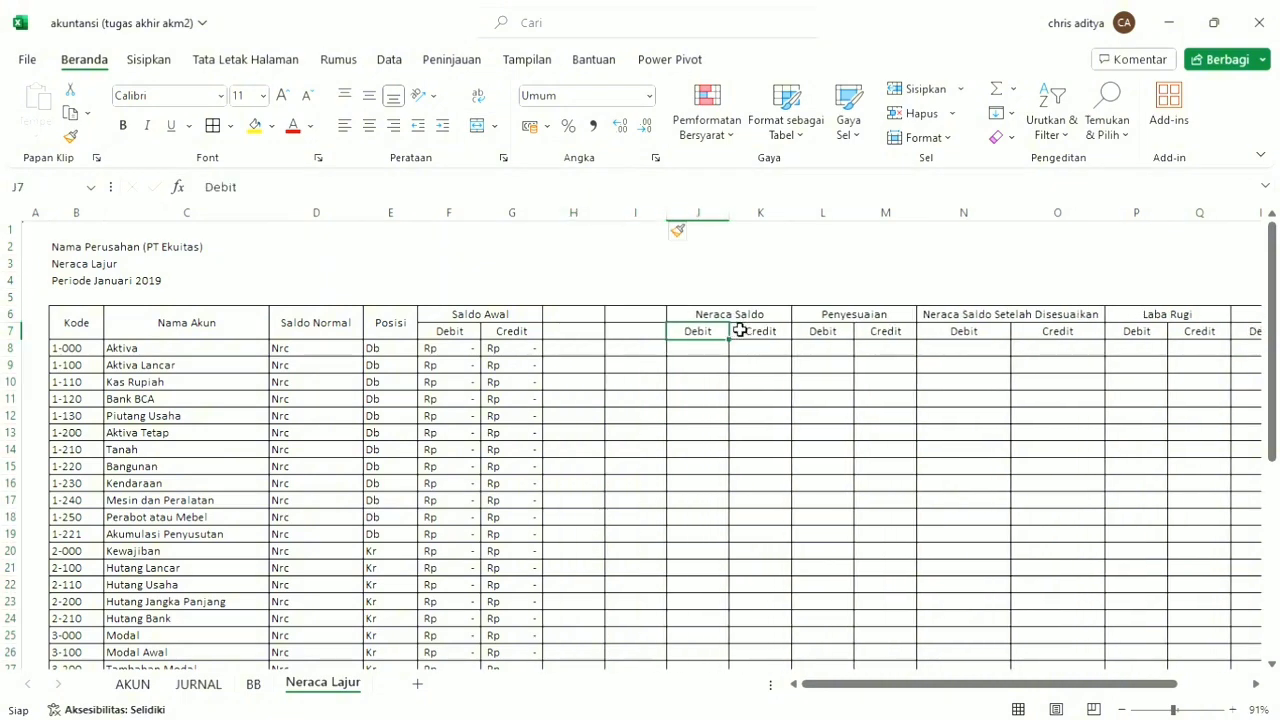
left_click_drag(740, 331, 762, 335)
key("ctrl+c")
left_click(584, 332)
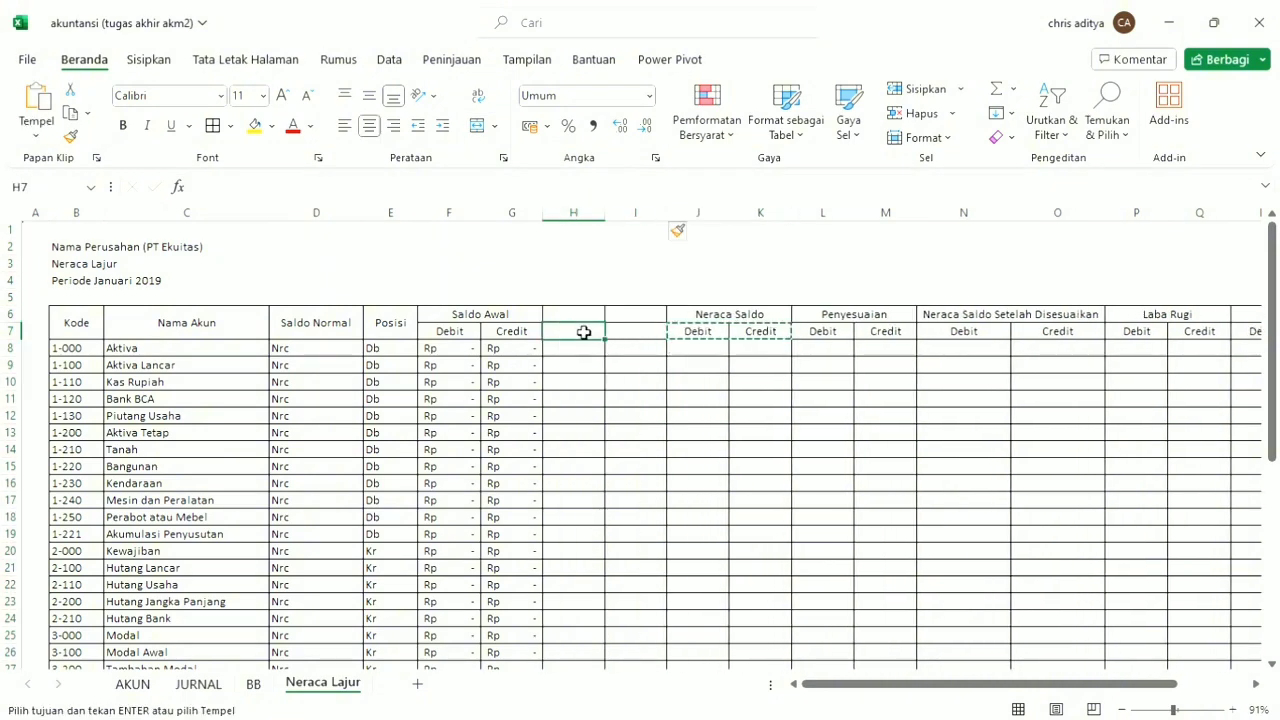
key("ctrl+v")
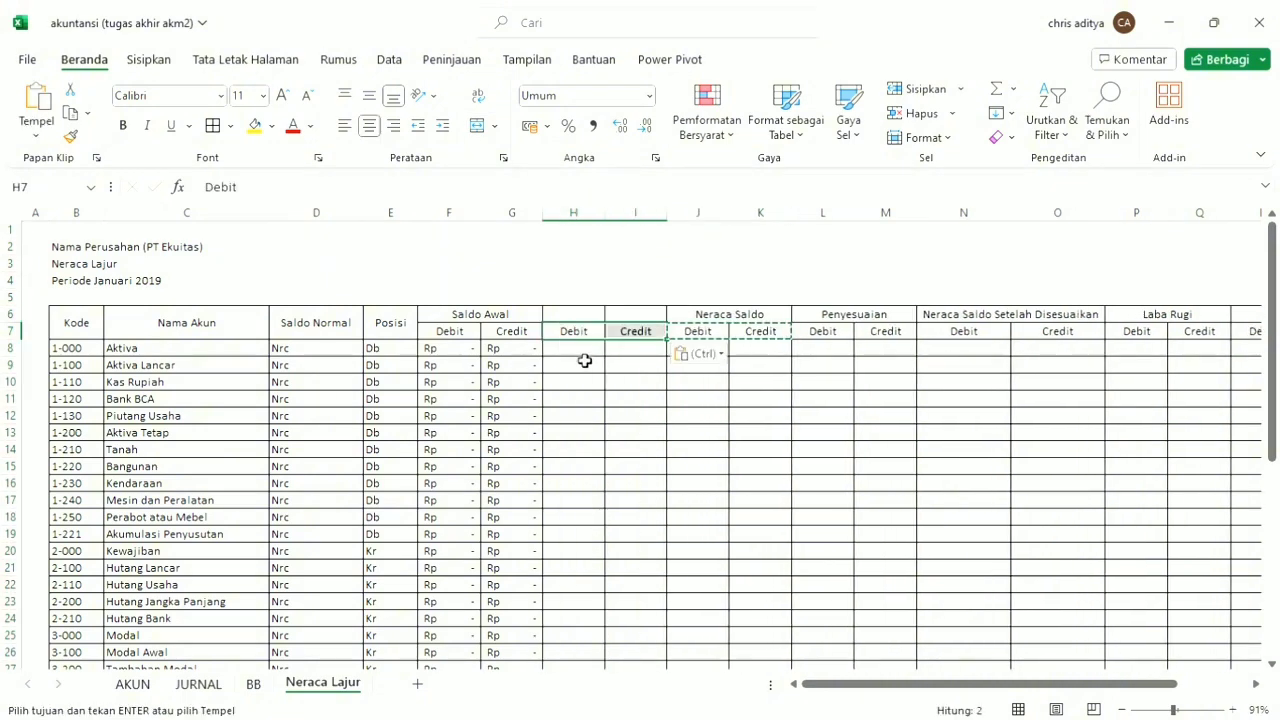
Start a SUMIF formula in H8, under the new Debit heading.
key("Down")
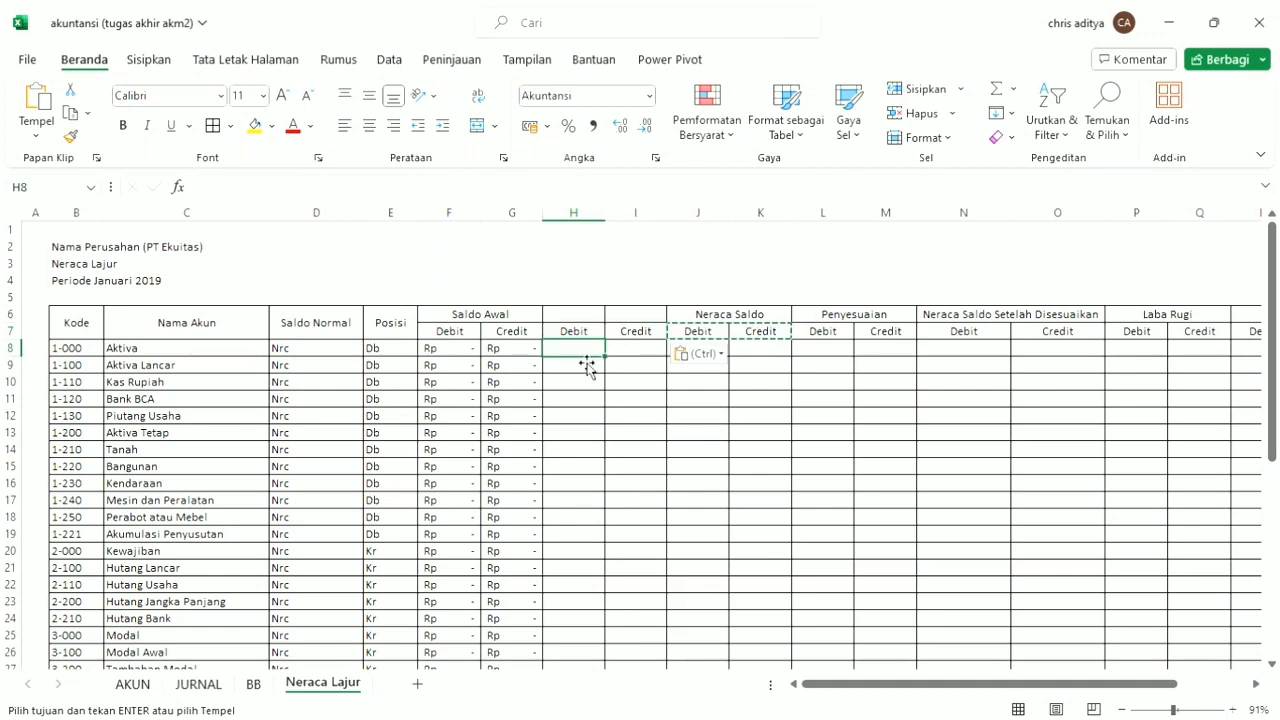
type("=su")
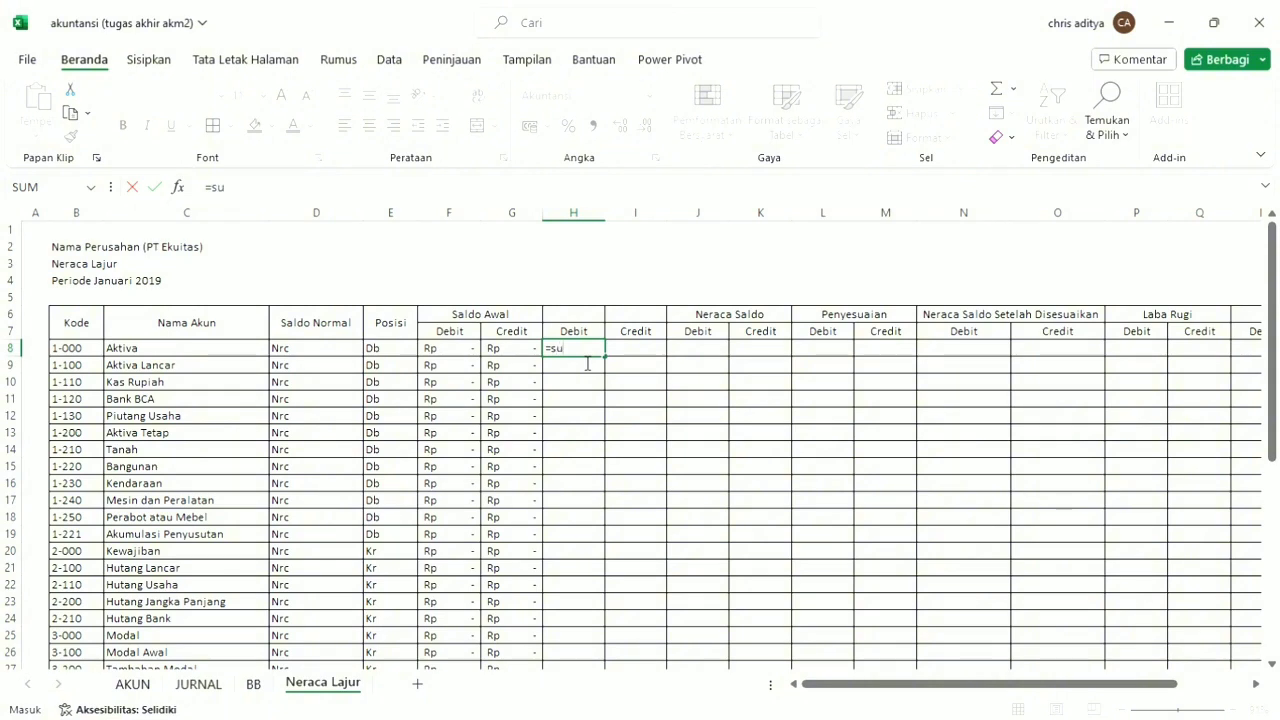
type("mi")
key("Tab")
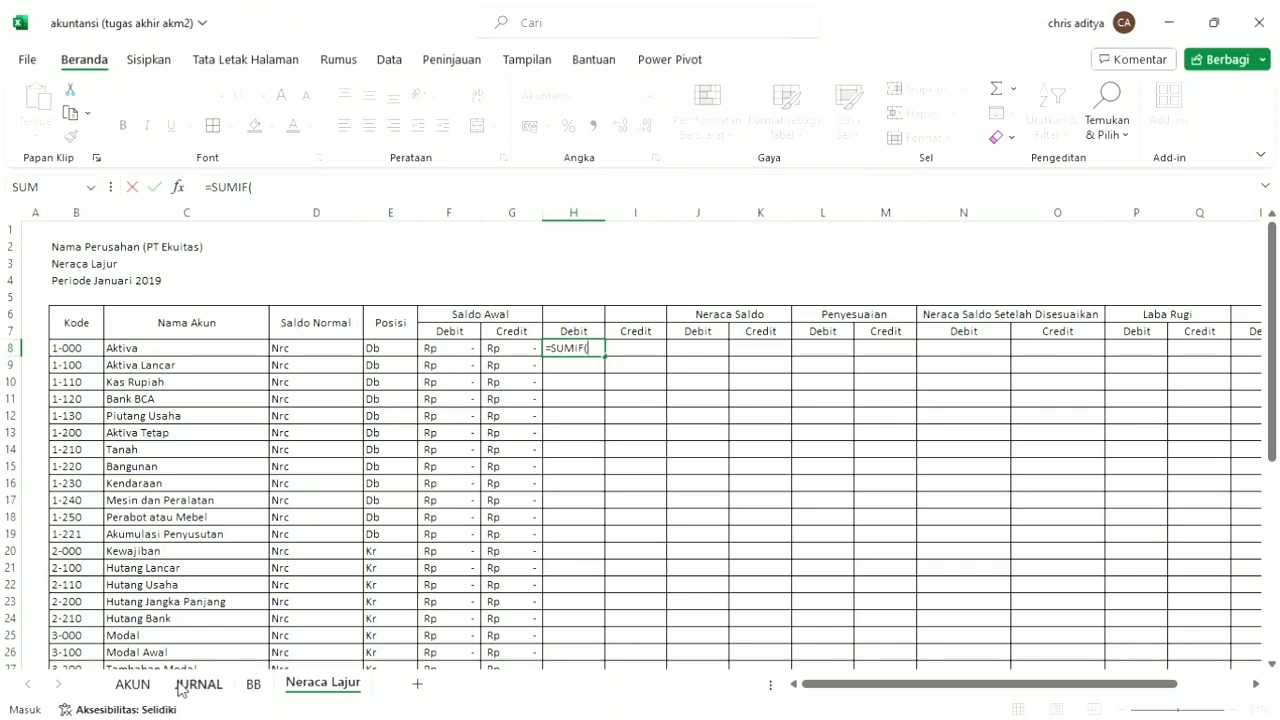
left_click(133, 684)
scroll(223, 571, "up", 9)
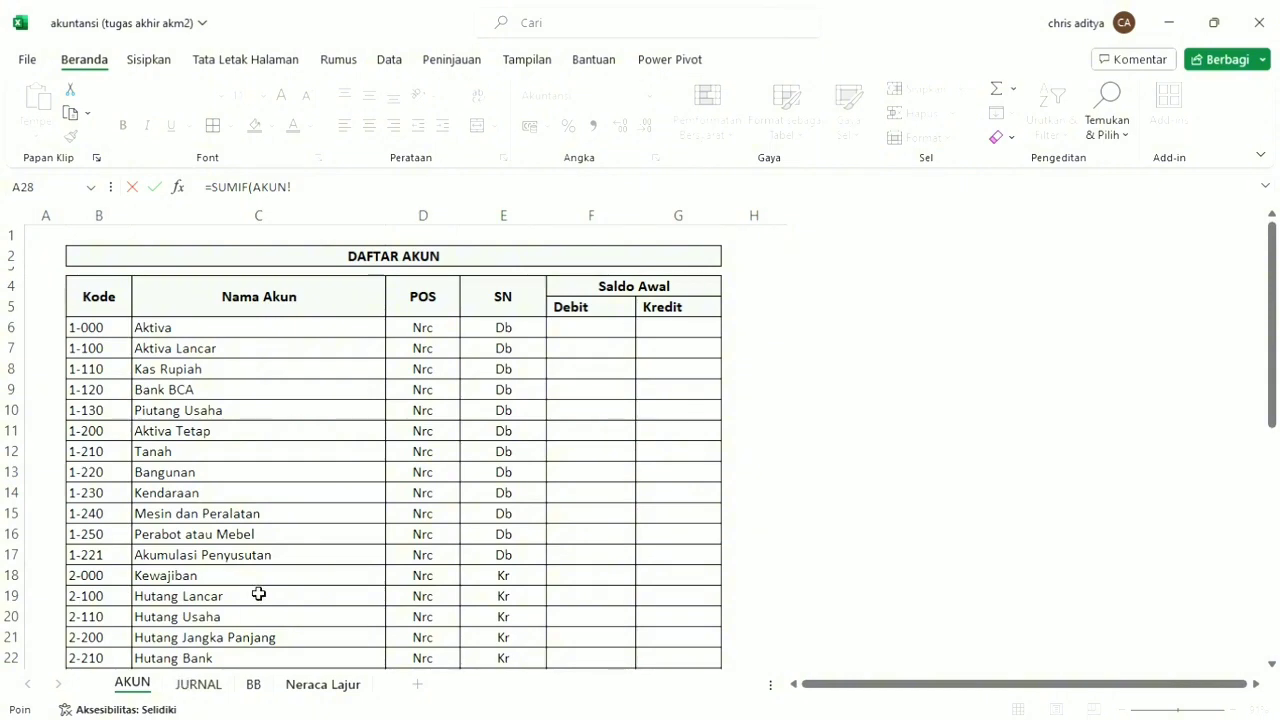
left_click(198, 684)
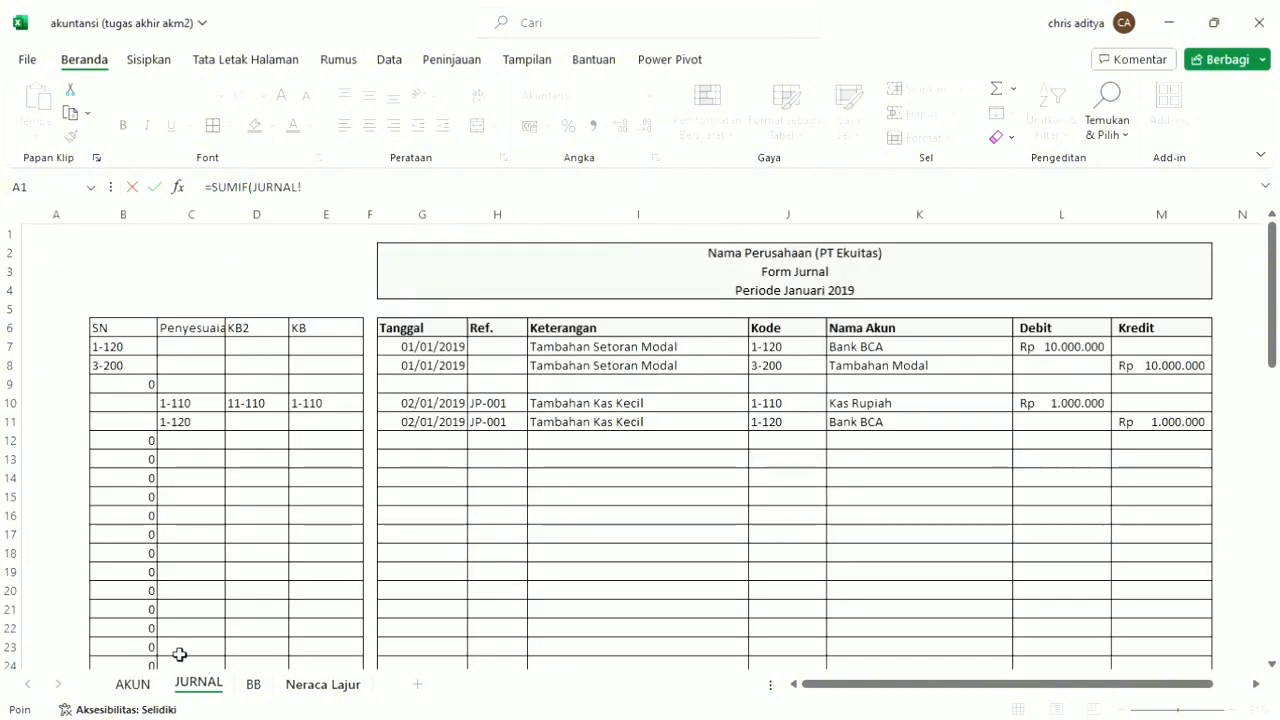
left_click(153, 231)
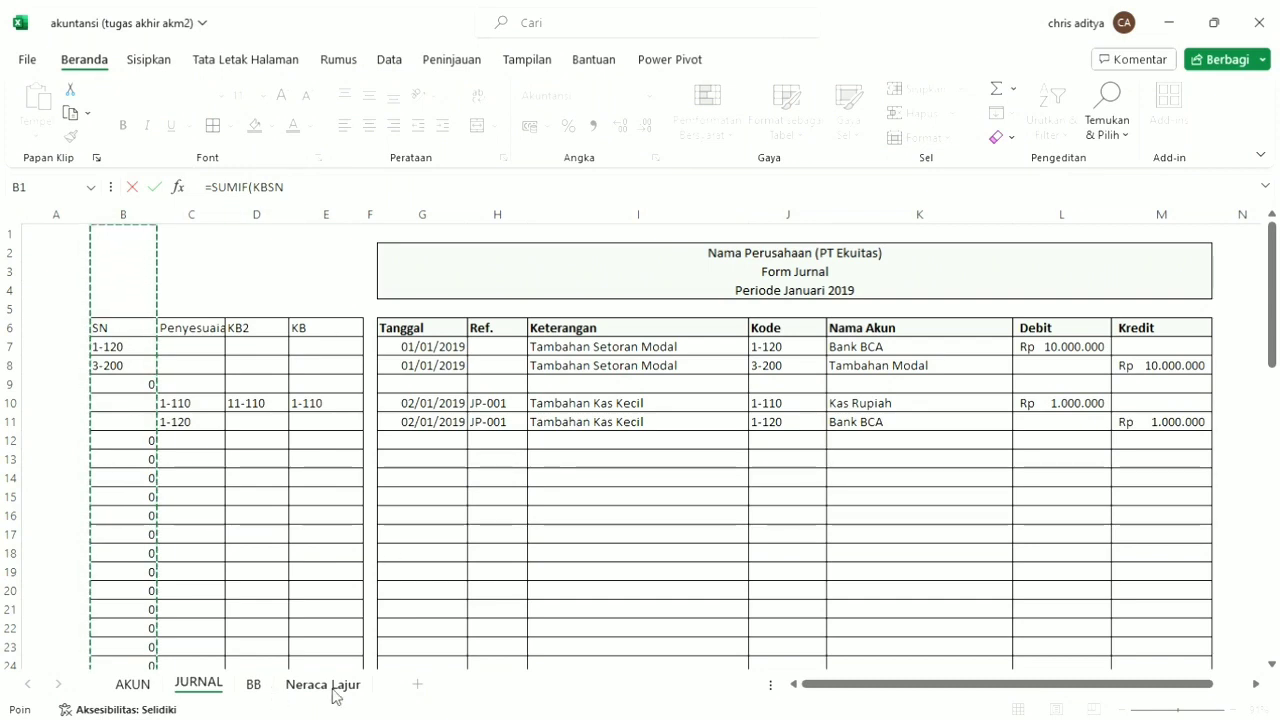
left_click(330, 686)
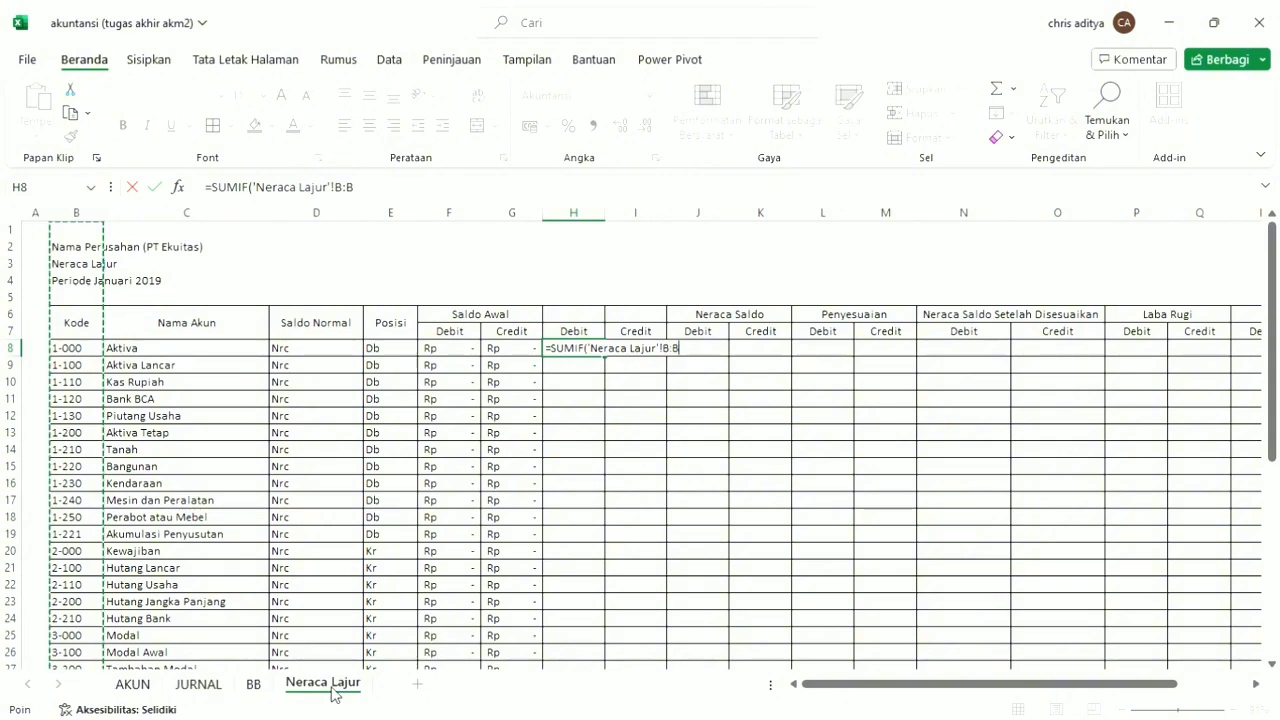
key("F4")
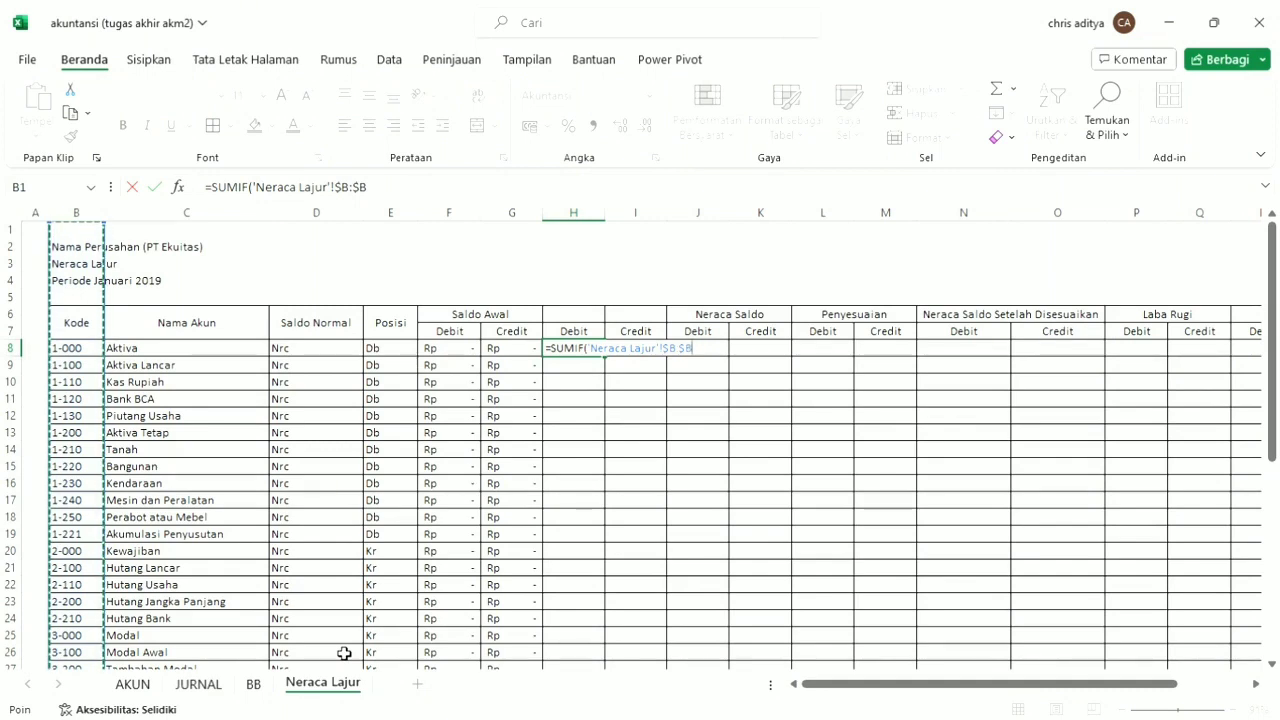
type(";")
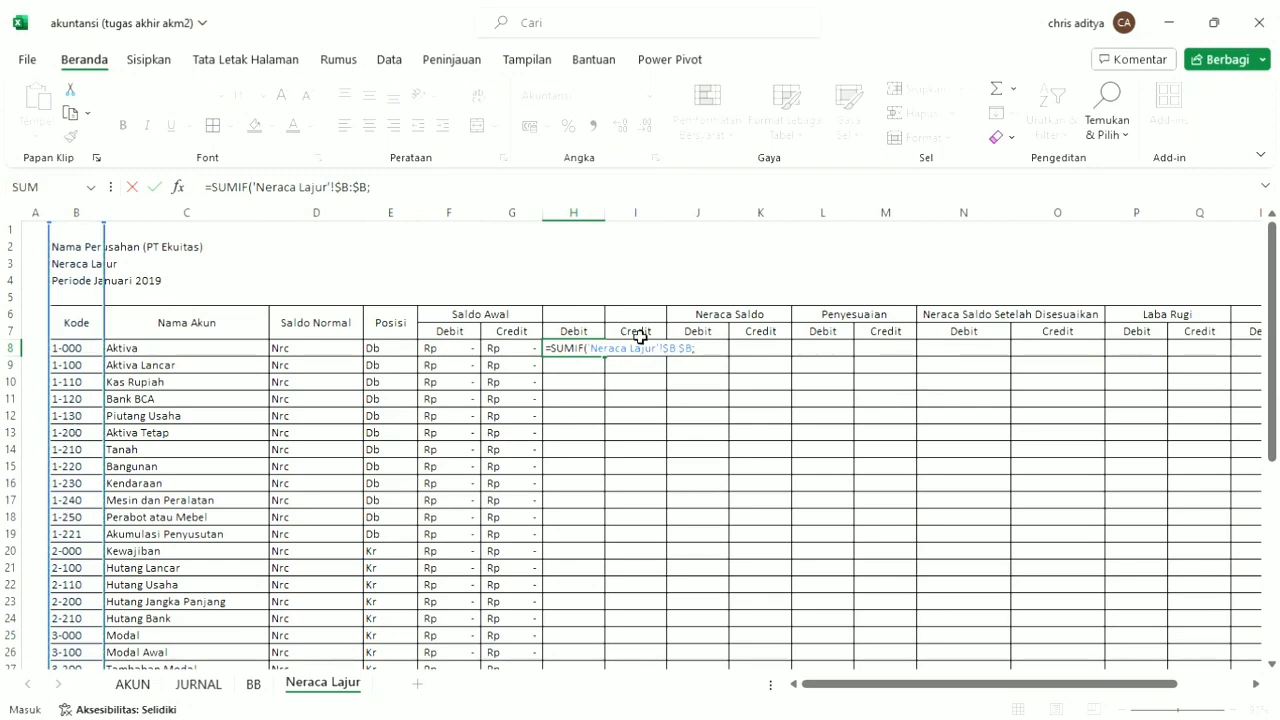
key("BackSpace")
key("BackSpace")
key("BackSpace")
key("BackSpace")
key("BackSpace")
key("BackSpace")
key("BackSpace")
key("BackSpace")
key("BackSpace")
key("BackSpace")
key("BackSpace")
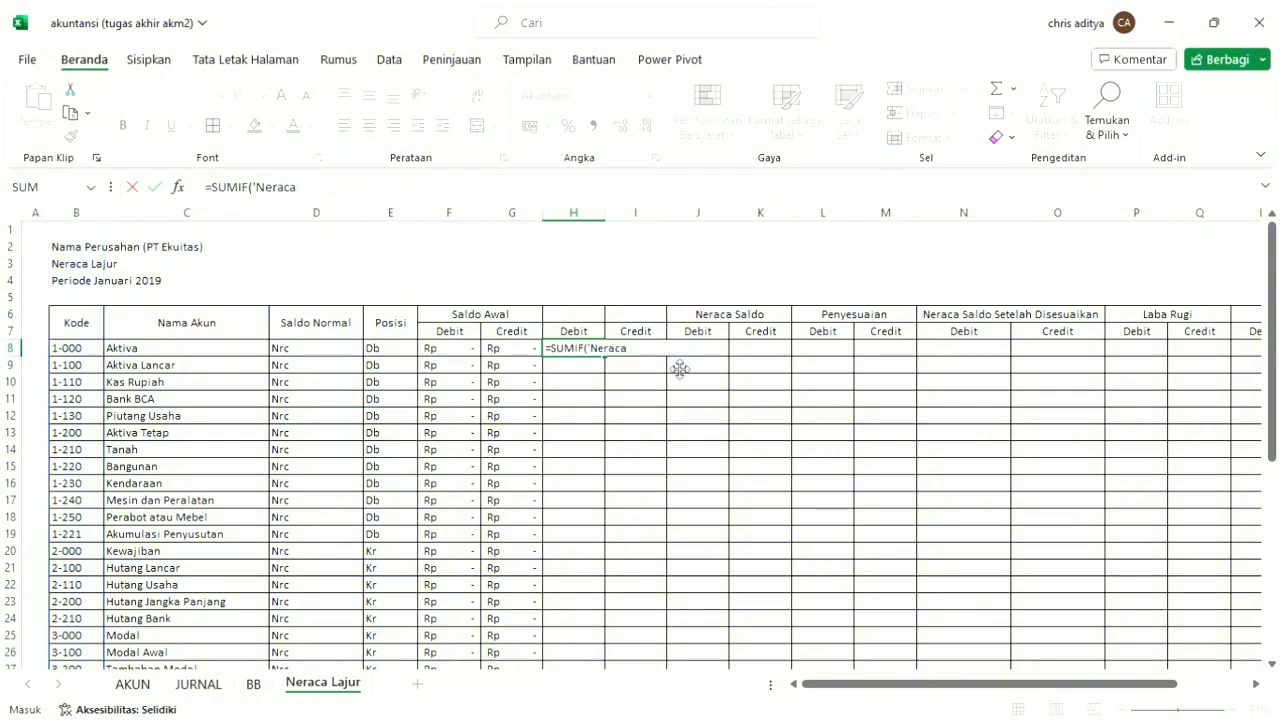
key("BackSpace")
key("BackSpace")
key("BackSpace")
key("BackSpace")
key("BackSpace")
key("BackSpace")
key("BackSpace")
Complete the H8 formula as =SUMIF(KBSN;'Neraca Lajur'!B8;JDebit), taking the KBSN range from the SN column of JURNAL.
left_click(199, 686)
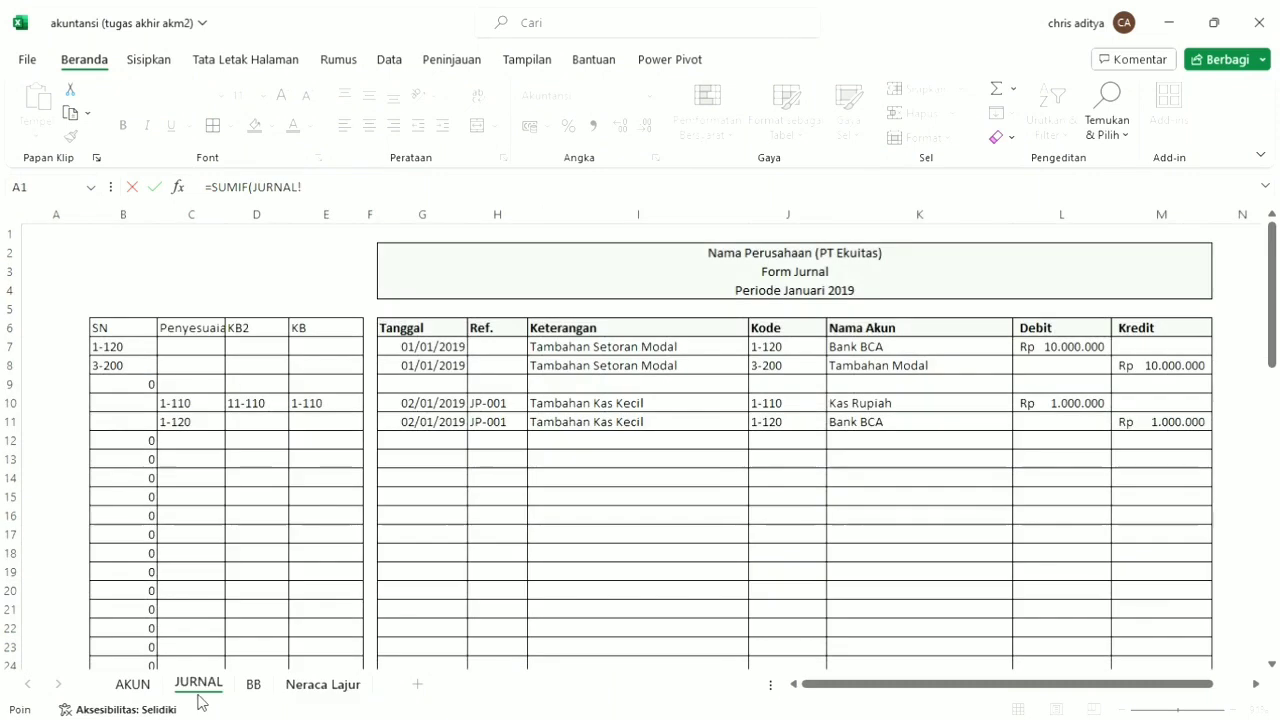
left_click(156, 218)
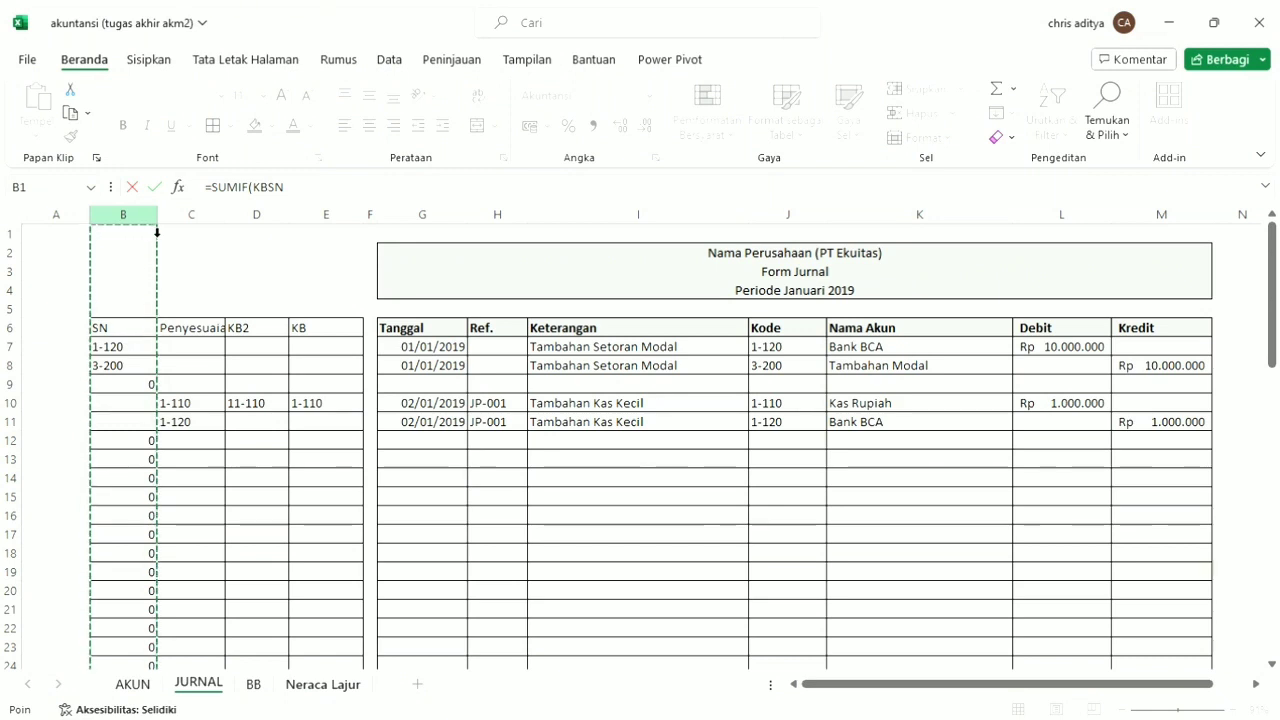
left_click(323, 194)
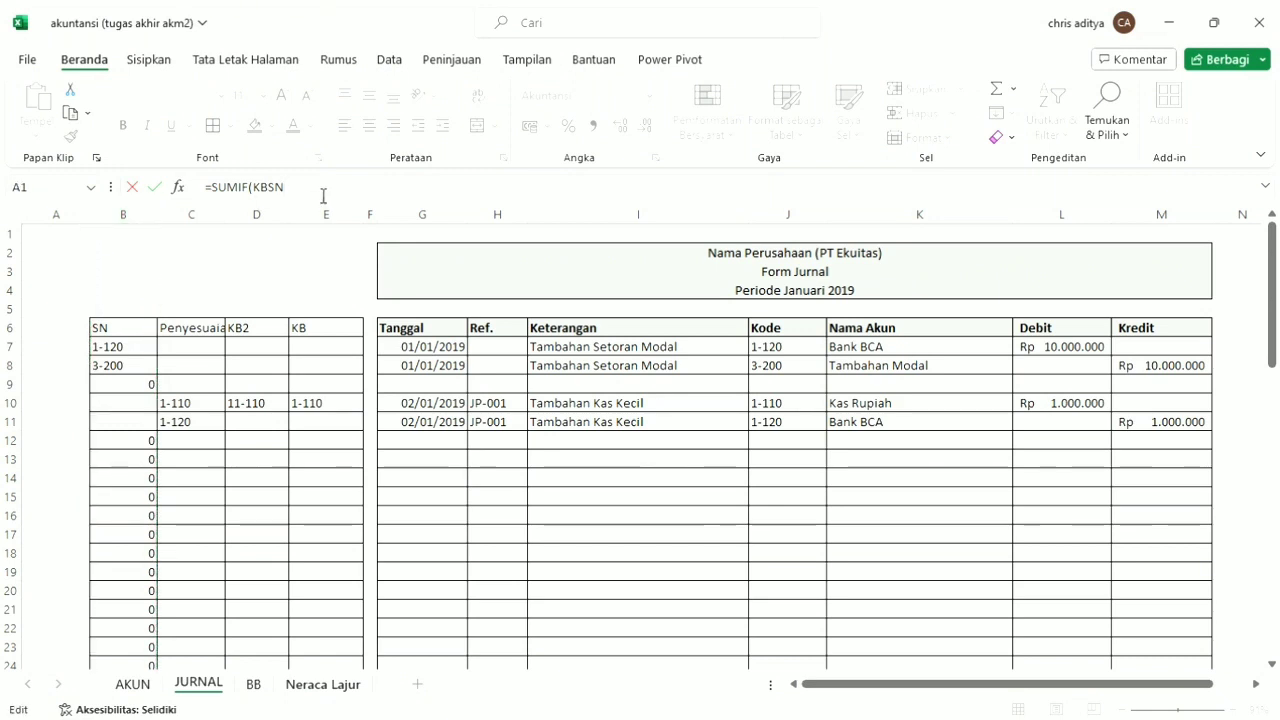
type(";")
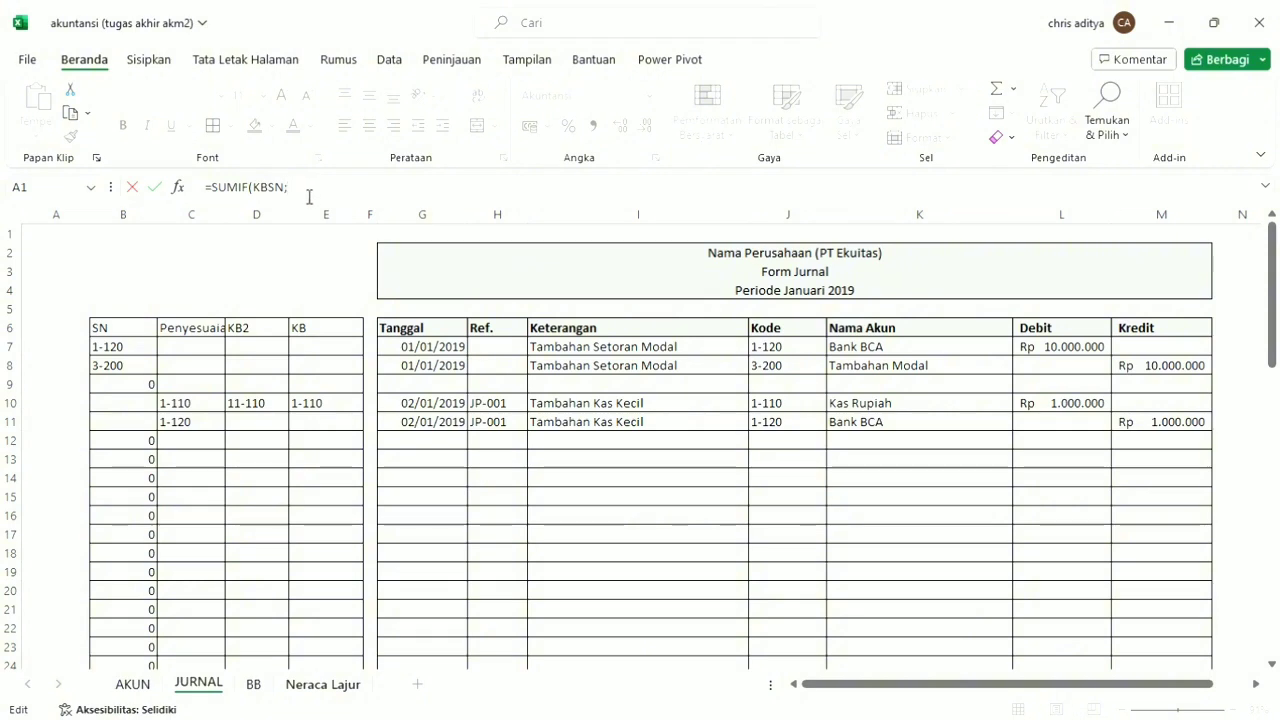
left_click(320, 688)
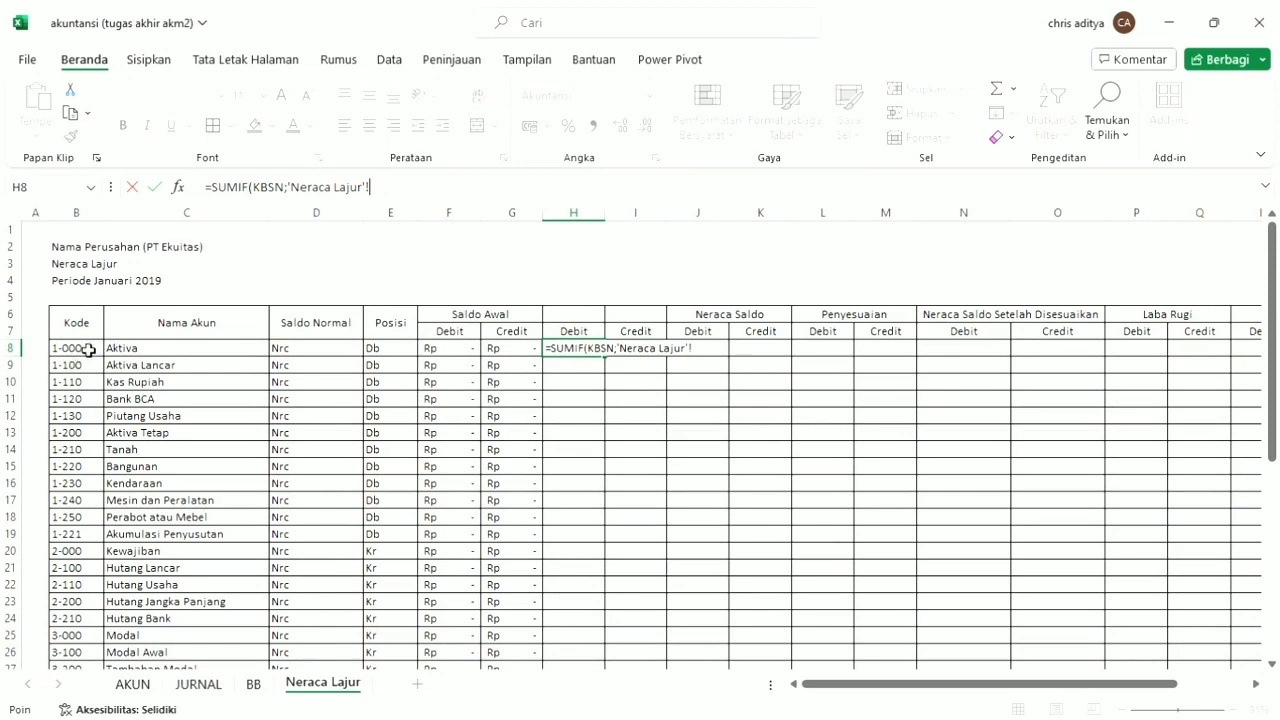
left_click(92, 352)
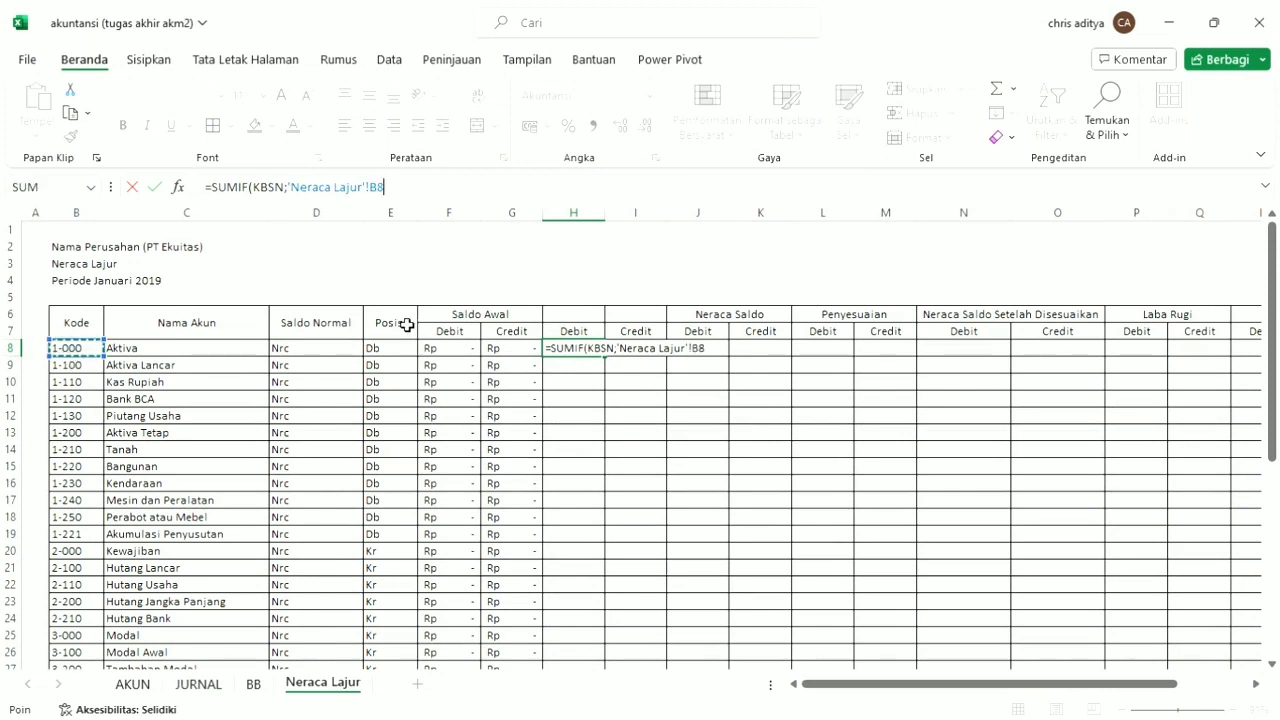
type(";")
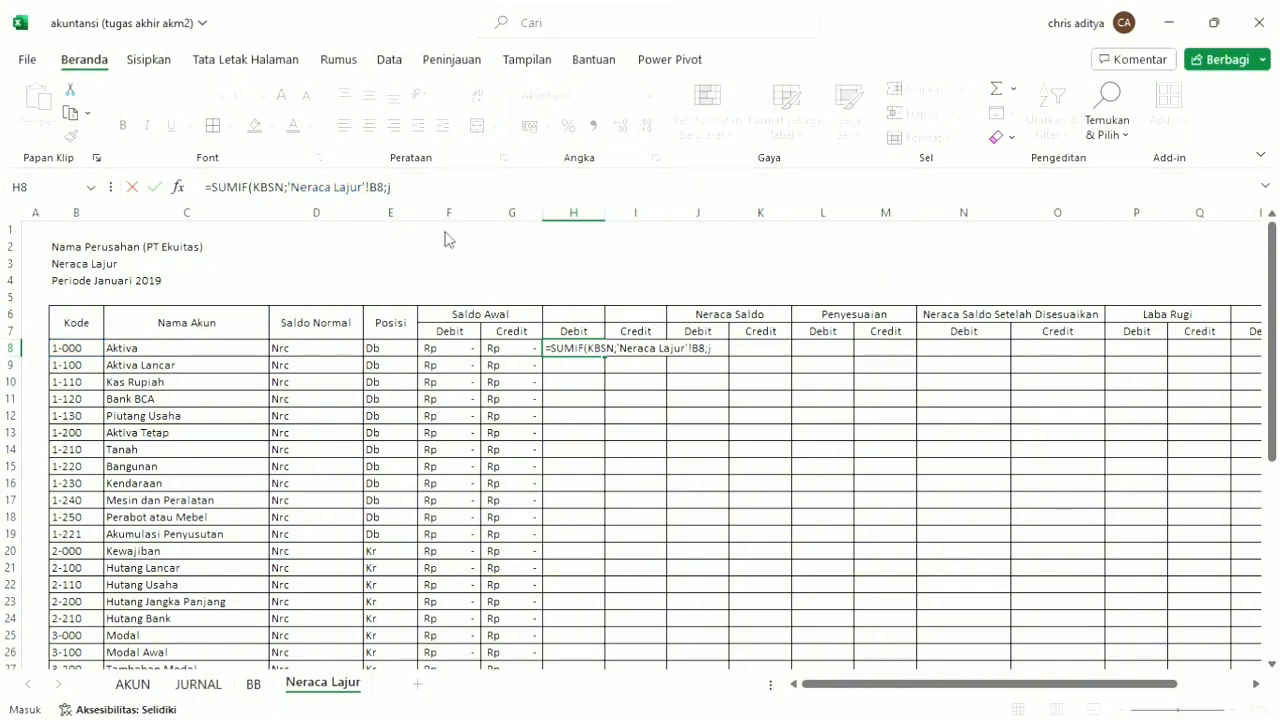
type("j")
key("Tab")
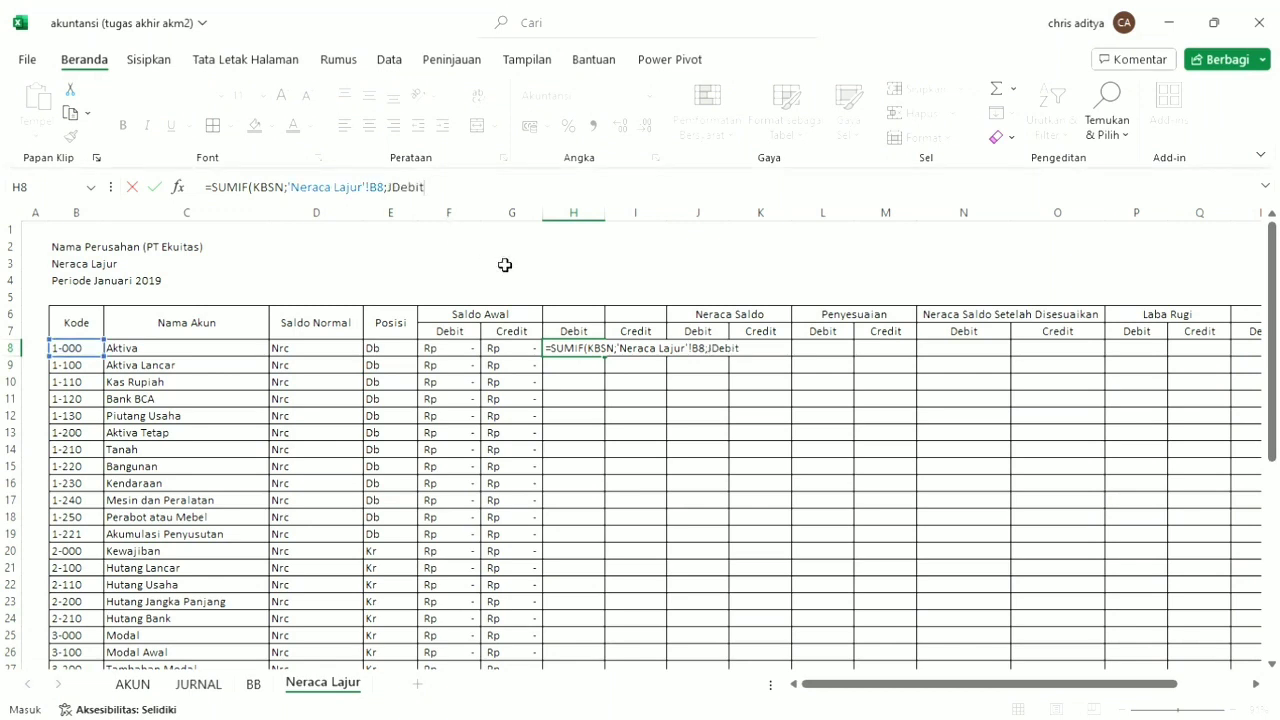
Enter the formula =SUMIF(KBSN;B8;jk) in I8, under the new Credit heading.
left_click(644, 349)
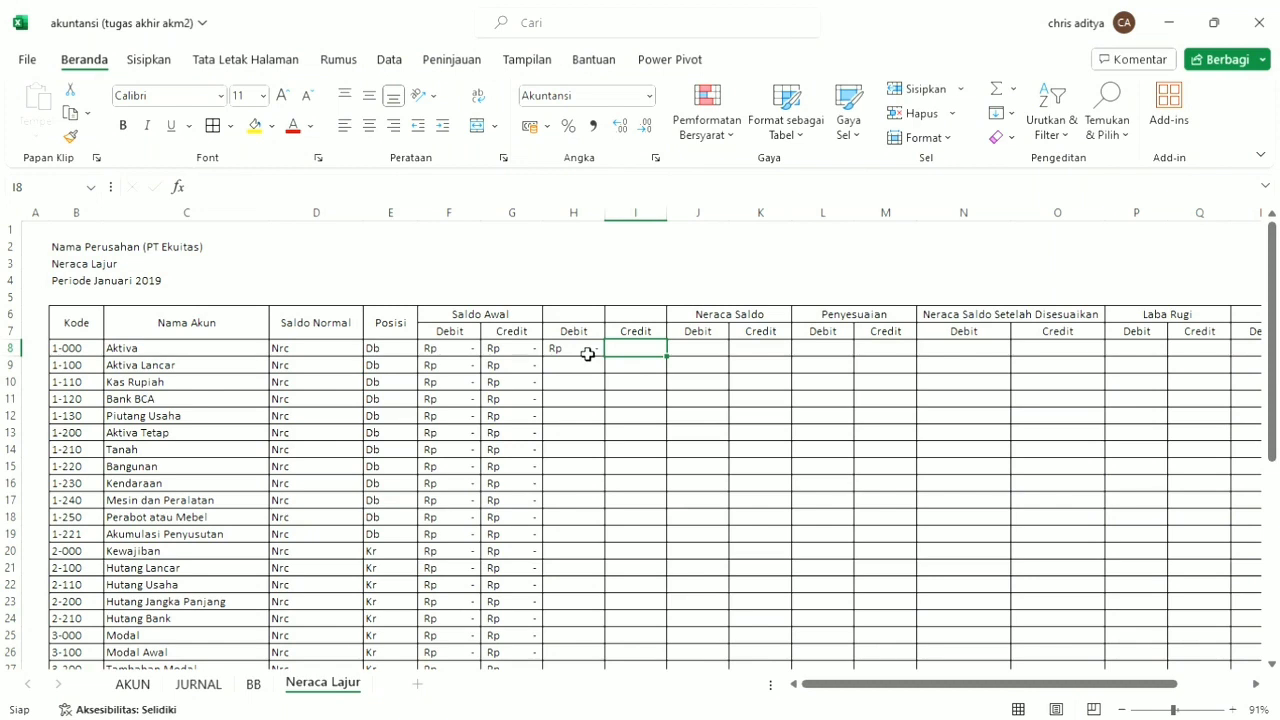
type("sumi")
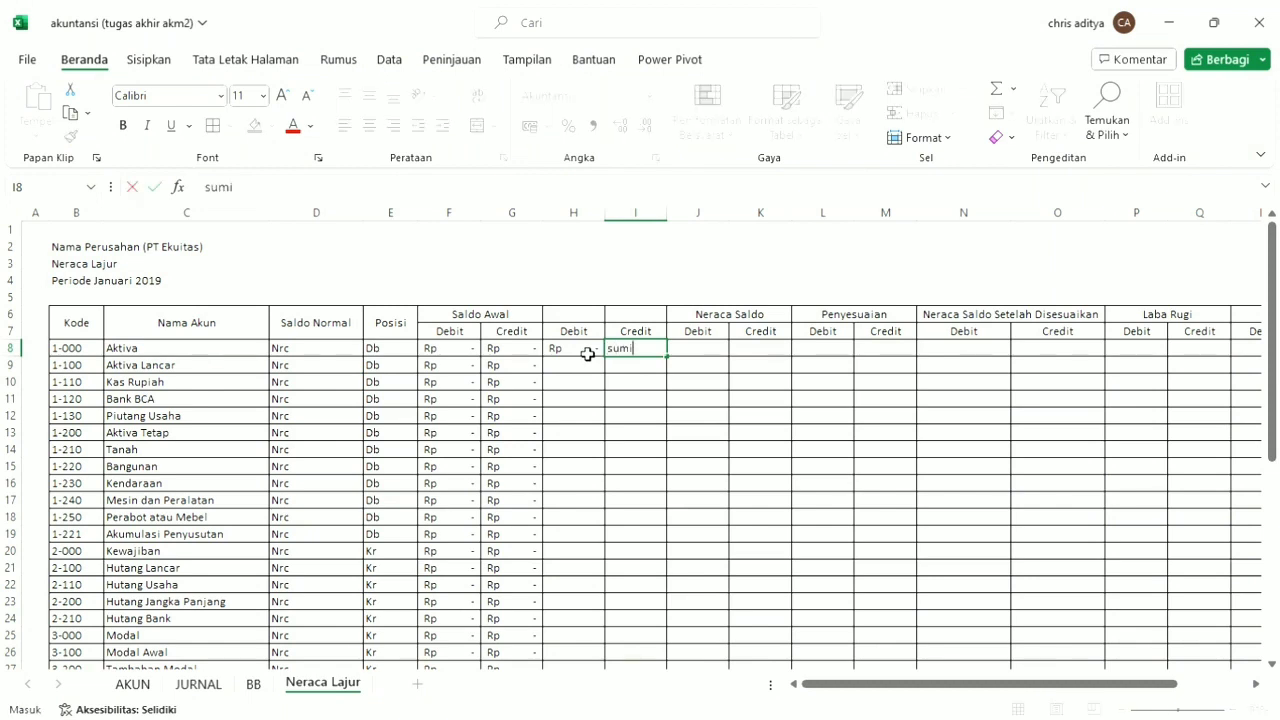
key("BackSpace")
type("=")
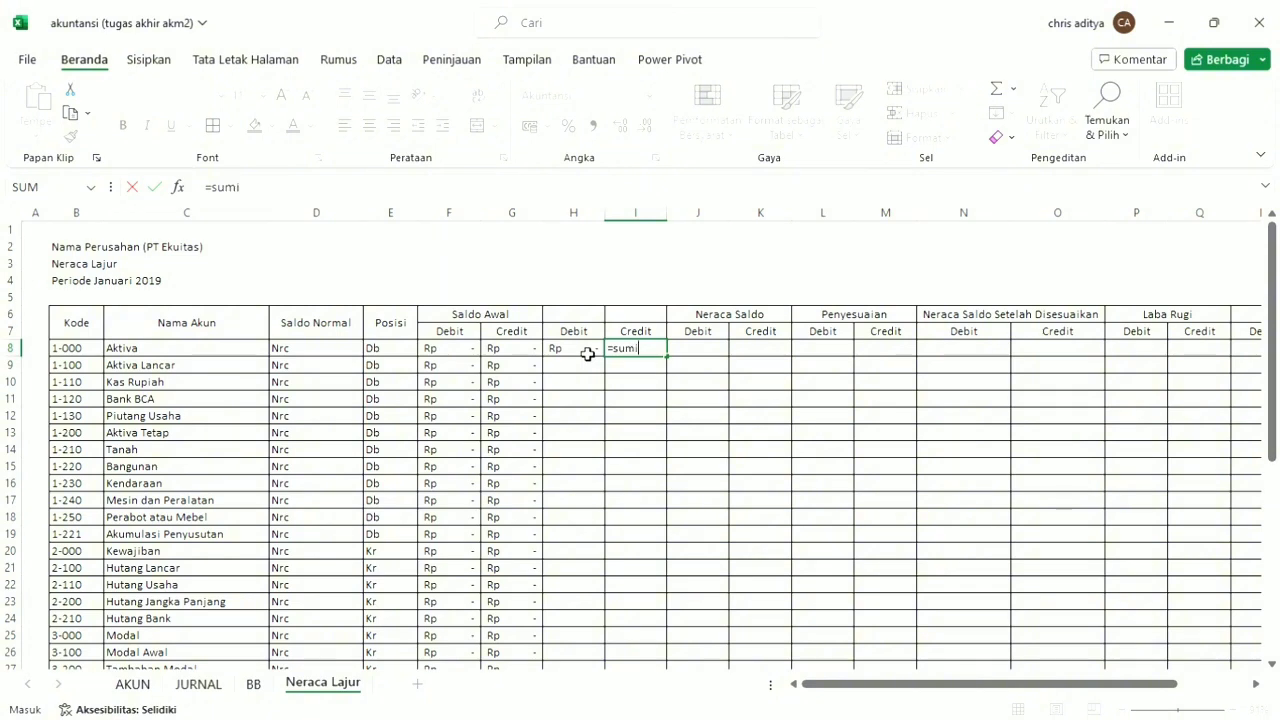
type("sumi")
key("Tab")
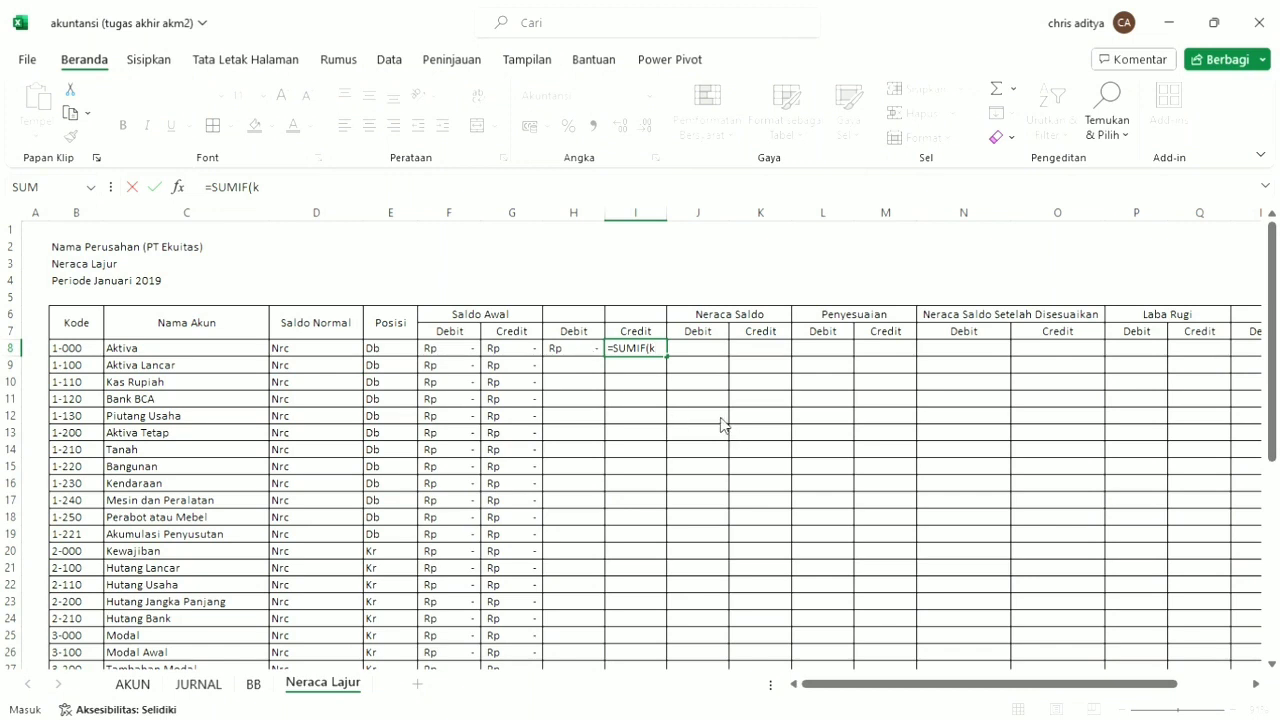
type("kBSN;")
left_click(76, 349)
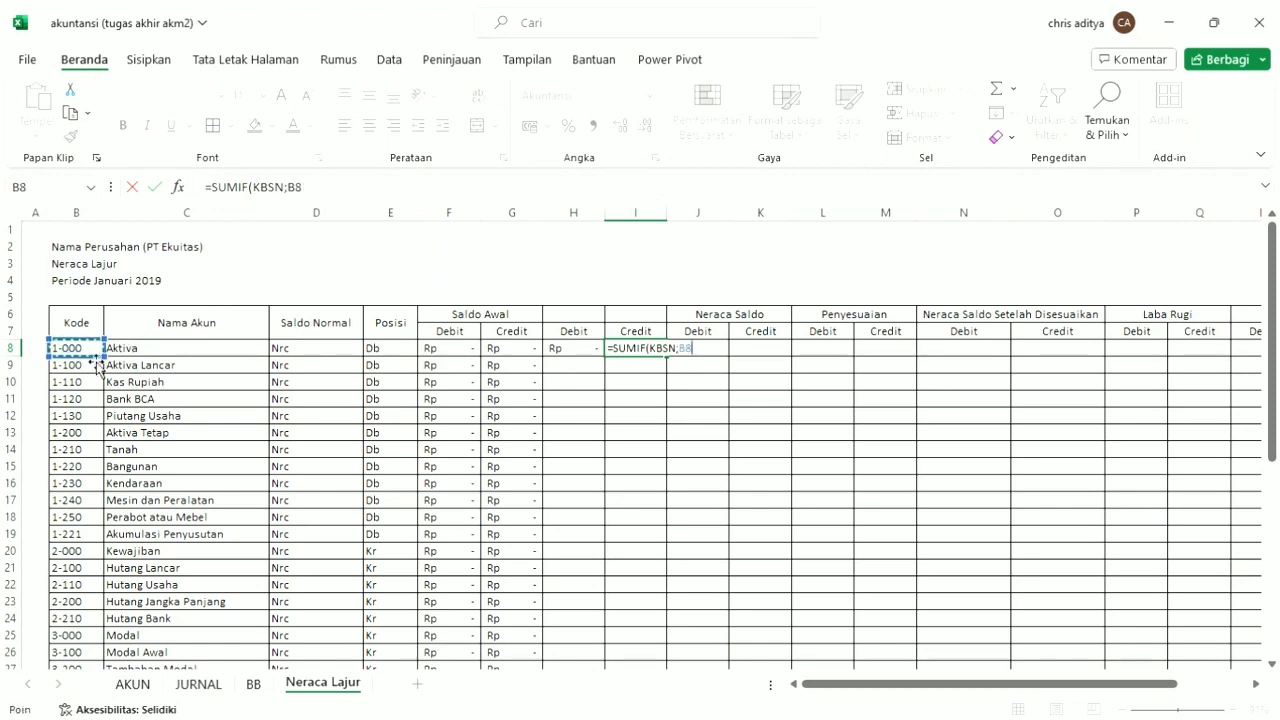
type(";")
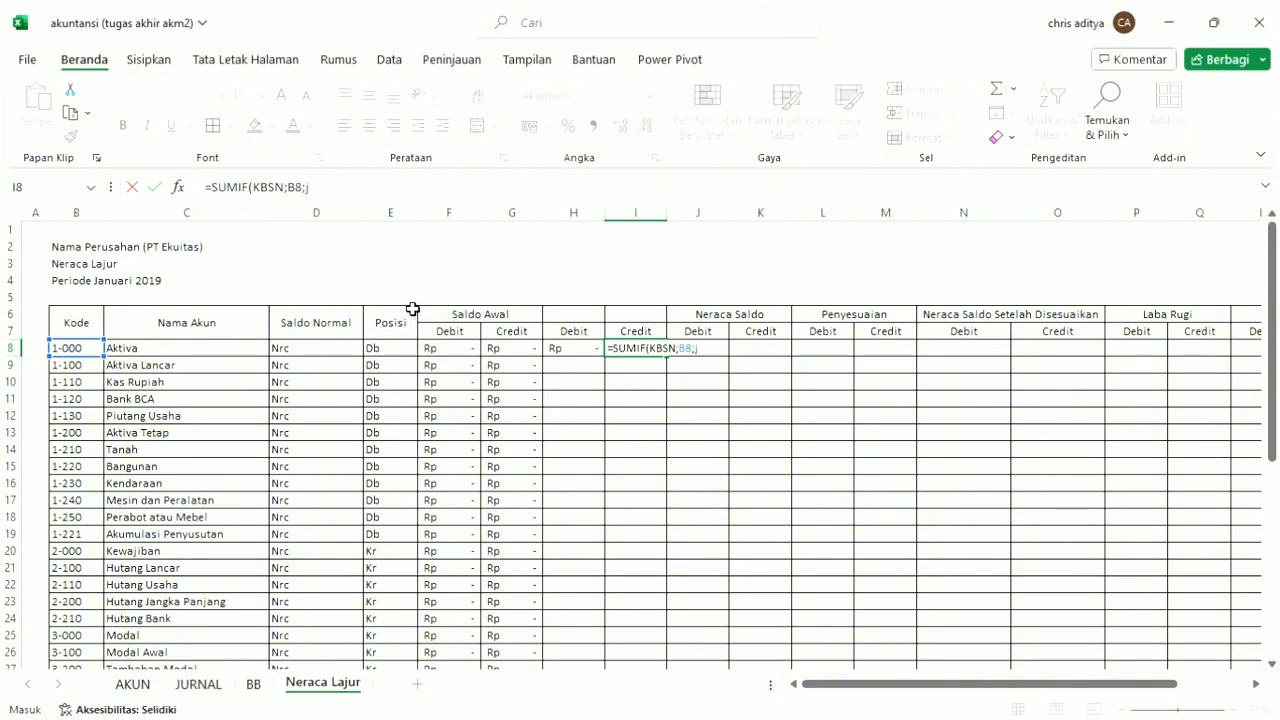
type("jk")
key("Return")
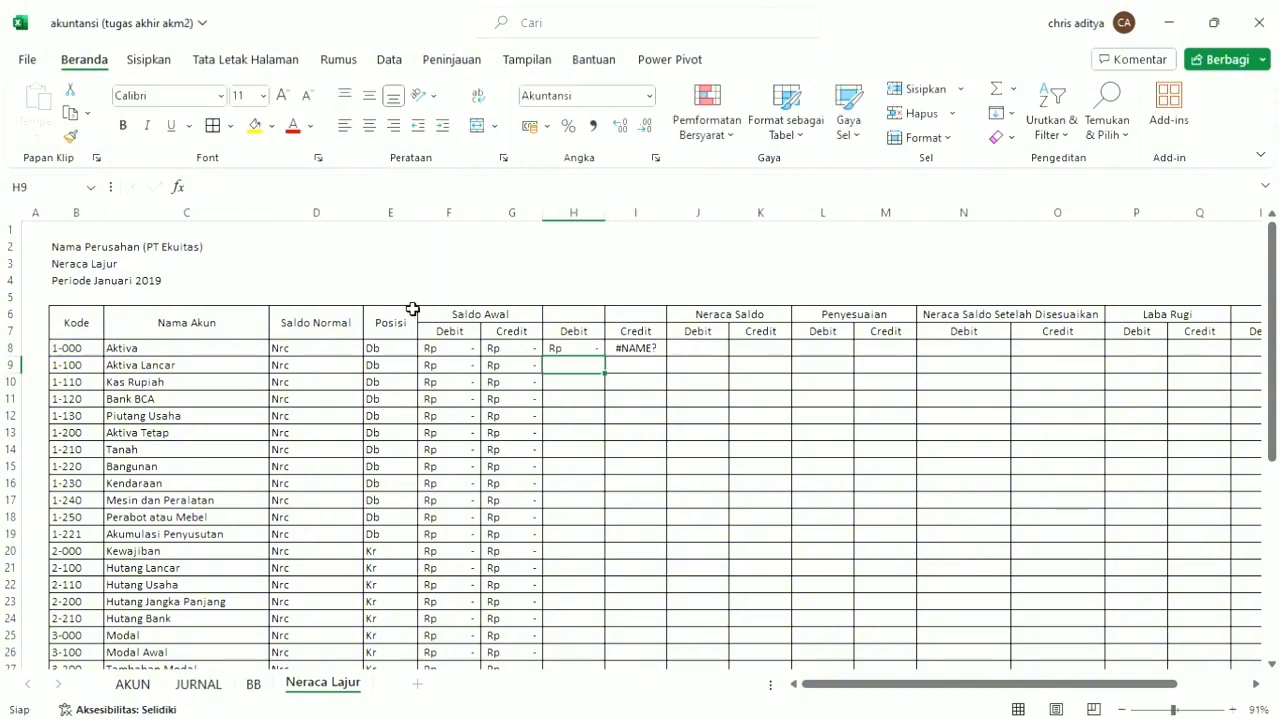
Correct the sum range in the I8 formula to jkredit, and fill H8:I8 down the account rows.
left_click(633, 352)
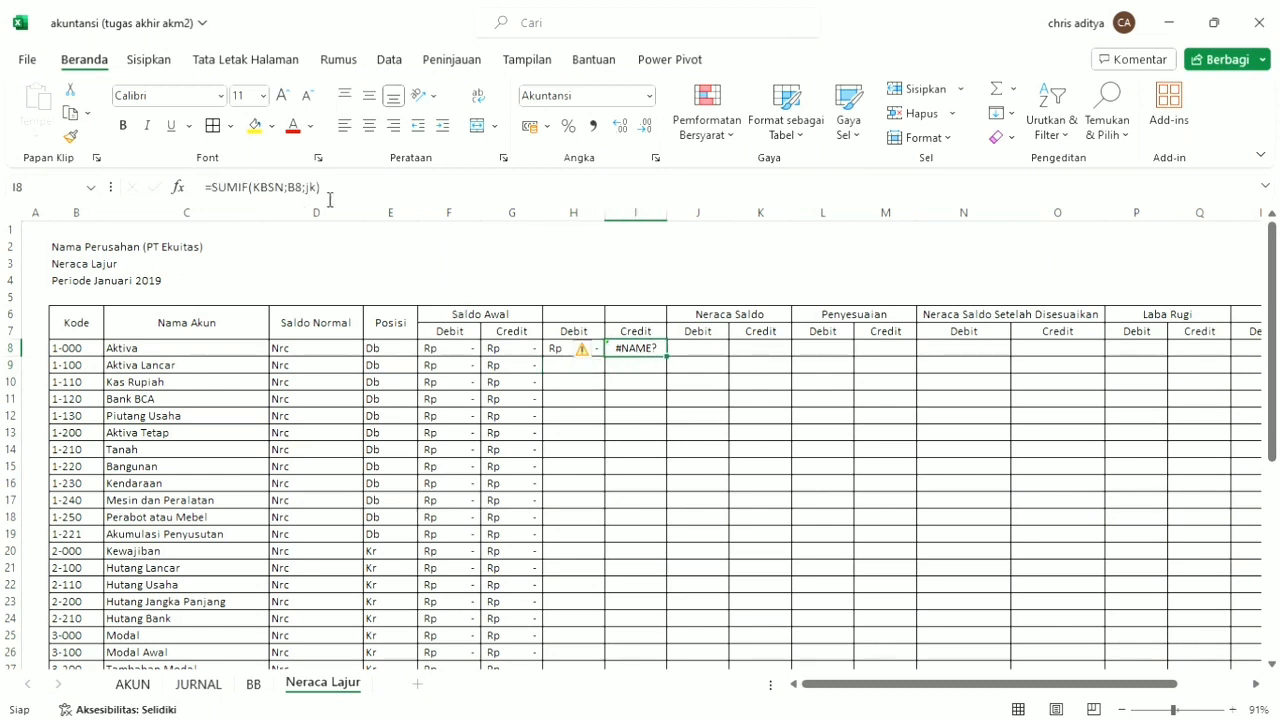
left_click(329, 193)
key("Left")
type("redit")
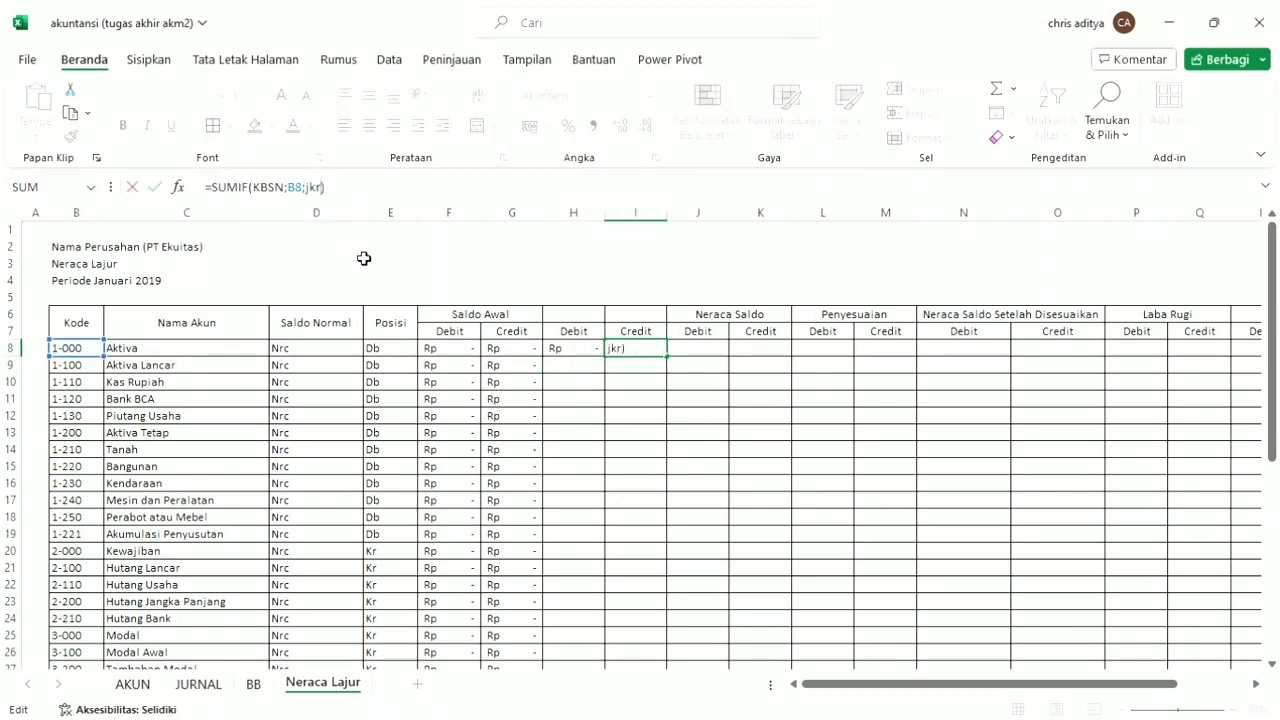
key("Tab")
key("Return")
left_click_drag(586, 352, 660, 352)
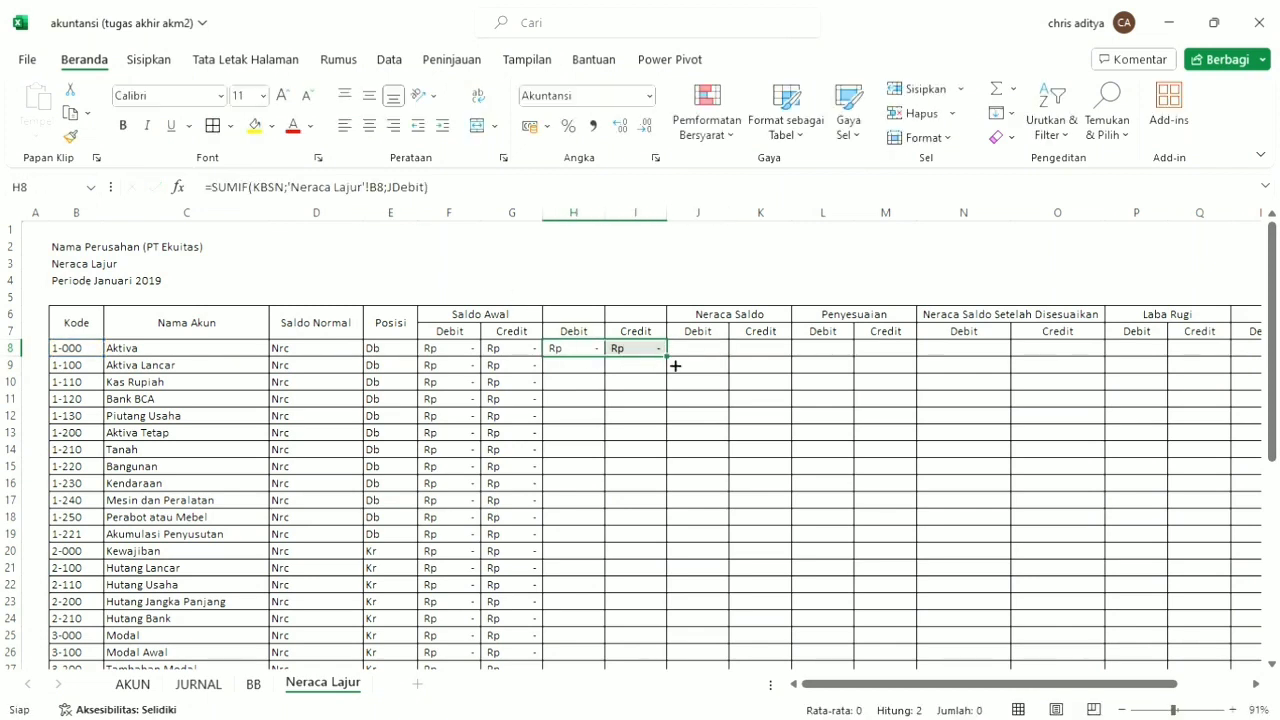
double_click(675, 366)
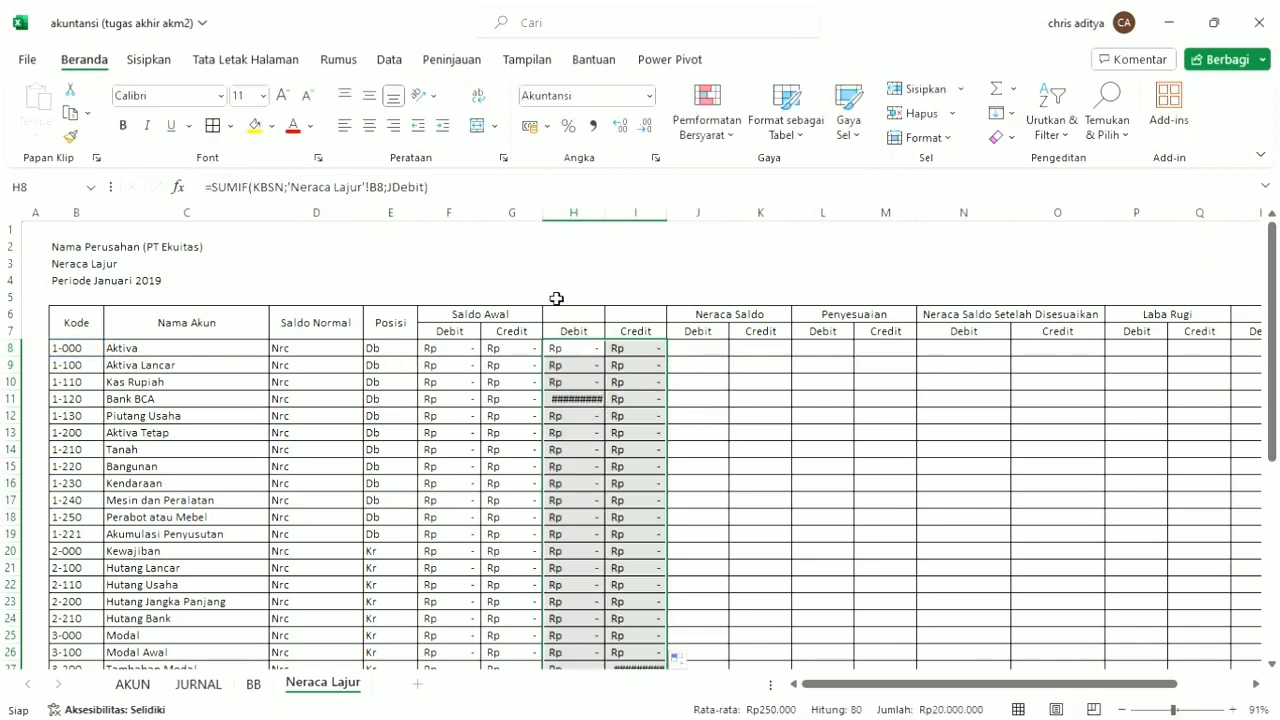
Enter the formula =IF(E8="Db";F8+H8-G8-I8;0) in J8, under the Neraca Saldo Debit heading.
left_click(704, 352)
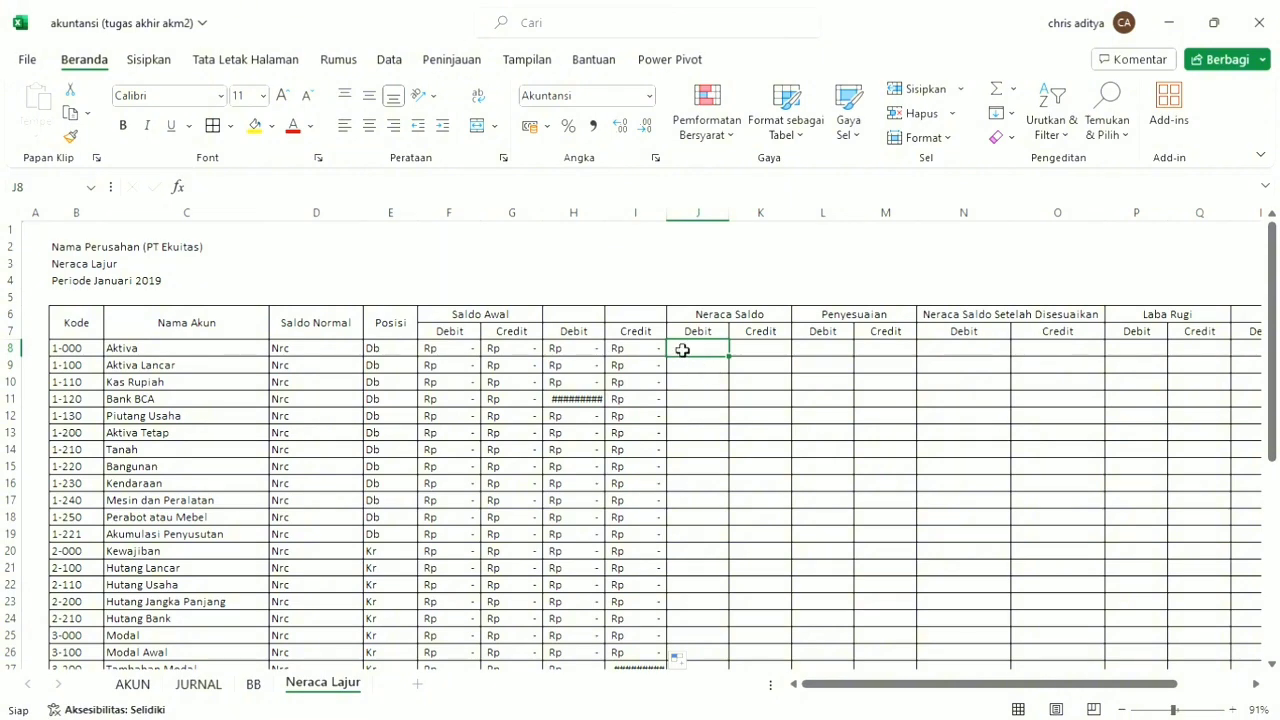
type("=IF(")
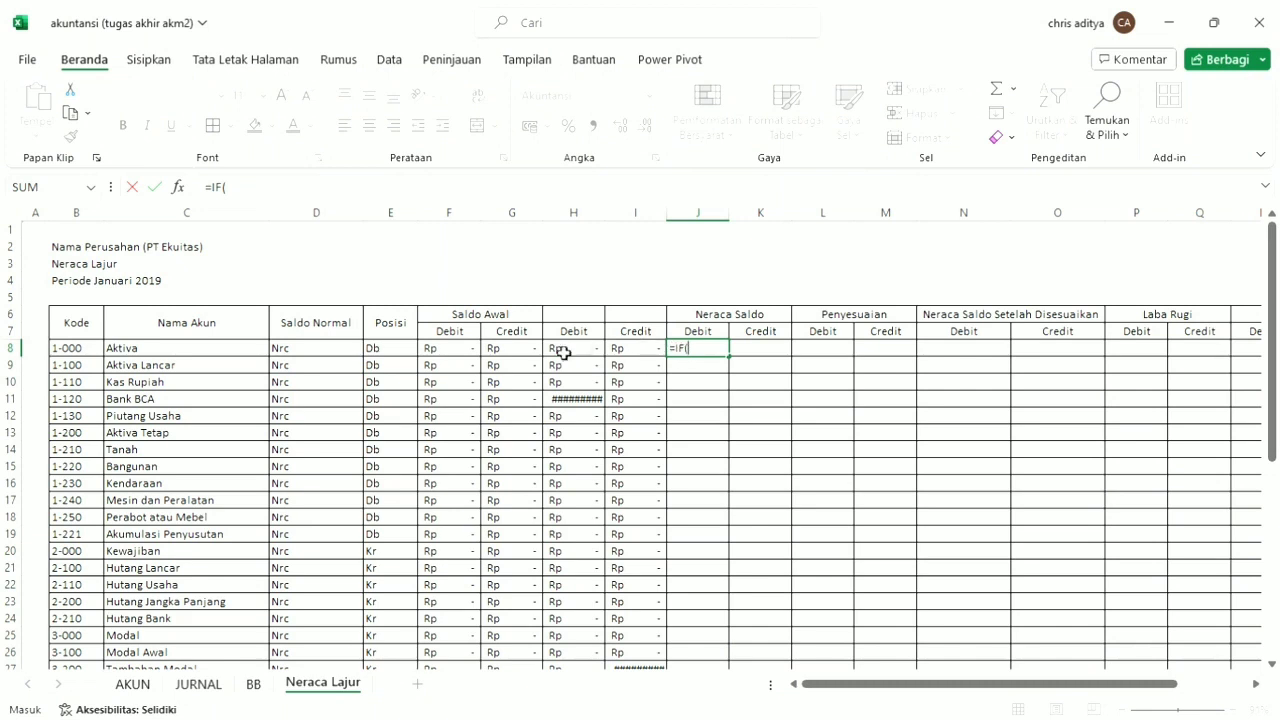
left_click(390, 352)
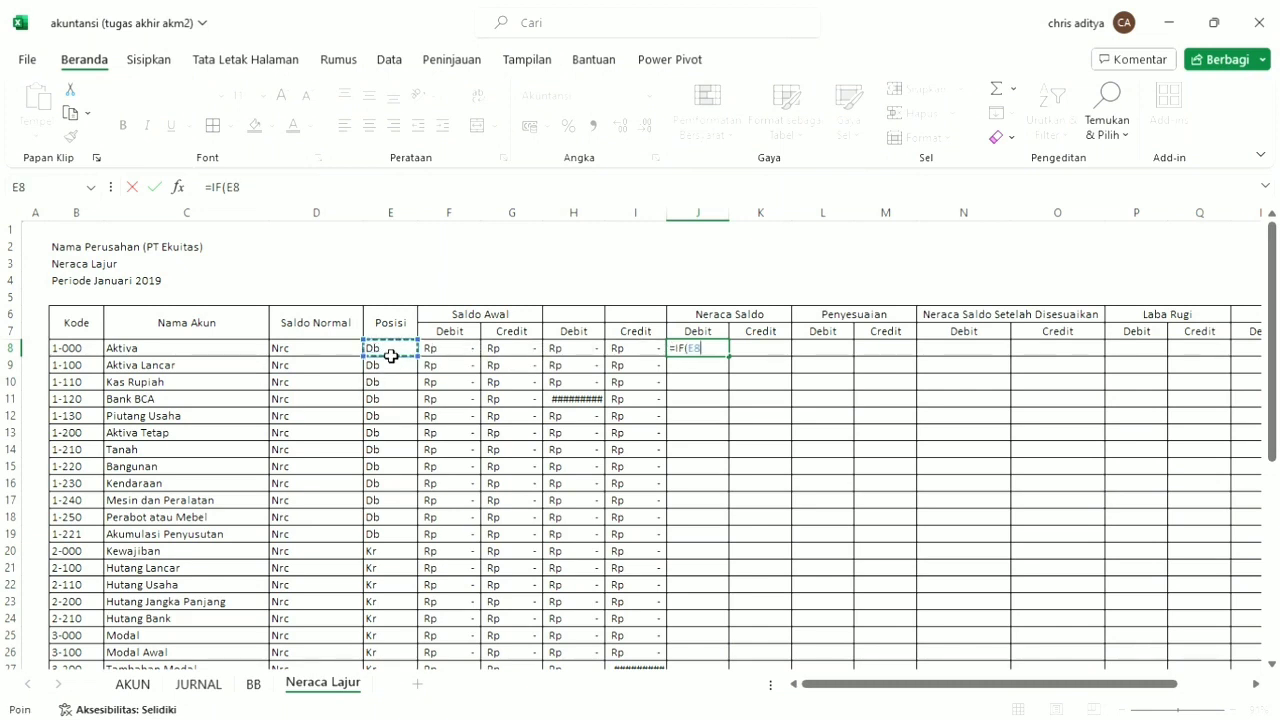
type("=\"Db\";")
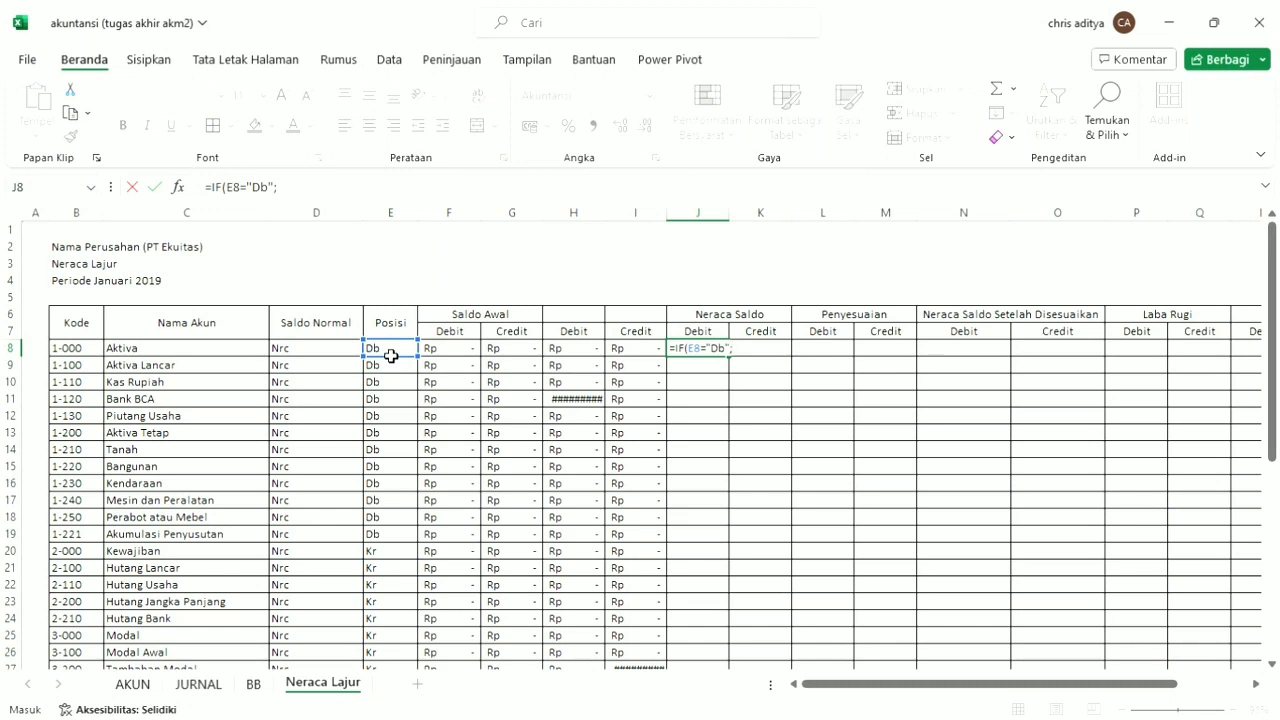
left_click(448, 352)
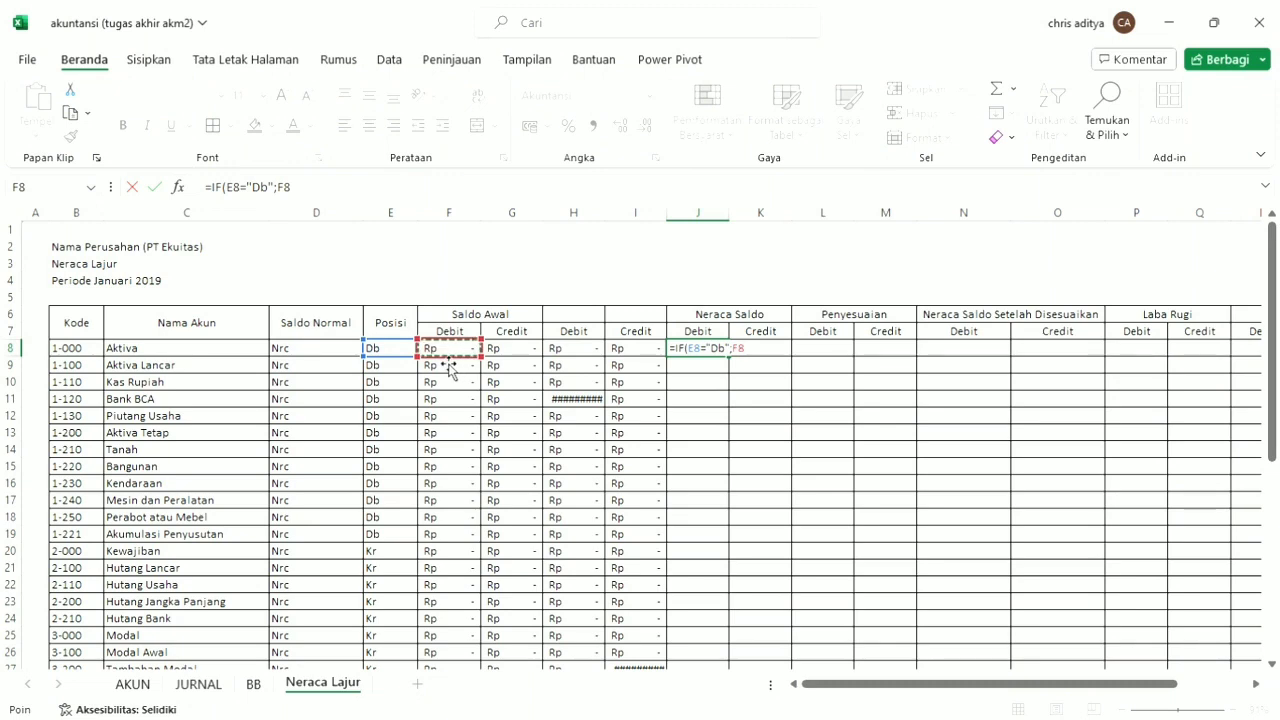
type("+")
left_click(590, 354)
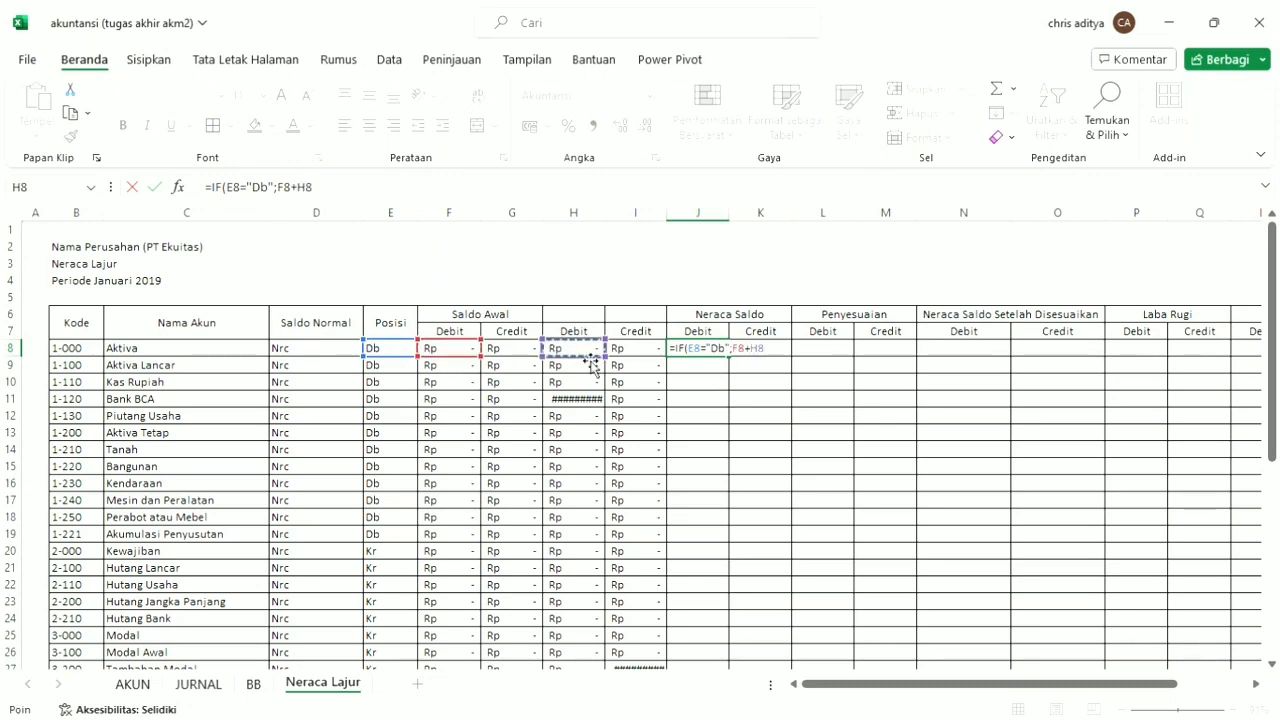
type("-")
left_click(516, 357)
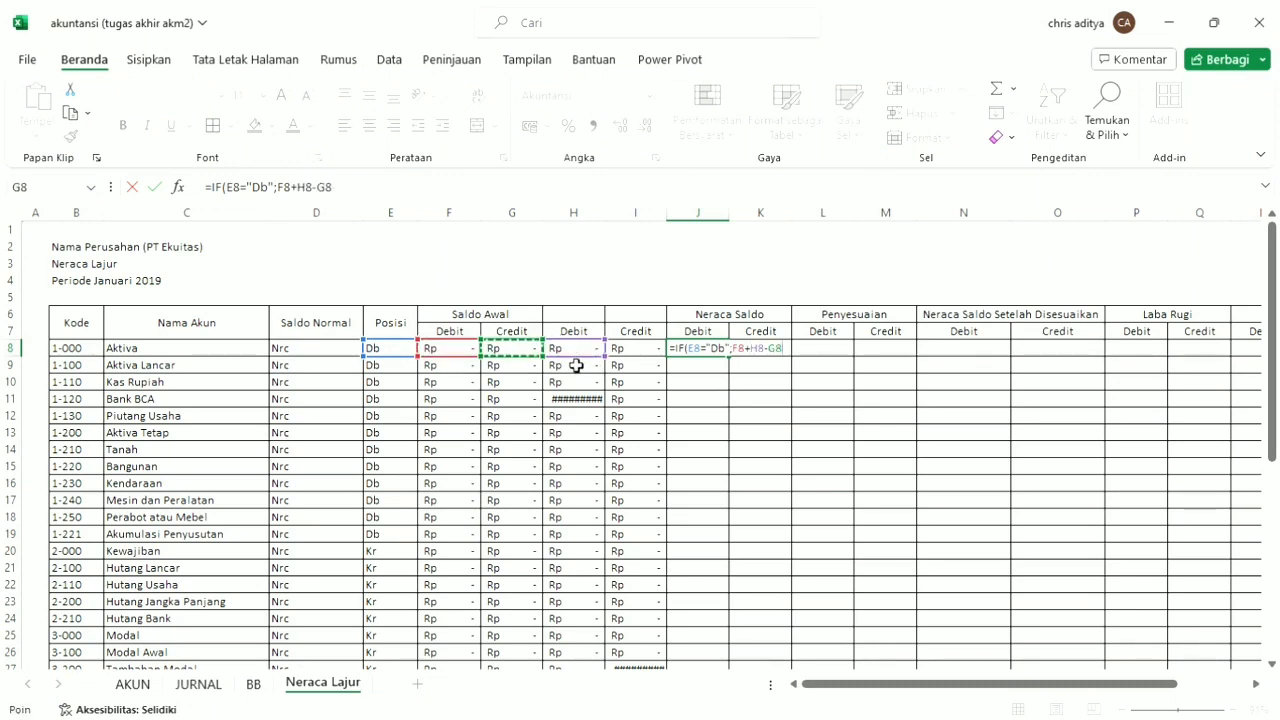
type("-")
left_click(634, 362)
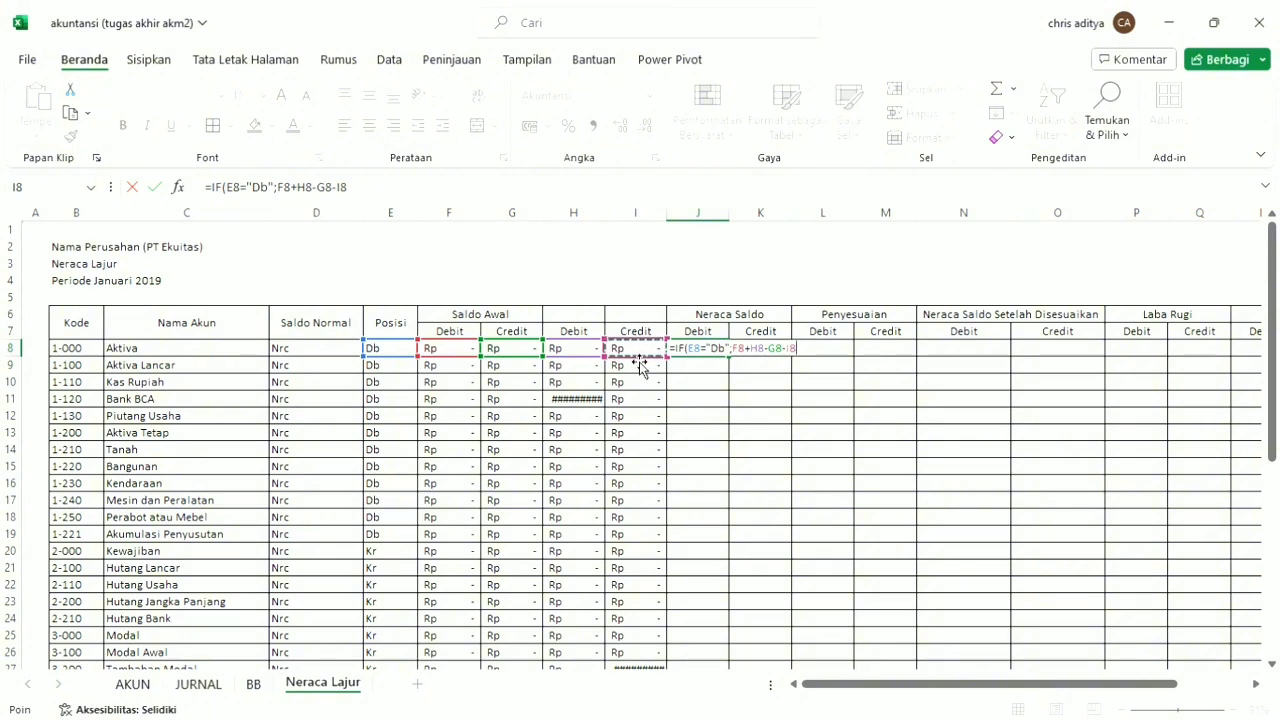
type(";")
type("0)")
key("Return")
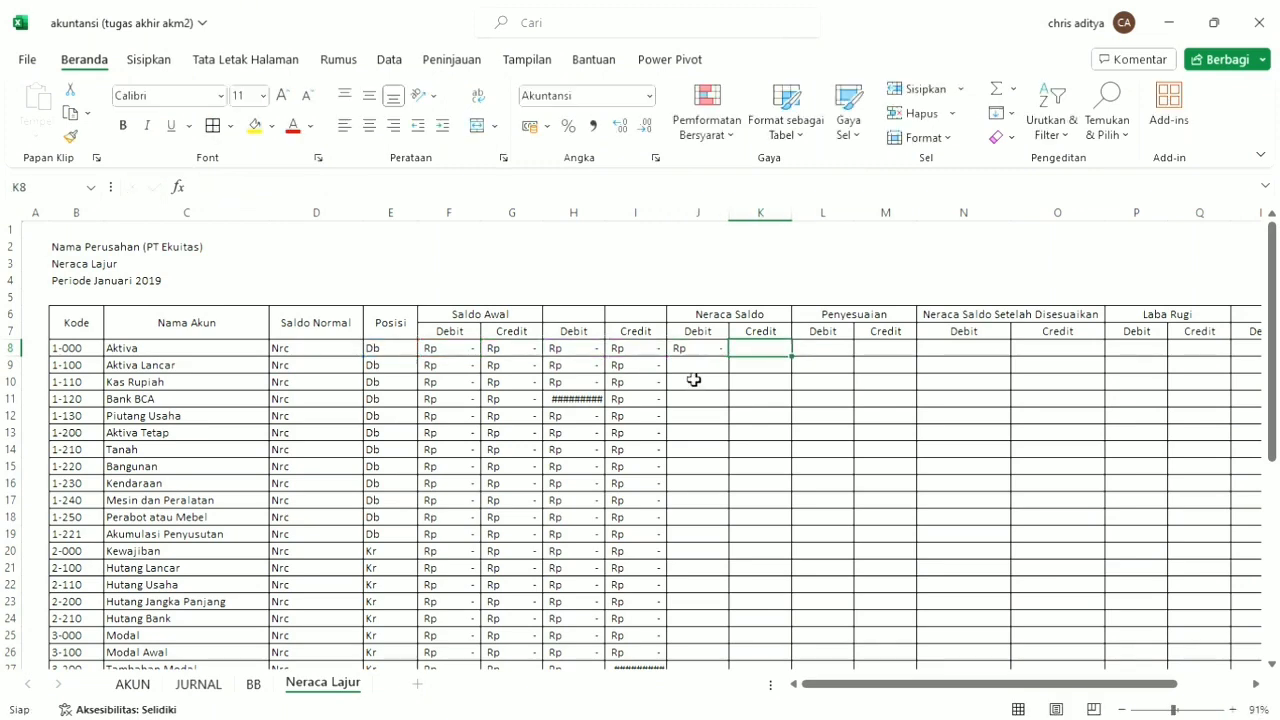
Fill the J8 formula down the Neraca Saldo Debit column and copy it into K8 under Credit.
left_click(686, 351)
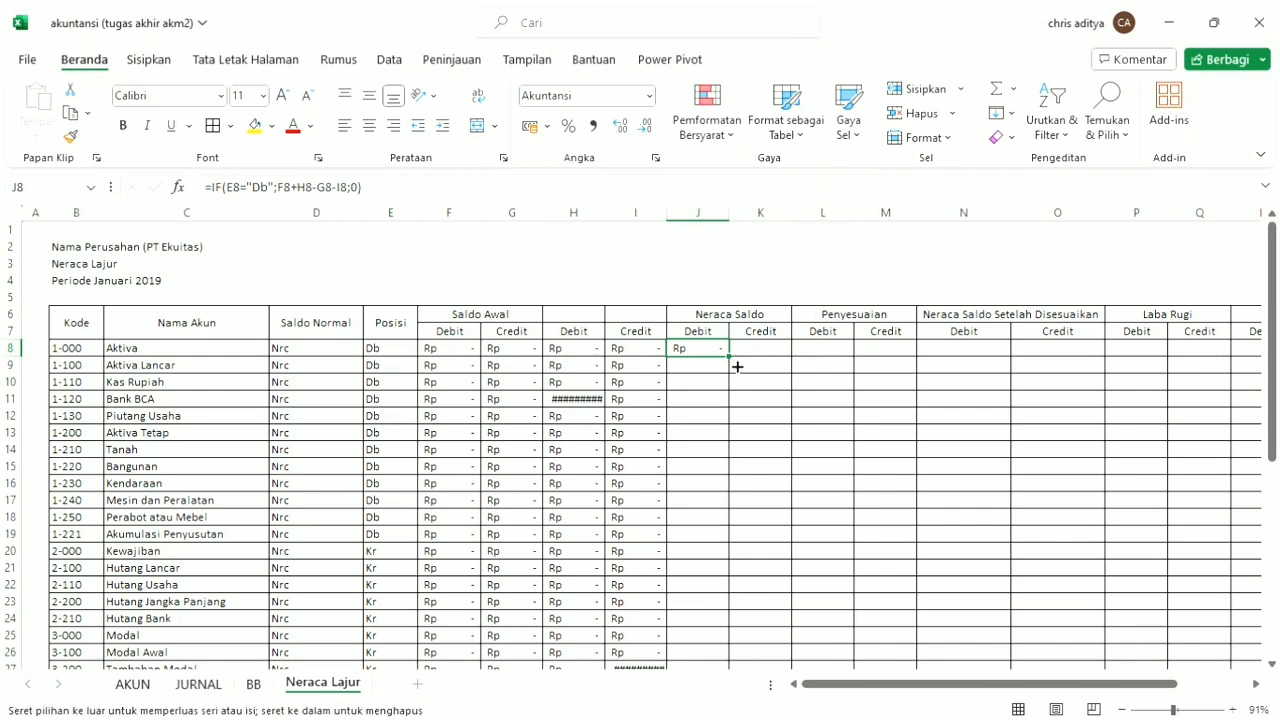
double_click(731, 358)
left_click(751, 352)
left_click(714, 351)
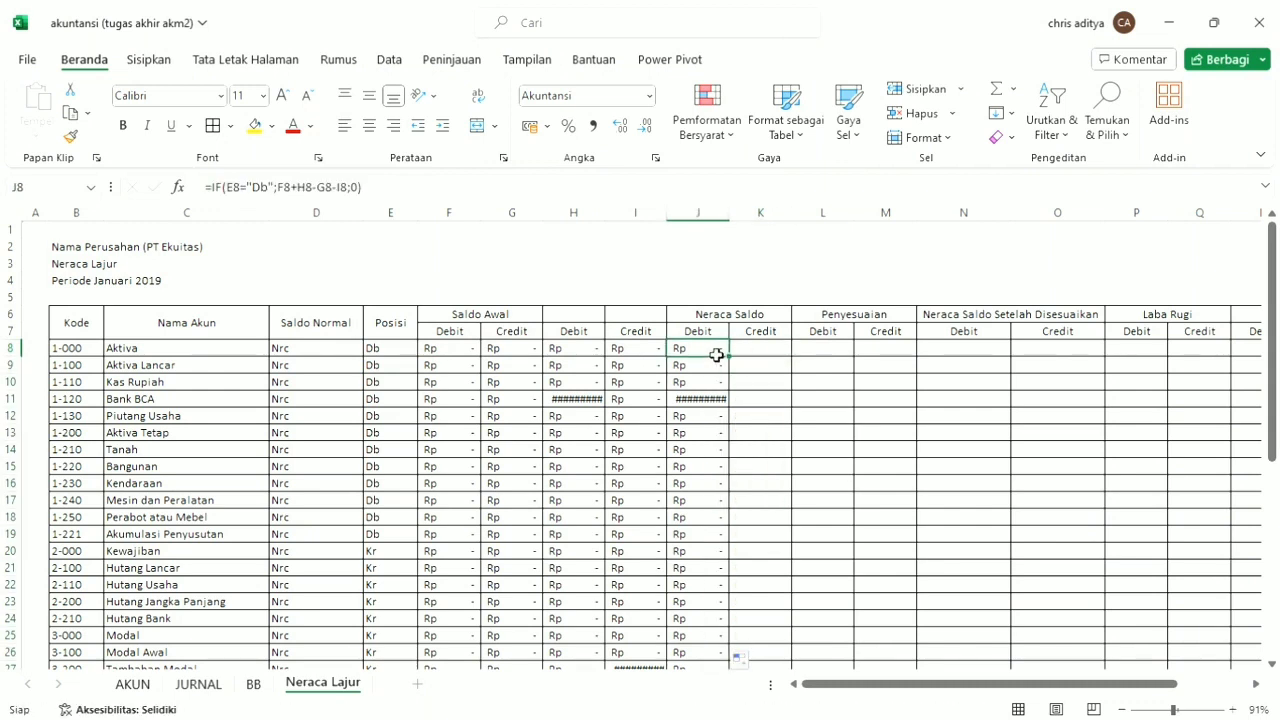
key("ctrl+c")
left_click(756, 353)
key("ctrl+v")
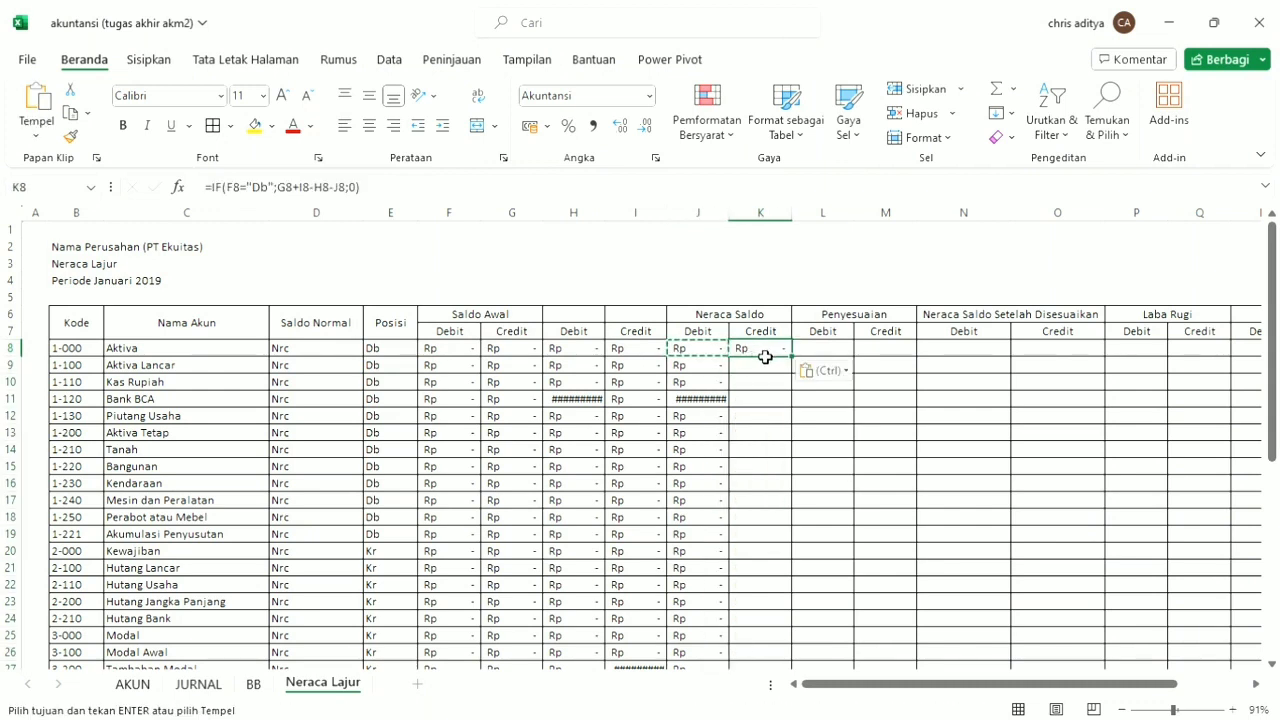
Change the cell tested in the K8 formula's condition to E8.
left_click(248, 188)
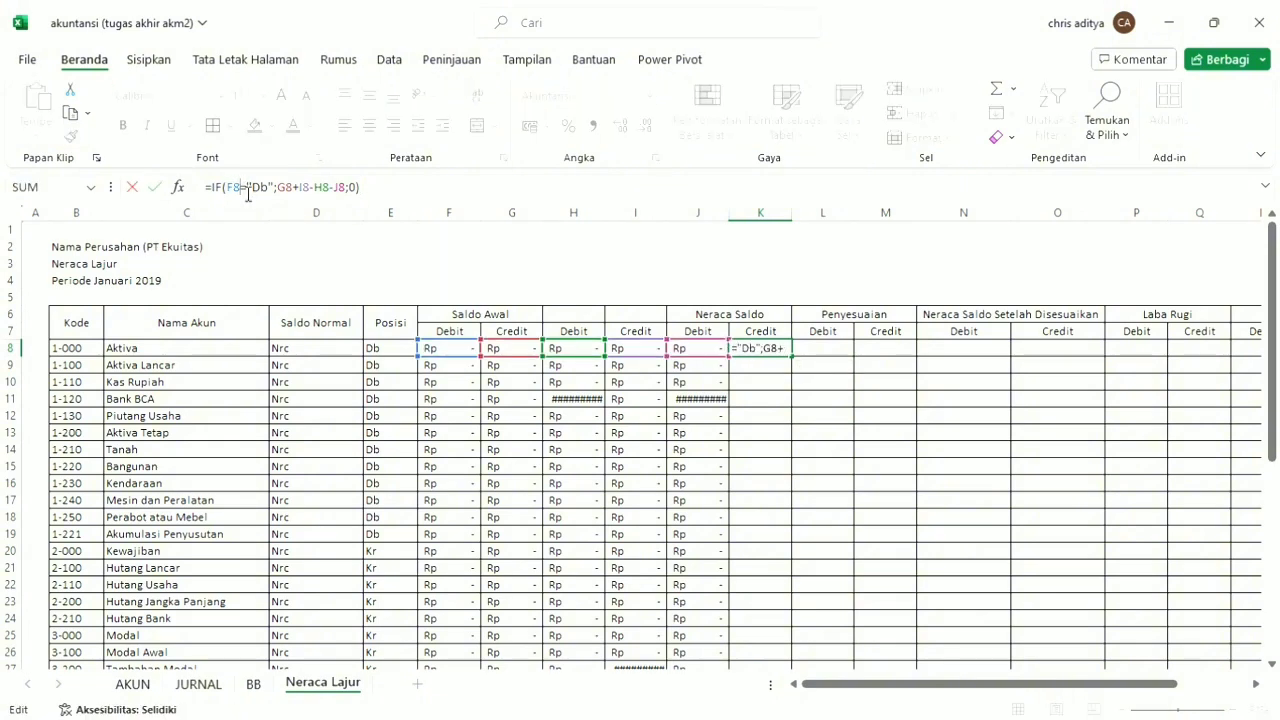
left_click(282, 190)
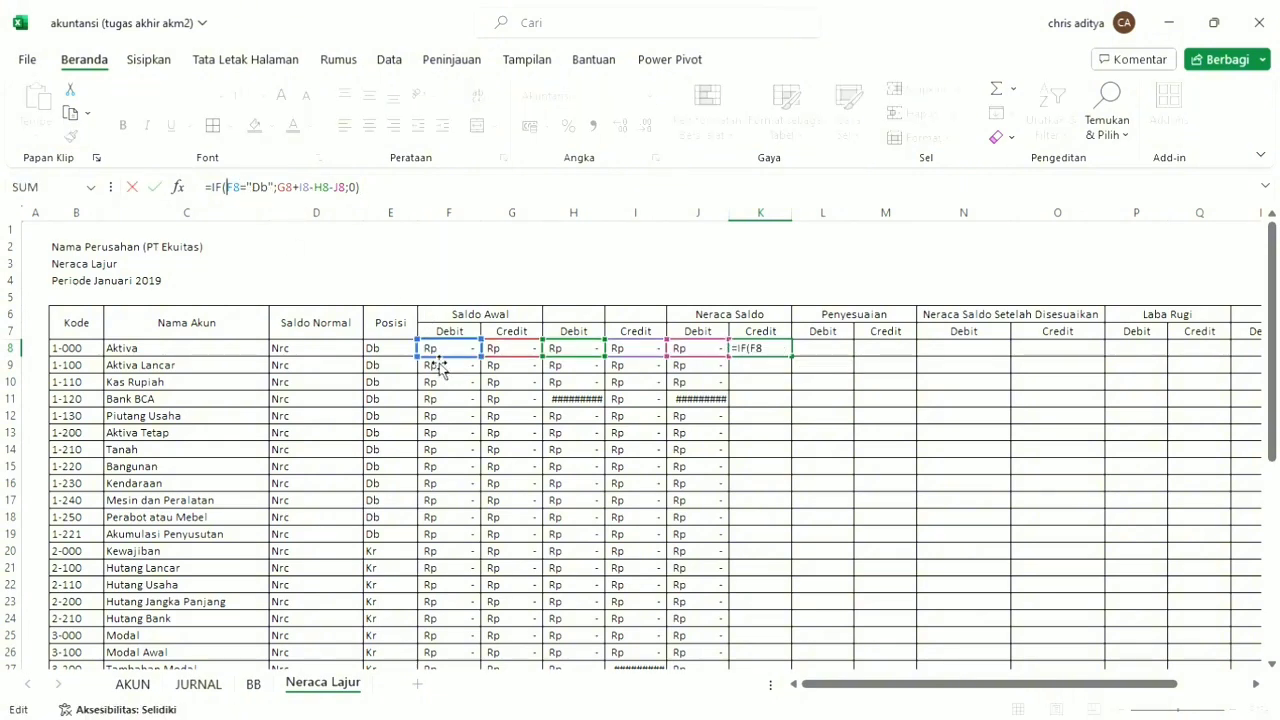
left_click_drag(430, 357, 372, 360)
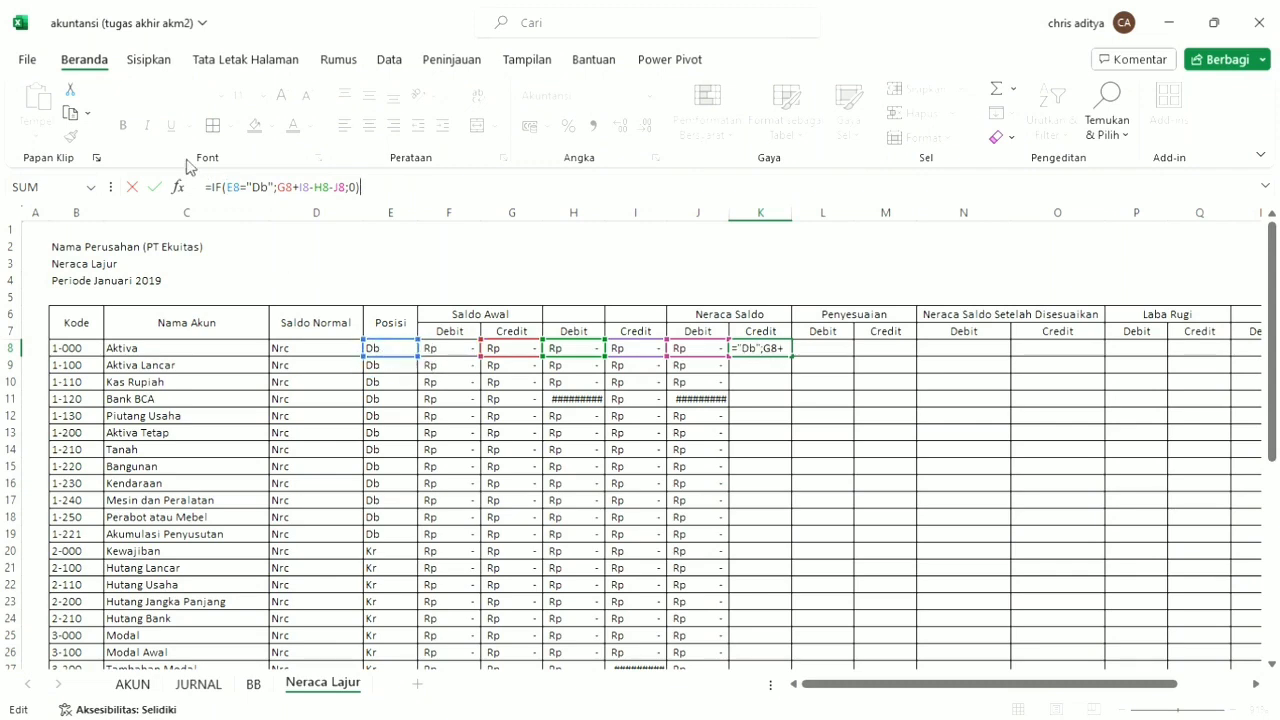
Replace the calculation in the K8 formula with G8+I8-F8-H8, and fill it down the Neraca Saldo Credit column.
left_click_drag(346, 189, 276, 192)
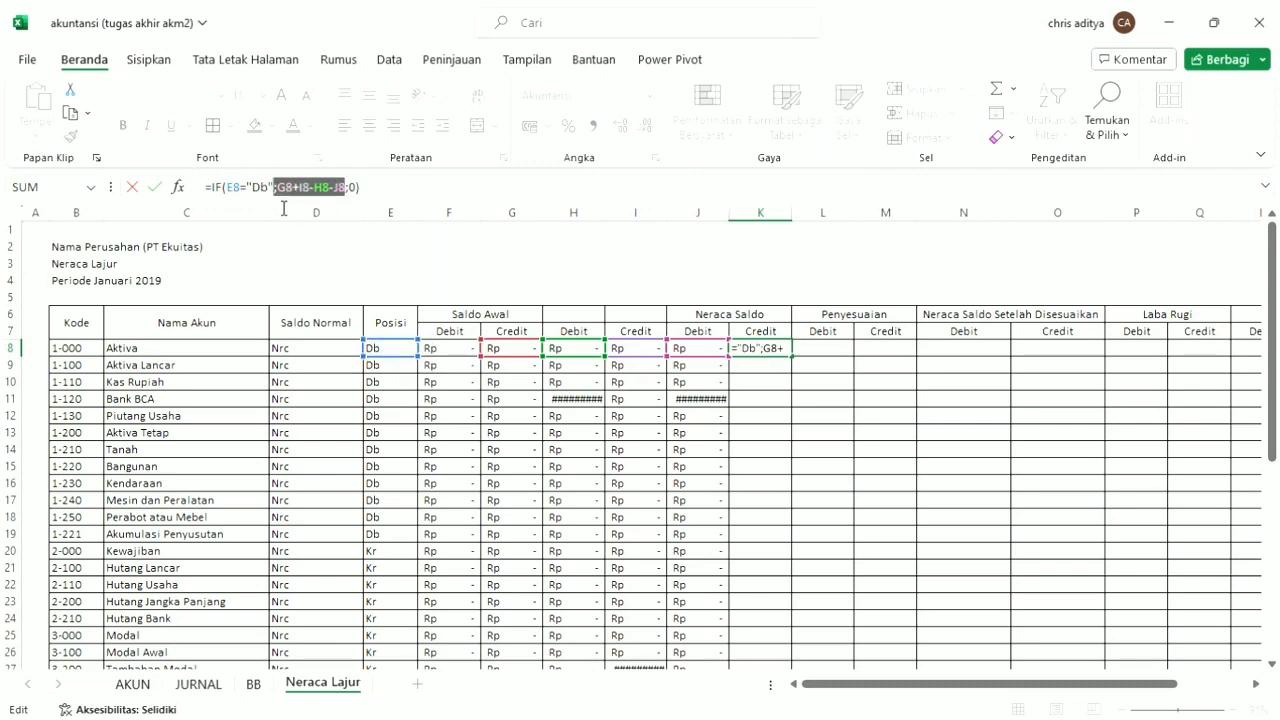
key("BackSpace")
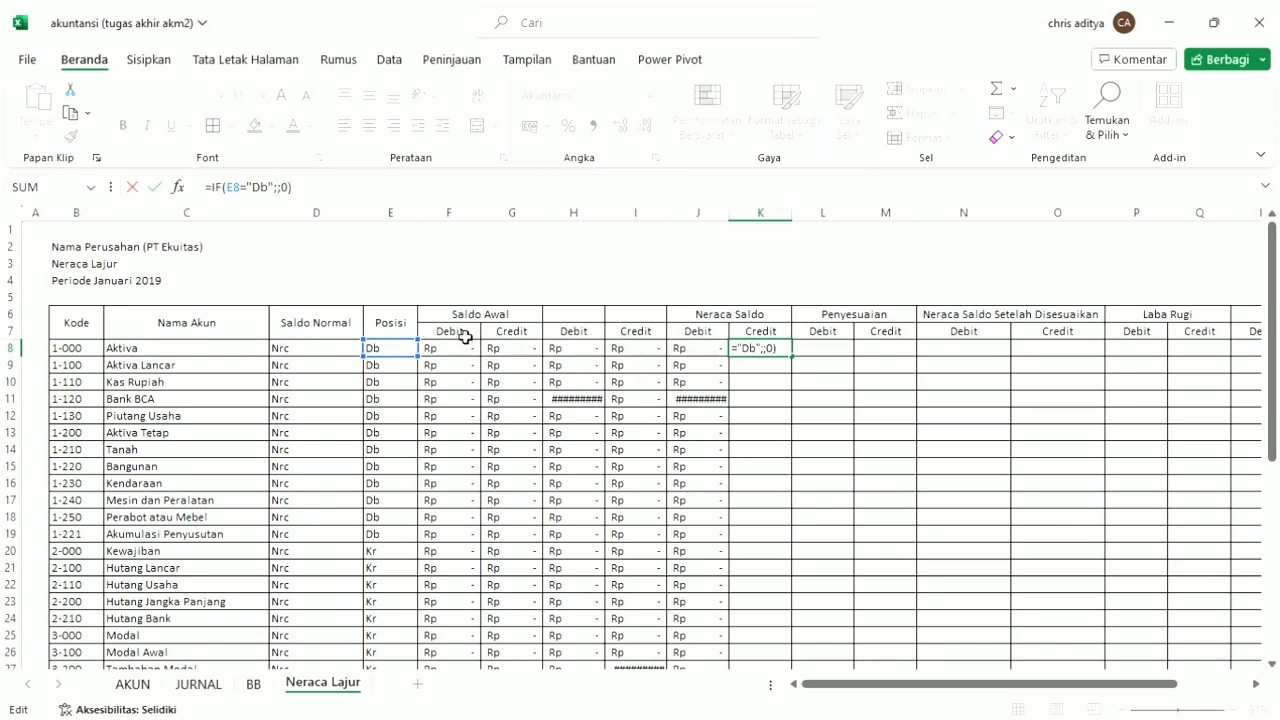
left_click(530, 352)
type("+")
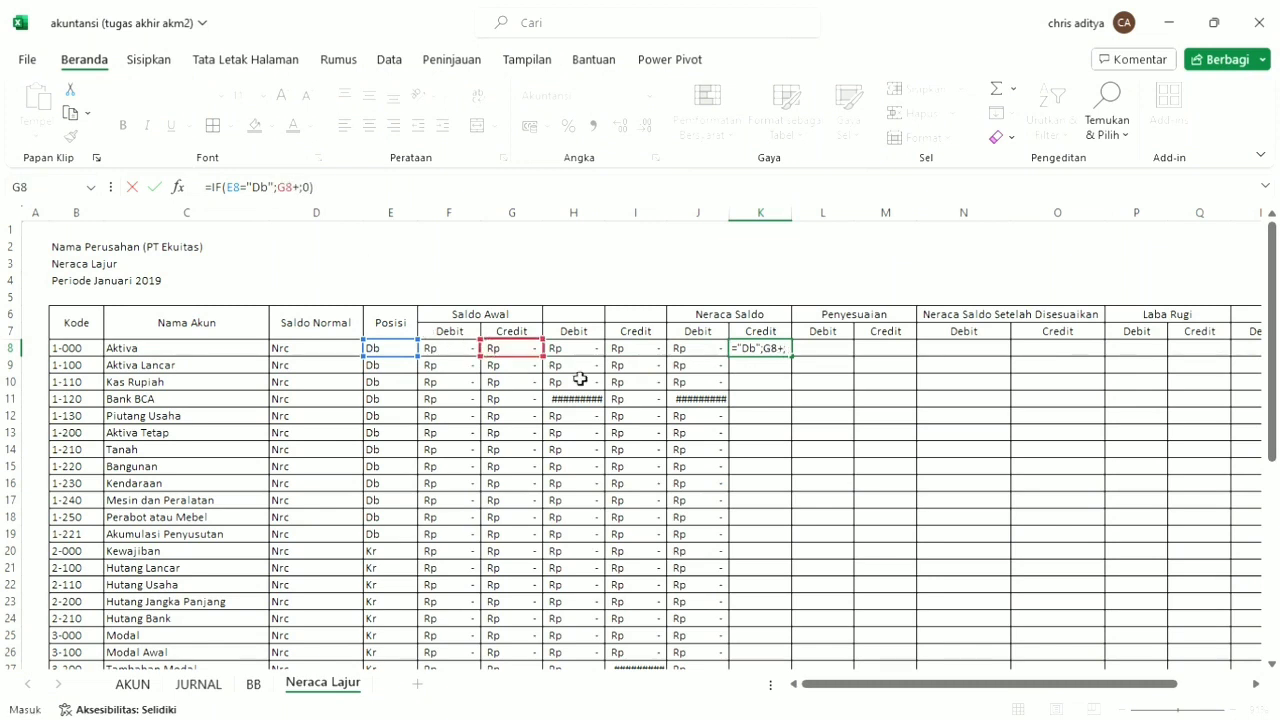
left_click(650, 355)
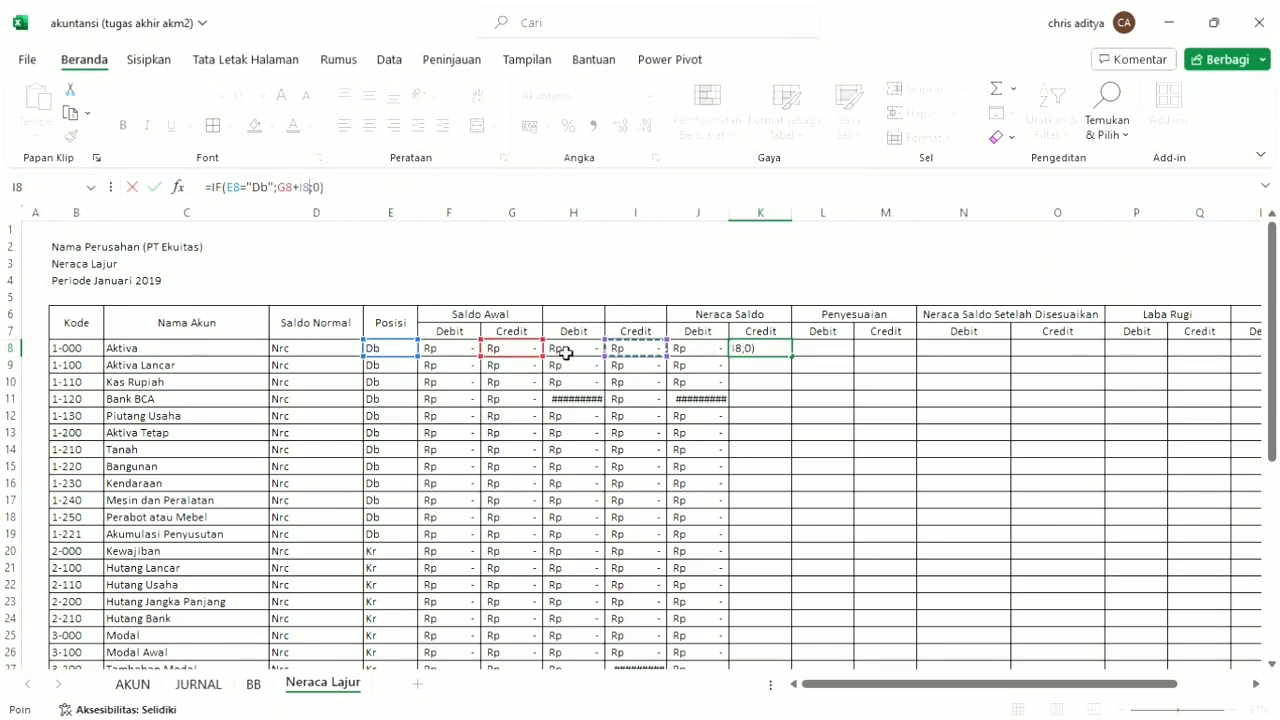
type("-")
left_click(460, 349)
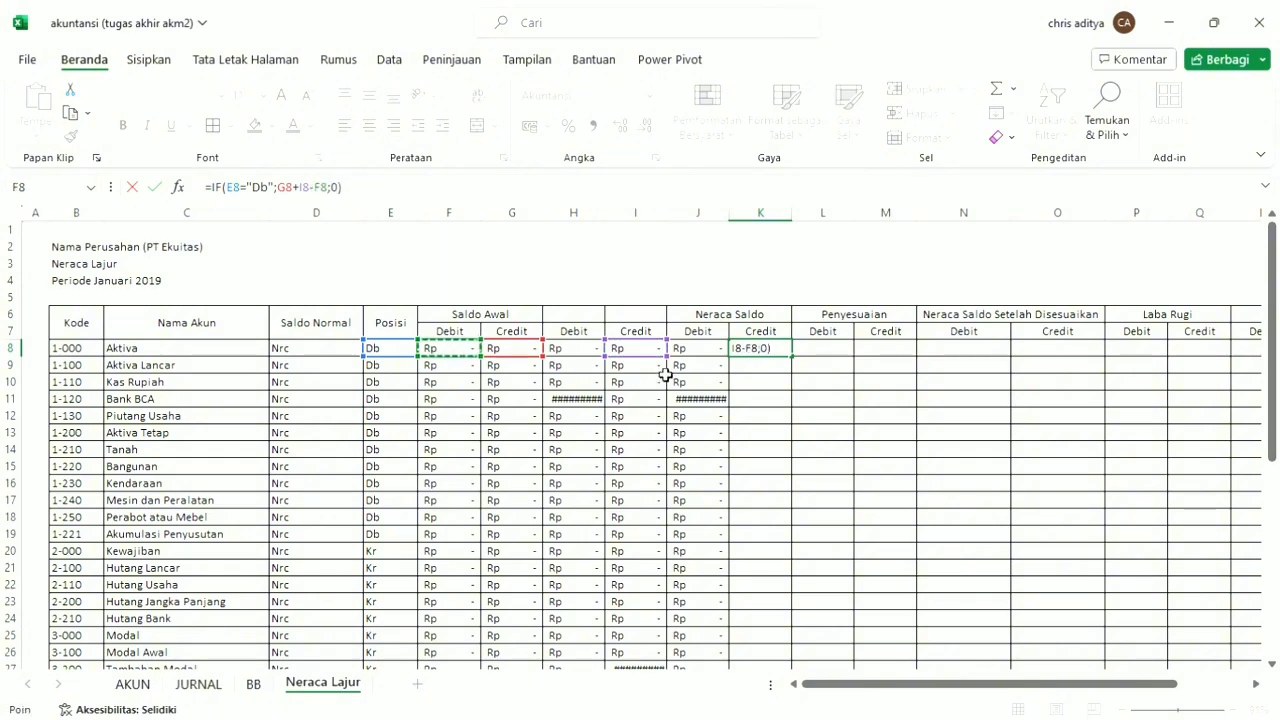
type("-")
left_click(592, 352)
key("Return")
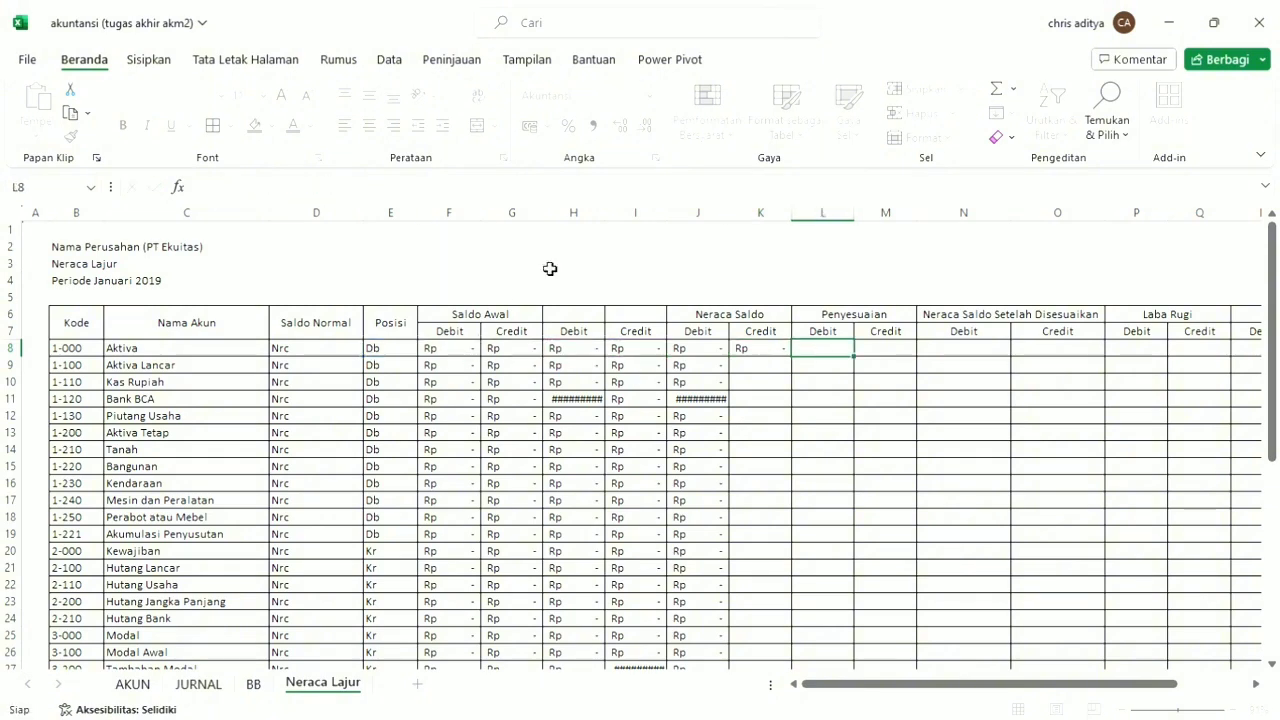
left_click(771, 352)
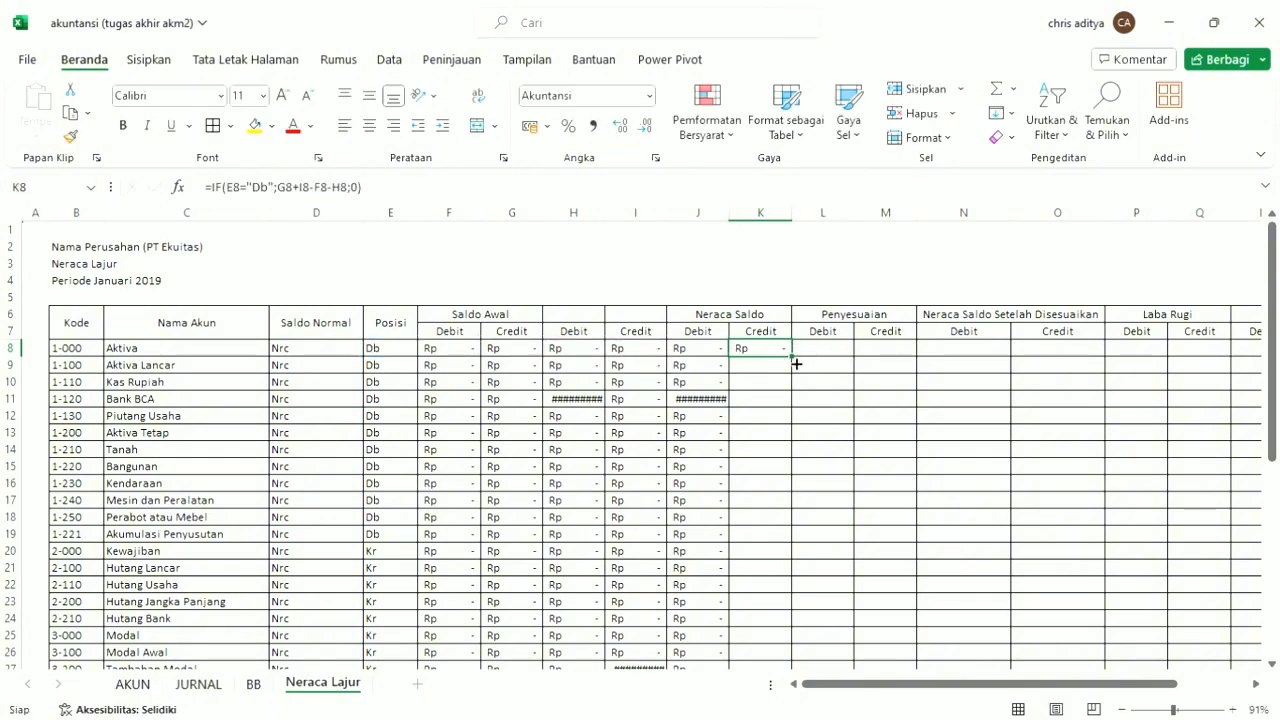
double_click(796, 363)
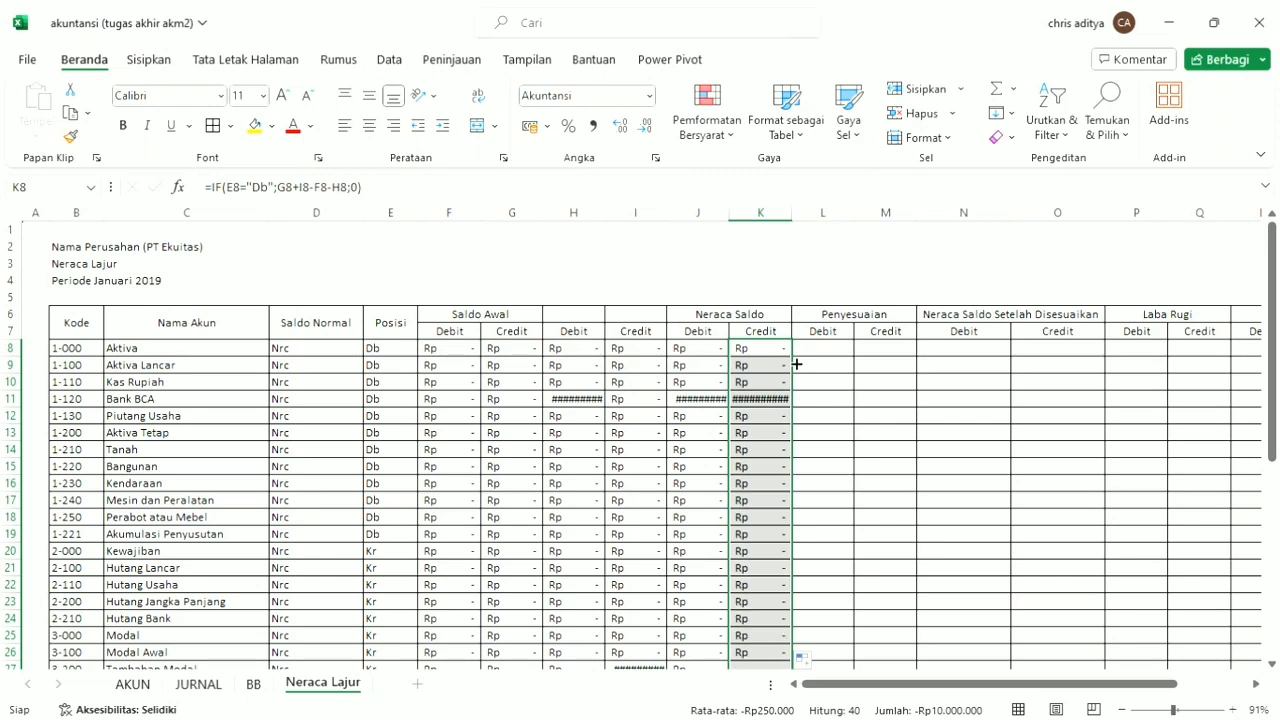
Autofit the widths of columns J, K and H to their contents.
double_click(729, 216)
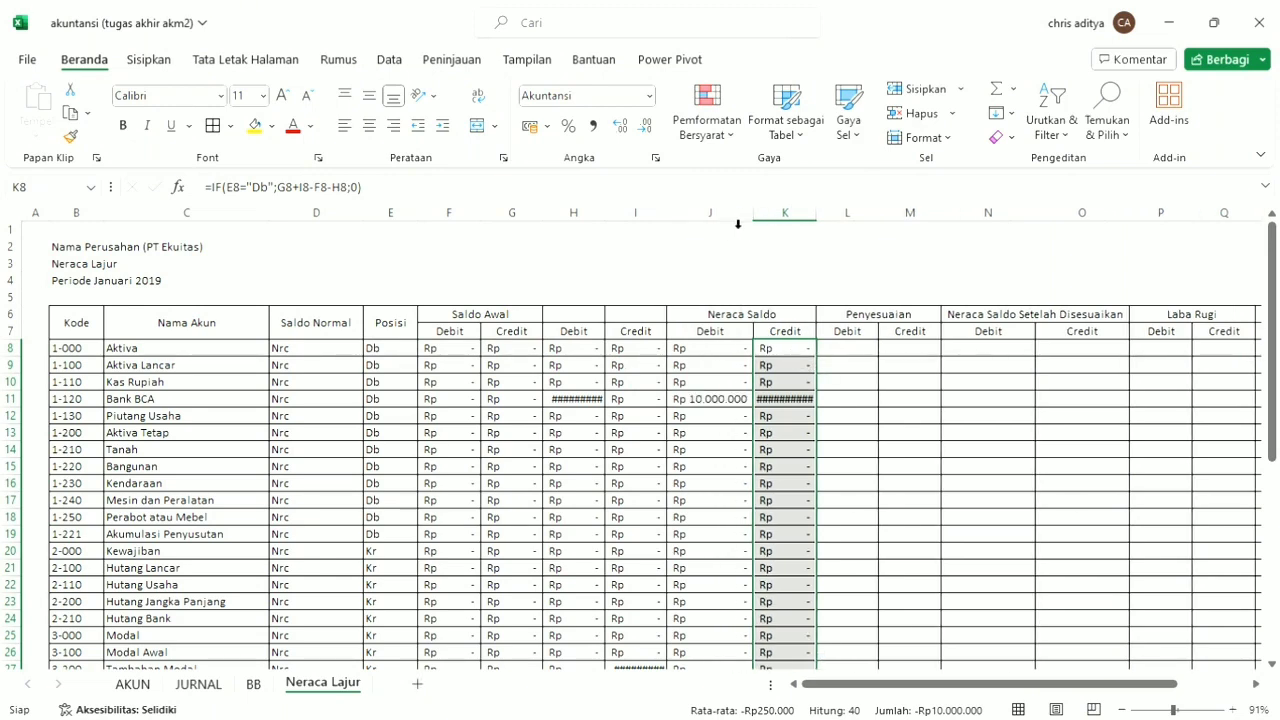
double_click(818, 216)
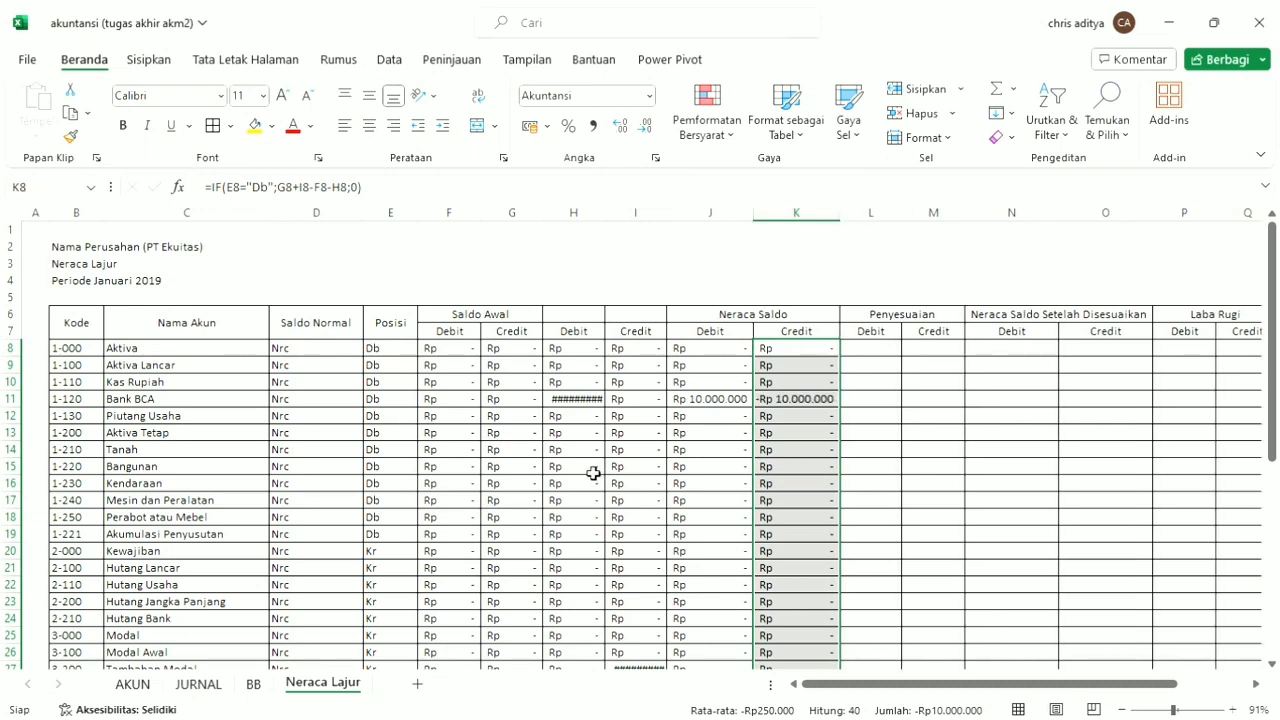
left_click(588, 404)
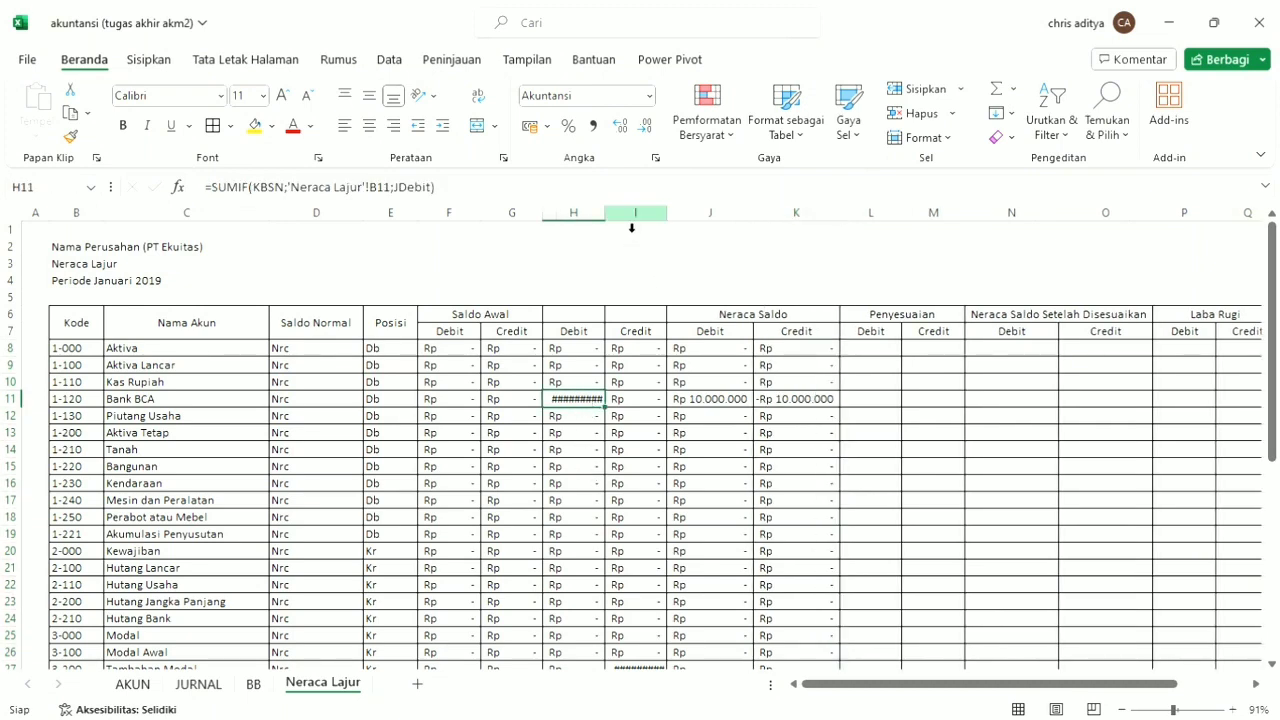
double_click(605, 214)
Change the text tested in the K11 formula, in the Bank BCA row, to "Kr".
left_click(846, 398)
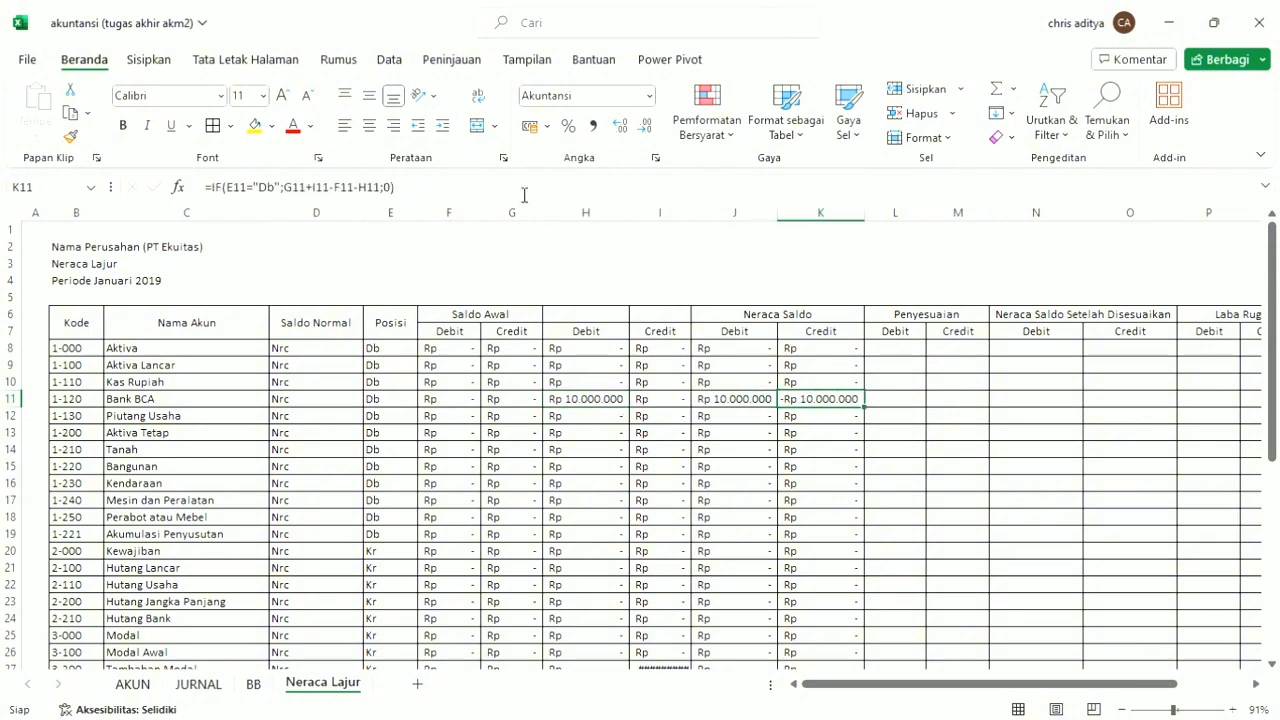
left_click(447, 192)
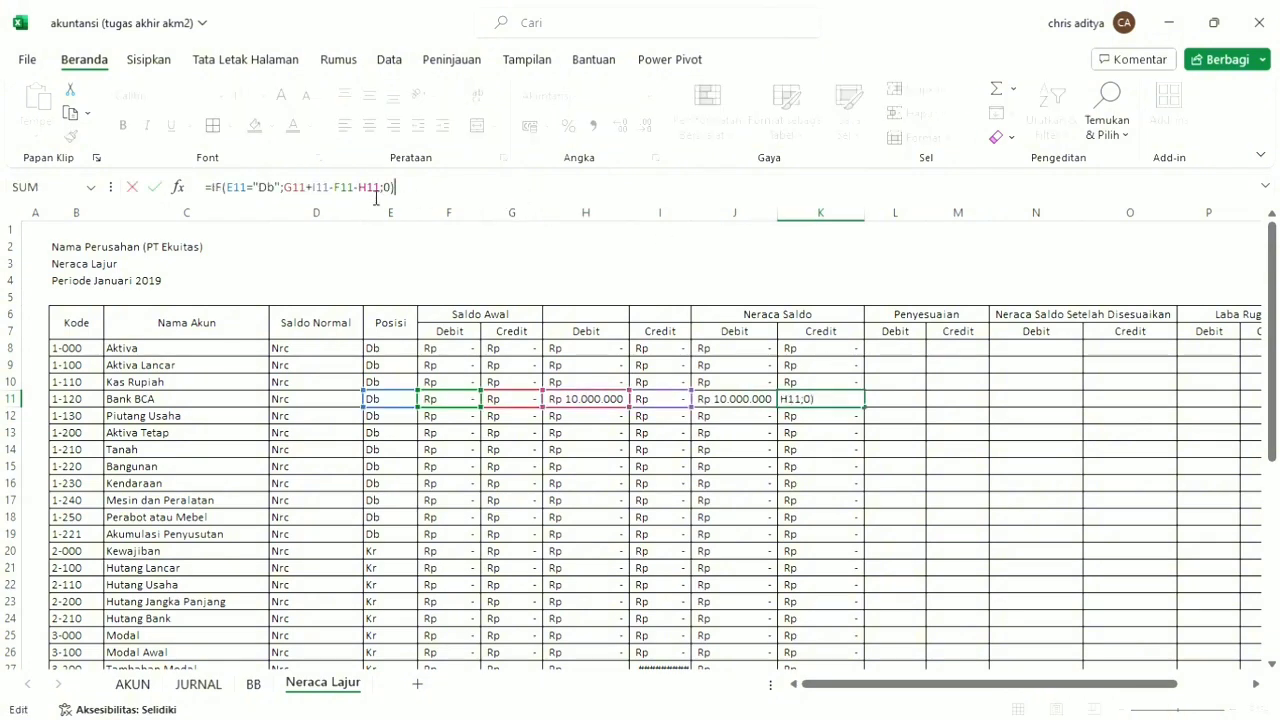
left_click(256, 196)
left_click_drag(266, 196, 272, 197)
double_click(270, 197)
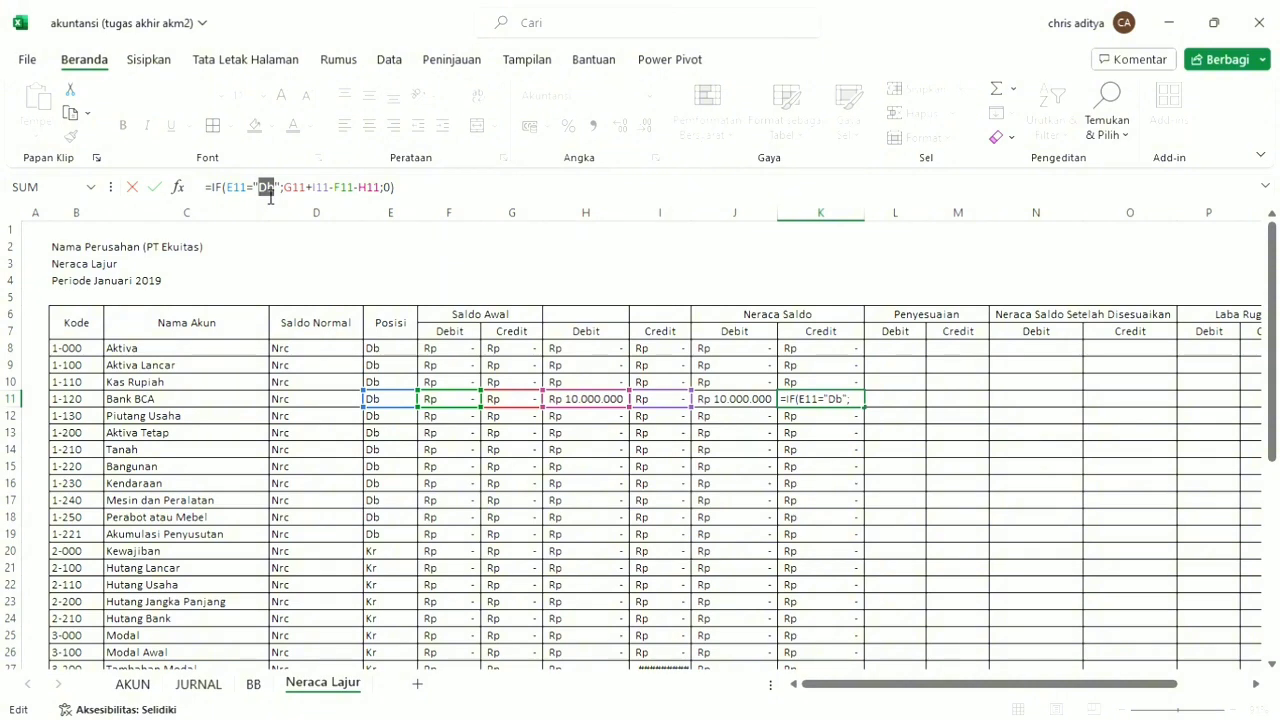
type("Kr")
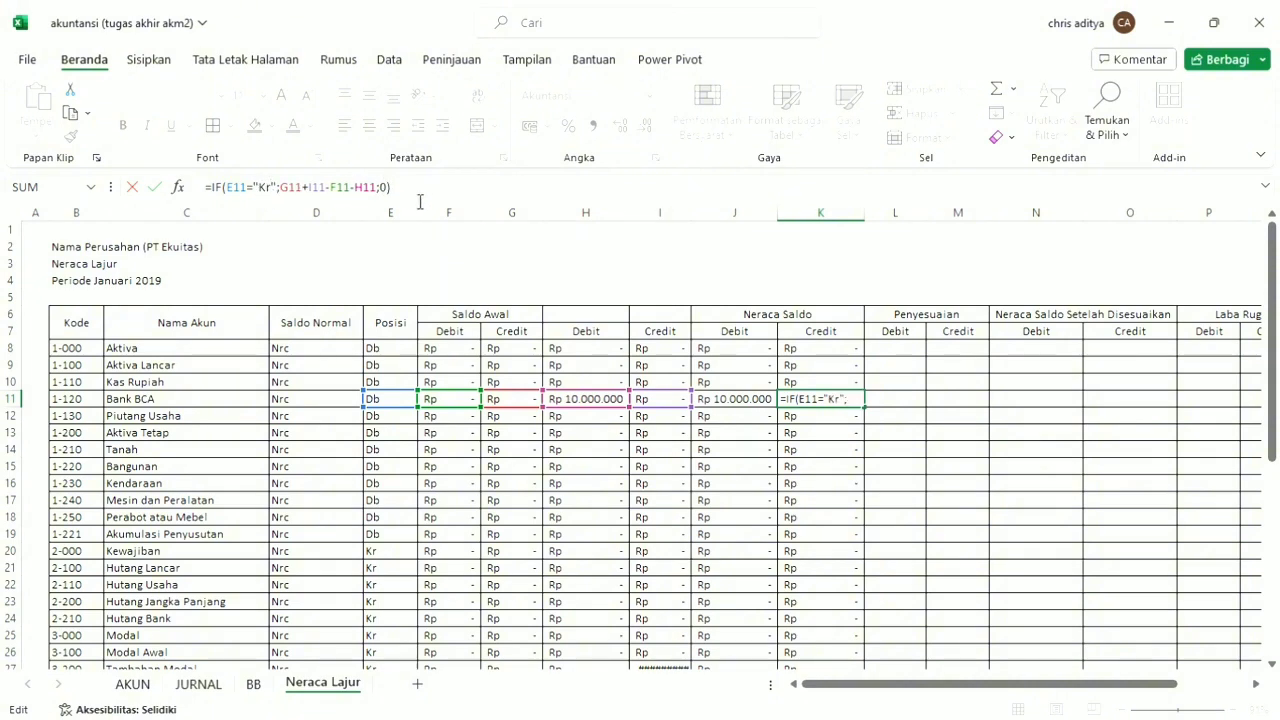
key("Tab")
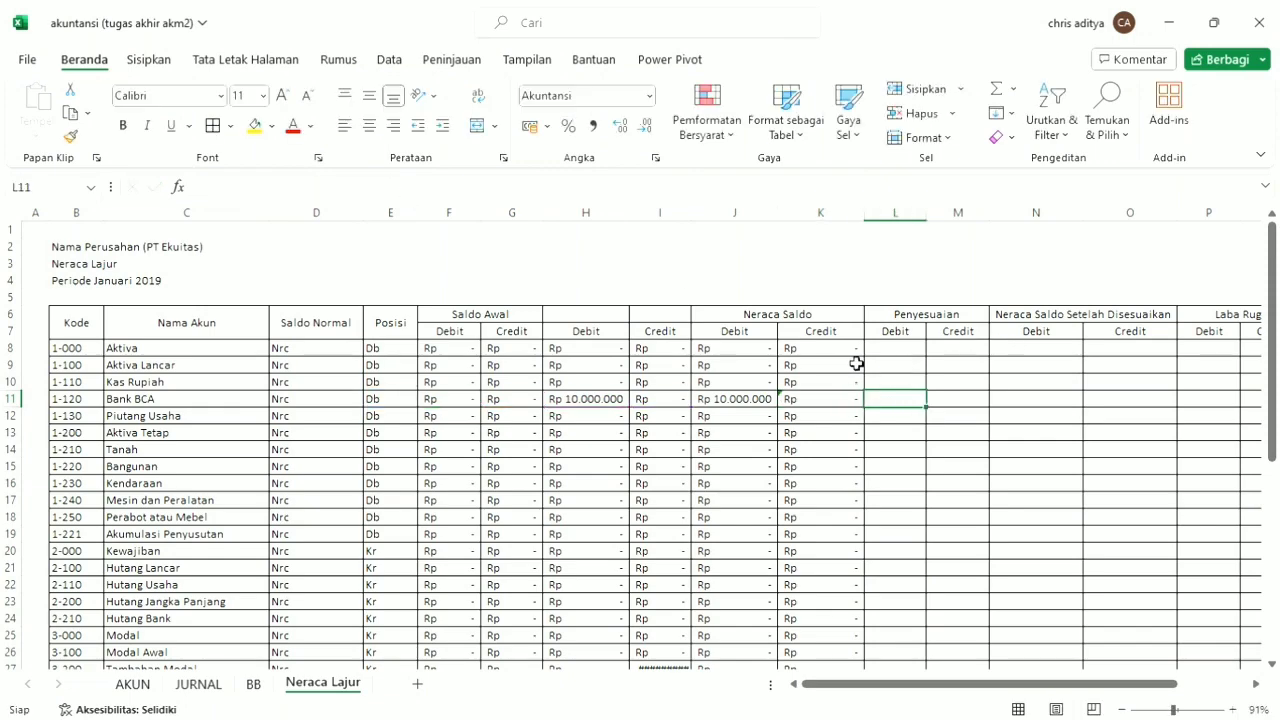
Fill the K8 formula down the Neraca Saldo Credit column.
scroll(857, 364, "down", 10)
scroll(857, 364, "up", 10)
scroll(857, 364, "down", 5)
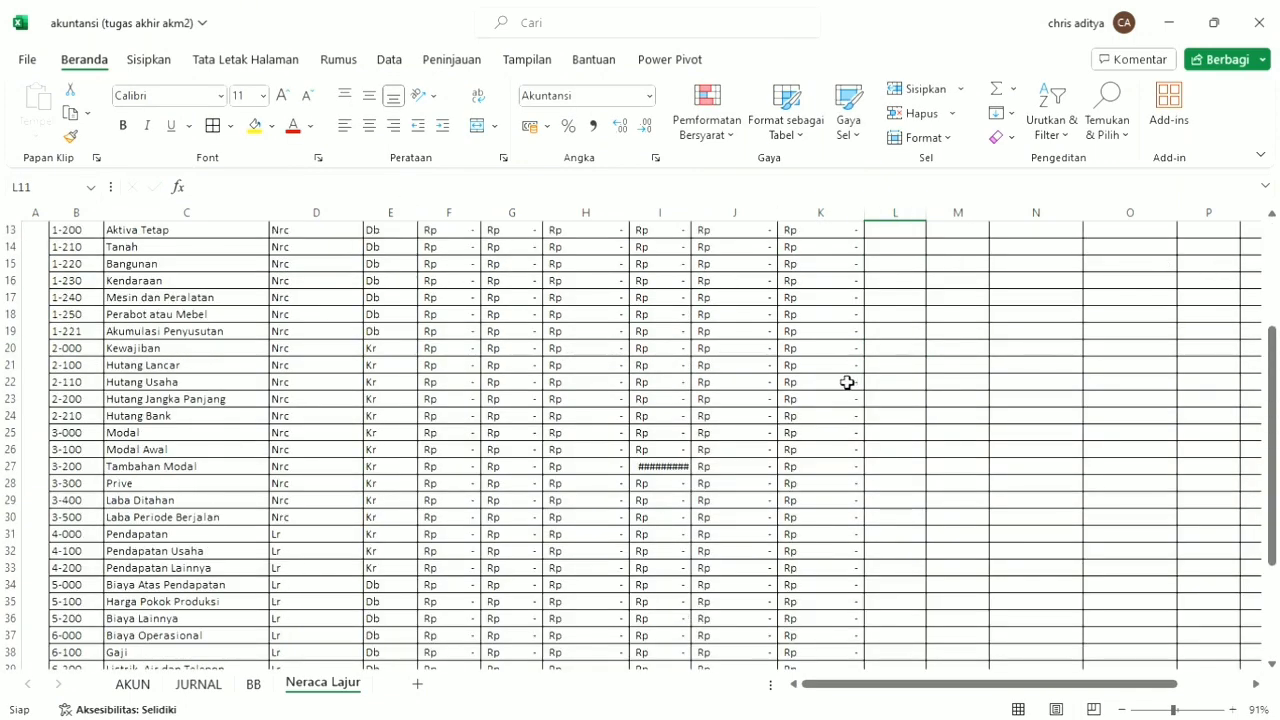
scroll(846, 380, "up", 5)
scroll(766, 372, "down", 1)
scroll(845, 401, "down", 1)
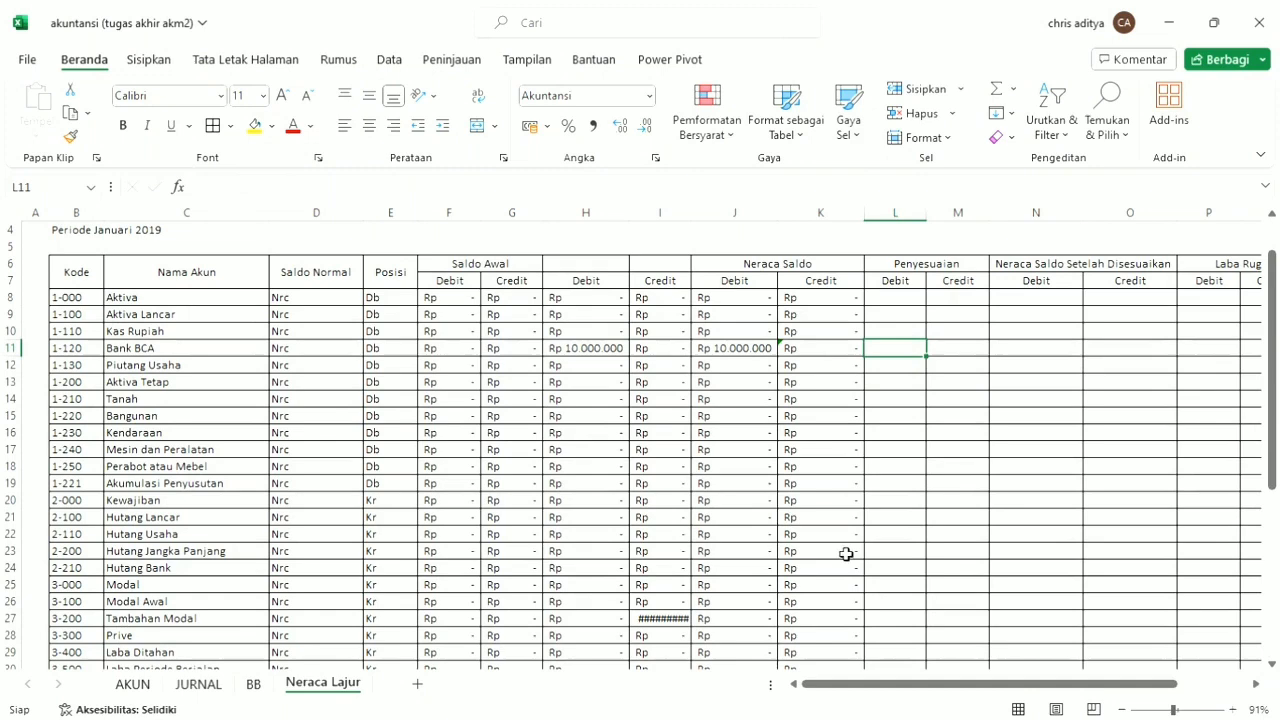
left_click(830, 298)
double_click(866, 307)
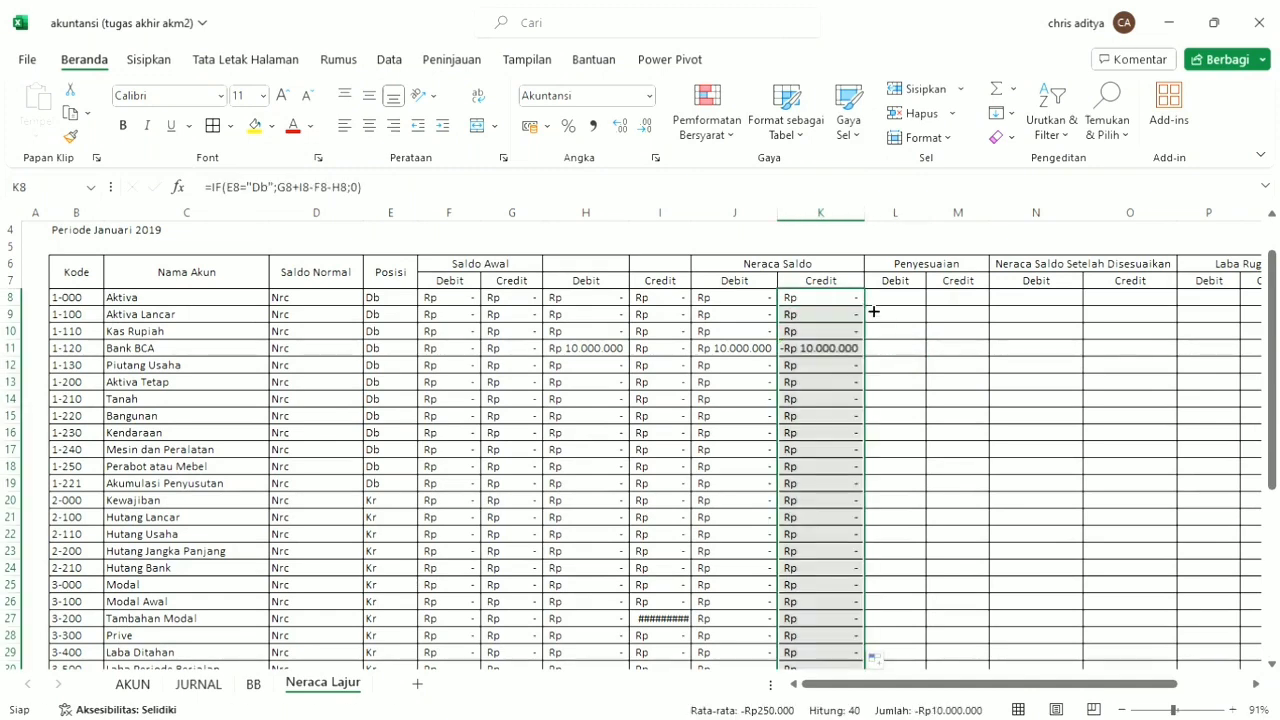
Change the text tested in the K8 formula to "Kr", and refill the Neraca Saldo Credit column with it.
left_click(846, 302)
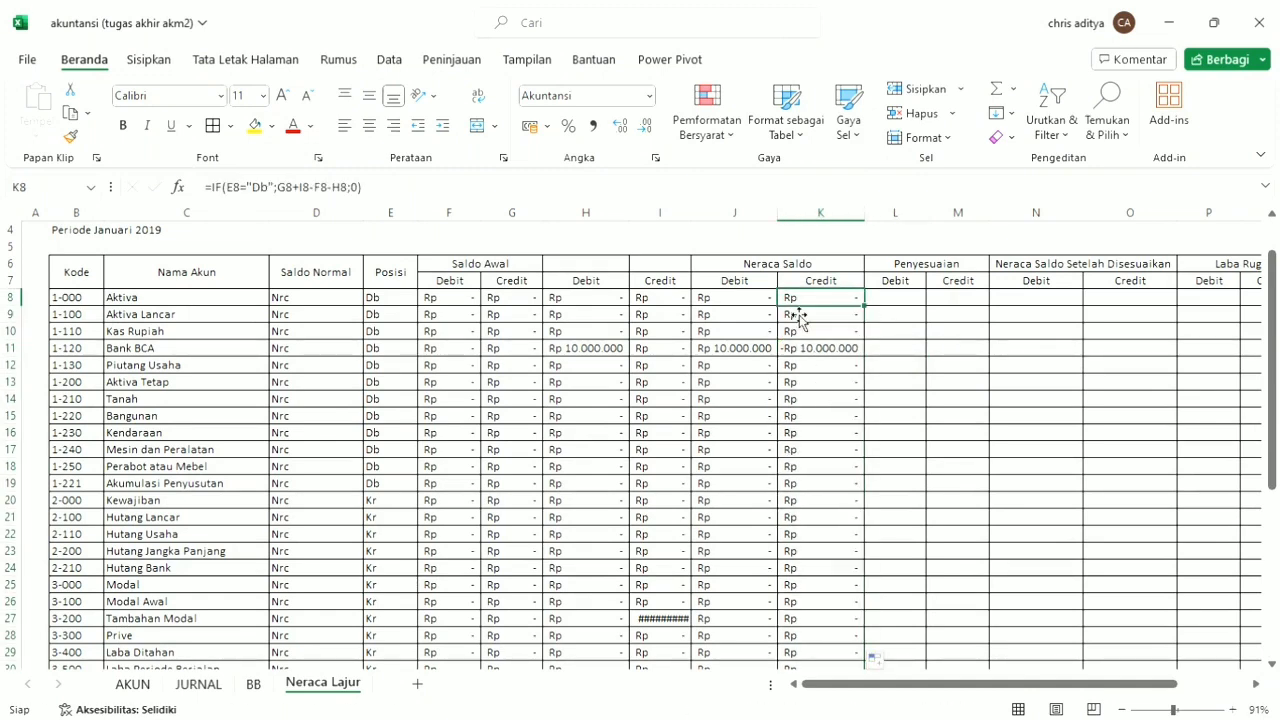
left_click(266, 189)
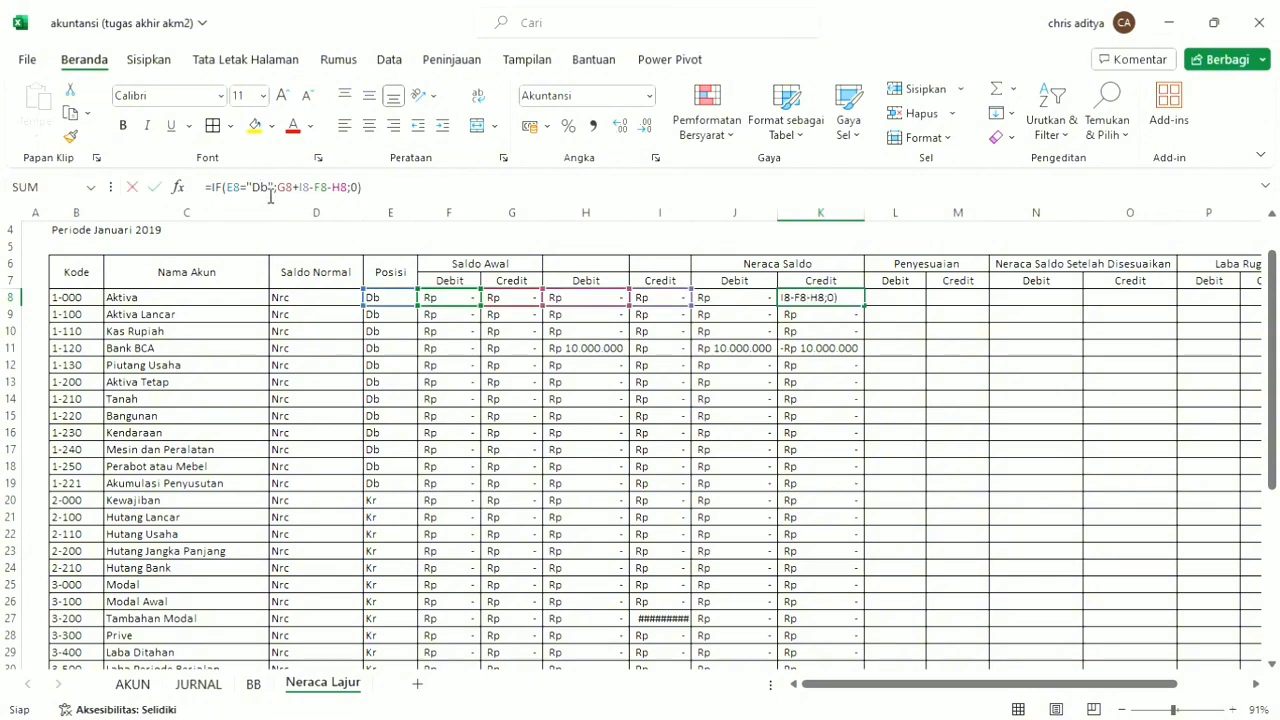
double_click(262, 192)
type("K")
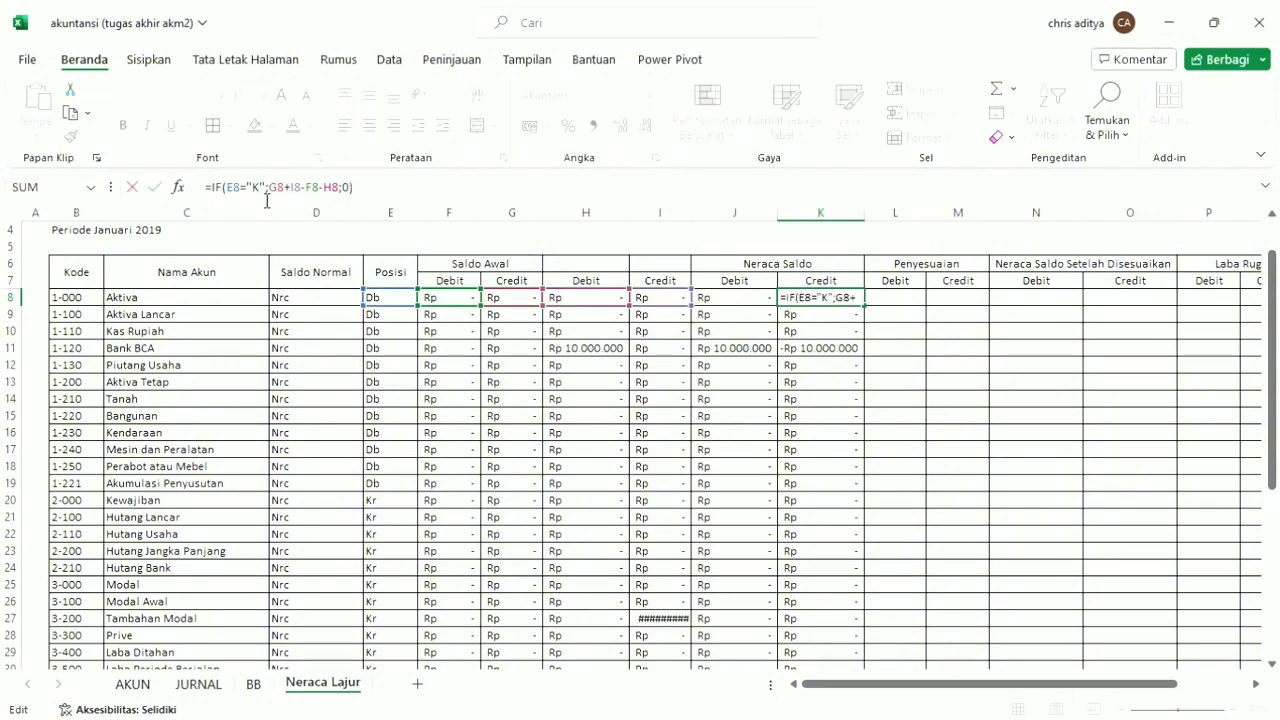
type("r")
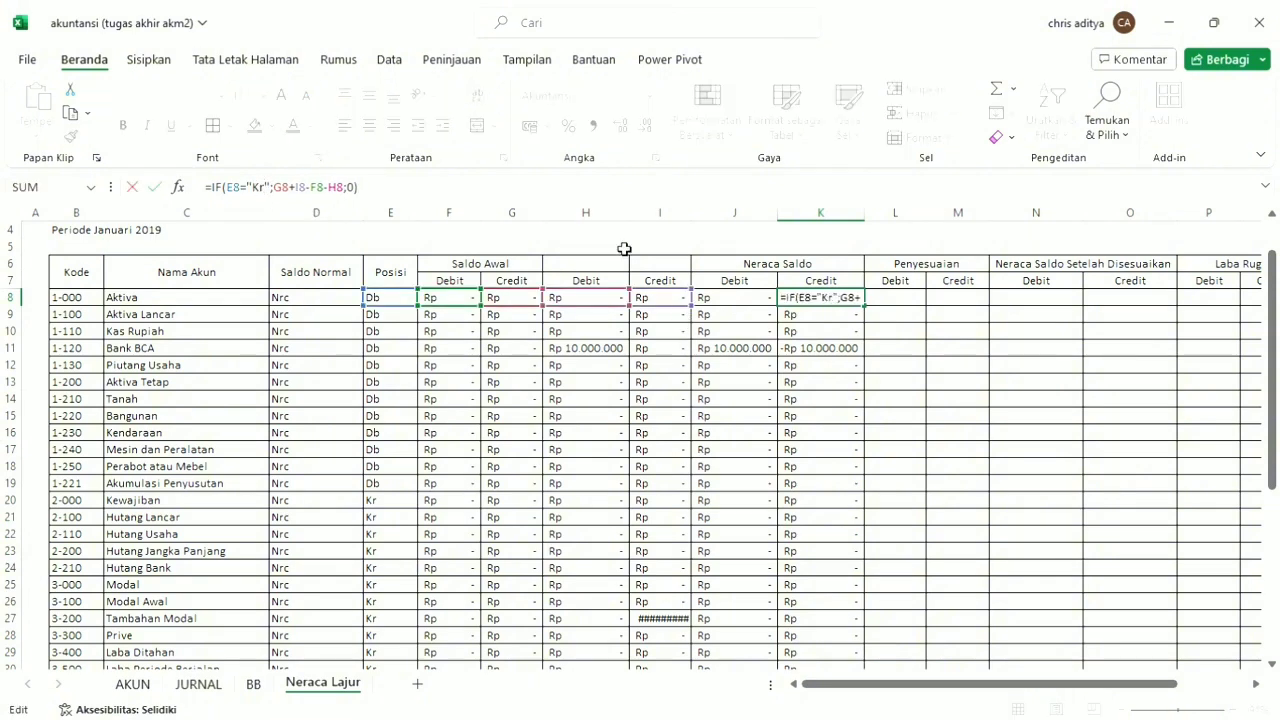
key("Return")
left_click(829, 303)
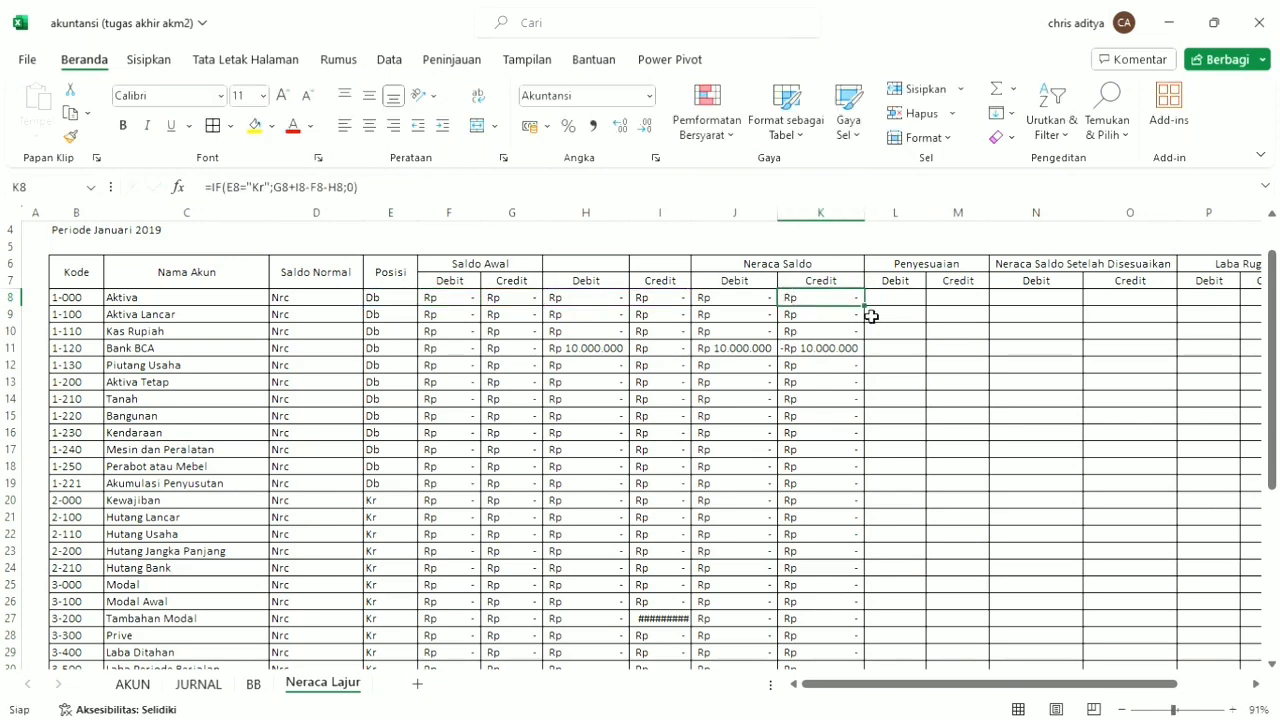
double_click(869, 314)
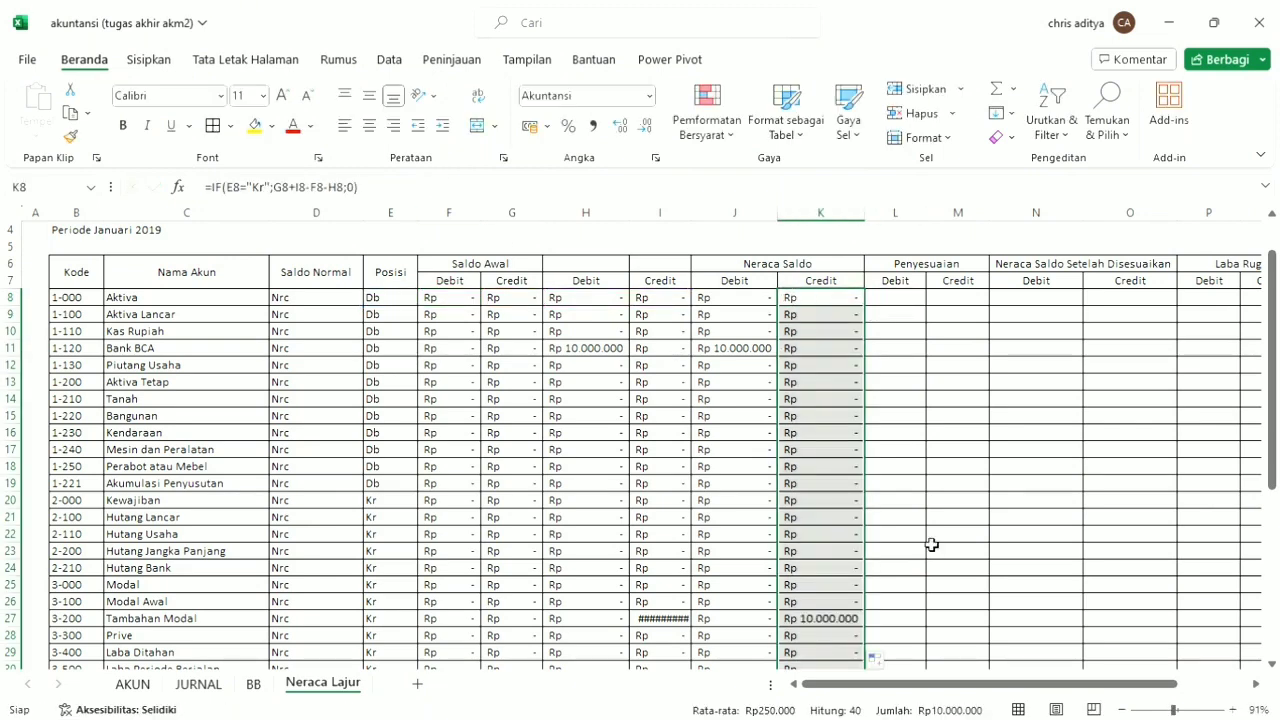
Widen column I so the credit amount in the Tambahan Modal row fits.
left_click(676, 618)
left_click_drag(691, 222, 716, 224)
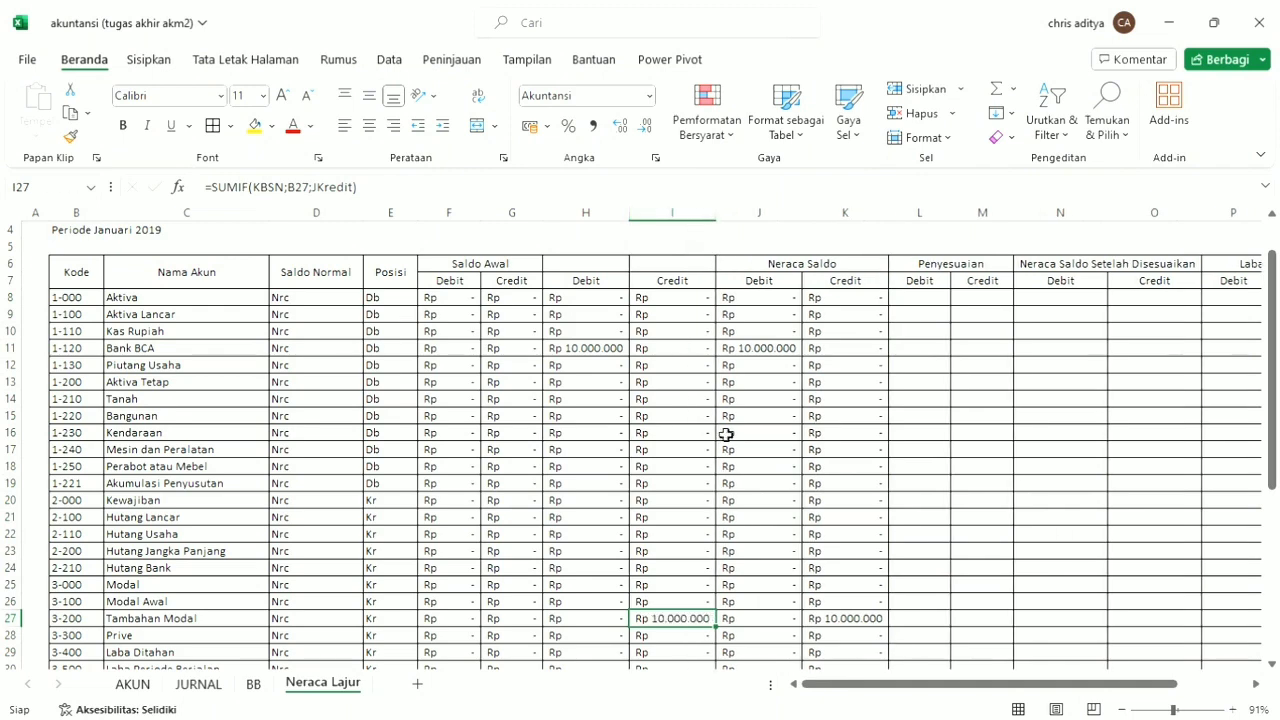
Enter =SUMIF(KBPNY;B8;JDebit) in L8 and fill it down the Penyesuaian Debit column.
left_click(921, 302)
type("=")
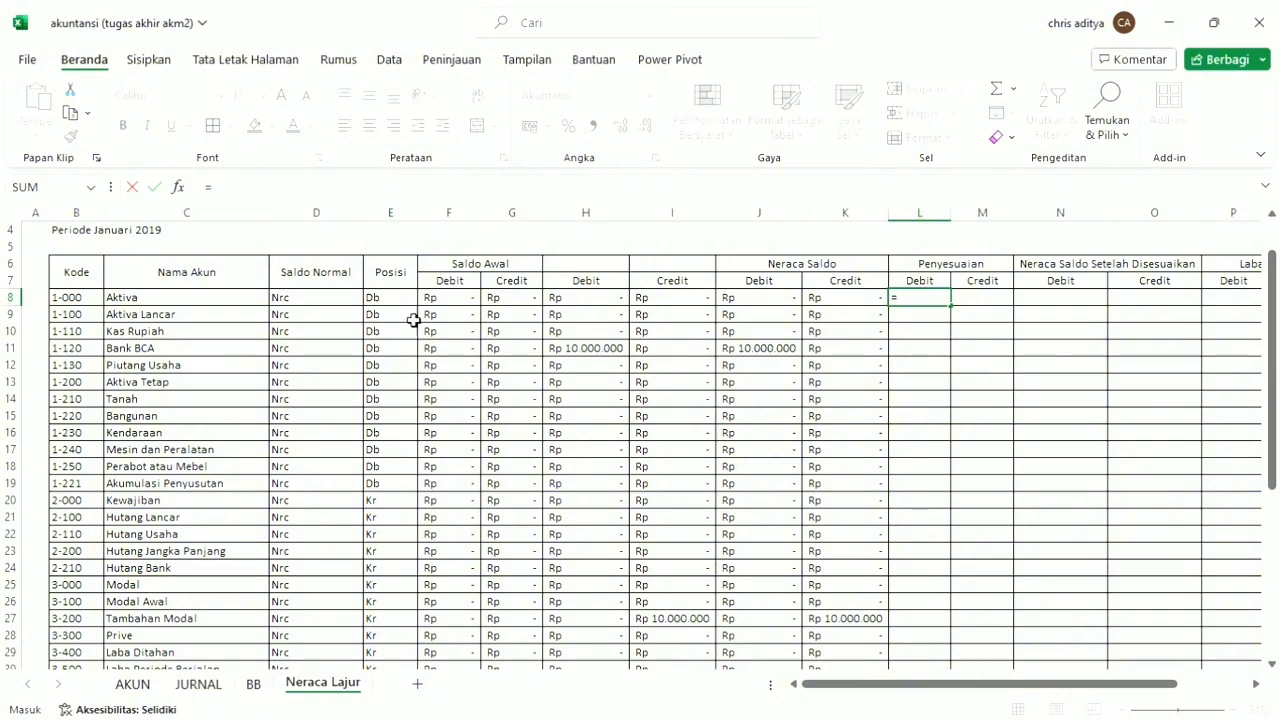
left_click(400, 186)
type("sumi")
key("Tab")
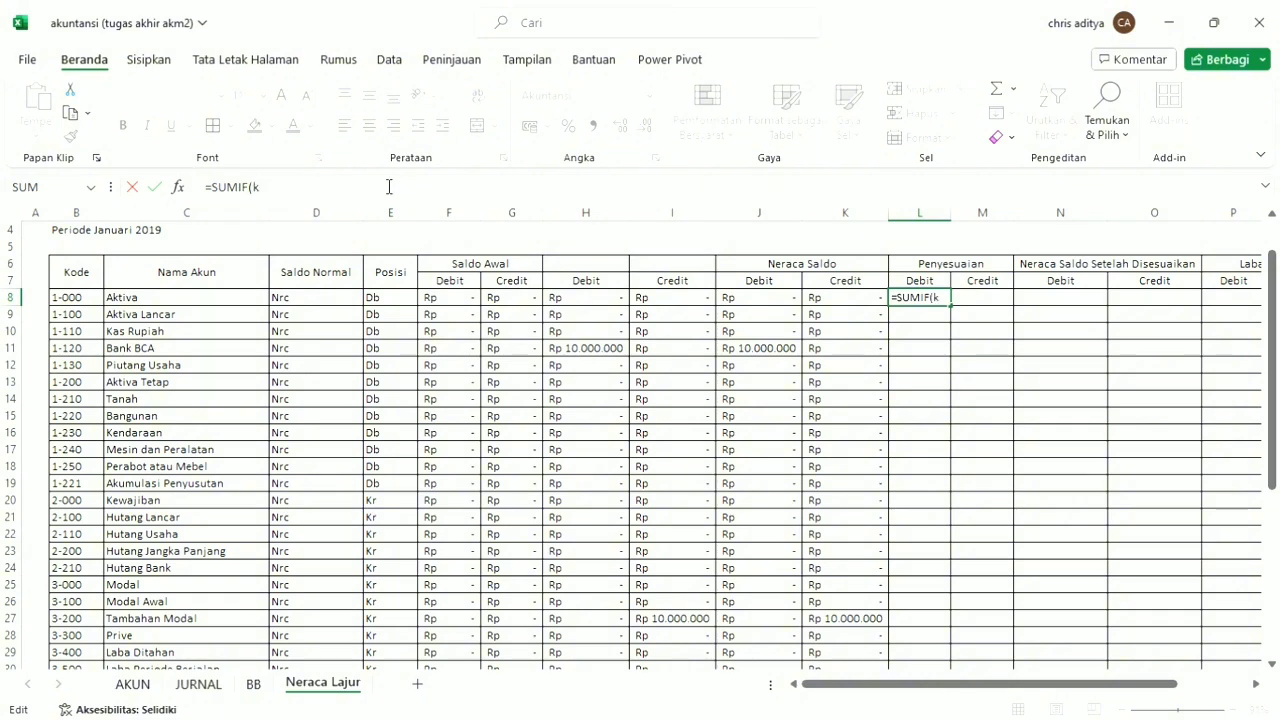
double_click(291, 240)
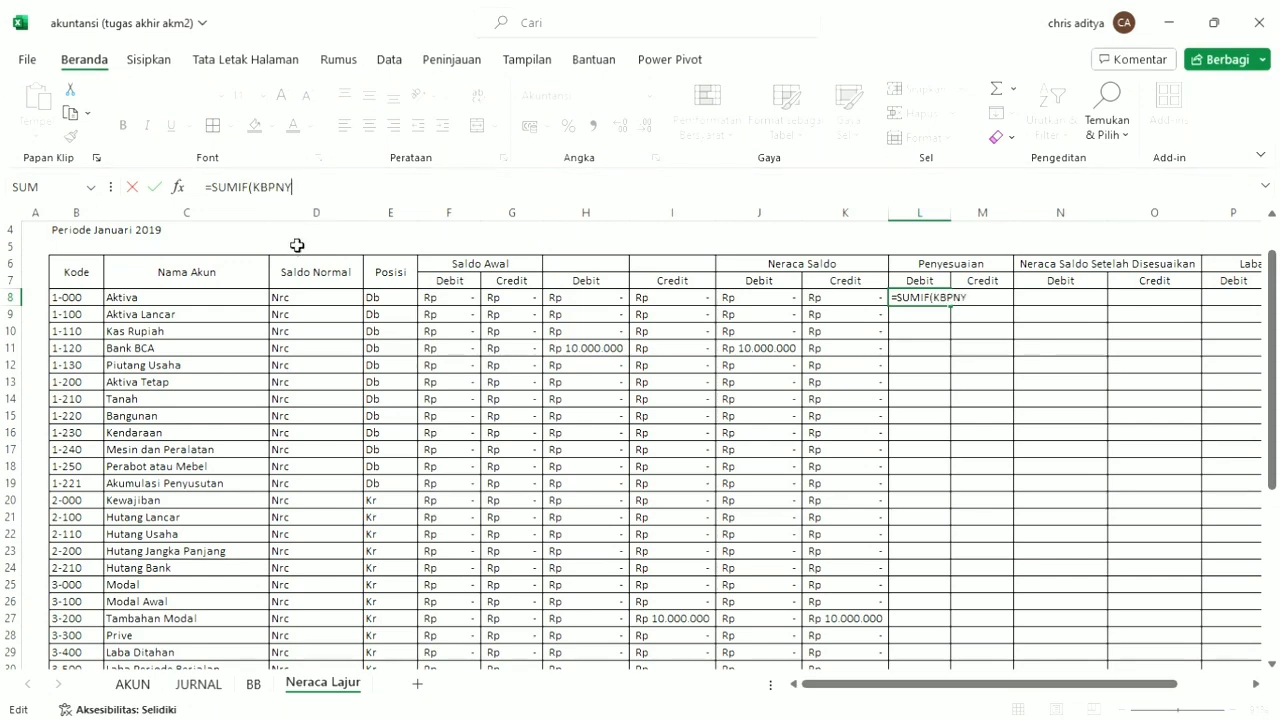
type(";")
left_click(74, 298)
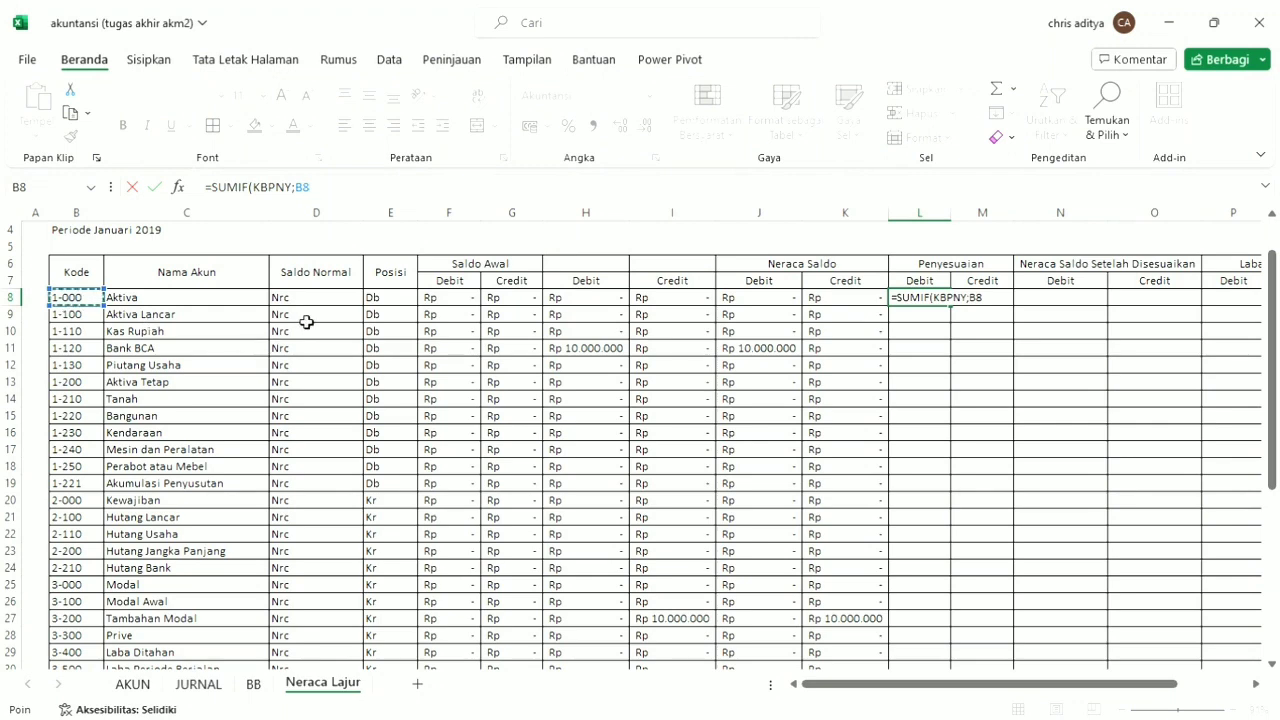
type(";")
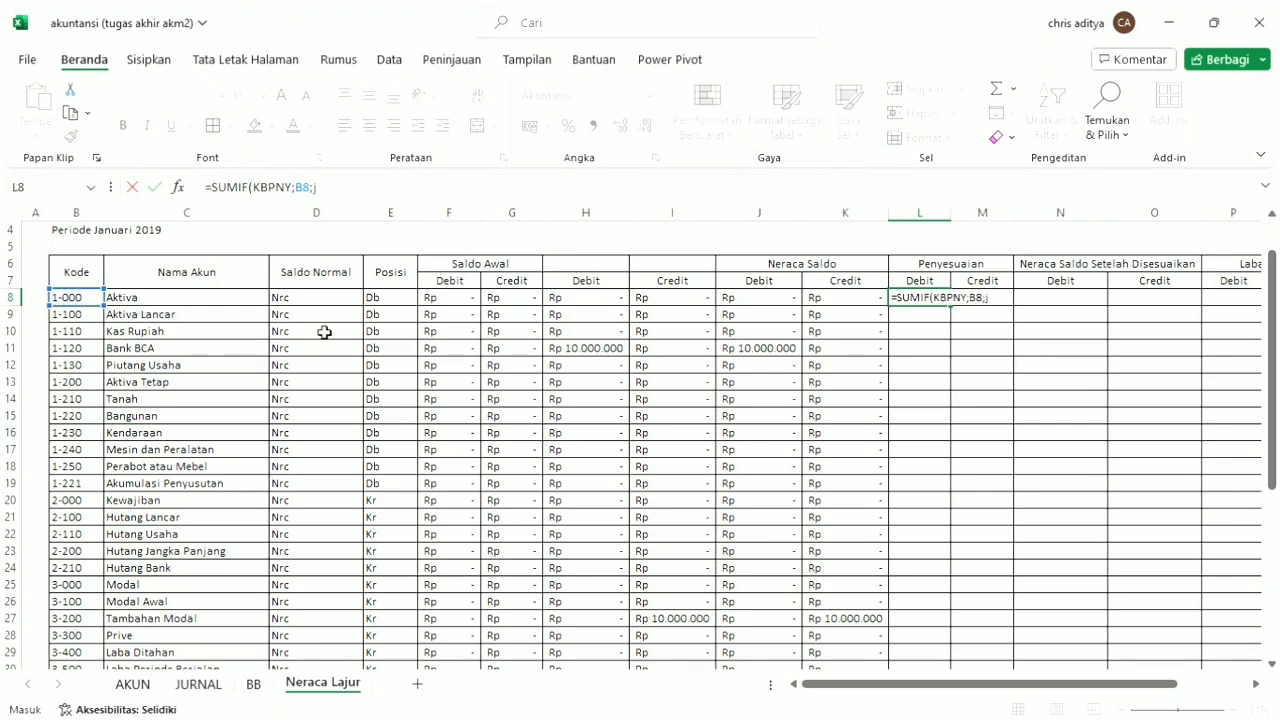
type("jDebit")
key("ctrl+Return")
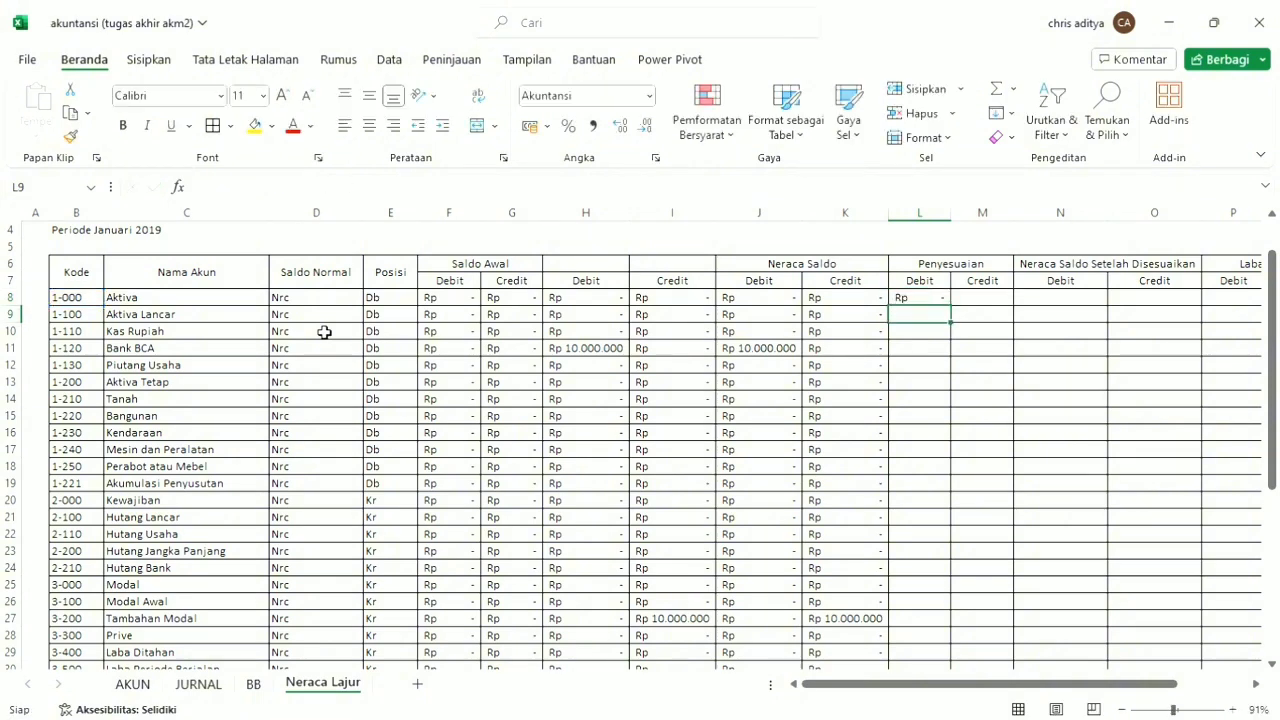
double_click(951, 310)
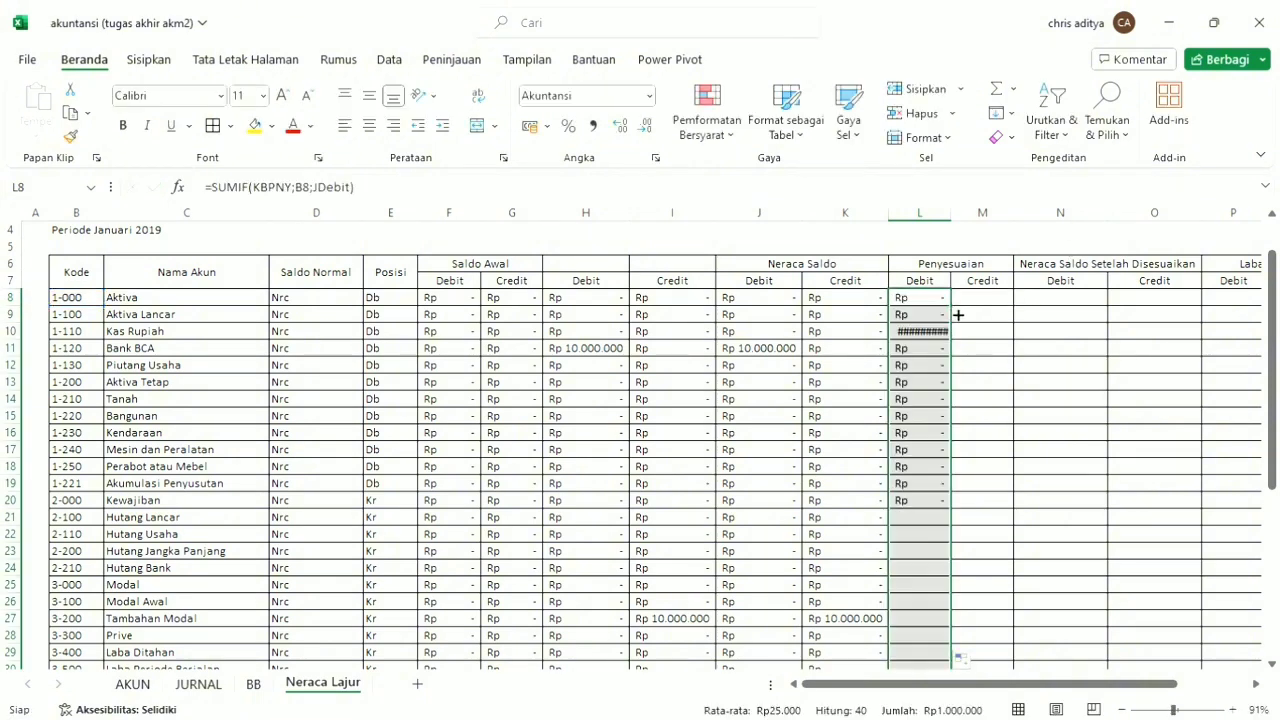
Enter =SUMIF(KBPNY;B8;JKredit) in M8 and fill it down the Penyesuaian Credit column.
left_click(995, 298)
type("=k")
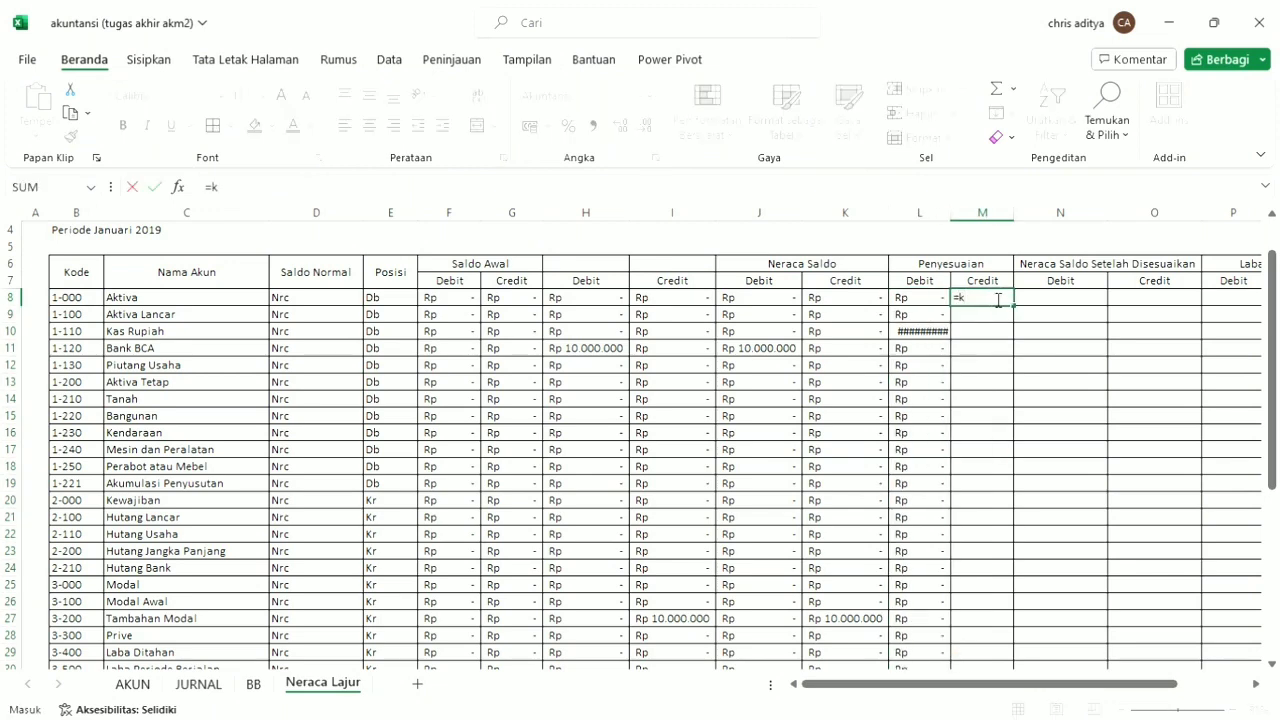
type("sumi")
key("Tab")
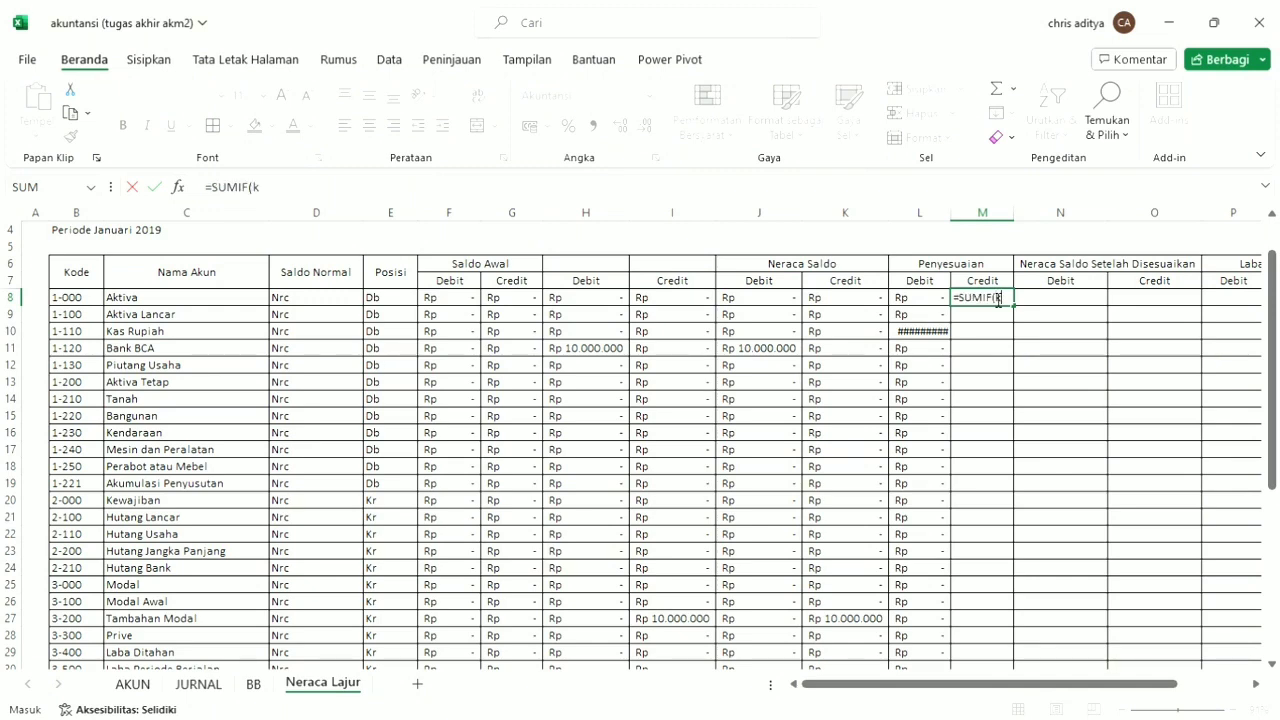
type("kBPNY")
left_click(90, 298)
type(";")
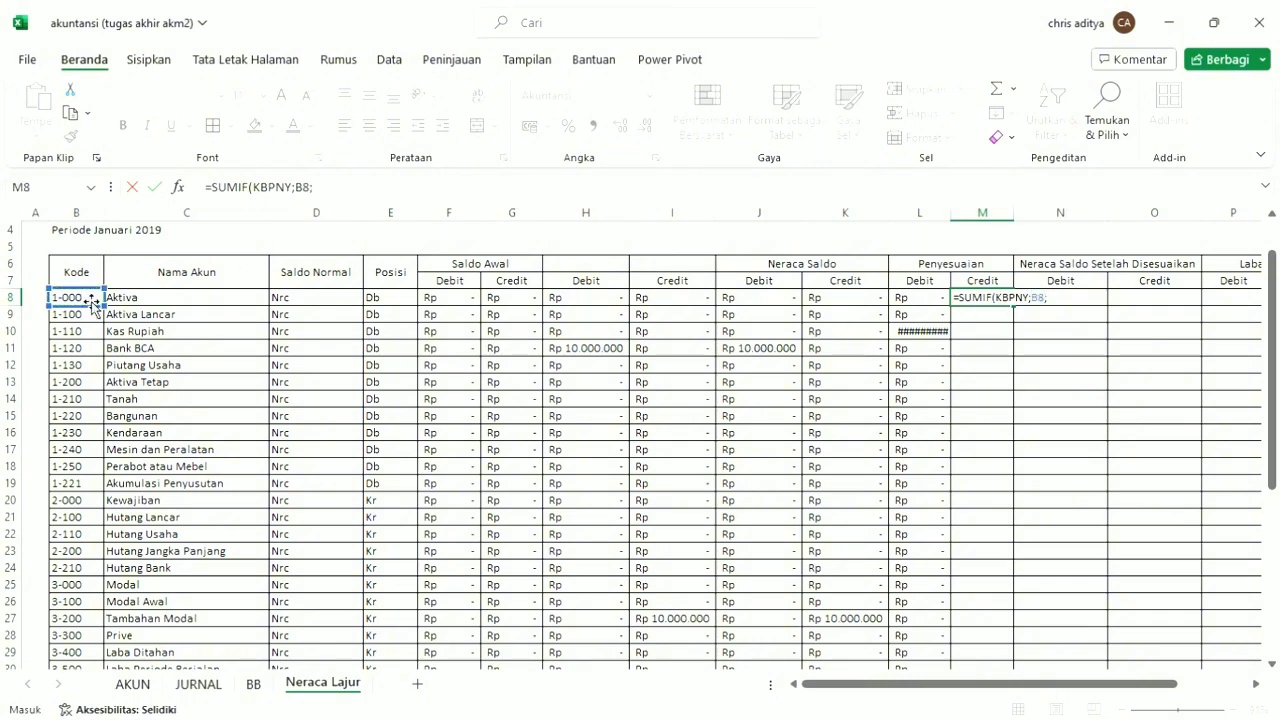
type("k")
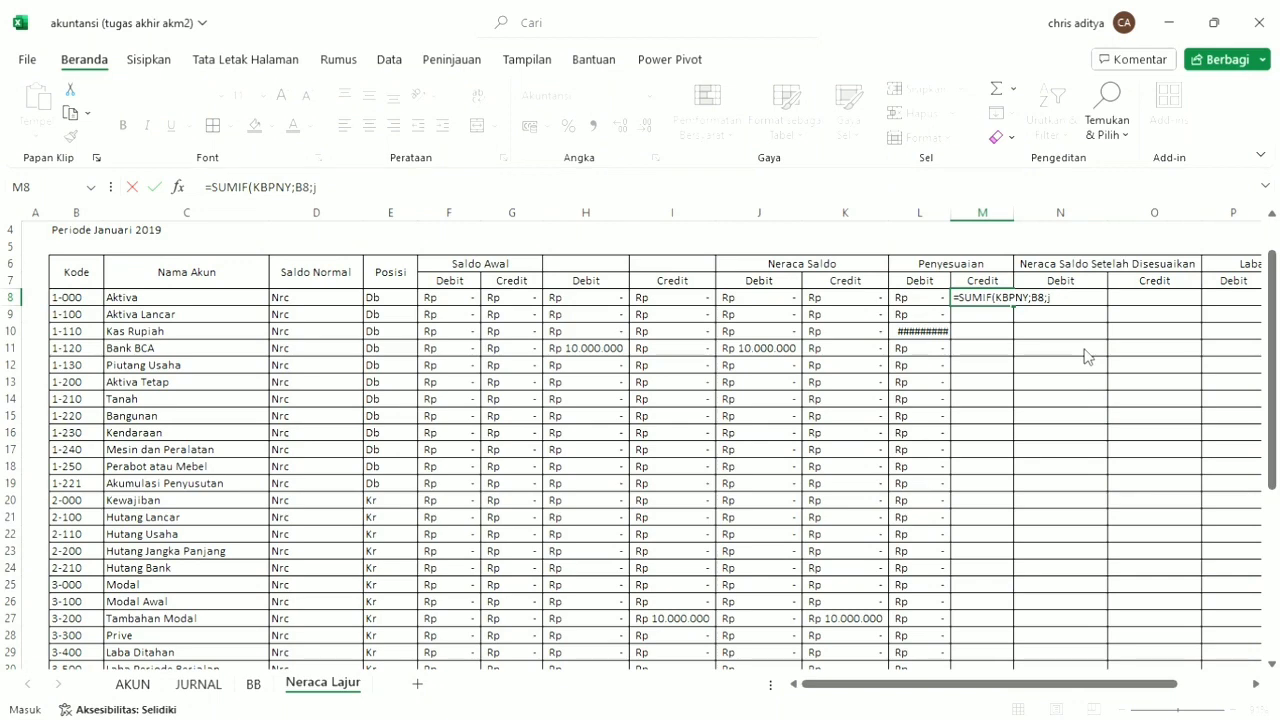
key("Tab")
key("Return")
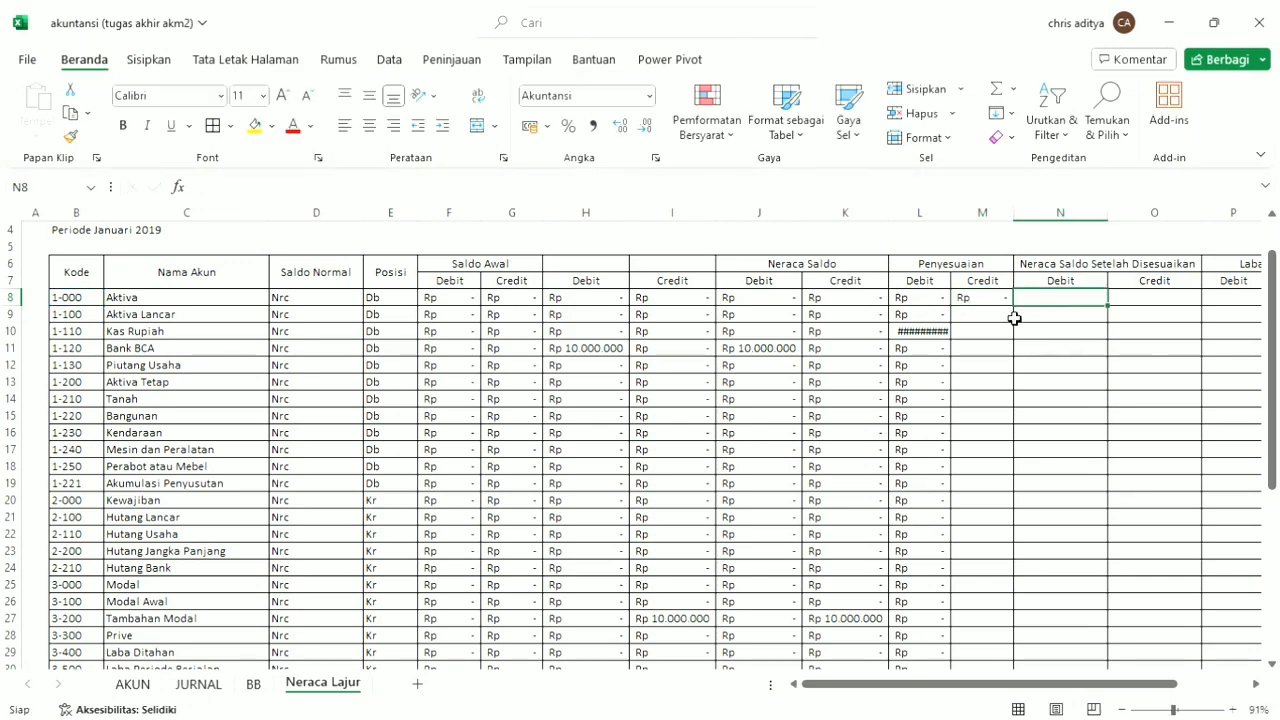
key("Up")
double_click(1014, 306)
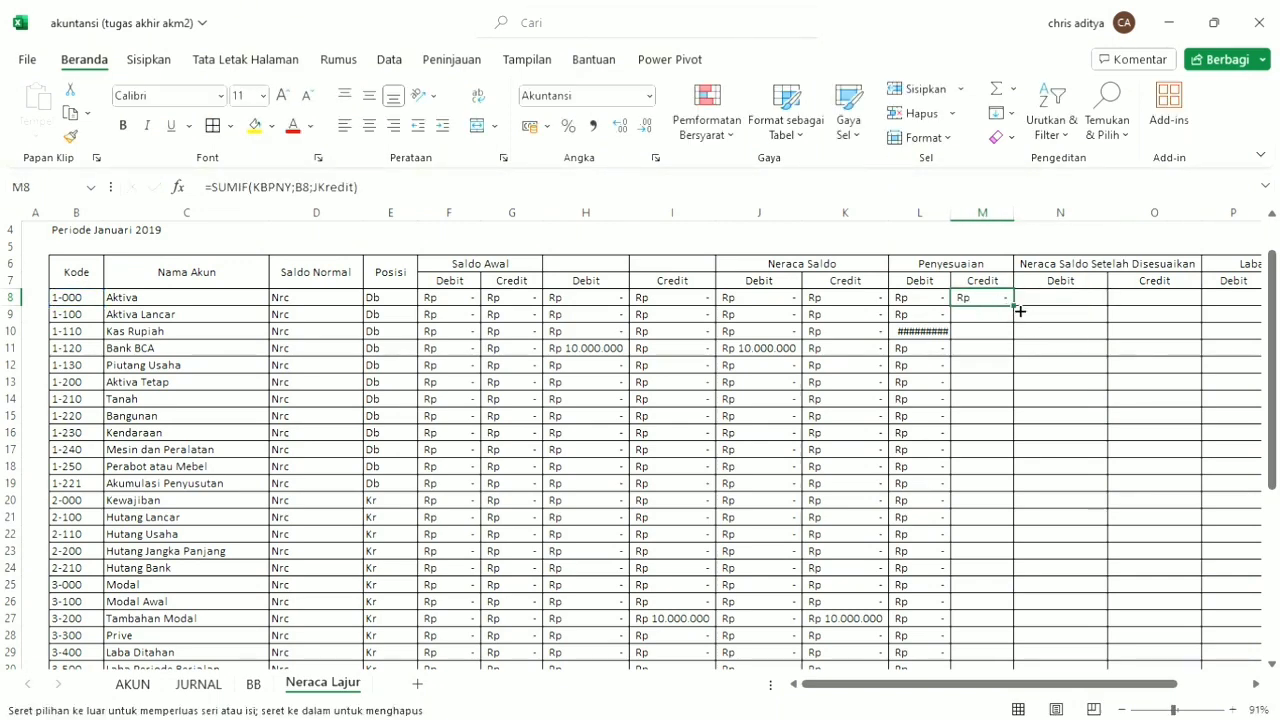
Autofit the widths of Penyesuaian columns L and M to their contents.
left_click(926, 333)
double_click(951, 214)
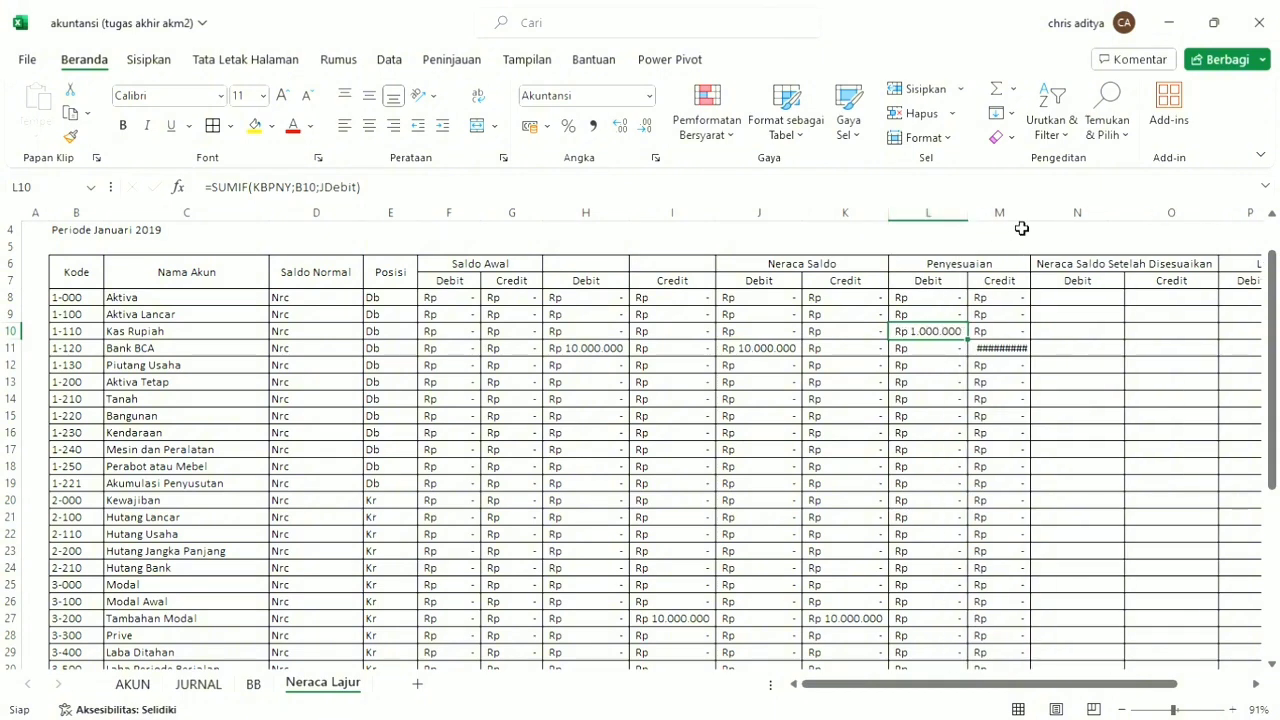
double_click(1031, 214)
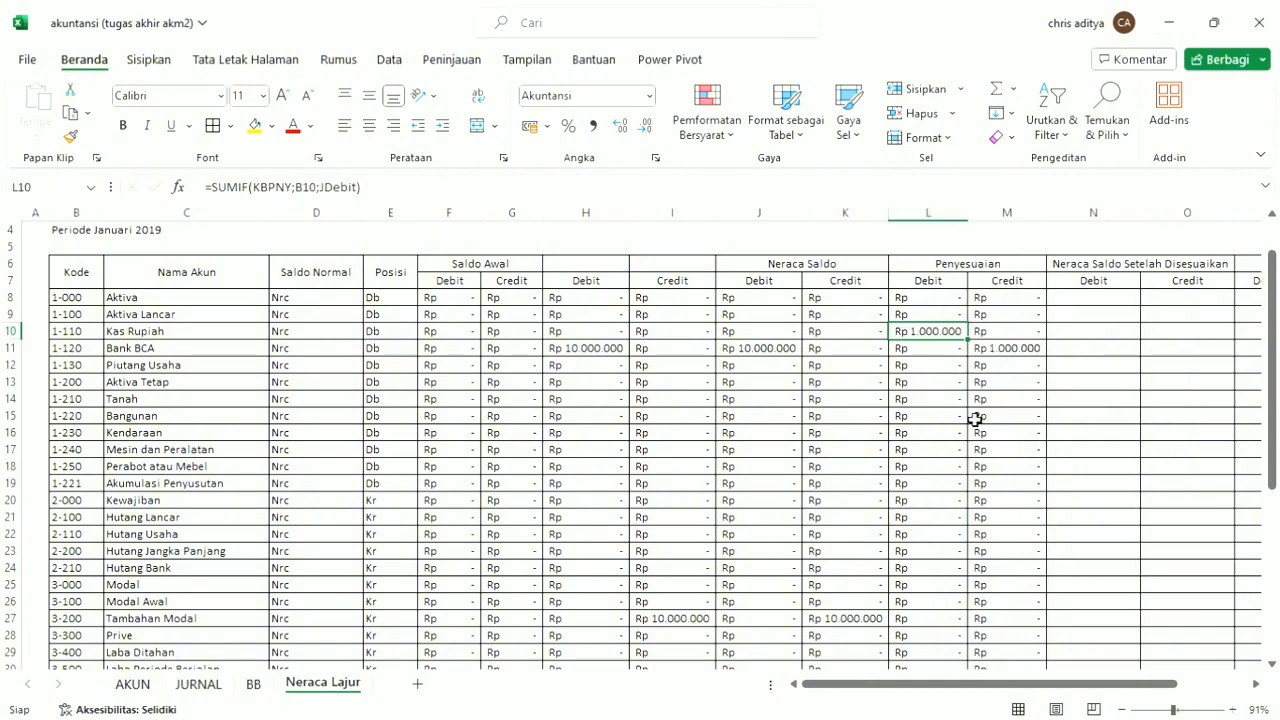
Start an IF formula in N8, under Neraca Saldo Setelah Disesuaikan Debit, testing whether E8 equals "Db".
left_click_drag(1077, 686, 1191, 667)
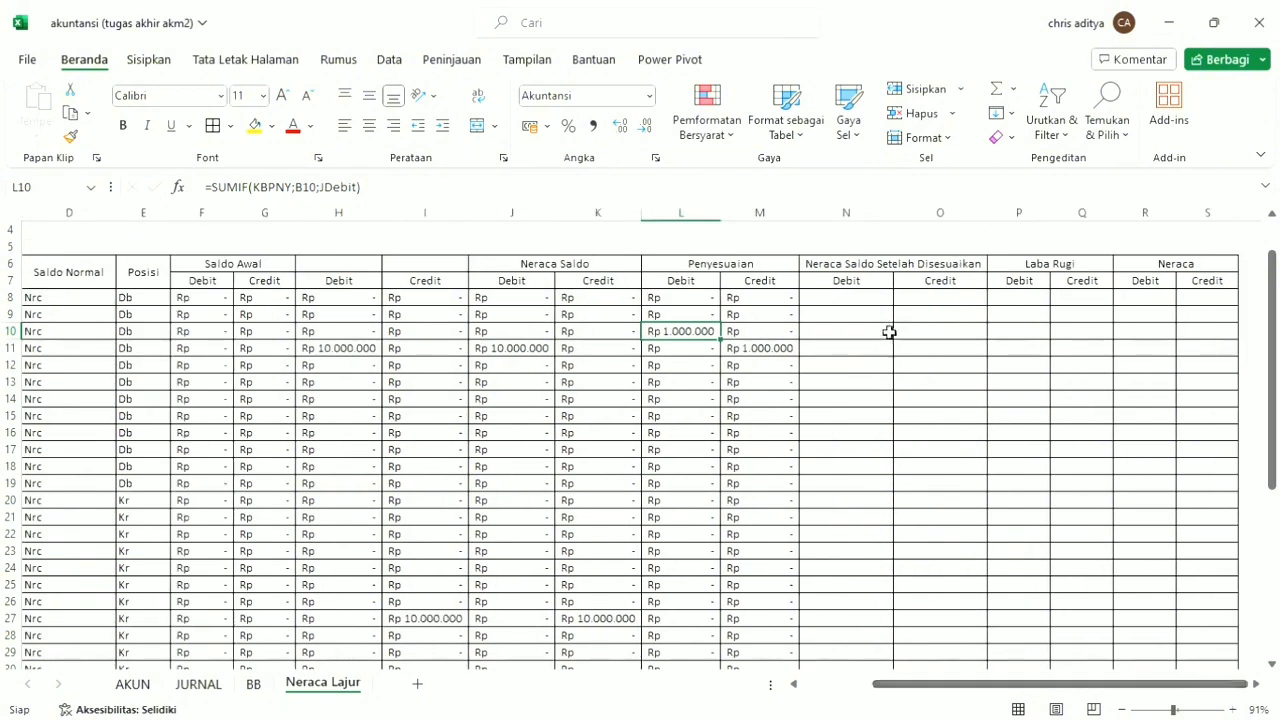
left_click(884, 302)
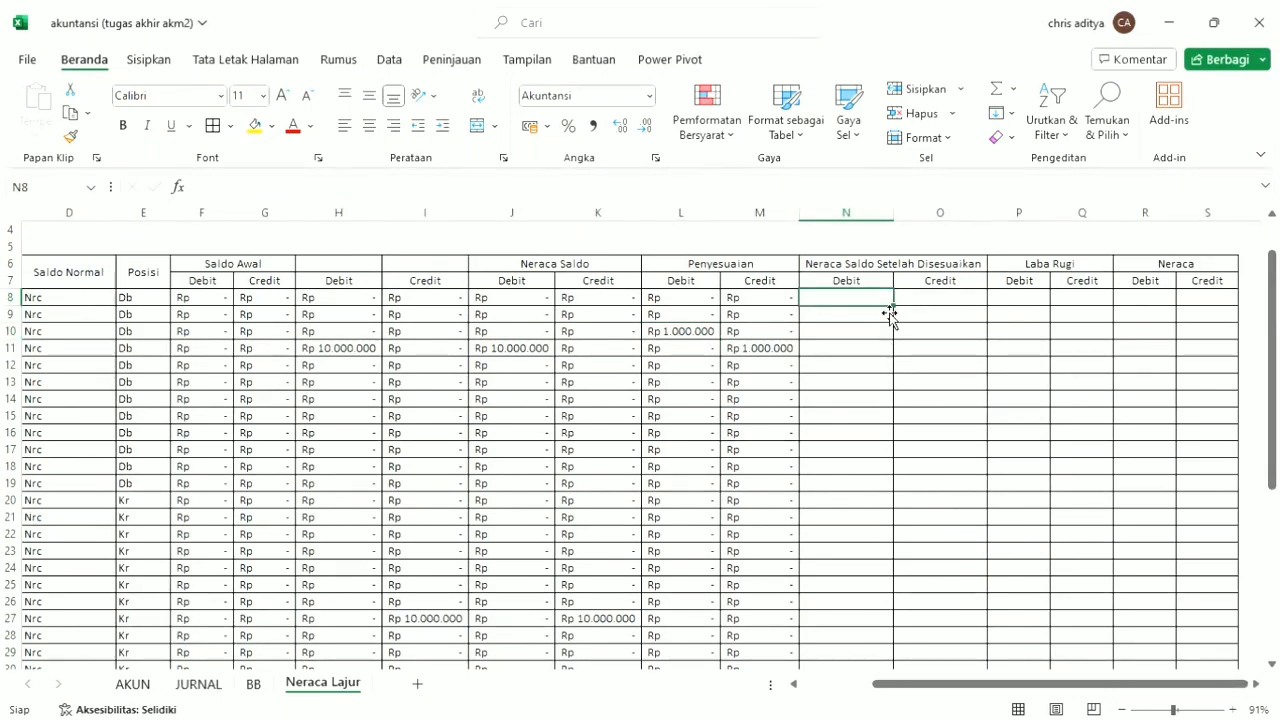
type("=i")
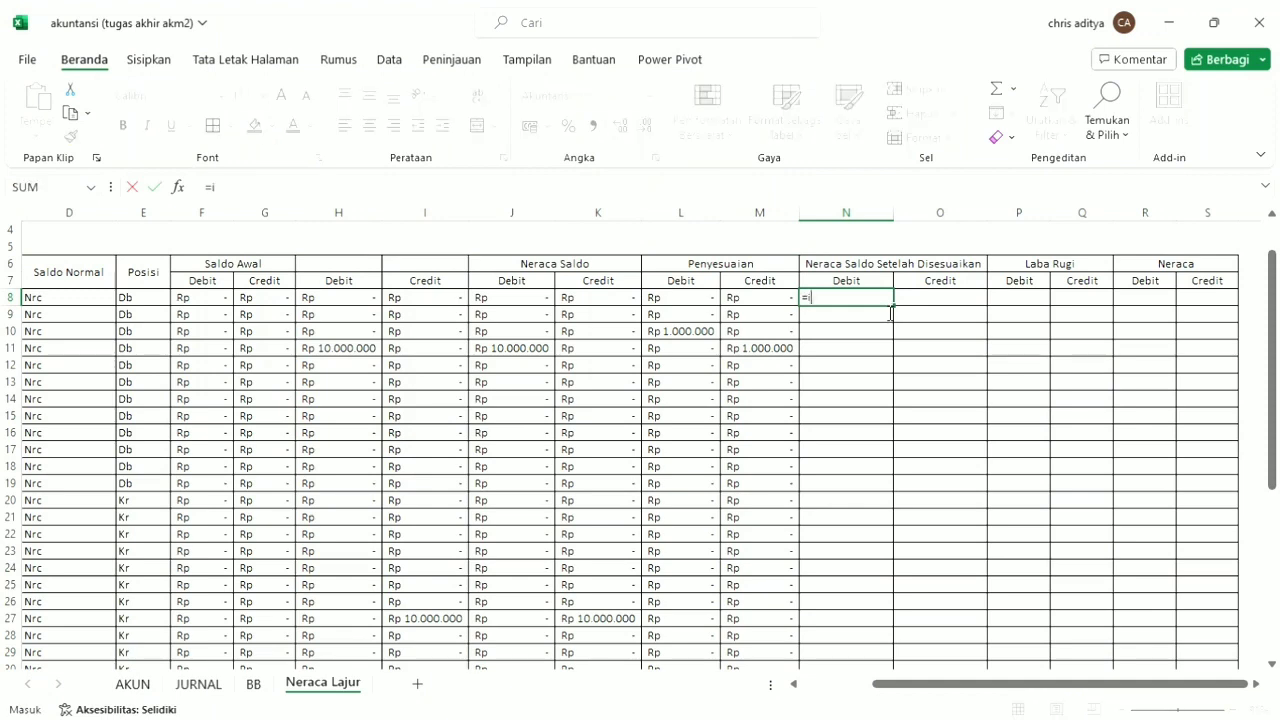
type("f")
key("Tab")
left_click(145, 300)
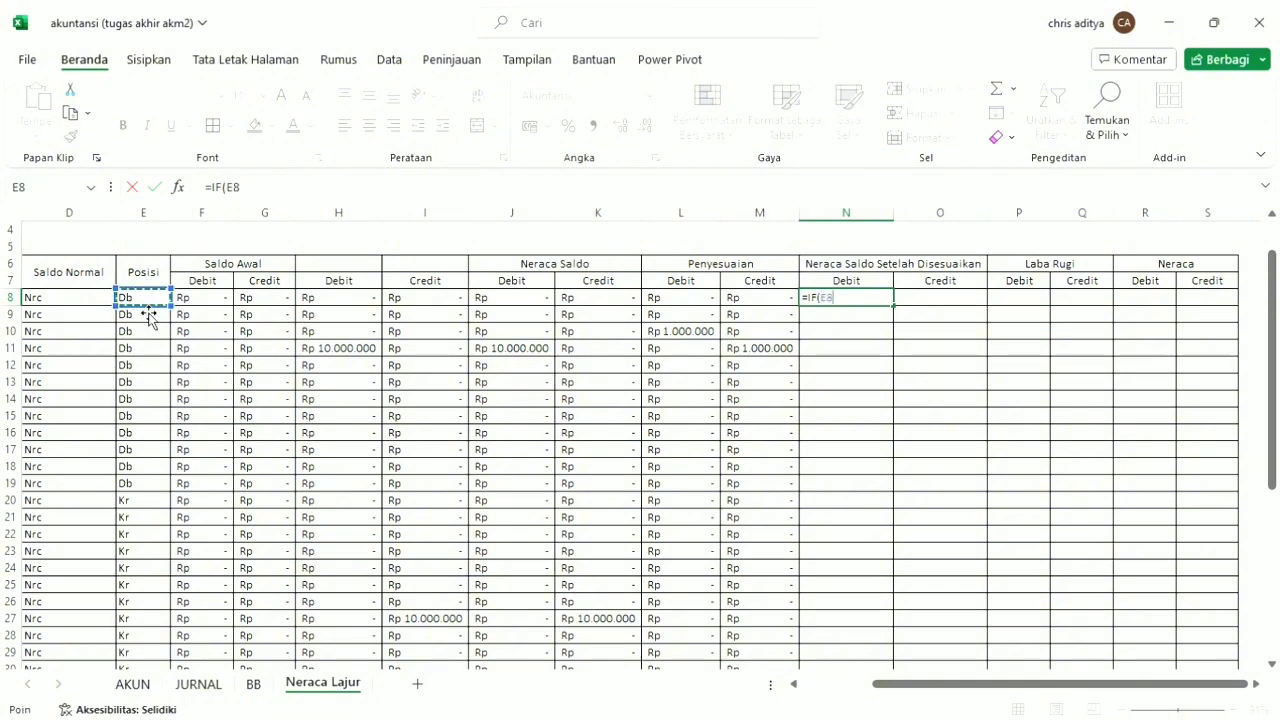
type("=\"Db\";")
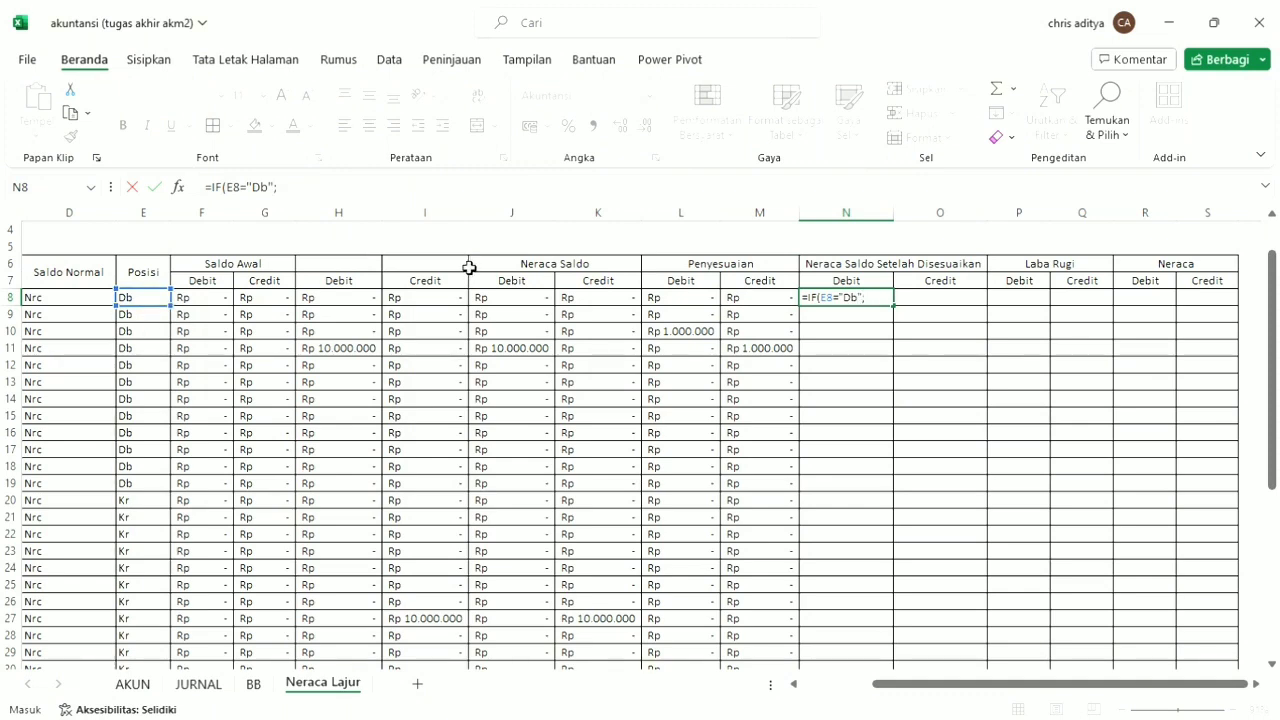
Complete the N8 formula with J8+L8-K8-M8 when true and 0 otherwise, and fill it down the column.
left_click(500, 300)
type("+")
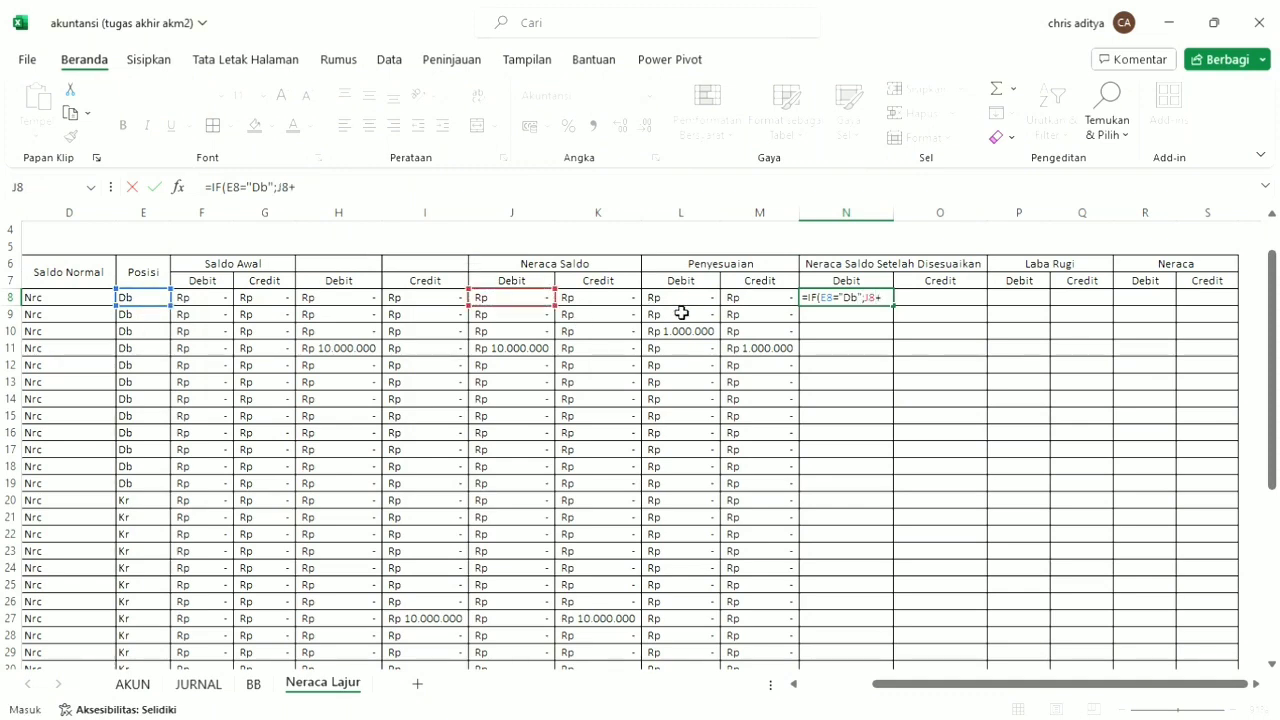
left_click(660, 300)
type("-")
left_click(608, 304)
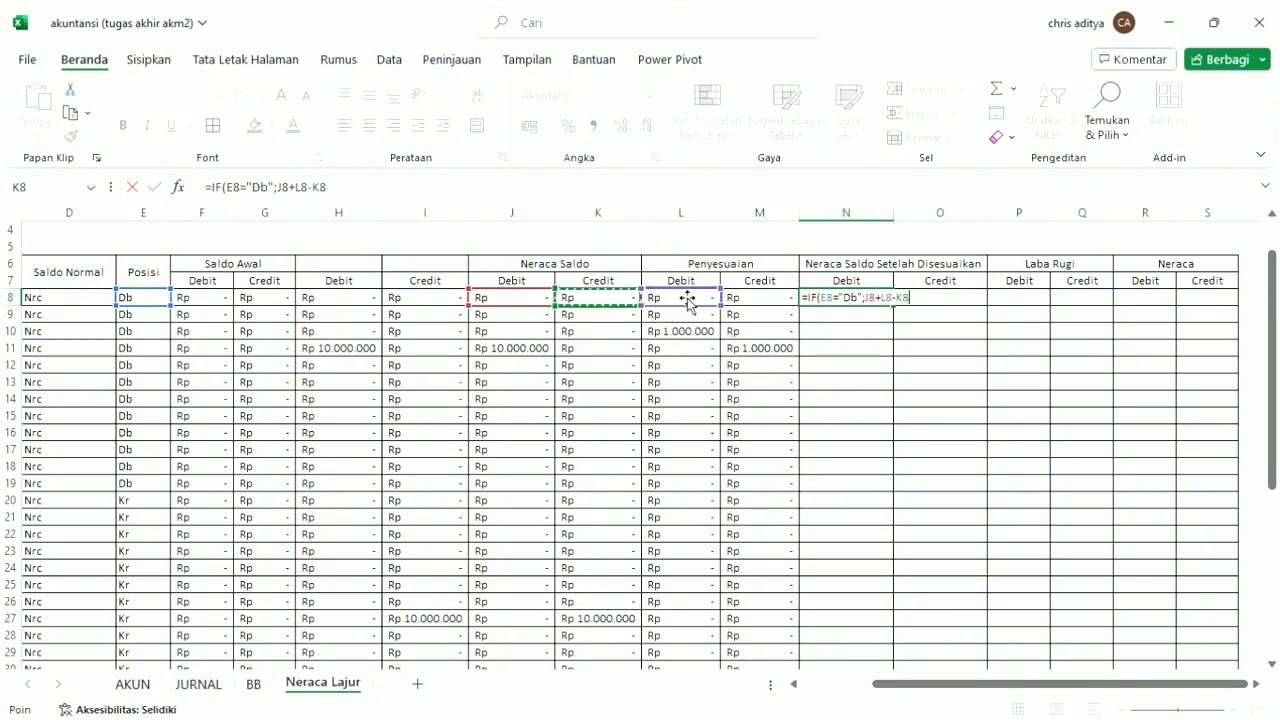
type("-")
left_click(756, 306)
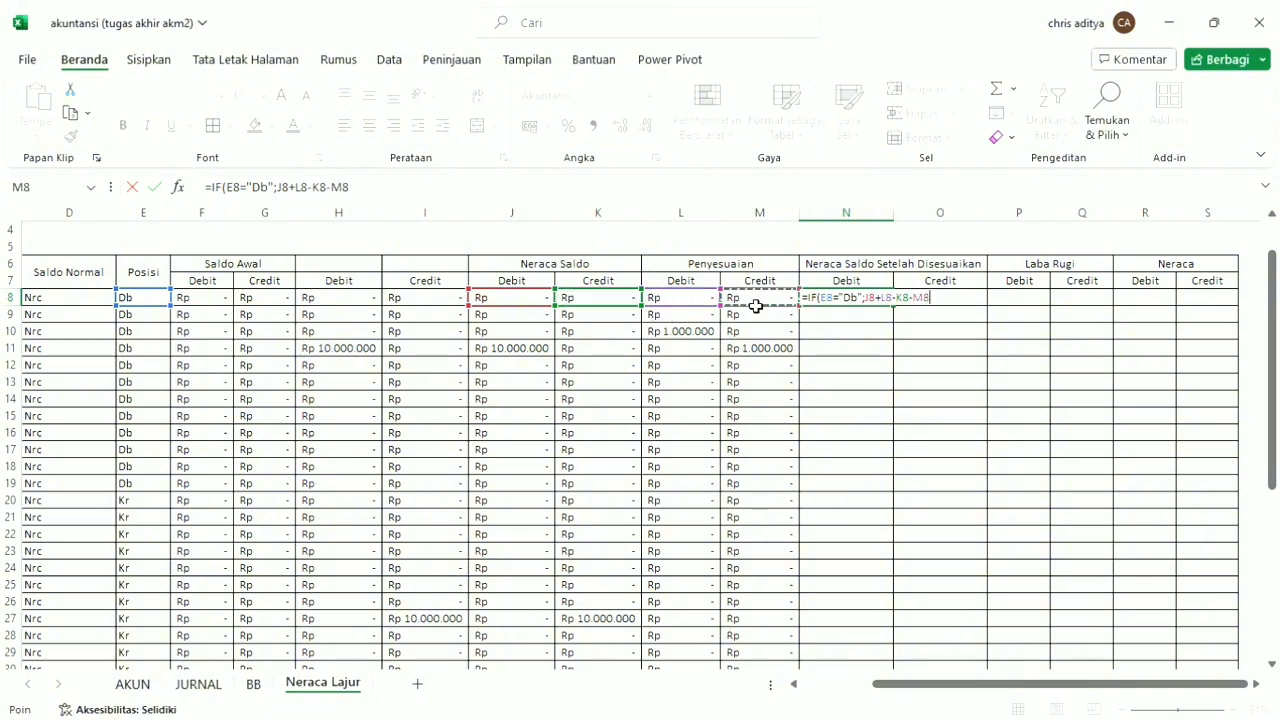
type(";")
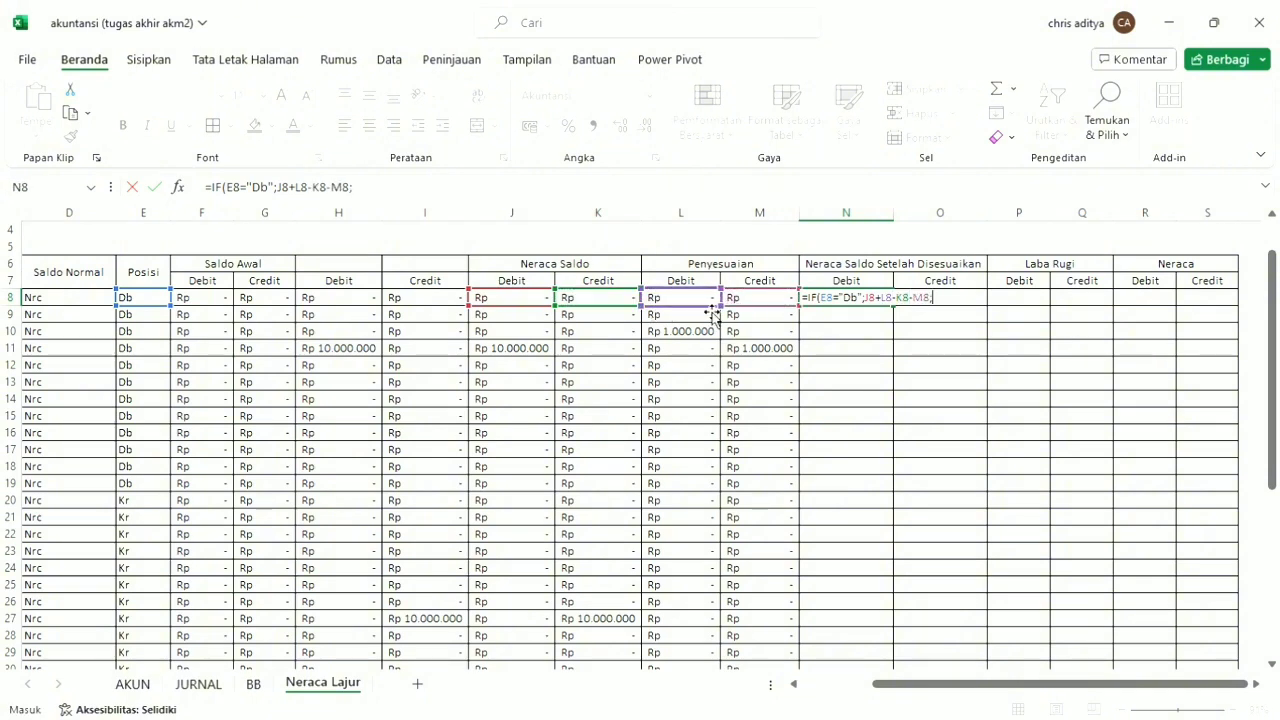
type("0")
key("Tab")
left_click(850, 302)
double_click(895, 307)
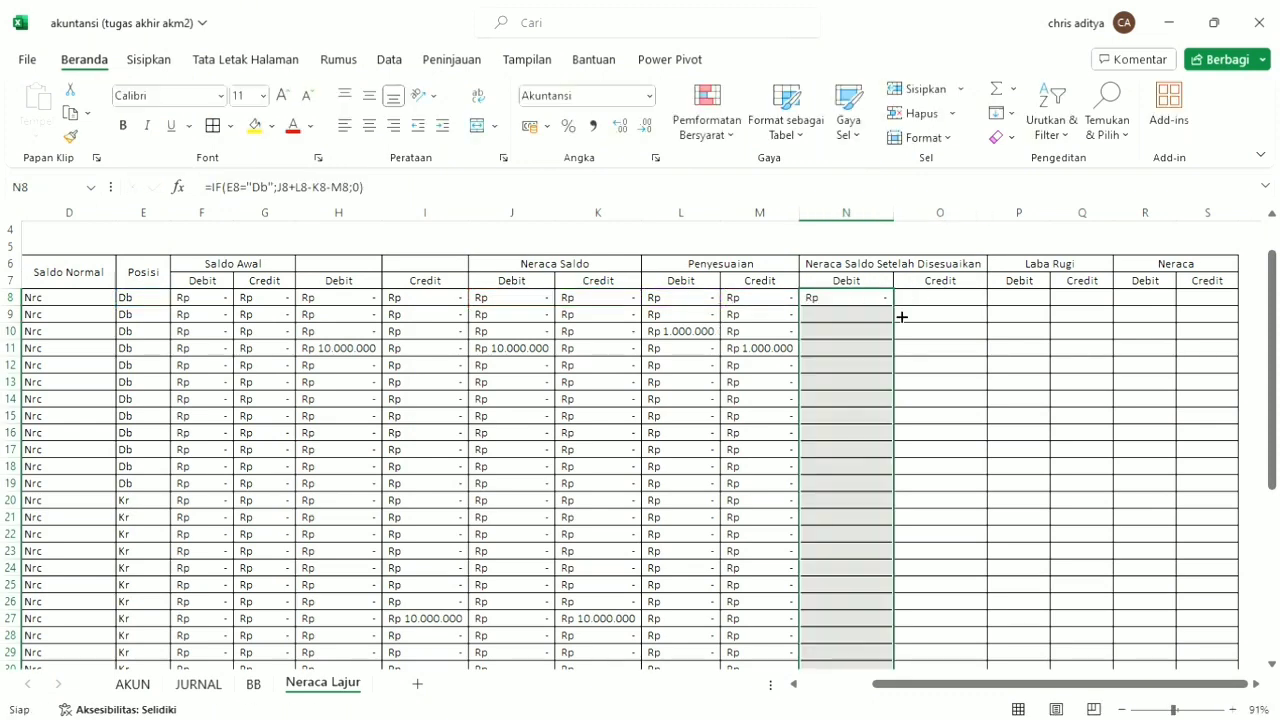
Copy the N8 formula into O8, under Neraca Saldo Setelah Disesuaikan Credit, and change its test to E8="Kr".
left_click(858, 304)
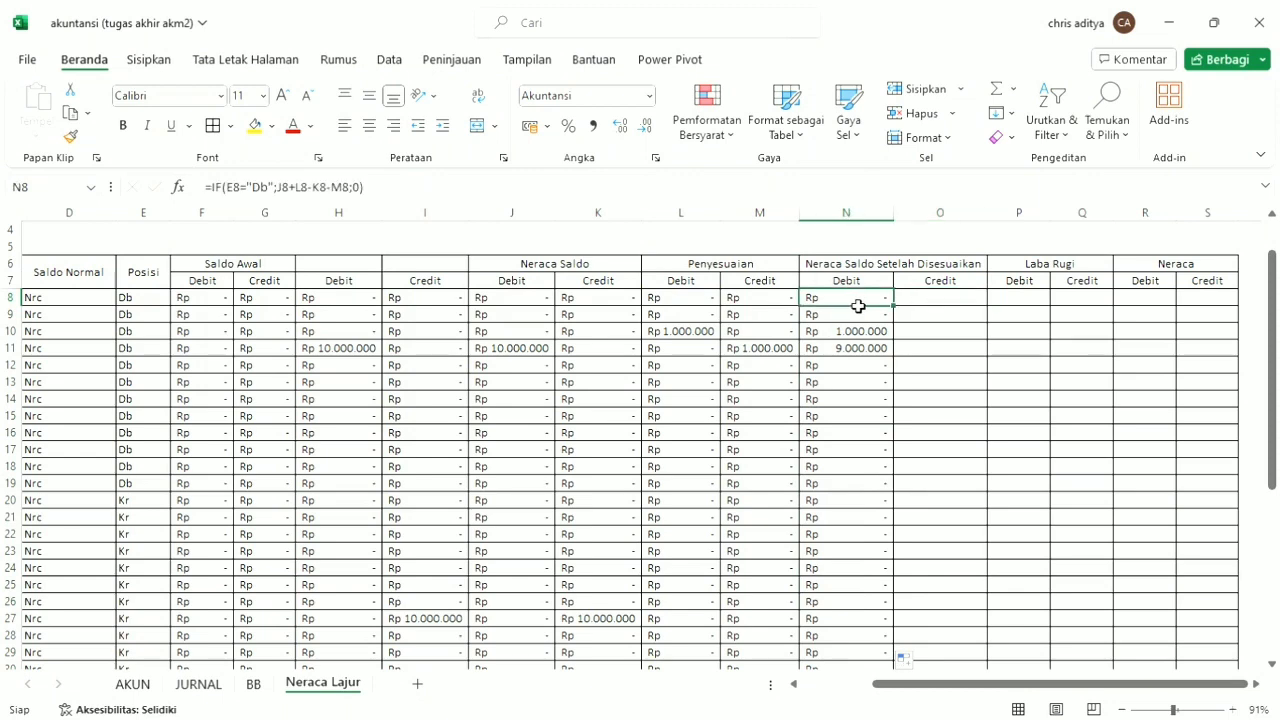
key("ctrl+c")
left_click(934, 300)
key("ctrl+v")
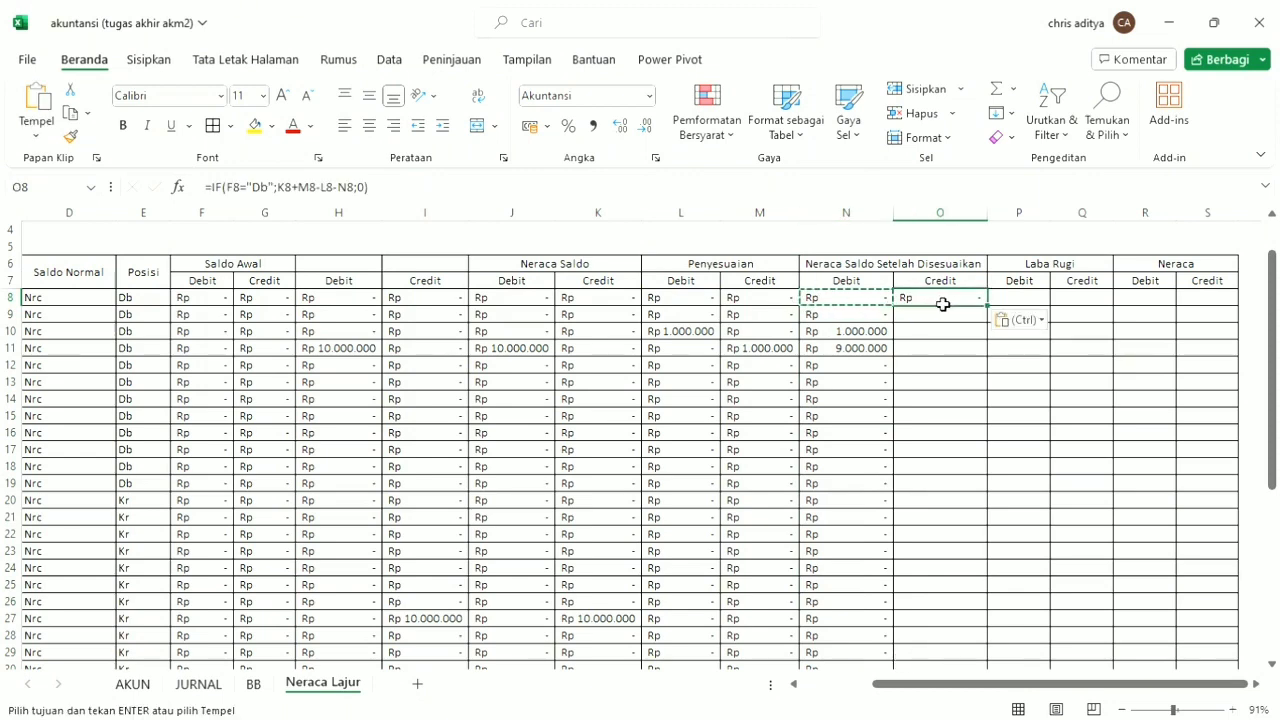
double_click(261, 189)
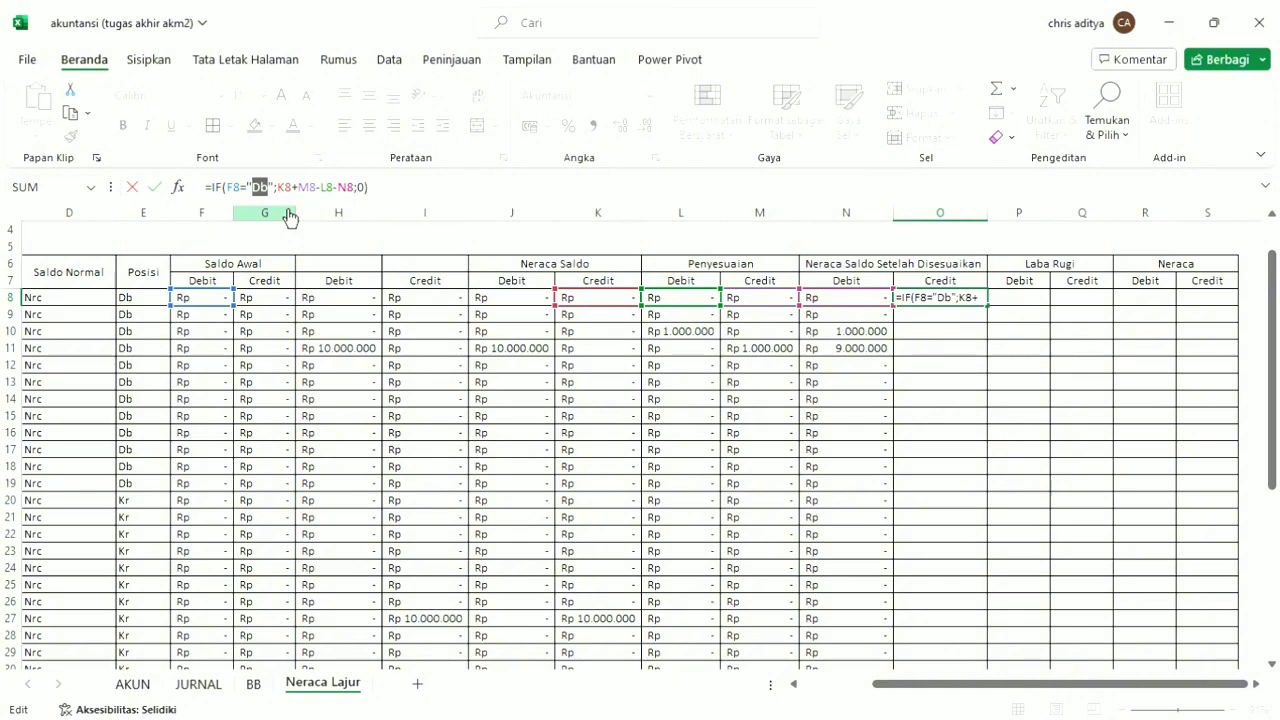
type("Kr")
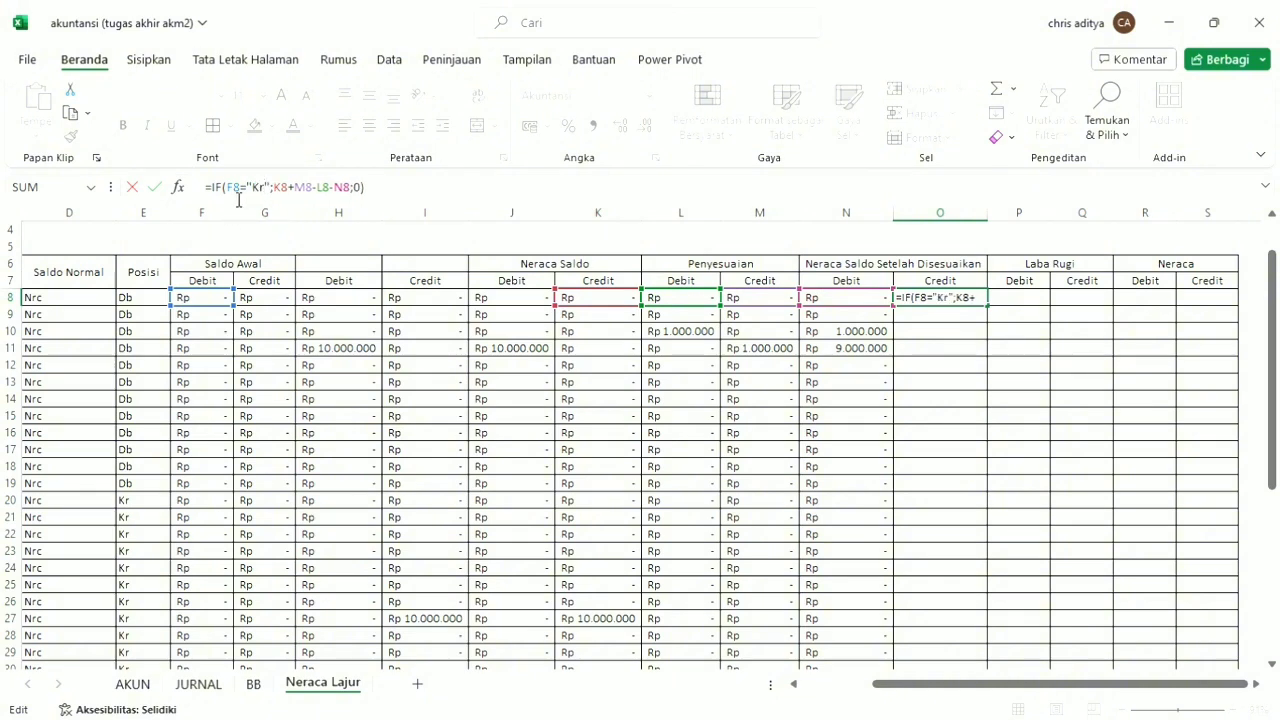
left_click_drag(234, 191, 227, 191)
type("#")
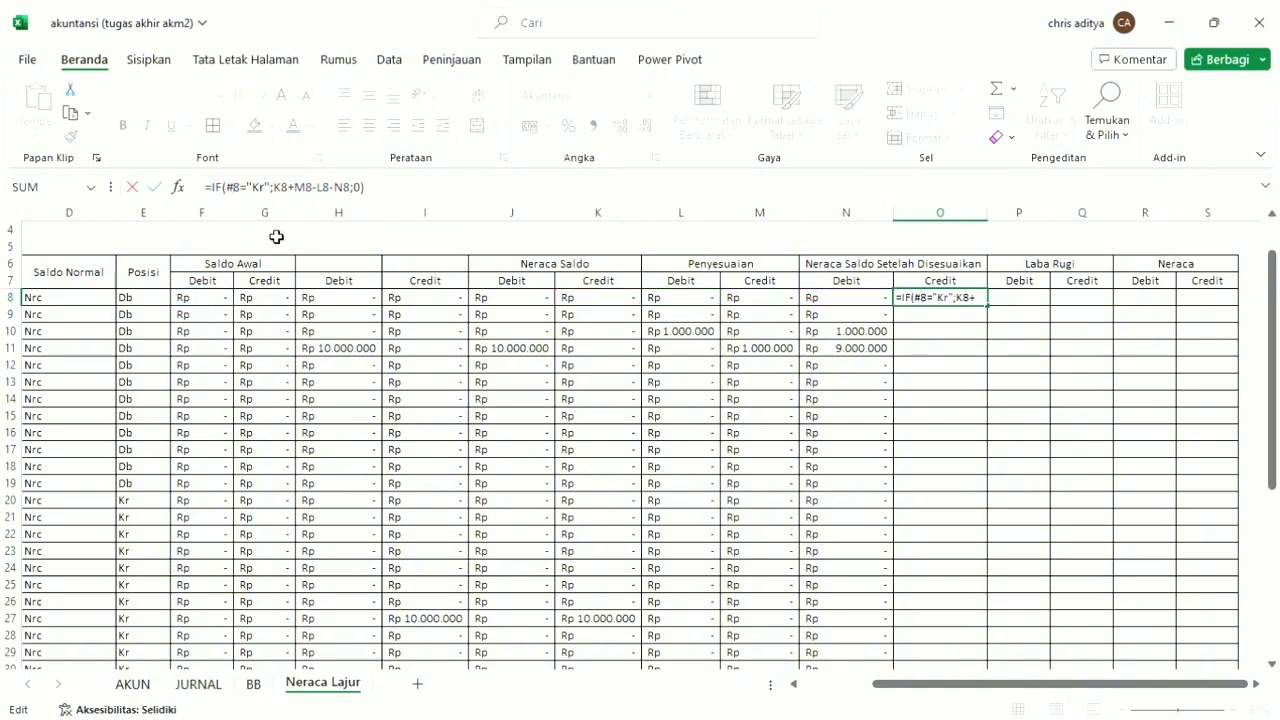
key("BackSpace")
type("E")
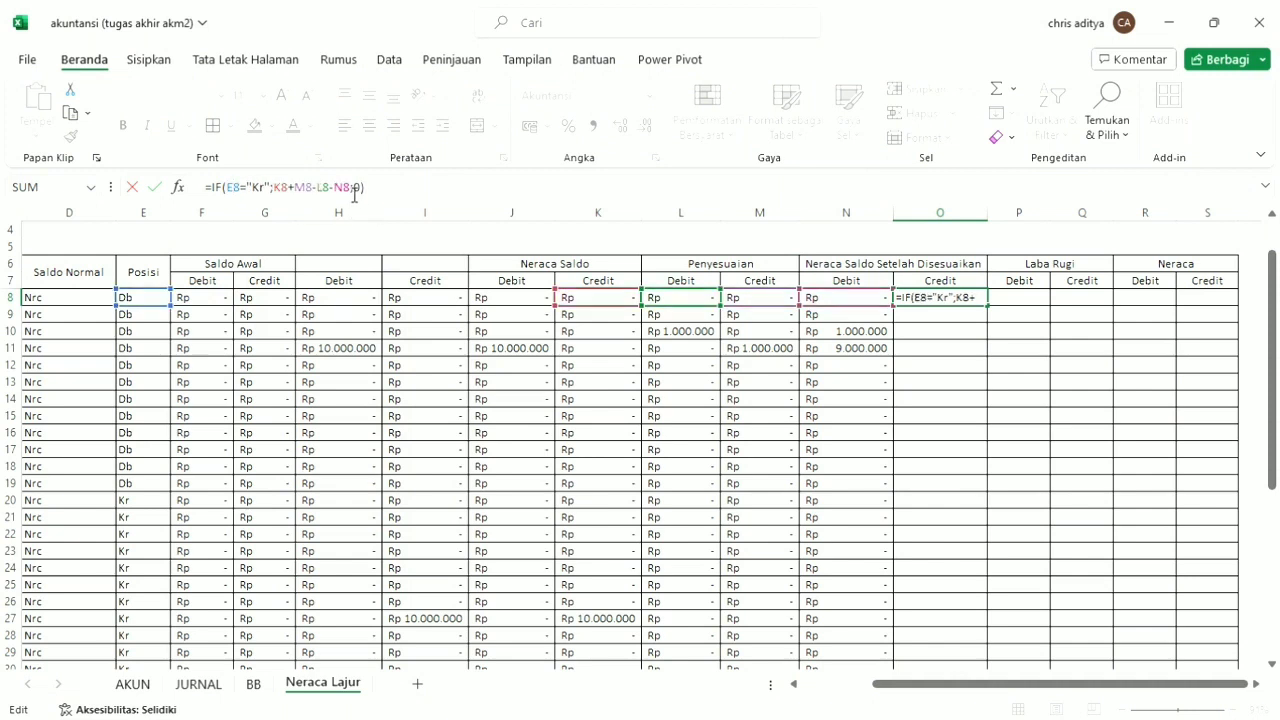
Replace the true value in the O8 formula with M8+K8-L8-J8 and fill the formula down the column.
left_click_drag(353, 189, 283, 205)
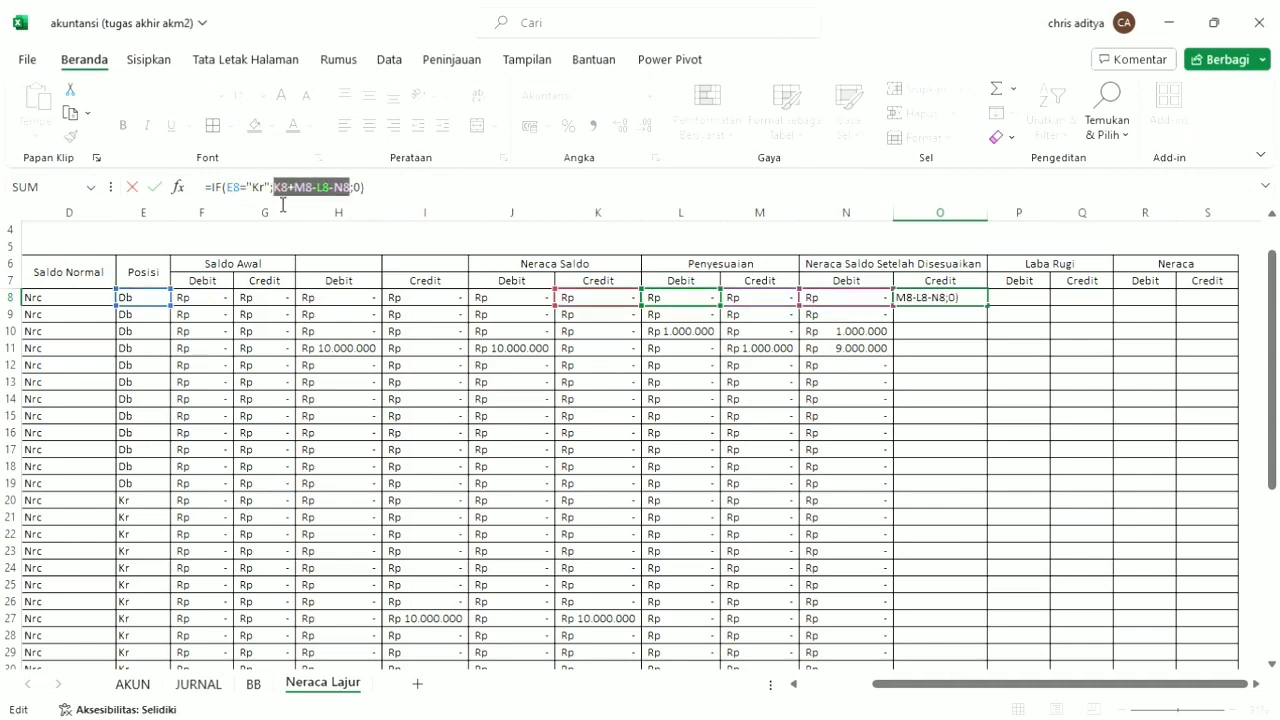
key("BackSpace")
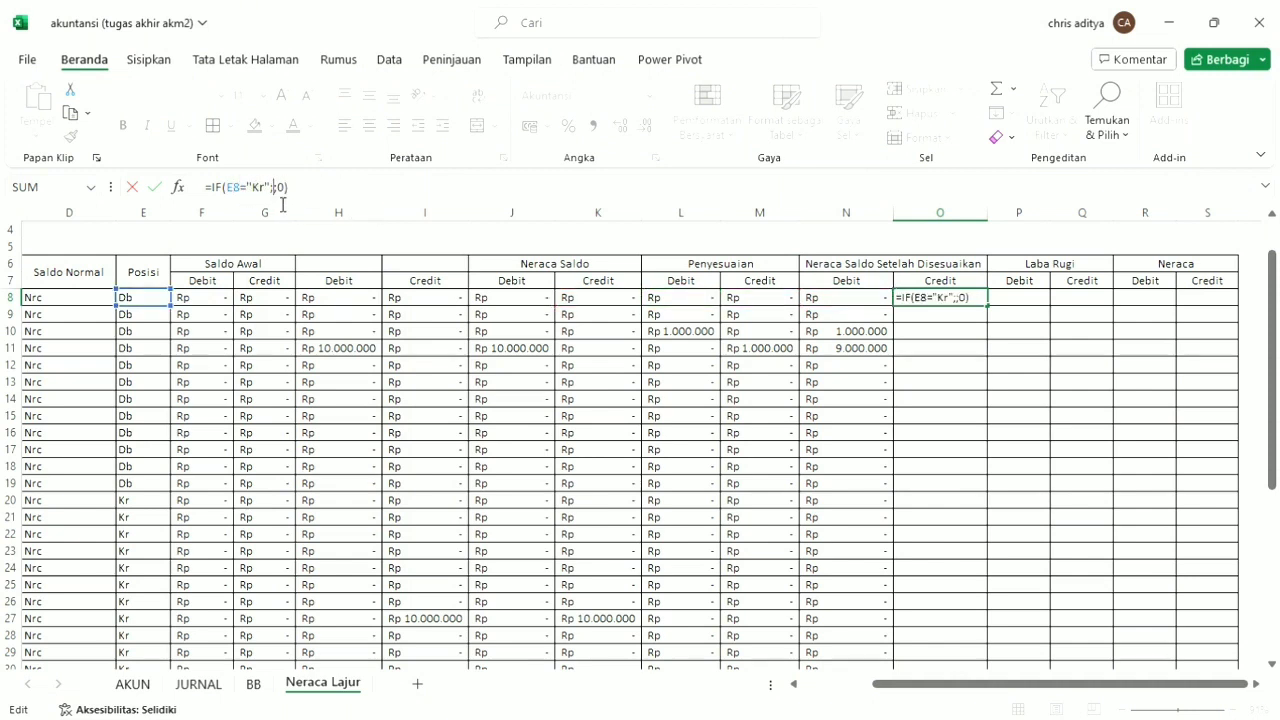
left_click(781, 298)
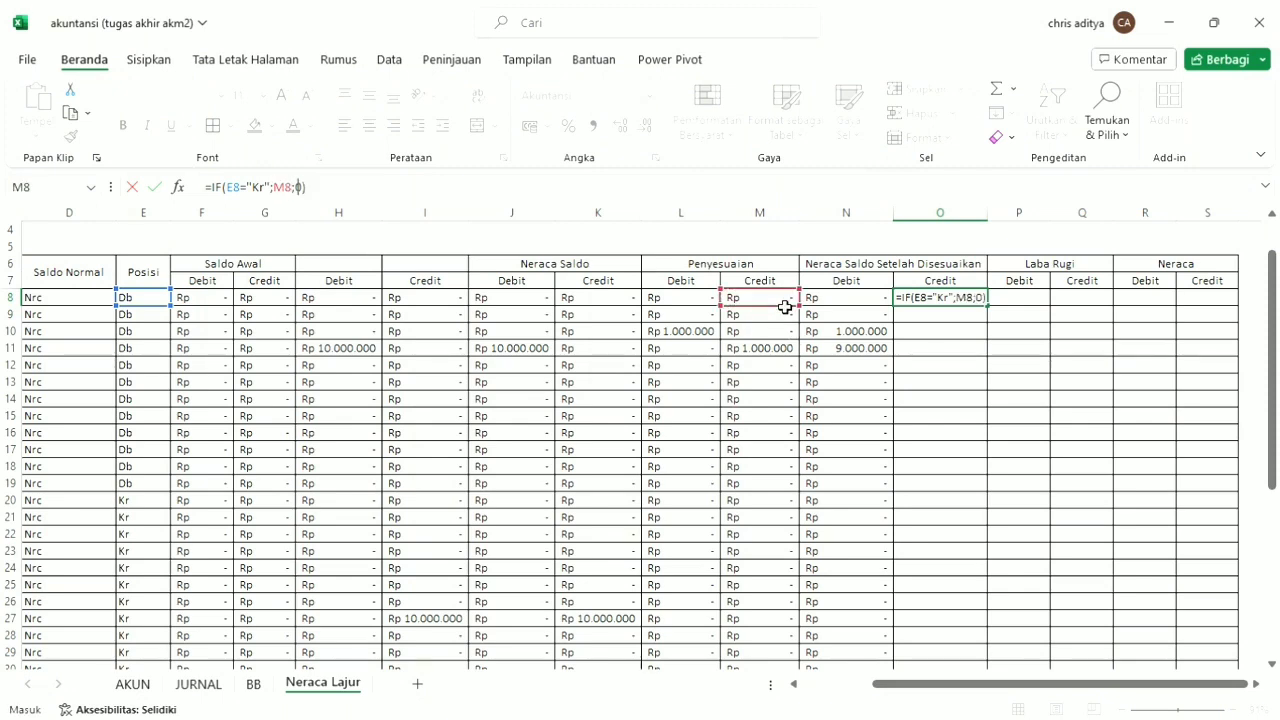
type("+")
left_click(588, 298)
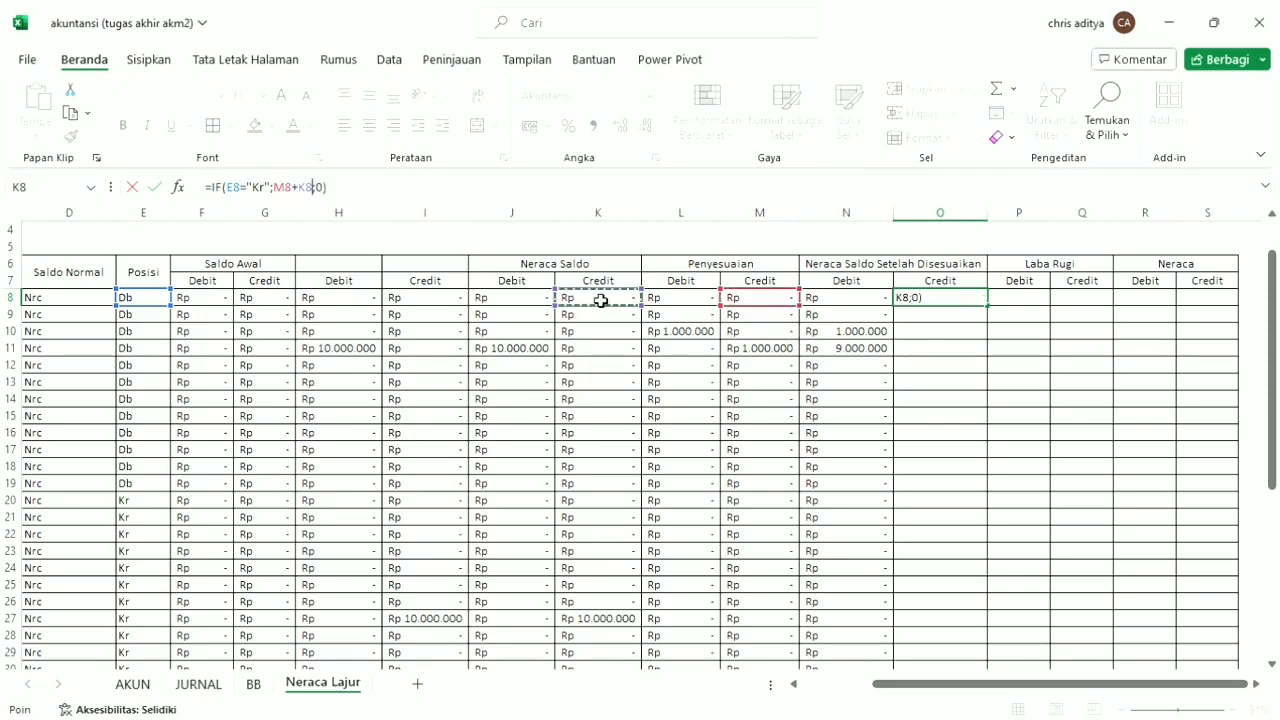
type("-")
left_click(672, 302)
type("-")
left_click(531, 300)
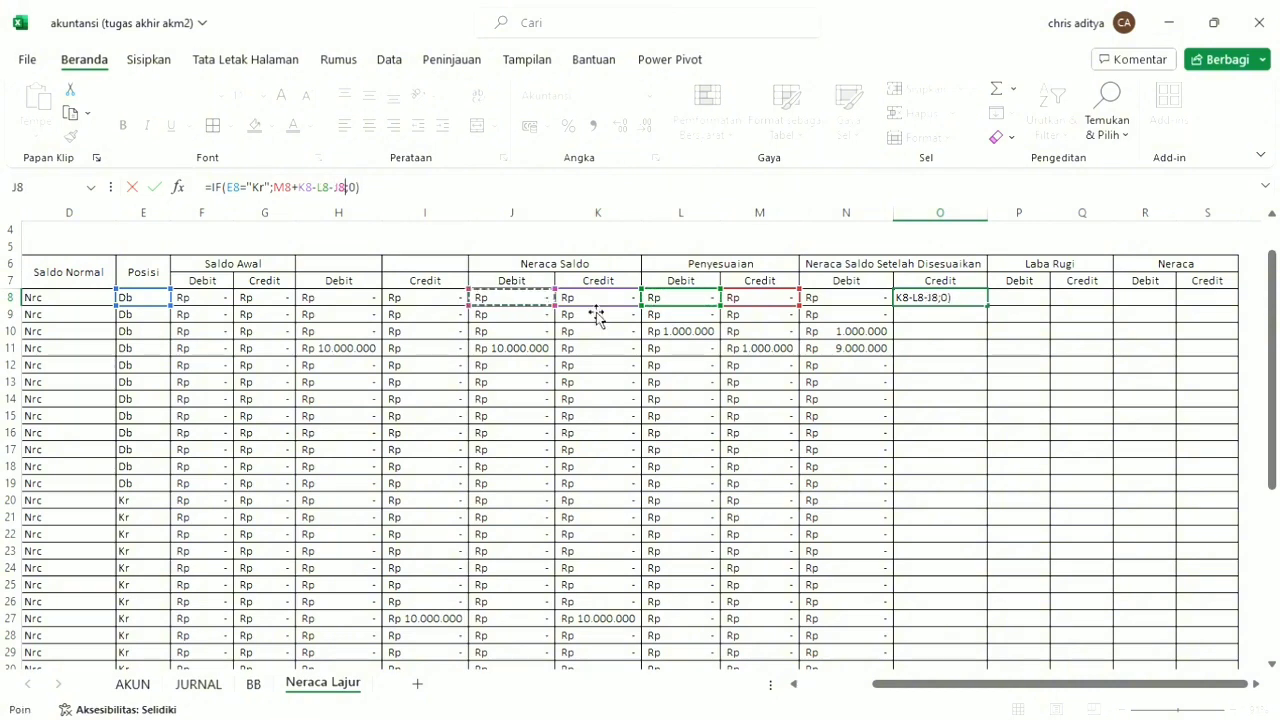
left_click(430, 190)
key("Return")
left_click(980, 302)
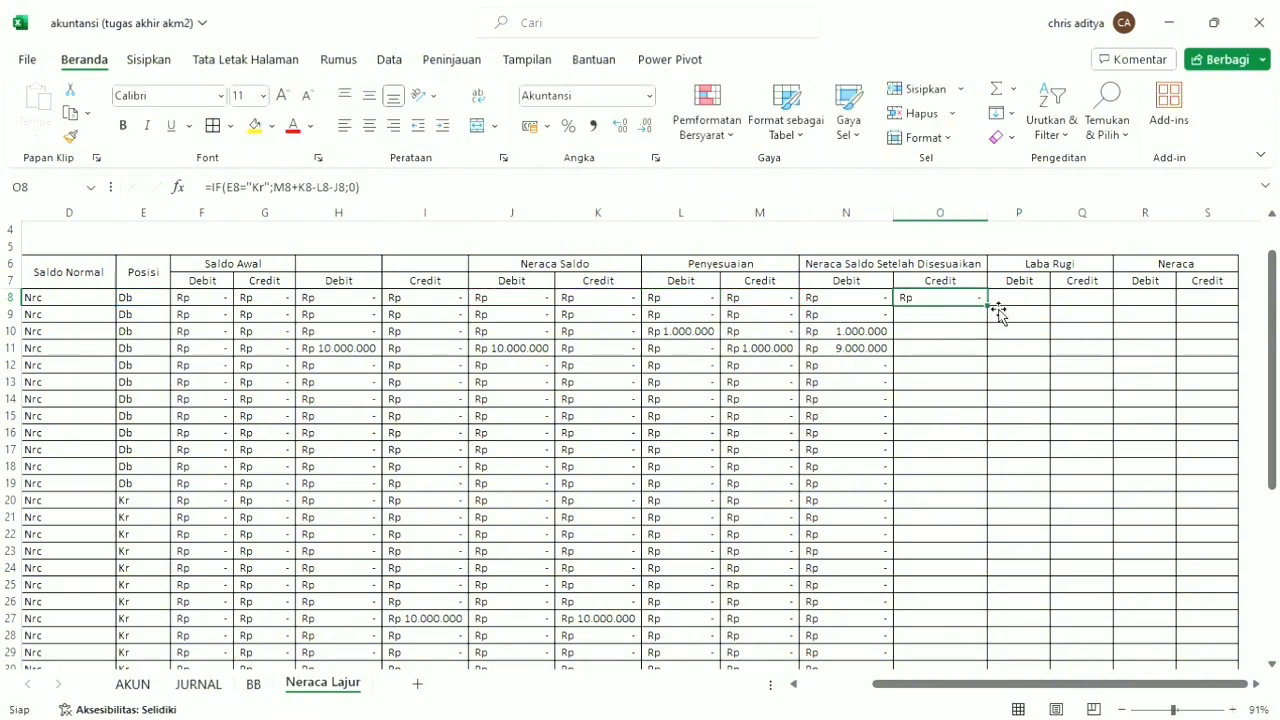
double_click(994, 312)
Enter =IF(D8="Lr";N8;0) in P8 and fill it down the Laba Rugi Debit column.
left_click(1025, 303)
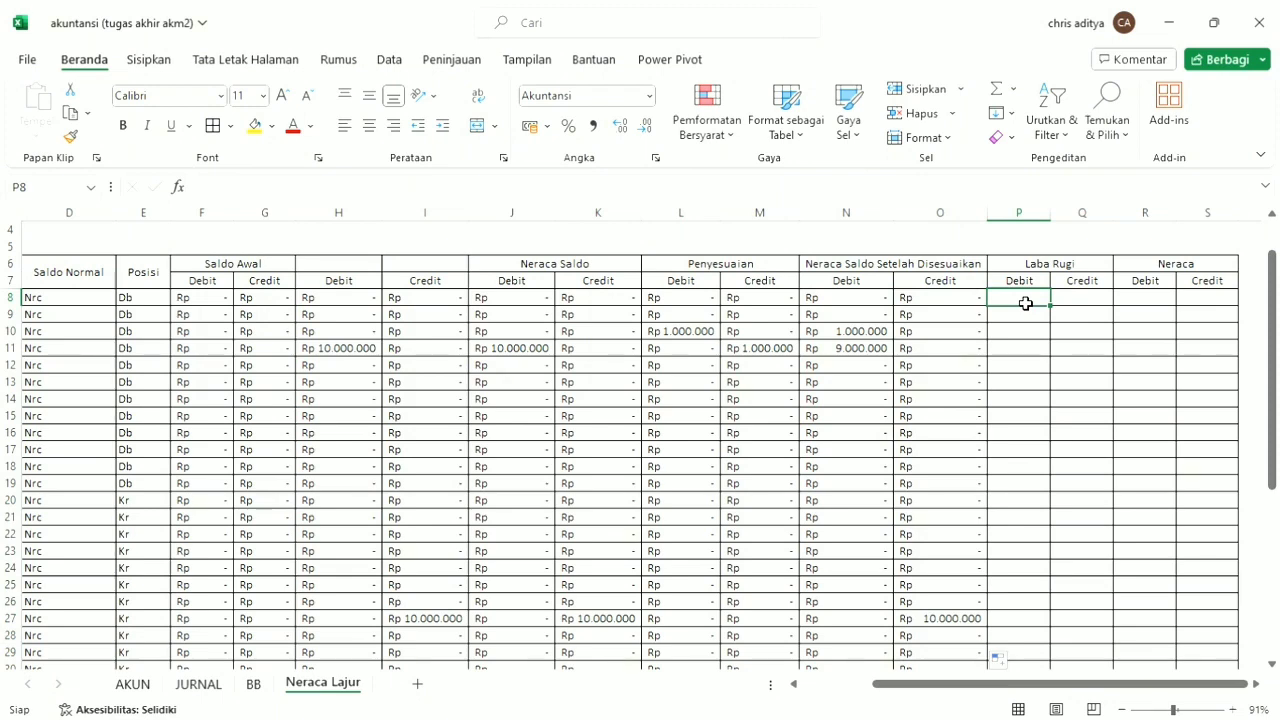
type("=")
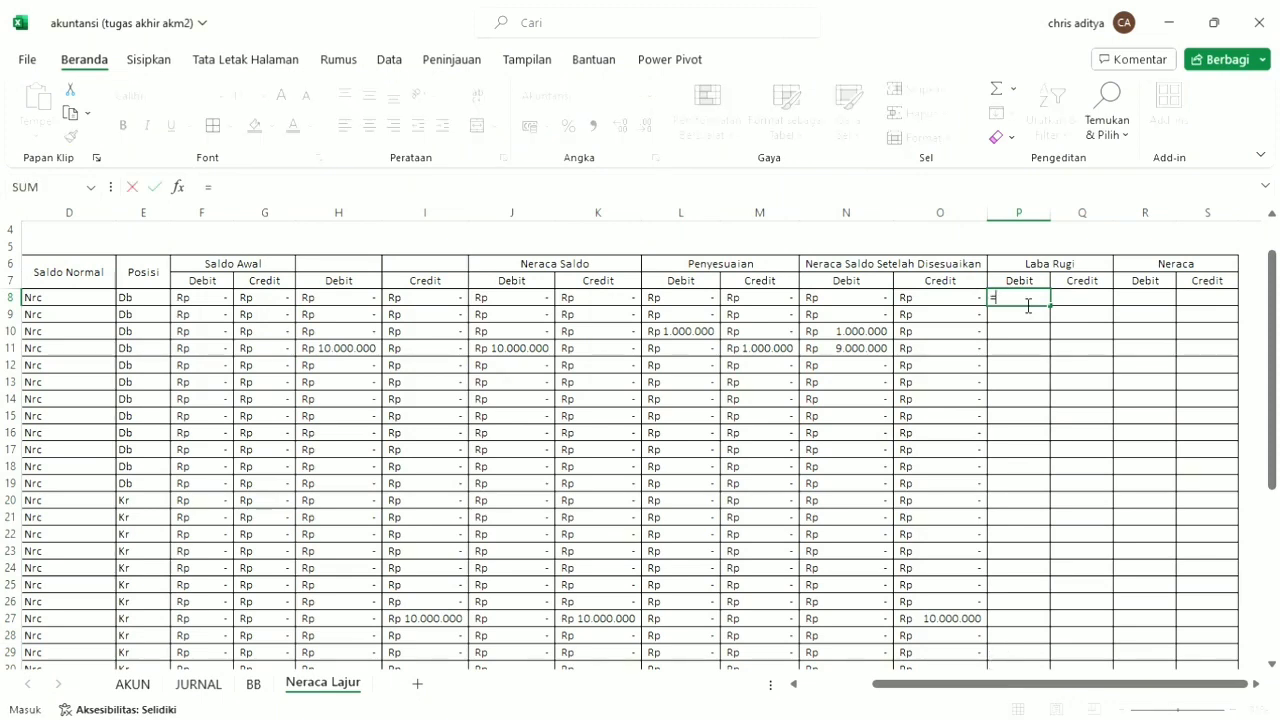
type("if")
key("Tab")
left_click(102, 300)
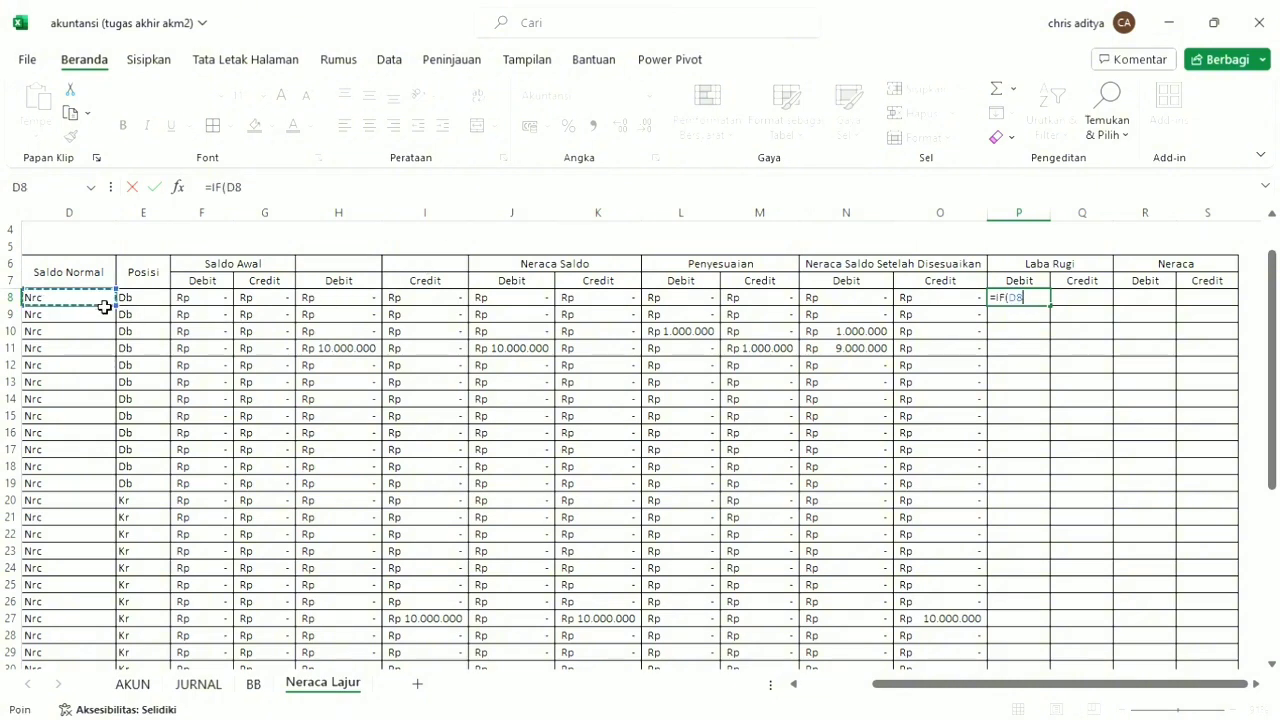
left_click(284, 190)
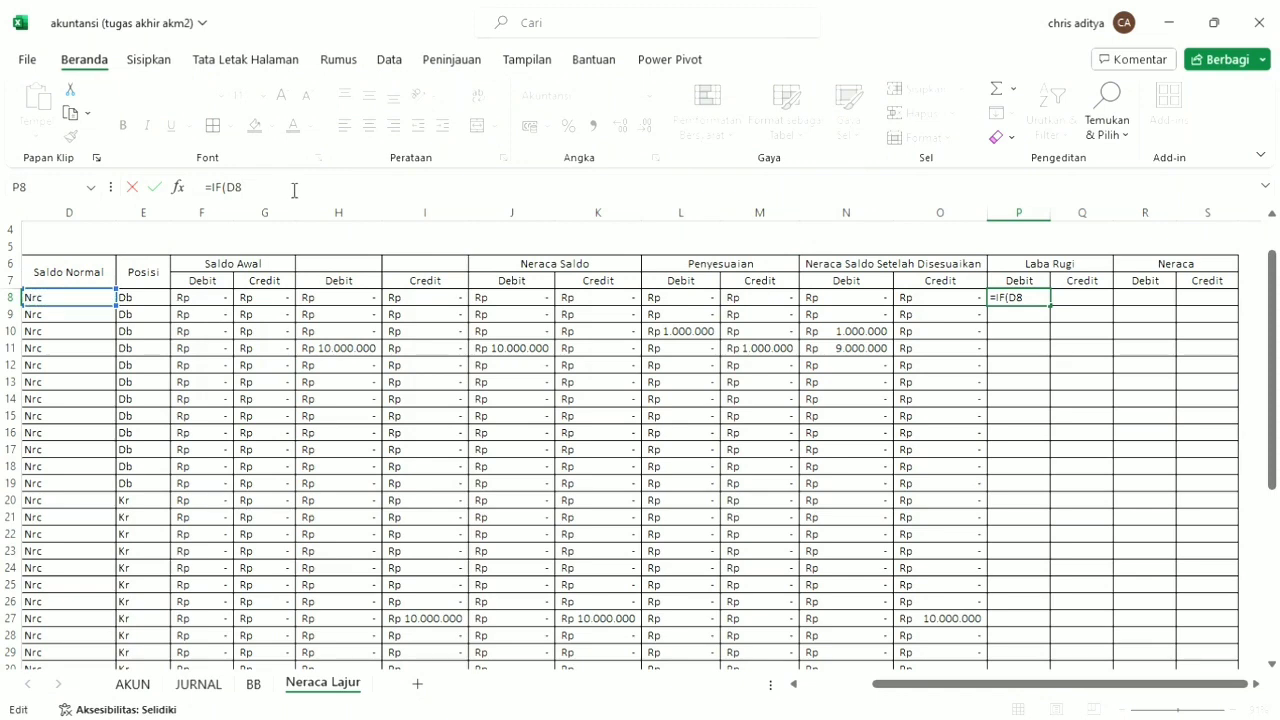
type("=\"Lr\";")
left_click(858, 303)
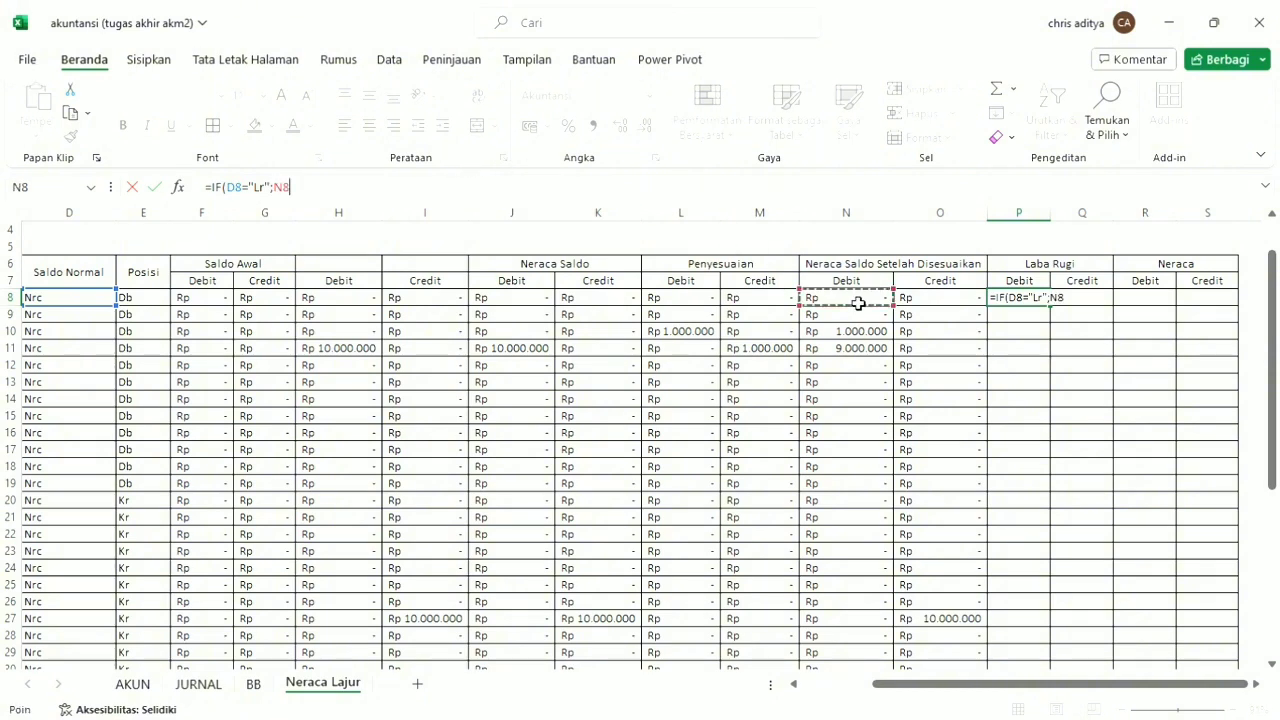
type(";0")
key("Return")
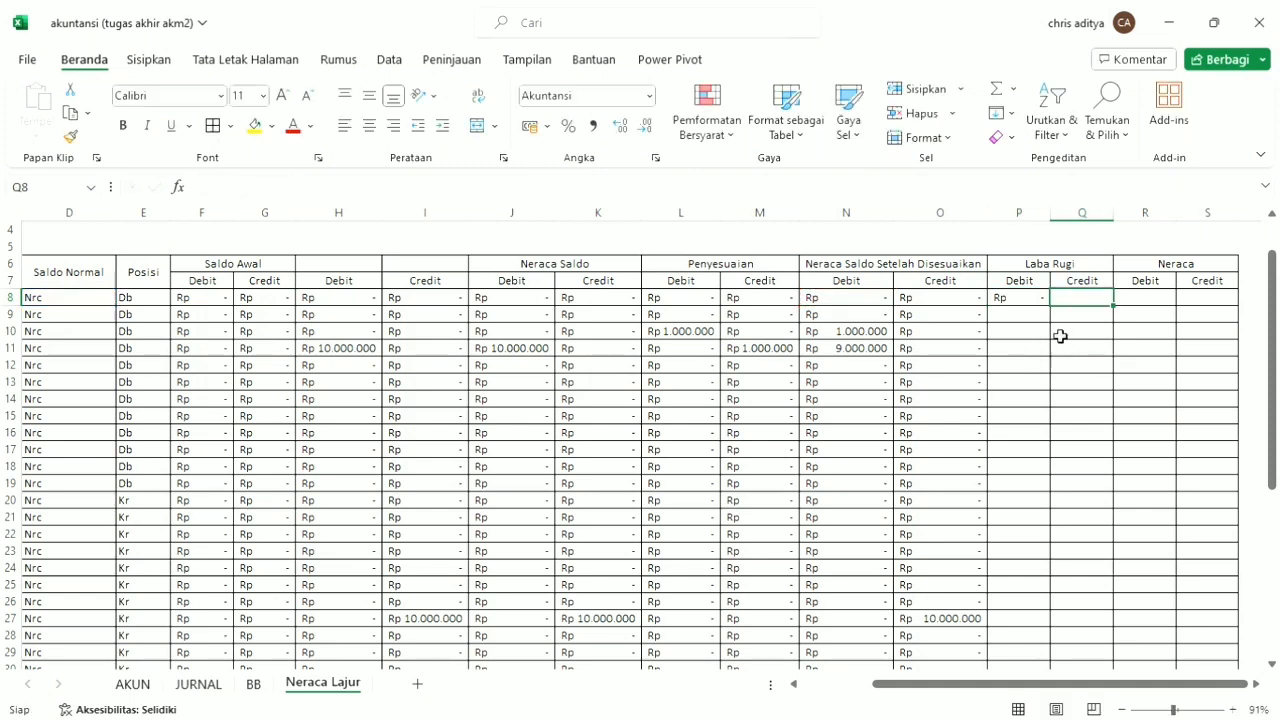
left_click(1037, 301)
double_click(1051, 306)
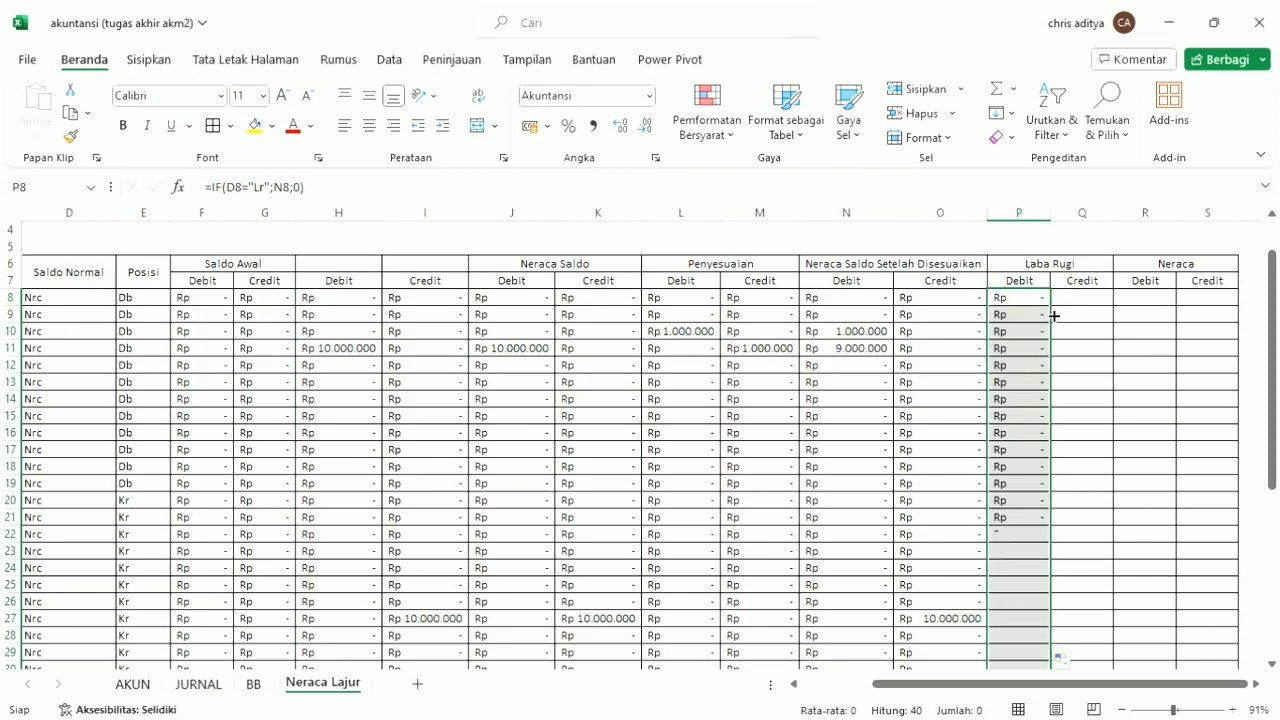
Copy the P8 formula into Q8 and fill it down the Laba Rugi Credit column.
left_click(1037, 300)
key("ctrl+c")
left_click(1070, 301)
key("ctrl+v")
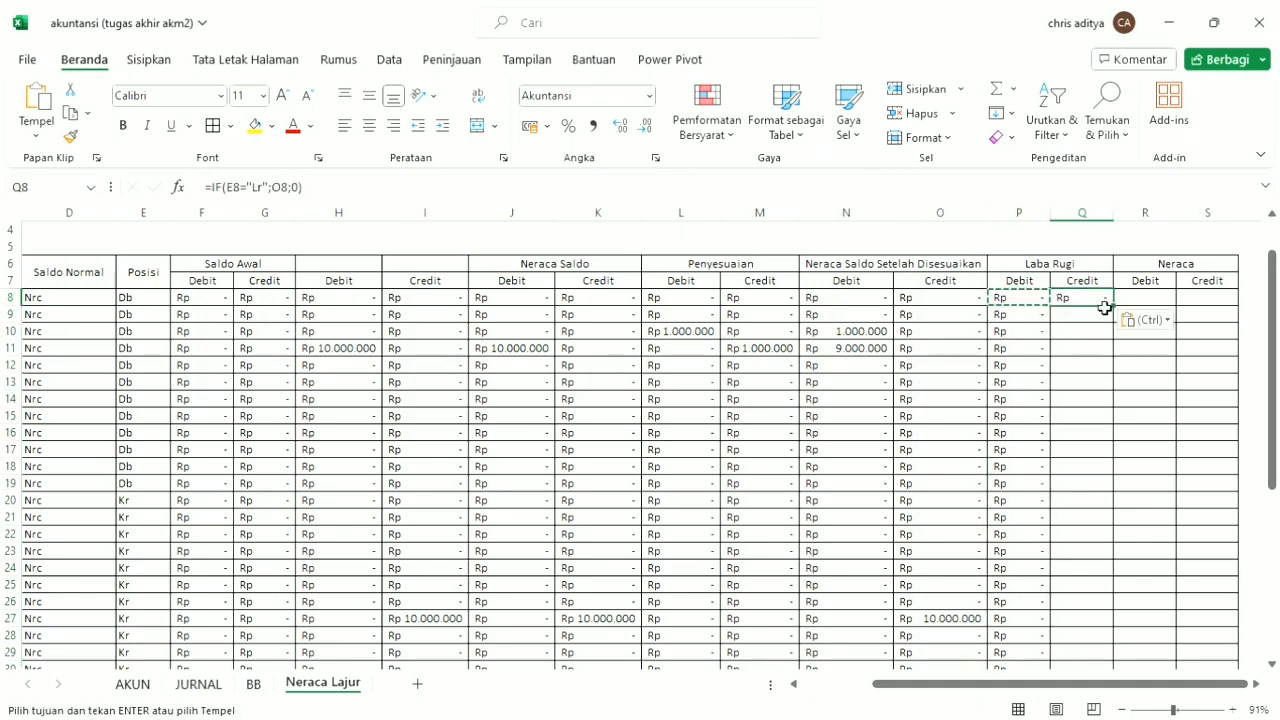
double_click(1119, 311)
Correct the Q8 formula to =IF(D8="Lr";O8;0) and refill the Laba Rugi Credit column with it.
left_click(1096, 306)
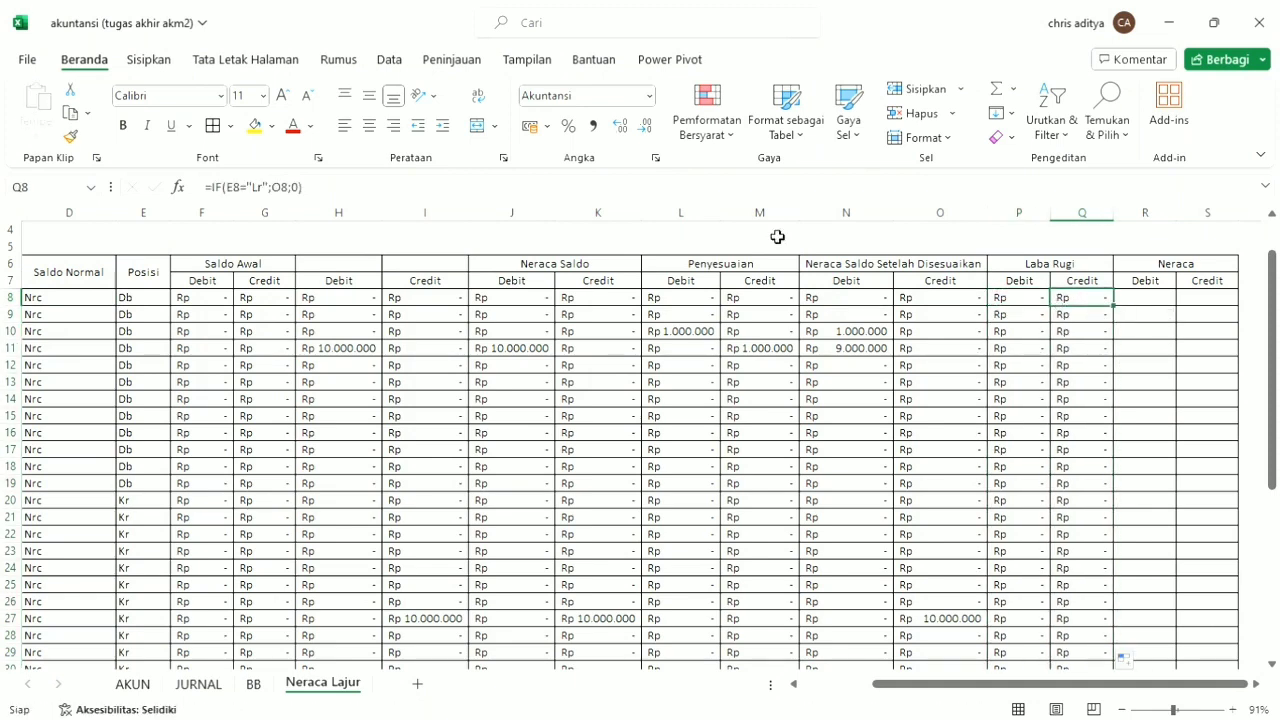
left_click(283, 190)
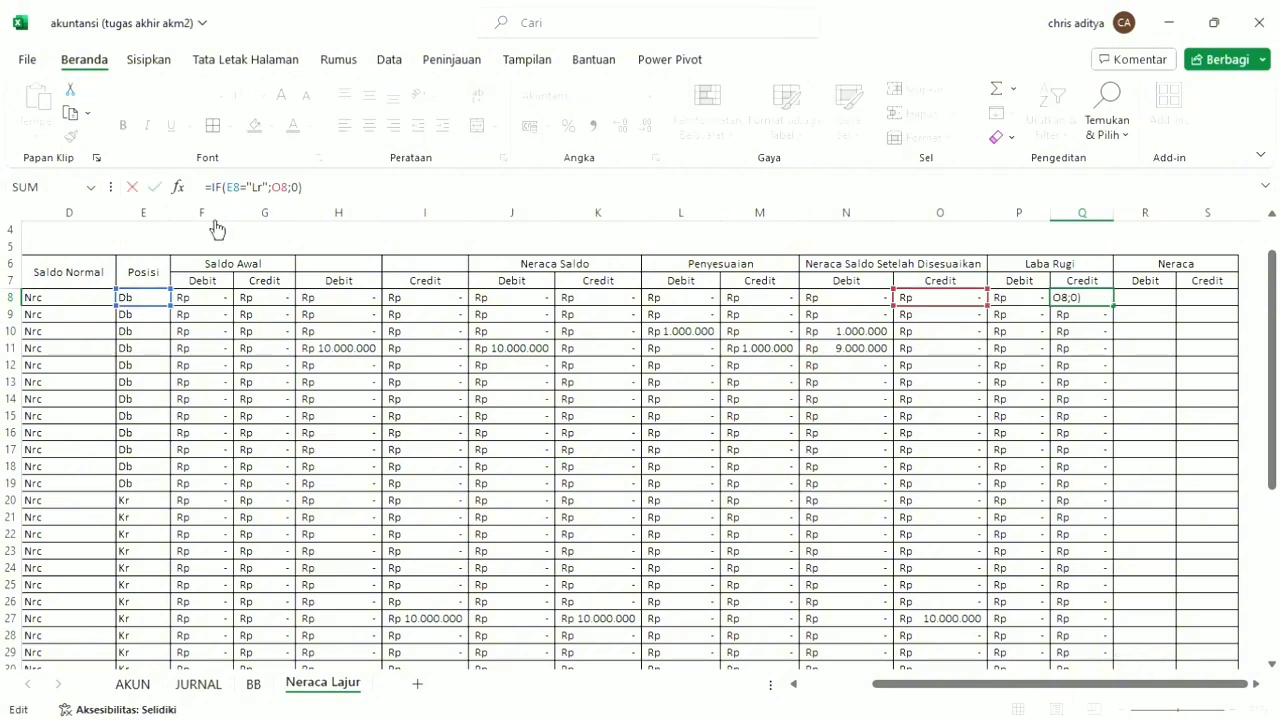
left_click_drag(165, 317, 74, 302)
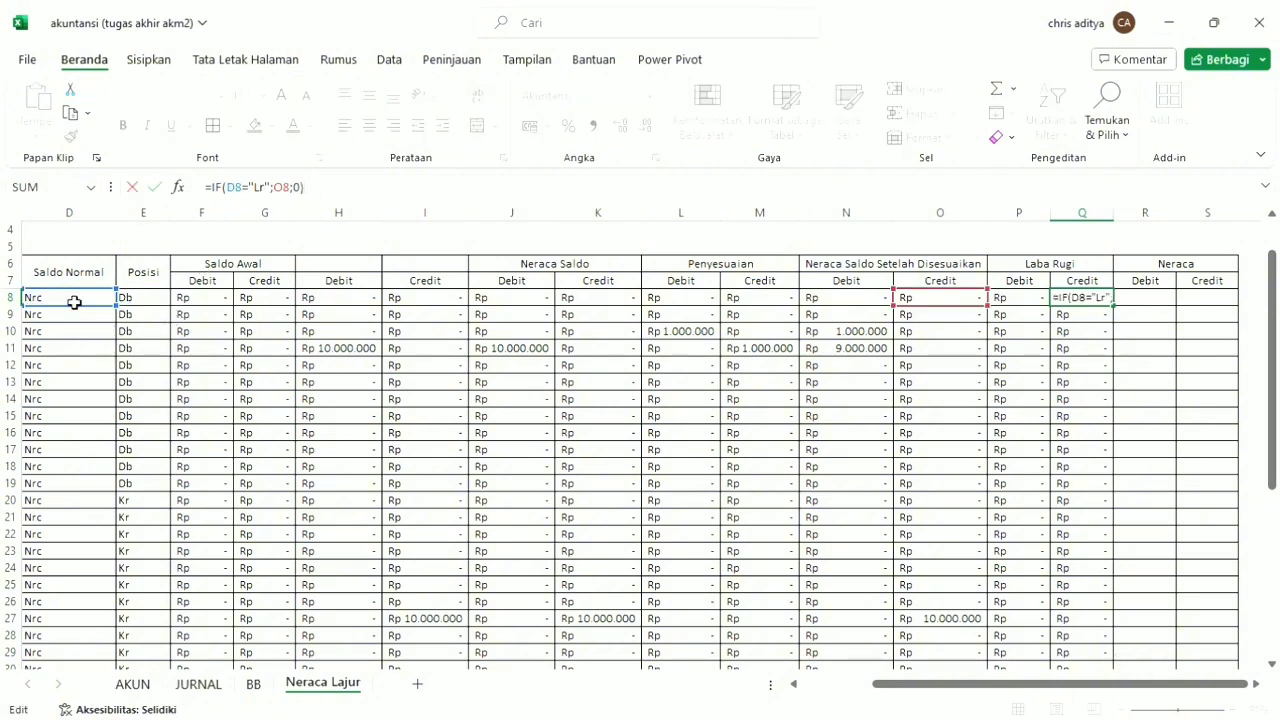
left_click(291, 198)
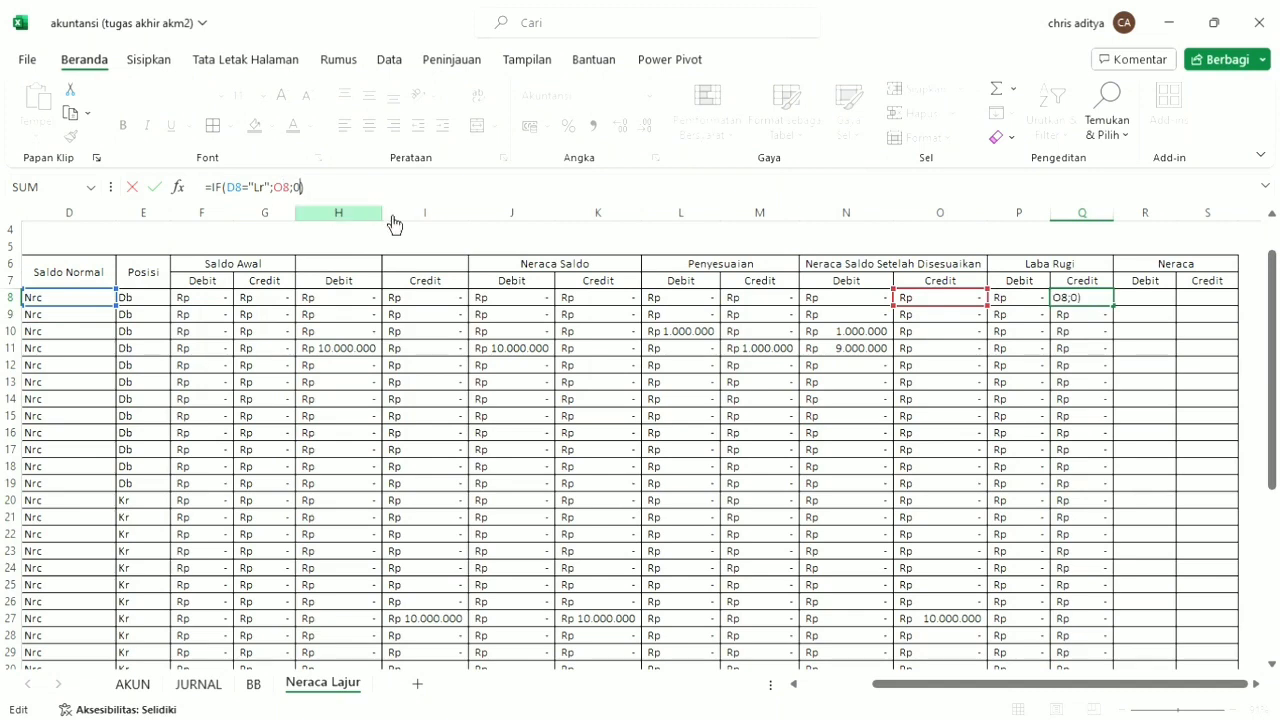
key("Tab")
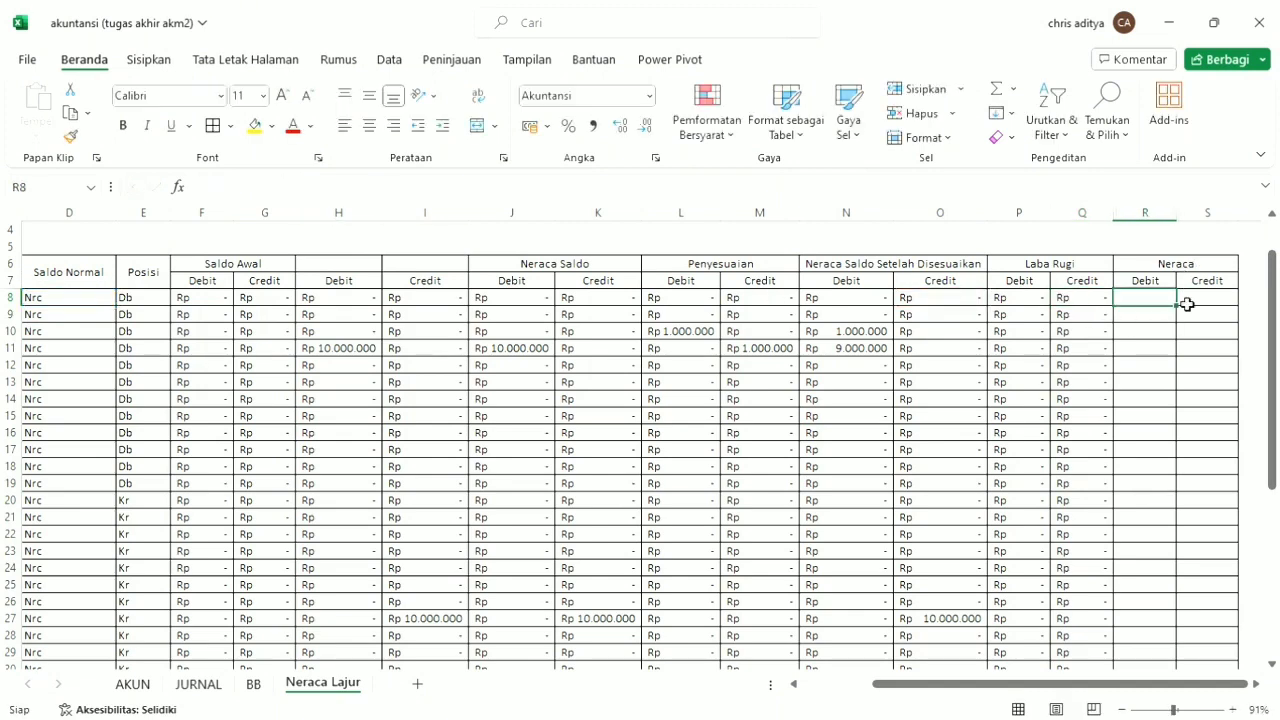
key("Left")
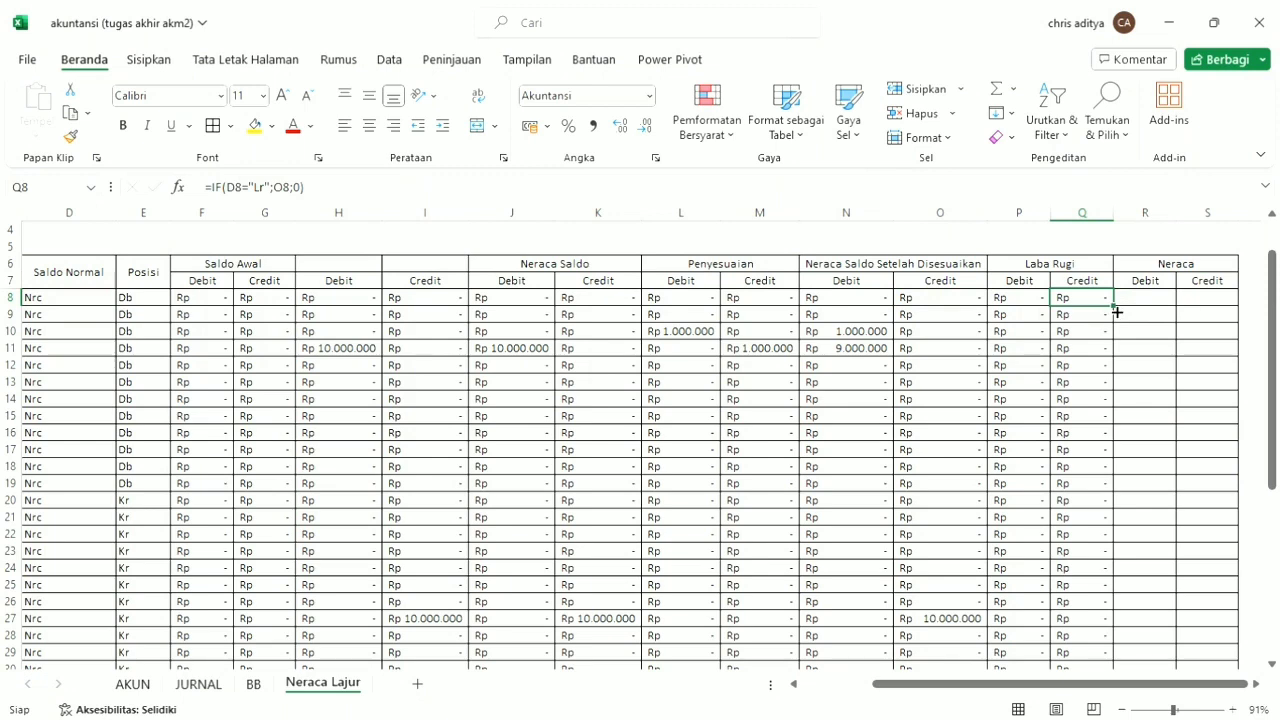
double_click(1113, 306)
Copy the P8 formula into R8, under Neraca Debit, and change its test text to "Nrc".
left_click(1139, 302)
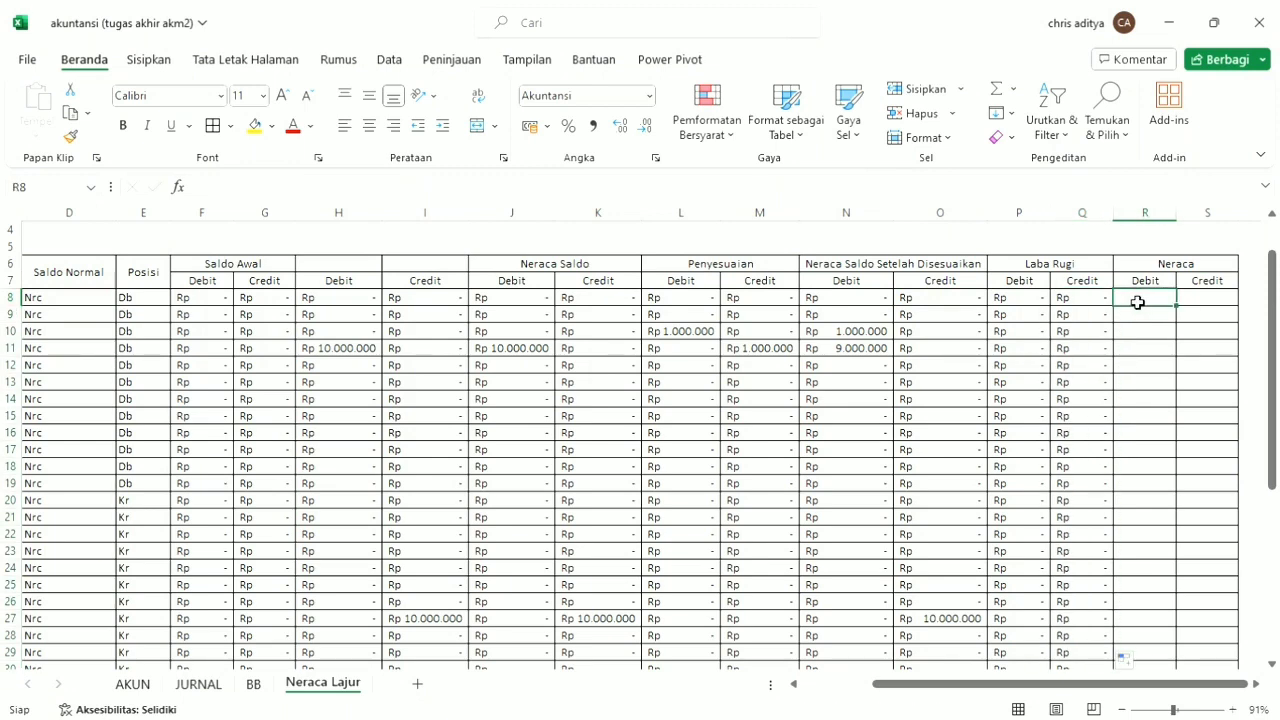
left_click(1034, 300)
key("ctrl+c")
left_click(1147, 302)
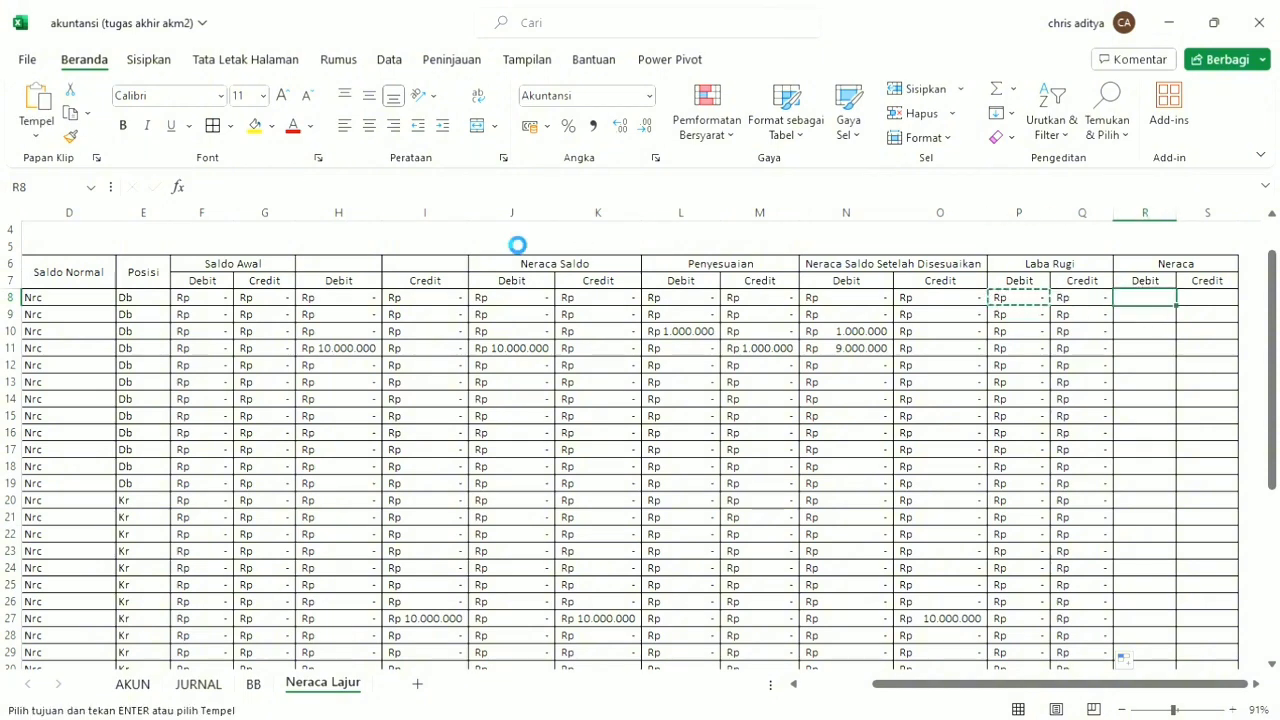
key("ctrl+v")
left_click(257, 188)
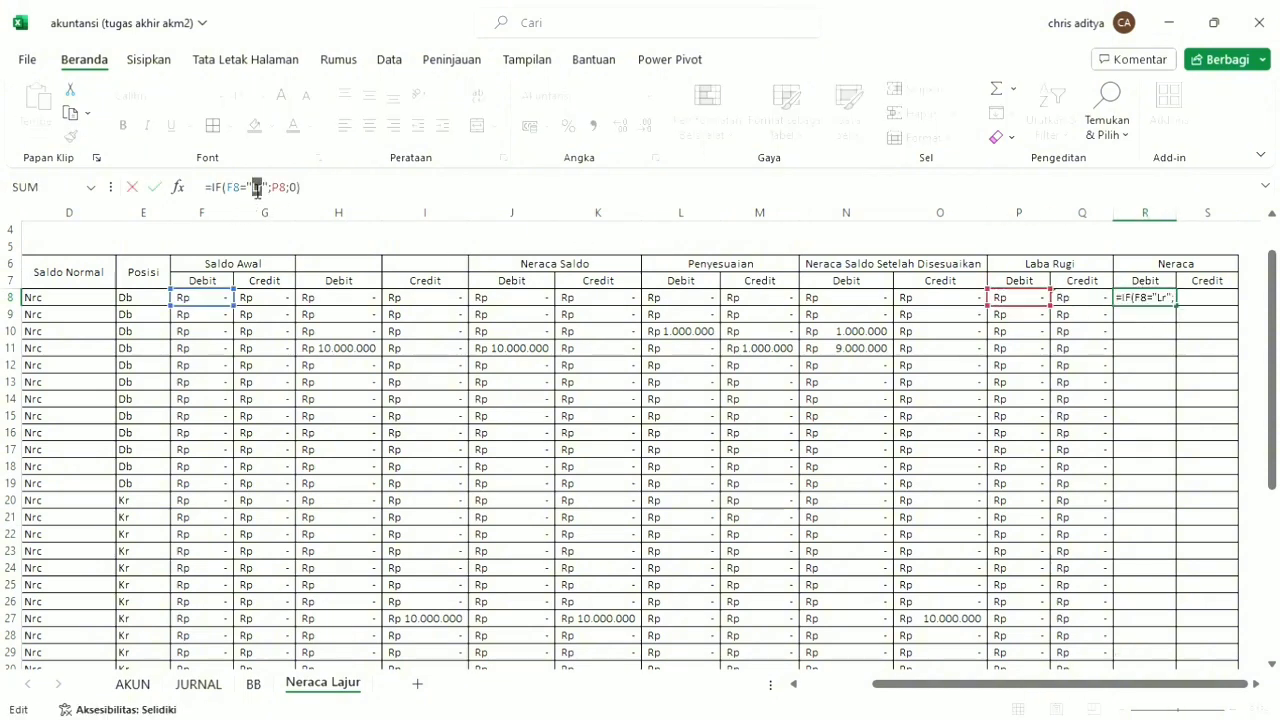
type("Nrc")
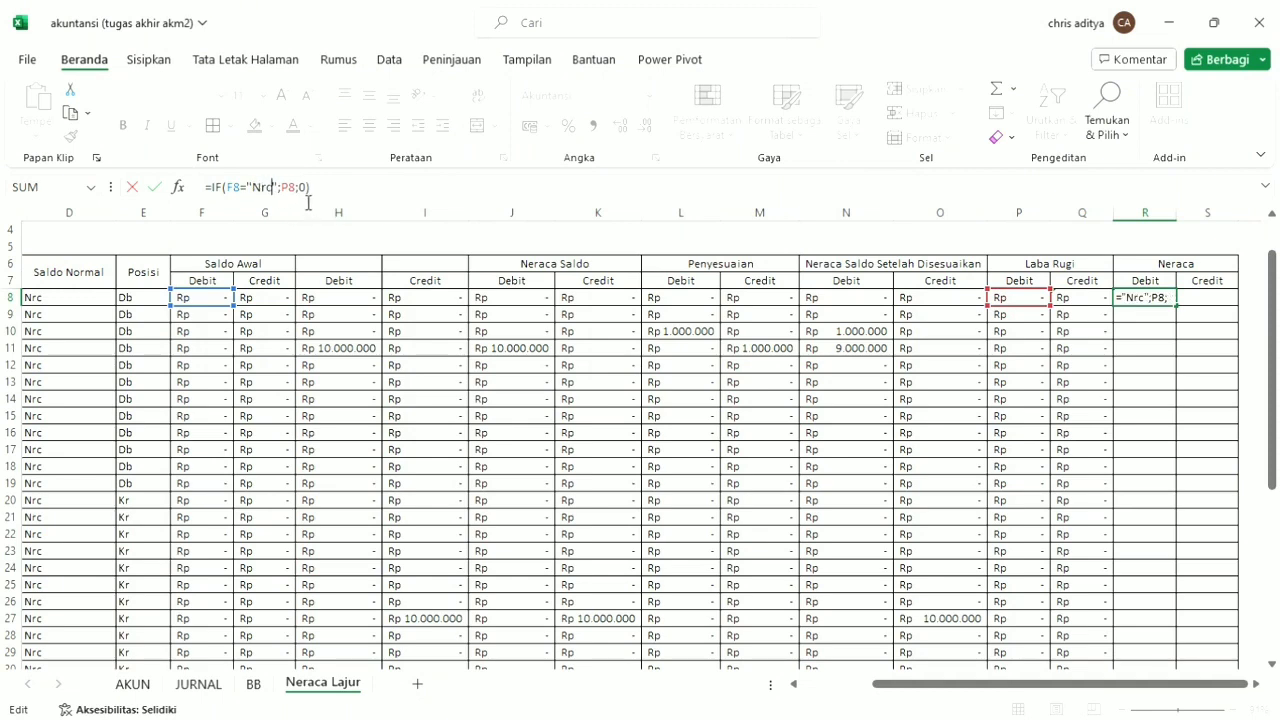
Point the true value of the R8 formula to N8 and fill the formula down the Neraca Debit column.
left_click_drag(1050, 308, 866, 304)
left_click(356, 202)
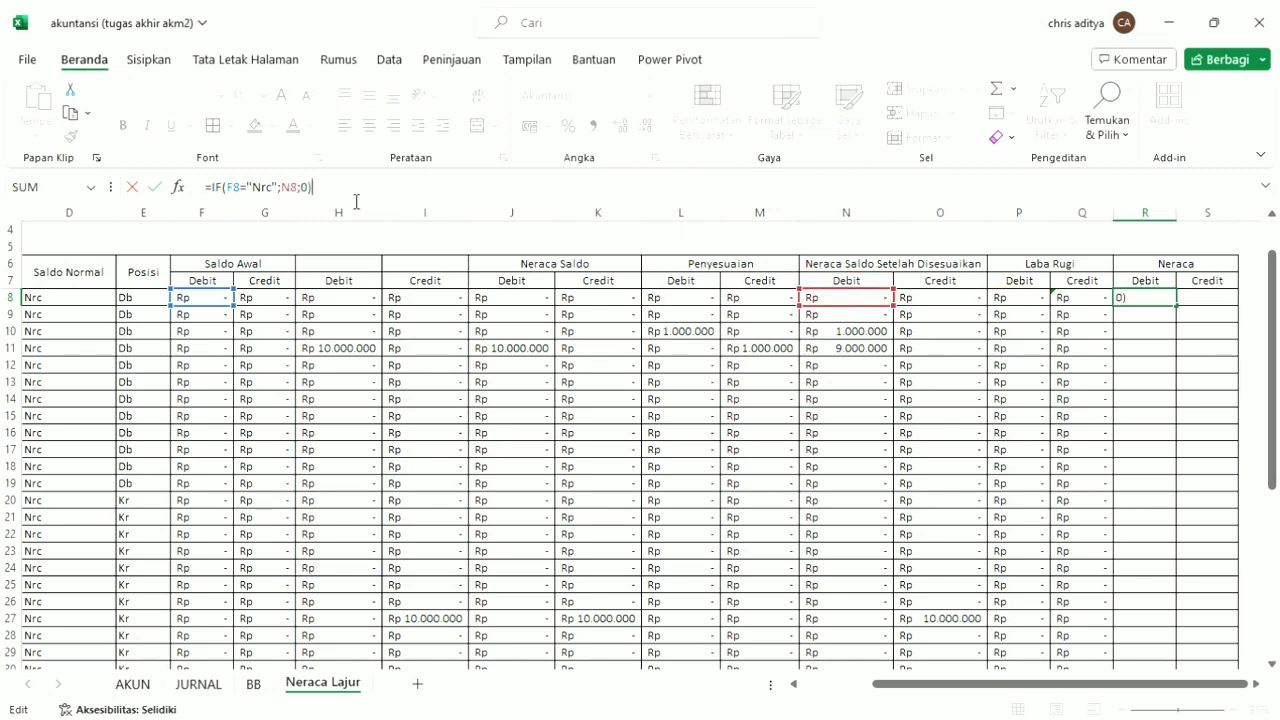
key("Return")
left_click(1150, 298)
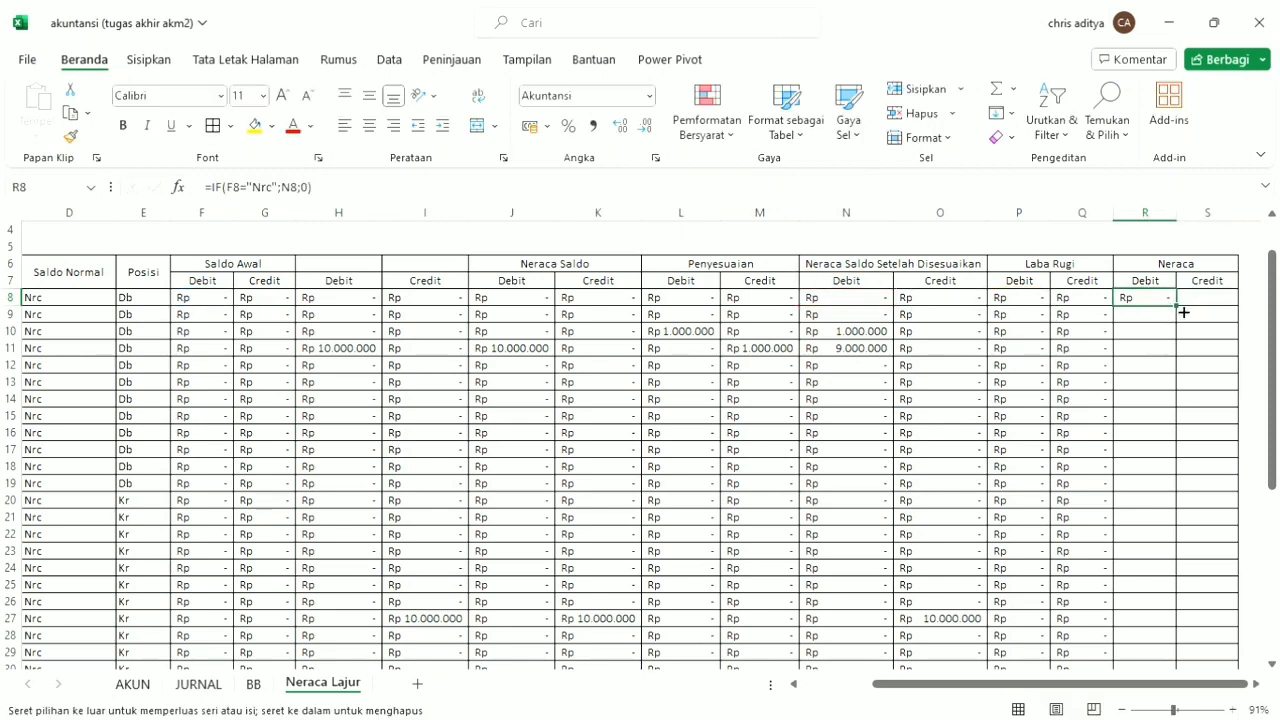
double_click(1176, 305)
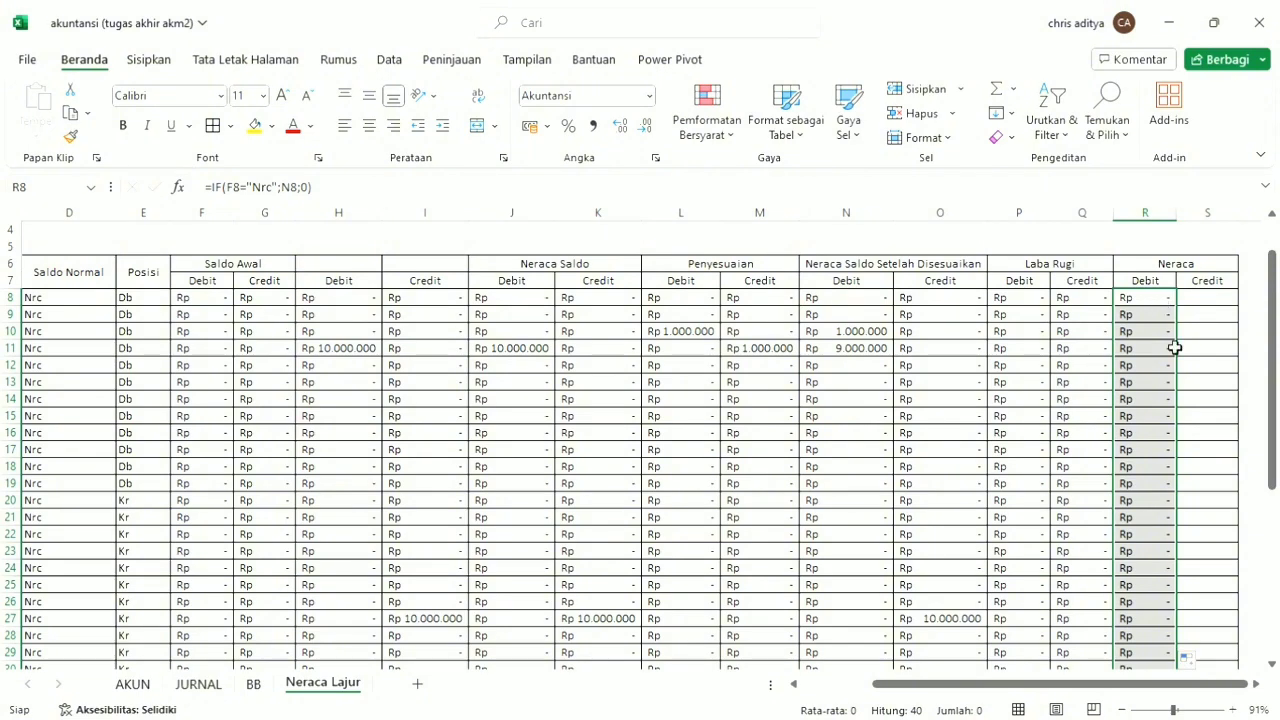
Correct the R8 formula to =IF(D8="Nrc";N8;0) and refill the Neraca Debit column with it.
scroll(1173, 348, "down", 4)
scroll(1173, 352, "up", 5)
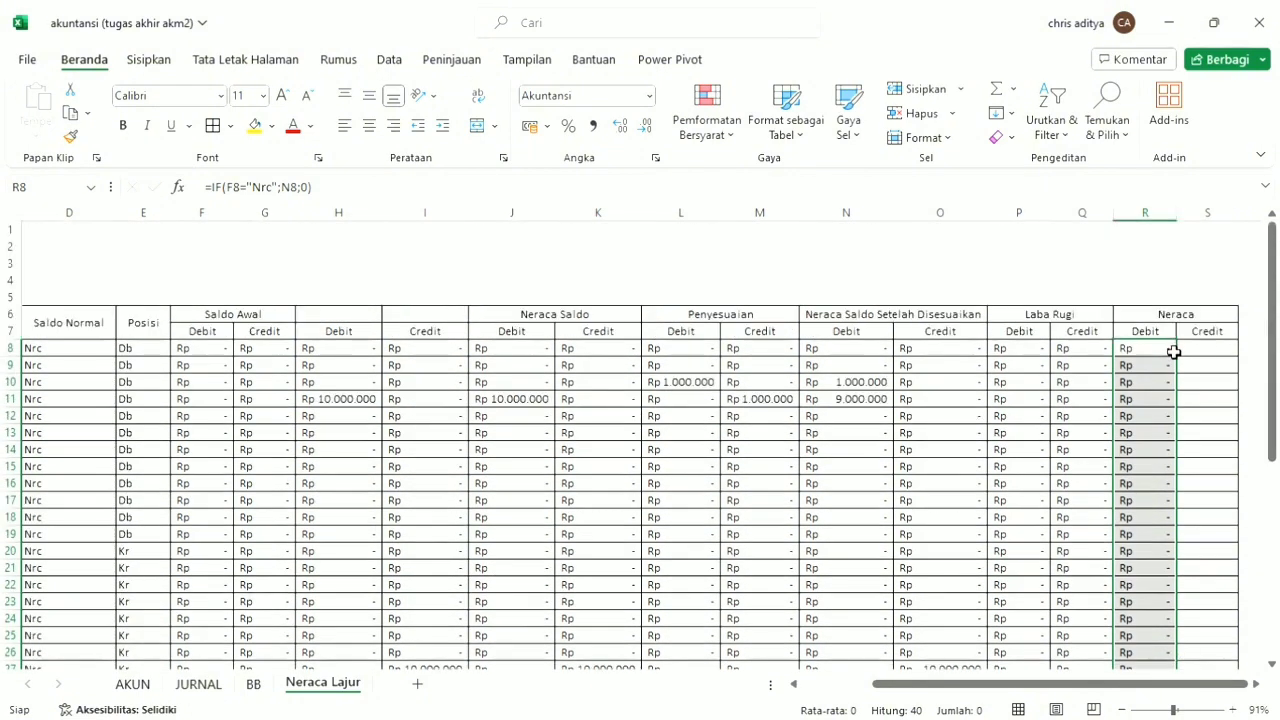
left_click(1166, 352)
left_click(251, 187)
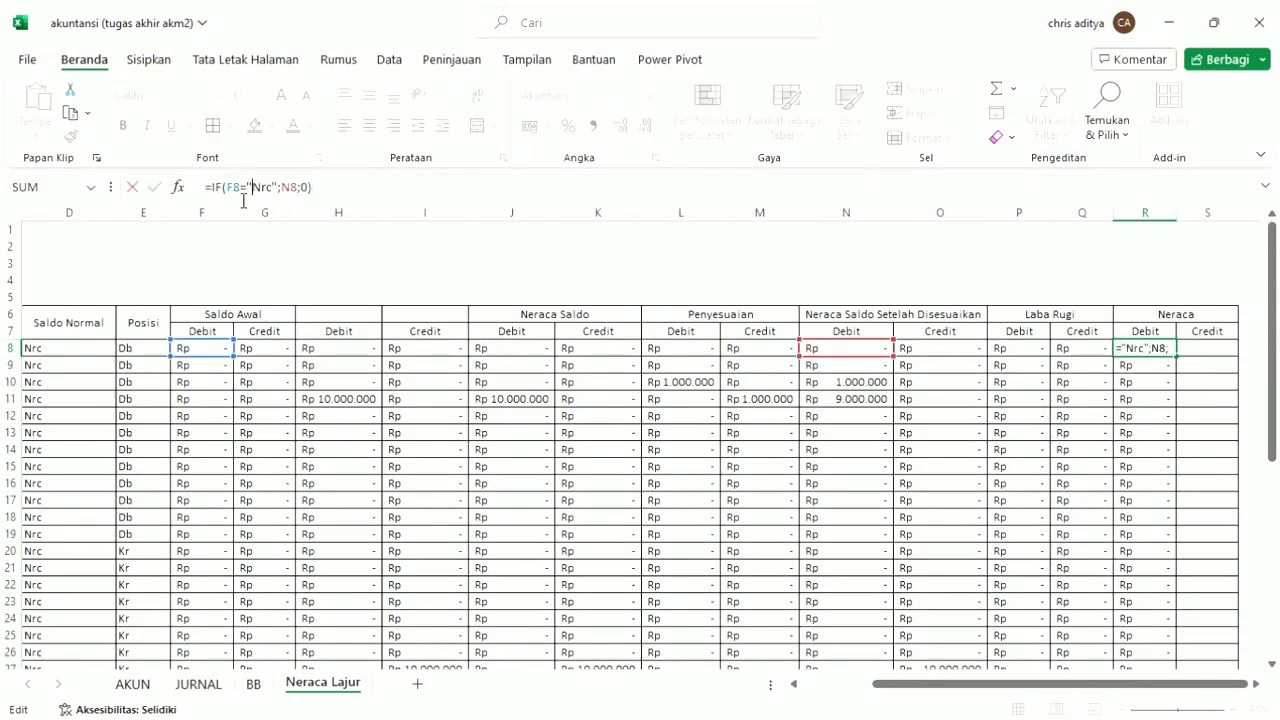
left_click_drag(219, 360, 86, 354)
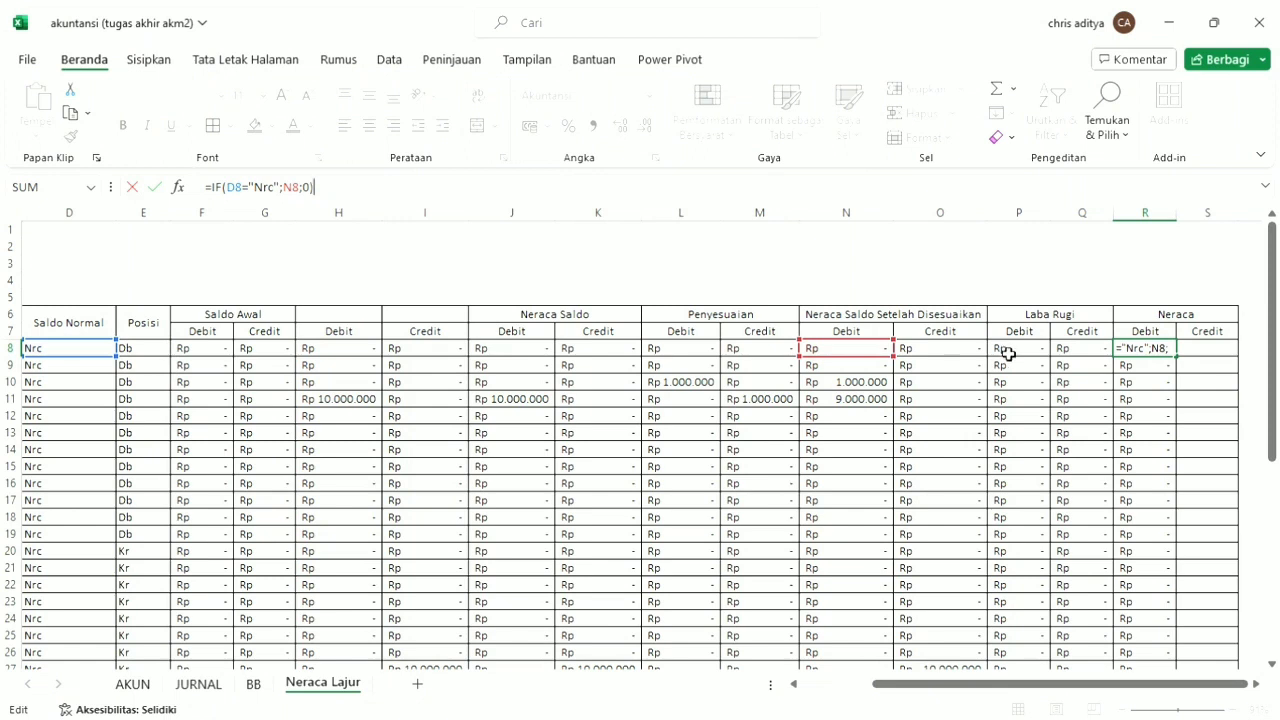
left_click(1151, 354)
double_click(1182, 363)
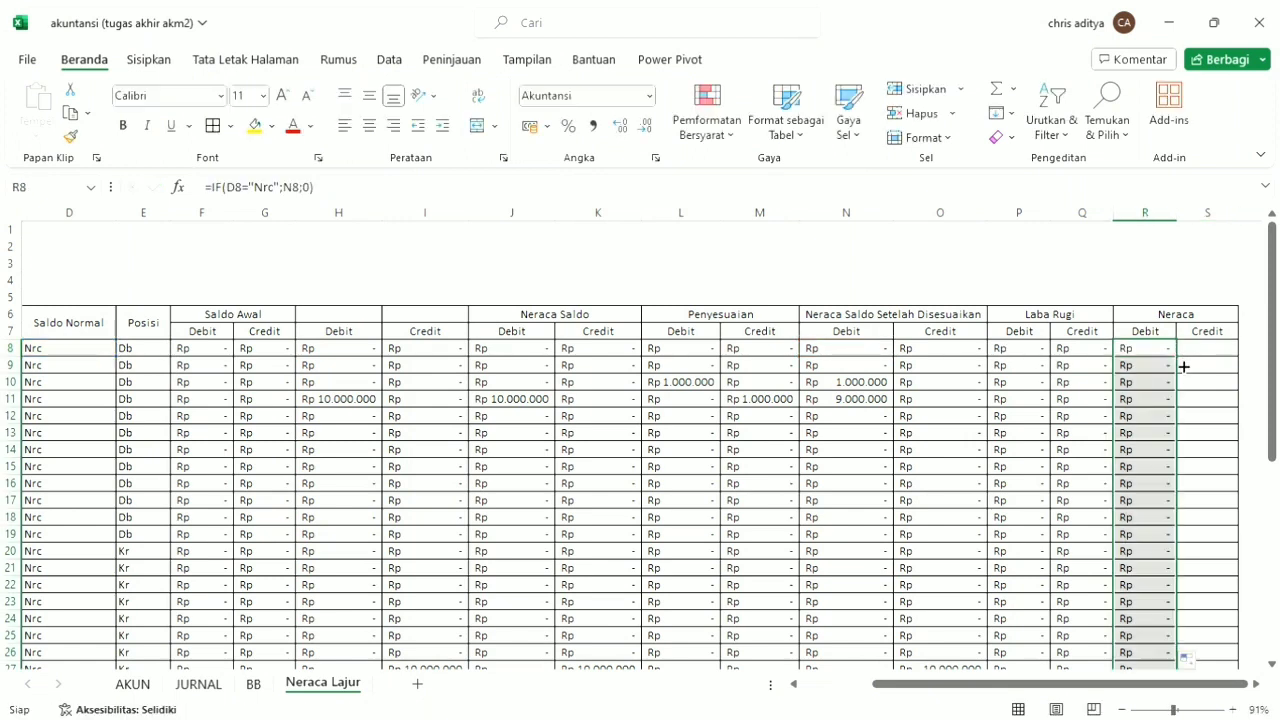
Copy the R8 formula into S8 under Neraca Credit.
left_click(1210, 355)
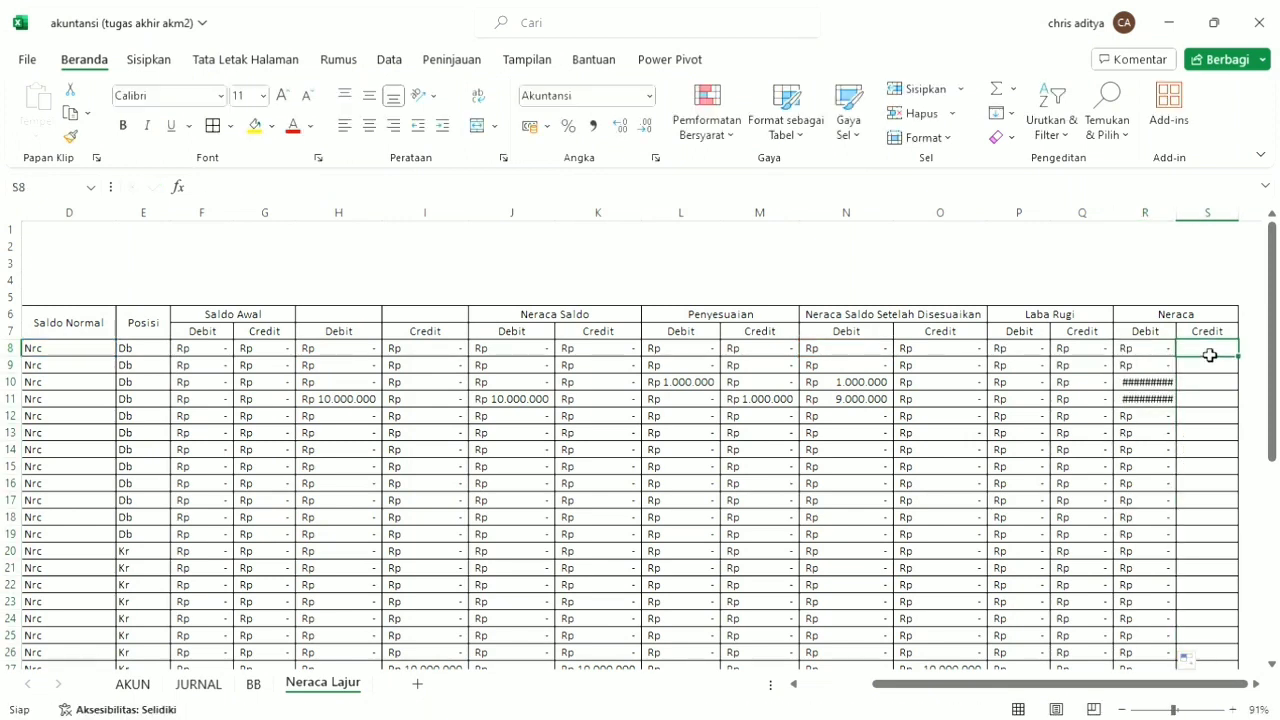
left_click(1165, 354)
key("ctrl+c")
left_click(1205, 355)
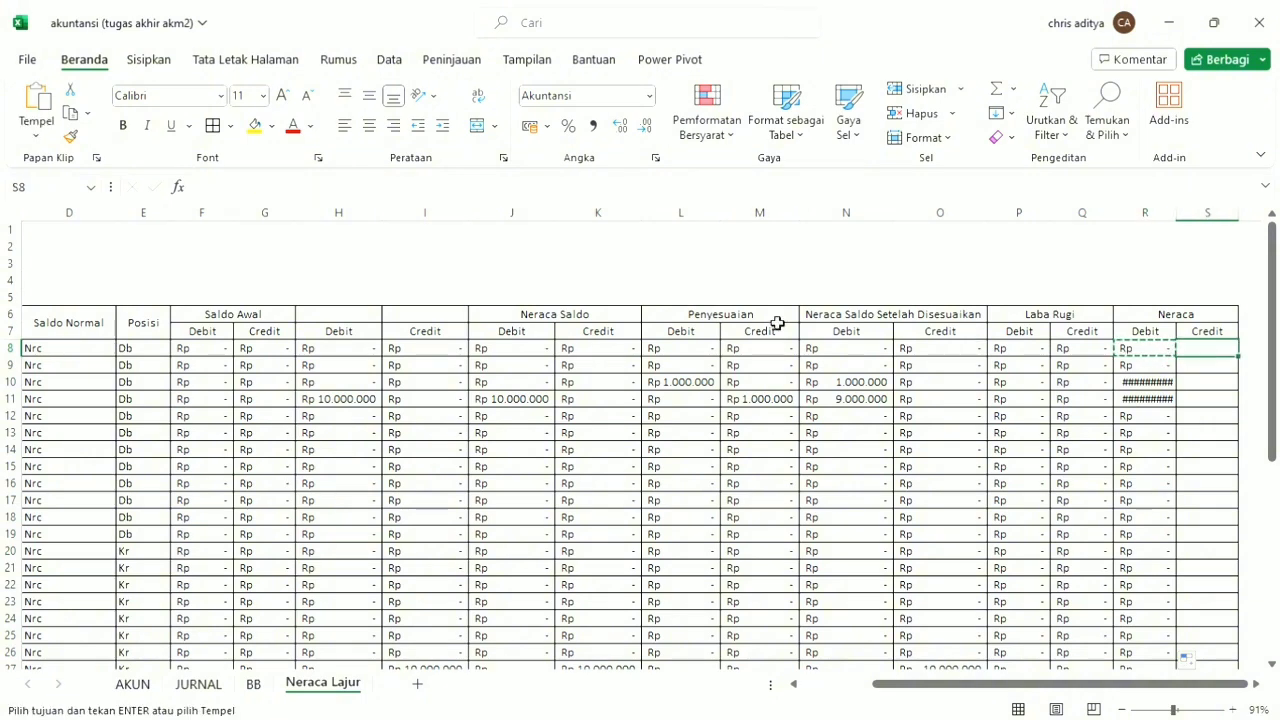
key("ctrl+v")
Change the S8 formula to =IF(D8="Nrc";O8;0) and fill it down the Neraca Credit column.
left_click(226, 187)
left_click(145, 355)
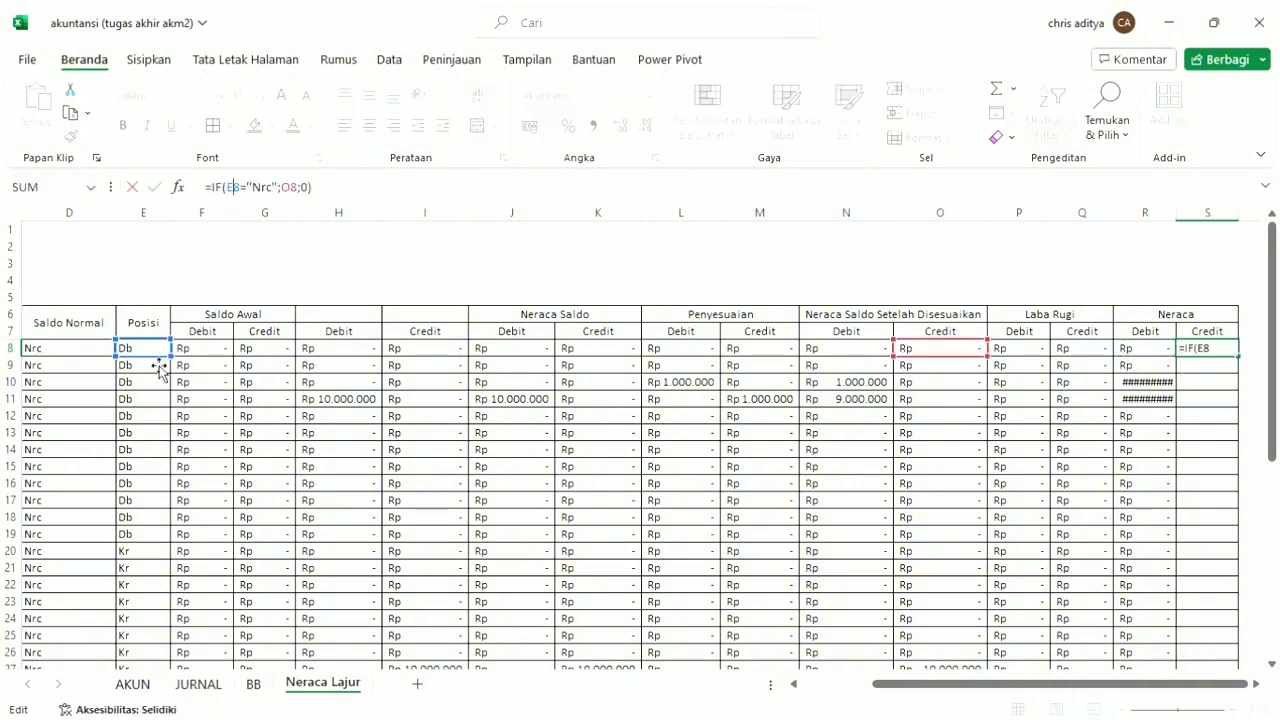
left_click(98, 351)
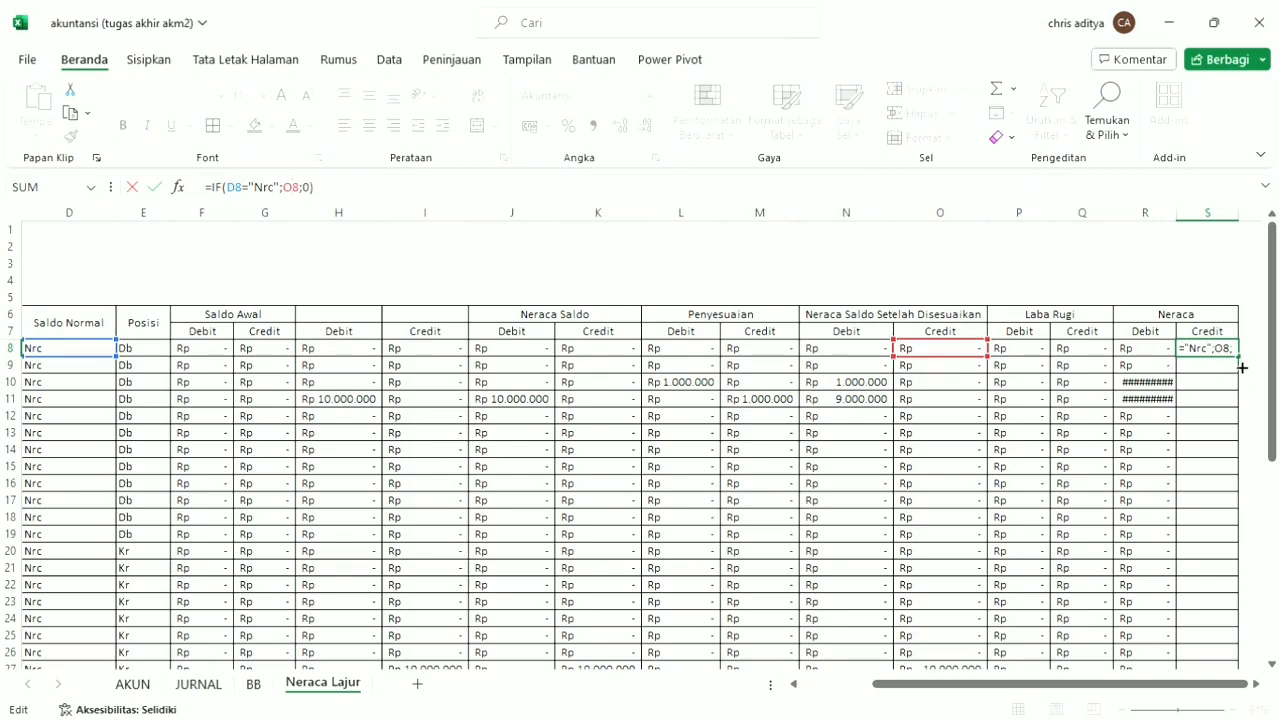
key("ctrl+Return")
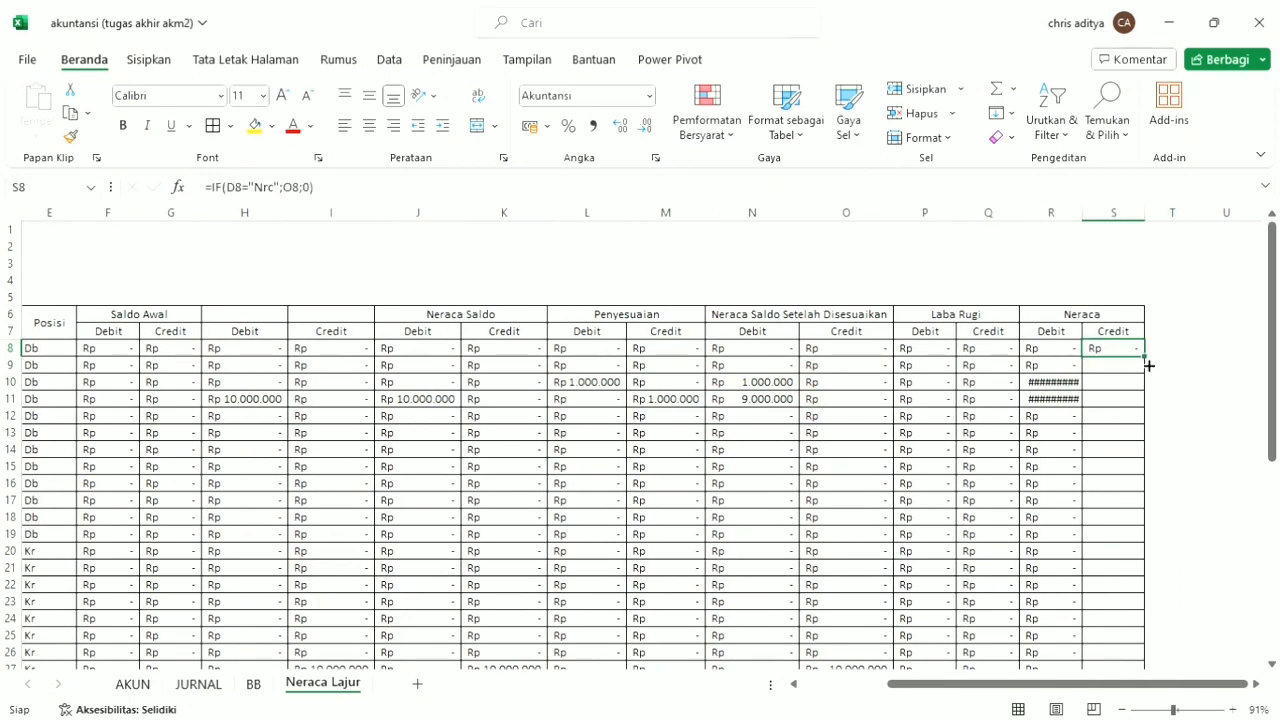
double_click(1146, 357)
scroll(1097, 403, "down", 2)
scroll(1090, 320, "up", 2)
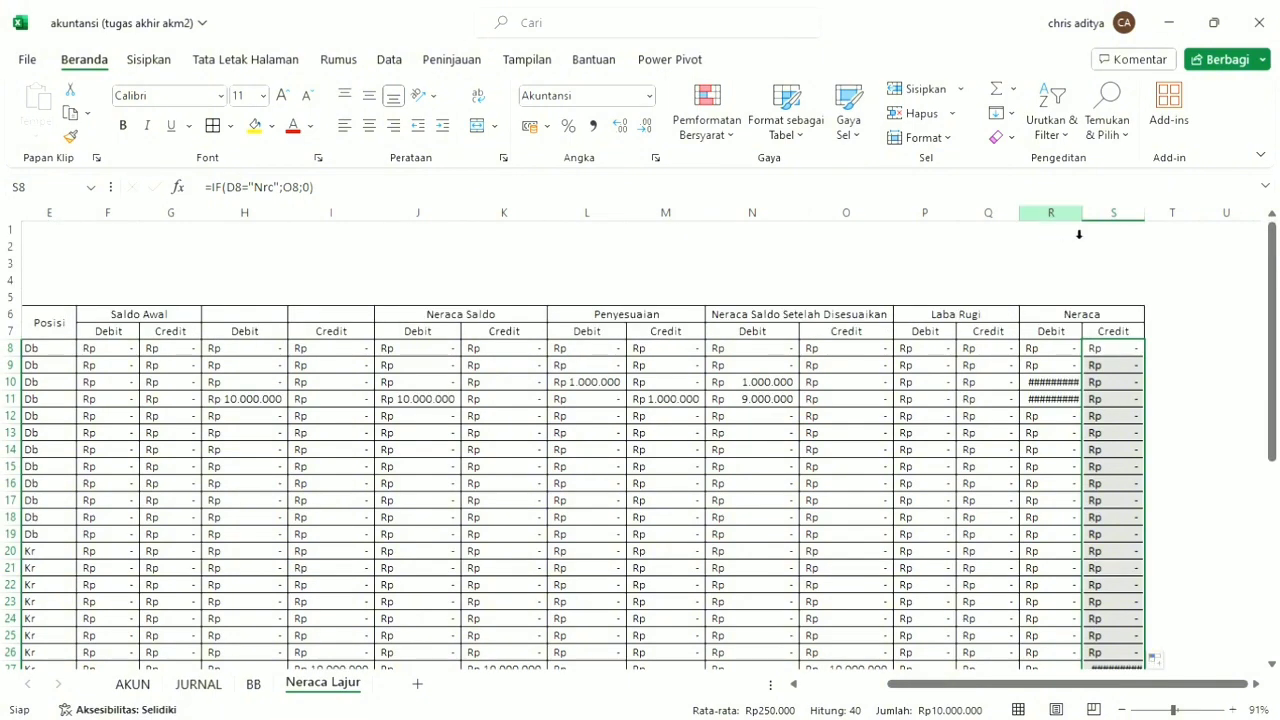
Autofit the widths of columns R and S so the Neraca amounts fit.
double_click(1083, 212)
double_click(1160, 212)
scroll(1076, 260, "down", 2)
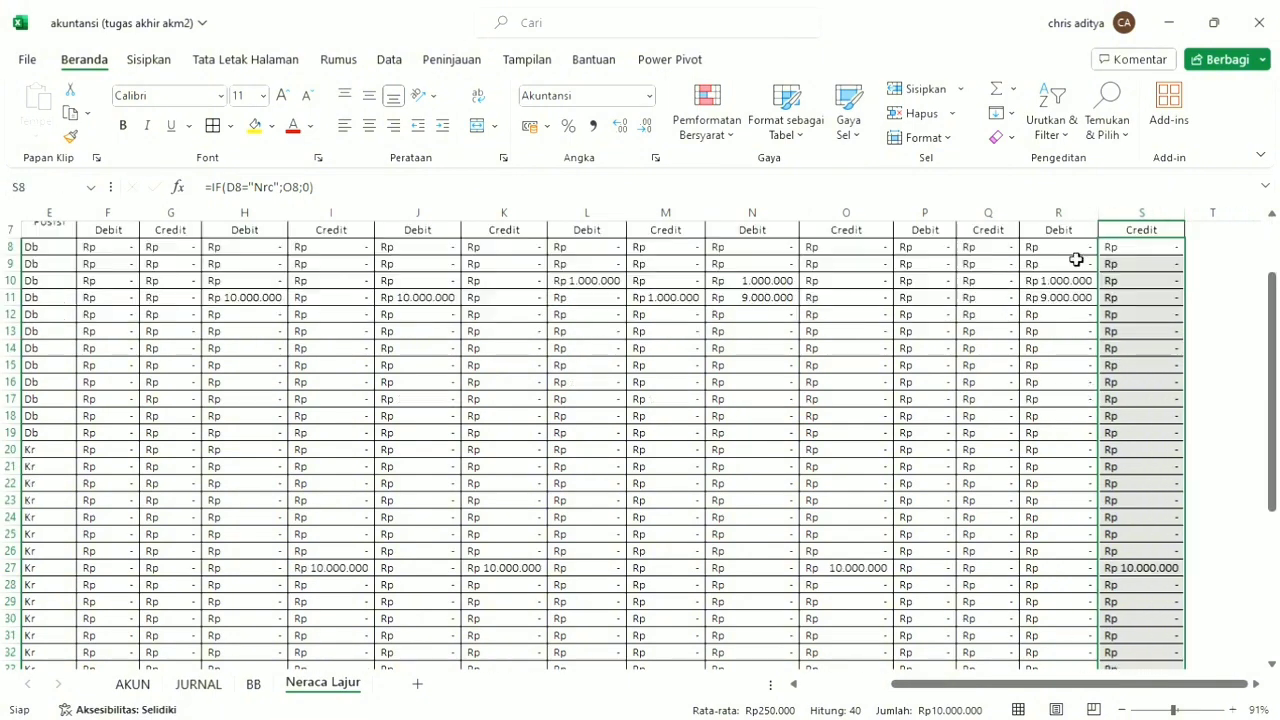
scroll(1066, 411, "down", 9)
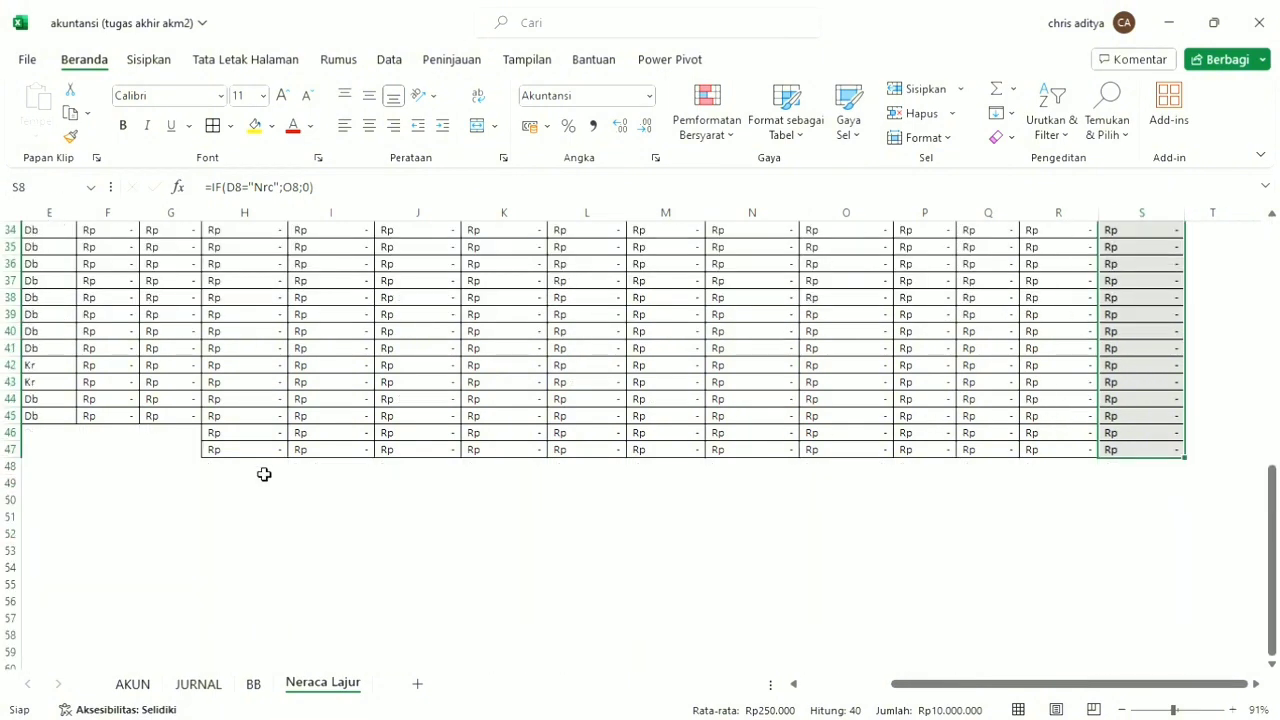
Add borders to all cells in B46:G46 and remove the borders from H47:O47.
scroll(191, 483, "up", 3)
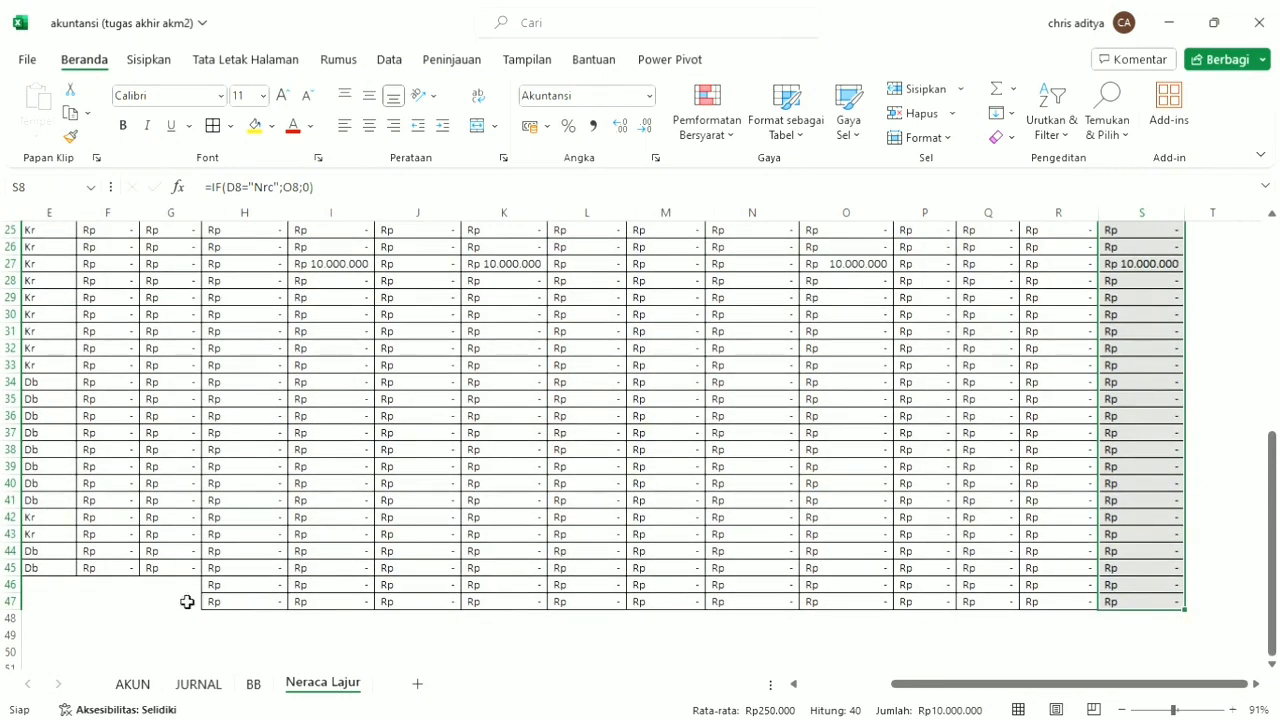
left_click_drag(38, 603, 222, 597)
left_click_drag(535, 590, 87, 594)
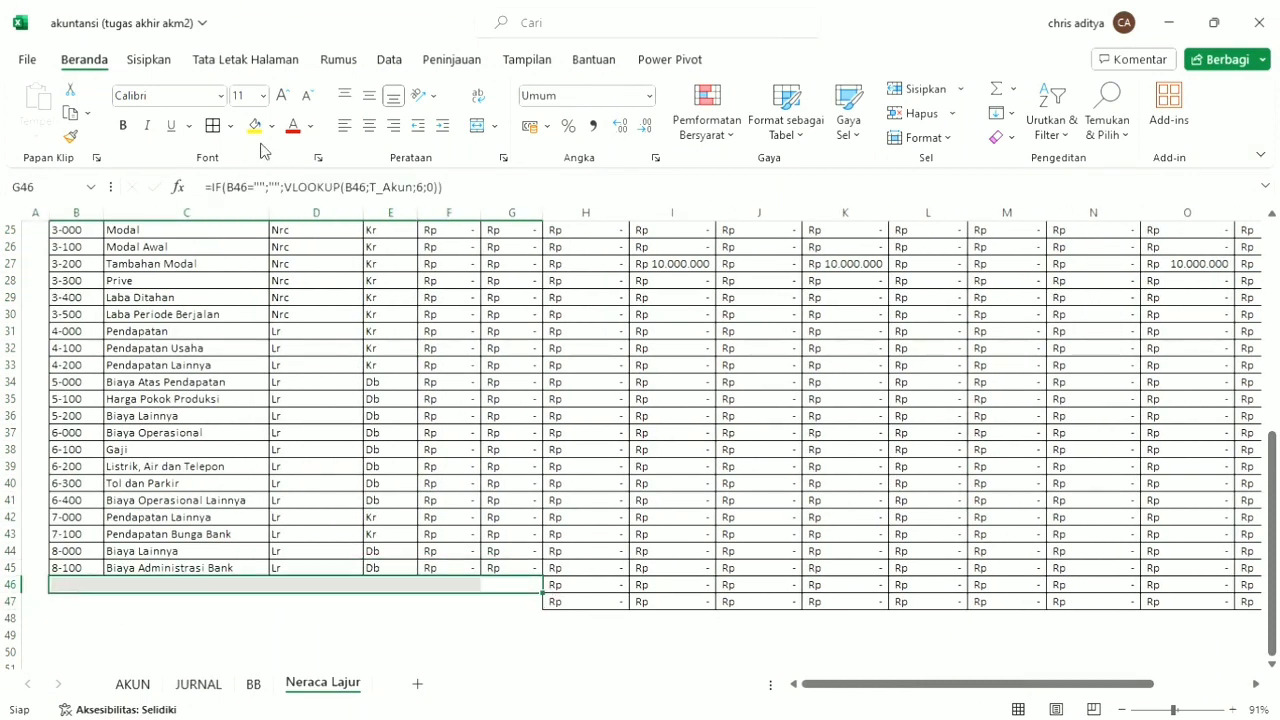
left_click_drag(578, 618, 721, 592)
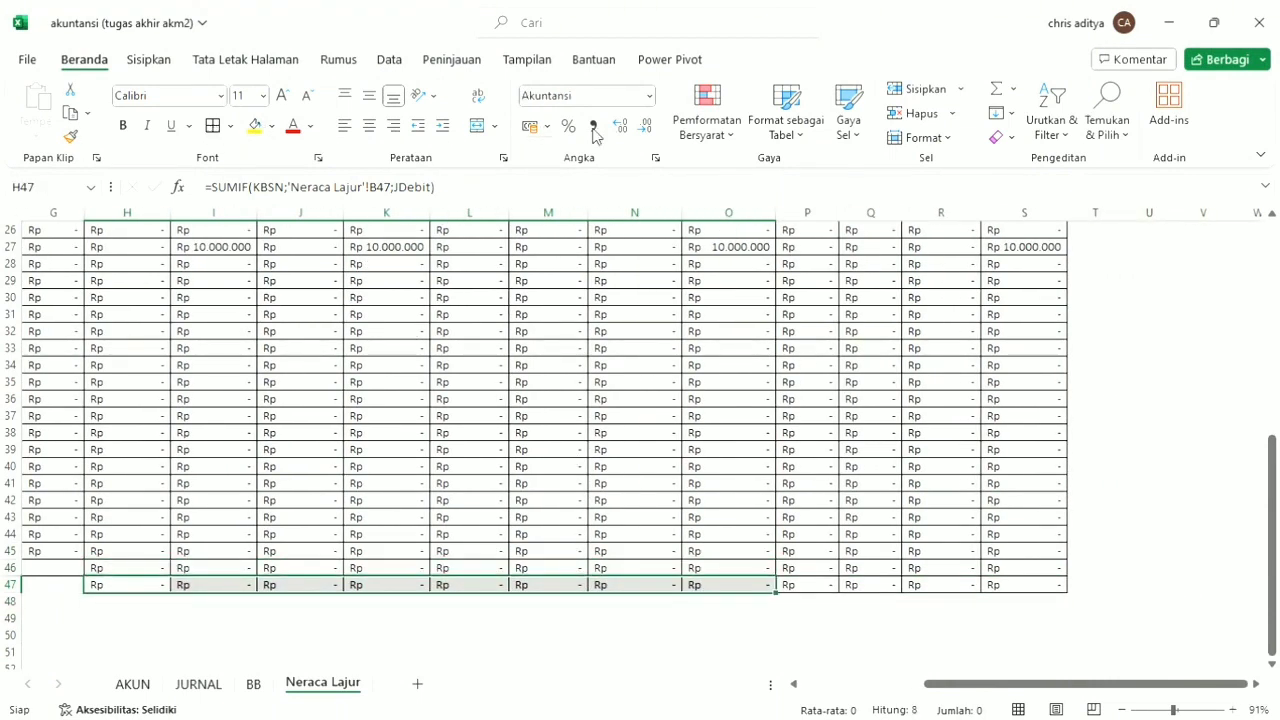
left_click(214, 128)
left_click(267, 286)
left_click(232, 125)
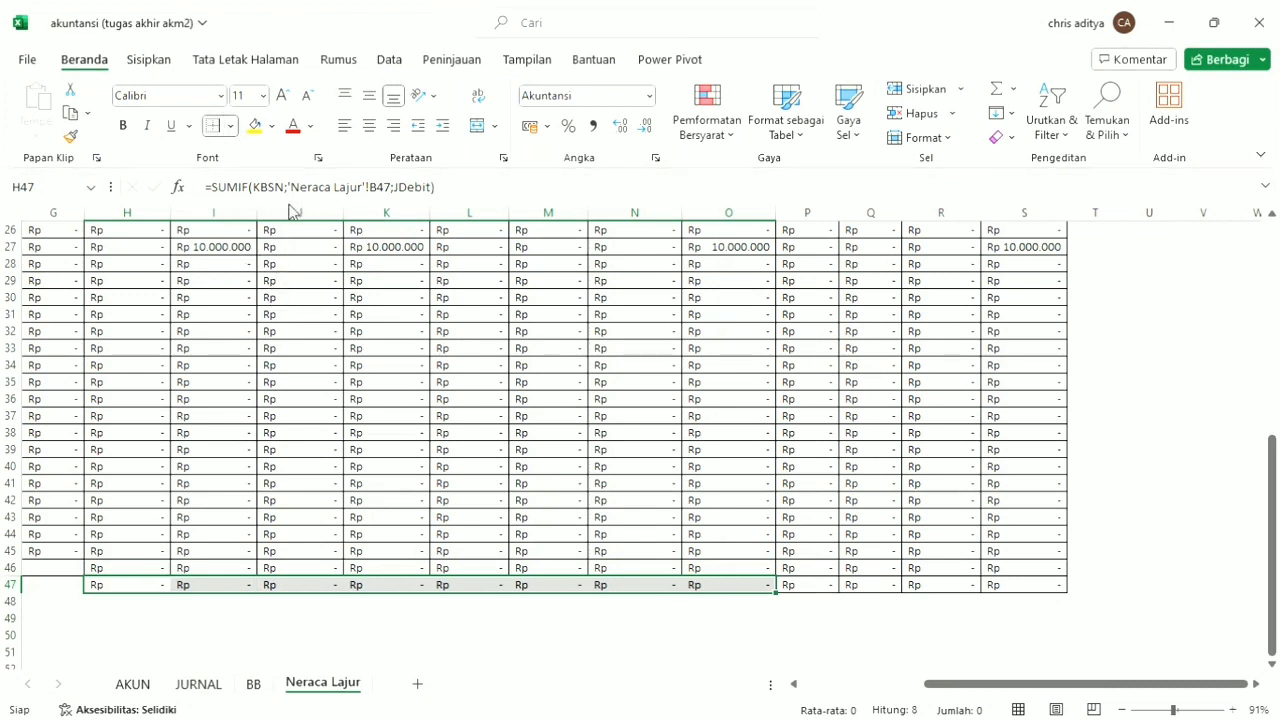
left_click(808, 617)
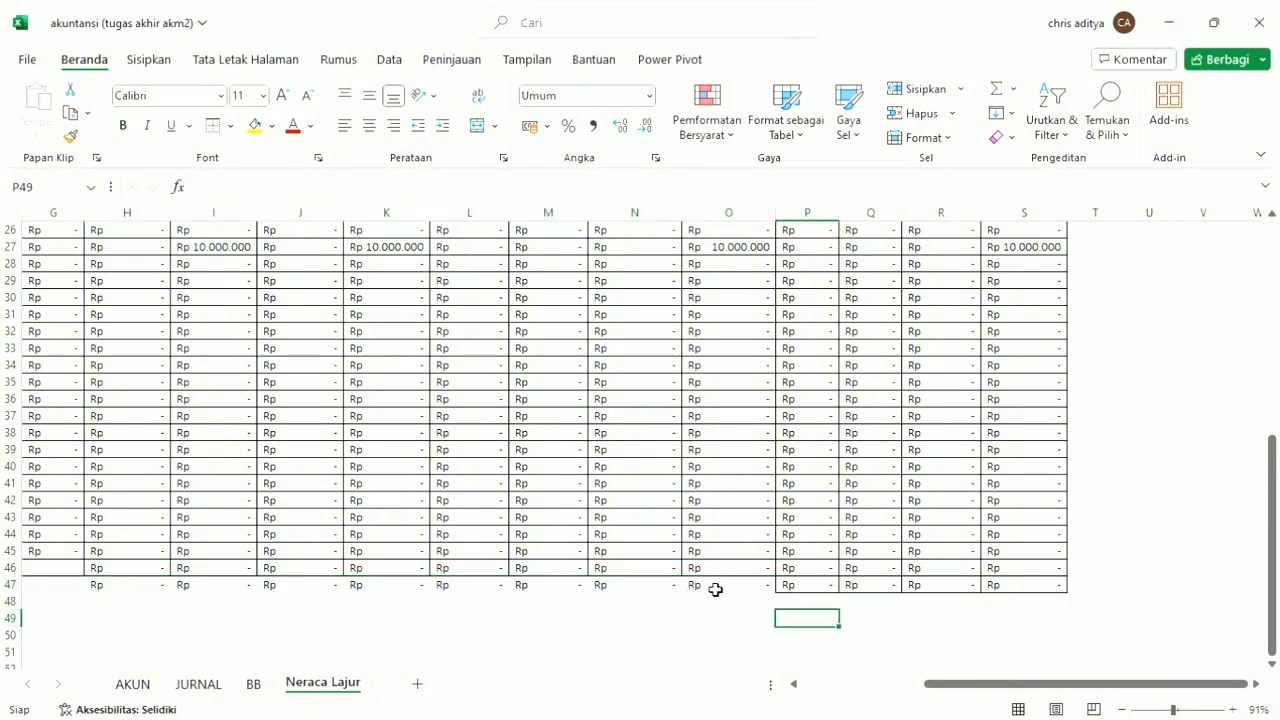
Clear the leftover formulas from H47:O47 below the worksheet table.
left_click_drag(714, 588, 114, 594)
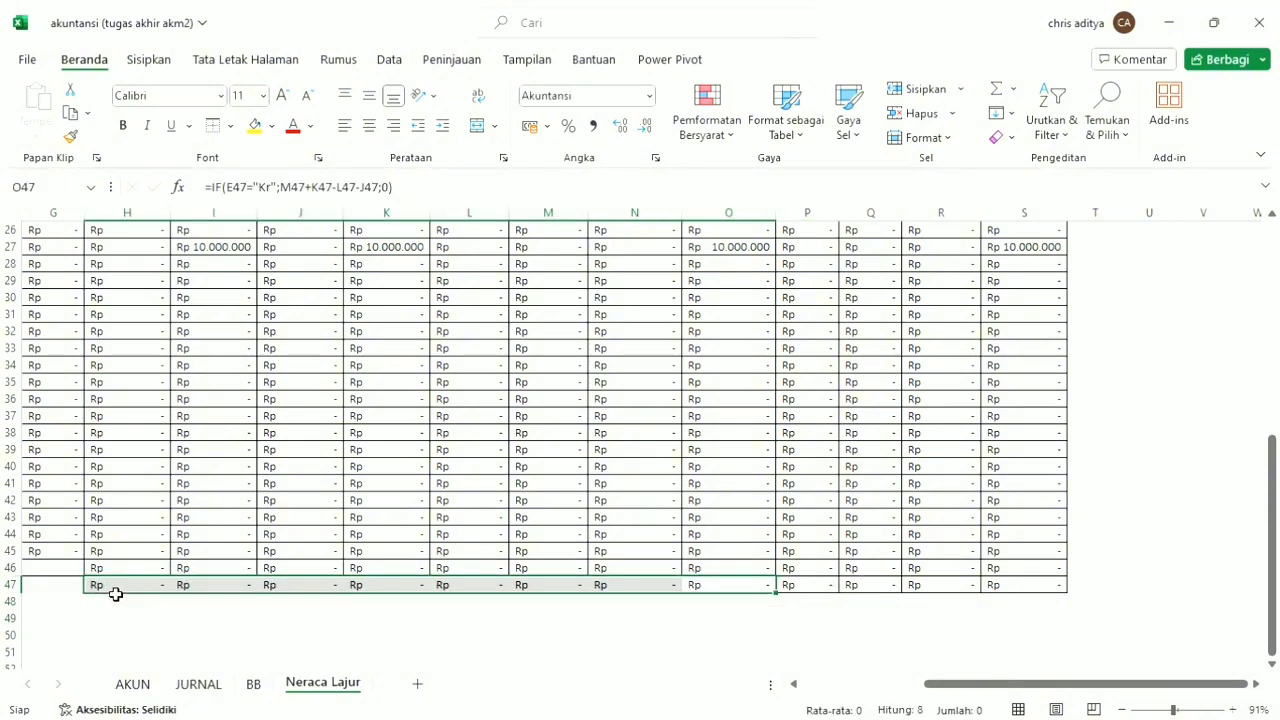
key("Delete")
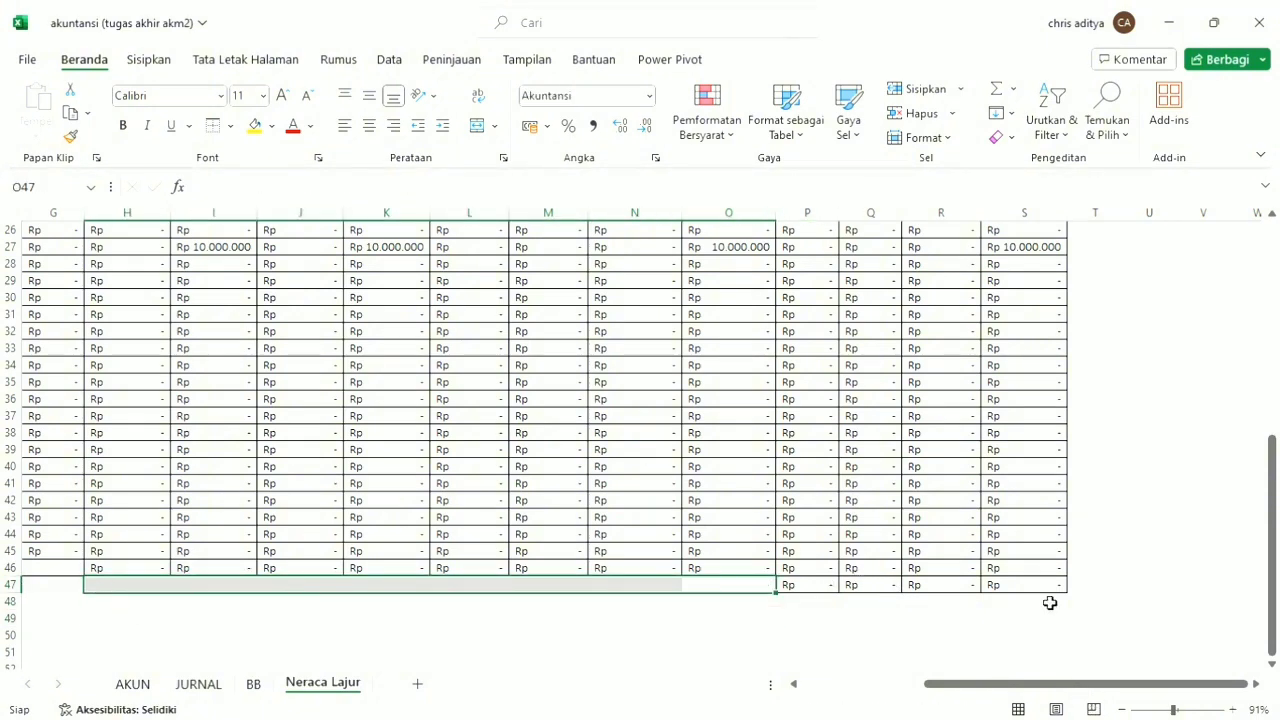
left_click_drag(1071, 678, 565, 682)
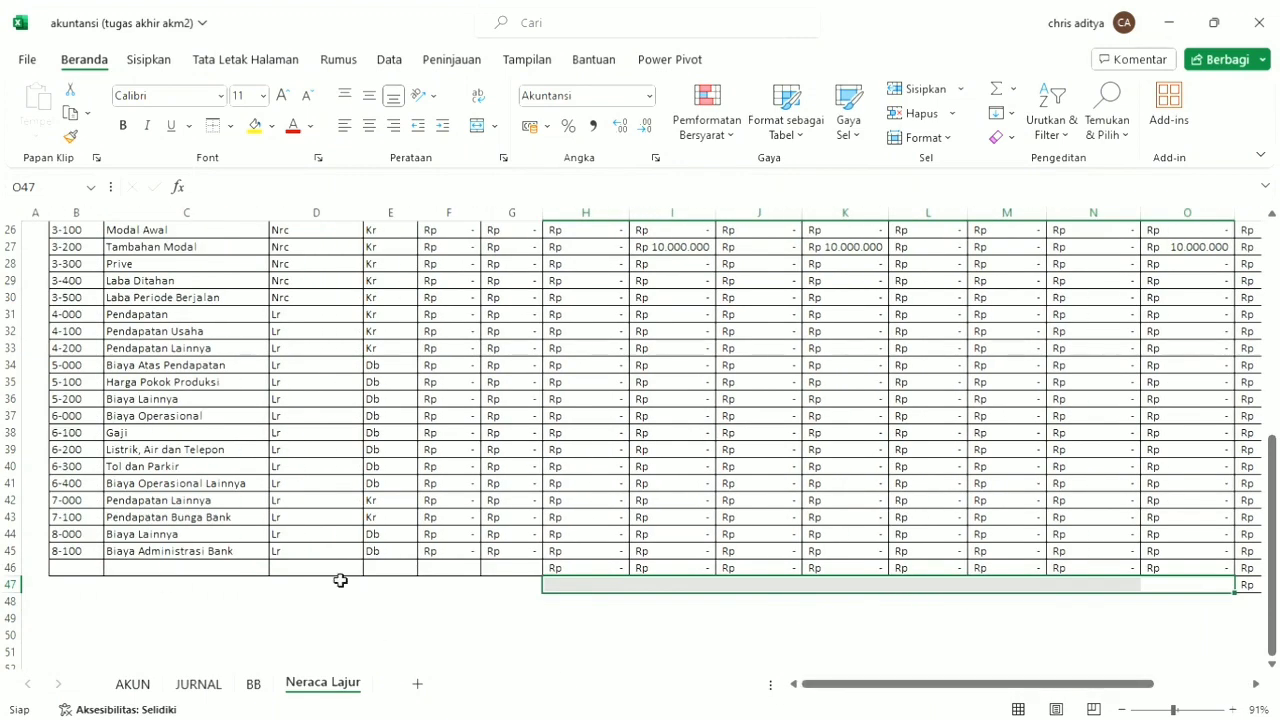
Replace the J46 formula with =SUM(J8:J45) to total the Neraca Saldo Debit column.
left_click(451, 569)
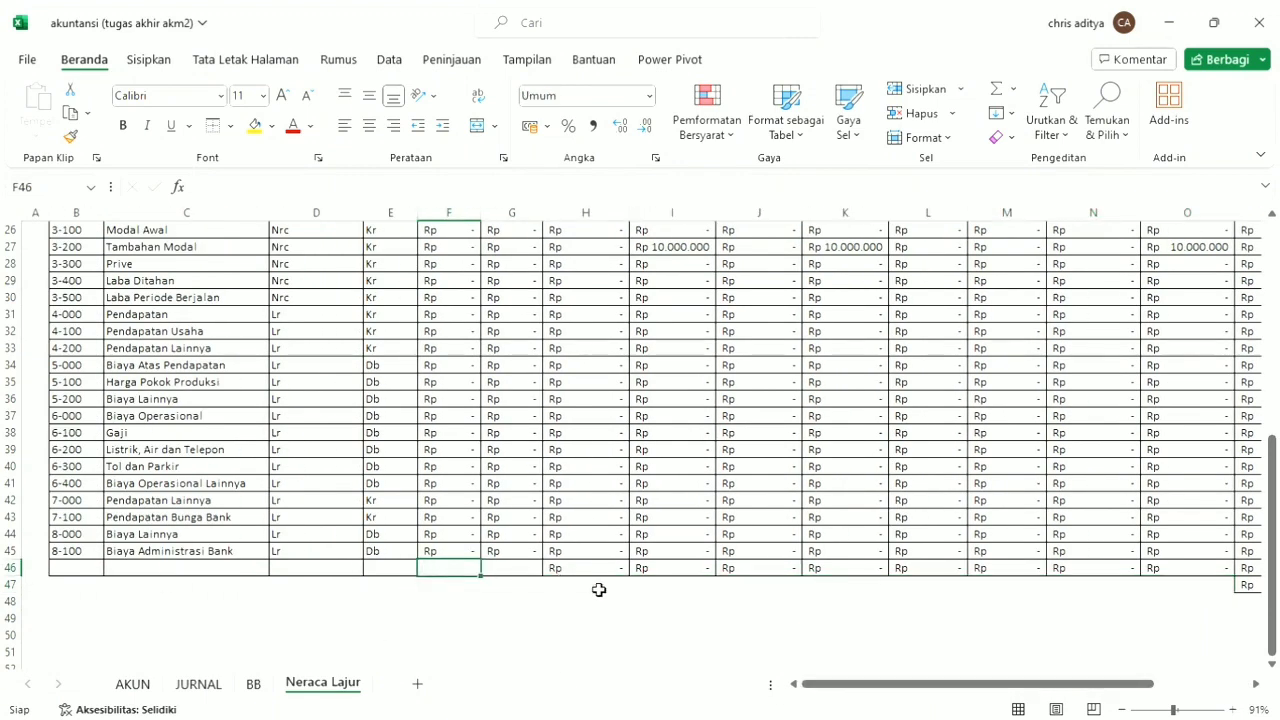
scroll(860, 623, "up", 8)
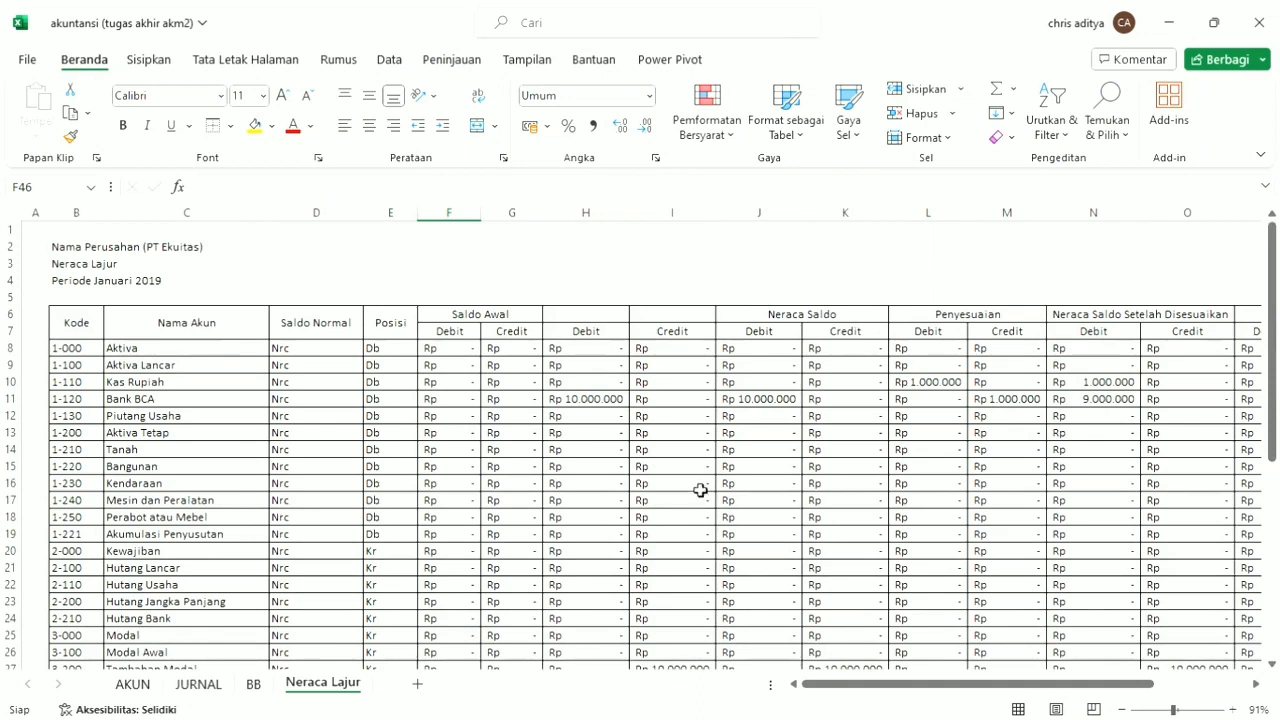
scroll(765, 436, "down", 7)
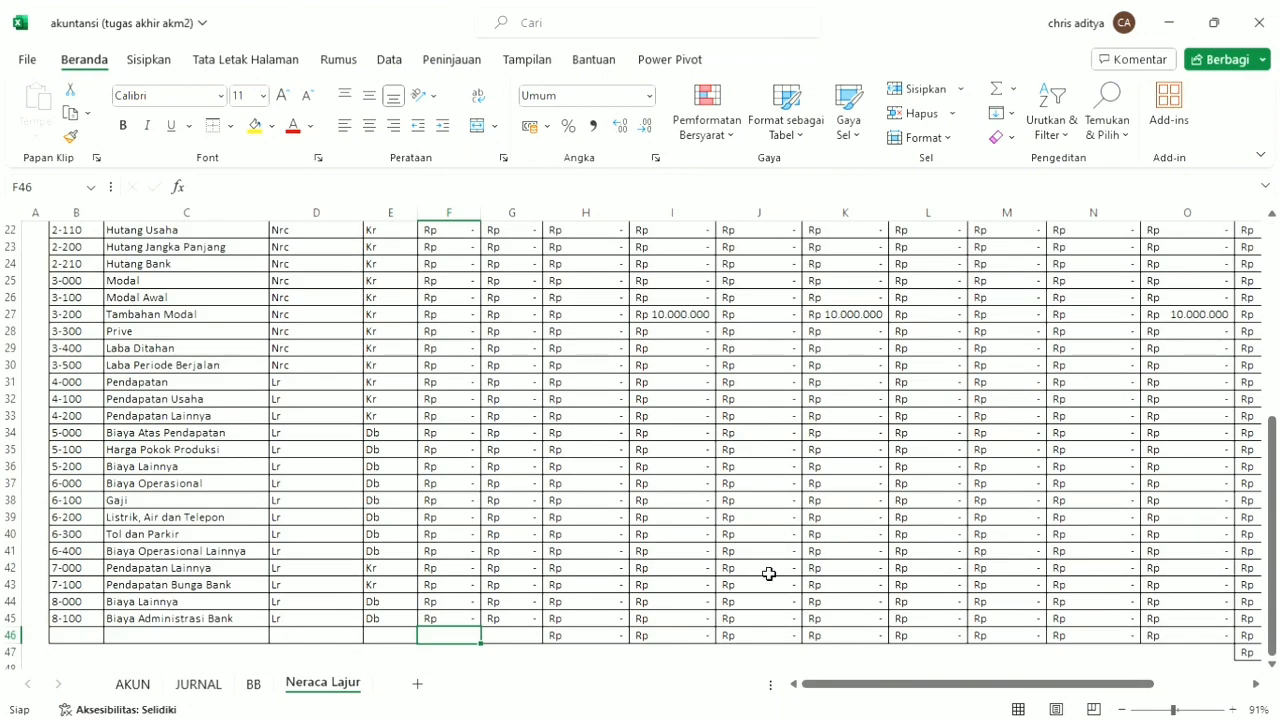
left_click_drag(760, 618, 782, 645)
left_click(782, 645)
double_click(782, 645)
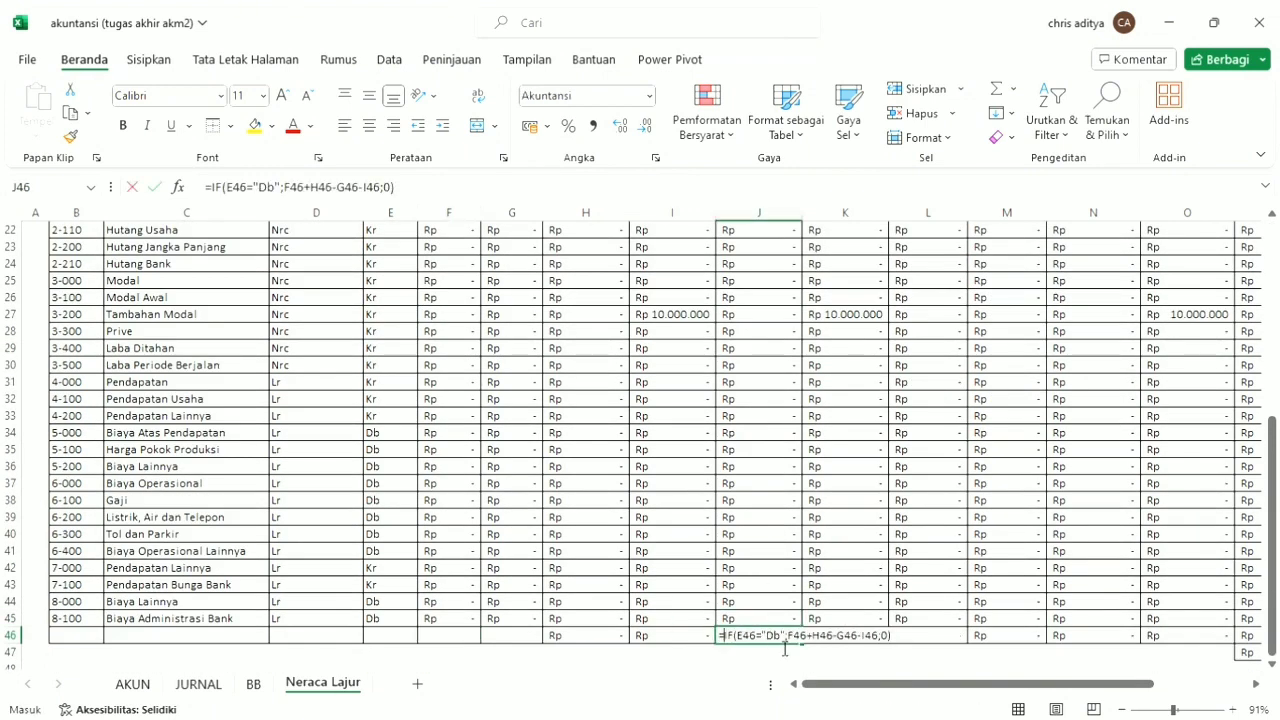
key("Escape")
type("su")
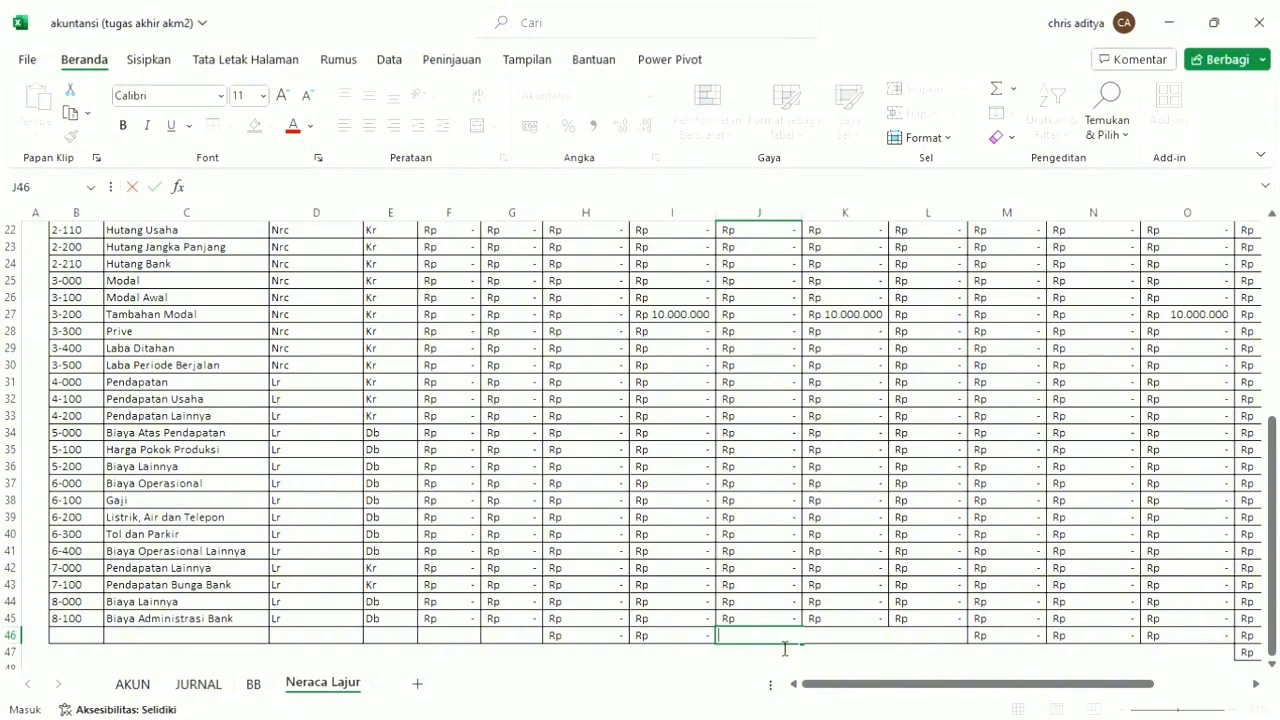
type("=sum")
key("Tab")
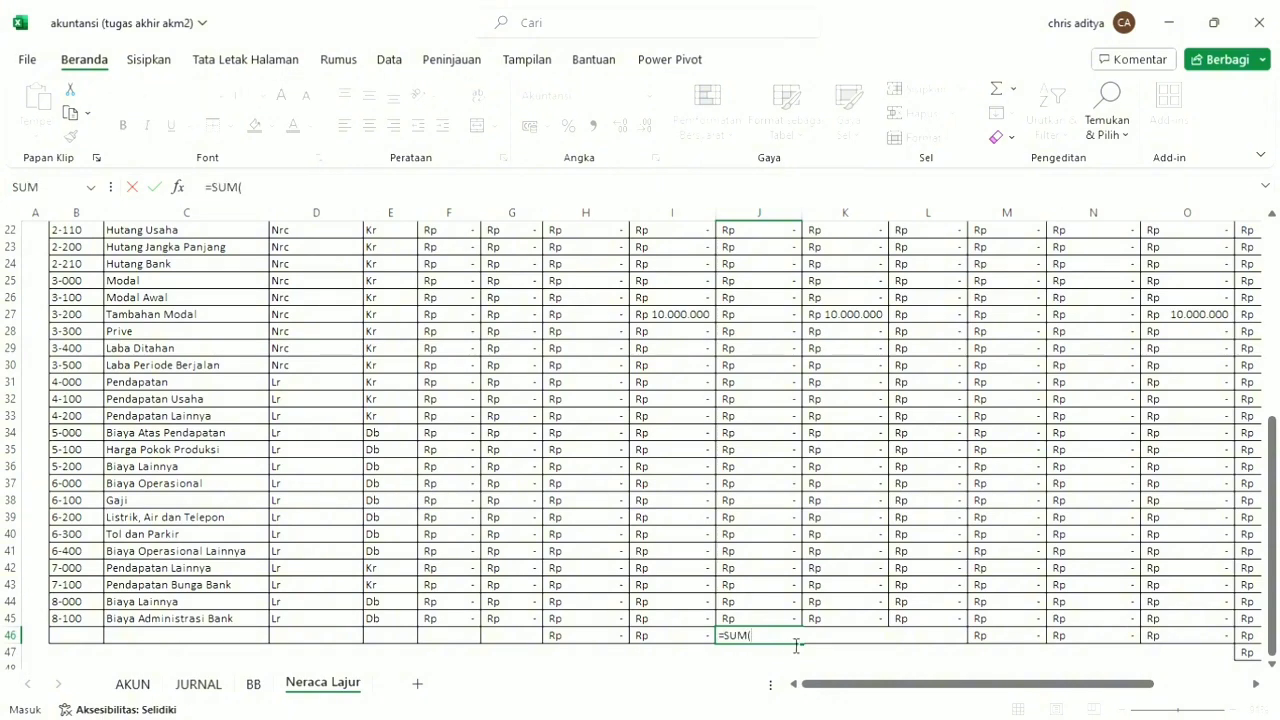
left_click_drag(766, 620, 780, 286)
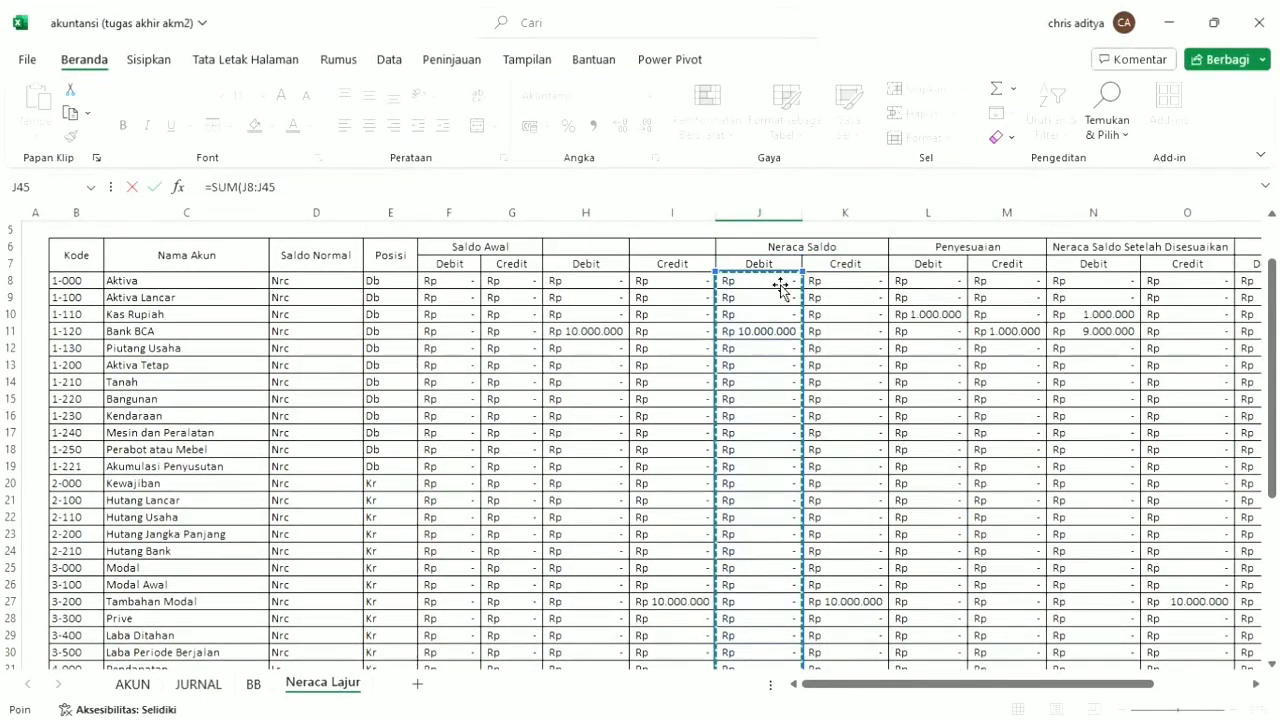
scroll(766, 294, "down", 12)
key("Return")
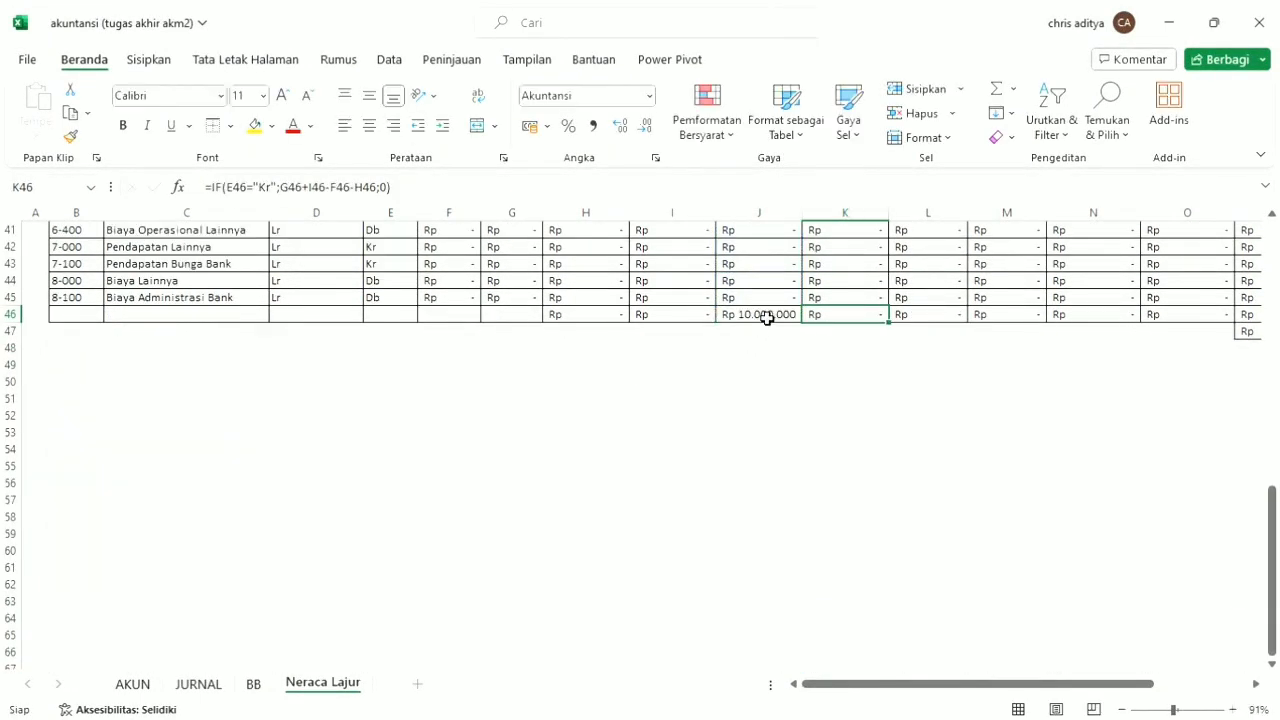
Fill the J46 total formula across to S46 and autofit the width of column R.
left_click(778, 320)
left_click_drag(811, 328, 1154, 320)
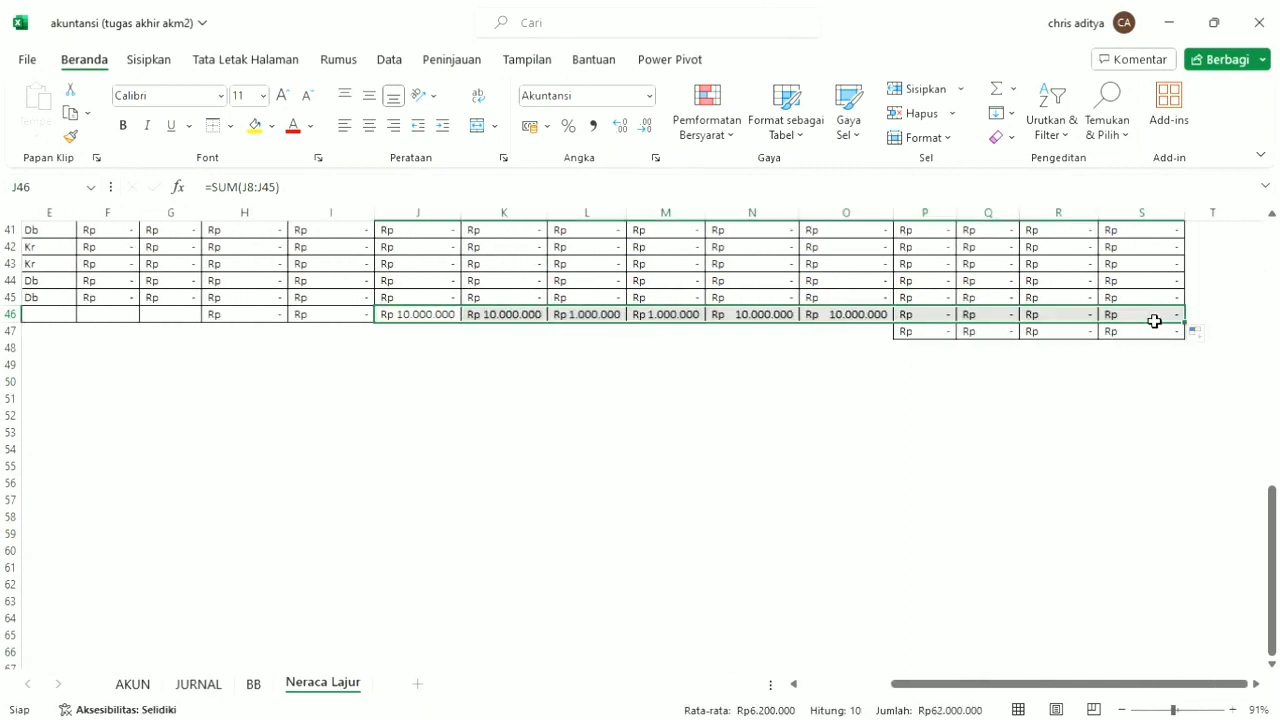
left_click(1092, 316)
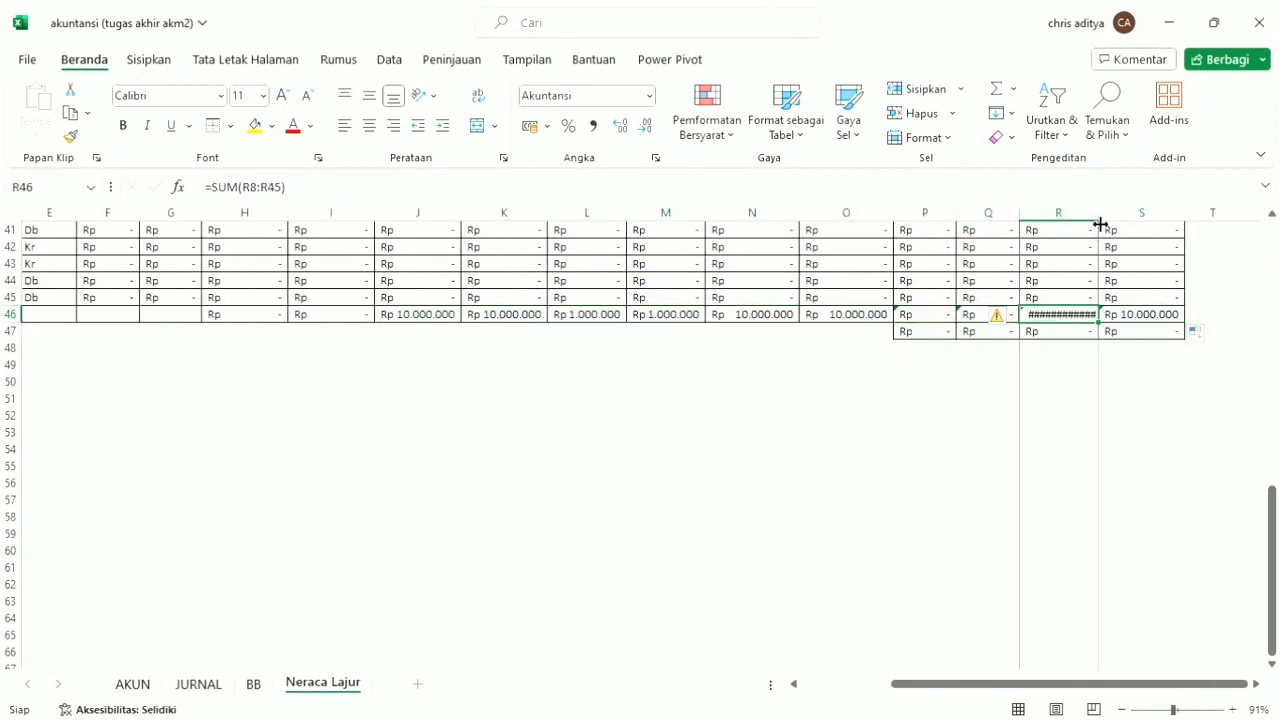
double_click(1099, 212)
scroll(243, 334, "up", 13)
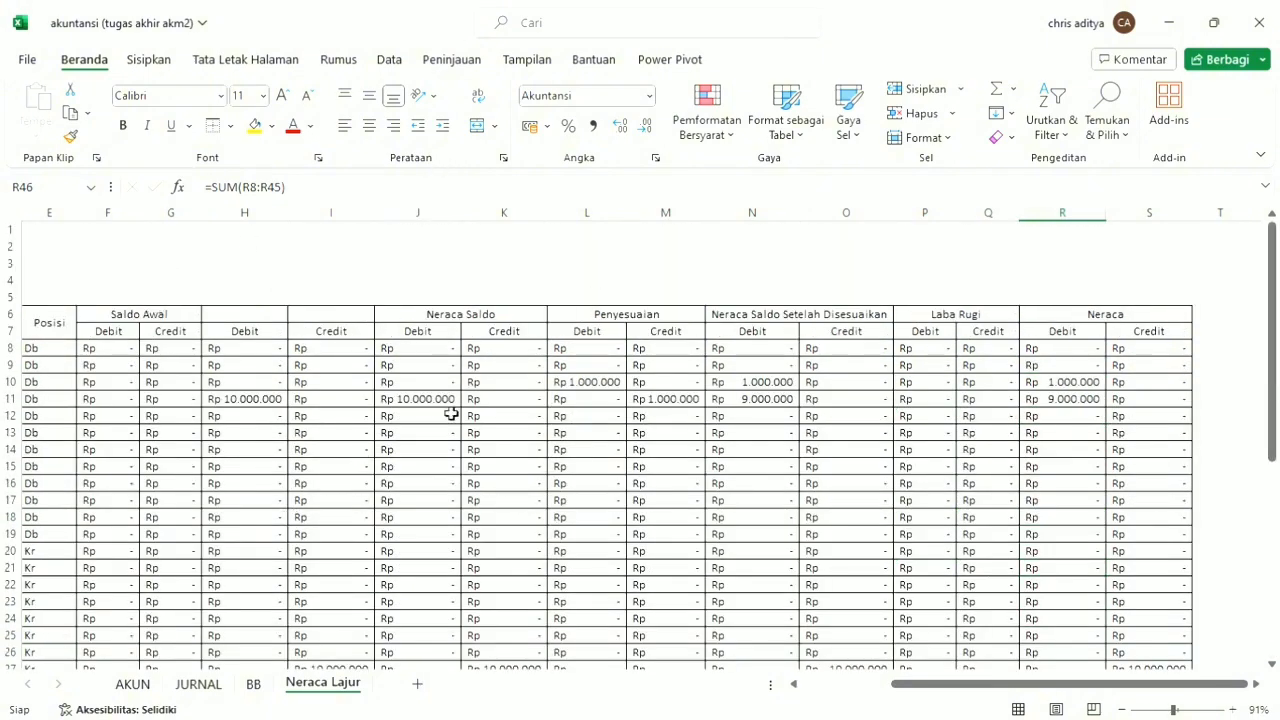
Hide columns D through I so Neraca Saldo sits directly beside Nama Akun.
mouse_move(342, 221)
left_mouse_down()
mouse_move(11, 240)
mouse_move(380, 243)
mouse_move(320, 234)
mouse_move(320, 217)
left_mouse_up()
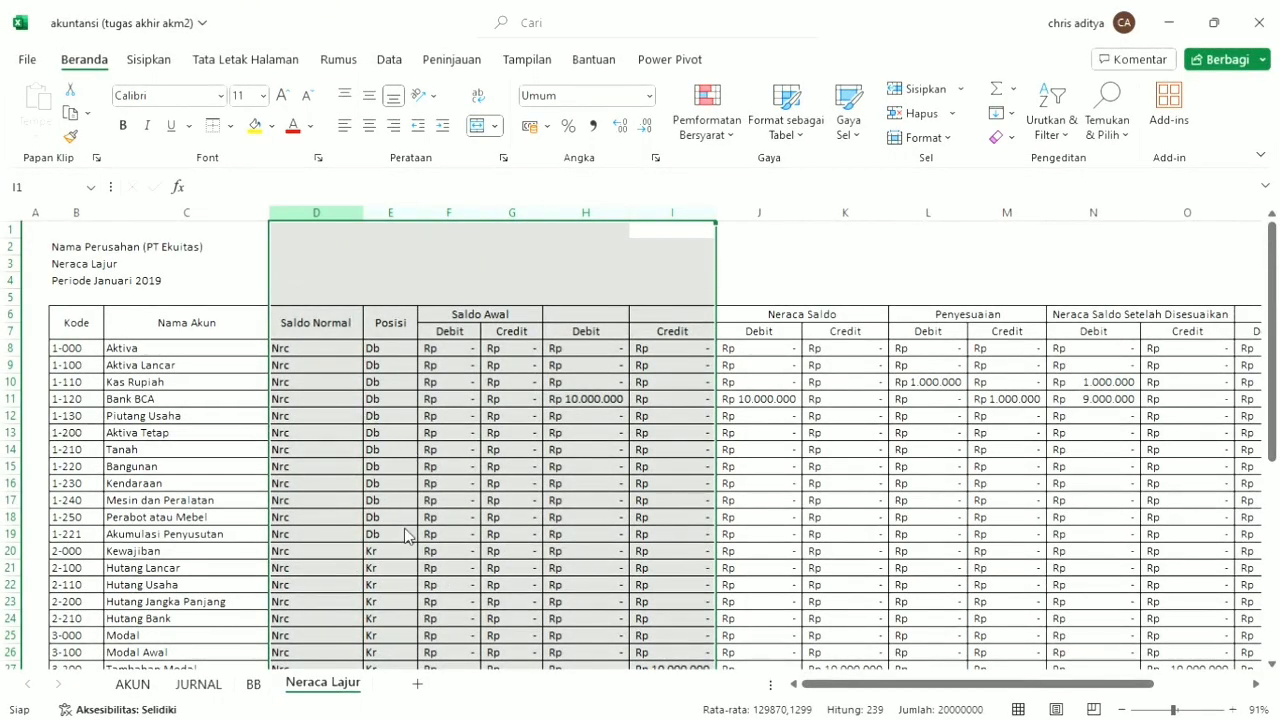
key("ctrl+0")
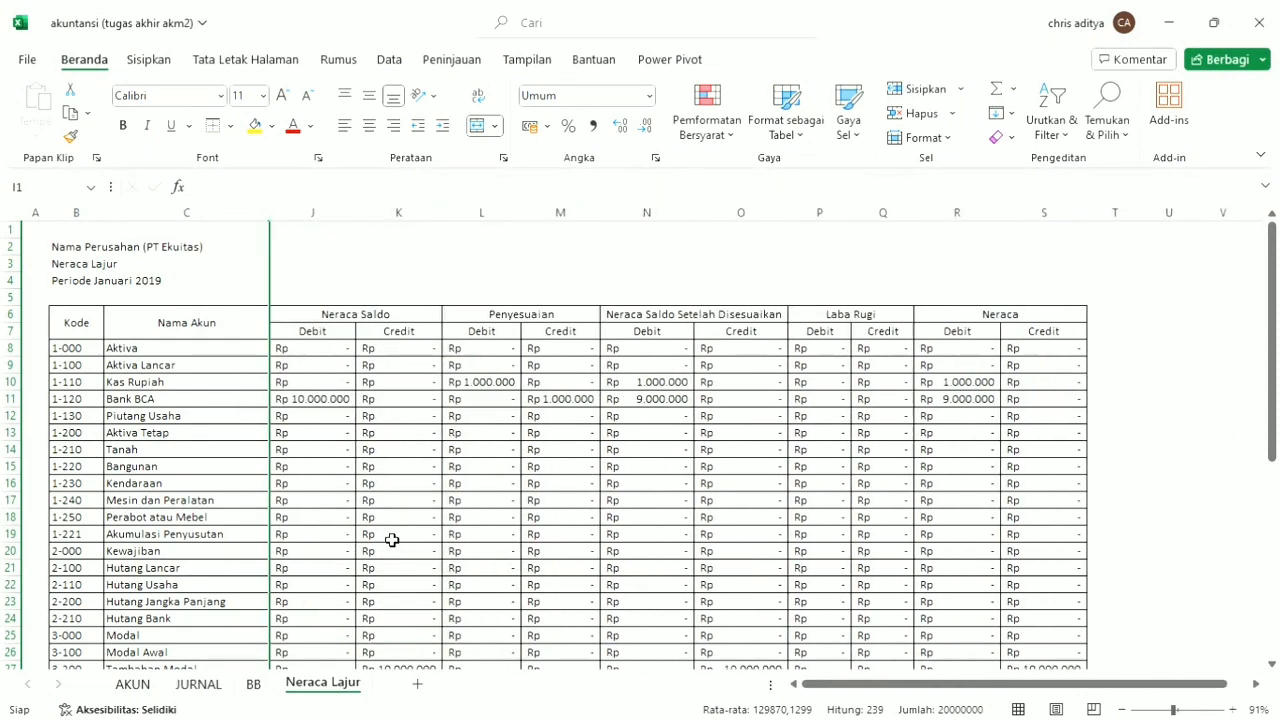
scroll(469, 531, "down", 12)
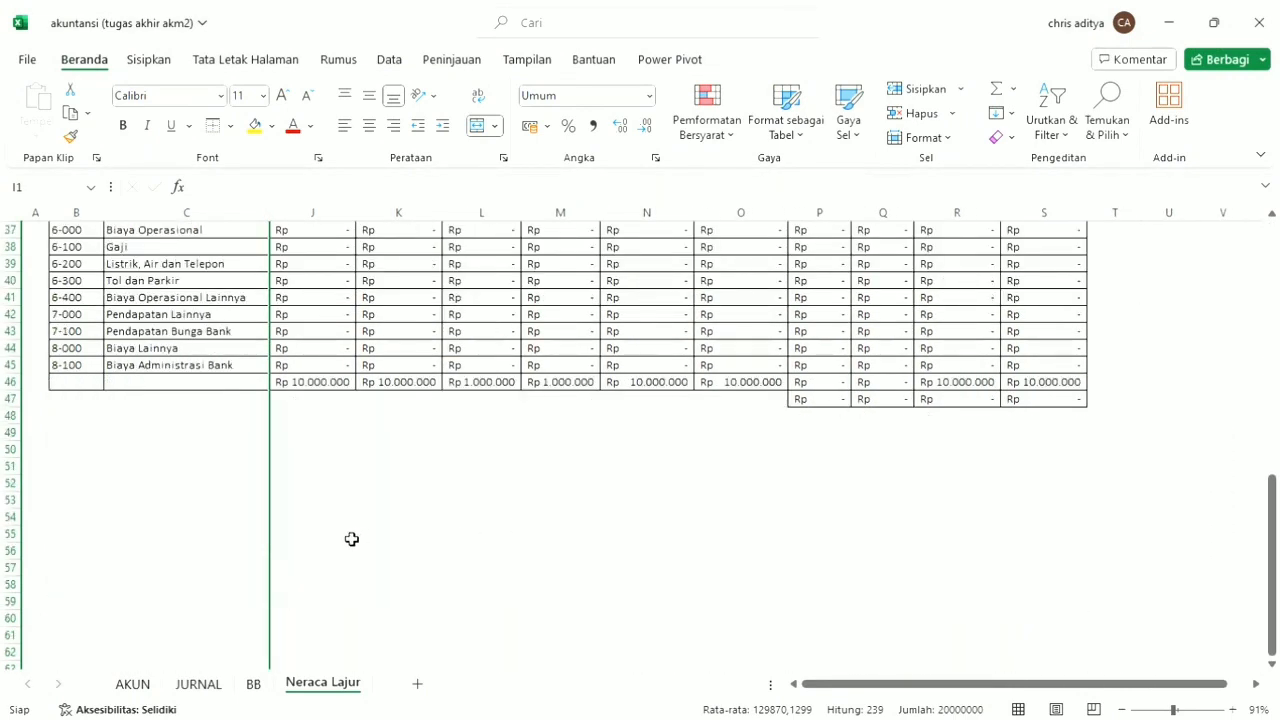
scroll(994, 443, "up", 5)
Apply the accounting number format to B46:C46 in the totals row.
scroll(246, 463, "down", 5)
left_click_drag(78, 384, 145, 382)
left_click(528, 134)
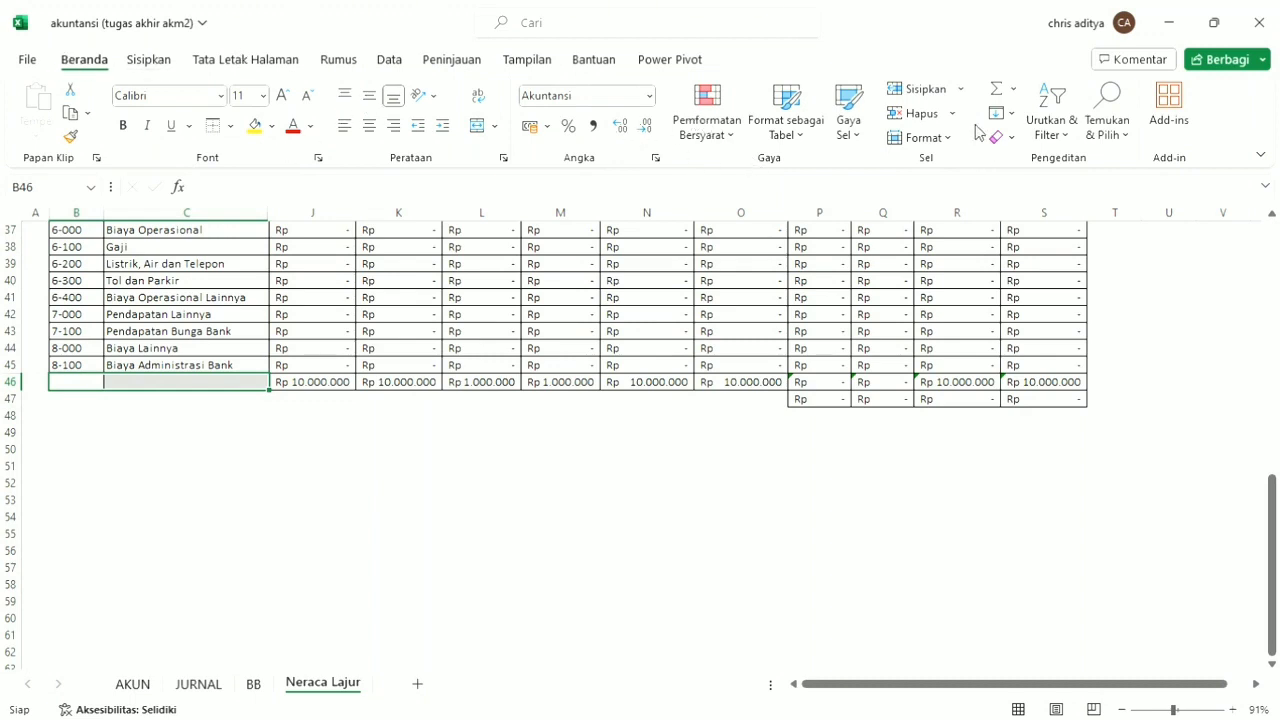
Enter the label Total in C46 of the totals row, and merge and center it across B46:C46.
left_click(195, 386)
type("Tota")
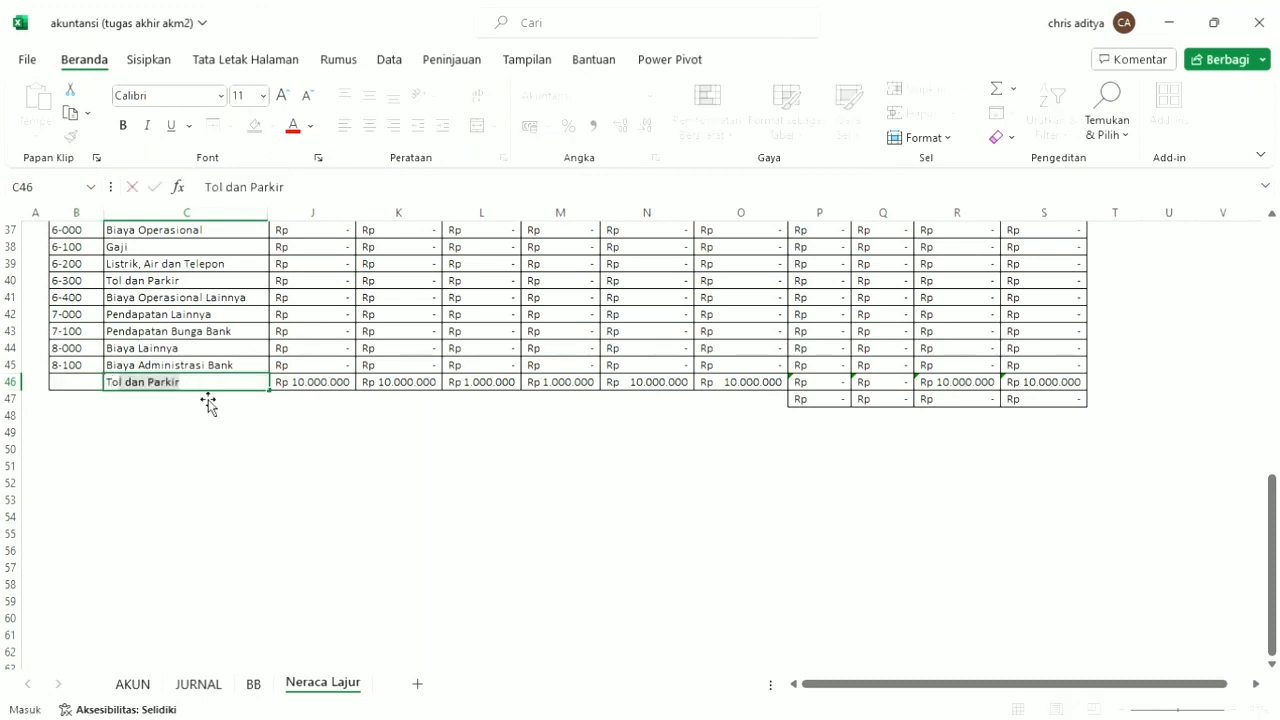
type("l")
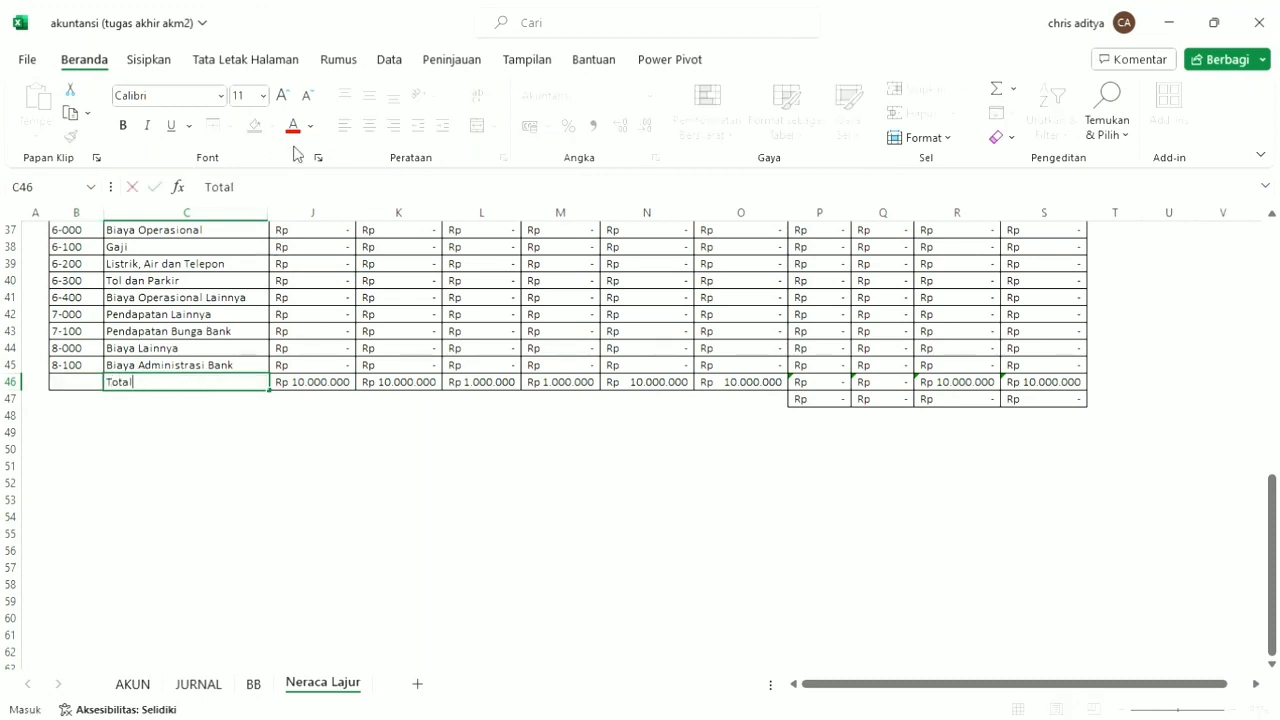
left_click(258, 364)
left_click(218, 400)
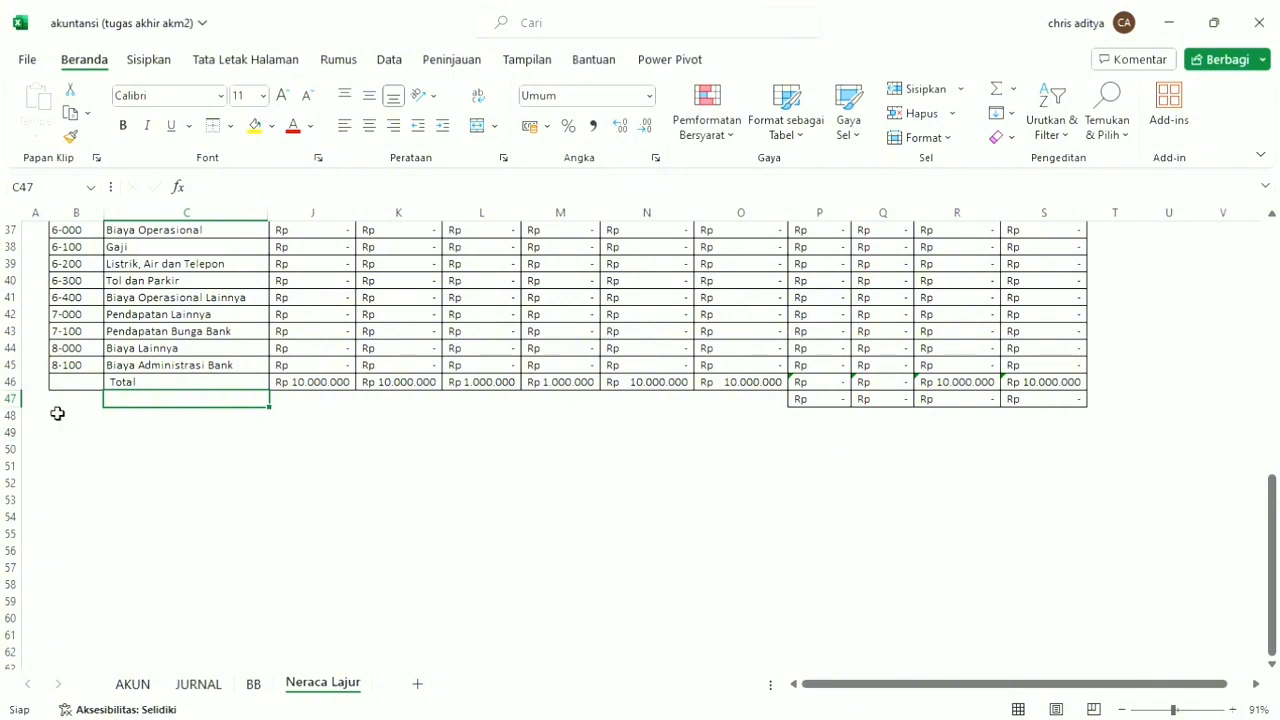
left_click_drag(80, 384, 150, 390)
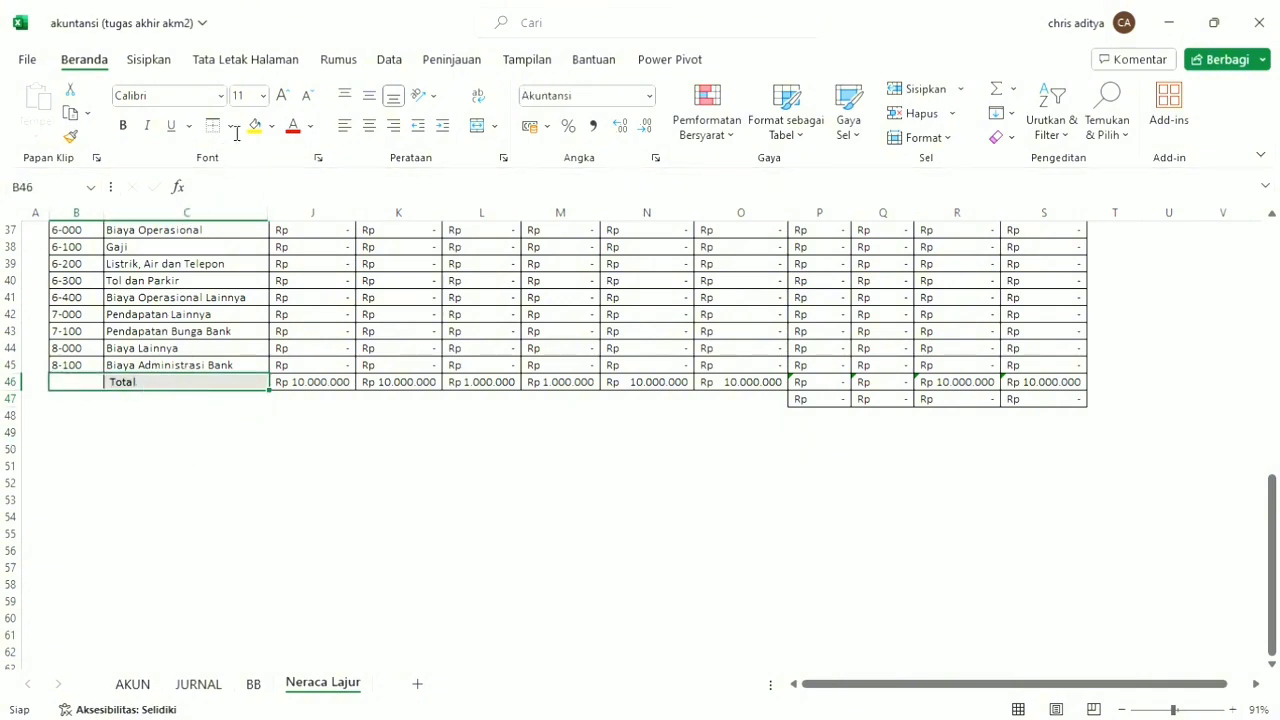
left_click(477, 126)
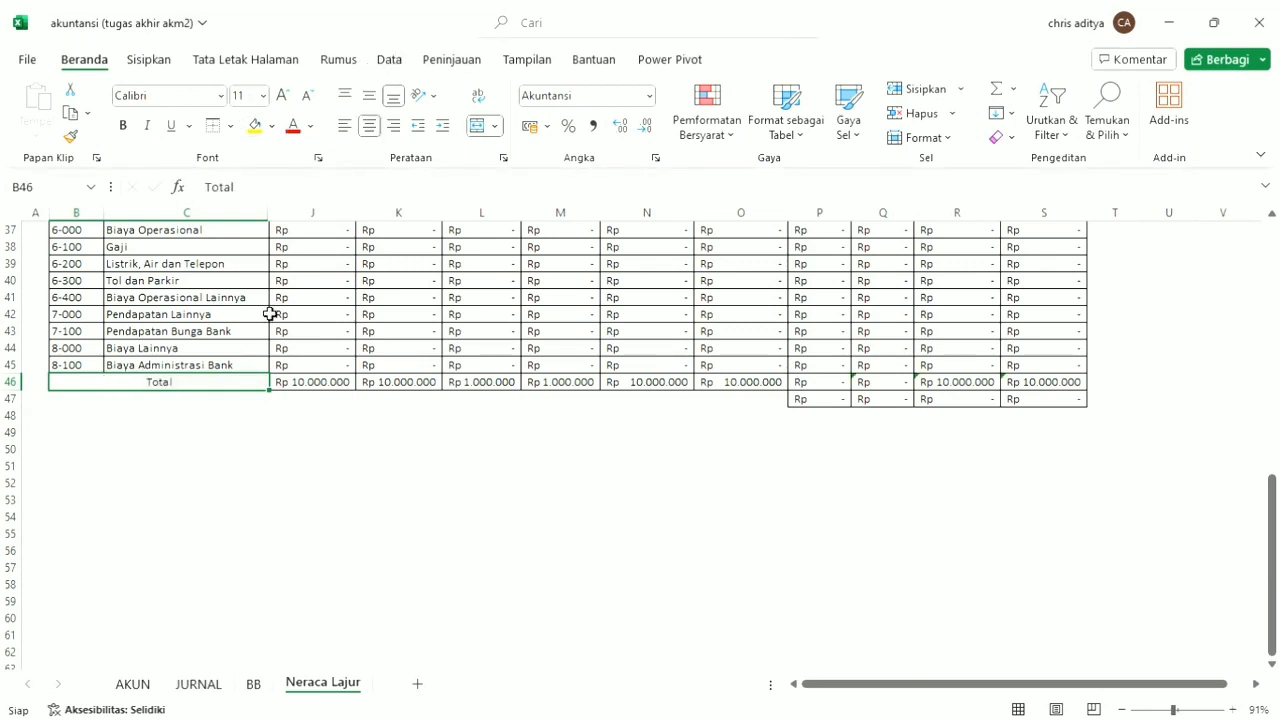
left_click(381, 492)
left_click(318, 419)
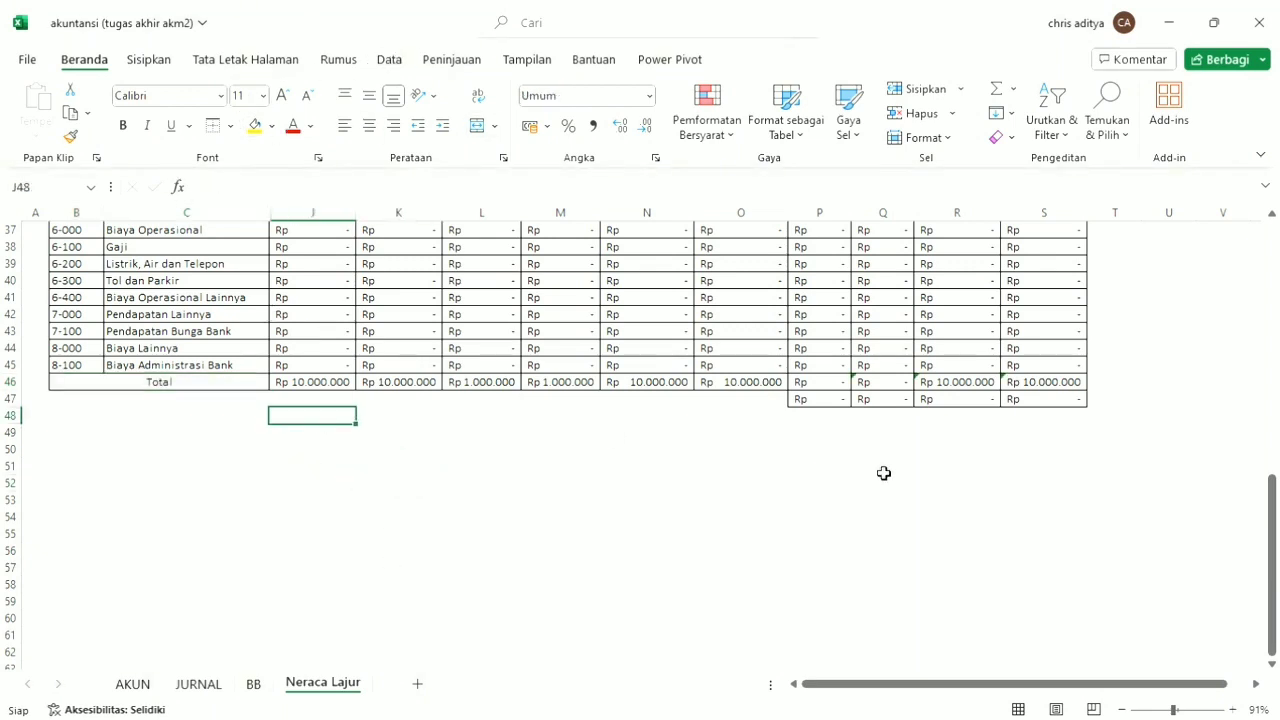
Clear the leftover IF formulas from P47:S47 below the totals row.
left_click(798, 404)
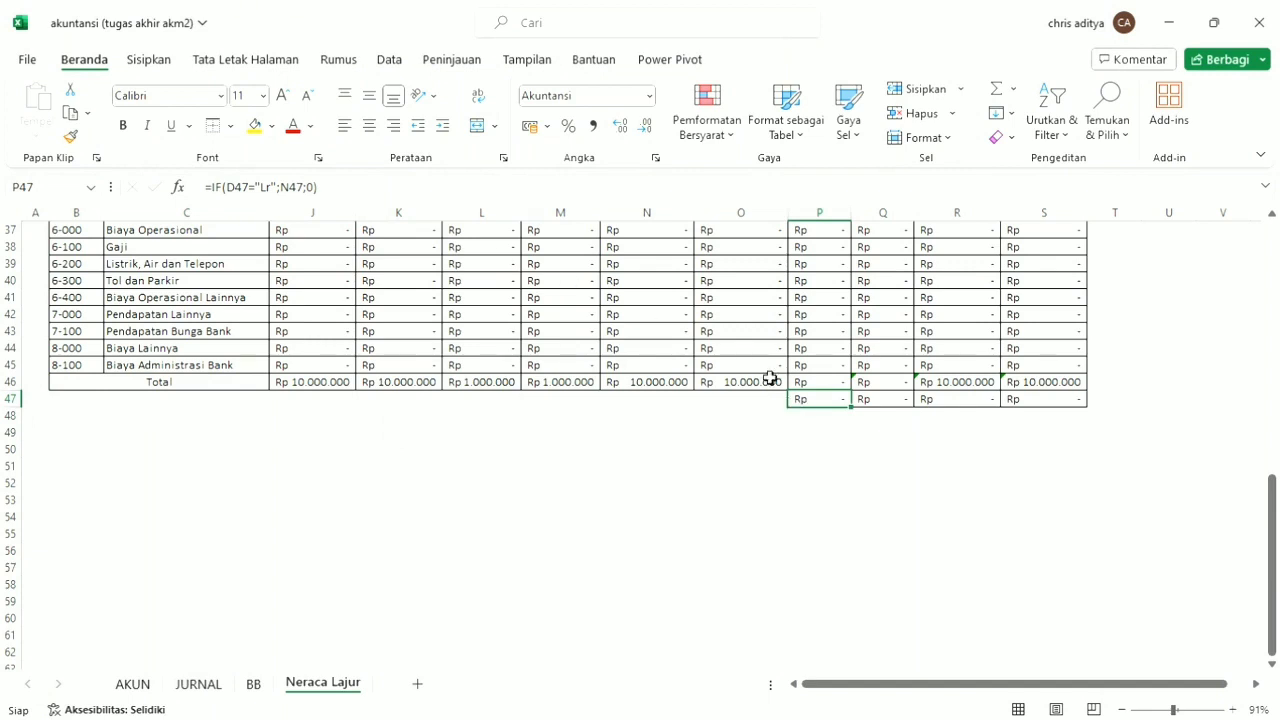
left_click_drag(1068, 404, 831, 413)
key("Delete")
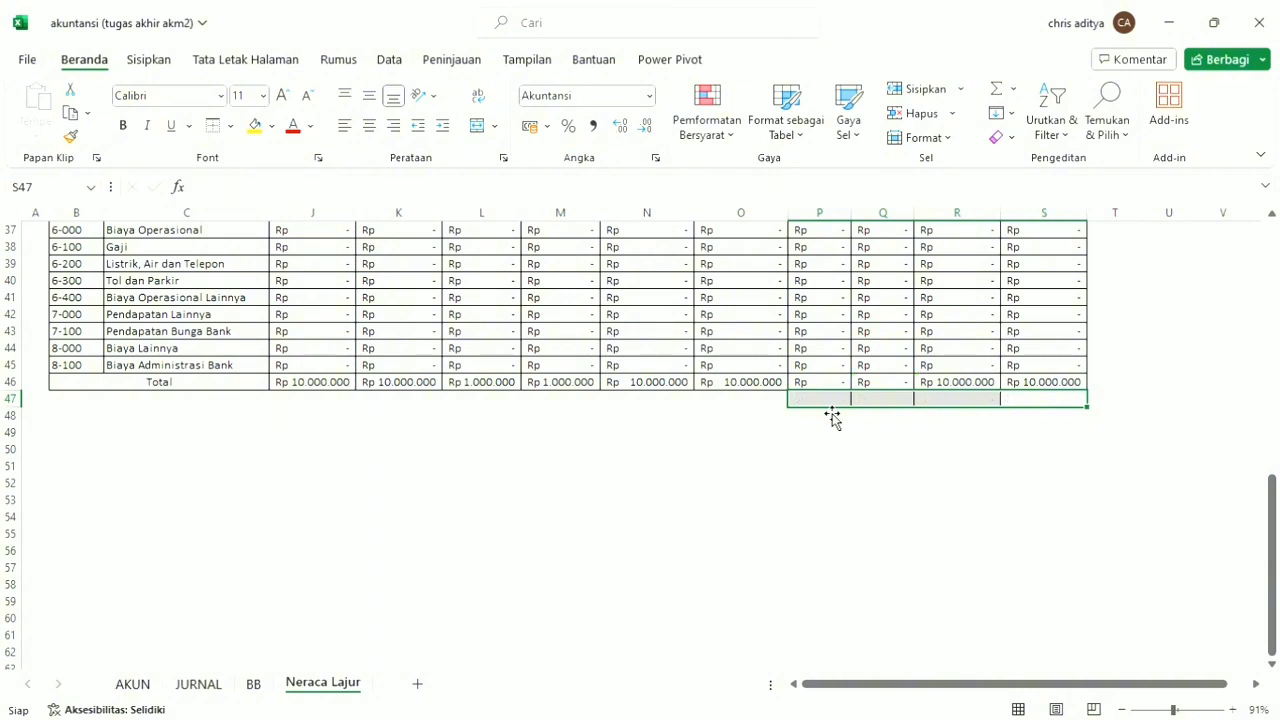
left_click(761, 402)
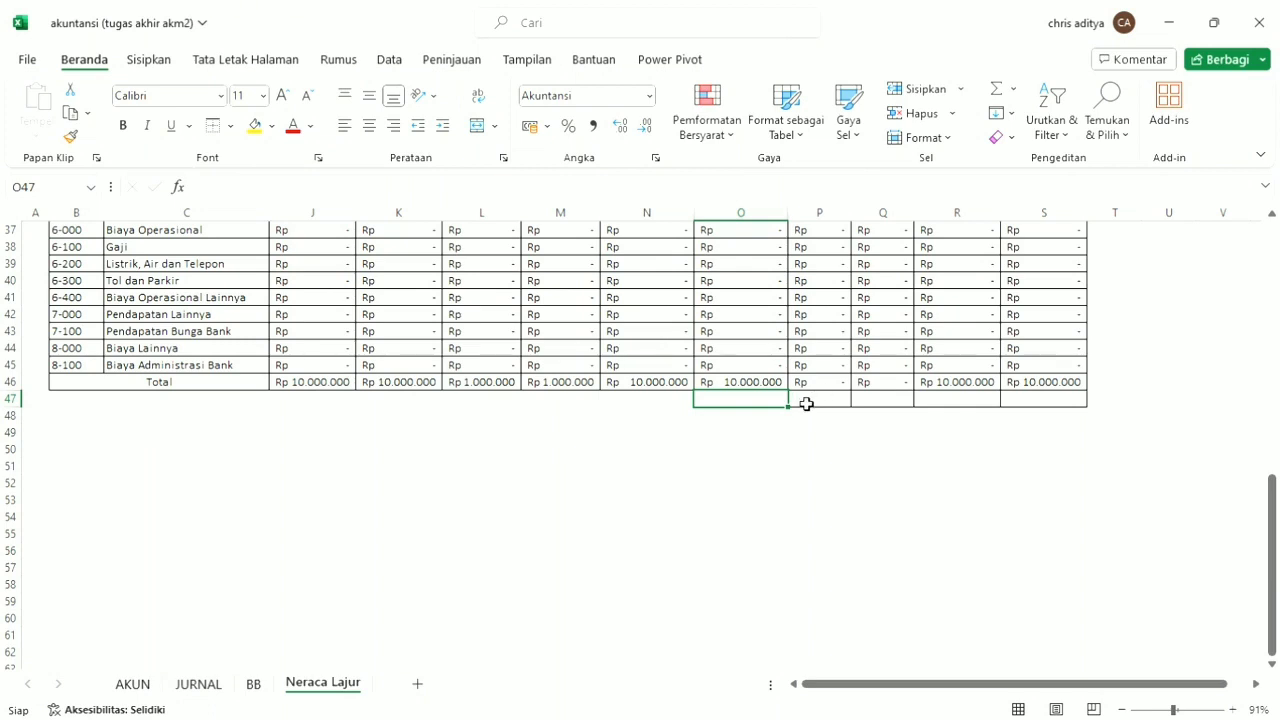
type("=")
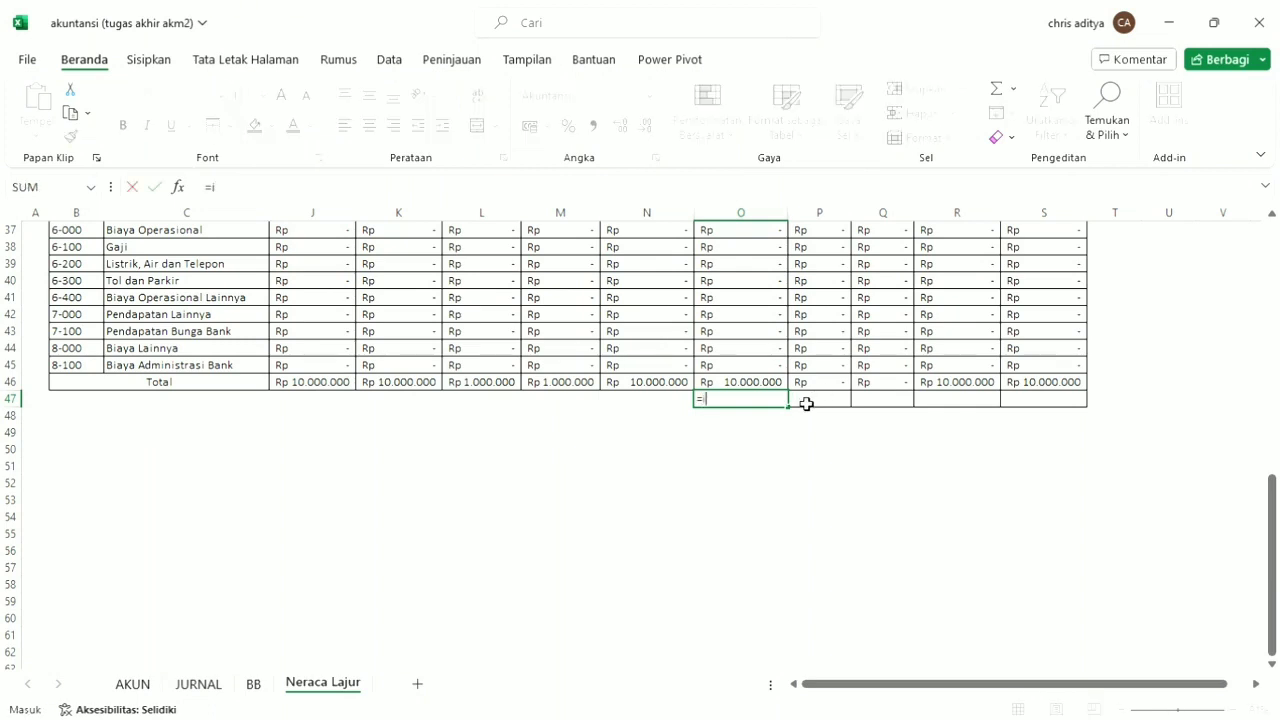
type("if(")
left_click(712, 441)
key("BackSpace")
key("BackSpace")
key("BackSpace")
key("BackSpace")
key("BackSpace")
left_click(823, 432)
Enter the formula =IF(P46>Q46;P46-Q46;0) in P47 below the totals row.
left_click(826, 408)
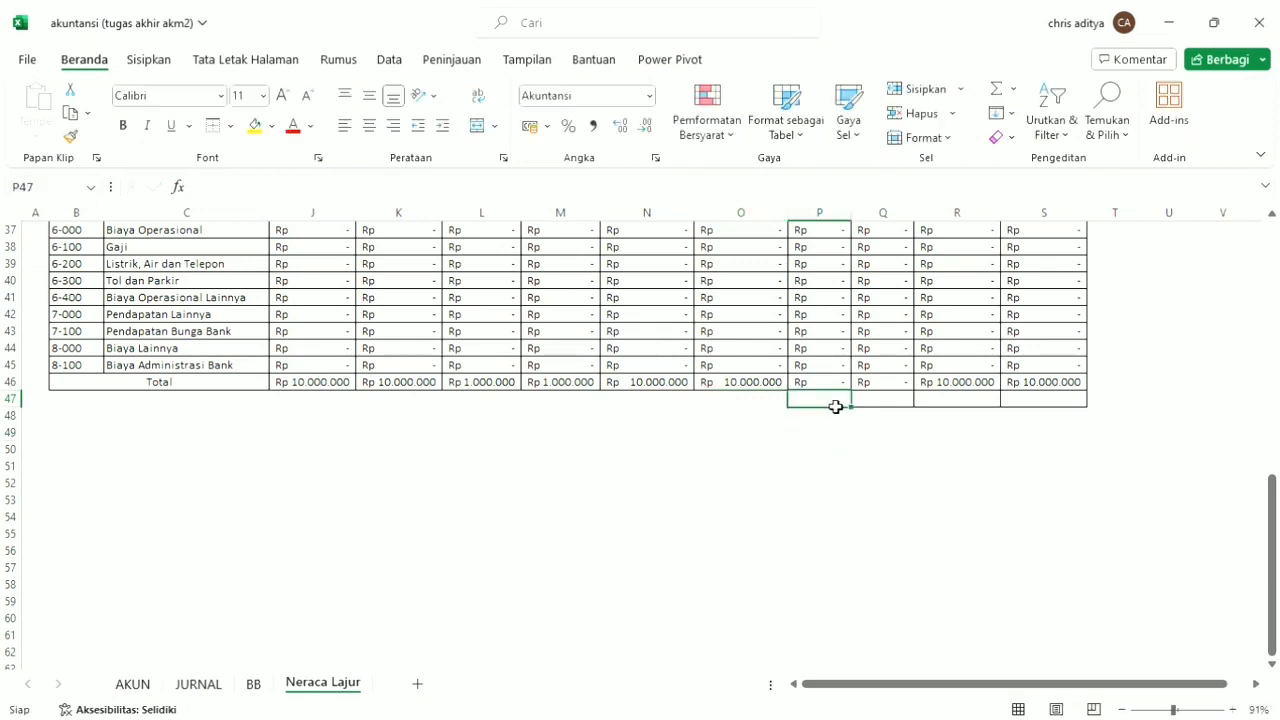
type("=")
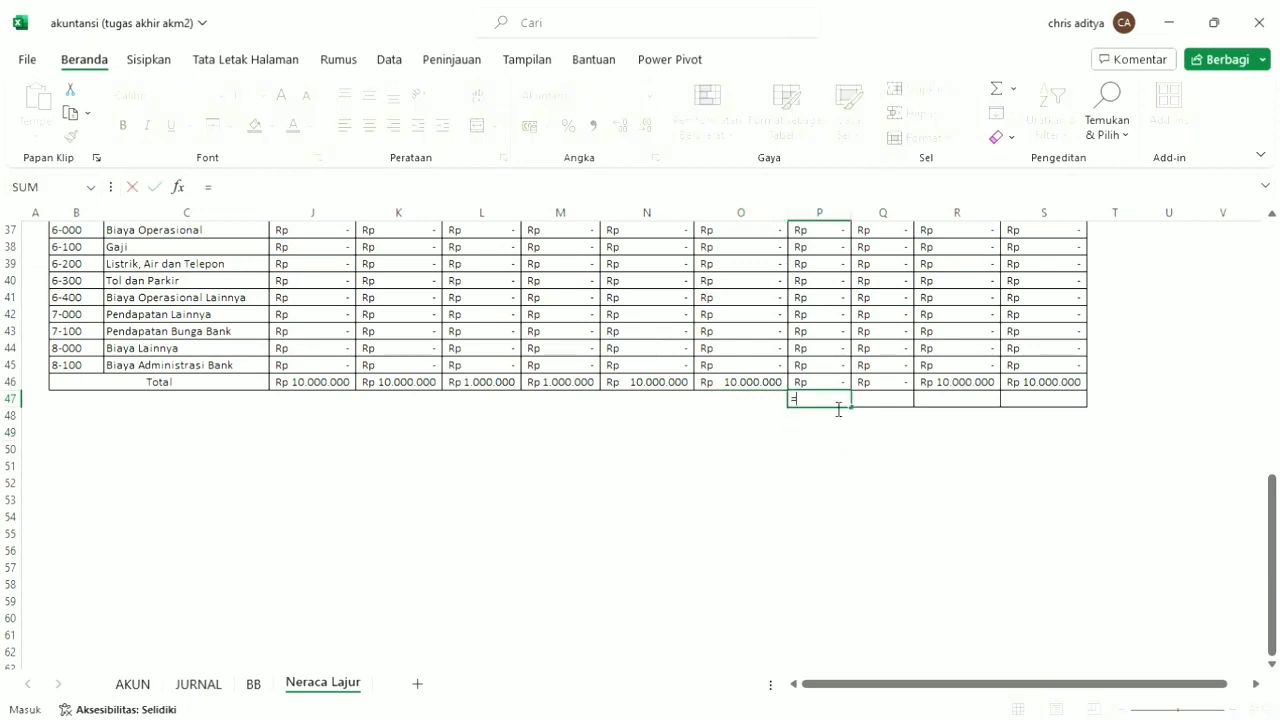
type("if")
key("Tab")
left_click(843, 386)
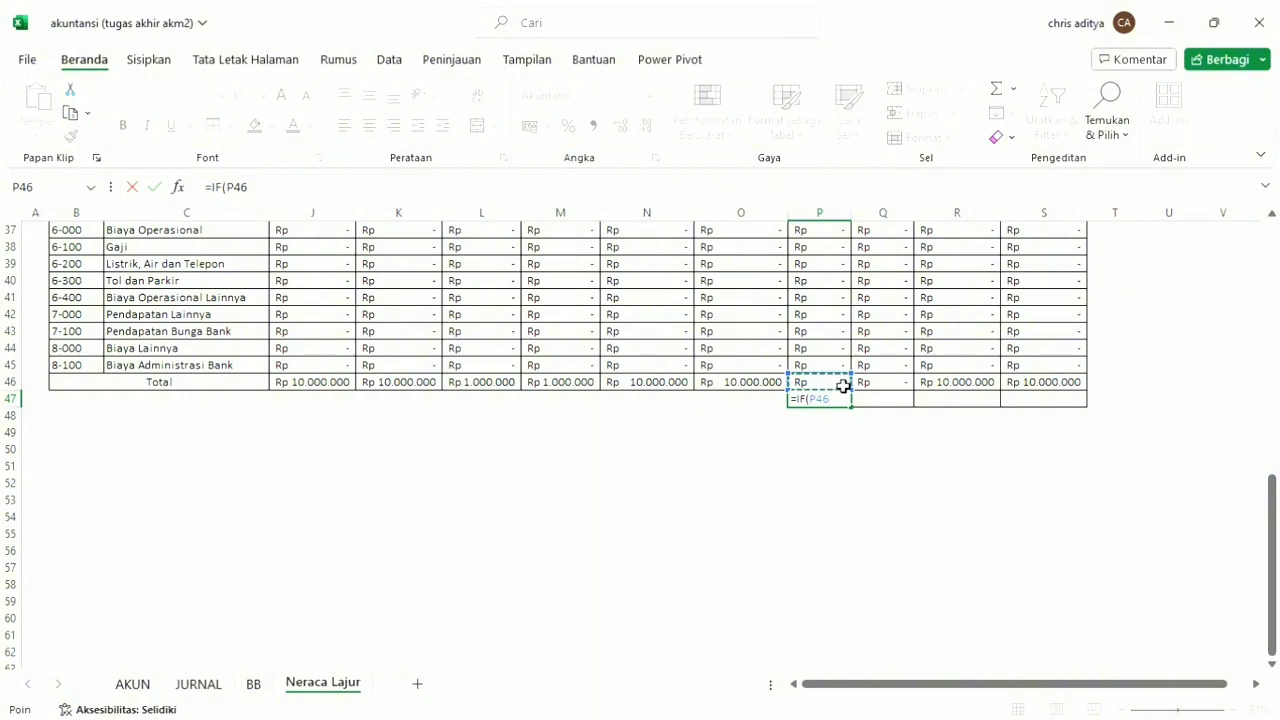
type(">")
left_click(876, 385)
type(";")
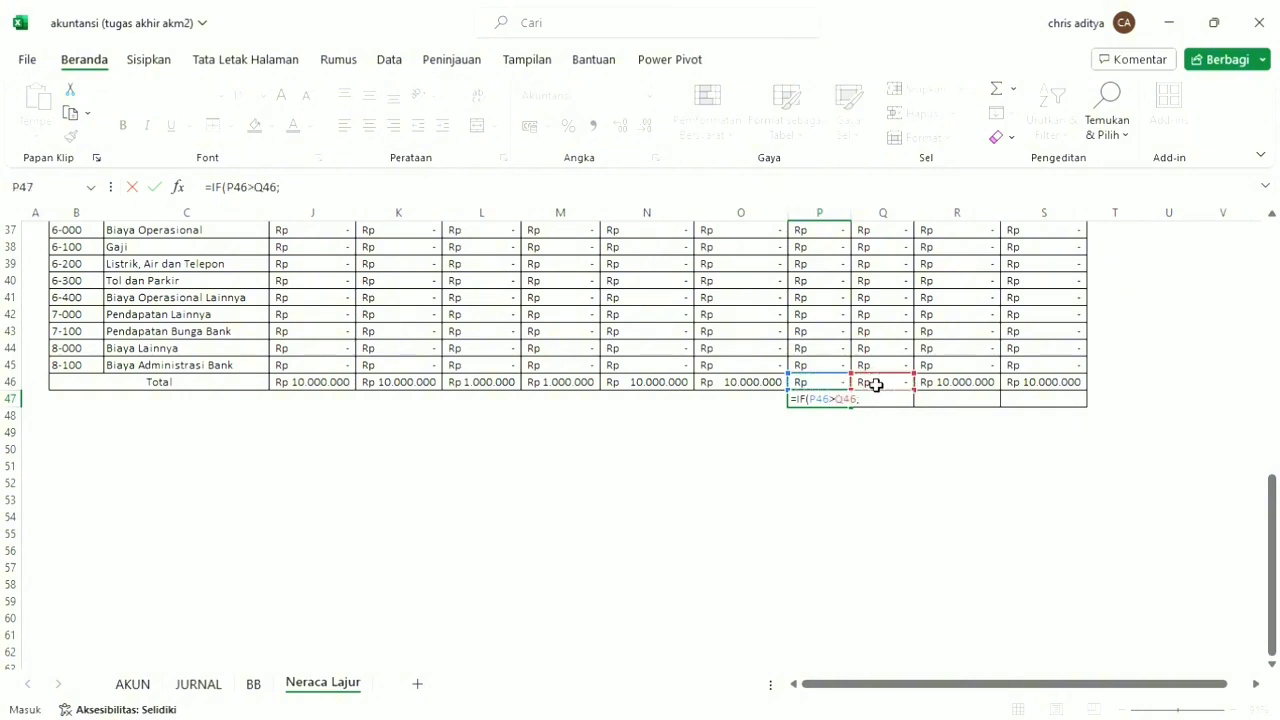
left_click(832, 384)
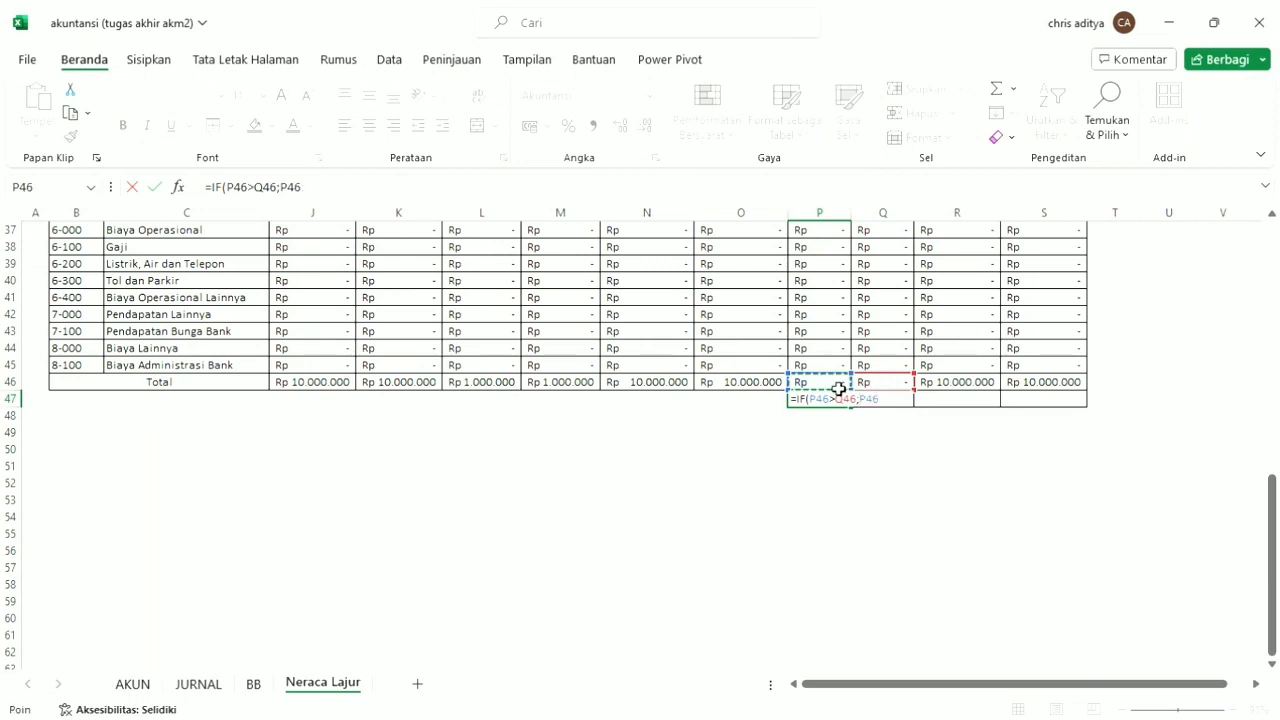
type("-")
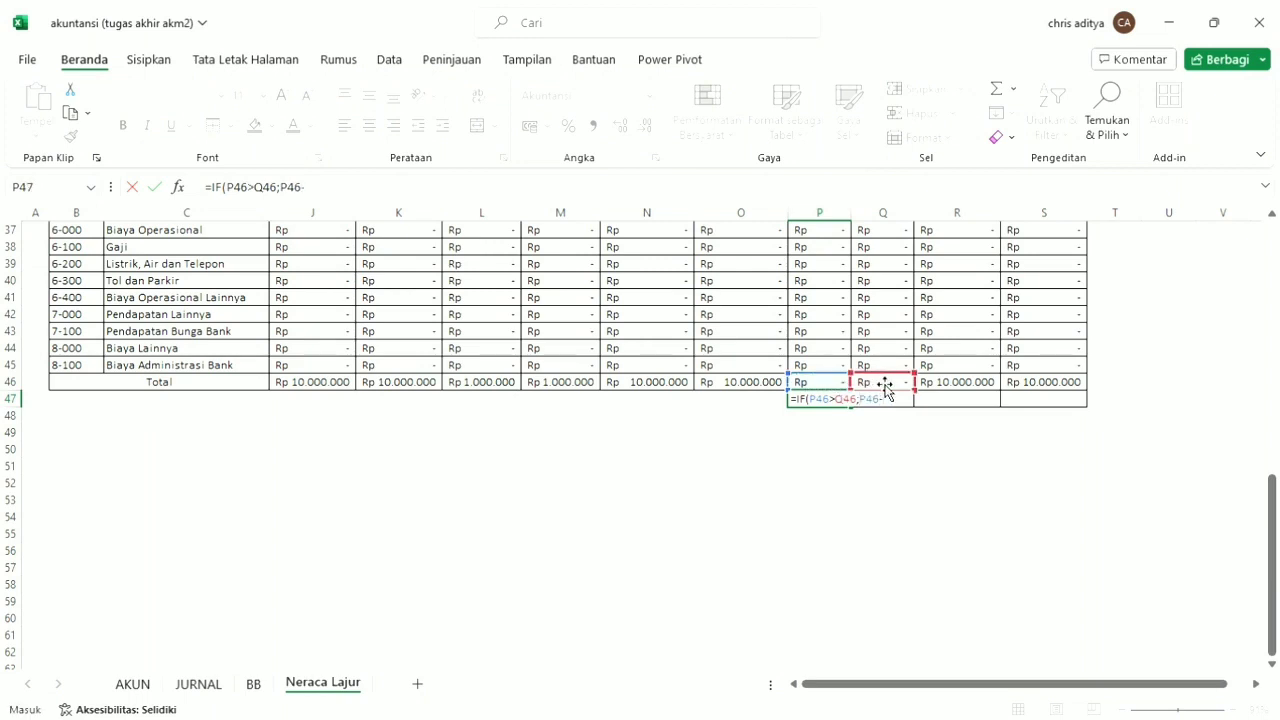
left_click(895, 386)
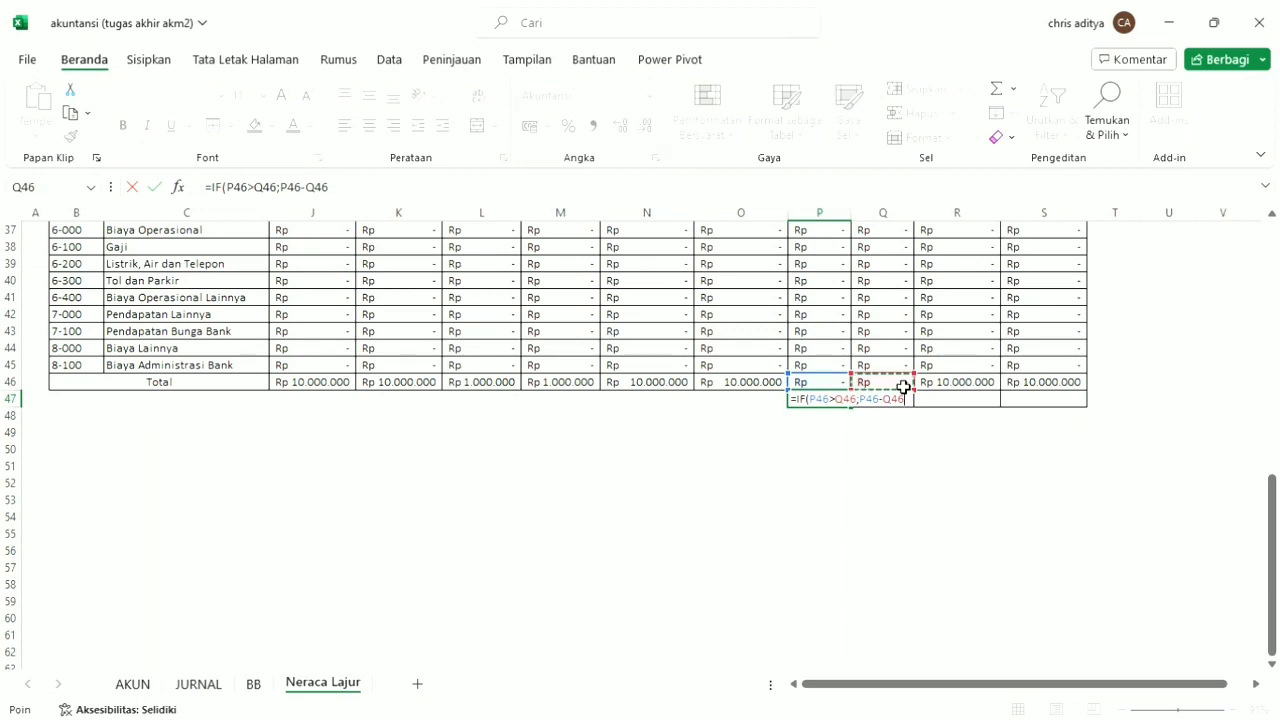
type(";")
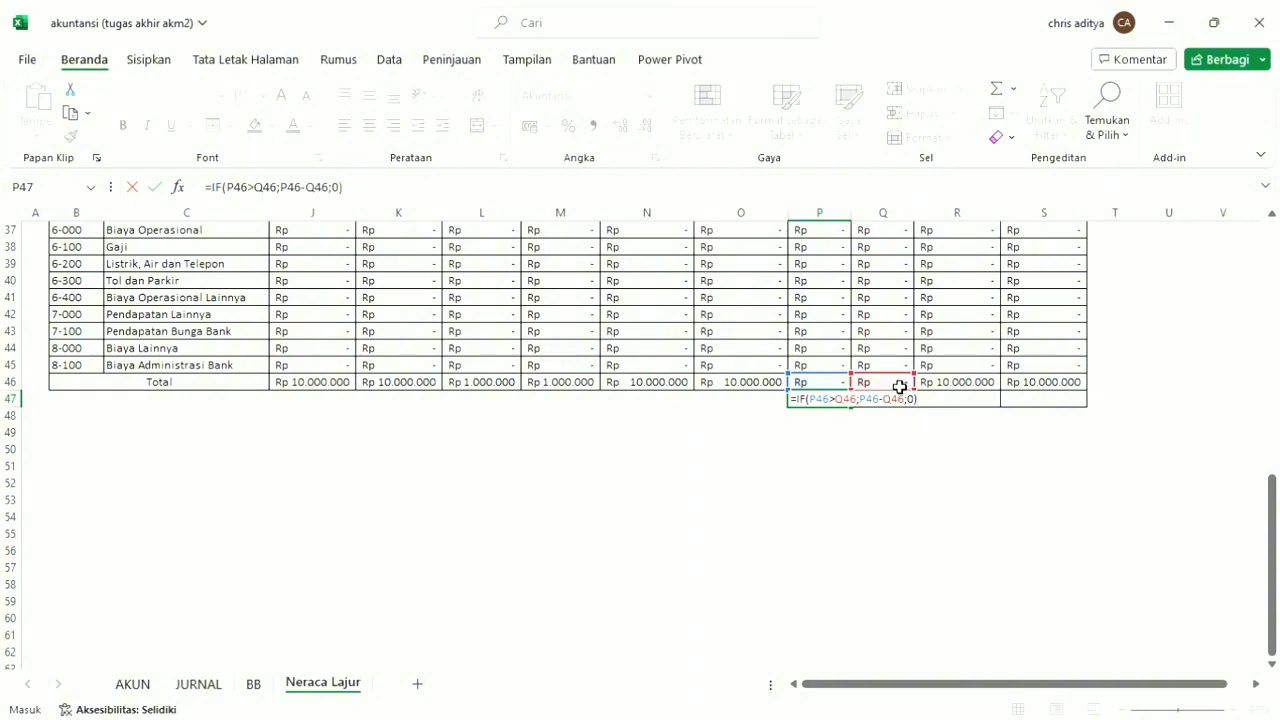
type("0)")
key("Tab")
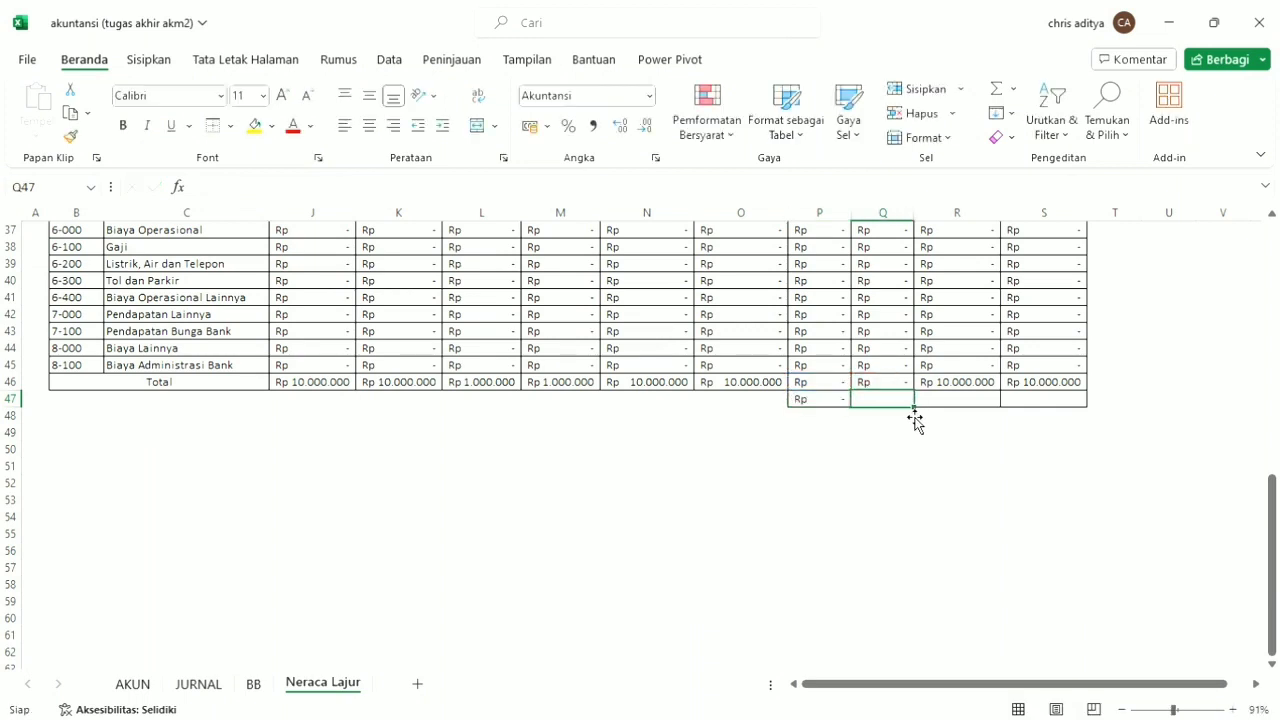
Copy the IF formula from P47 into Q47.
left_click(810, 398)
key("ctrl+c")
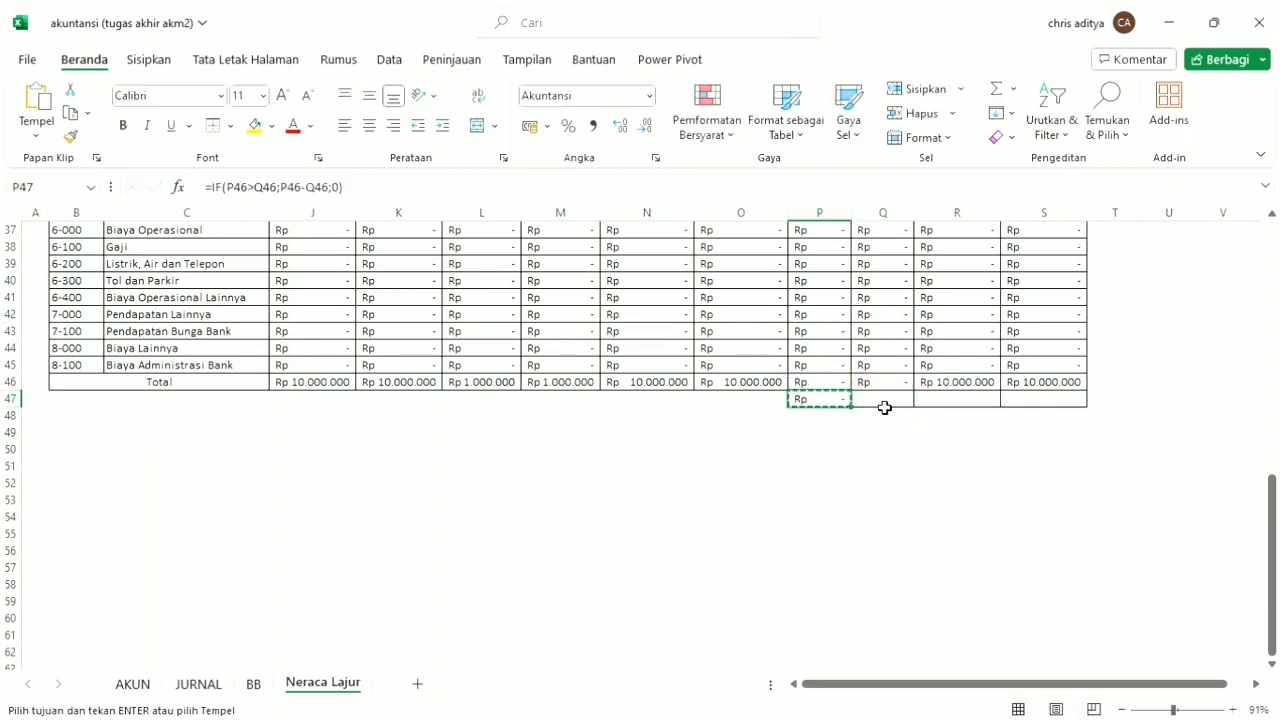
left_click(889, 402)
key("ctrl+v")
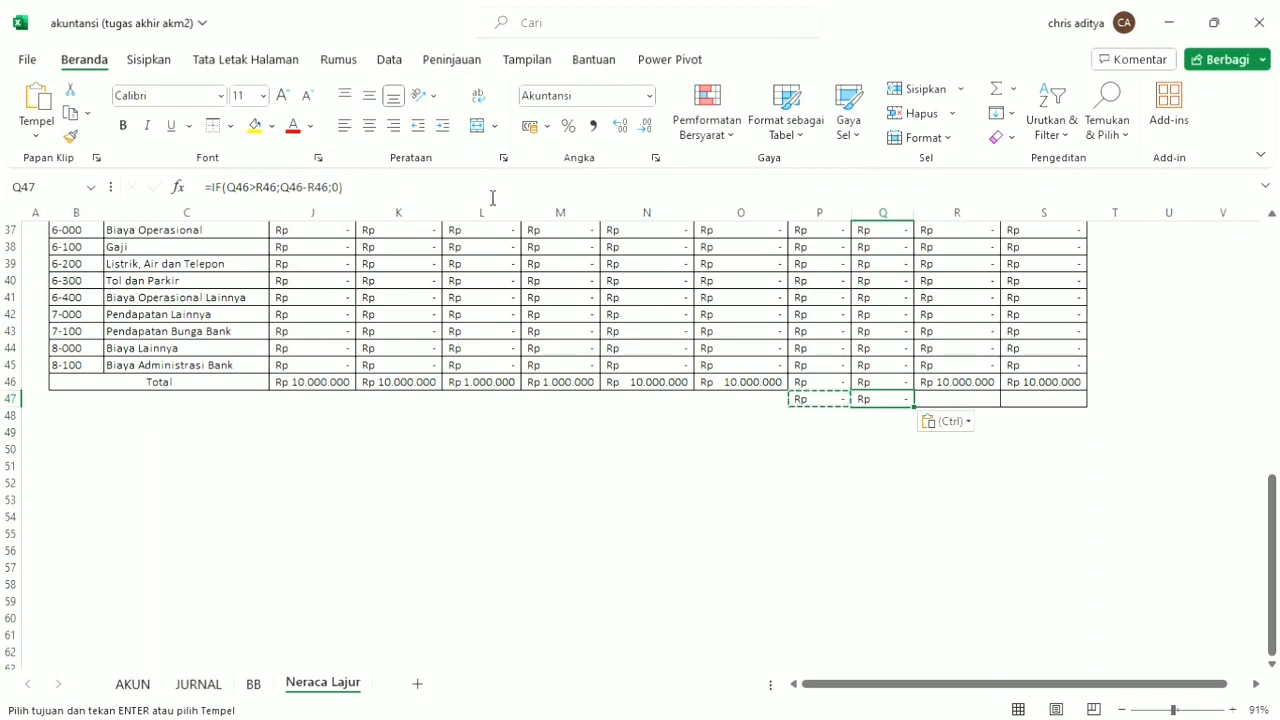
left_click(453, 193)
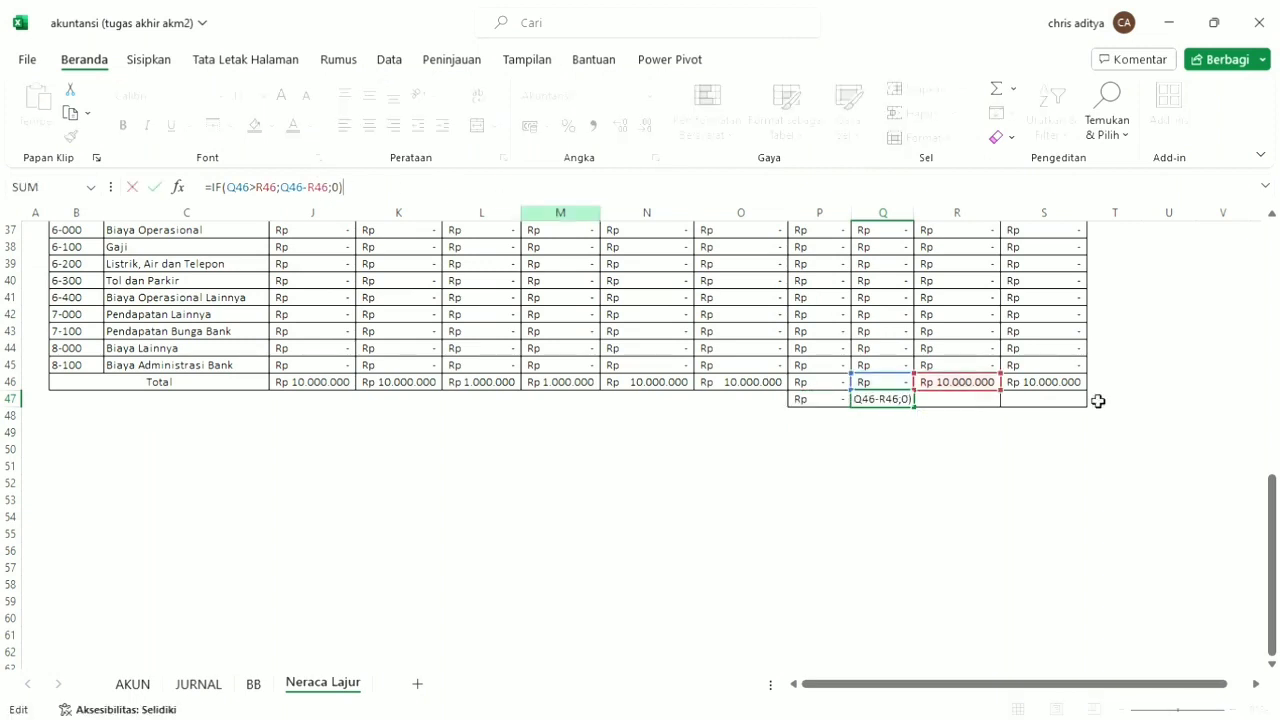
left_click_drag(901, 389, 846, 380)
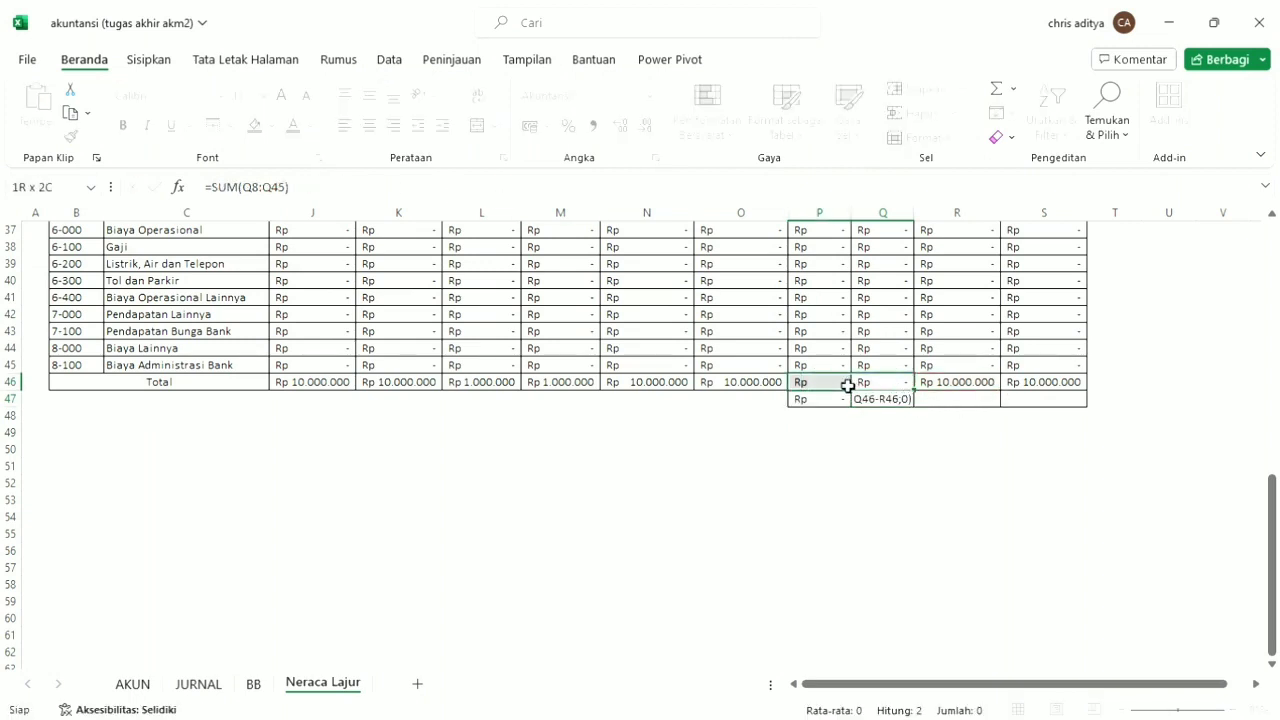
Change the formula in Q47 to =IF(P46<Q46;Q46-P46;0).
left_click(886, 406)
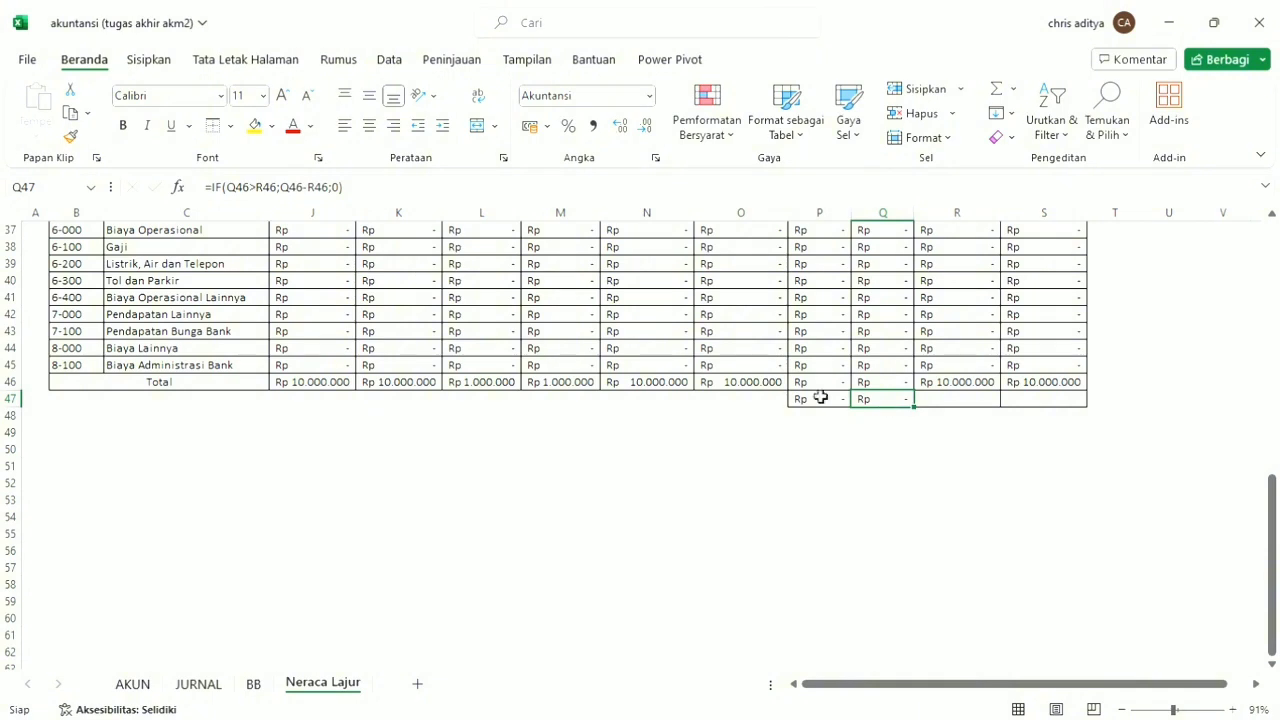
left_click(255, 192)
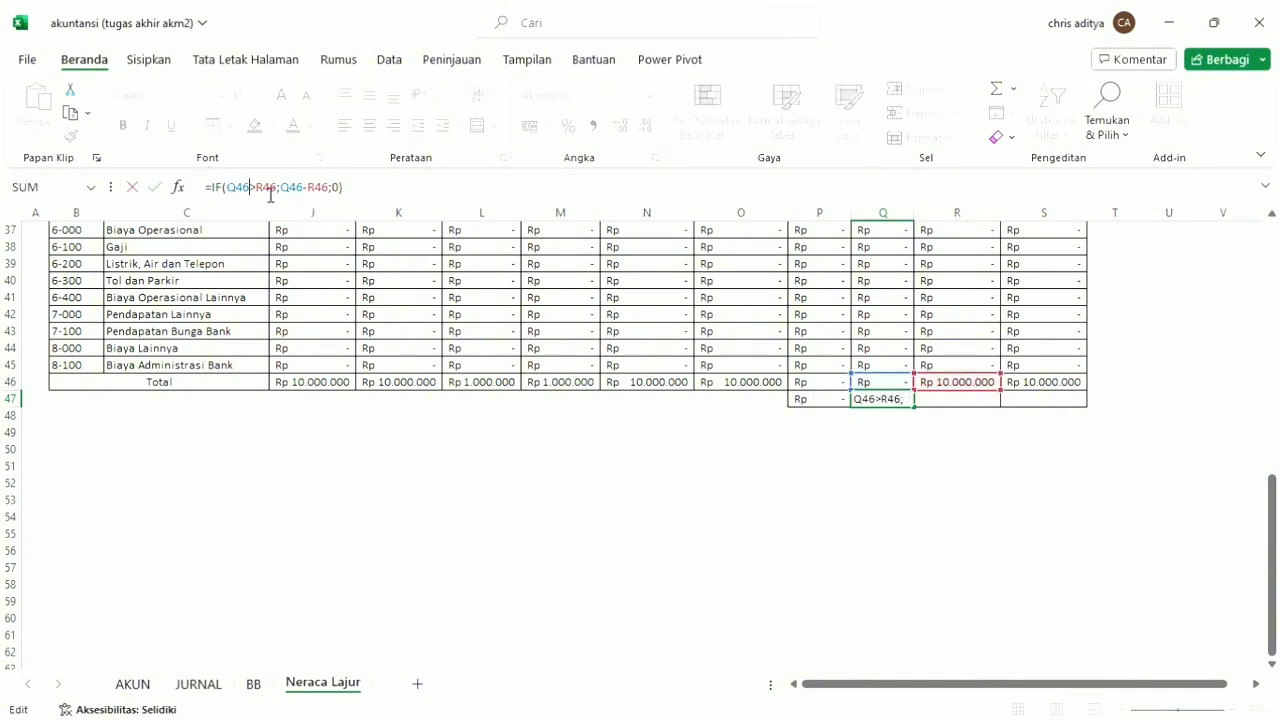
double_click(264, 190)
type("q46")
left_click_drag(237, 190, 226, 190)
type("p")
left_click_drag(248, 190, 256, 195)
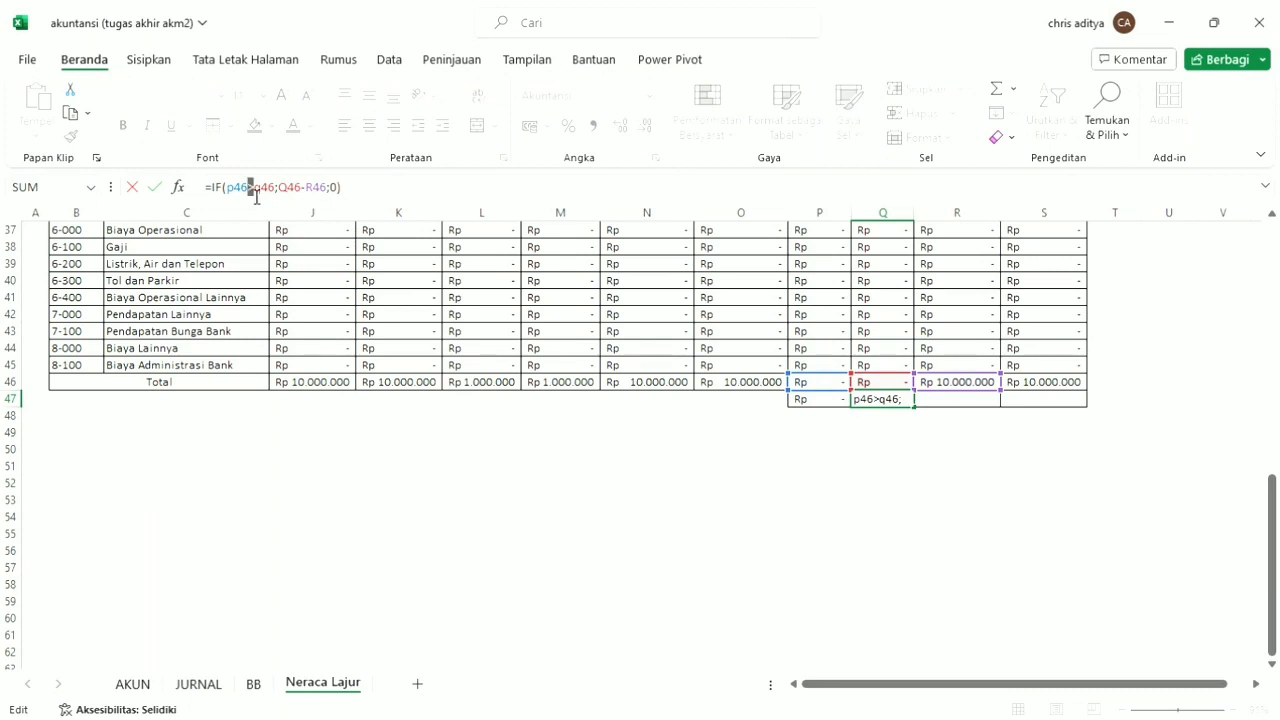
type("<")
left_click_drag(279, 190, 286, 198)
left_click_drag(303, 190, 313, 192)
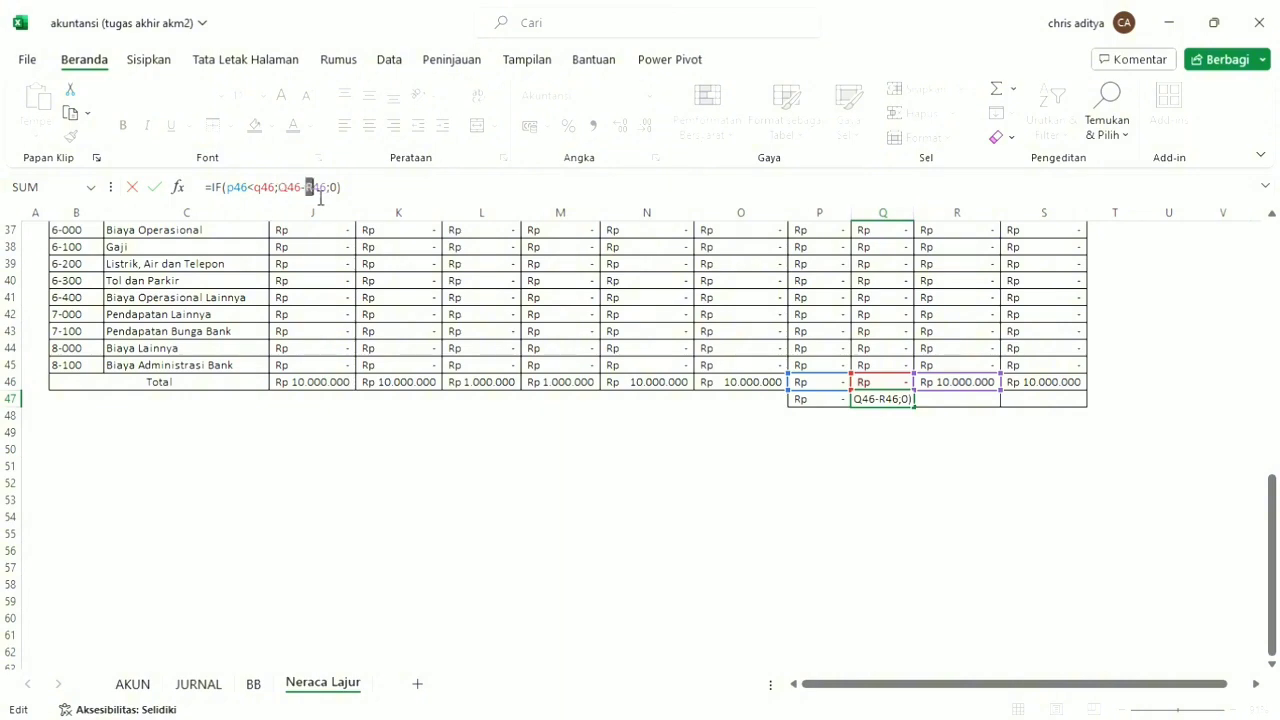
type("p")
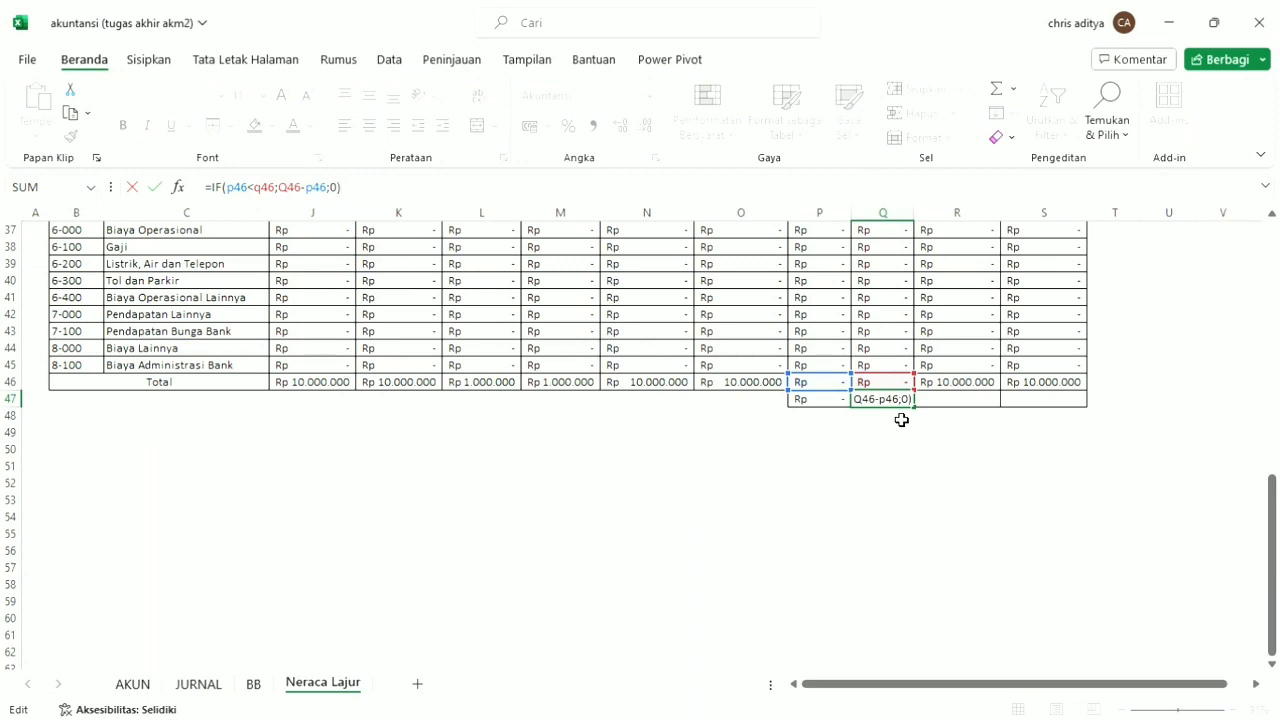
key("Tab")
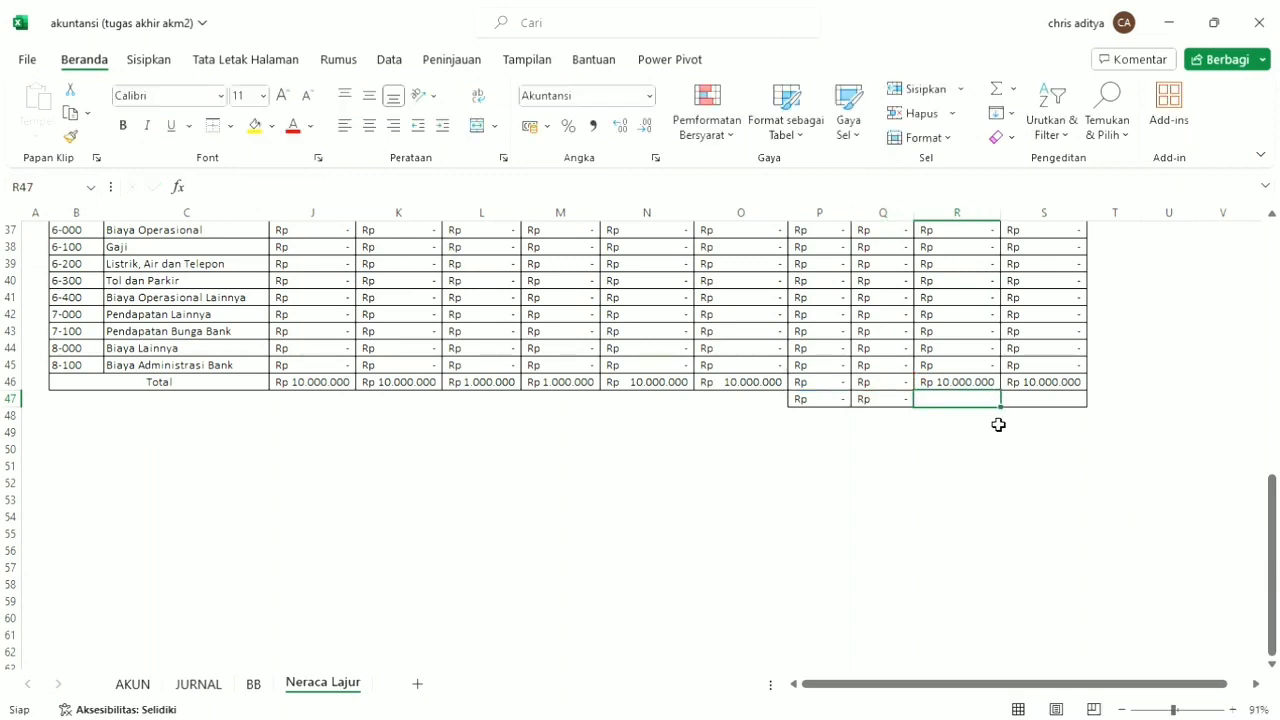
Link R47 to P47 and S47 to Q47 with the direct references =P47 and =Q47.
type("=")
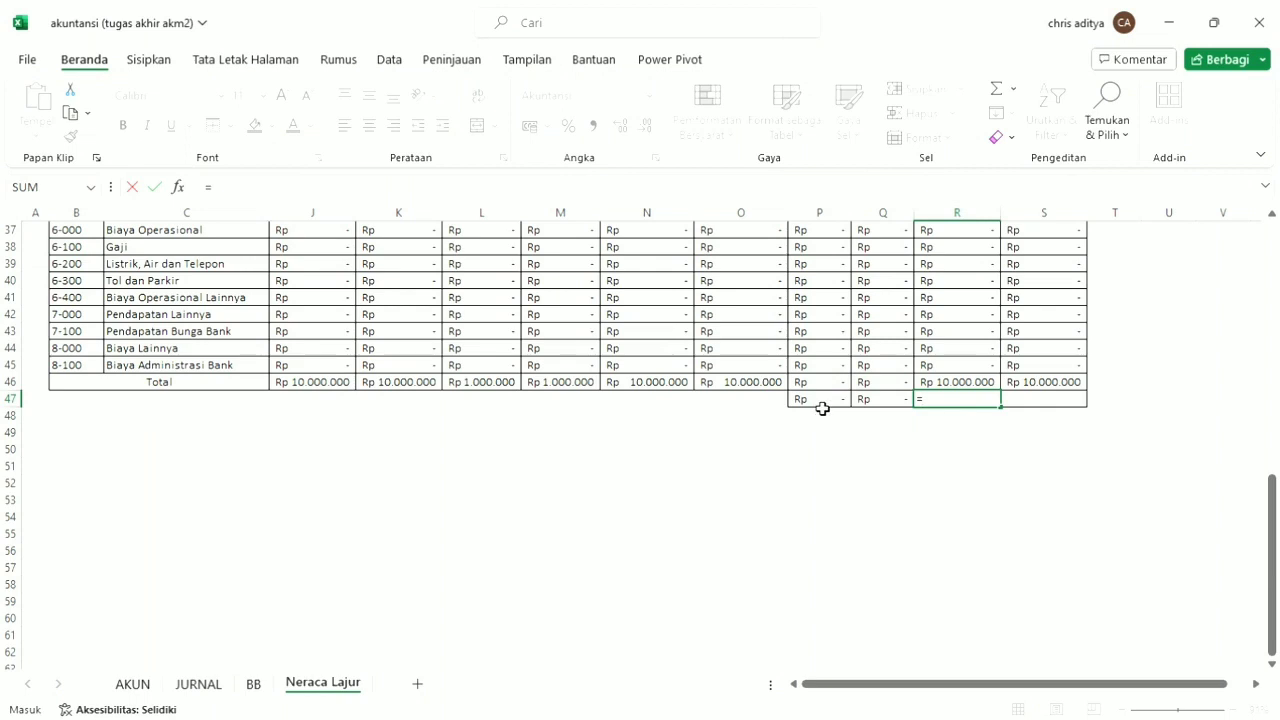
left_click(822, 401)
key("Tab")
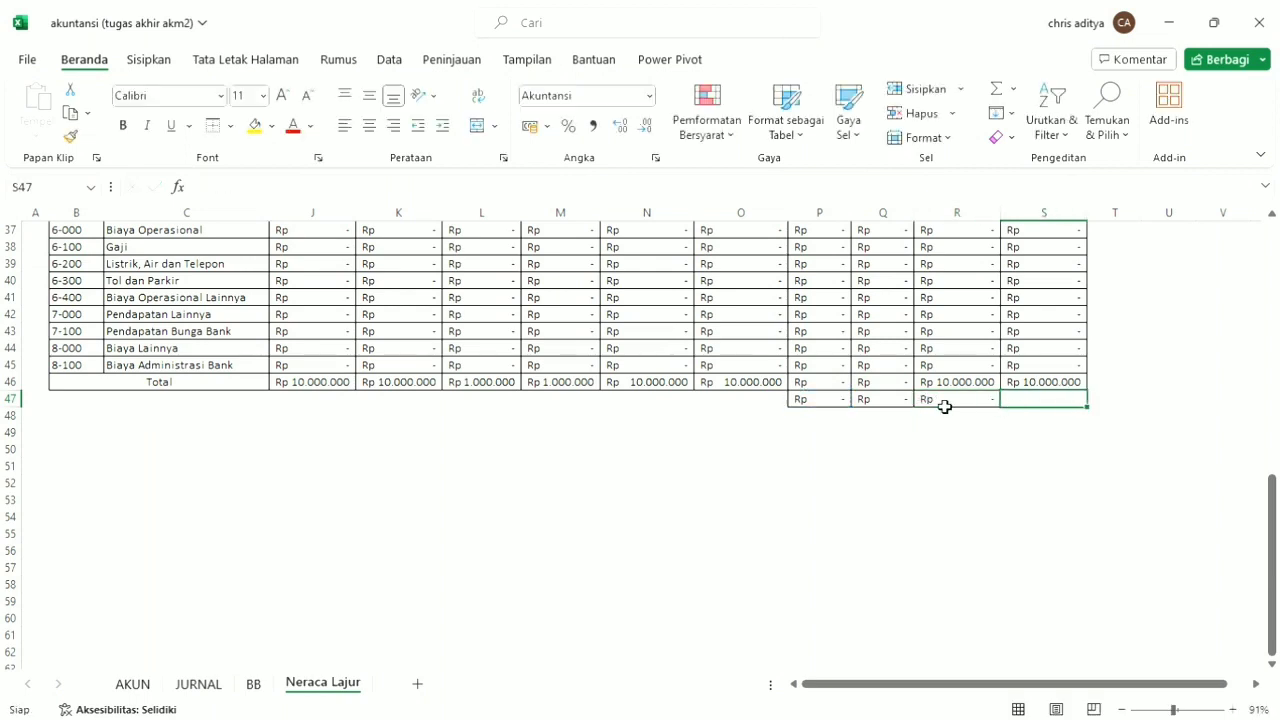
type("=")
left_click(880, 409)
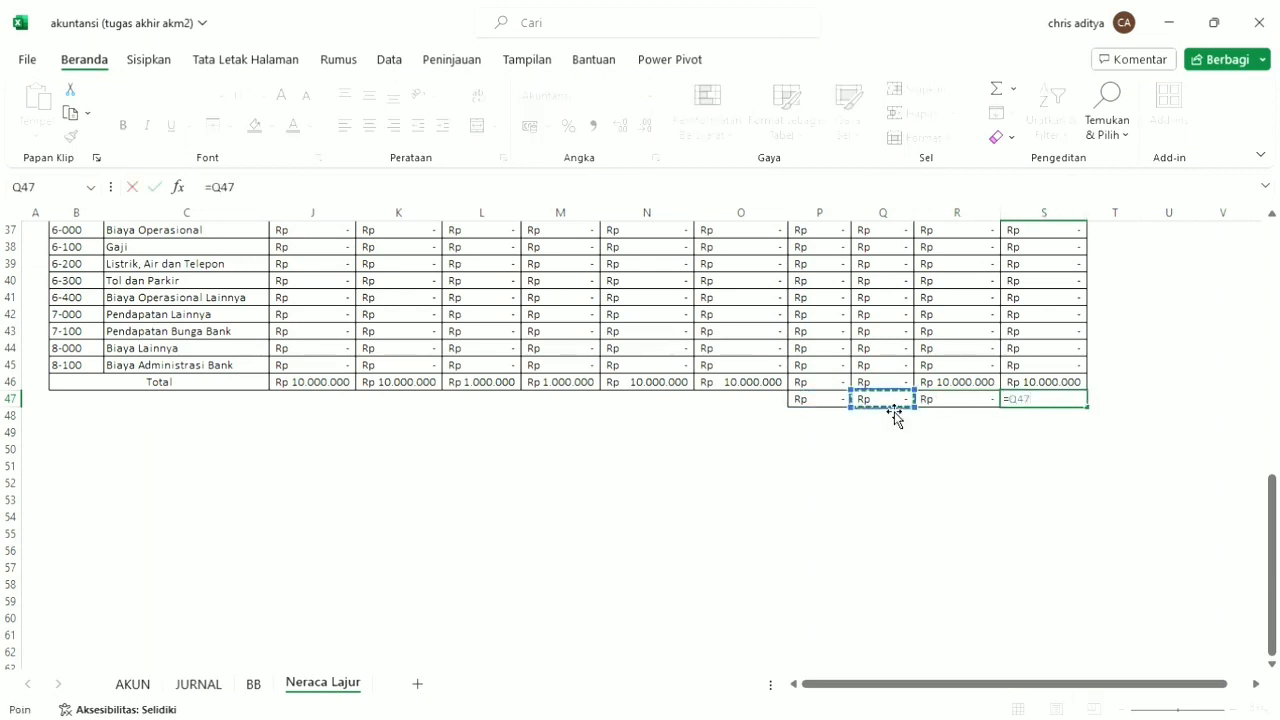
key("Tab")
Start a label formula in O47 with an IF that returns "Rugi" when P47>0.
left_click(769, 409)
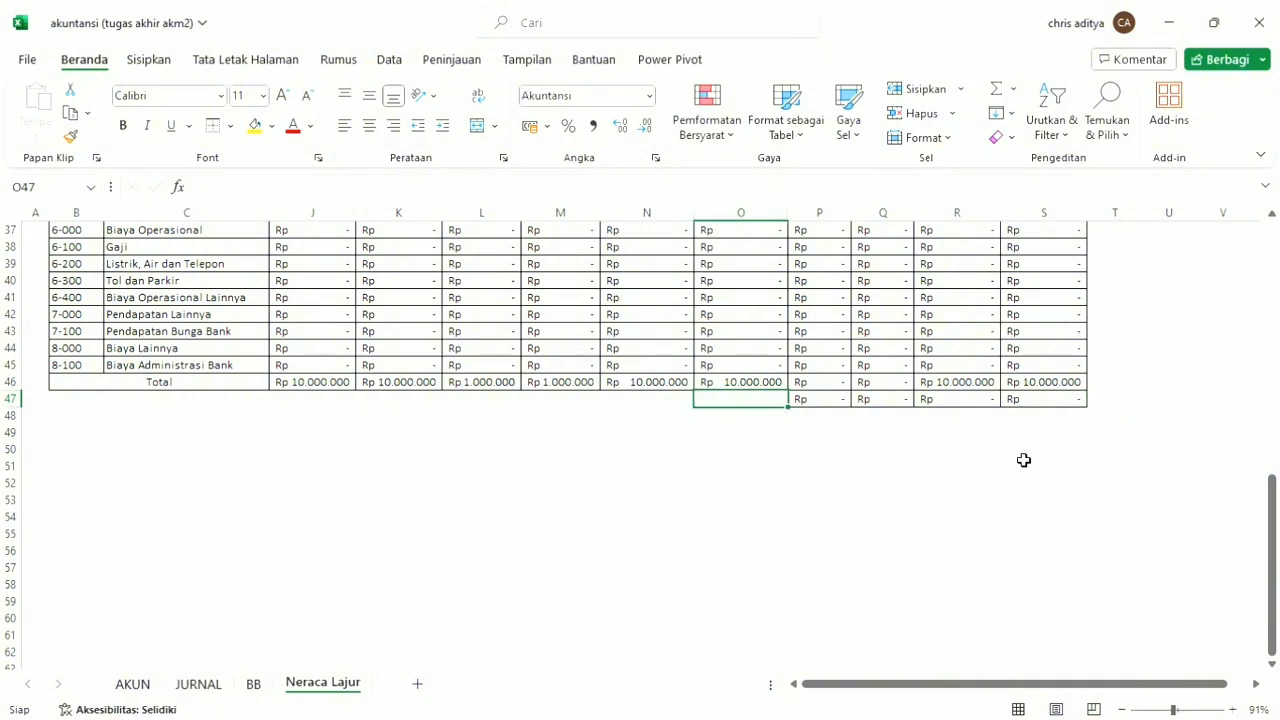
type("=i")
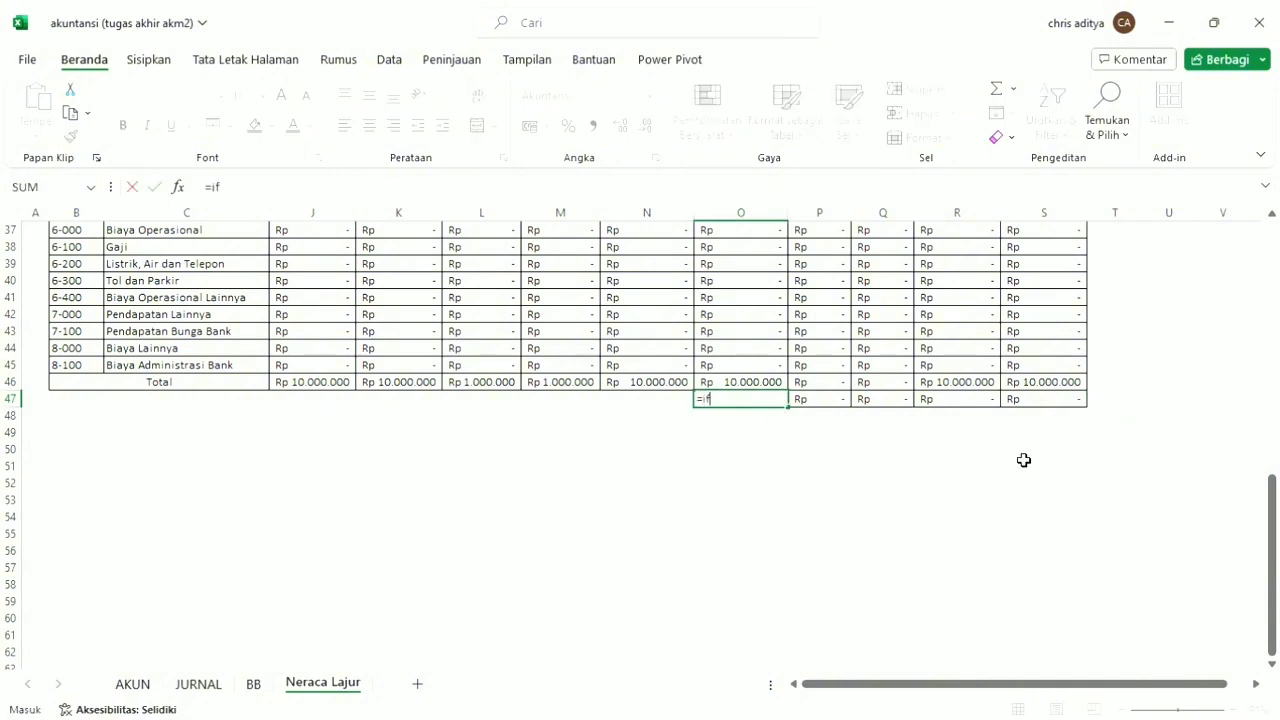
type("f")
key("Tab")
left_click(843, 403)
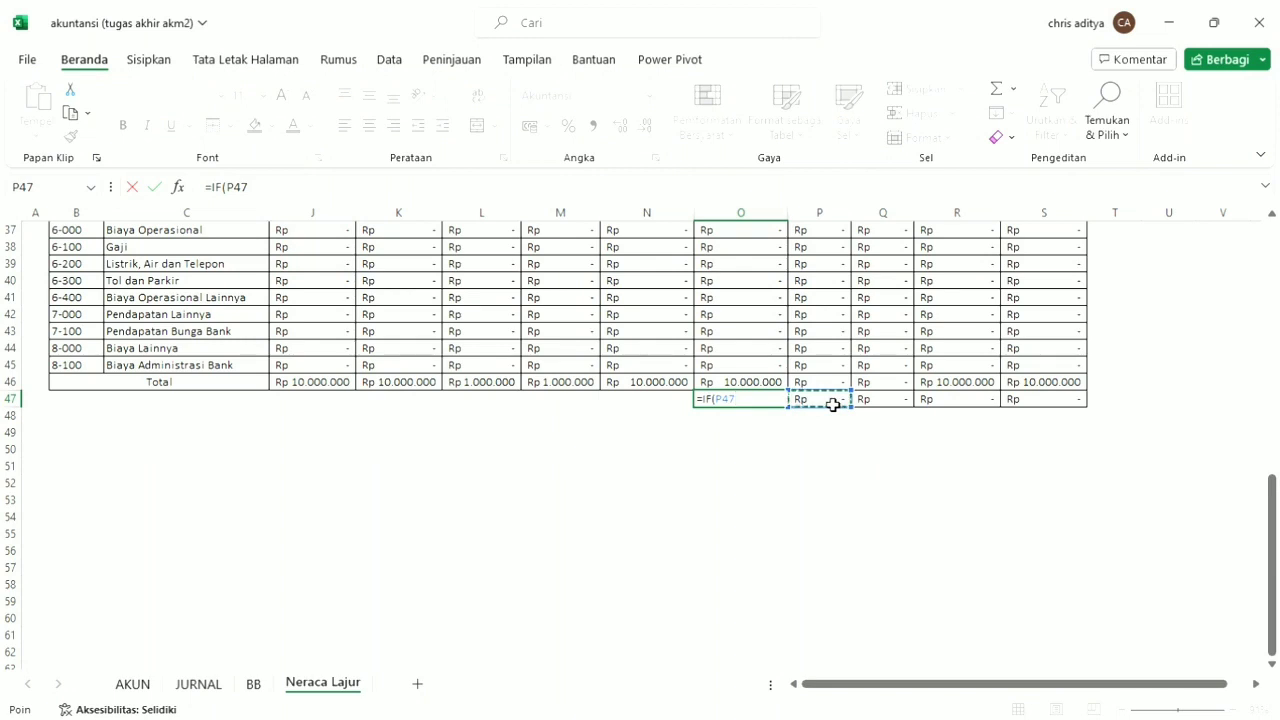
type(">0;\"Rugi")
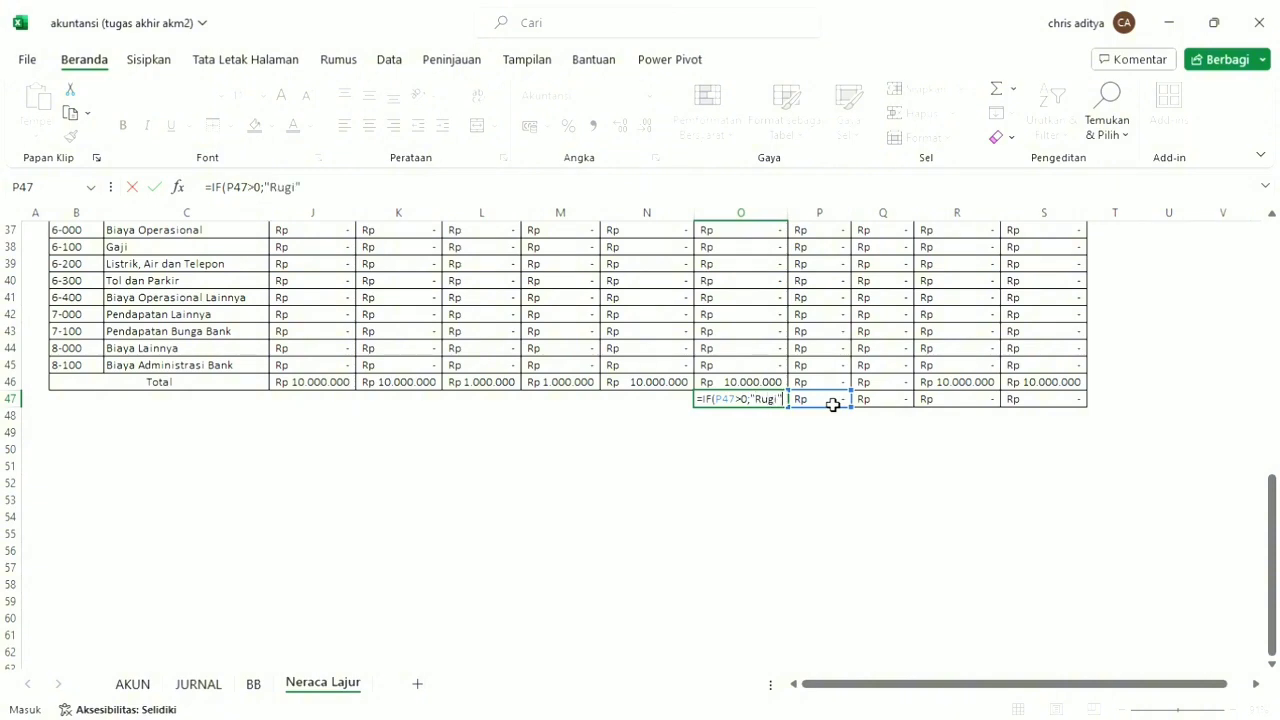
type("\";if")
Complete the O47 formula with the nested condition IF(AND(P47=0;Q47=0);"";"Laba") as its false result.
key("Tab")
type("and")
key("Tab")
type("p47")
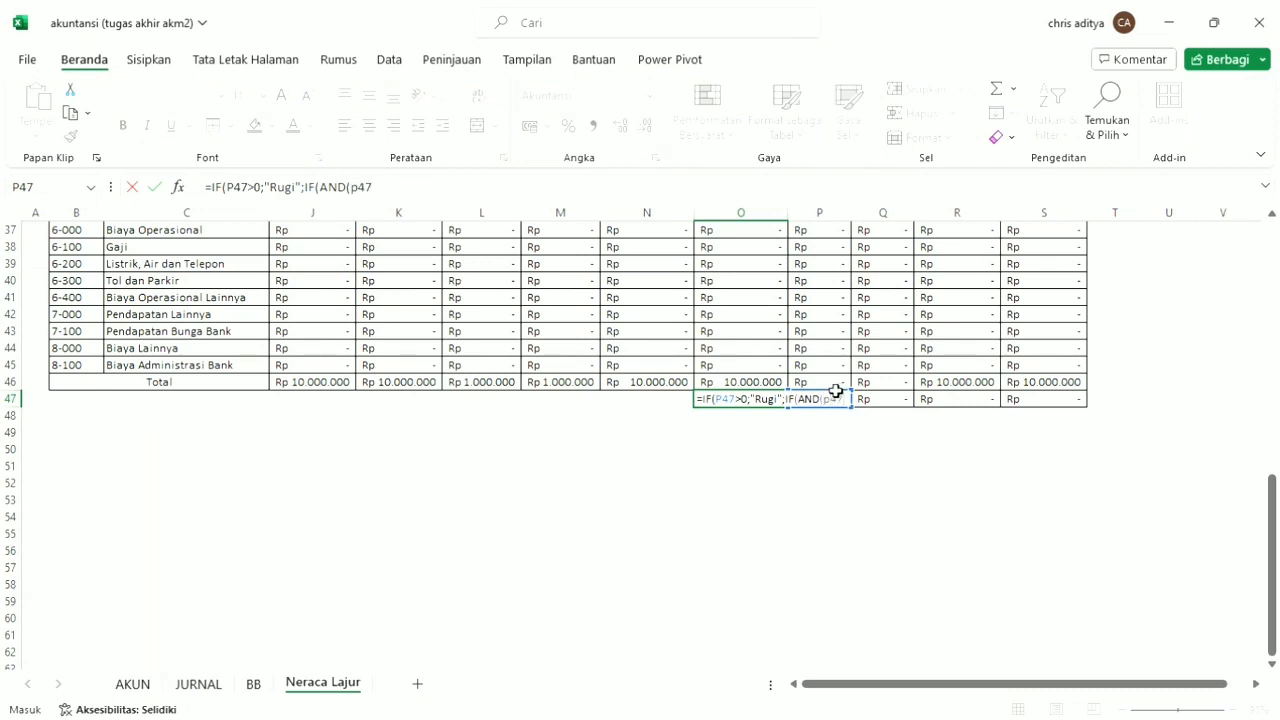
type("=0;q47")
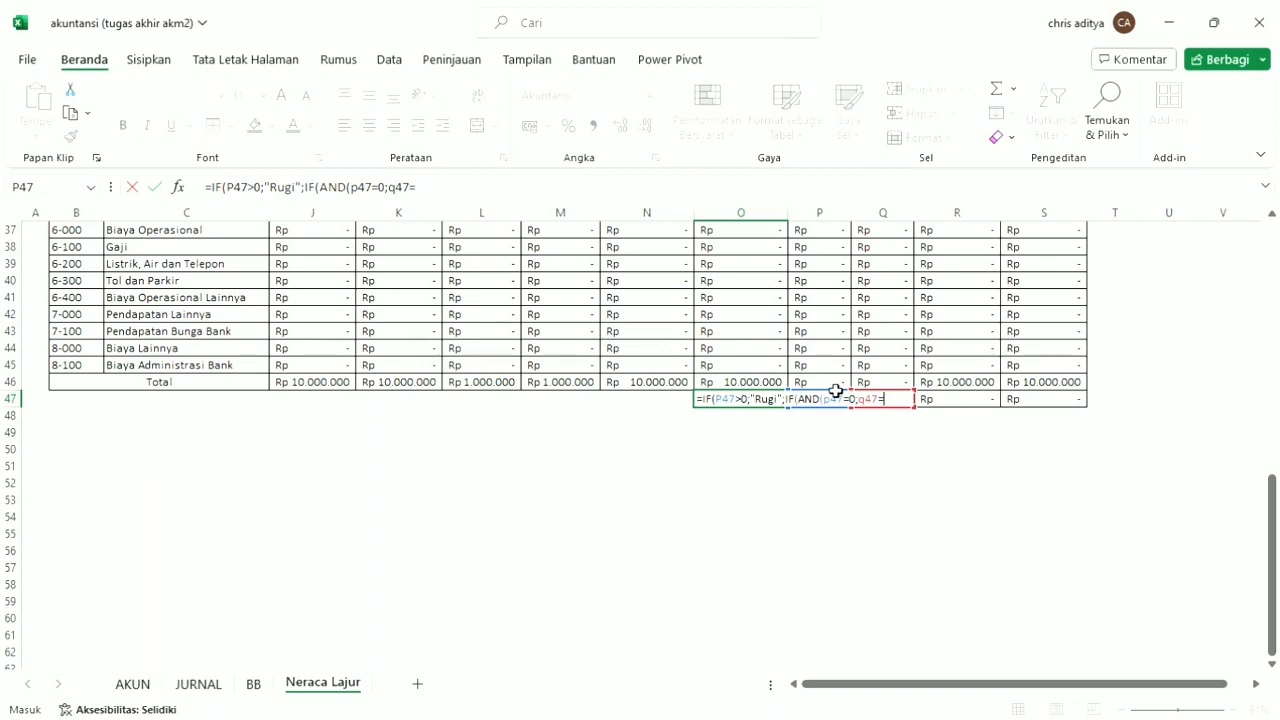
type("=0);\"\";")
type("\"\";\"")
type("Laba")
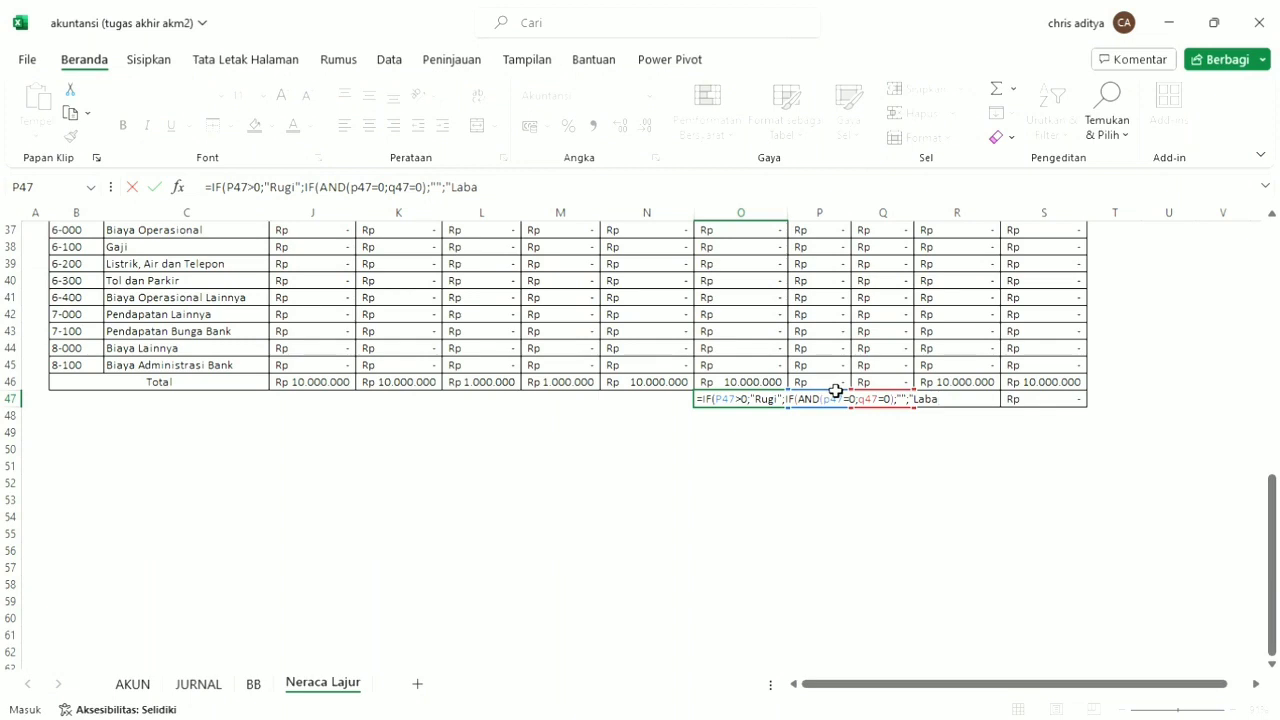
type("\"")
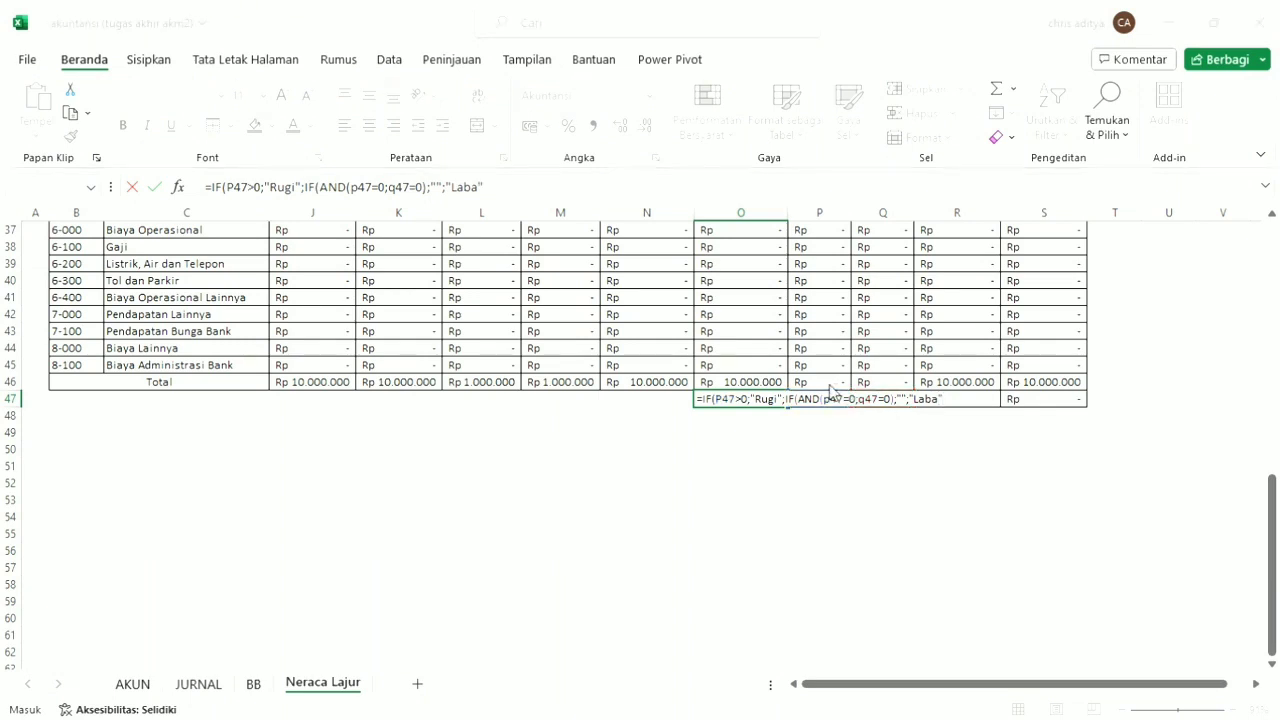
key("Return")
Replace the empty text result in O47's formula with "-" for when P47 and Q47 are both zero.
left_click(746, 401)
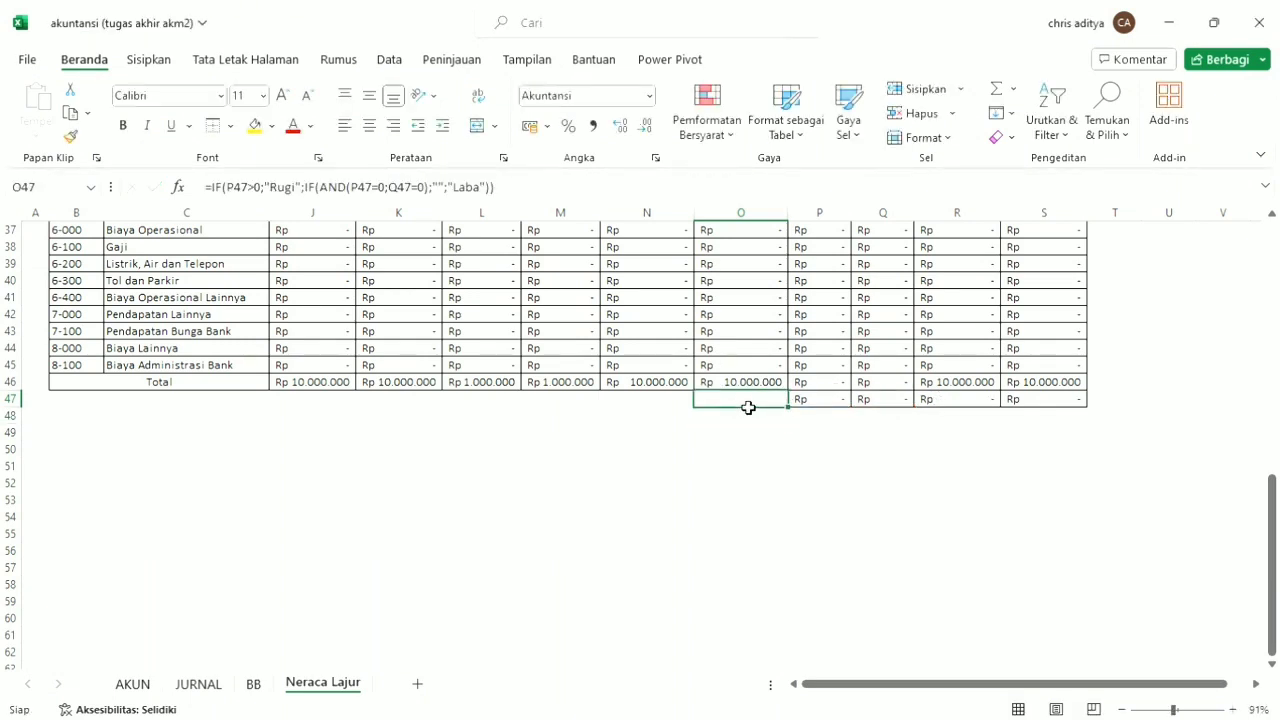
left_click(440, 189)
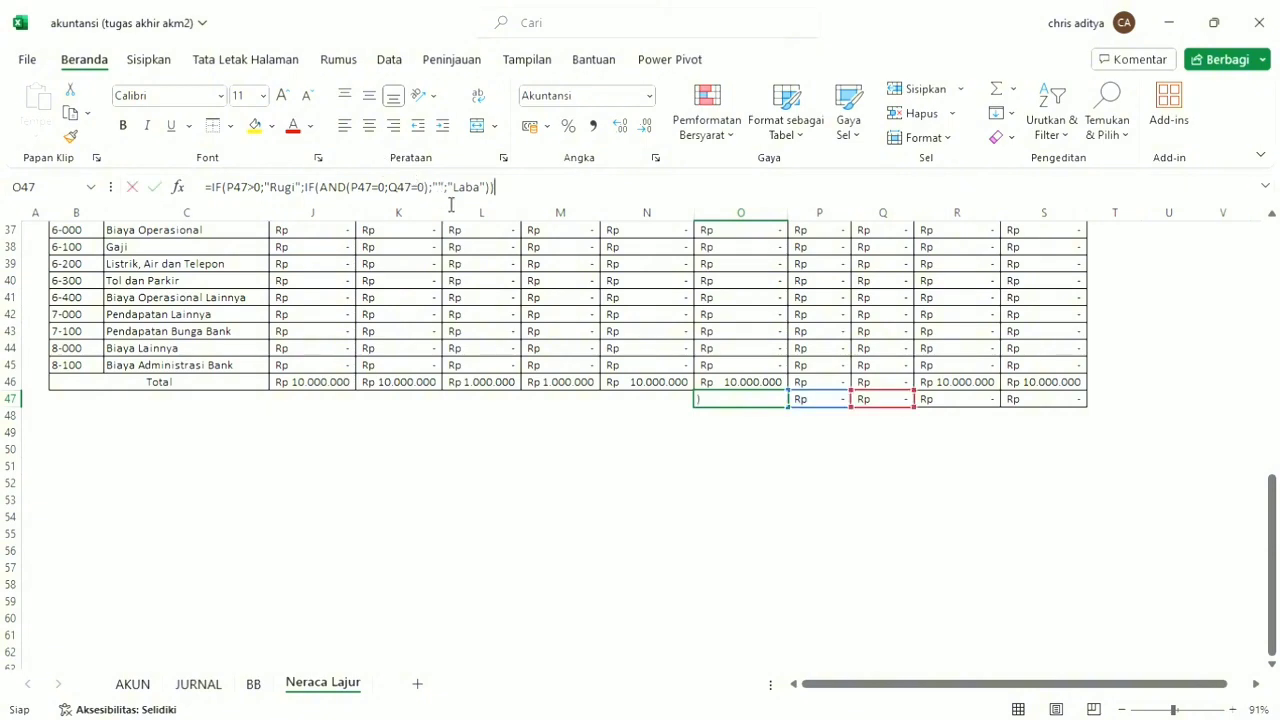
type("=")
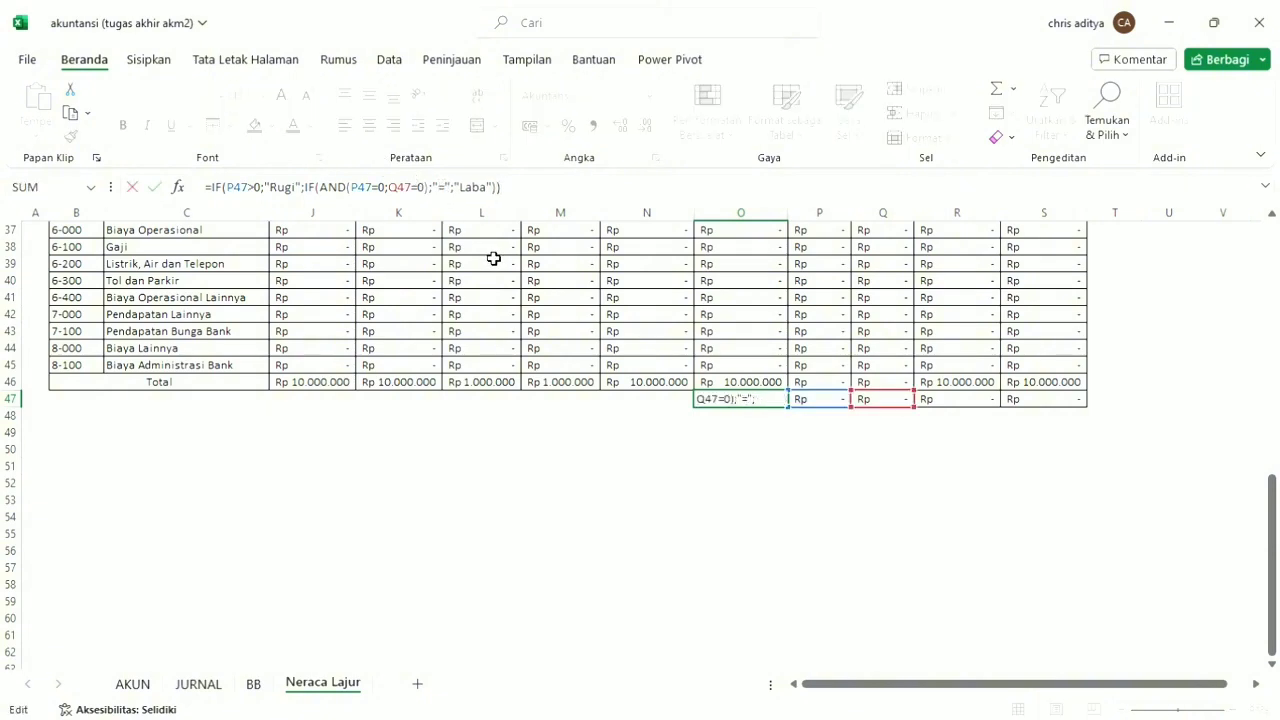
key("BackSpace")
type("-")
key("Return")
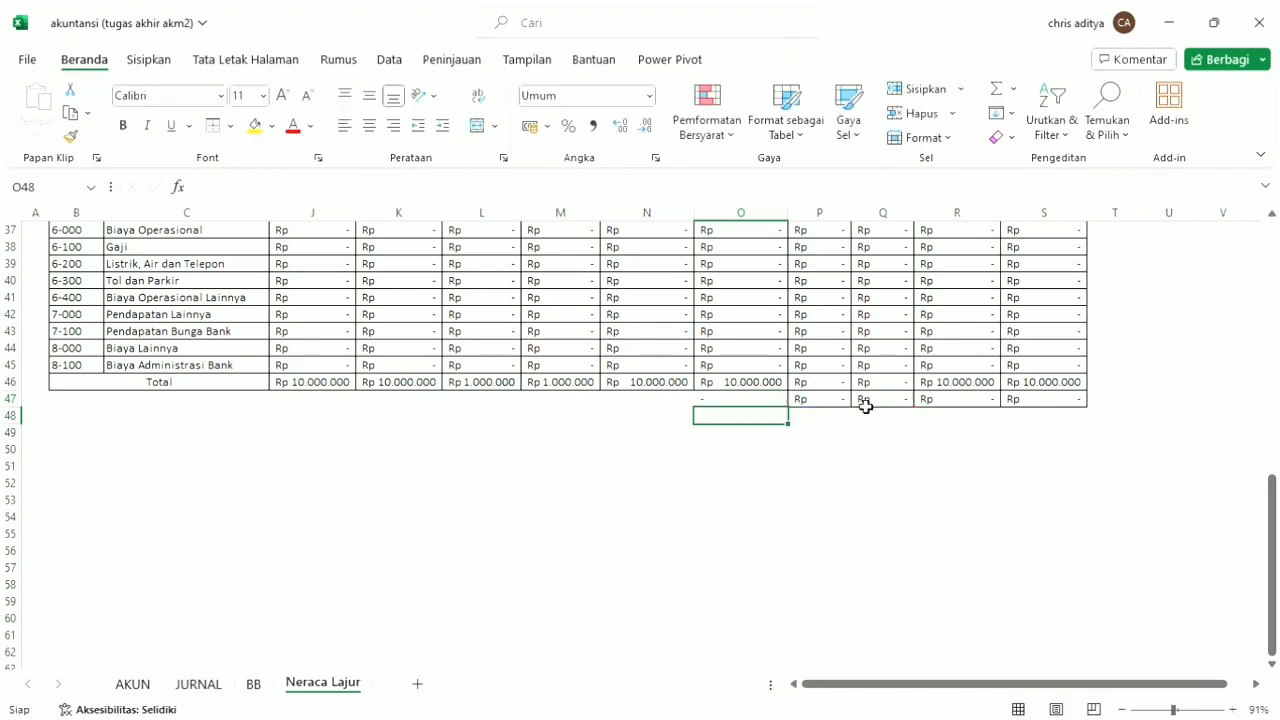
Add cell borders to R48:S48 beneath the profit-or-loss row.
left_click(870, 411)
left_click(960, 404)
left_click(972, 434)
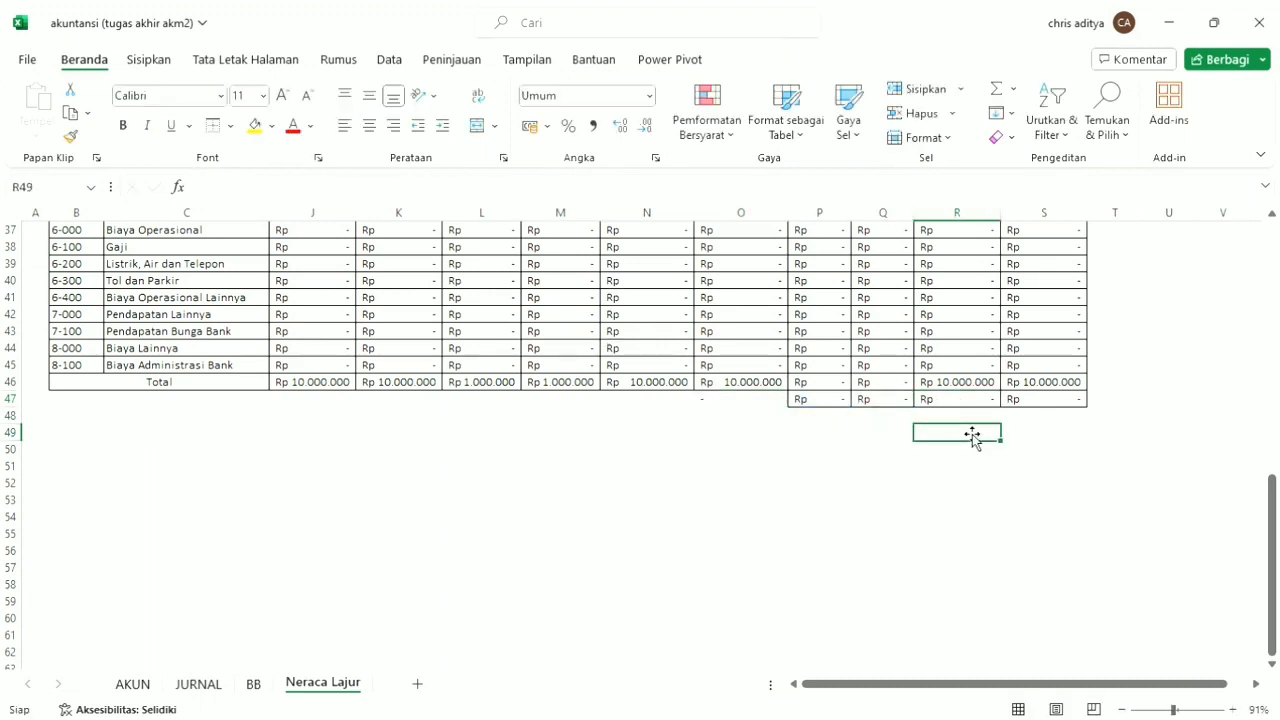
left_click_drag(971, 418, 1063, 420)
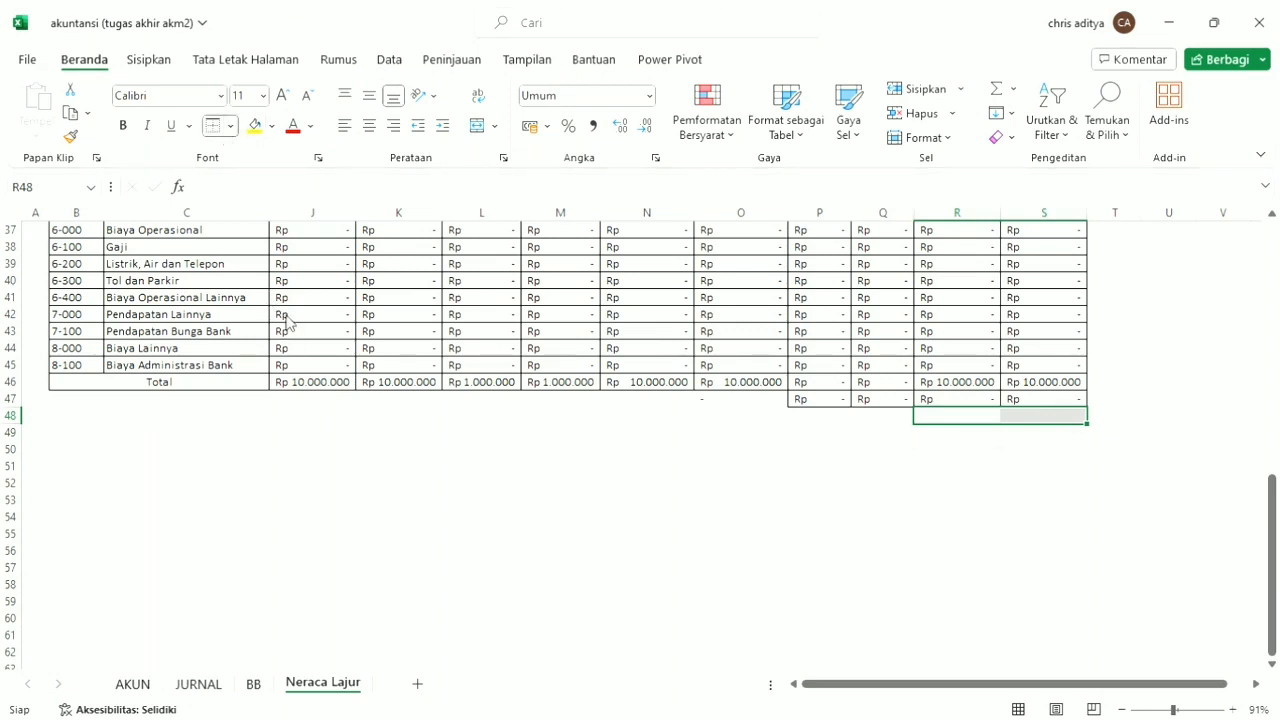
left_click(1038, 436)
Enter the balance formula =R46+R47 in R48 and extend it to S48.
left_click(952, 420)
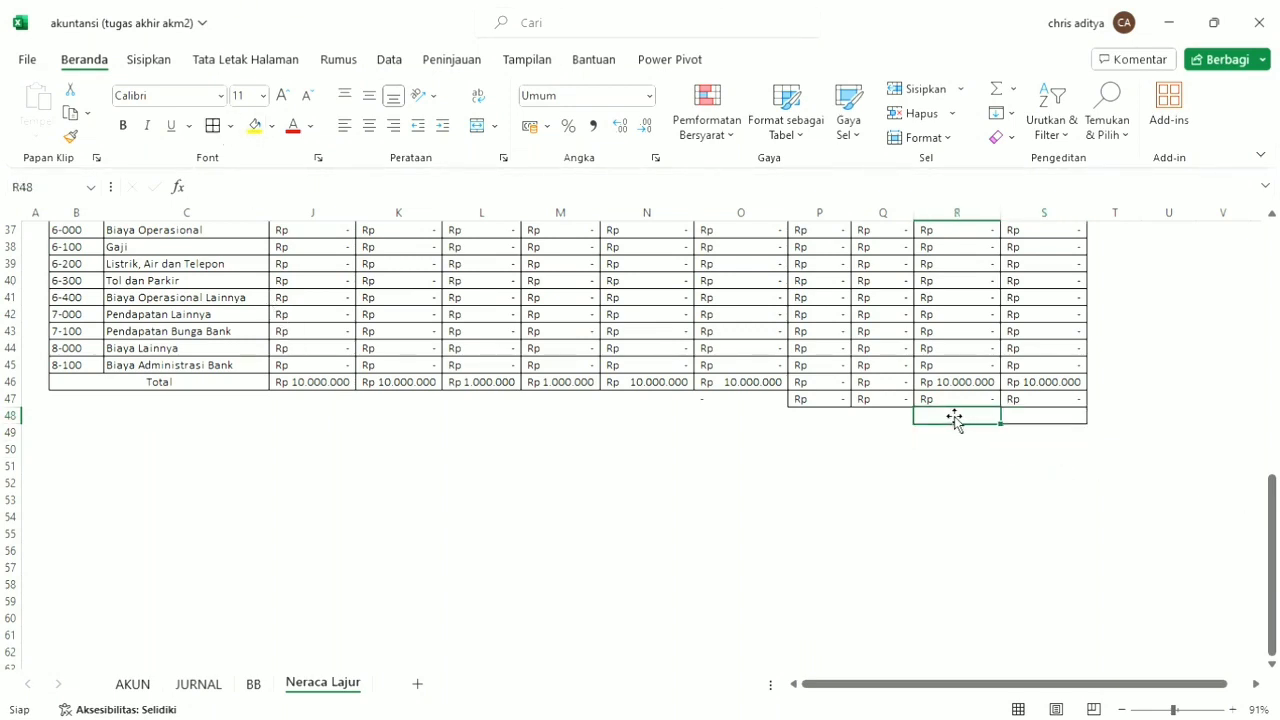
type("=")
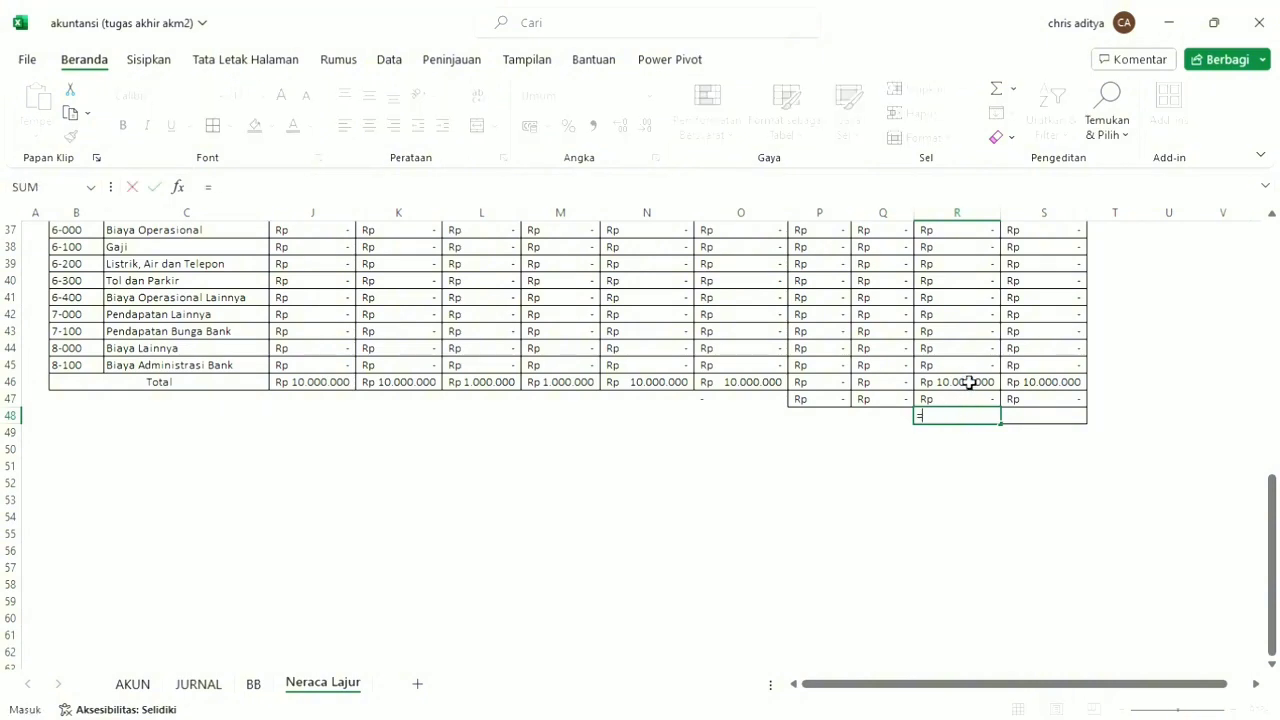
left_click(971, 383)
type("+")
left_click(972, 401)
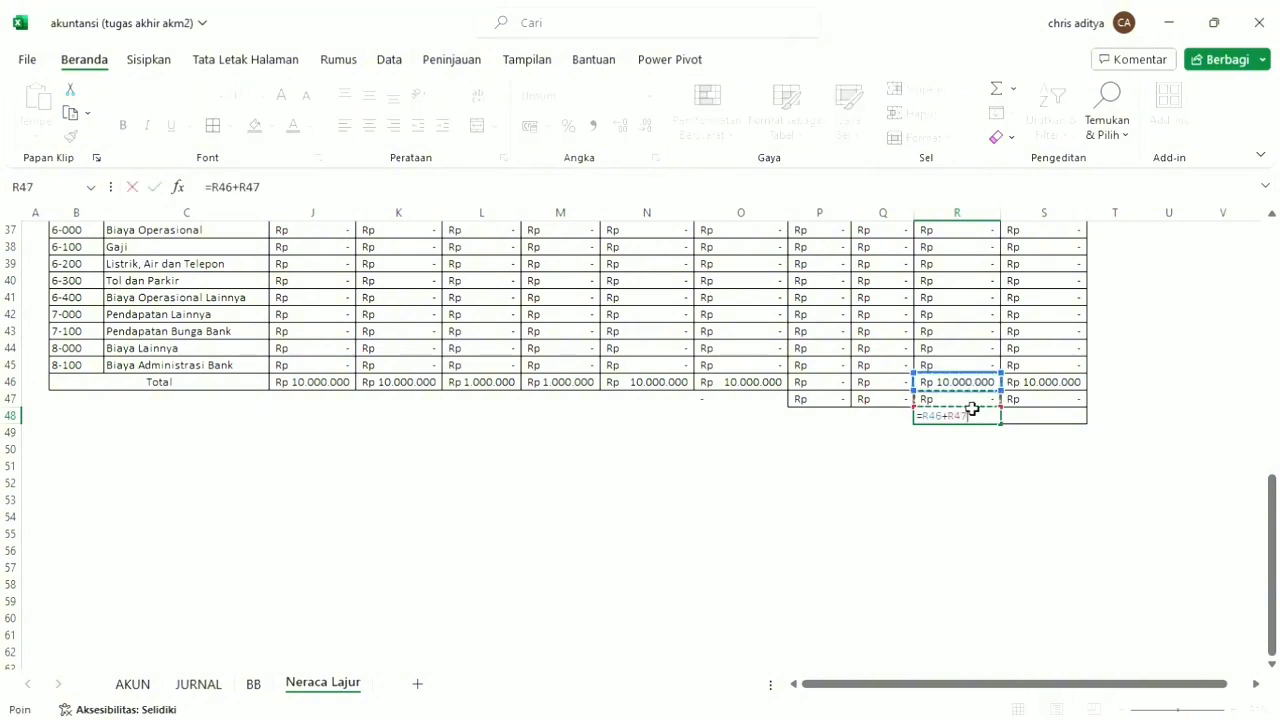
key("Tab")
left_click(988, 422)
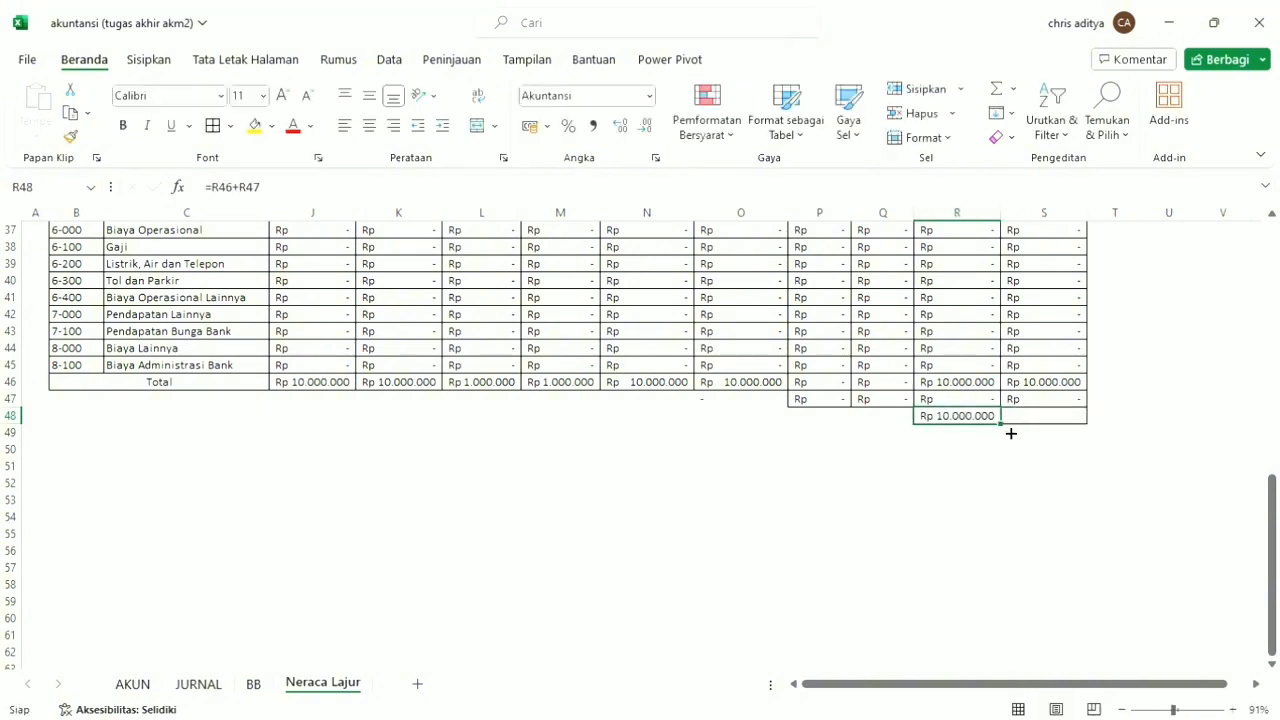
left_click_drag(1008, 432, 1081, 422)
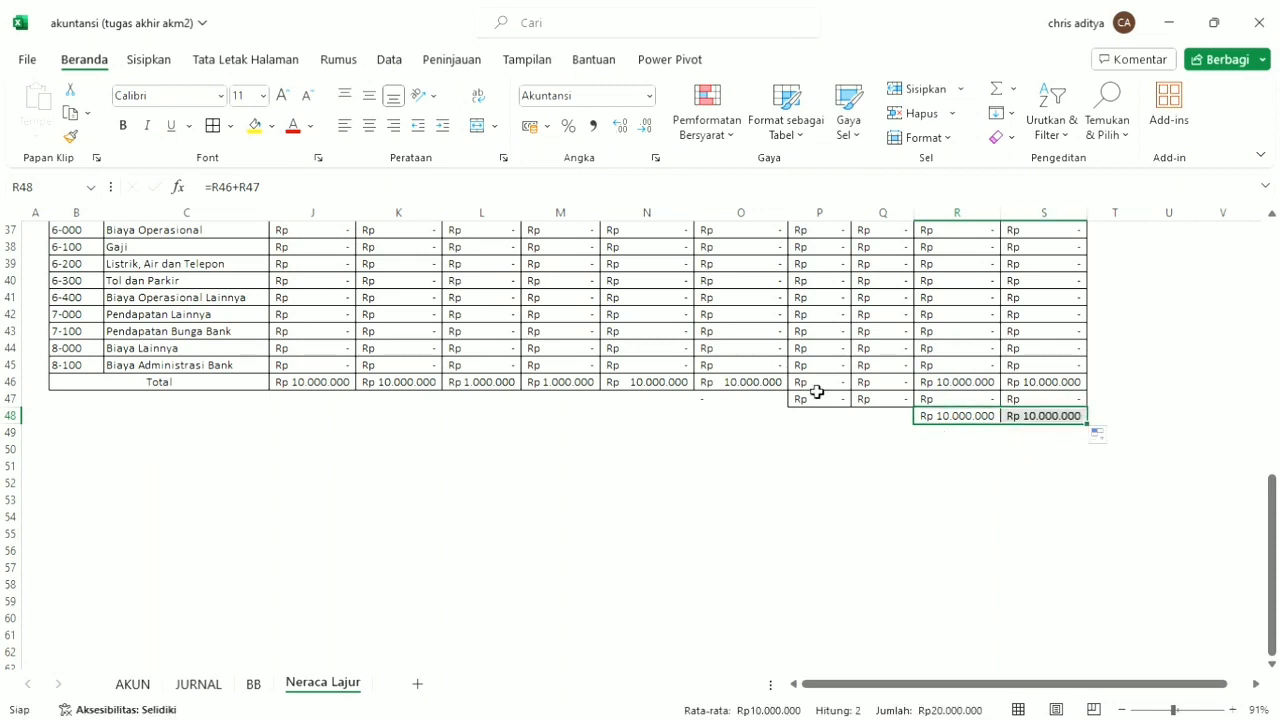
left_click(756, 405)
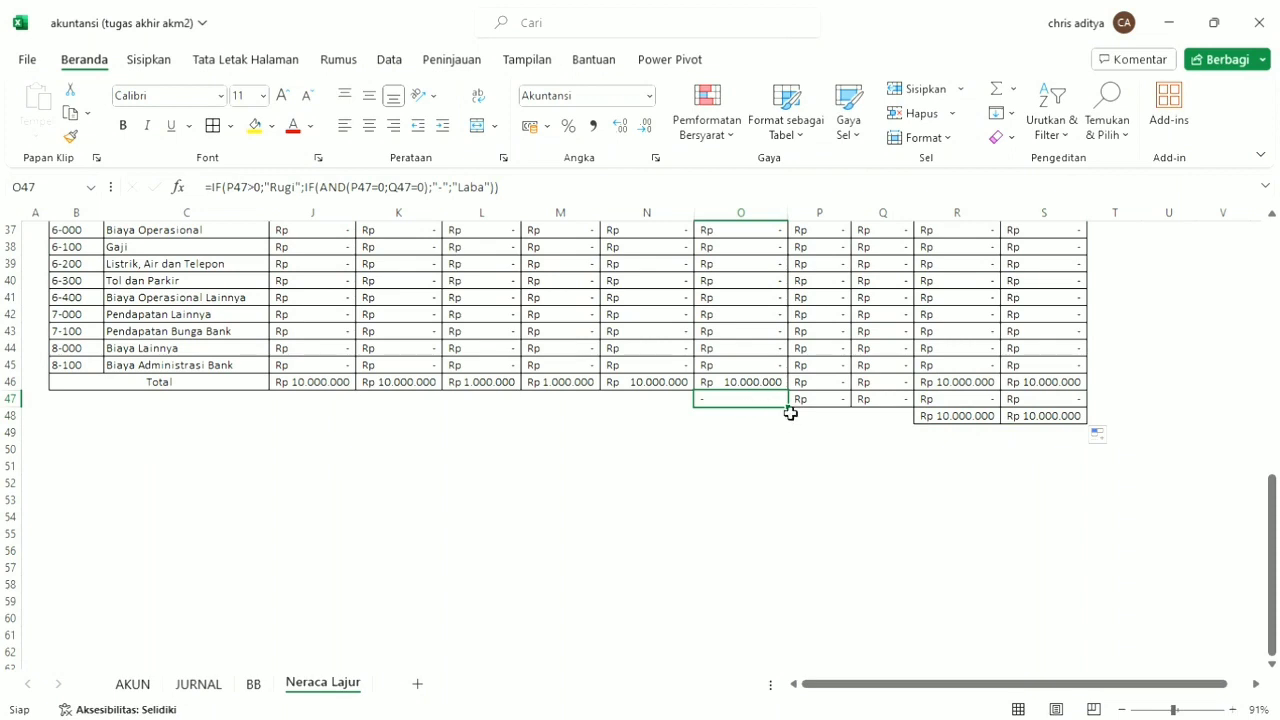
mouse_move(745, 405)
left_mouse_down()
mouse_move(731, 446)
mouse_move(740, 411)
left_mouse_up()
On the JURNAL sheet, fill the Tanggal cells G13 and G14 with 03/01/2019, starting from a copy of the previous dates.
left_click(200, 686)
left_click_drag(448, 406, 457, 480)
key("ctrl+c")
key("ctrl+v")
left_click_drag(221, 193, 213, 194)
type("3")
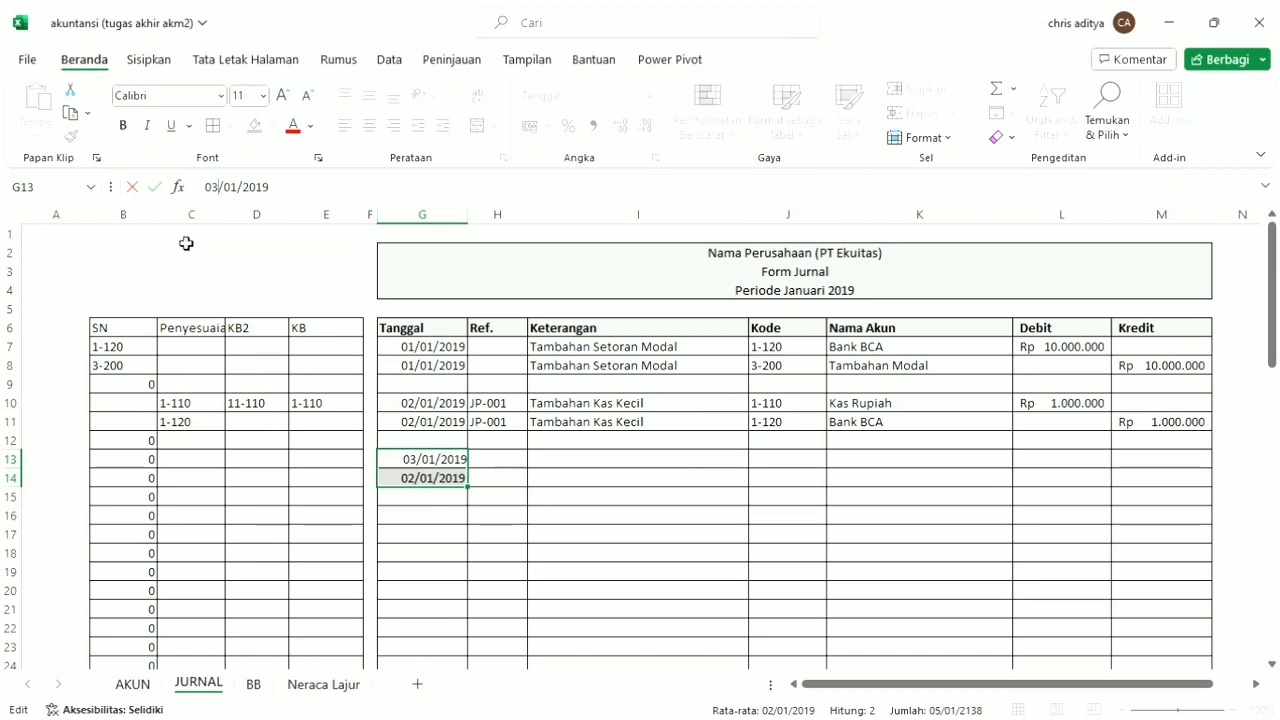
left_click(569, 484)
left_click(456, 462)
key("ctrl+c")
left_click(456, 478)
key("ctrl+v")
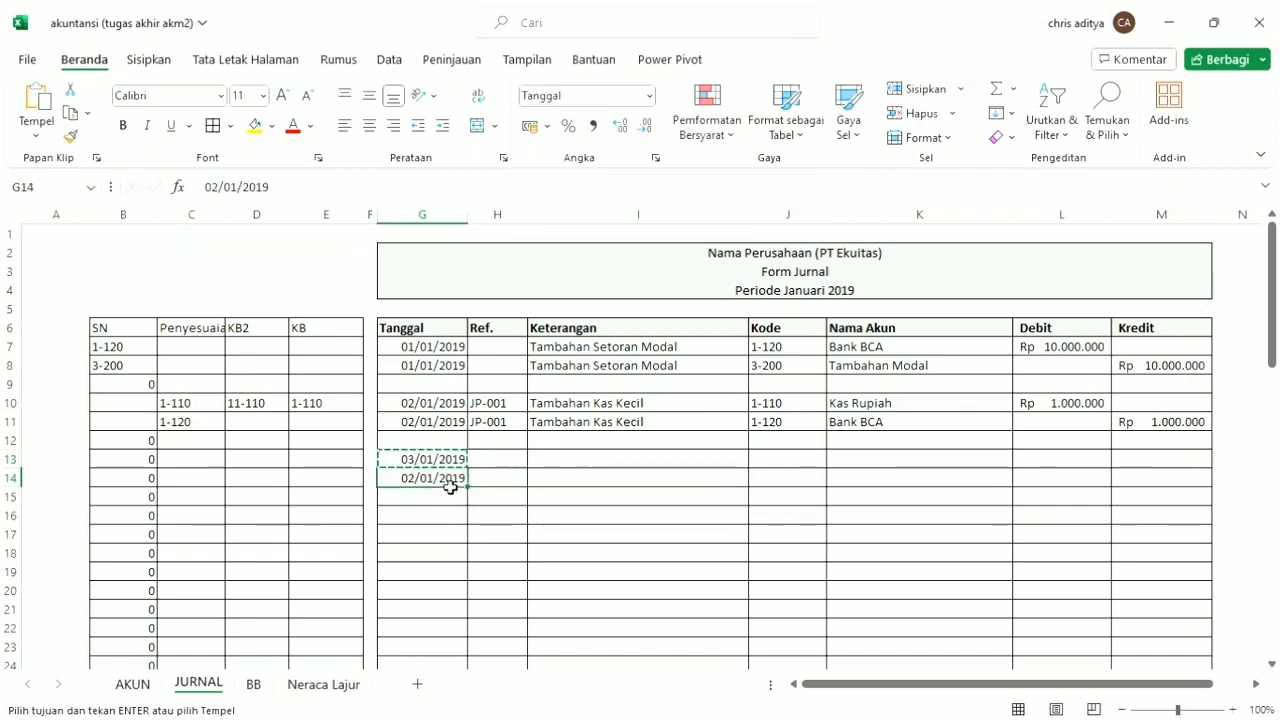
Enter "Penjualan Jasa" as the Keterangan in I13 and copy it to I14.
left_click(578, 466)
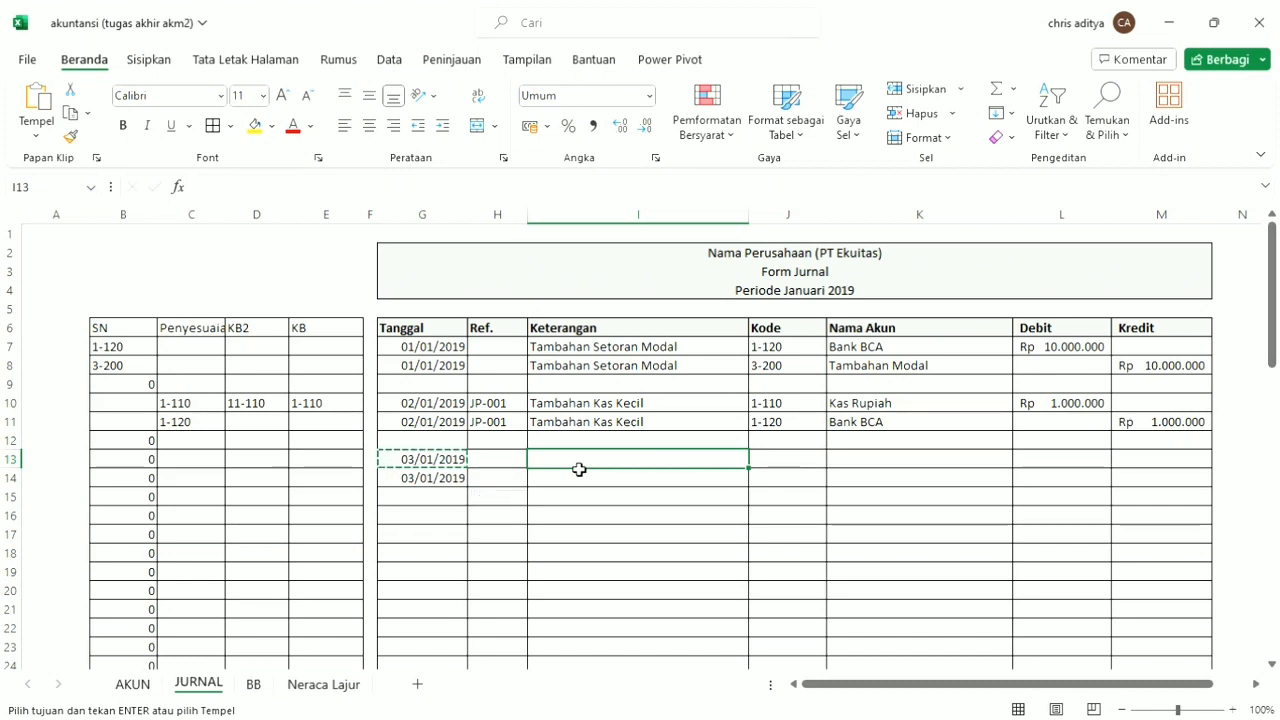
type("Penjualan")
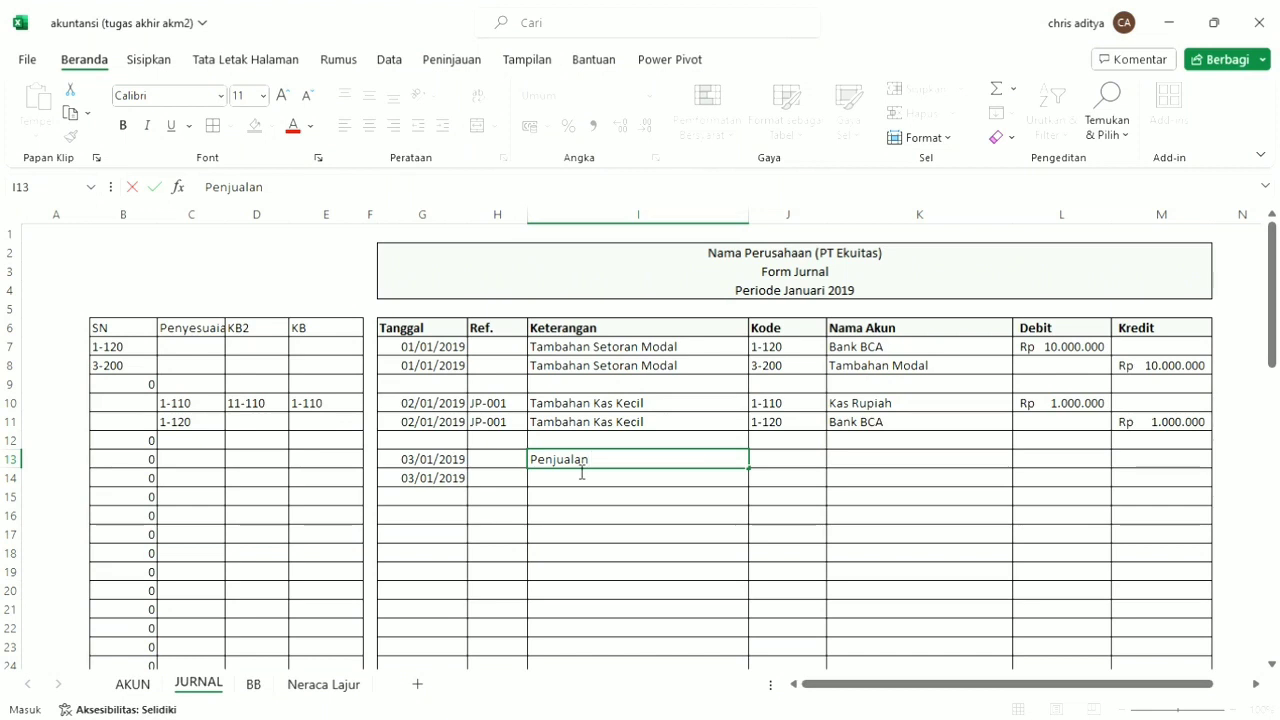
type(" Jasa")
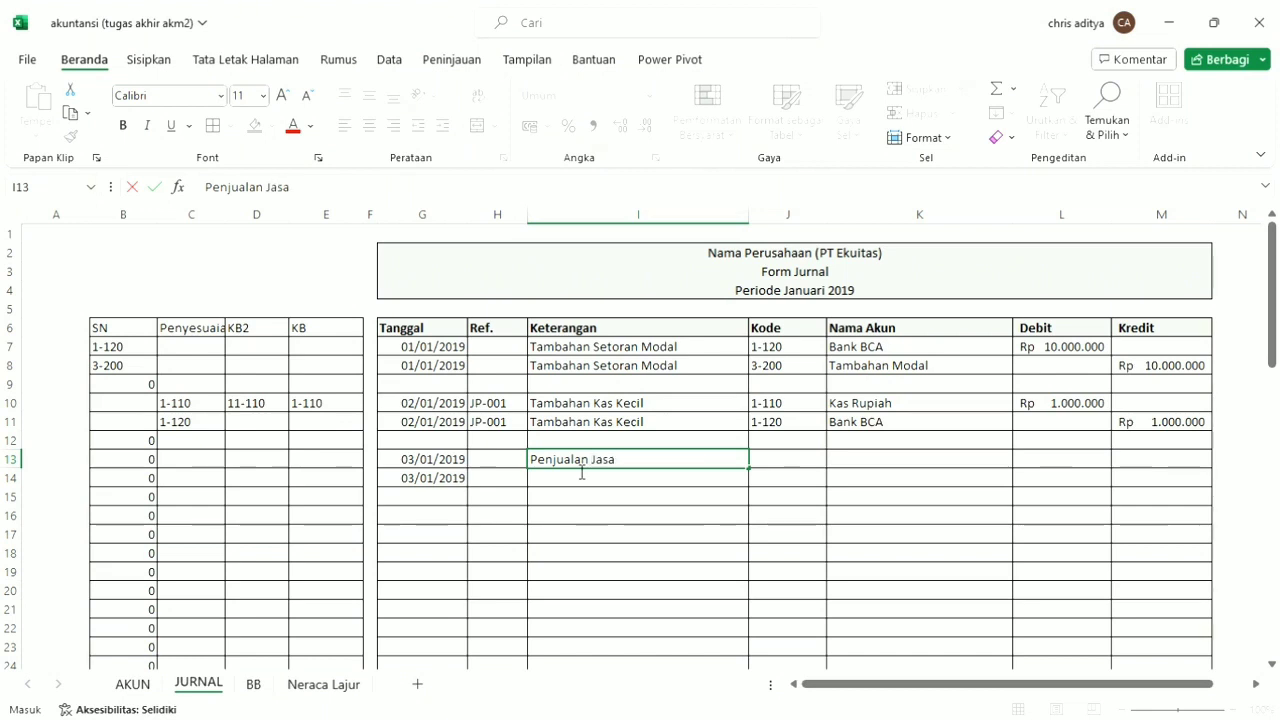
key("ctrl+Return")
key("ctrl+c")
left_click(614, 477)
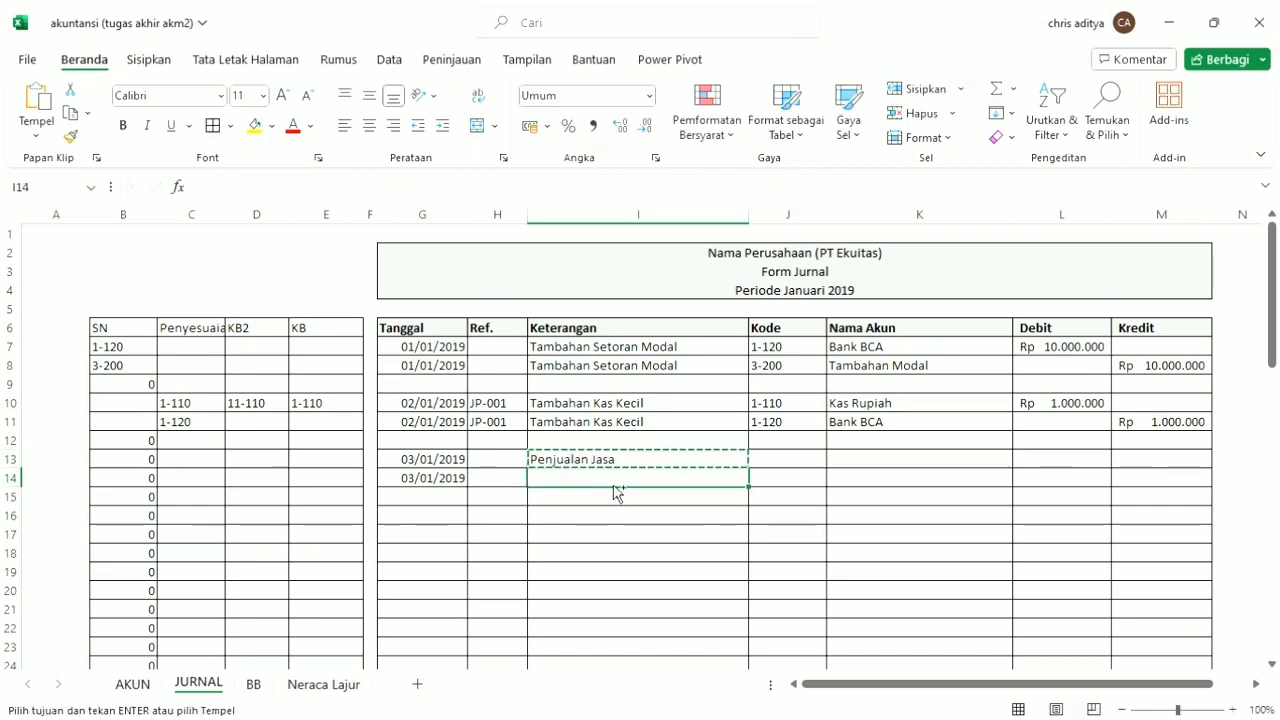
key("ctrl+v")
Assign account code 1-130 to J13 and 4-100 to J14 for the Penjualan Jasa entry.
left_click(820, 459)
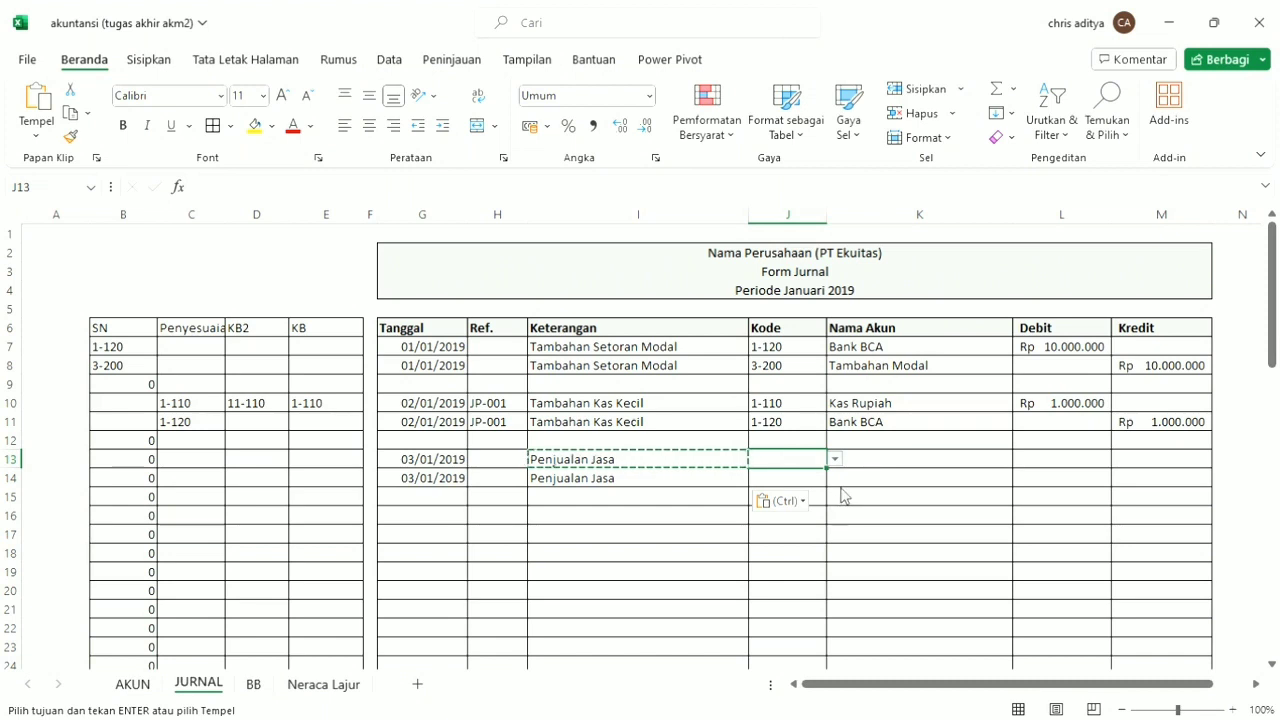
left_click(802, 523)
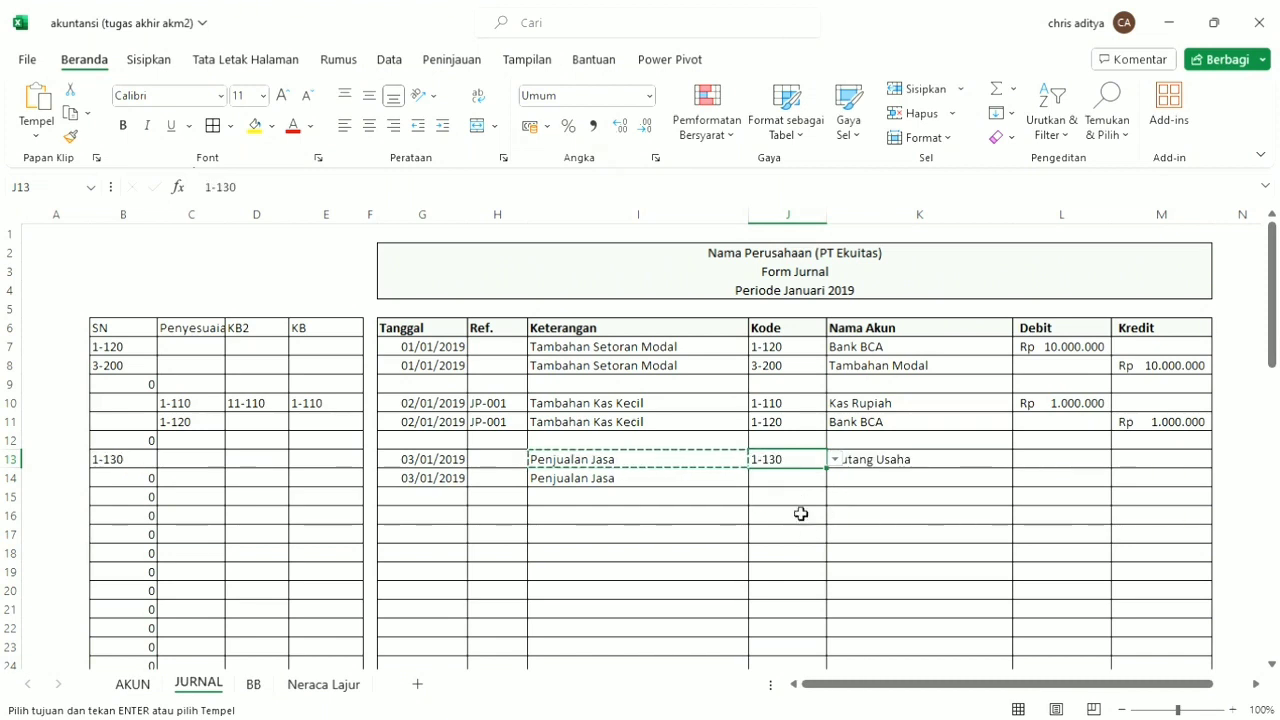
left_click(791, 483)
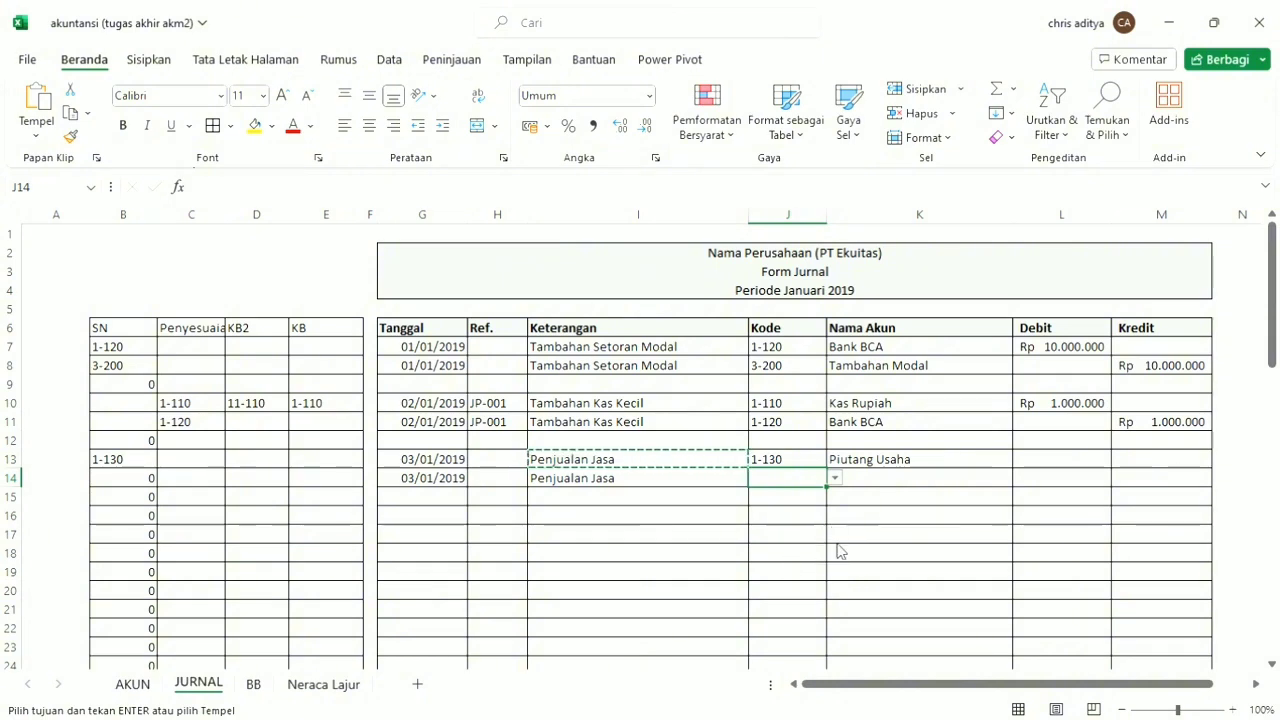
type("4-100")
key("Return")
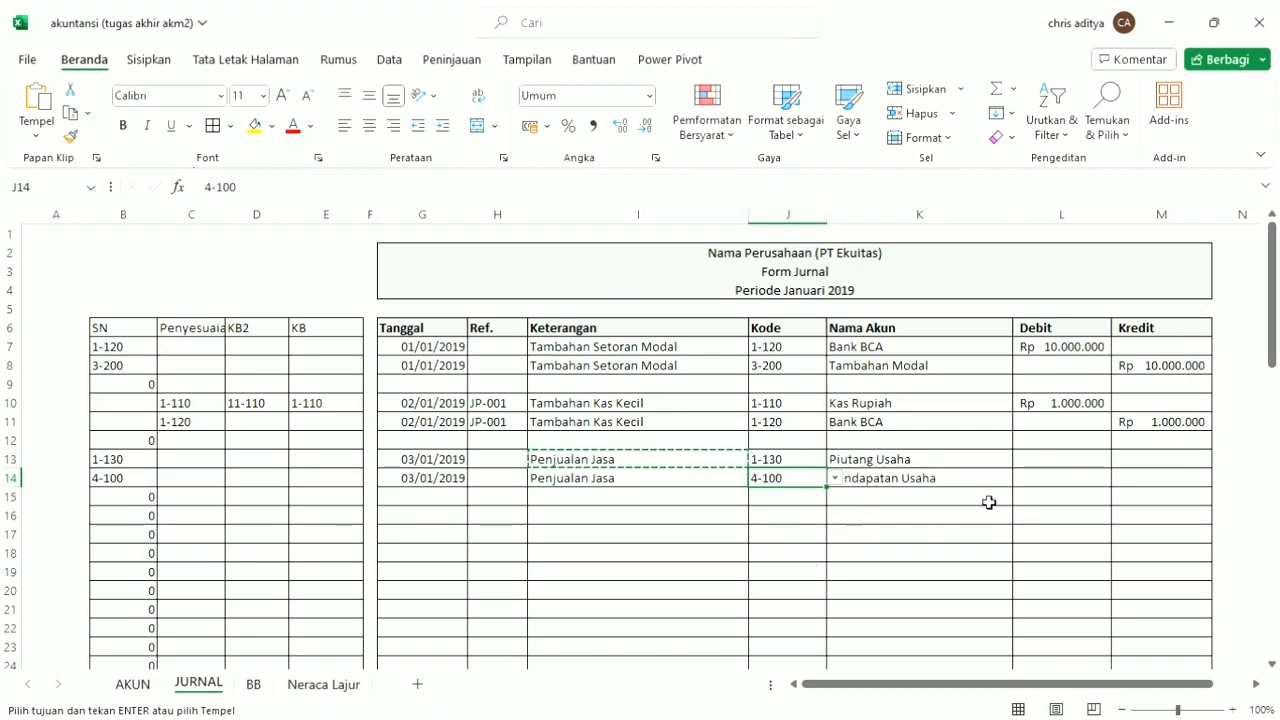
Enter 1000000 as the debit in L13 and copy the amount to the credit cell M14.
left_click(1058, 460)
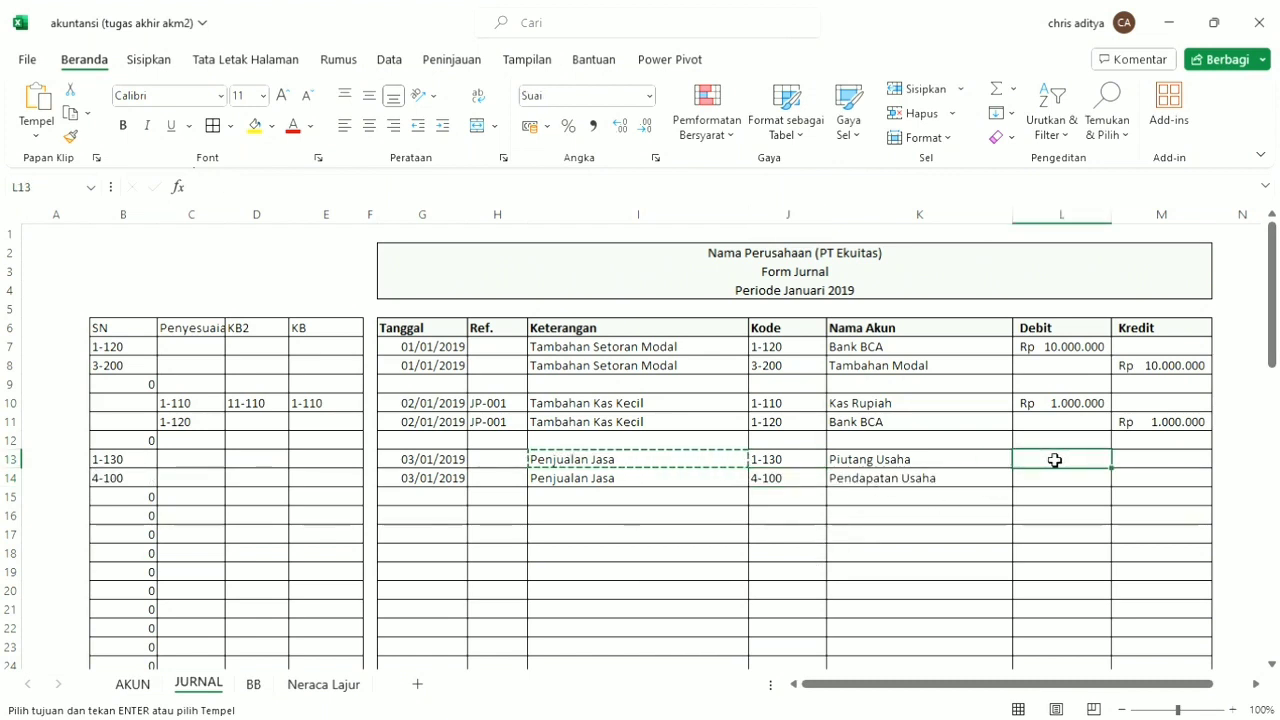
type("10")
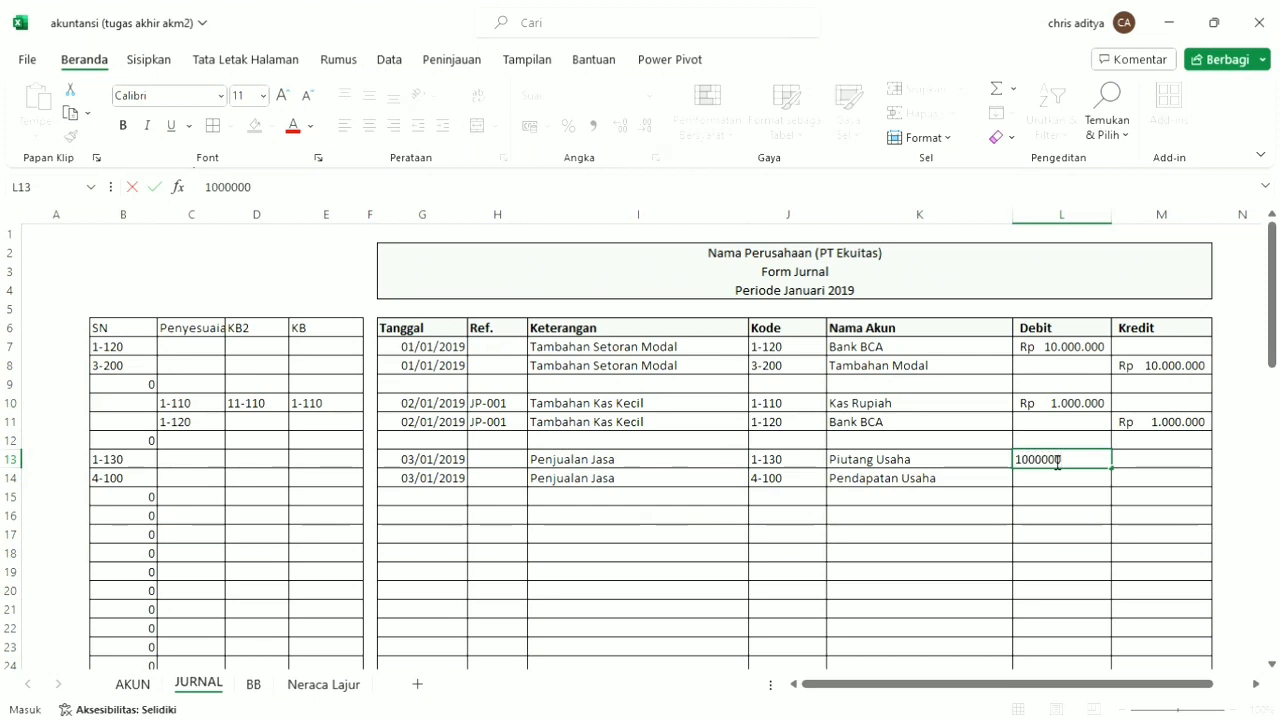
type("00000")
key("Tab")
left_click(1058, 460)
key("ctrl+c")
left_click(1125, 479)
key("ctrl+v")
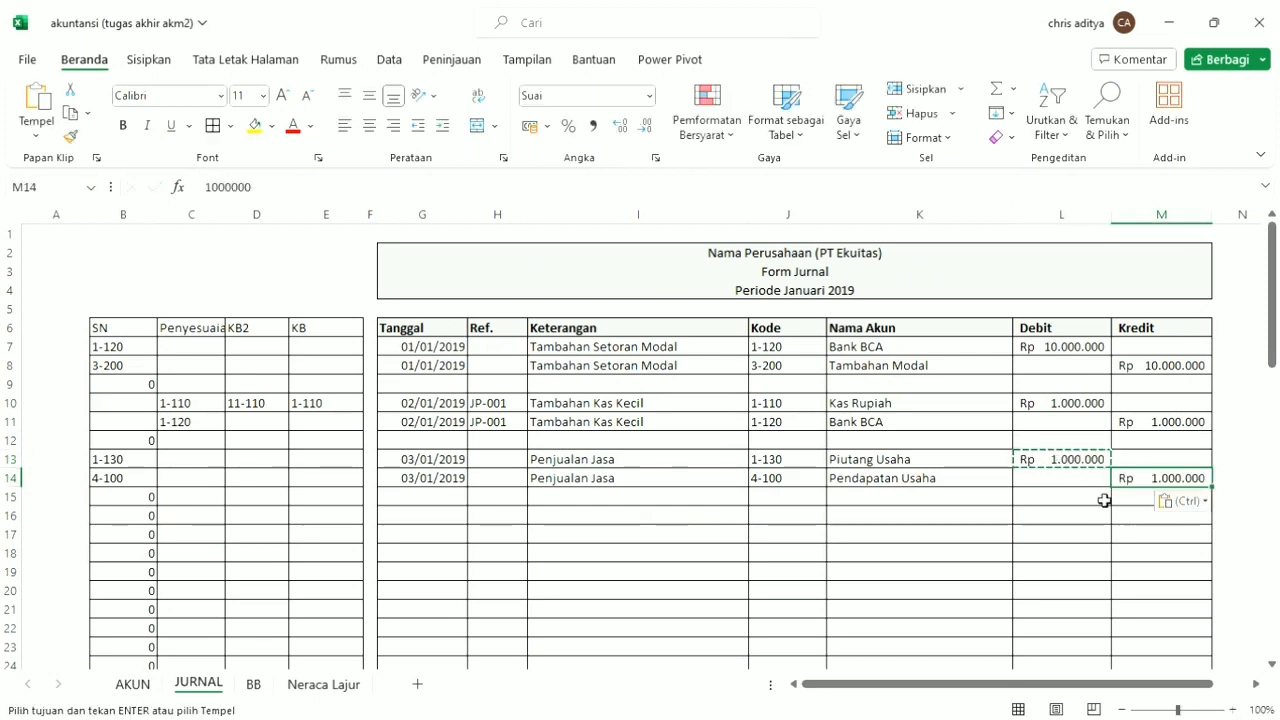
On the Neraca Lajur sheet, auto-fit column Q to the width of its totals.
left_click(347, 688)
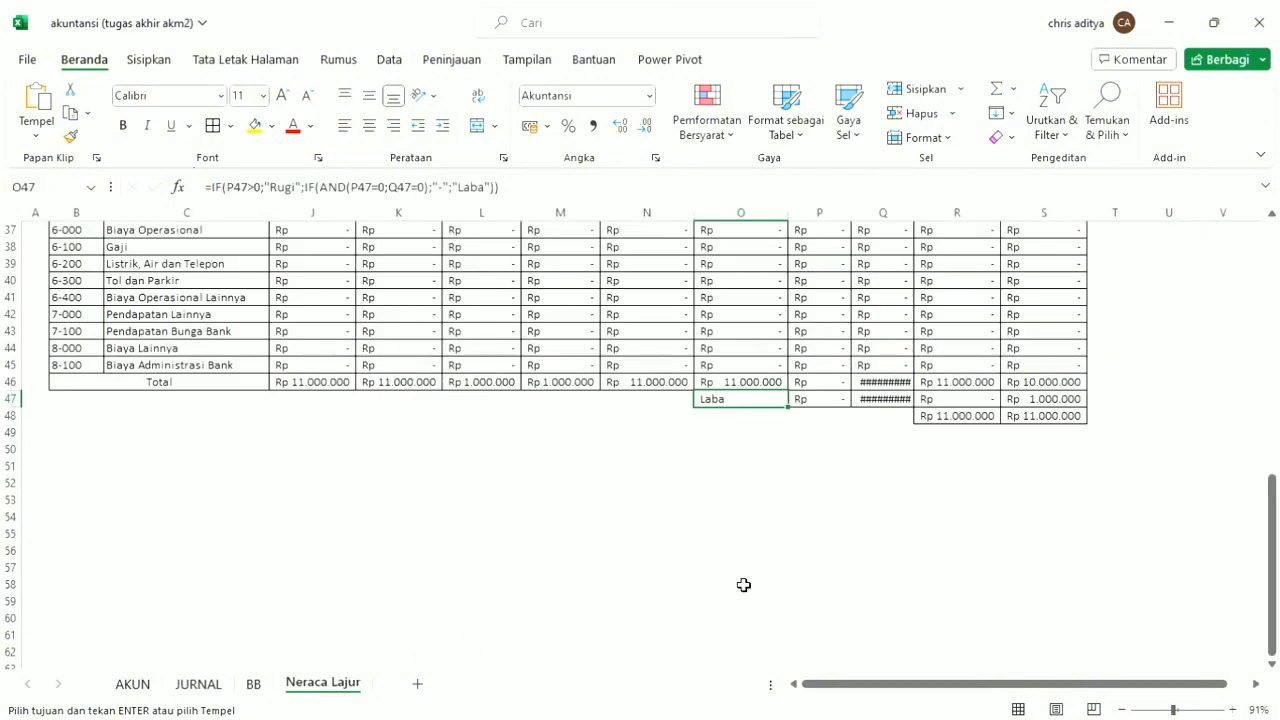
left_click_drag(886, 383, 906, 405)
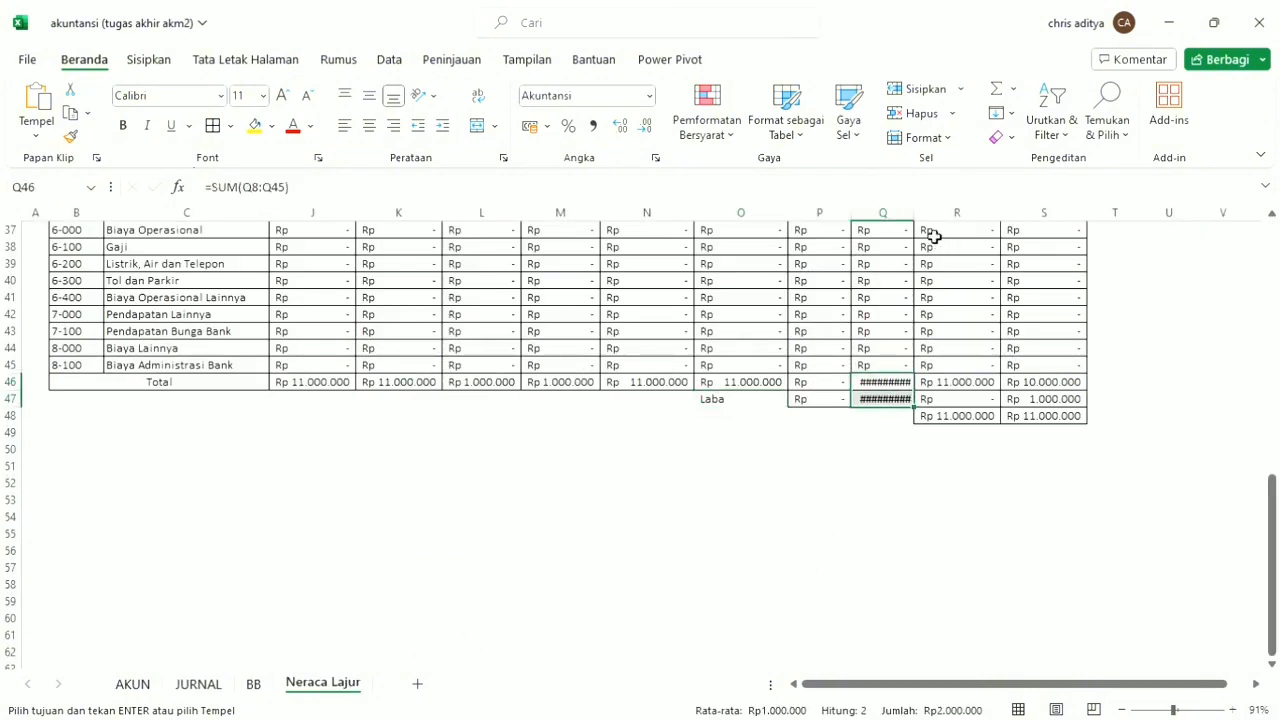
double_click(913, 213)
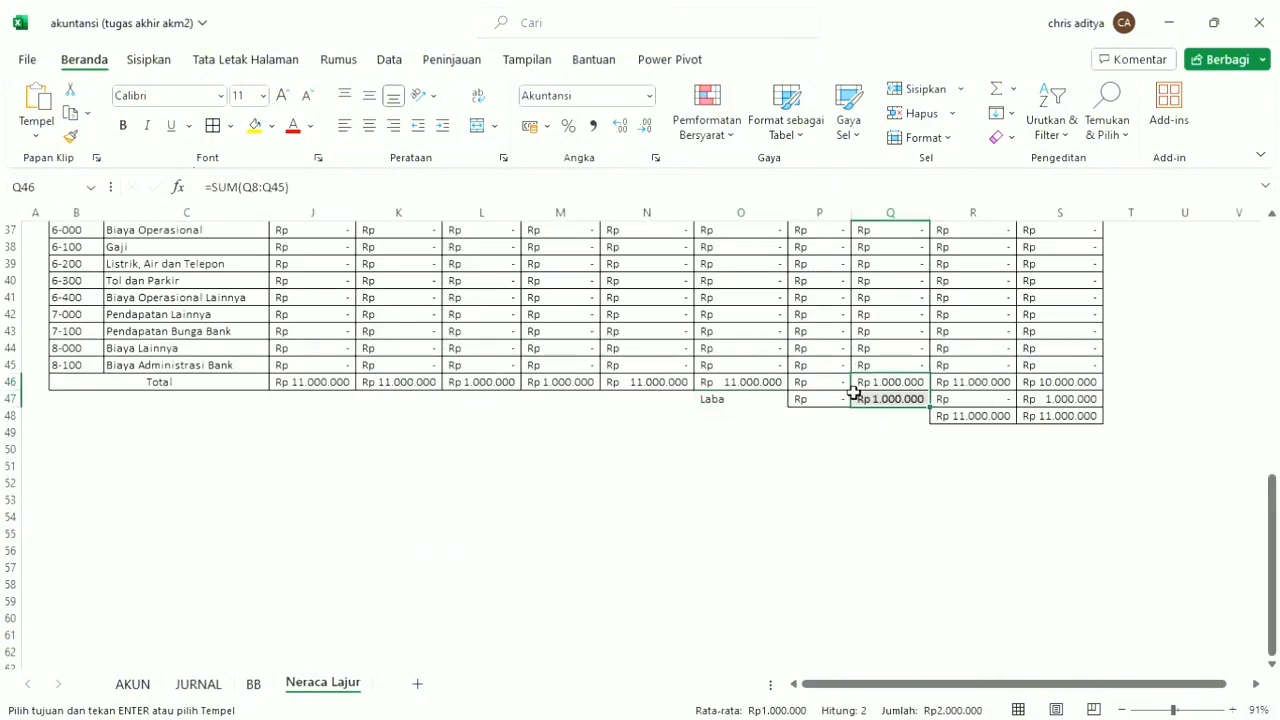
Copy the dates and descriptions from G13:I14 on the JURNAL sheet to the rows starting at G16.
left_click(199, 684)
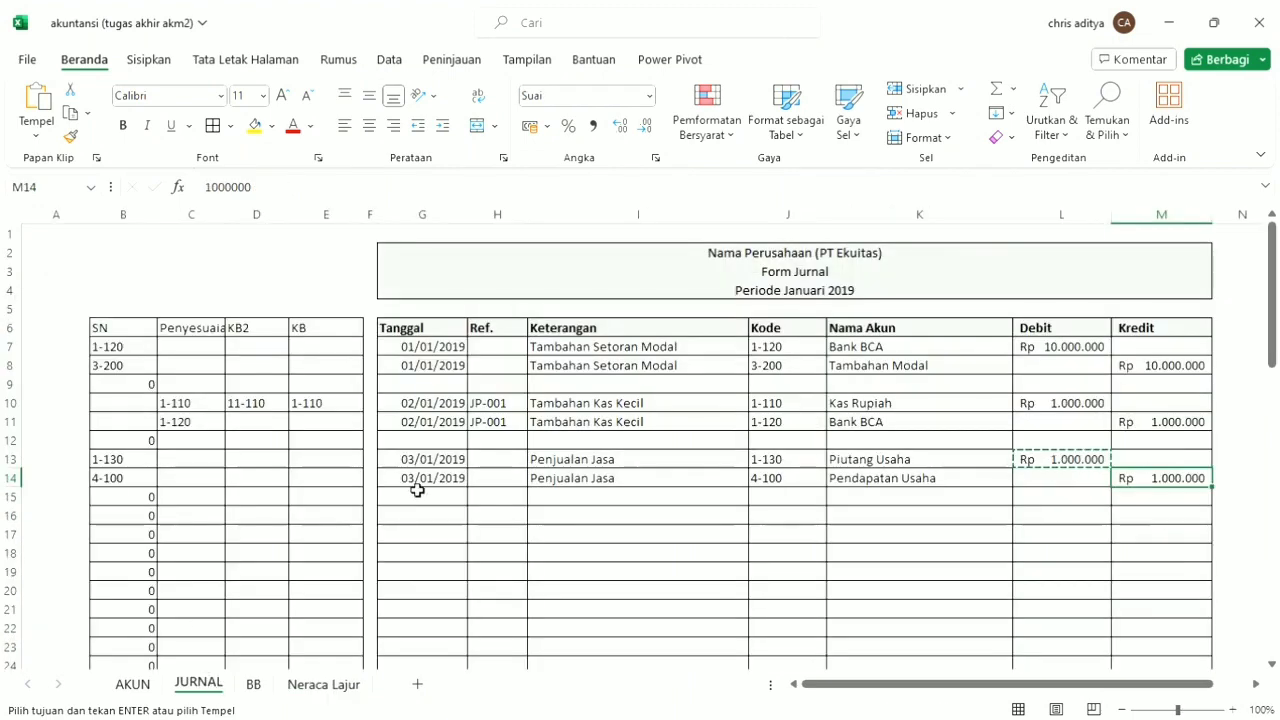
left_click_drag(437, 452, 723, 483)
key("ctrl+c")
left_click(420, 521)
key("ctrl+v")
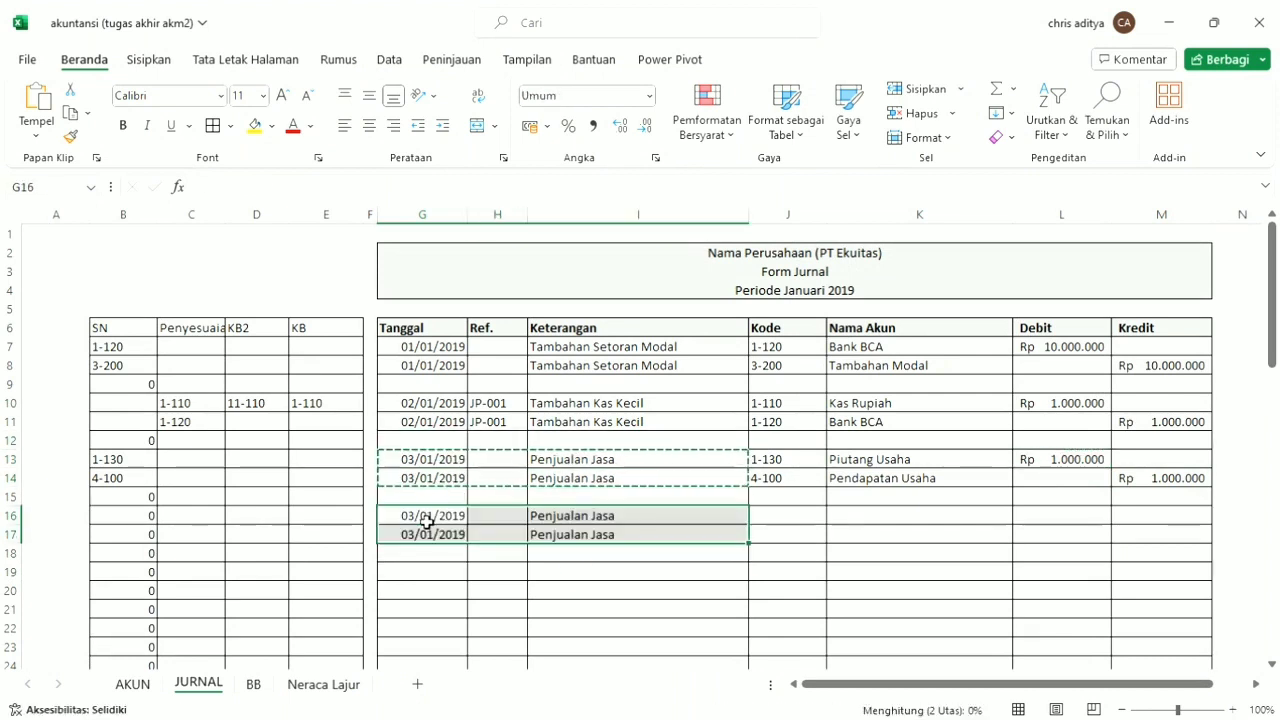
Change the date in G16 to 04/01/2019 and copy it to G17.
left_click(428, 522)
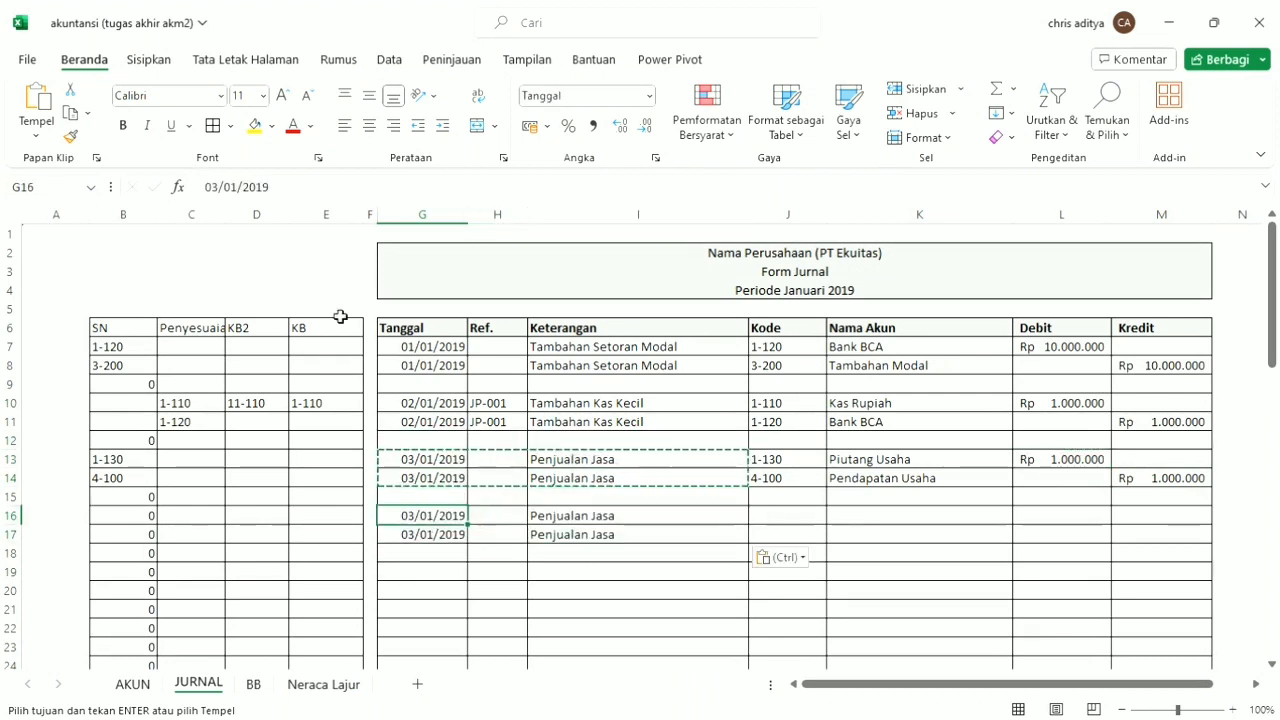
key("Escape")
left_click(222, 190)
type("4")
key("Tab")
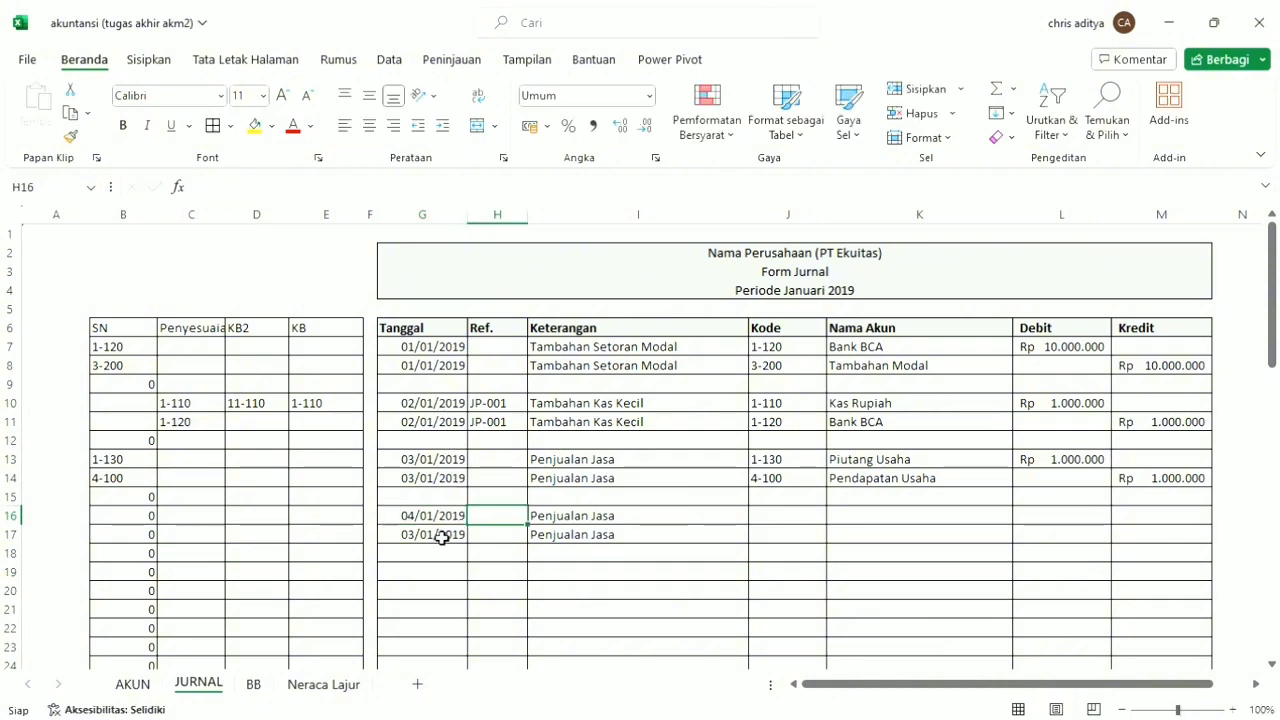
left_click(434, 523)
key("ctrl+c")
left_click(444, 541)
key("ctrl+v")
Replace the description in I16 with "Membayar Gaji" and the one in I17 with "Bank BCA".
left_click(593, 522)
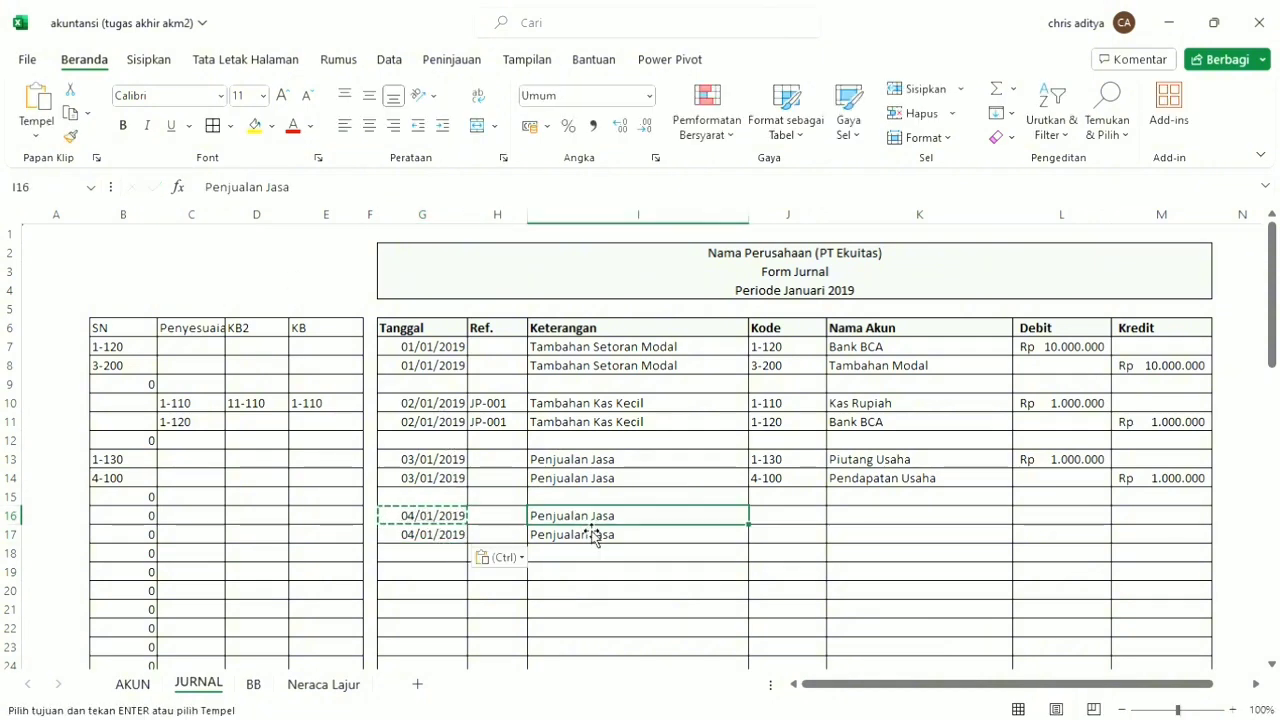
type("M")
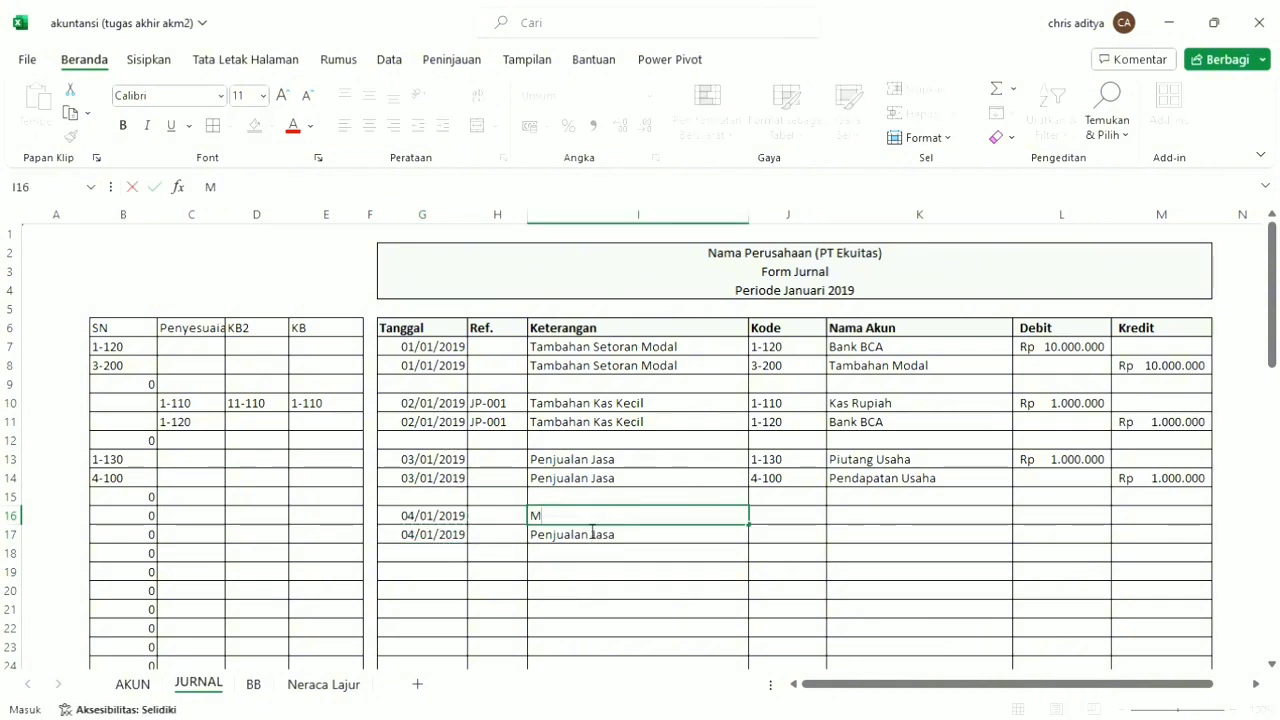
type("embayar")
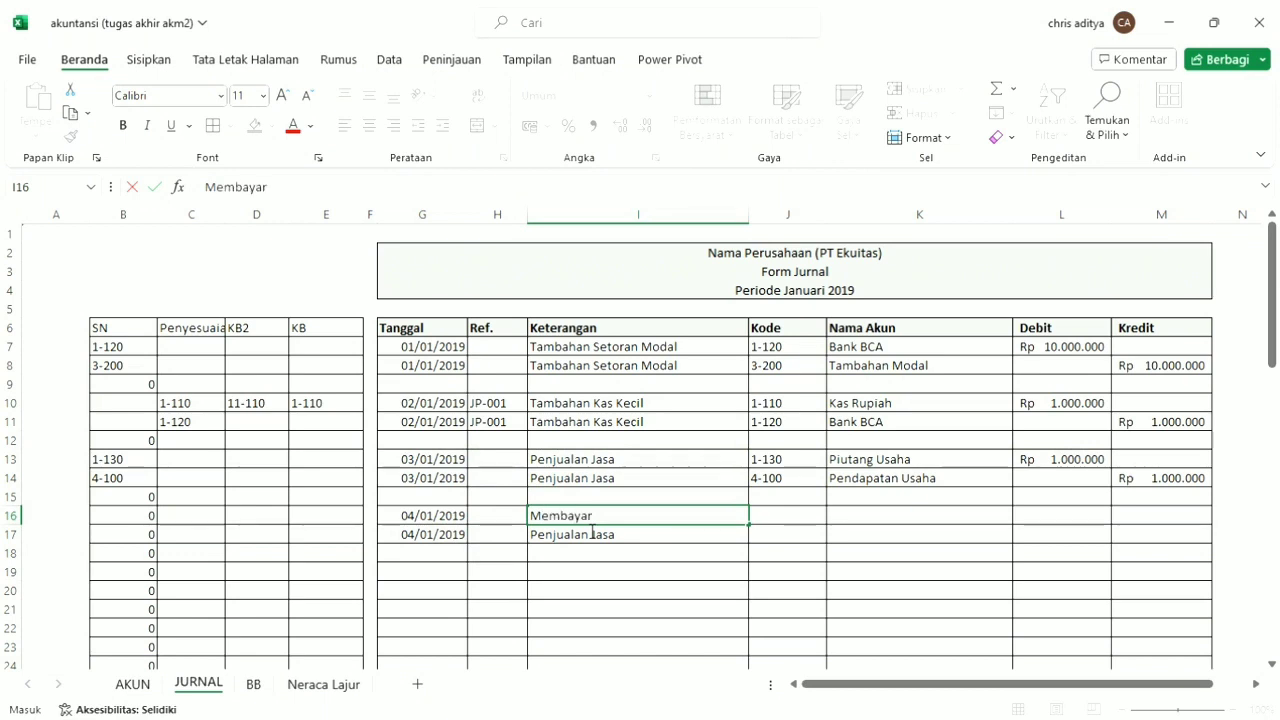
type(" Gaji")
left_click(586, 540)
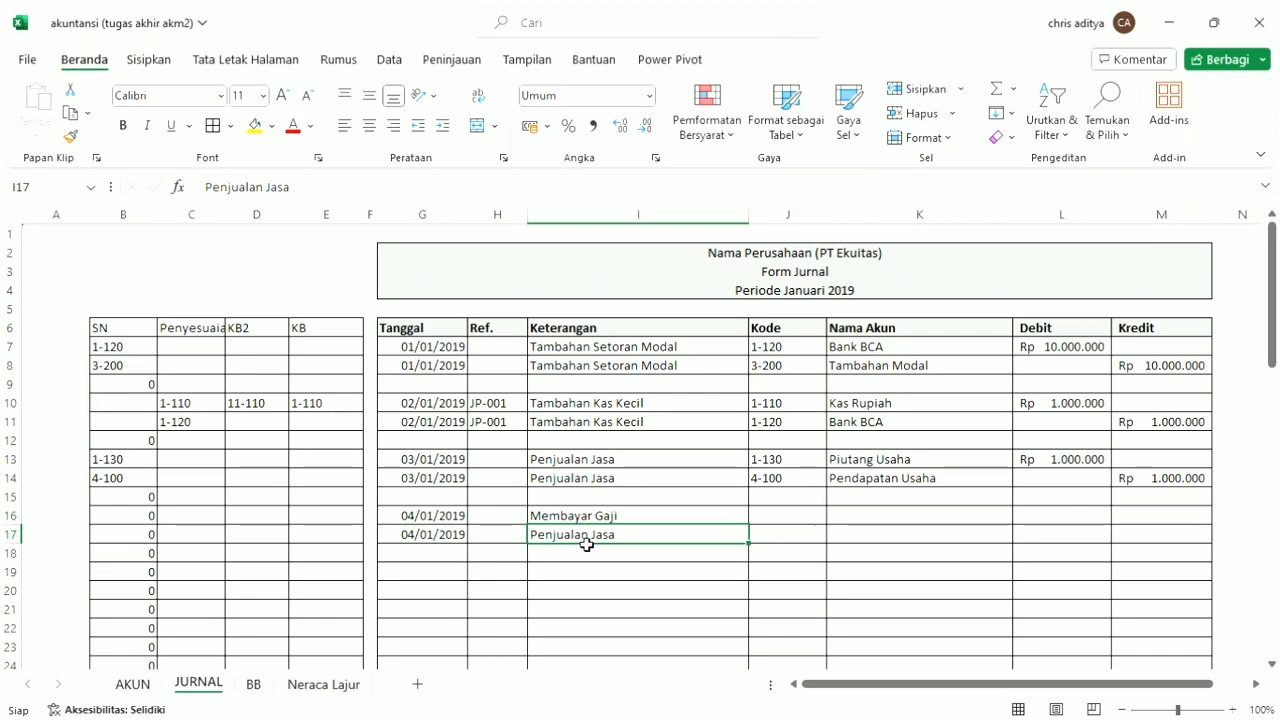
type("Bank B")
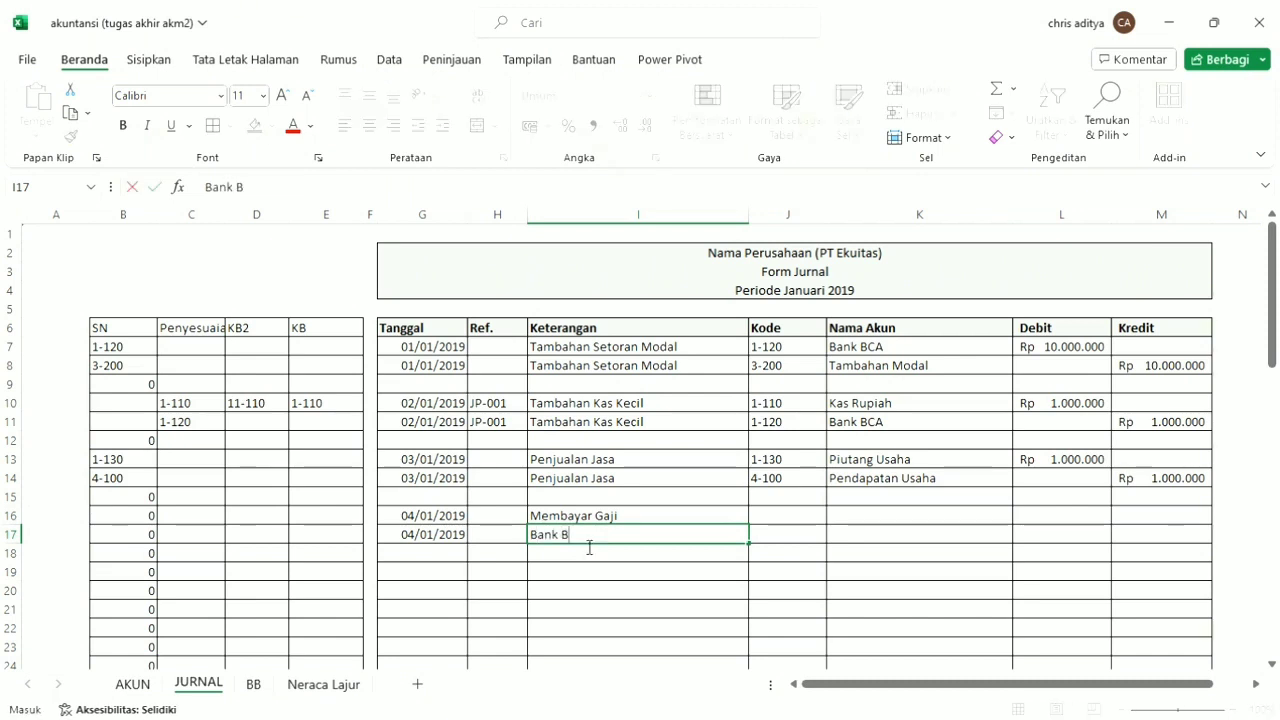
type("CA")
Enter account code 6-100 in J16 for the salary line and 1-120 in J17 for the Bank BCA line.
left_click(819, 515)
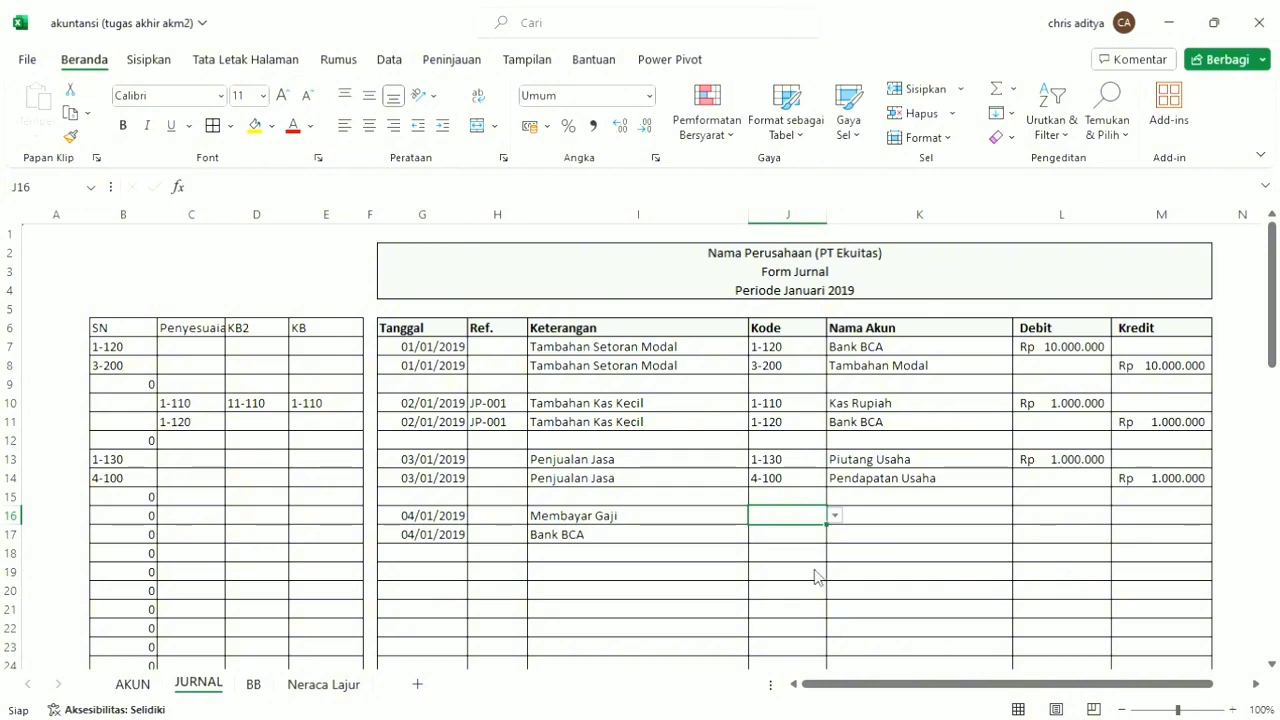
type("6-100")
left_click(782, 542)
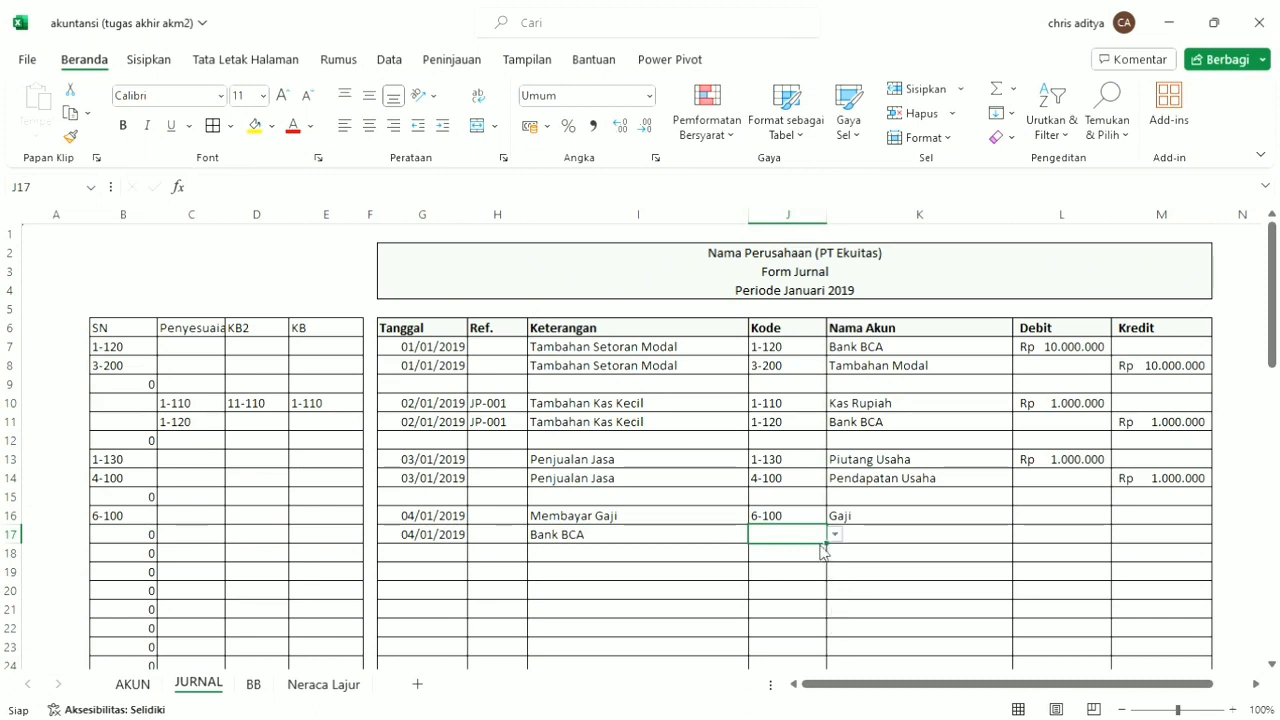
type("1-120")
left_click(805, 591)
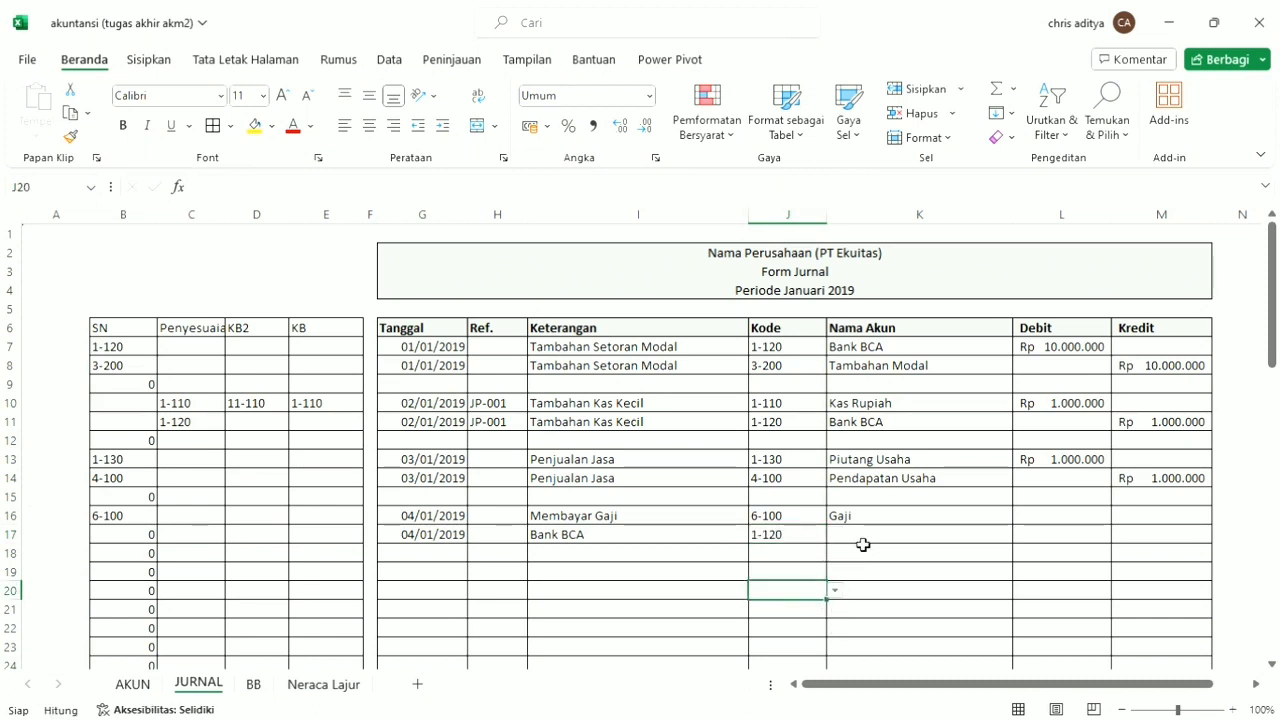
left_click(863, 540)
left_click(809, 535)
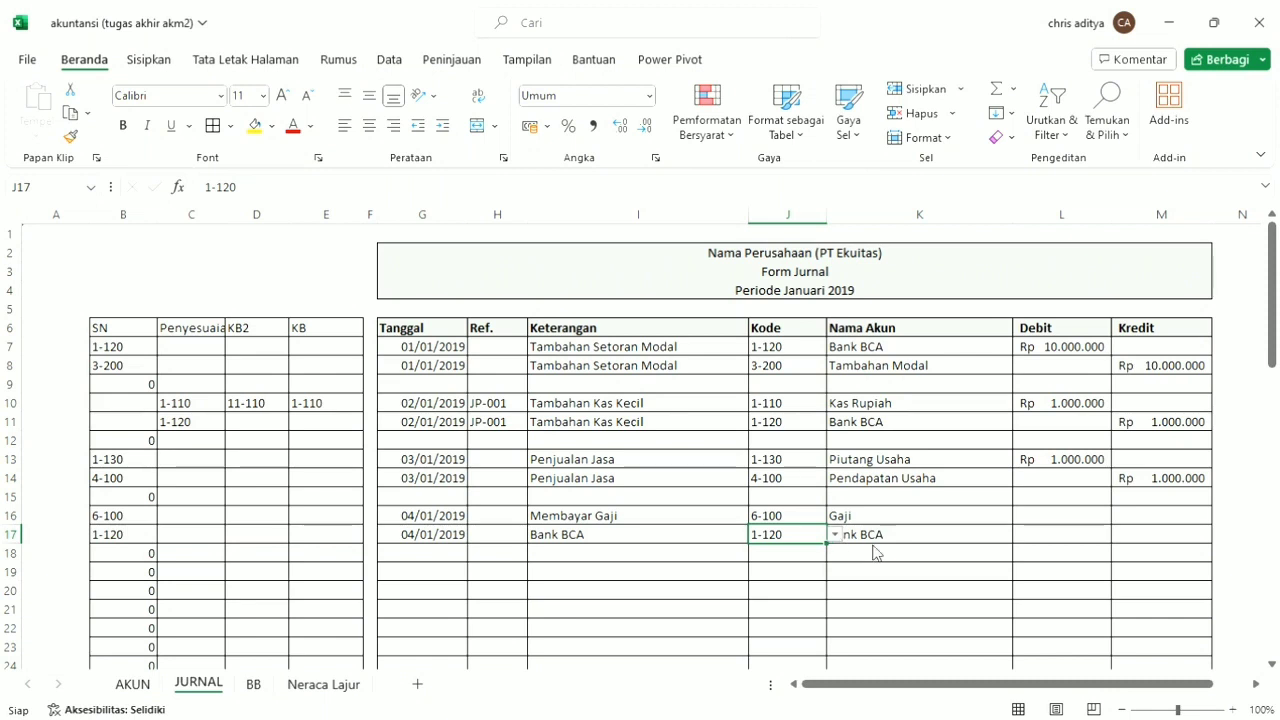
Enter 2000000 as the salary debit in L16 and copy it to the Bank BCA credit in M17.
left_click(1100, 518)
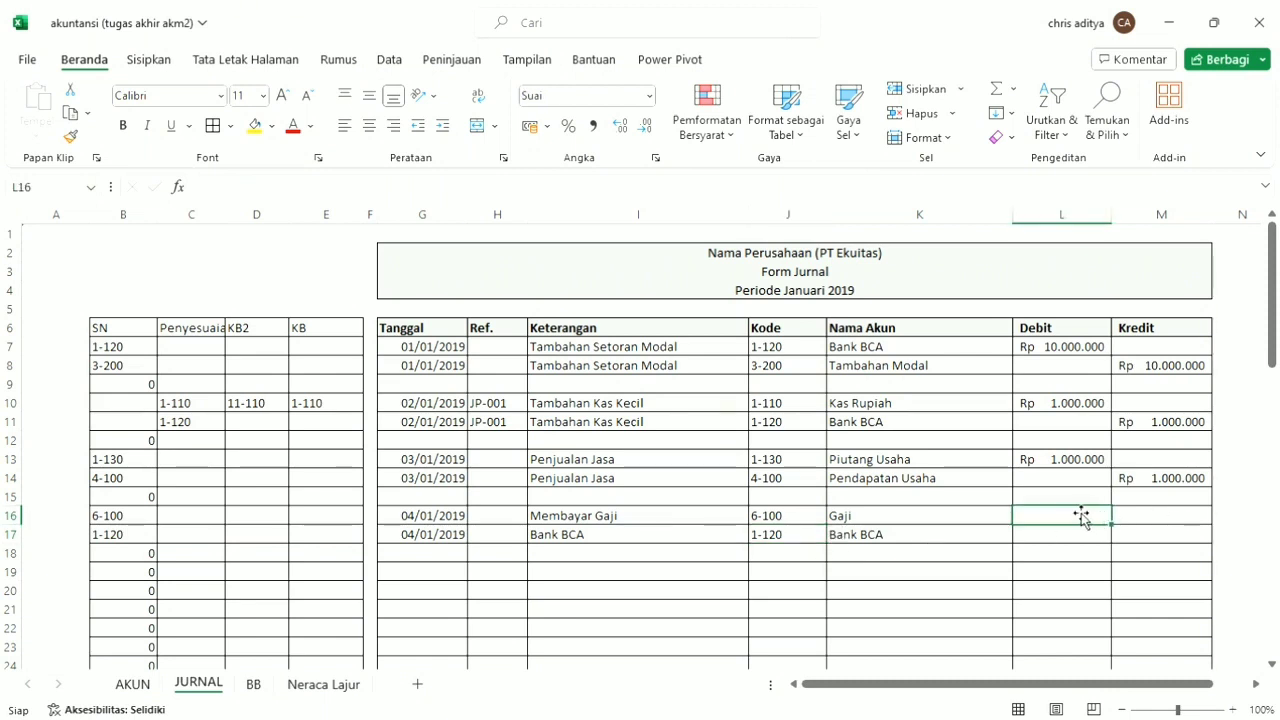
type("200")
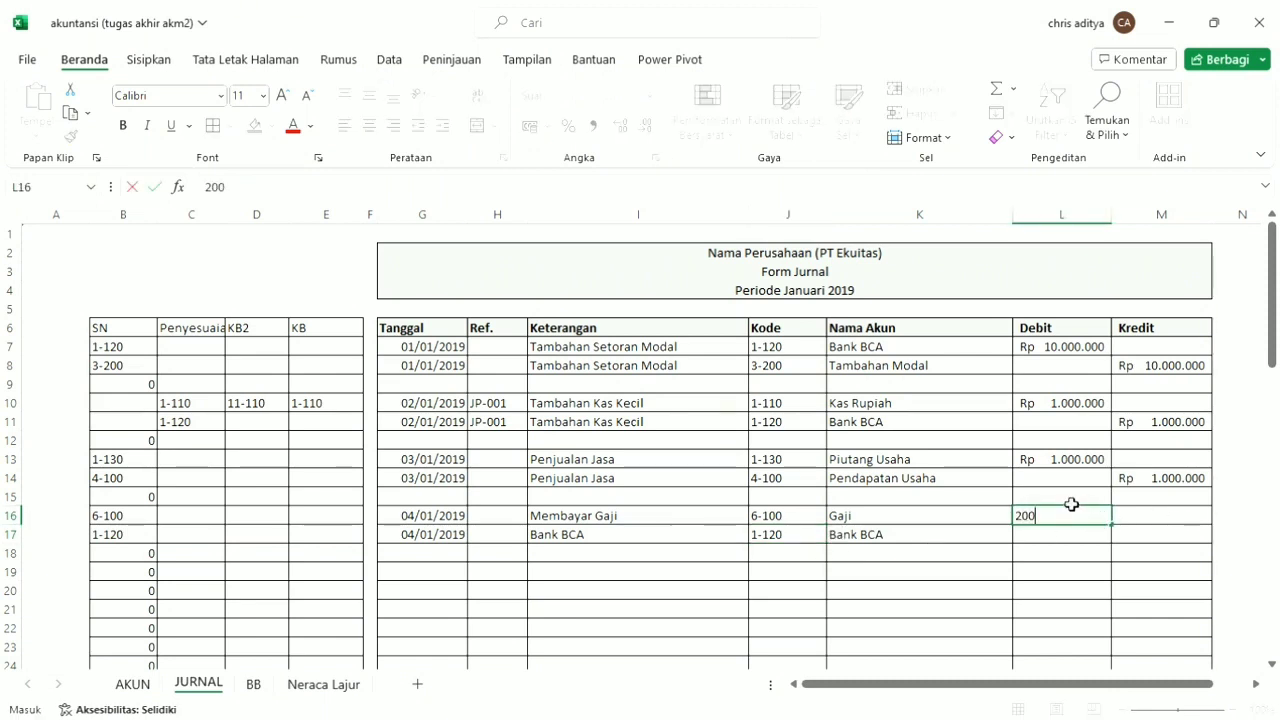
type("0000")
key("ctrl+Return")
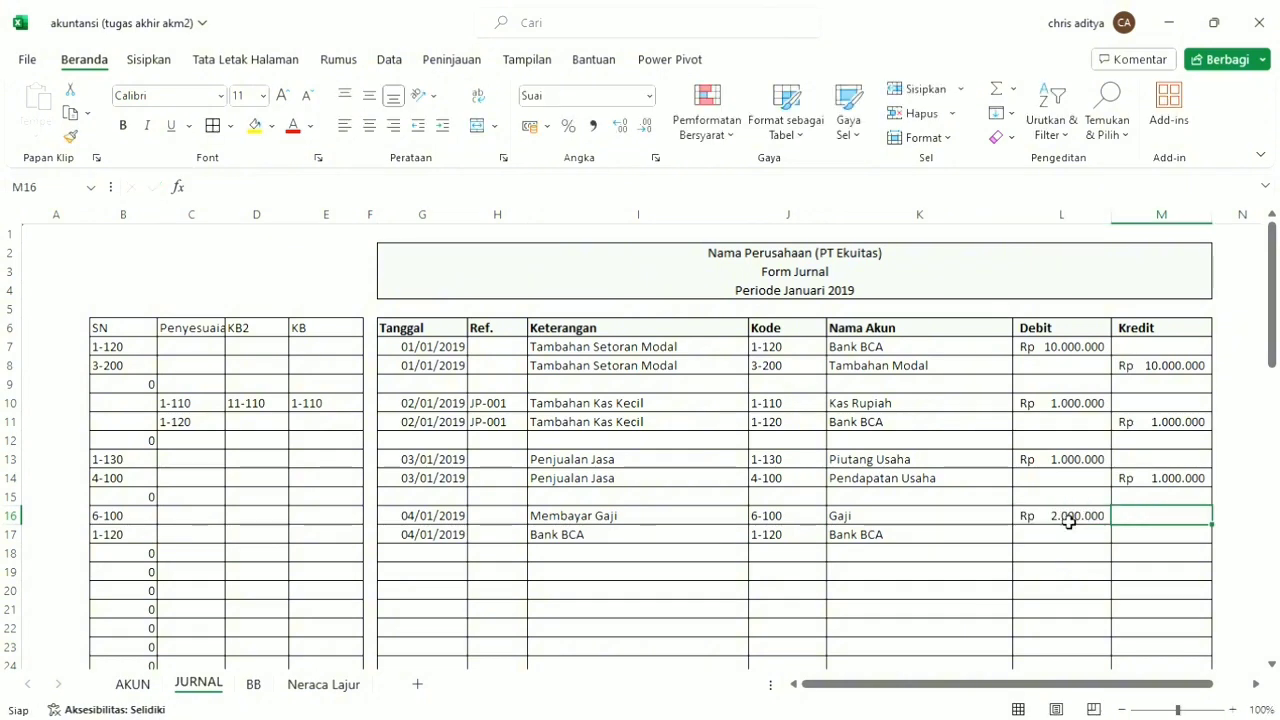
key("ctrl+c")
left_click(1155, 540)
key("ctrl+v")
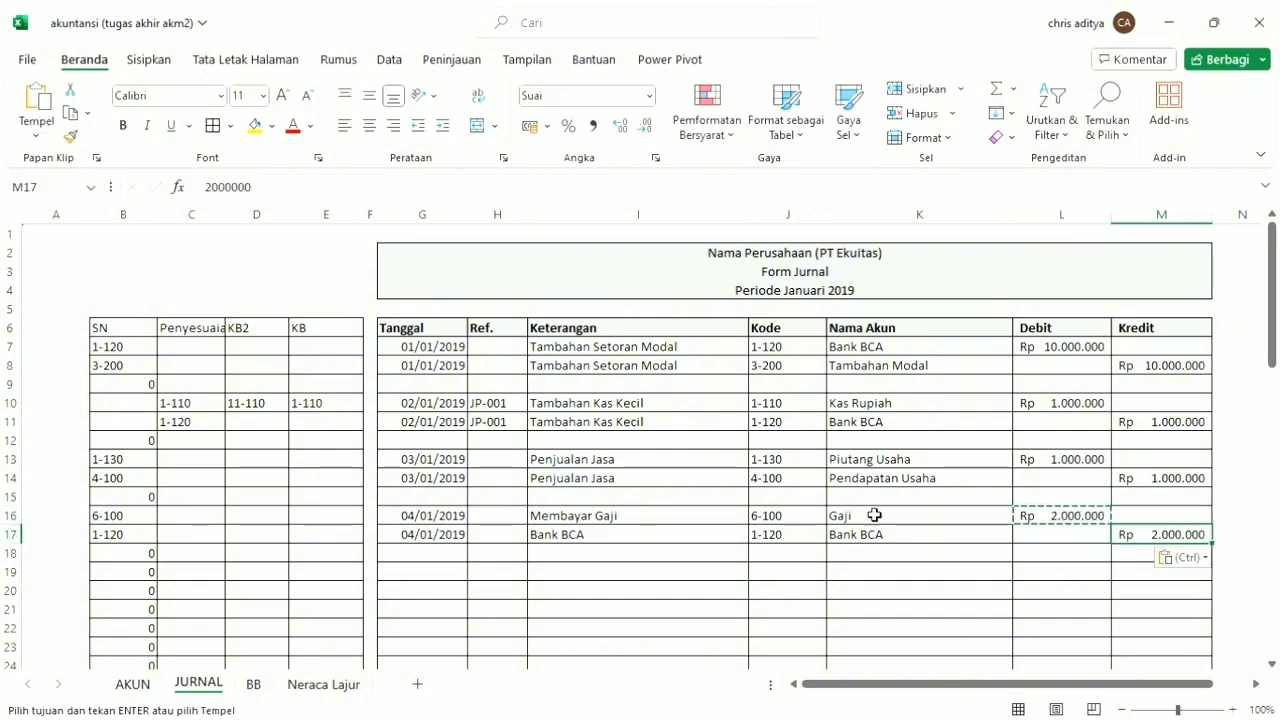
Change the salary debit in L16 to 1500000 and copy it over the Bank BCA credit in M17.
left_click(1072, 521)
type("1")
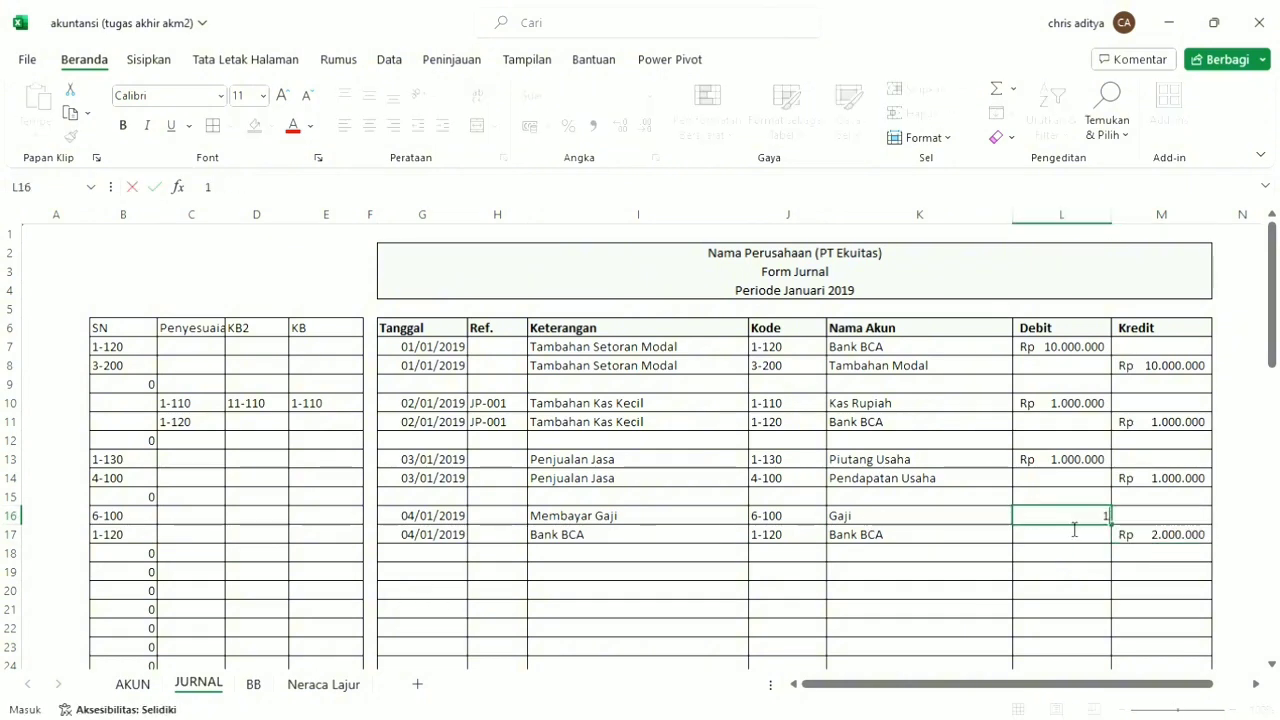
type(".5000")
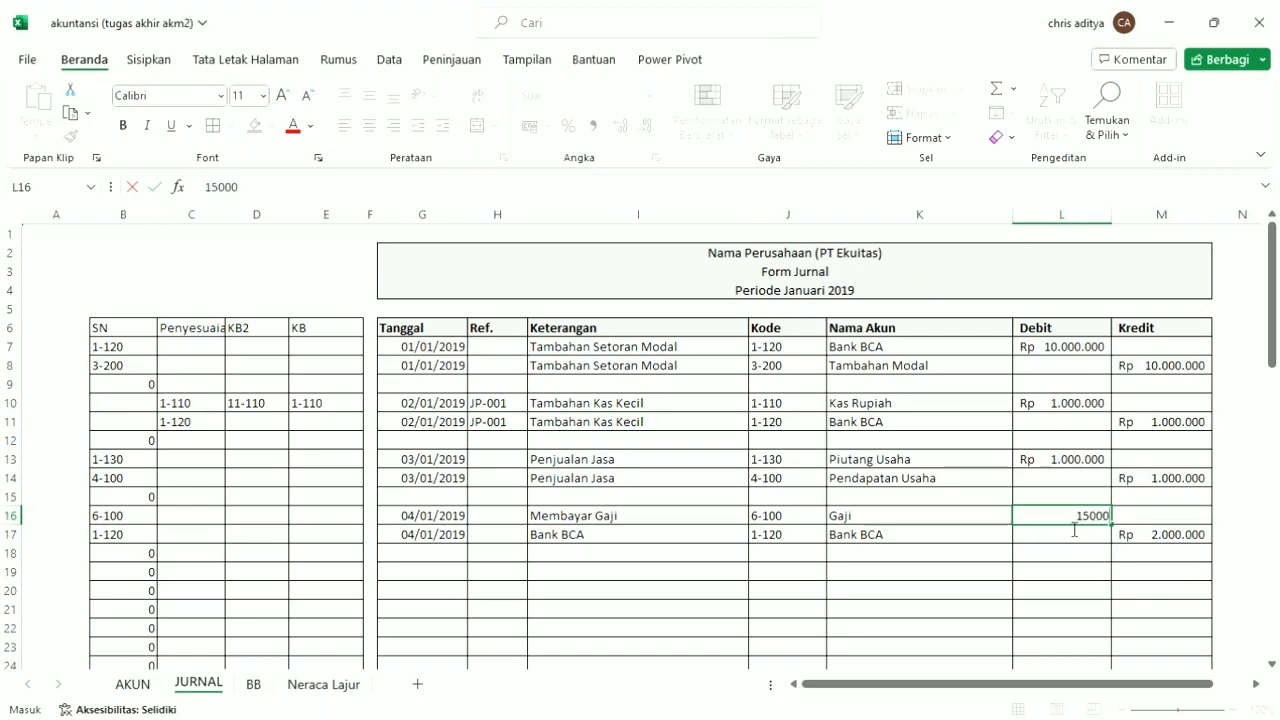
type("0")
key("ctrl+Return")
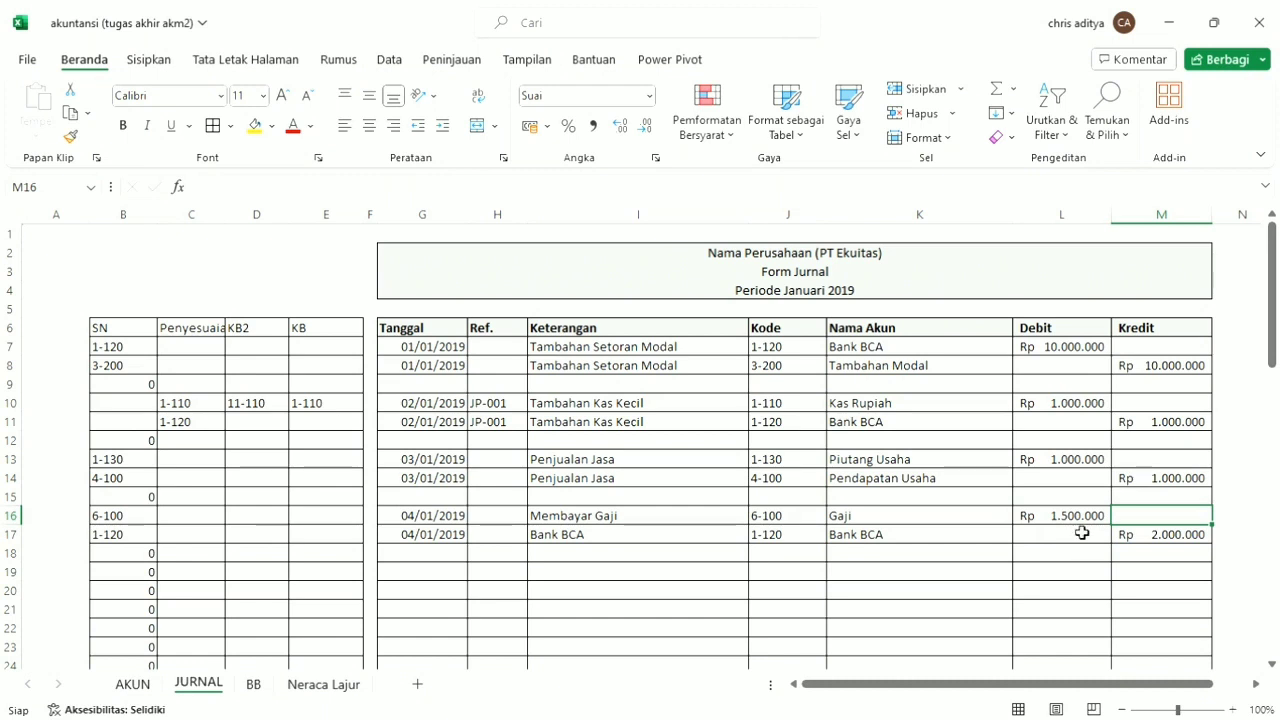
key("ctrl+c")
left_click(1163, 537)
key("ctrl+v")
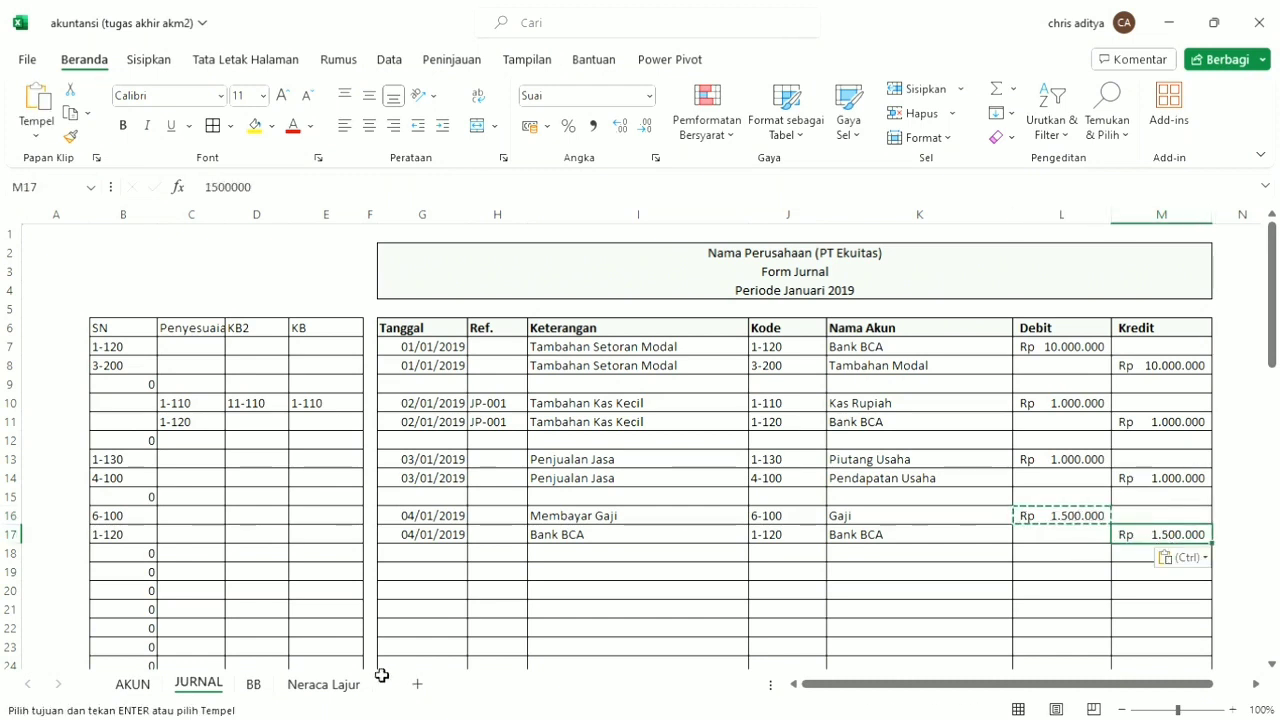
left_click(505, 646)
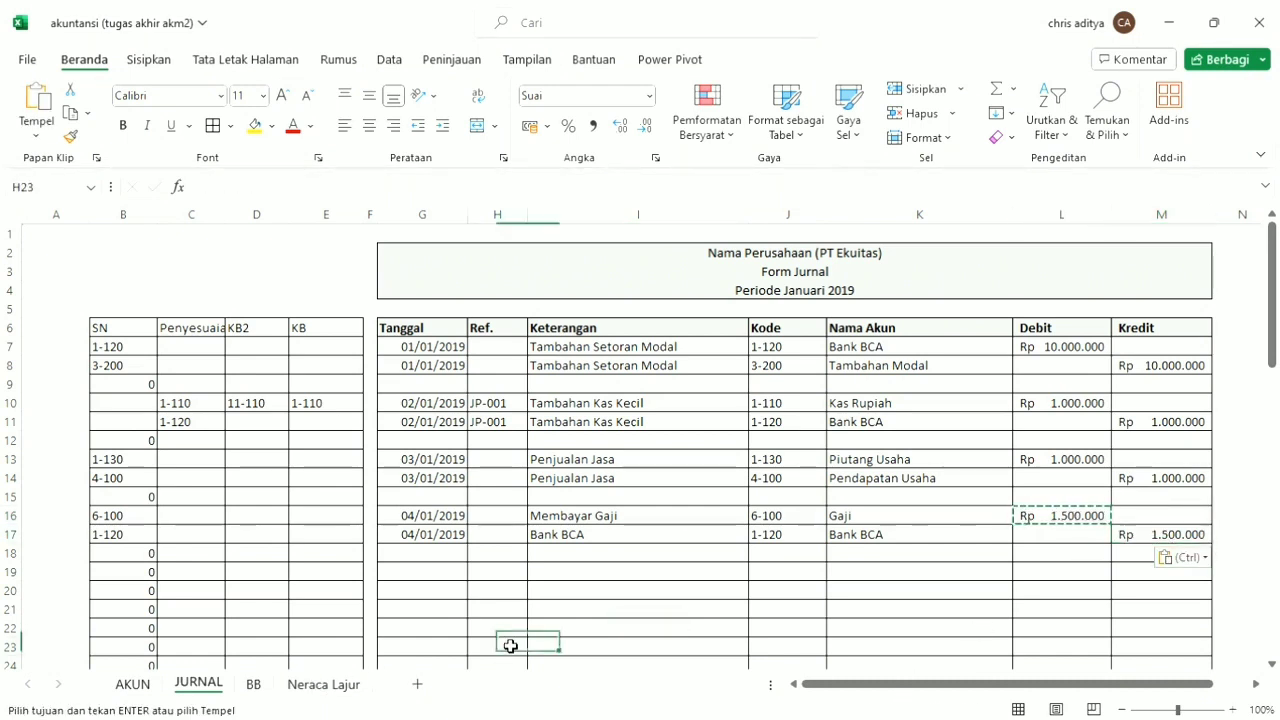
On the Neraca Lajur sheet, auto-fit column P to its amounts and select the loss row's cells from column P to R.
key("ctrl+Page_Down")
key("ctrl+Page_Down")
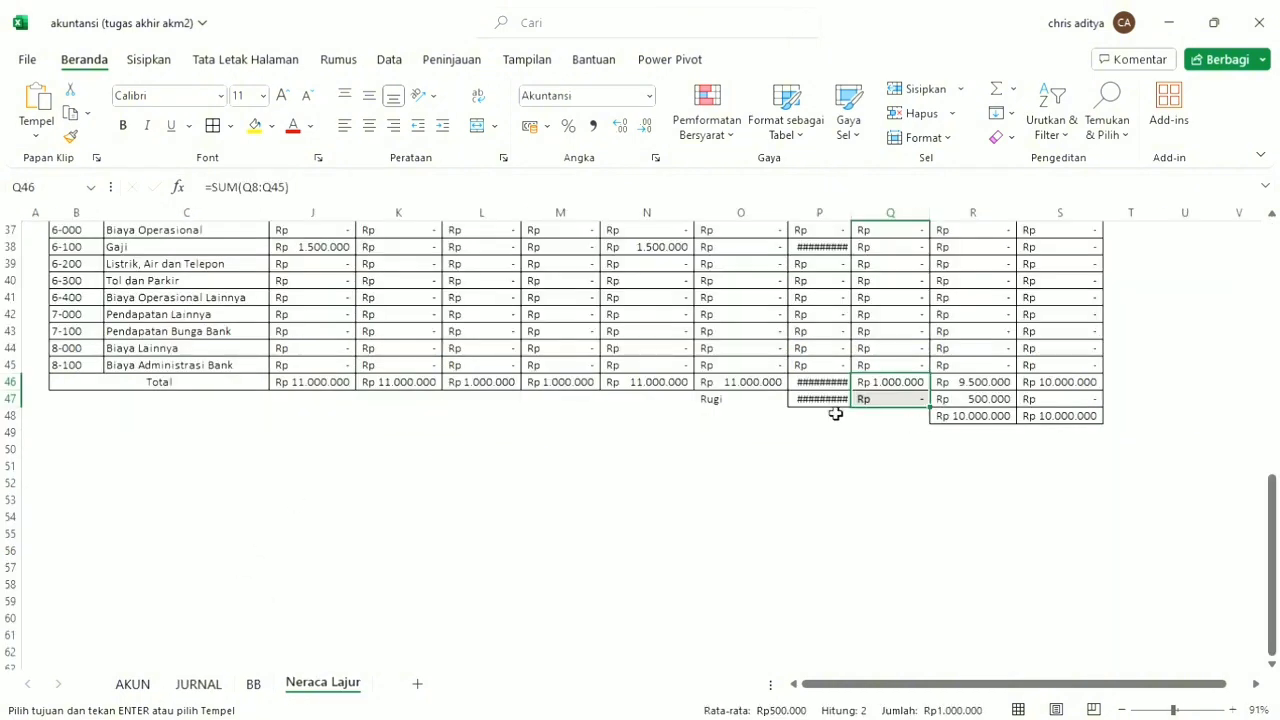
double_click(851, 222)
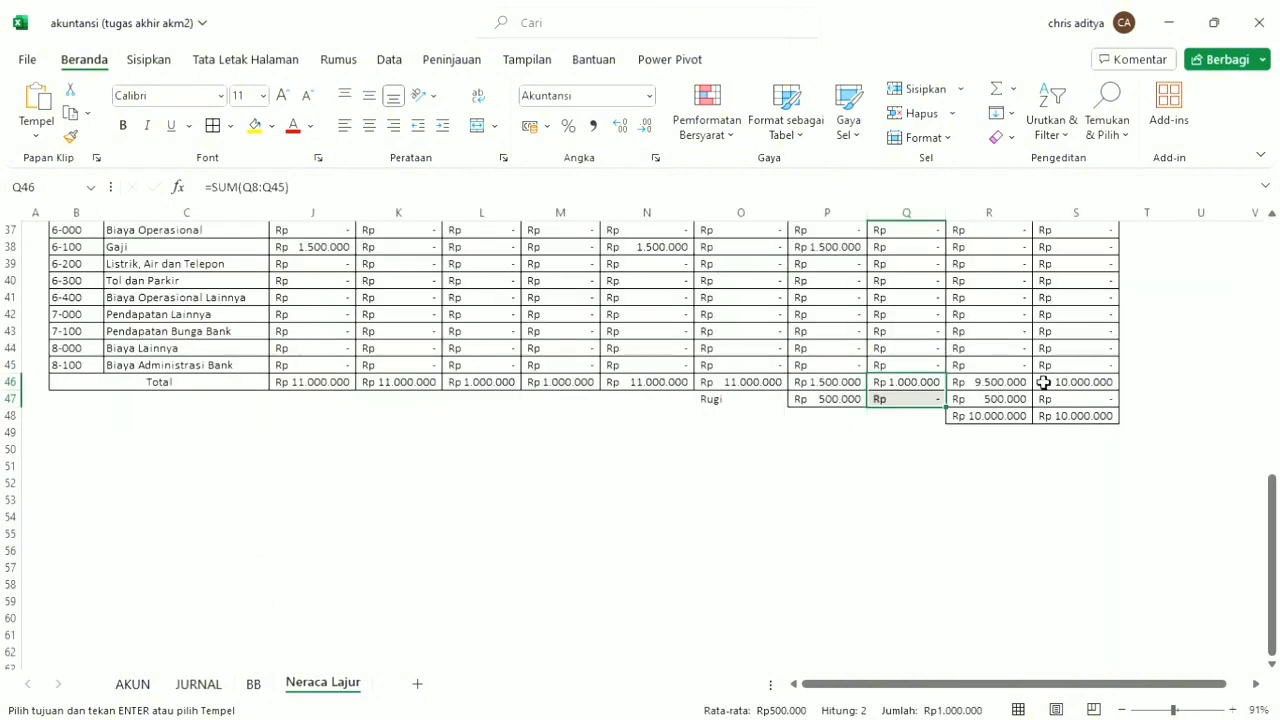
left_click_drag(816, 405, 988, 404)
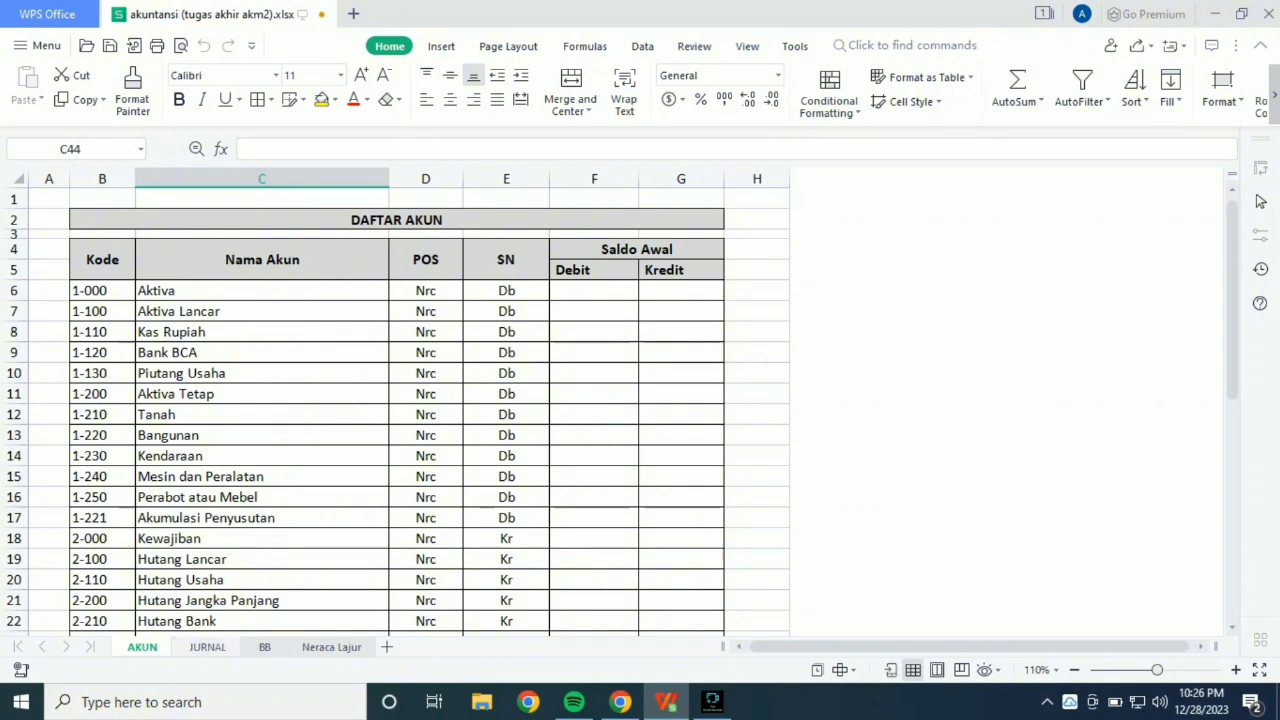
In WPS Office, add a new sheet after Neraca Lajur and name it "Neraca".
left_click(207, 647)
left_click(264, 647)
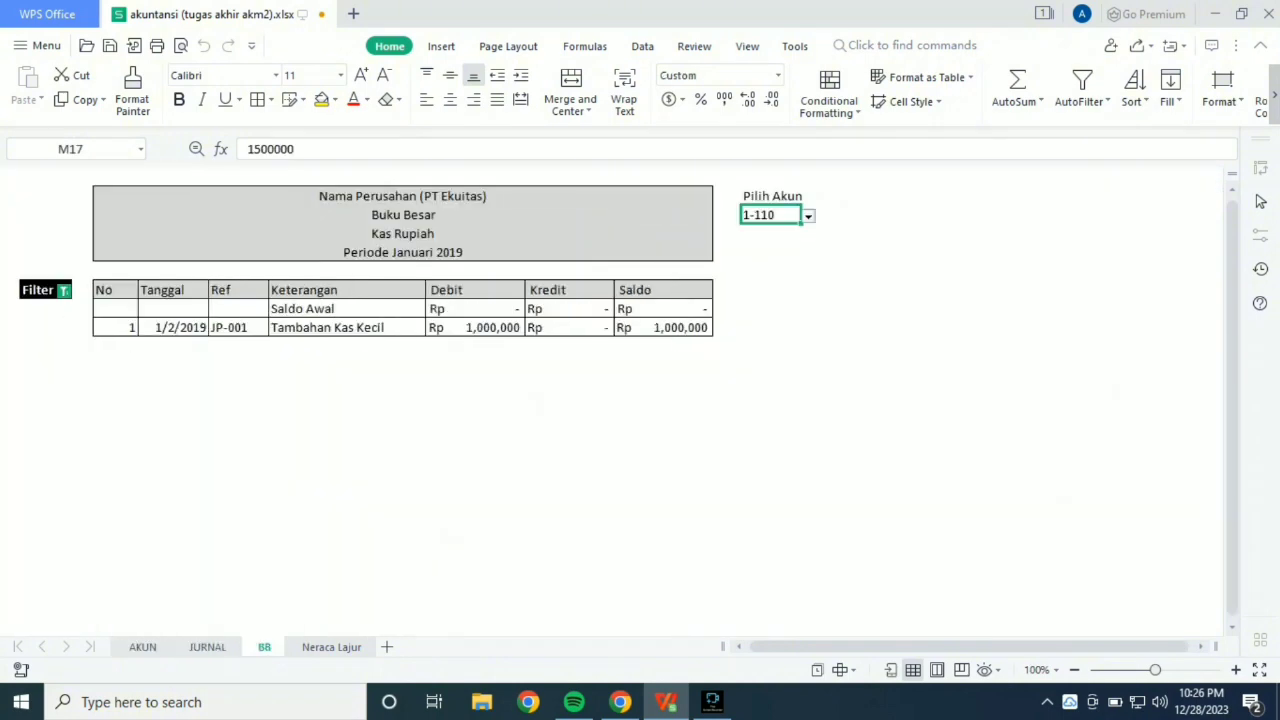
left_click(331, 647)
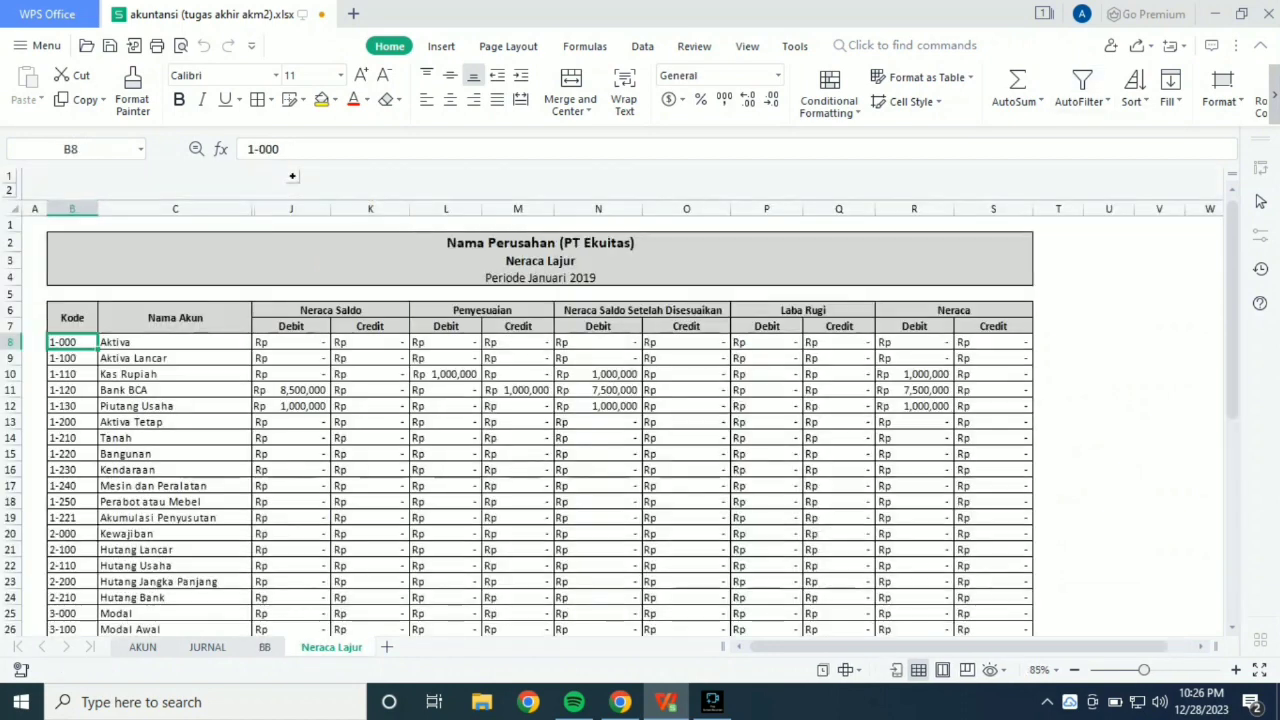
left_click(386, 647)
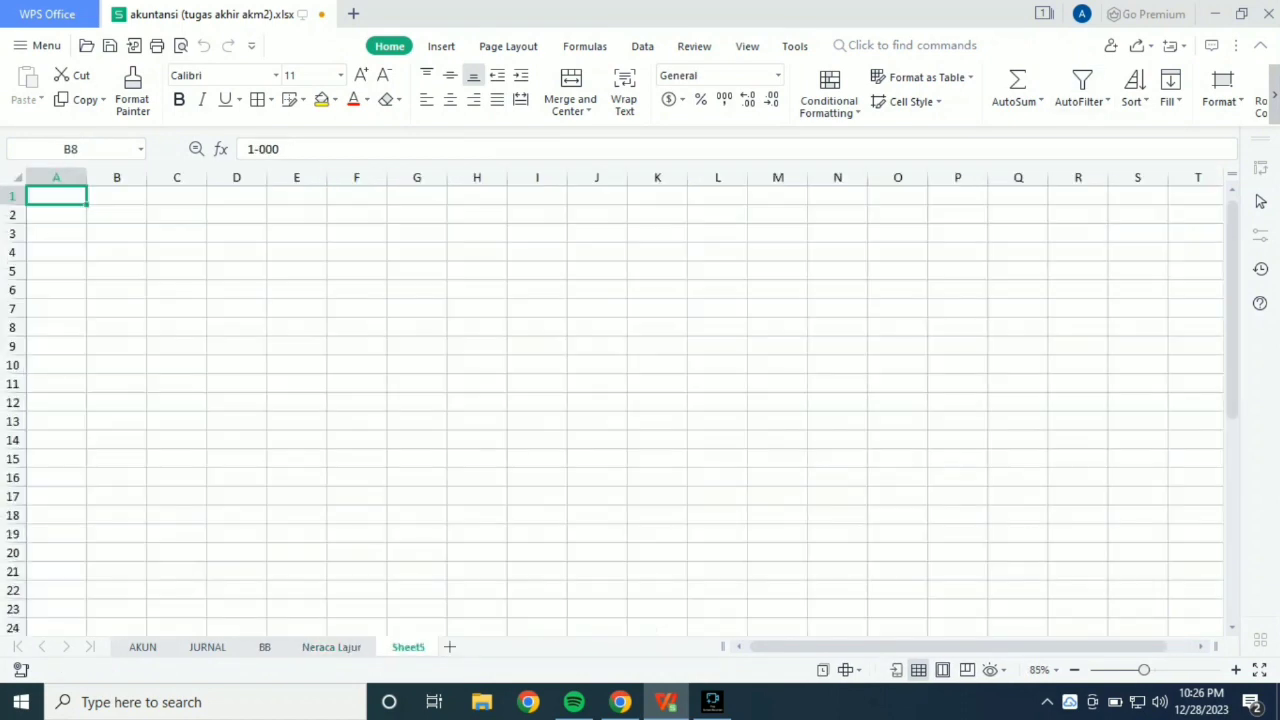
double_click(408, 647)
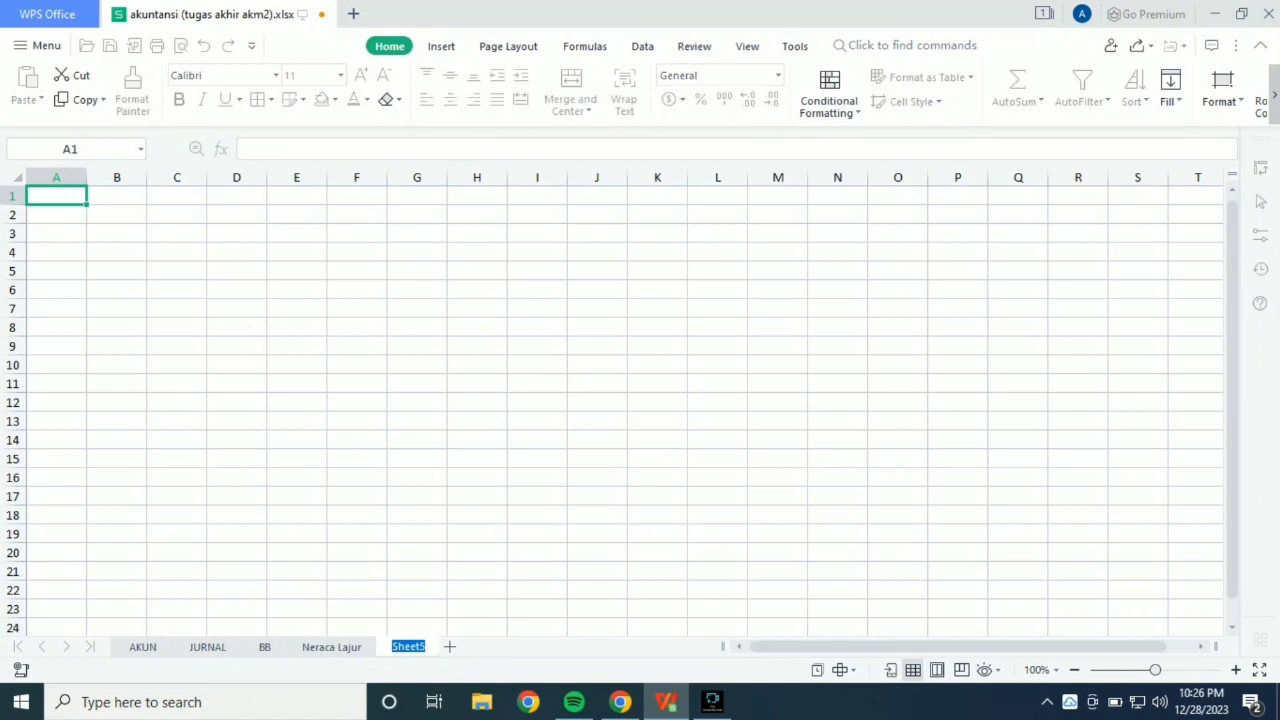
type("Ne")
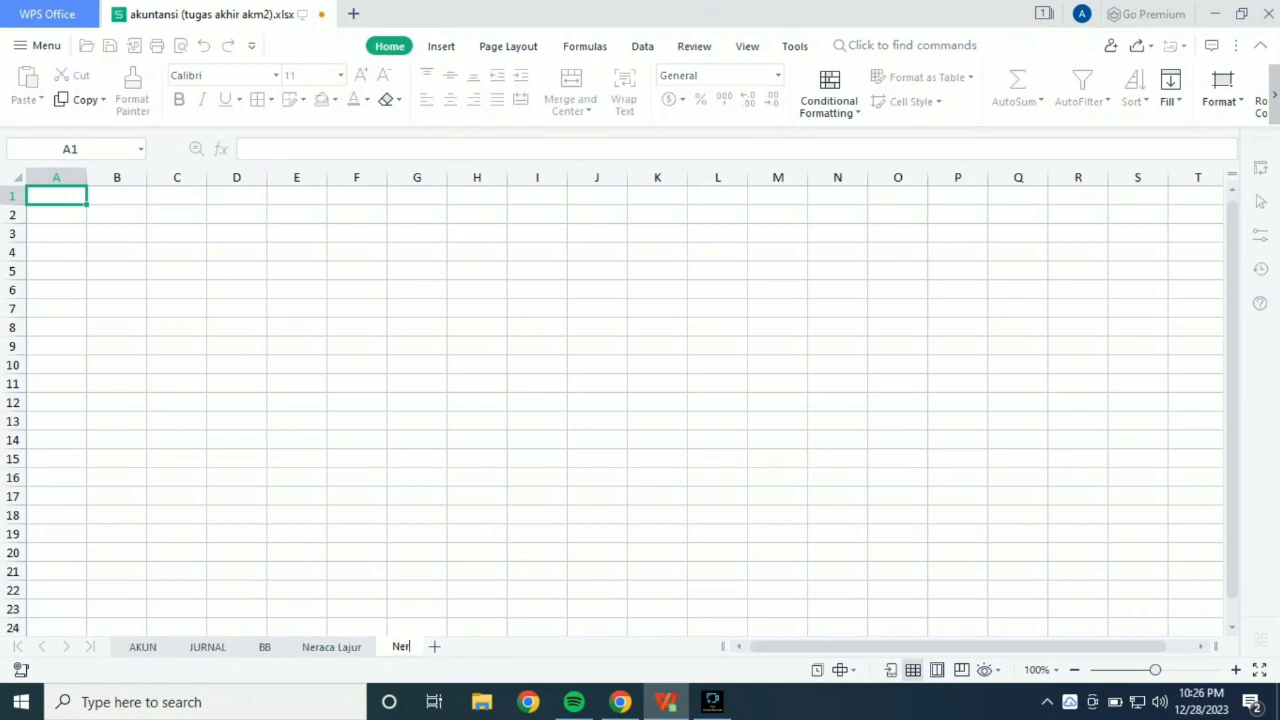
type("raca")
Enter the title lines "Nama Perusahaan", "Neraca" and "Periode" in B2, B3 and B4.
left_click(117, 214)
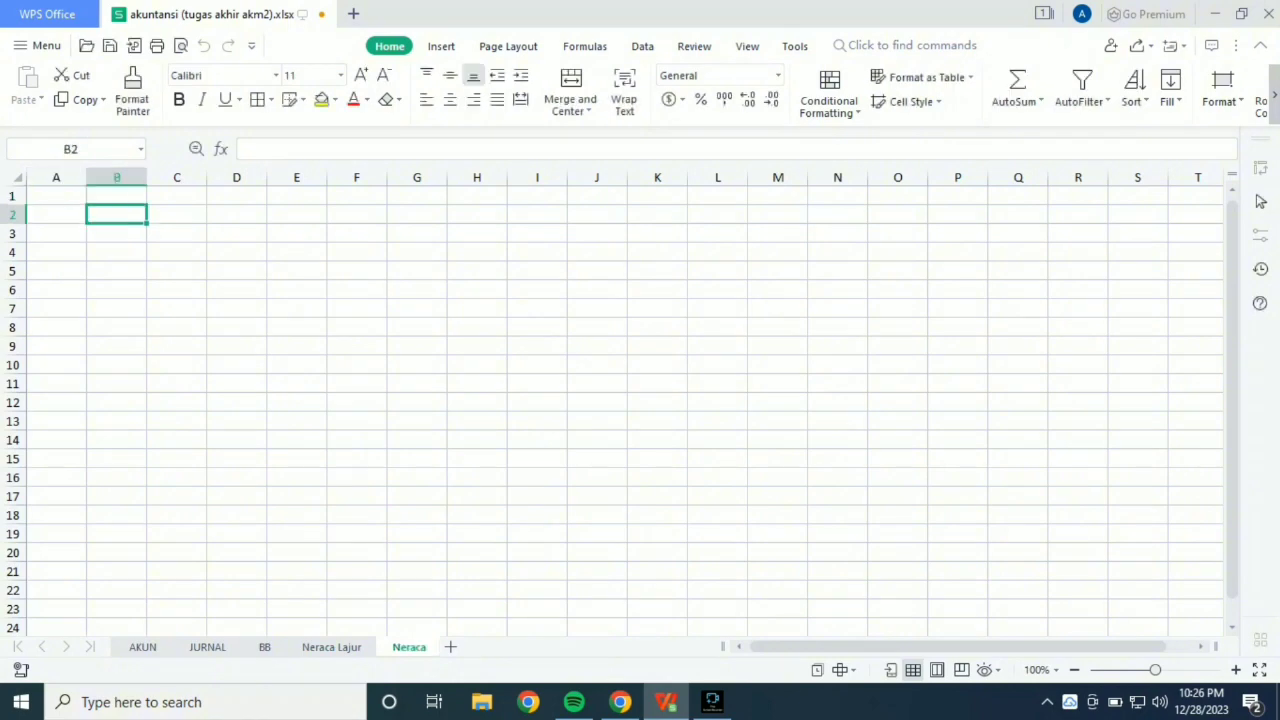
type("Nama P")
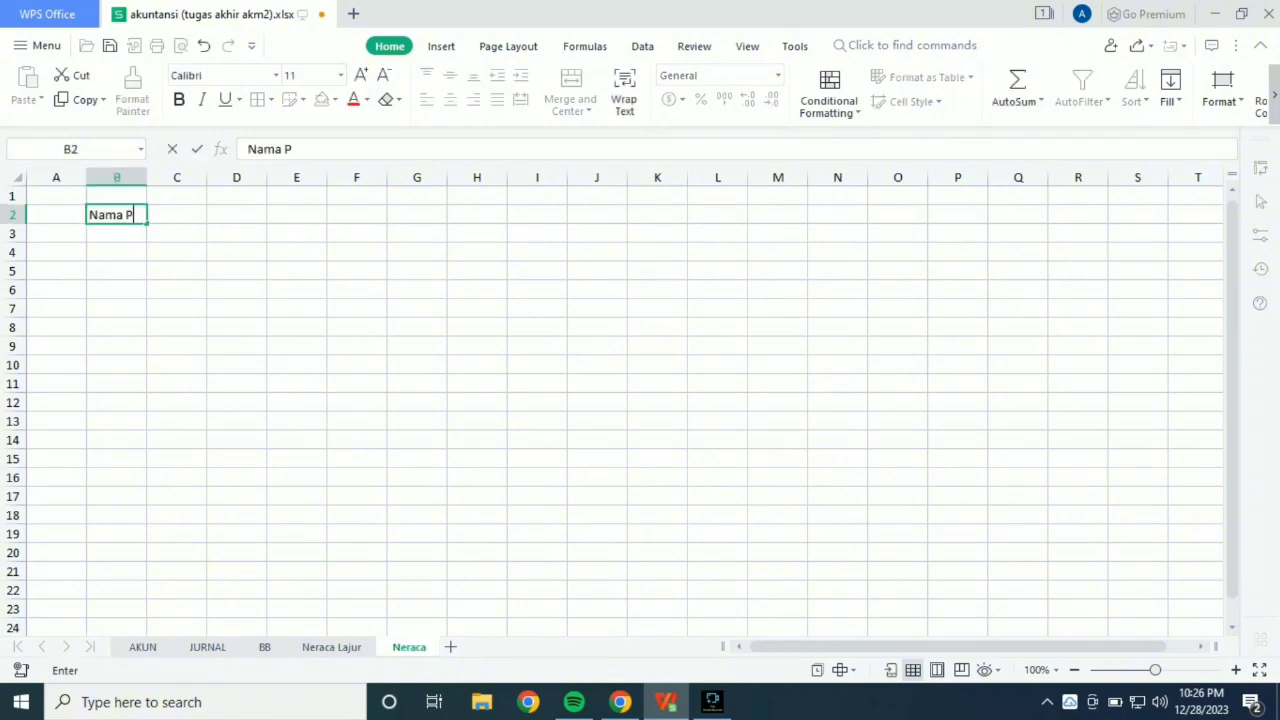
type("erusahaan")
key("Return")
type("Ne")
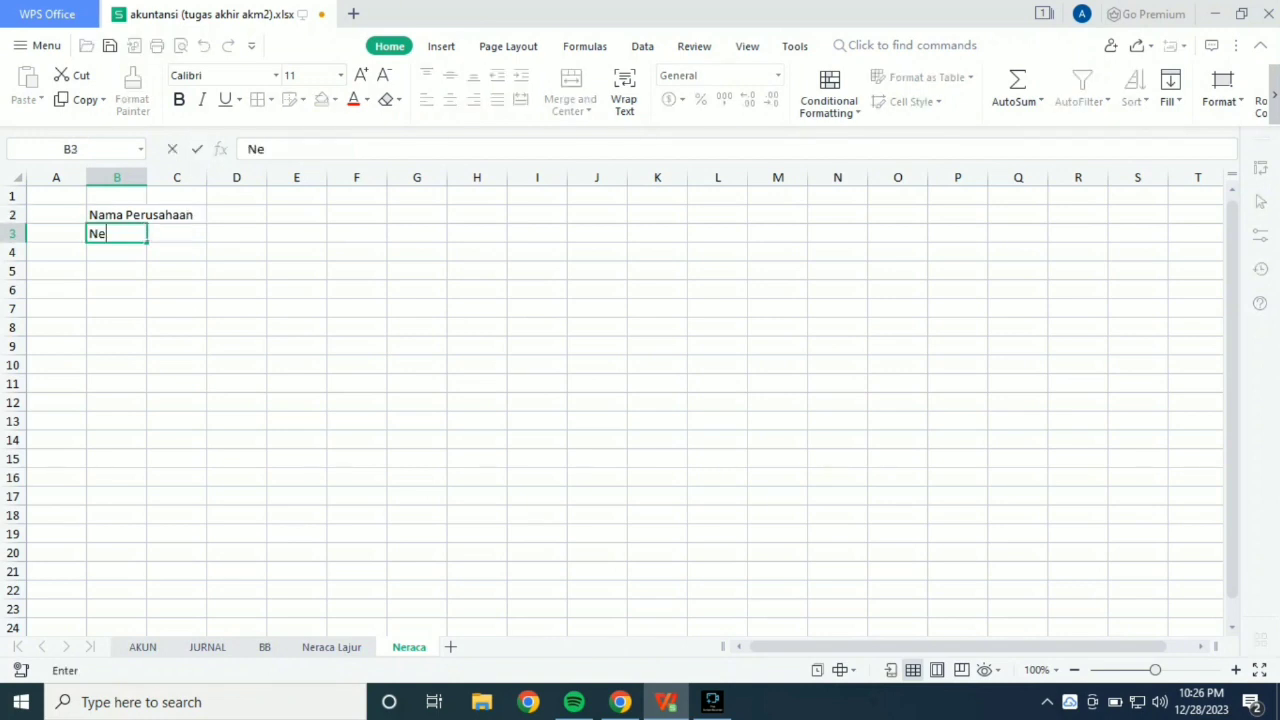
type("raca")
key("Return")
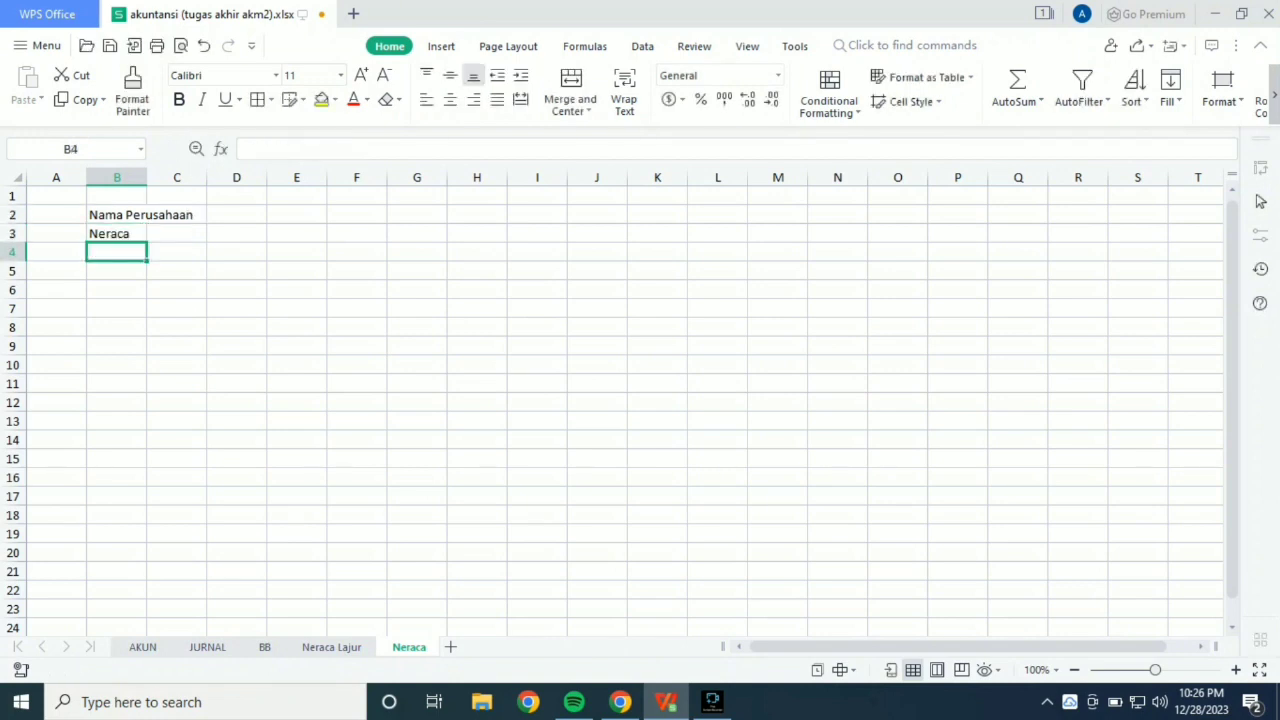
type("Perid")
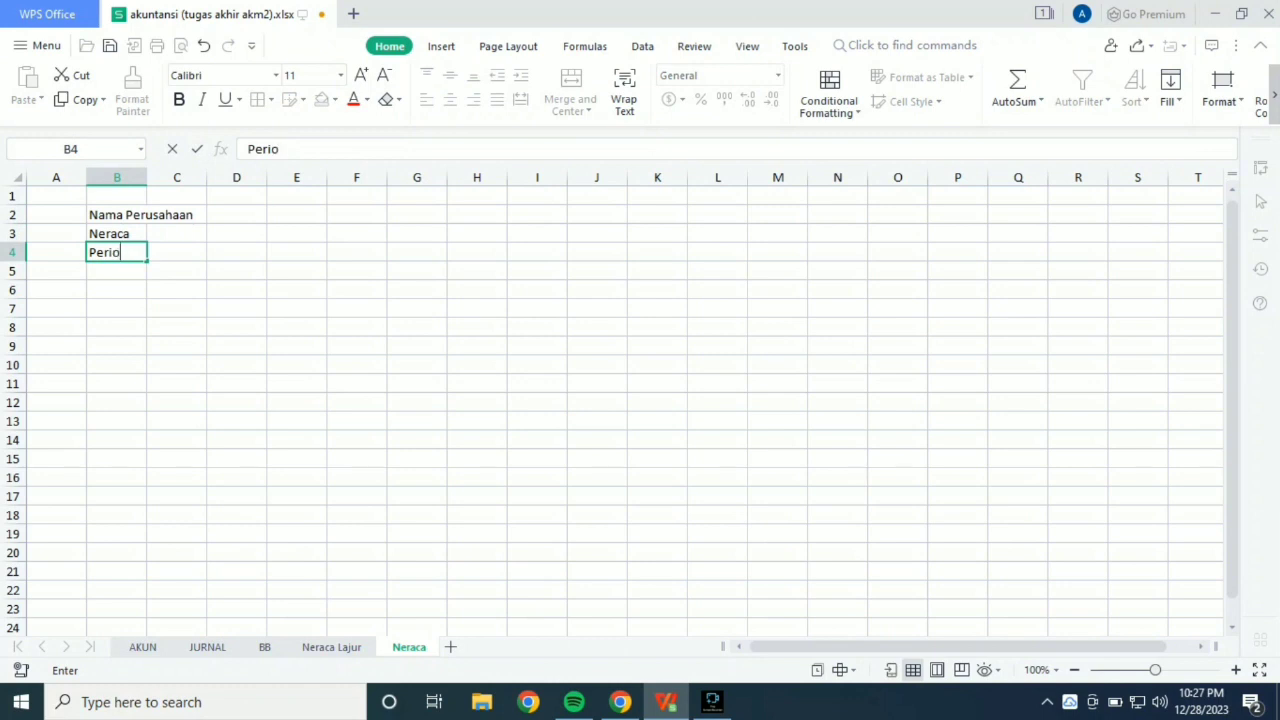
type("de")
key("Return")
key("Return")
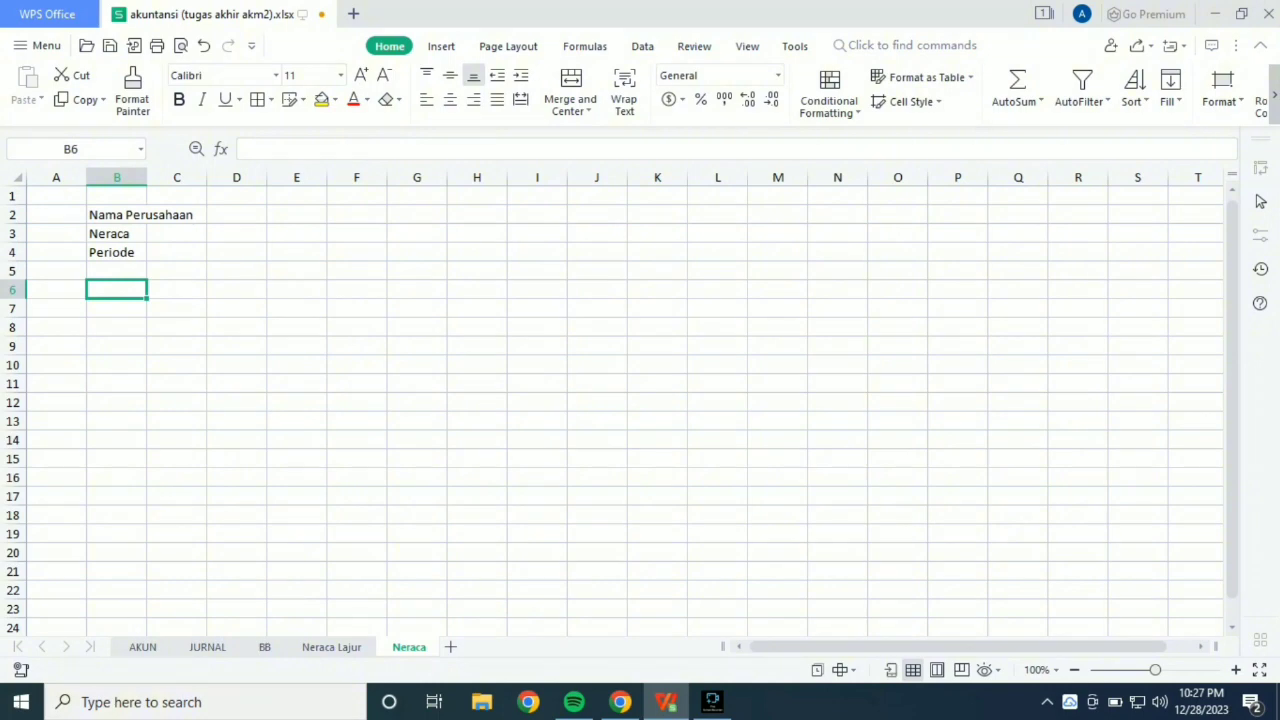
Enter the headers "Kode", "Nama Akun" and "Saldo" in B6:D6 and auto-fit column C.
type("KO")
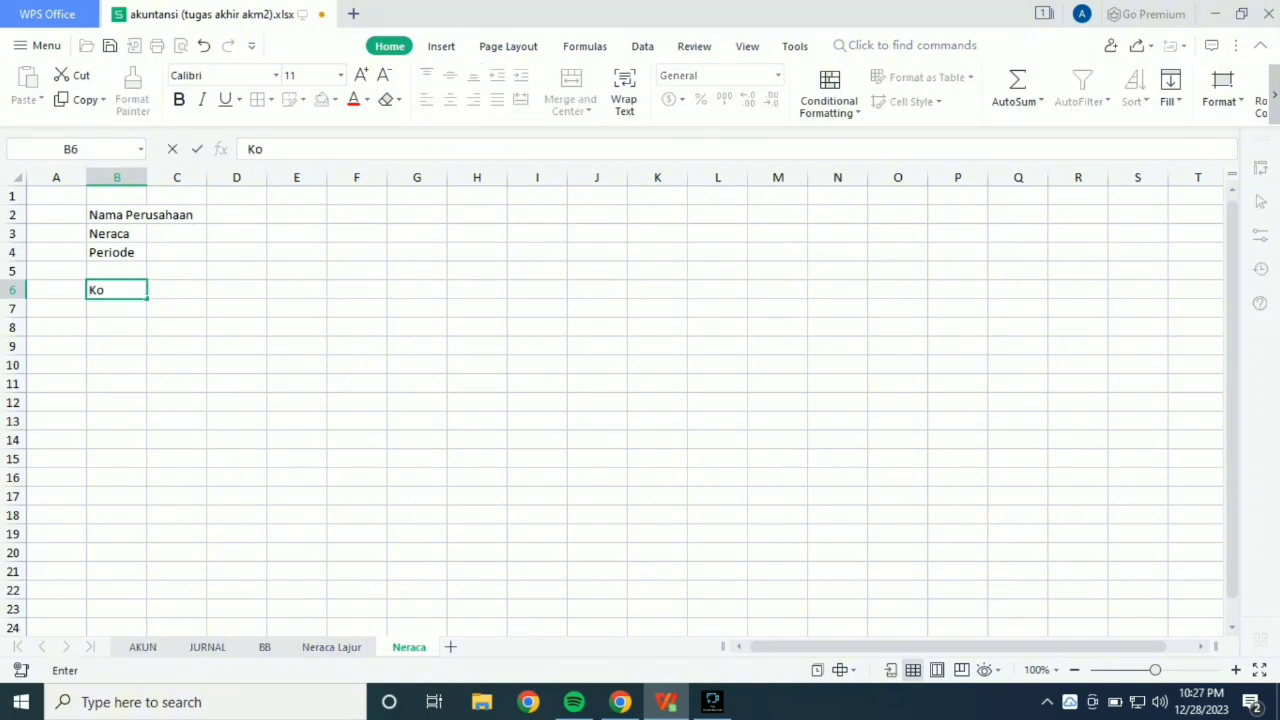
type("de")
key("Tab")
type("N")
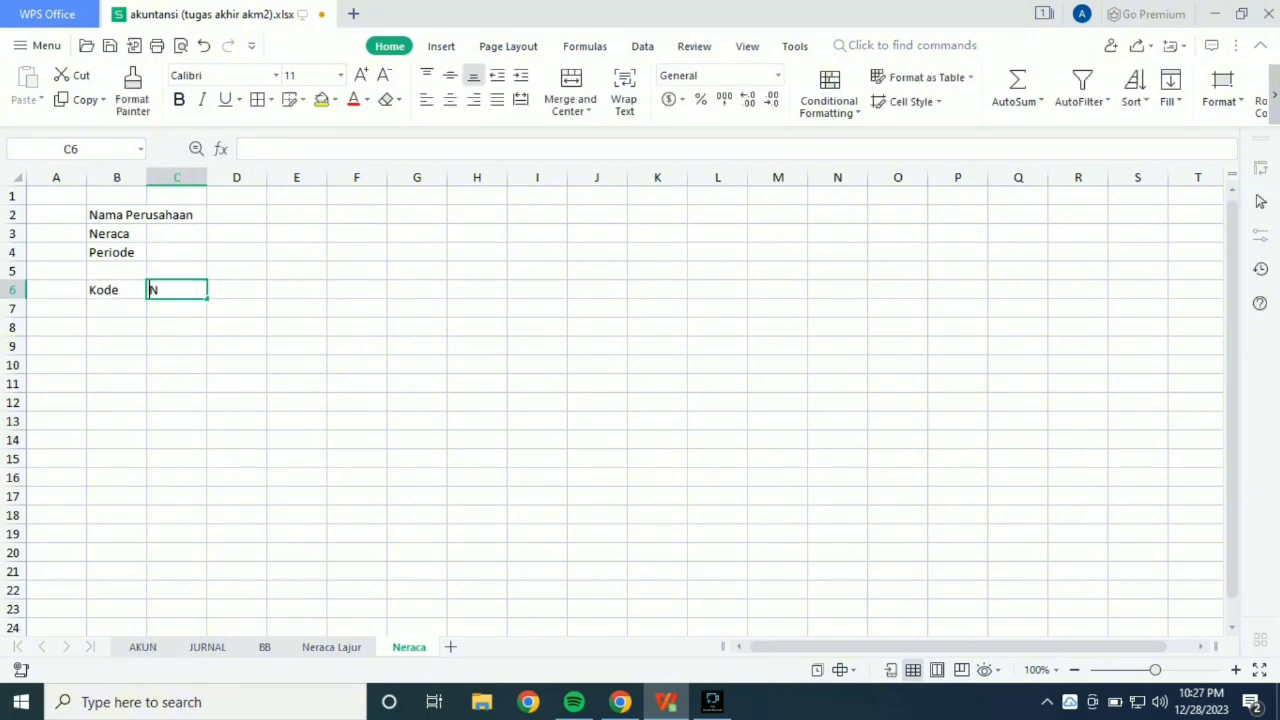
type("ama")
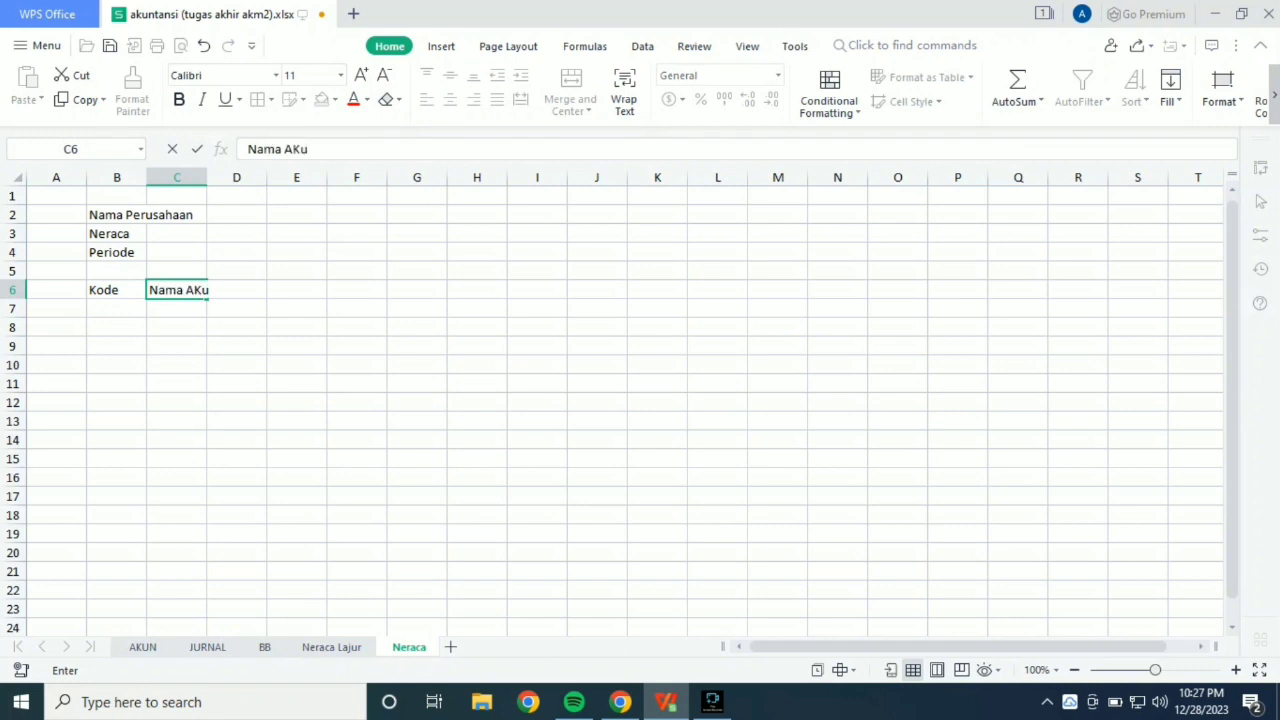
type(" AKu")
key("BackSpace")
key("BackSpace")
type("kun")
key("Tab")
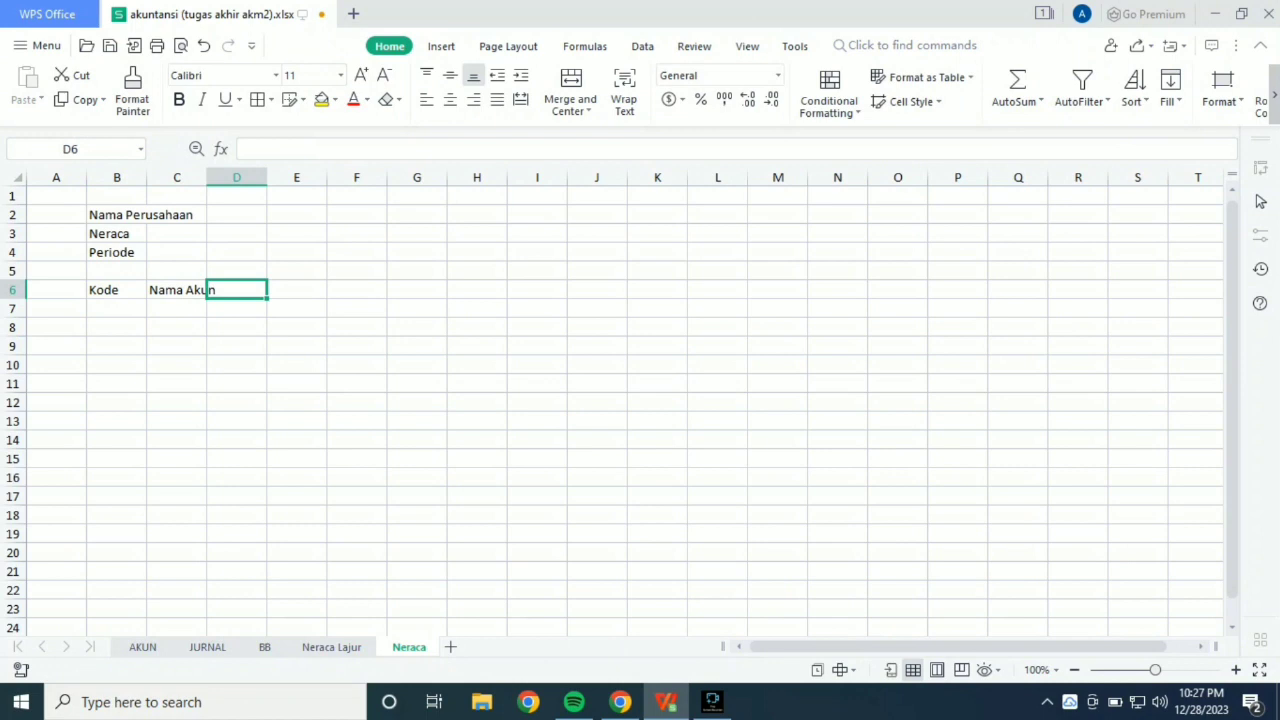
type("Saldo")
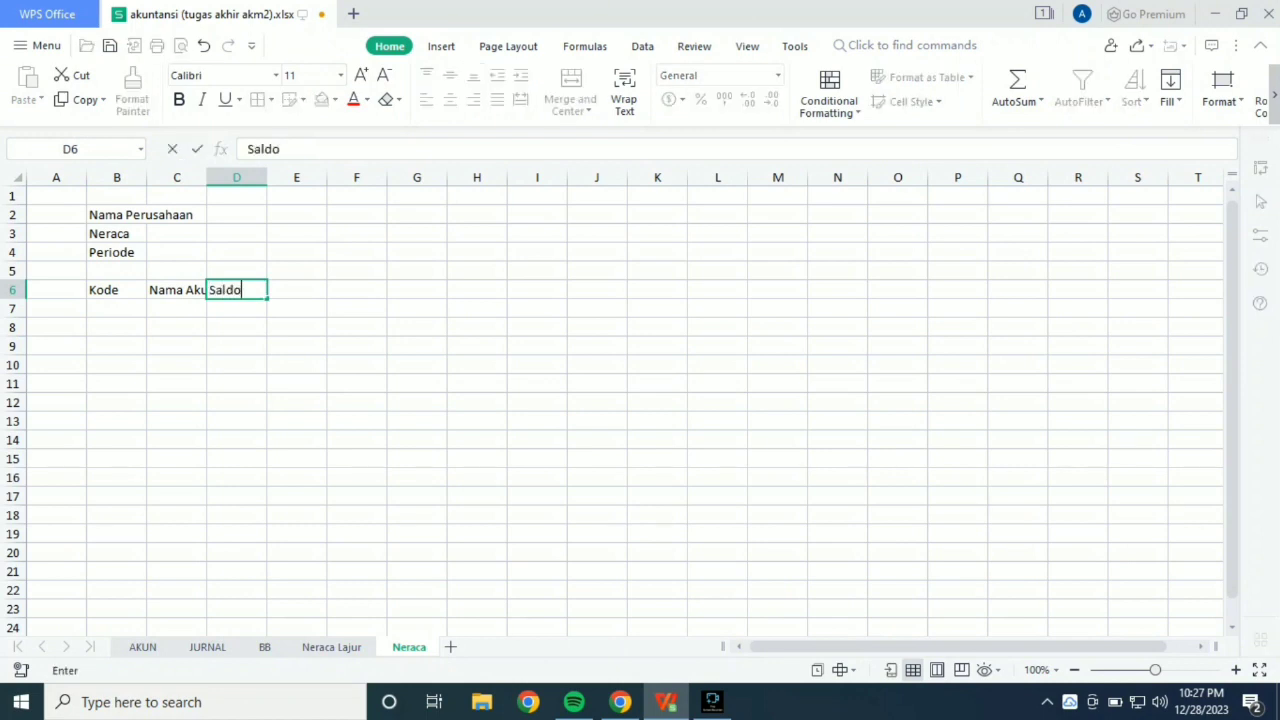
double_click(207, 177)
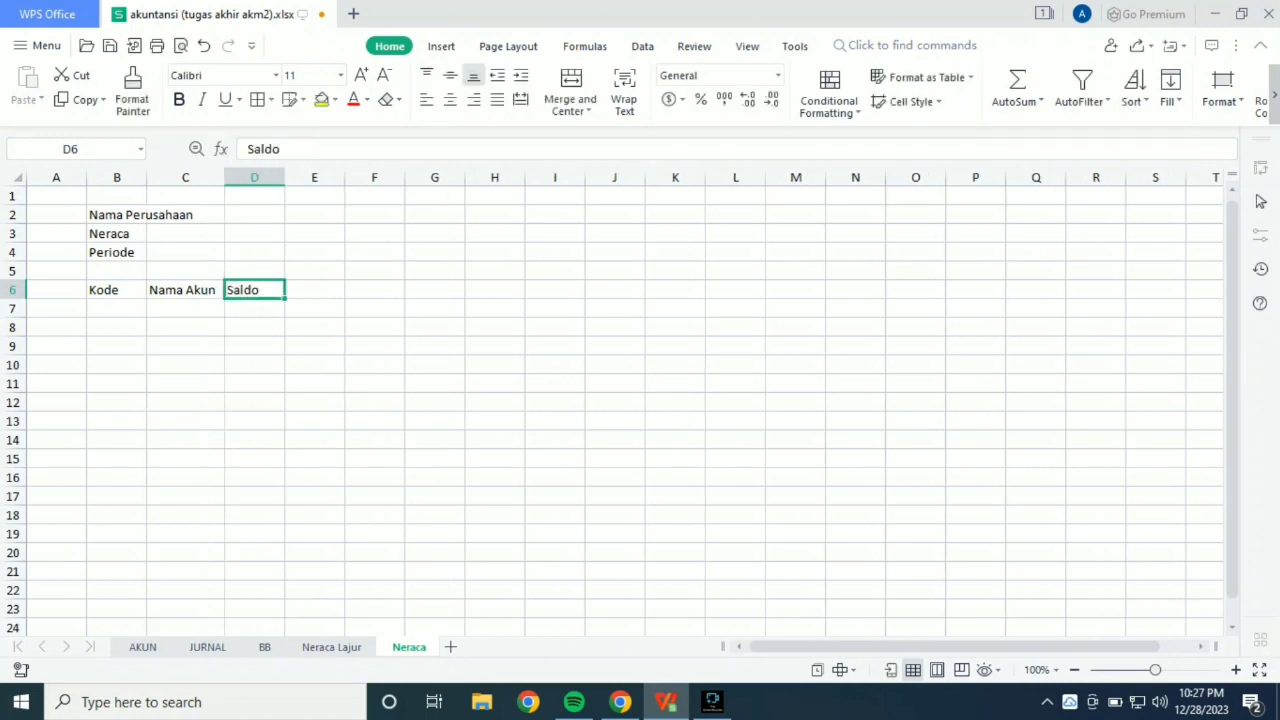
Link cell B7 of the Neraca sheet to the first account code with the formula ='Neraca Lajur'!B8.
left_click(117, 308)
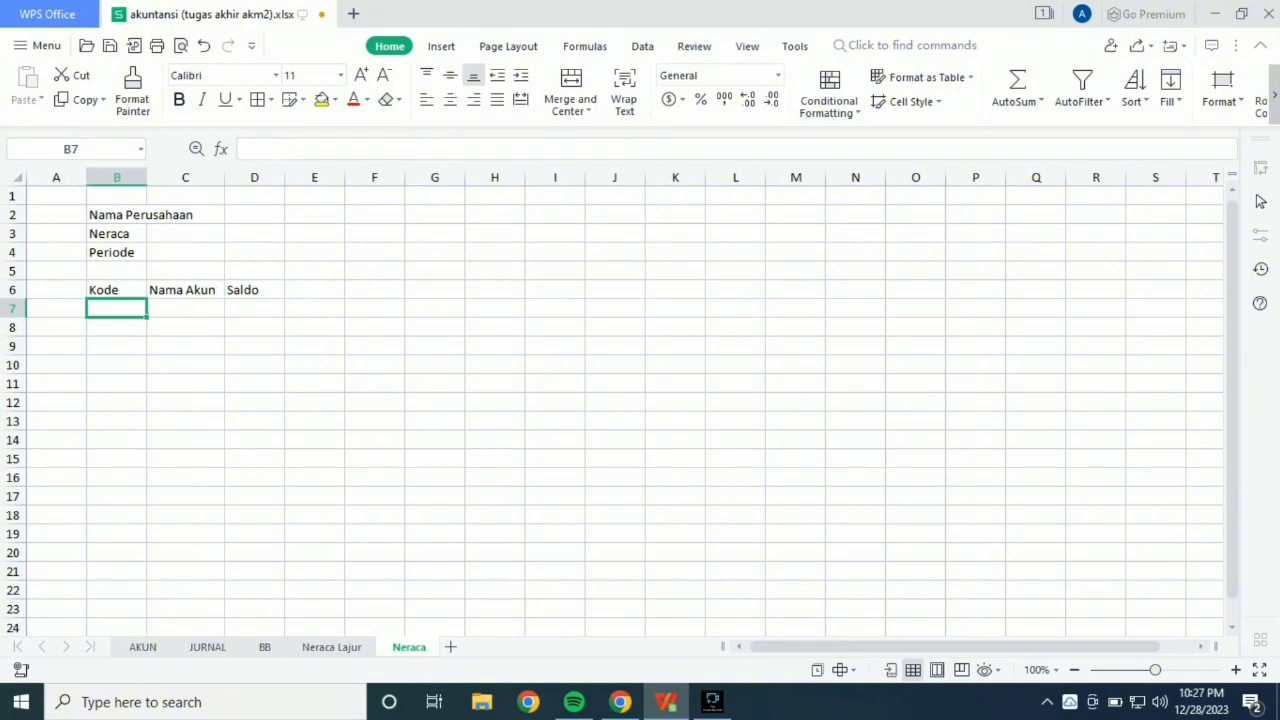
left_click(331, 647)
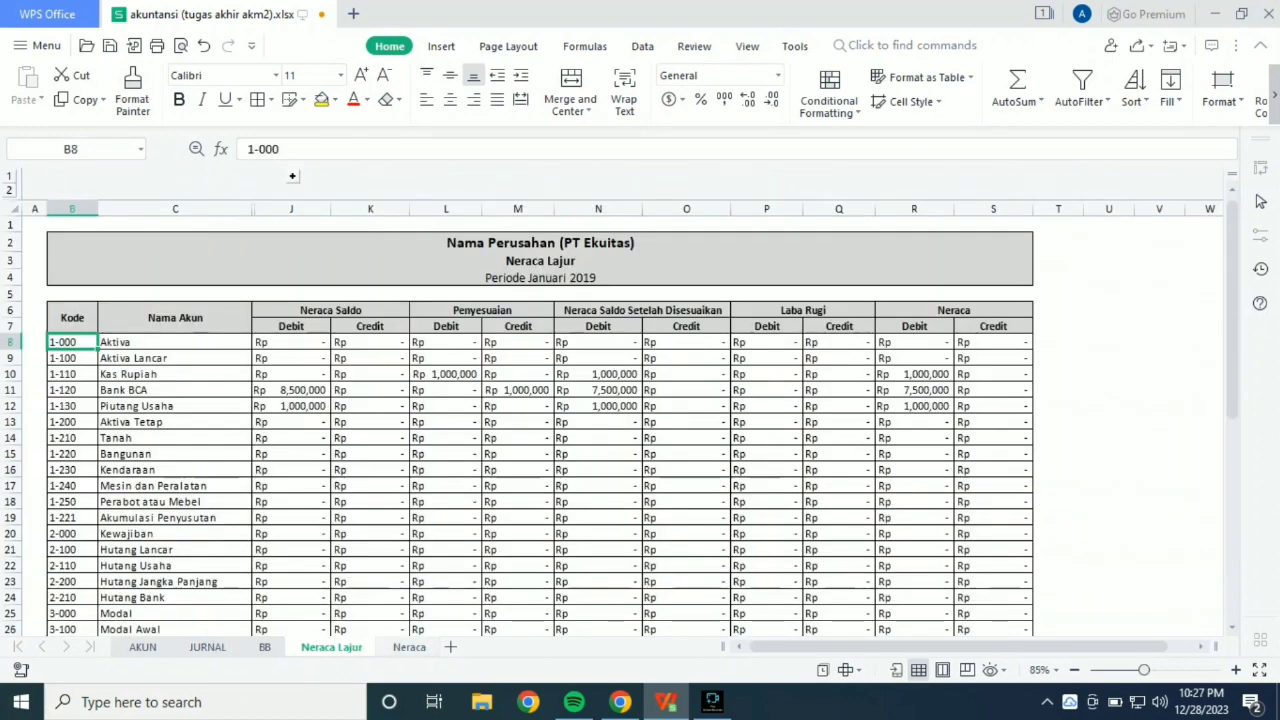
left_click(409, 647)
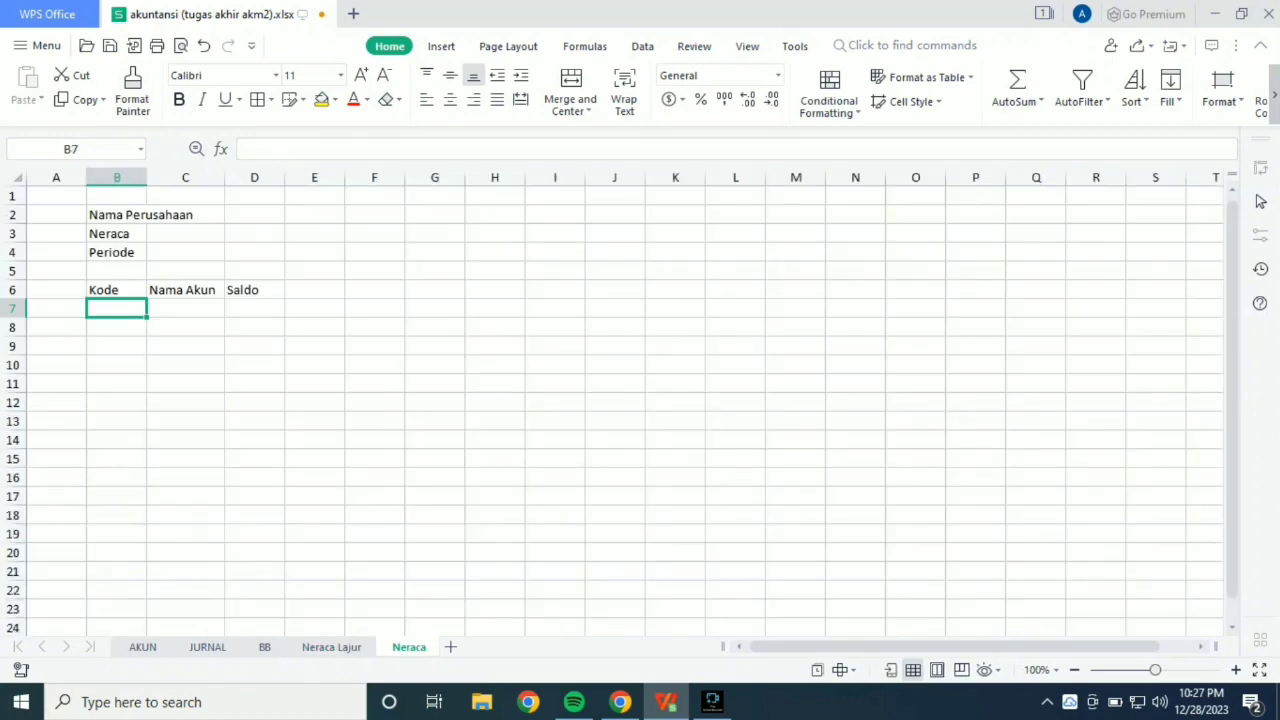
type("=")
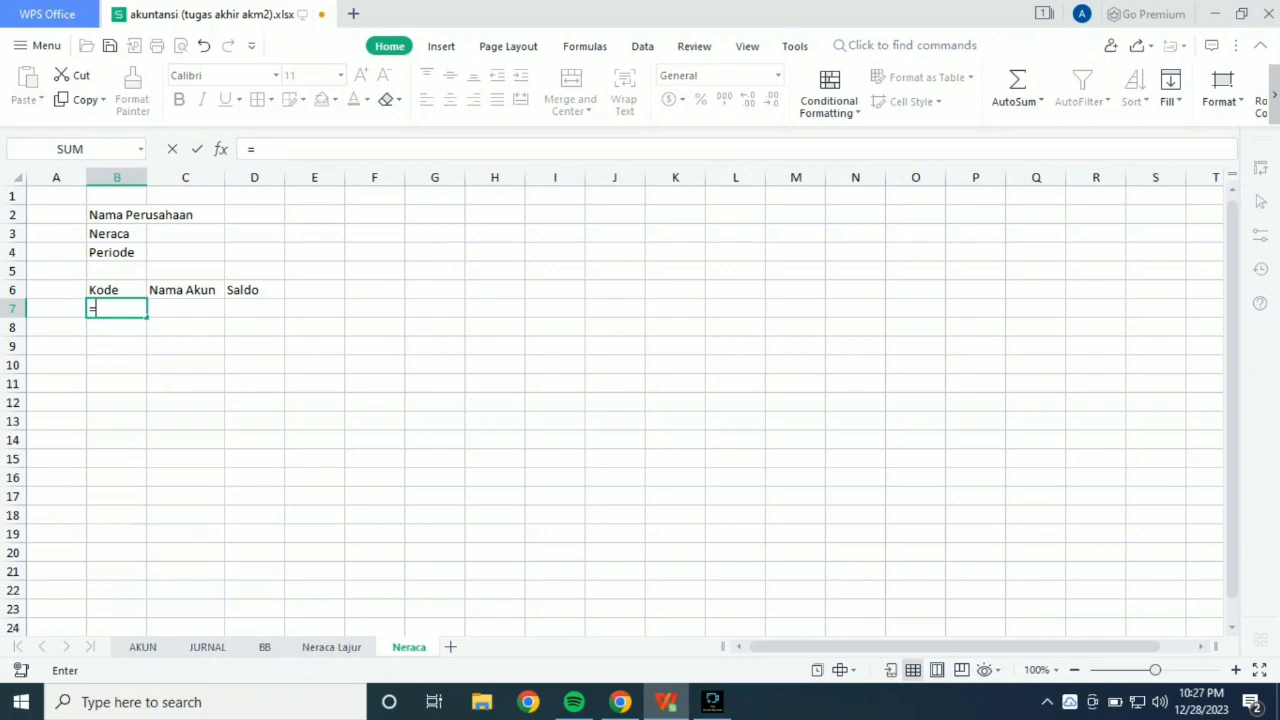
left_click(331, 647)
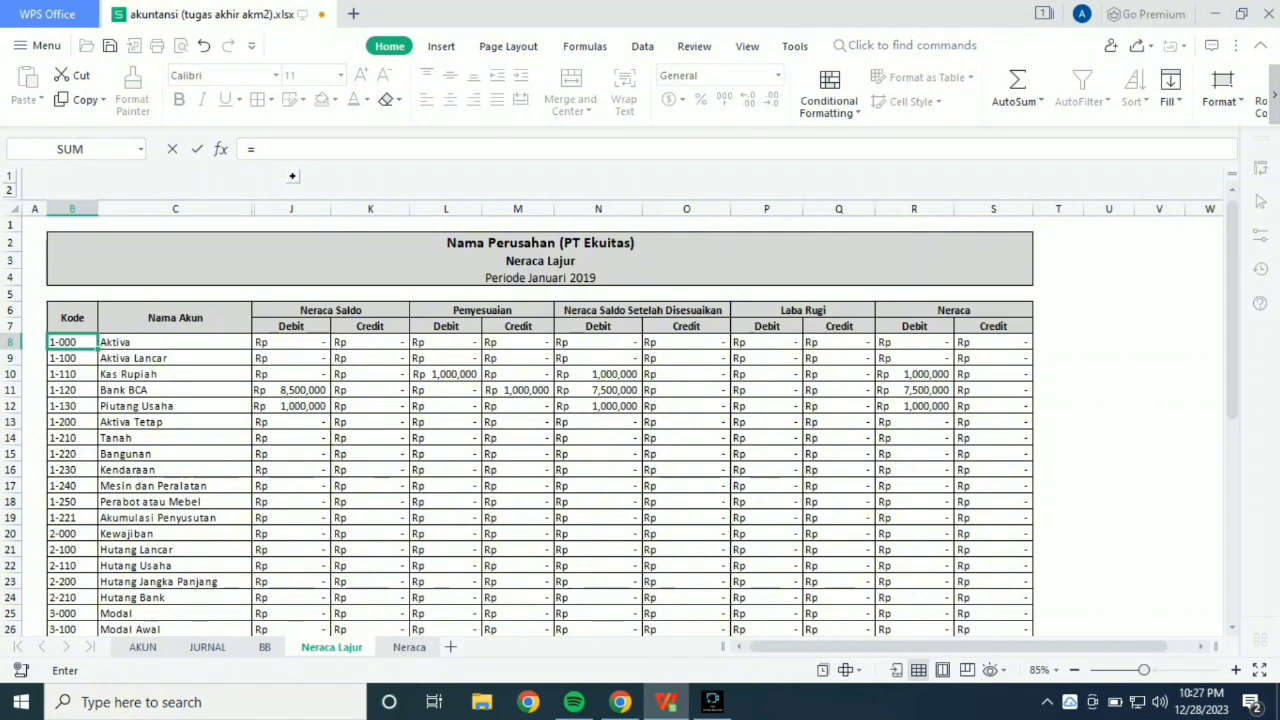
left_click(72, 342)
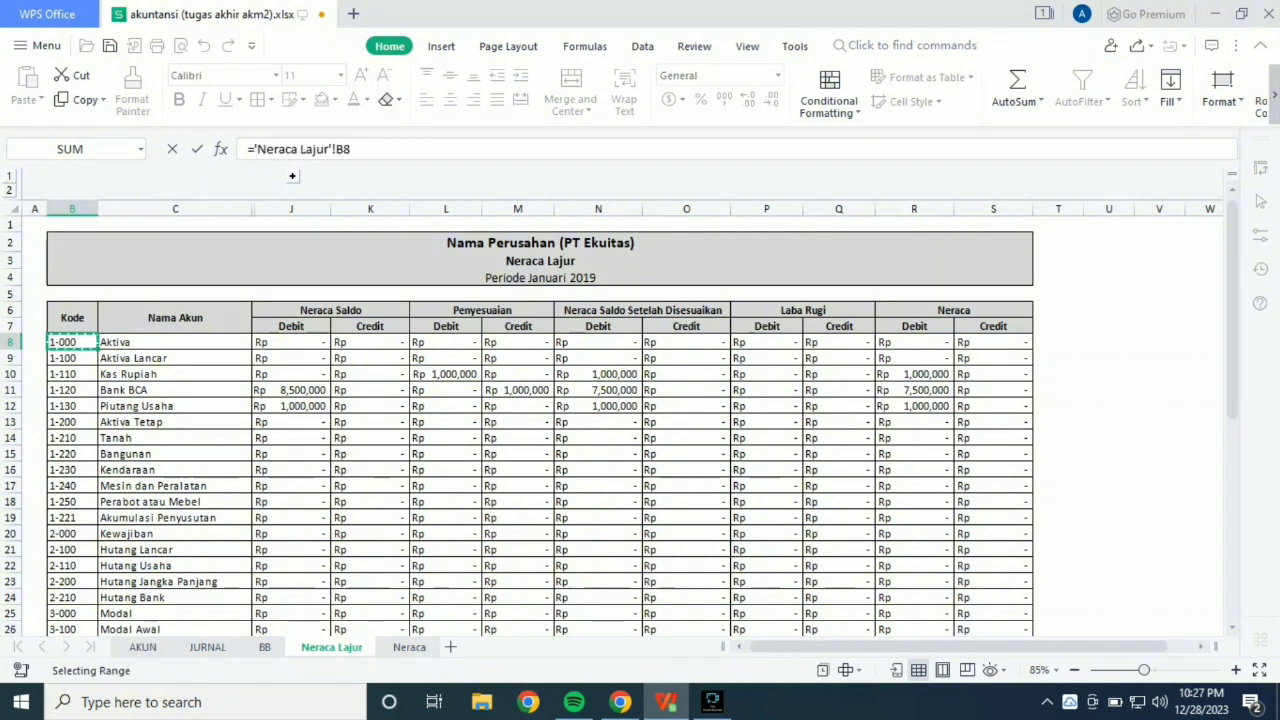
left_click(409, 647)
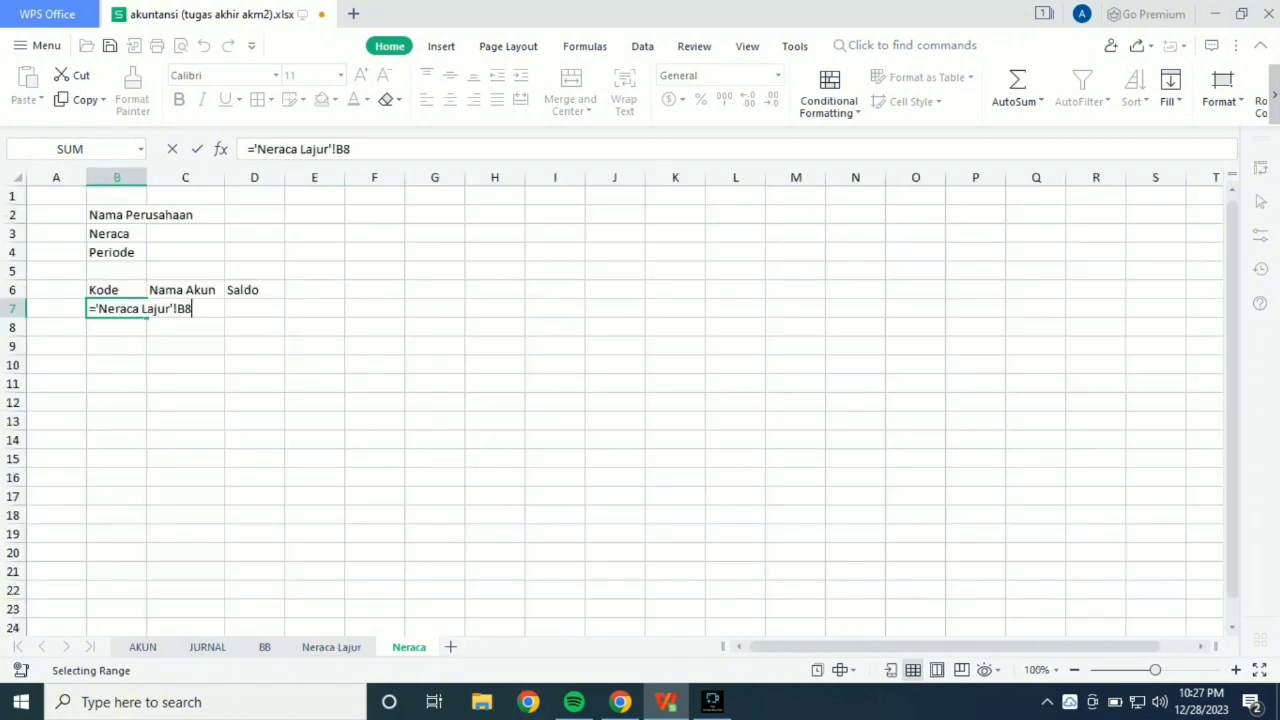
key("Return")
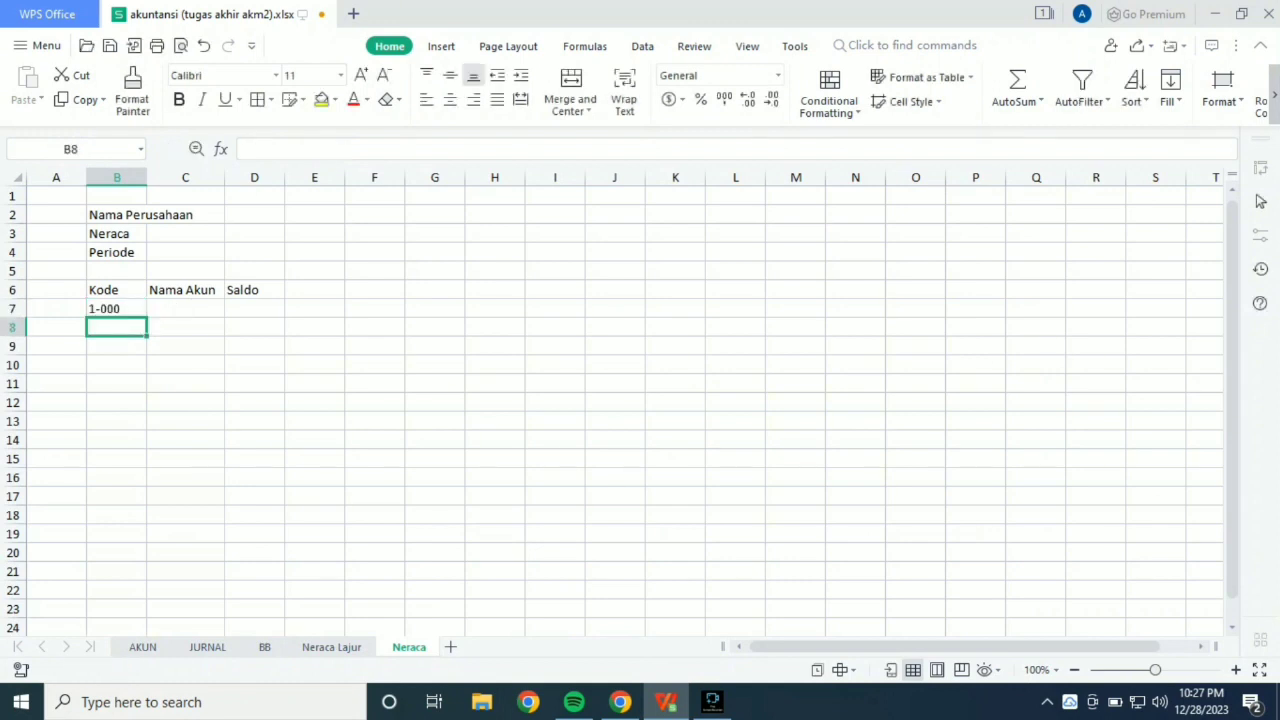
Fill the code formula from B7 down to B49.
left_click(117, 309)
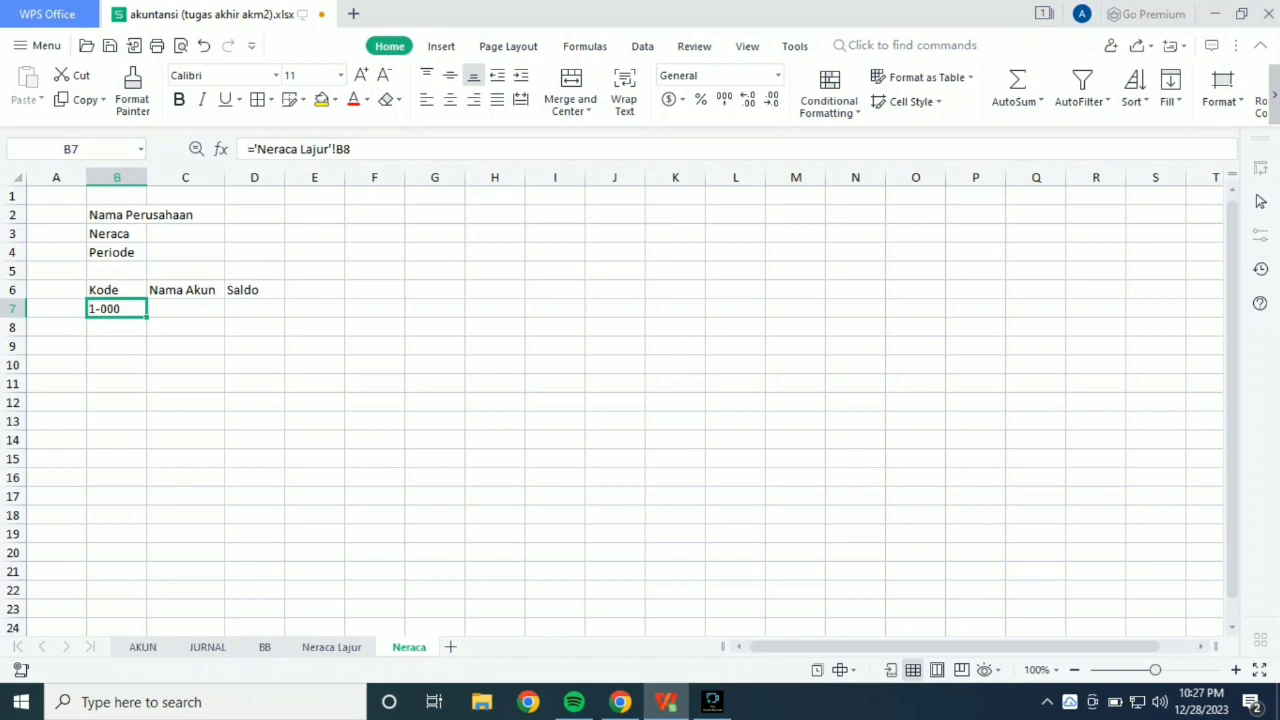
left_click_drag(147, 317, 147, 598)
scroll(147, 598, "up", 9)
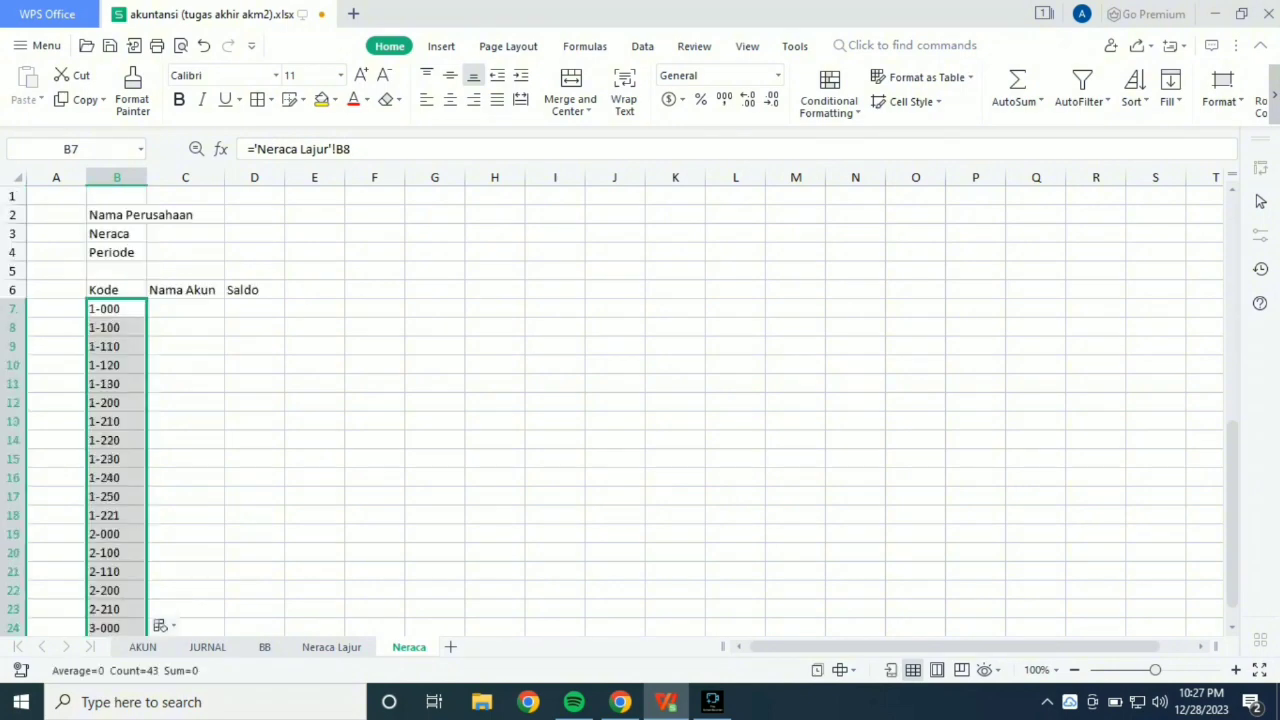
Delete cells B30:B49, from code 4-000 downward, shifting the remaining cells left.
left_click(185, 403)
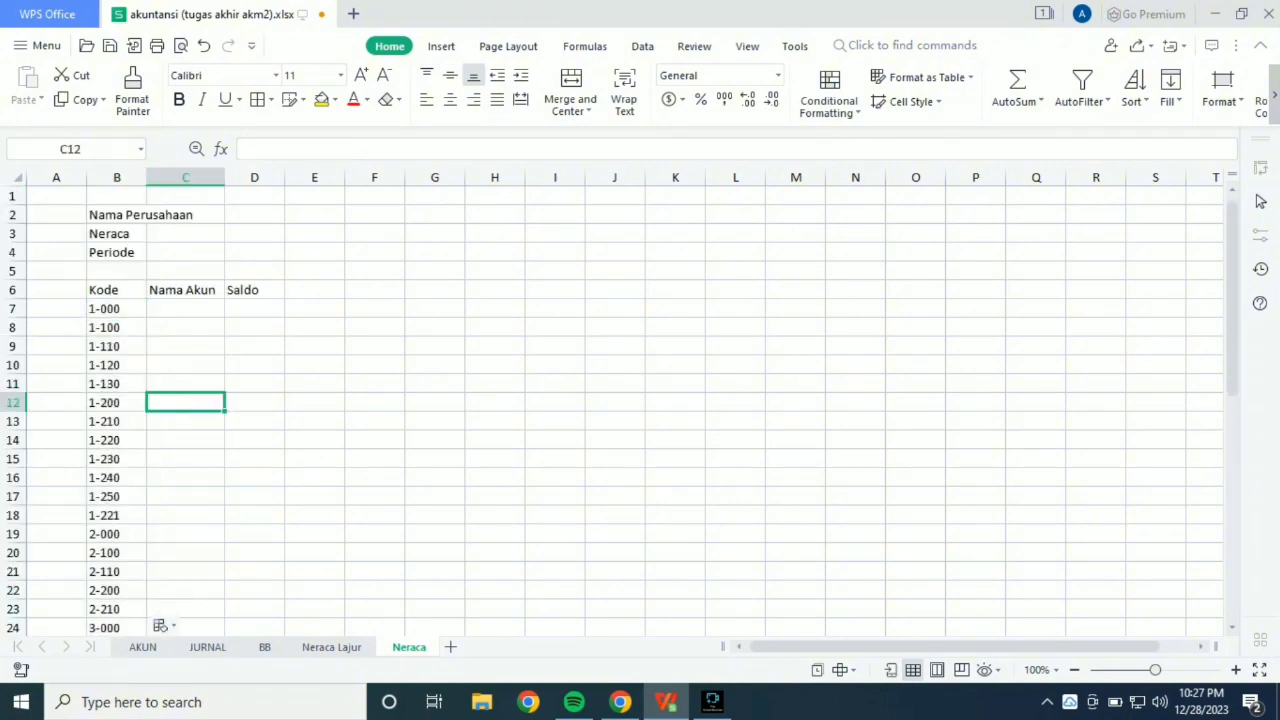
scroll(640, 400, "down", 6)
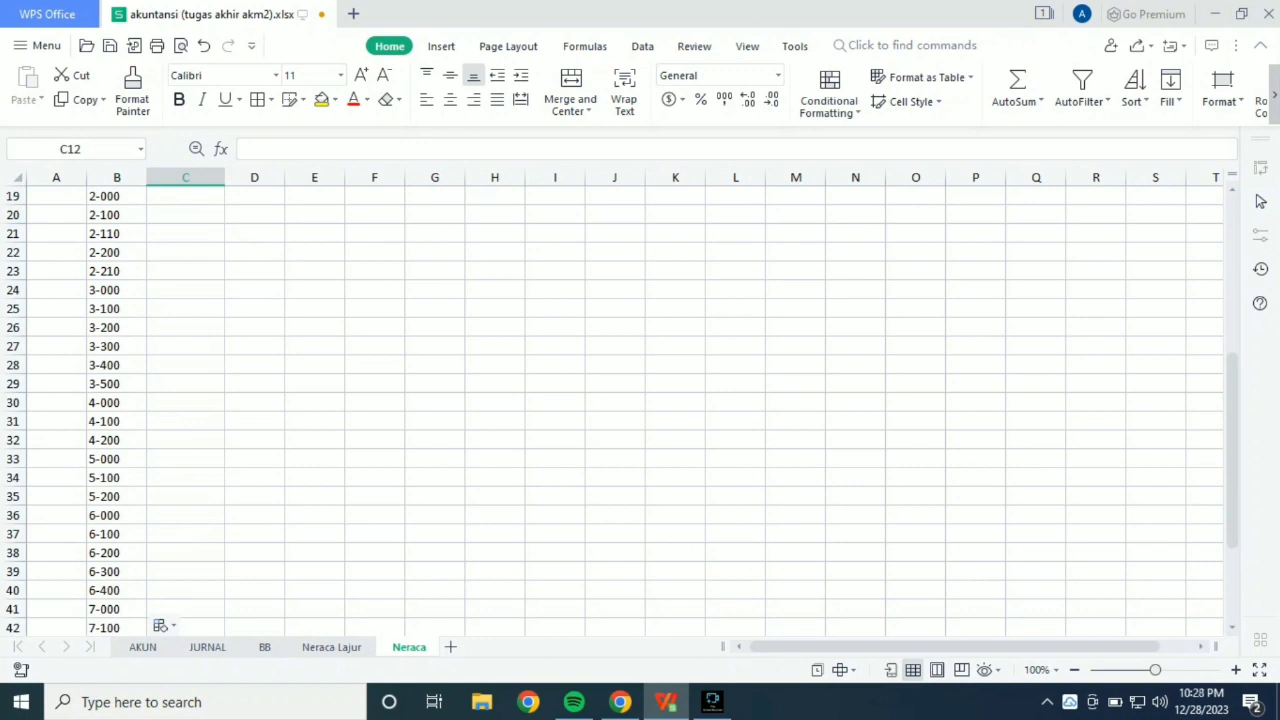
scroll(640, 400, "down", 1)
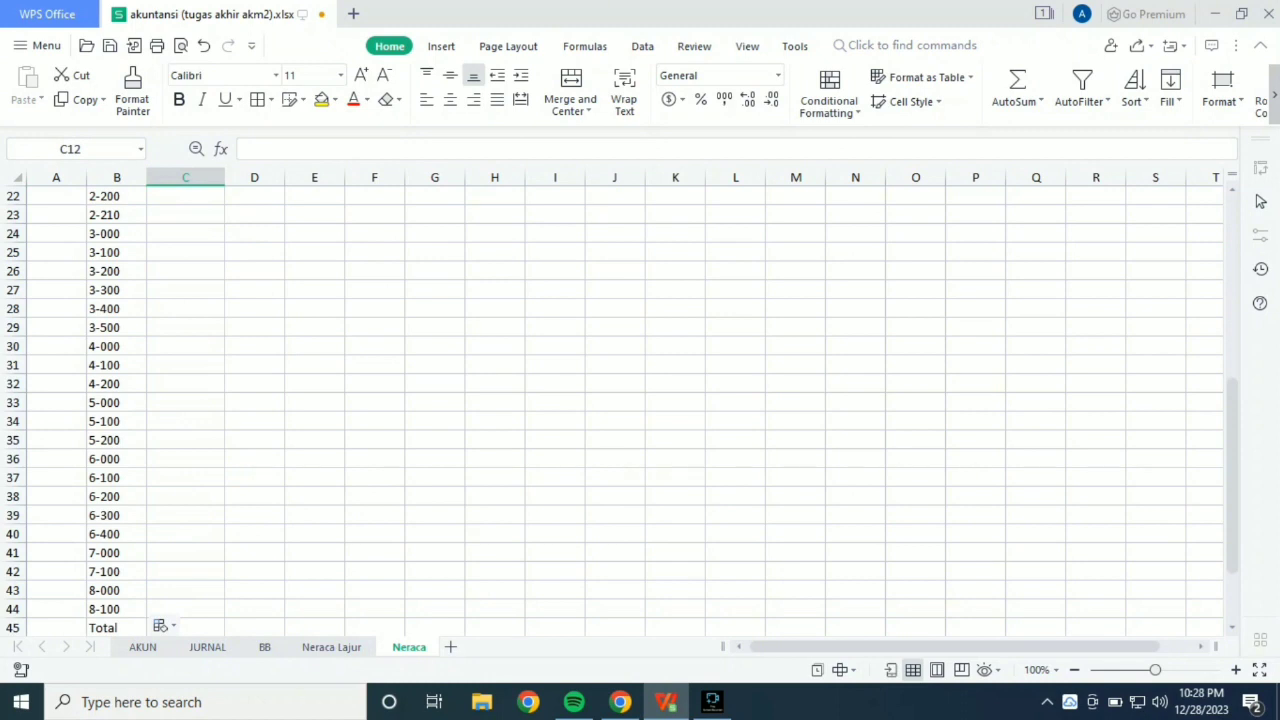
left_click_drag(117, 346, 117, 592)
right_click(120, 592)
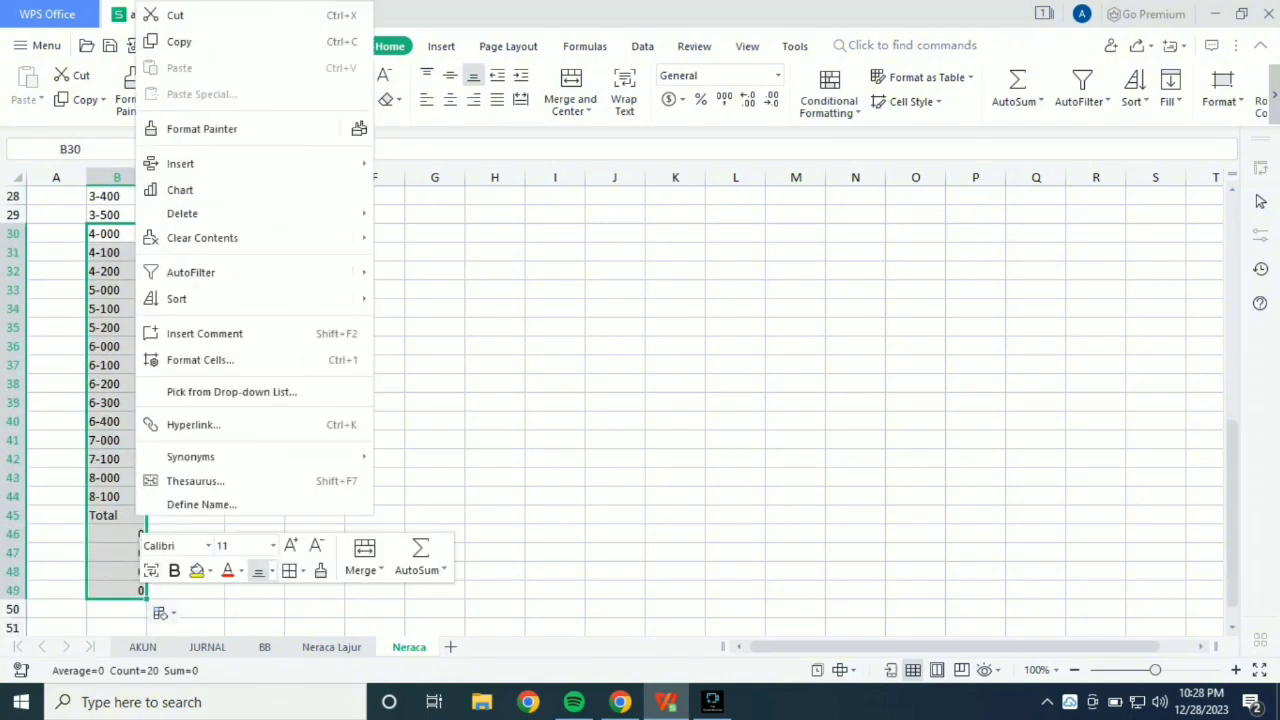
mouse_move(250, 213)
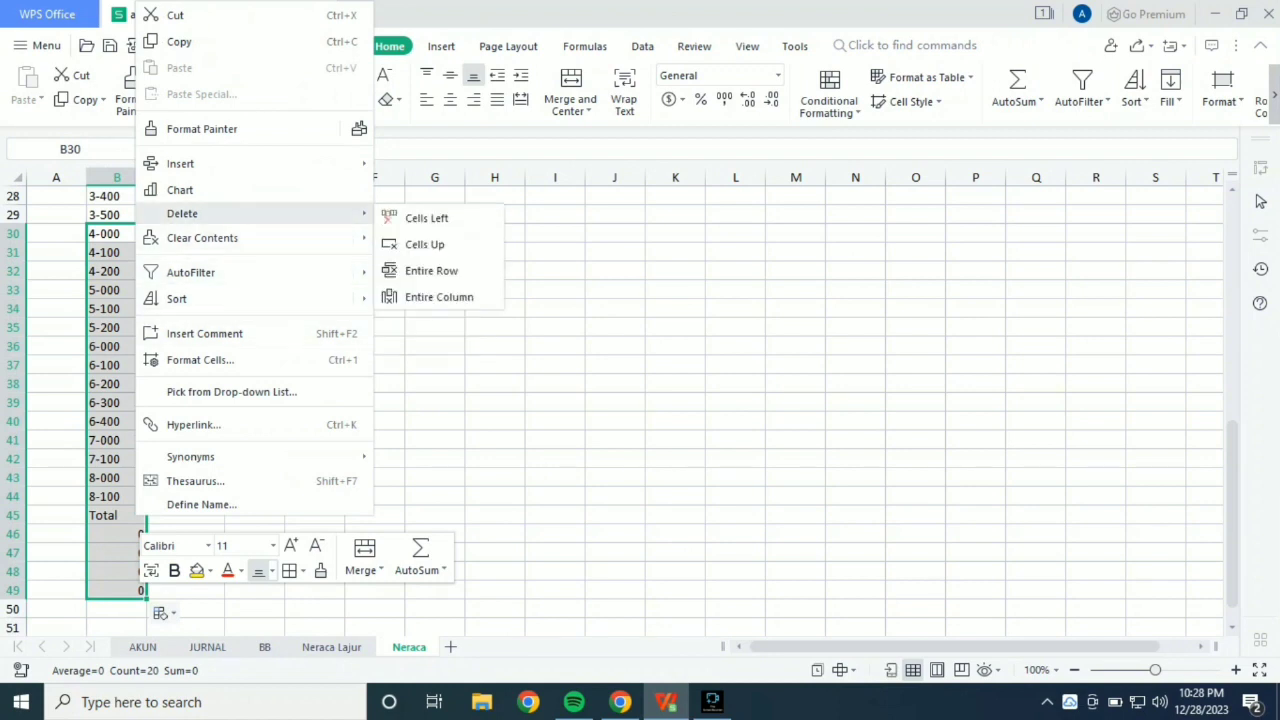
left_click(426, 218)
scroll(640, 400, "up", 9)
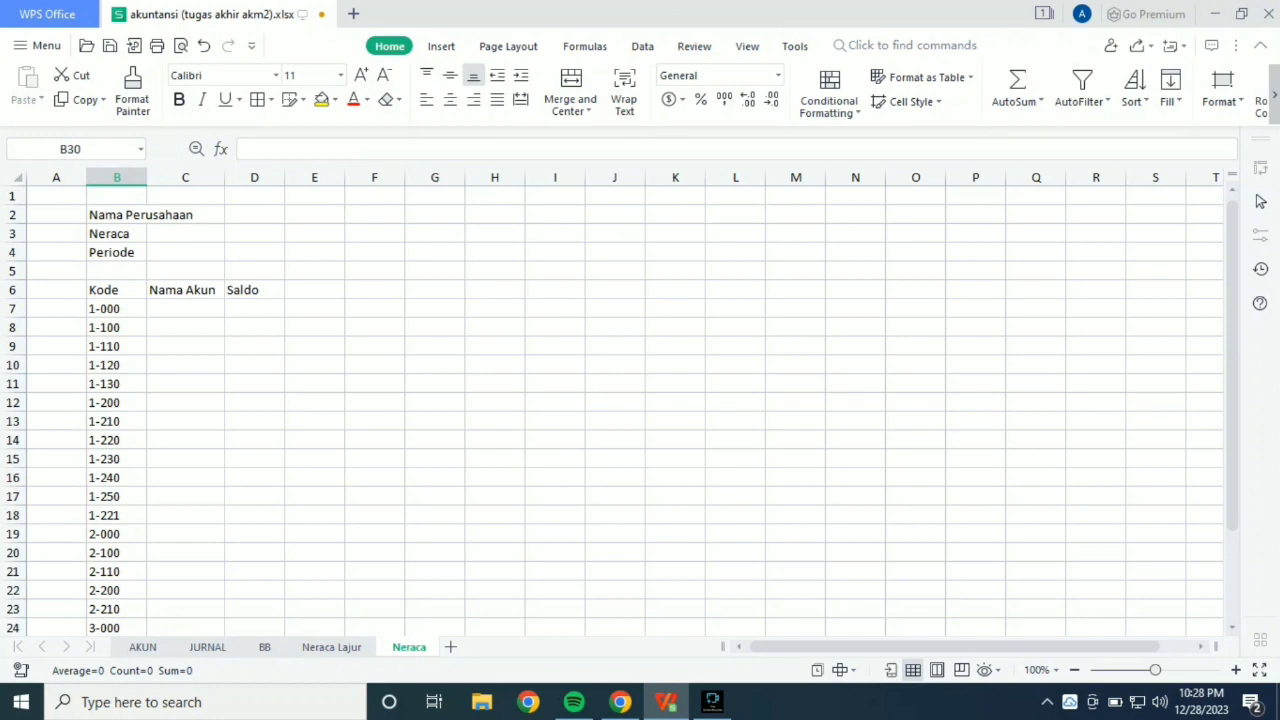
left_click(185, 309)
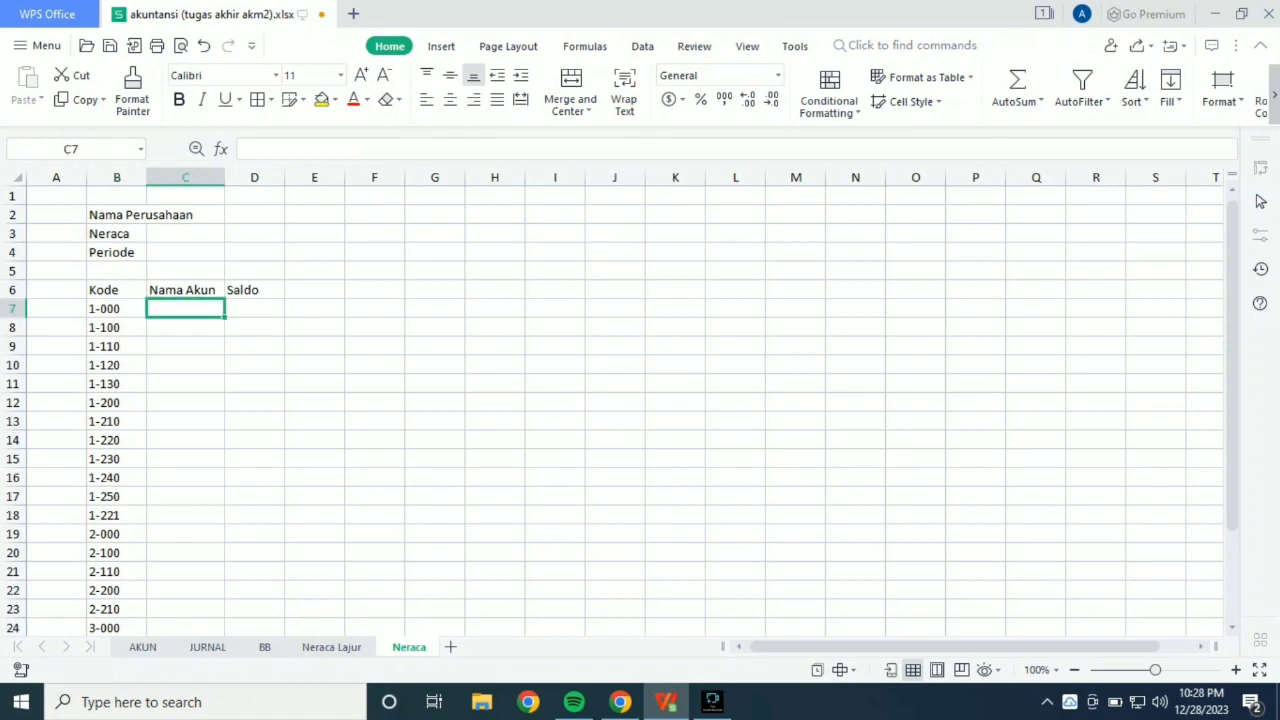
left_click(117, 309)
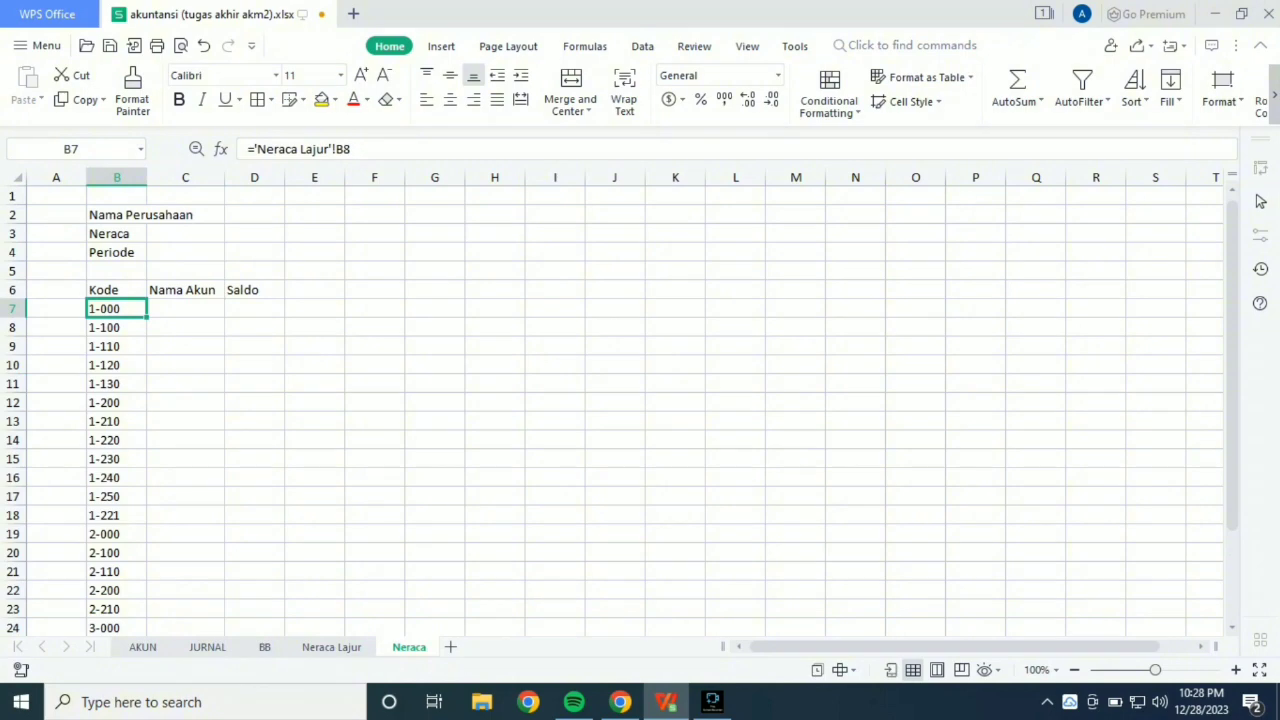
left_click_drag(147, 317, 147, 219)
left_click(185, 253)
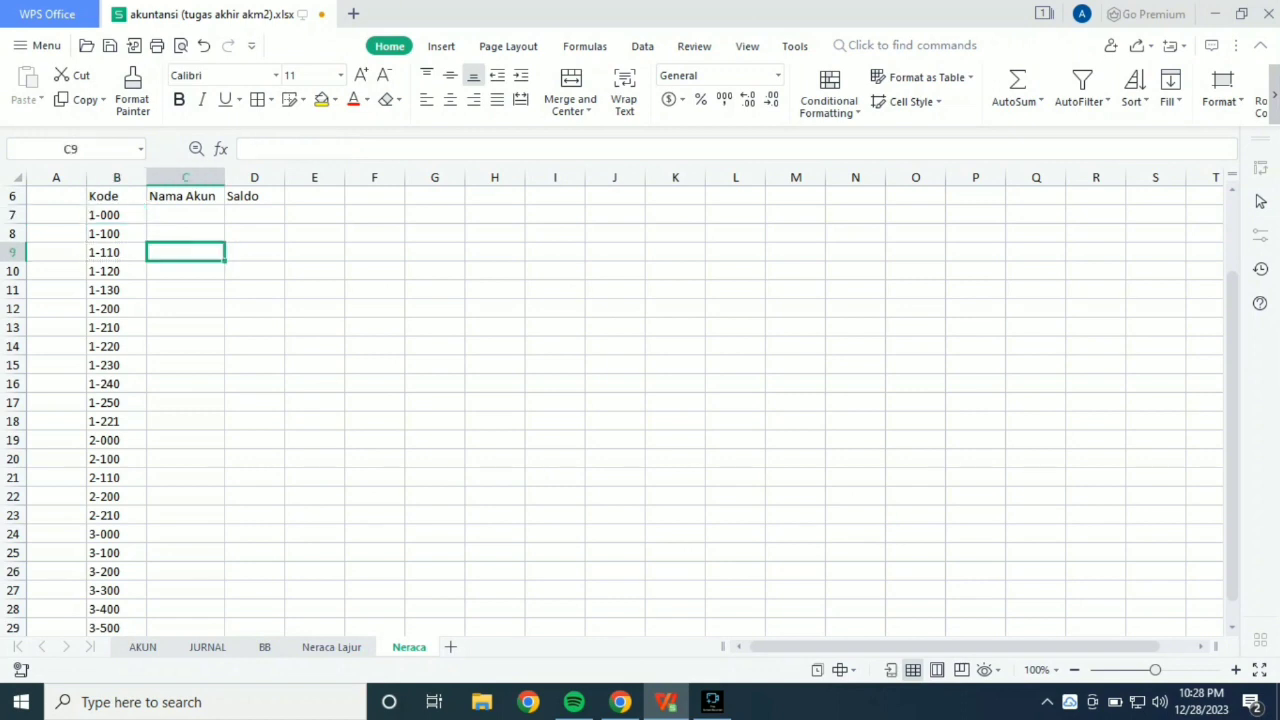
Copy the code formulas in B7:B29 to C7:C29 to bring in the account names, and auto-fit column C.
left_click(117, 215)
left_click_drag(117, 215, 135, 592)
key("ctrl+c")
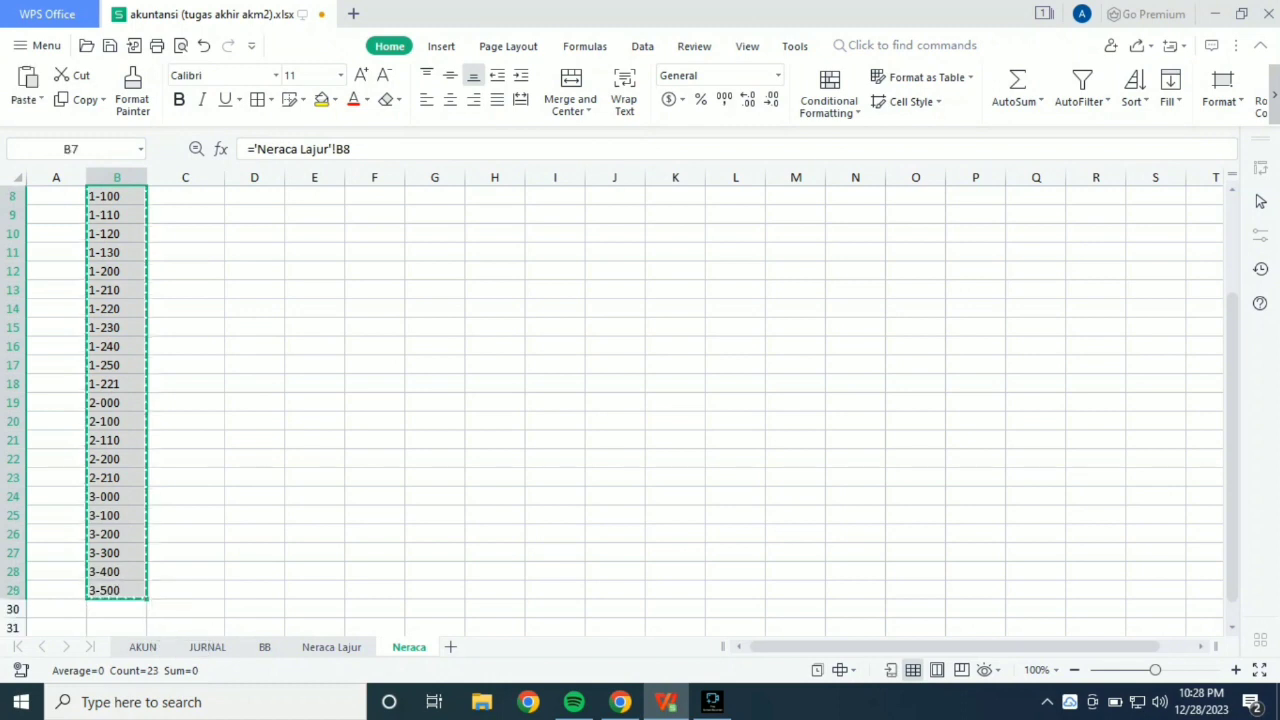
scroll(625, 410, "up", 3)
left_click(185, 309)
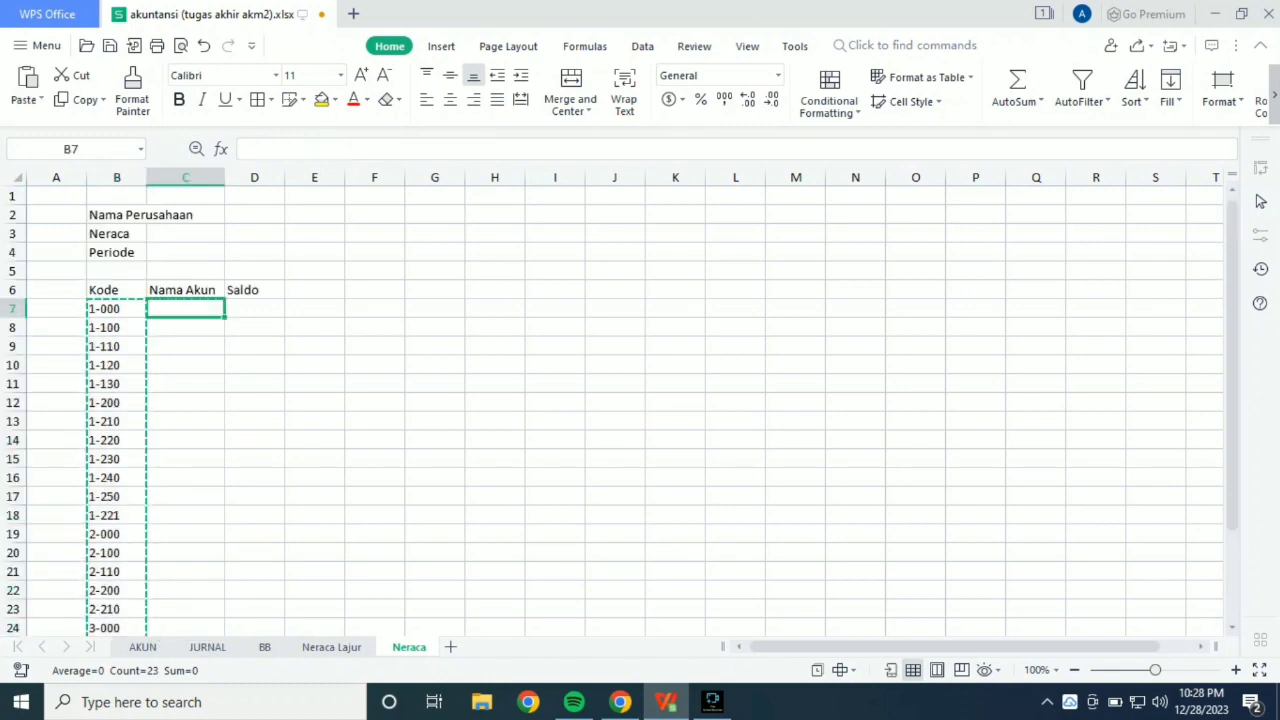
key("ctrl+v")
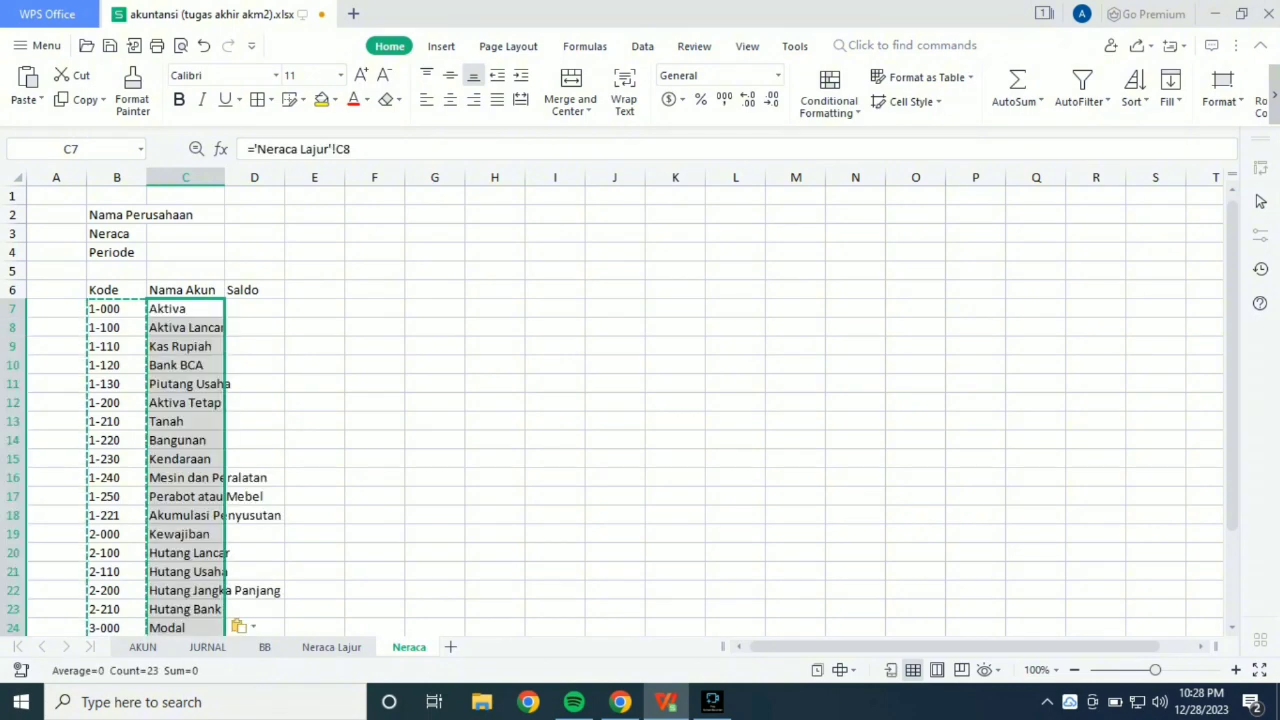
key("F2")
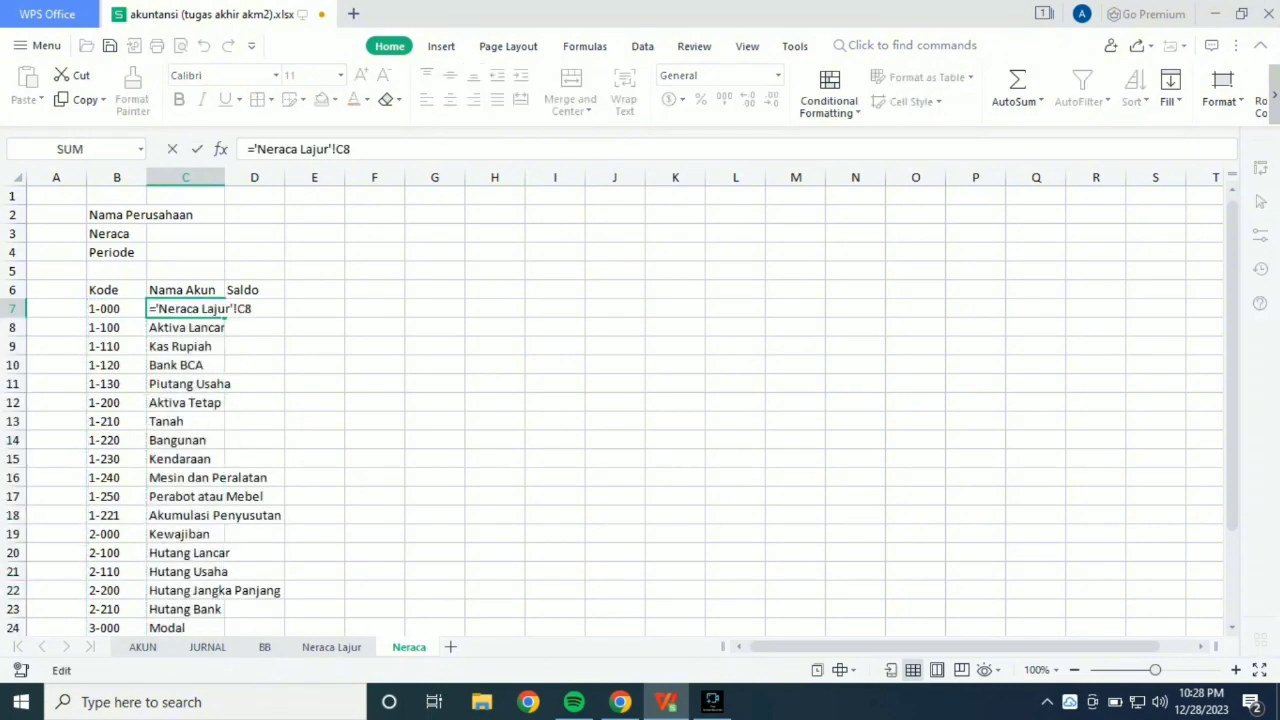
key("Return")
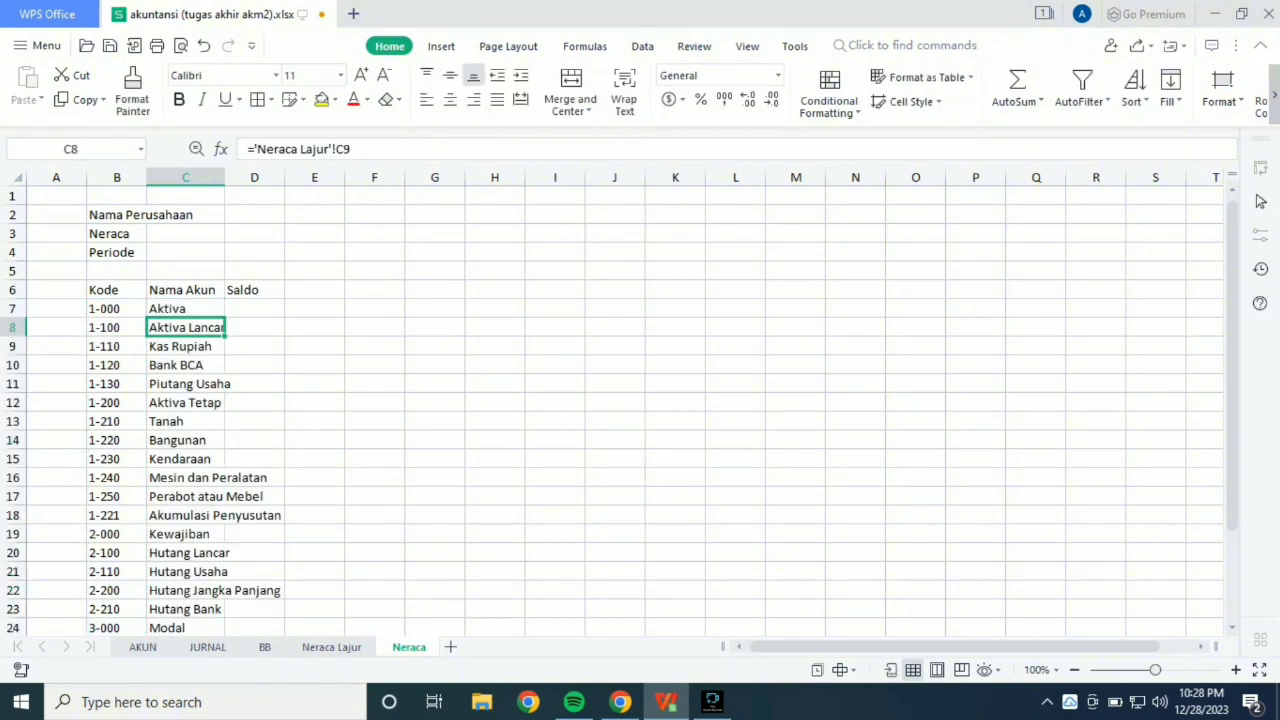
double_click(225, 177)
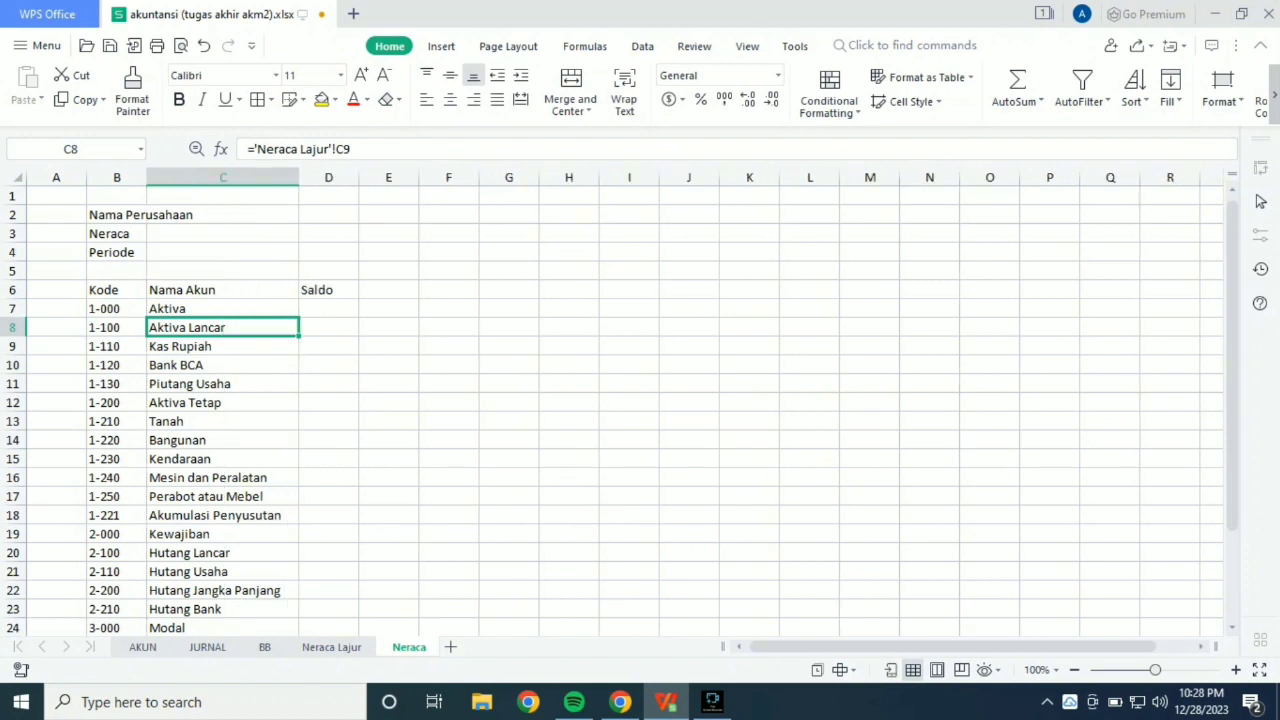
left_click(328, 290)
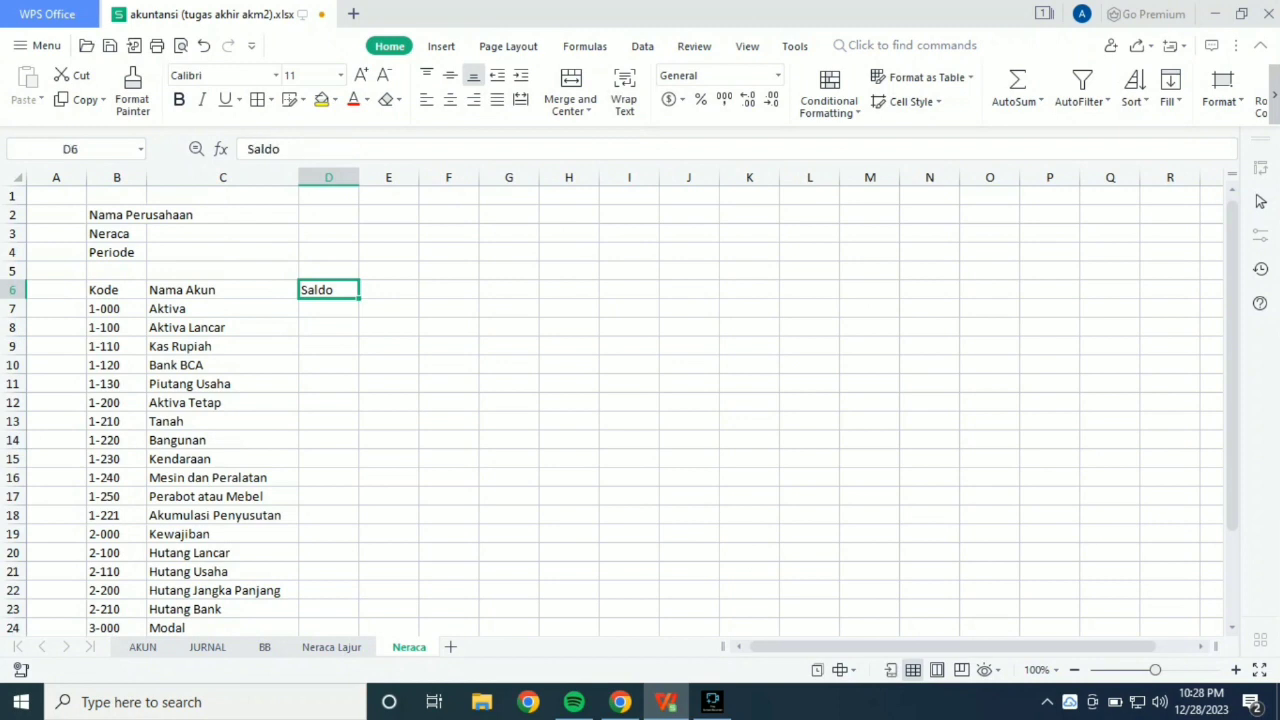
scroll(640, 400, "down", 5)
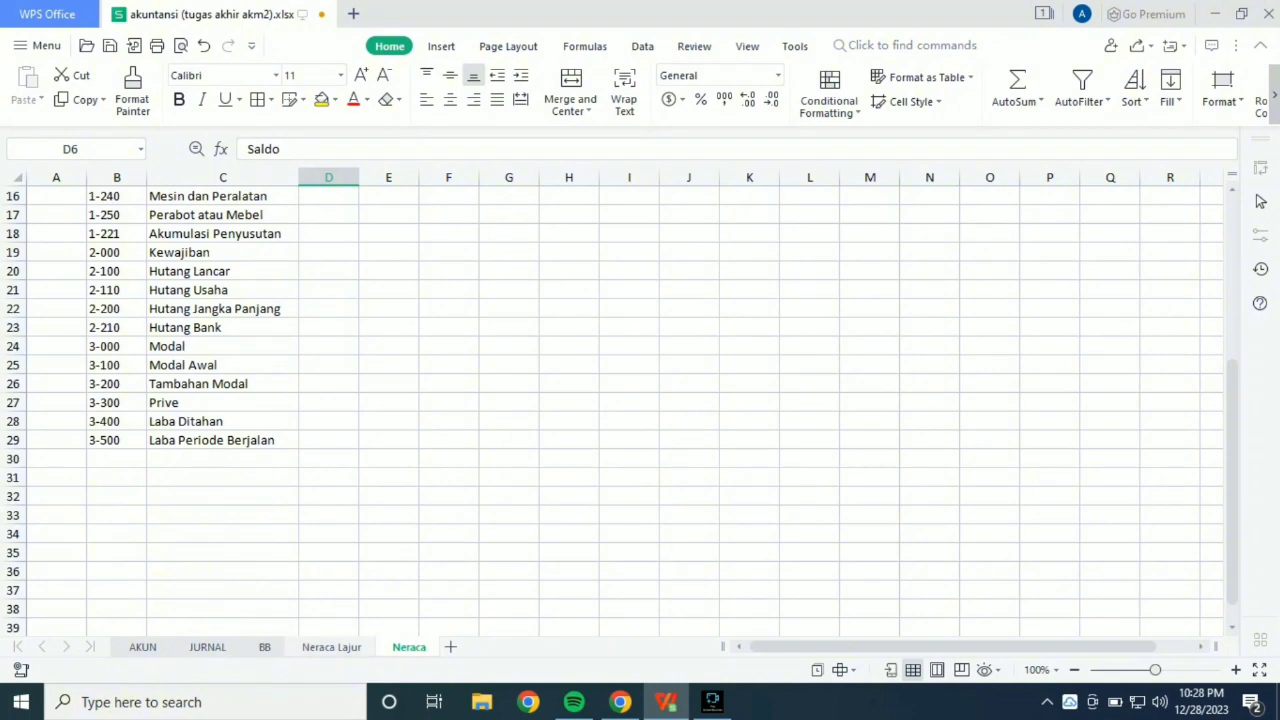
On the Neraca Lajur sheet, name the column range B to S "neracalajur".
left_click(331, 647)
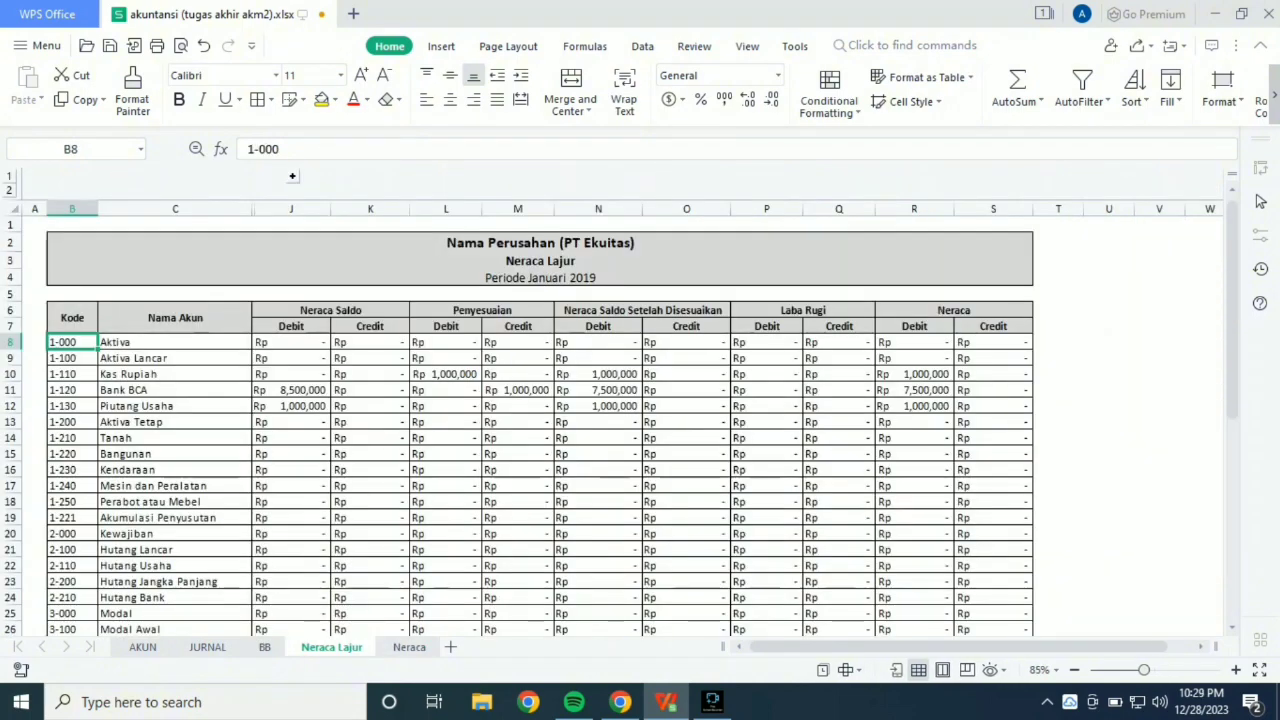
left_click(72, 209)
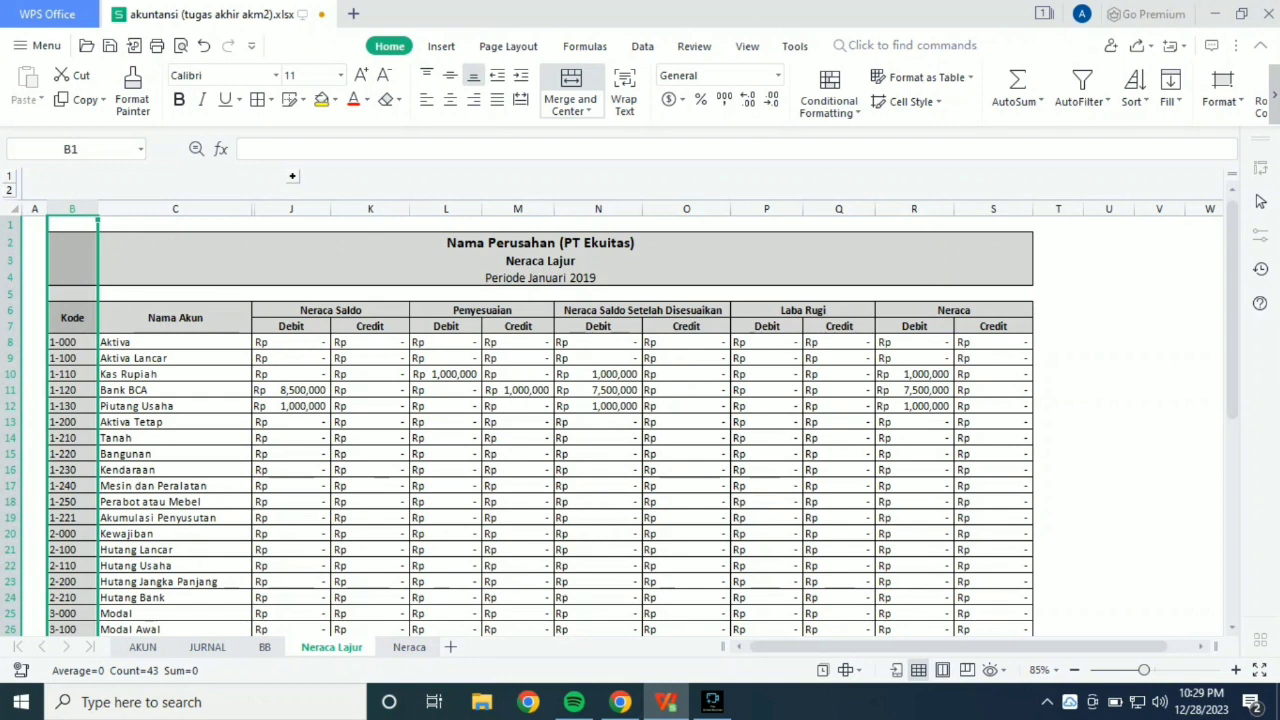
left_click(993, 209)
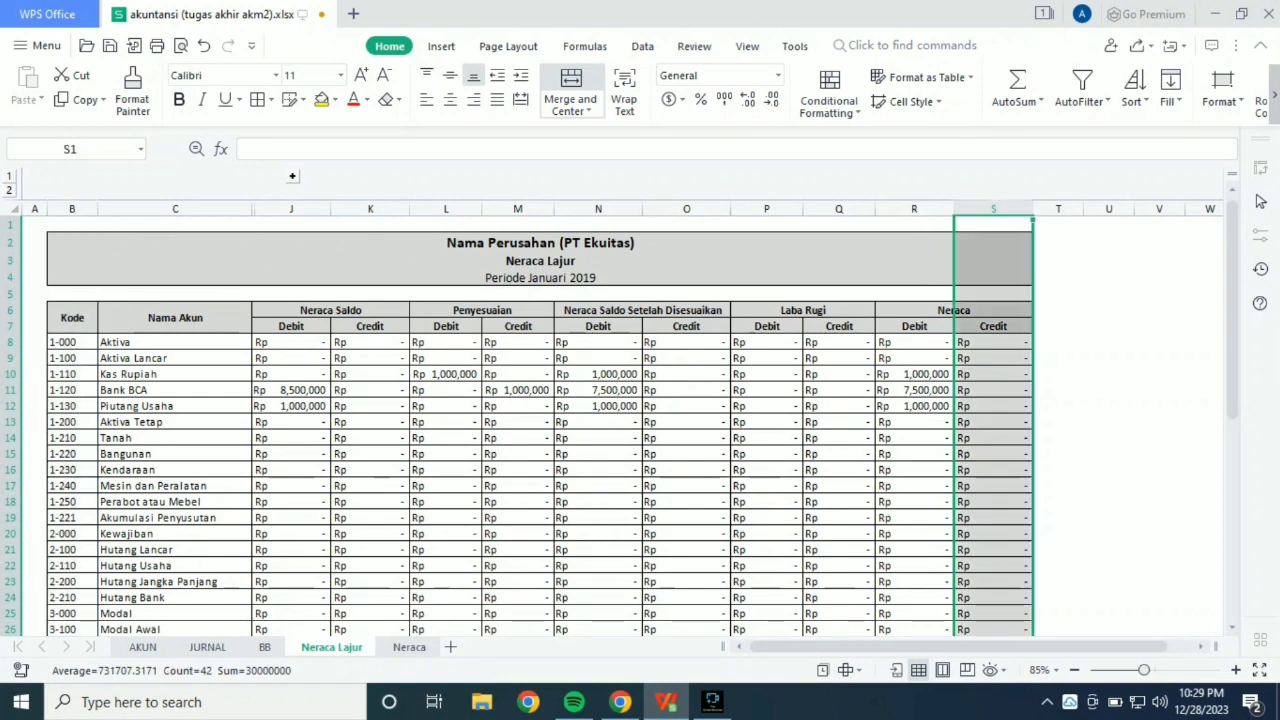
left_click_drag(72, 209, 993, 209)
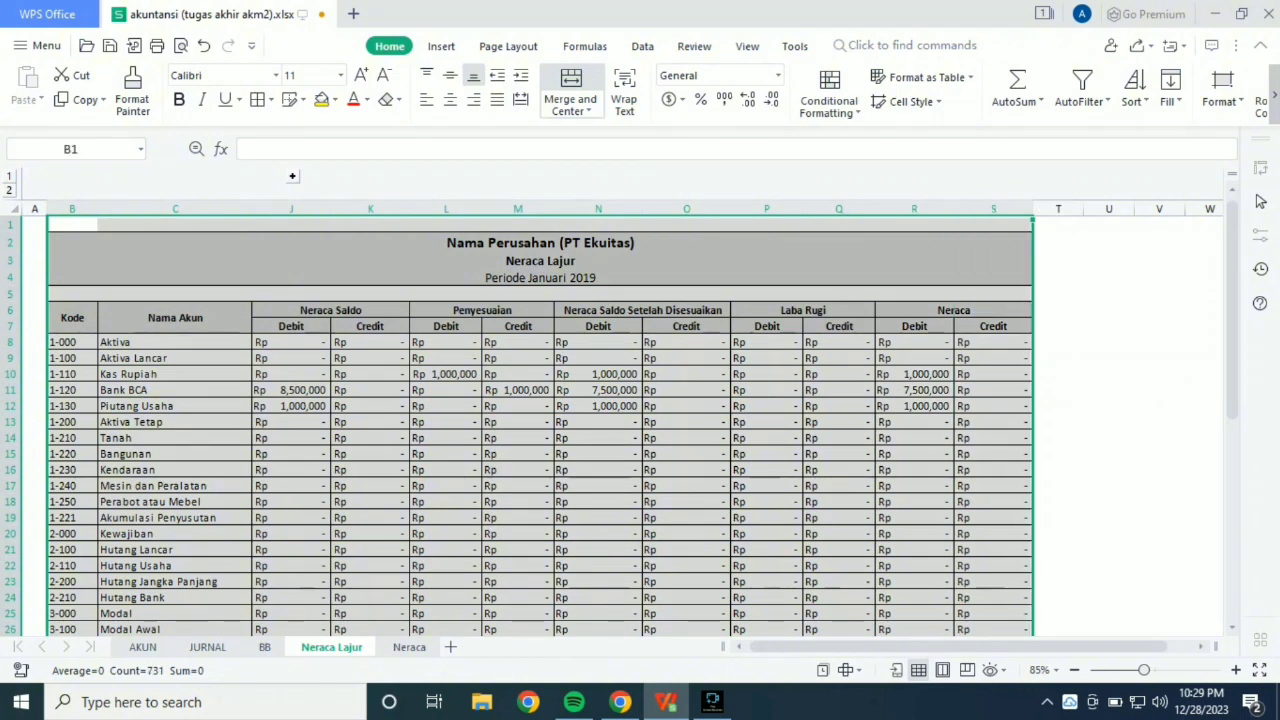
left_click(70, 149)
type("neracalajur")
key("Return")
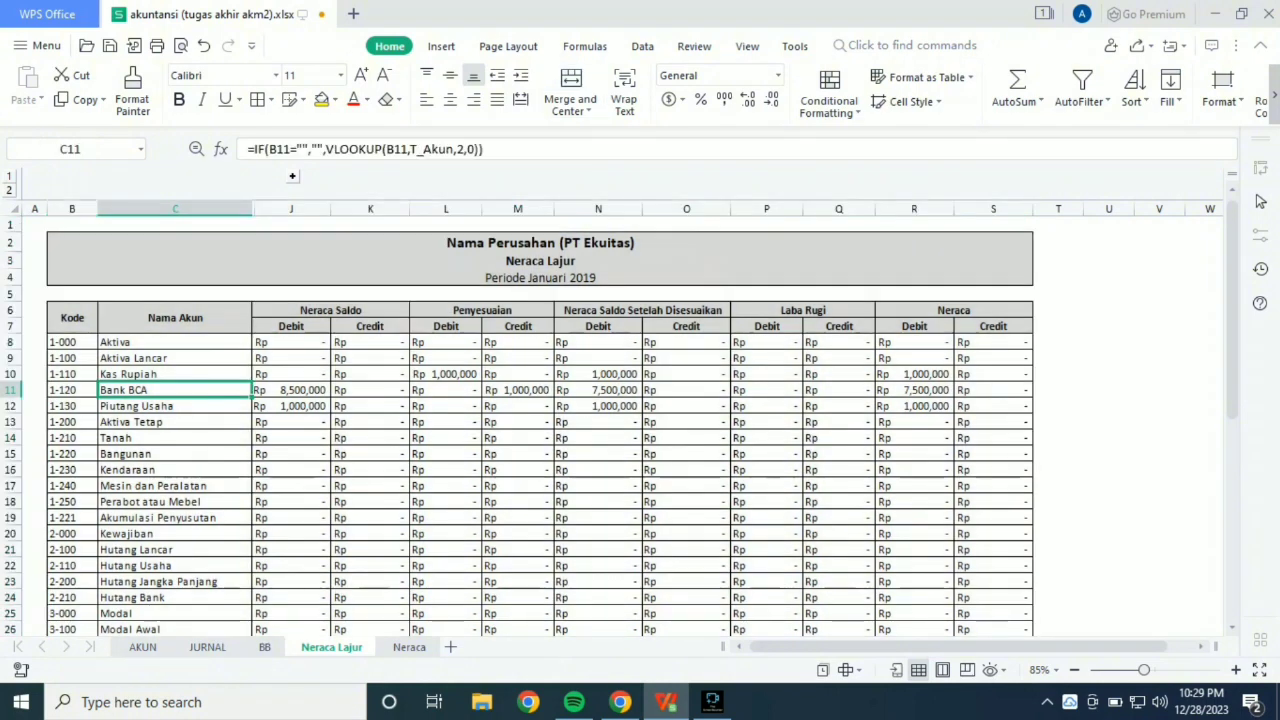
Check the positions of the Kode, Neraca Debit and Neraca Credit columns (B, R and S) in the Neraca Lajur table.
left_click(72, 209)
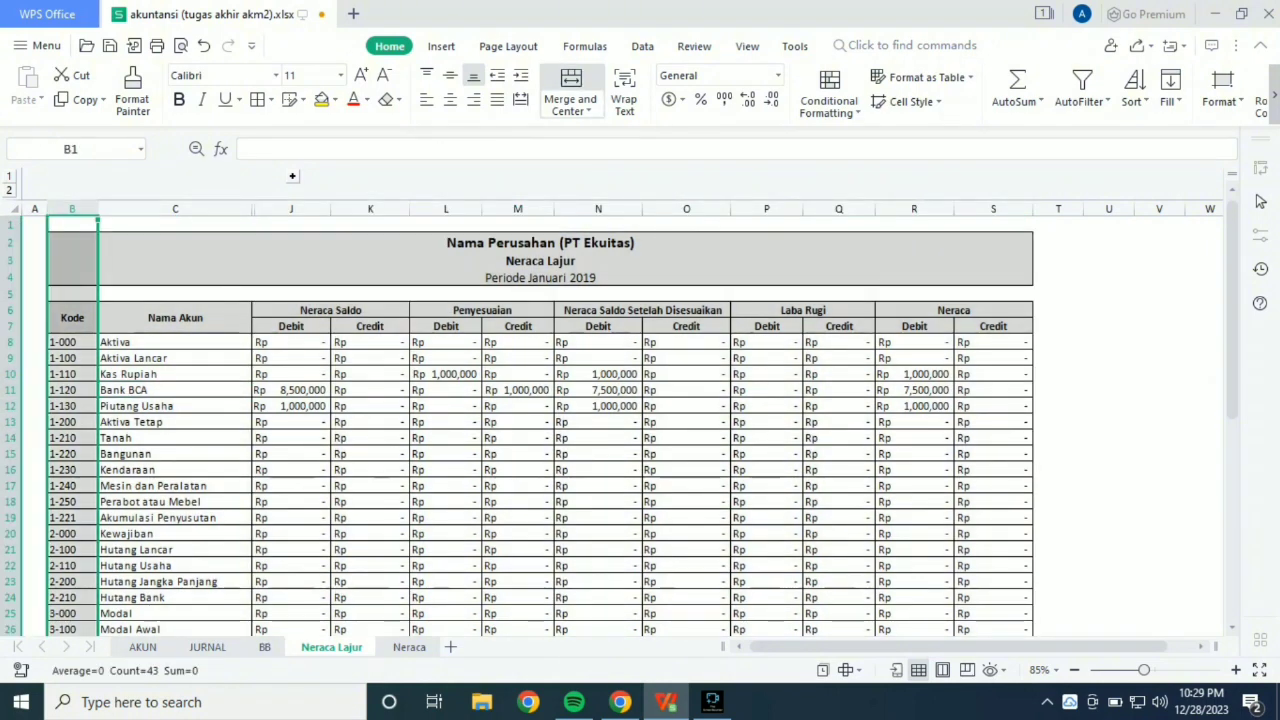
left_click(914, 209)
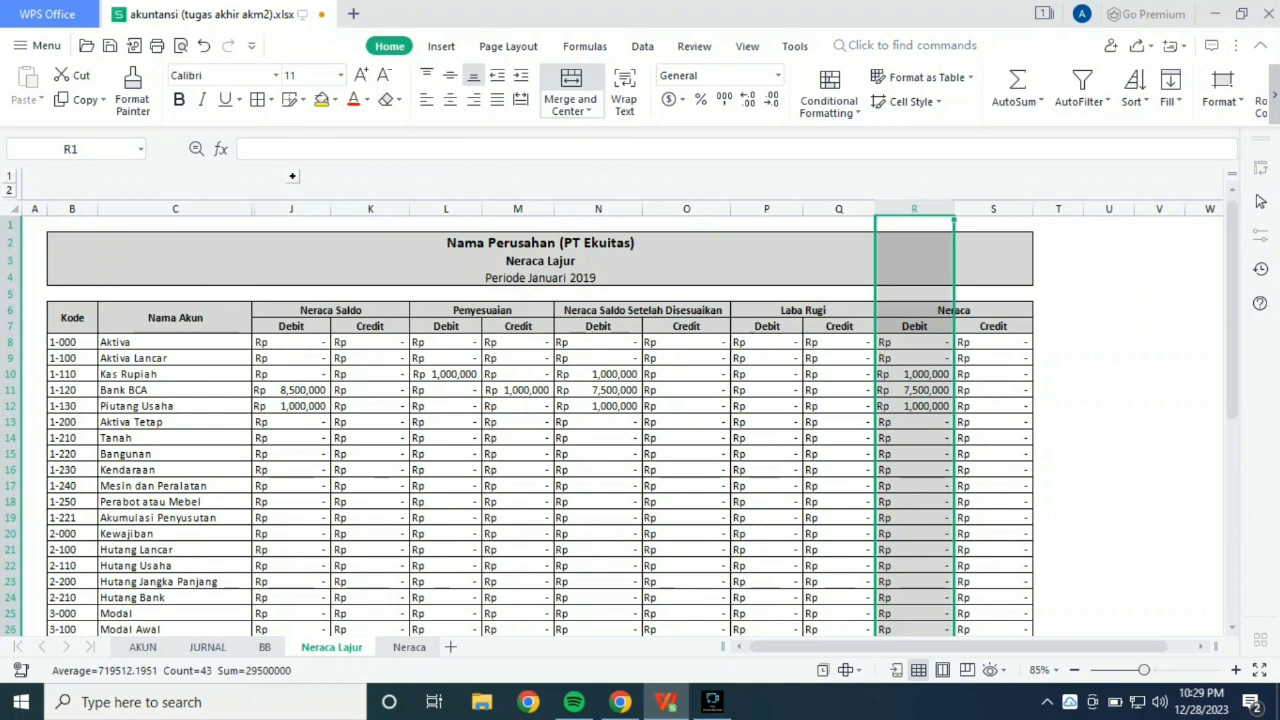
left_click(993, 209)
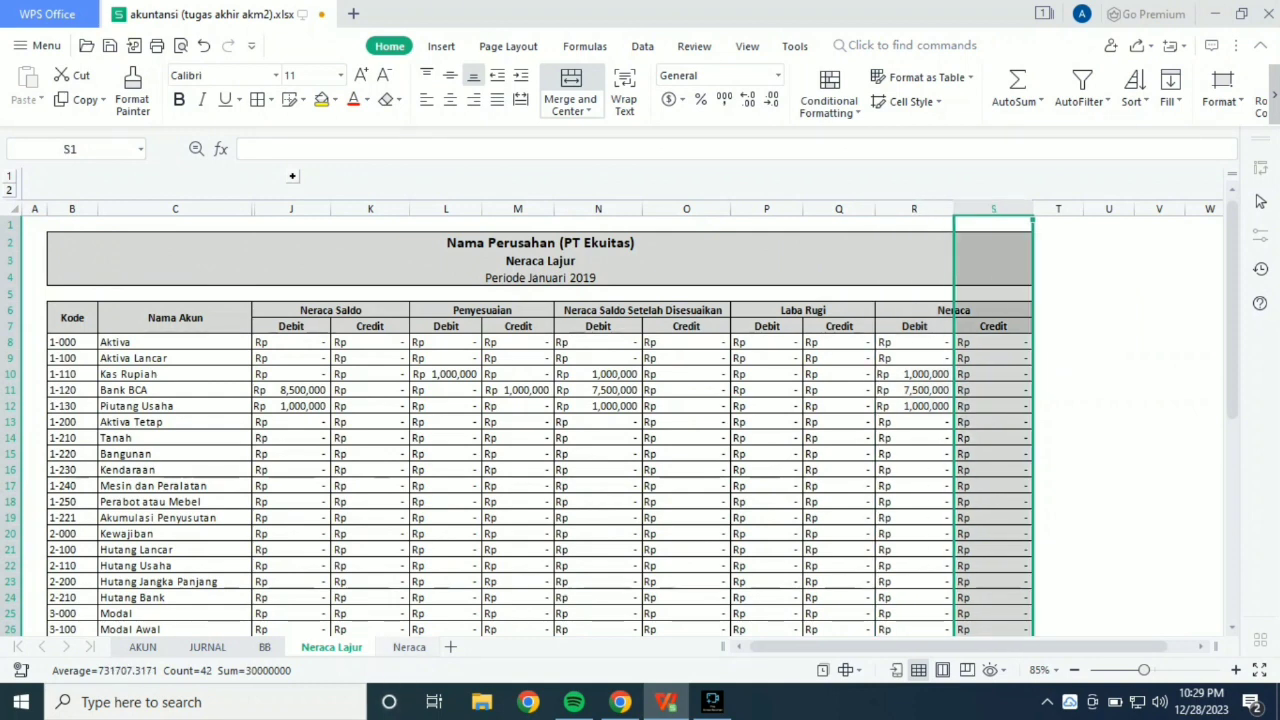
On the Neraca sheet, insert one column to the right of the Saldo column.
key("ctrl+Page_Down")
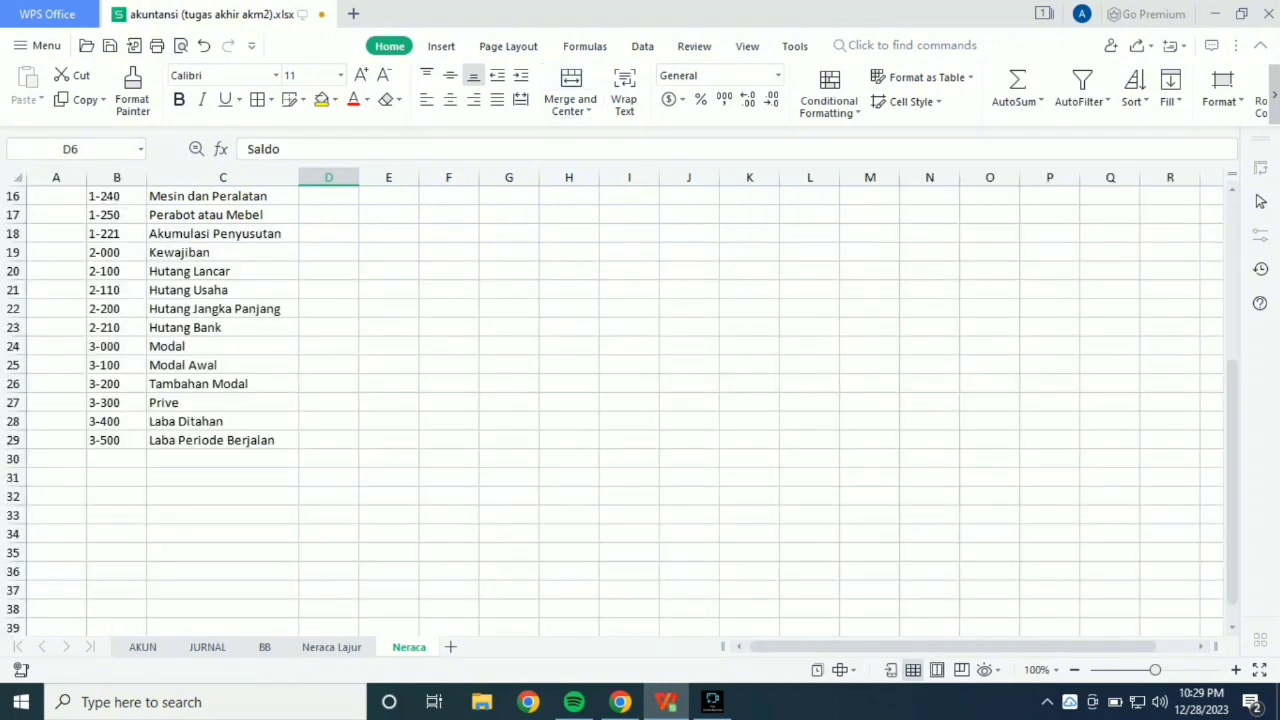
scroll(625, 410, "up", 5)
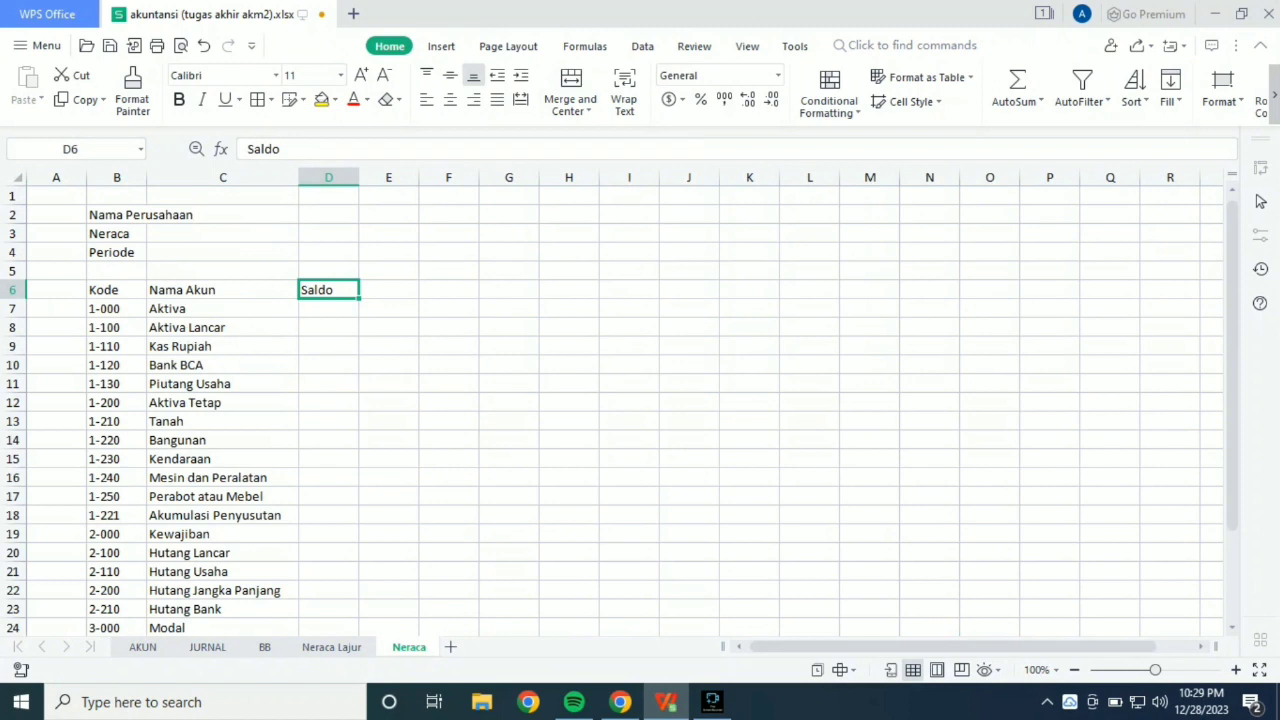
right_click(330, 292)
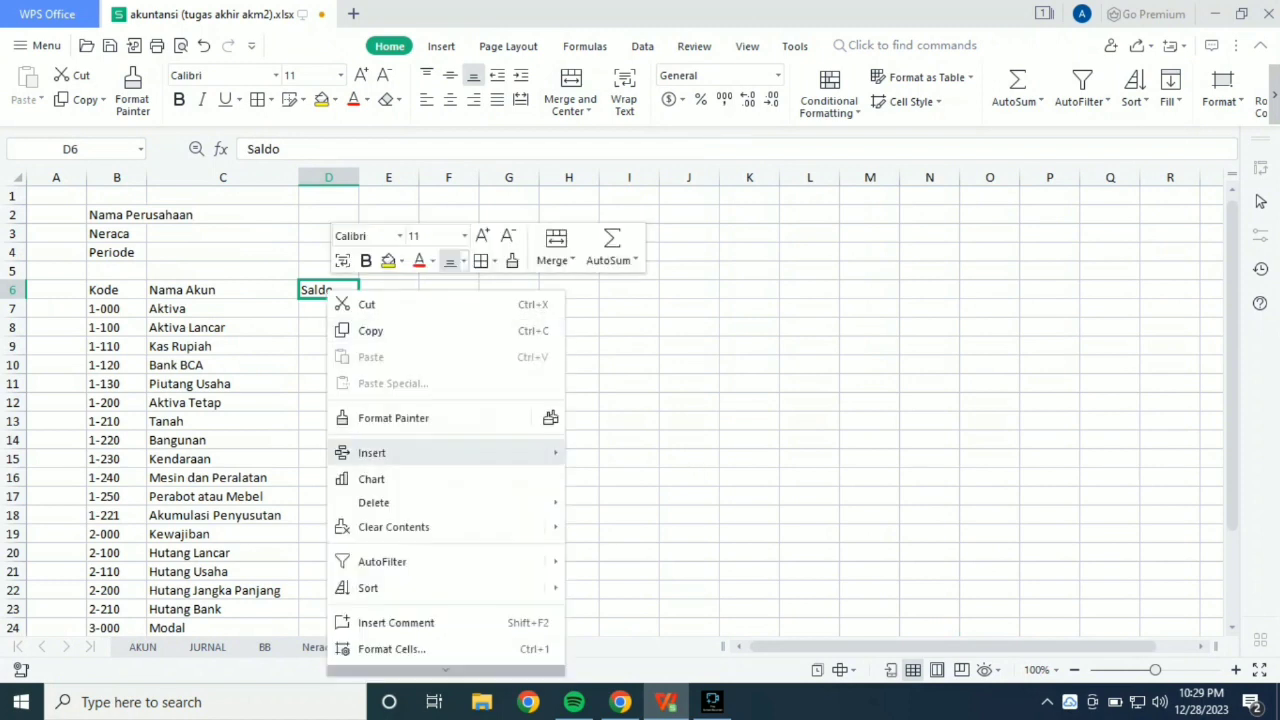
mouse_move(372, 453)
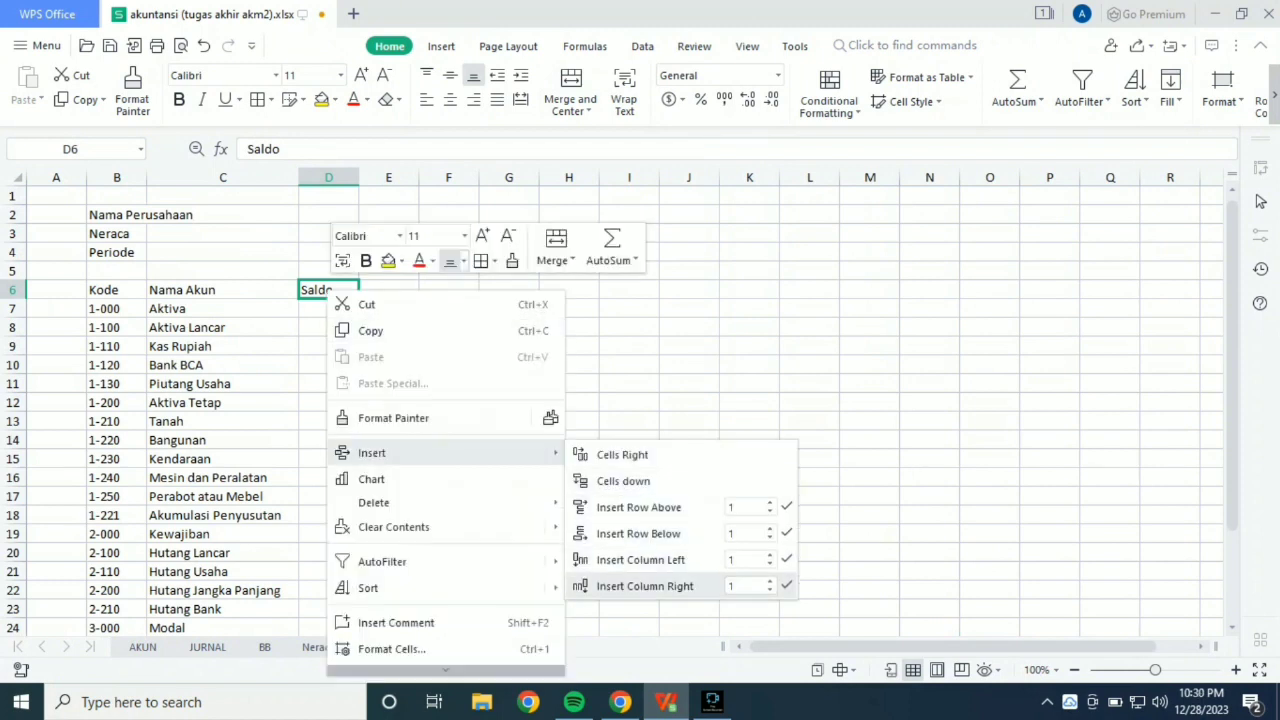
left_click(645, 586)
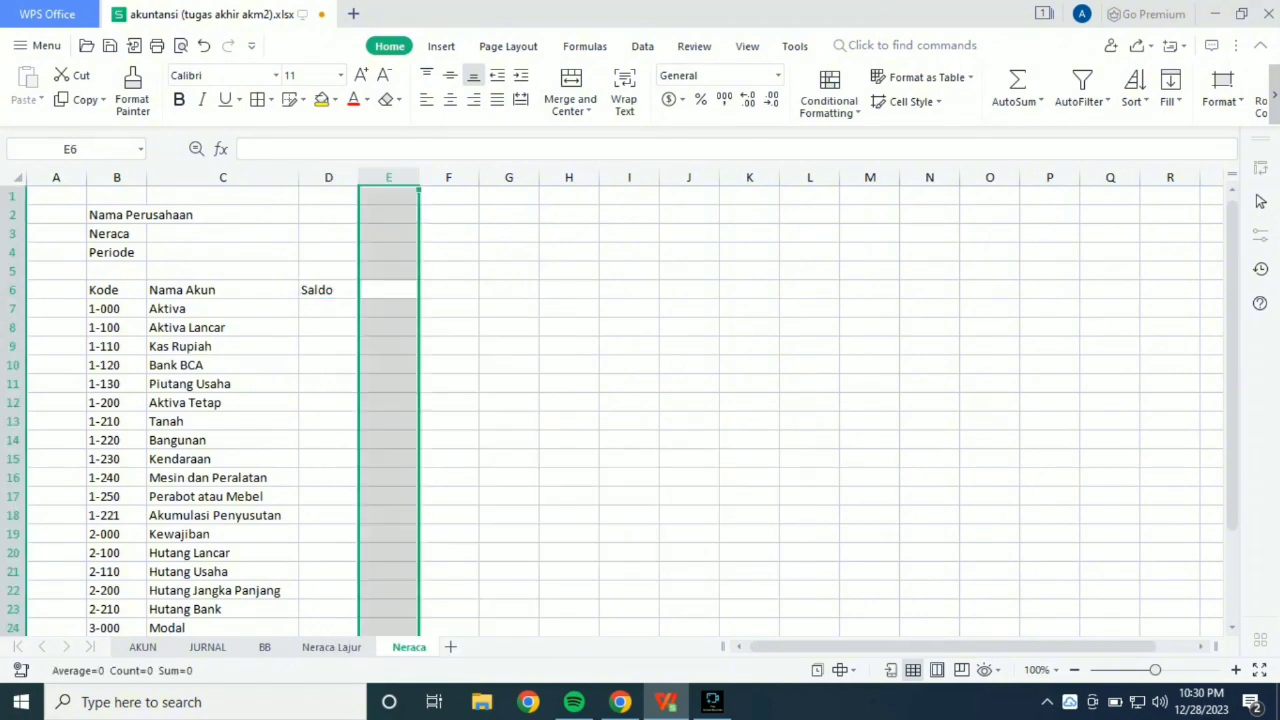
Insert a cell at D6, shifting the Saldo header right, and enter SN as the new header.
left_click(328, 290)
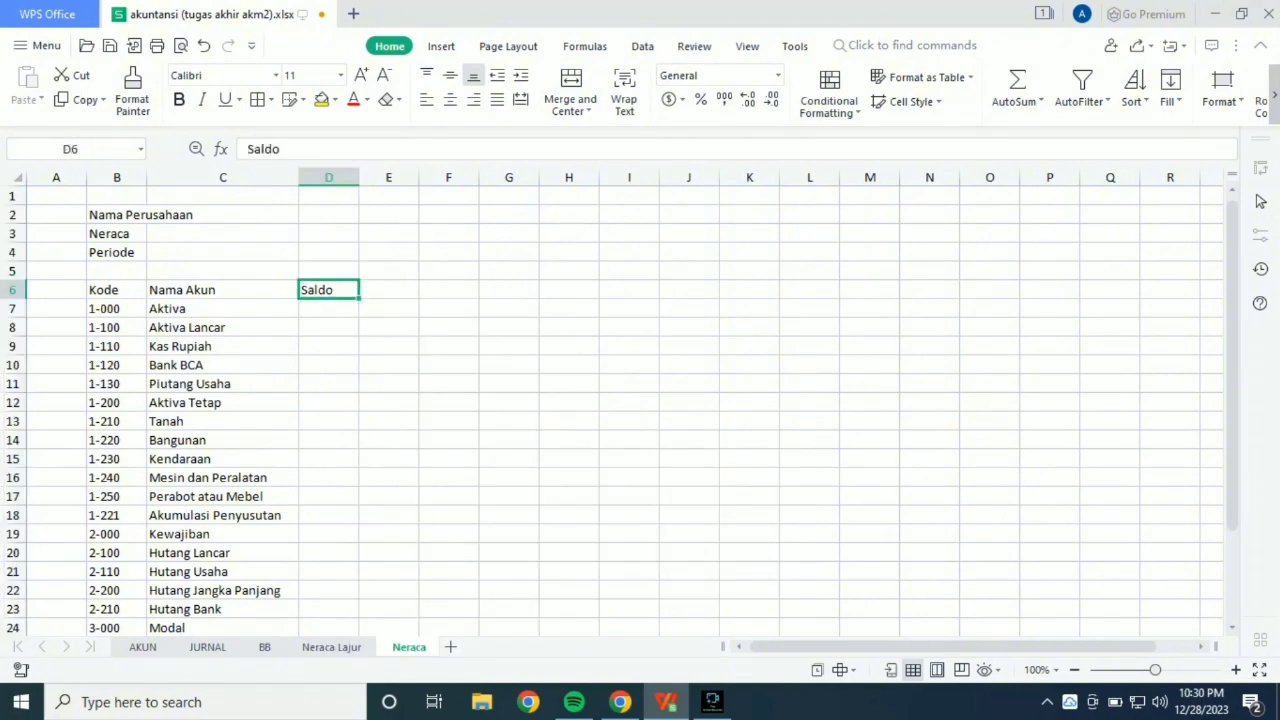
right_click(330, 294)
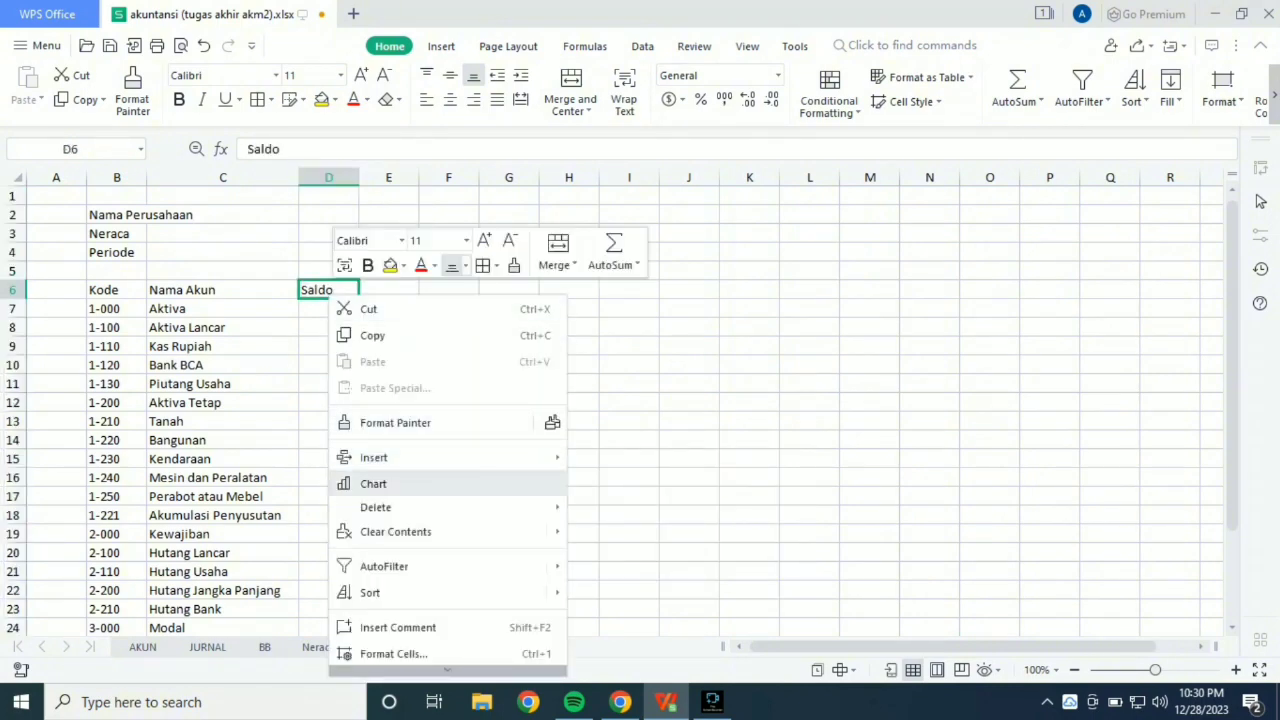
mouse_move(400, 457)
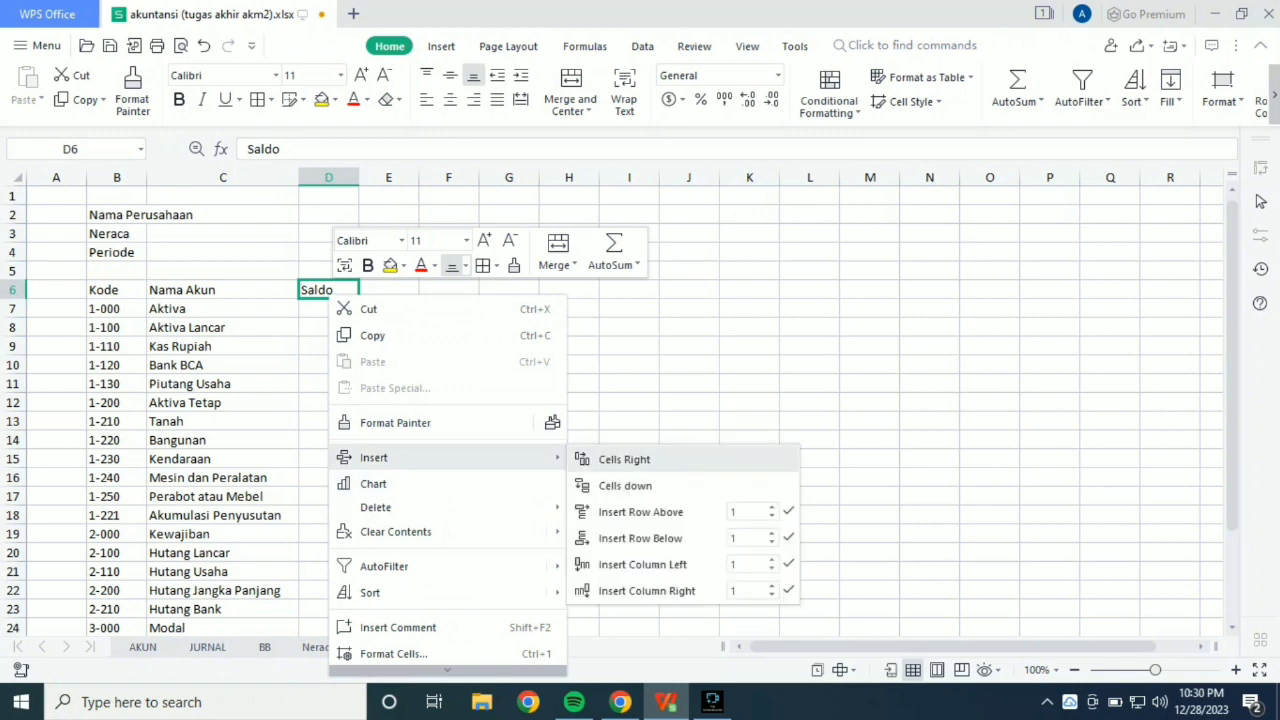
left_click(624, 459)
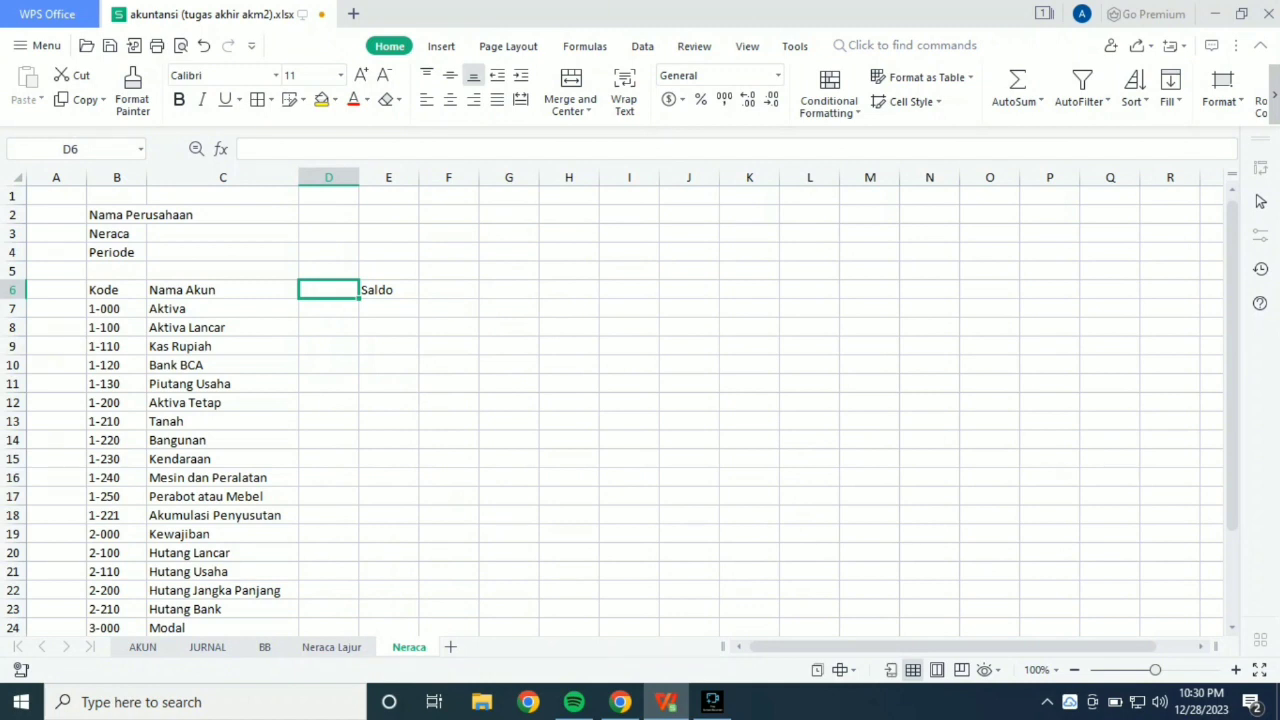
type("SN")
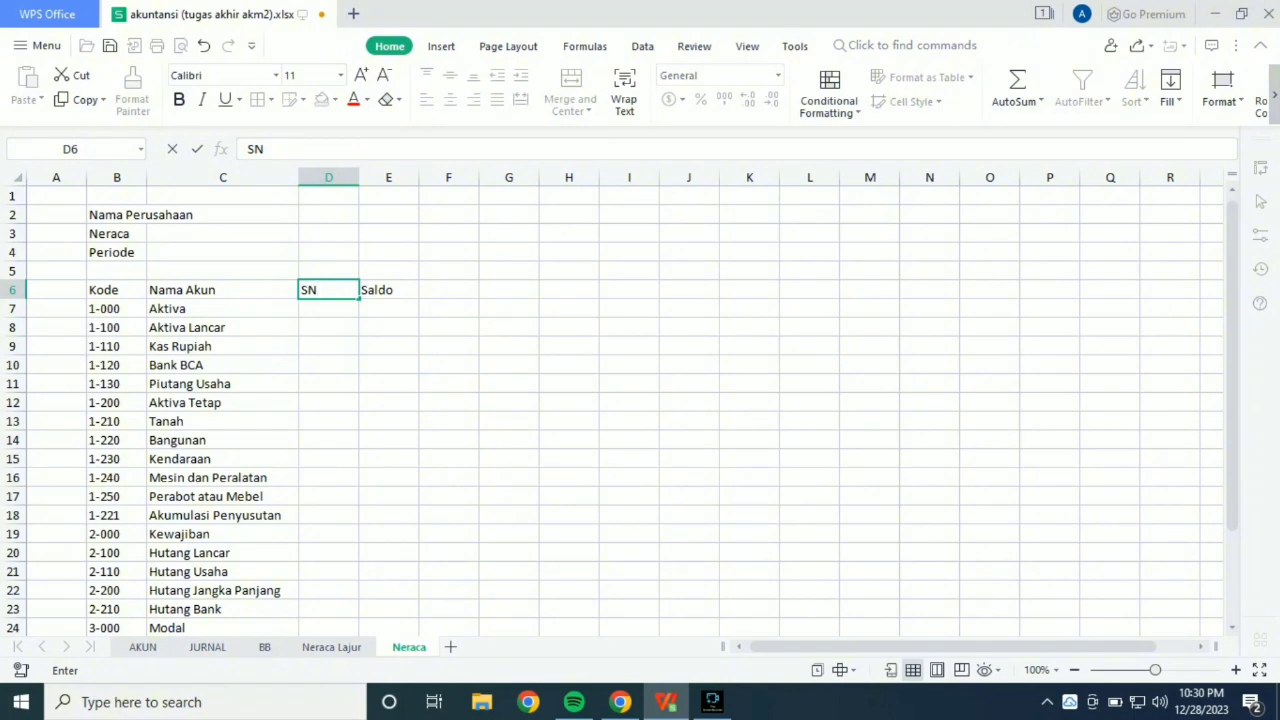
key("Return")
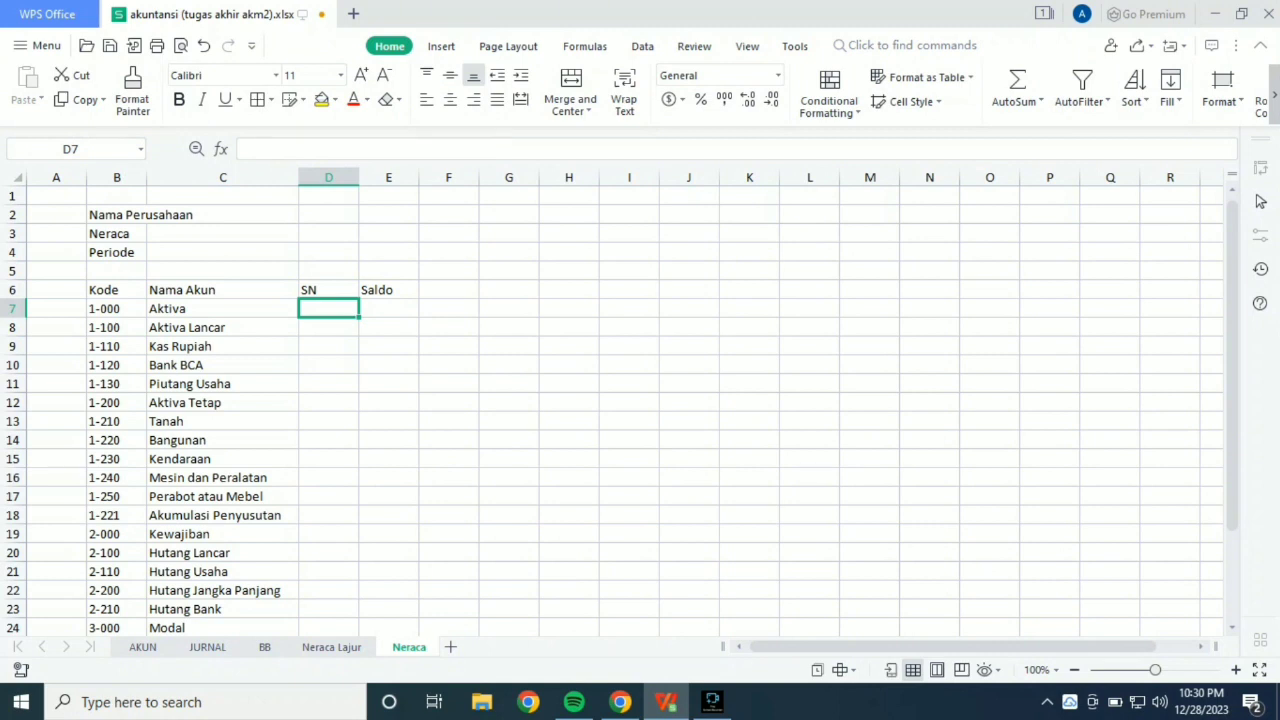
Begin a VLOOKUP formula in D7 with B7 as the lookup value and AKUN!B4:E43 as the table.
type("=")
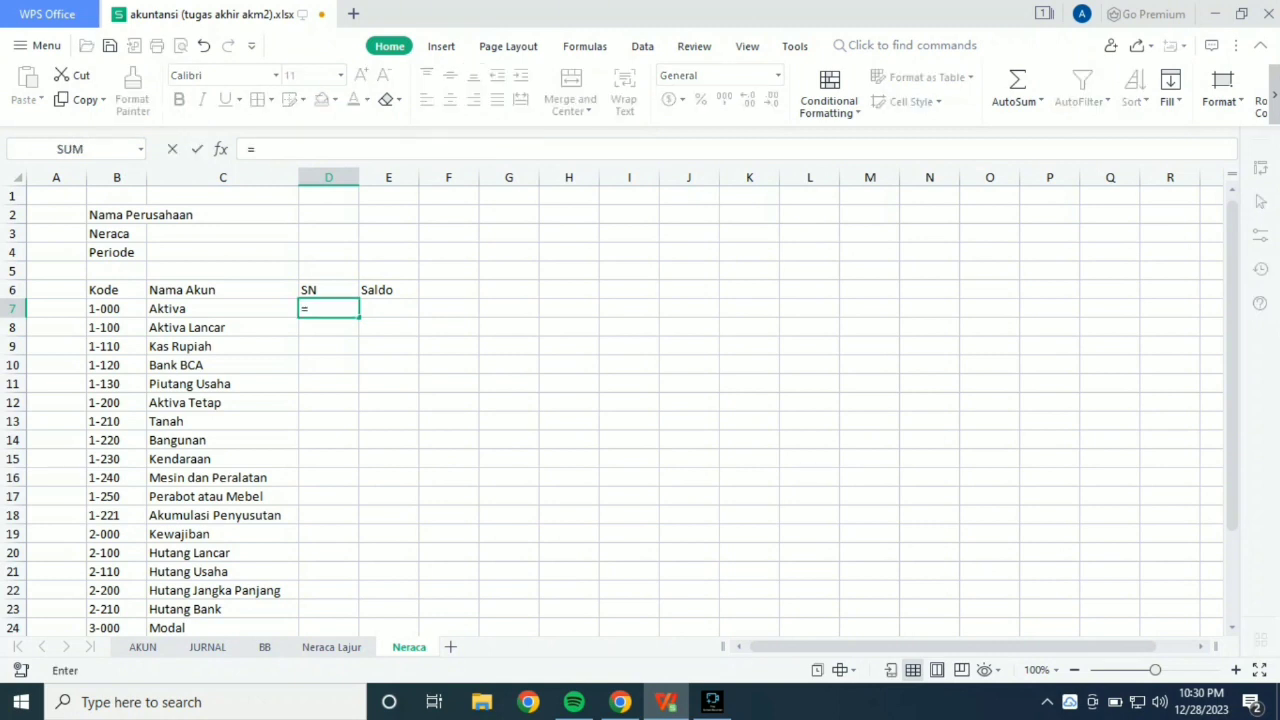
type("vlook")
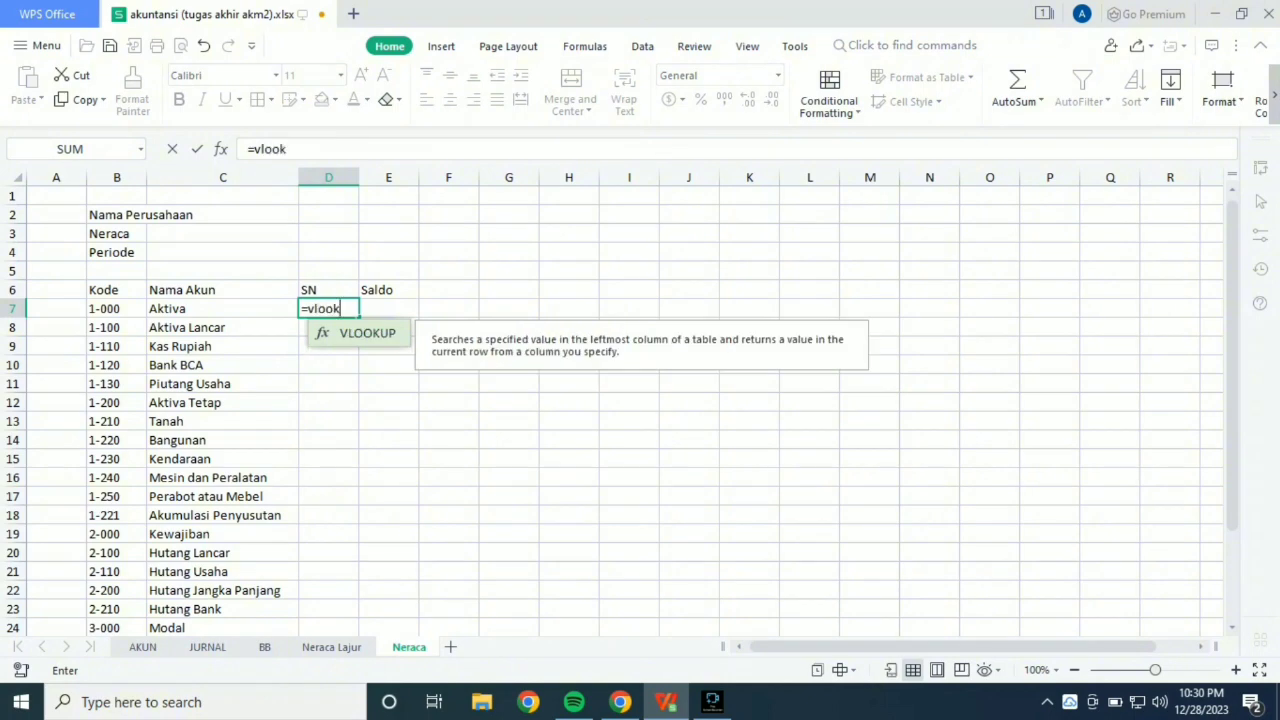
type("up(")
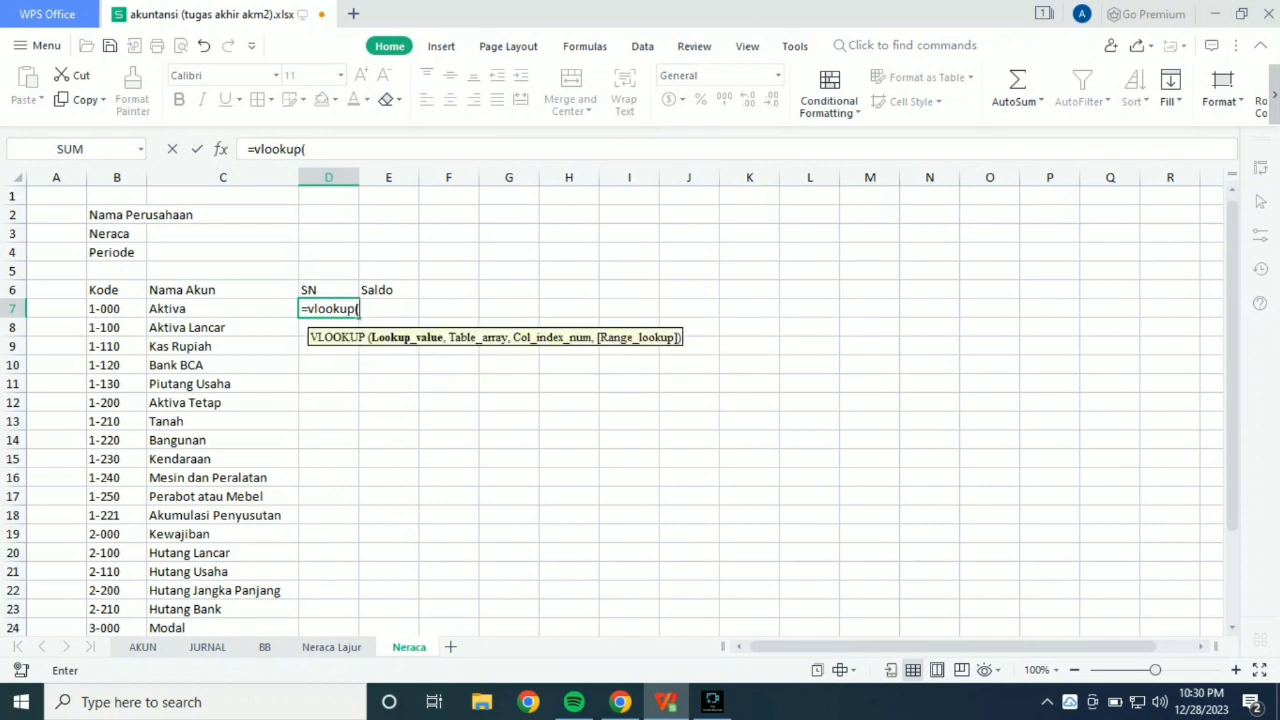
left_click(117, 309)
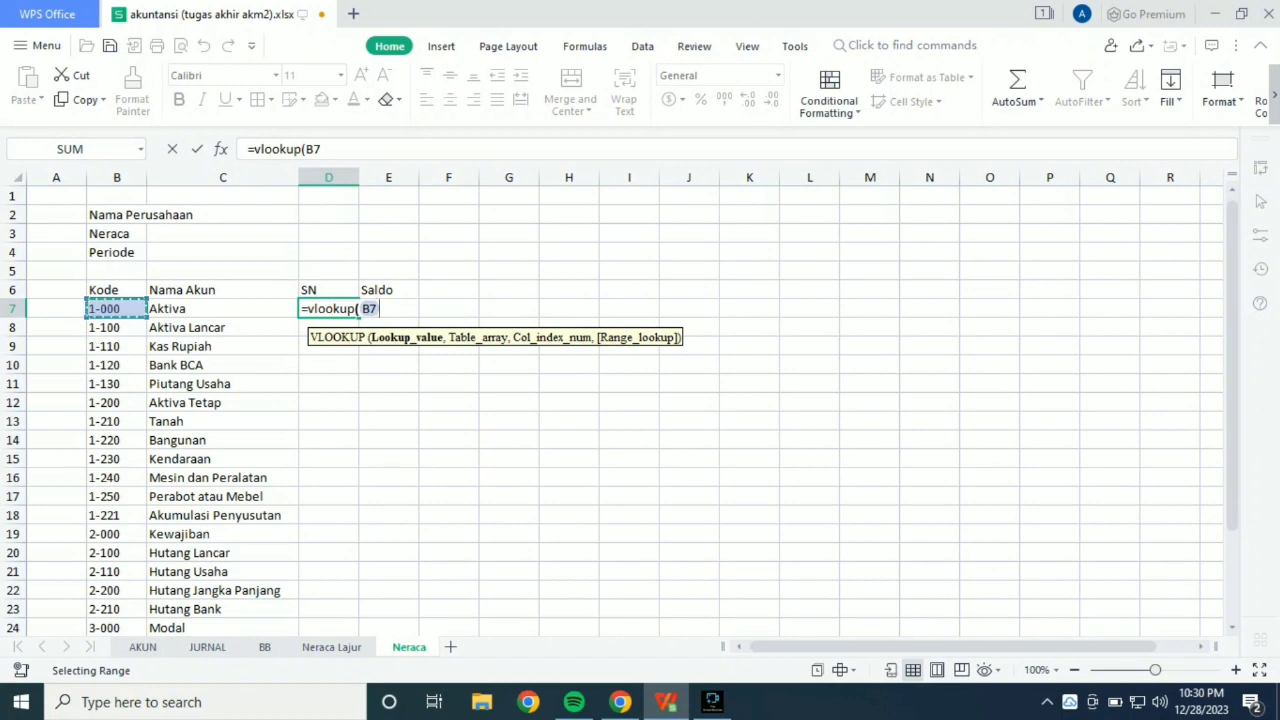
type(",")
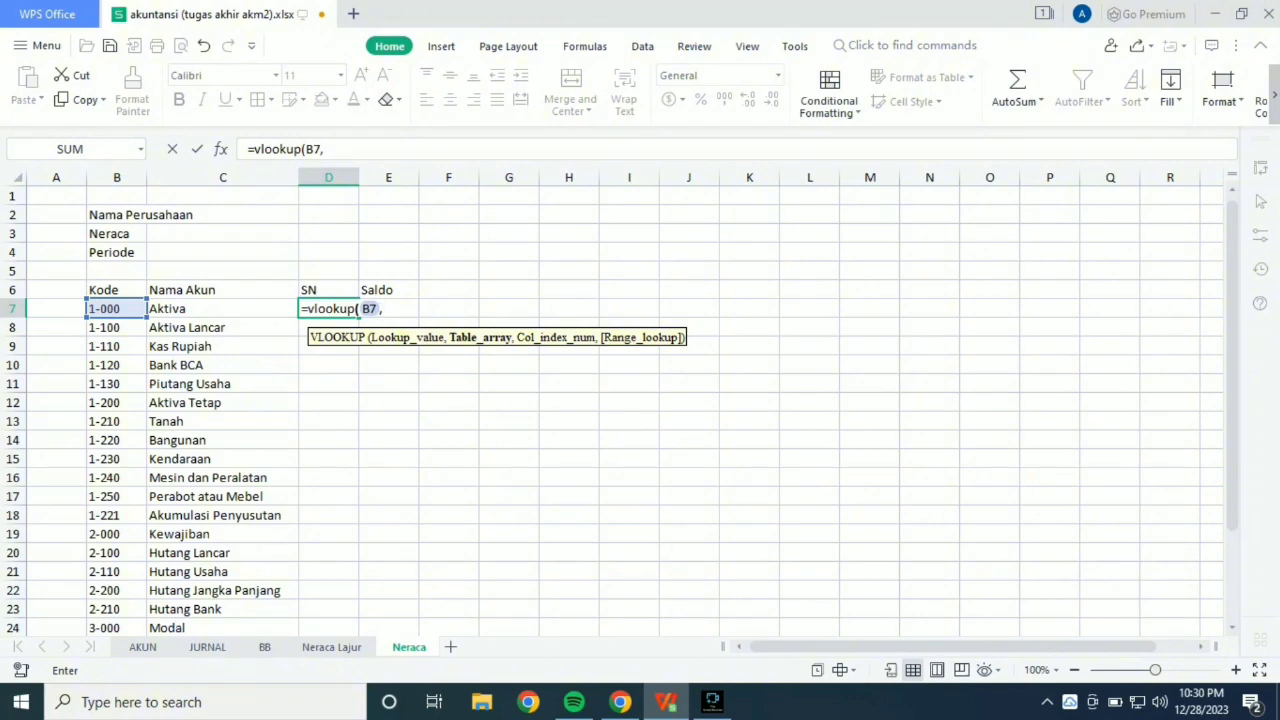
left_click(142, 647)
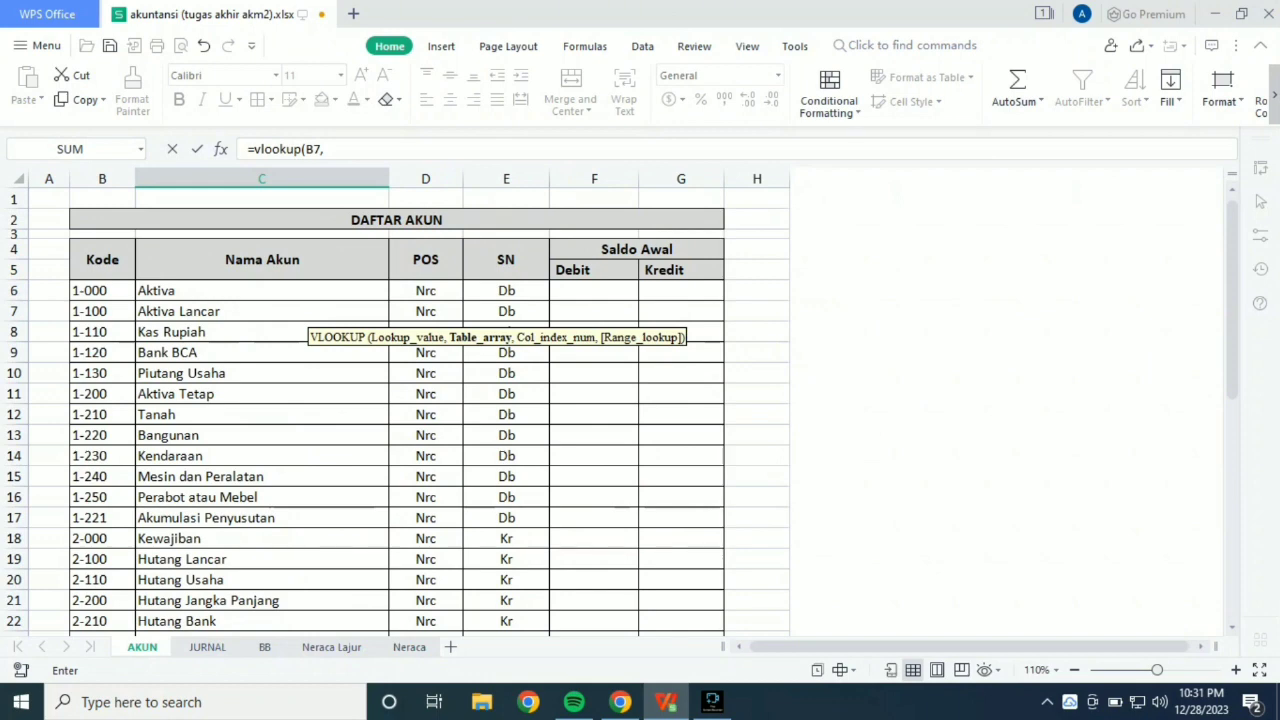
left_click_drag(100, 255, 543, 596)
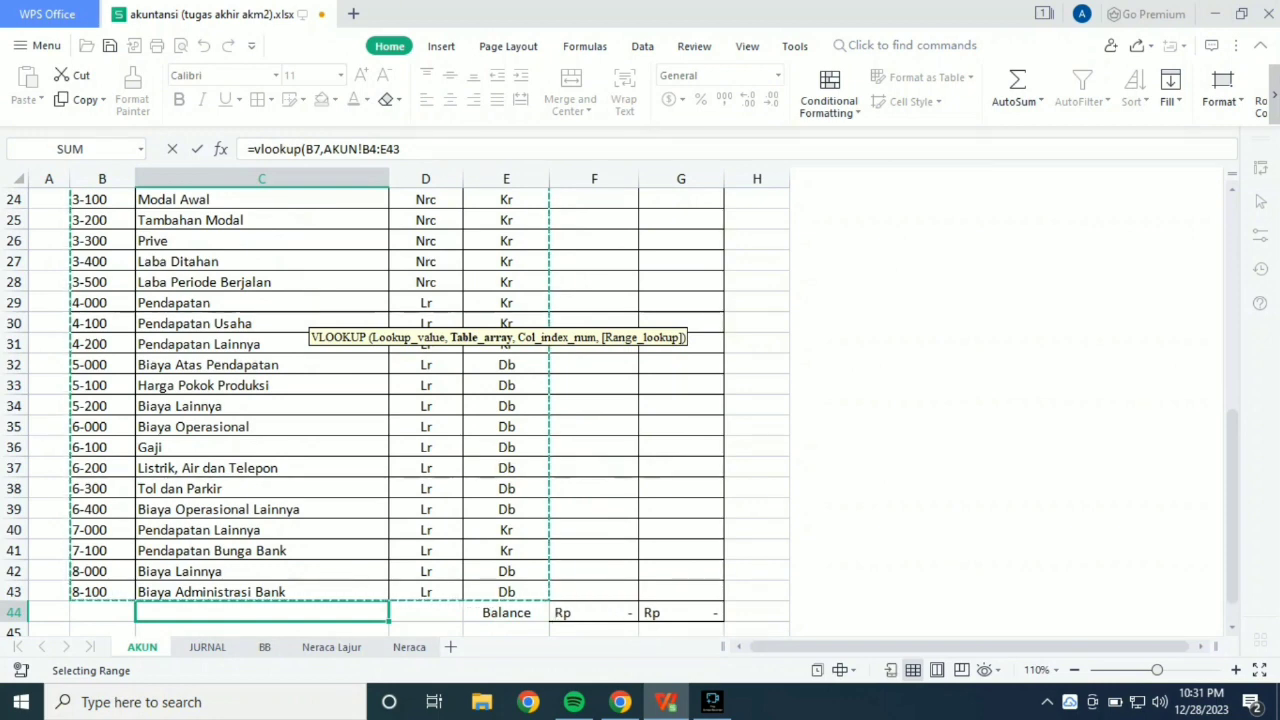
Fix the table rows as AKUN!B$4:E$43 and complete the VLOOKUP with column index 4 and range lookup 0.
left_click(364, 149)
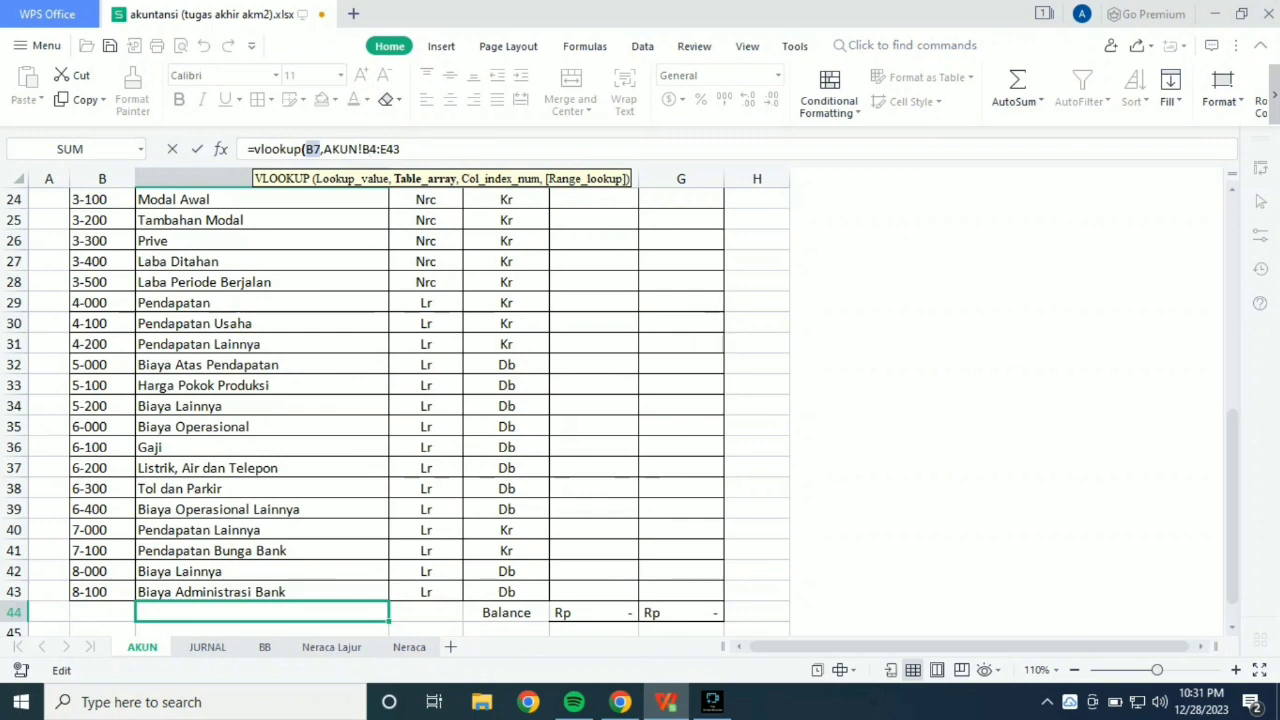
type("$4:E$")
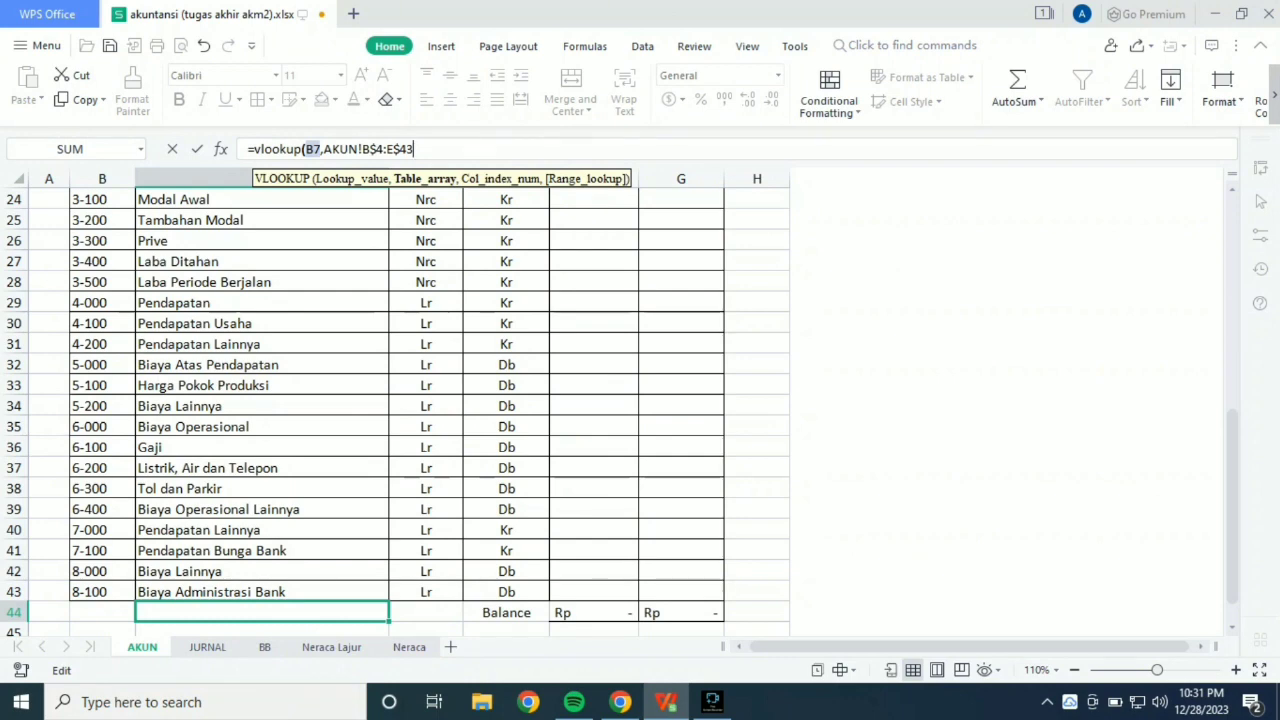
type(";4")
key("BackSpace")
type(",4")
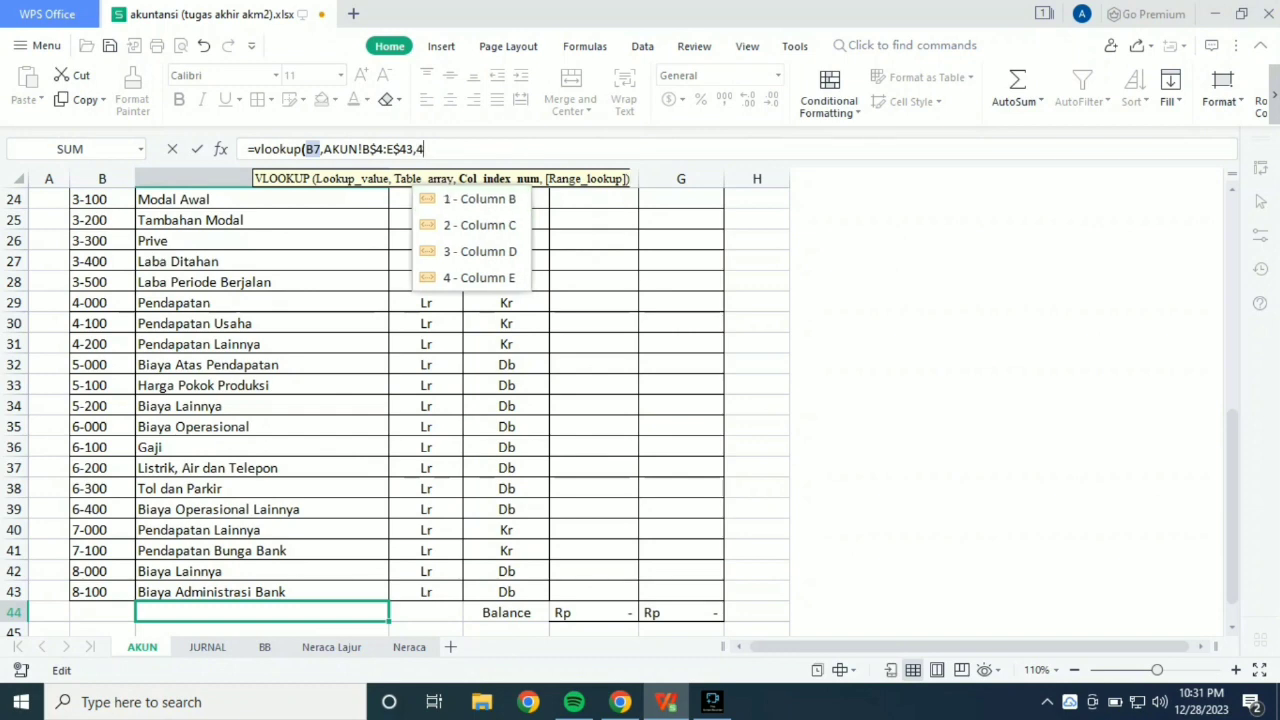
type(",0")
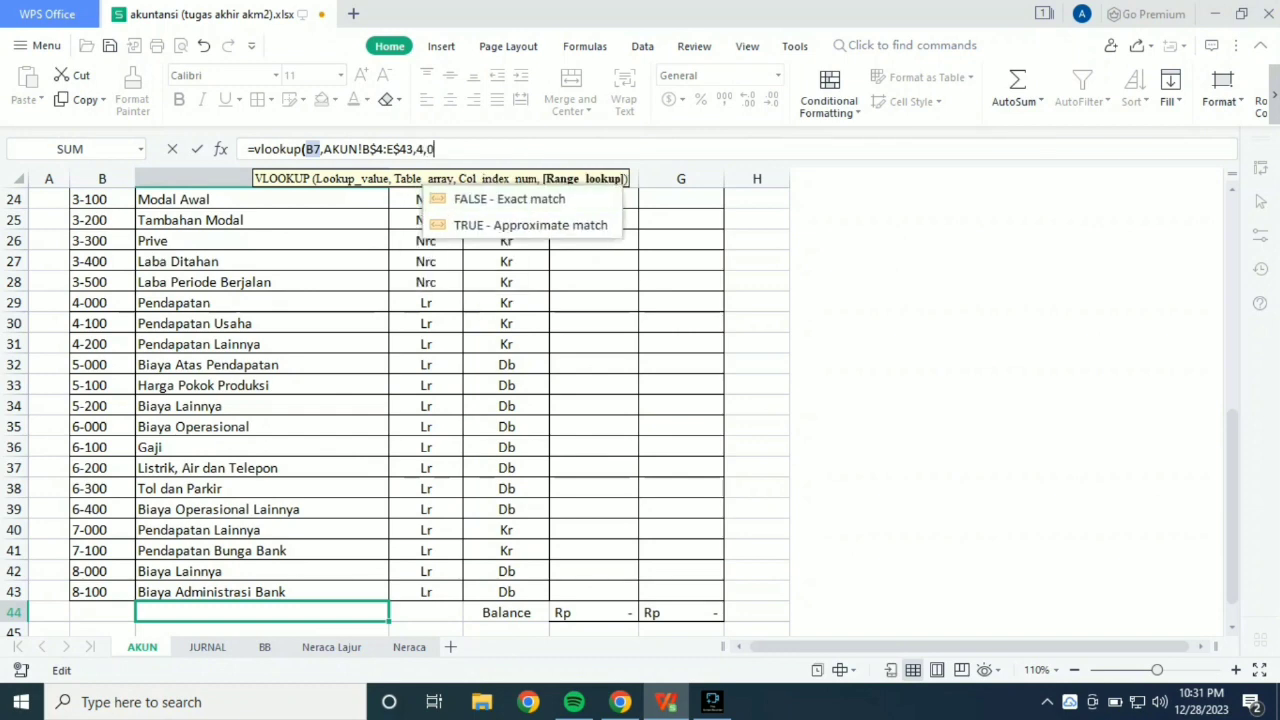
key("Return")
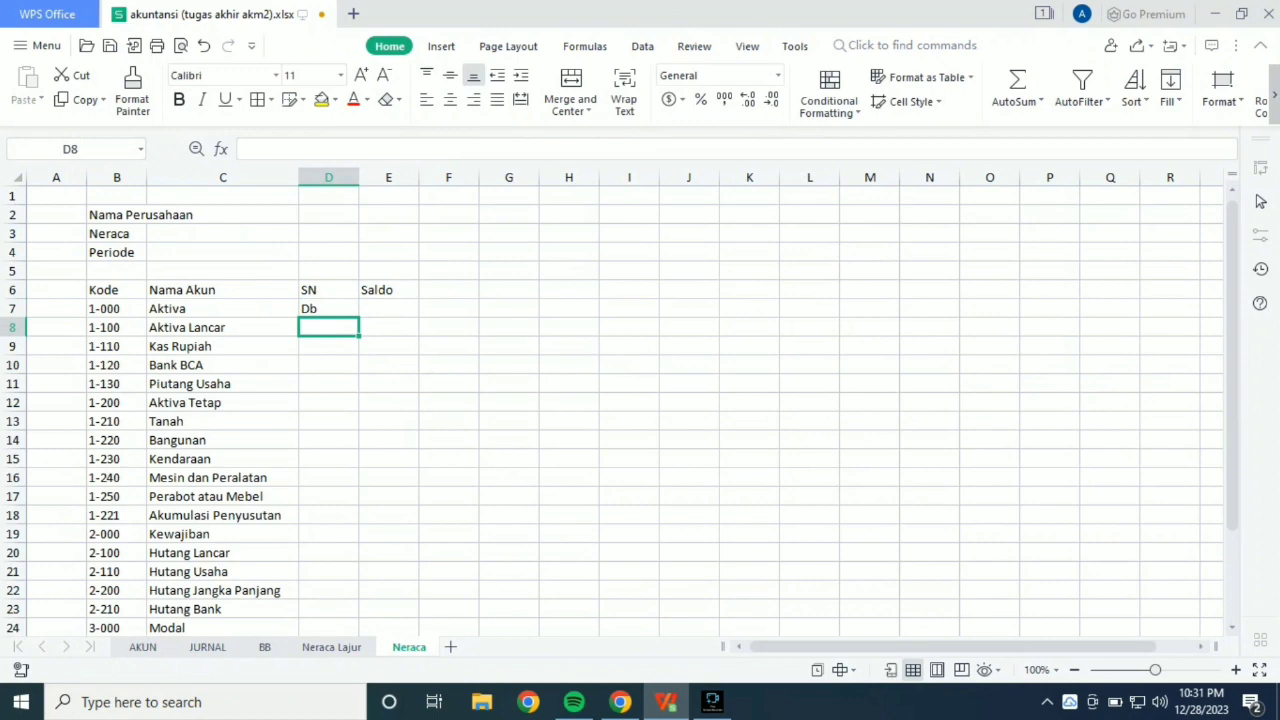
Check the formula against the AKUN account list and fill it from D7 down to D29.
left_click(328, 309)
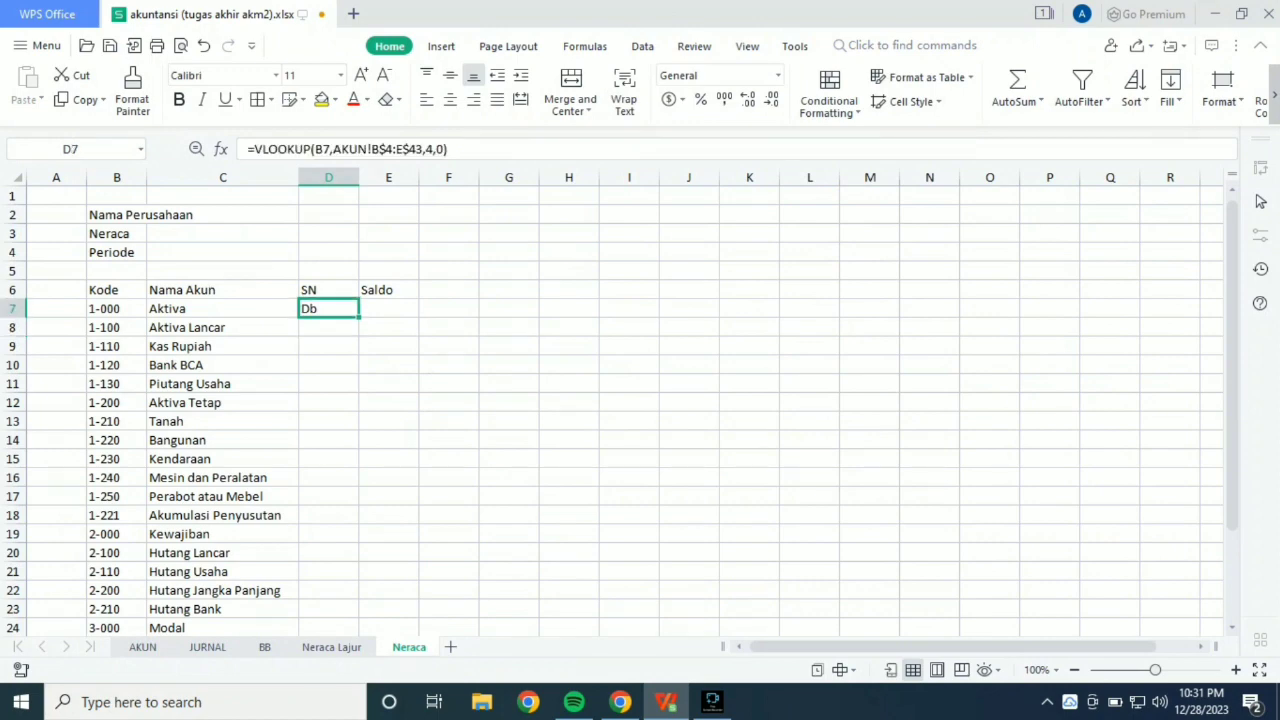
left_click(142, 647)
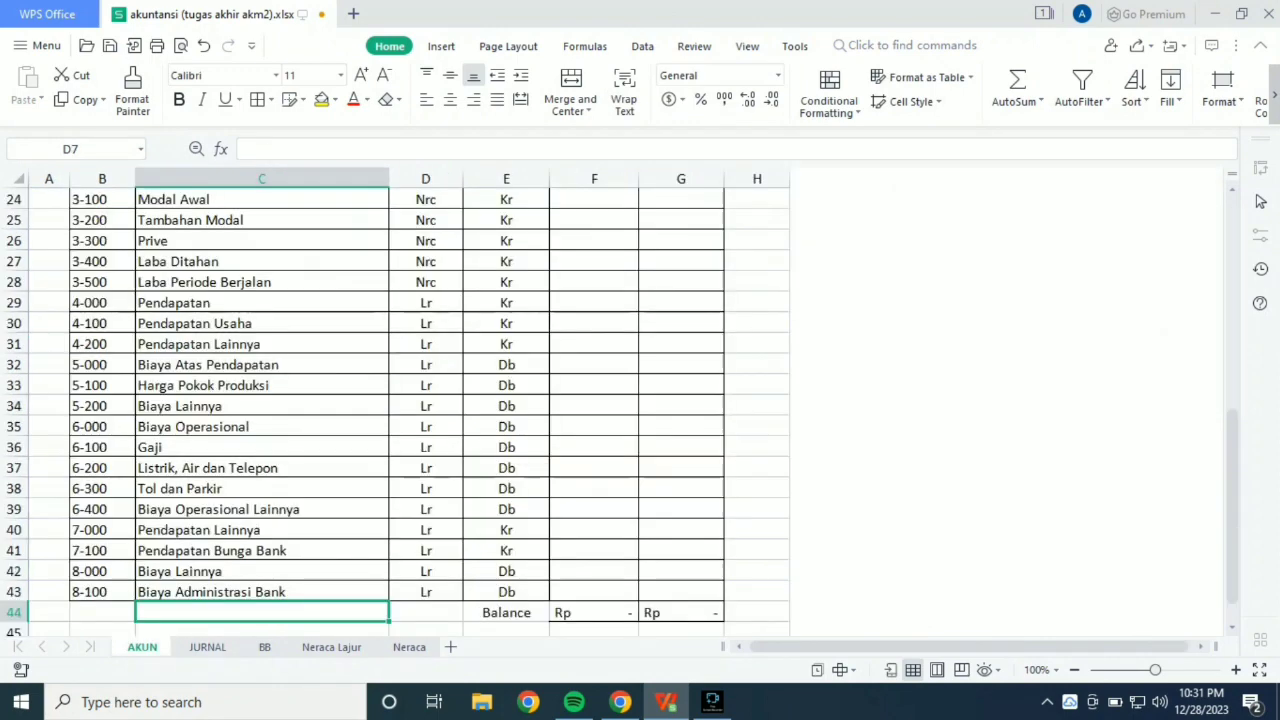
scroll(400, 410, "up", 8)
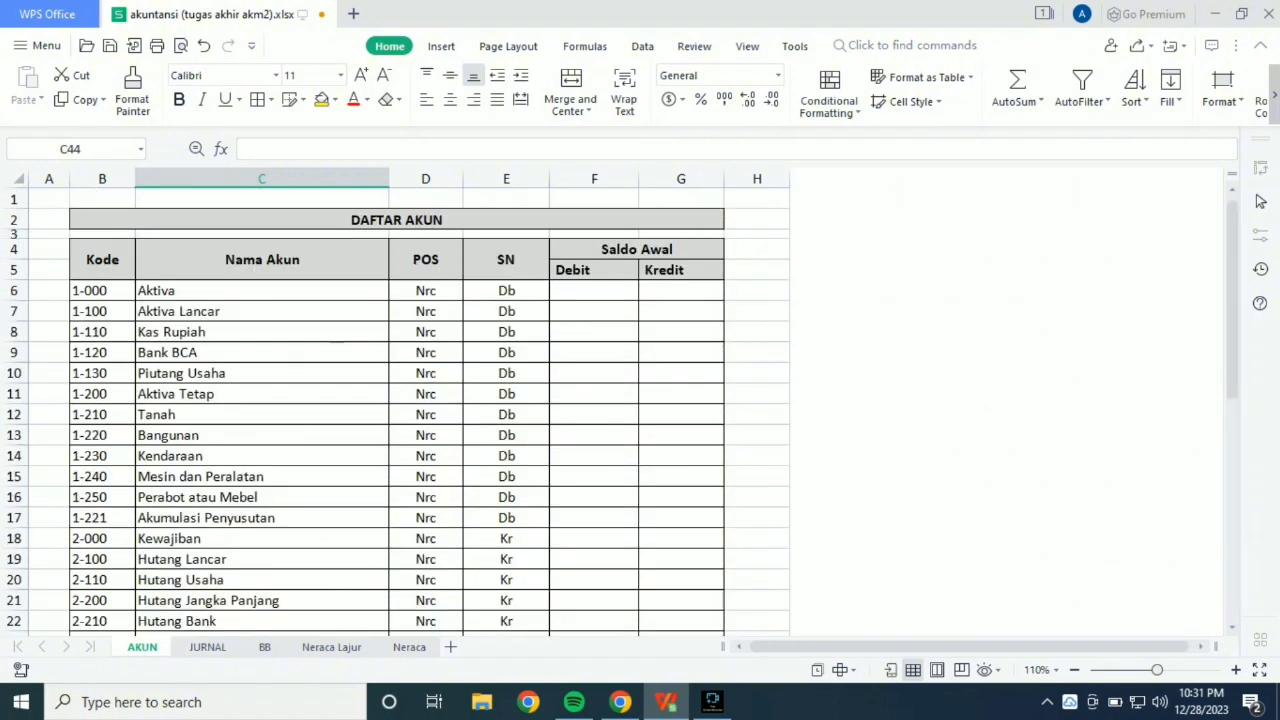
left_click(409, 647)
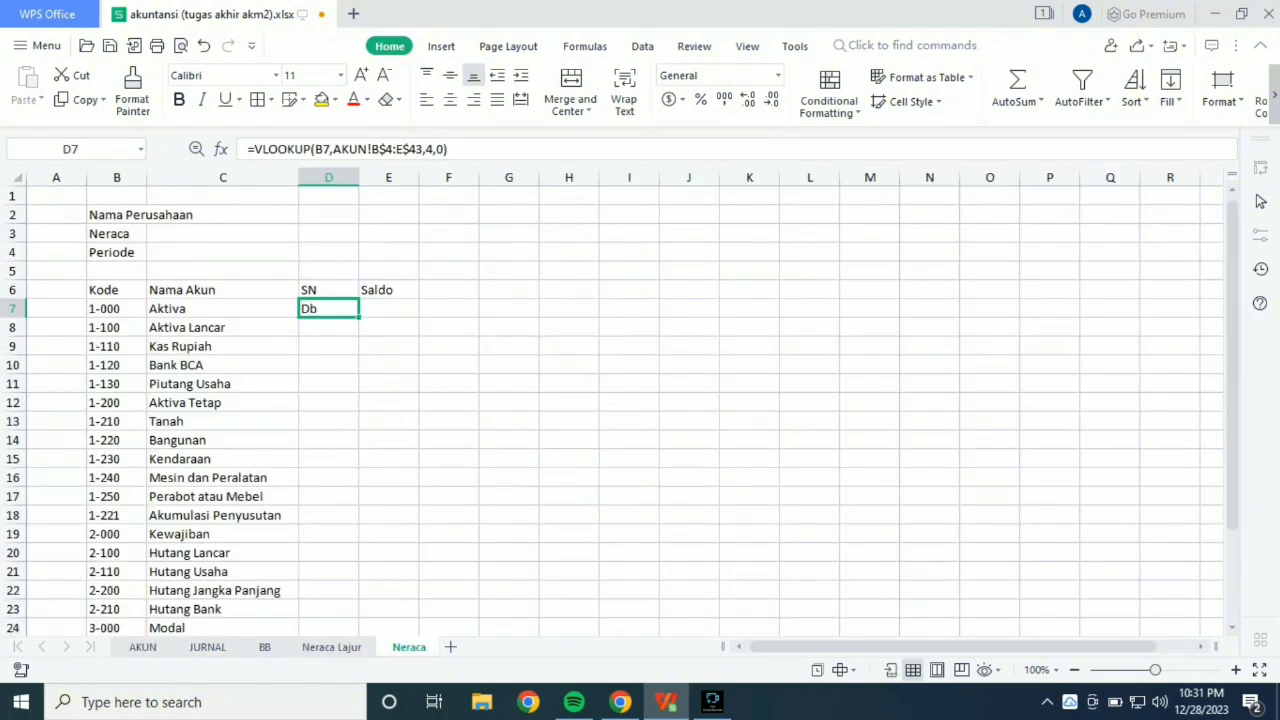
left_click_drag(359, 317, 350, 578)
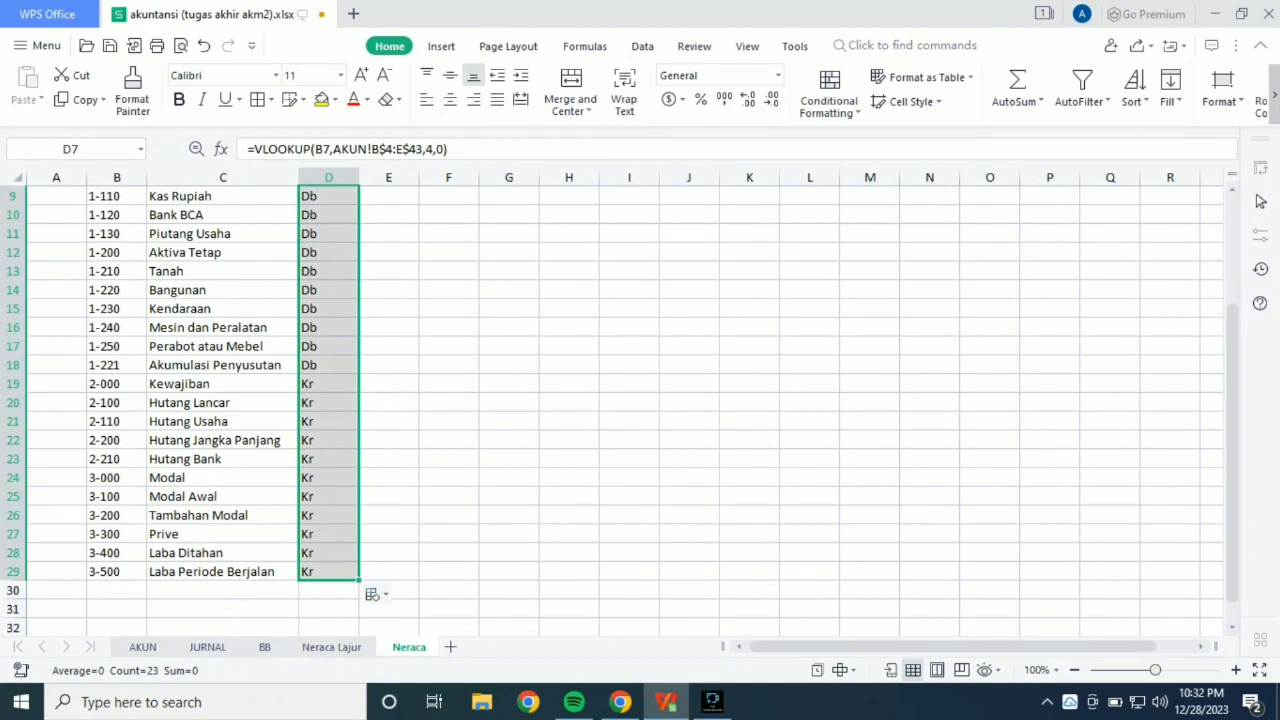
scroll(640, 400, "up", 3)
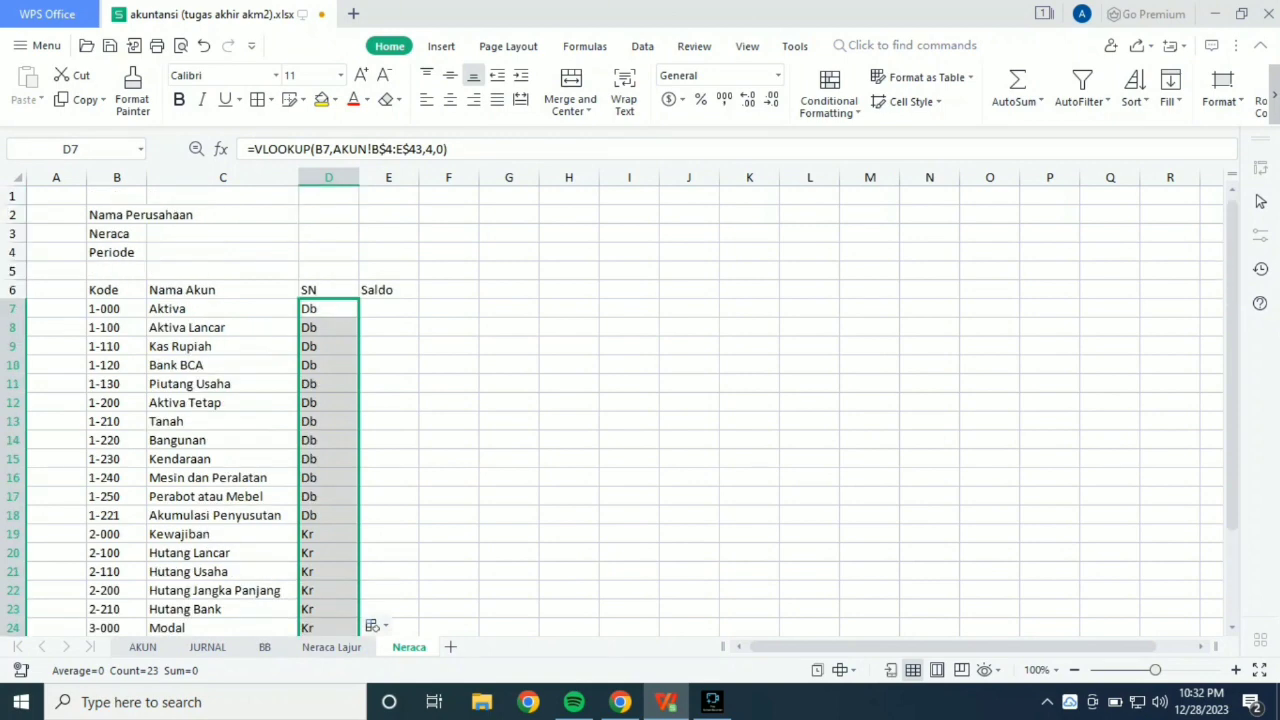
Replace the Saldo header in E6 with Debet and enter Kredit as the header in F6.
left_click(389, 290)
key("BackSpace")
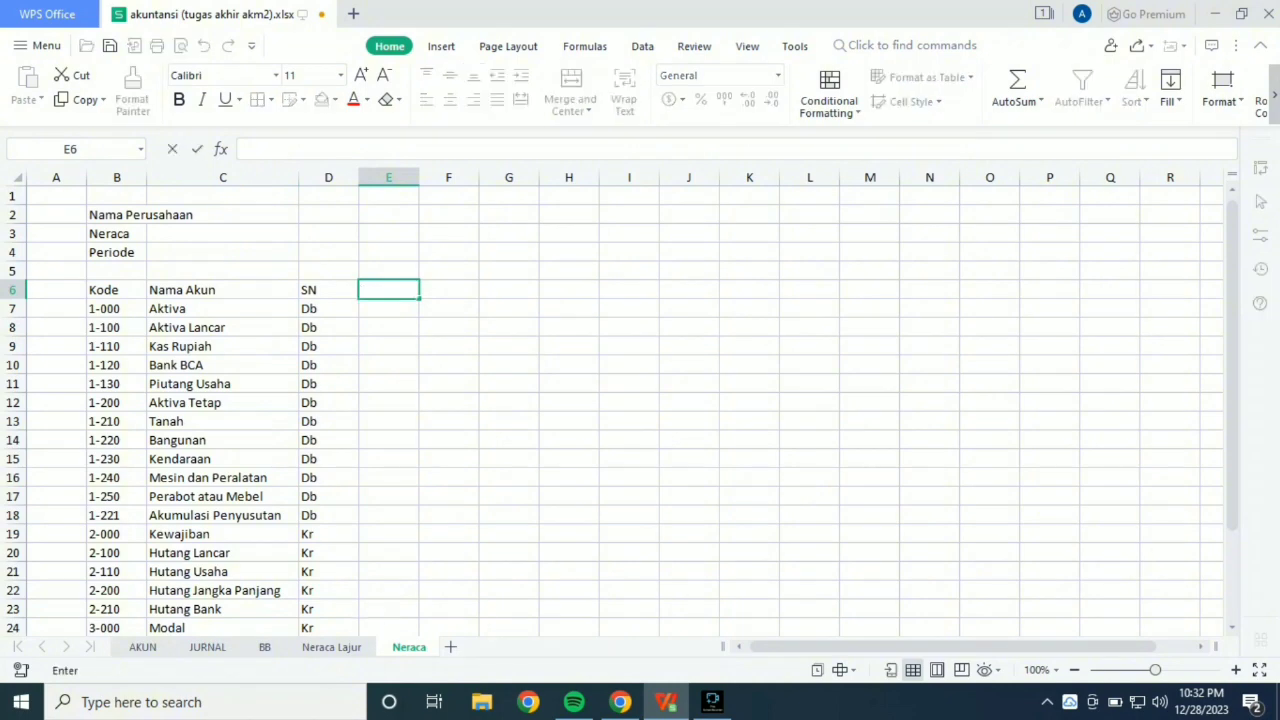
type("Debet")
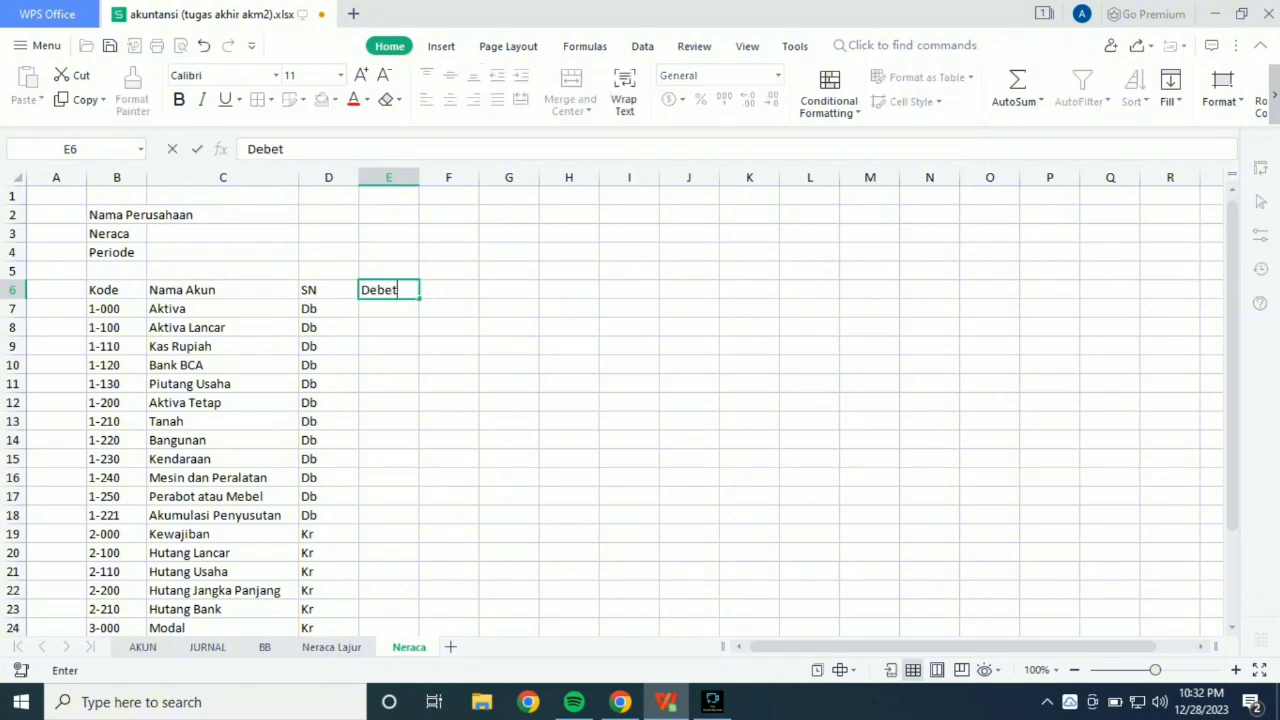
key("Tab")
type("Kredit")
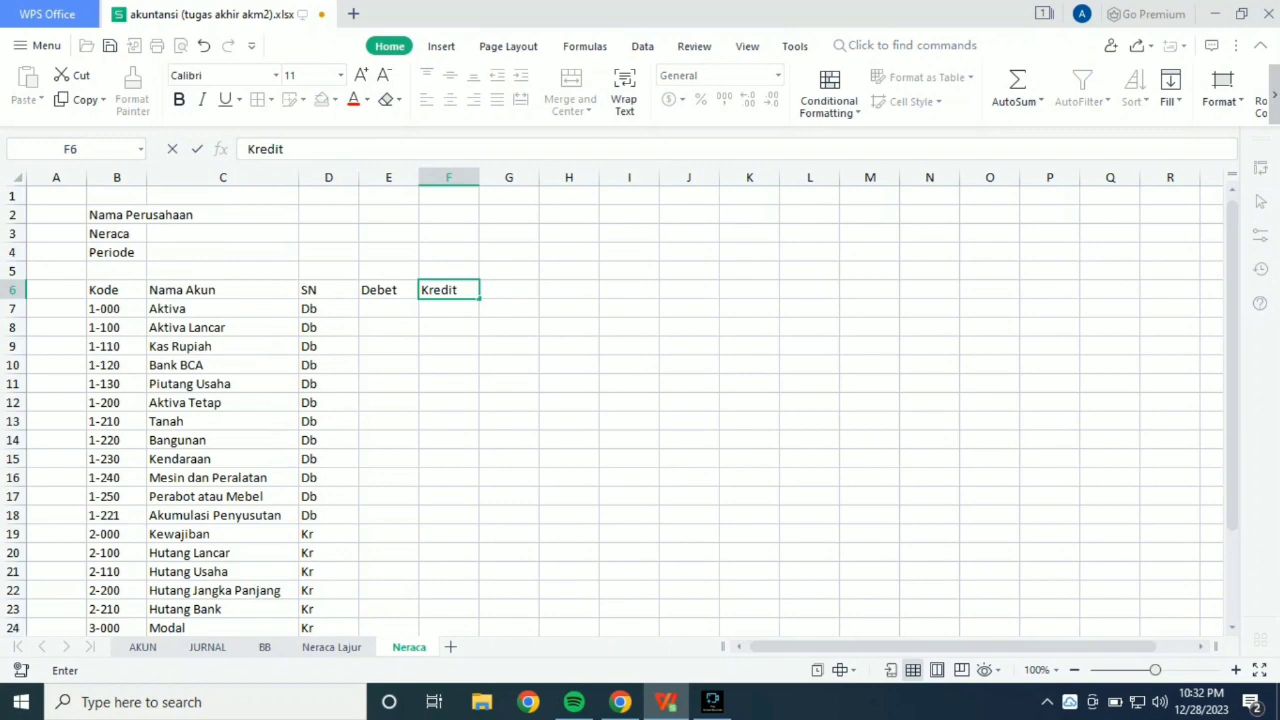
key("Return")
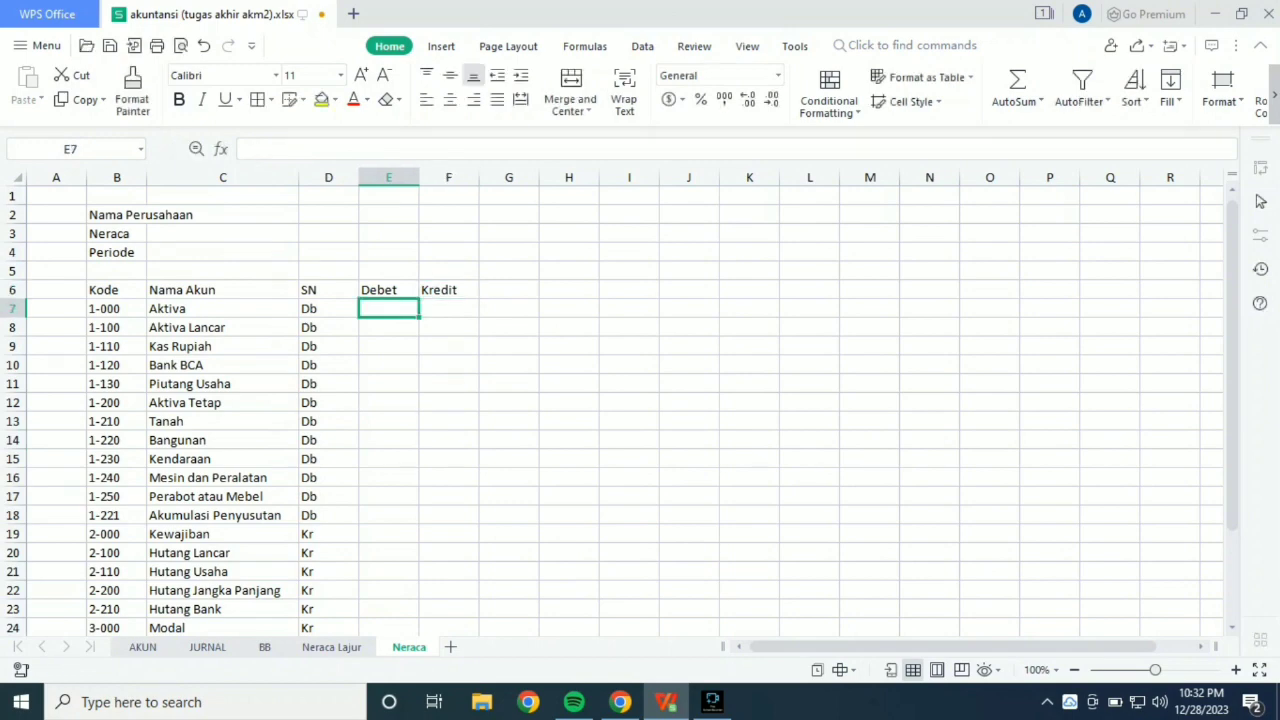
Examine the Debit and Credit columns under the Neraca heading on the Neraca Lajur sheet, and return to the Neraca sheet.
left_click(331, 647)
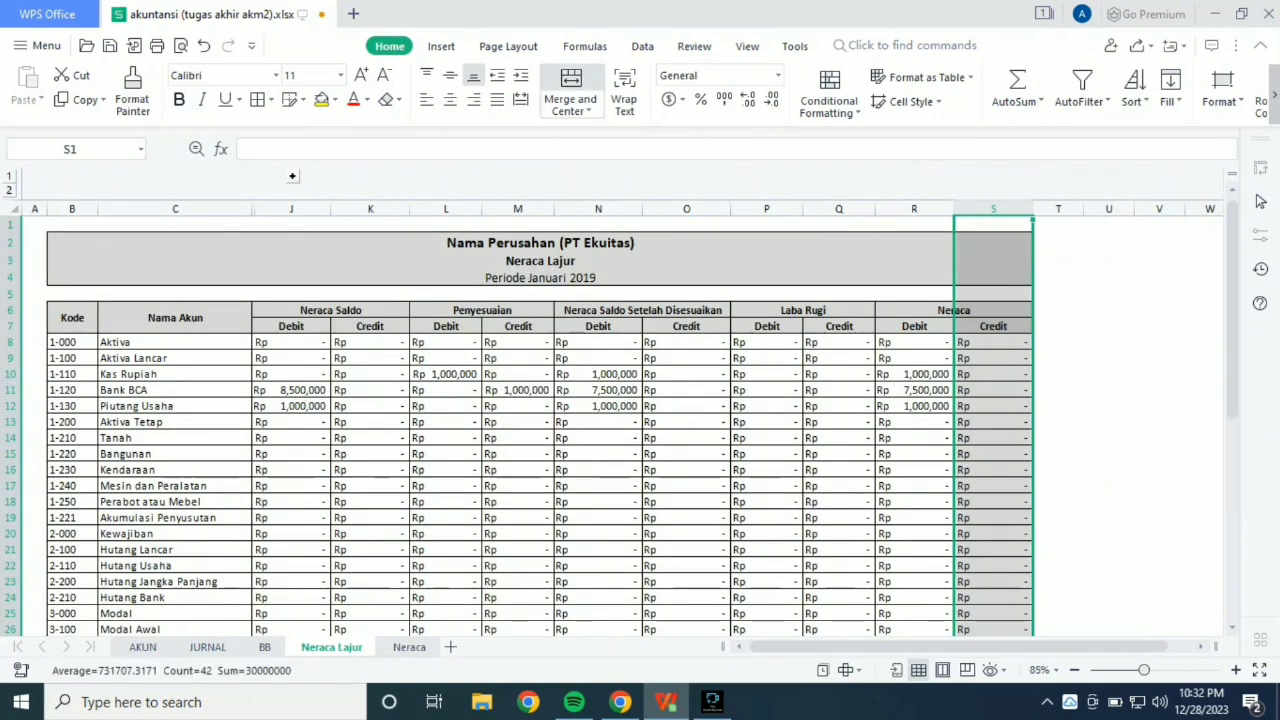
left_click(914, 358)
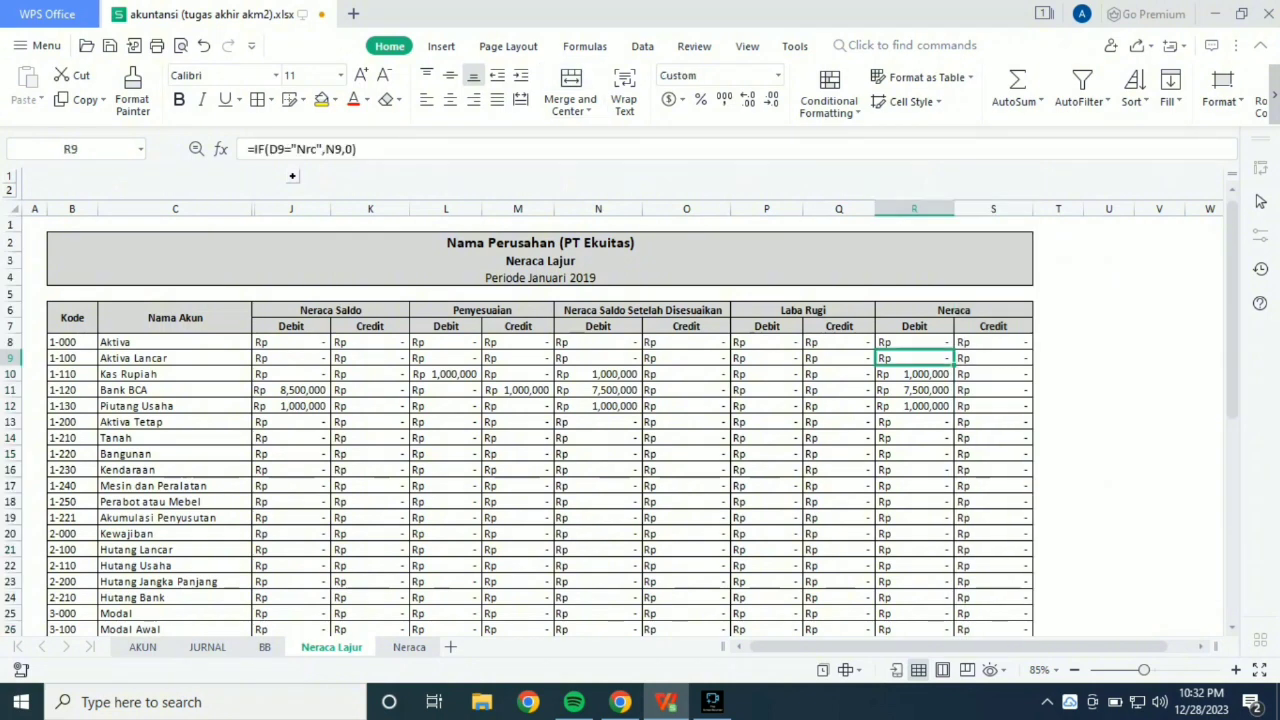
key("Up")
key("Up")
key("Right")
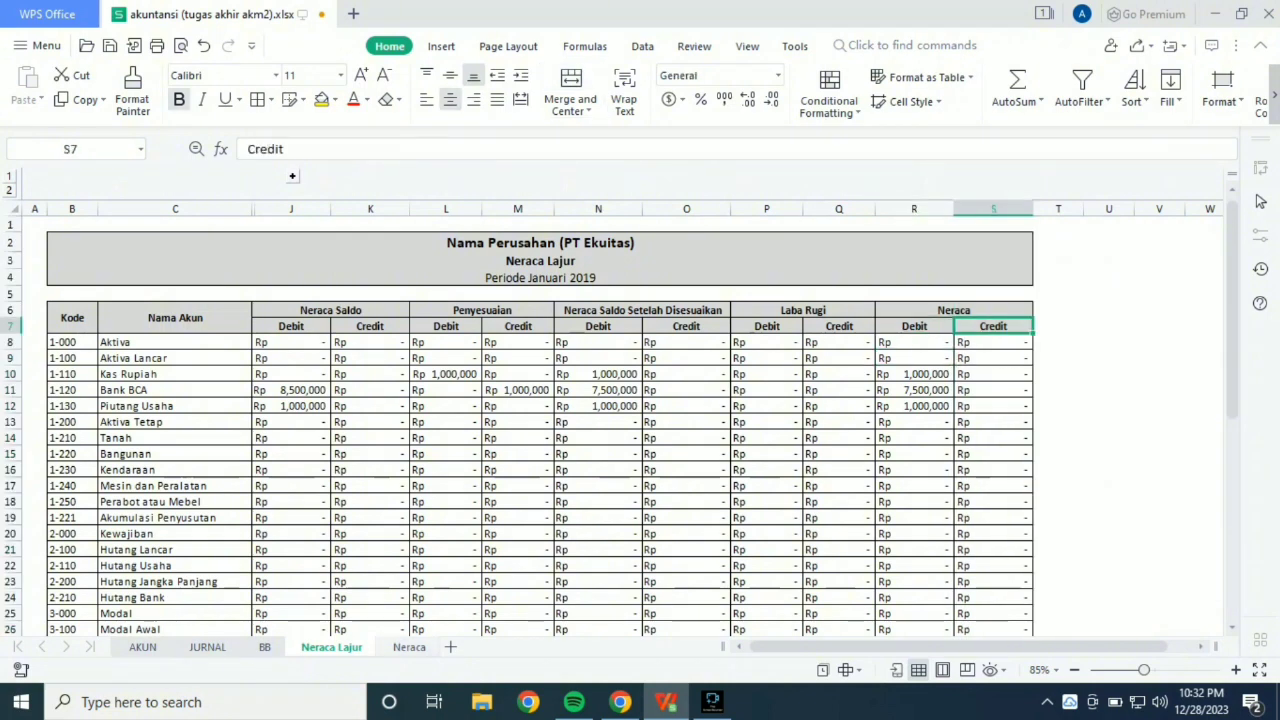
key("ctrl+Page_Down")
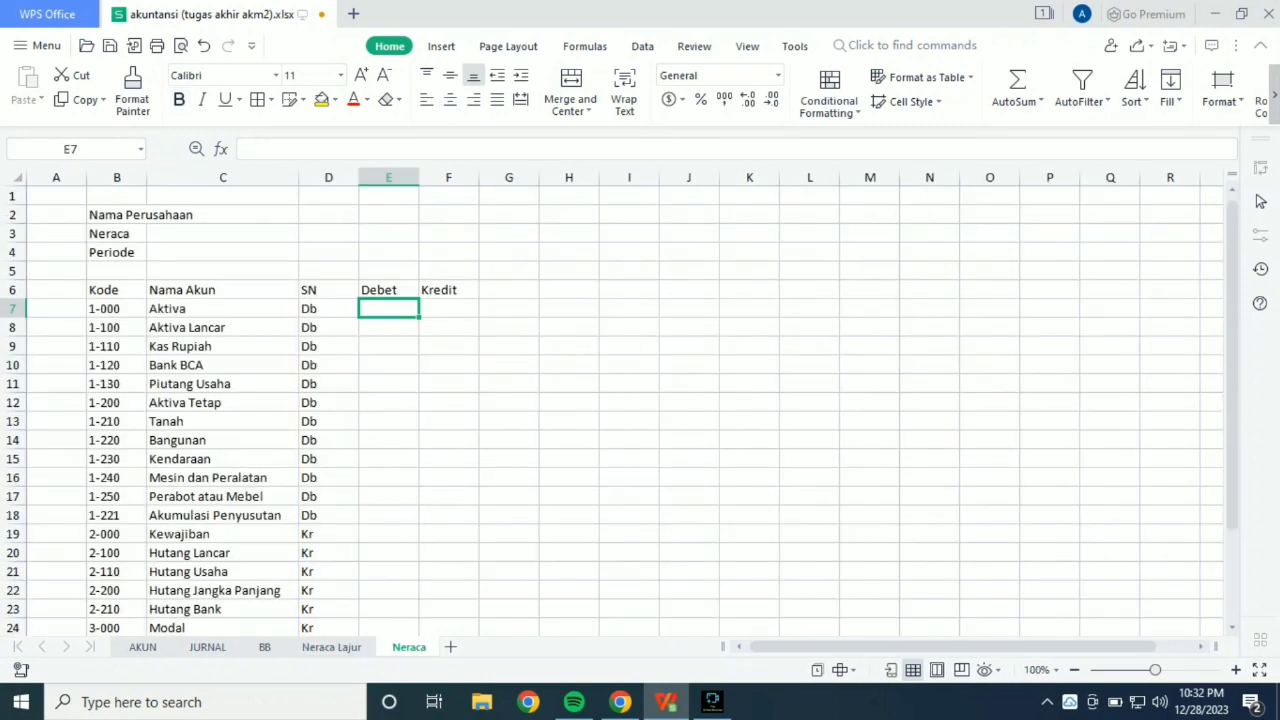
key("ctrl+Page_Up")
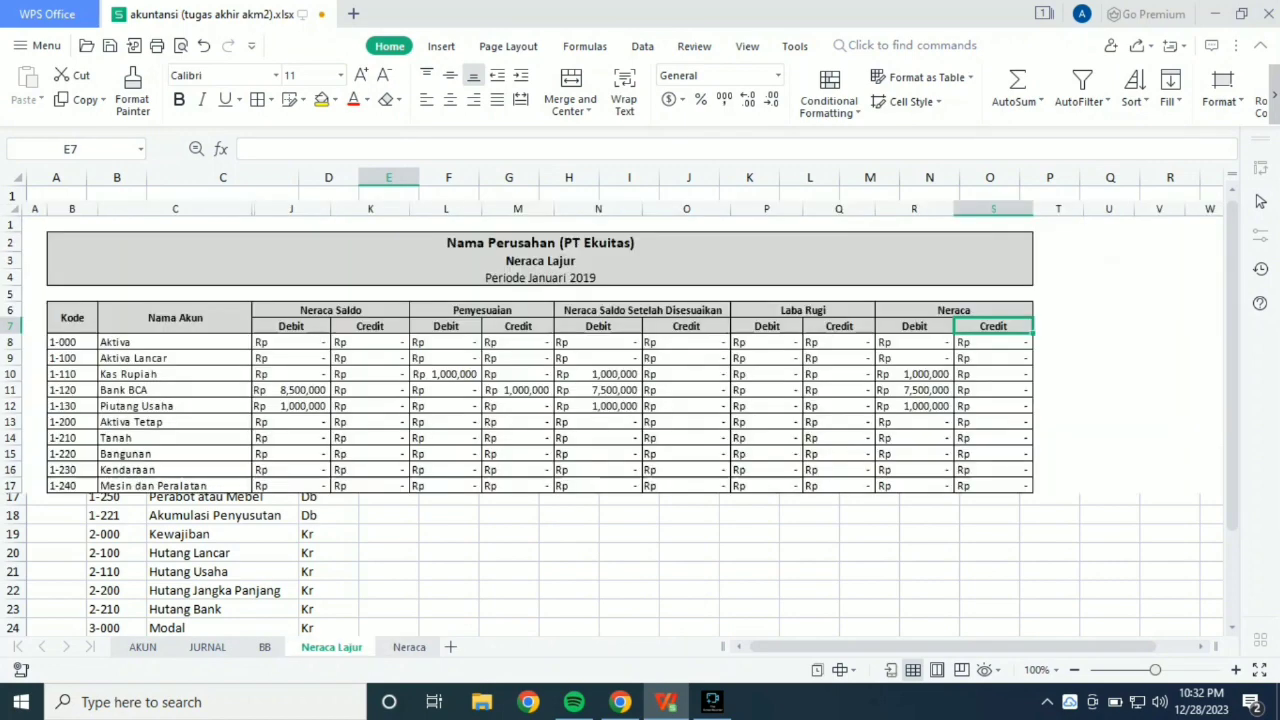
key("Left")
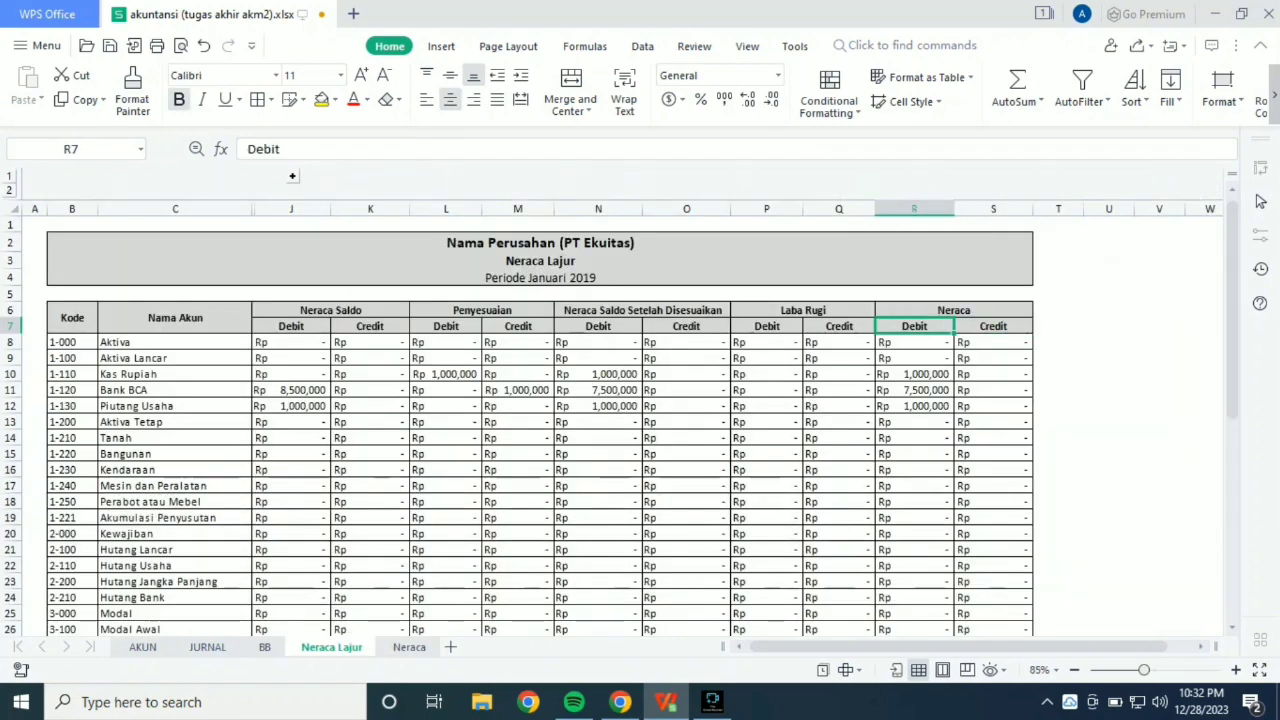
key("Right")
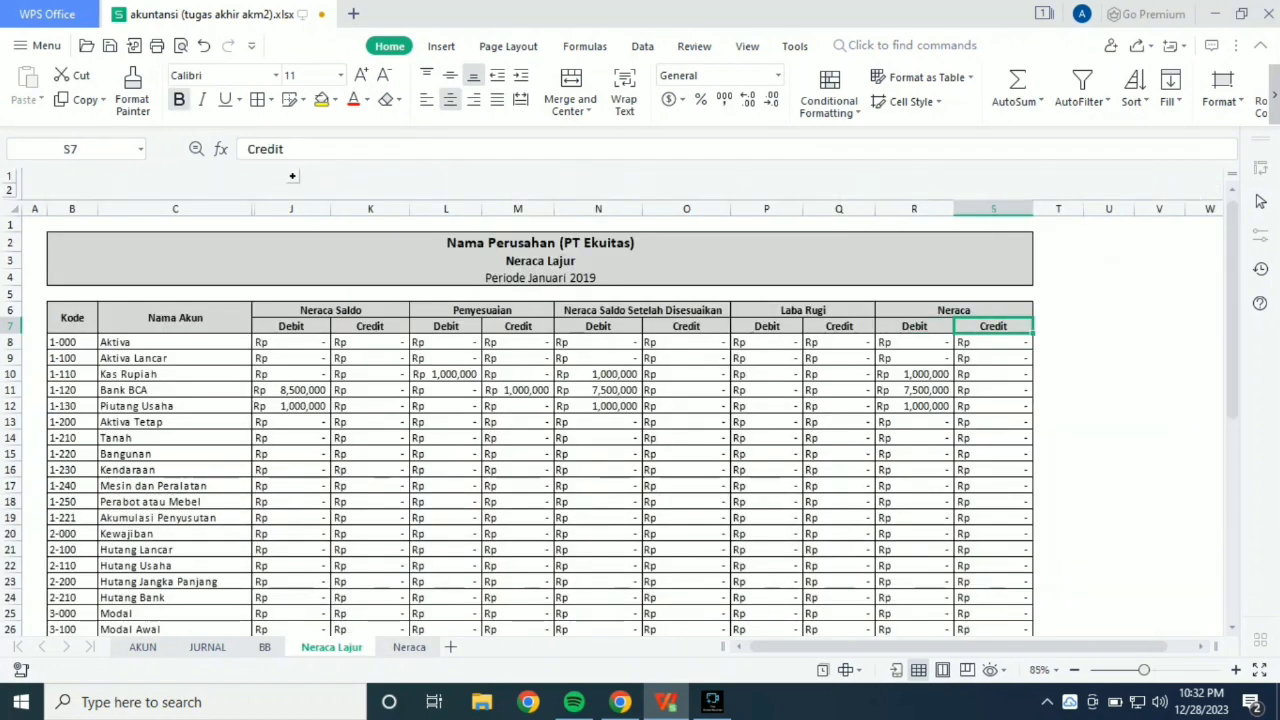
key("ctrl+Page_Down")
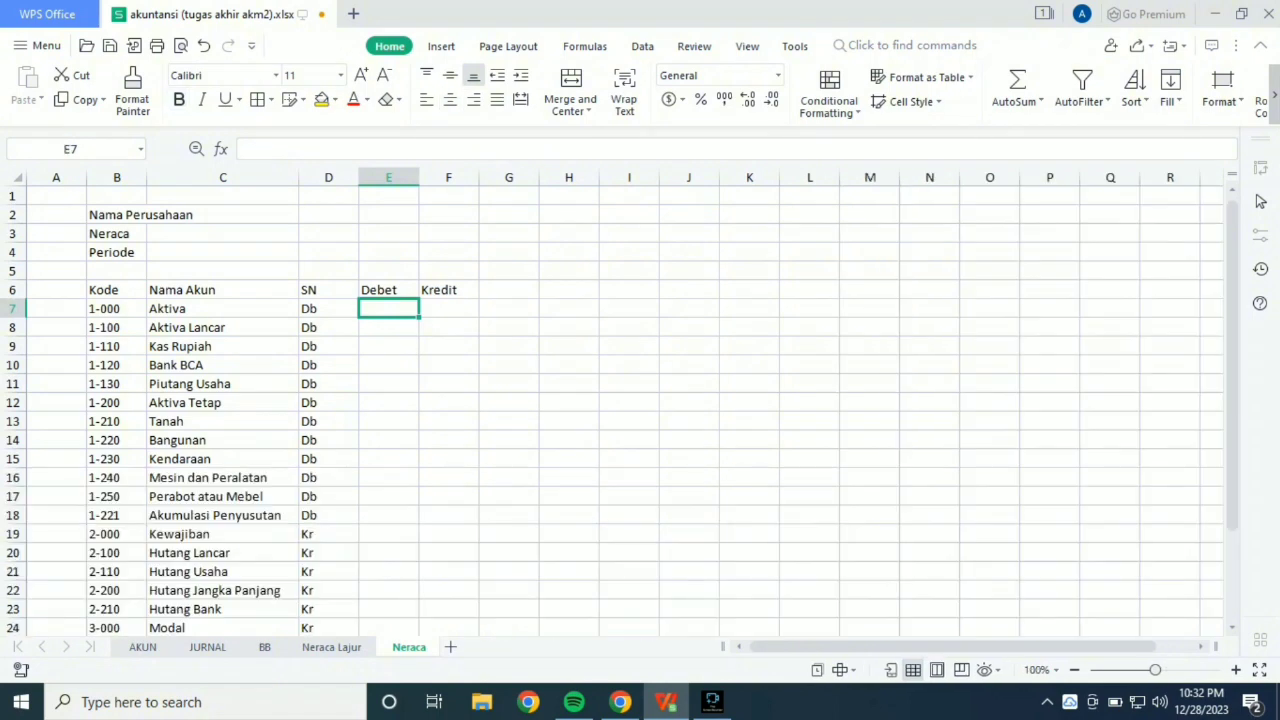
Begin a VLOOKUP formula in E7 with B7 as the lookup value and the named range neracalajur as the table.
type("=vlook")
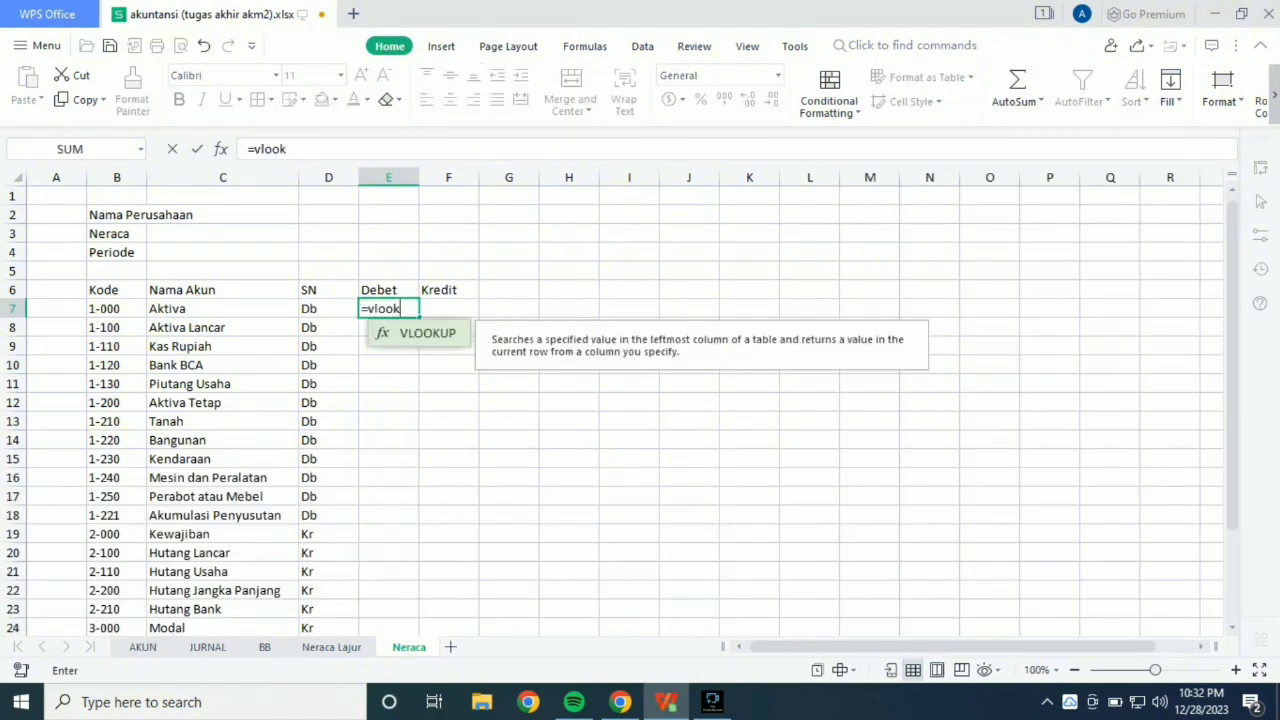
type("up(")
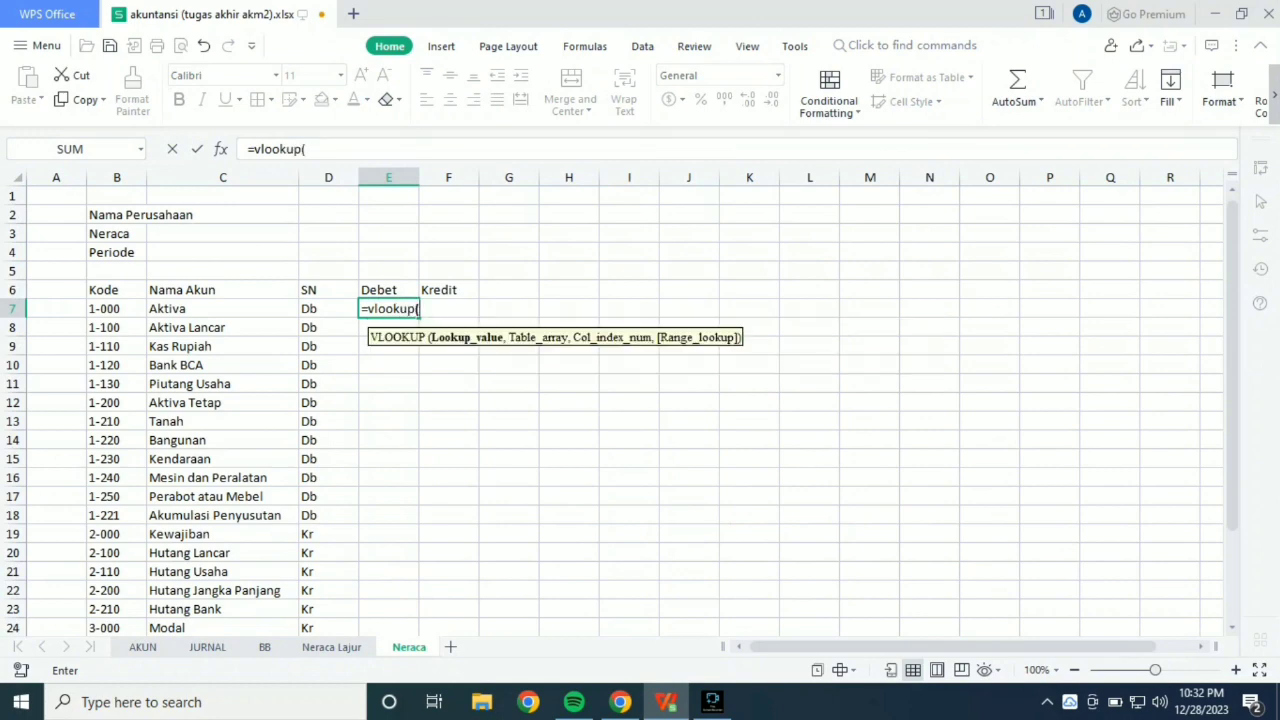
left_click(117, 309)
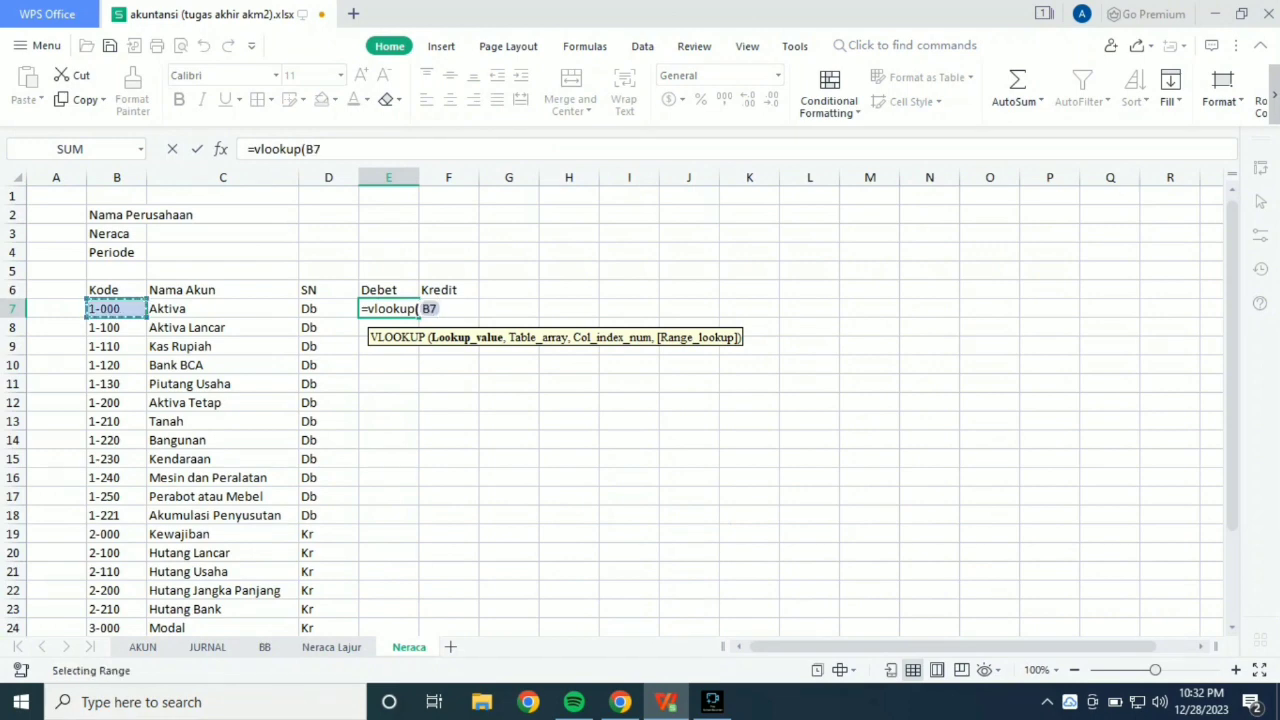
type(",")
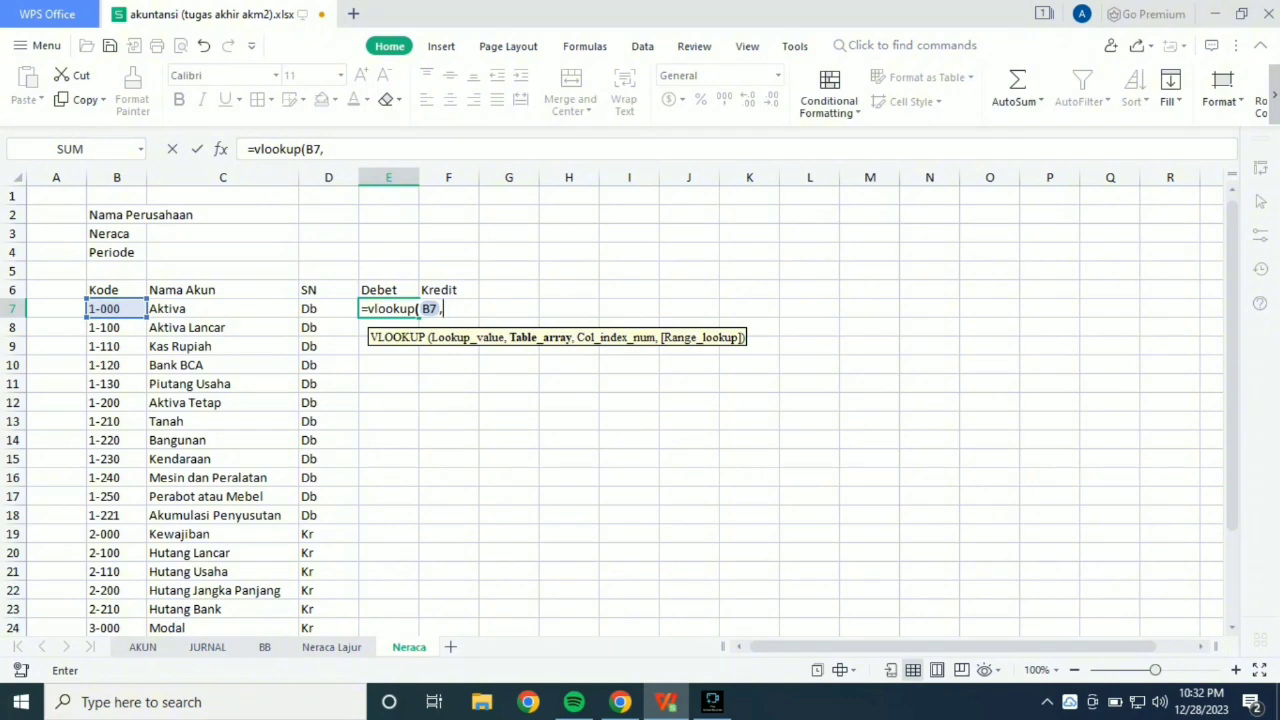
type("nec")
key("BackSpace")
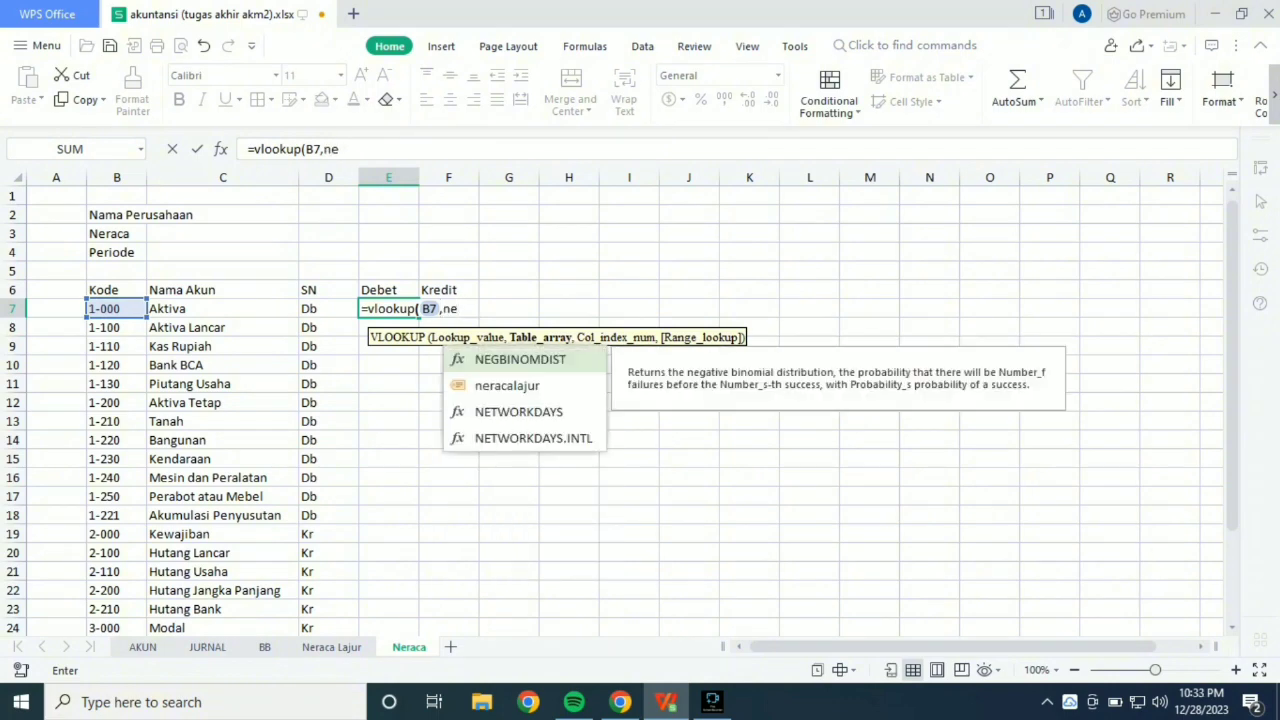
key("Down")
key("Tab")
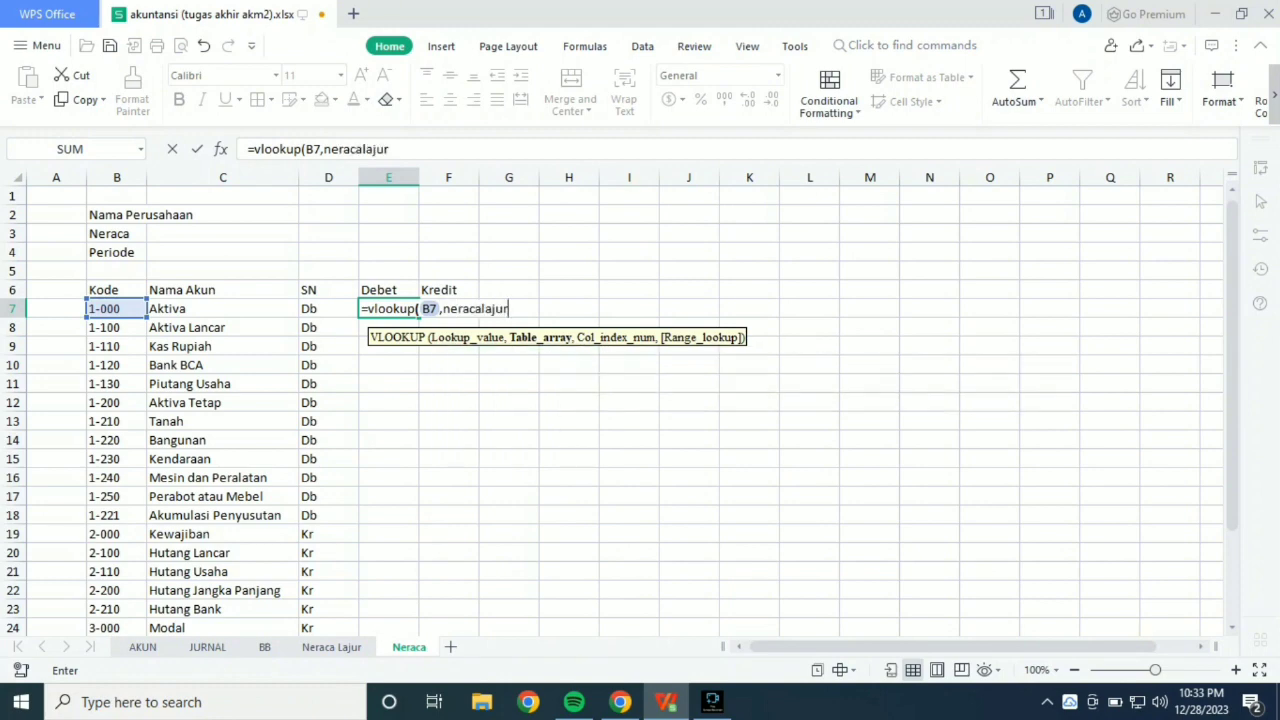
Complete the E7 VLOOKUP with column index 17 and range lookup 0, and fill it down to E29.
type(",")
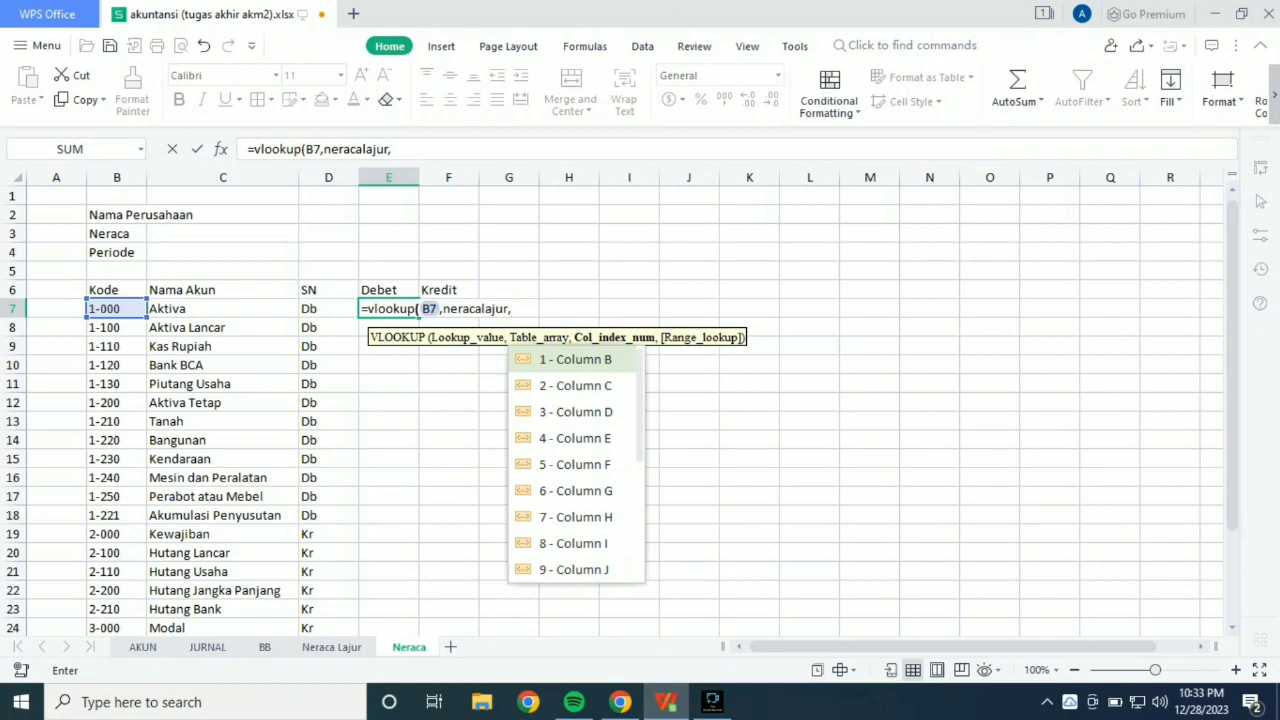
type("17")
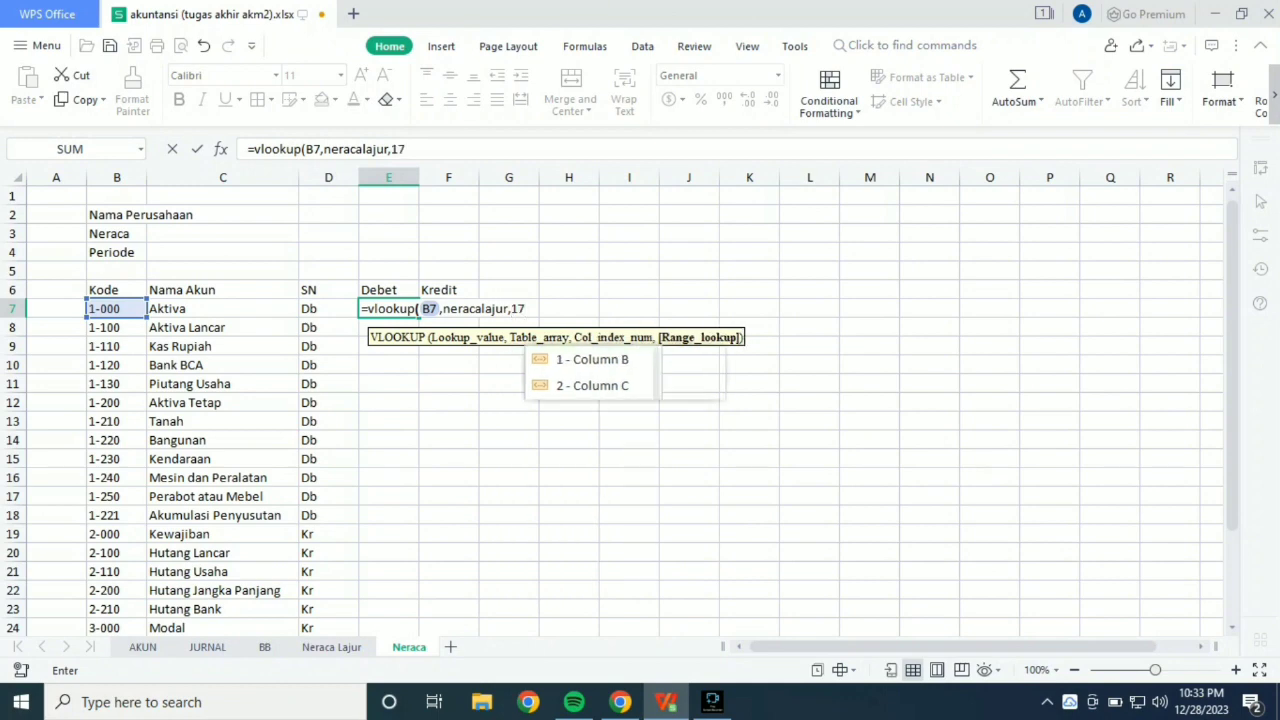
type(",0")
key("Return")
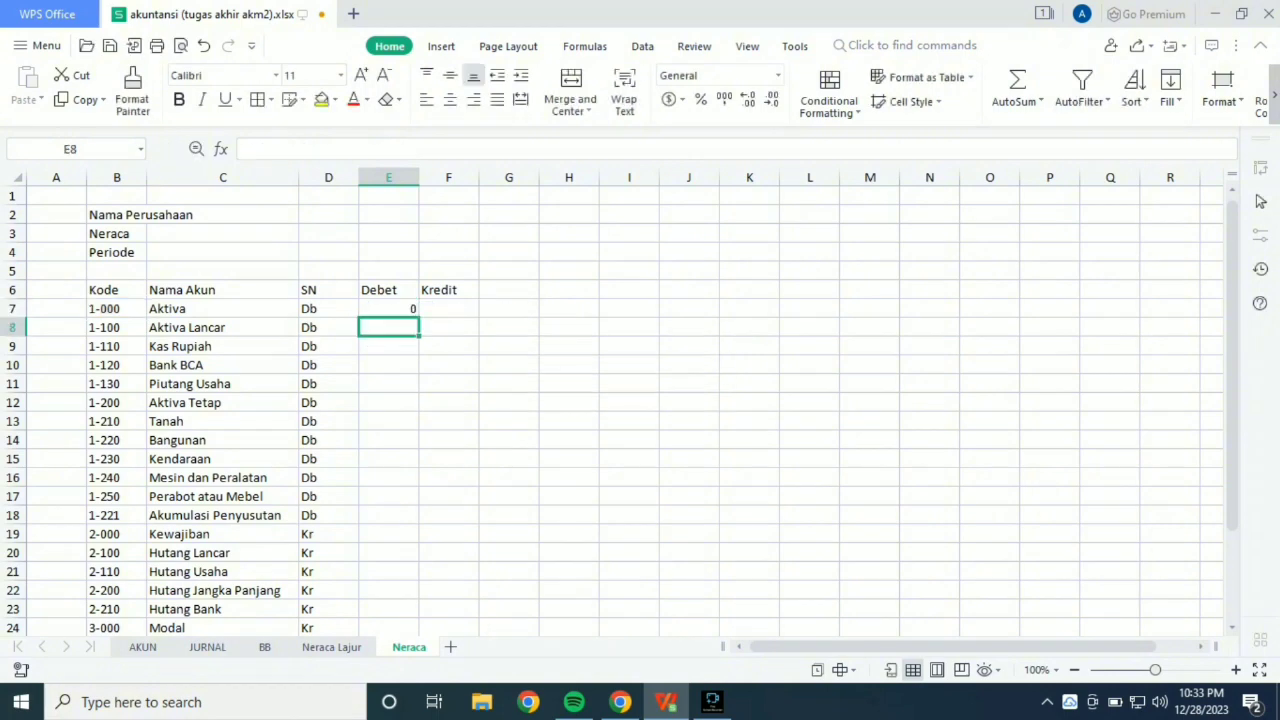
key("Up")
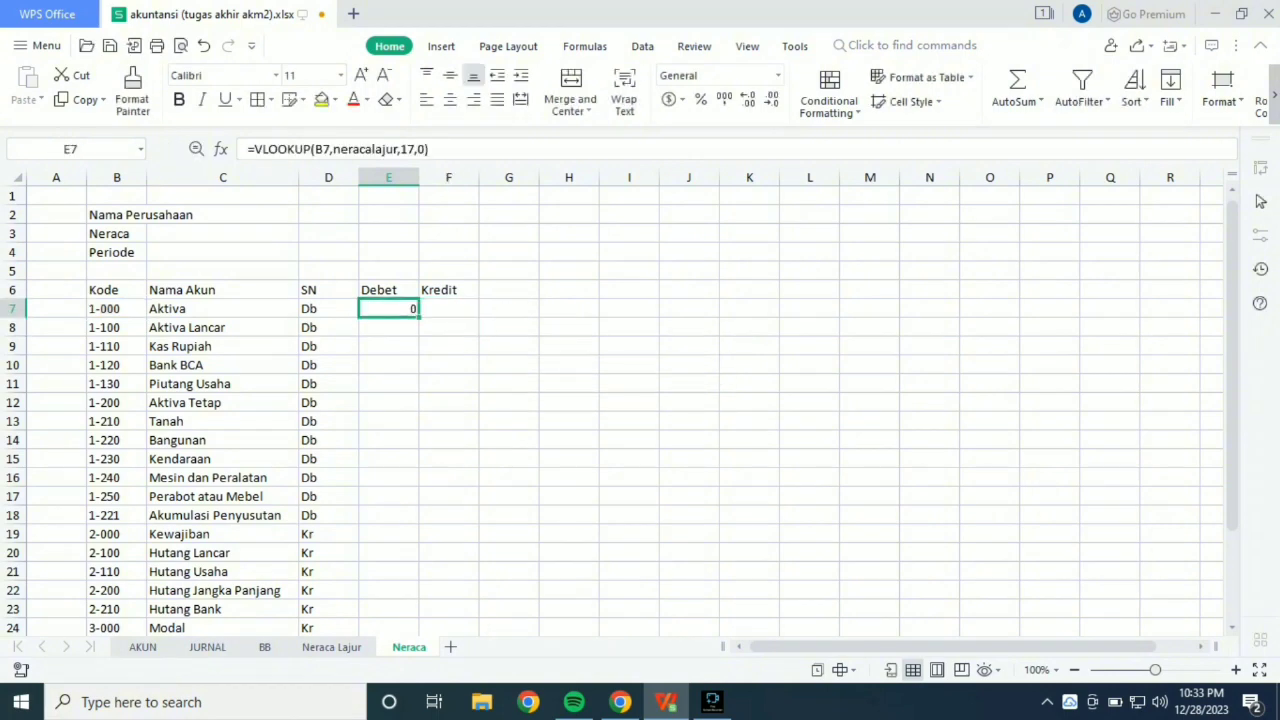
left_click_drag(419, 317, 412, 466)
scroll(412, 466, "up", 5)
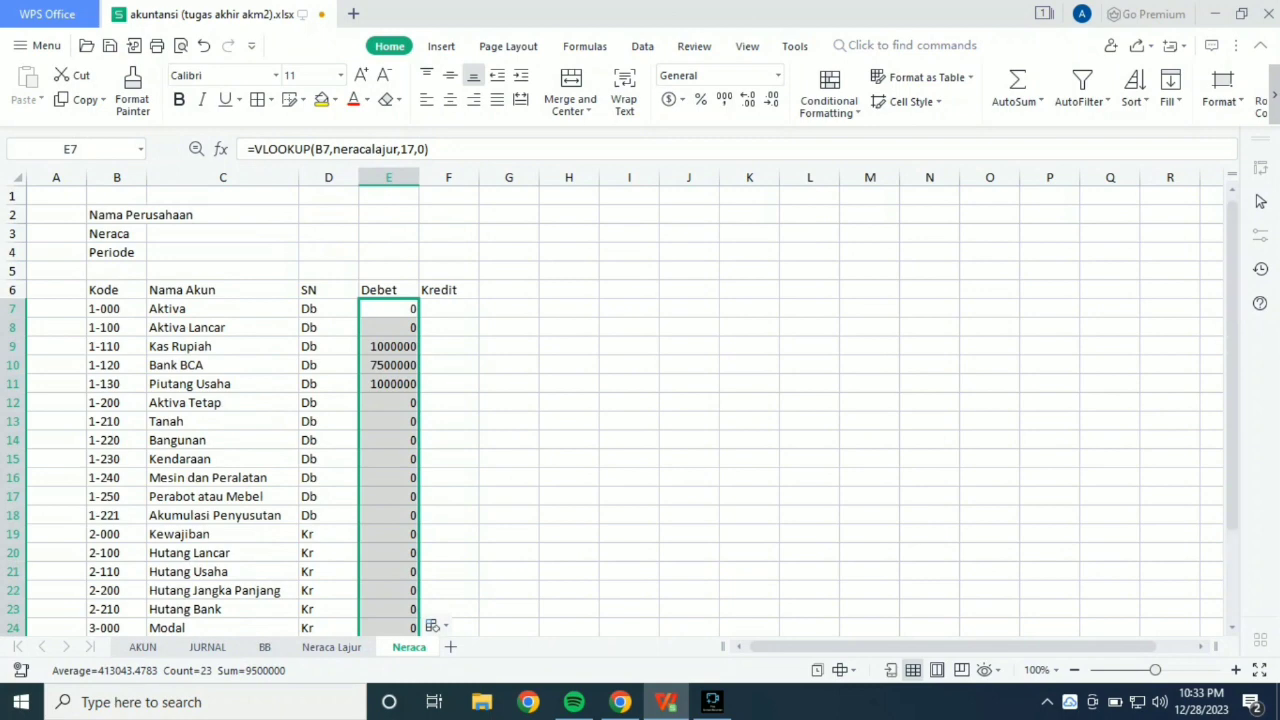
Compare the Bank BCA debit amount in E10 with the Neraca Debit column on the Neraca Lajur sheet.
left_click(388, 365)
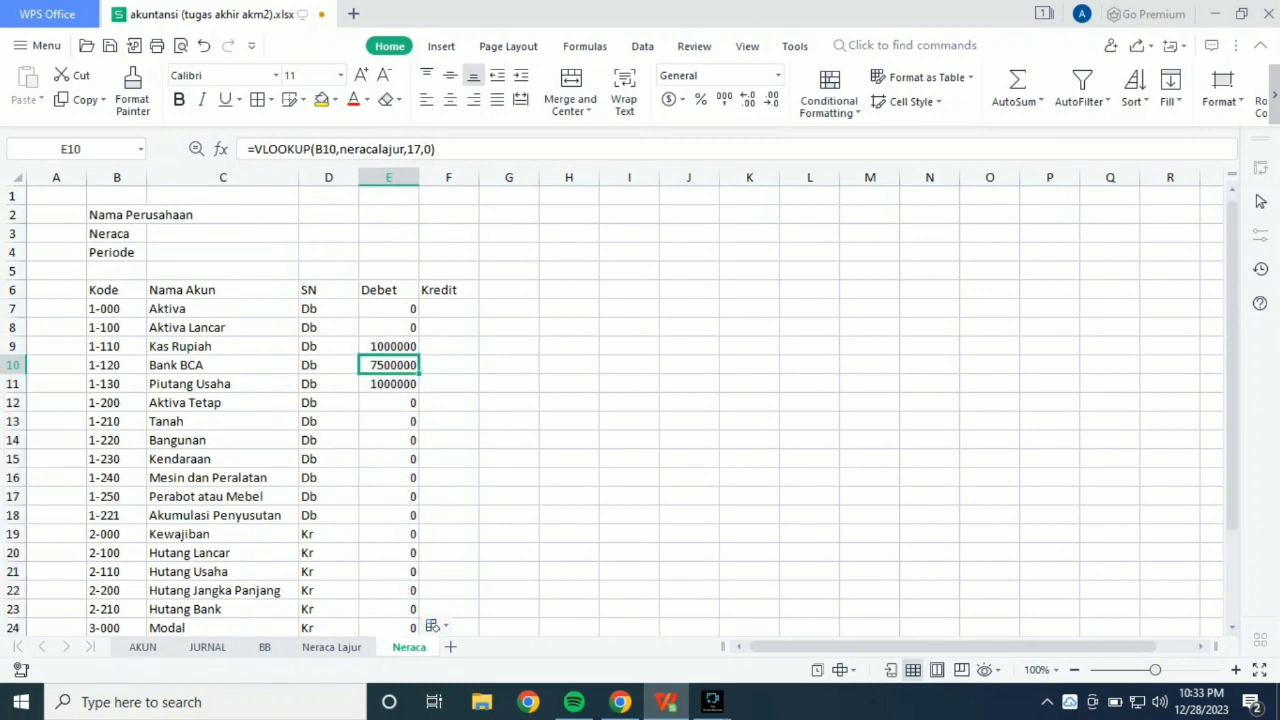
left_click(331, 647)
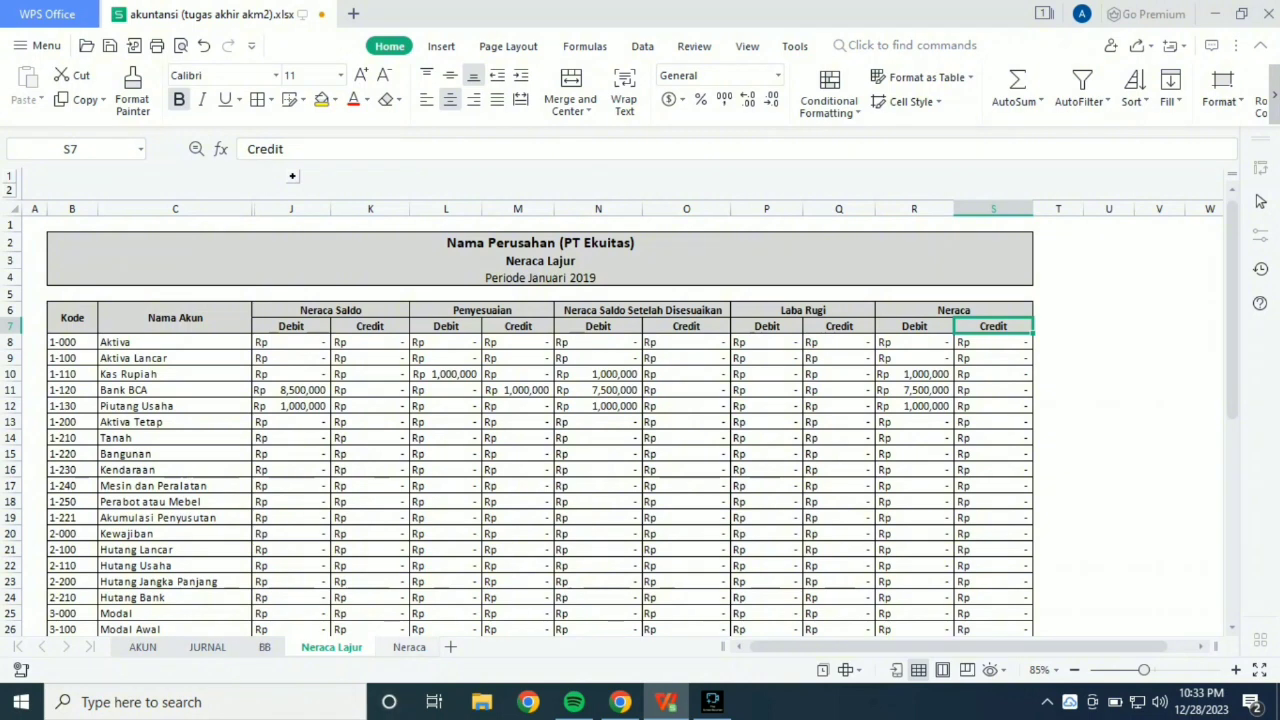
left_click(409, 647)
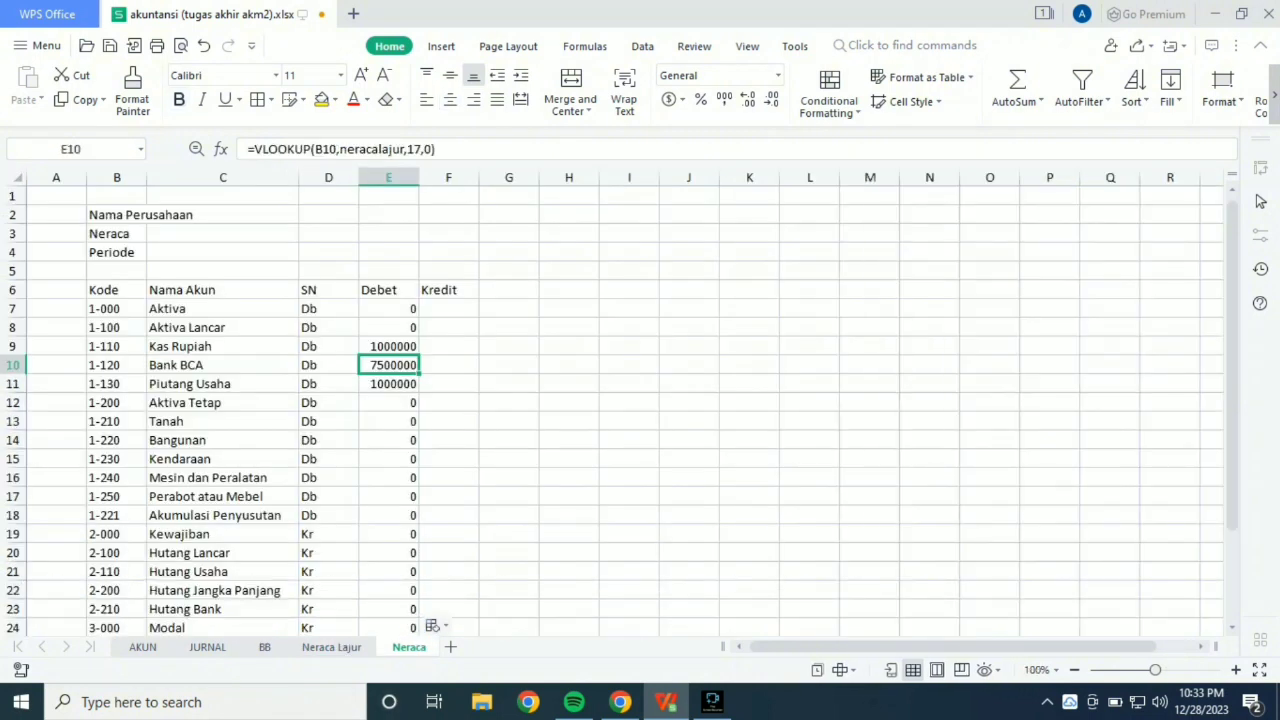
Format column E as Accounting with the Rp Indonesian (Indonesia) currency symbol.
left_click(389, 177)
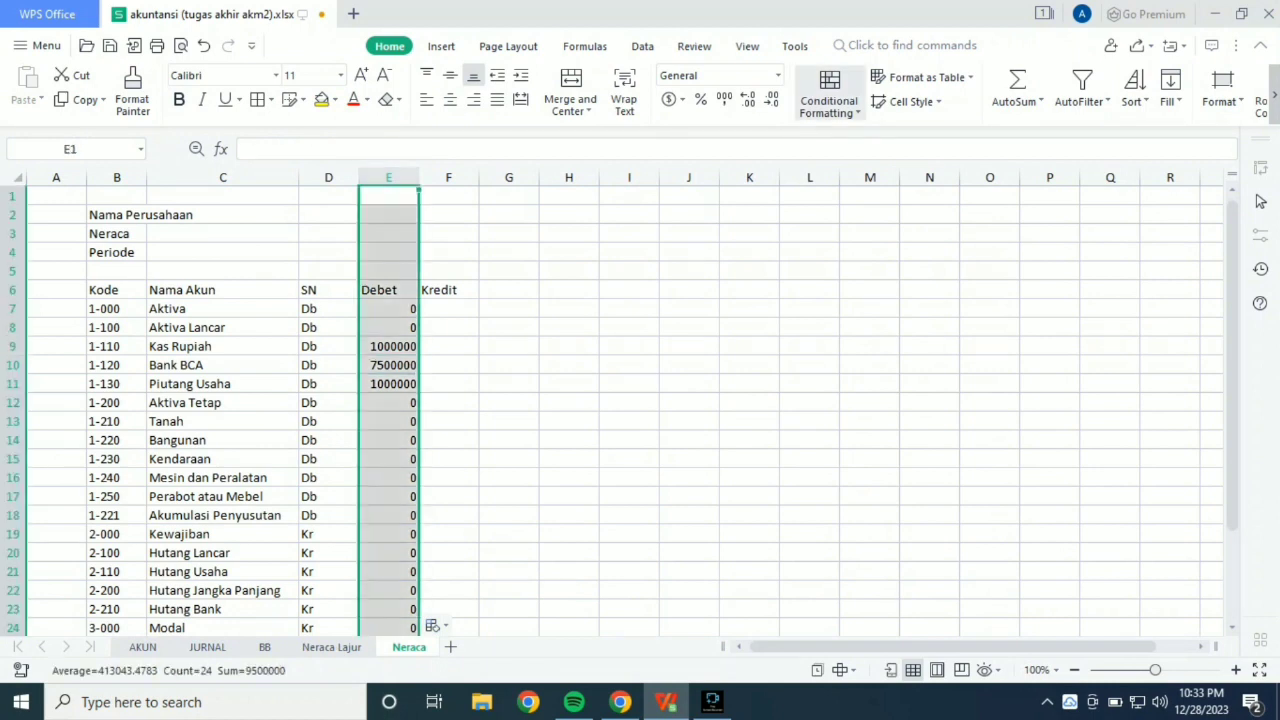
left_click(777, 75)
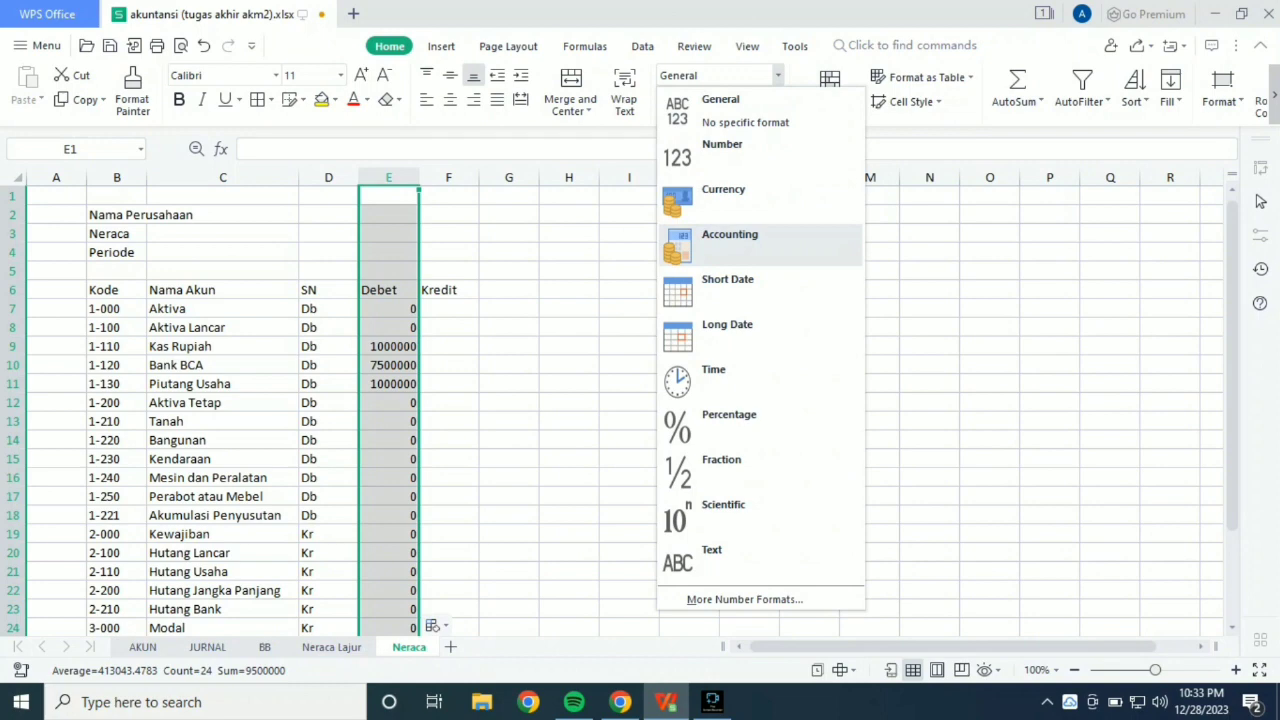
left_click(745, 245)
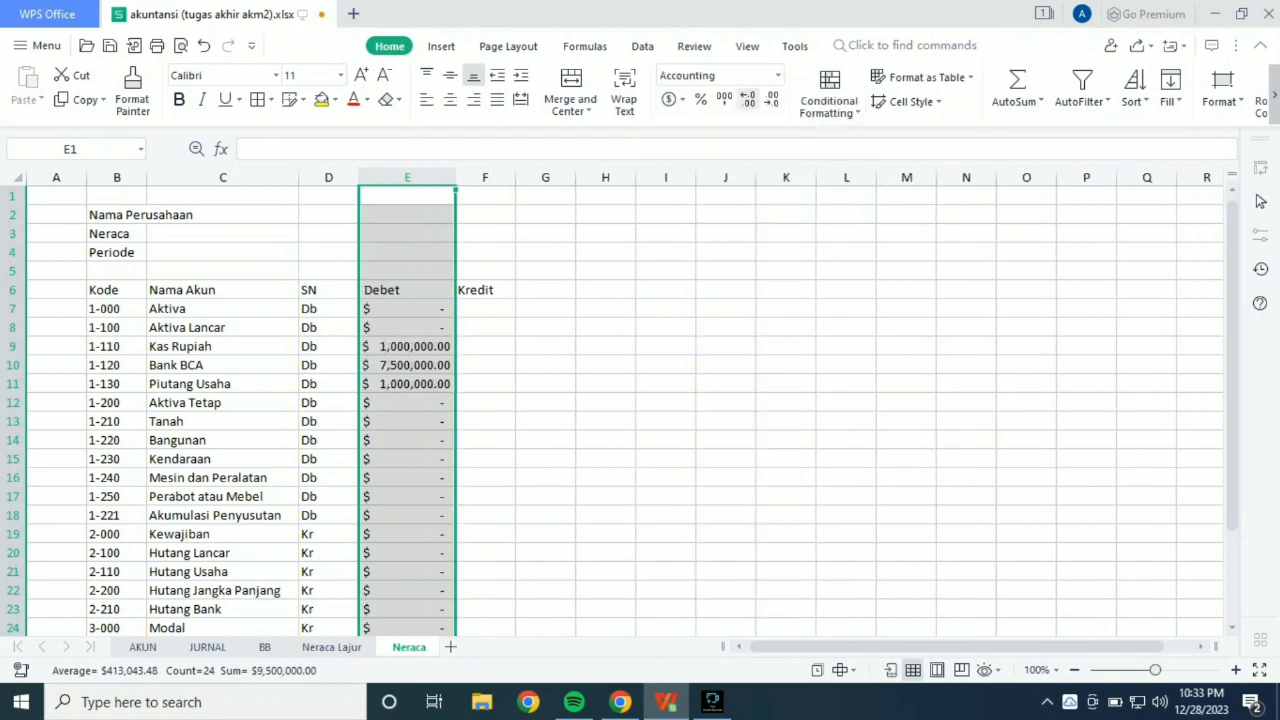
left_click(777, 75)
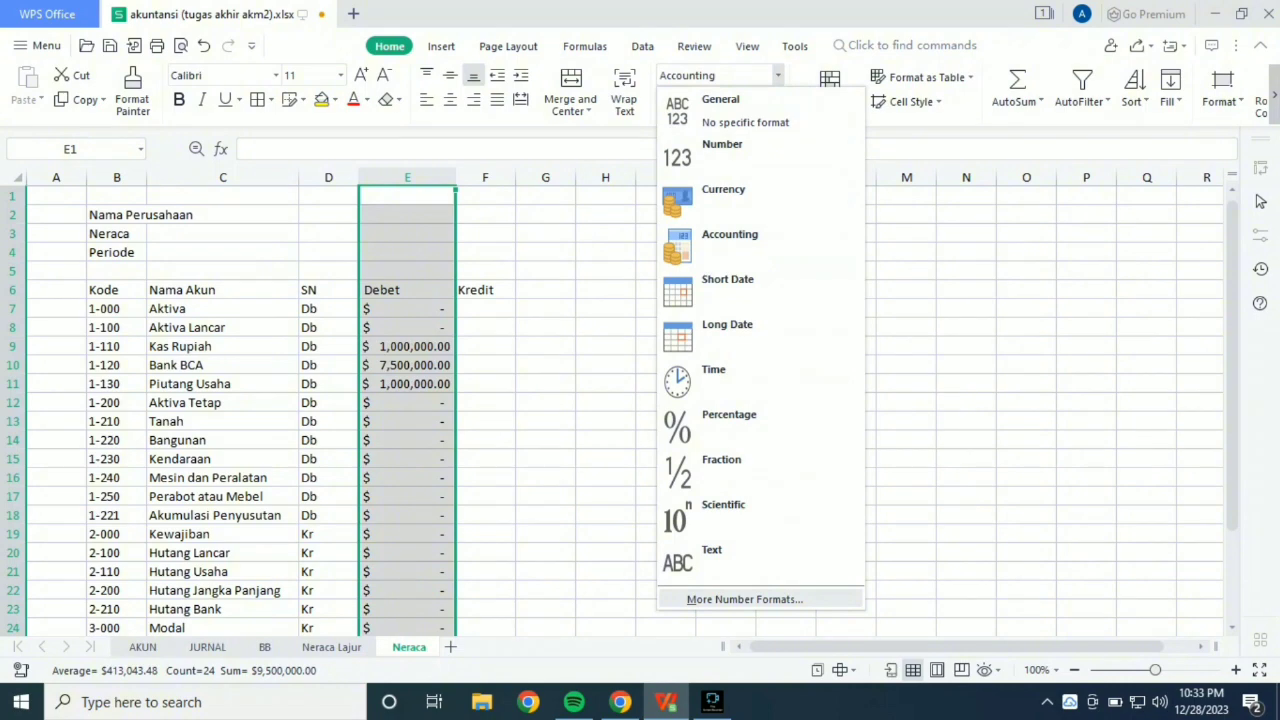
left_click(744, 599)
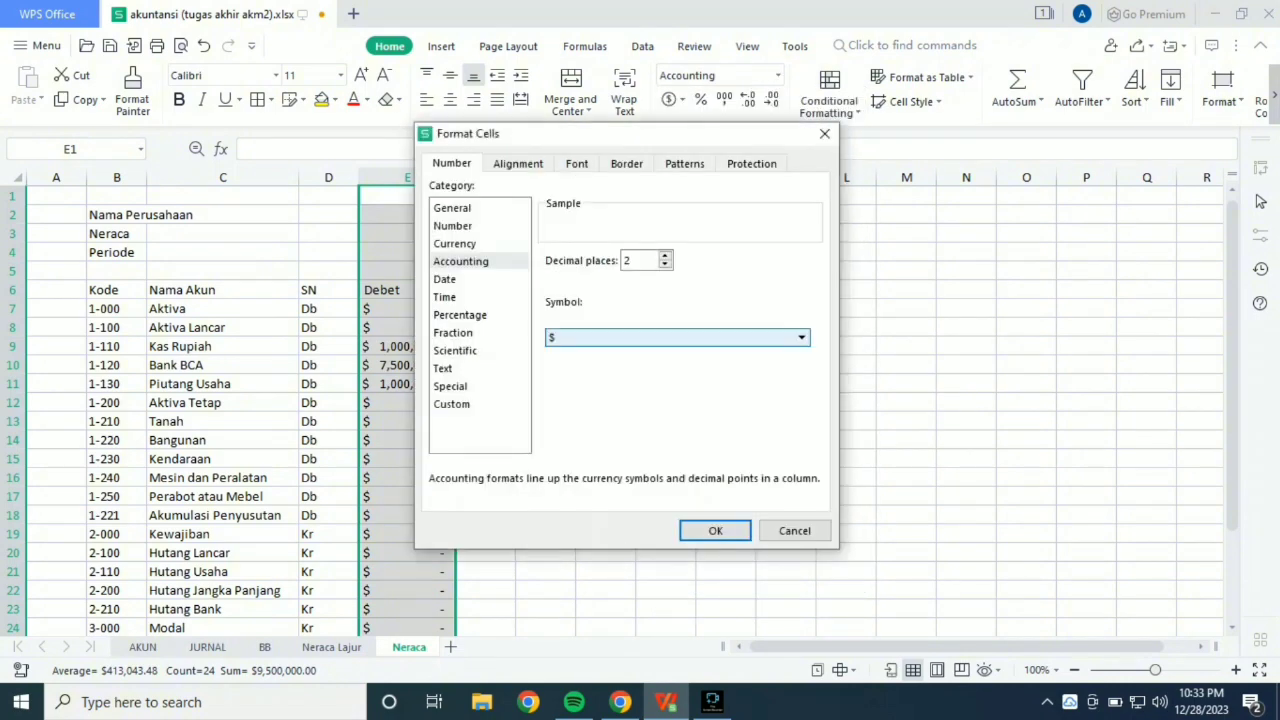
left_click(801, 338)
left_click_drag(802, 455, 802, 385)
scroll(677, 412, "down", 3)
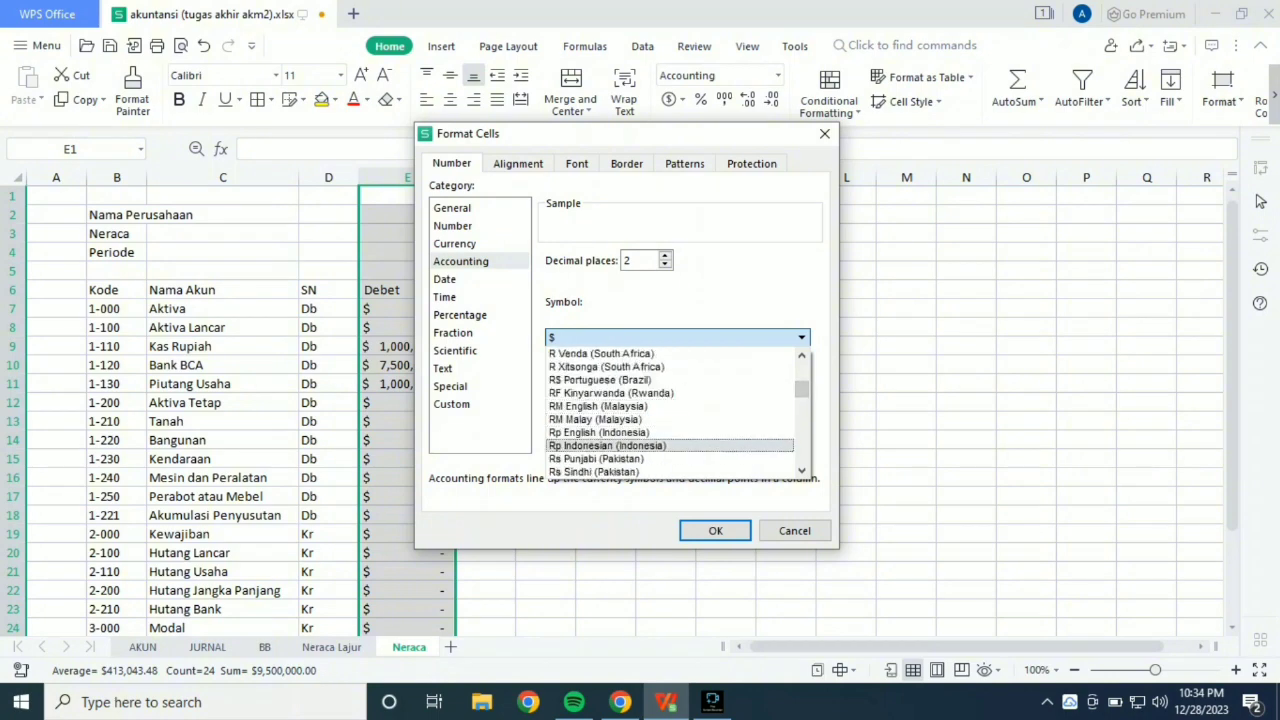
left_click(608, 446)
left_click(715, 531)
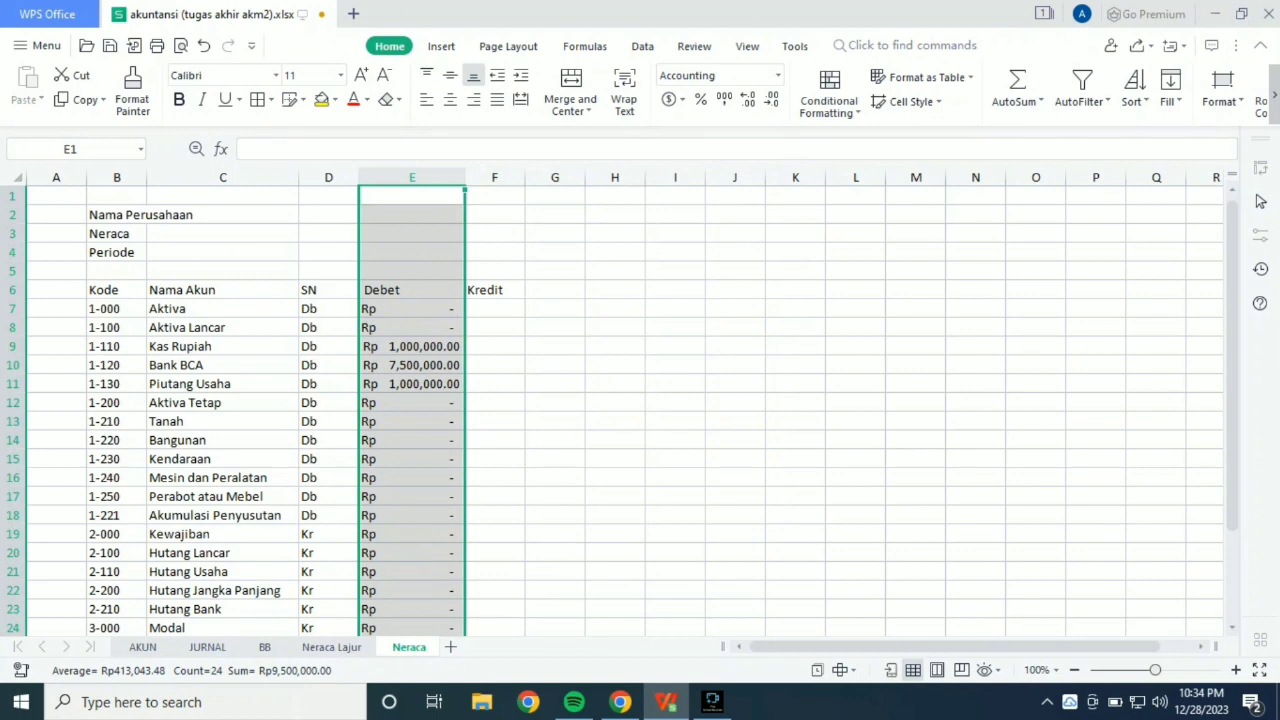
Copy the Debet formula from E7 to F7 and change its column index to 18.
left_click(412, 309)
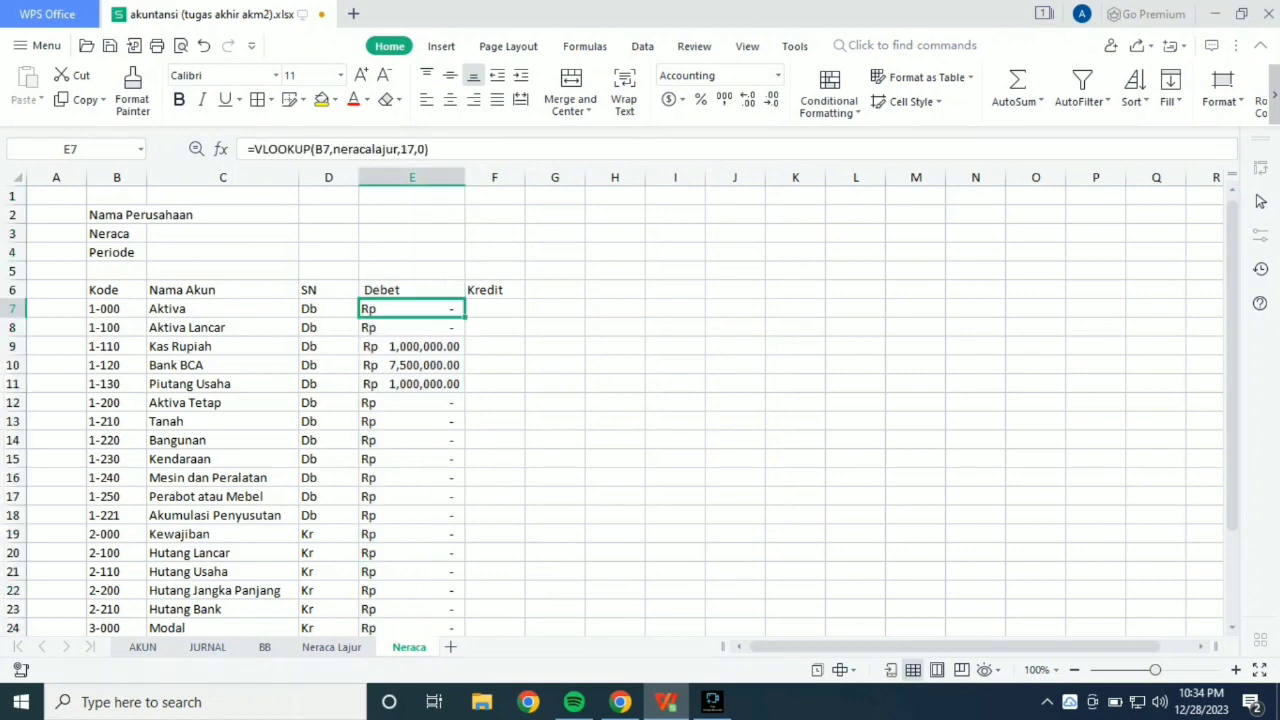
key("ctrl+c")
left_click(495, 309)
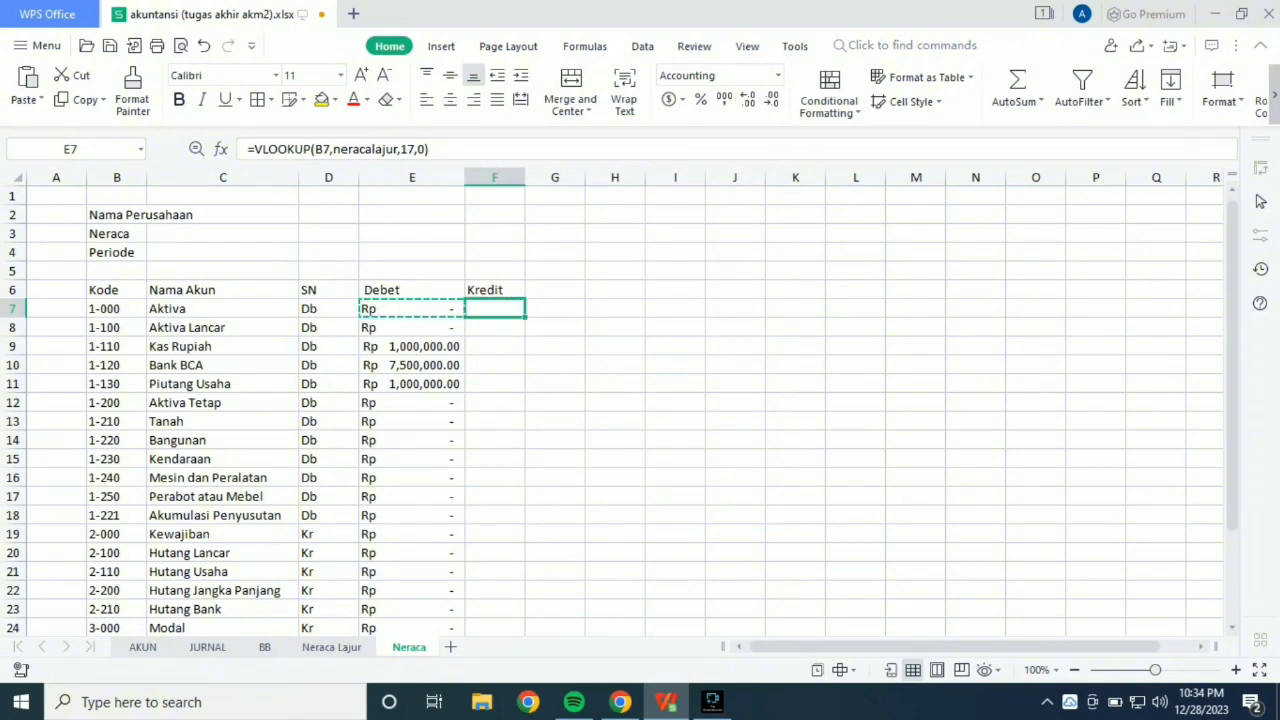
key("ctrl+v")
key("F2")
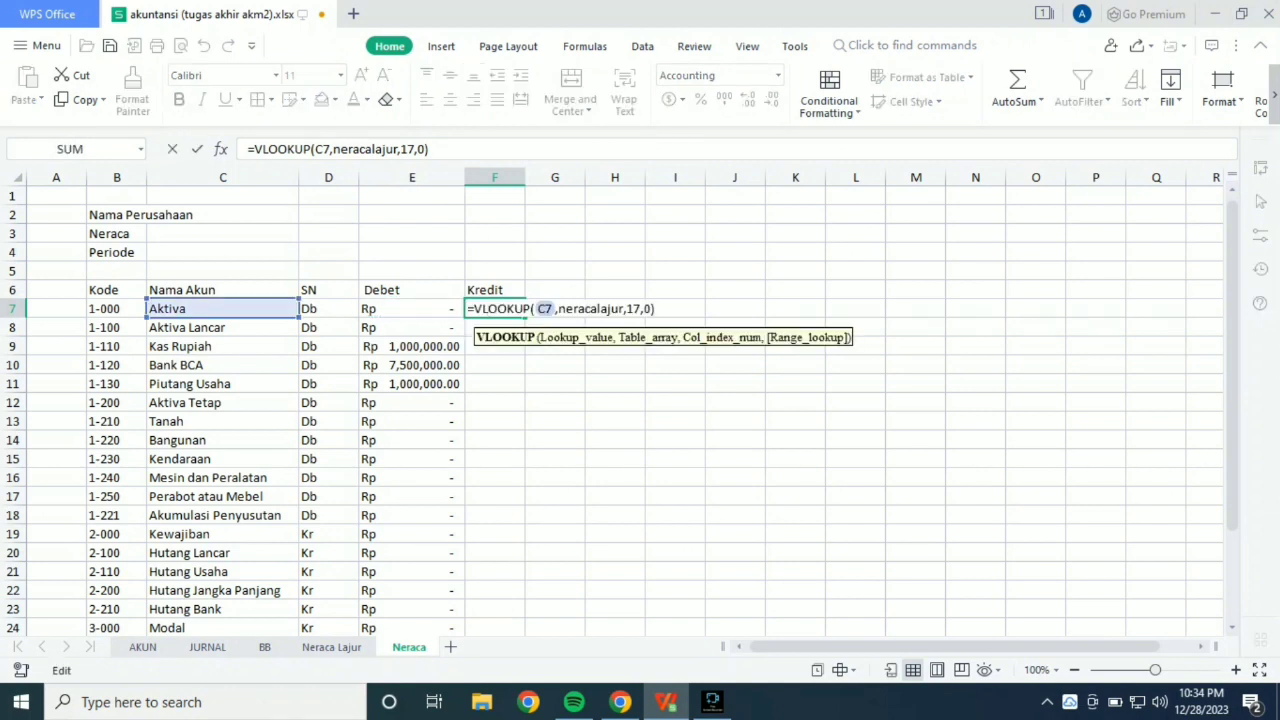
left_click(640, 309)
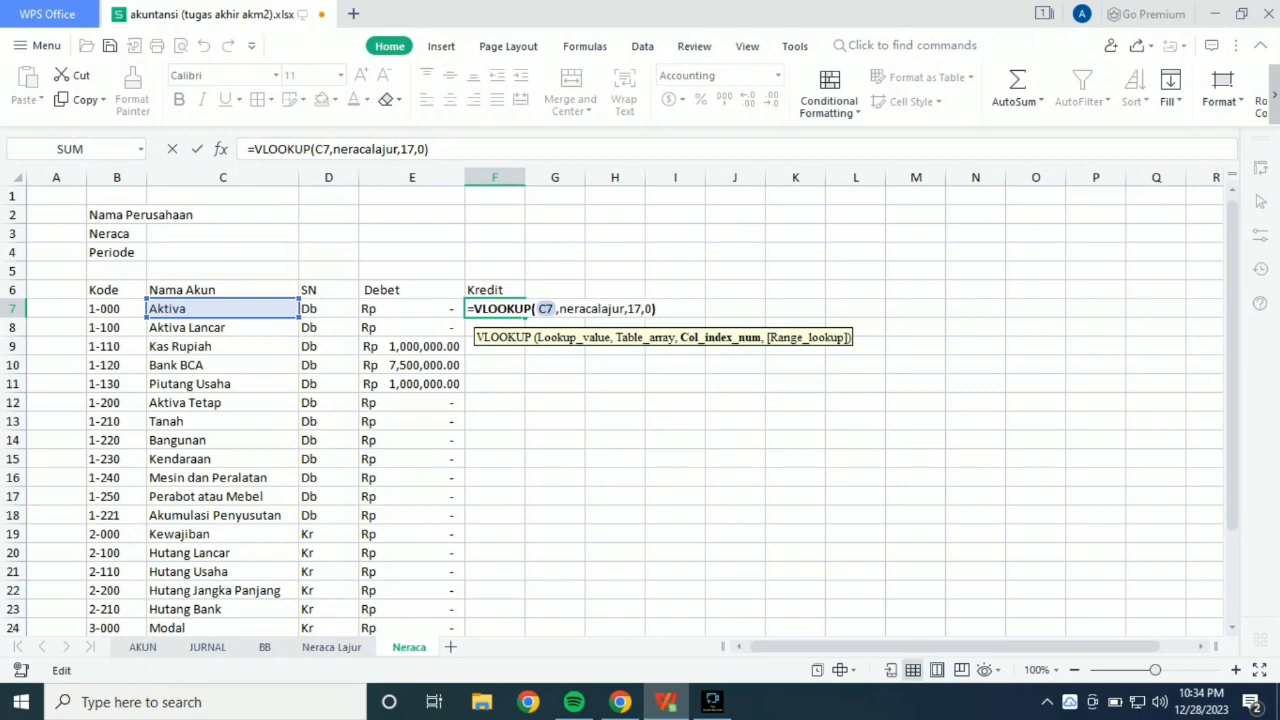
key("BackSpace")
type("8")
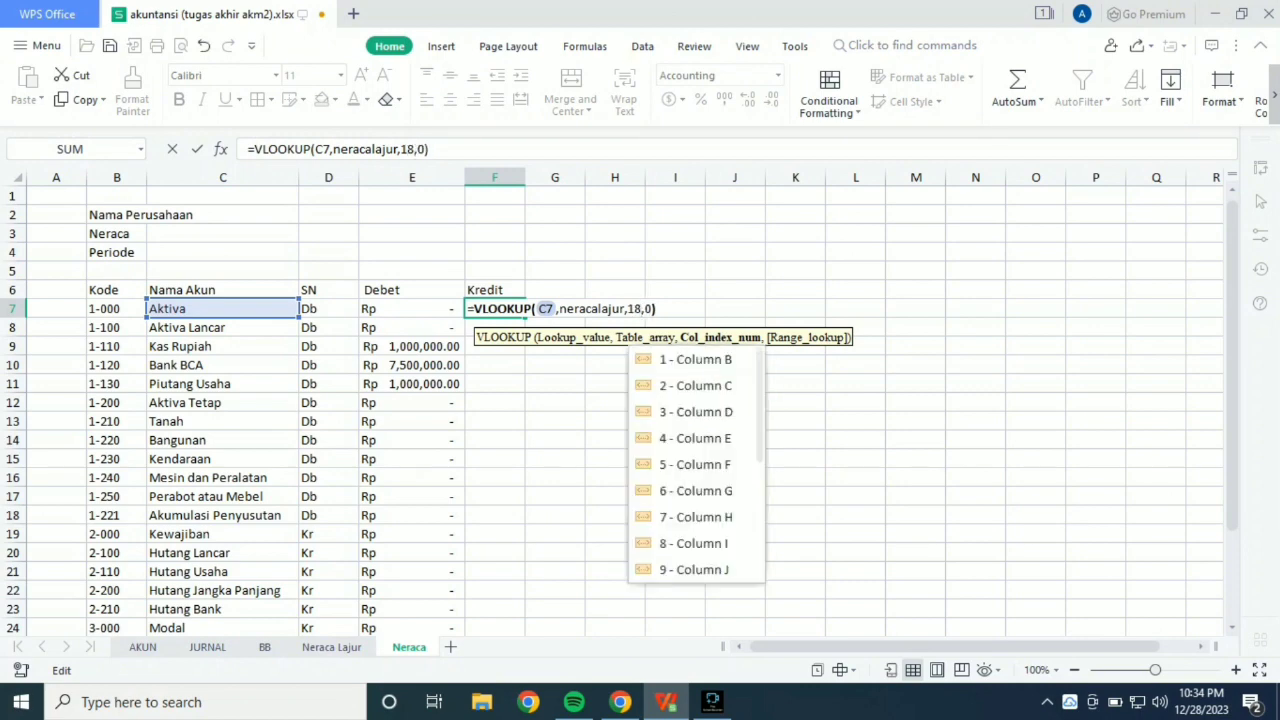
Set the lookup value of the F7 formula to B7 and fill the formula down to F29.
left_click(547, 309)
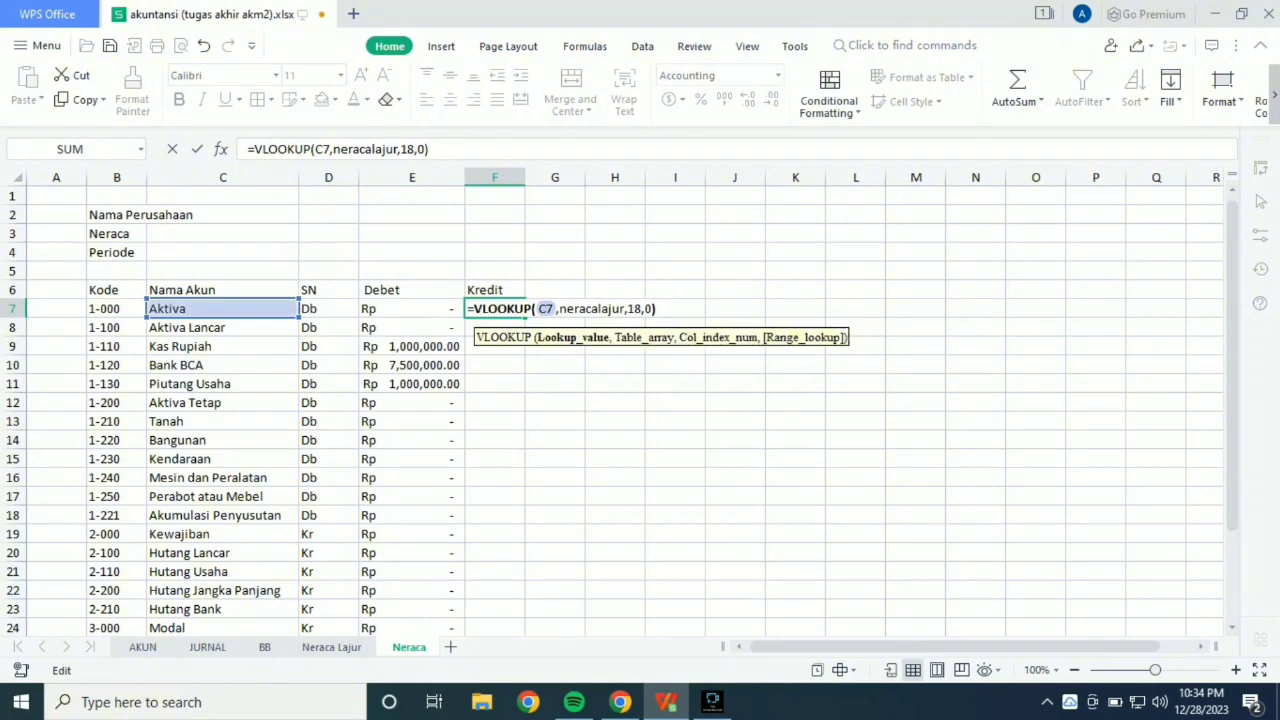
key("BackSpace")
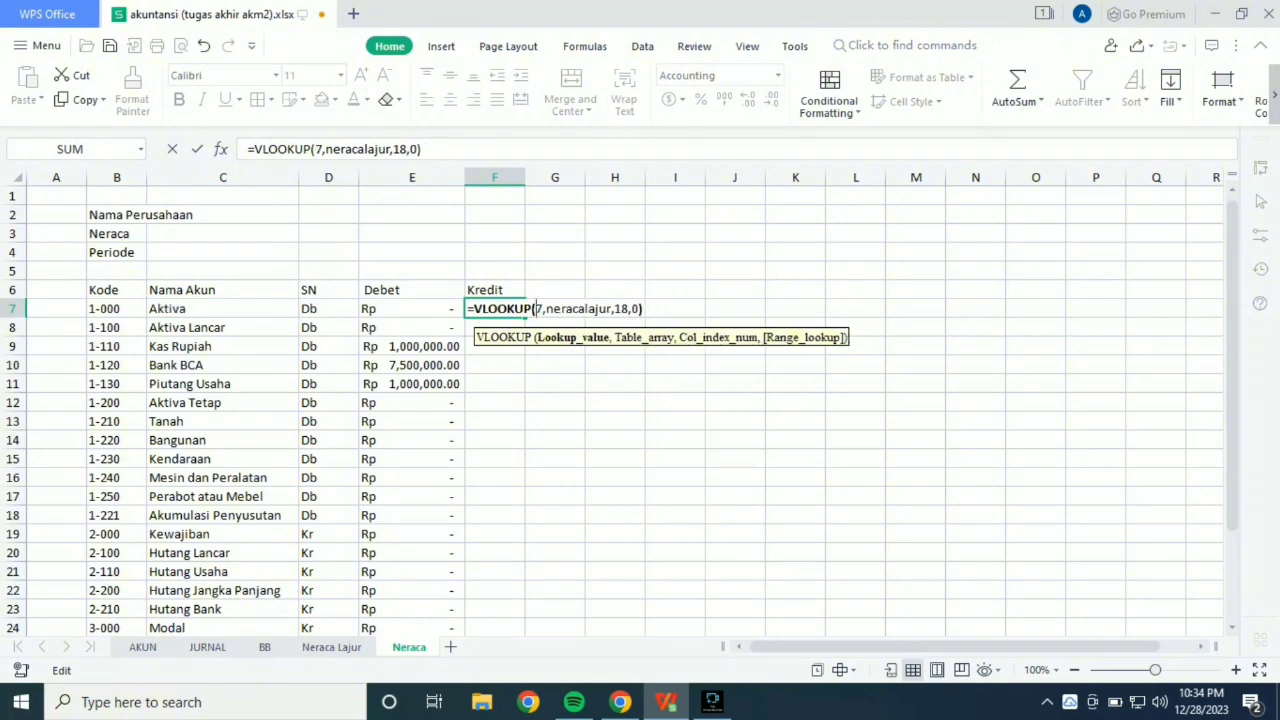
type("B")
key("Escape")
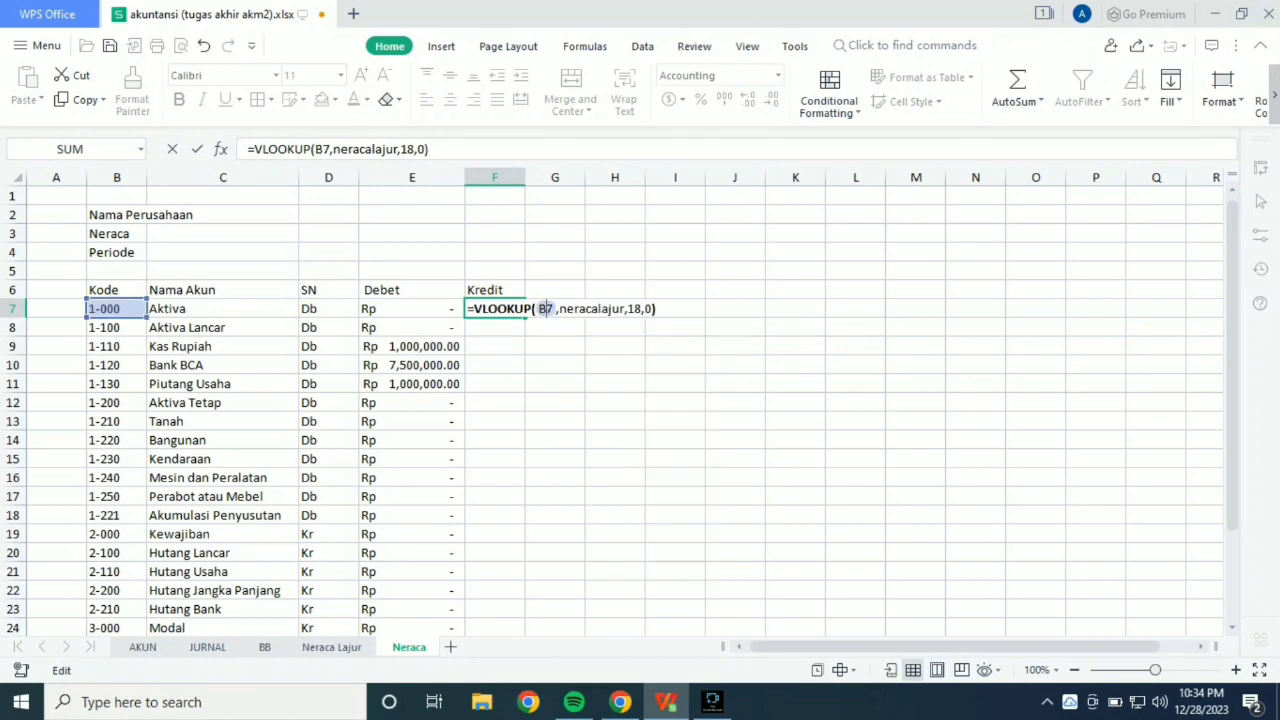
key("Return")
left_click(495, 309)
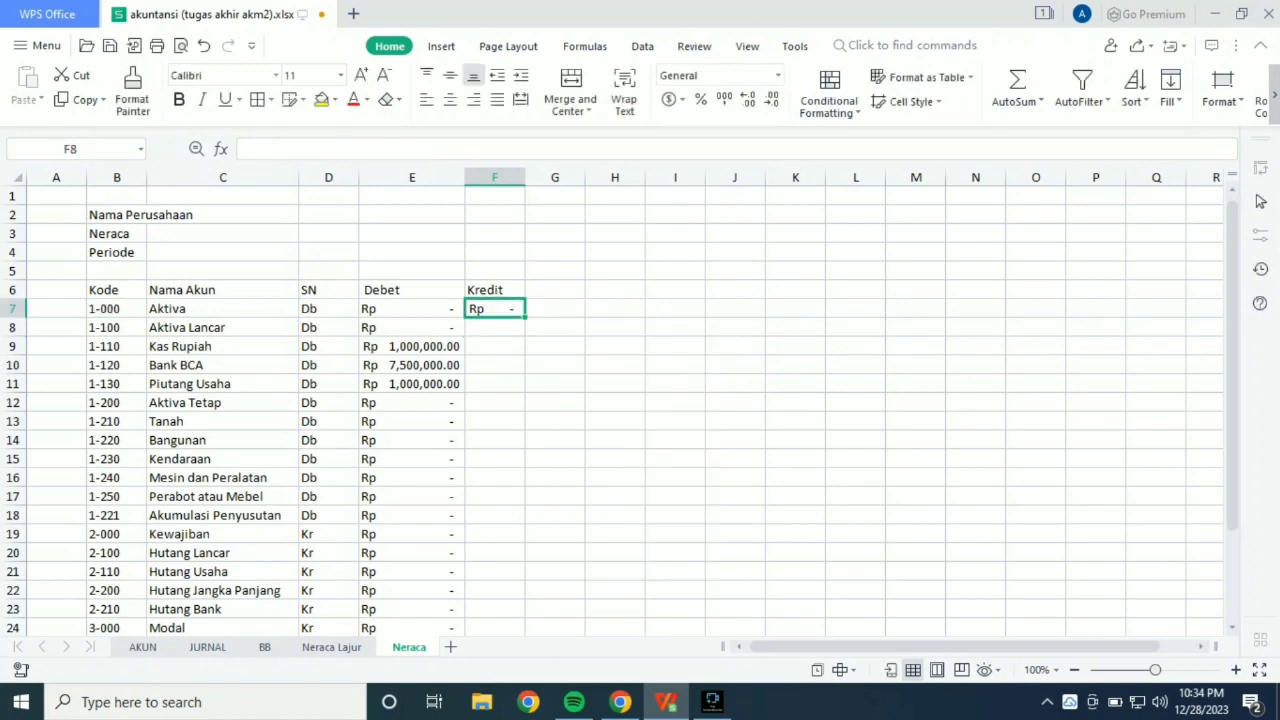
left_click_drag(524, 318, 510, 542)
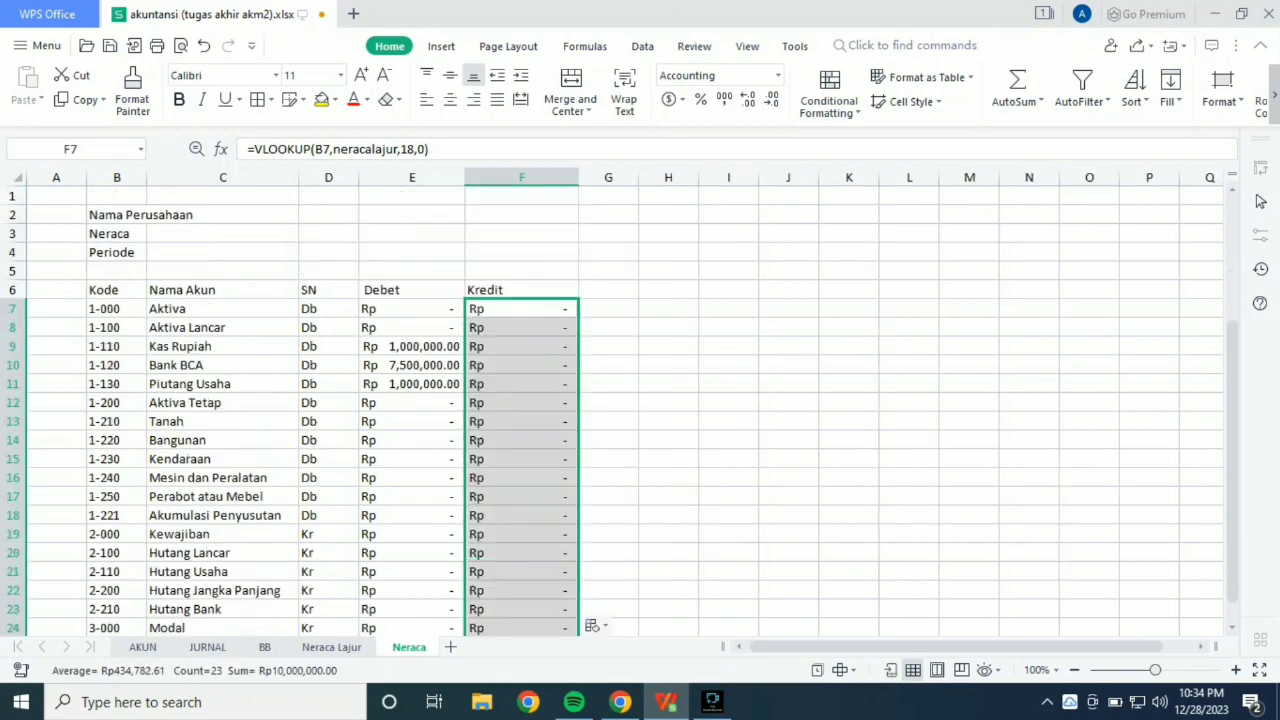
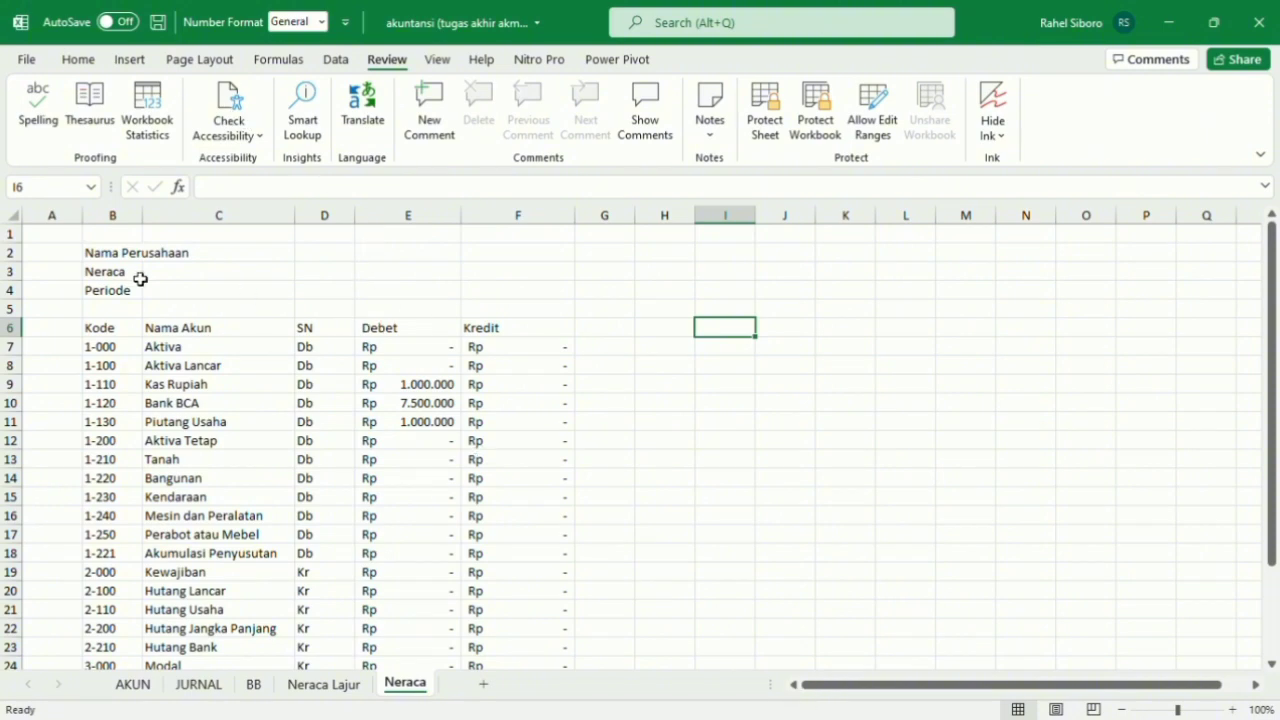
Add the column header "Saldo" in G6, beside the Kredit header.
left_click(128, 333)
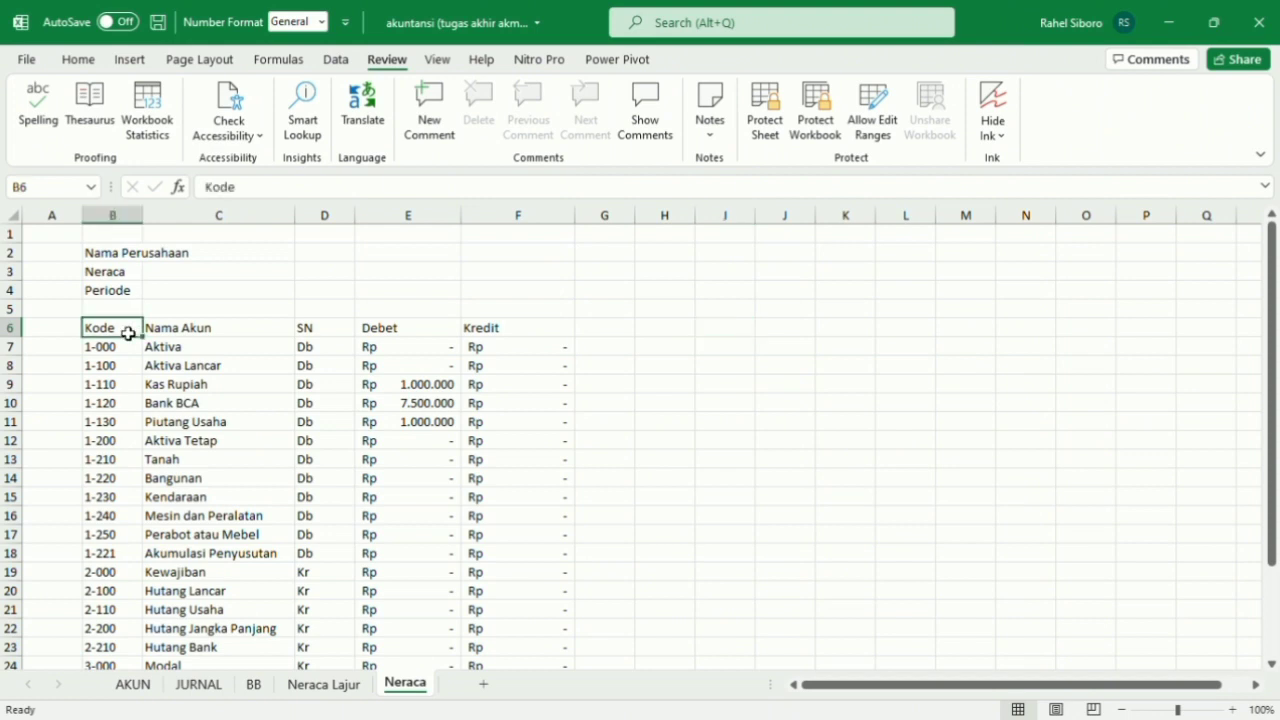
left_click(161, 331)
left_click(334, 338)
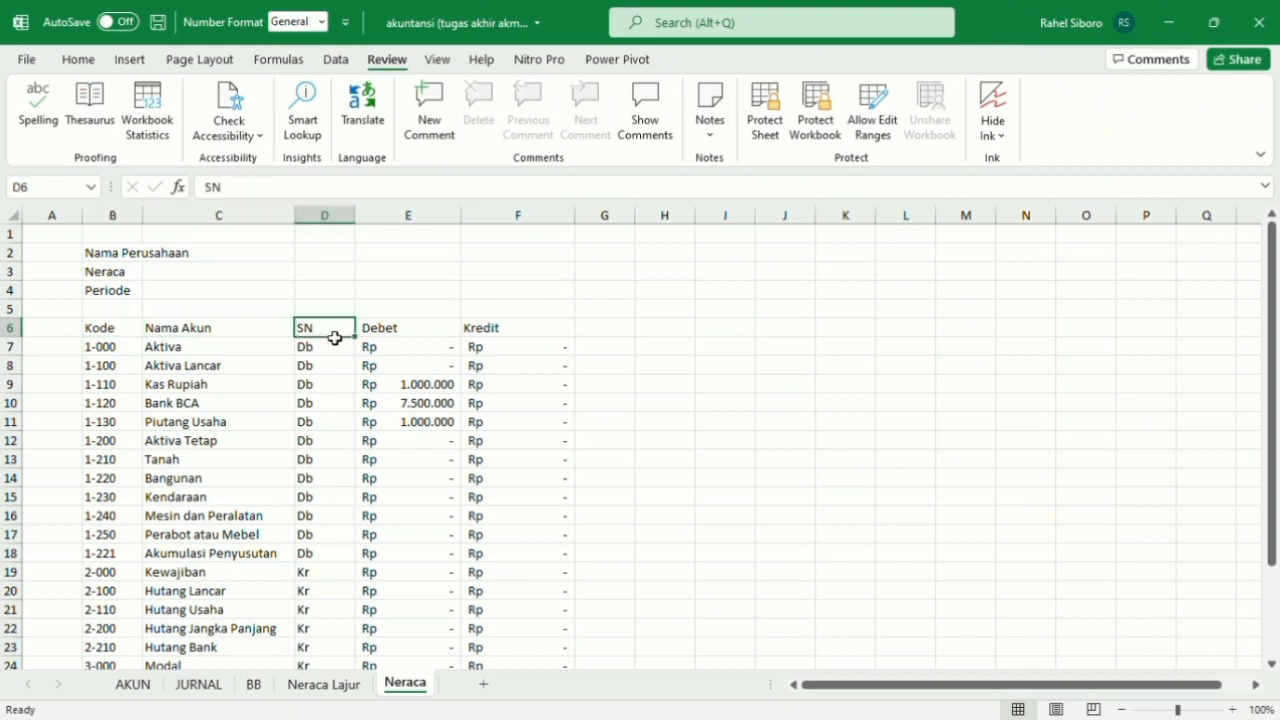
left_click(419, 340)
left_click(484, 331)
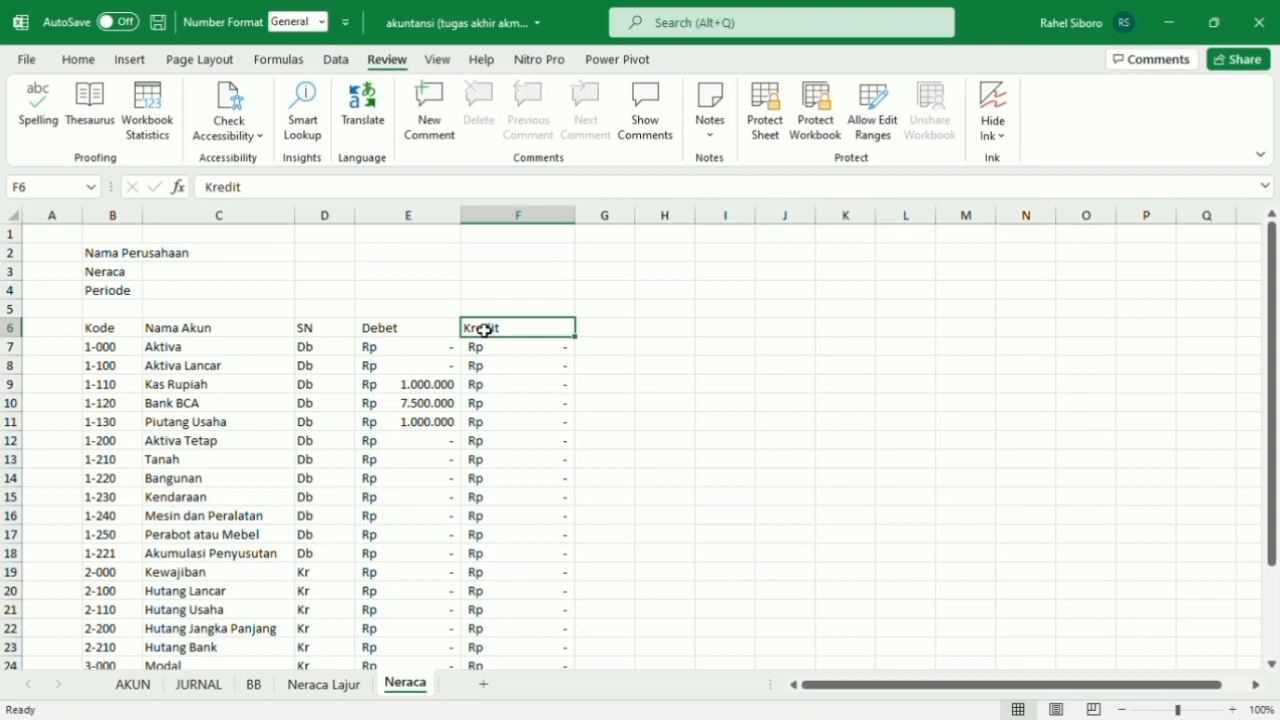
left_click(608, 335)
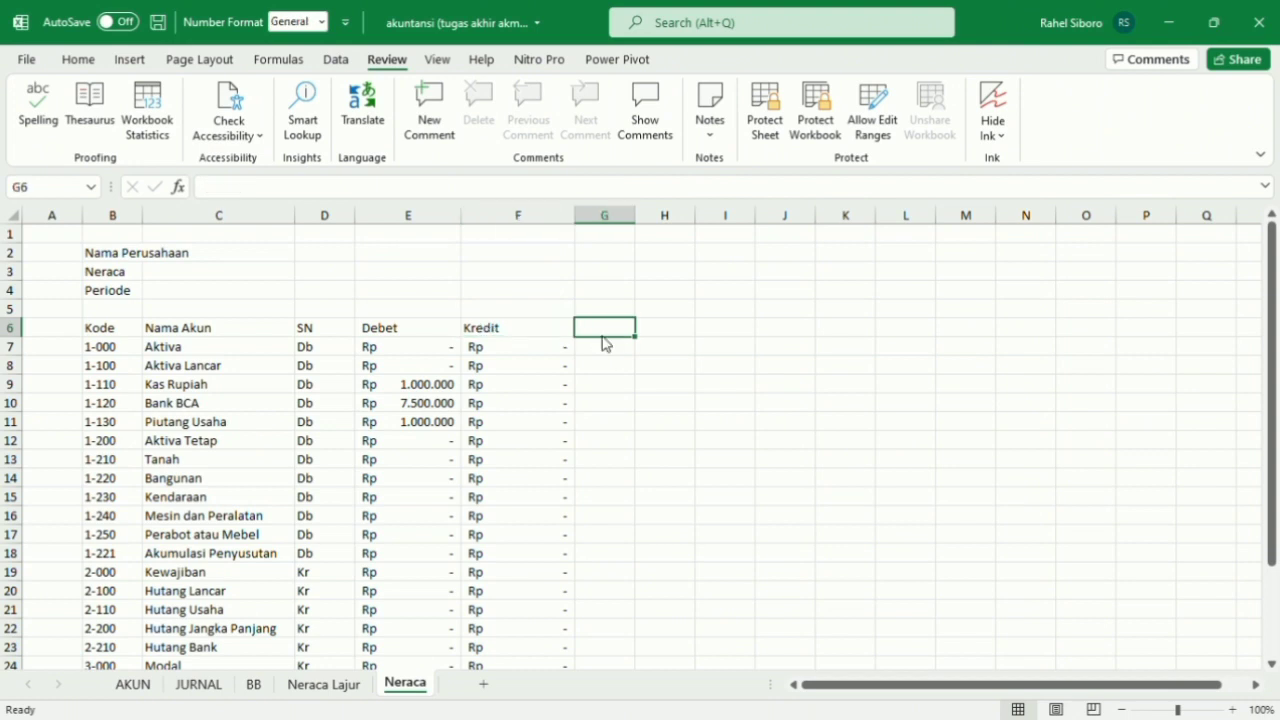
double_click(611, 338)
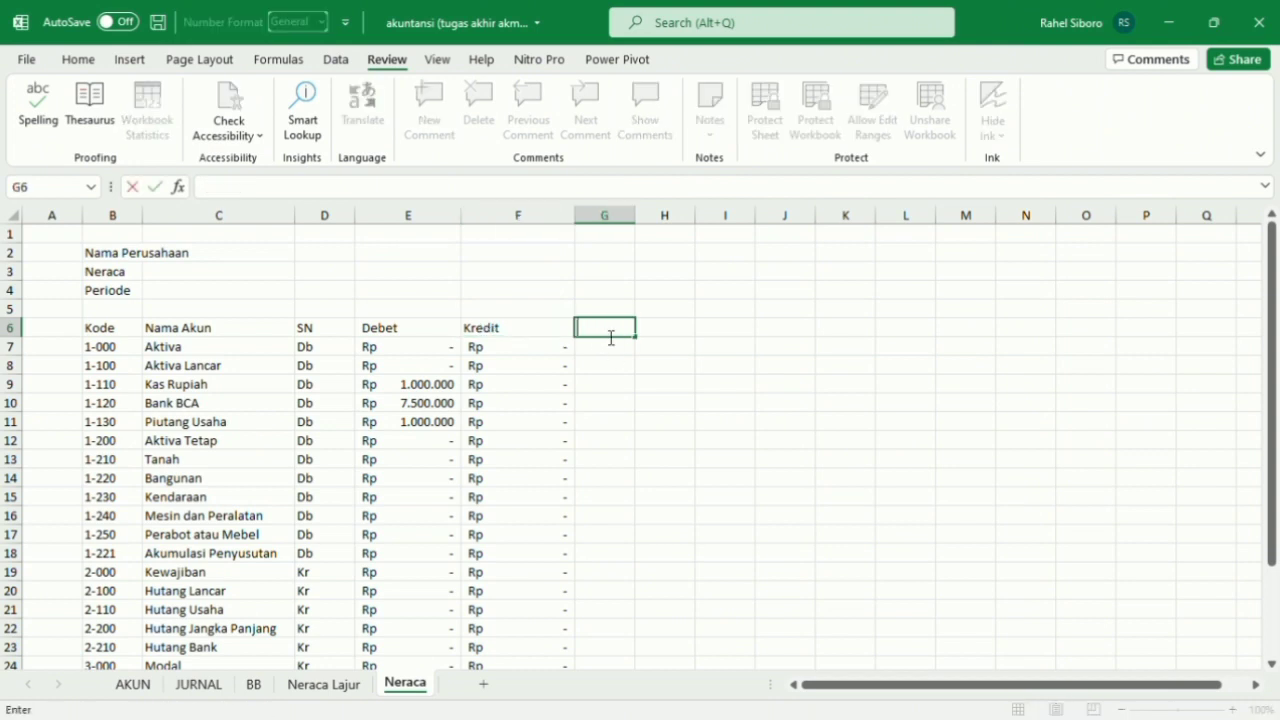
type("Saldo")
left_click(660, 347)
Enter the formula =IF(D7="Db";E7-F7;F7-E7) in G7 to calculate the Saldo of the Aktiva row.
left_click(617, 348)
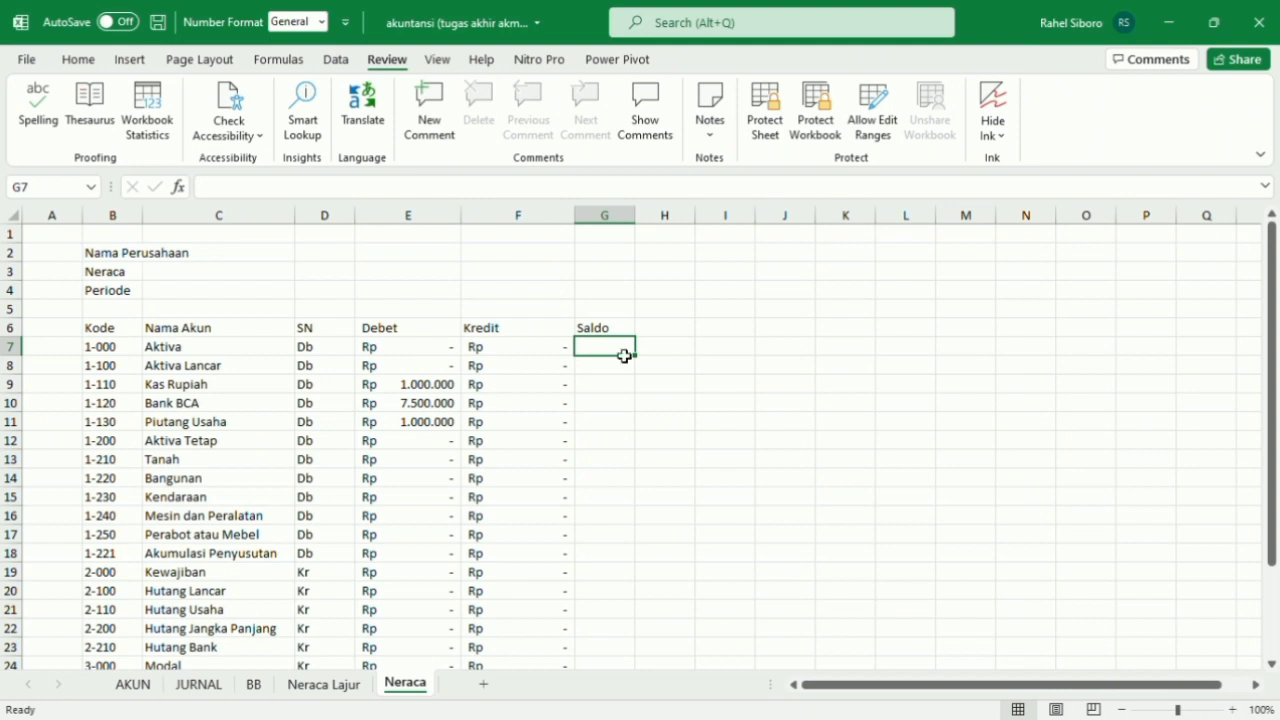
type("=")
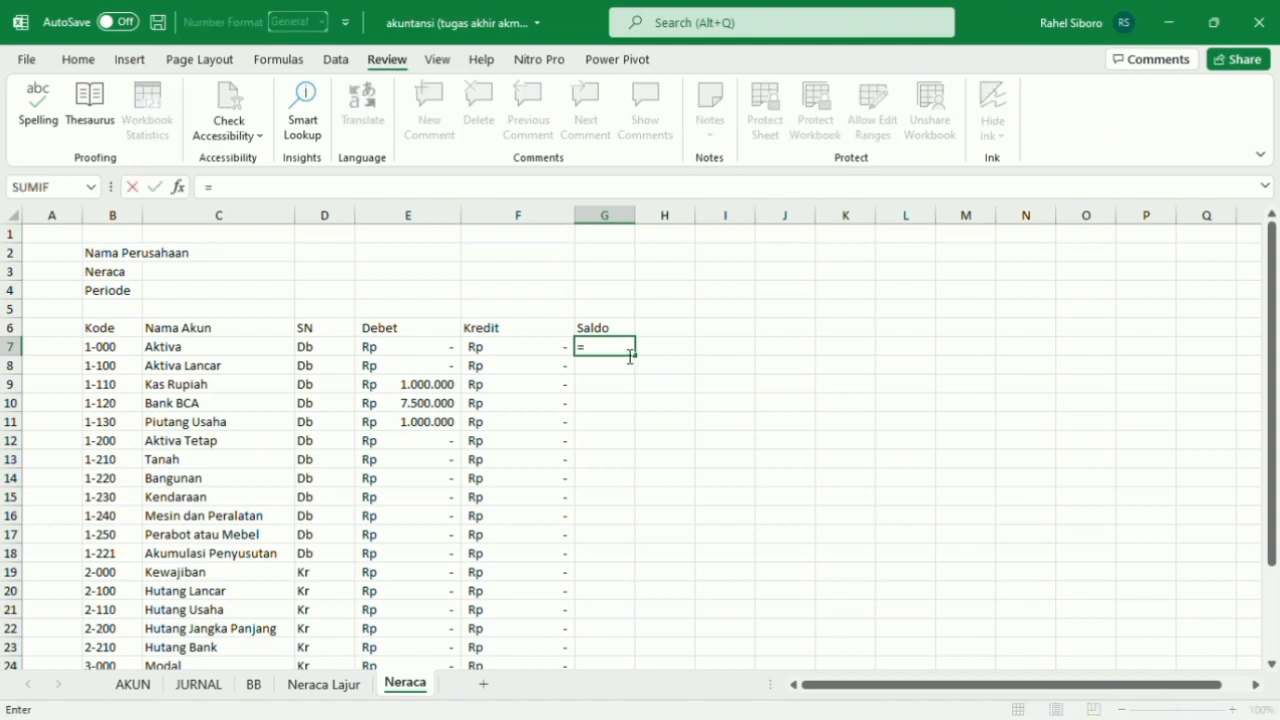
type("if")
key("Tab")
left_click(337, 356)
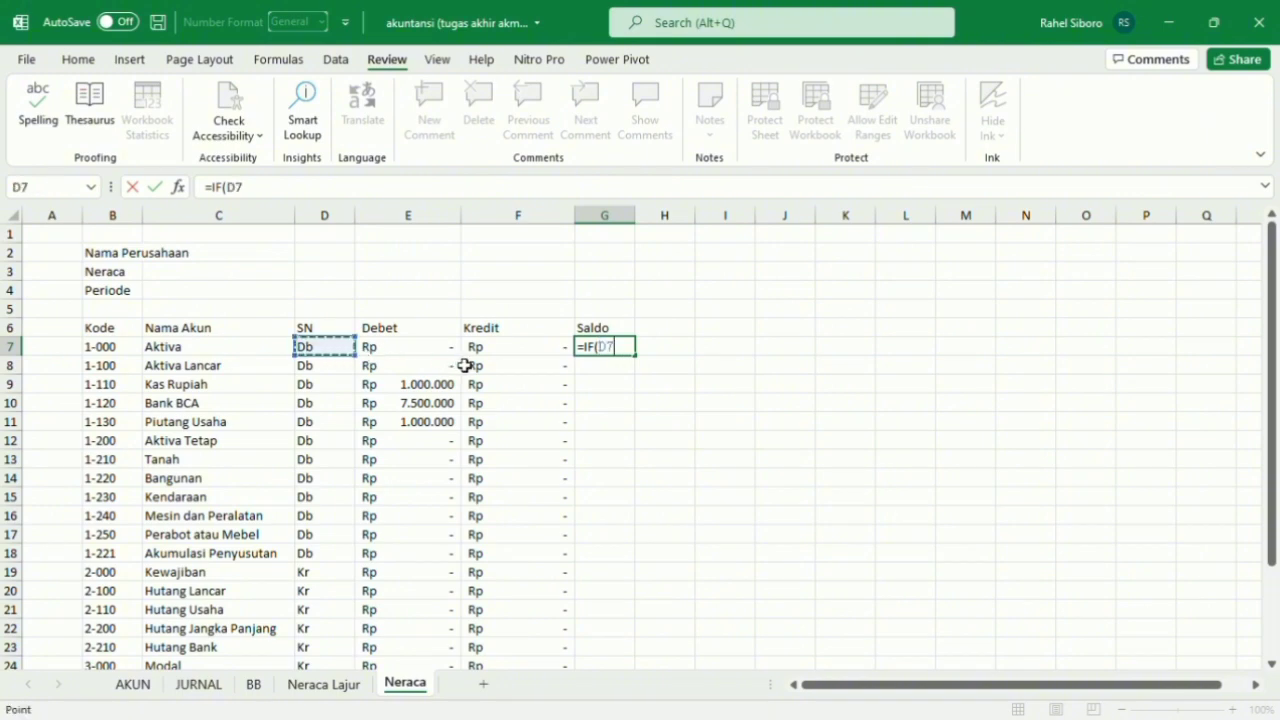
type("=\"Db")
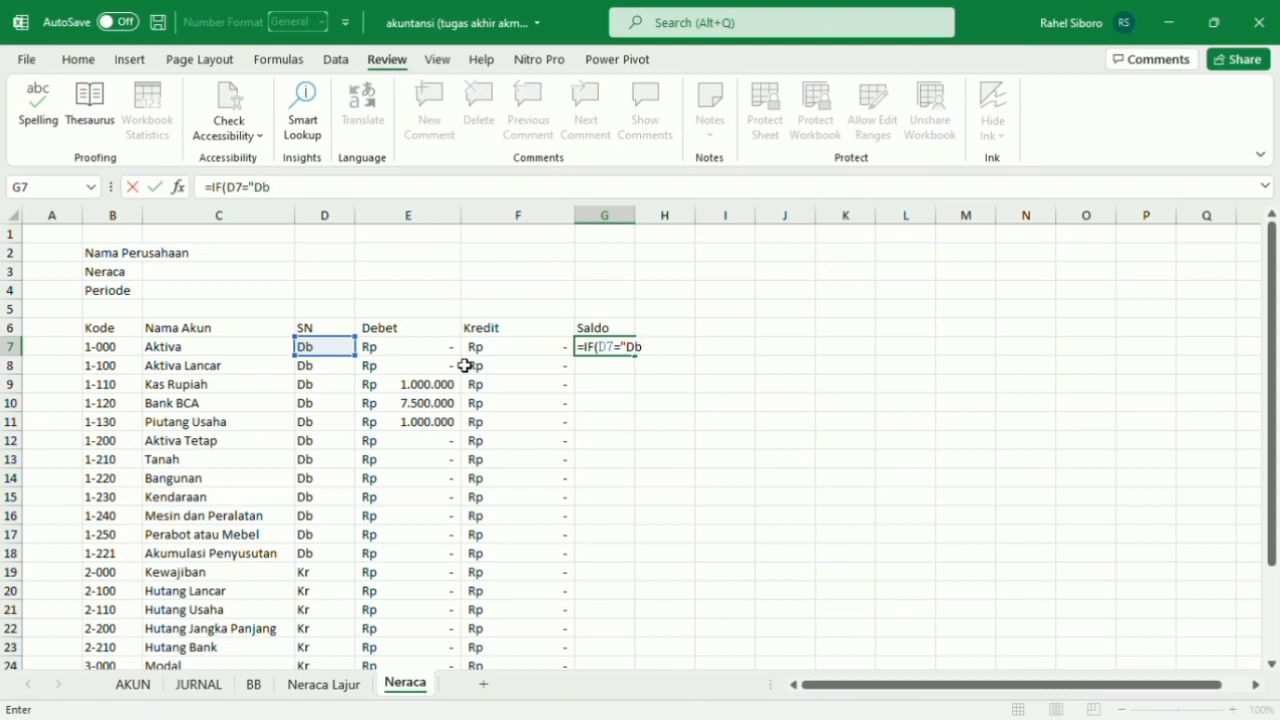
type("\";")
left_click(422, 353)
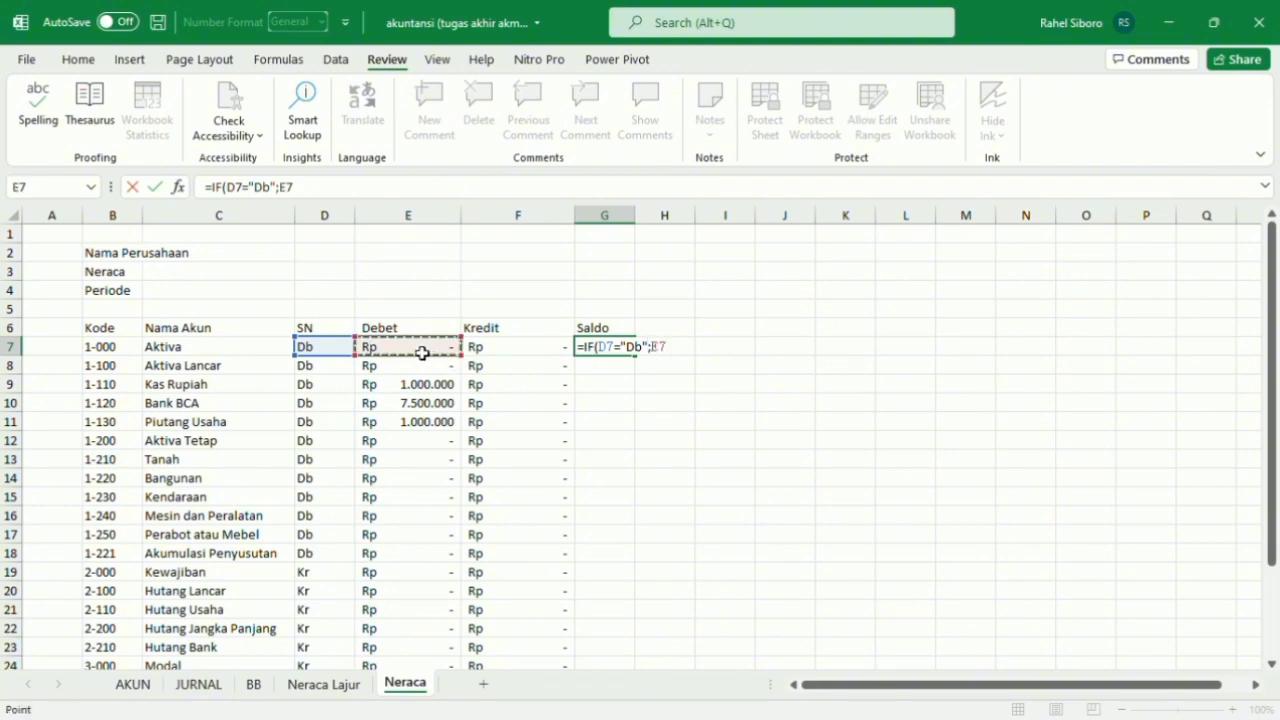
type("-")
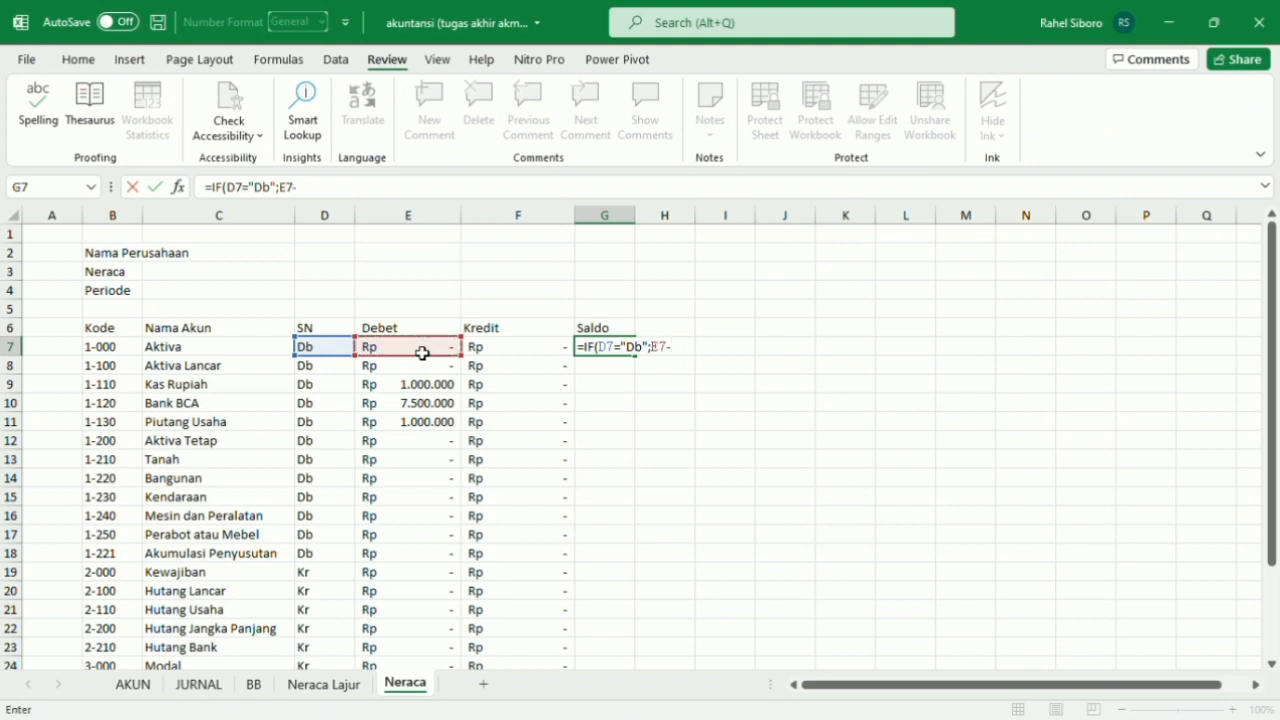
left_click(484, 355)
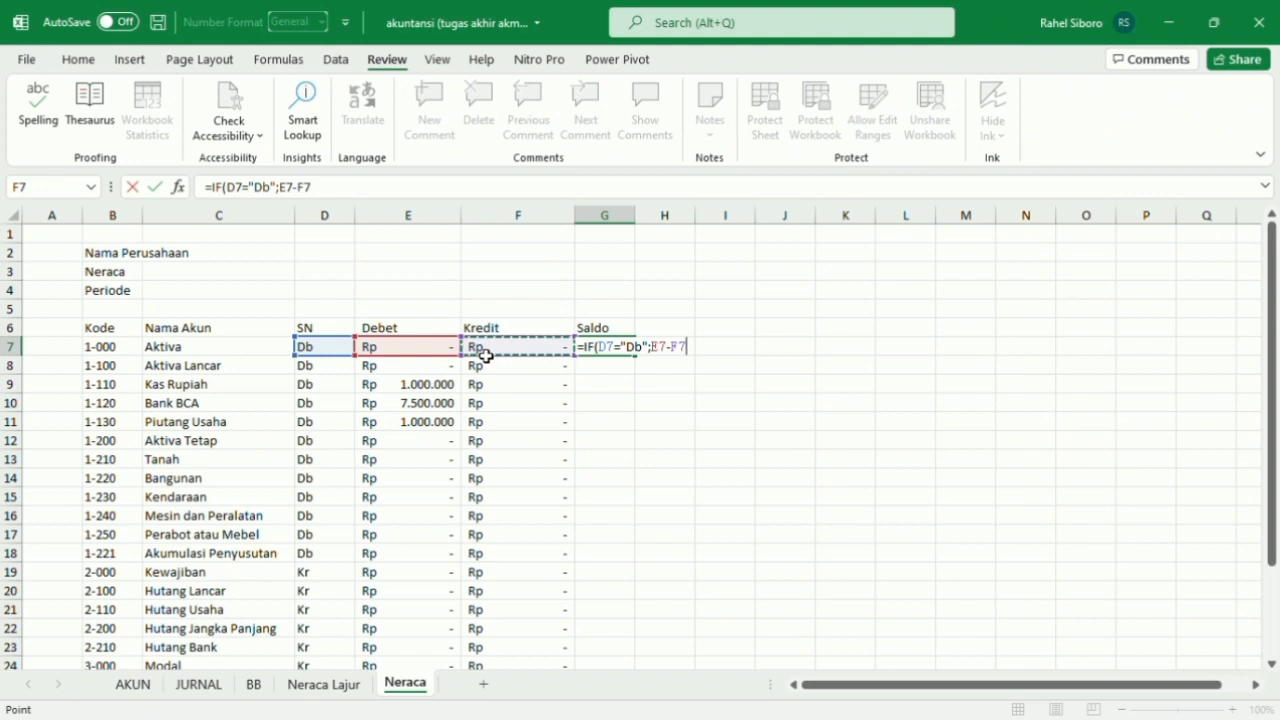
type(";")
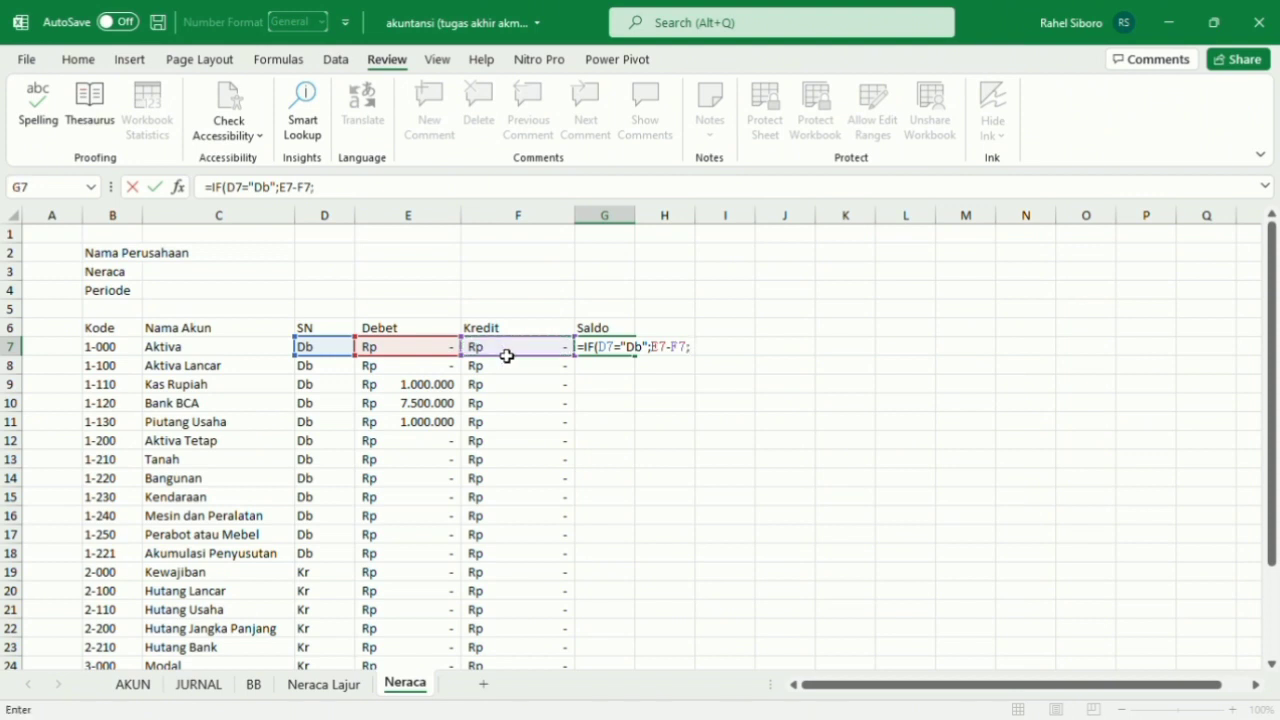
left_click(507, 355)
type("-")
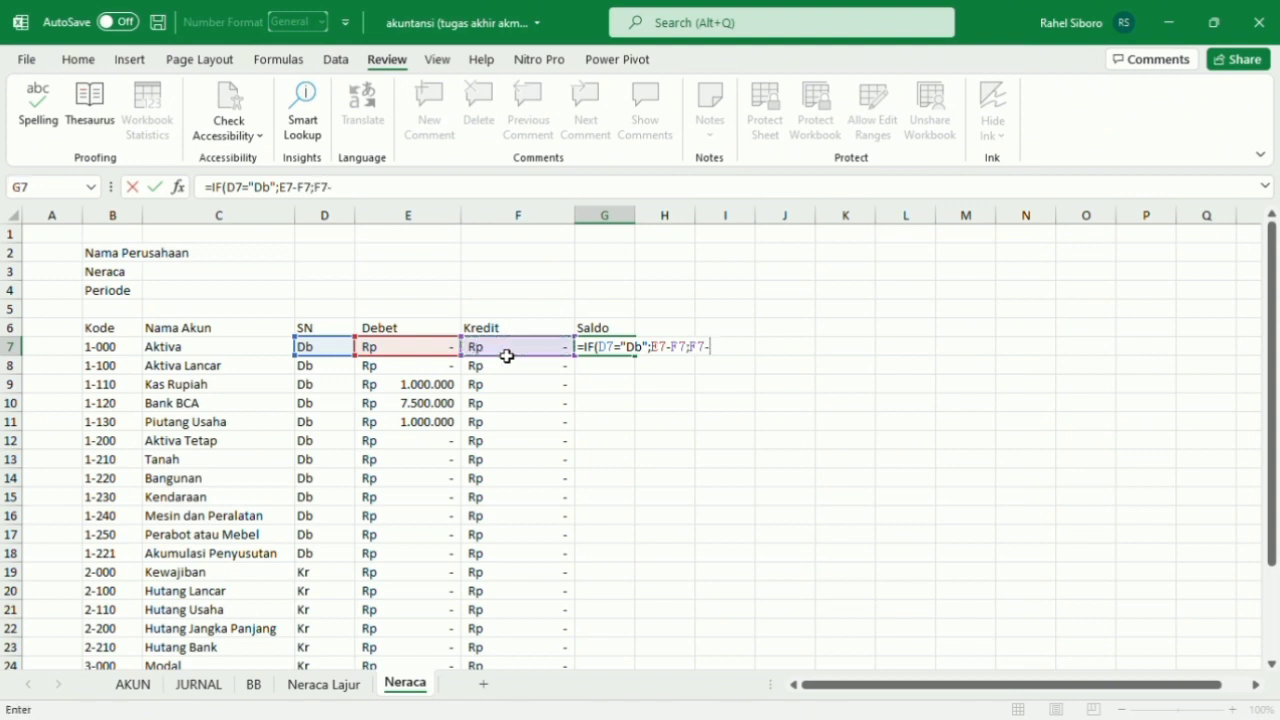
left_click(450, 355)
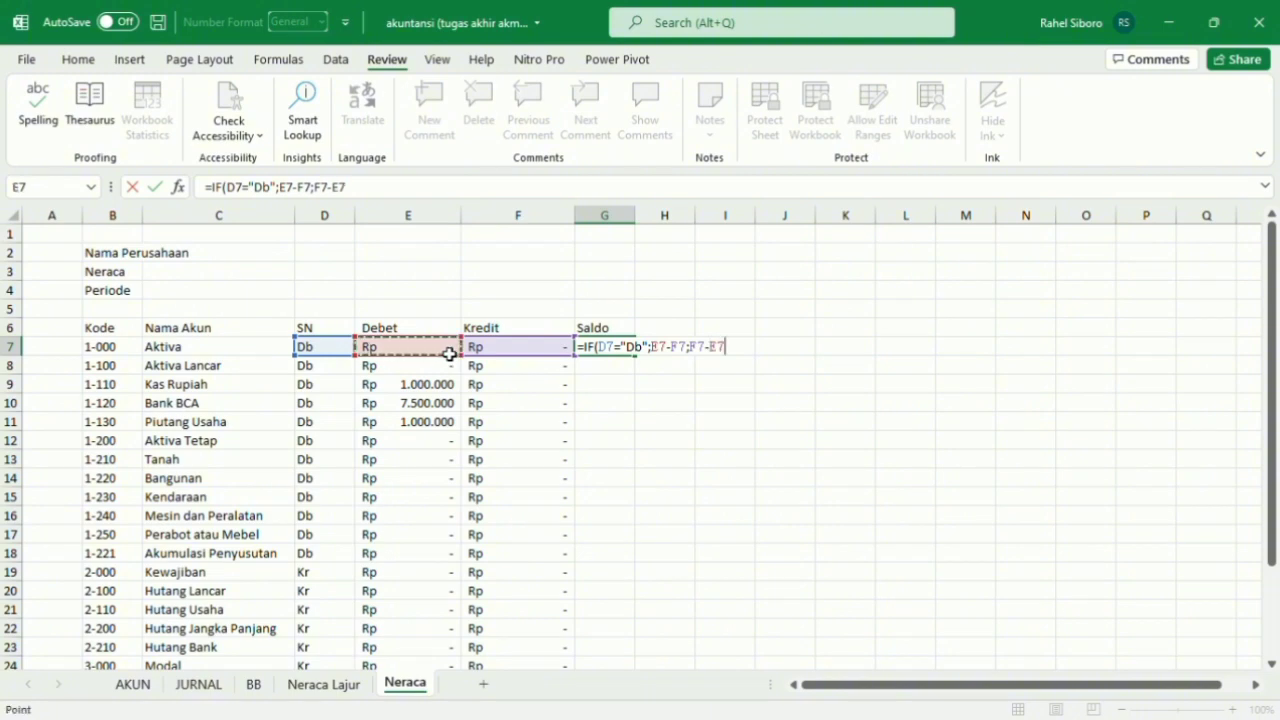
type(")")
key("Return")
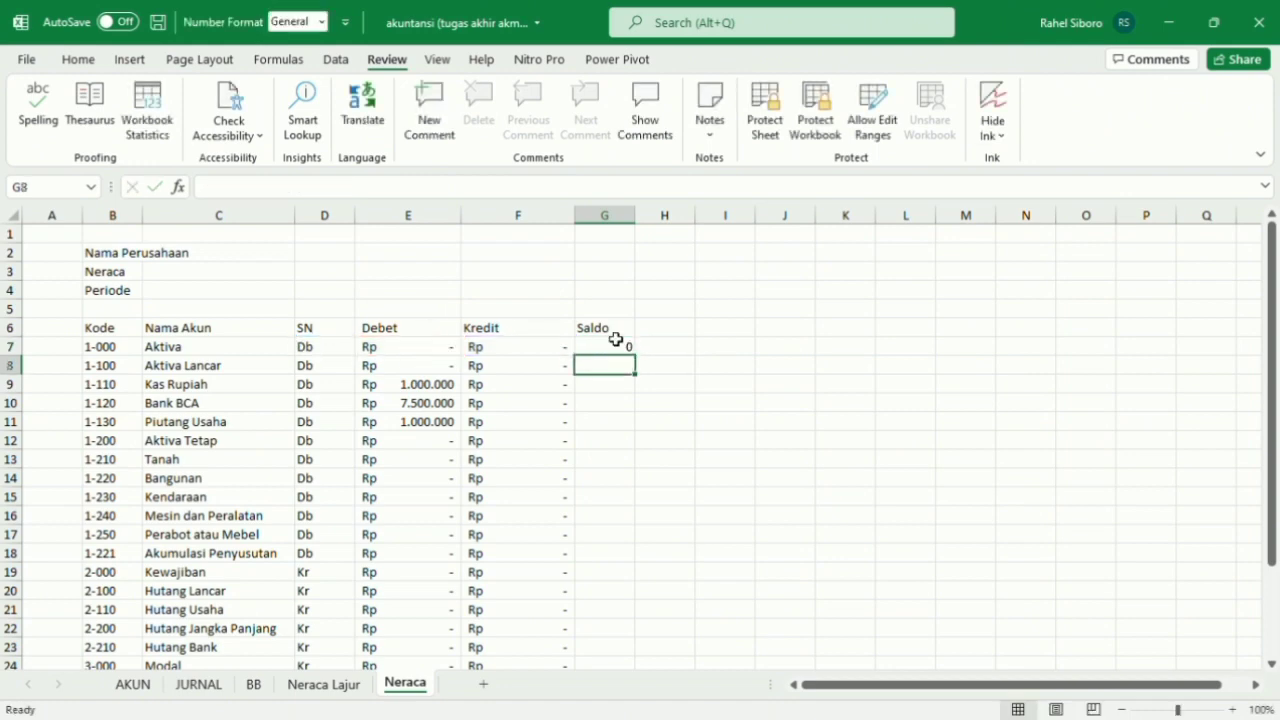
Fill the Saldo formula from G7 down to G29.
left_click(610, 347)
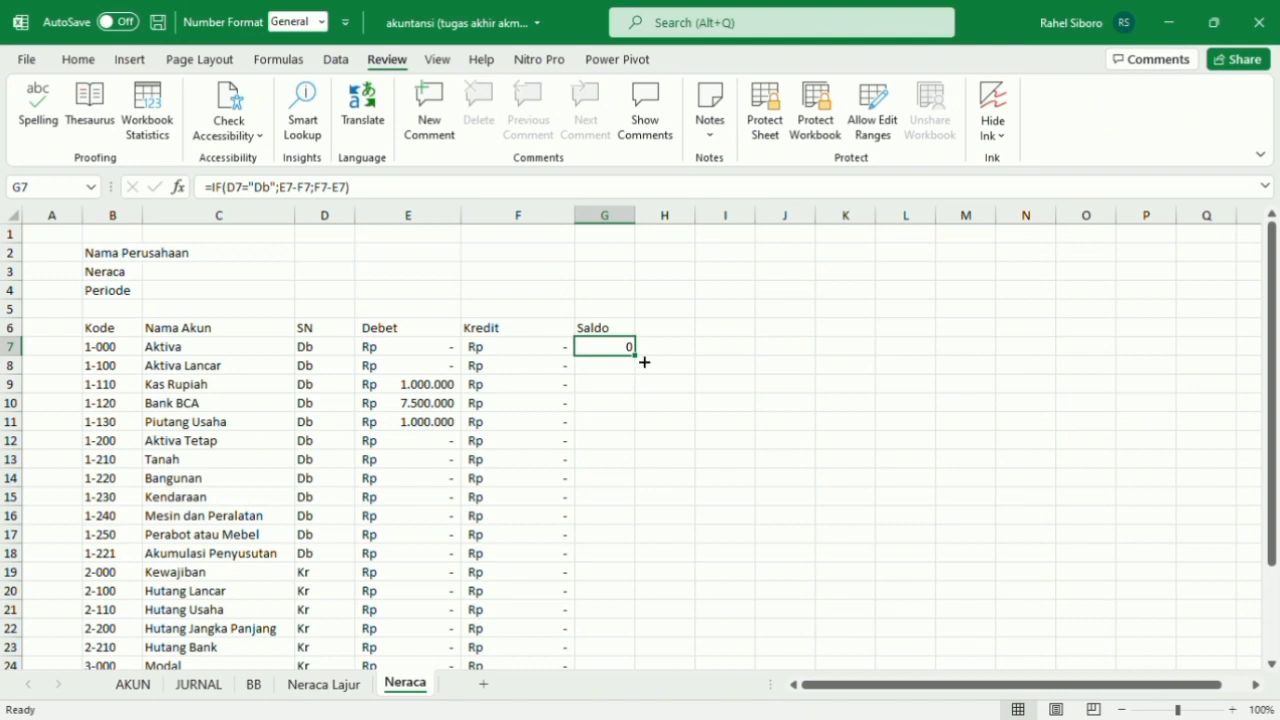
left_click_drag(644, 362, 624, 535)
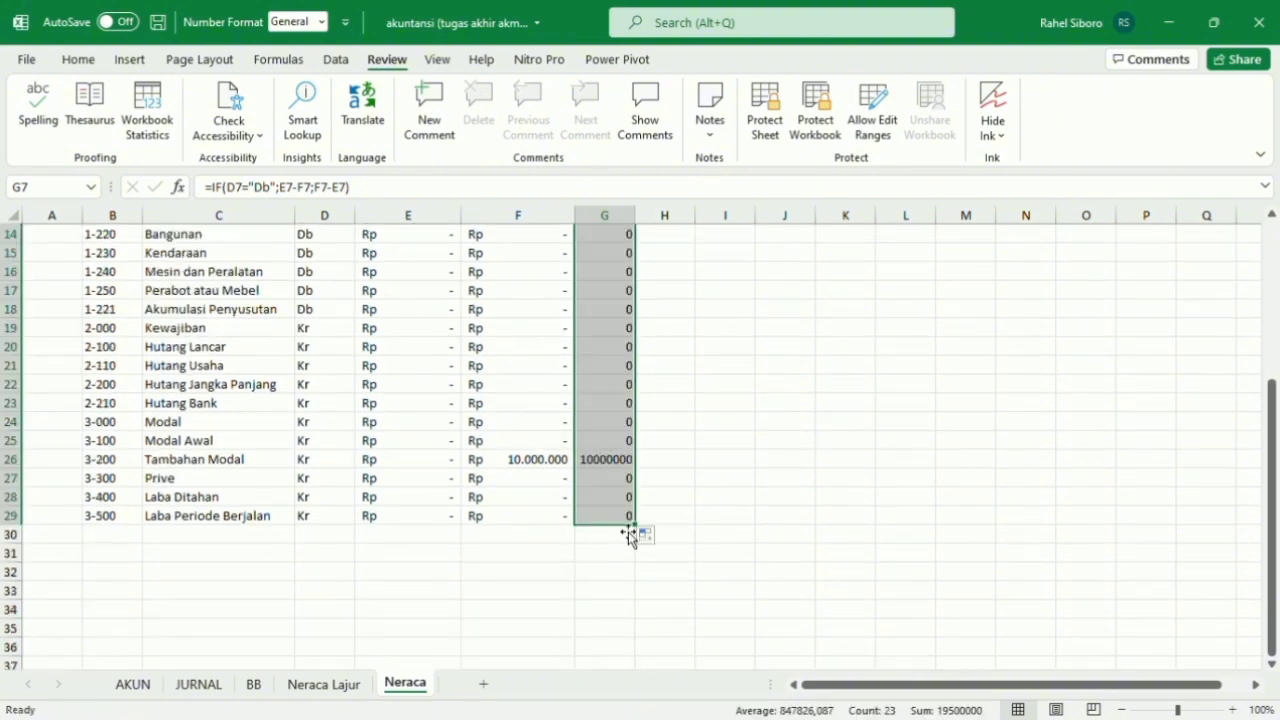
scroll(674, 483, "up", 4)
scroll(674, 483, "up", 1)
scroll(674, 483, "down", 1)
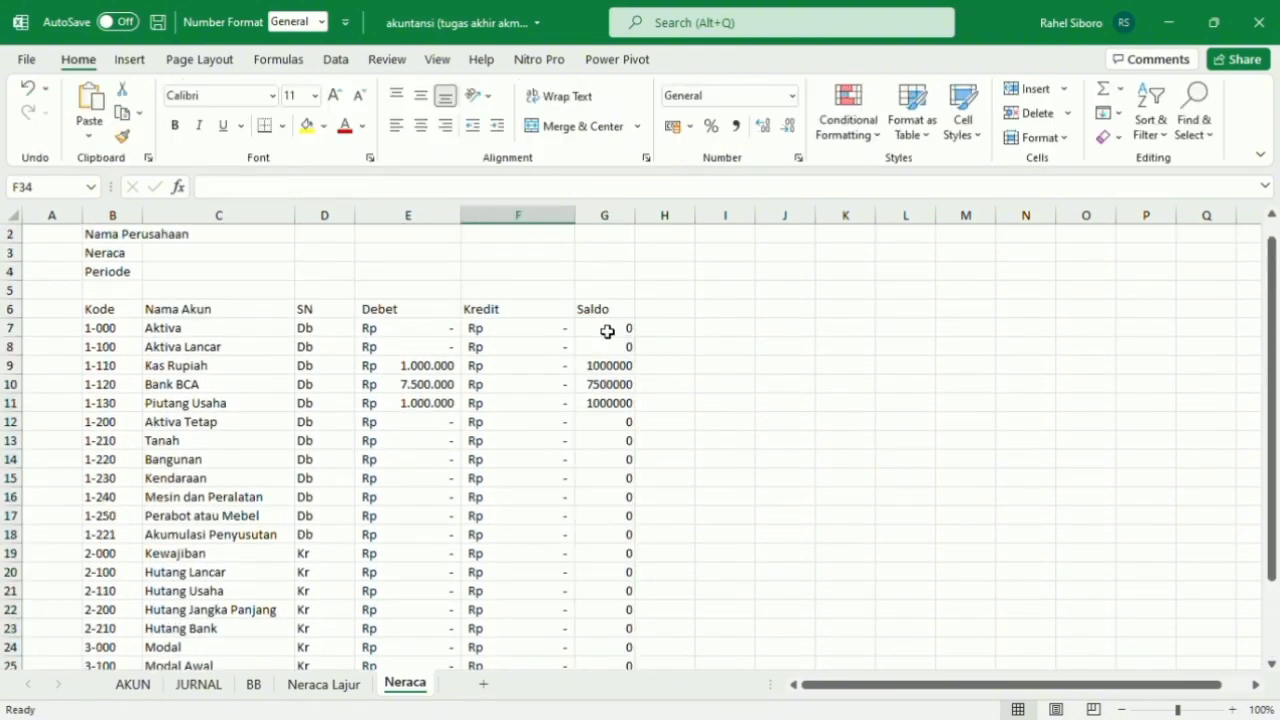
Format the Saldo amounts in G7:G29 as Rupiah (Rp) accounting values with two decimals.
left_click_drag(607, 331, 619, 568)
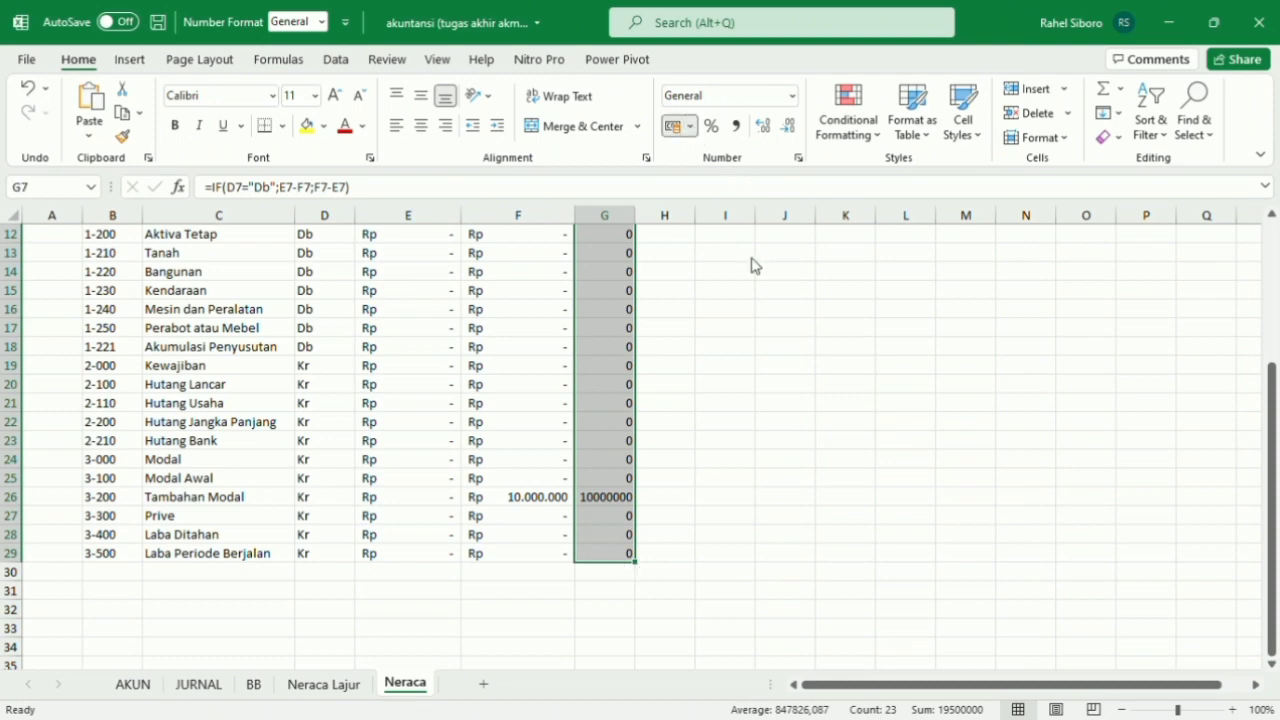
left_click(787, 96)
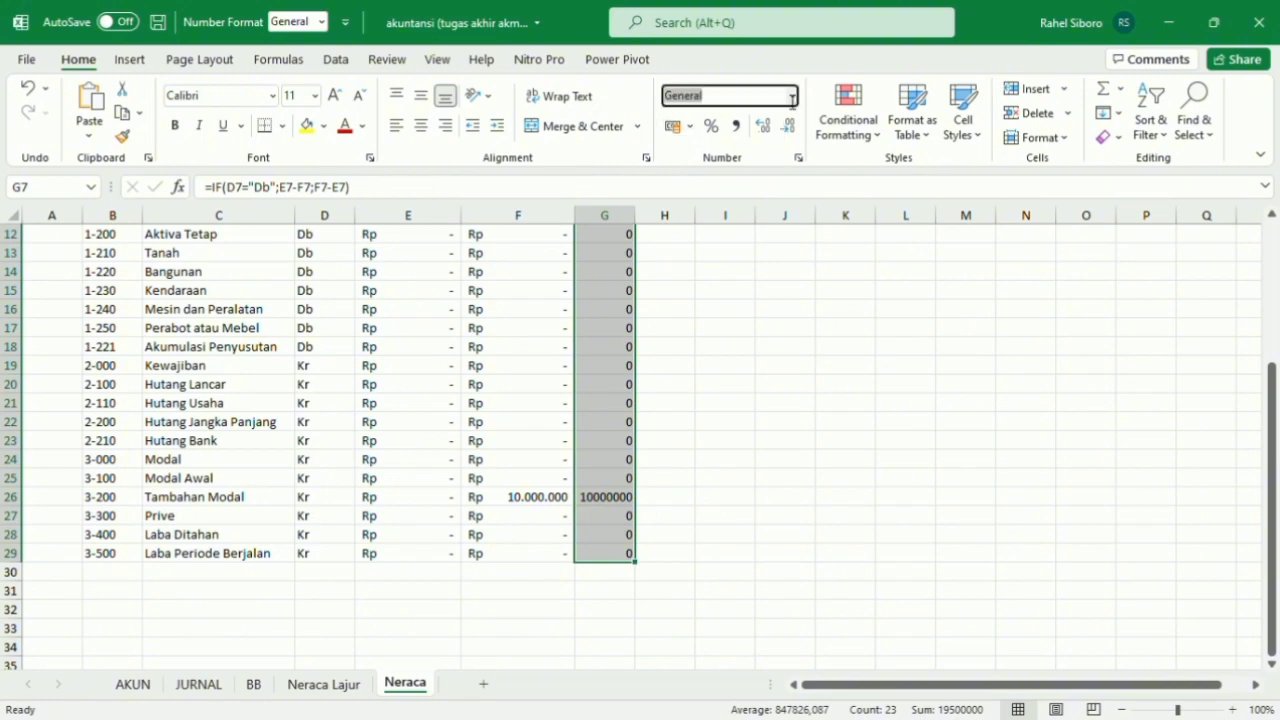
key("BackSpace")
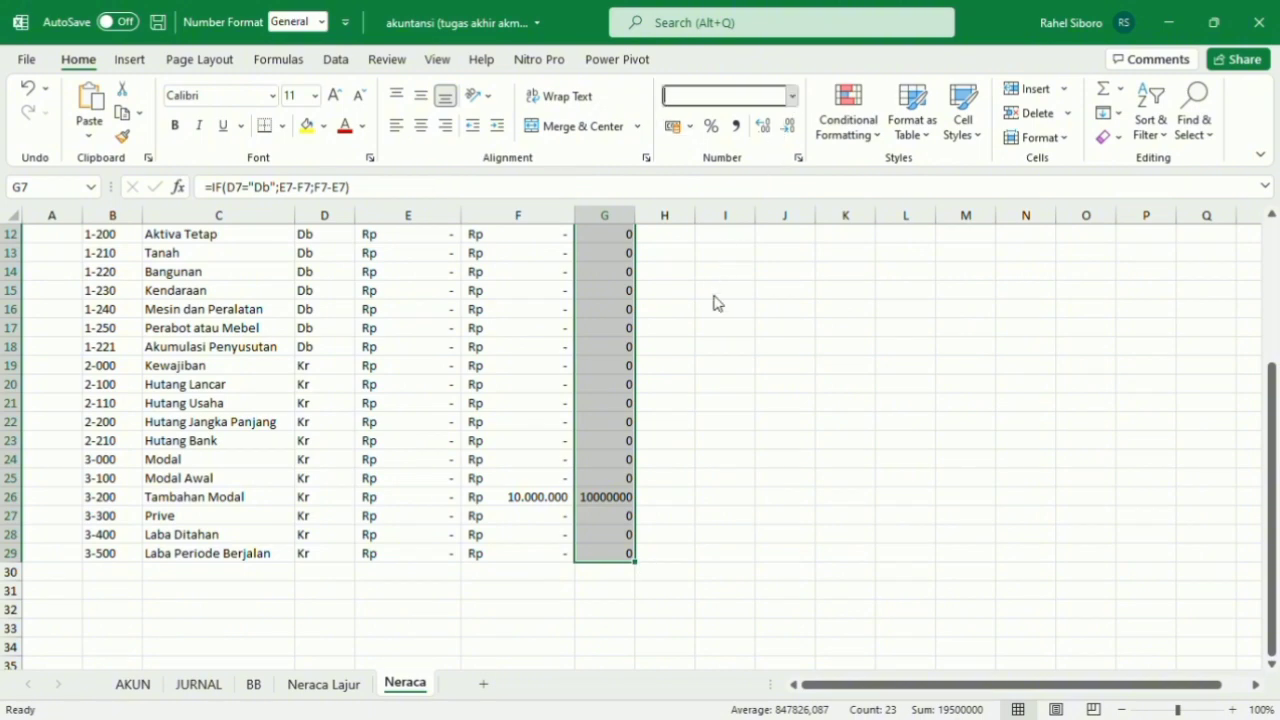
scroll(761, 255, "up", 4)
left_click(762, 253)
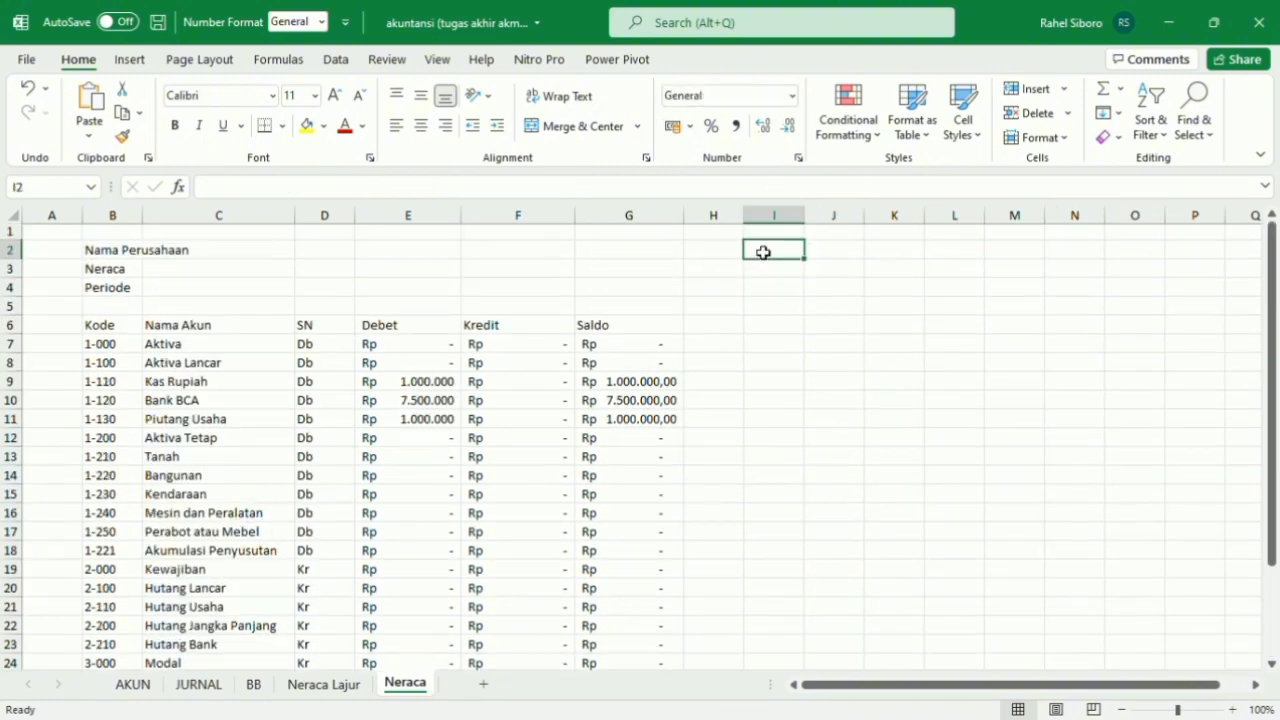
scroll(638, 532, "down", 1)
scroll(638, 532, "down", 2)
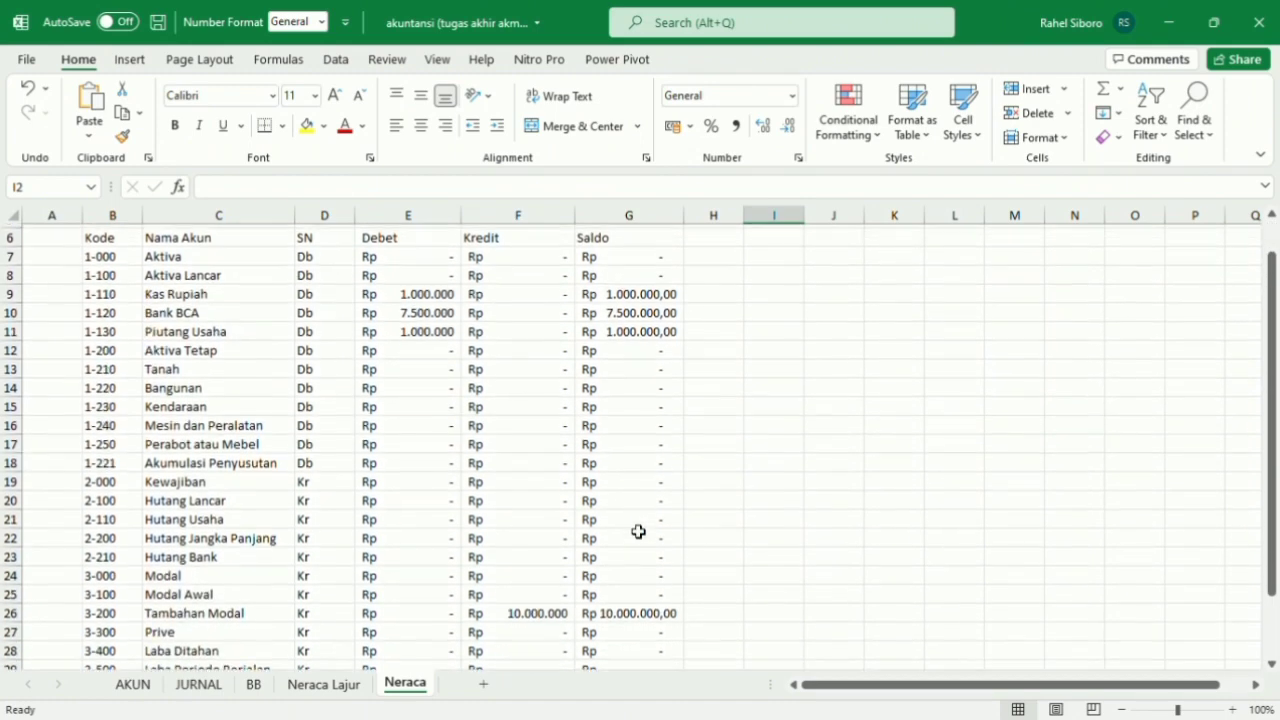
Group the SN, Debet and Kredit columns (D to F) into one outline level.
scroll(638, 532, "up", 3)
left_click(408, 308)
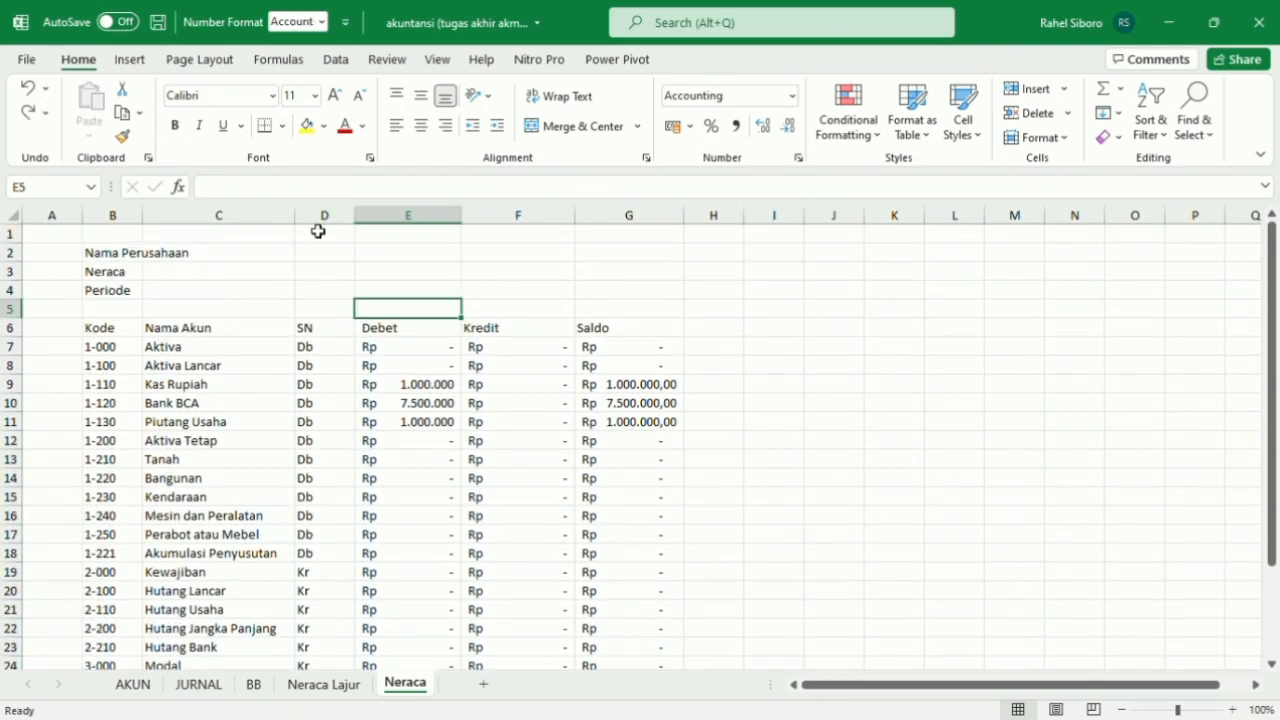
left_click(318, 237)
left_click_drag(318, 237, 526, 636)
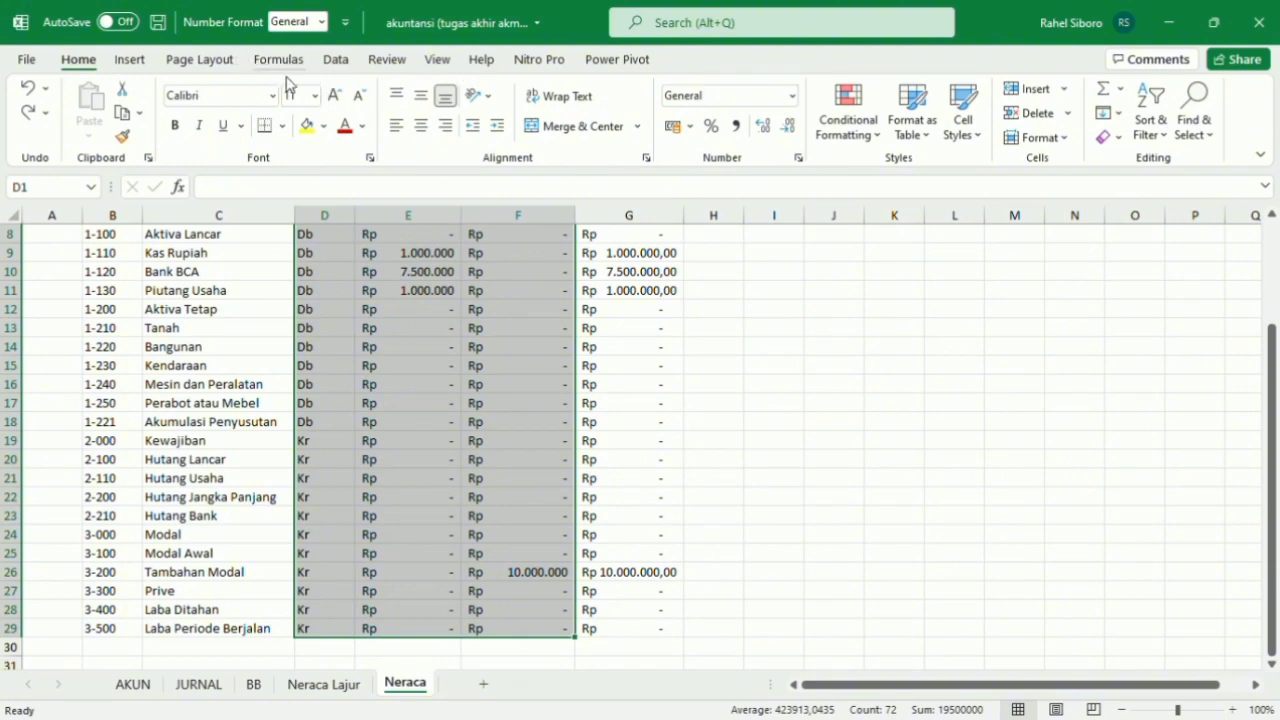
left_click(338, 62)
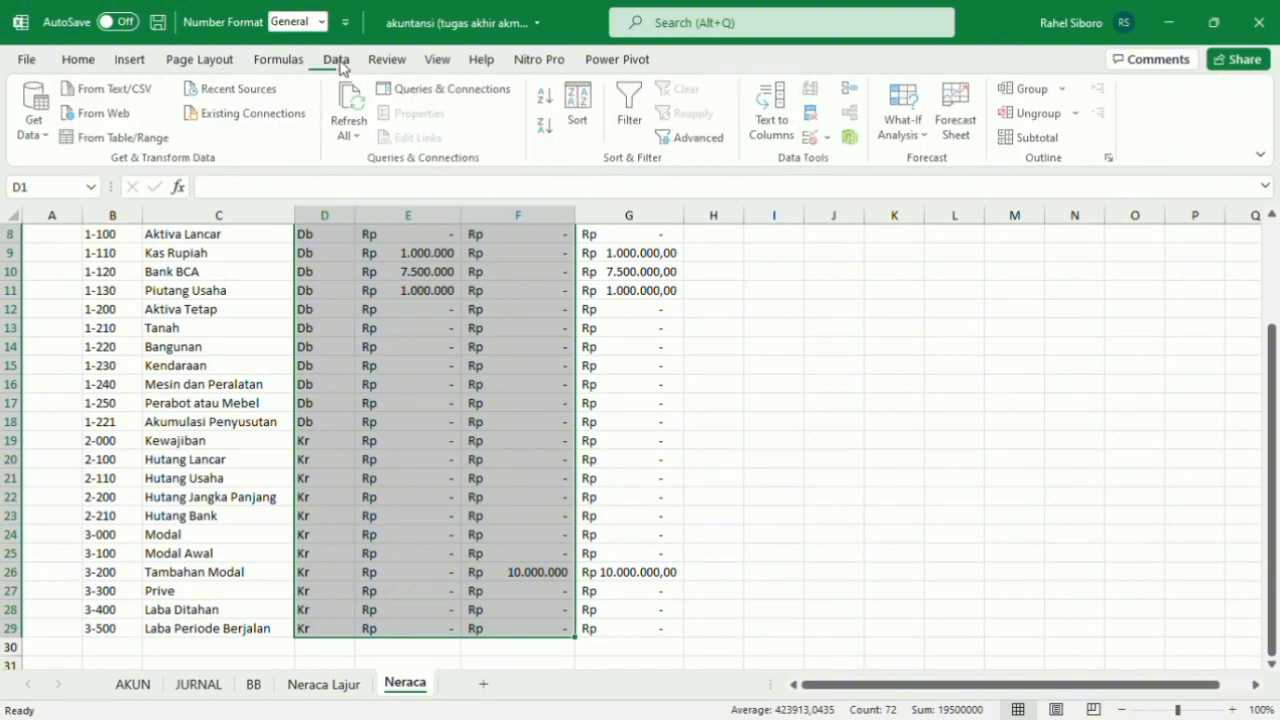
left_click(1031, 90)
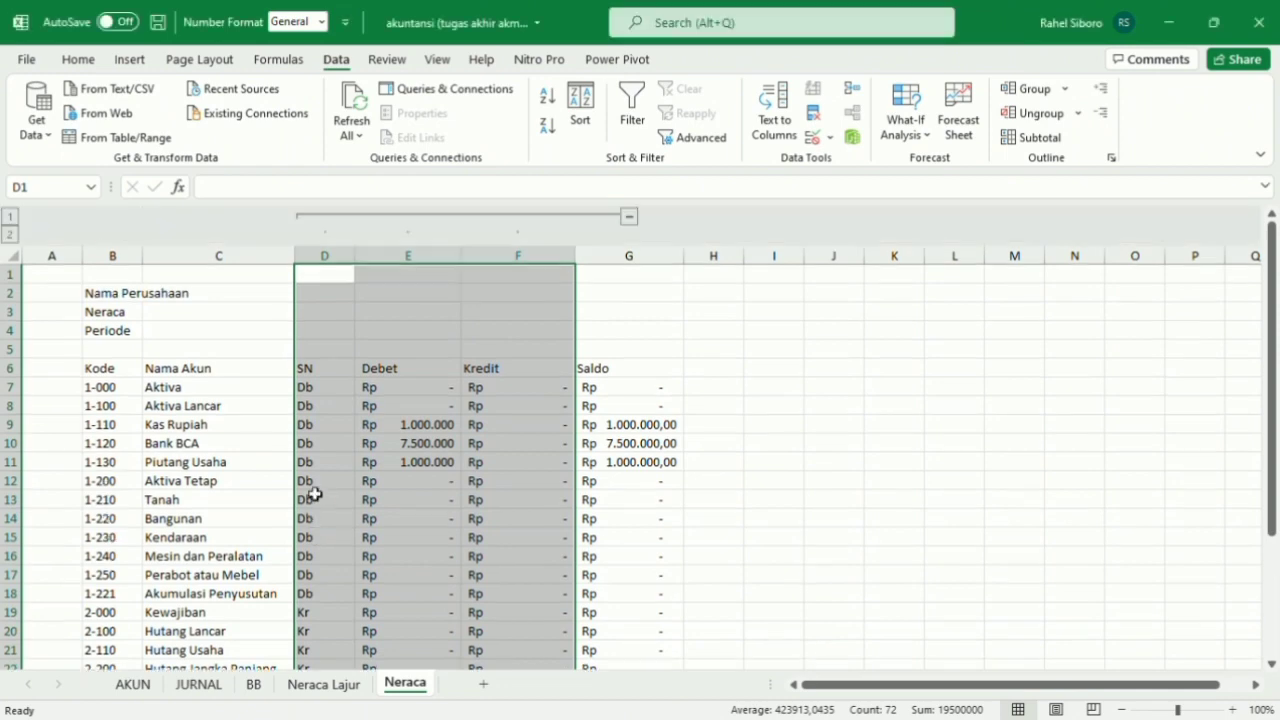
Collapse the grouped columns D to F and widen the Nama Akun column.
left_click(628, 216)
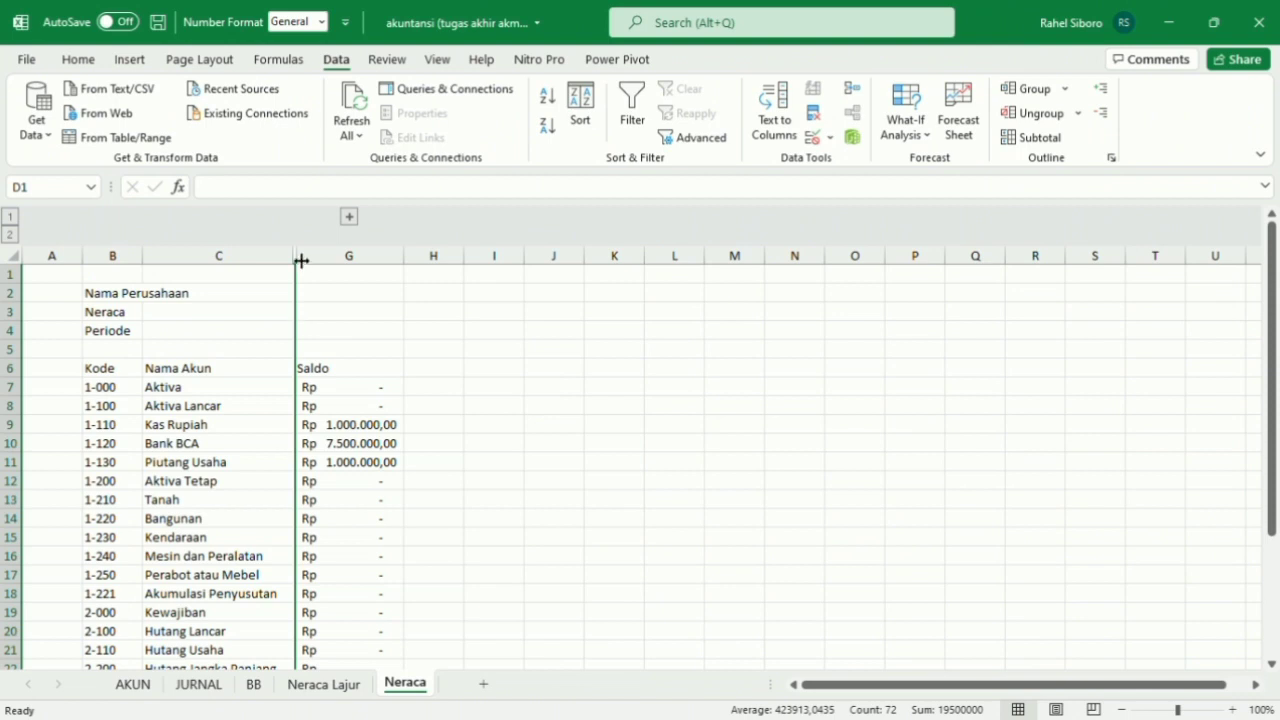
left_click_drag(302, 259, 334, 259)
left_click(246, 316)
Make the codes and names of Aktiva and Aktiva Lancar in B7:C8 bold.
scroll(269, 315, "down", 1)
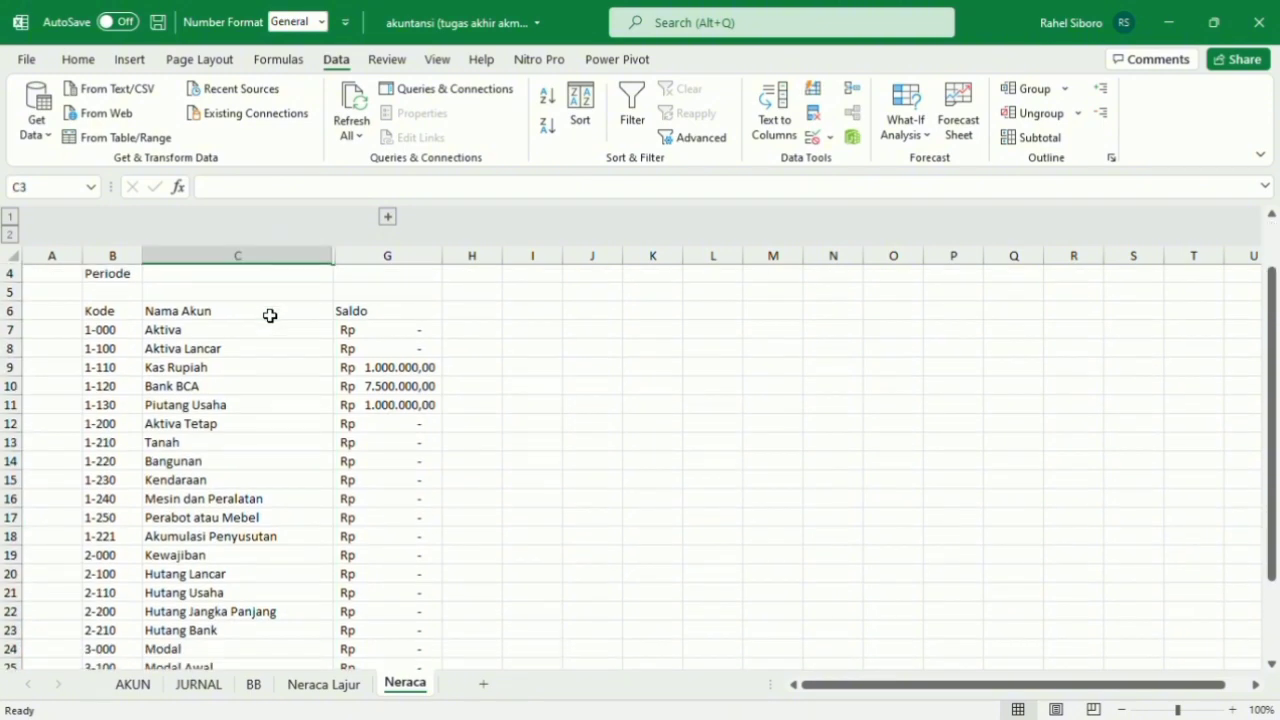
scroll(269, 315, "down", 1)
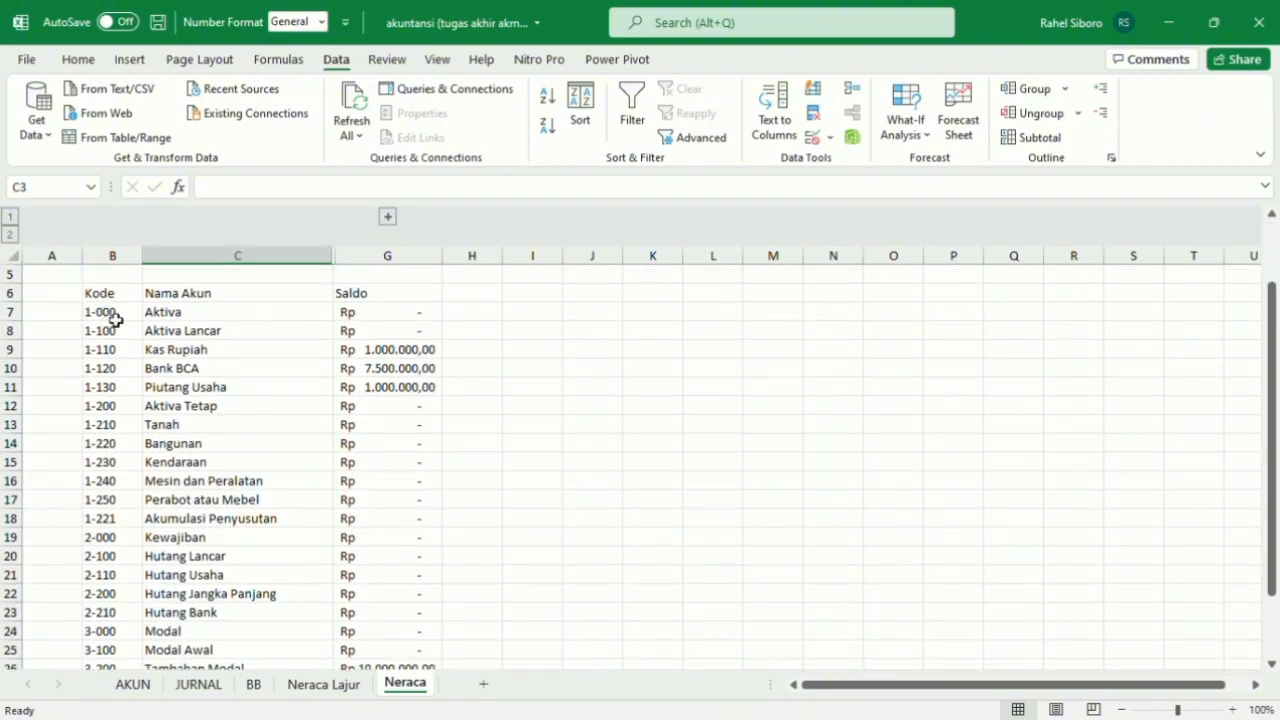
left_click(108, 318)
left_click_drag(155, 328, 246, 331)
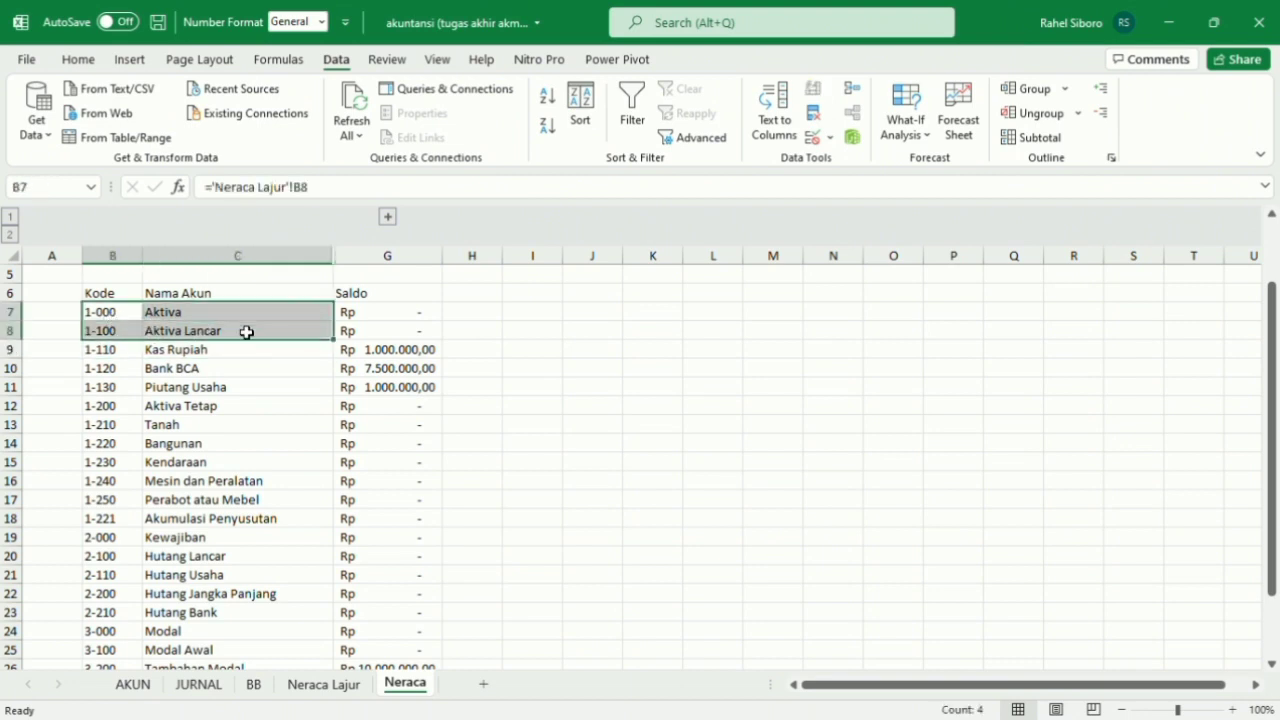
left_click(78, 59)
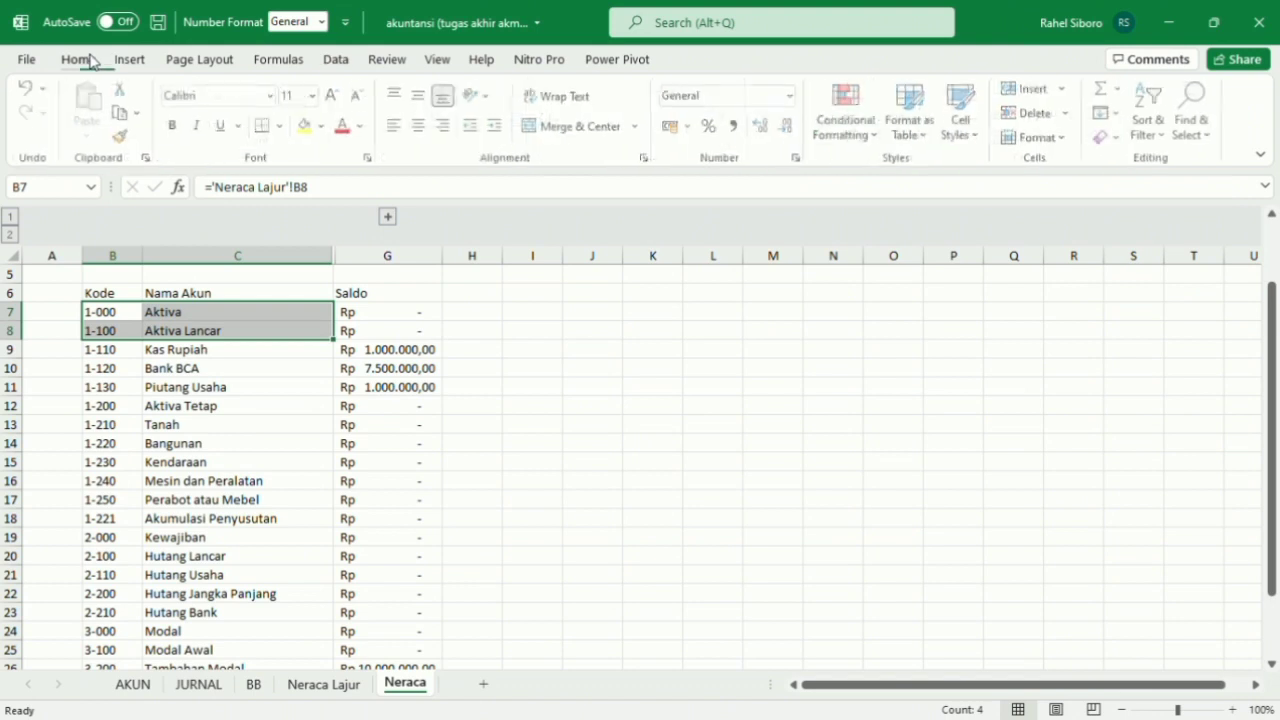
left_click(176, 127)
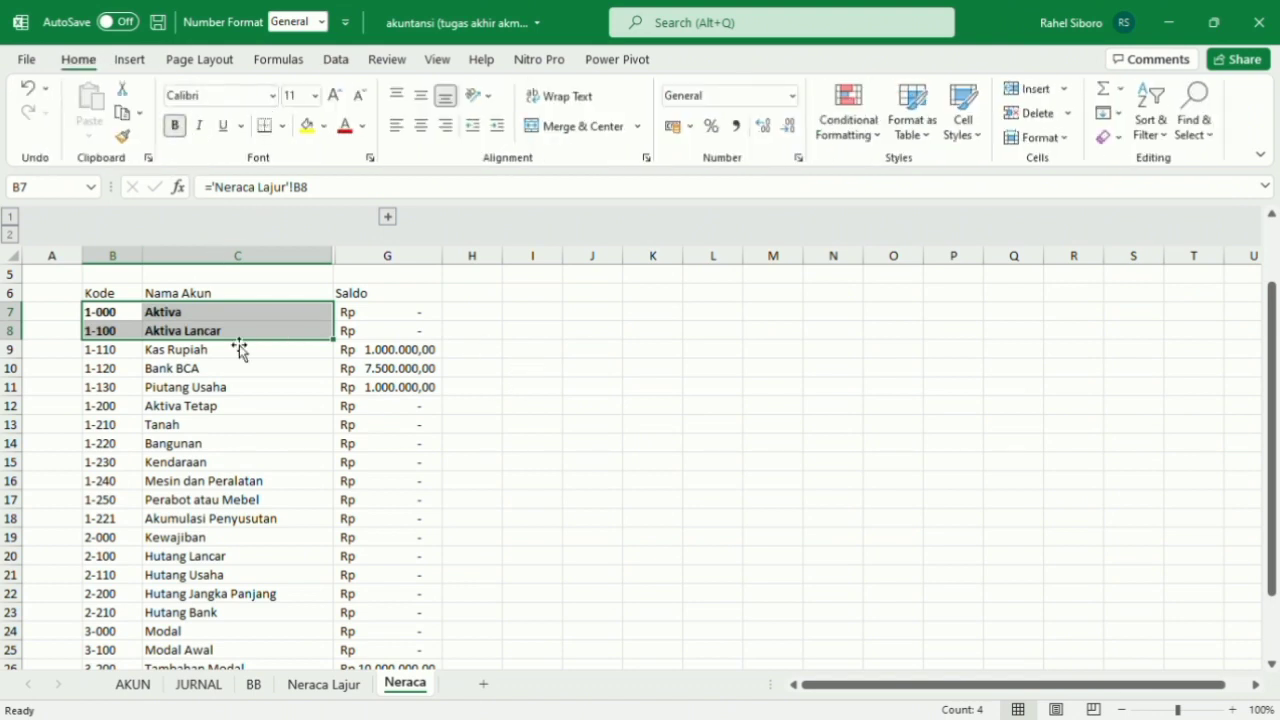
left_click(177, 355)
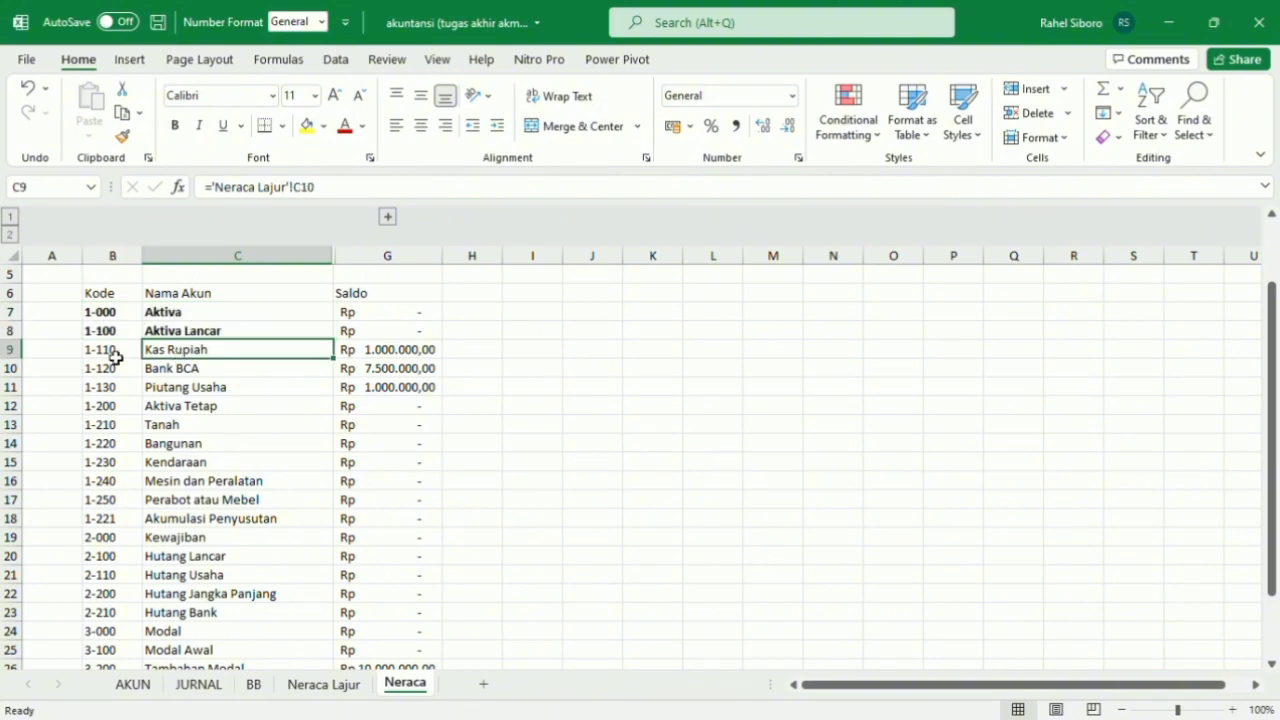
Indent the codes and names of Kas Rupiah, Bank BCA and Piutang Usaha in B9:C11 by one level.
left_click_drag(108, 355, 246, 400)
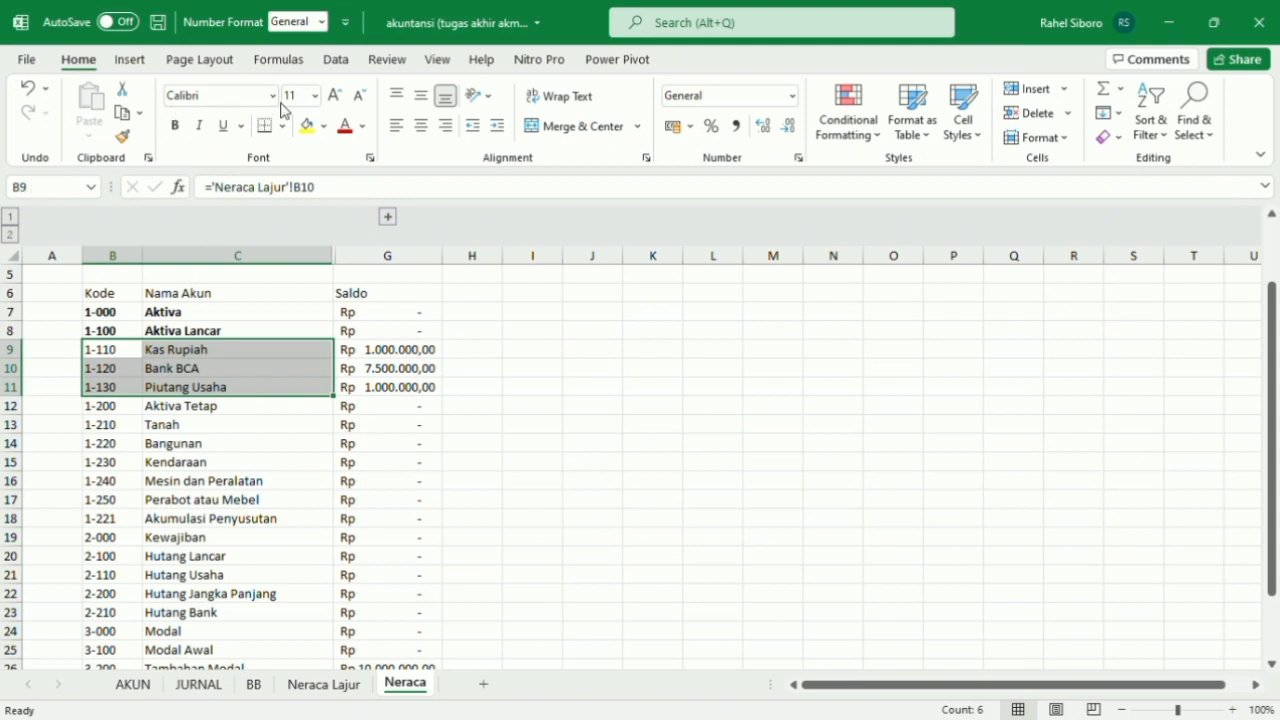
left_click(495, 125)
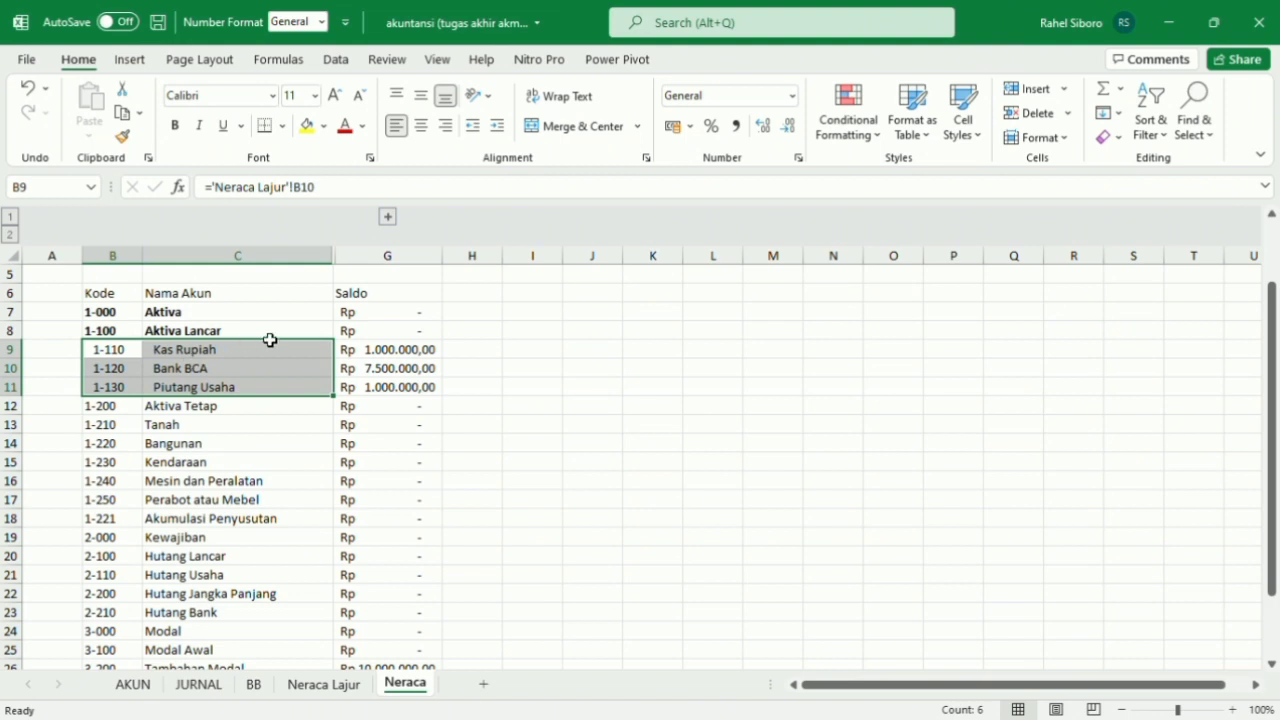
left_click(234, 317)
scroll(234, 333, "down", 1)
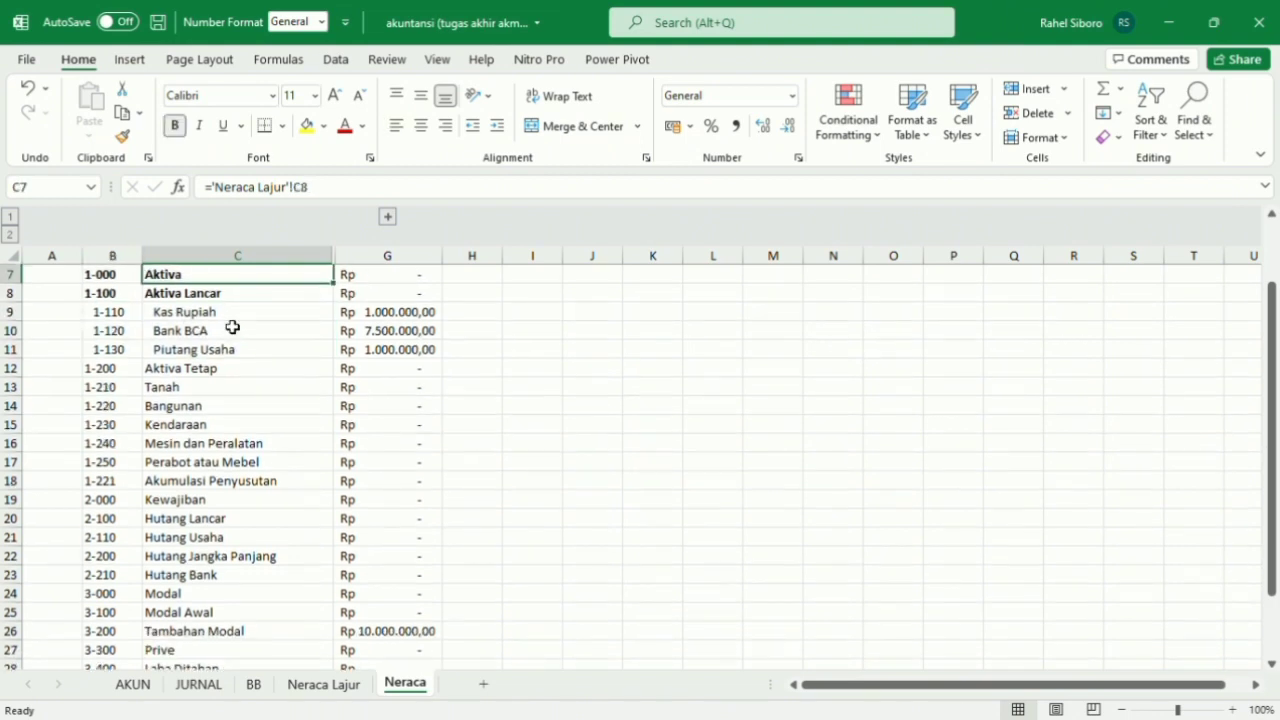
Insert a blank row above Aktiva Tetap at row 12.
left_click(107, 372)
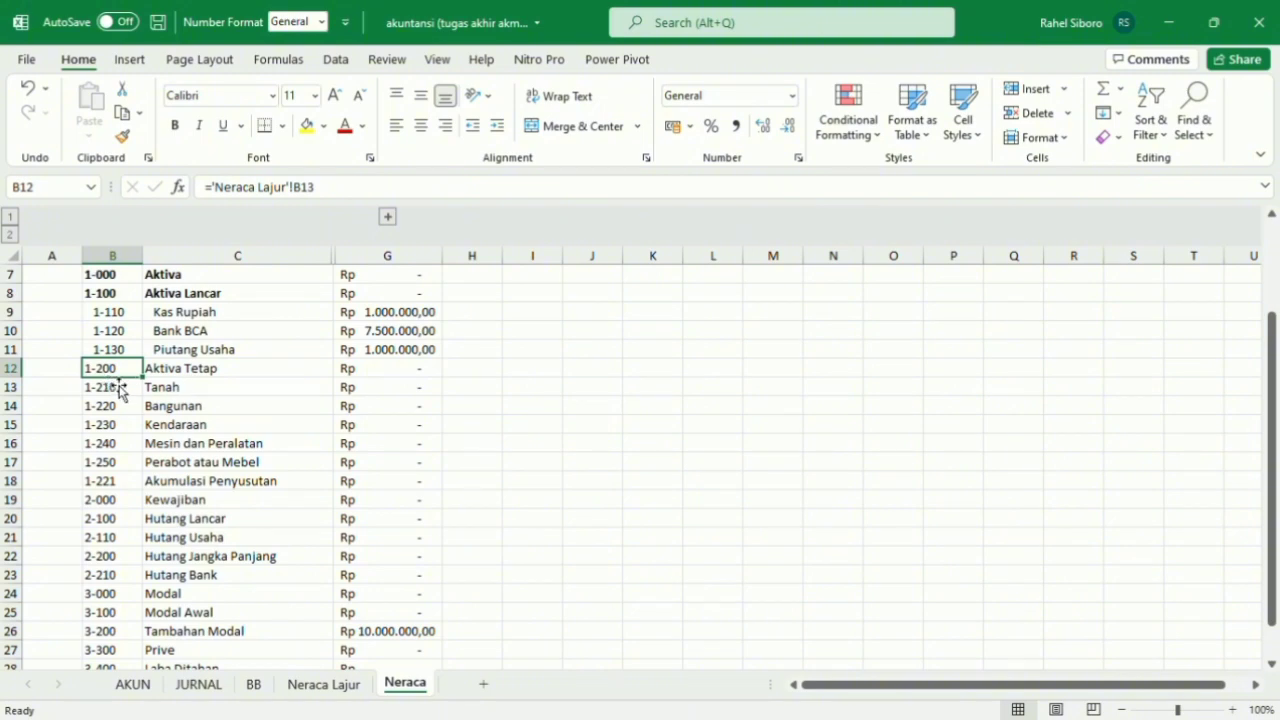
key("alt")
key("h")
key("i")
key("r")
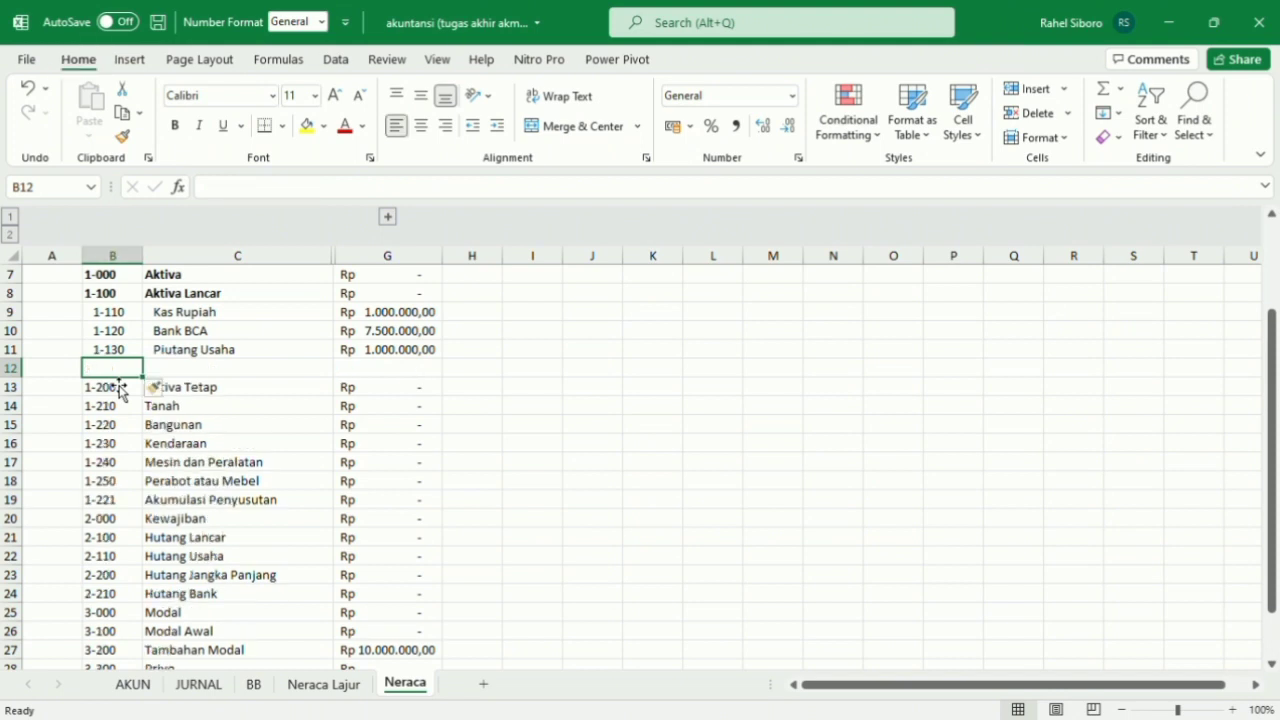
Enter the label "Total Aktiva Lancar" in C12 and make it bold.
left_click(161, 375)
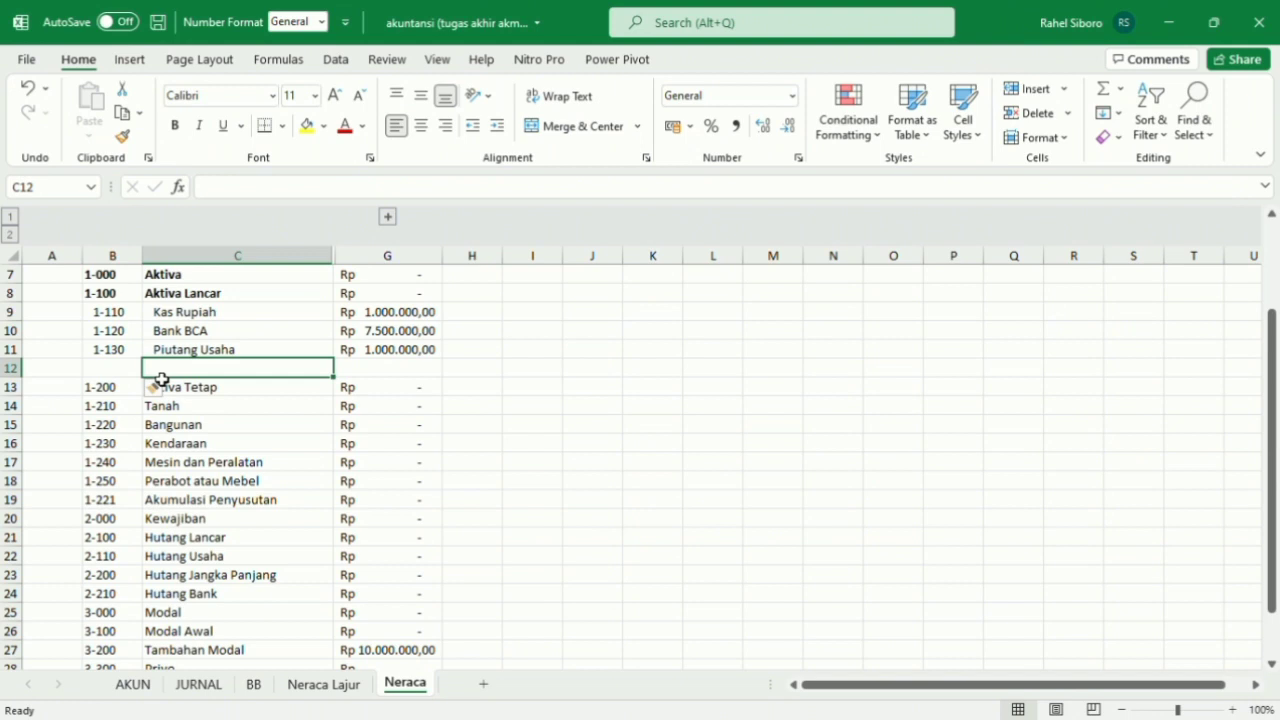
key("F2")
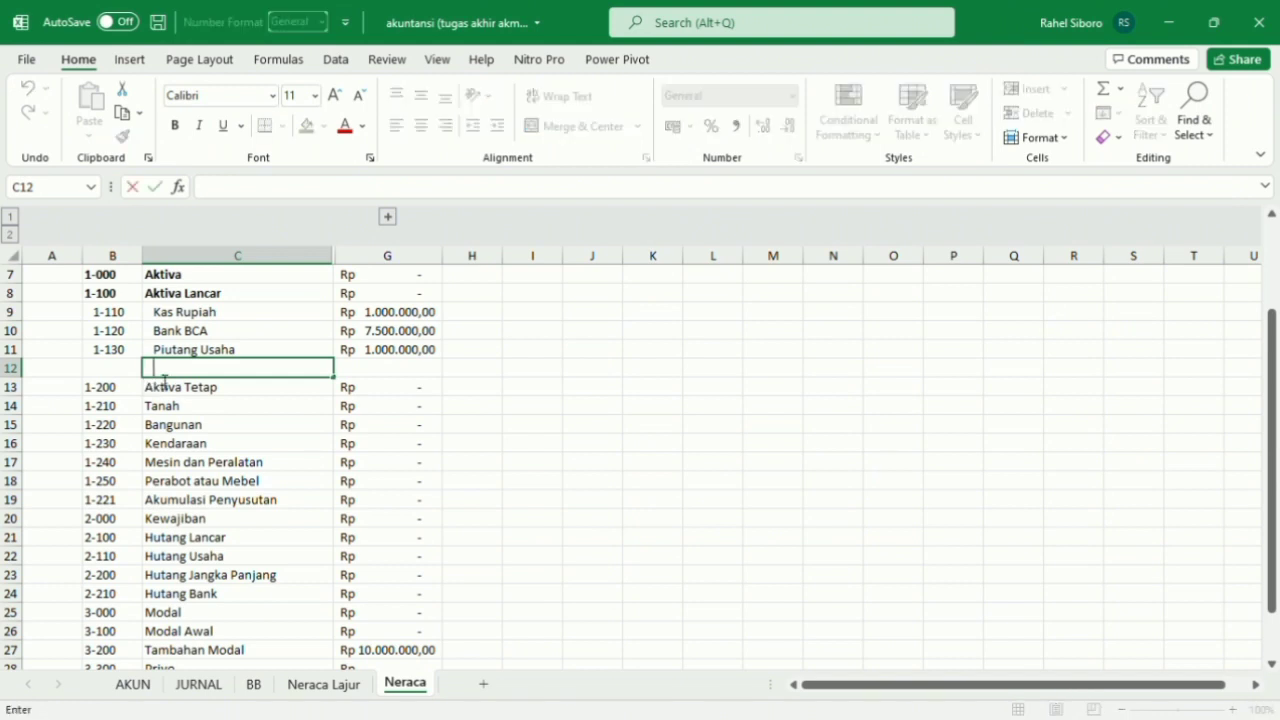
type("Tot")
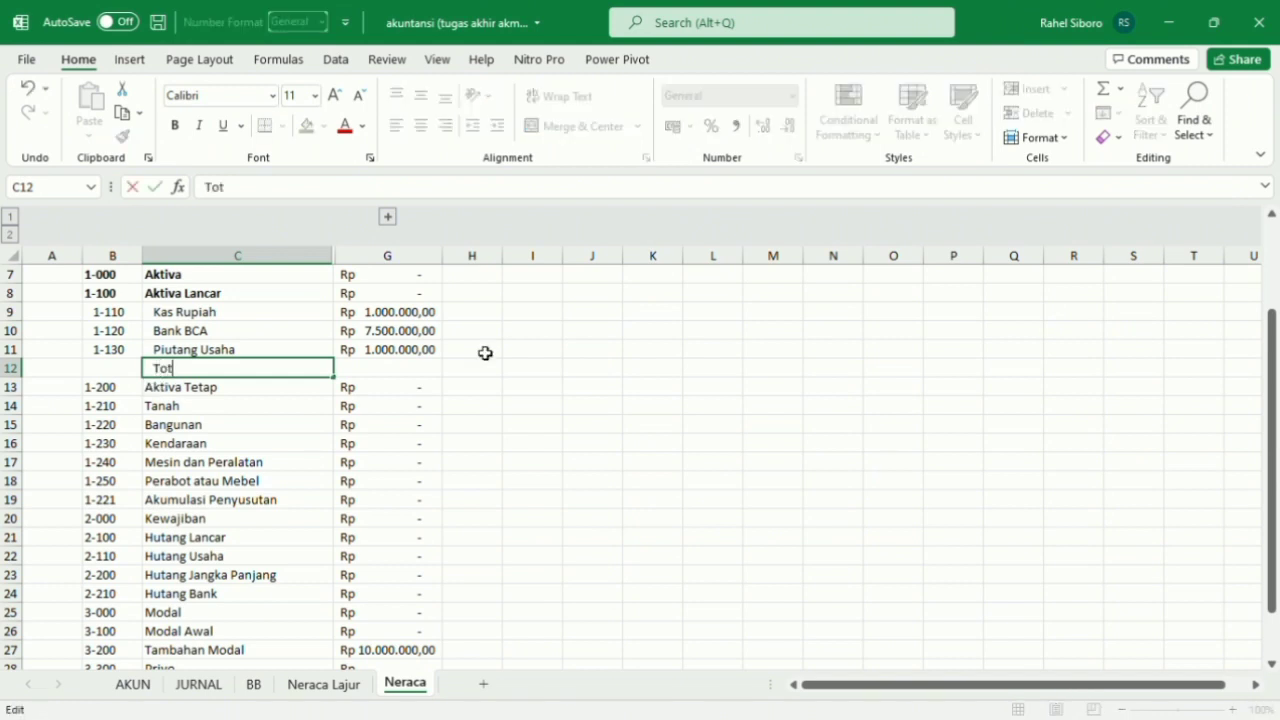
type("al Aktiva")
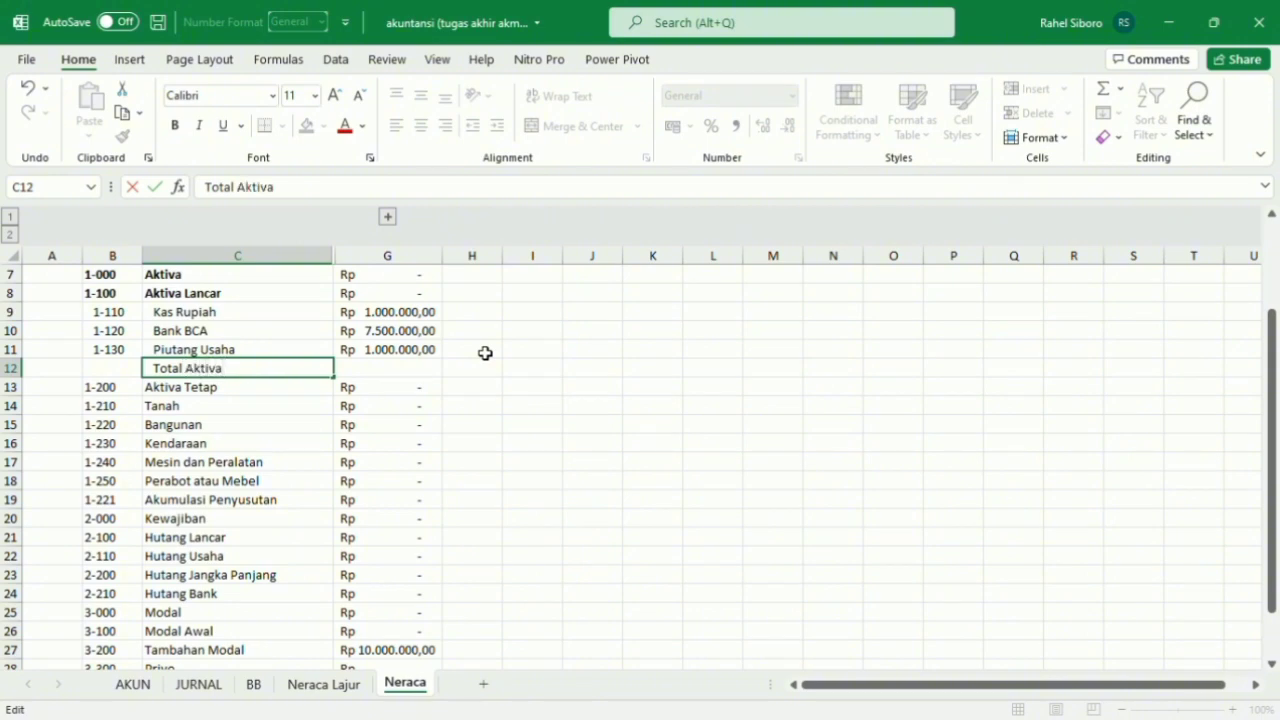
type(" Lancar")
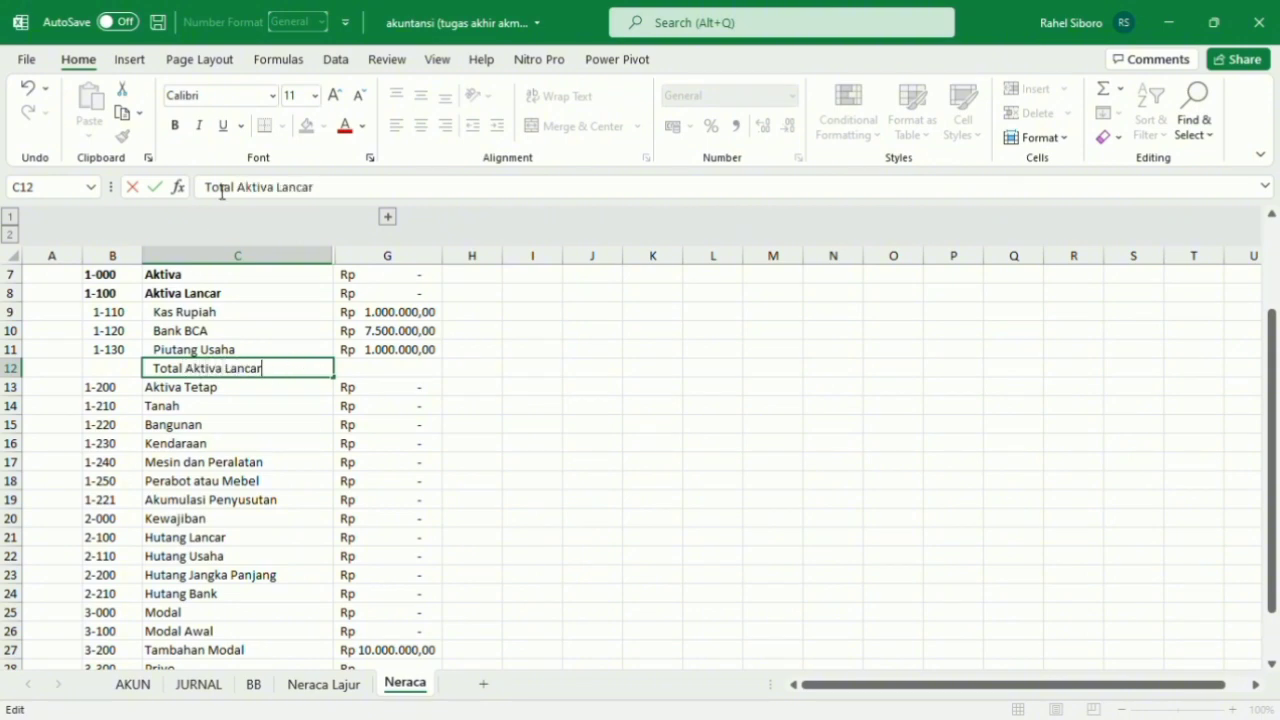
left_click(174, 126)
left_click(175, 350)
left_click_drag(177, 386, 189, 371)
left_click(181, 125)
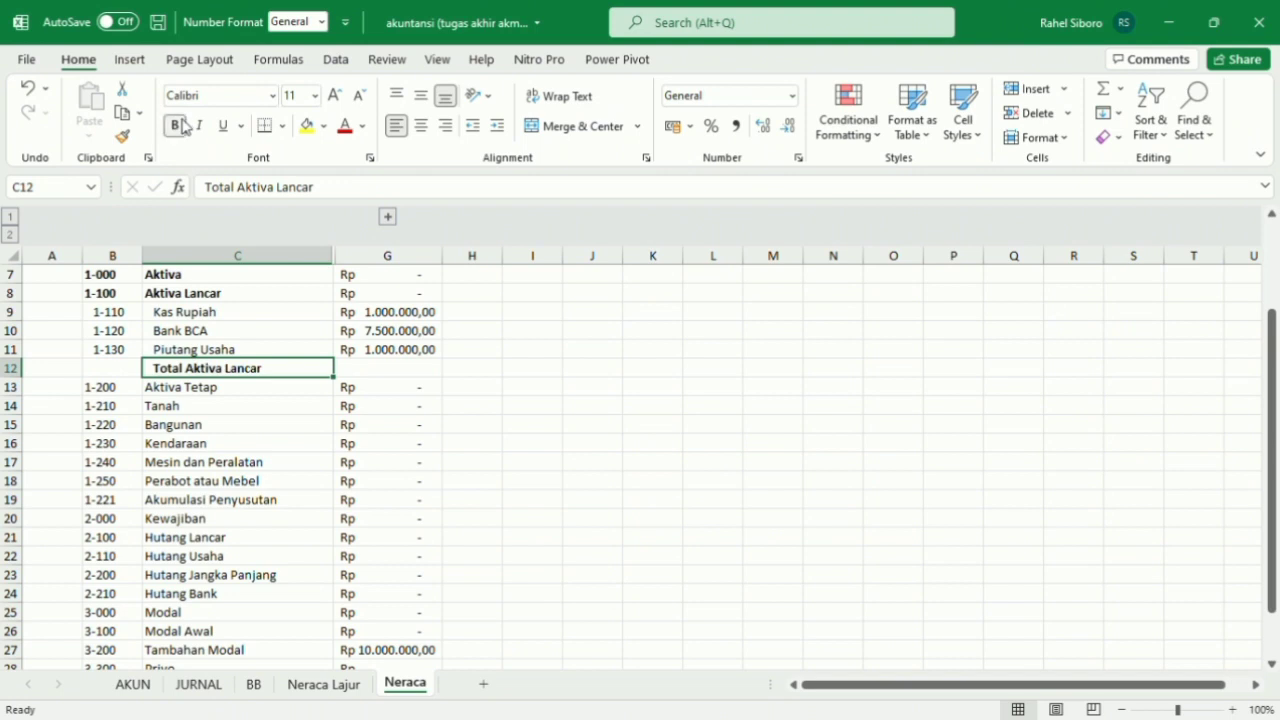
Insert one blank row below and one blank row above the Total Aktiva Lancar row.
left_click(188, 389)
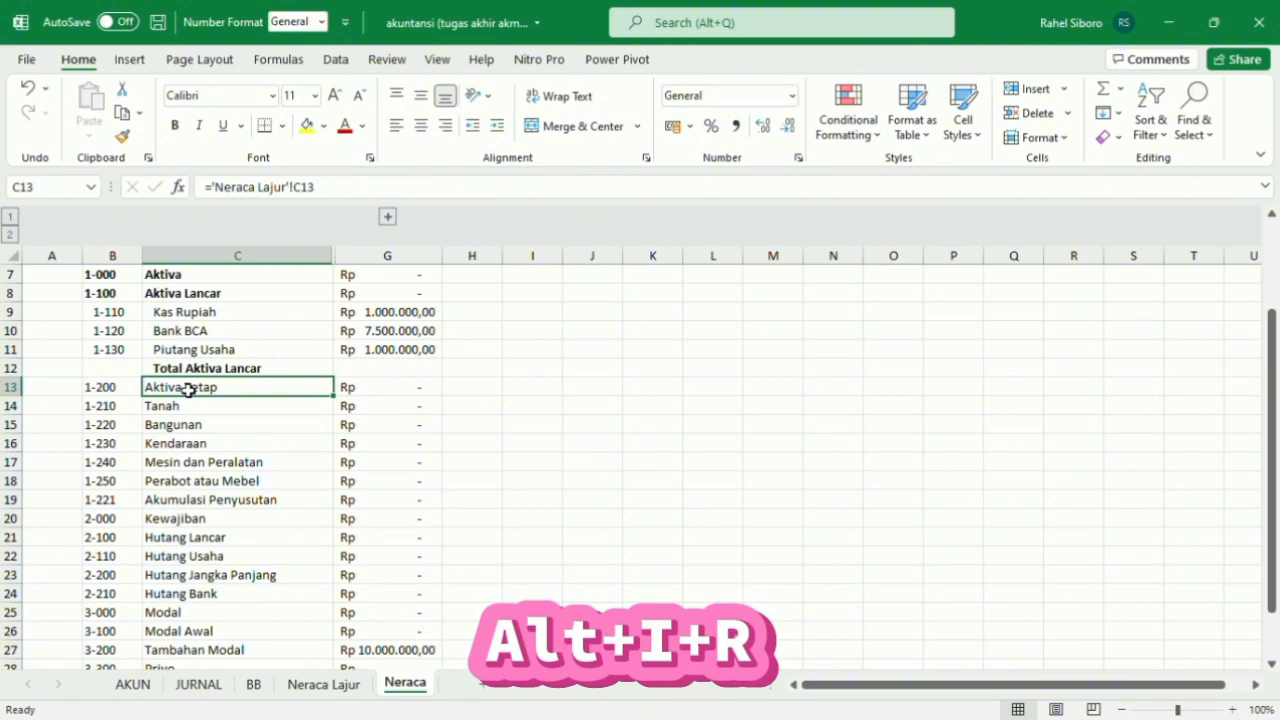
key("alt+i")
key("r")
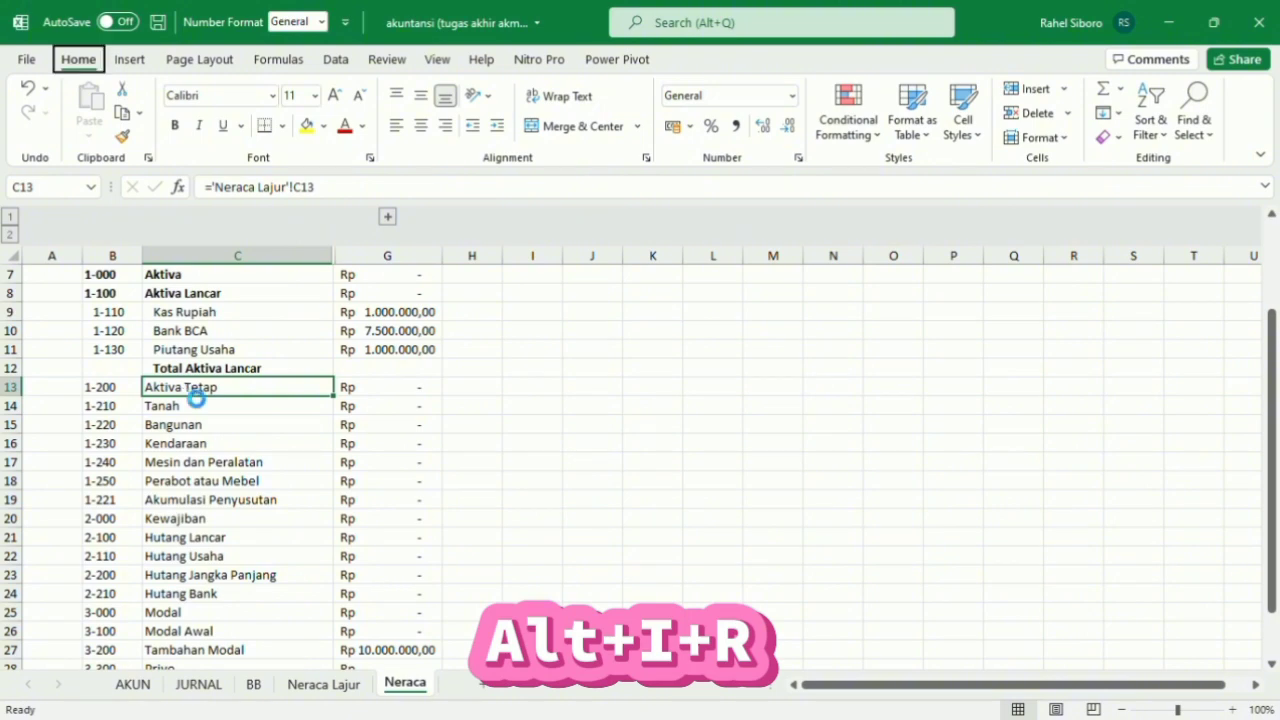
left_click(266, 370)
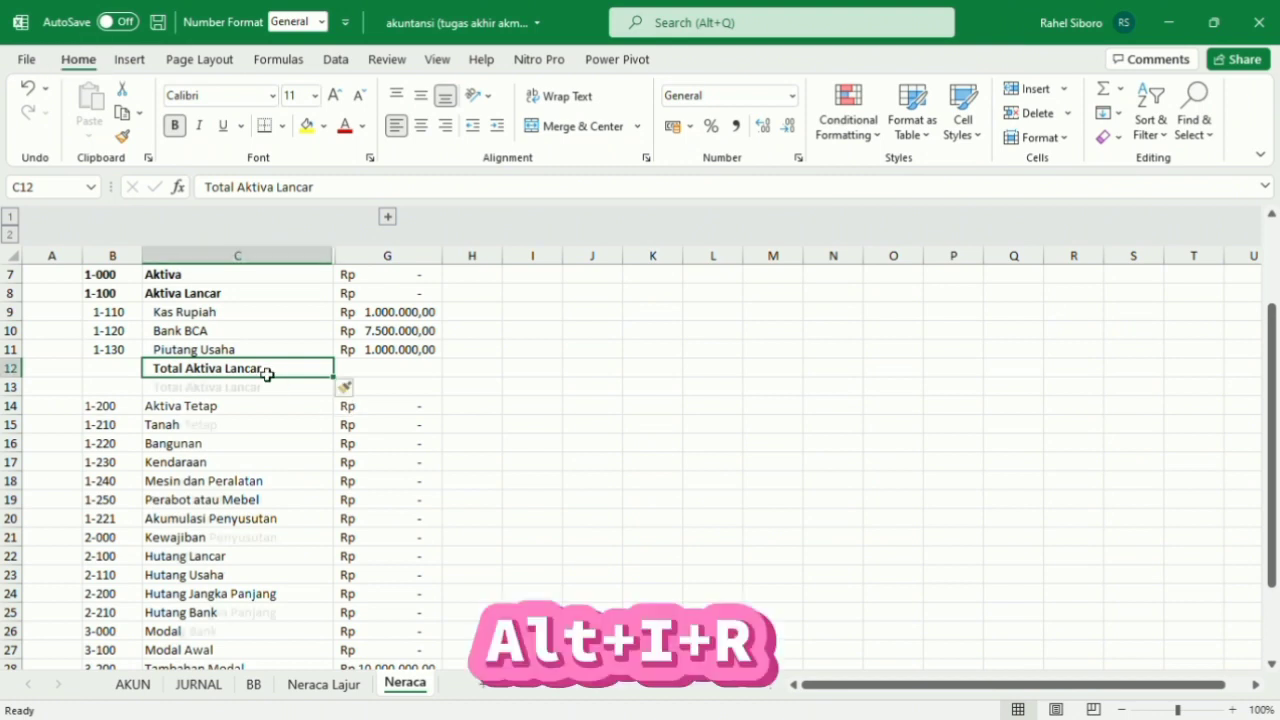
key("alt+i")
key("r")
left_click(259, 391)
left_click(220, 369)
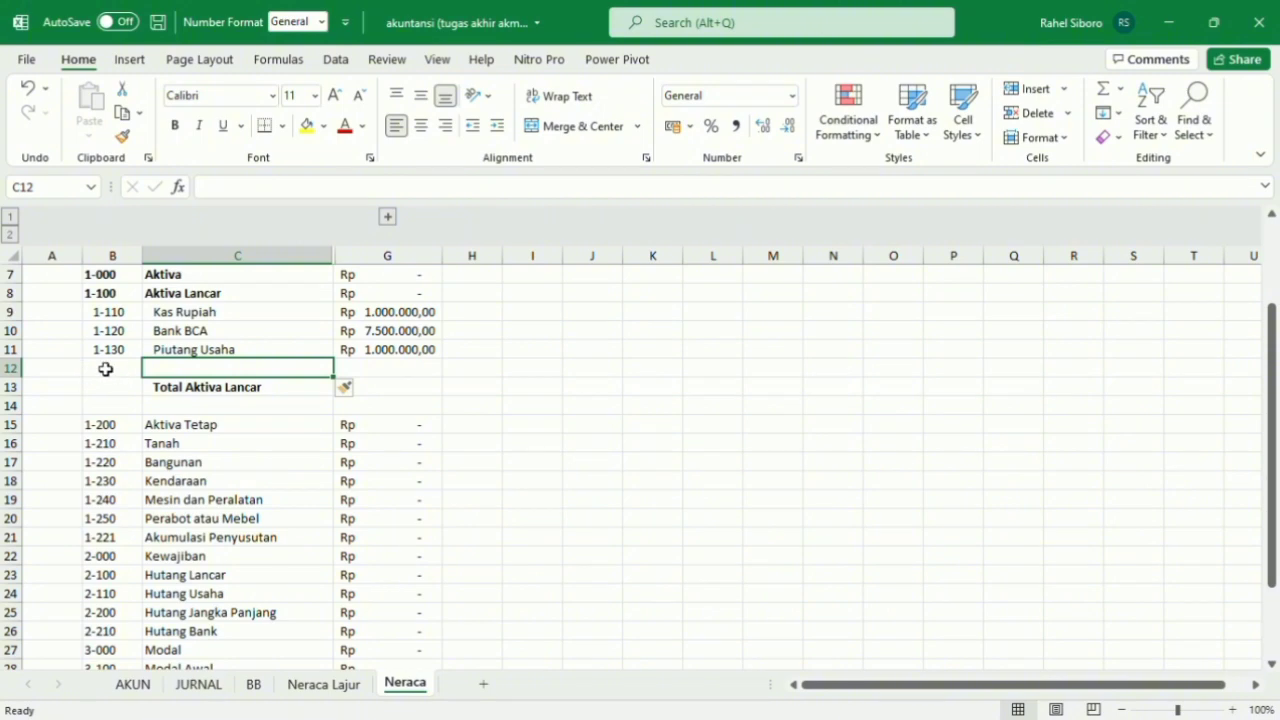
Reduce the heights of blank rows 12 and 14 around Total Aktiva Lancar to narrow spacers.
left_click_drag(27, 378, 29, 375)
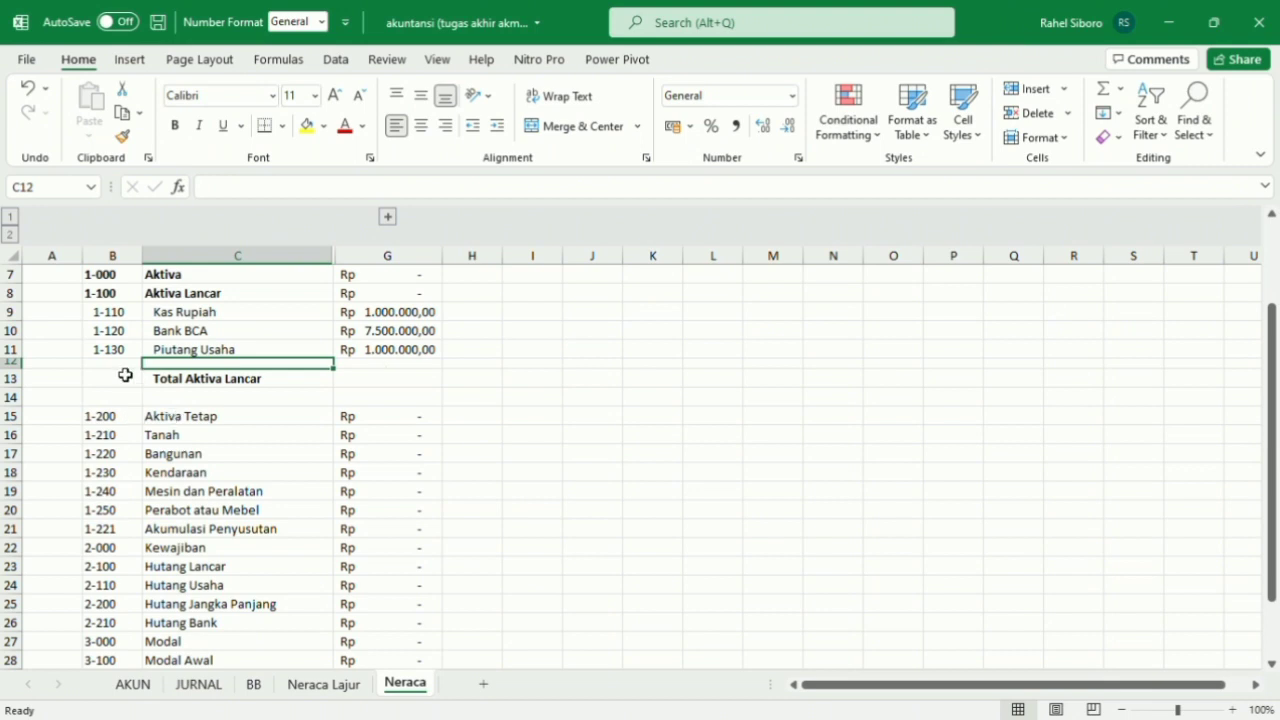
left_click(206, 404)
key("ctrl+b")
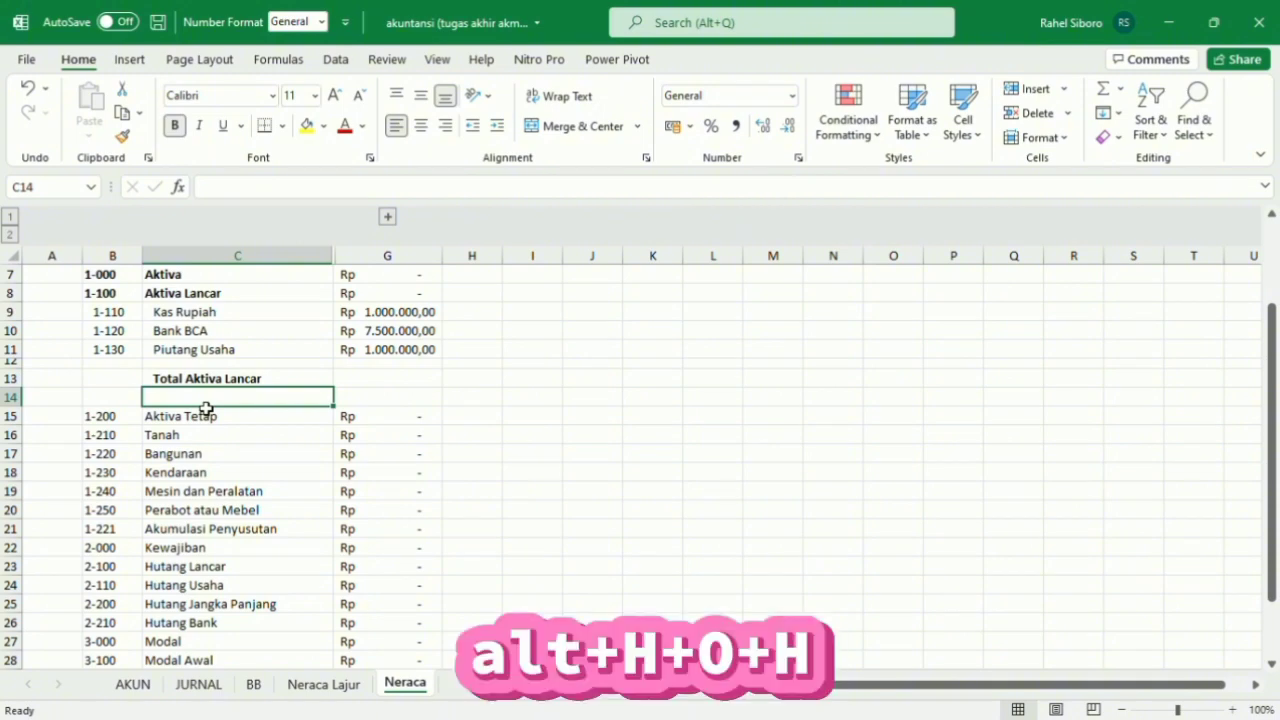
key("alt+h")
key("o")
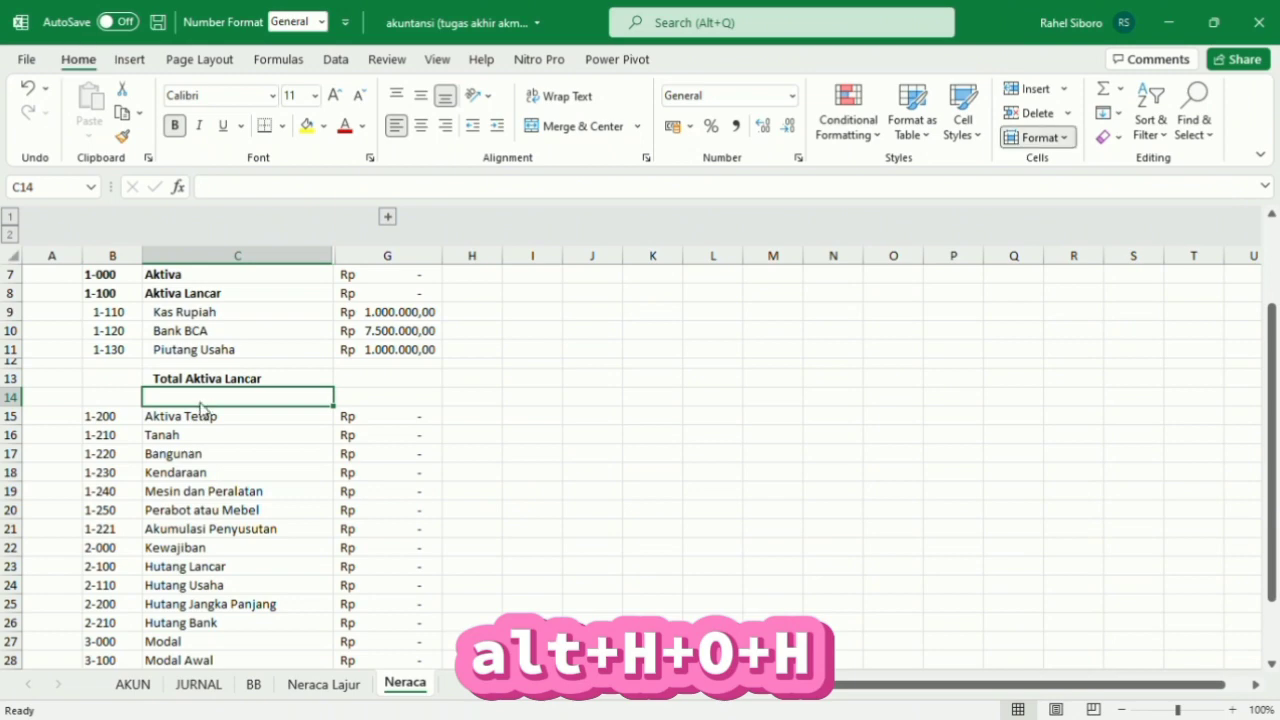
key("h")
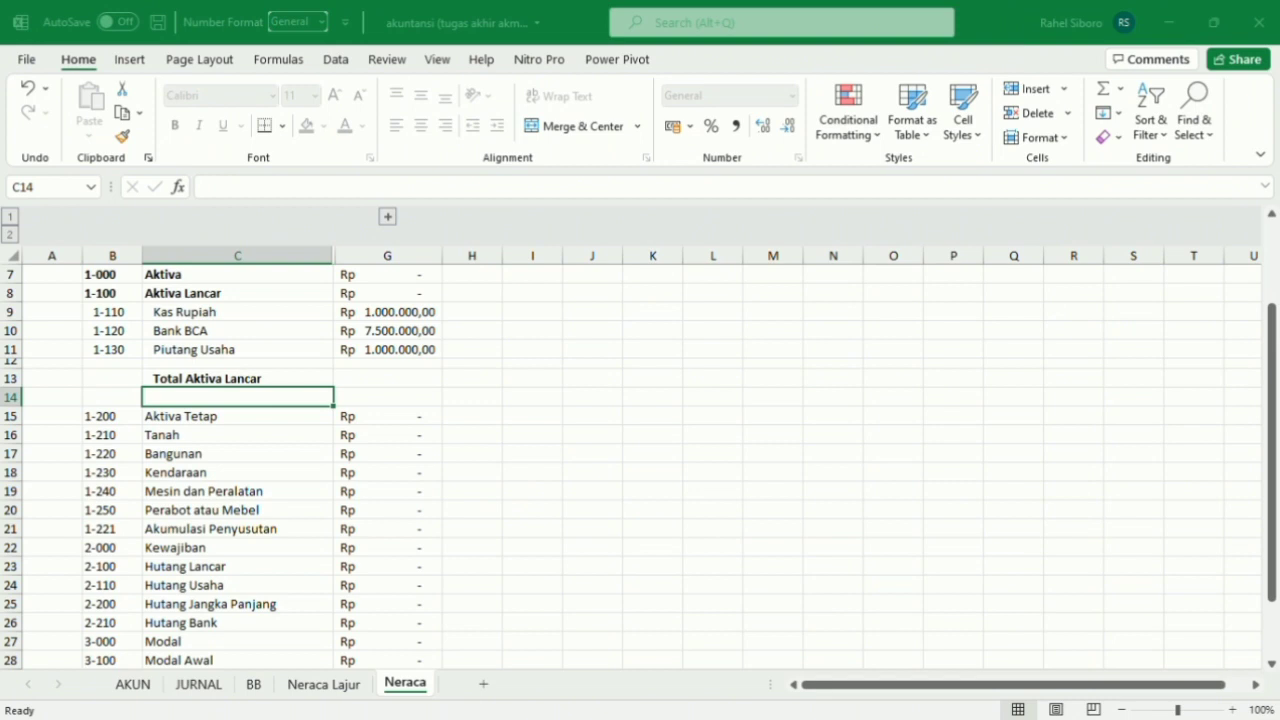
key("Return")
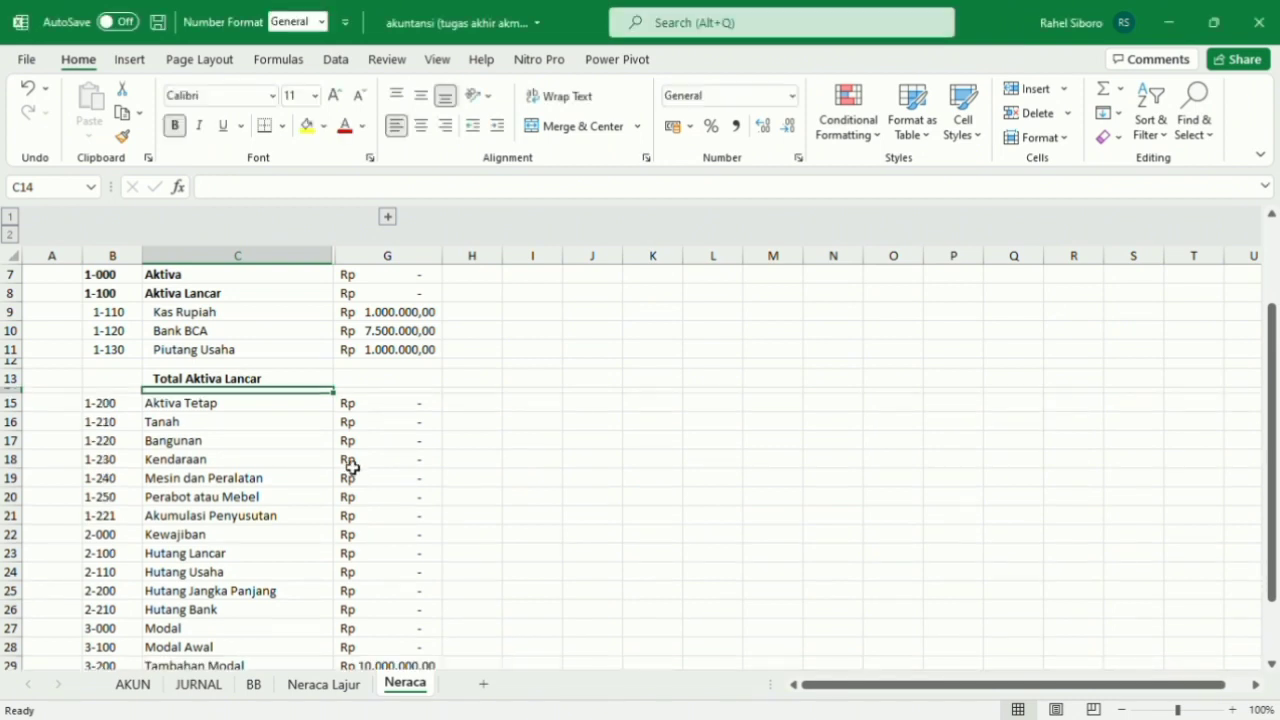
Set blank row 12 to the same narrow row height as row 14.
left_click(291, 363)
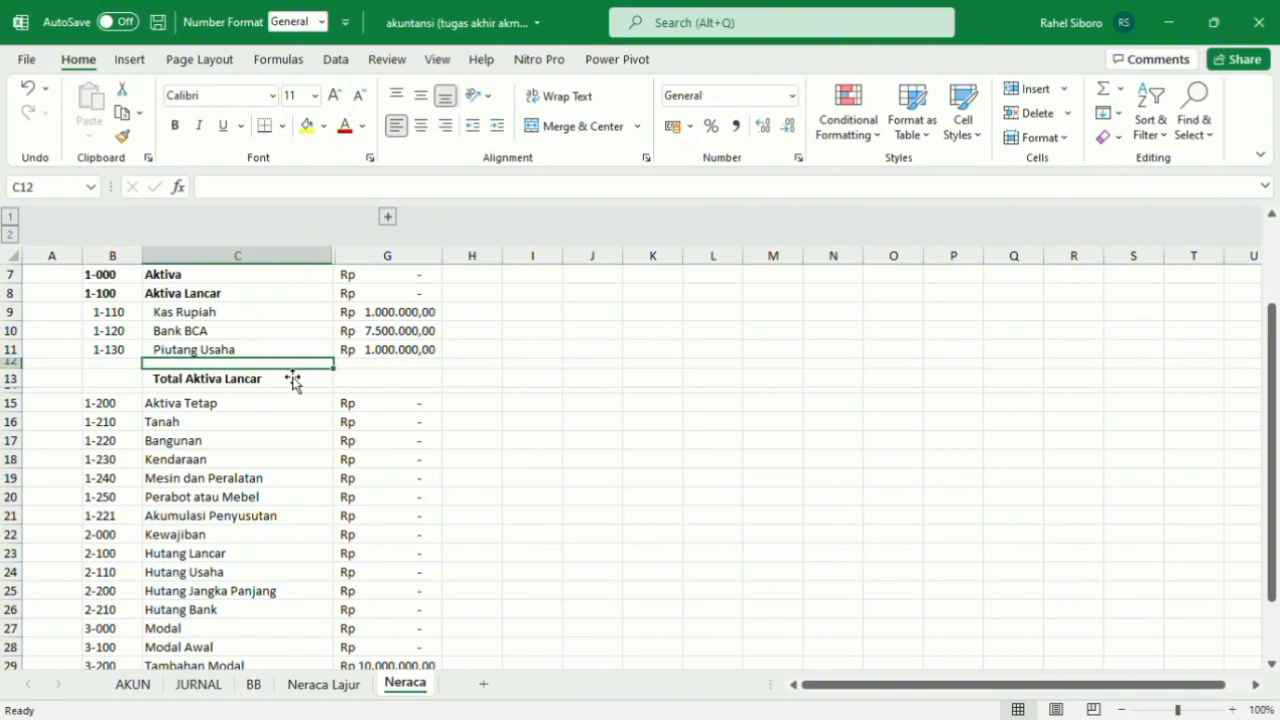
key("alt")
key("o")
key("h")
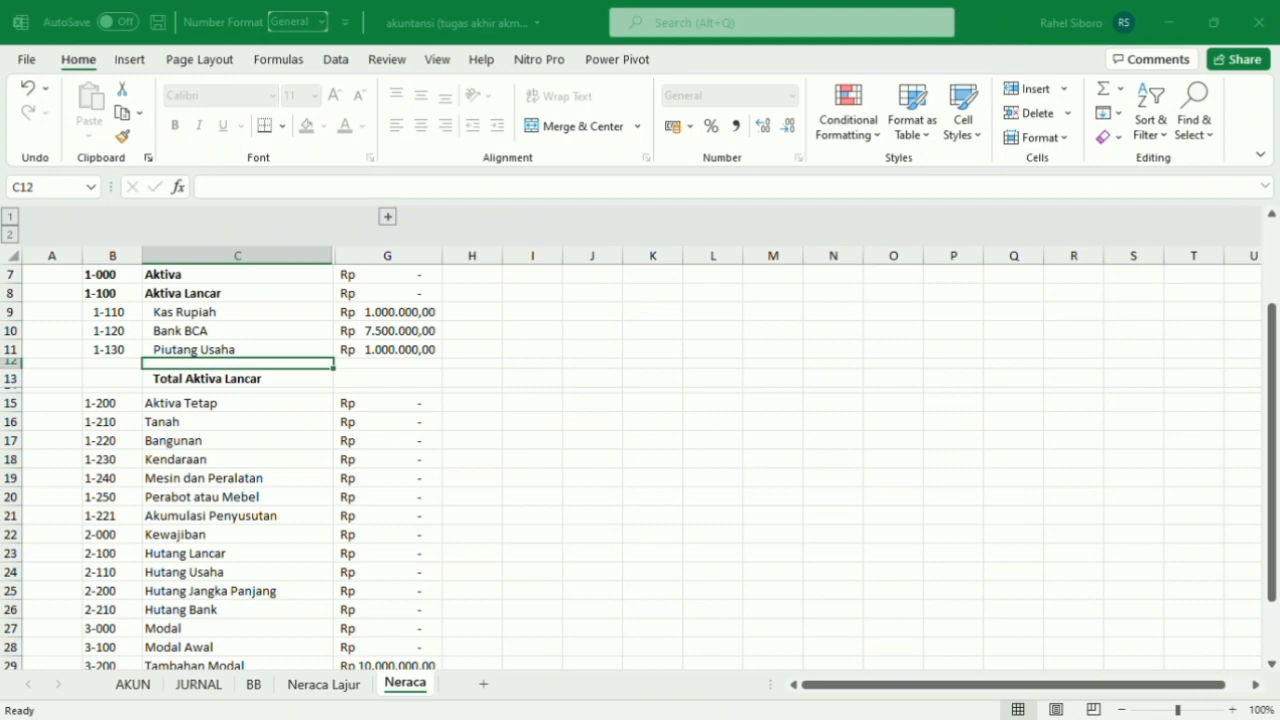
key("Return")
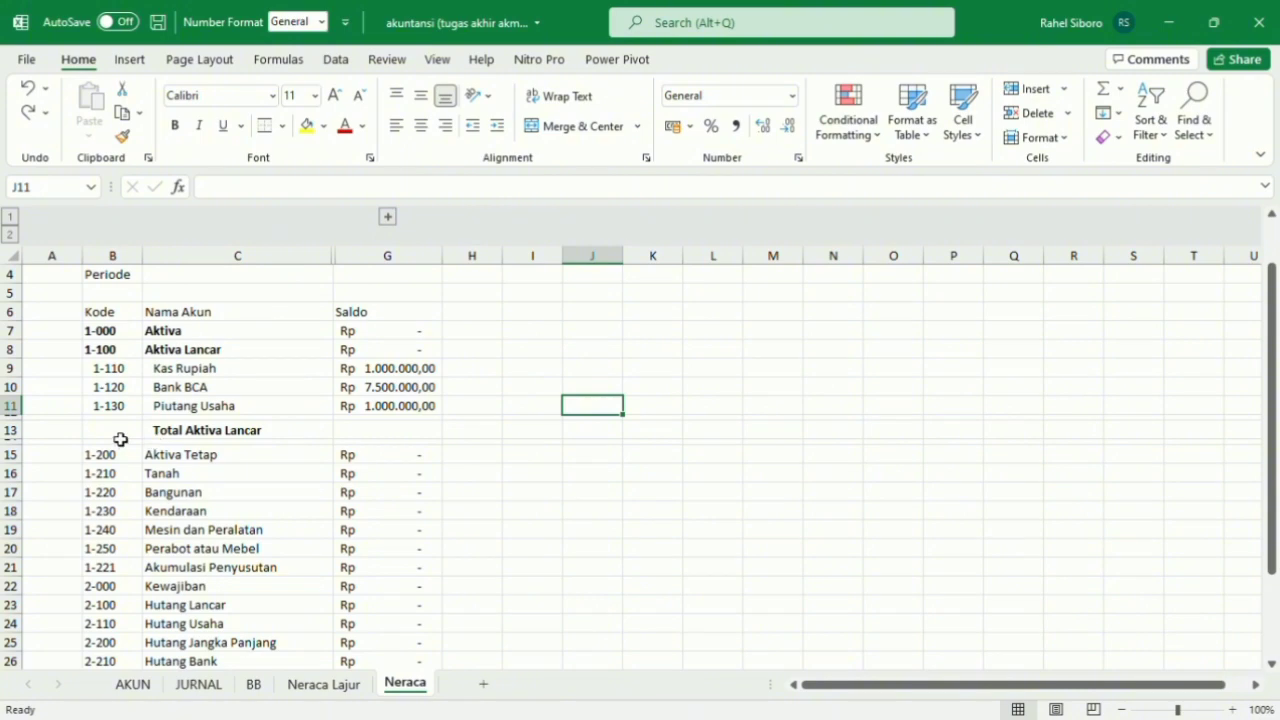
Add top and bottom borders to the Total Aktiva Lancar row across B13:H13.
left_click_drag(120, 439, 483, 437)
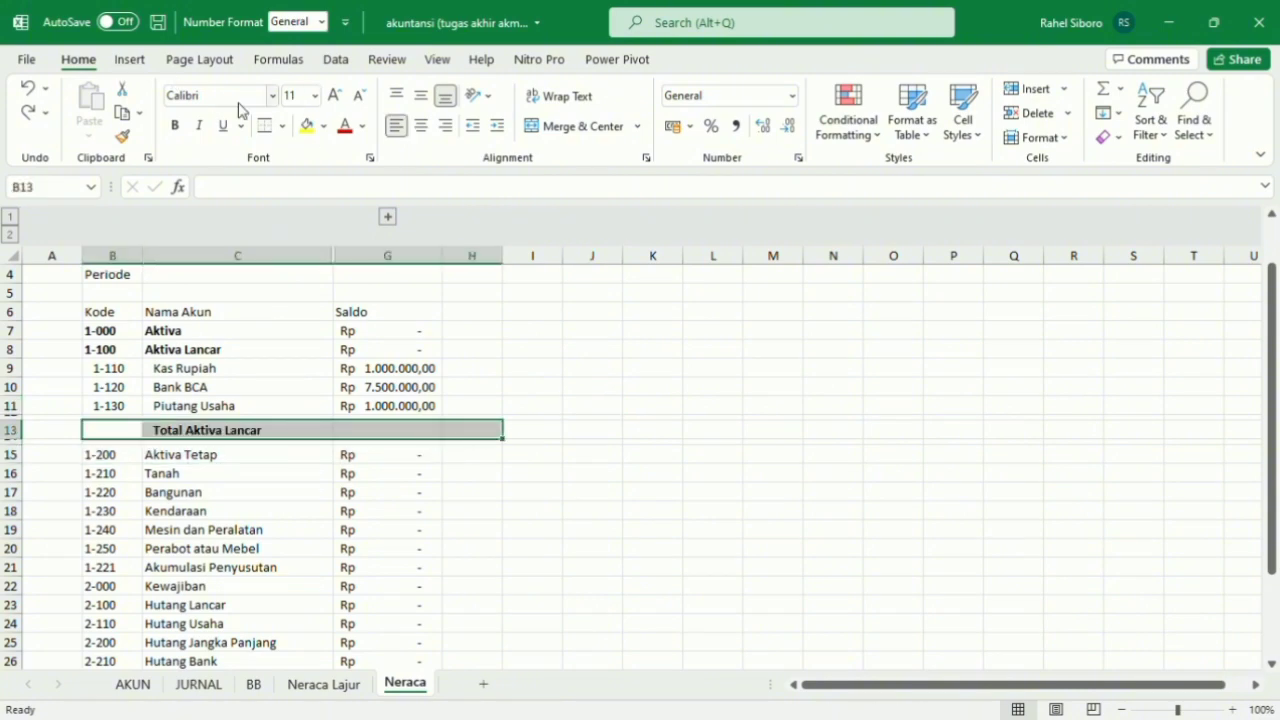
left_click(263, 125)
left_click(494, 426)
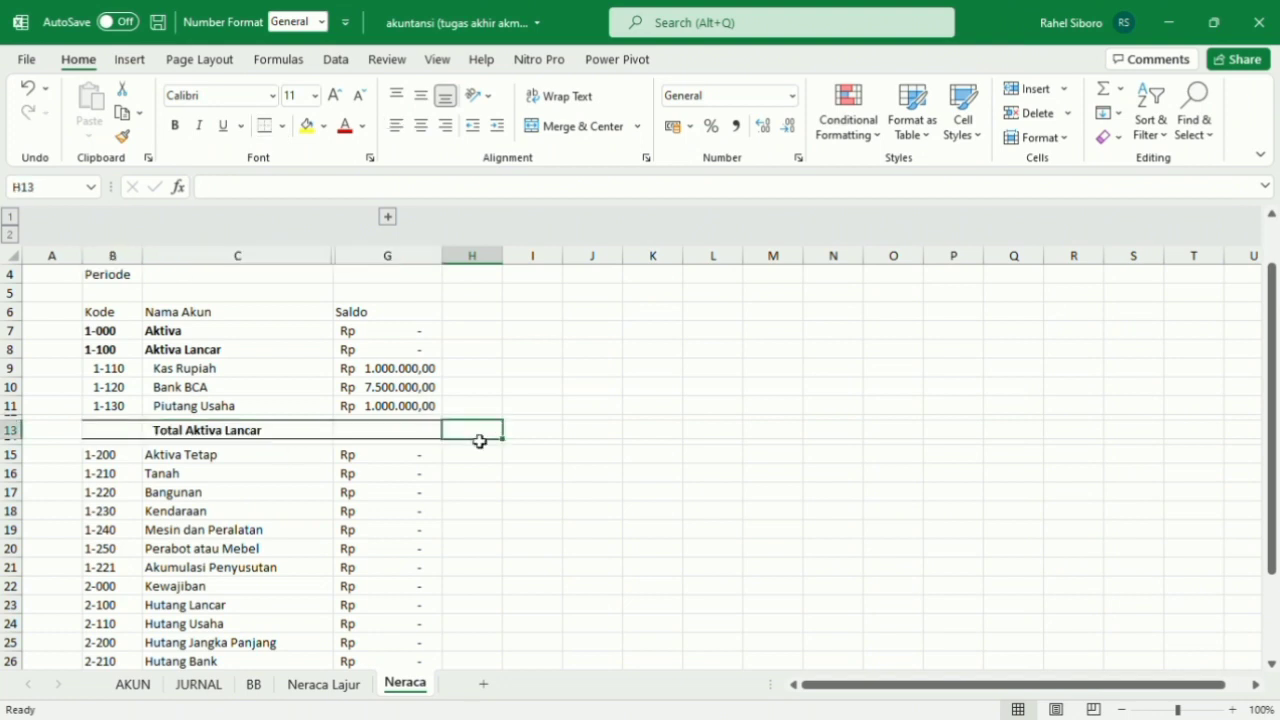
Enter the formula =SUM(G7:G11) in H13 to total the current assets.
double_click(480, 440)
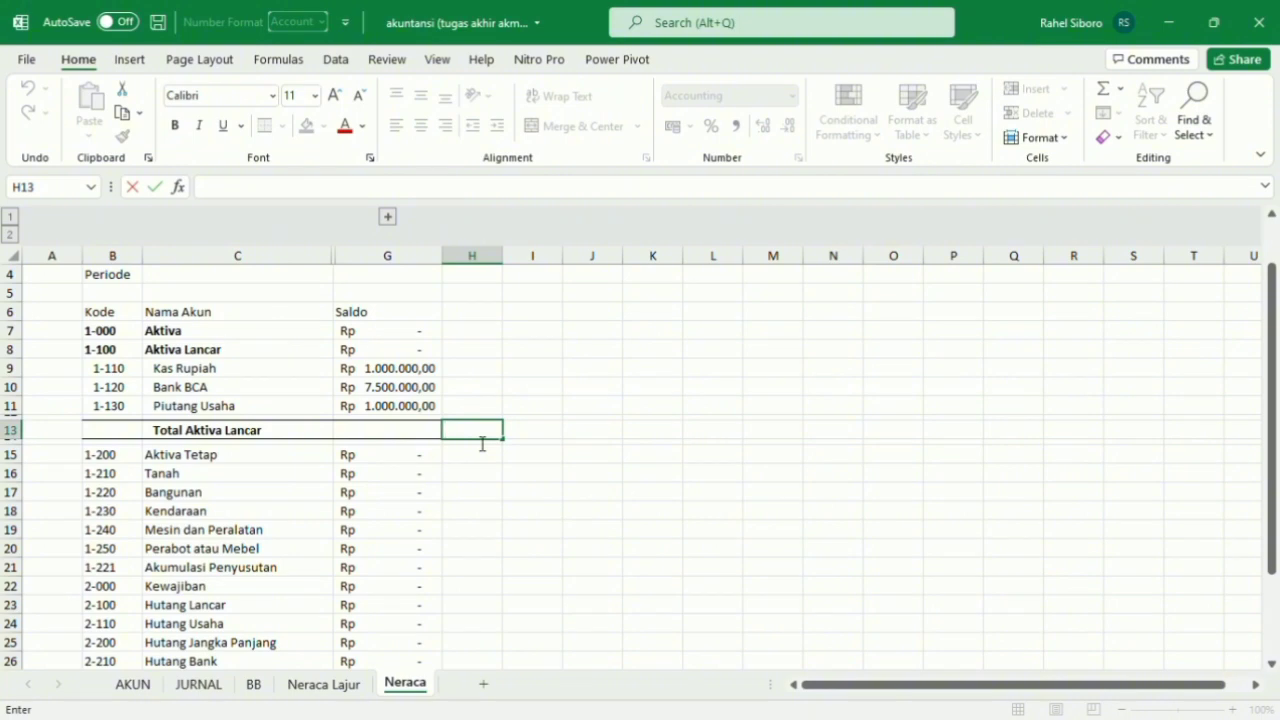
type("+")
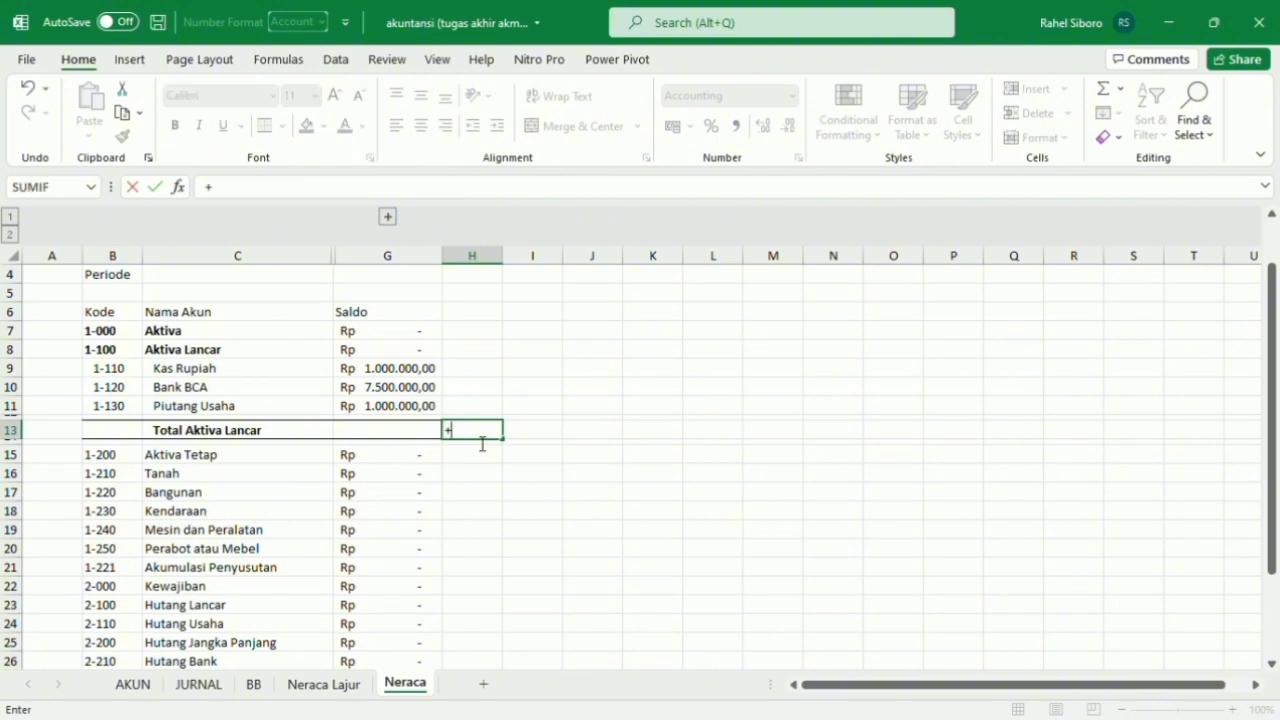
key("BackSpace")
type("=")
type("su")
key("BackSpace")
type("um")
key("Tab")
left_click_drag(407, 415, 415, 344)
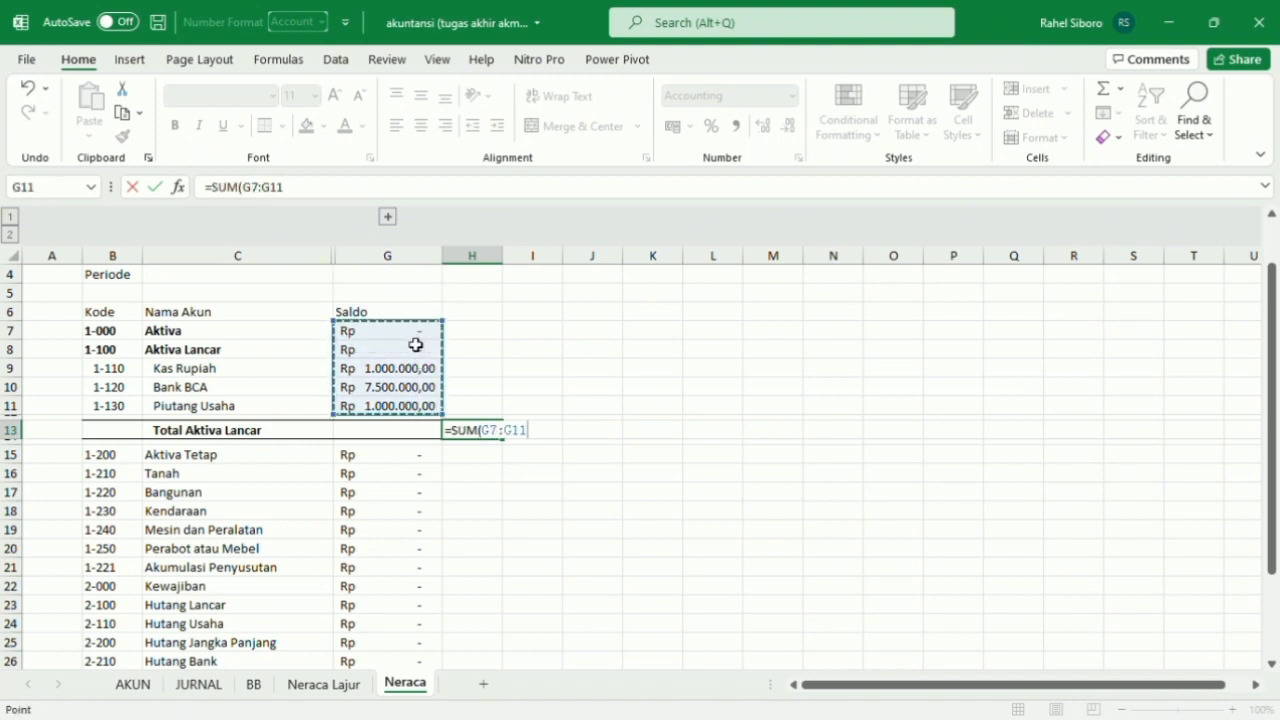
type(")")
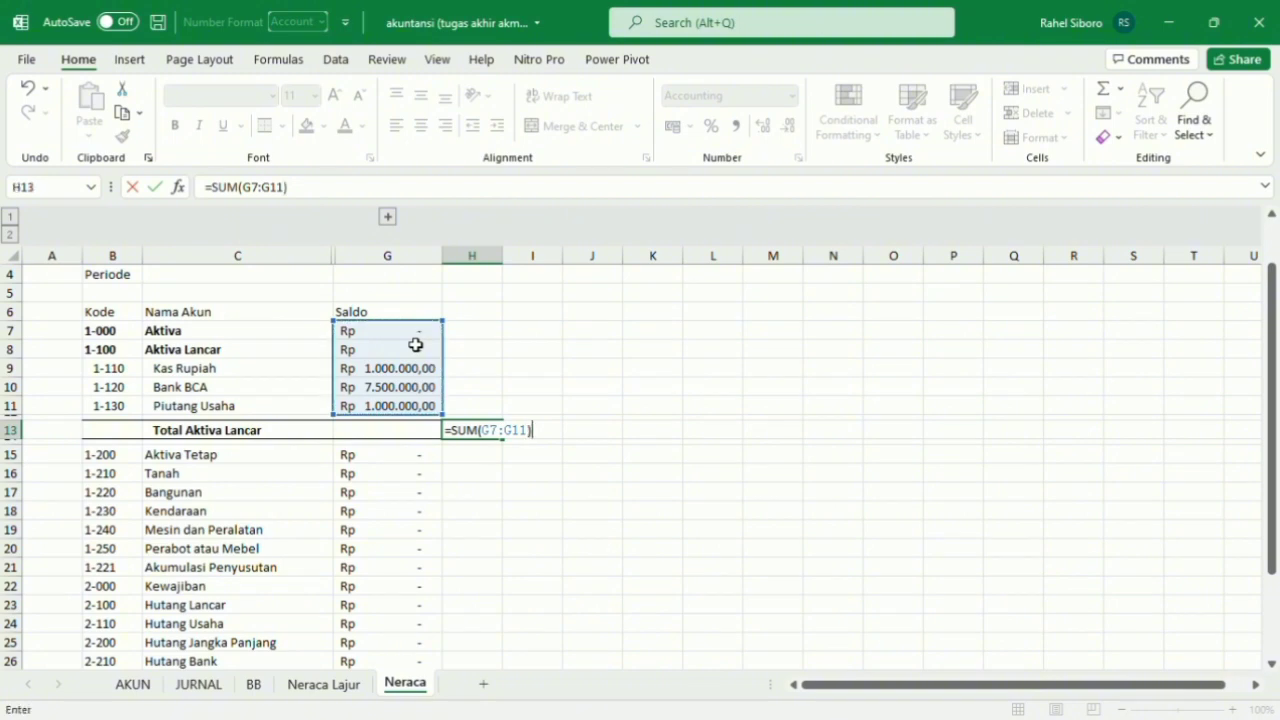
key("Return")
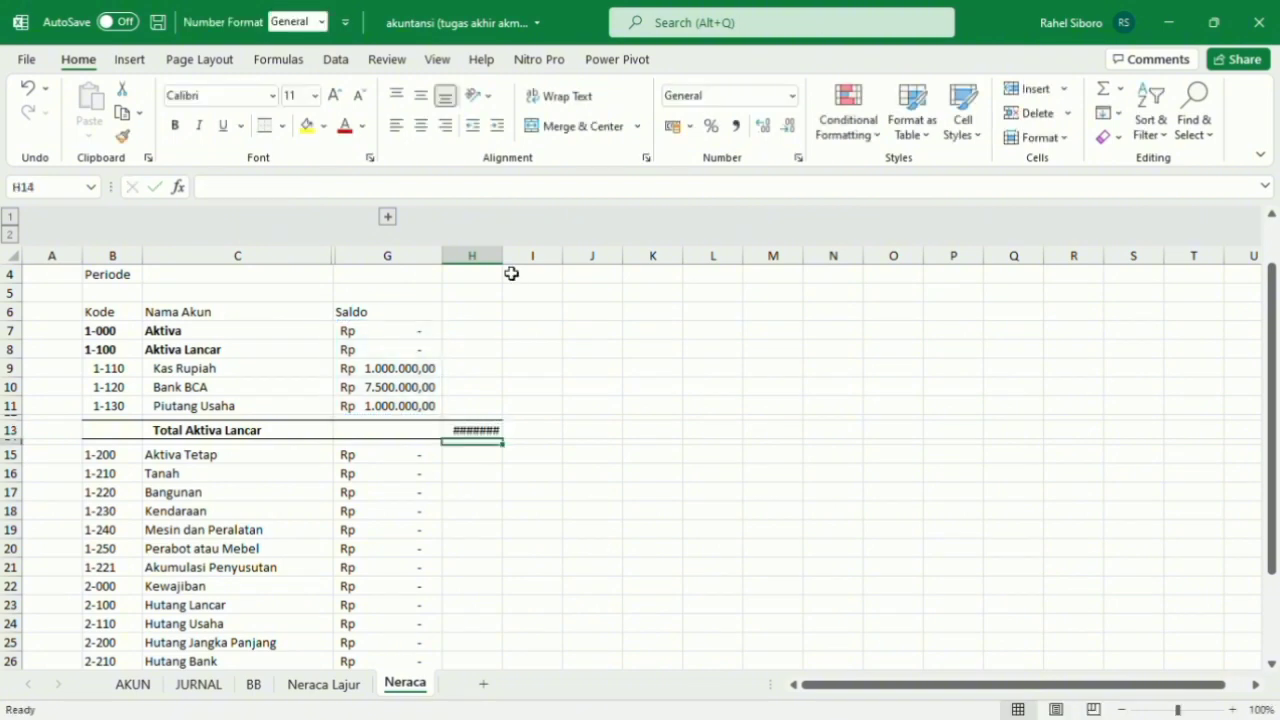
Widen column H to fit the total and make the amount in H13 bold.
left_click_drag(513, 271, 553, 271)
left_click(565, 368)
scroll(416, 416, "up", 1)
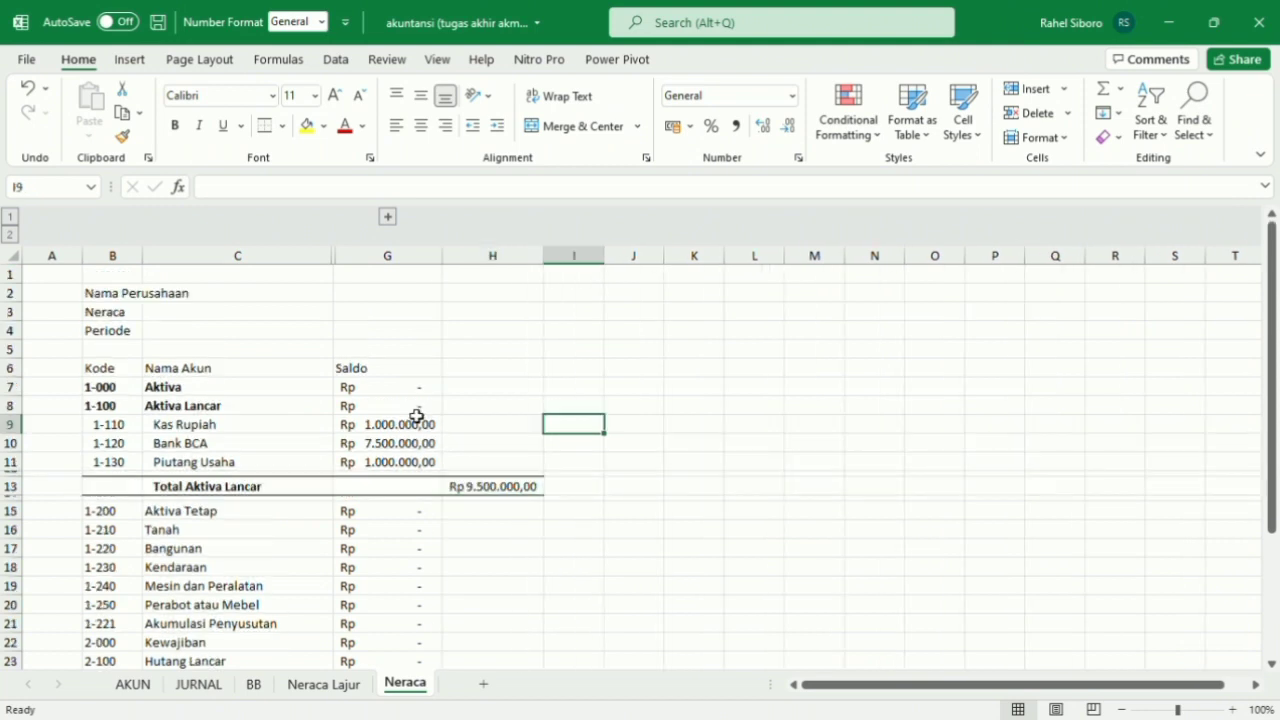
scroll(416, 416, "down", 1)
left_click(477, 477)
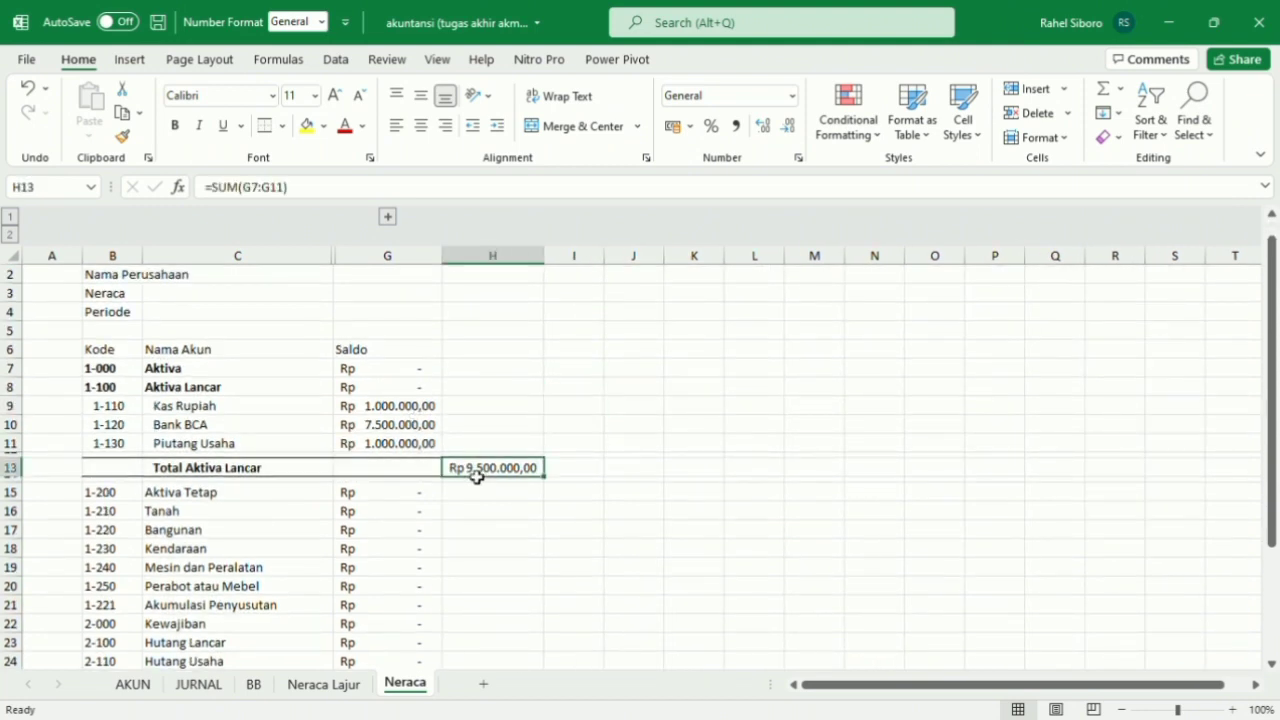
left_click(175, 125)
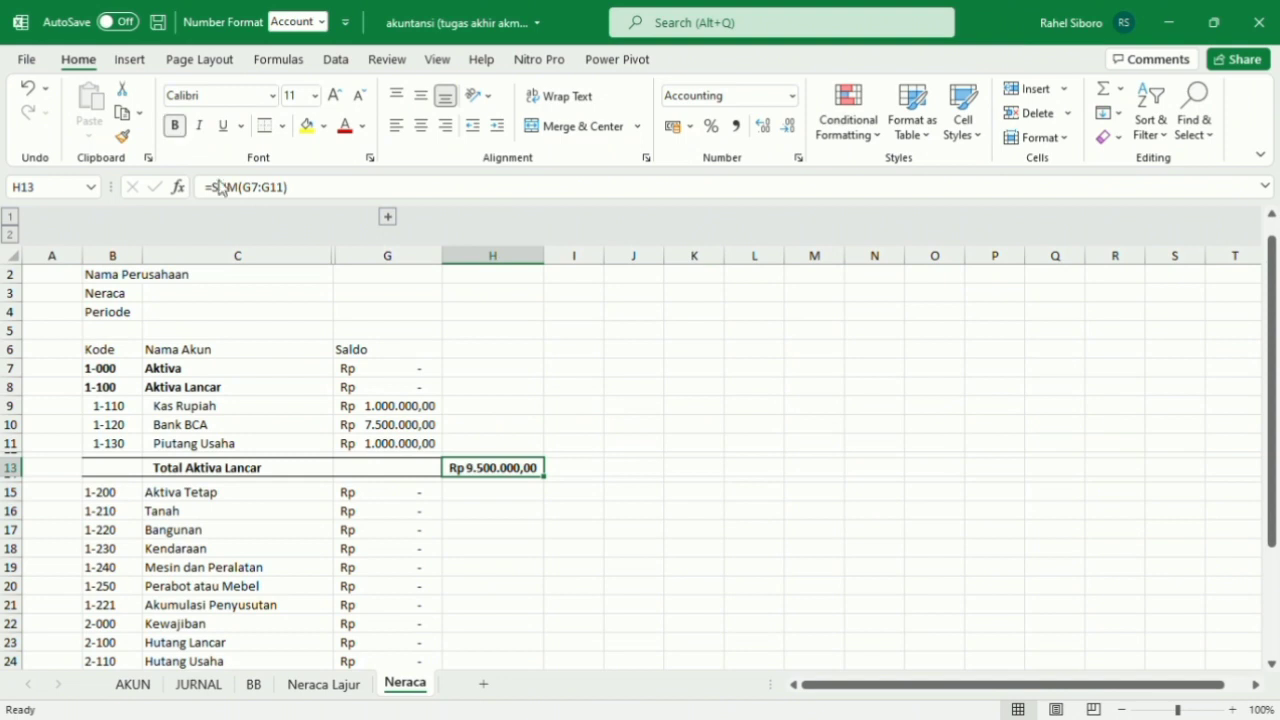
Add top and bottom borders to the Kode, Nama Akun and Saldo header row across B6:H6.
scroll(411, 508, "down", 1)
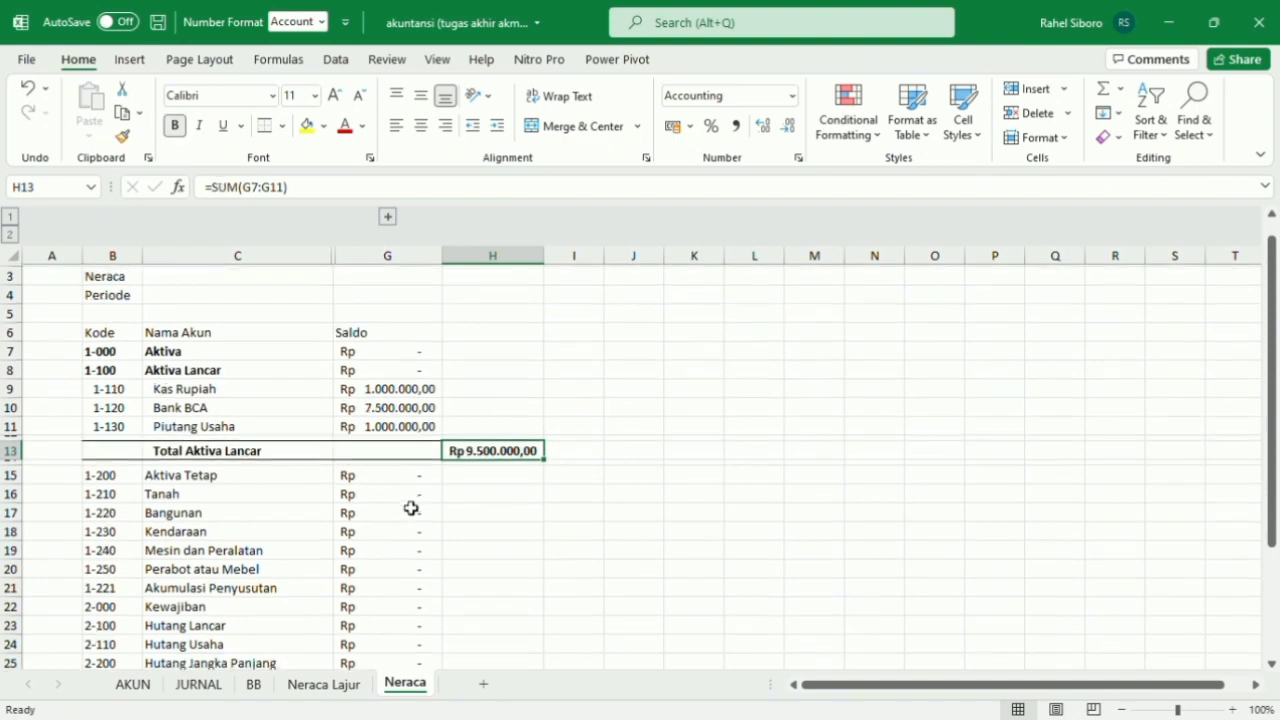
scroll(411, 508, "up", 1)
left_click(125, 350)
key("ctrl+shift+Right")
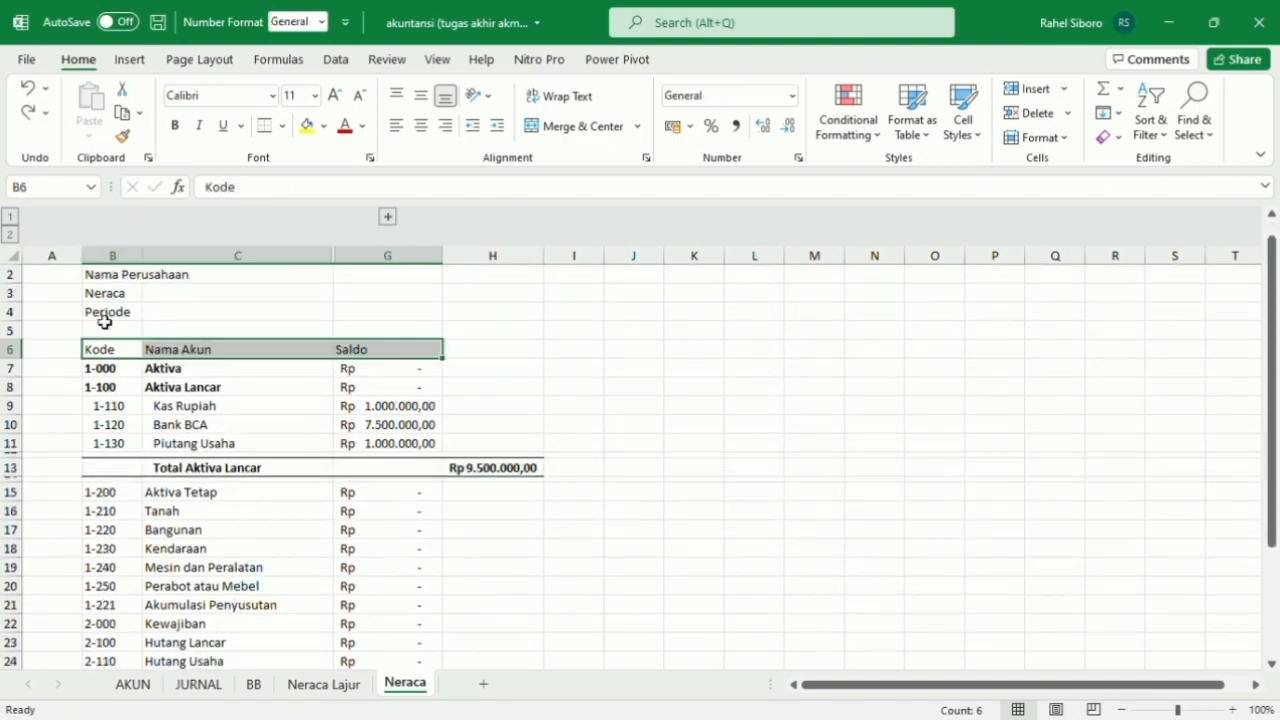
left_click_drag(106, 349, 529, 357)
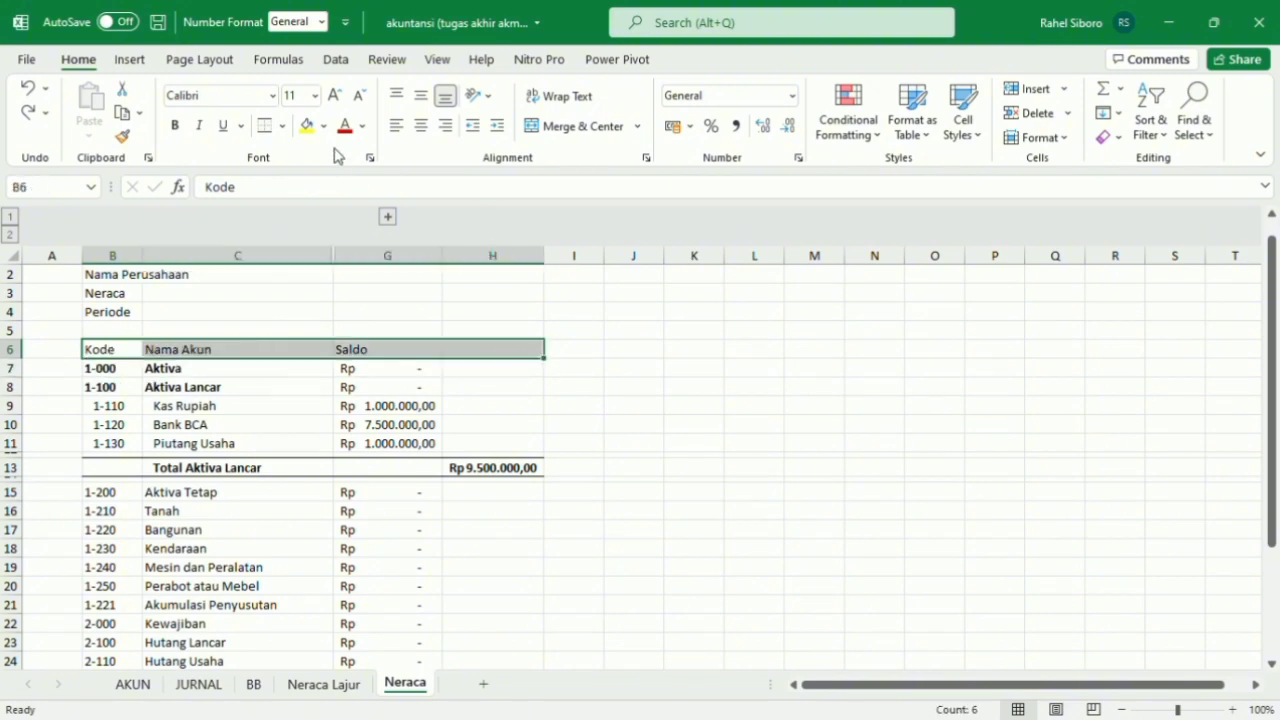
left_click(265, 129)
left_click(598, 370)
Look over the account rows below Total Aktiva Lancar, from Aktiva Tetap down to Laba Periode Berjalan.
scroll(609, 380, "down", 2)
scroll(609, 380, "up", 1)
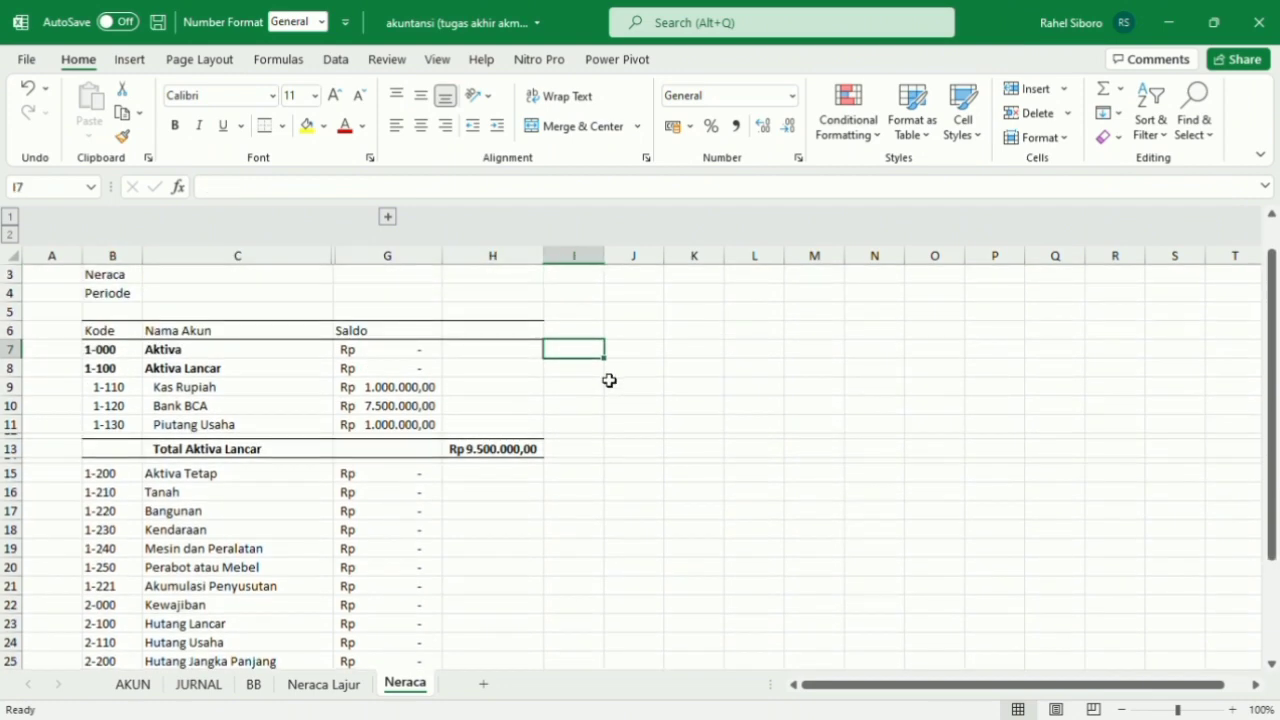
scroll(609, 380, "down", 4)
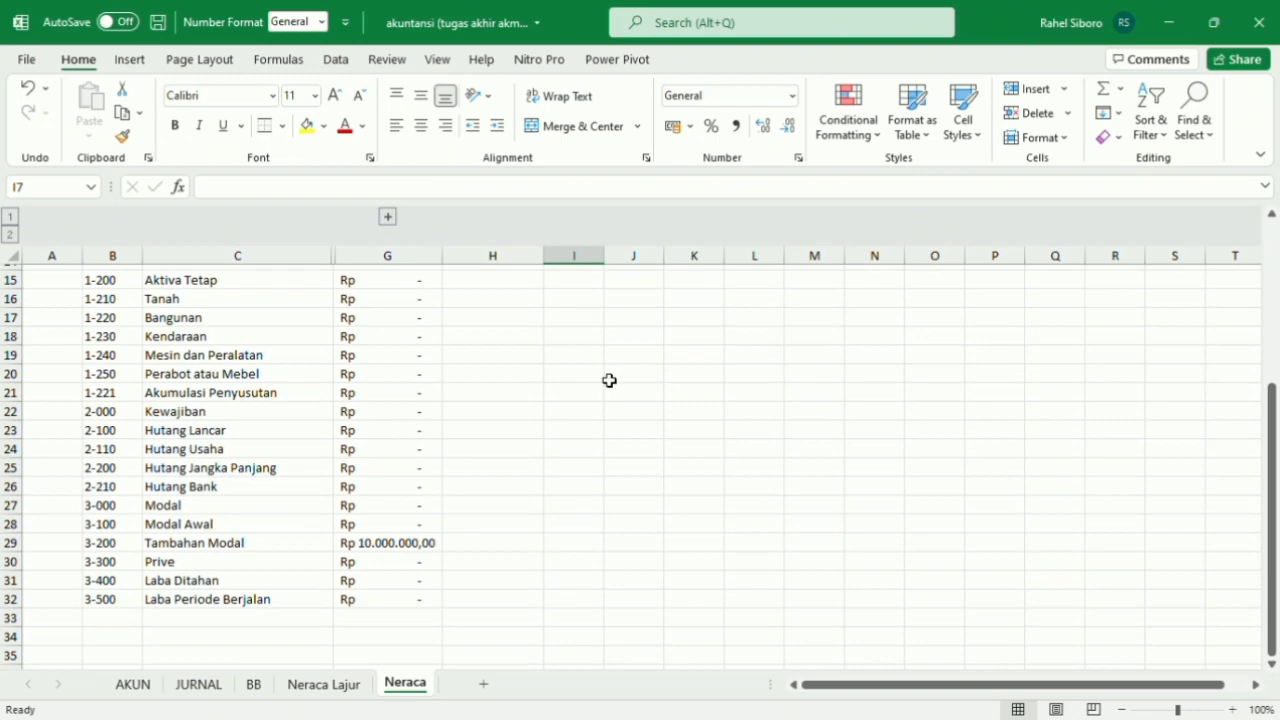
scroll(609, 380, "up", 3)
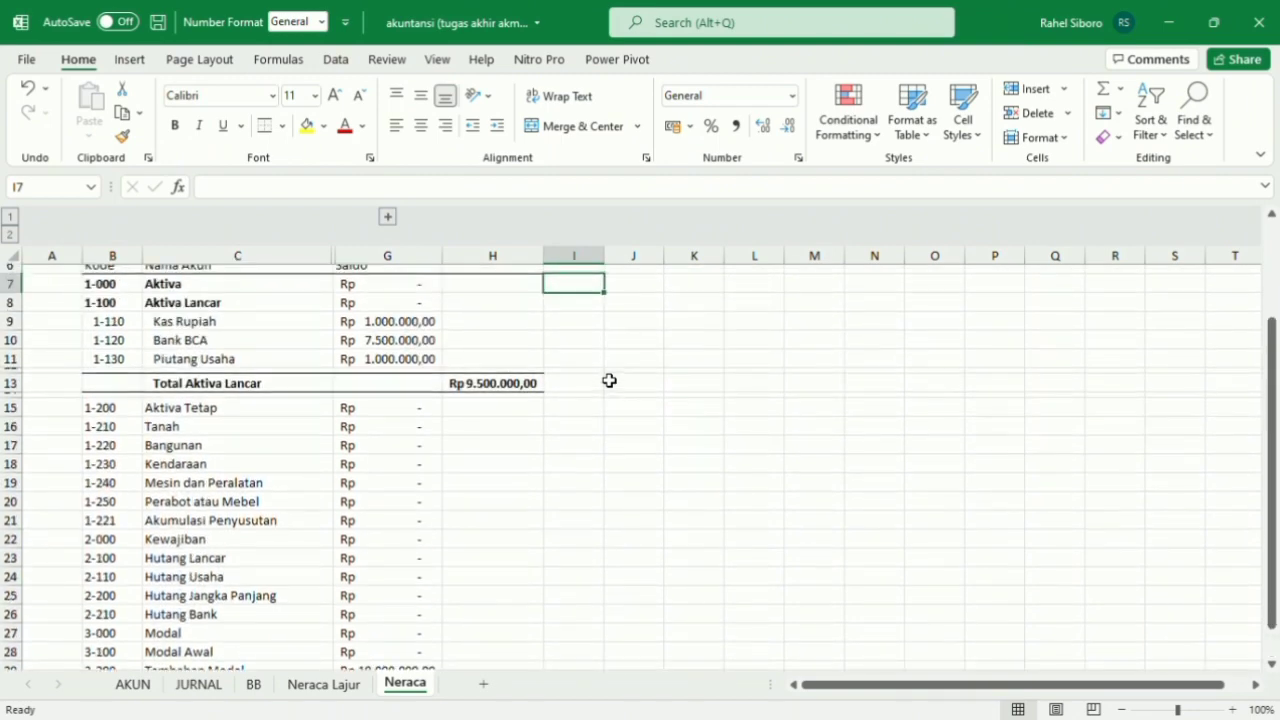
scroll(609, 380, "down", 4)
scroll(609, 380, "up", 1)
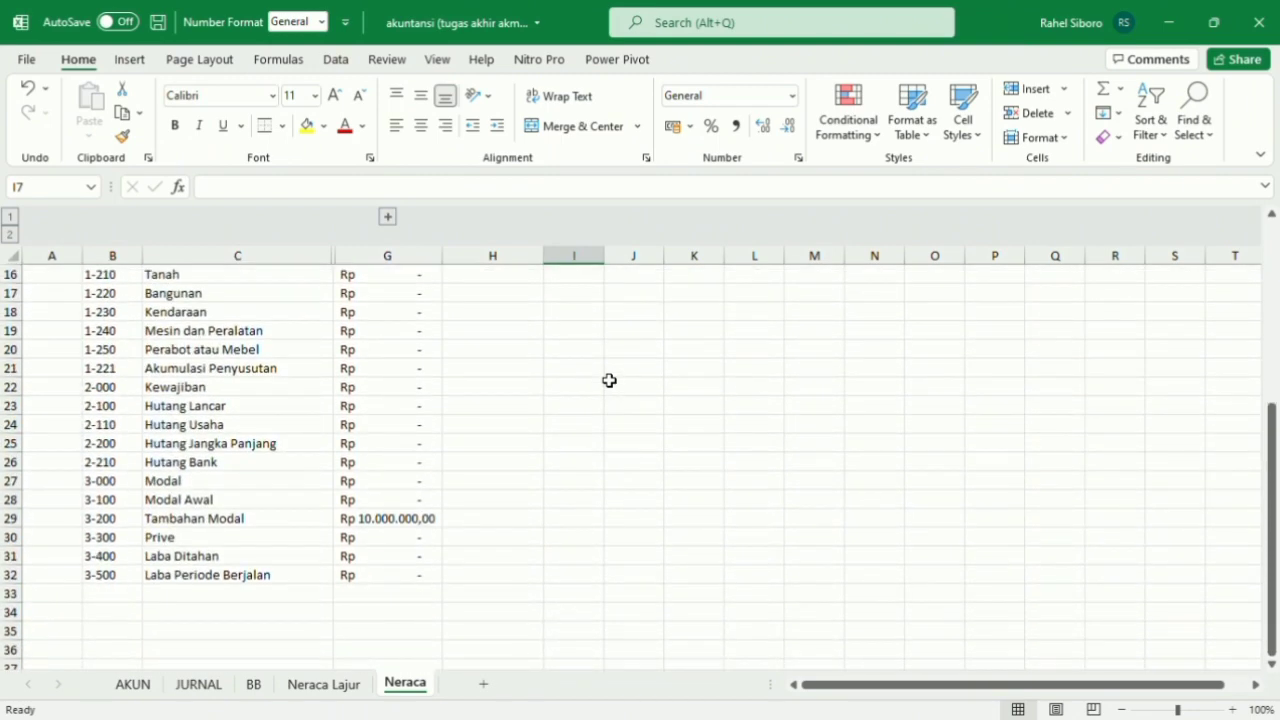
scroll(170, 338, "up", 1)
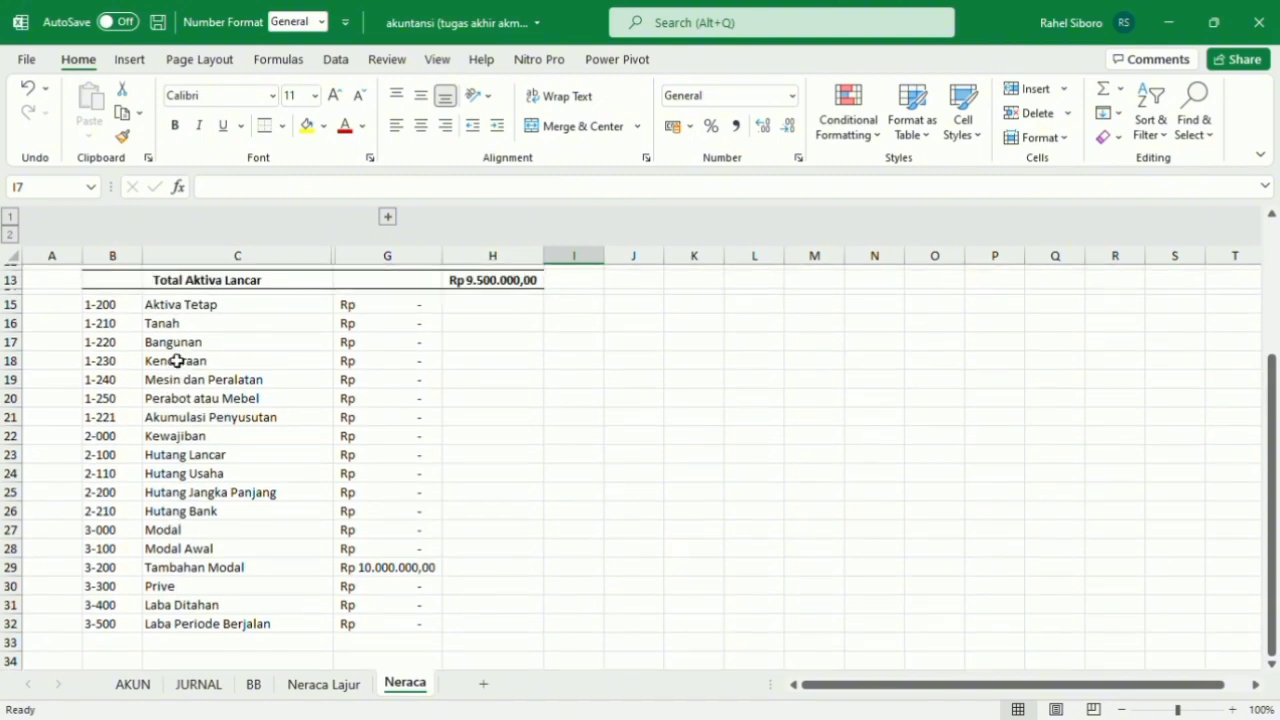
left_click(117, 309)
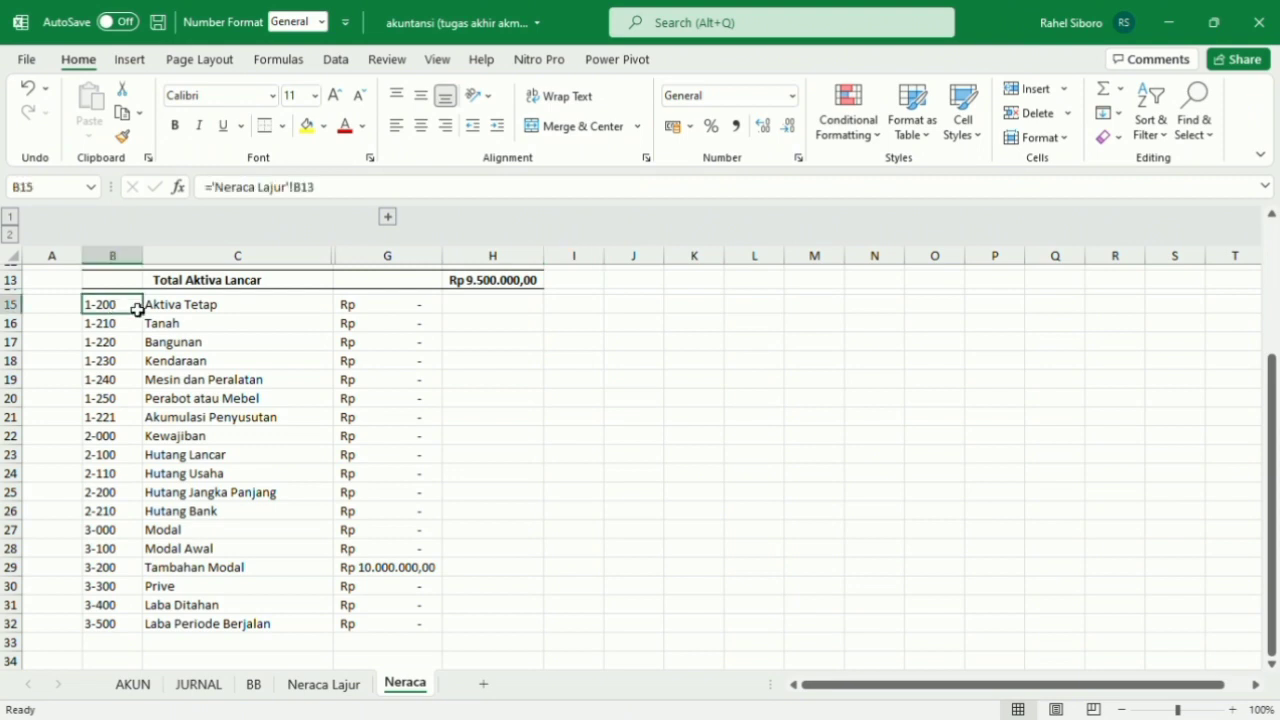
left_click(171, 304)
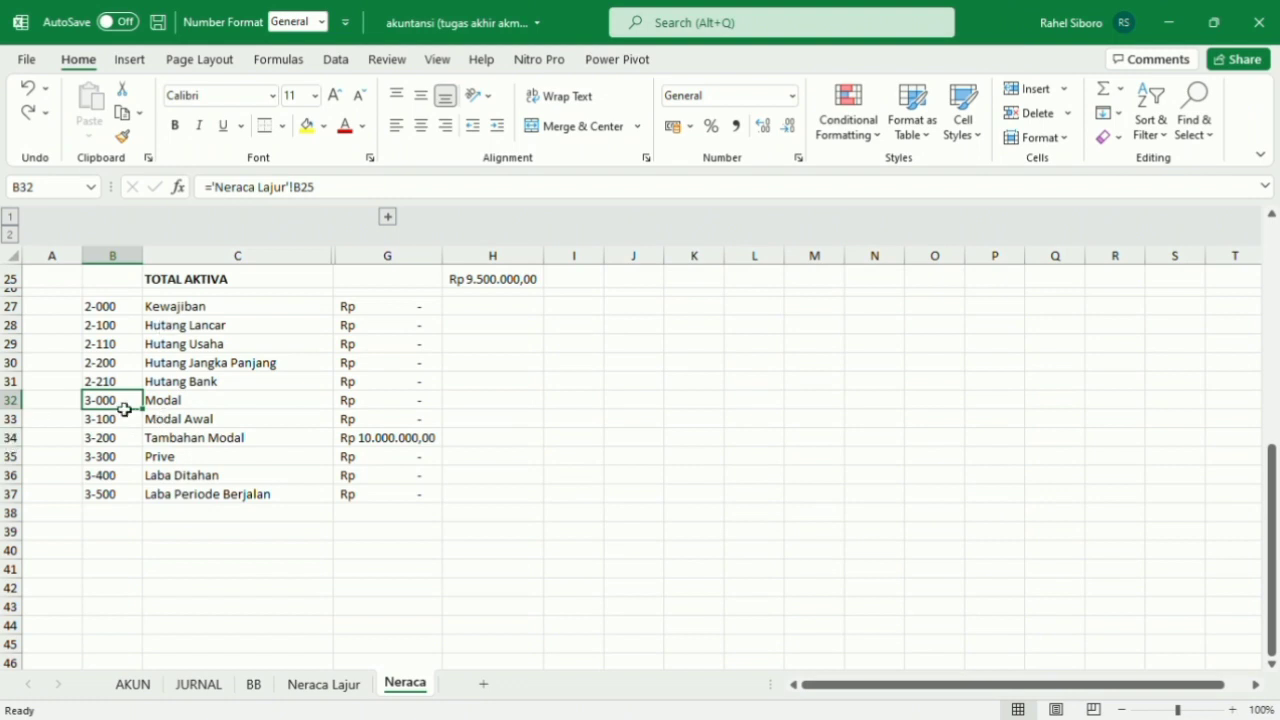
Insert three blank rows between Hutang Bank and Modal, and make rows 32 and 34 narrow.
left_click_drag(126, 403, 125, 441)
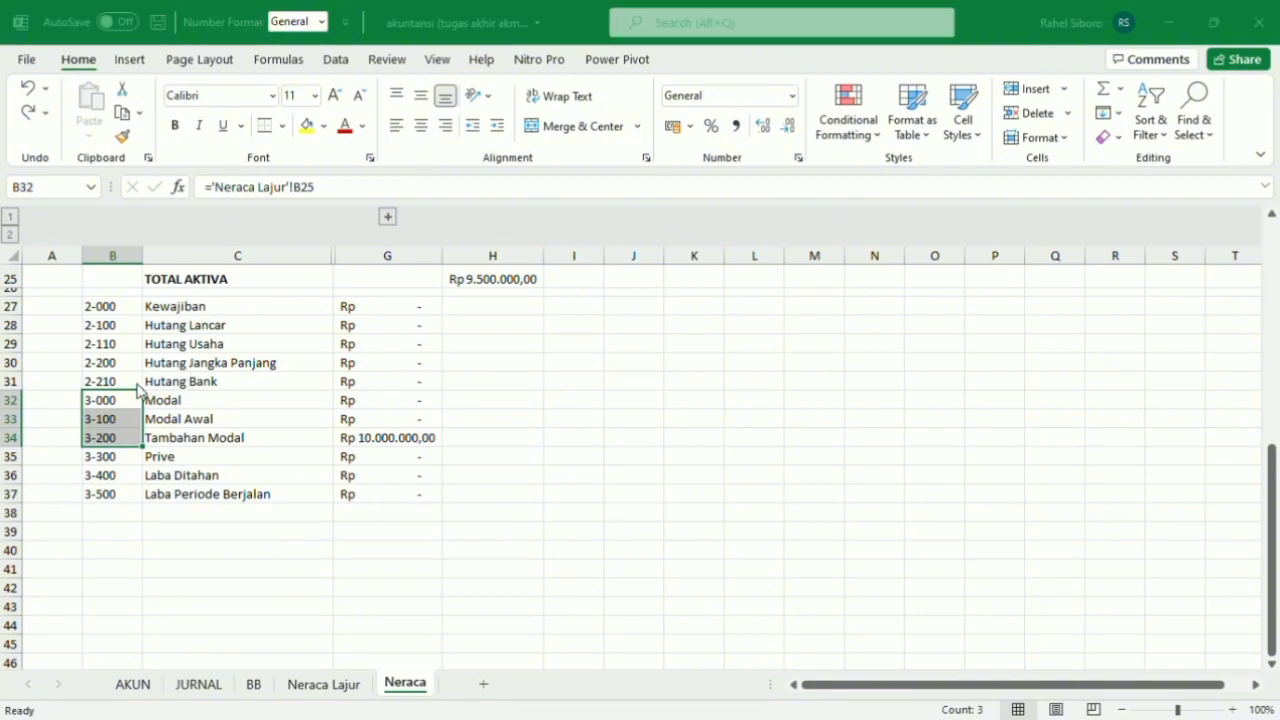
left_click(154, 427)
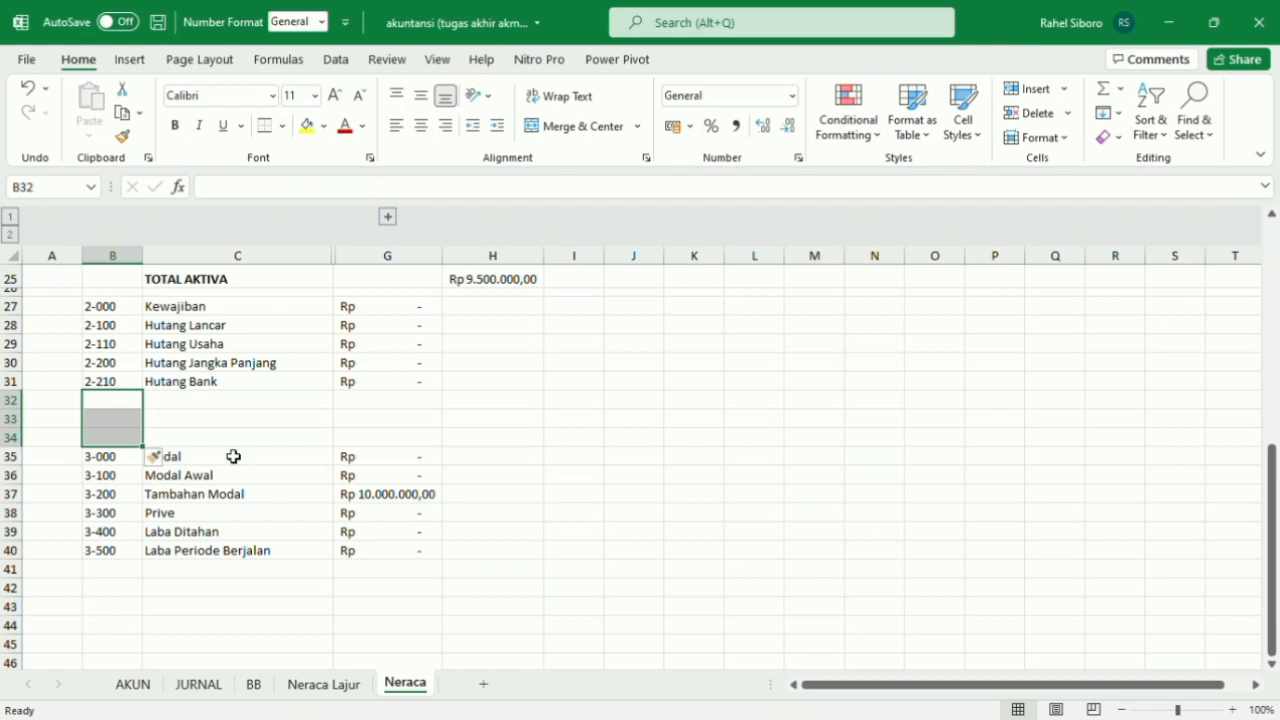
left_click(114, 420)
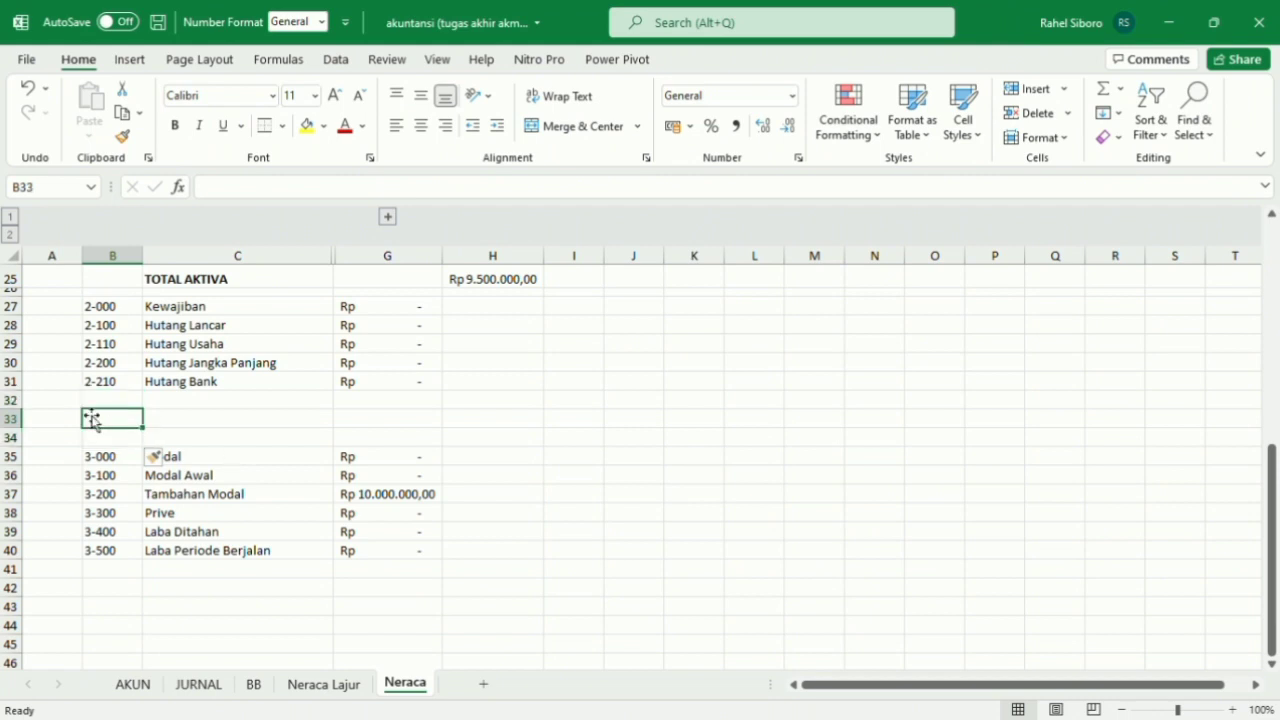
left_click_drag(28, 416, 29, 436)
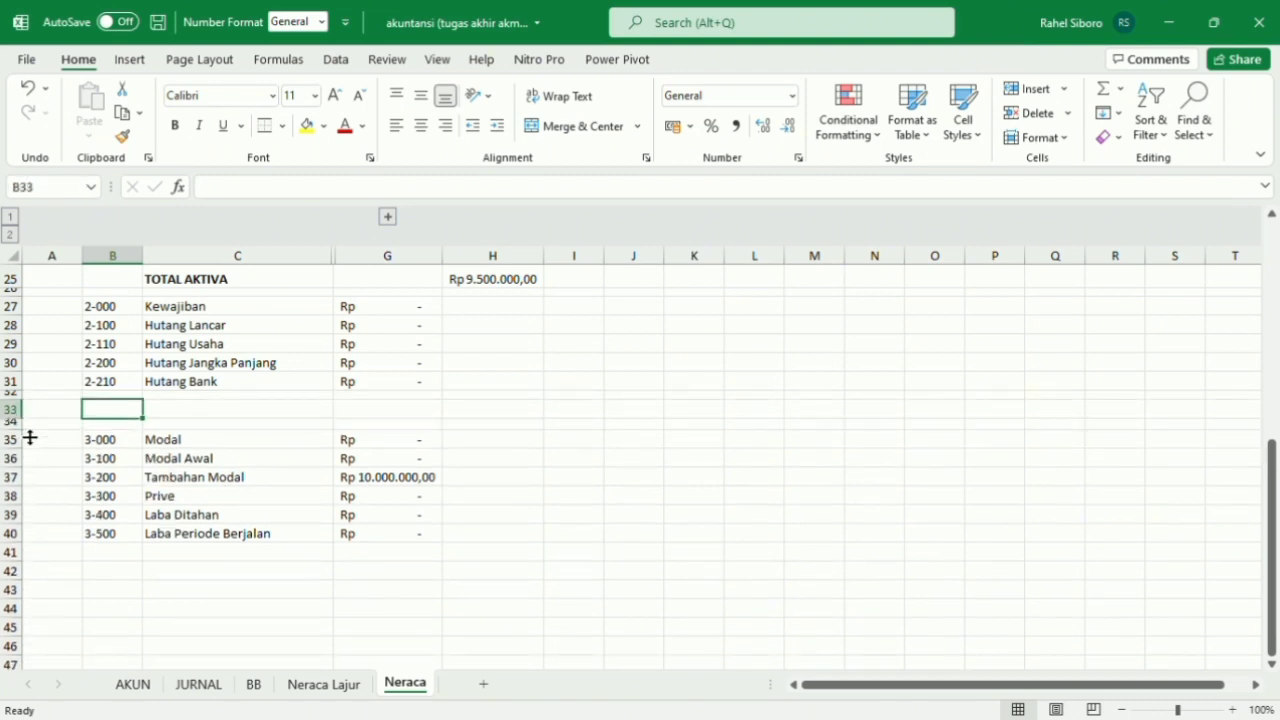
Enter the label Total Kewajiban in C33.
double_click(176, 411)
type("Total Kew")
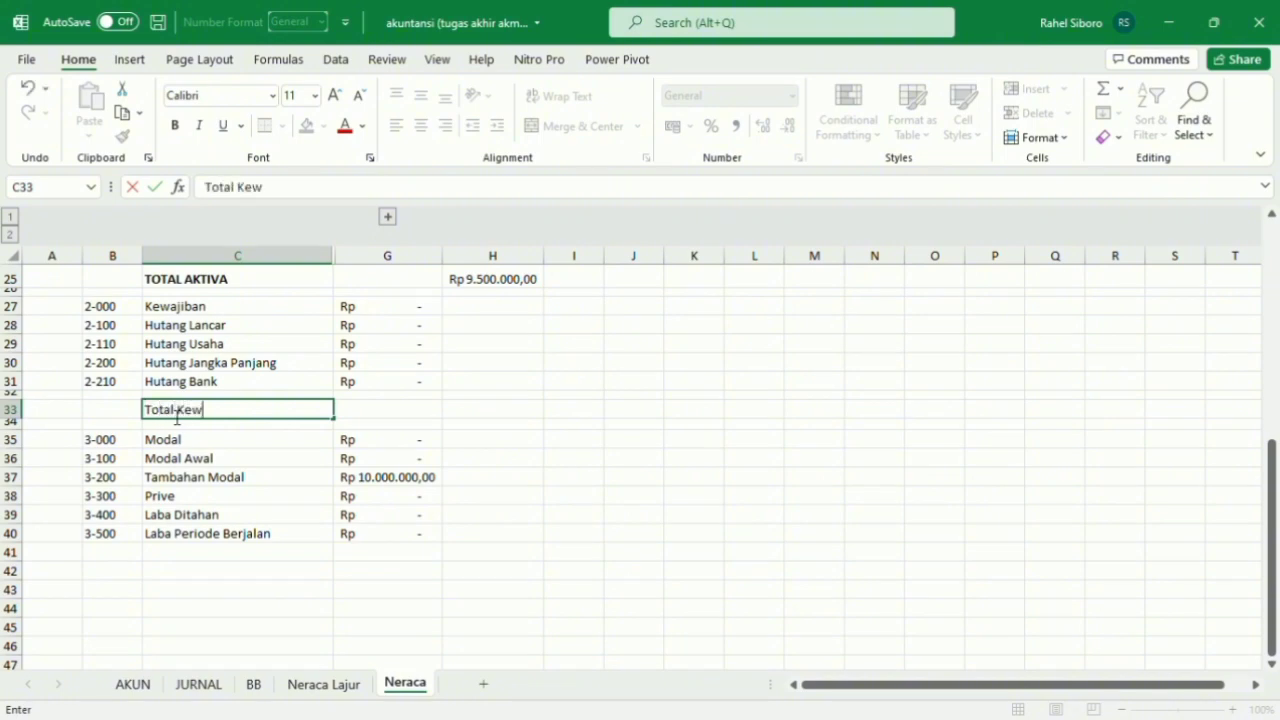
type("ajiban")
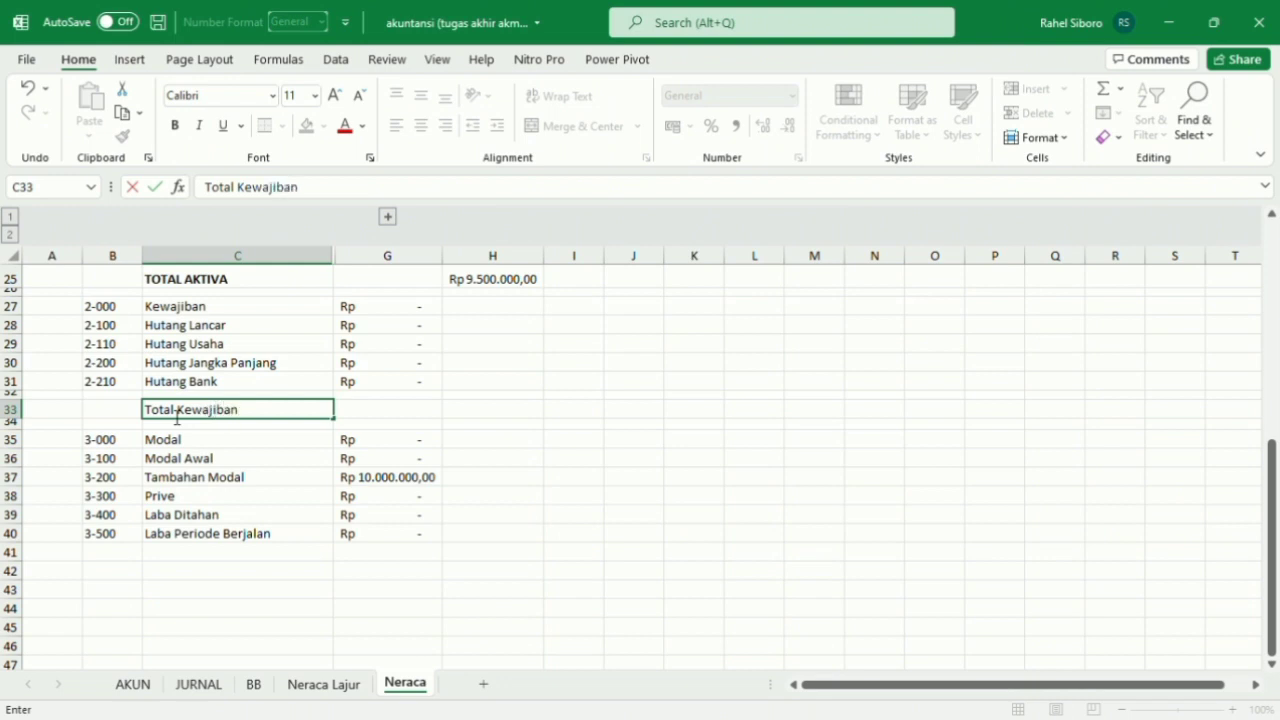
Enter the formula =SUM(G27:G31) in H33 to total the liabilities.
left_click(508, 420)
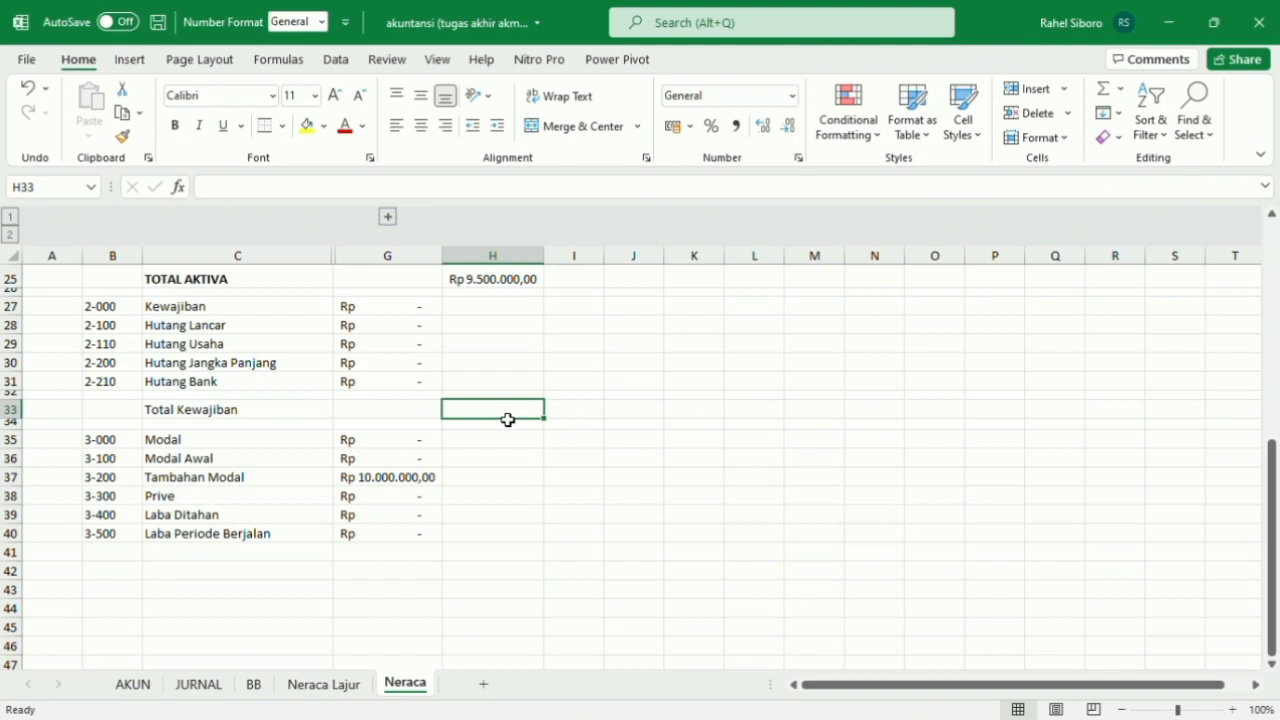
type("=")
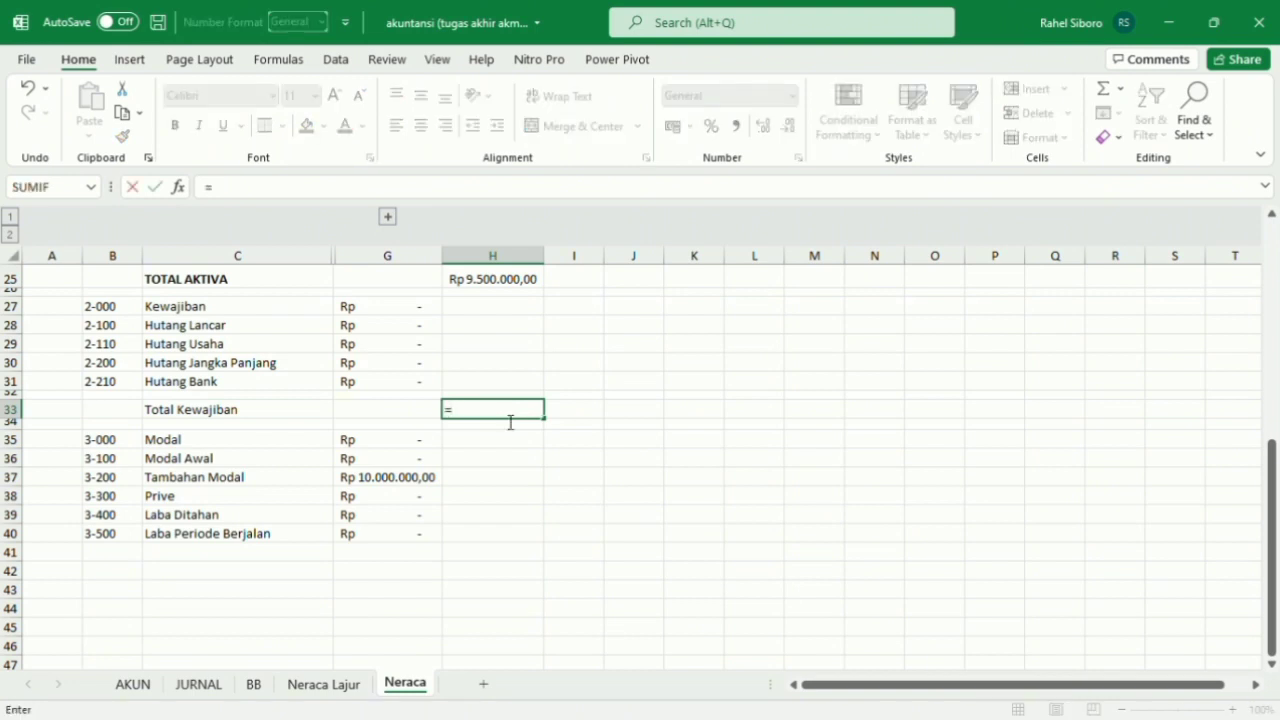
type("Sum")
key("Tab")
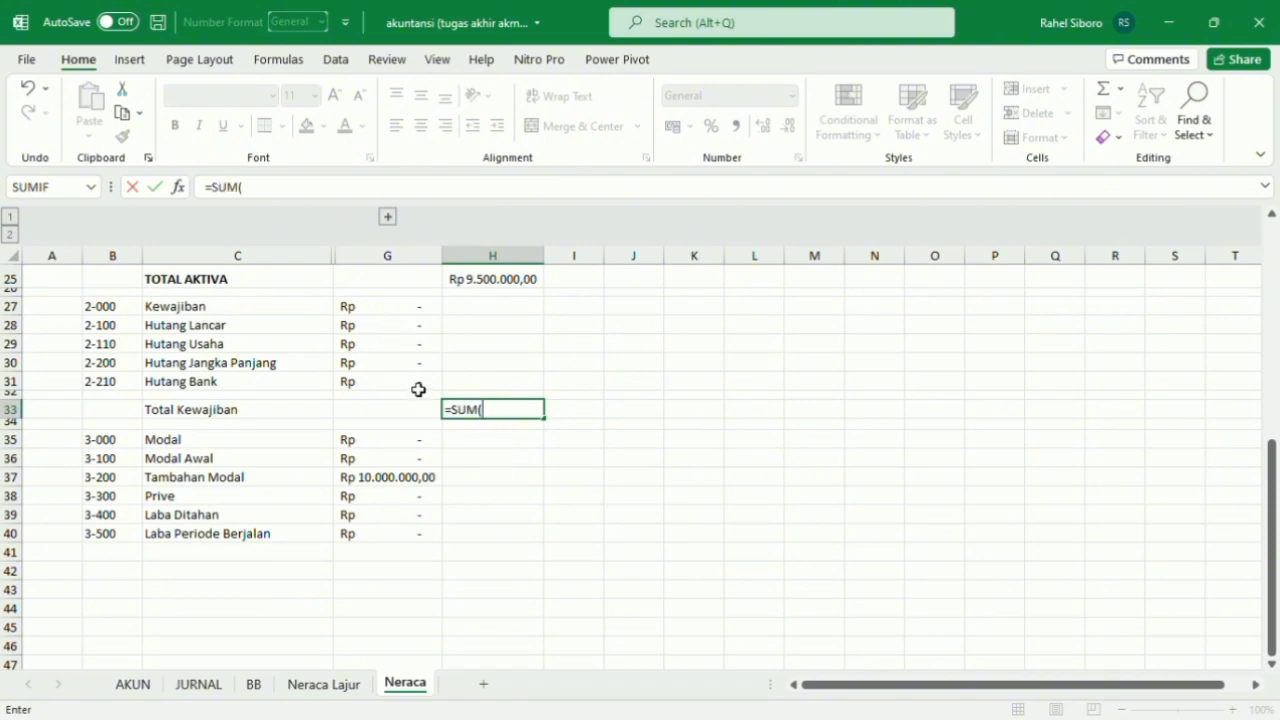
left_click_drag(418, 389, 417, 317)
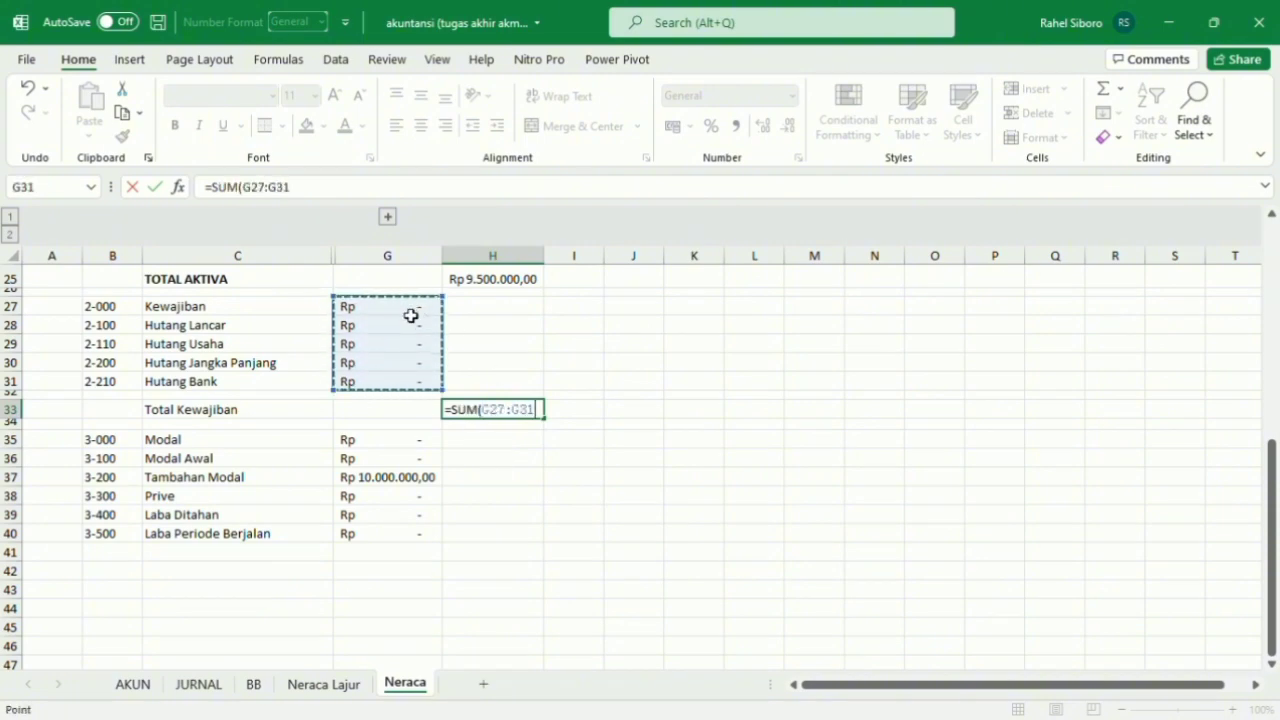
type(")")
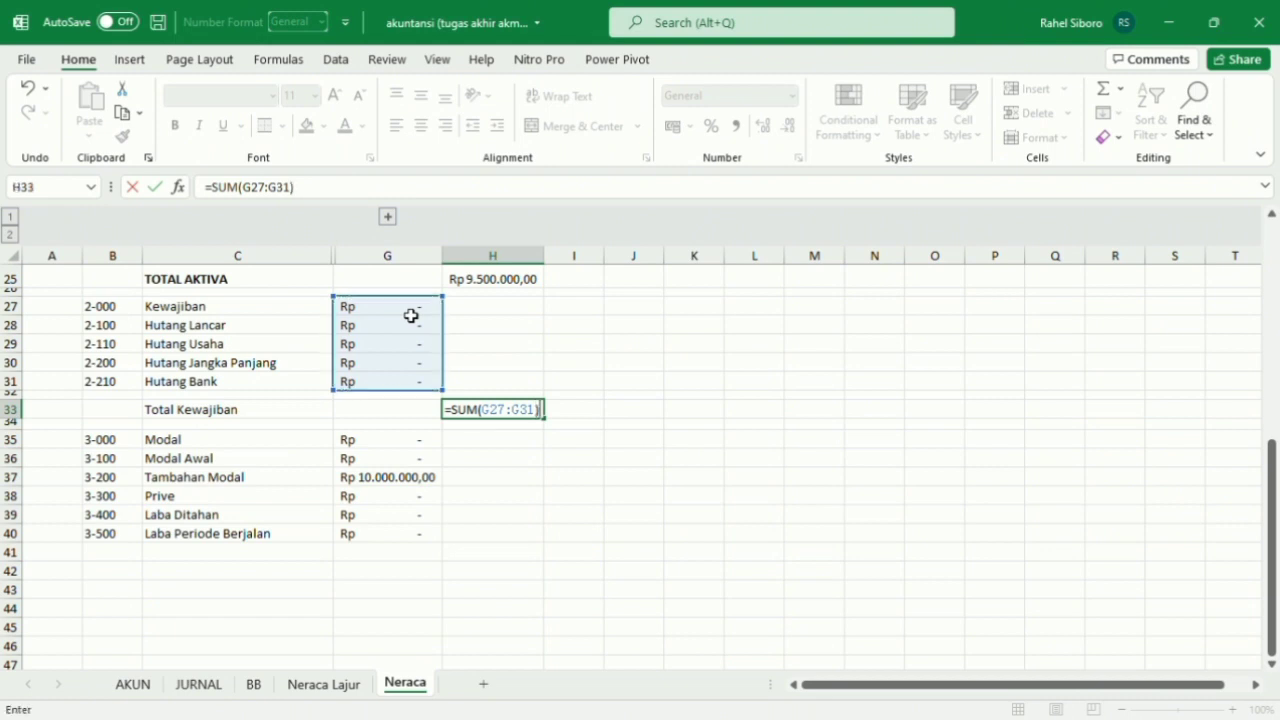
key("Return")
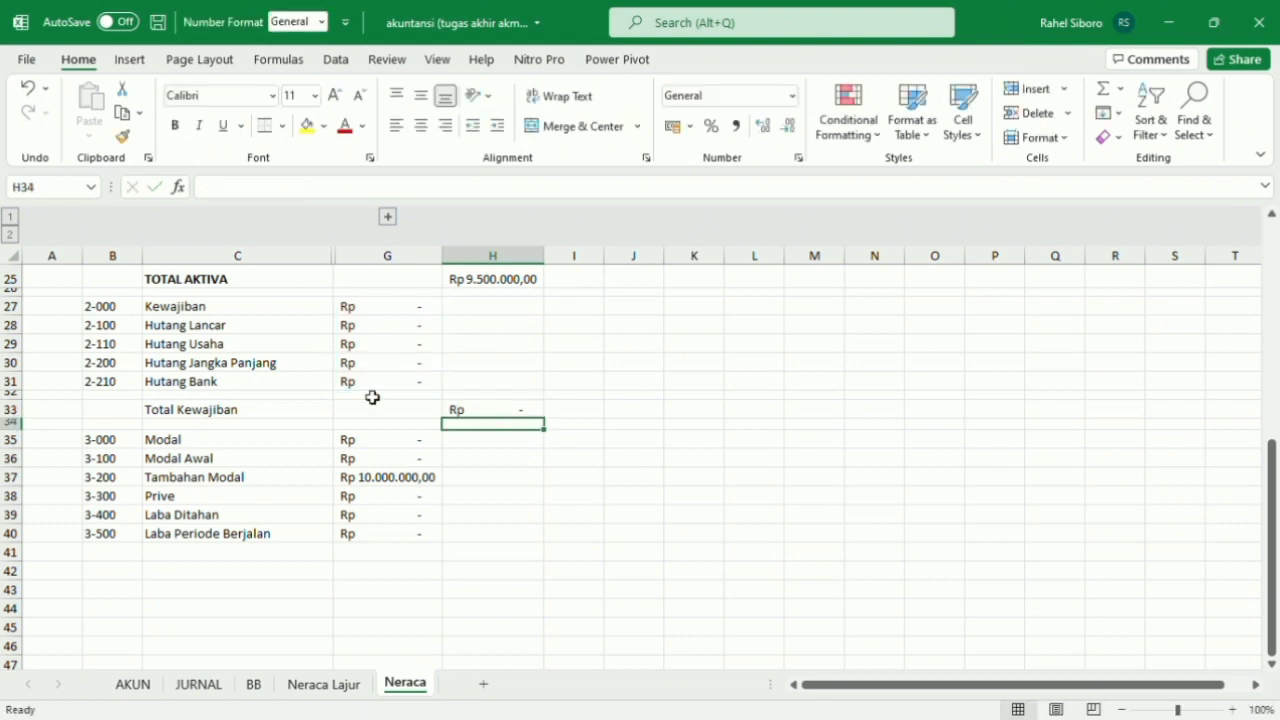
Make the Total Kewajiban row bold and add top and bottom borders across B33:H33.
left_click_drag(135, 410, 523, 417)
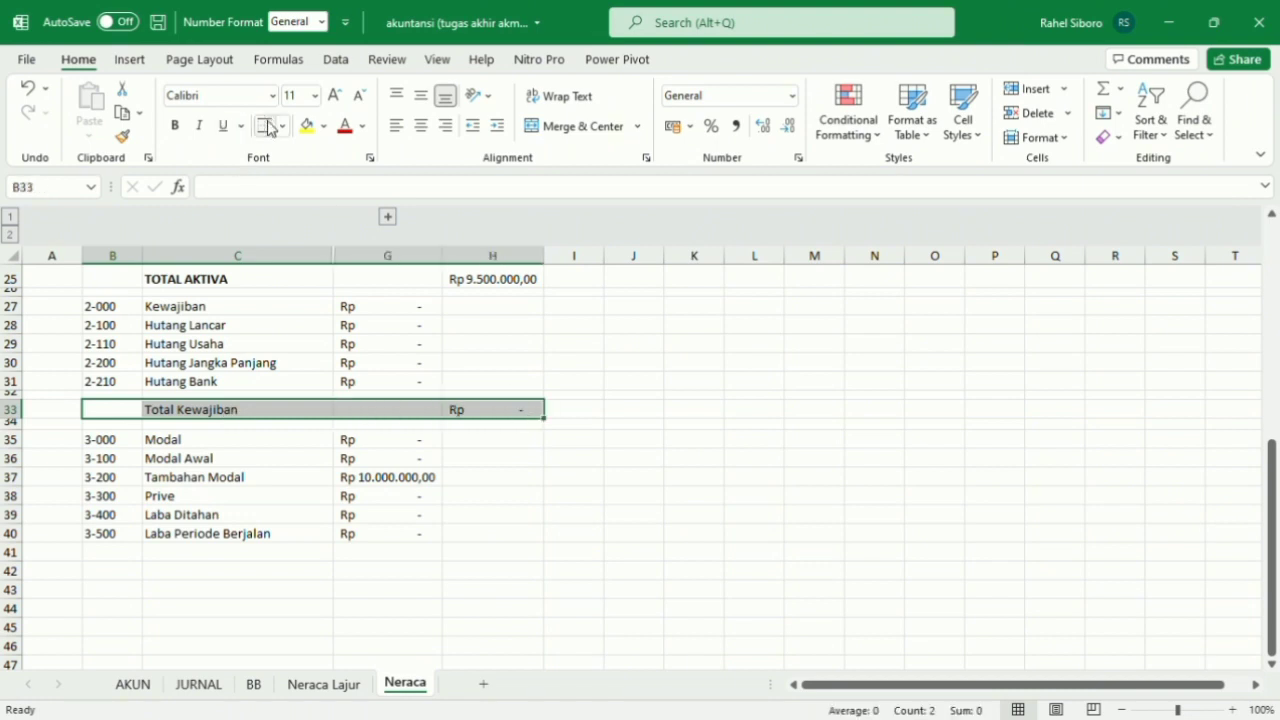
left_click(176, 128)
left_click(652, 410)
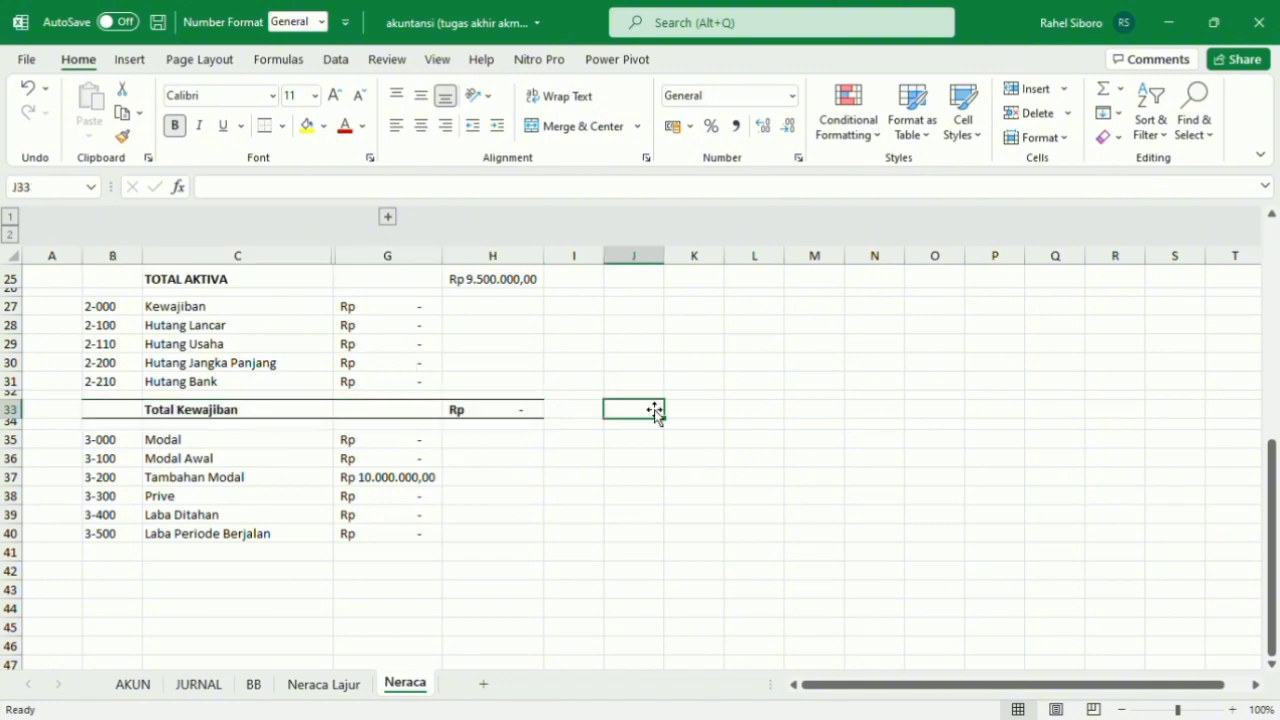
Enter the label Total Ekuitas in C42 below the Modal accounts and make it bold.
left_click(240, 441)
scroll(240, 443, "down", 1)
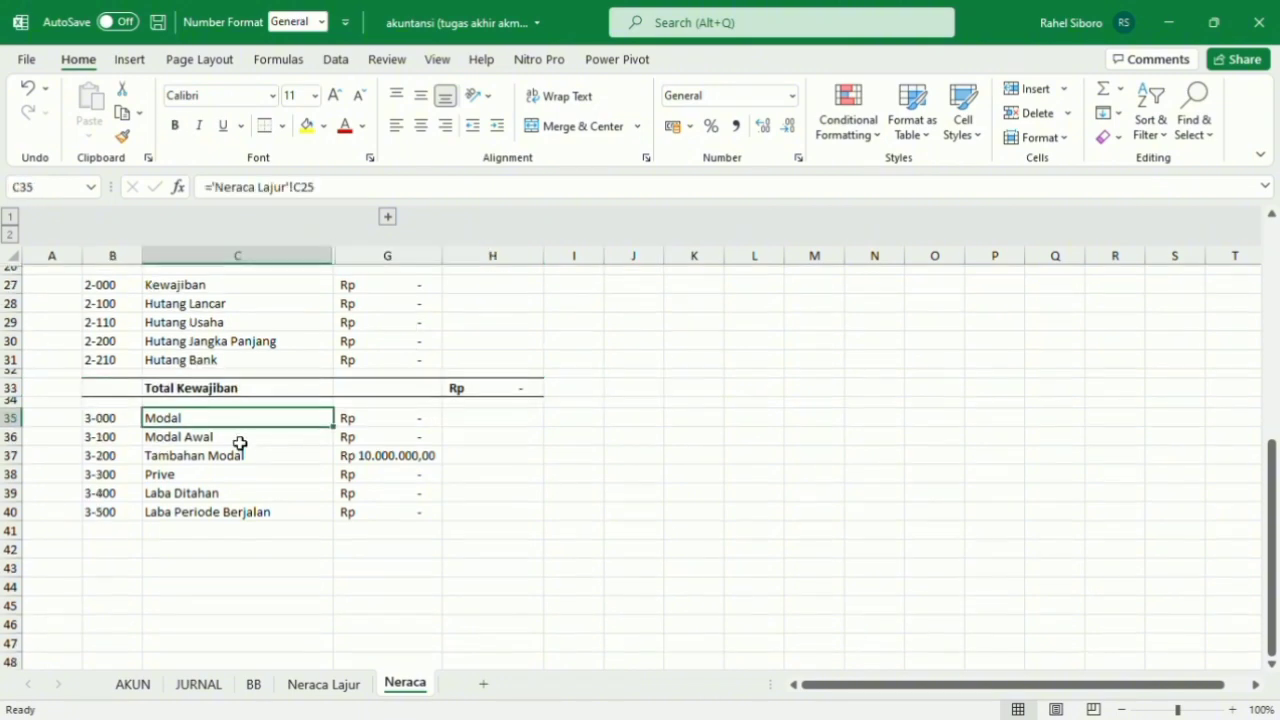
left_click(122, 419)
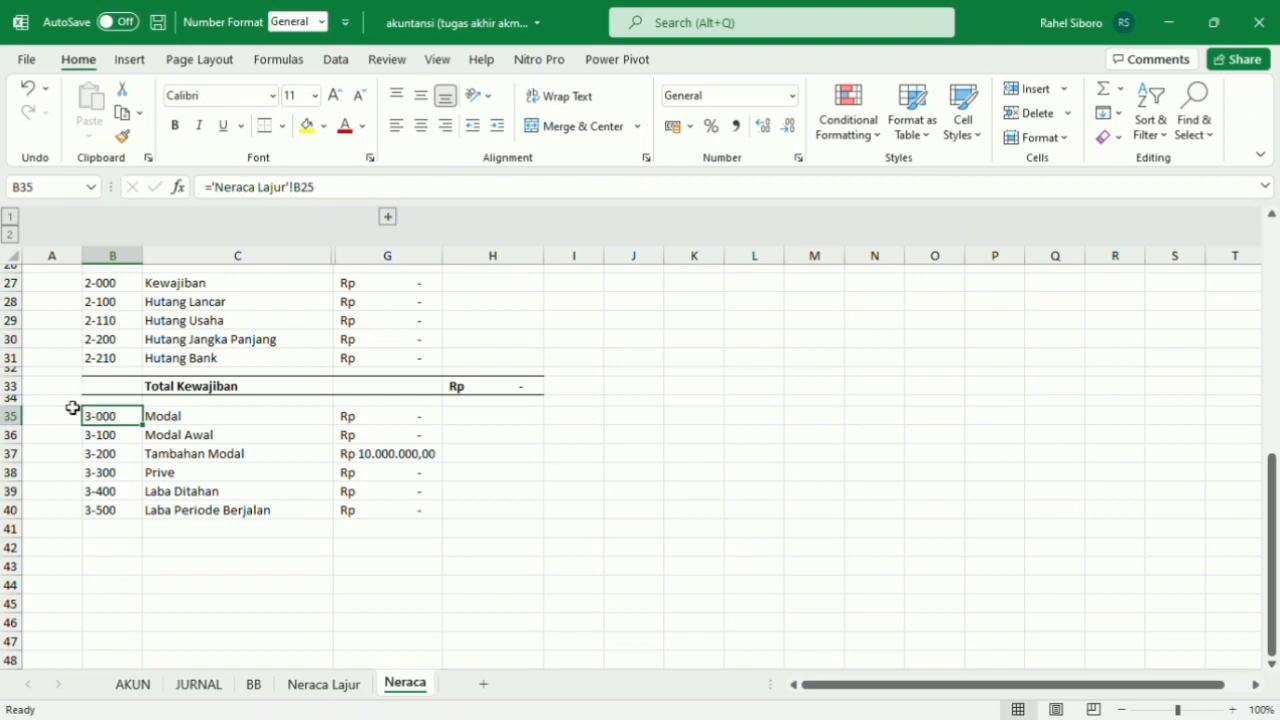
left_click(237, 426)
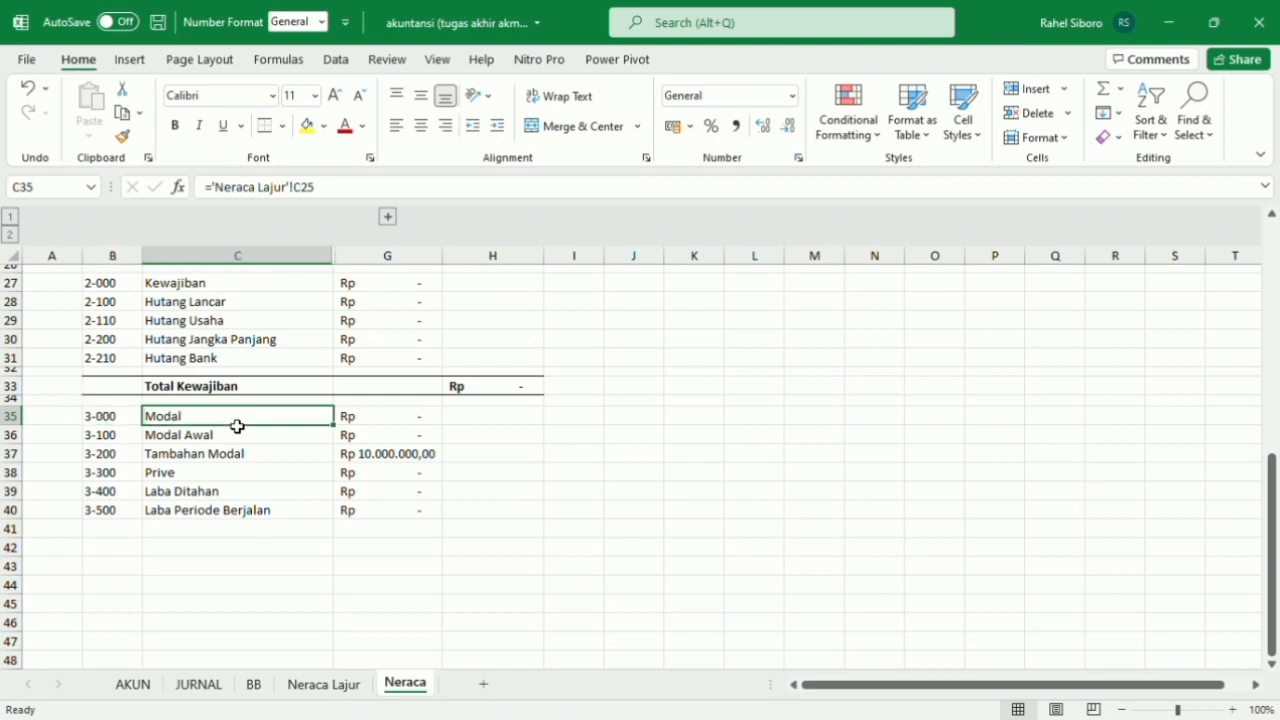
scroll(237, 426, "down", 2)
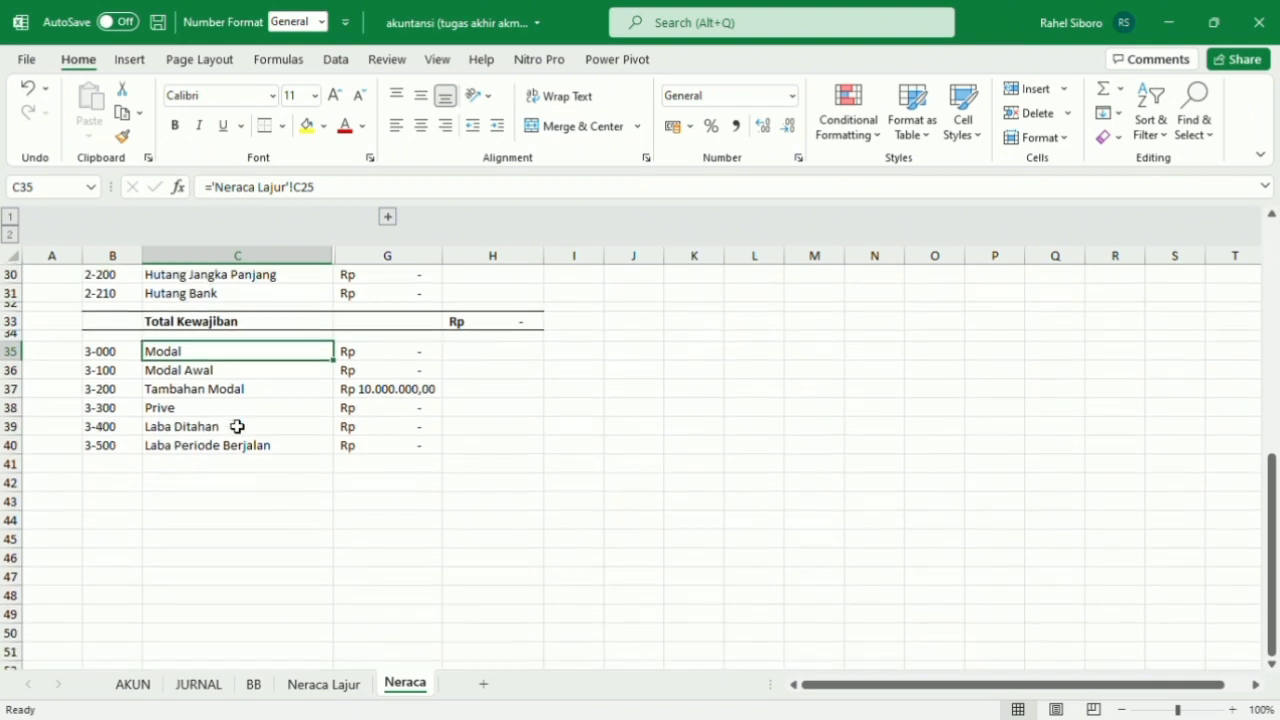
left_click(188, 467)
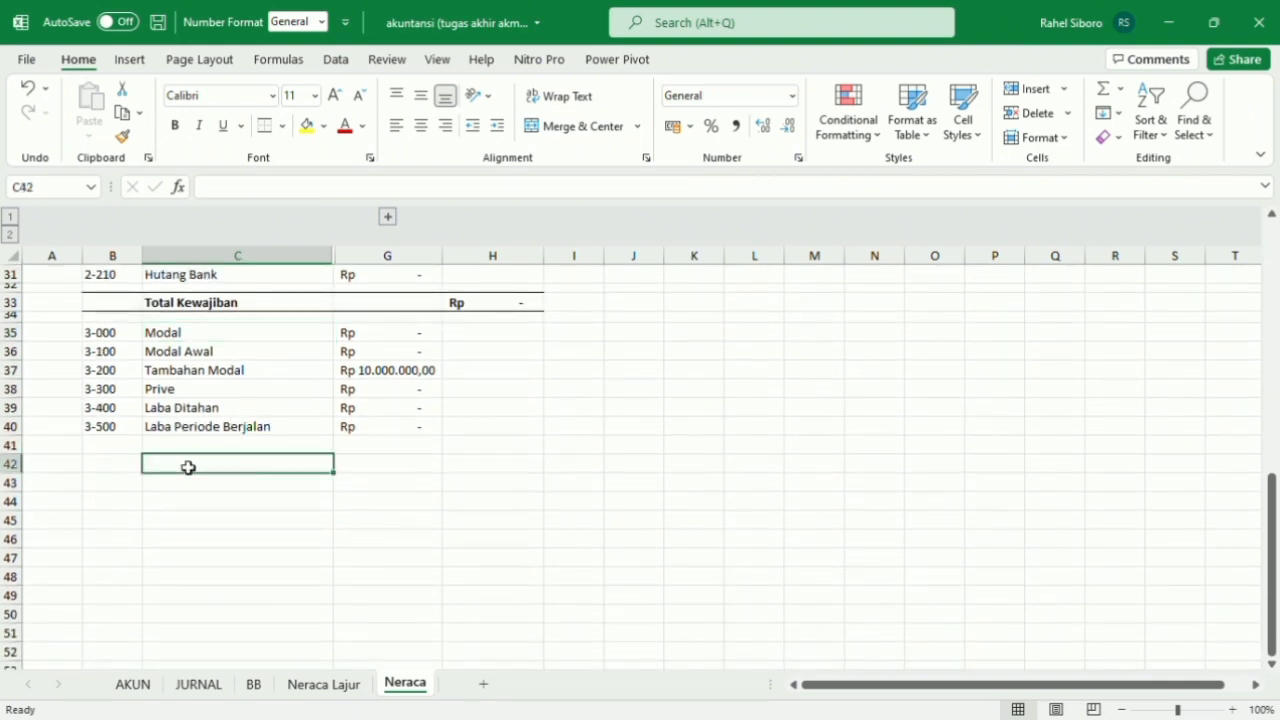
double_click(190, 469)
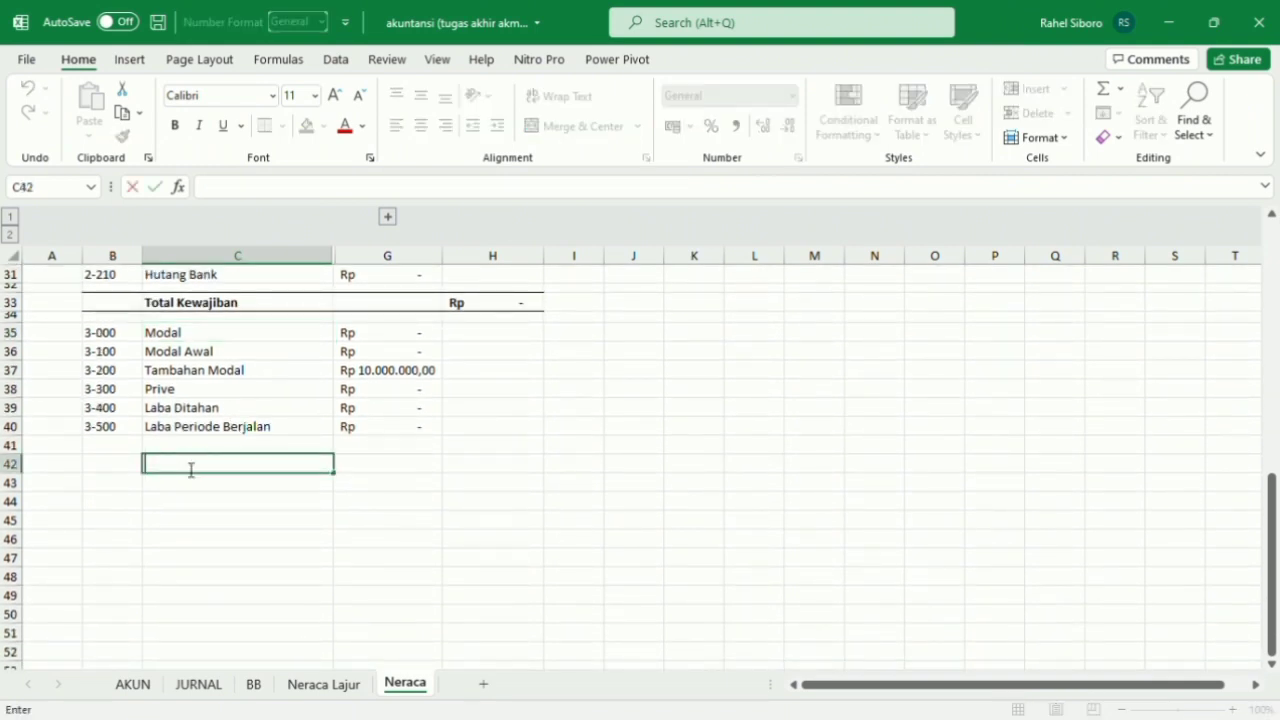
type("Total Ekuitas")
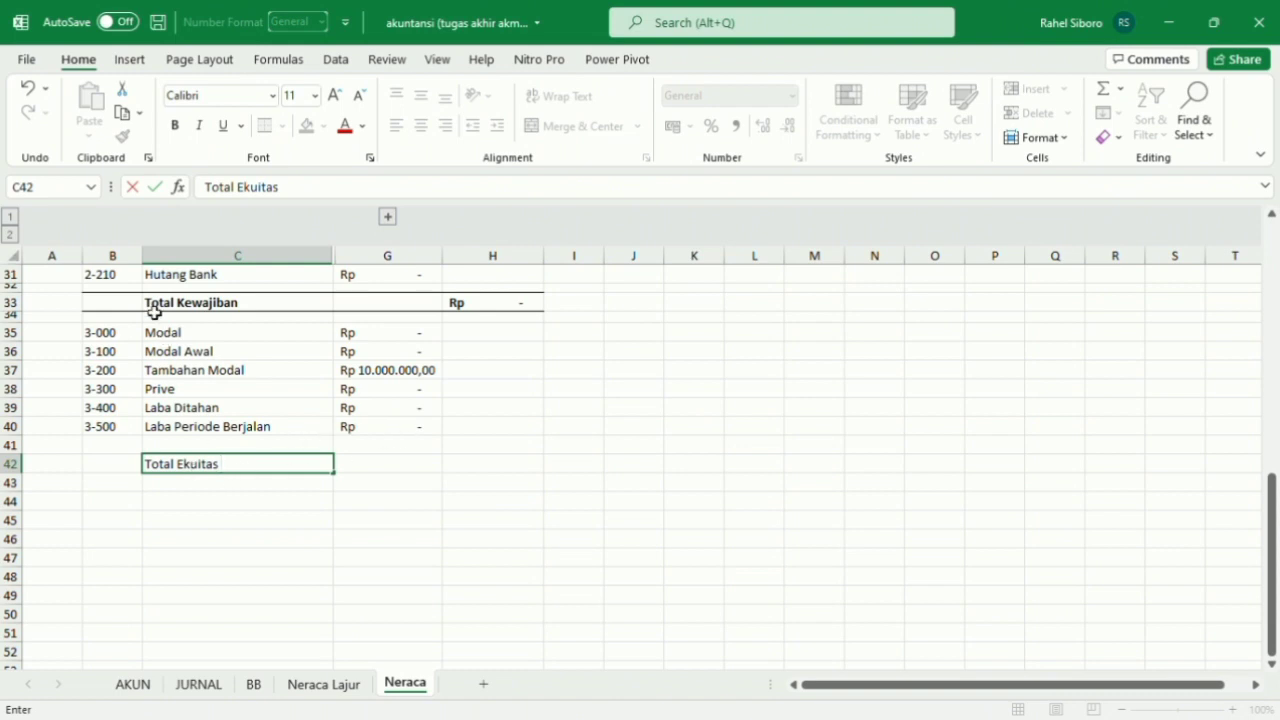
left_click(351, 451)
left_click(314, 466)
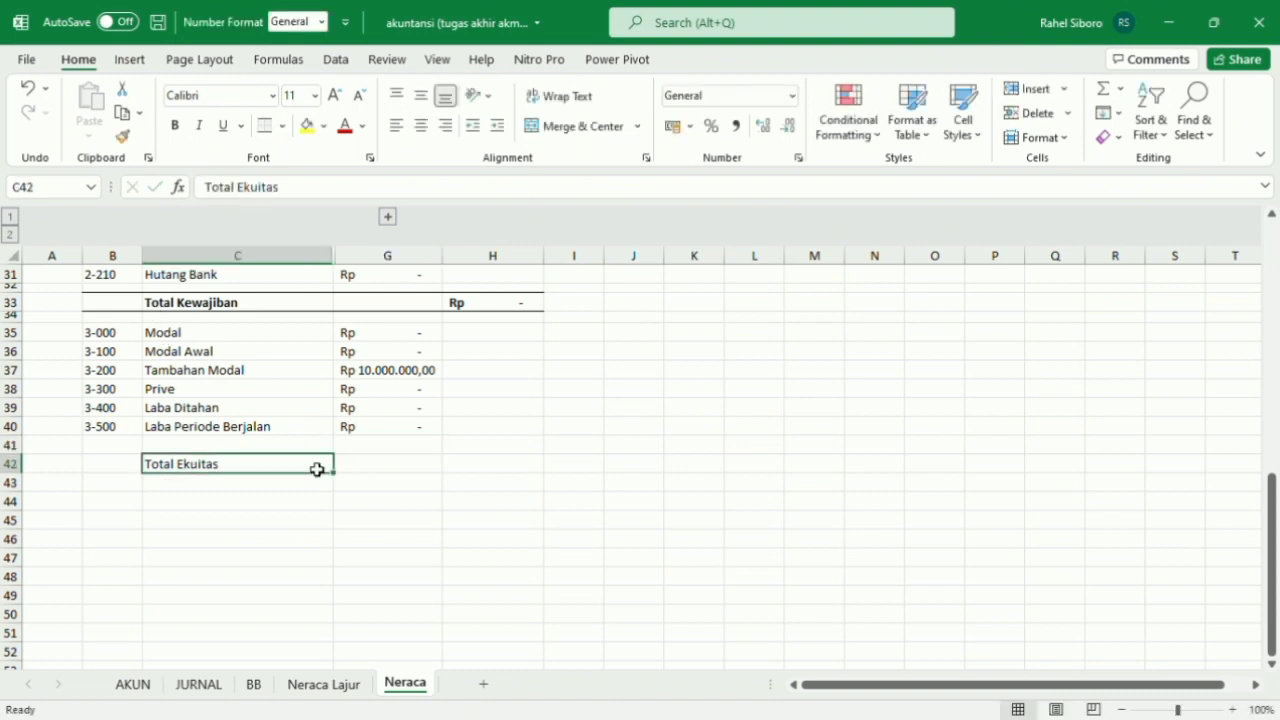
left_click(176, 128)
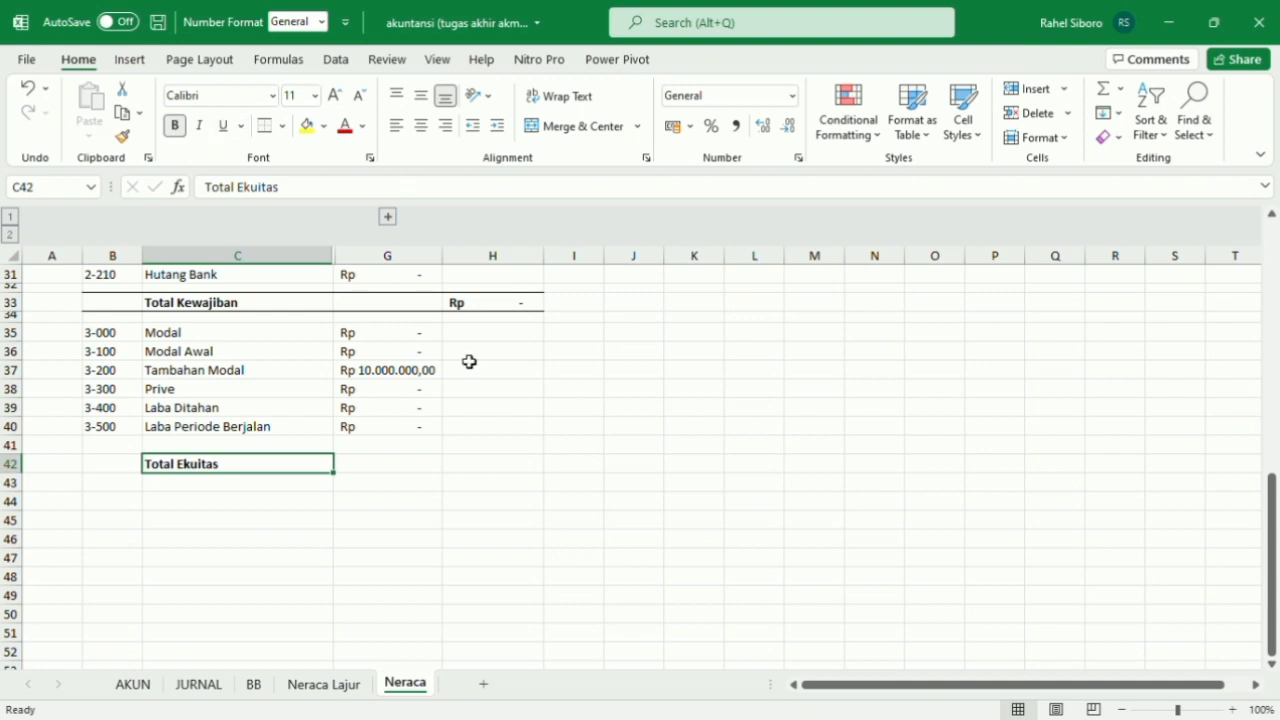
Add top and bottom borders across the Total Ekuitas row, B42:H42.
scroll(394, 391, "down", 1)
left_click(499, 452)
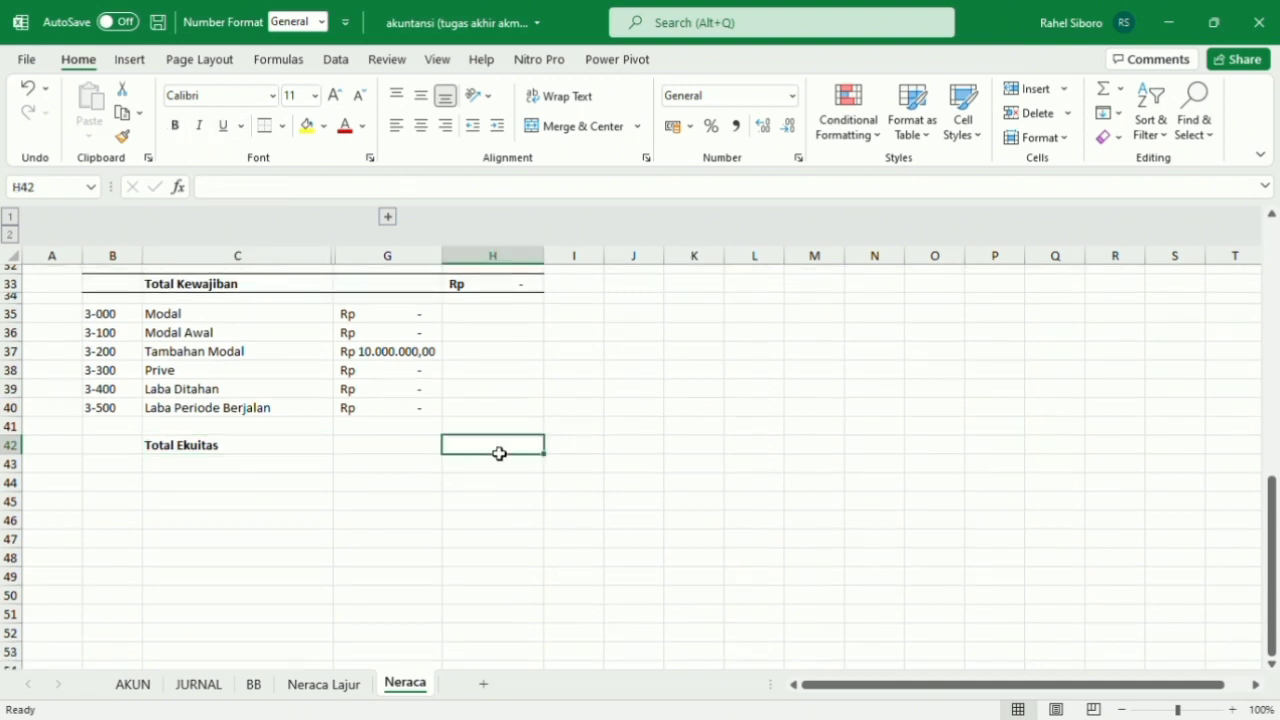
scroll(499, 452, "up", 2)
left_click_drag(114, 539, 546, 543)
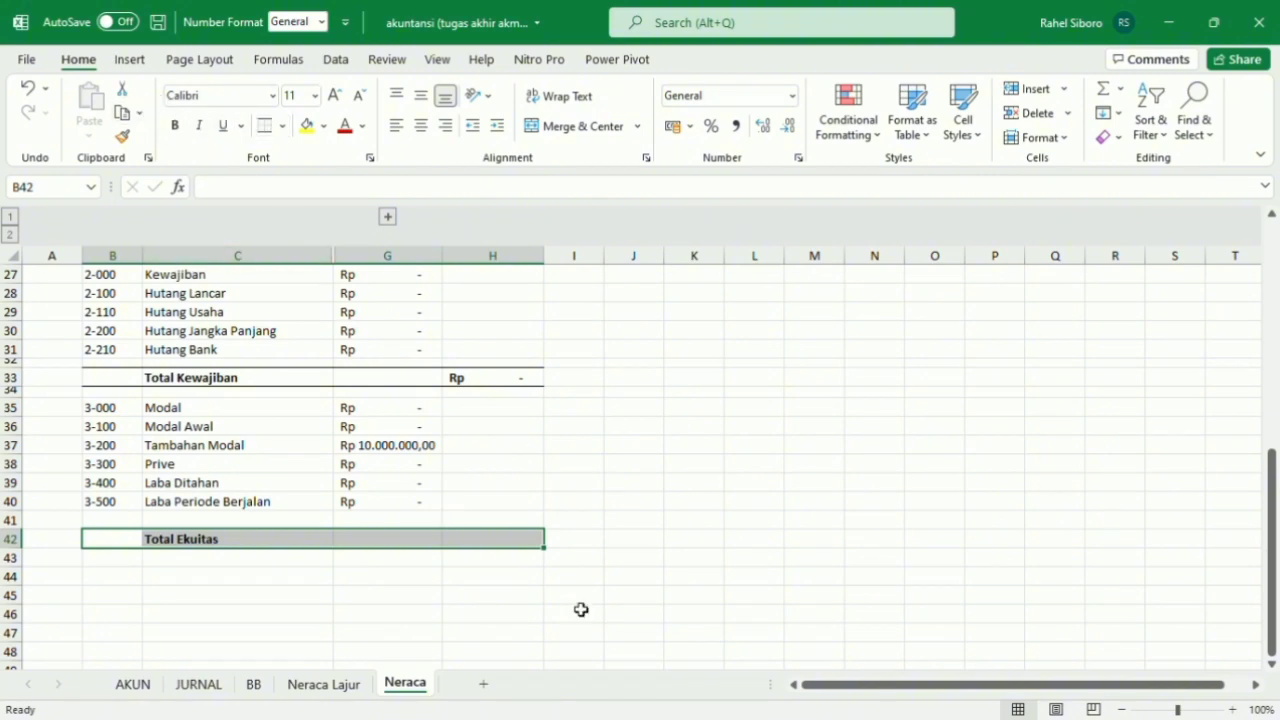
left_click(482, 542)
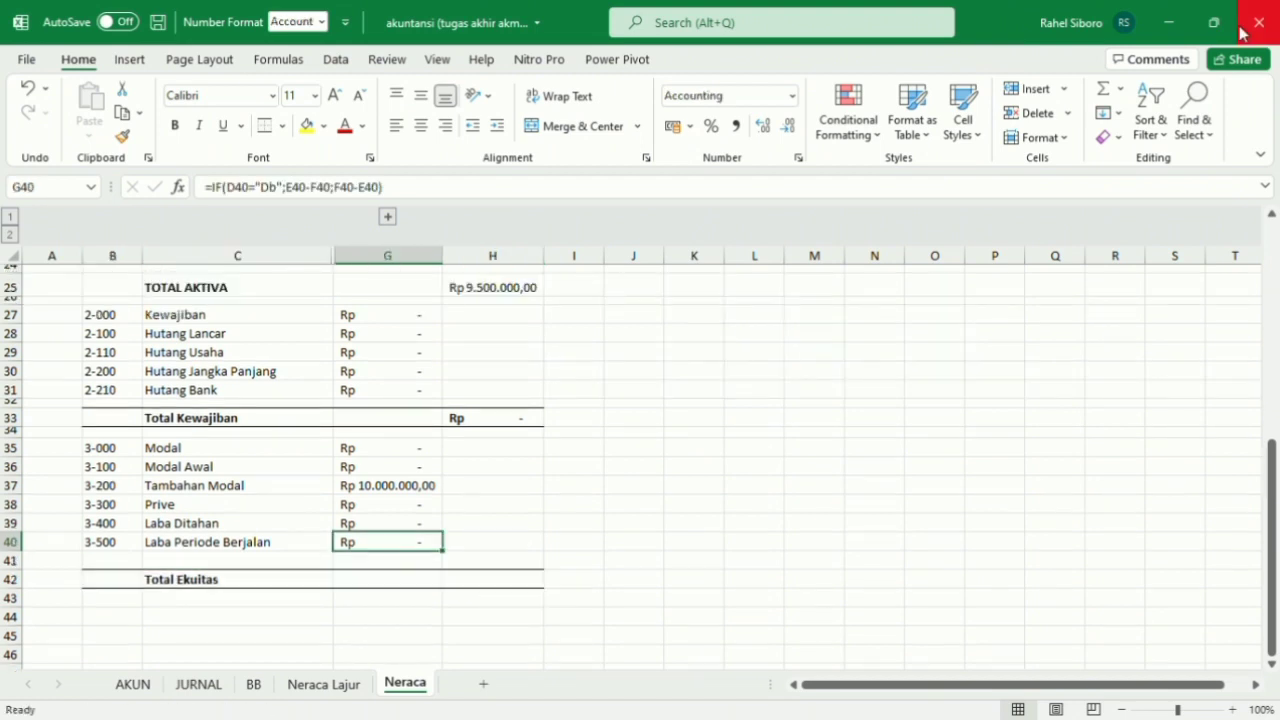
Enter the Rugi amount from the Neraca Lajur sheet as negative 500.000 in G40 for Laba Periode Berjalan.
scroll(387, 493, "down", 1)
type("=")
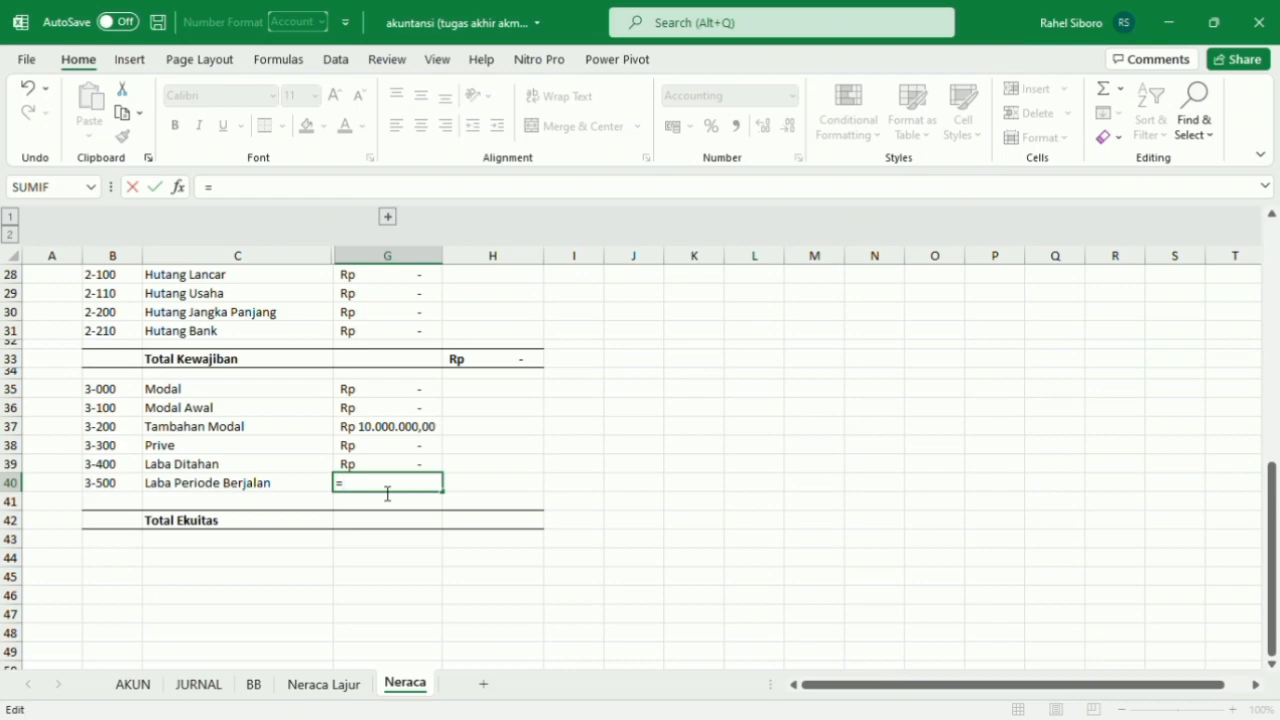
left_click(340, 688)
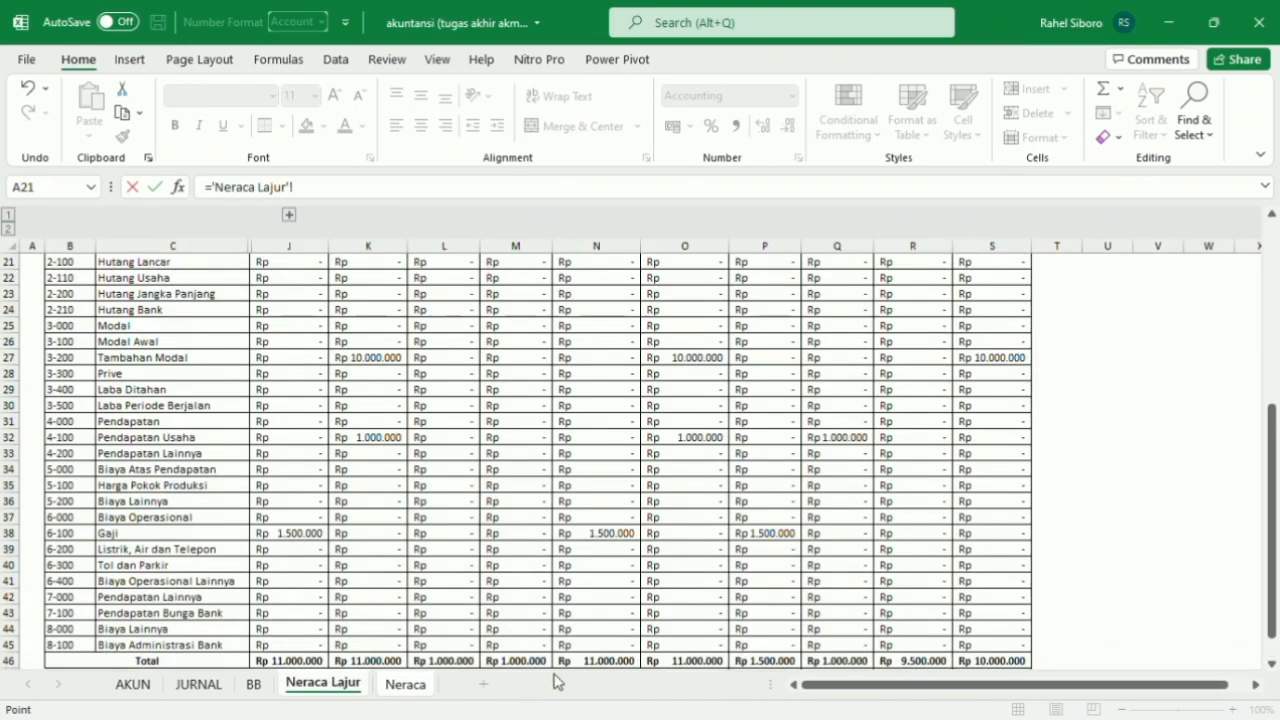
scroll(845, 657, "down", 3)
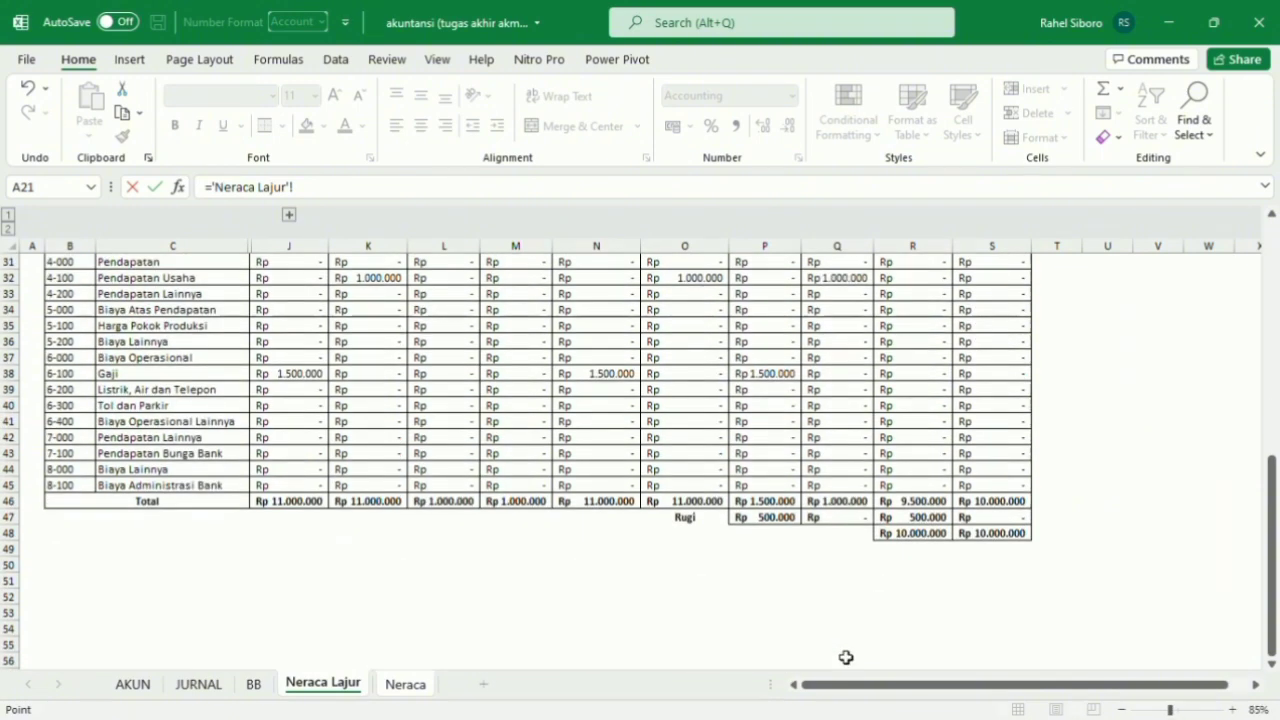
scroll(845, 657, "up", 3)
scroll(845, 657, "up", 1)
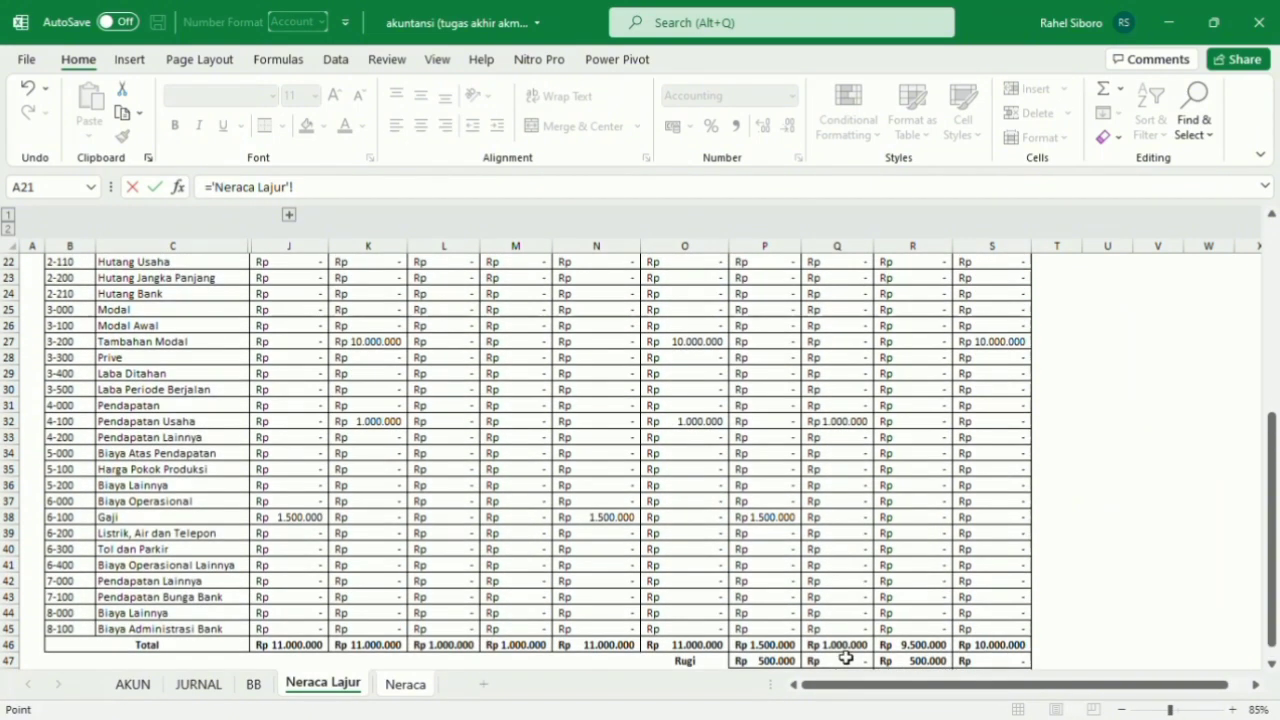
left_click(785, 661)
left_click(405, 686)
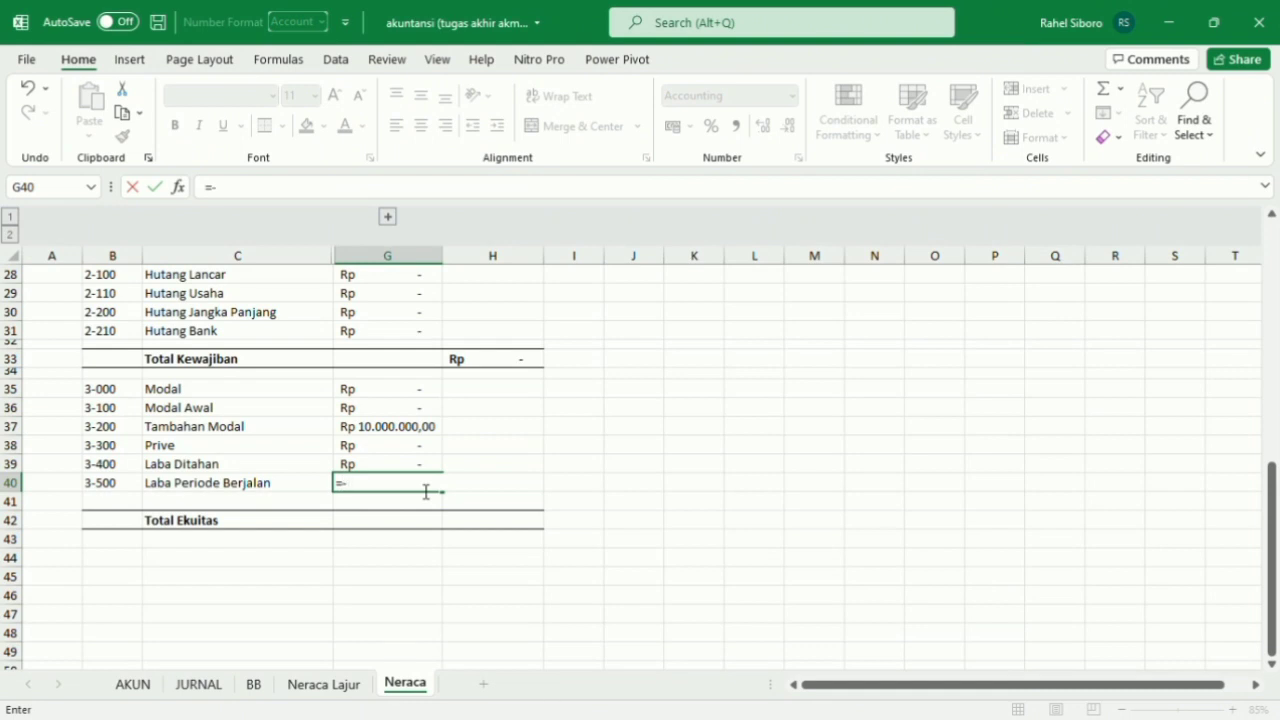
type("-Rp 500.")
type("00000")
key("Return")
Enter the formula =SUM(G35:G40) in H42 to total the equity and make the cell bold.
scroll(483, 531, "down", 1)
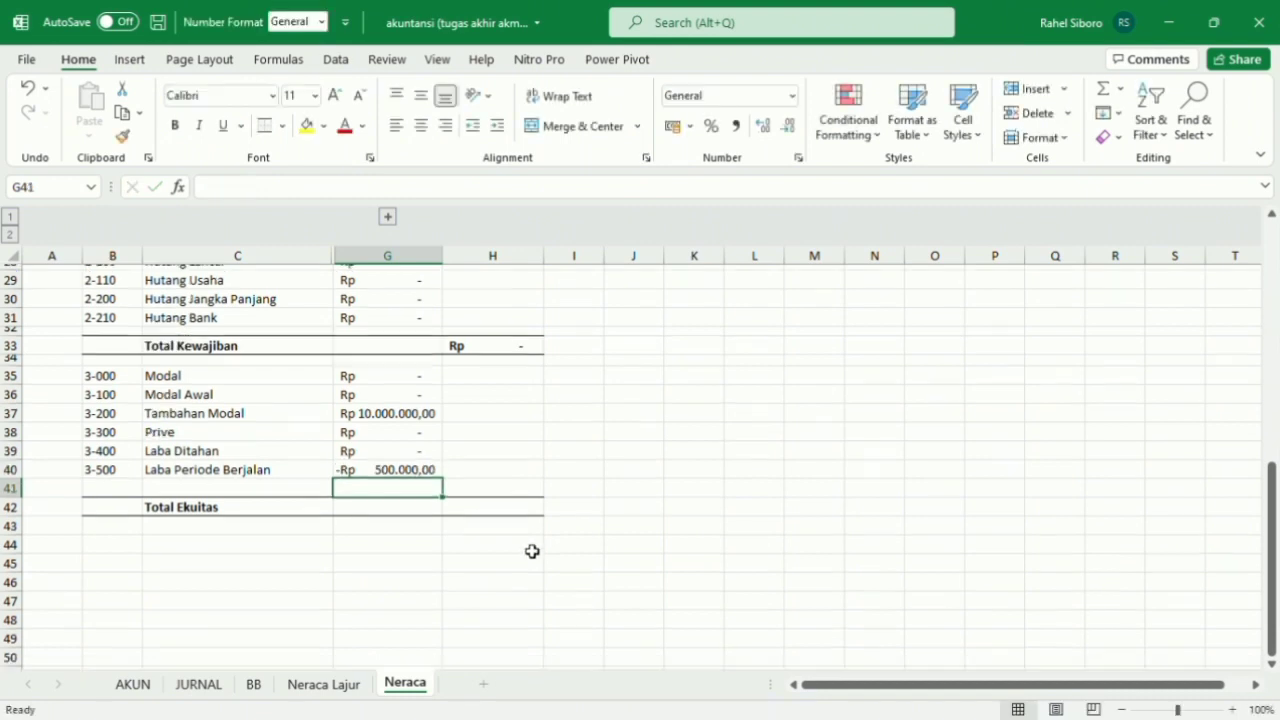
left_click(507, 504)
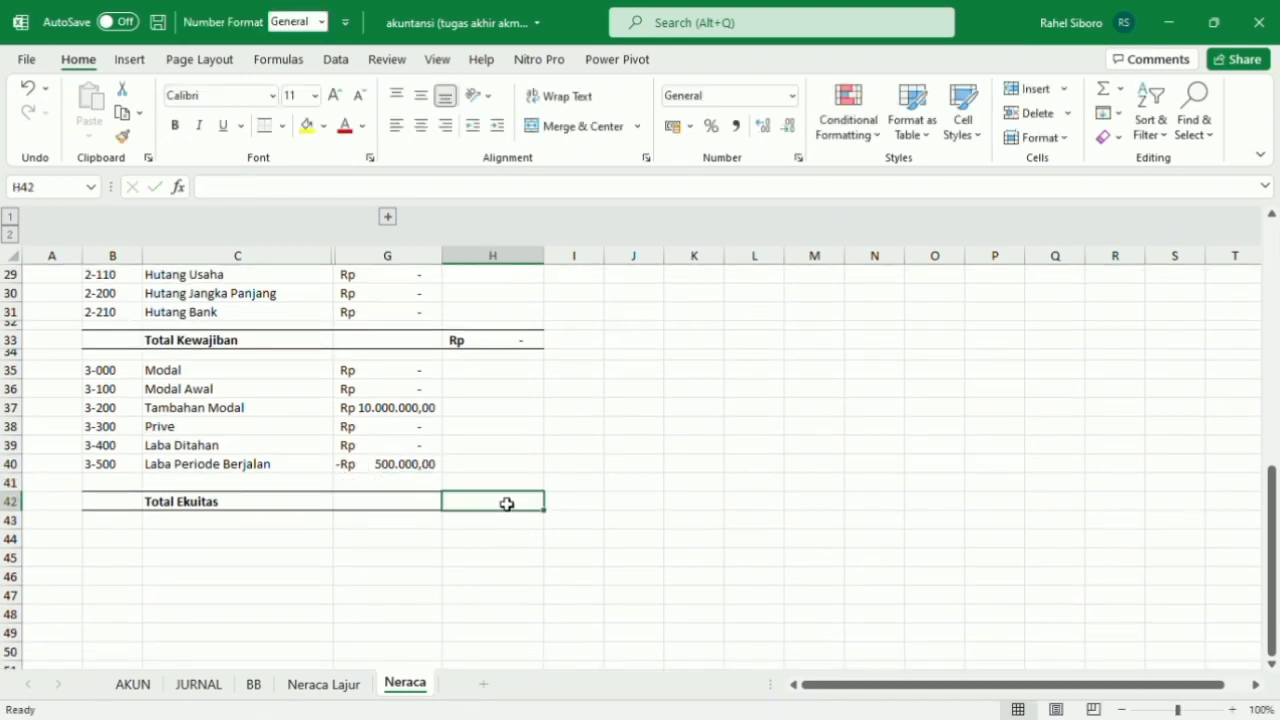
type("=s")
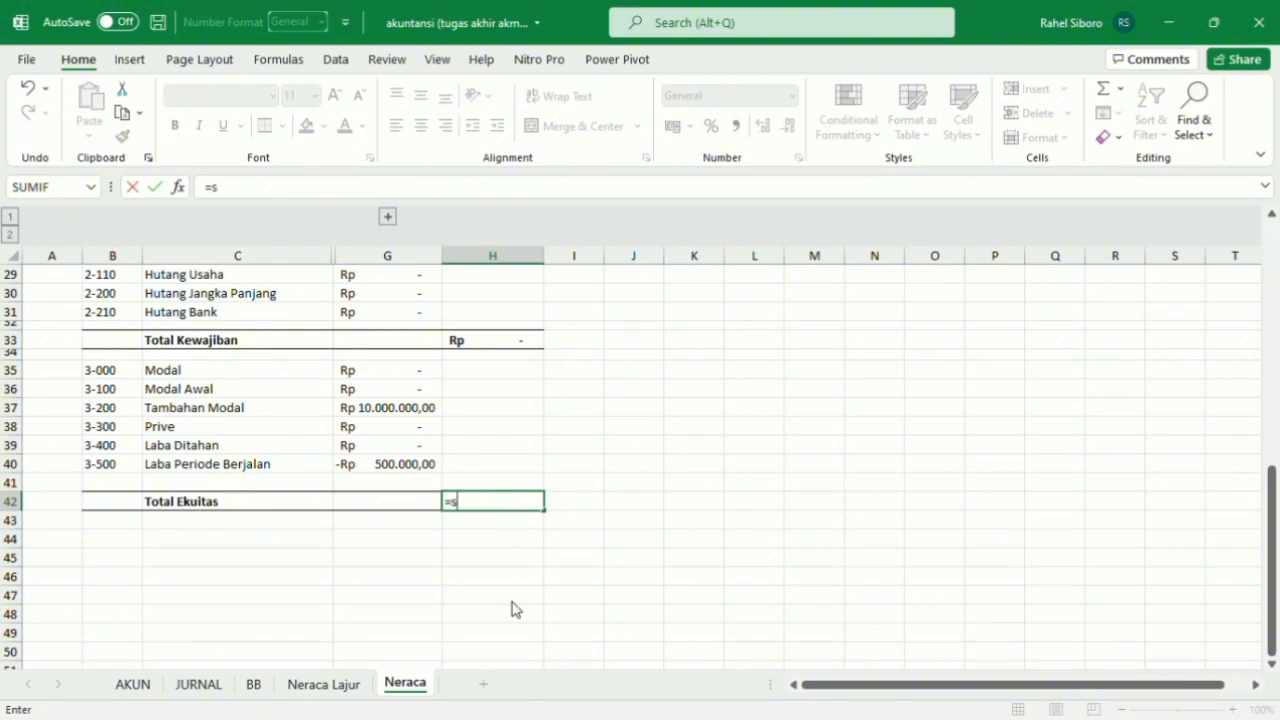
type("um")
key("Tab")
left_click_drag(403, 470, 397, 380)
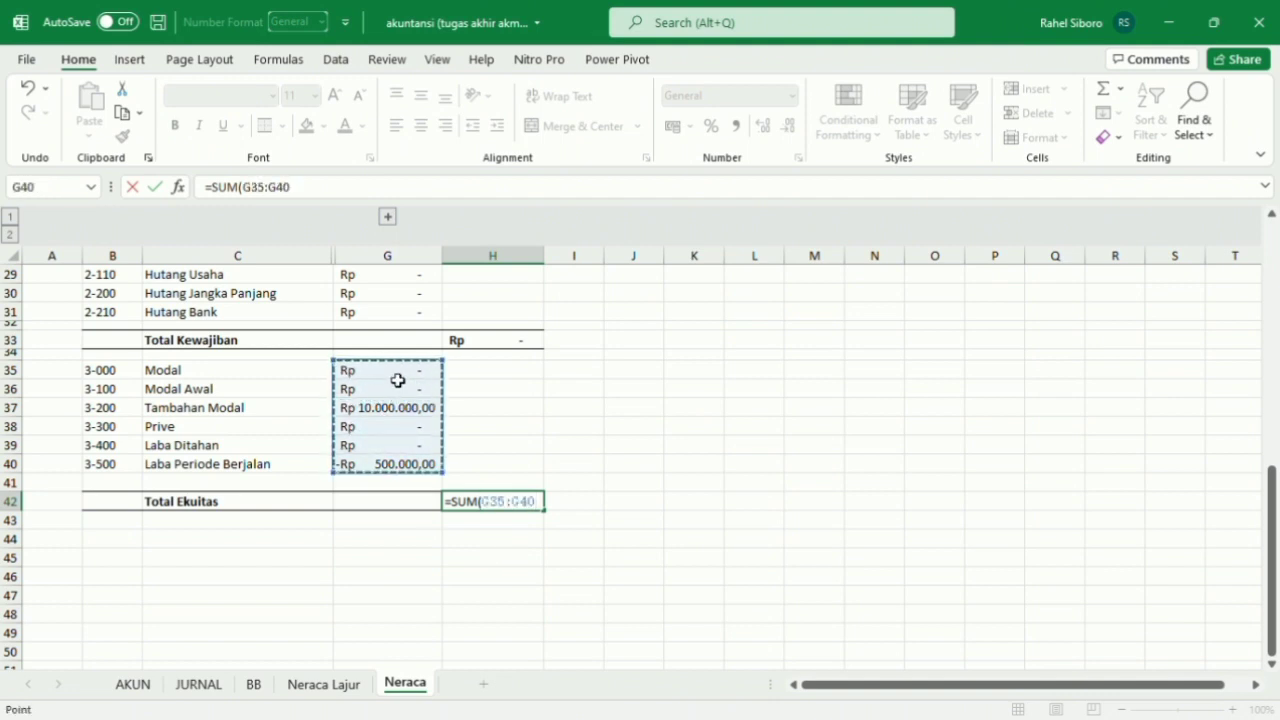
key("Return")
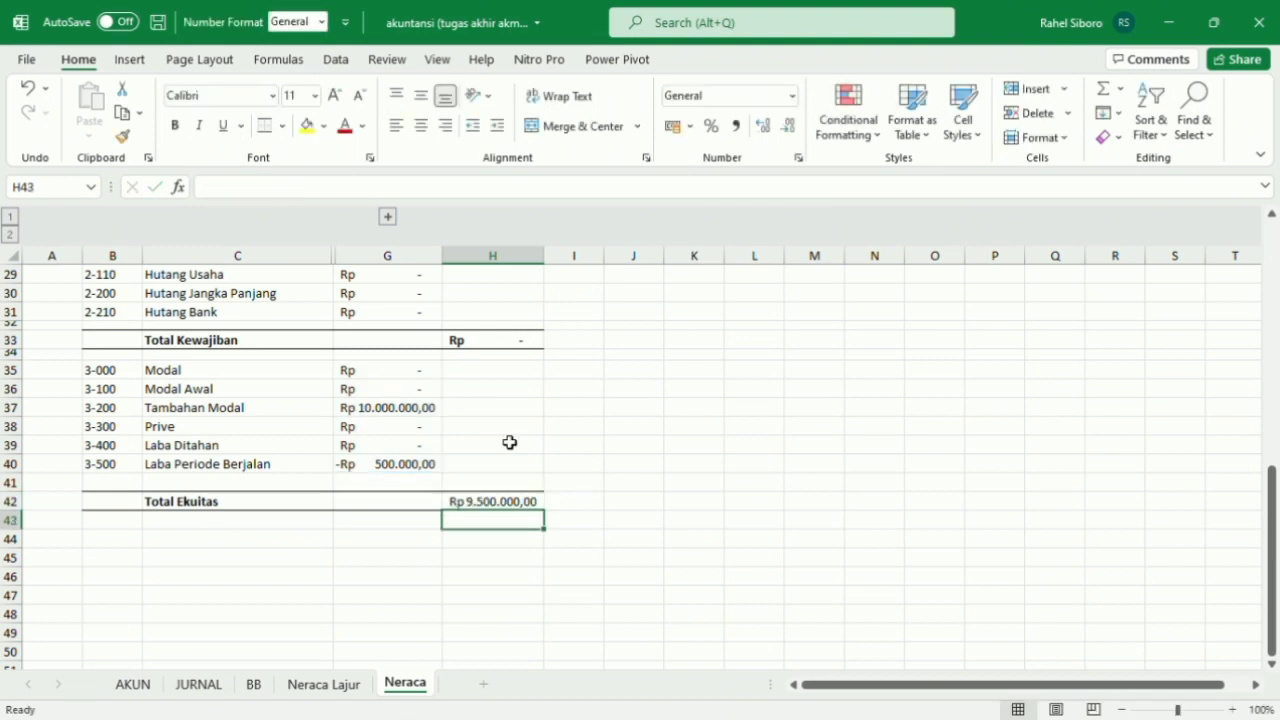
left_click(509, 508)
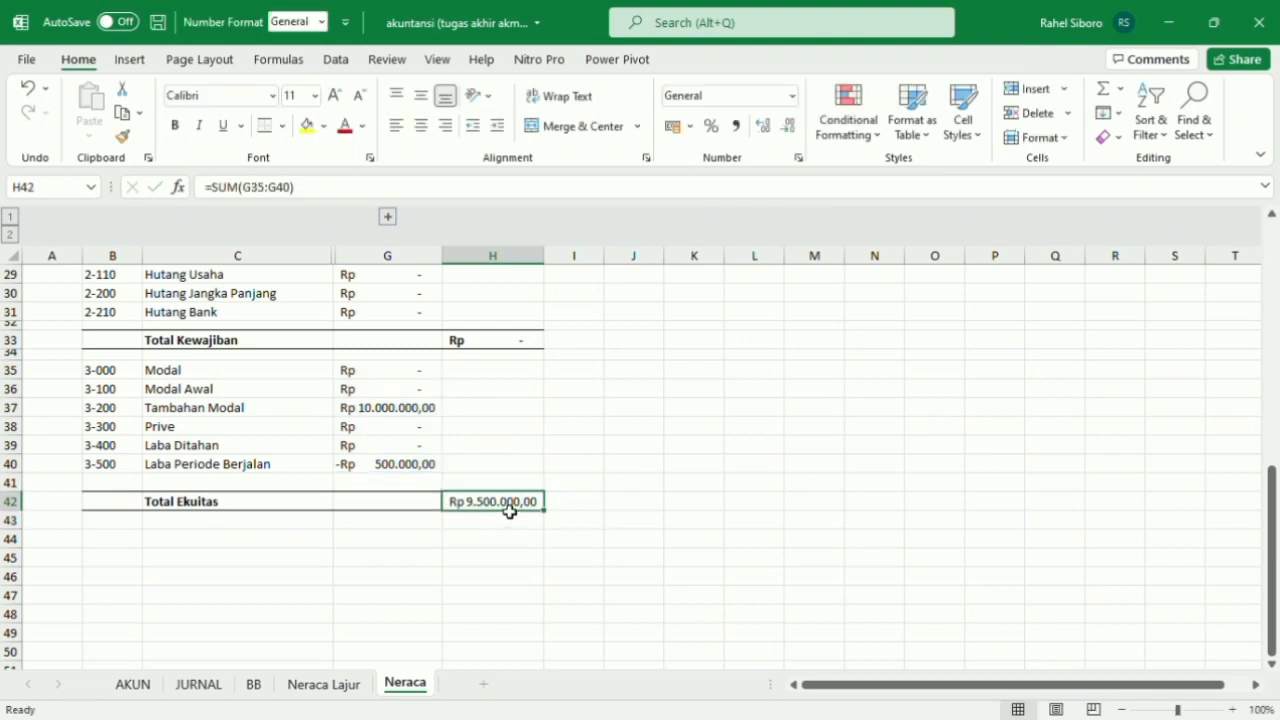
left_click(175, 125)
Make the TOTAL AKTIVA row bold and add top and bottom borders across B25:H25.
scroll(637, 491, "up", 5)
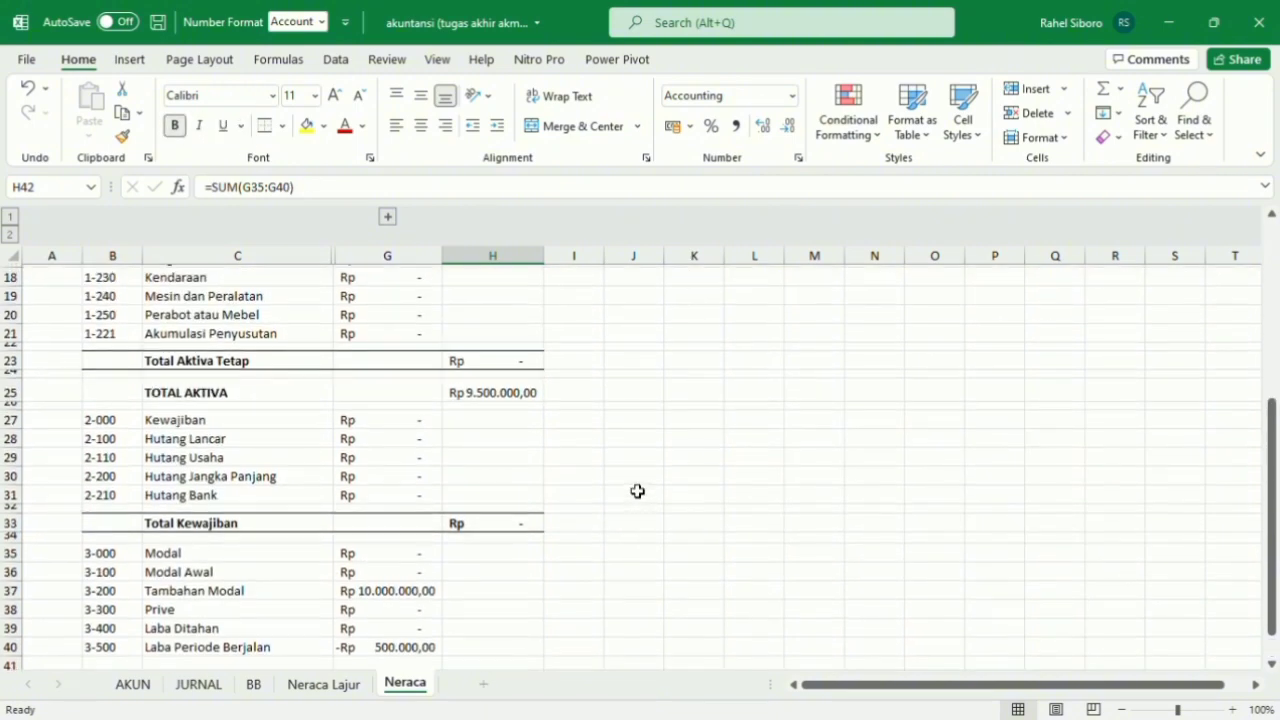
scroll(637, 491, "up", 1)
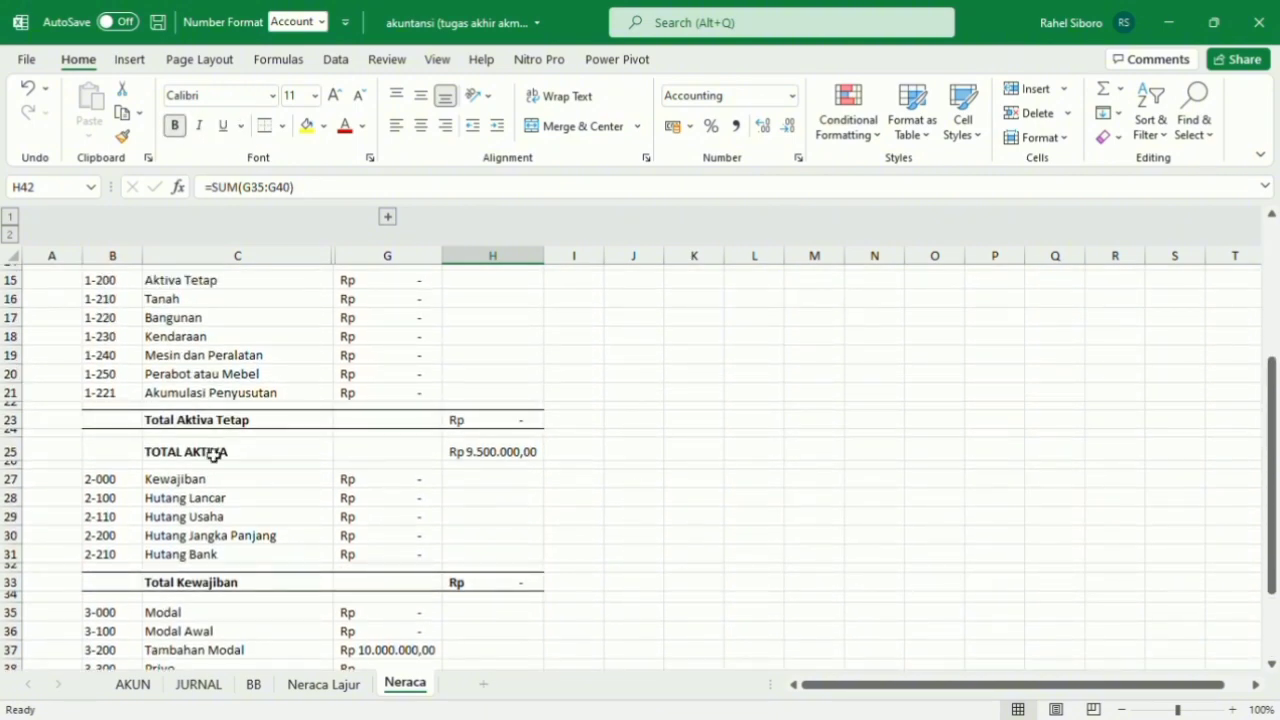
left_click_drag(138, 457, 526, 458)
left_click(175, 127)
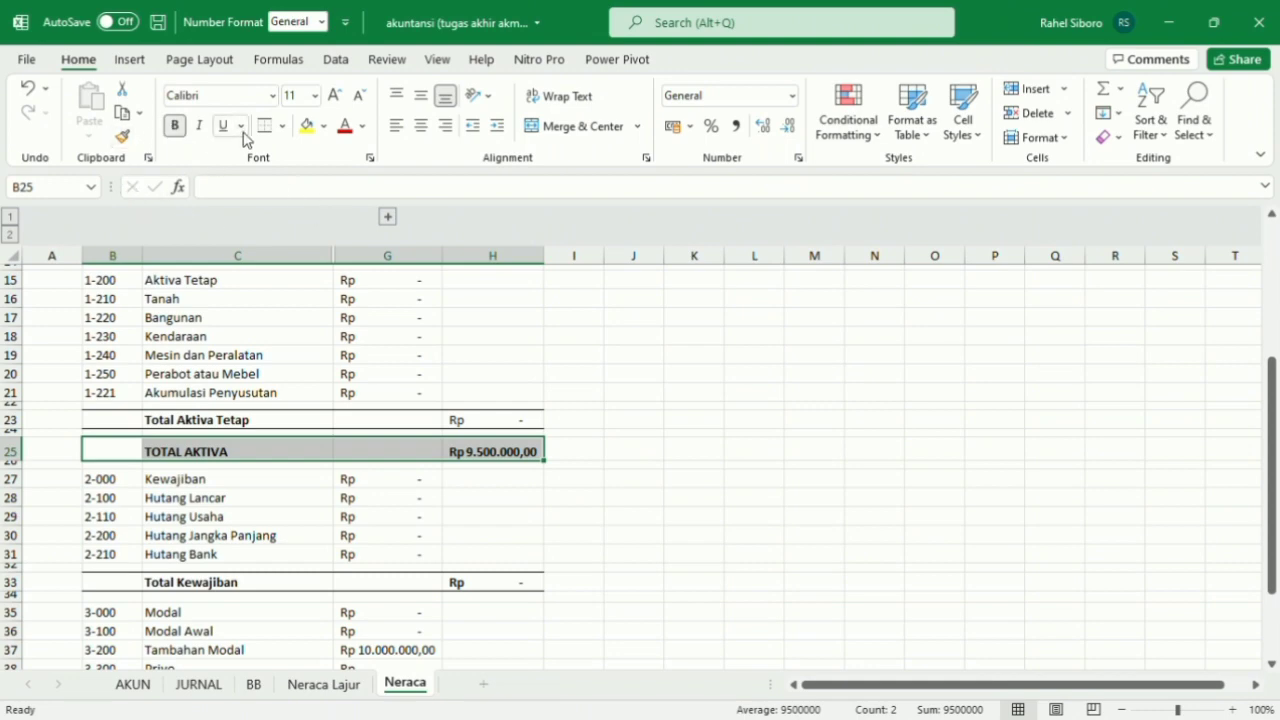
left_click(633, 409)
scroll(633, 411, "down", 7)
scroll(633, 411, "up", 8)
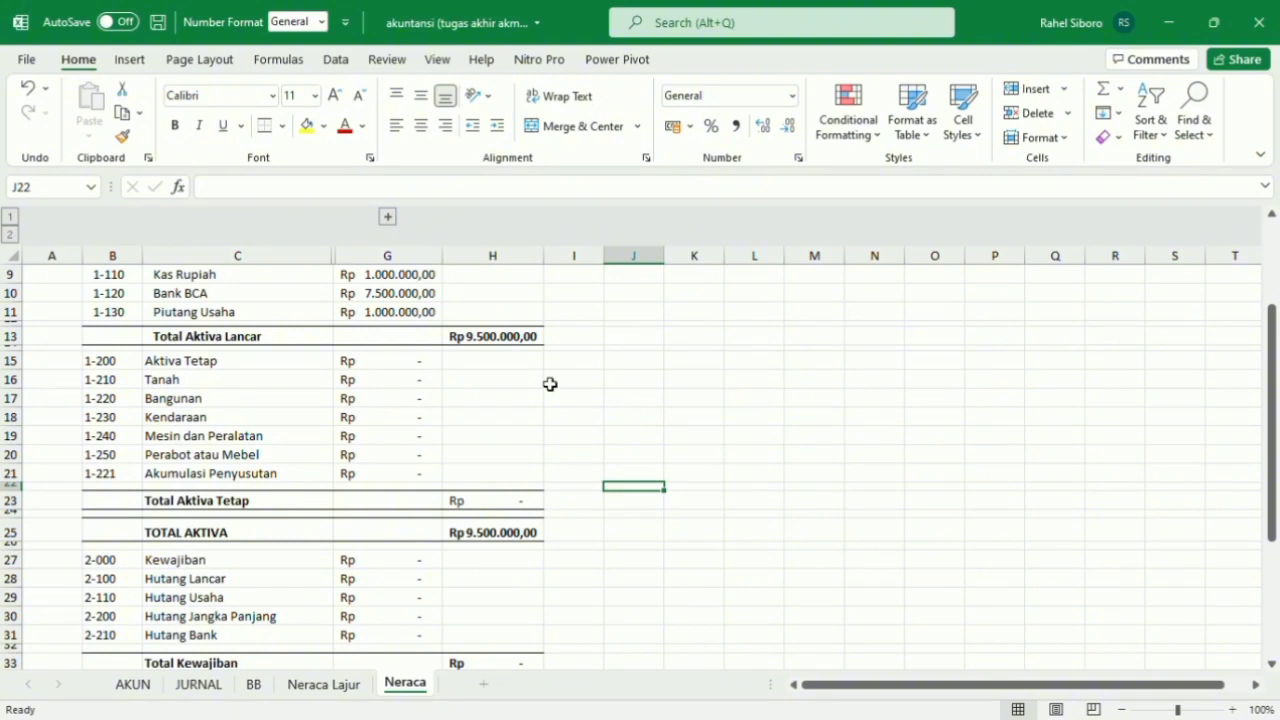
Enter the label TOTAL KEWAJIBAN DAN EKUITAS in C43 below Total Ekuitas and make it bold.
scroll(549, 383, "down", 3)
scroll(520, 409, "down", 4)
scroll(537, 443, "down", 2)
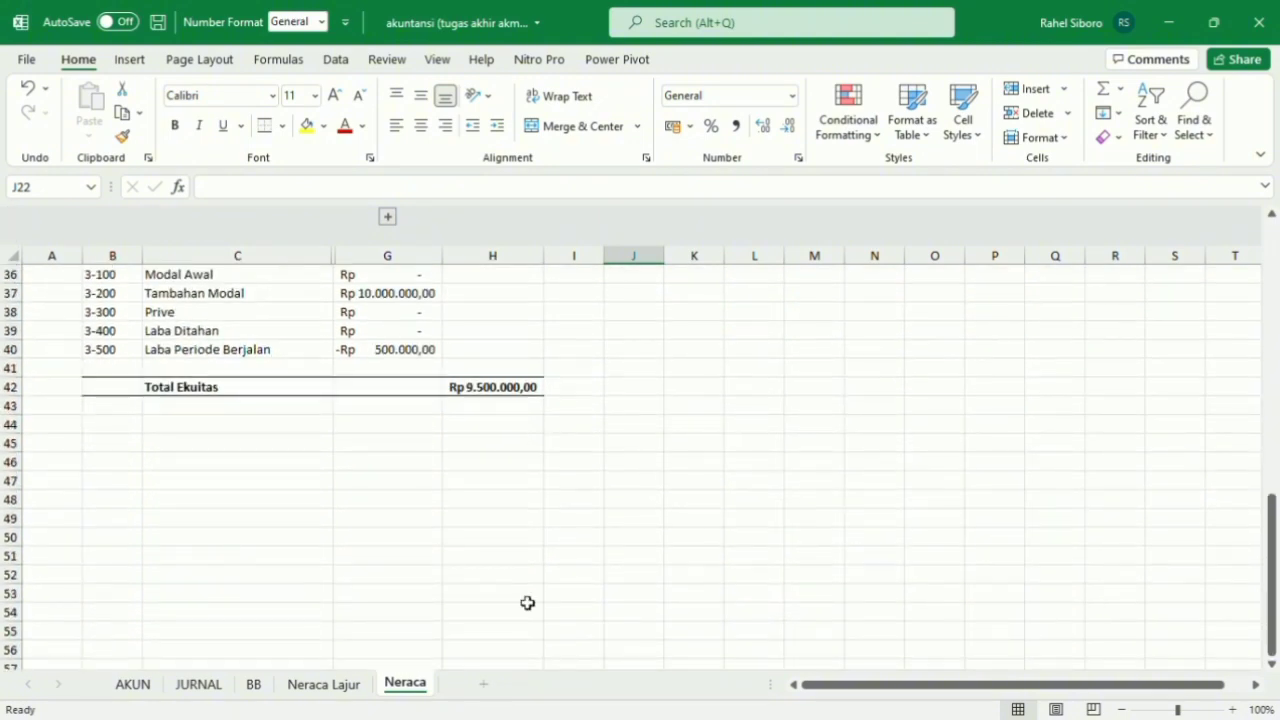
scroll(491, 483, "up", 7)
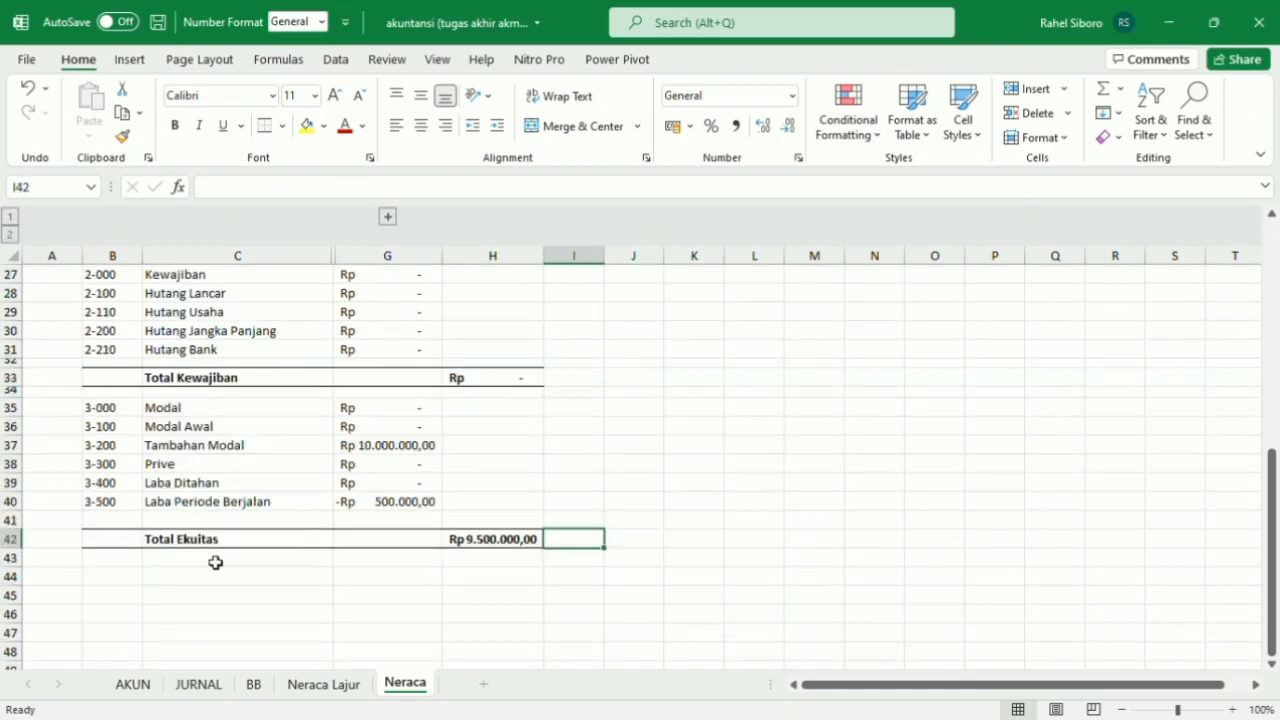
double_click(216, 563)
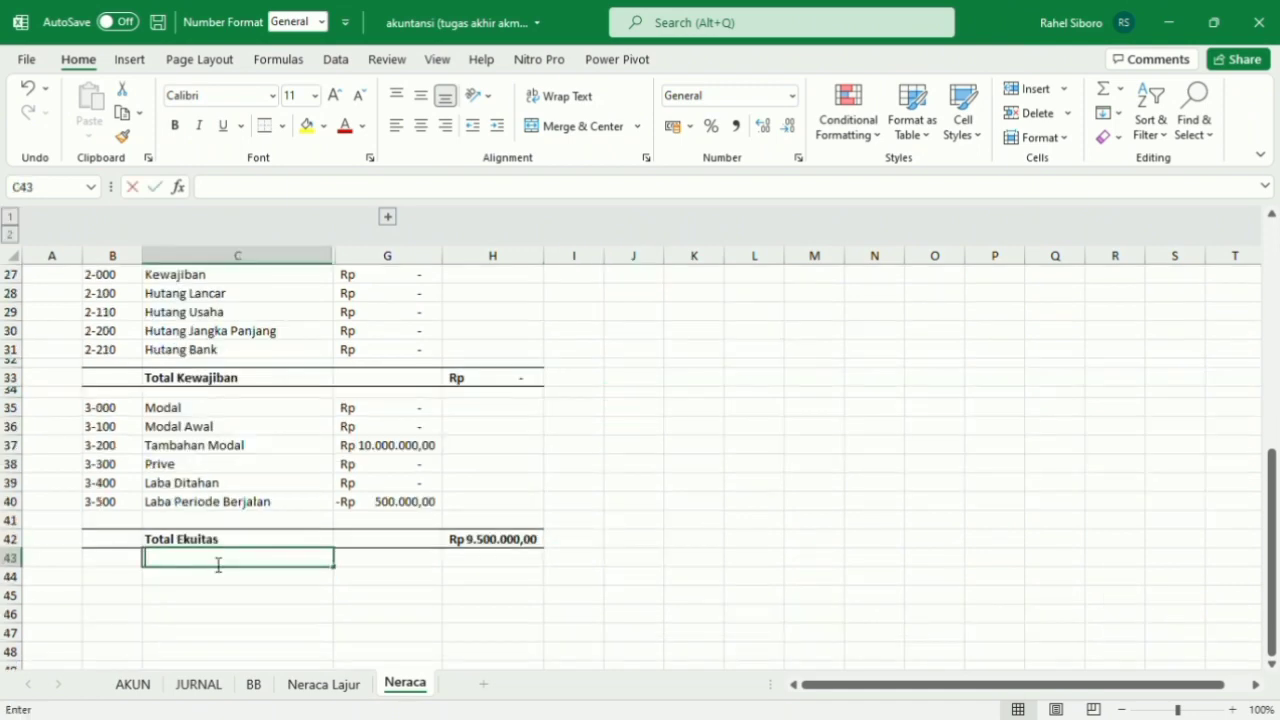
type("TOTAL ")
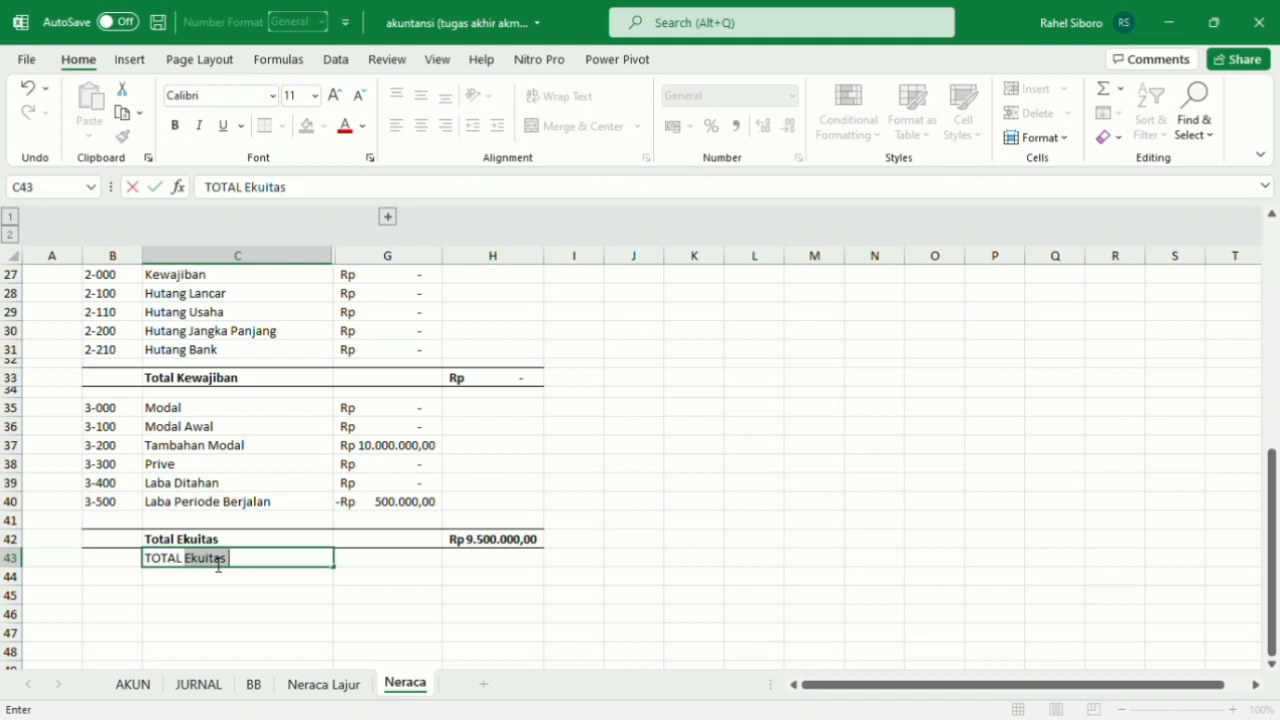
type("KW")
type("WAJIBA")
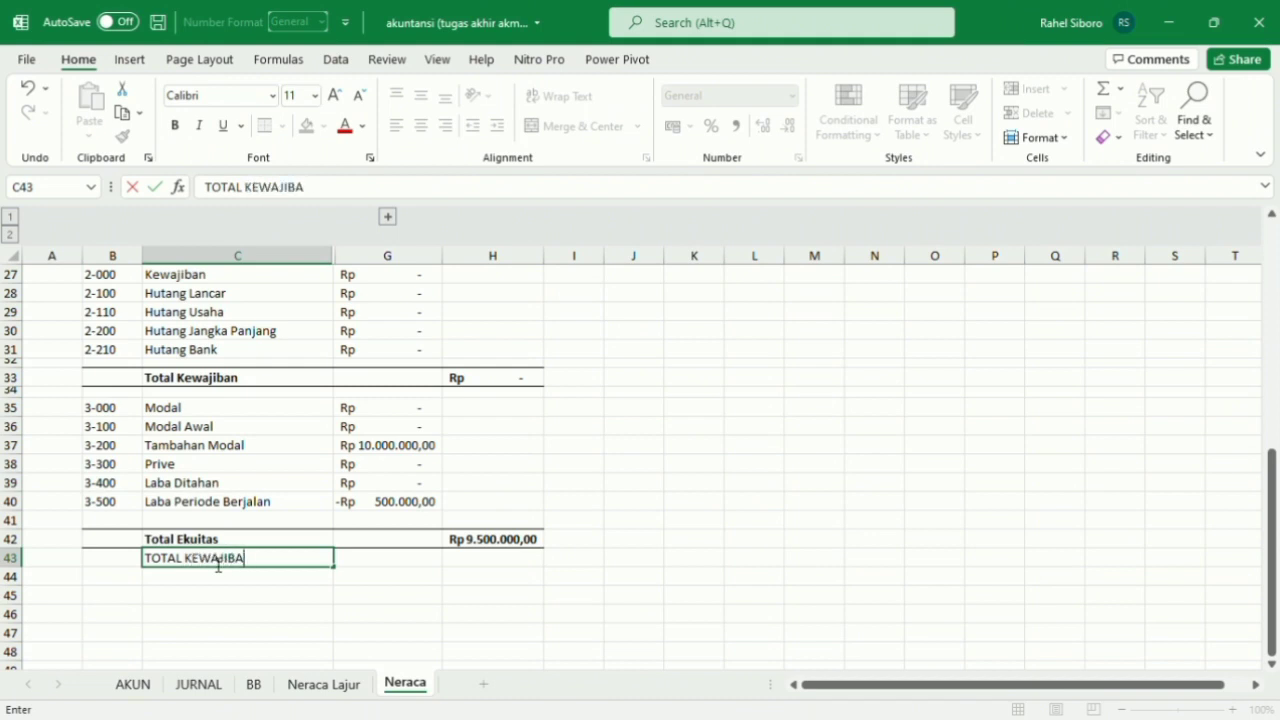
type("N DAN EKUITAS")
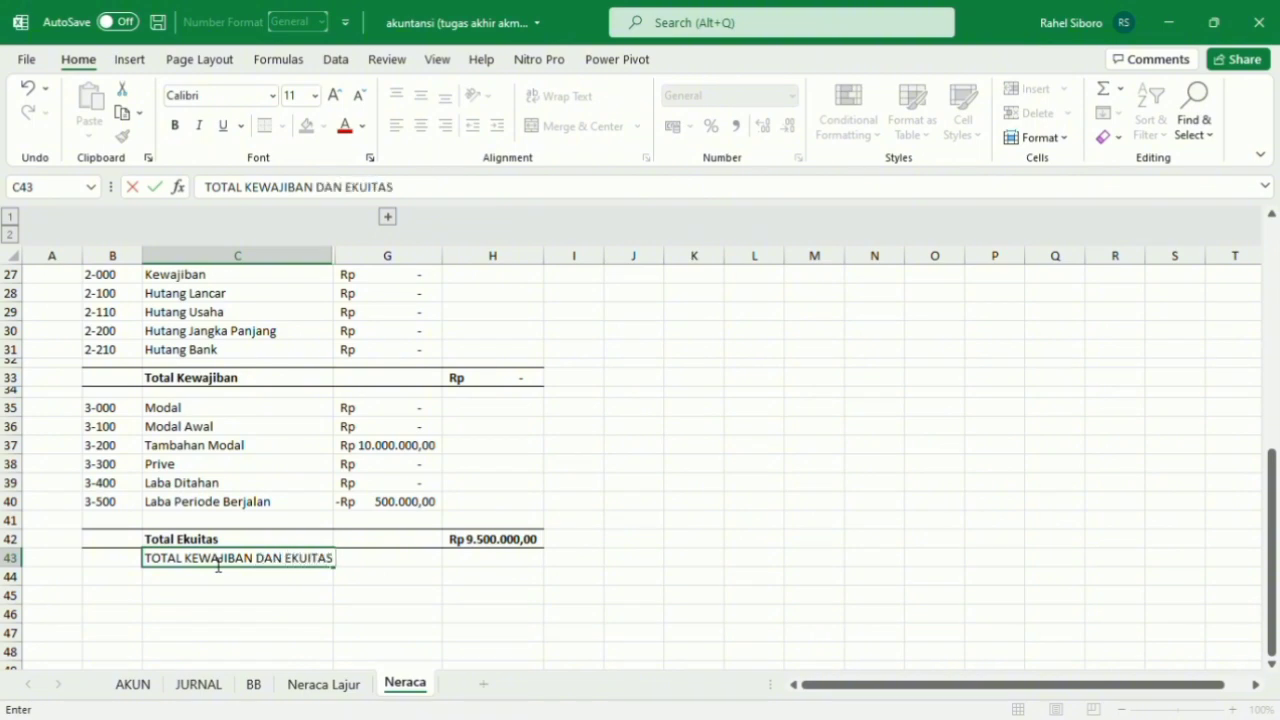
left_click(420, 590)
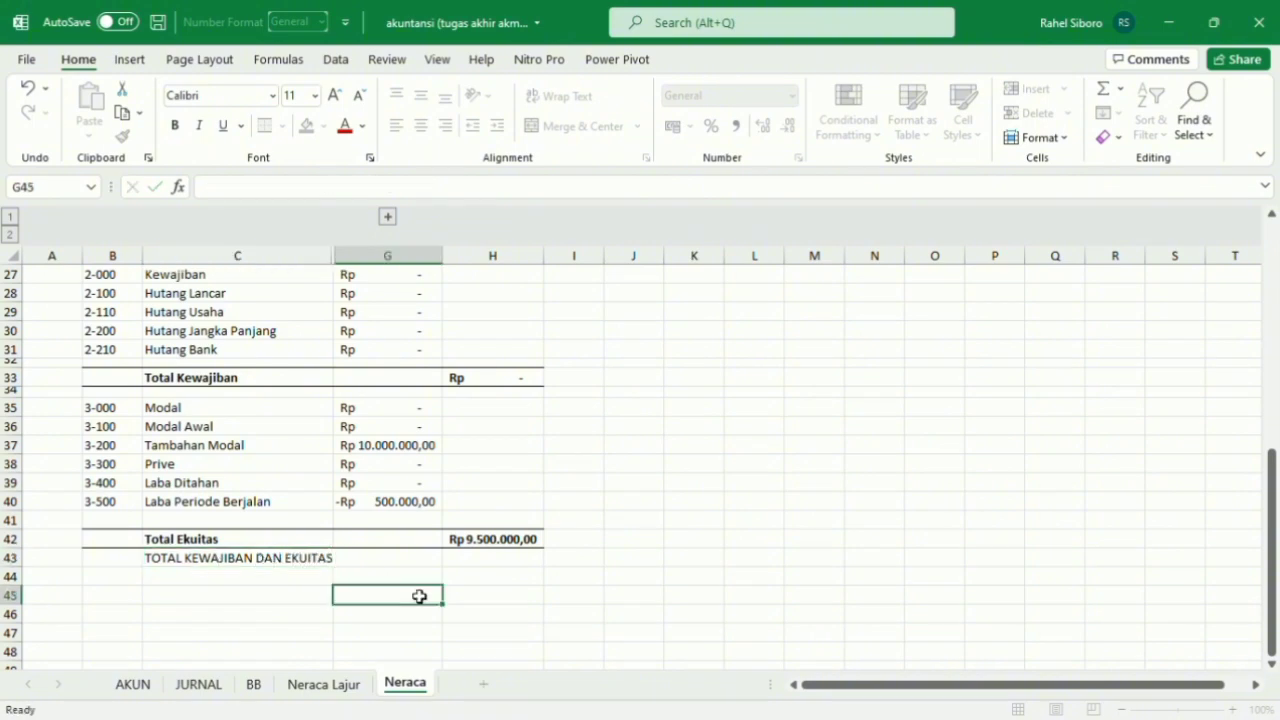
left_click(290, 566)
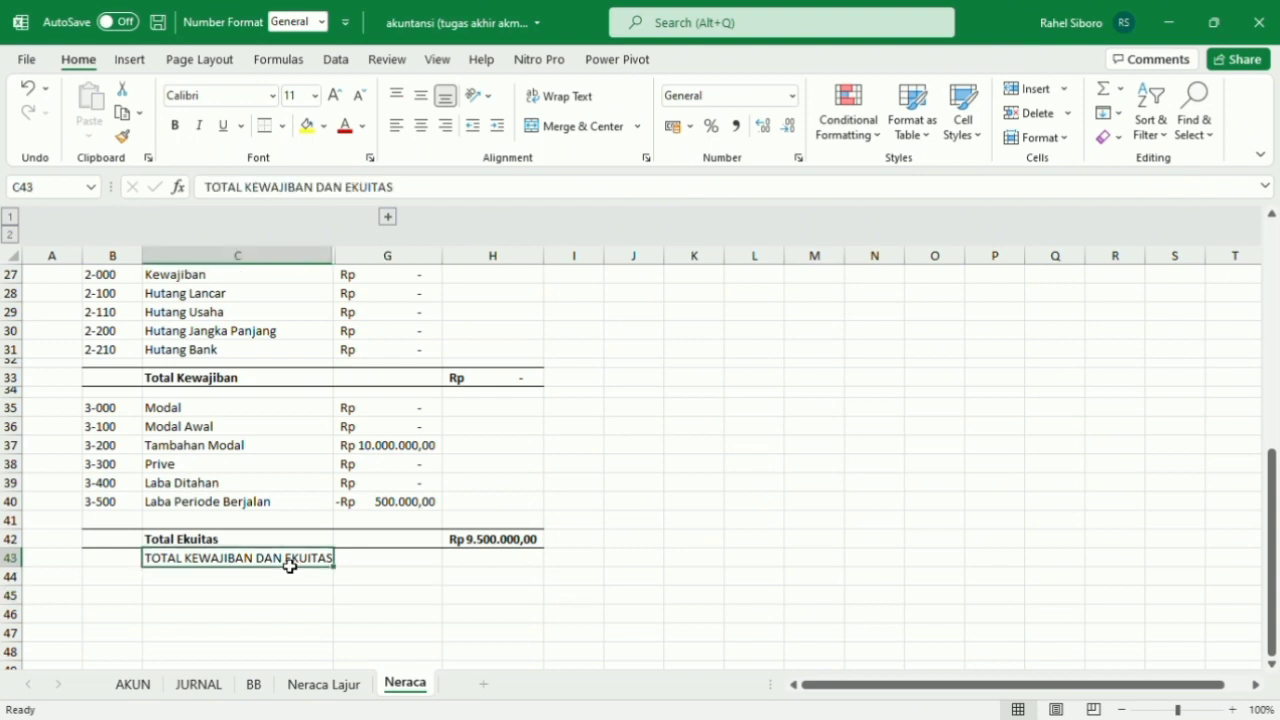
left_click(175, 131)
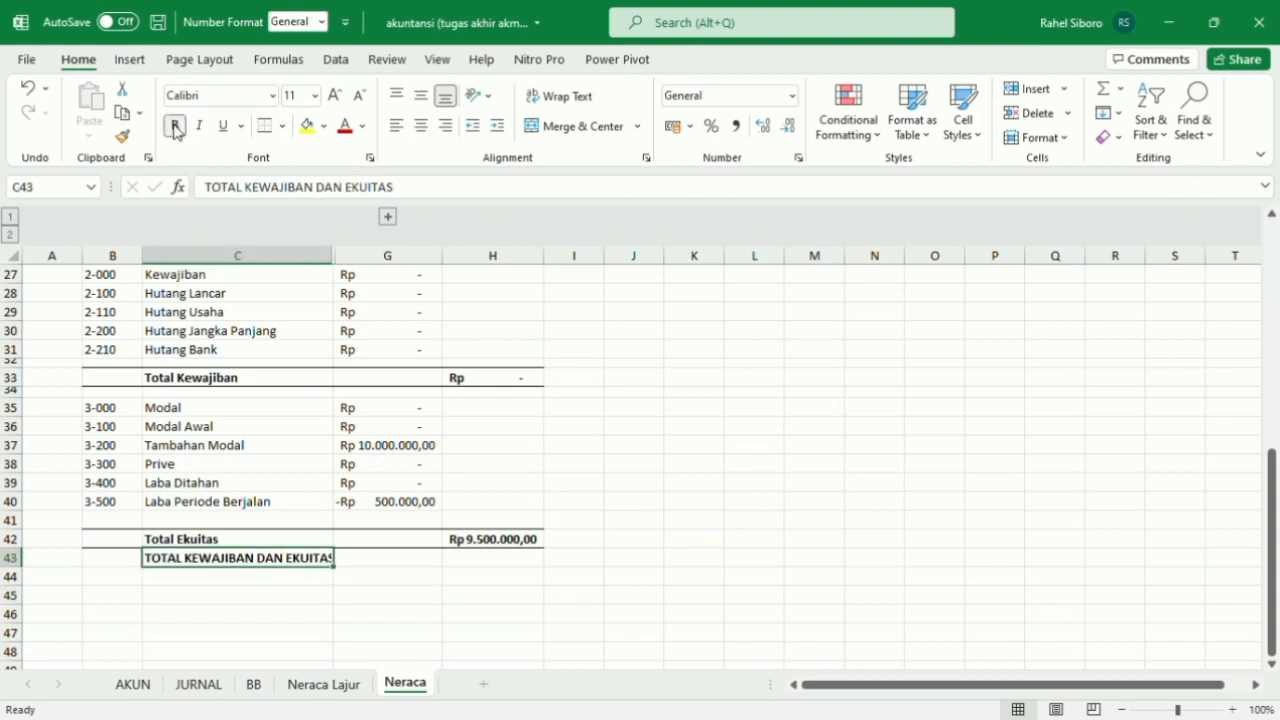
Enter the formula =H42+H33 in H43 to add total equity and total liabilities.
left_click(520, 568)
type("=")
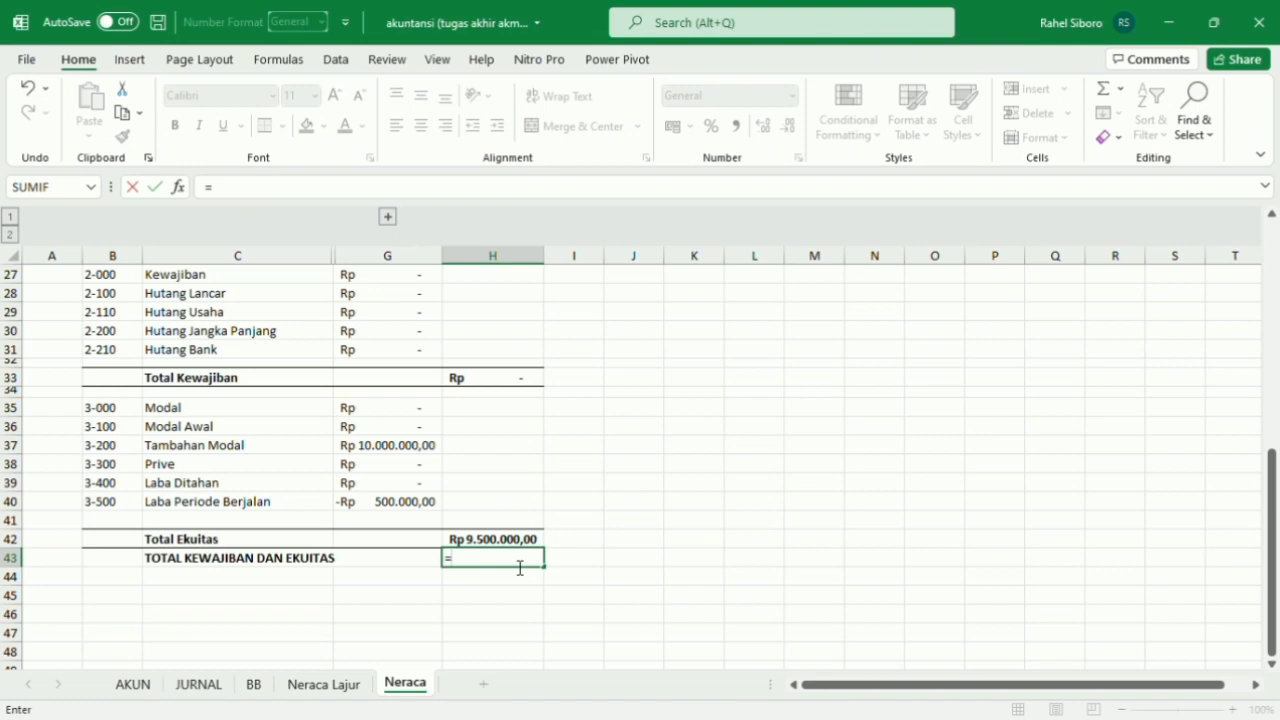
left_click(516, 539)
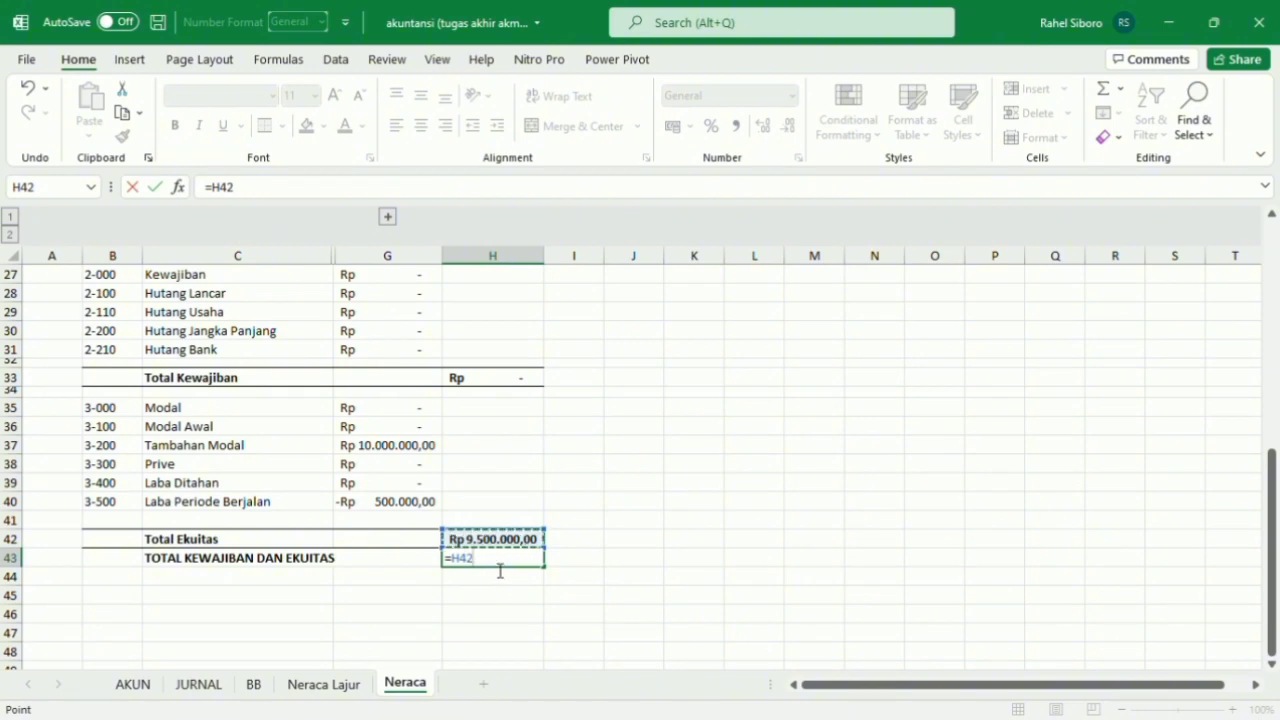
type("+")
scroll(497, 569, "up", 2)
scroll(497, 569, "down", 2)
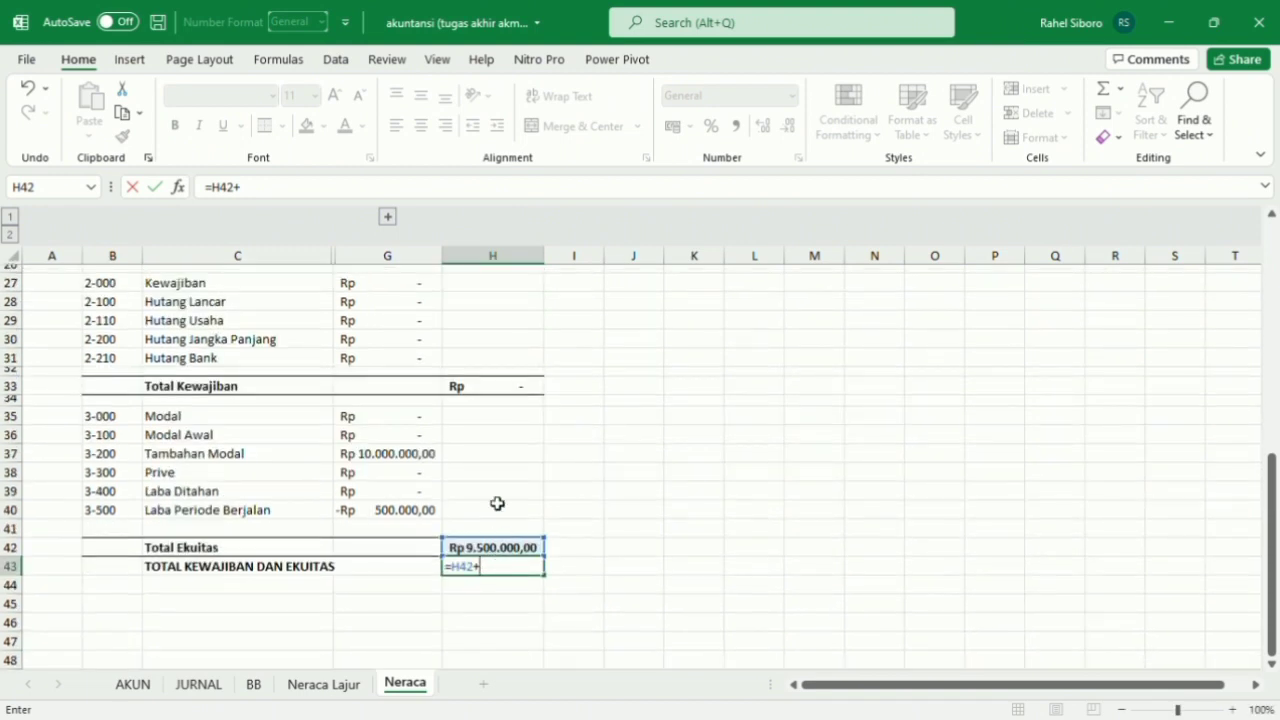
left_click(500, 394)
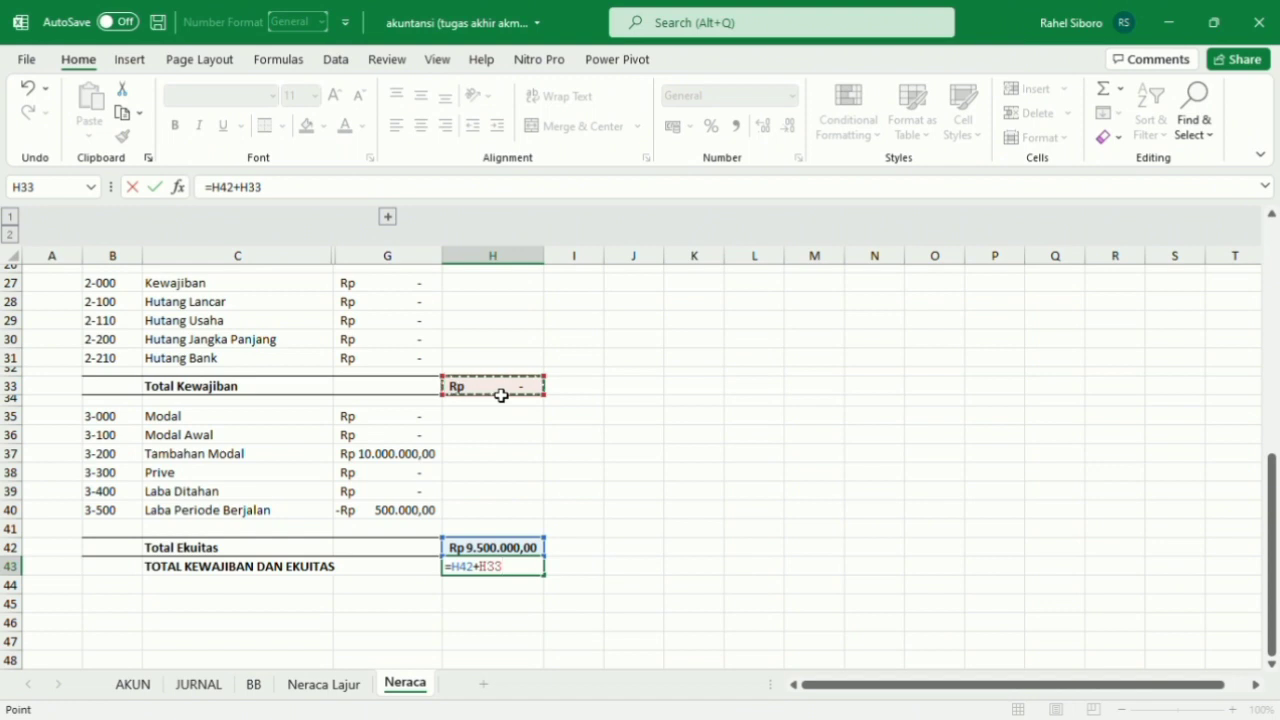
key("Return")
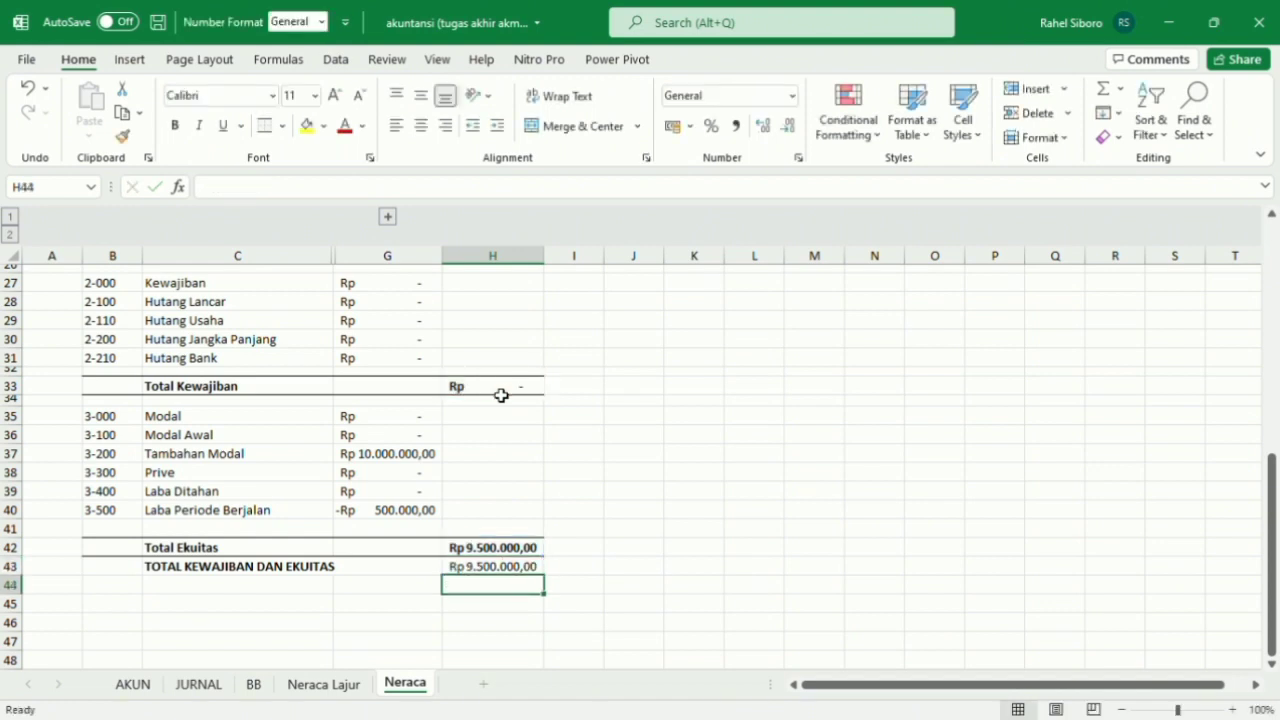
Make the combined total in H43 bold and add top and bottom borders across B43:H43.
left_click(508, 567)
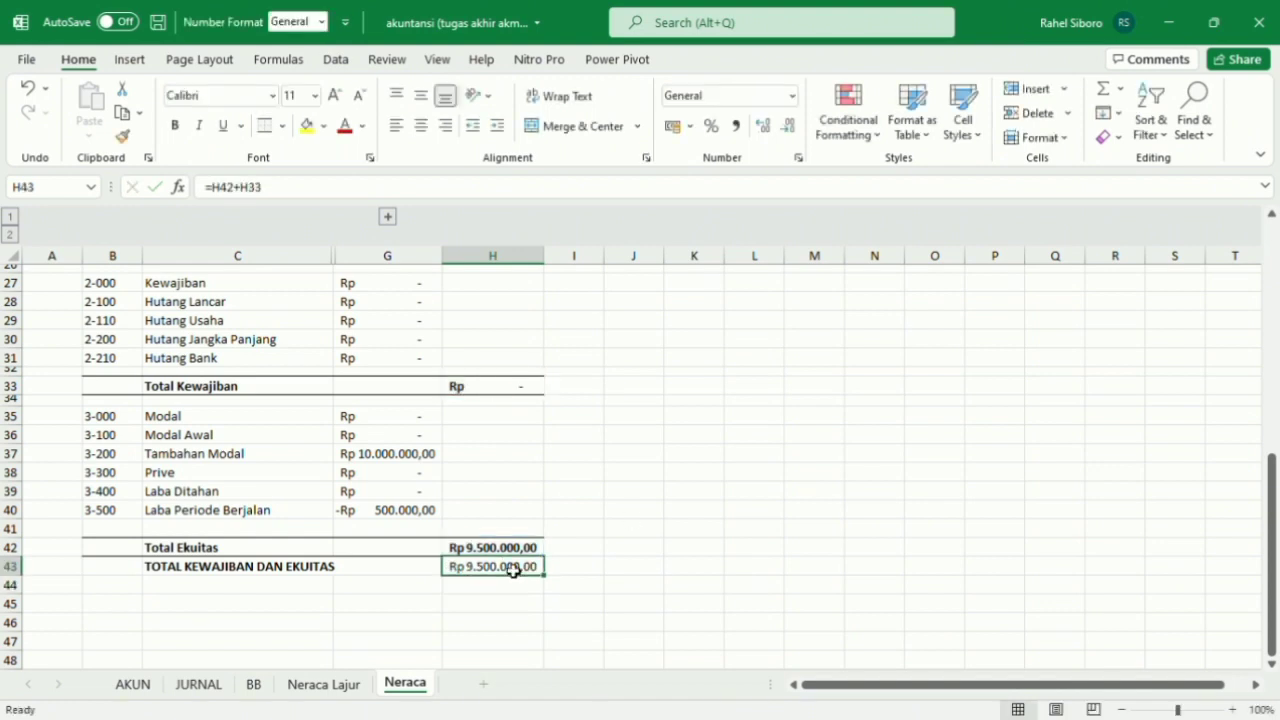
left_click(175, 130)
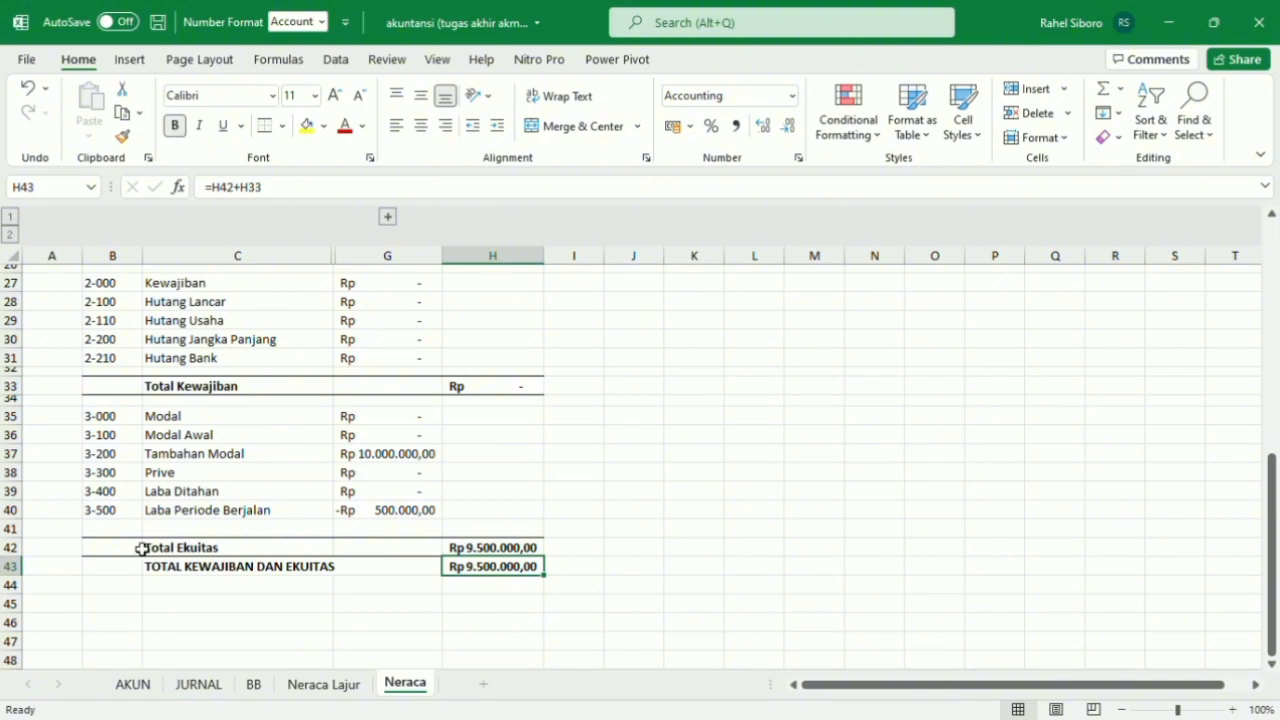
left_click_drag(140, 570, 523, 569)
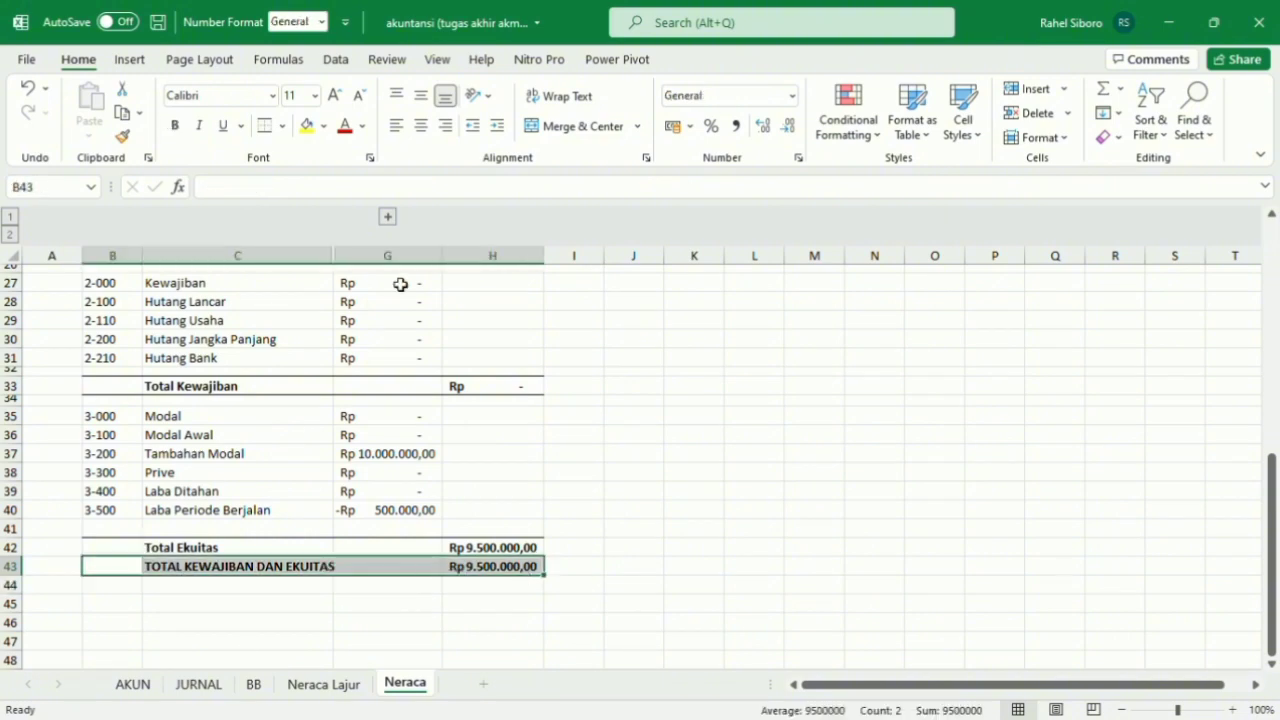
left_click(492, 386)
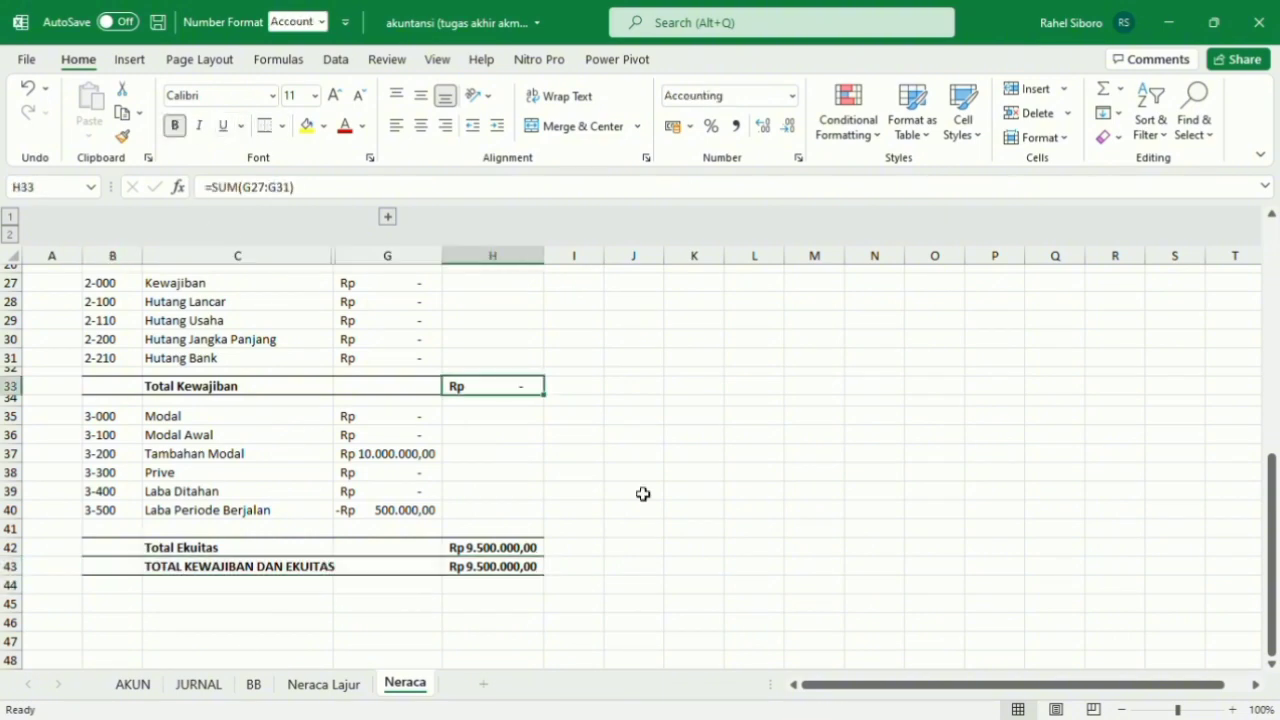
Hide the gridlines on the Neraca sheet.
scroll(643, 494, "up", 1)
scroll(643, 494, "up", 8)
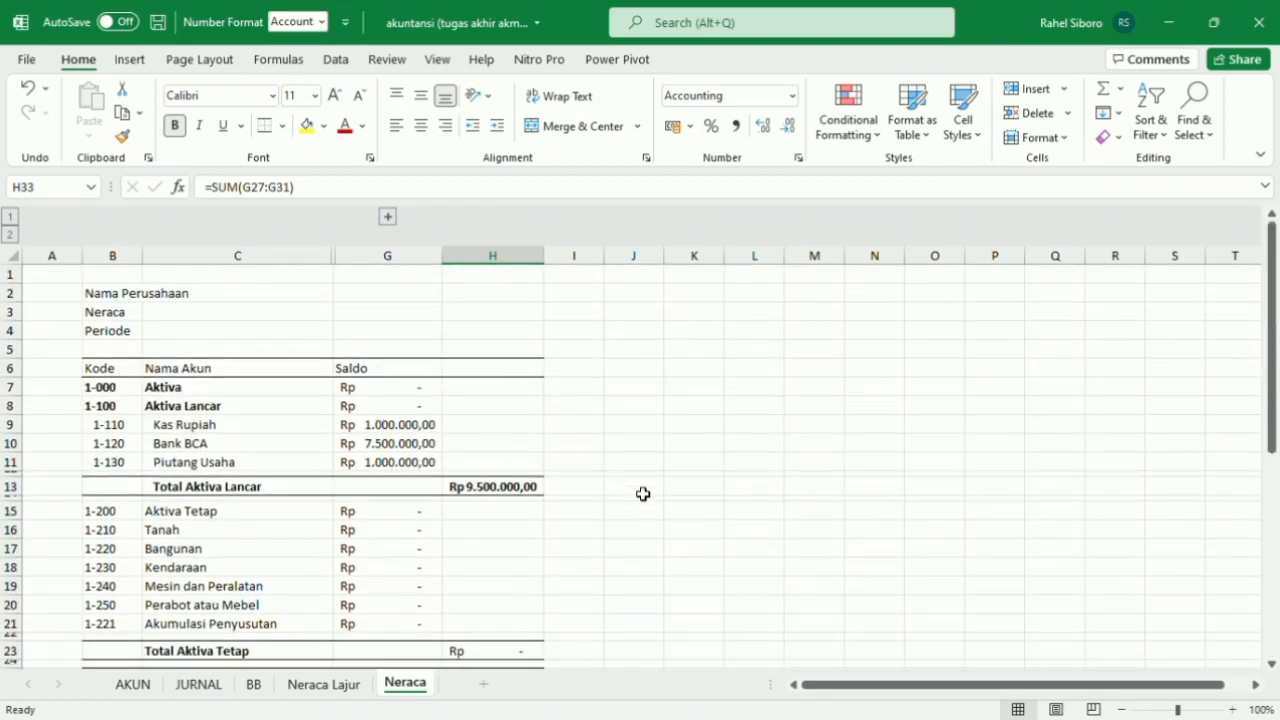
left_click(438, 60)
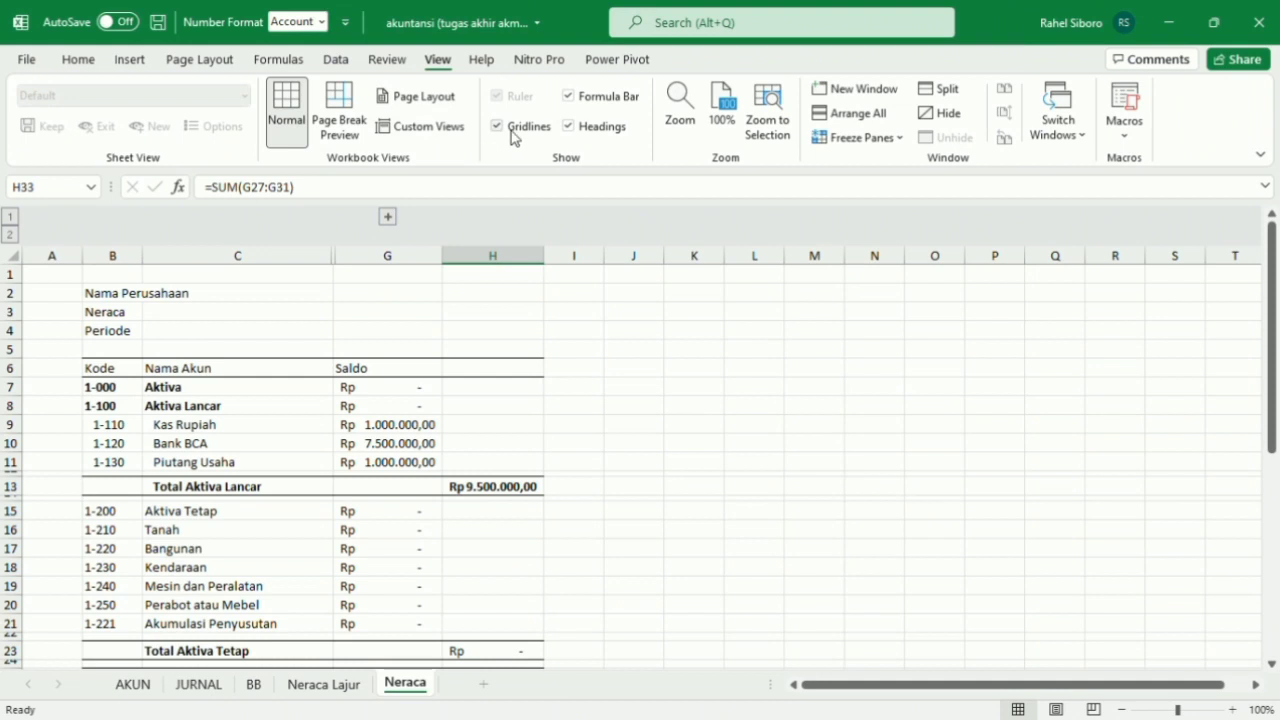
left_click(497, 126)
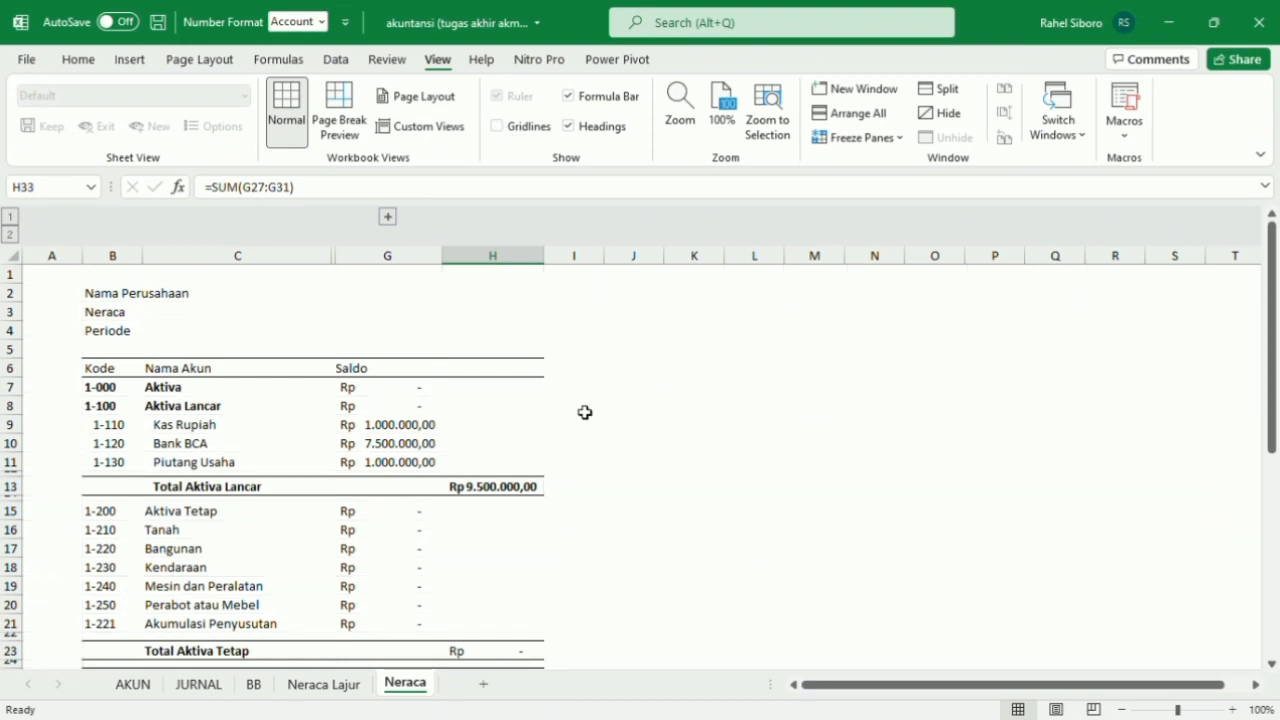
Merge and center the title Nama Perusahaan across B2:H2.
scroll(585, 412, "down", 1)
scroll(585, 412, "up", 1)
left_click(125, 300)
left_click_drag(142, 300, 537, 303)
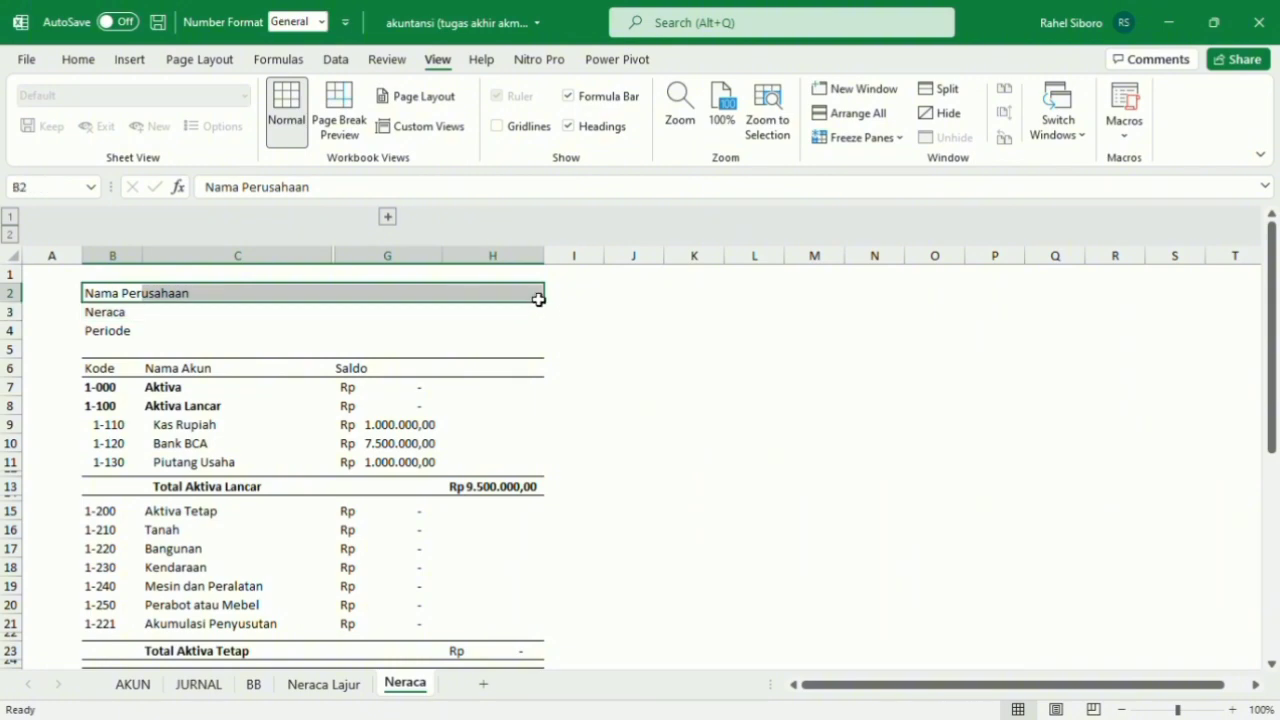
left_click(131, 62)
left_click(79, 60)
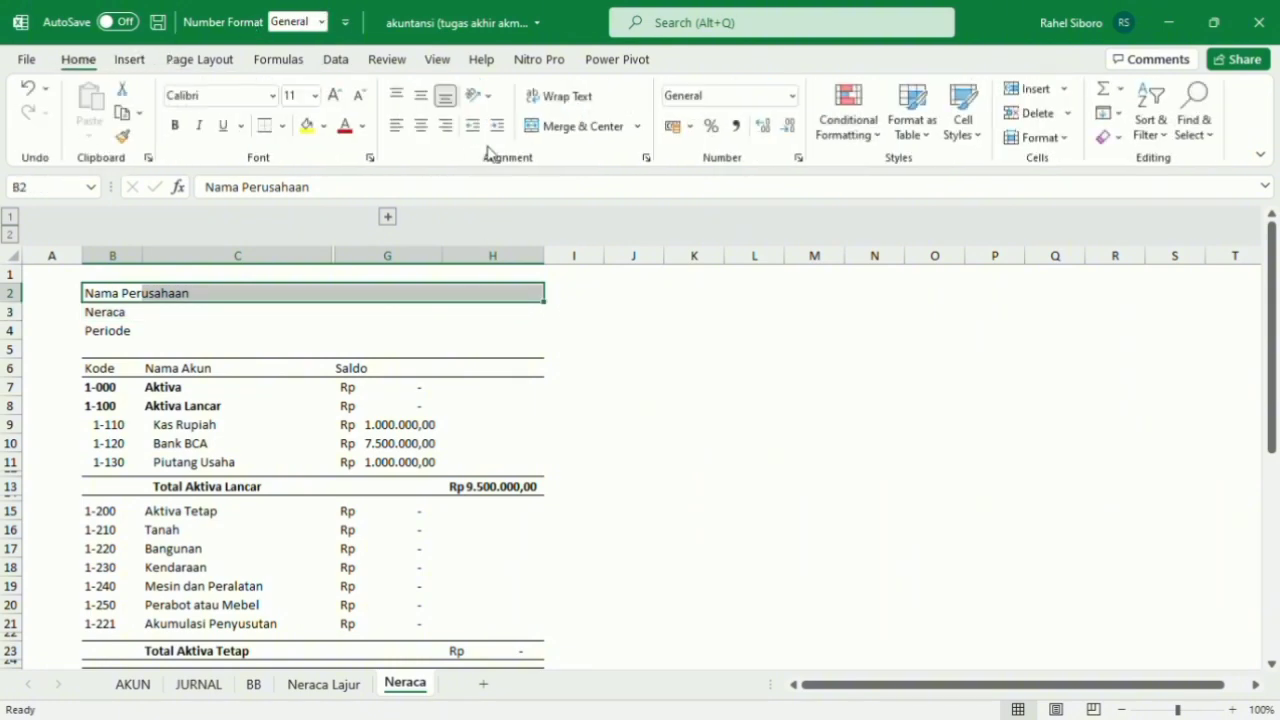
left_click(549, 126)
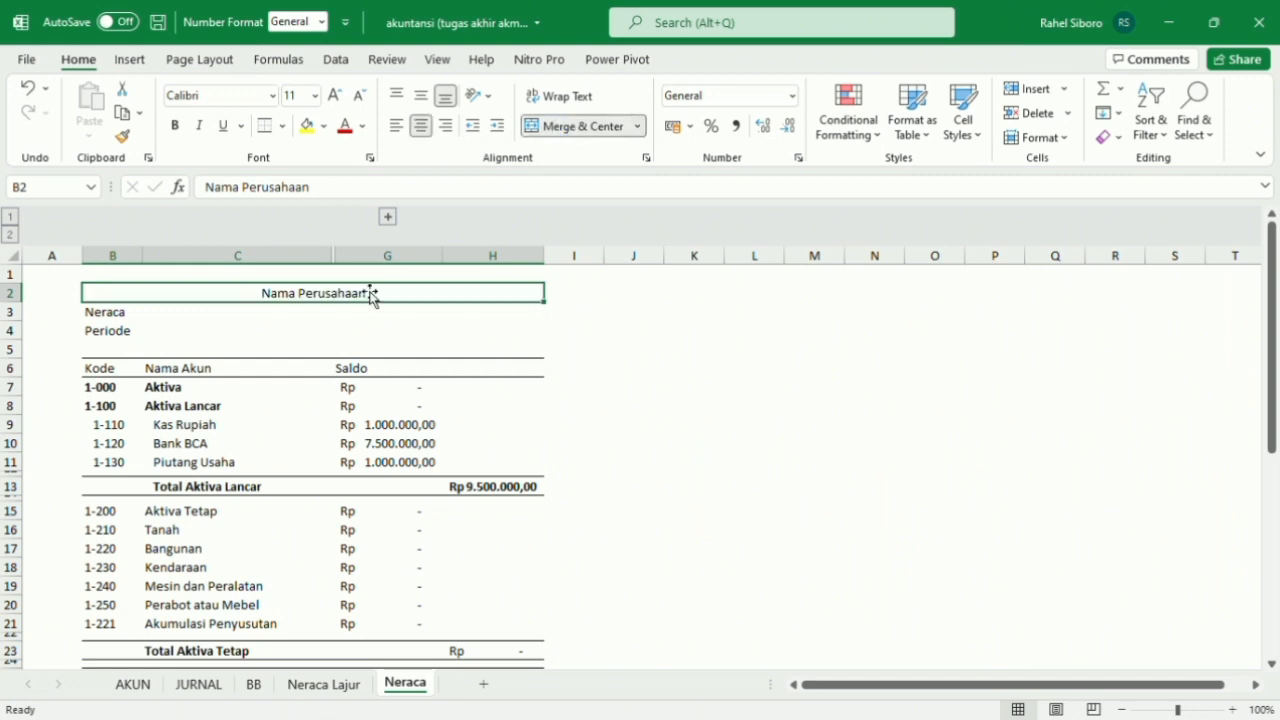
Merge and center the Neraca title across B3:H3.
left_click(121, 313)
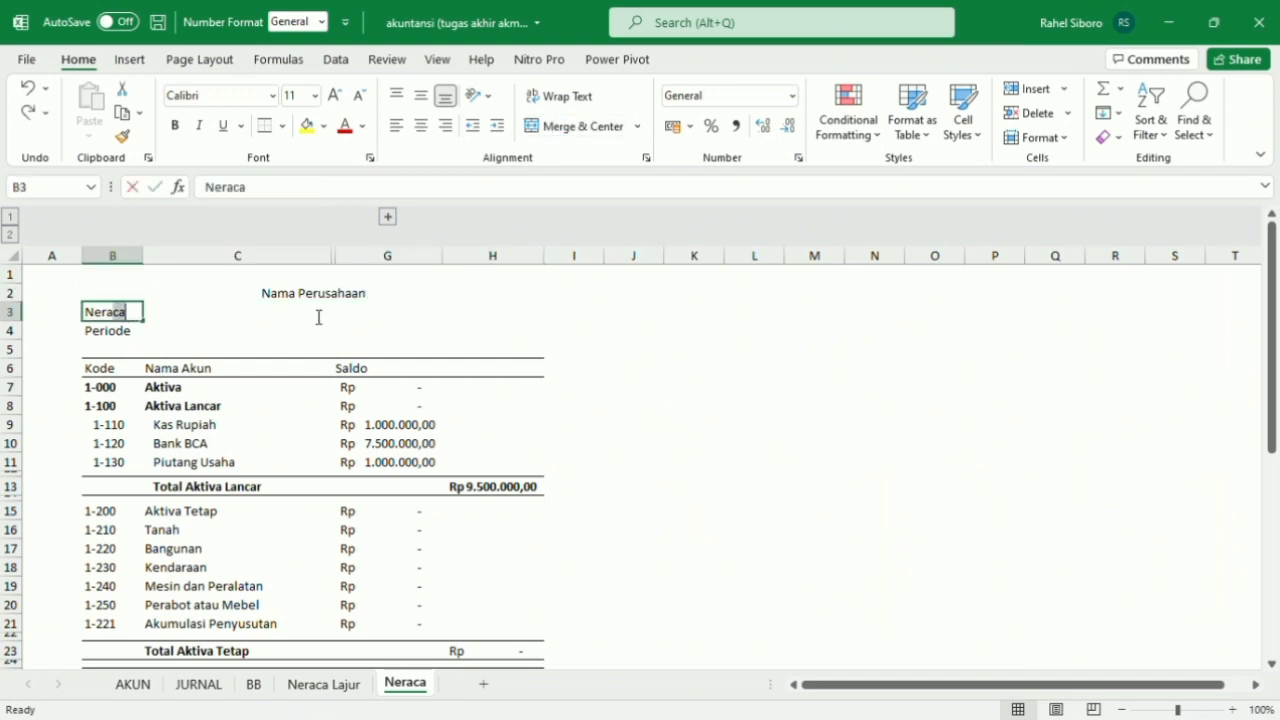
left_click(206, 320)
left_click_drag(131, 323, 374, 318)
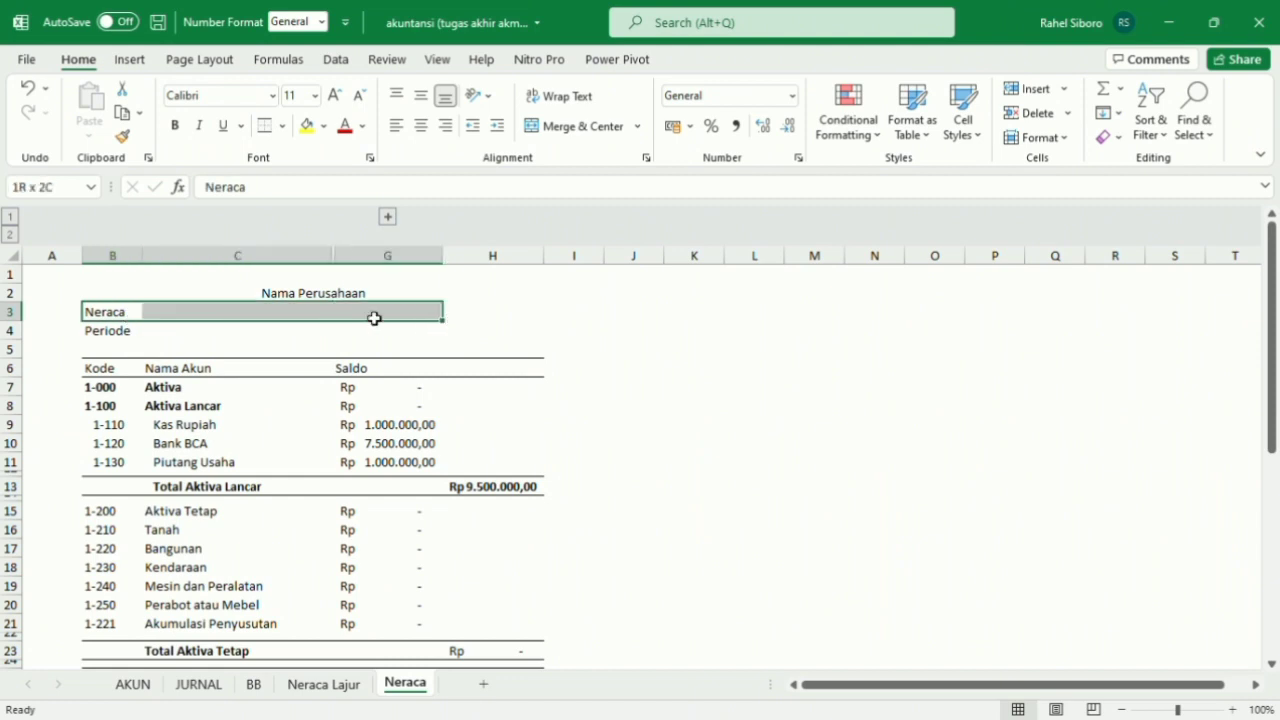
left_click_drag(452, 319, 498, 323)
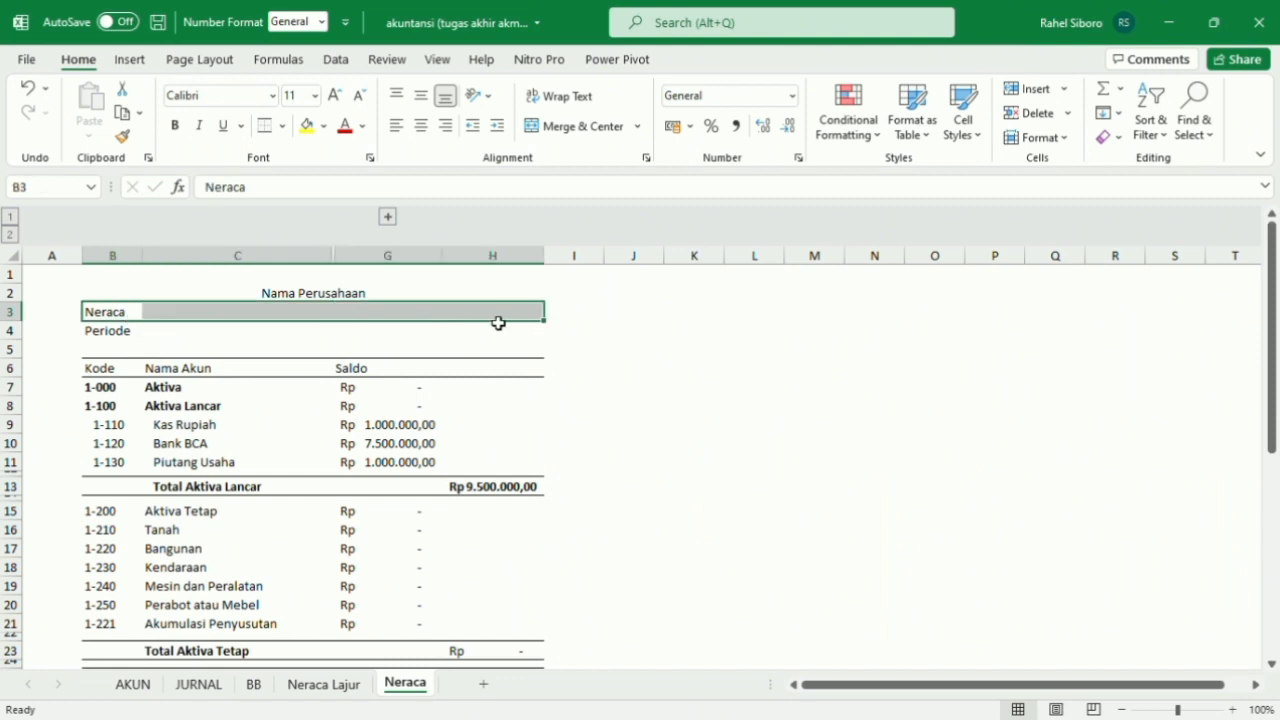
left_click(590, 126)
Merge and center the Periode line across B4:H4.
left_click_drag(118, 336, 498, 343)
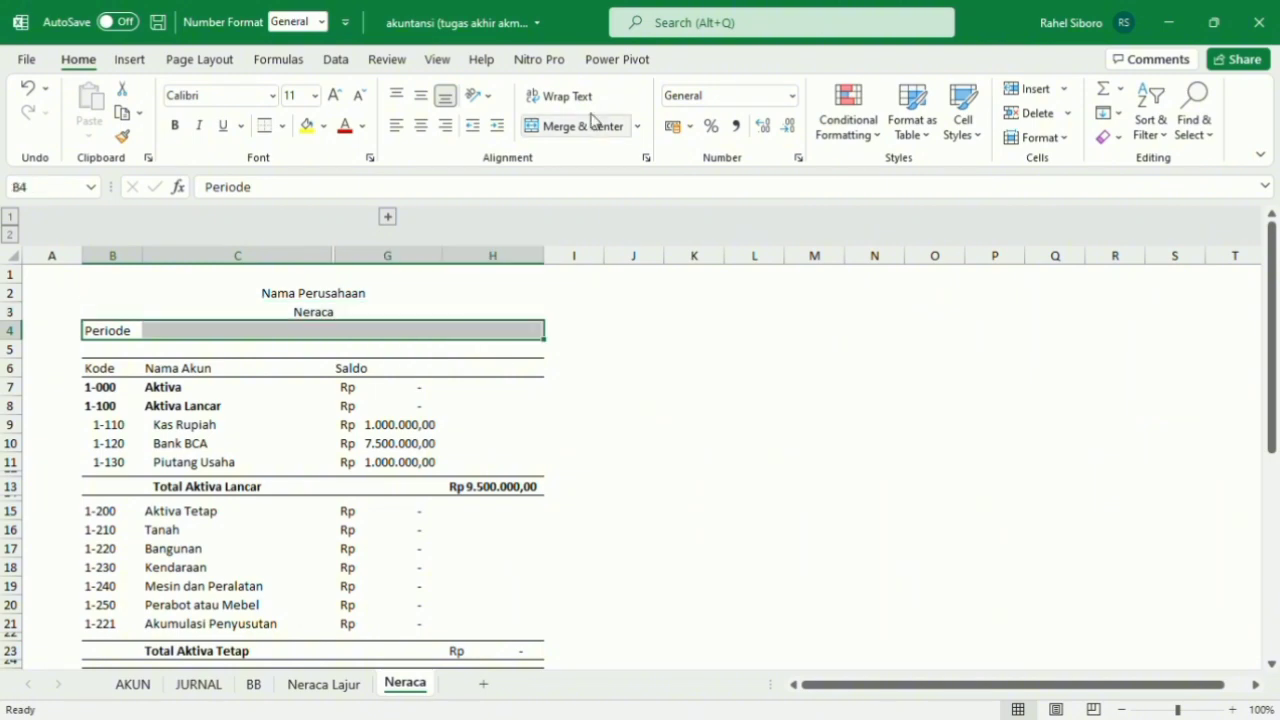
left_click(431, 130)
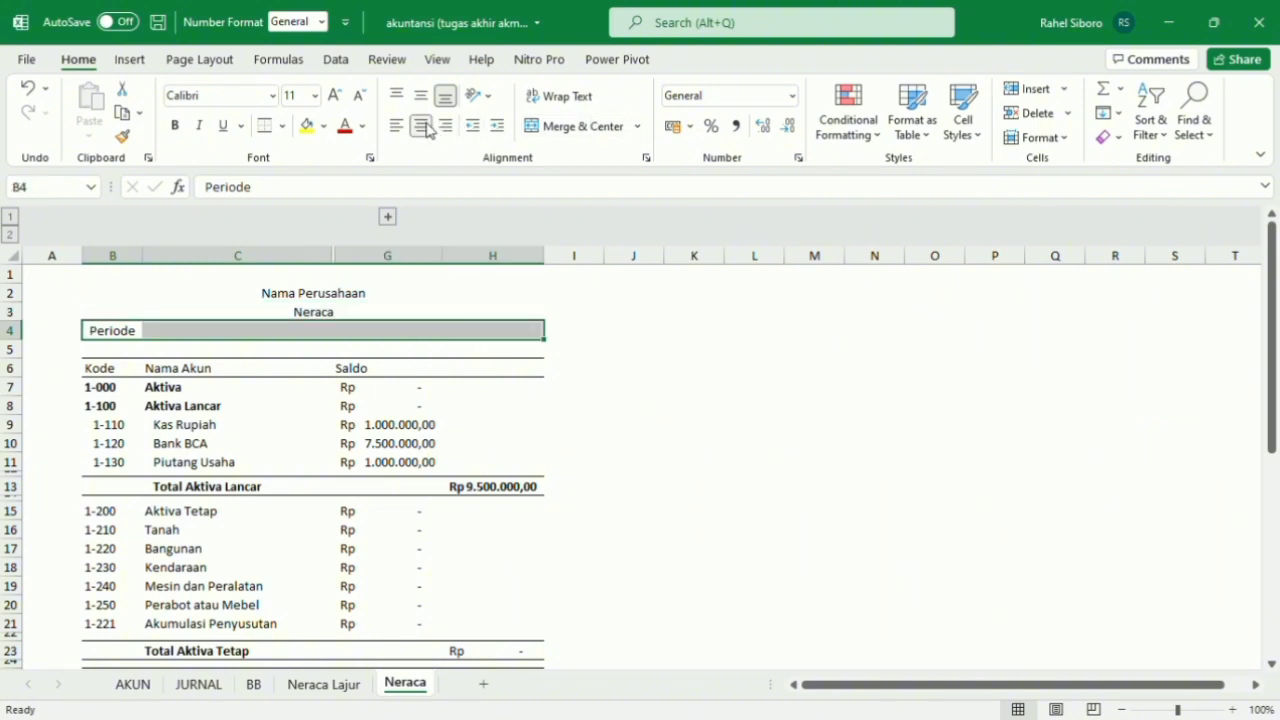
left_click(590, 132)
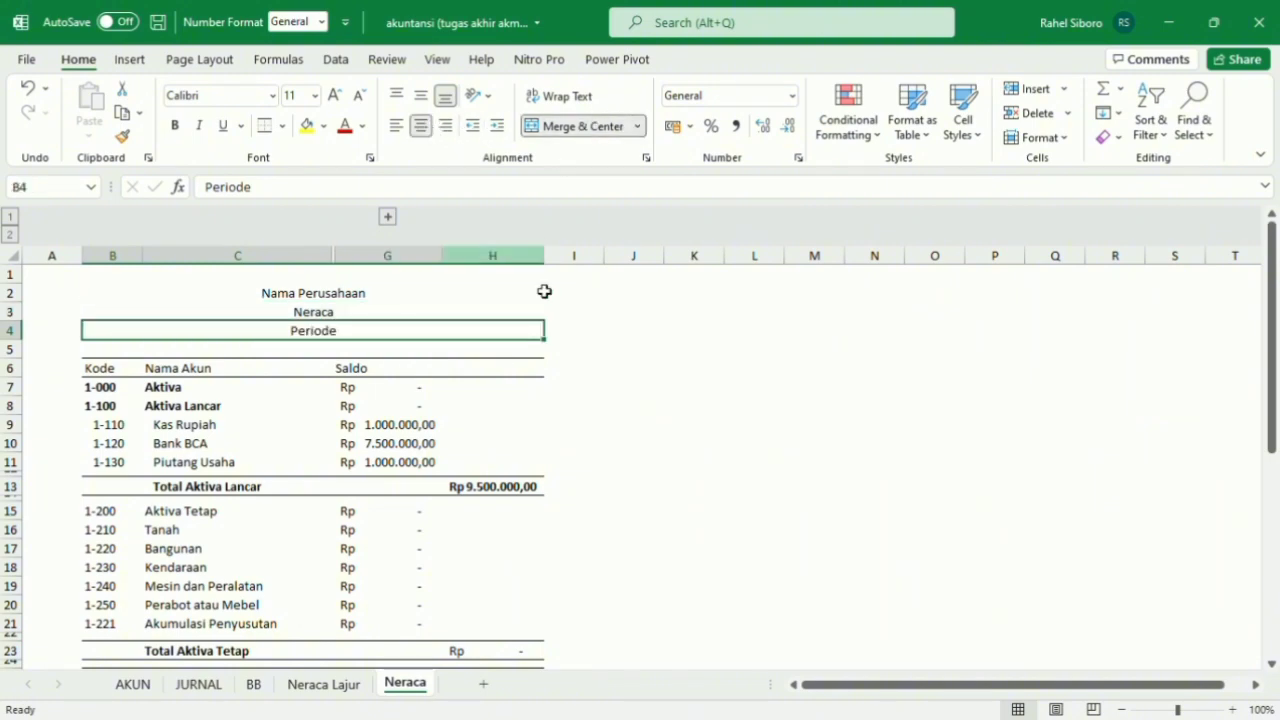
Fill the three merged title rows B2:H4 with grey.
left_click(814, 330)
scroll(98, 415, "down", 1)
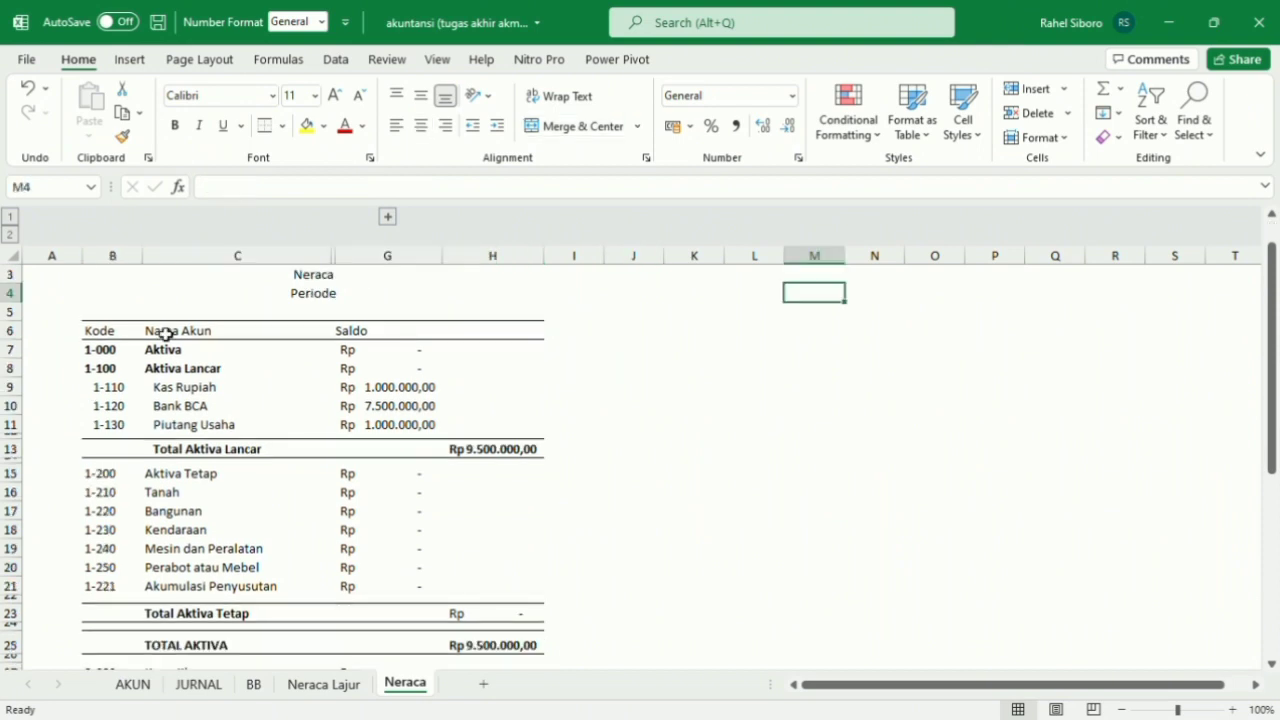
scroll(166, 333, "up", 1)
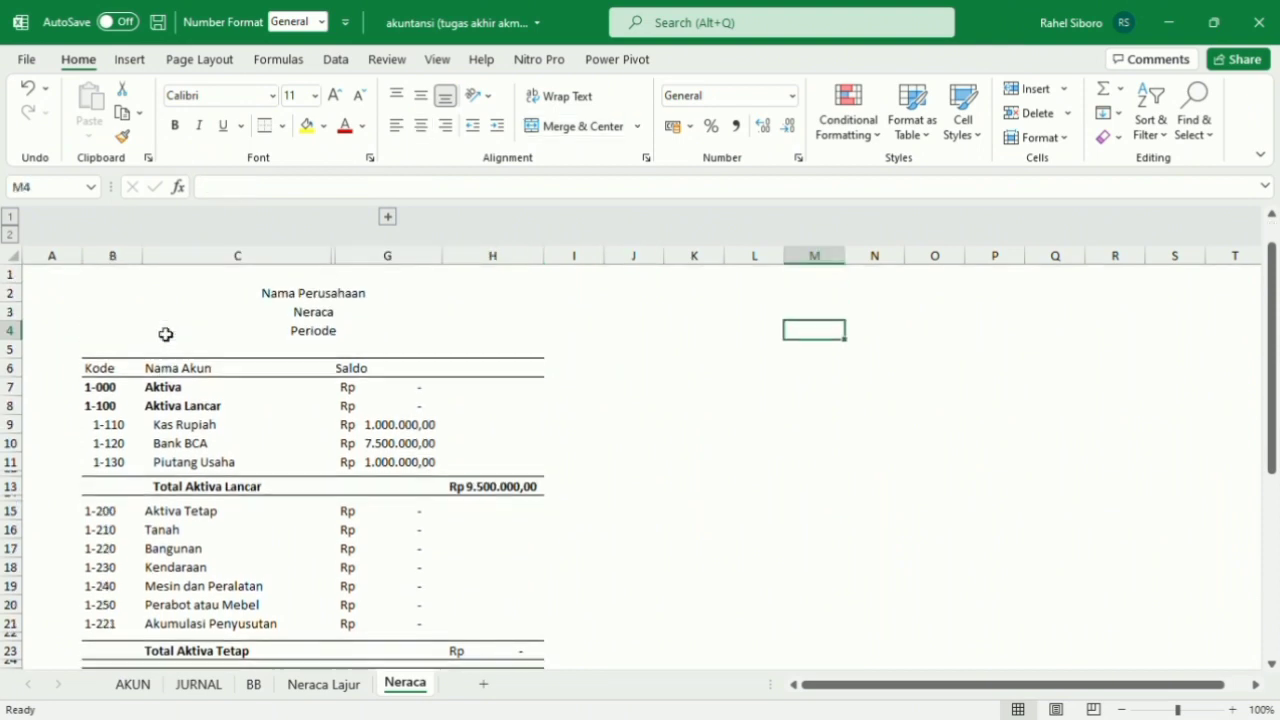
left_click_drag(96, 292, 363, 330)
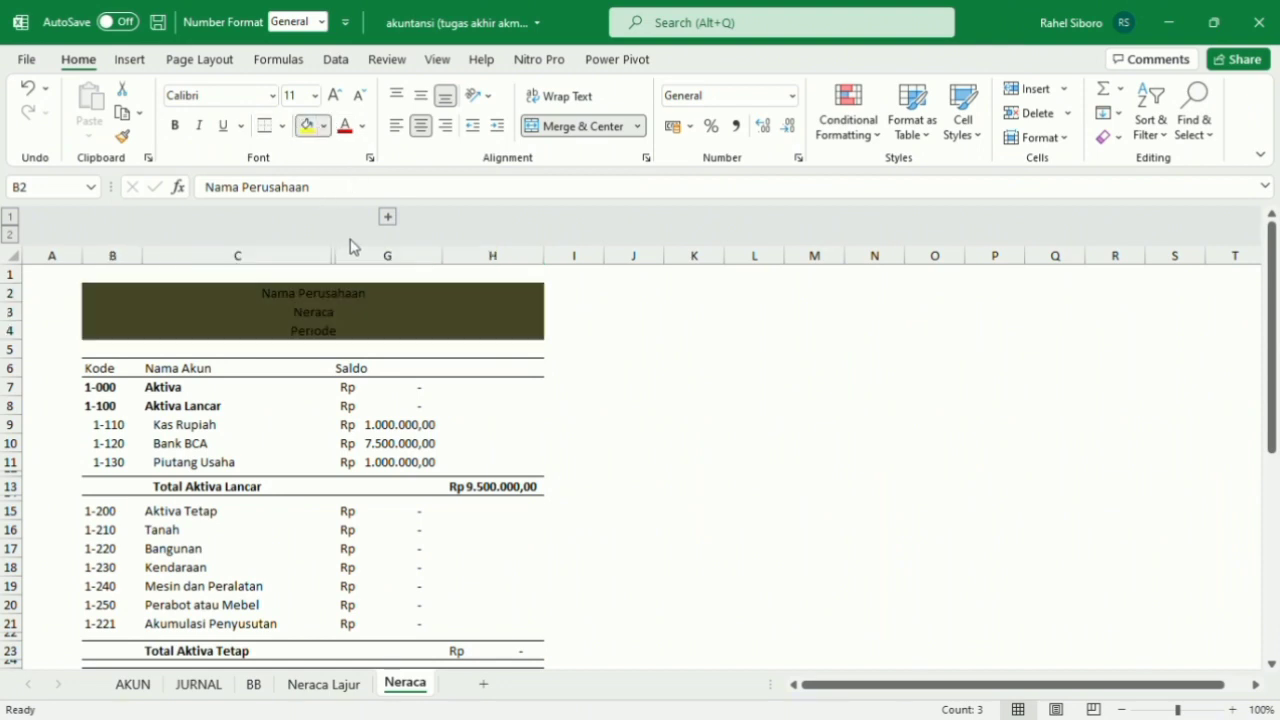
left_click(302, 230)
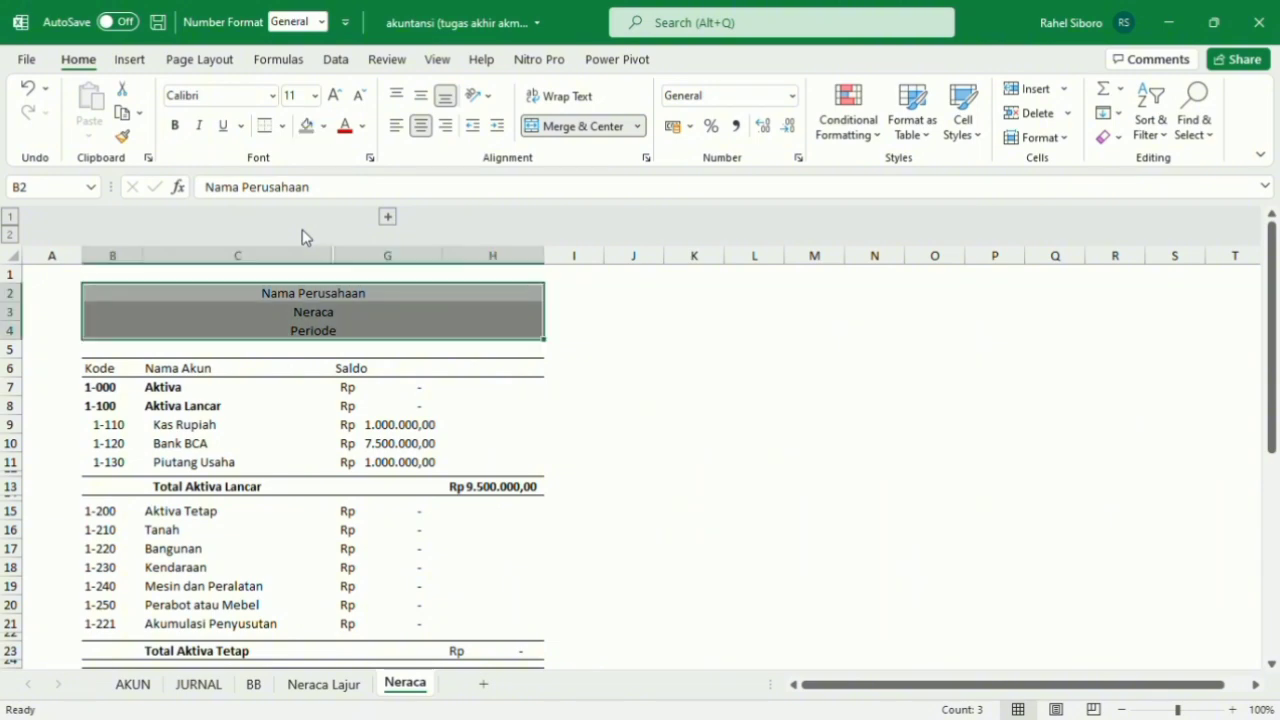
Try the same grey fill on the Aktiva and Aktiva Lancar rows, B7:H8.
scroll(240, 406, "down", 1)
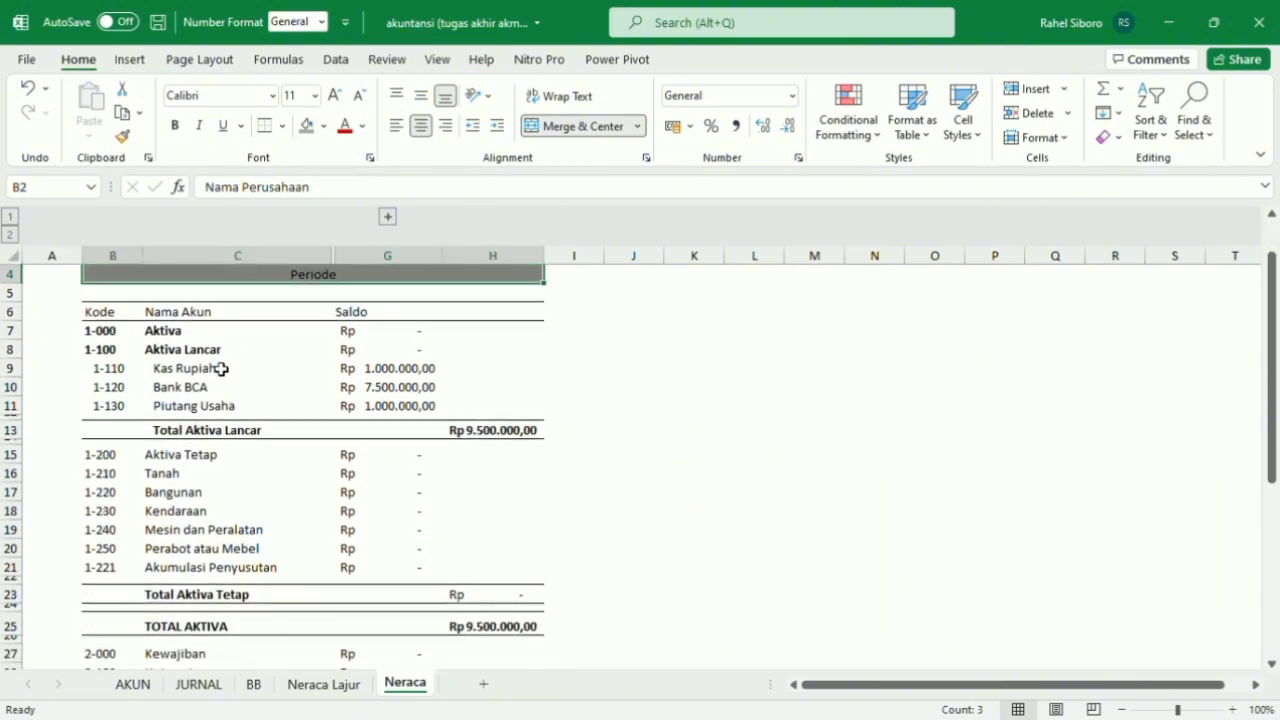
left_click_drag(112, 332, 526, 355)
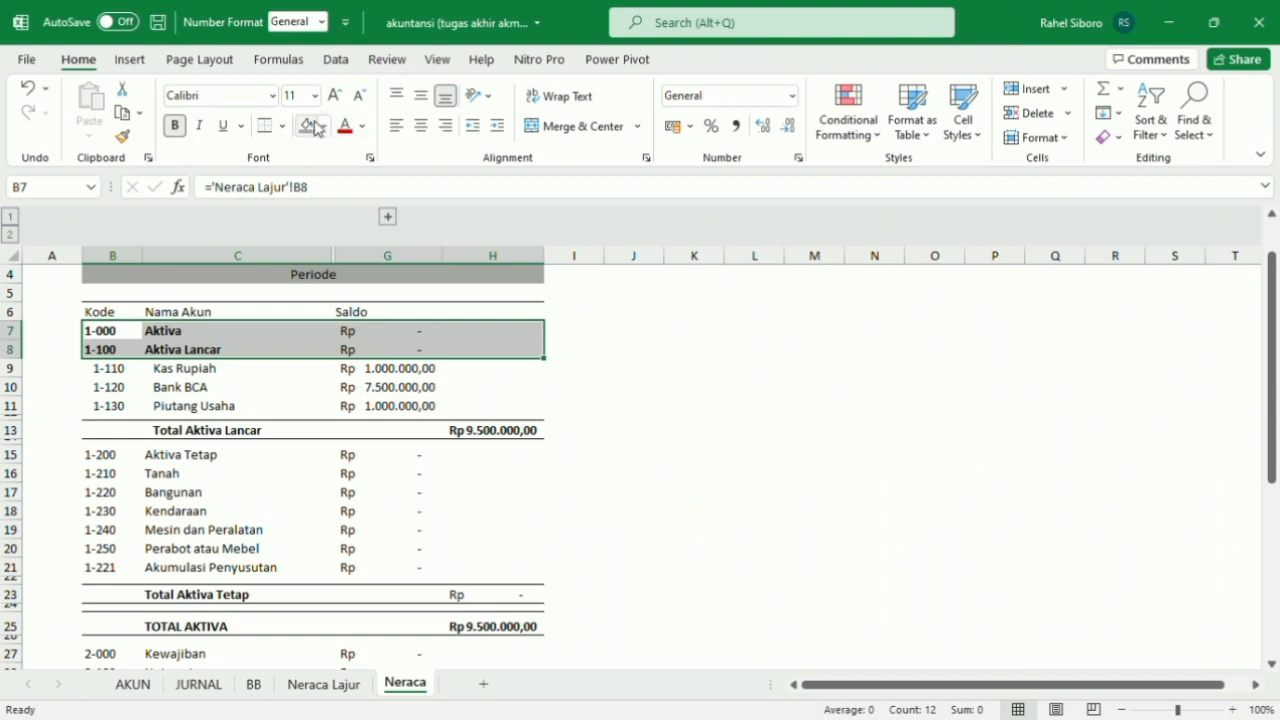
left_click(305, 132)
left_click(530, 336)
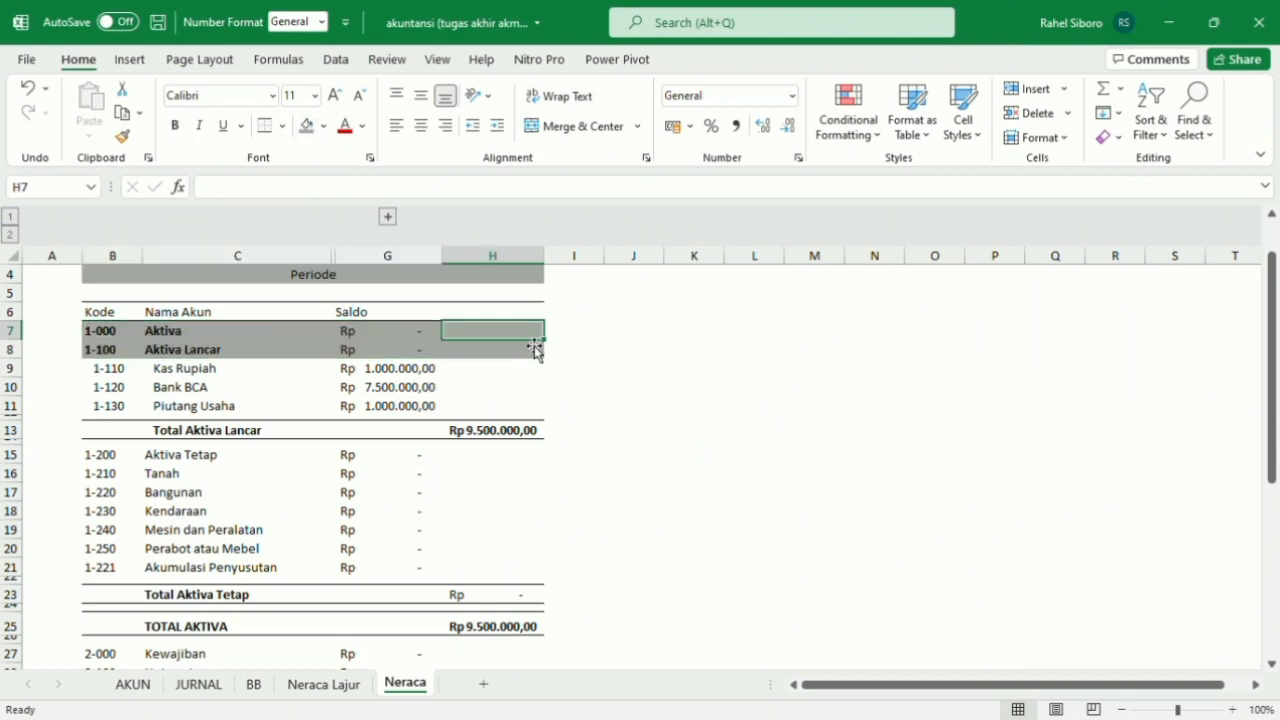
Undo the grey fill on the Aktiva and Aktiva Lancar rows.
scroll(536, 348, "up", 1)
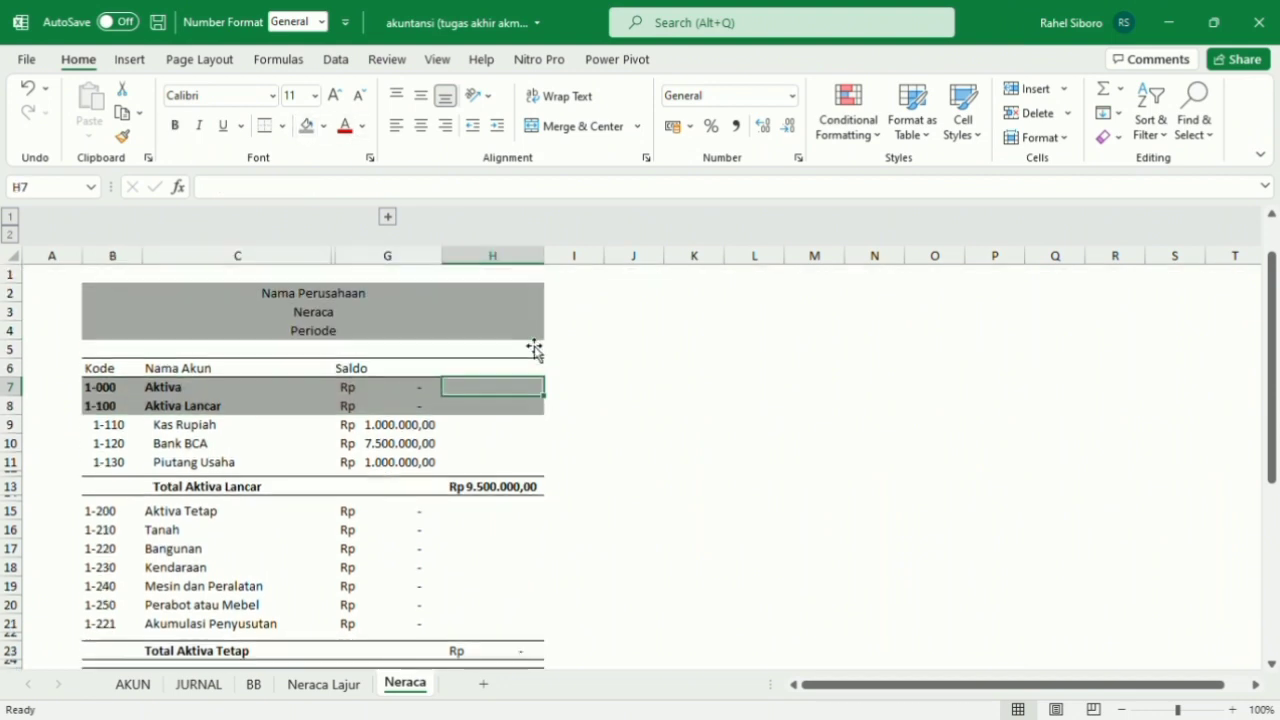
left_click(28, 95)
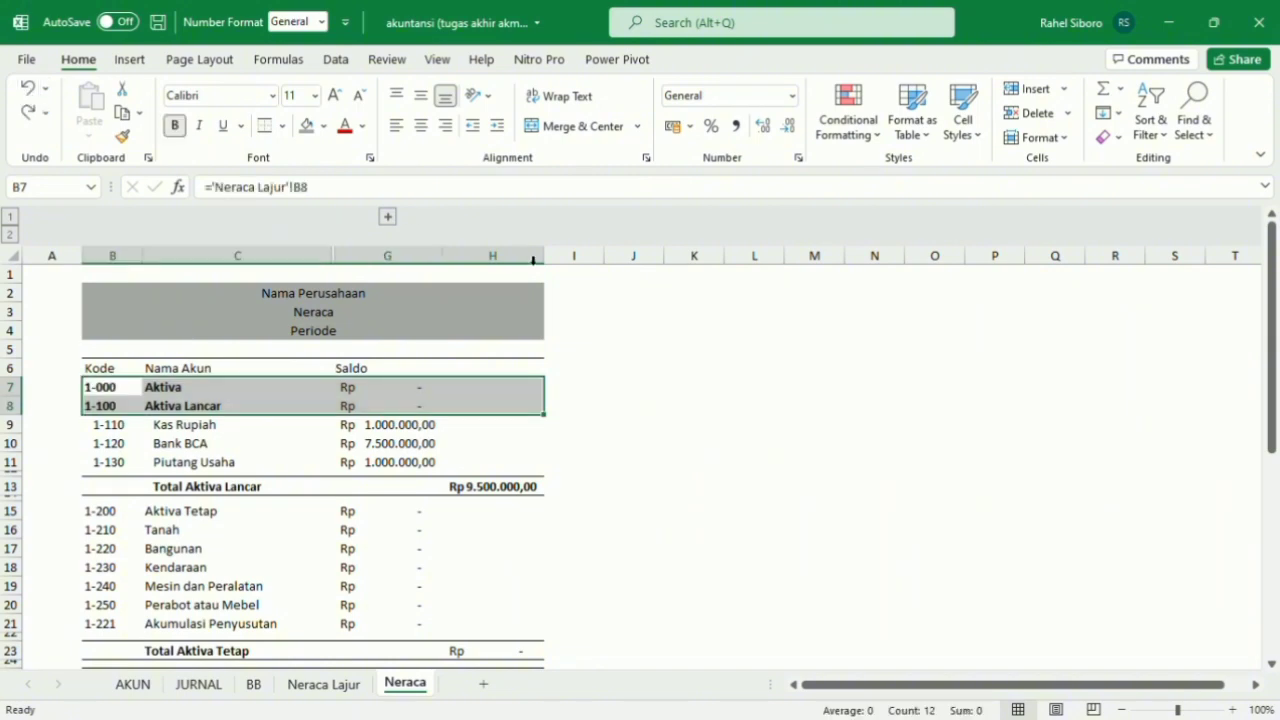
left_click(683, 390)
Make the Total Aktiva Tetap amount in H23 bold.
scroll(683, 390, "down", 3)
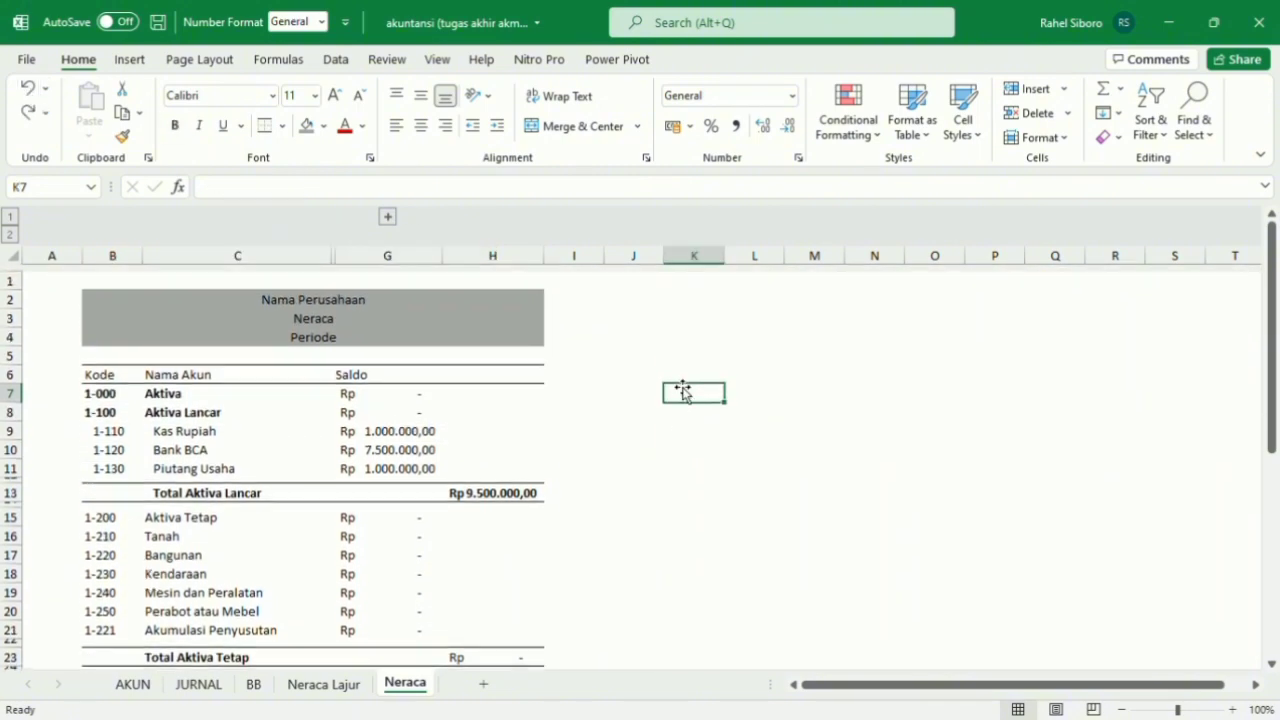
left_click(492, 500)
left_click(177, 124)
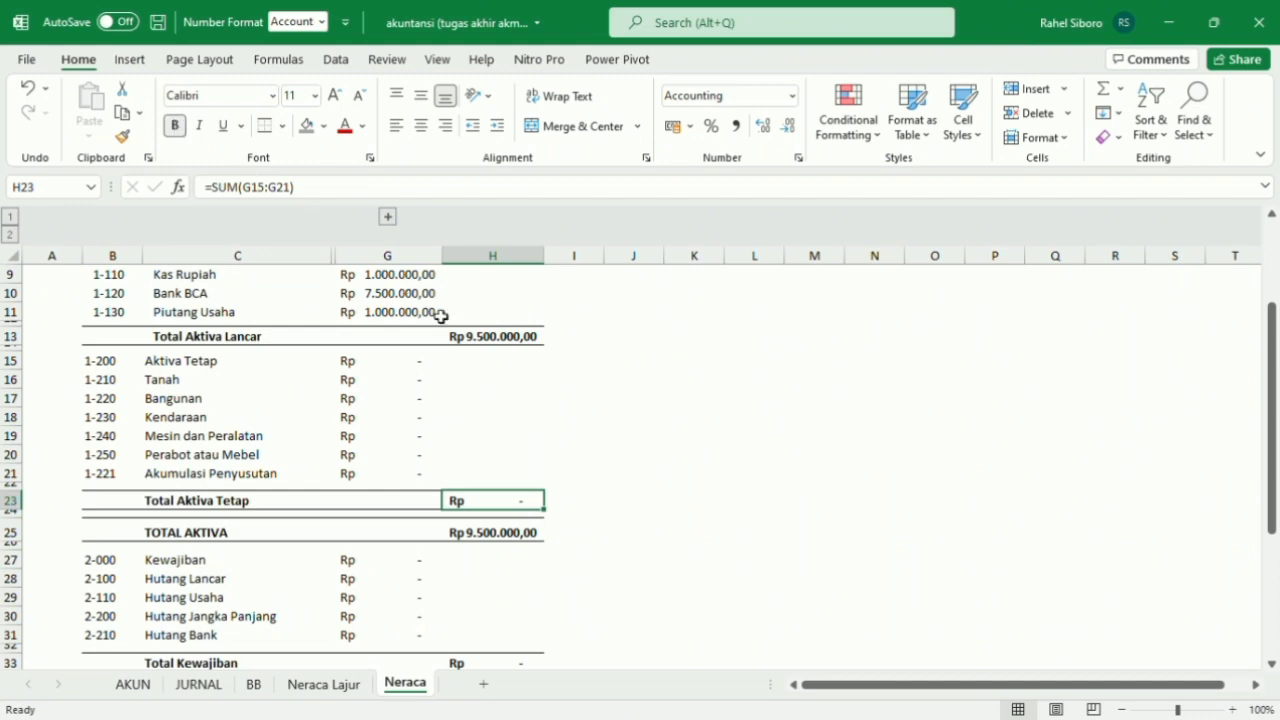
Review the finished balance sheet from the title rows down to the TOTAL KEWAJIBAN DAN EKUITAS row.
scroll(441, 316, "down", 8)
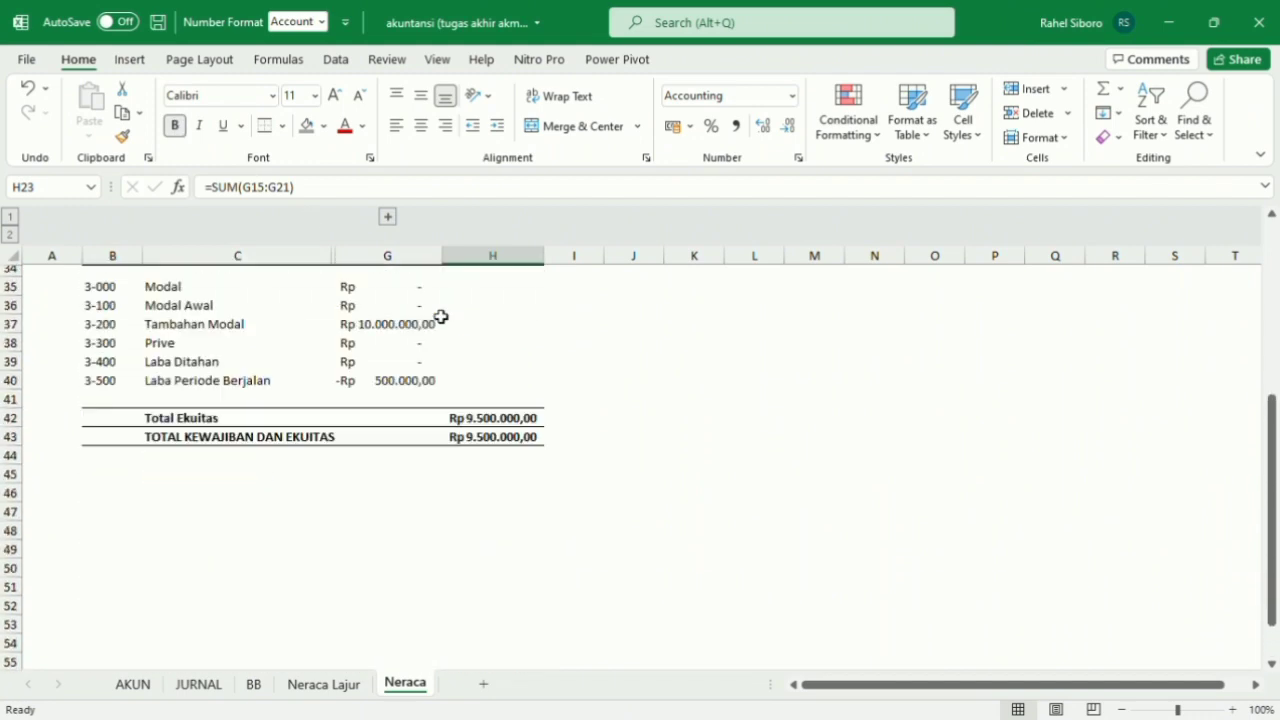
scroll(441, 316, "up", 7)
scroll(441, 316, "down", 3)
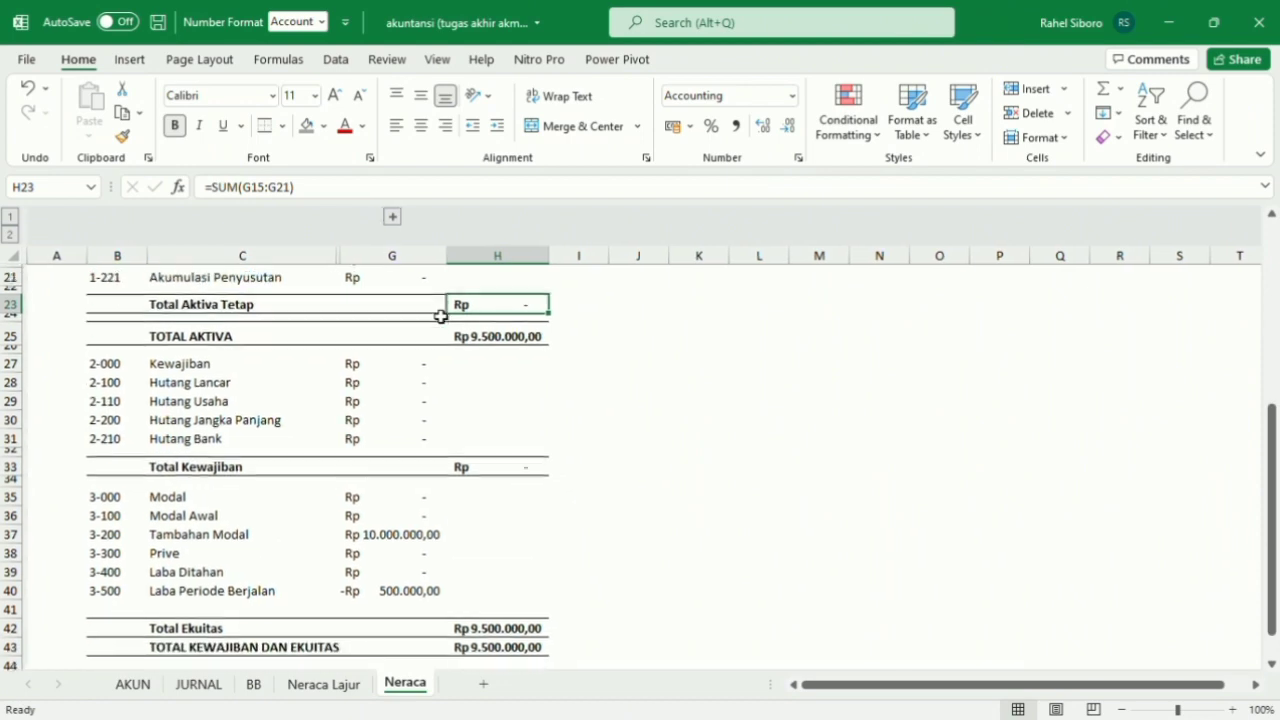
scroll(441, 316, "up", 7)
scroll(441, 316, "down", 4)
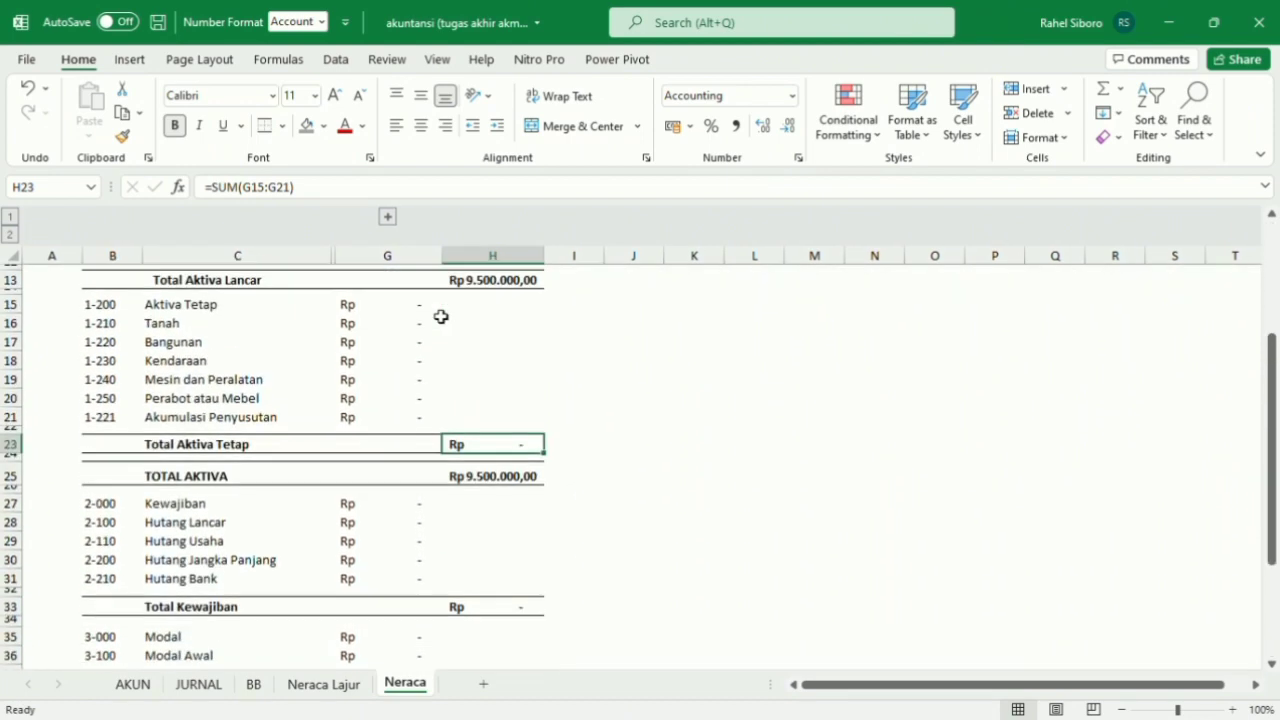
scroll(441, 316, "up", 4)
scroll(441, 316, "down", 4)
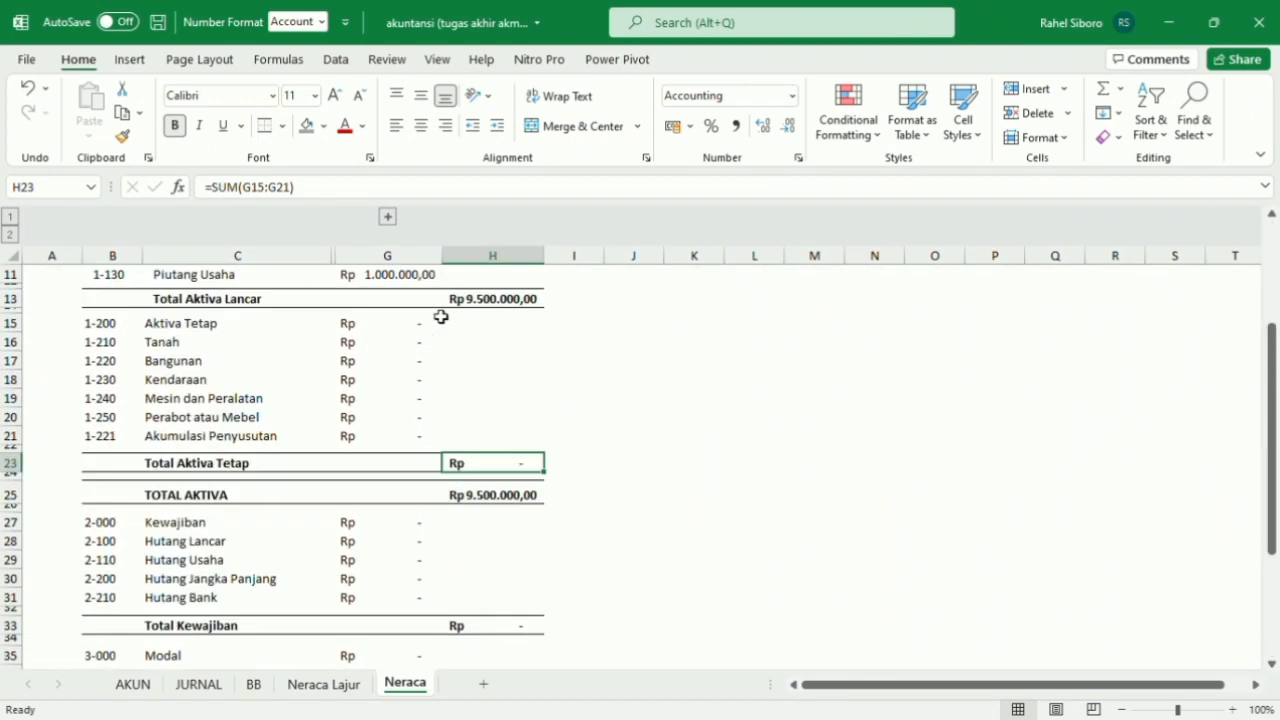
scroll(441, 316, "down", 3)
scroll(441, 316, "up", 5)
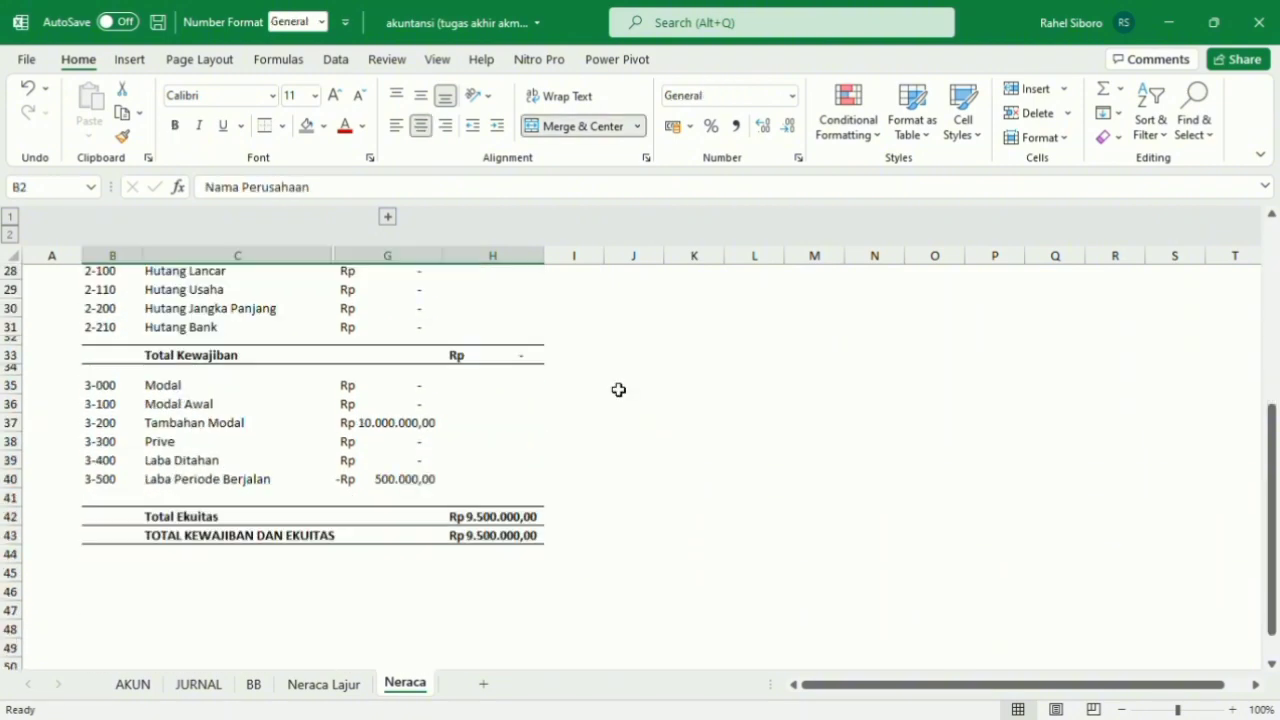
scroll(618, 389, "up", 9)
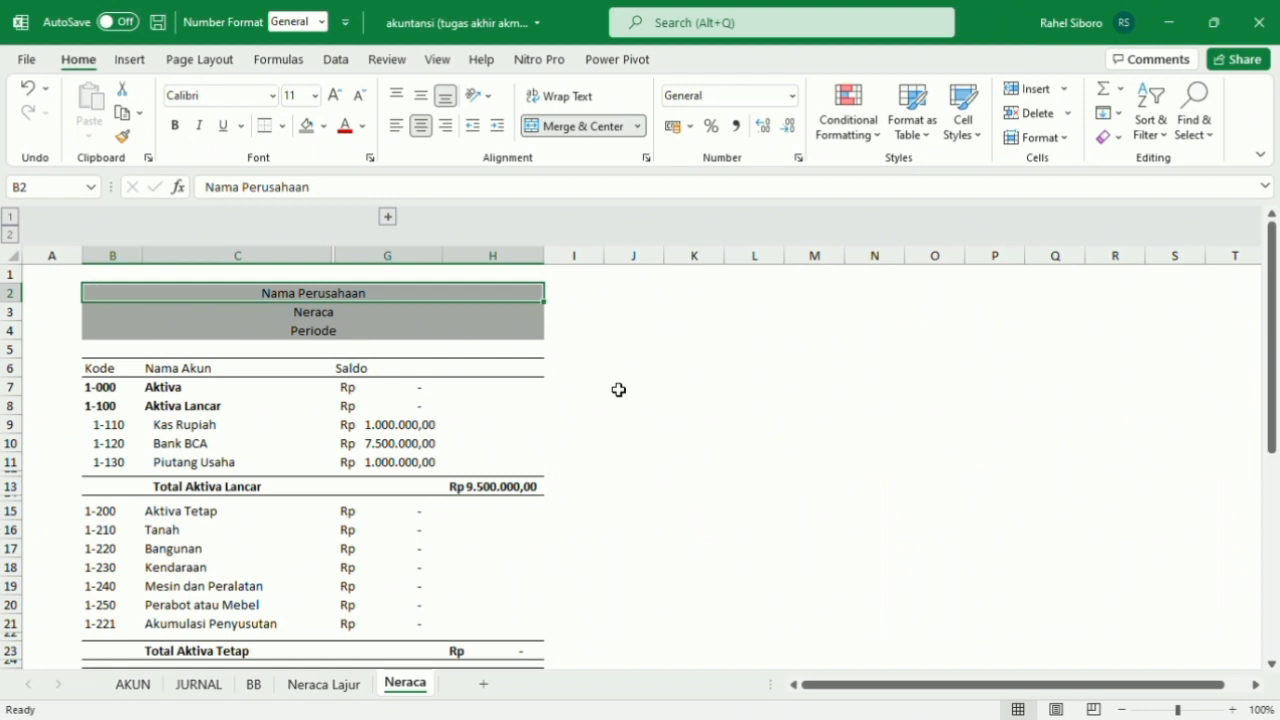
scroll(618, 389, "down", 3)
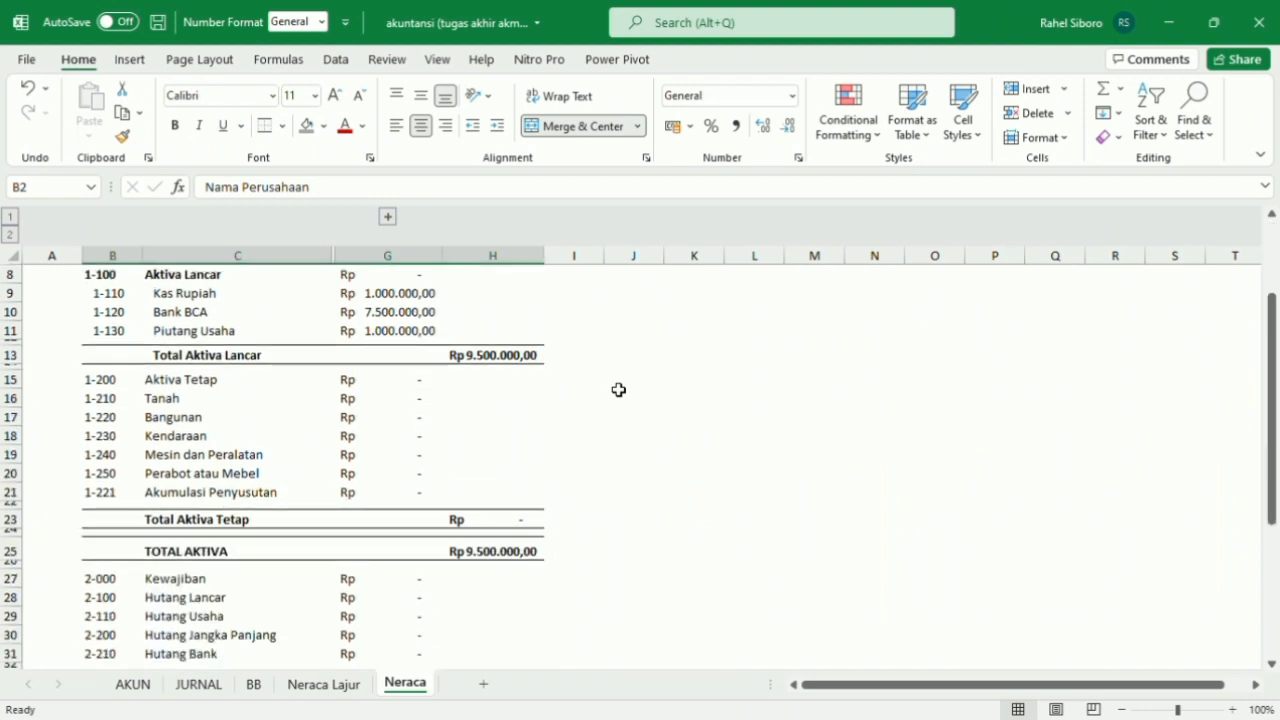
scroll(618, 389, "up", 3)
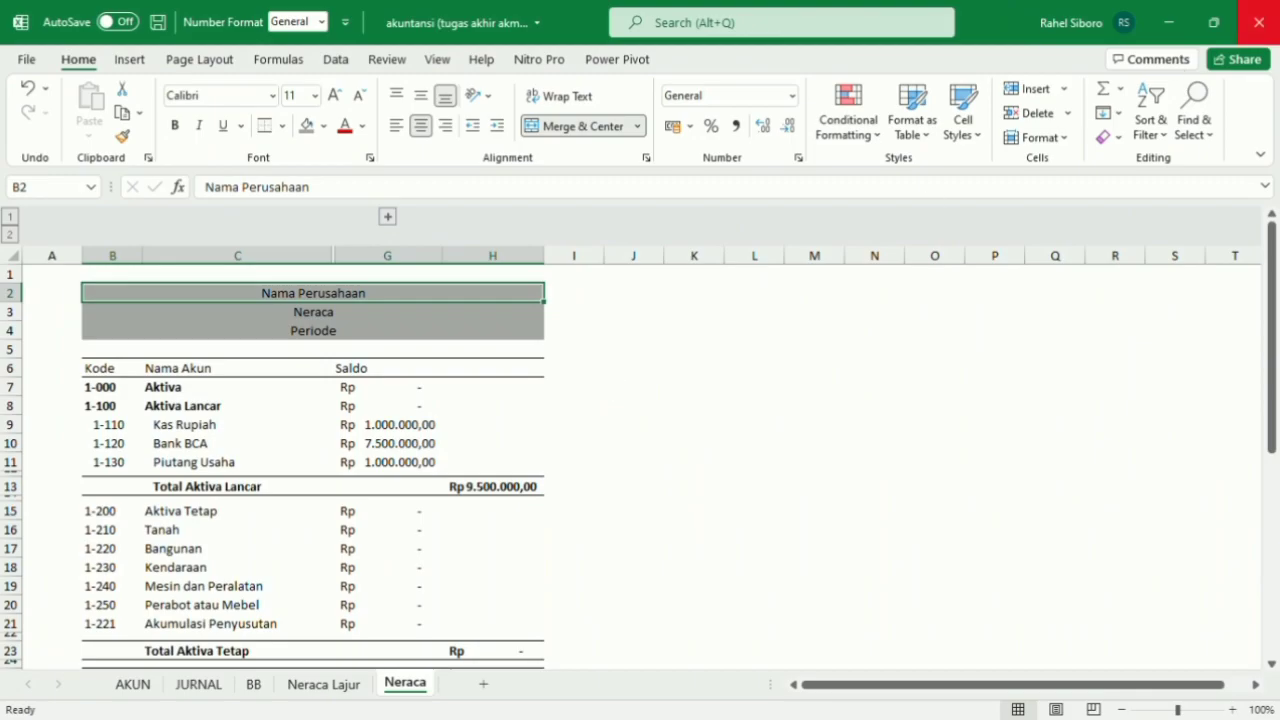